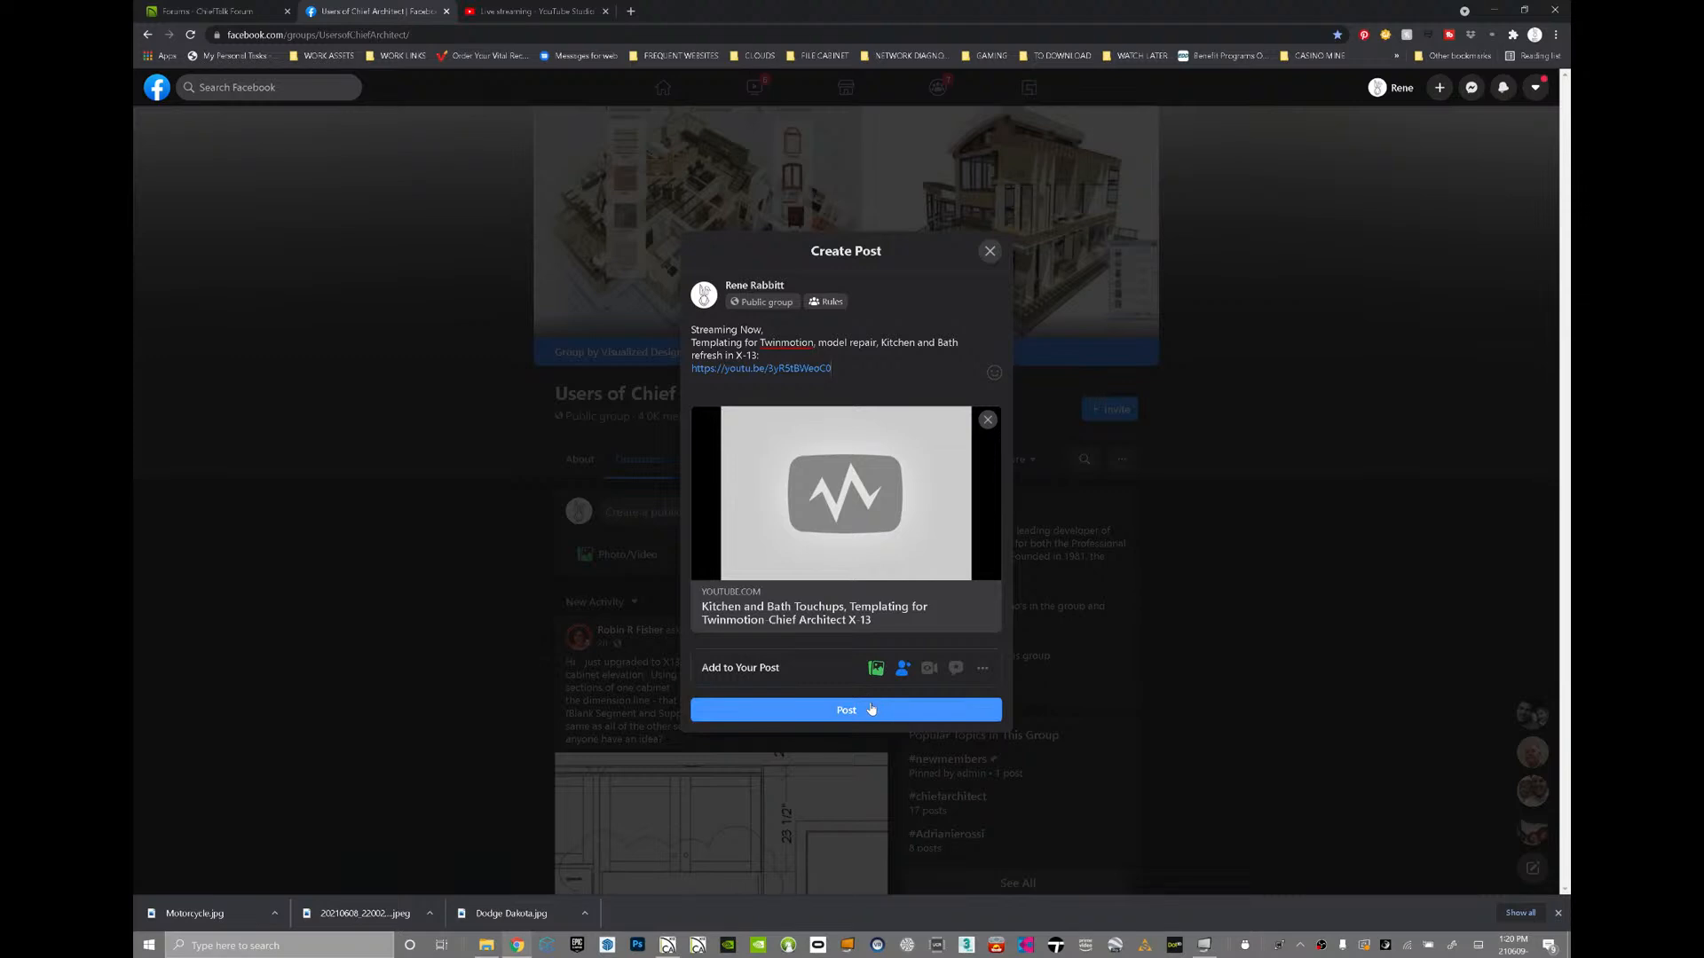
- Publish the livestream announcement in the Facebook group and pop out the YouTube Studio live chat into its own window
left_click(857, 713)
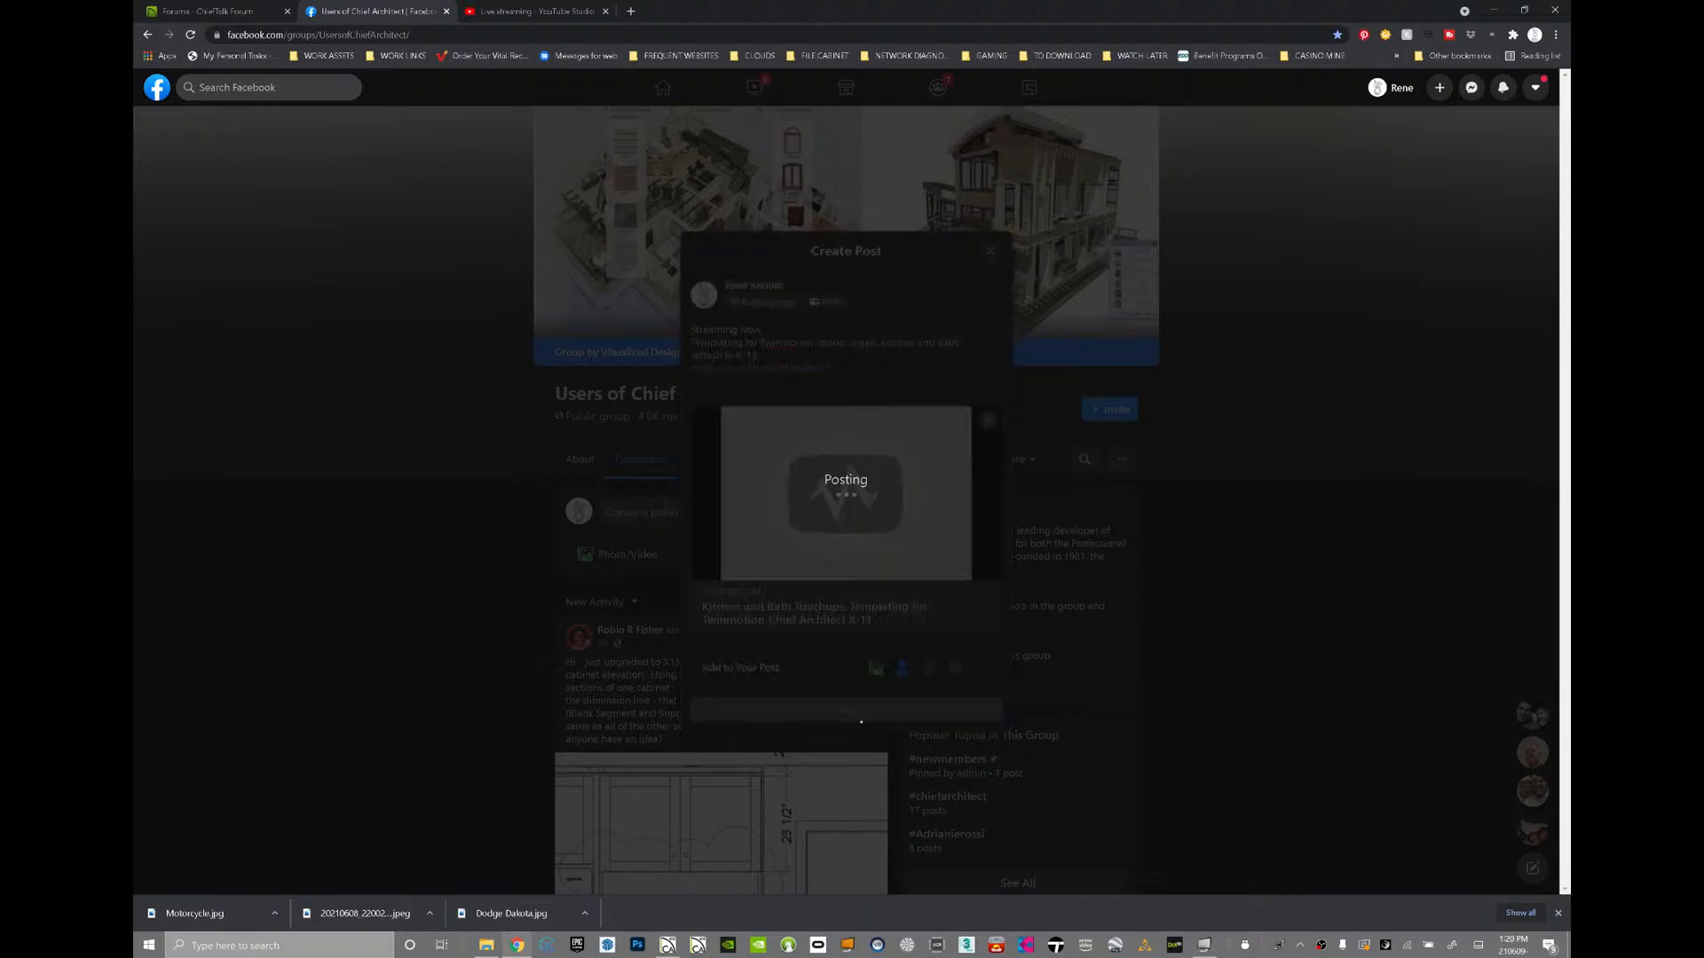
left_click(522, 11)
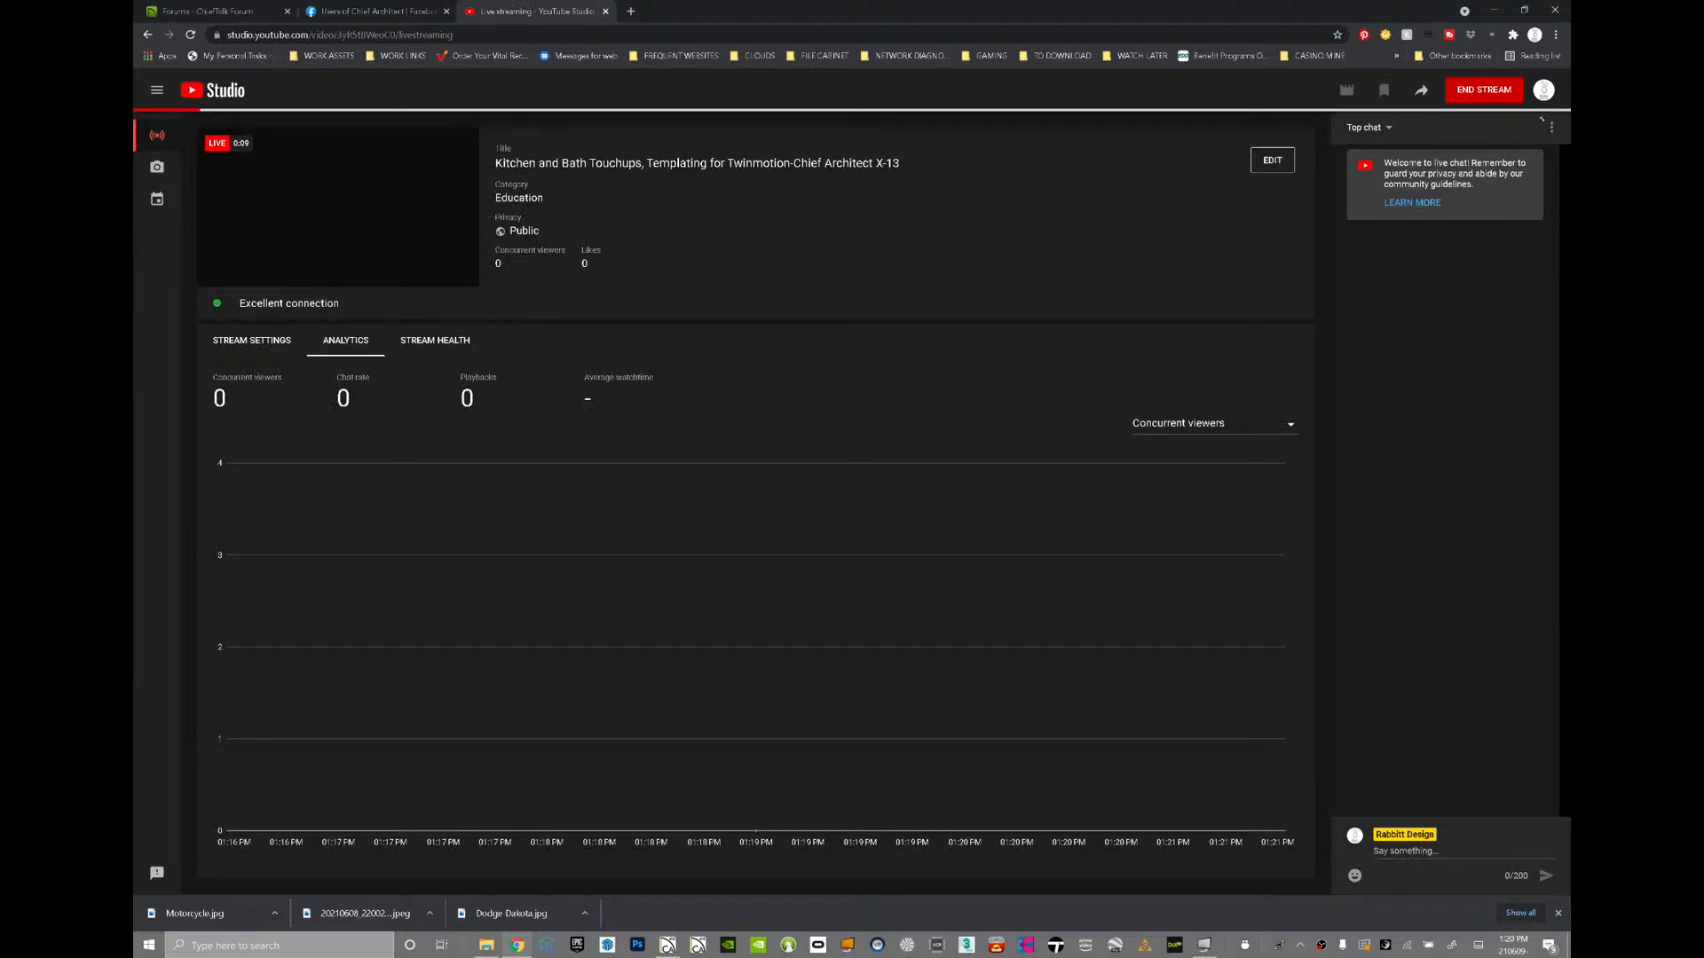
left_click(1551, 127)
left_click(1500, 186)
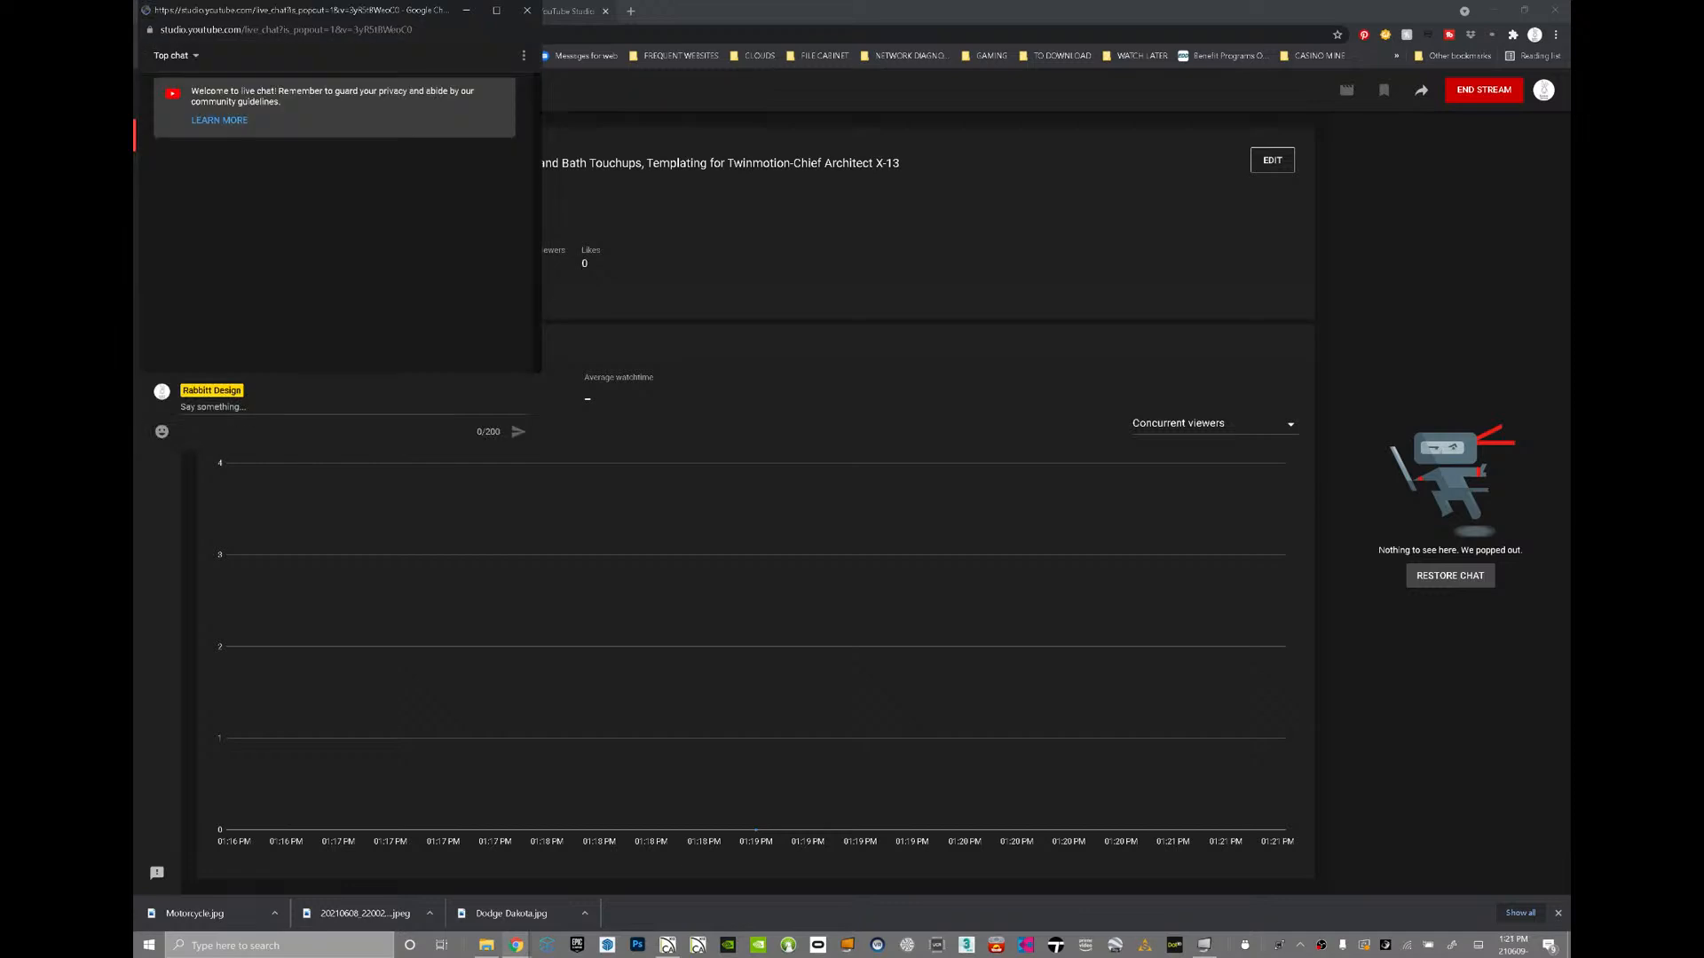
- Switch to Chief Architect, then narrow the popped-out chat window and move it clear of the program's menus
left_click(1495, 10)
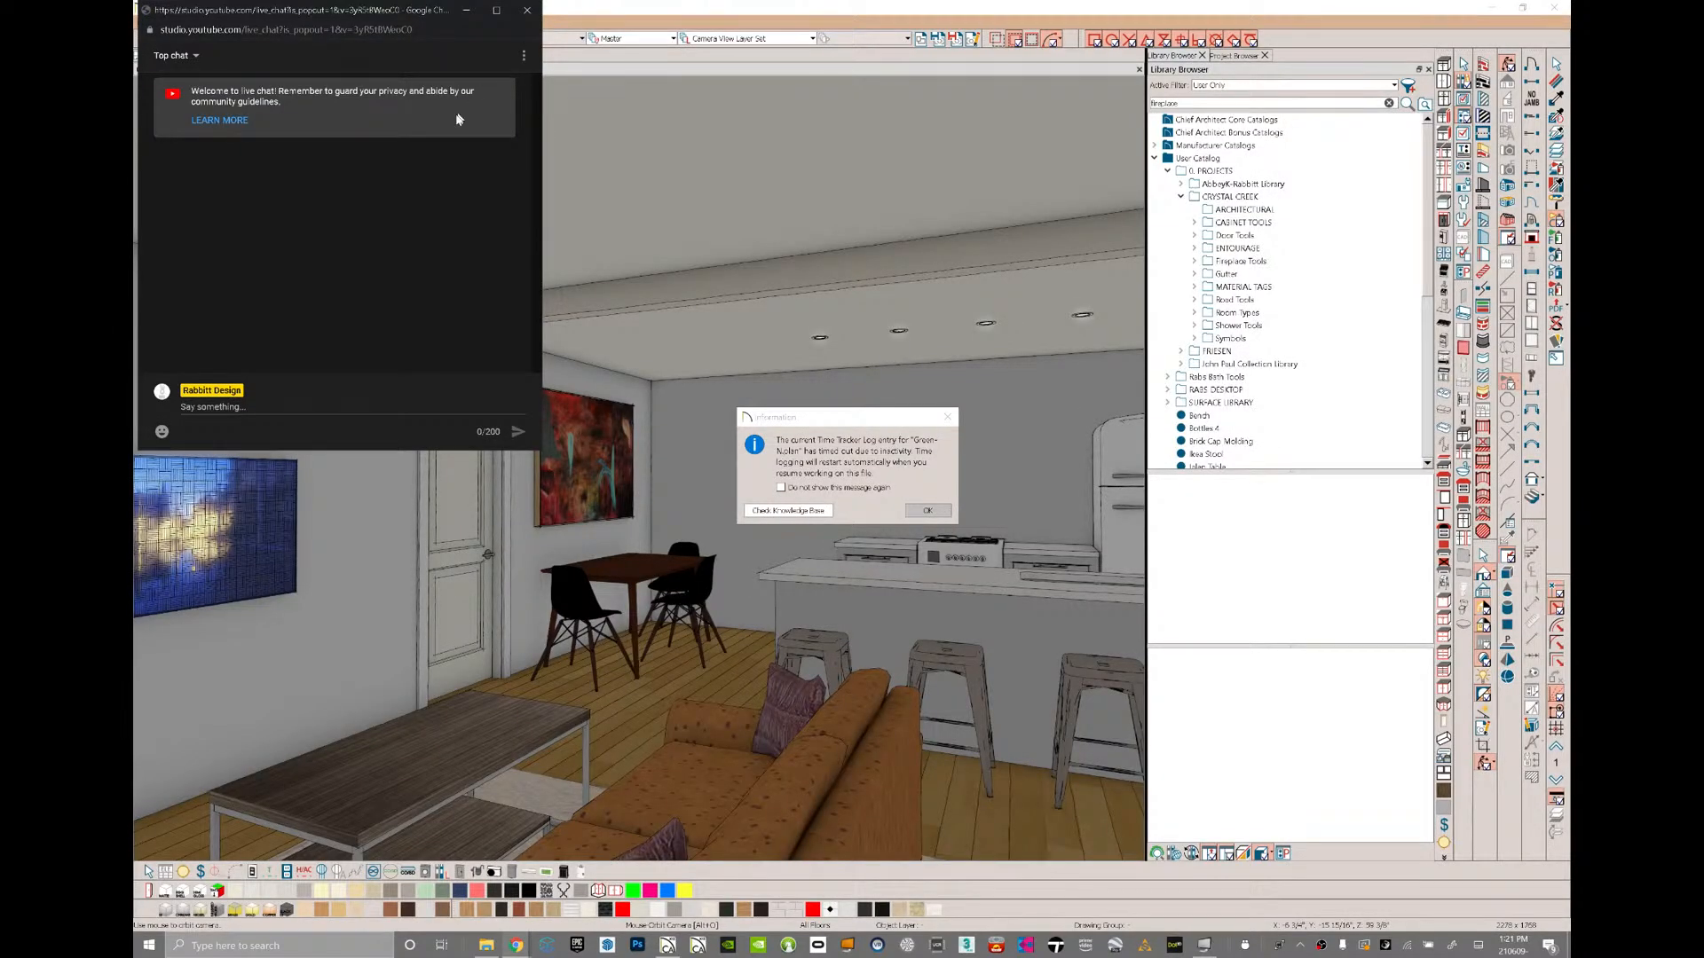
left_click_drag(544, 164, 323, 163)
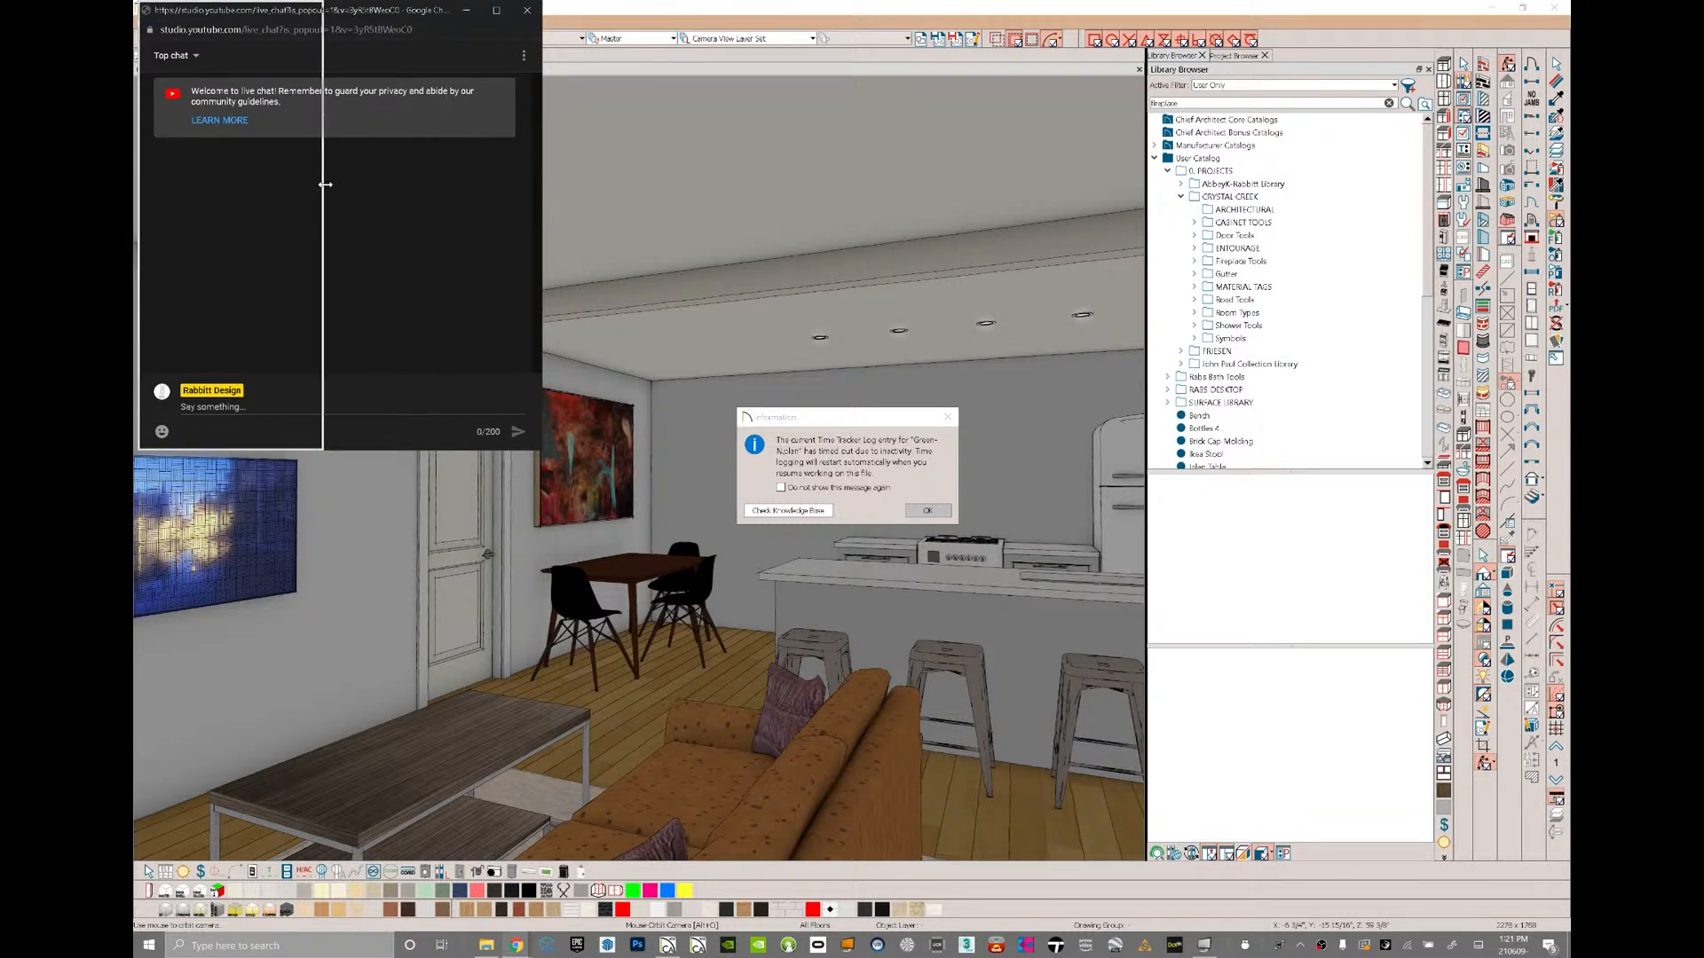
left_click_drag(222, 20, 236, 163)
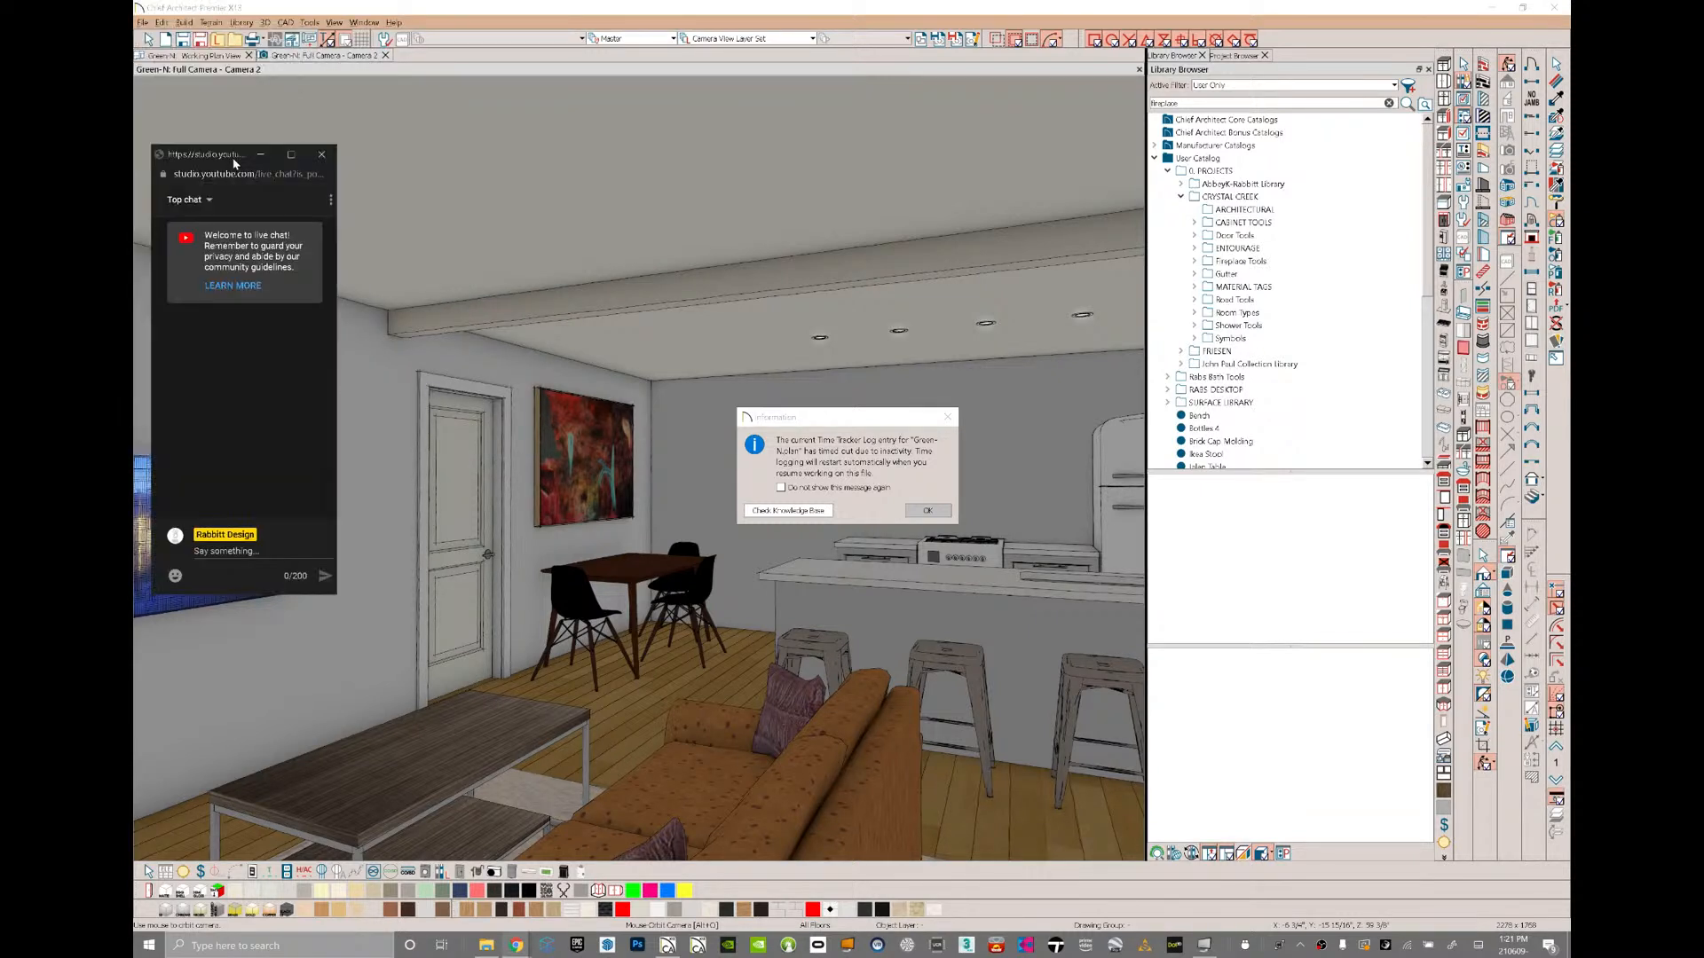
- Dismiss the Time Tracker message and close the camera view and the Green-N plan
left_click(928, 511)
left_click(385, 55)
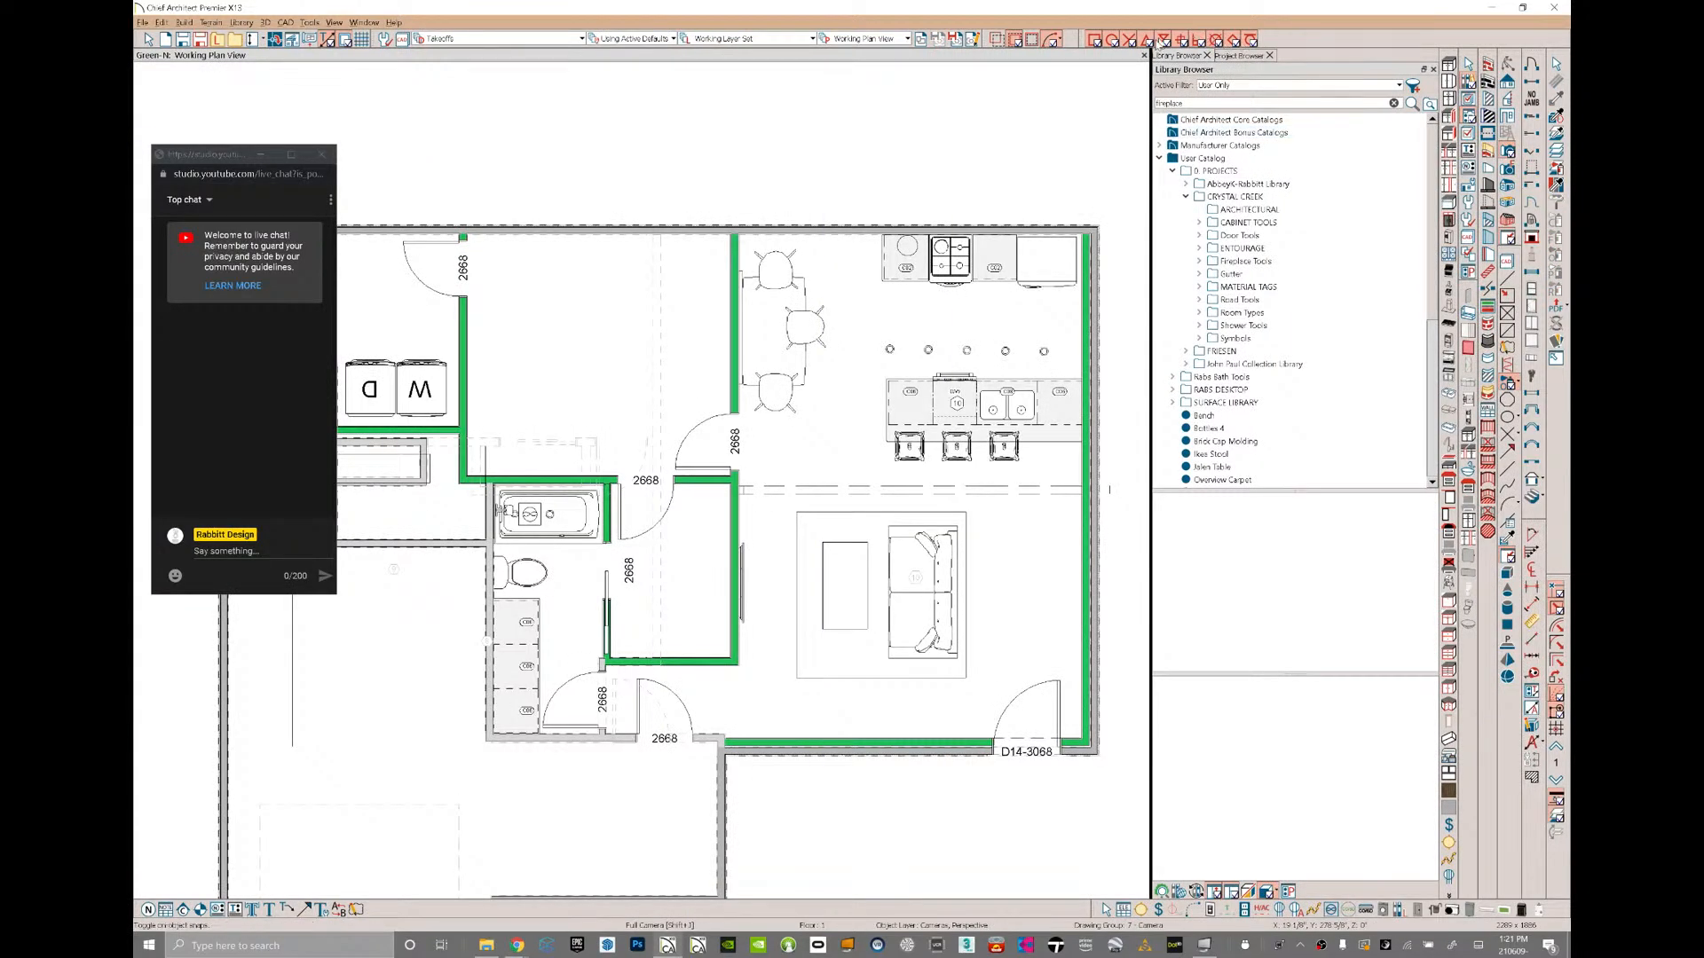
left_click(1144, 55)
left_click(875, 505)
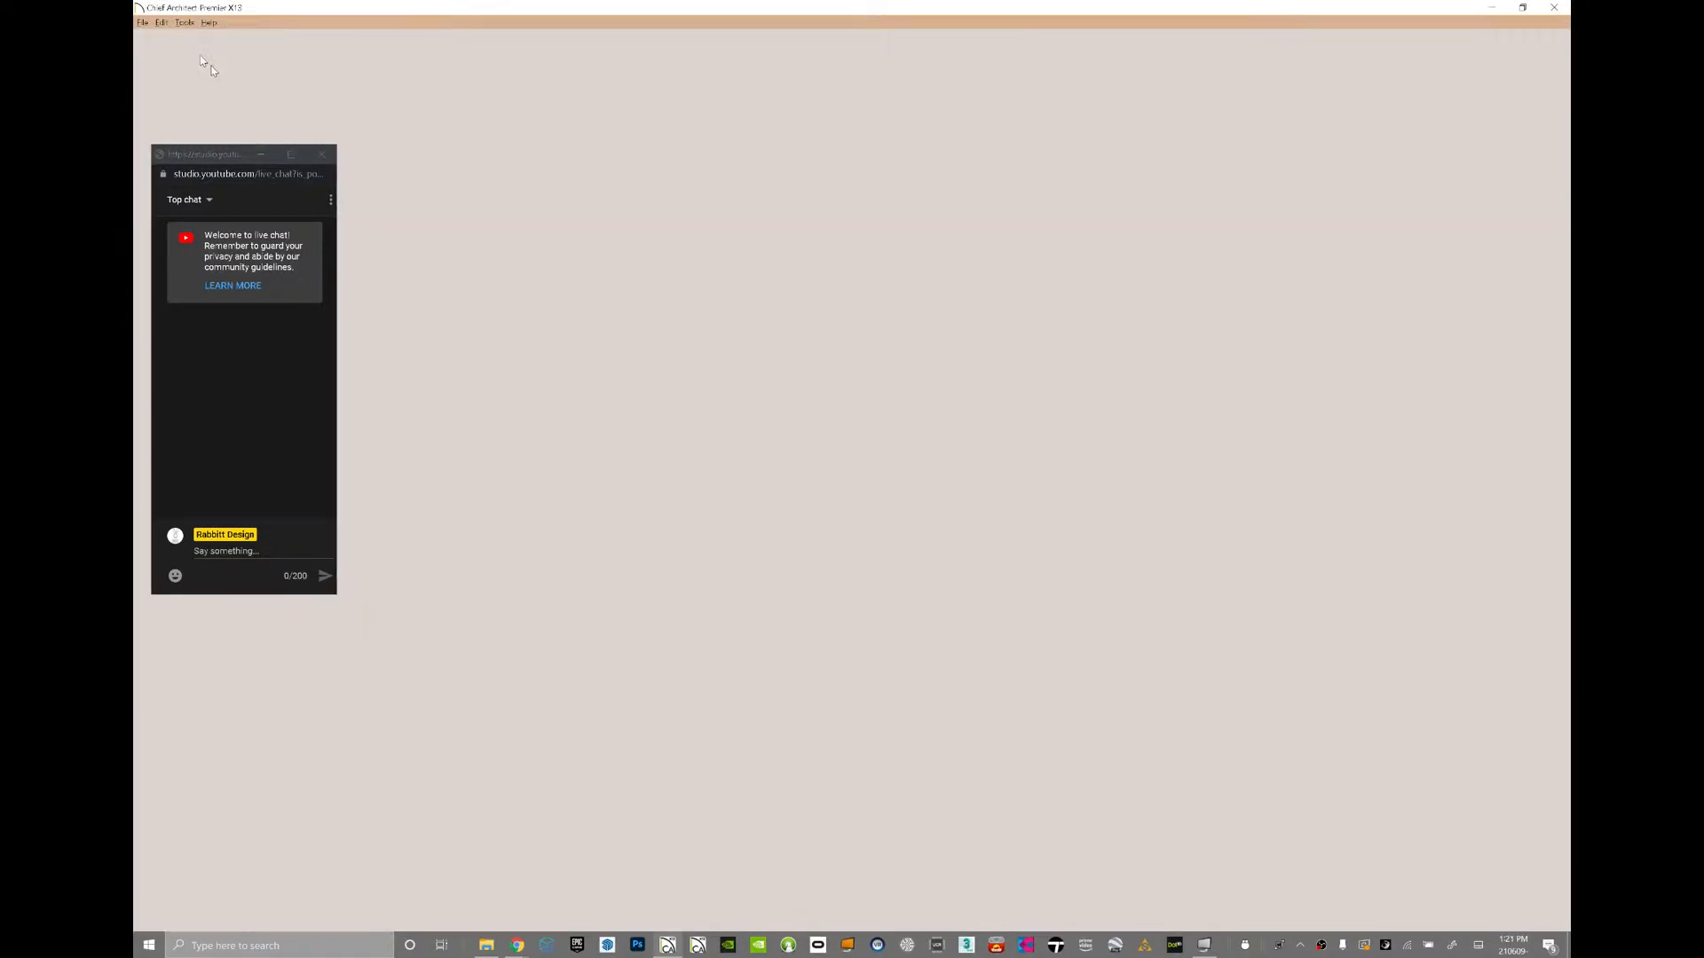
- Start opening a plan file and browse to the CA folder of the latest client project under Crystal Creek
left_click(142, 23)
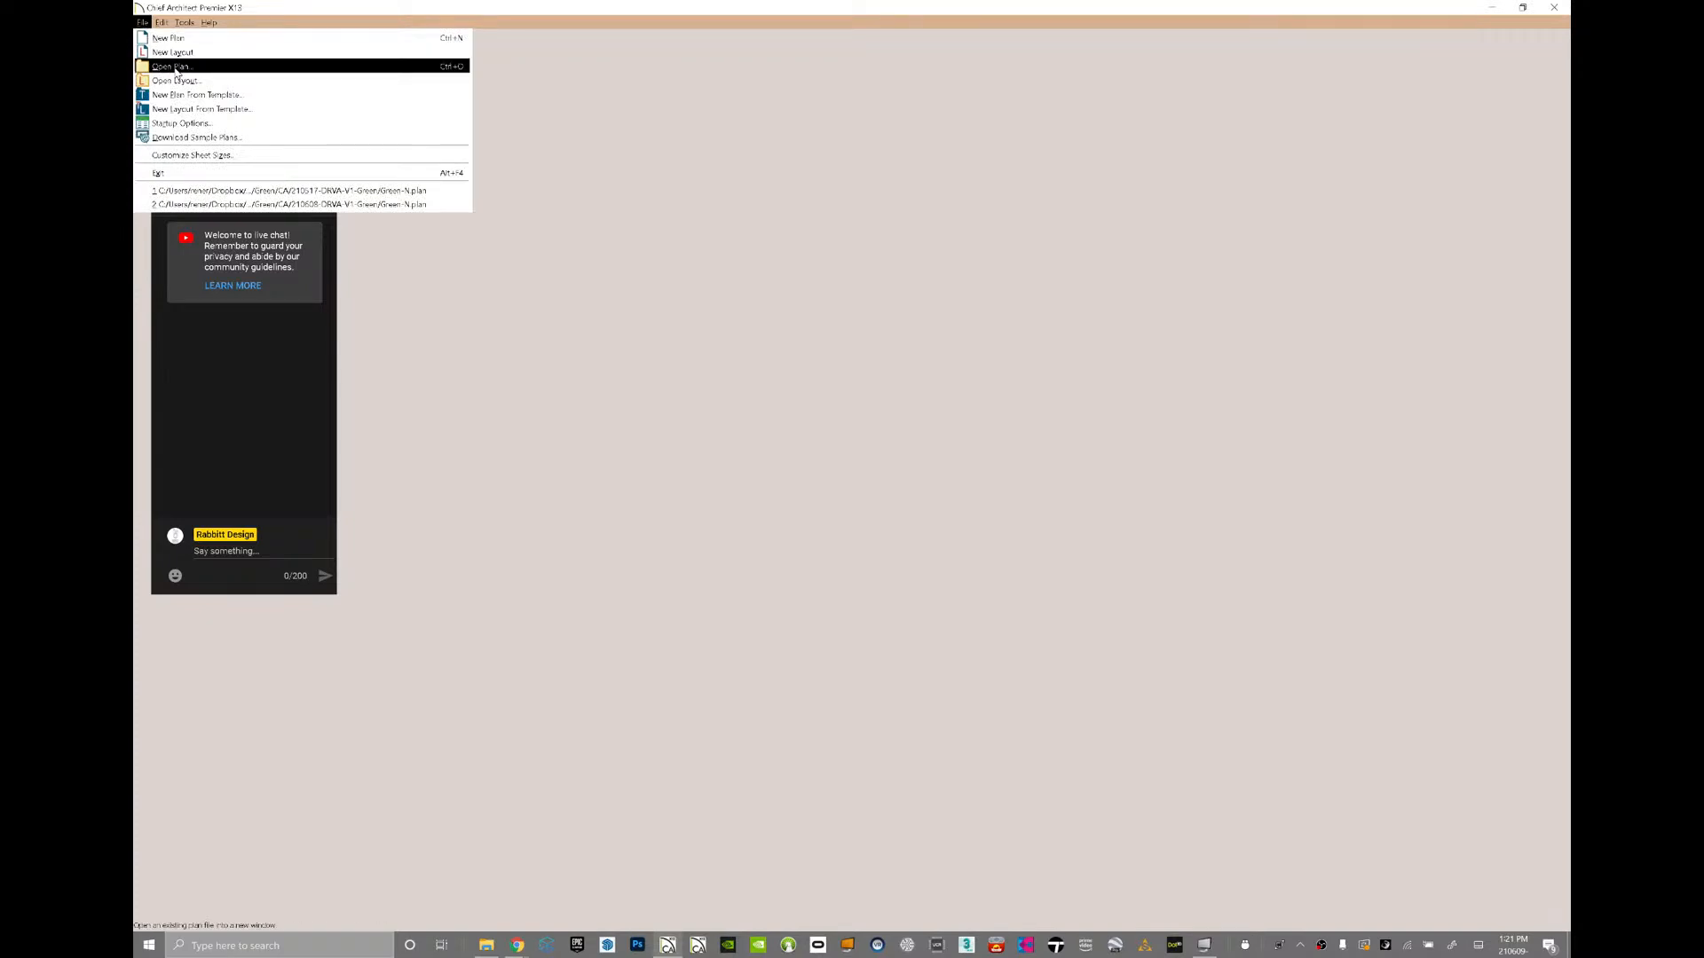
left_click(173, 66)
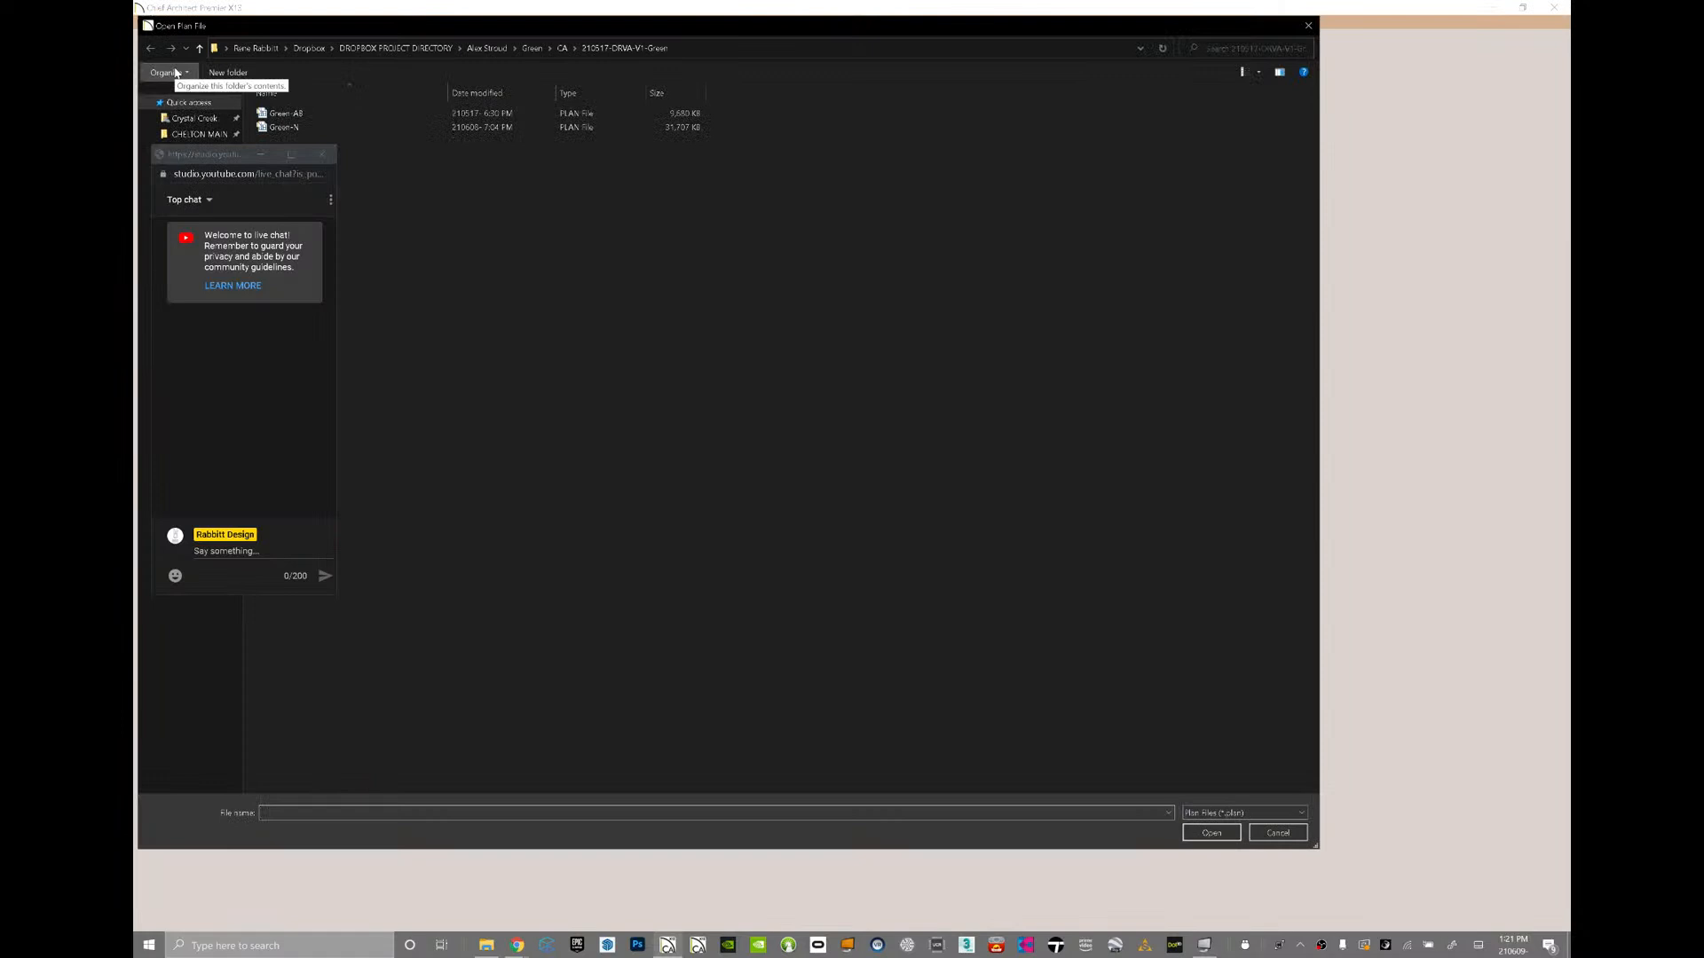
left_click_drag(205, 24, 389, 50)
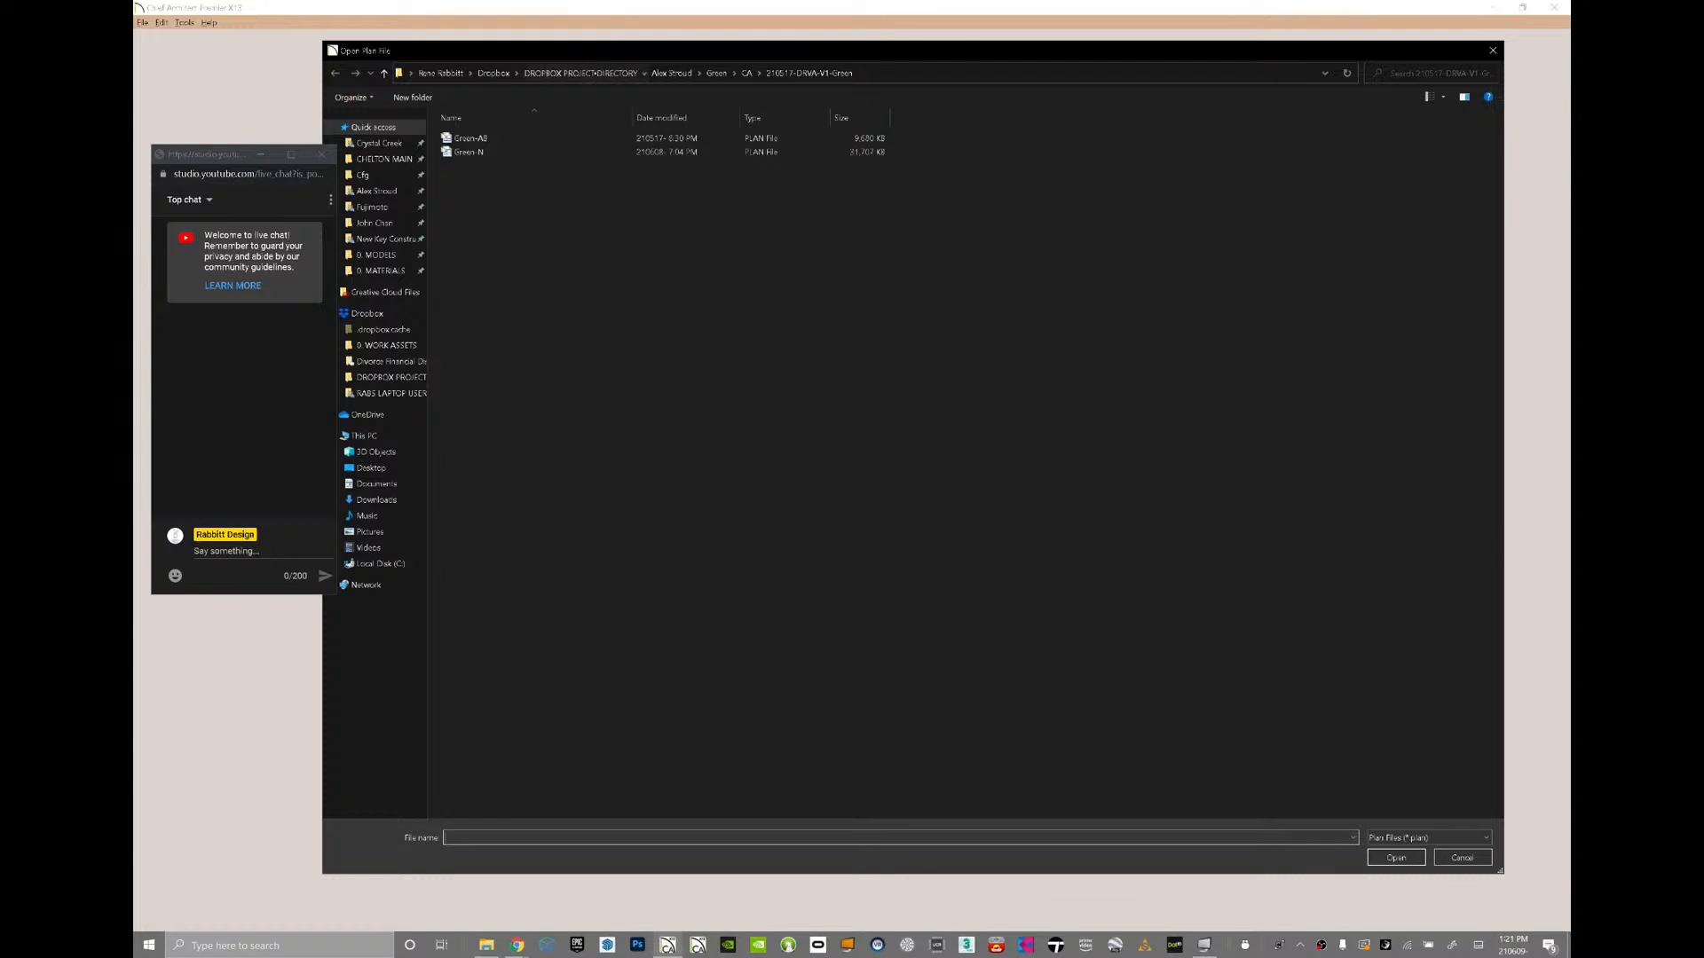
left_click(581, 72)
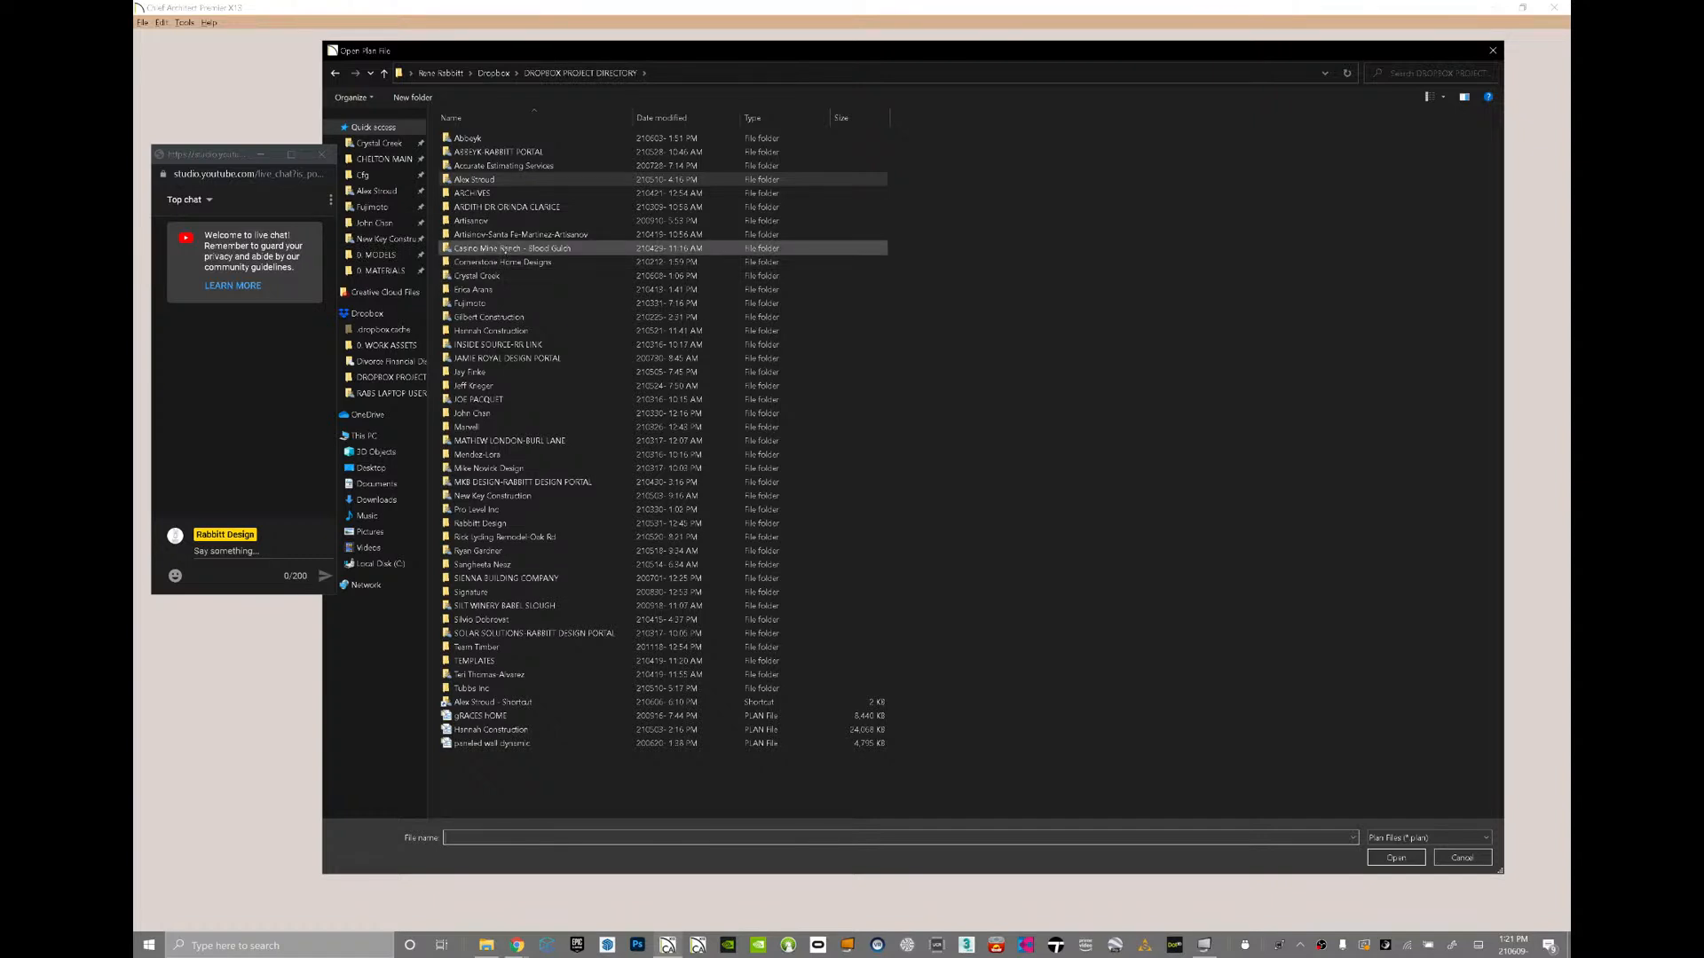
double_click(477, 275)
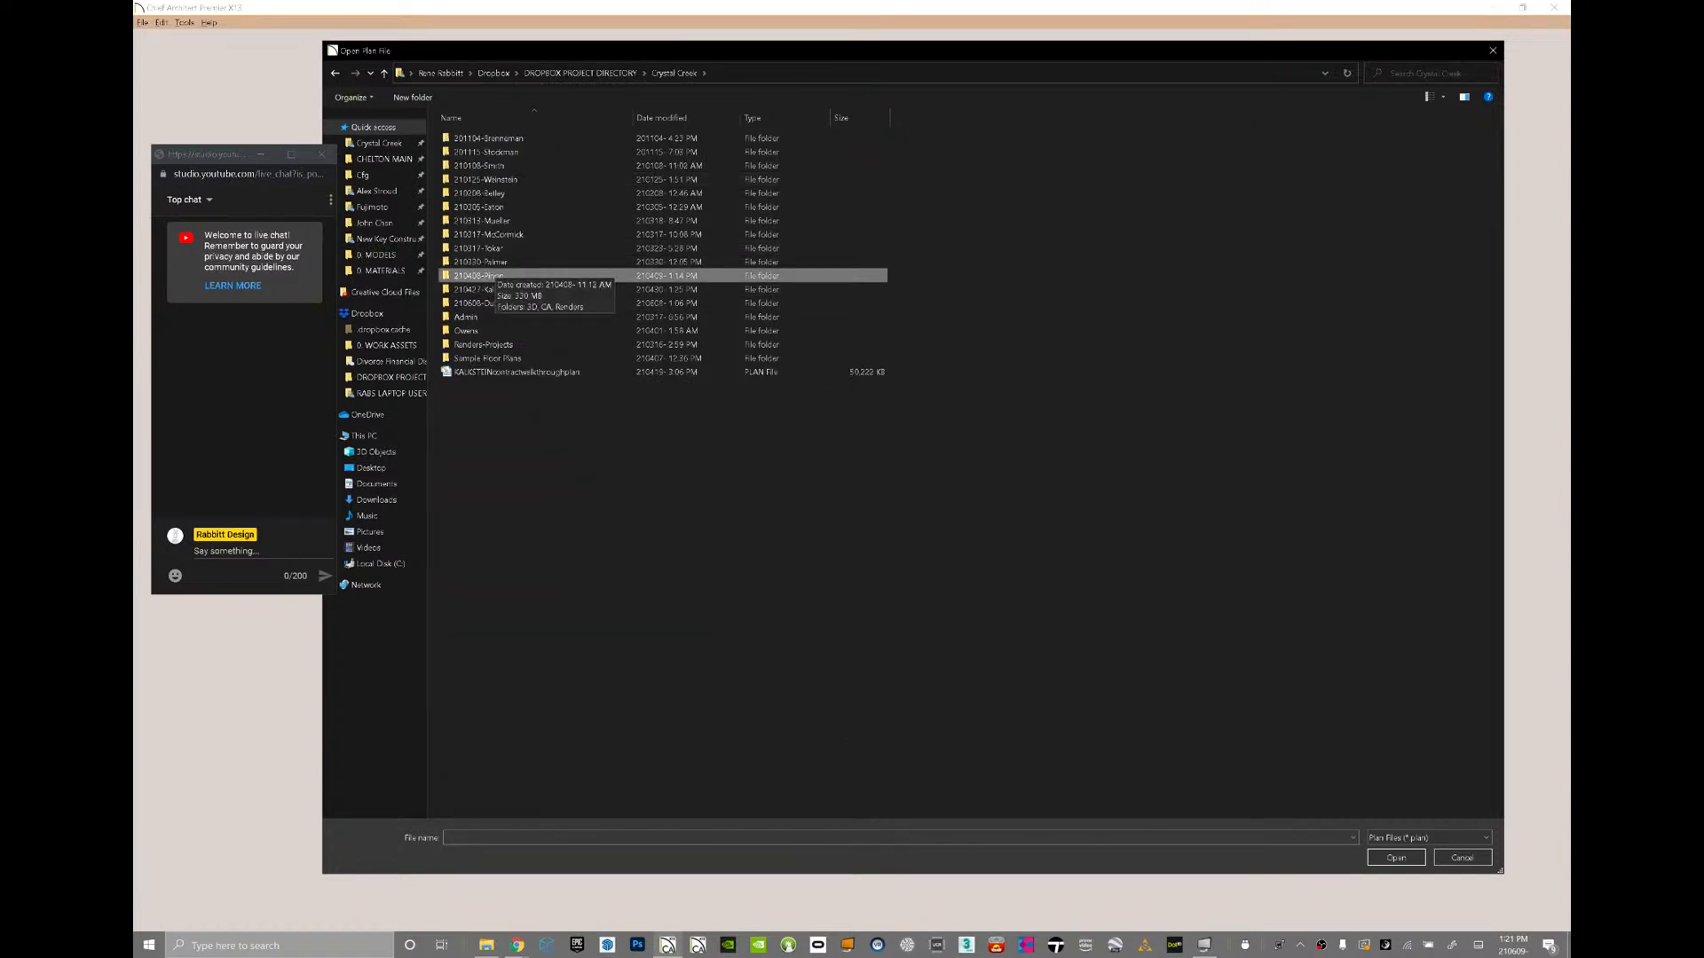
double_click(503, 303)
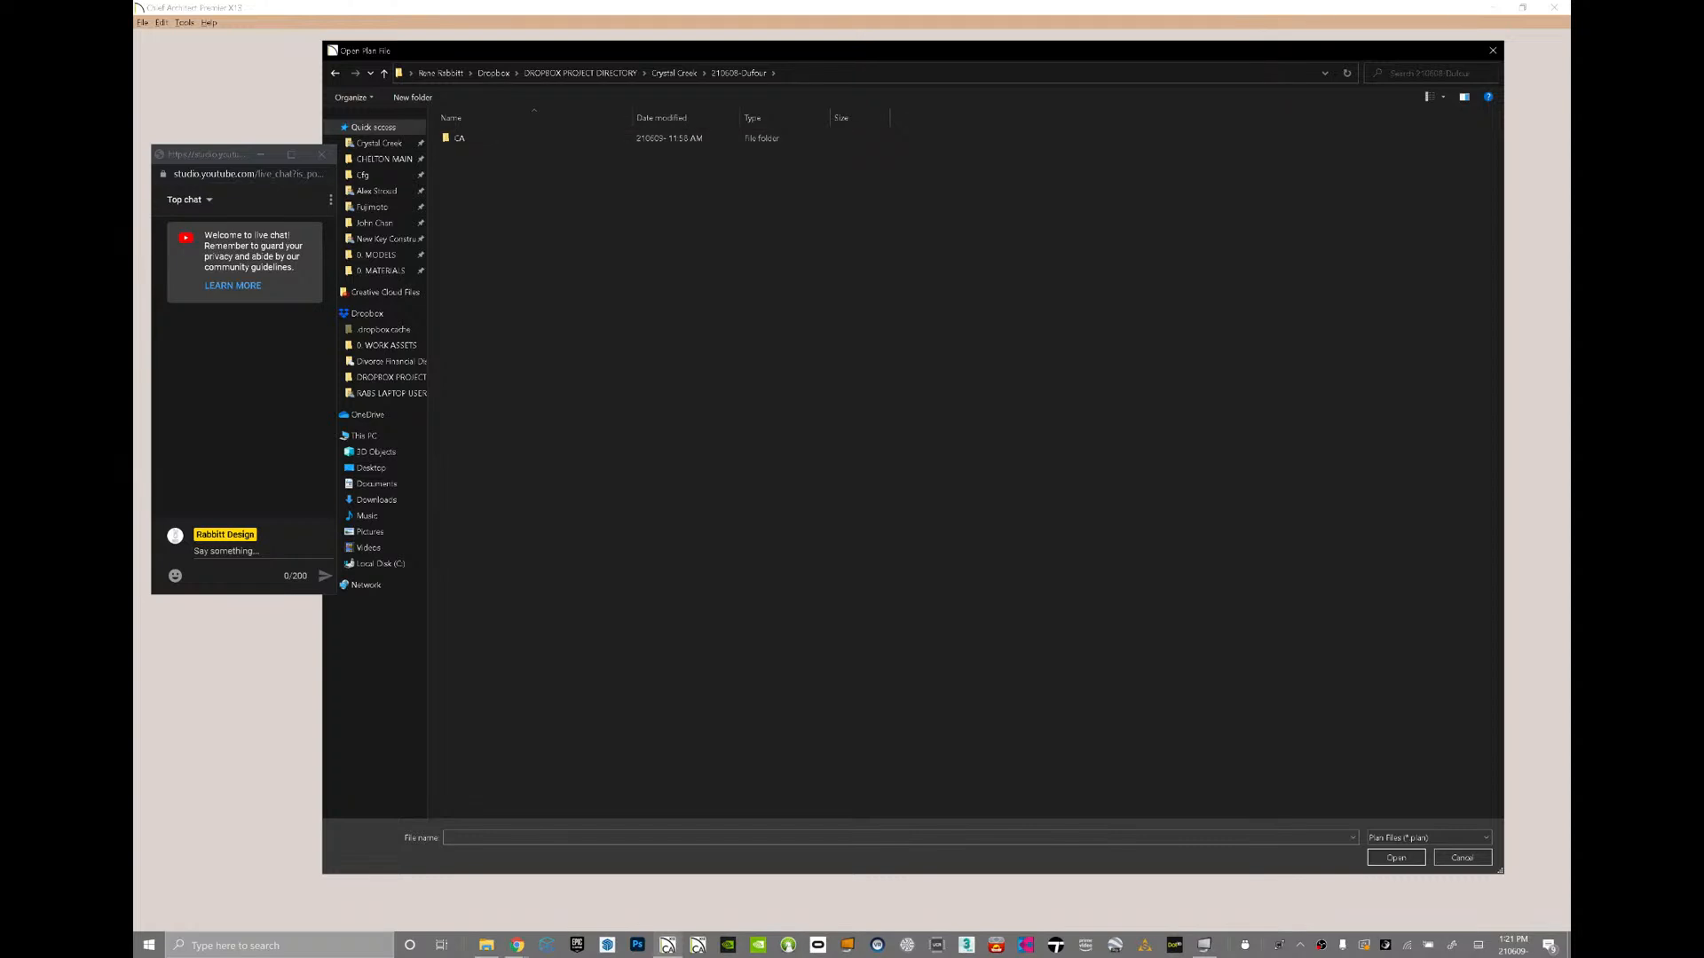
double_click(461, 138)
- Duplicate the 210607-RCVD folder and rename the copy 210609-N
left_click(506, 139)
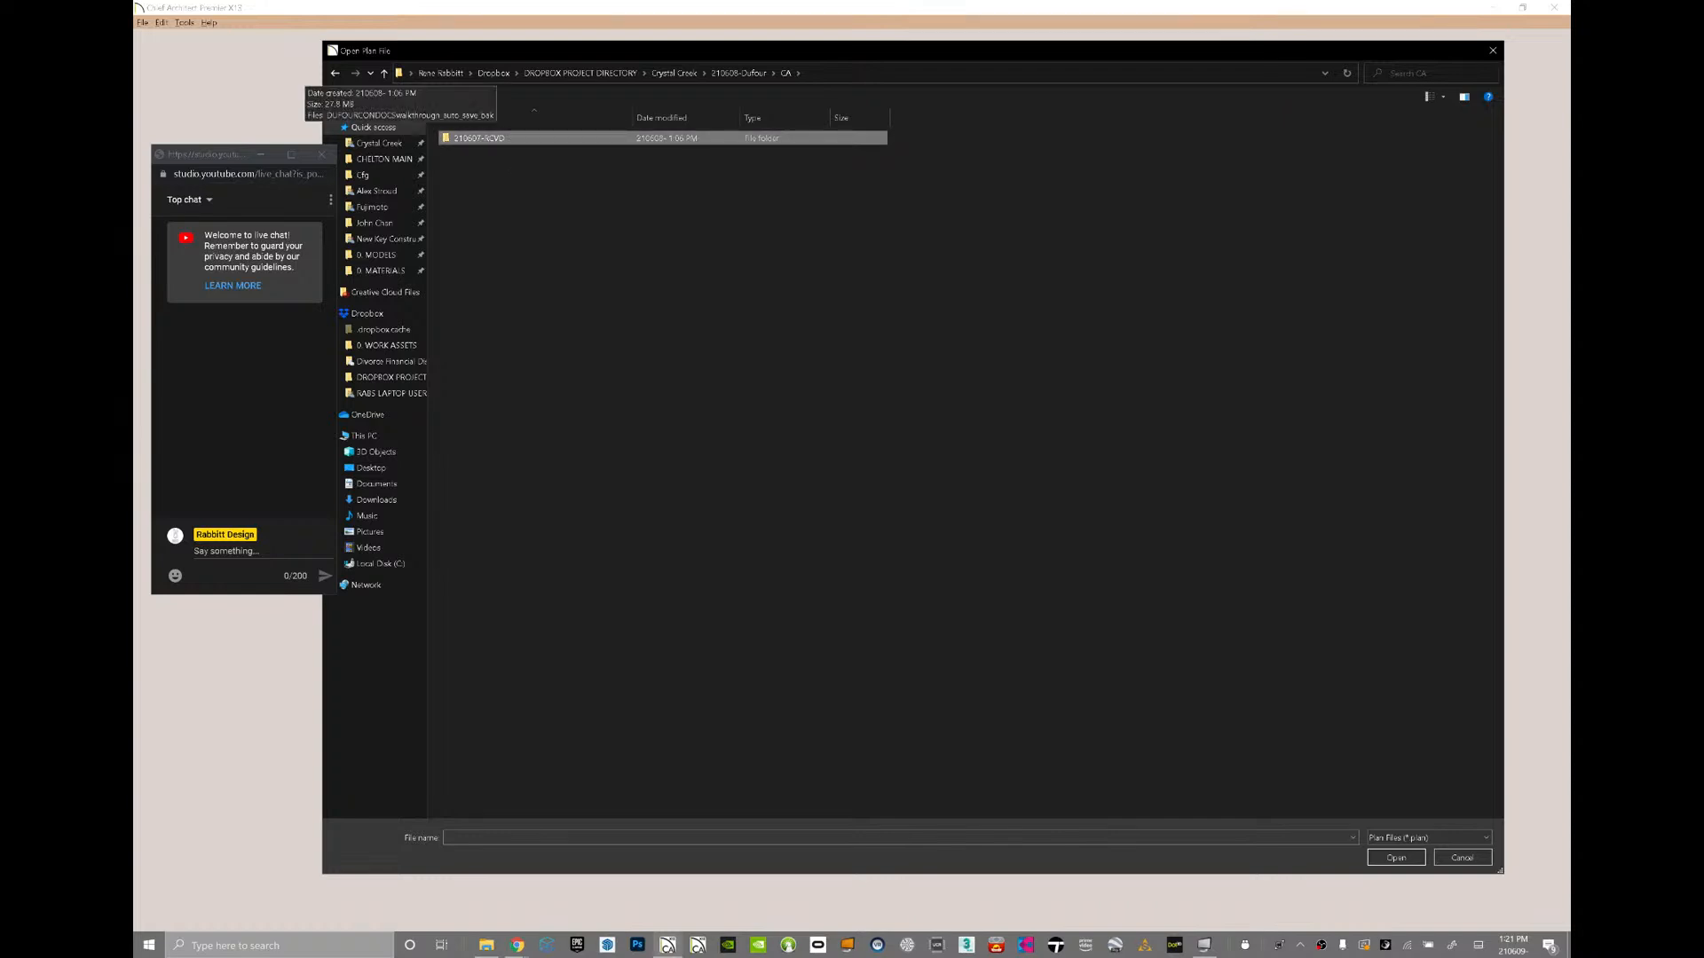
key("ctrl+c")
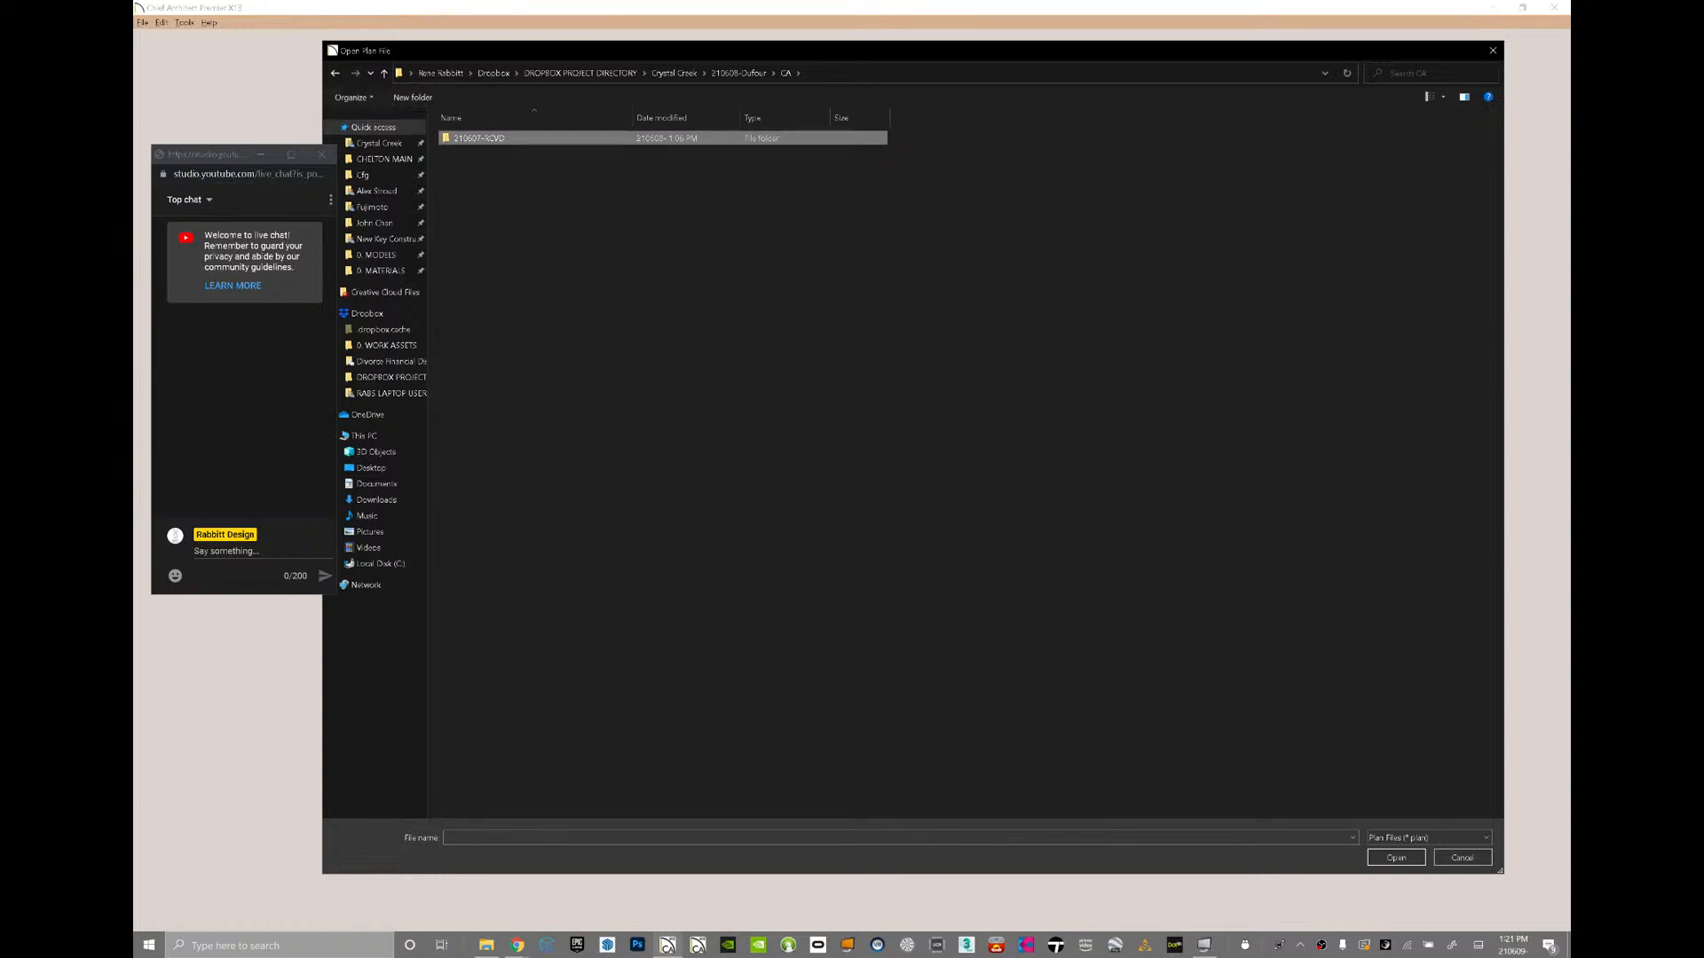
key("ctrl+v")
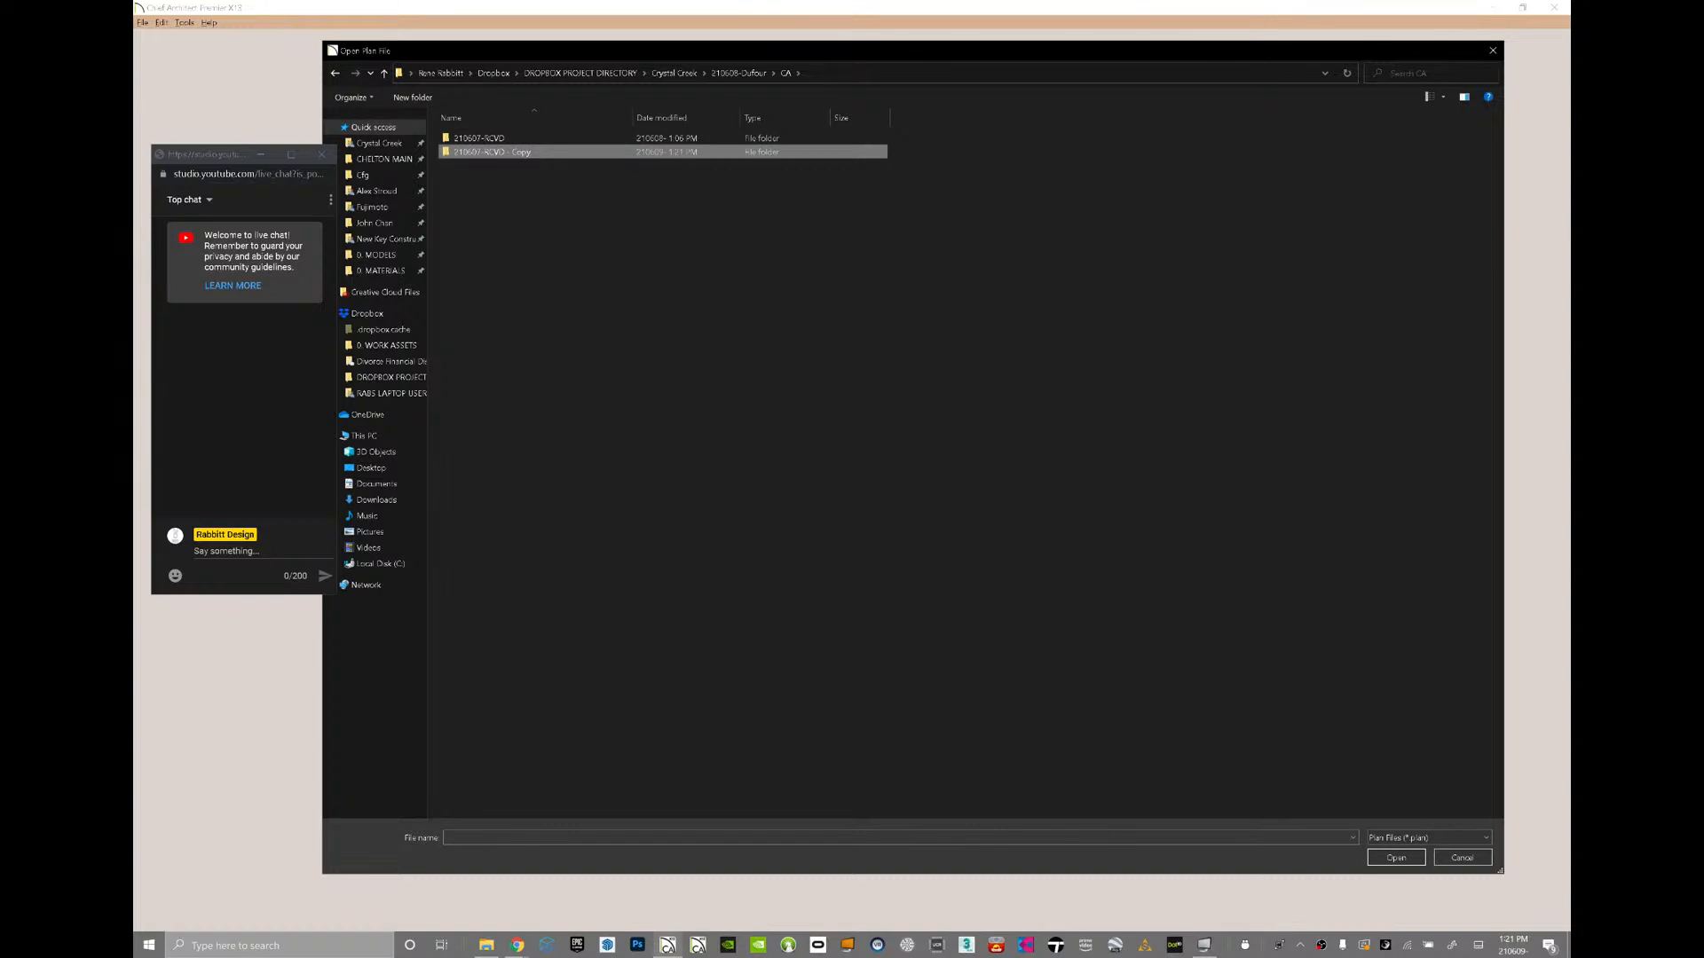
key("F2")
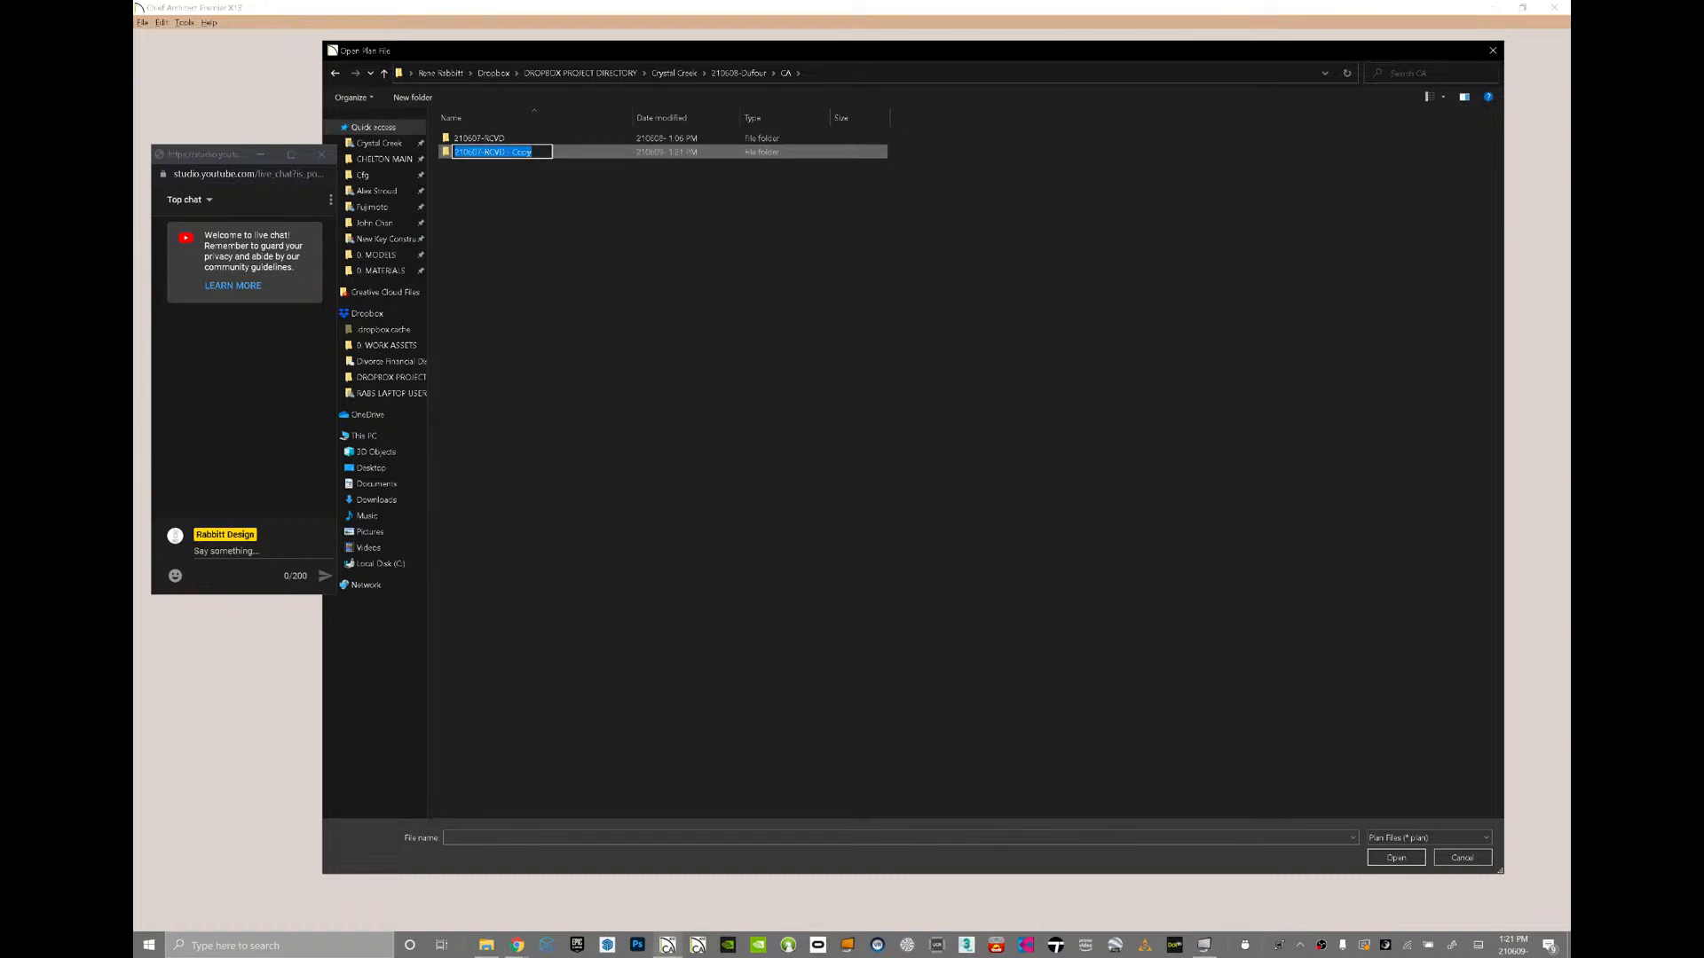
type("210609- N")
key("Return")
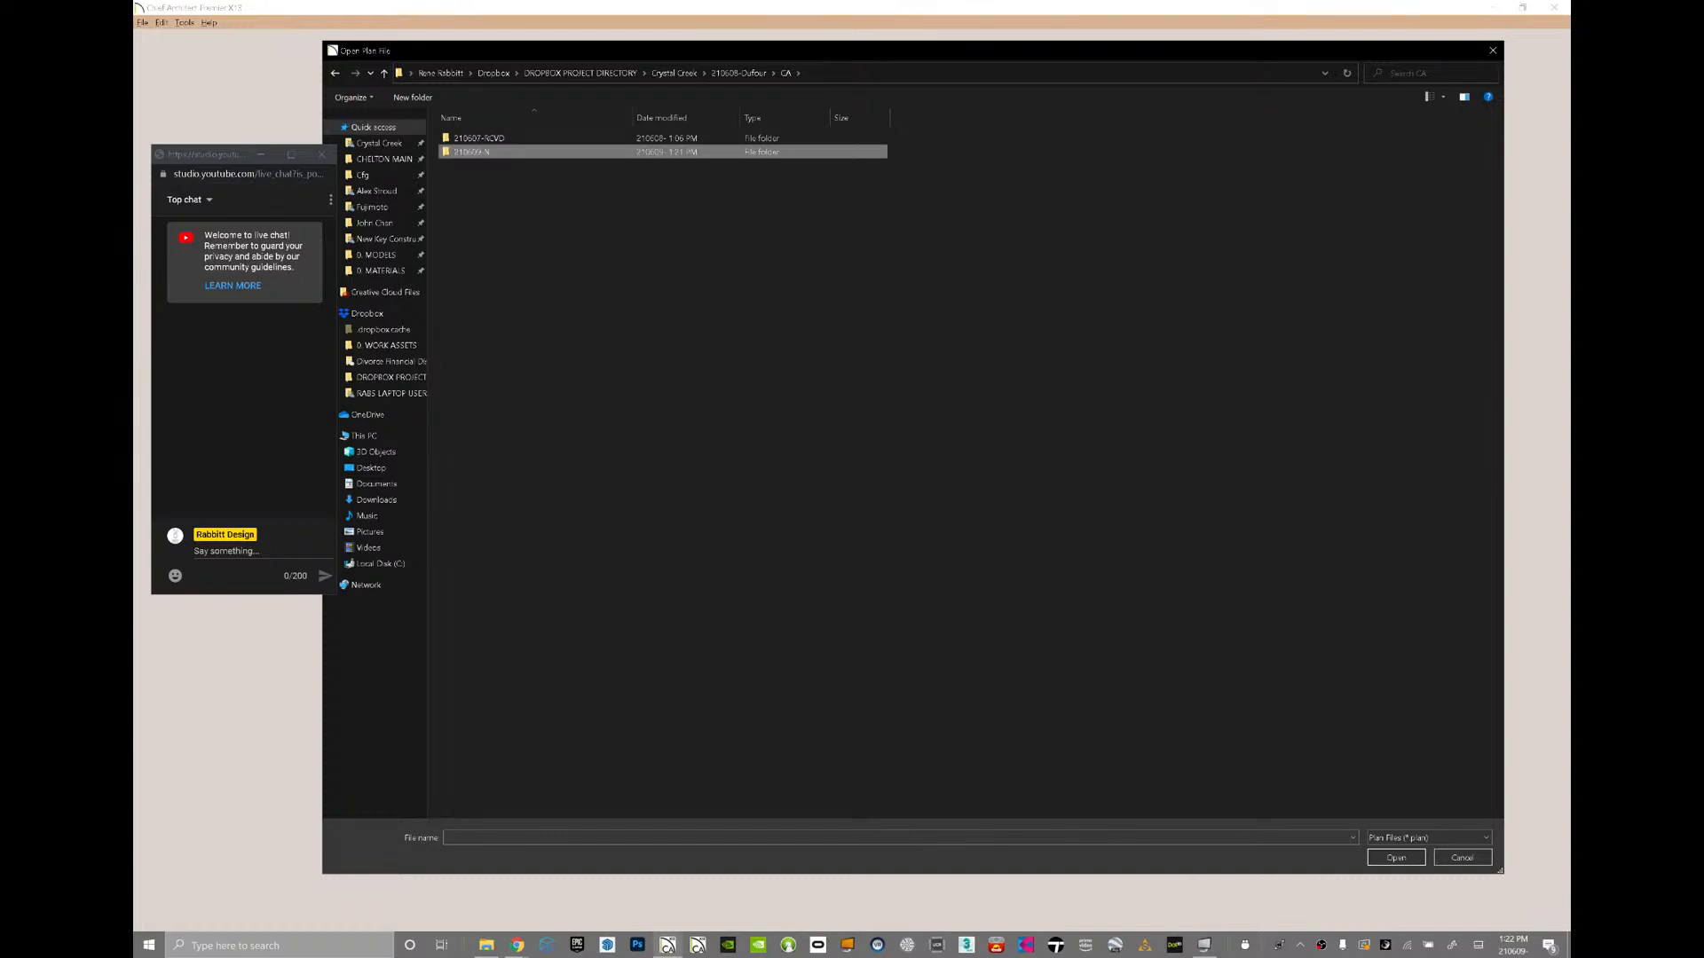
- Open the walkthrough auto-save plan from the 210609-N folder and display the Working Plan View
key("Return")
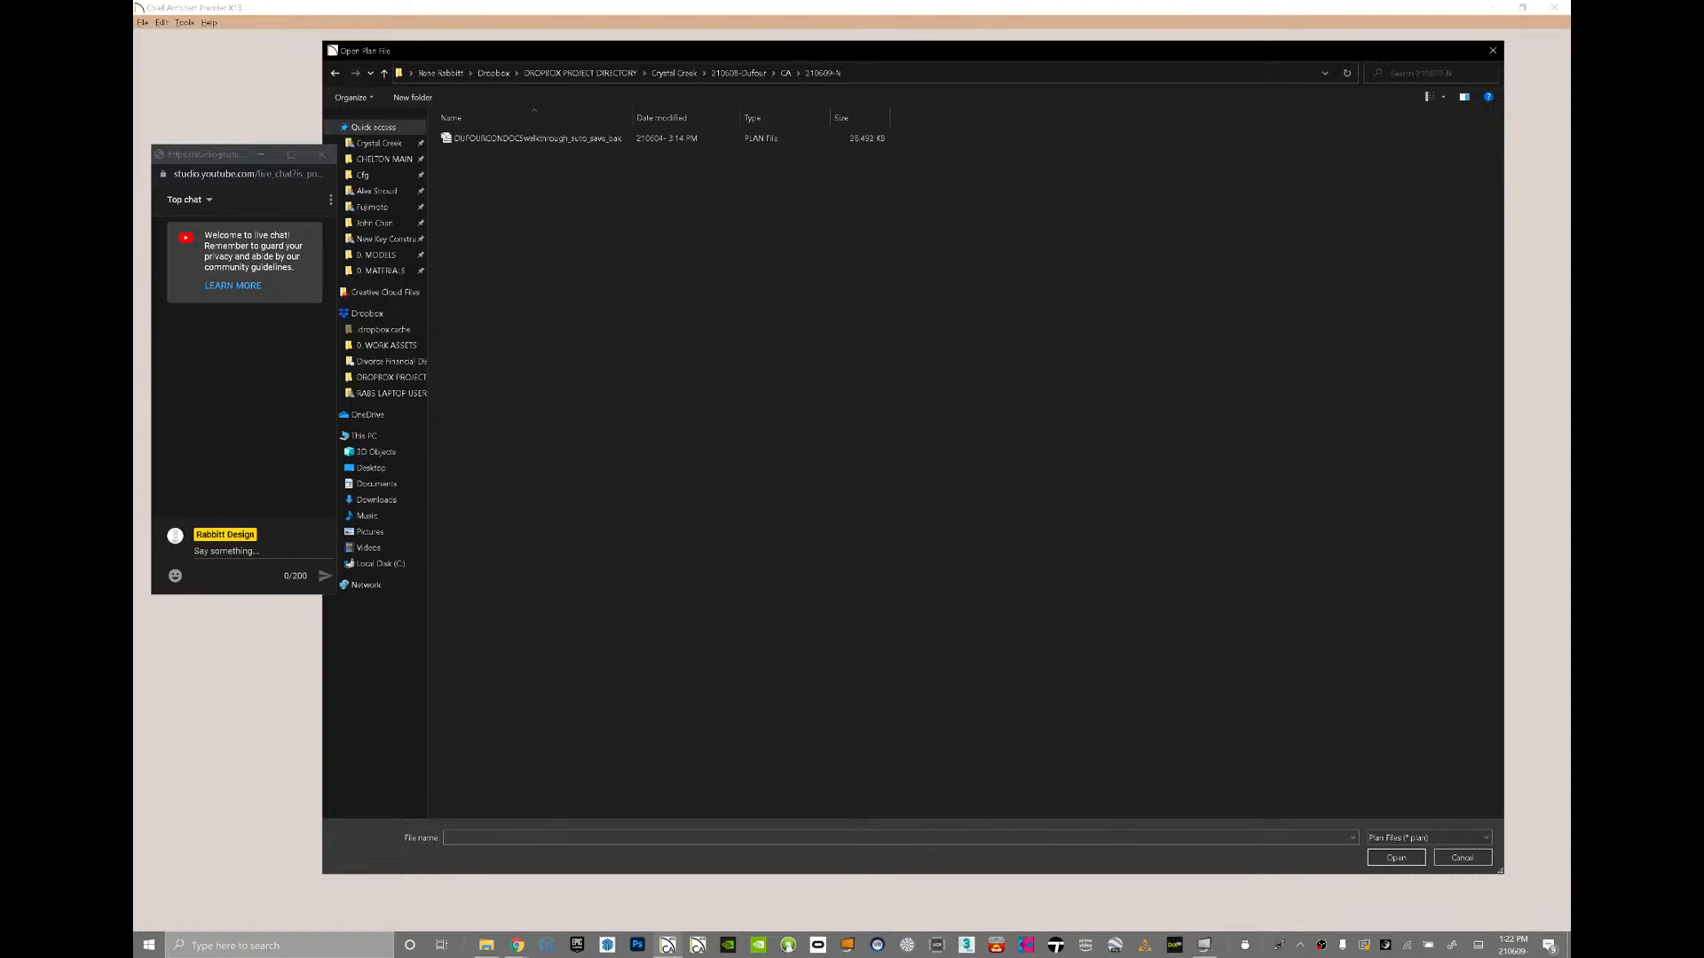
double_click(546, 139)
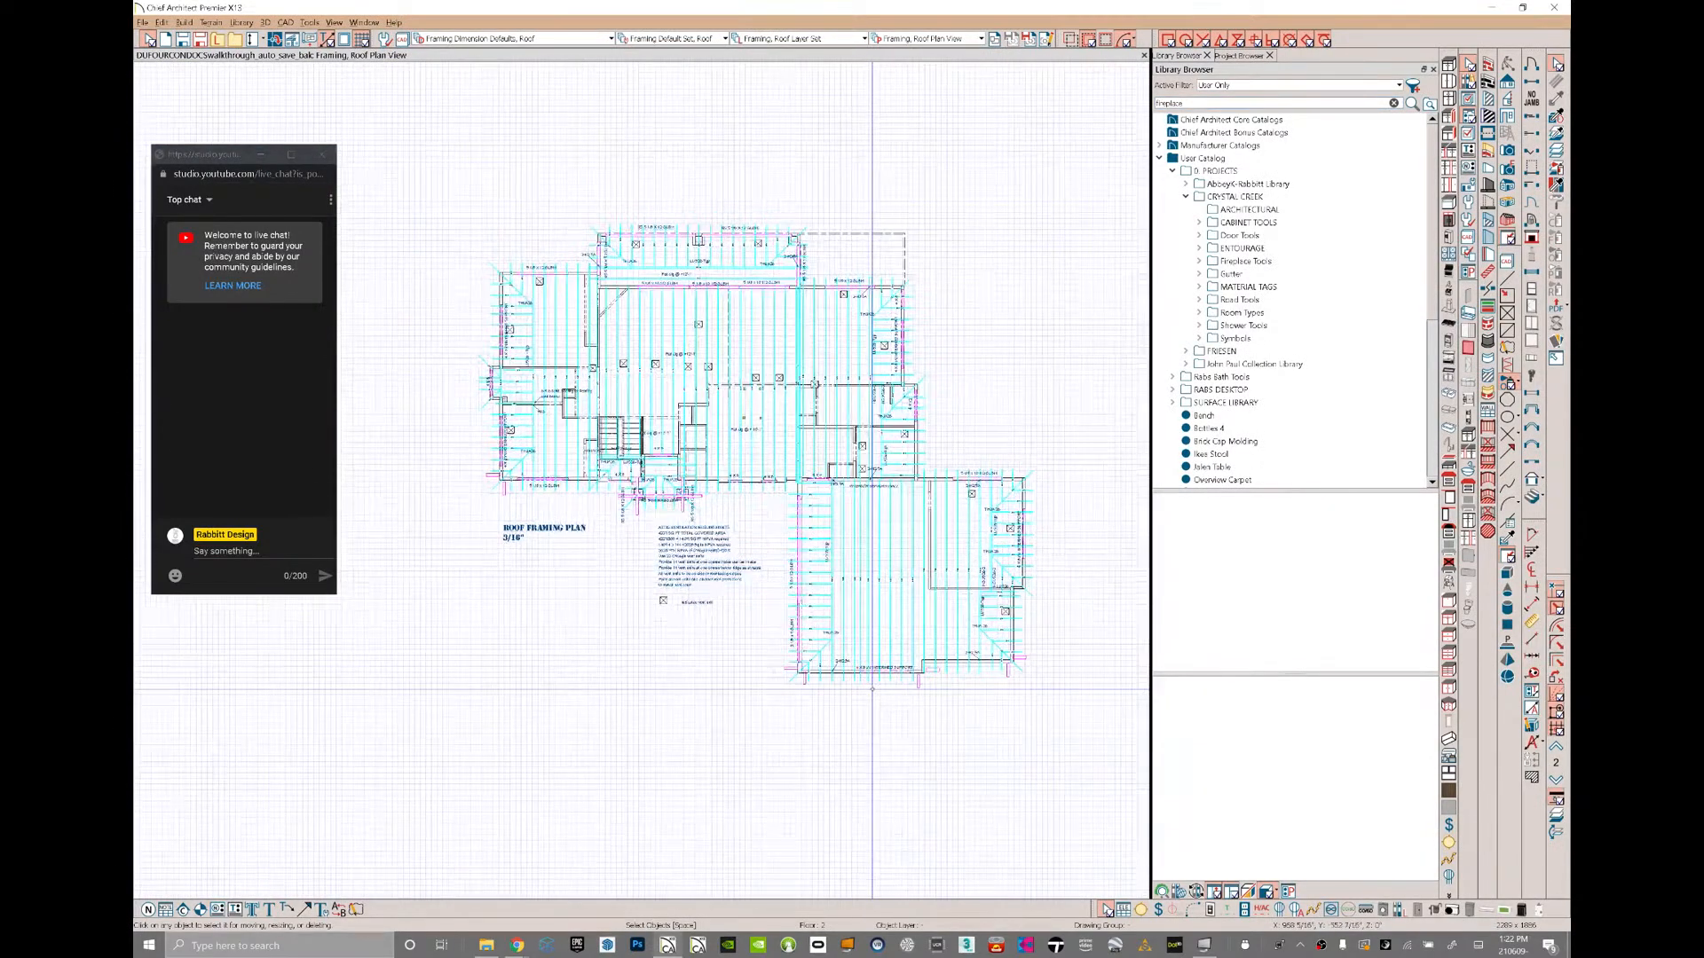
left_click(941, 38)
left_click(943, 65)
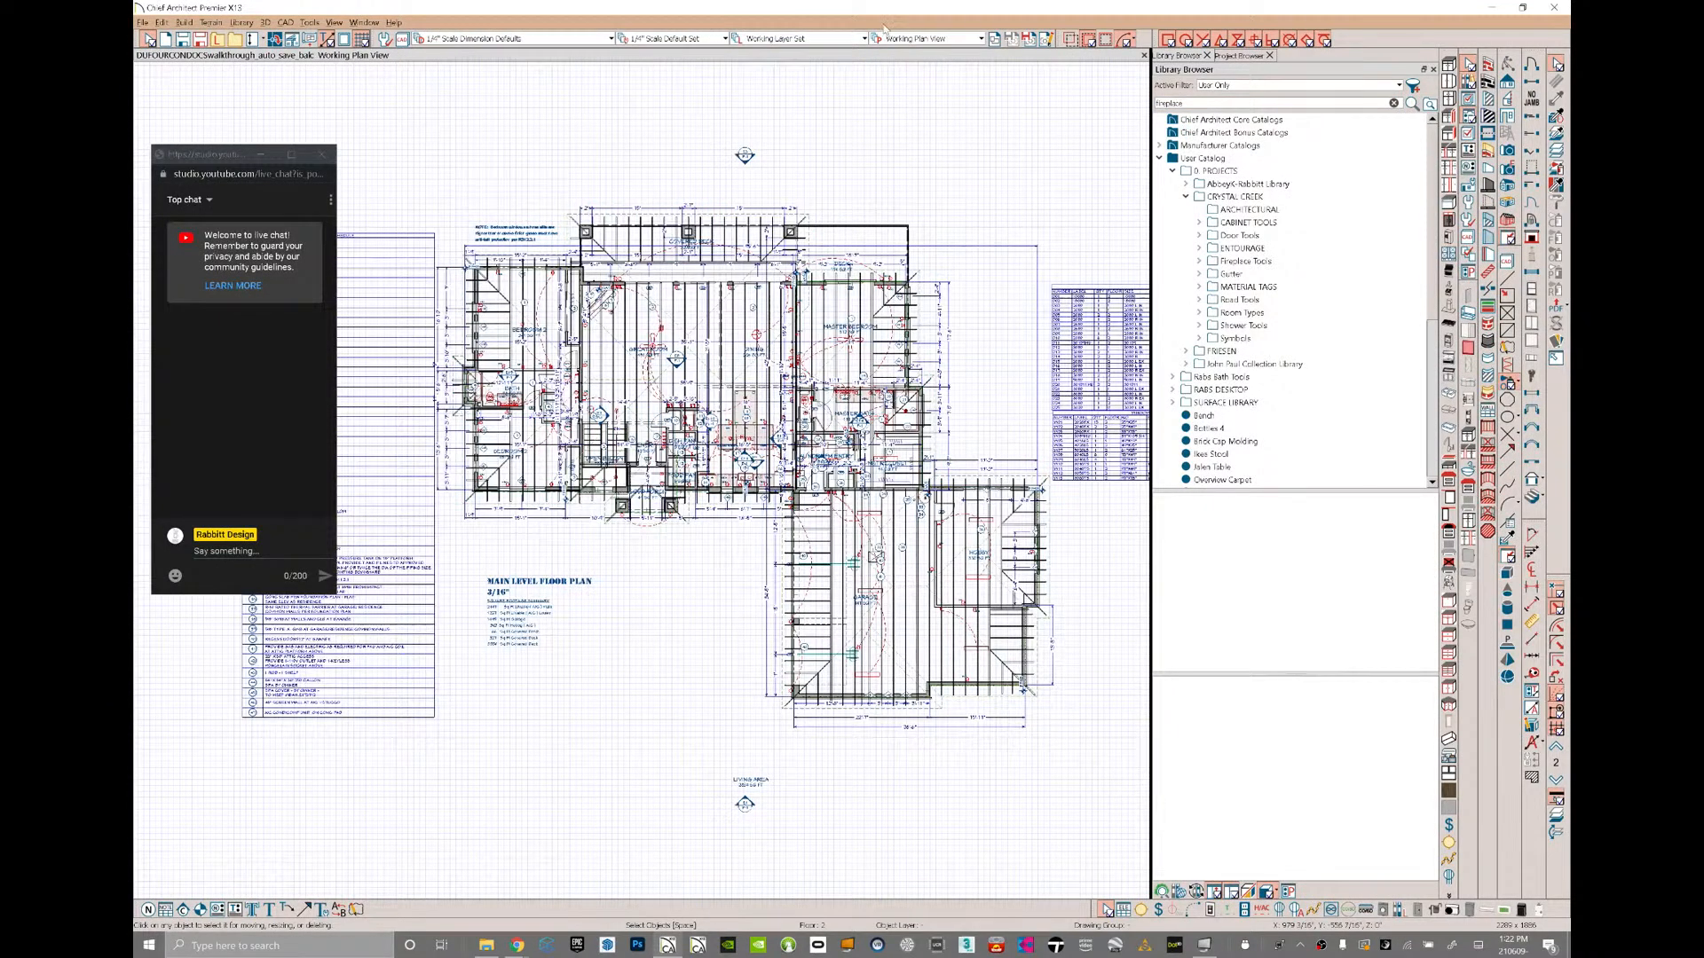
- Turn off the use of snap grid and units in the General Plan Defaults
double_click(149, 40)
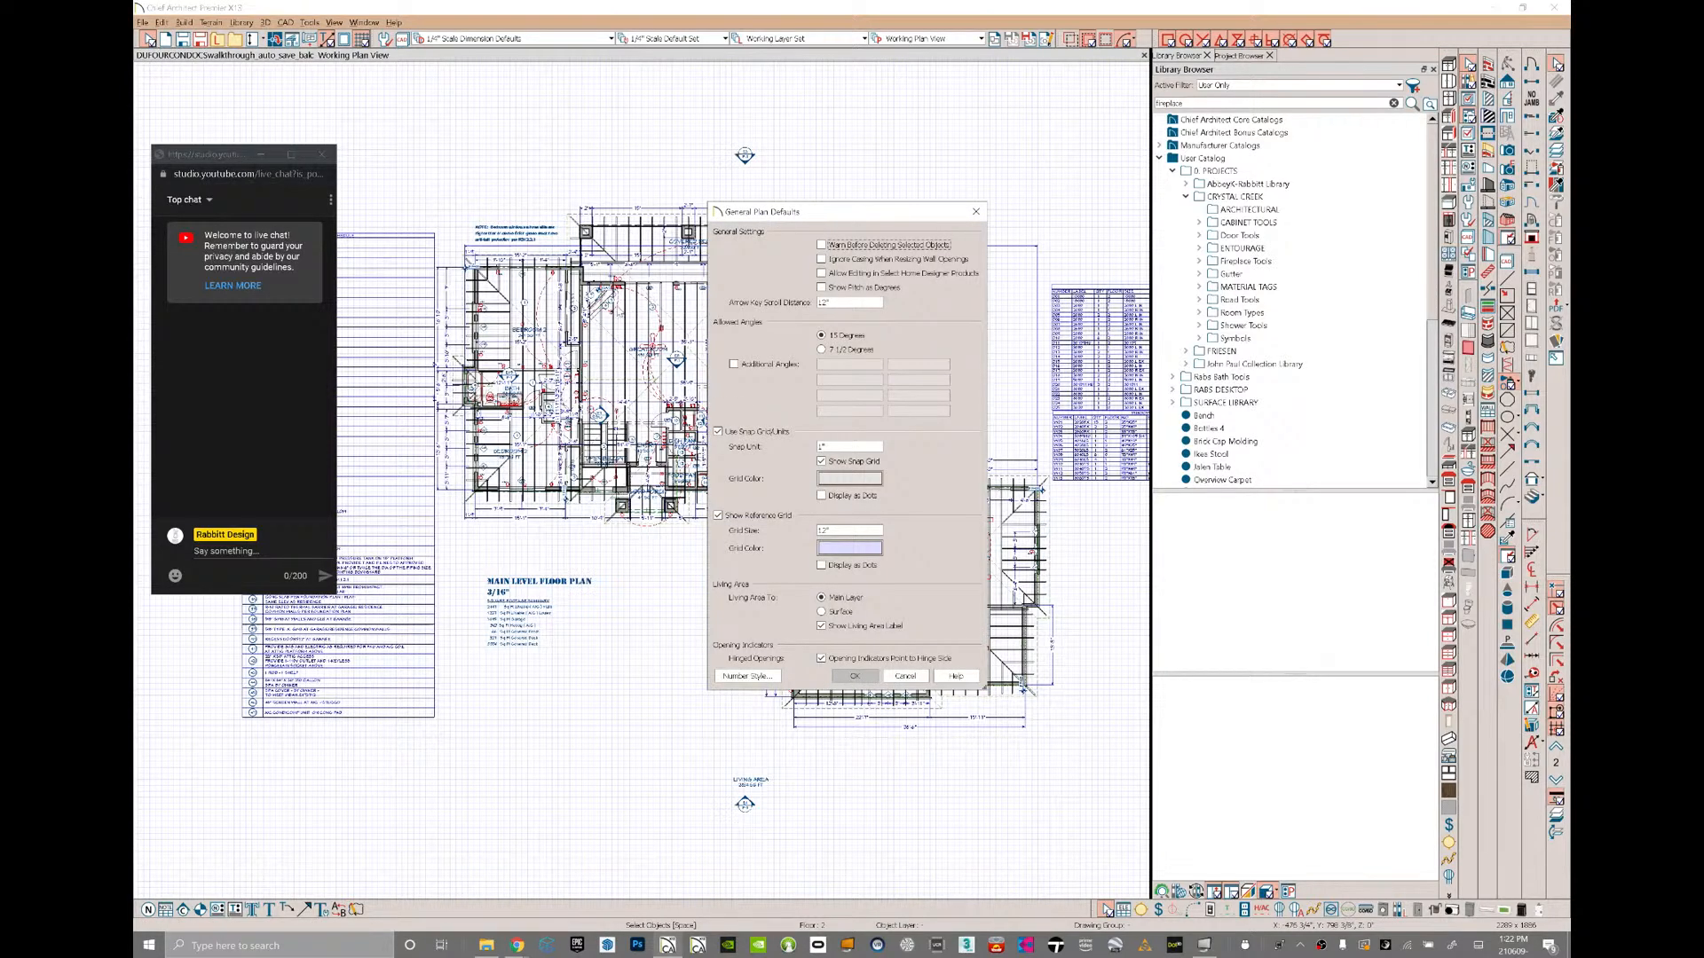
left_click(749, 431)
left_click(863, 678)
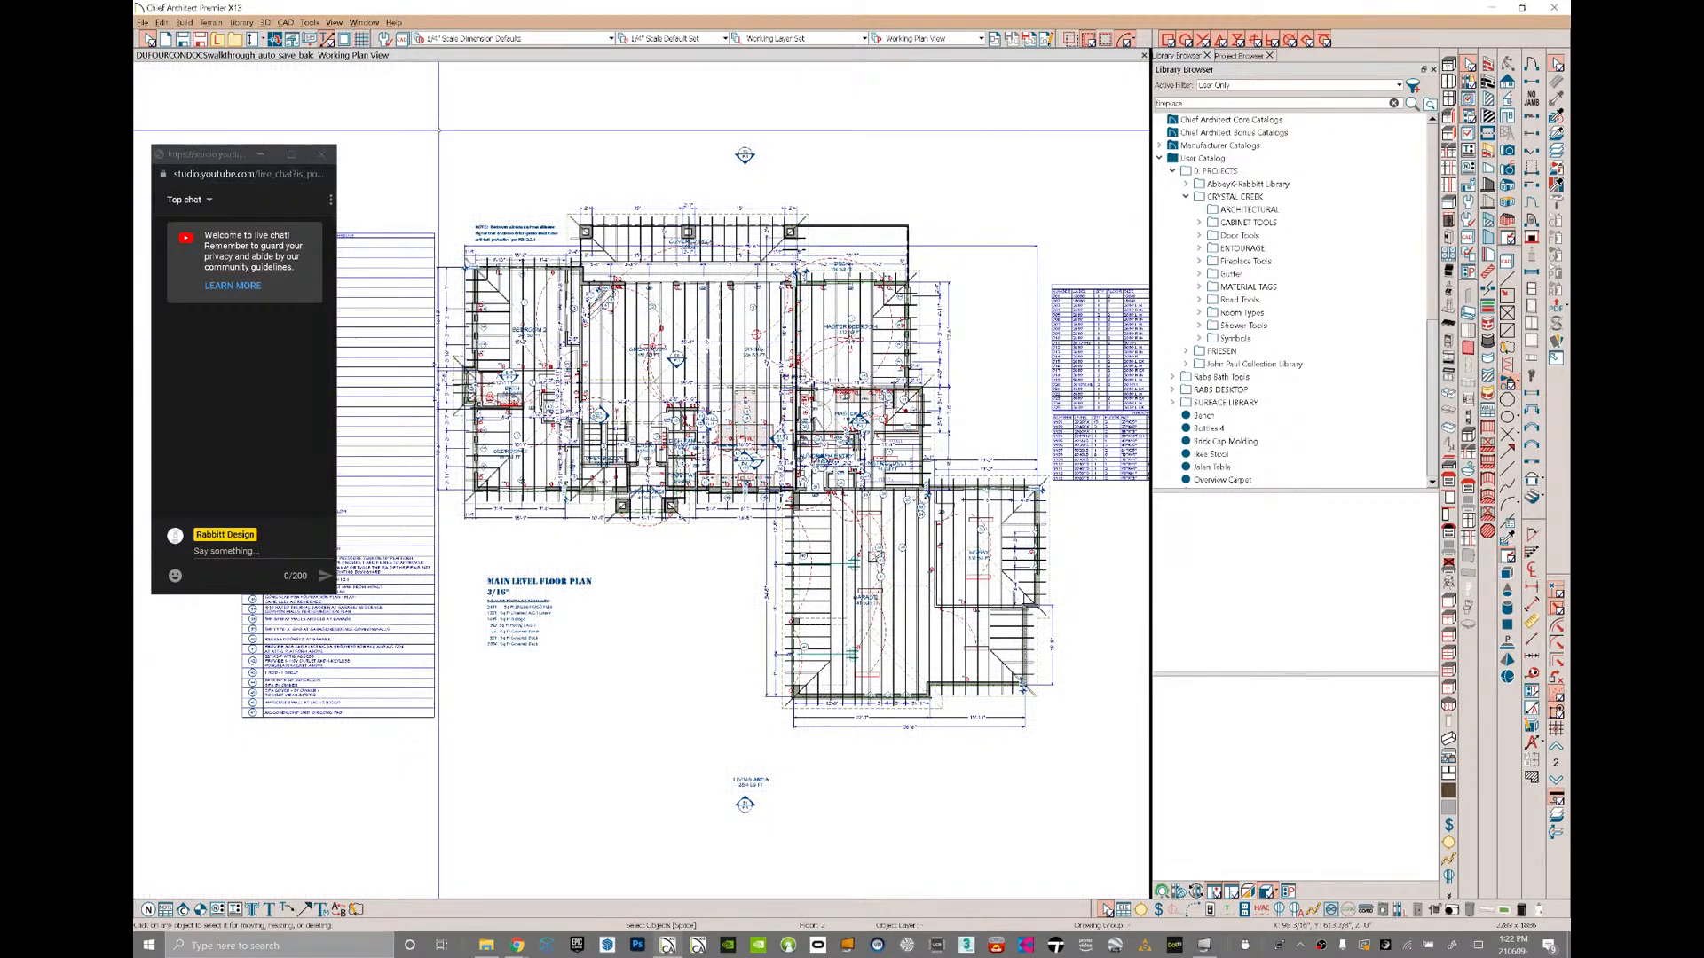
- Hide the Framing, Roof Trusses layer in the active layer display options, using a truss in the plan to find it
scroll(688, 417, "up", 4)
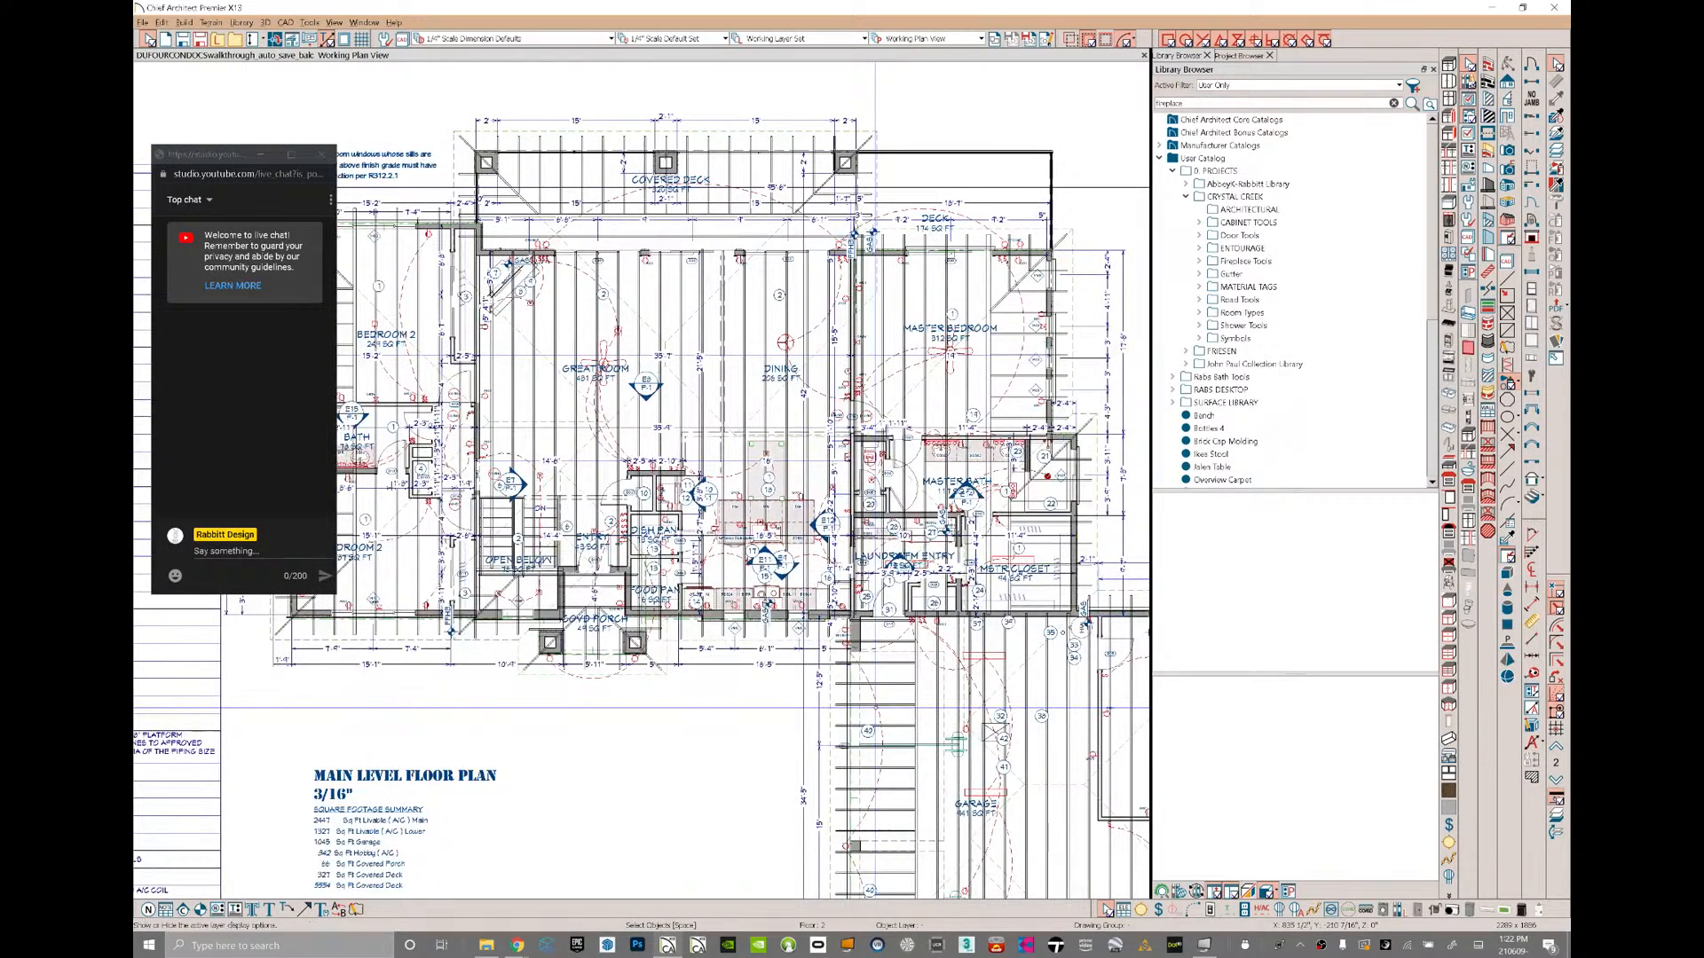
left_click(1468, 98)
left_click(743, 398)
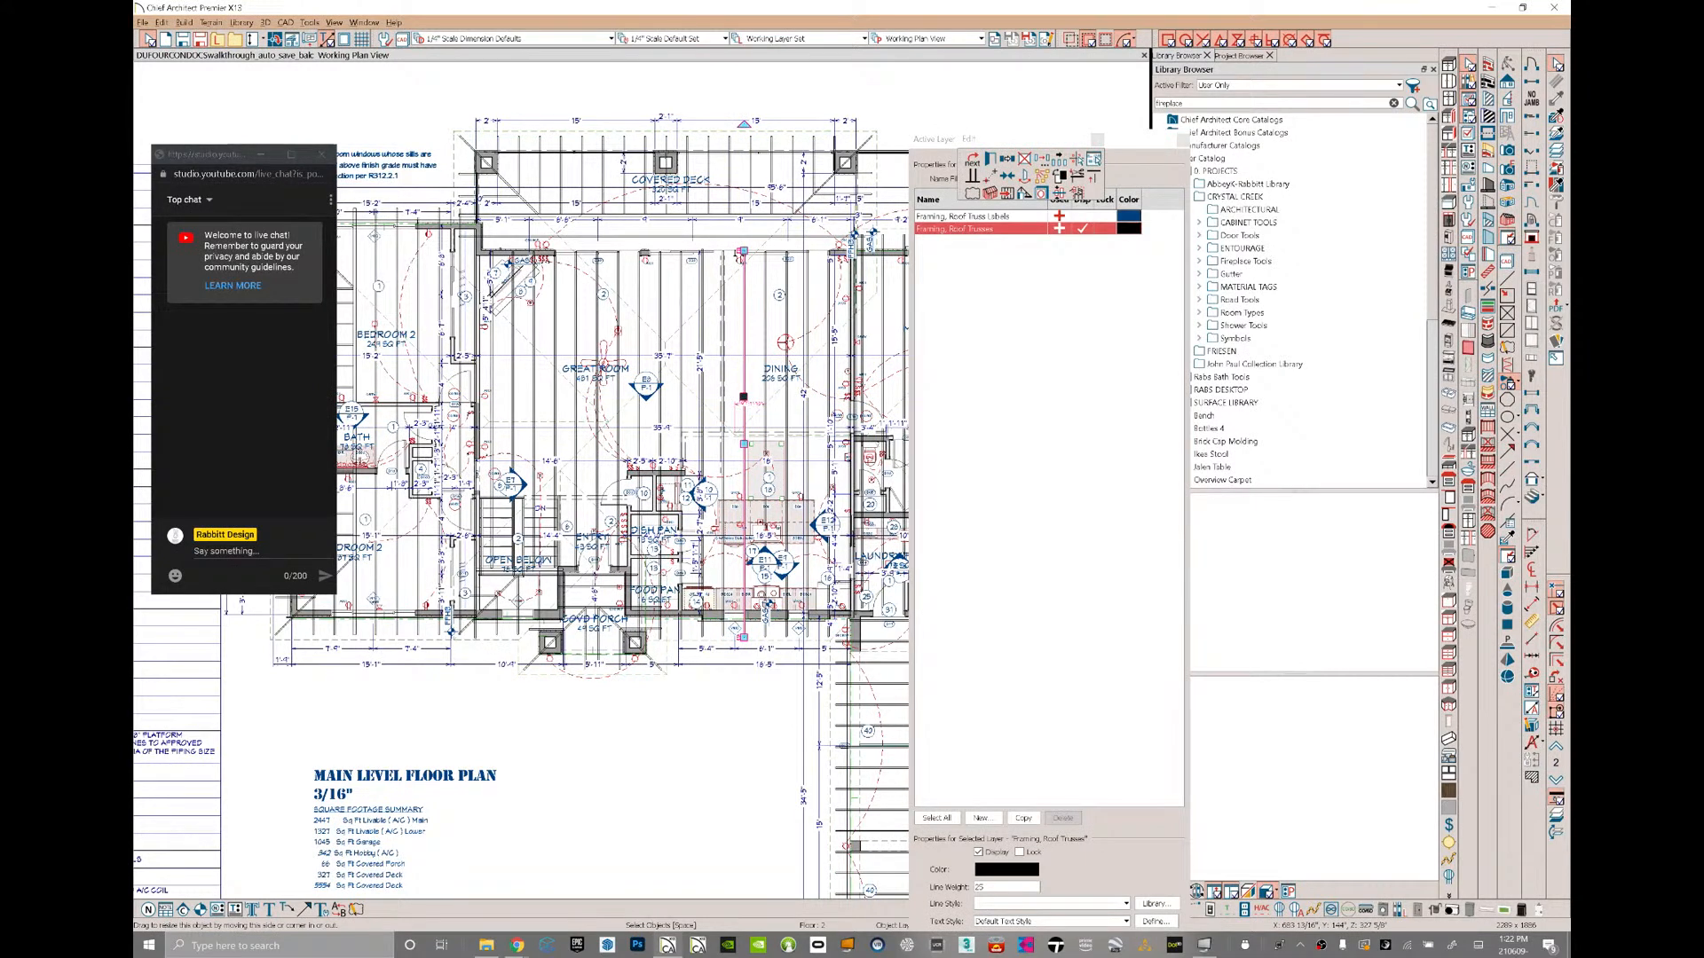
left_click(1081, 229)
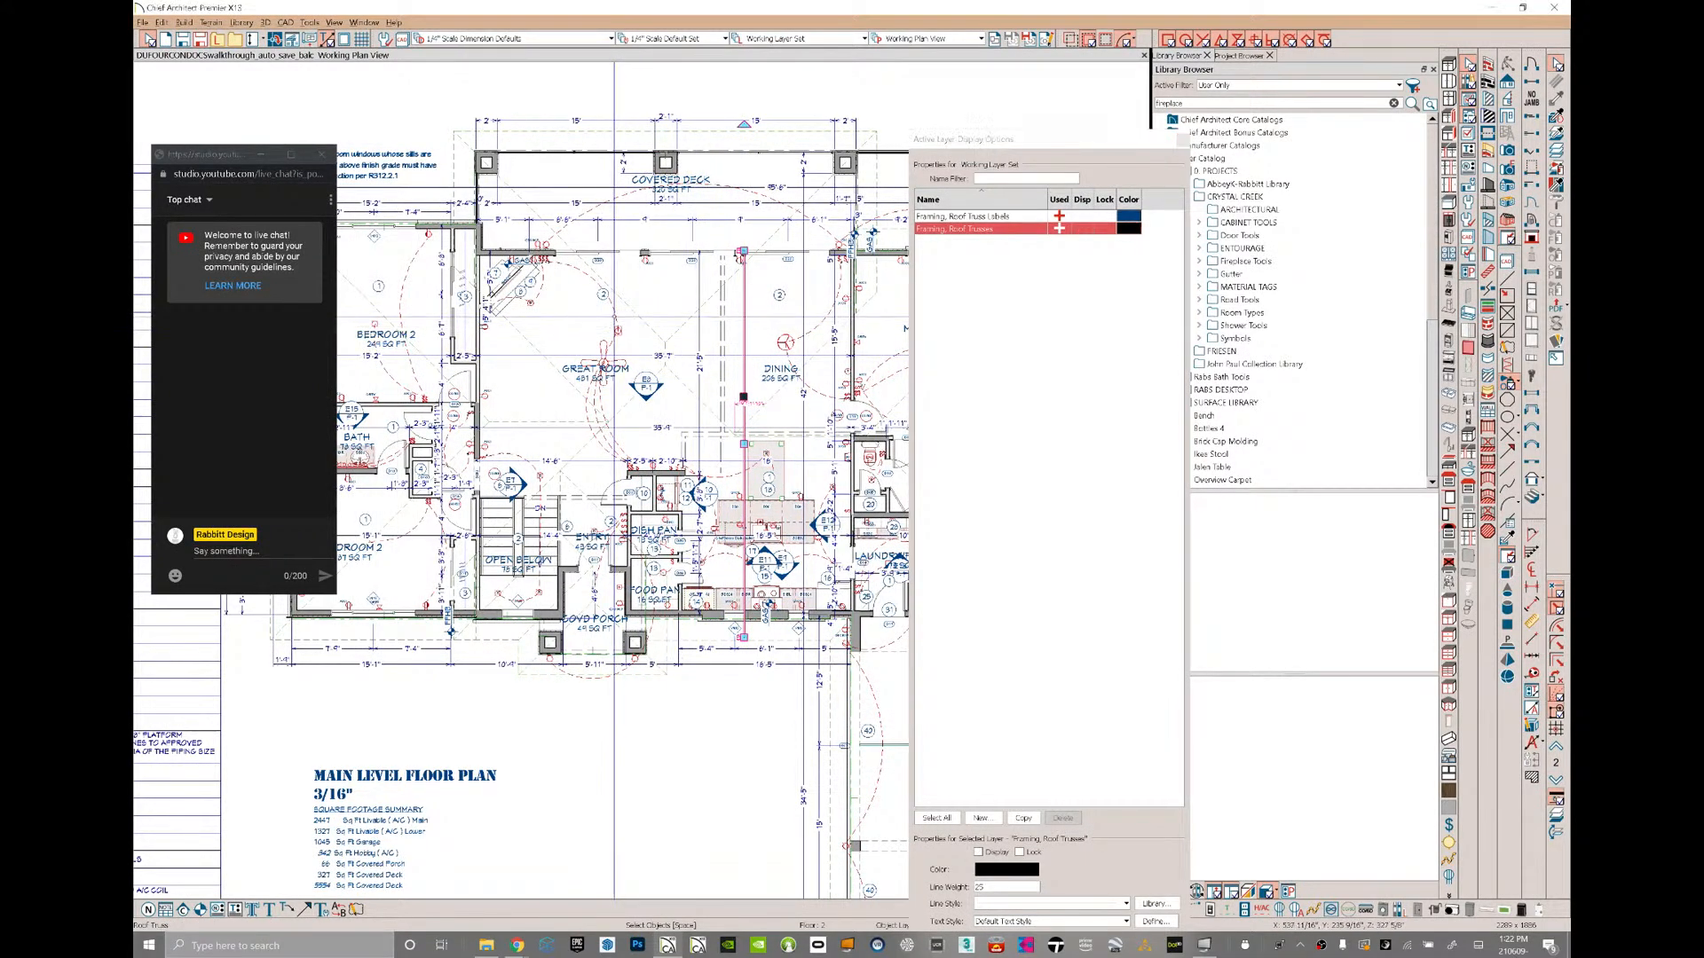
- Hide the Electrical, Connections layer by way of the wiring line in the great room
left_click(612, 313)
left_click(617, 321)
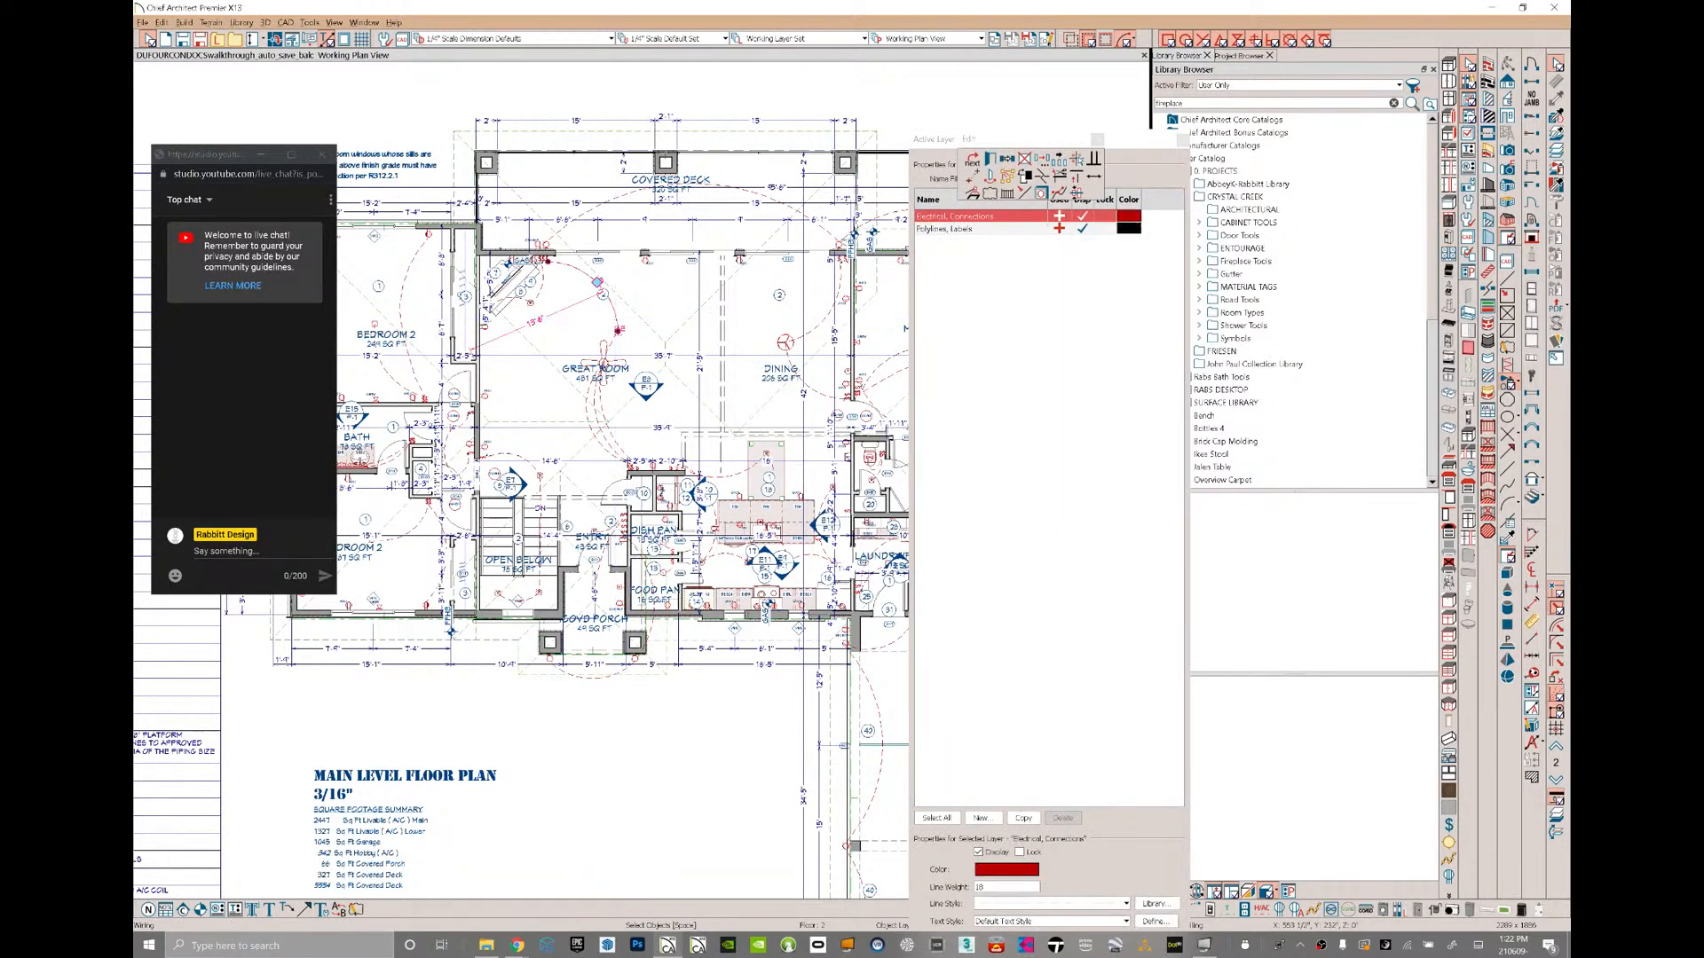
left_click(1082, 216)
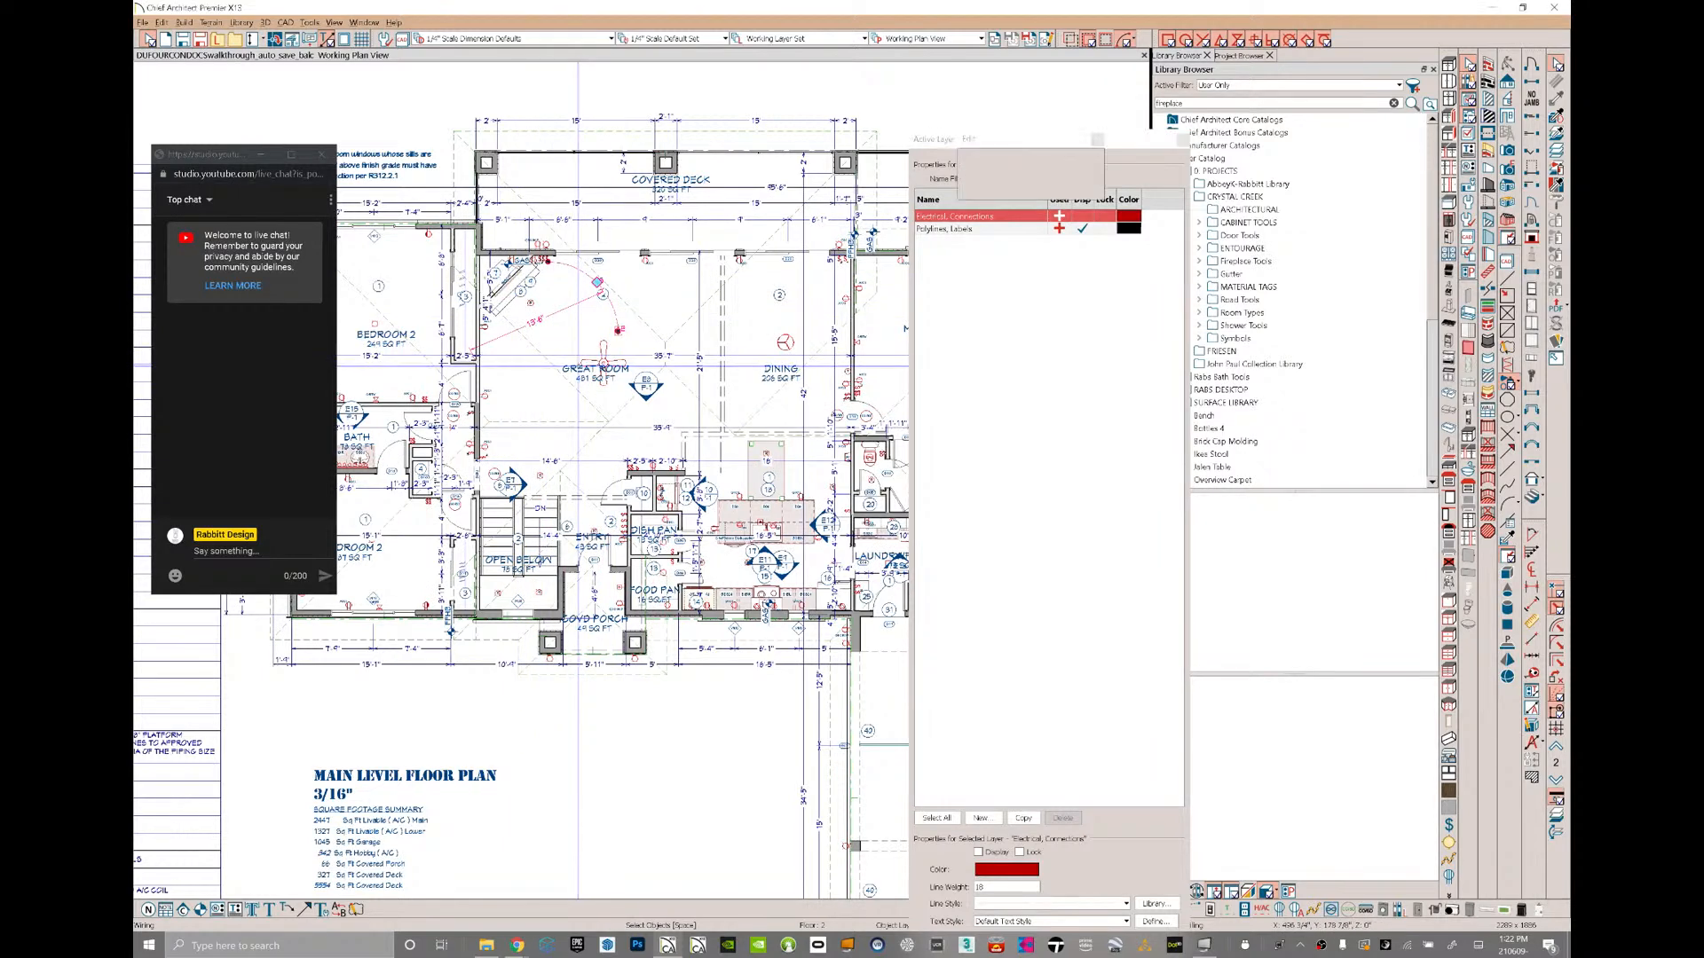
- Set the font of all saved text styles to Arial, reaching them through the Room Labels layer's text style
left_click(575, 374)
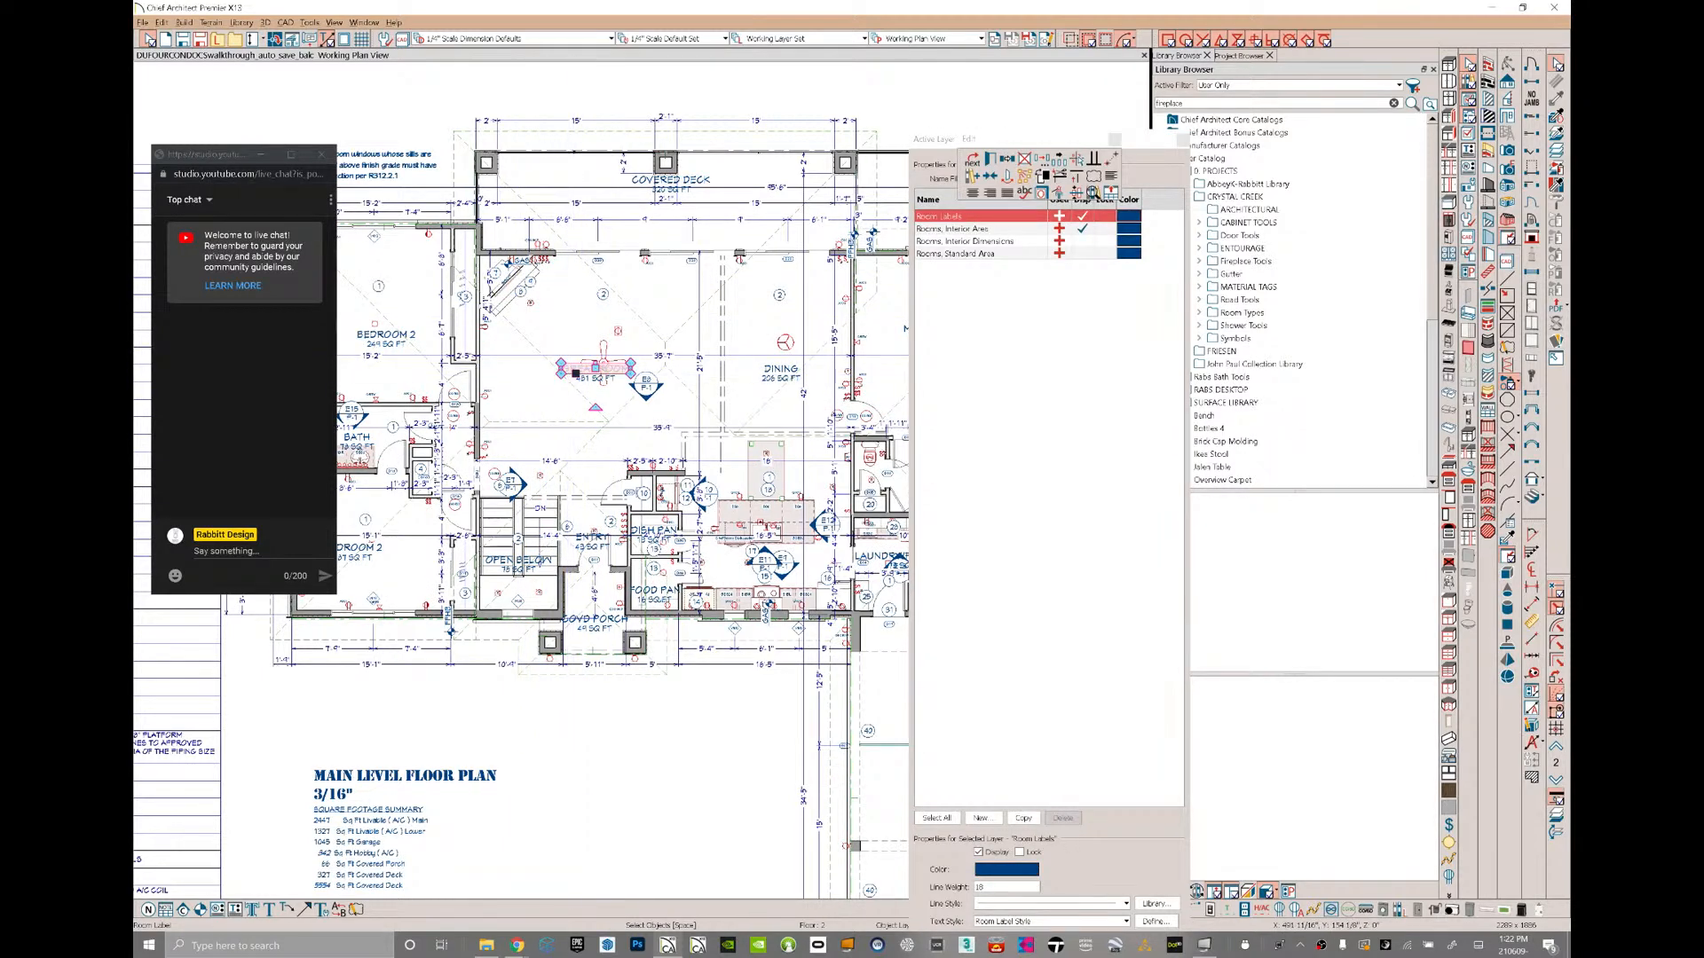
left_click(1155, 921)
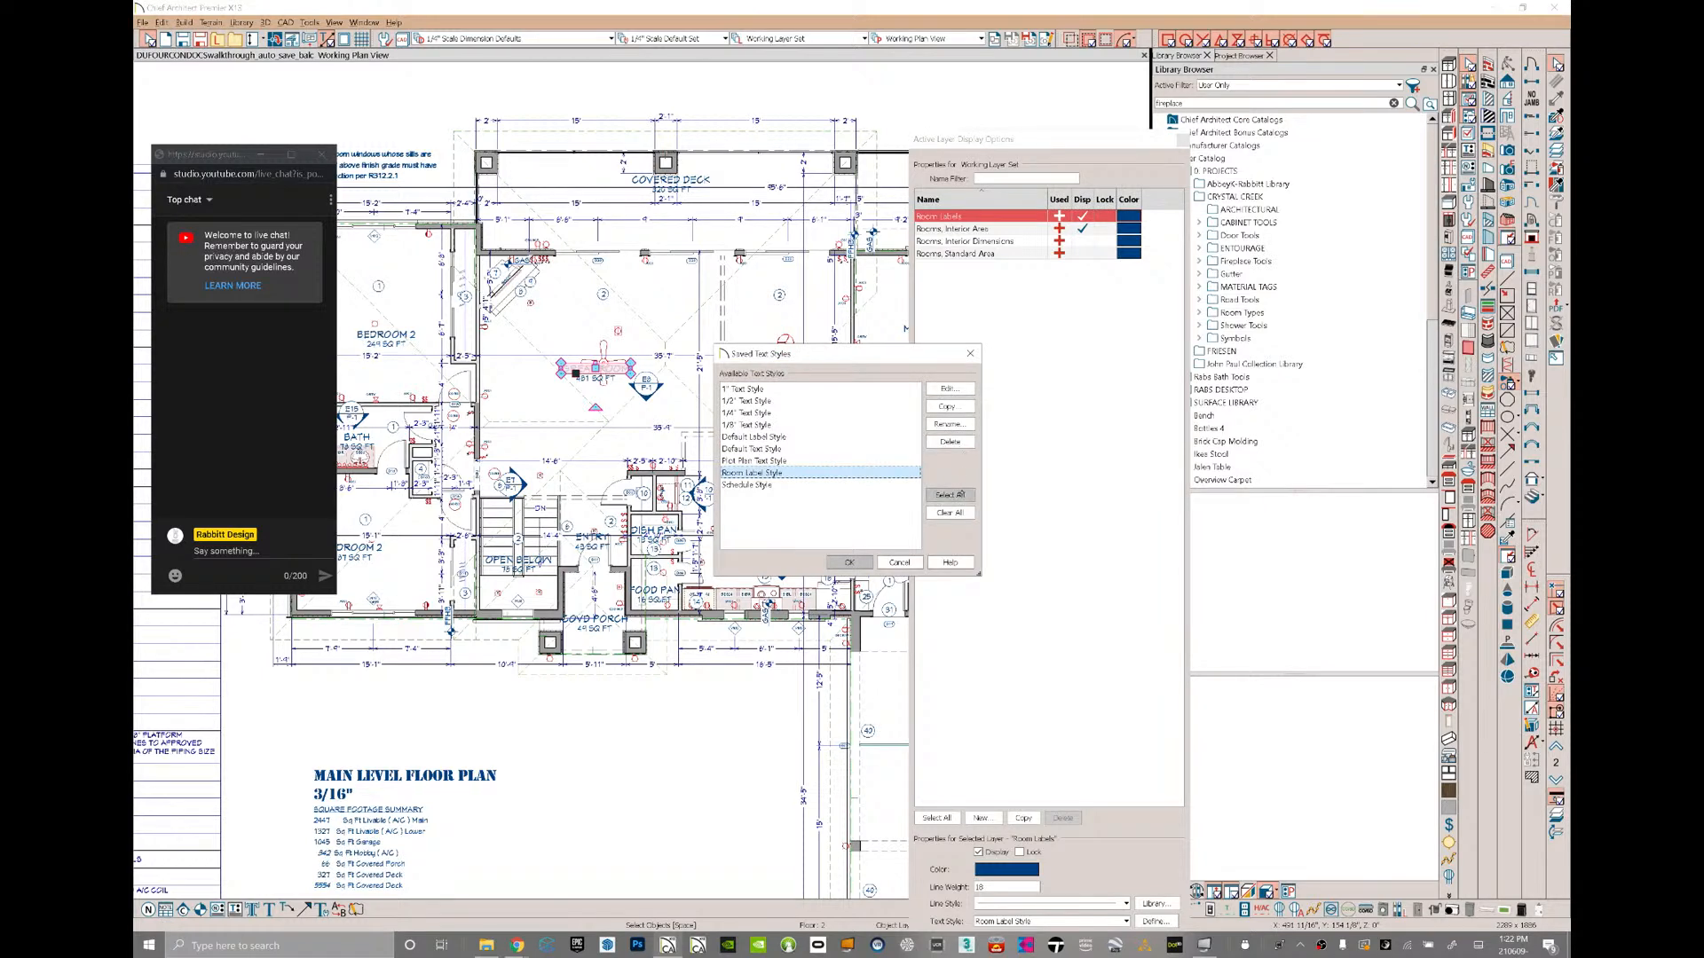
left_click(959, 495)
left_click(950, 389)
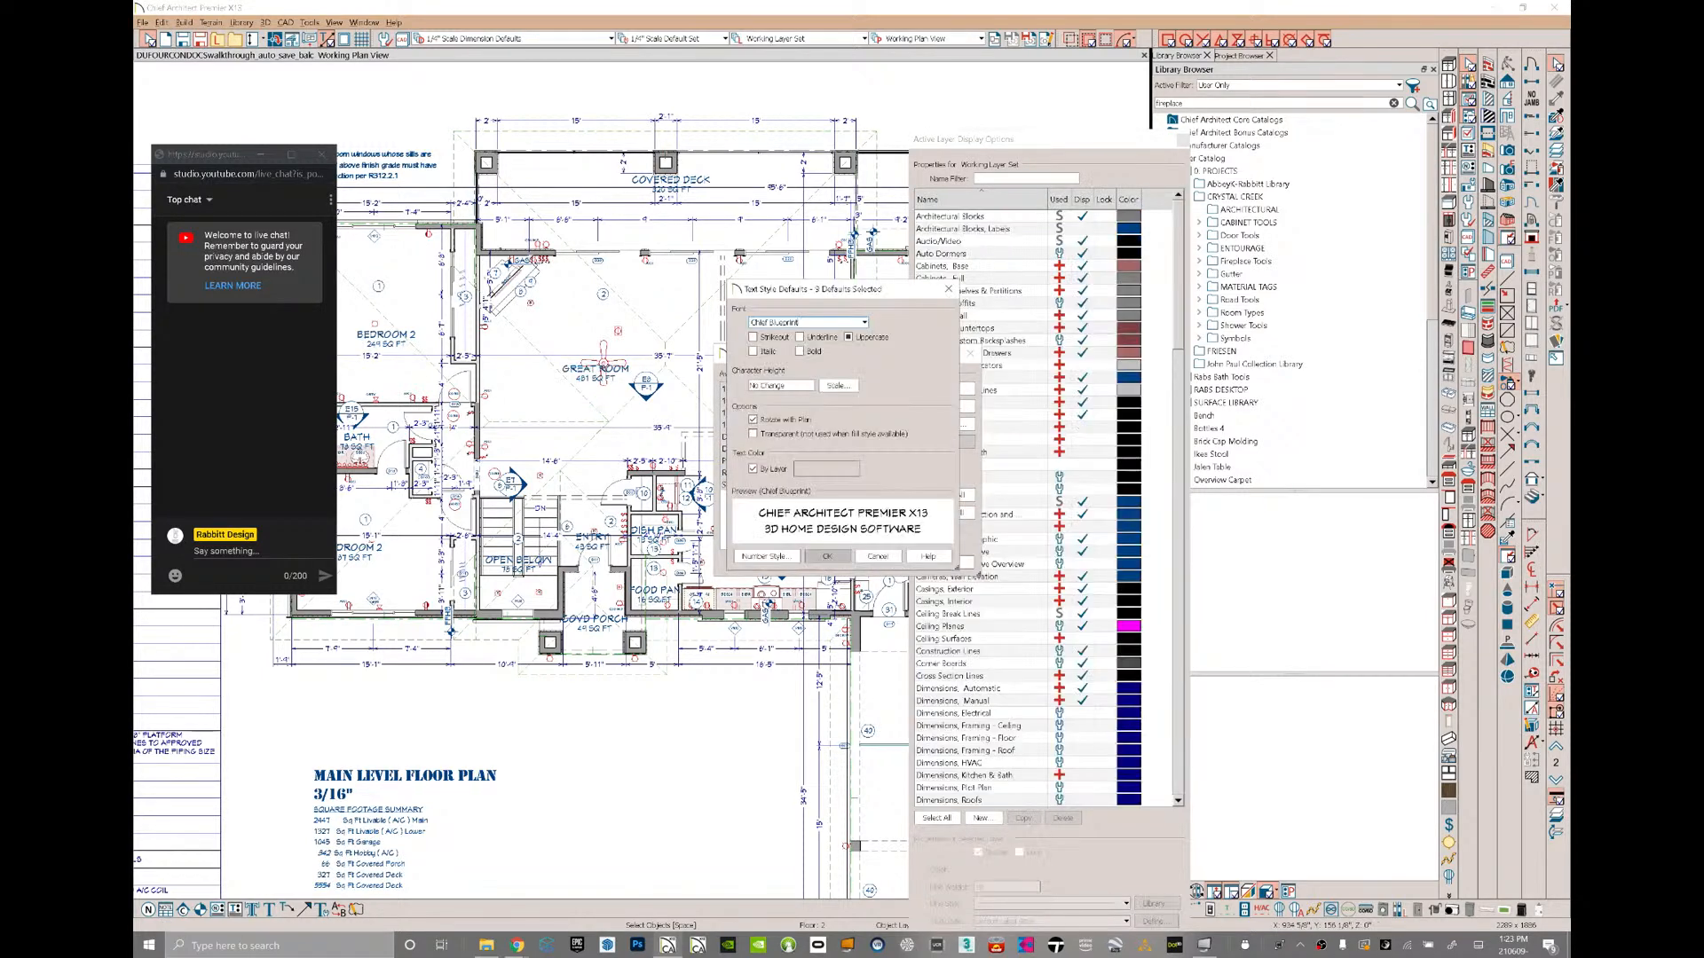
type("arial")
left_click(833, 555)
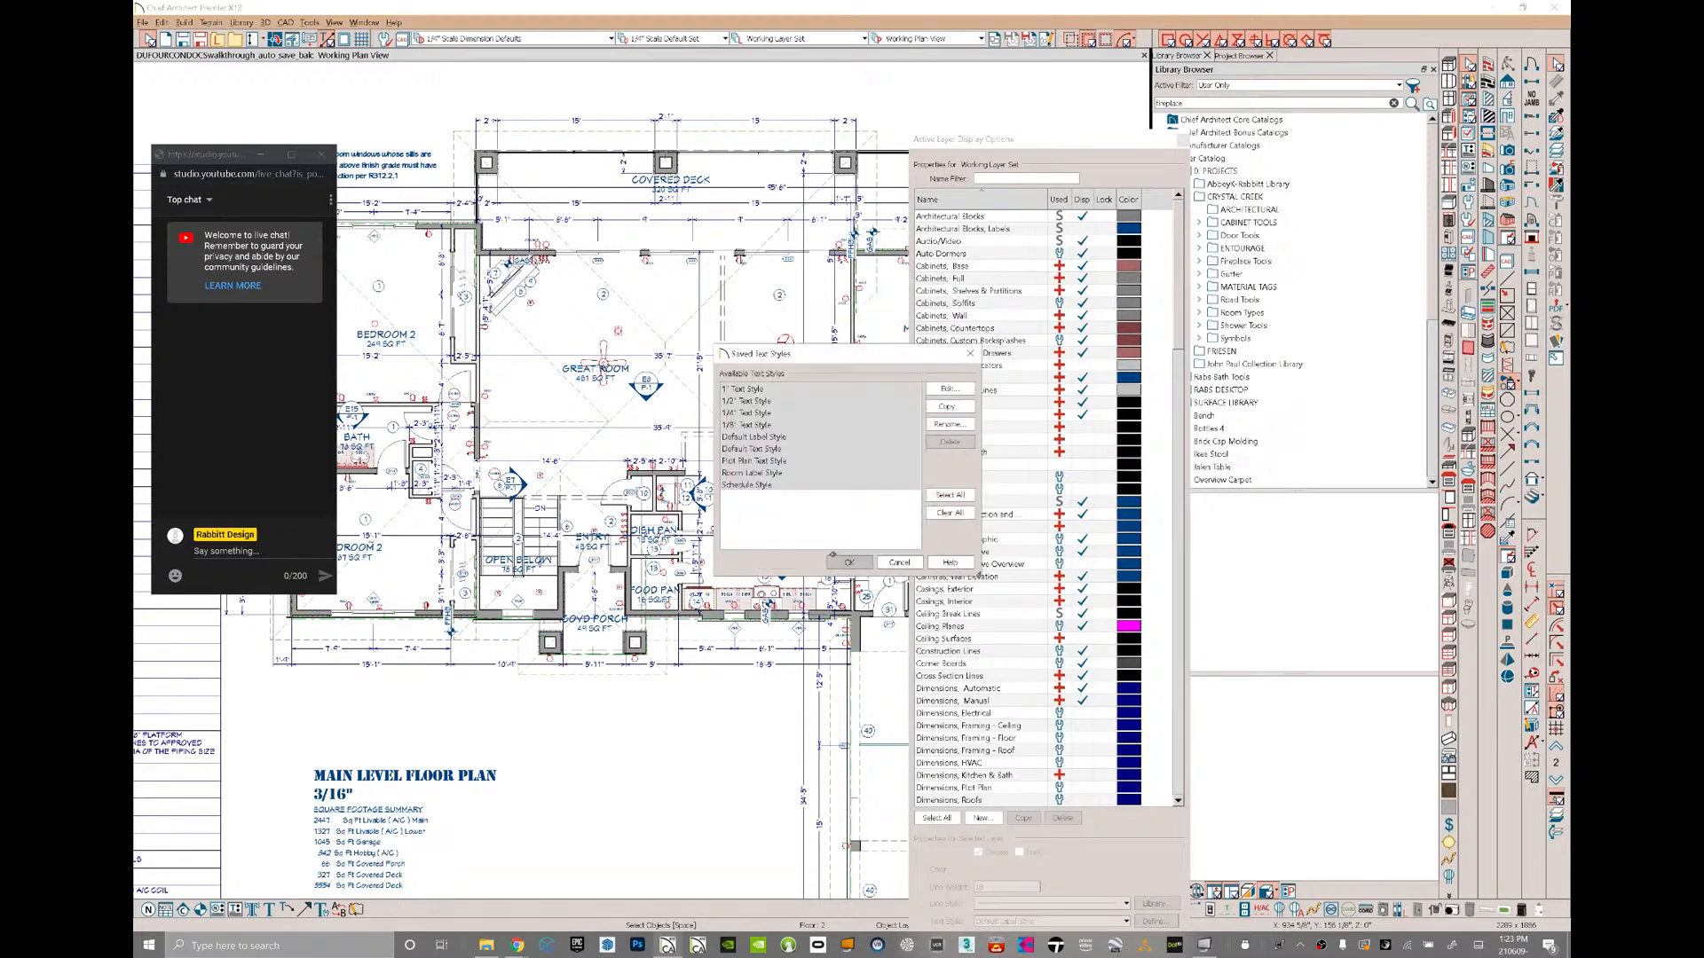
- Set the character height of the Room Label Style to 4 and accept the saved text style changes
left_click(843, 473)
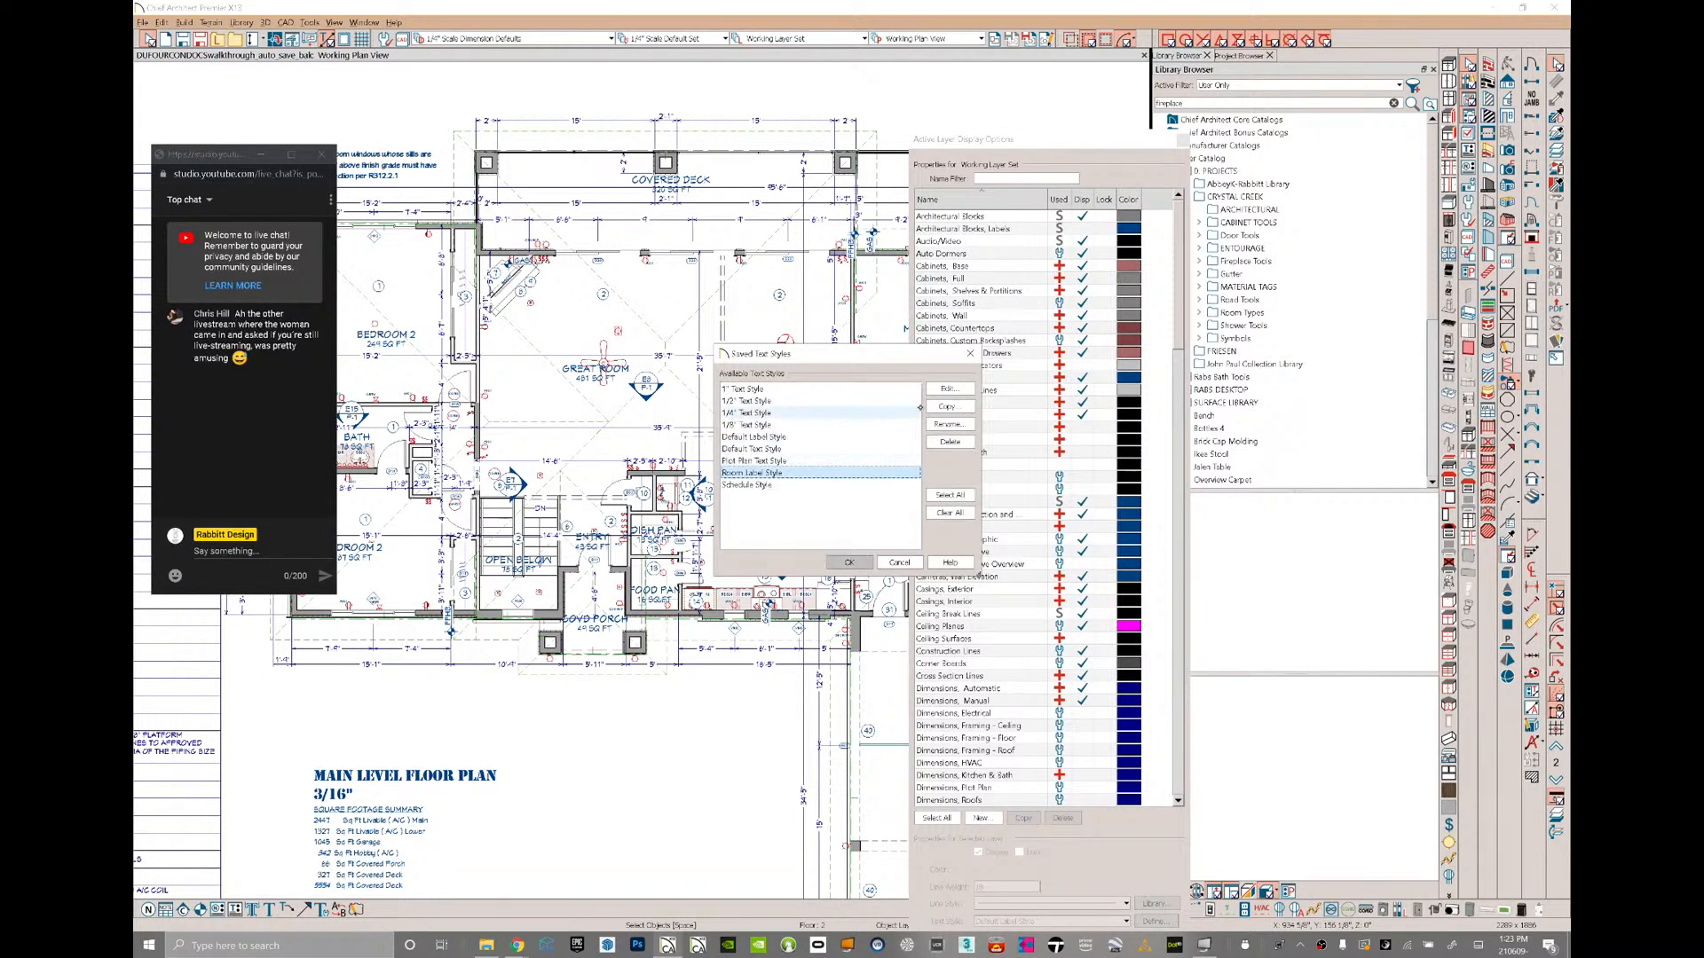
left_click(950, 389)
double_click(760, 386)
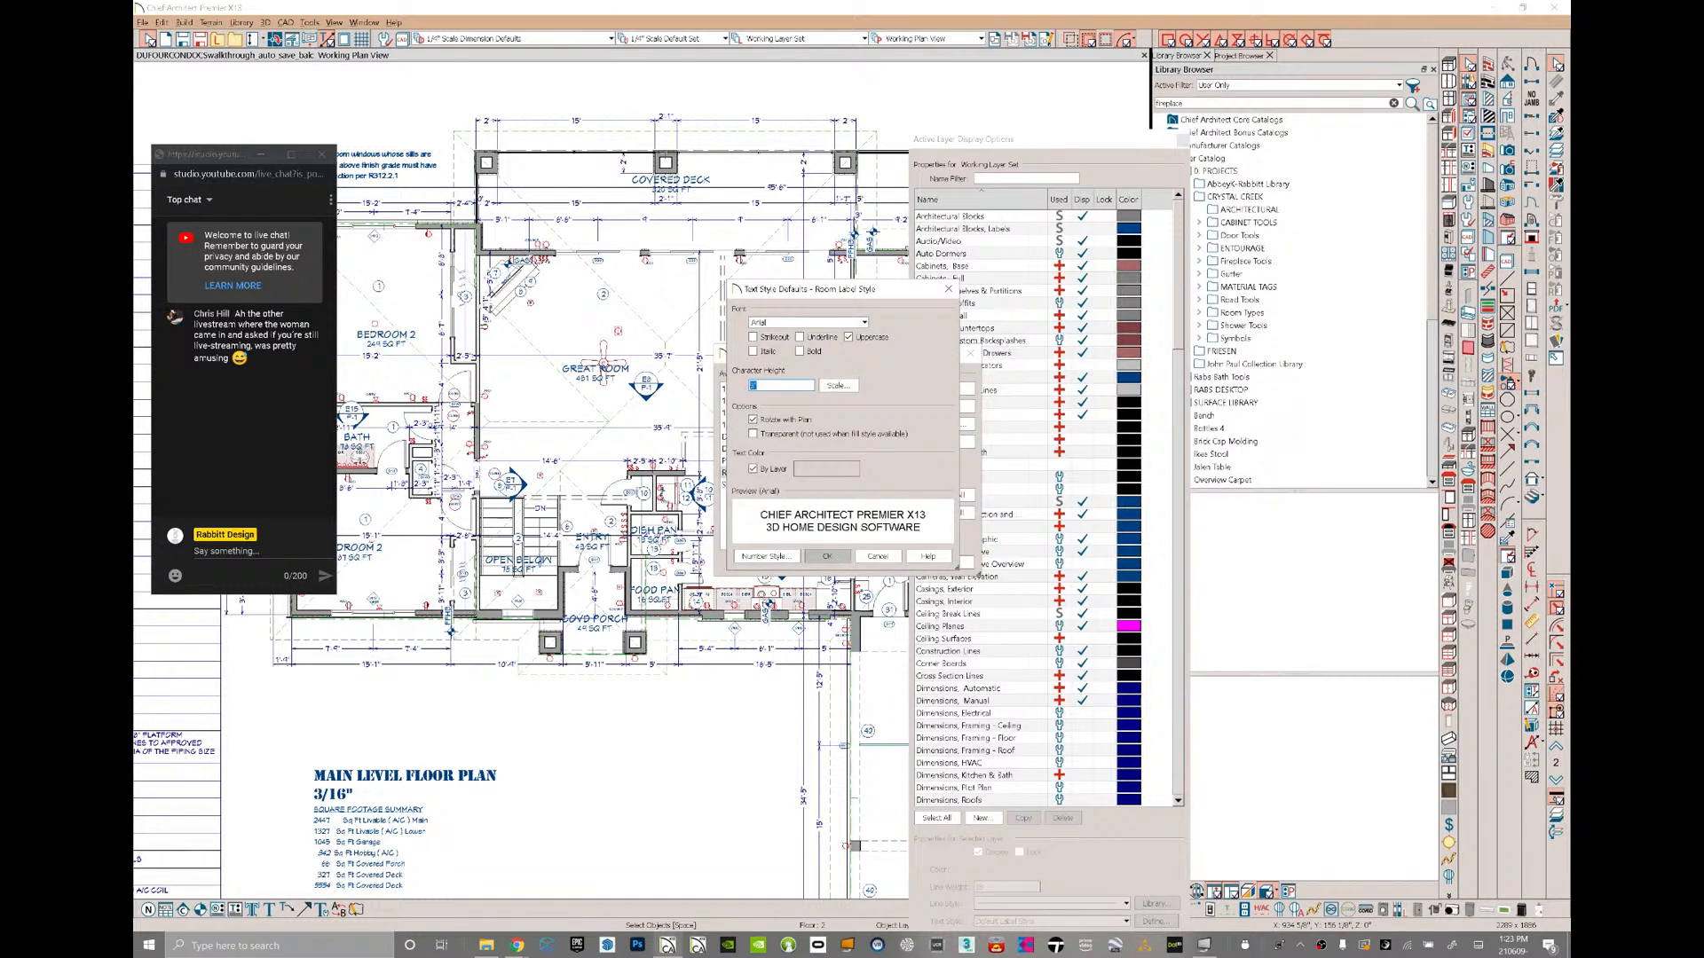
type("4")
key("Return")
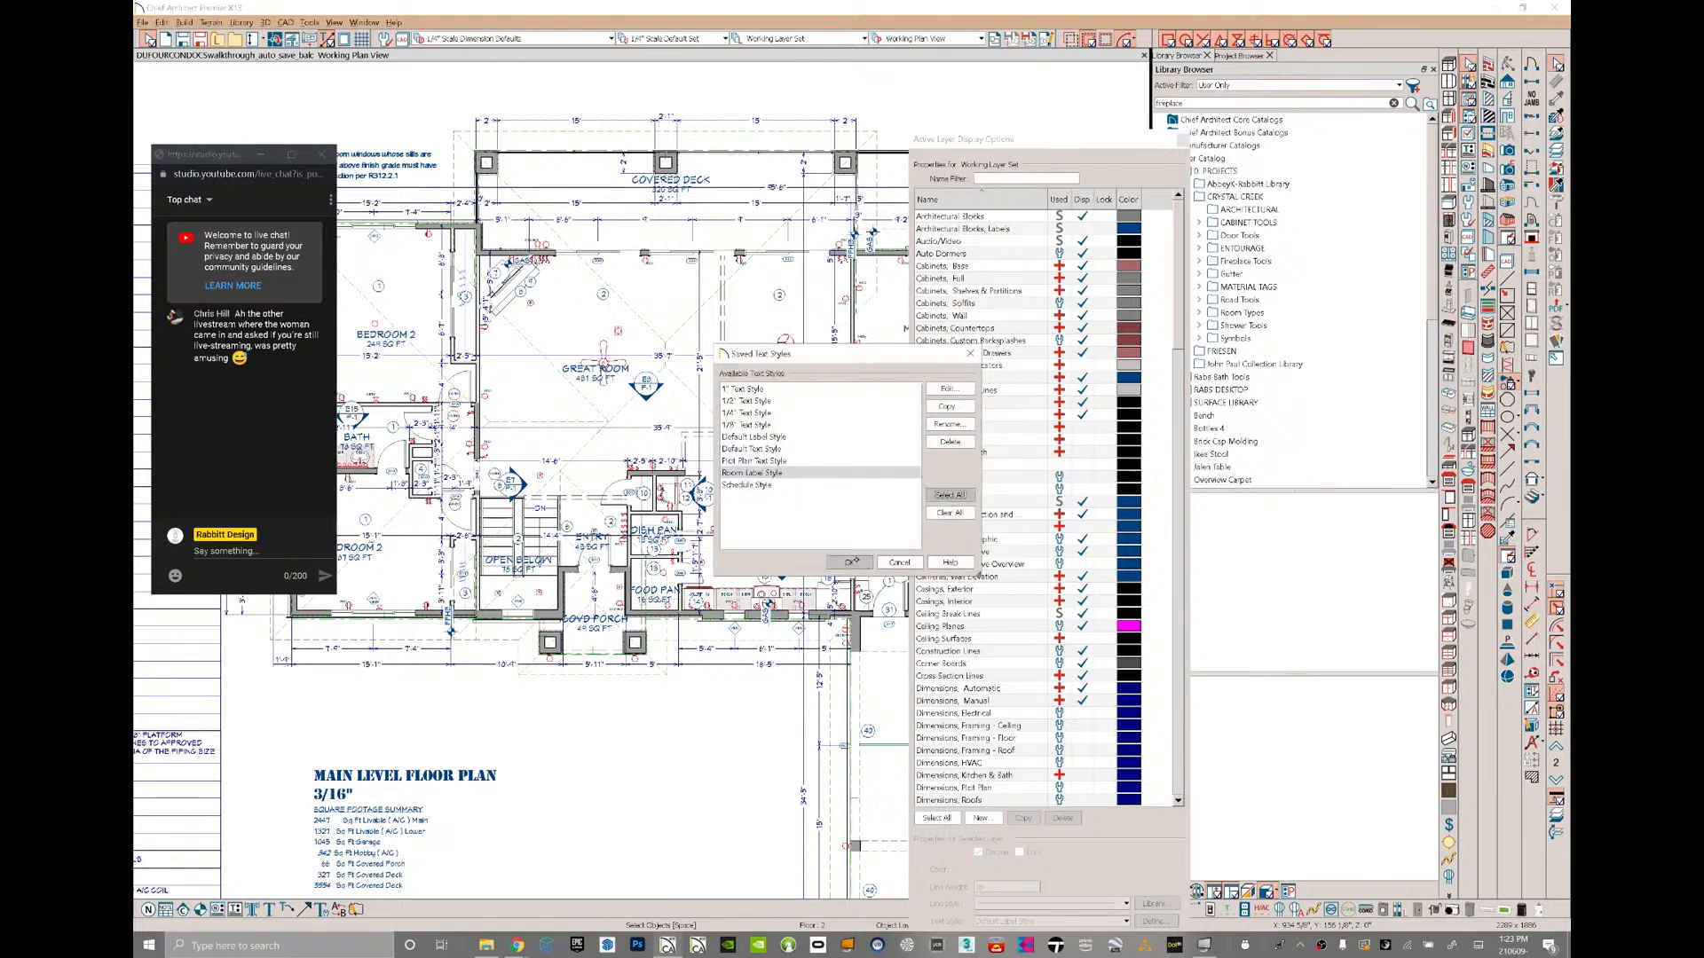
key("Return")
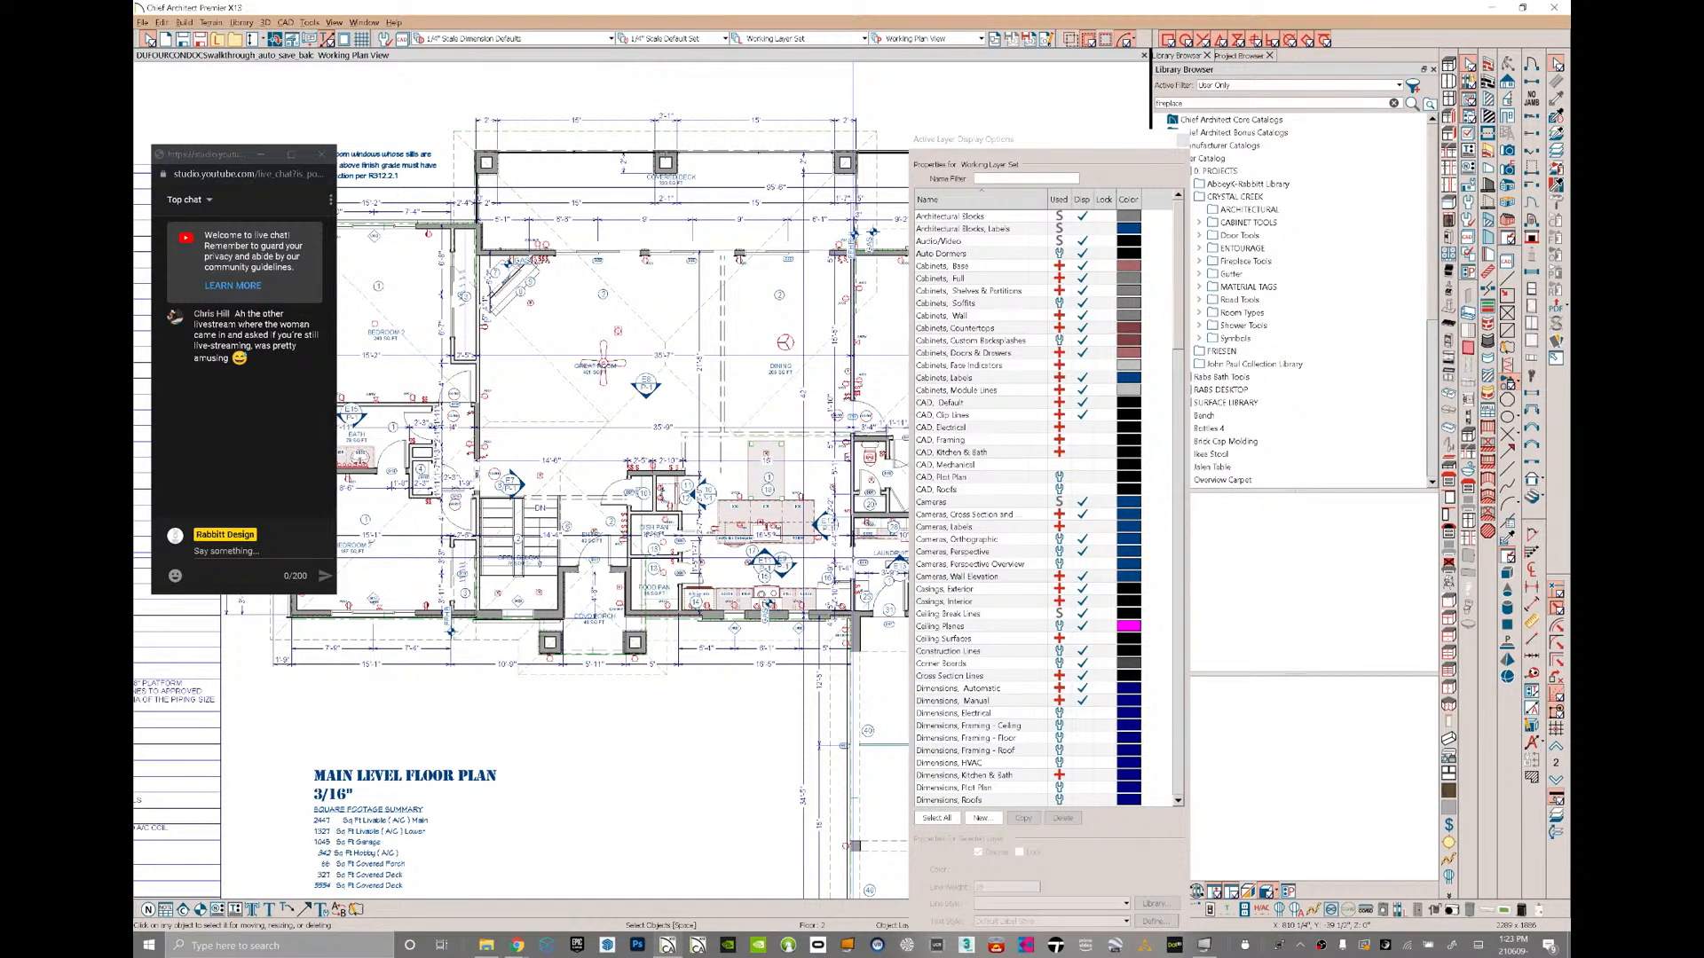
- Hide the Roof Planes and Dimensions, Manual layers, using the roof plane over the great room and the dimension line above it to find them
scroll(497, 273, "up", 4)
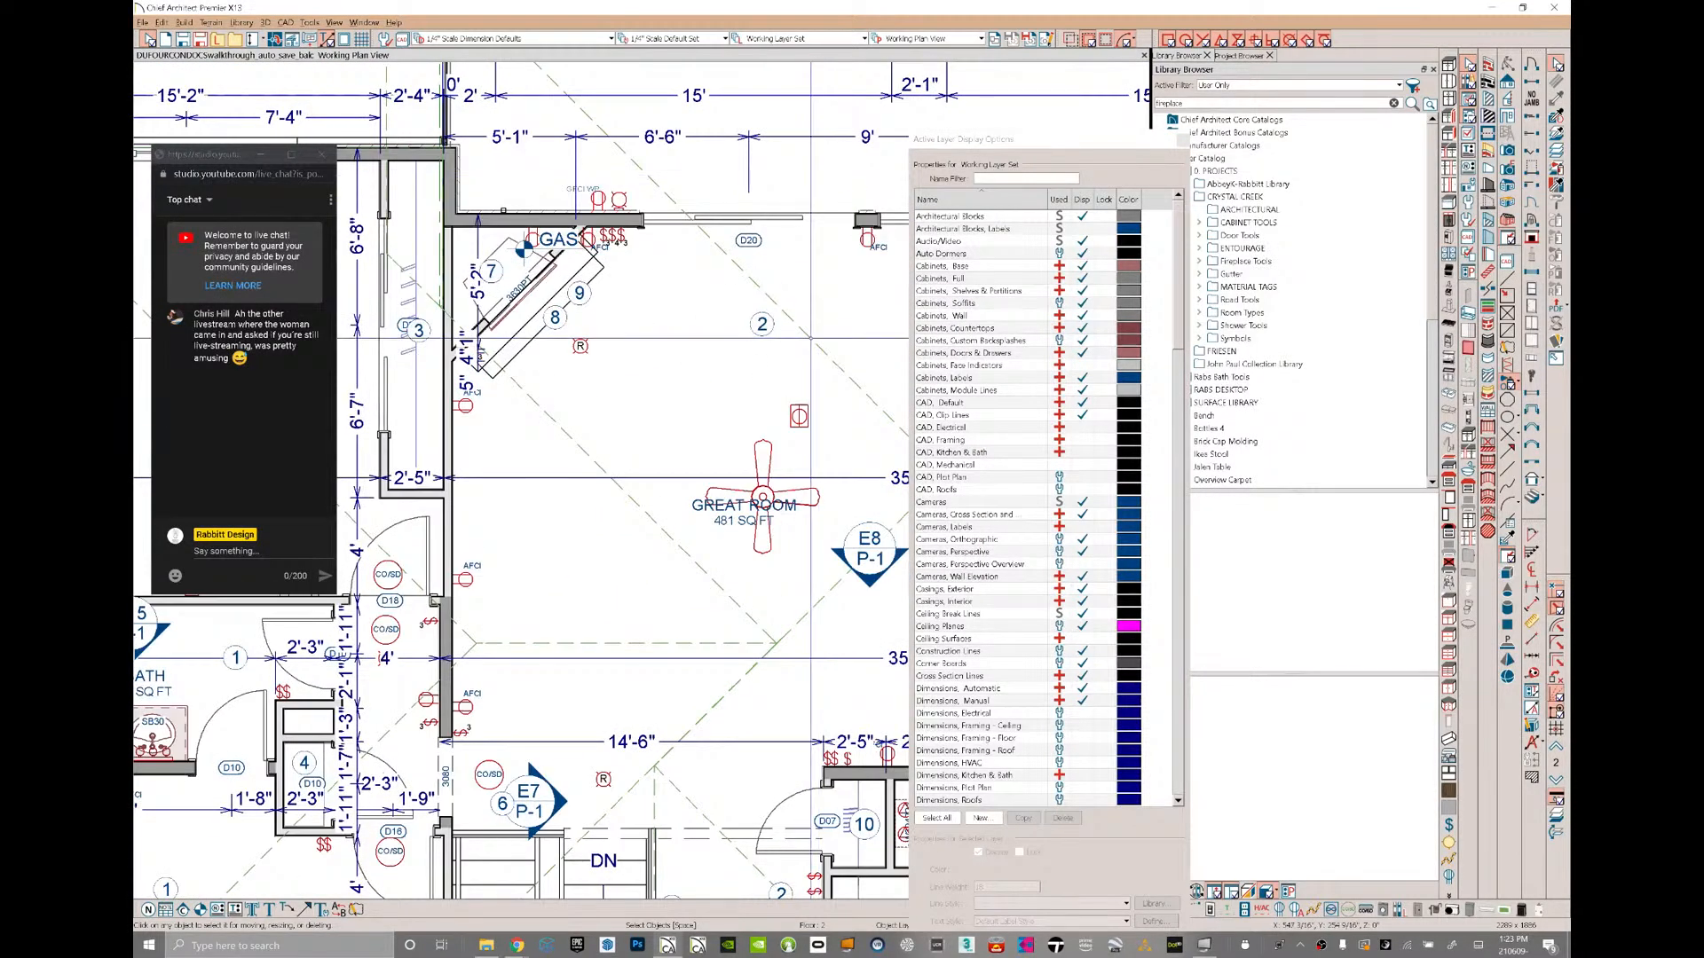
left_click(852, 380)
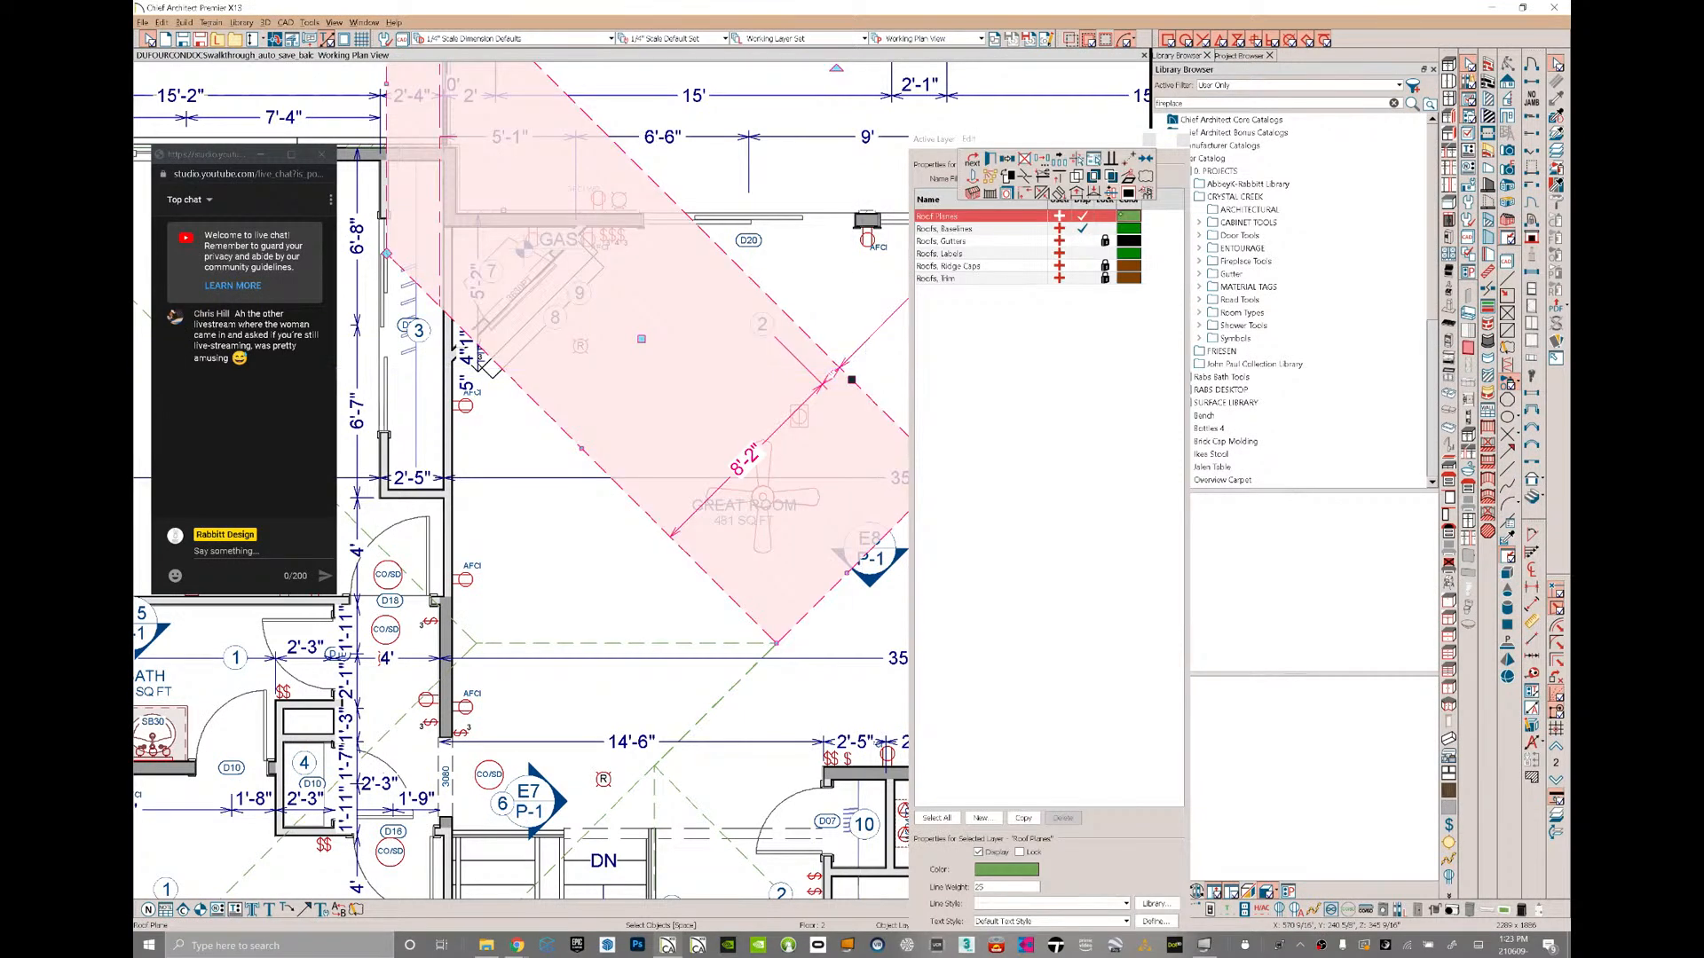
left_click(1082, 217)
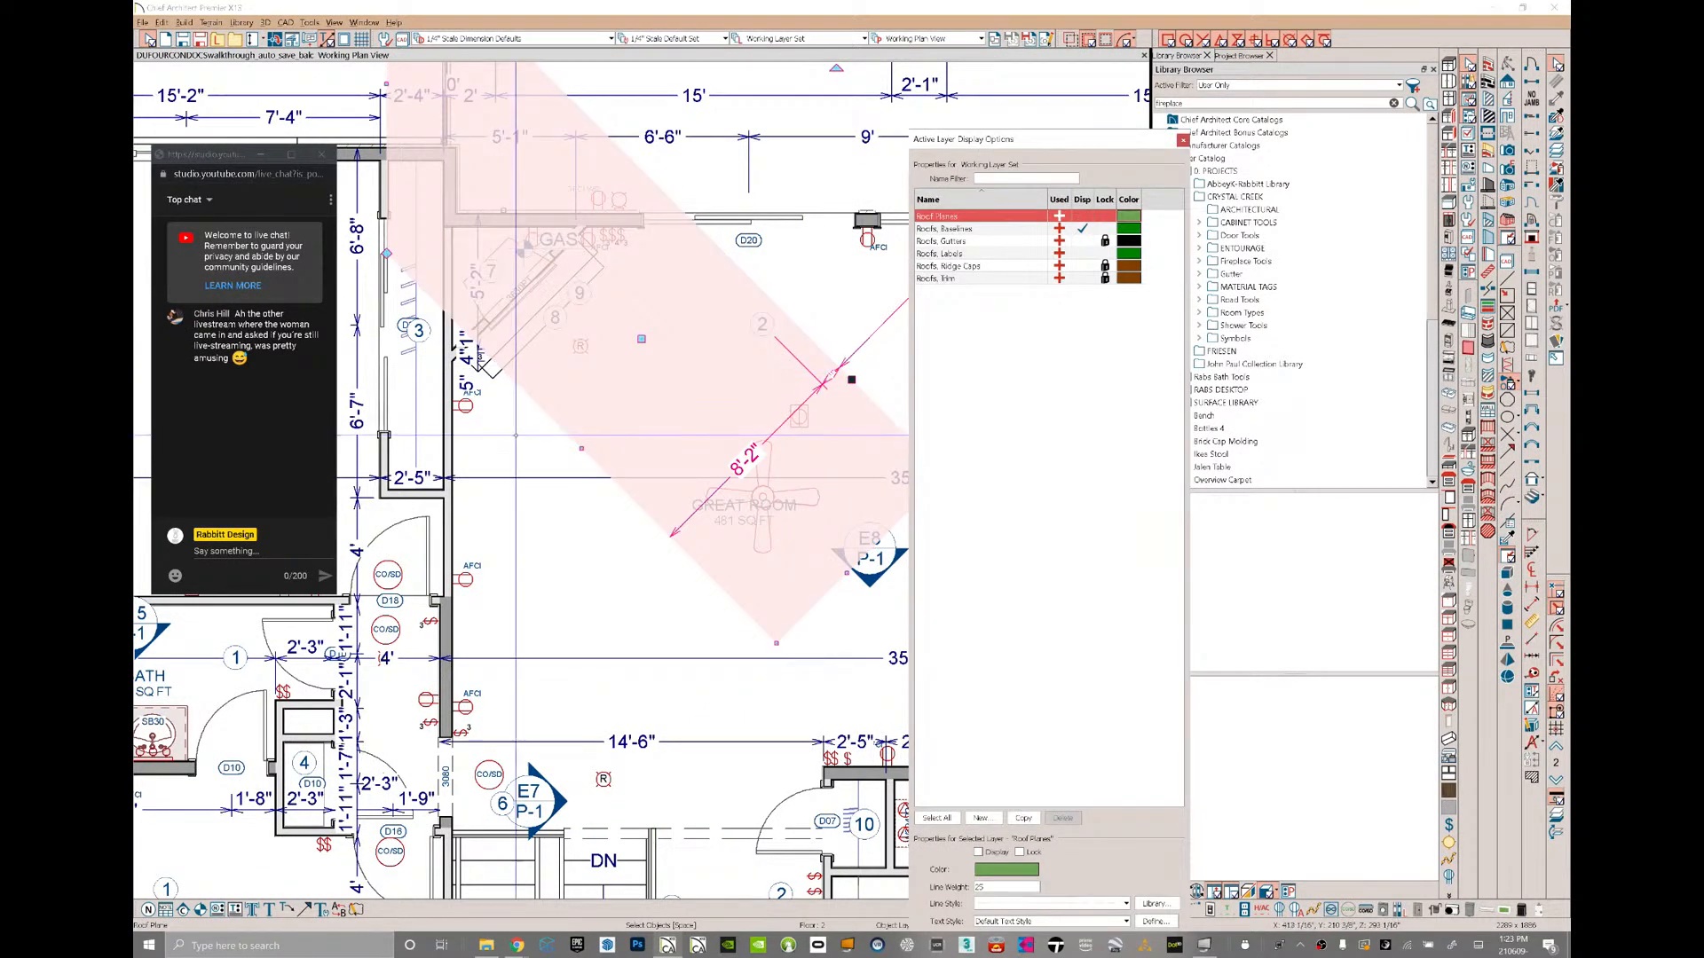
left_click(513, 443)
left_click(718, 135)
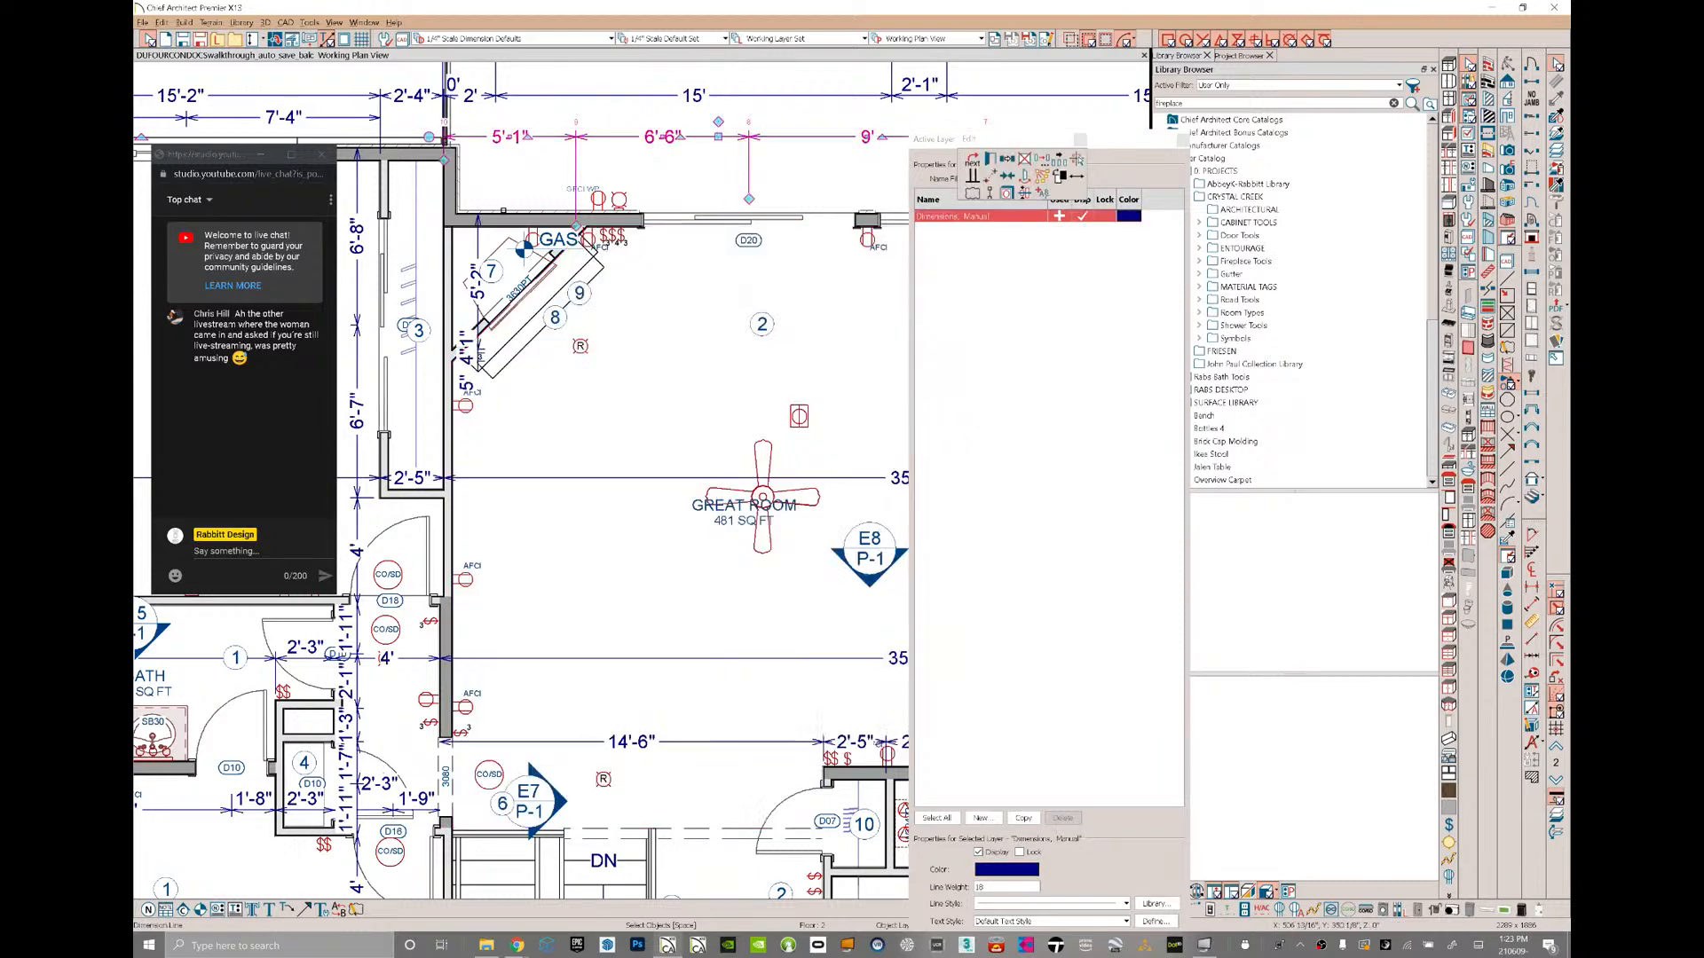
left_click(1082, 217)
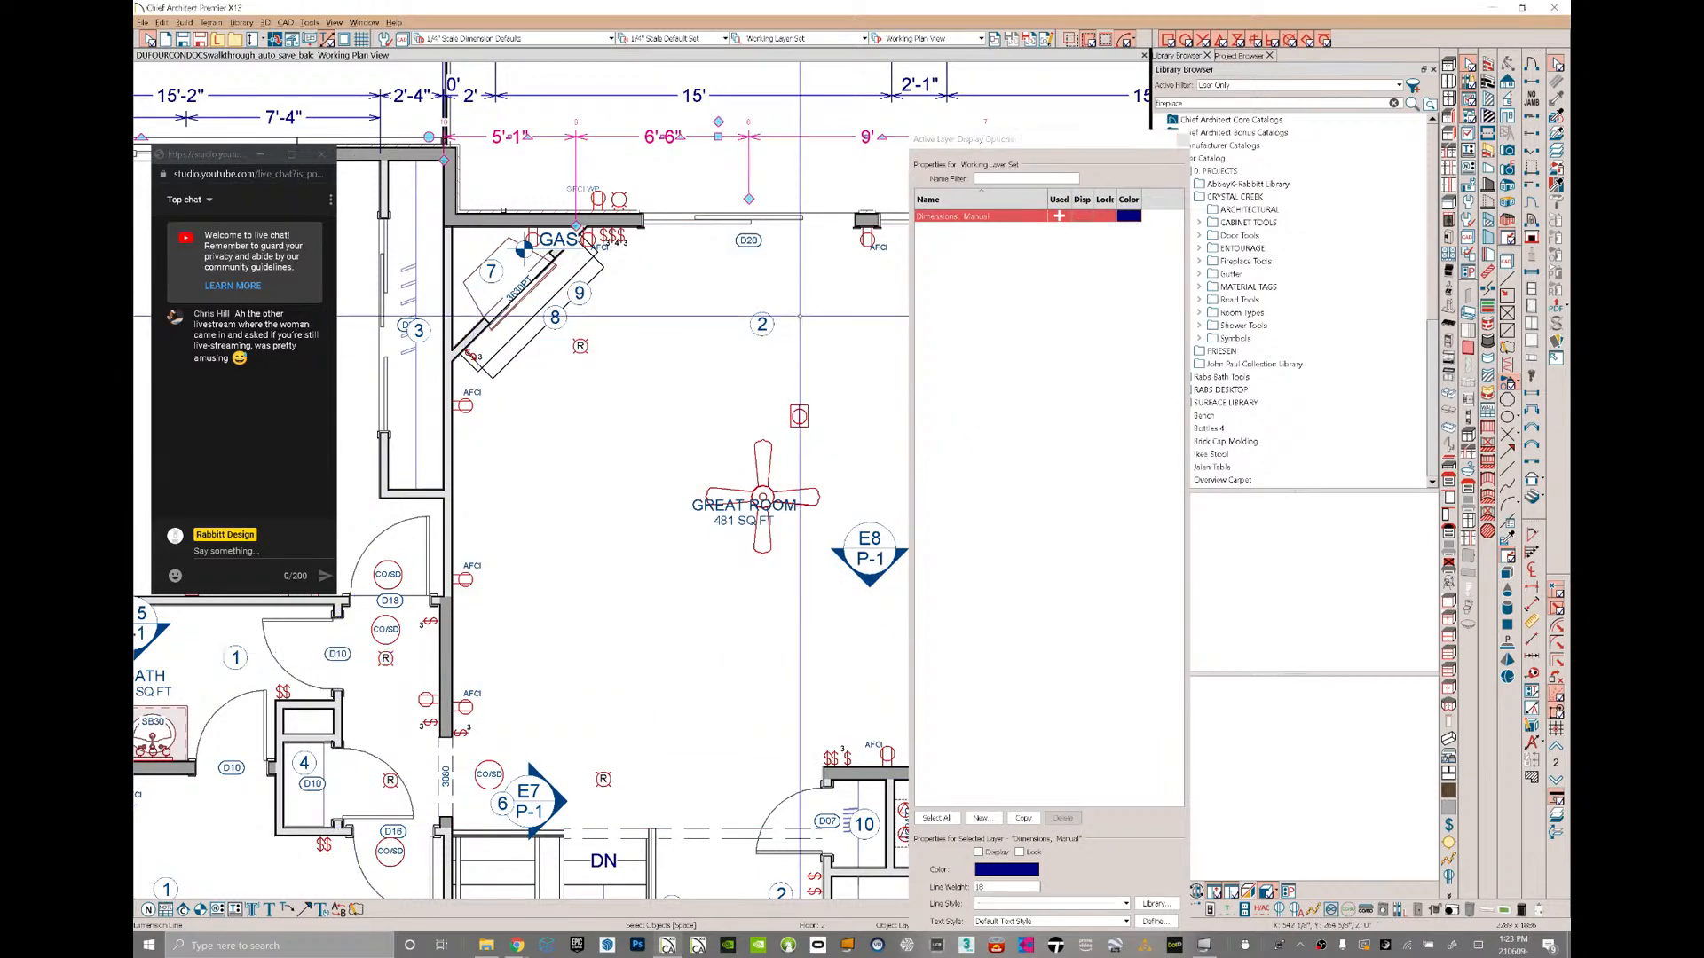
- Hide the Doors, Labels and Electrical layers by way of the great room's sliding door and the electrical symbol near the ceiling fan
left_click(750, 218)
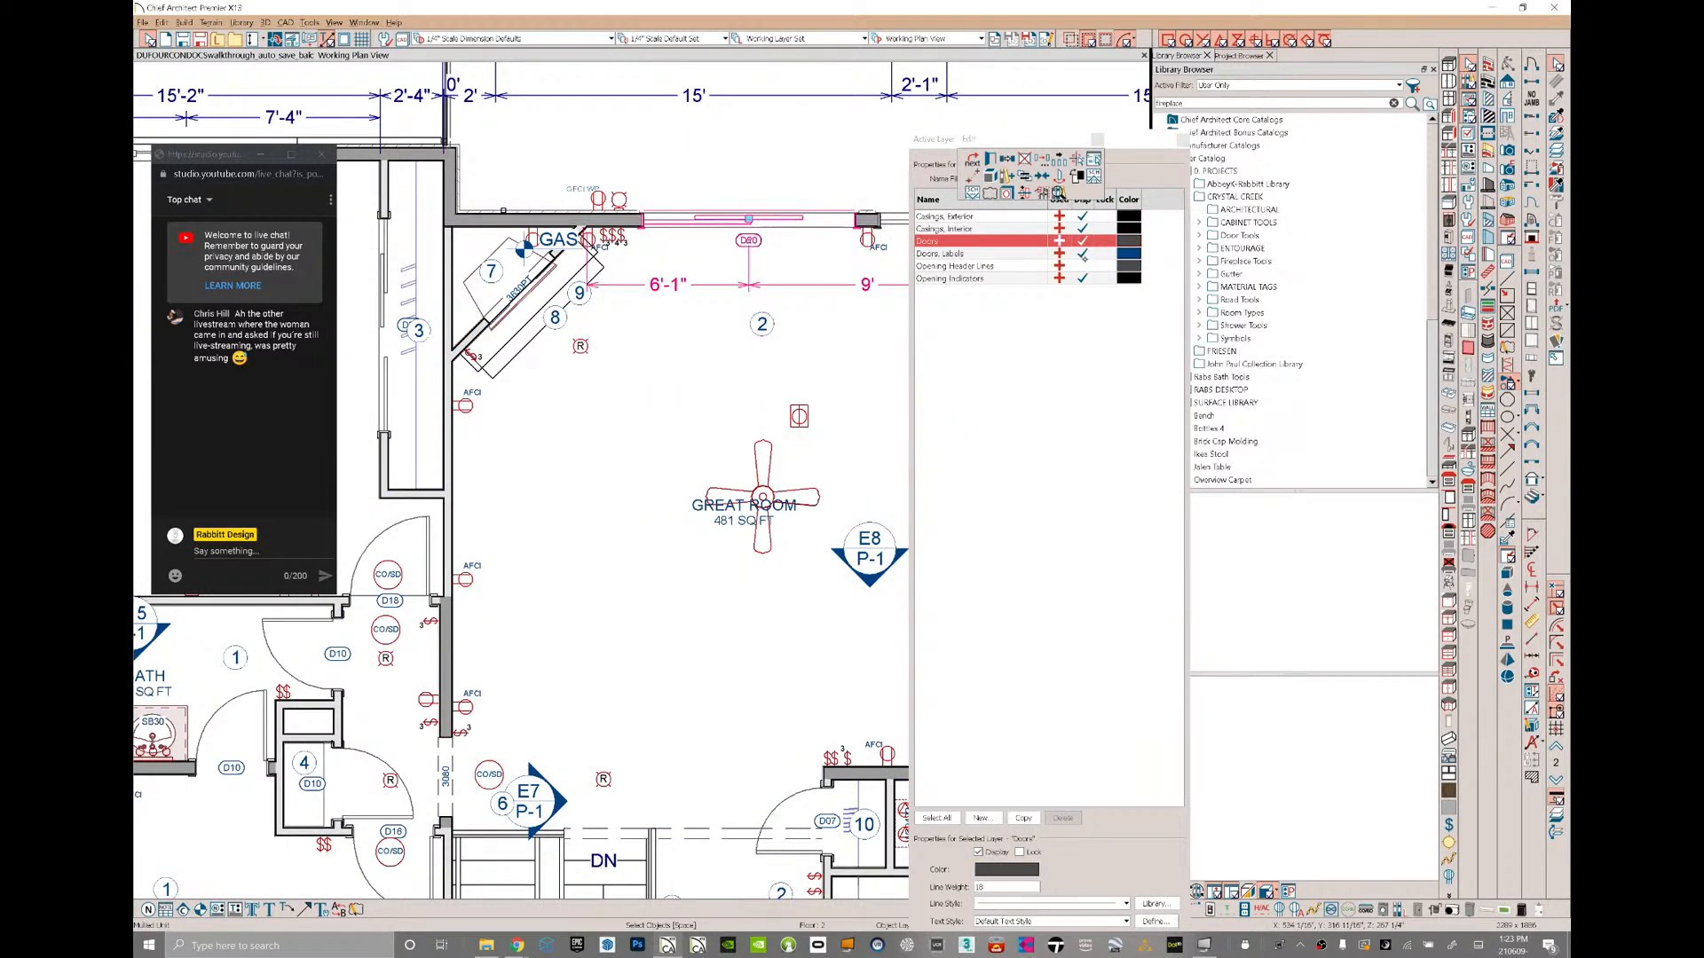
left_click(799, 416)
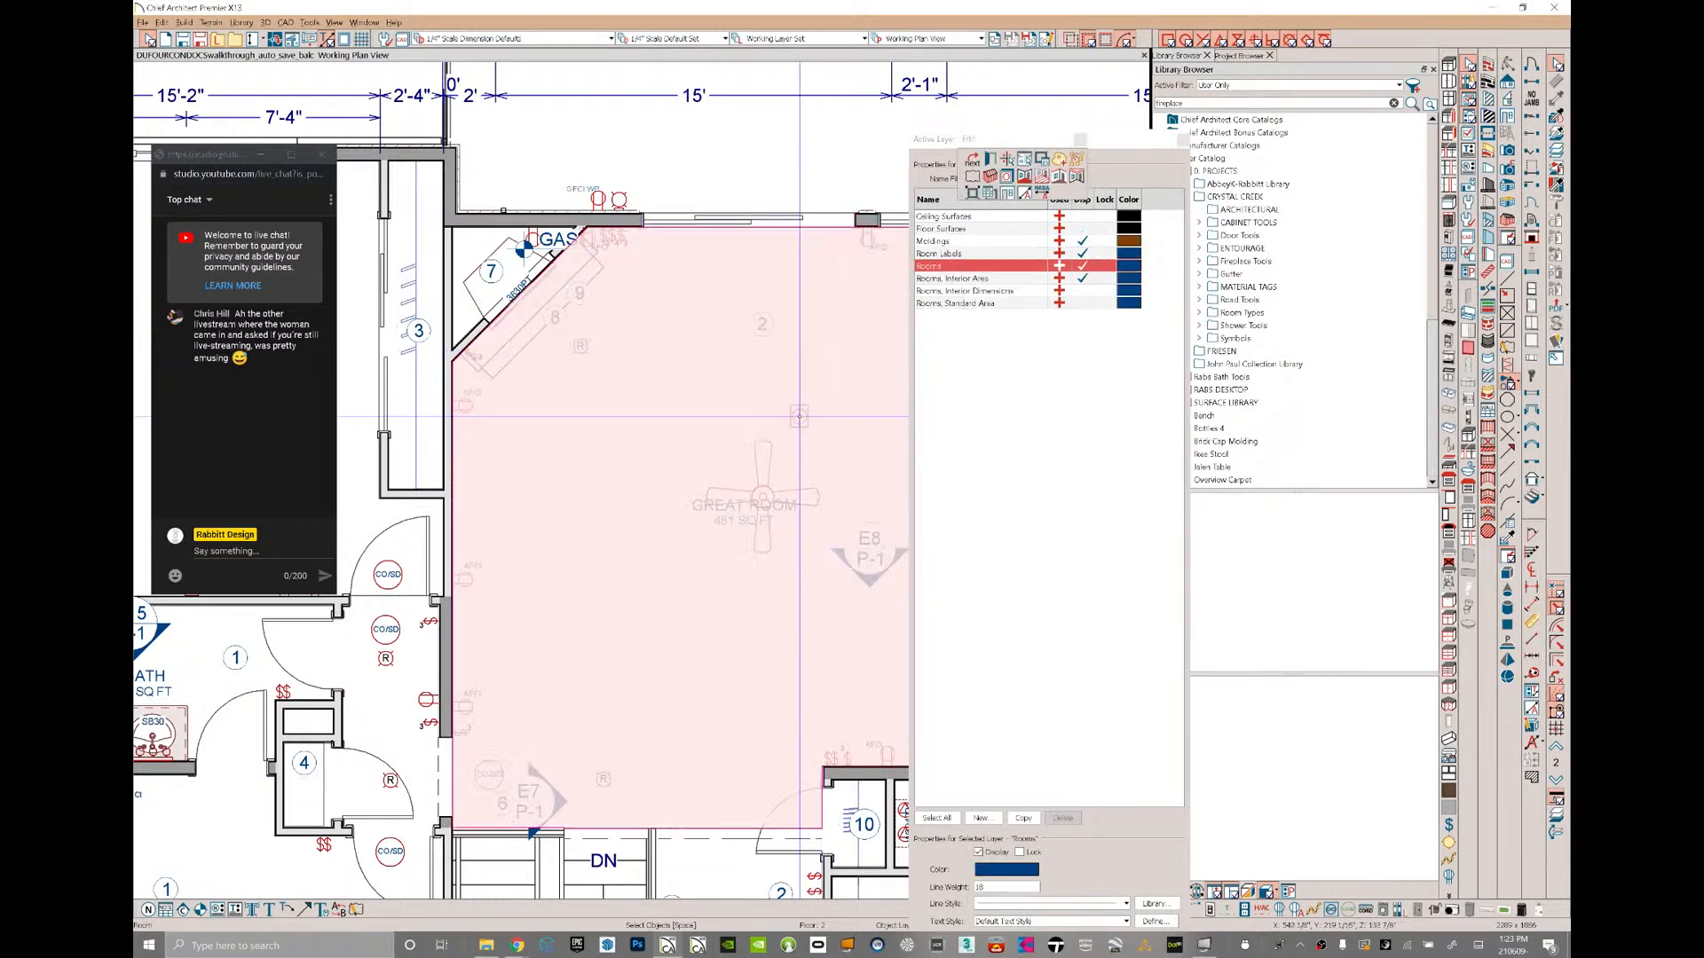
left_click(799, 416)
left_click(1082, 216)
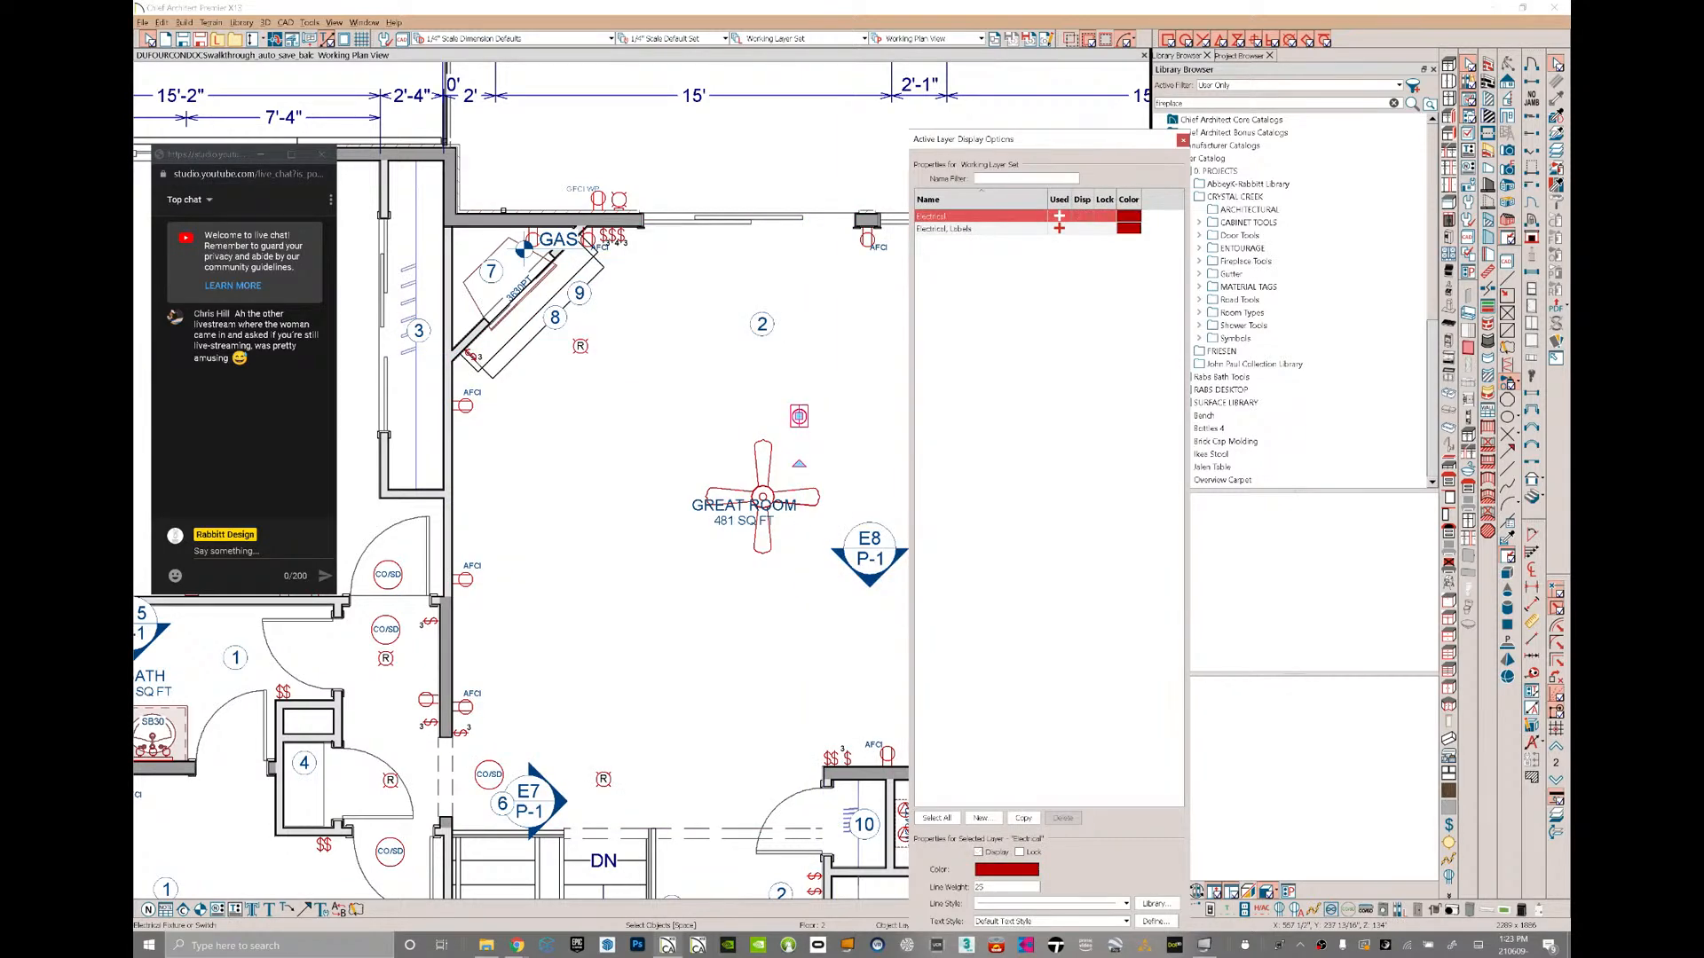
left_click(629, 459)
middle_click_drag(629, 459, 627, 464)
scroll(622, 510, "down", 3)
scroll(617, 411, "up", 2)
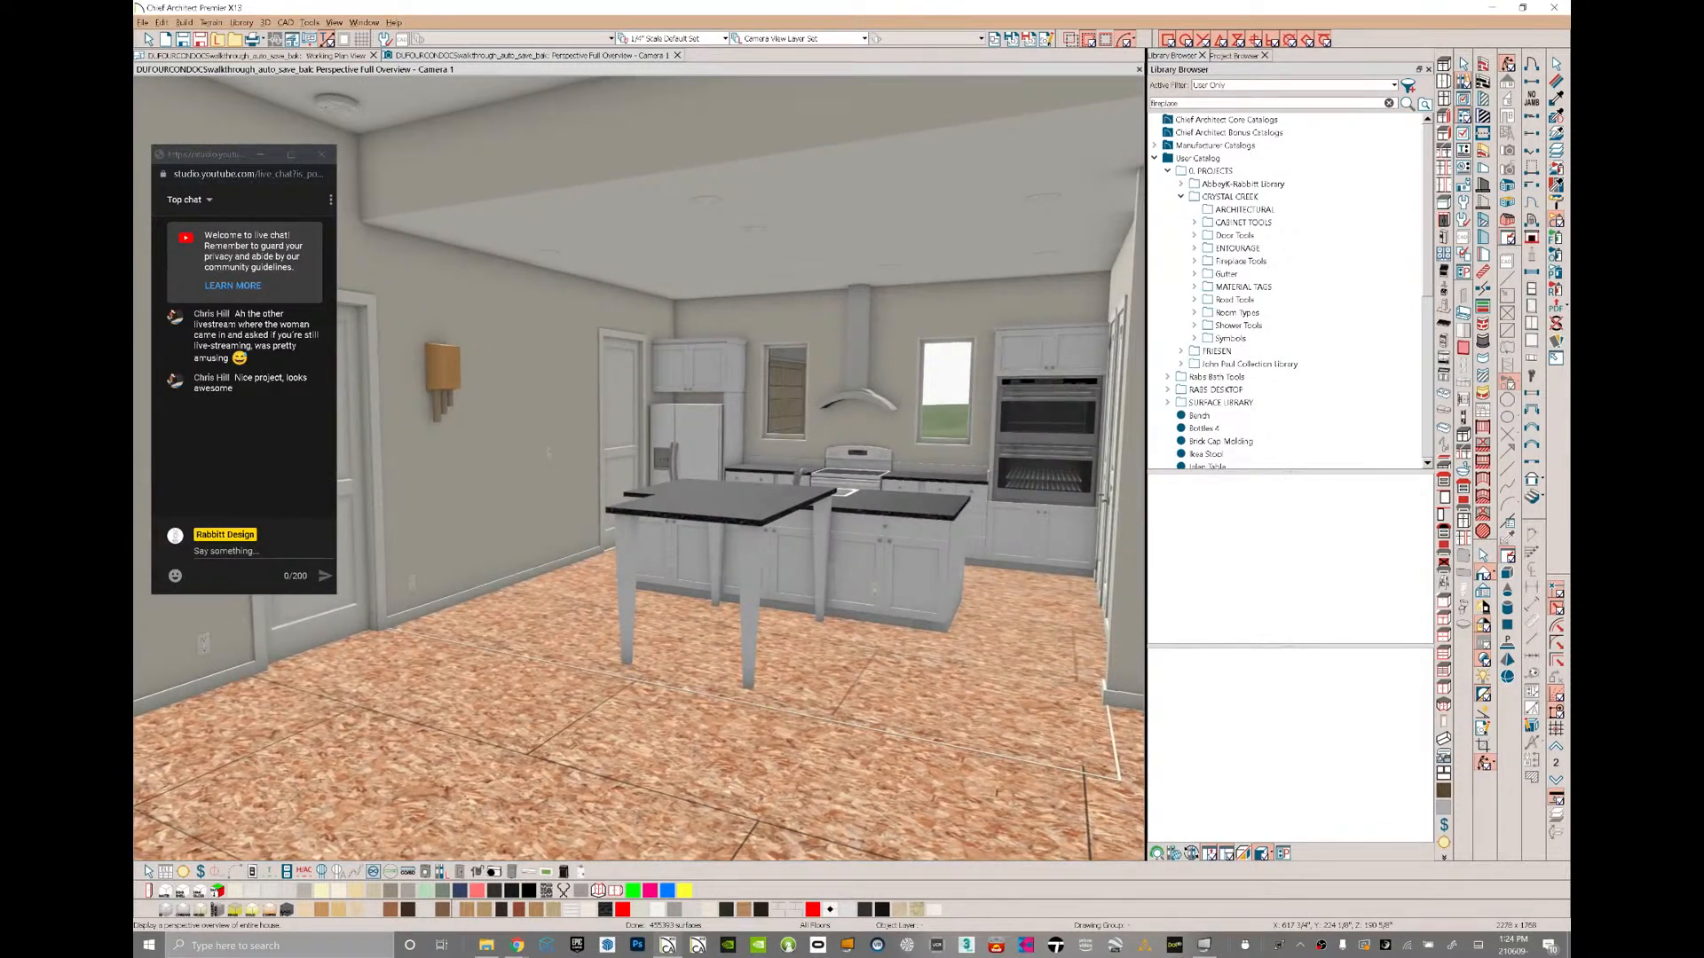
- Turn off the default floor structure in the 2nd Floor defaults
left_click(1464, 184)
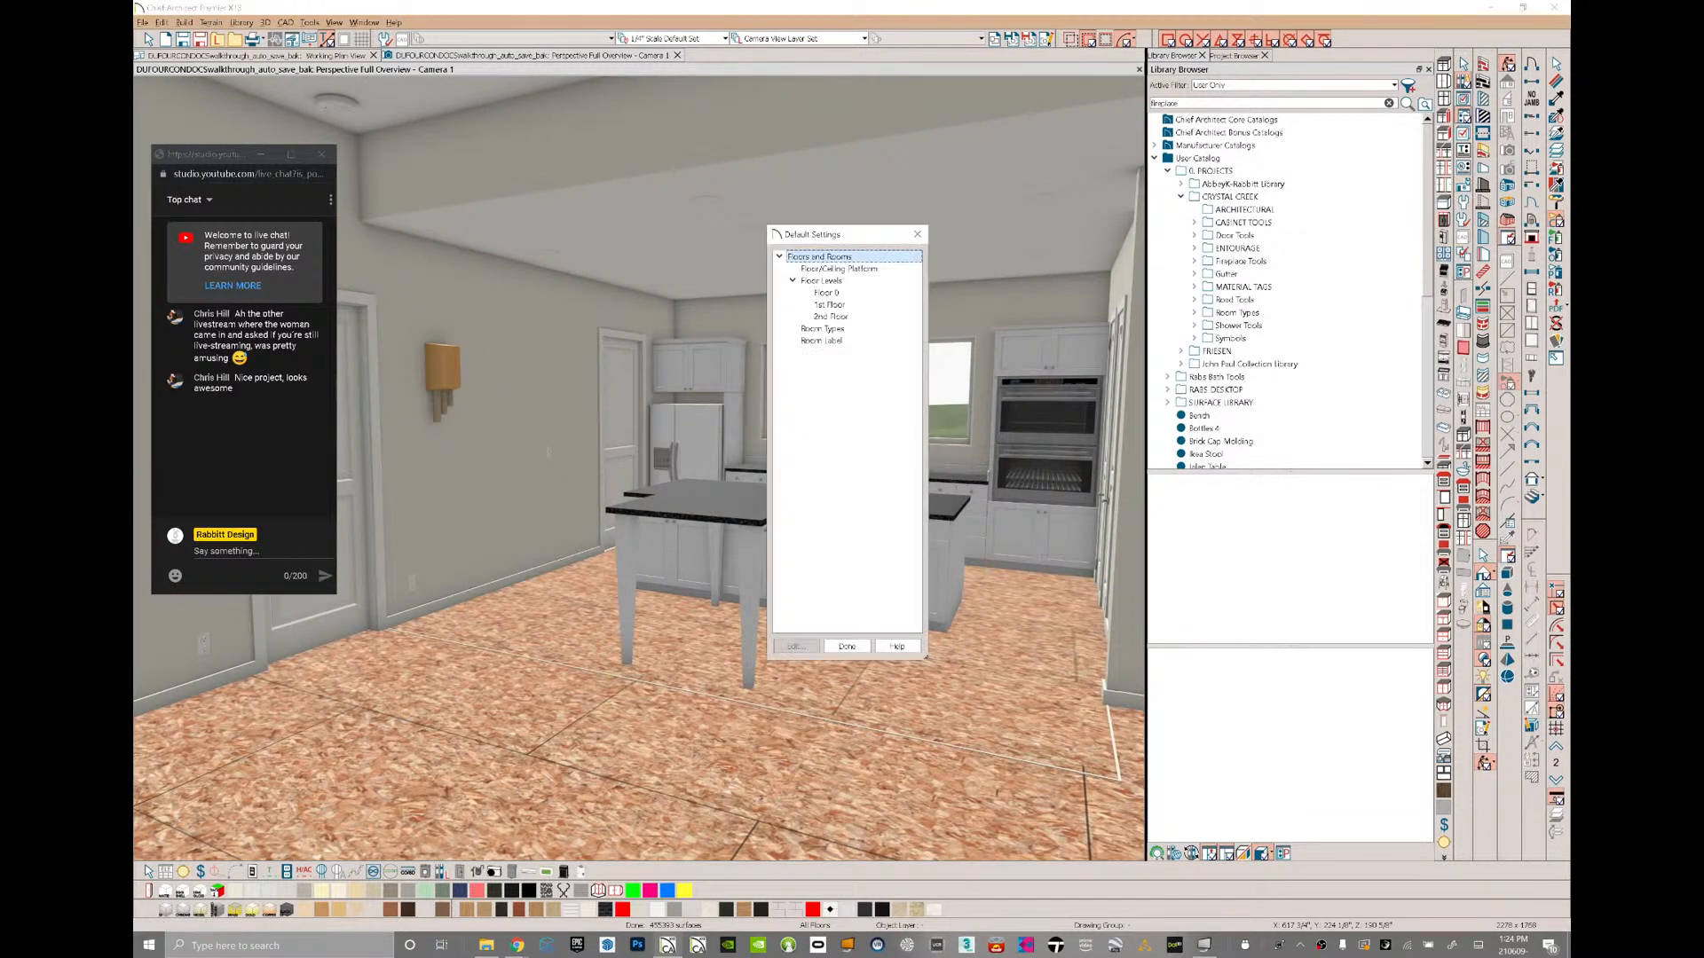
left_click(838, 304)
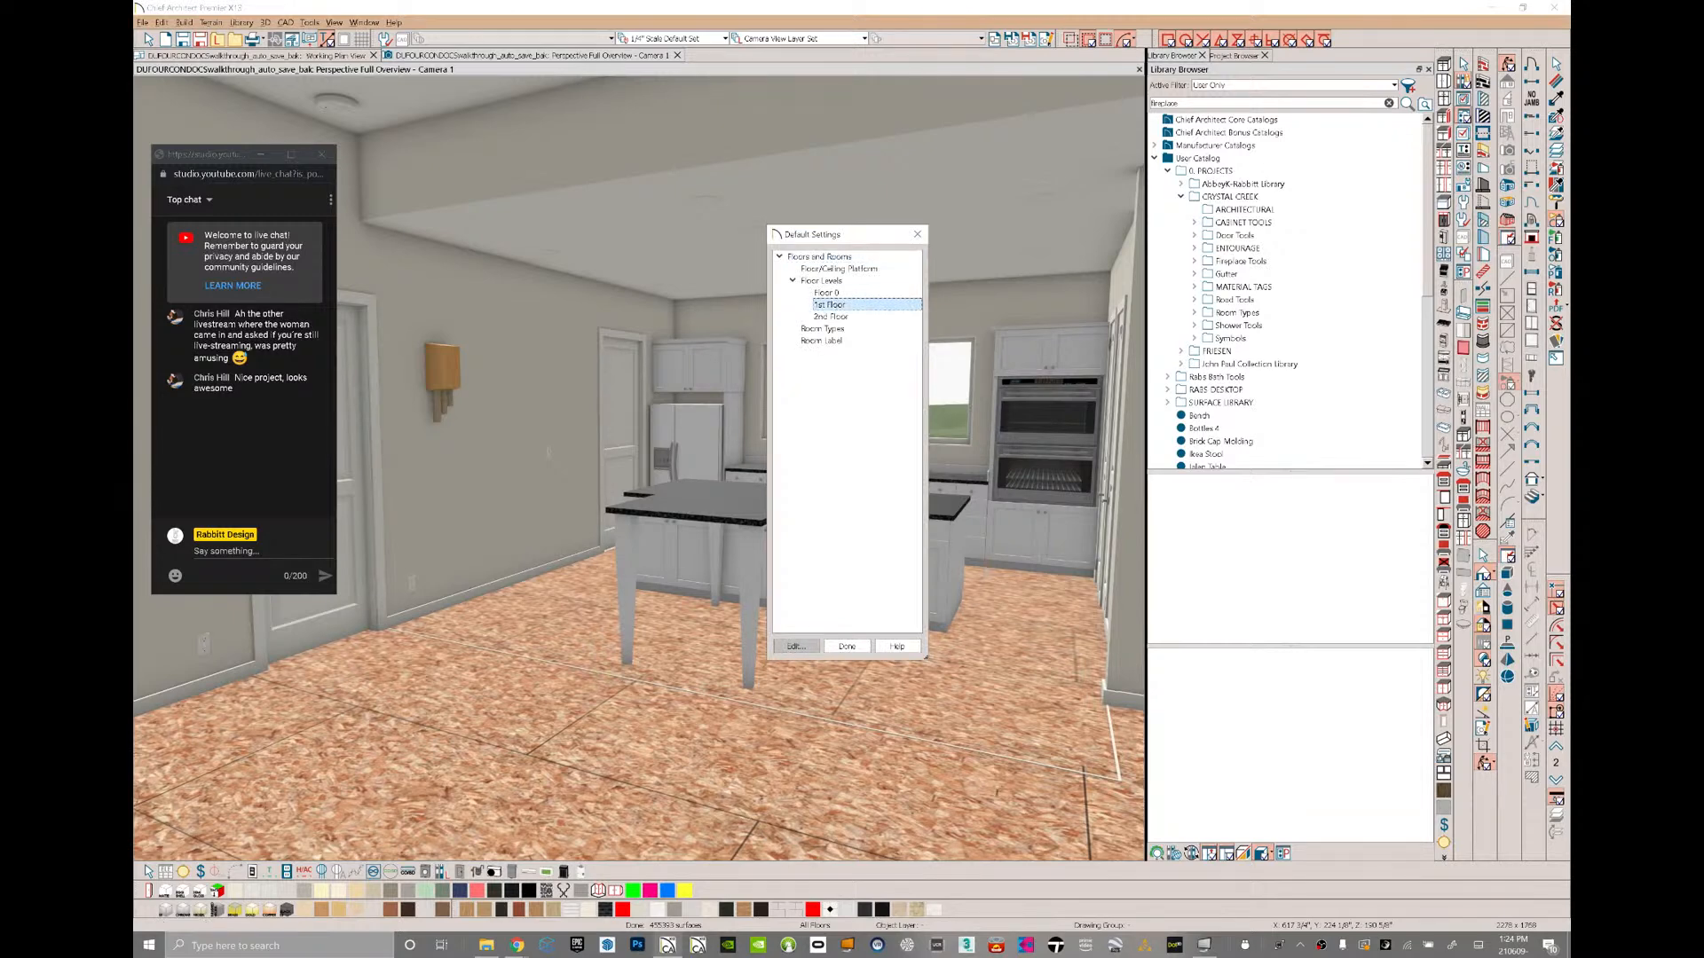
left_click(853, 315)
left_click(796, 646)
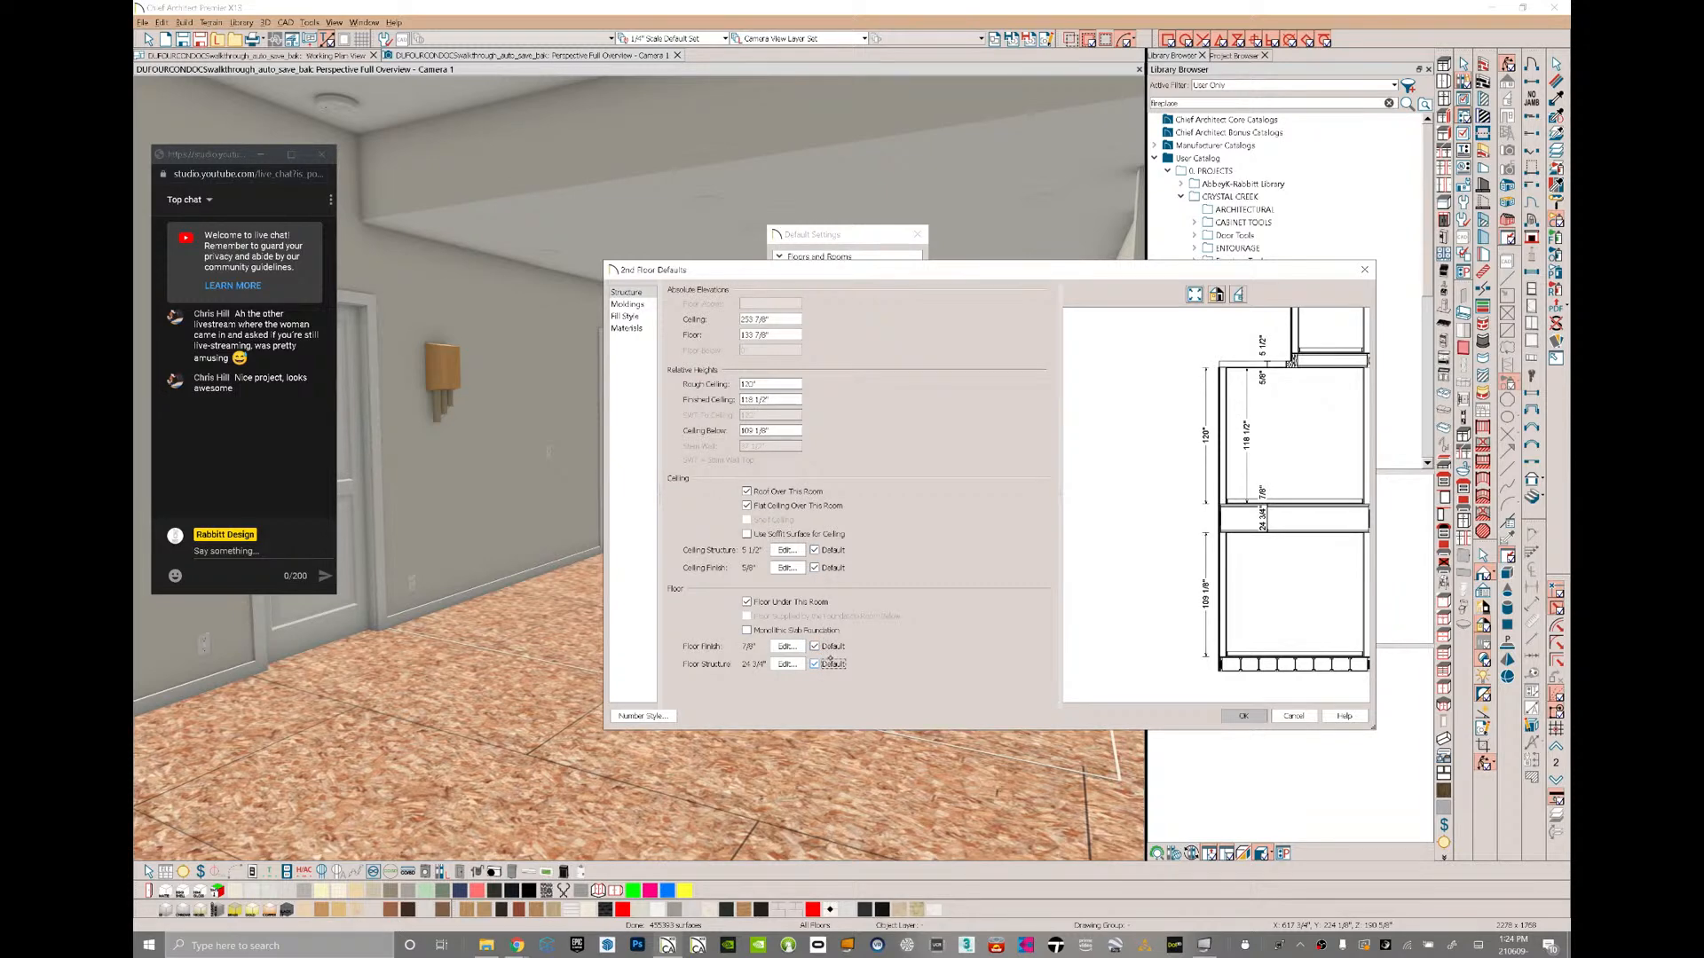
left_click(831, 662)
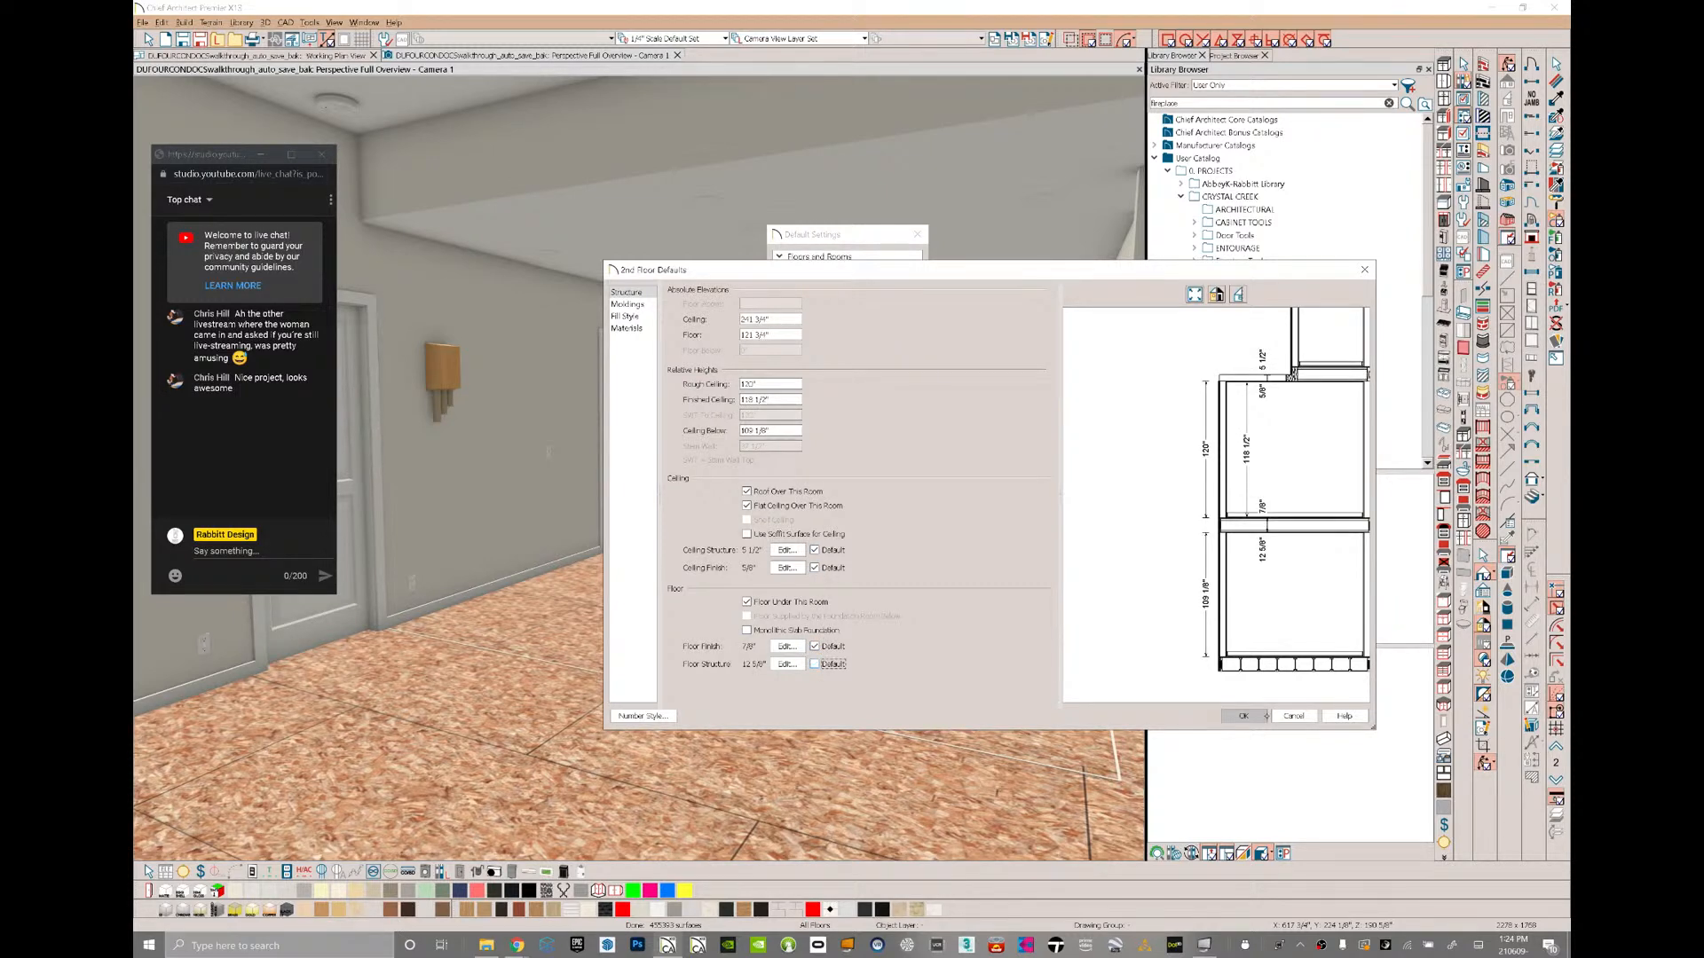
left_click(1265, 715)
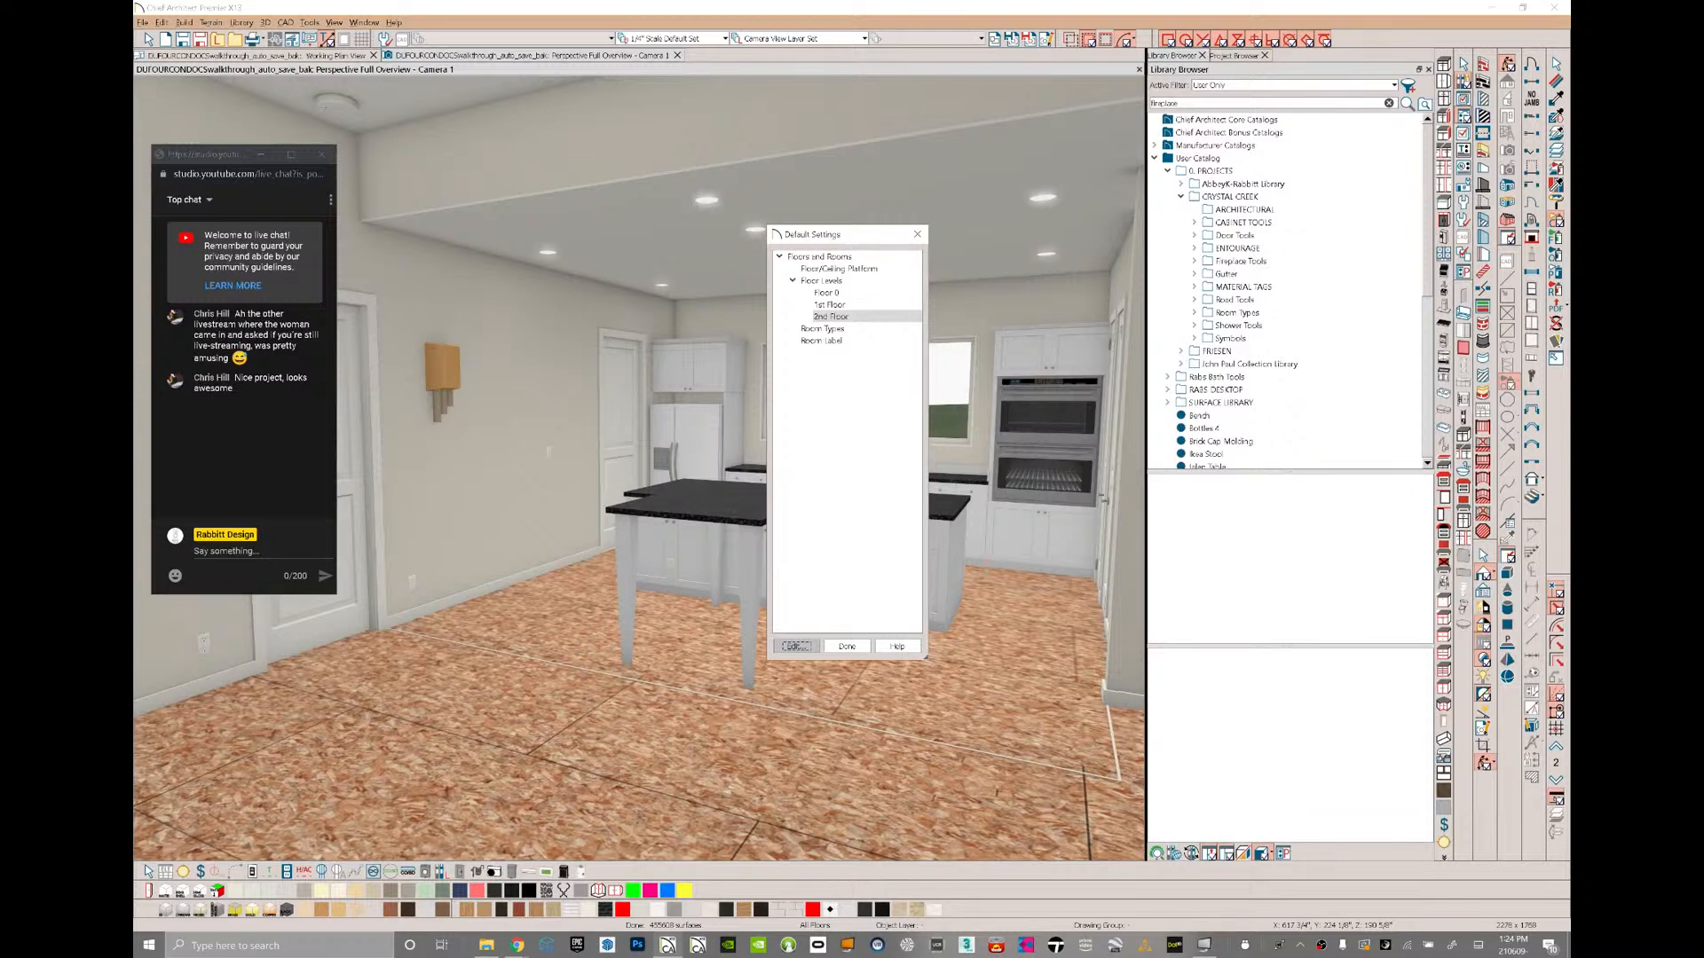
- Restore the default floor finish in the 2nd Floor defaults after checking its layer definition, and close the default settings
left_click(796, 646)
left_click(788, 646)
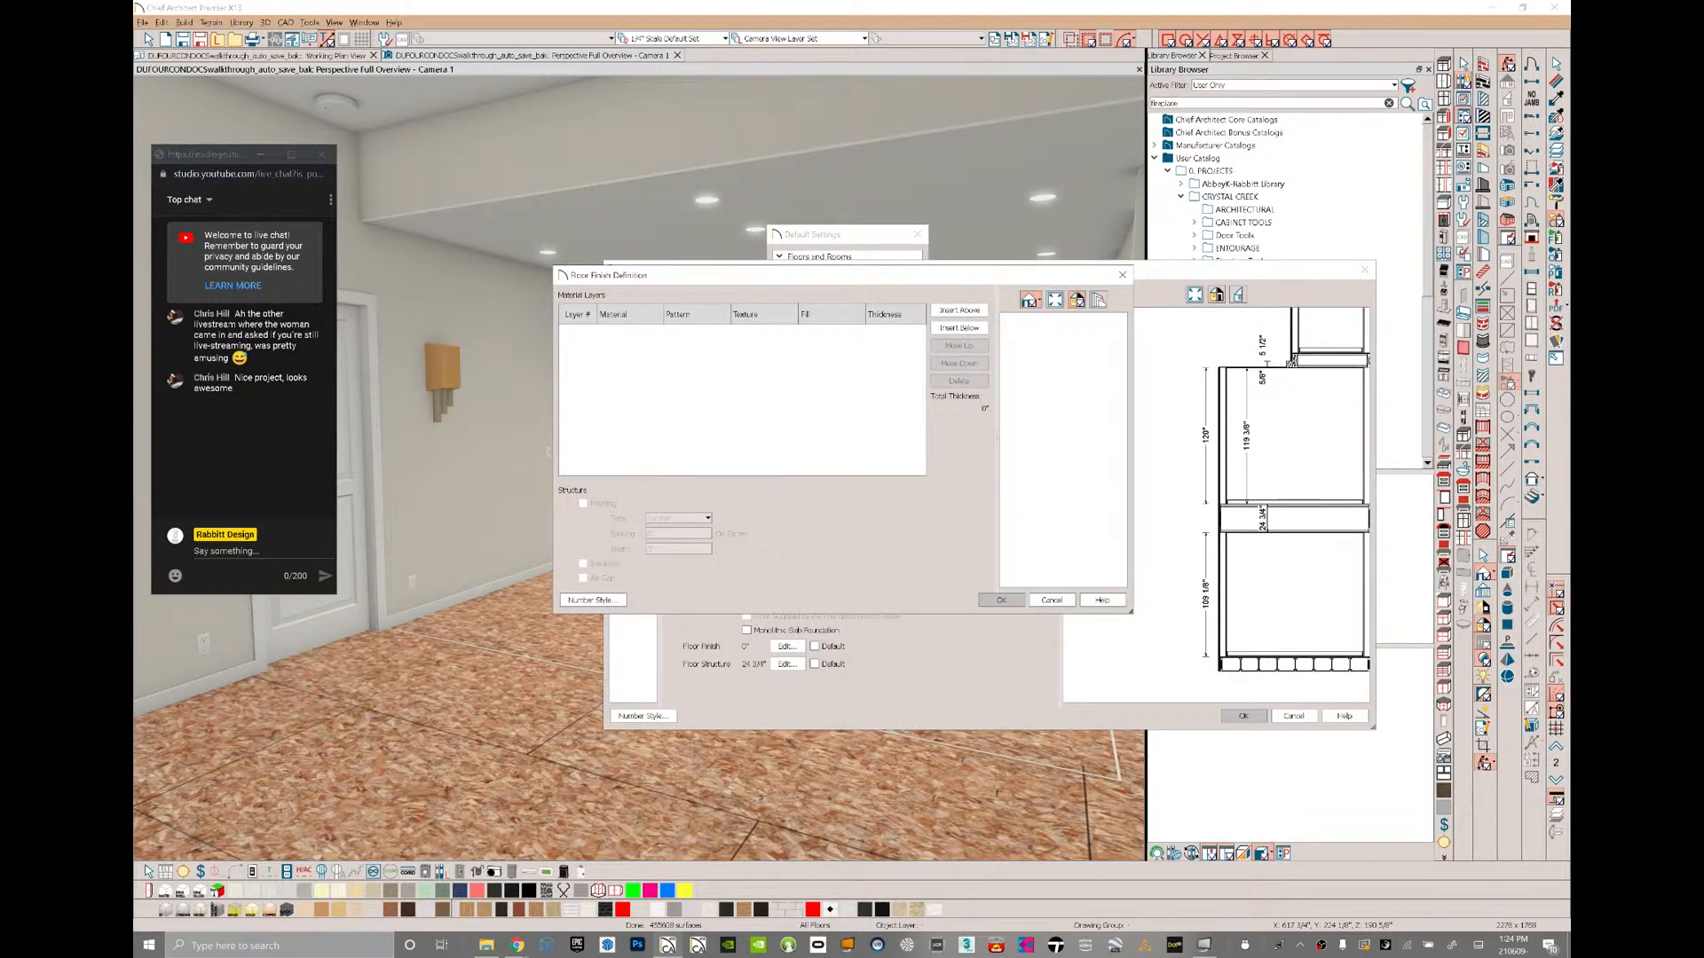
left_click(1001, 599)
left_click(815, 646)
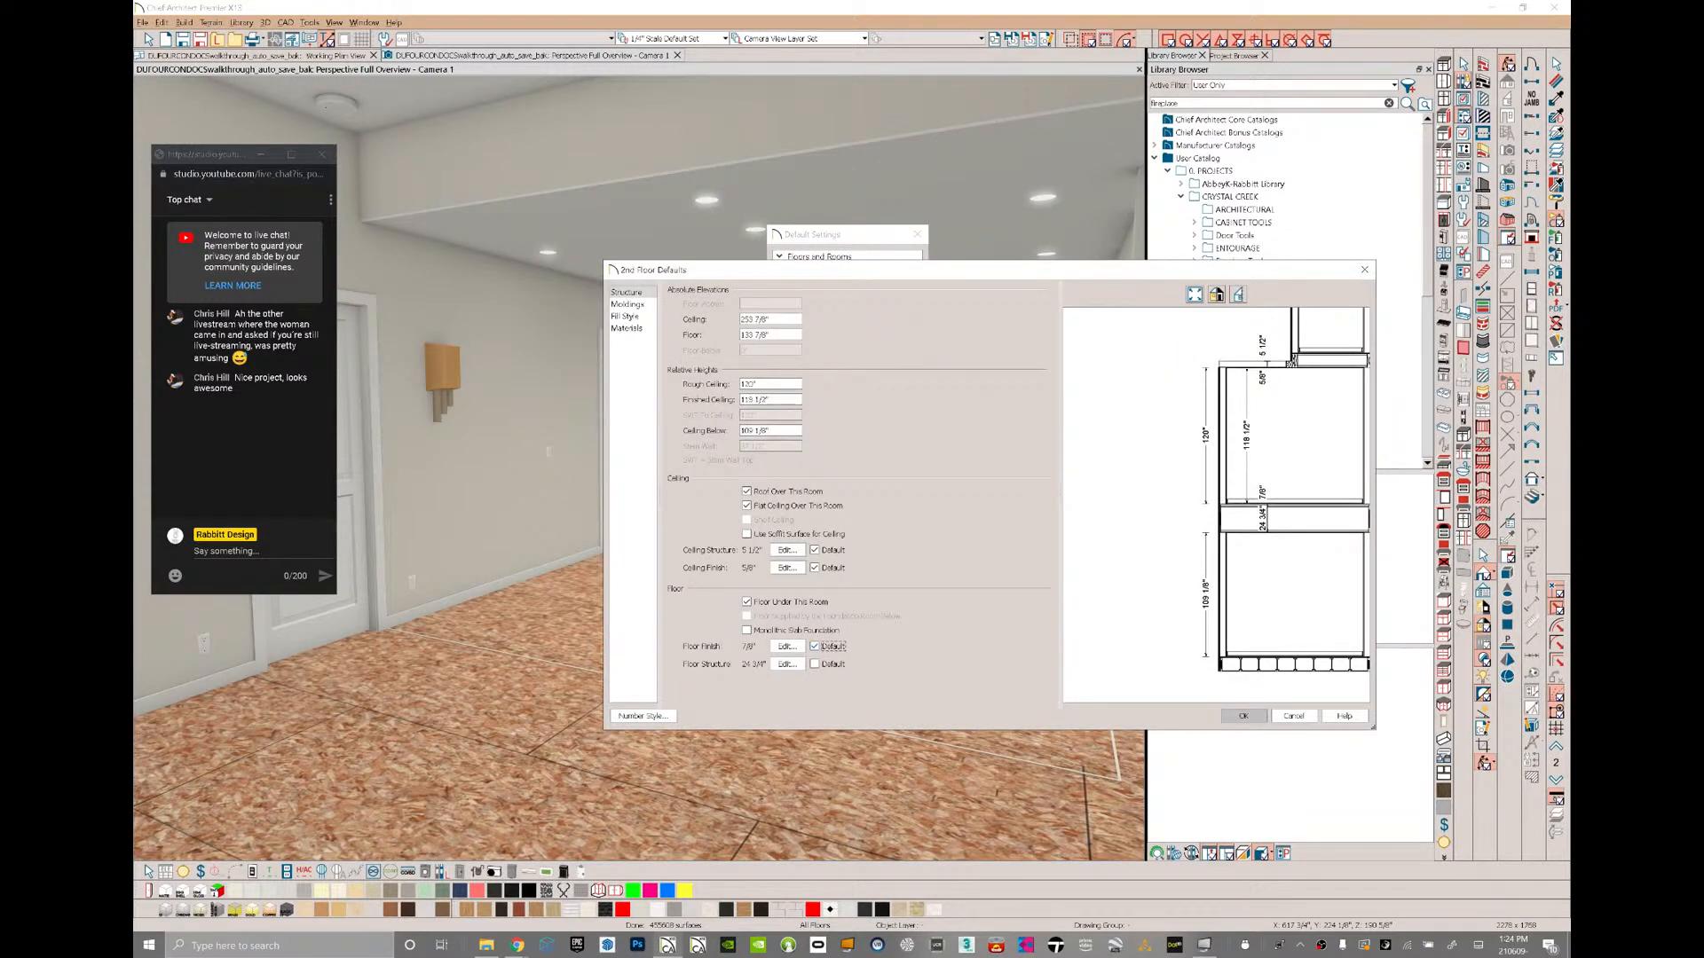
left_click(1243, 716)
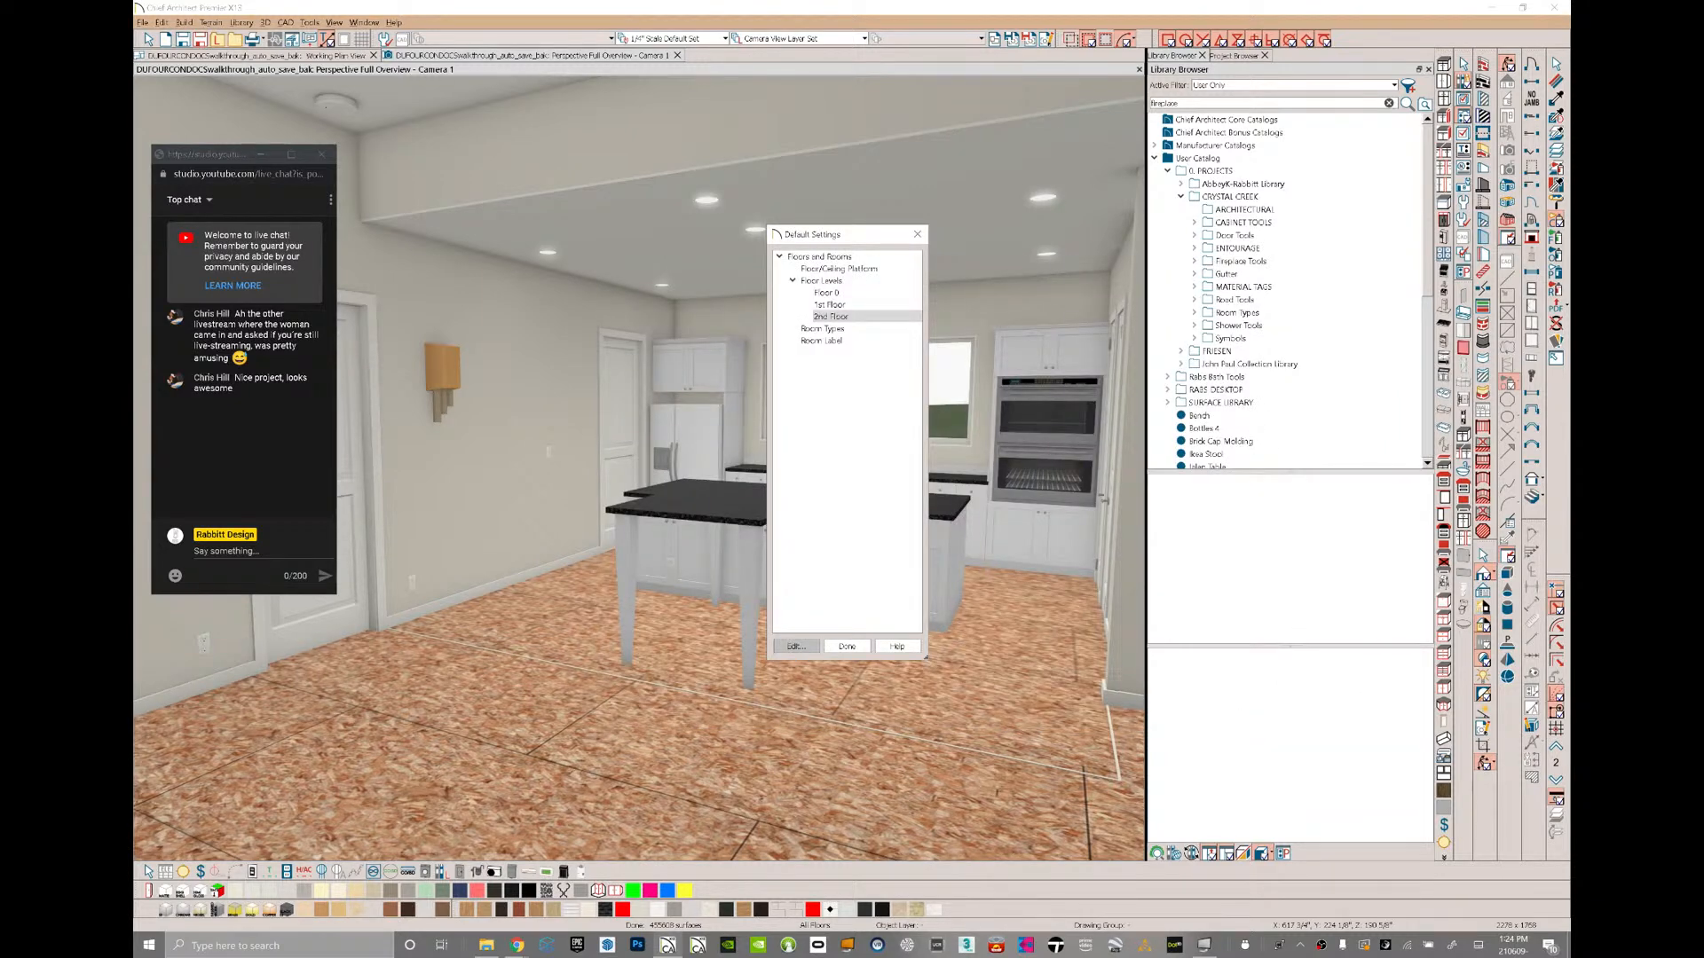
left_click(847, 646)
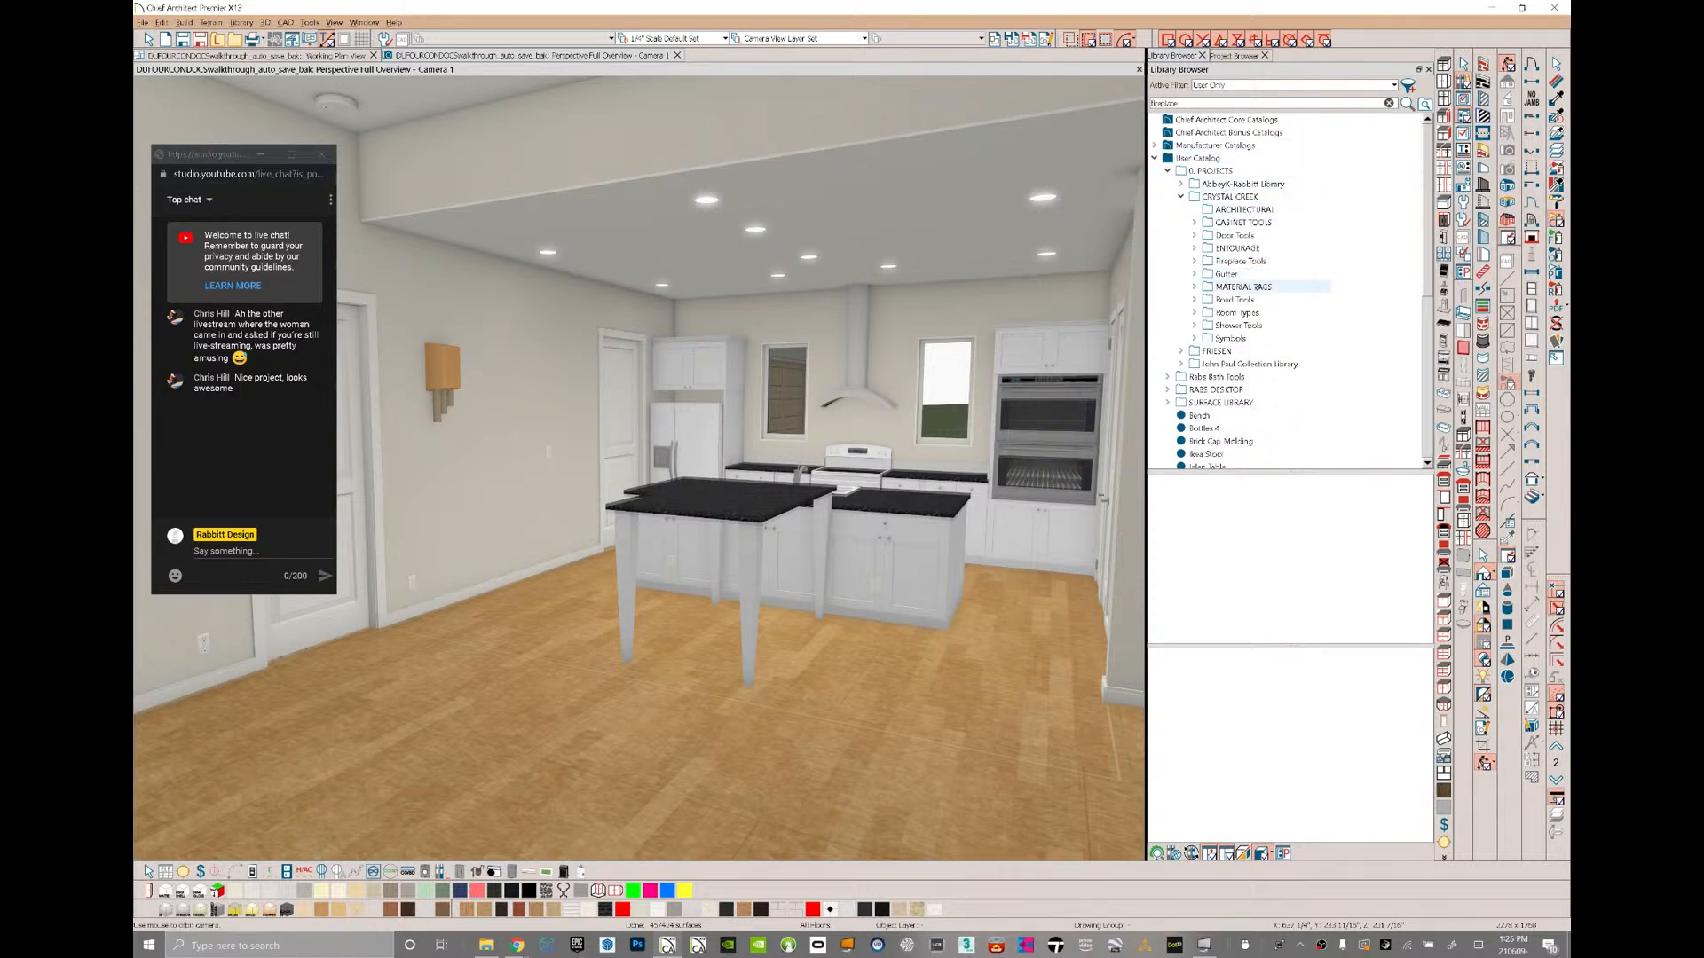
- Apply the Entry style palette from the CRYSTAL CREEK project's Room Types library folder to the entry at the front door
left_click(1245, 313)
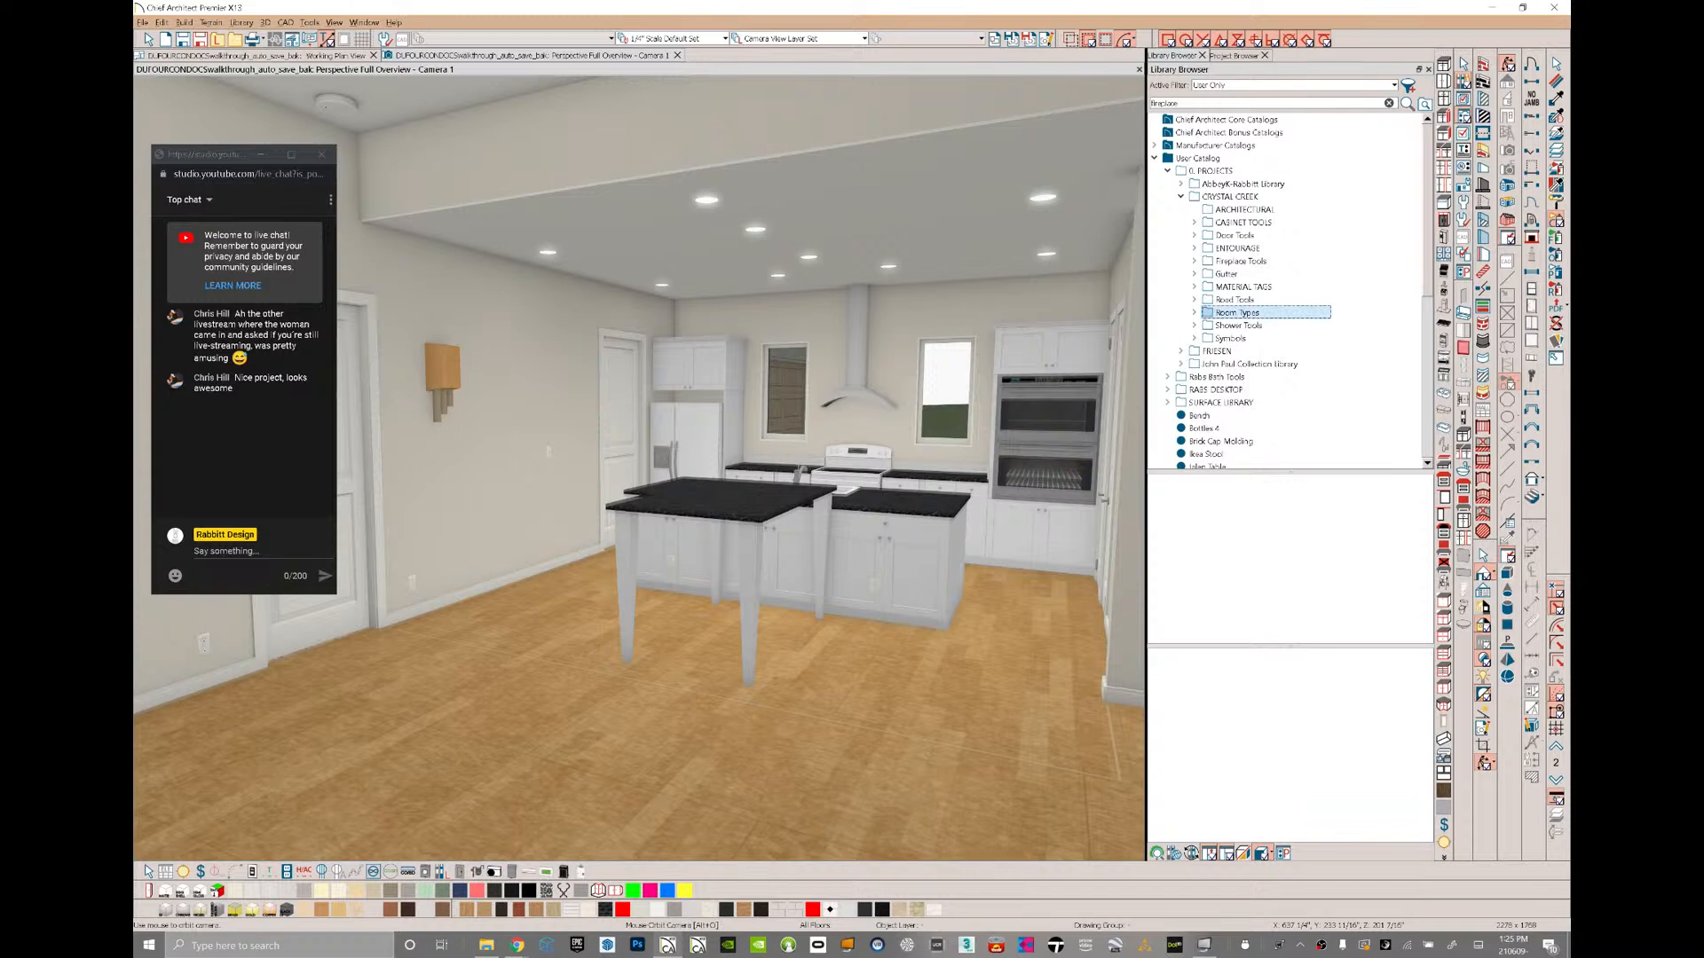
middle_click_drag(763, 461, 138, 525)
left_click(1484, 762)
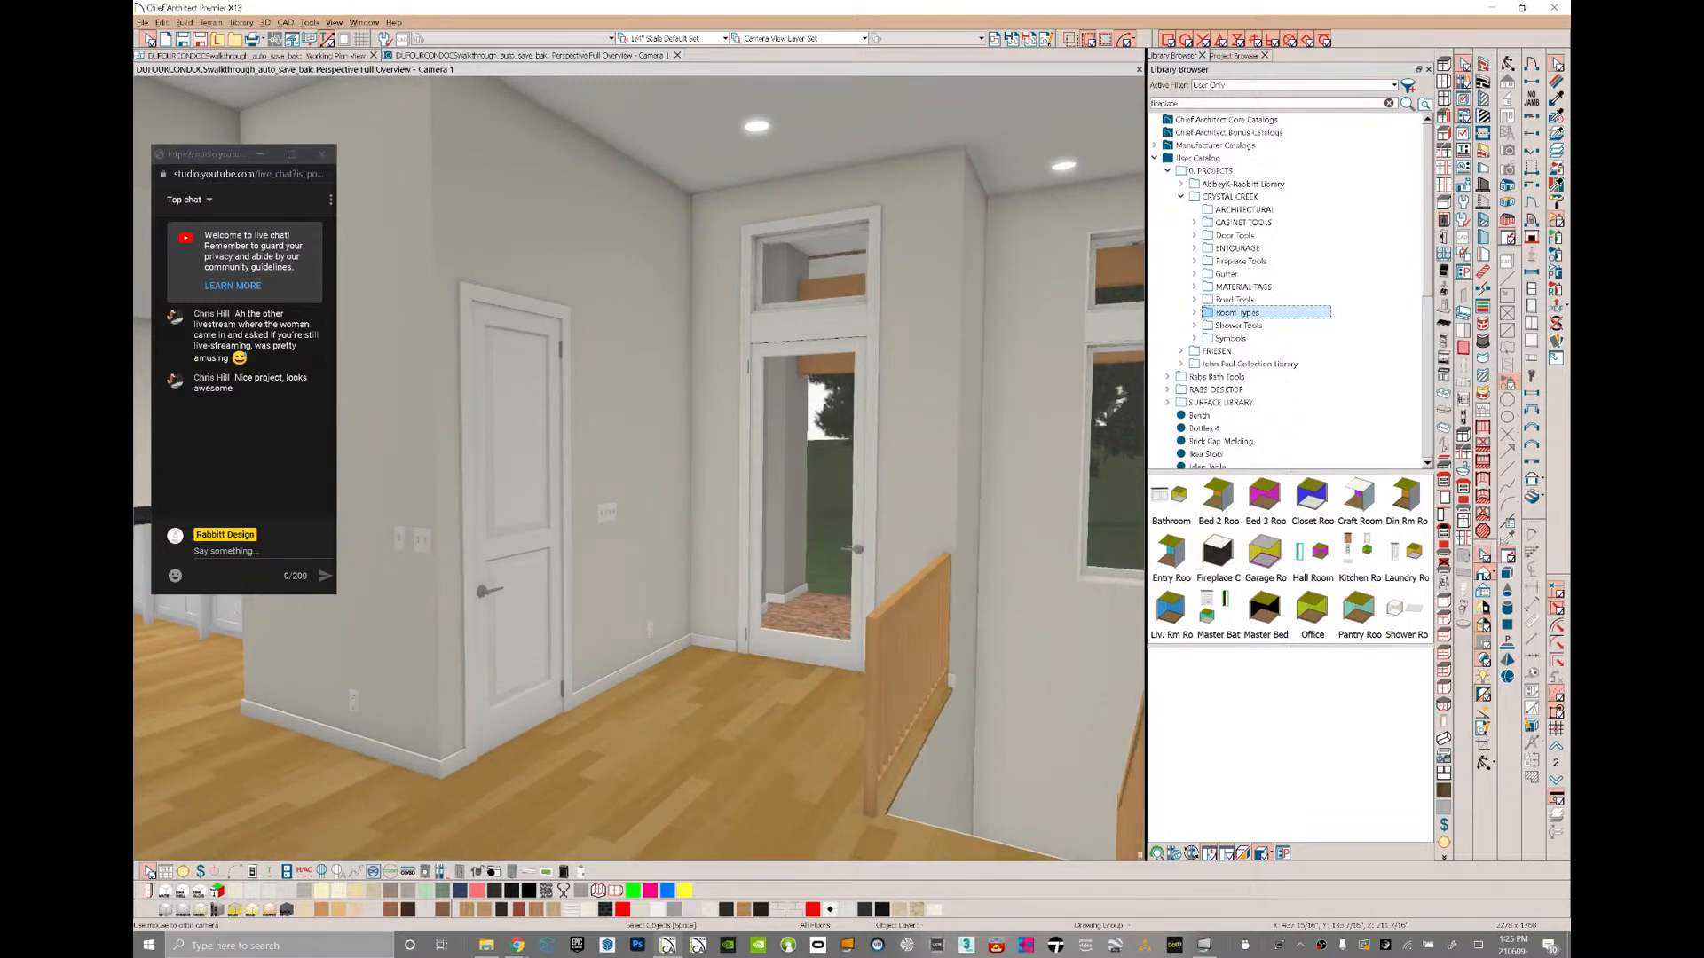
key("space")
key("space")
key("space")
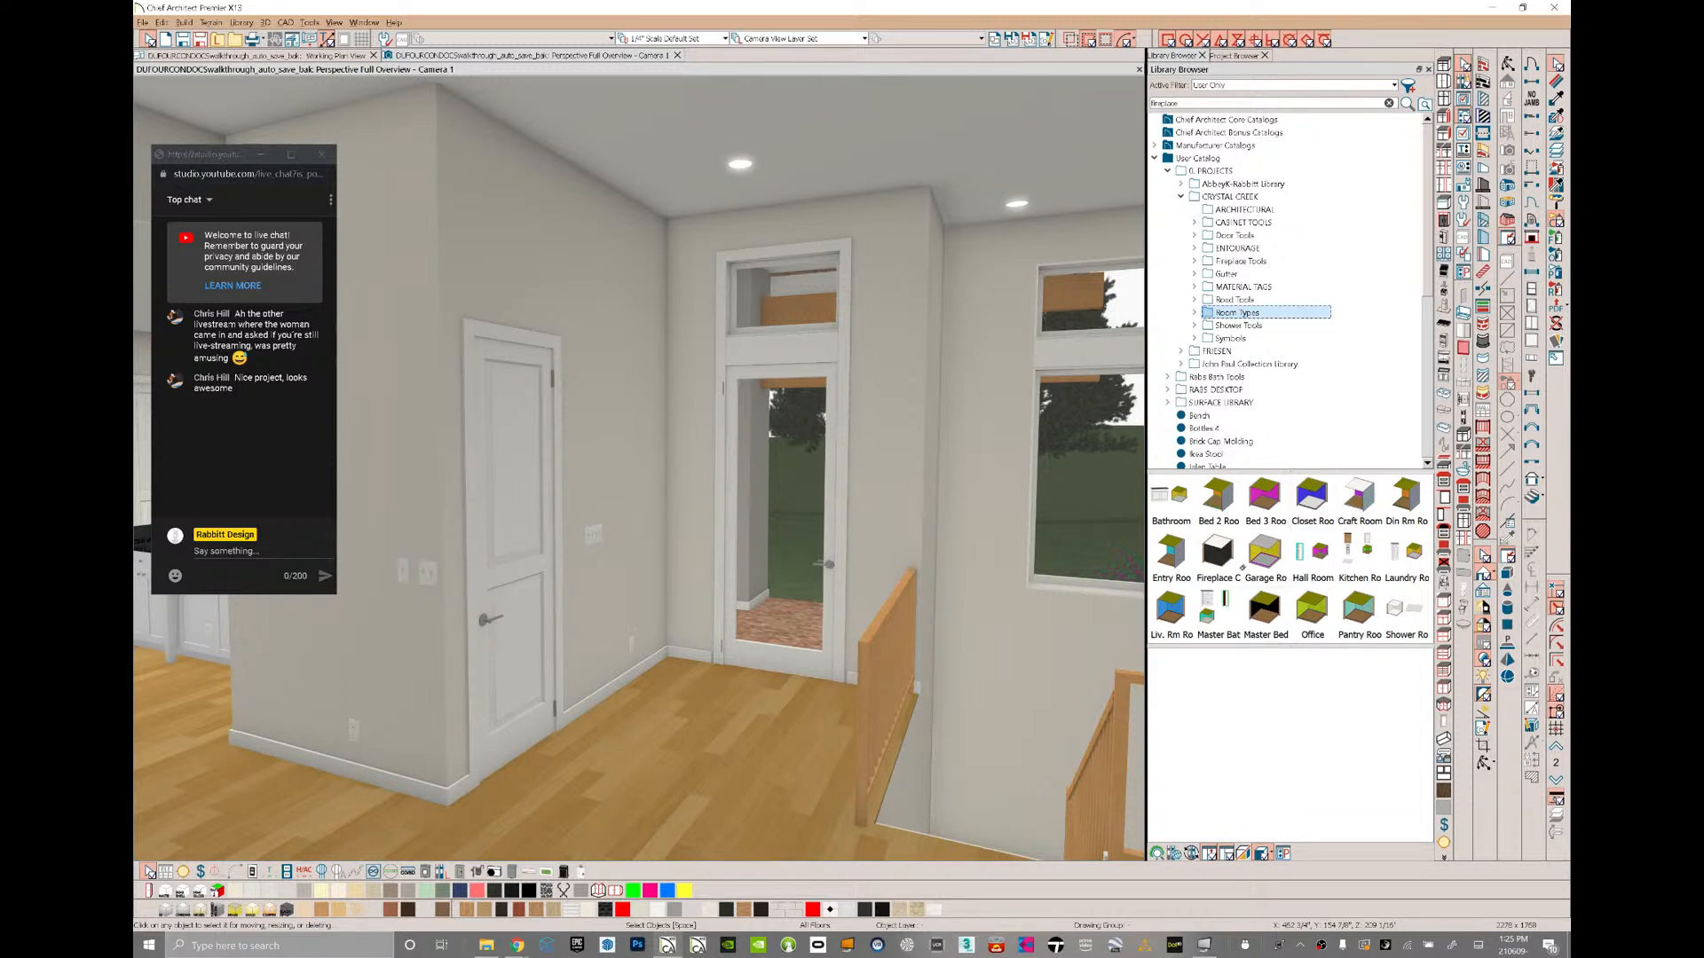
left_click(1172, 554)
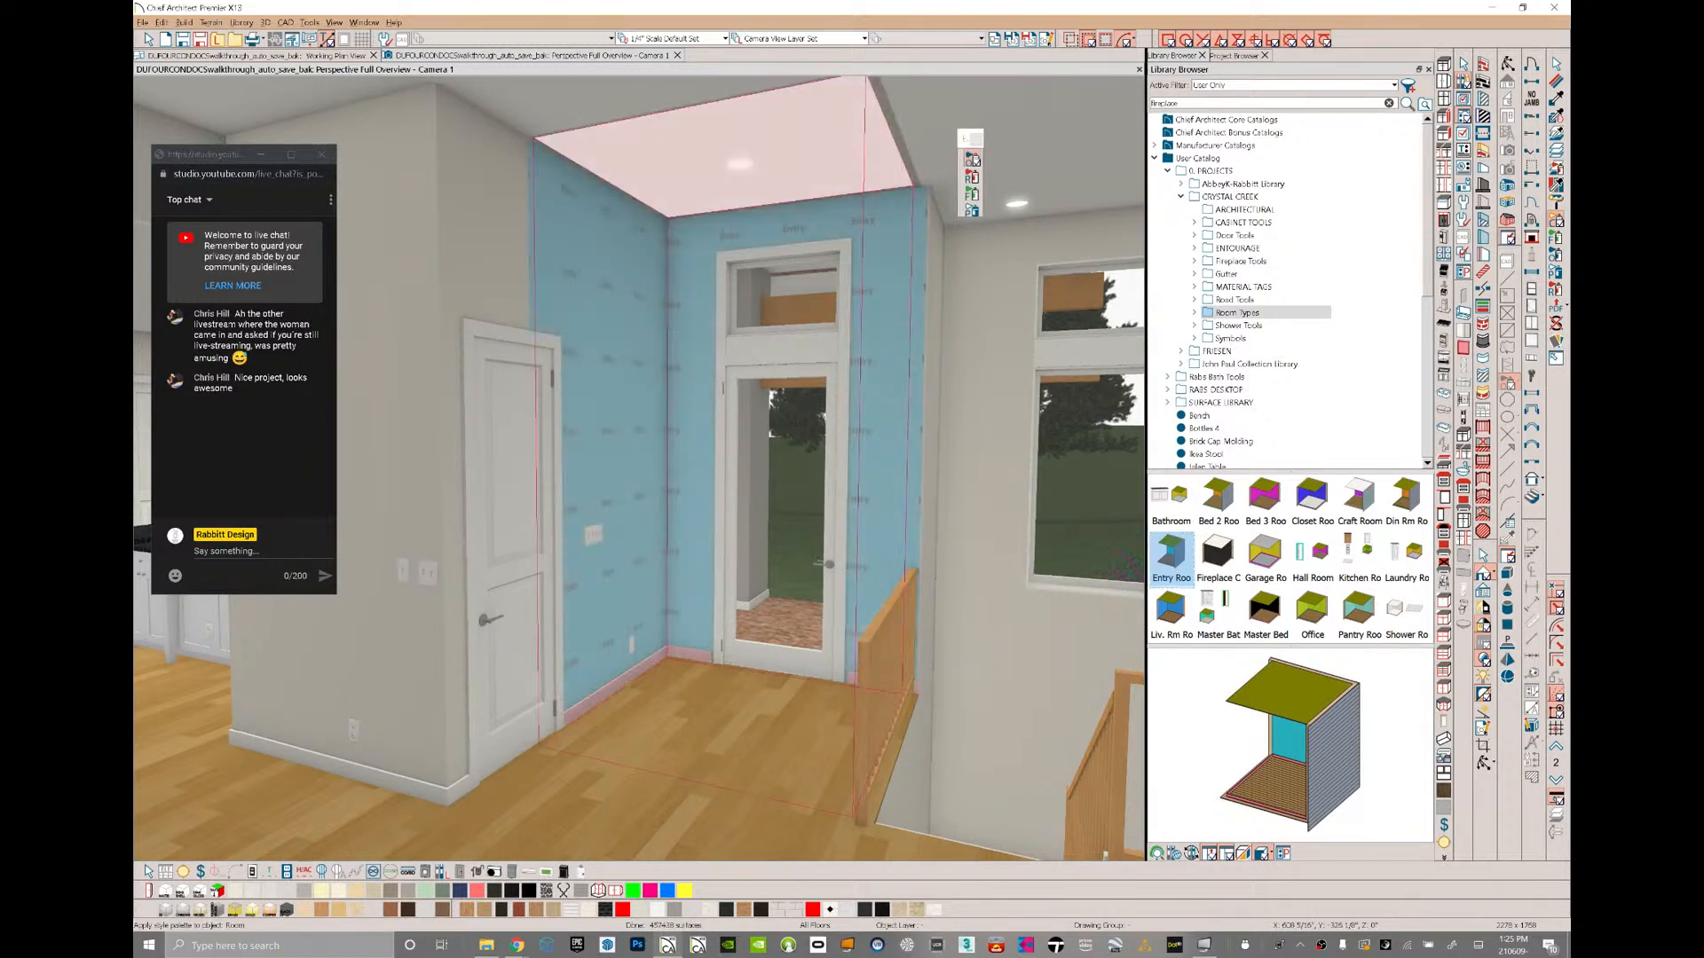
middle_click_drag(1005, 667, 787, 410)
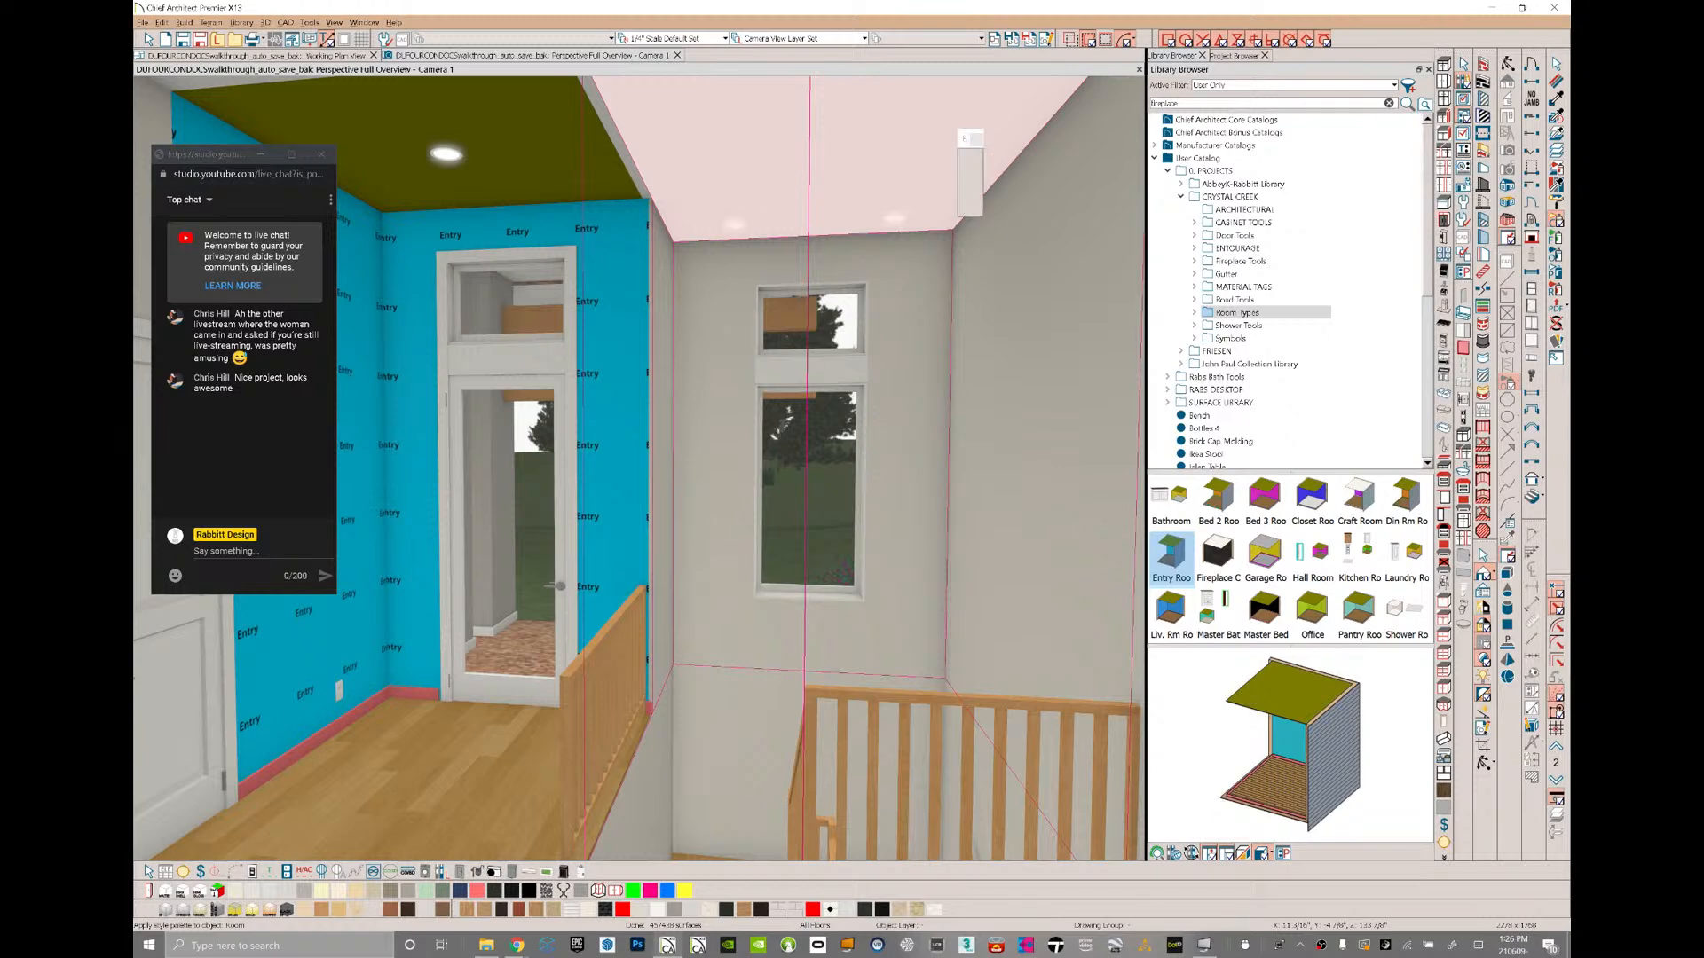
left_click(964, 135)
- Apply the living room style palette to the great room with the stone fireplace
middle_click_drag(621, 461, 1206, 603)
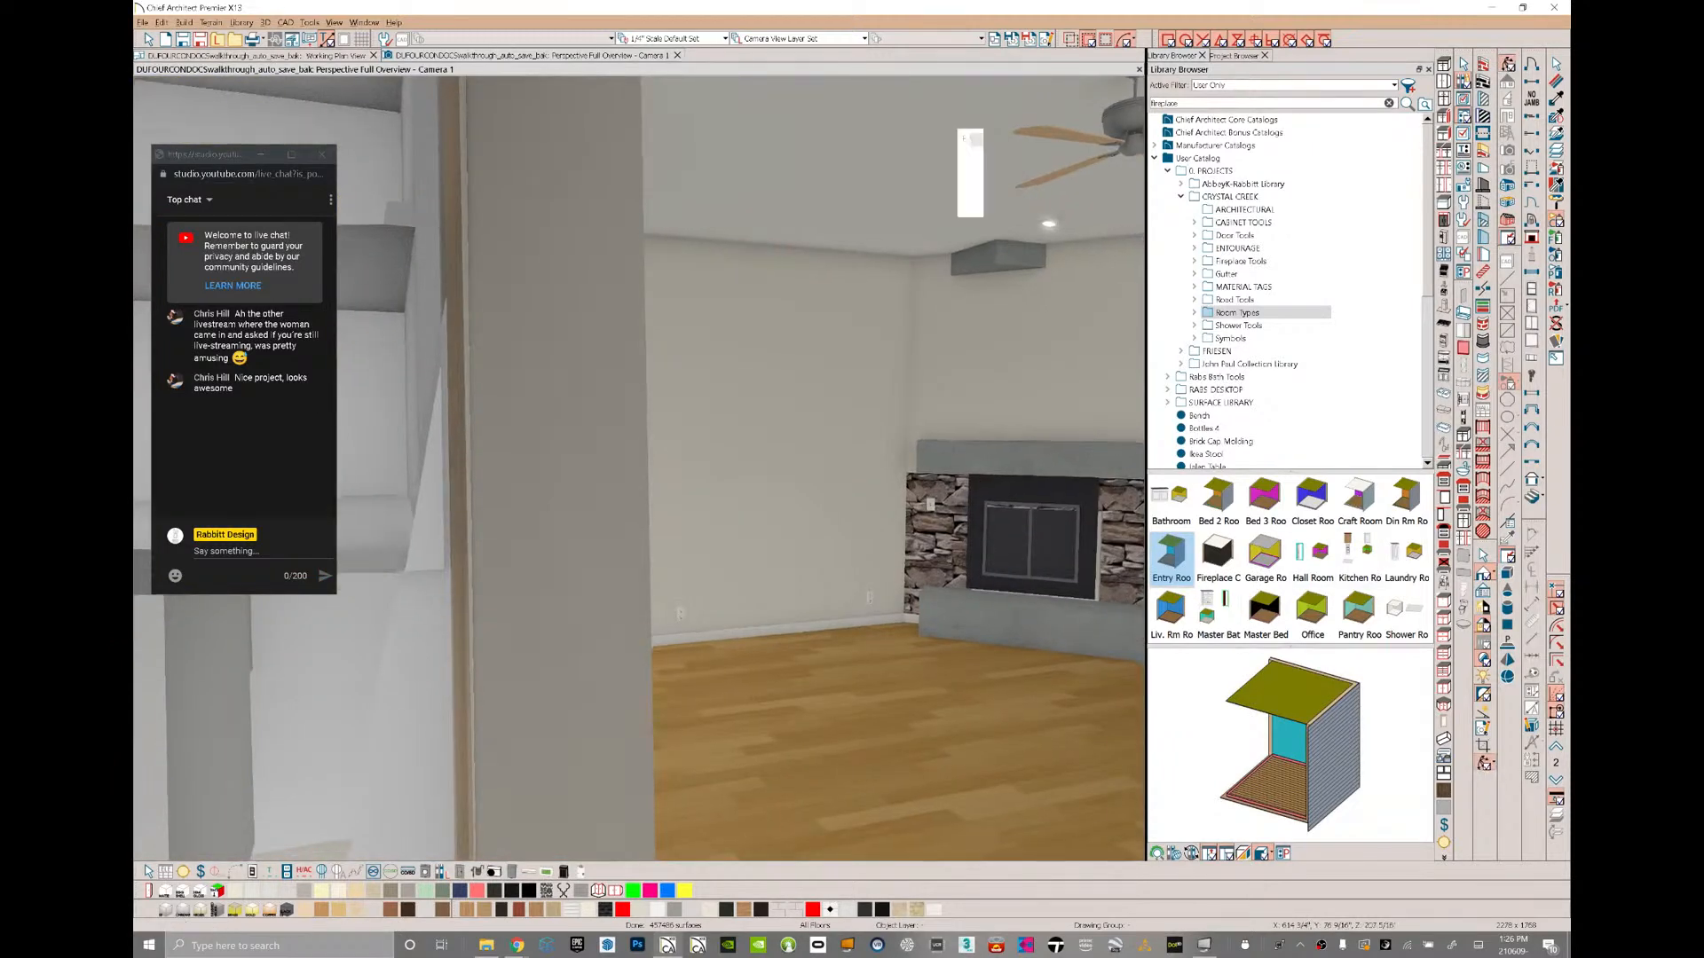
left_click(1171, 609)
left_click(875, 675)
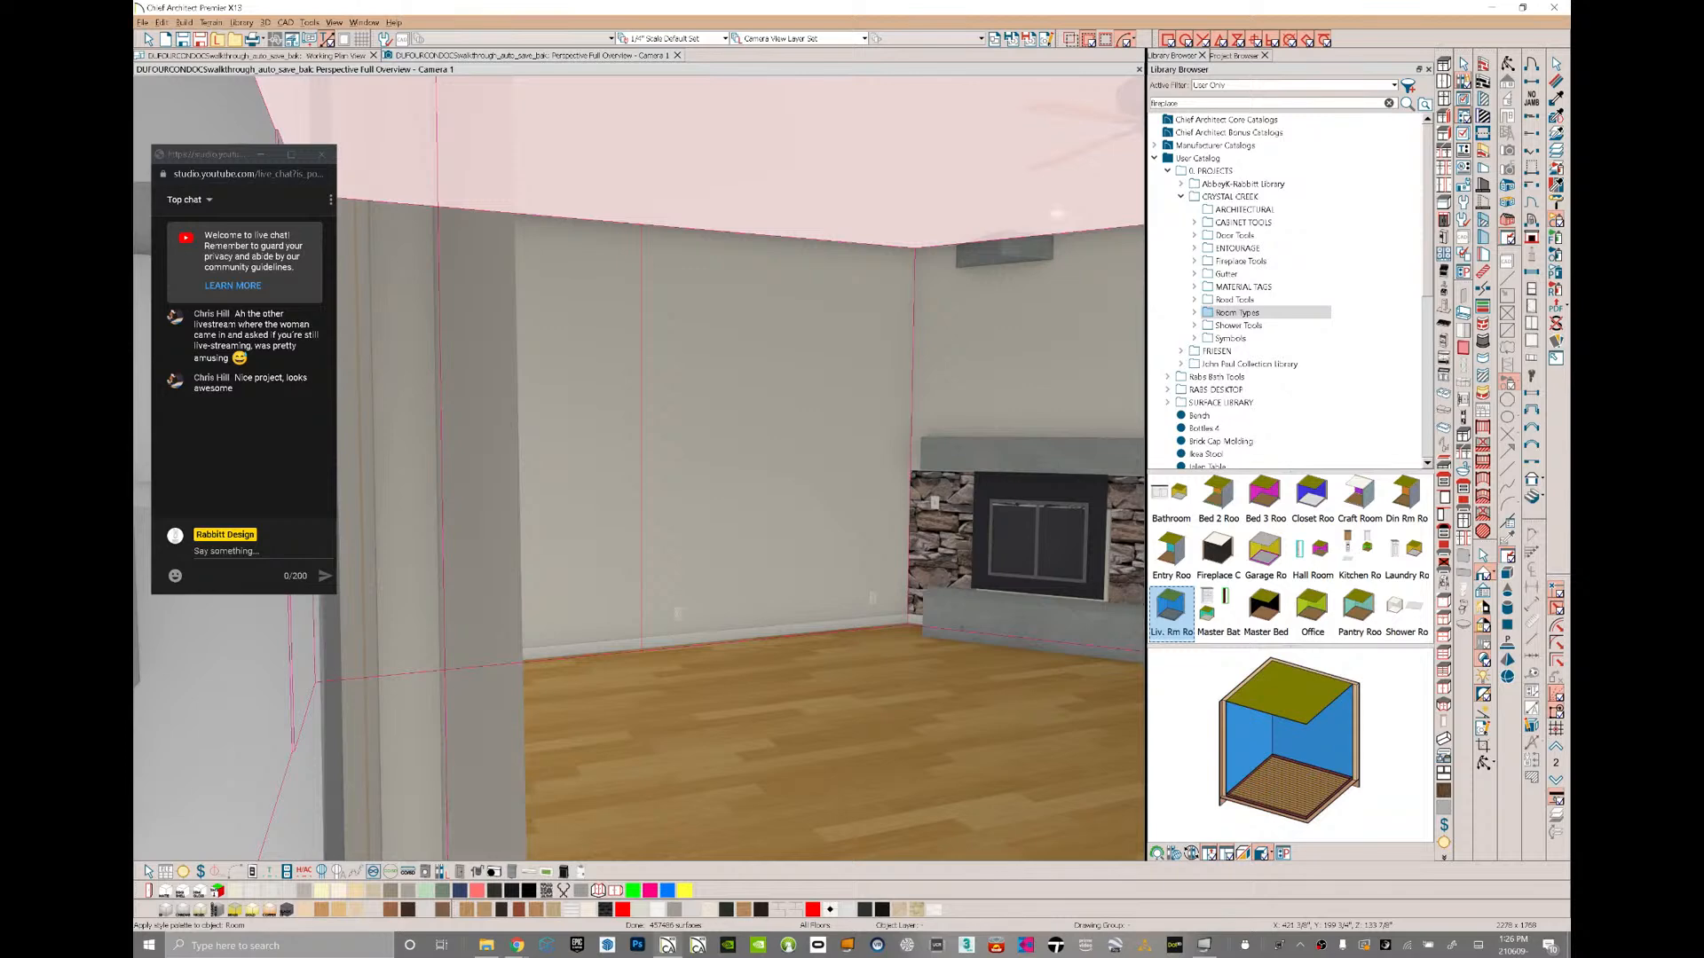
- Apply the living room style palette to the adjoining area with the pendant light beside the sliding doors
middle_click_drag(668, 311, 116, 263)
middle_click_drag(426, 355, 843, 351)
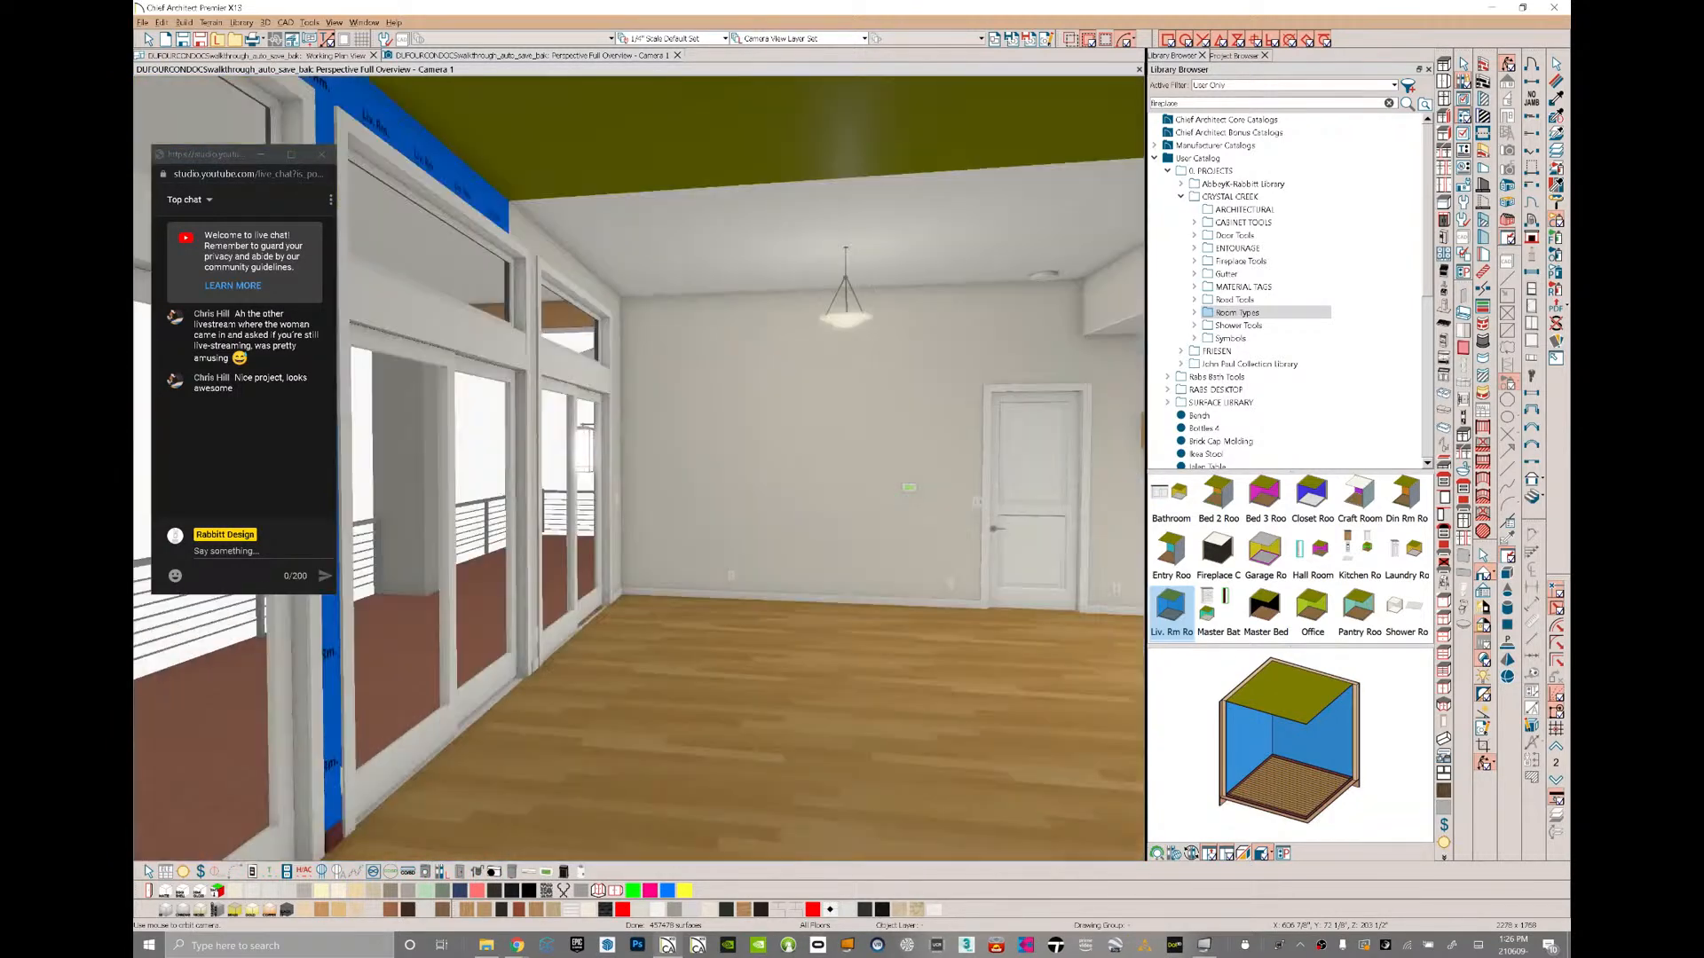
left_click(961, 138)
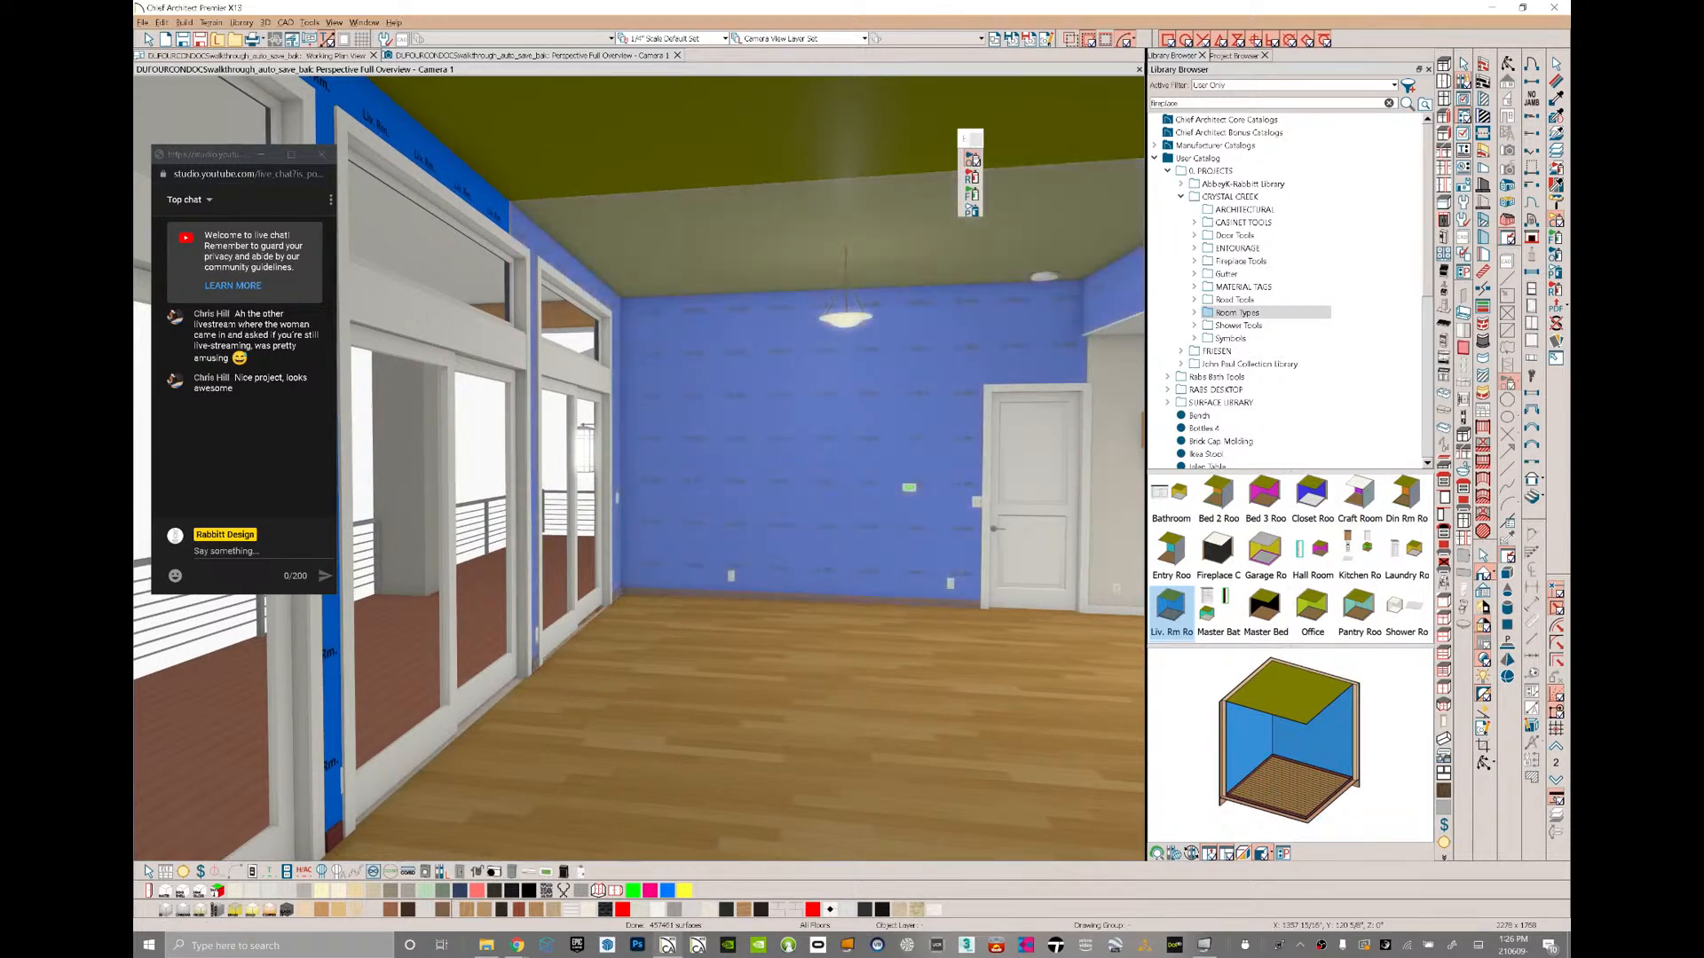
key("o")
- Apply the Kitchen style palette to the kitchen with the island
middle_click_drag(532, 471, 1110, 479)
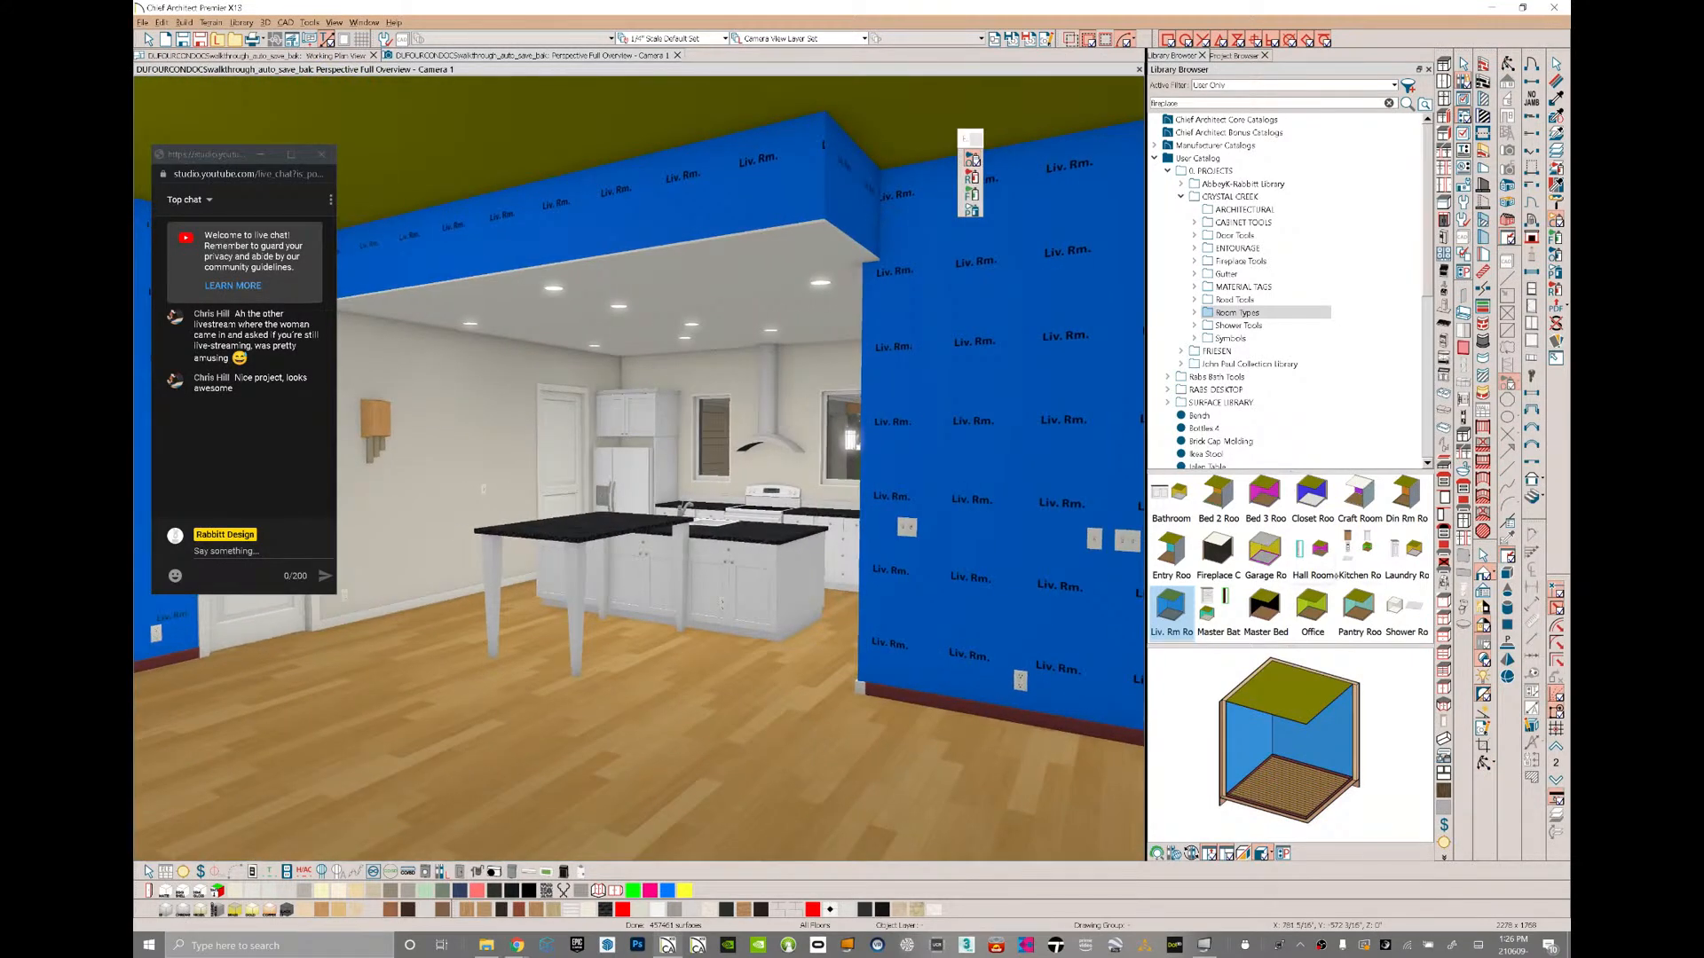
left_click(1359, 552)
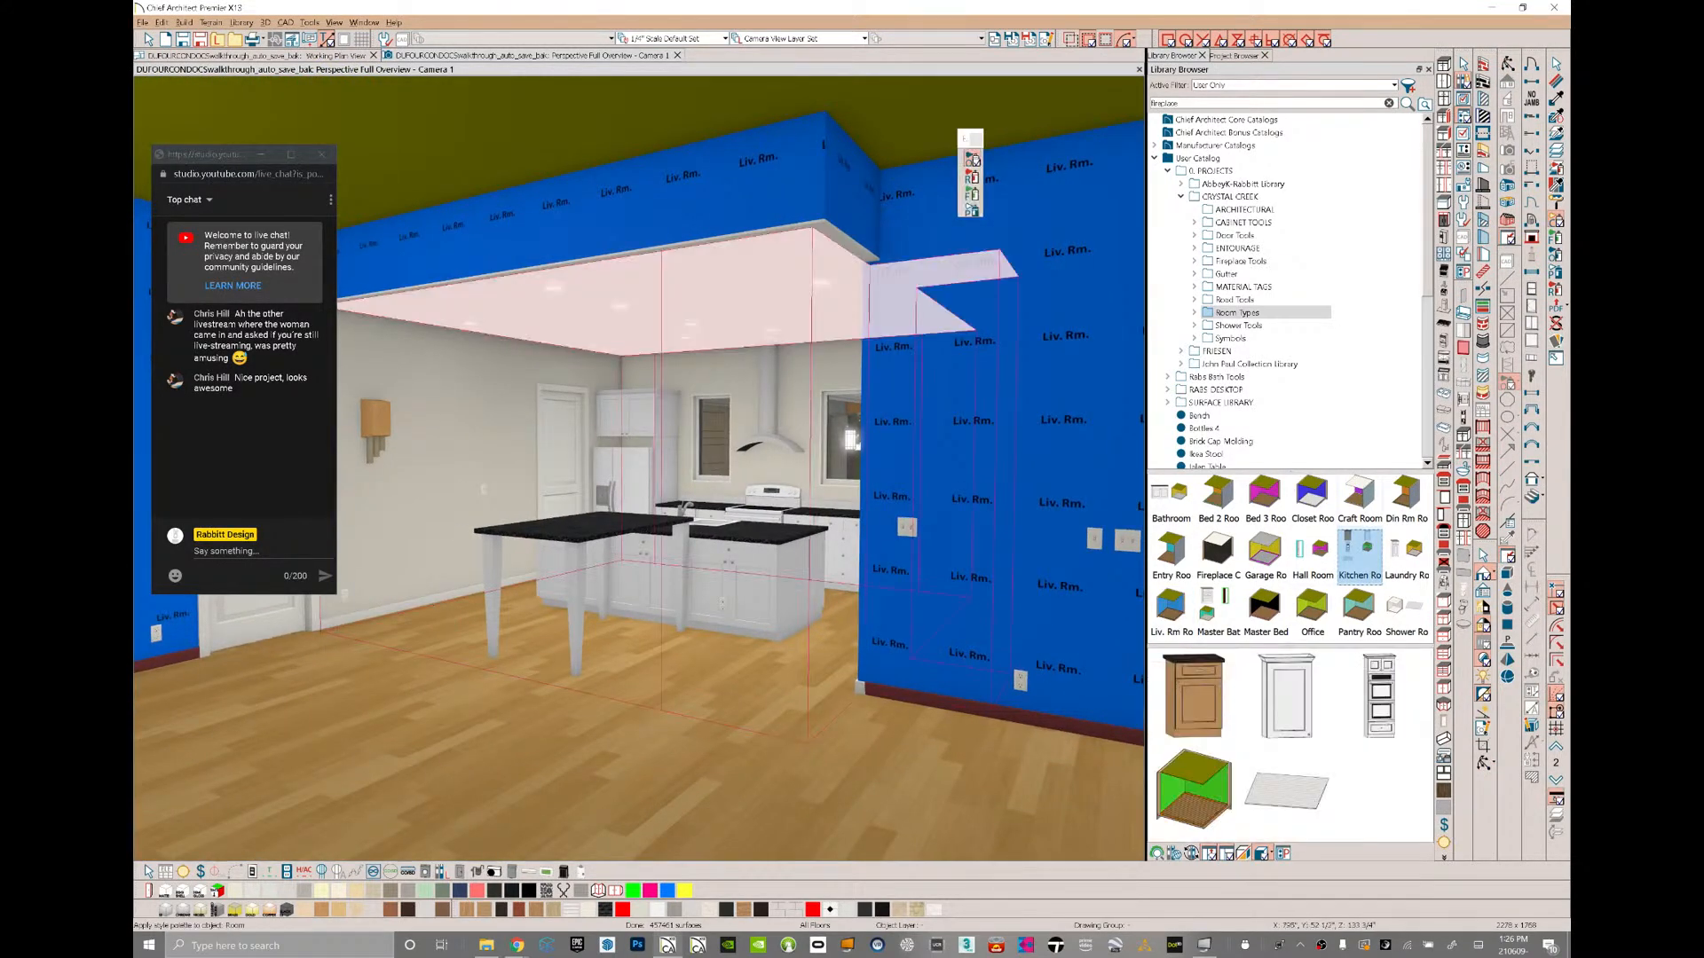
left_click(710, 297)
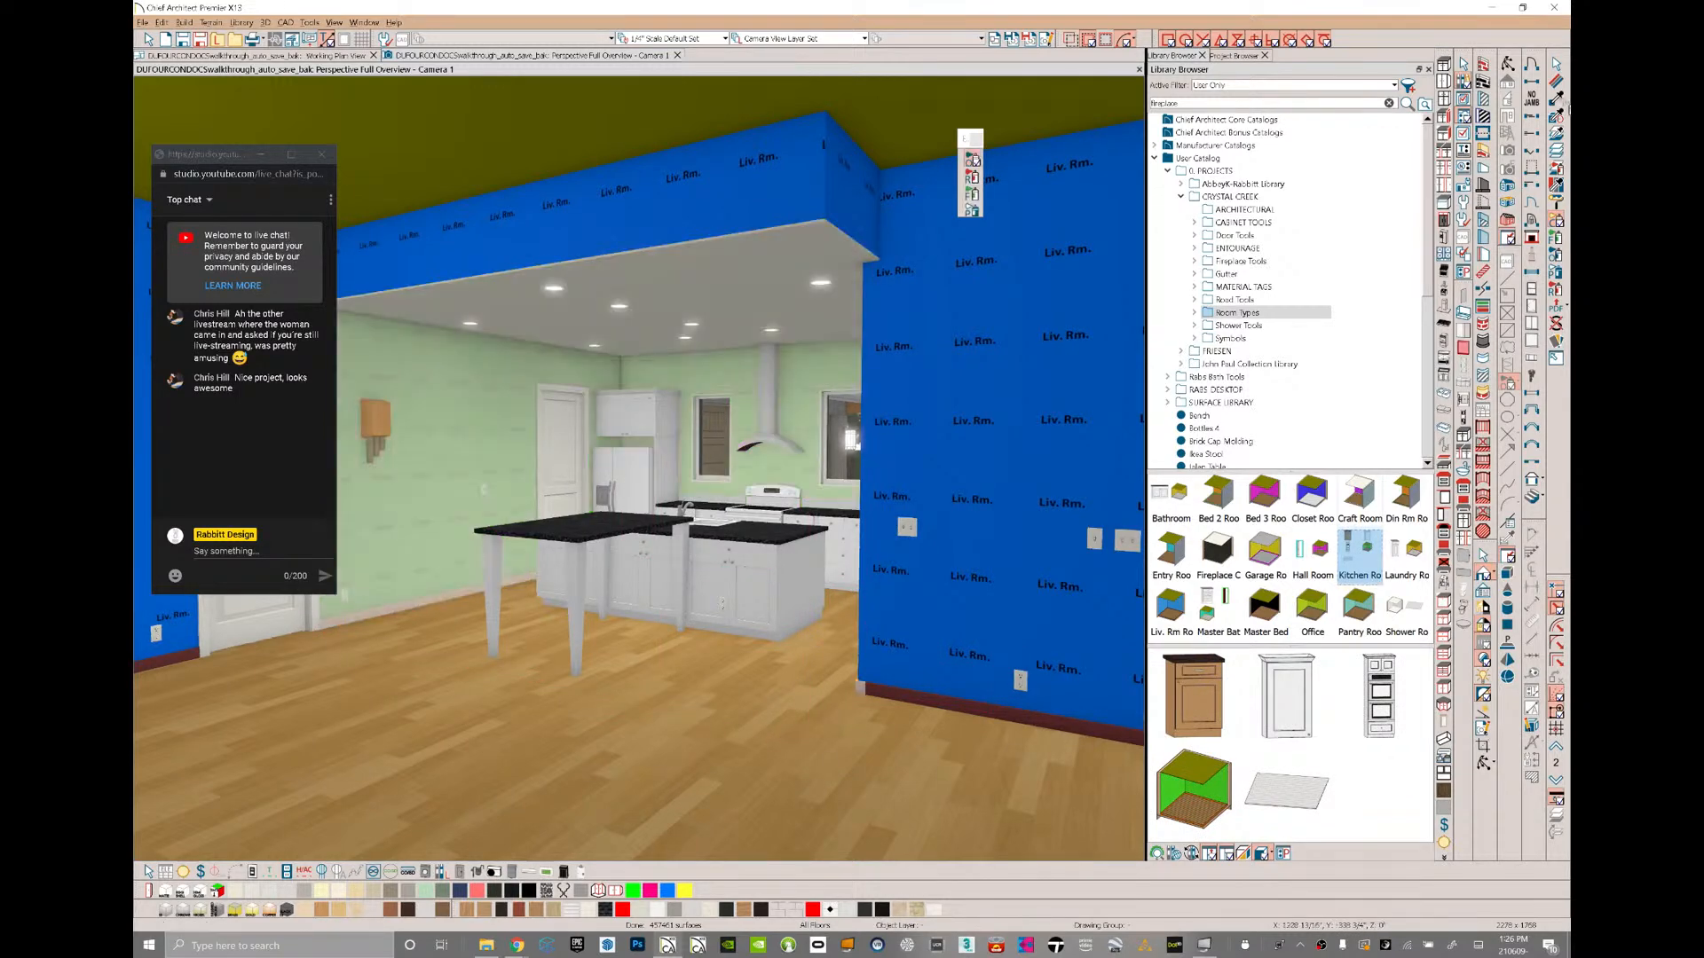
middle_click_drag(710, 297, 852, 297)
key("e")
left_click(693, 338)
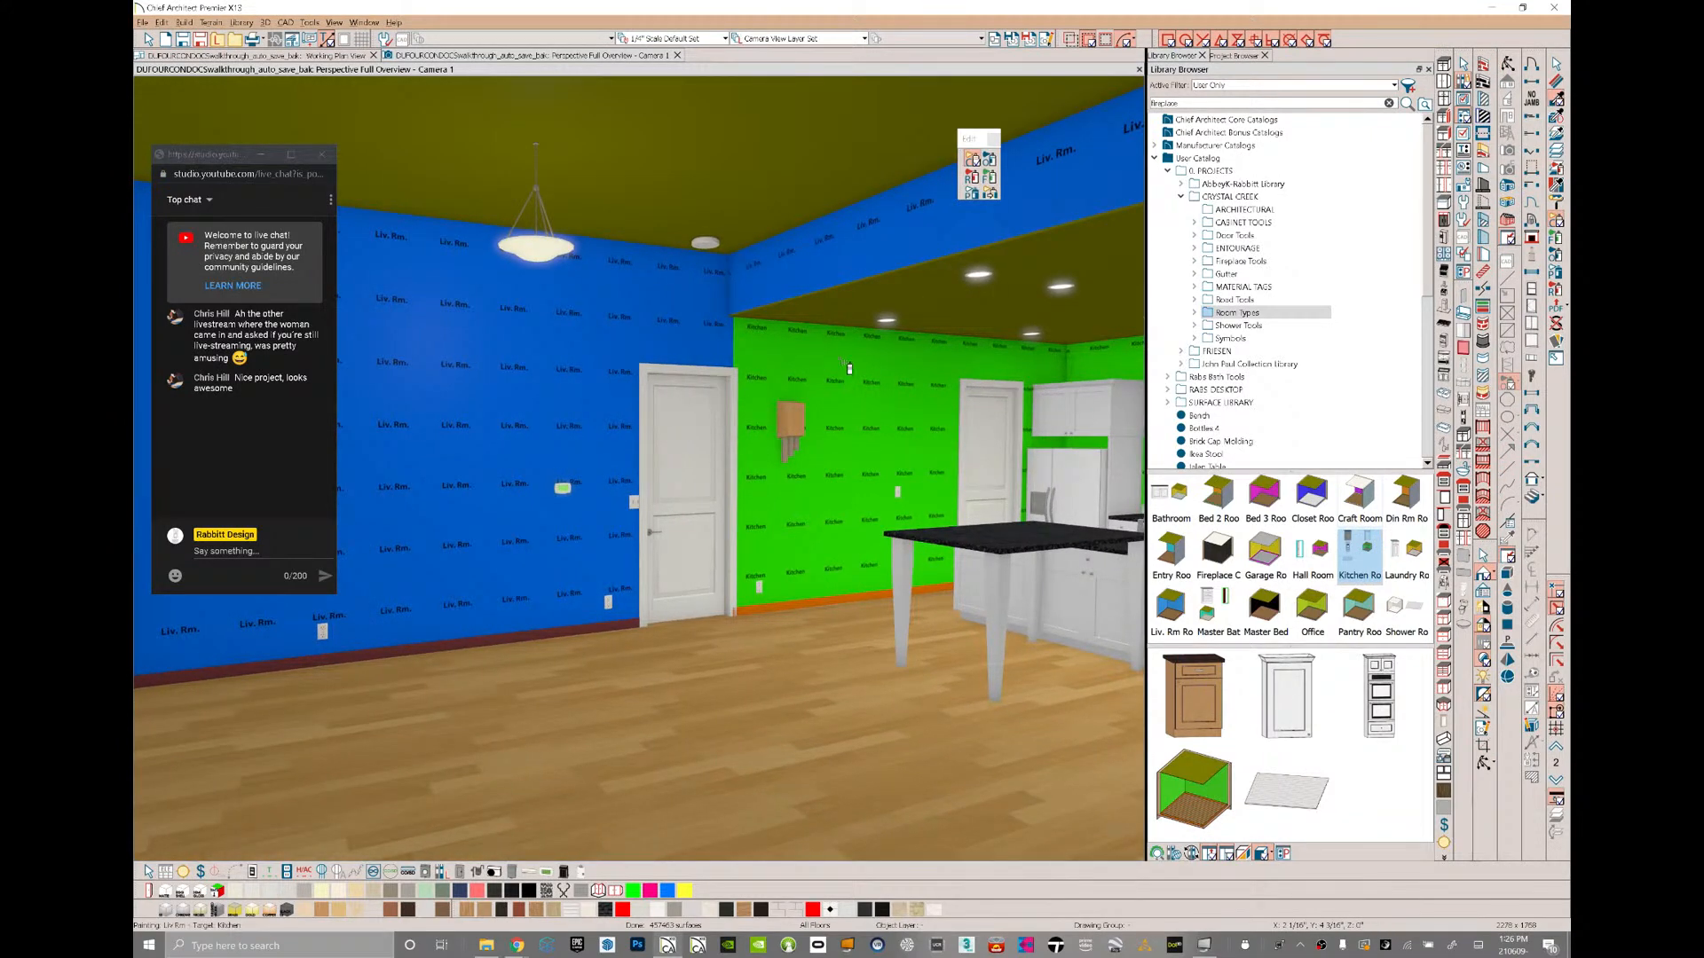
- Apply the living room style palette to the stairwell with the wood railings beside the entry
key("Escape")
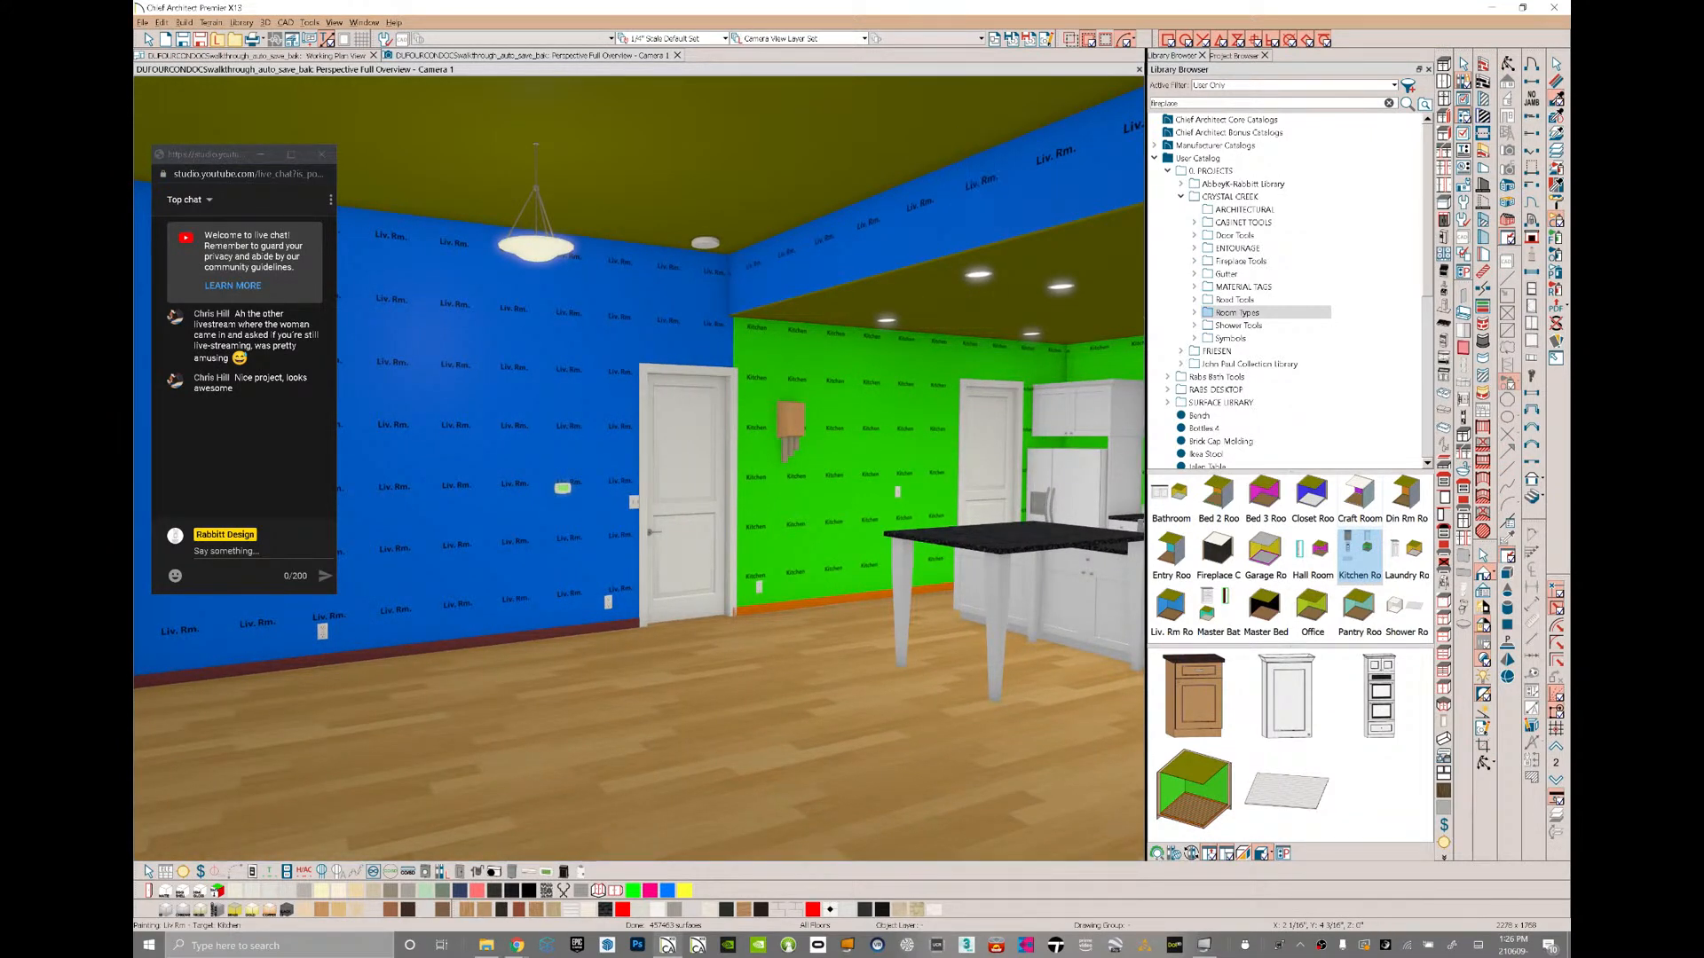
left_click(852, 408)
mouse_move(852, 408)
middle_mouse_down()
mouse_move(453, 399)
mouse_move(515, 402)
middle_mouse_up()
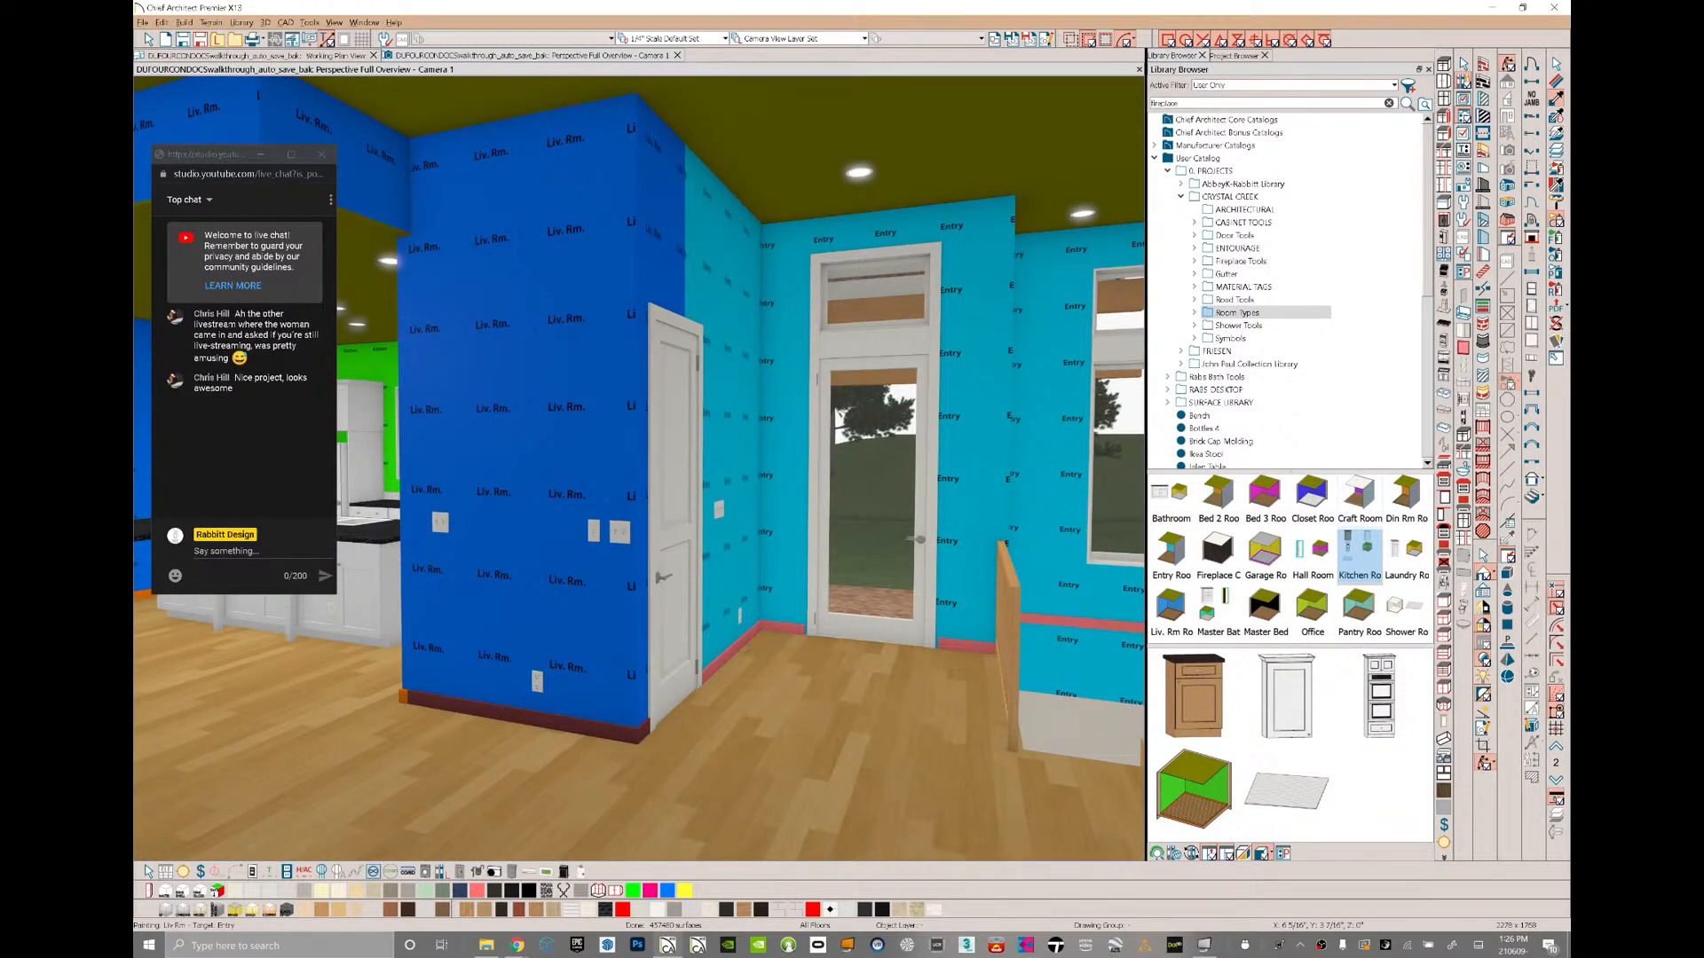
left_click(729, 399)
middle_click_drag(693, 417, 941, 421)
middle_click_drag(799, 421, 764, 421)
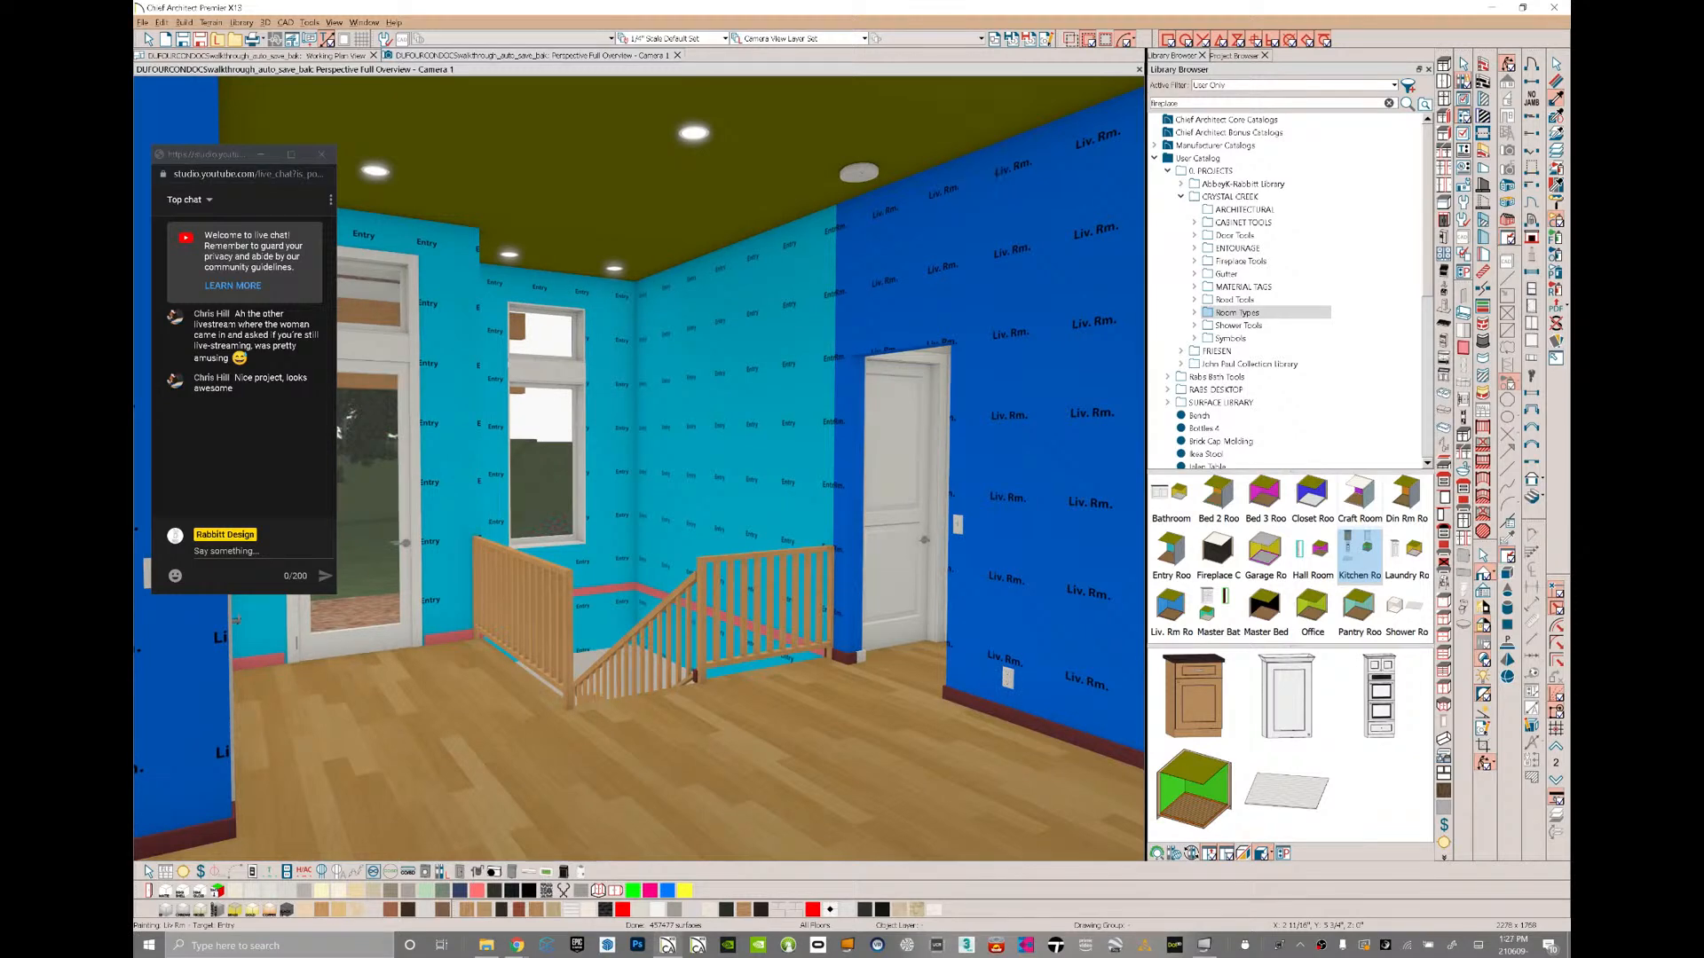
left_click(763, 421)
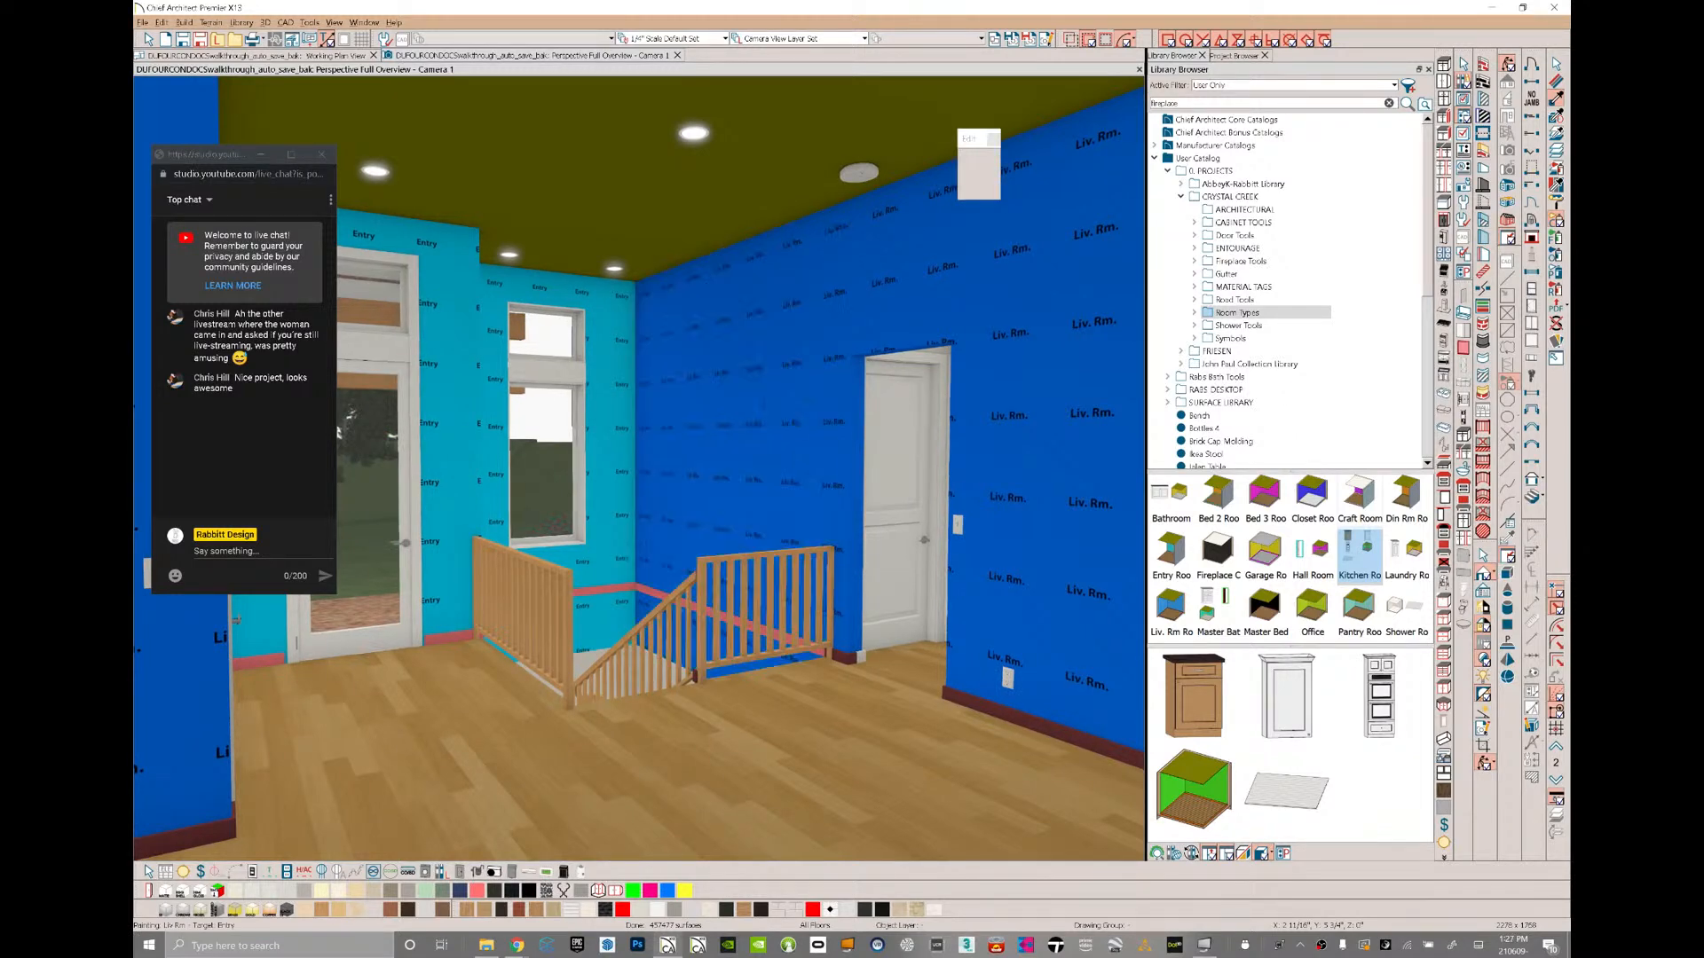
- Delete the fireplace insert and the mantel slab above it from the great room's corner fireplace
middle_click_drag(764, 421, 355, 421)
middle_click_drag(275, 104, 838, 399)
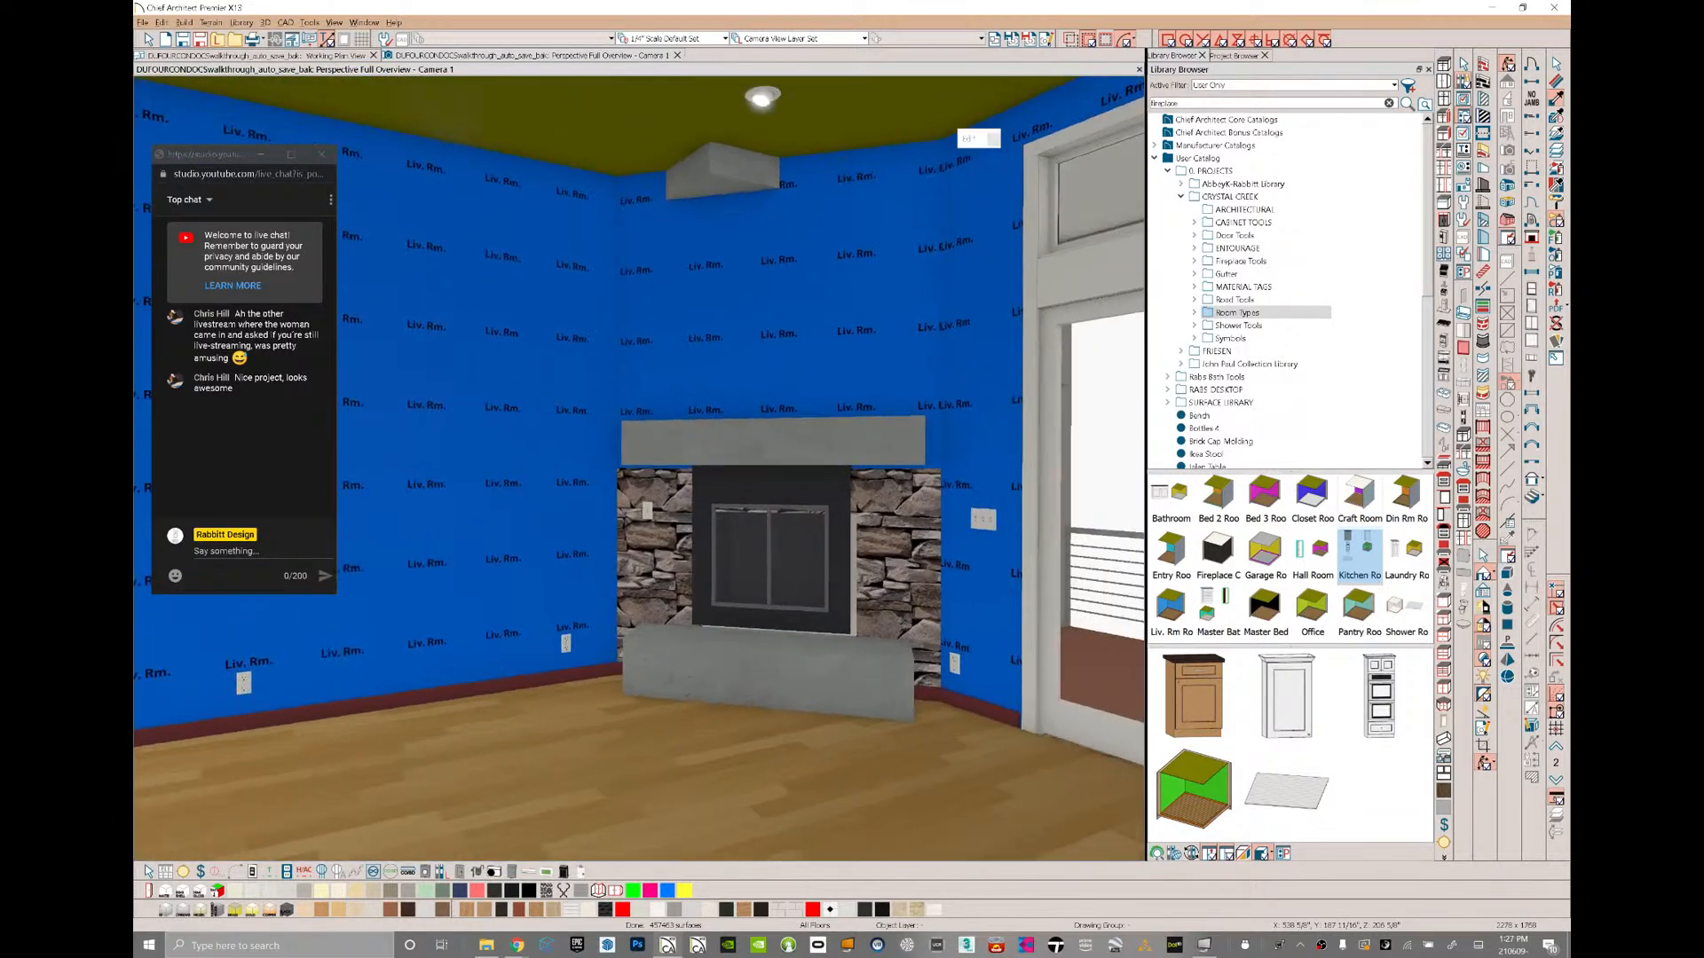
key("space")
left_click(771, 546)
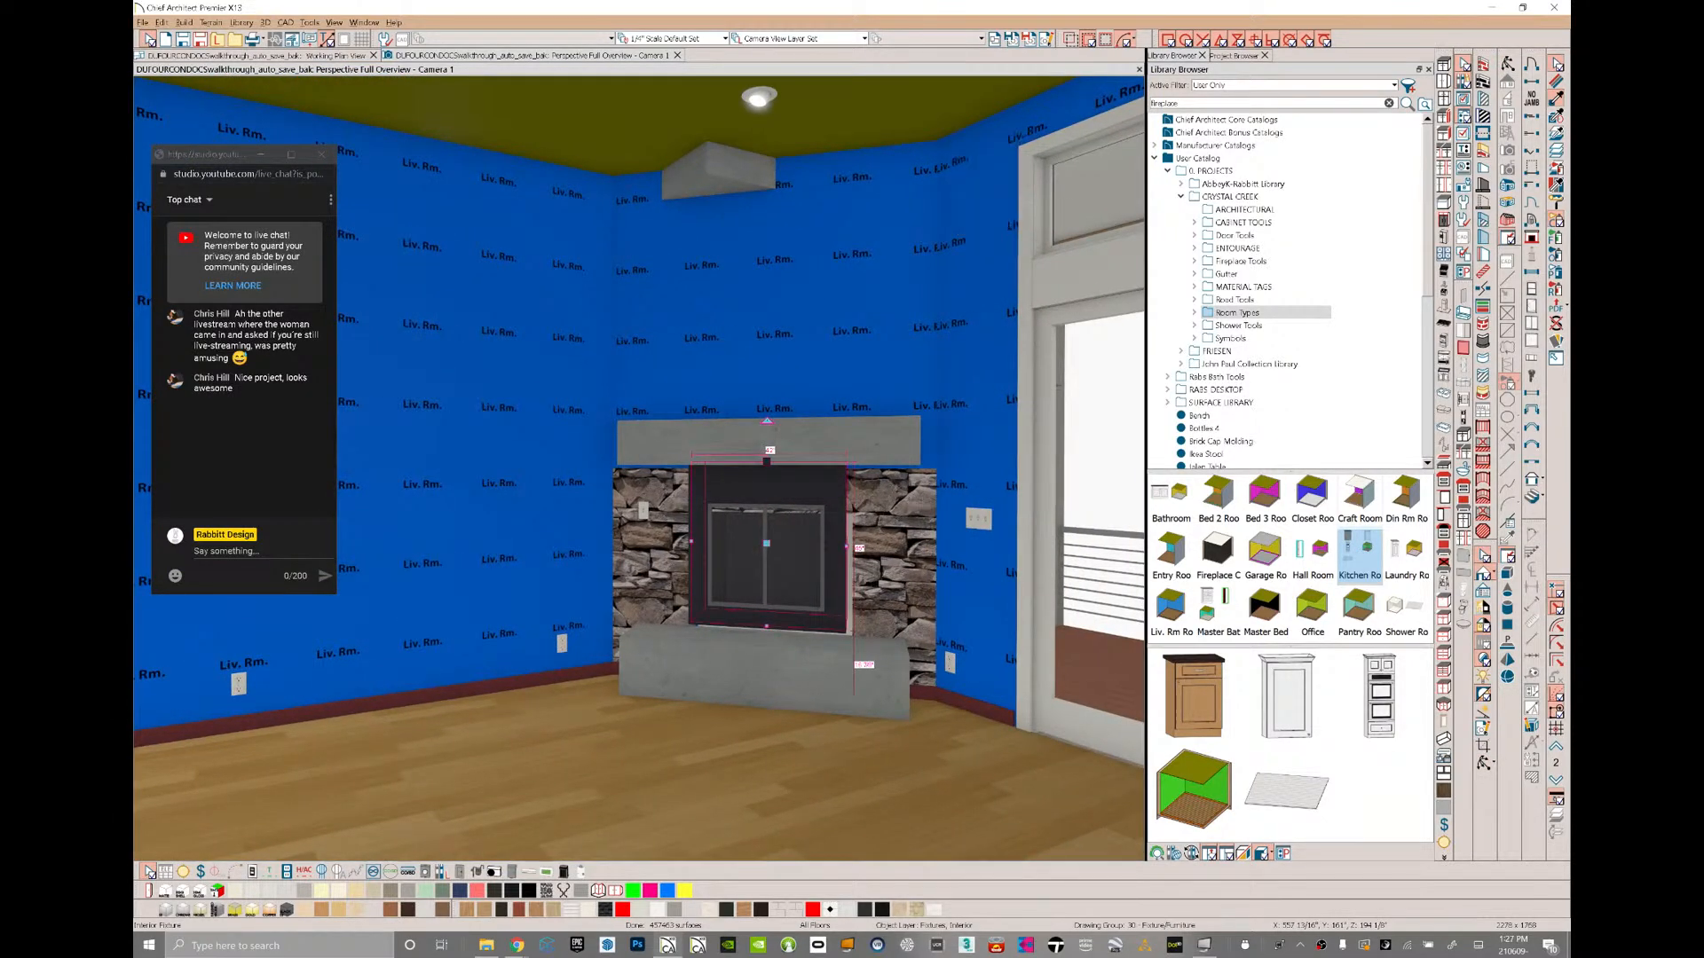
key("Delete")
left_click(770, 543)
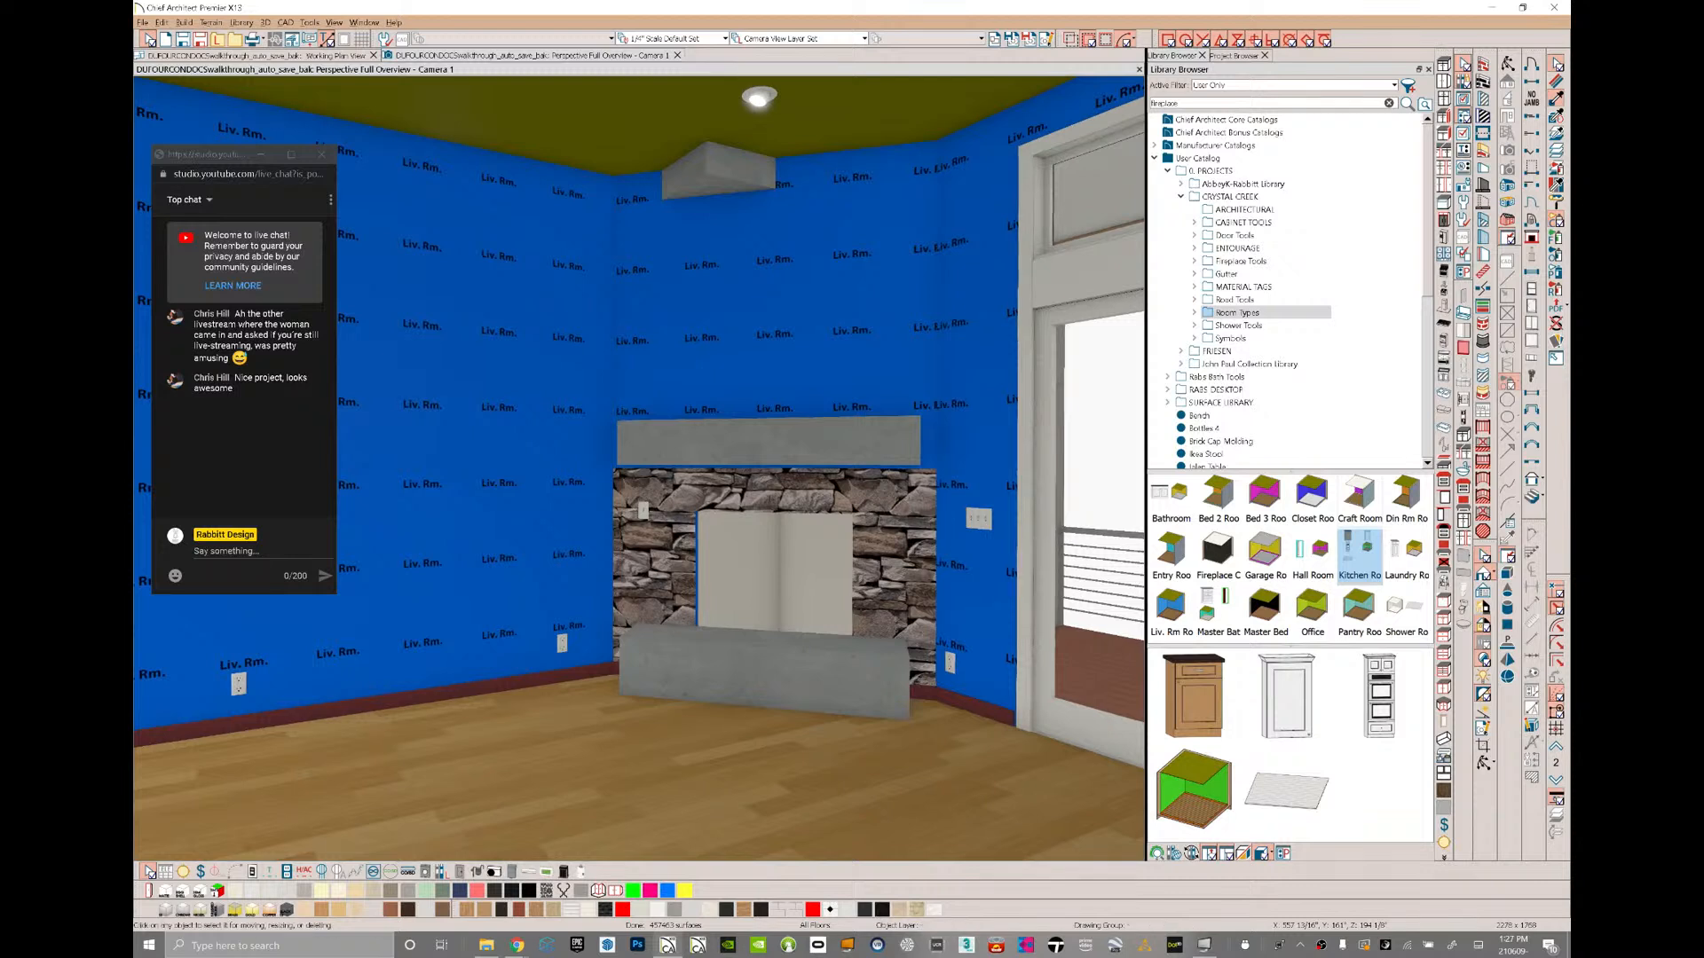
left_click(781, 449)
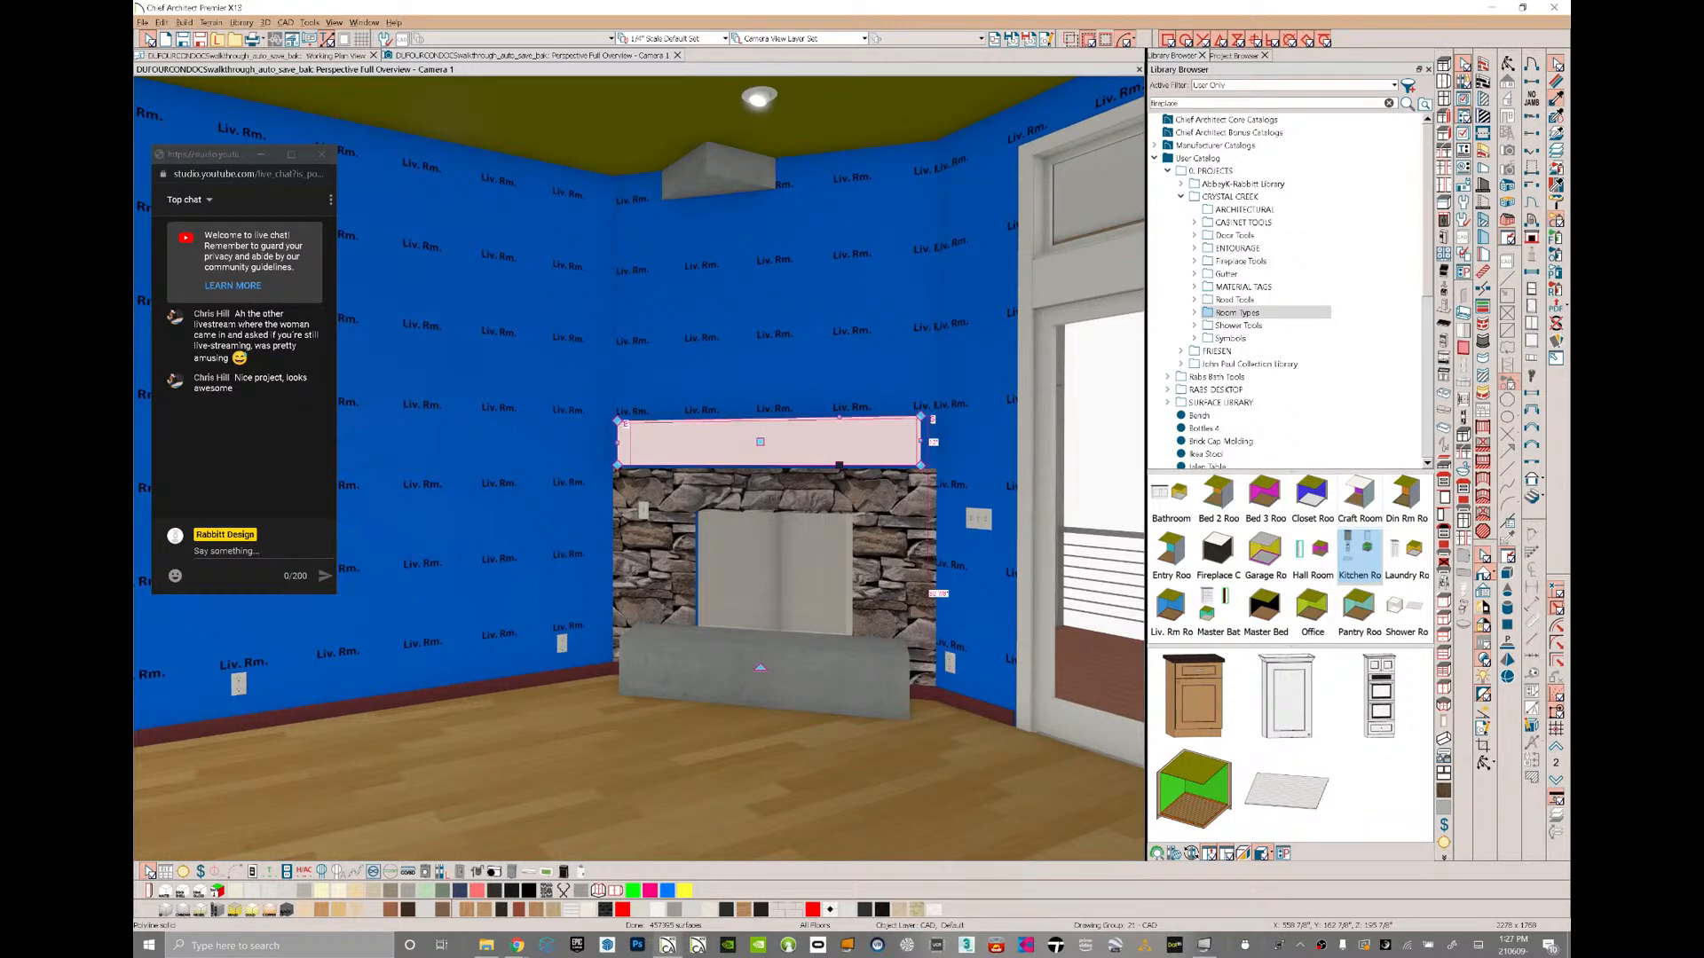
key("Delete")
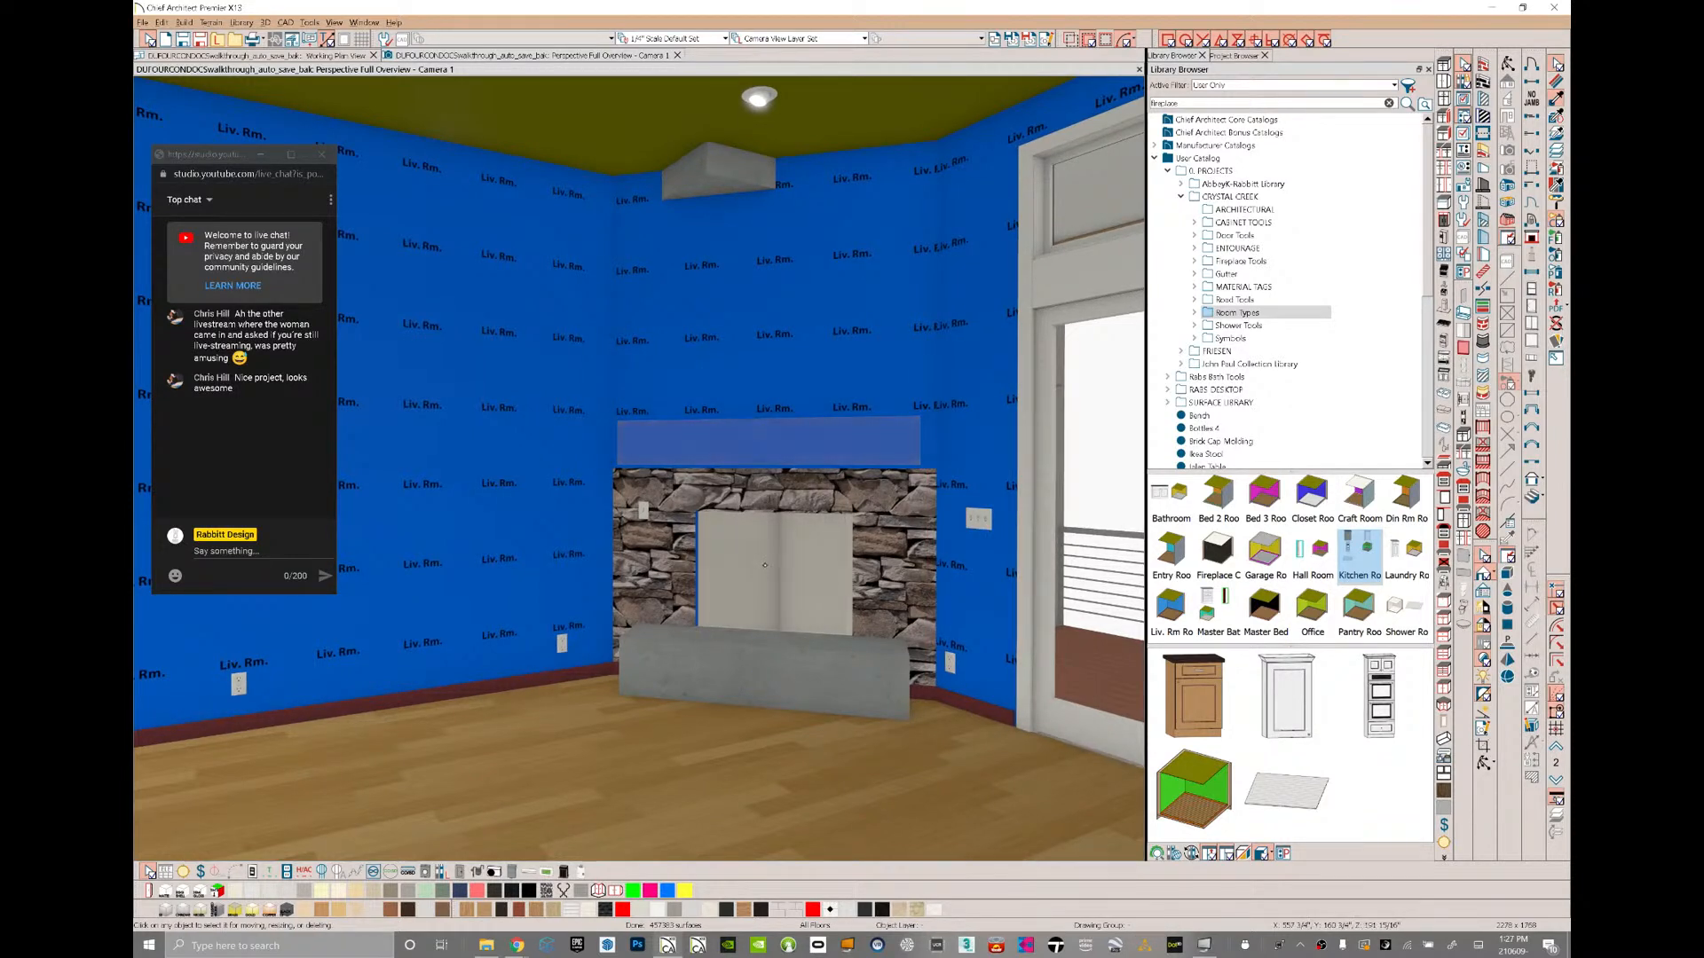
- Apply the fireplace chute style palette from the Room Types folder to the interior of the corner firebox
middle_click_drag(786, 558, 806, 493)
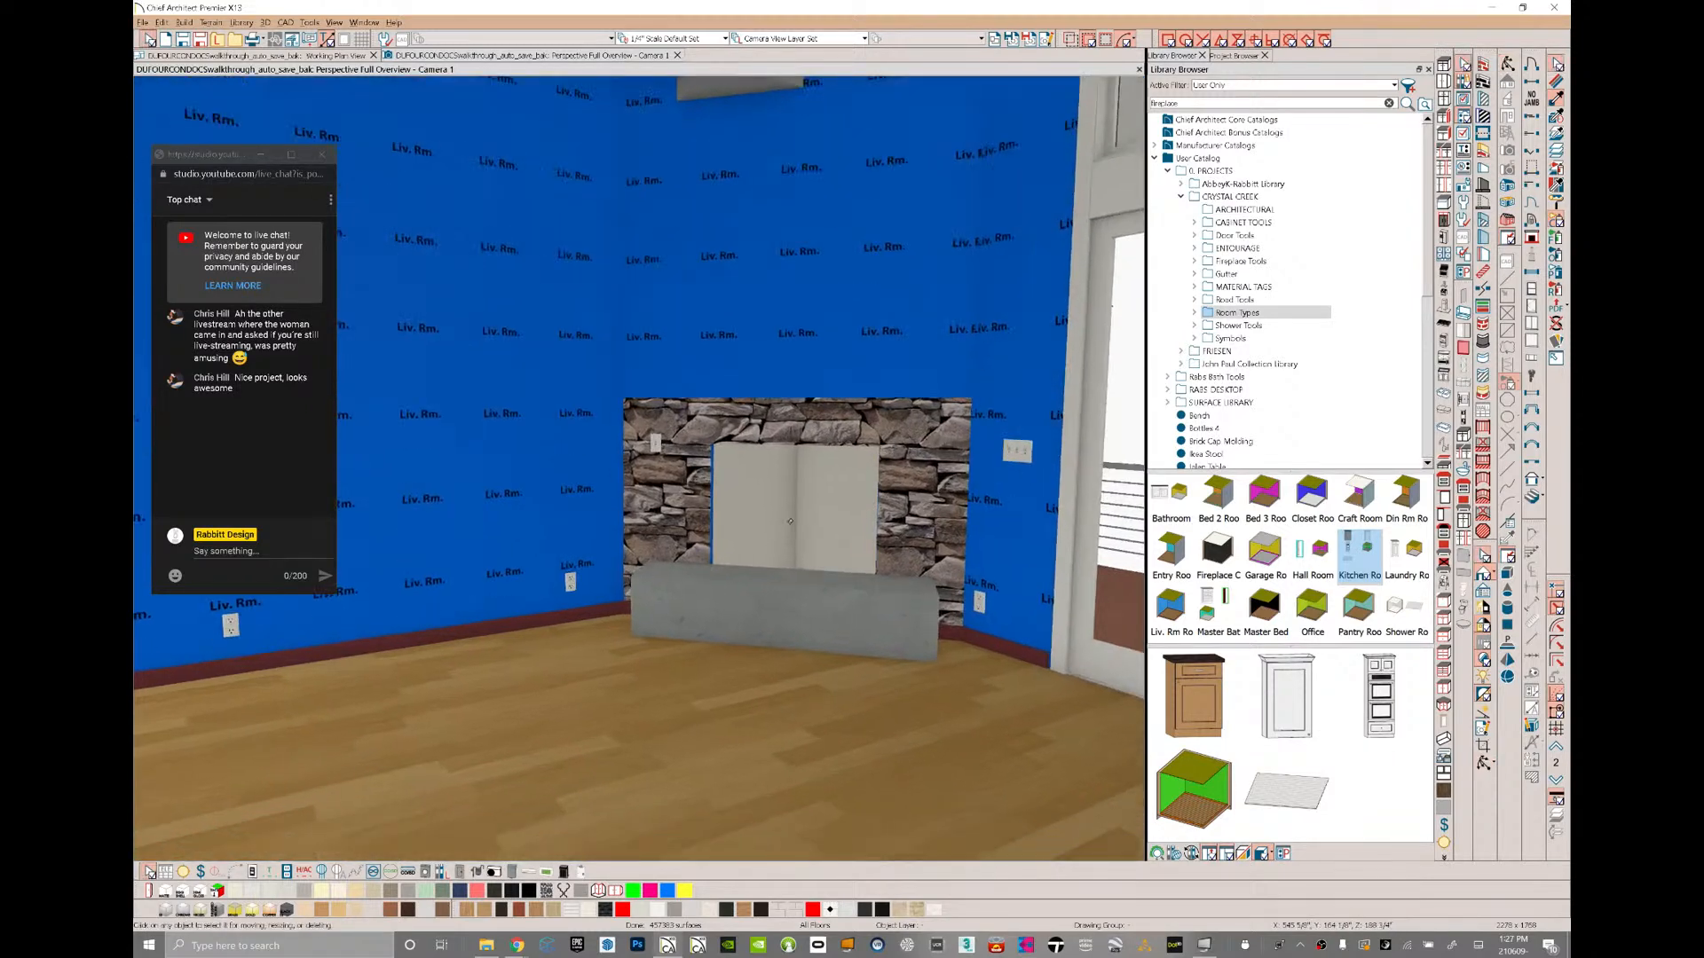
left_click(861, 526)
left_click(1218, 552)
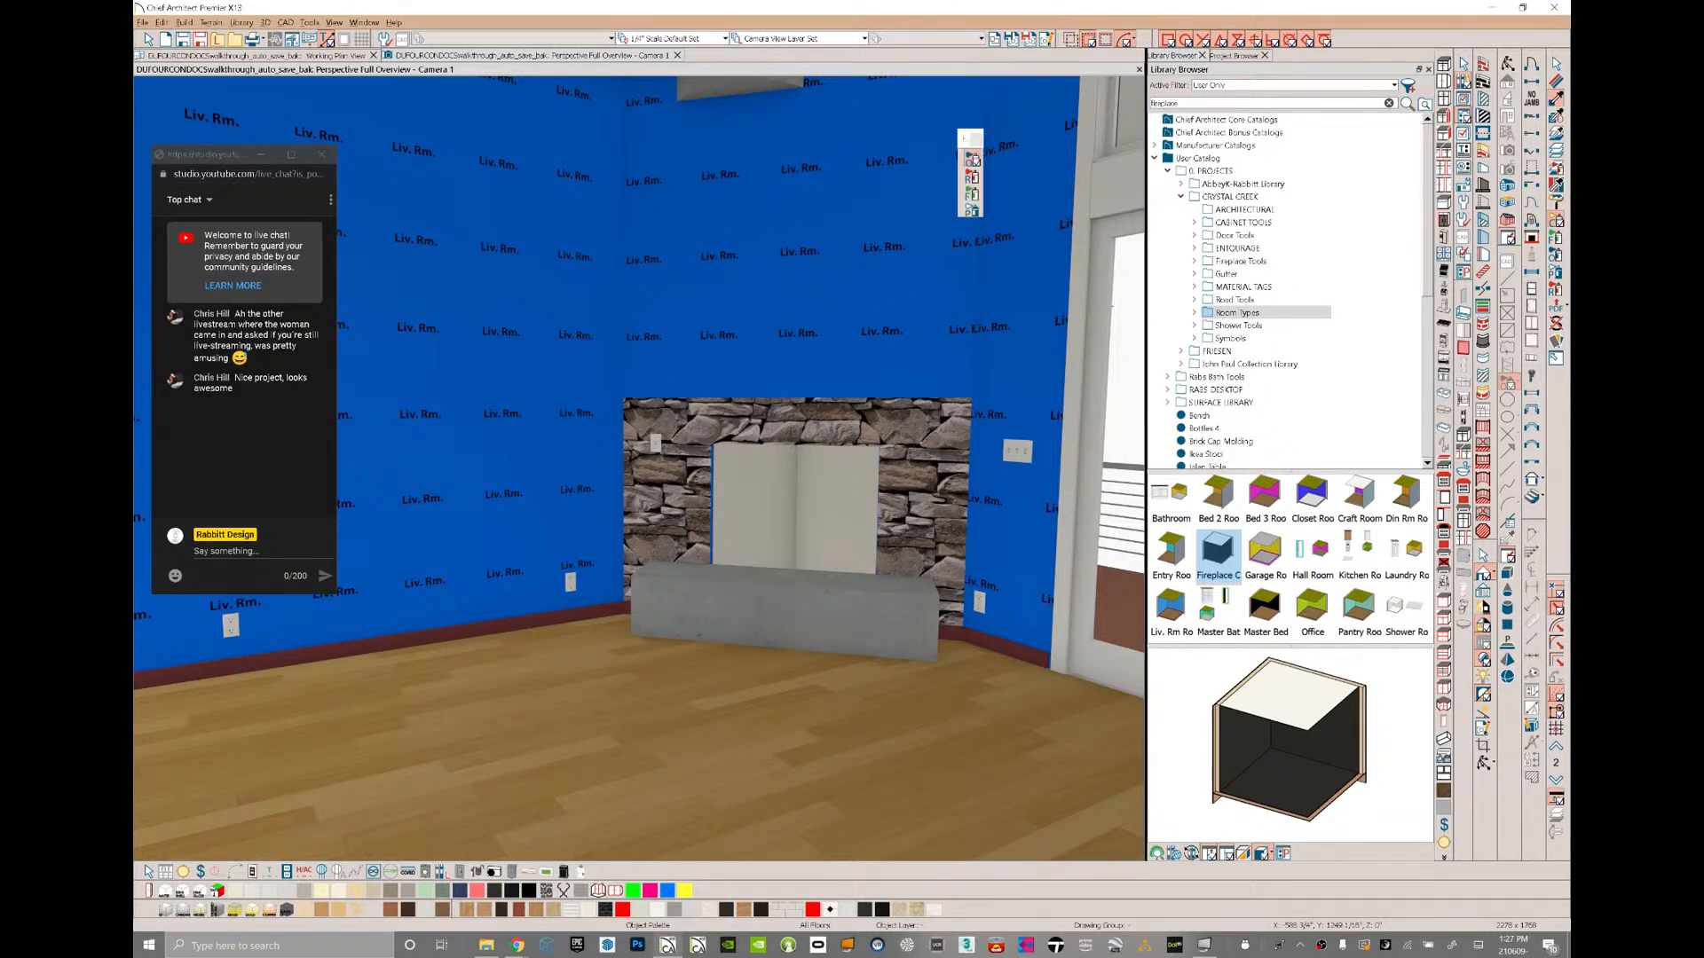
middle_click_drag(795, 506, 837, 568)
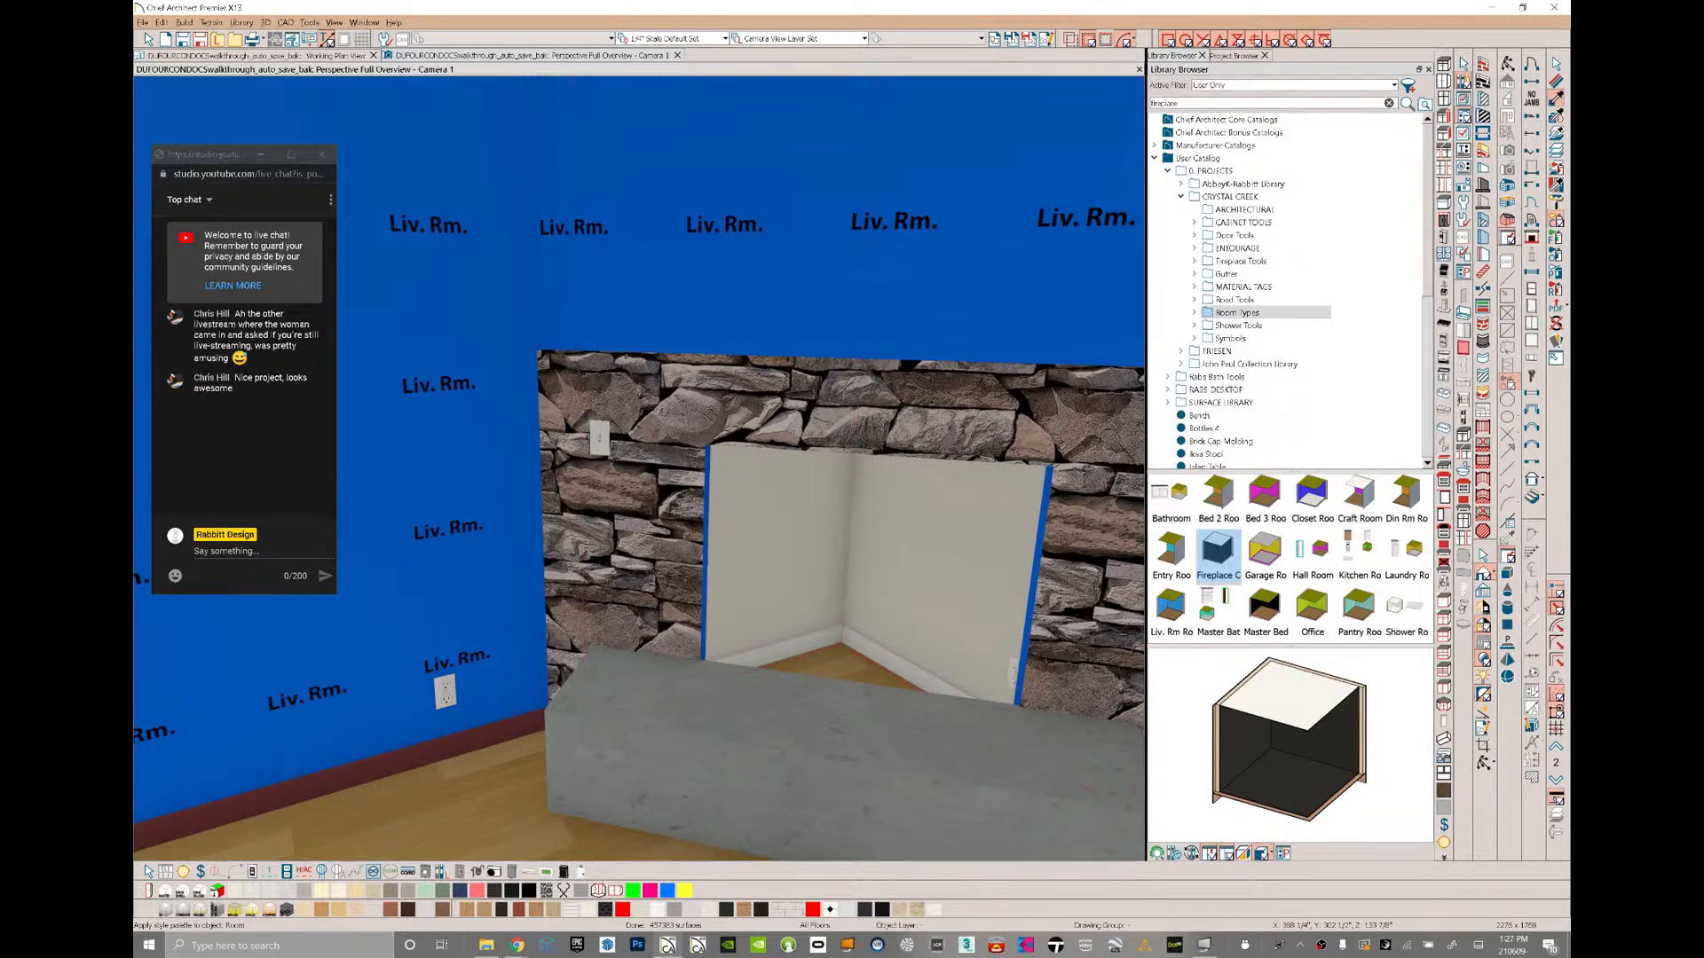
middle_click_drag(843, 533, 967, 168)
- Delete the electrical outlet inside the corner firebox
key("space")
left_click(914, 600)
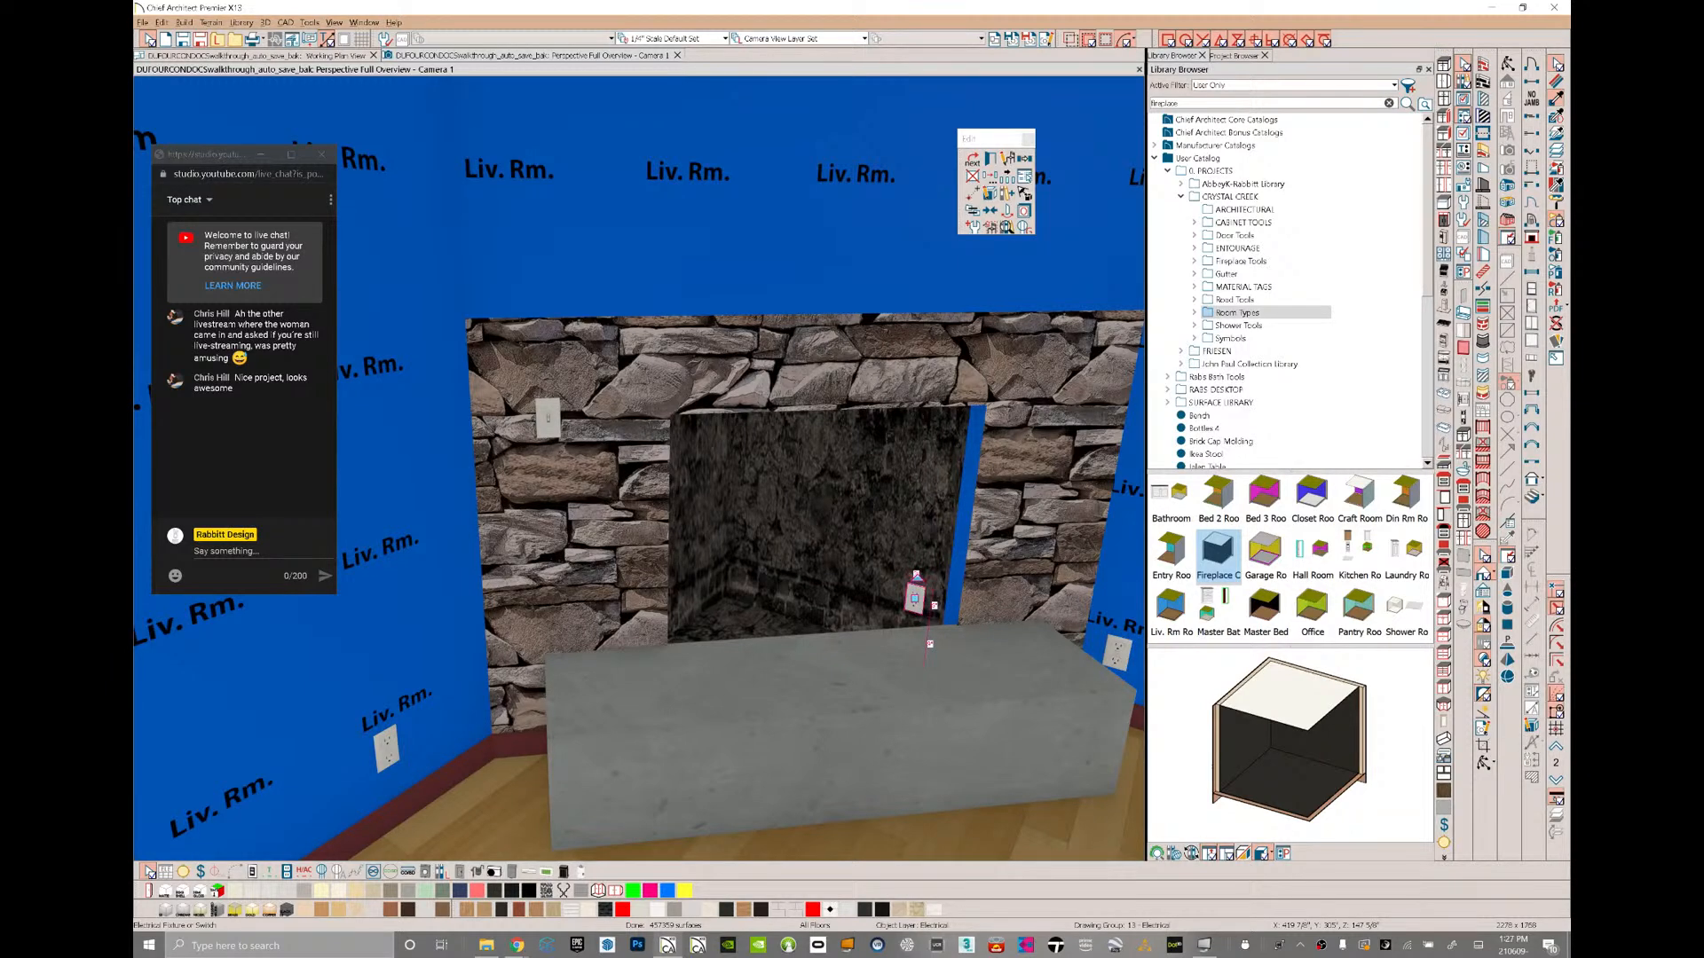
key("Delete")
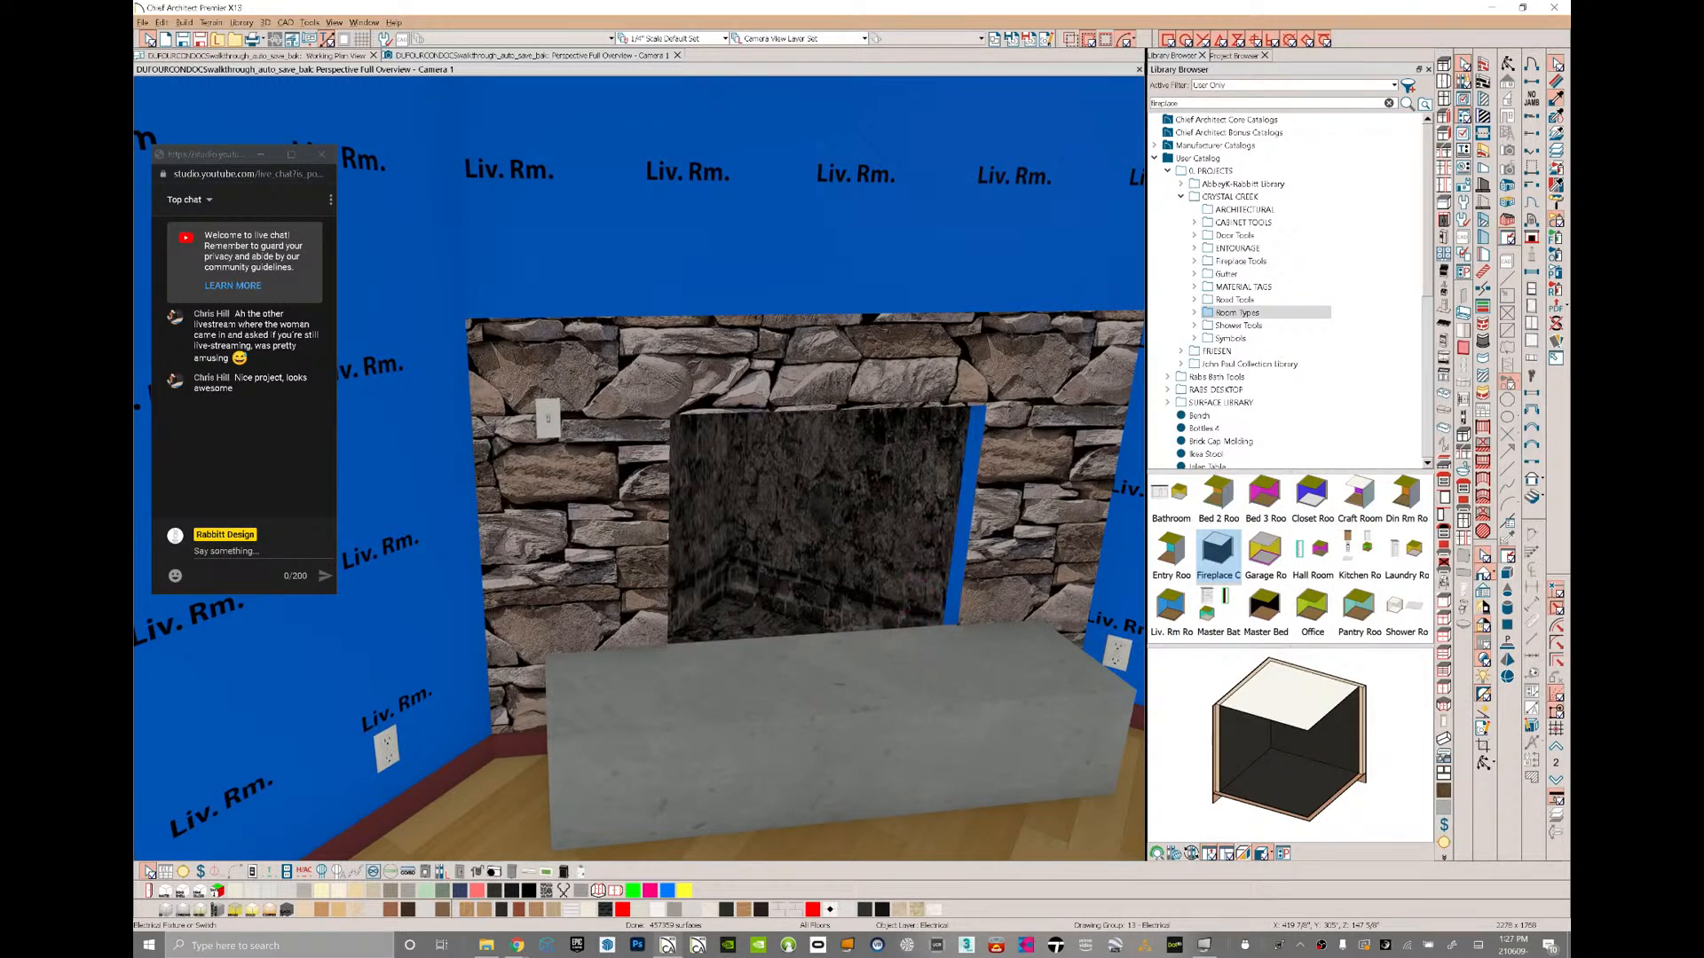
- In the working plan view, extend both ends of the corner fireplace's hearth shape to meet the adjacent walls
middle_click_drag(373, 613, 359, 395)
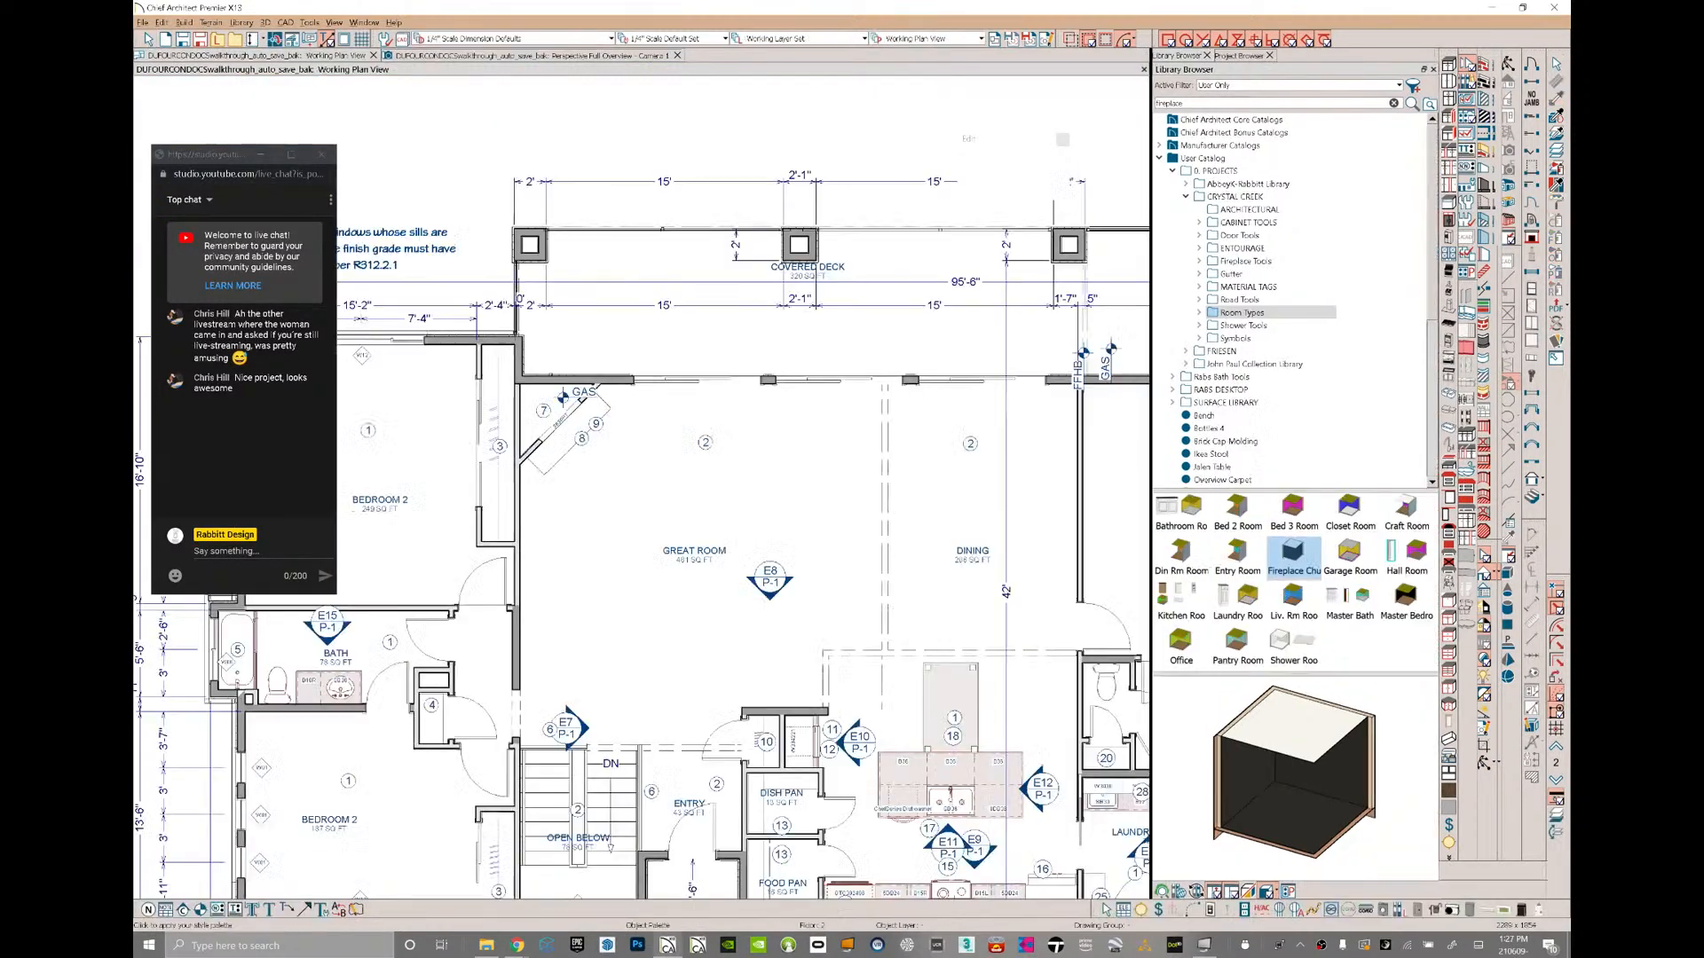
scroll(497, 425, "up", 3)
scroll(493, 334, "up", 4)
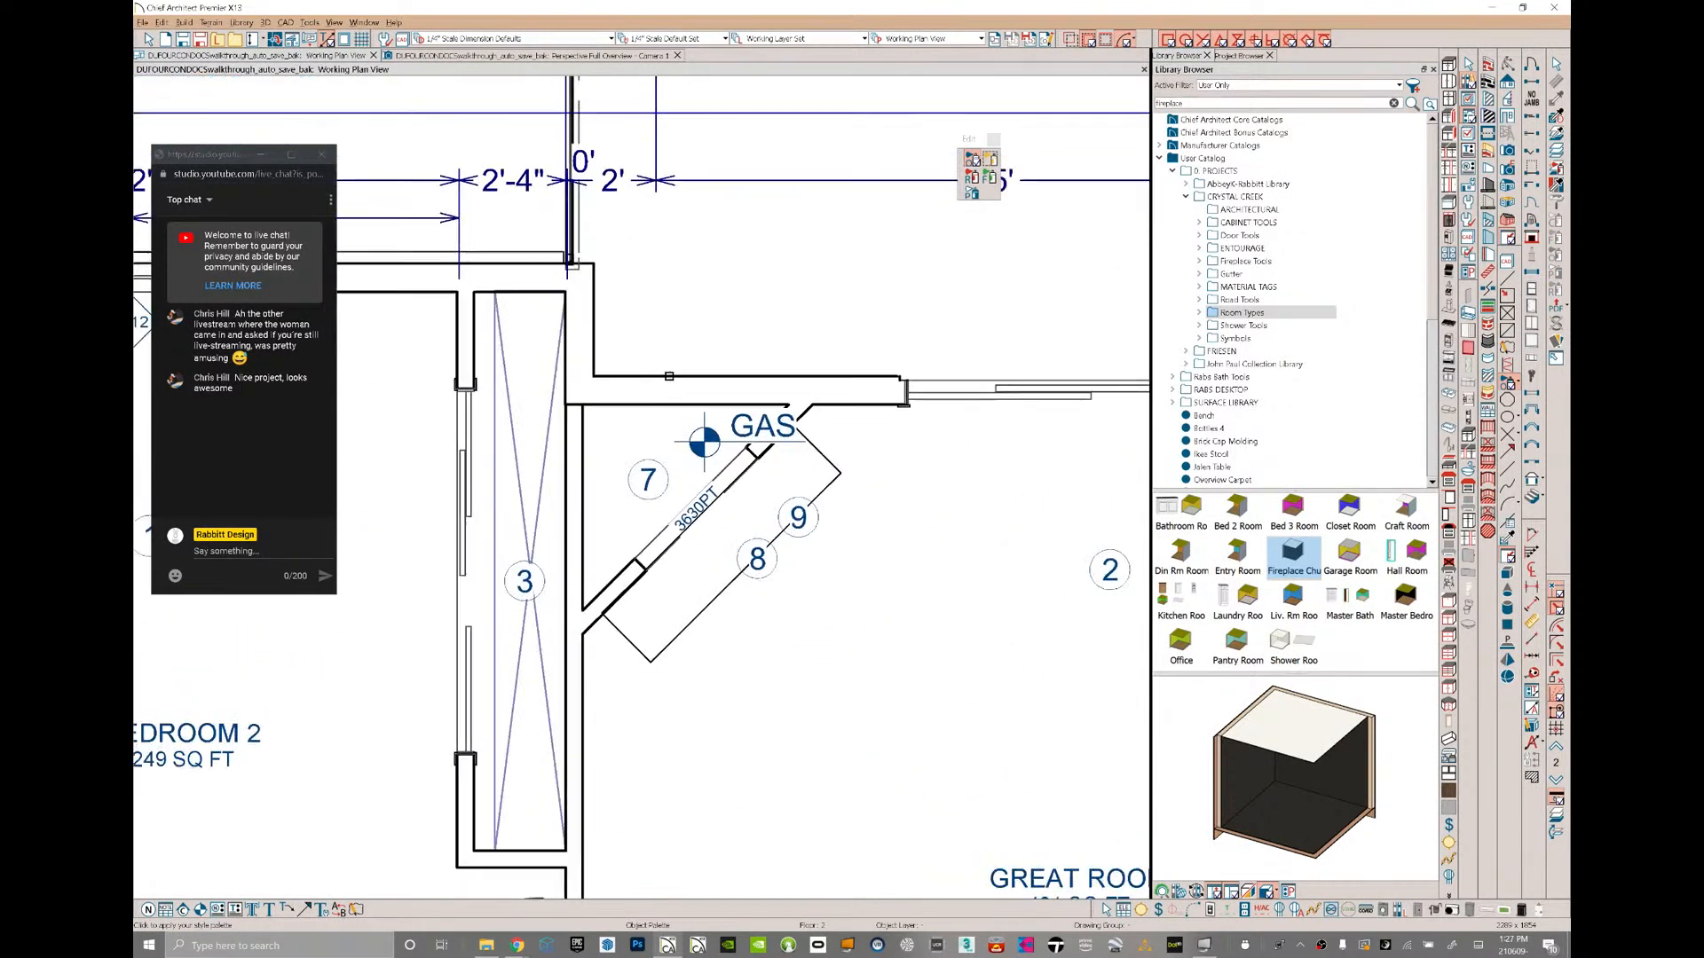
left_click(820, 432)
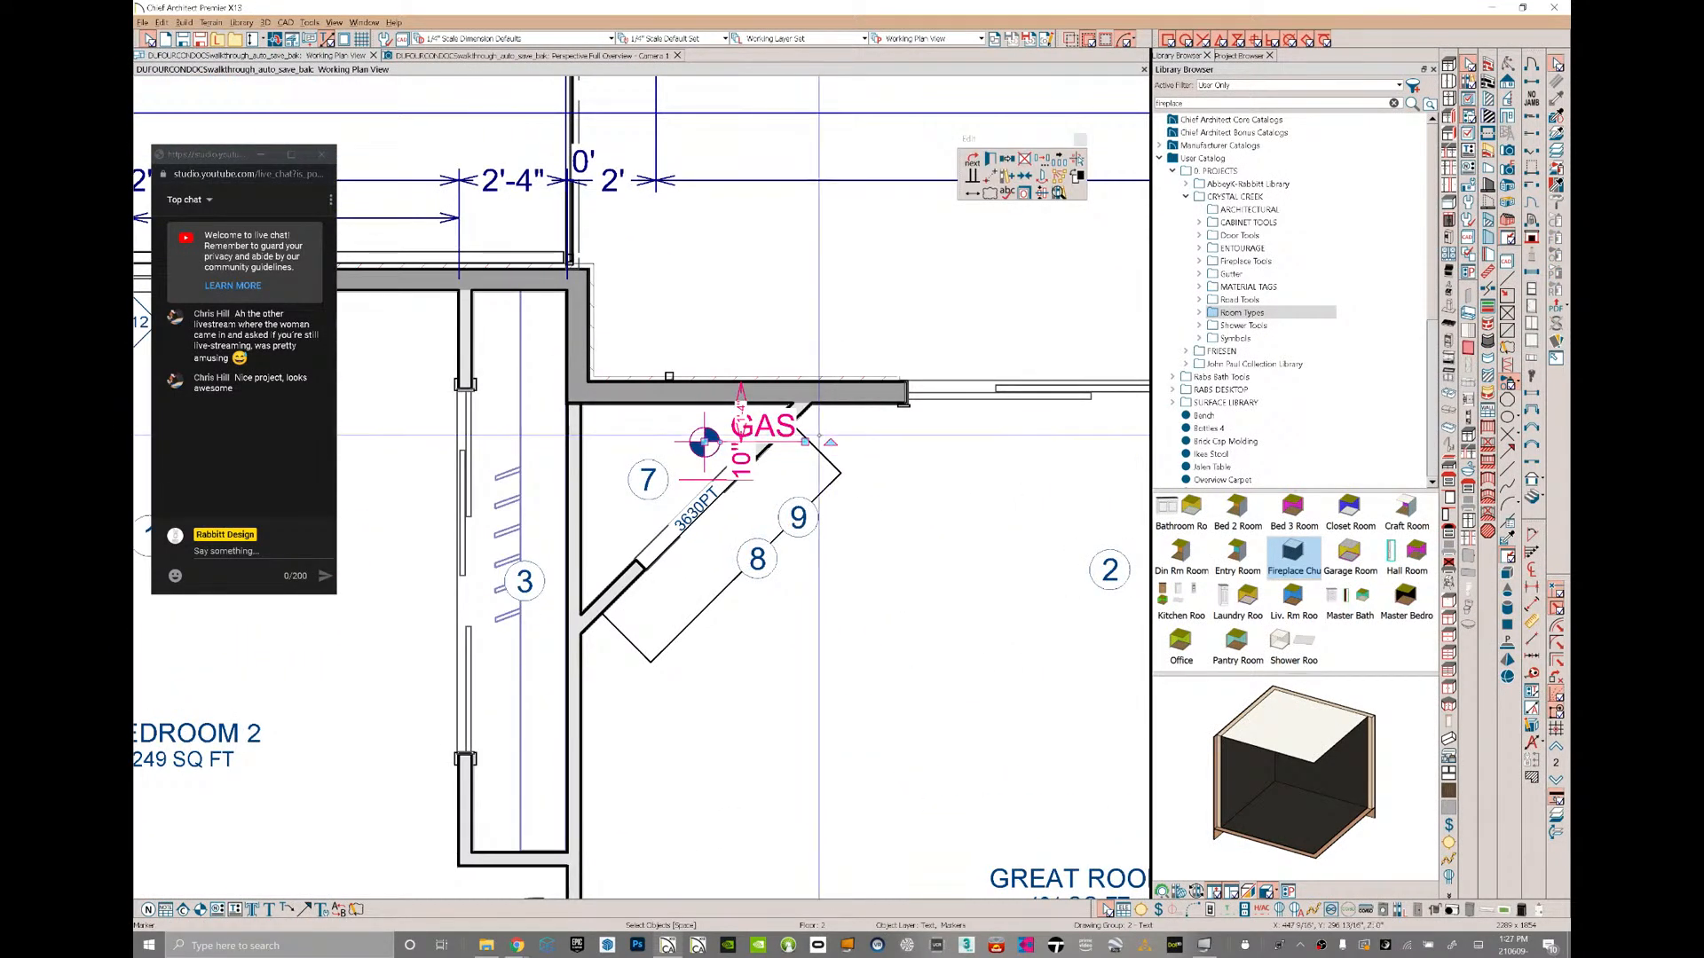
left_click(822, 455)
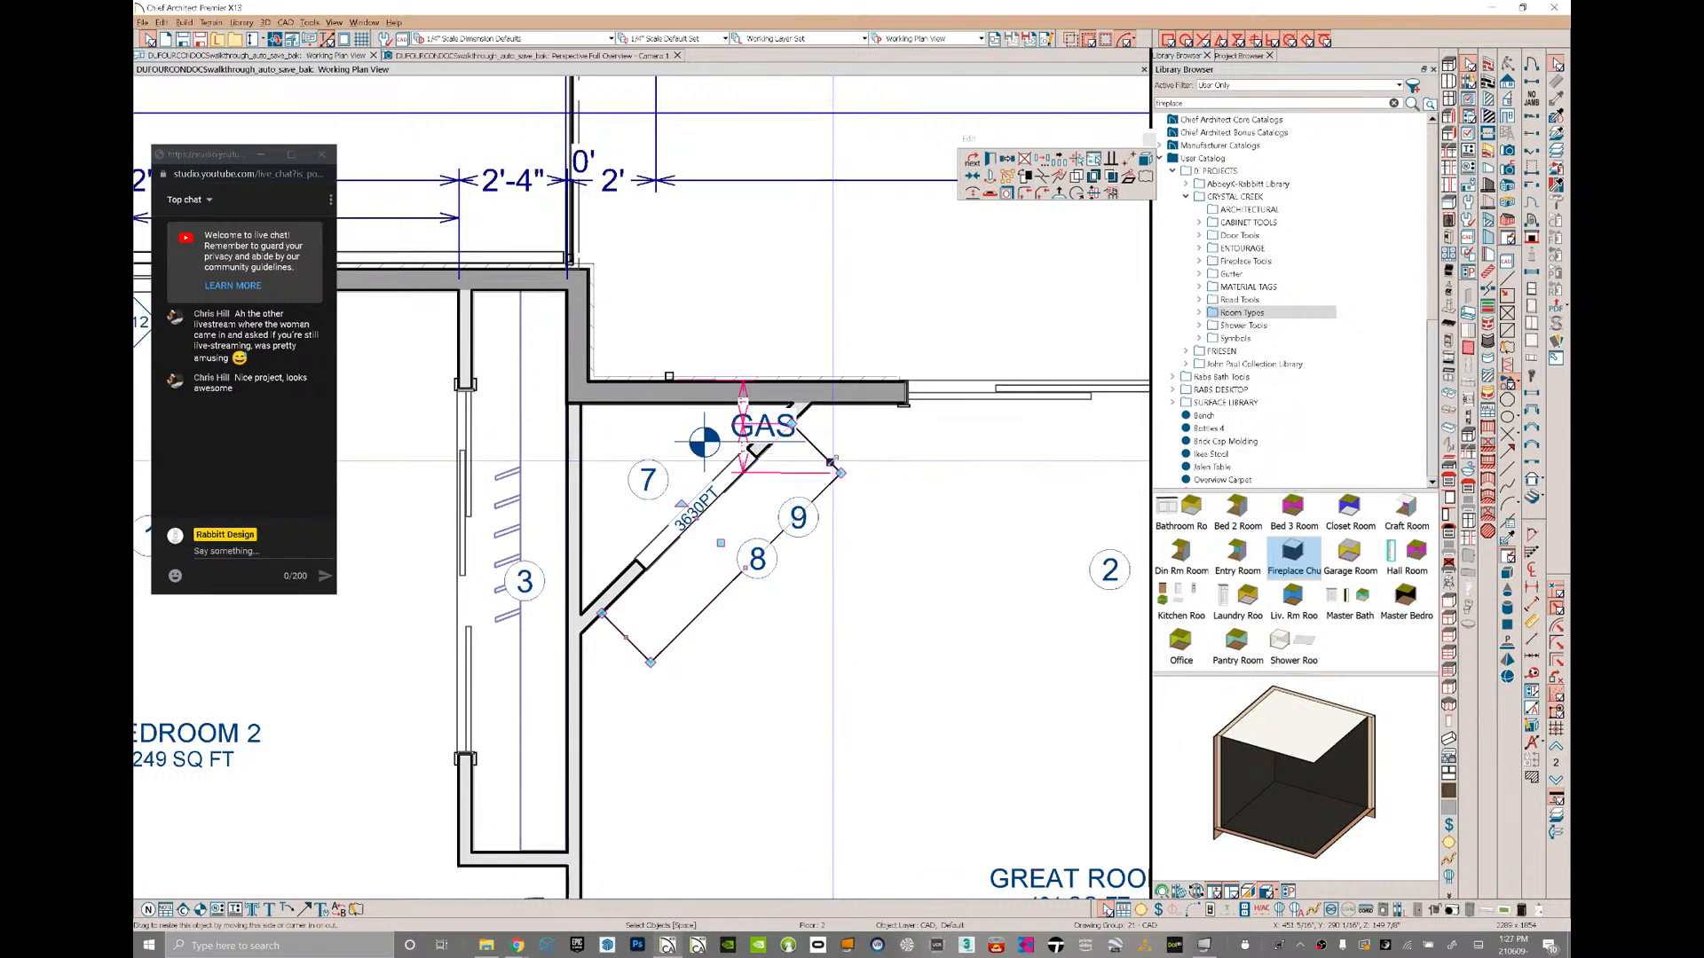
left_click_drag(830, 461, 908, 404)
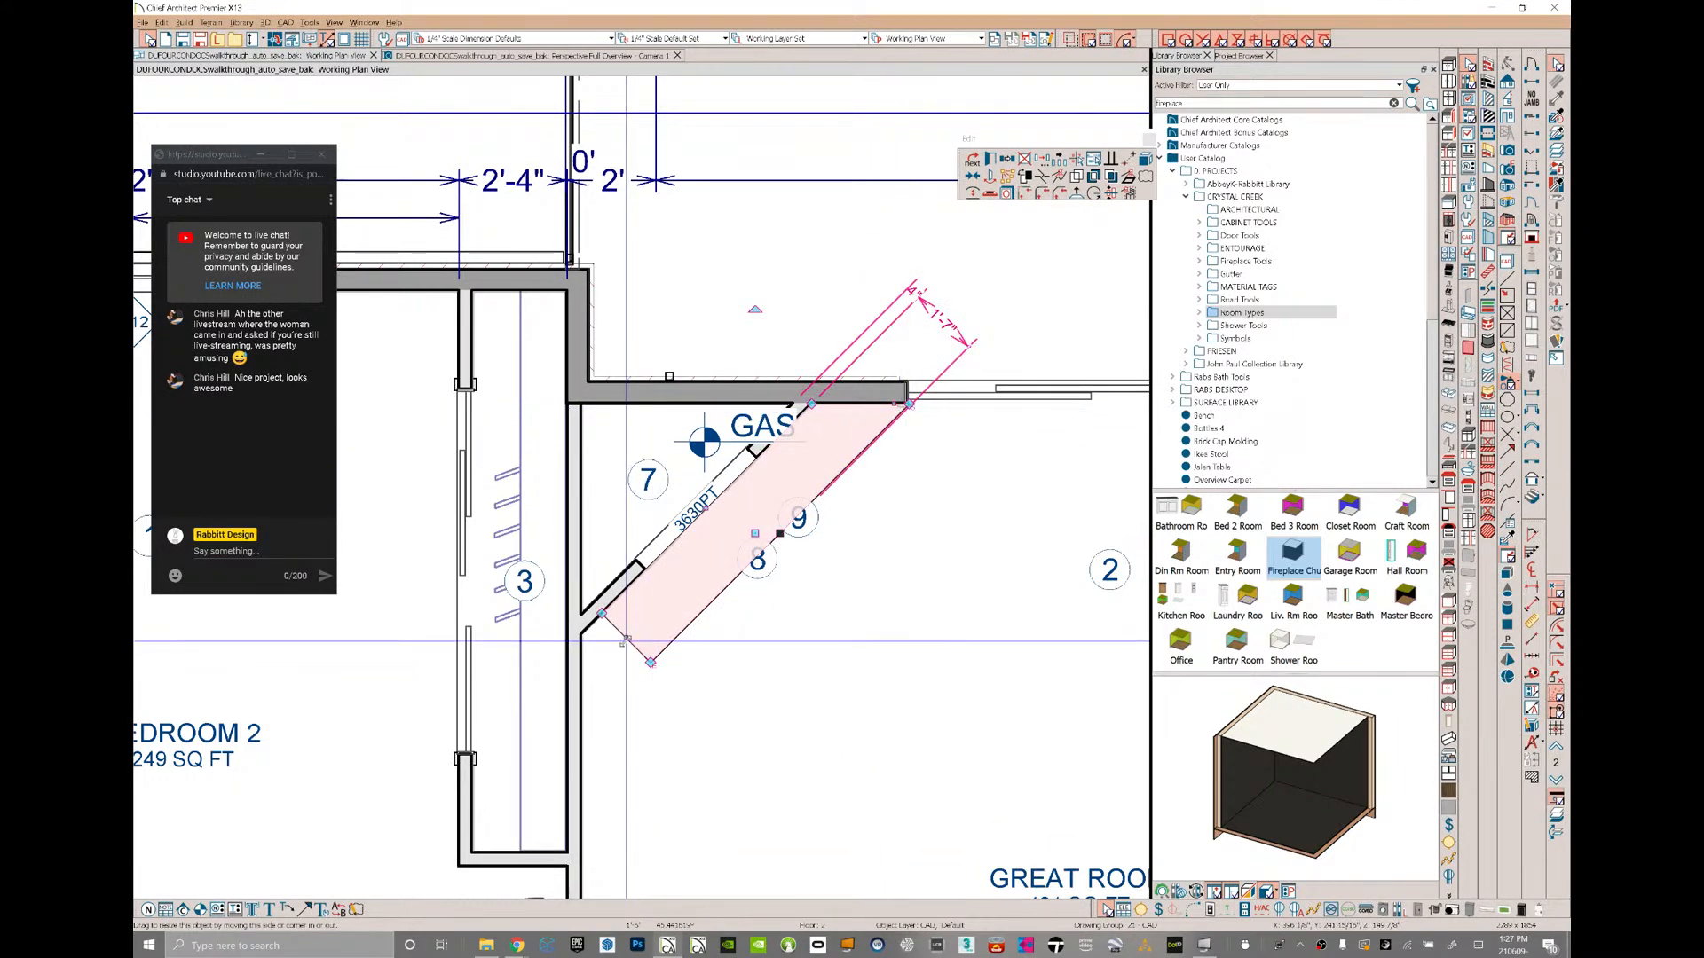
left_click_drag(626, 639, 581, 730)
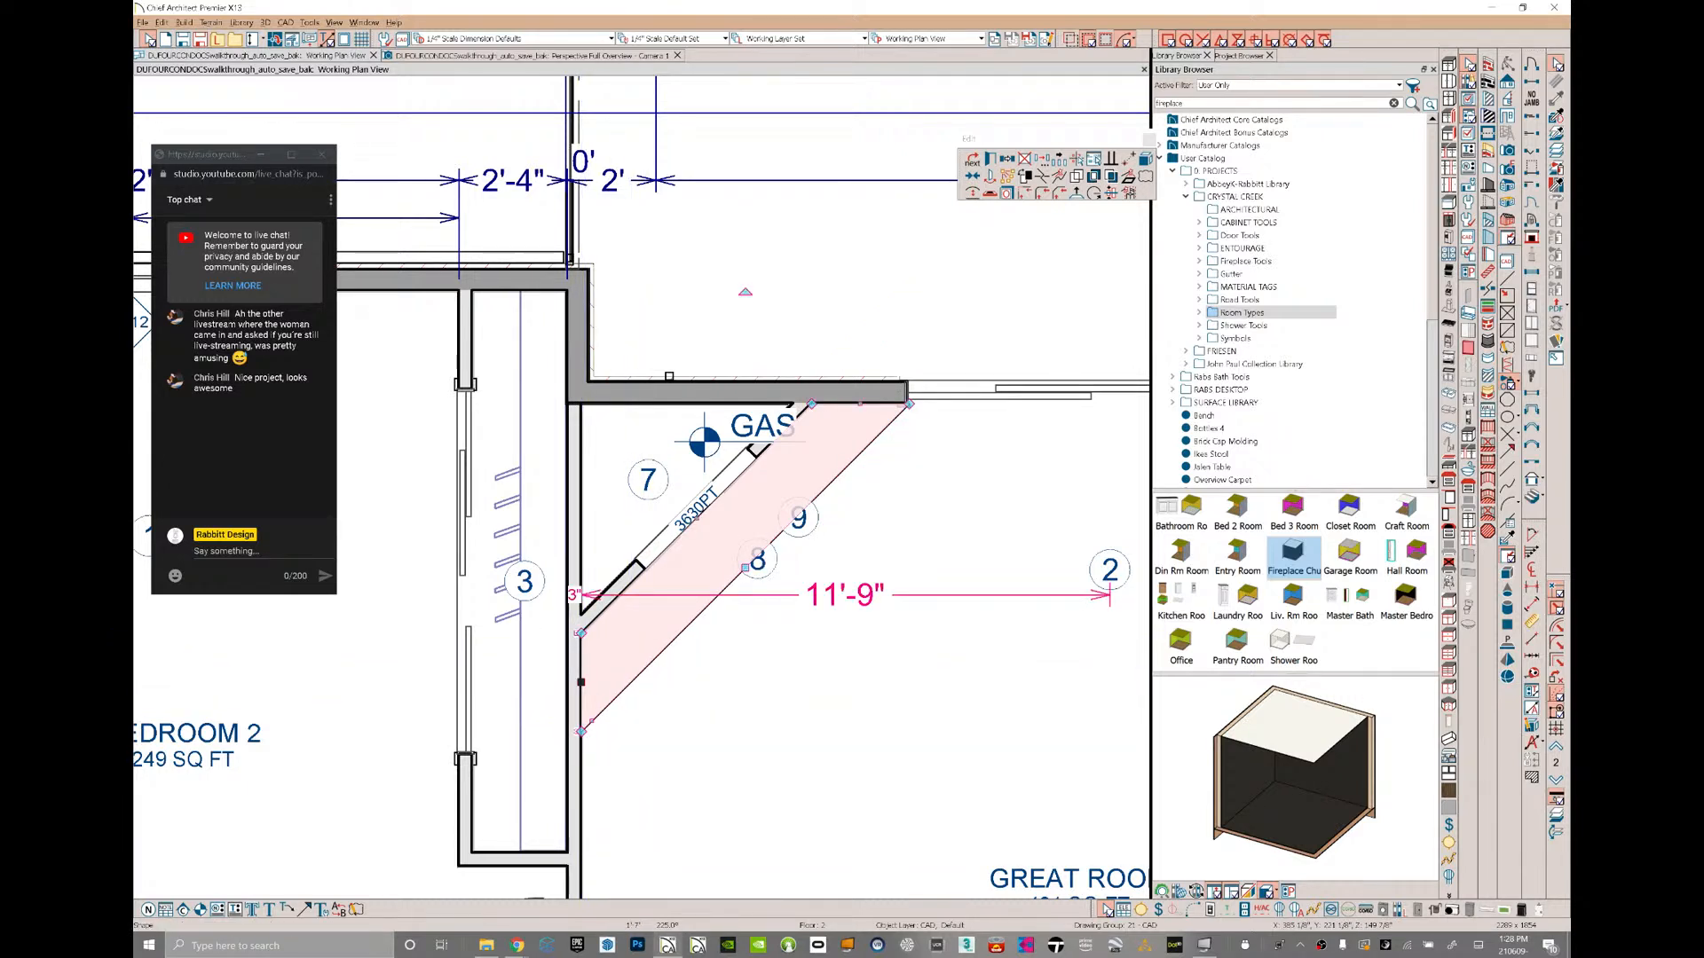
- Lower the top of the hearth shape by 1.5" in its specification
key("ctrl+e")
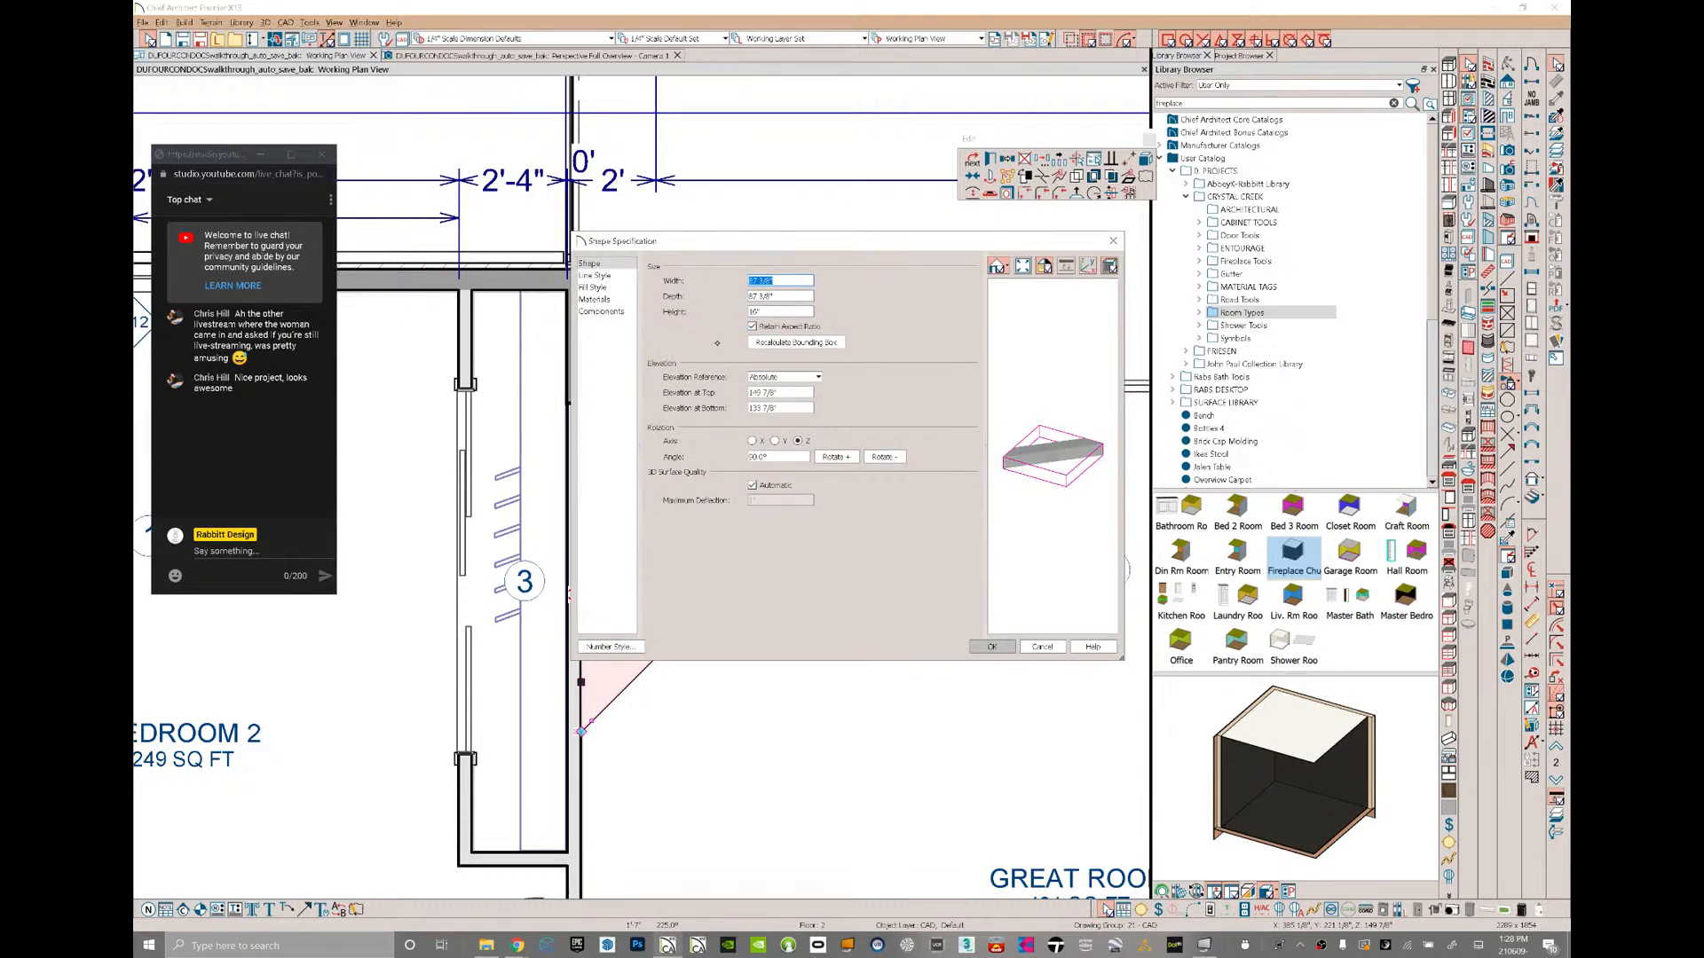
key("Tab")
key("Tab")
type("1.55")
key("Return")
- Copy the hearth shape in place as a cap and reduce the copy's height by 14.5"
key("c")
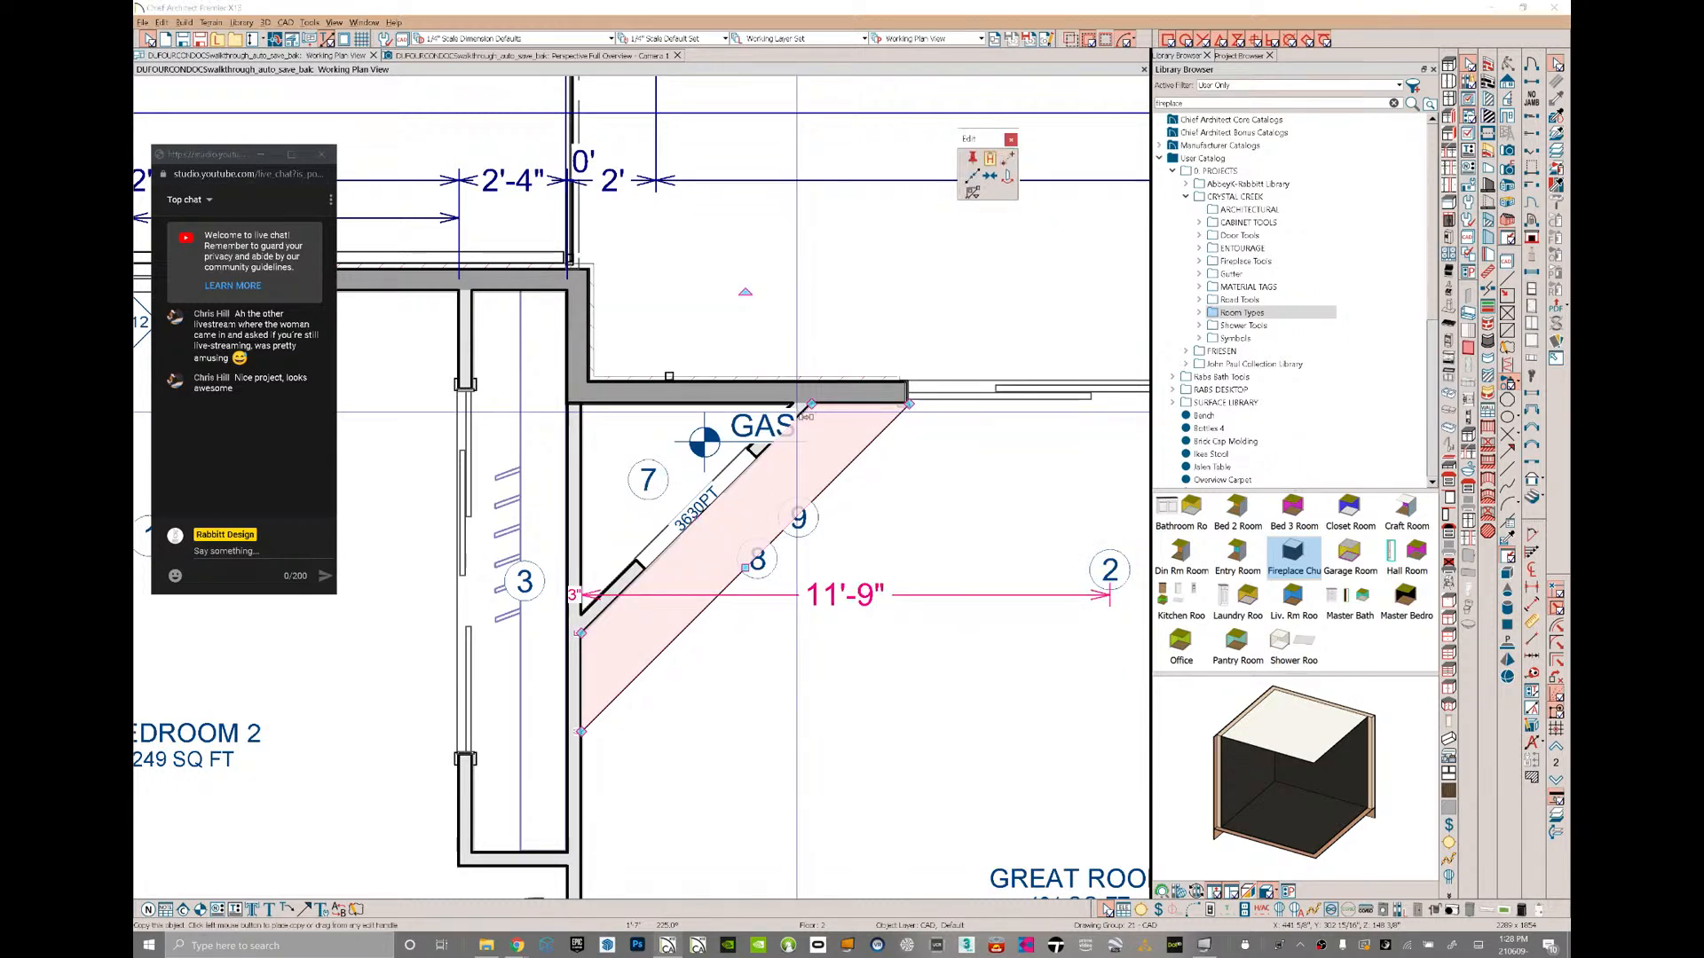
key("ctrl+e")
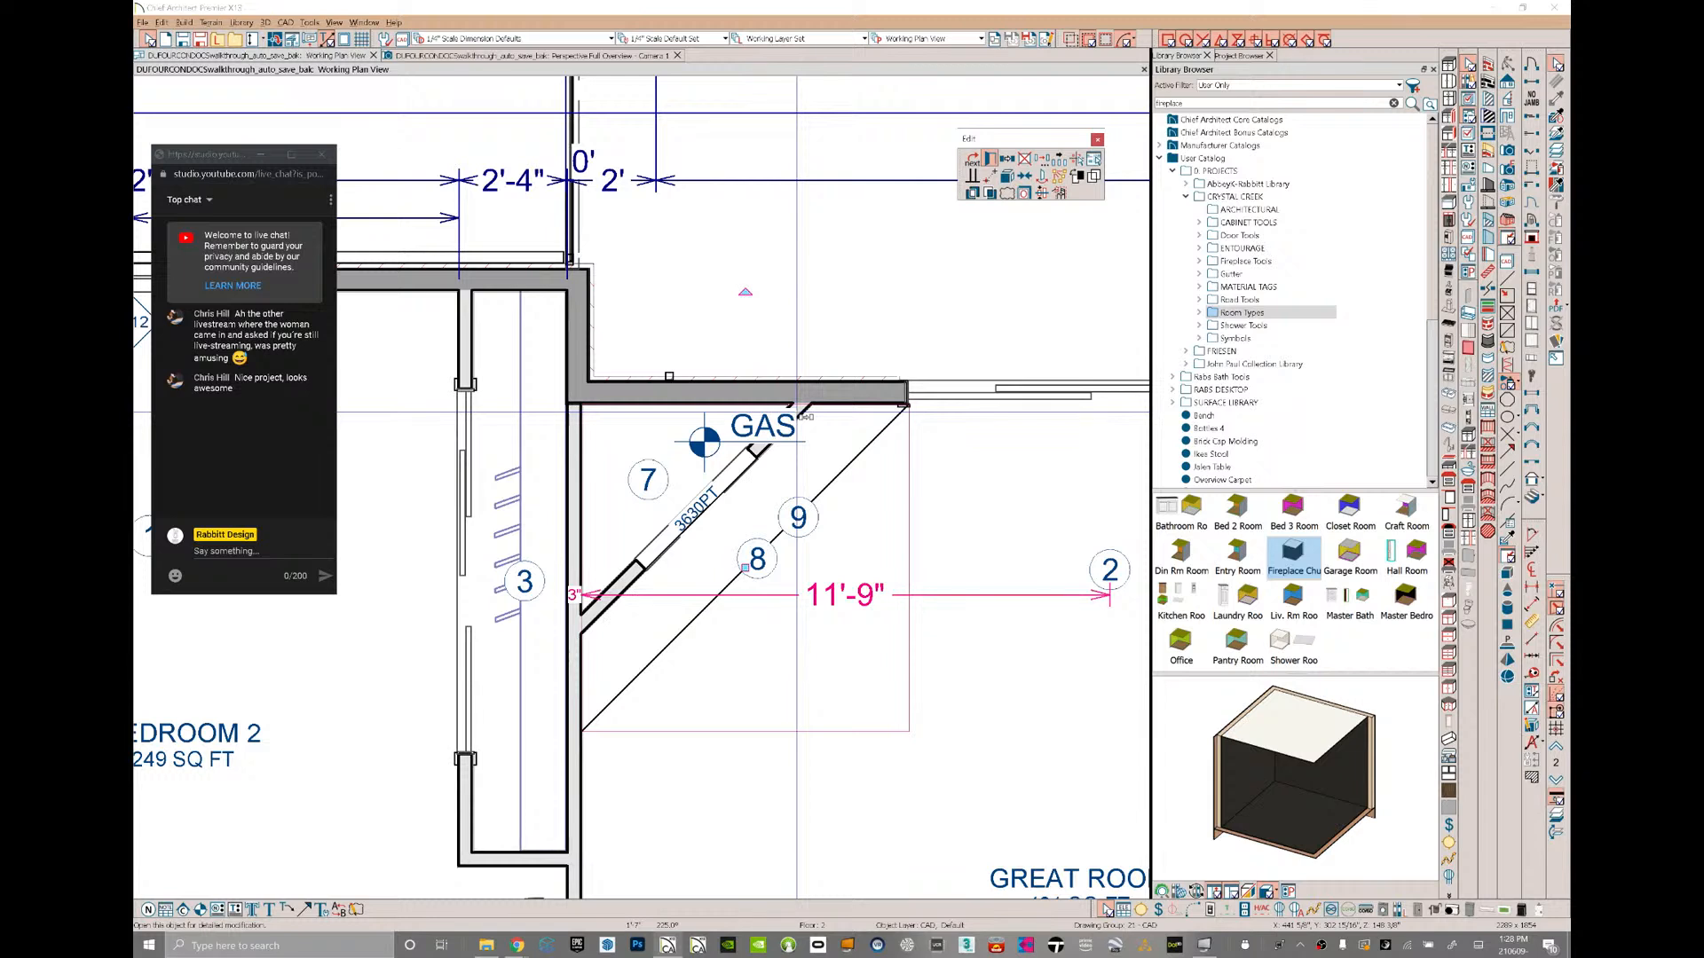
left_click(1108, 911)
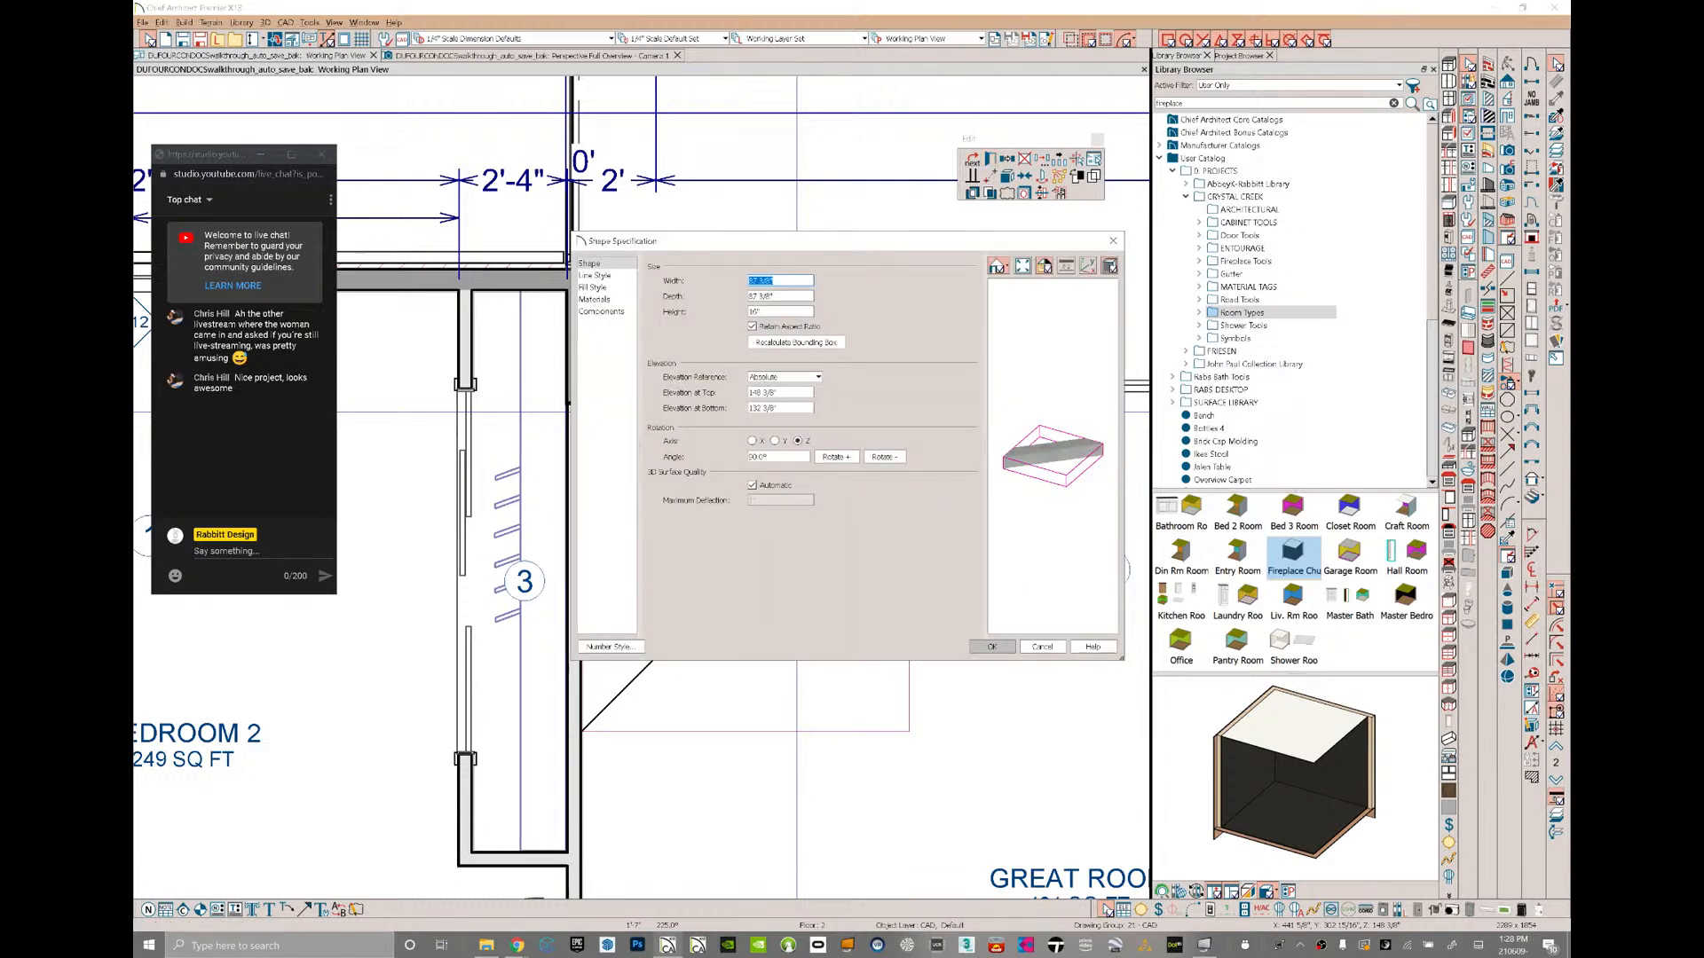
key("Tab")
key("Tab")
key("Right")
type("-14")
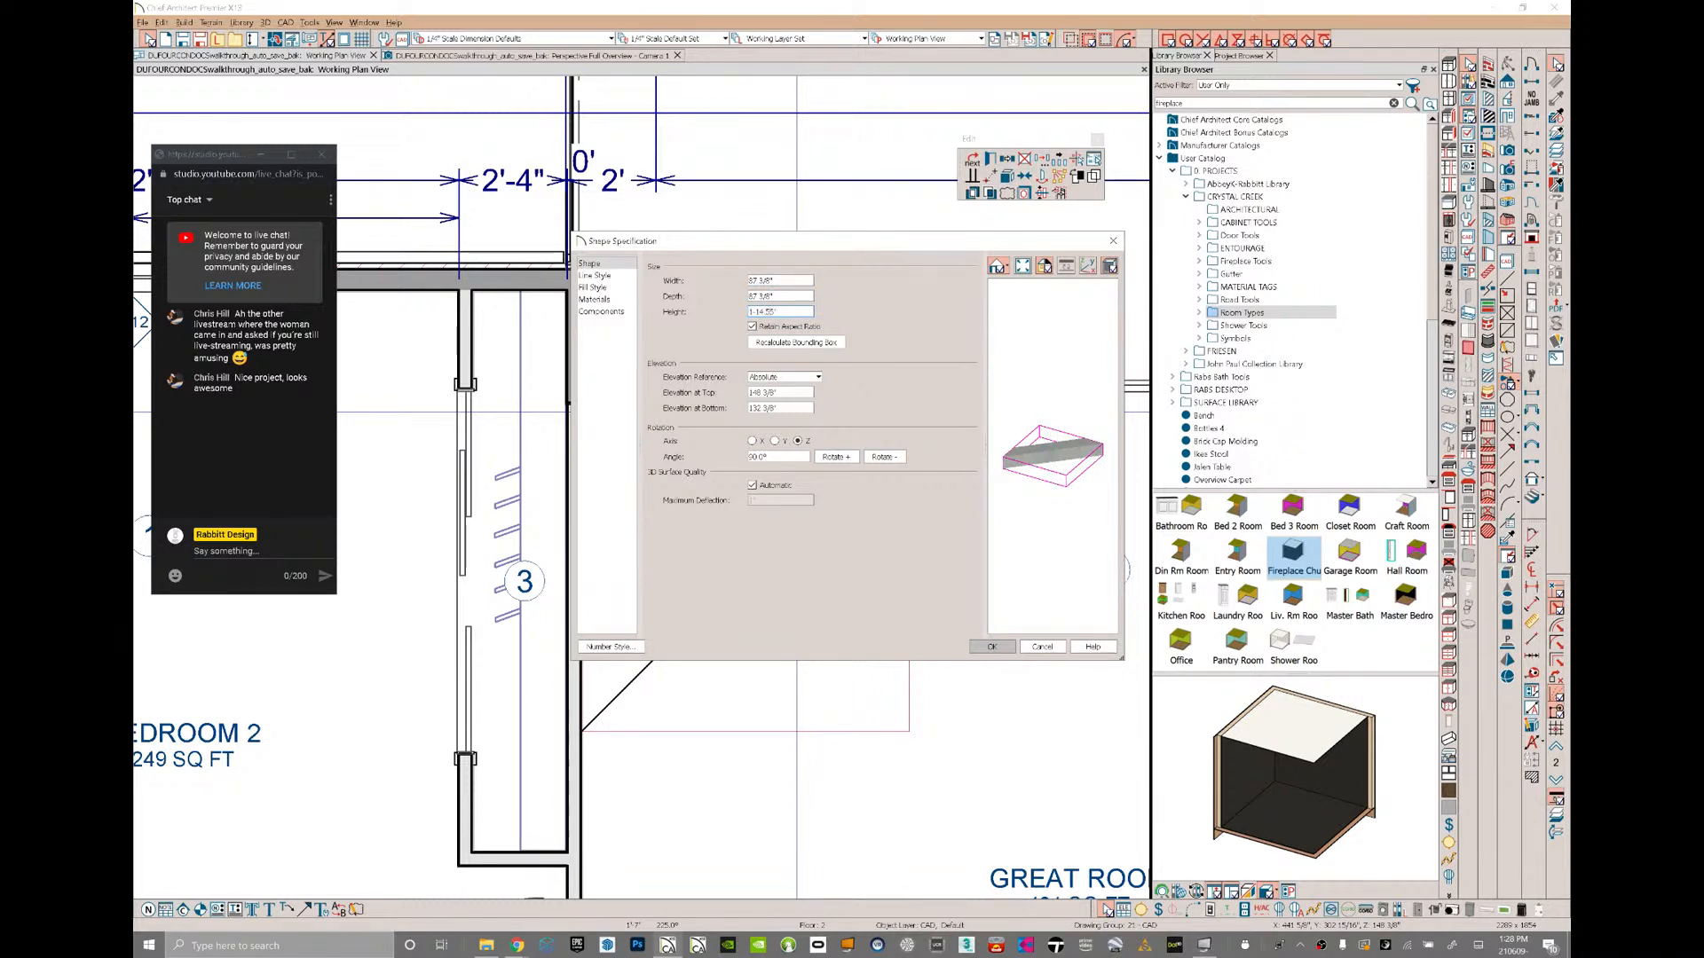
key("Tab")
left_click(788, 406)
key("Return")
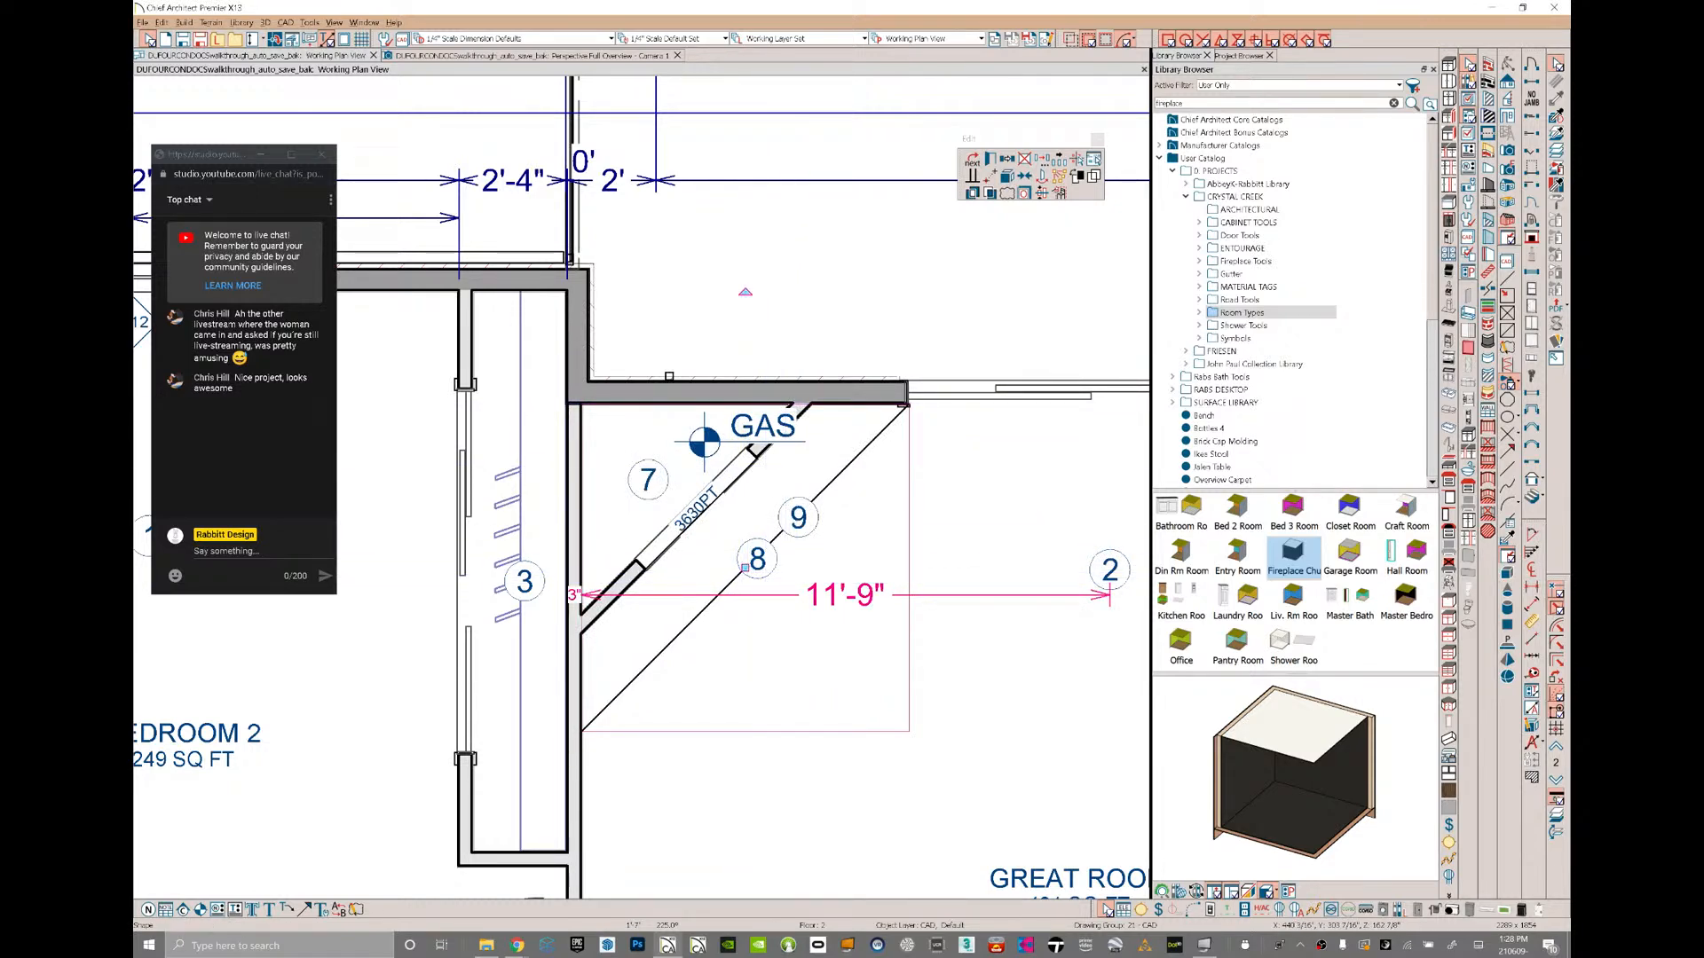
- In the camera view, lower the top face of the hearth cap so it forms a thin slab on the base
key("ctrl+Tab")
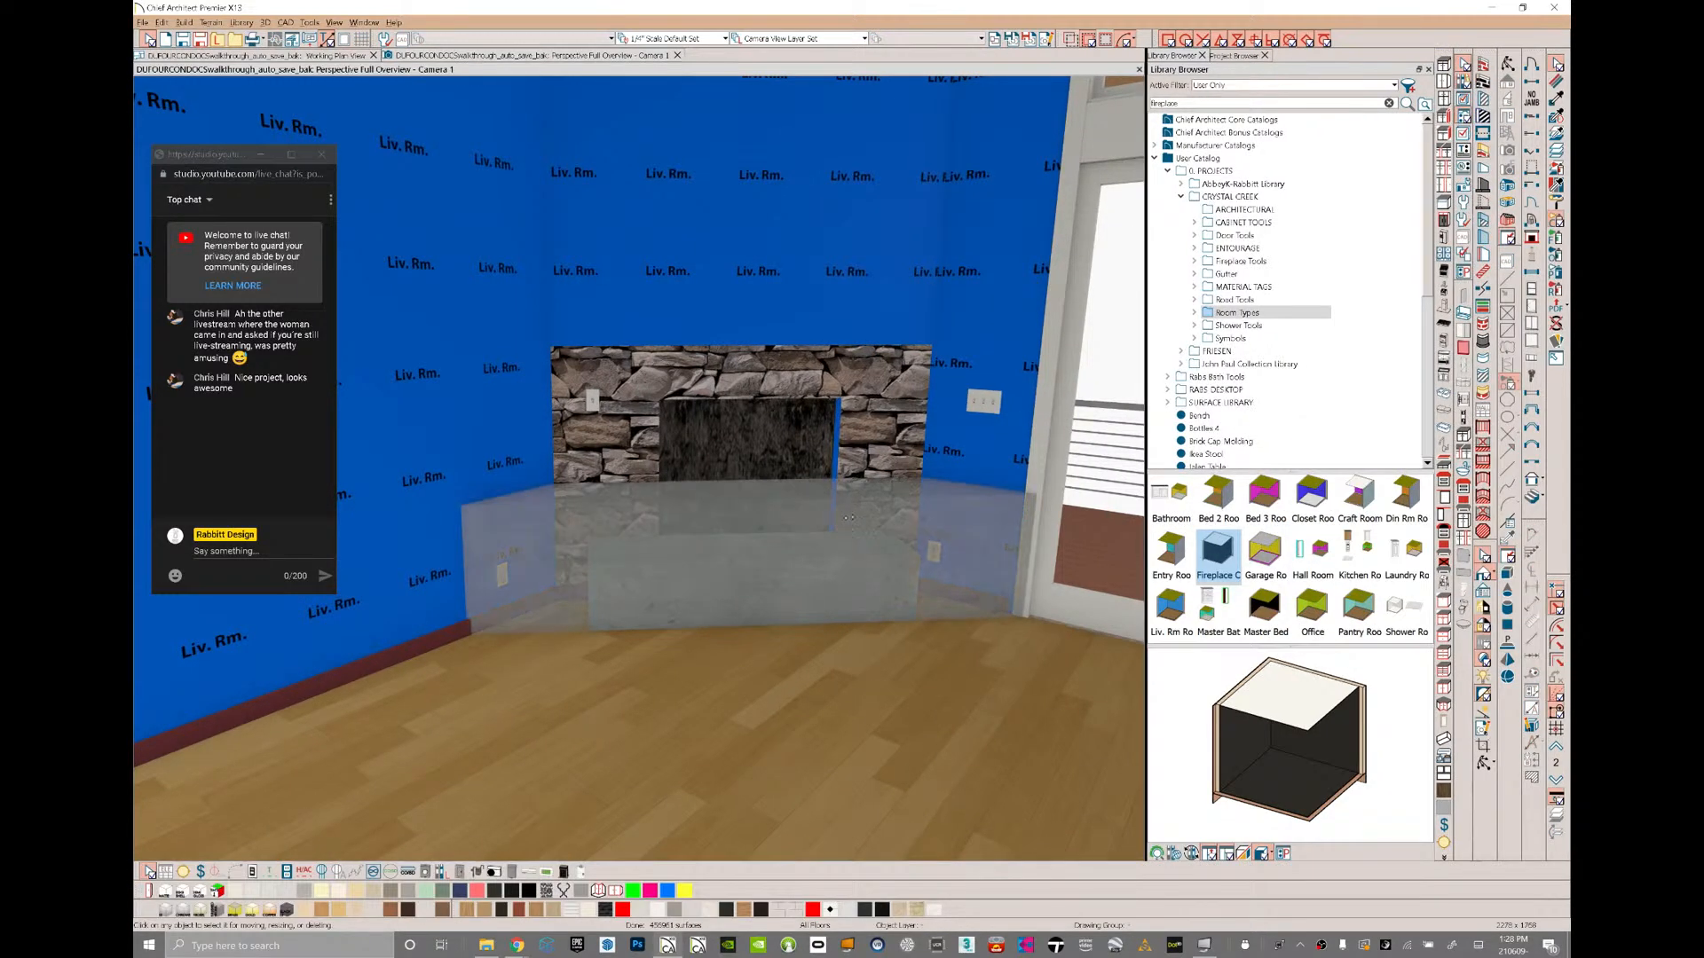
scroll(915, 517, "up", 4)
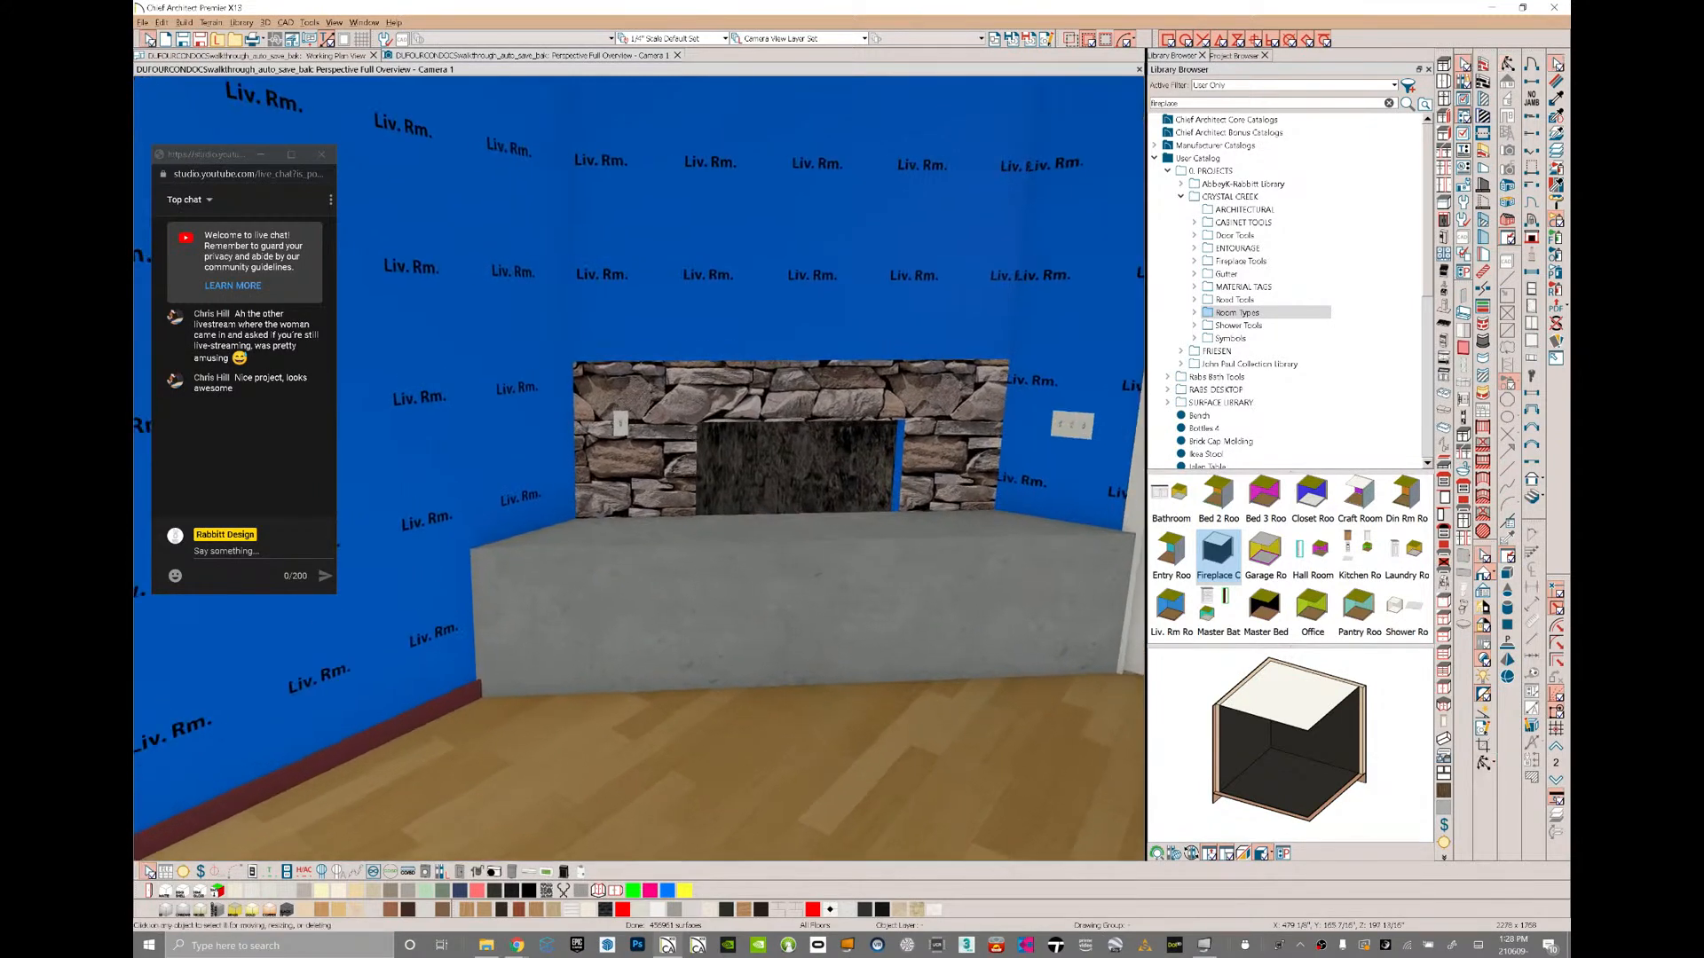
left_click(965, 550)
left_click_drag(965, 534, 959, 612)
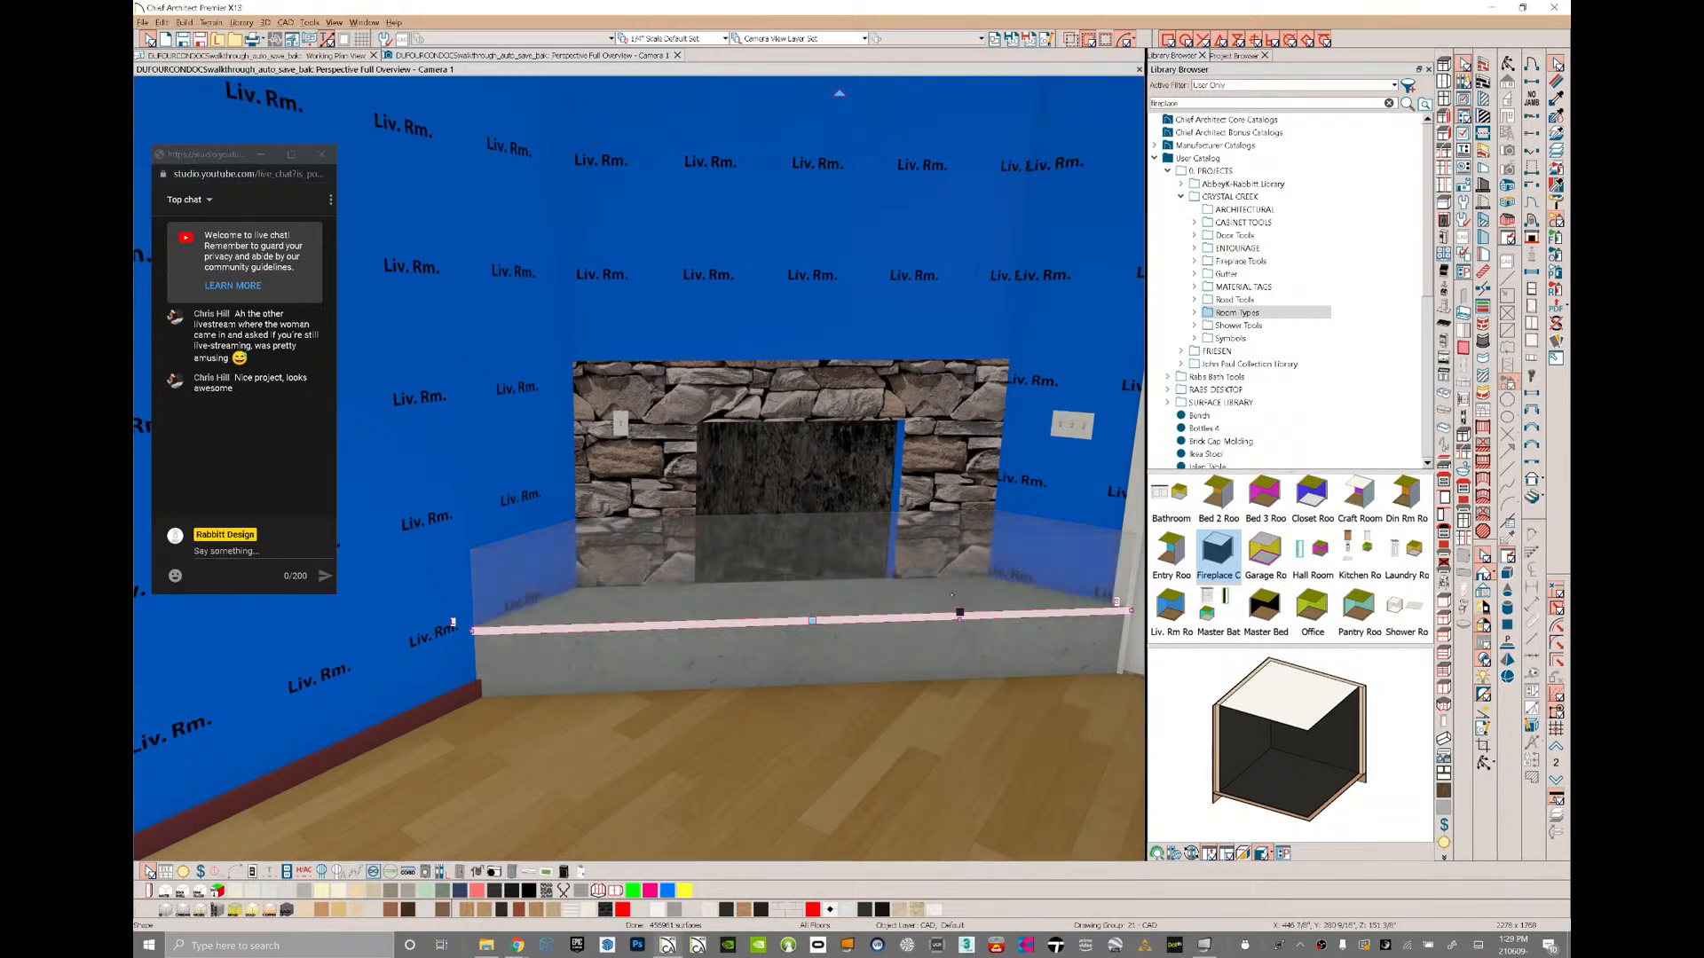
- Move the front edge of the hearth cap outward by 2" so it overhangs the base
left_click_drag(975, 611, 987, 627)
key("Tab")
type("2")
key("Return")
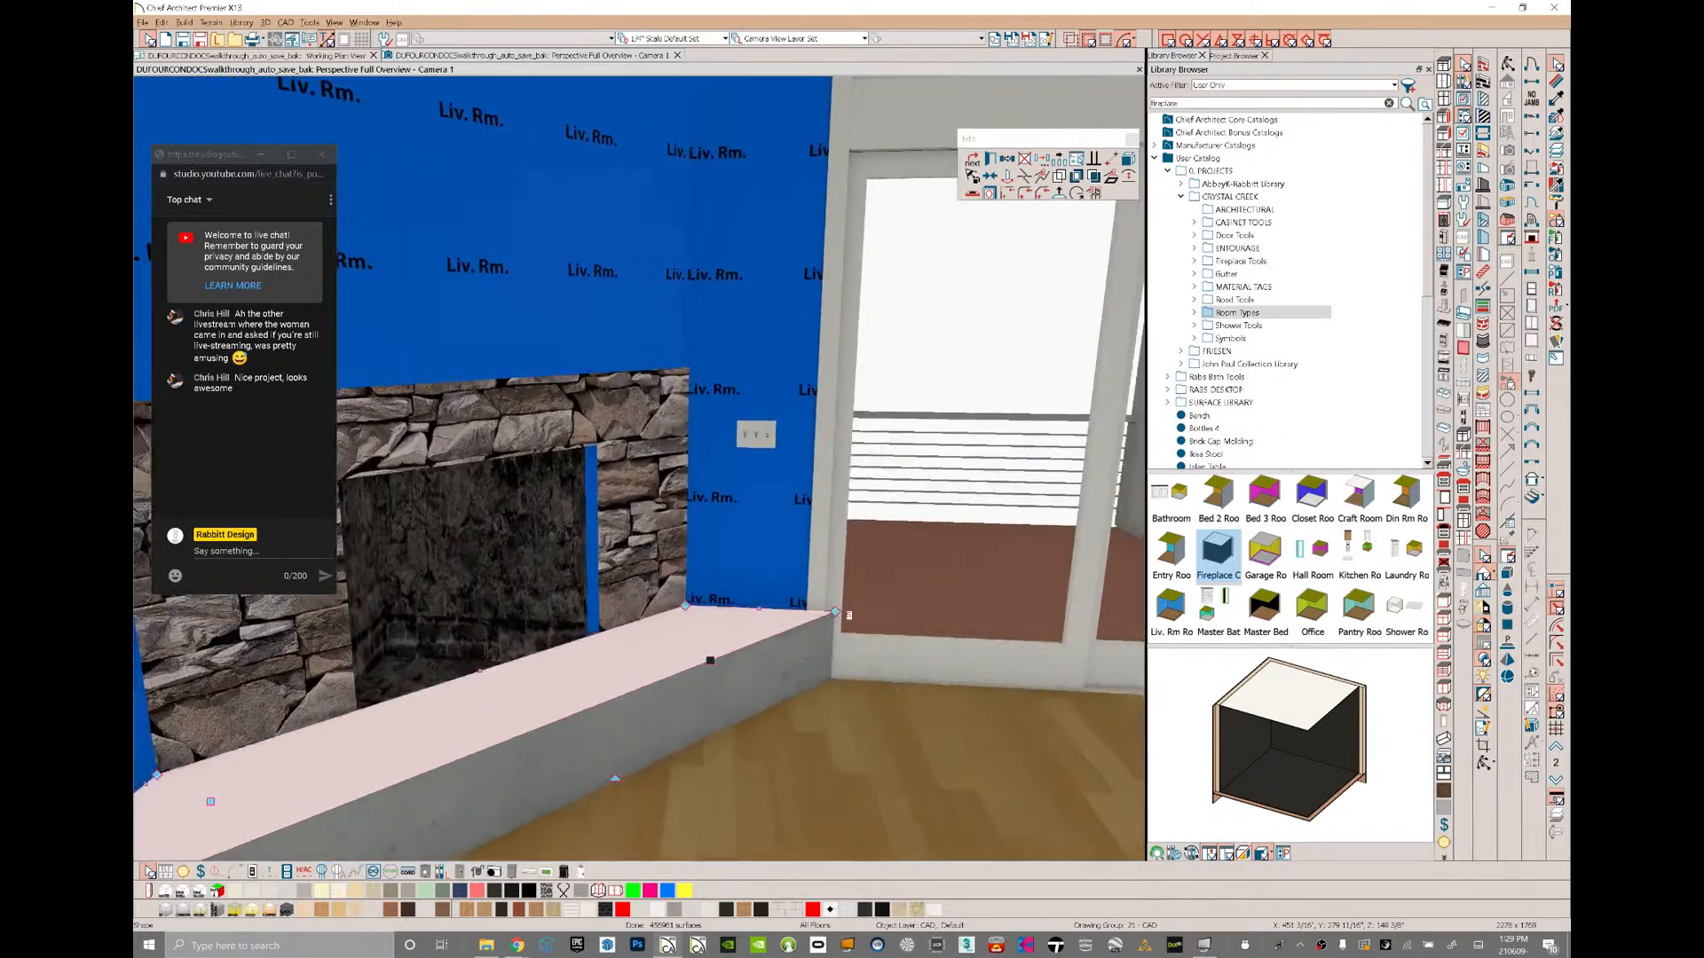
left_click_drag(820, 689, 782, 687, "ctrl")
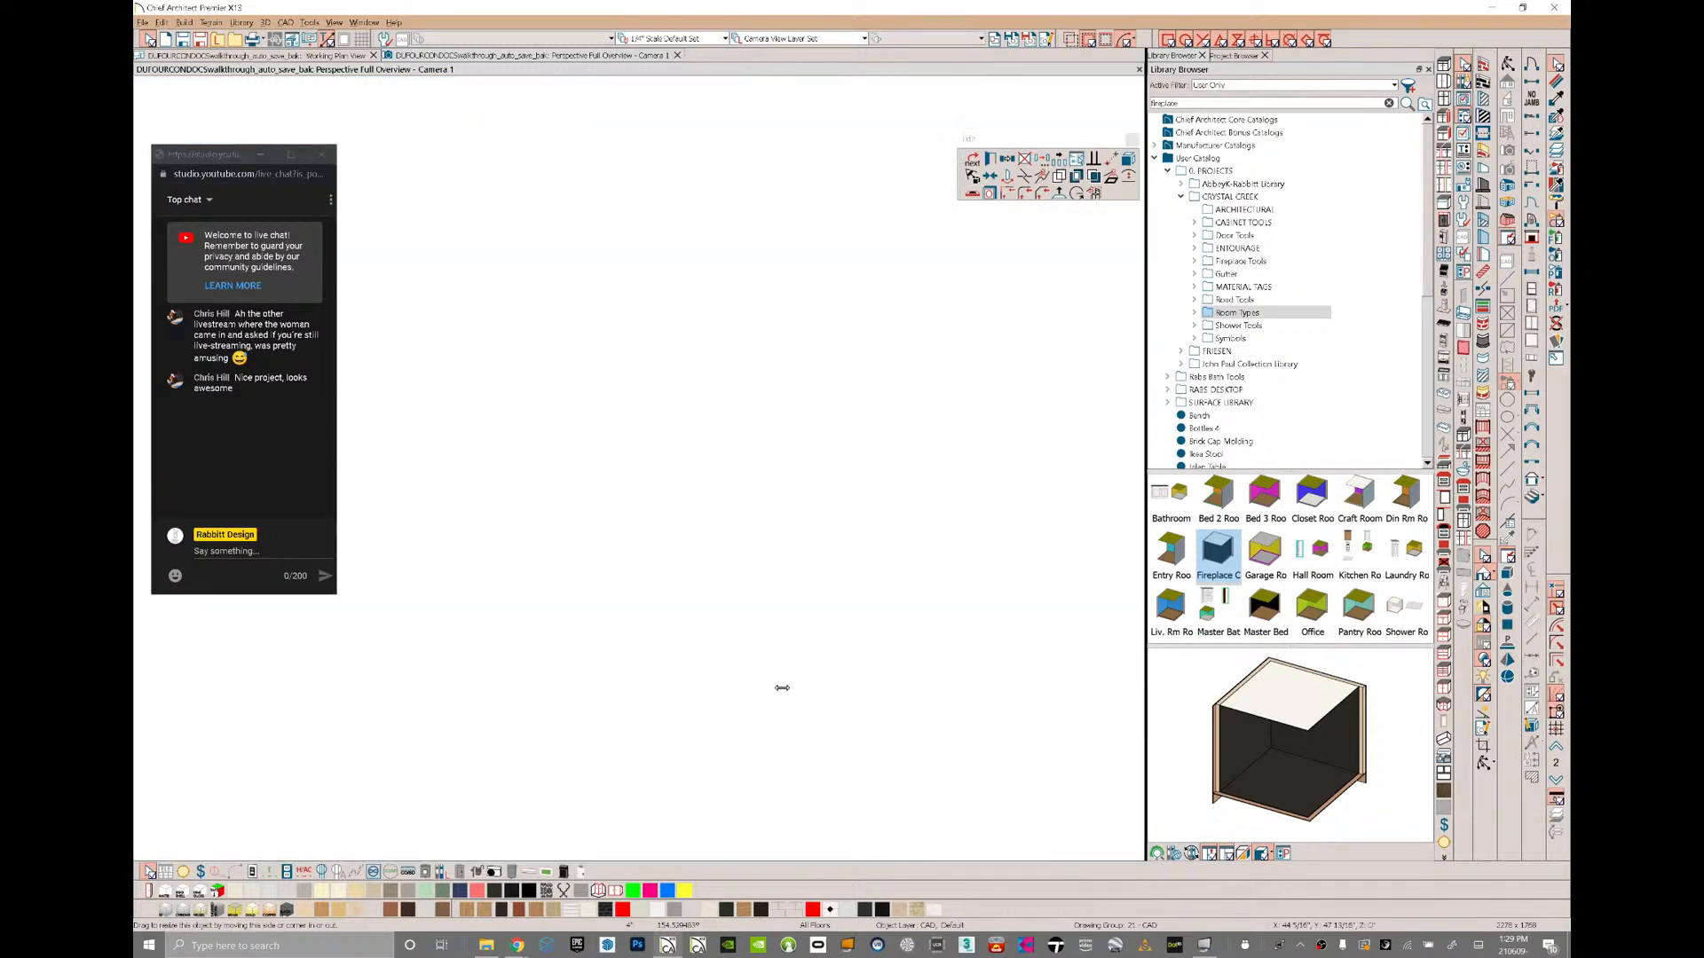
key("ctrl+Tab")
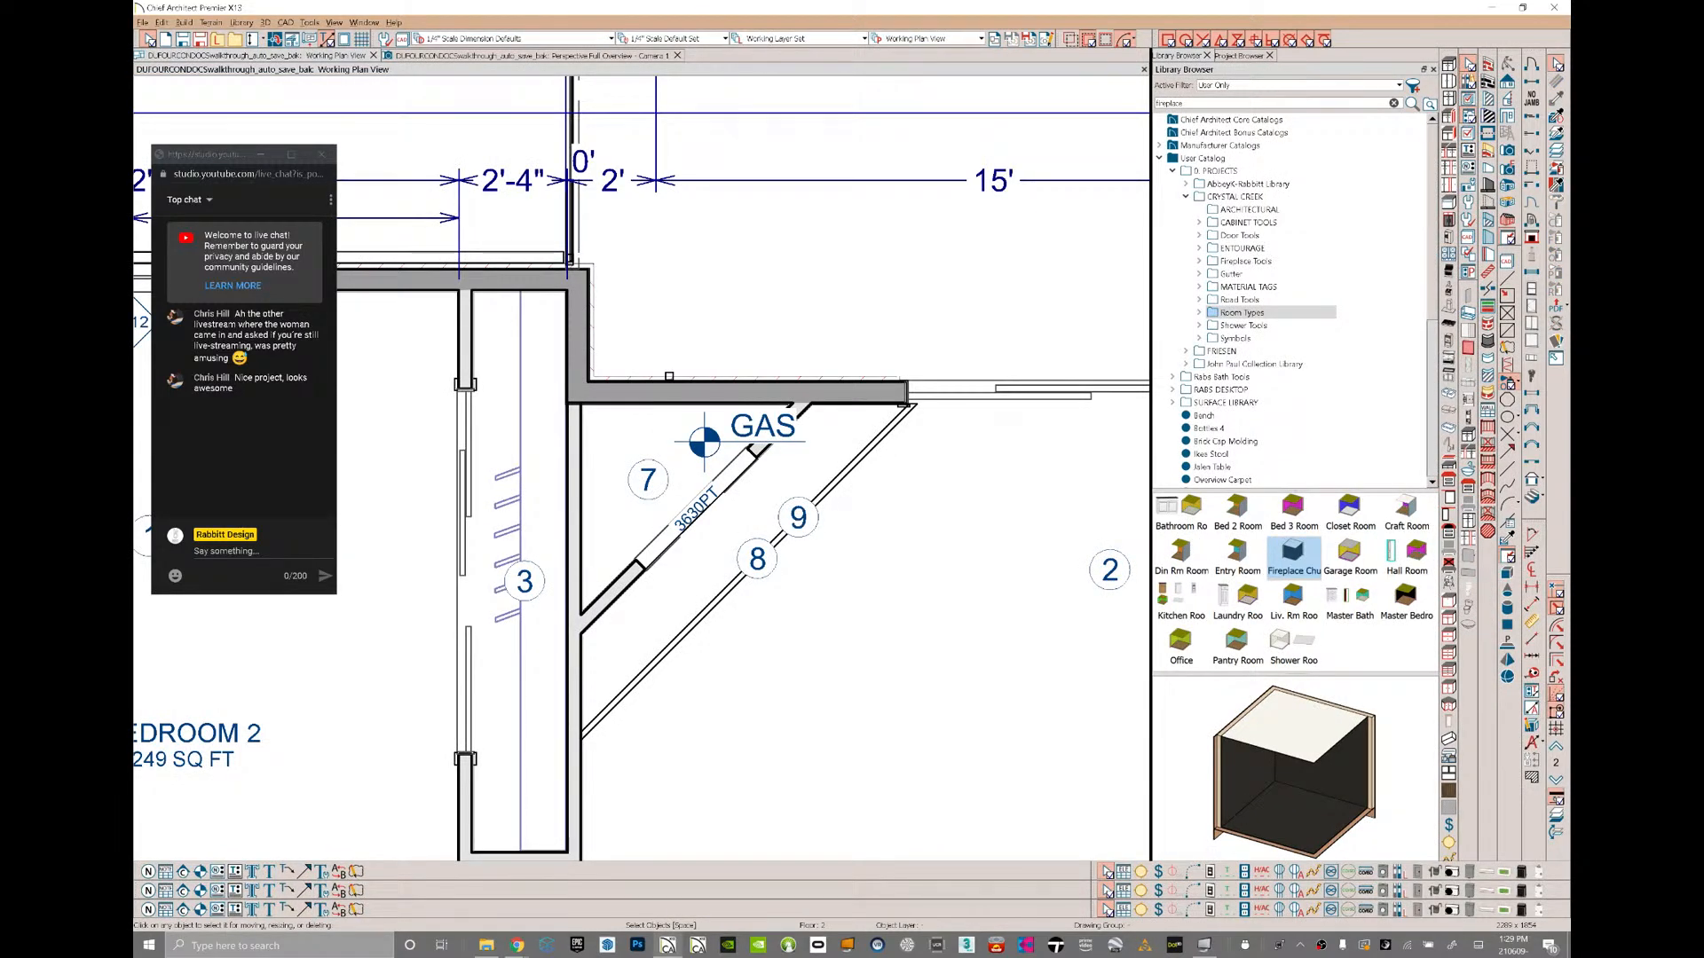
key("ctrl+Tab")
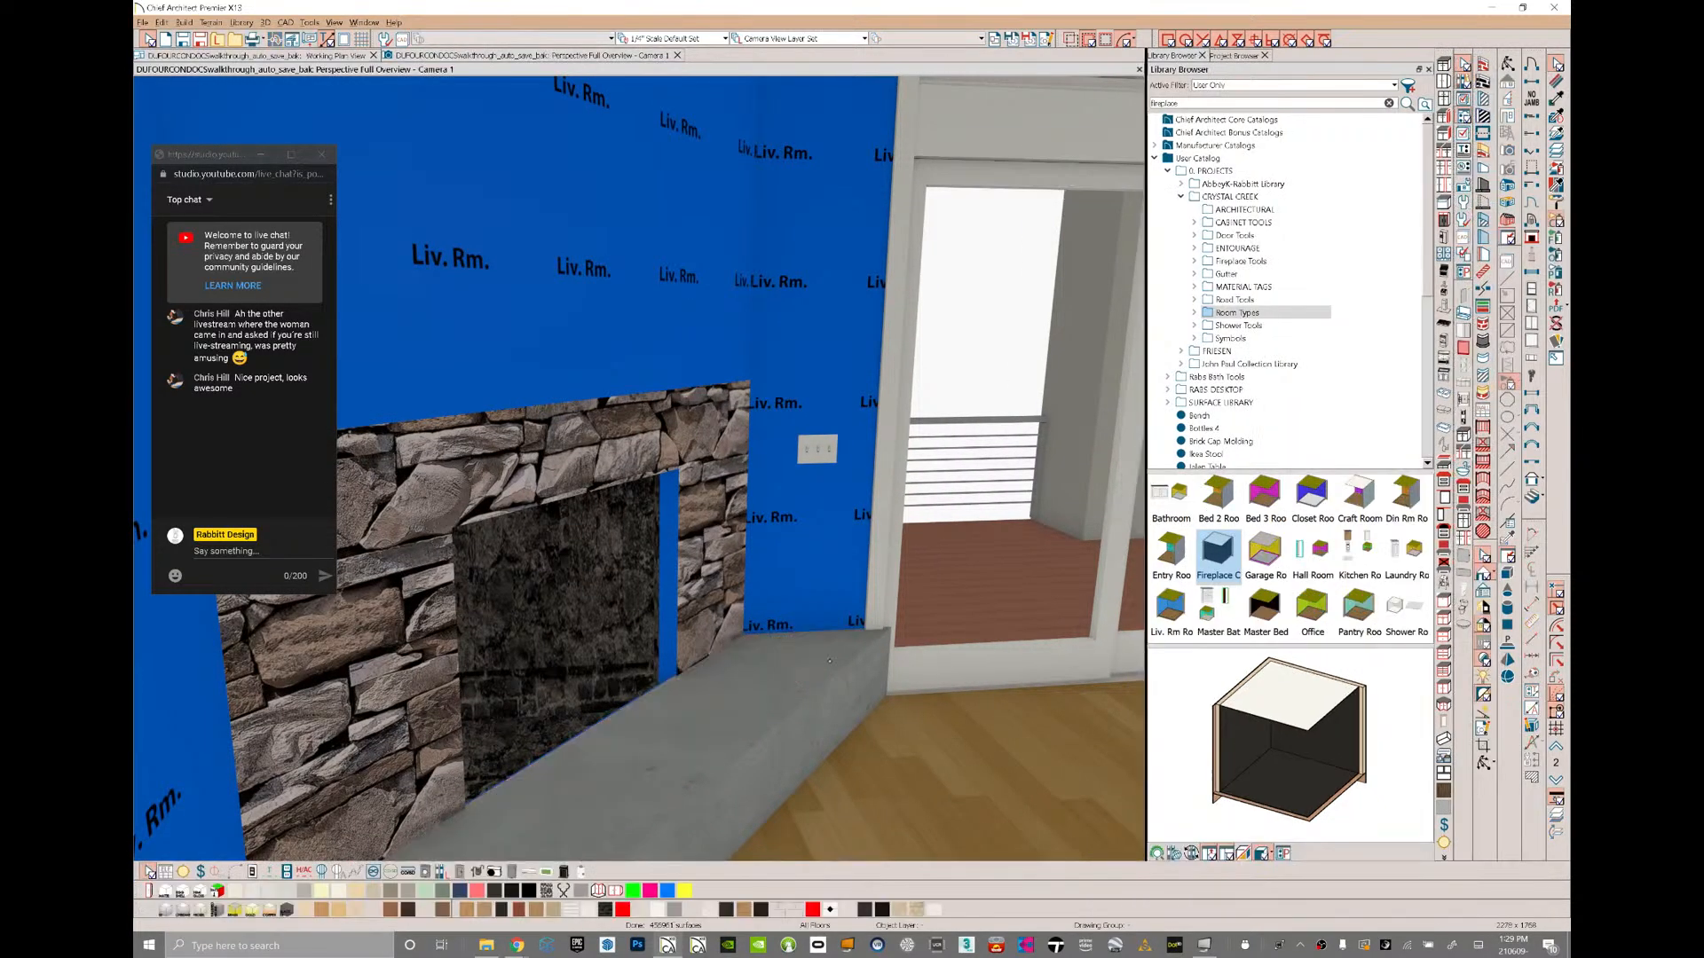
left_click(843, 655)
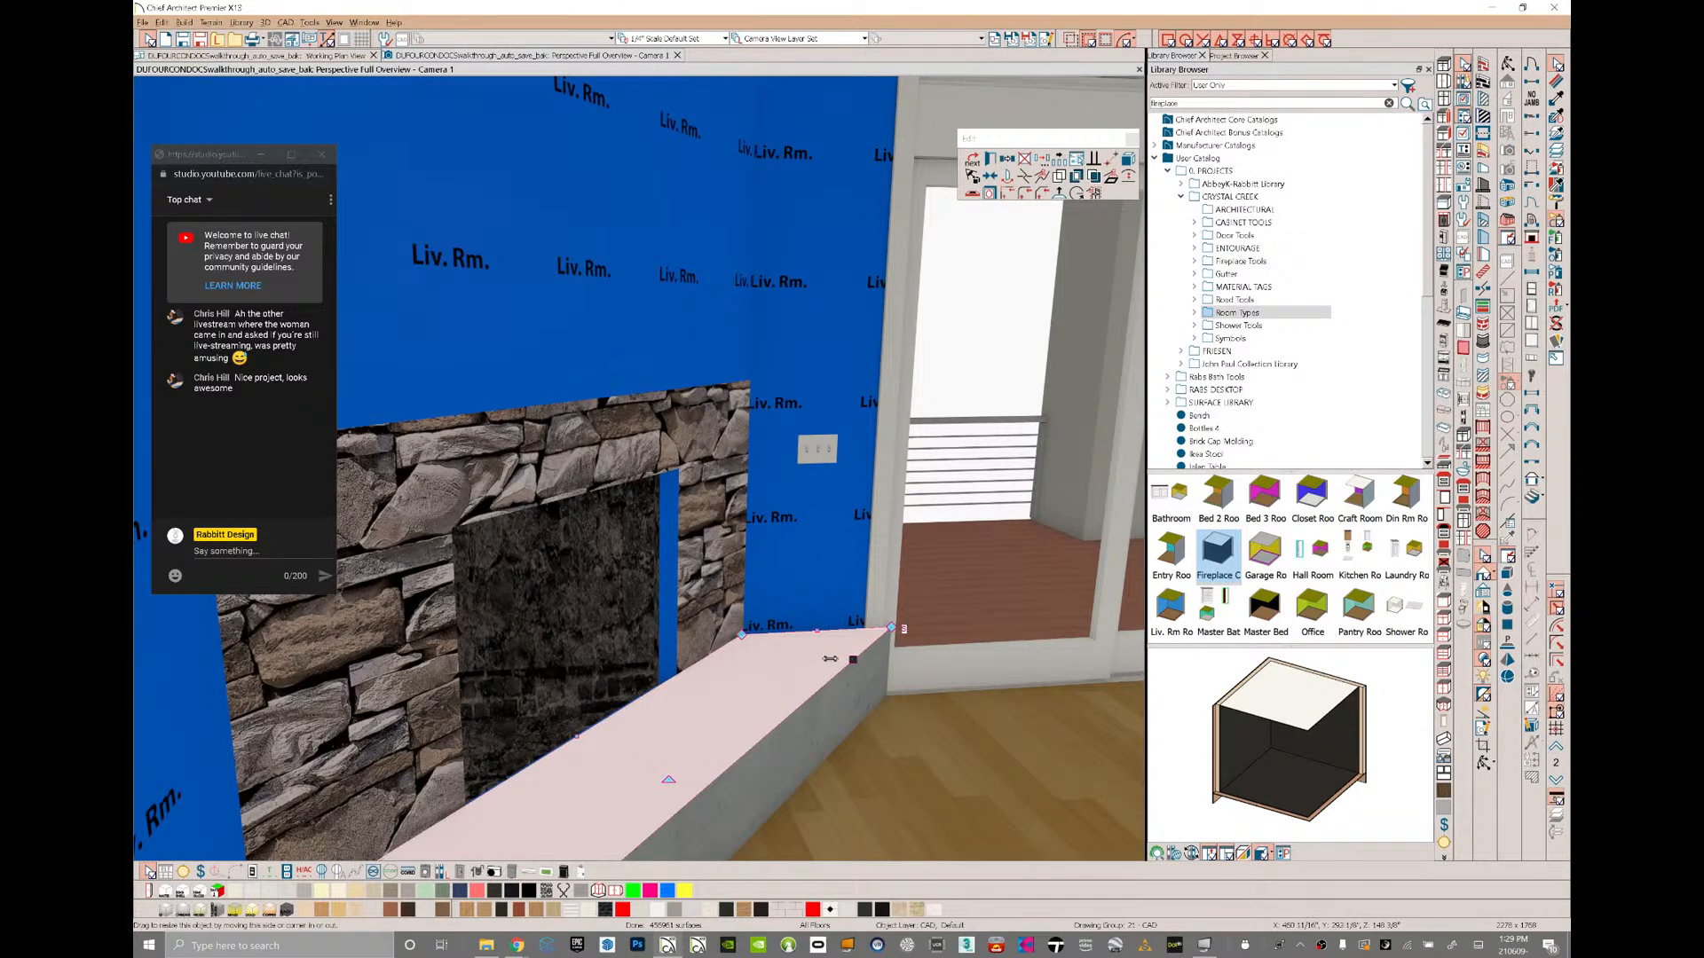
left_click_drag(834, 652, 850, 632)
key("Tab")
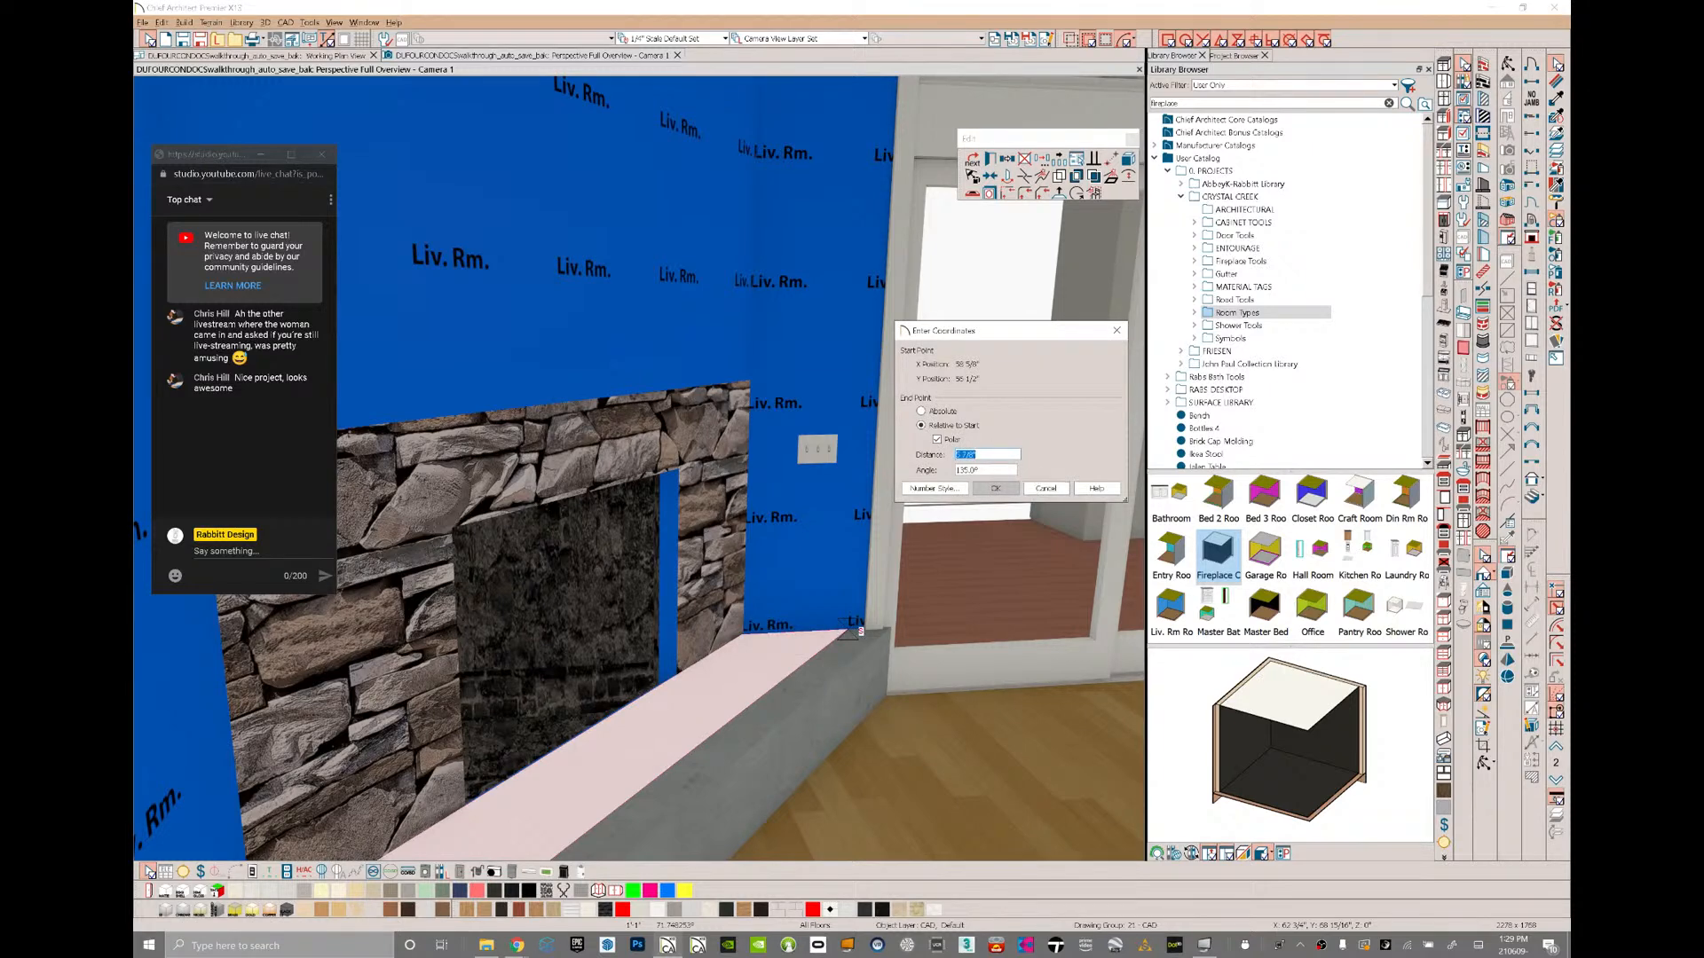
left_click(1044, 488)
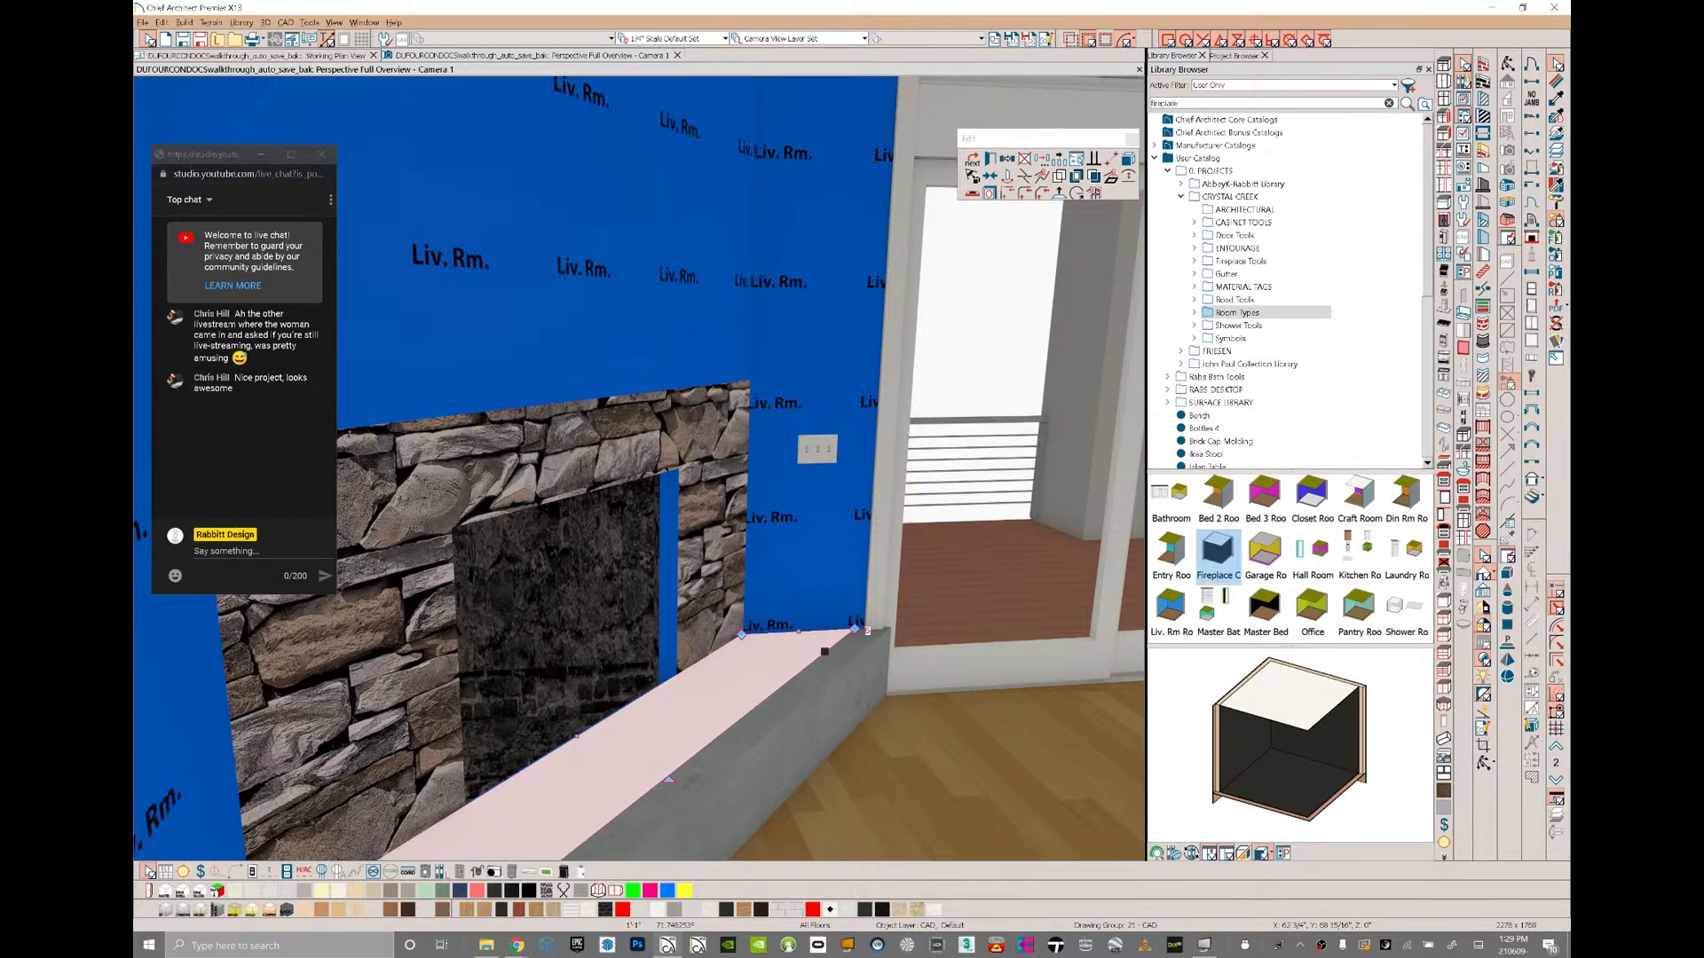
key("ctrl+z")
key("Escape")
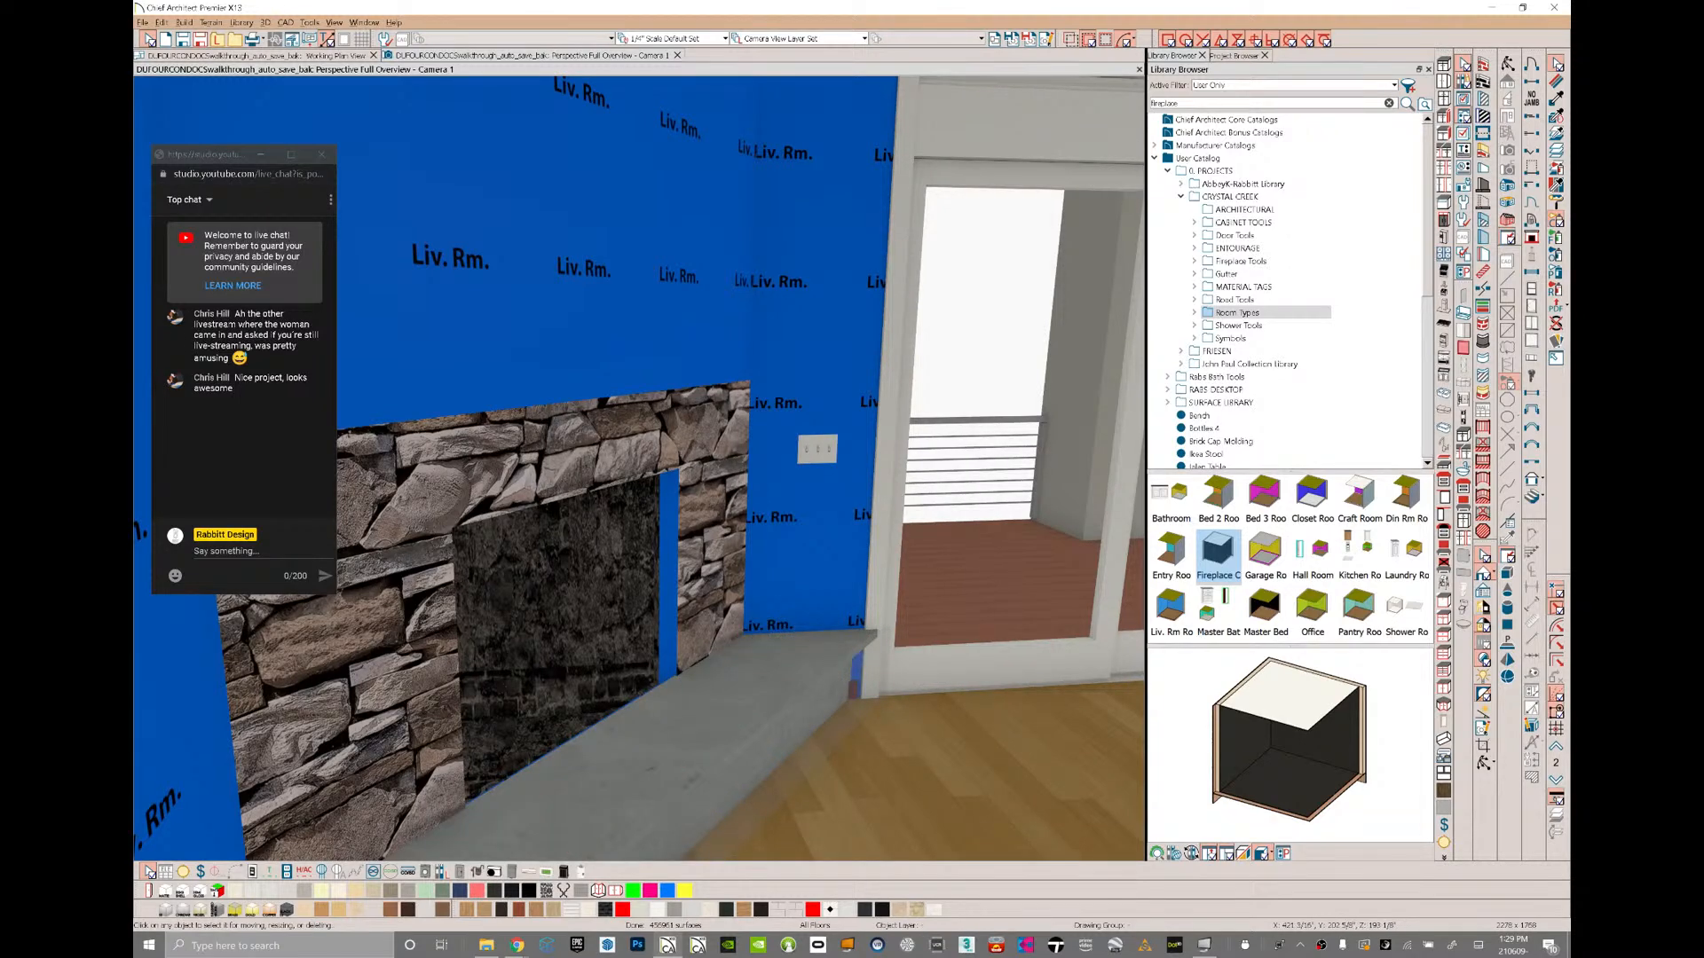
- Move the hearth shape's front edge inward by 6.5" and pull it partway back out freehand
left_click(835, 660)
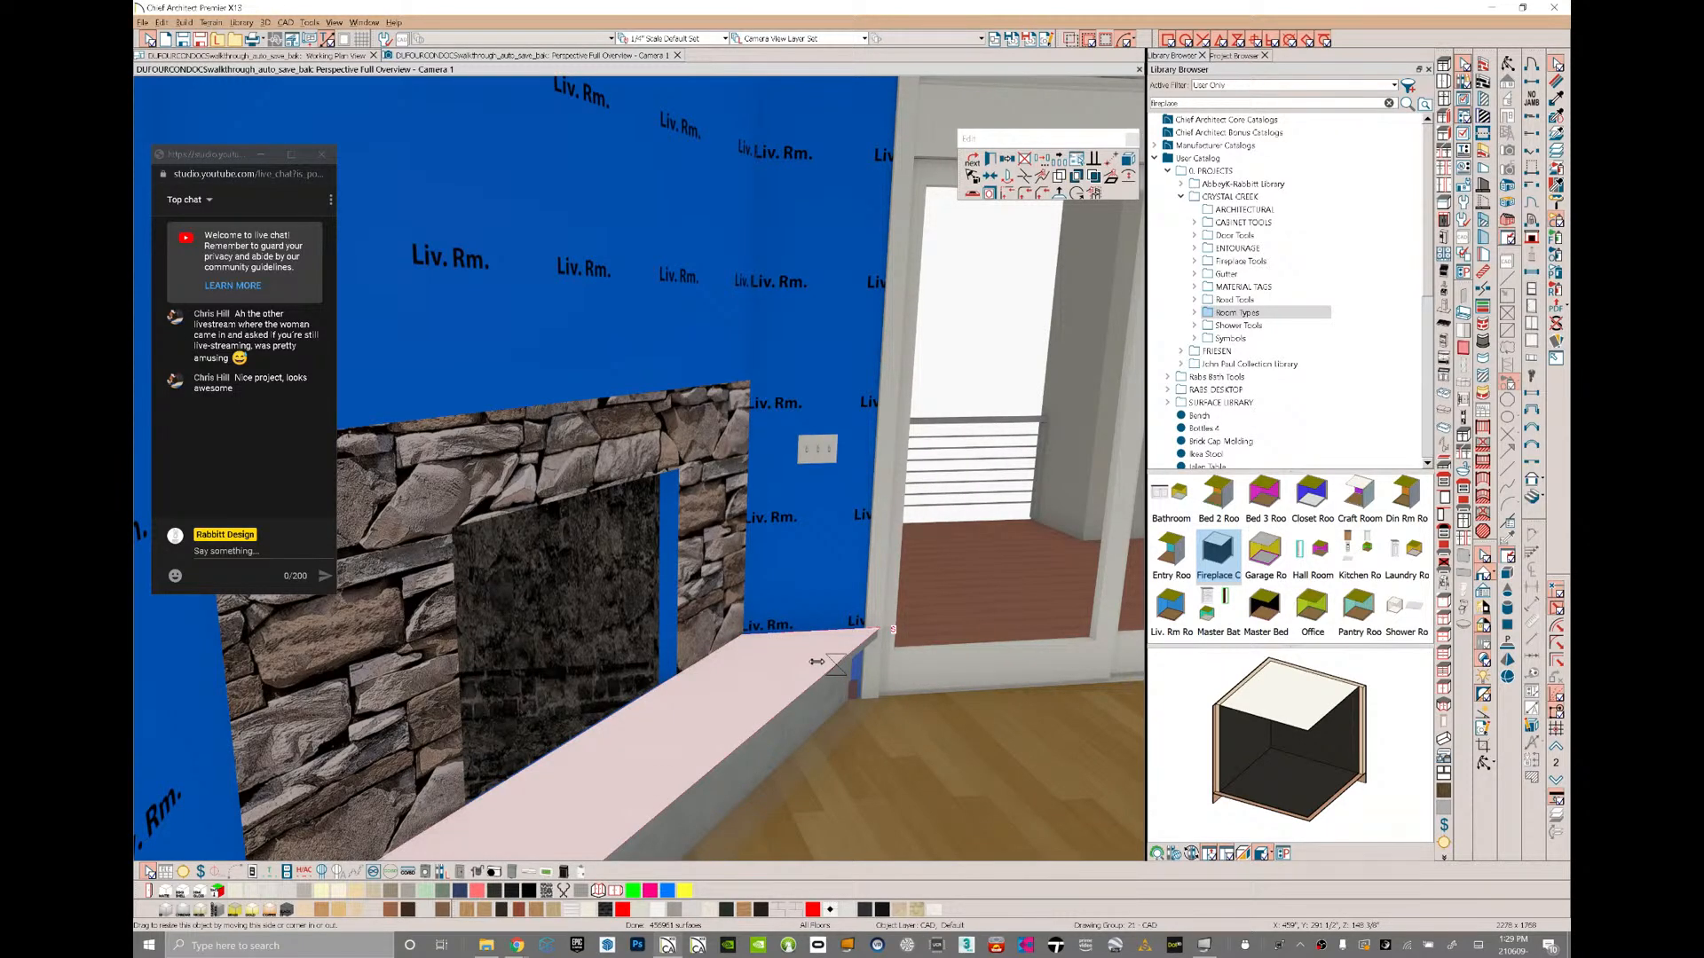
left_click_drag(817, 662, 800, 660)
key("Tab")
type("6")
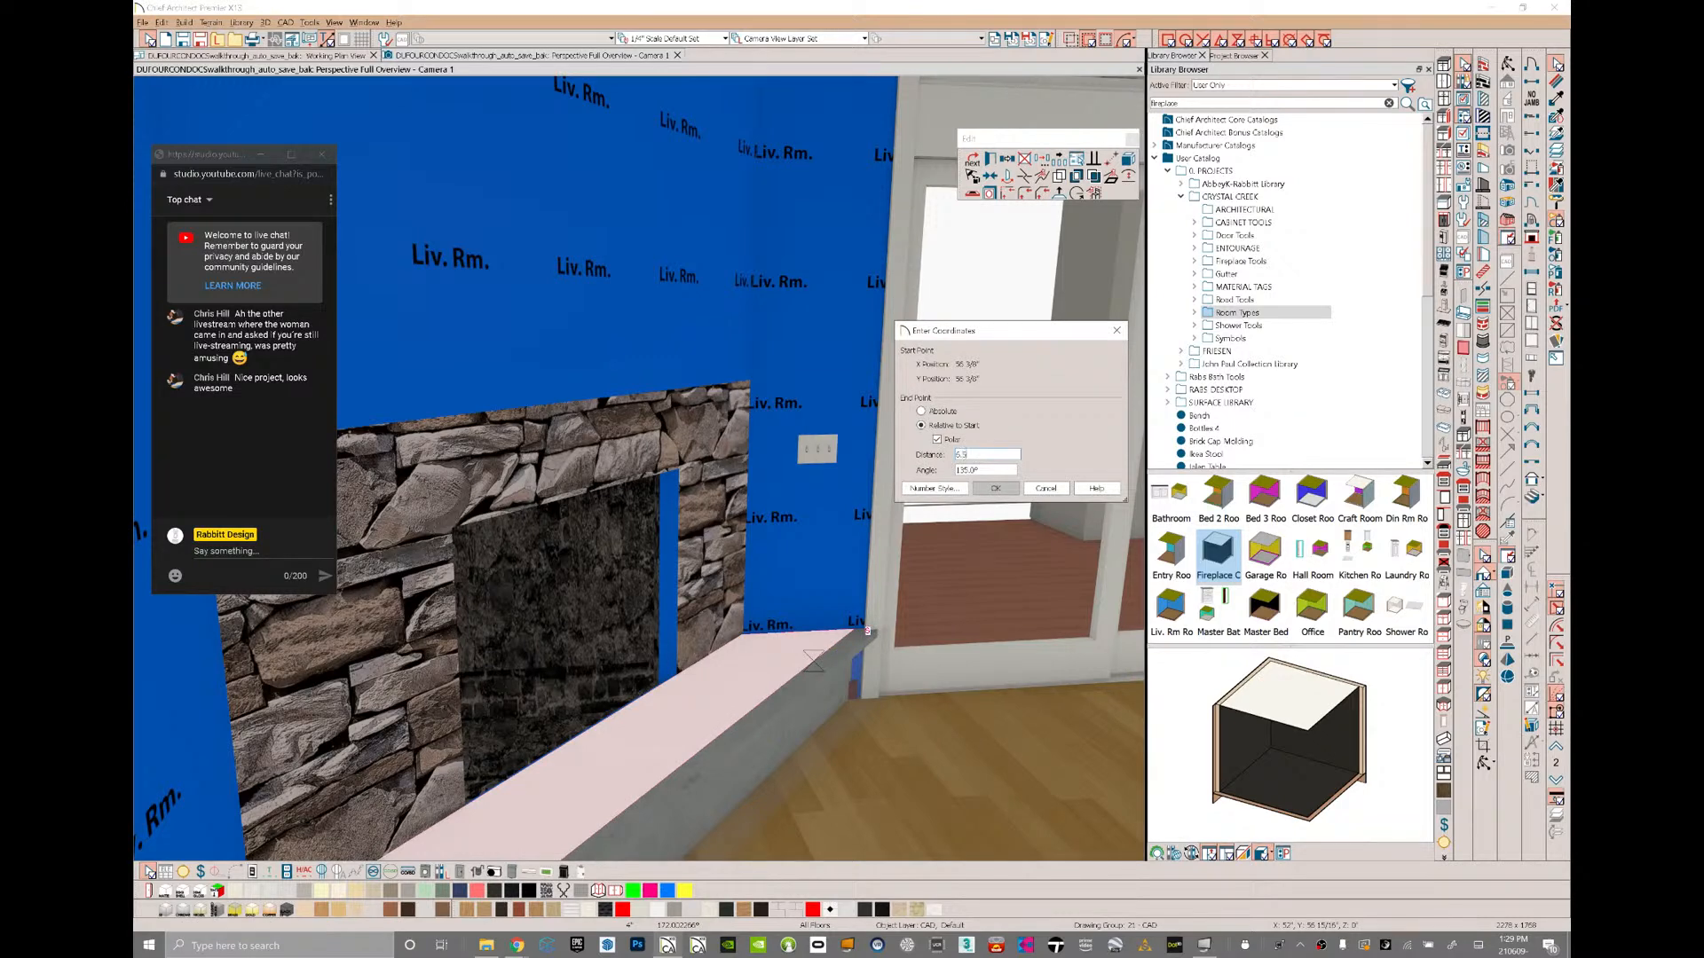
type(".5")
key("Return")
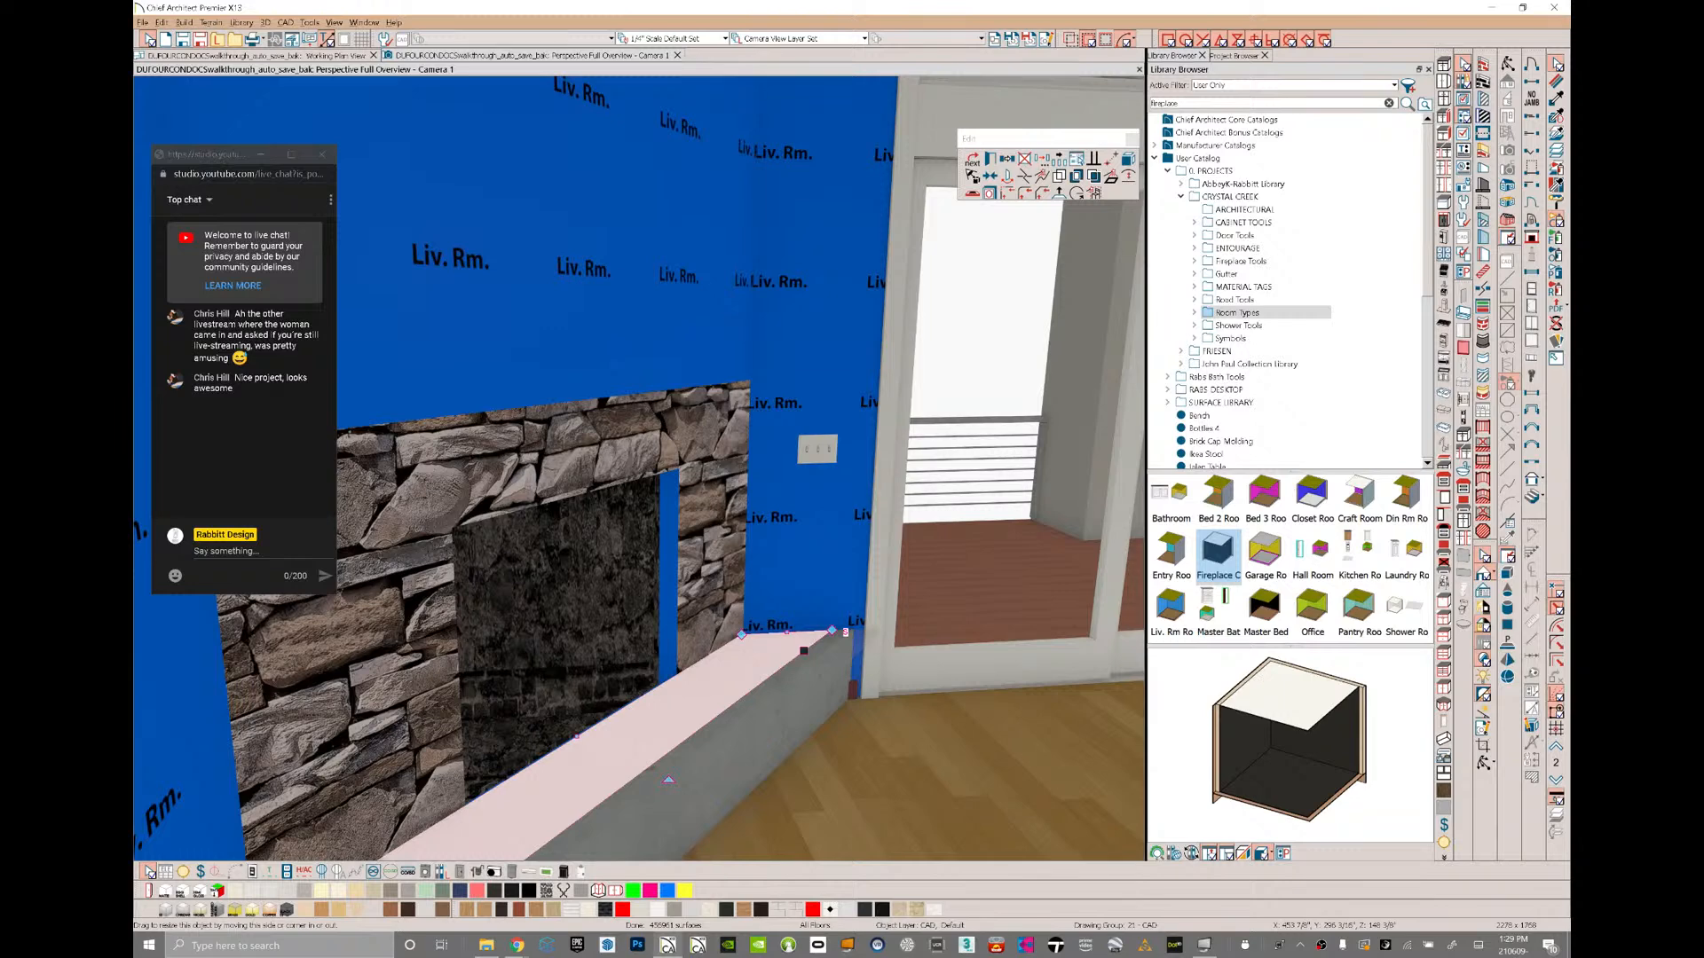
left_click_drag(804, 652, 865, 631)
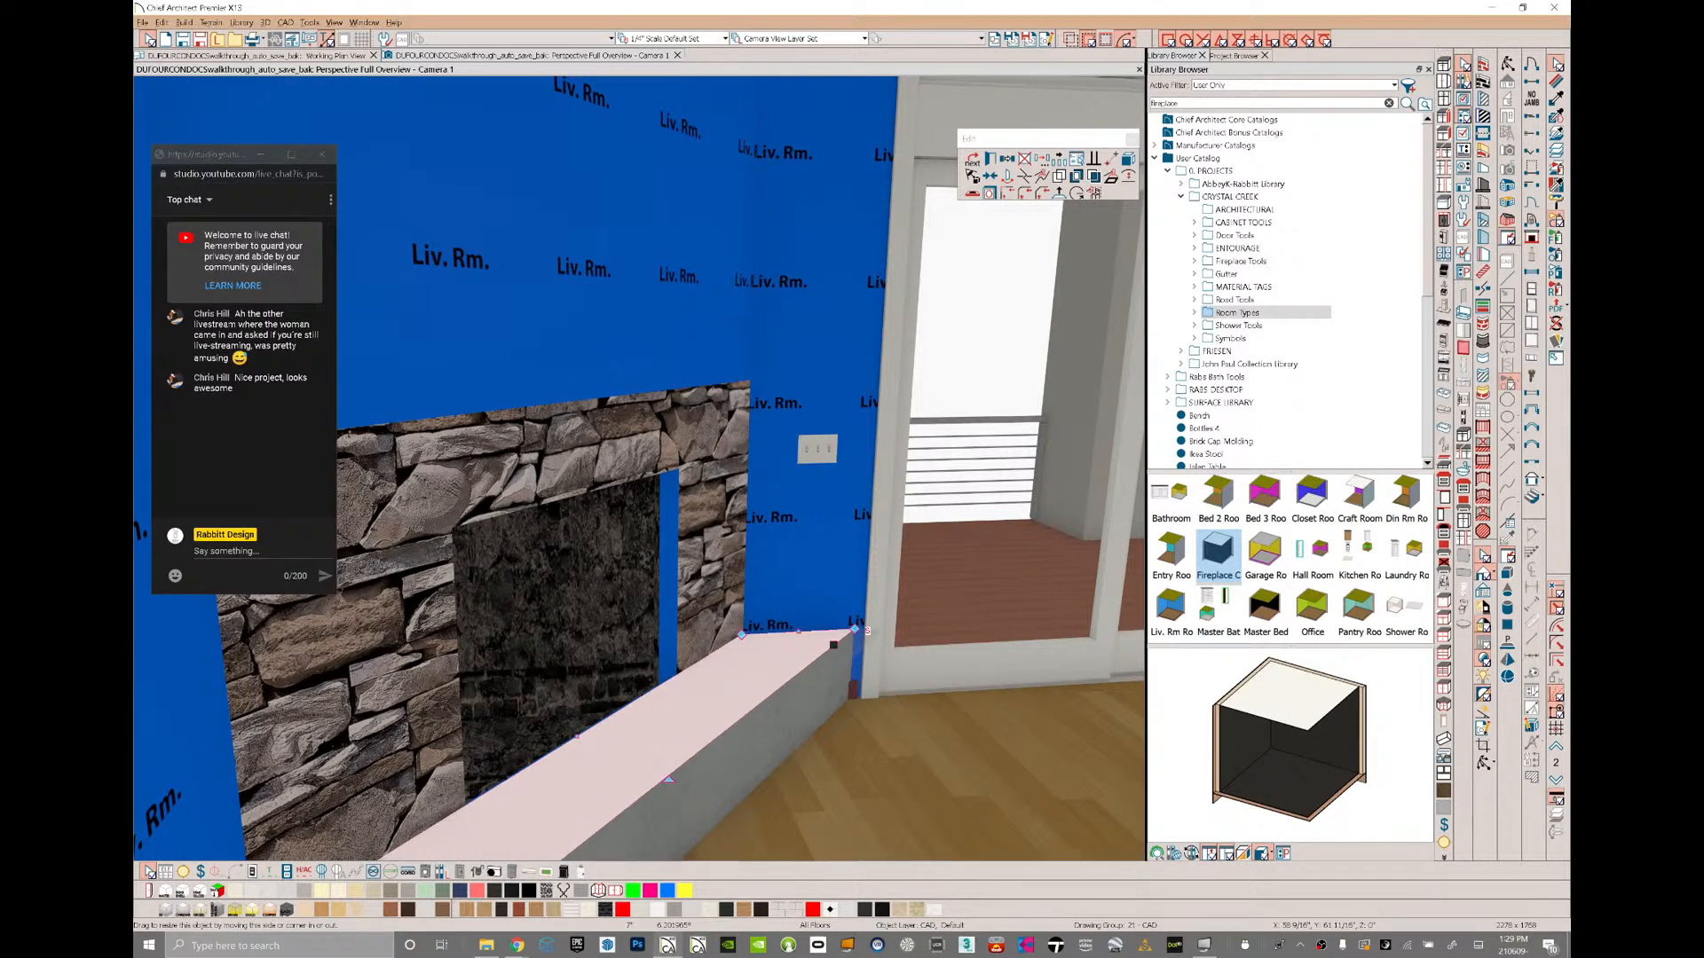
- Paint the front face of the hearth base with NEON GREEN from the MATERIAL TAGS General Materials folder
left_click(1244, 287)
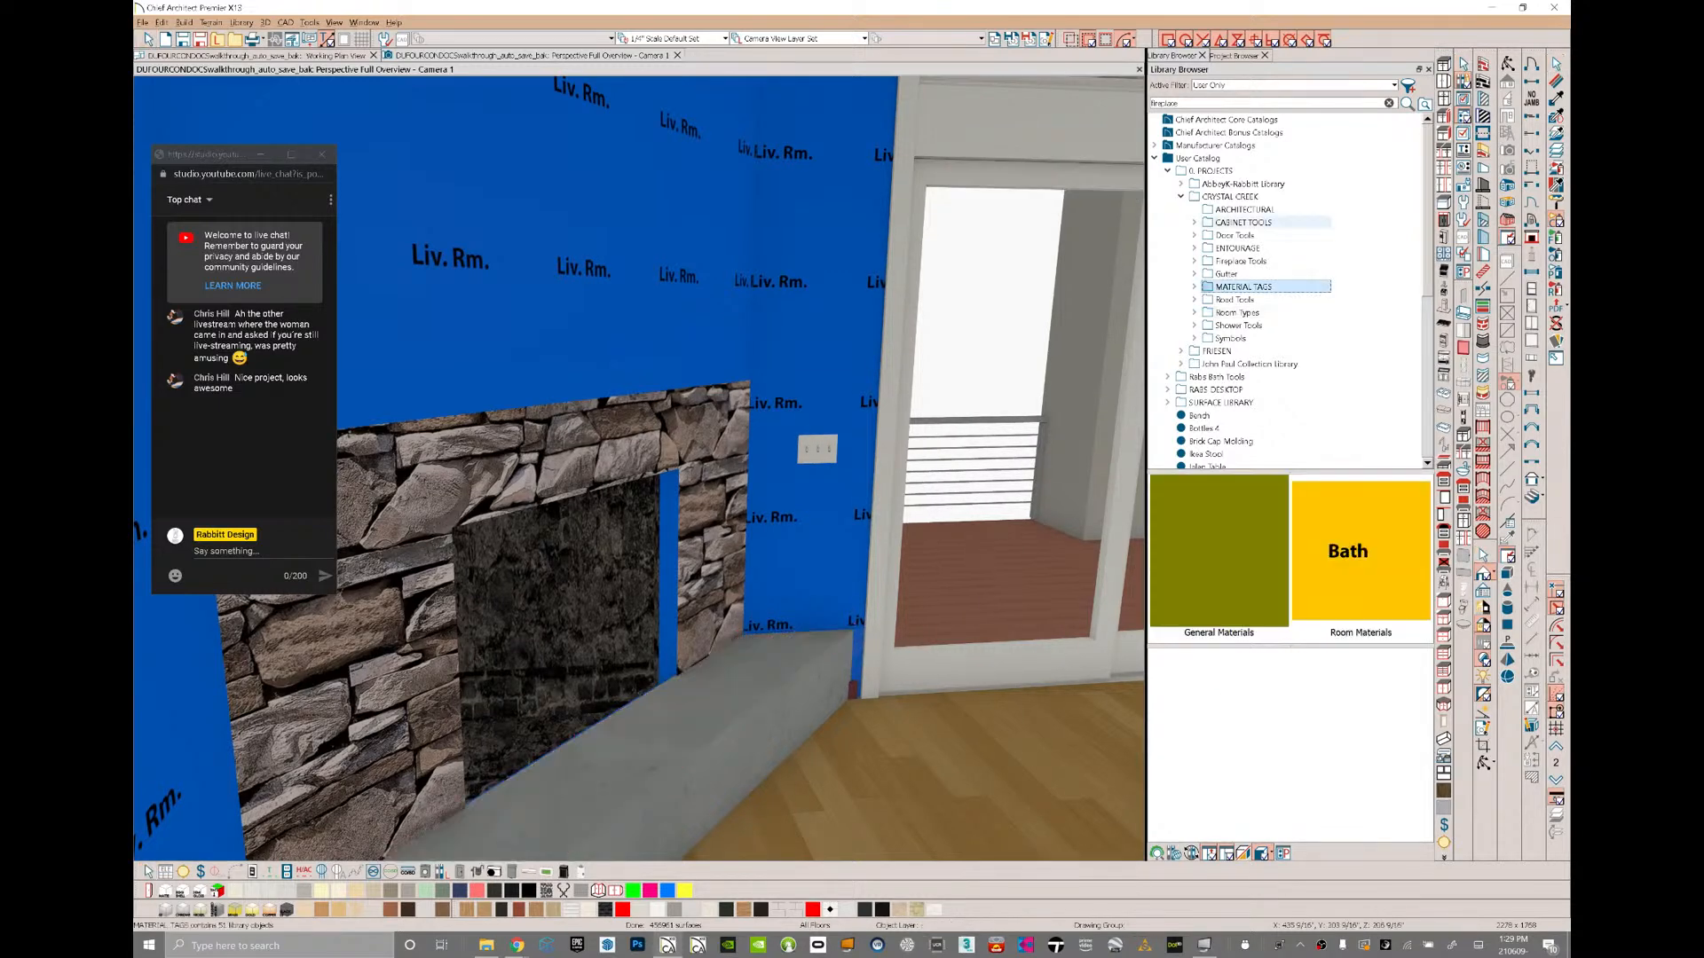
left_click(1194, 286)
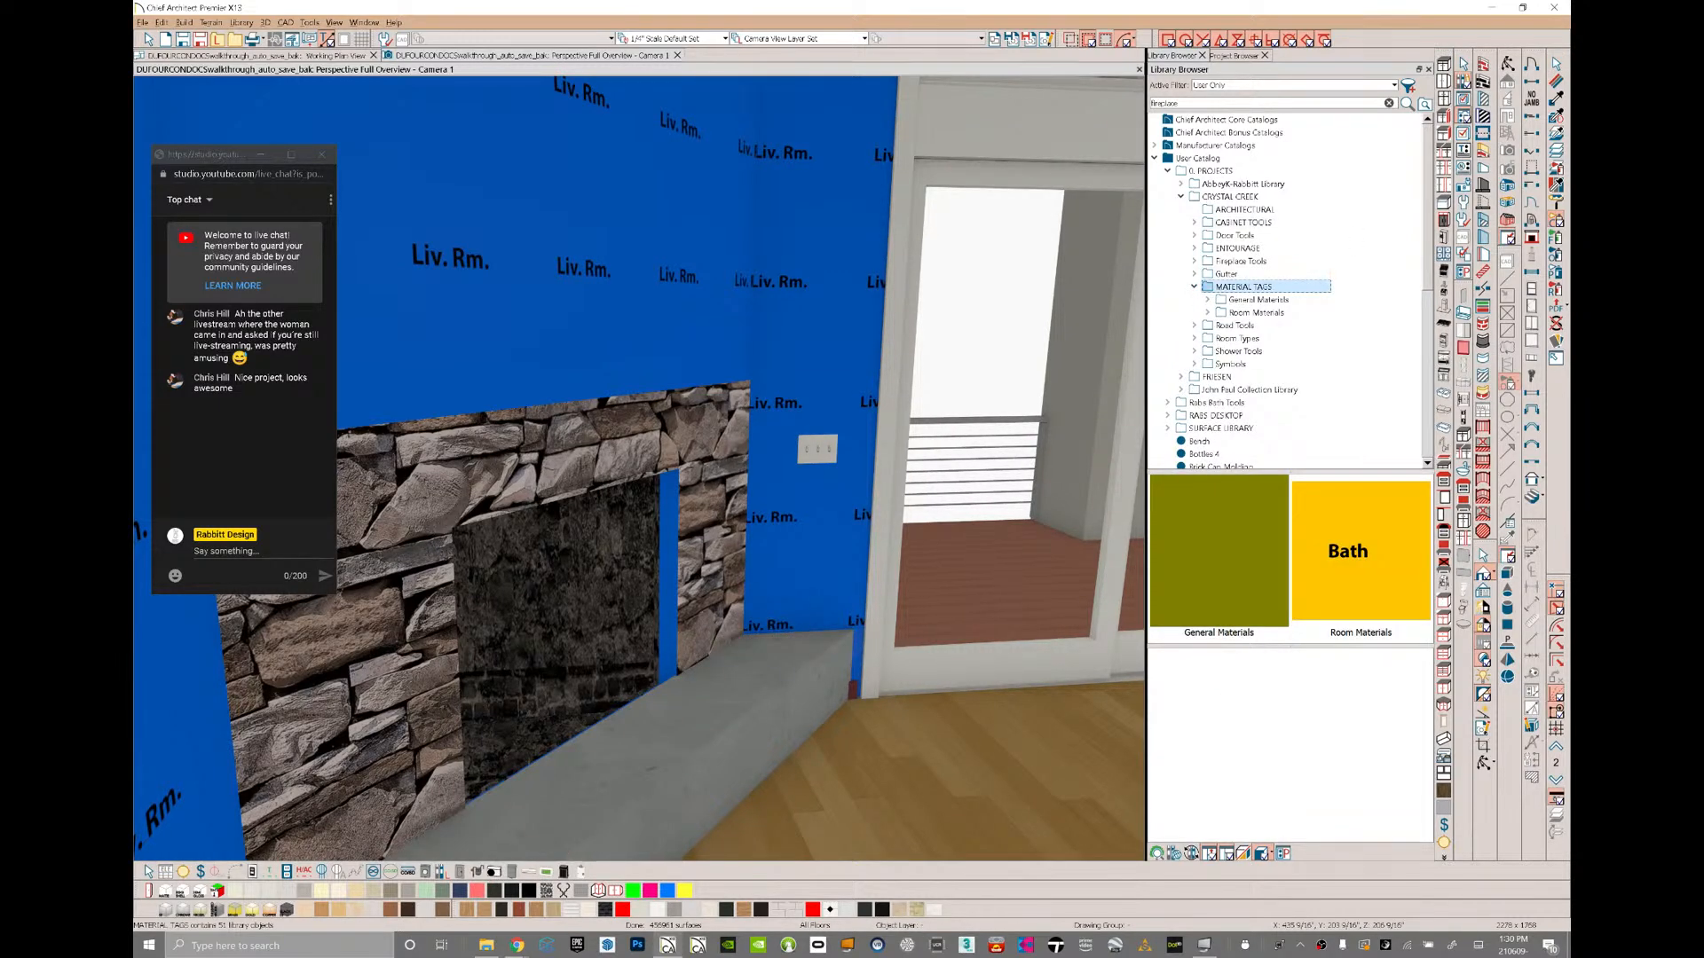
left_click(1270, 300)
left_click(1316, 521)
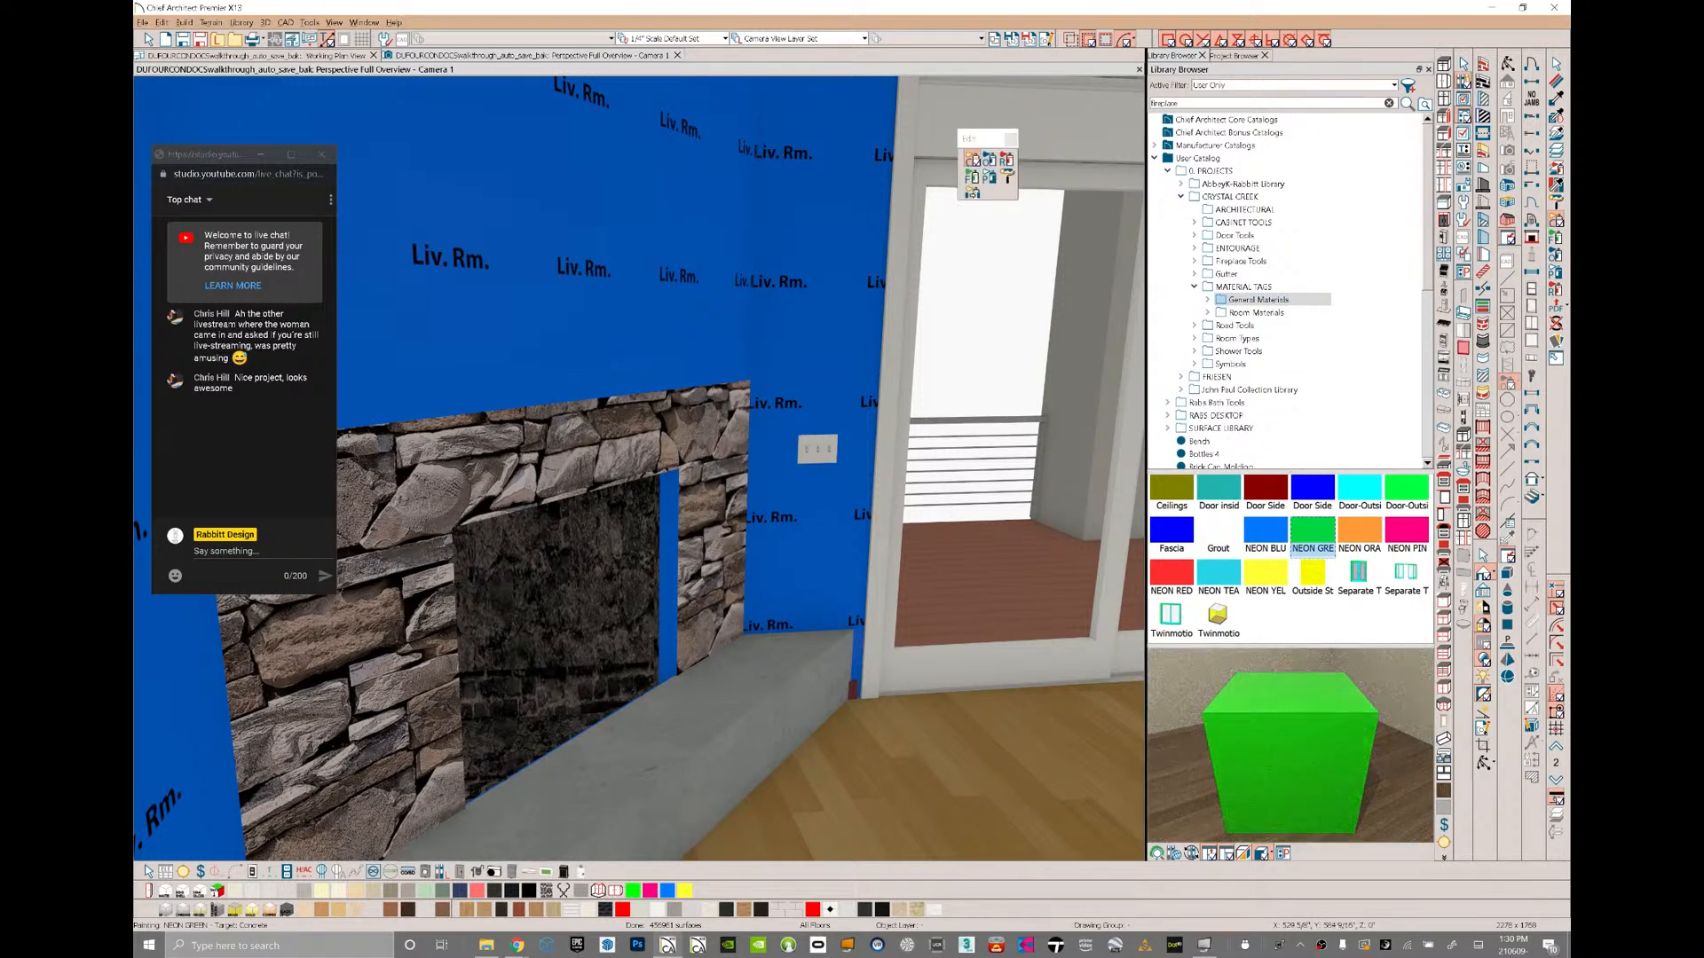
left_click(816, 721)
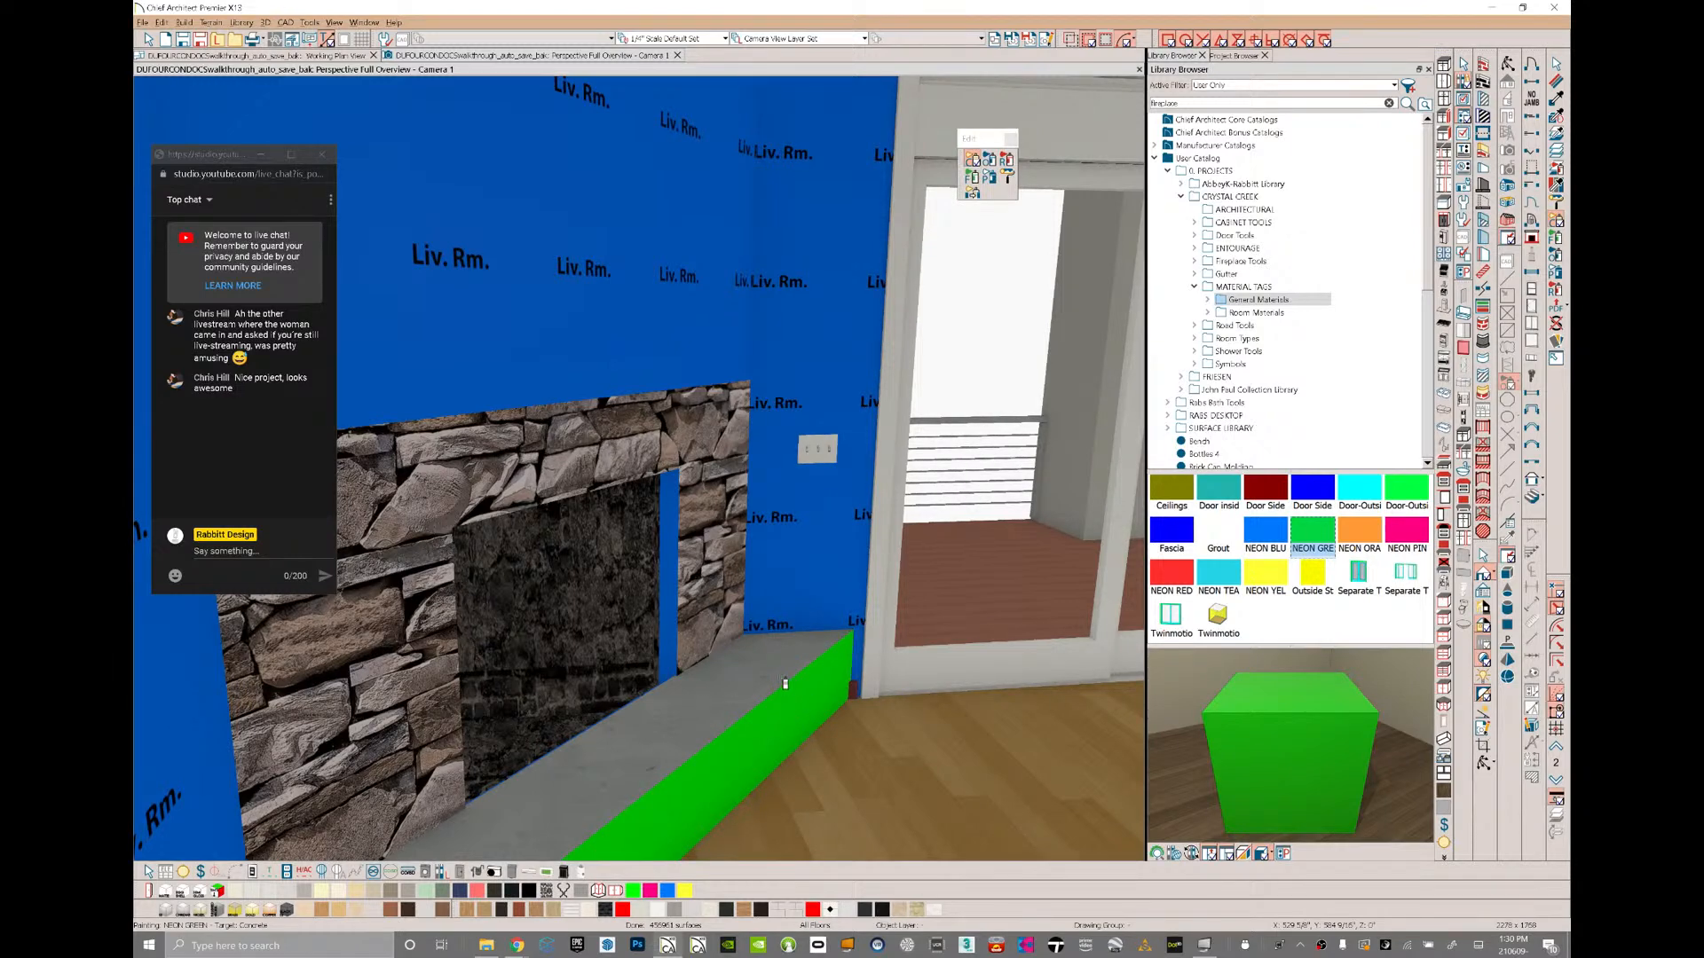
- Paint the top of the hearth NEON BLUE and nudge the hearth shape's front edge slightly outward
key("Up")
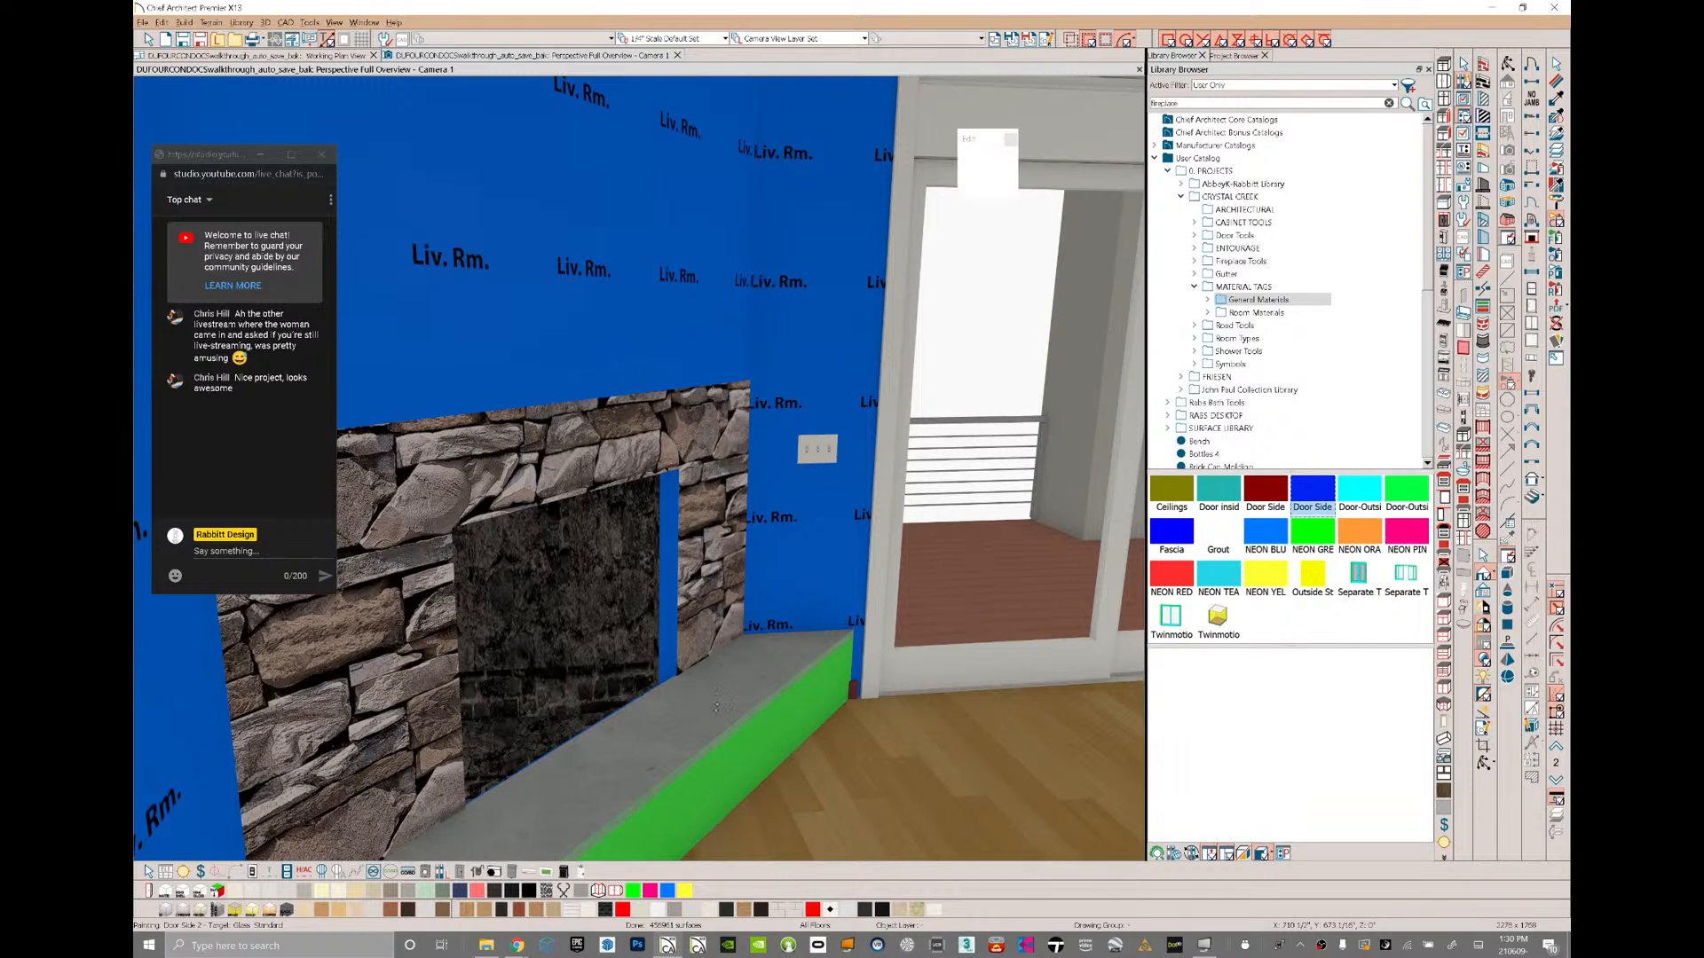
left_click(1172, 535)
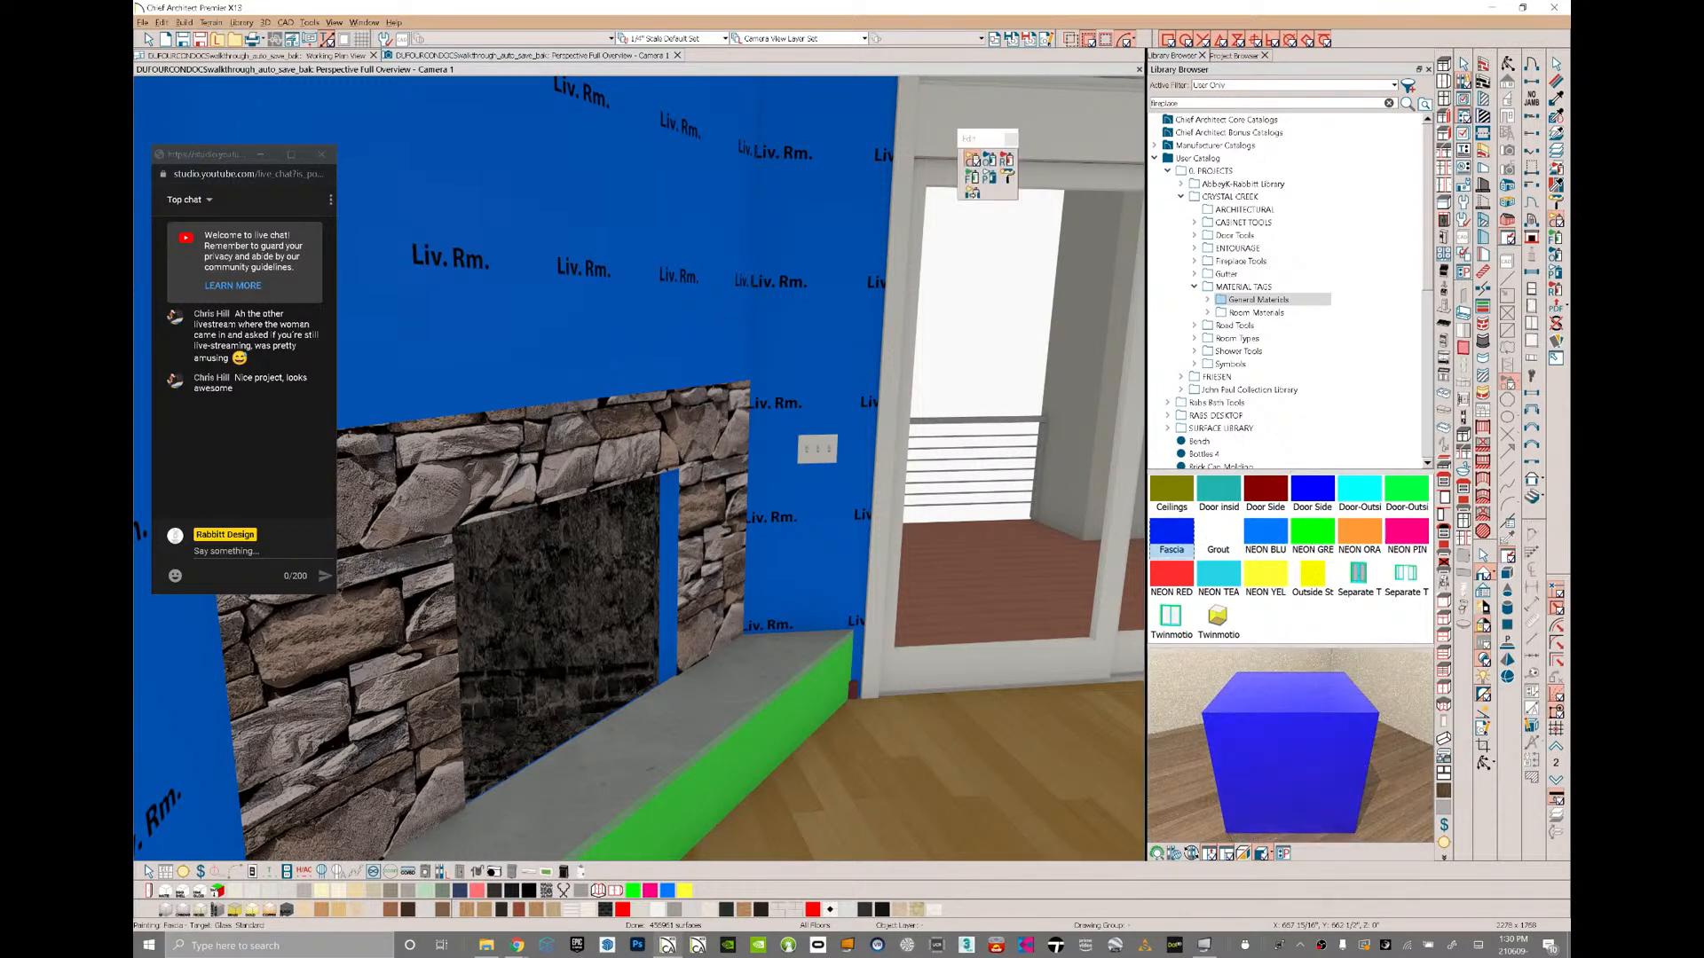
left_click(1268, 538)
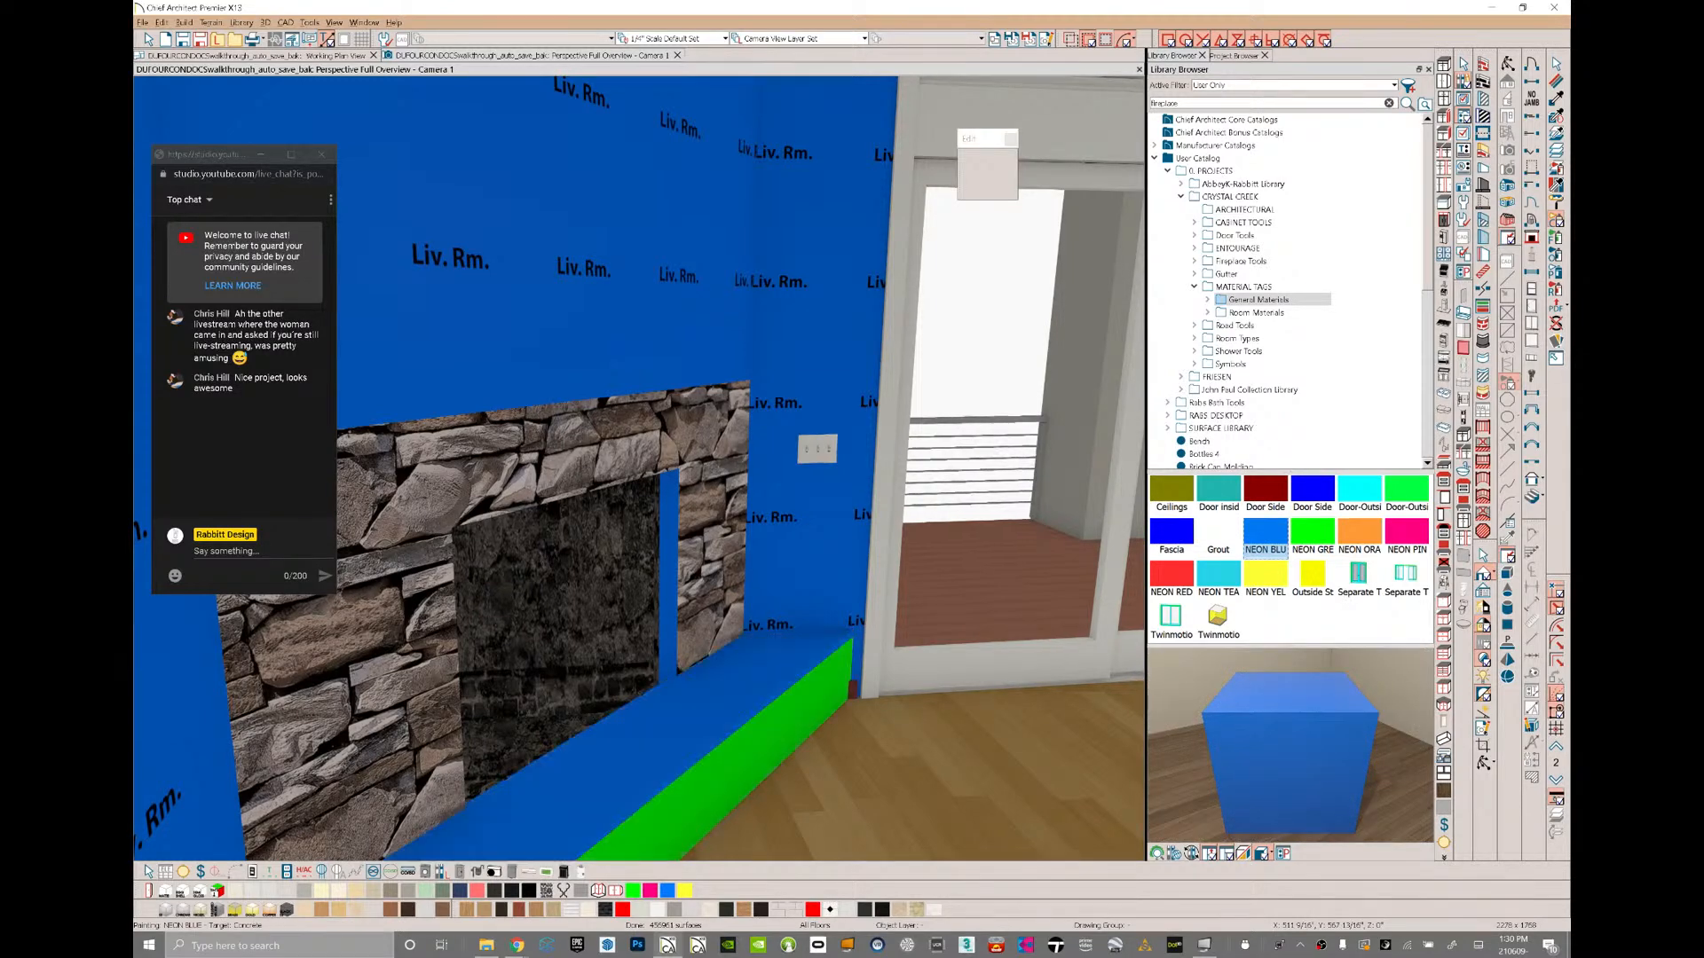
key("space")
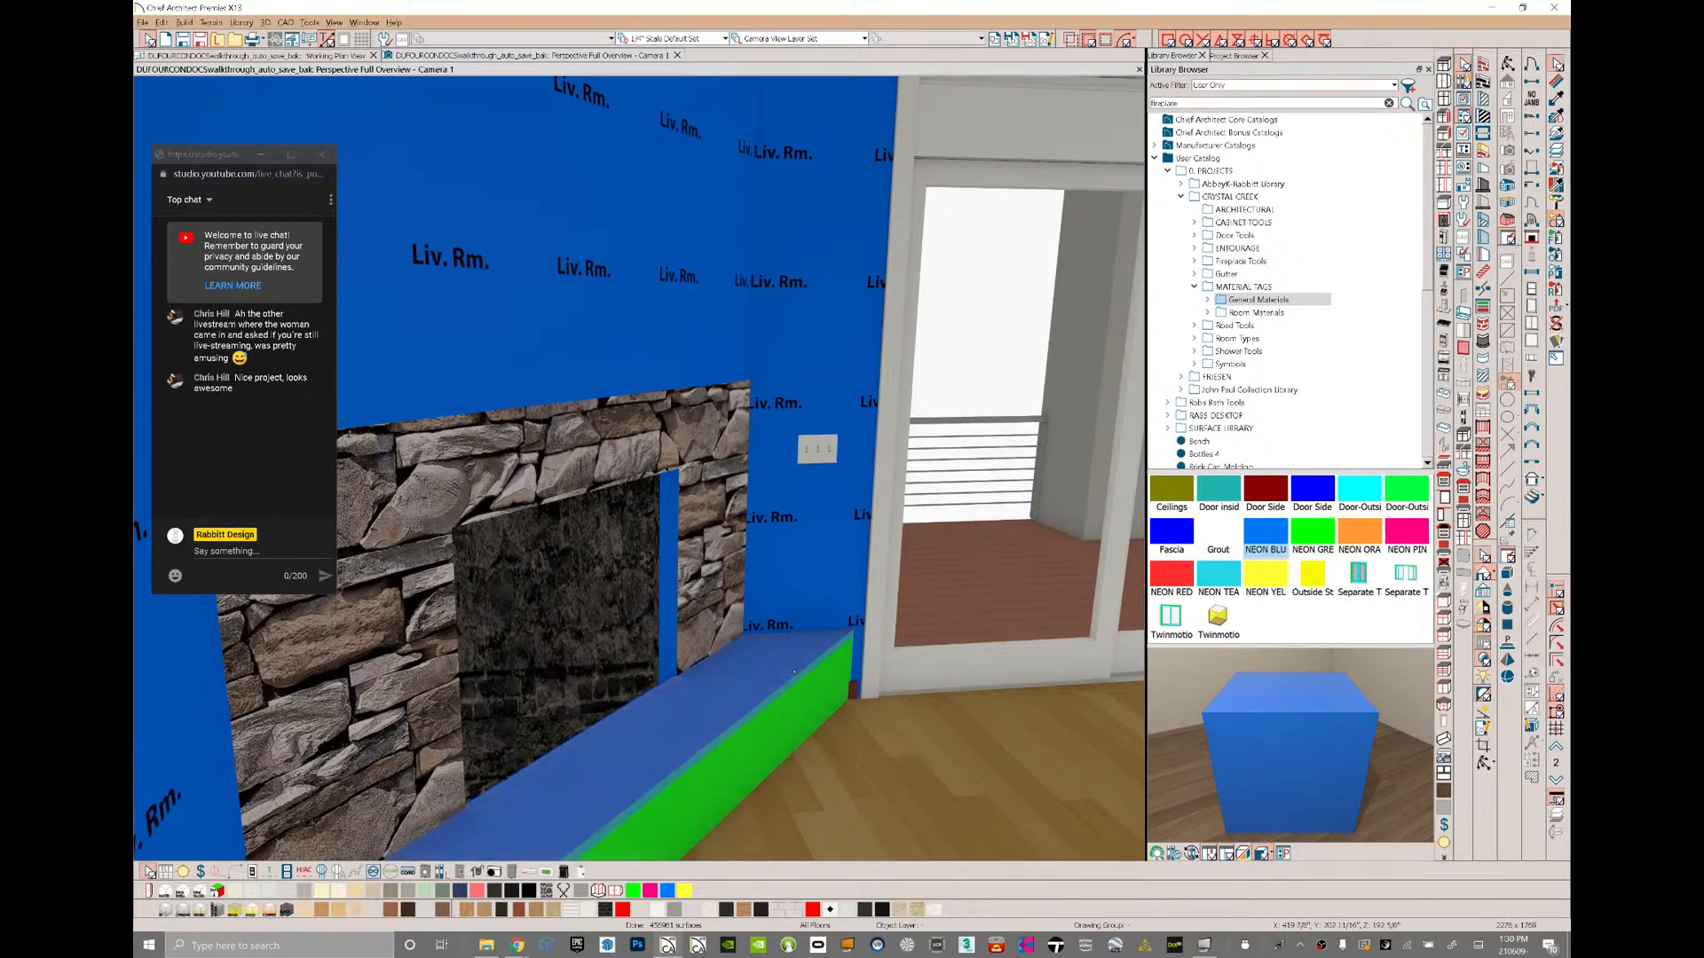
left_click(797, 670)
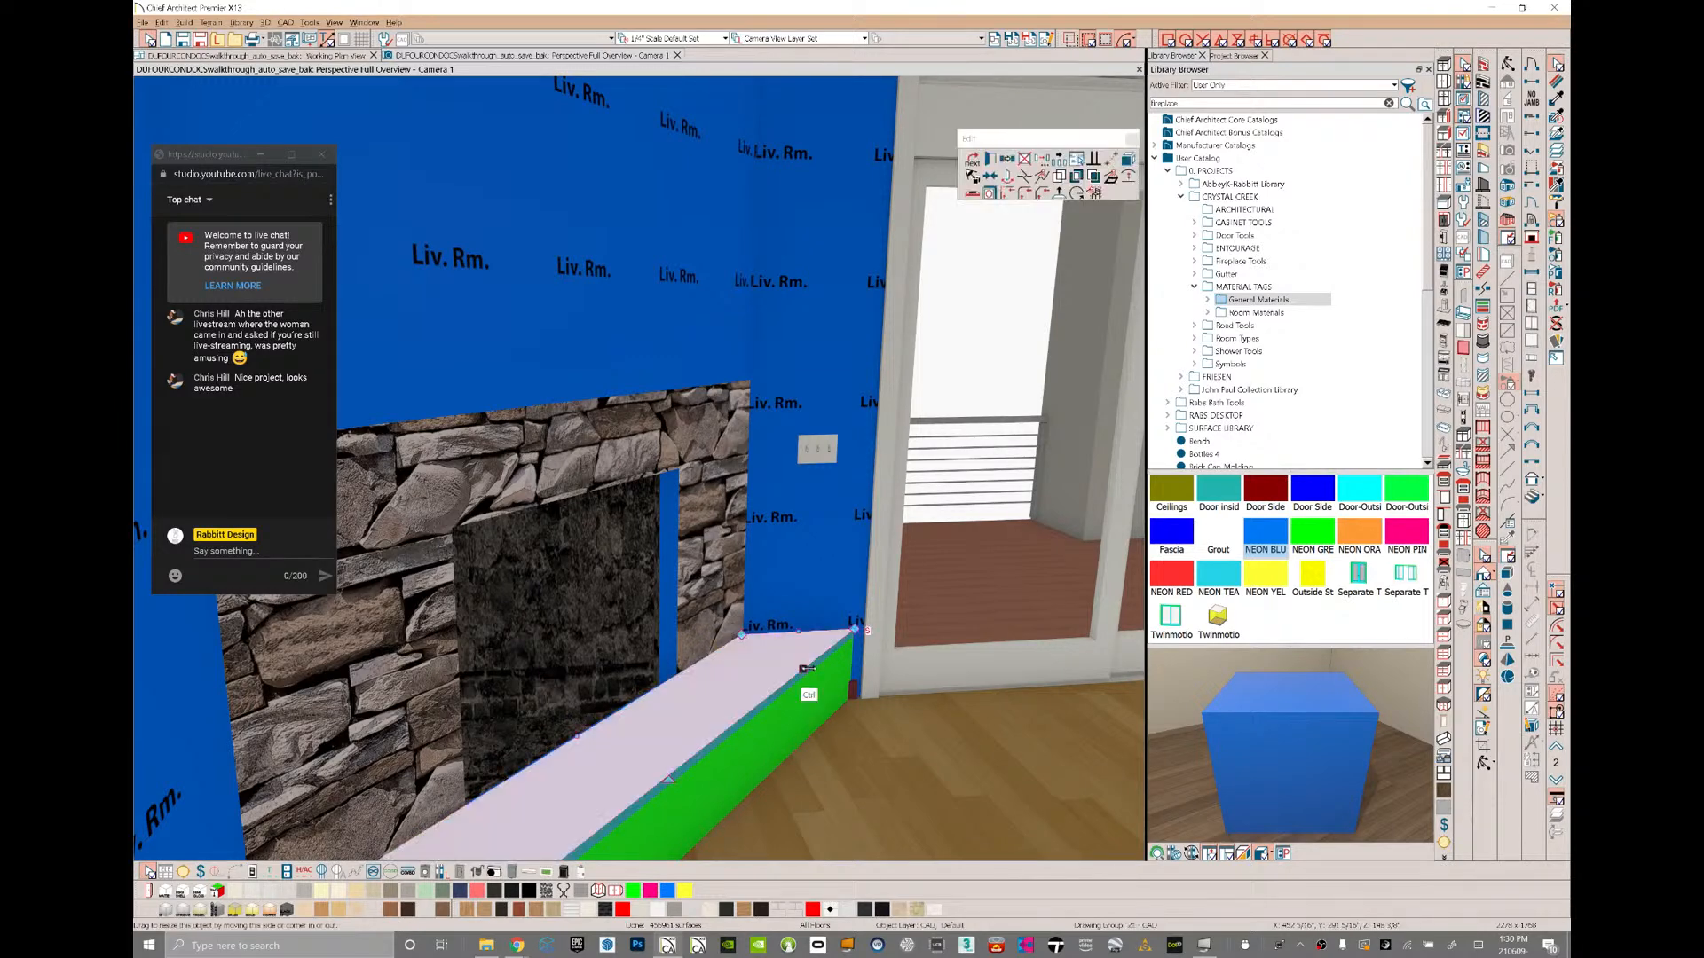
left_click_drag(814, 665, 815, 665, "ctrl")
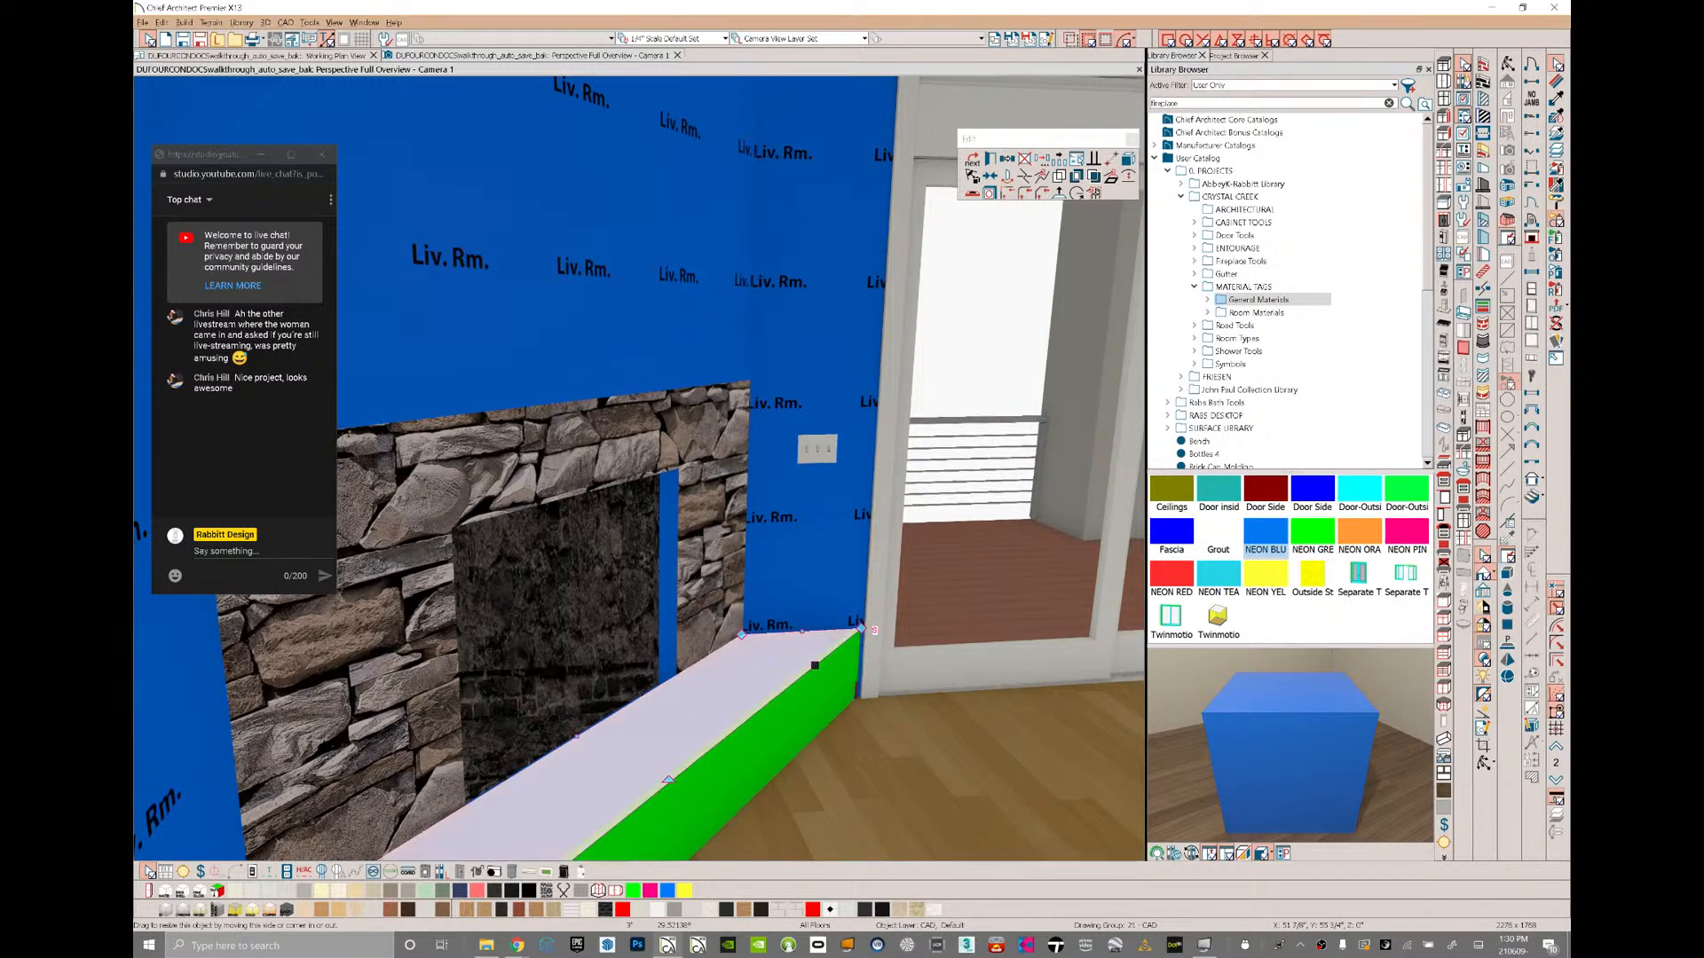
- Delete the existing fireplace opening unit from the stone-faced corner wall
middle_click_drag(815, 666, 867, 652)
left_click(635, 710)
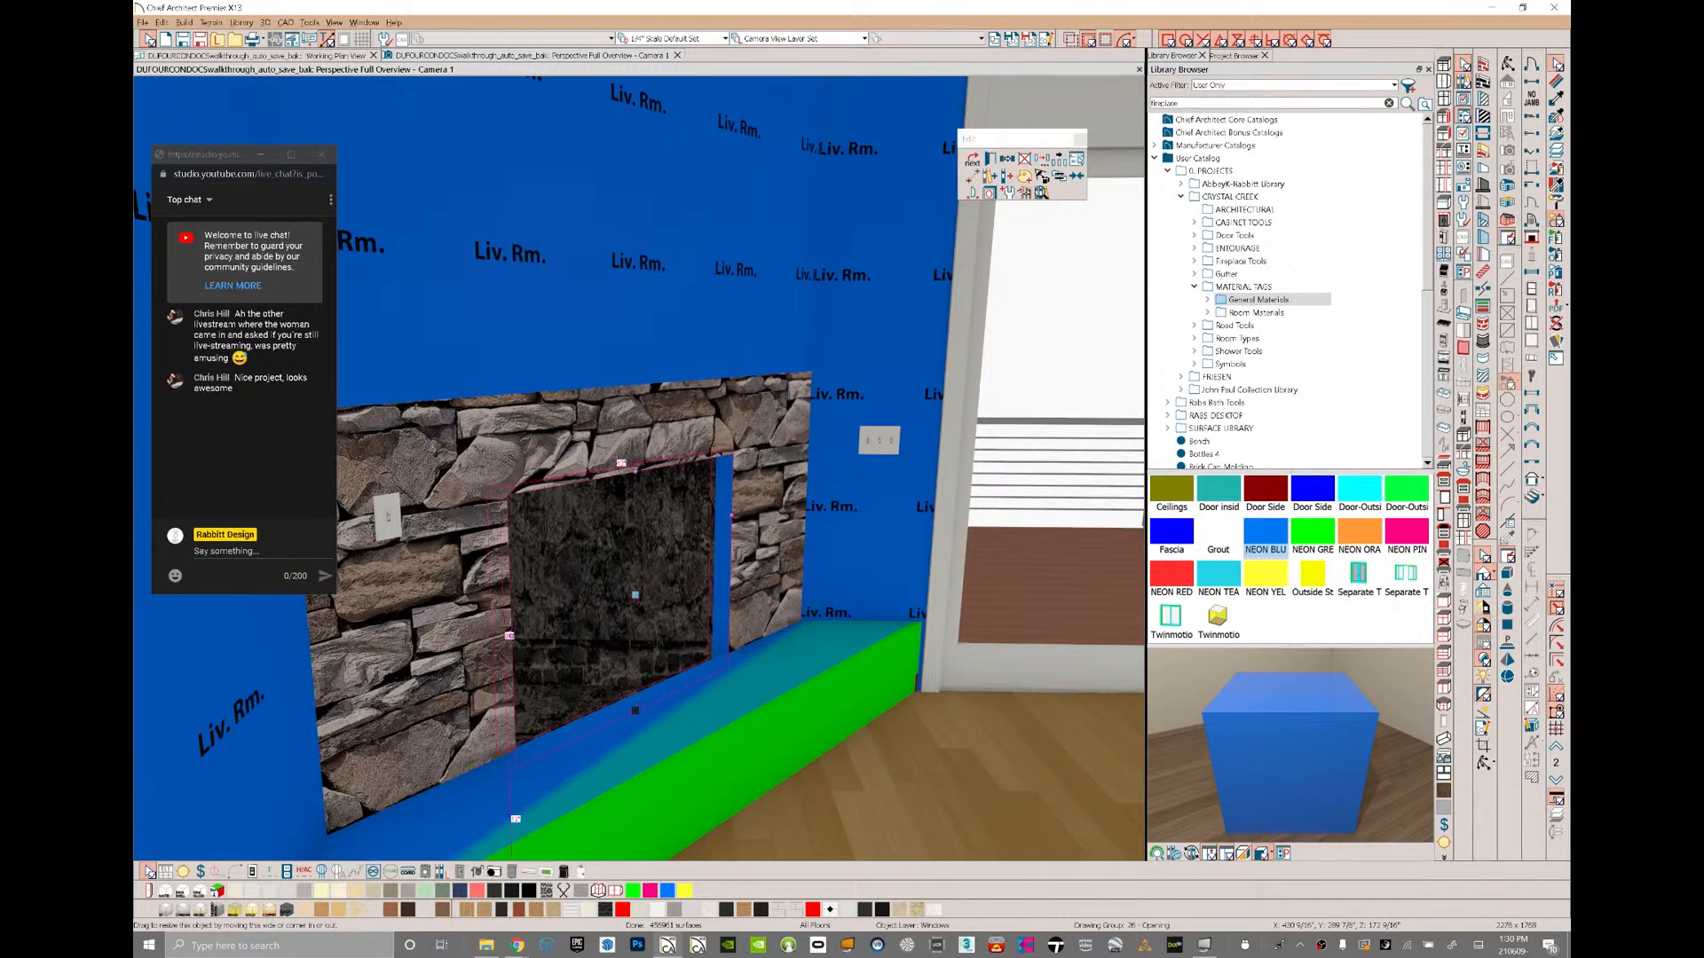
key("ctrl+e")
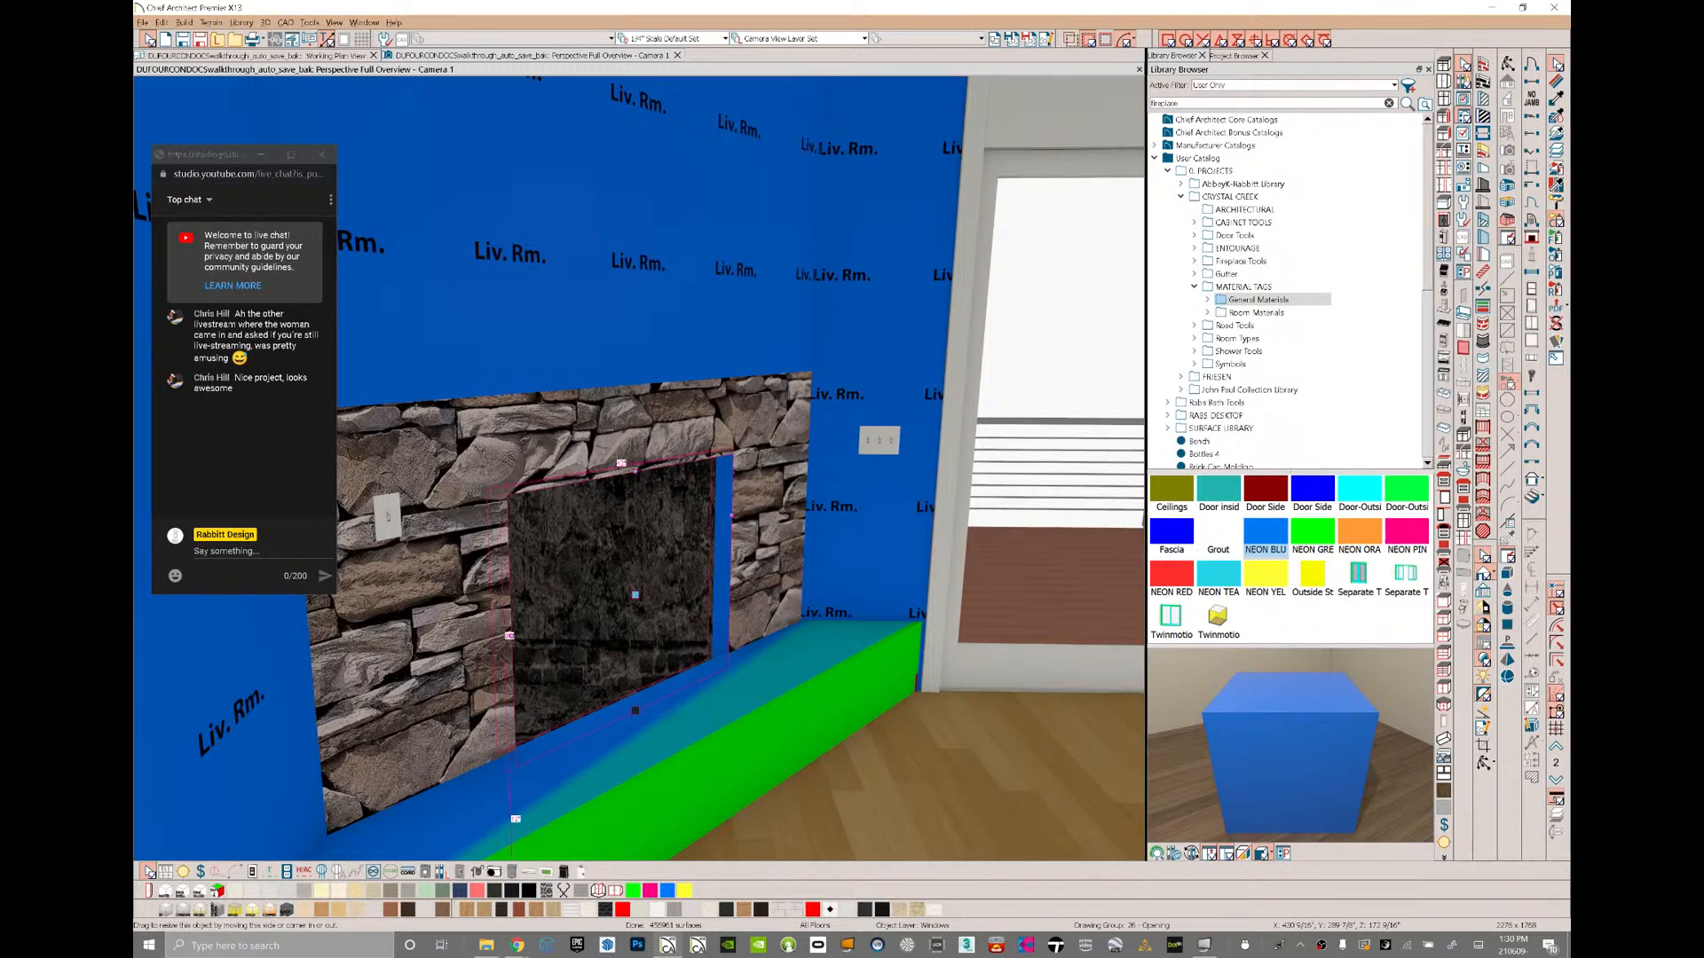
key("Delete")
- Search the library for "fireplace" and place the RABS Fireplace Symbol in the stone-faced wall above the hearth
type("fireplace")
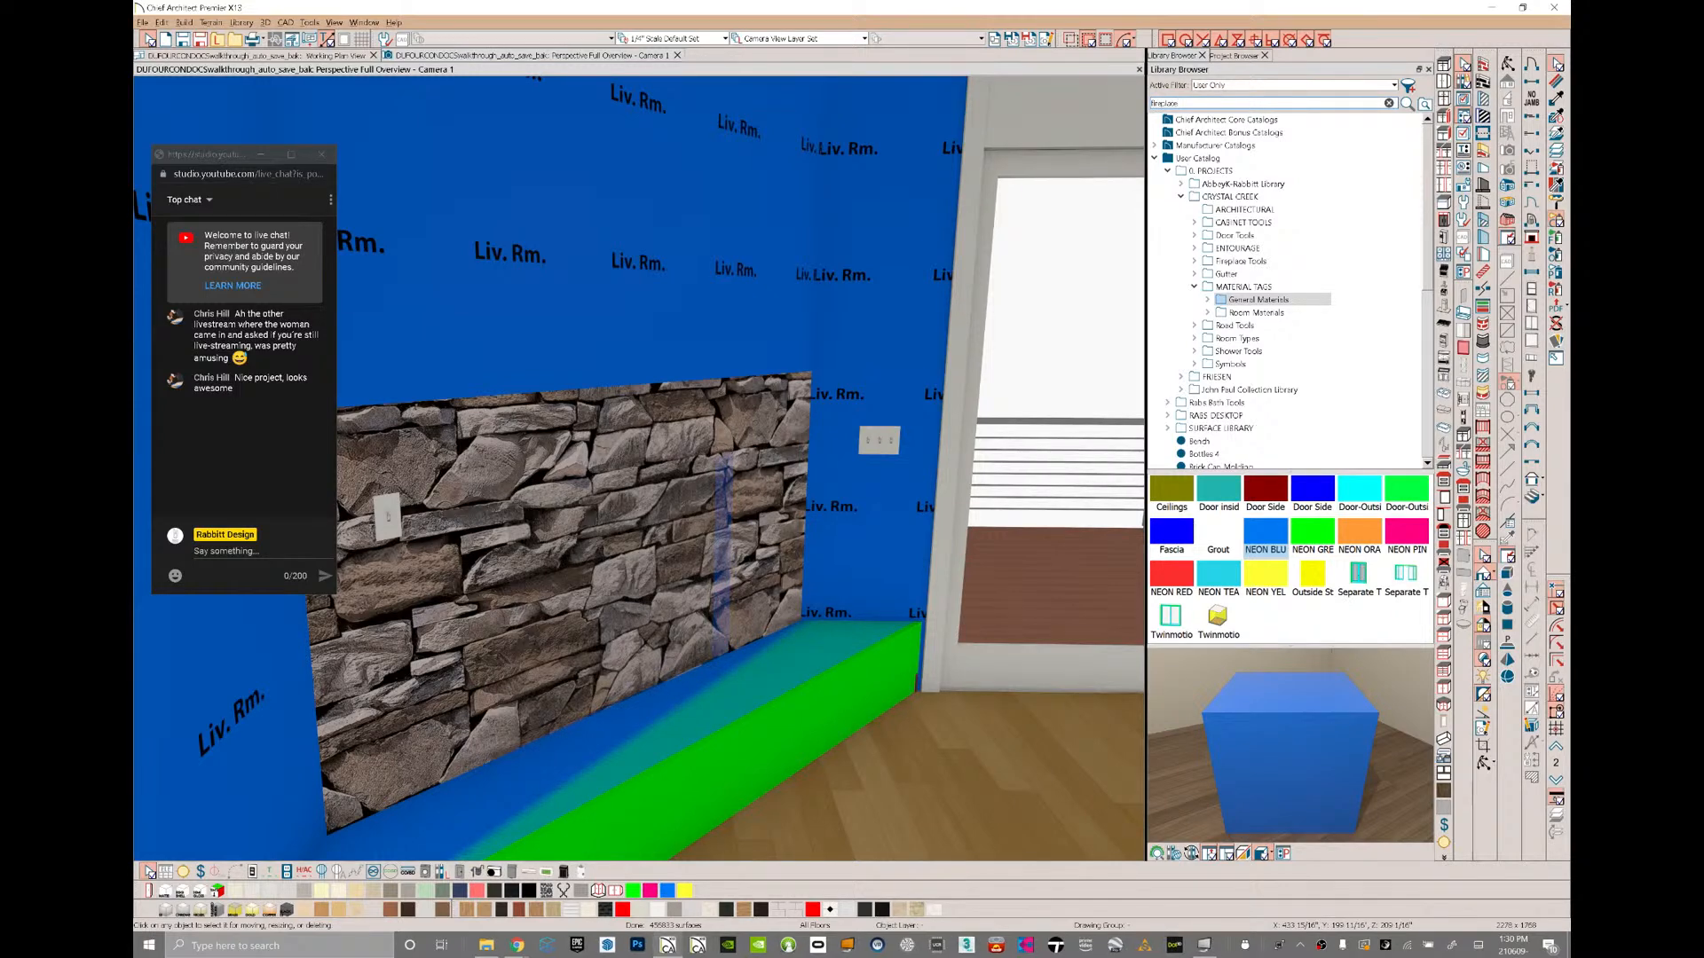
key("Return")
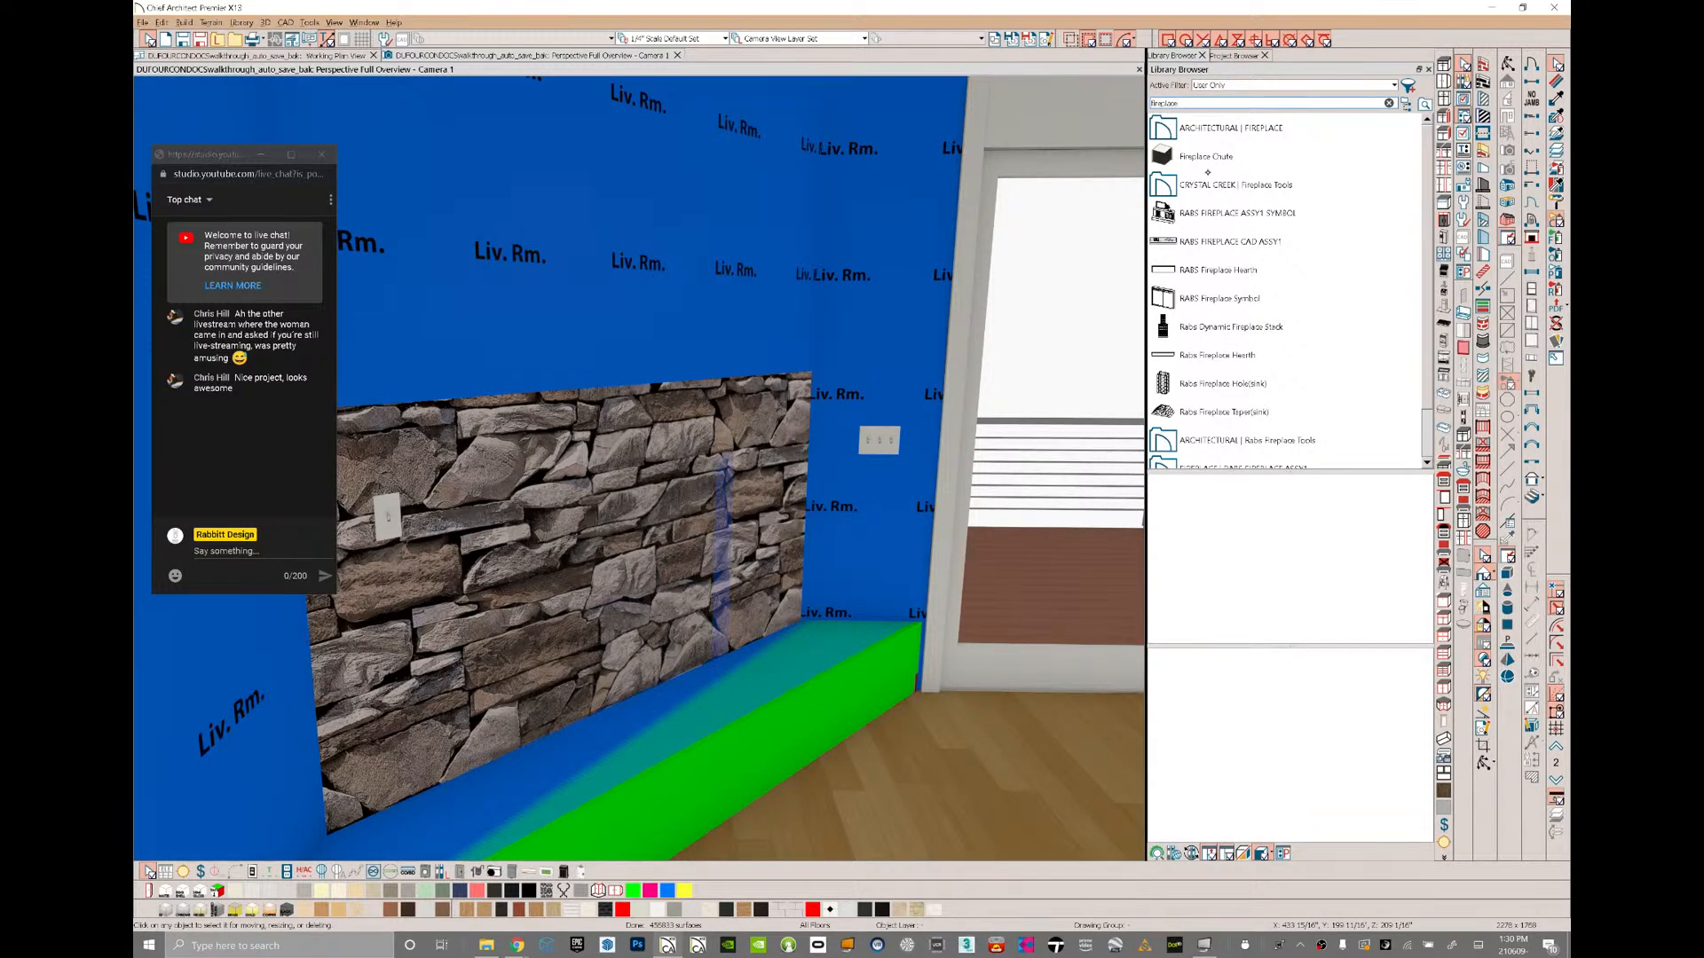
left_click(1251, 355)
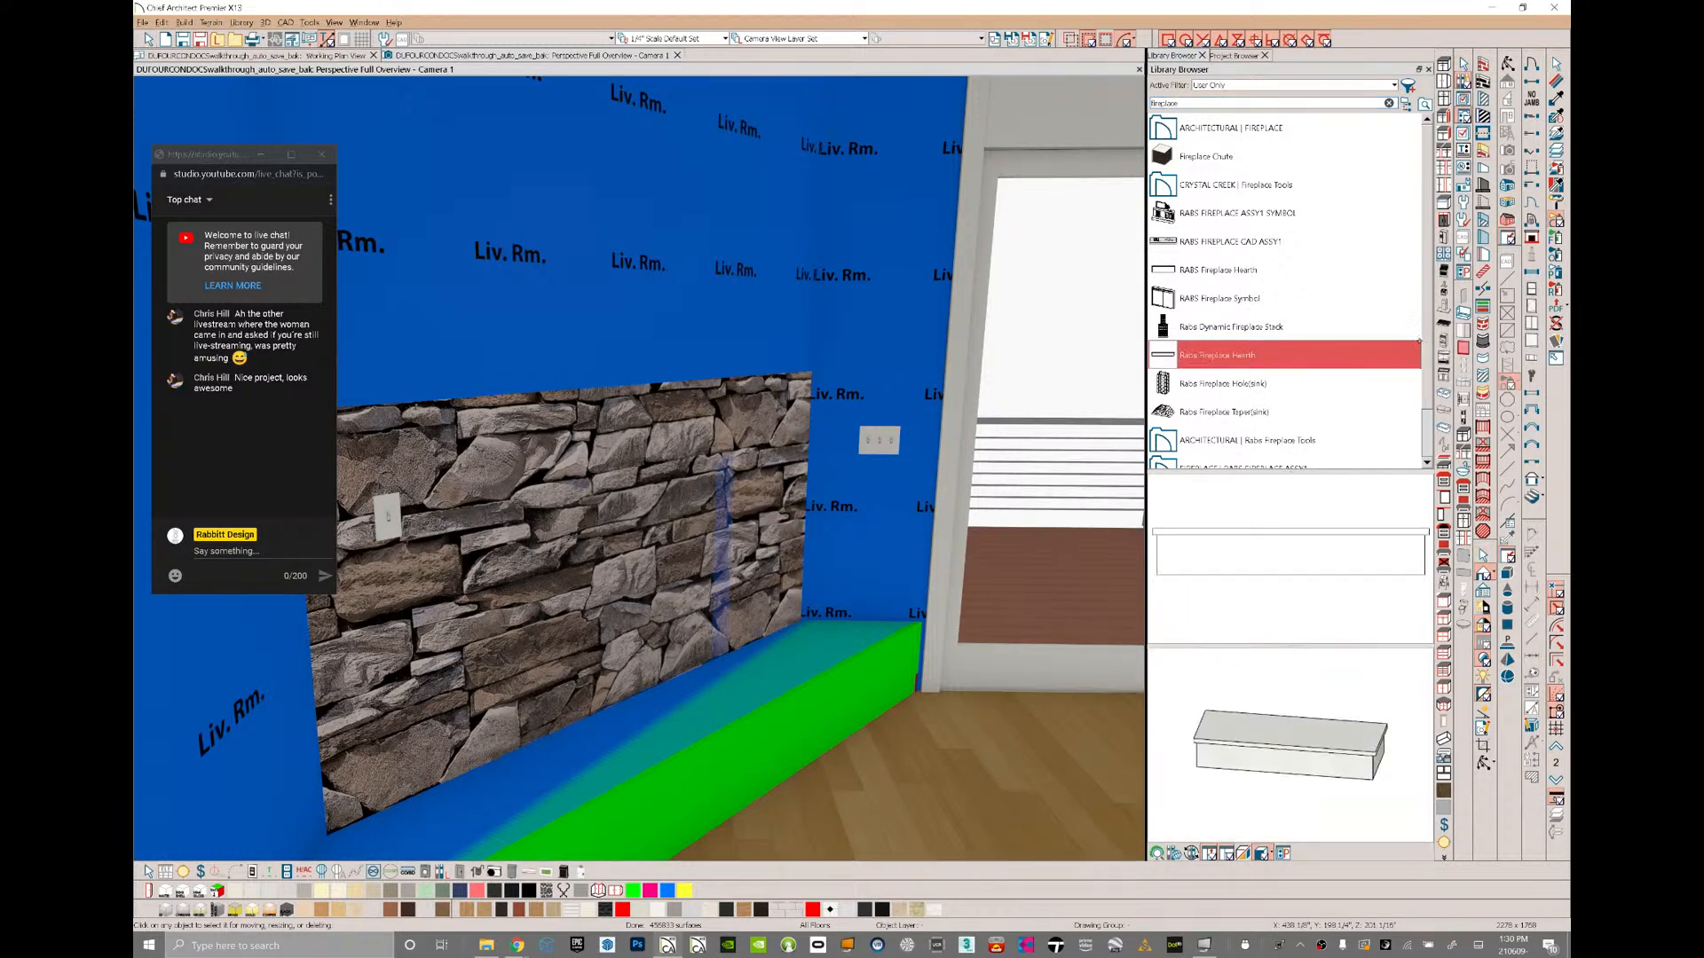
left_click(1269, 299)
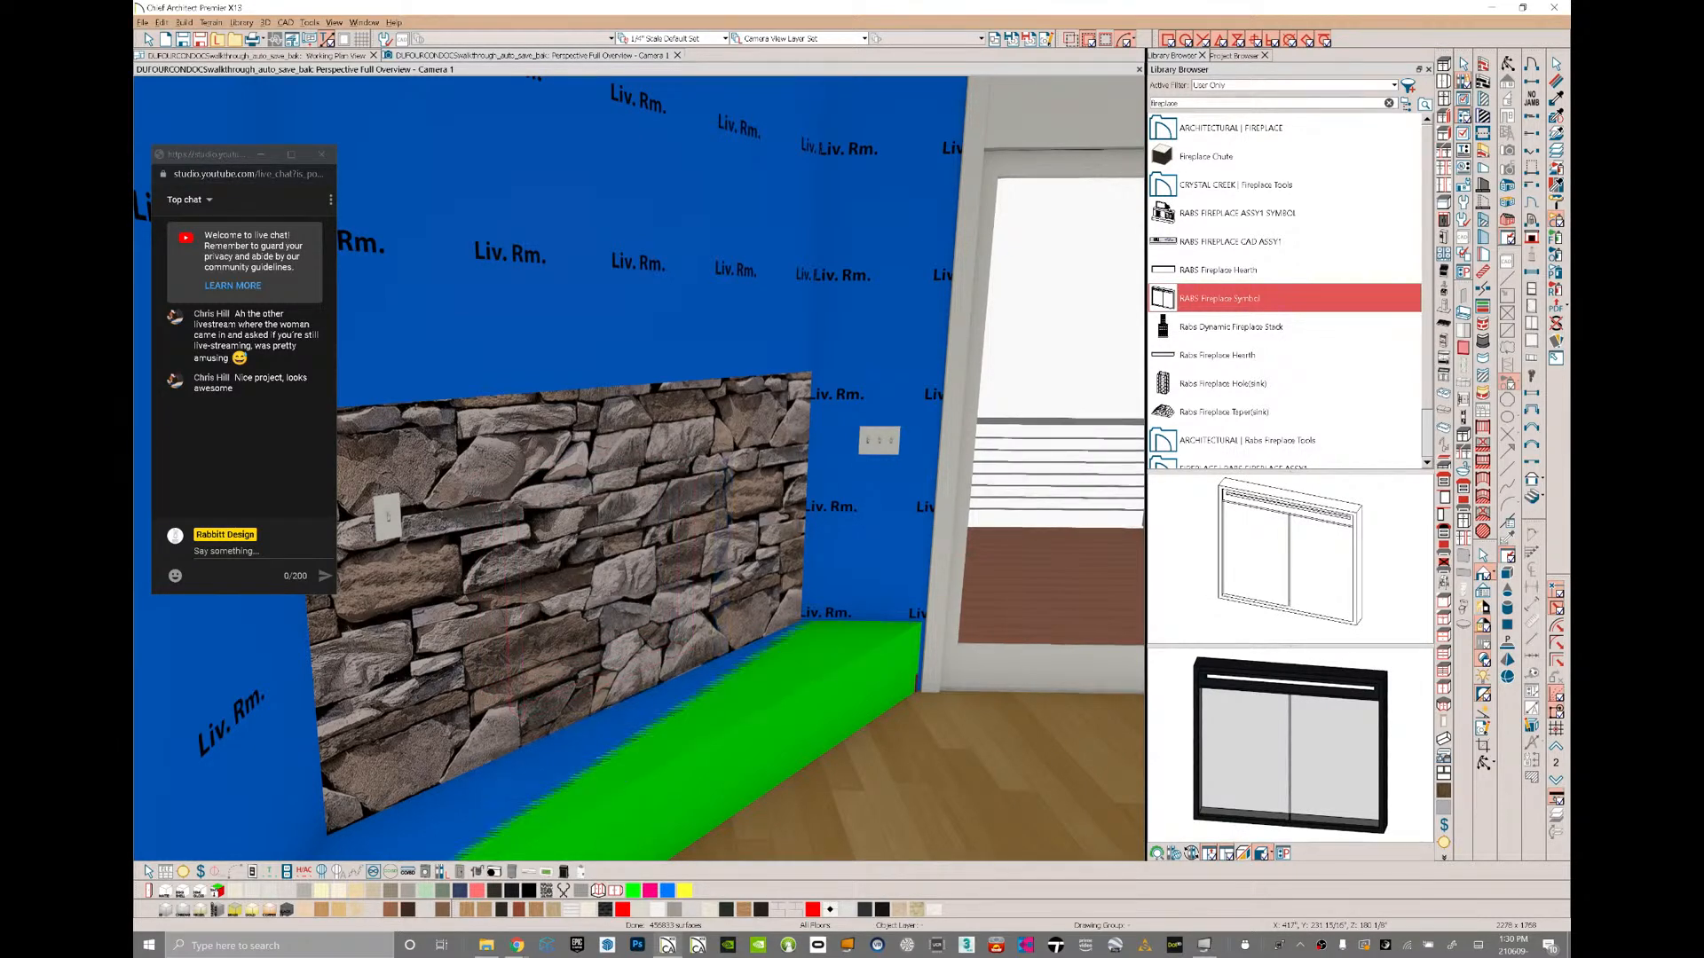
middle_click_drag(657, 532, 484, 534)
left_click(704, 654)
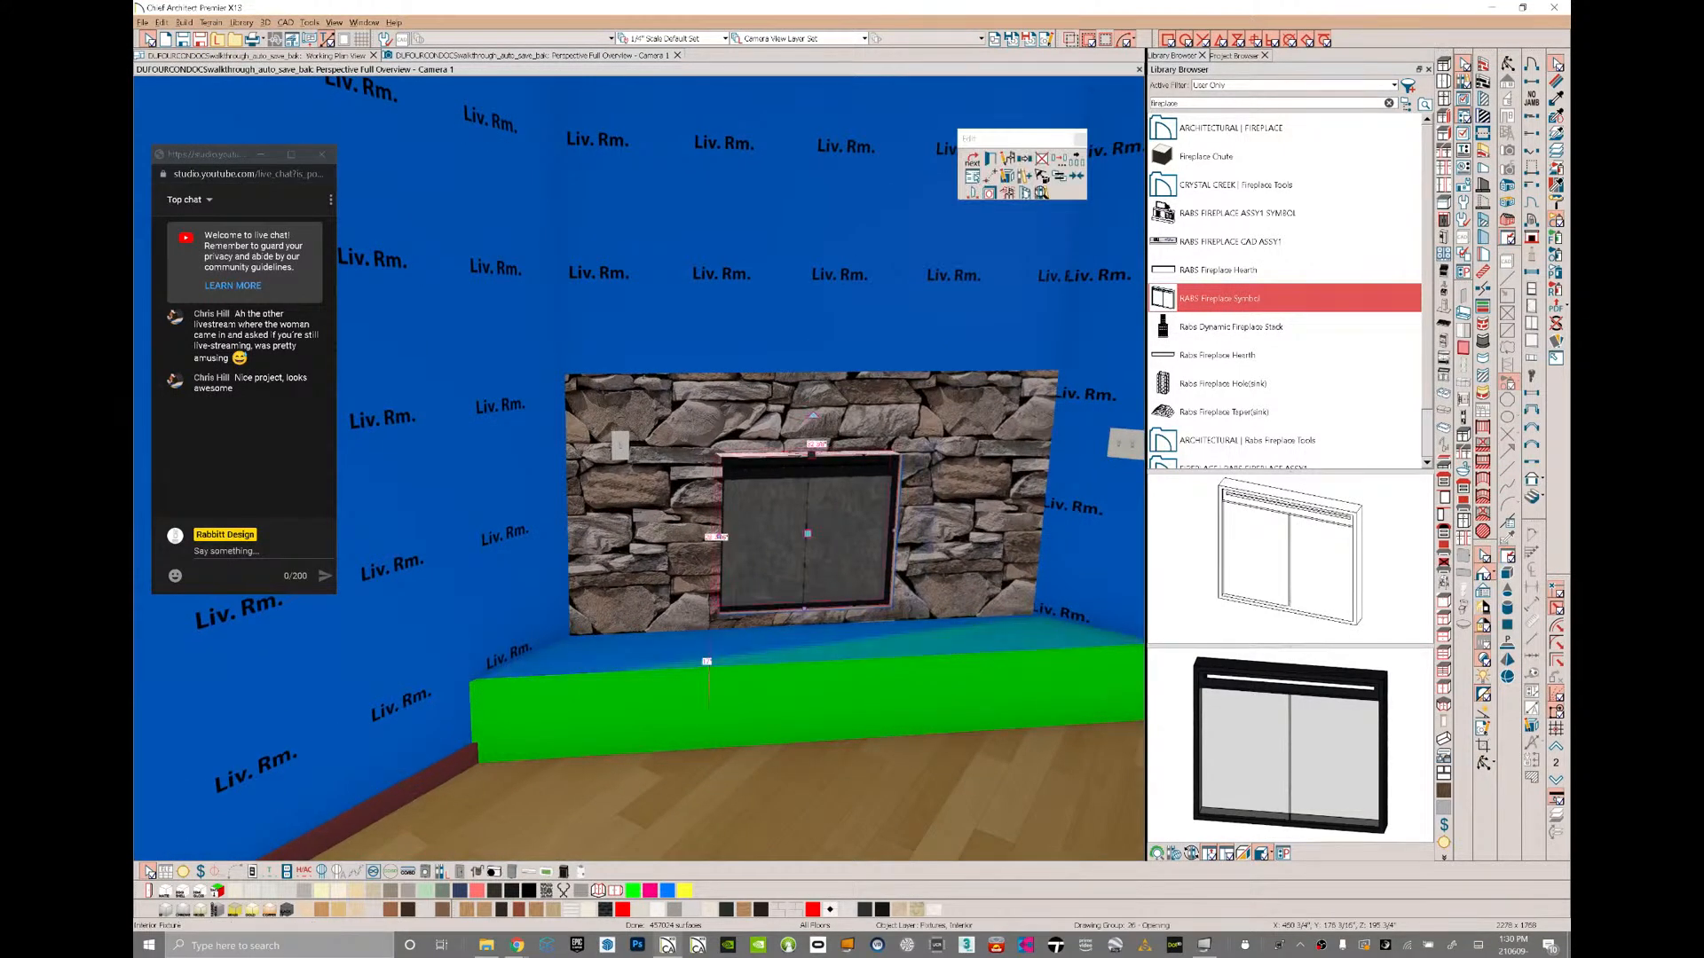
- Lower the placed fireplace symbol so it sits closer to the top of the hearth
left_click(810, 557)
left_click_drag(809, 558, 808, 548)
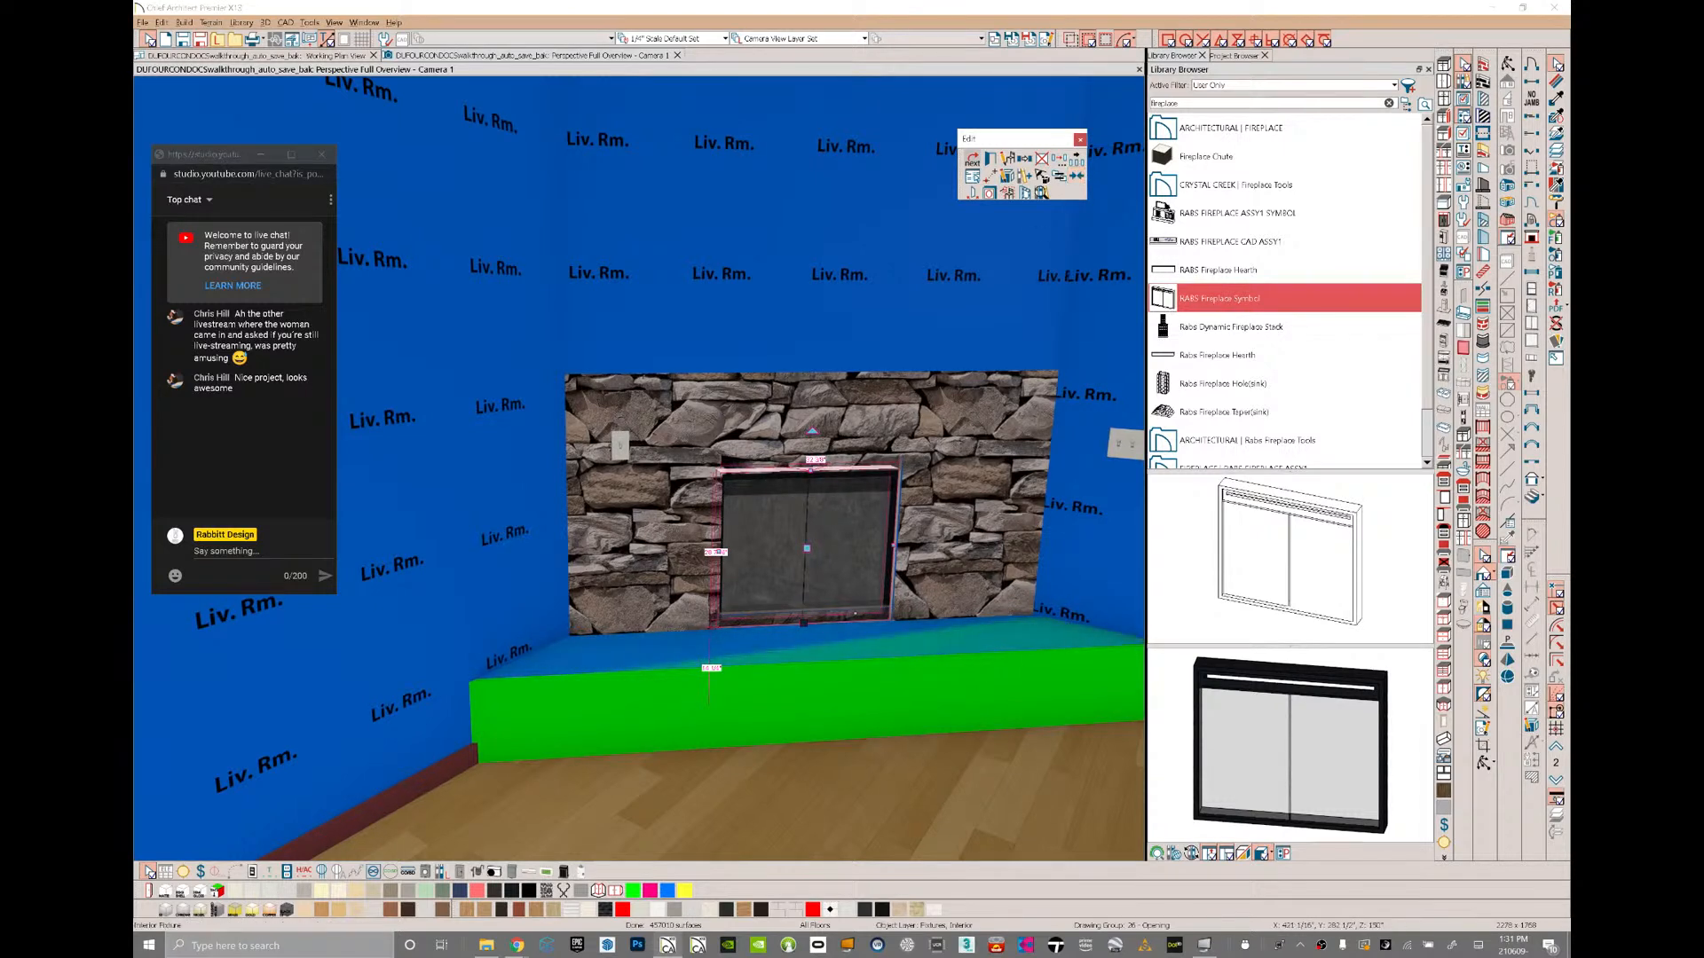
key("Escape")
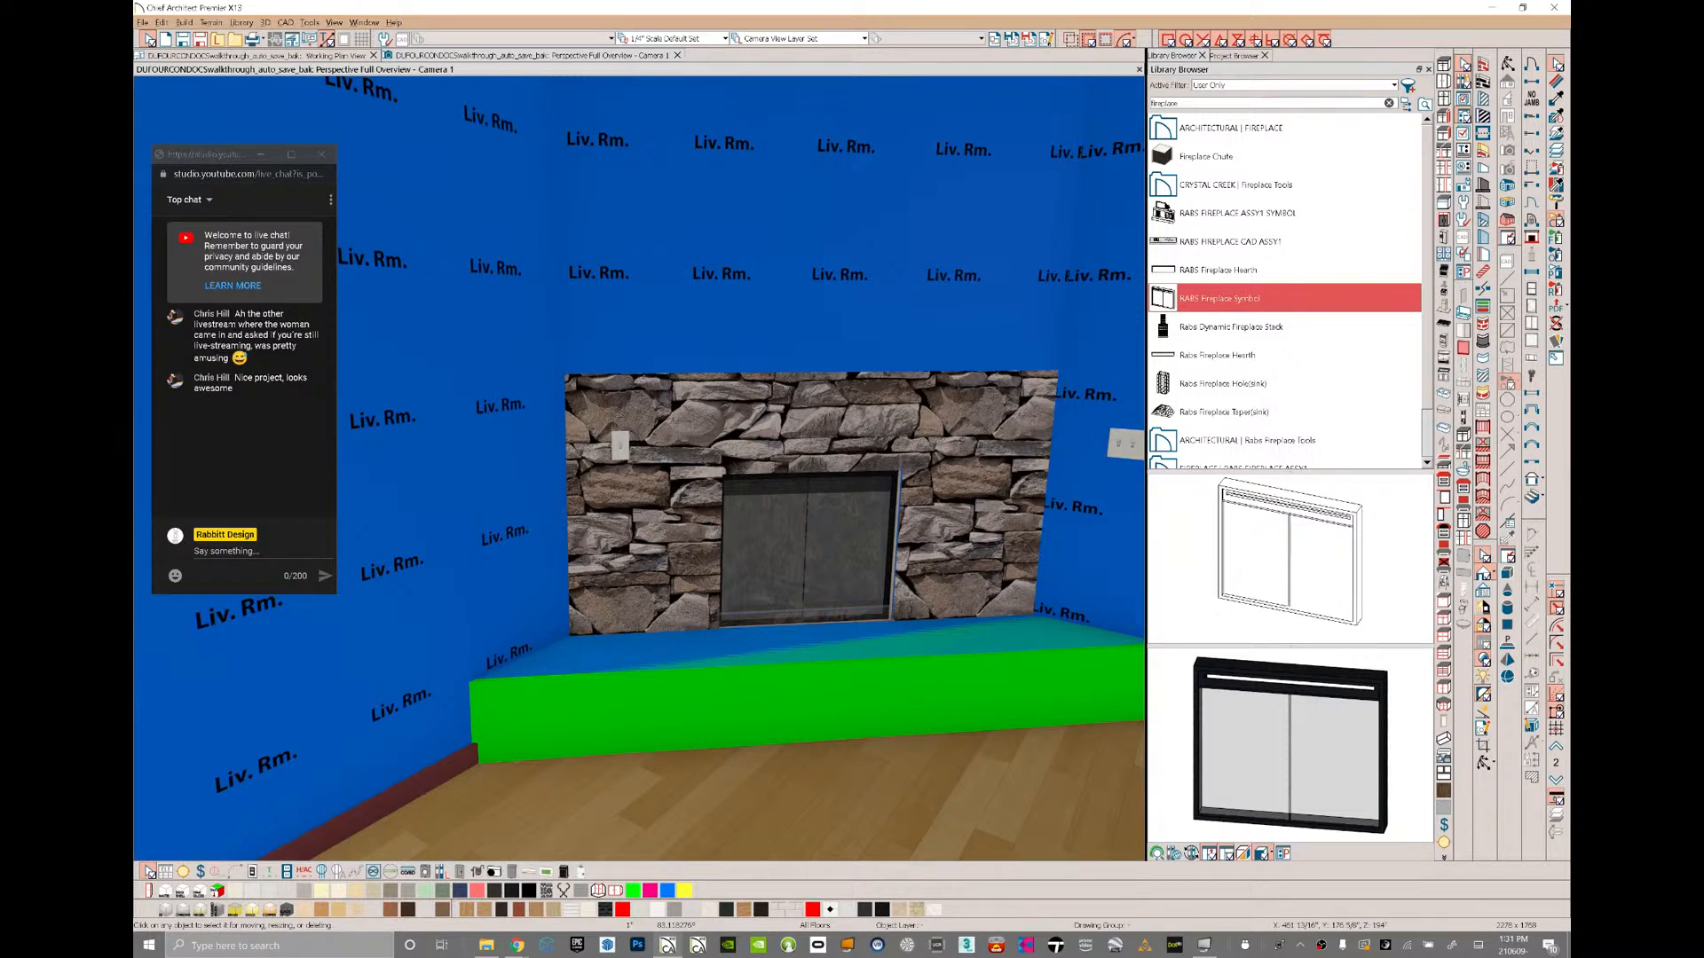
- In the plan view, center the fireplace symbol on the diagonal corner wall and return to the camera view
left_click(807, 543)
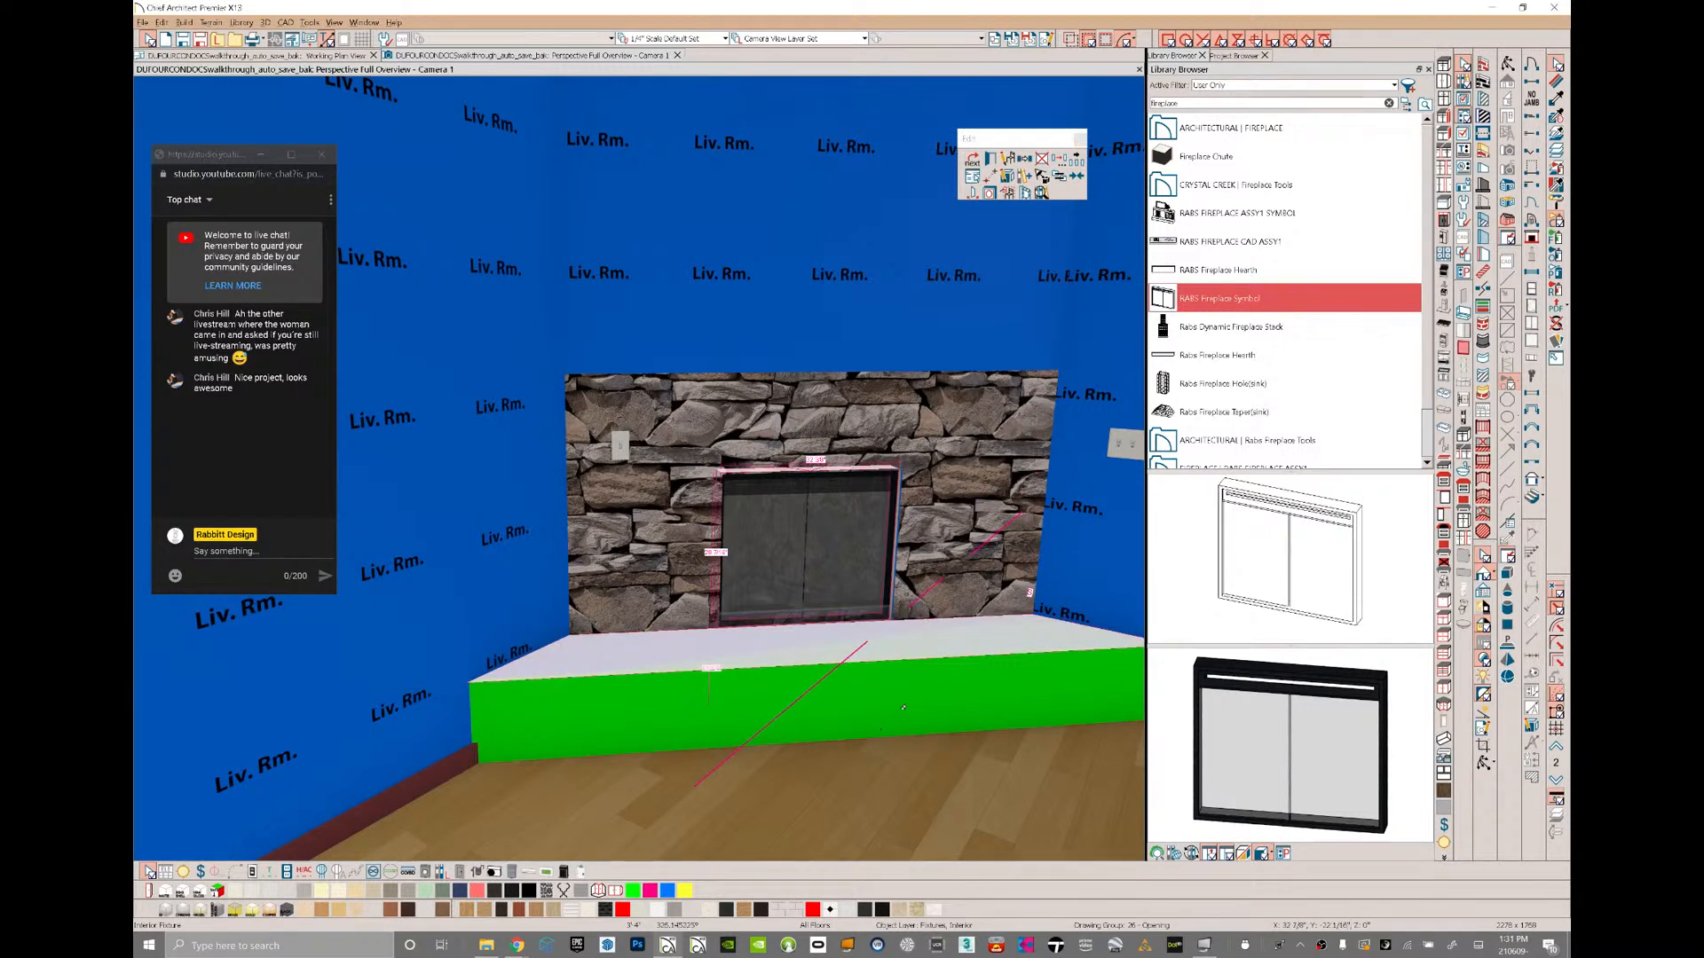
key("ctrl+Tab")
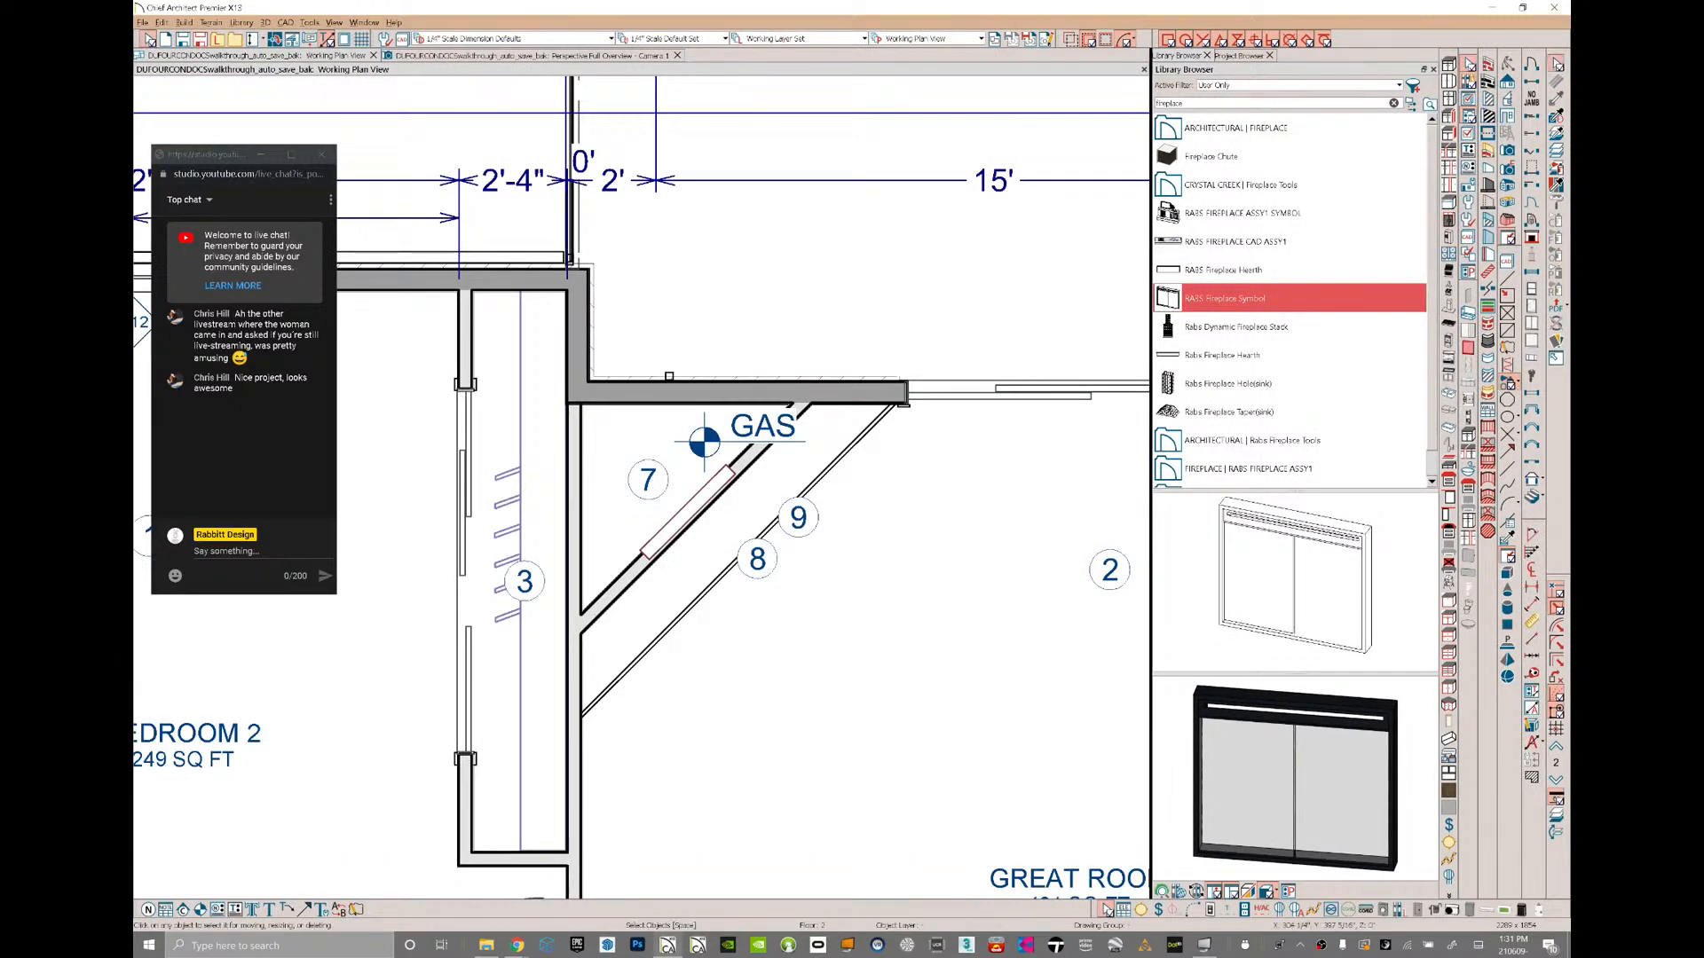
left_click(688, 512)
left_click(1077, 176)
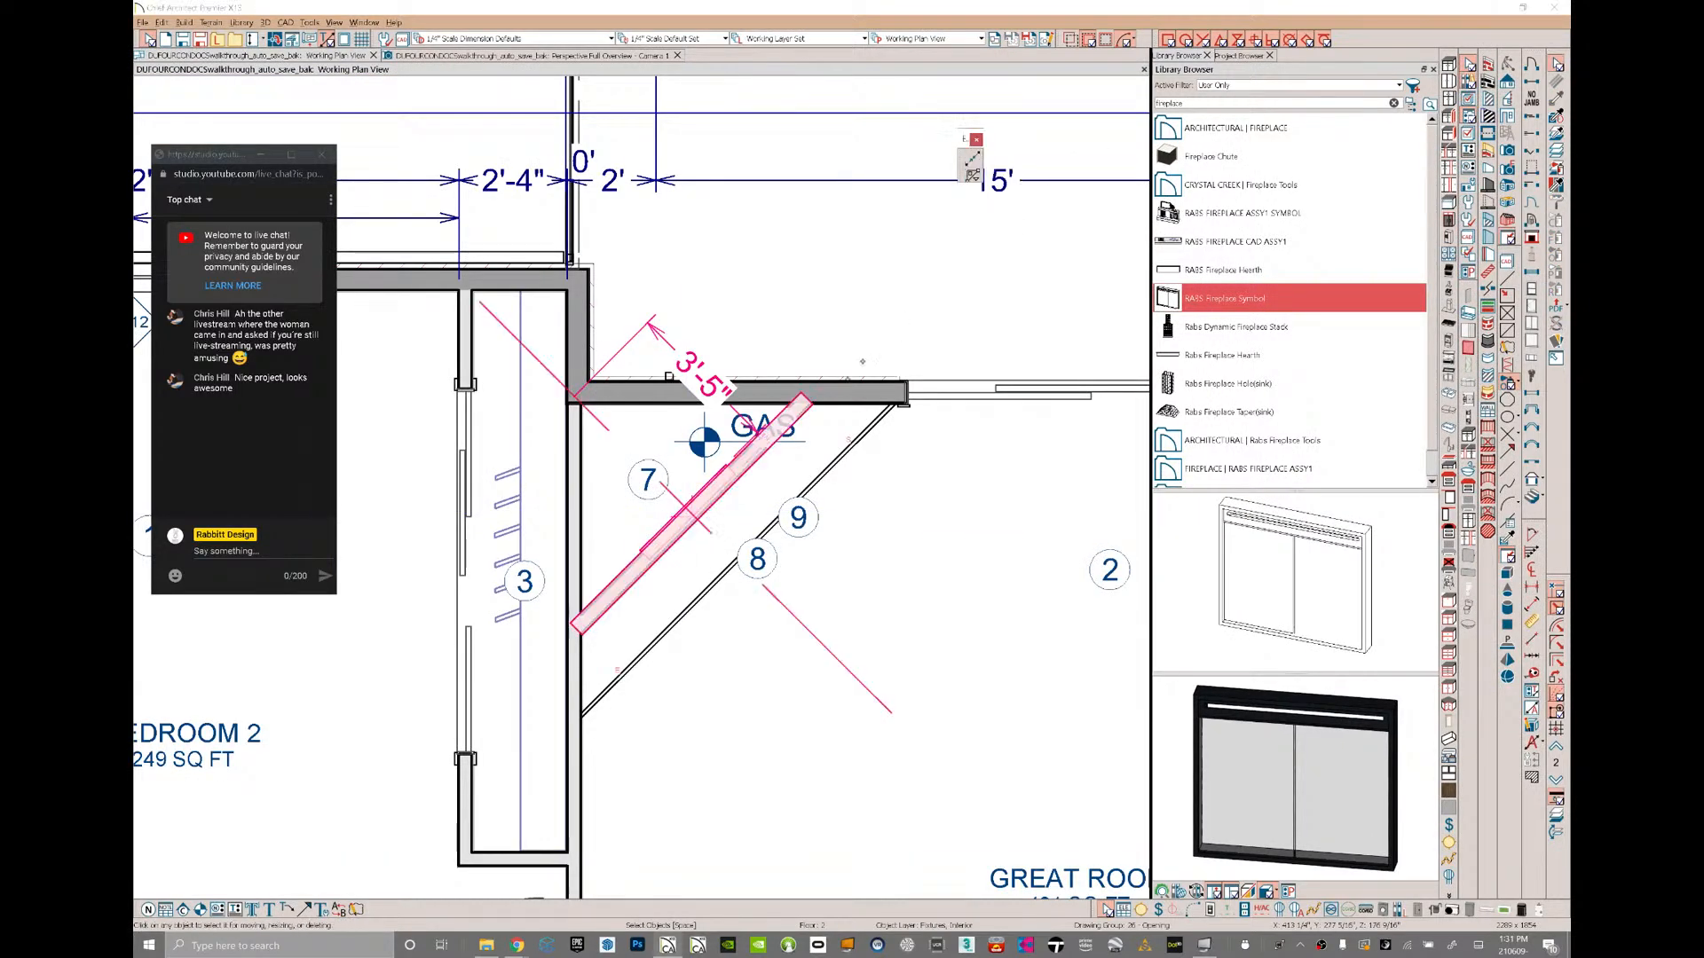
left_click(714, 521)
key("ctrl+Tab")
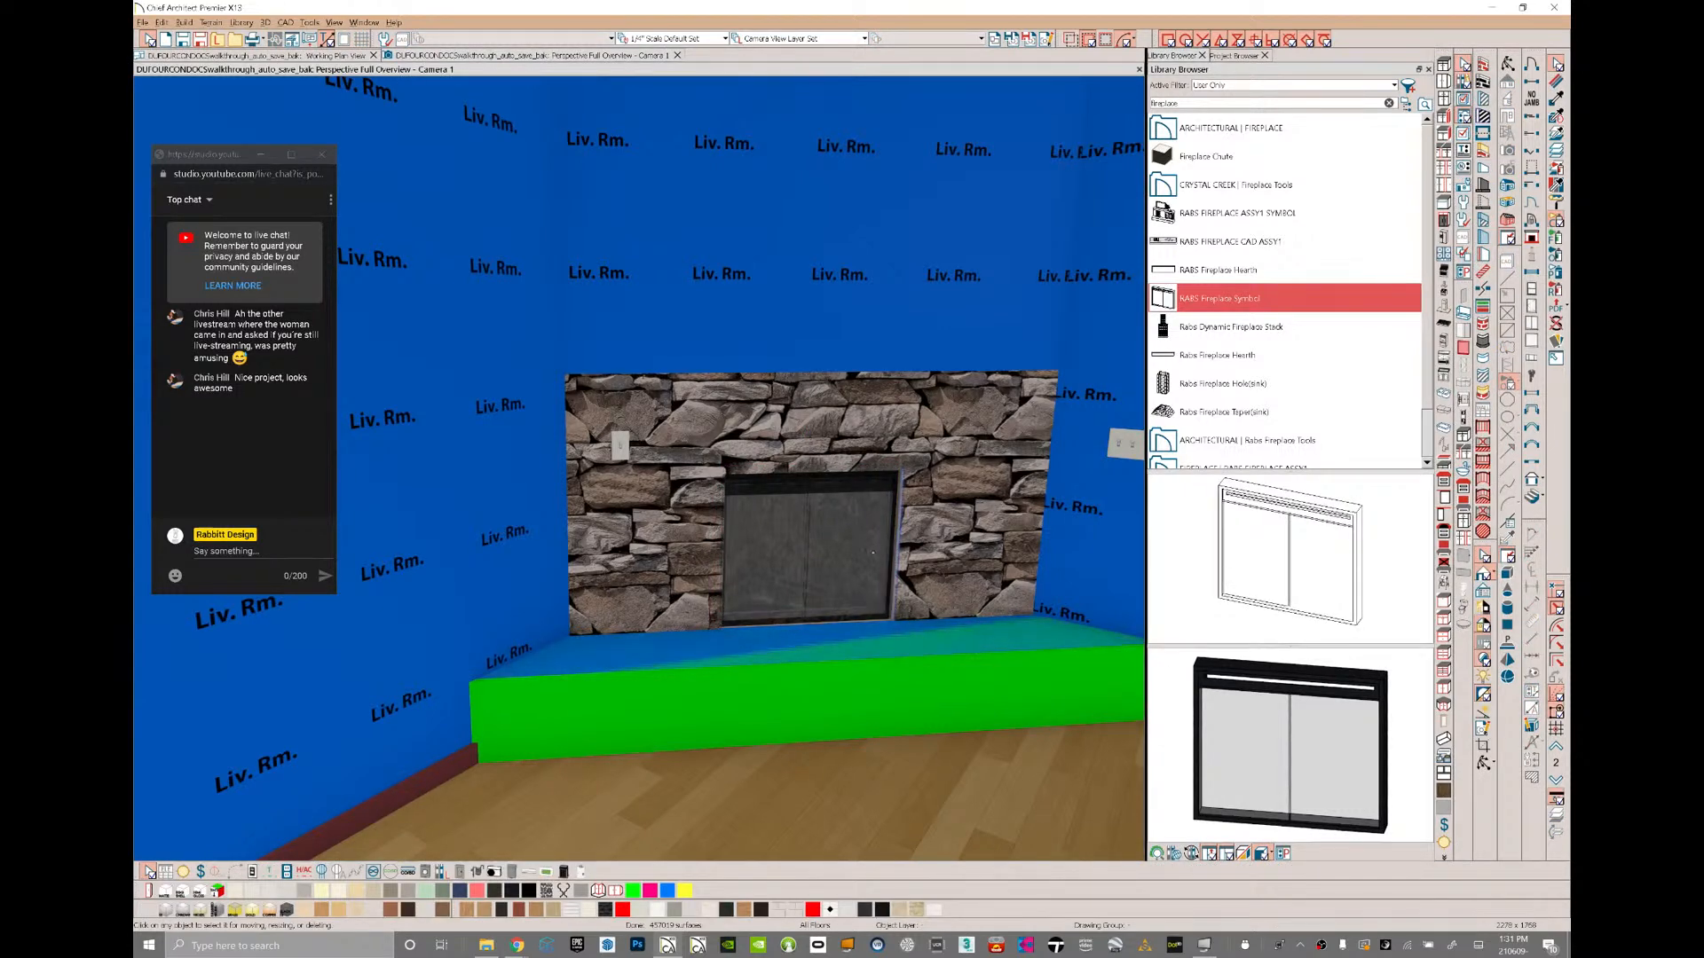
left_click(810, 548)
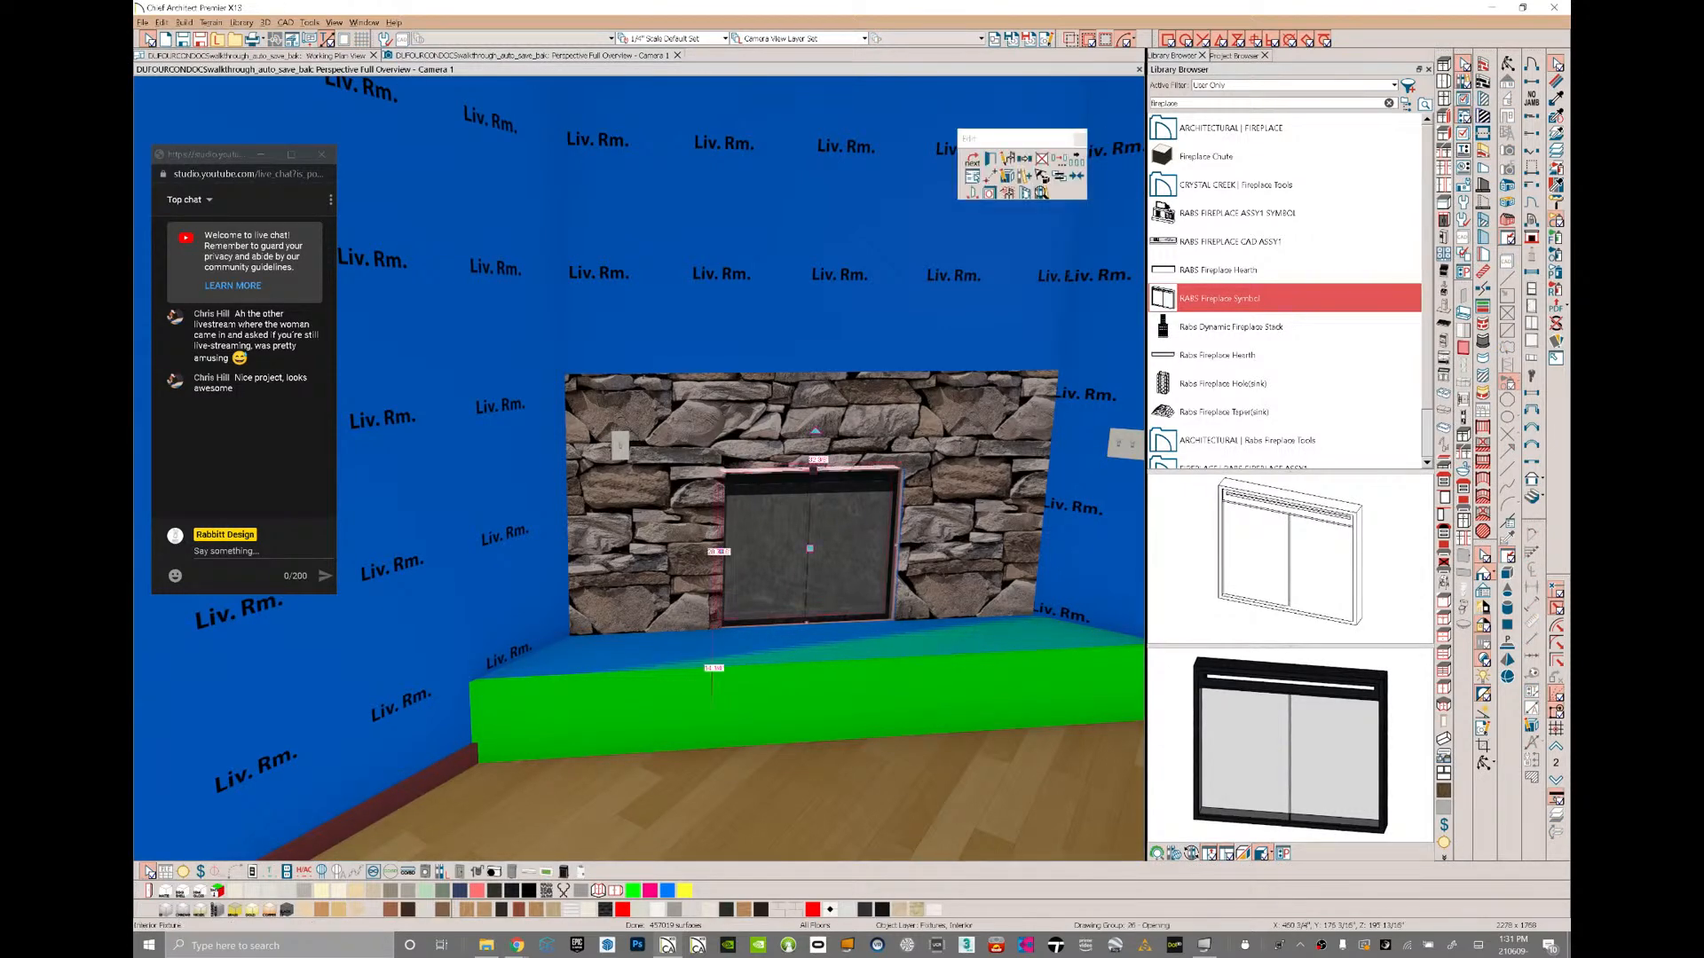
key("Escape")
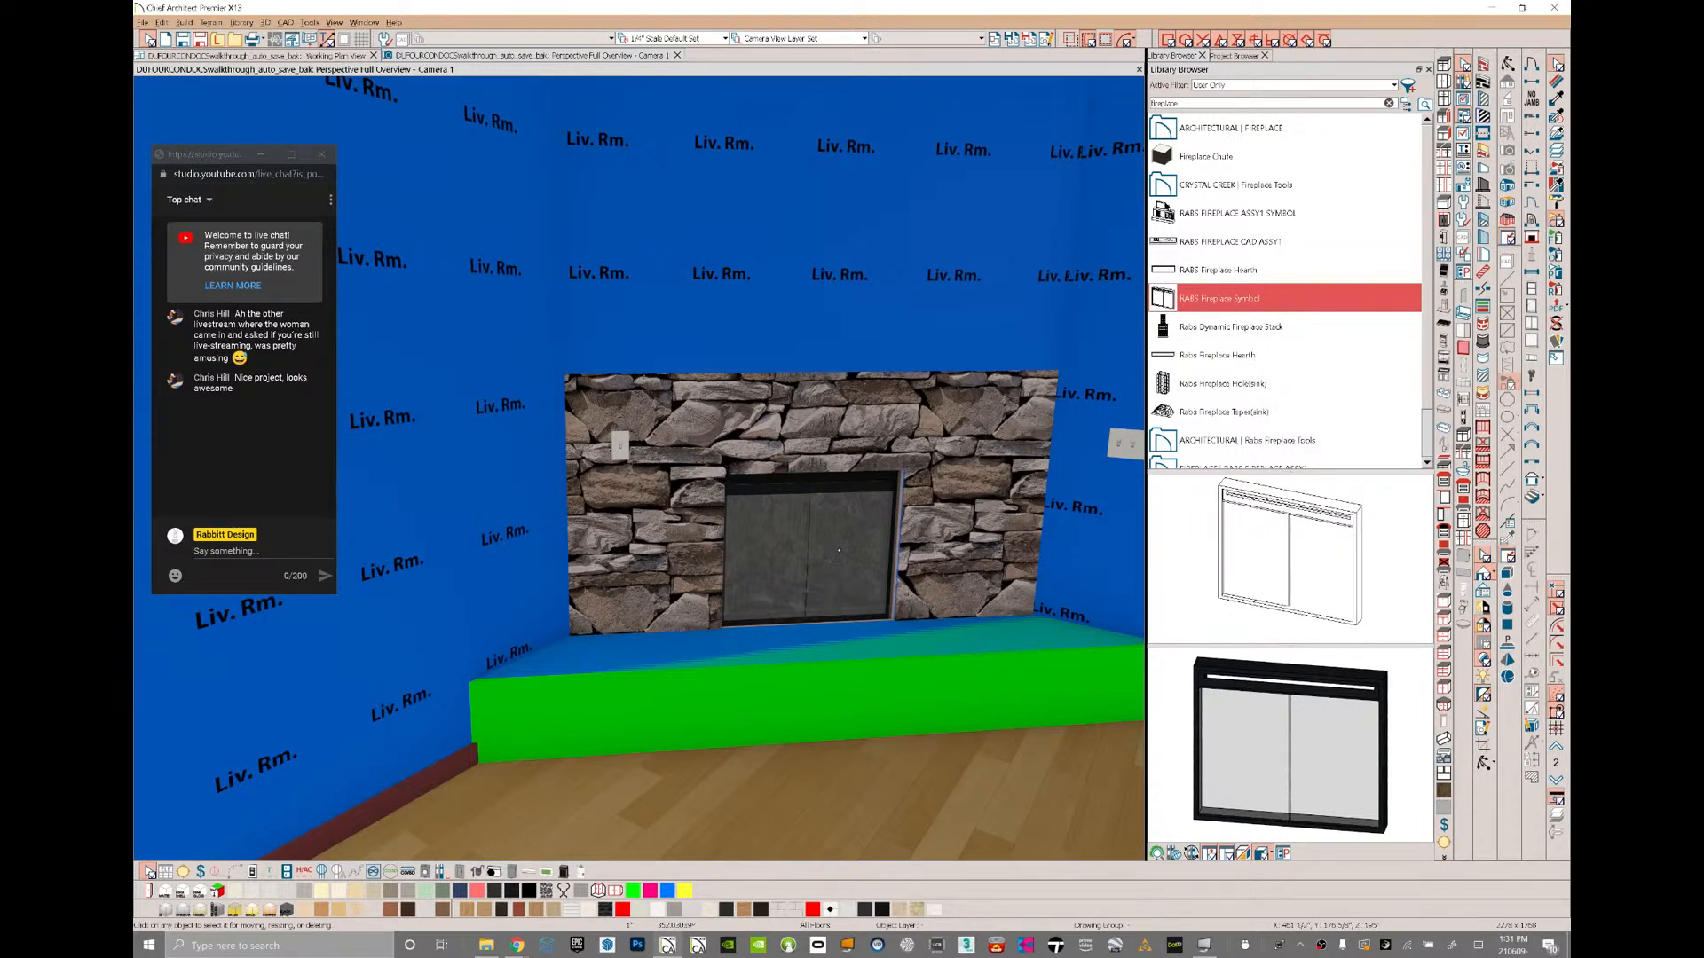
- Widen the fireplace symbol in the stone-faced wall by stretching its side edge outward
left_click(808, 533)
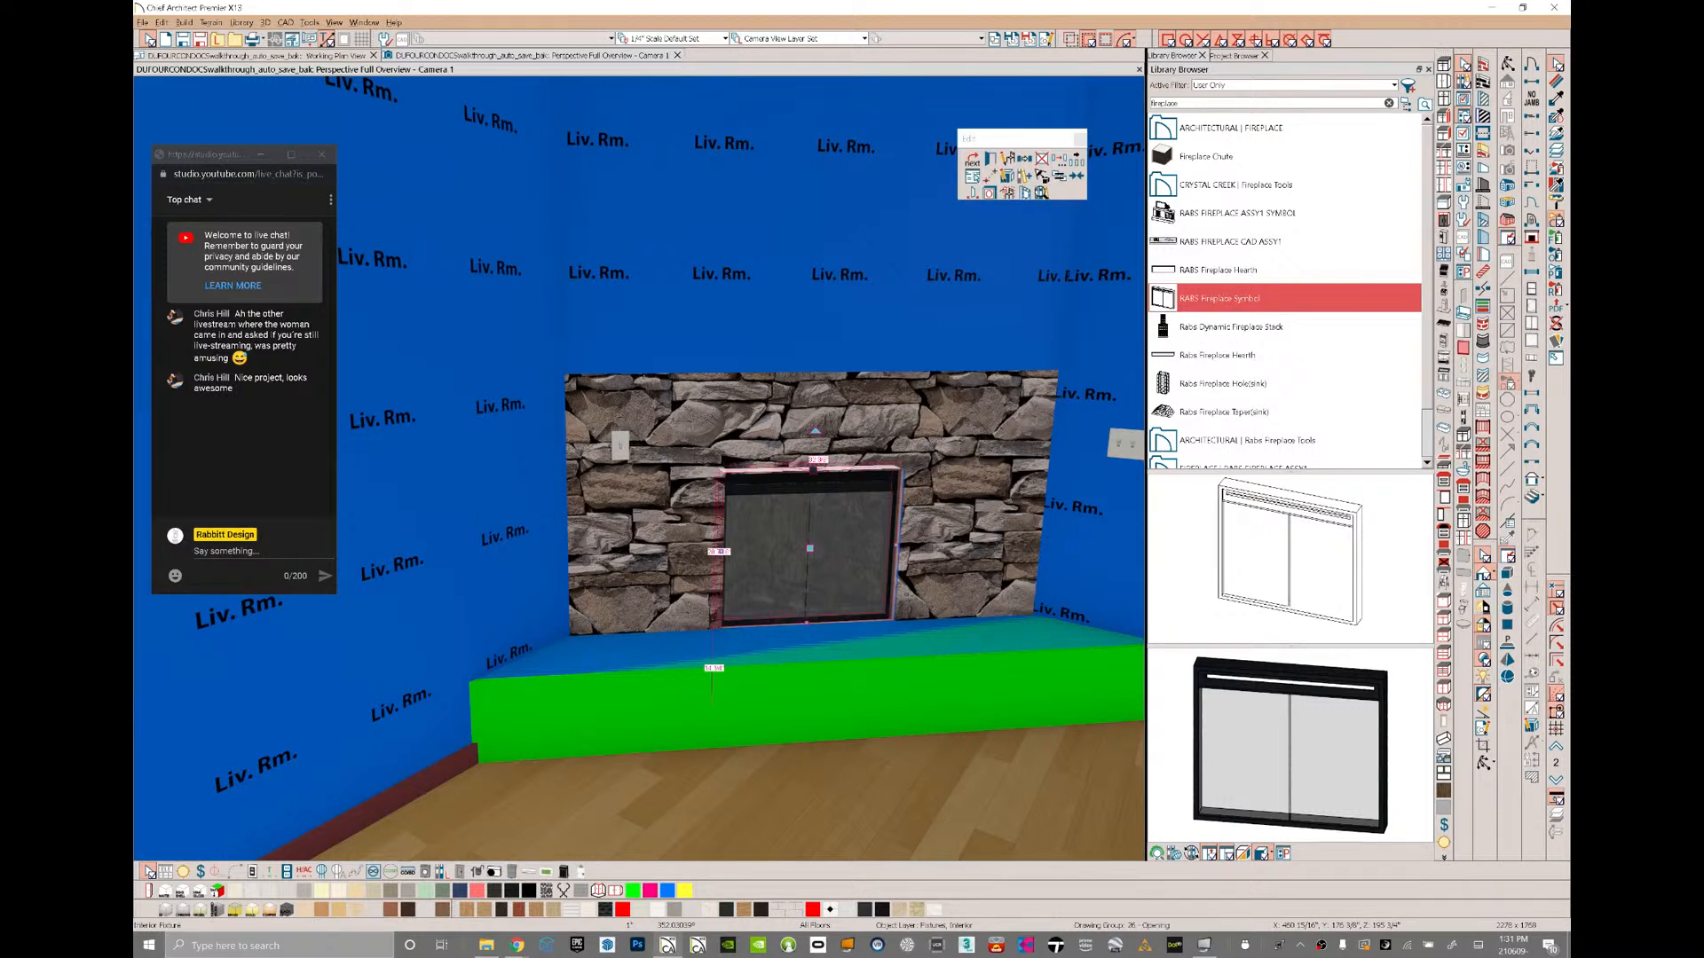
left_click_drag(896, 546, 929, 548)
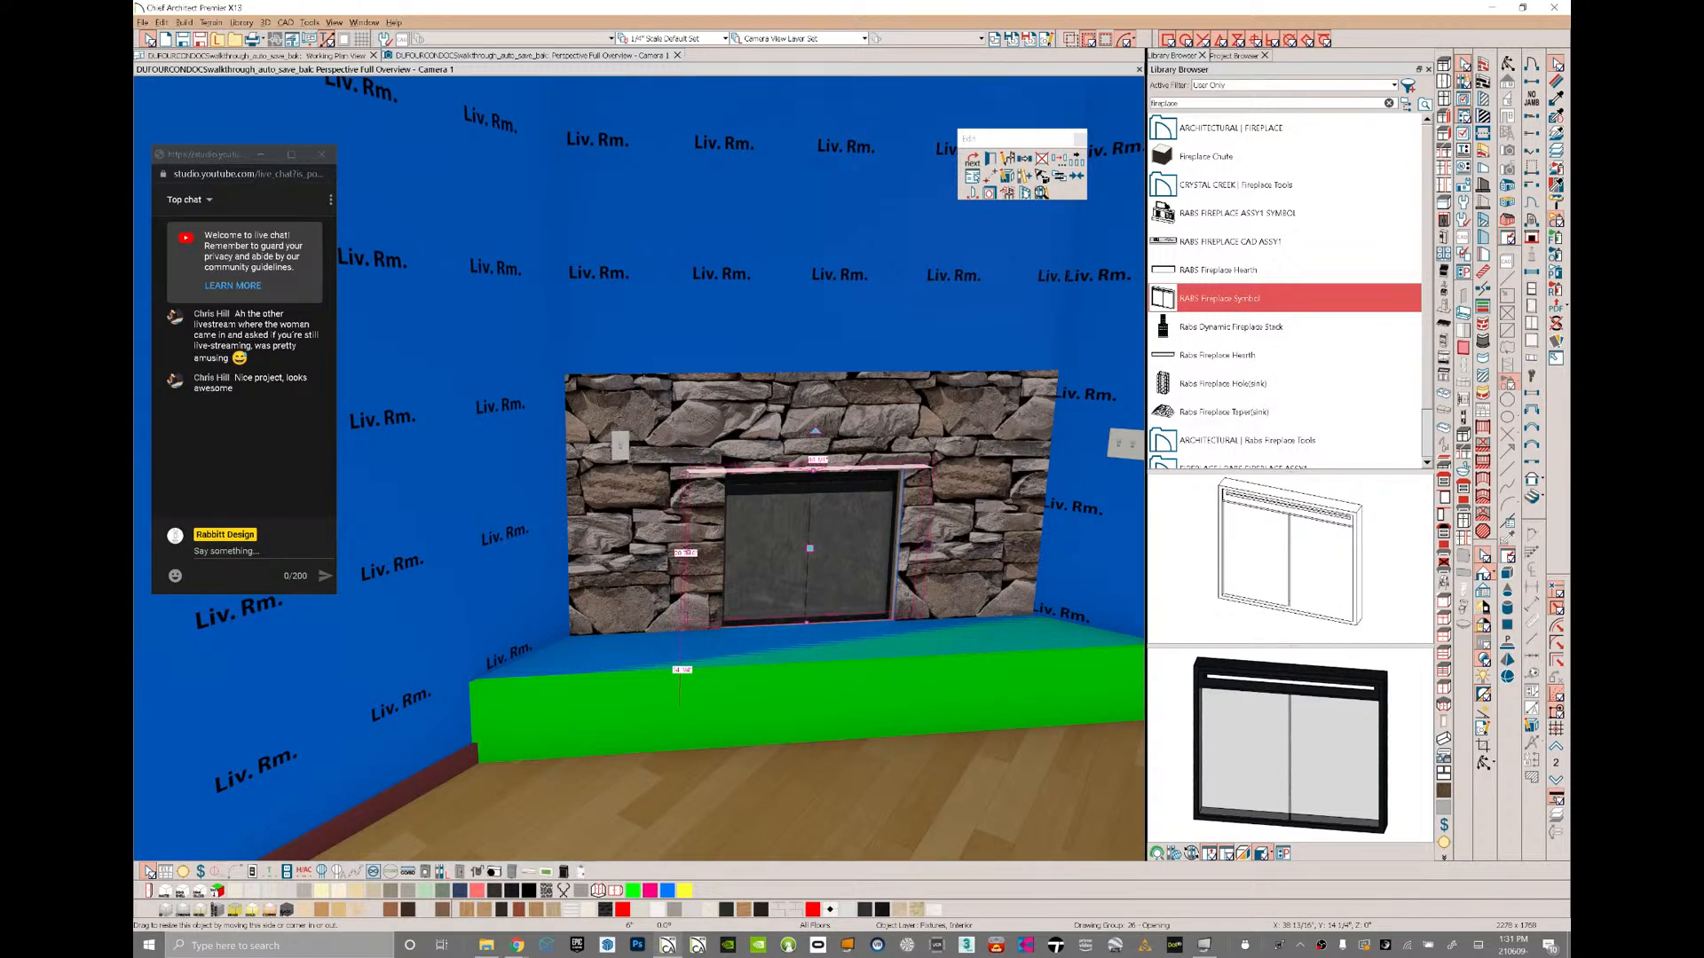
middle_click_drag(928, 549, 998, 462)
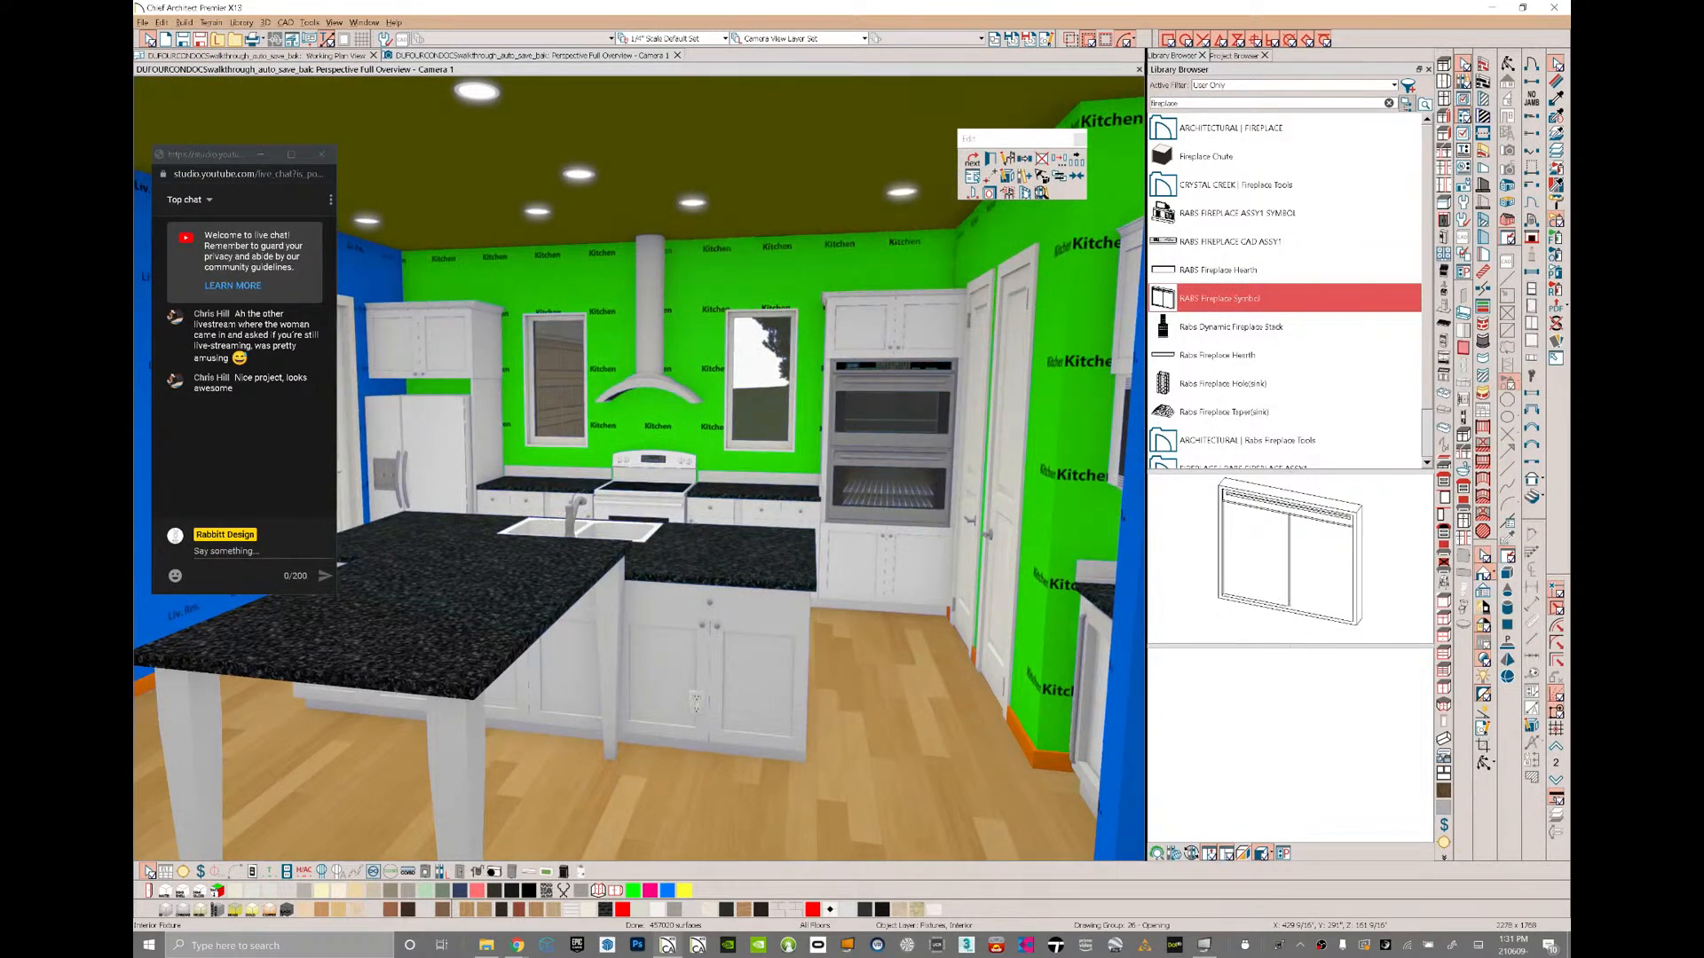
key("Escape")
- Search the library for "shaker" and apply the White Shaker Modern Kitchen style to the kitchen cabinets
left_click(1188, 101)
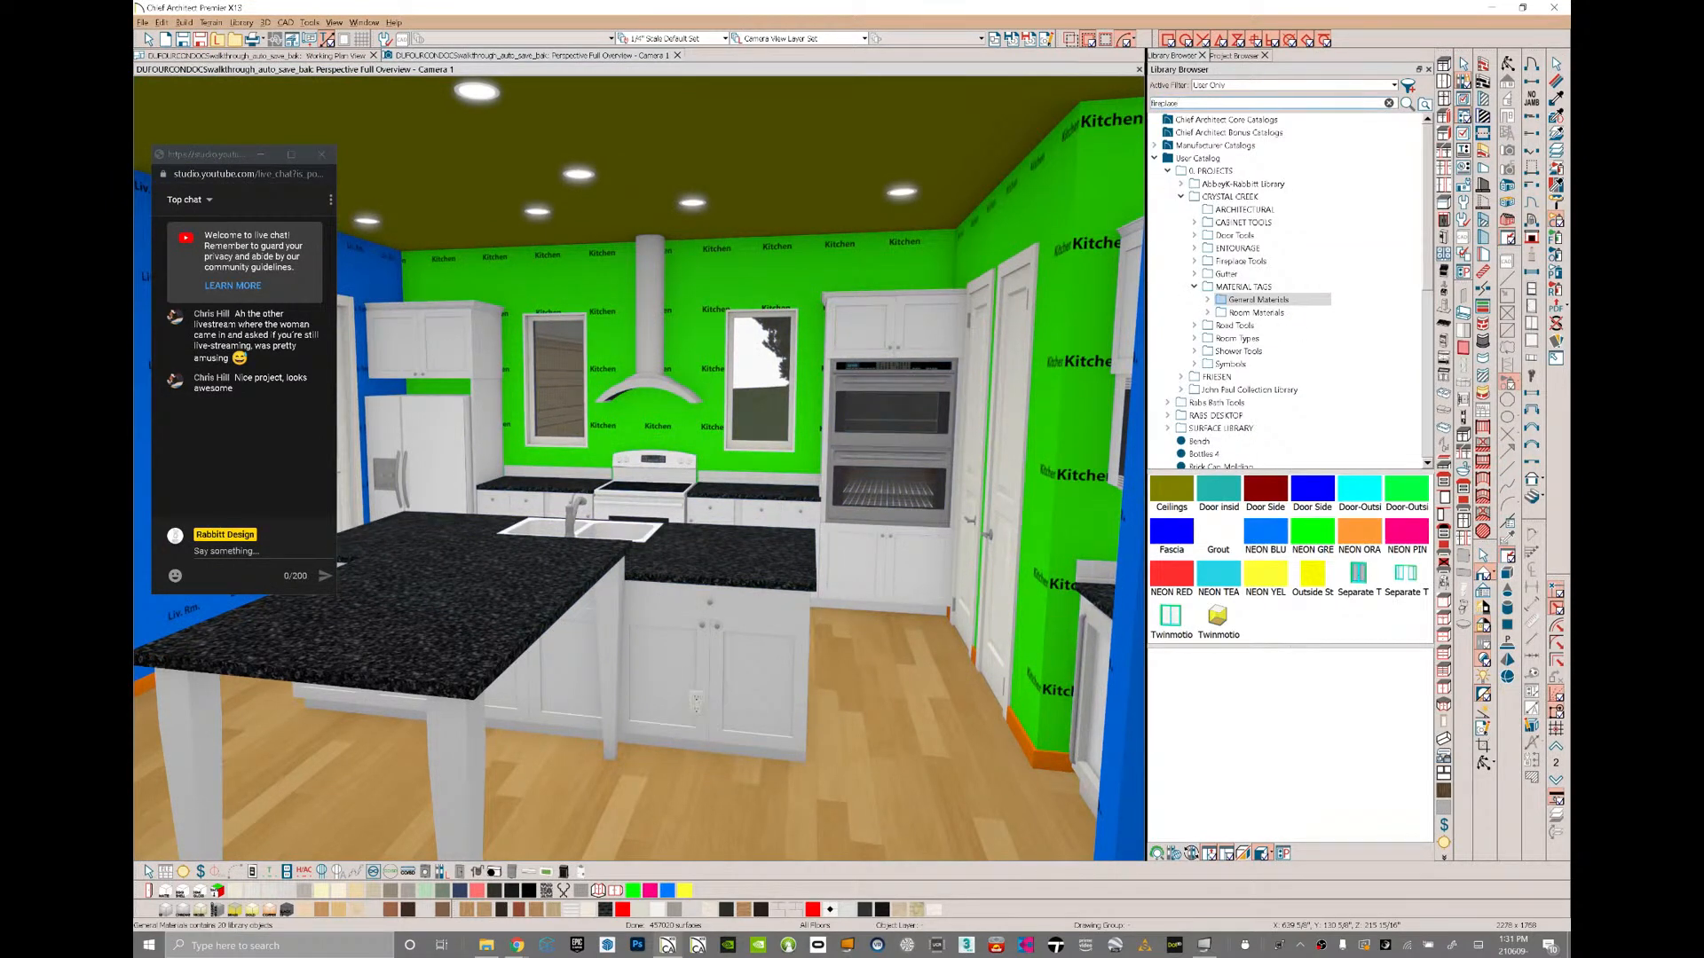
key("ctrl+a")
type("sha")
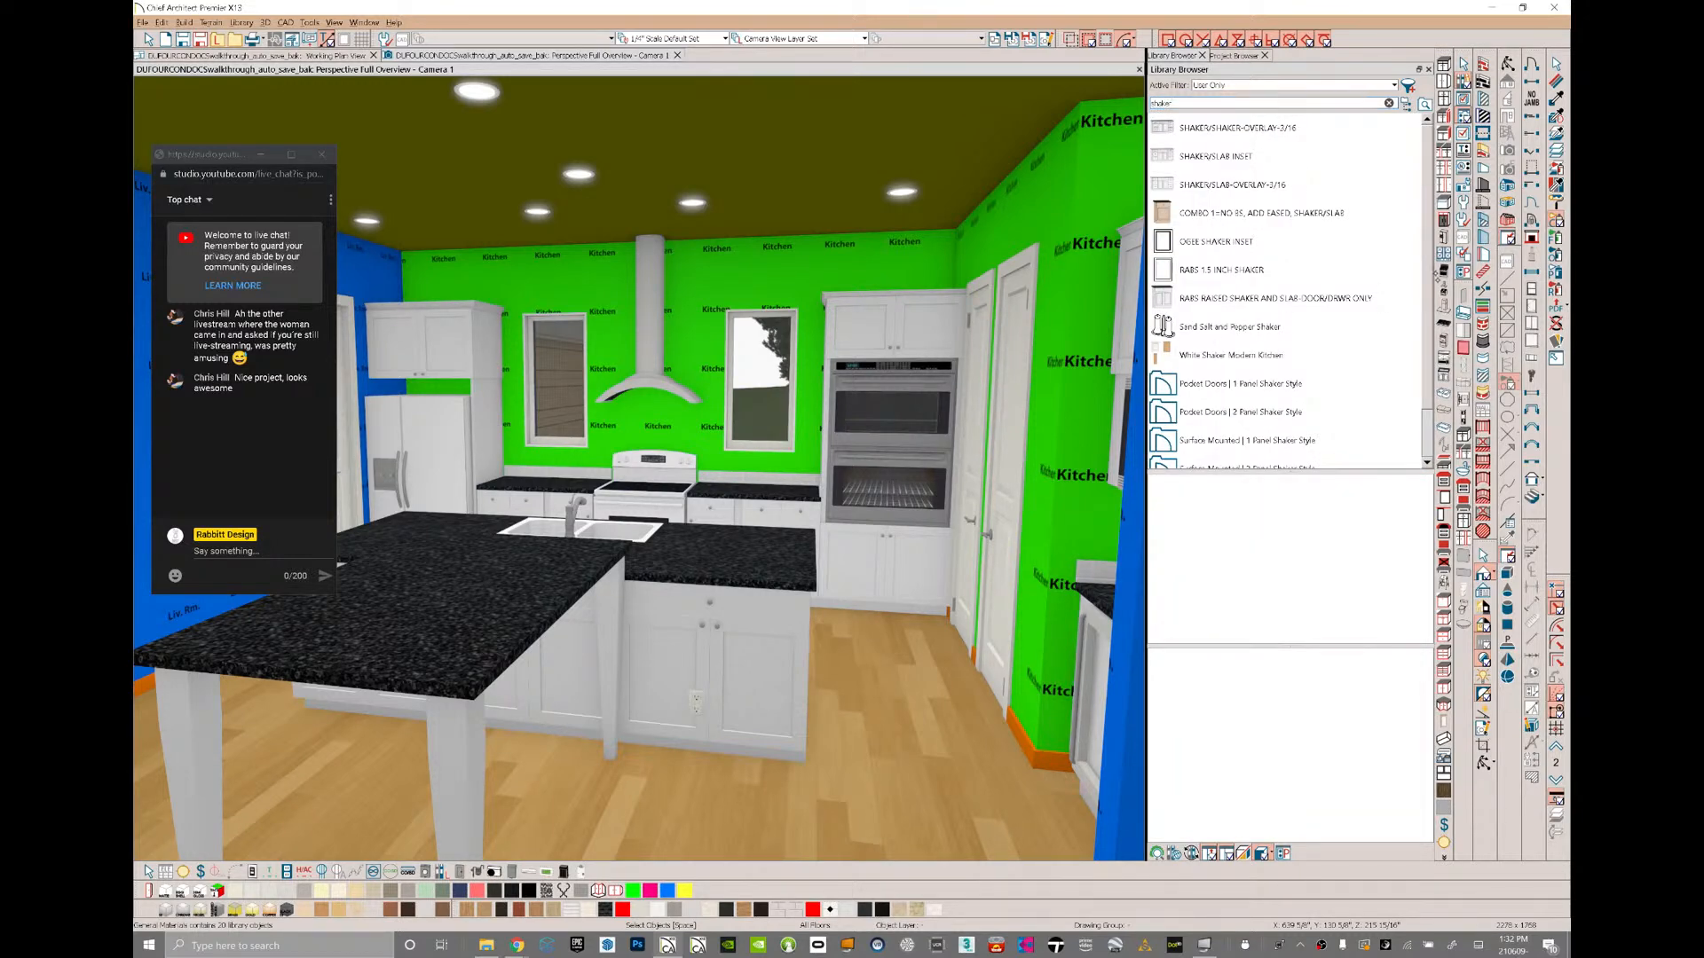
scroll(1286, 293, "down", 2)
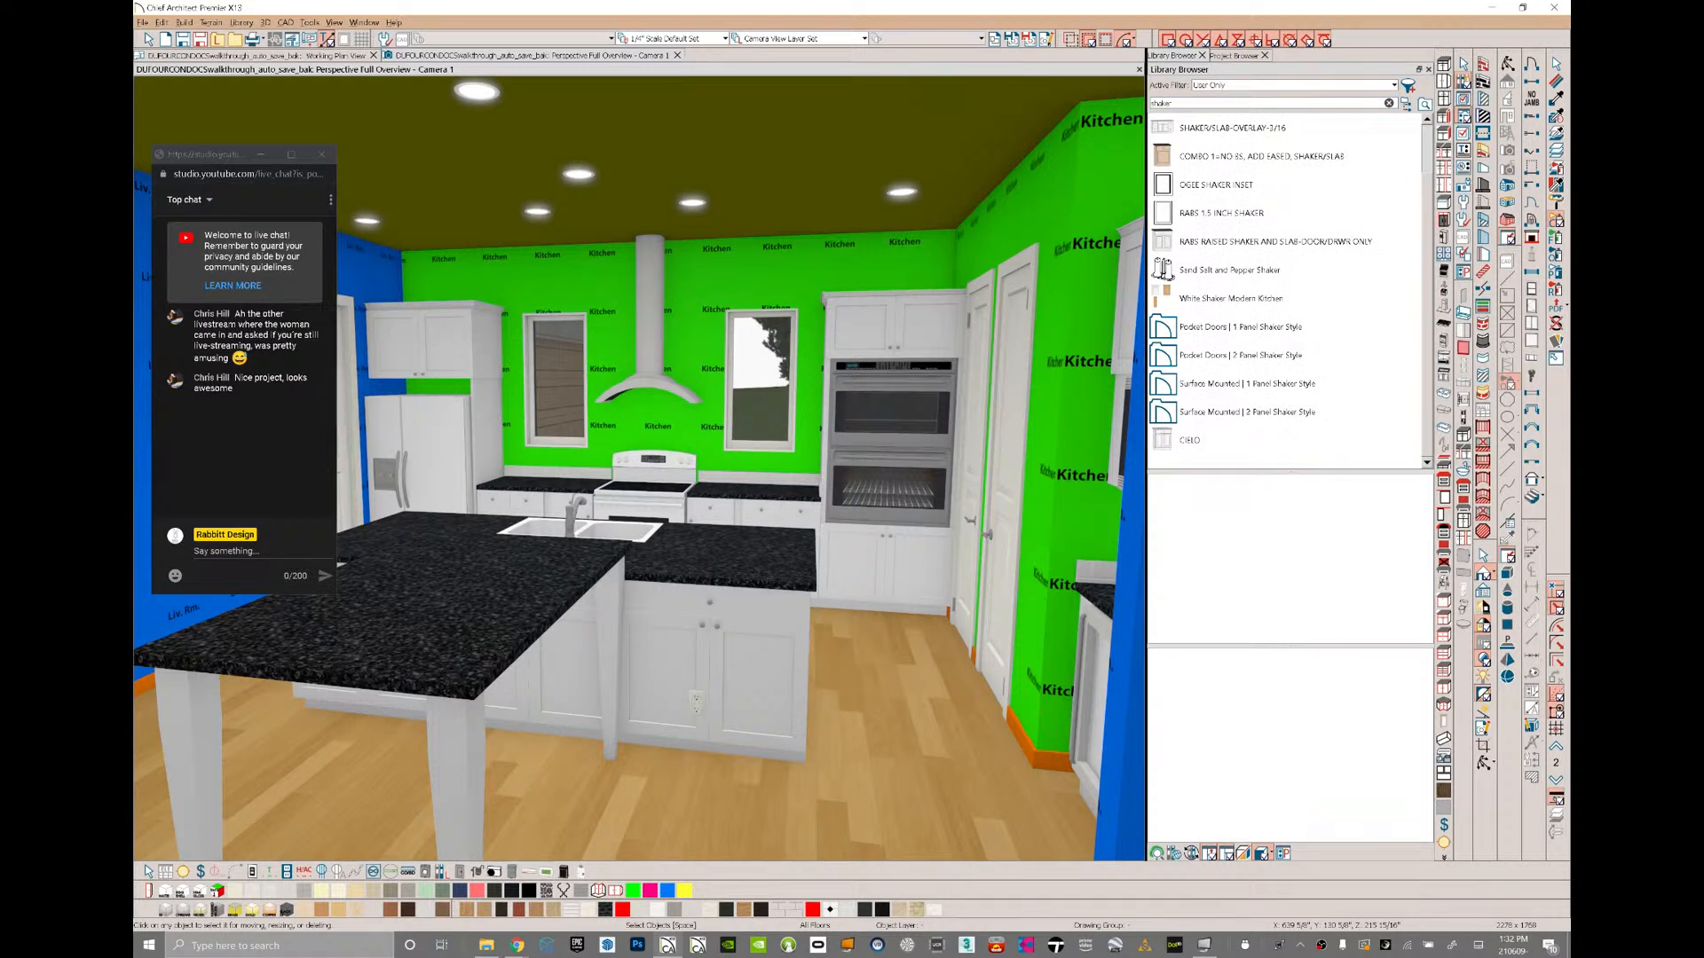
left_click(1261, 298)
left_click(990, 160)
left_click(875, 159)
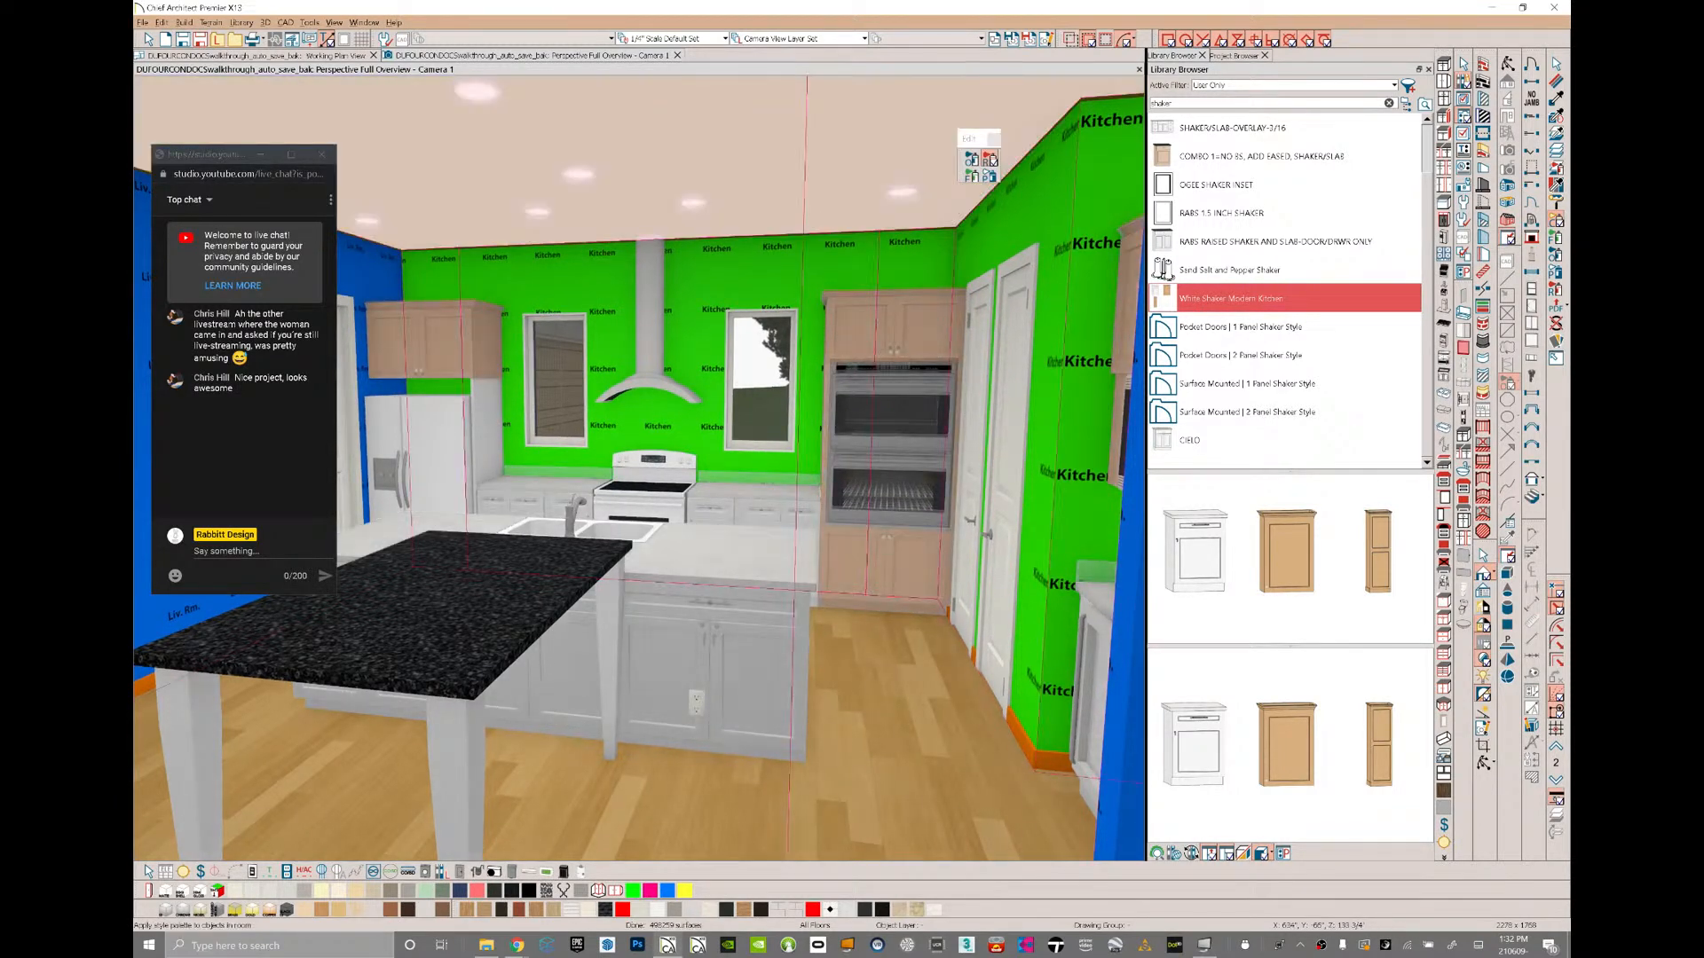
key("Escape")
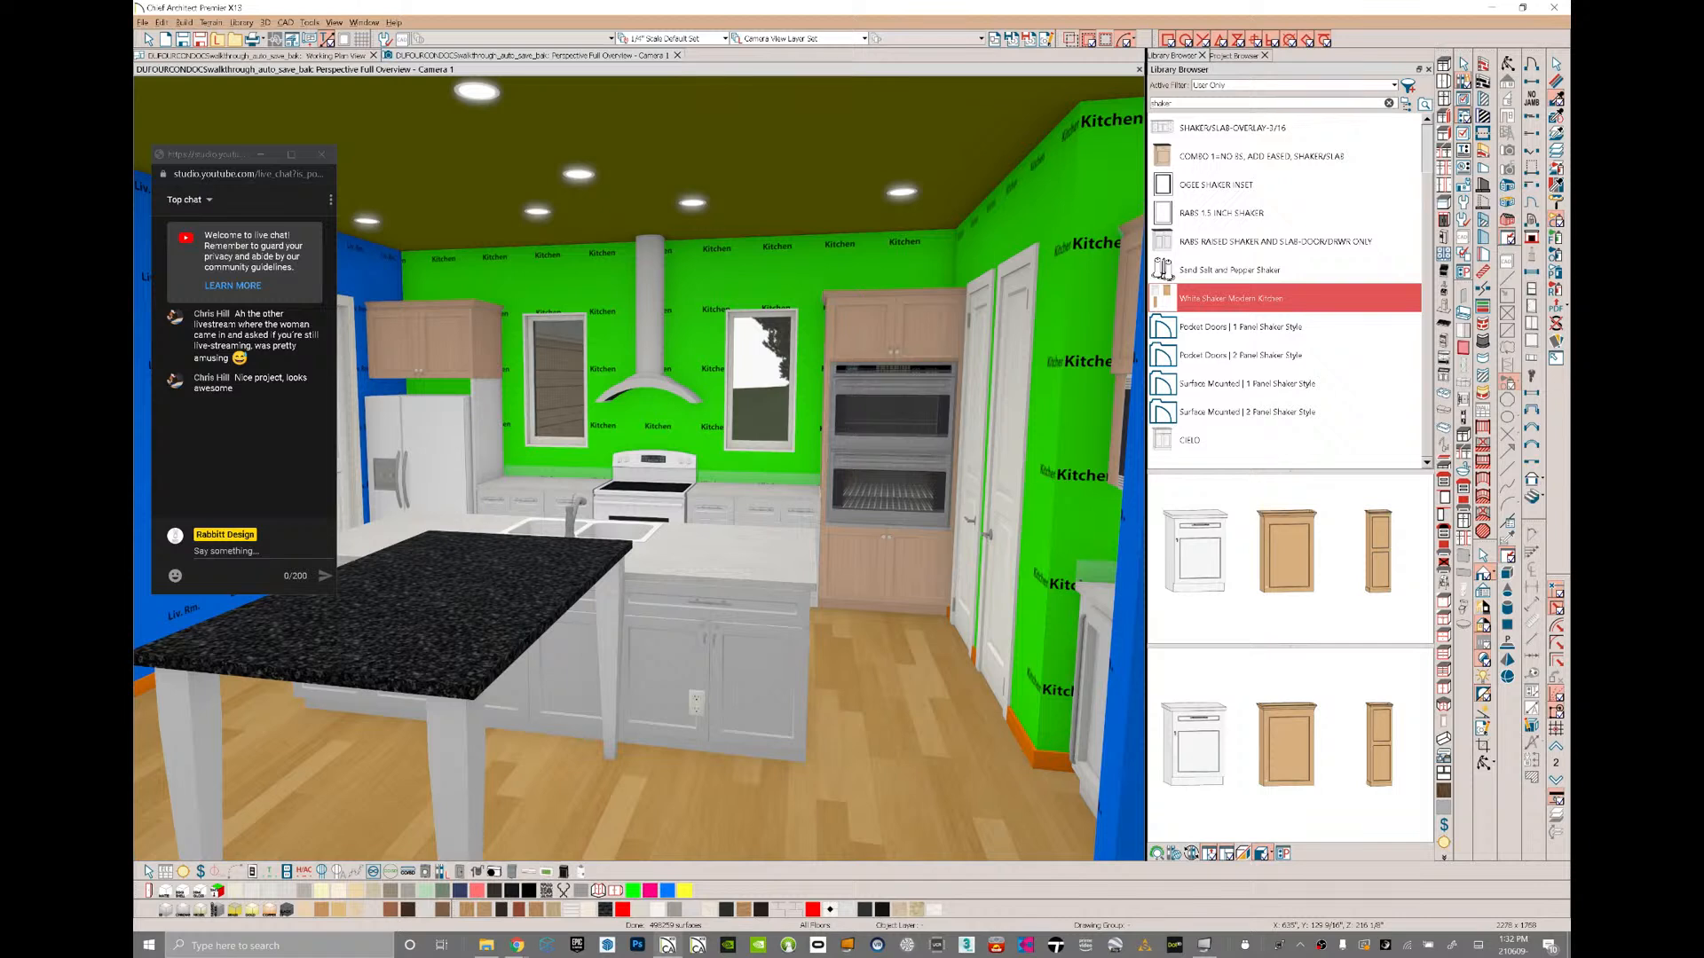
- Paint the wood-toned upper and tall kitchen cabinets and the island table legs with the WHITE CABINETS material
left_click(658, 910)
left_click(1007, 160)
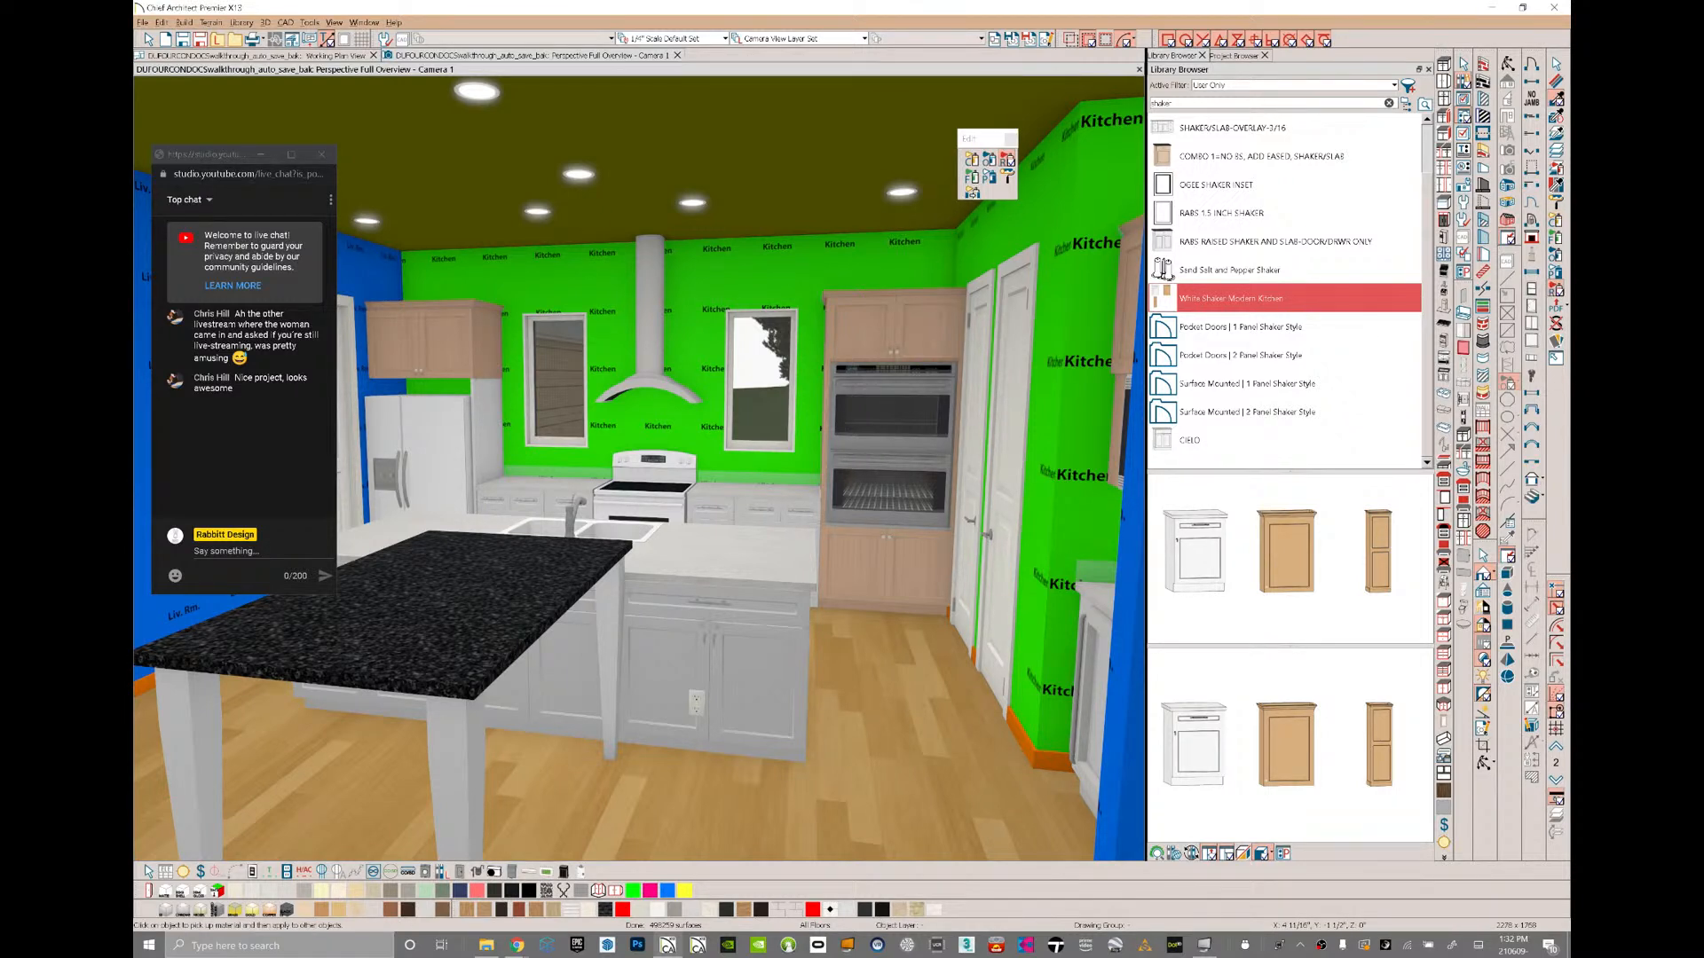
key("Escape")
key("o")
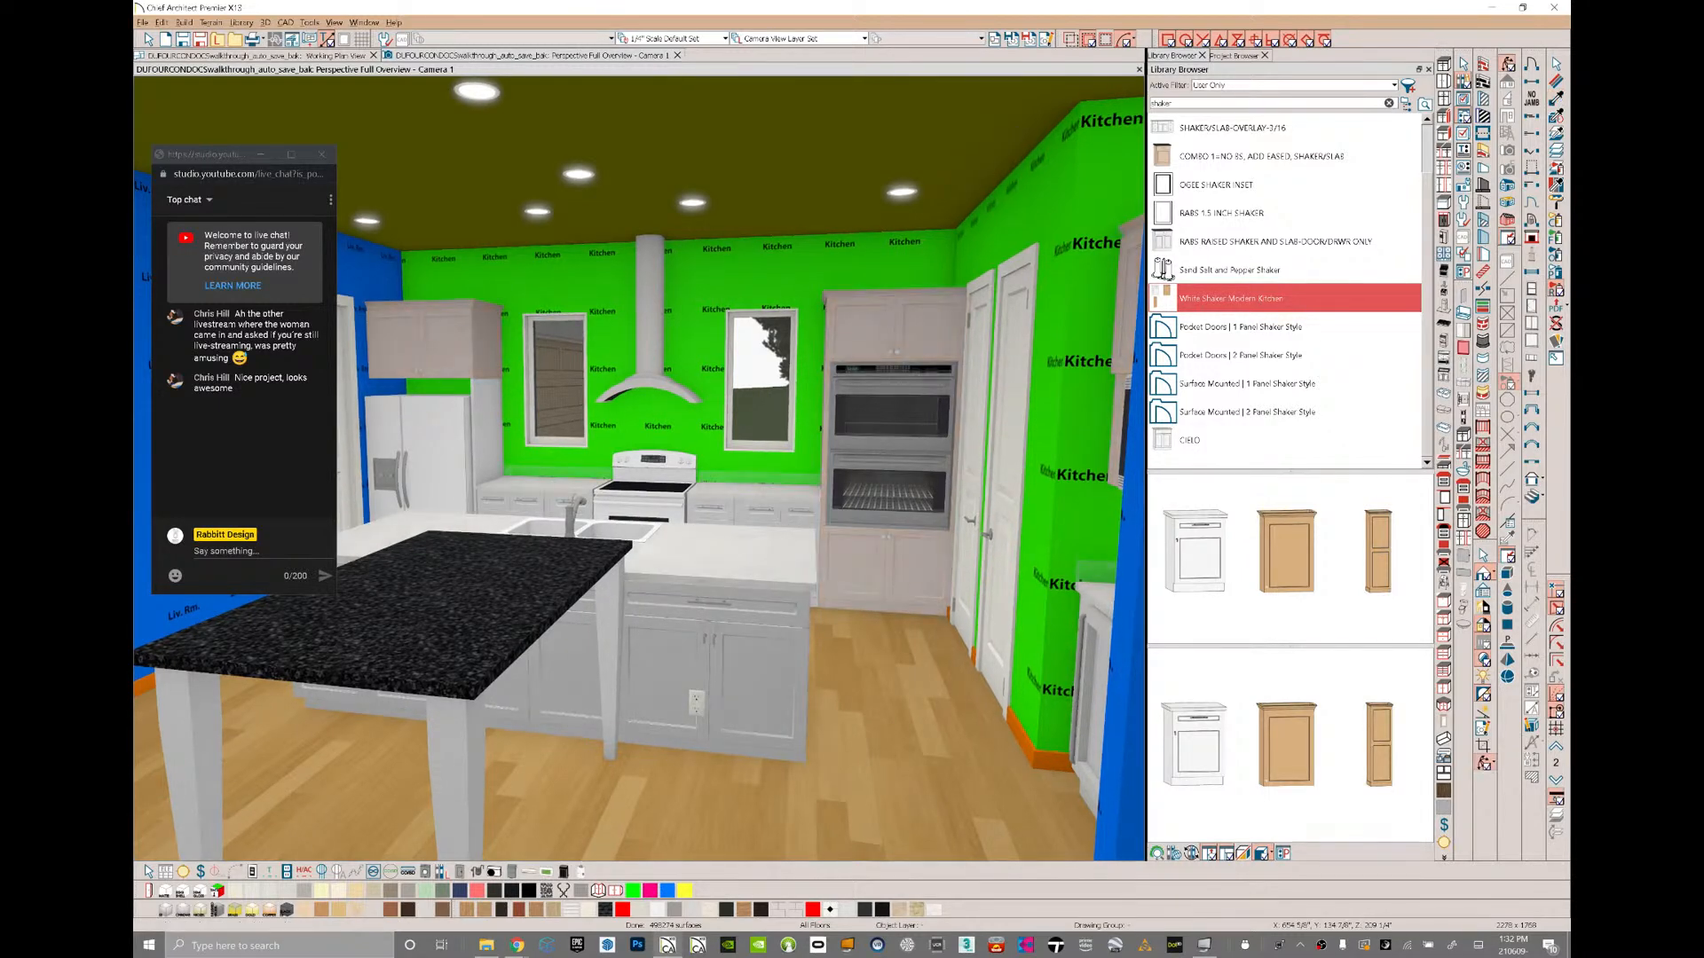
middle_click_drag(621, 462, 732, 490)
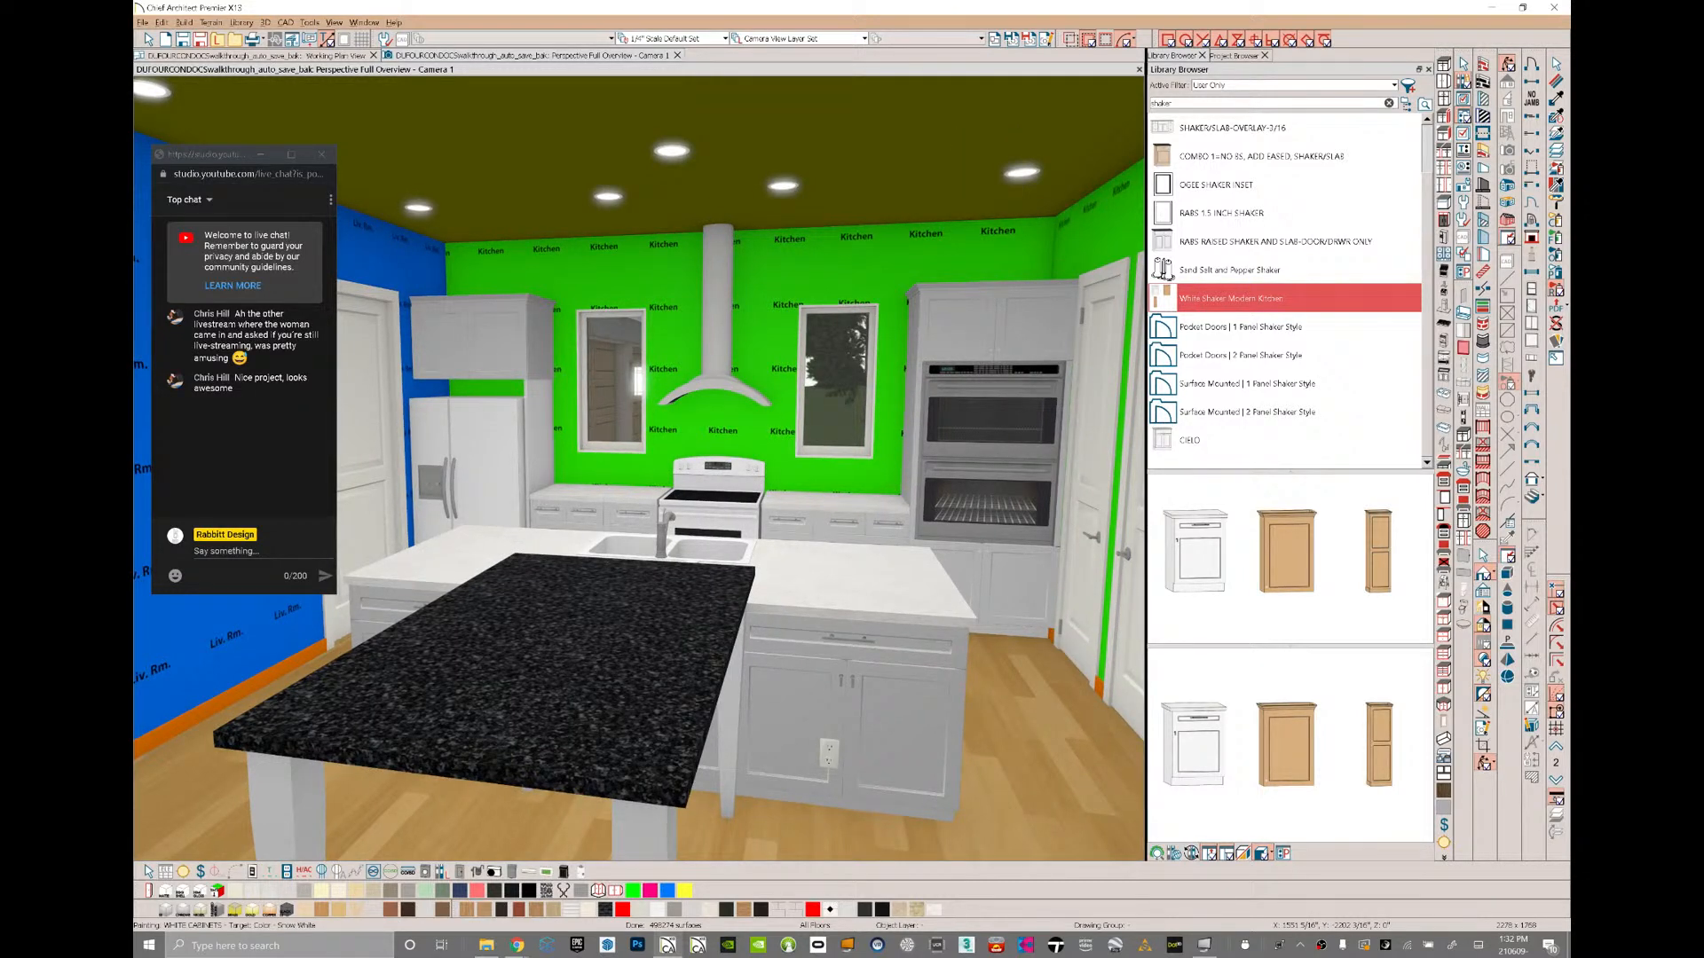
left_click(646, 829)
- Replace the curved range hood with the library's Jenn-Air 42" Wall Mounted Hood, for the selected object only
middle_click_drag(674, 568, 532, 573)
middle_click_drag(639, 533, 585, 524)
left_click(662, 390)
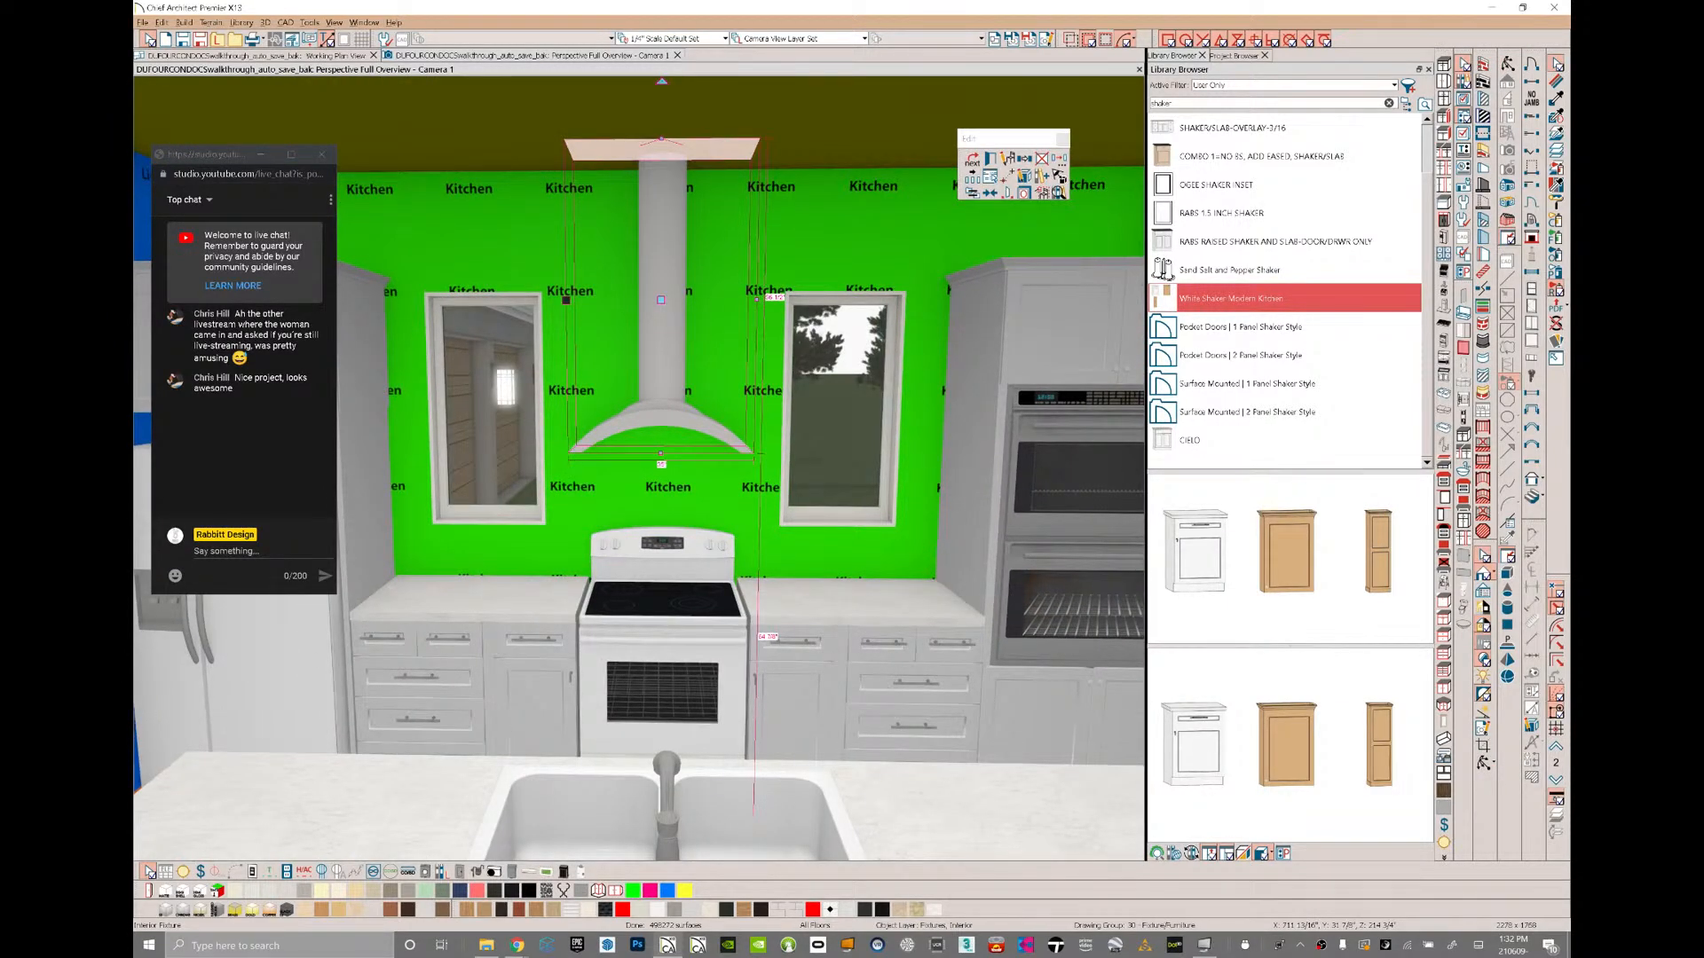
left_click(973, 193)
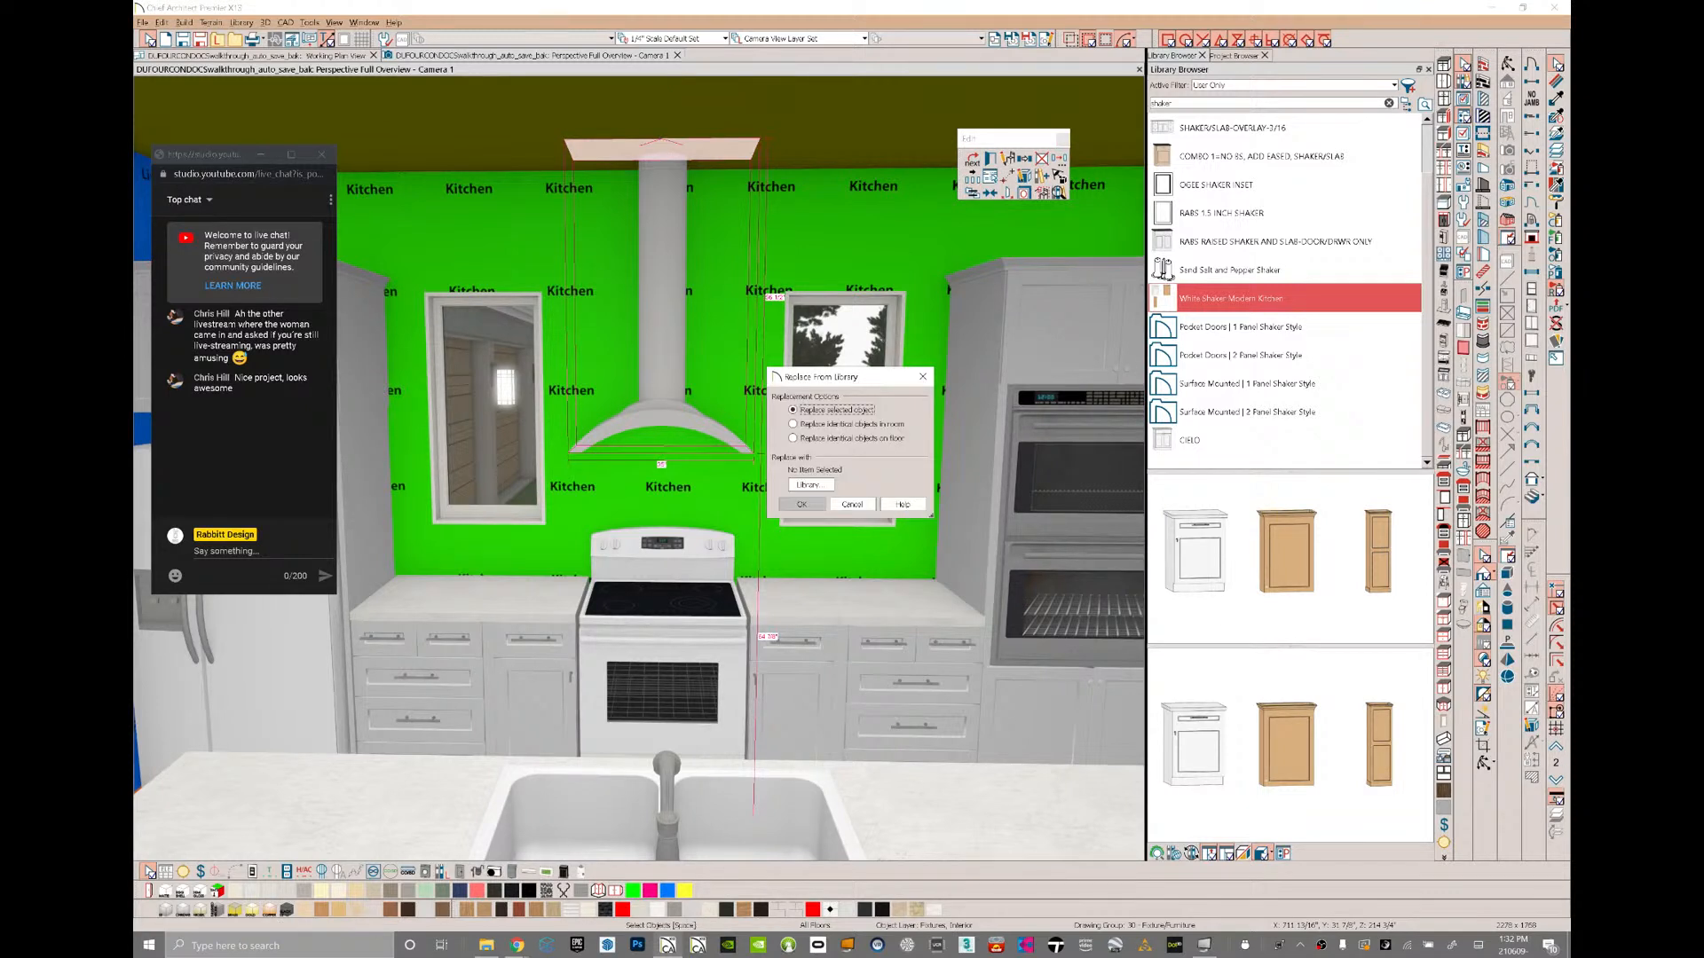
left_click(809, 484)
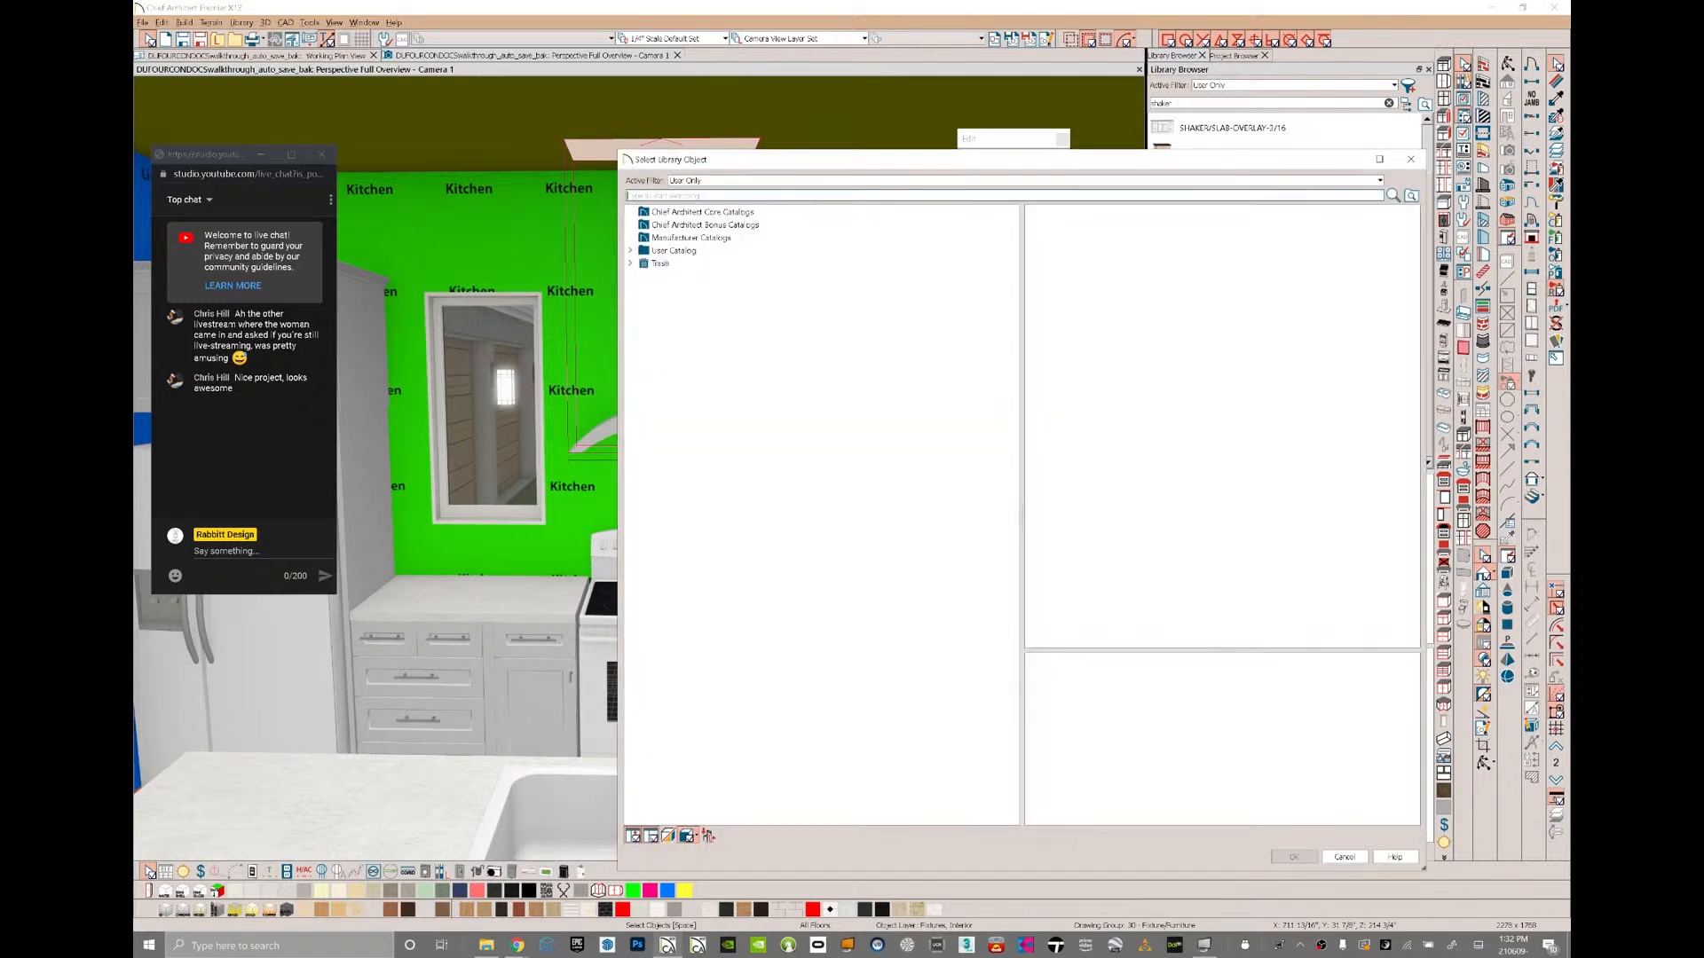
type("hood")
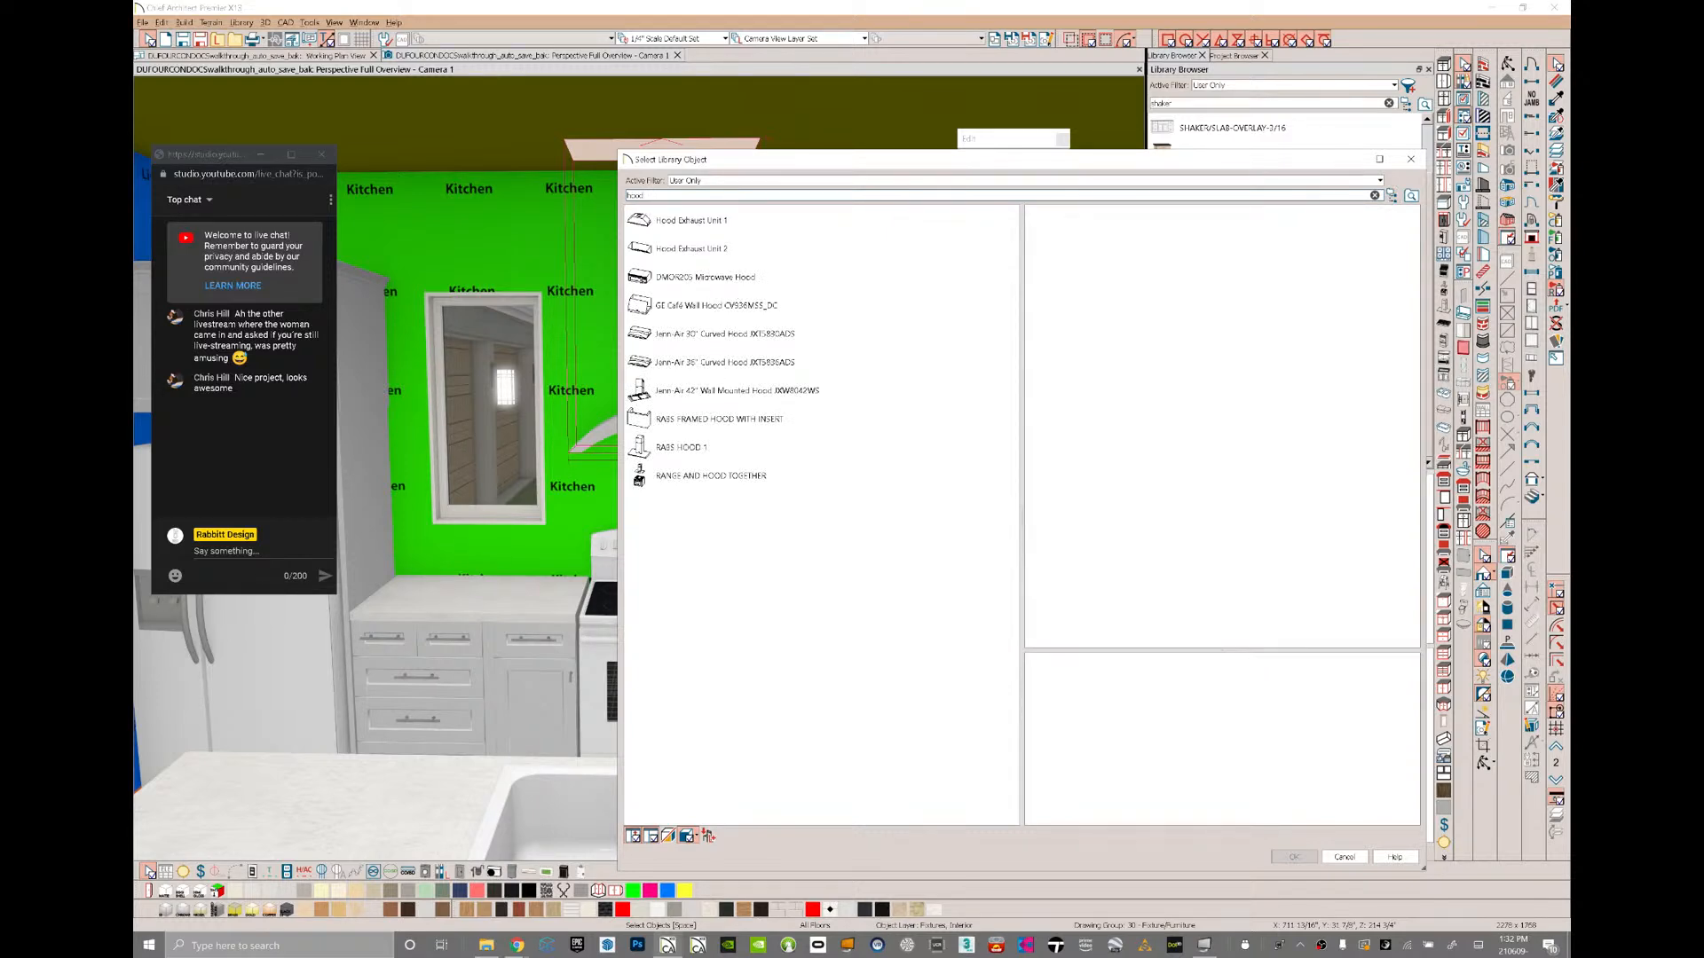
left_click(737, 391)
left_click(1294, 857)
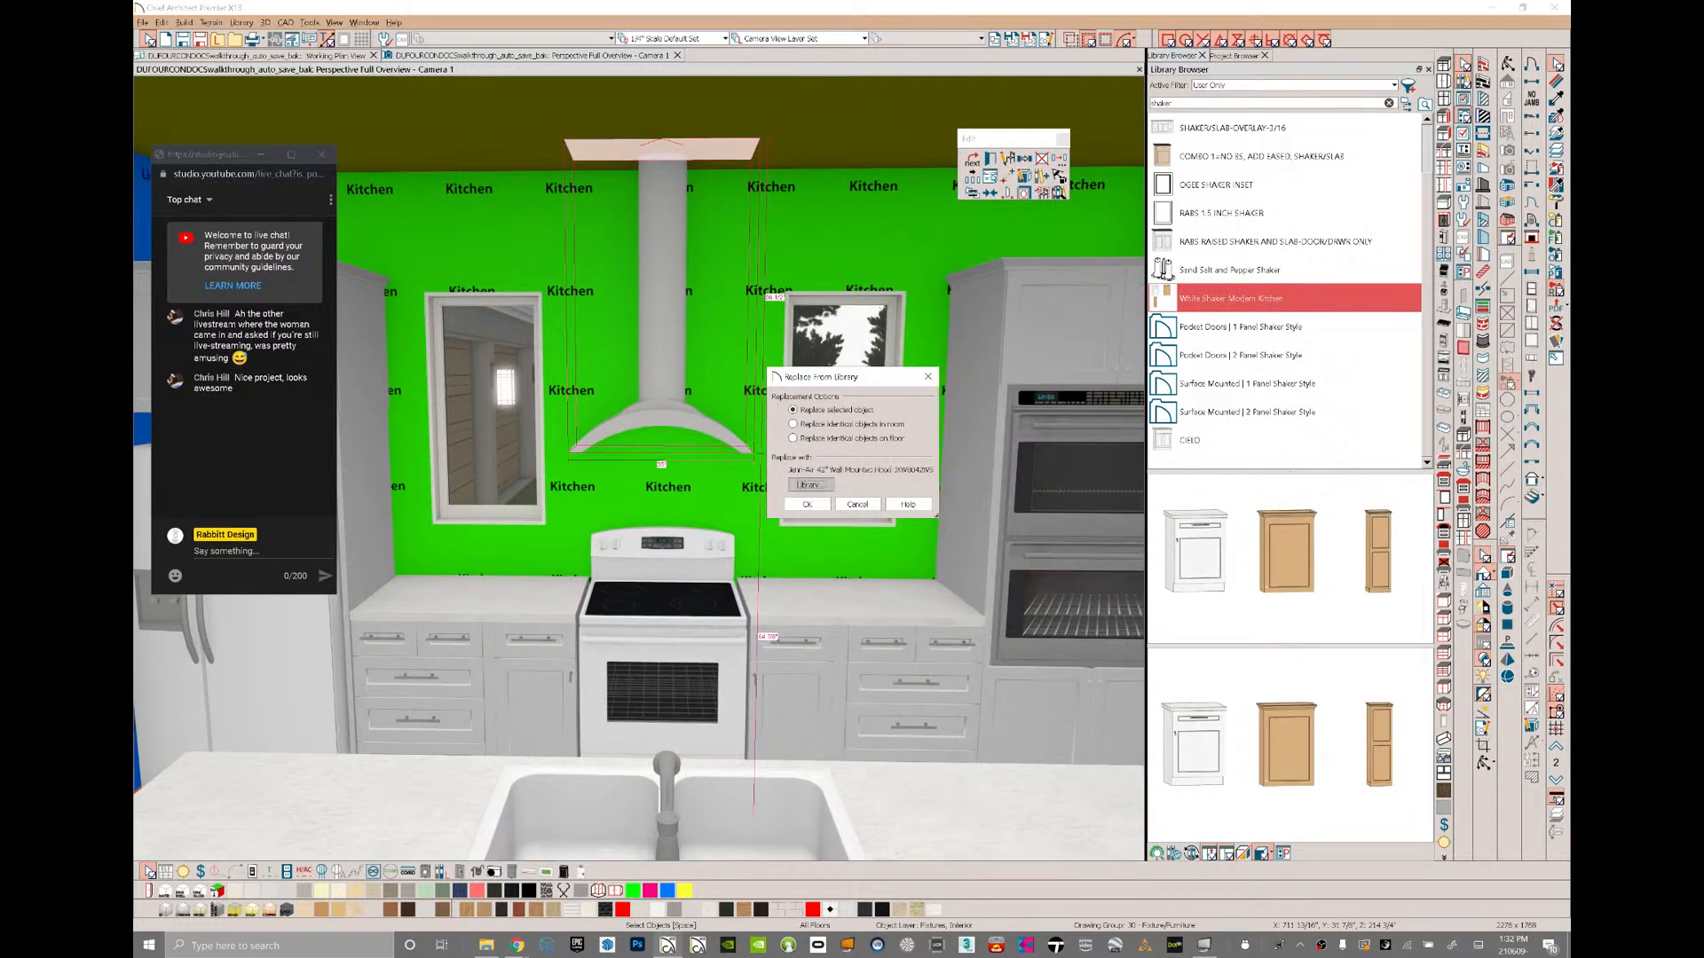
key("Return")
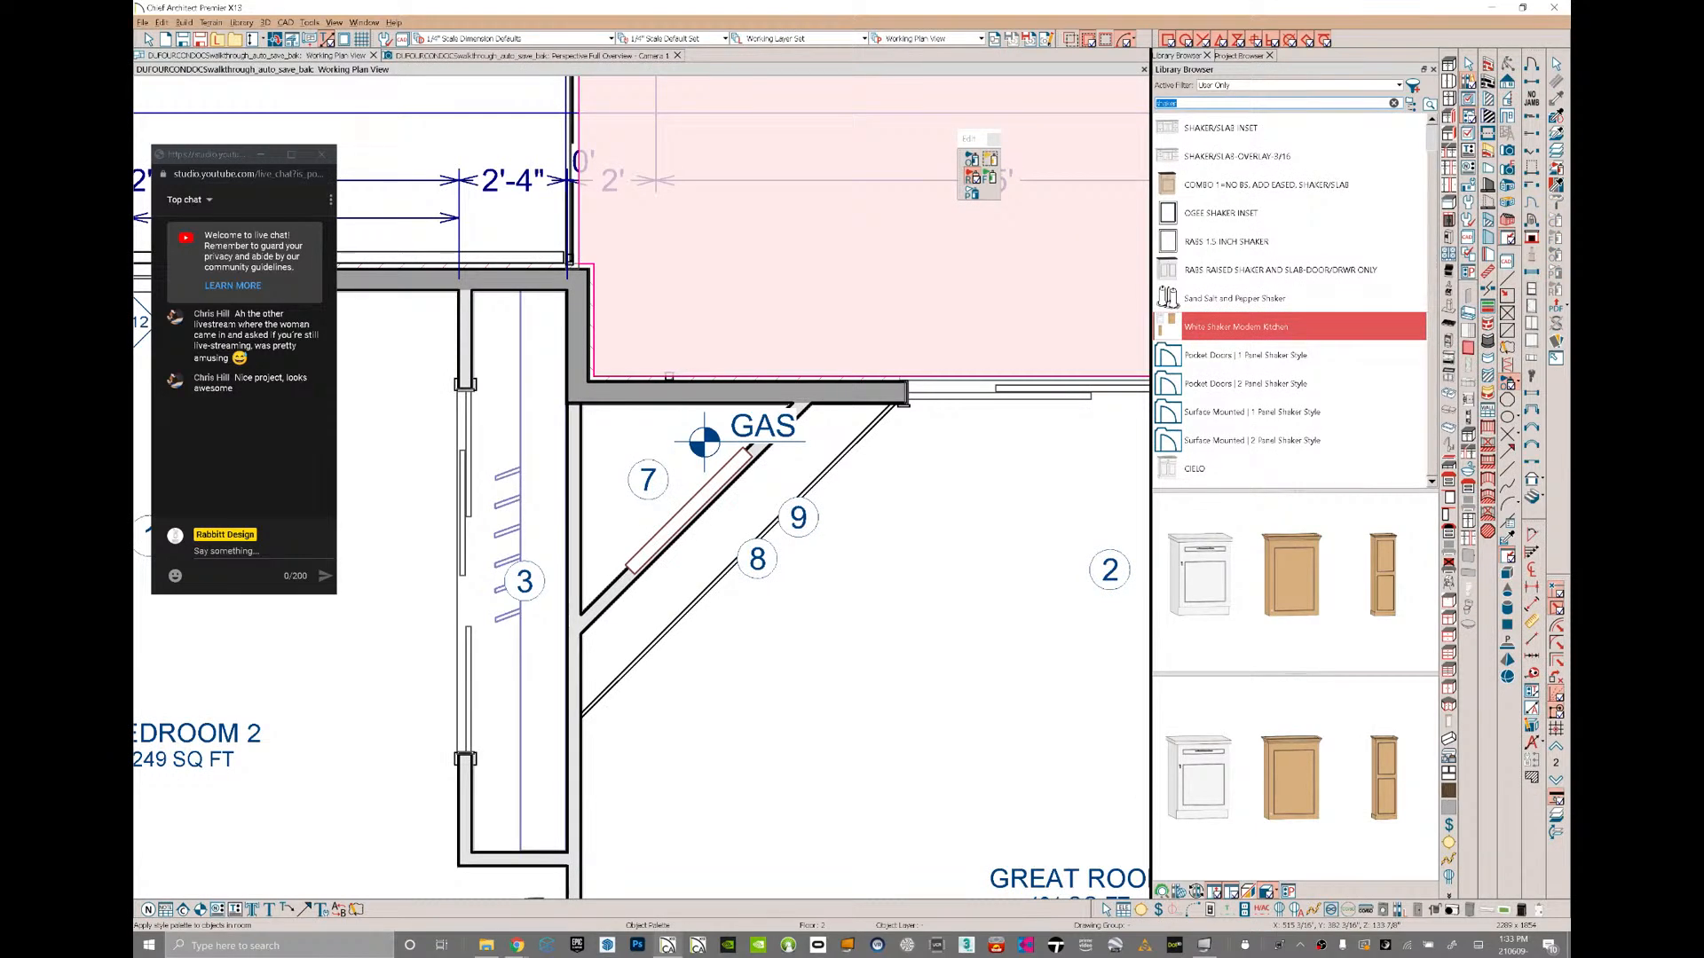
- Search the library for "hood" while in the working plan view
type("hood")
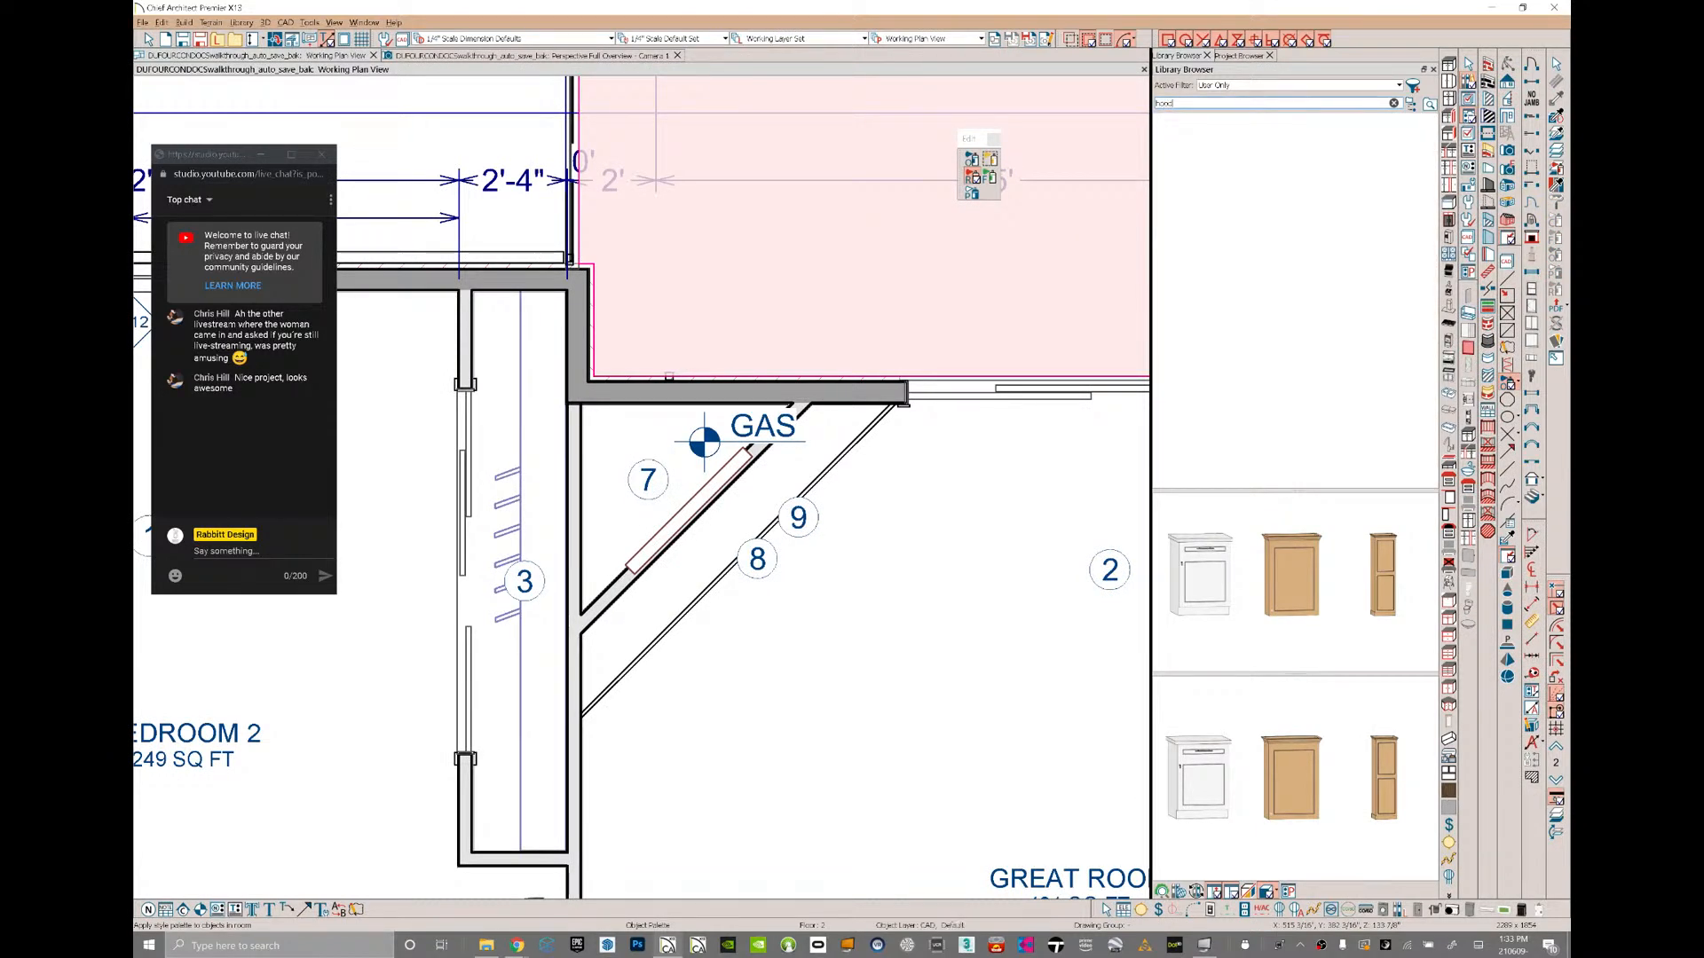
scroll(878, 660, "down", 1)
scroll(878, 524, "down", 5)
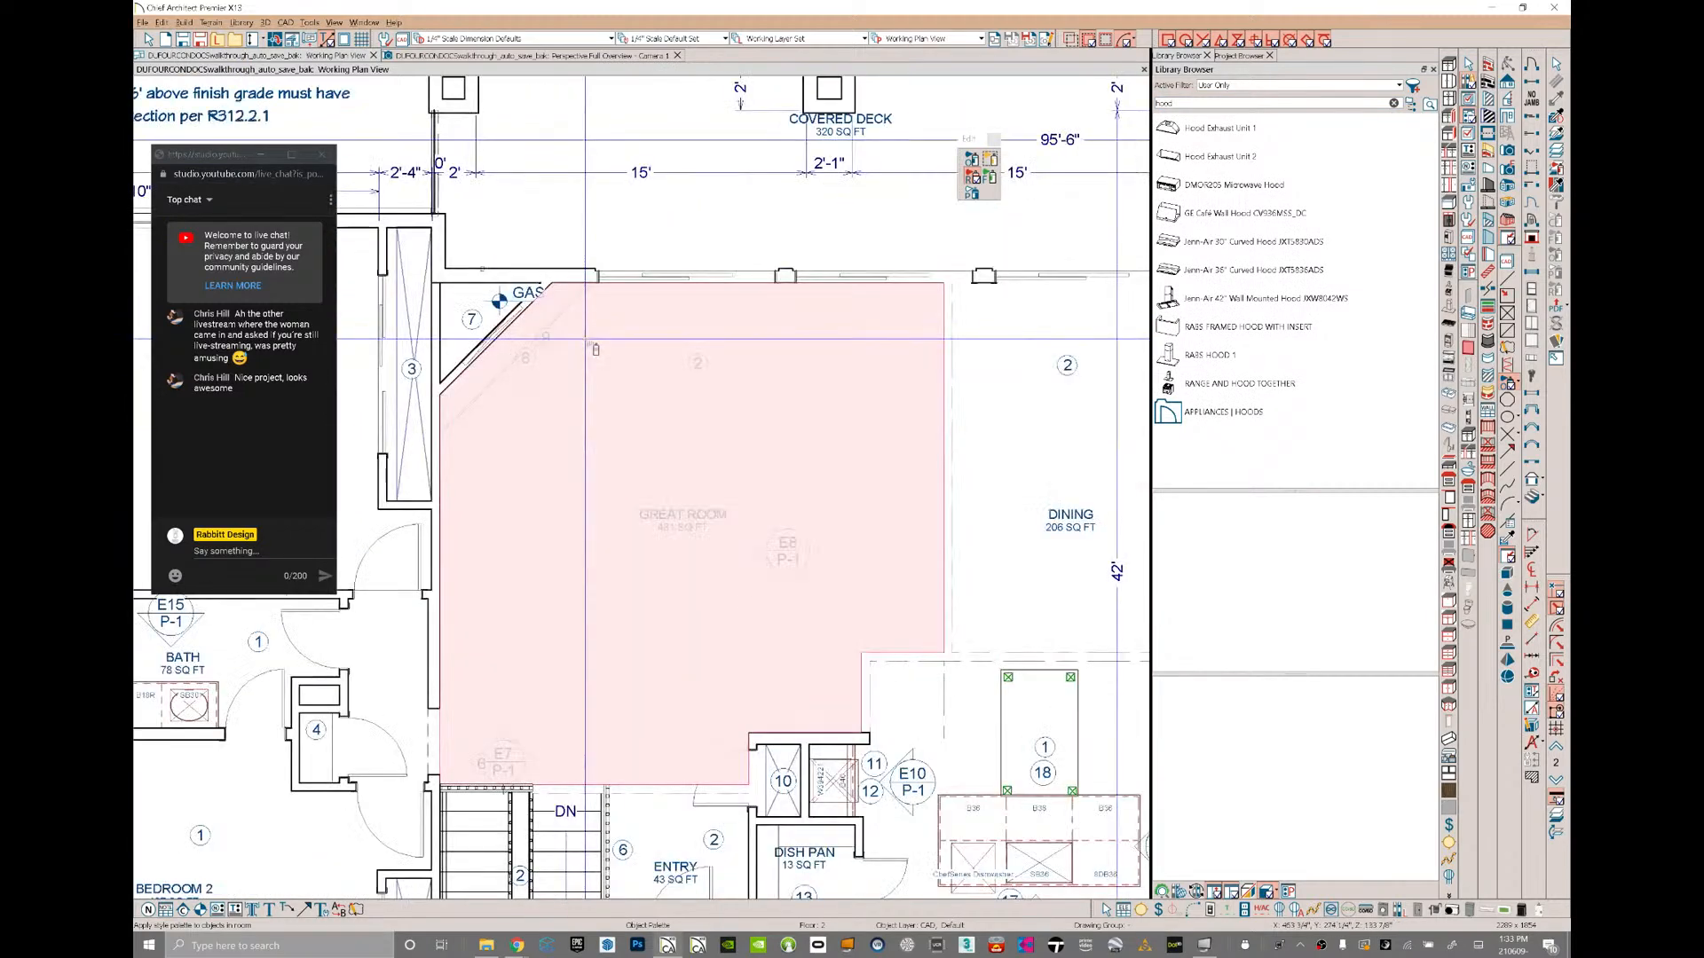
middle_click_drag(879, 524, 691, 263)
scroll(738, 533, "up", 5)
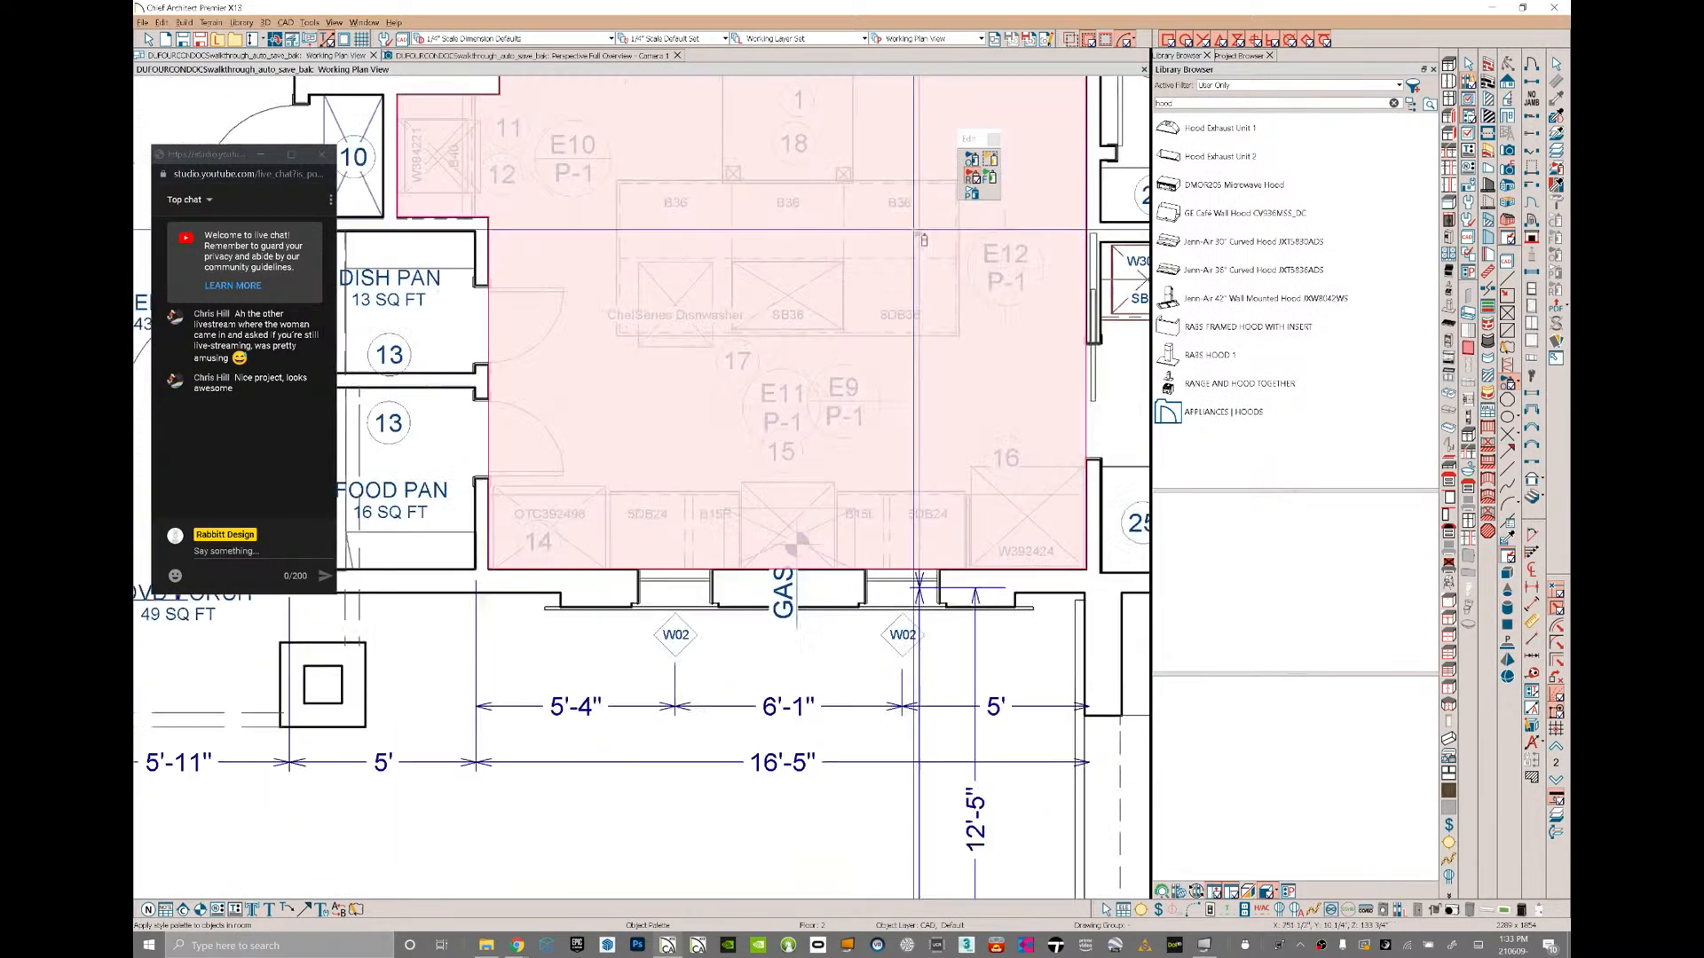
- Set the range hood's ceiling-to-top distance to 0 from the plan view and return to the camera view
key("space")
left_click(804, 548)
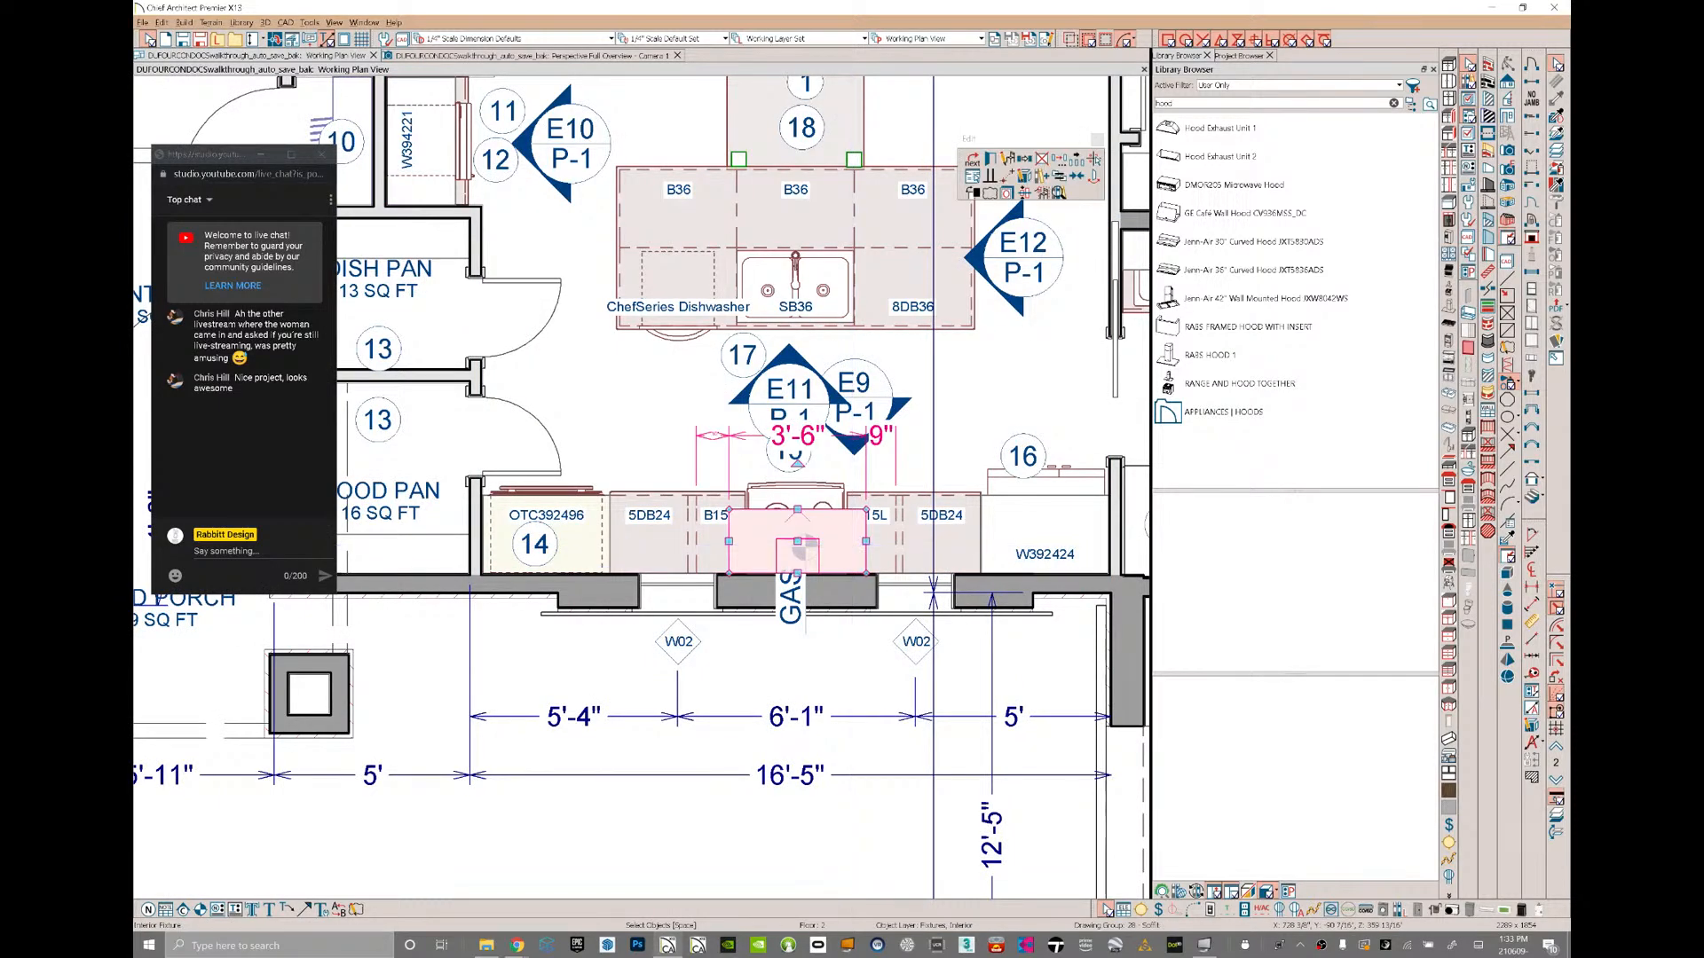
double_click(805, 548)
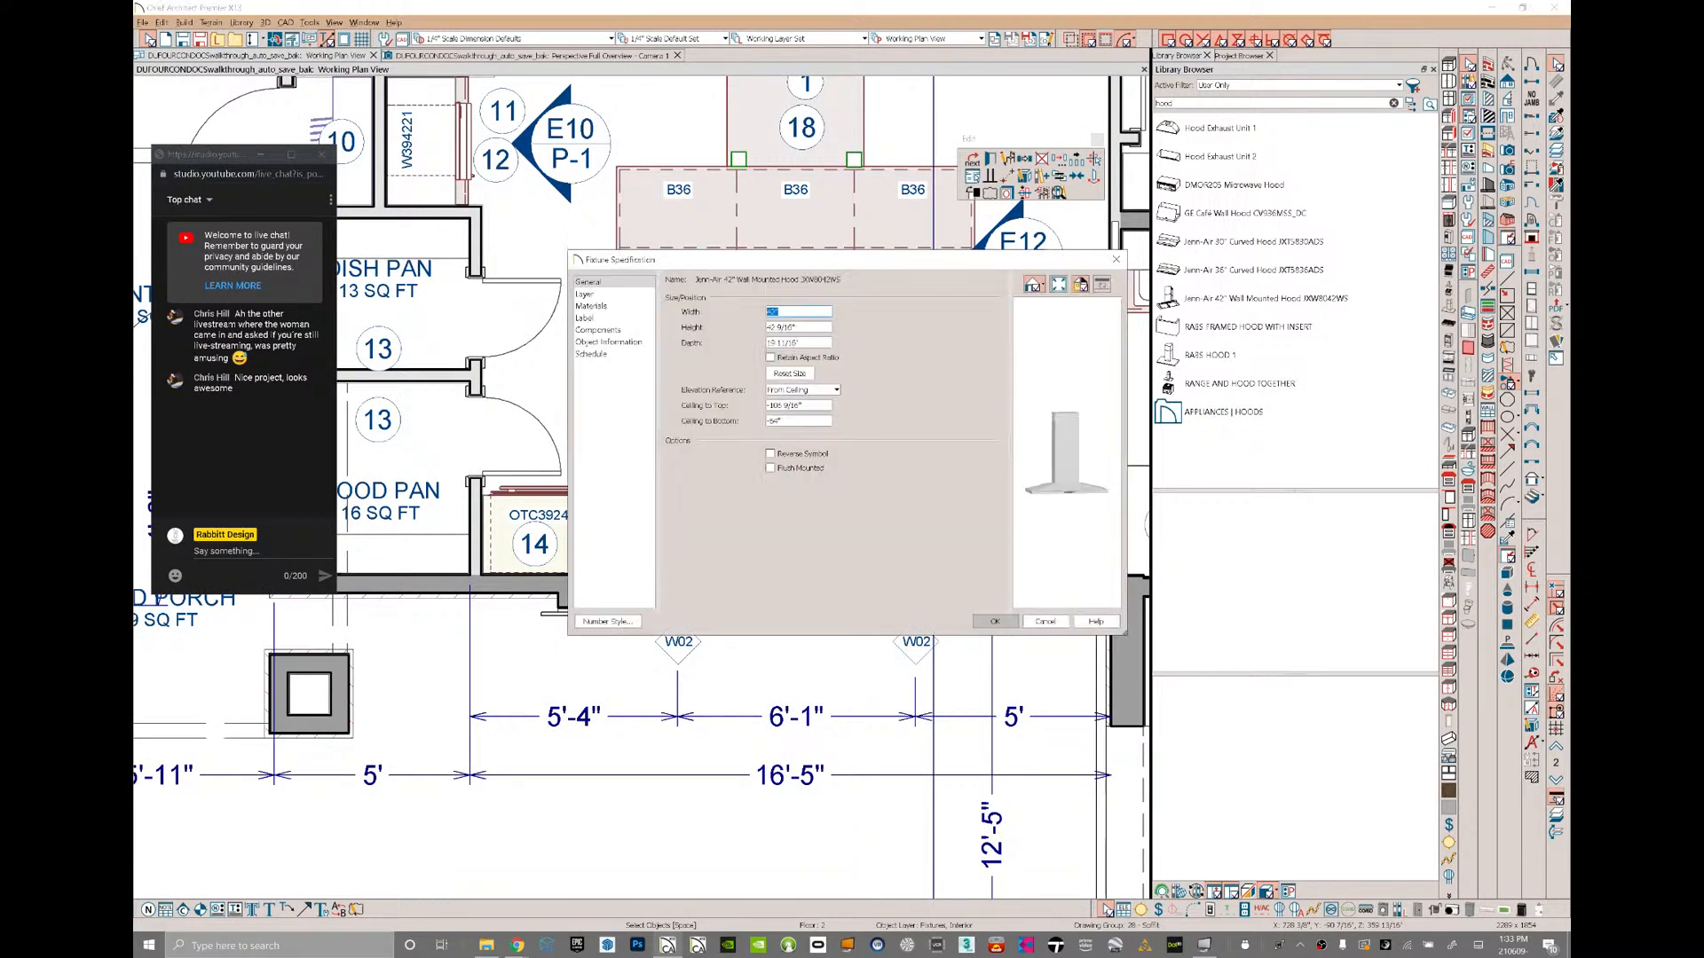
left_click_drag(801, 425, 758, 430)
left_click(824, 391)
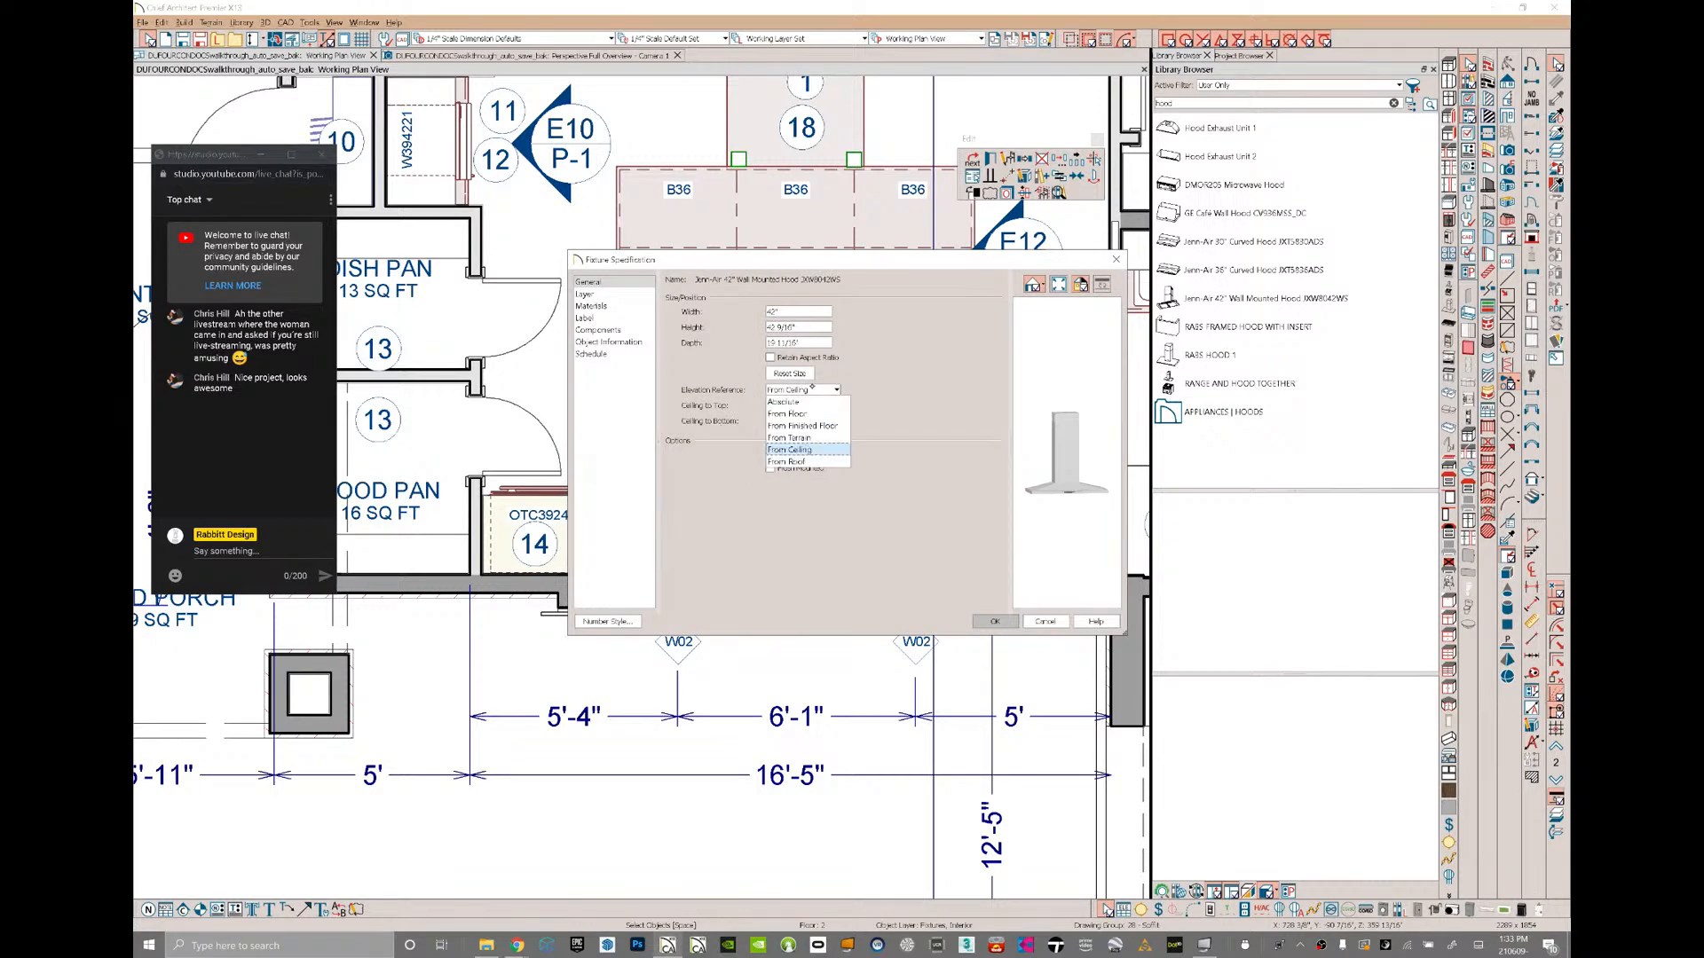
left_click(897, 385)
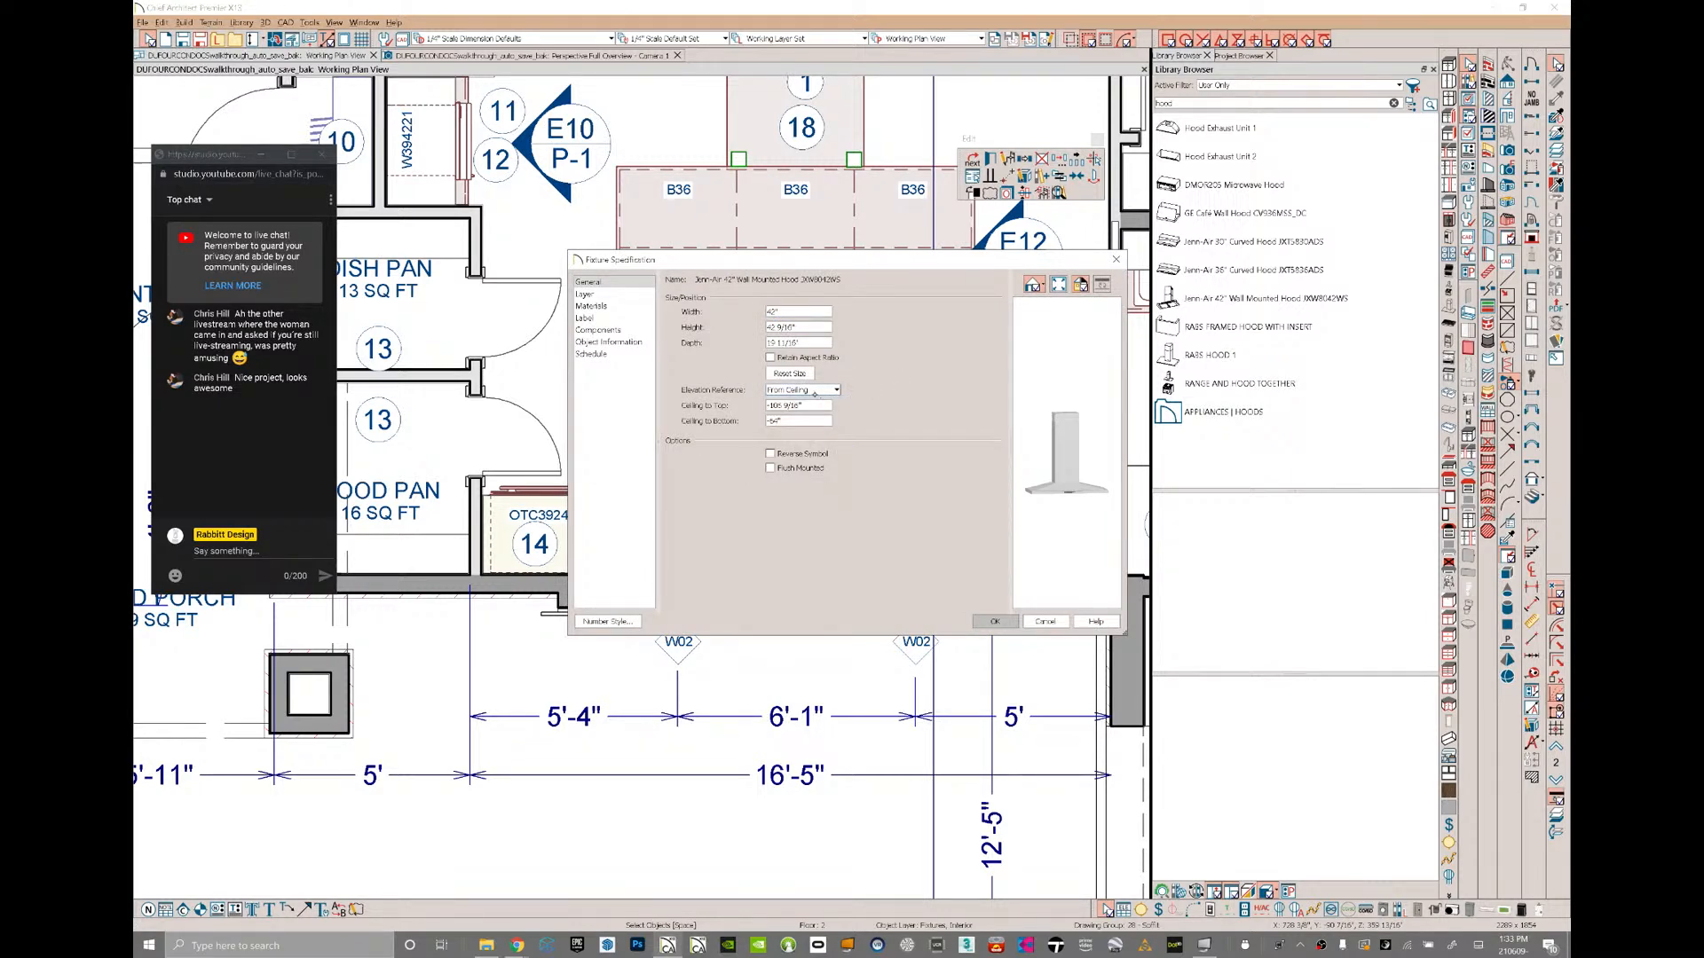
left_click_drag(814, 406, 766, 407)
type("0")
key("Tab")
key("Return")
left_click(483, 55)
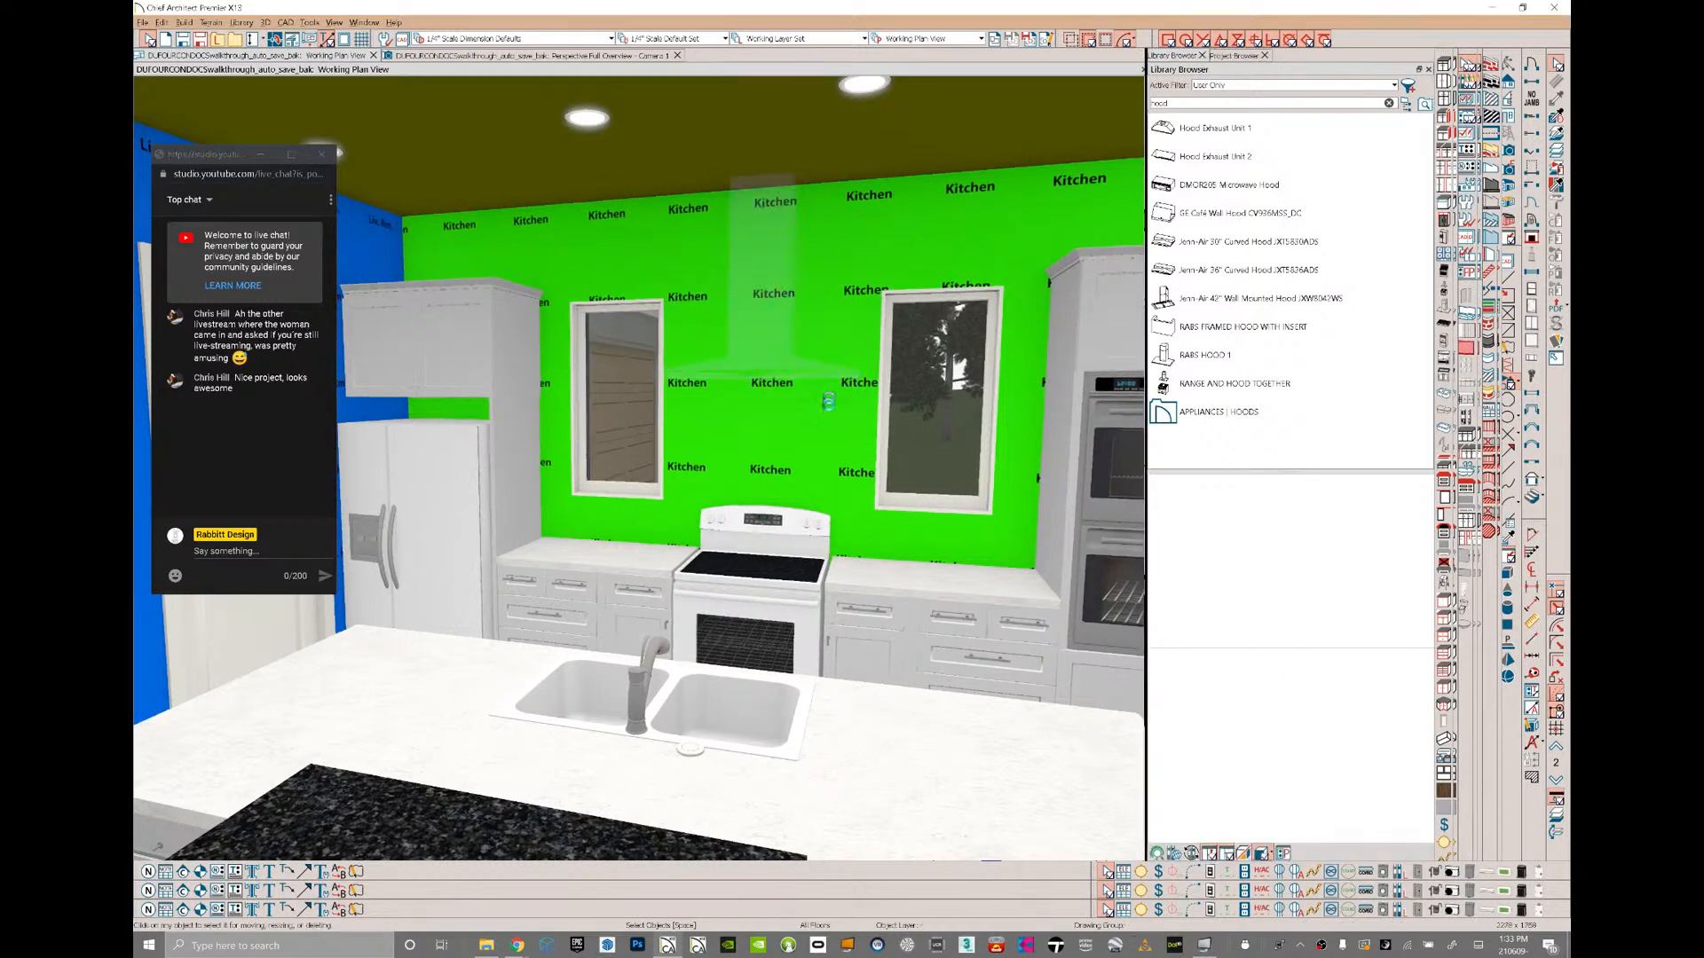
- Place a custom backsplash on the kitchen's range wall between the tall cabinets, around the windows and hood
scroll(639, 469, "down", 4)
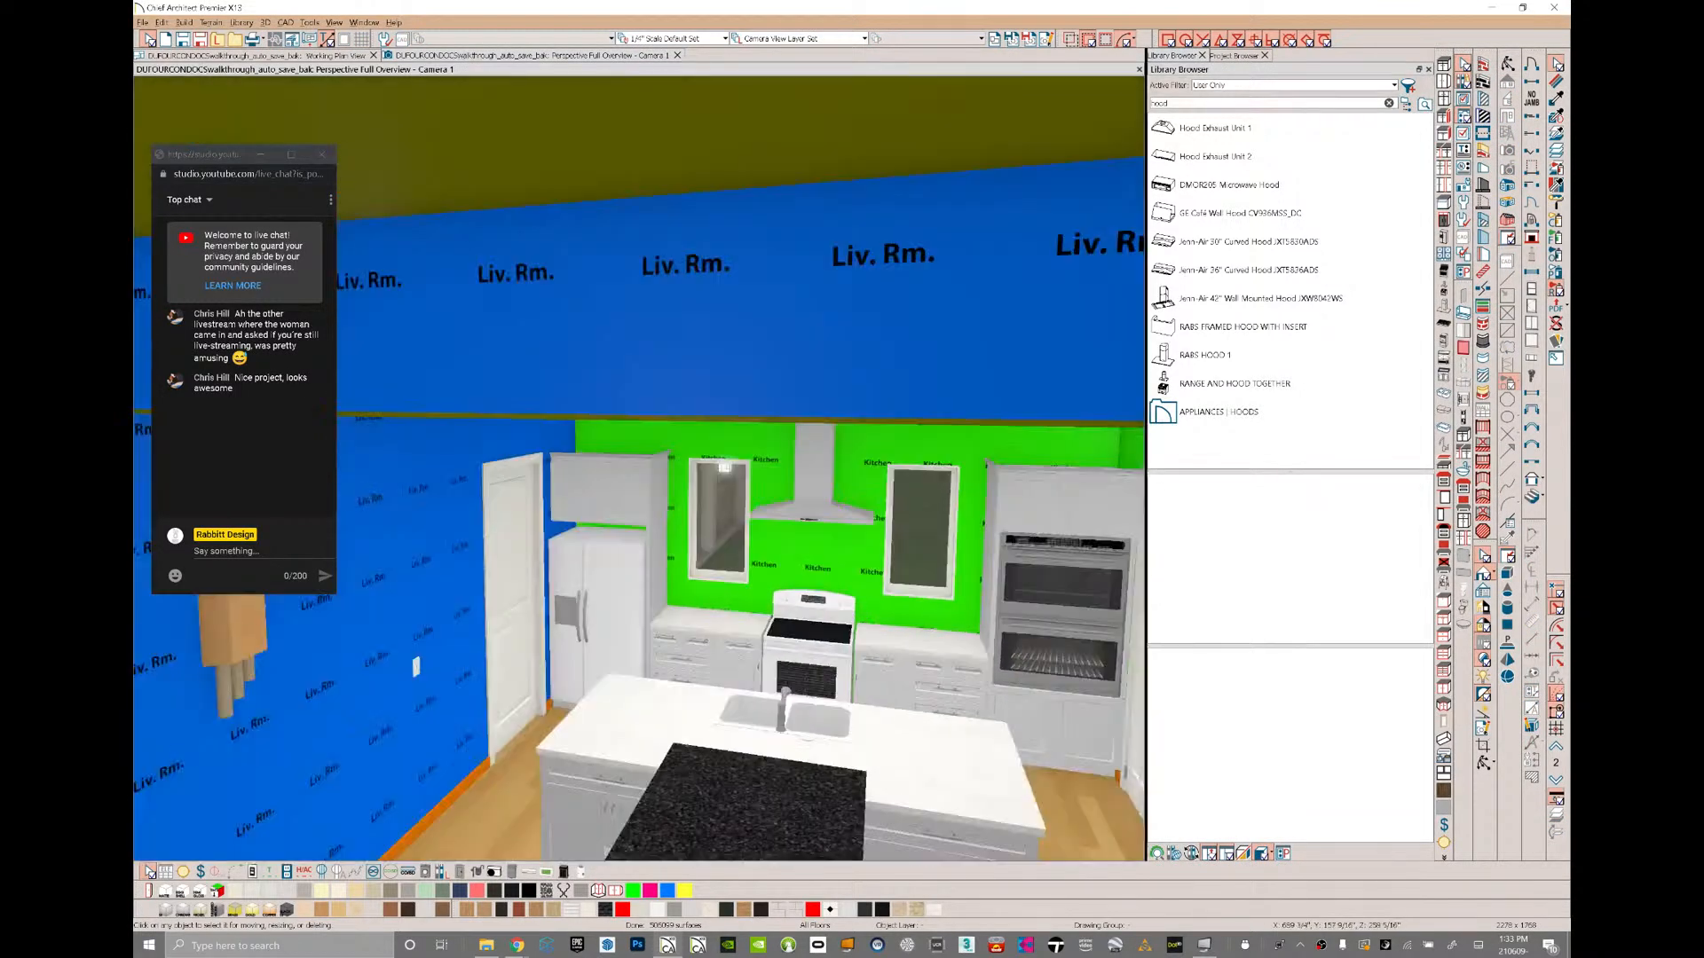
scroll(639, 469, "up", 2)
scroll(639, 469, "up", 4)
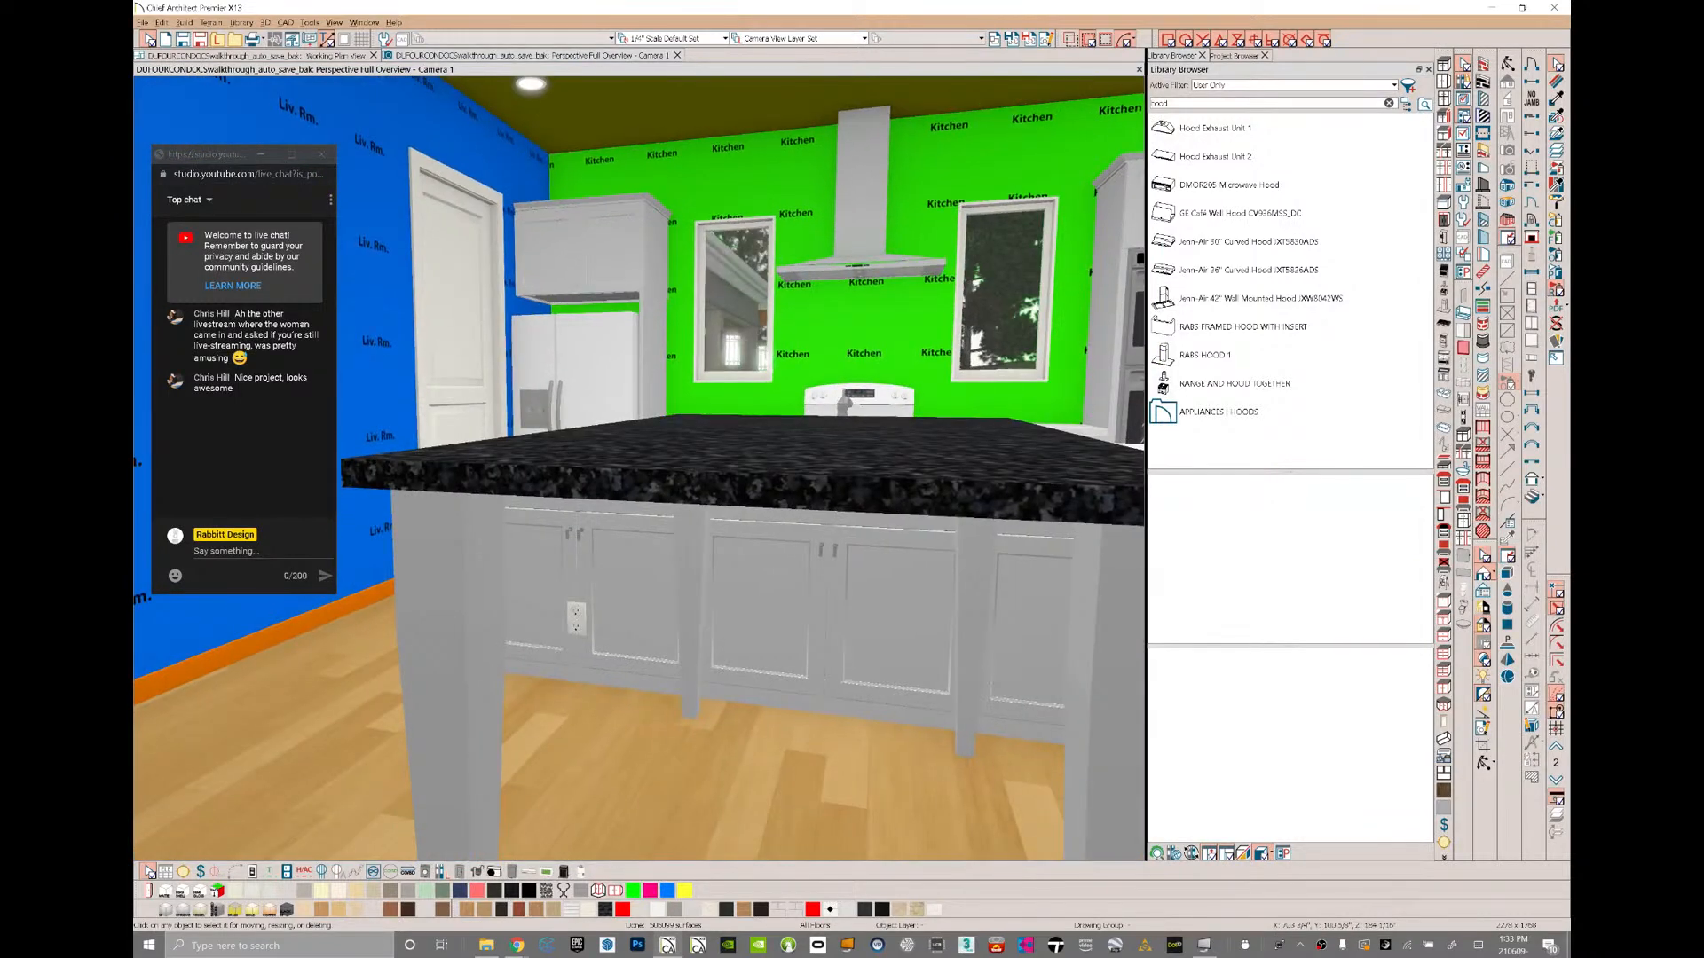
left_click(1484, 763)
left_click_drag(962, 344, 973, 457)
key("space")
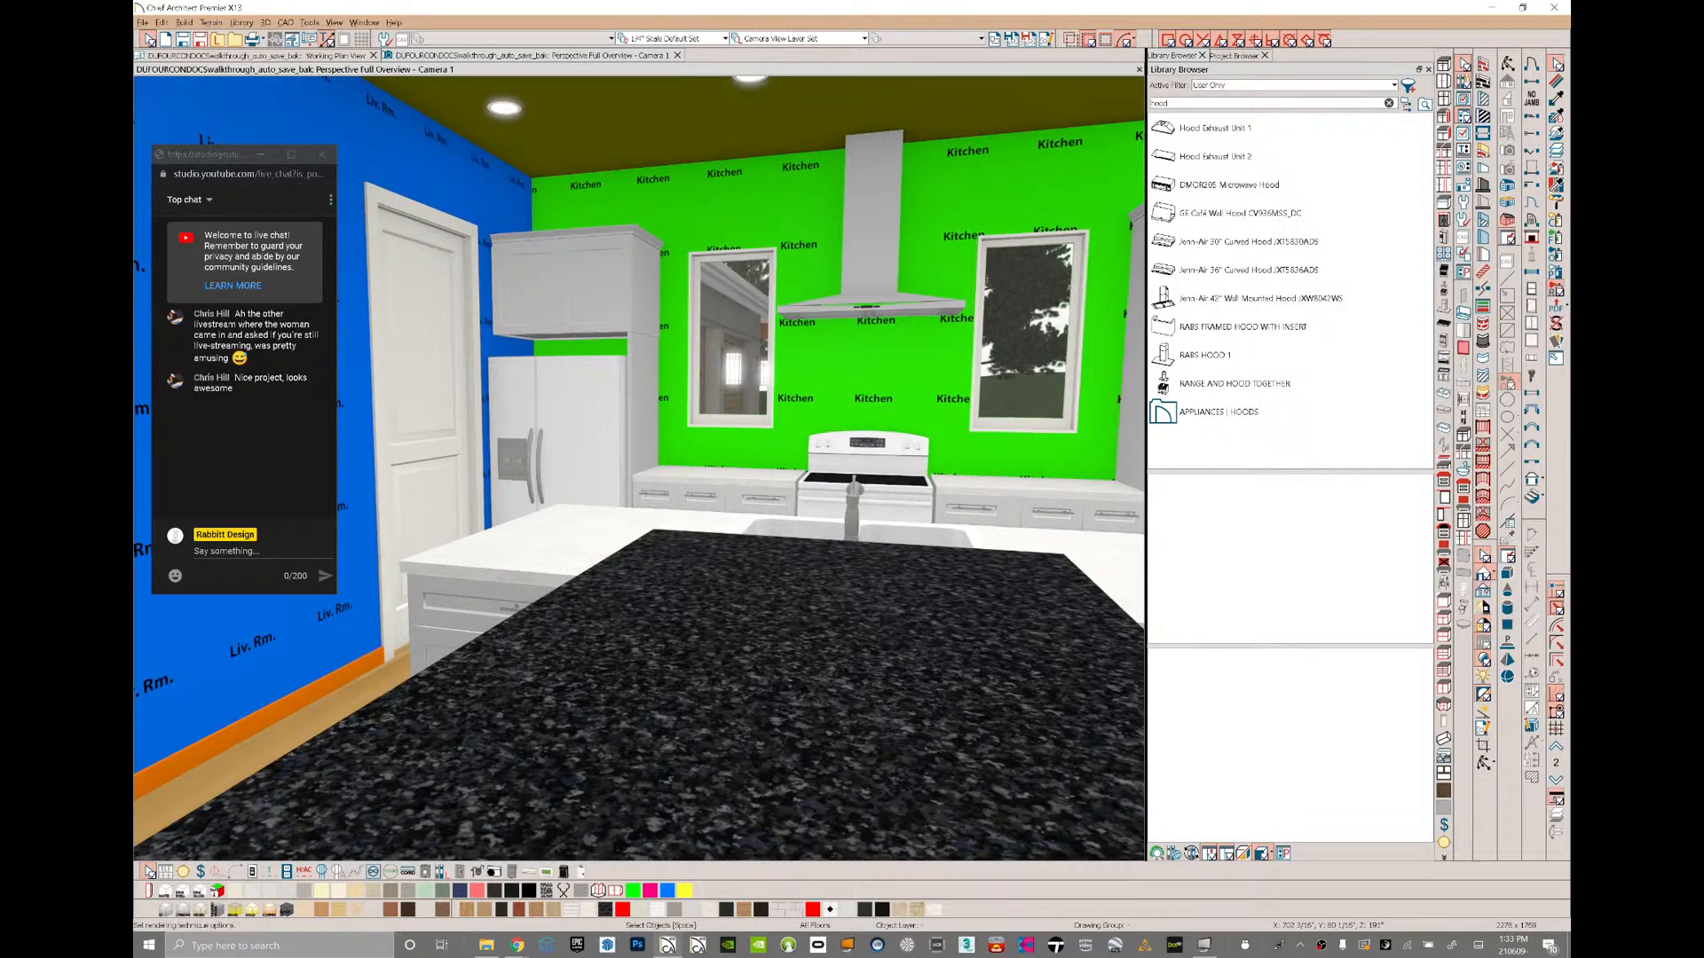
left_click(1444, 548)
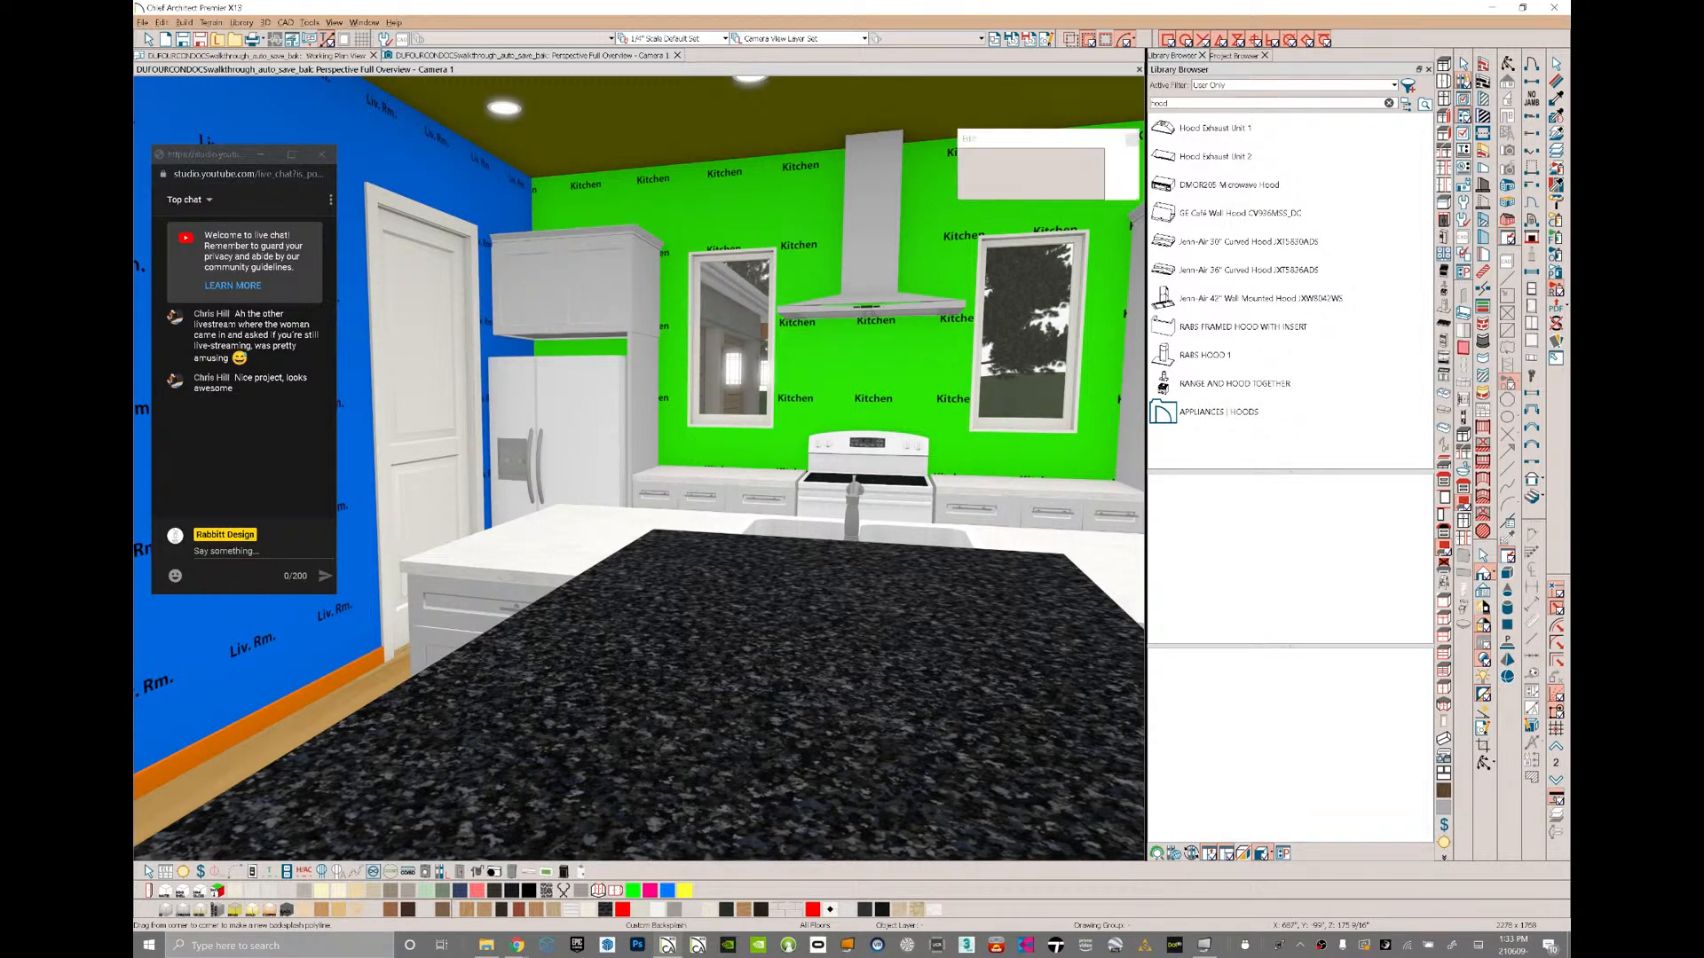
left_click(941, 429)
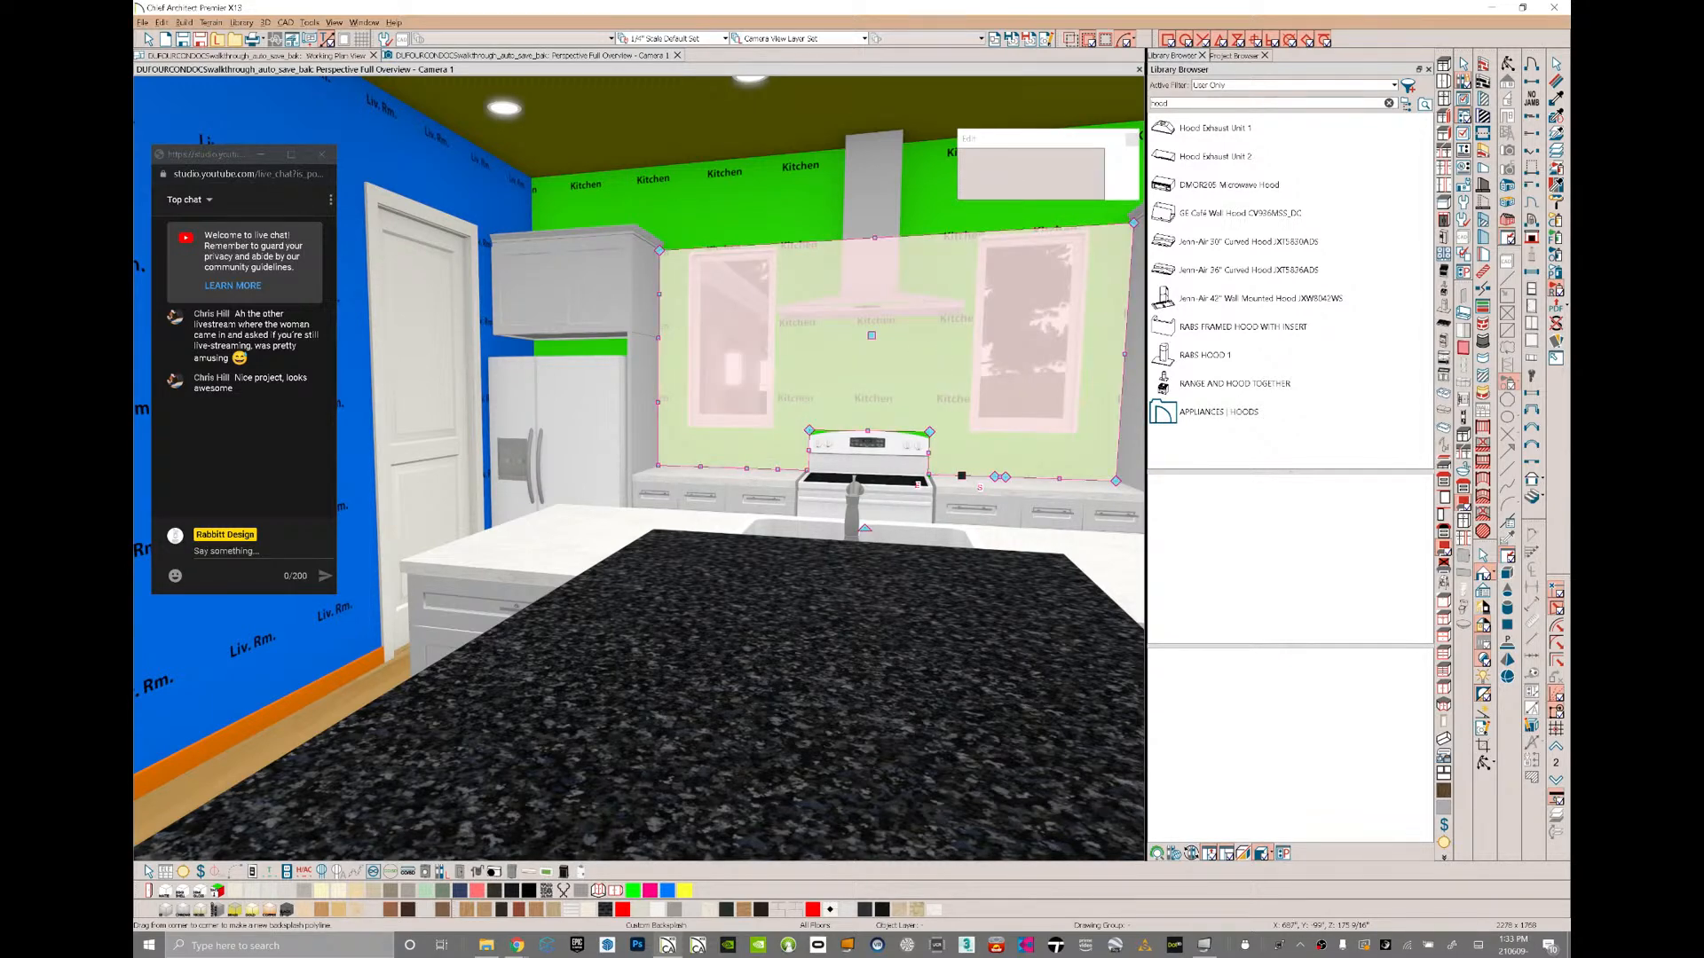
- Extend the custom backsplash's edge above the range downward so the backsplash continues behind the range
scroll(928, 298, "up", 1)
middle_click_drag(928, 298, 928, 350)
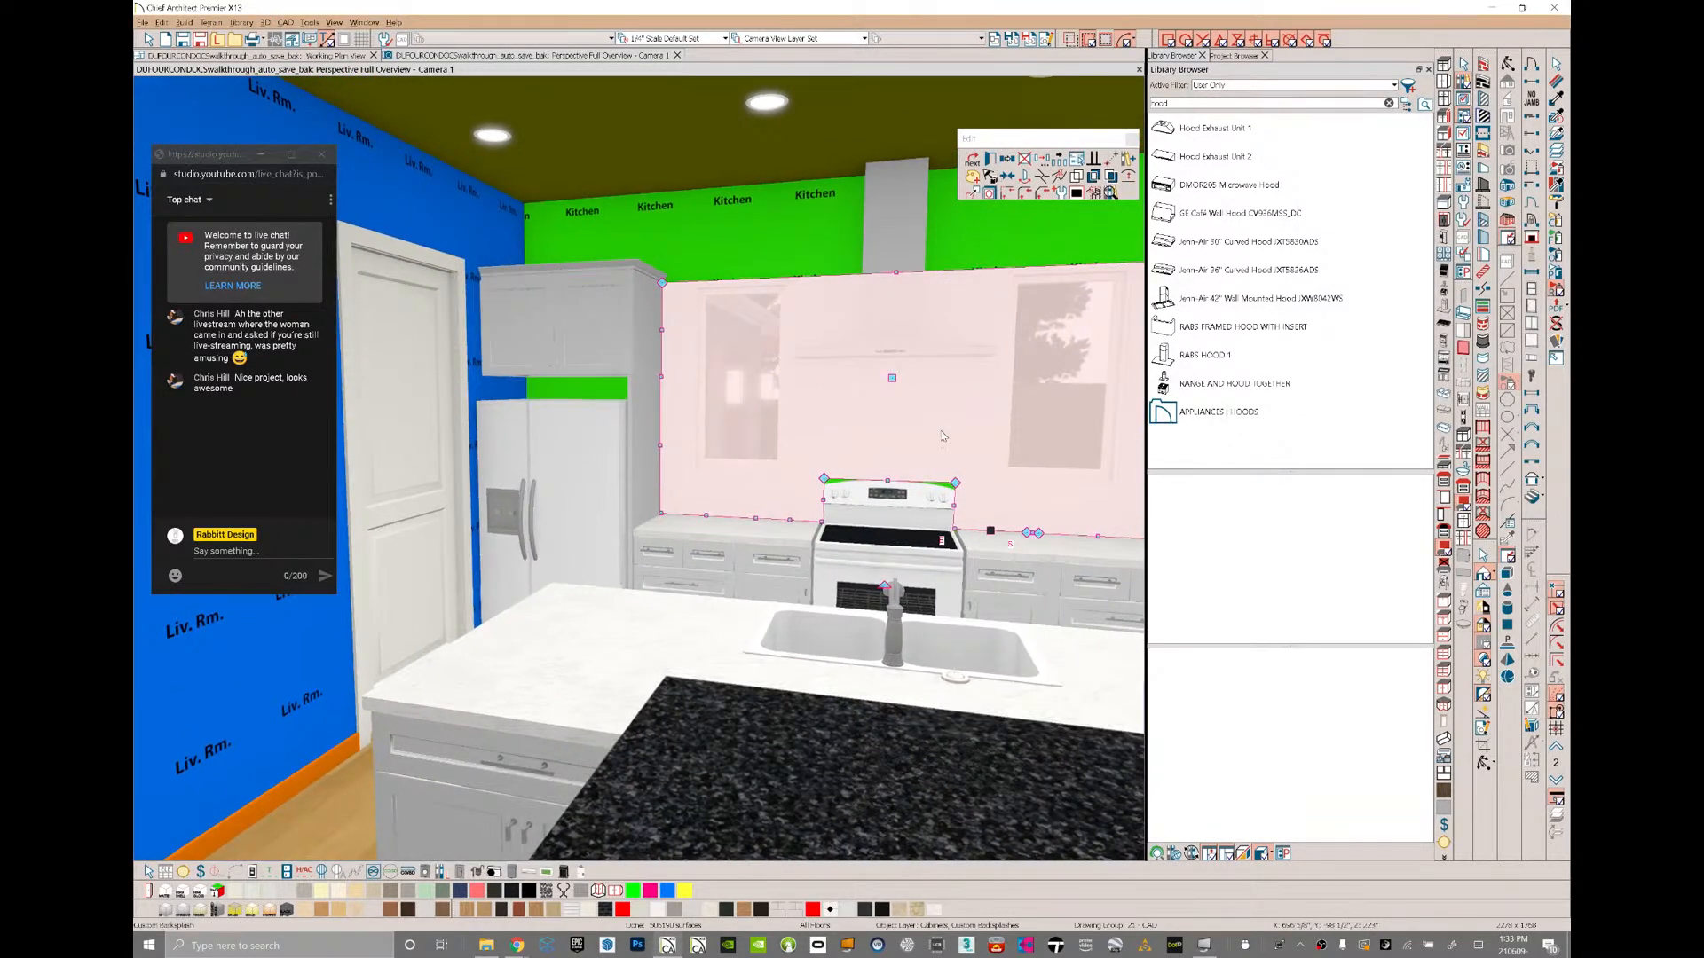
left_click_drag(887, 481, 873, 576)
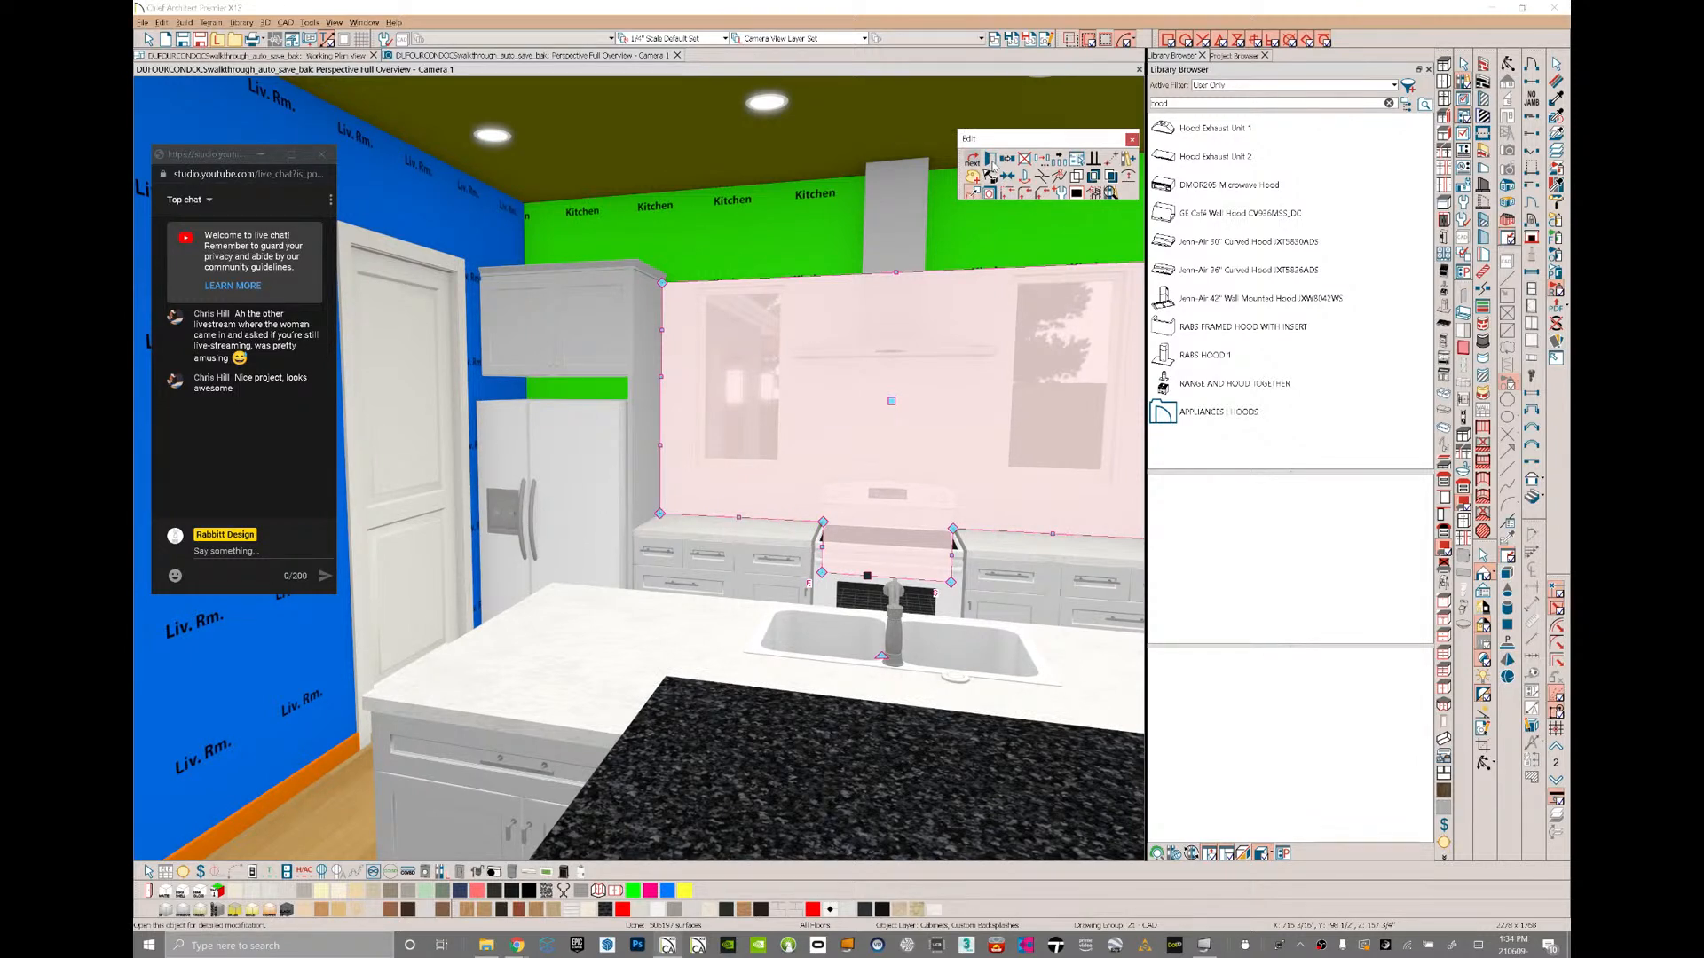
left_click(991, 160)
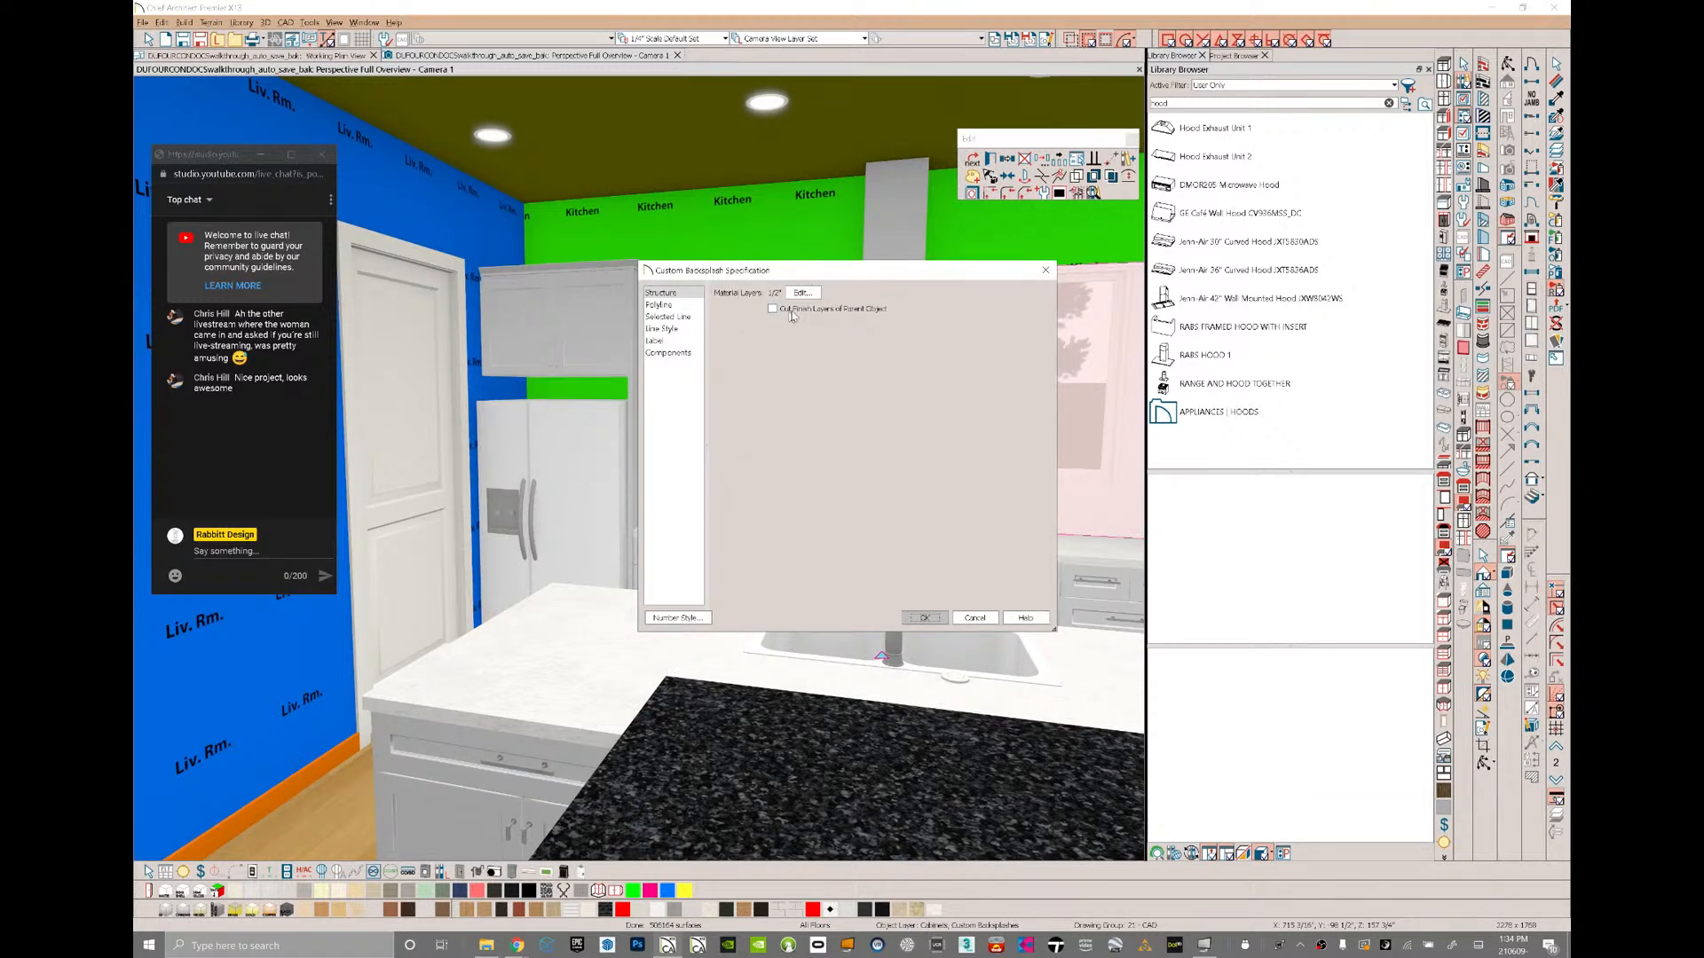
left_click(975, 619)
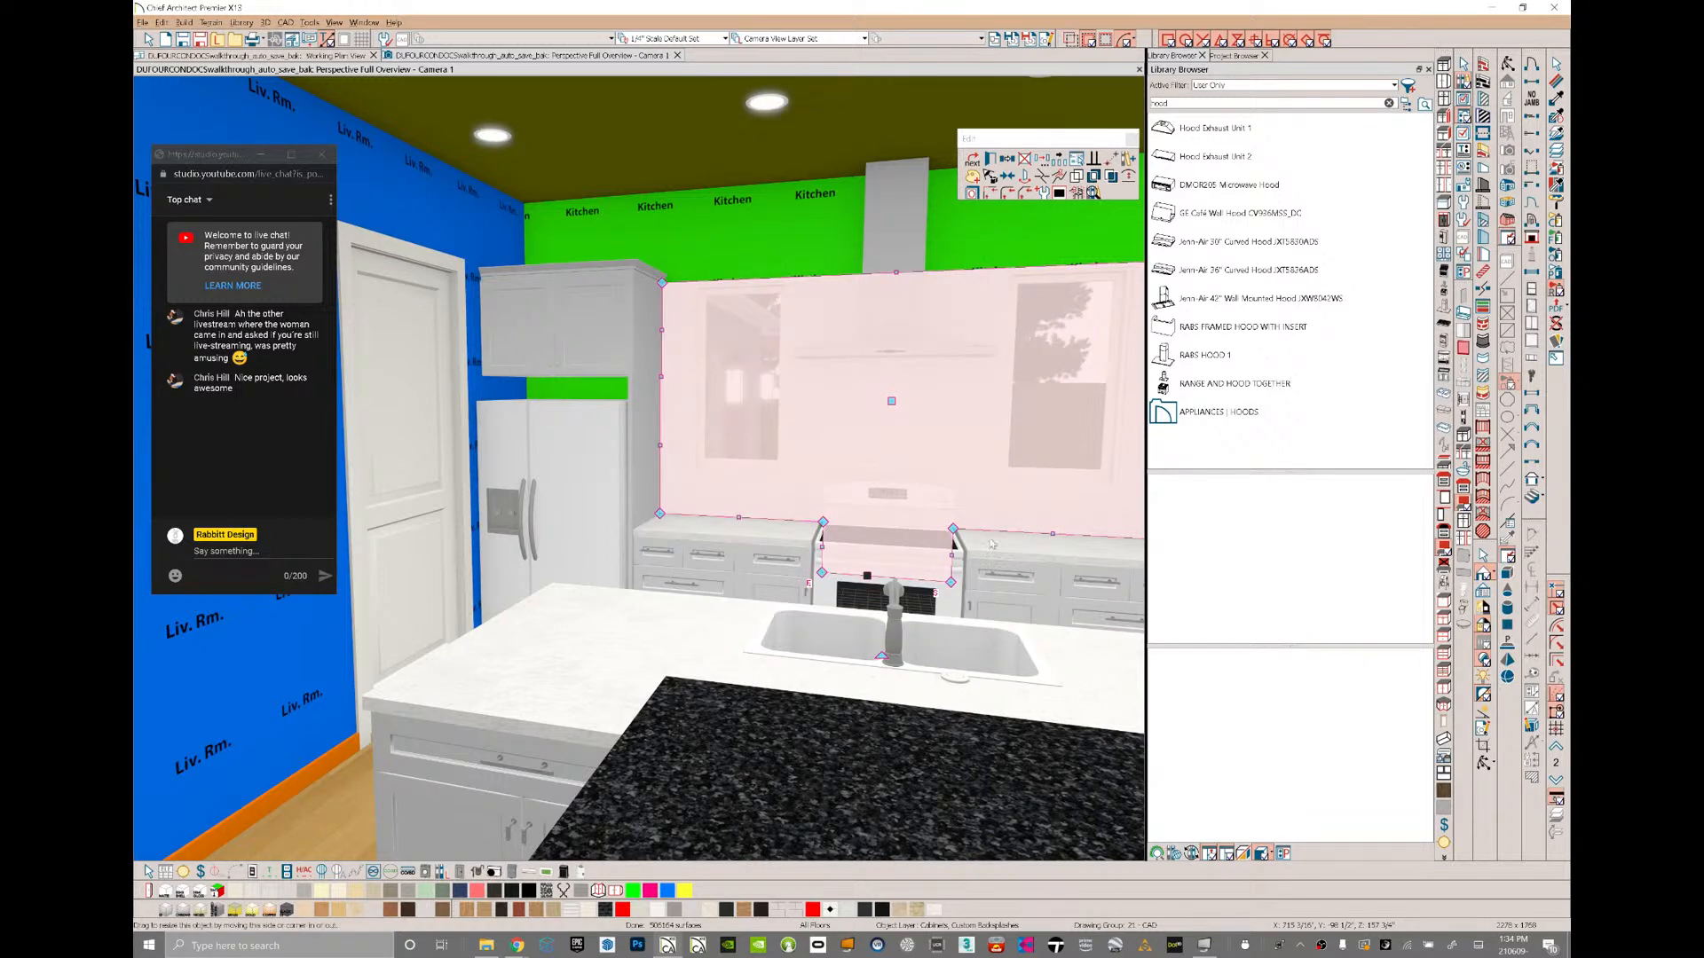
left_click(964, 395)
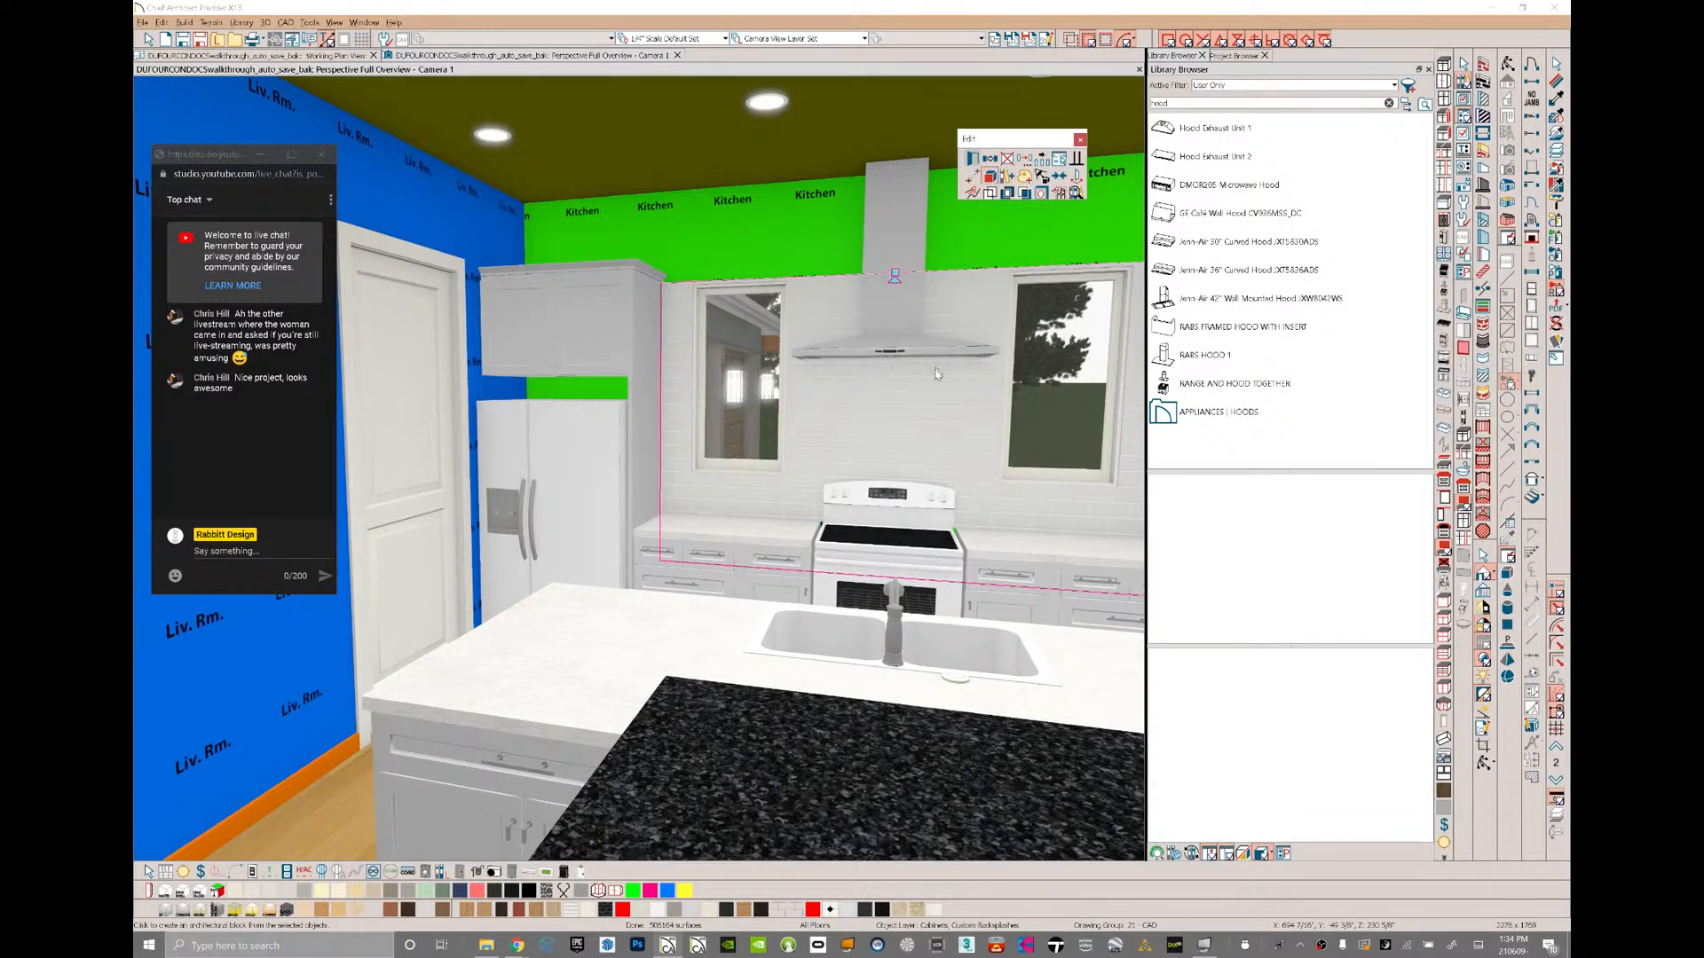
- Convert the custom backsplash into an architectural block, assign it to a new layer named Export 1, and turn off that layer's display
left_click(1006, 193)
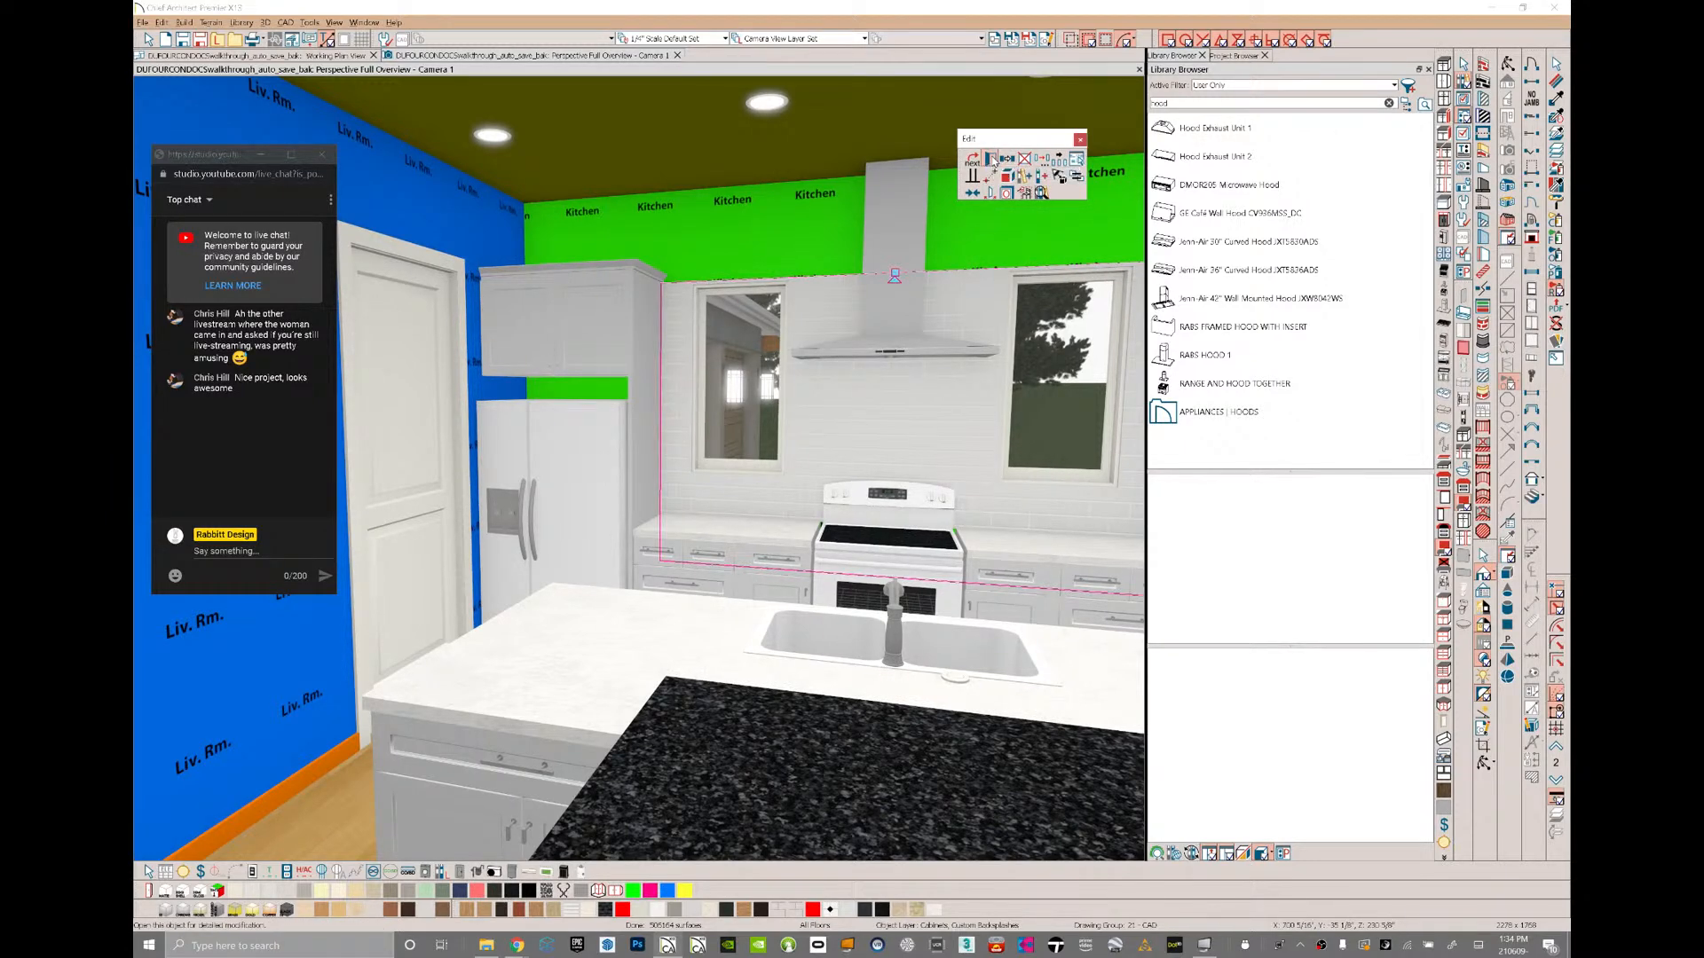
left_click(993, 162)
left_click(601, 300)
left_click(878, 298)
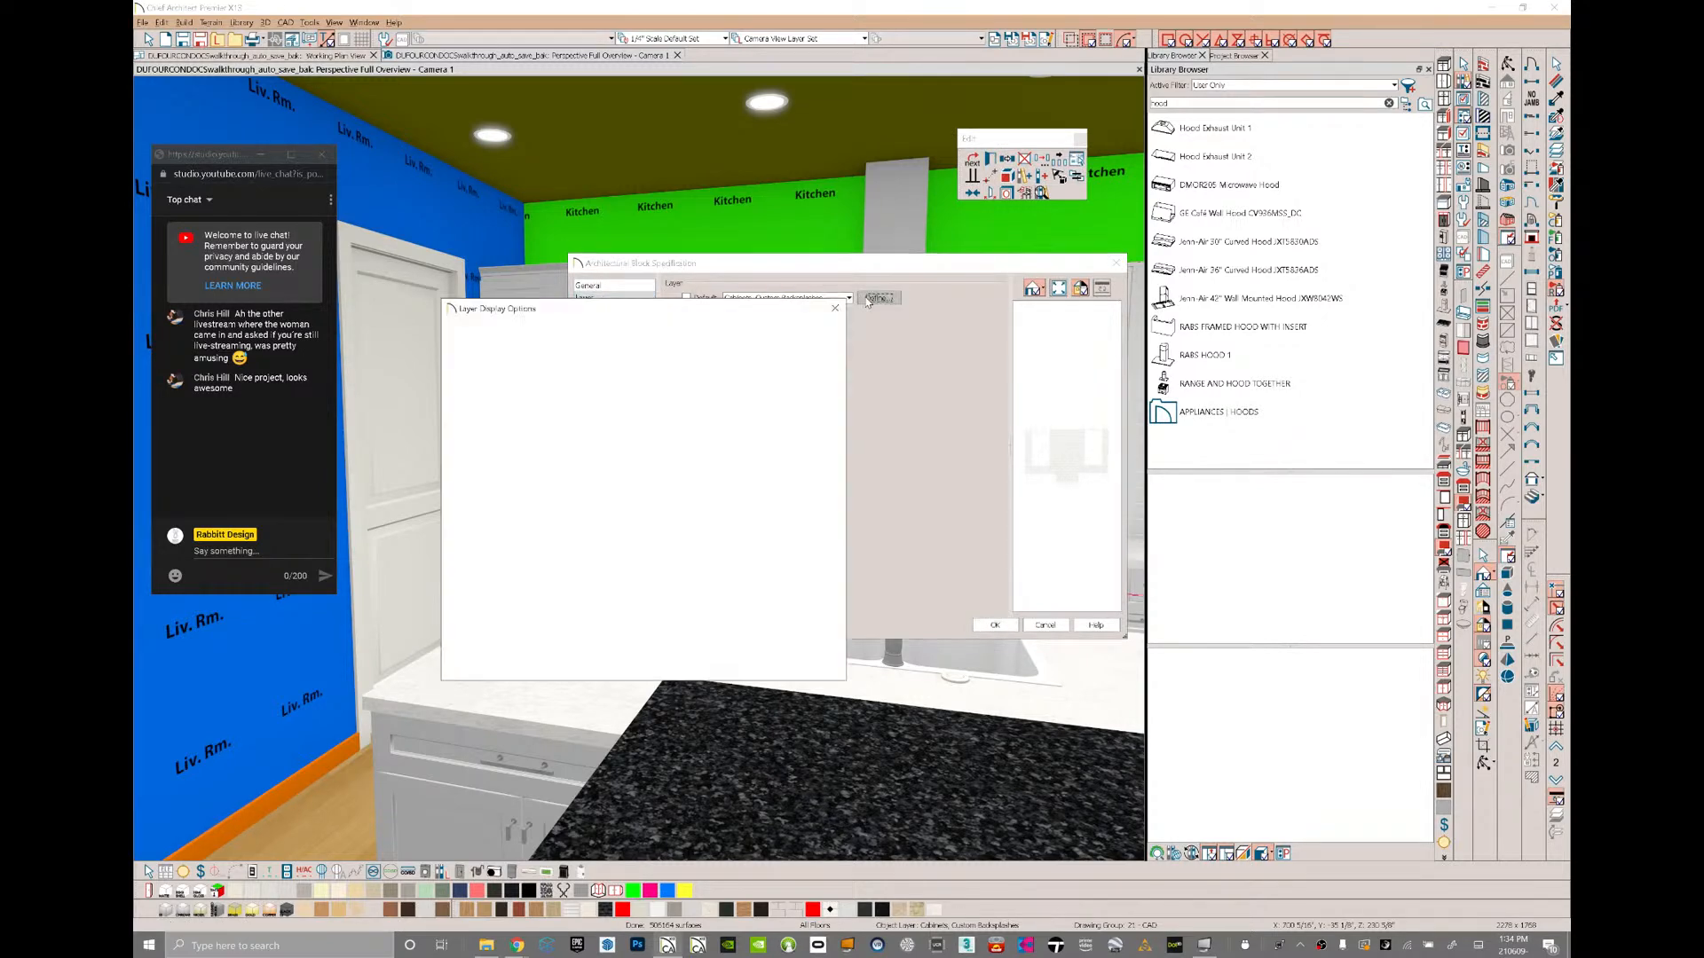
left_click(515, 544)
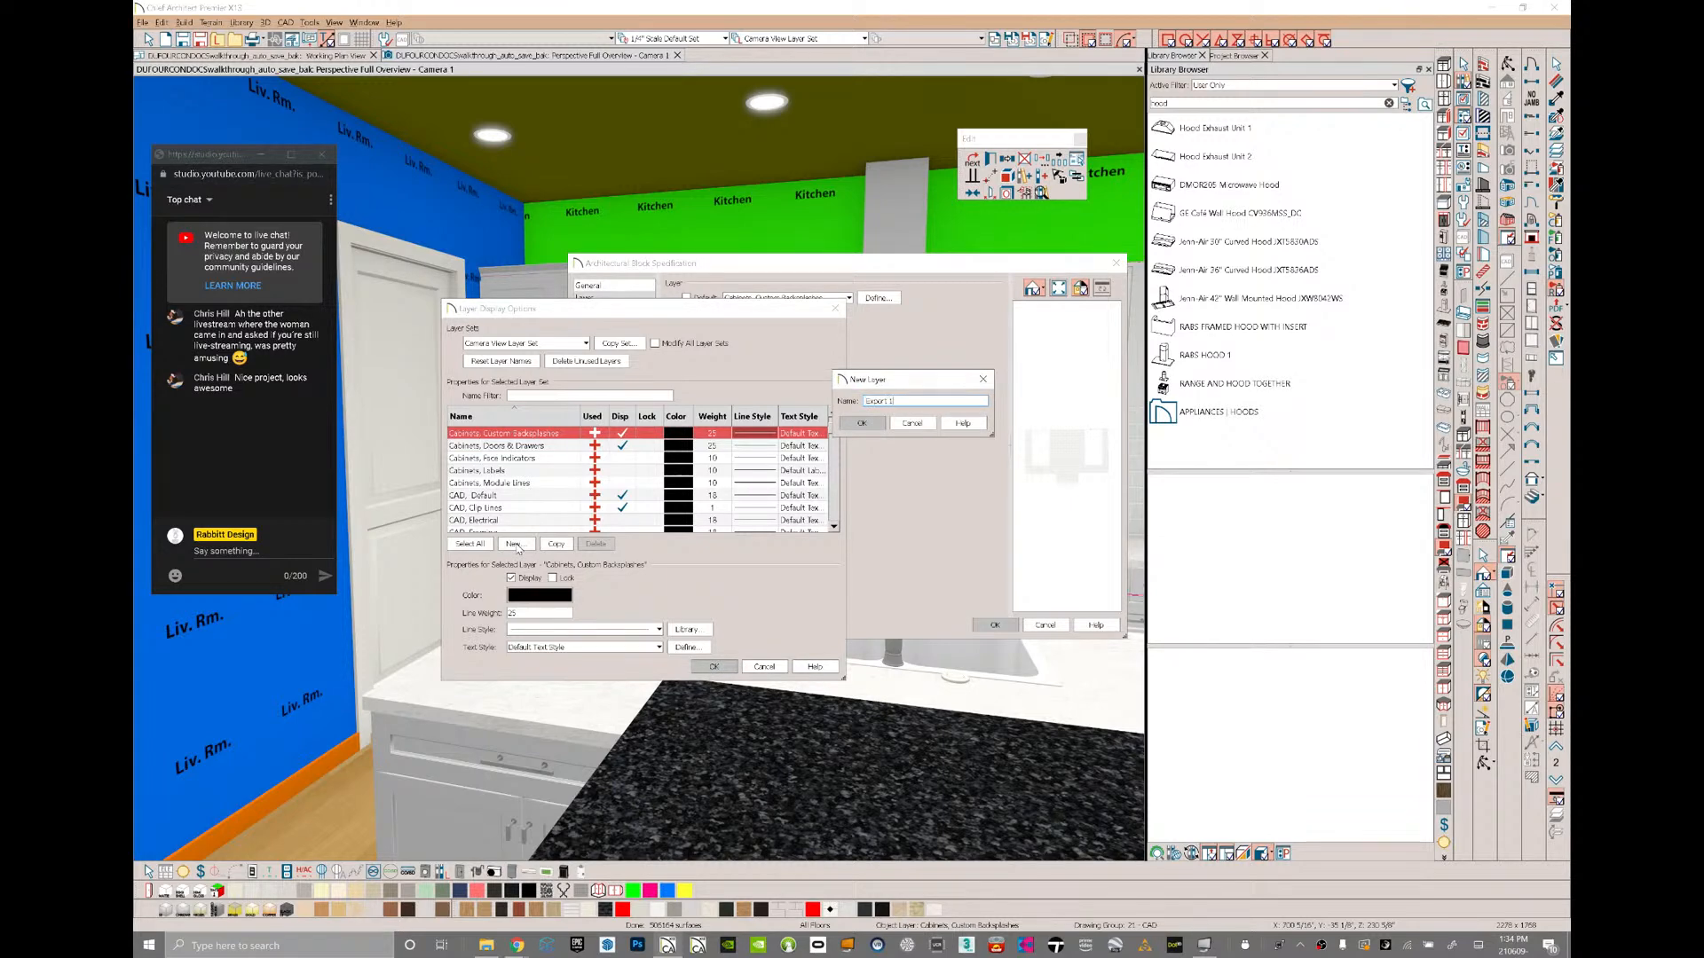
key("Return")
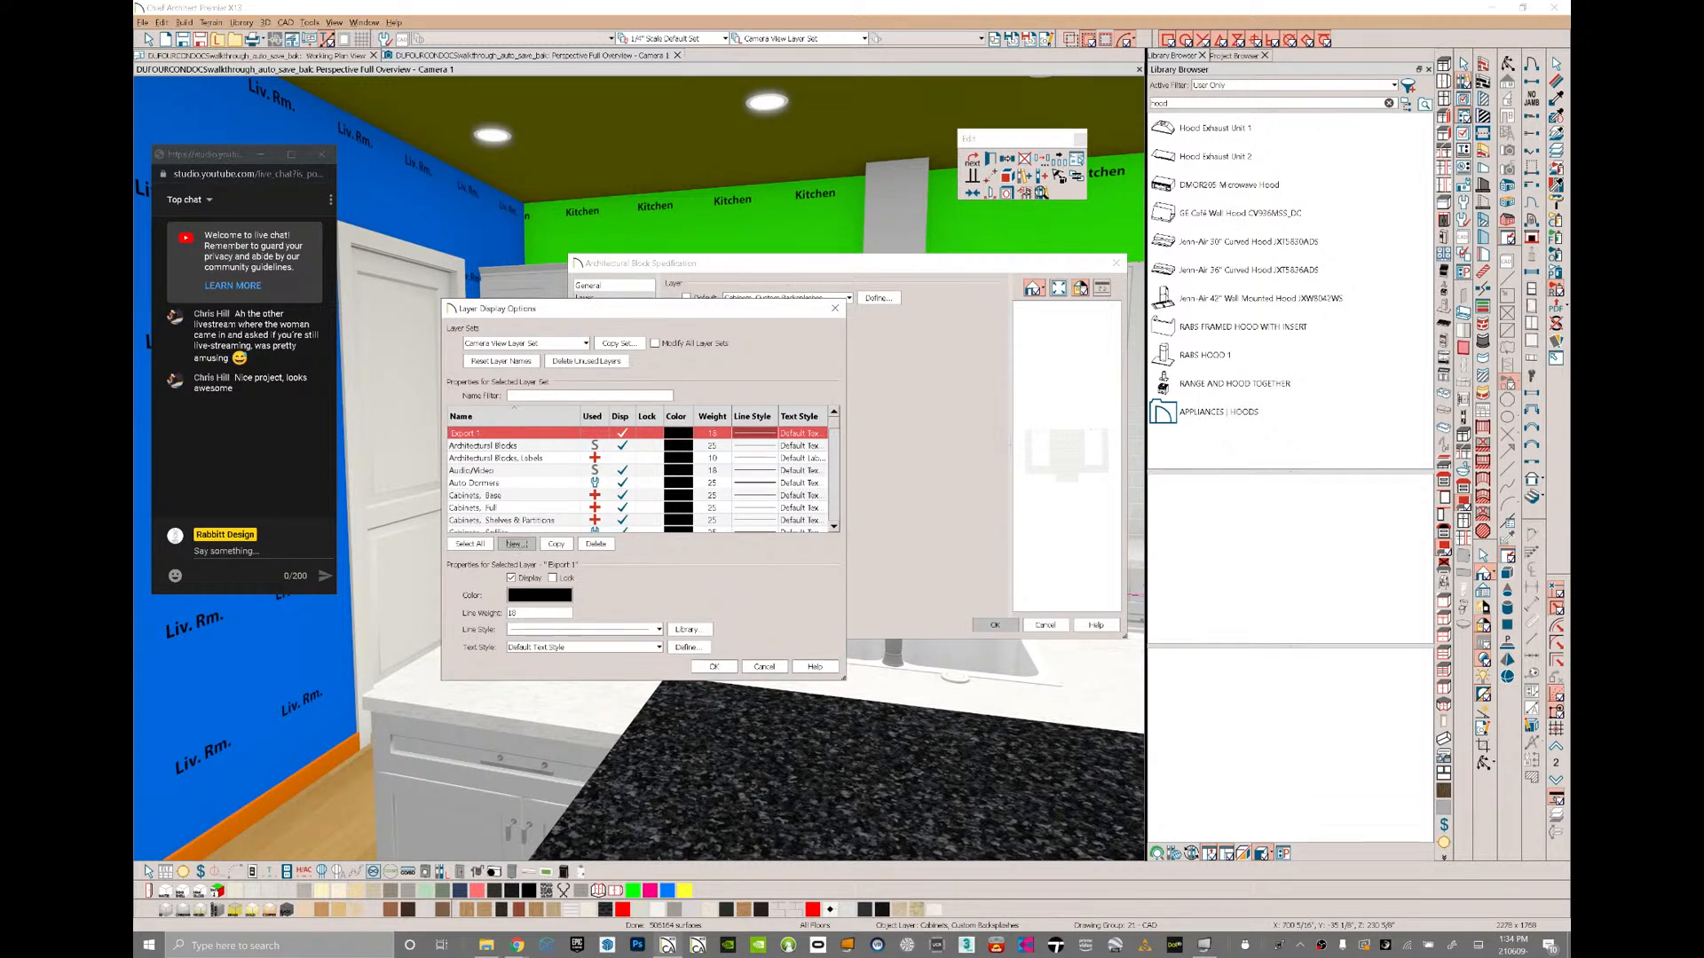
left_click(622, 432)
left_click(713, 667)
left_click(995, 625)
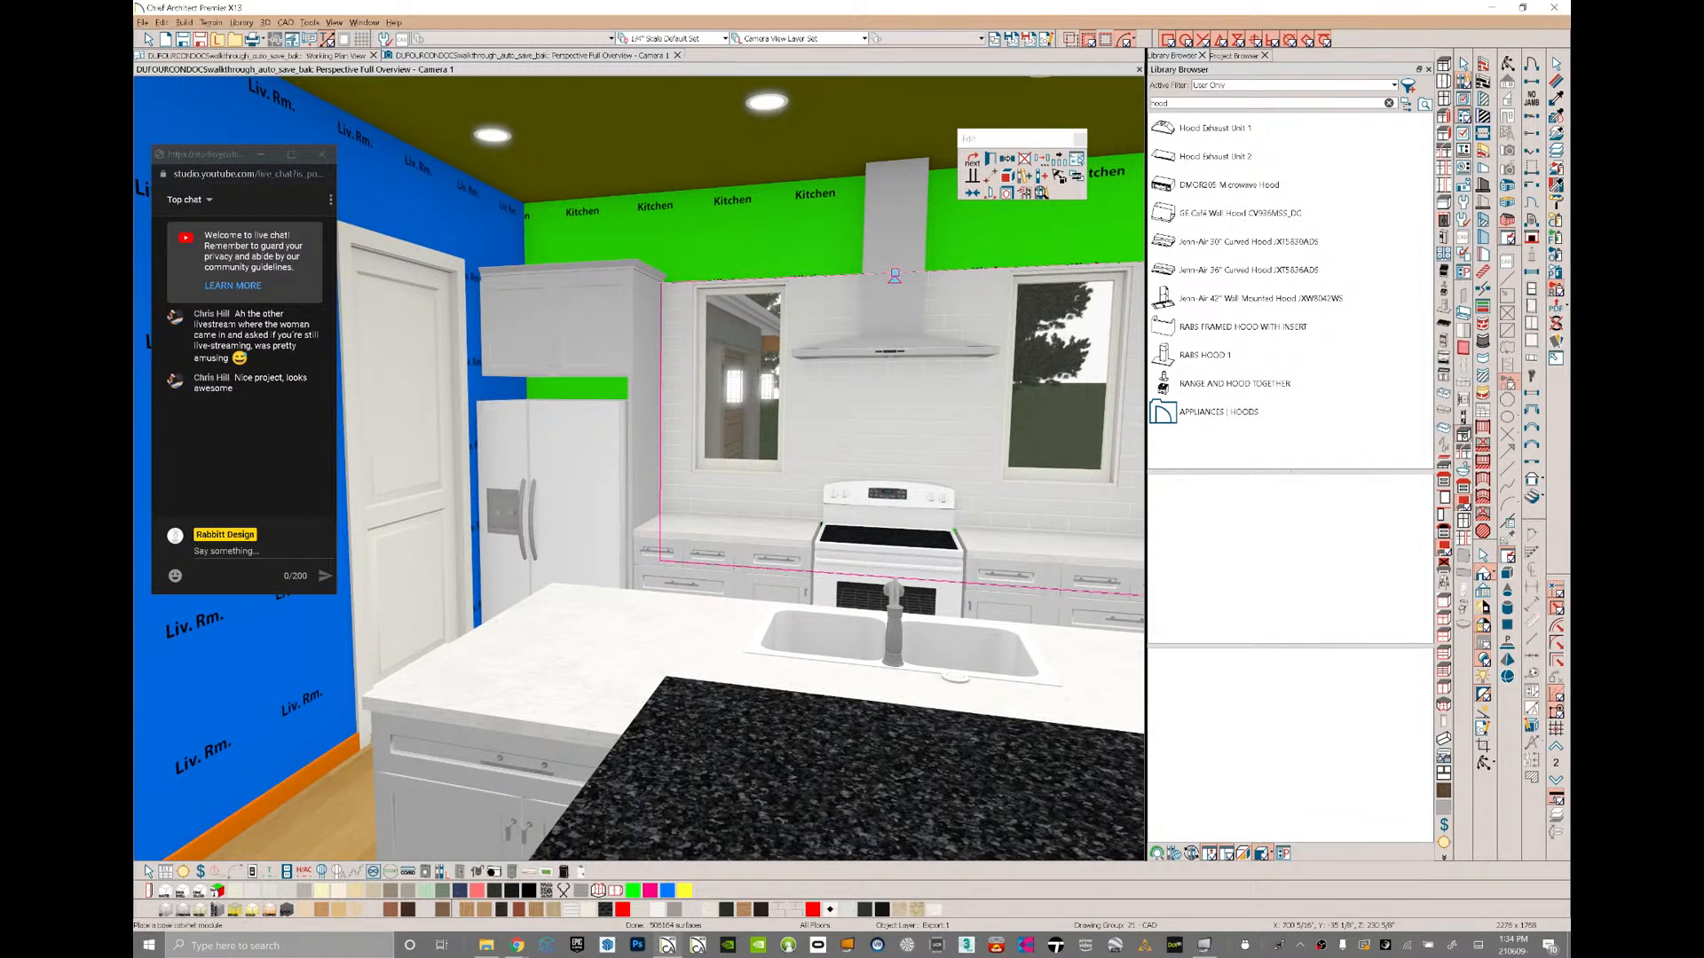
key("Escape")
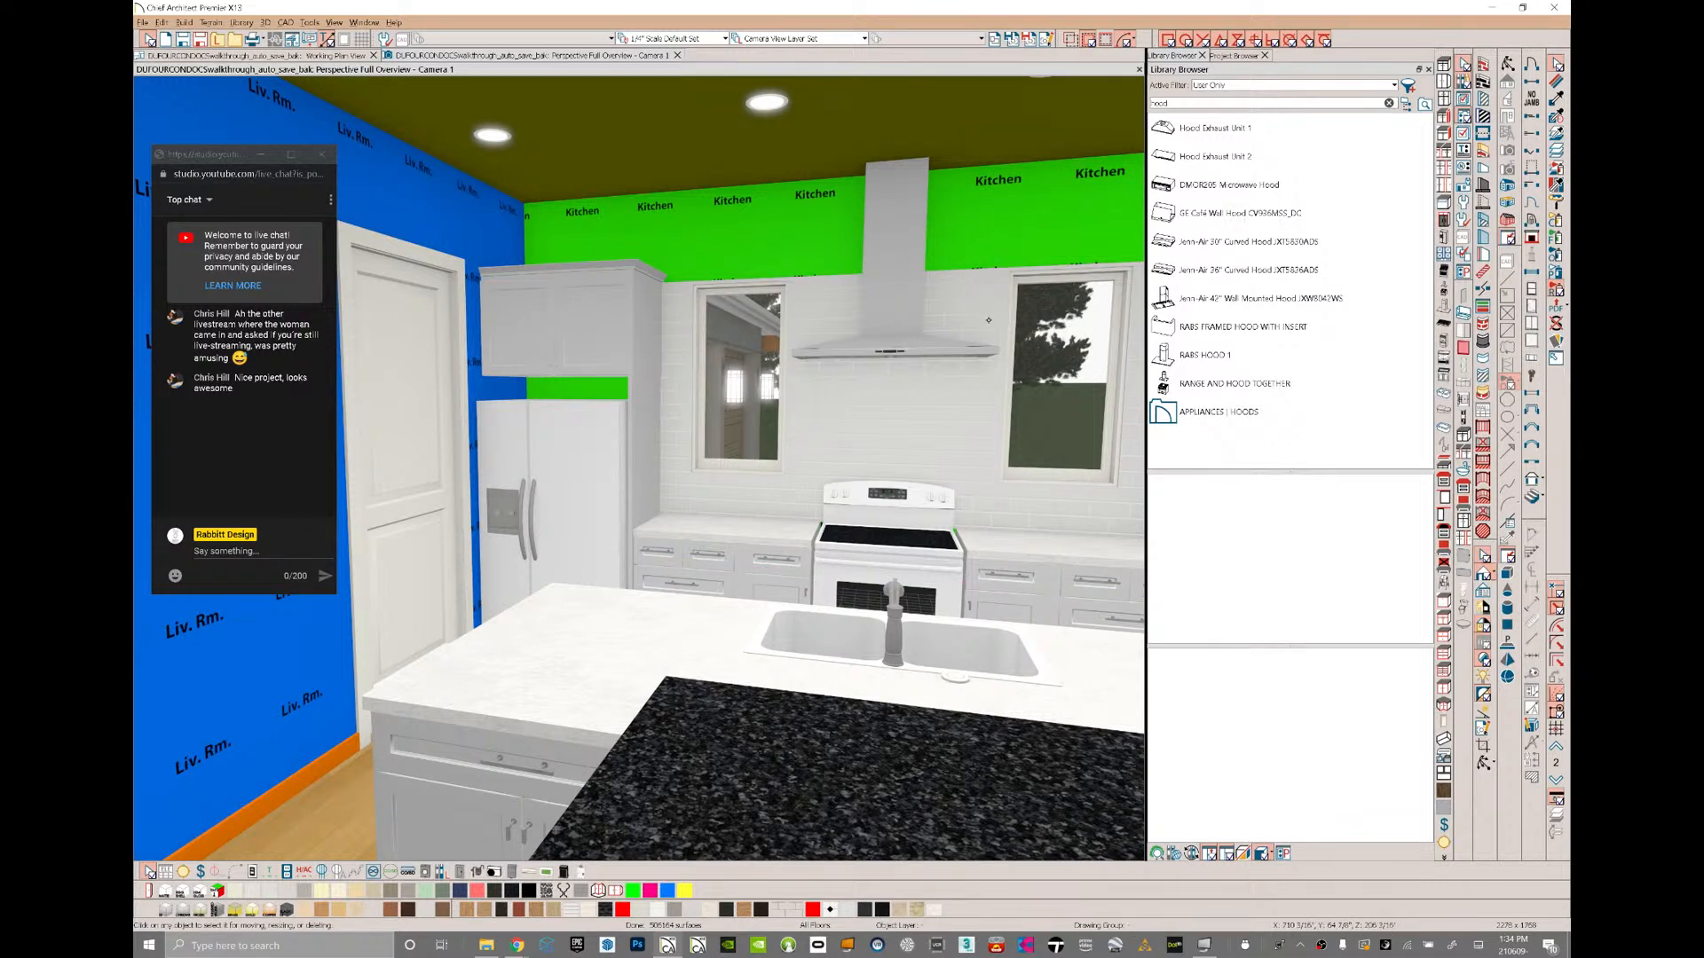
- Check the range hood and adjacent window objects, and review the Export 1 layer's status in the camera view's layer display options
left_click(930, 355)
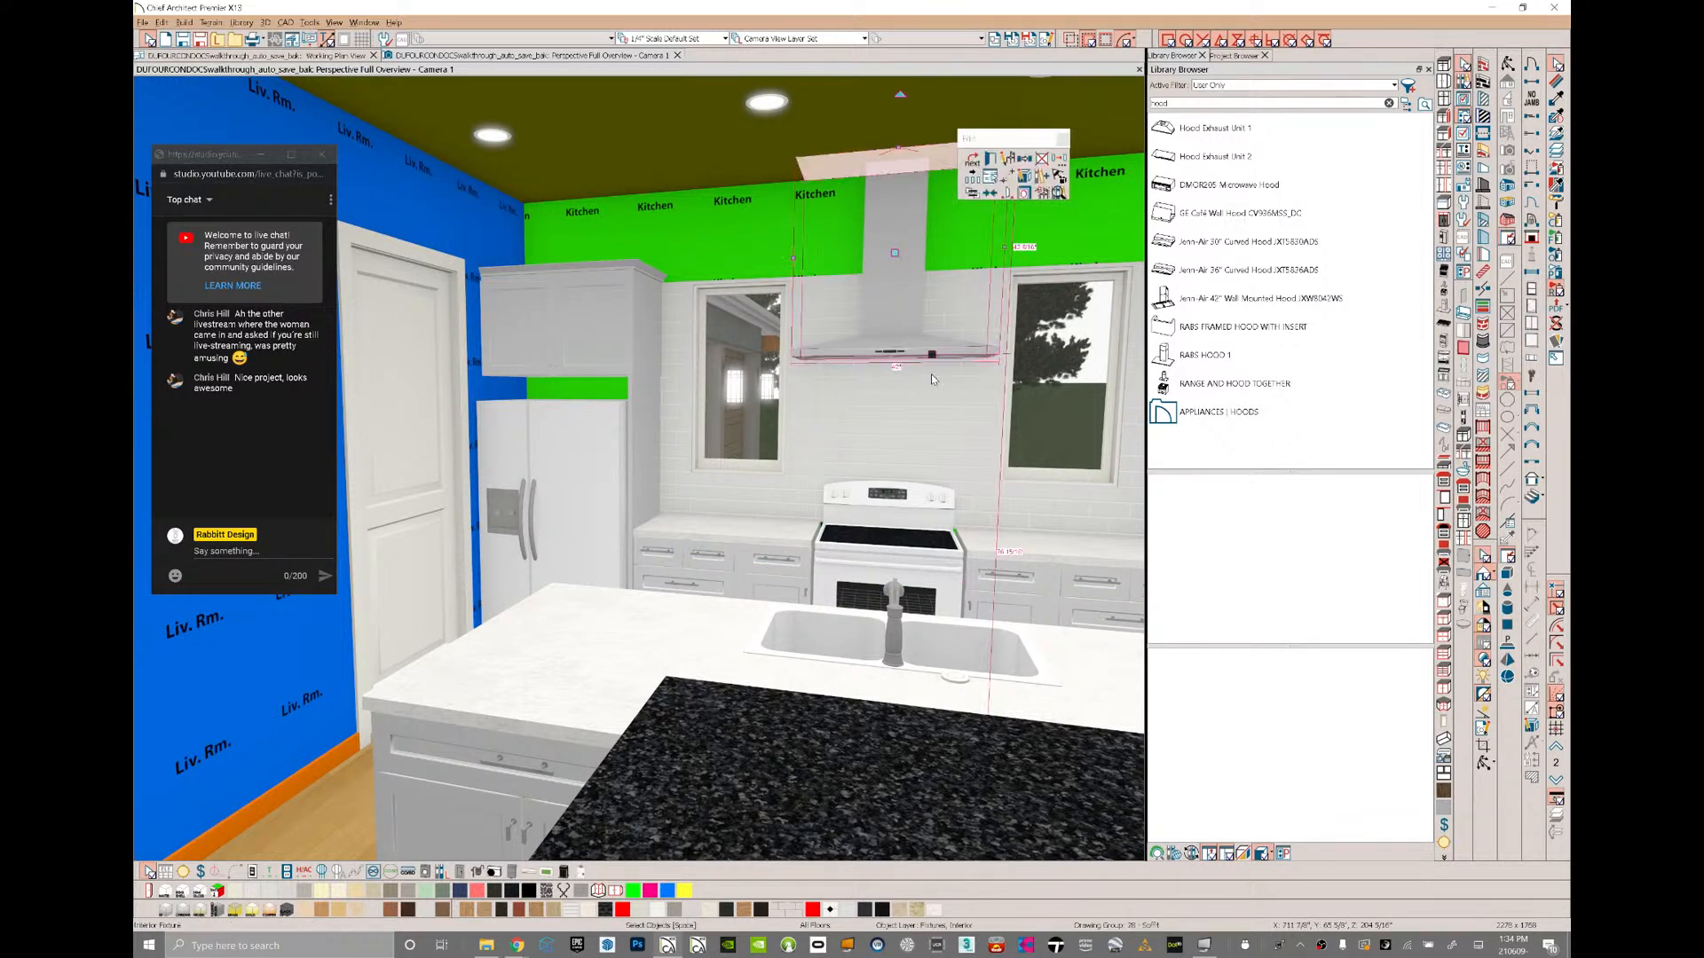
key("Escape")
left_click(1056, 480)
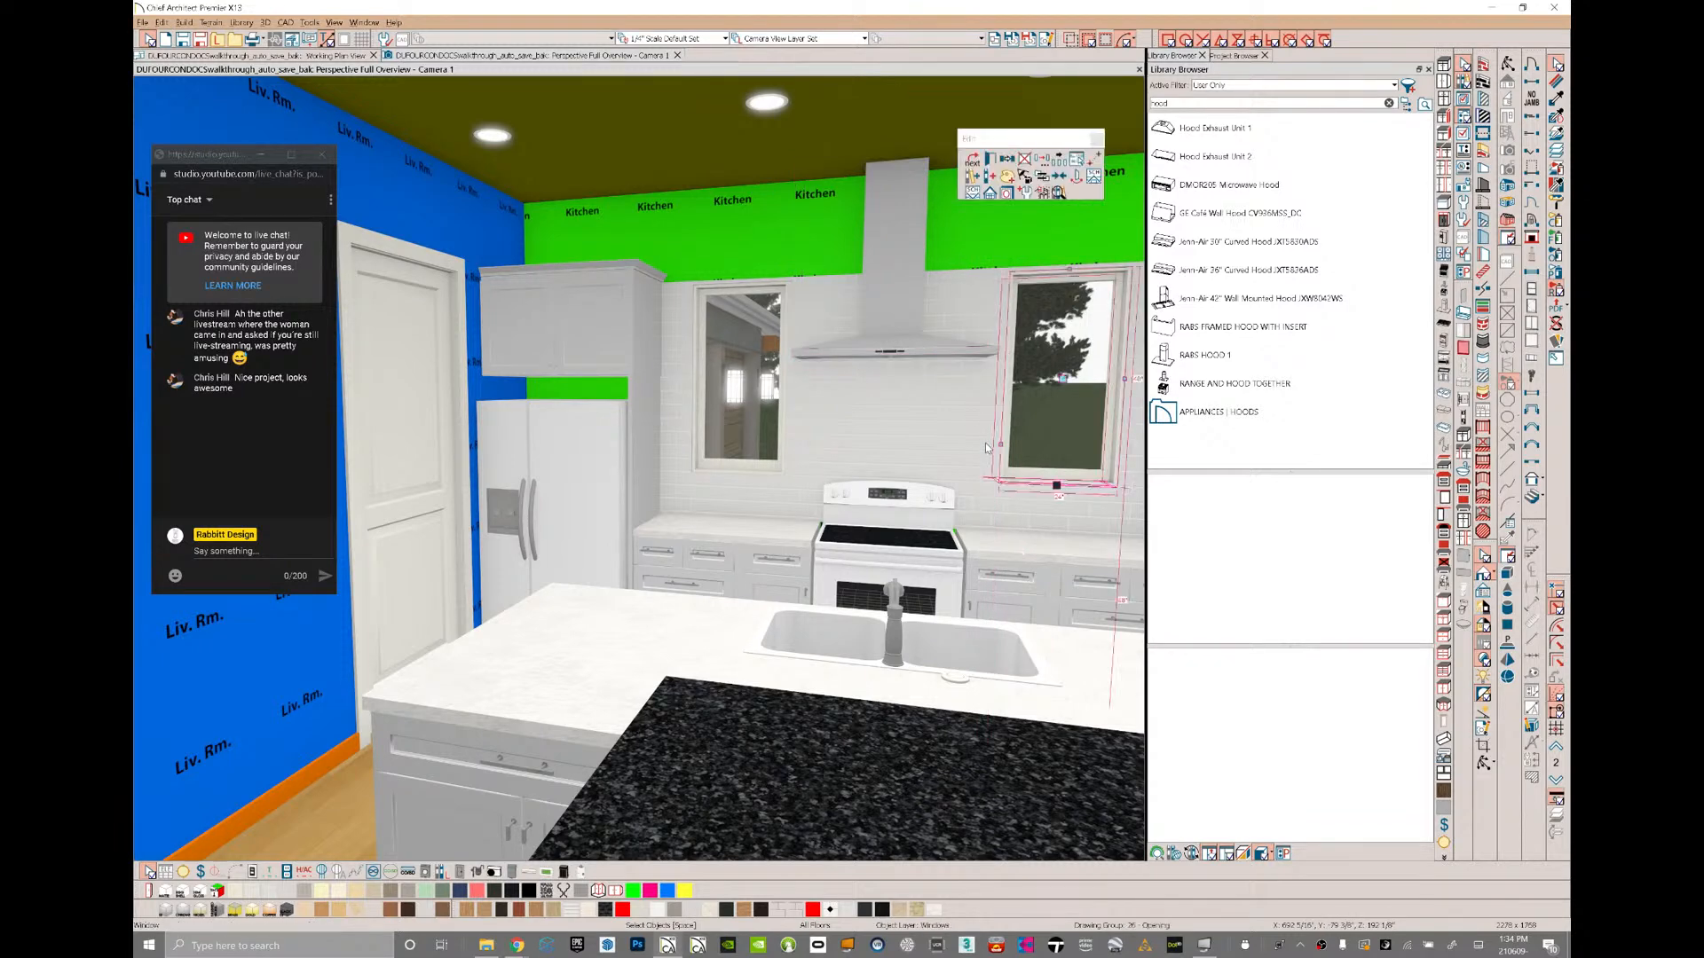
key("Escape")
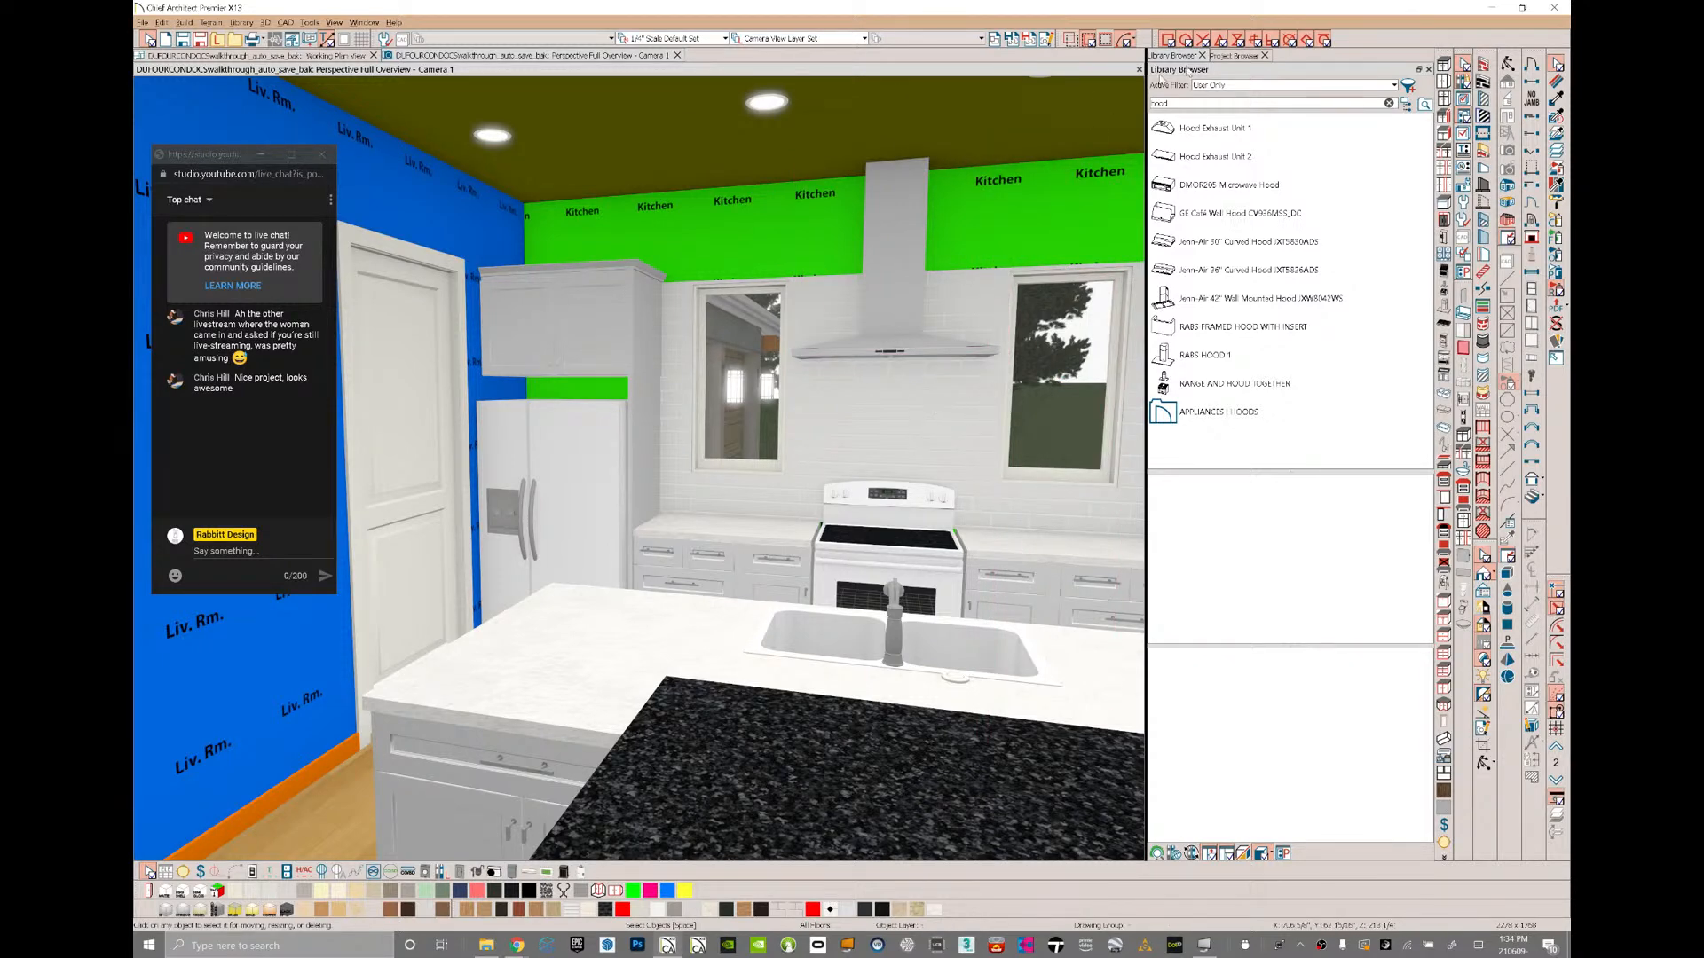
left_click(1463, 99)
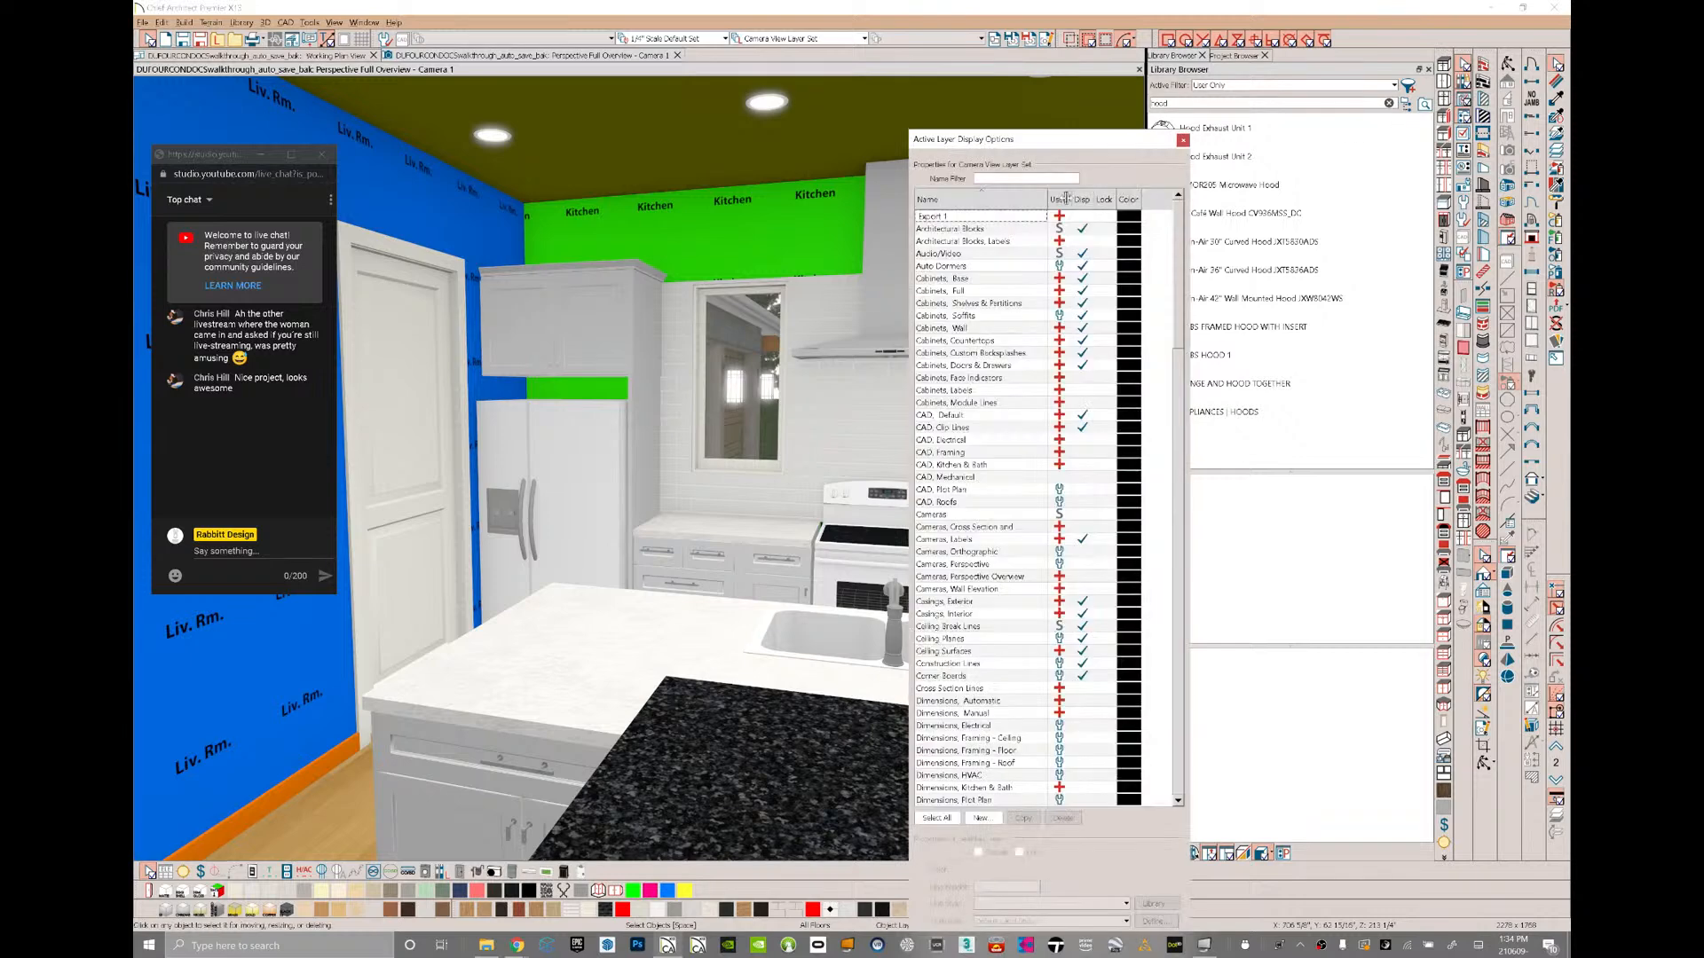
left_click(1183, 140)
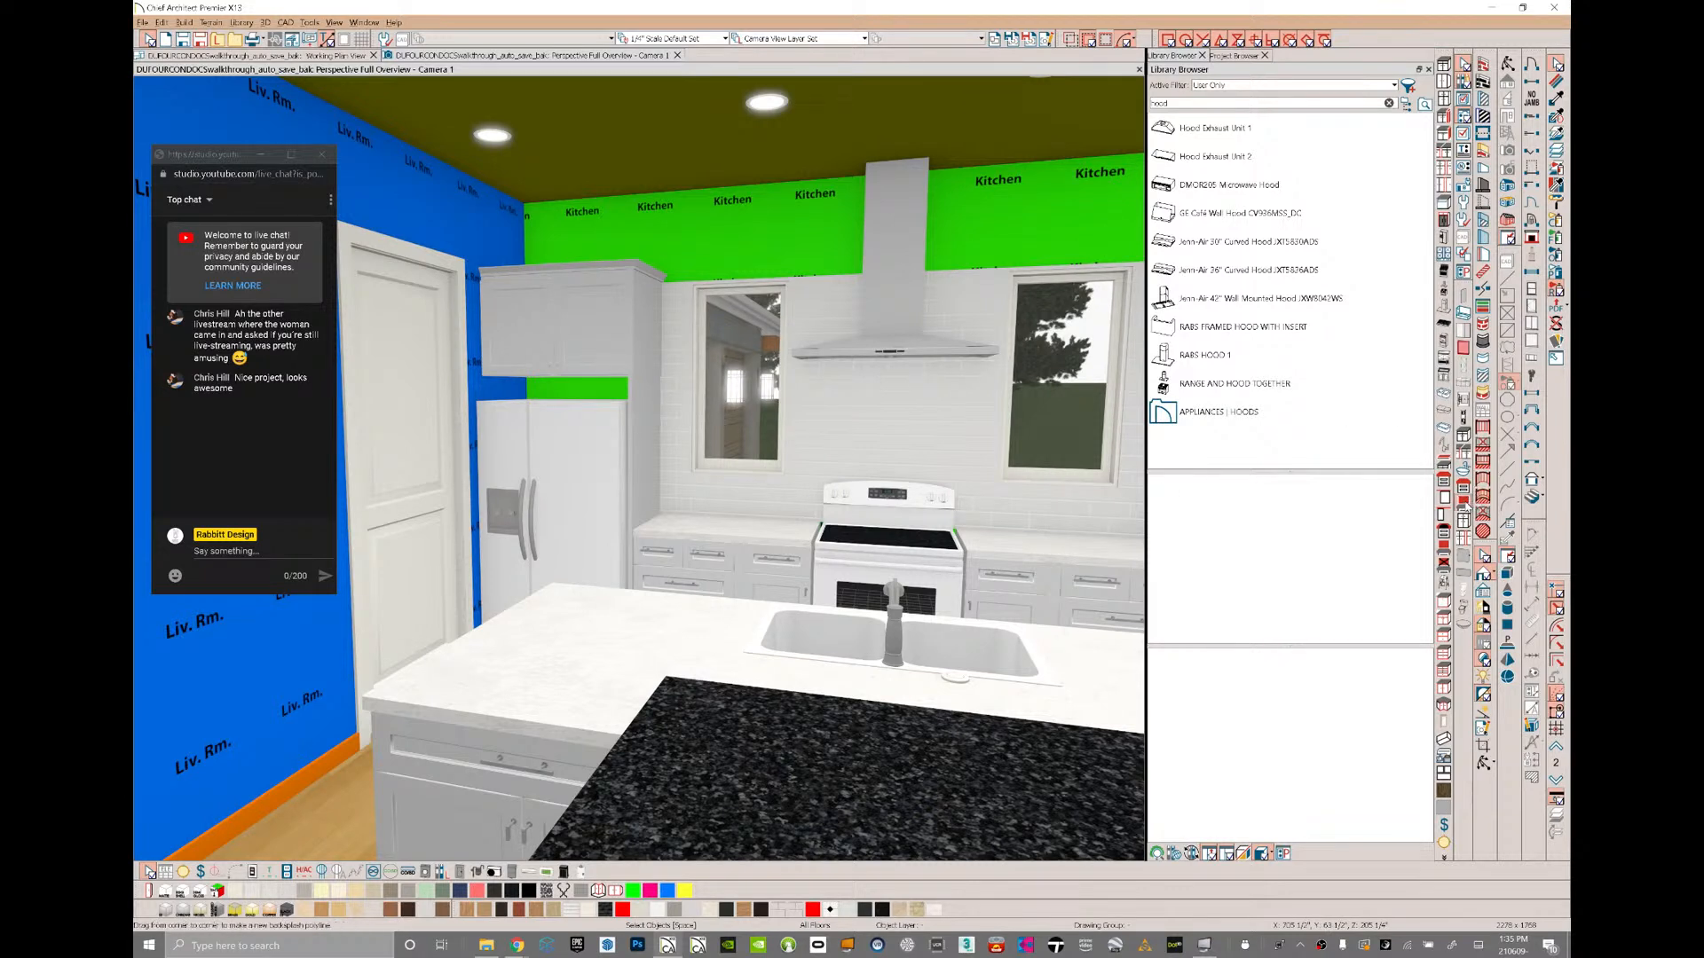
- Draw a new custom backsplash on the range wall and stretch it down to the countertop and across between the tall cabinets
left_click(1467, 502)
left_click_drag(858, 425, 952, 466)
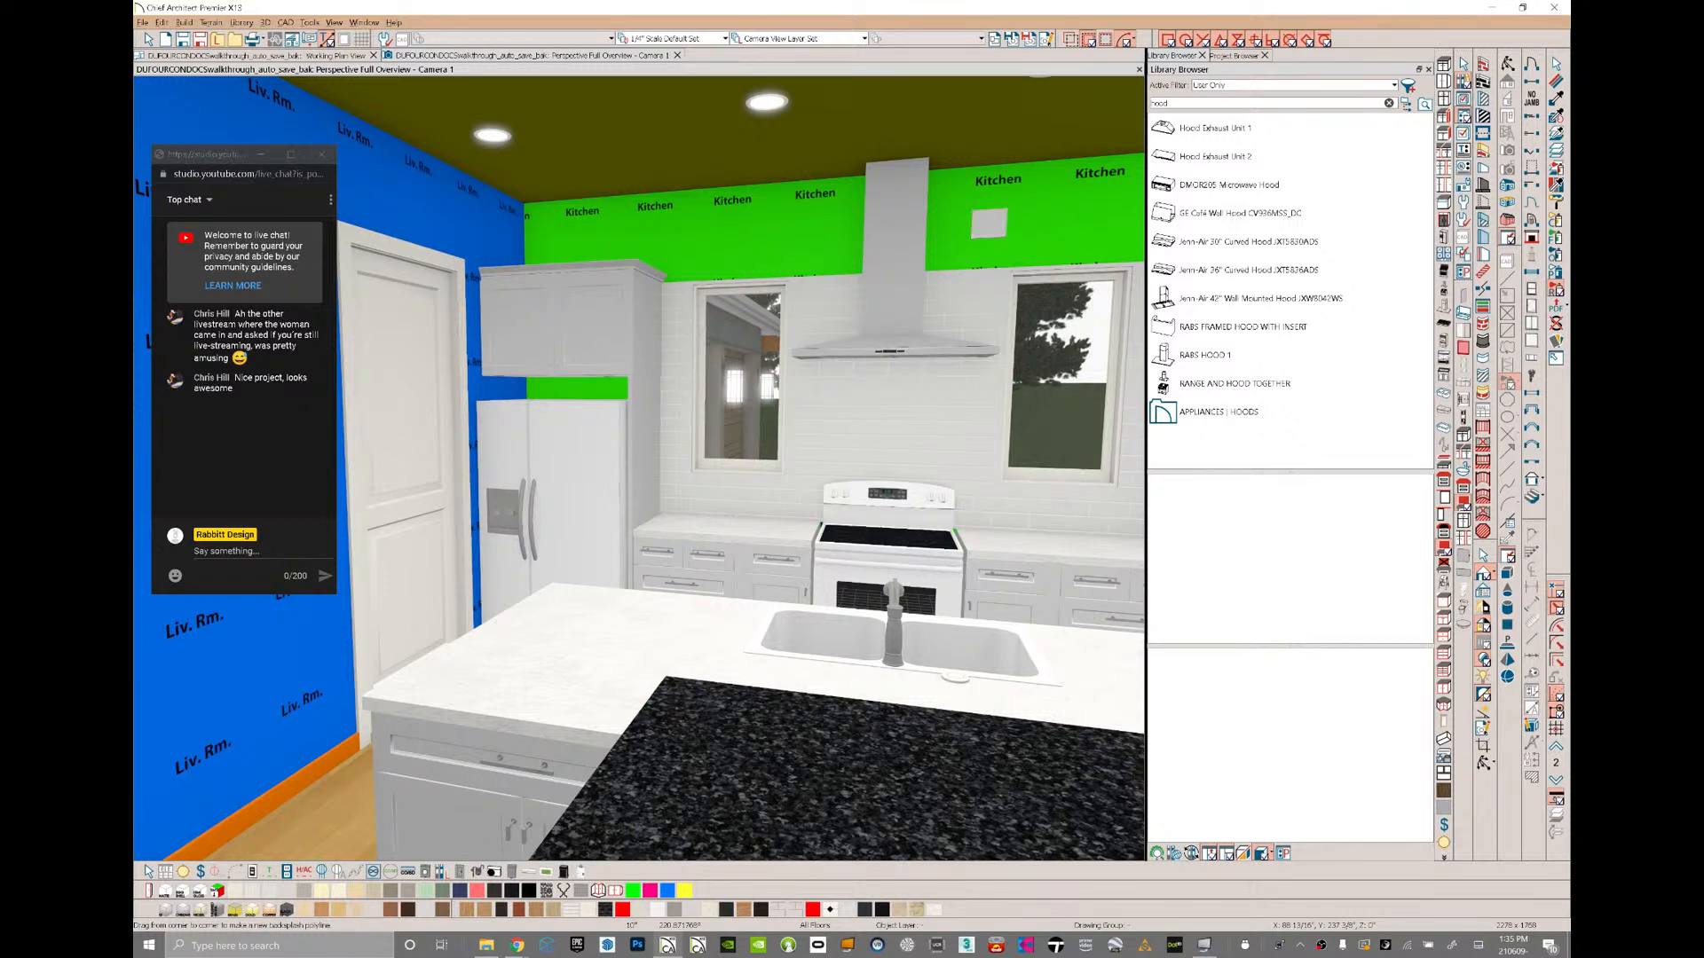
left_click(988, 224)
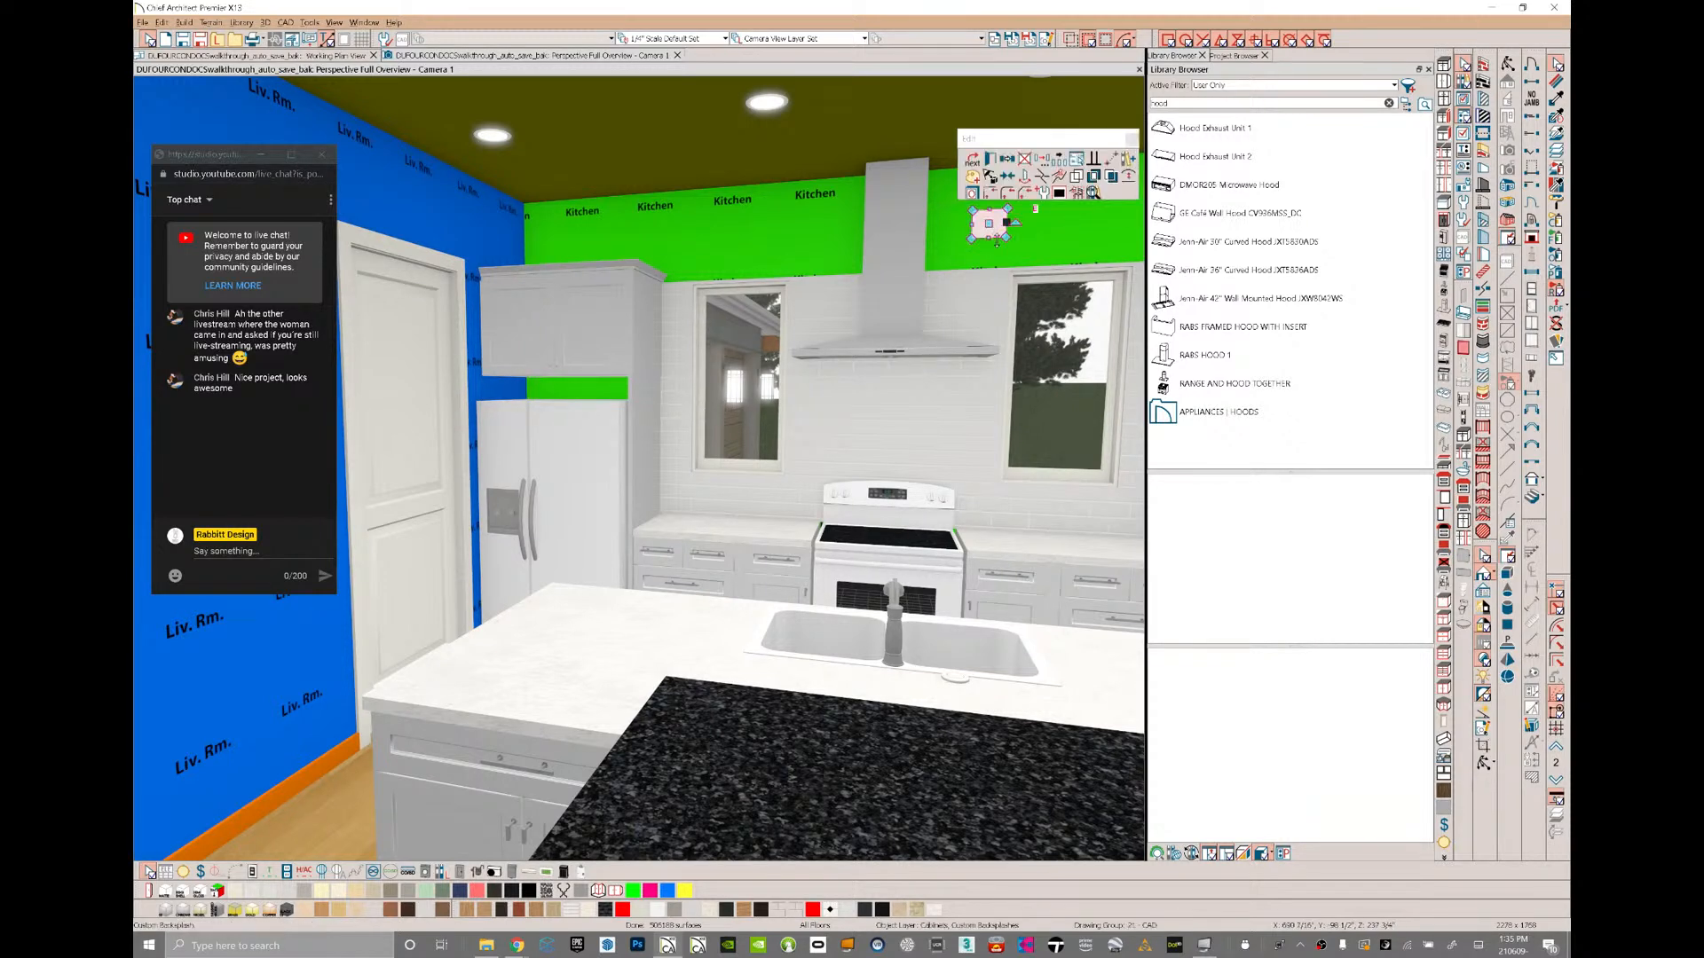
left_click_drag(983, 295, 981, 530)
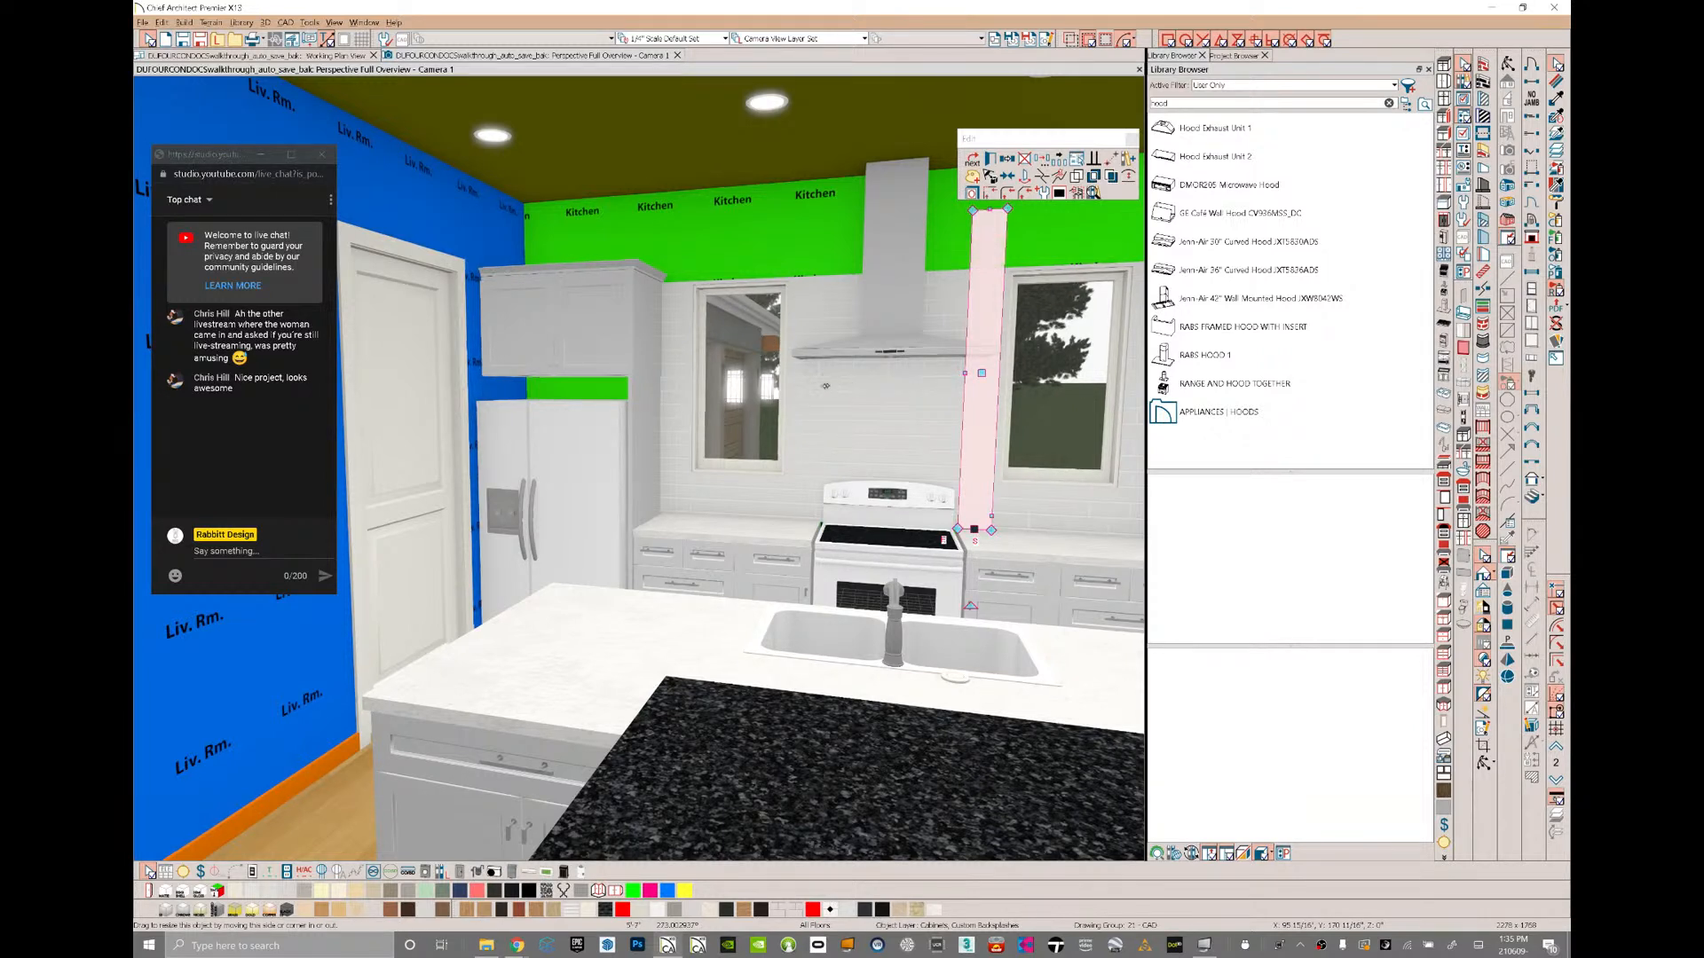
left_click_drag(964, 372, 658, 414)
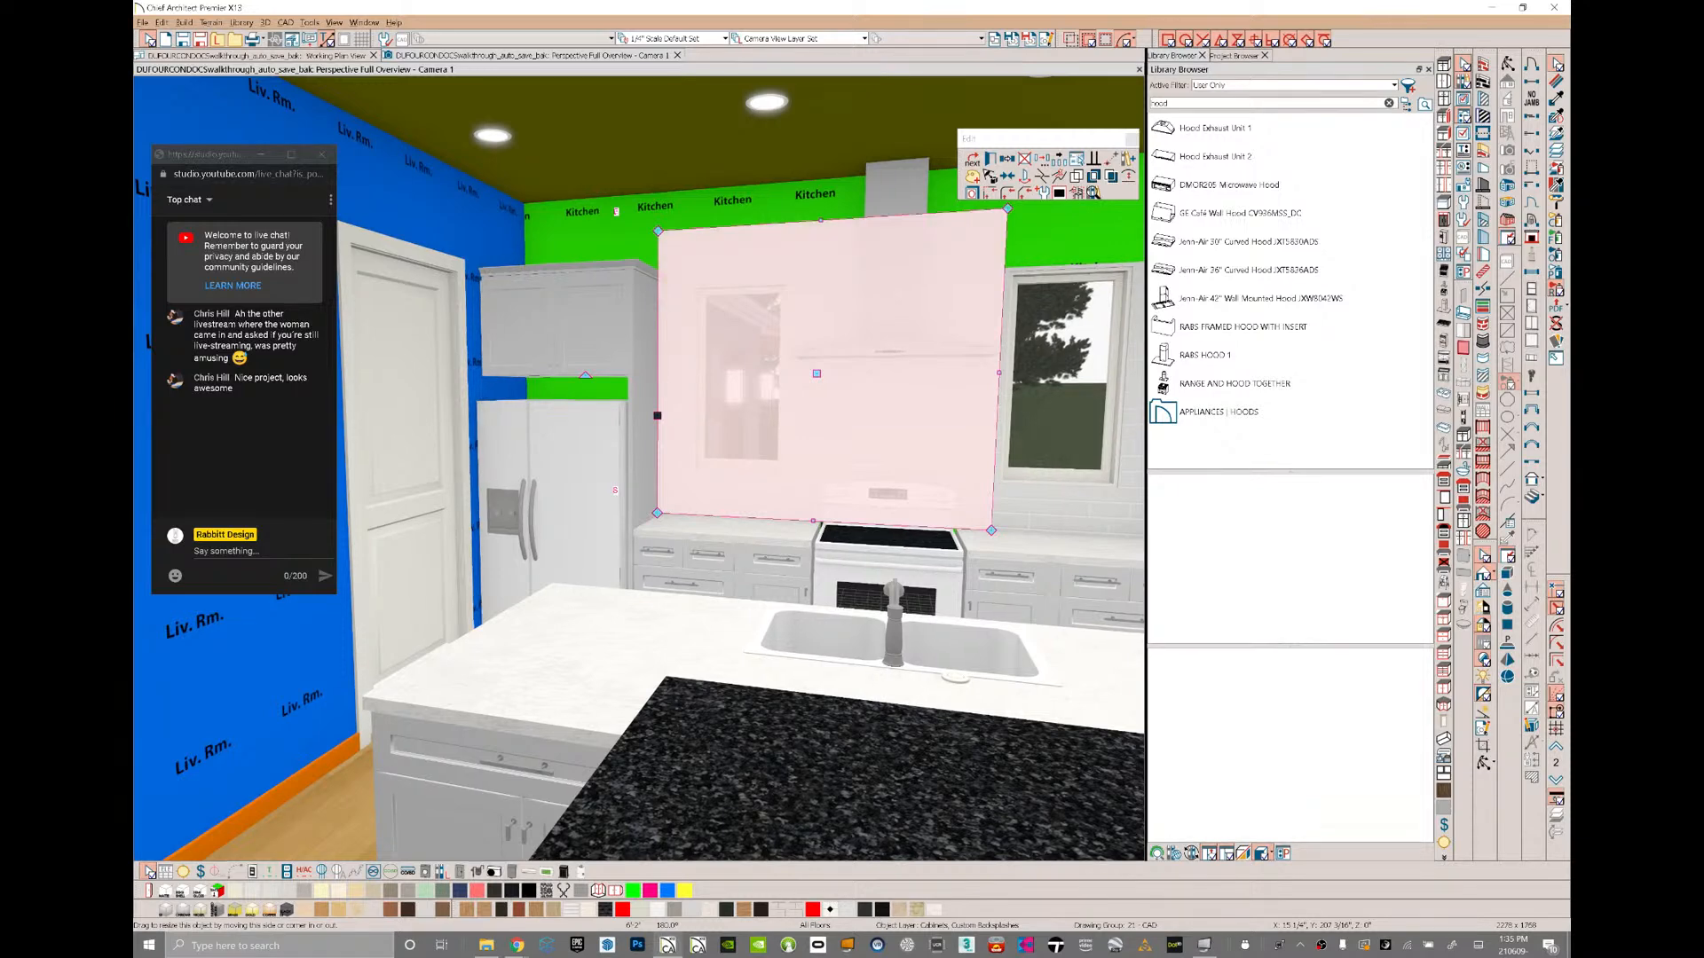
middle_click_drag(657, 415, 527, 426)
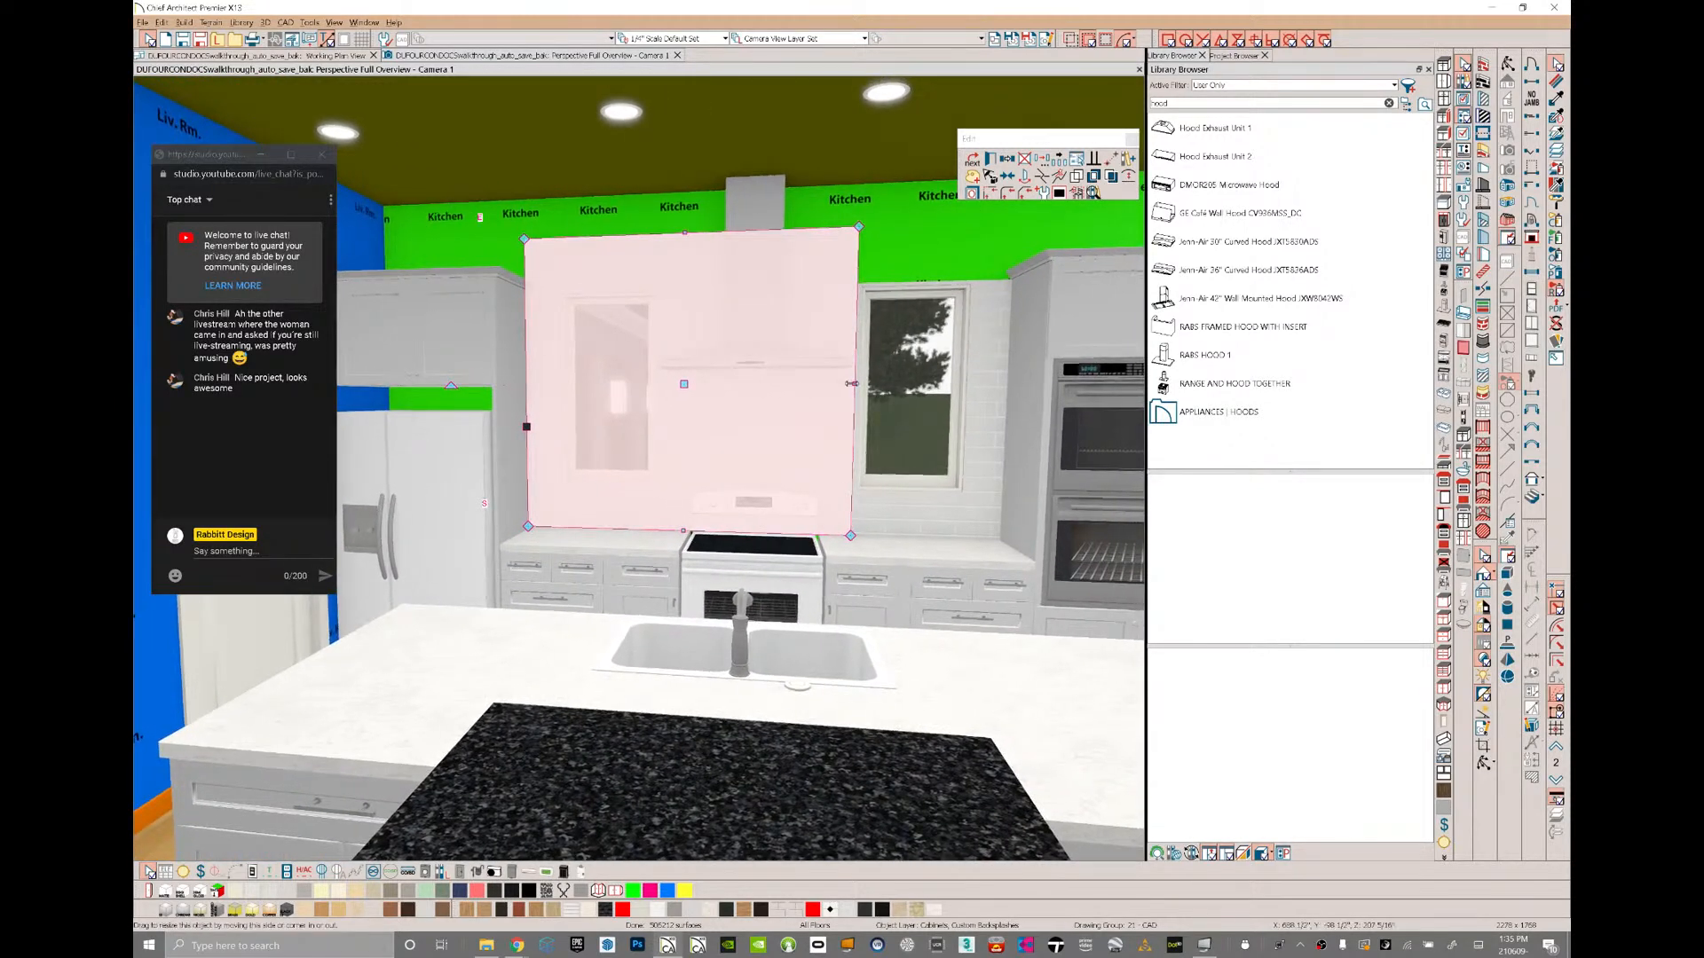
left_click_drag(853, 383, 1017, 383)
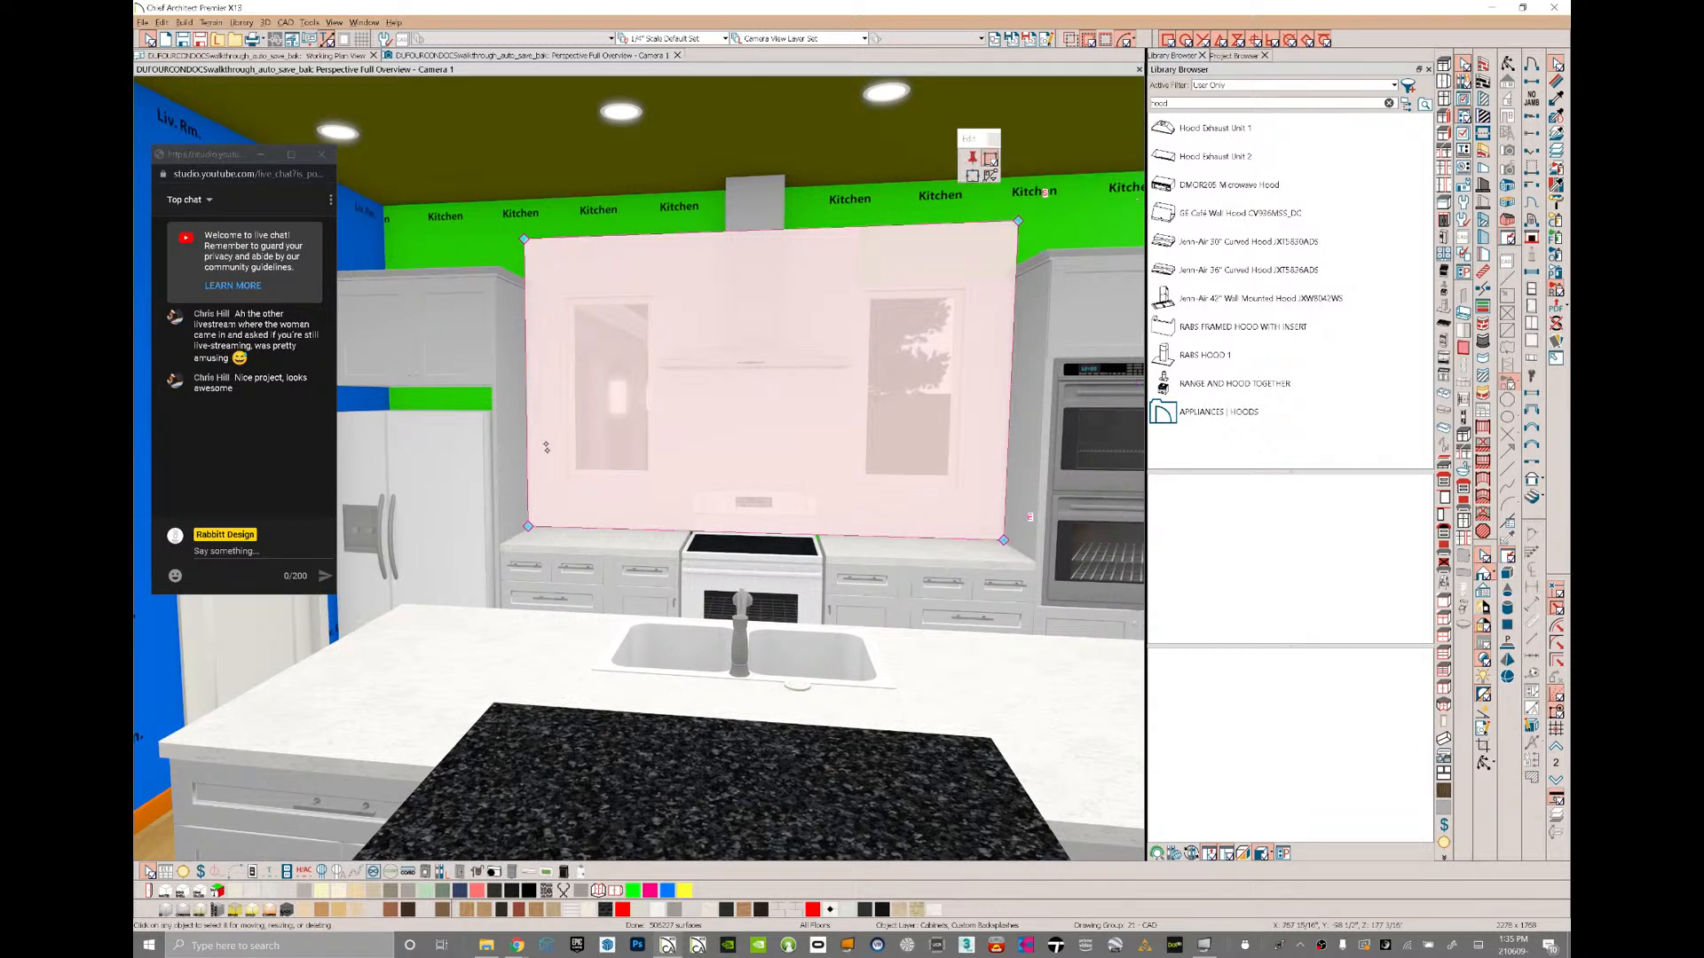
- Break the backsplash's edge near the refrigerator cabinet and pull its upper segment past the window, leaving an L-shape beneath the window
left_click(535, 498)
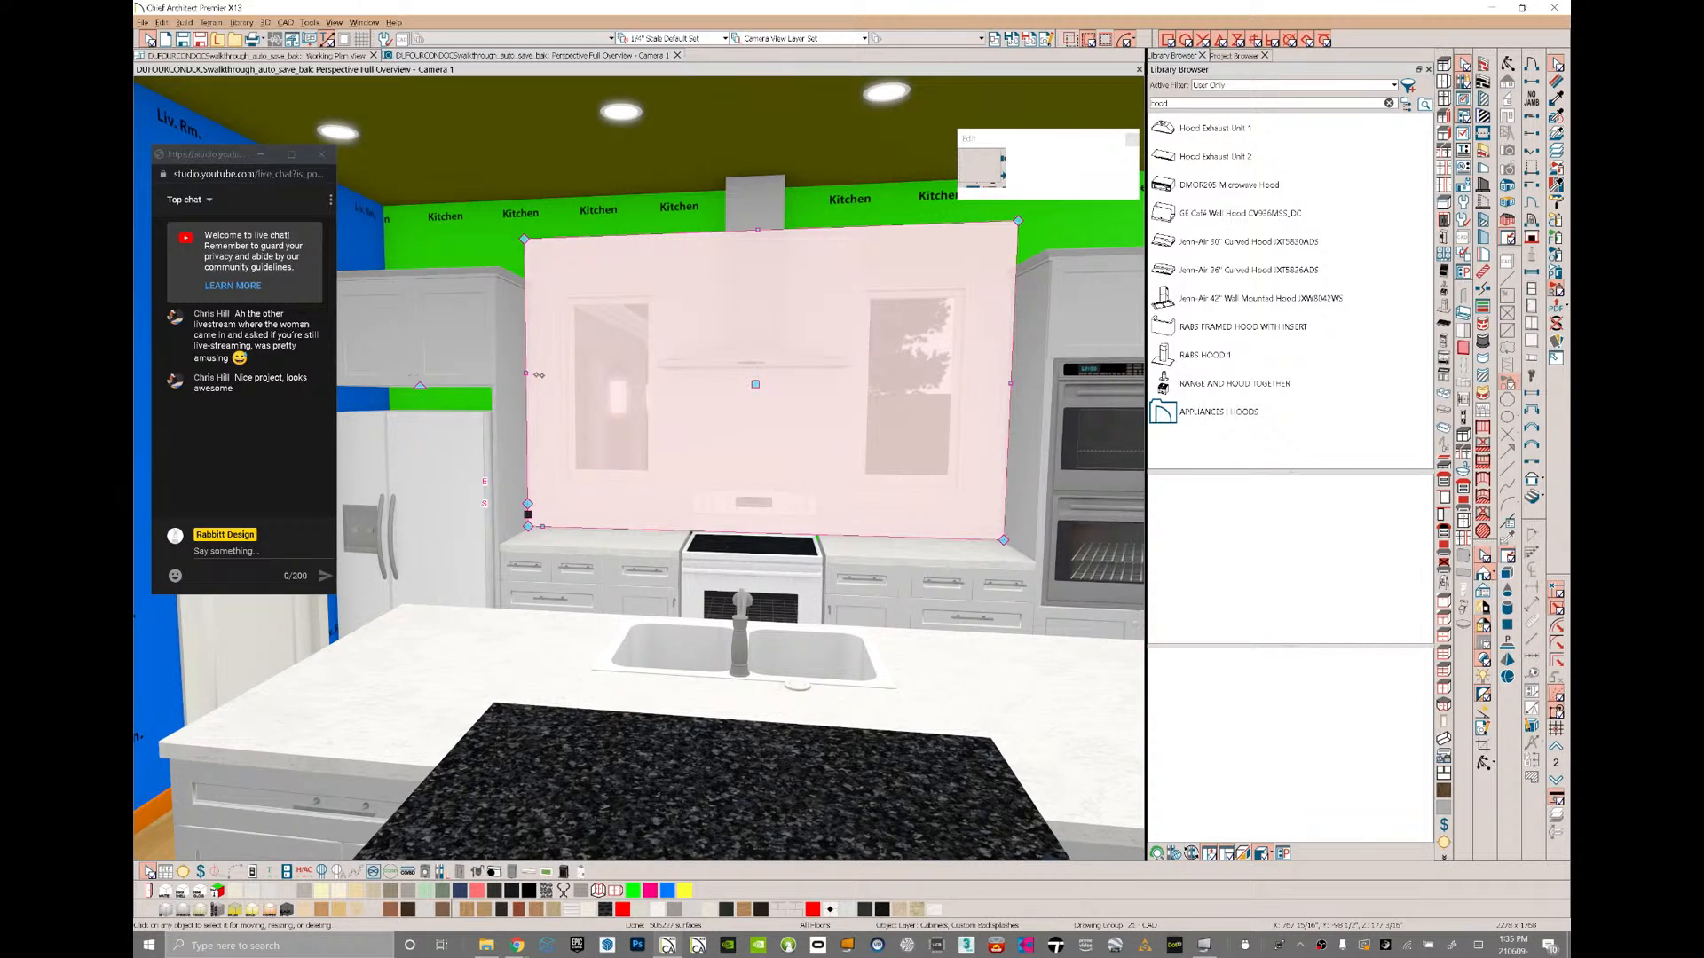
left_click(692, 366)
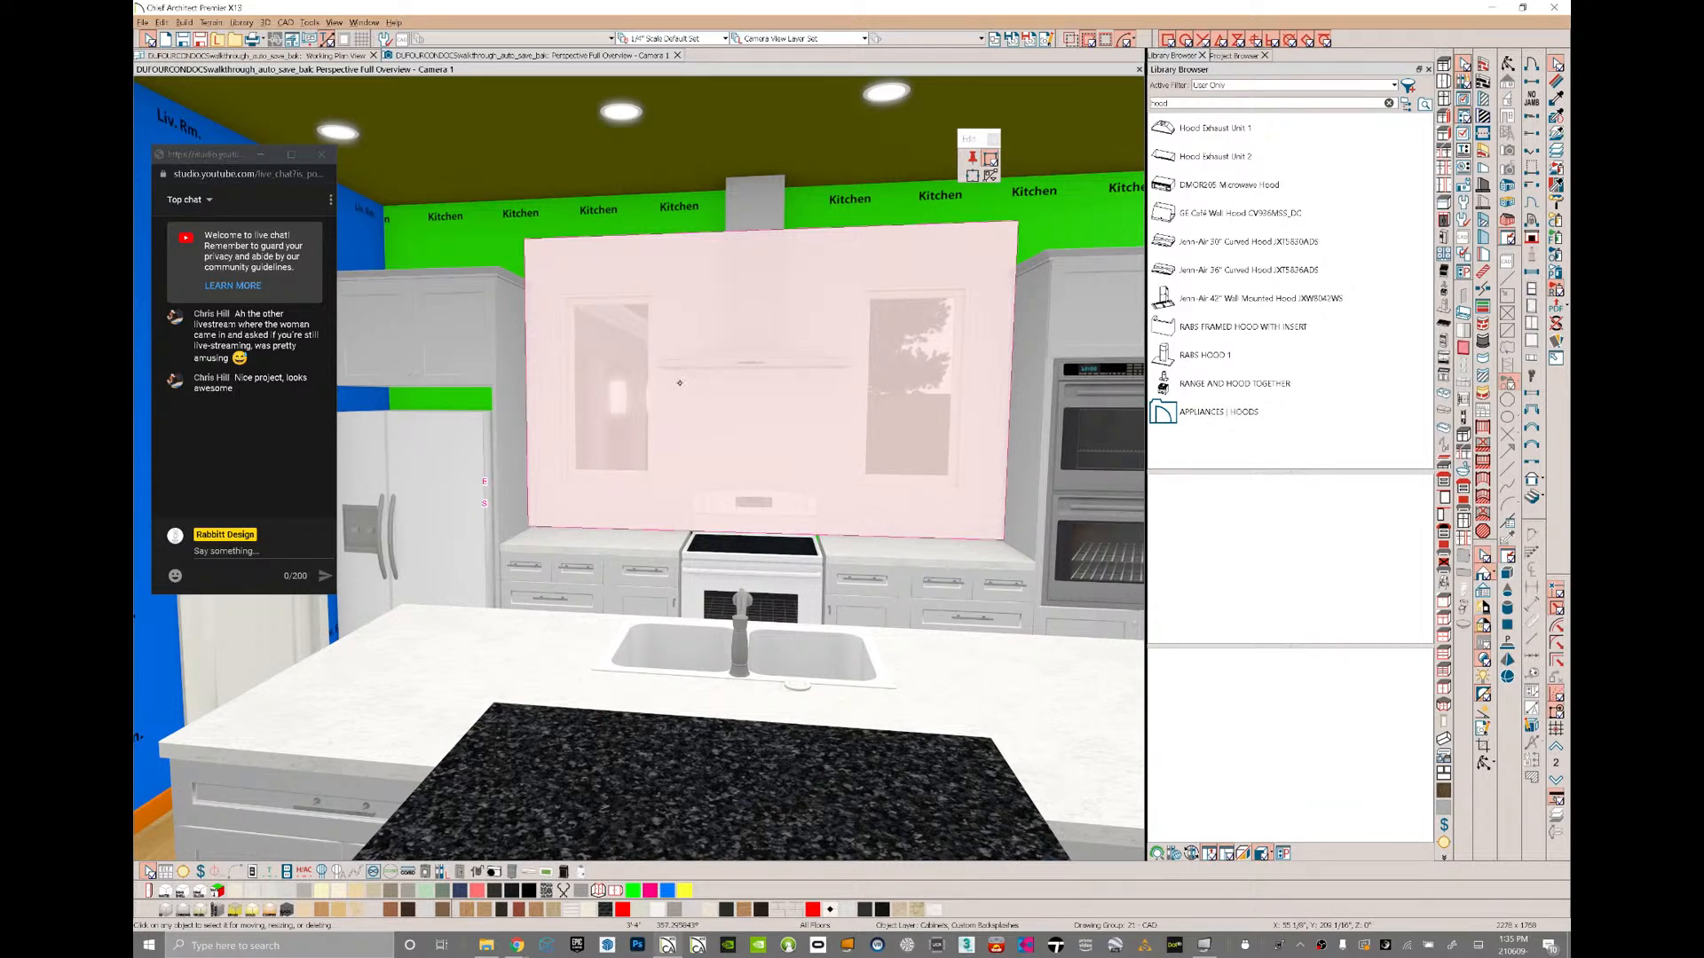
left_click(680, 383)
left_click_drag(530, 376, 664, 381)
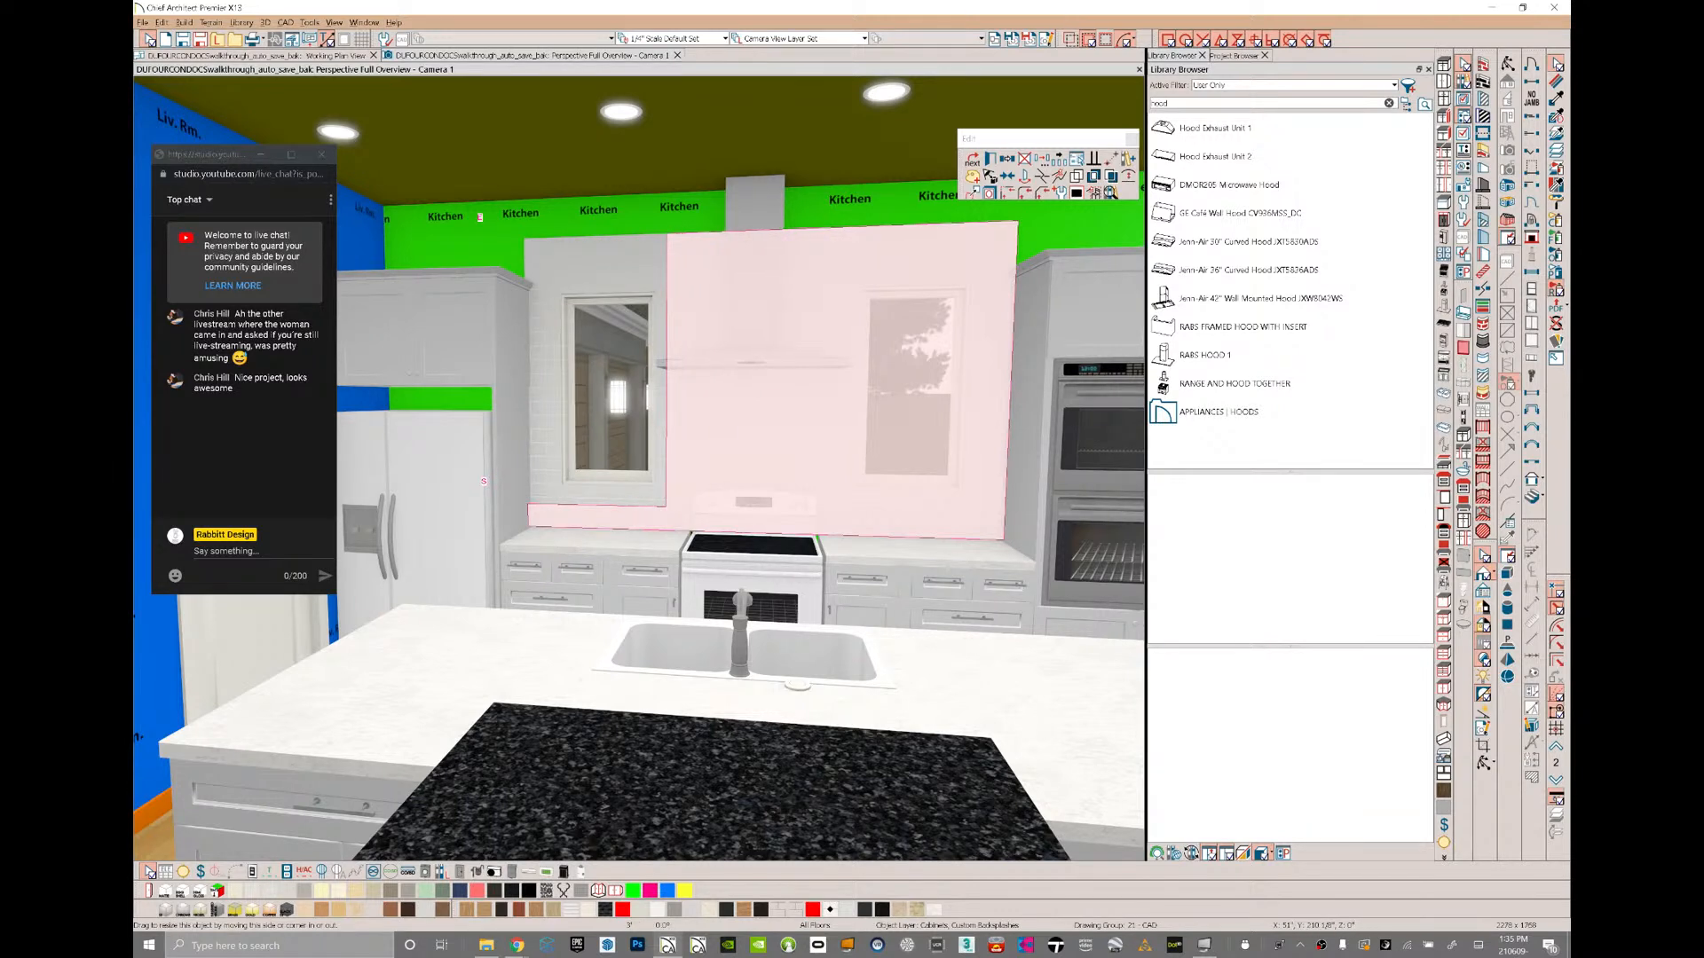
- Pull the backsplash's oven-side edge back to the range's centerline and mirror a copy of the L-shaped half onto the oven side
left_click_drag(1008, 383, 755, 530)
left_click_drag(1010, 381, 753, 497)
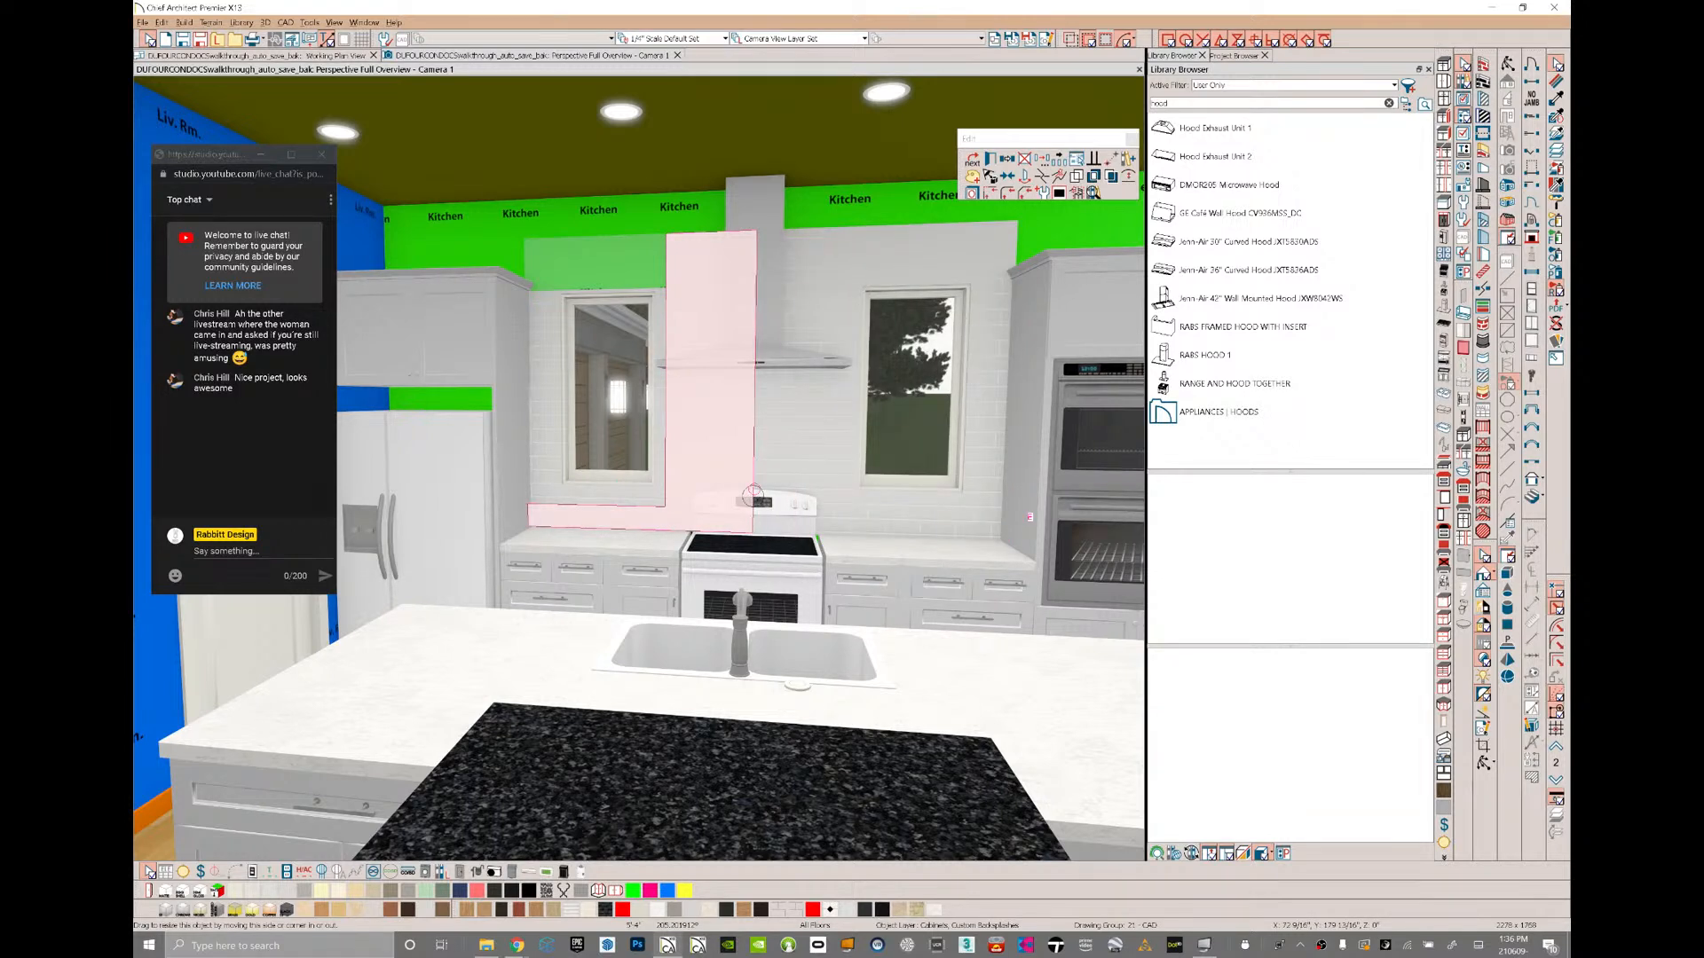
left_click_drag(753, 492, 753, 495)
left_click(1009, 158)
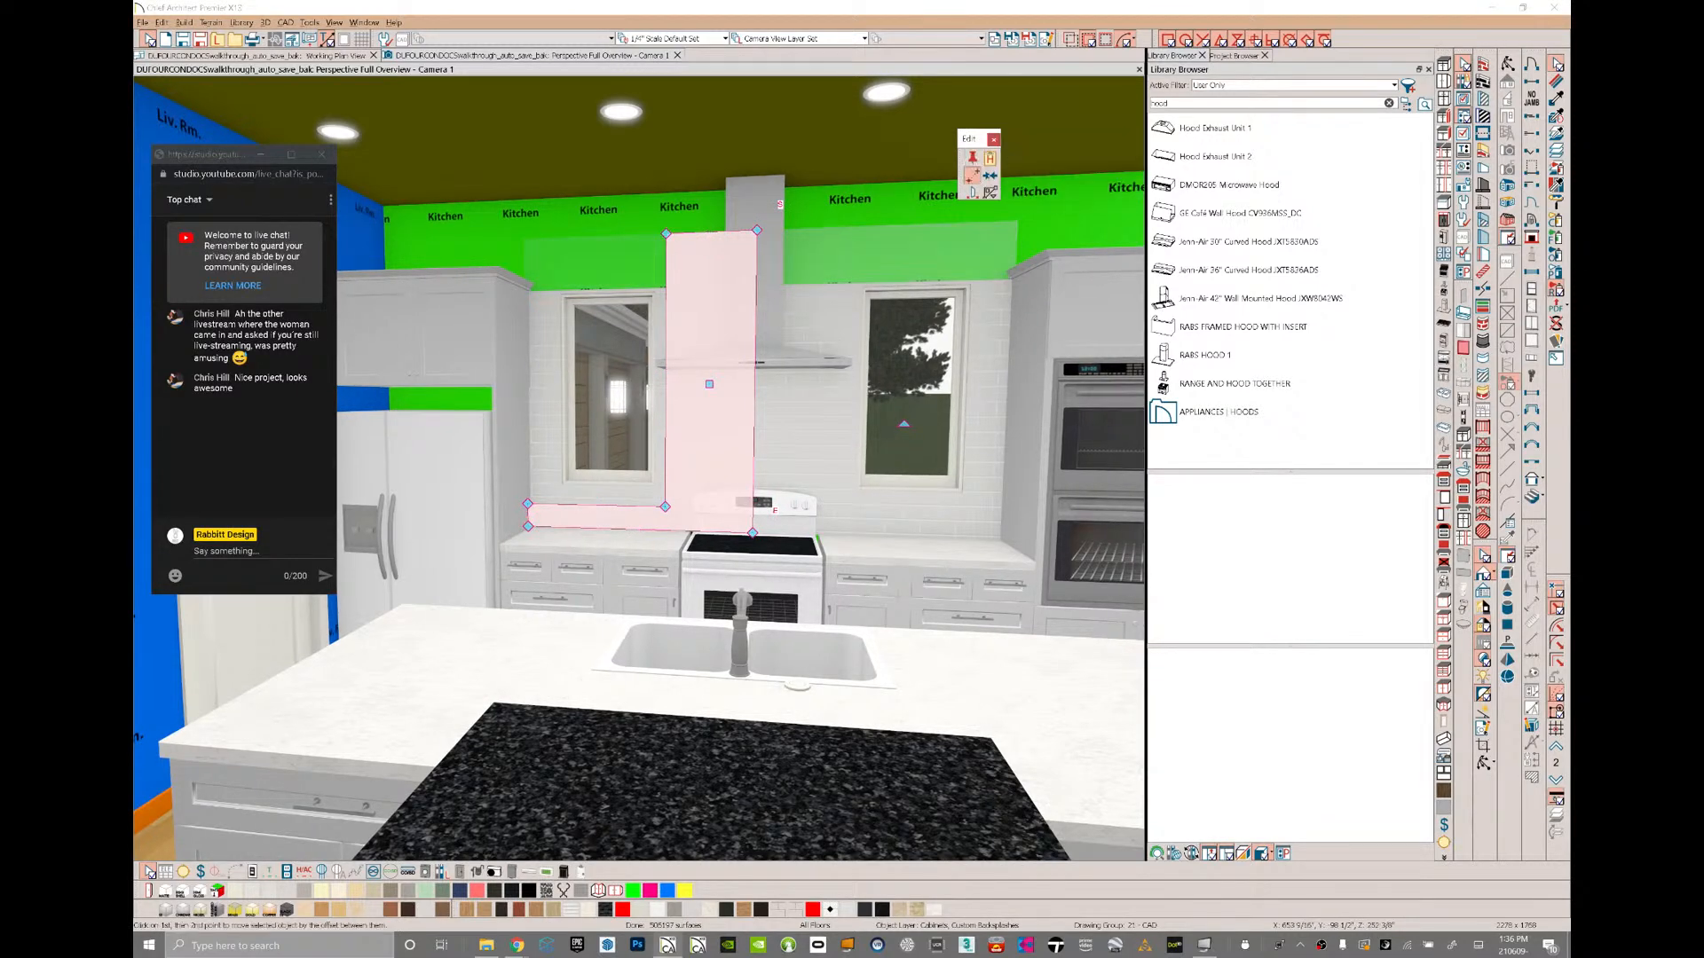
left_click(753, 504)
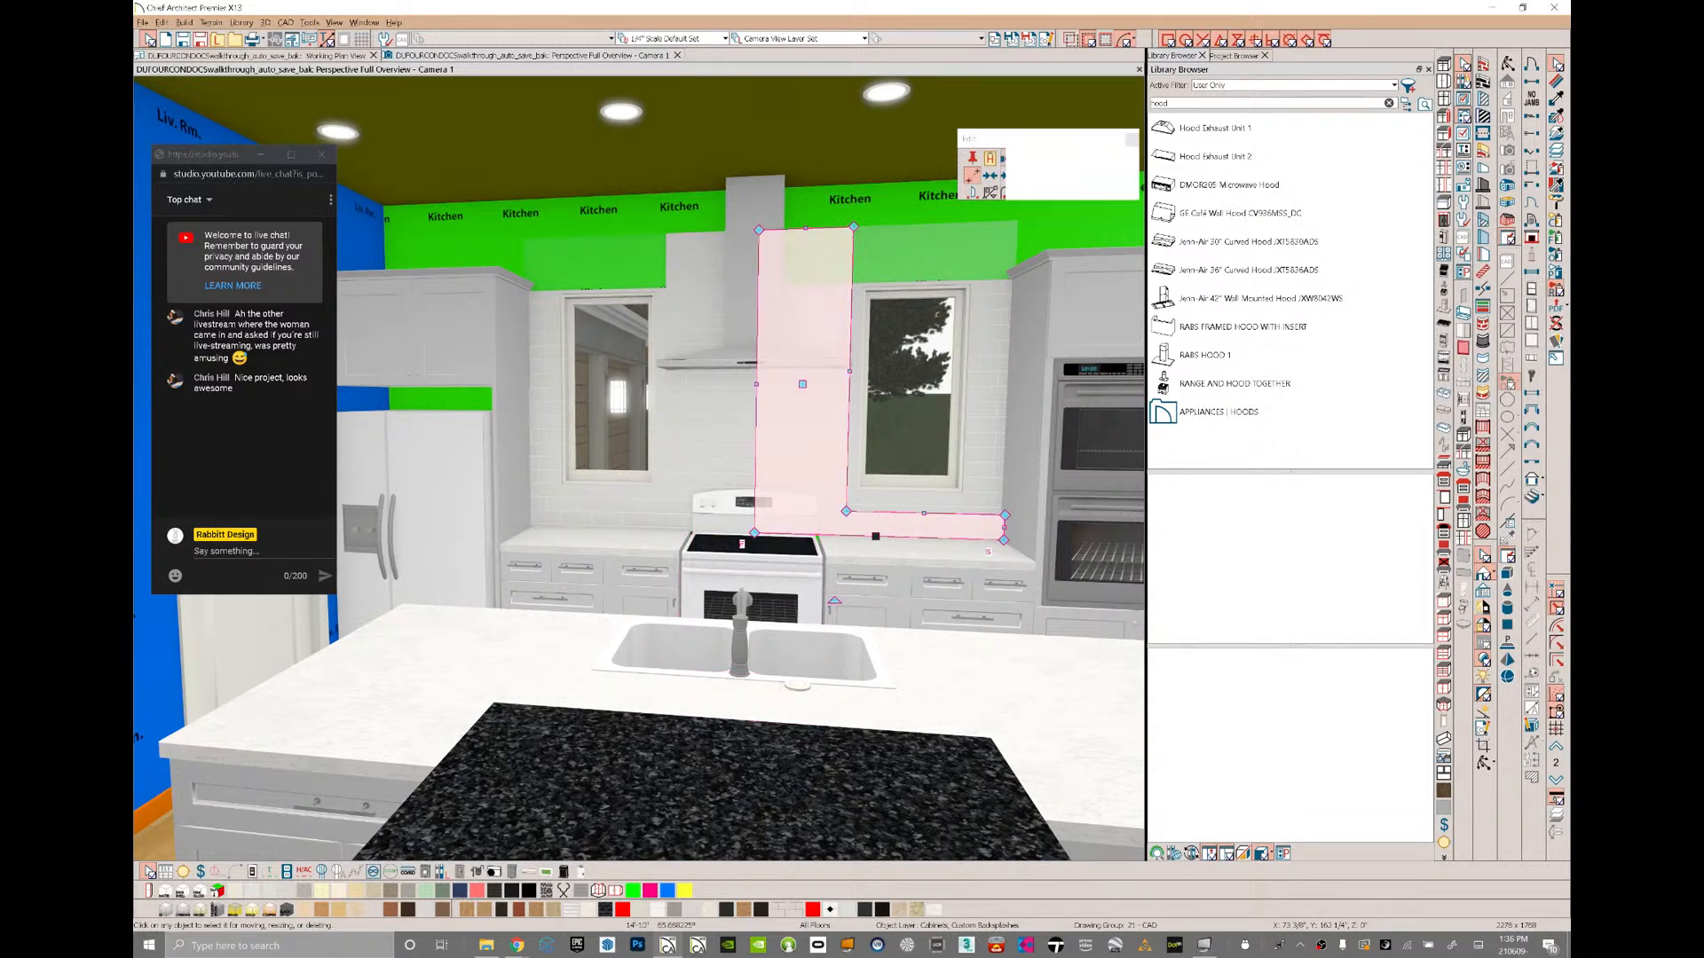
- Raise the top edges of both backsplash halves behind the hood up to the ceiling
left_click_drag(805, 228, 804, 184)
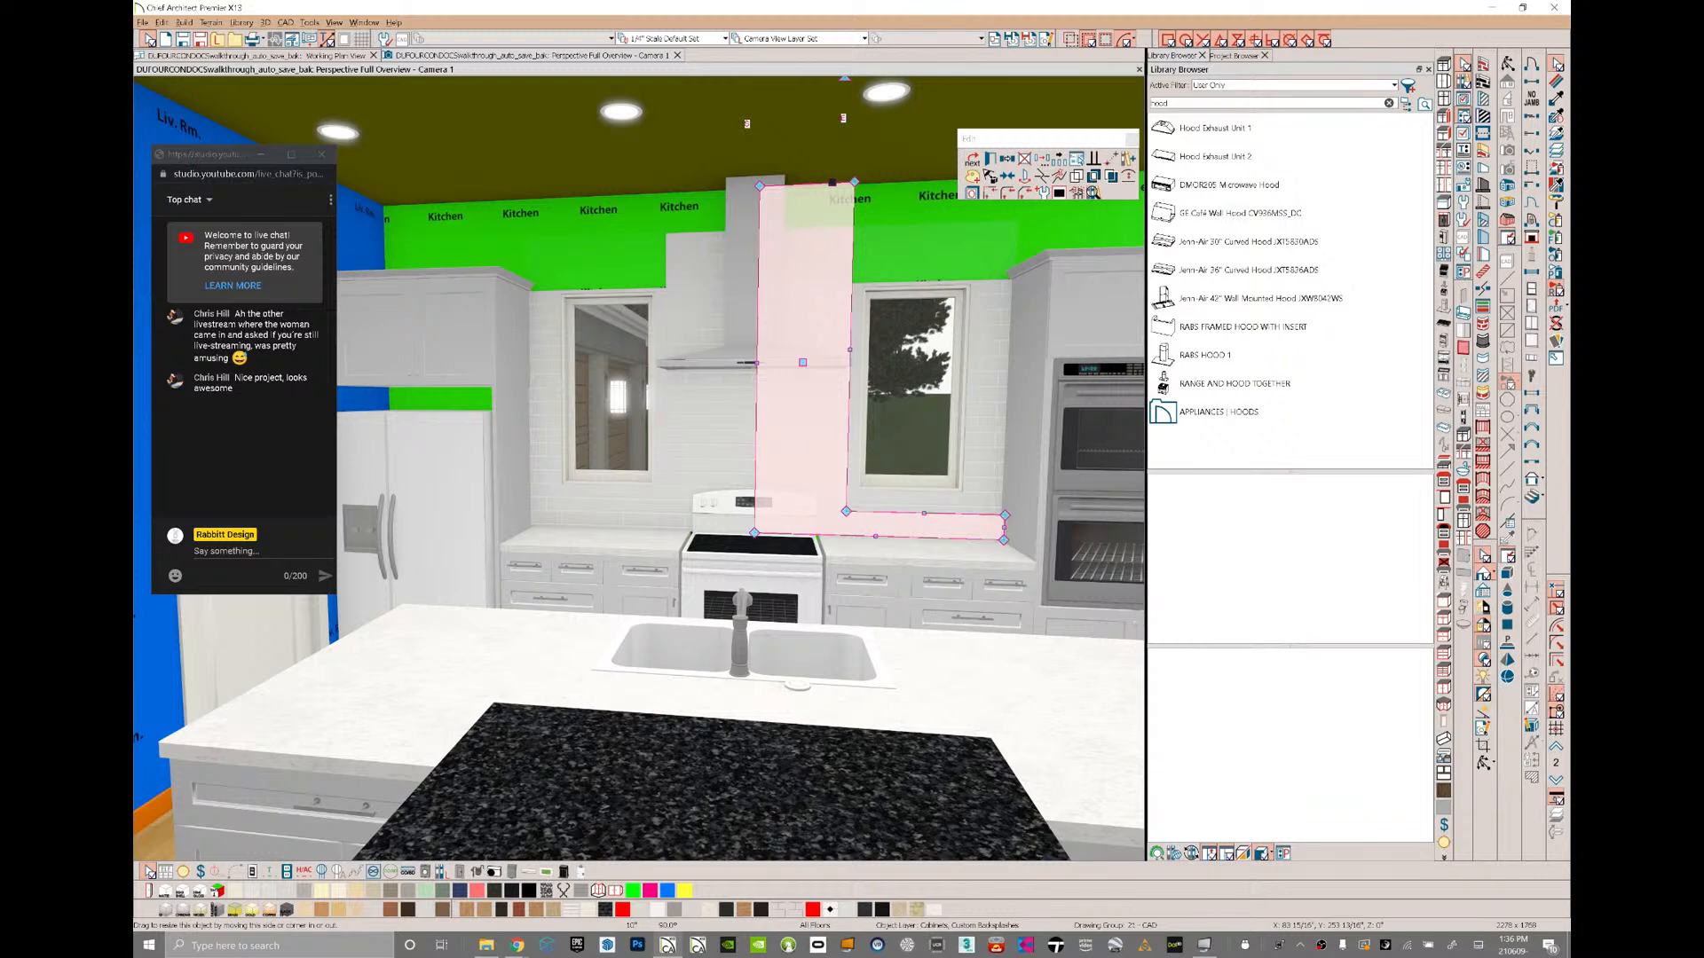
left_click(710, 247)
left_click_drag(710, 232, 719, 195)
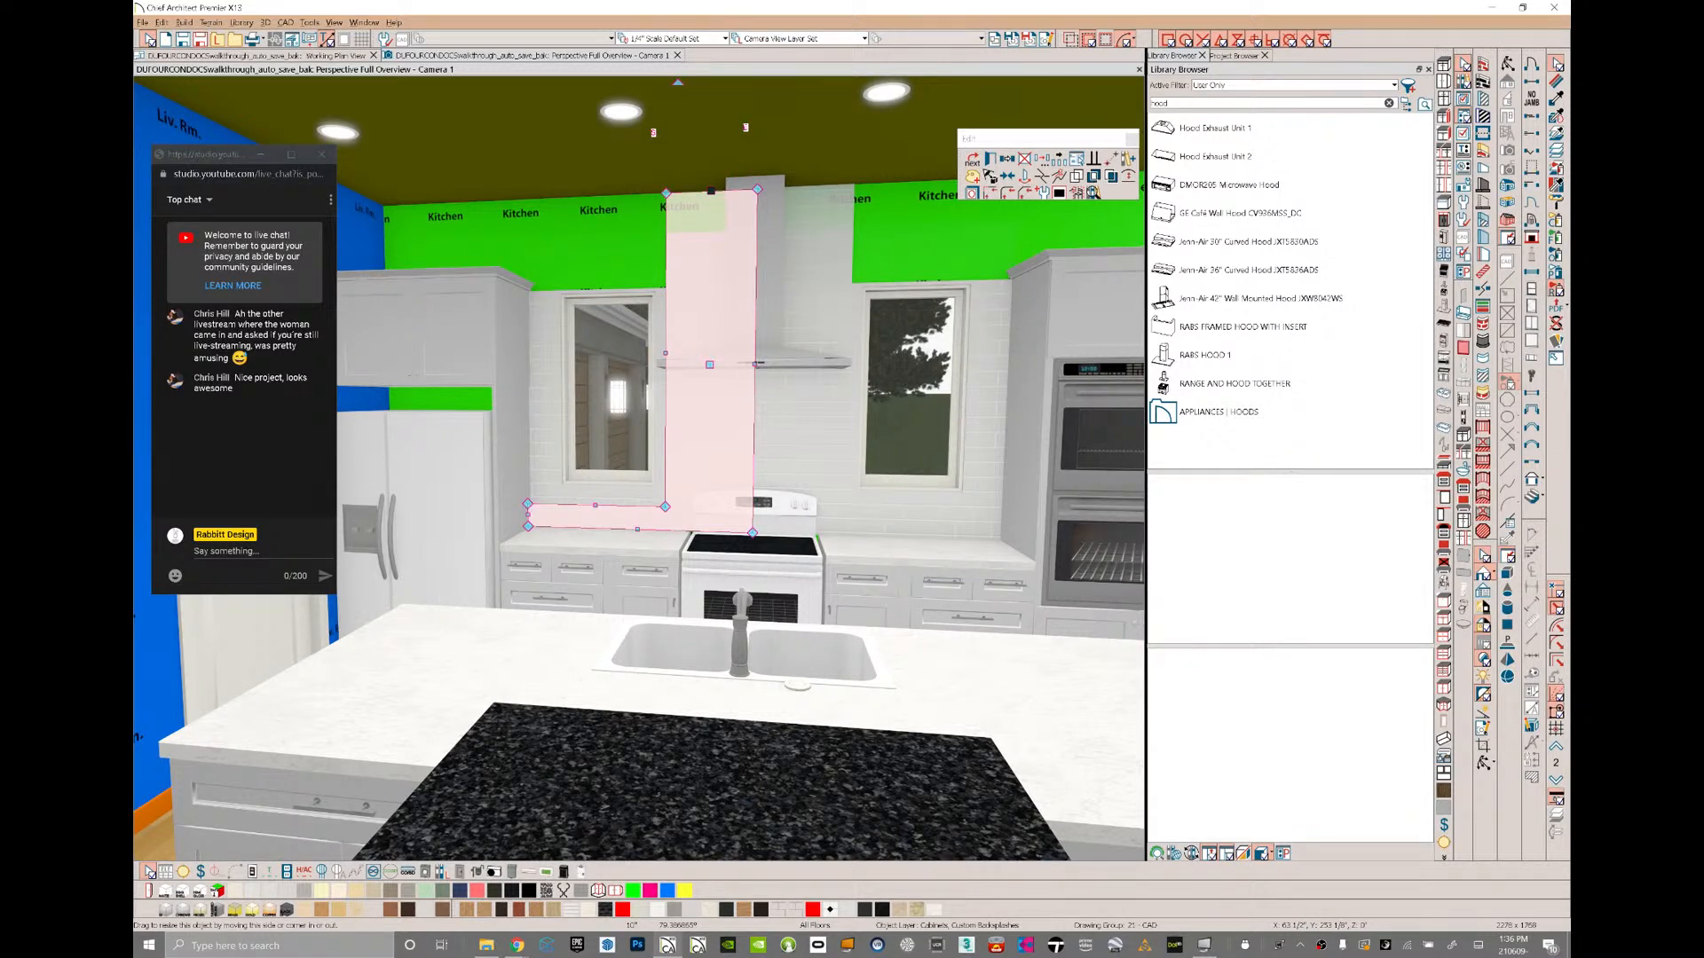
- Delete the existing range and place a range with a gas cooktop in the gap between the base cabinets
left_click(797, 564)
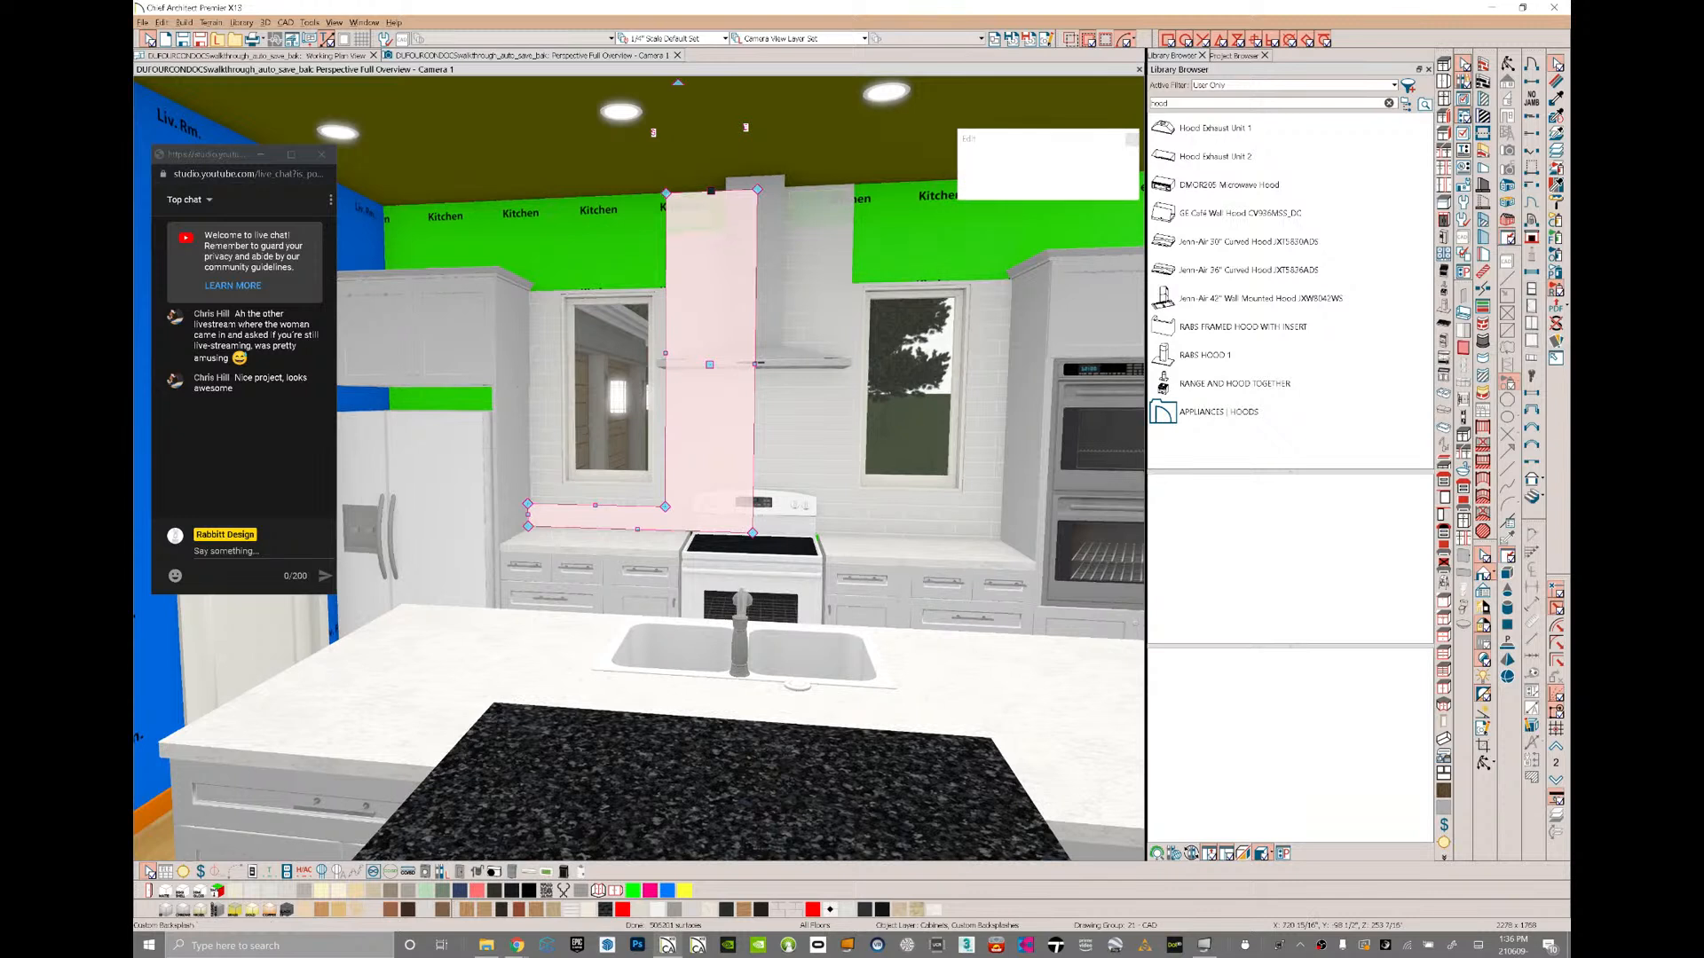
key("Delete")
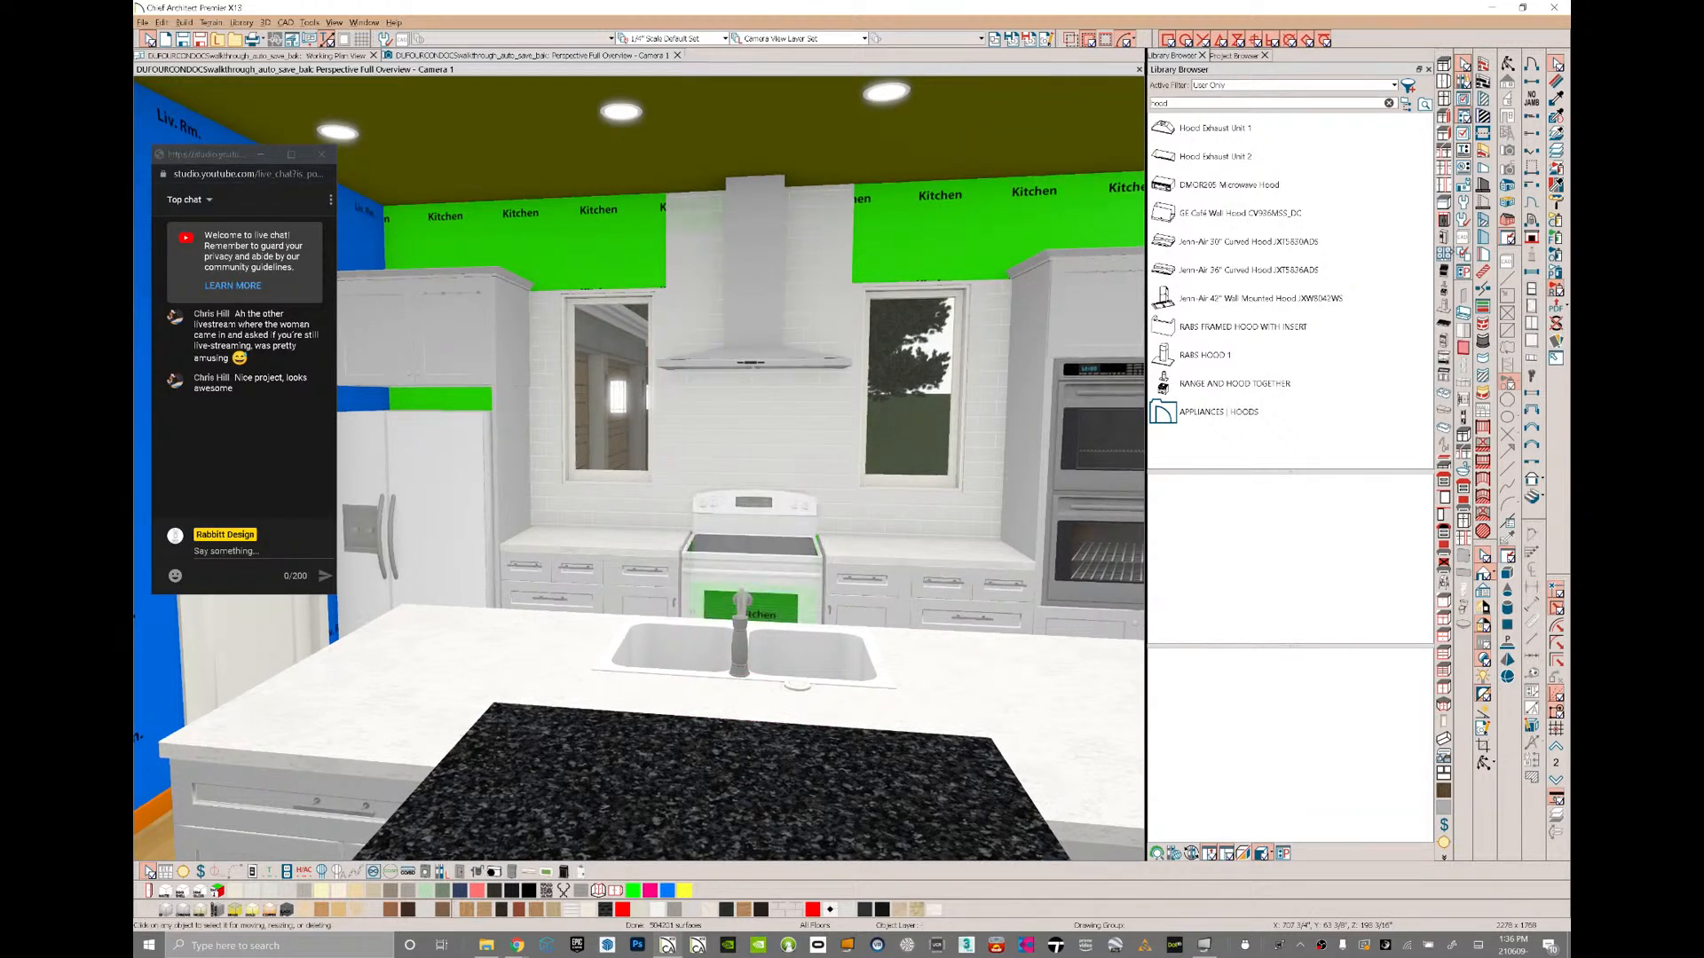
scroll(755, 586, "up", 3)
middle_click_drag(765, 674, 778, 753)
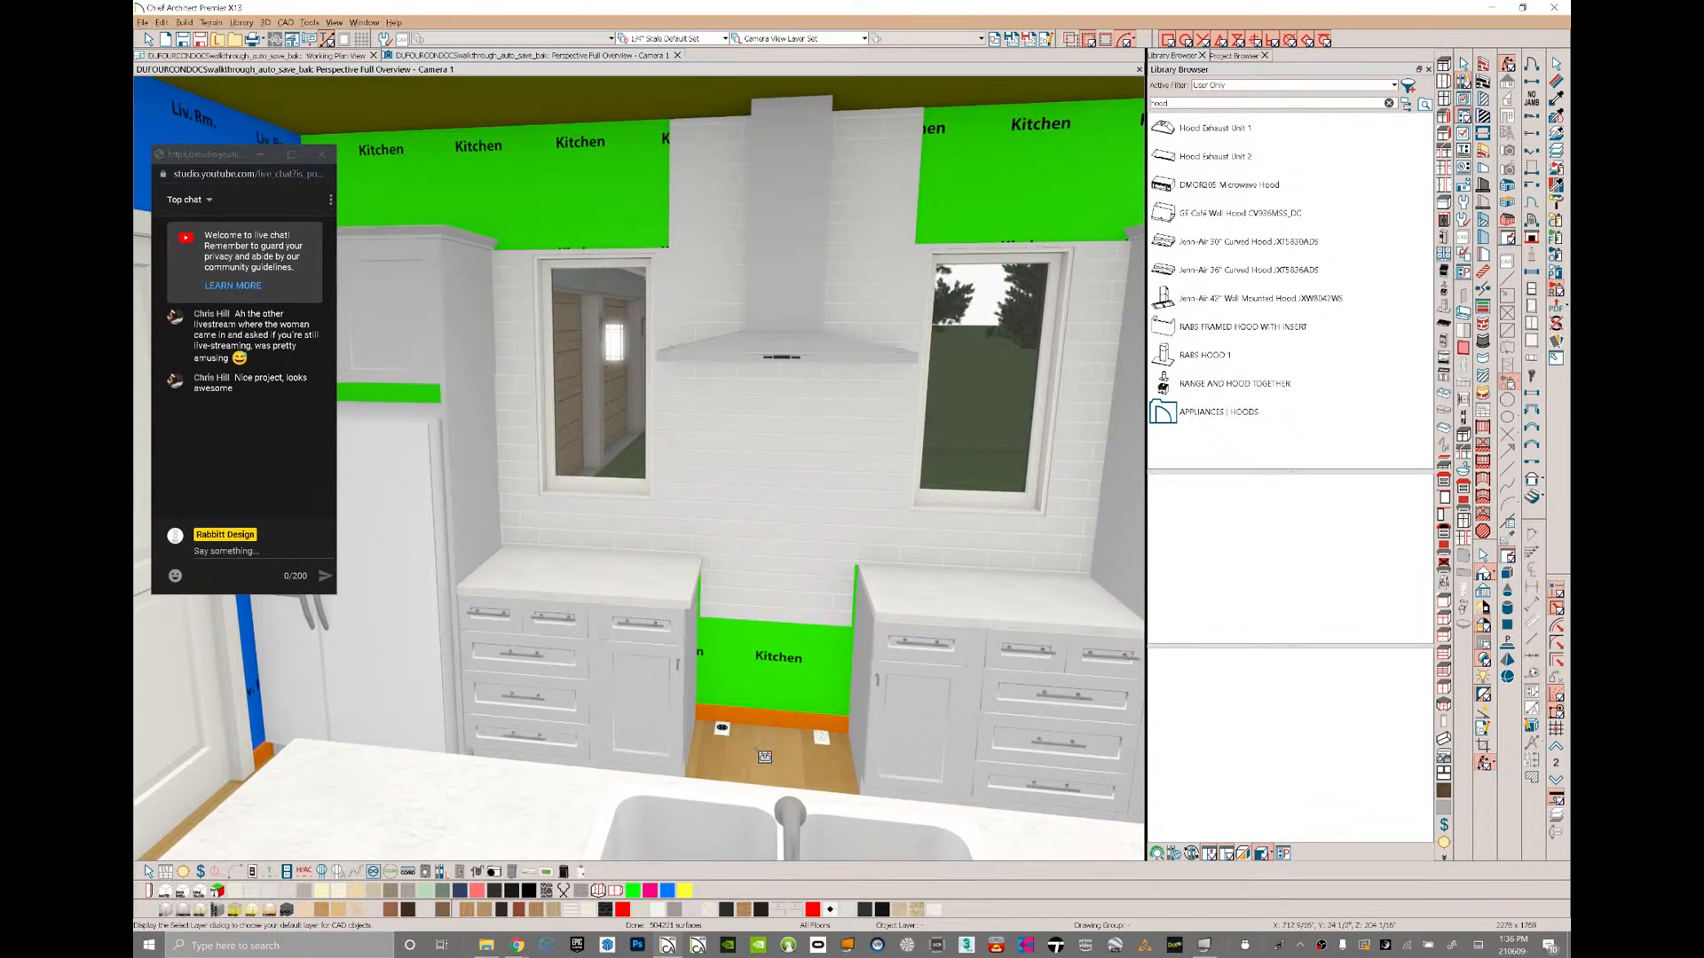
scroll(770, 761, "up", 3)
middle_click_drag(765, 770, 778, 835)
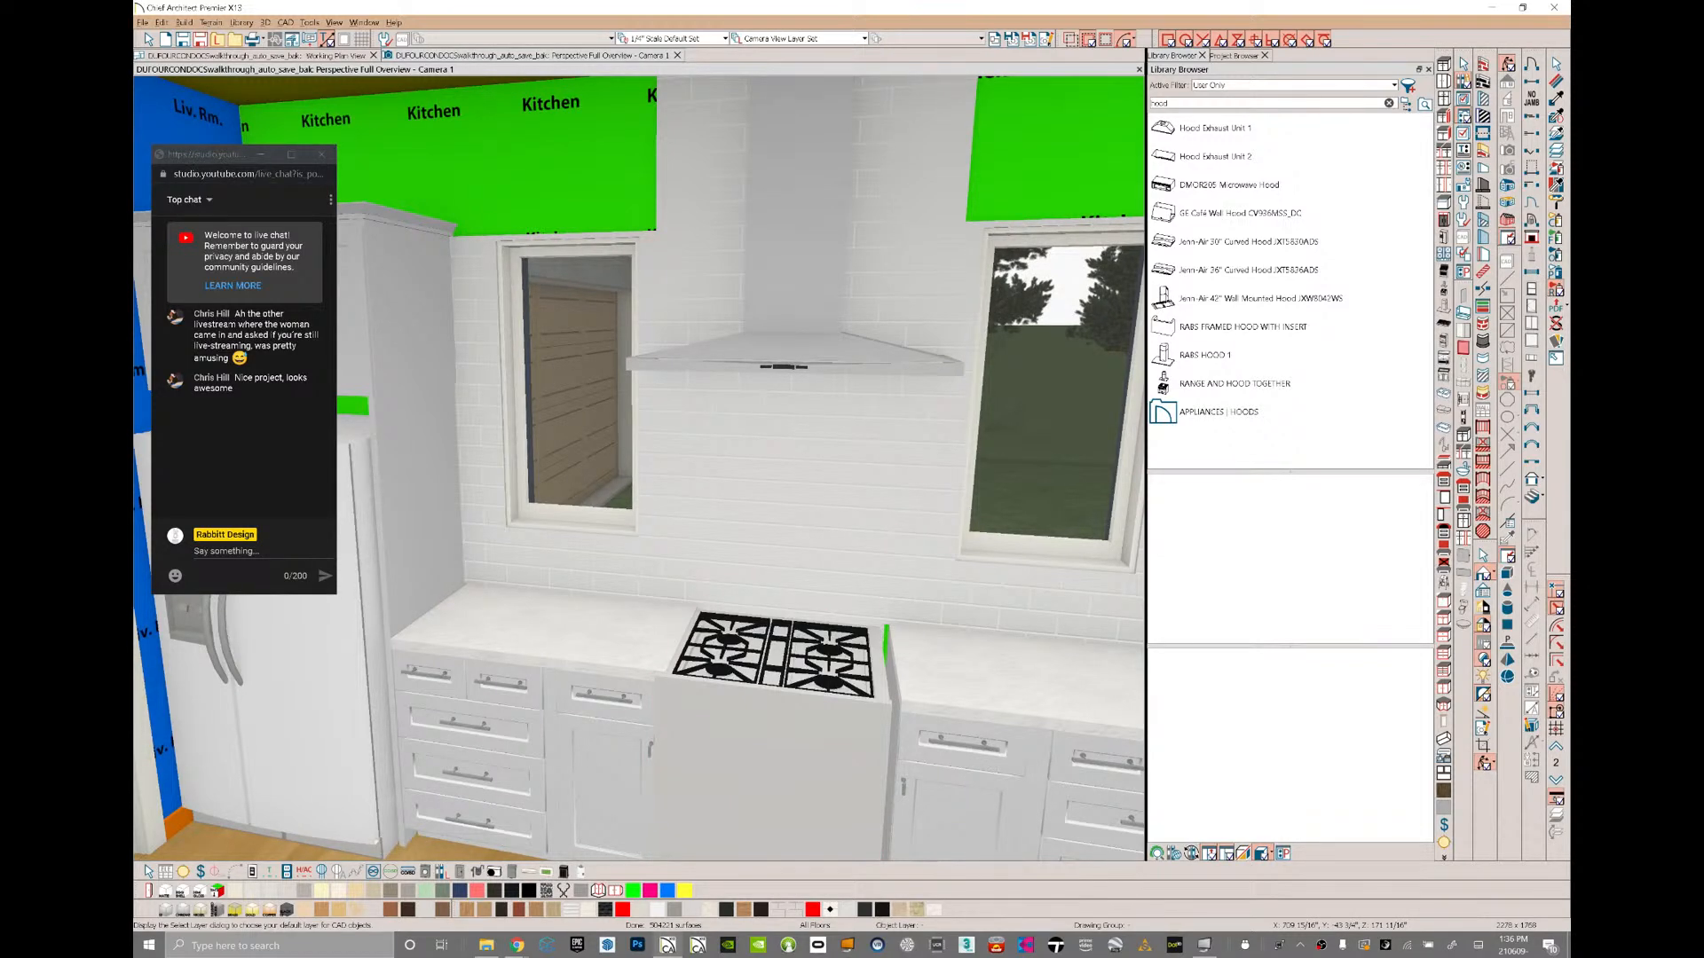
middle_click_drag(772, 719, 866, 765)
left_click(865, 765)
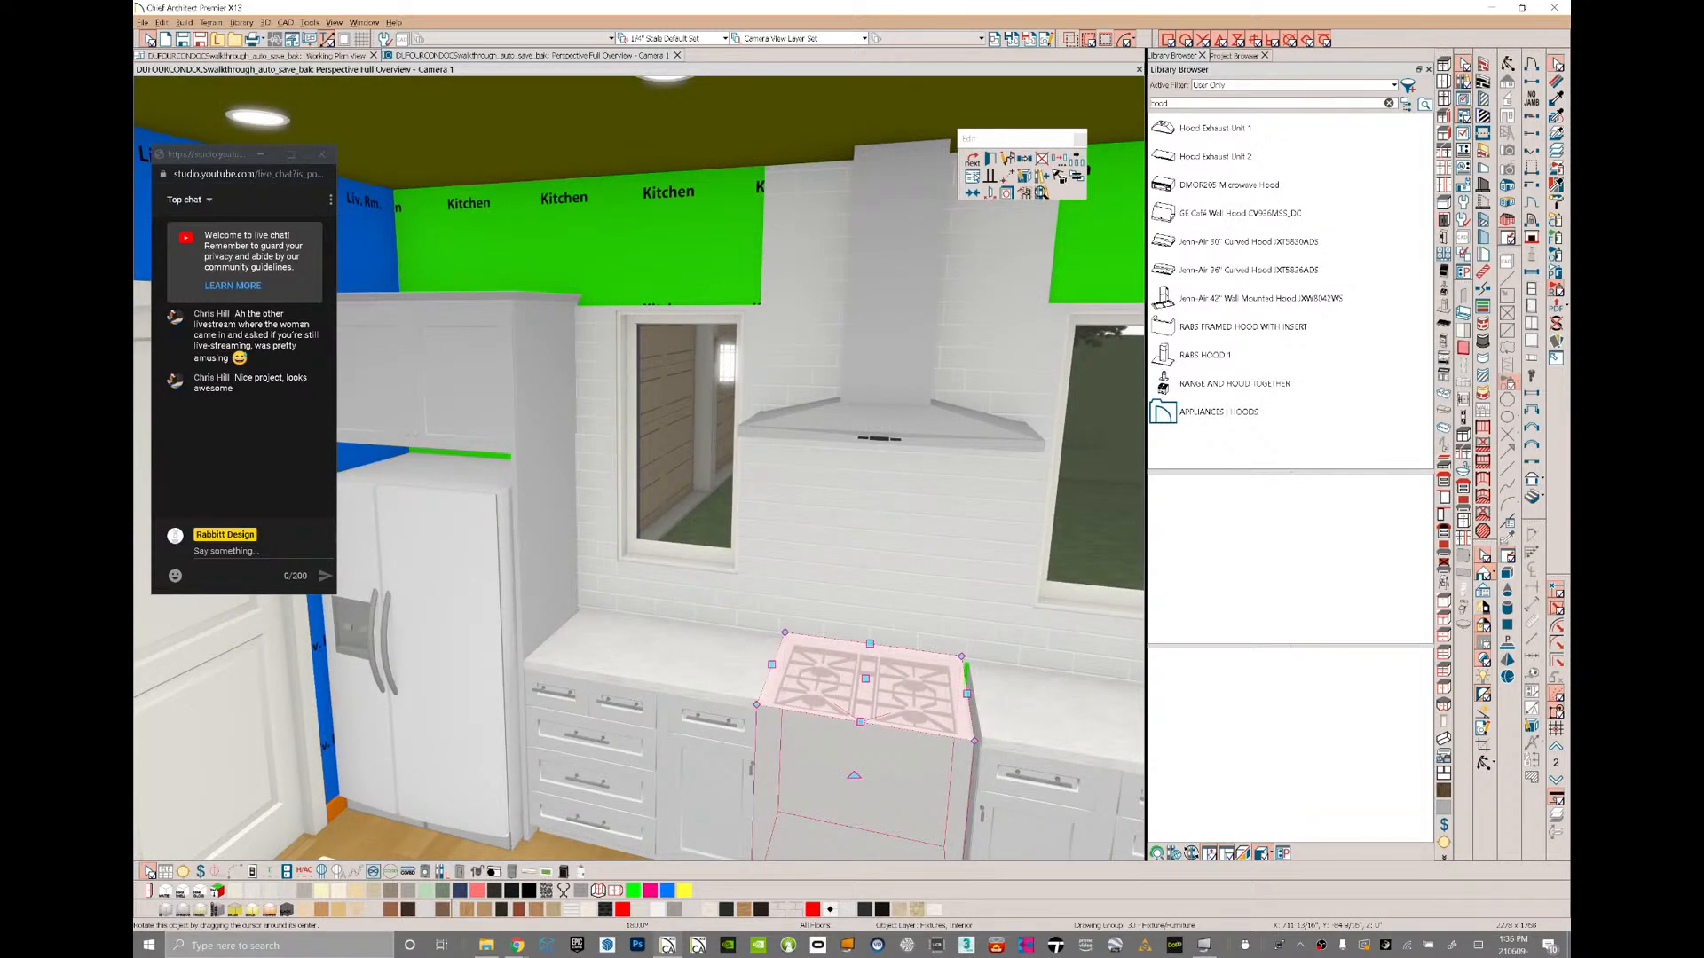
middle_click_drag(854, 772, 1087, 772)
- In the working plan view, shift the 5DB24 base cabinet 2" toward the range and move the W392424 wall cabinet flush against it
key("ctrl+Tab")
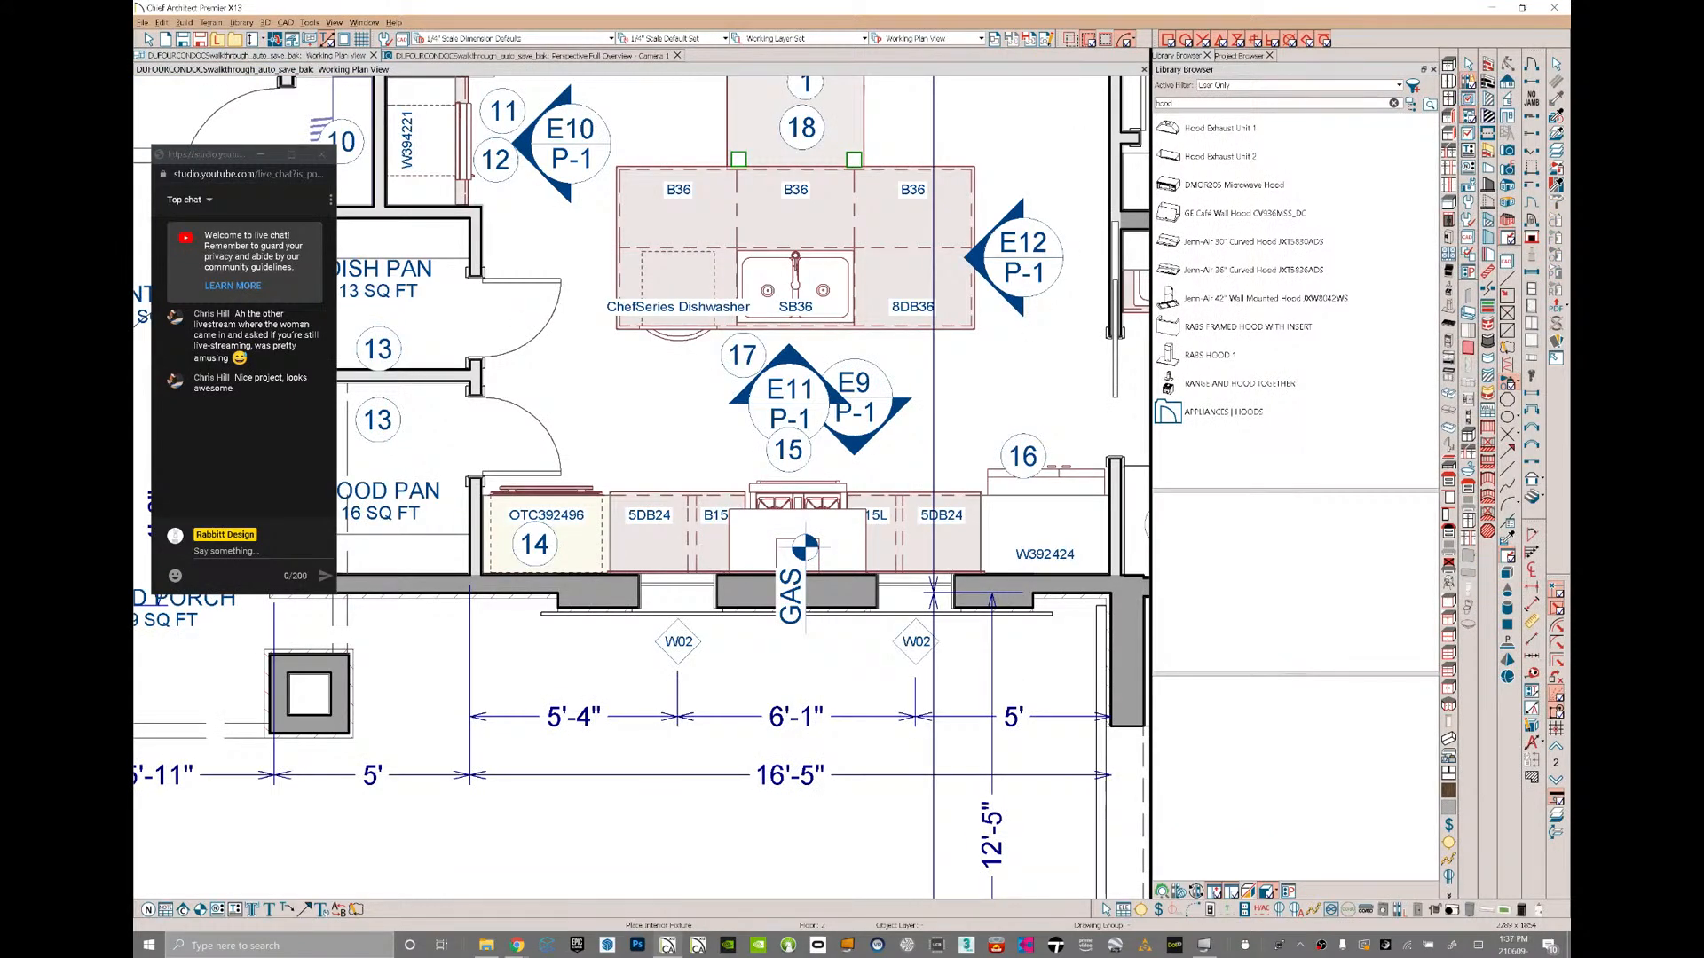
scroll(642, 488, "up", 1)
middle_click_drag(795, 532, 684, 536)
middle_click_drag(896, 451, 867, 451)
scroll(867, 451, "up", 5)
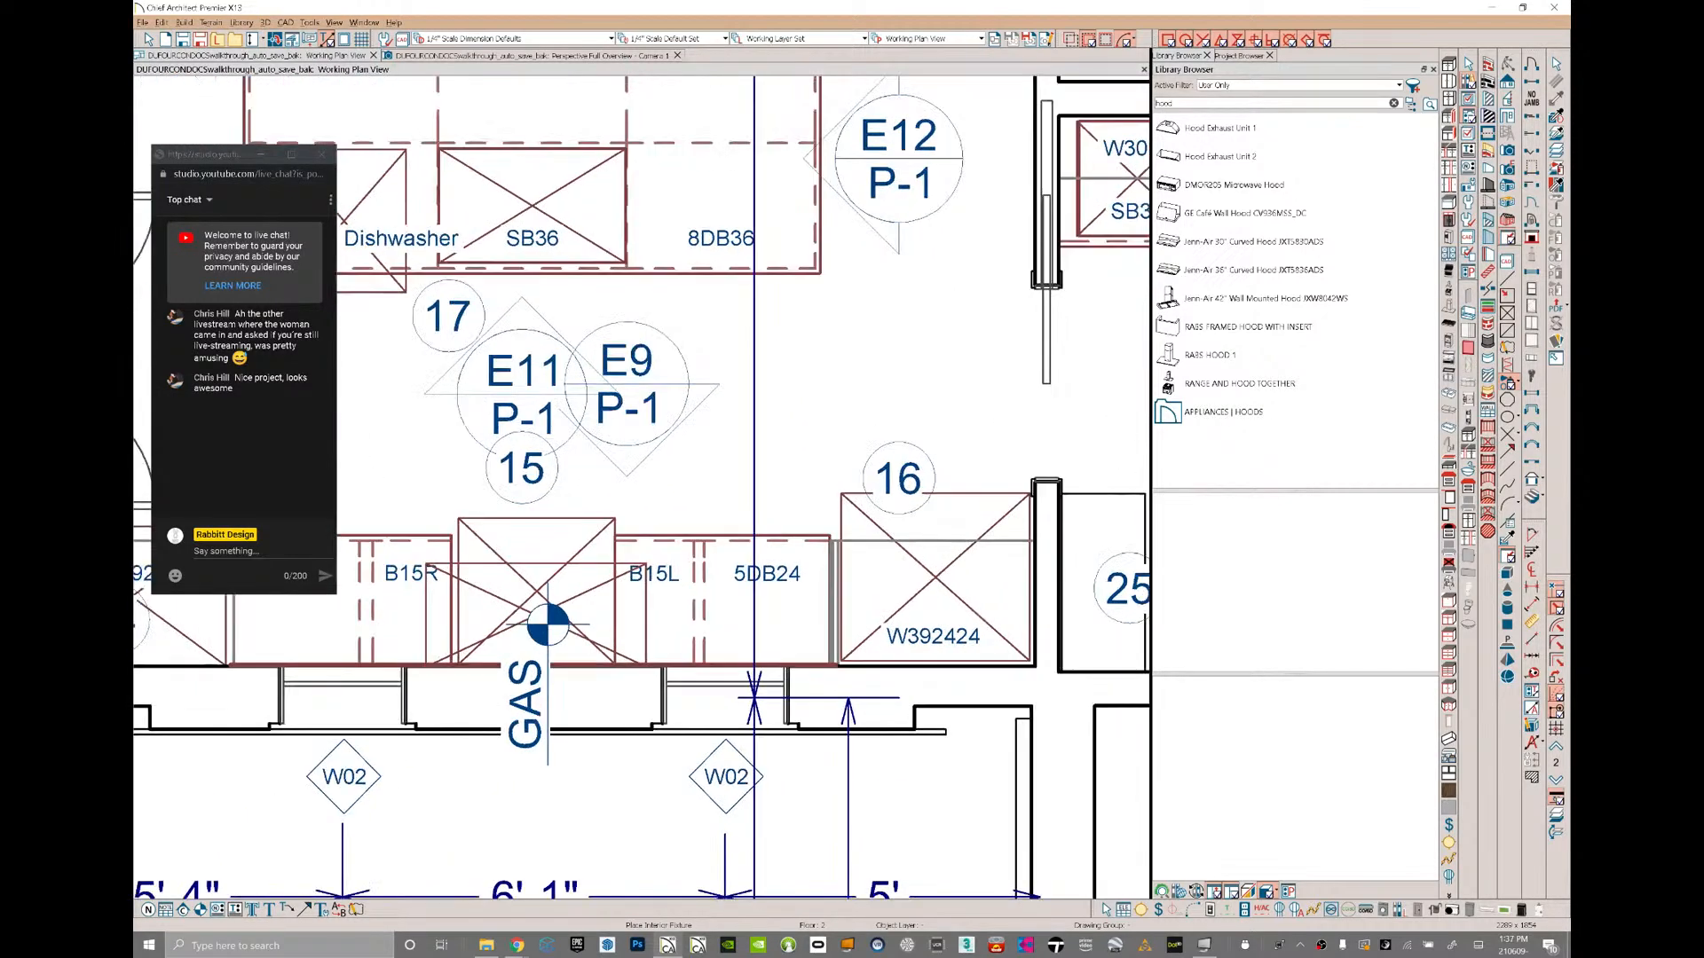
key("space")
left_click(778, 596)
left_click_drag(765, 605, 741, 604)
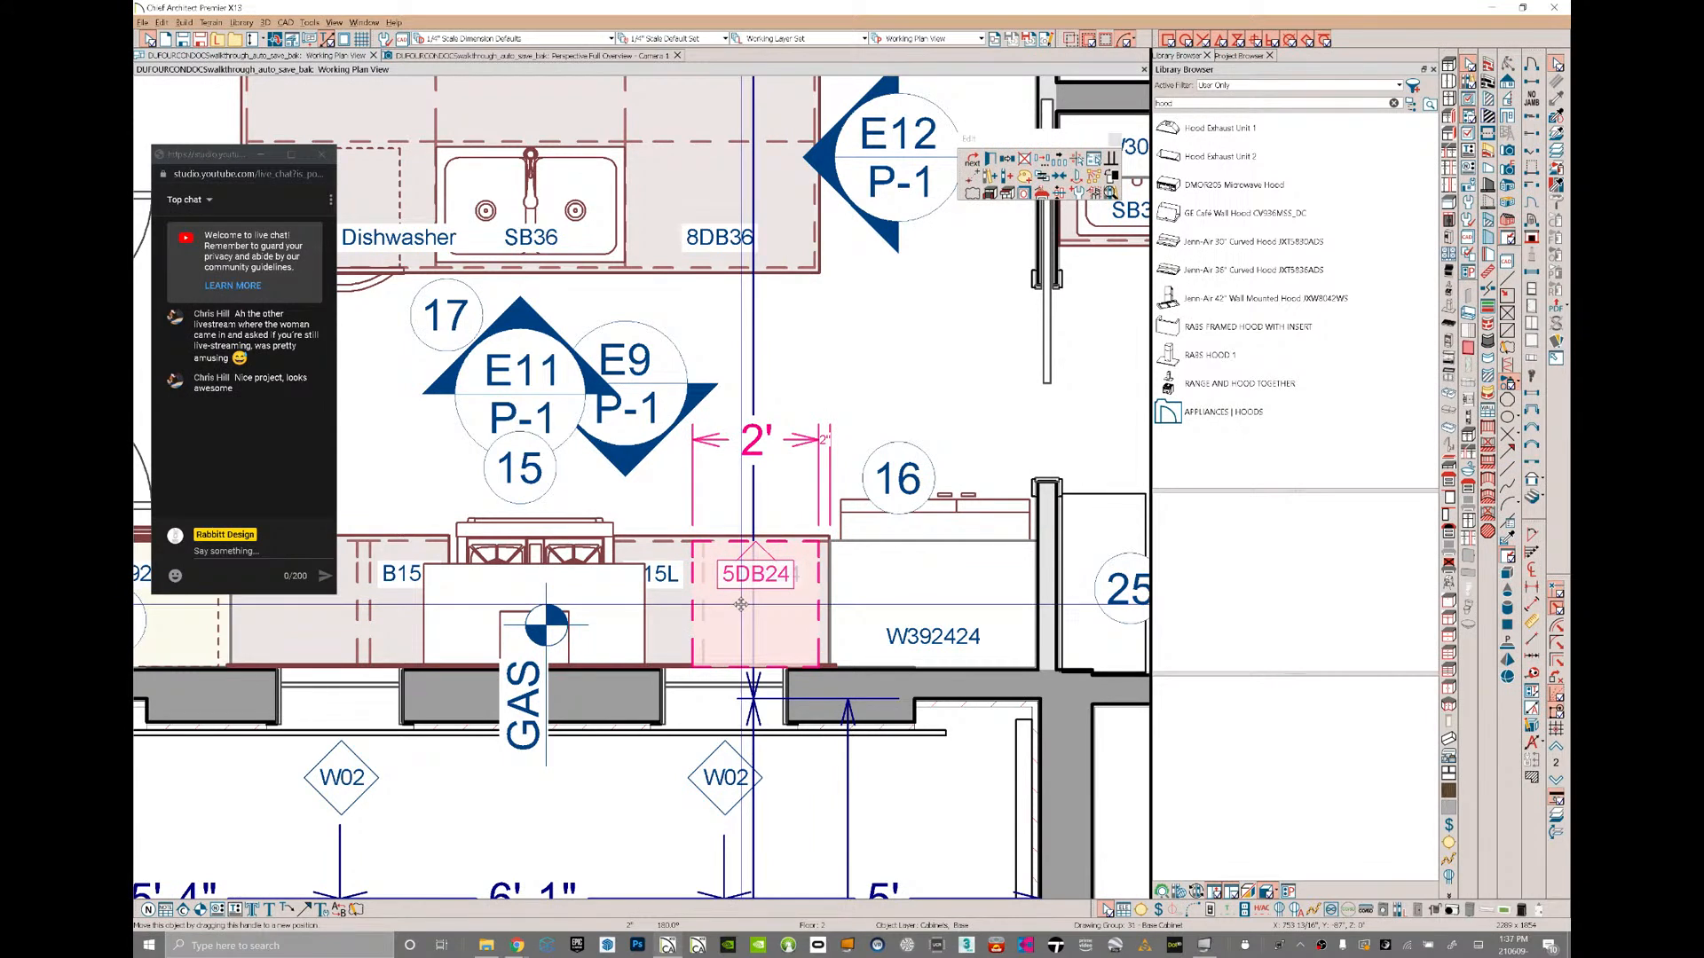
left_click(931, 604)
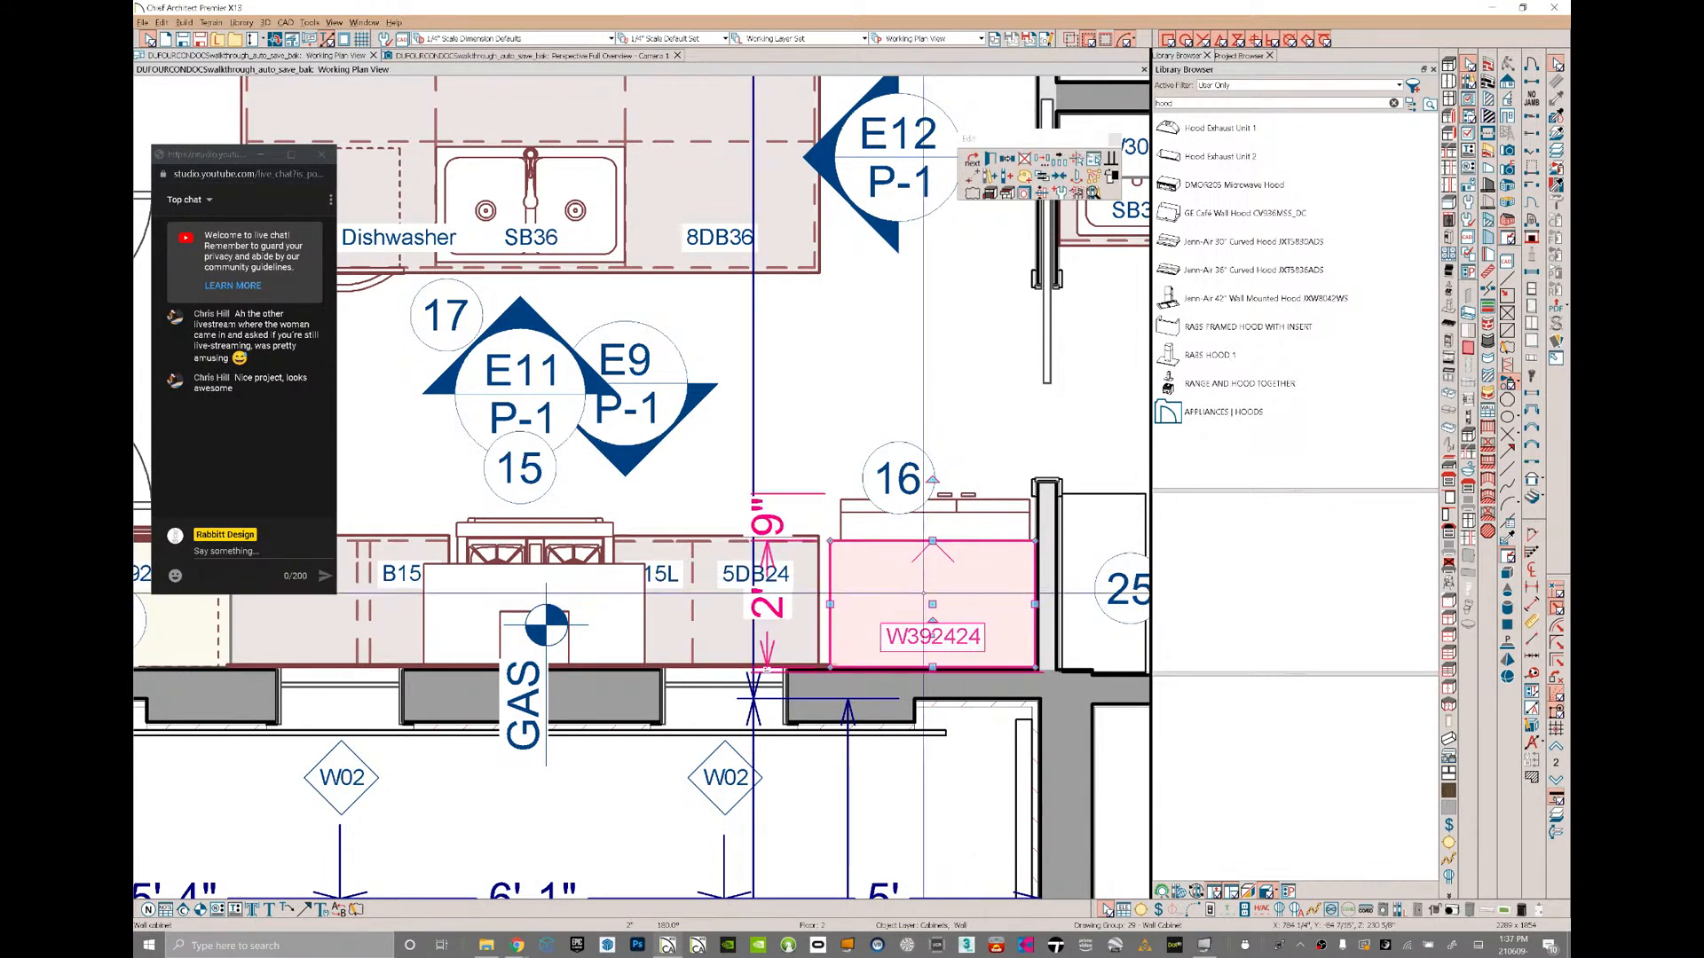
left_click_drag(931, 604, 900, 604)
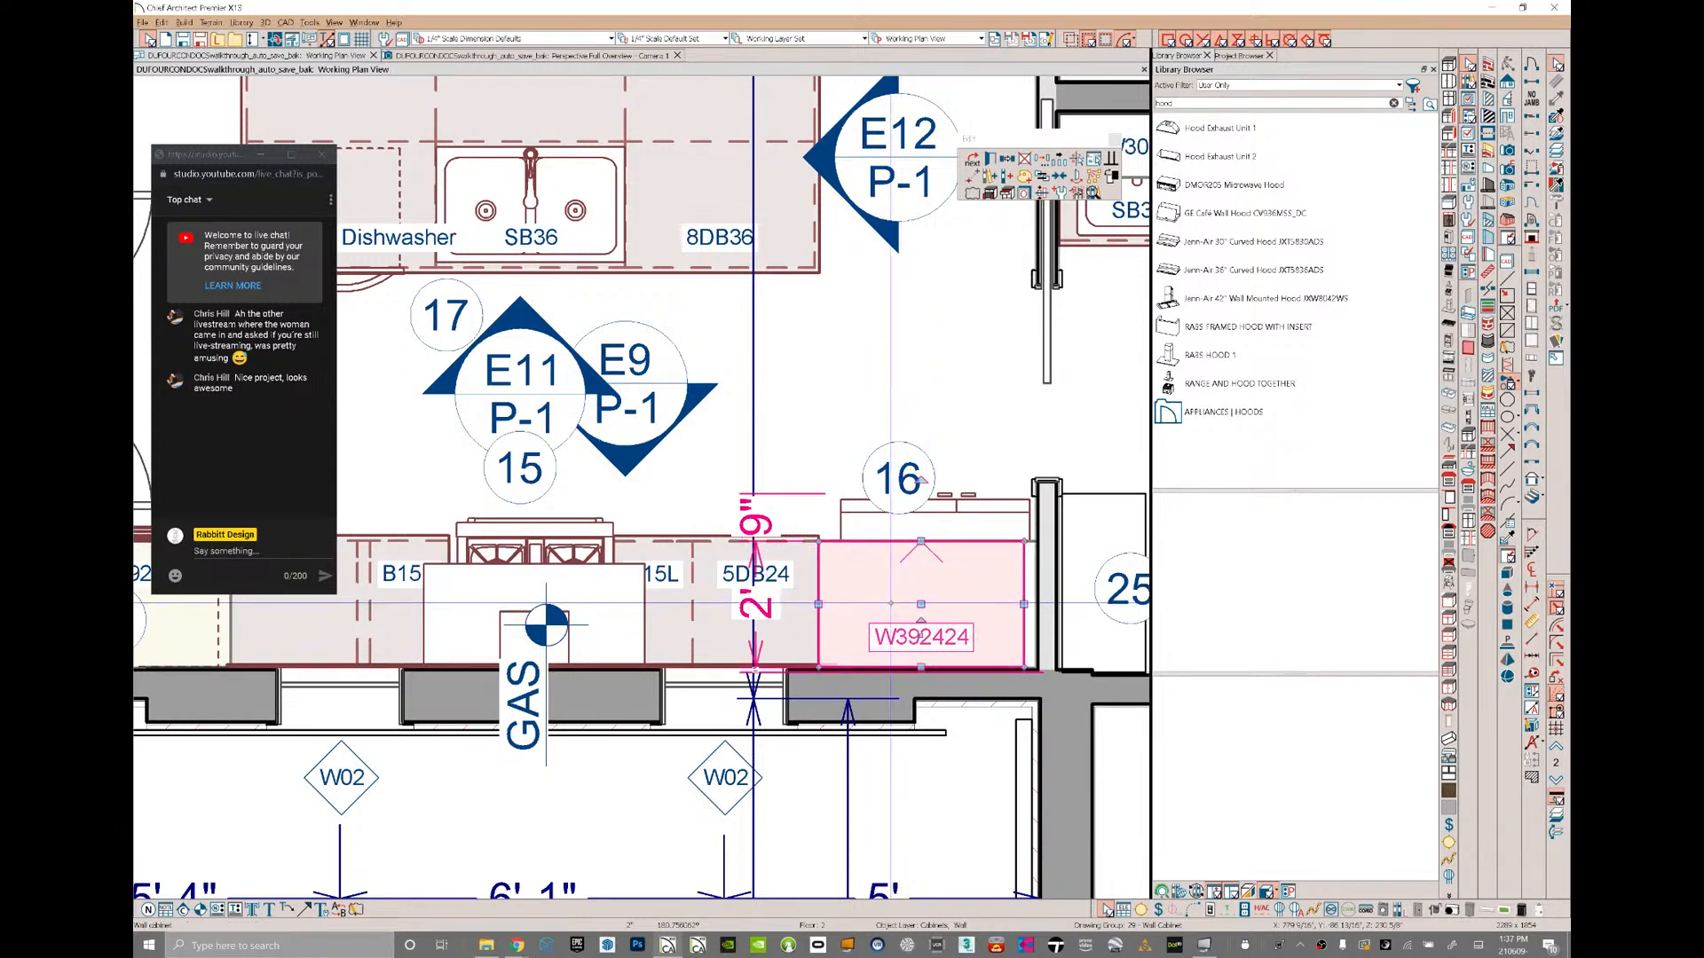
- Delete the W392424 wall cabinet above the refrigerator and the thin partition panel beside it
key("Delete")
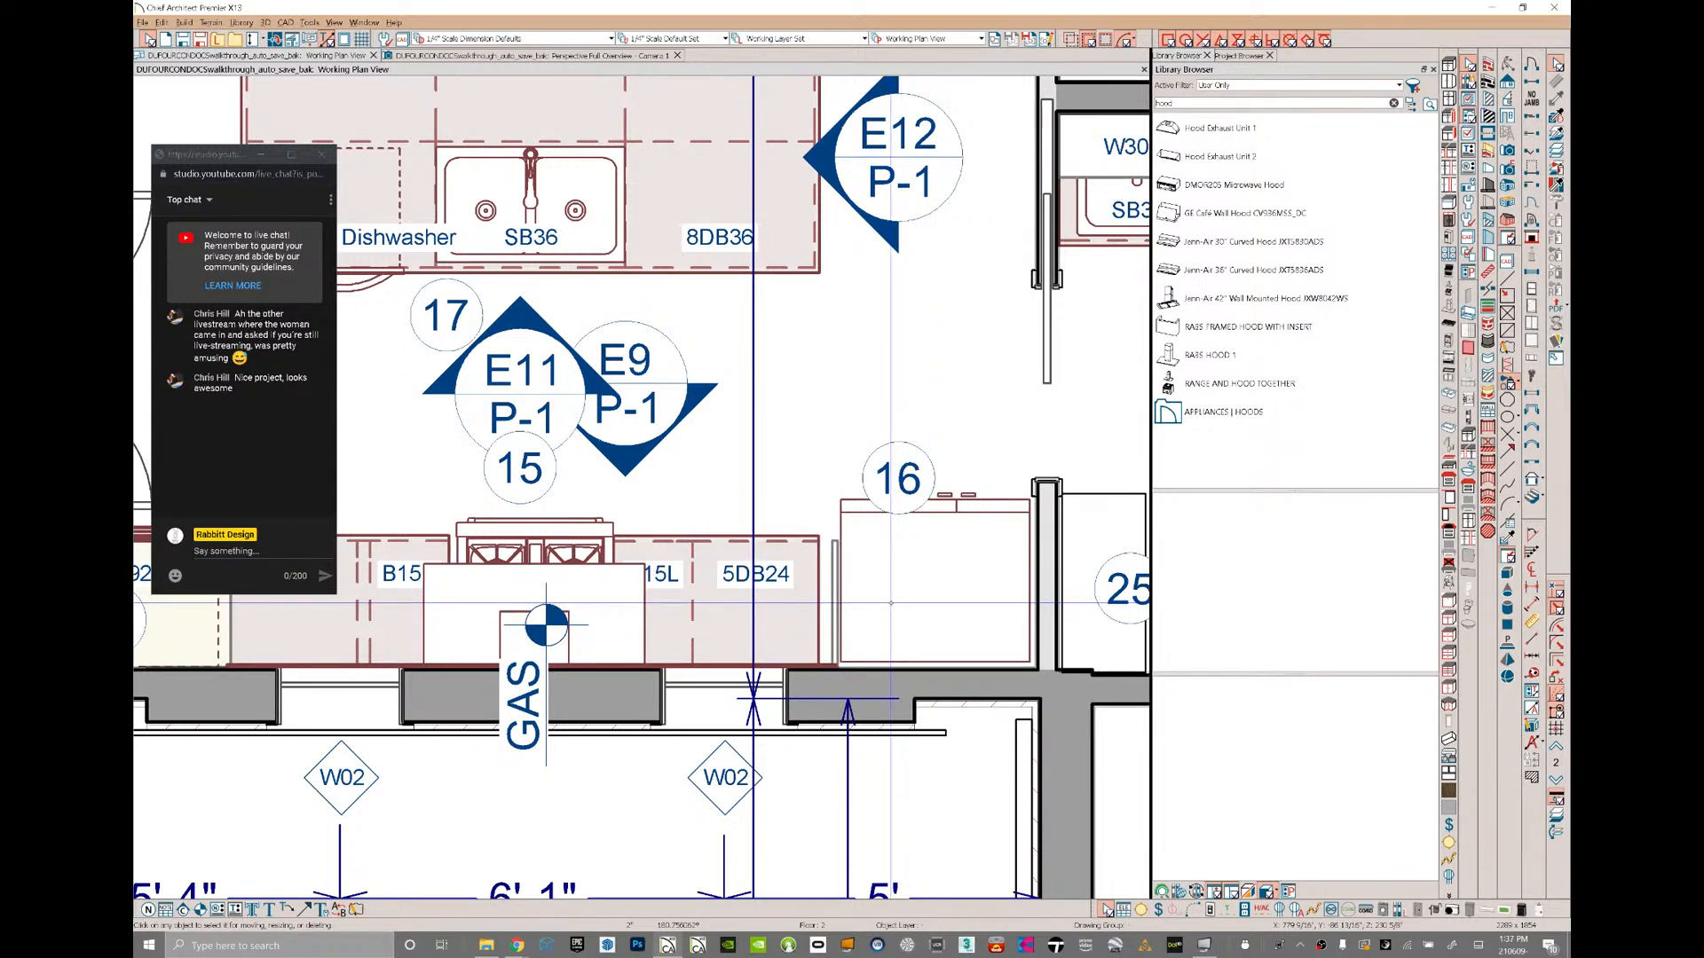
left_click(835, 587)
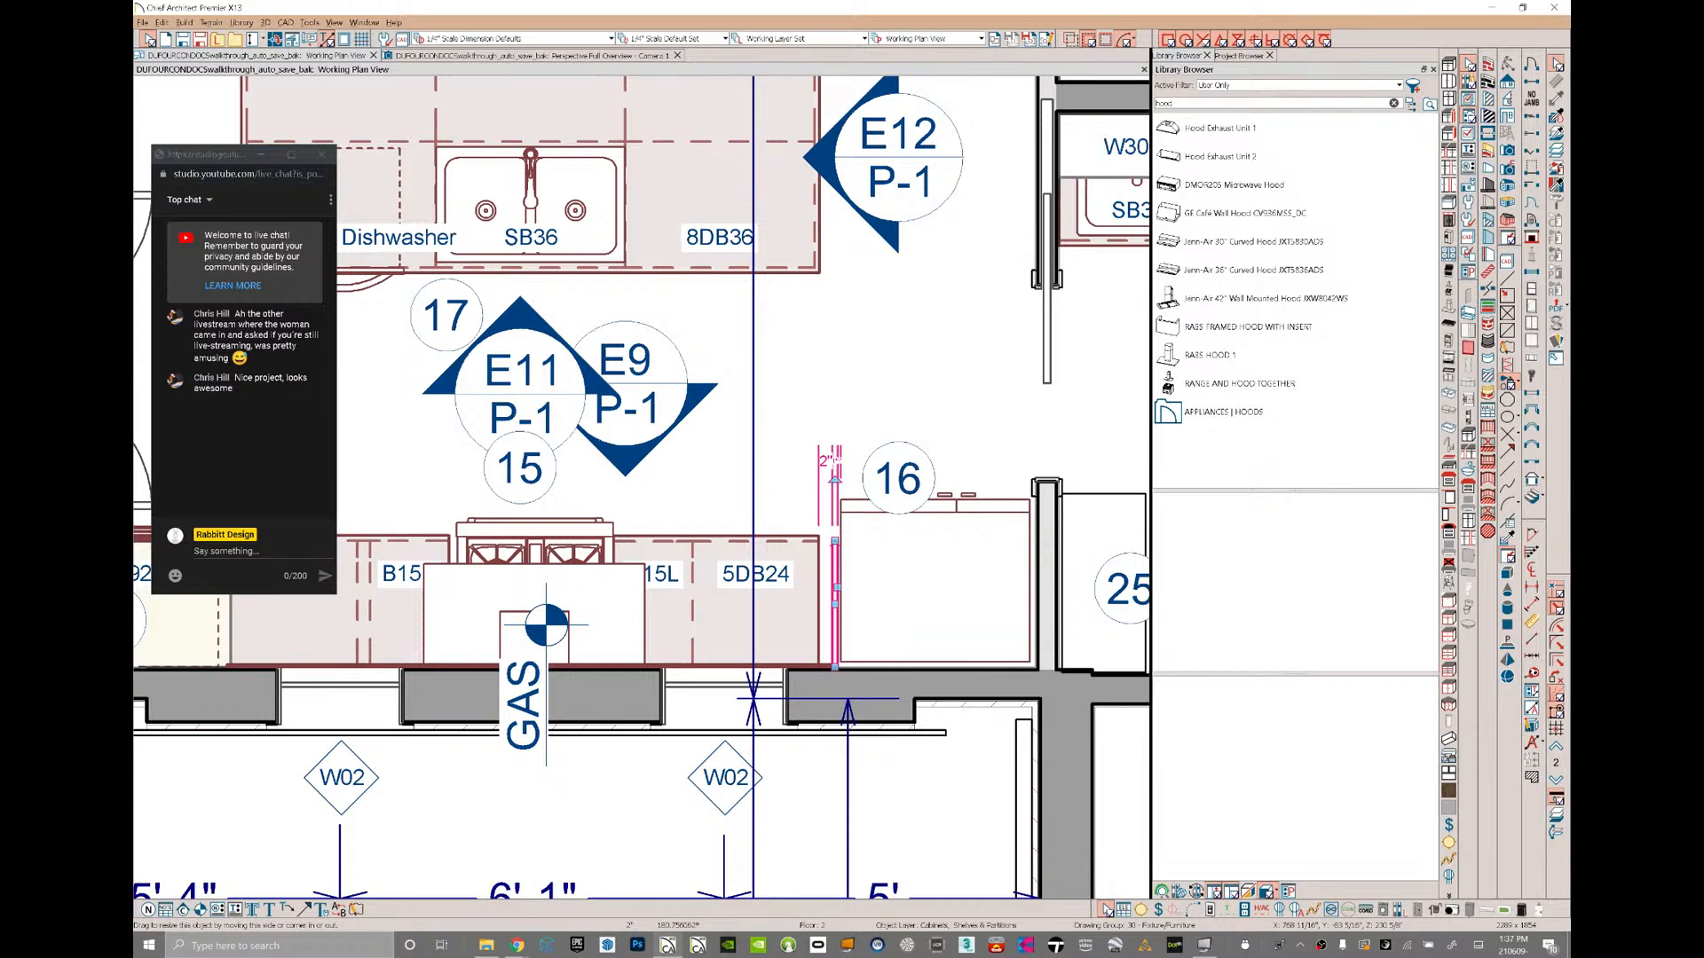
key("Delete")
- Place a full-height cabinet at the refrigerator location, flush against the end of the 5DB24 base cabinet
left_click(1450, 99)
left_click(923, 384)
key("space")
left_click(929, 404)
left_click_drag(924, 384, 824, 589)
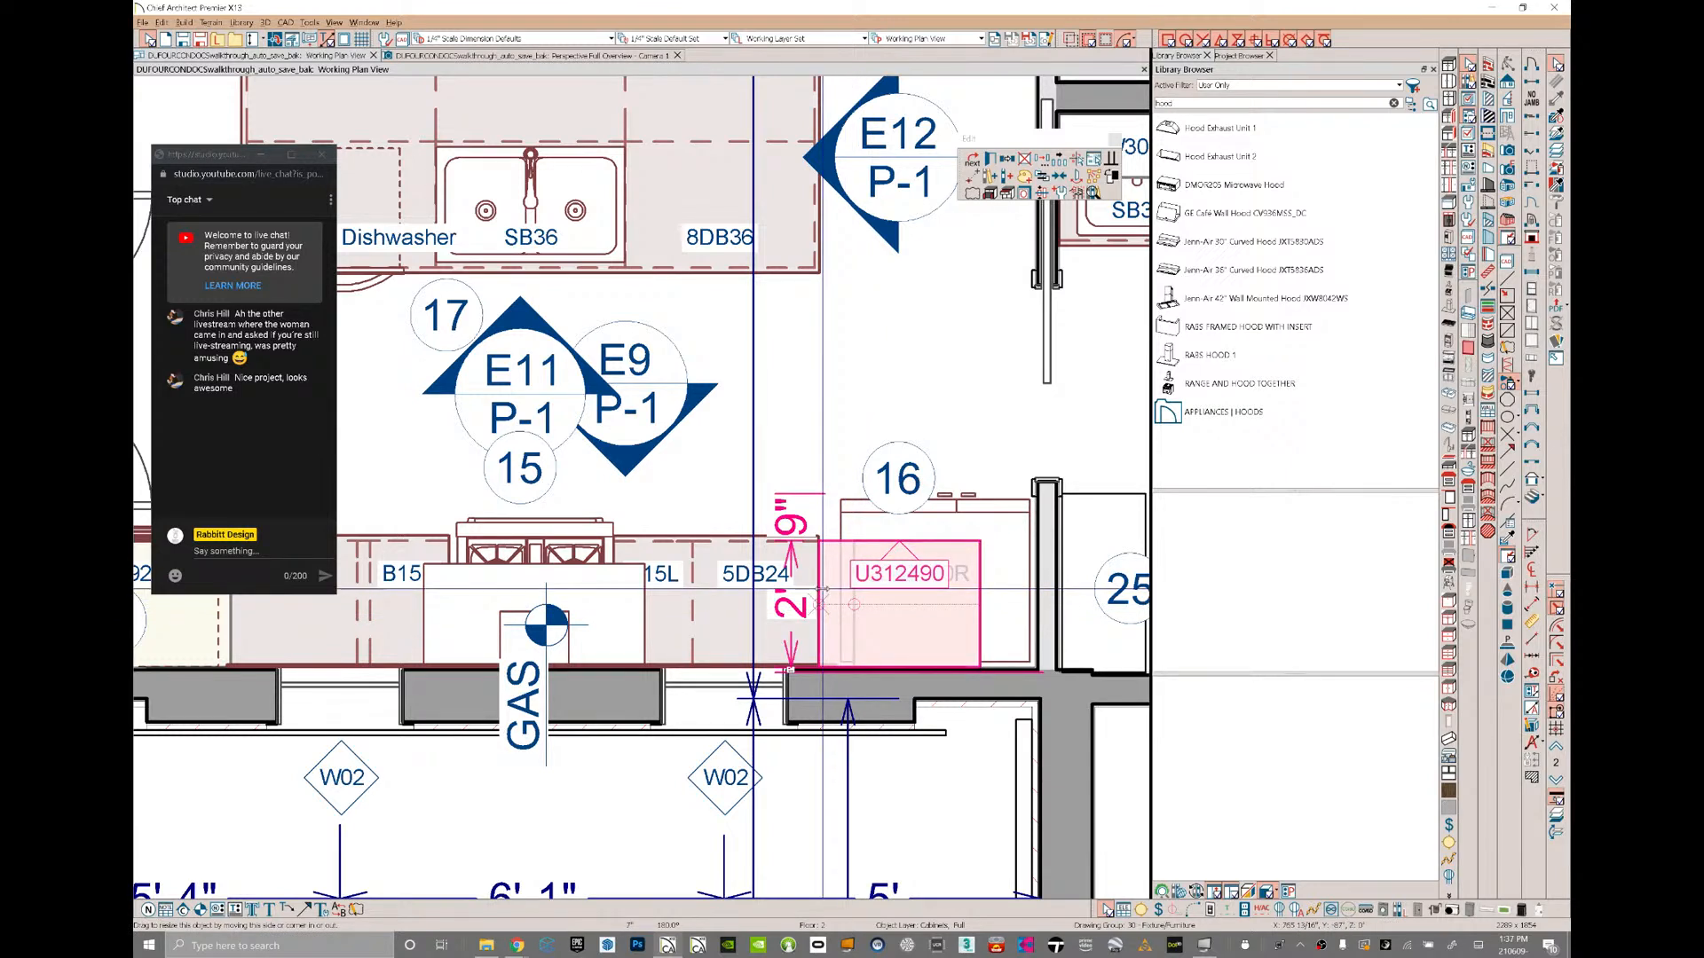
left_click_drag(822, 589, 822, 590)
- Extend the full-height cabinet's front by 3" to a 27" depth and widen it toward the side wall to 38"
left_click_drag(904, 539, 903, 521)
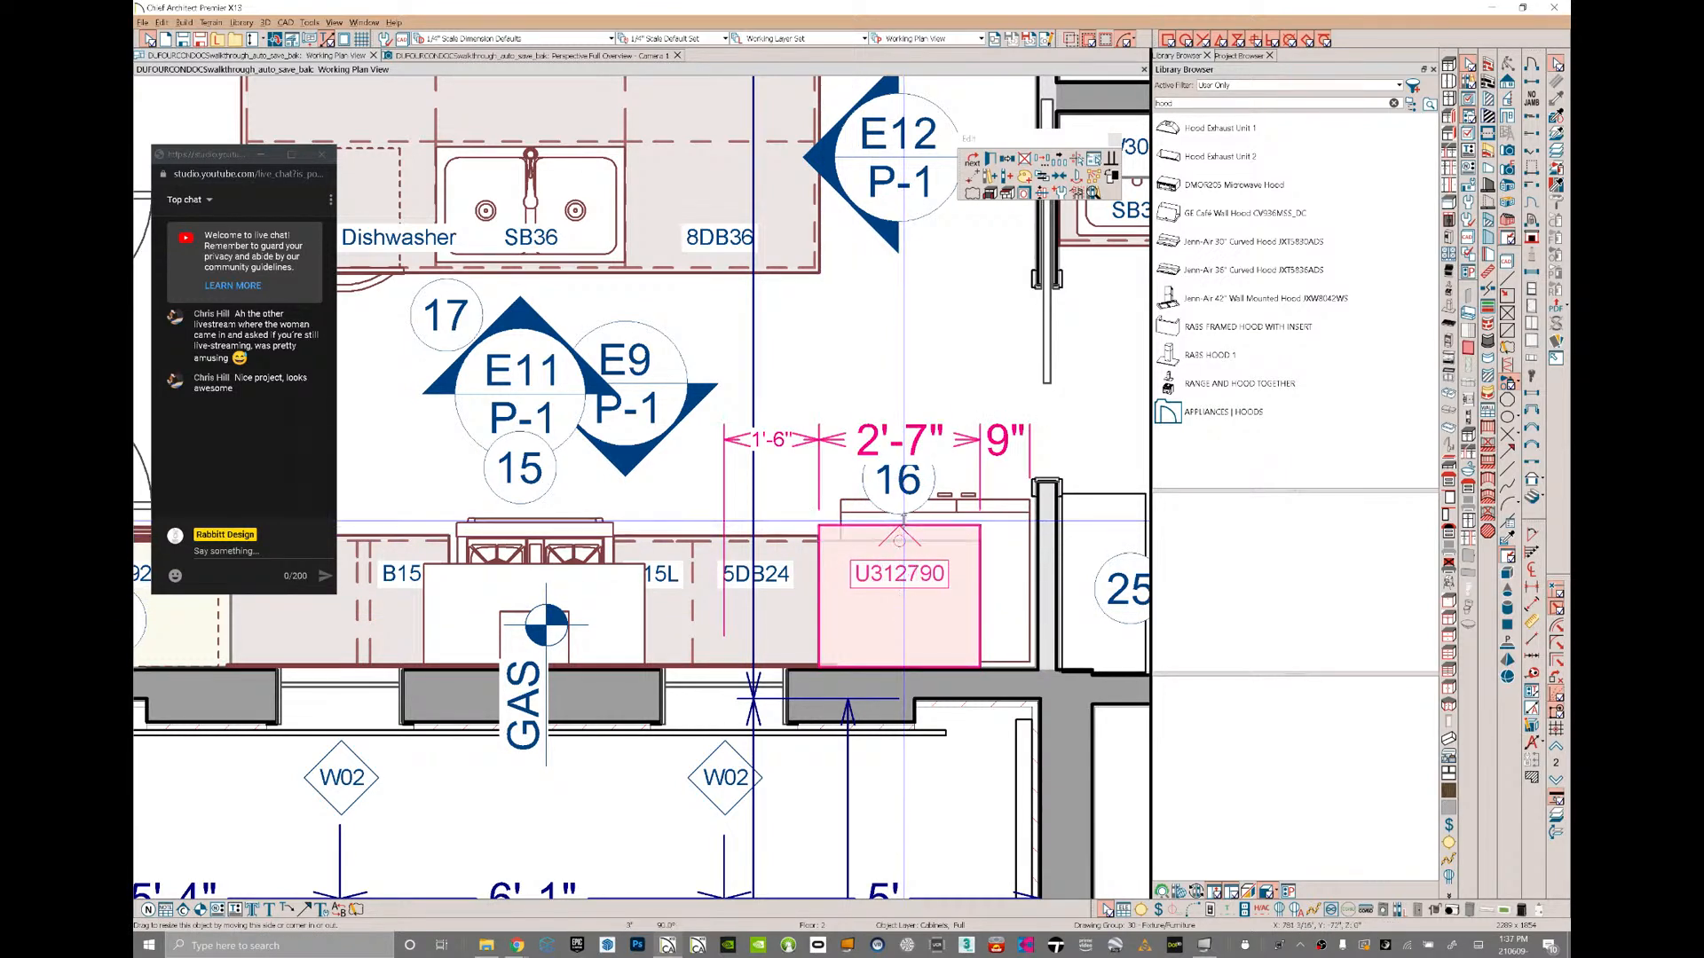
key("Tab")
type("3")
key("Return")
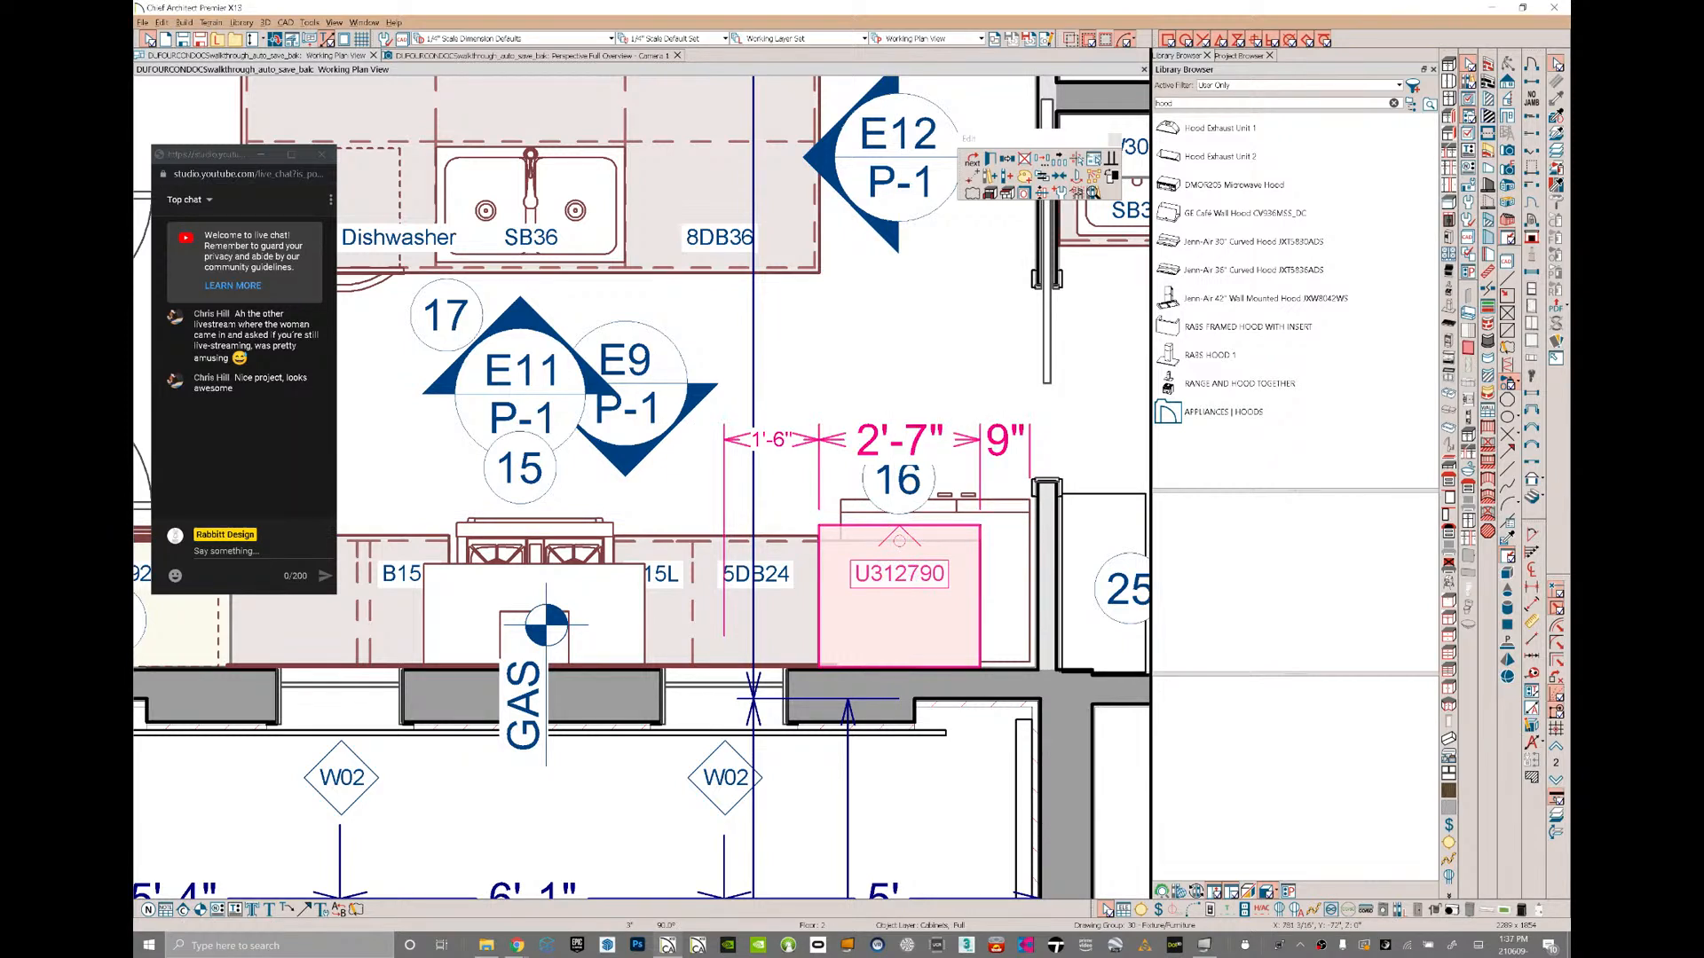
left_click_drag(980, 592, 1030, 582)
key("Tab")
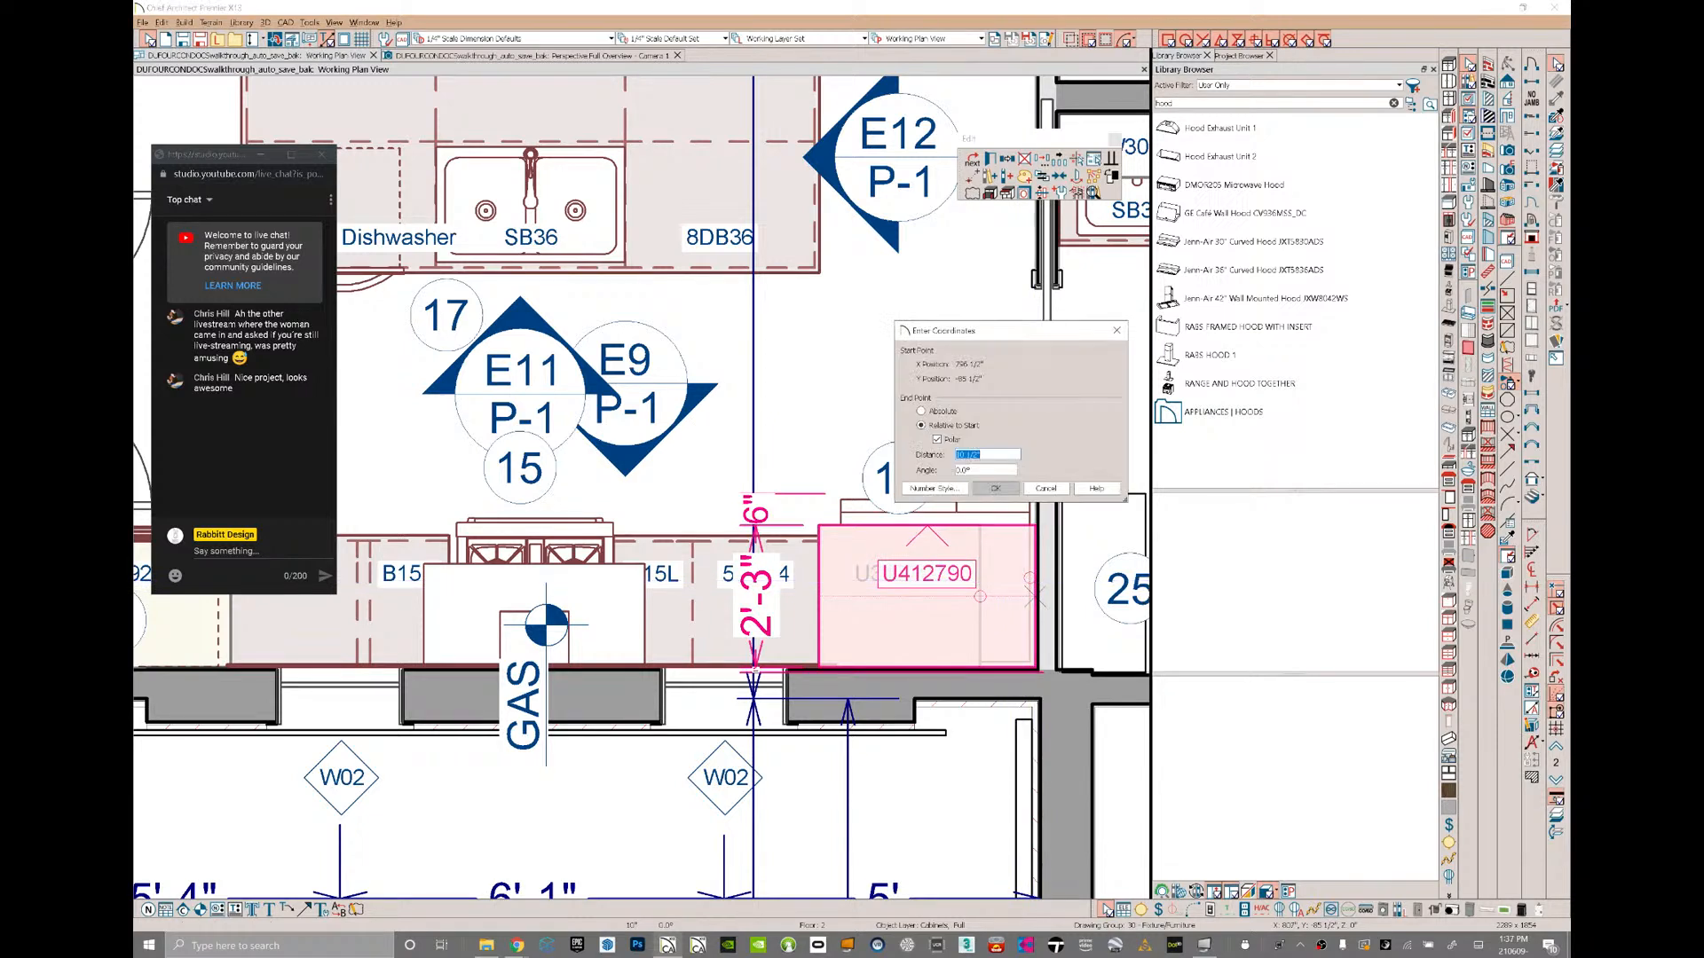
key("Right")
key("Return")
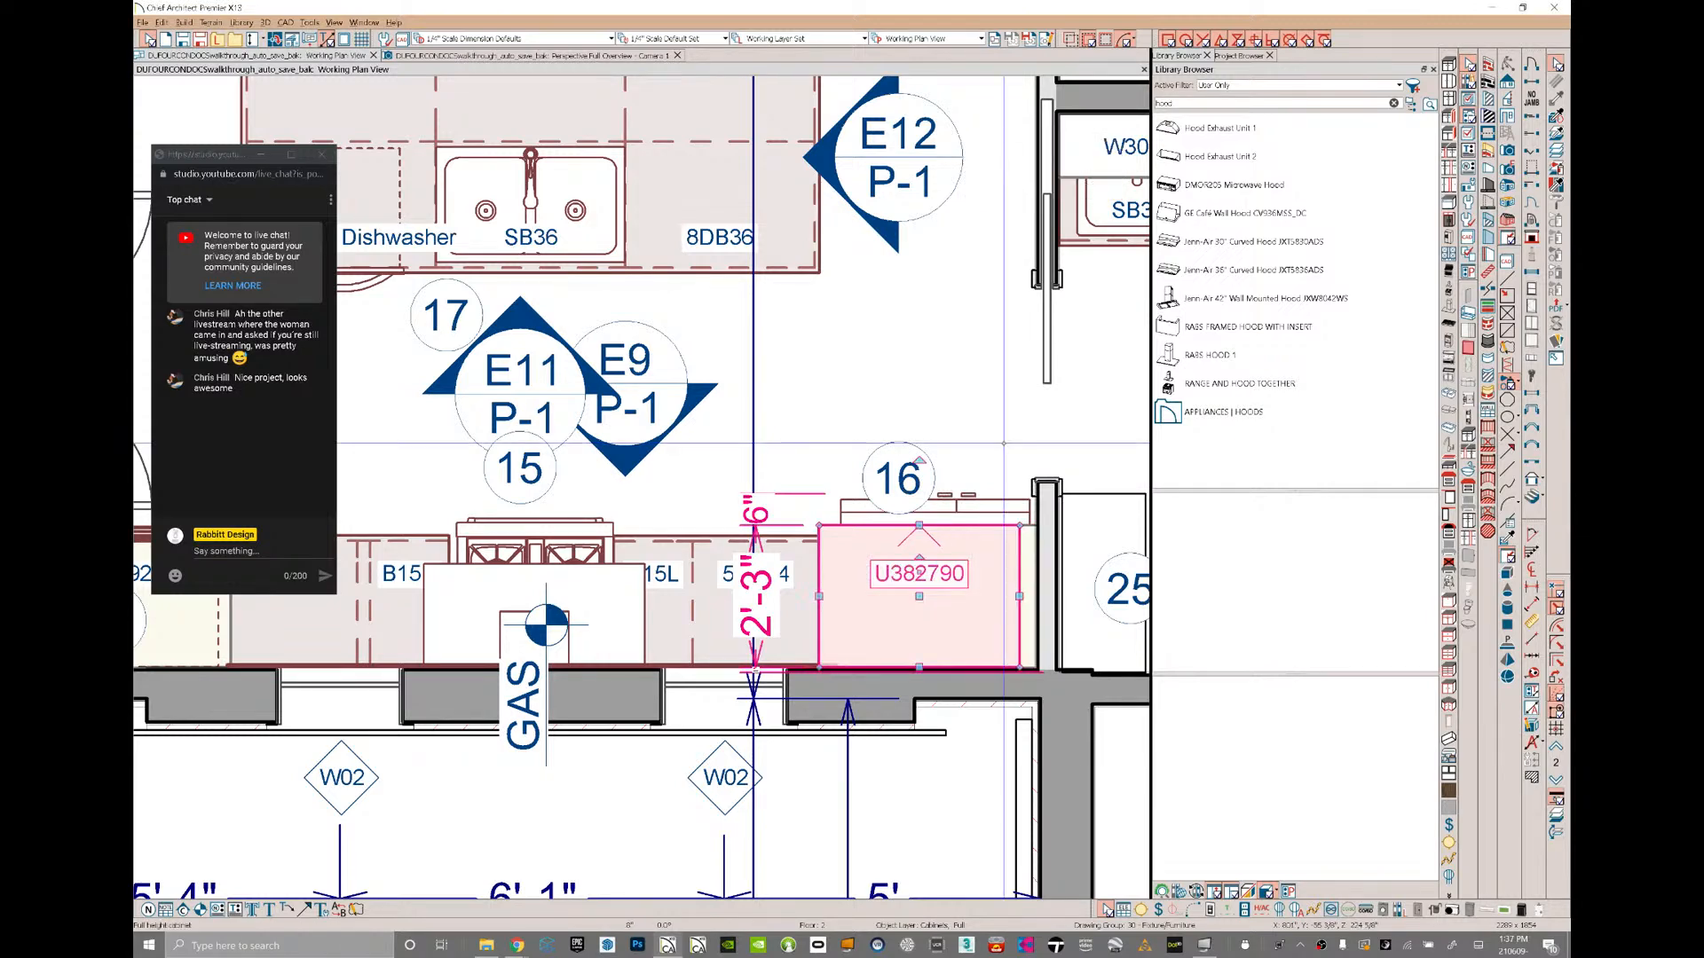
- Center the refrigerator on the width of the full-height cabinet
left_click(936, 575)
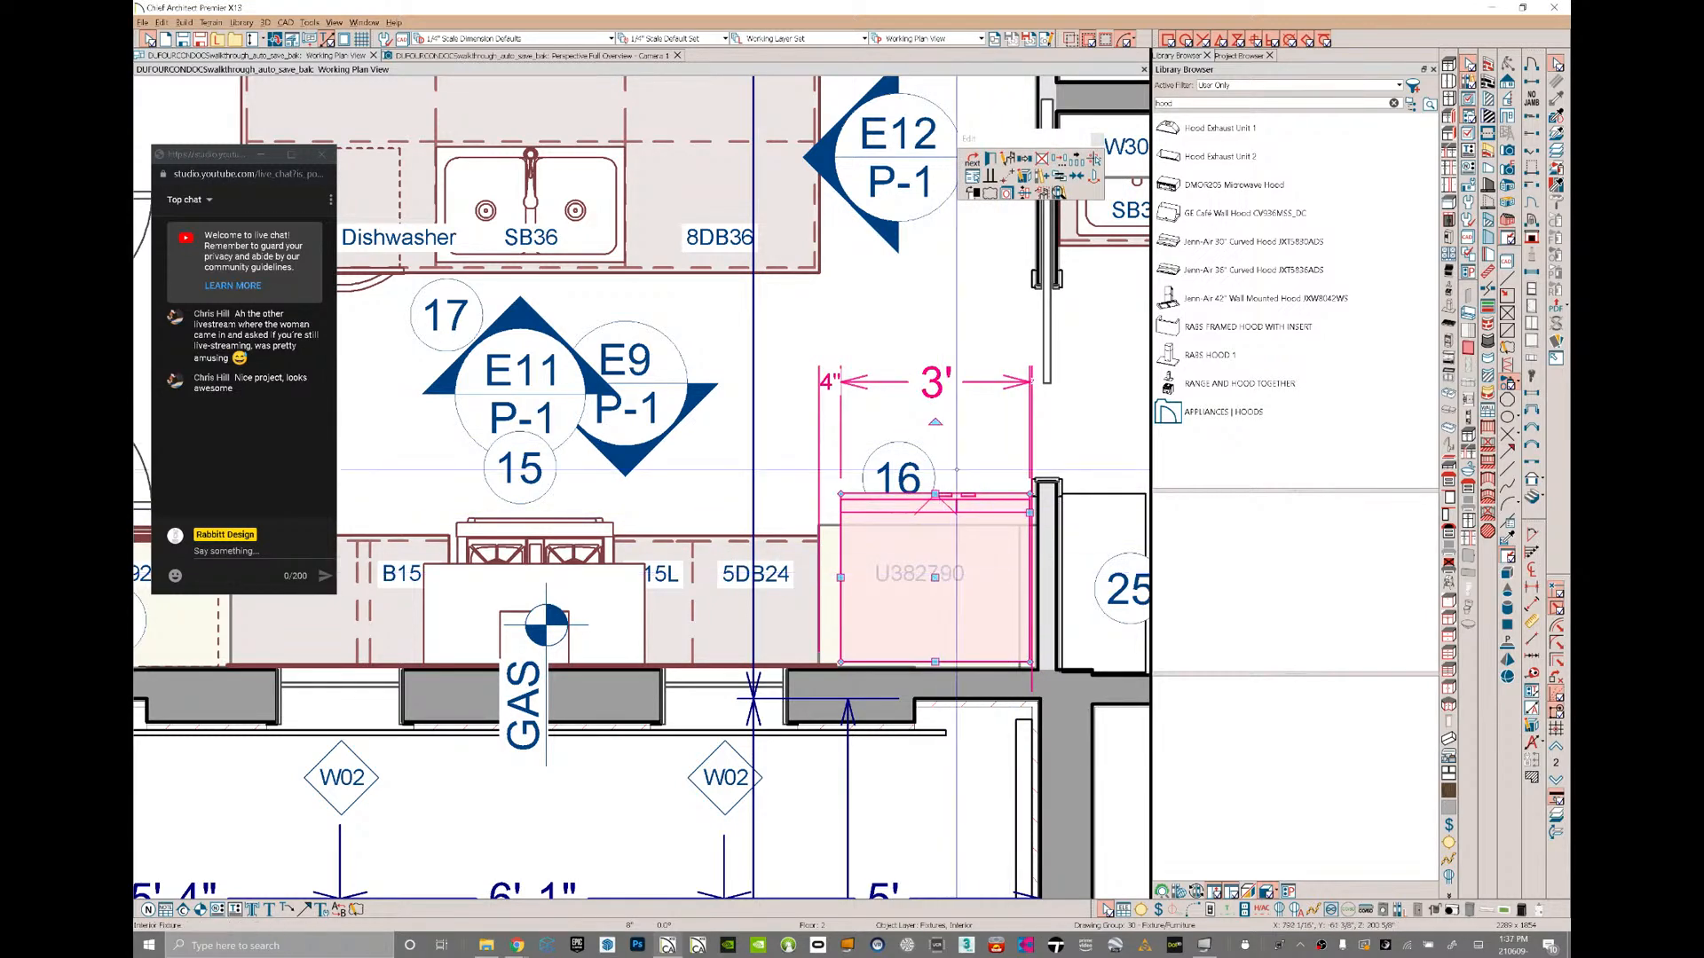
left_click(1047, 187)
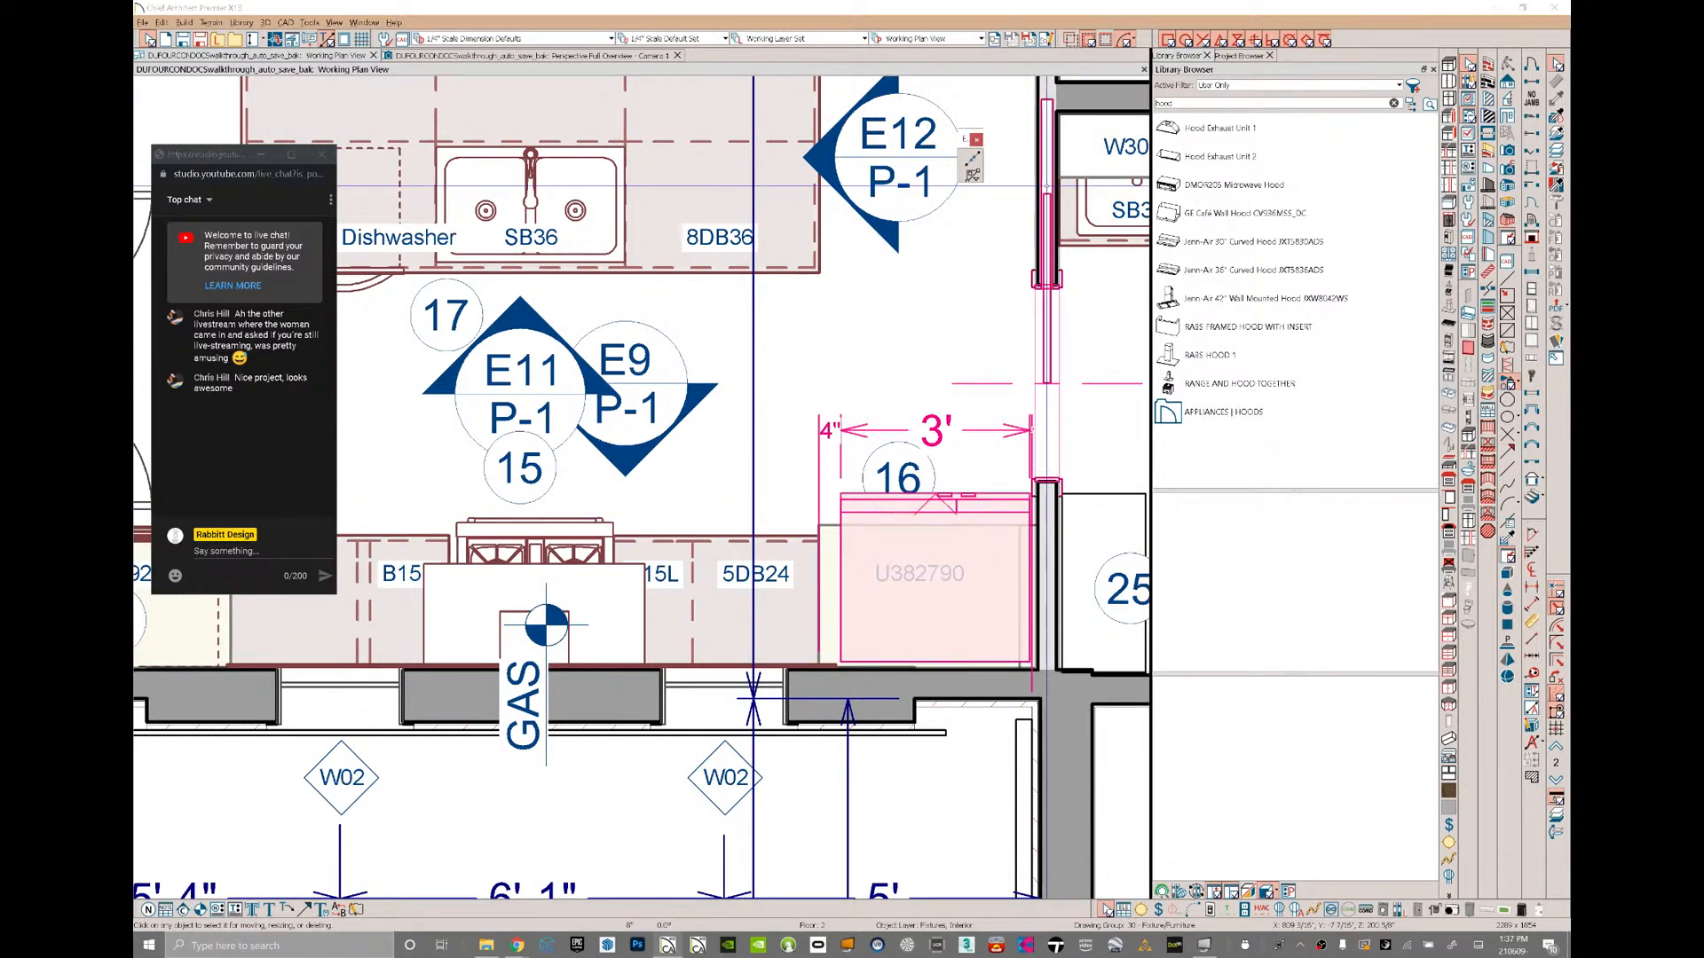
left_click(919, 575)
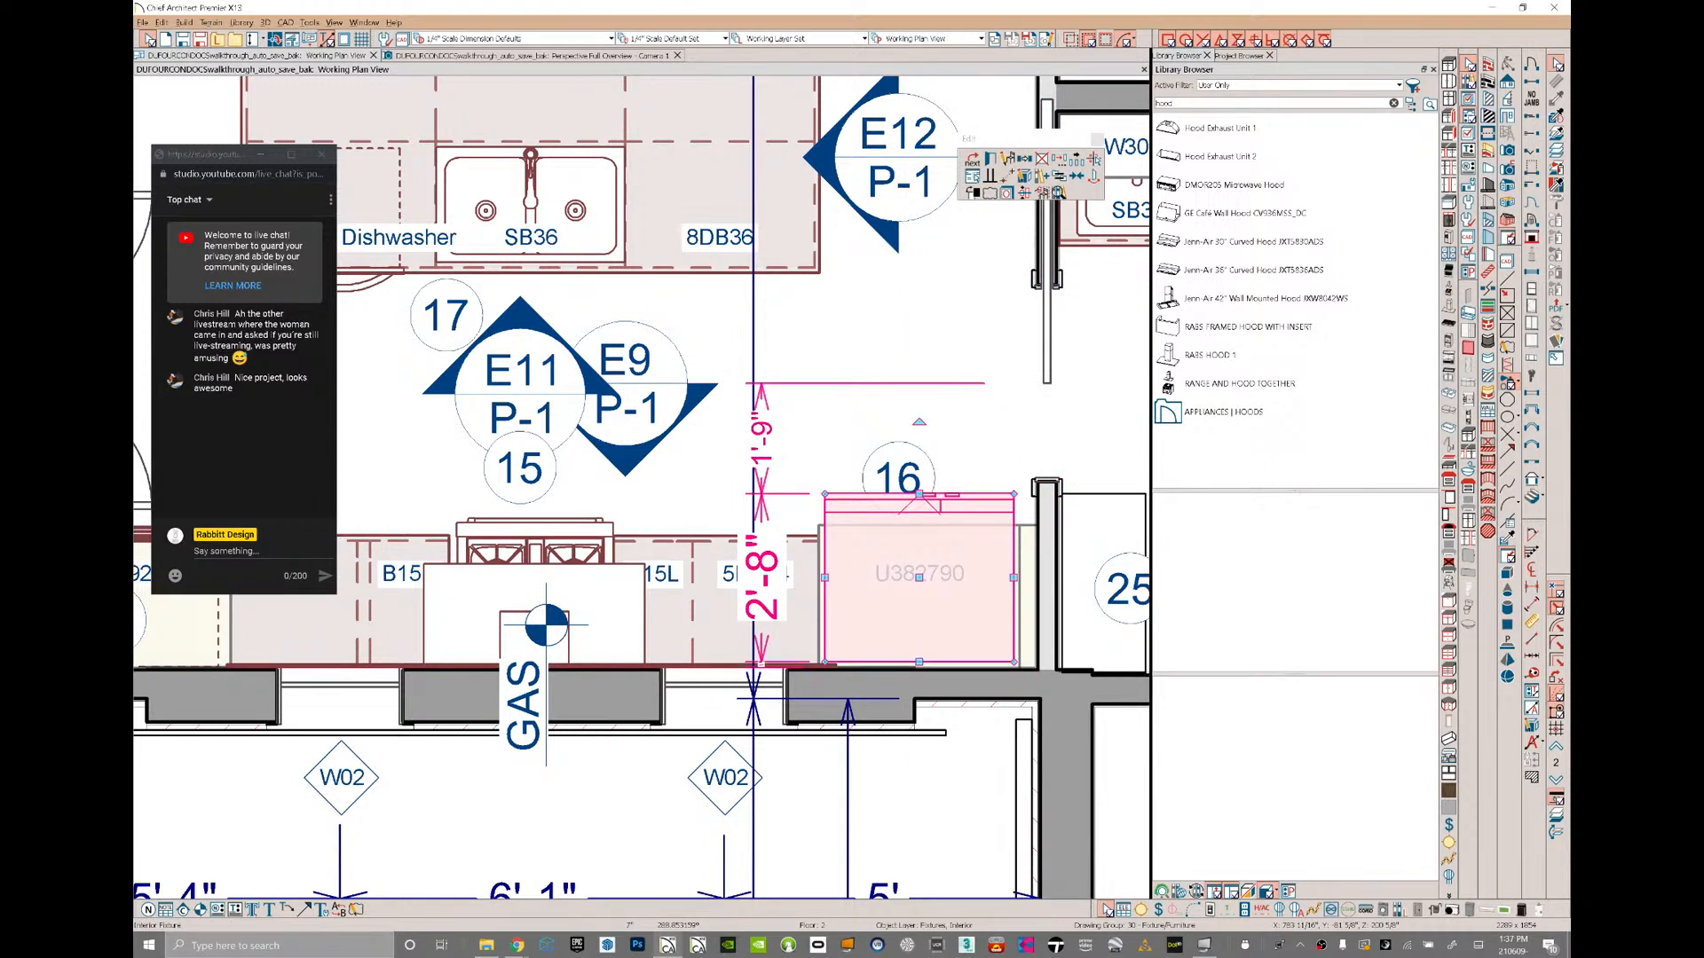
- In the full-height cabinet's front face layout, delete the lower door and the opening it leaves, keeping one door
left_click(981, 552)
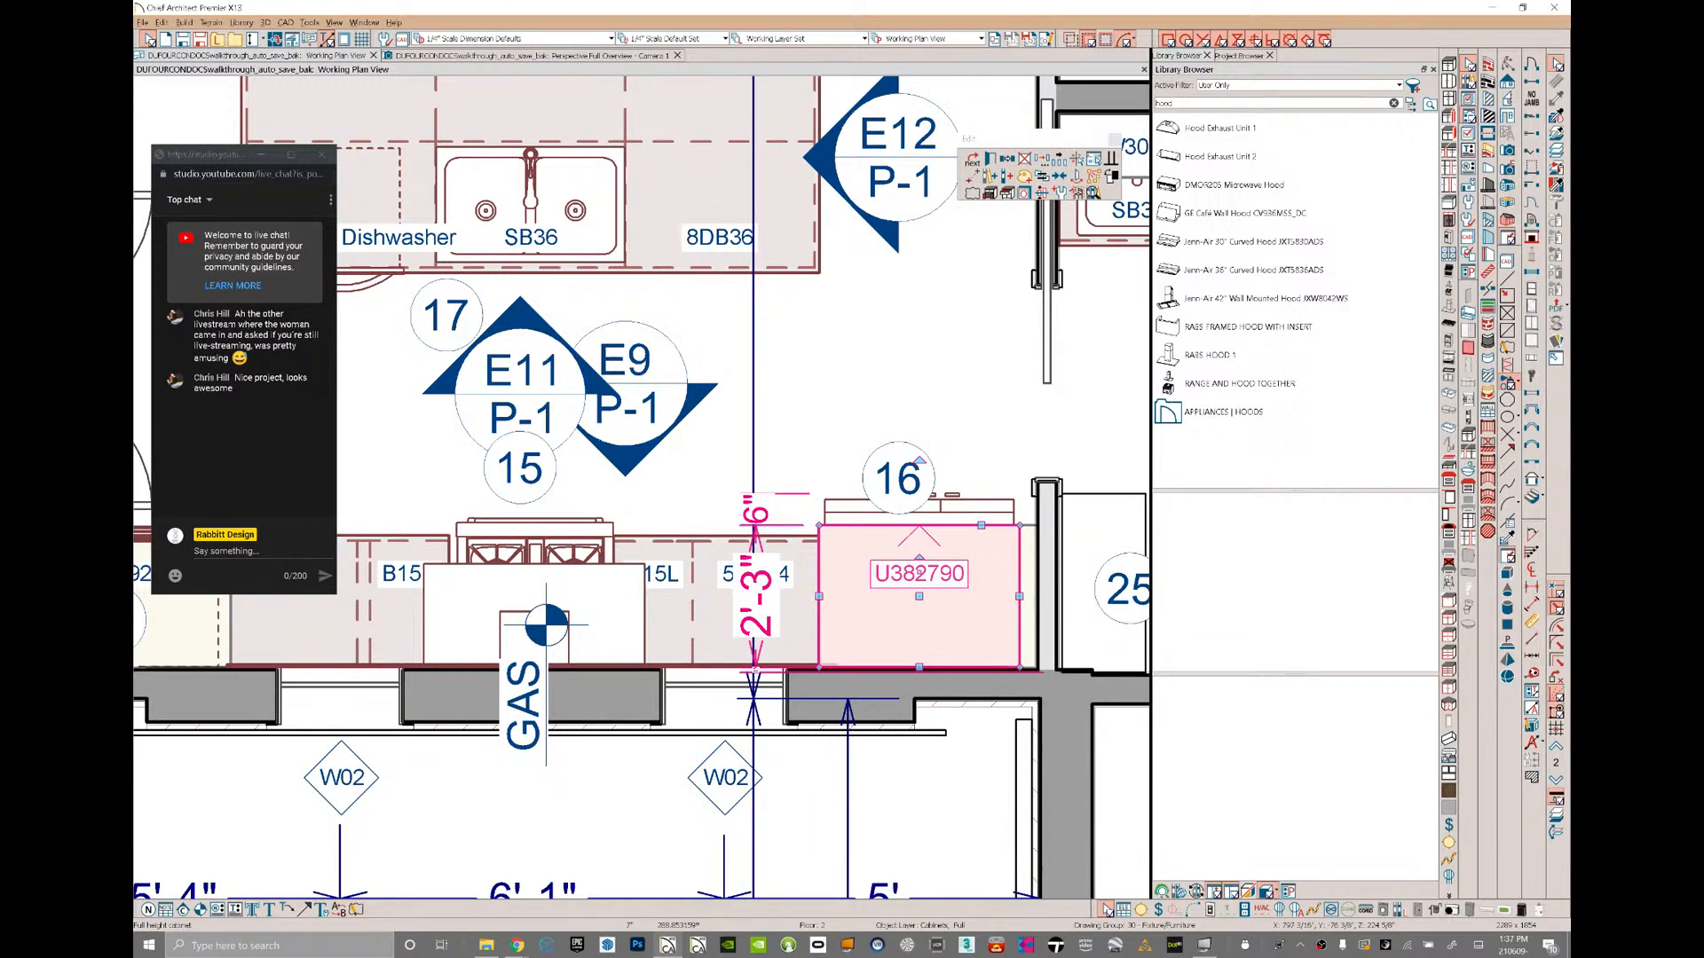
double_click(919, 572)
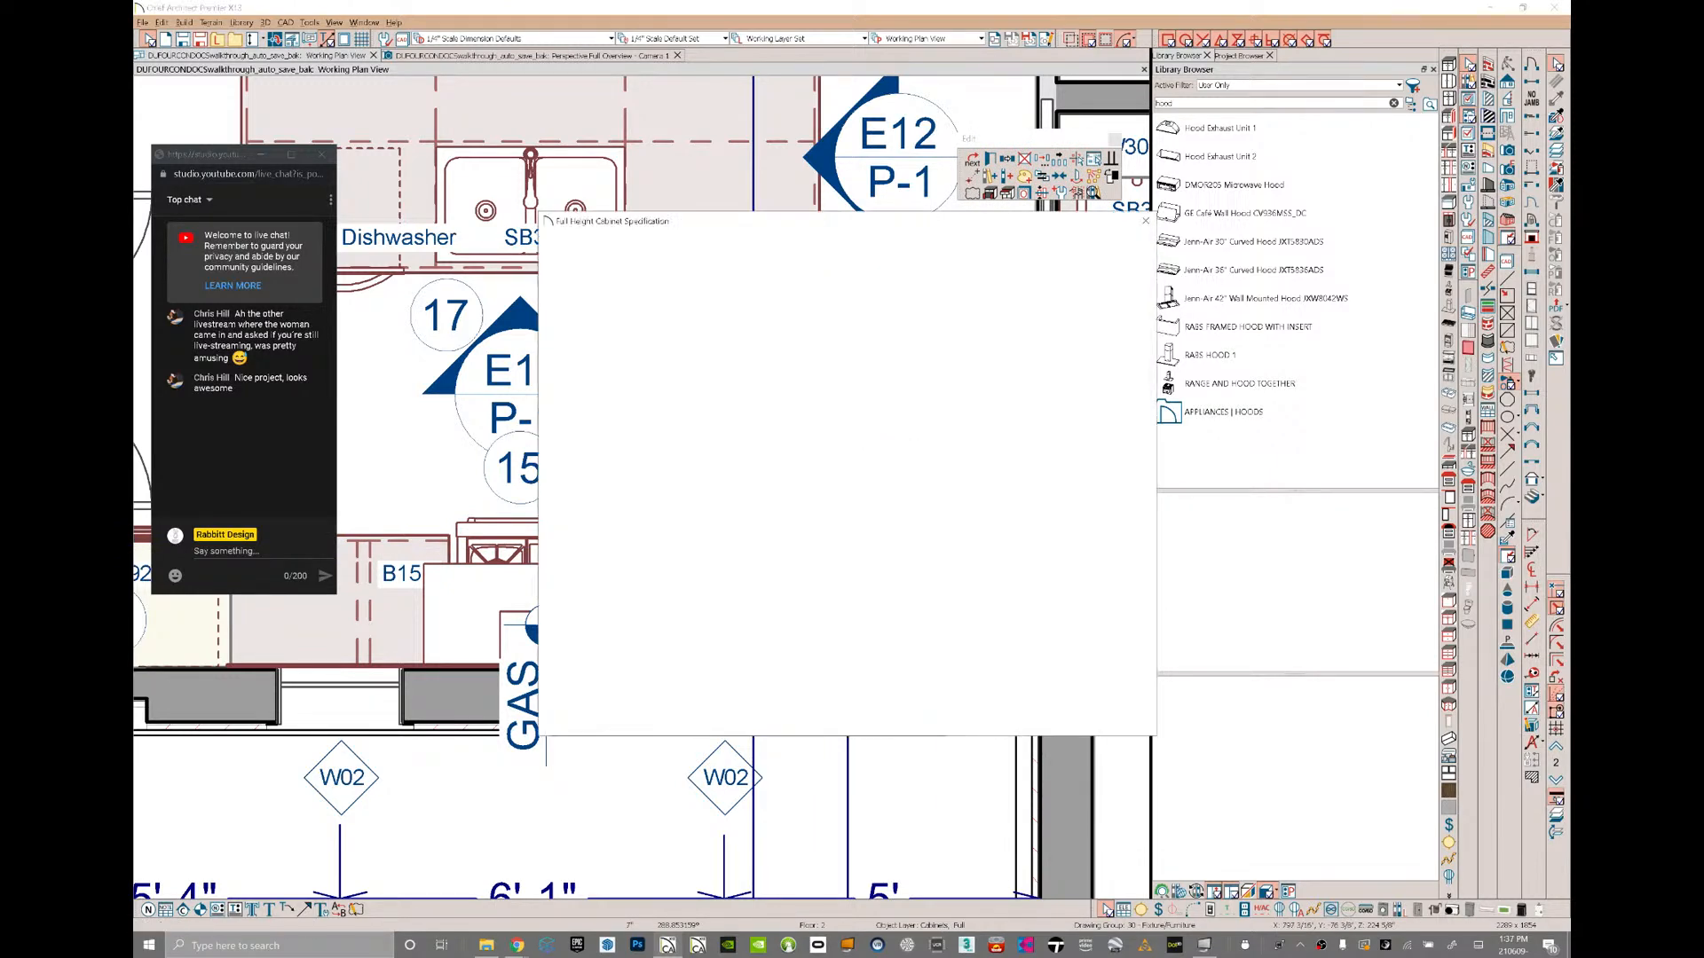
left_click(575, 268)
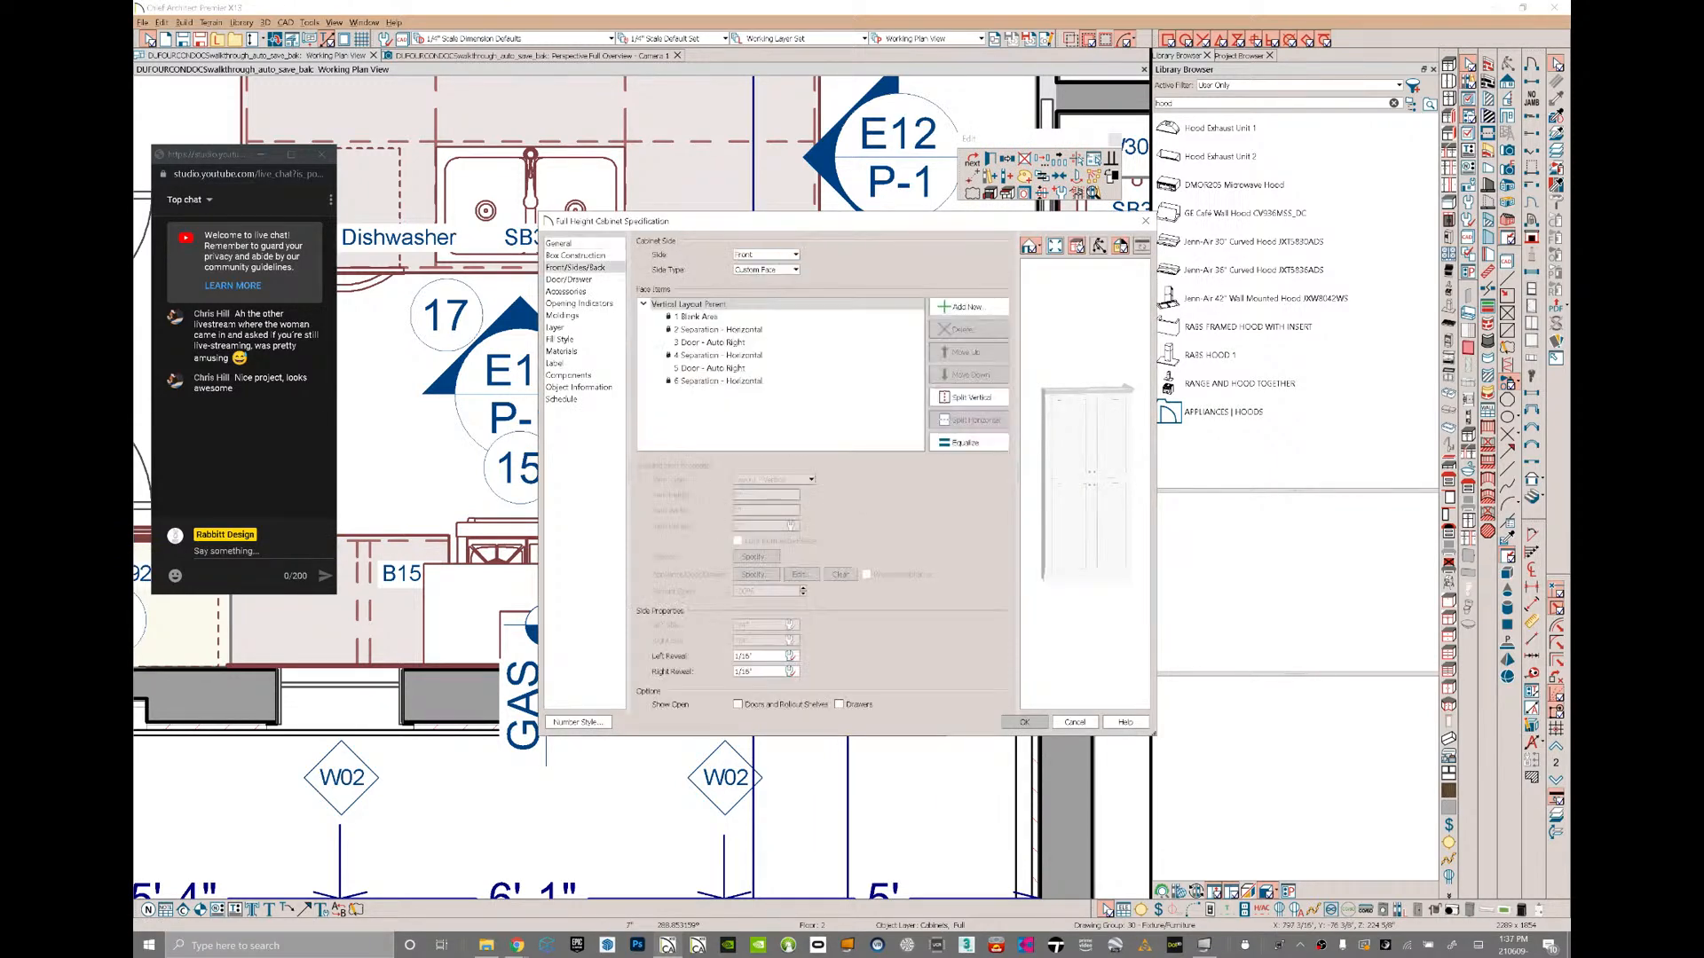
left_click(708, 367)
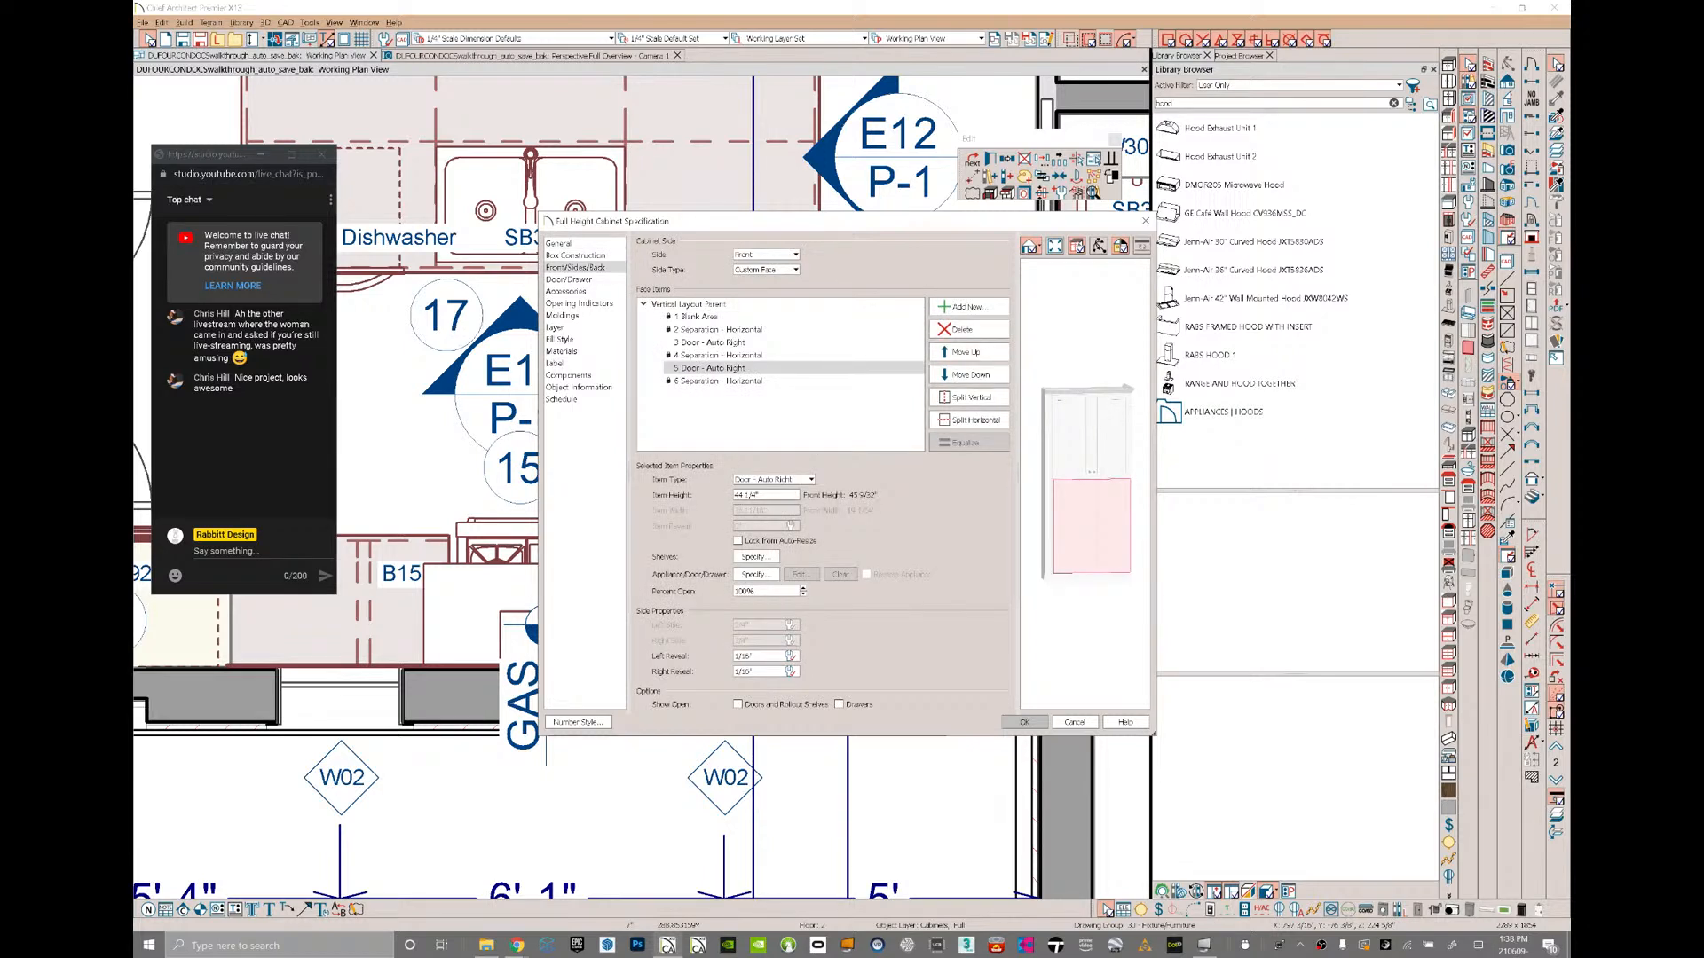
left_click(966, 329)
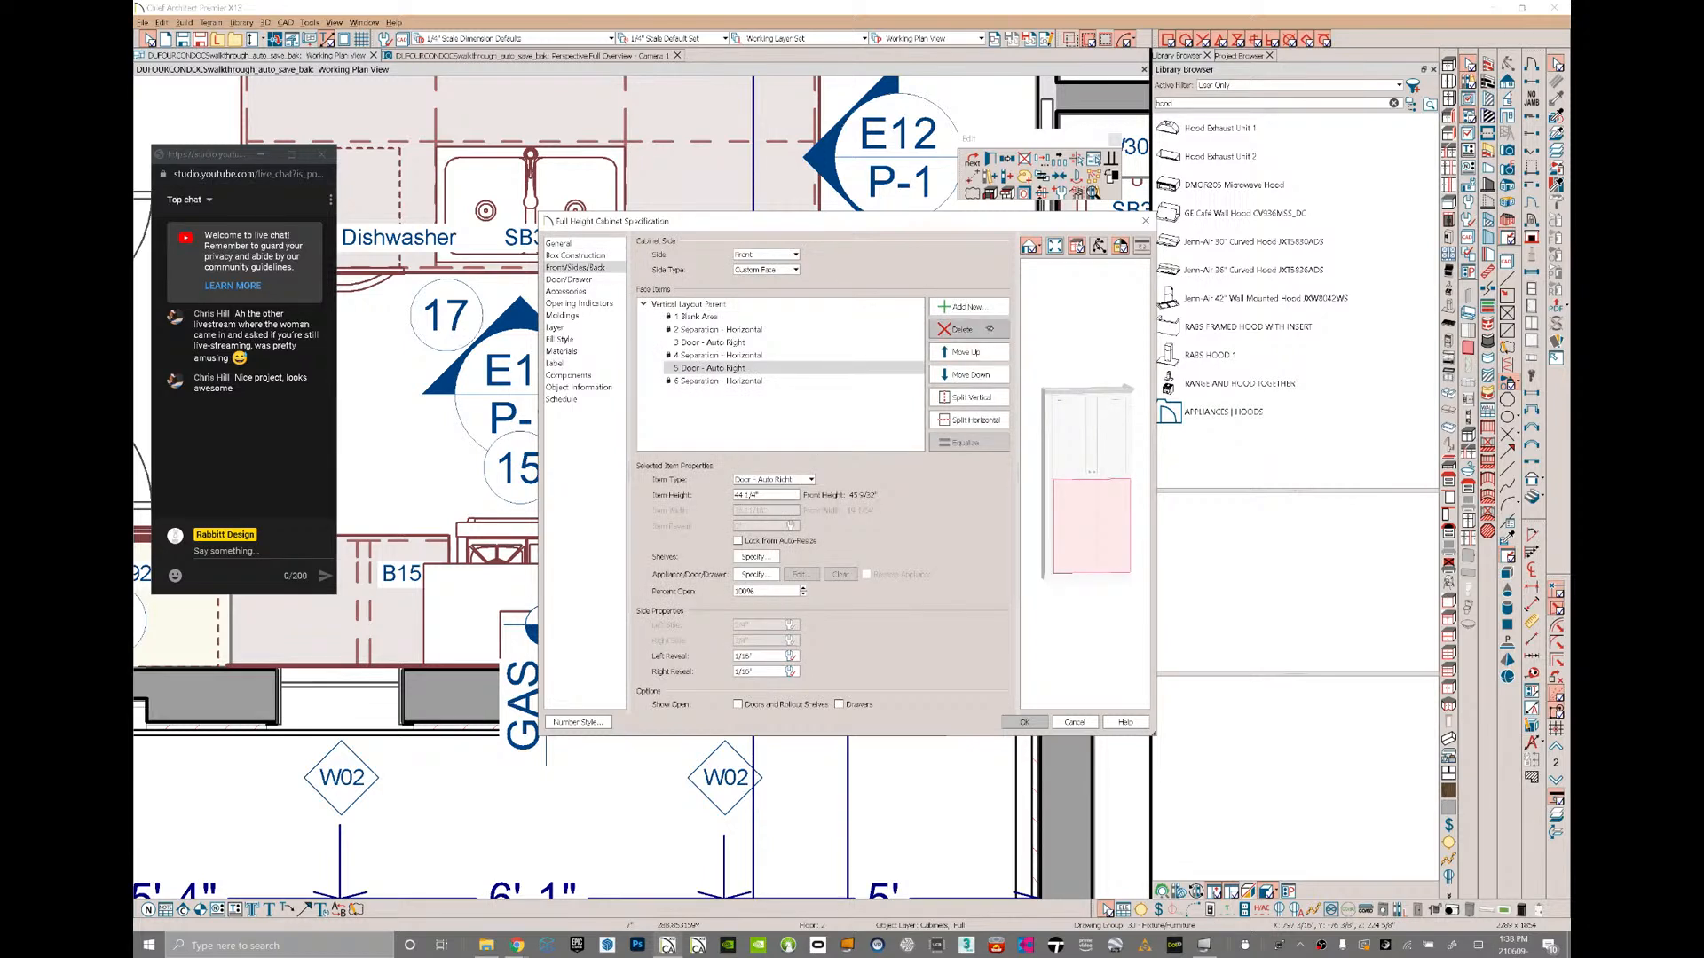
left_click(1094, 564)
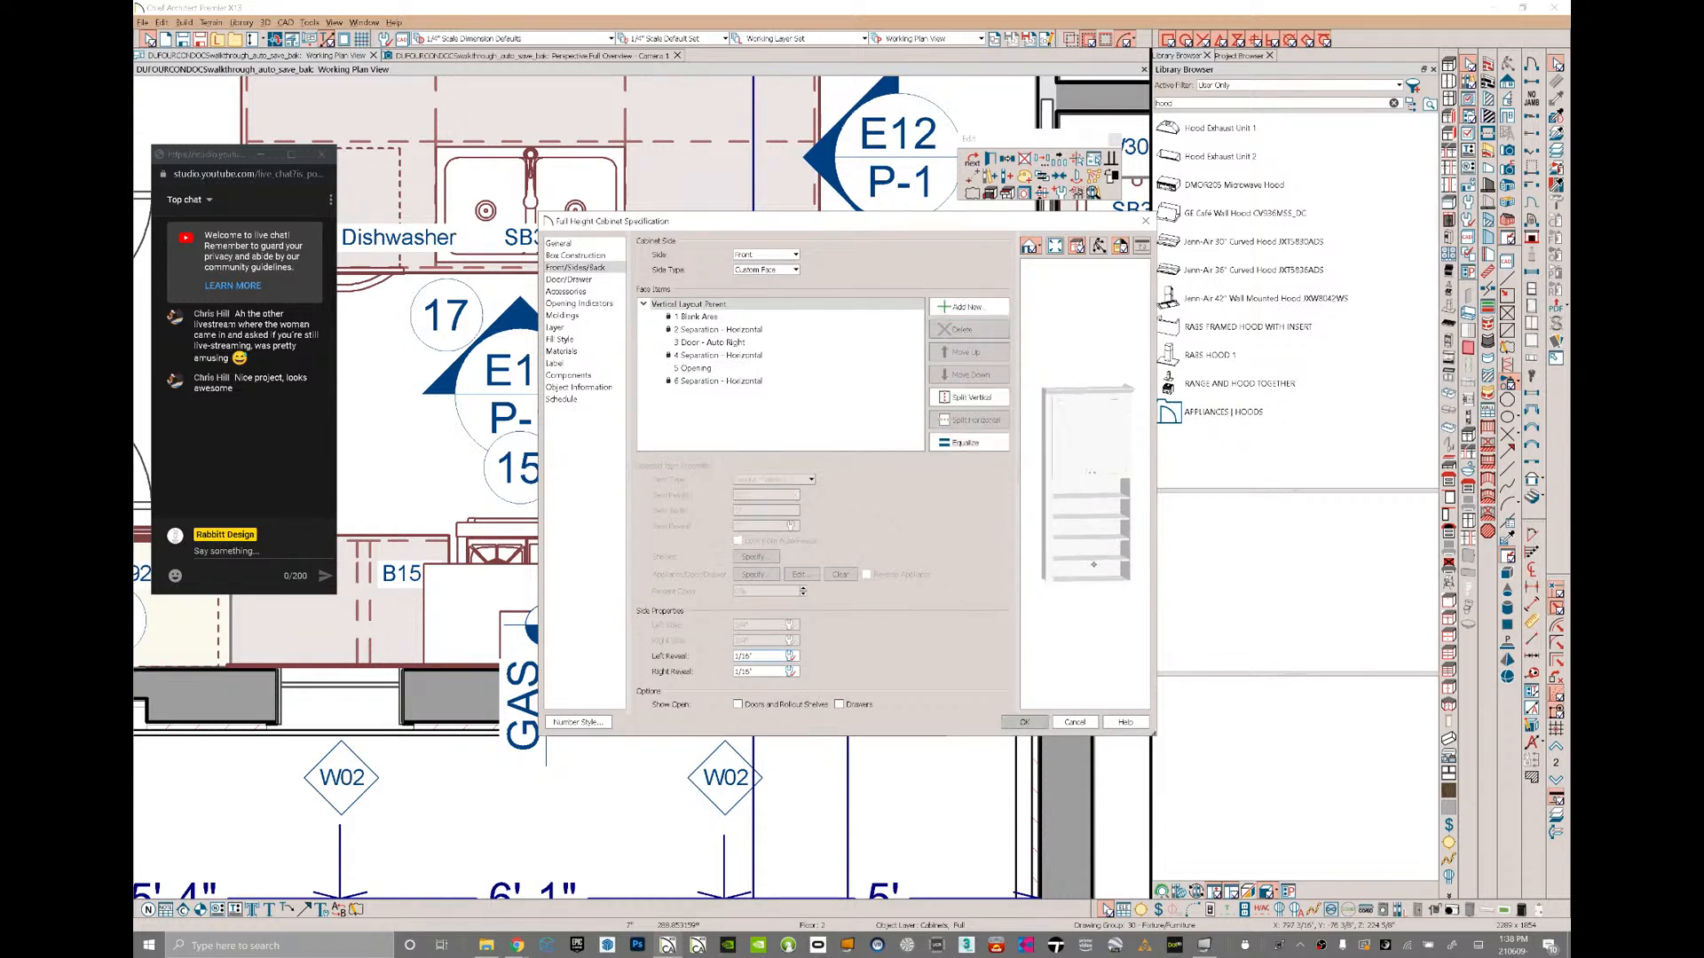
left_click(1094, 559)
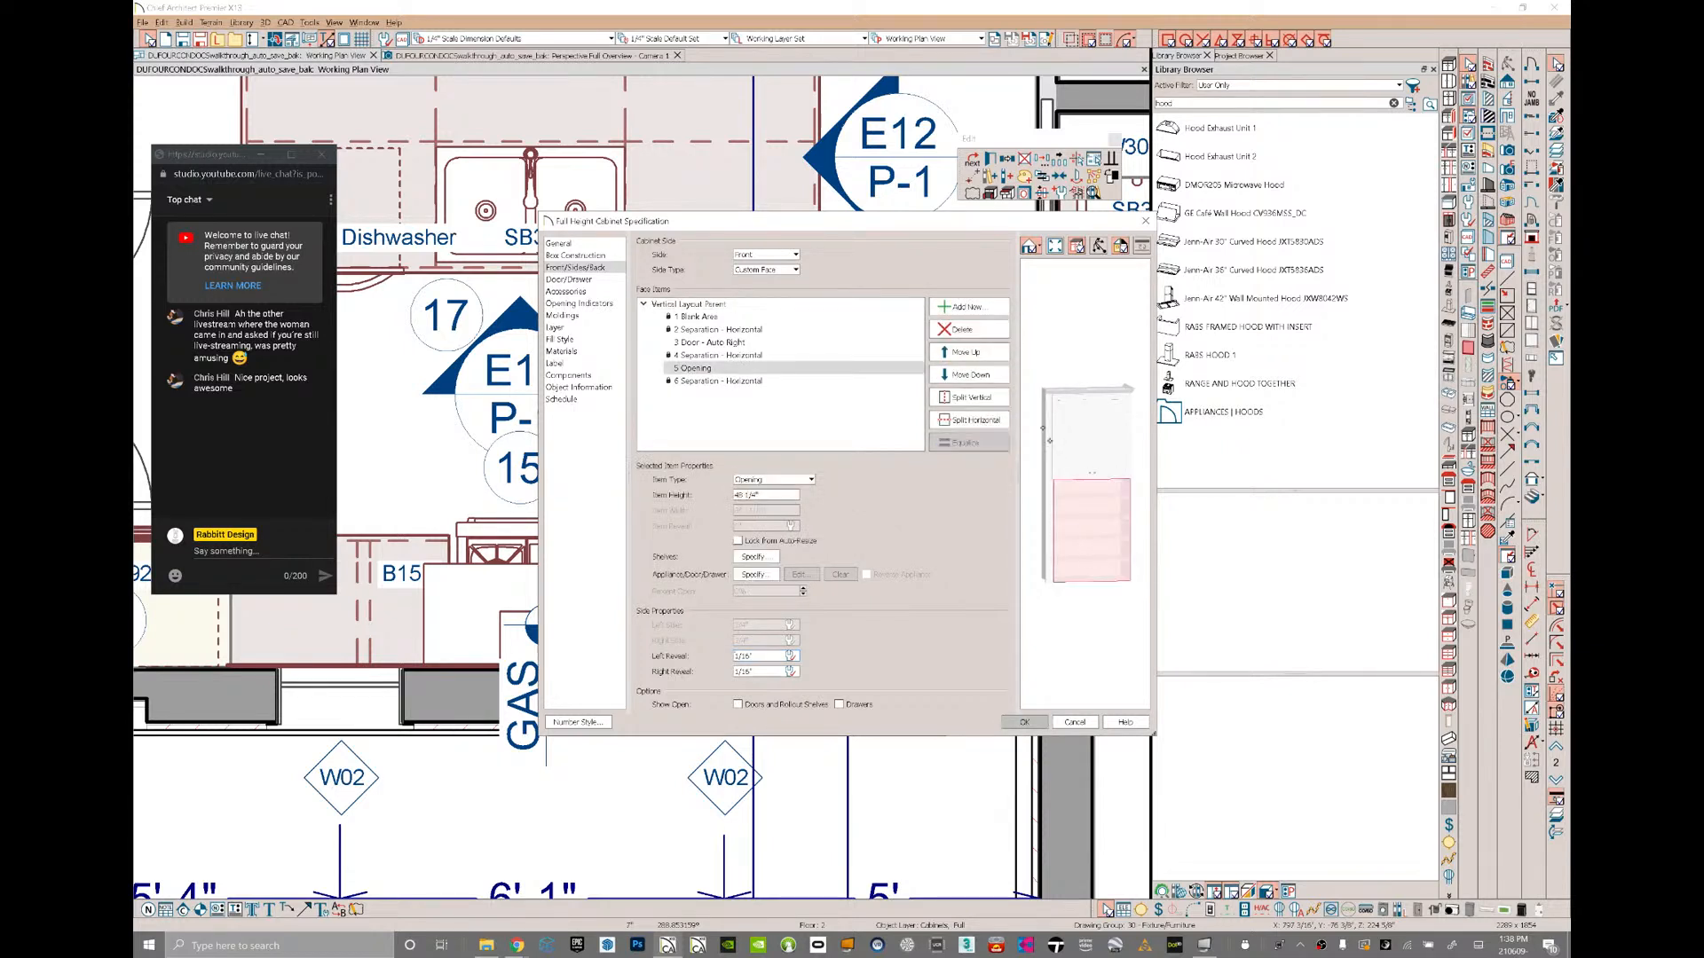
left_click(965, 329)
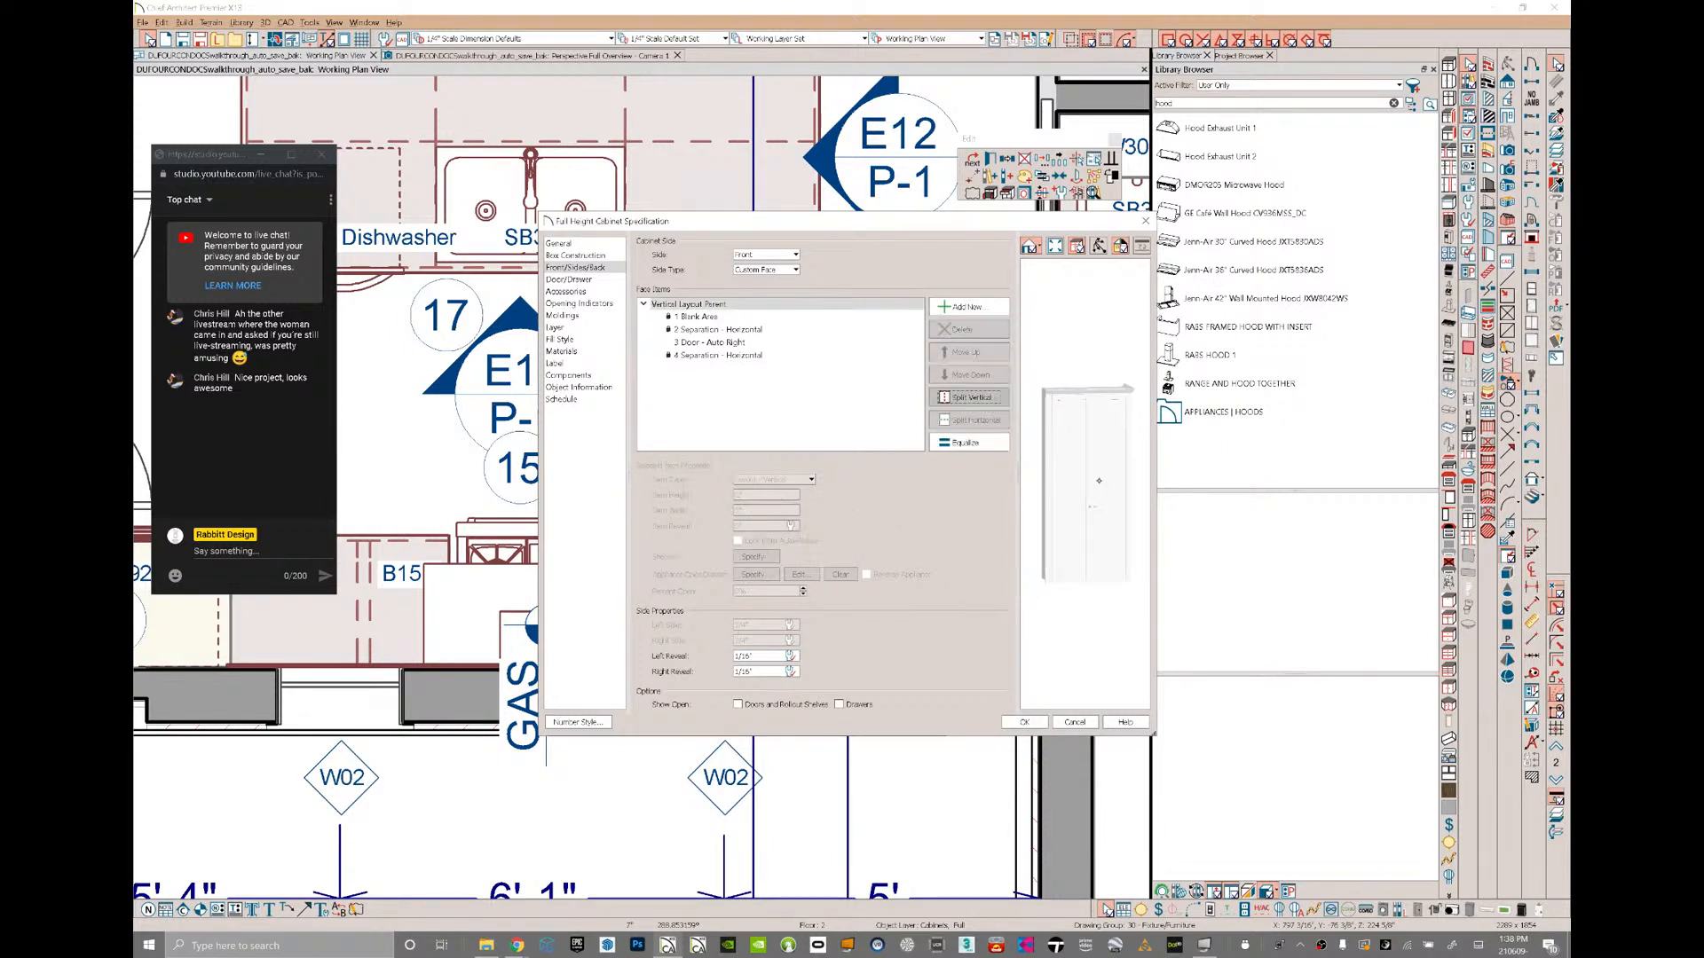
- Split the remaining front door horizontally and change the lower item's type to Opening
left_click(1100, 508)
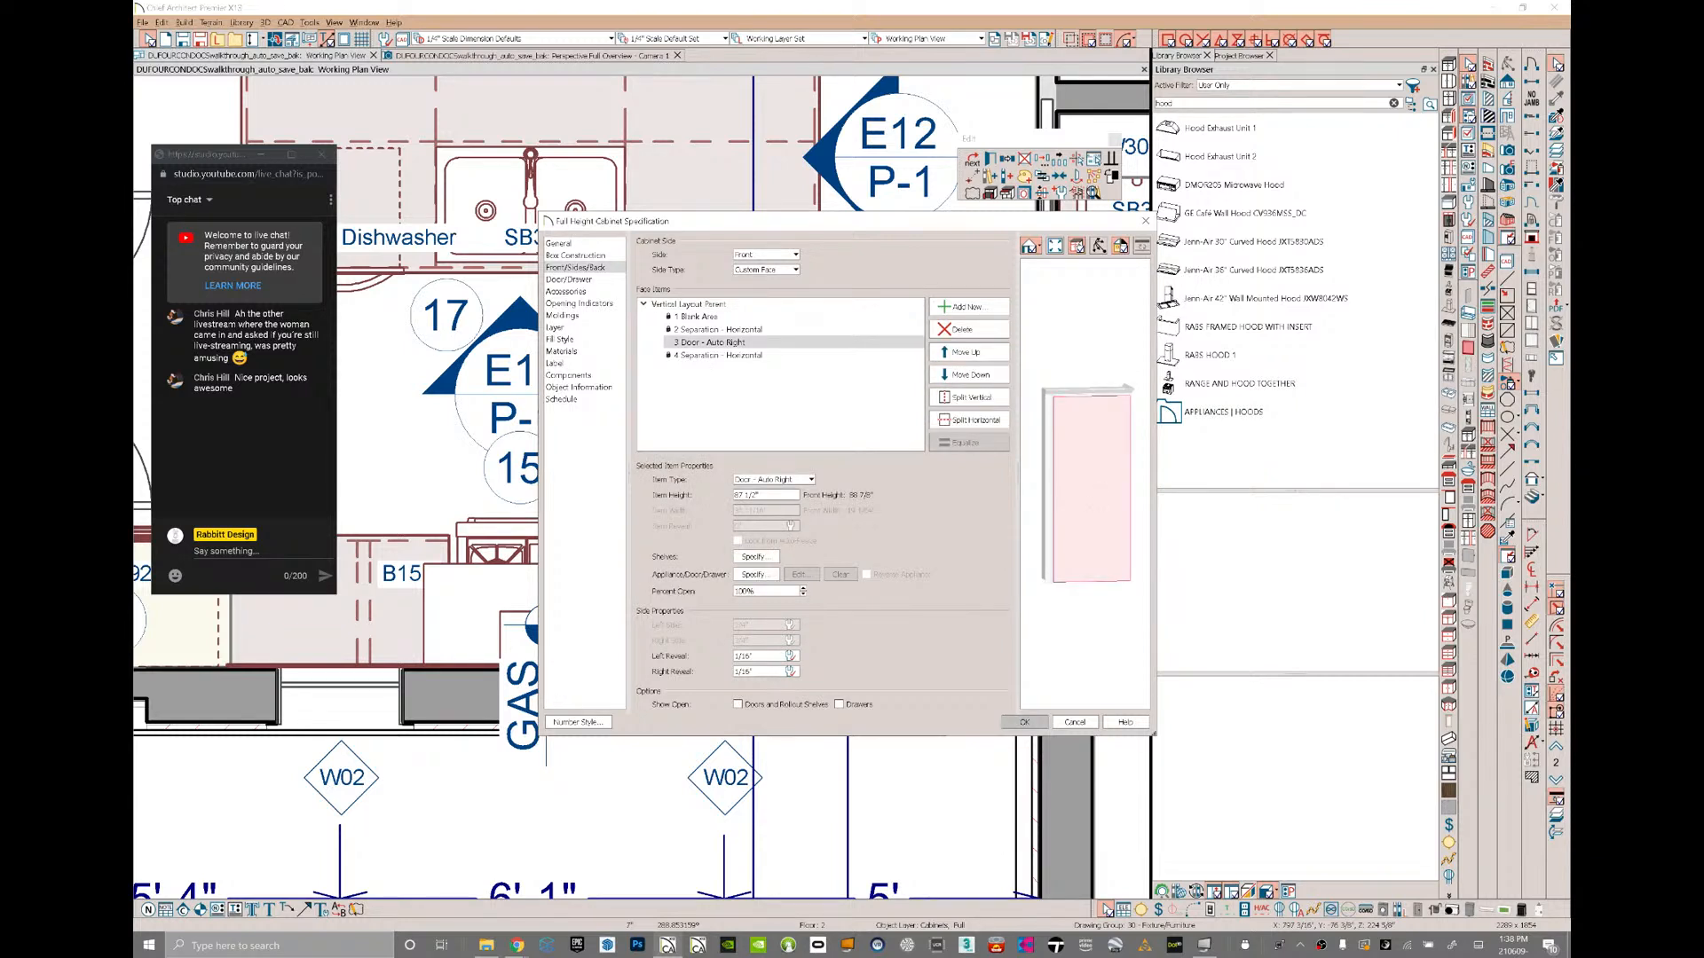
left_click(976, 420)
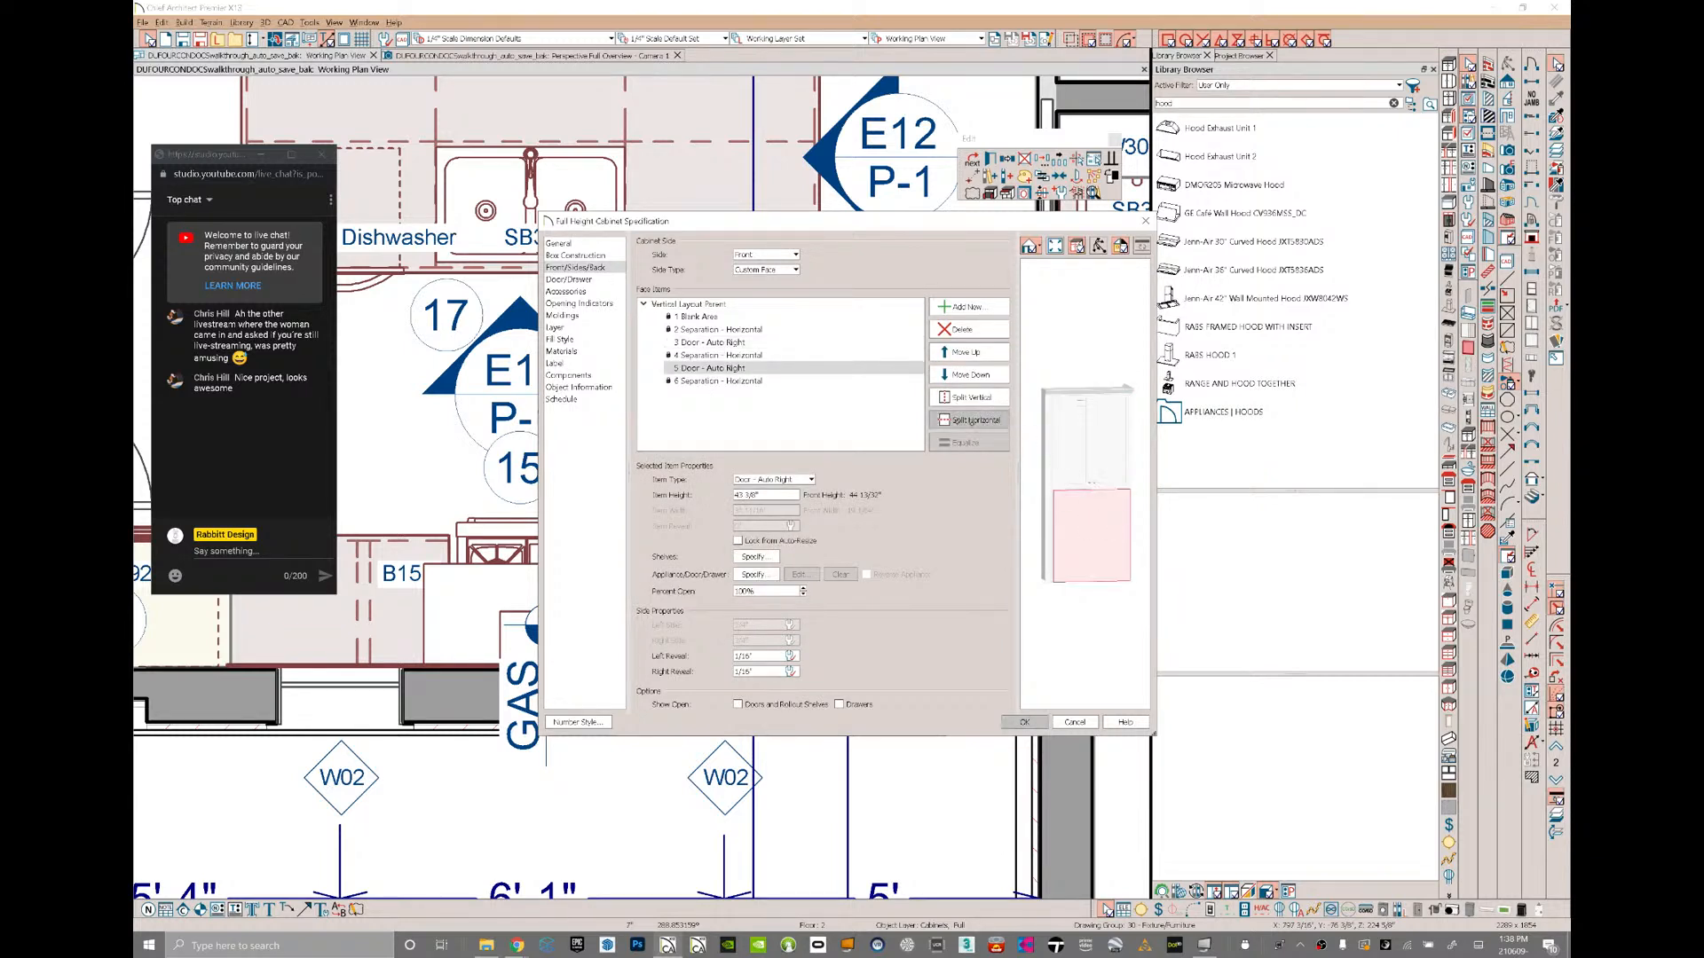
left_click(759, 479)
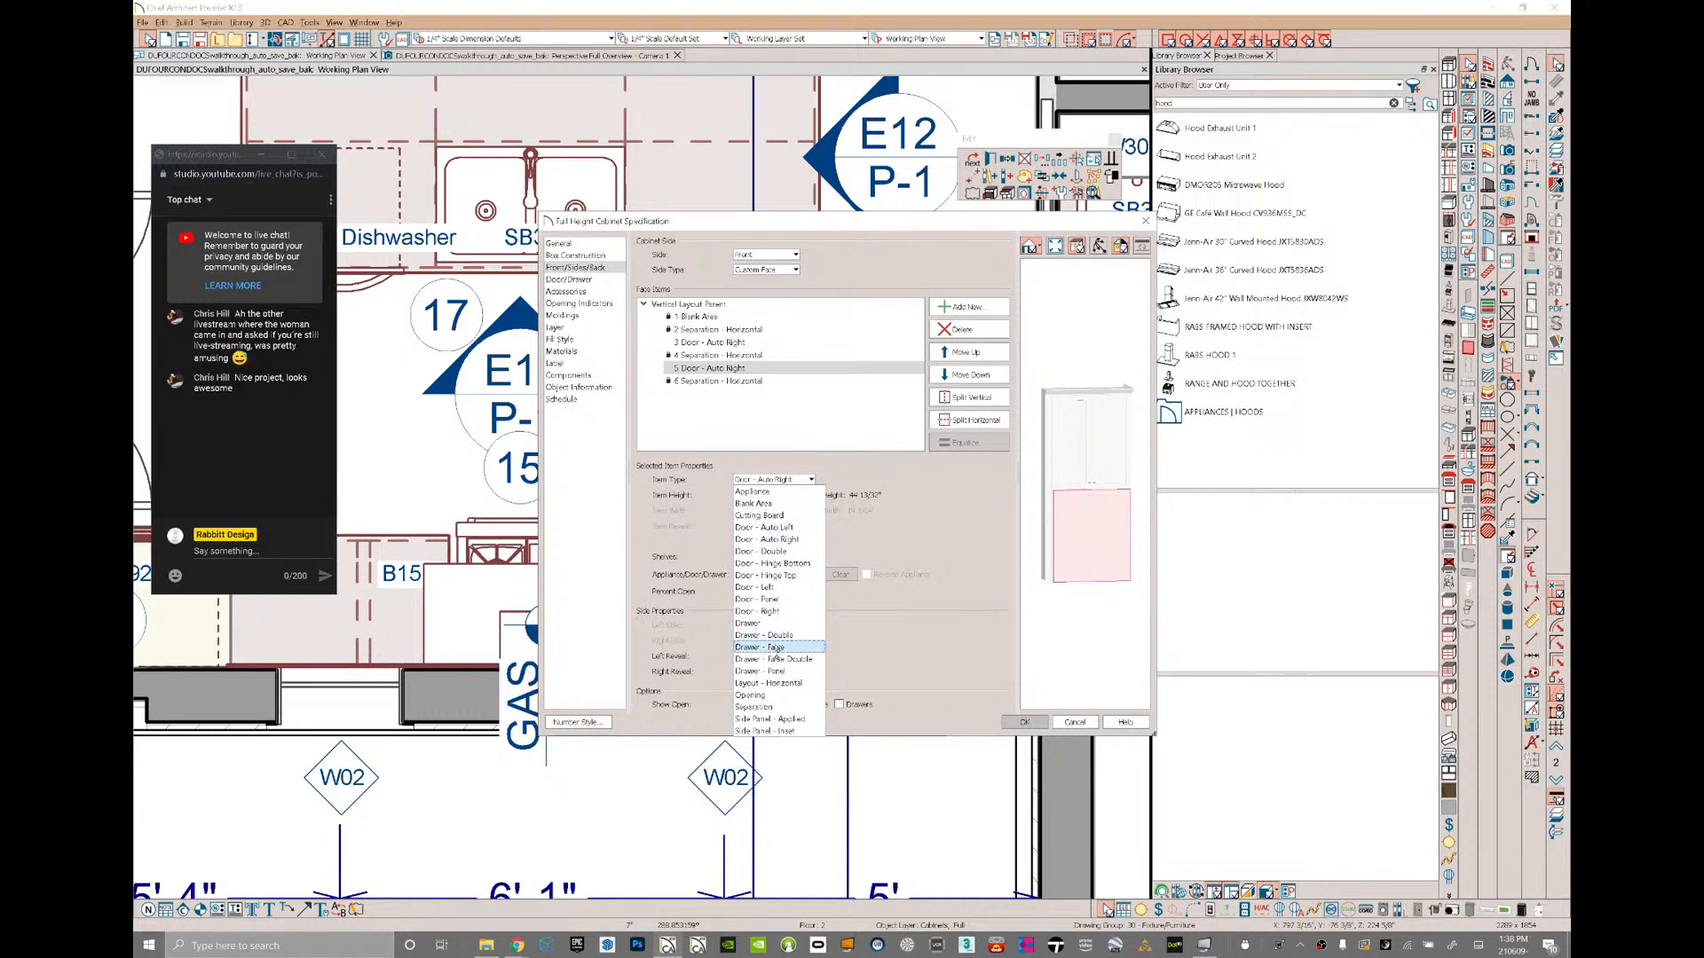
left_click(767, 695)
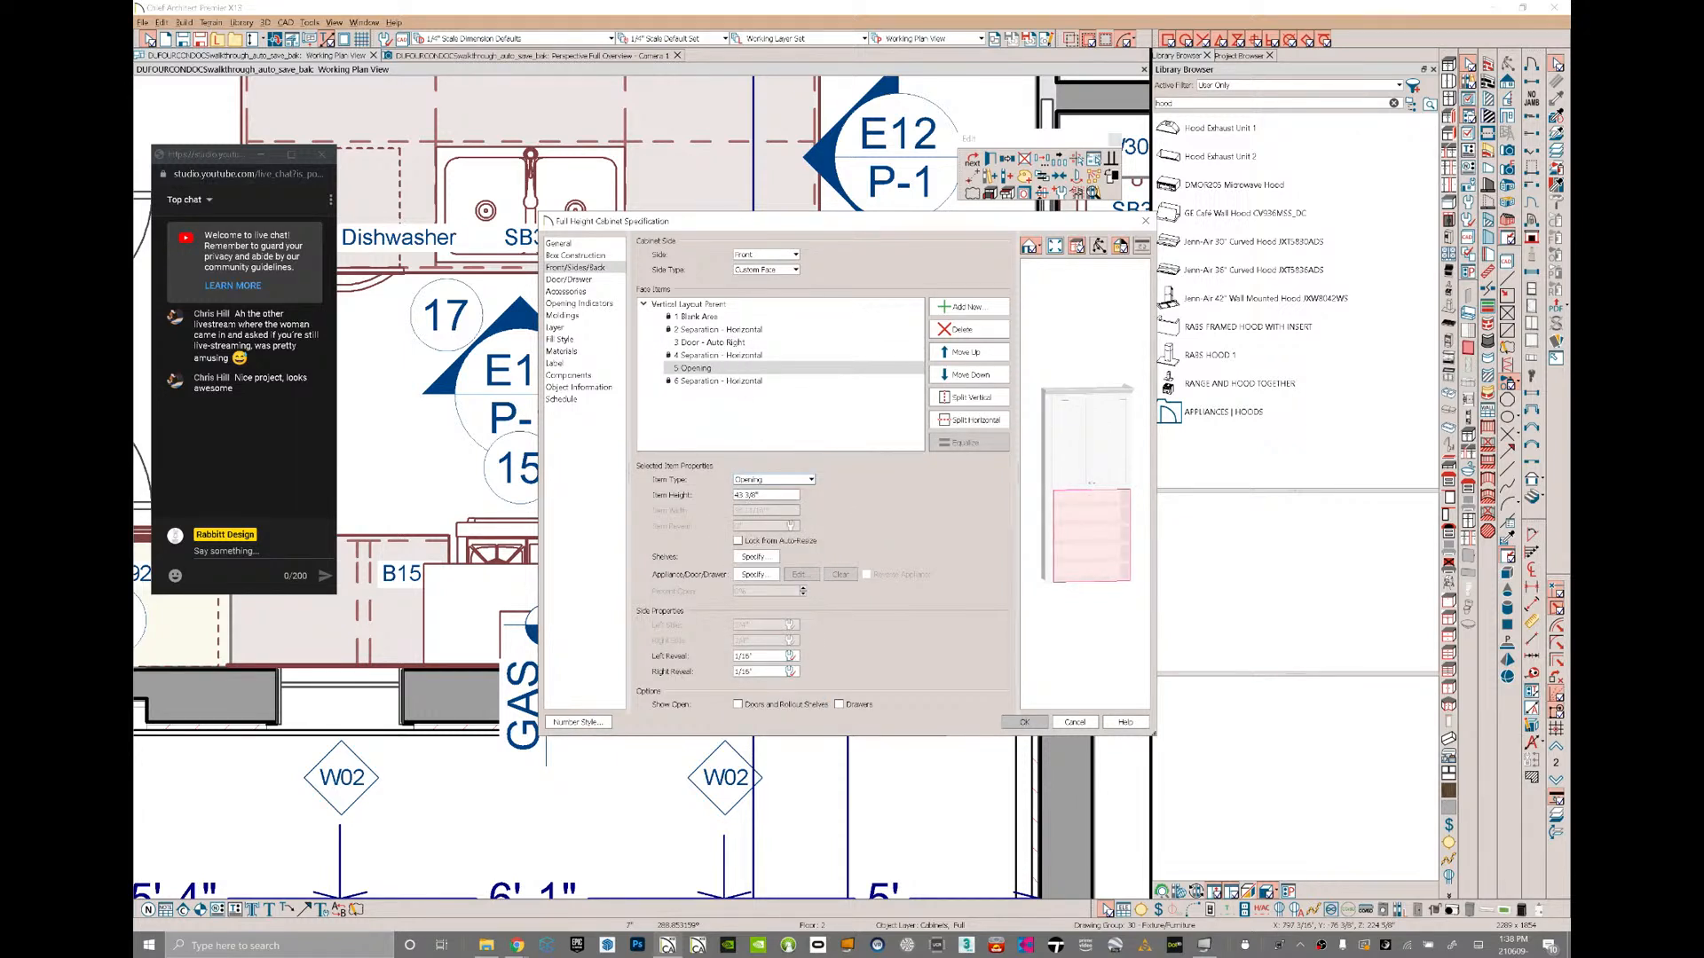
- Set the lower opening to manual shelf management with 0 shelves and make the opening 73" high
left_click(756, 556)
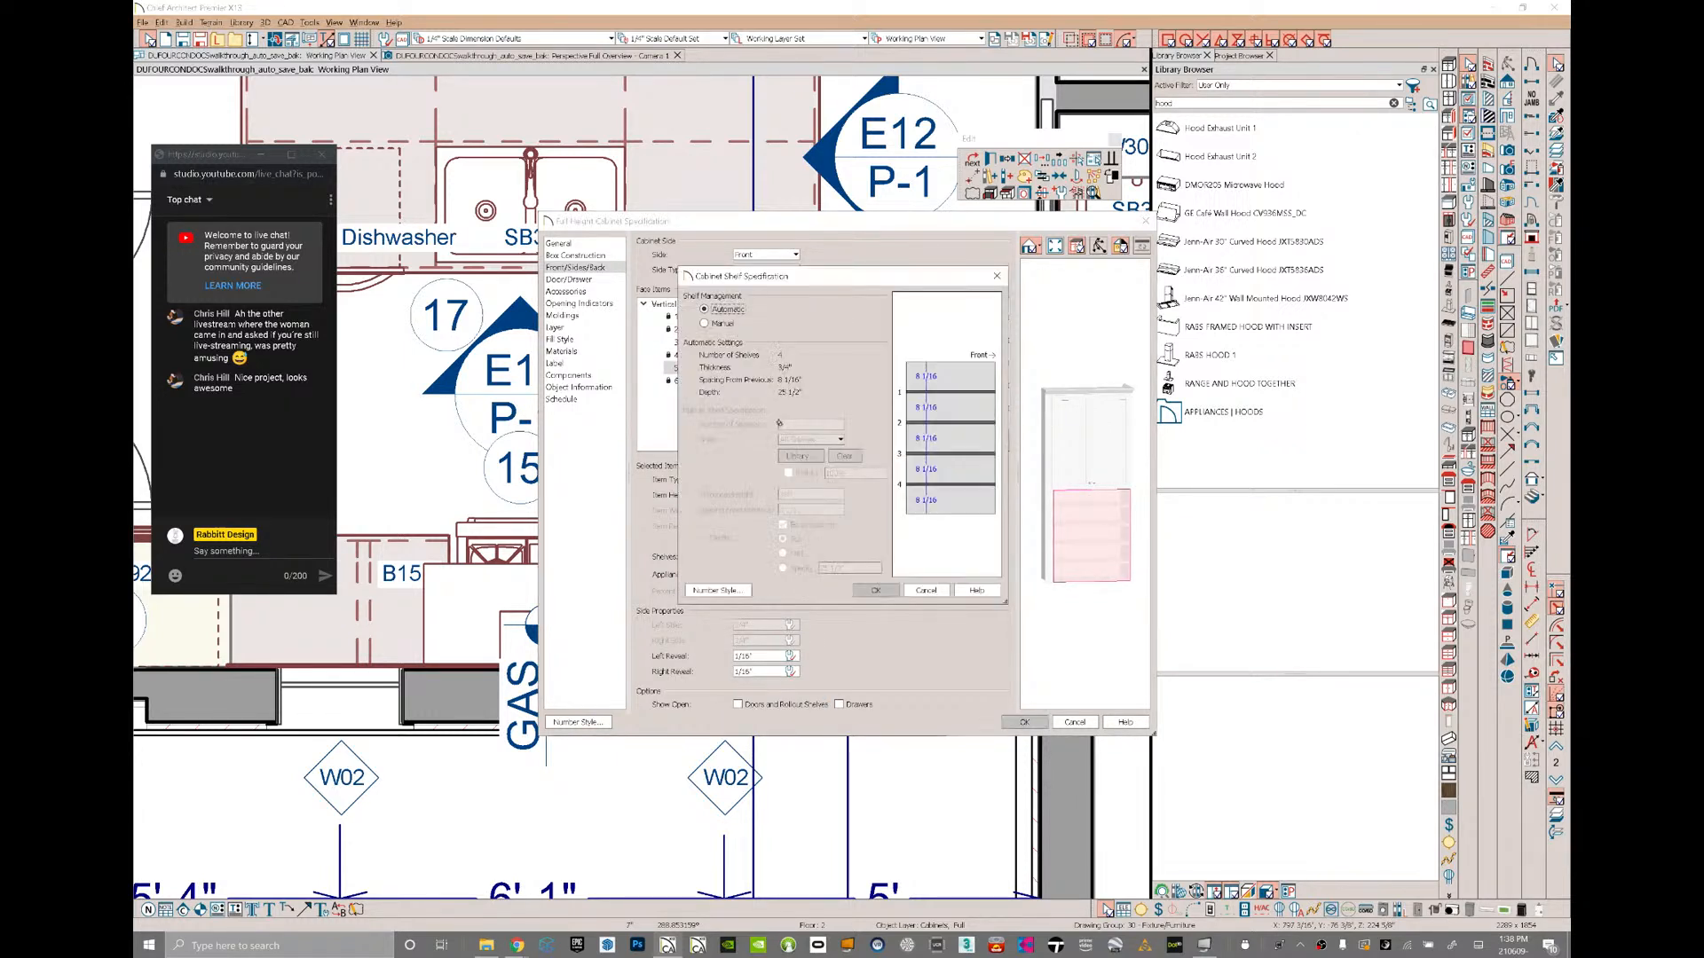
left_click(729, 324)
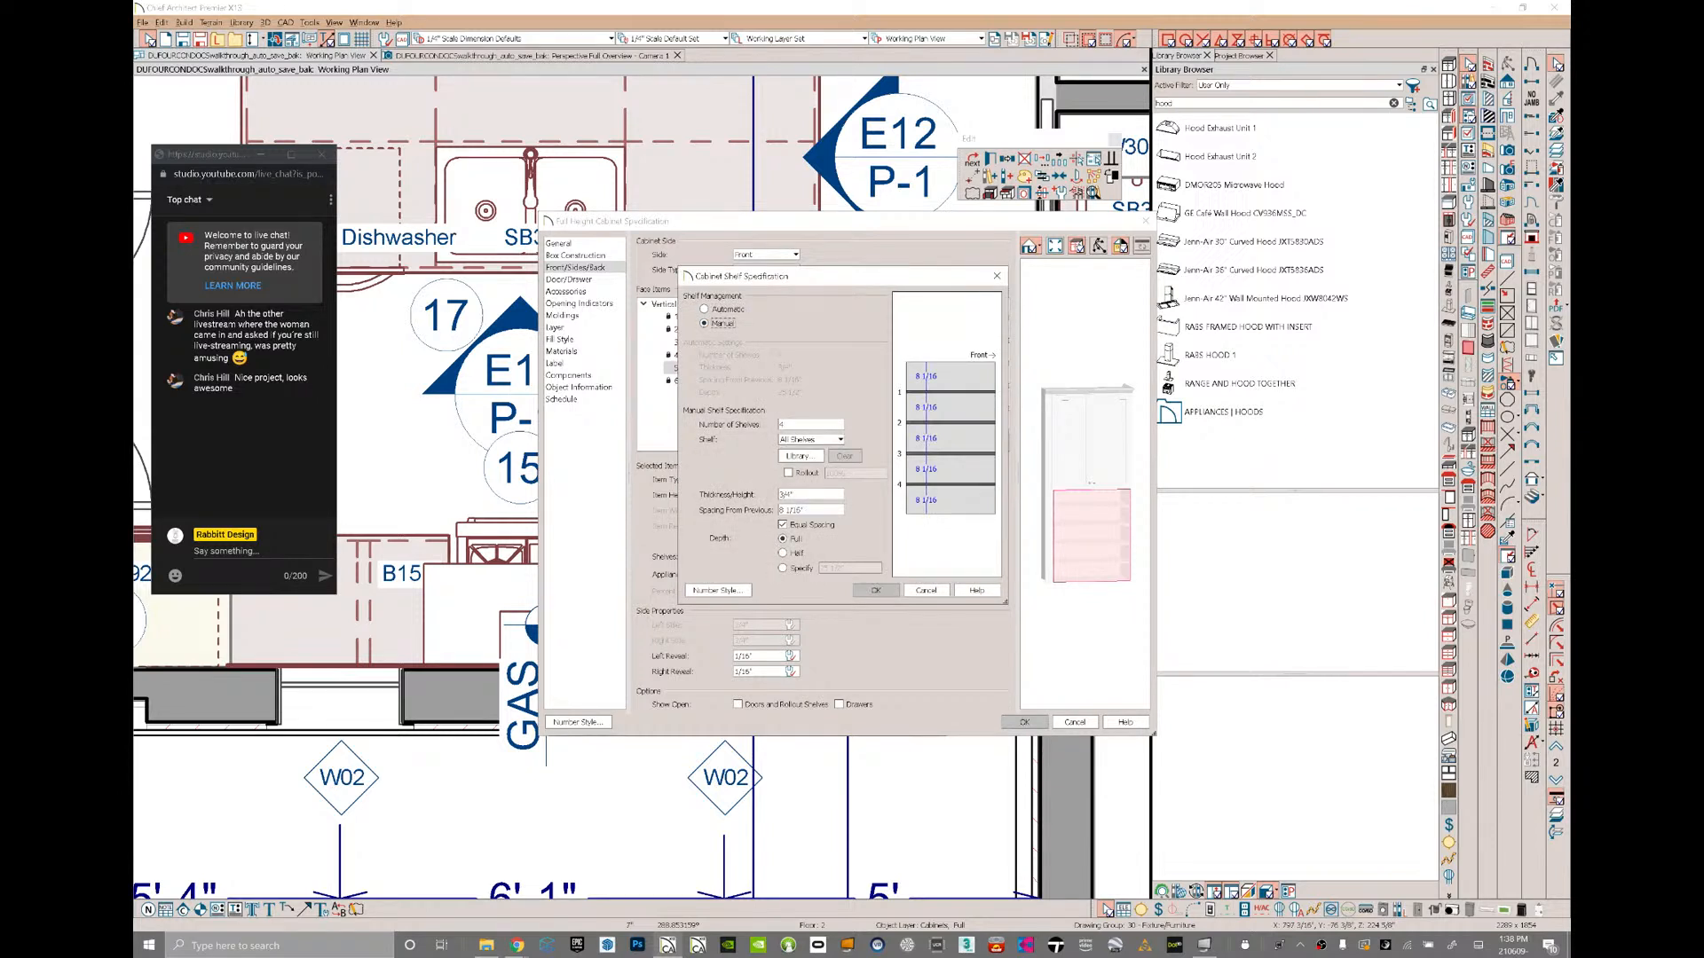
type("0")
key("Return")
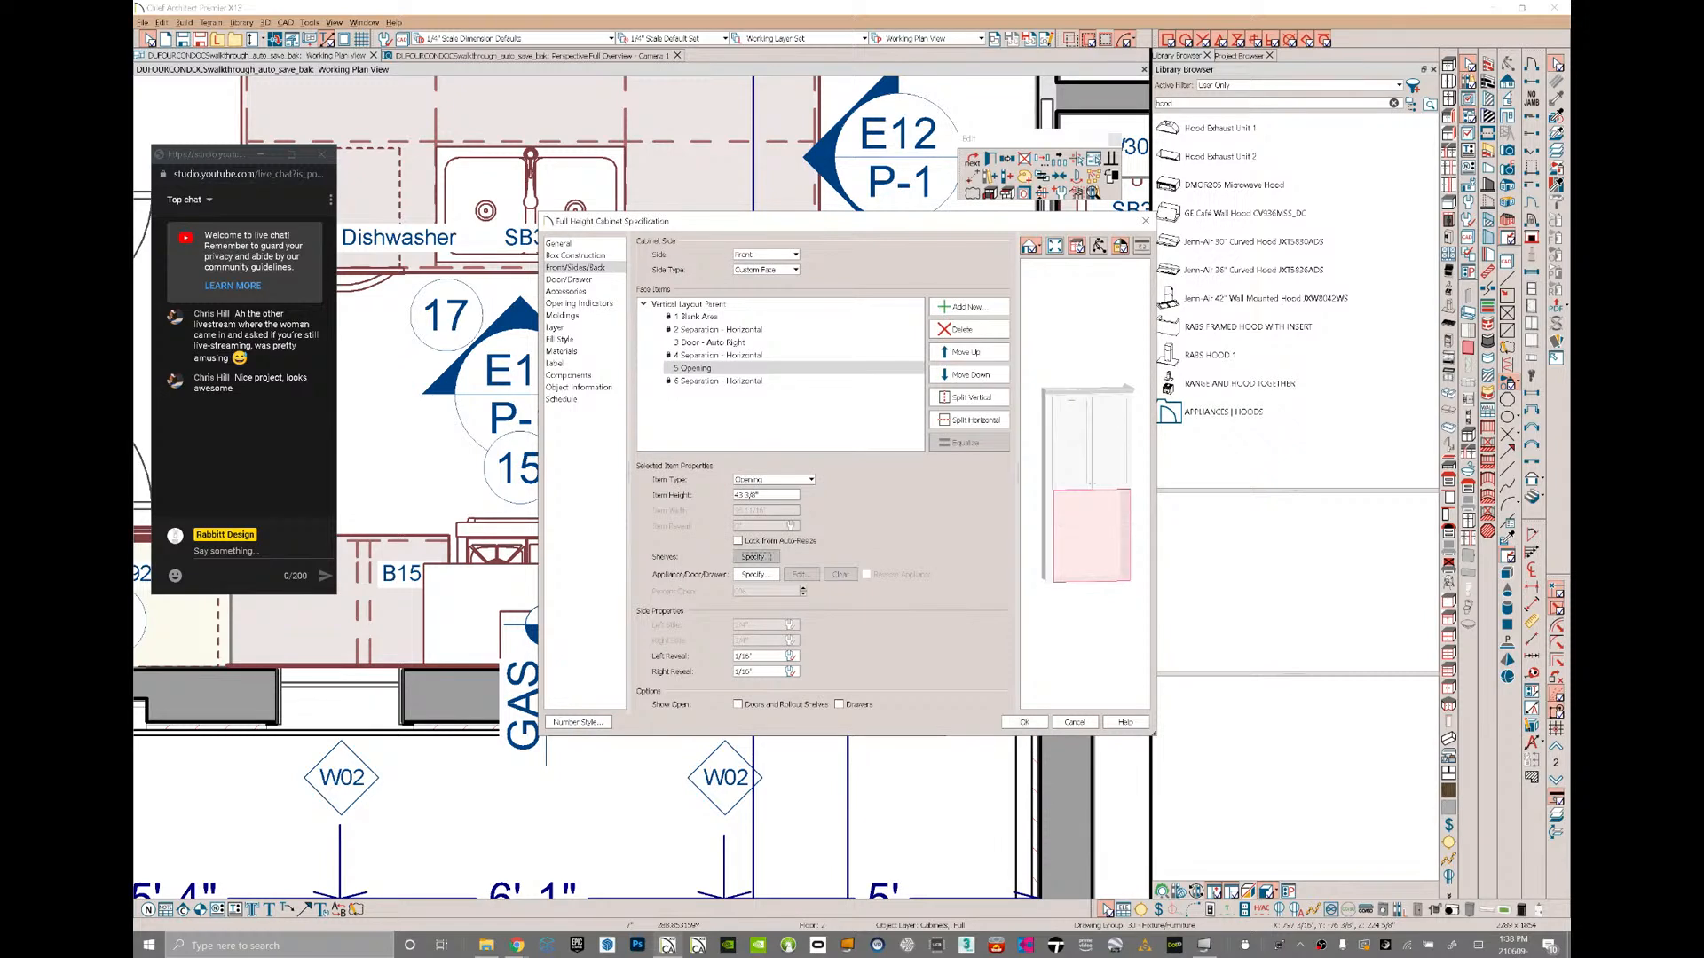
left_click_drag(762, 497, 697, 491)
type("73")
key("Tab")
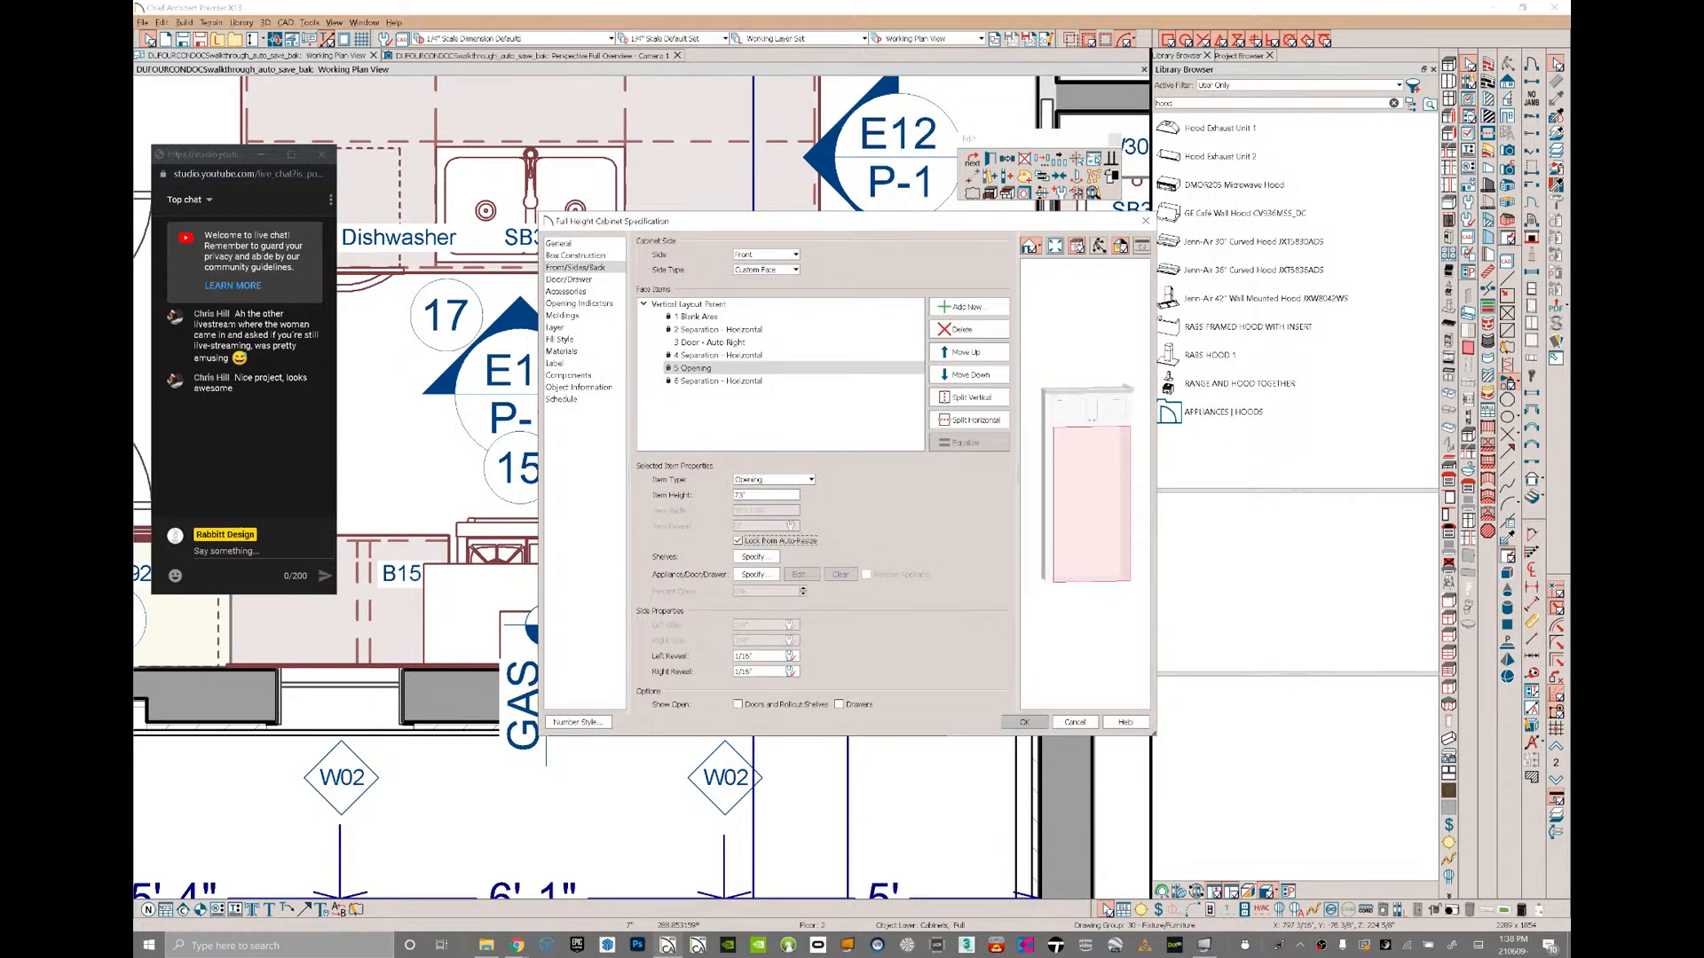
- Set the side type of the full-height cabinet's back to Match Front
left_click(765, 255)
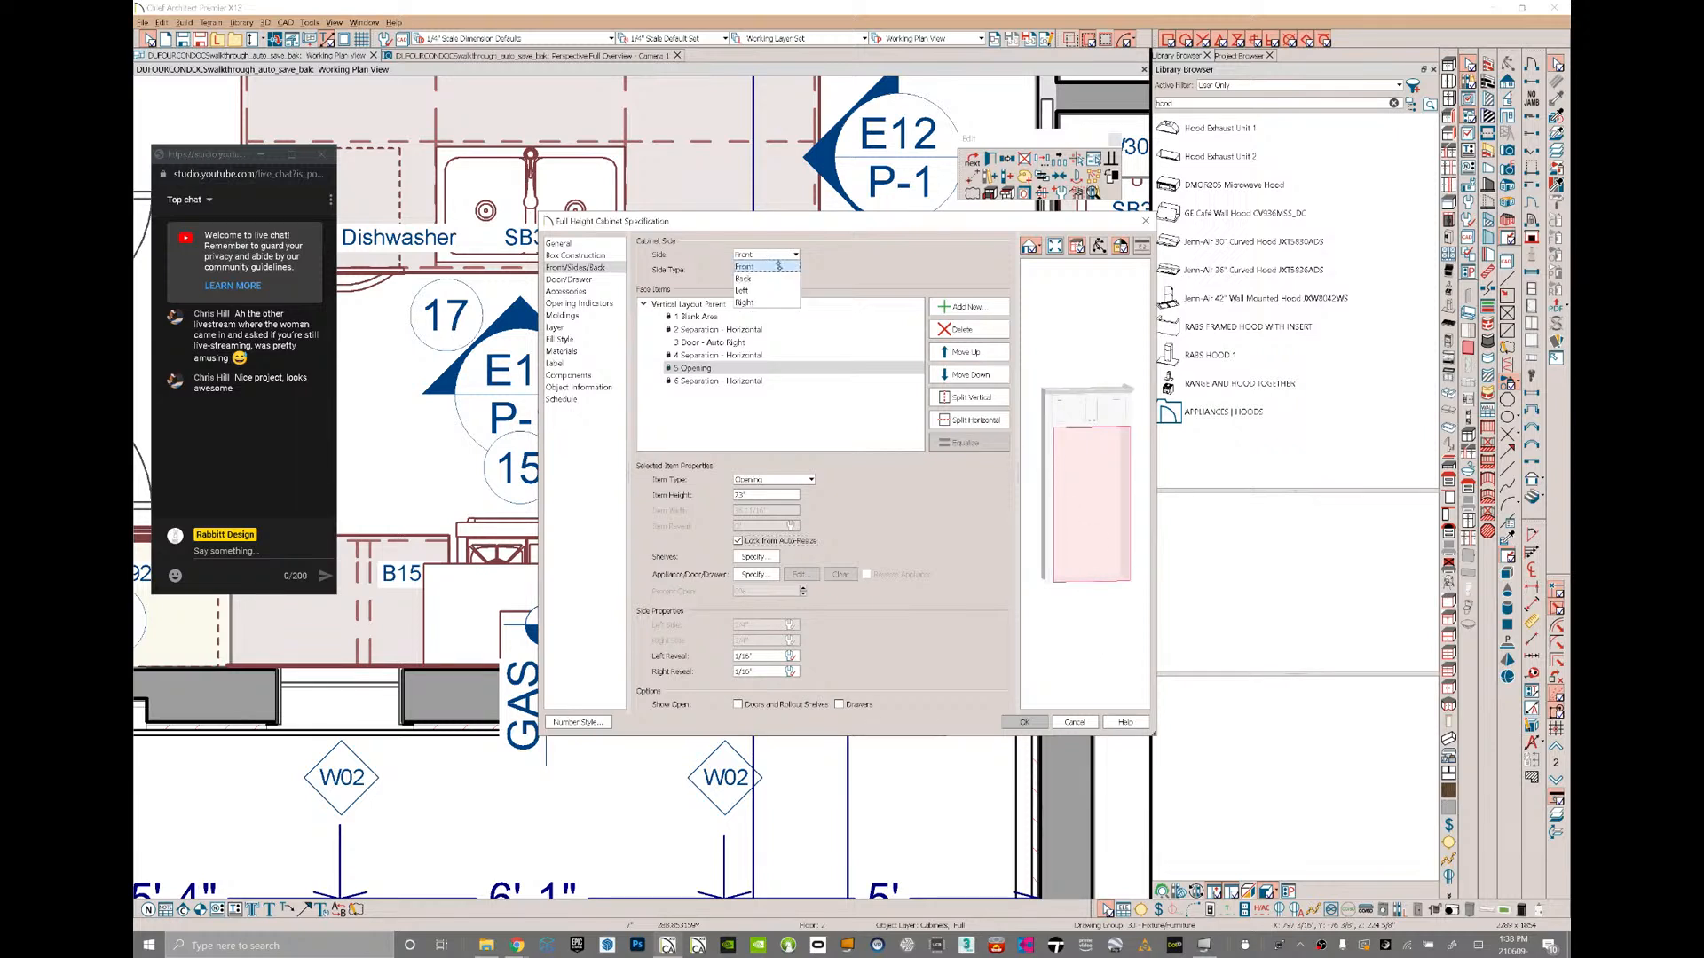
left_click(769, 279)
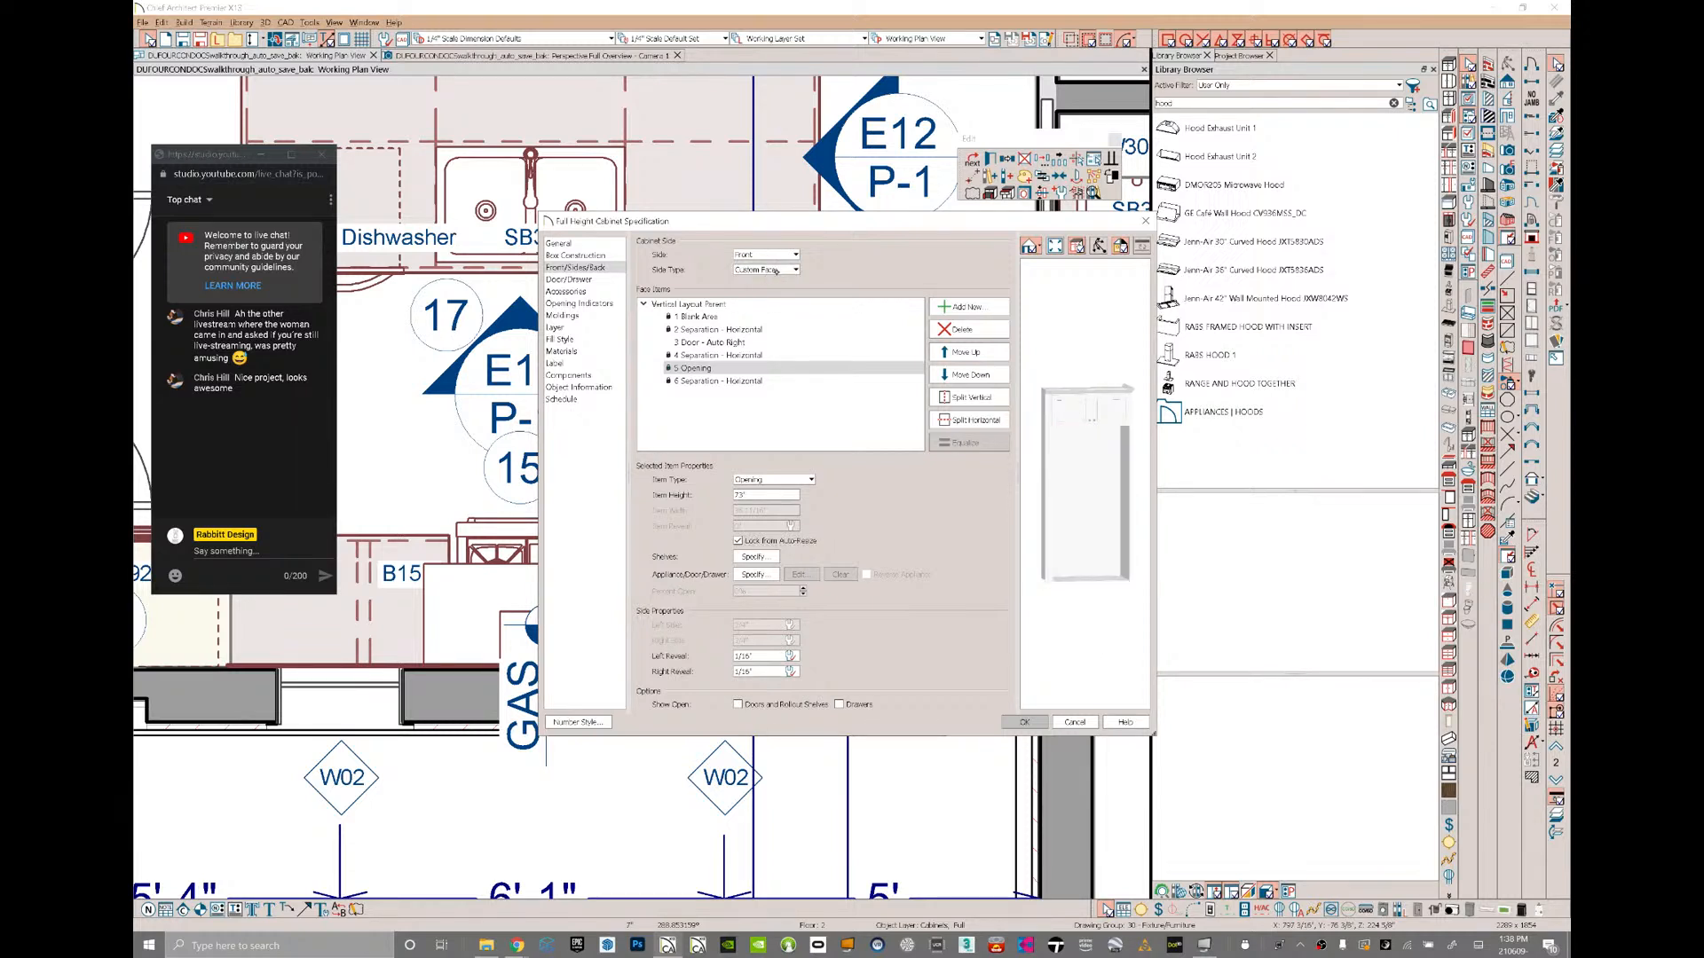
left_click(765, 270)
left_click(769, 353)
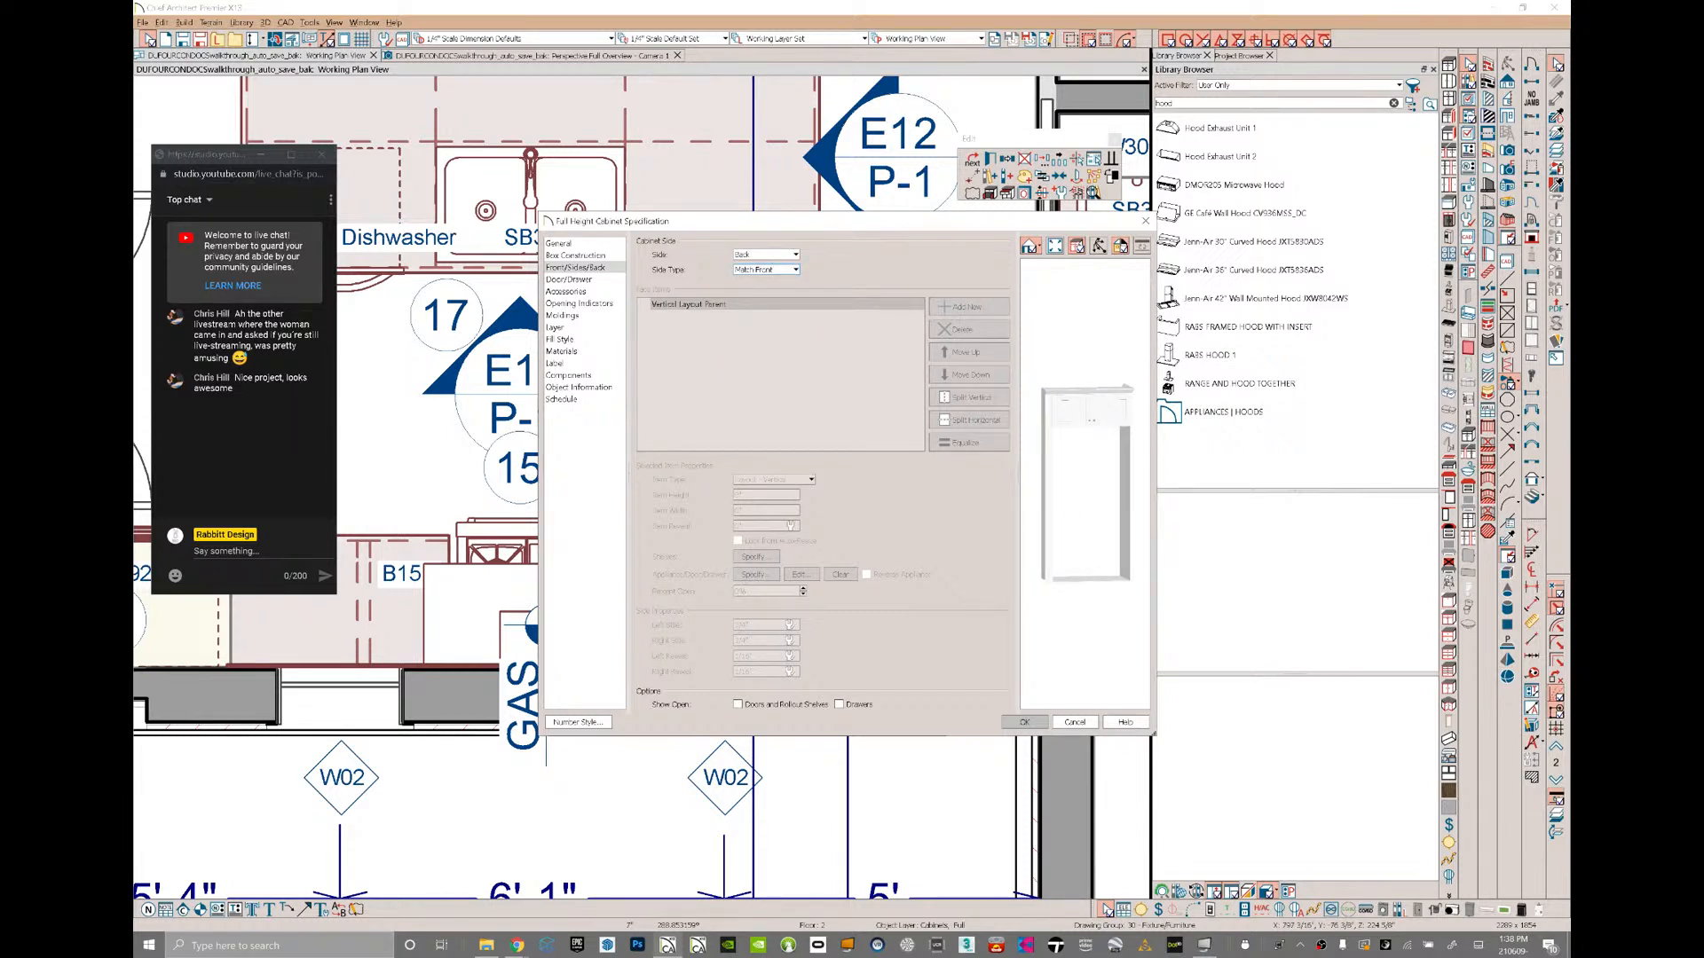
- Delete the bottom horizontal separation from the cabinet's front face, apply the changes, and switch to the perspective camera view
left_click(765, 255)
left_click(766, 267)
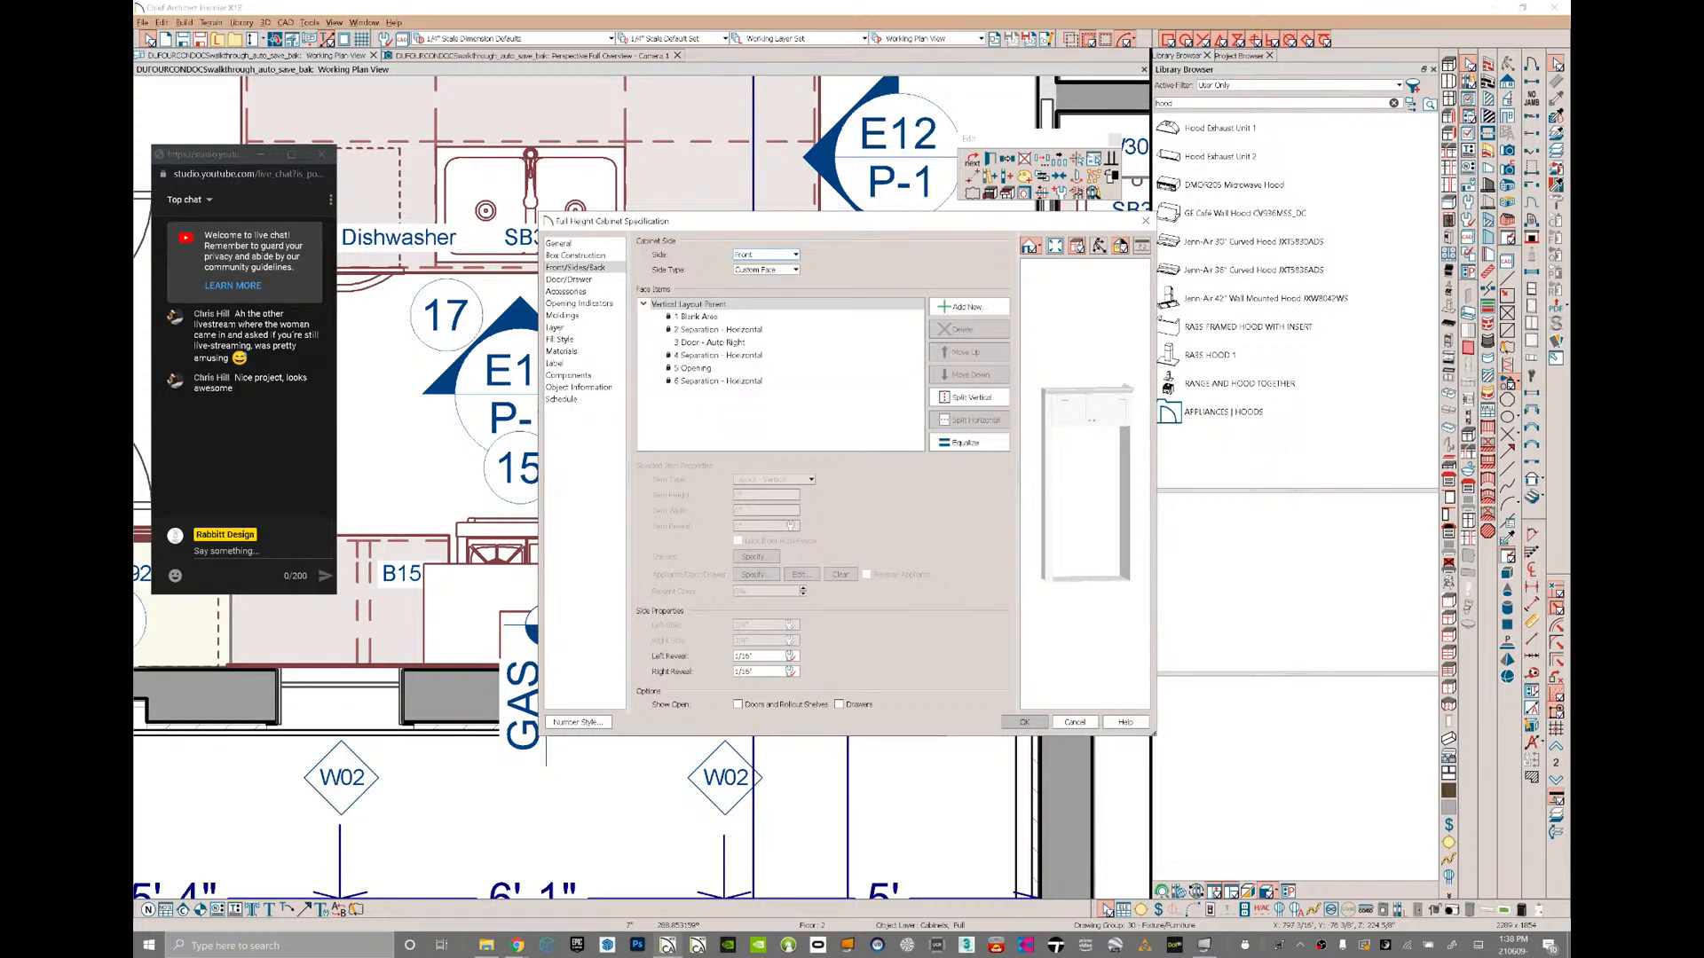
left_click(1093, 581)
left_click(962, 329)
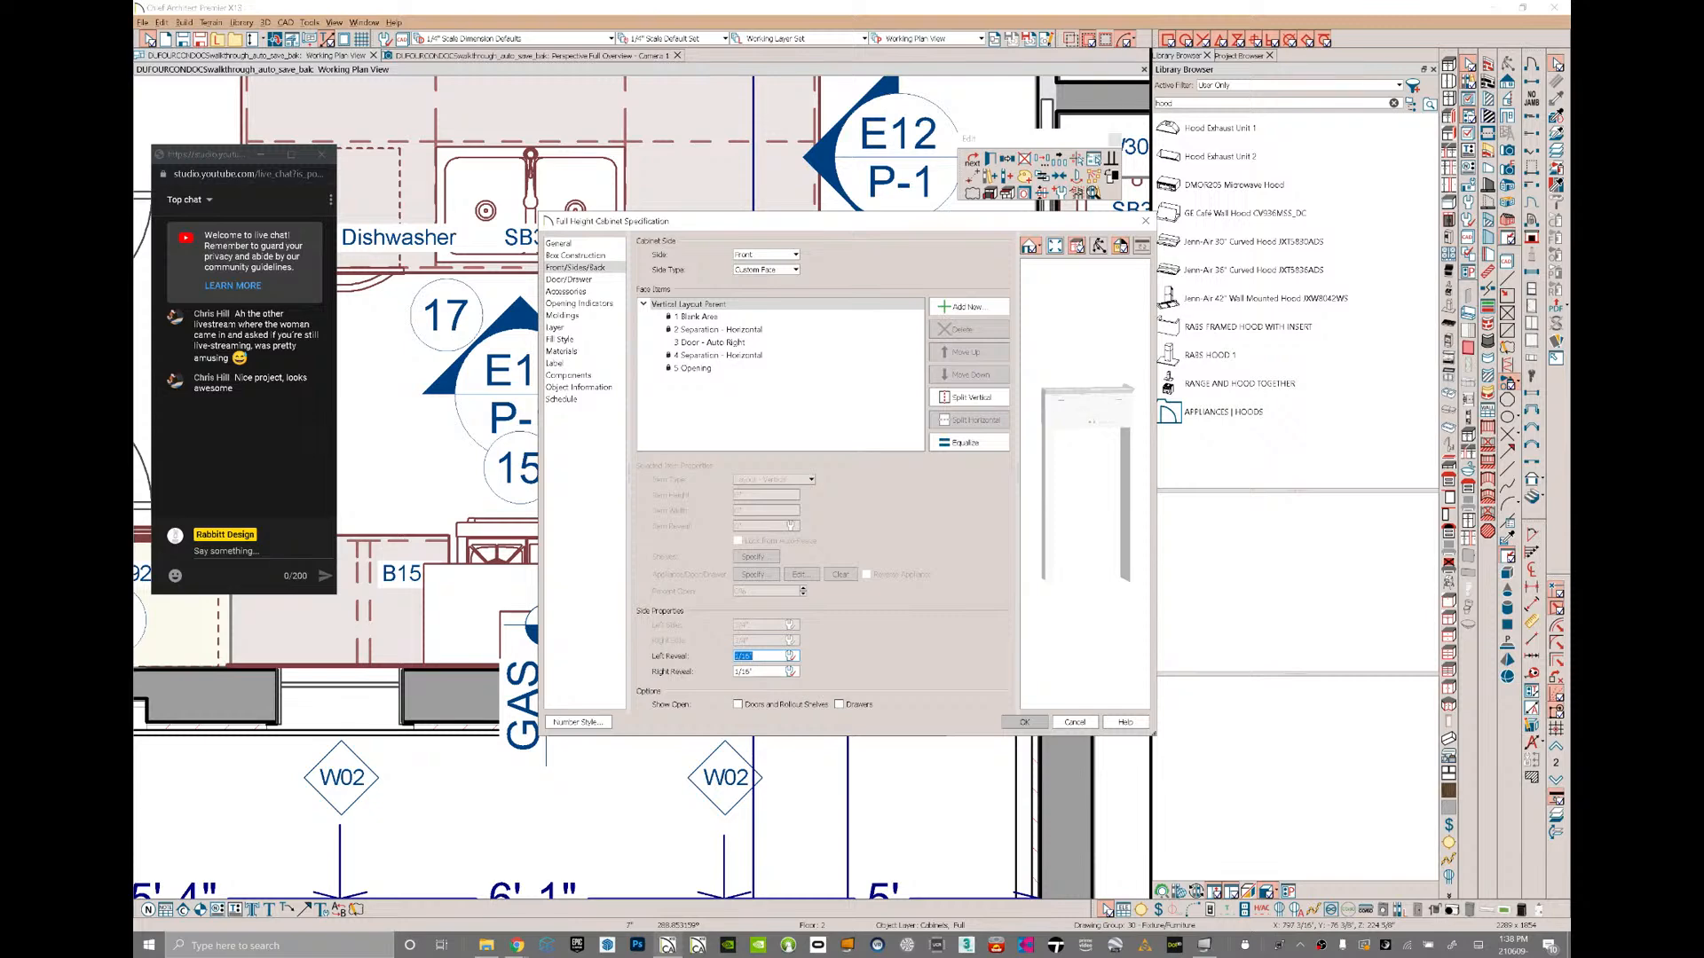
left_click(717, 355)
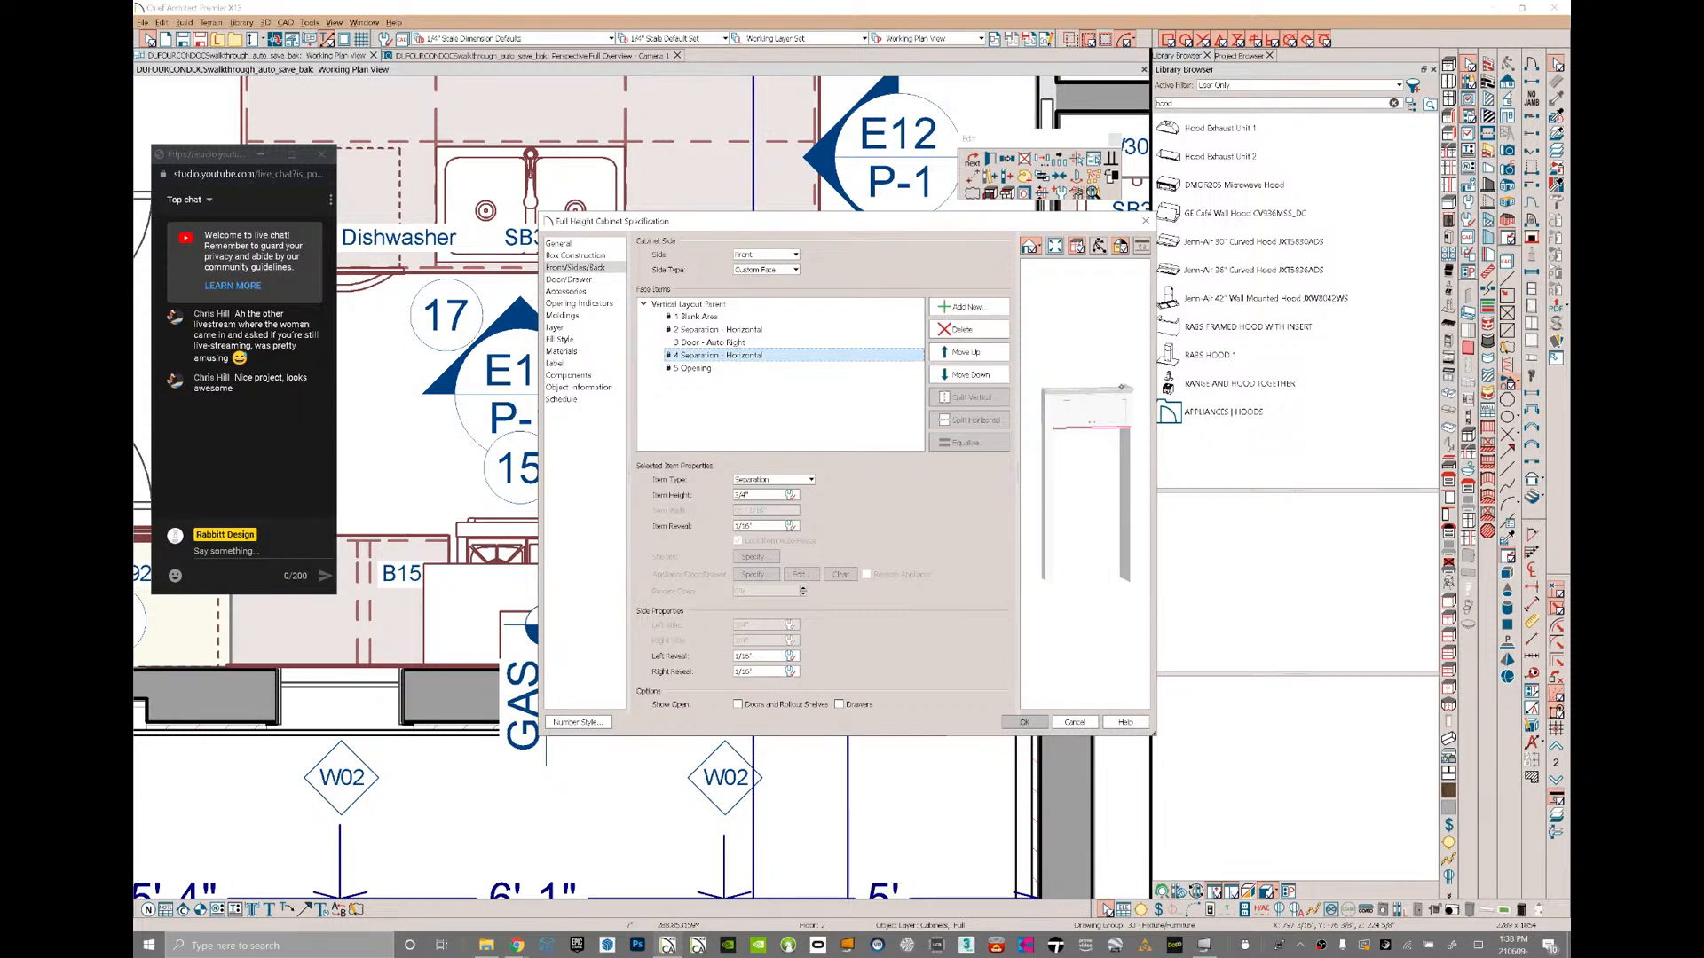
left_click(1037, 720)
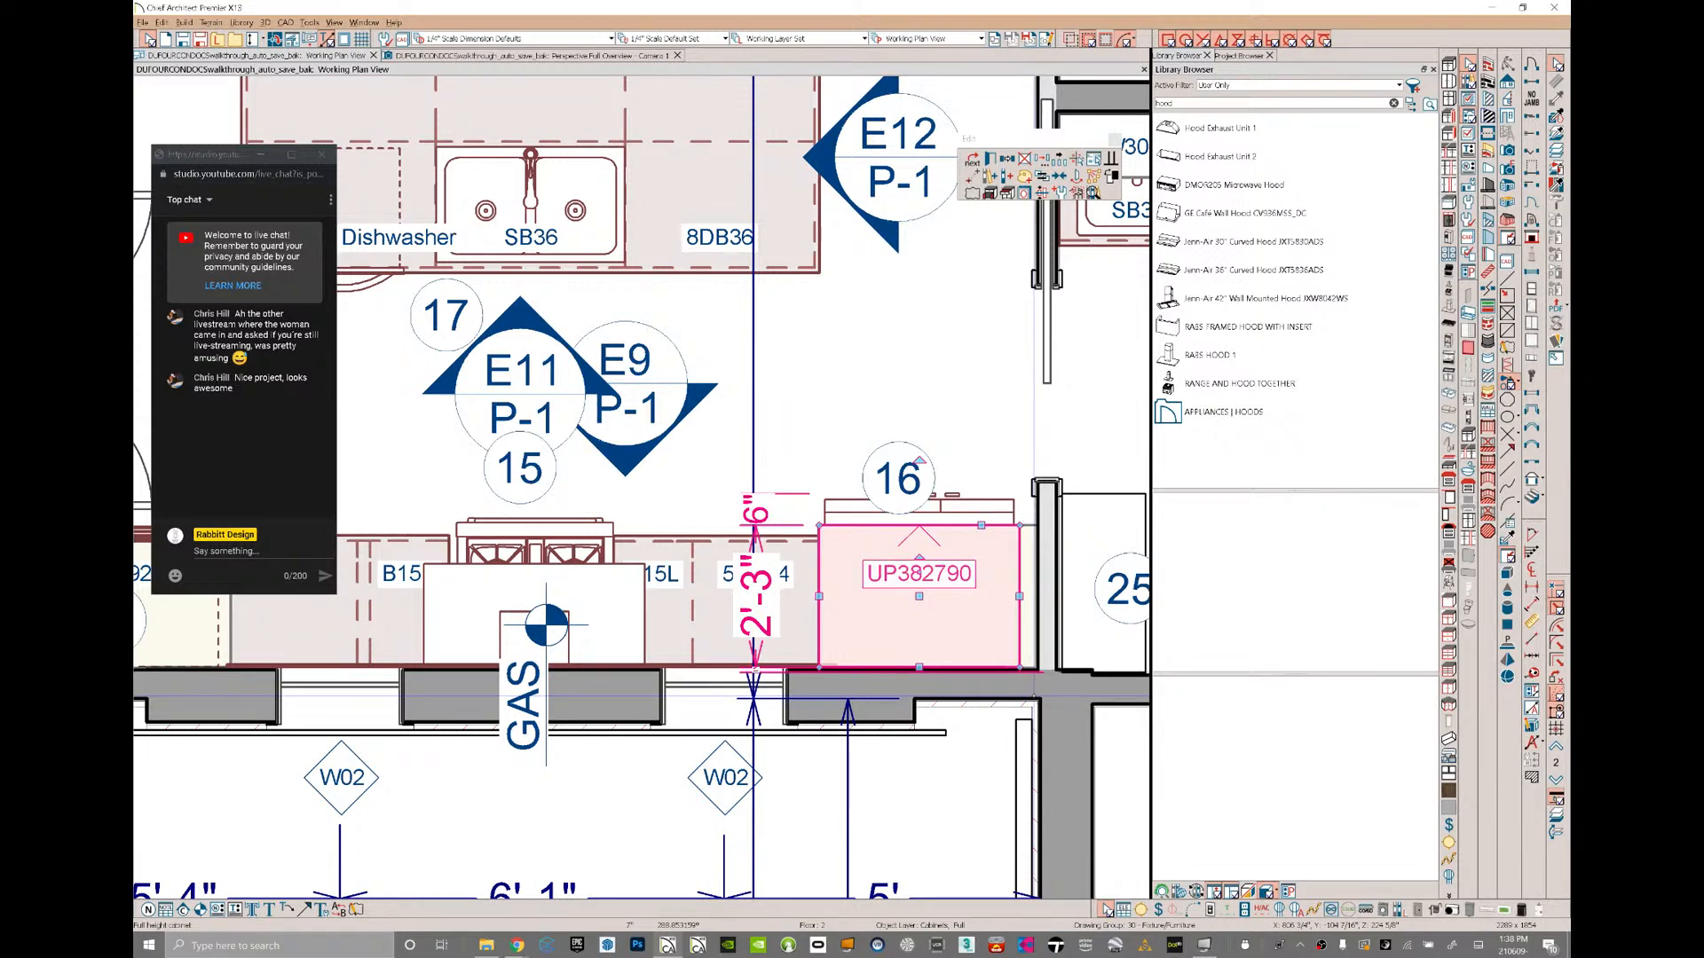
key("ctrl+Tab")
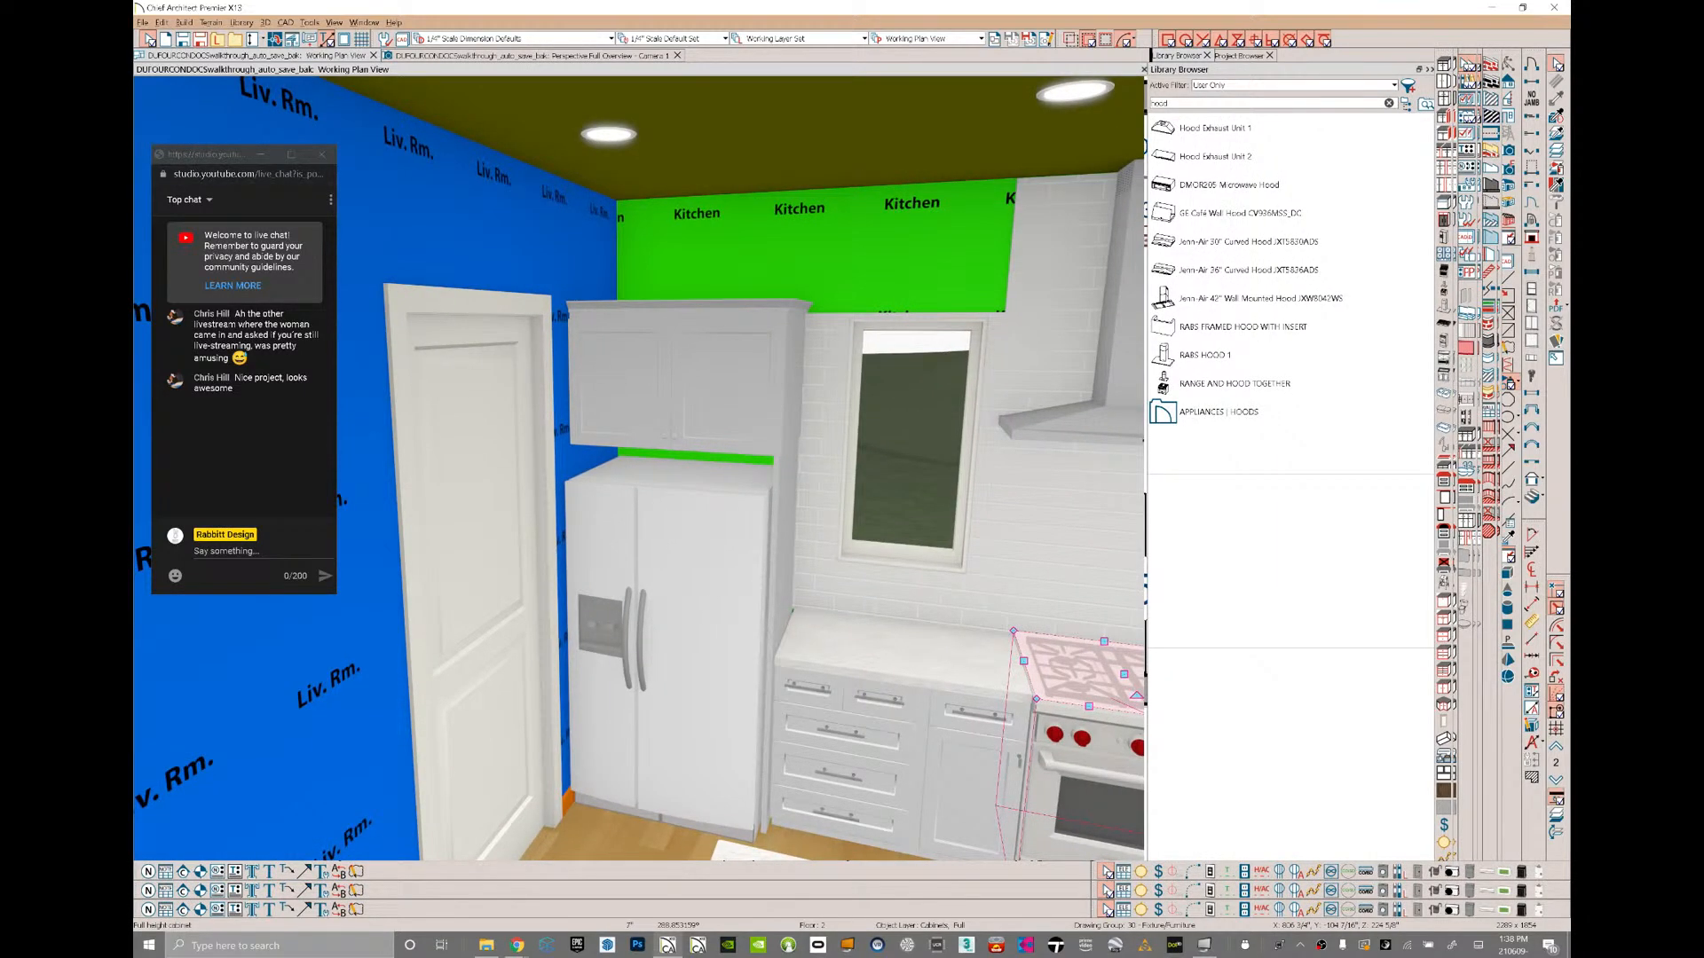
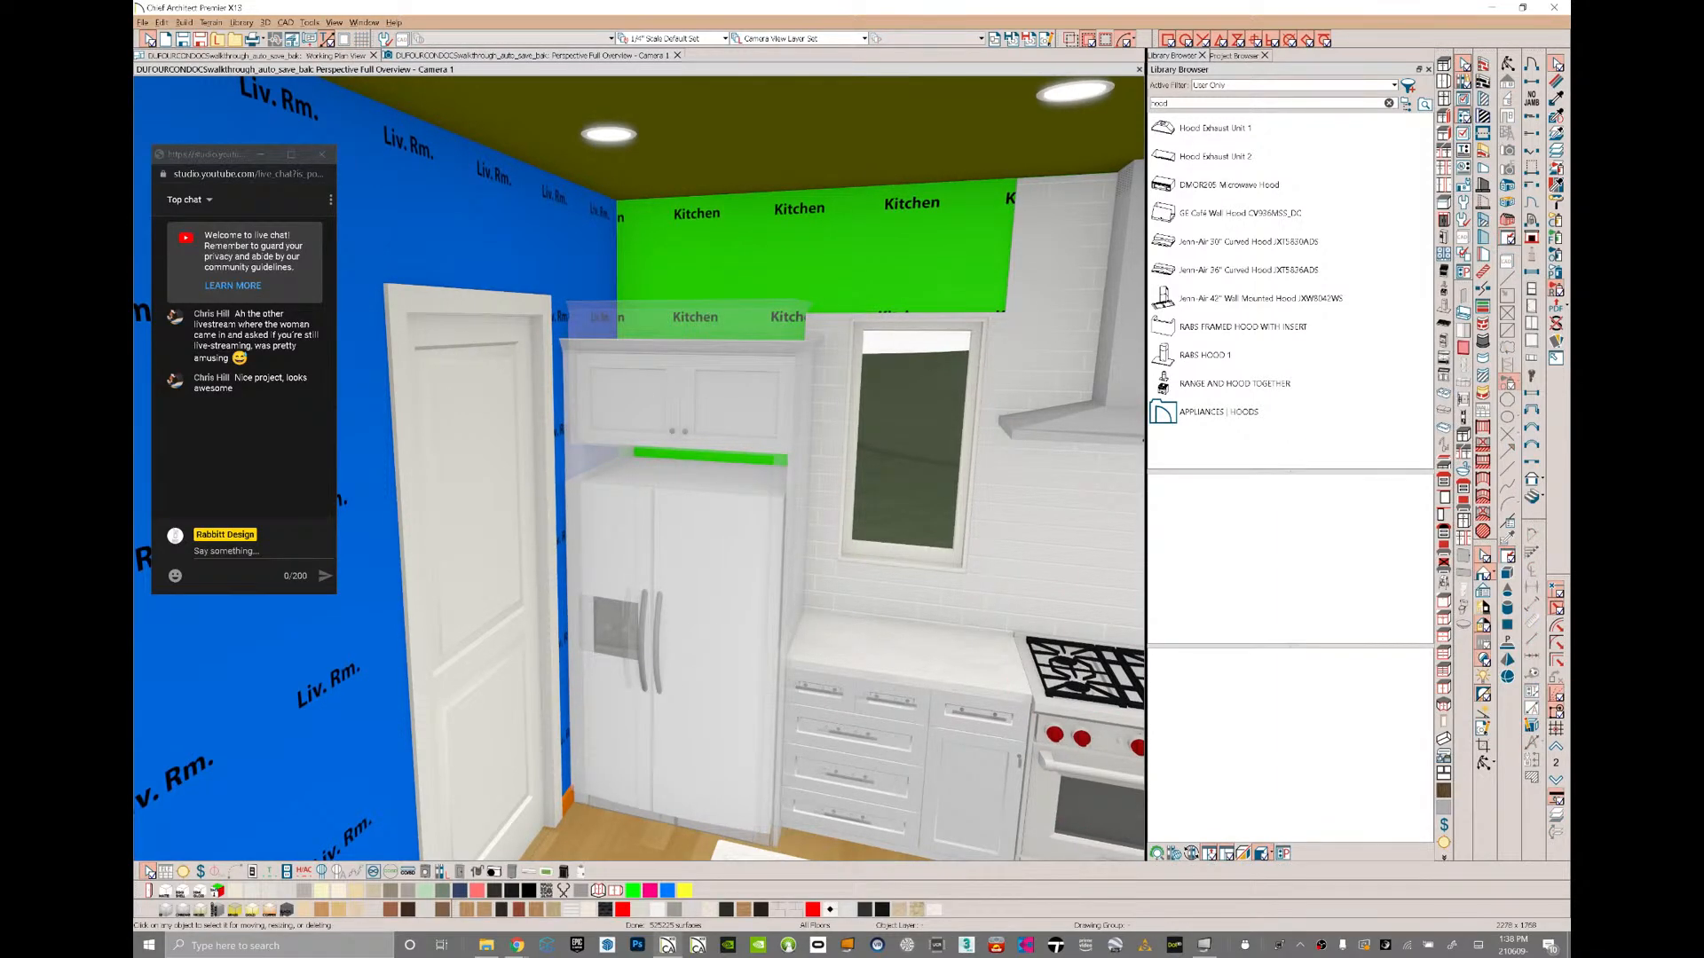
- Place a copy of the refrigerator block on the open floor beside the island in the plan view and explode it into separate objects
left_click(679, 530)
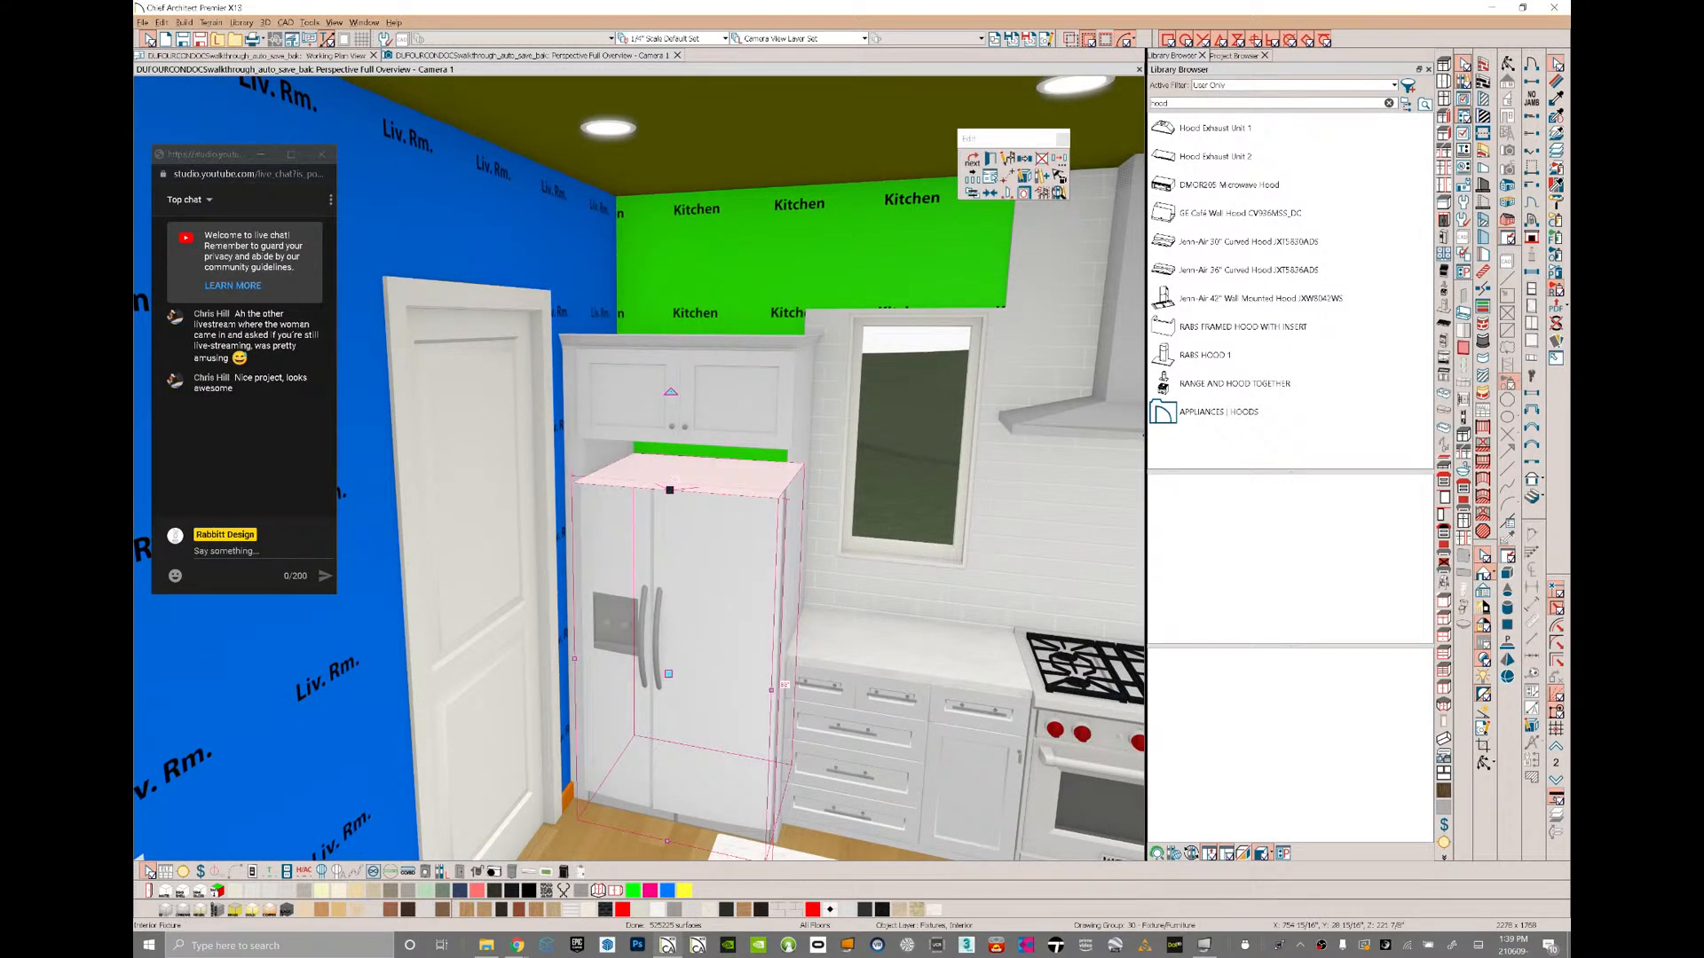
key("ctrl+Tab")
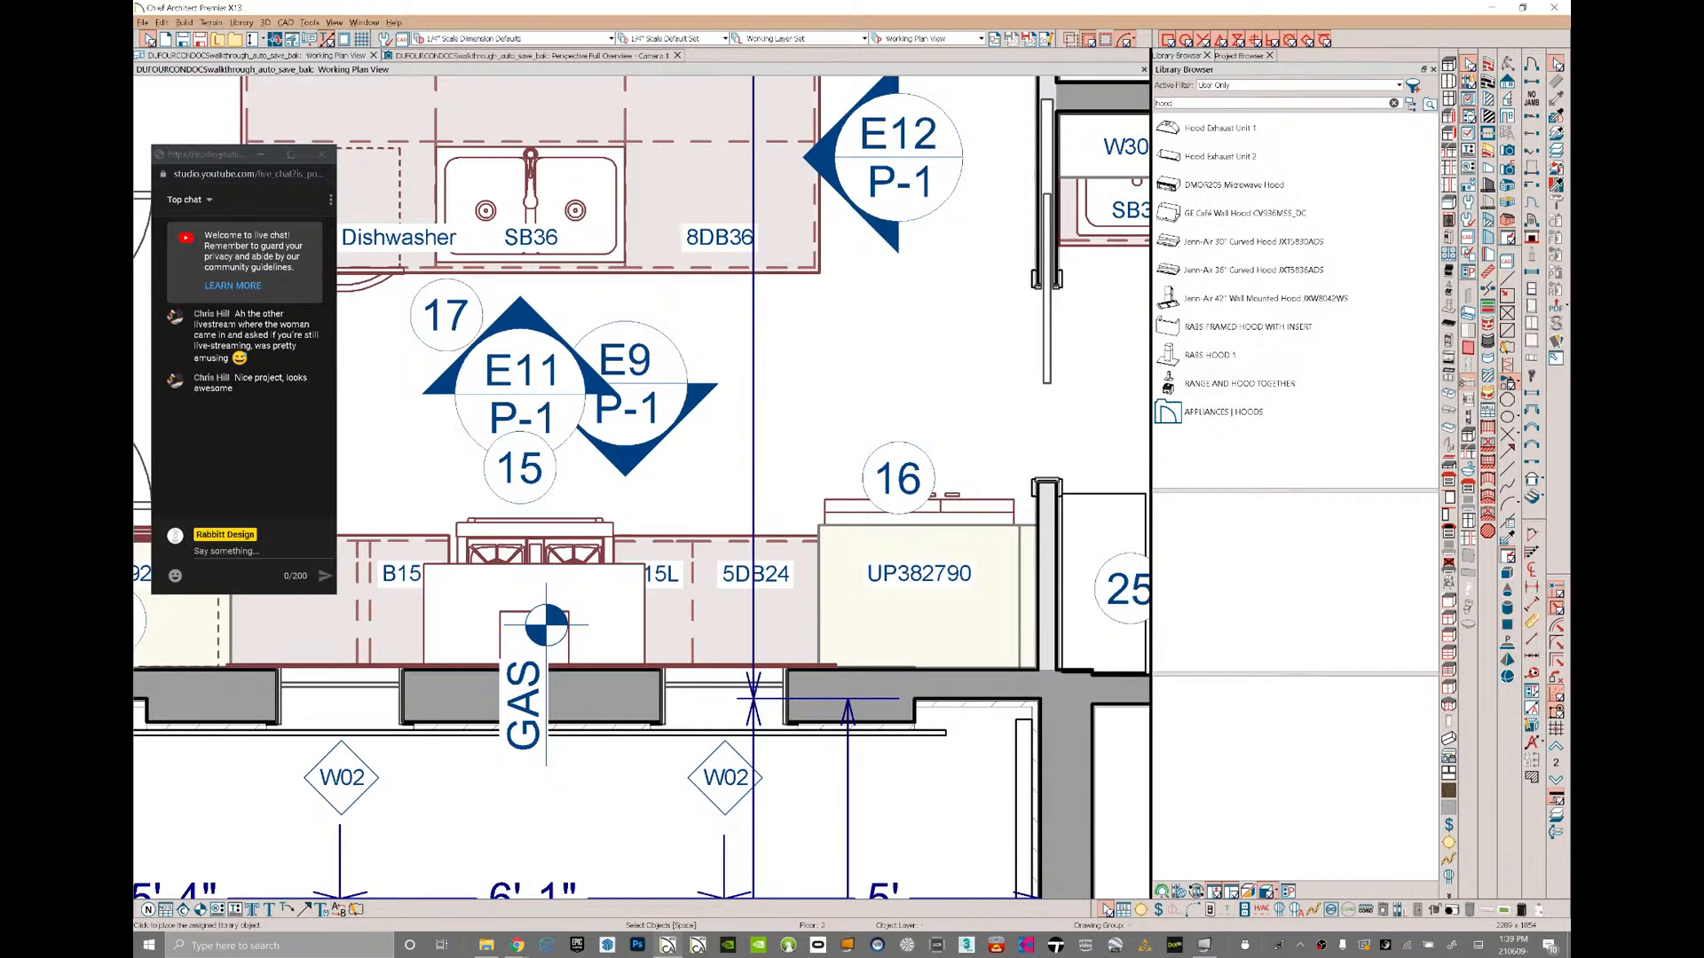
scroll(644, 641, "down", 5)
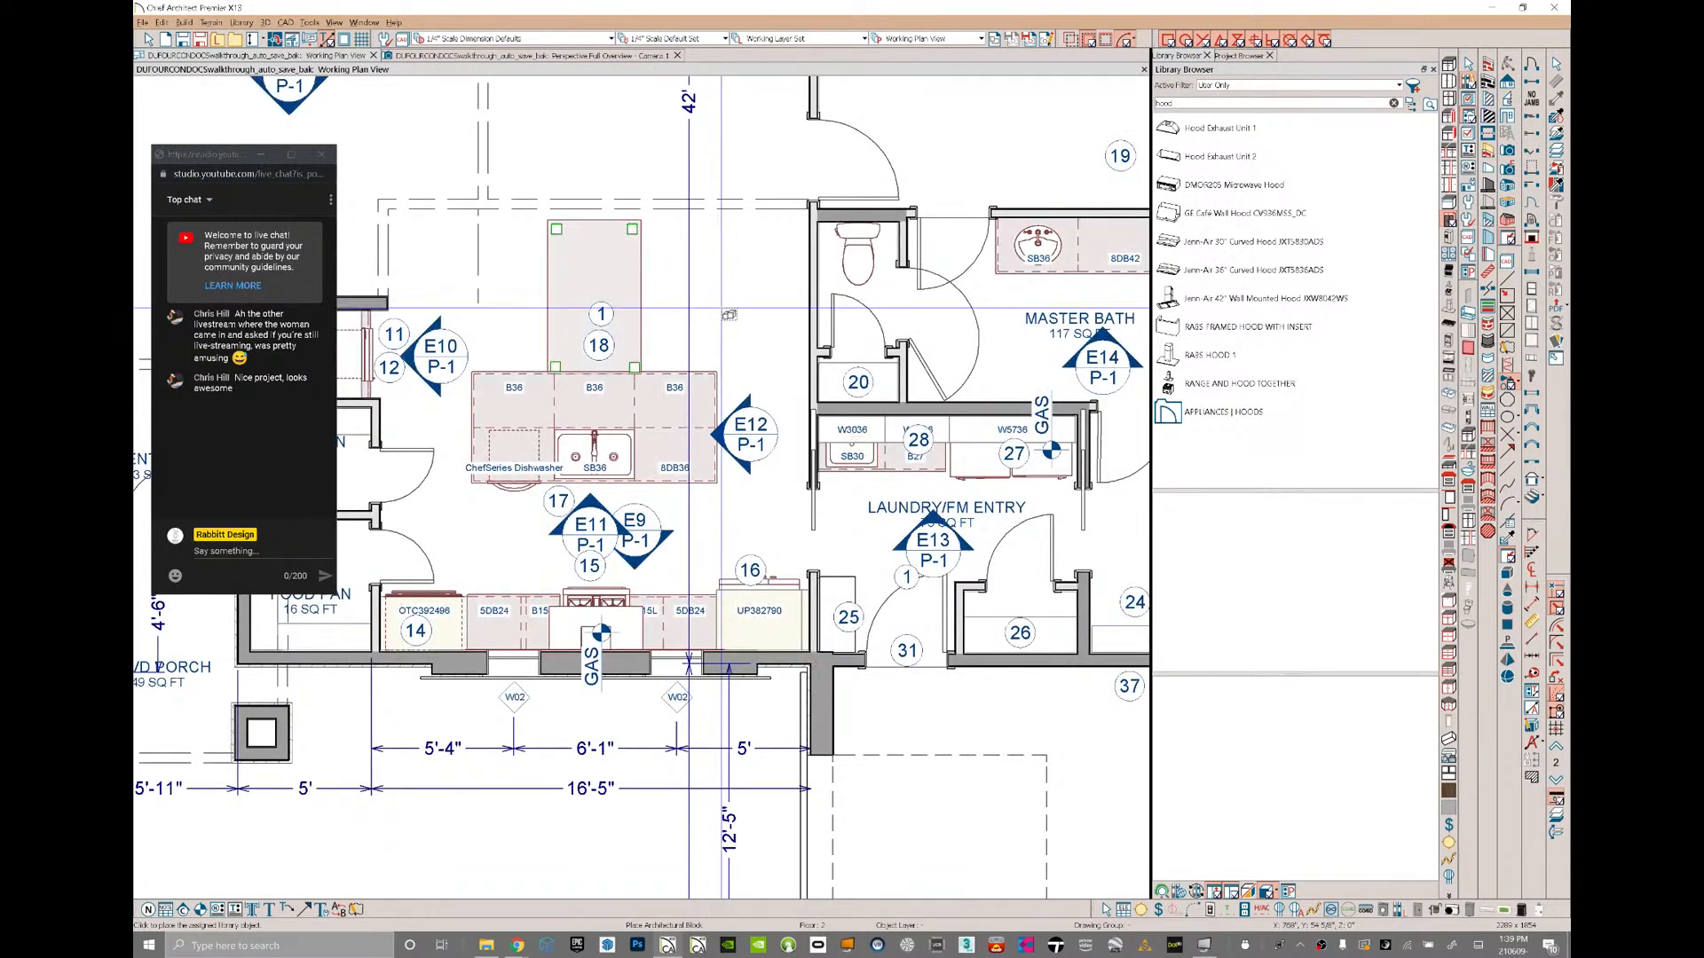
left_click(729, 314)
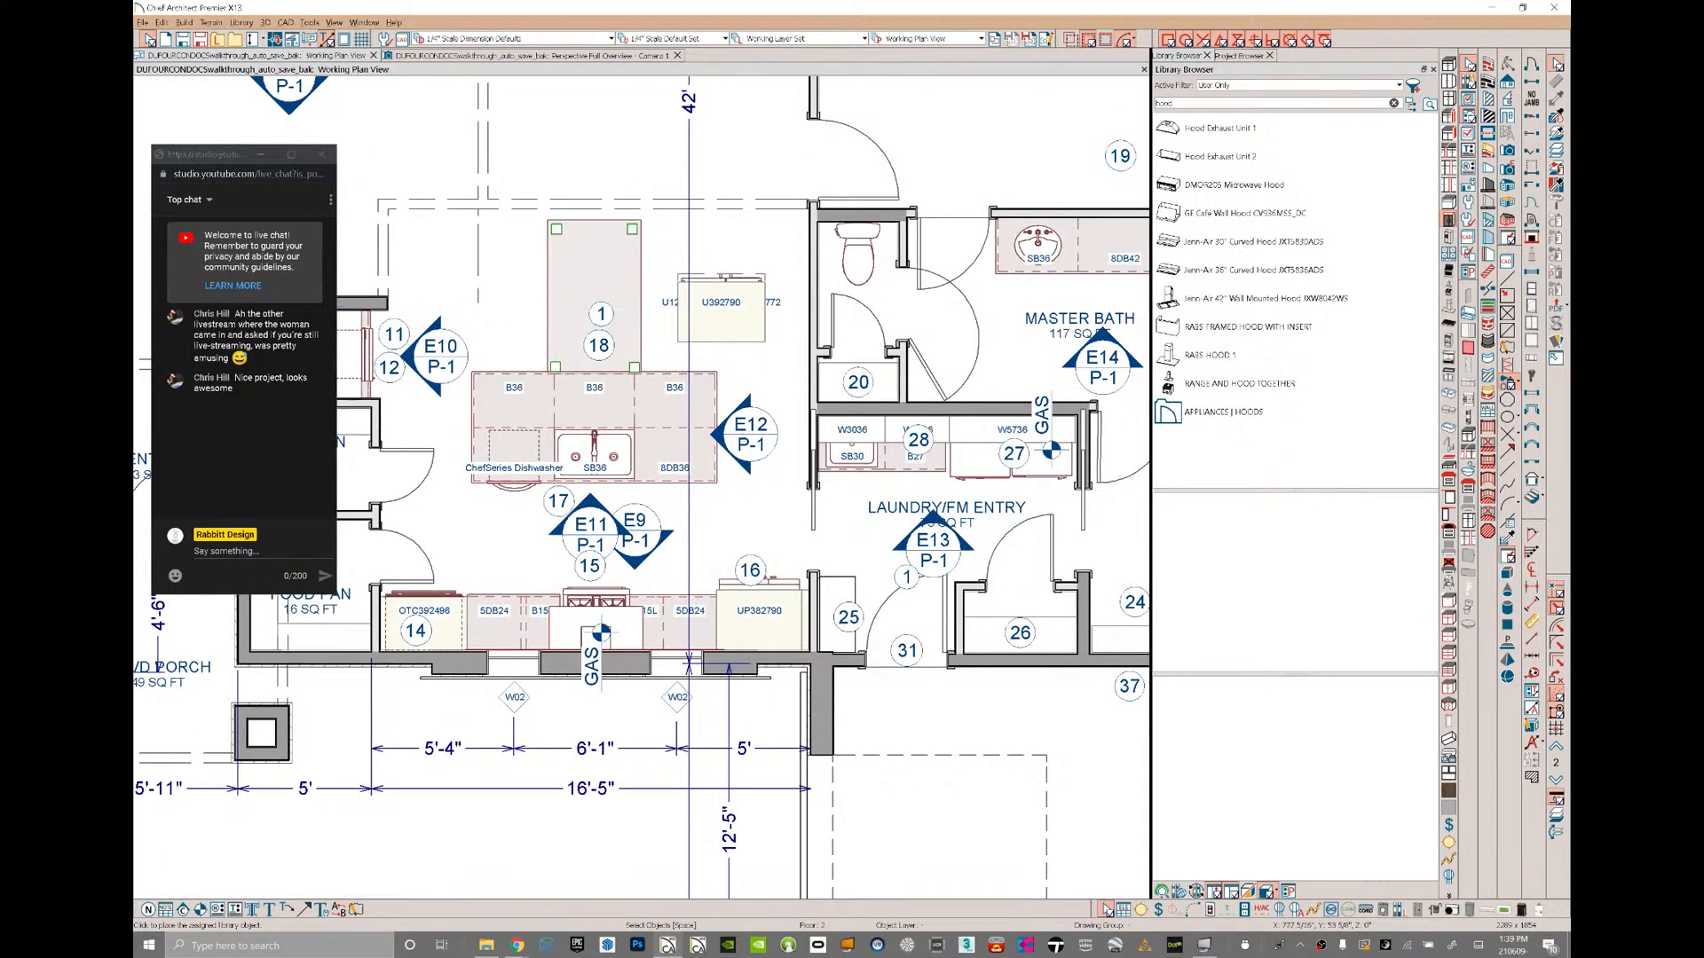
left_click(720, 307)
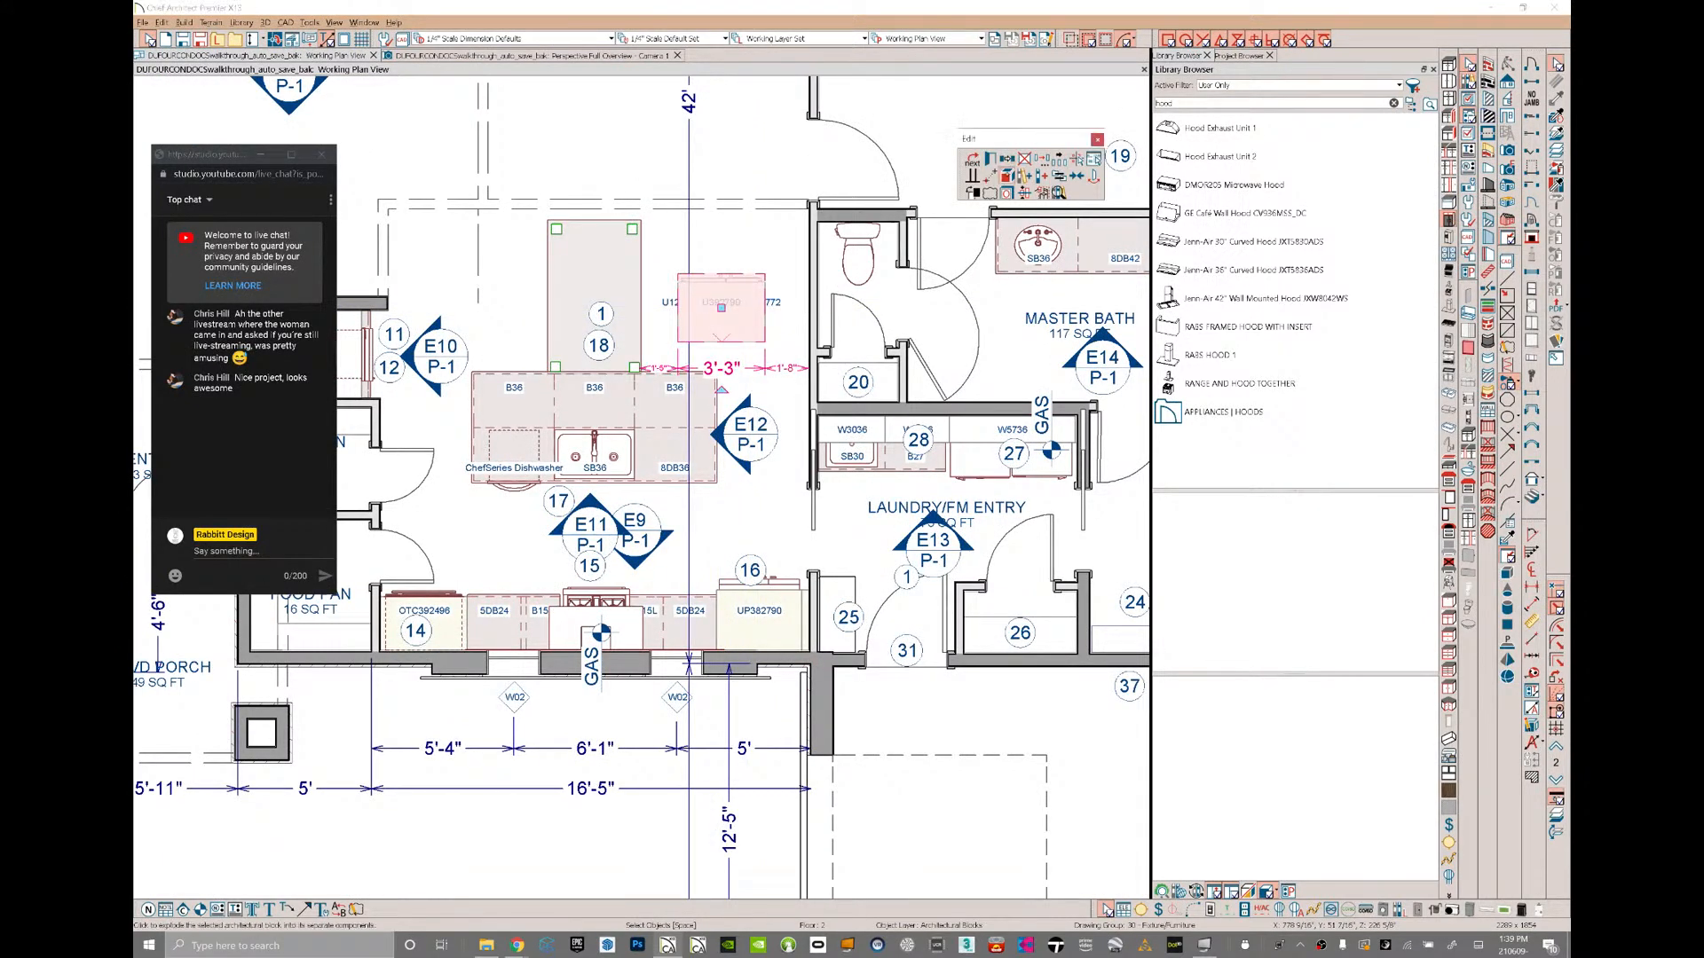
left_click(1007, 176)
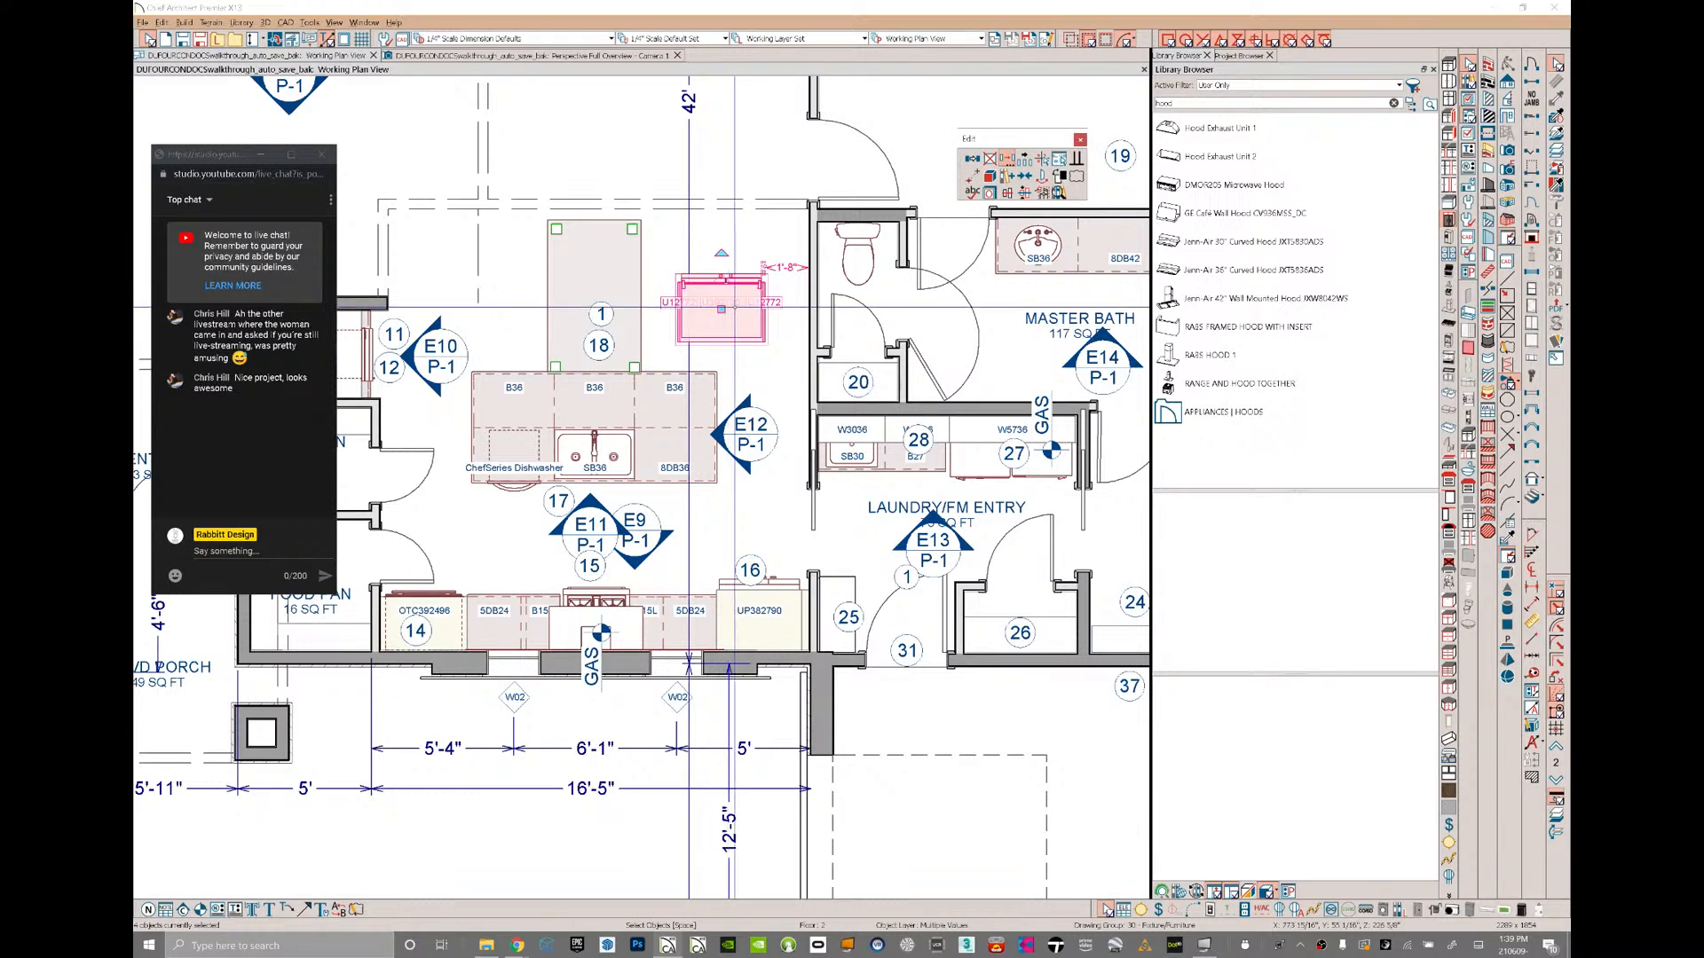
left_click(788, 270)
key("BackSpace")
key("Return")
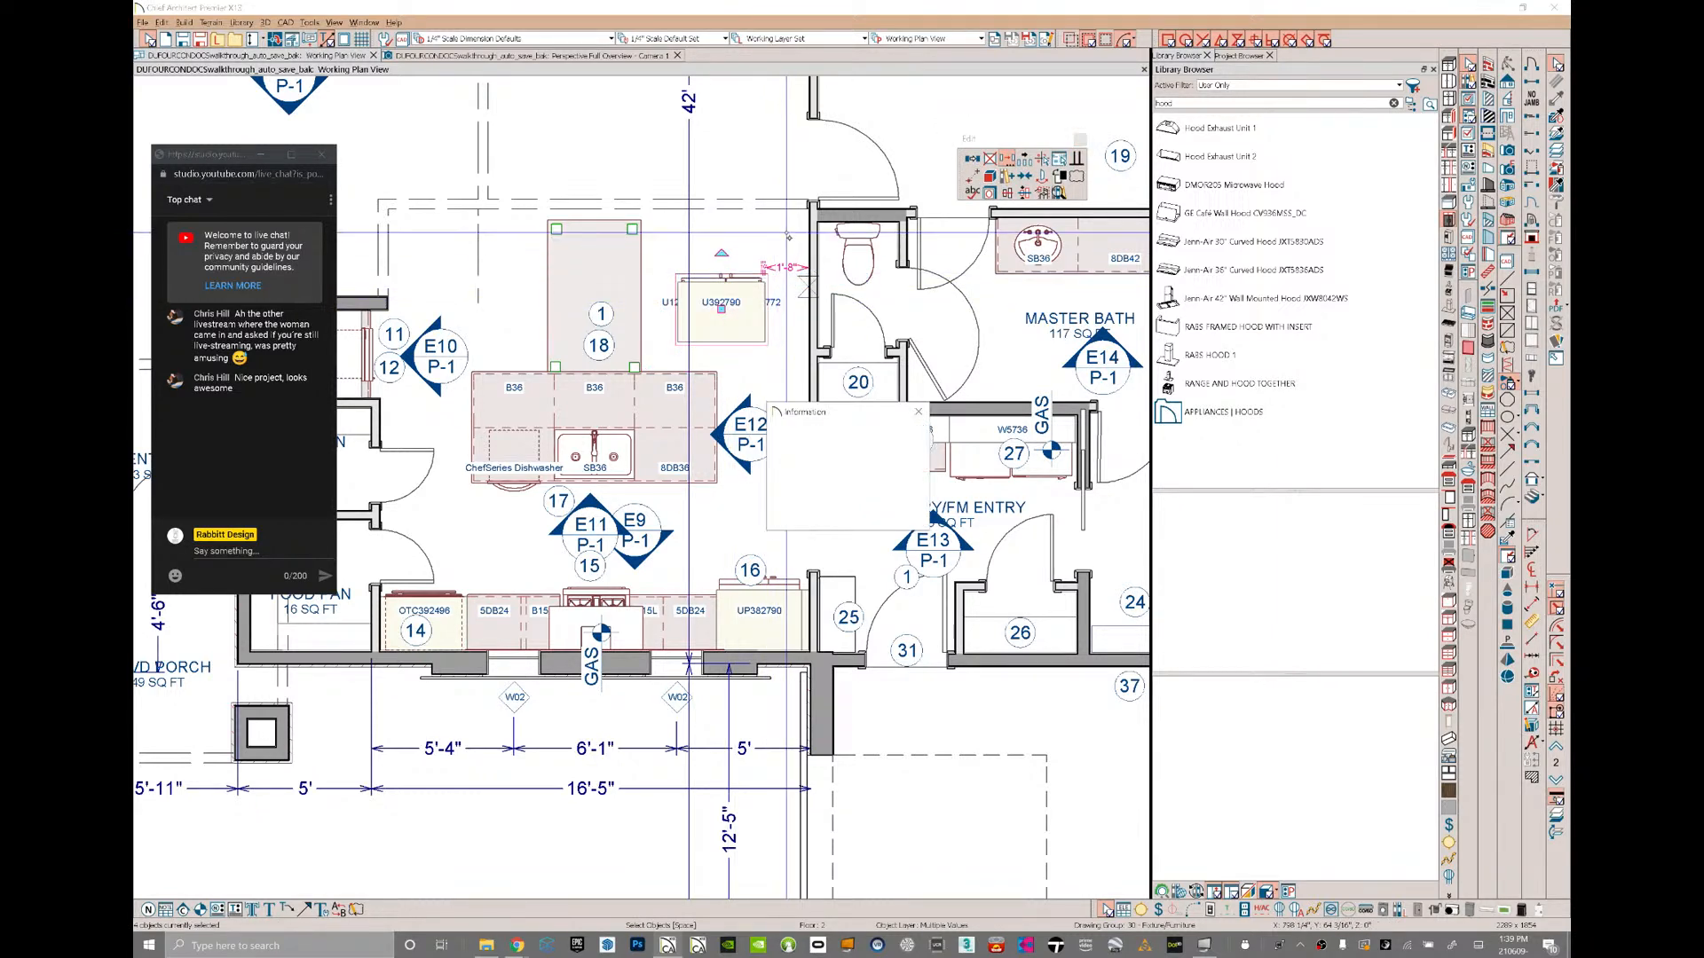
left_click(898, 516)
key("Escape")
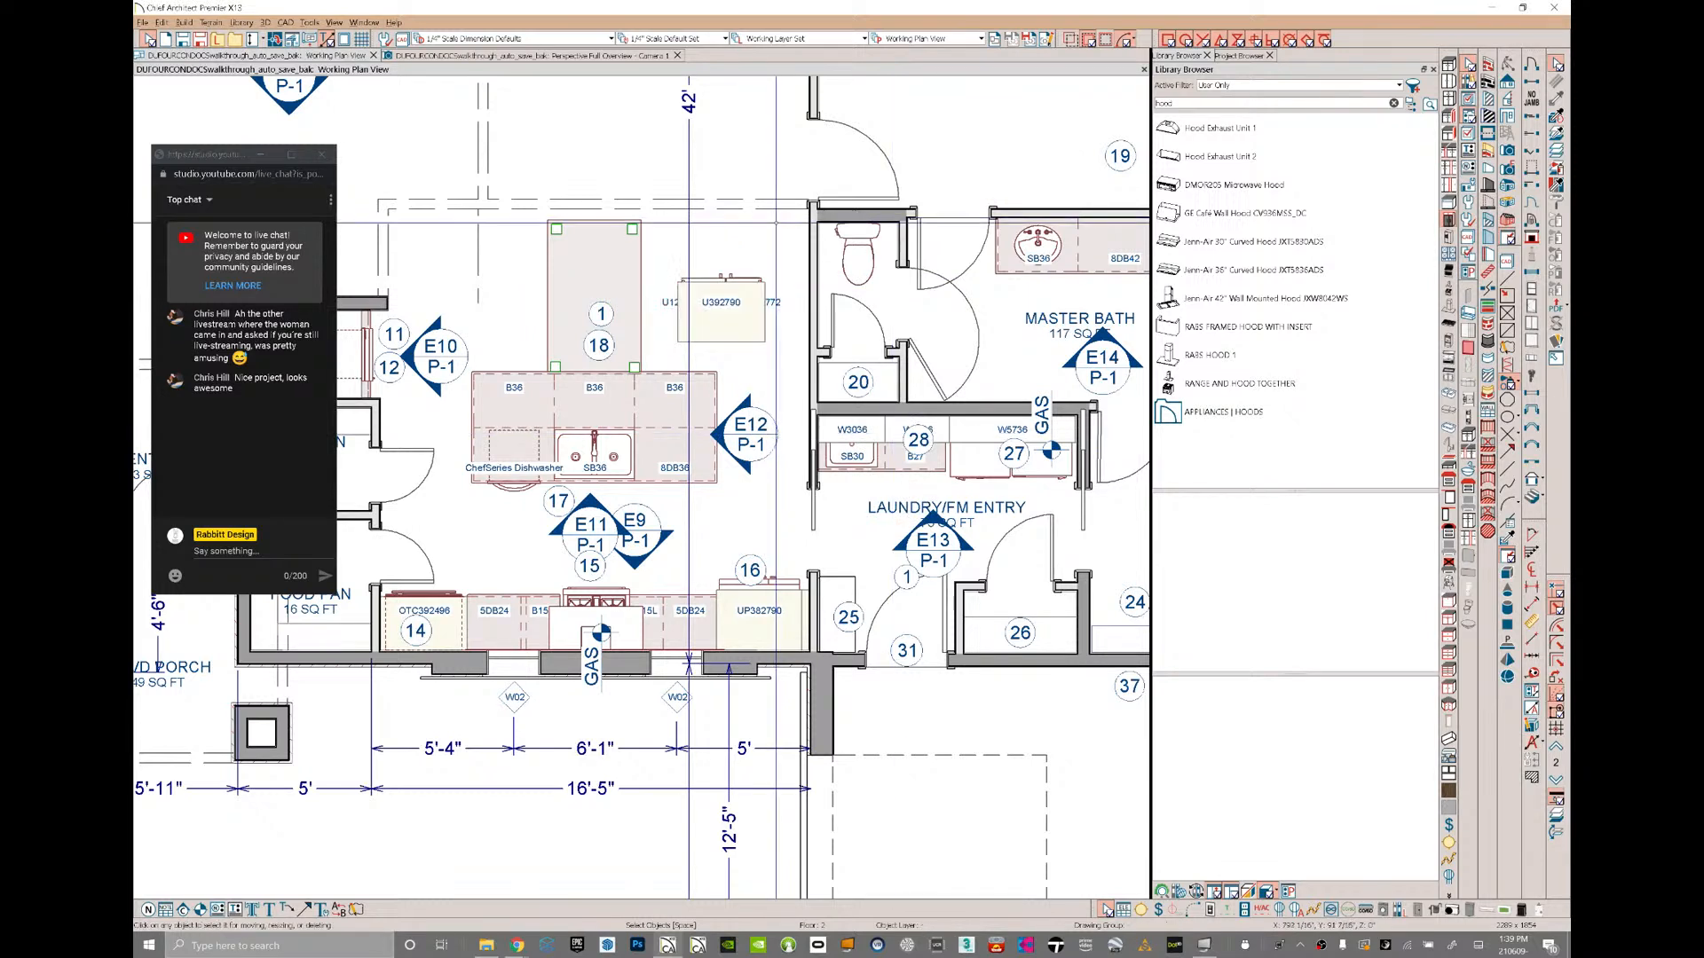
- Delete the full-height cabinet and both side panels of the exploded block, leaving only its refrigerator
left_click(759, 305)
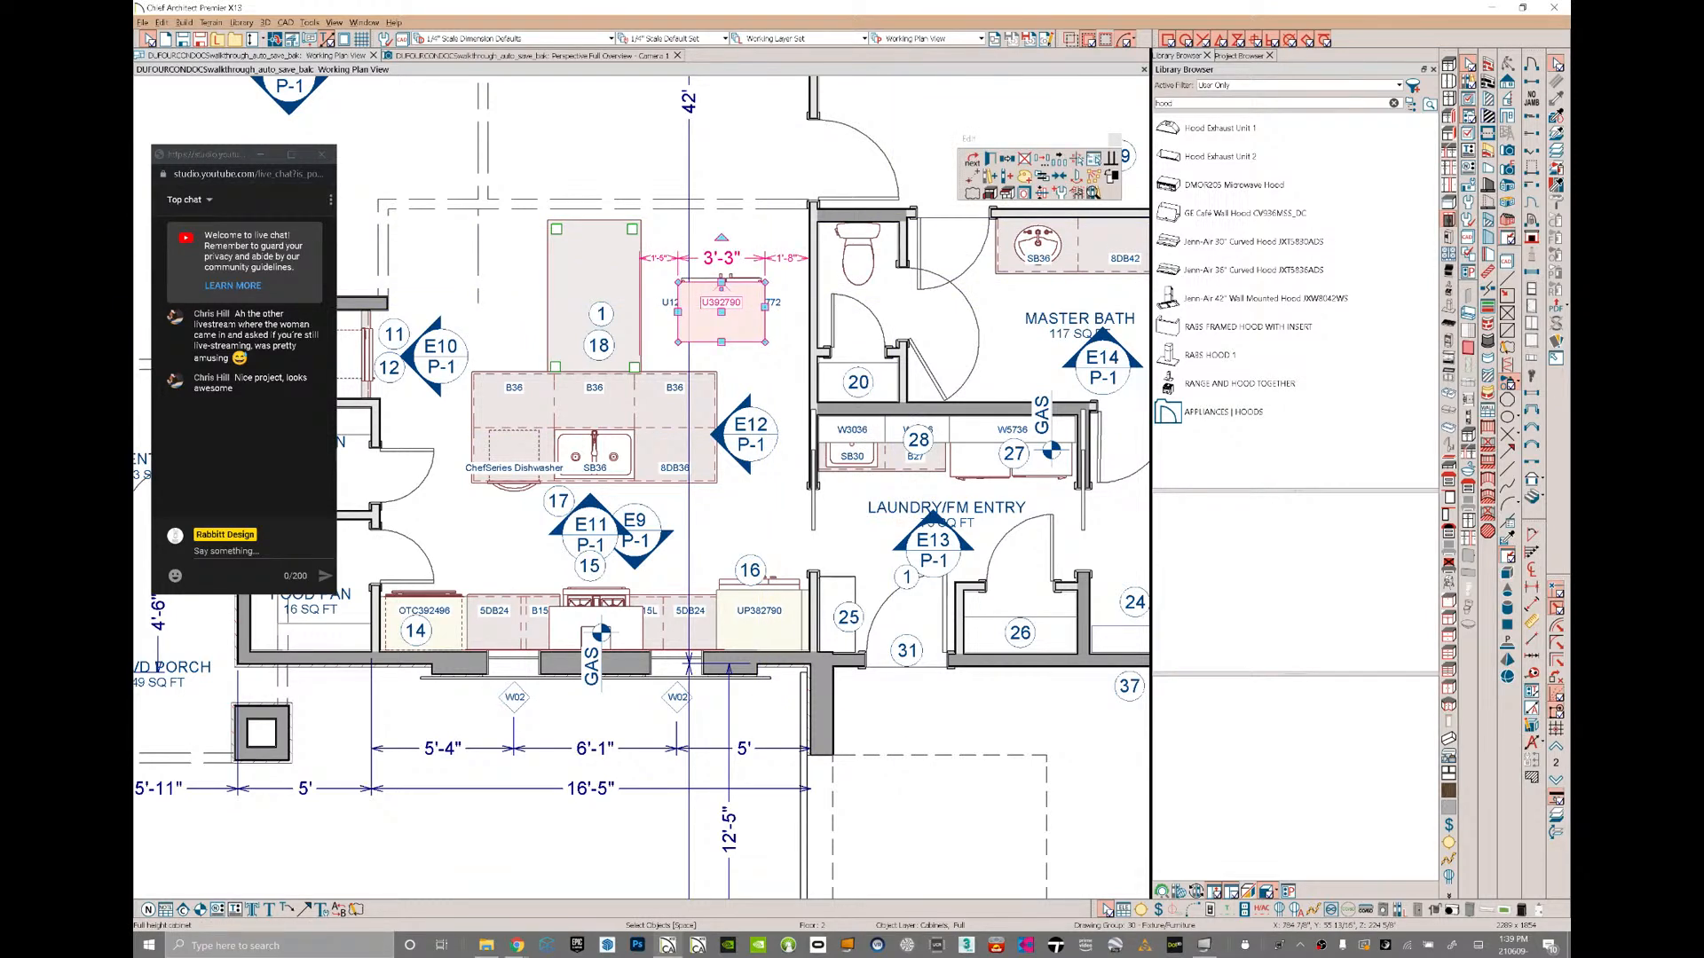
key("Delete")
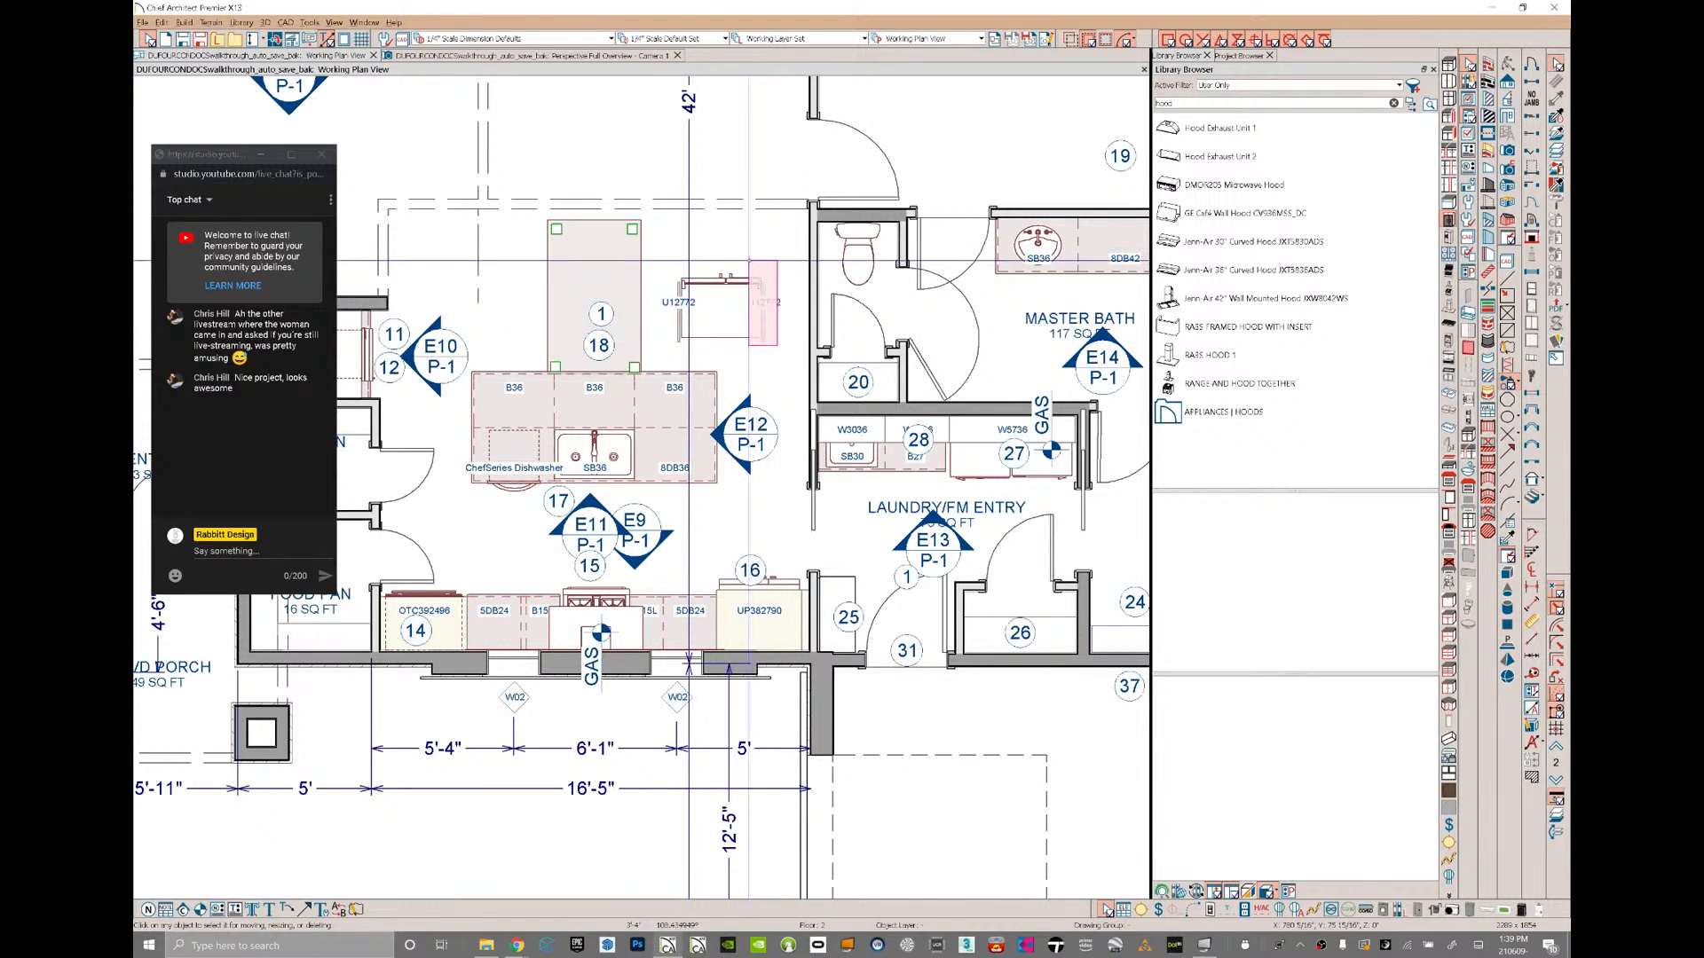
left_click_drag(662, 356, 660, 356)
key("Delete")
- Move the new refrigerator in front of the refrigerator surround at tag 16 and delete the old refrigerator
left_click(722, 288)
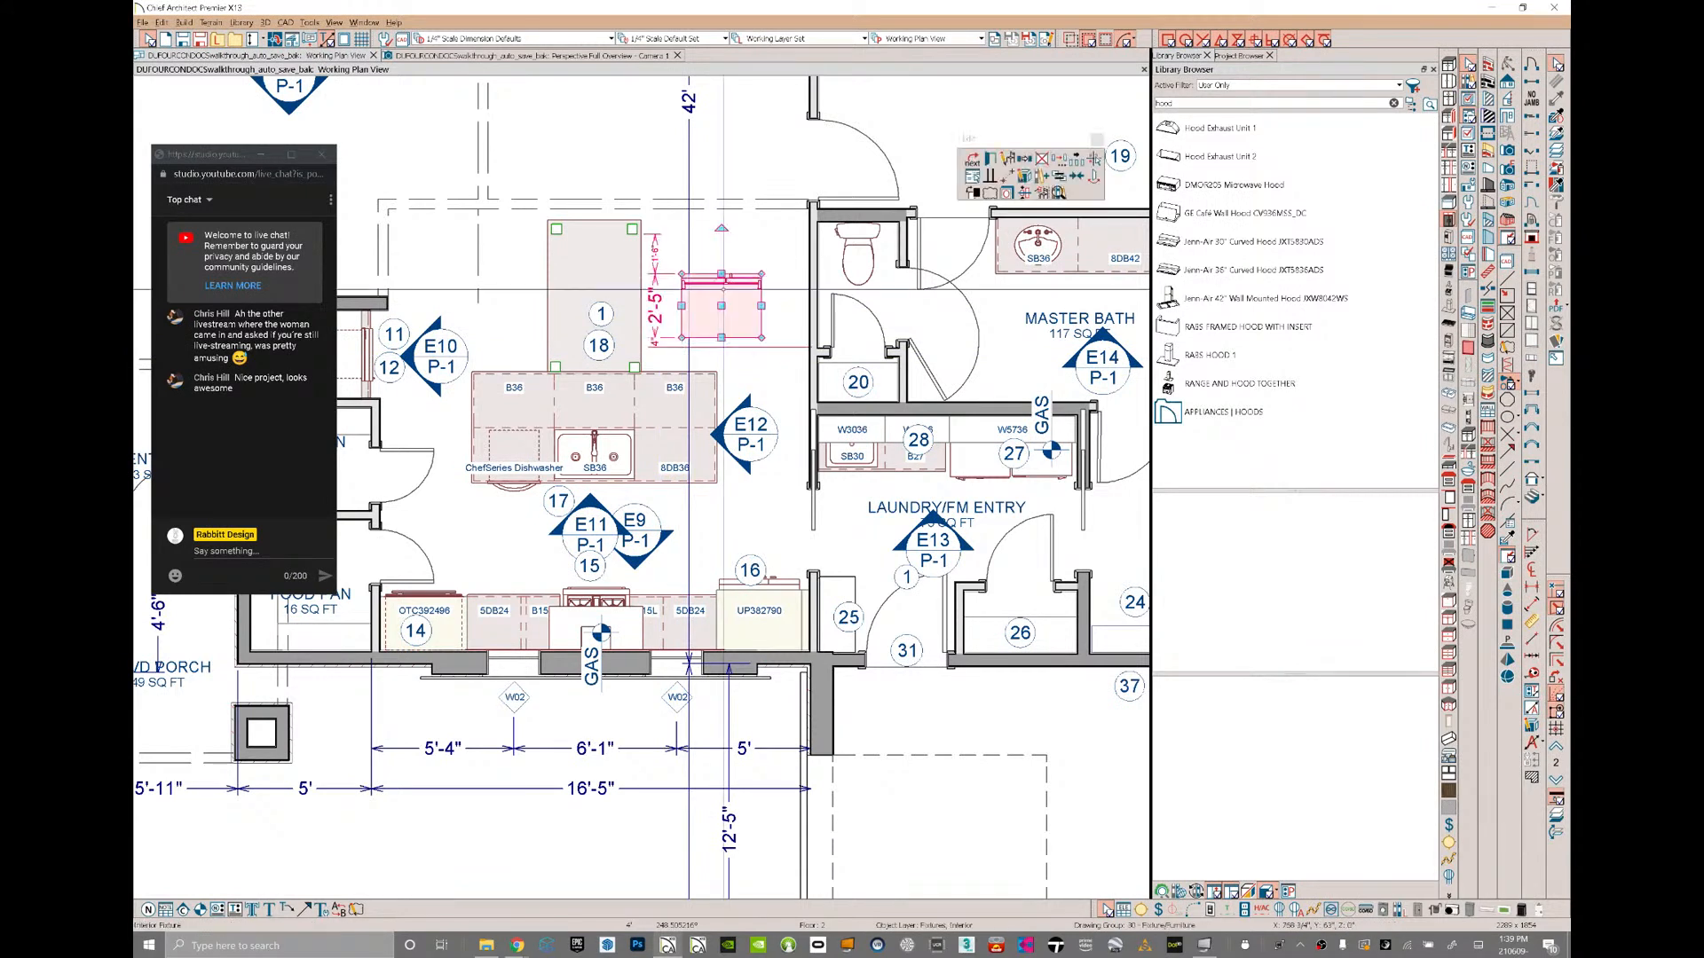
left_click_drag(722, 305, 759, 612)
key("Delete")
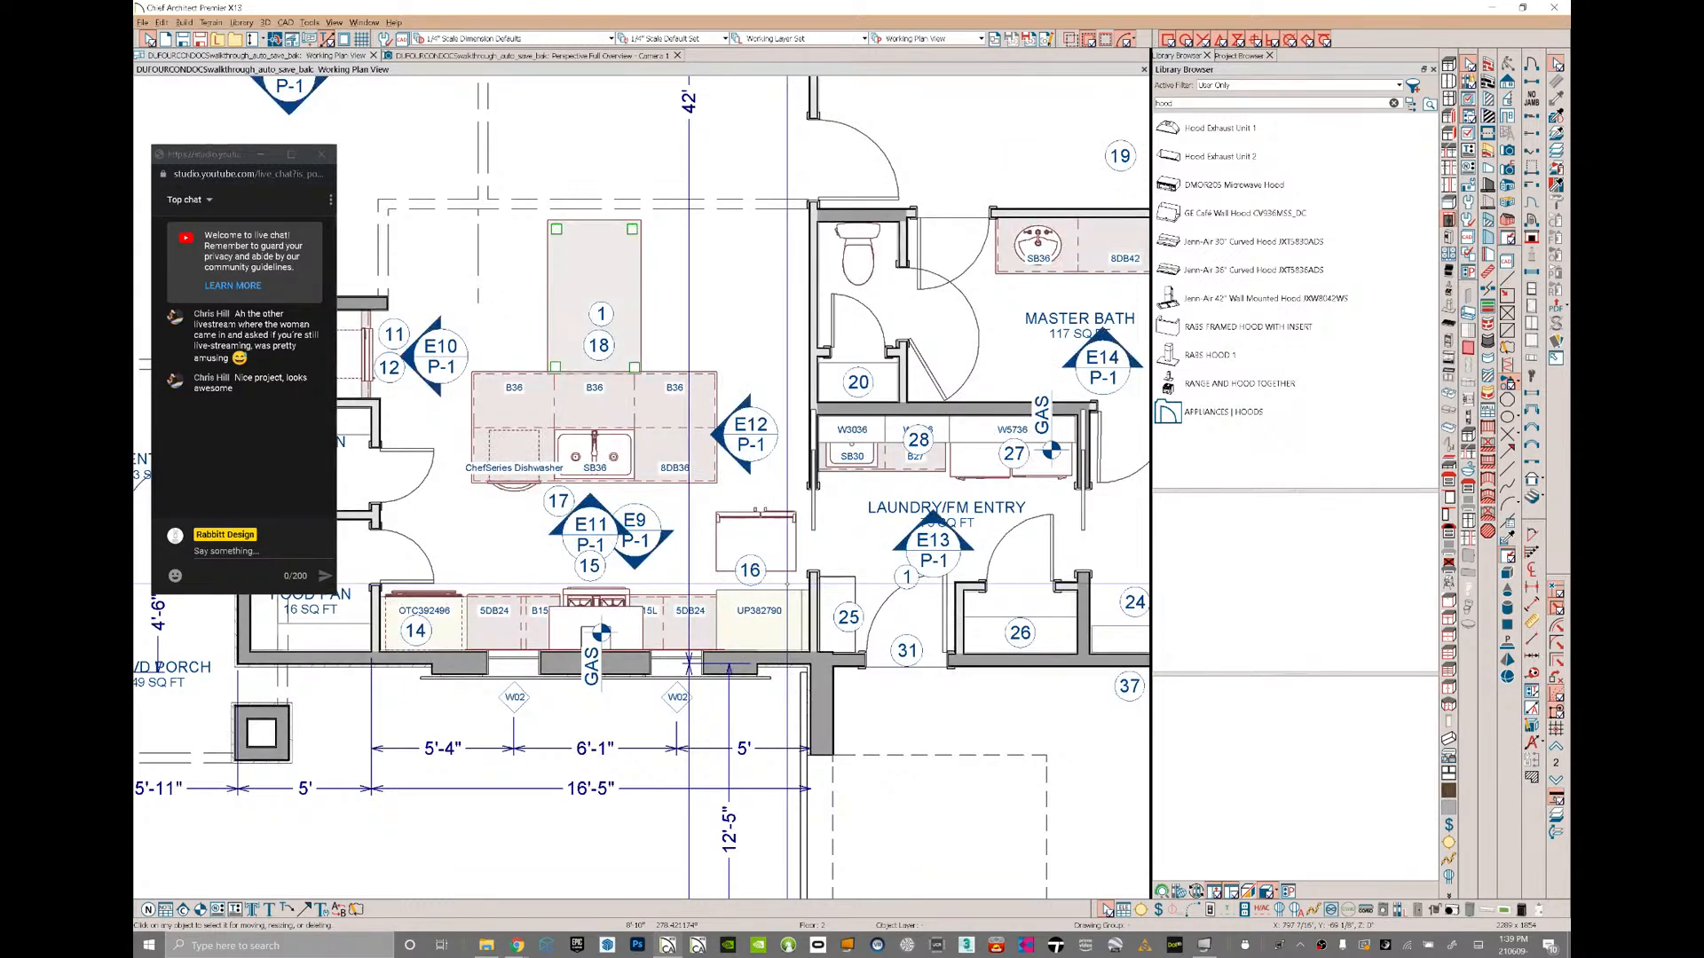
- Move the new refrigerator back into the full-height surround cabinet and centre it there
scroll(756, 569, "up", 3)
scroll(787, 583, "up", 1)
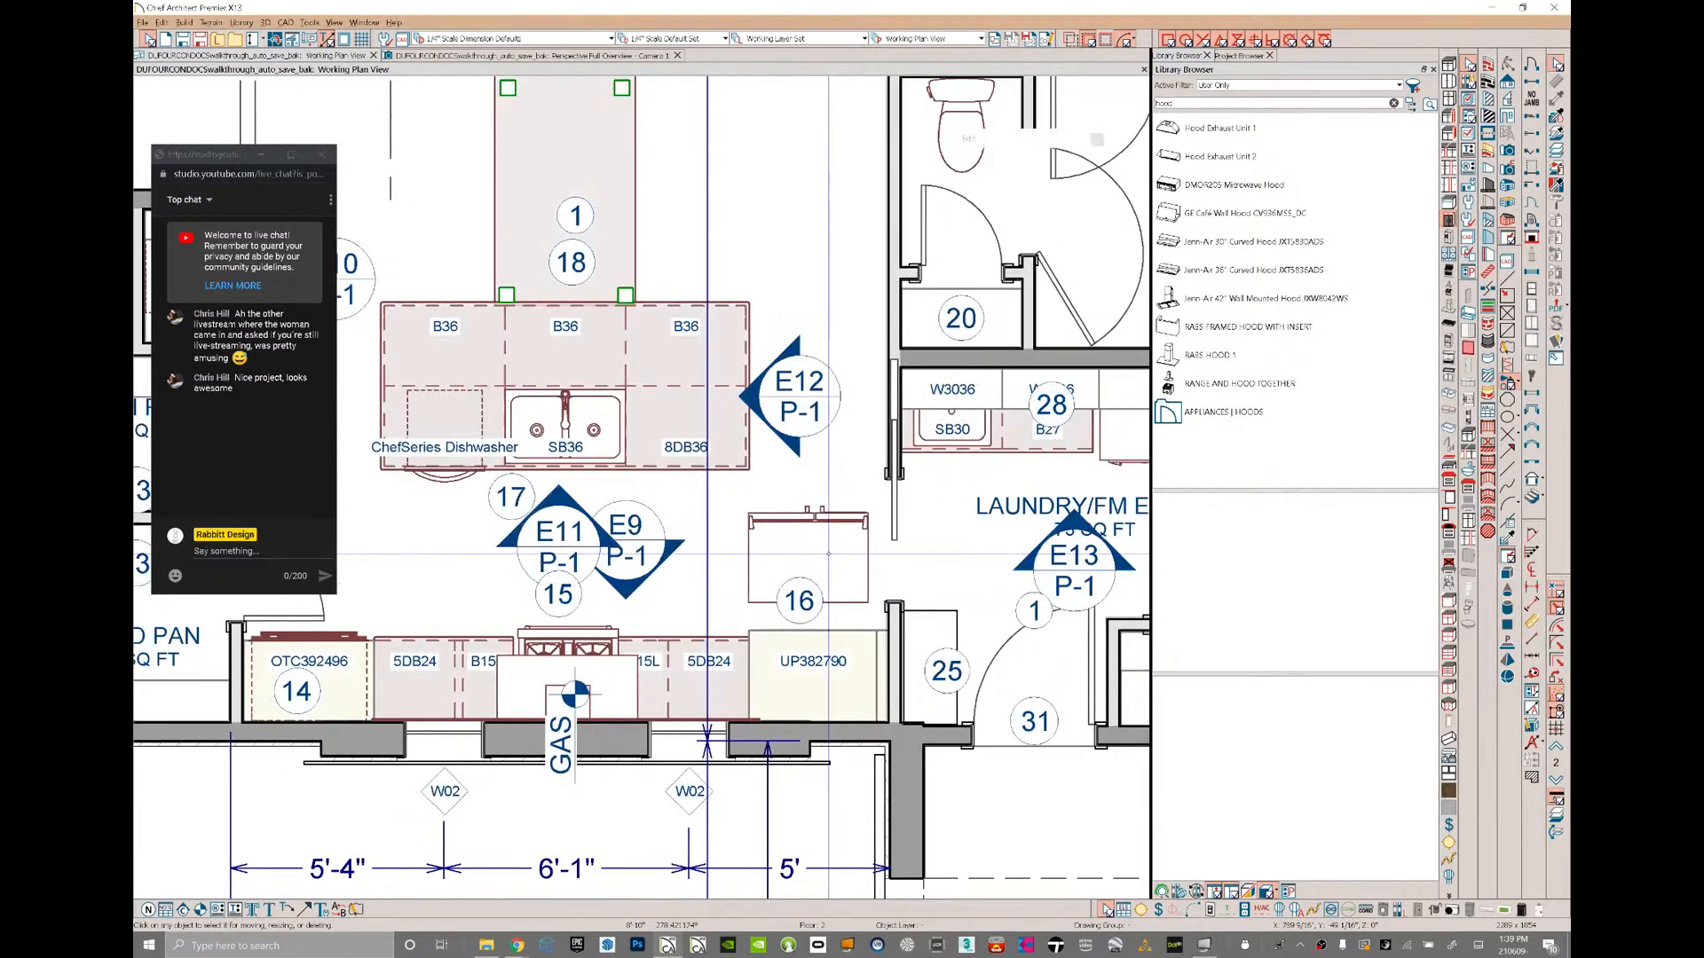
left_click(813, 558)
left_click_drag(813, 557, 814, 663)
left_click(1076, 176)
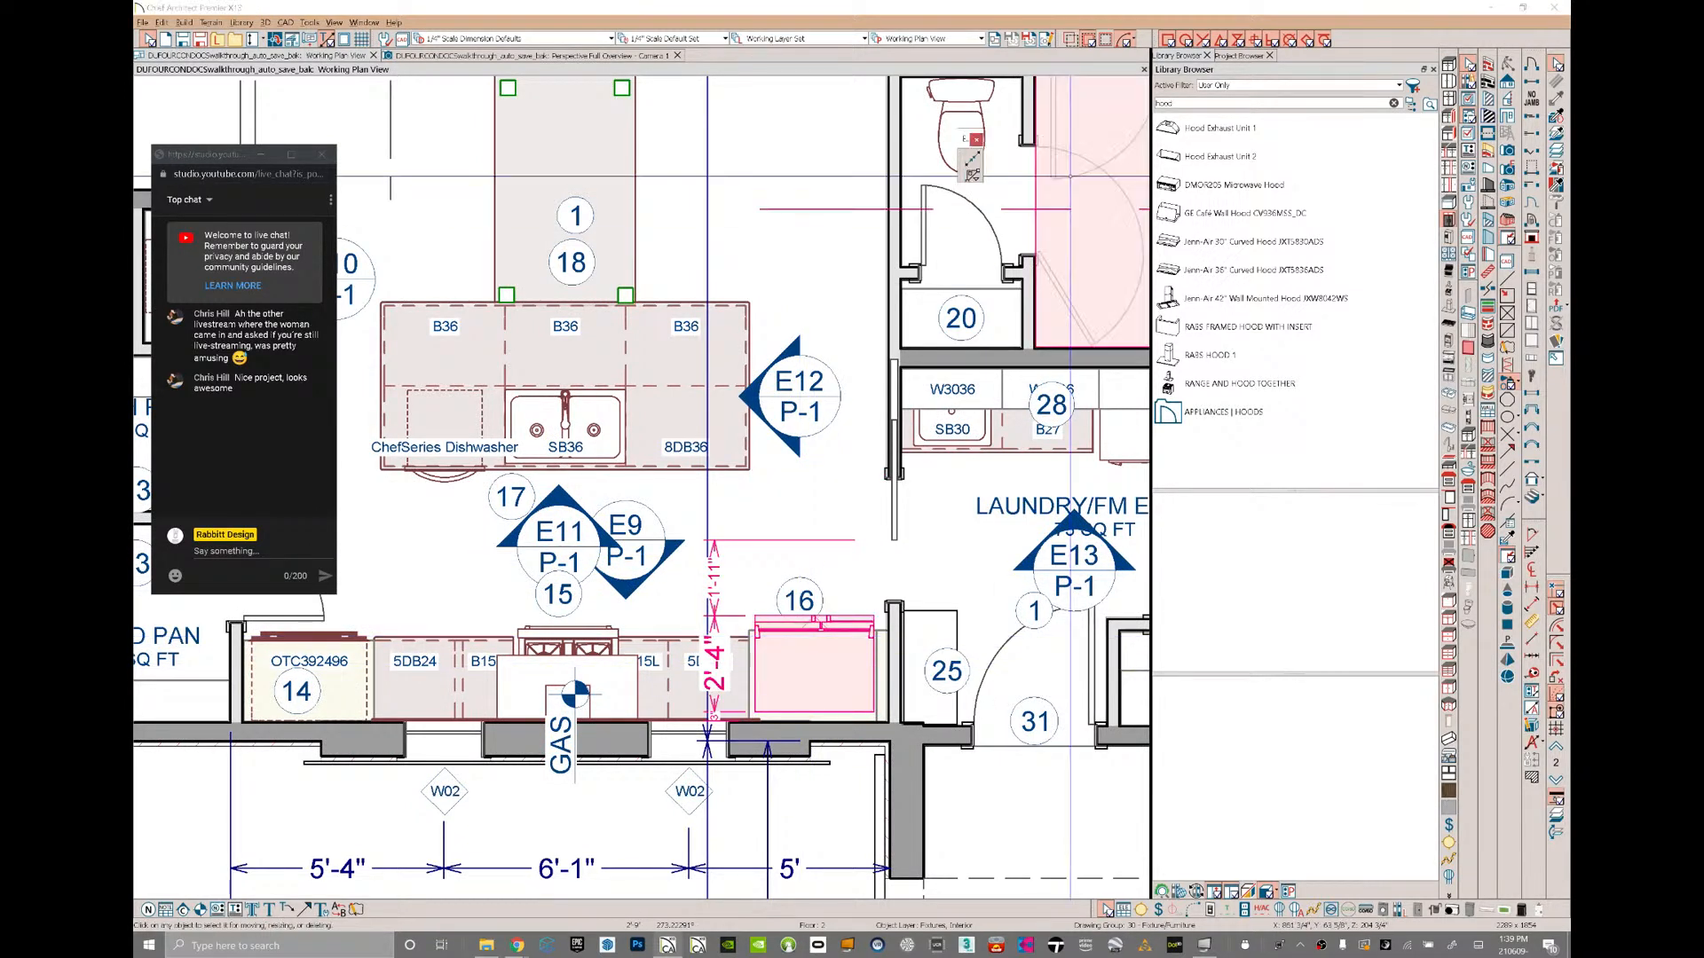
left_click(817, 710)
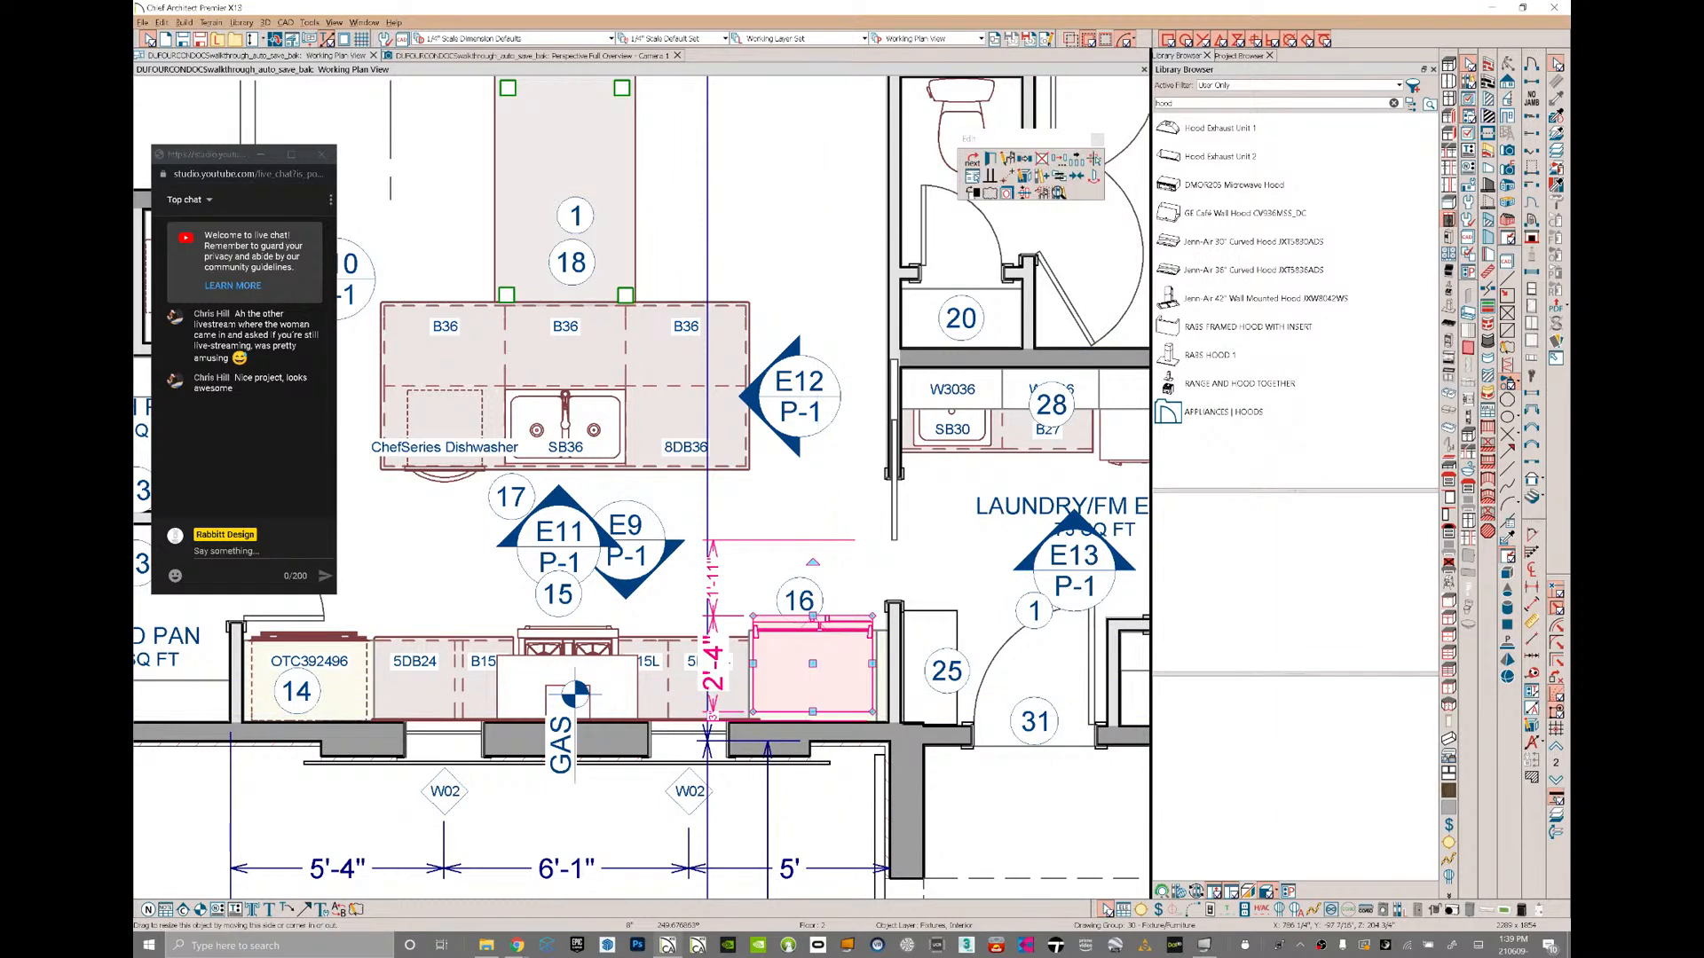
scroll(763, 559, "down", 4)
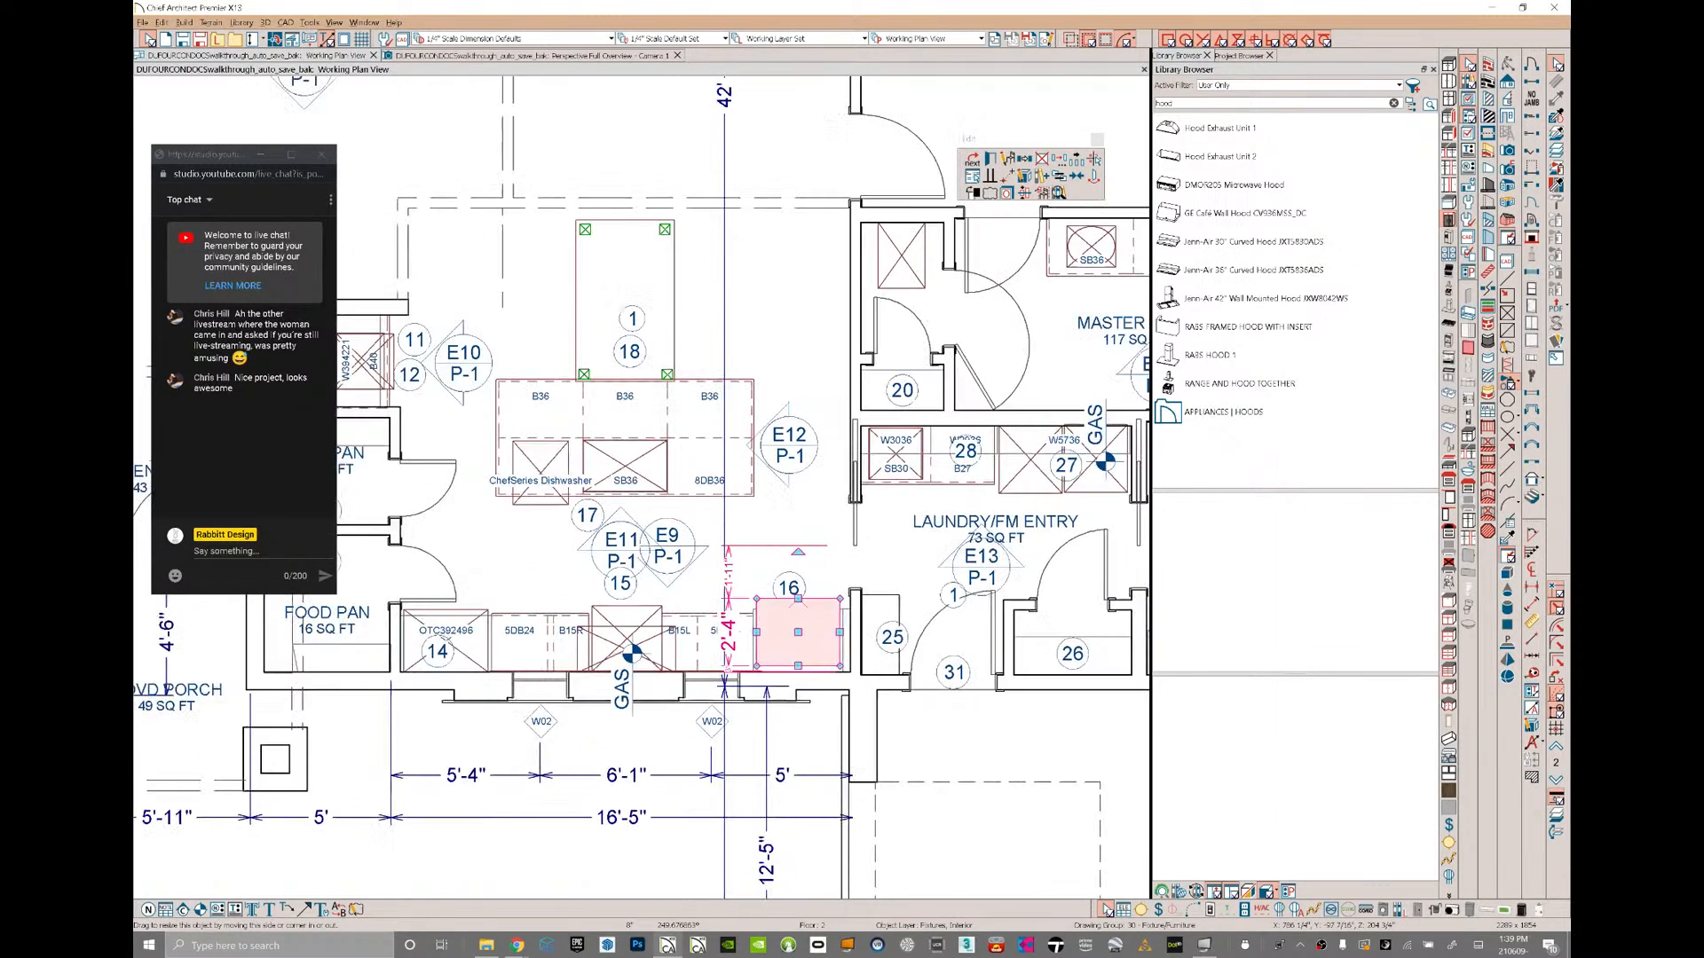
key("Escape")
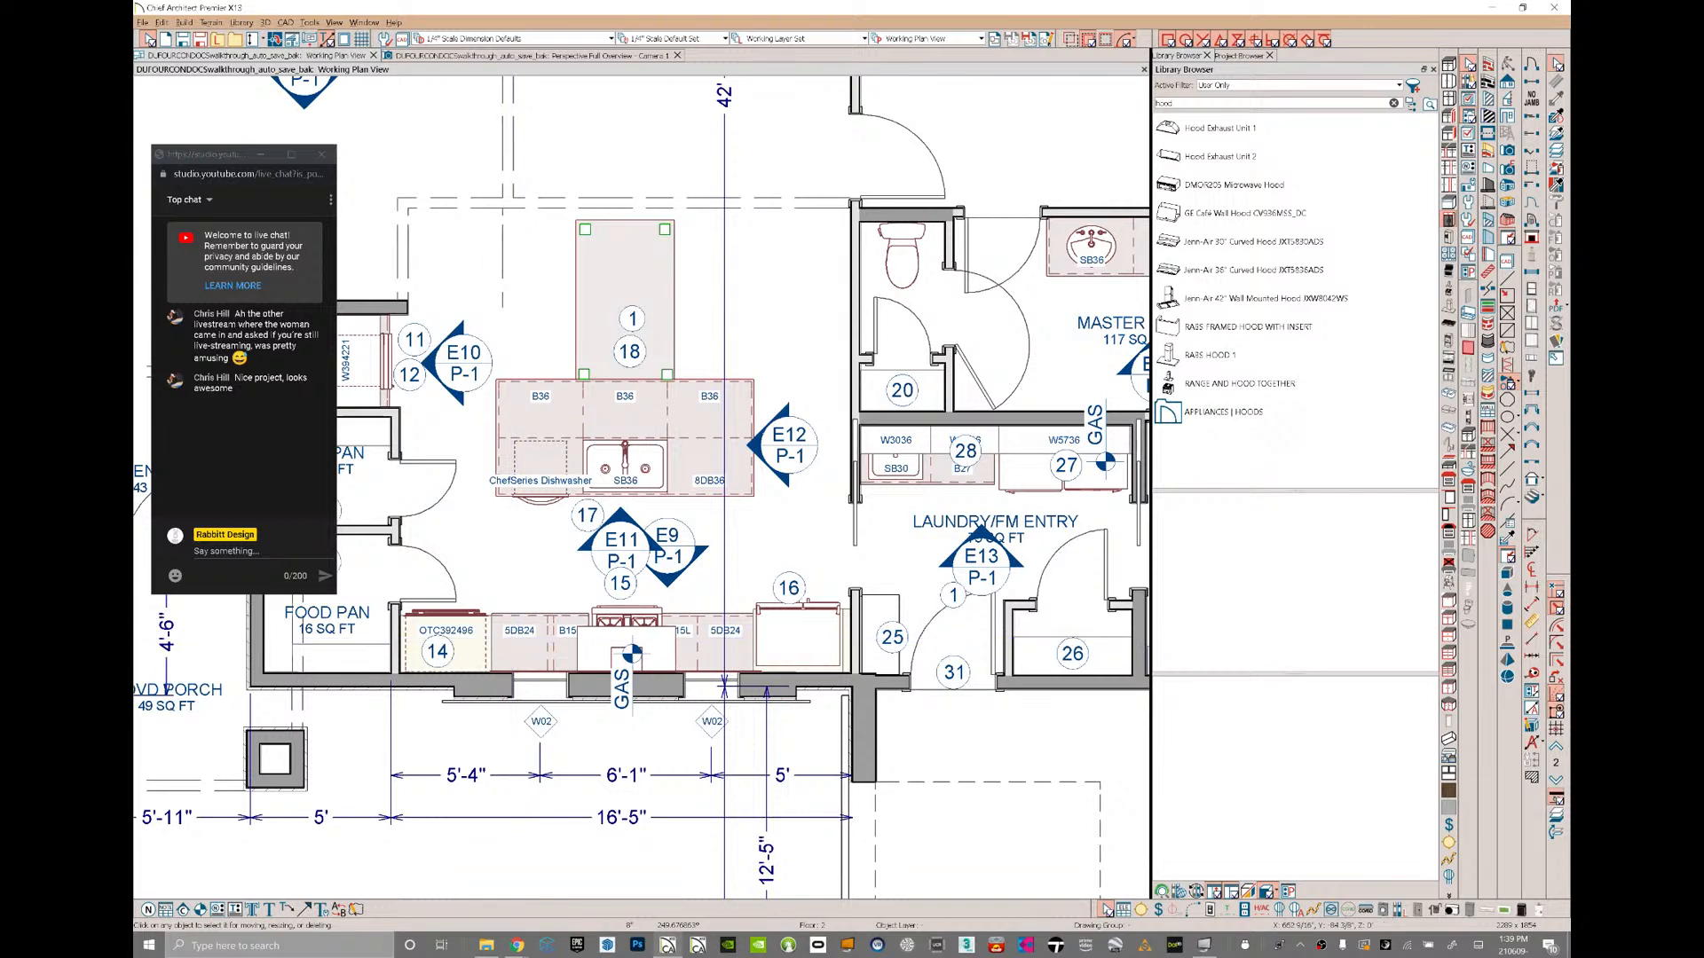
scroll(540, 416, "up", 2)
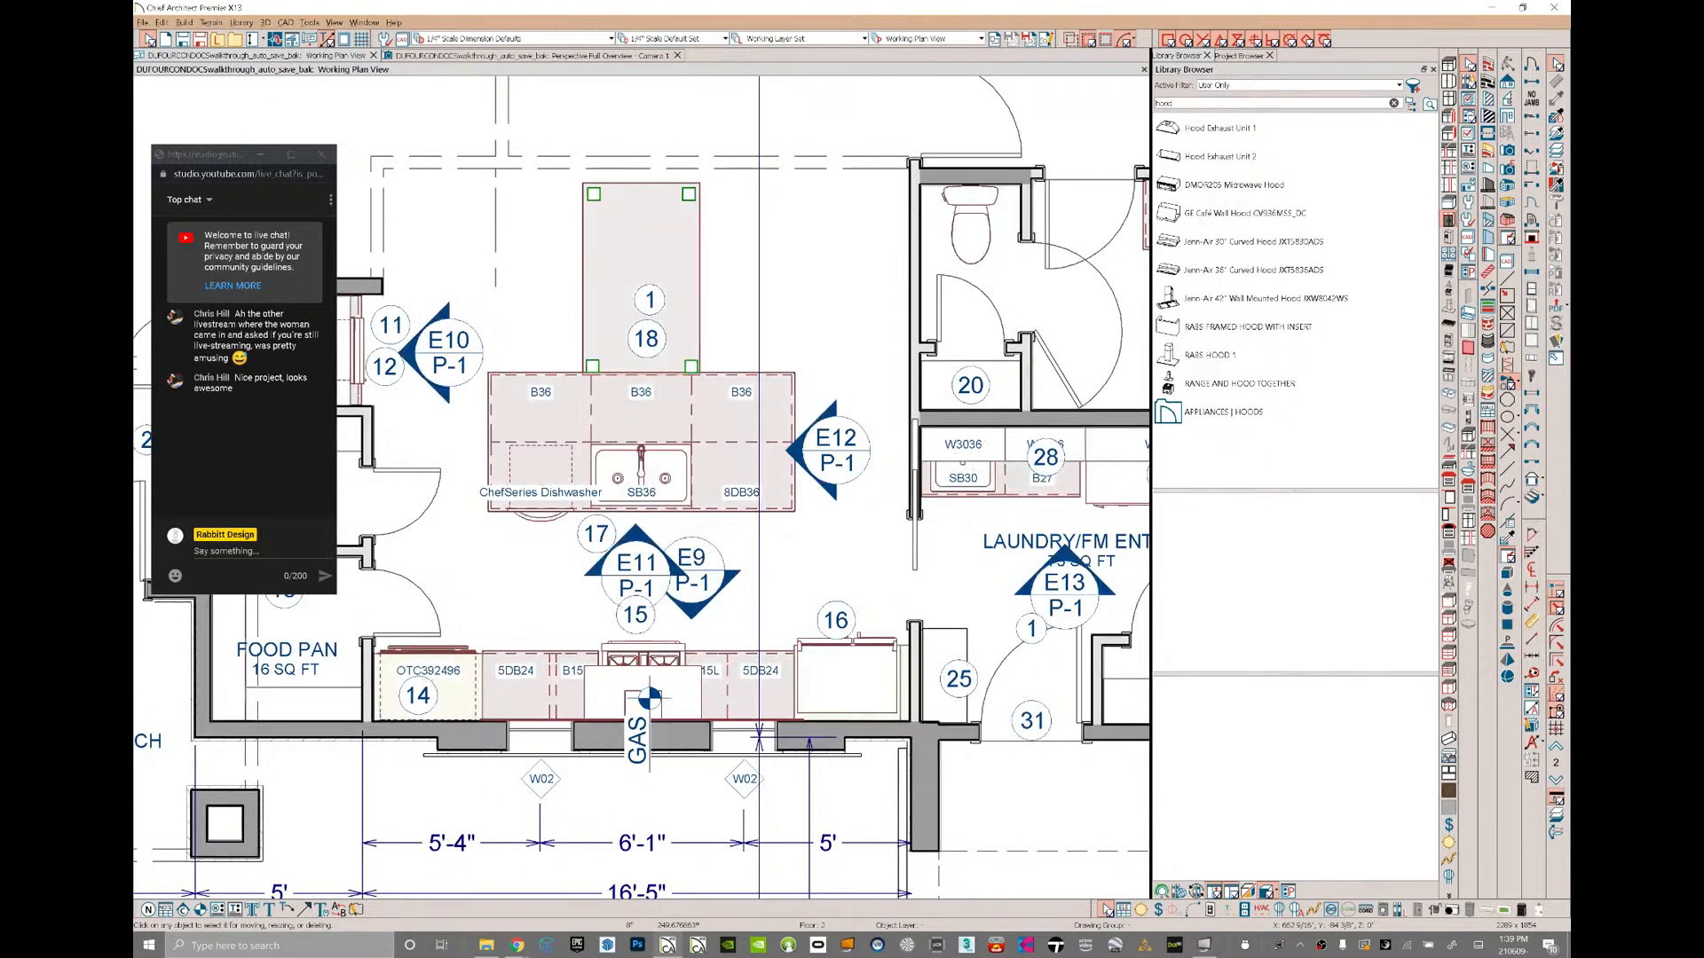
- Extend the front of the full-height oven cabinet at tag 14 to a depth of 2'-3"
left_click(532, 691)
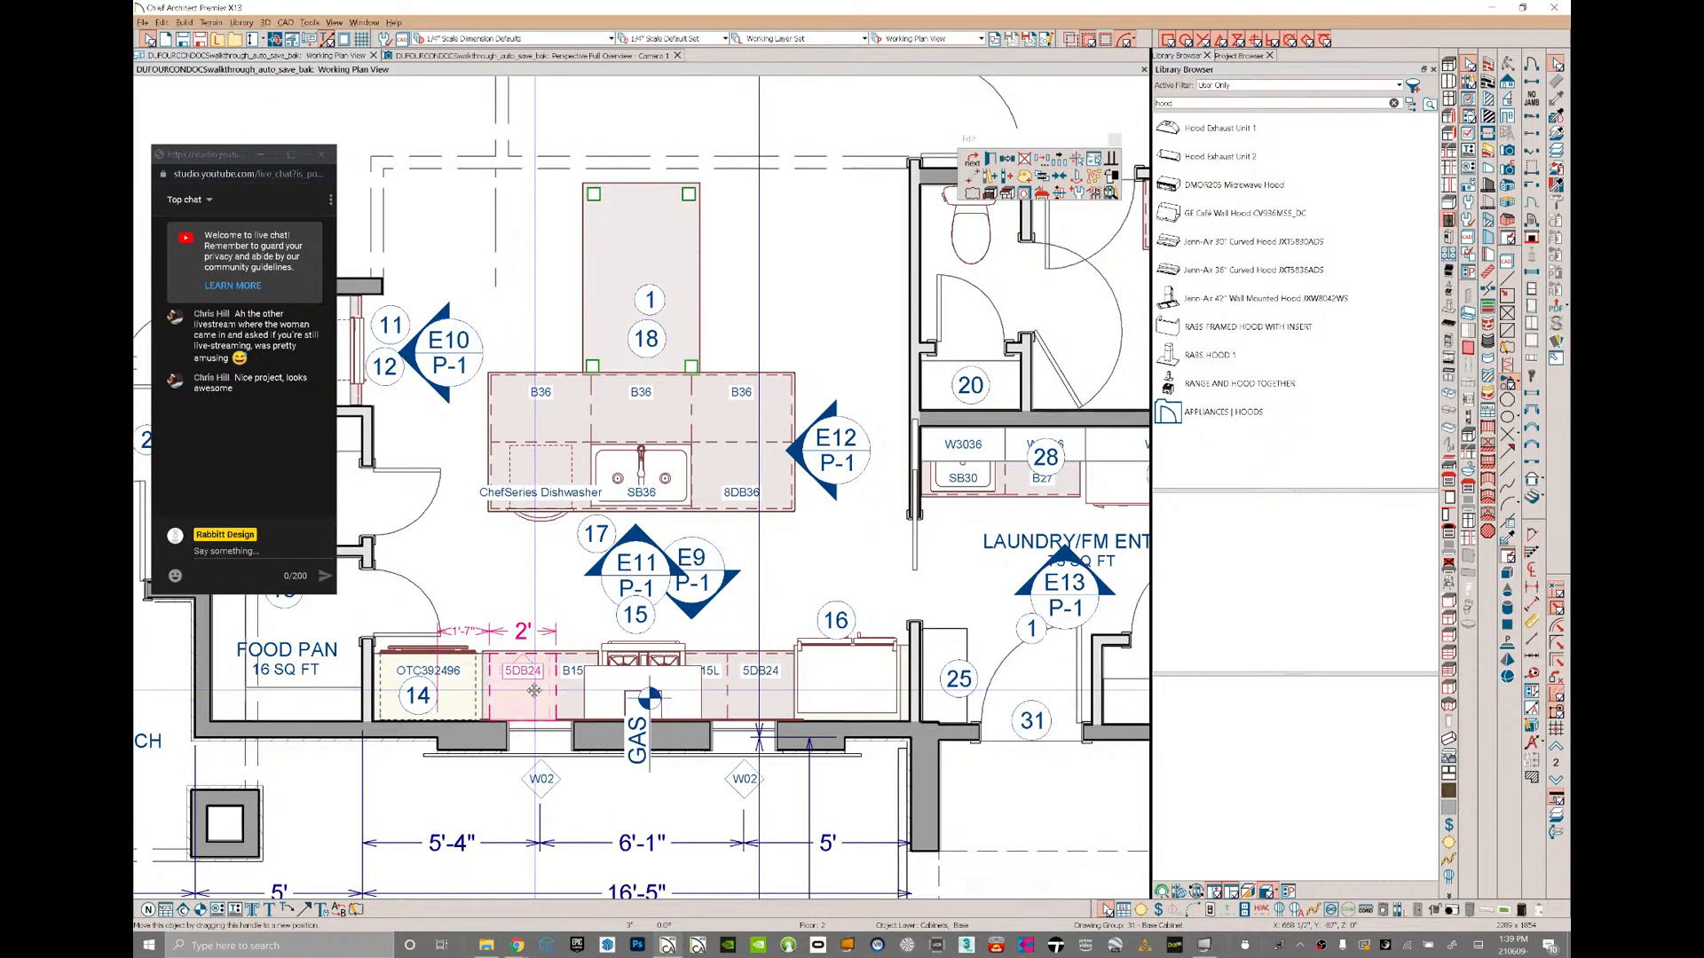
left_click(428, 679)
left_click_drag(427, 688, 455, 689)
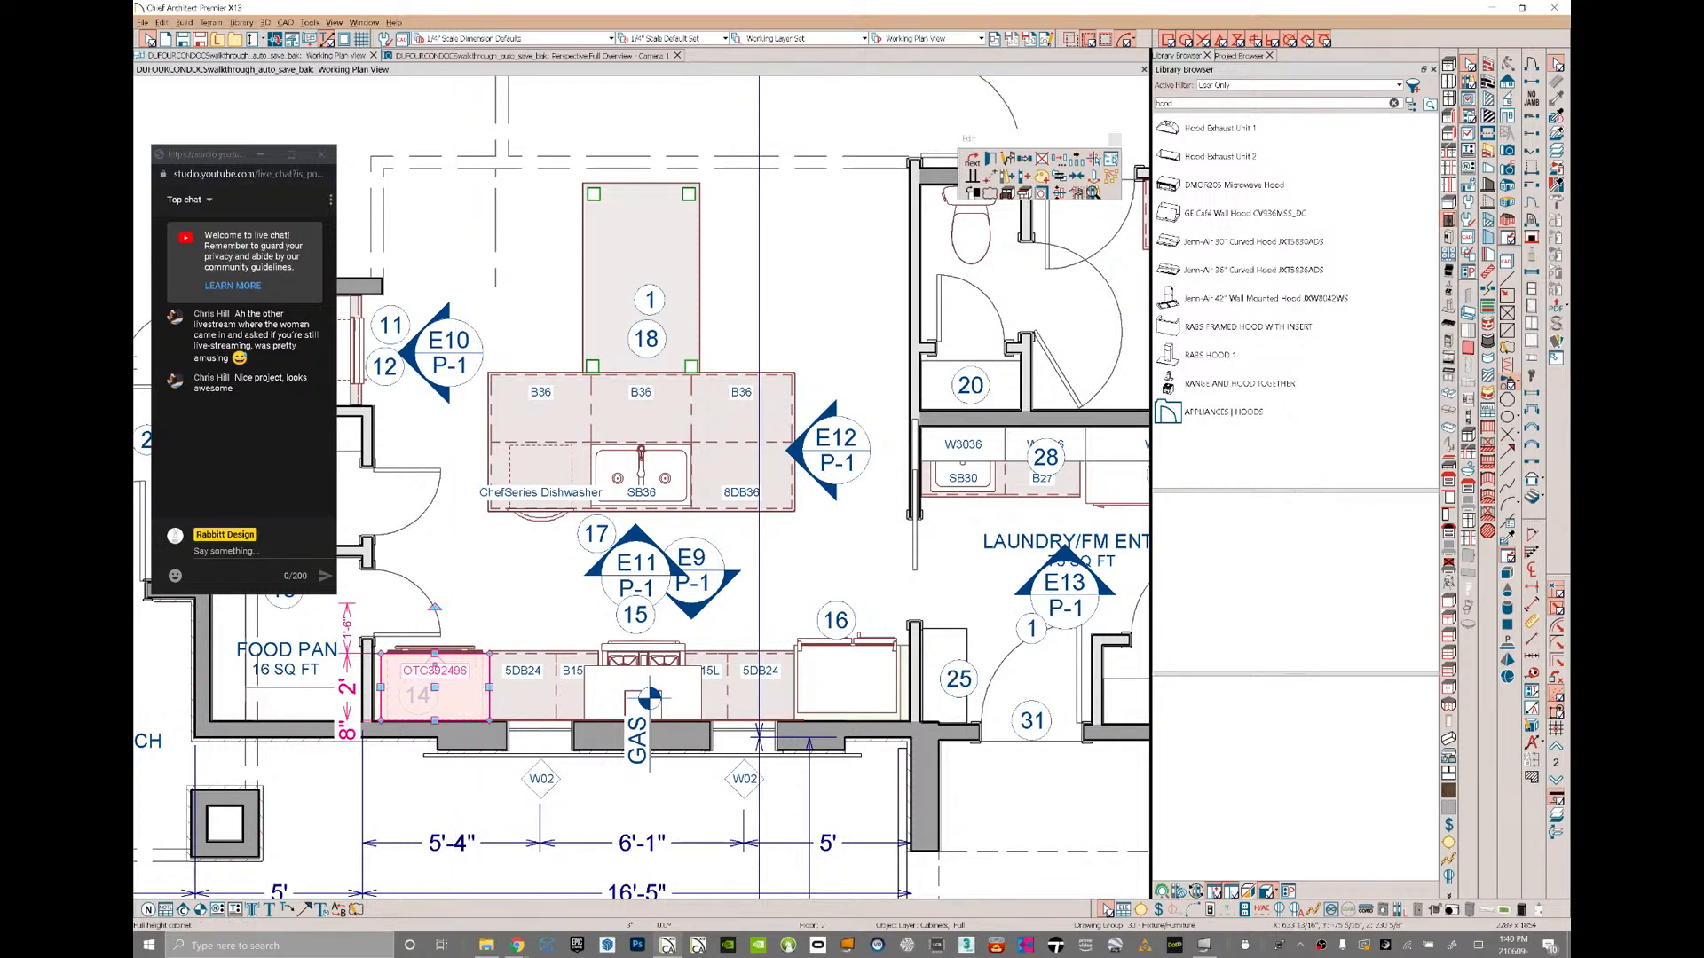
left_click_drag(434, 654, 438, 630)
key("Tab")
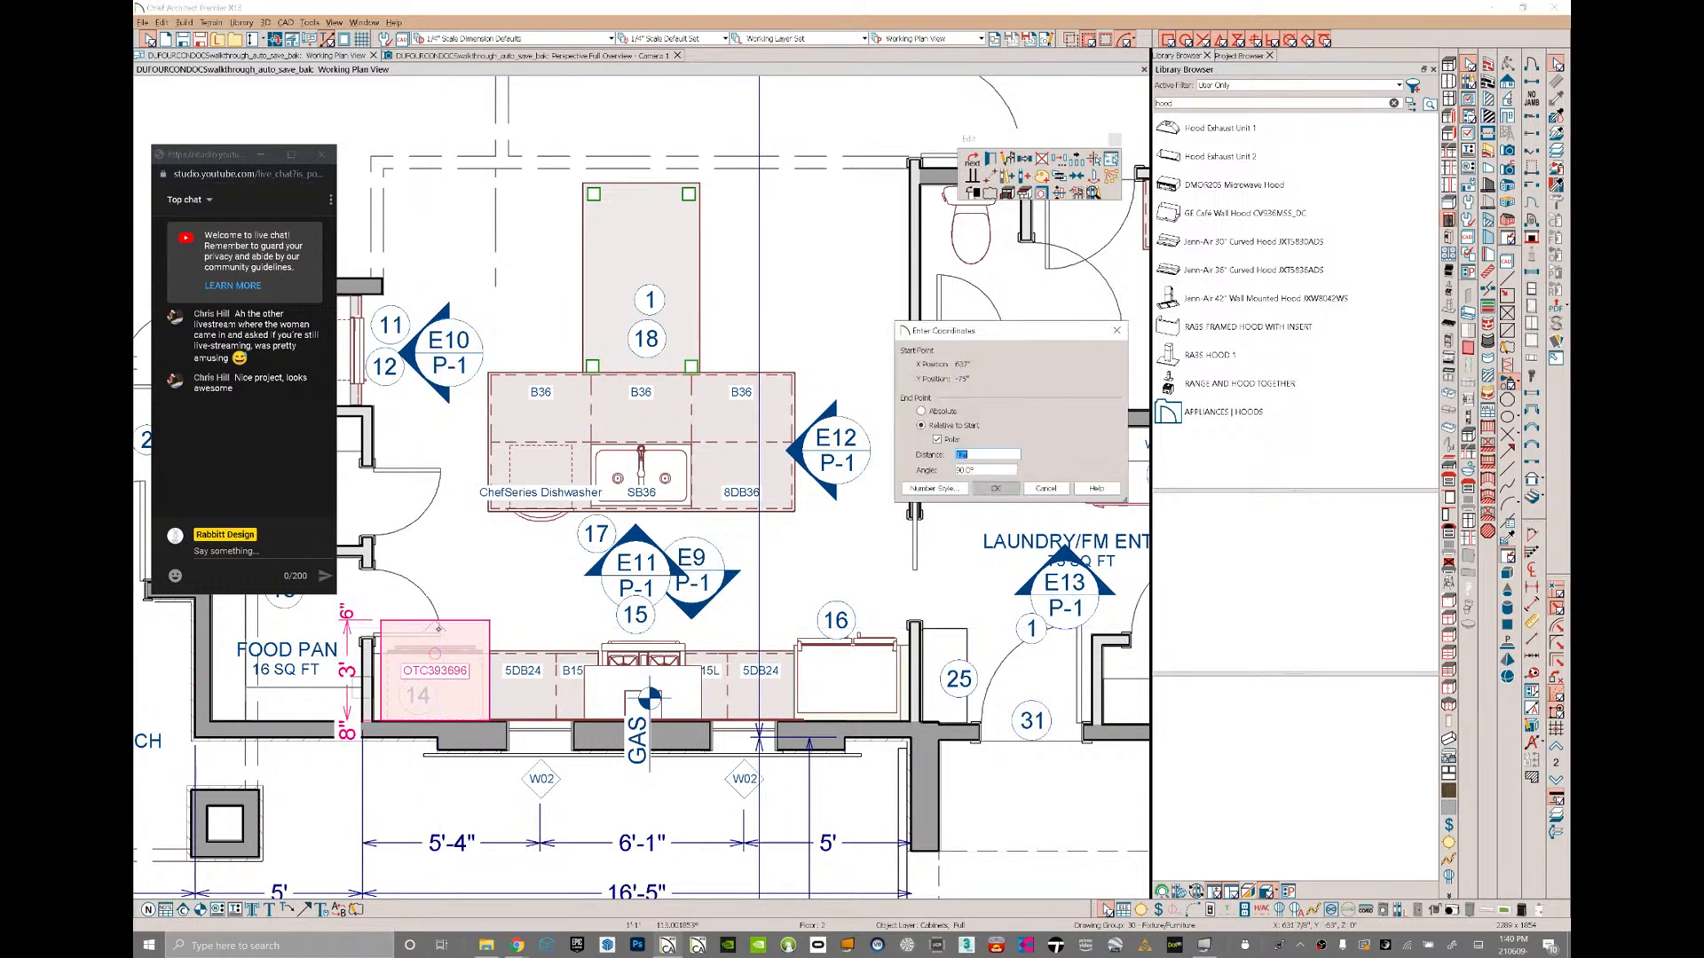
key("Return")
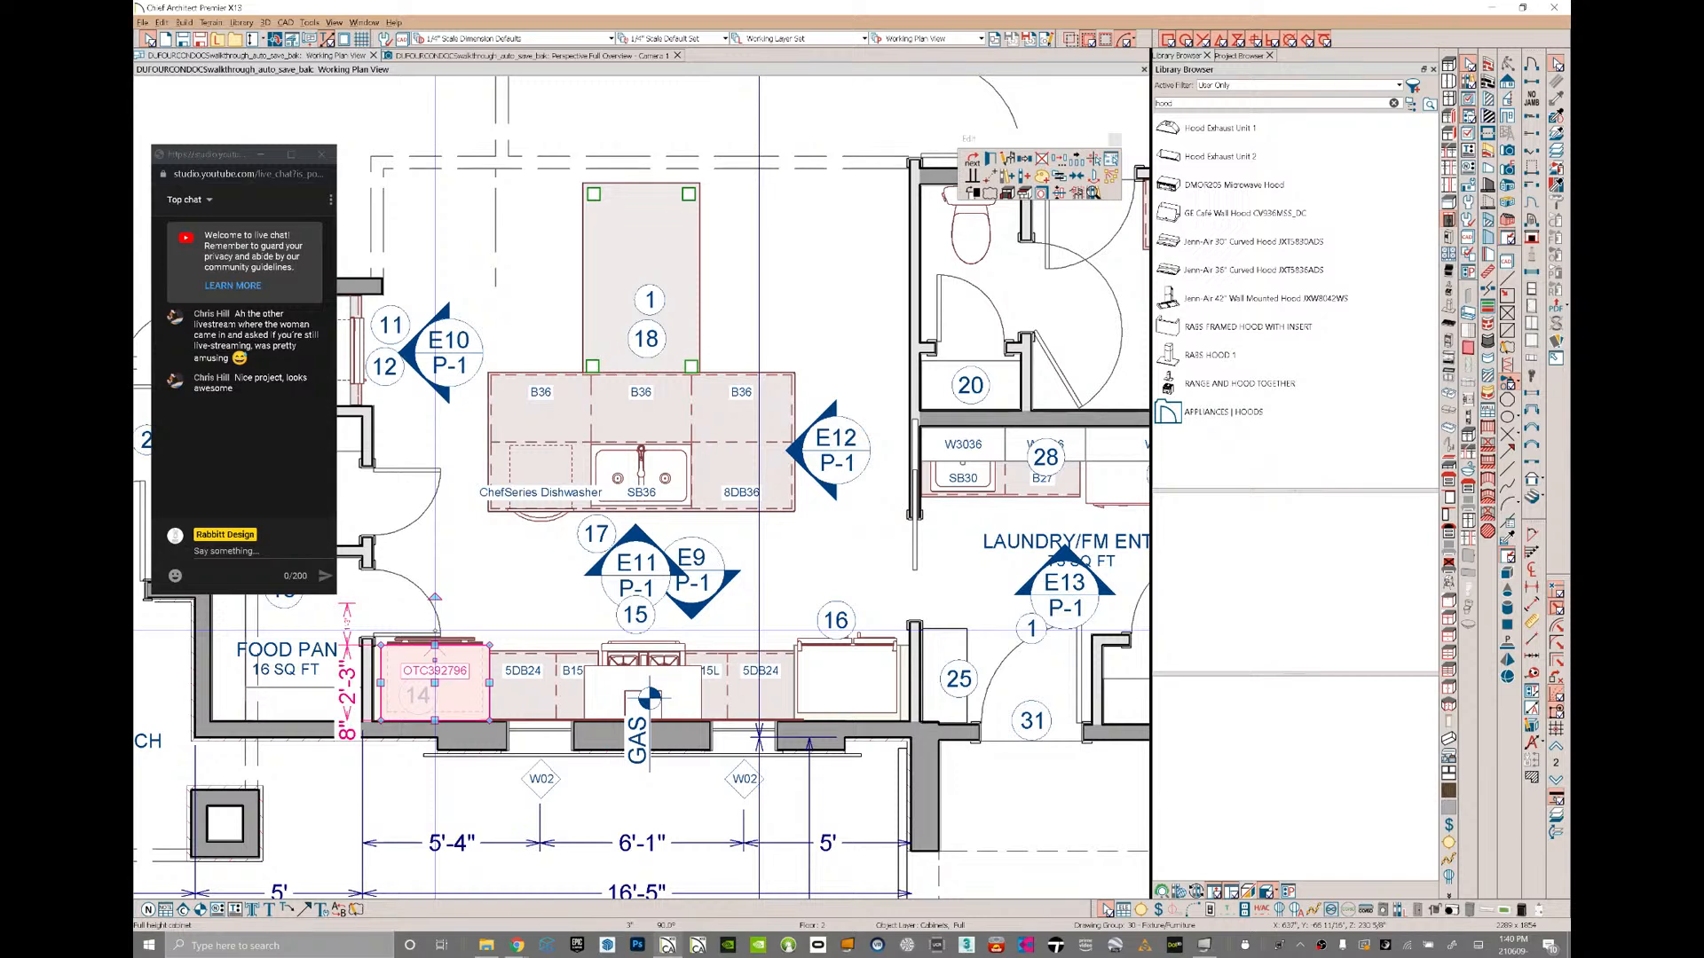
- Switch to the perspective camera view and inspect the new refrigerator and the oven cabinet's front face layout without changing it
key("ctrl+Tab")
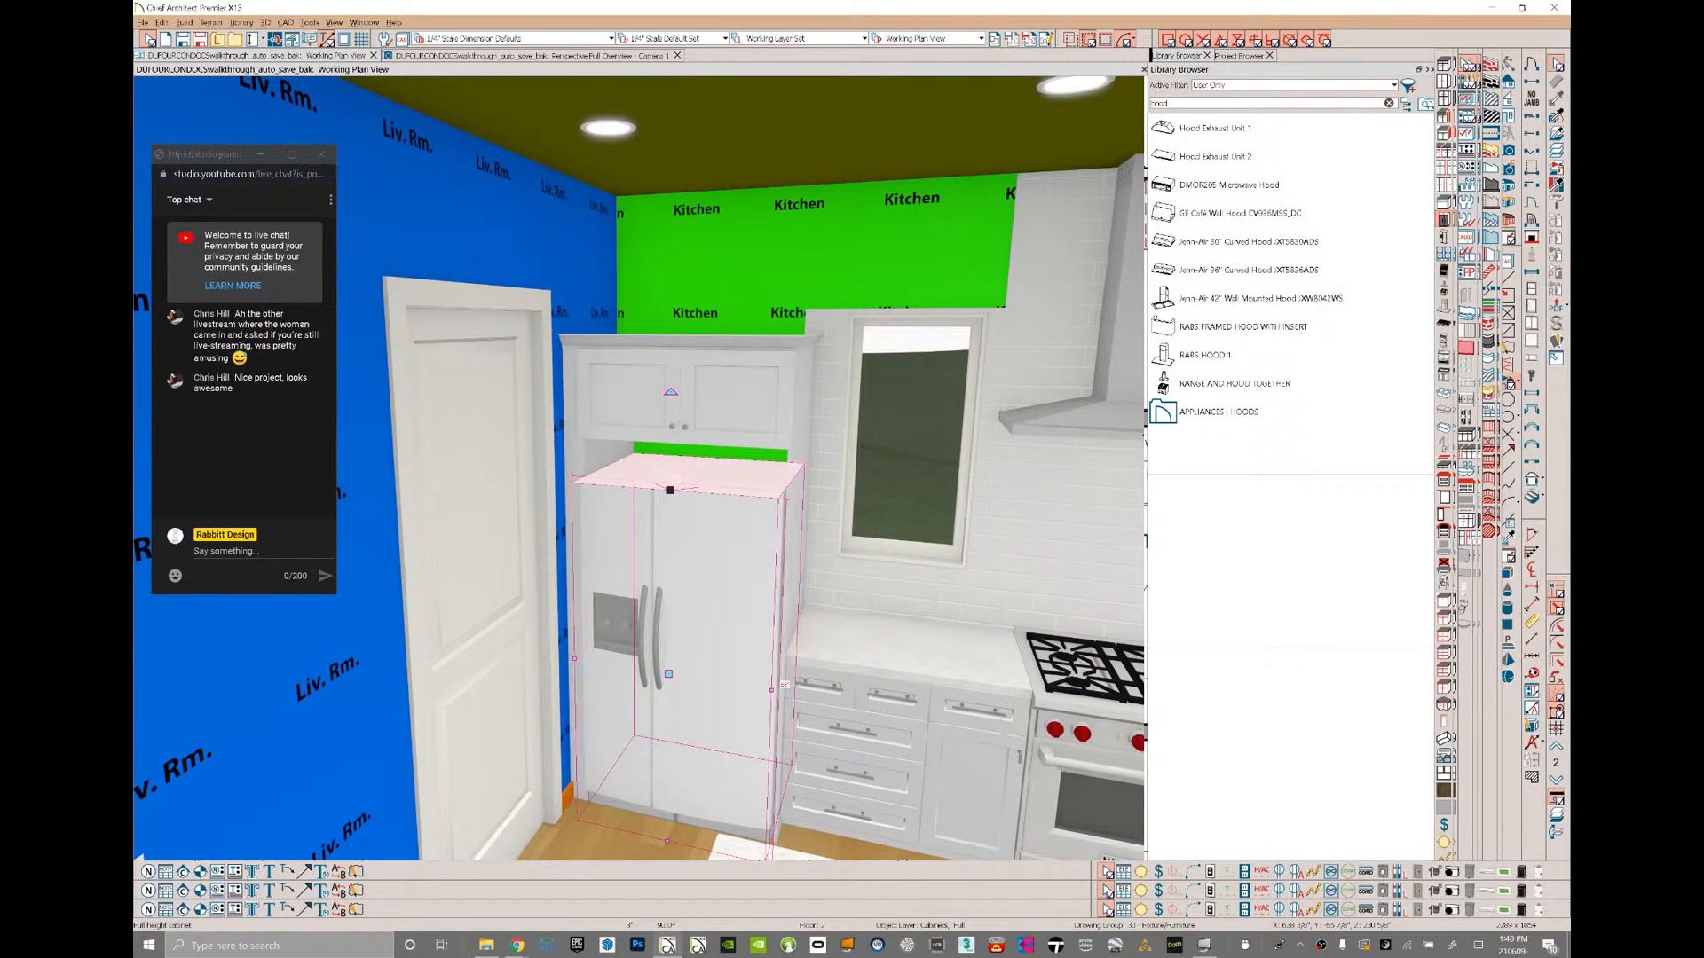
key("Delete")
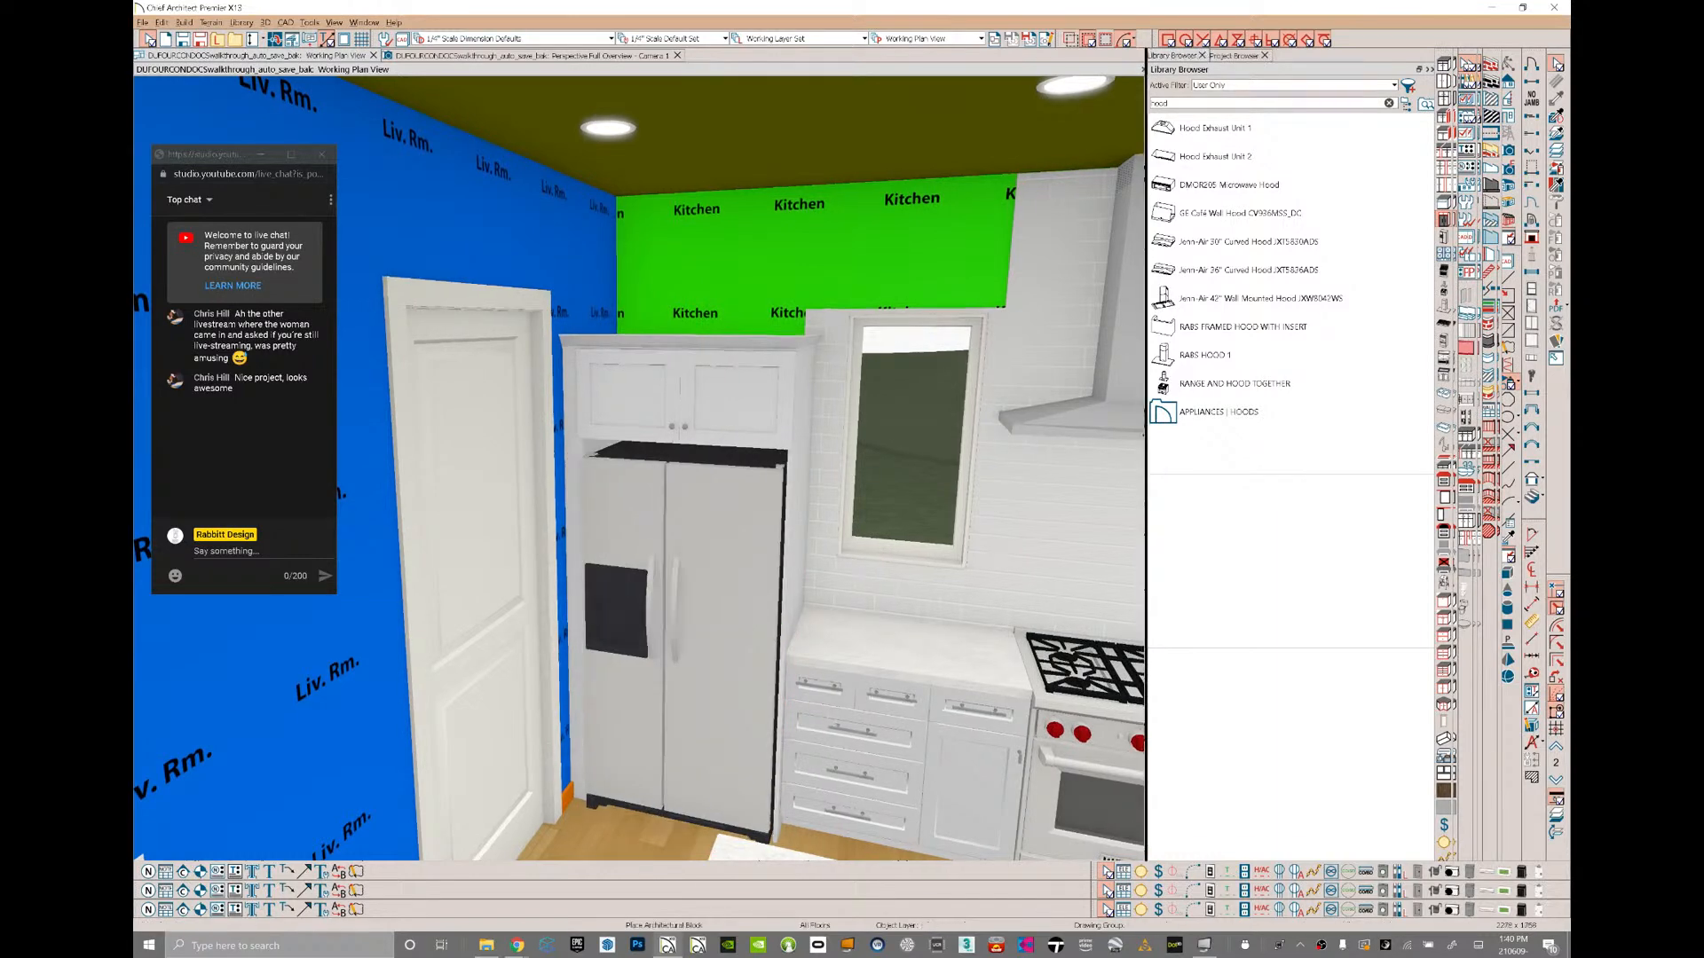
scroll(639, 468, "down", 3)
left_click_drag(639, 467, 803, 421)
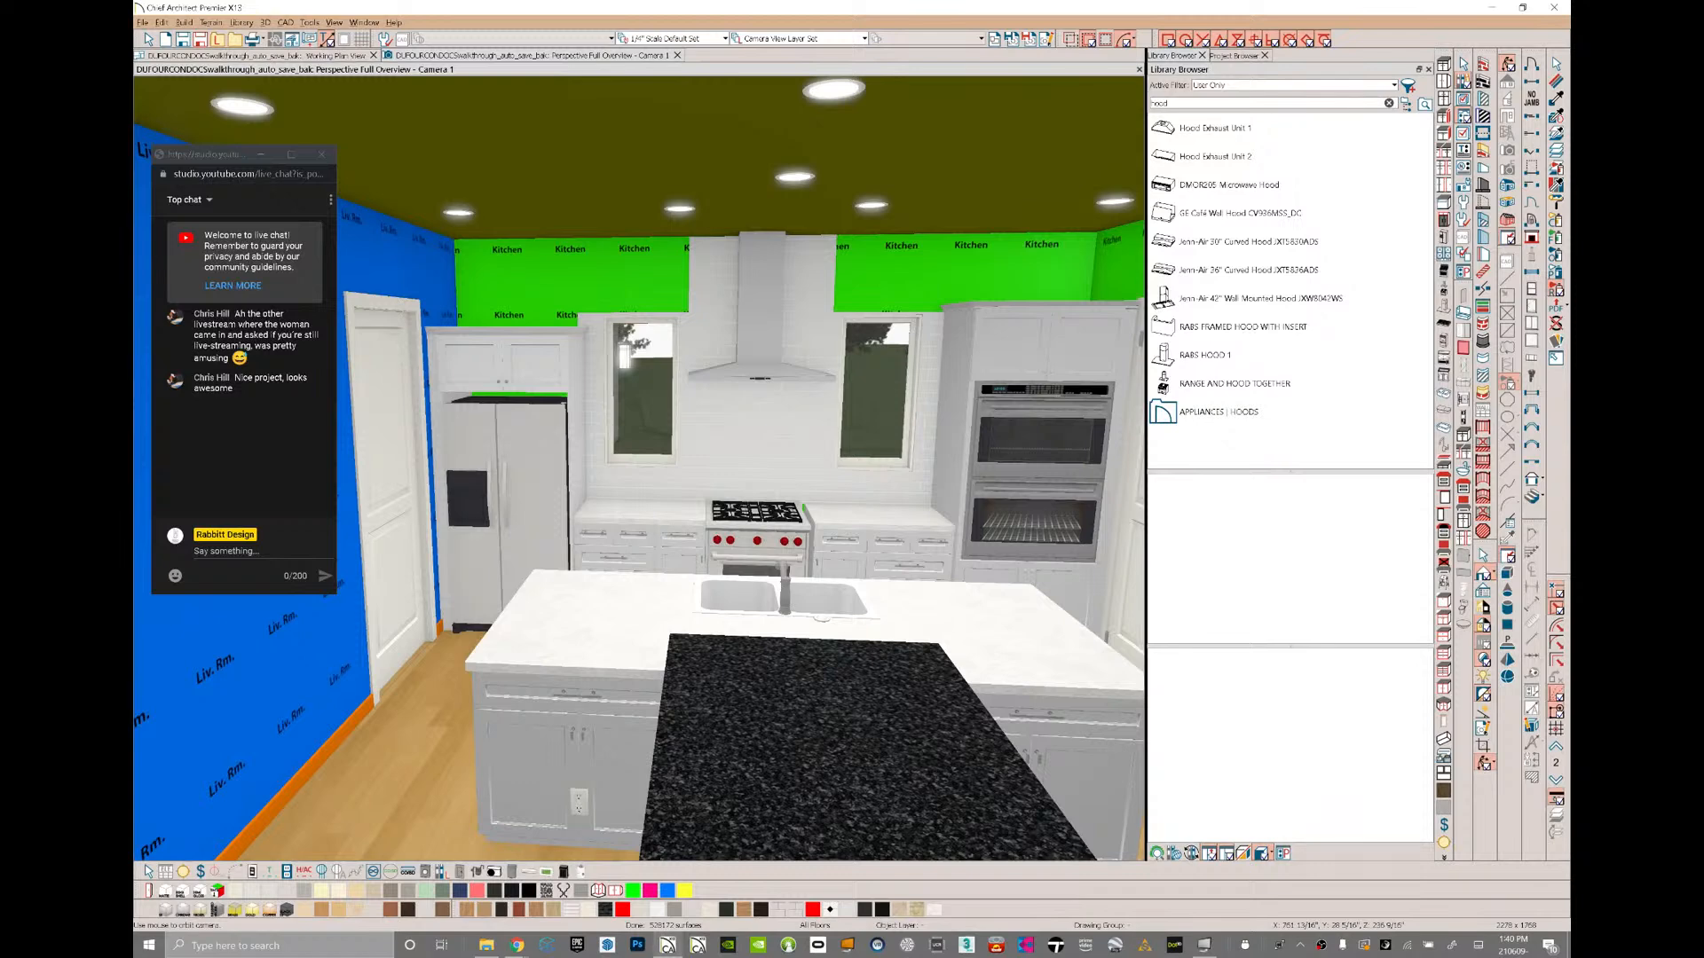
middle_click_drag(1047, 353, 1040, 352)
left_click(1041, 351)
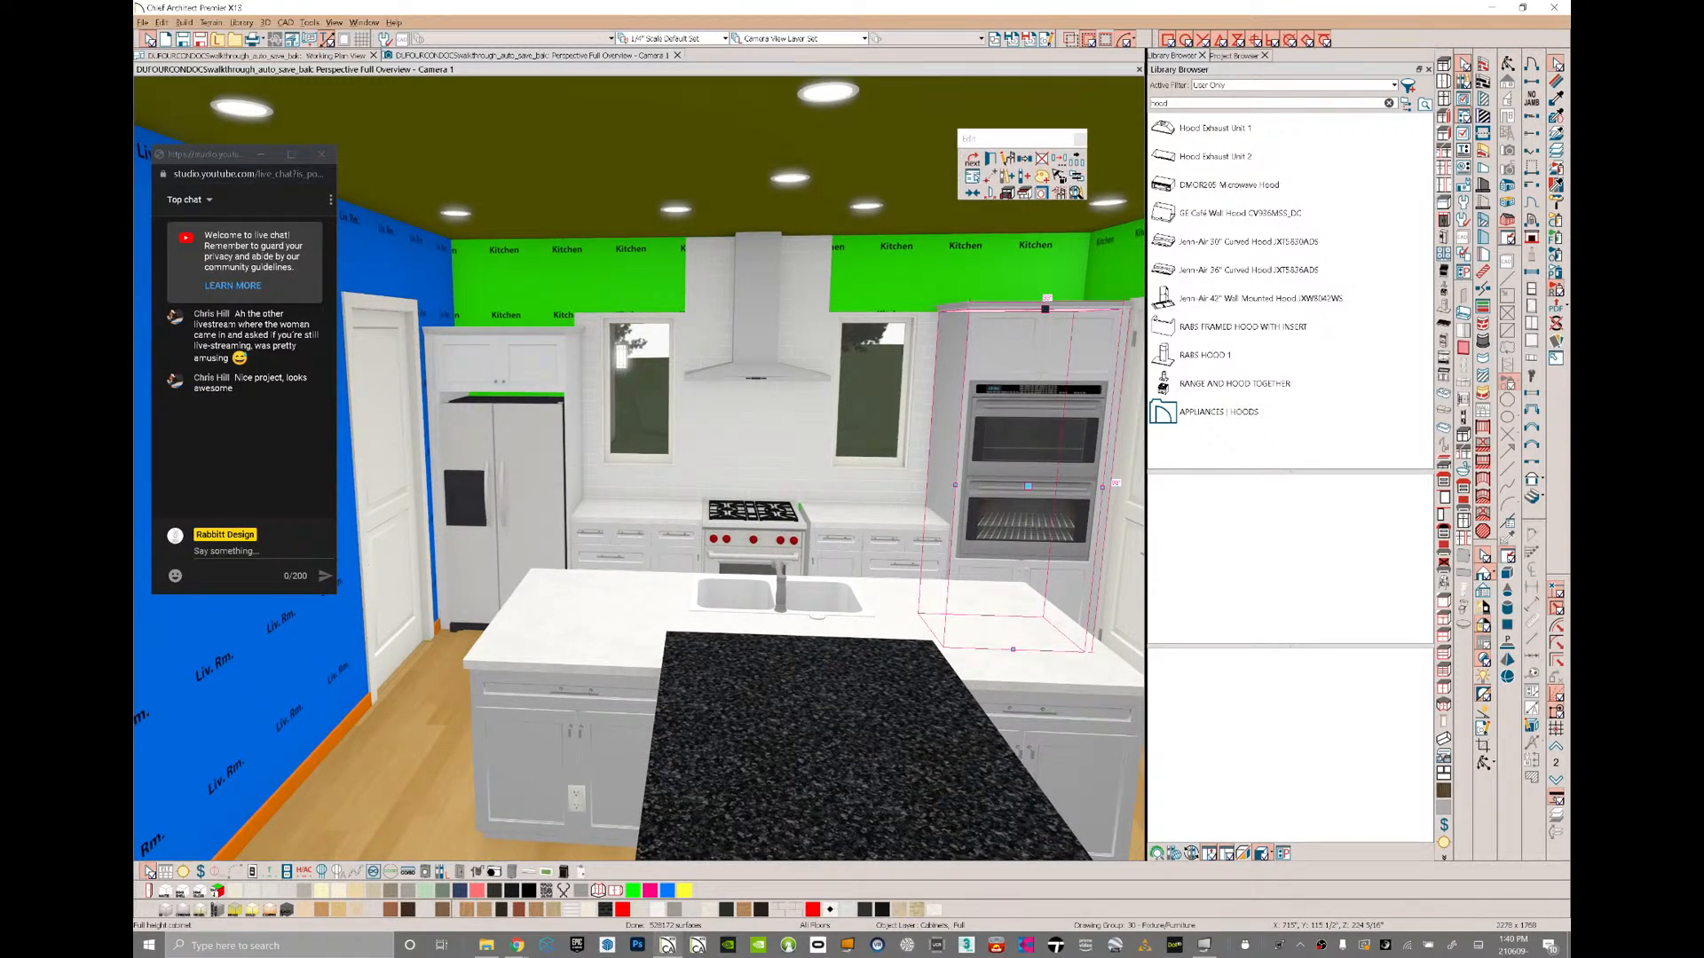
double_click(1043, 373)
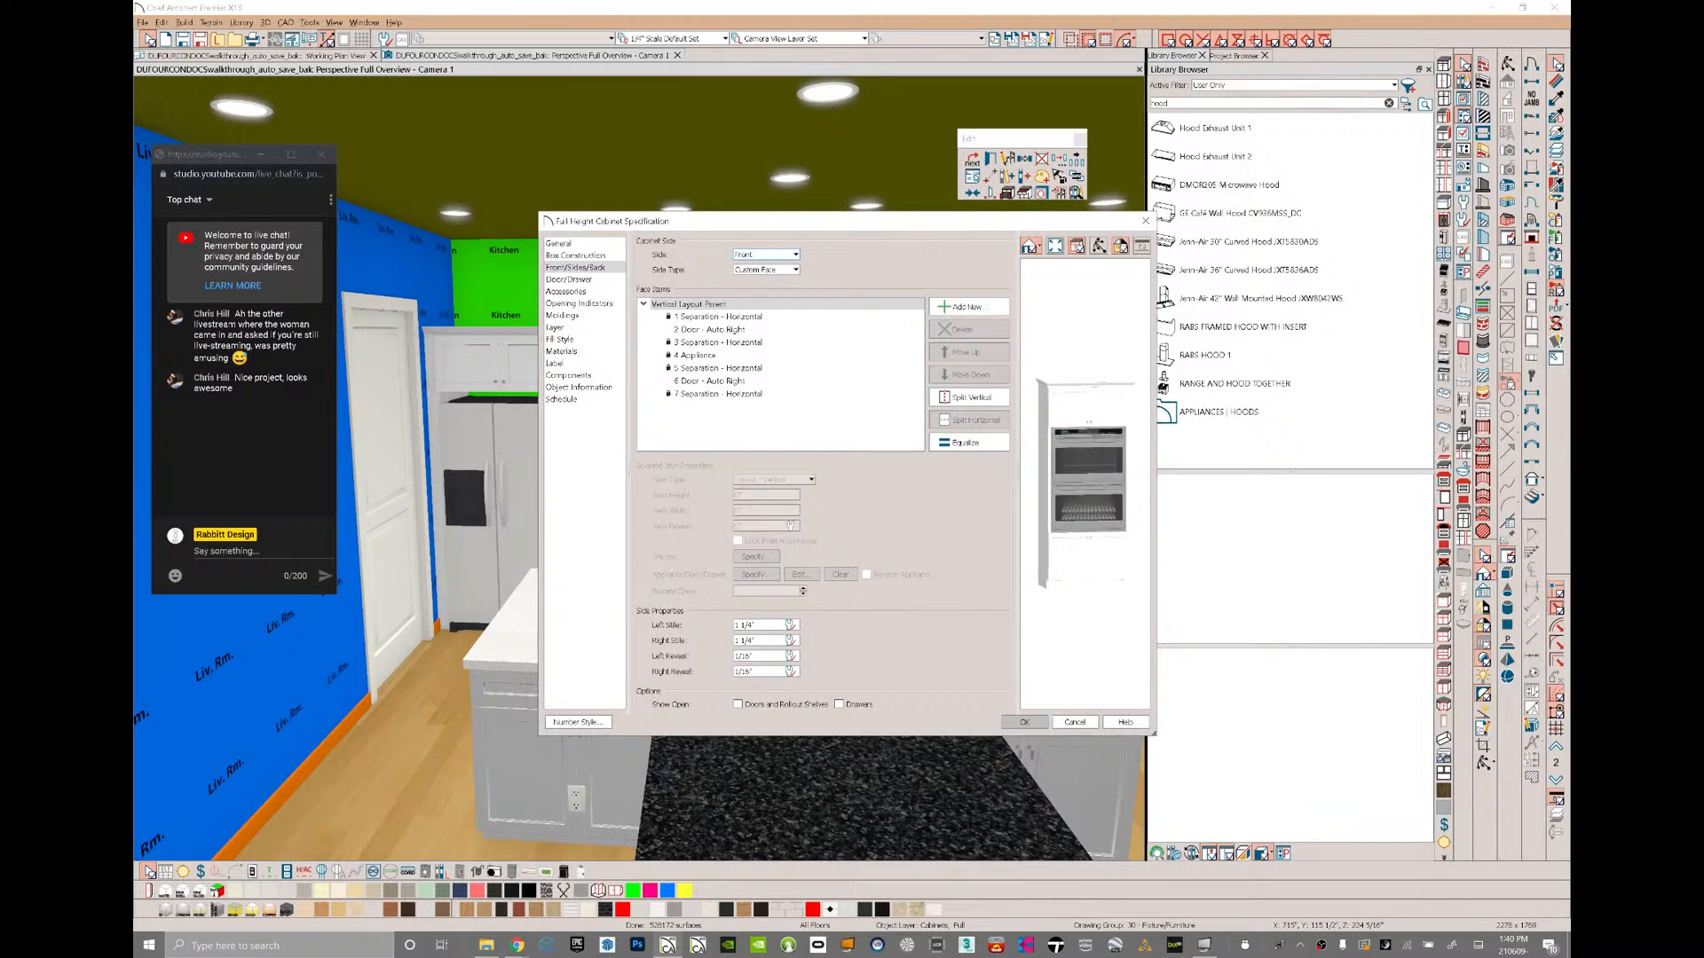
key("Escape")
- Raise the top of the full-height refrigerator surround cabinet by about 6"
left_click(572, 357)
key("Escape")
left_click(570, 373)
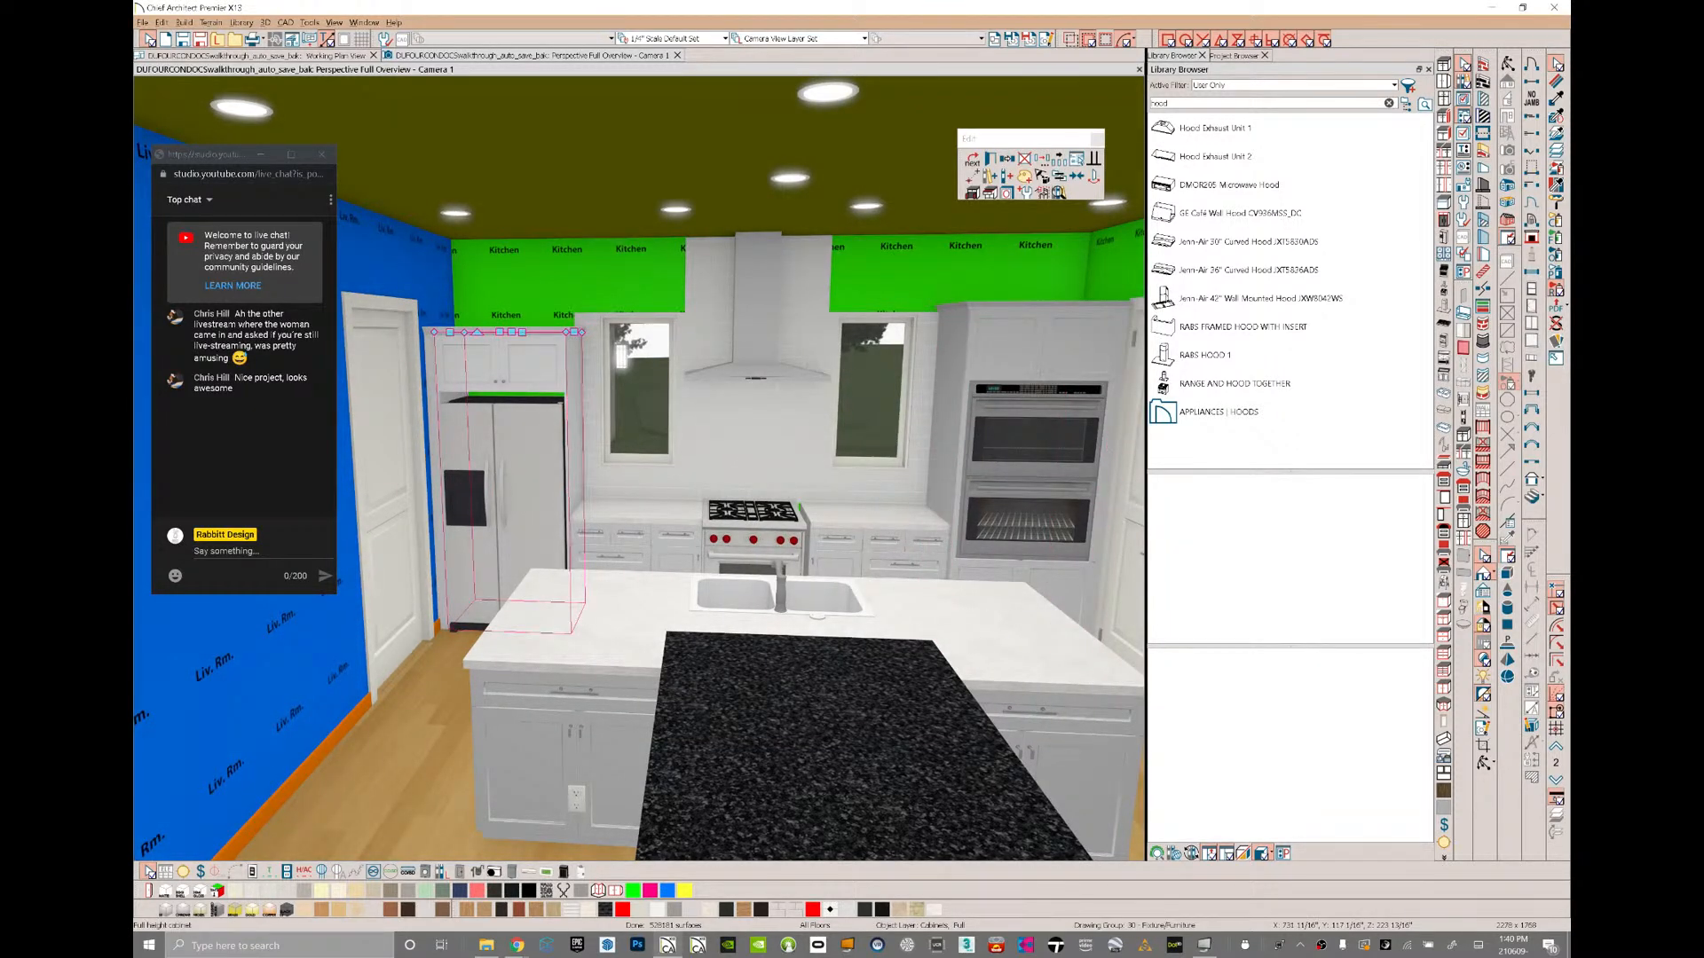
left_click(502, 359)
left_click_drag(499, 332, 510, 311)
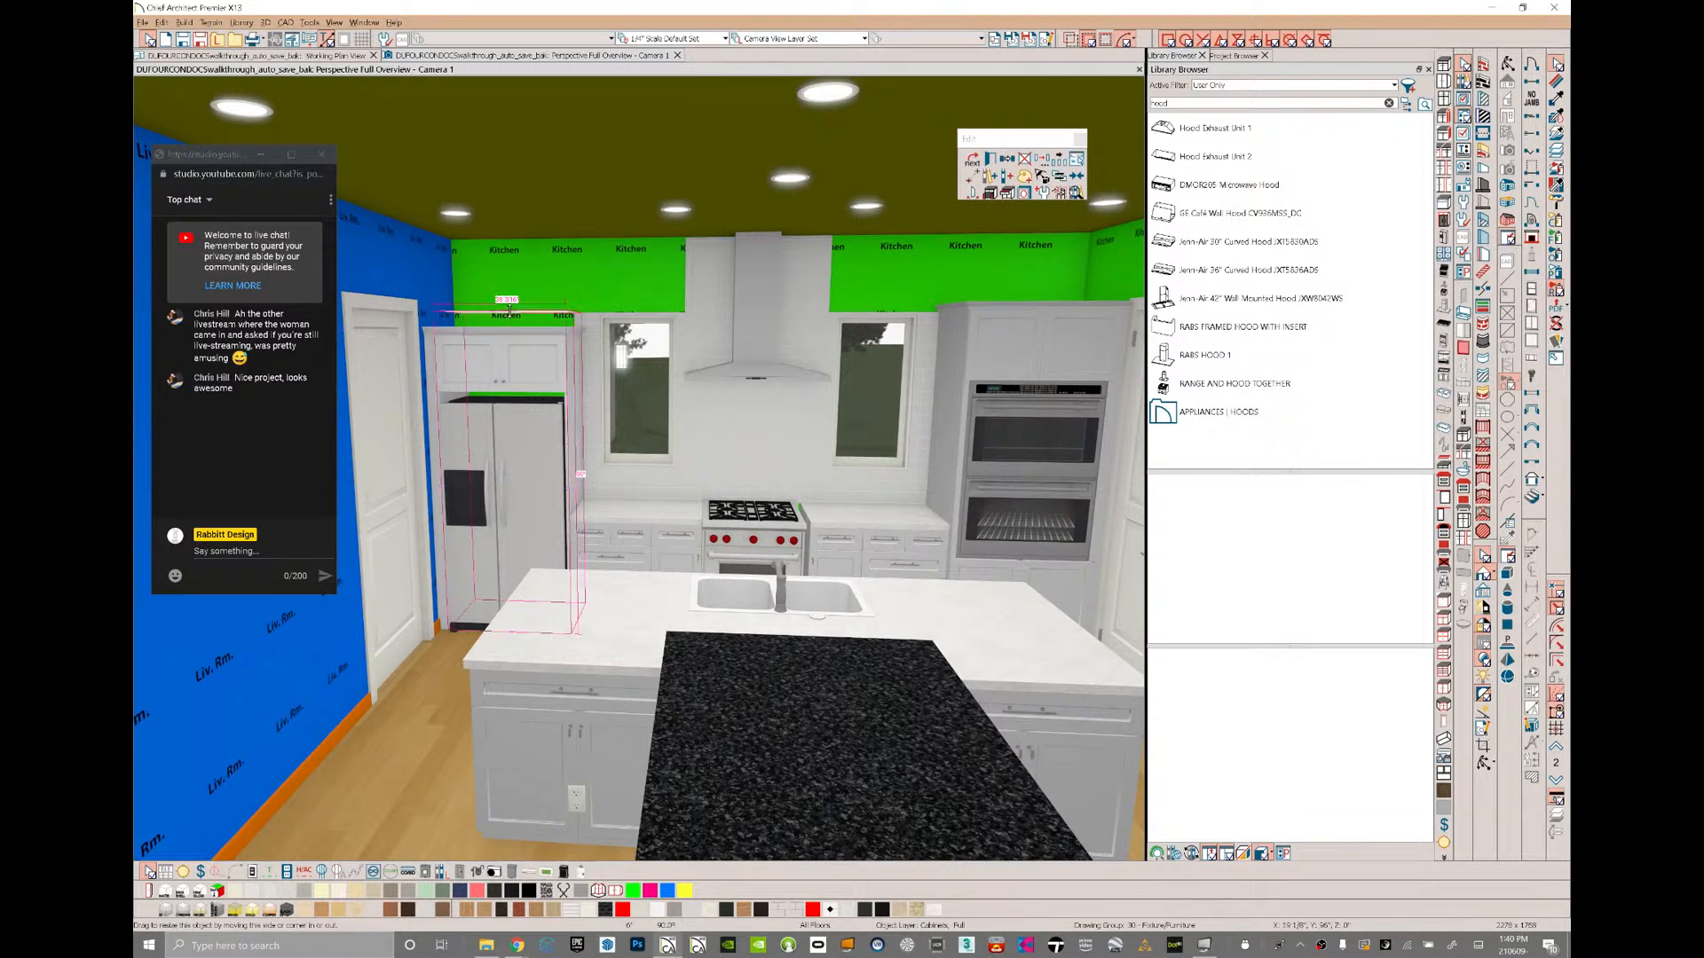
key("Tab")
key("Return")
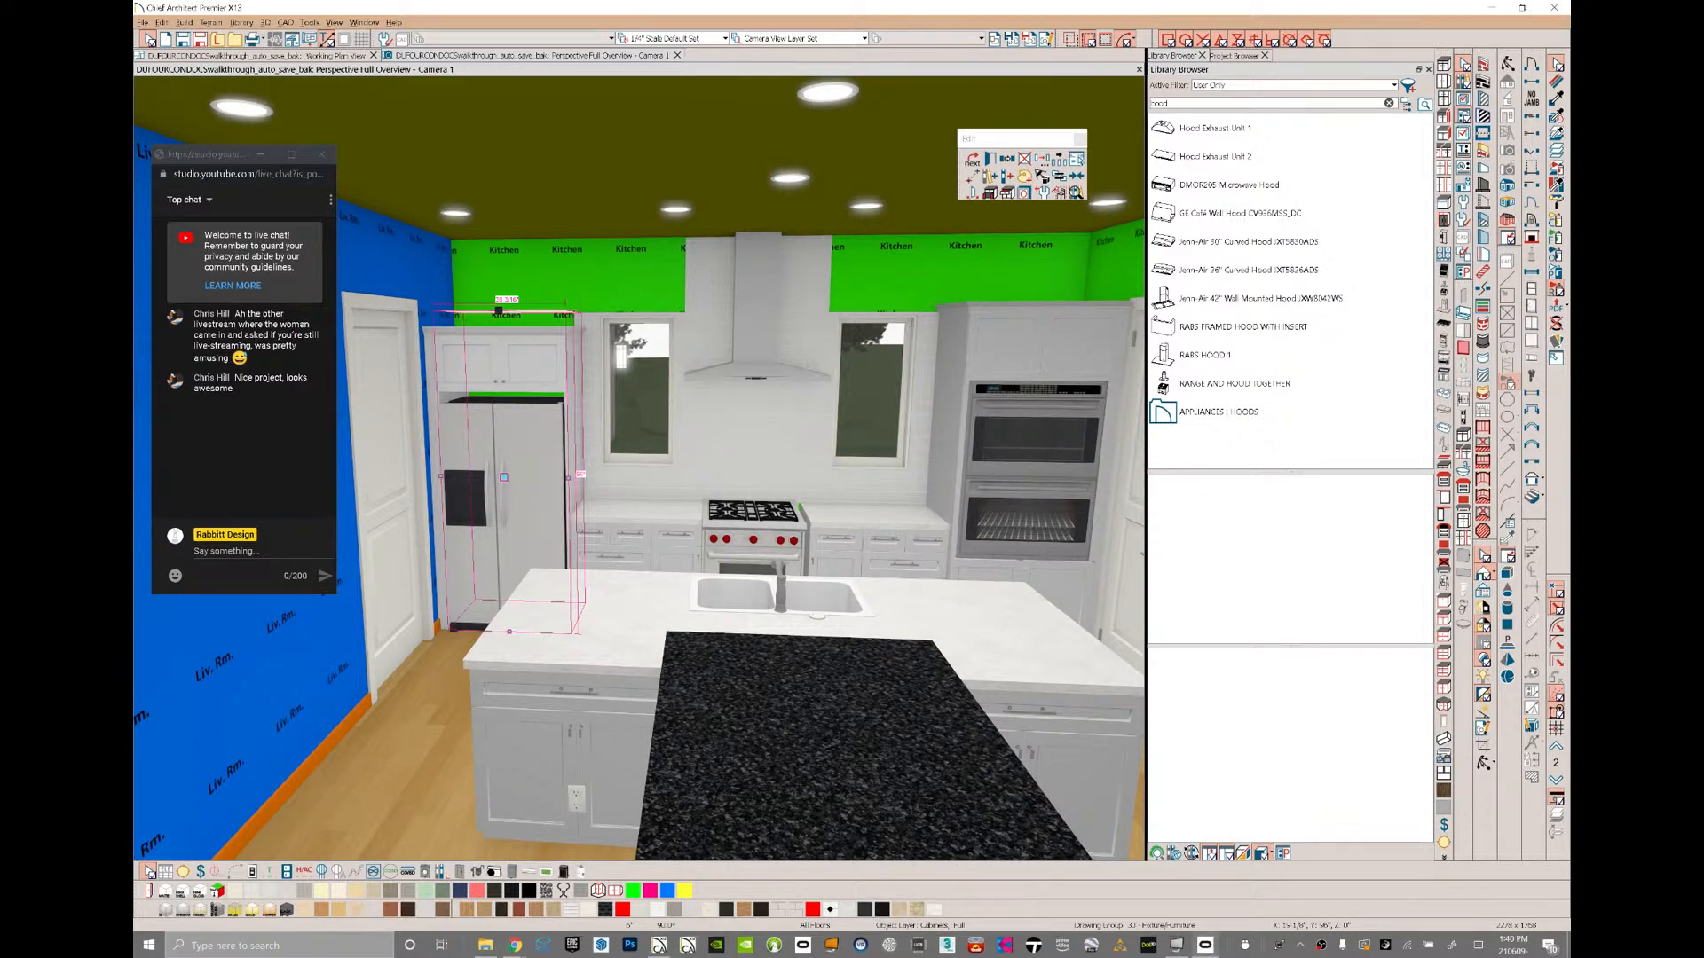
- Remove the existing sink and faucet from the island and place an undermount double-bowl sink in the countertop
middle_click_drag(710, 497, 532, 533)
mouse_move(639, 497)
middle_mouse_down()
mouse_move(542, 550)
mouse_move(666, 506)
middle_mouse_up()
middle_click_drag(497, 575, 676, 587)
left_click(709, 660)
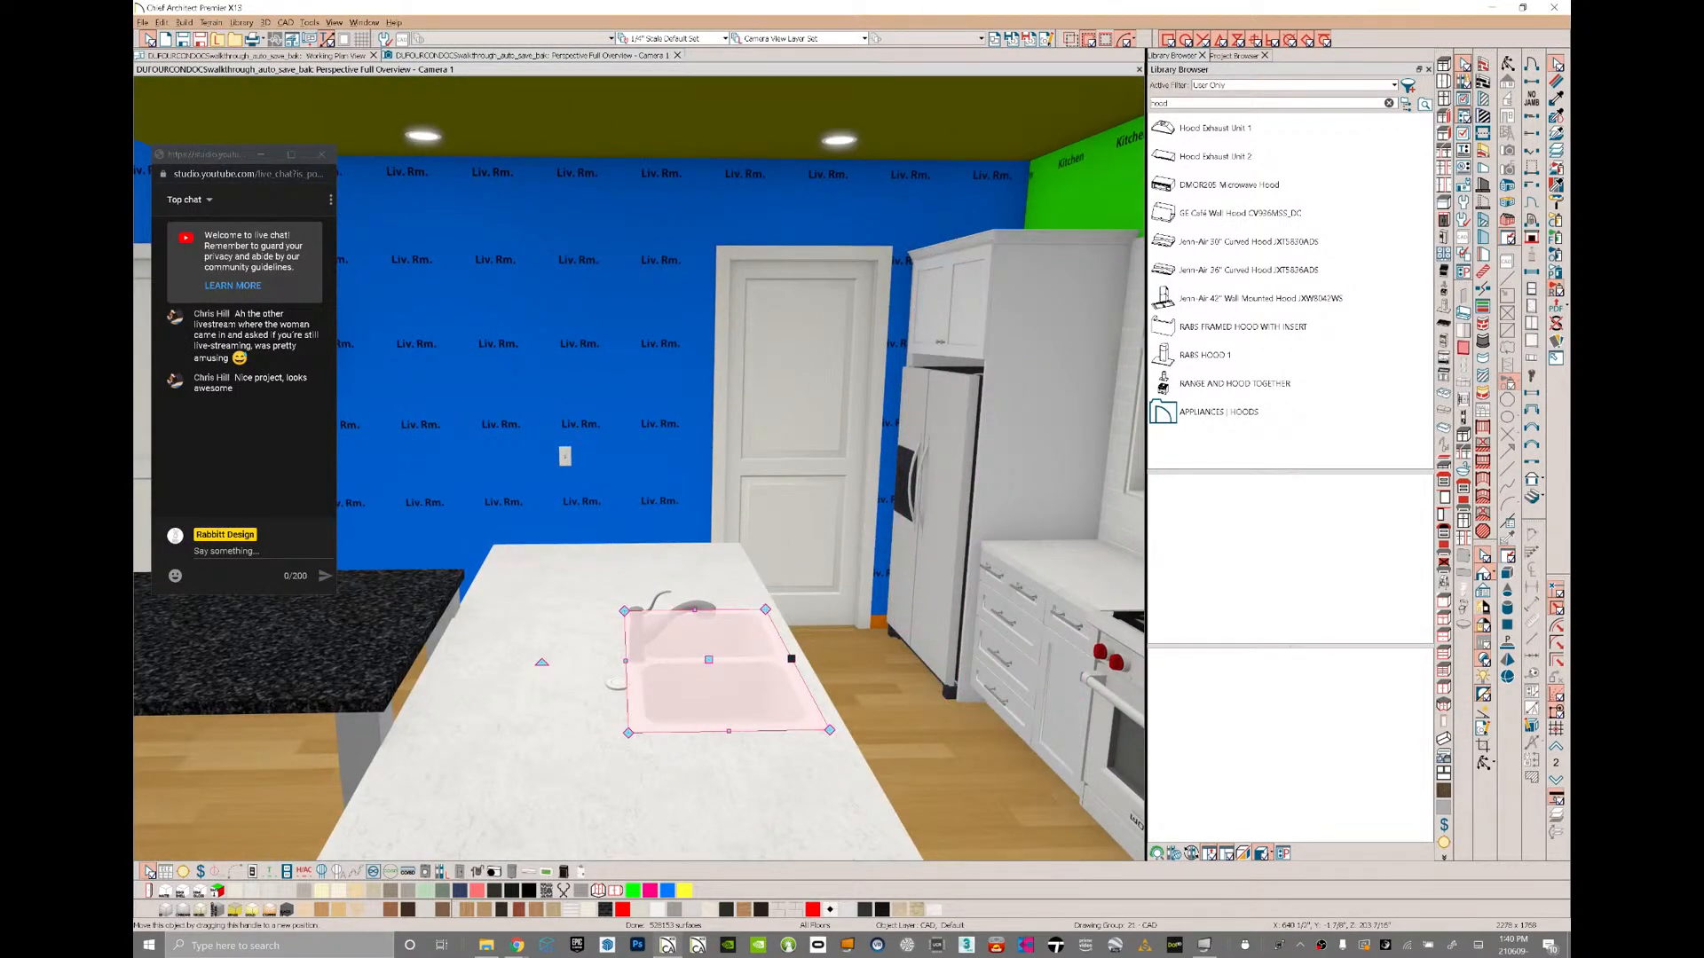
key("ctrl+z")
key("ctrl+z")
key("ctrl+z")
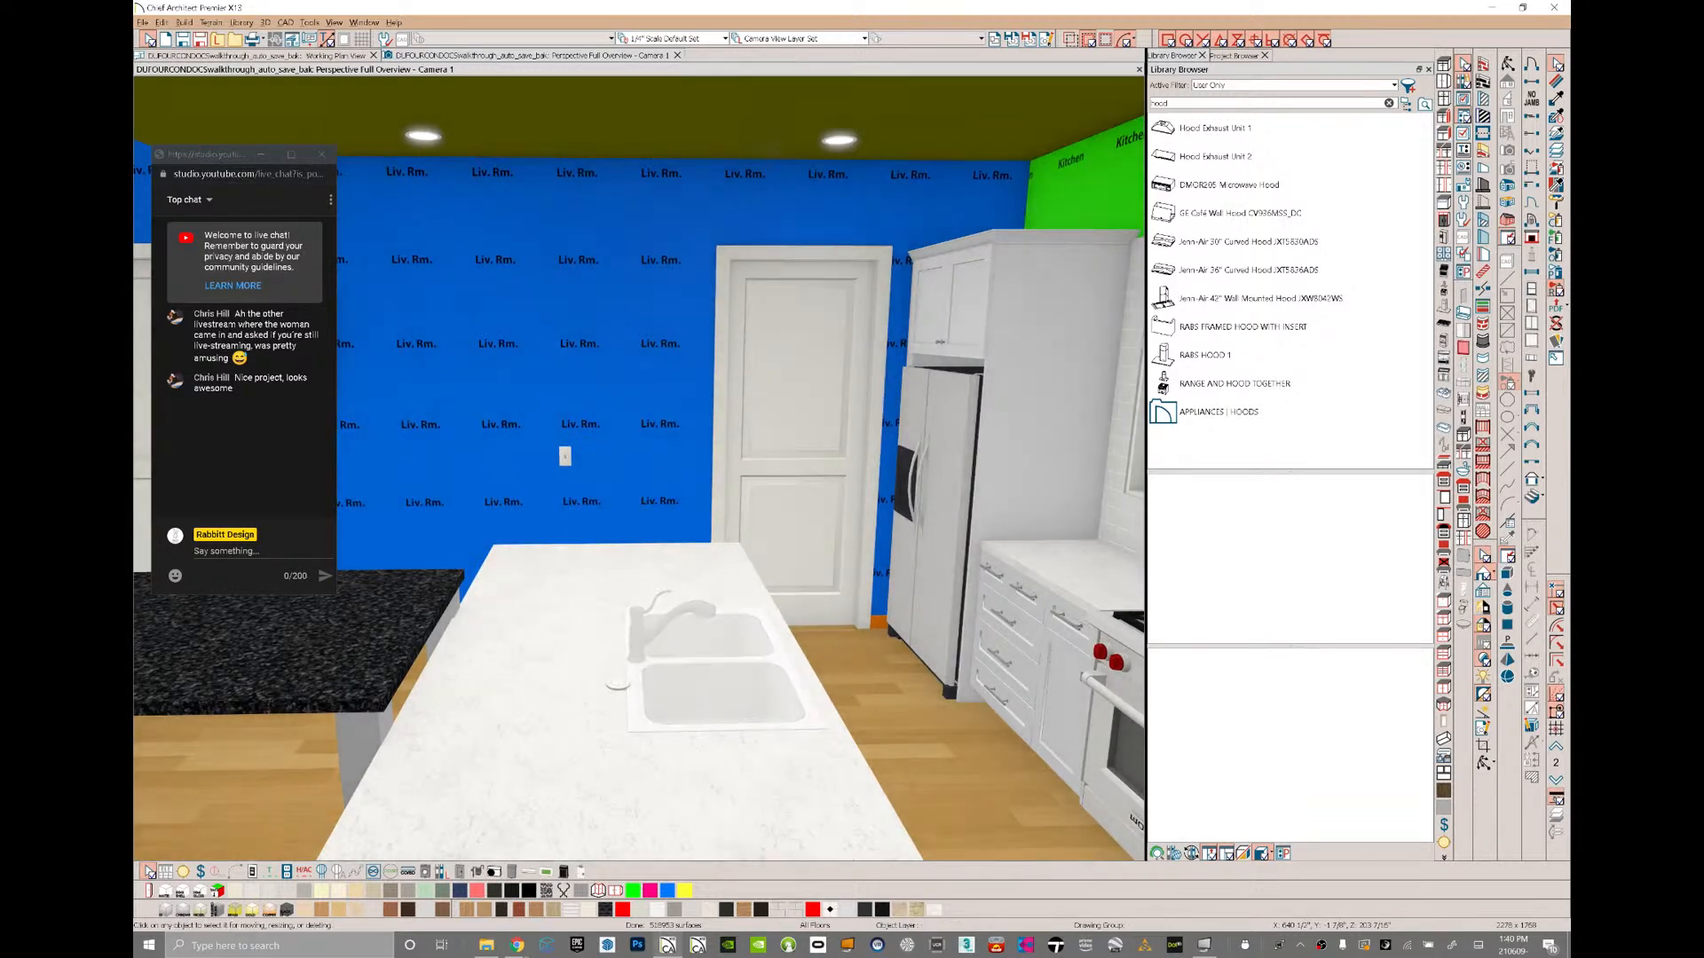
left_click(1444, 393)
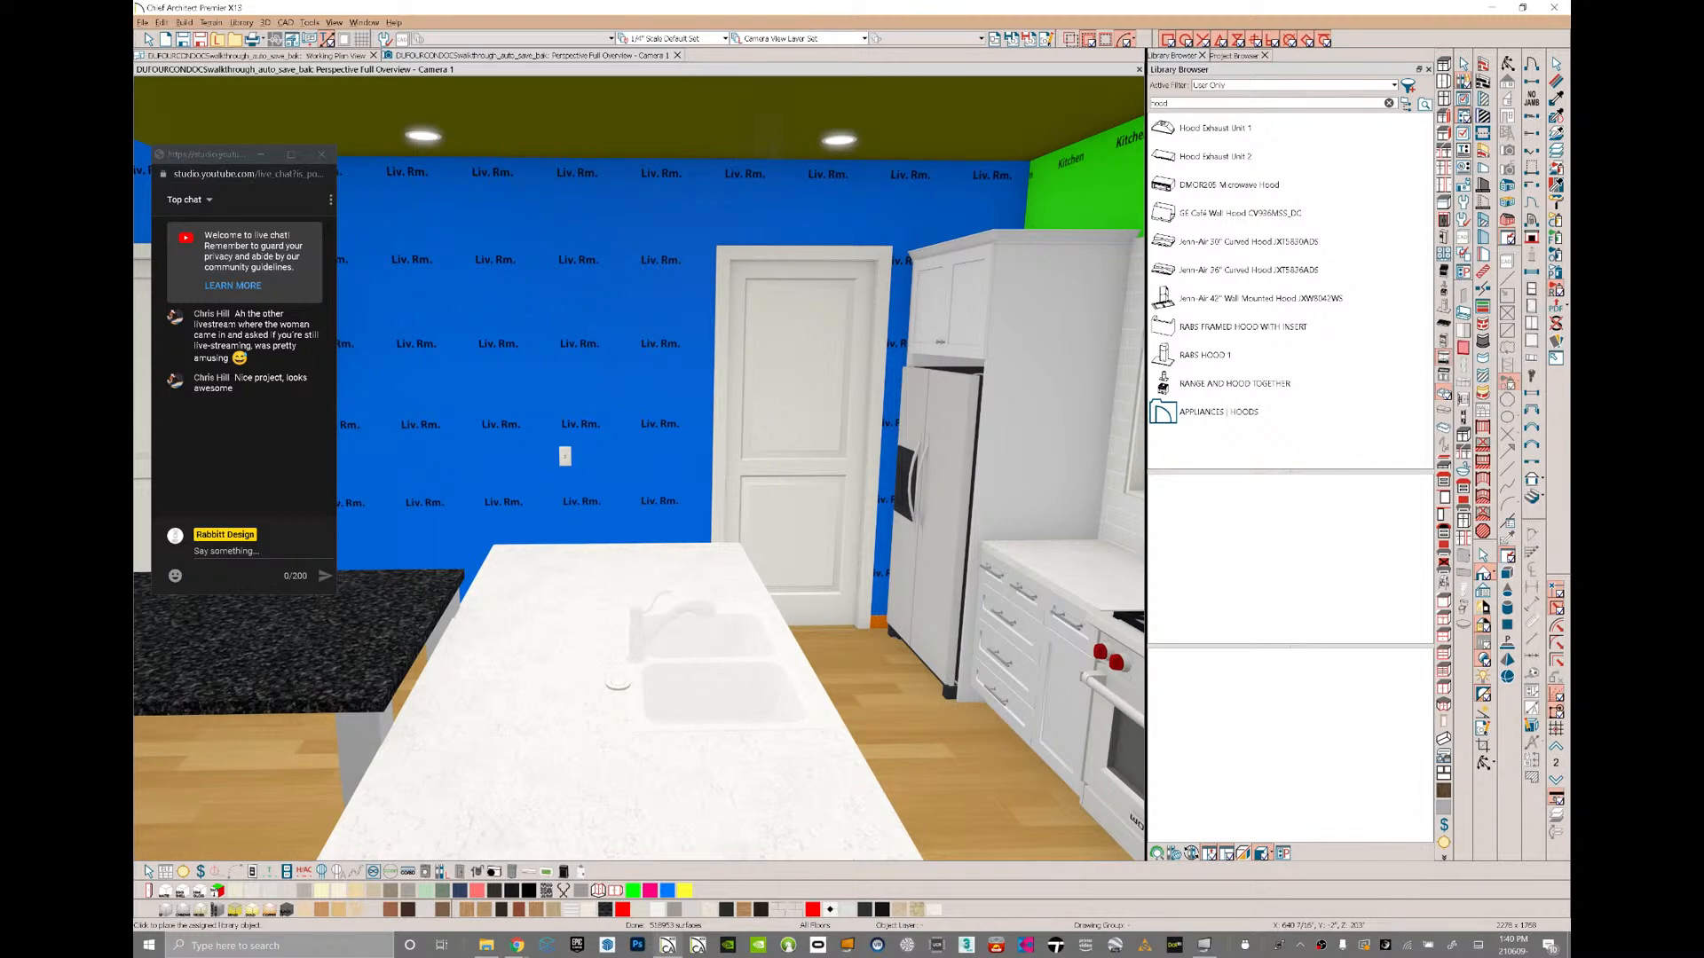
left_click(722, 671)
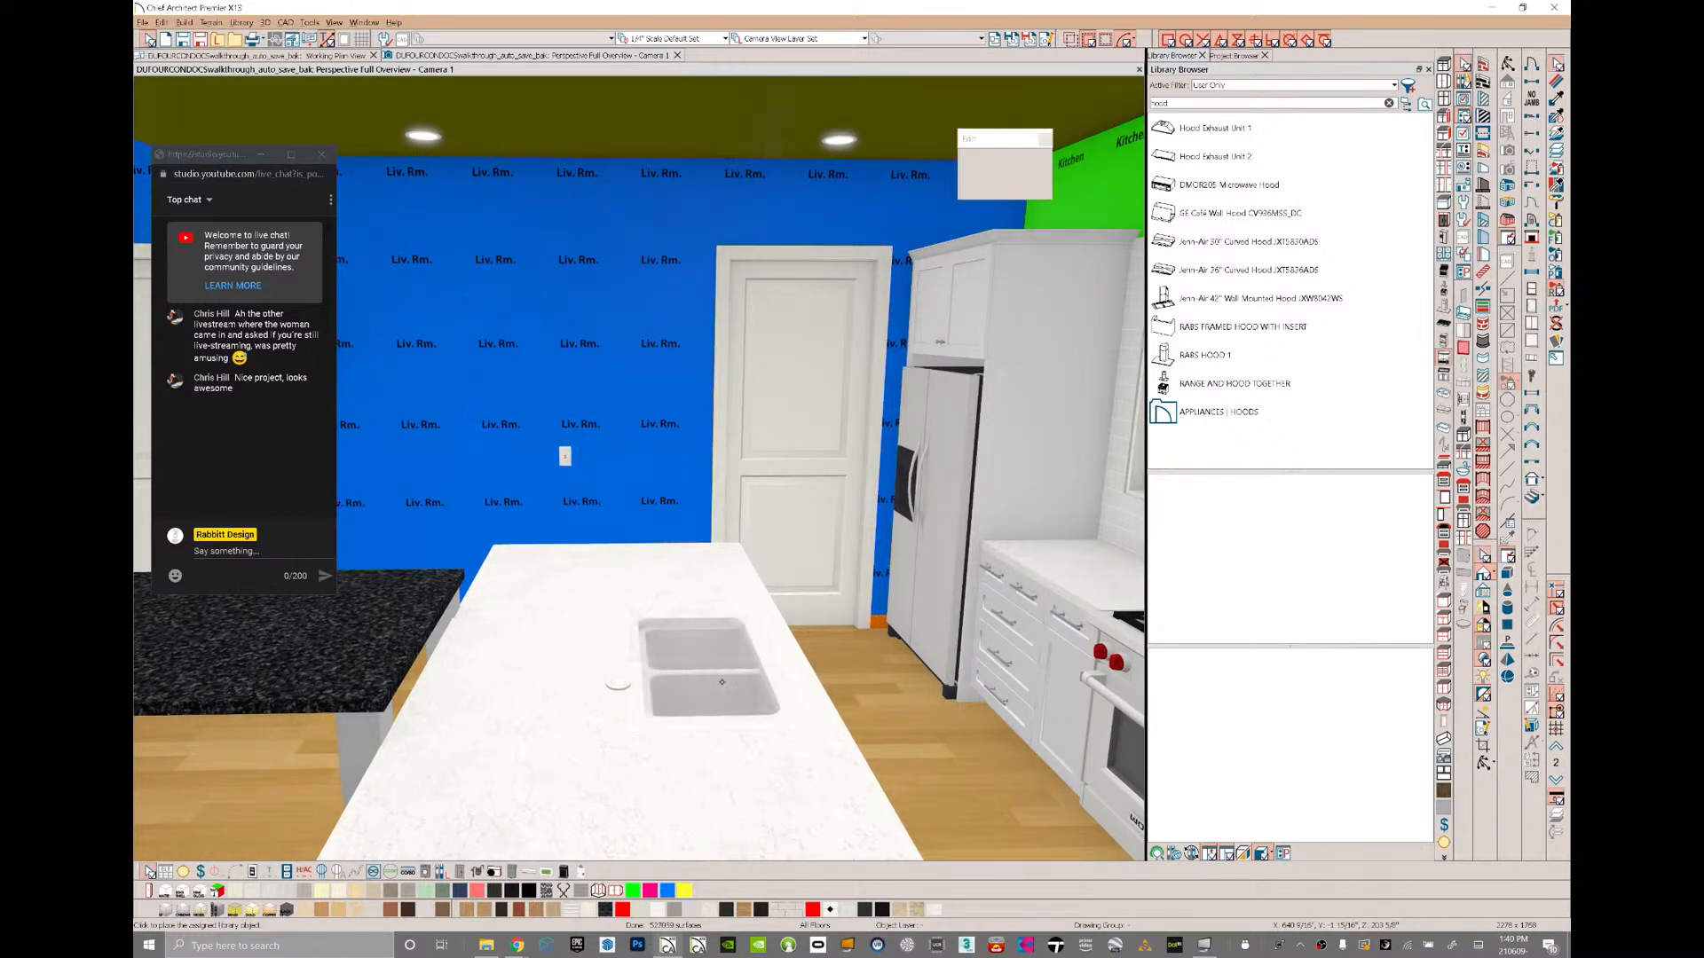
- Move the island's double-bowl sink by a relative polar offset with a distance of 2 and an angle of -90°
key("Tab")
left_click_drag(714, 662, 861, 643)
key("Tab")
key("Tab")
type("-90")
key("Tab")
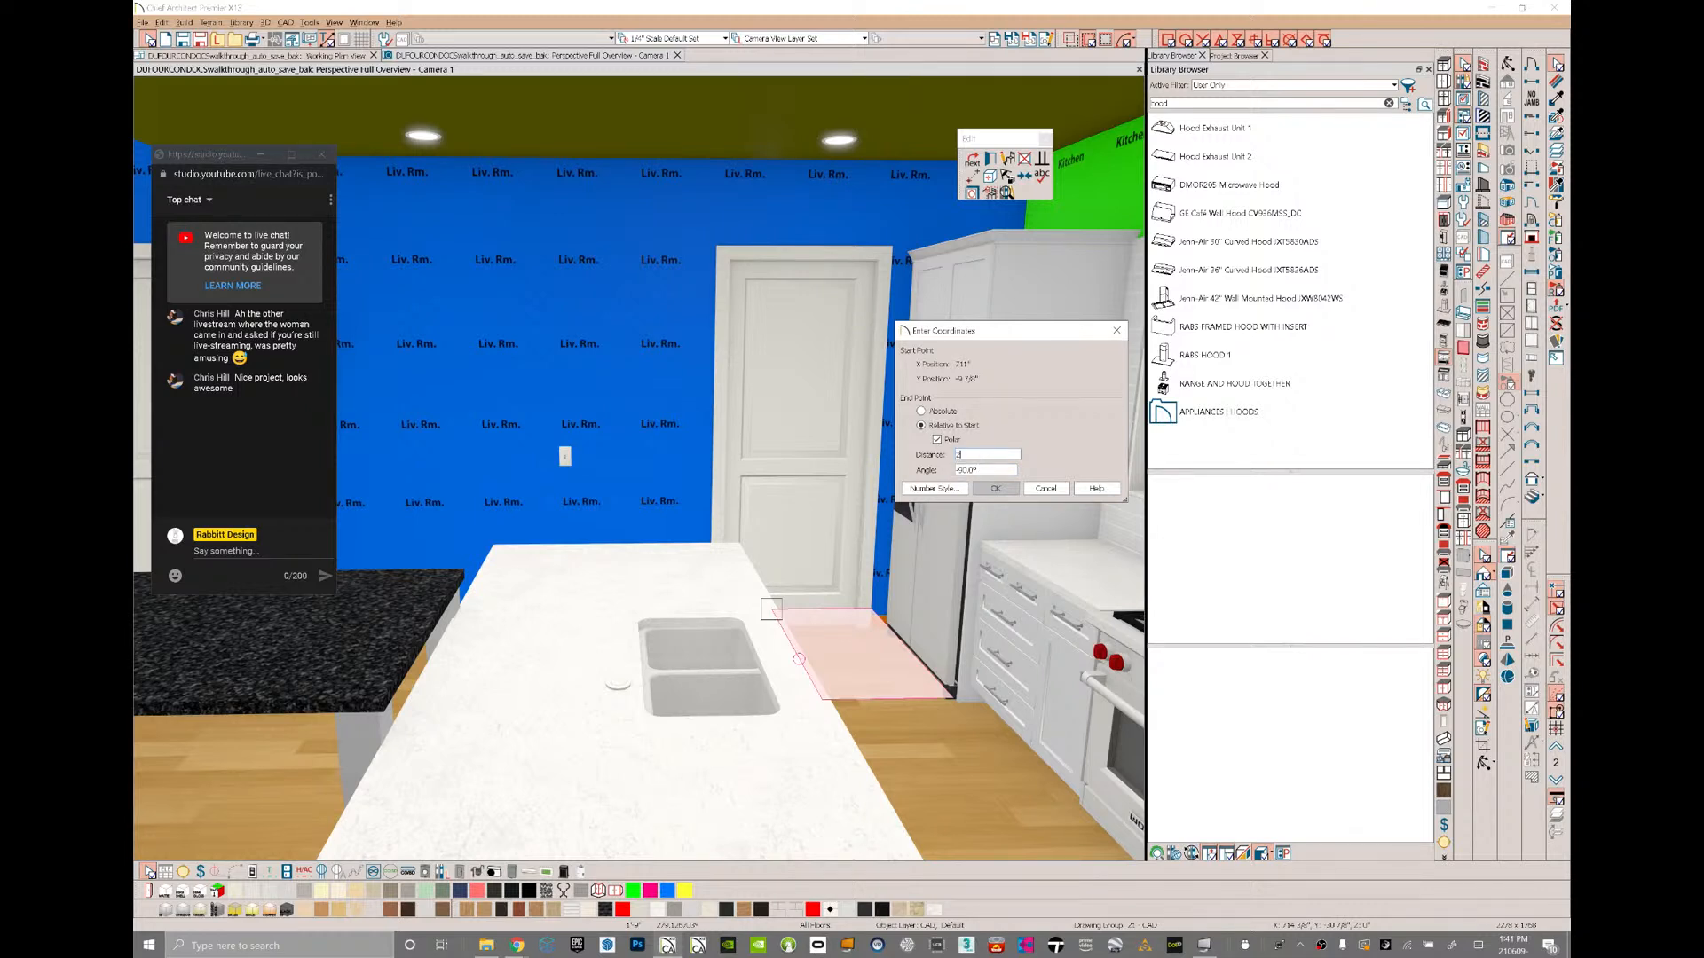
key("Return")
left_click(774, 659)
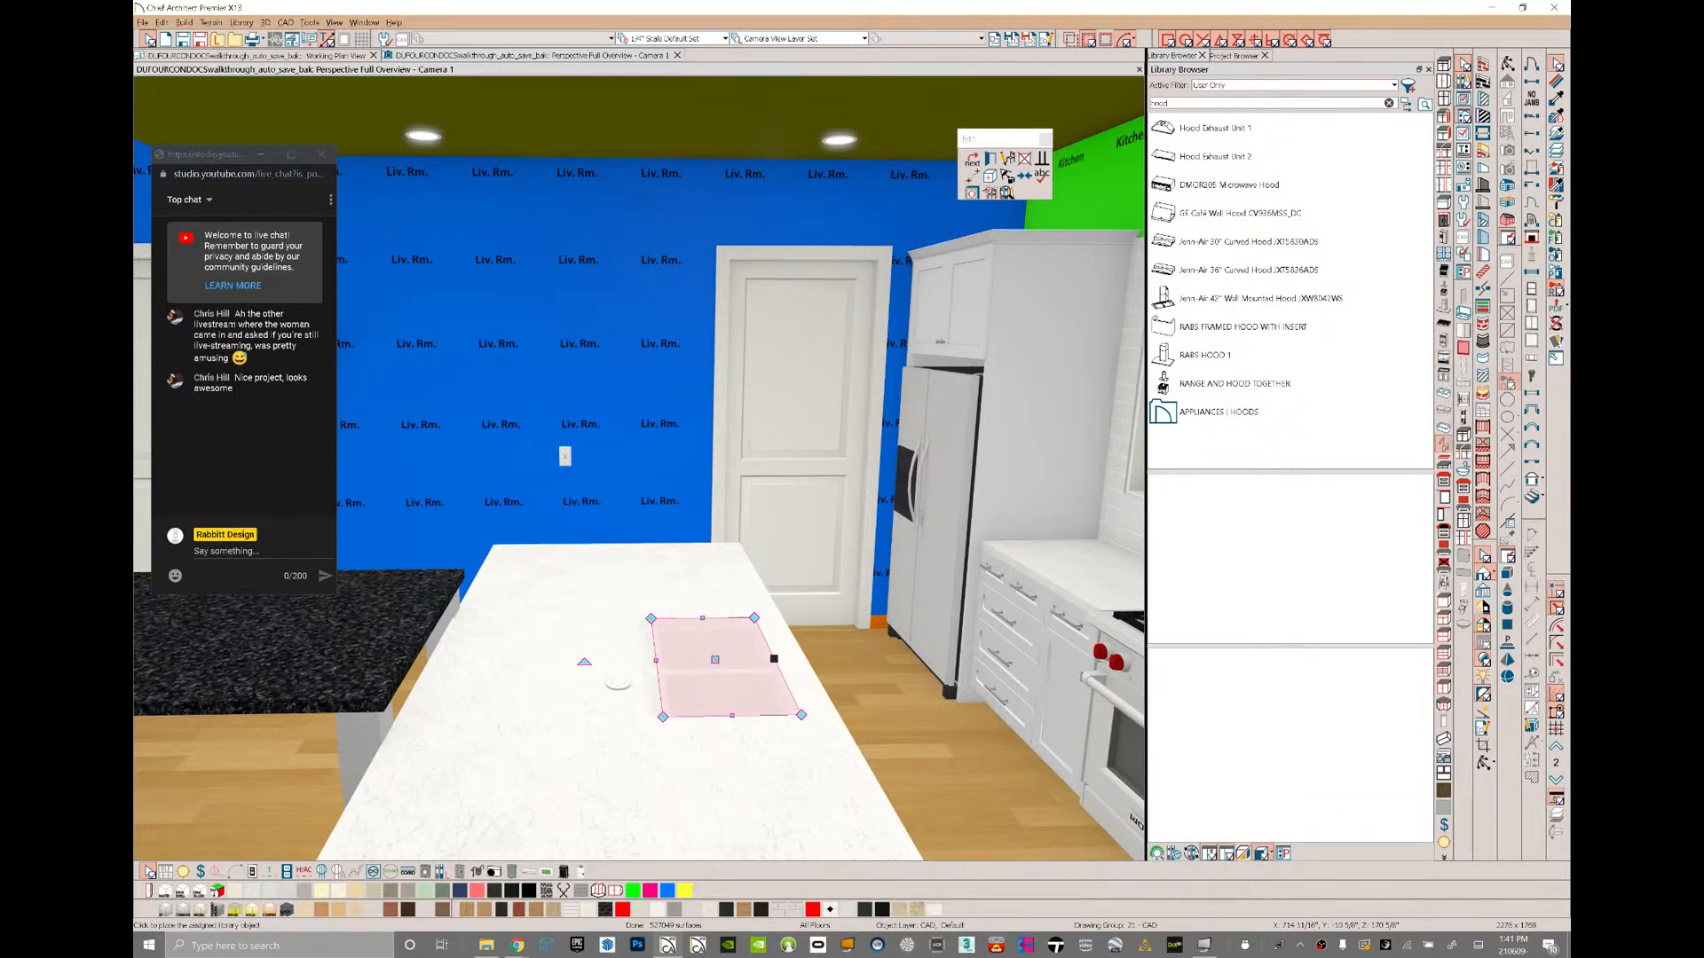
- Place a faucet on the island countertop behind the double-bowl sink and shift it closer to the basin
left_click(1444, 440)
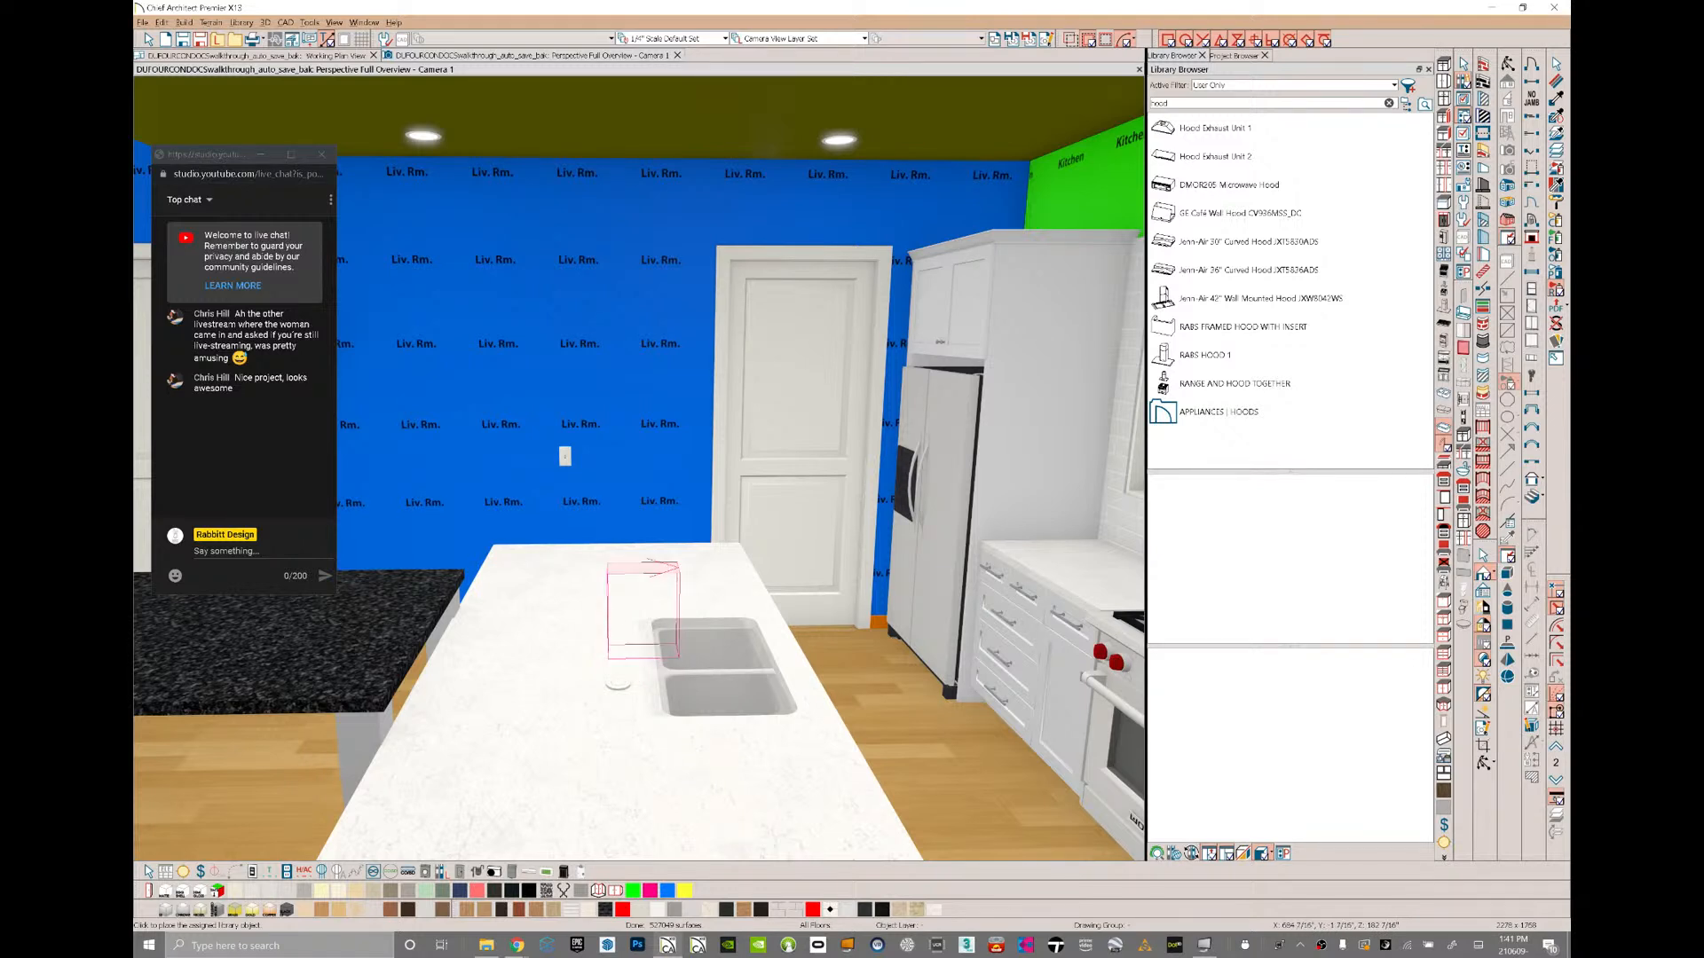
left_click(636, 650)
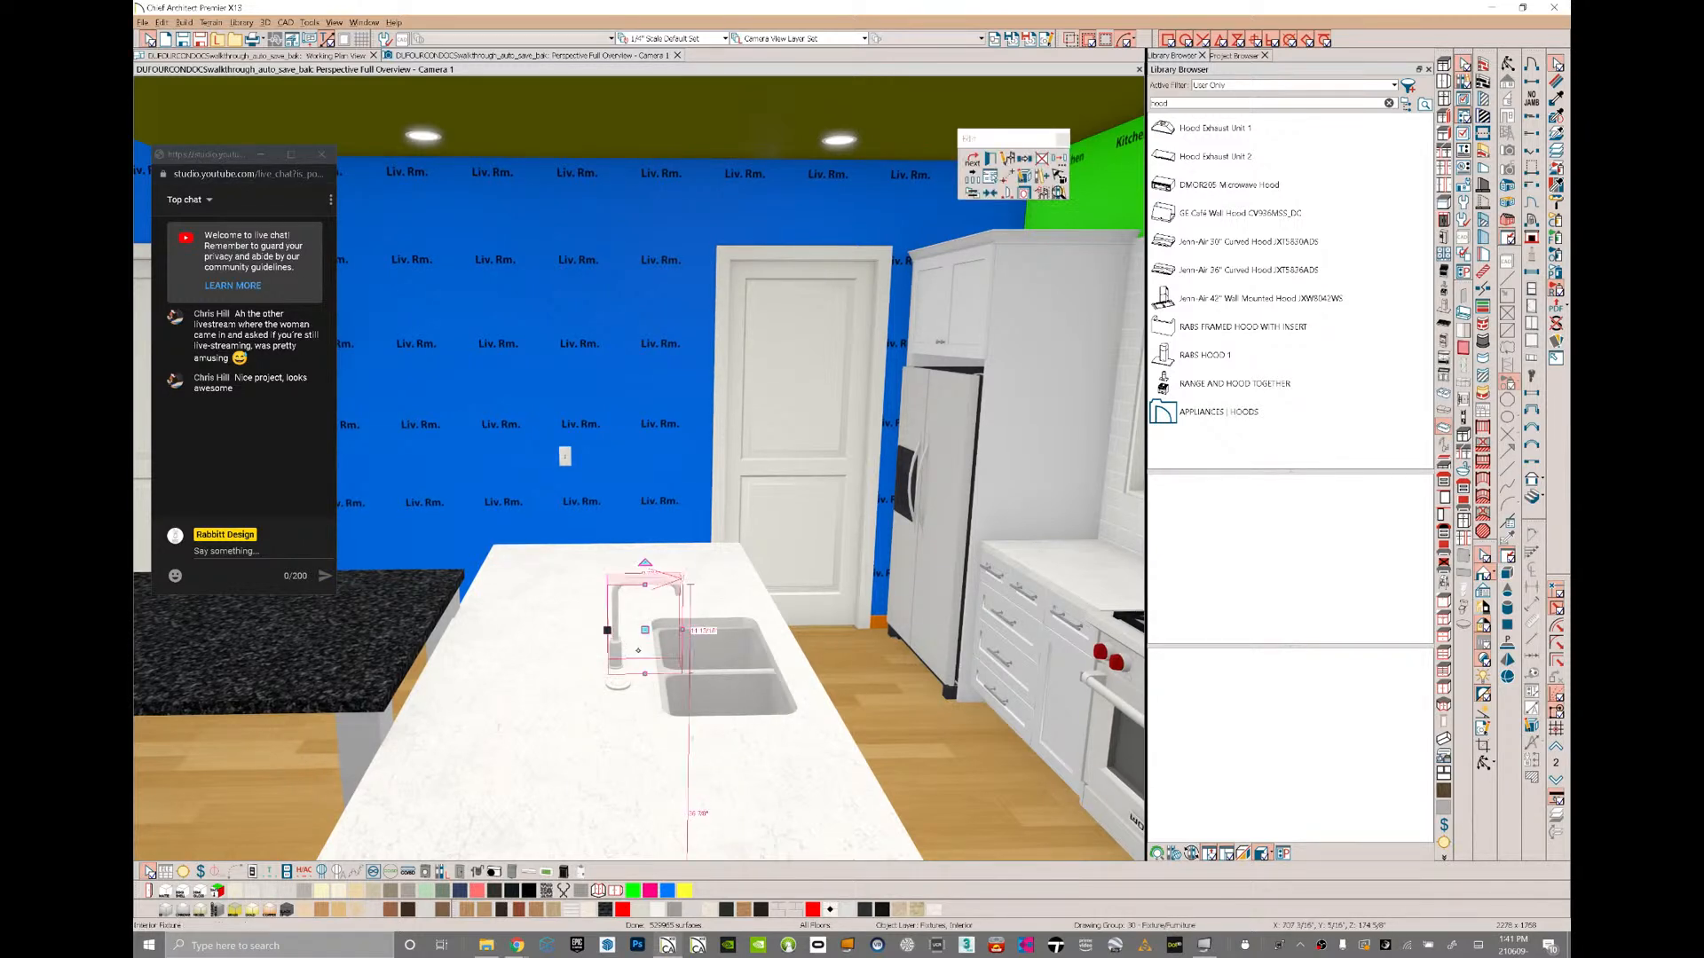
left_click_drag(645, 631, 665, 629)
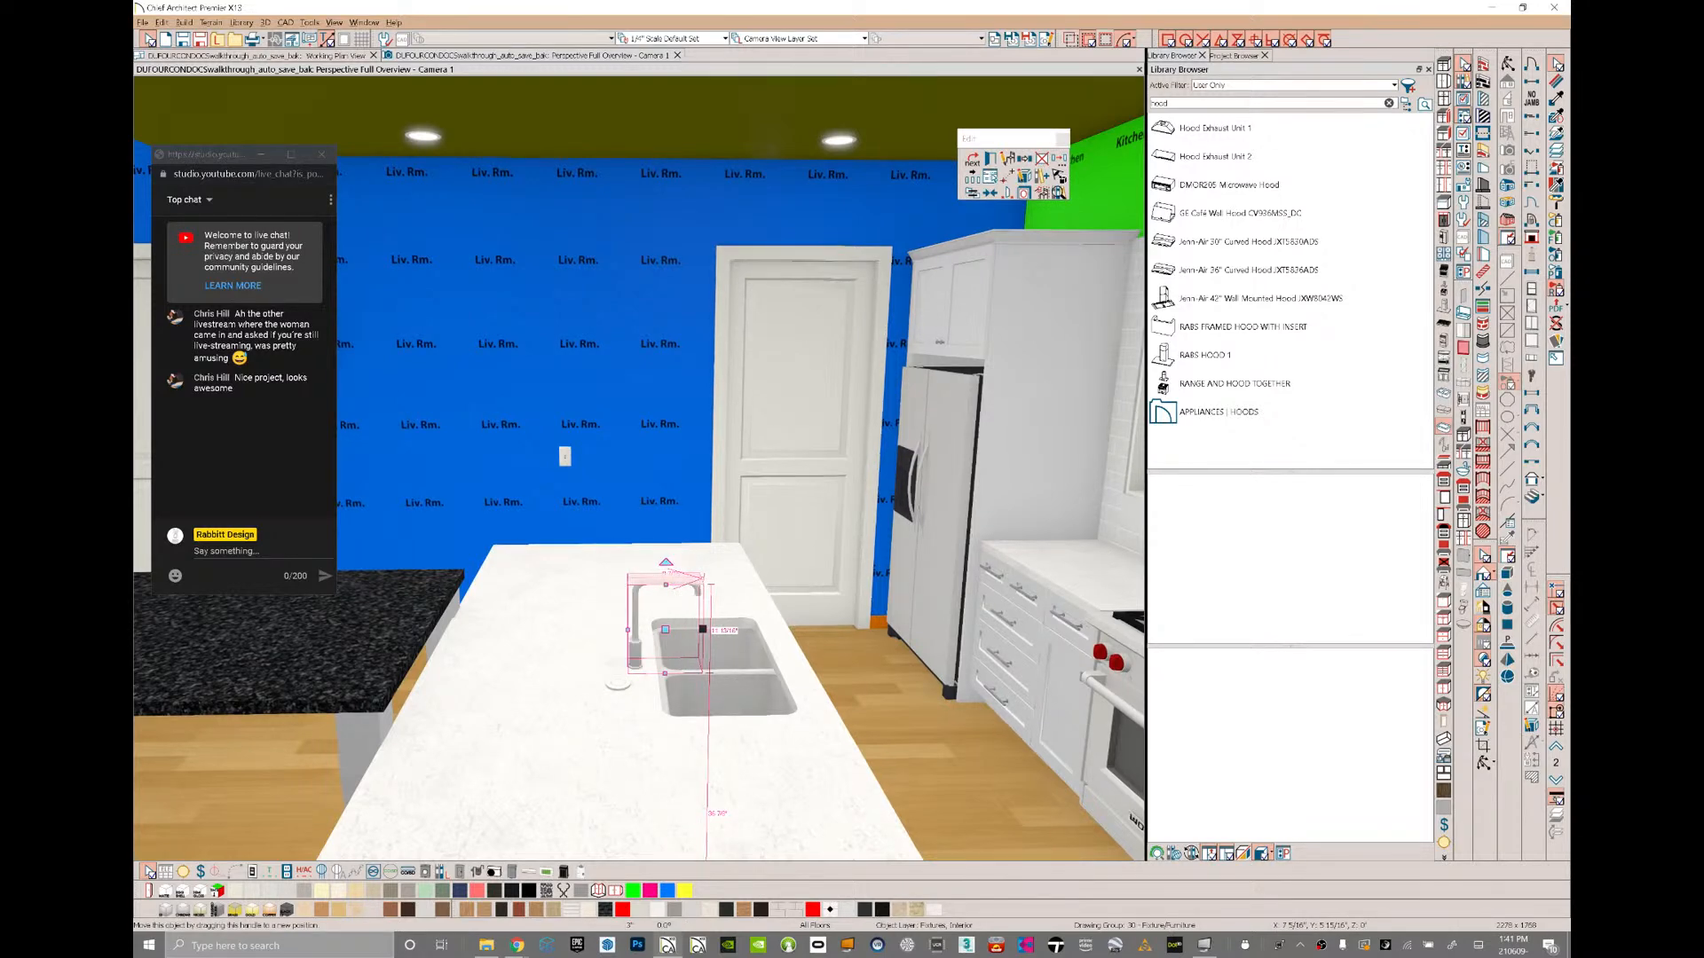
middle_click_drag(666, 630, 902, 364)
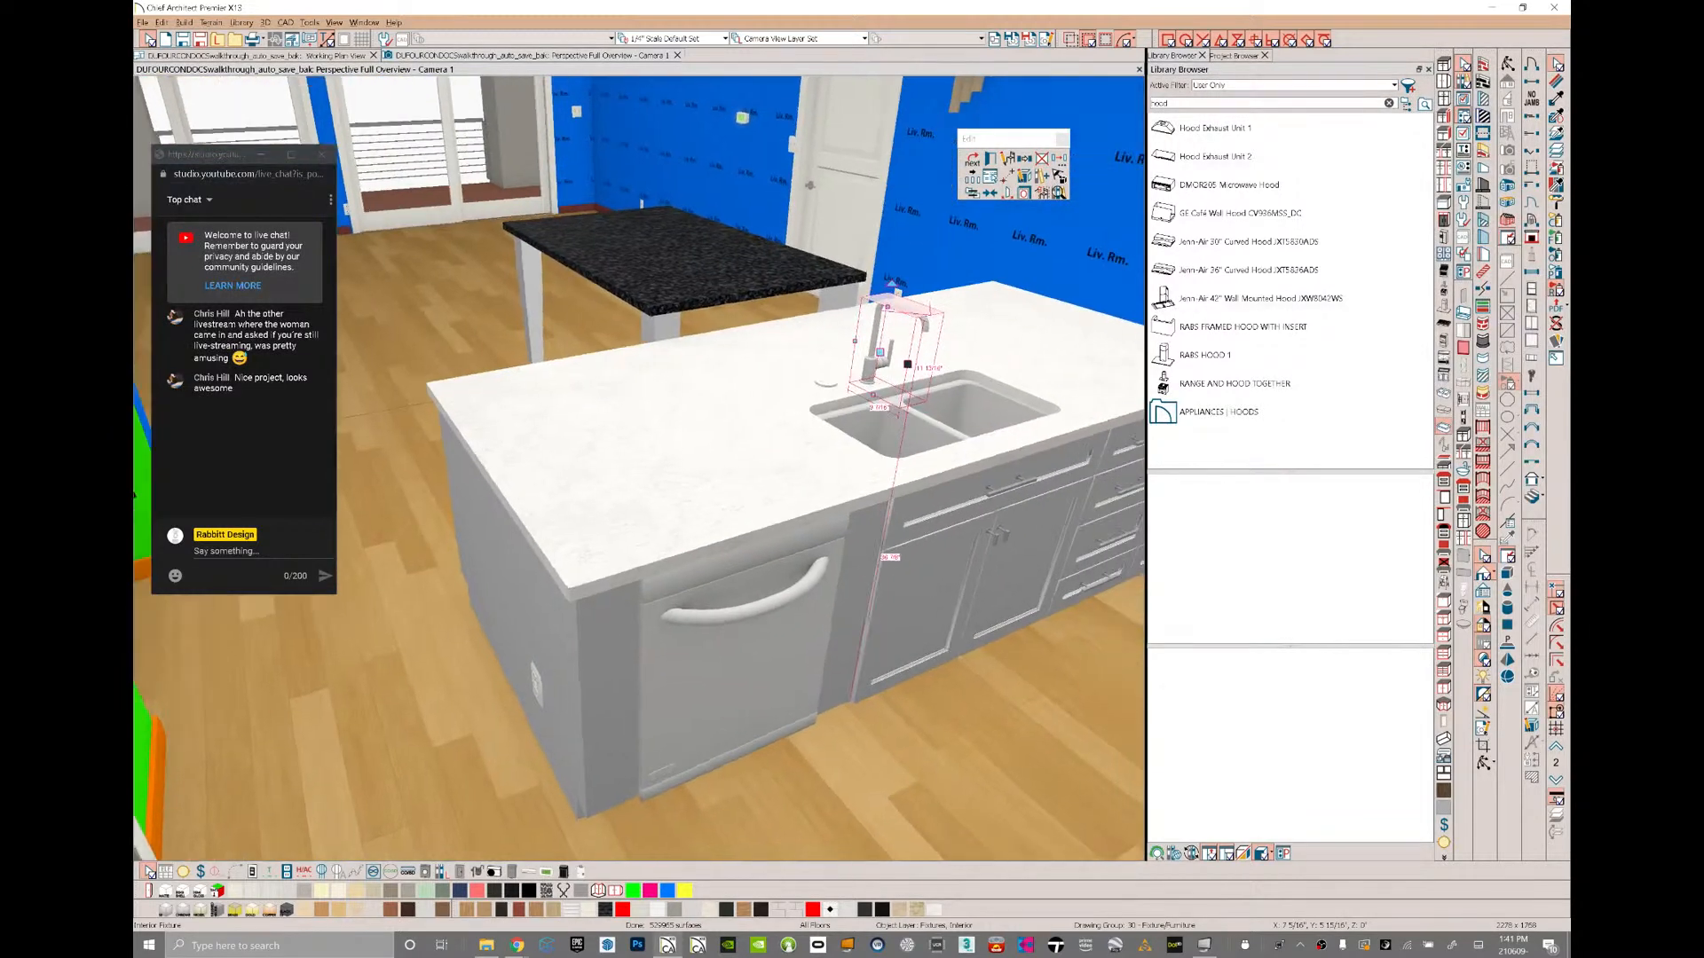
left_click(1463, 487)
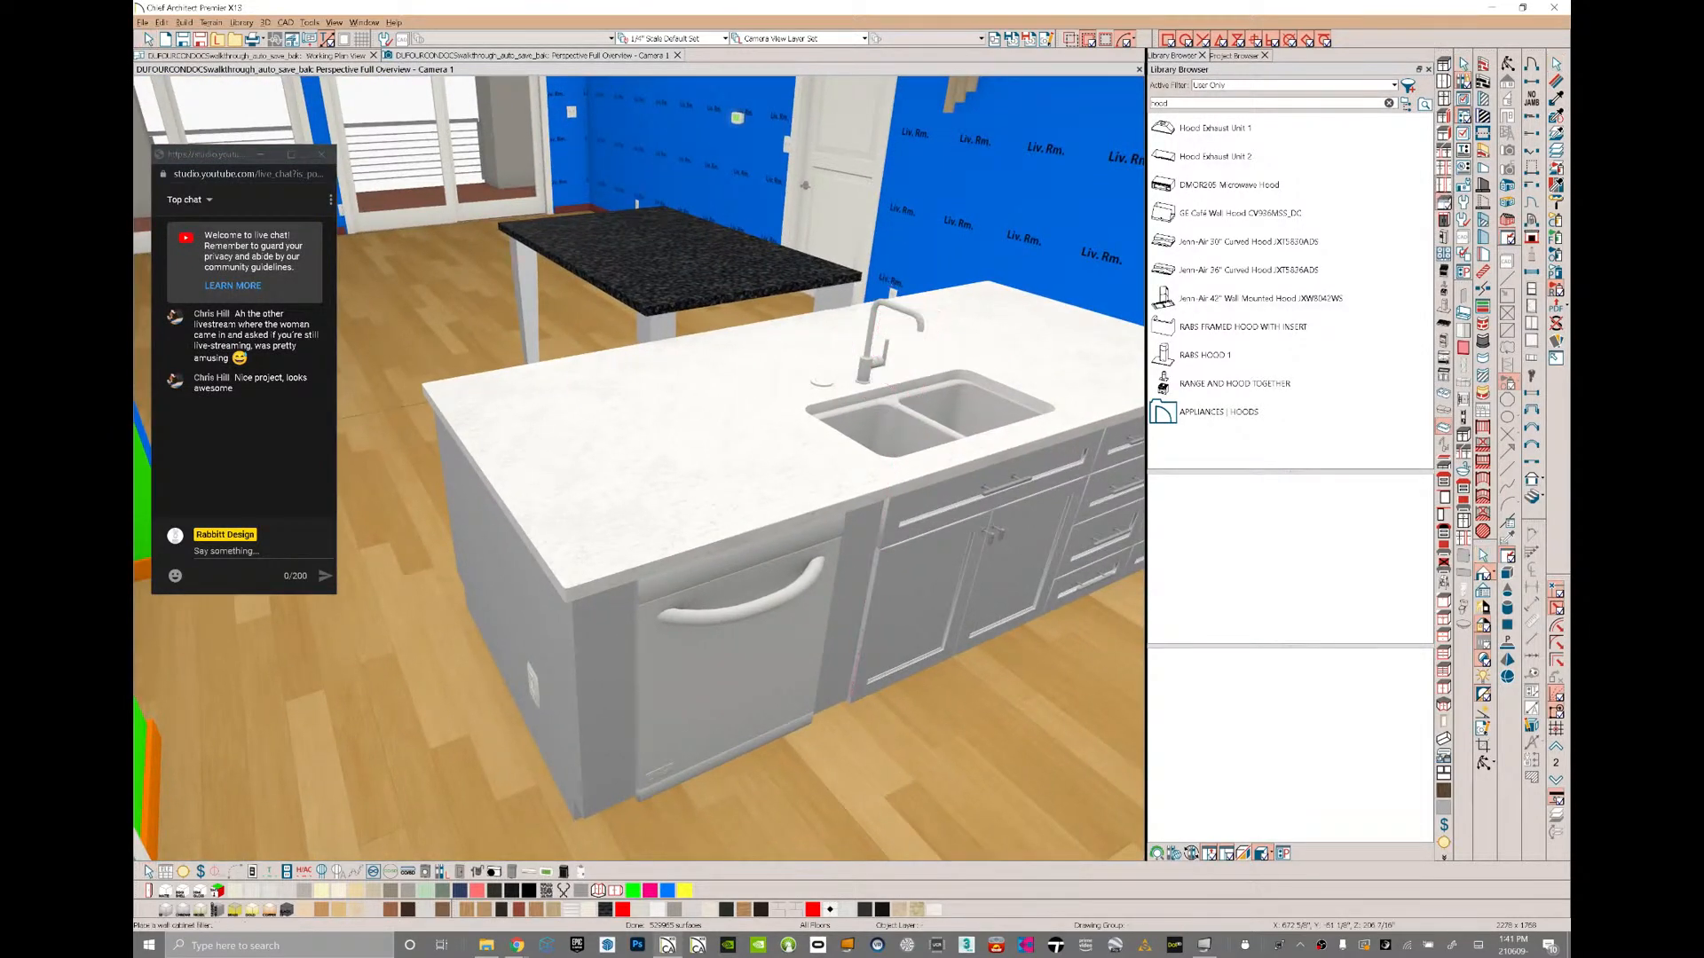
left_click(768, 640)
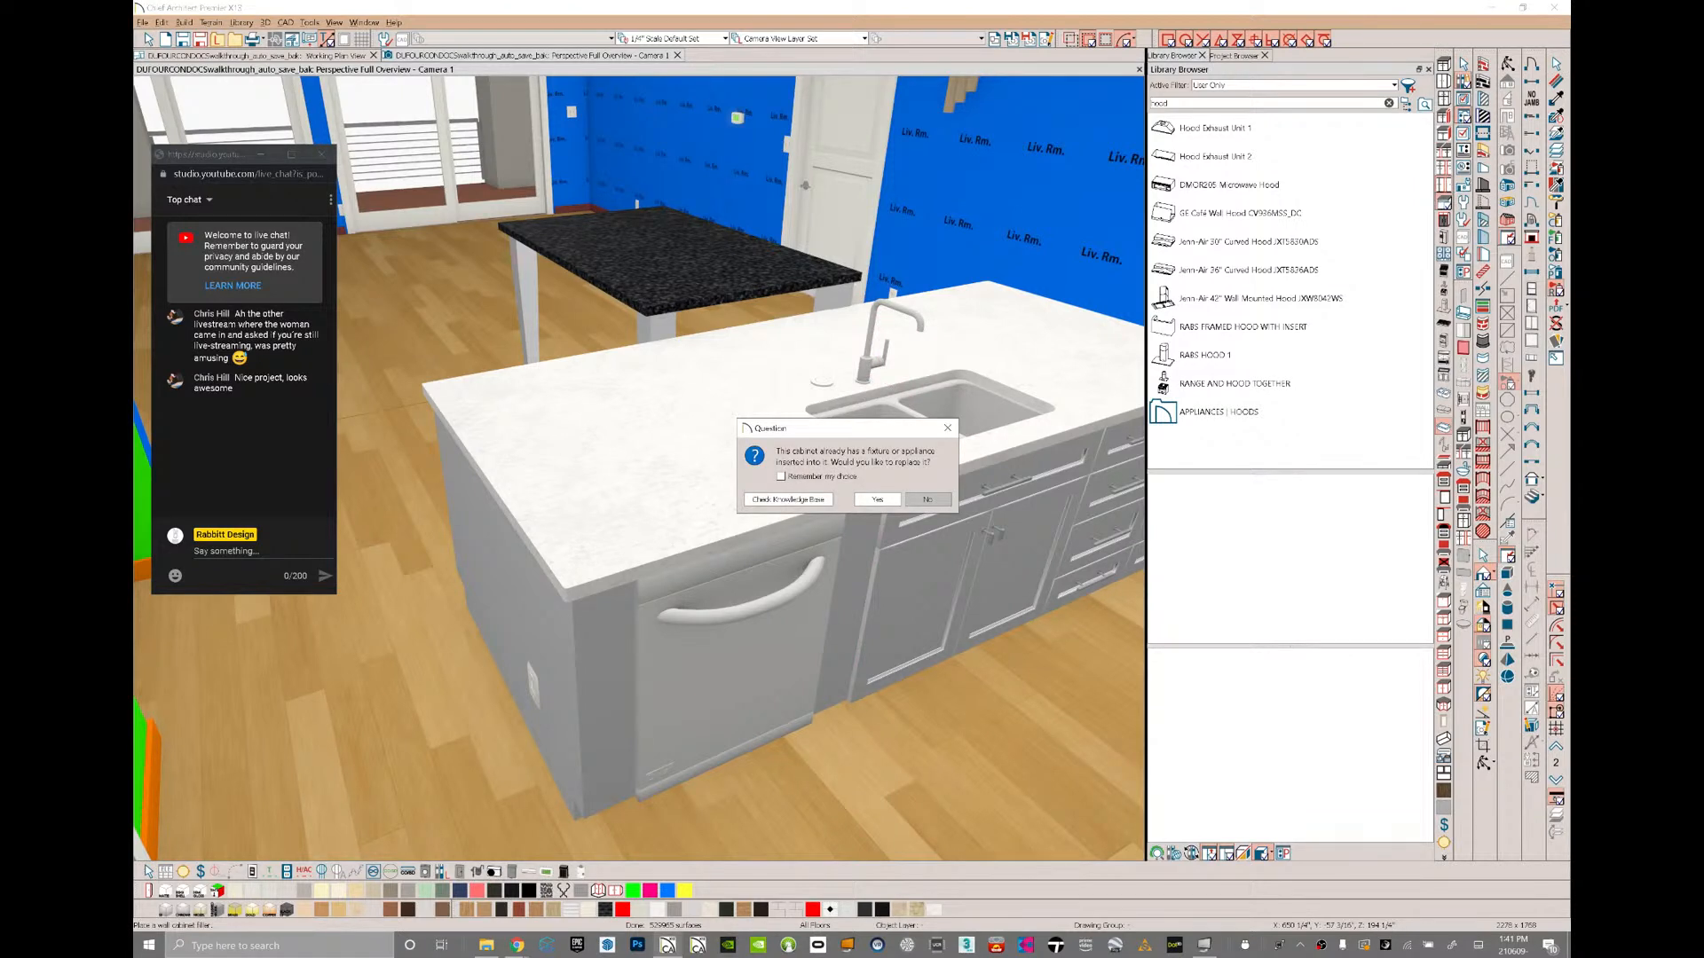
key("Escape")
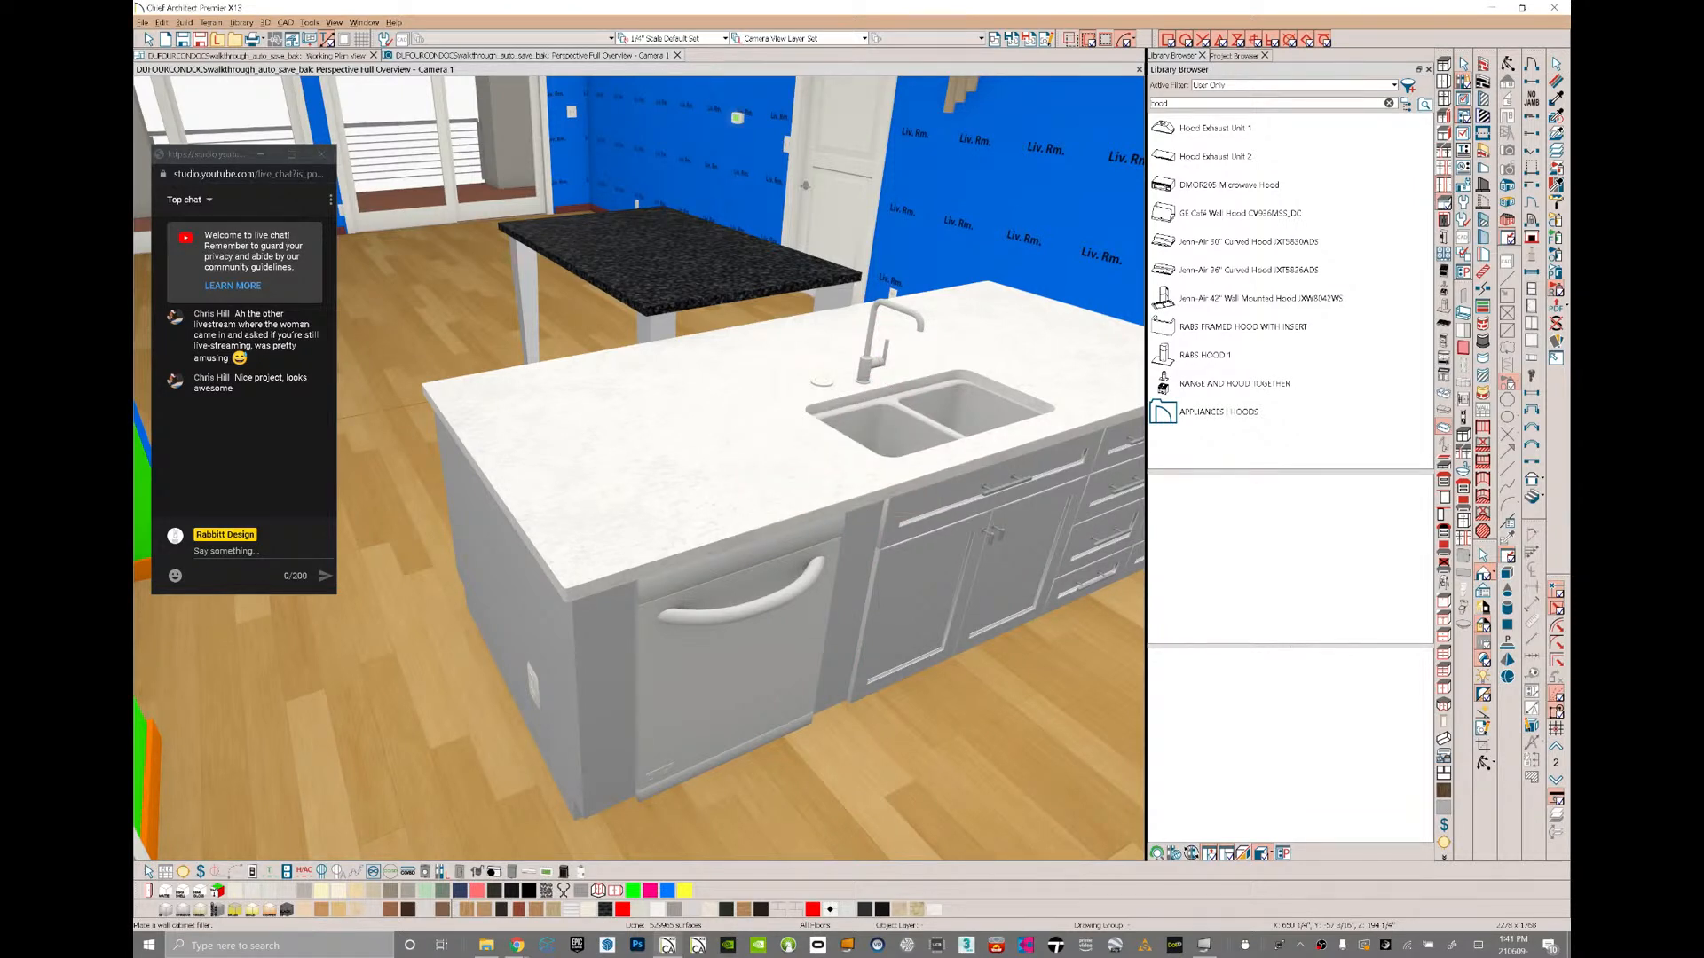
- Narrow the end base cabinet on the island's table side by 6" and widen the adjacent base cabinet to close the gap
middle_click_drag(887, 481, 1143, 454)
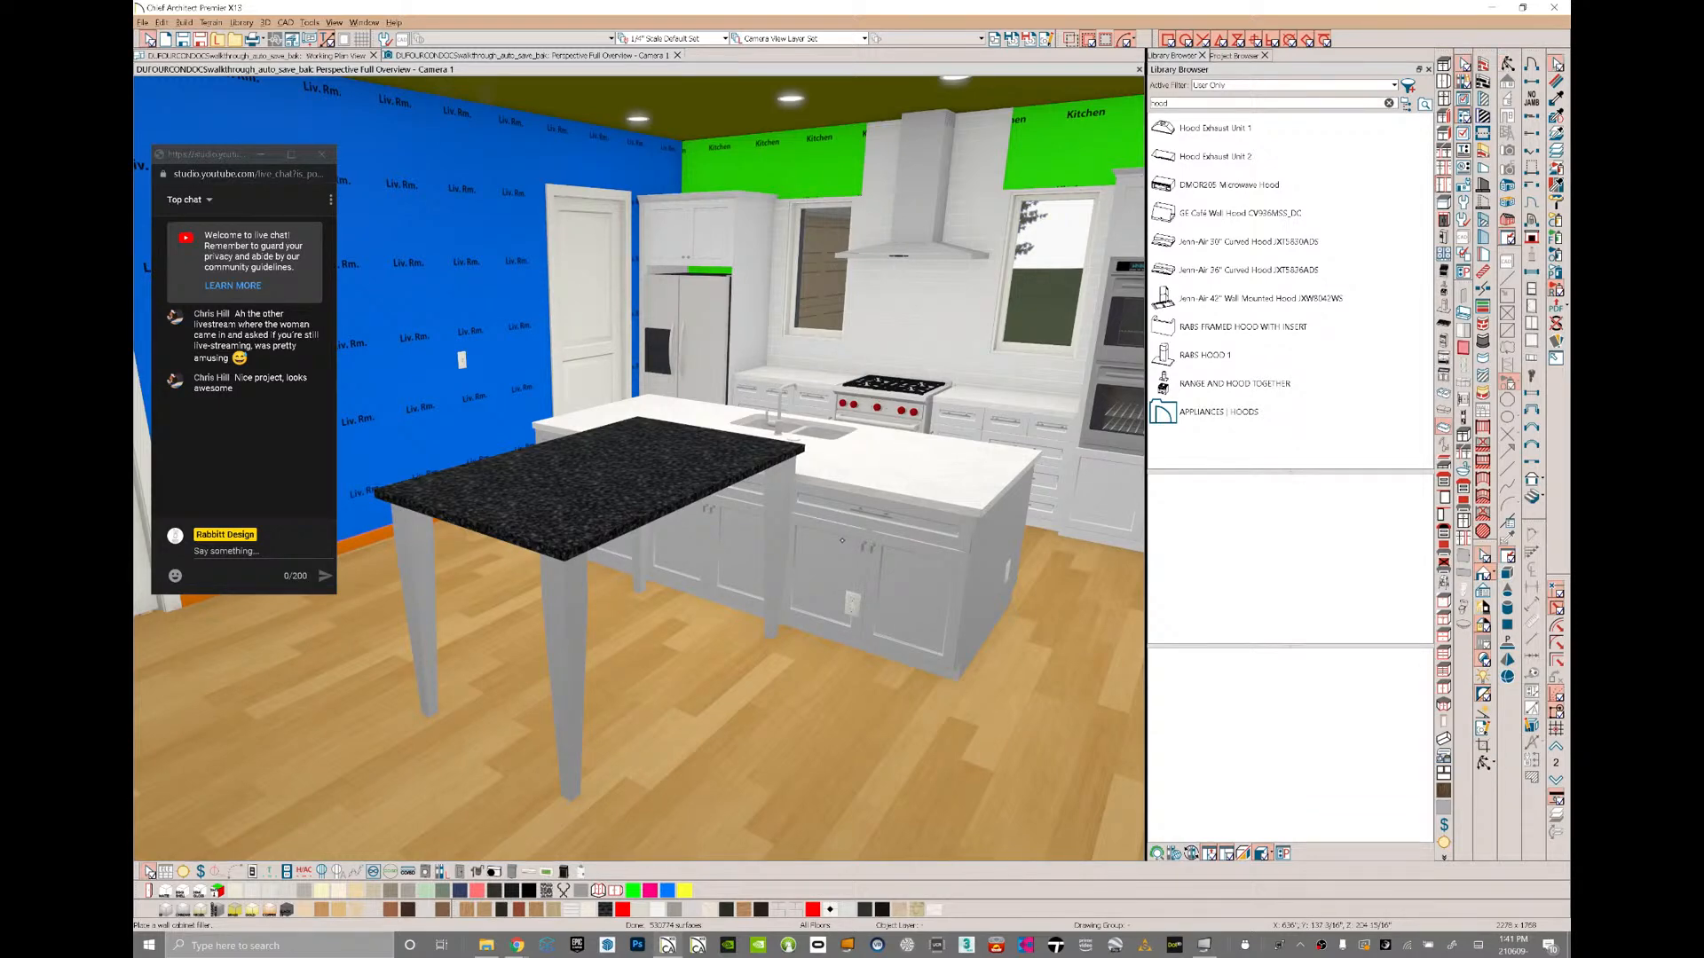
left_click(857, 559)
left_click_drag(791, 550, 818, 556)
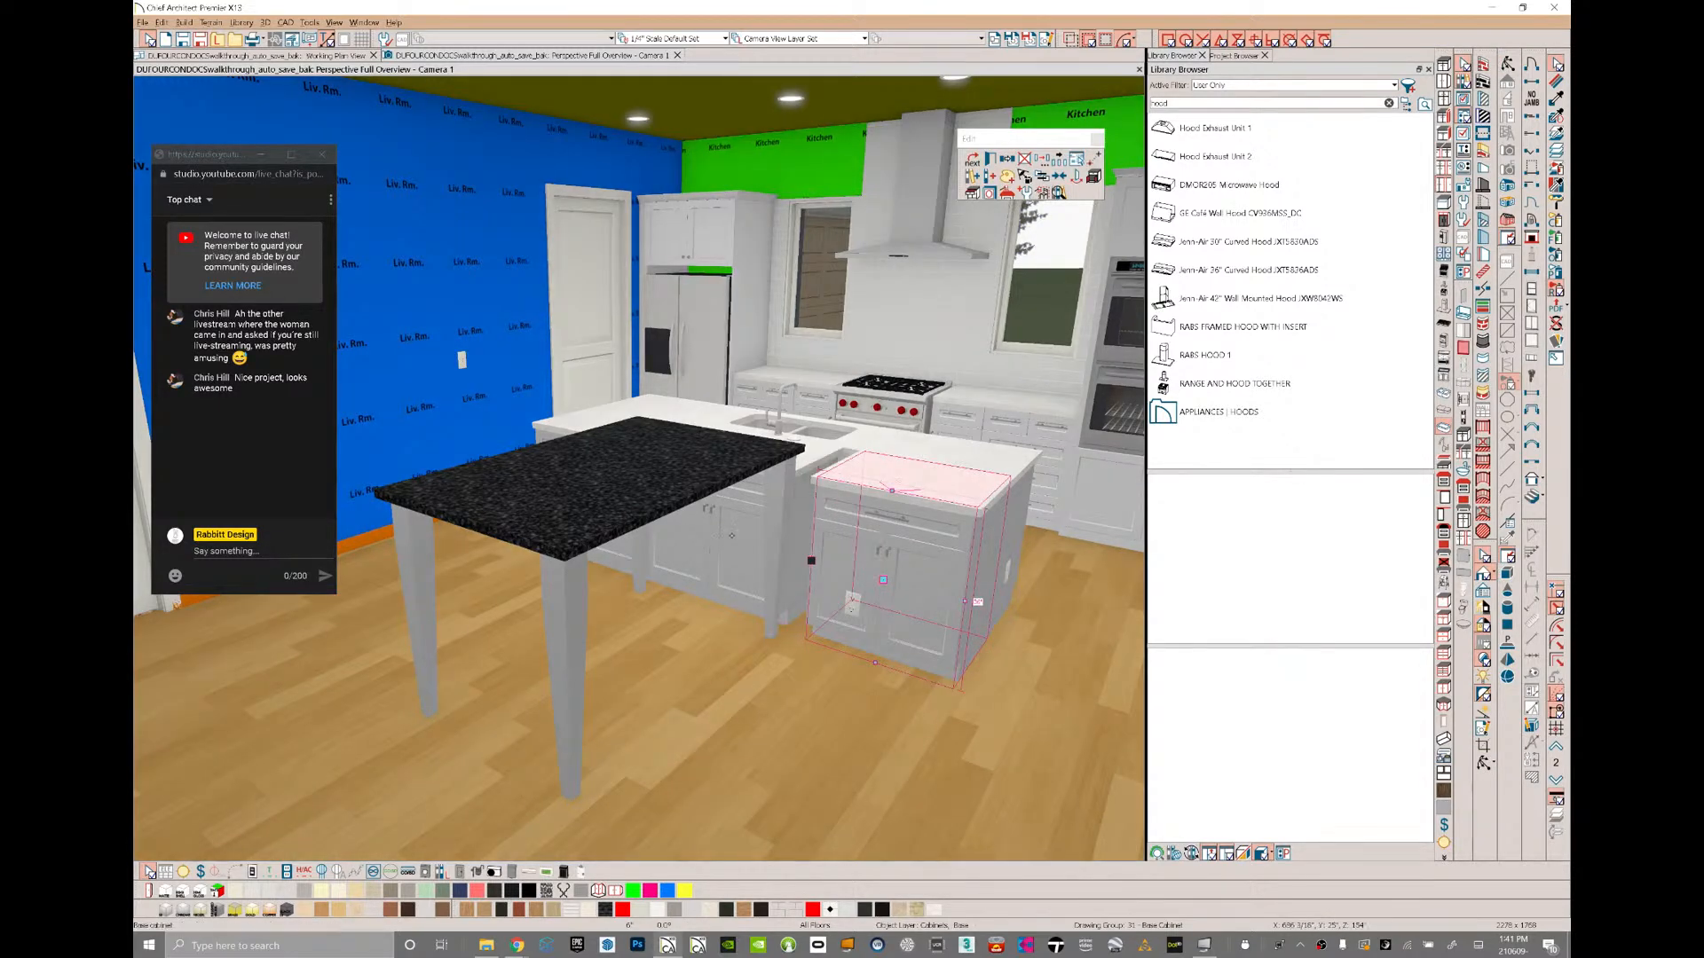
key("Escape")
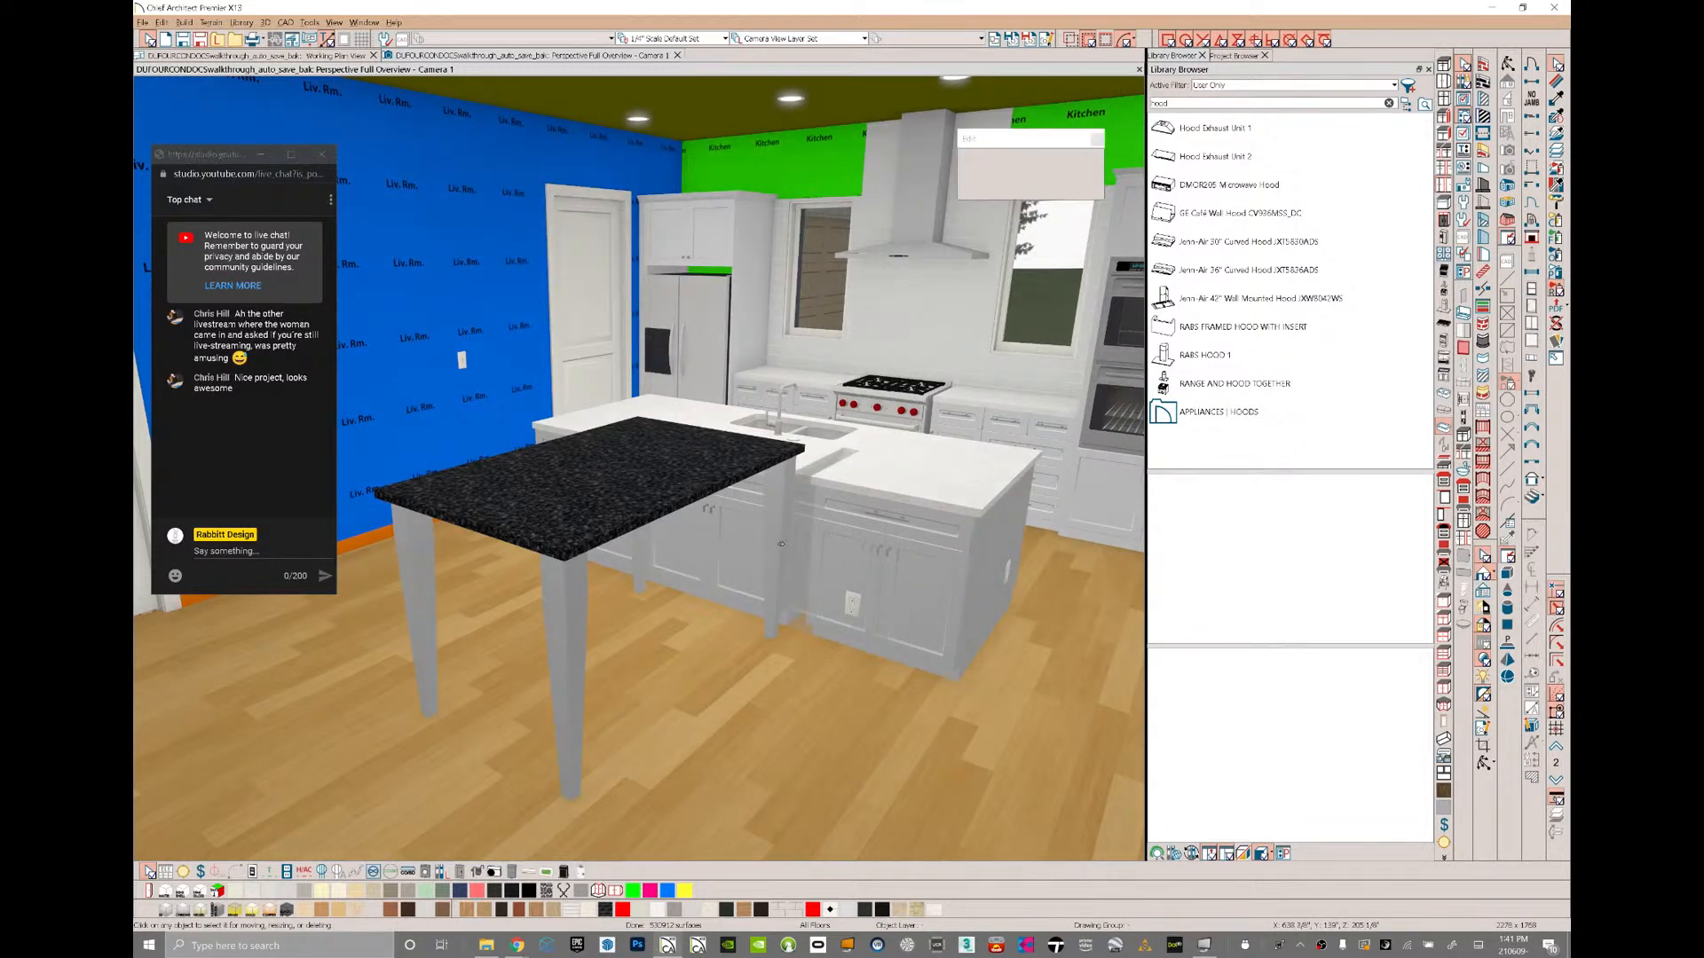
left_click(782, 546)
key("Escape")
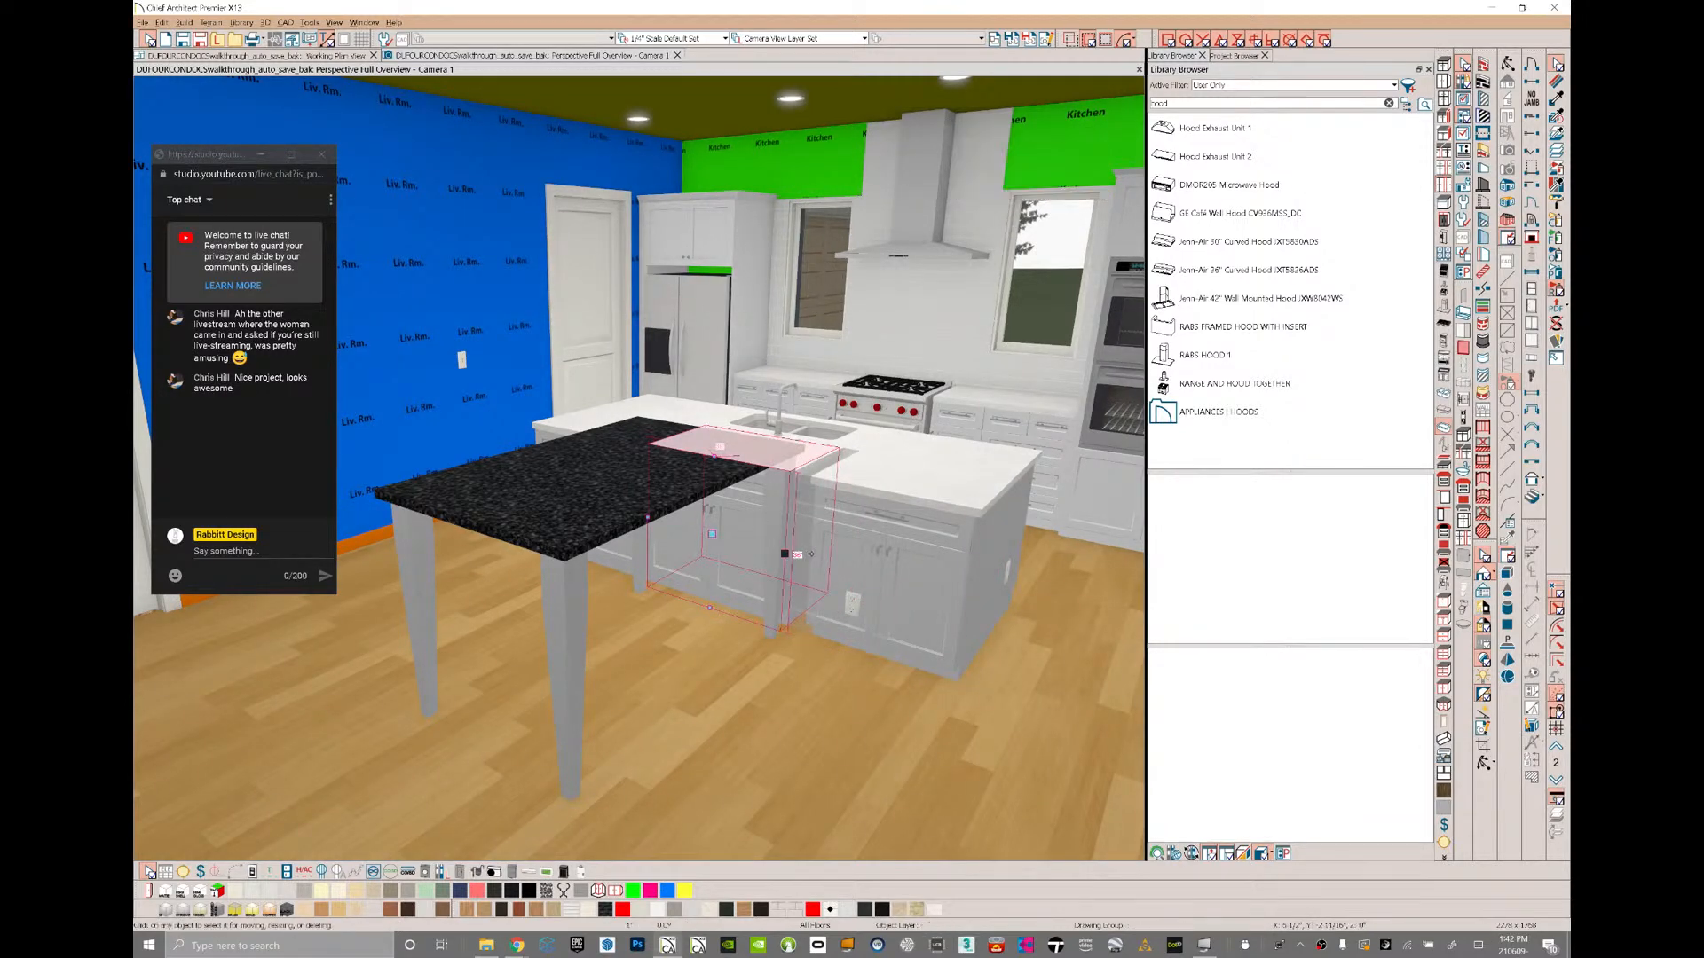
left_click(797, 555)
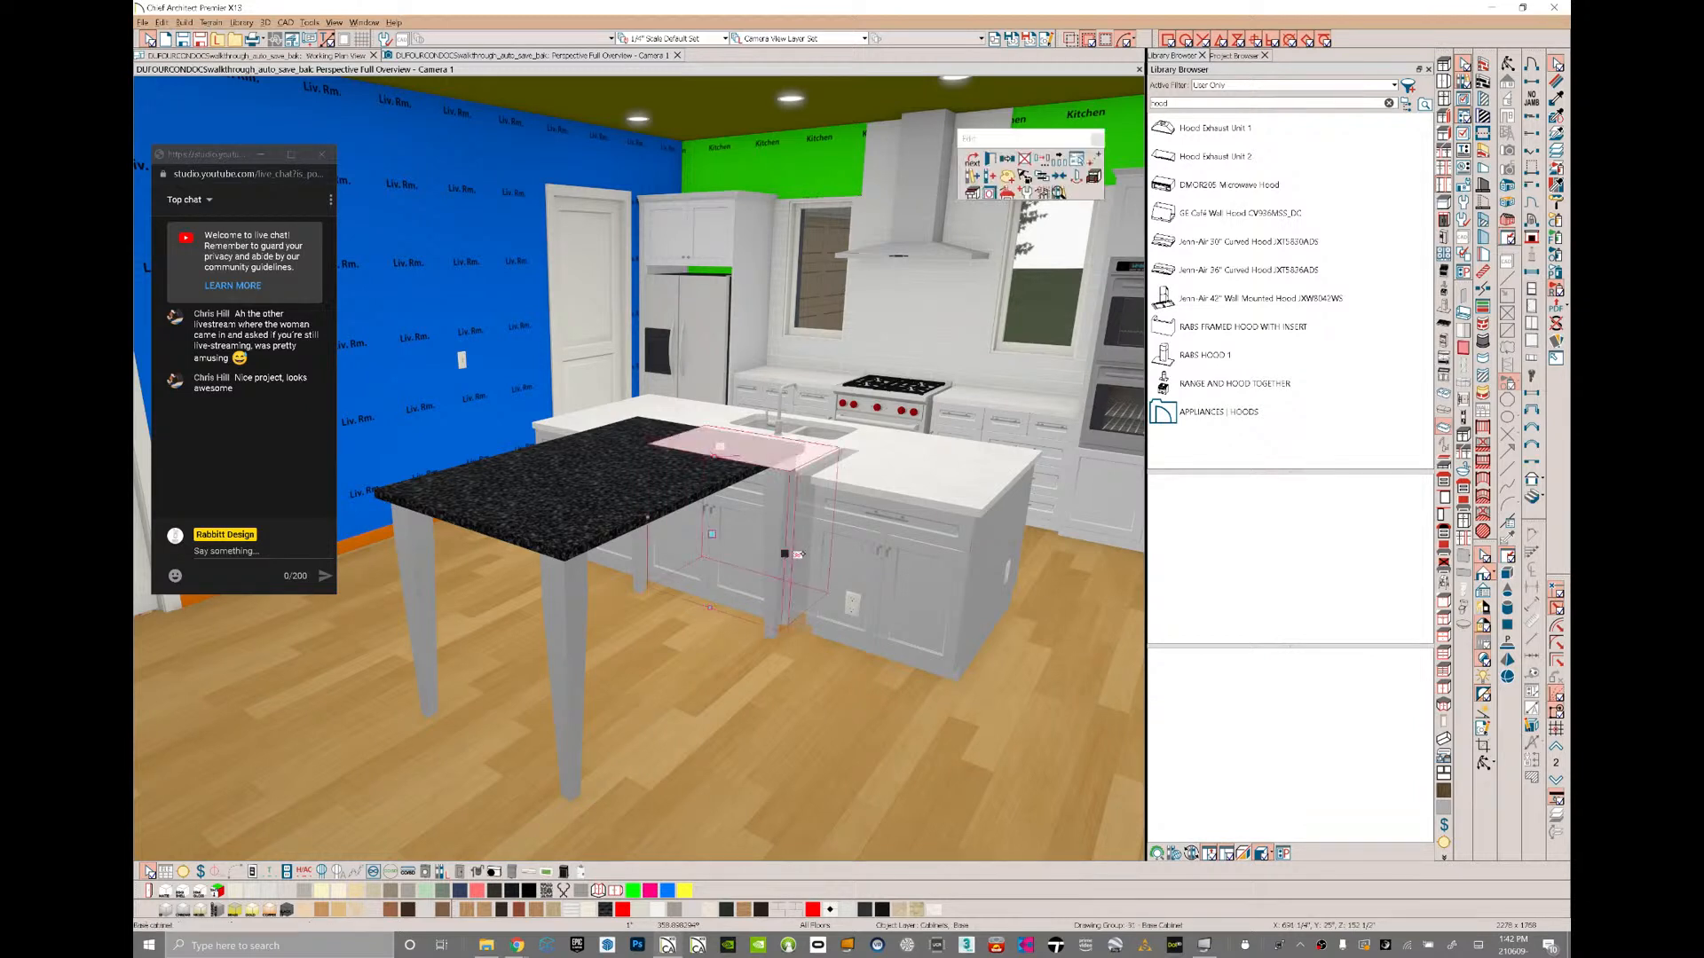
left_click_drag(787, 554, 824, 562)
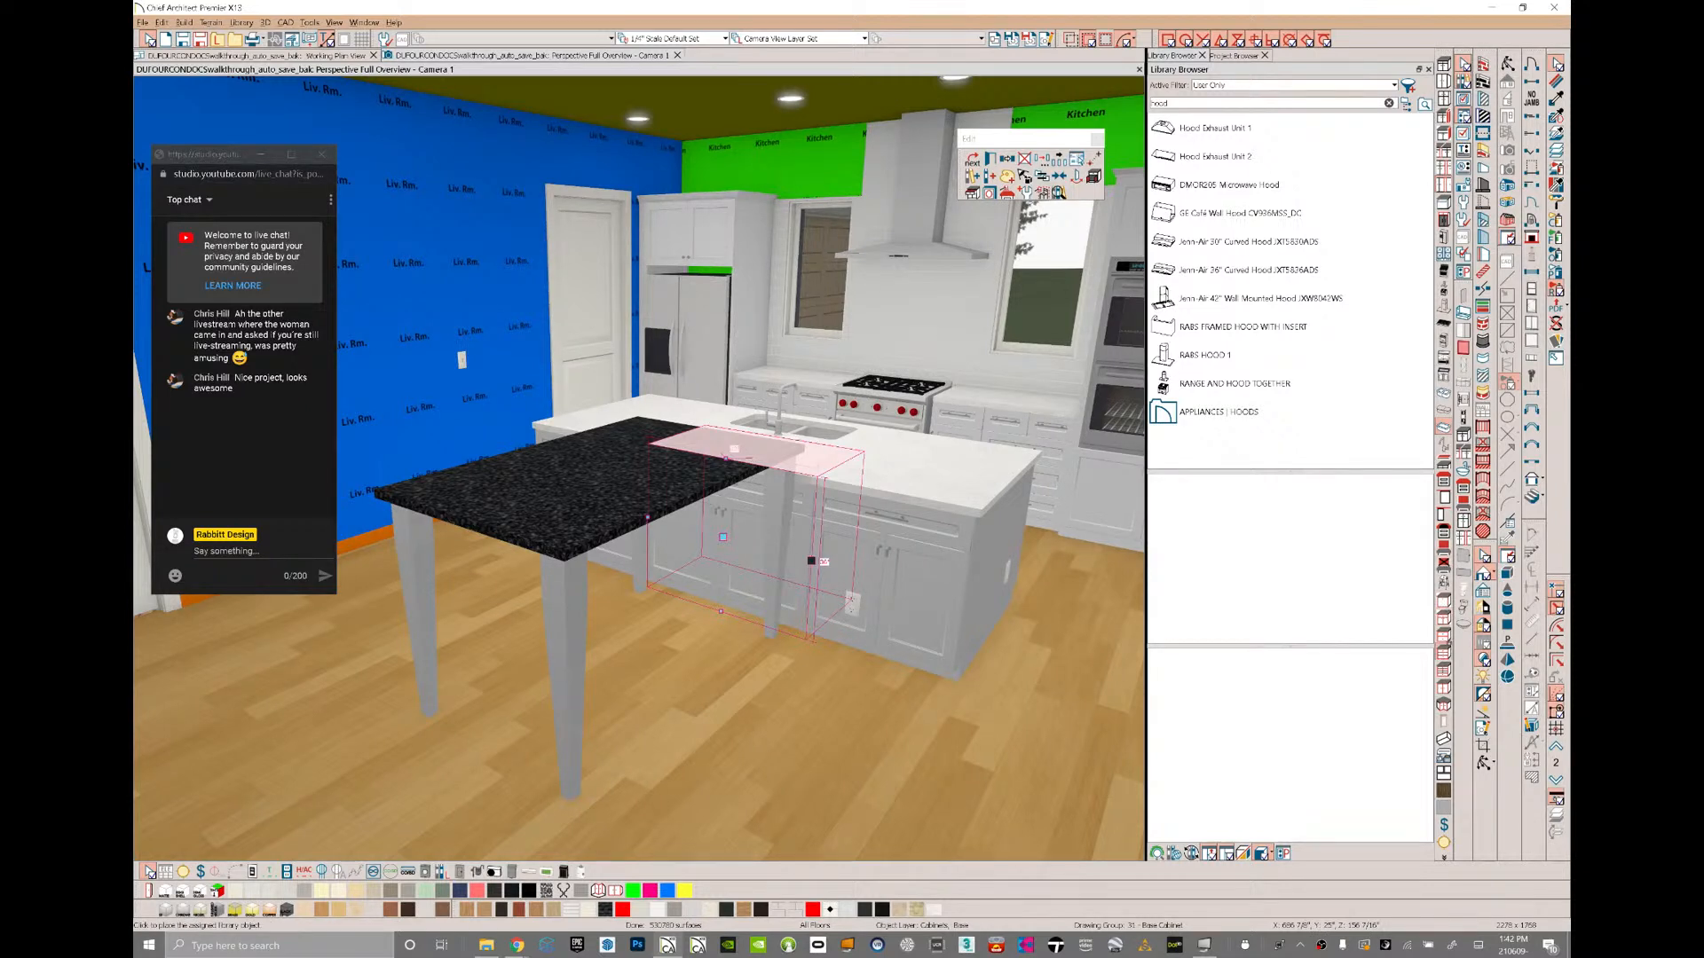
- Apply a style palette with full-height doors and no drawer to the end base cabinet on the island's table side
left_click(1444, 688)
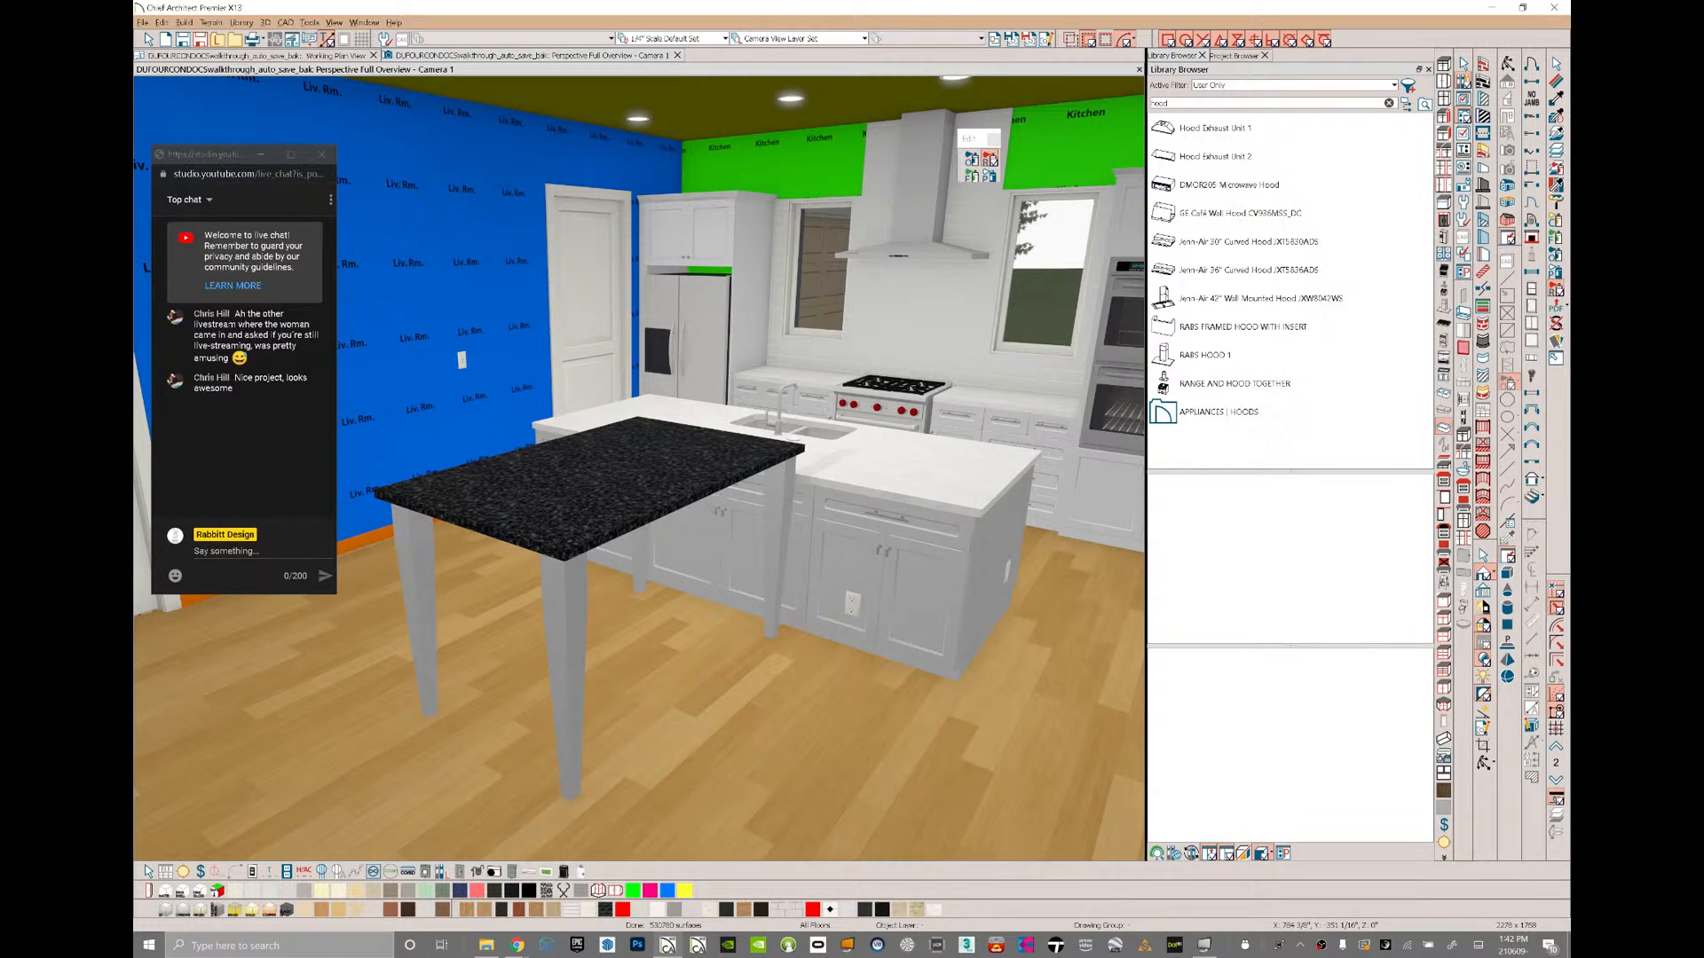
left_click(973, 160)
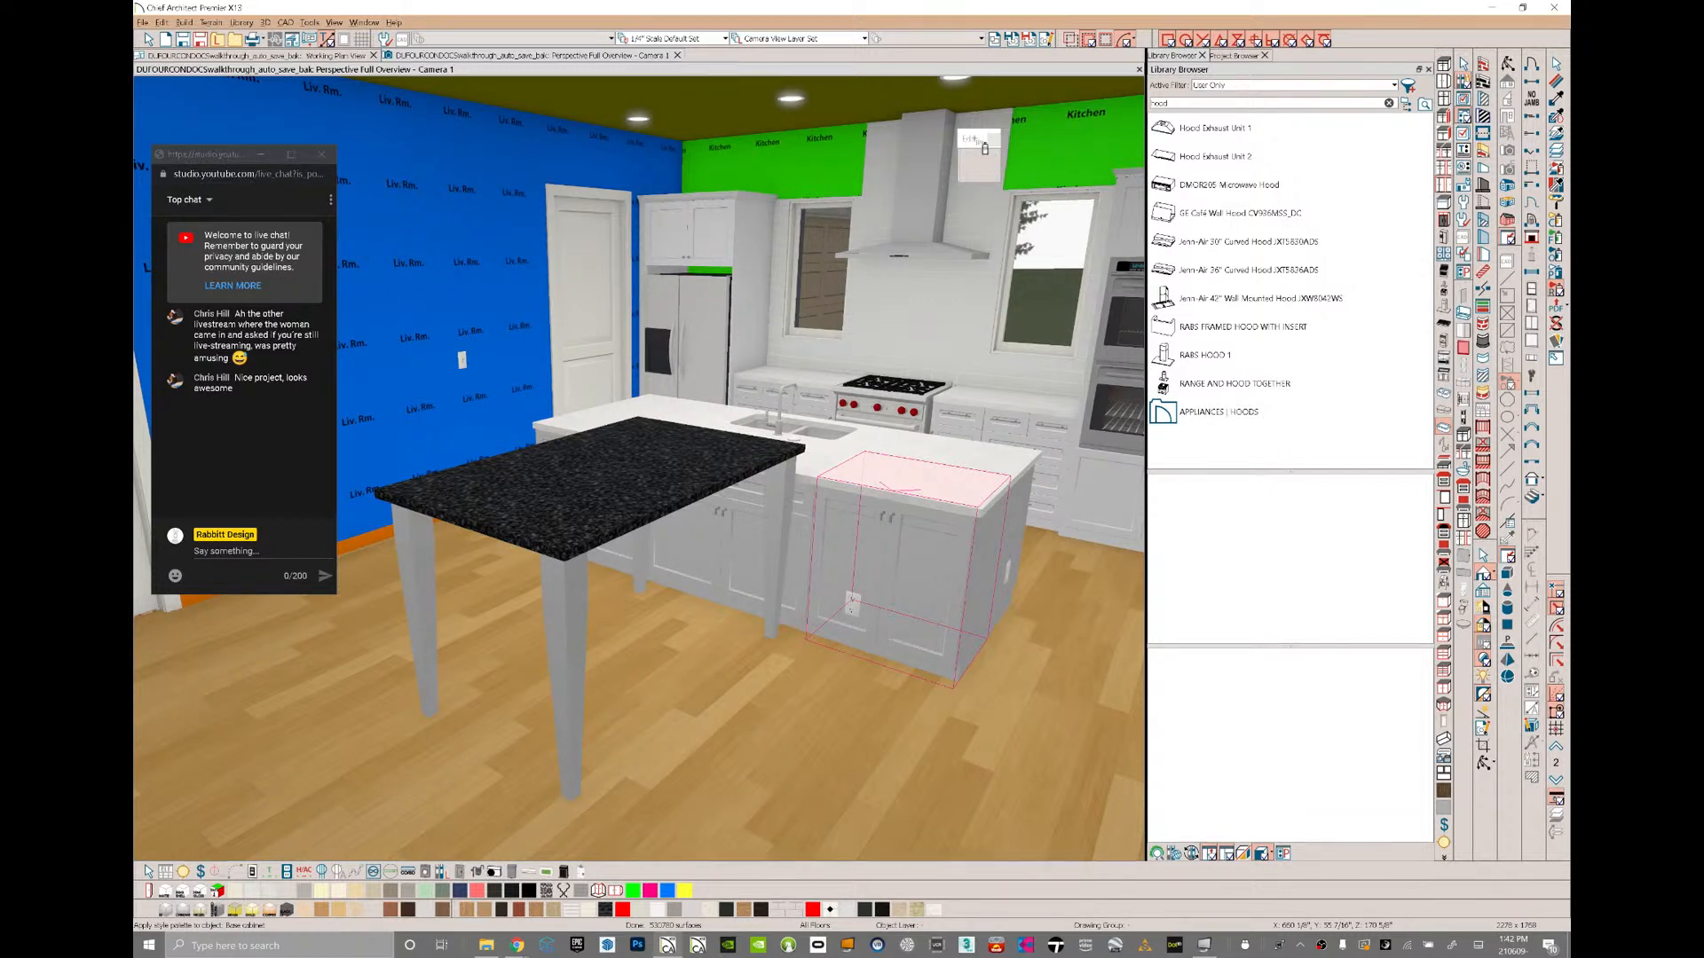
- Select the base cabinet at the refrigerator end of the island, behind the black table, for editing
middle_click_drag(904, 490, 1018, 563)
left_click(668, 561)
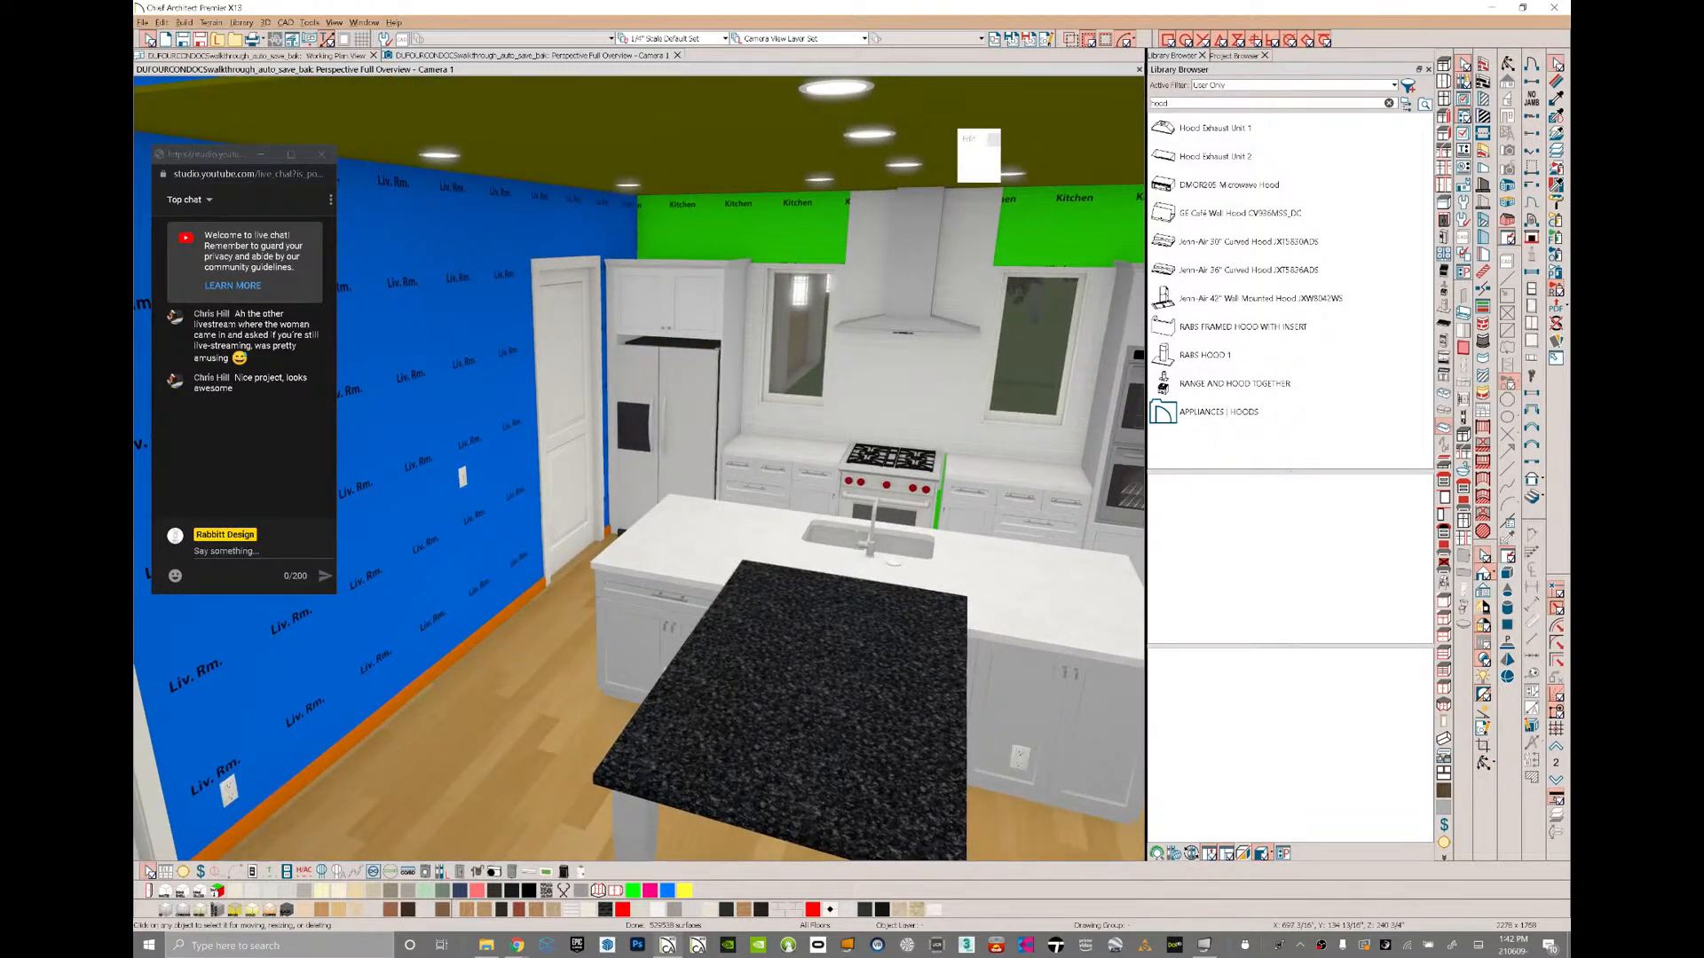
key("Delete")
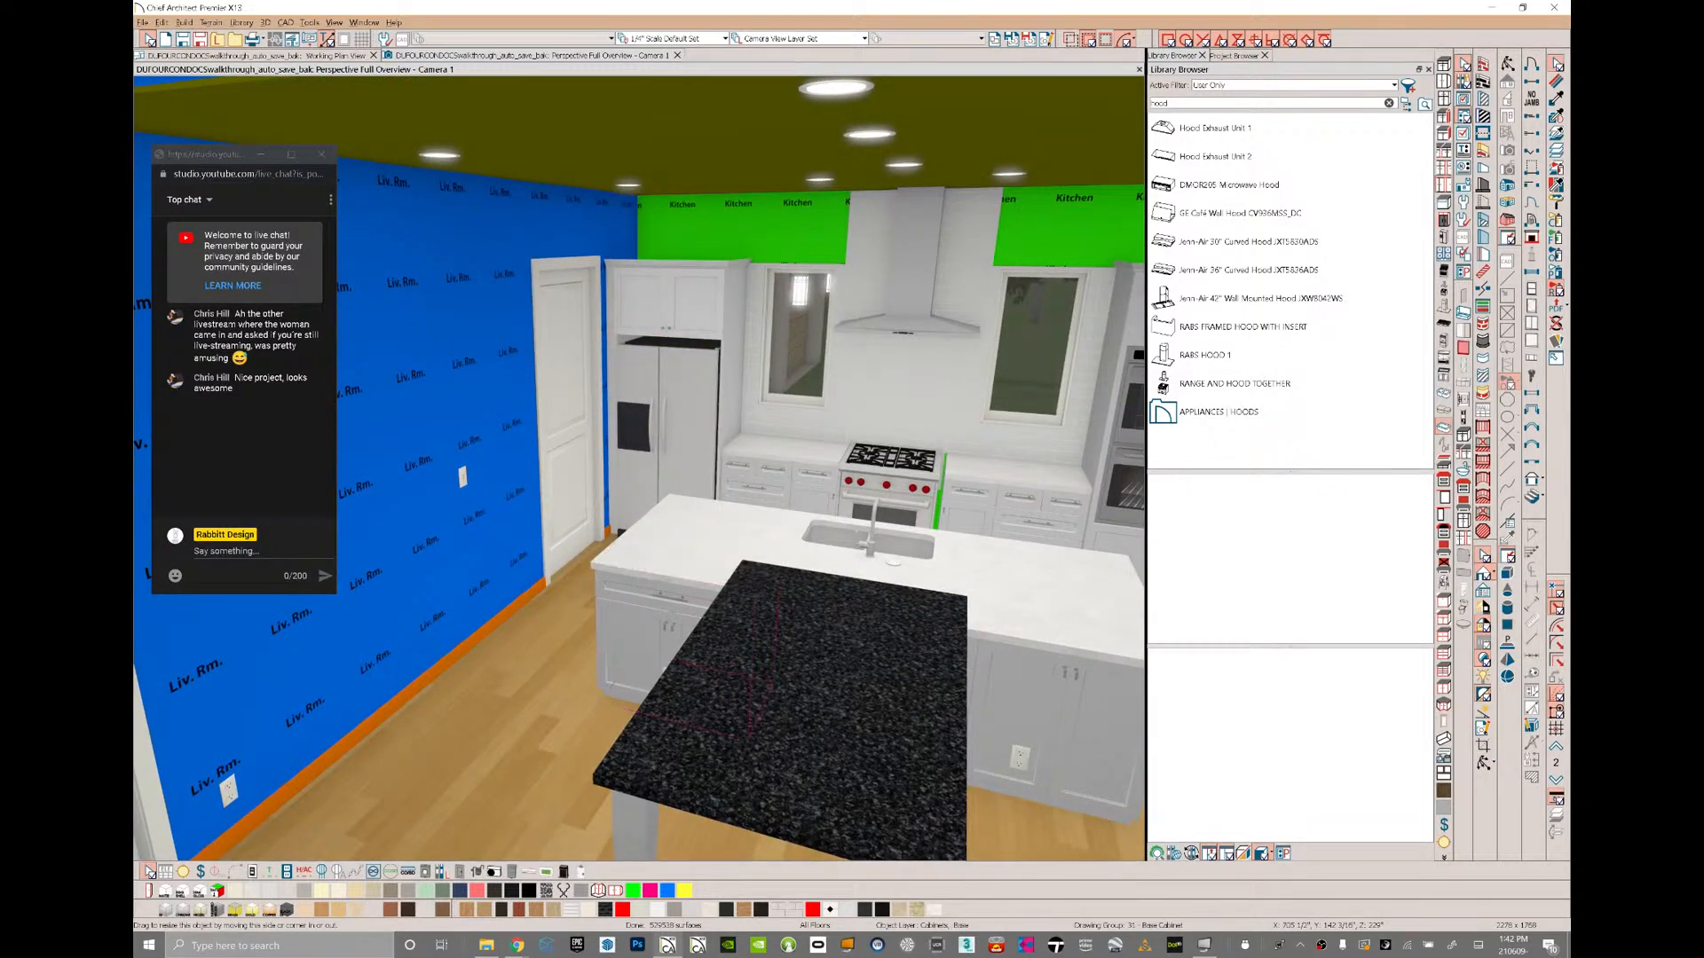
left_click(1075, 655)
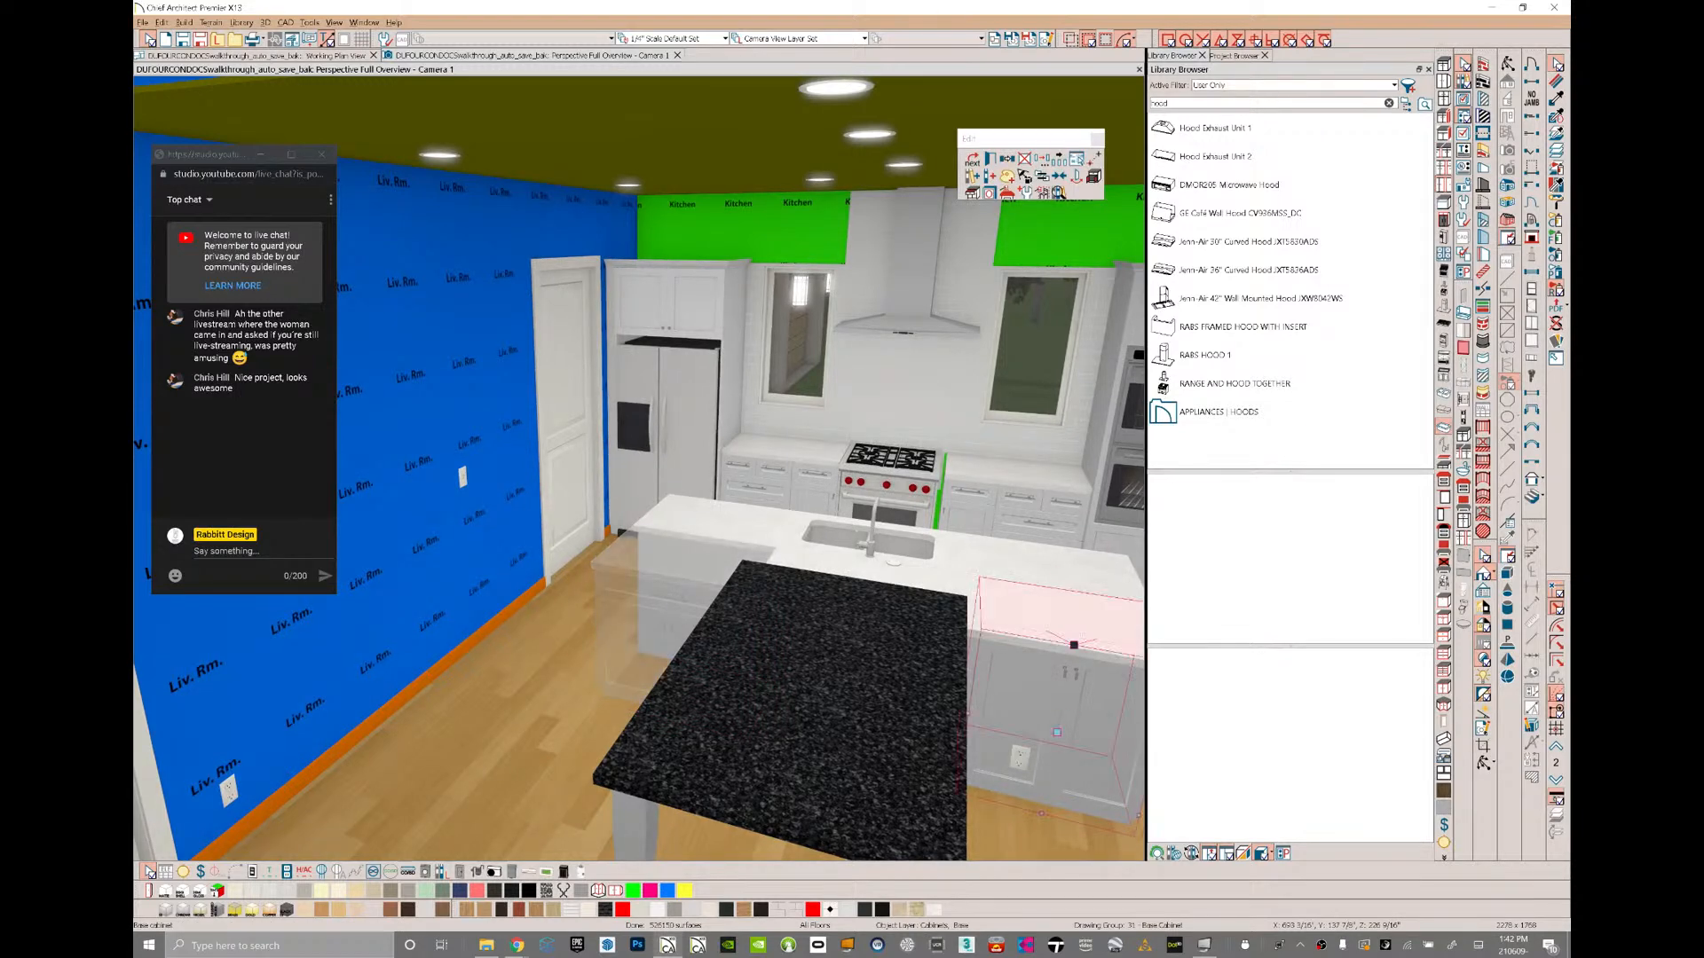
left_click(1008, 159)
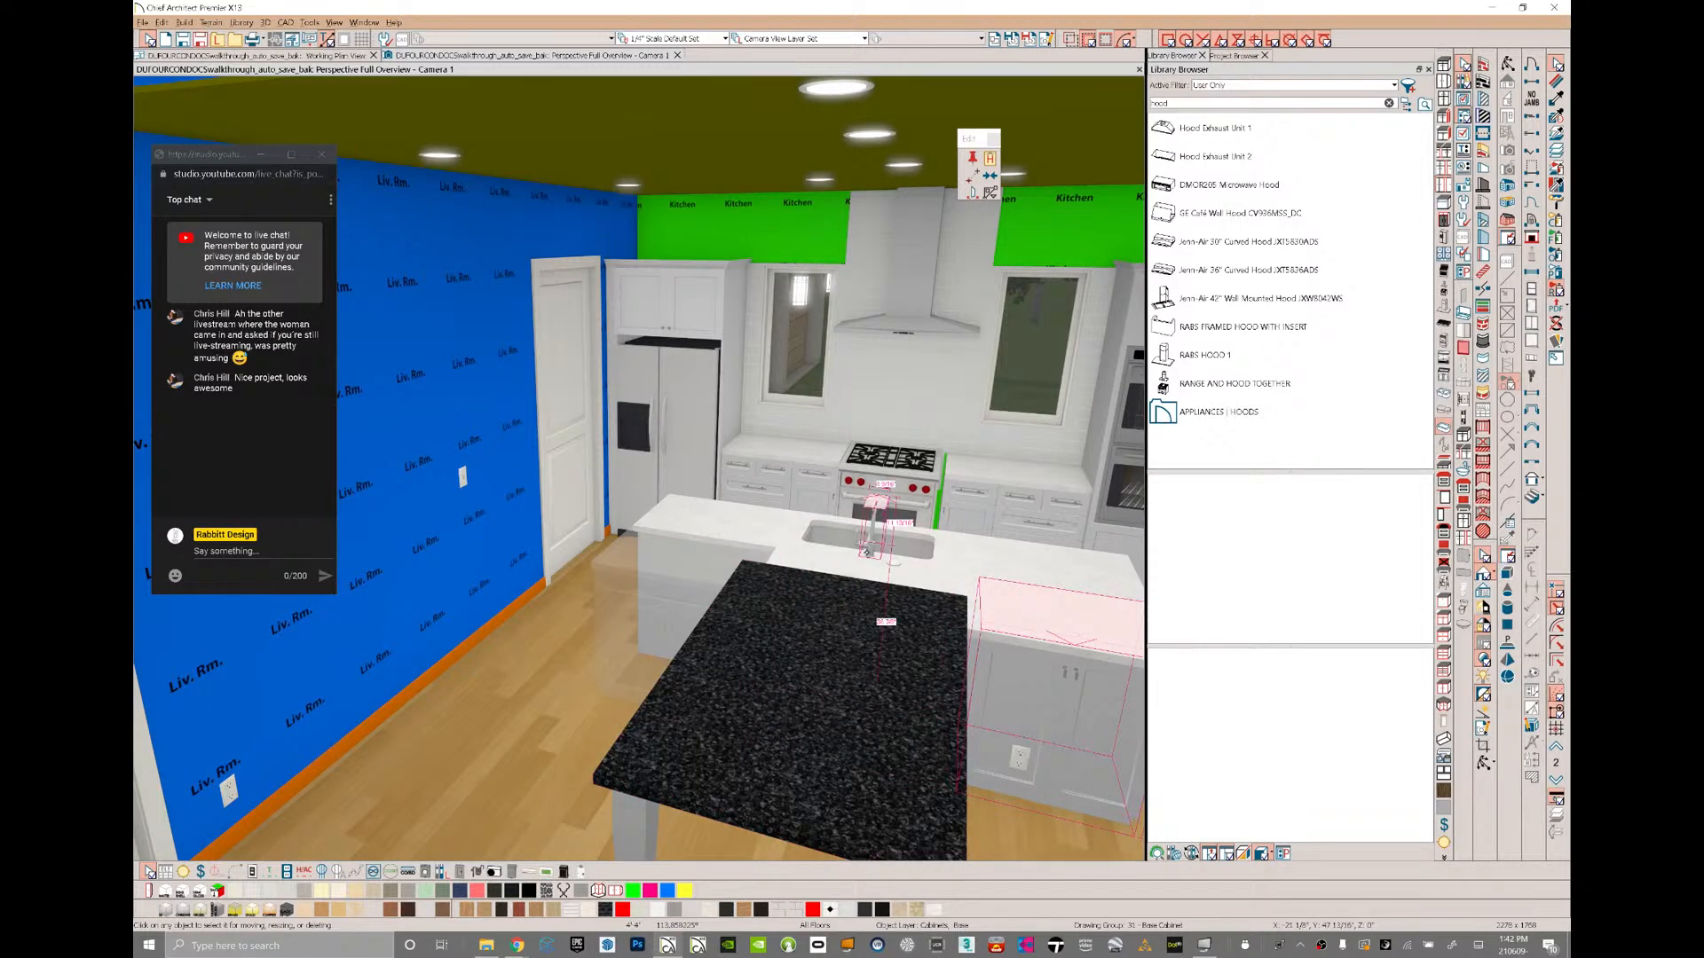
left_click(866, 555)
left_click(1034, 533)
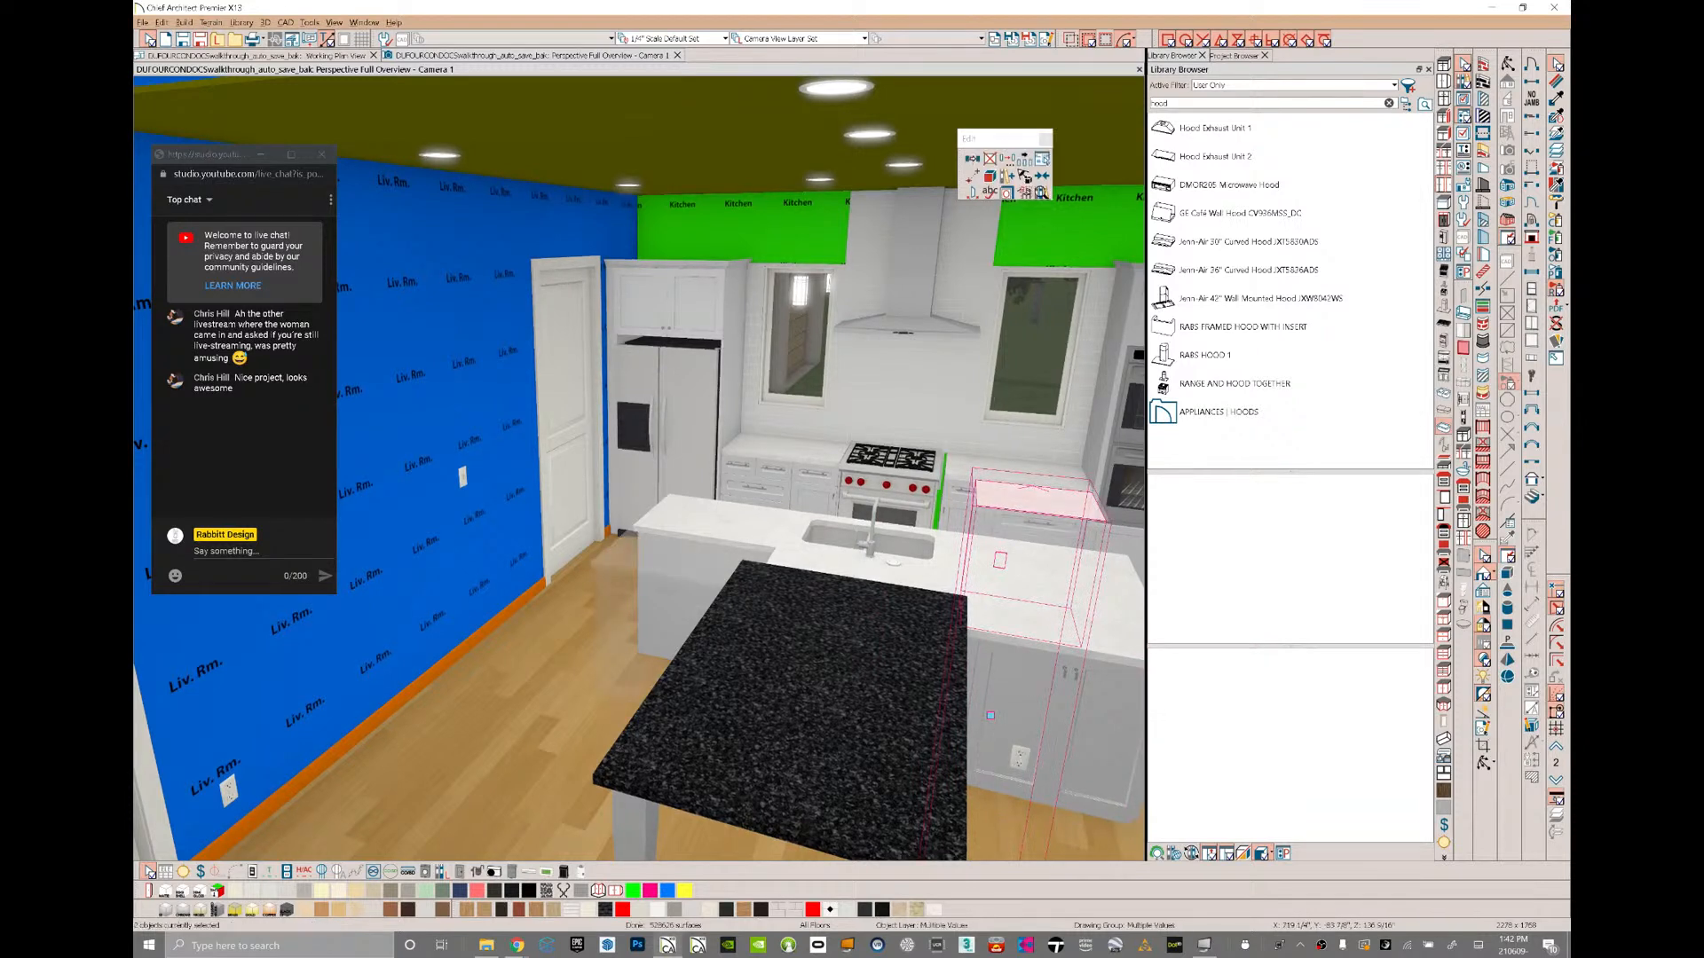
key("Delete")
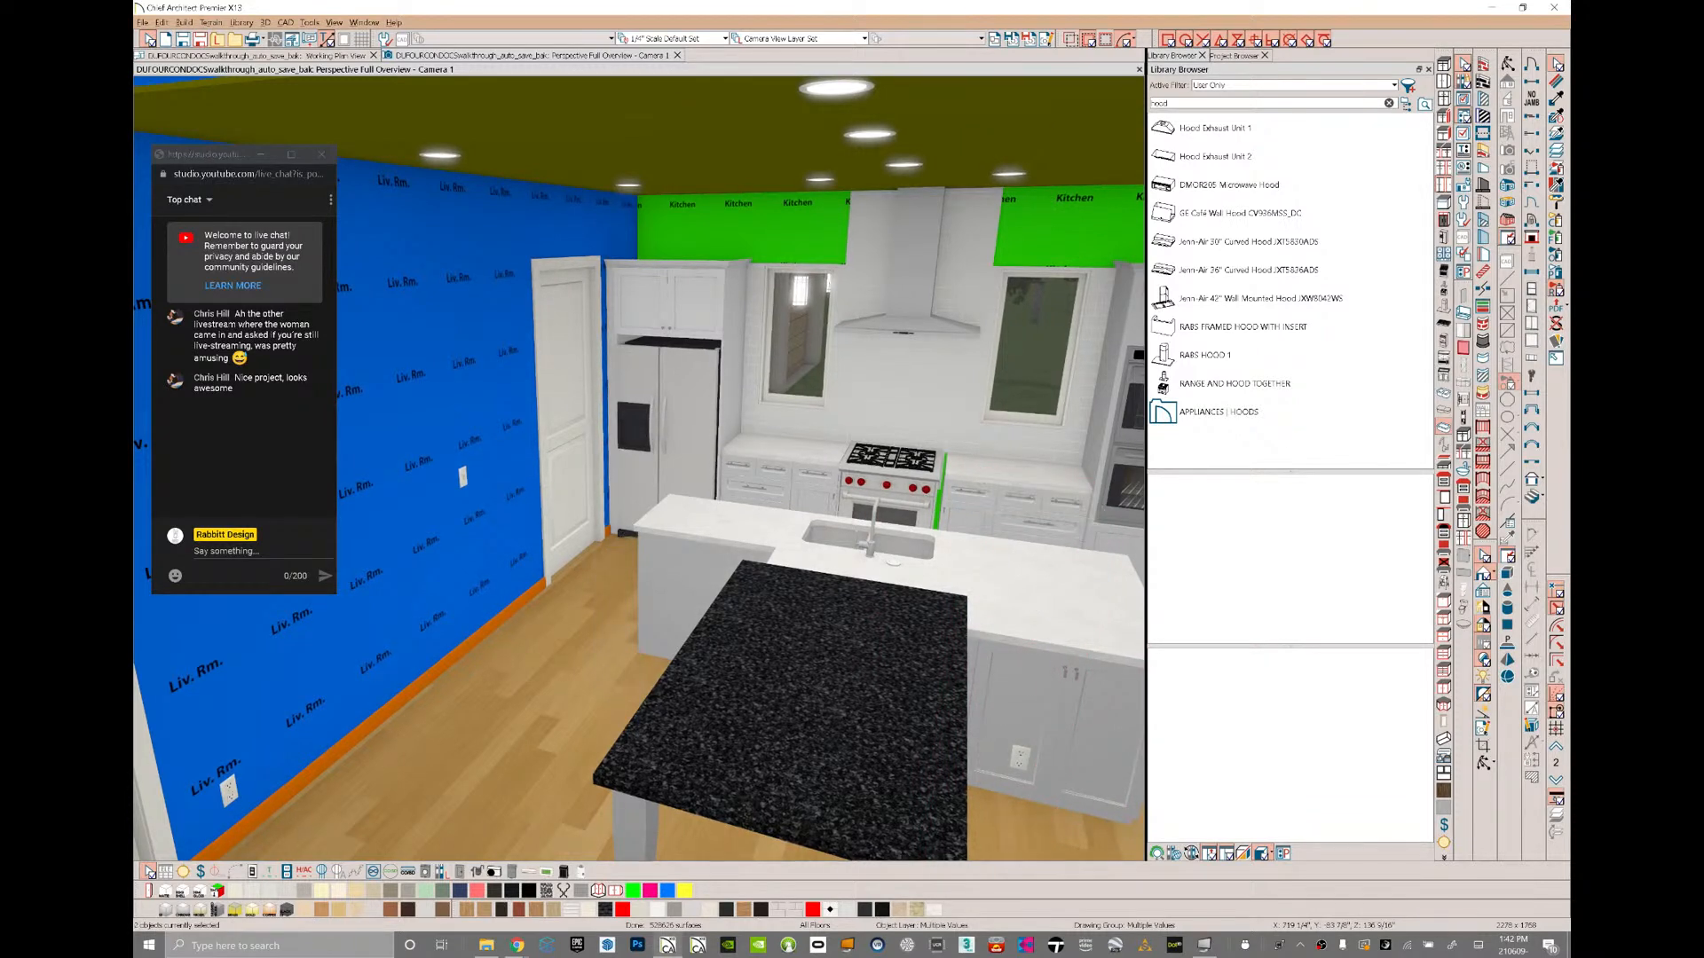
- Copy the island's end base cabinet with its outlet to the opposite end of the island, nearest the living room wall
left_click(1065, 614)
left_click(1008, 157)
left_click_drag(1066, 614, 669, 563)
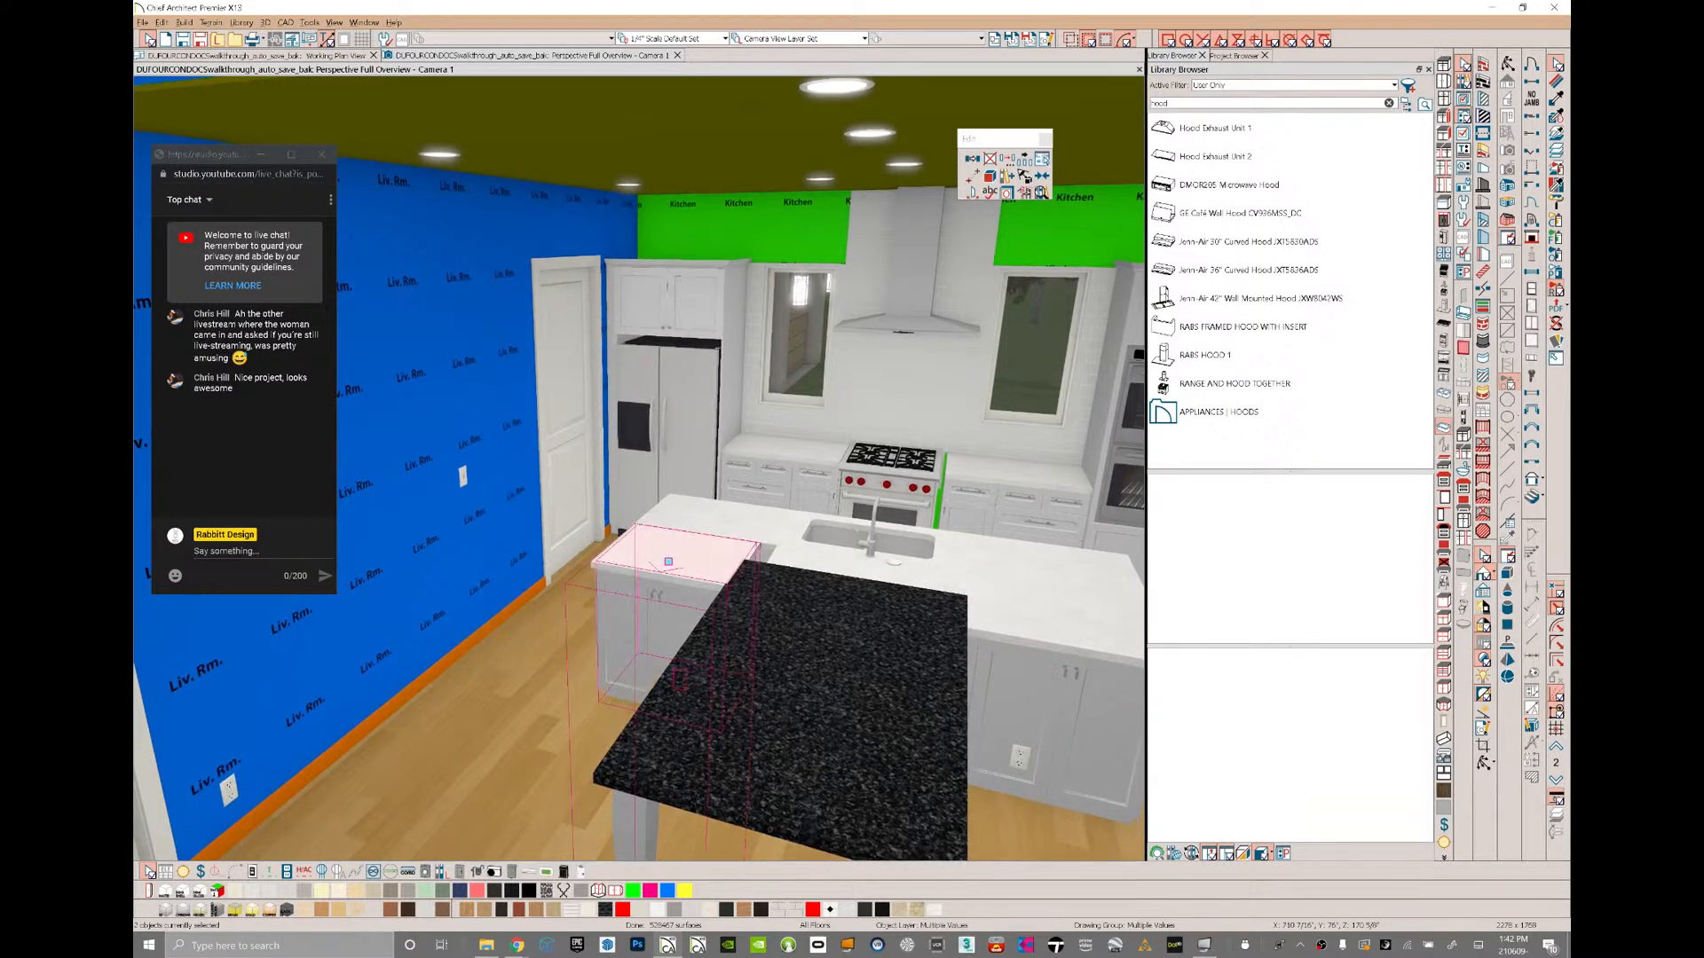
key("Escape")
- Extend the side of the island's middle base cabinet to meet the copied end cabinet, closing the notch in the white countertop
left_click(869, 662)
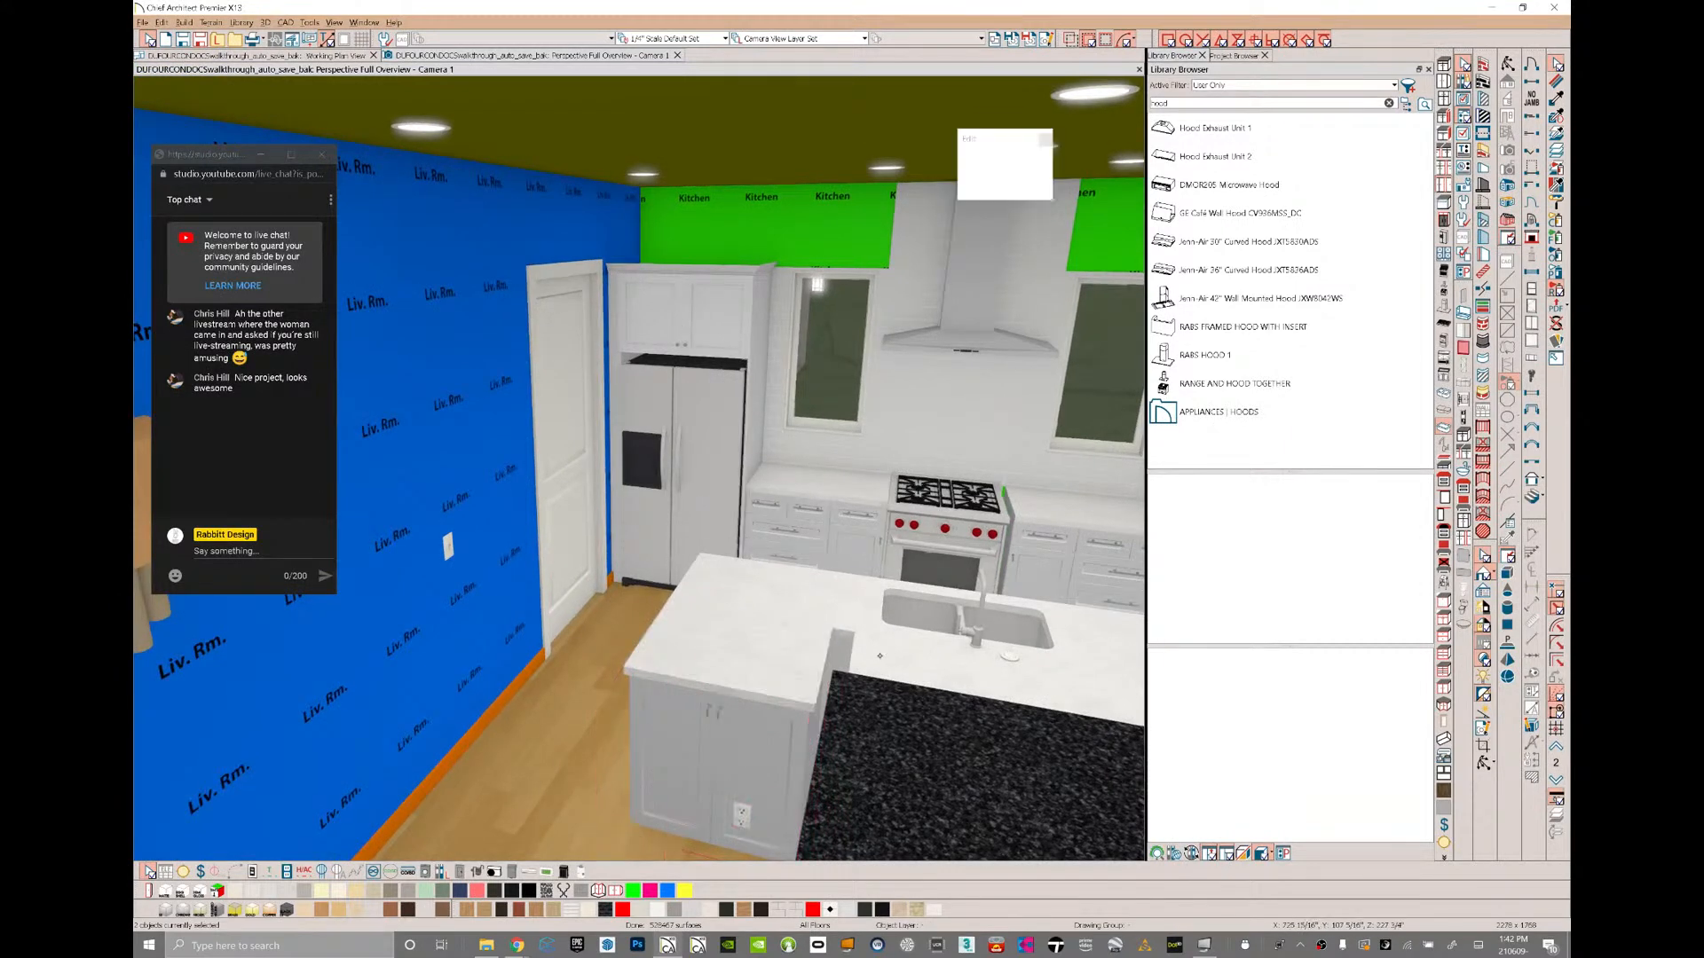
left_click_drag(856, 665, 816, 661)
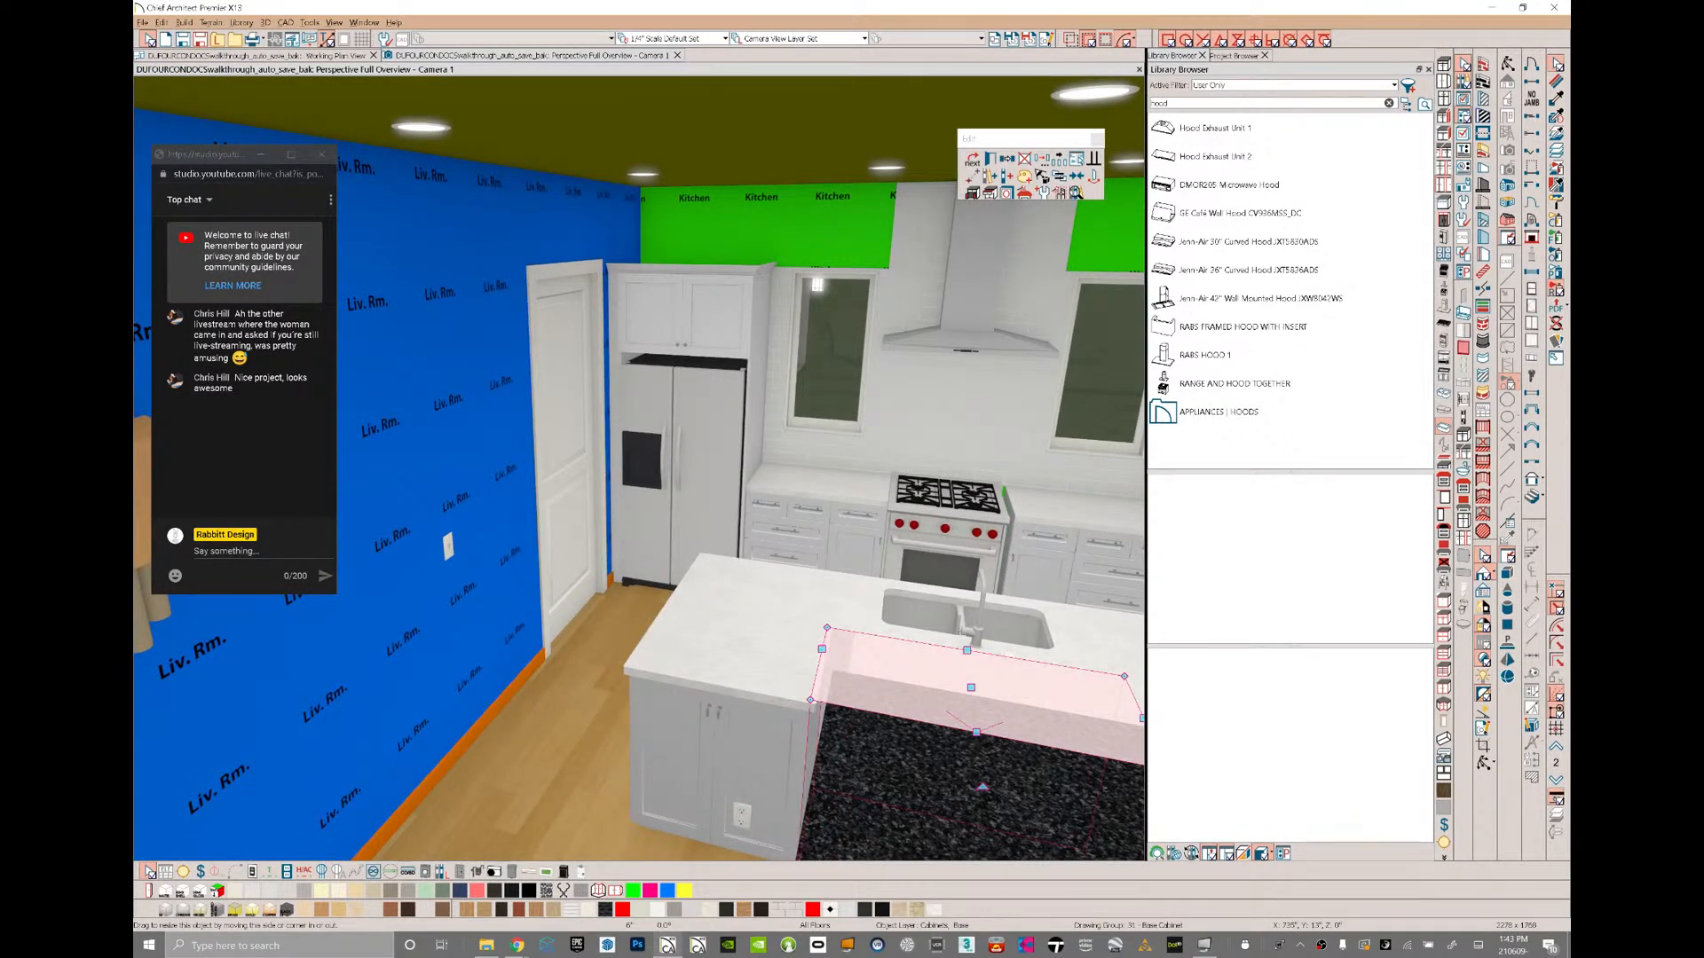
scroll(816, 662, "down", 2)
middle_click_drag(817, 661, 653, 652)
scroll(644, 643, "up", 4)
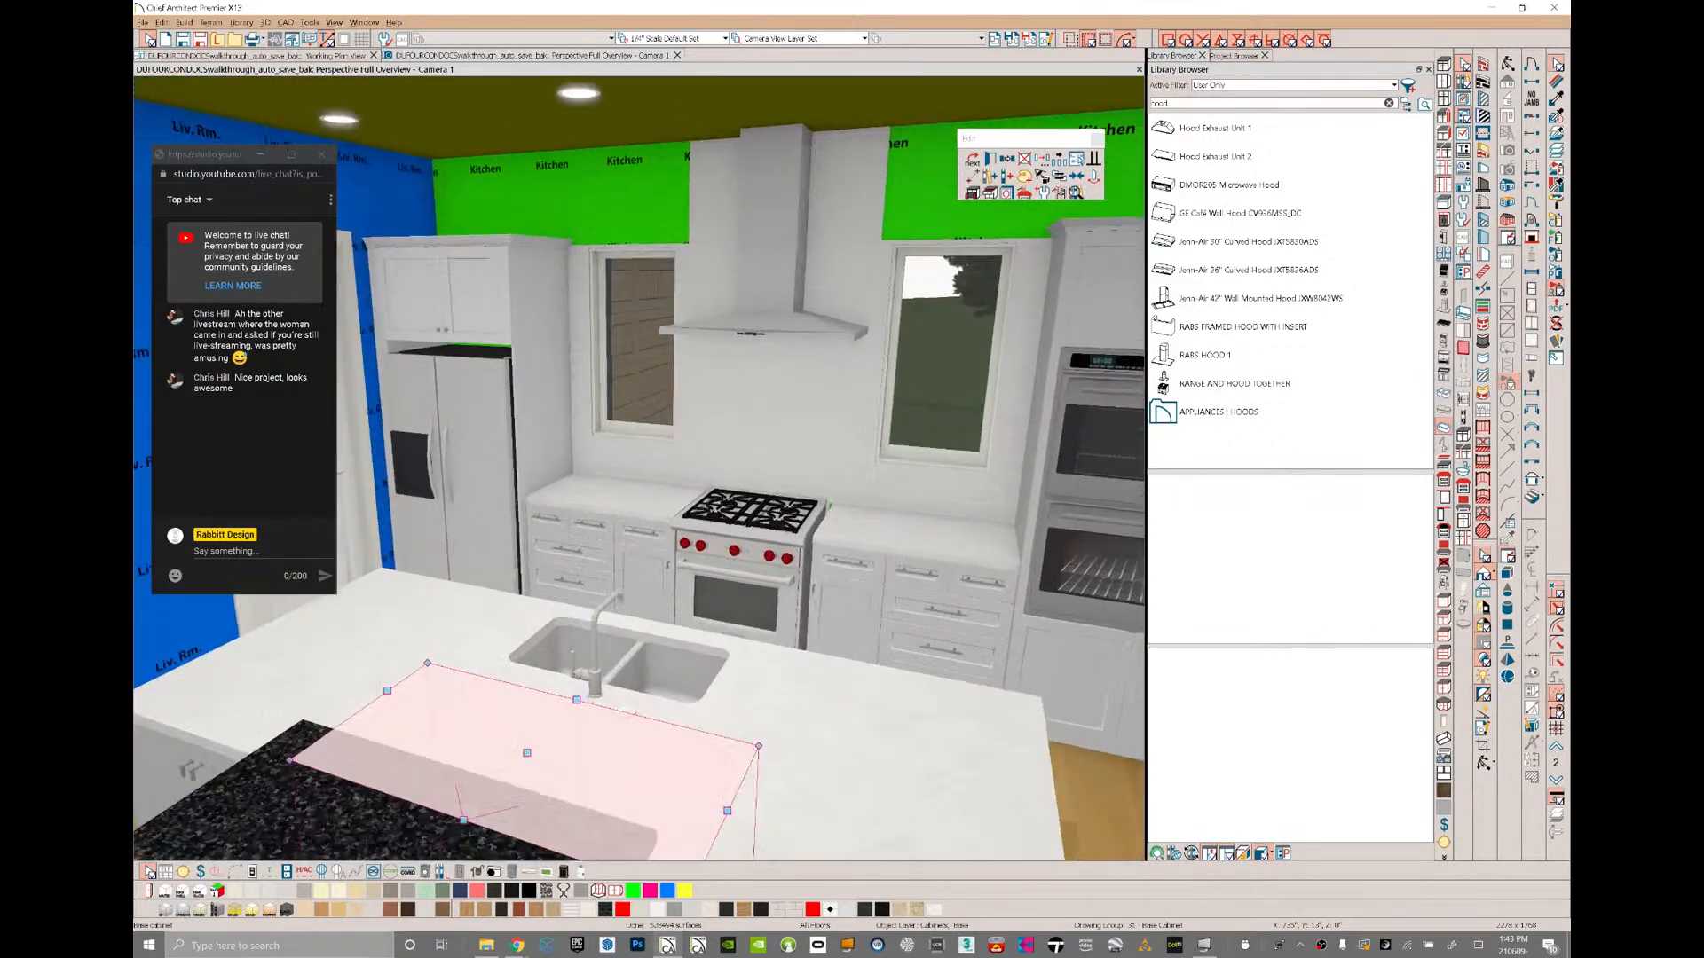
scroll(635, 643, "up", 4)
scroll(652, 652, "up", 1)
key("Escape")
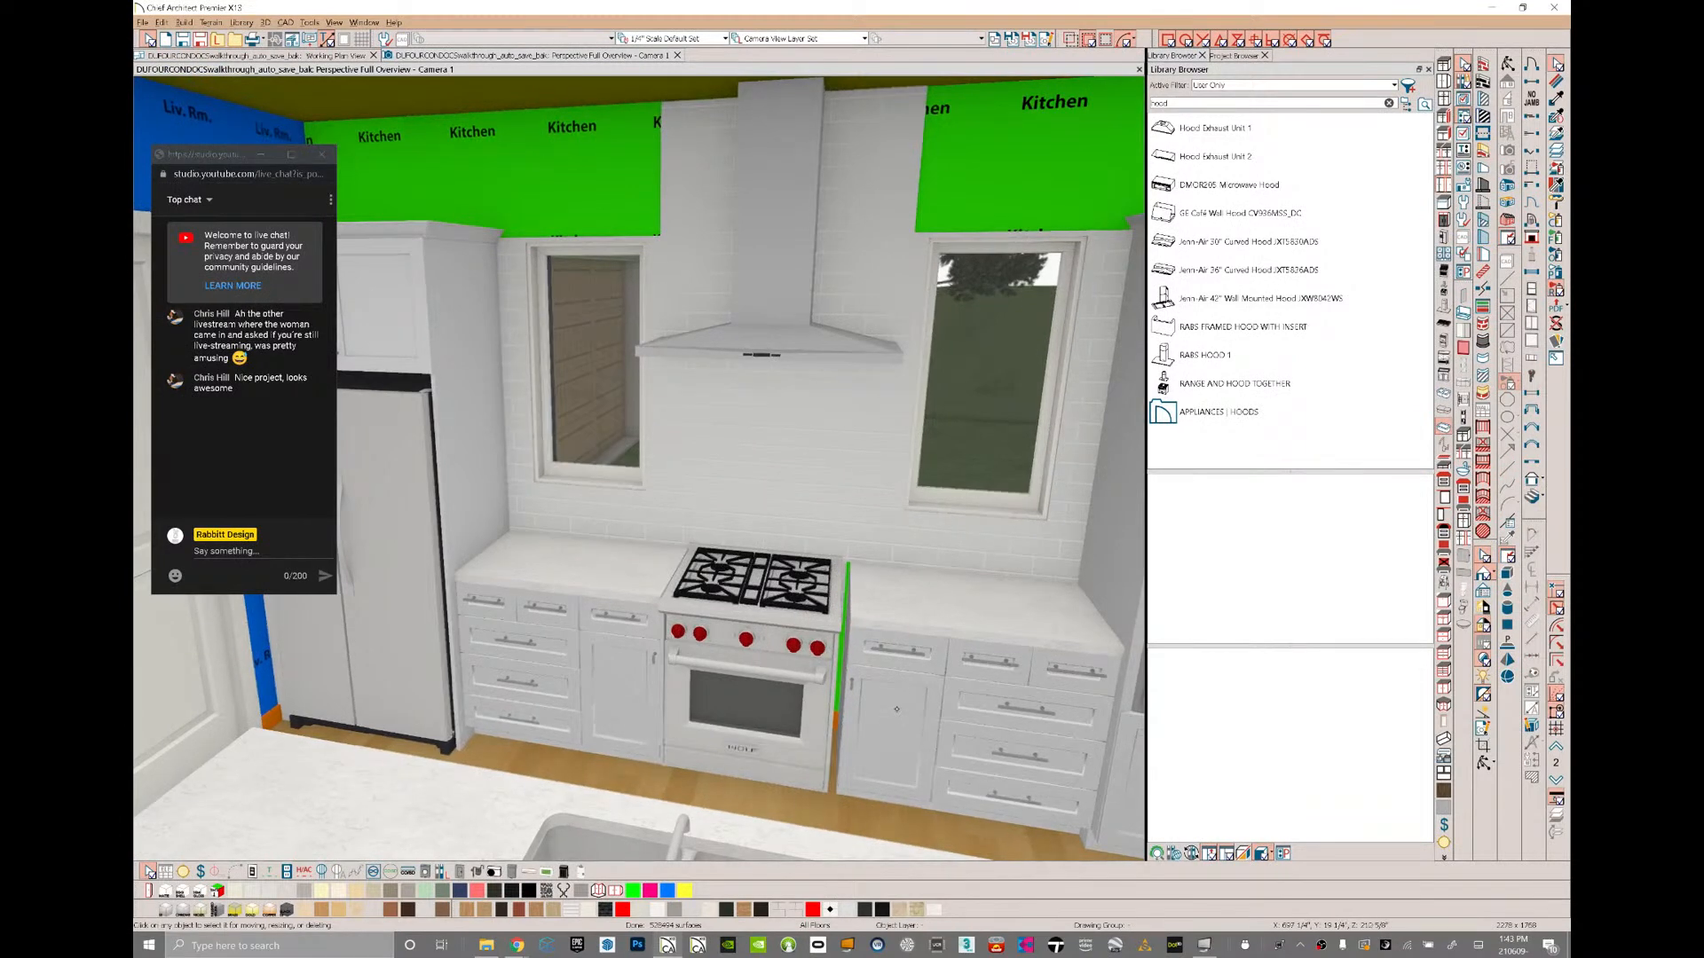
- Move the two base cabinets between the range and the wall ovens together towards the range to close the gap
left_click(1043, 733)
left_click(892, 744, "shift")
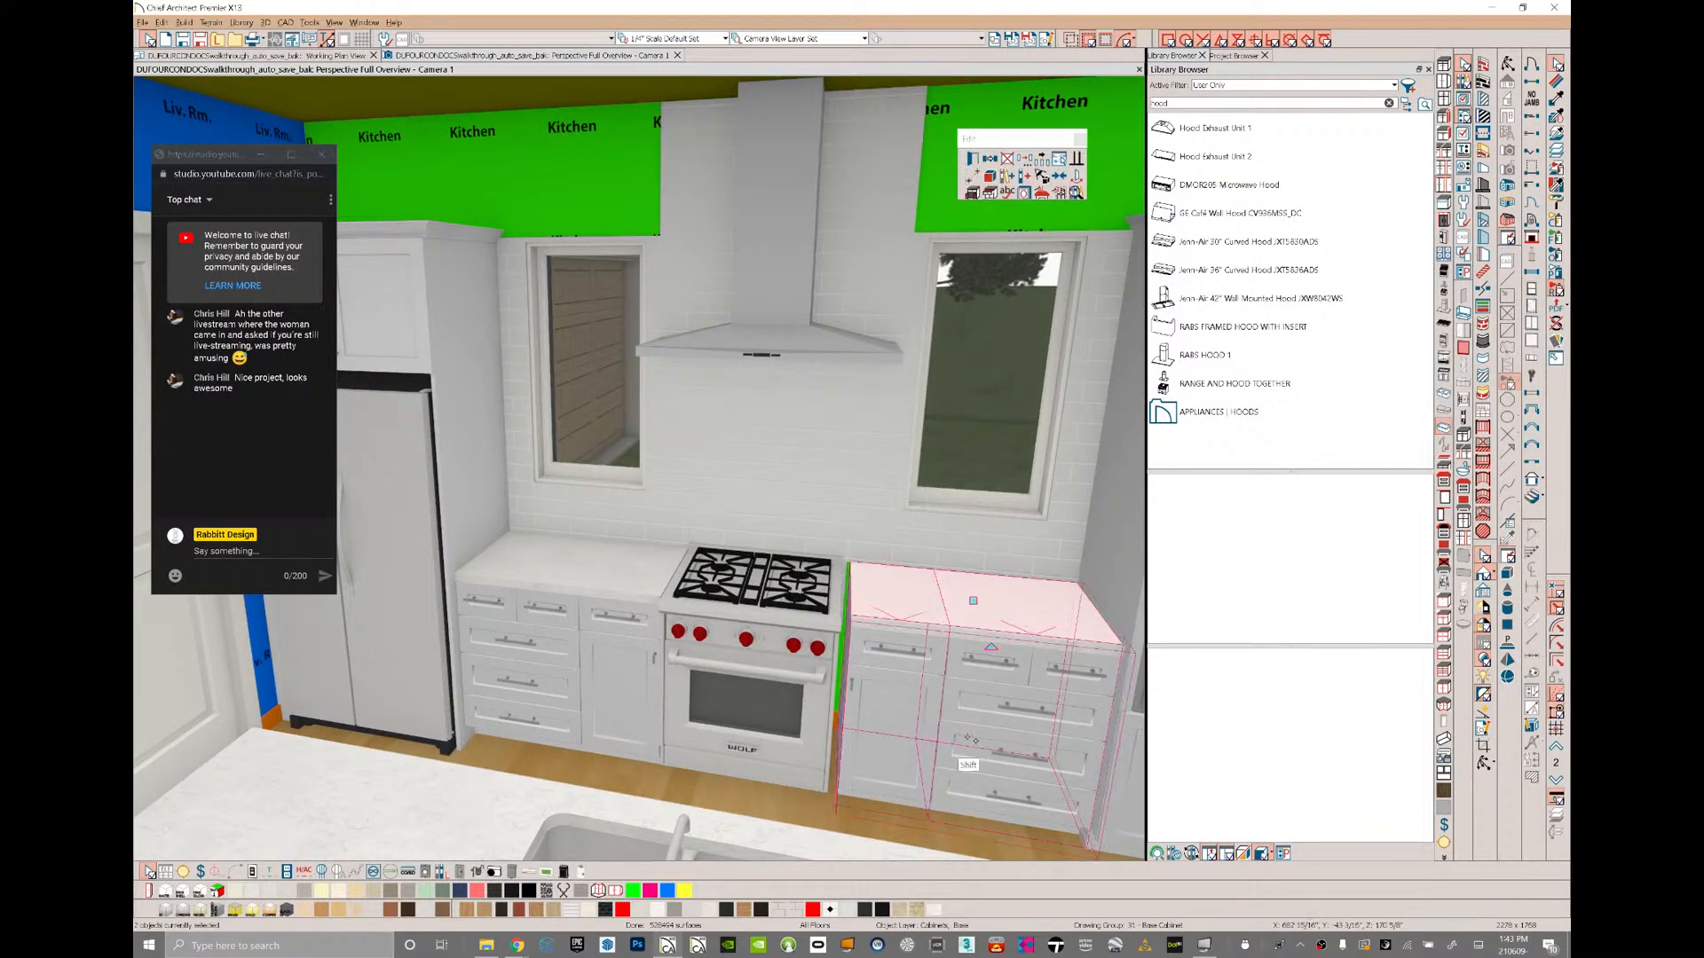
left_click_drag(947, 589, 938, 590)
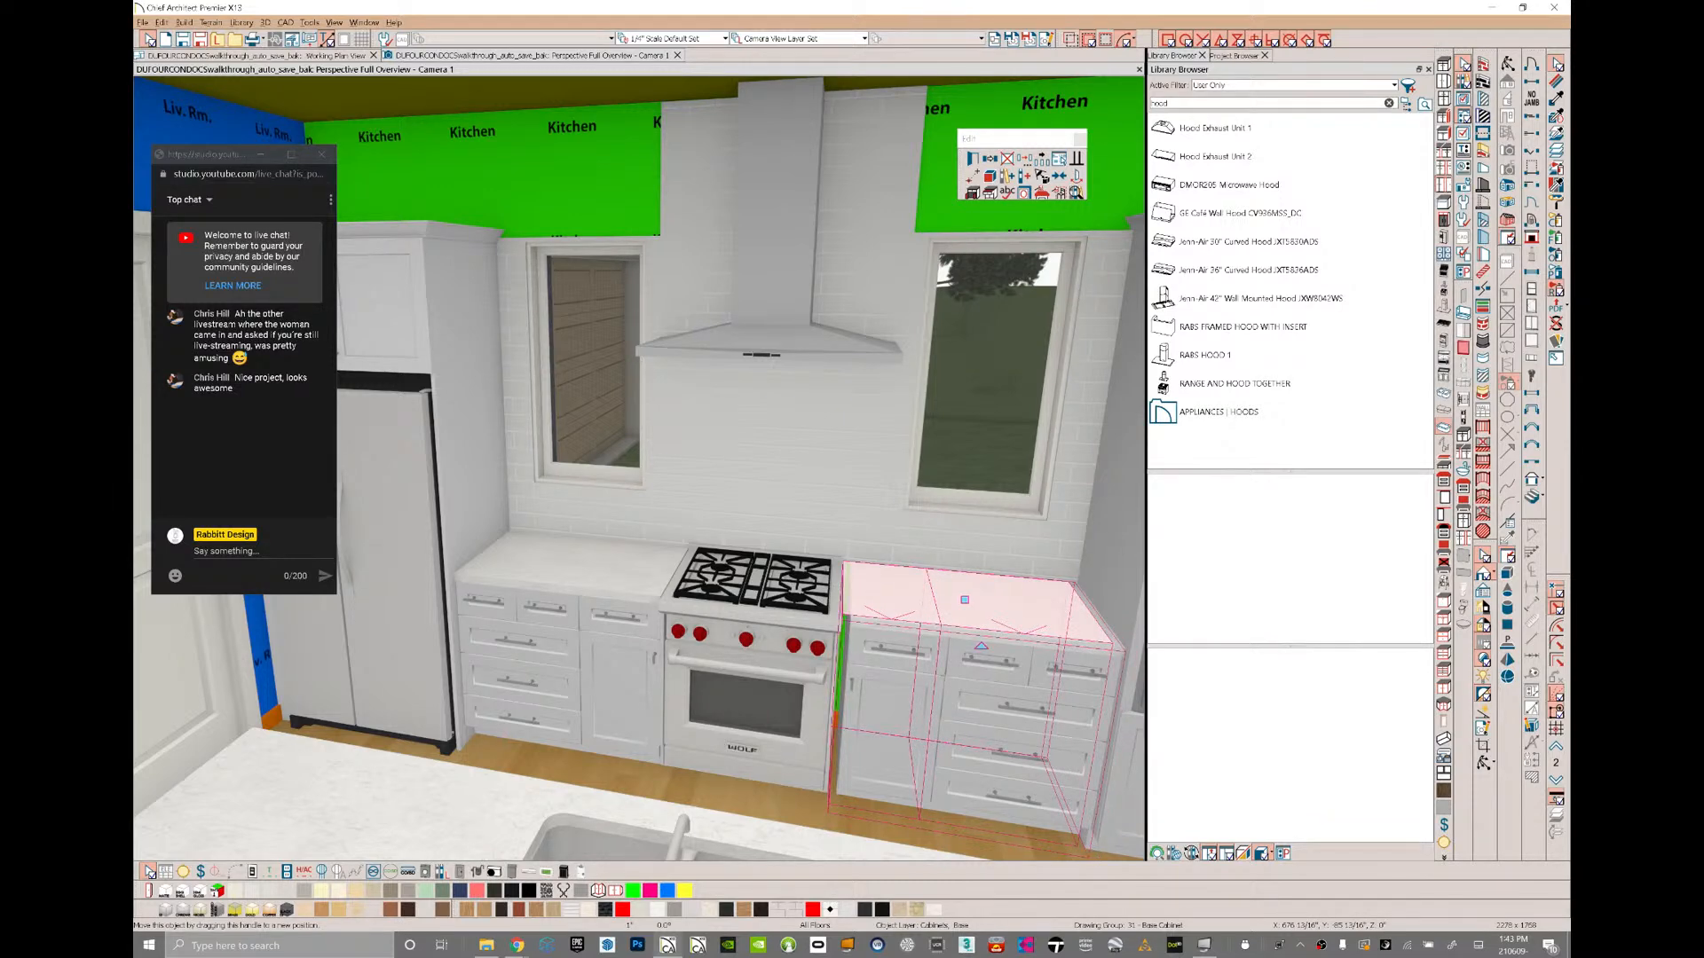
left_click_drag(964, 600, 958, 599)
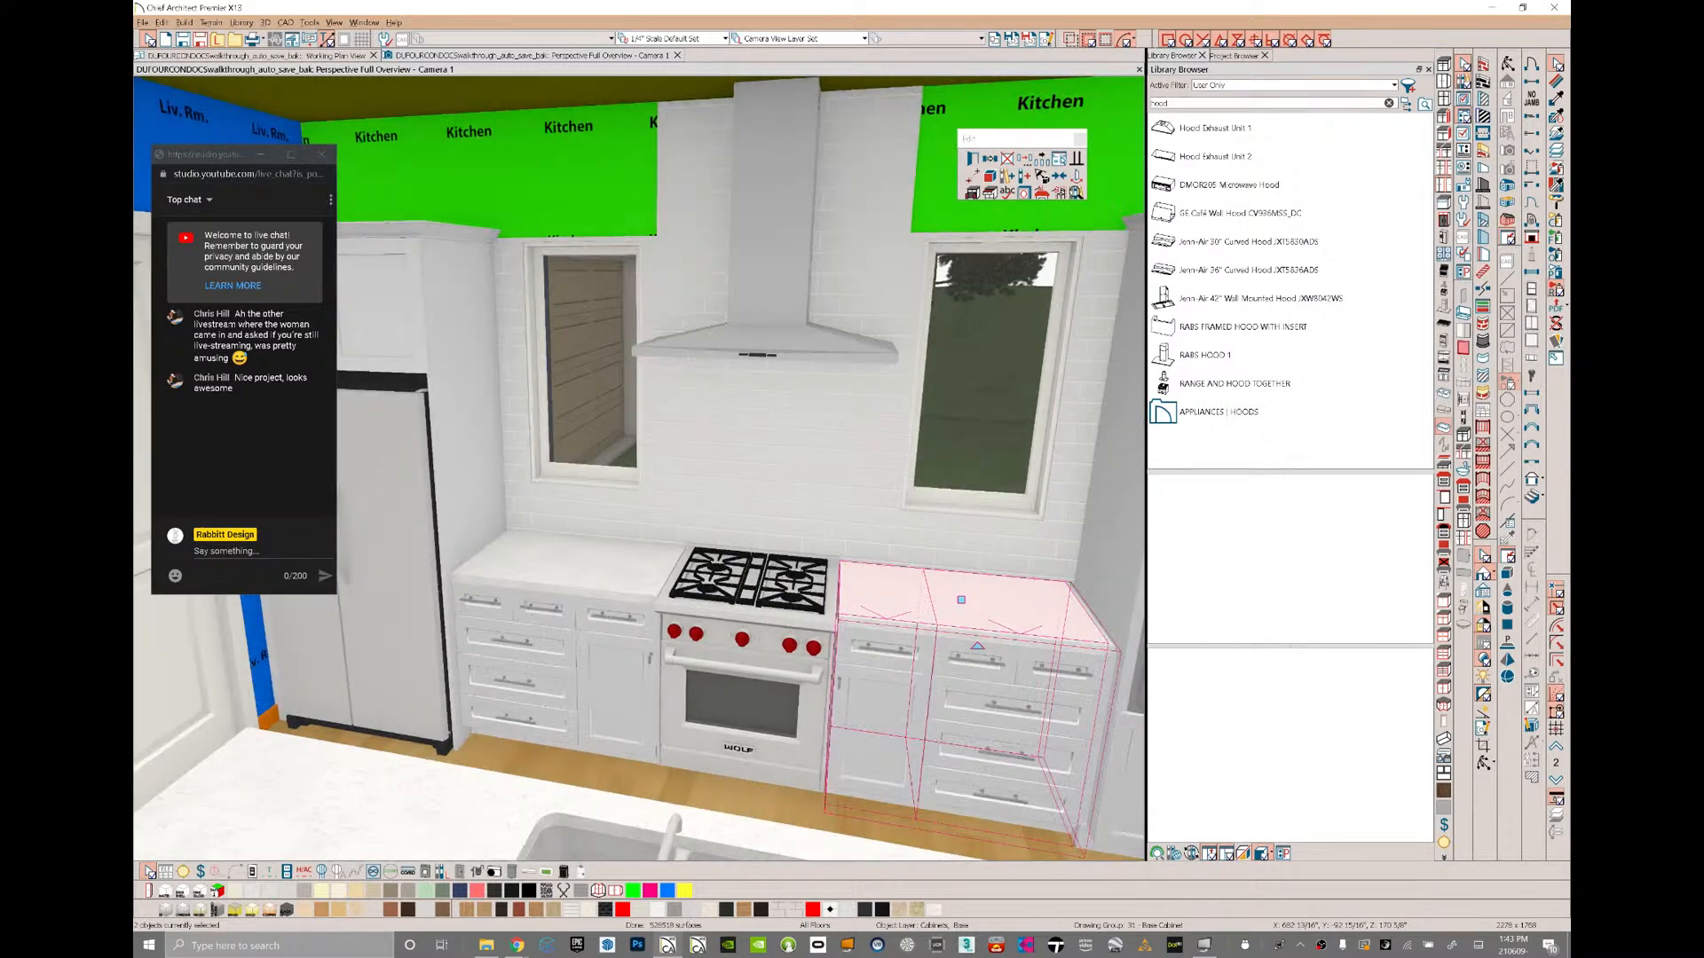
scroll(958, 599, "down", 2)
scroll(958, 599, "down", 5)
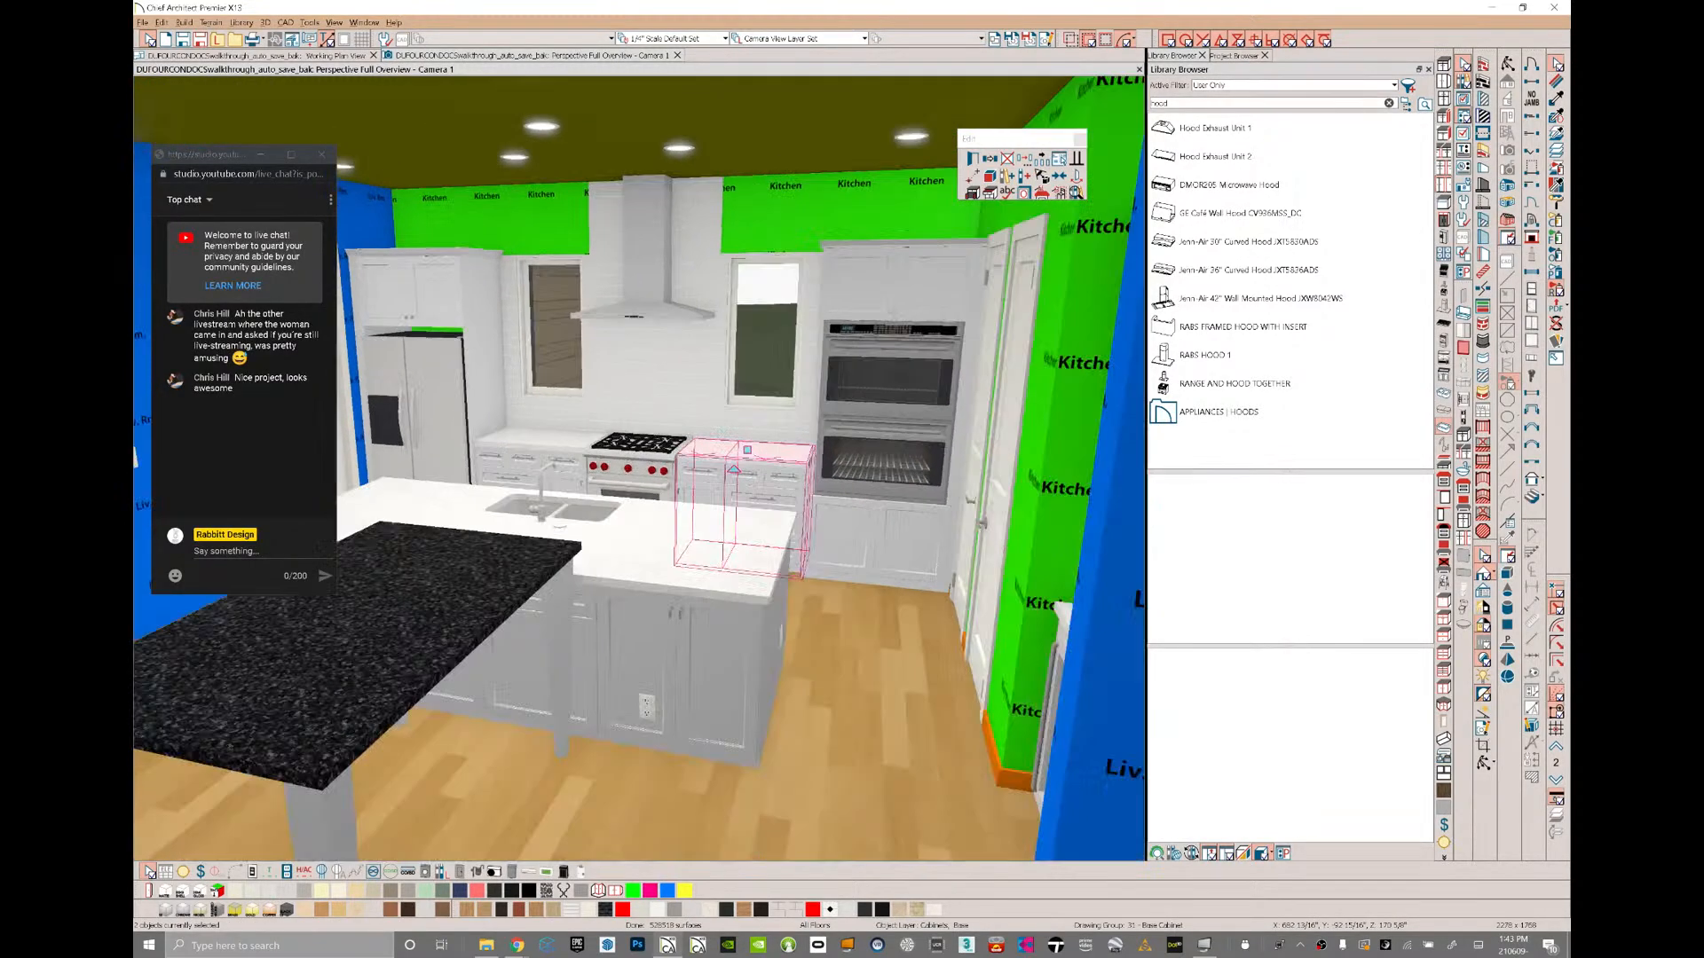
scroll(957, 599, "down", 2)
middle_click_drag(957, 600, 1127, 550)
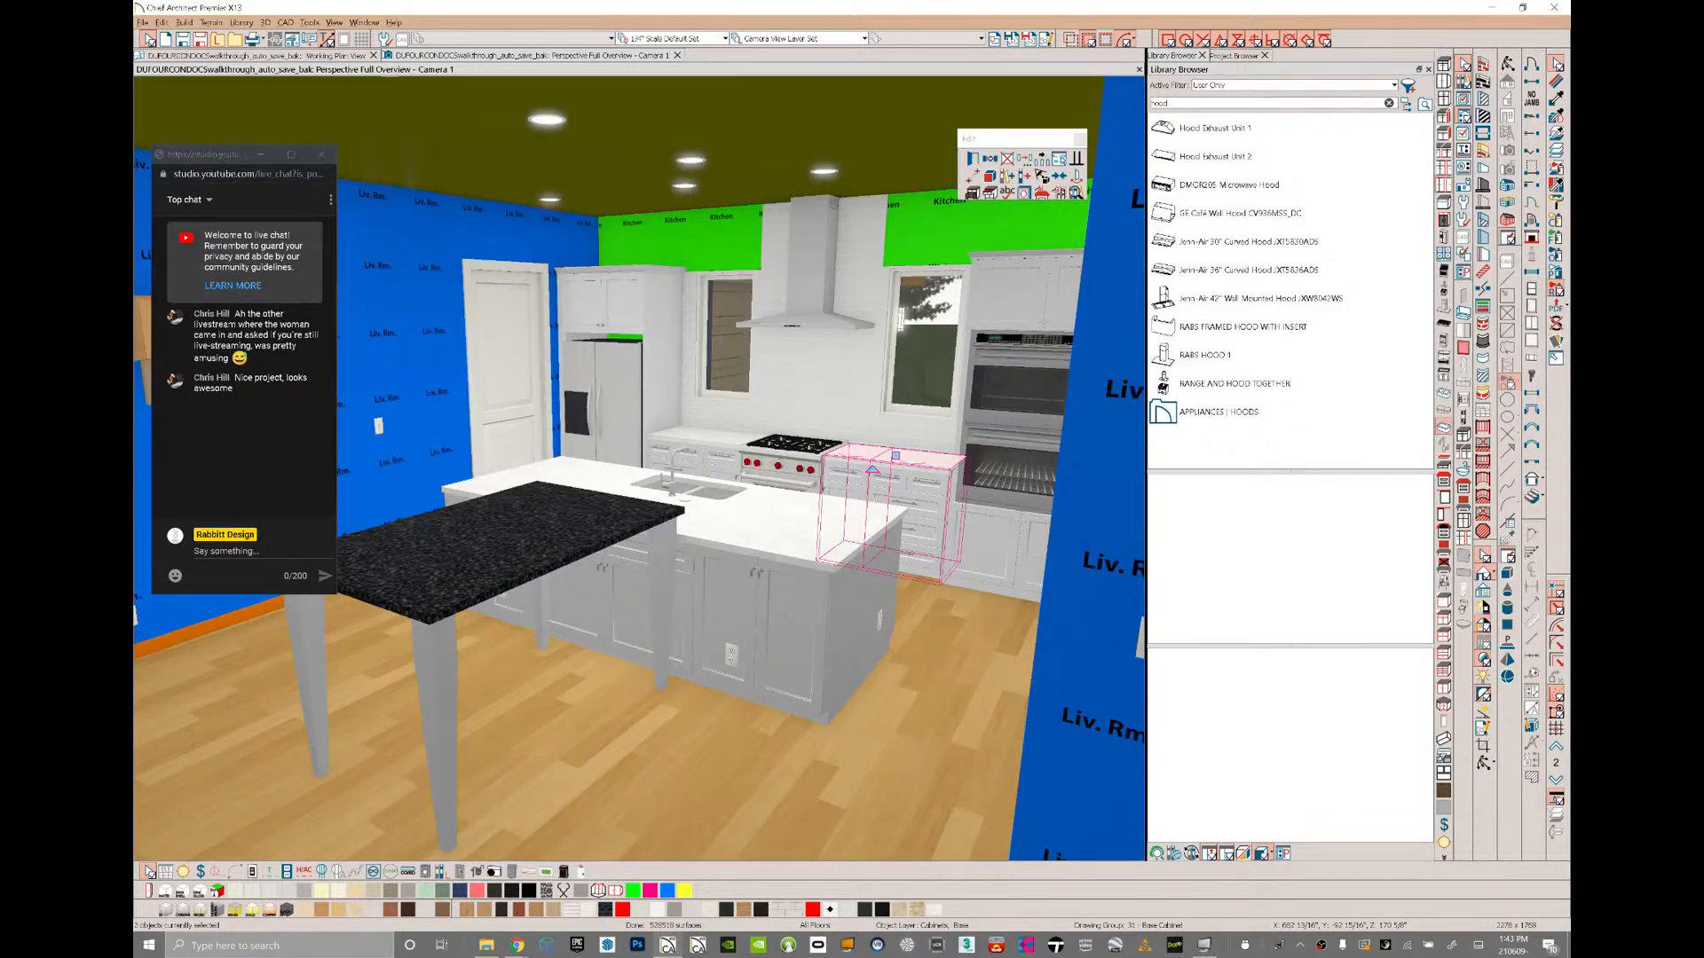
middle_click_drag(932, 568, 1048, 570)
key("Escape")
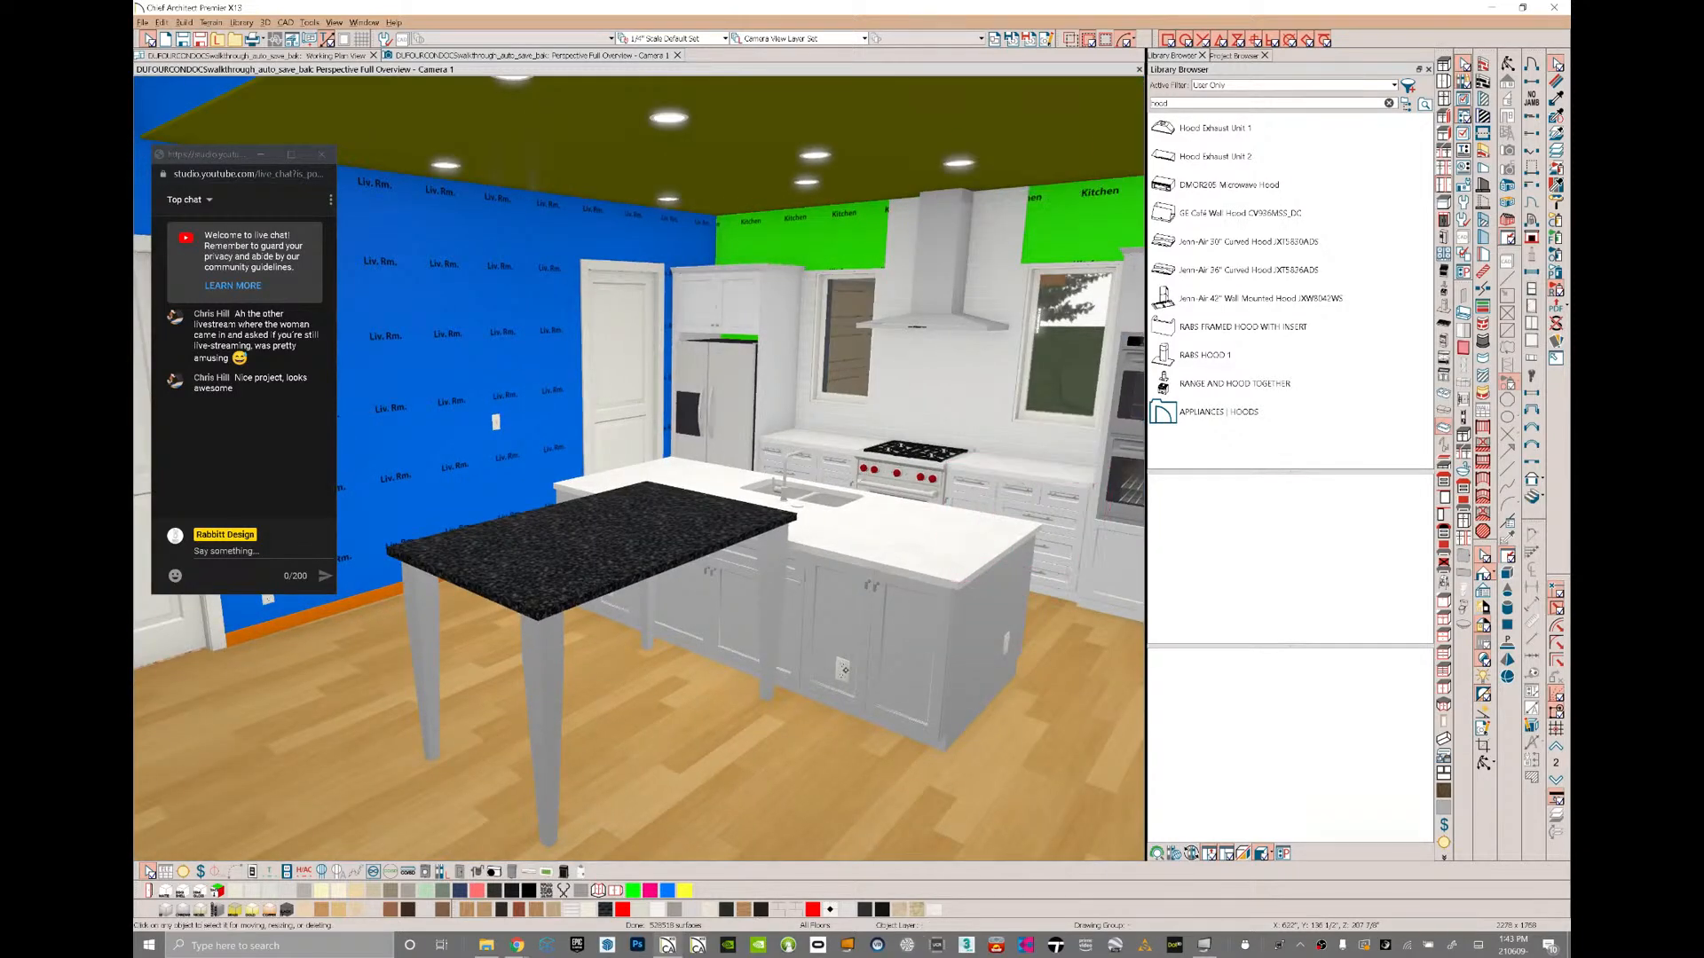
- Delete both outlets from the island cabinet fronts on the side facing the black table
left_click(844, 671)
key("Delete")
middle_click_drag(844, 671, 768, 666)
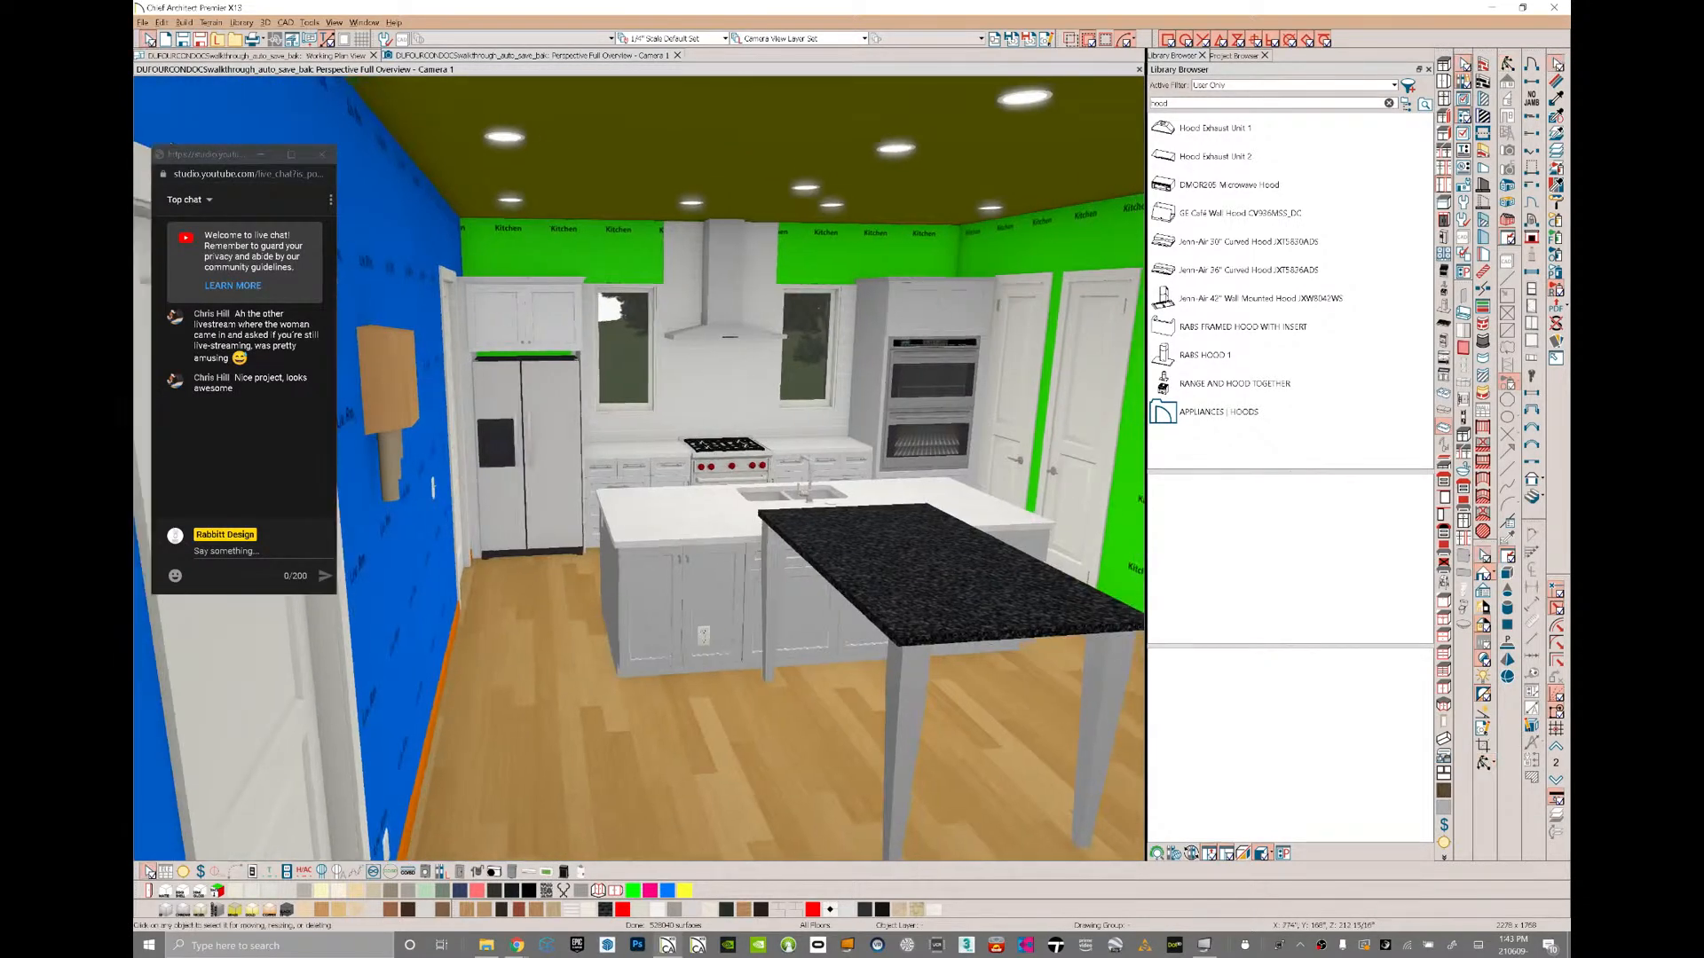
left_click(704, 635)
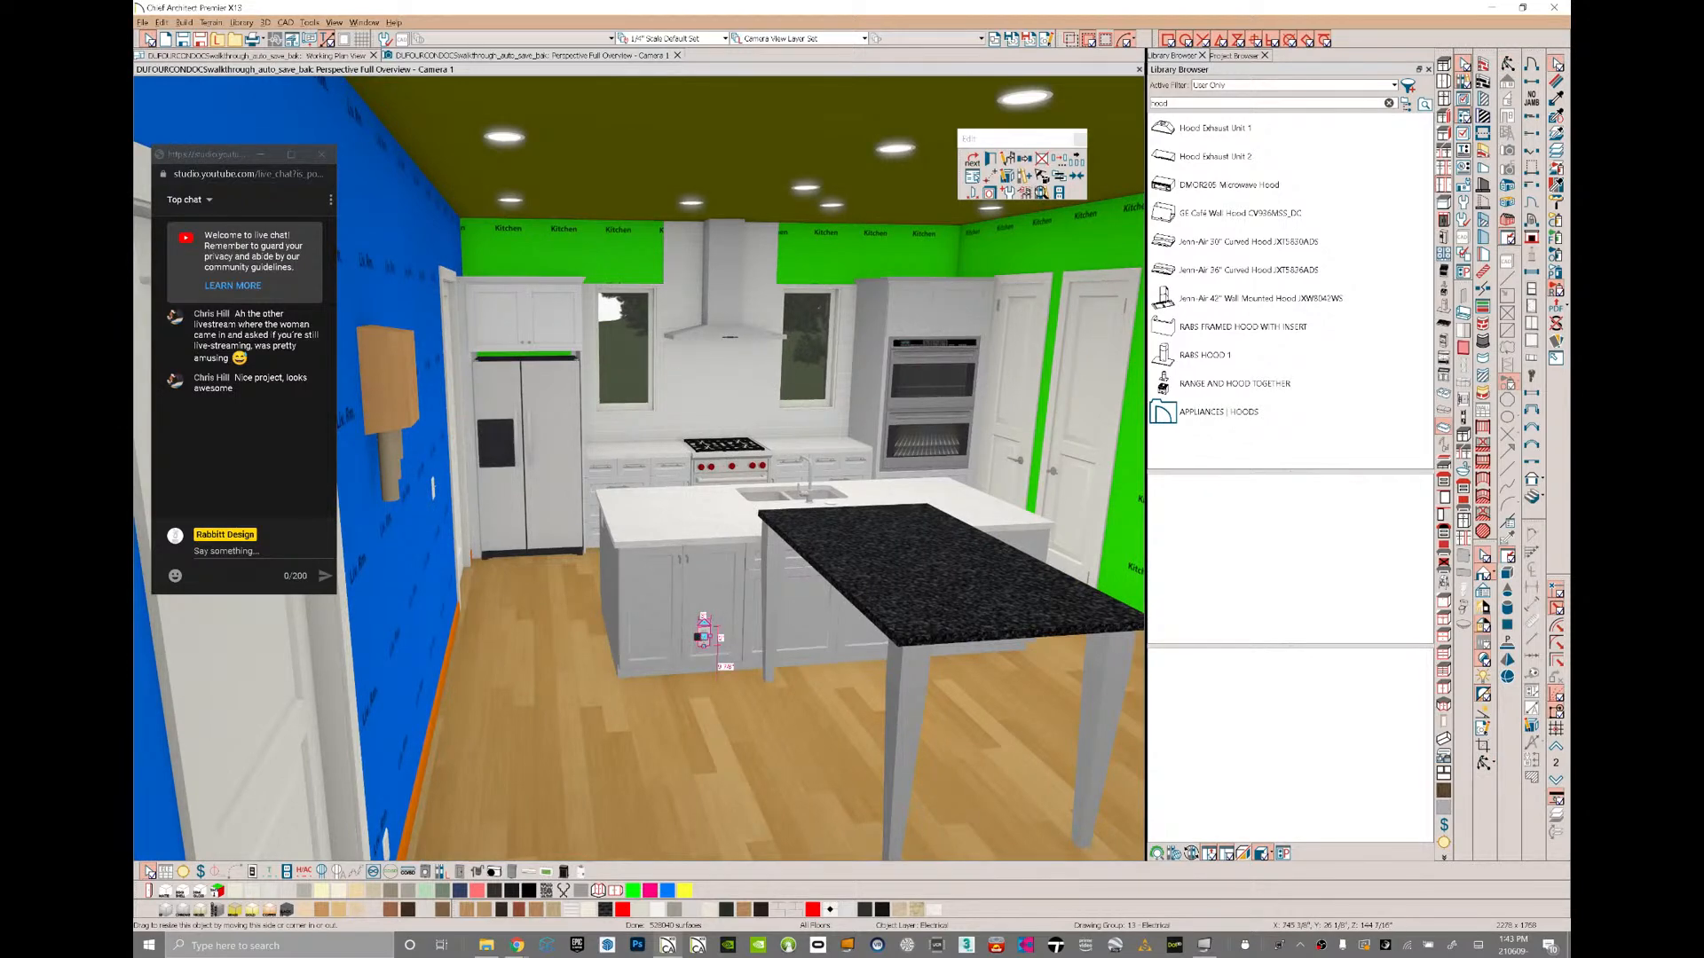
key("Delete")
- Show the pocket door beside the refrigerator open in camera views and adjust its specification so it slides fully open
middle_click_drag(736, 621, 186, 599)
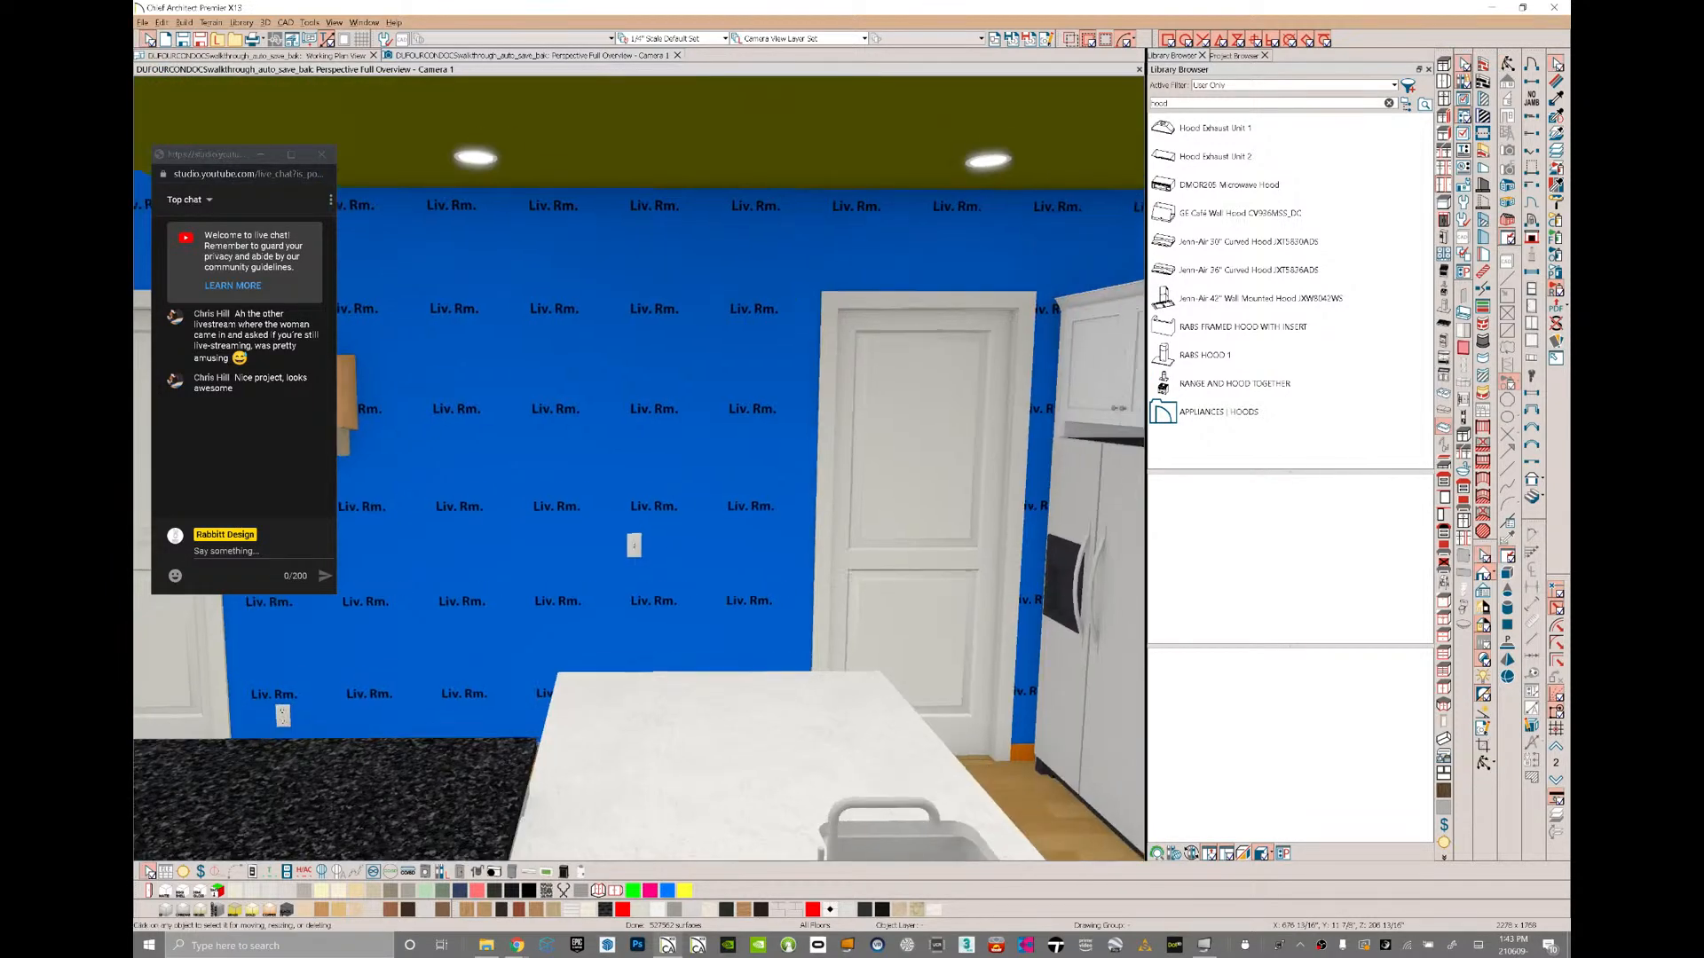
left_click(940, 400)
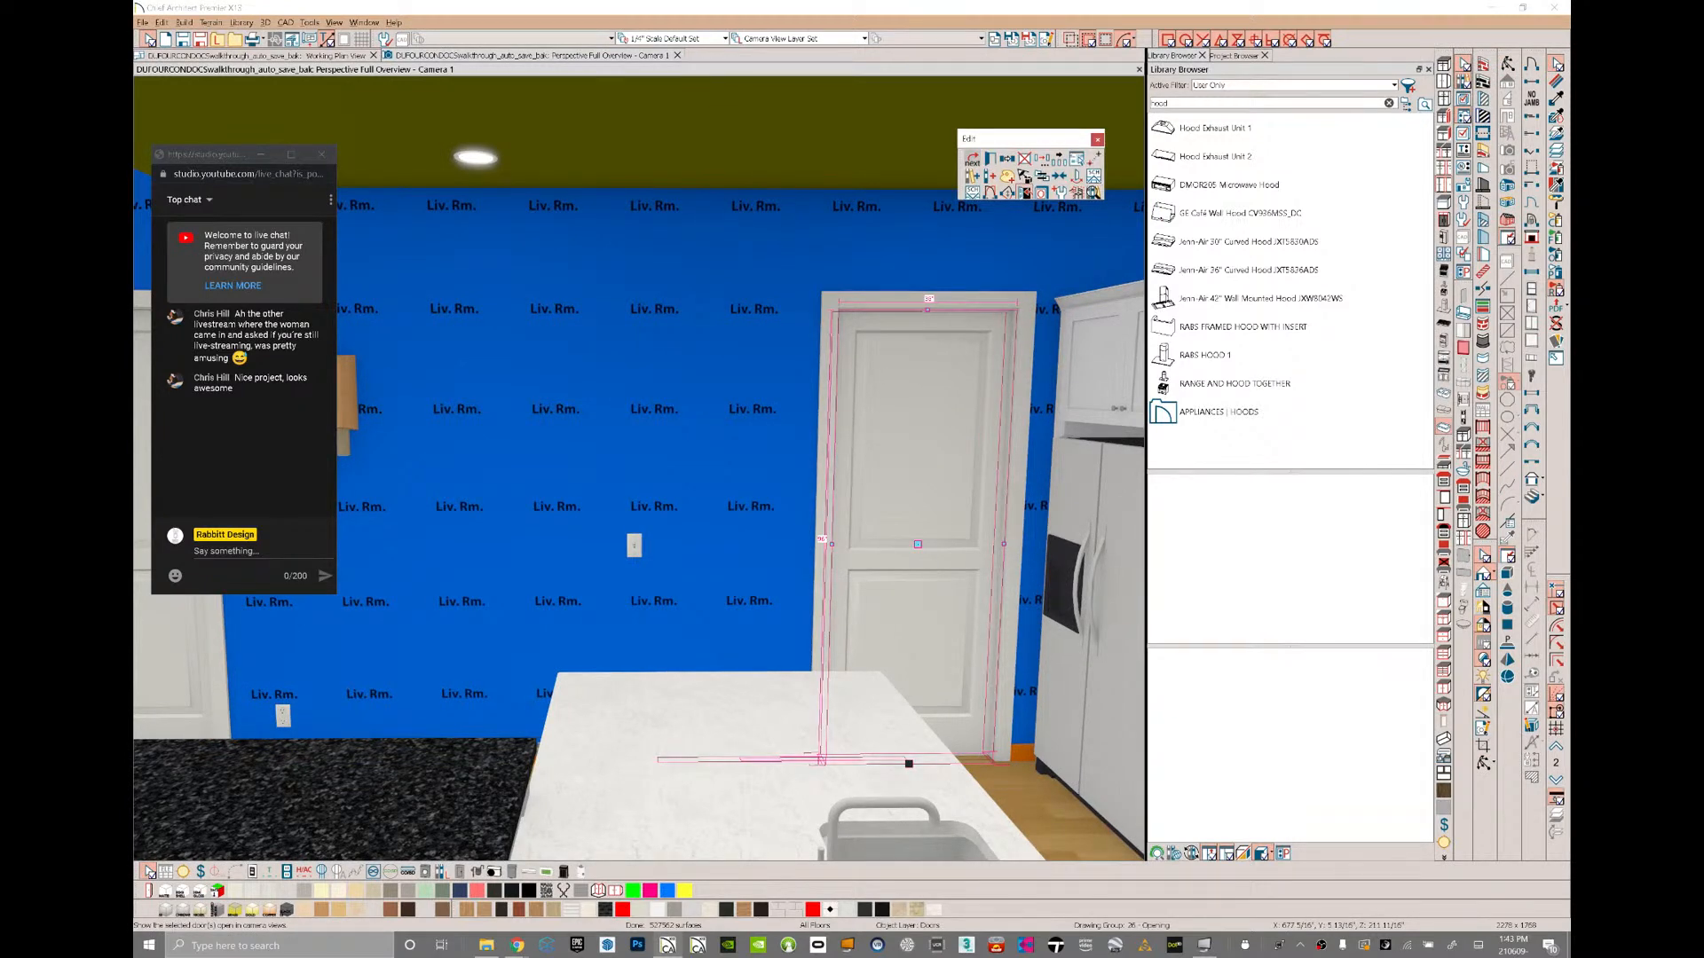
left_click(1024, 193)
middle_click_drag(923, 426, 909, 429)
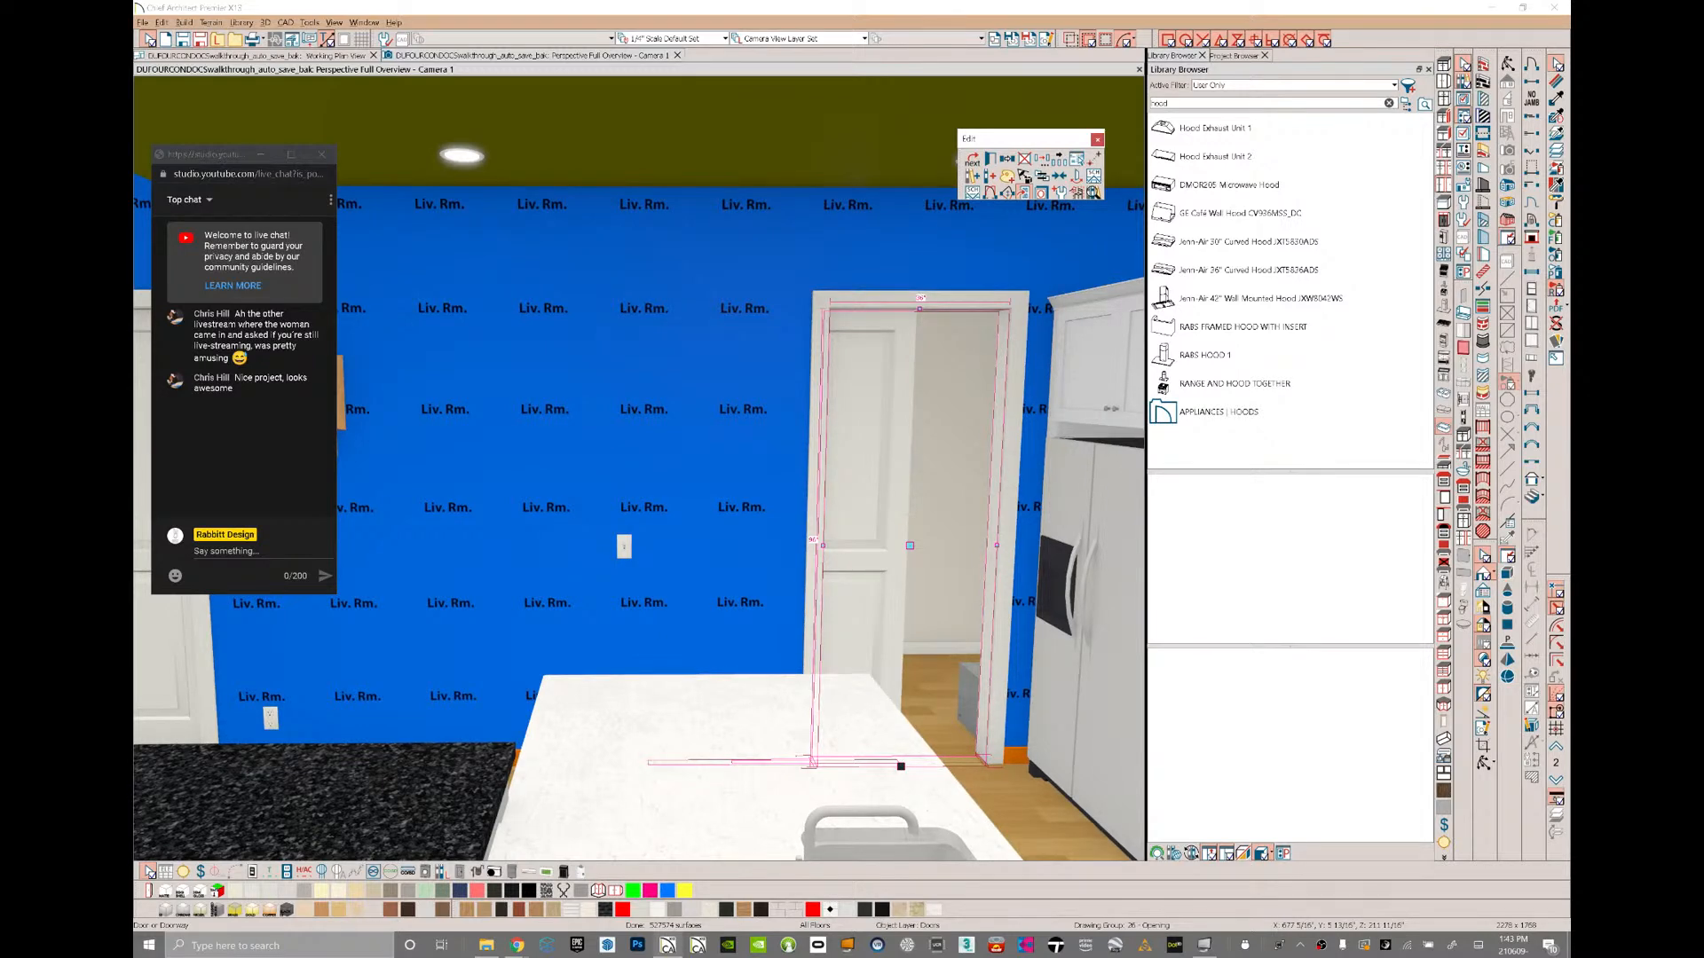
double_click(907, 545)
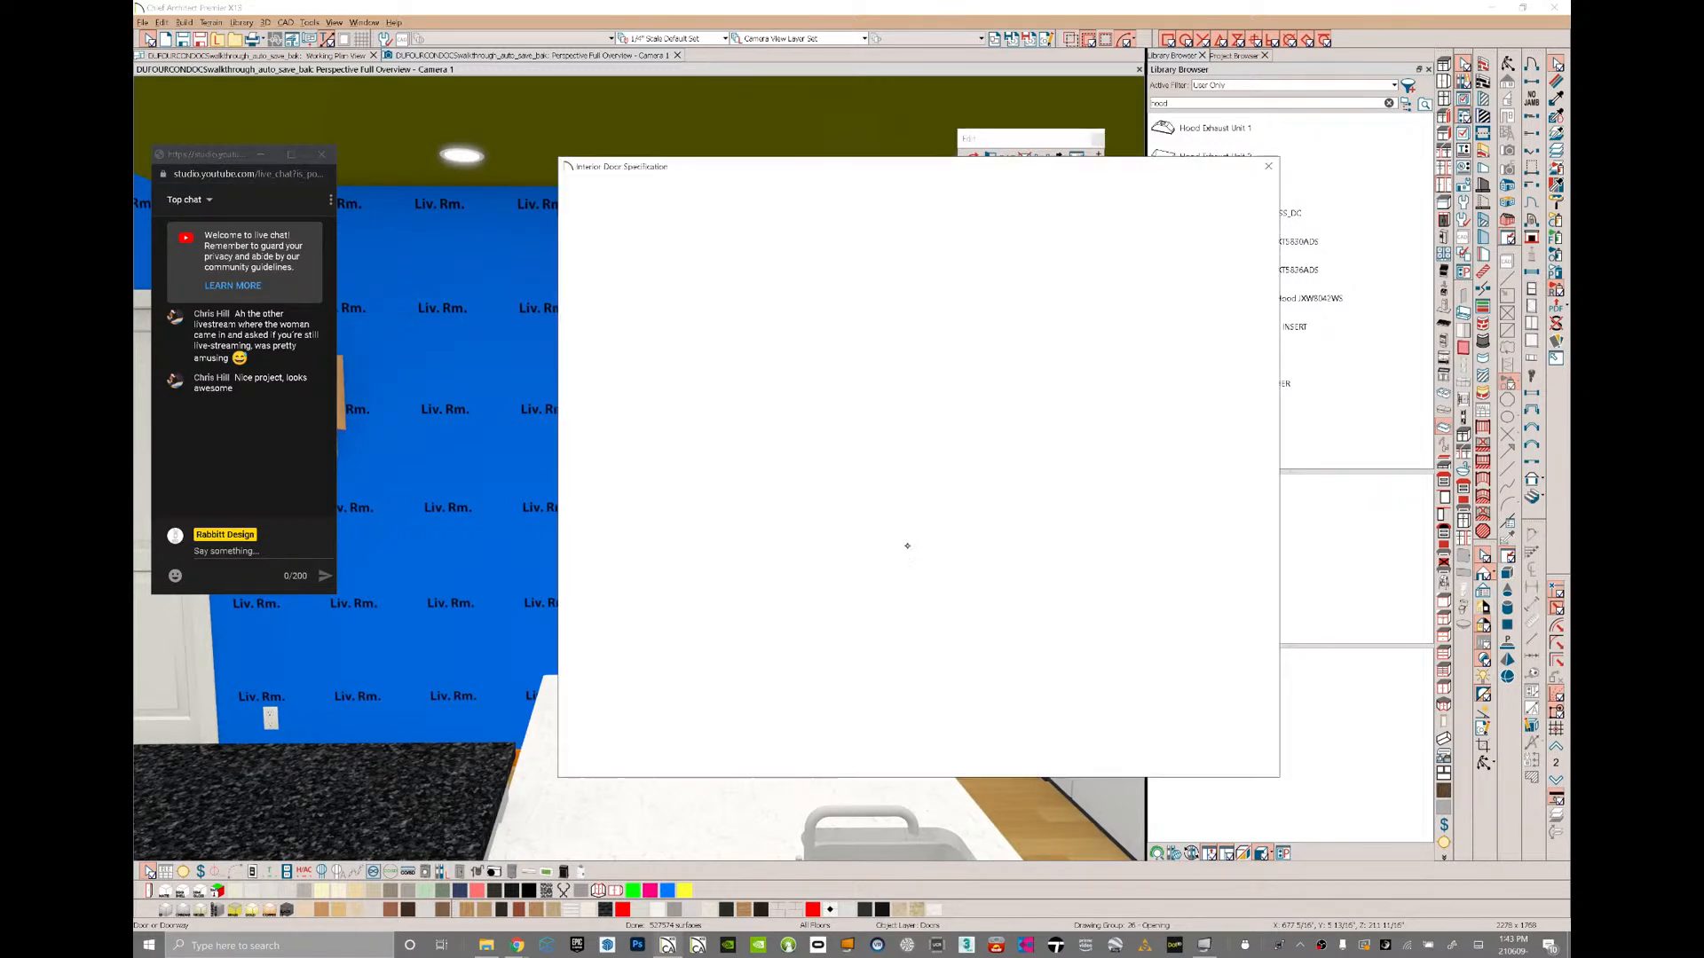
double_click(780, 235)
type("5")
key("Return")
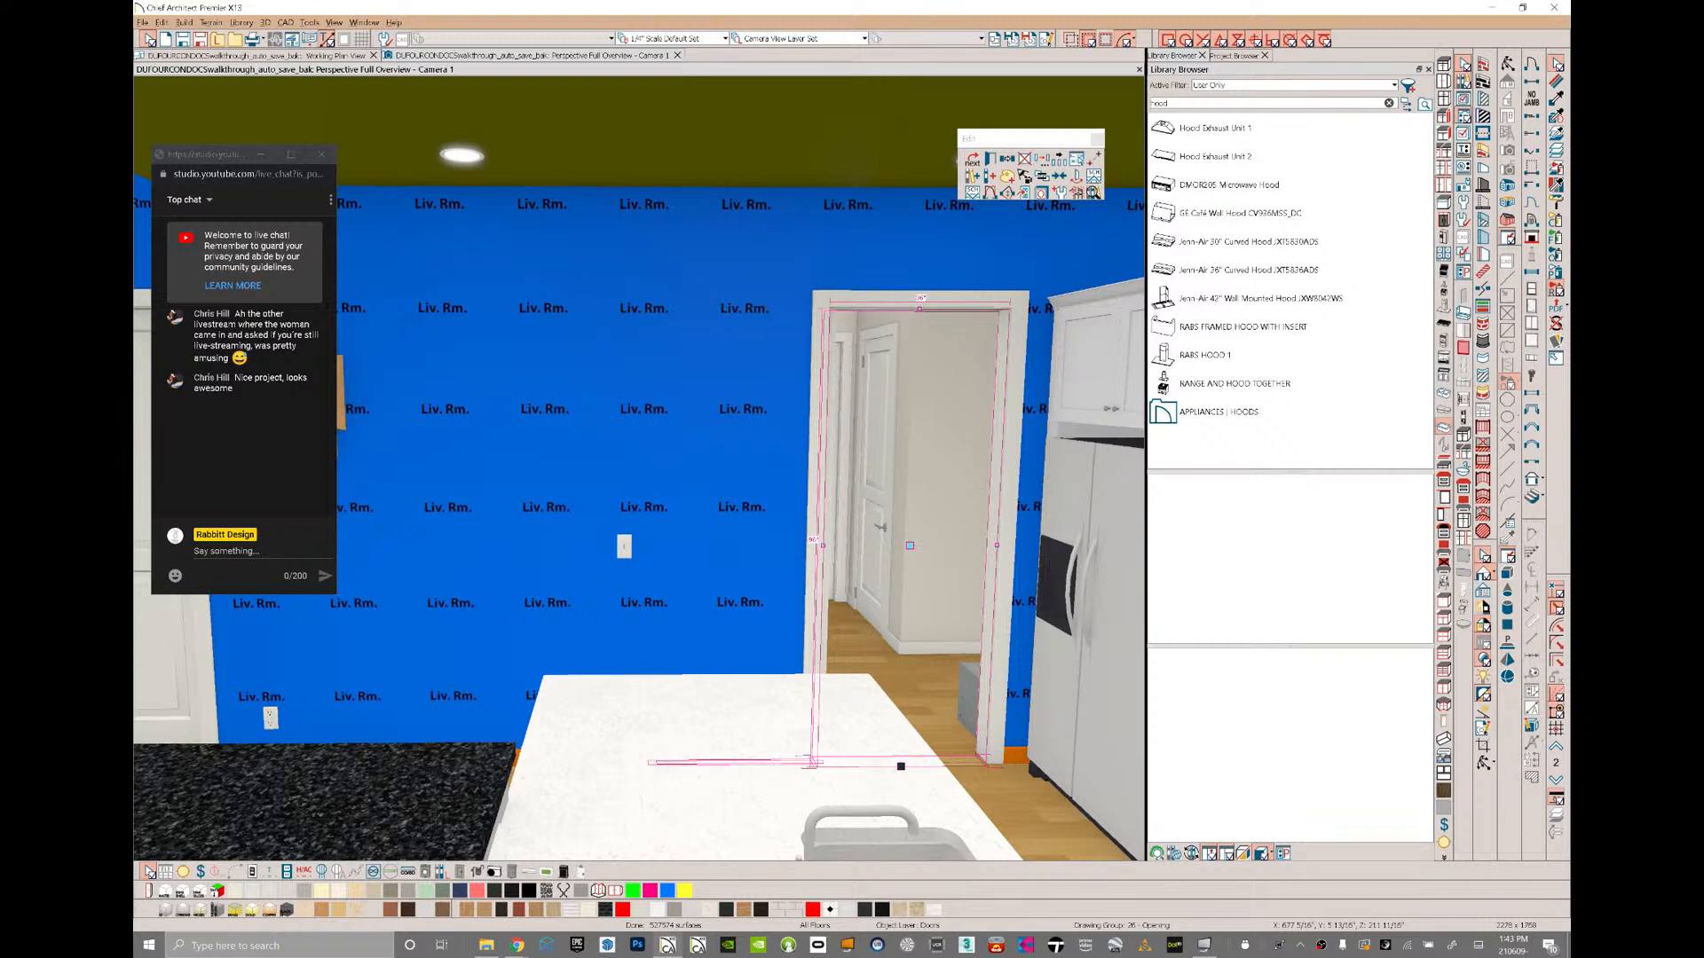
- Show the pocket door at the end of the laundry room open in camera views
scroll(909, 532, "up", 5)
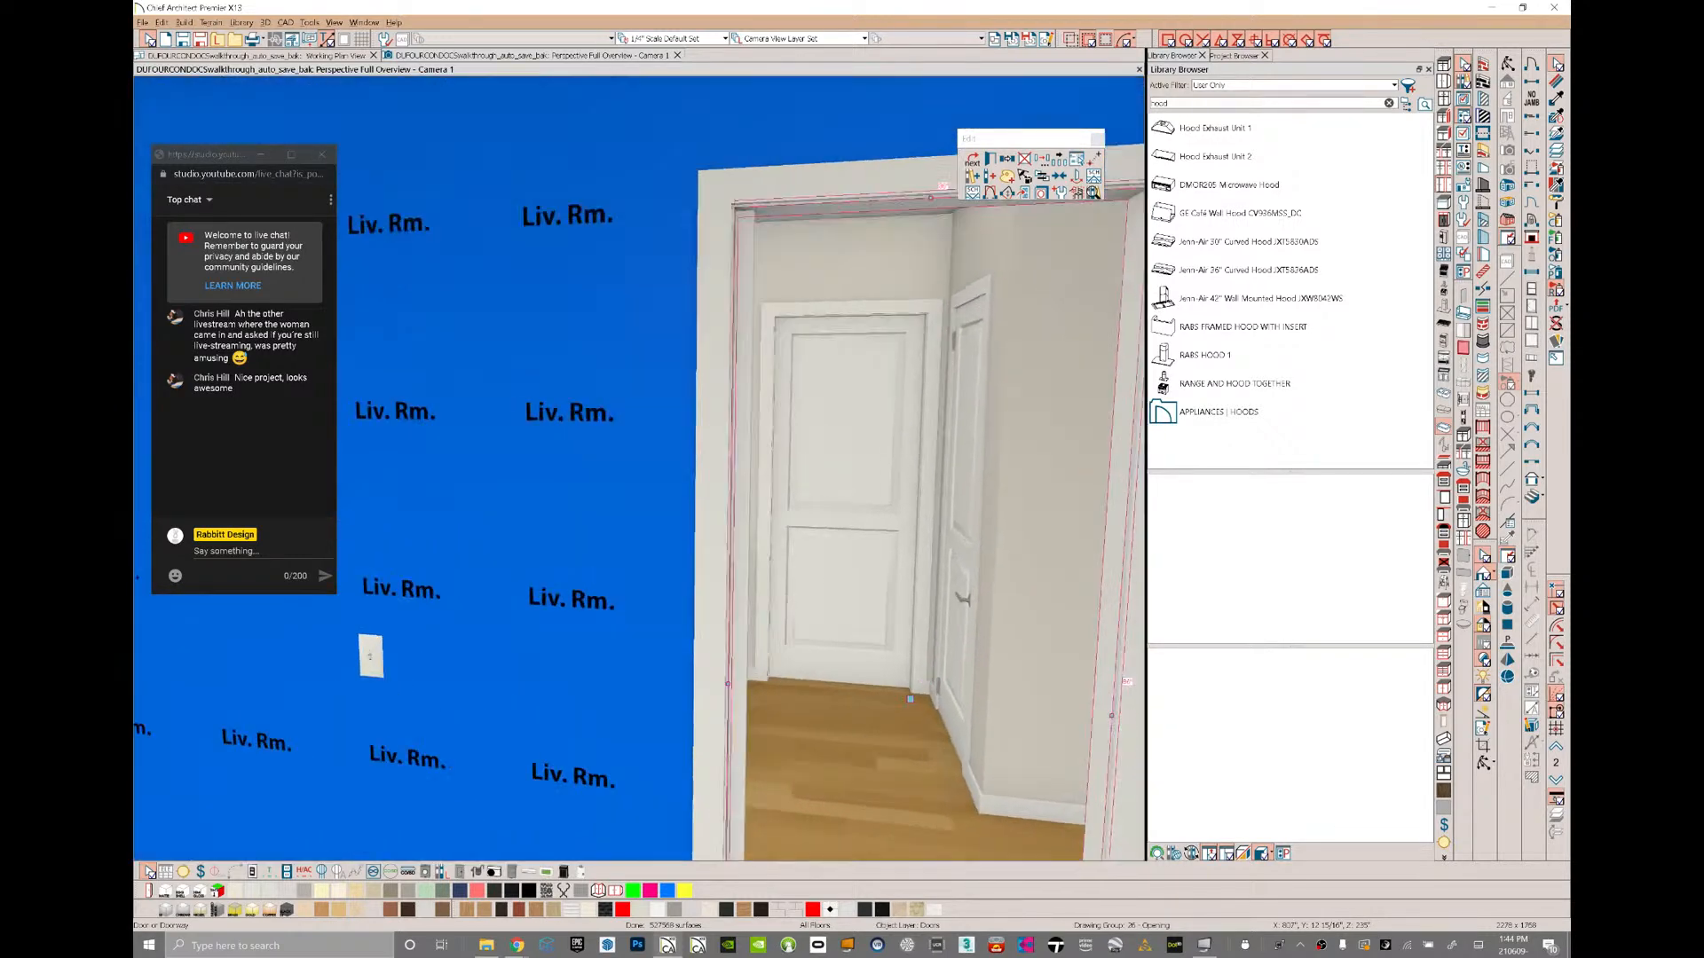
scroll(925, 425, "up", 3)
left_click(875, 430)
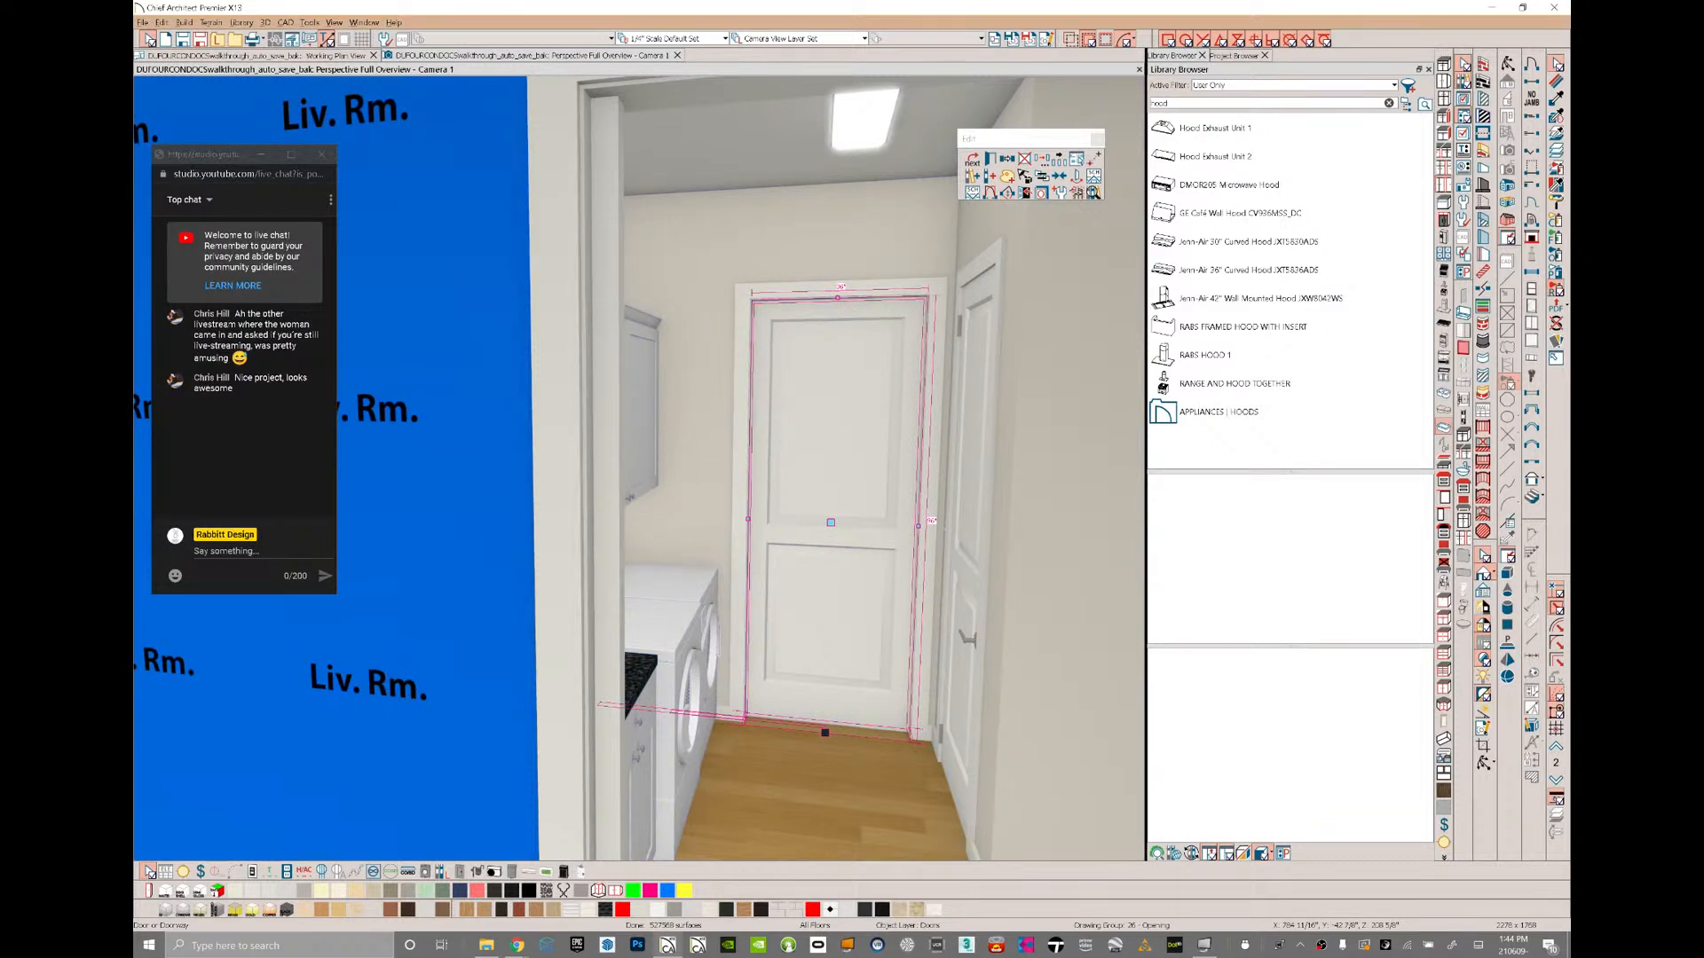
middle_click_drag(874, 430, 857, 430)
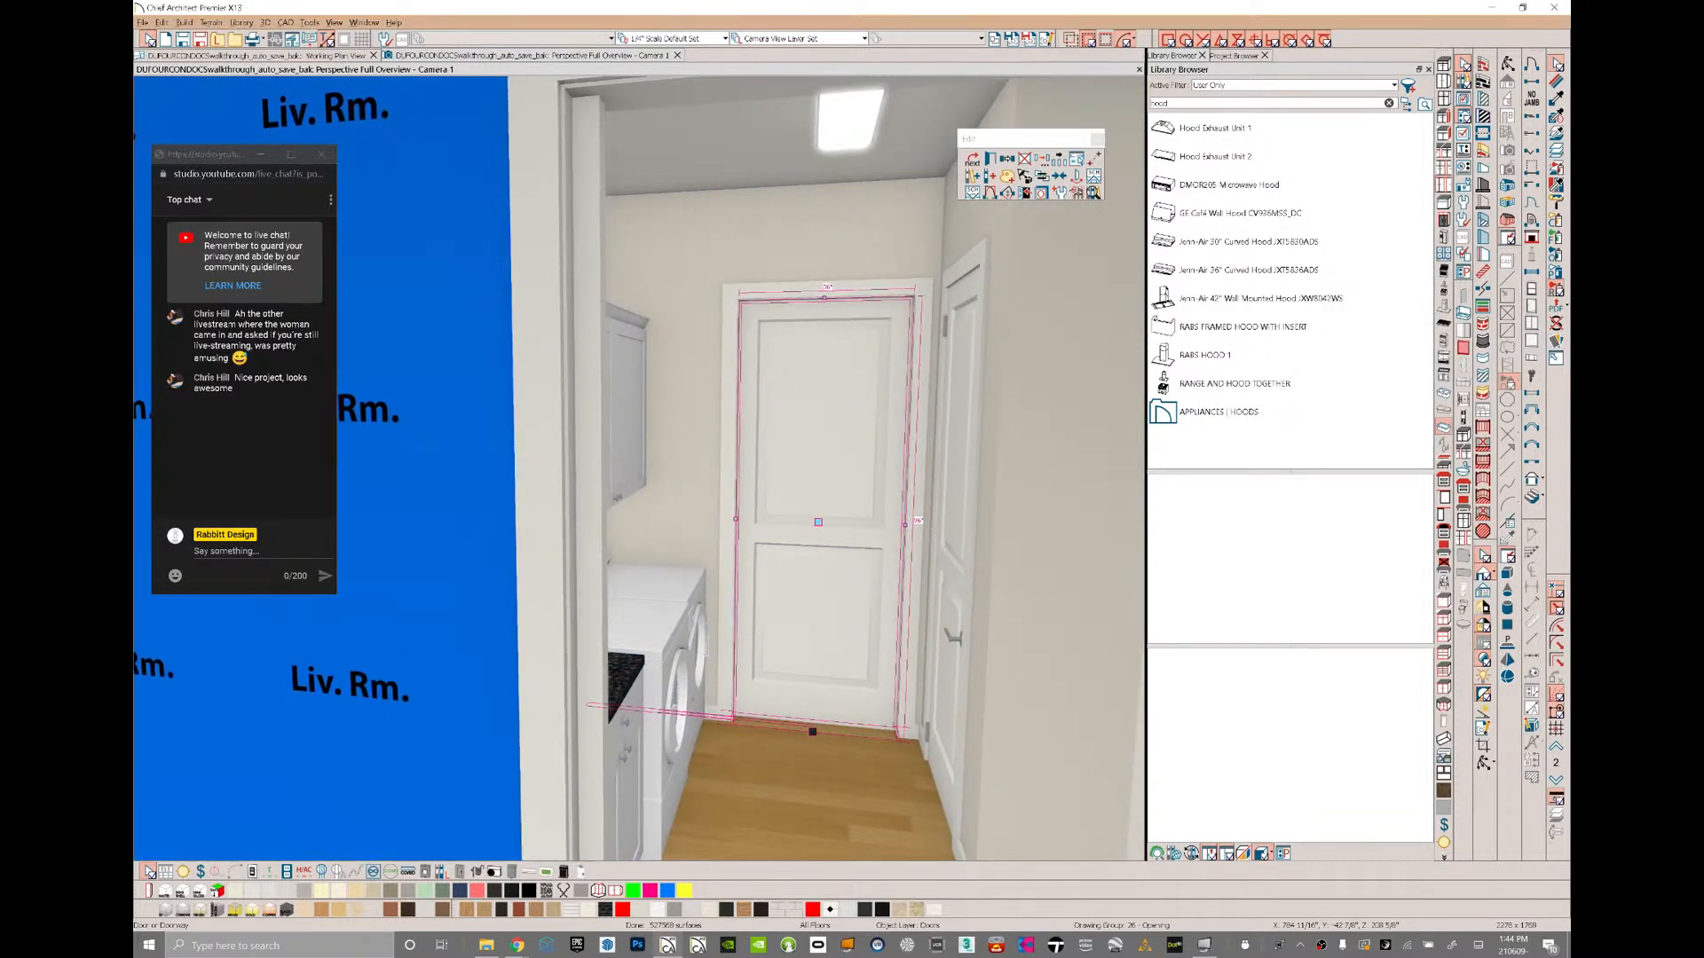
left_click(1076, 177)
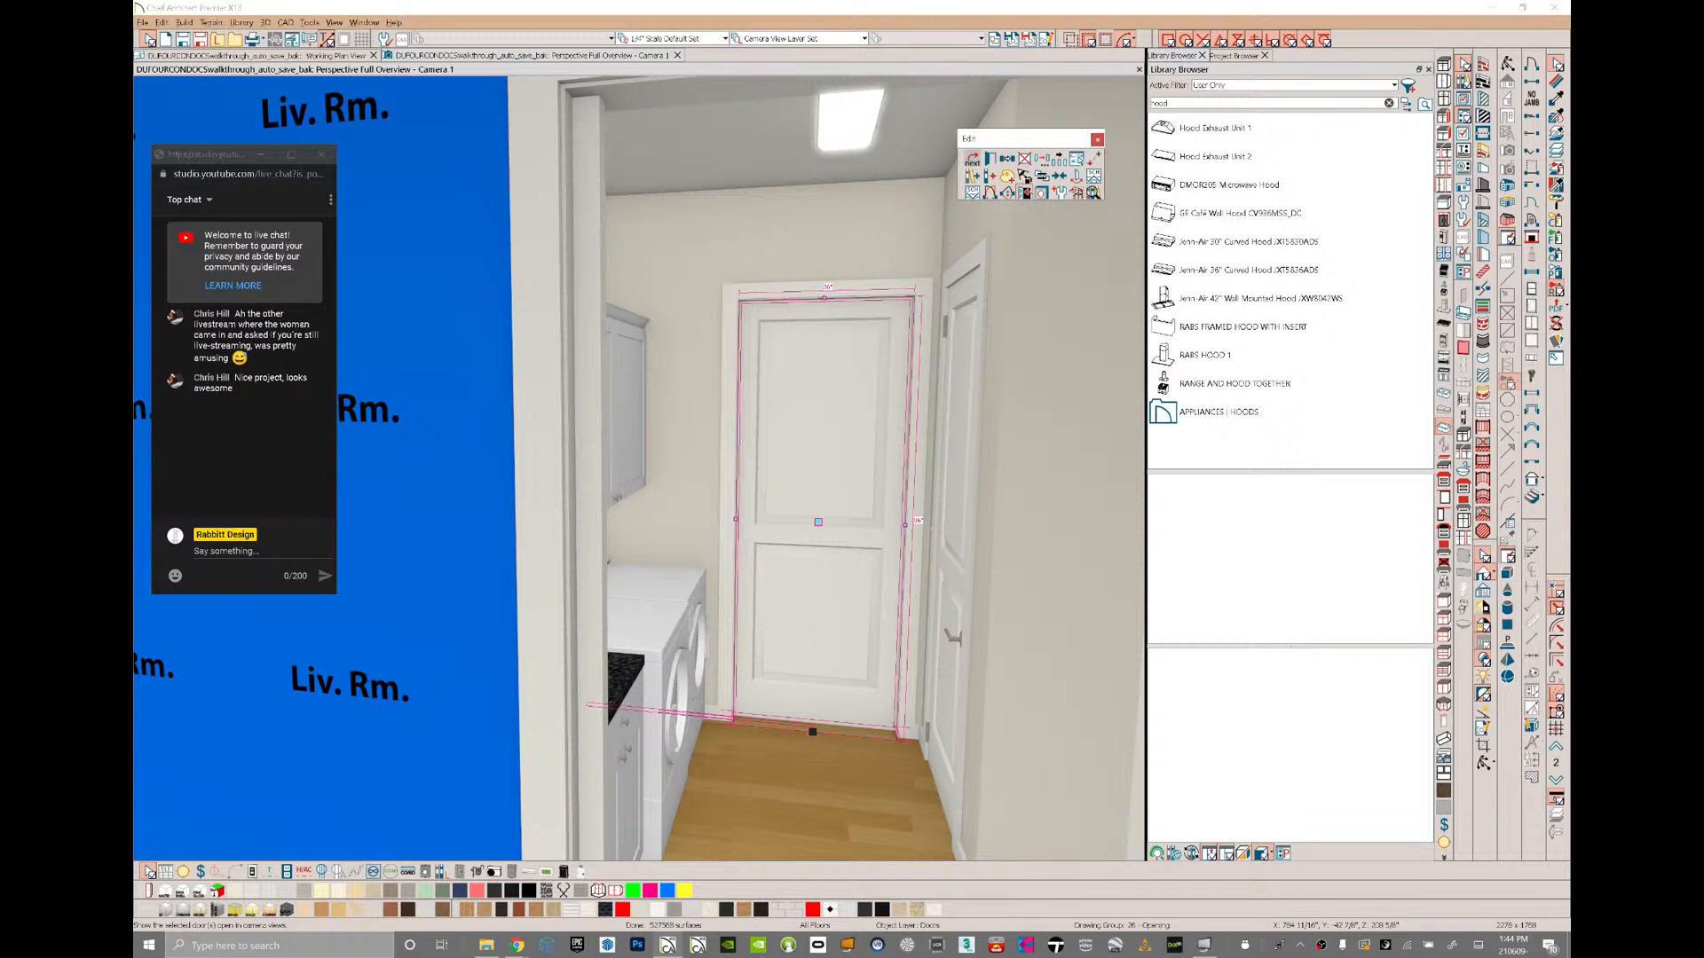
left_click(1025, 193)
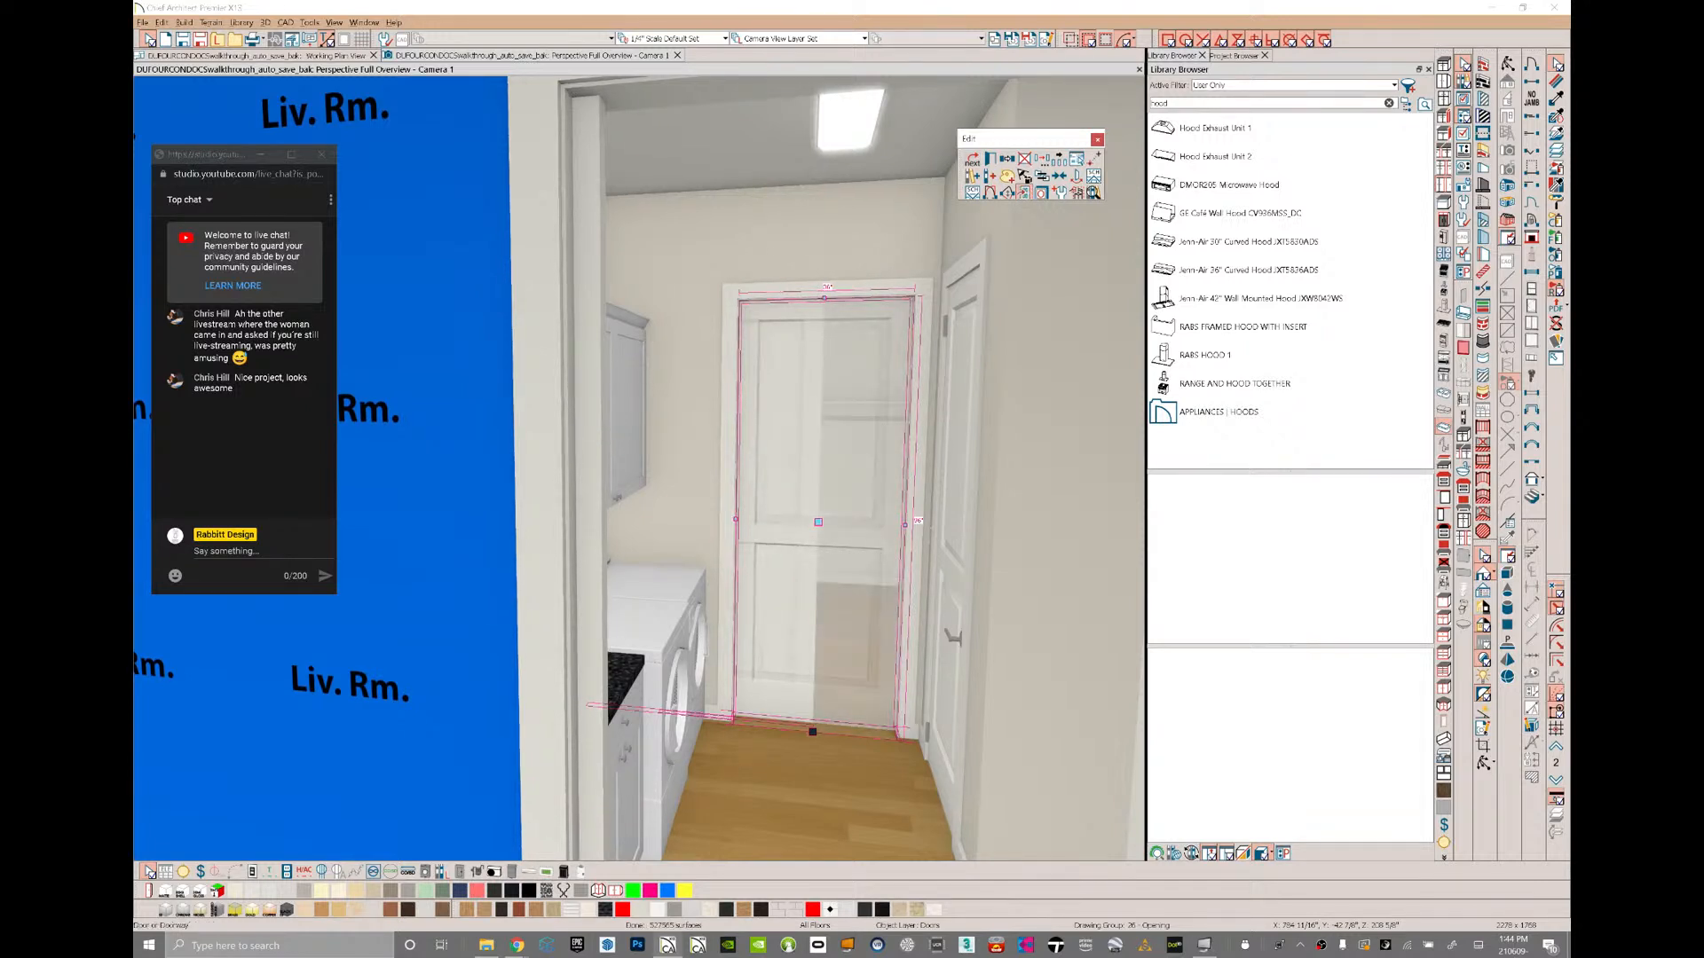
left_click(1025, 192)
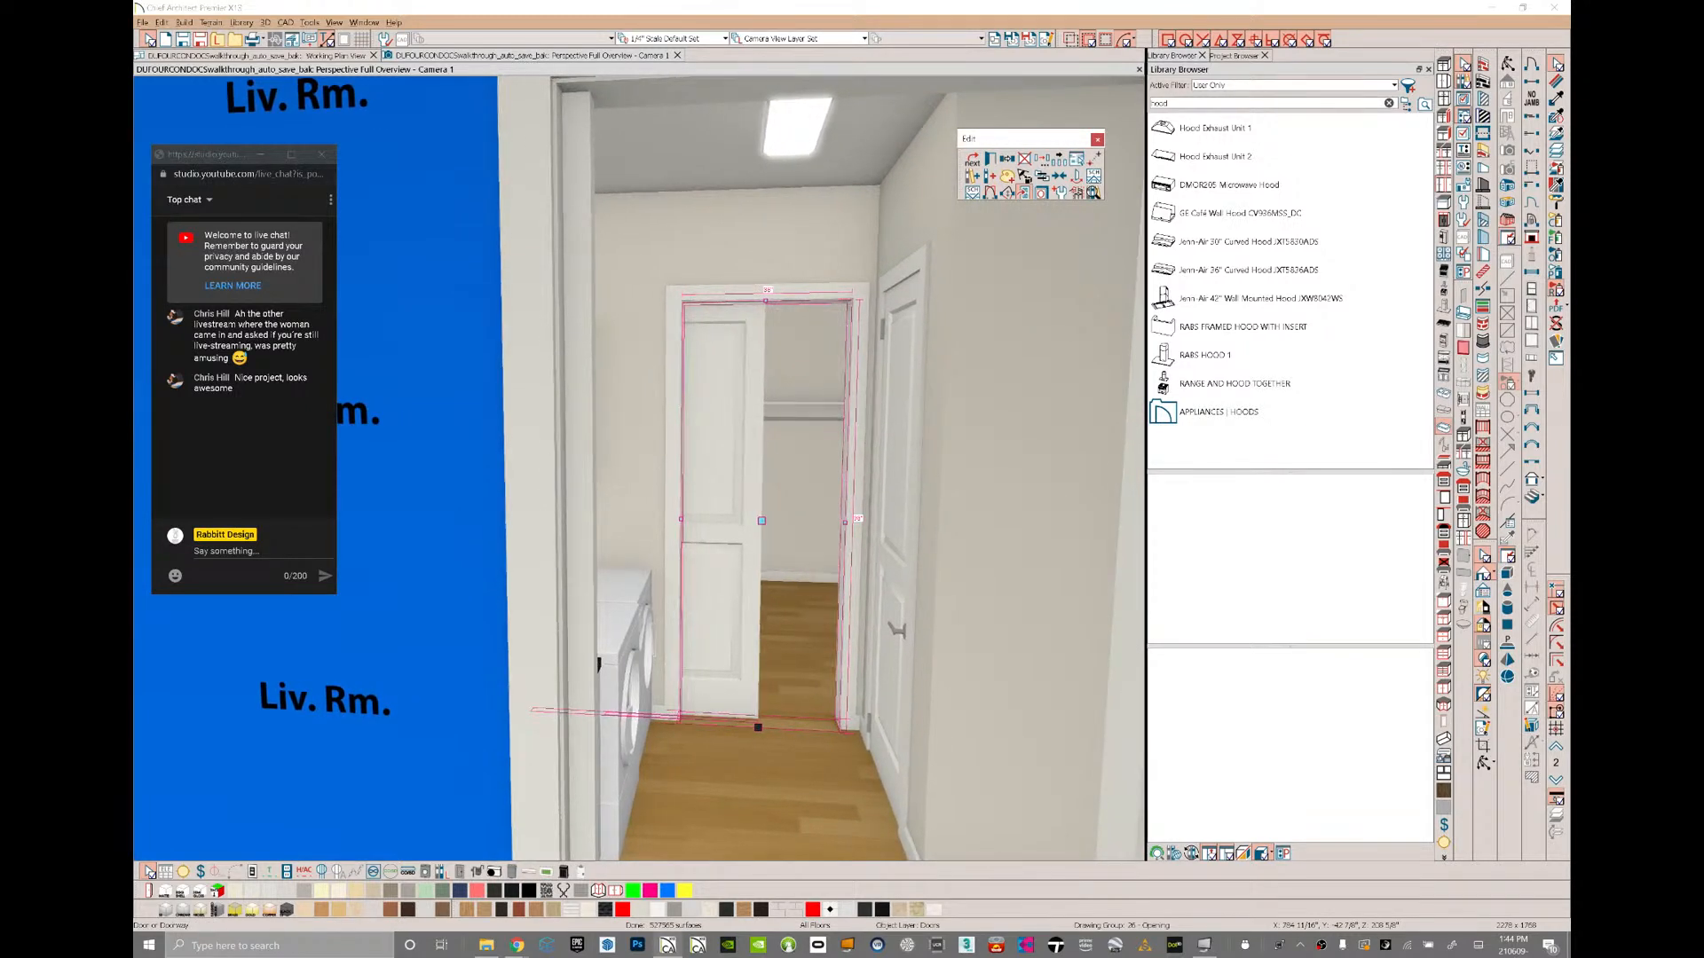
- Apply the Remove Door Handle style from the CRYSTAL CREEK Door Tools library folder to the side door in the laundry room
left_click(1406, 104)
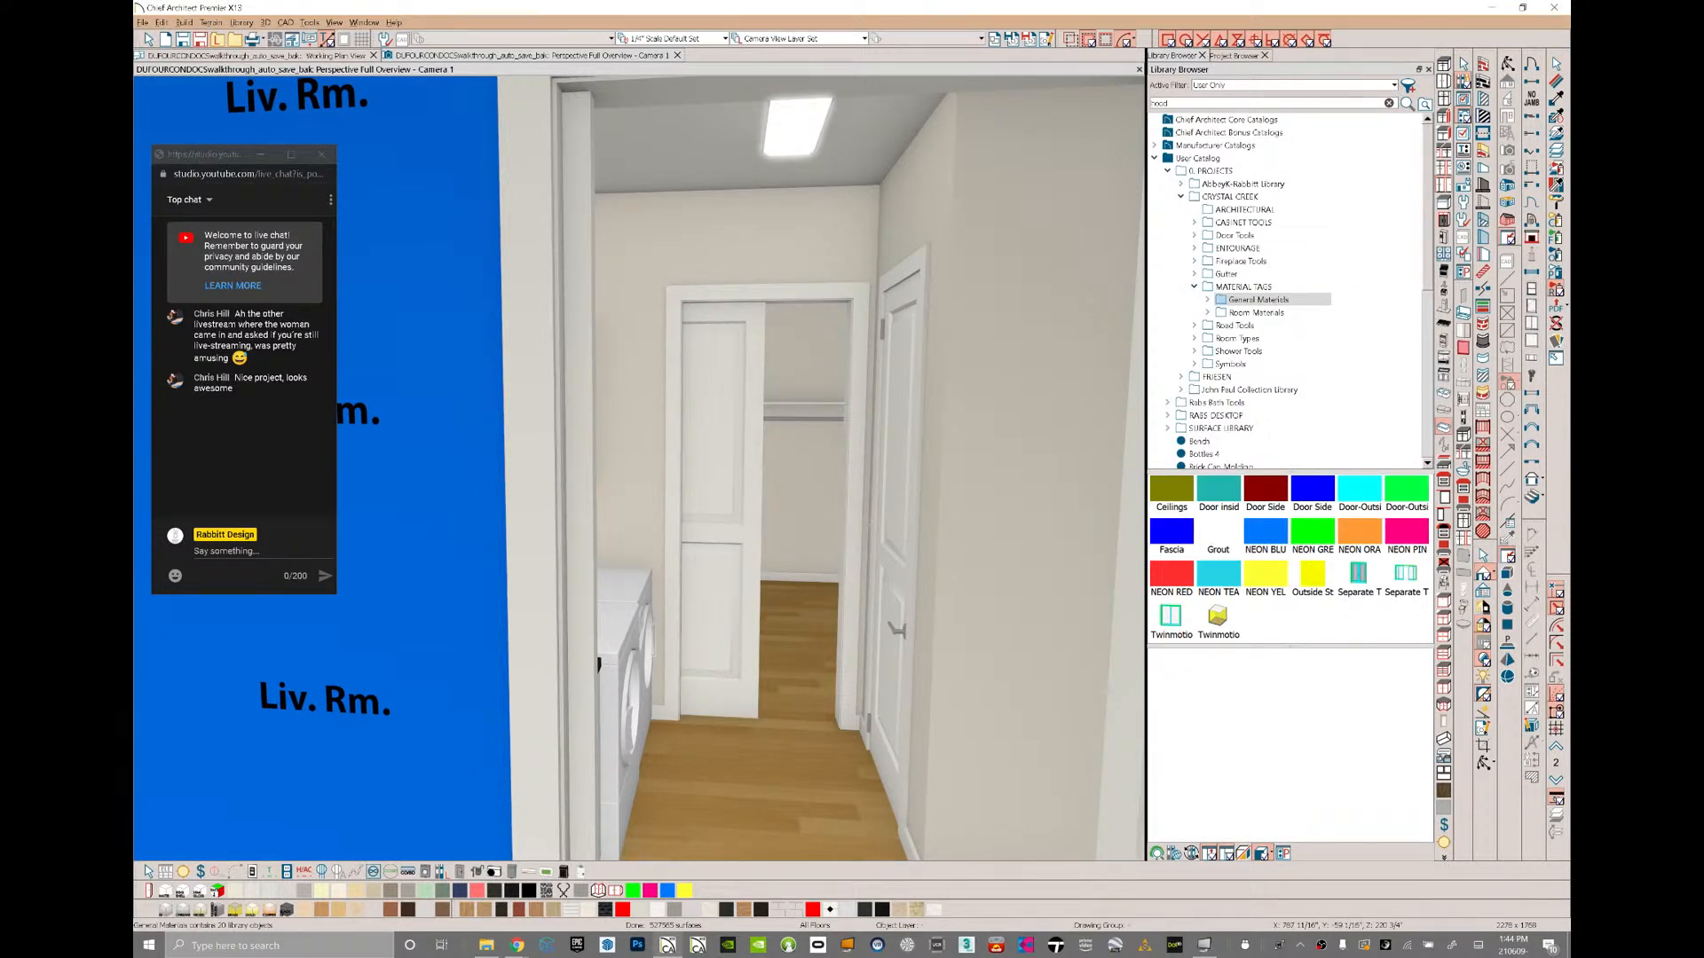
left_click(1195, 287)
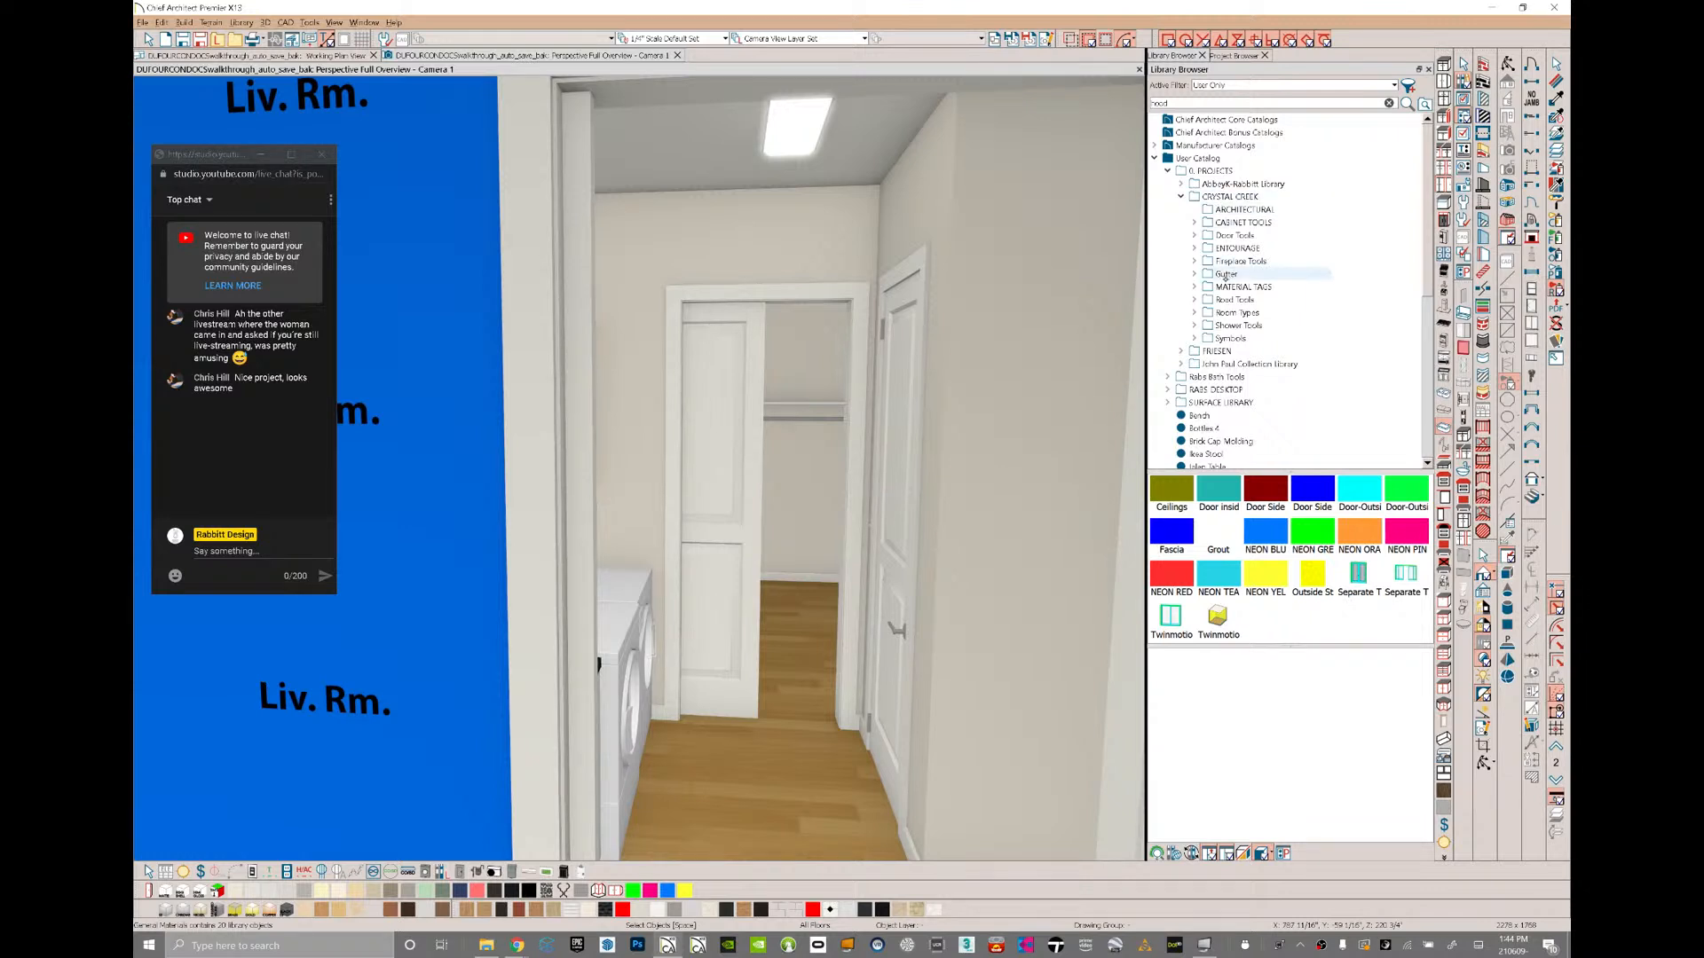
left_click(1181, 197)
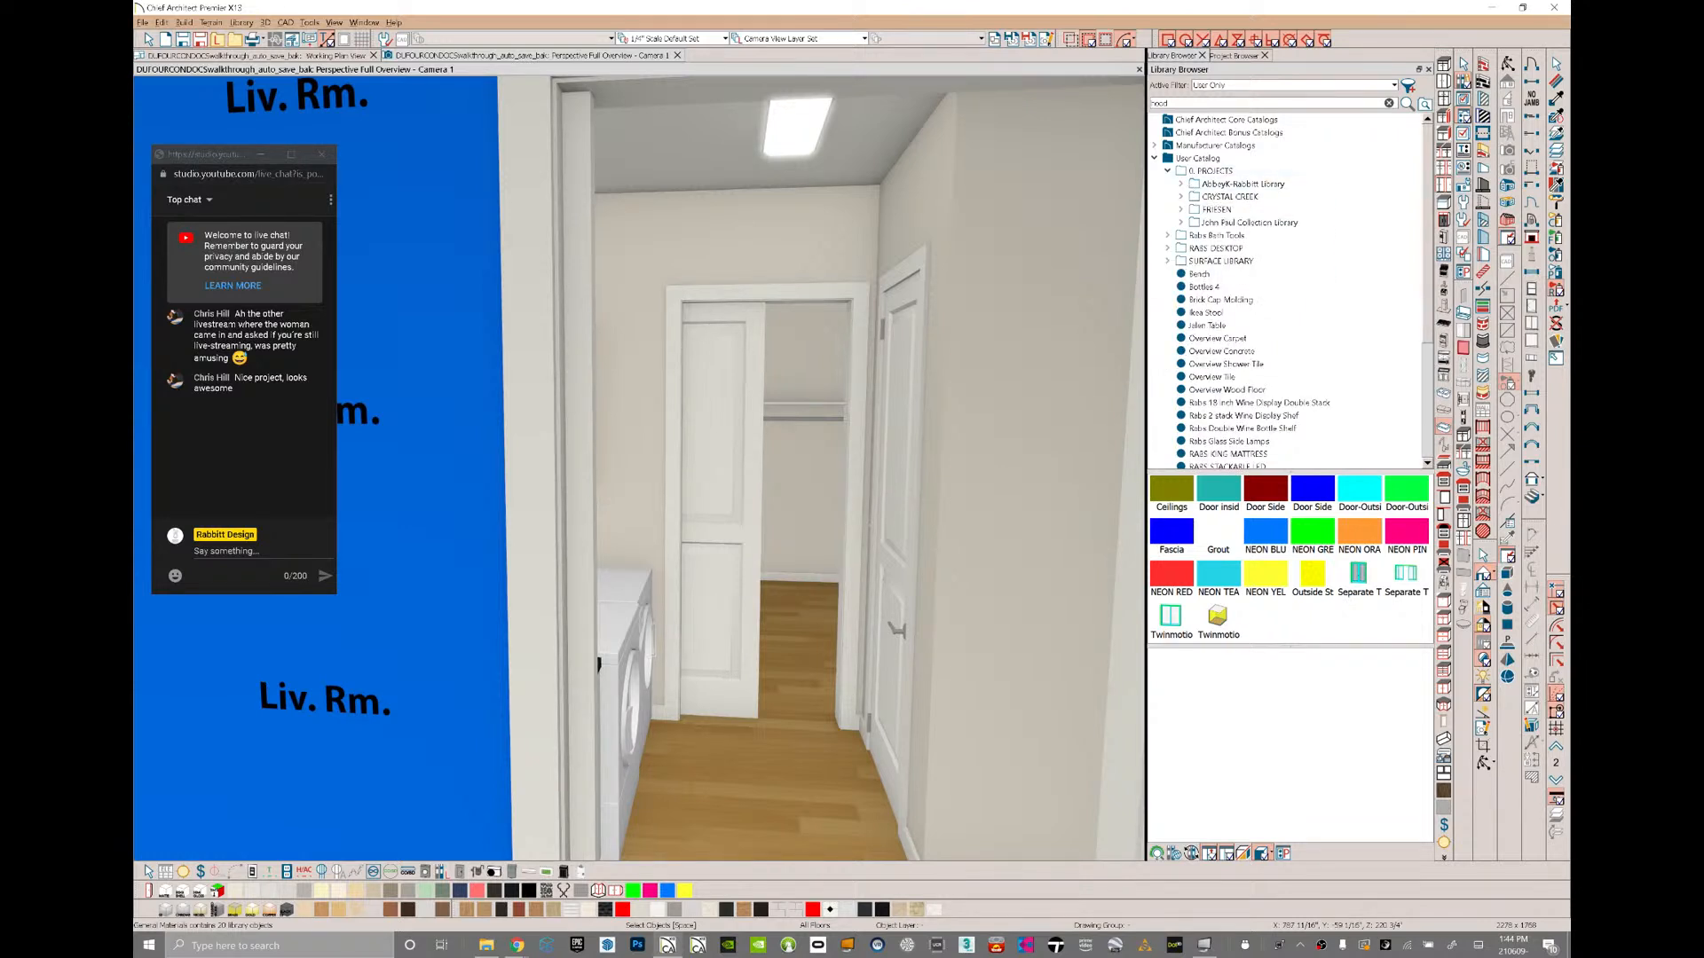
left_click(1181, 196)
left_click(1195, 236)
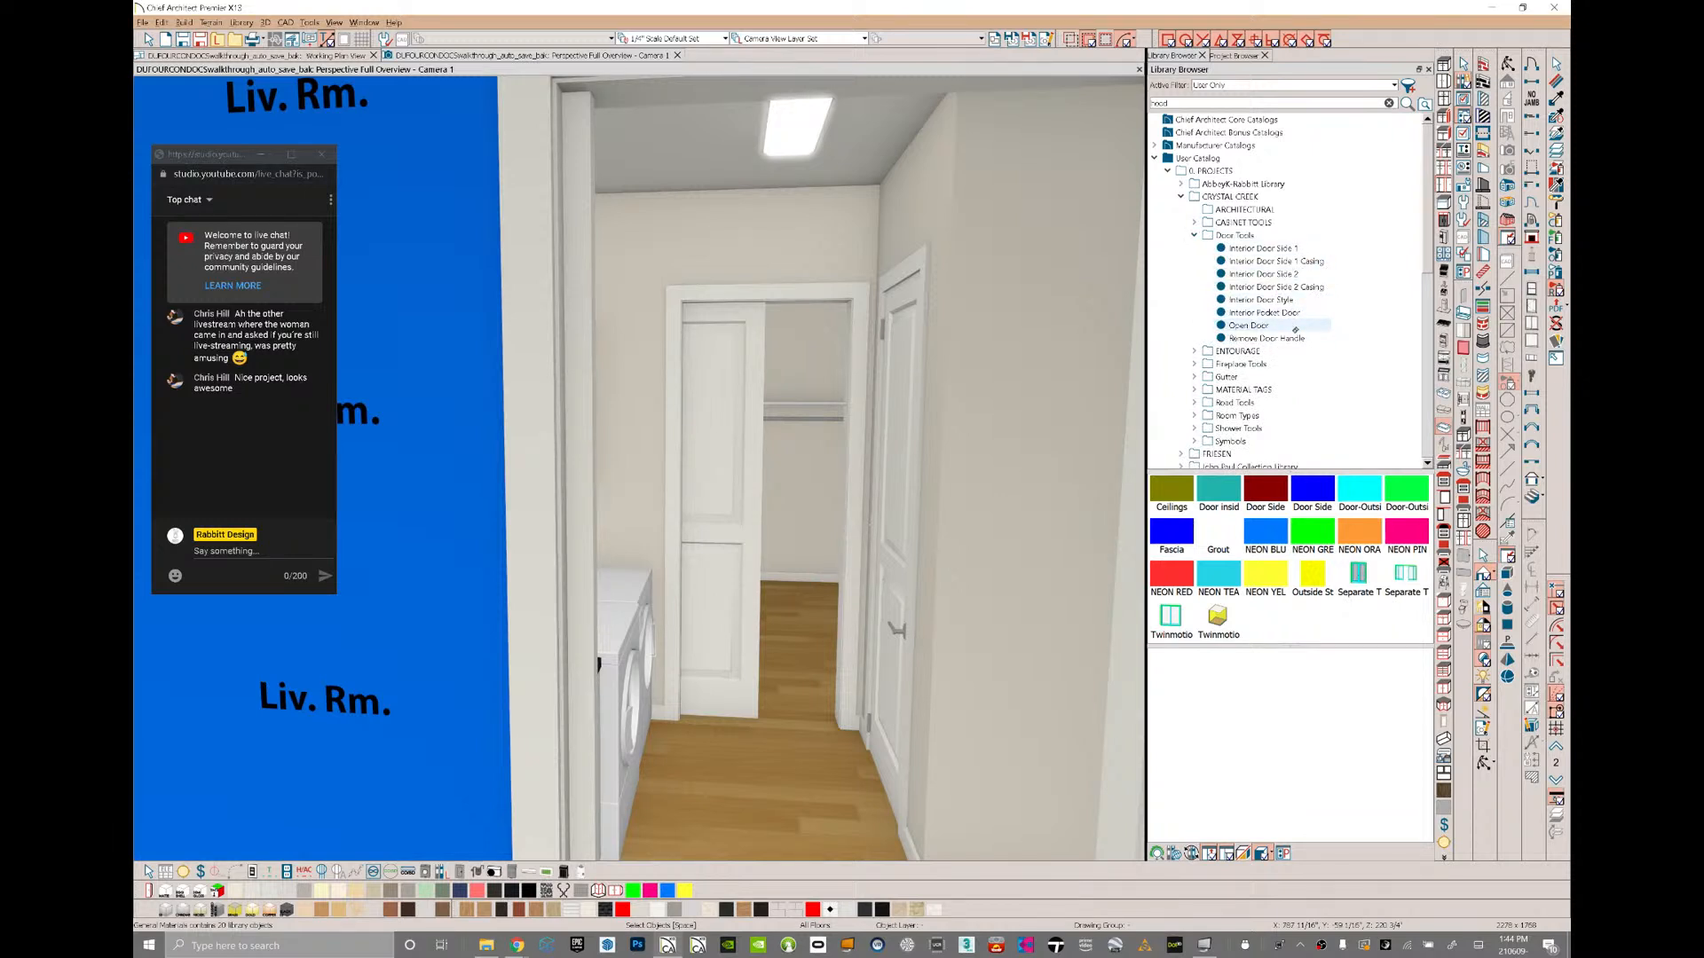
left_click(1299, 339)
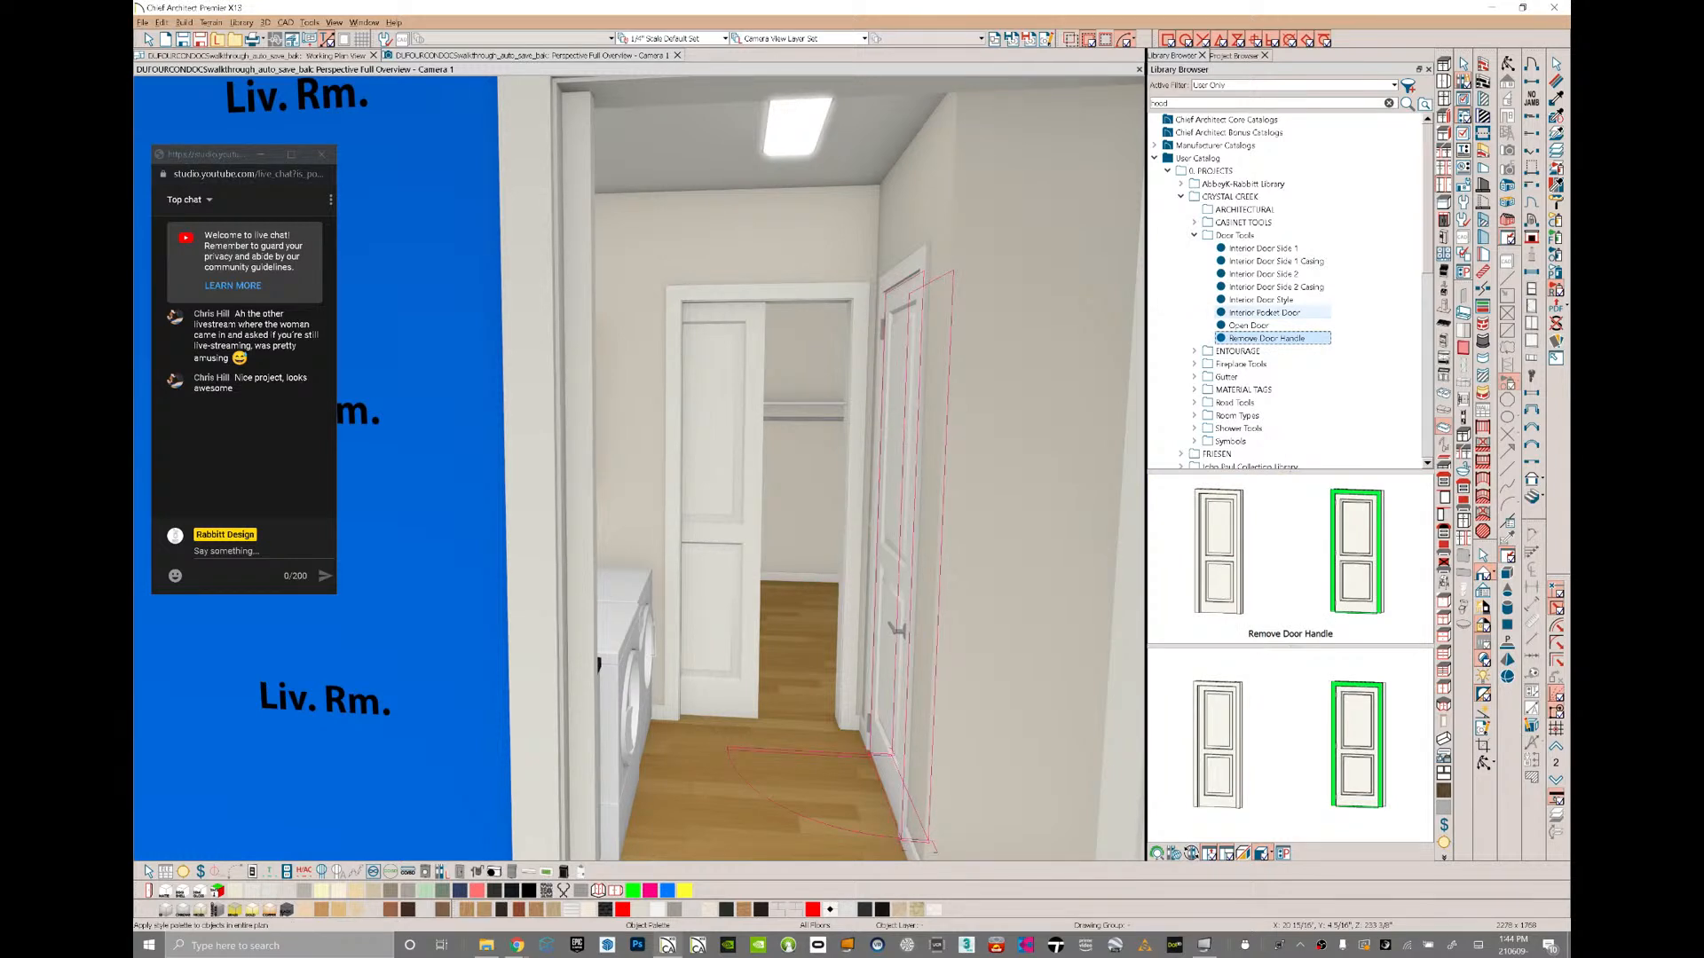
left_click(896, 630)
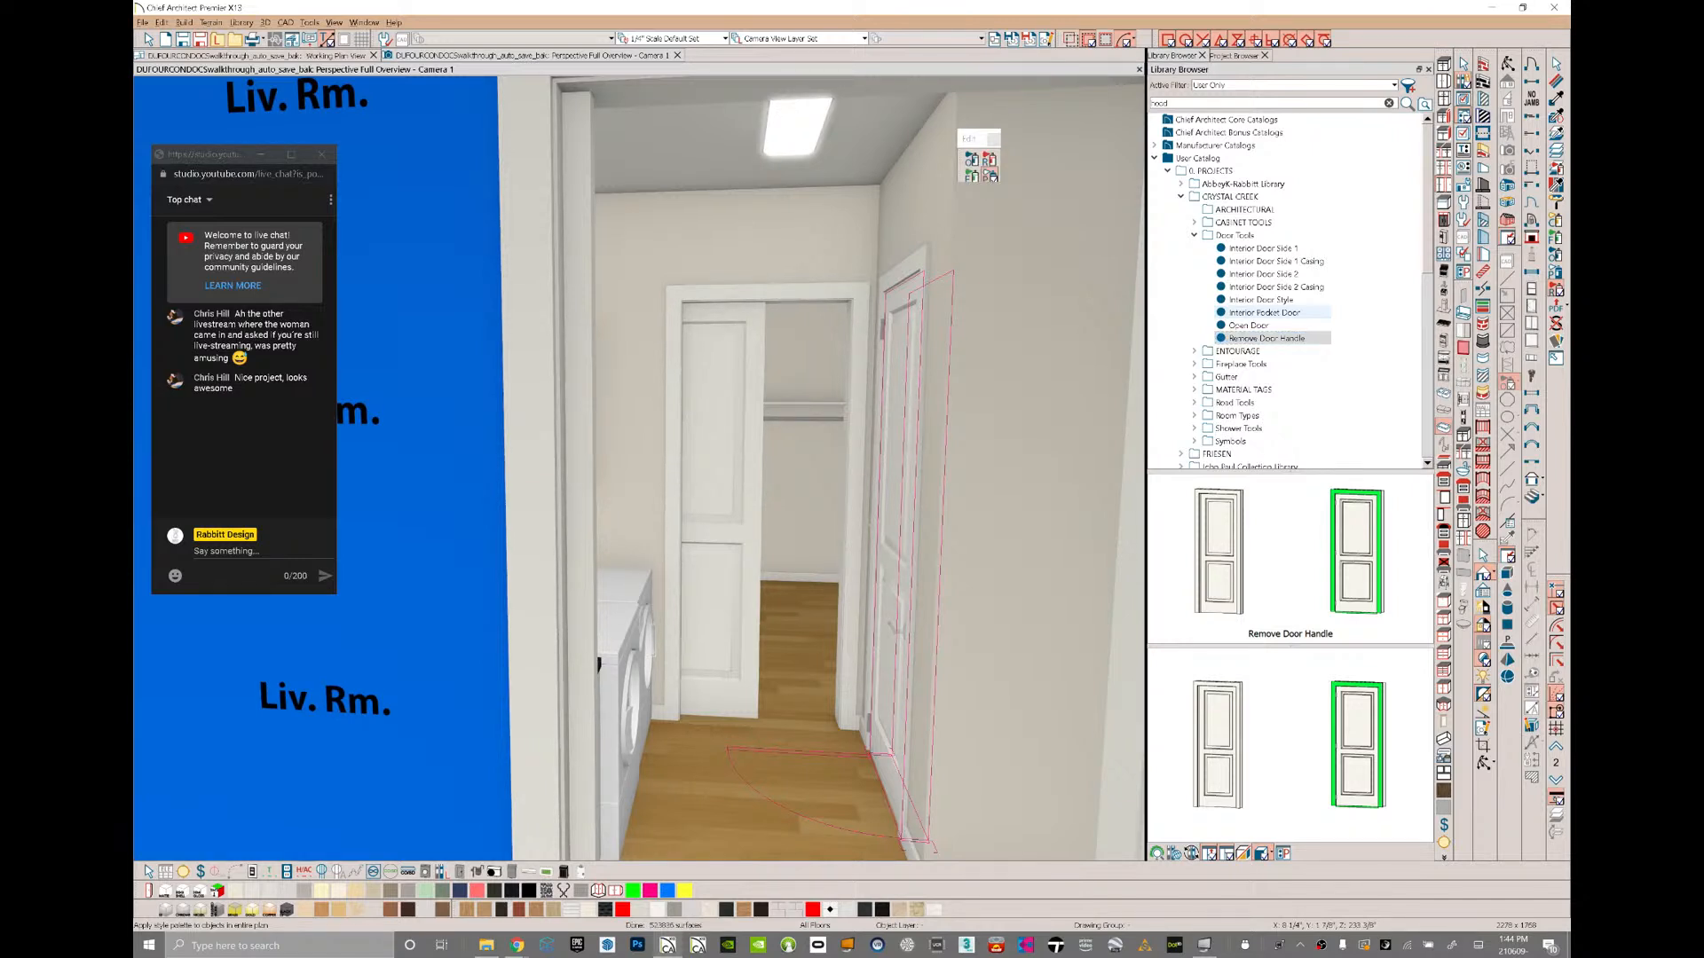
key("Escape")
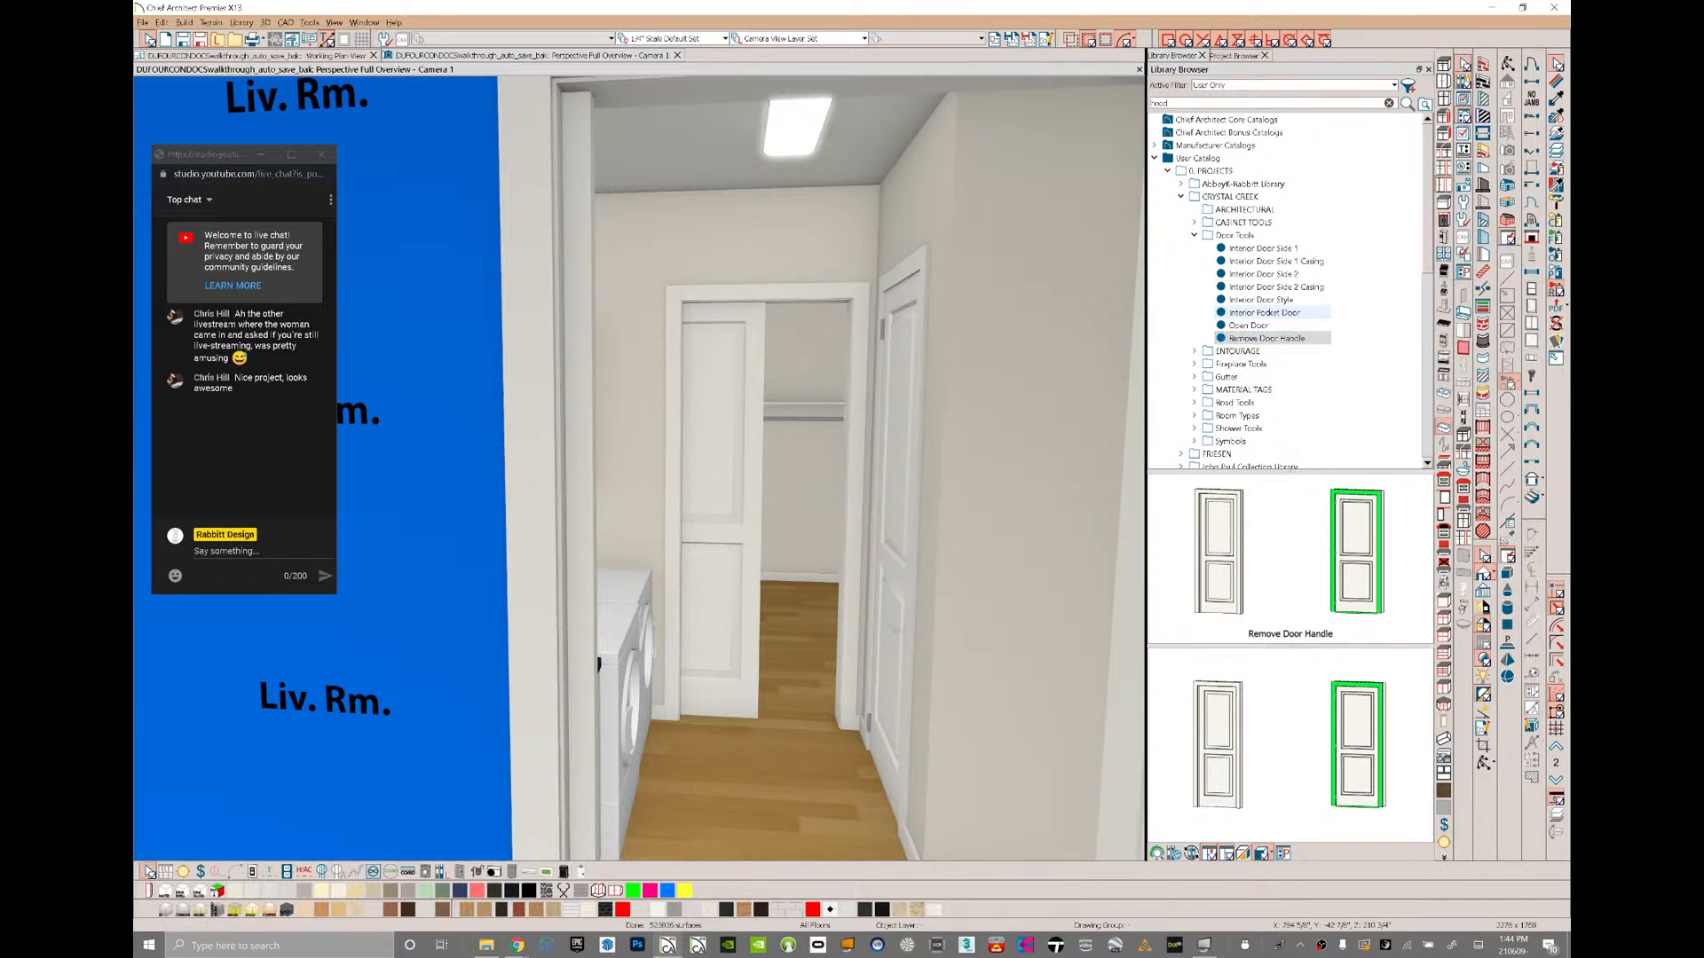
- Adjust the Percent Open value of the pocket door at the end of the laundry room so it slides fully open
left_click(728, 613)
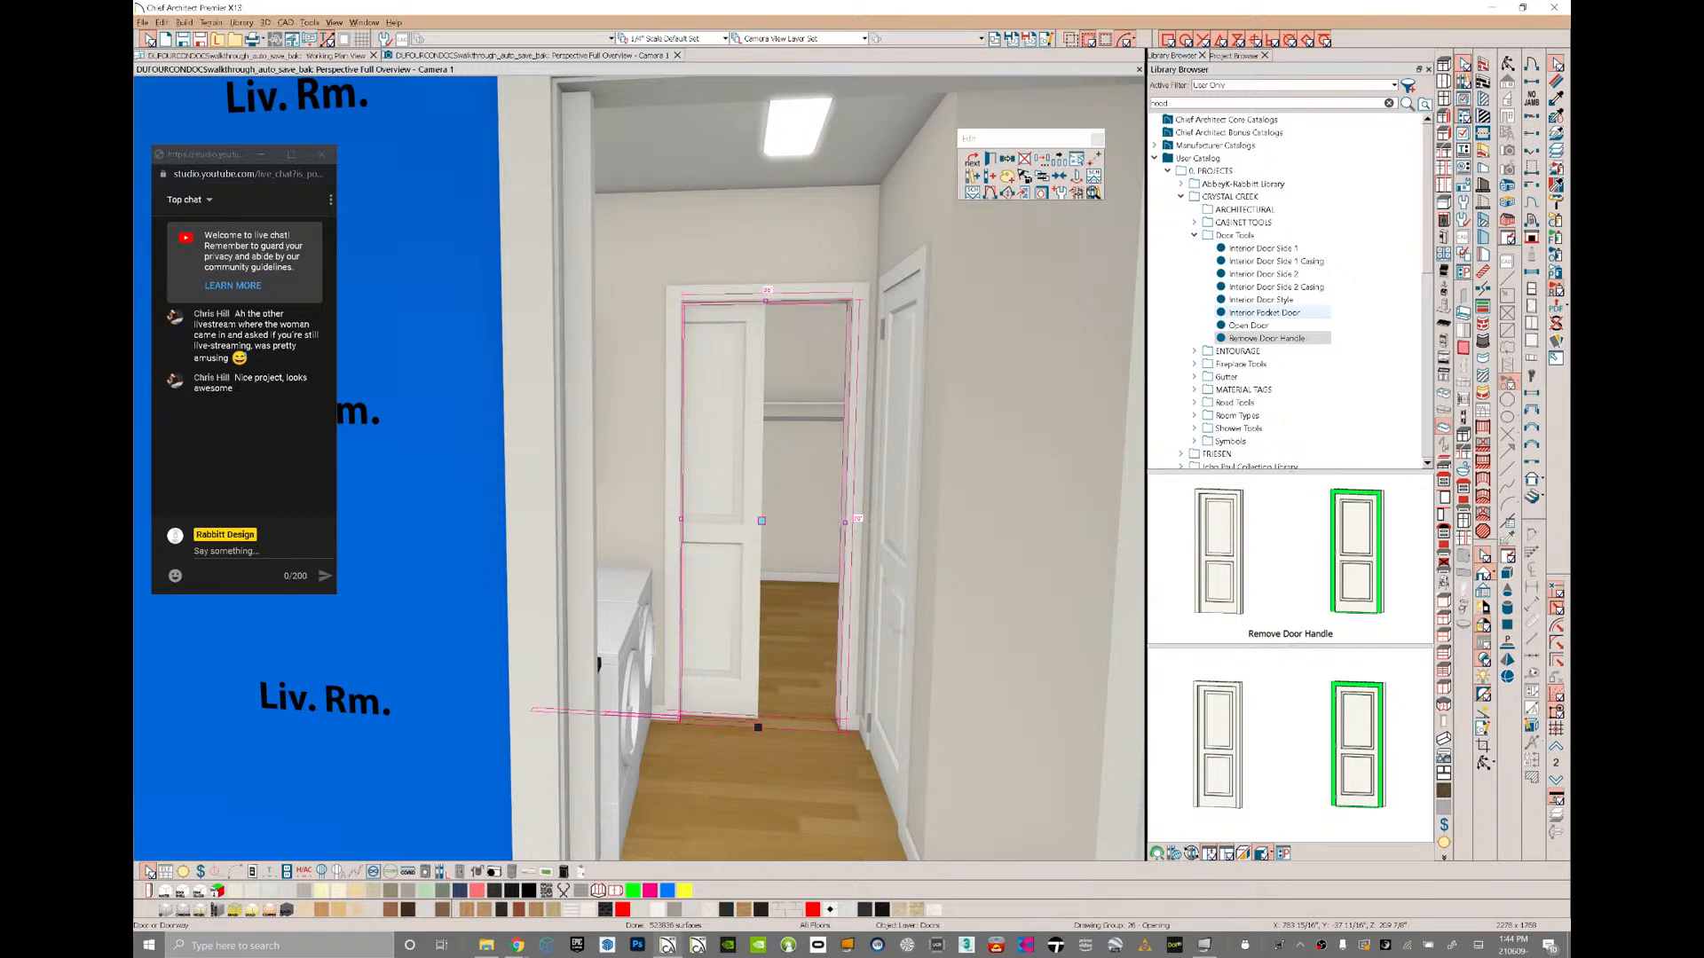
key("ctrl+e")
double_click(768, 233)
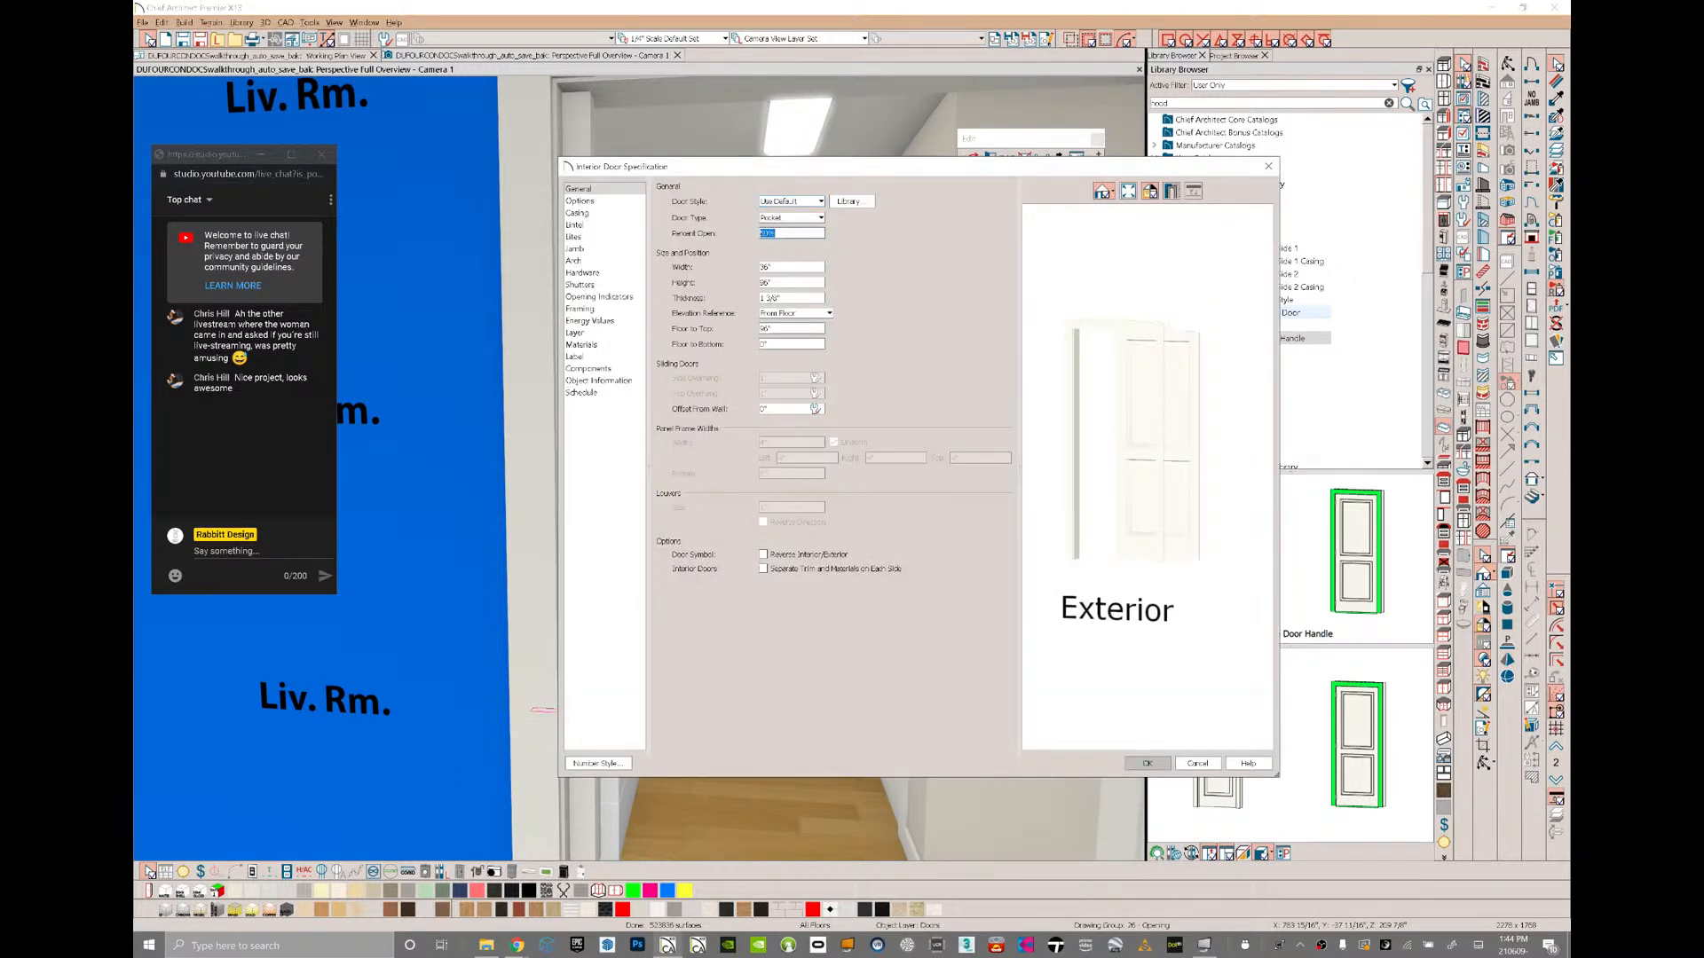
type("0")
key("Return")
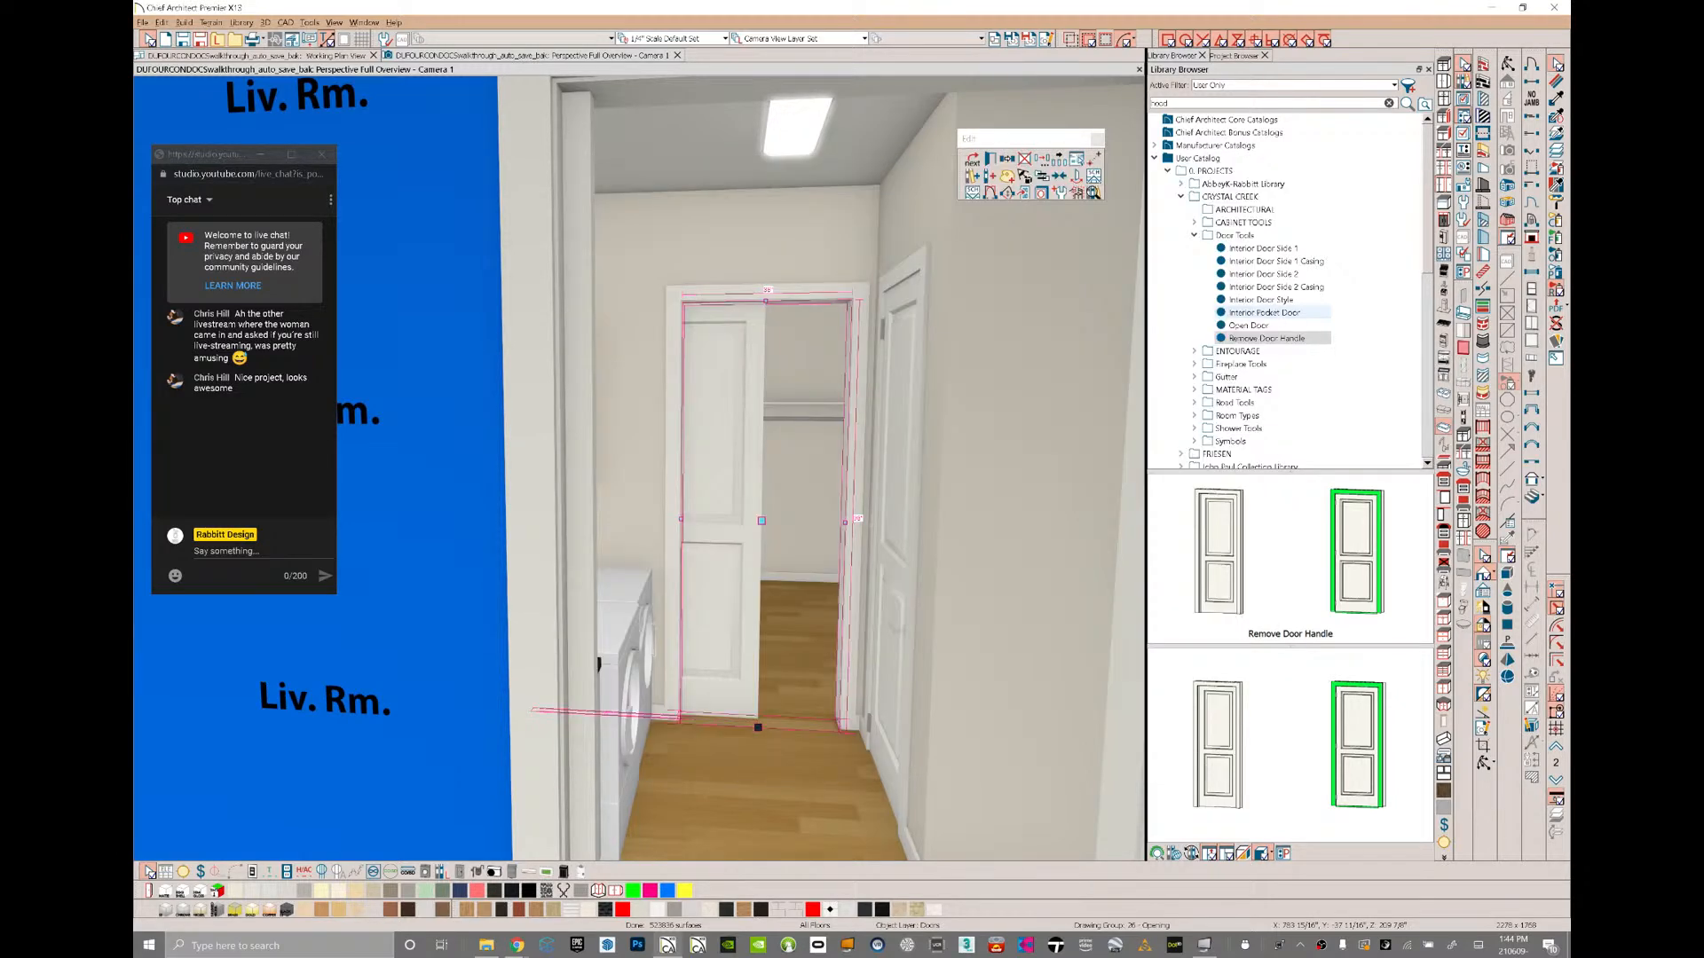
scroll(750, 391, "up", 5)
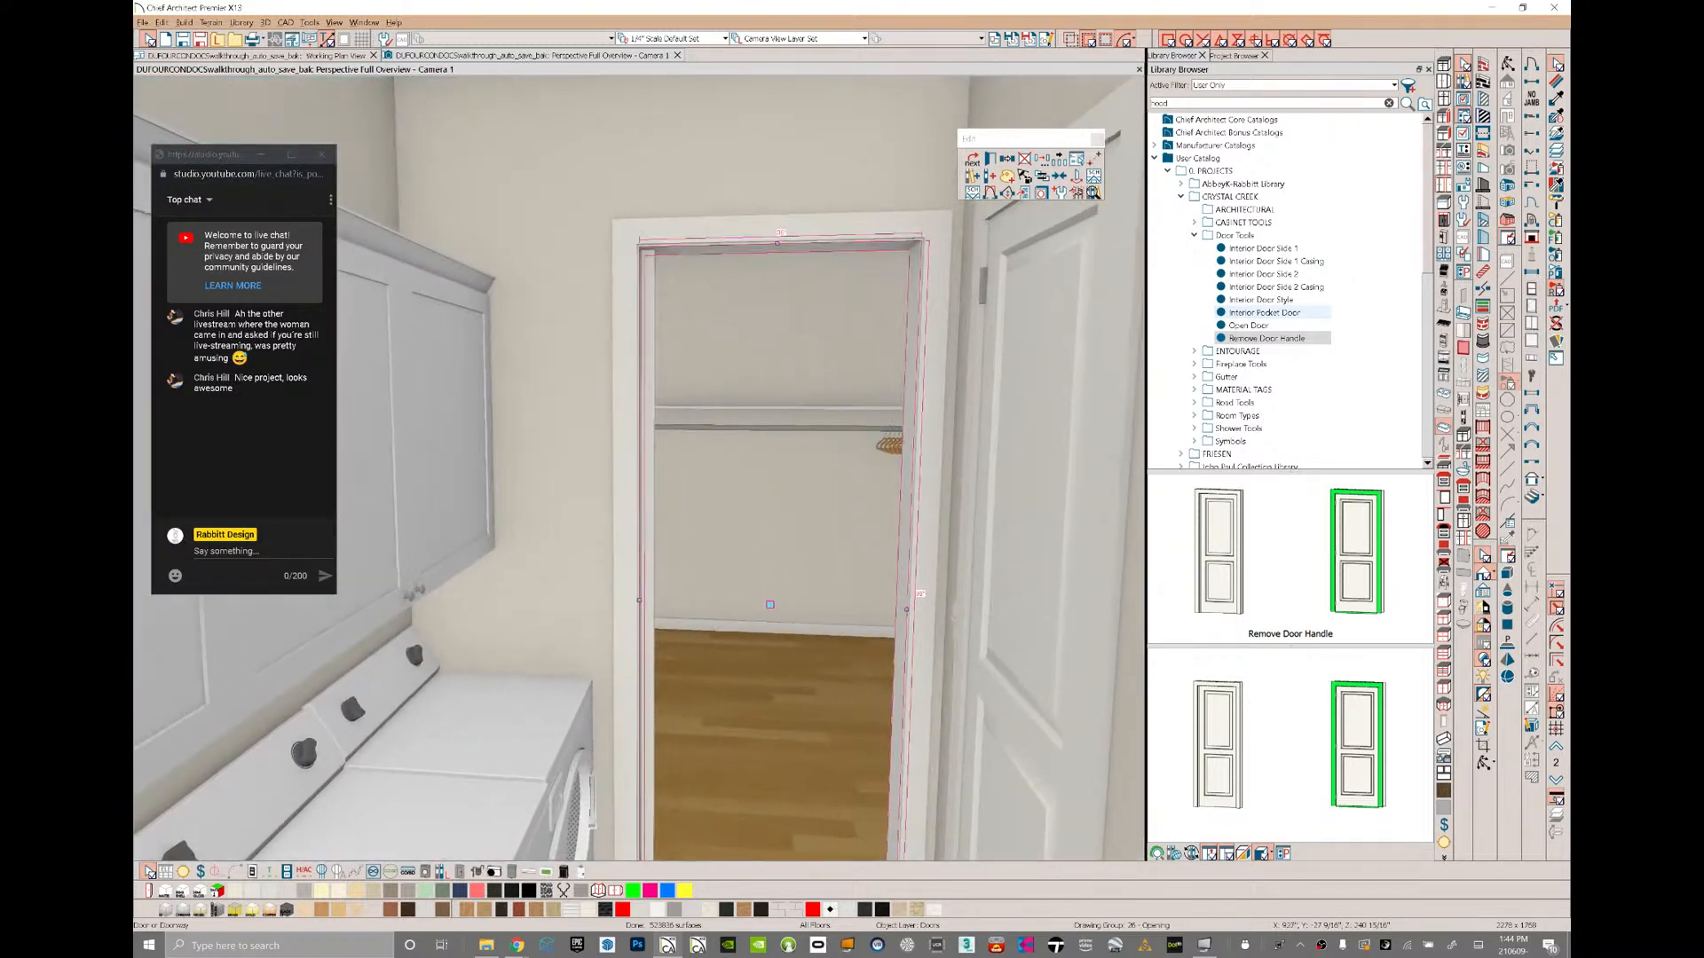
scroll(781, 384, "down", 3)
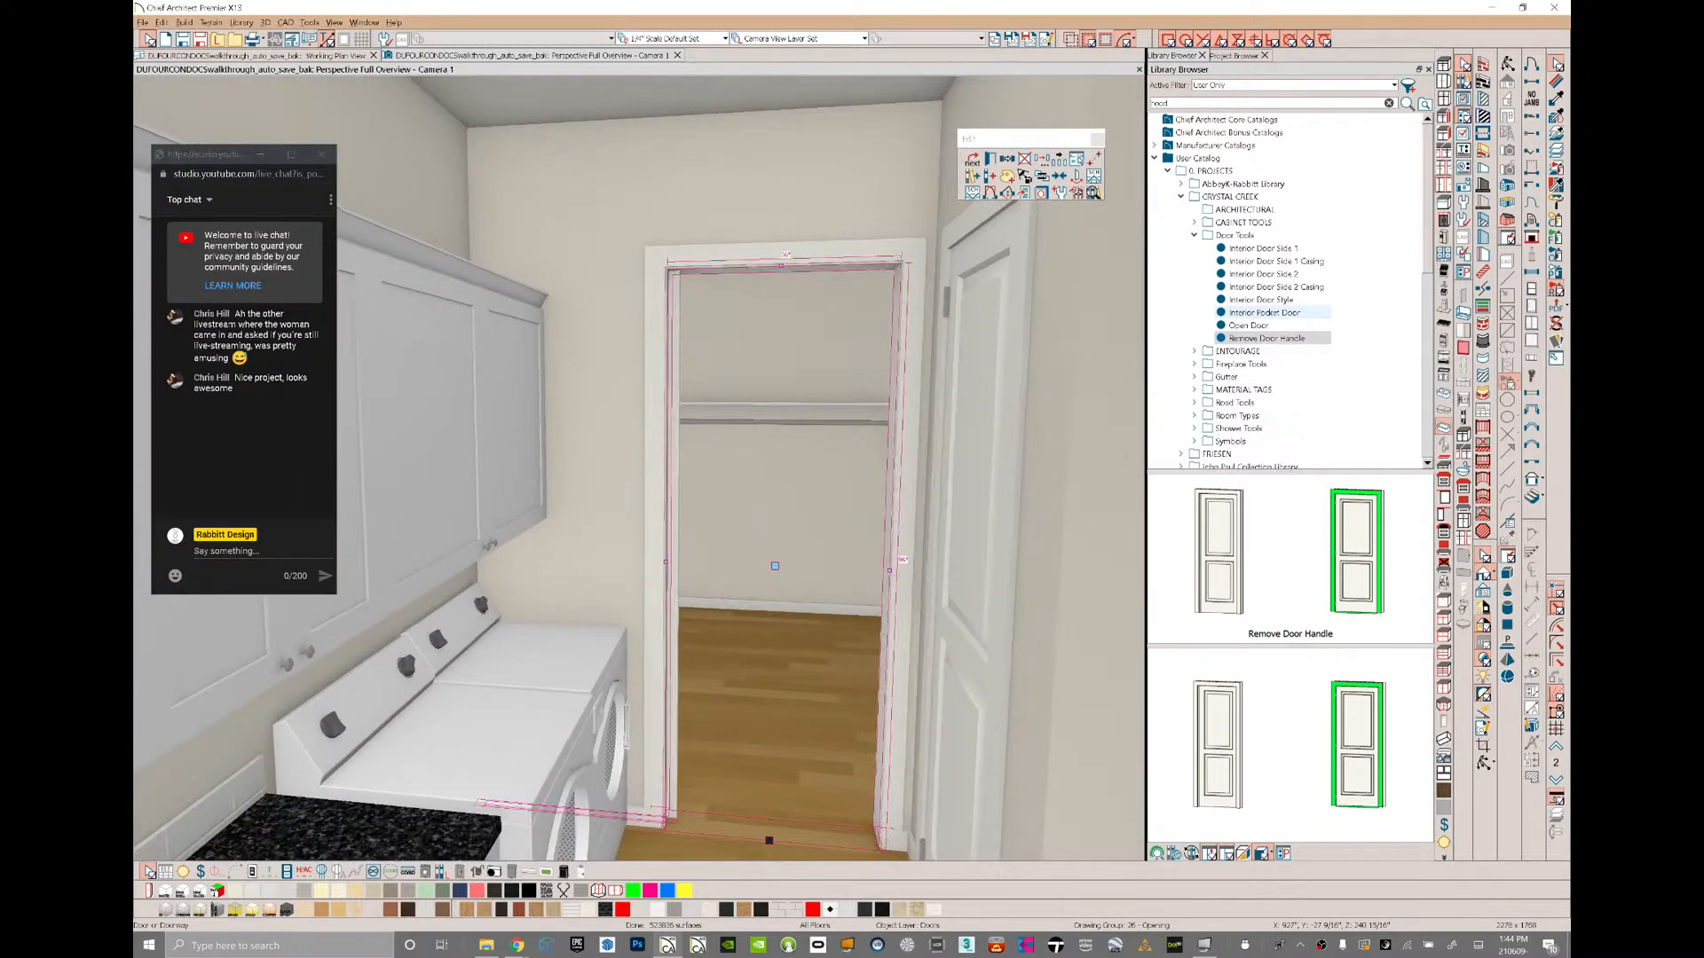
- Apply the Laundry Room style from the CRYSTAL CREEK Room Types library folder to the laundry room
left_click(1194, 235)
left_click(1238, 313)
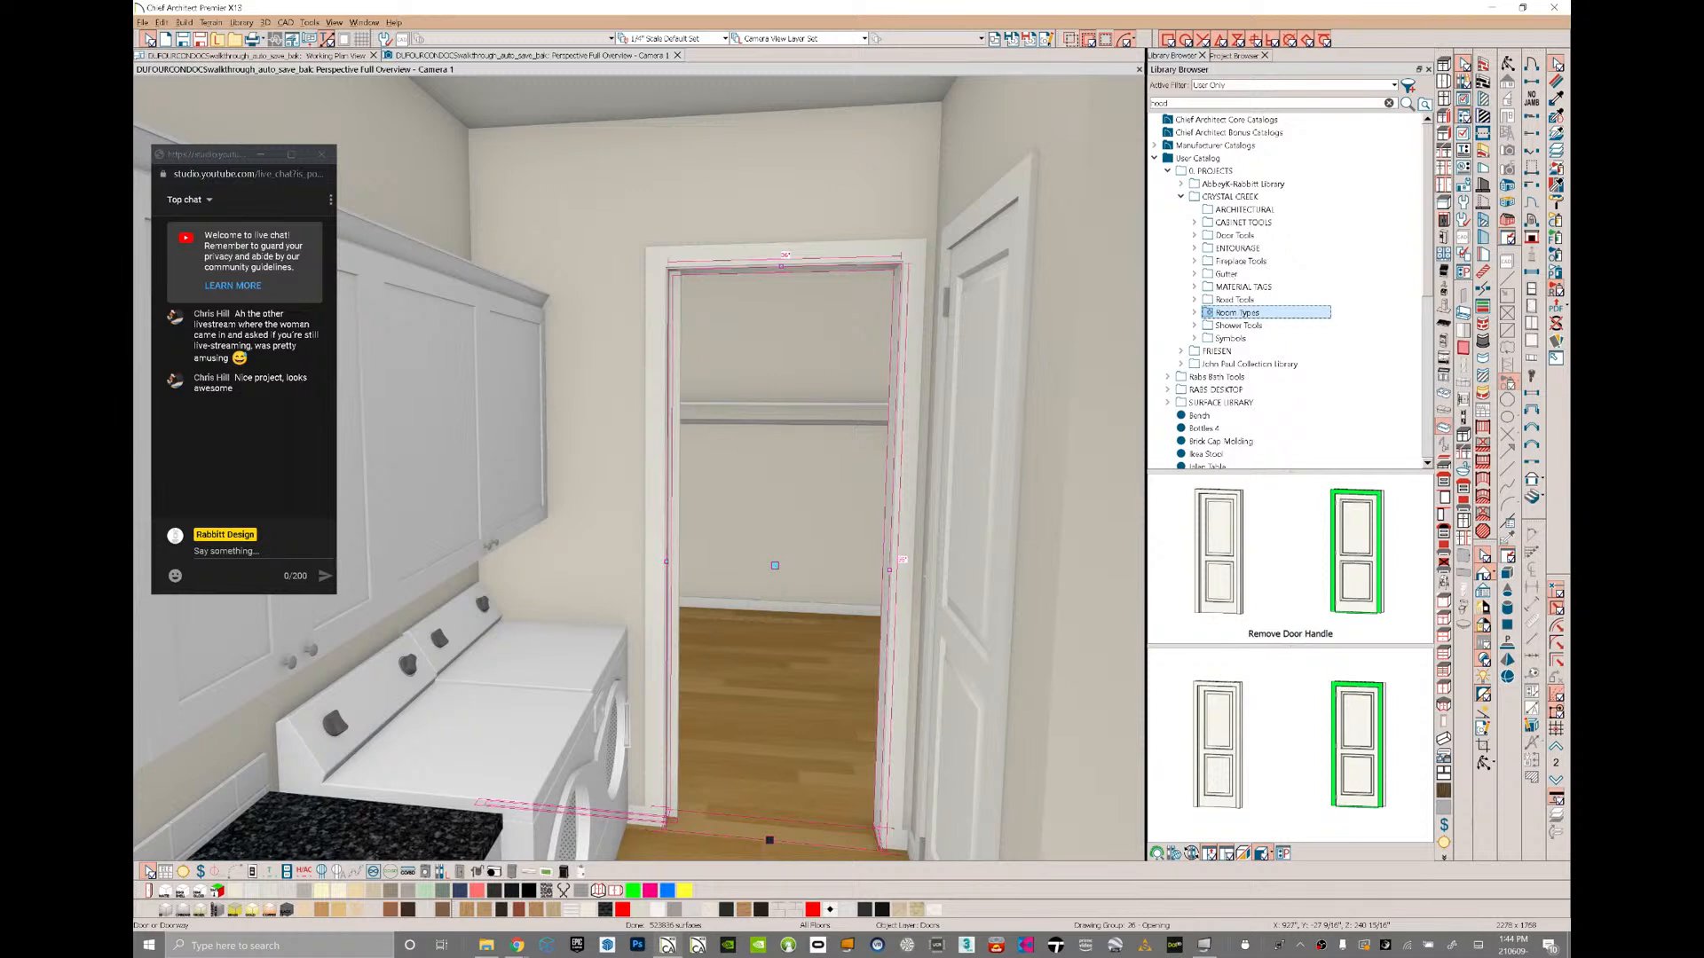
left_click(1195, 313)
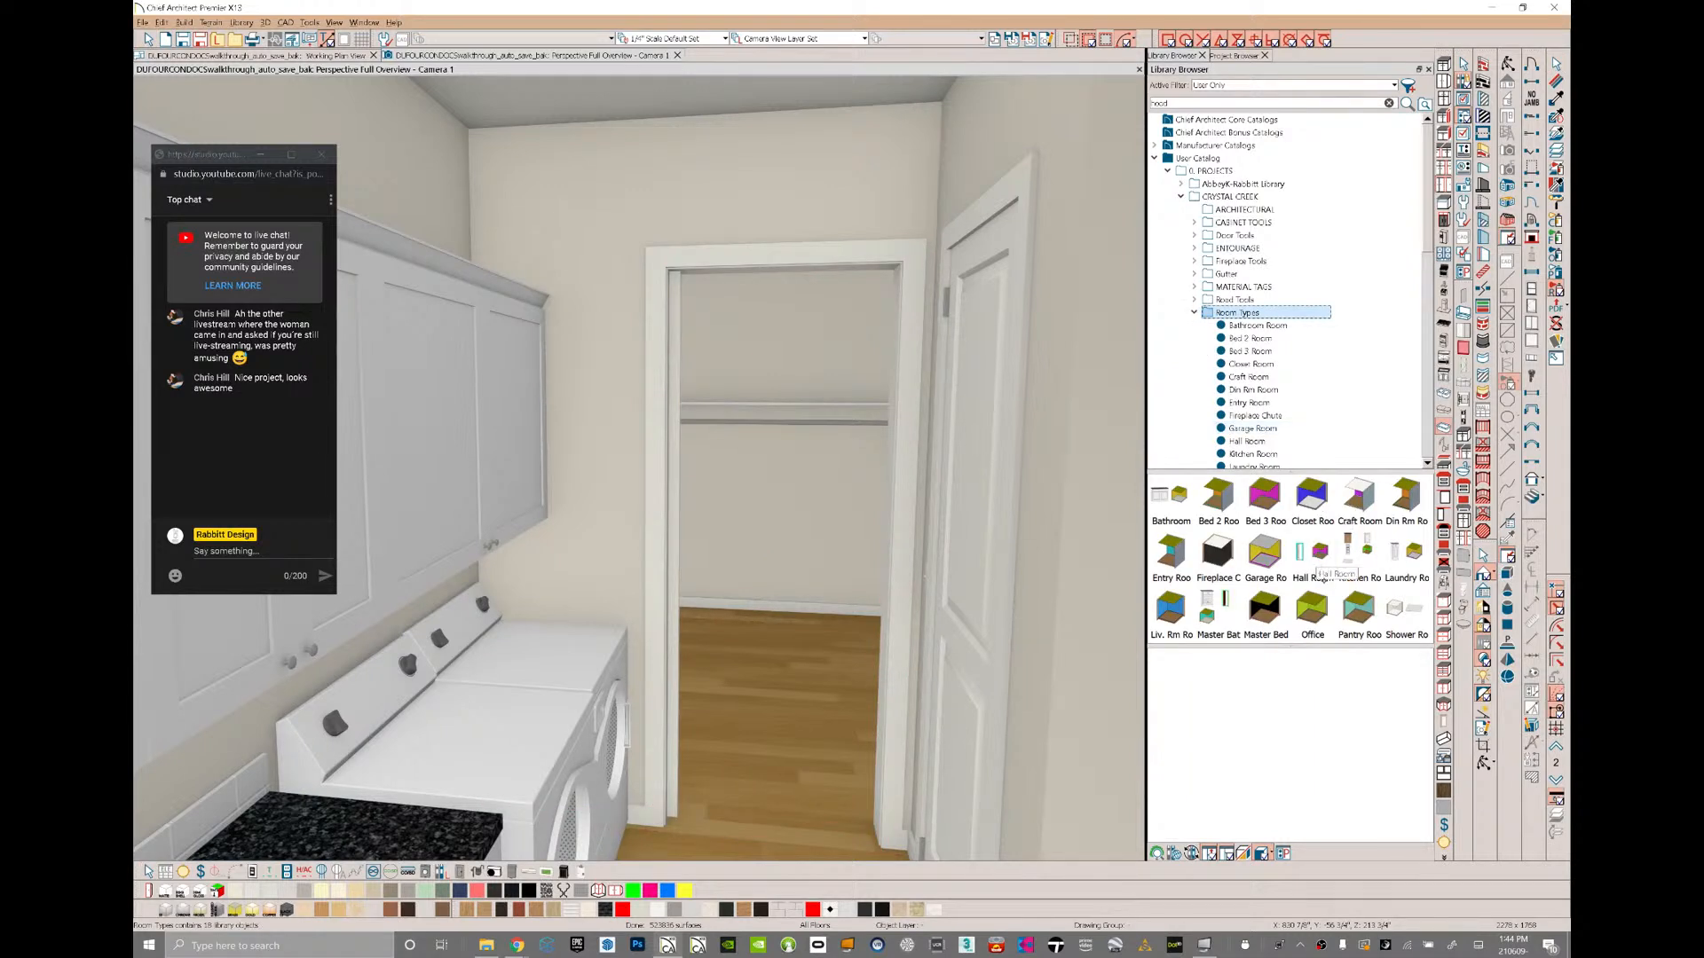
left_click(1409, 555)
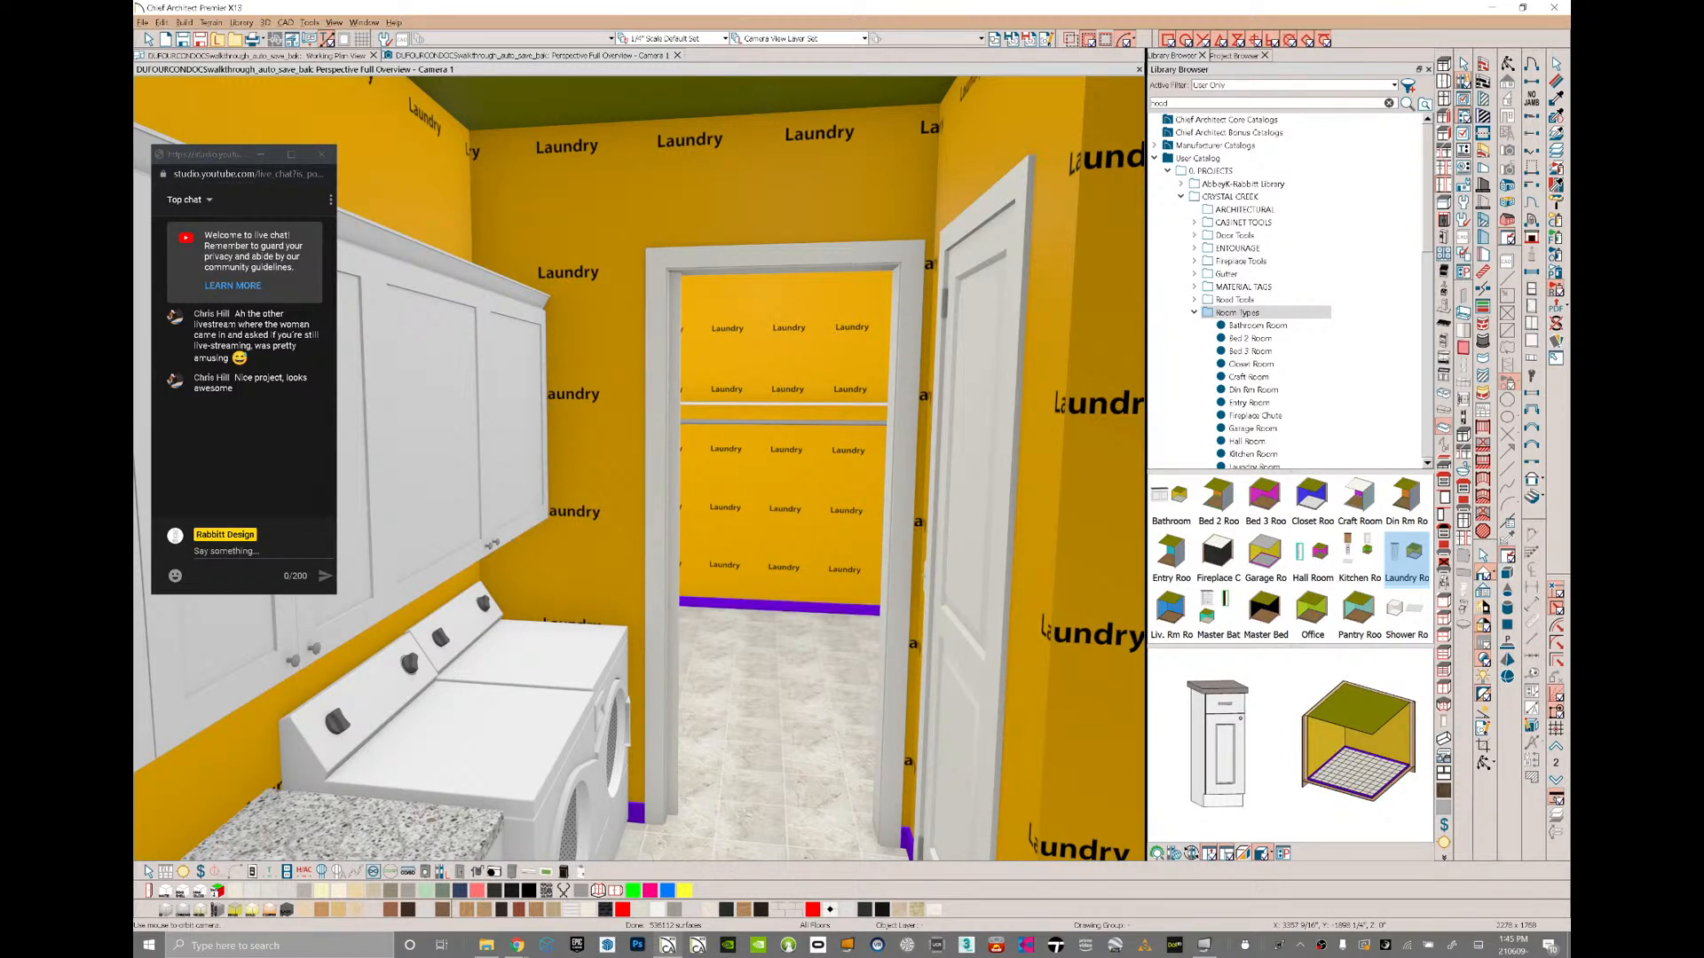
key("ctrl+z")
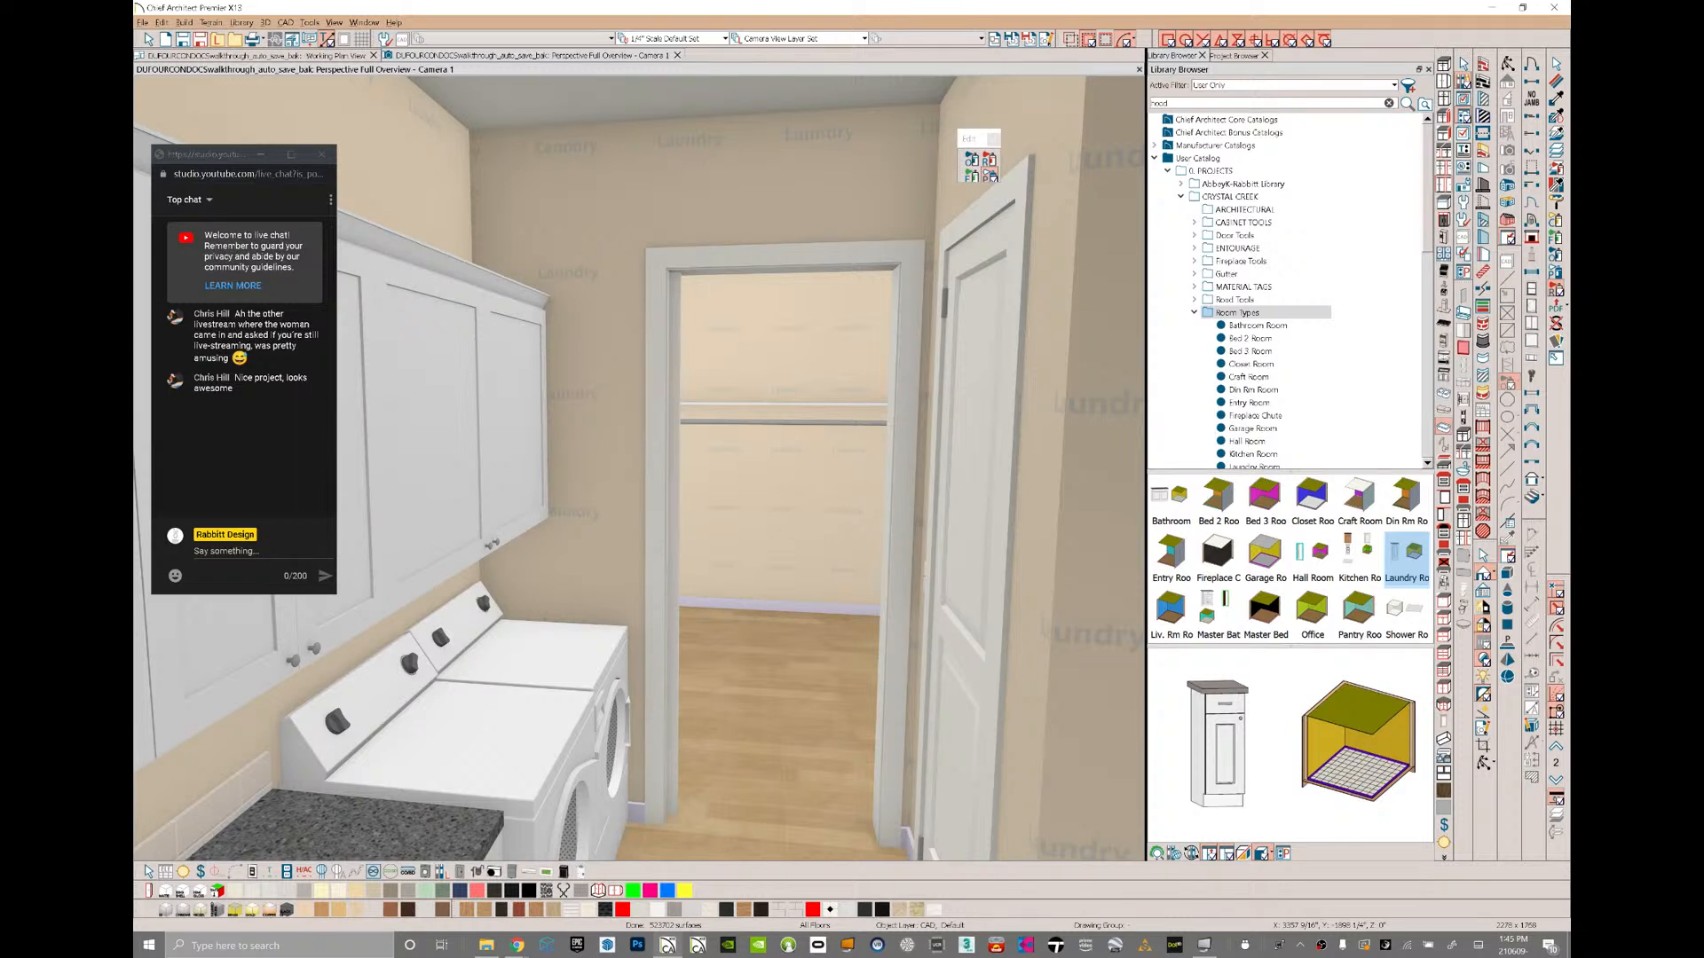
left_click(1407, 558)
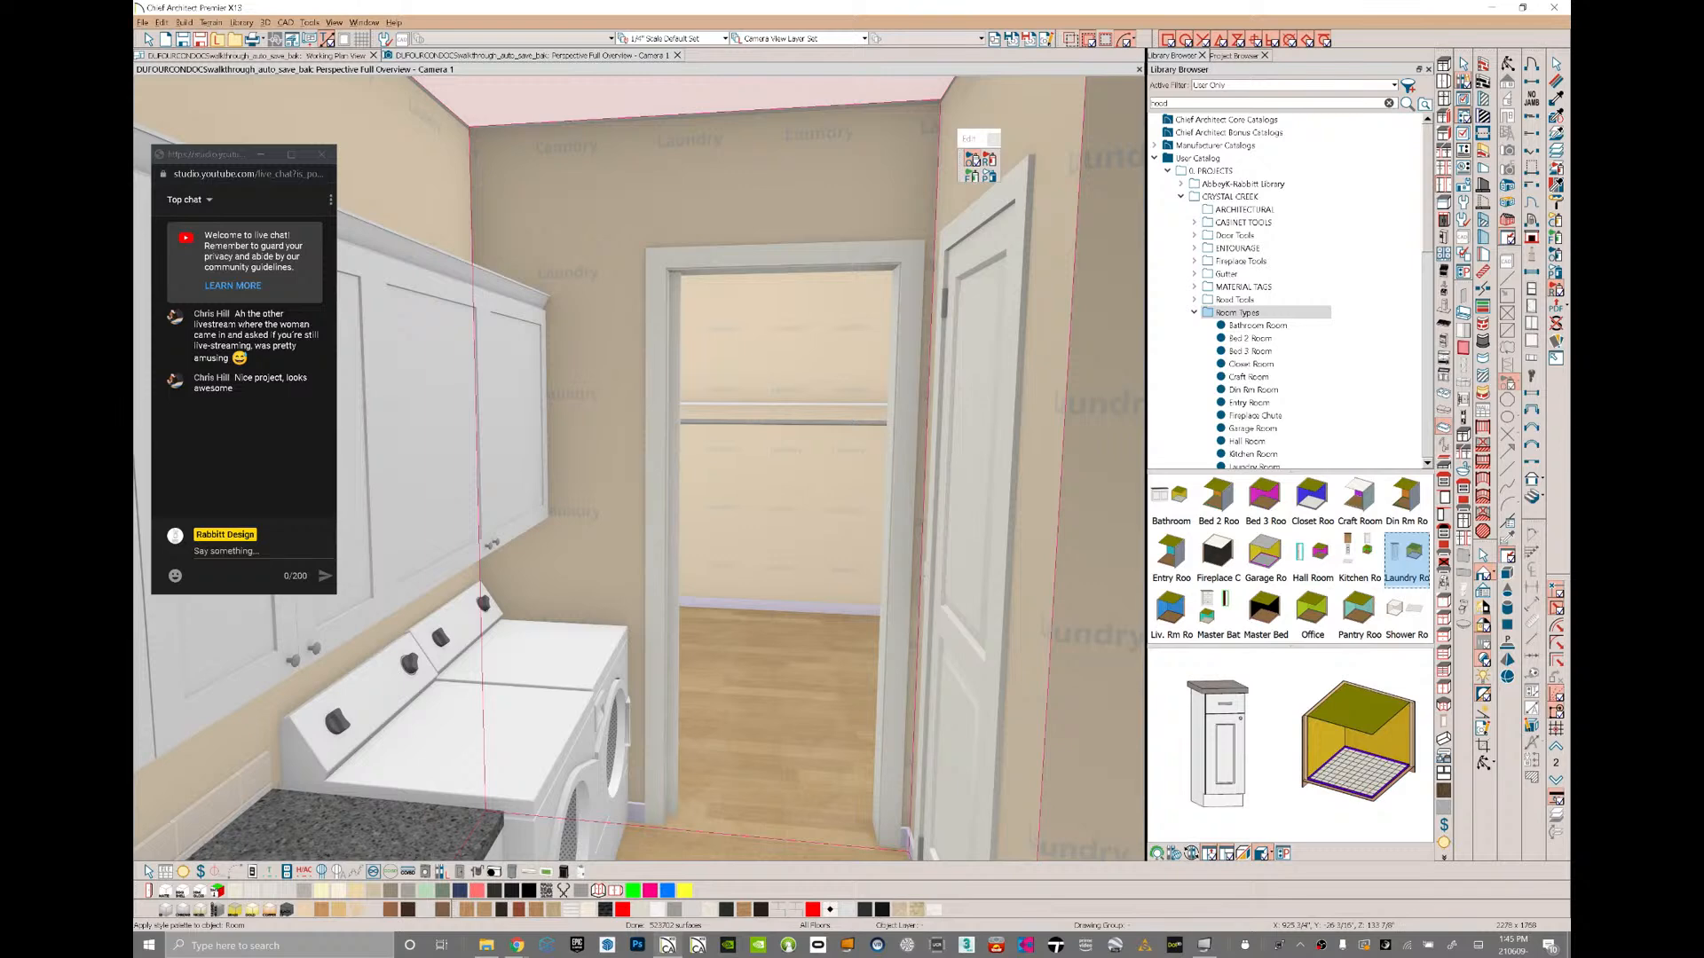
left_click(755, 102)
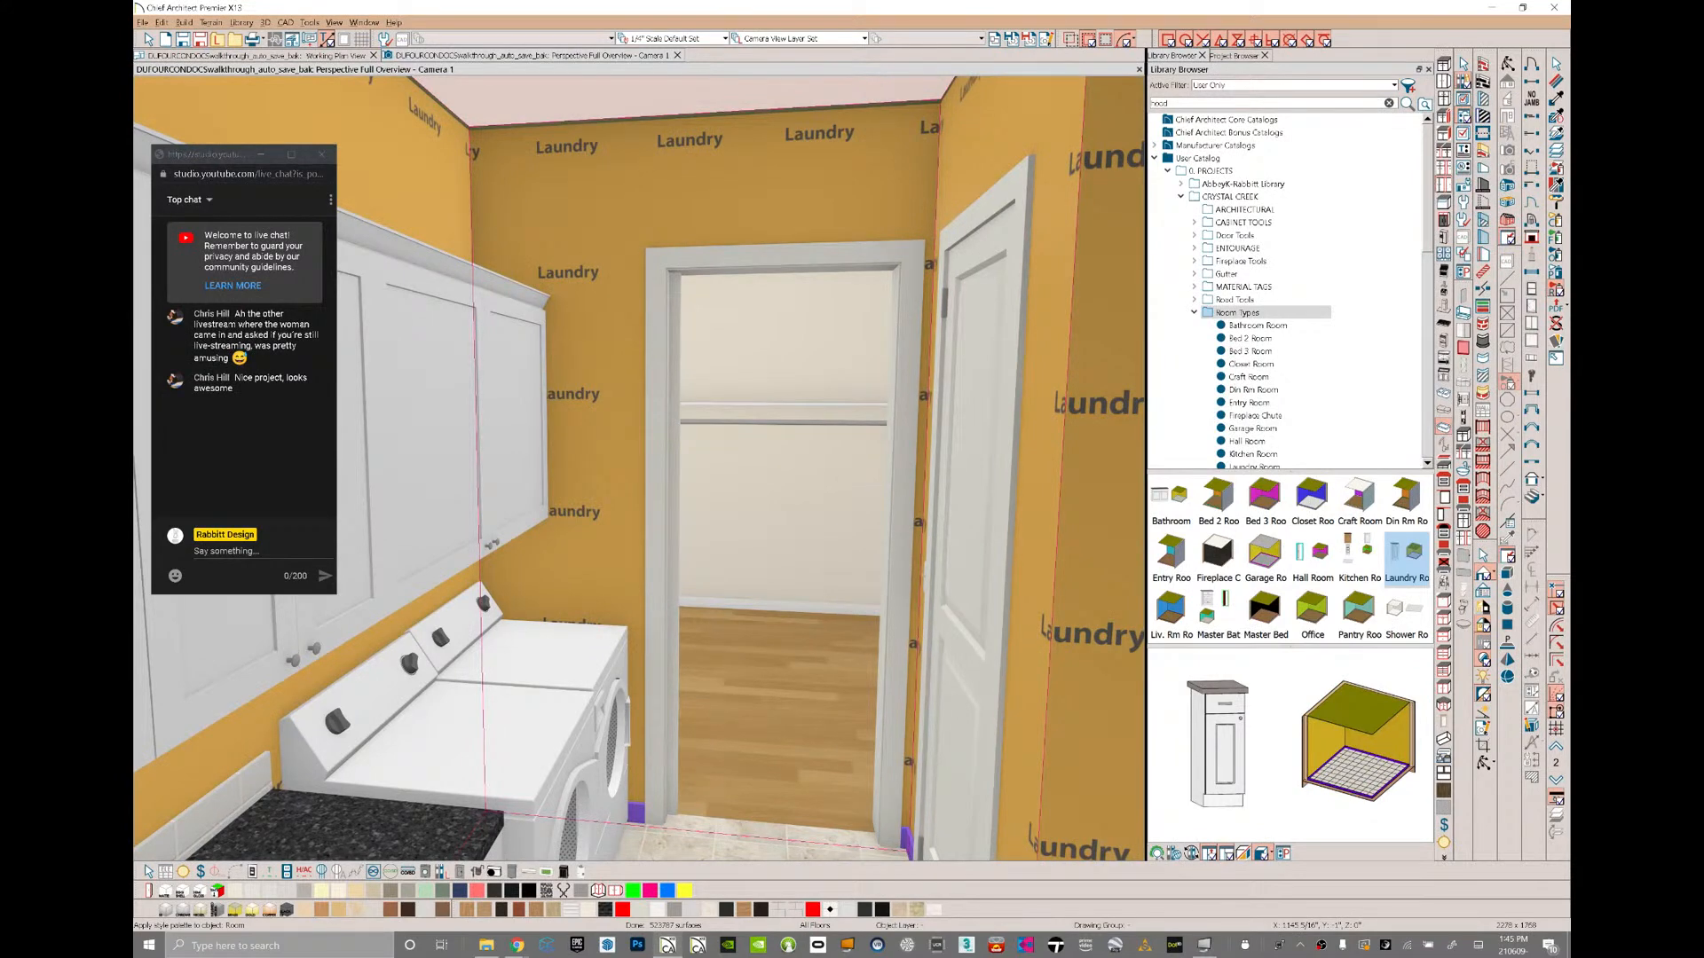
- Apply the Closet Room style to the closet beyond the laundry room's pocket door
left_click(781, 551)
middle_click_drag(874, 444, 752, 435)
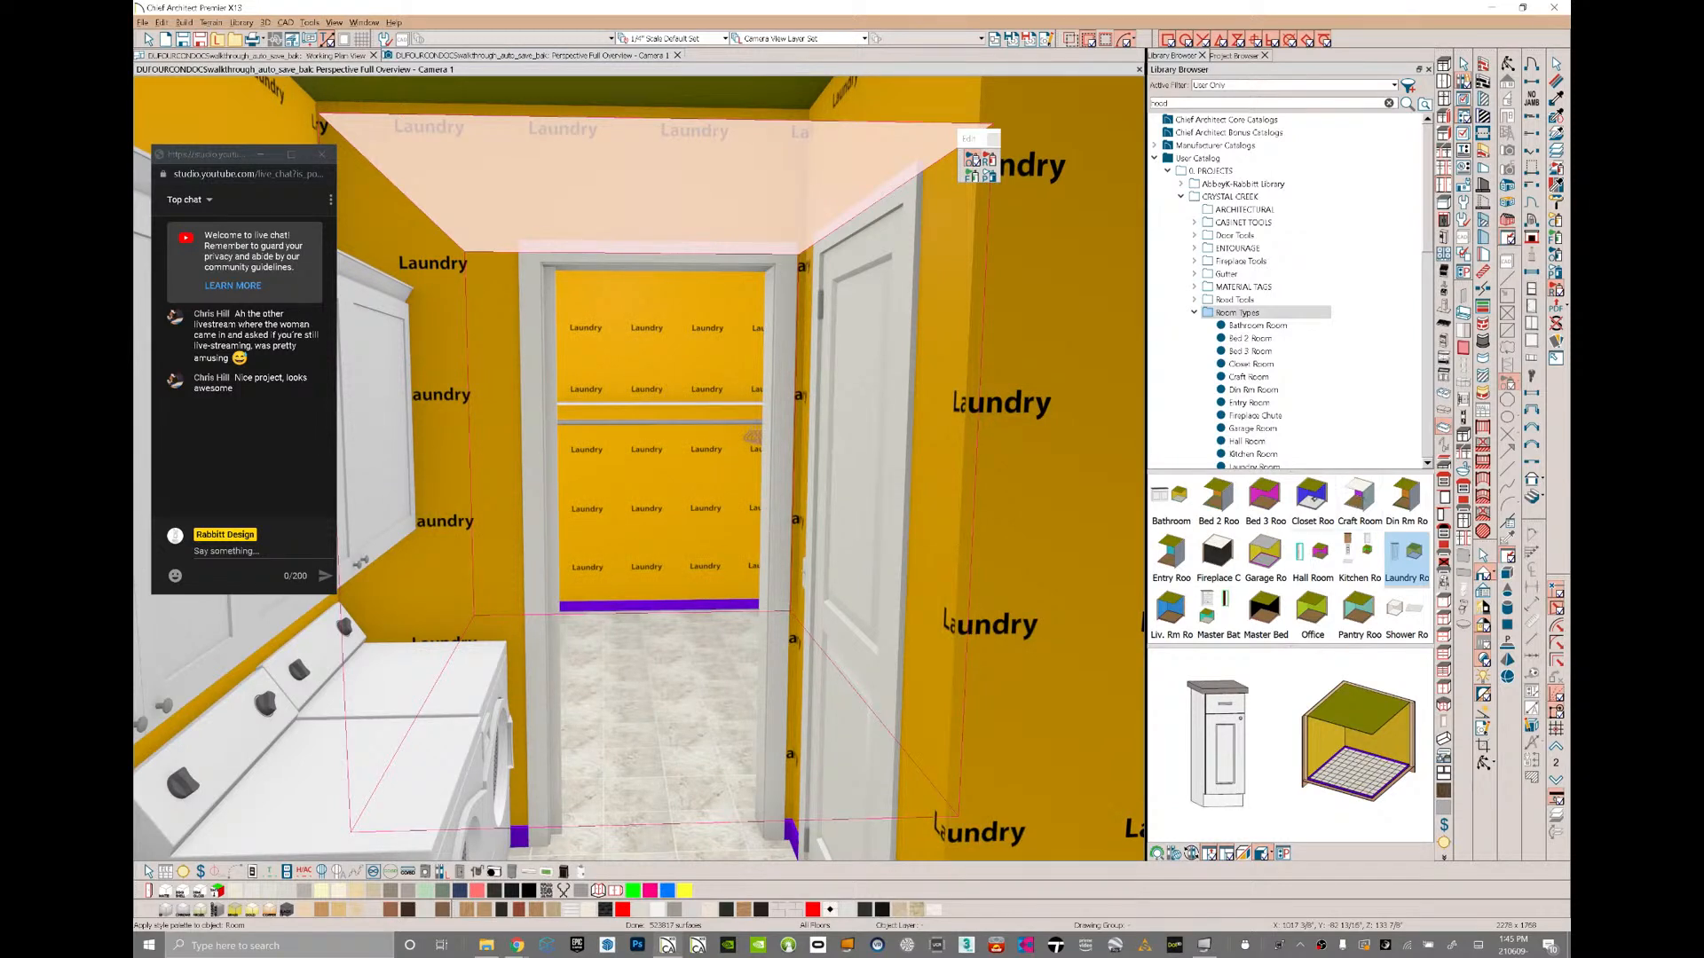
left_click(1313, 500)
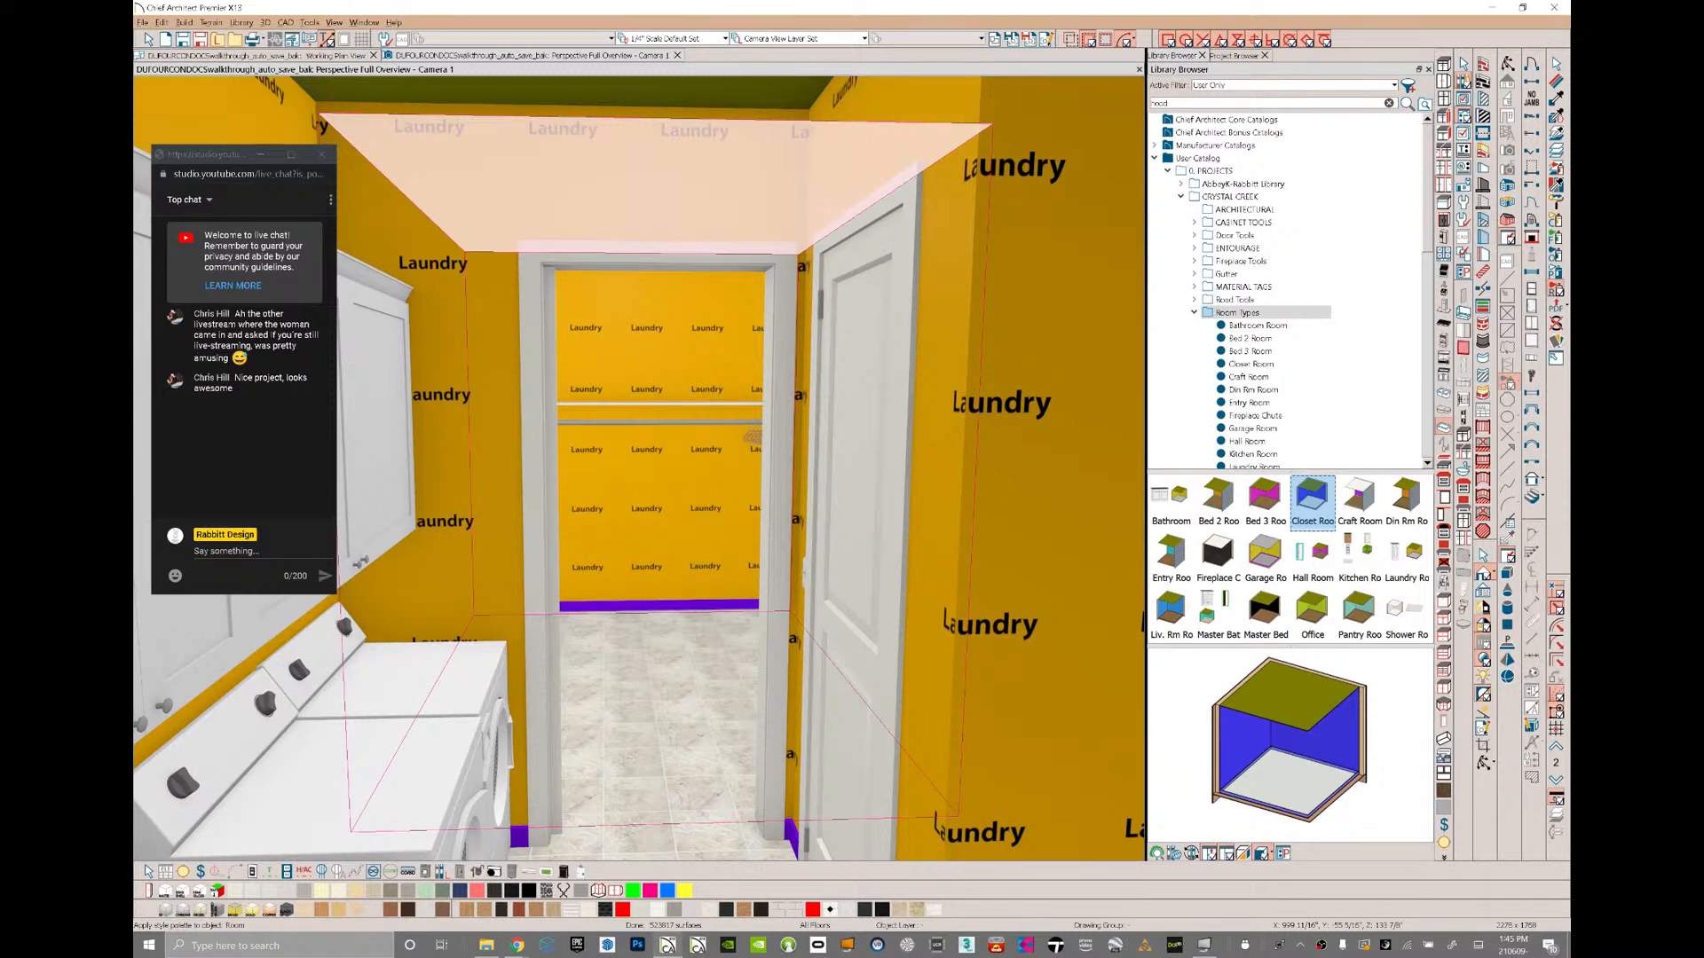
left_click(661, 444)
- Show the hinged door between the laundry room and the garage open in camera views
middle_click_drag(662, 443, 355, 435)
scroll(639, 469, "up", 5)
scroll(639, 469, "down", 4)
scroll(551, 426, "down", 2)
middle_click_drag(551, 426, 444, 426)
key("space")
left_click(821, 399)
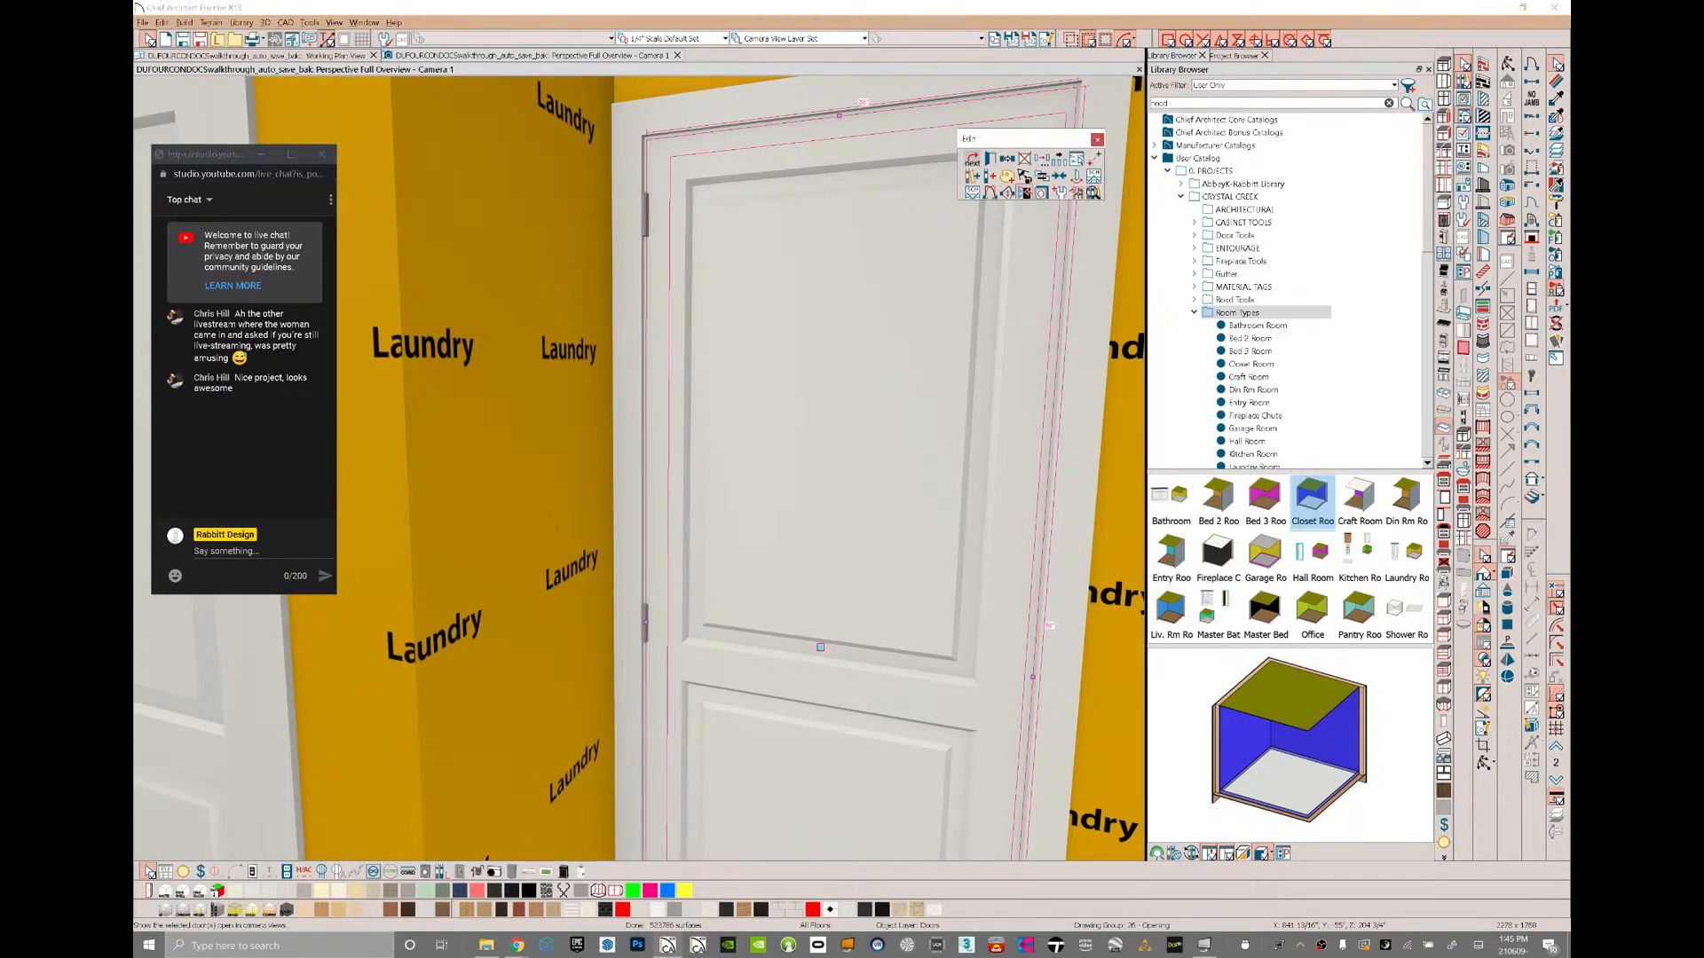
left_click(1026, 194)
left_click(1027, 194)
left_click(1026, 194)
- Apply the Garage Room style from the Room Types folder to the garage
left_click(1265, 555)
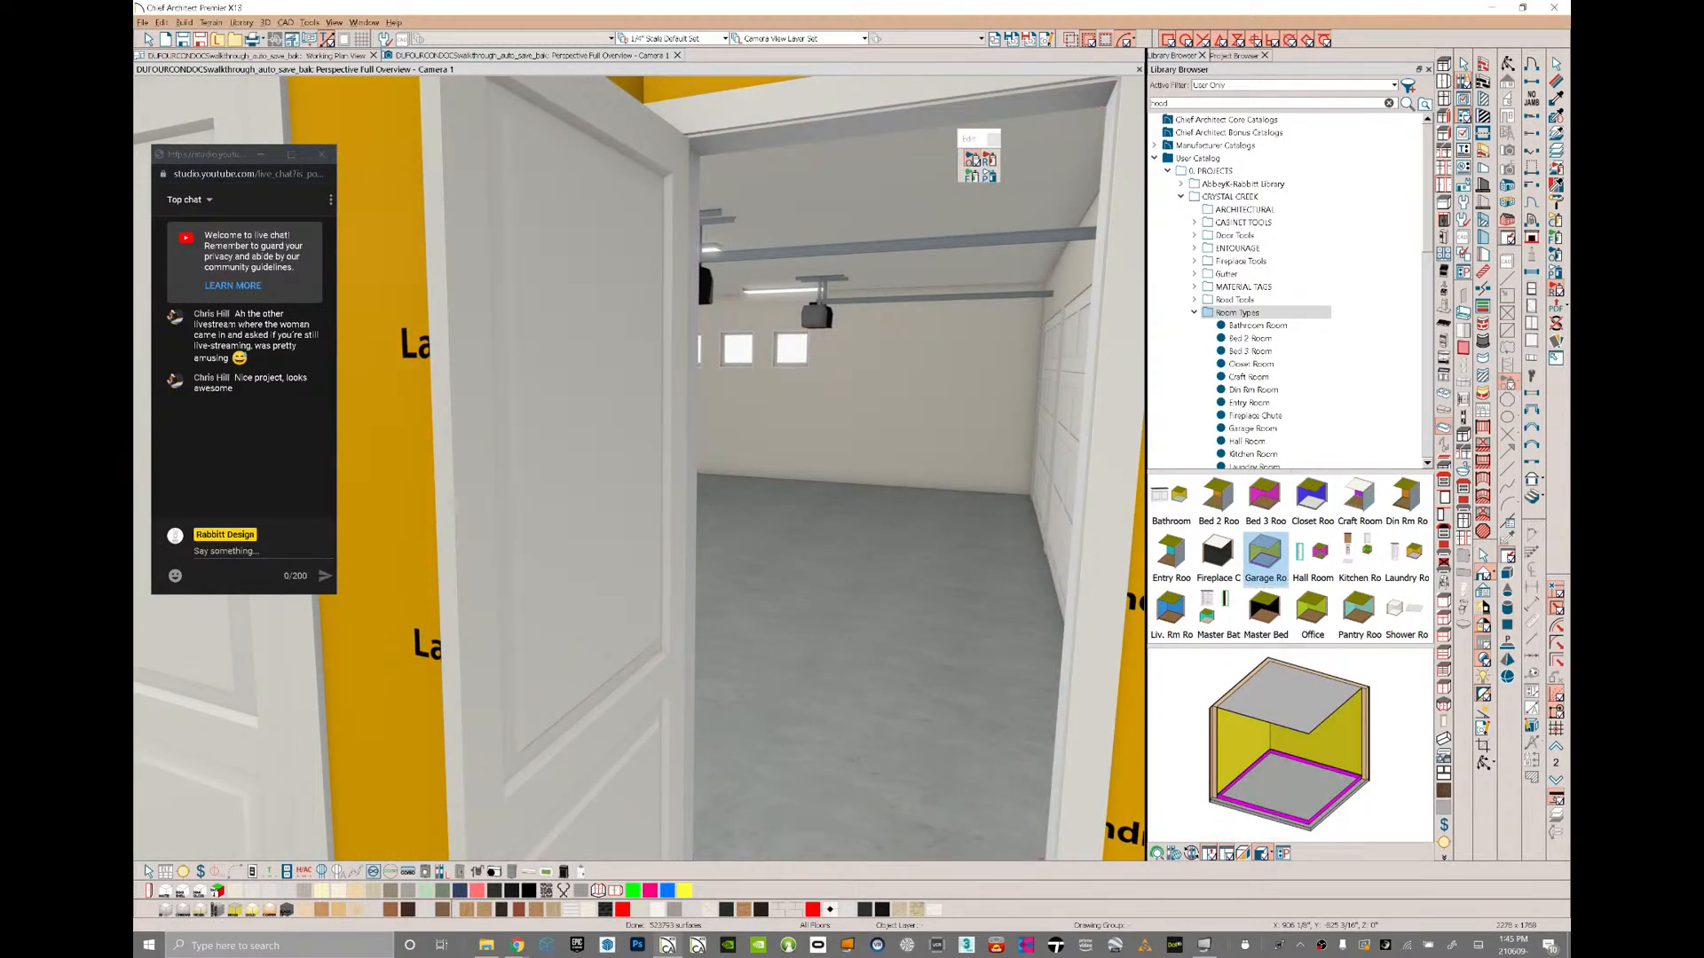
left_click_drag(923, 599, 589, 447)
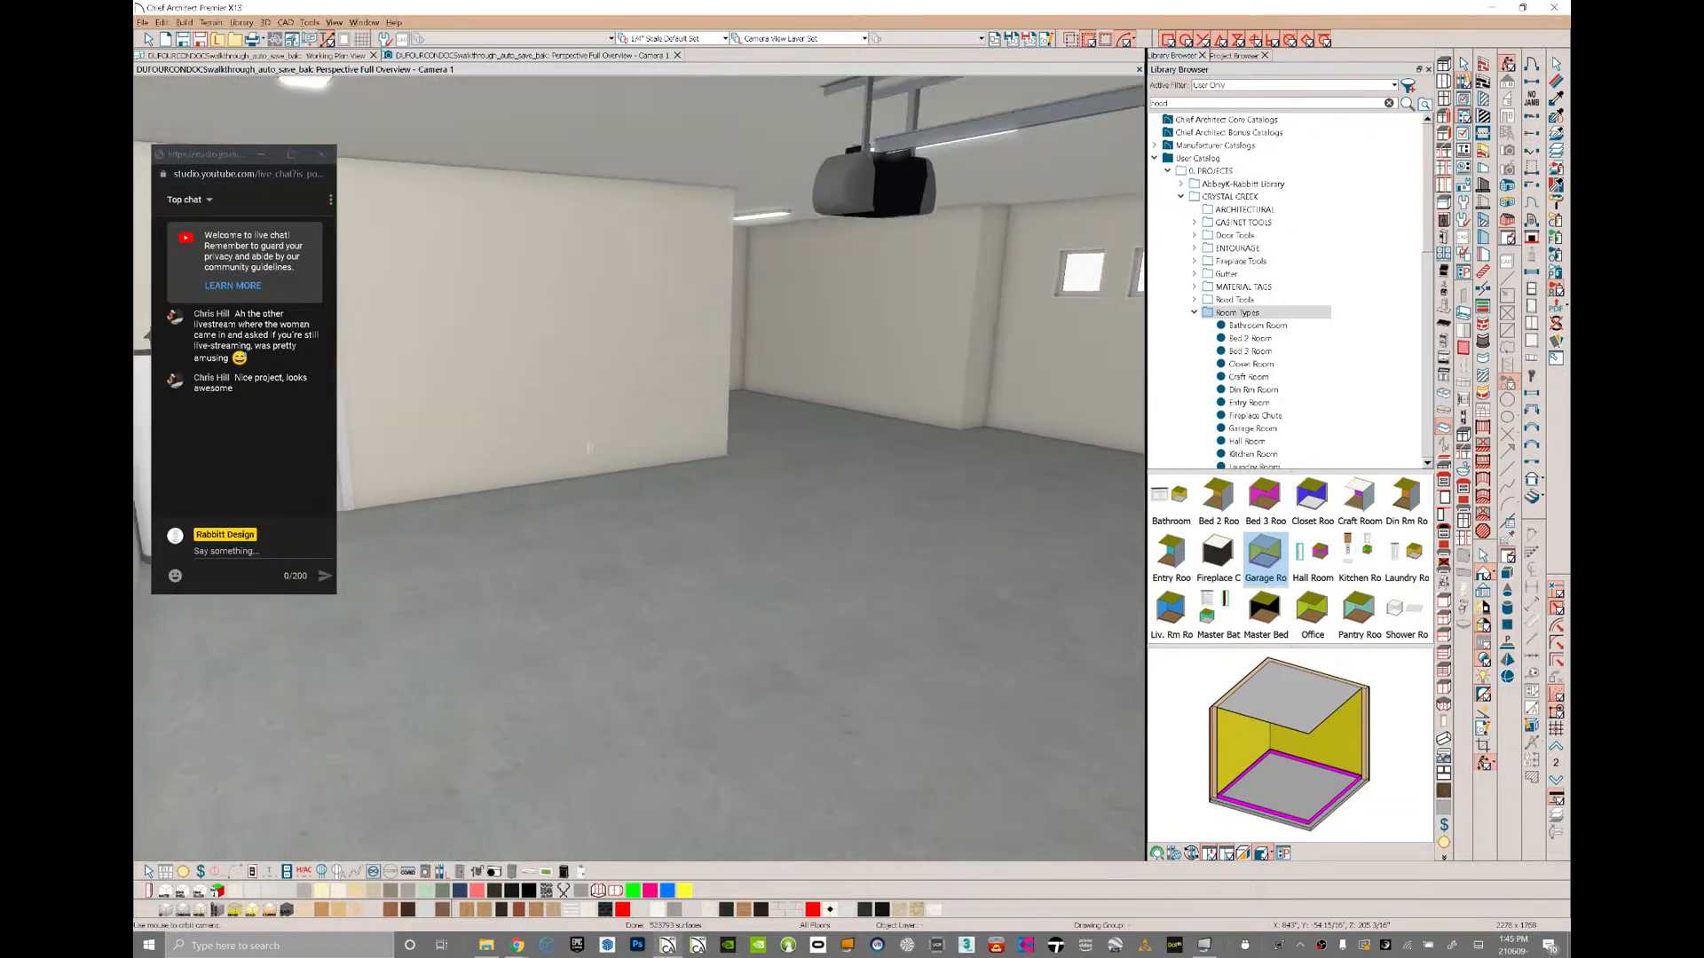
left_click_drag(757, 414, 674, 492)
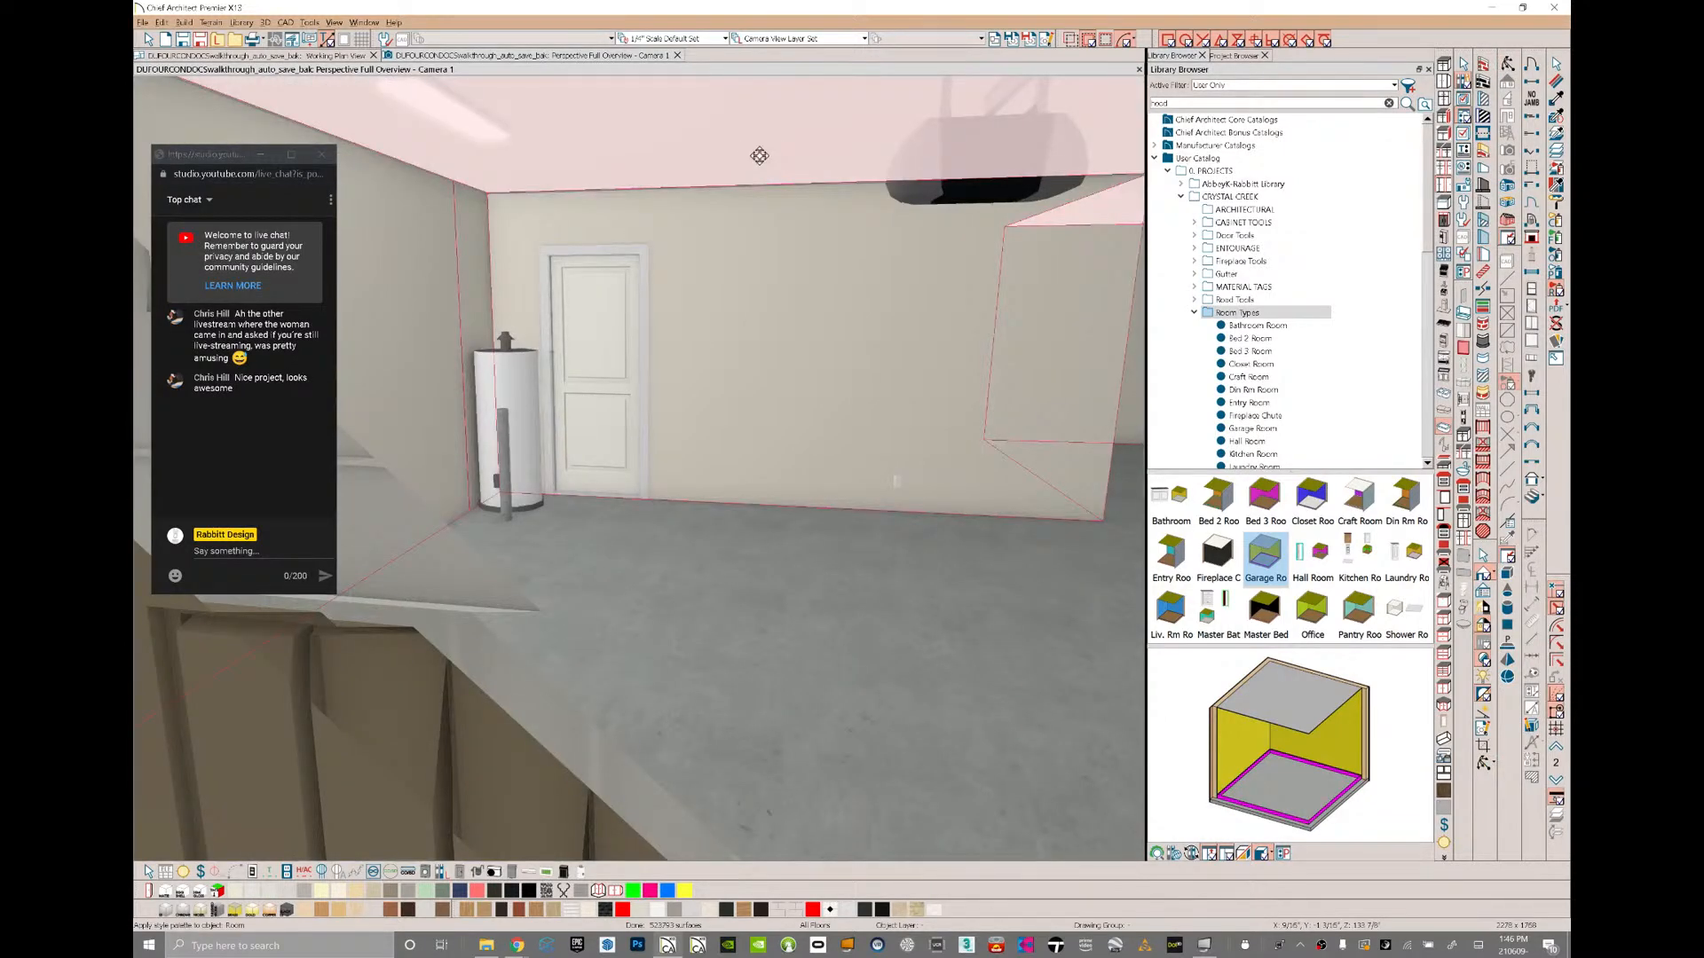
scroll(760, 156, "up", 2)
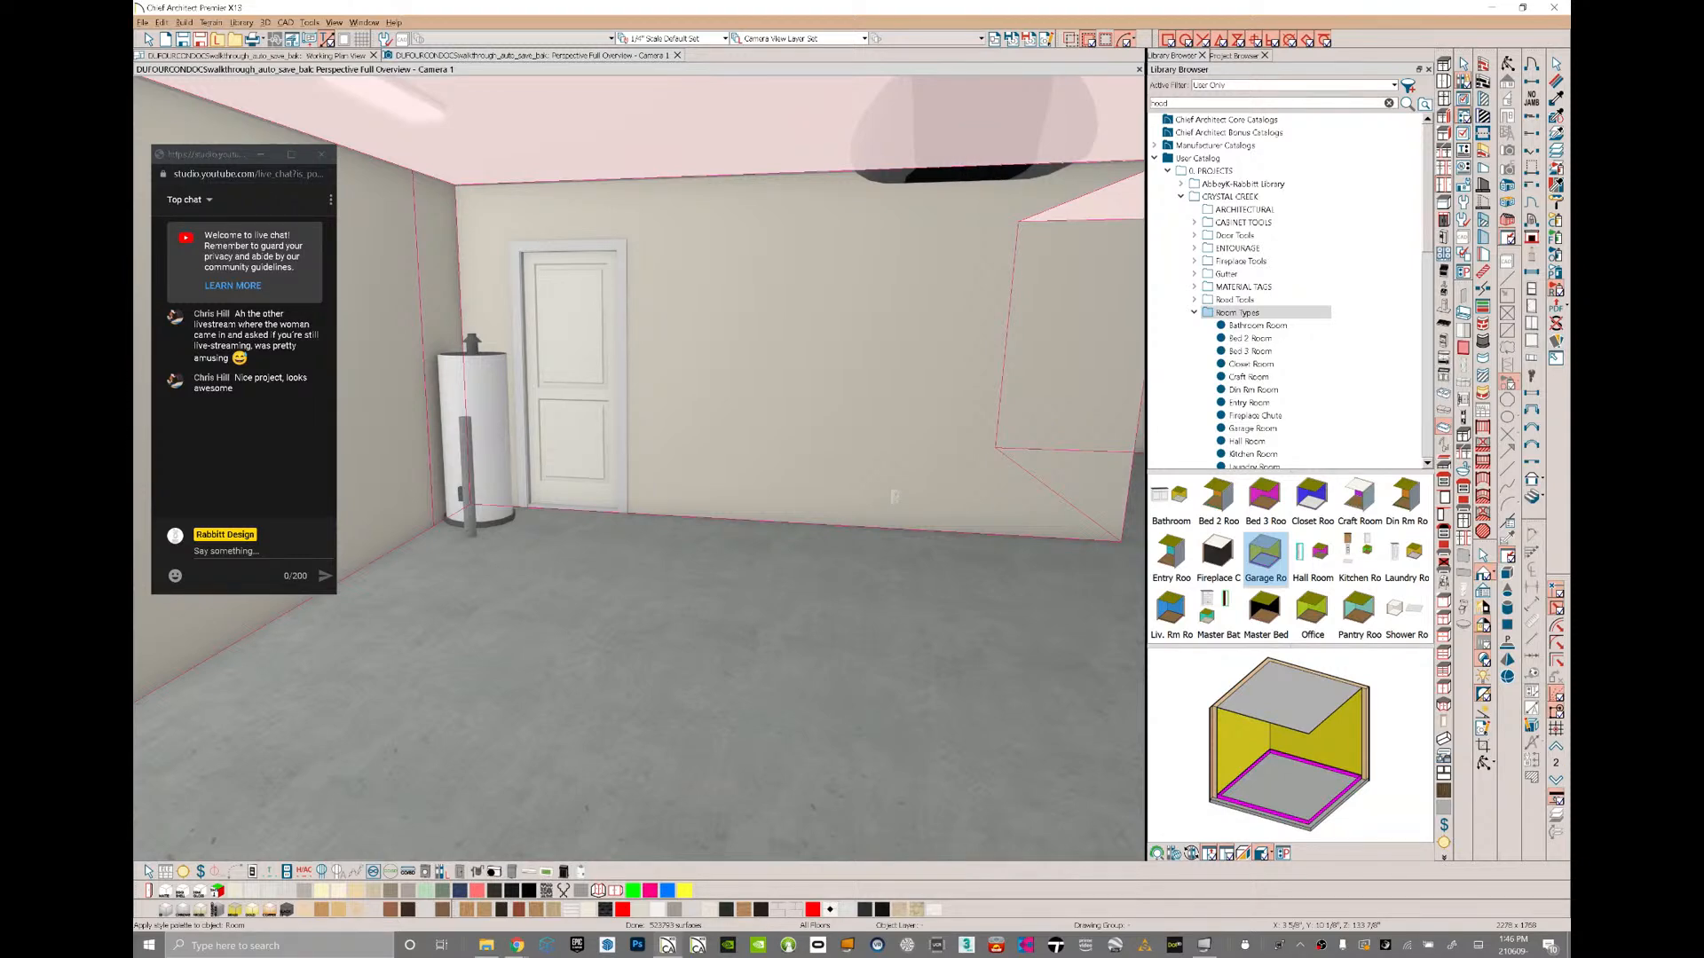
left_click(760, 156)
- Examine the master bathroom in the camera view, from the vanity lights and sinks to the doors and toilet compartment
middle_click_drag(759, 156, 586, 426)
scroll(639, 469, "up", 10)
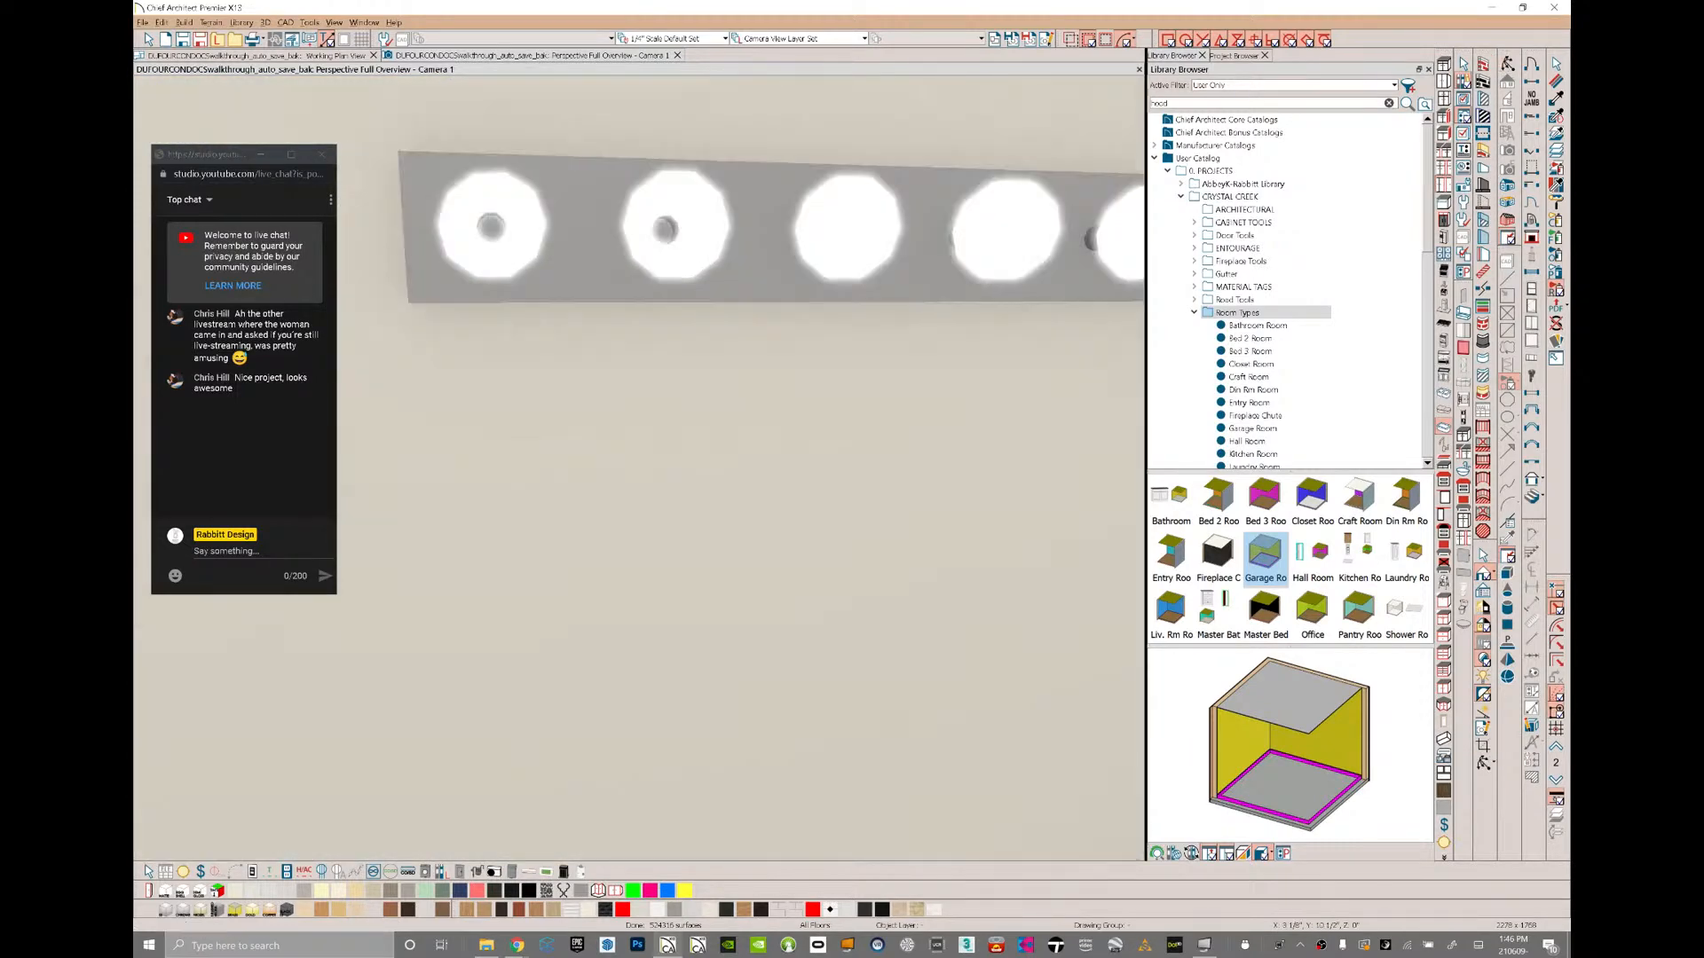
scroll(639, 469, "down", 4)
scroll(639, 468, "down", 6)
scroll(639, 468, "up", 6)
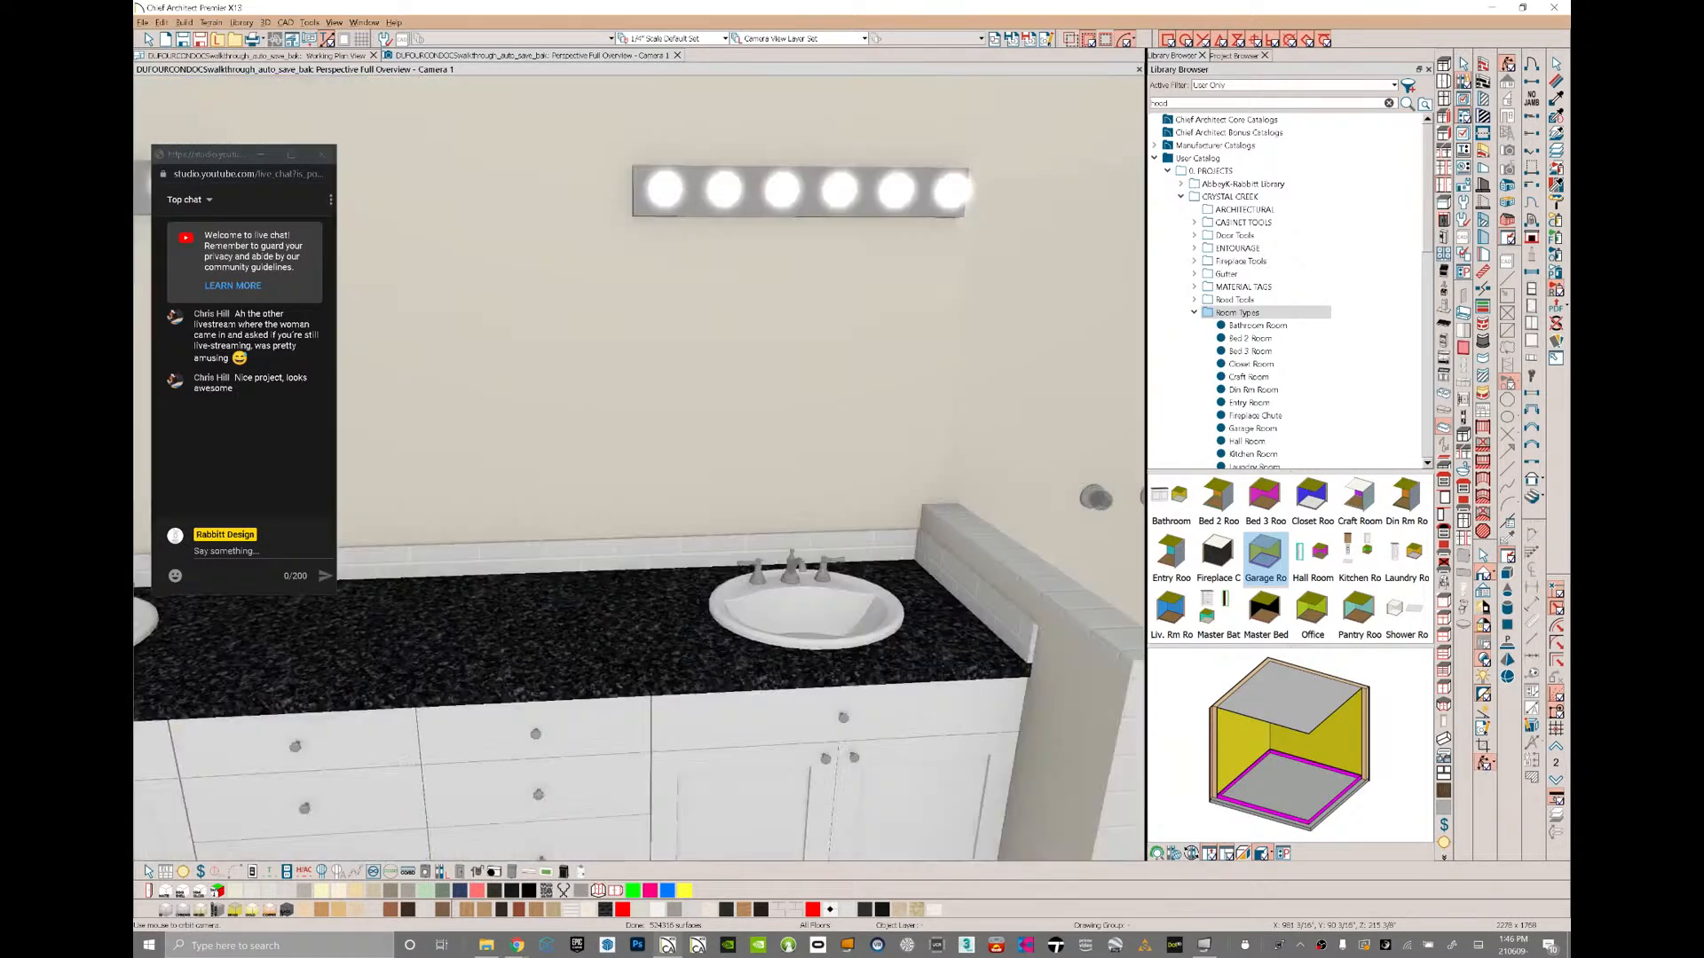
middle_click_drag(639, 444, 497, 479)
scroll(639, 469, "down", 5)
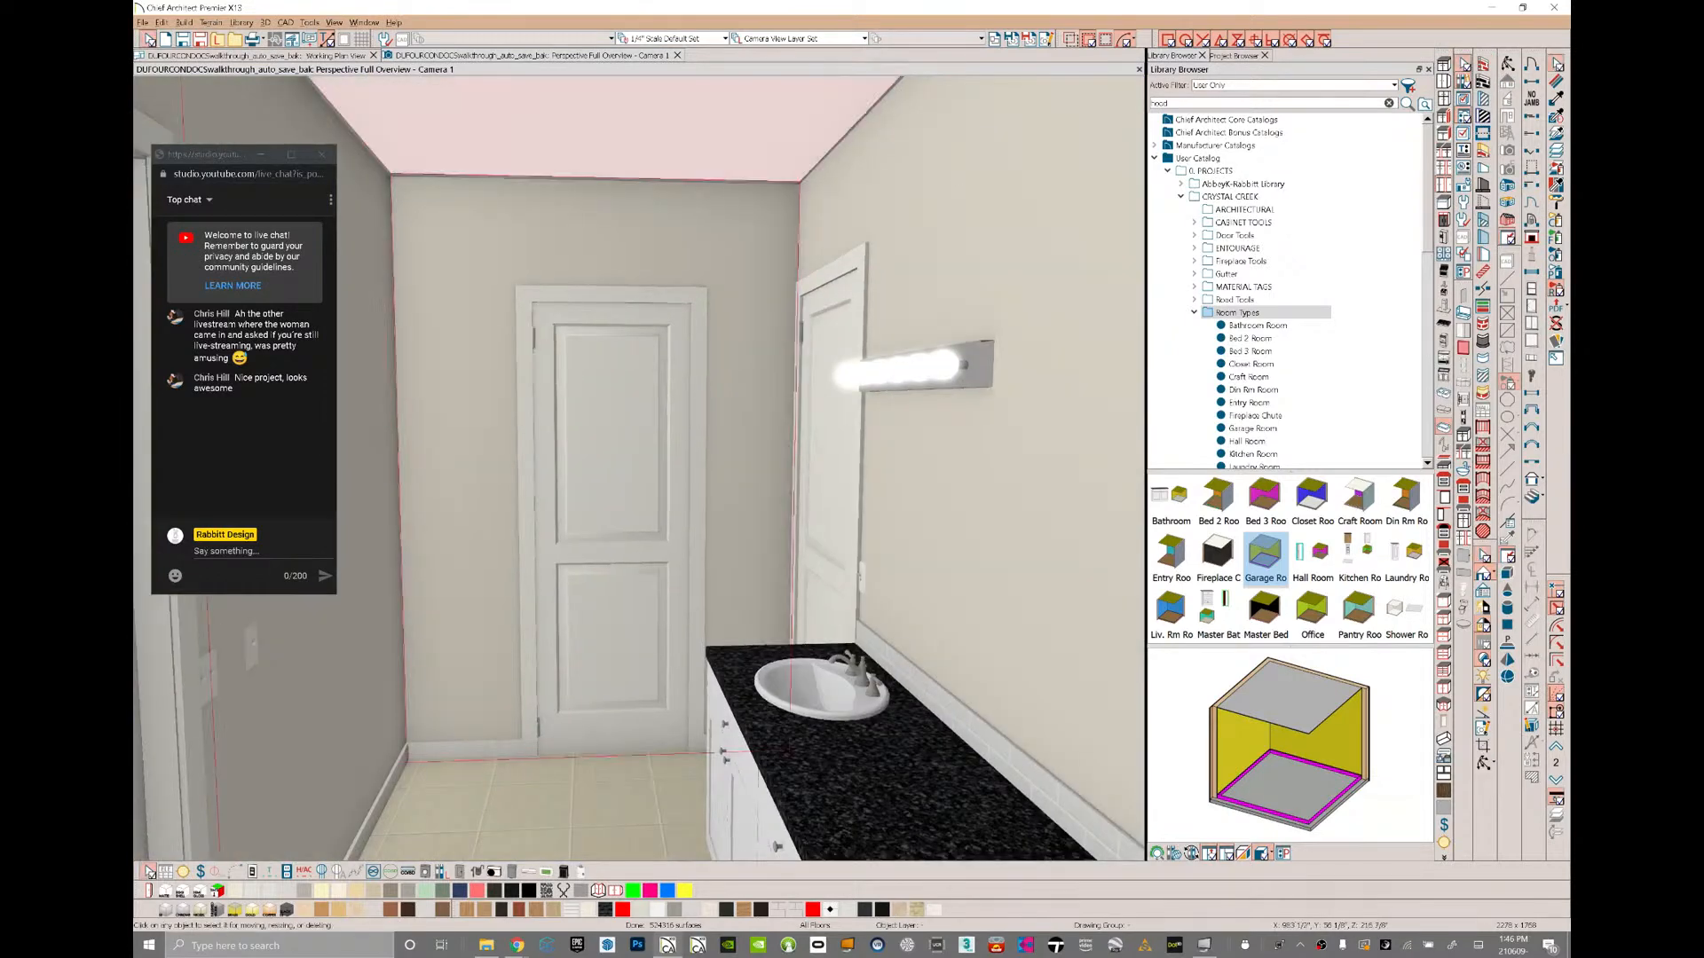
scroll(639, 469, "up", 6)
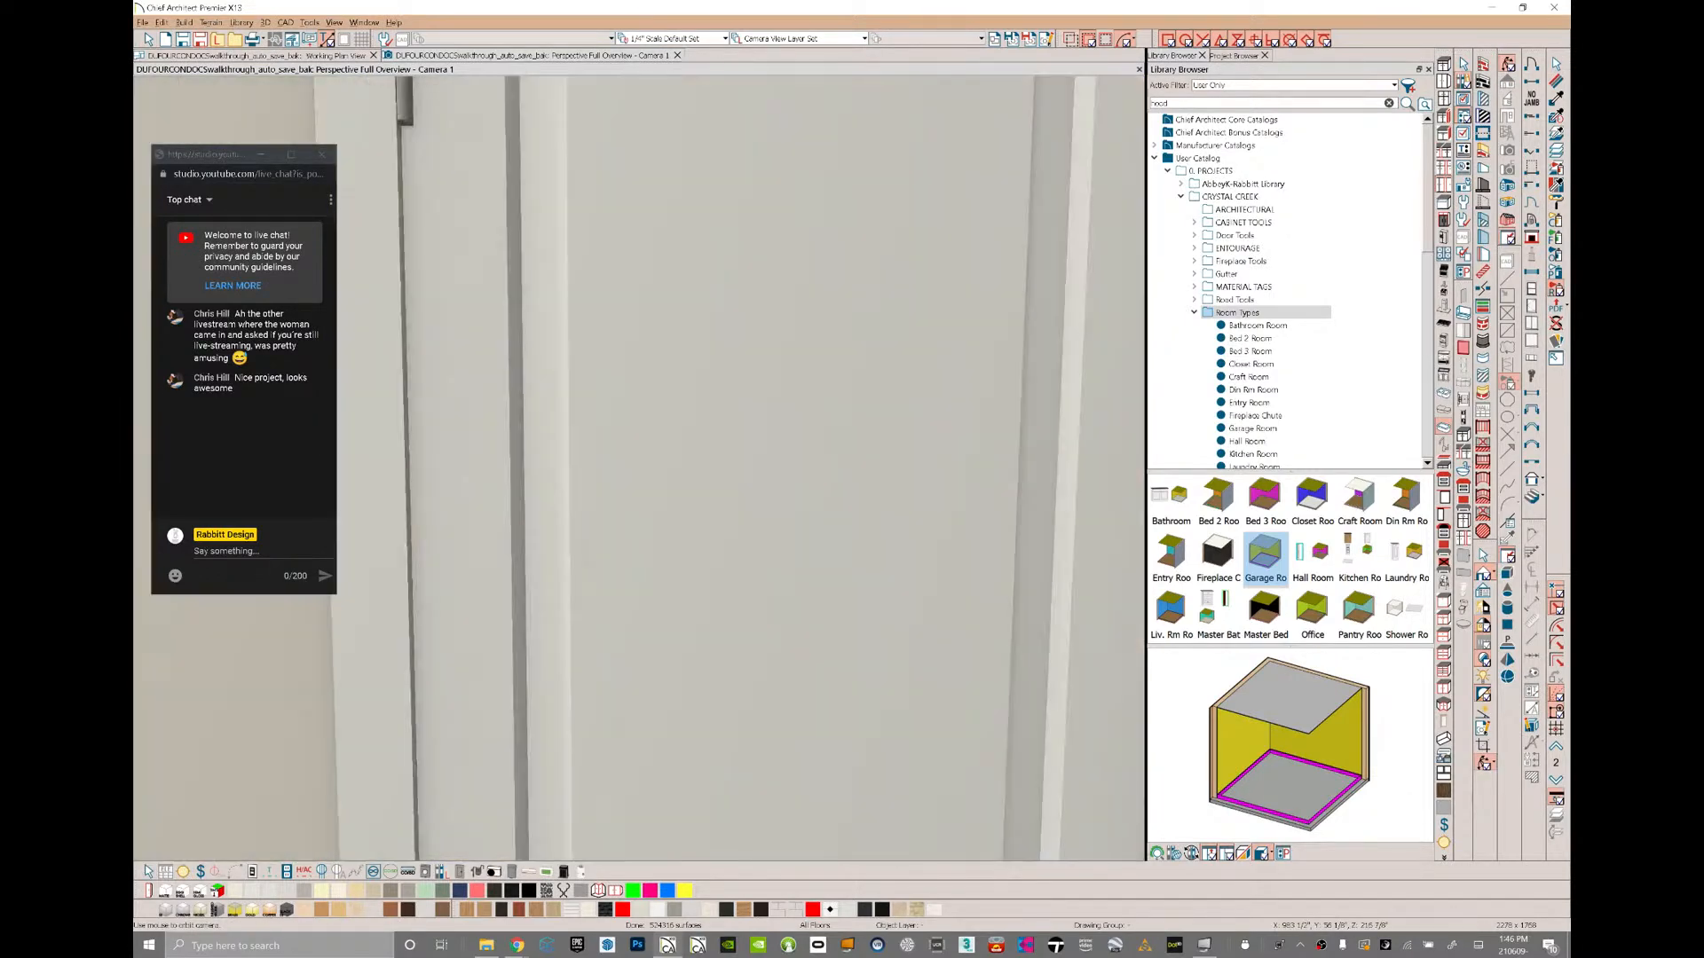
scroll(639, 468, "up", 6)
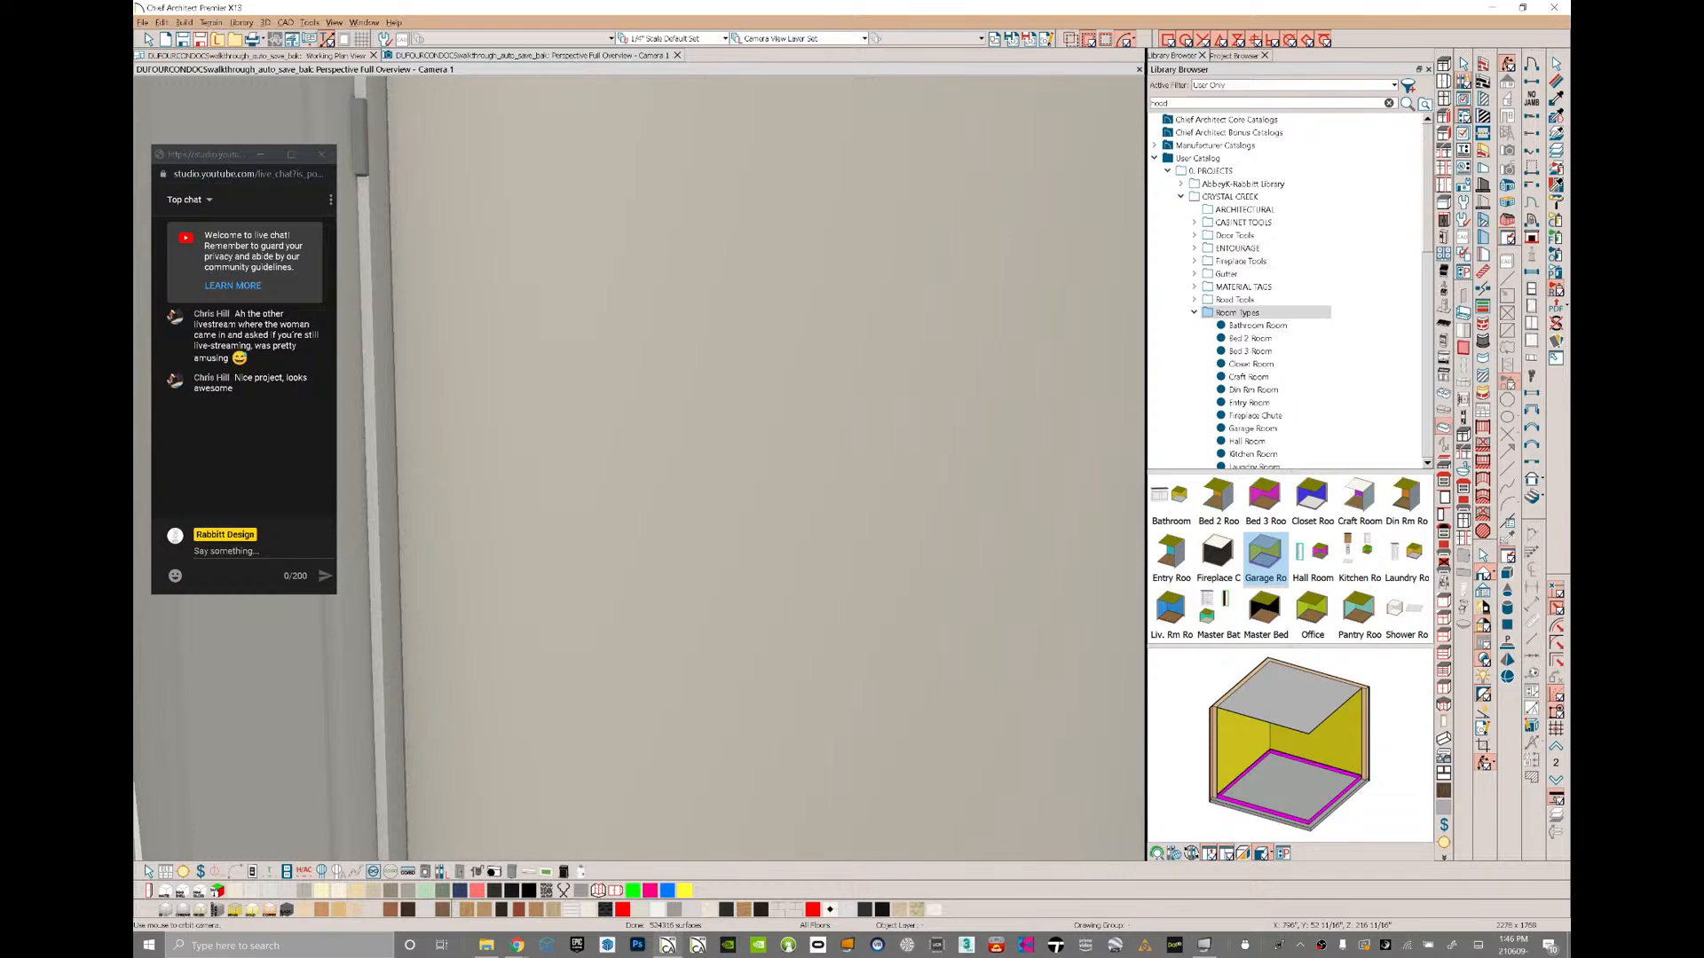
scroll(639, 468, "up", 6)
scroll(639, 468, "up", 6)
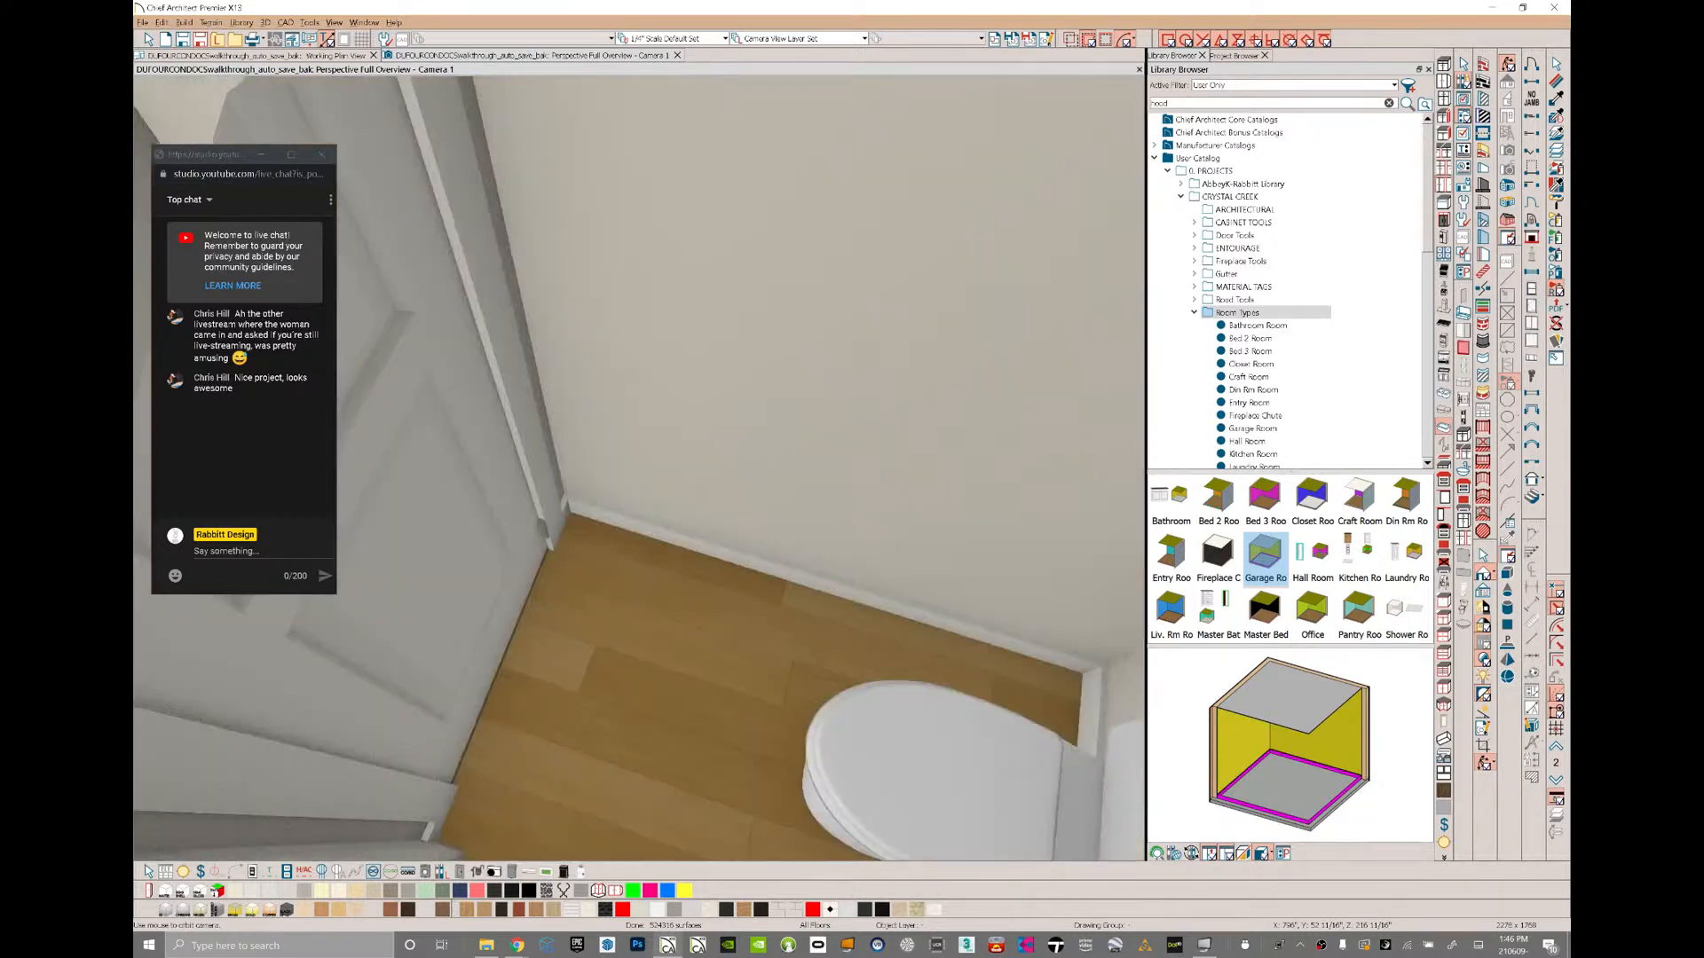
- Show the door beside the bathroom vanity open in camera views
middle_click_drag(639, 468, 532, 452)
middle_click_drag(639, 468, 586, 364)
left_click(550, 417)
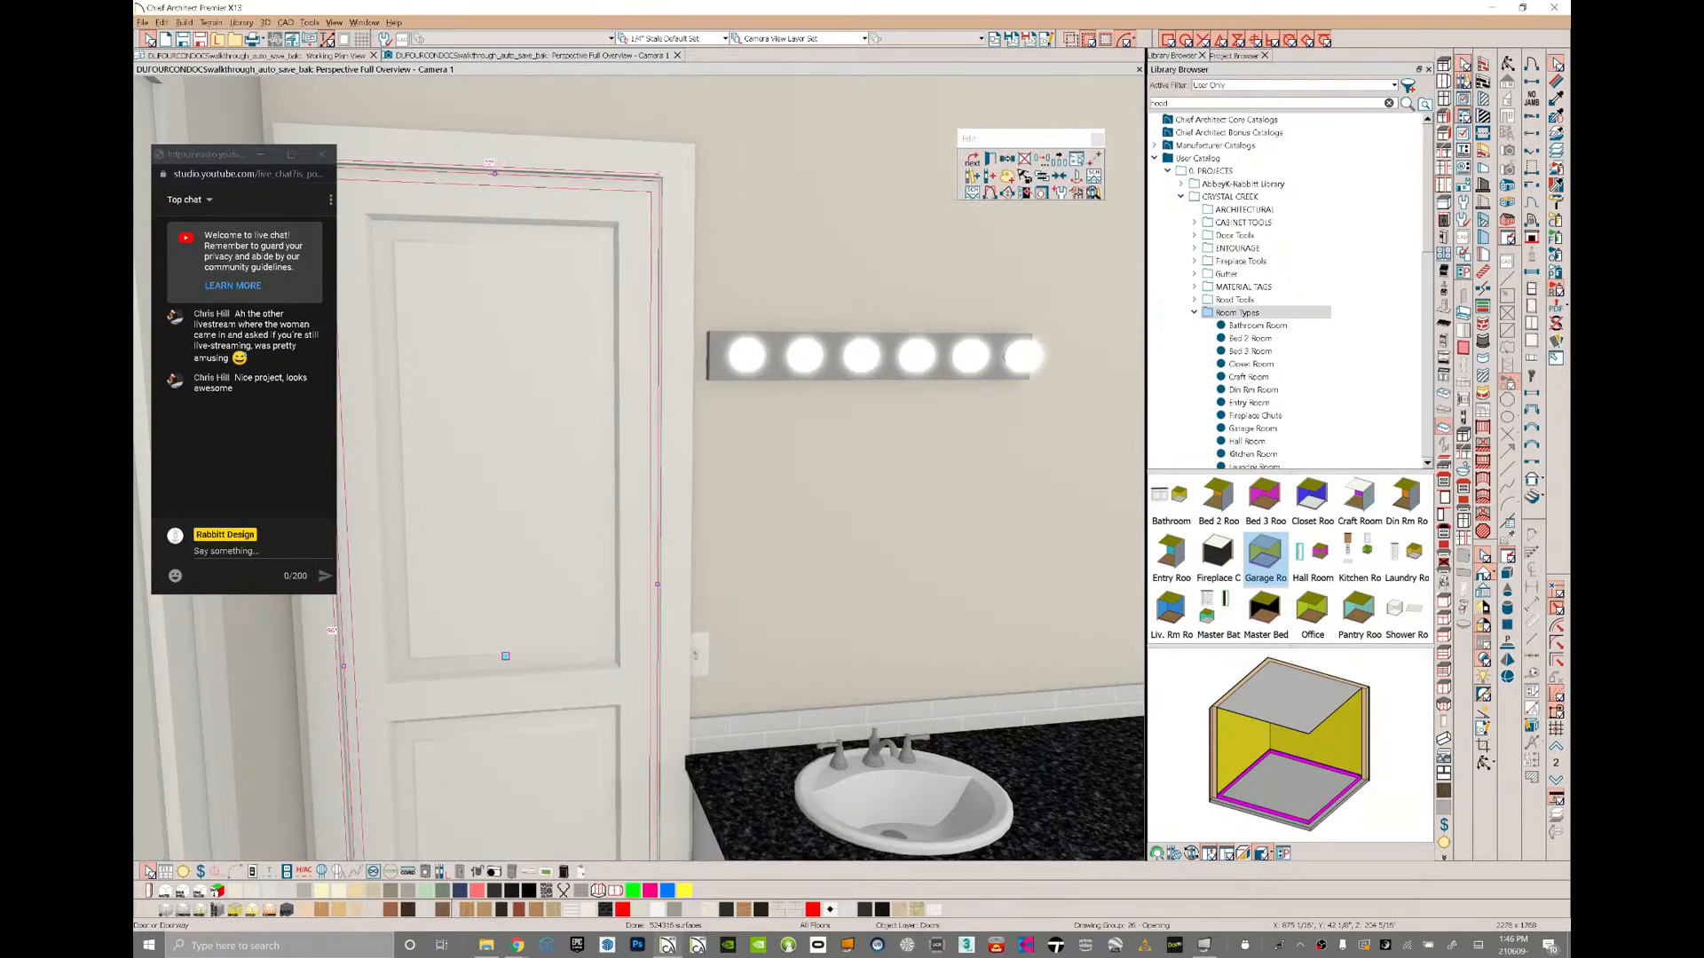
middle_click_drag(639, 468, 497, 497)
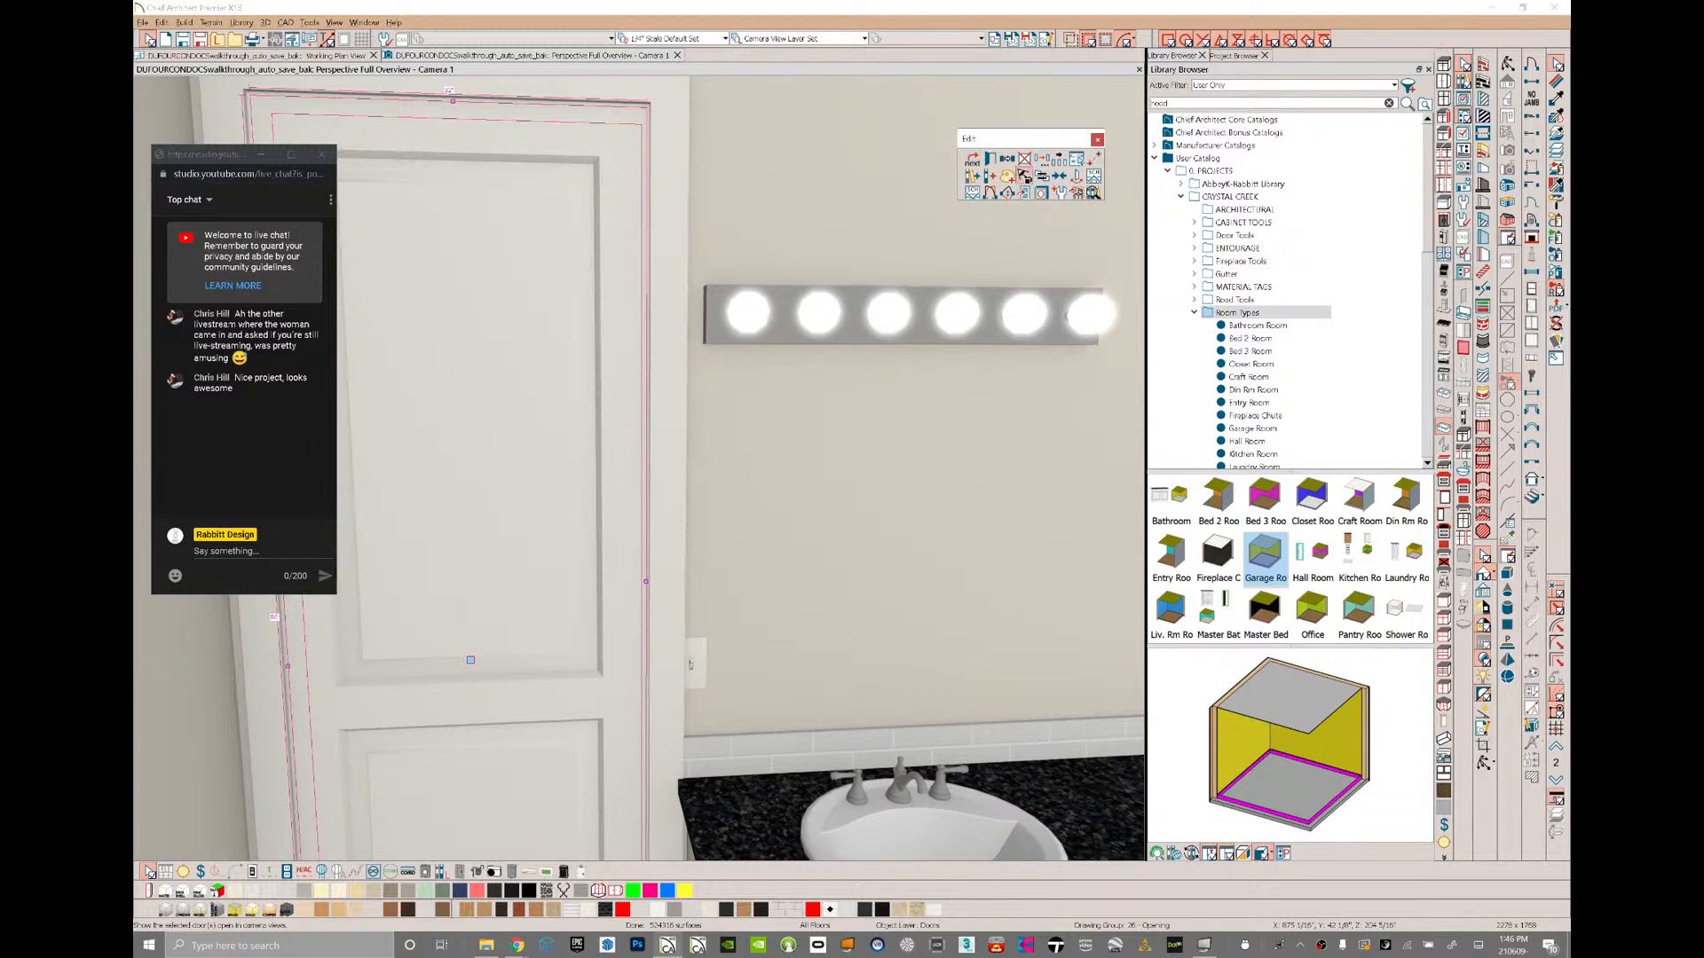
left_click(1025, 177)
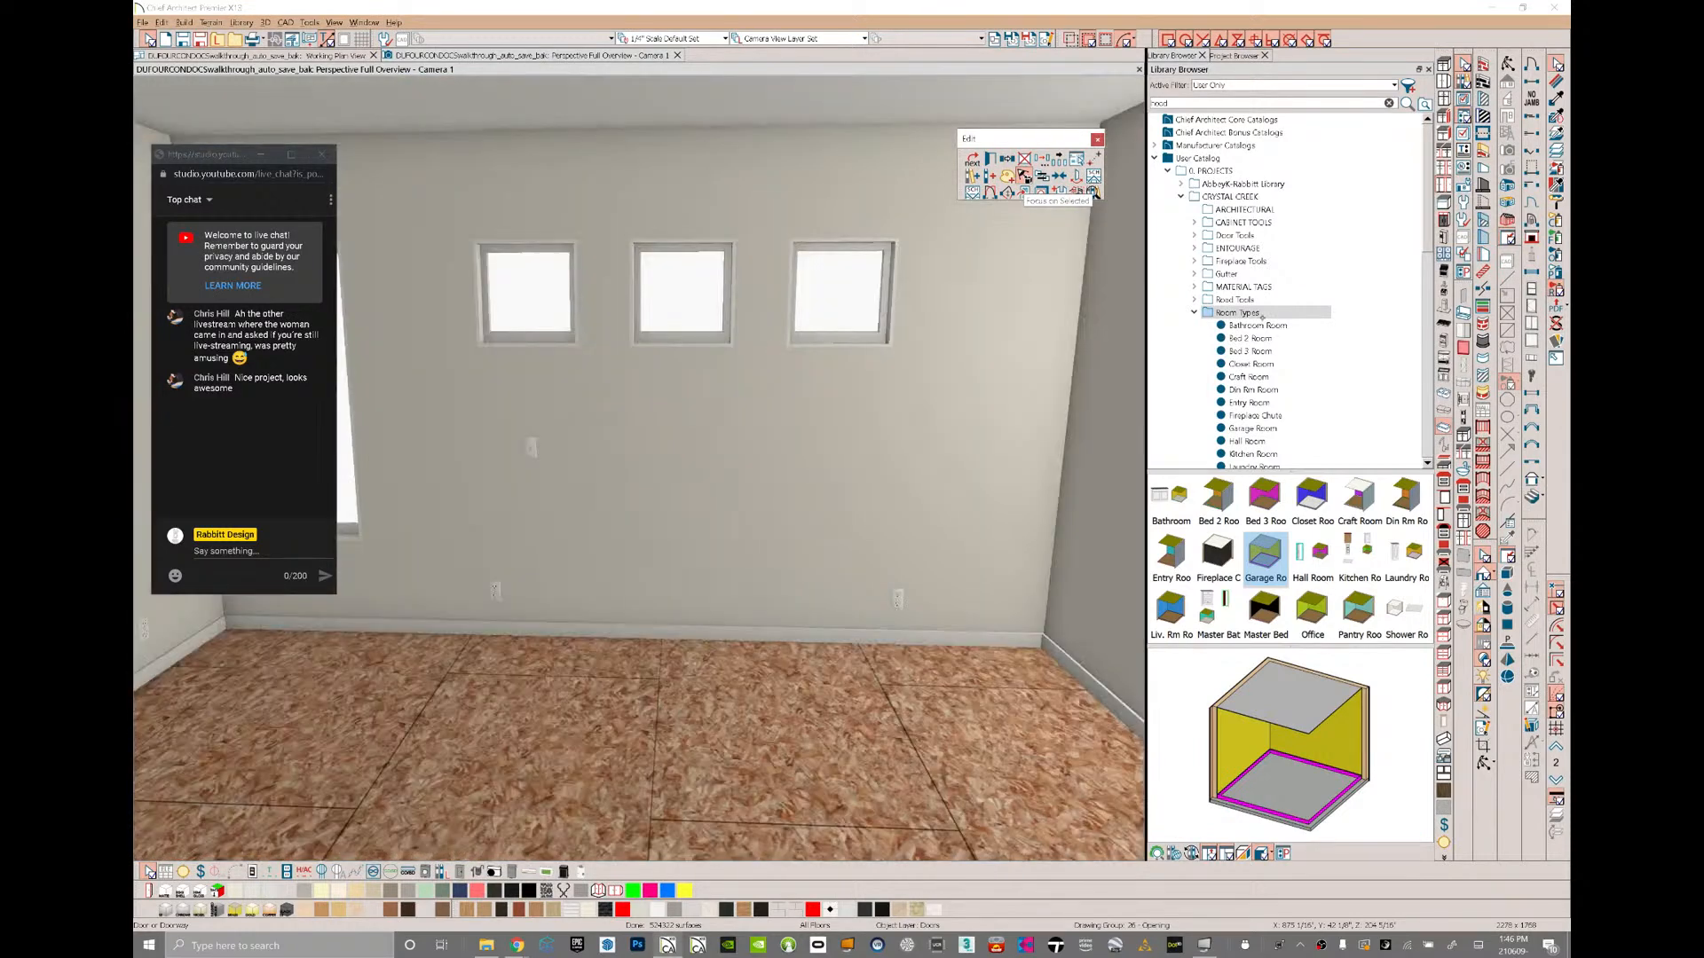
- Apply the Bed 2 Room style to the bedroom with the three small windows and the Bathroom Room style to the master bathroom
left_click(1257, 337)
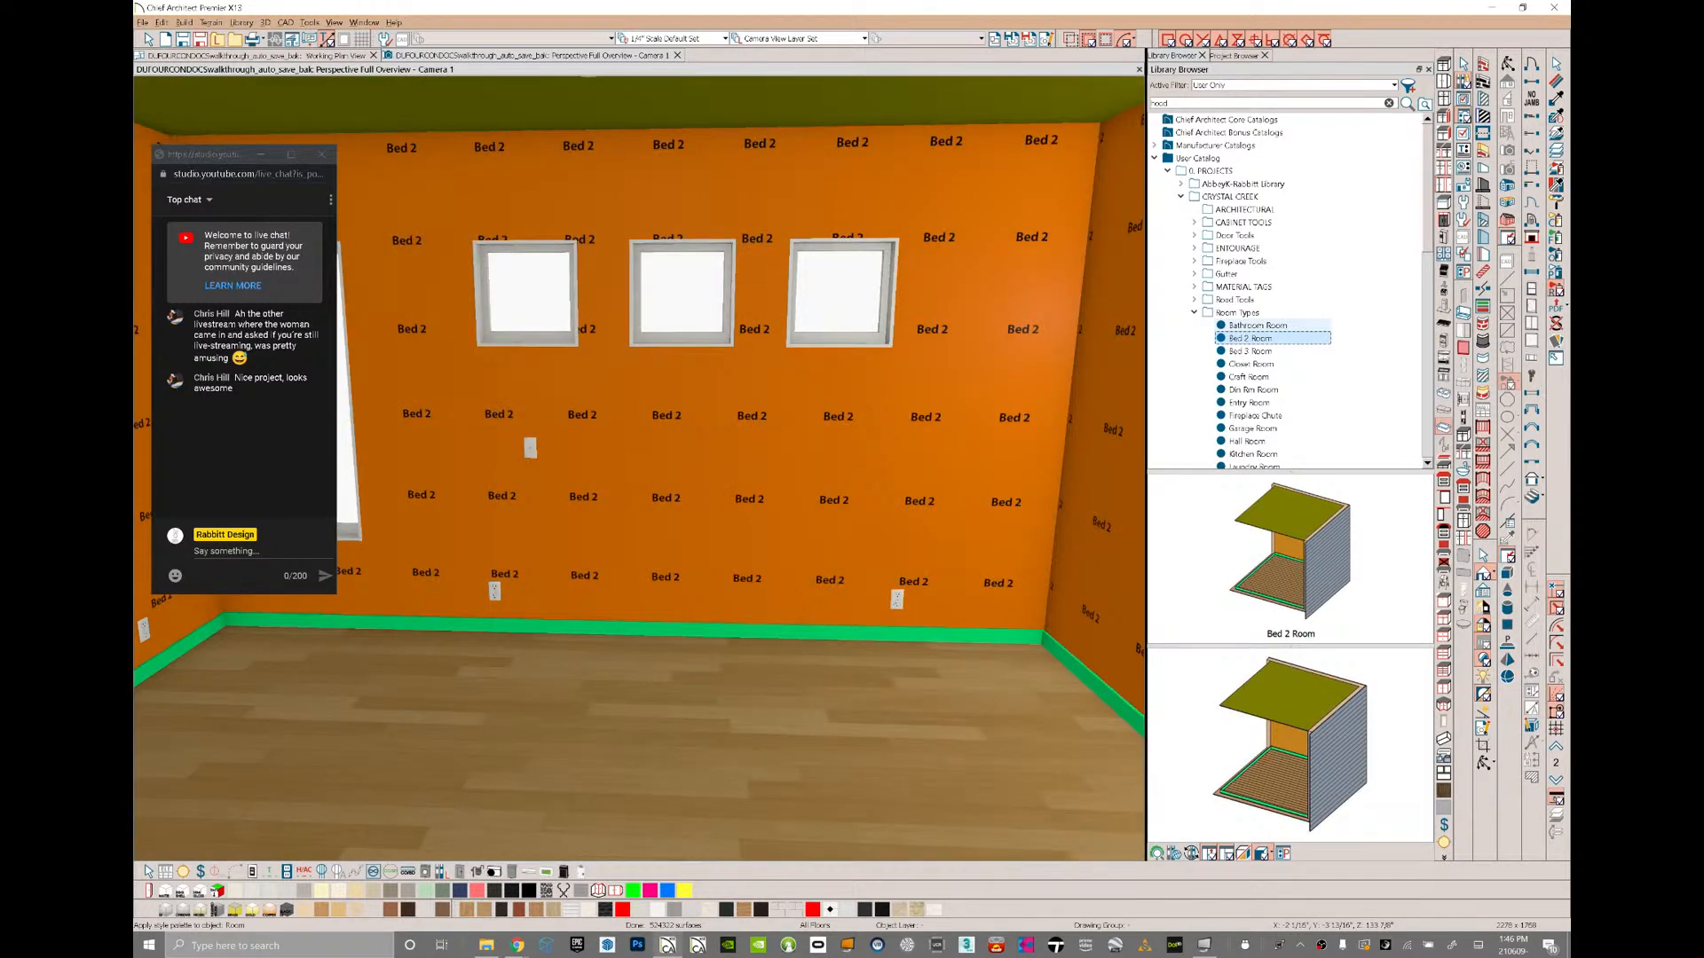
middle_click_drag(781, 461, 276, 453)
left_click(1258, 325)
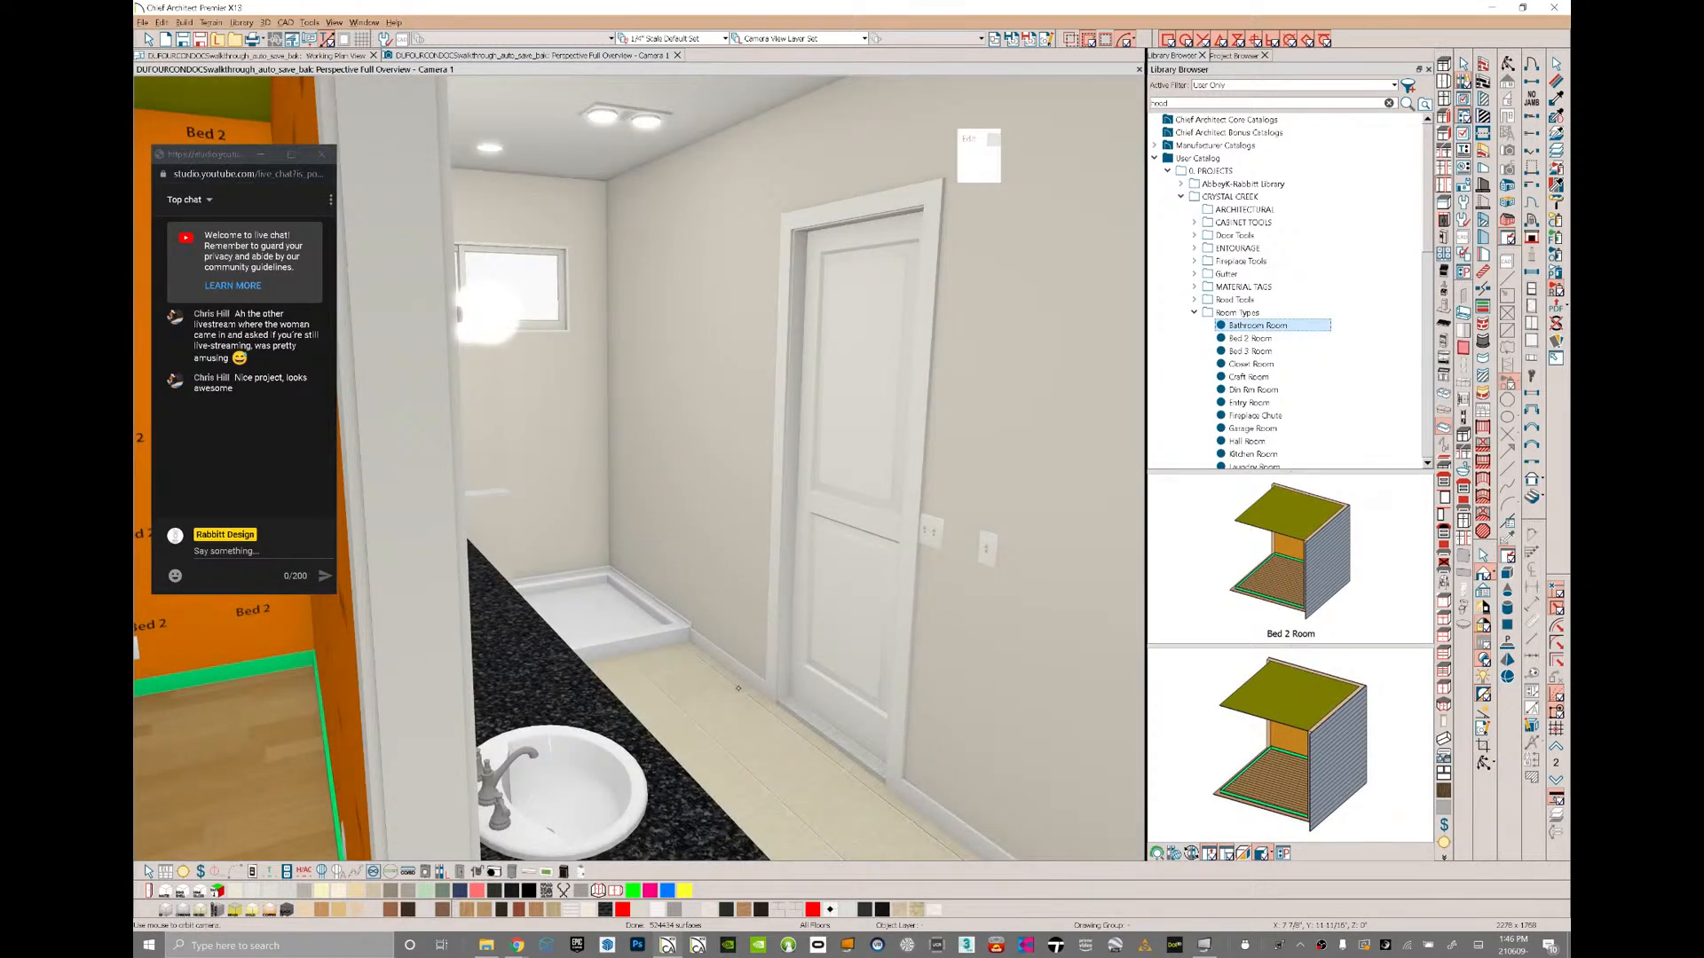
left_click(757, 99)
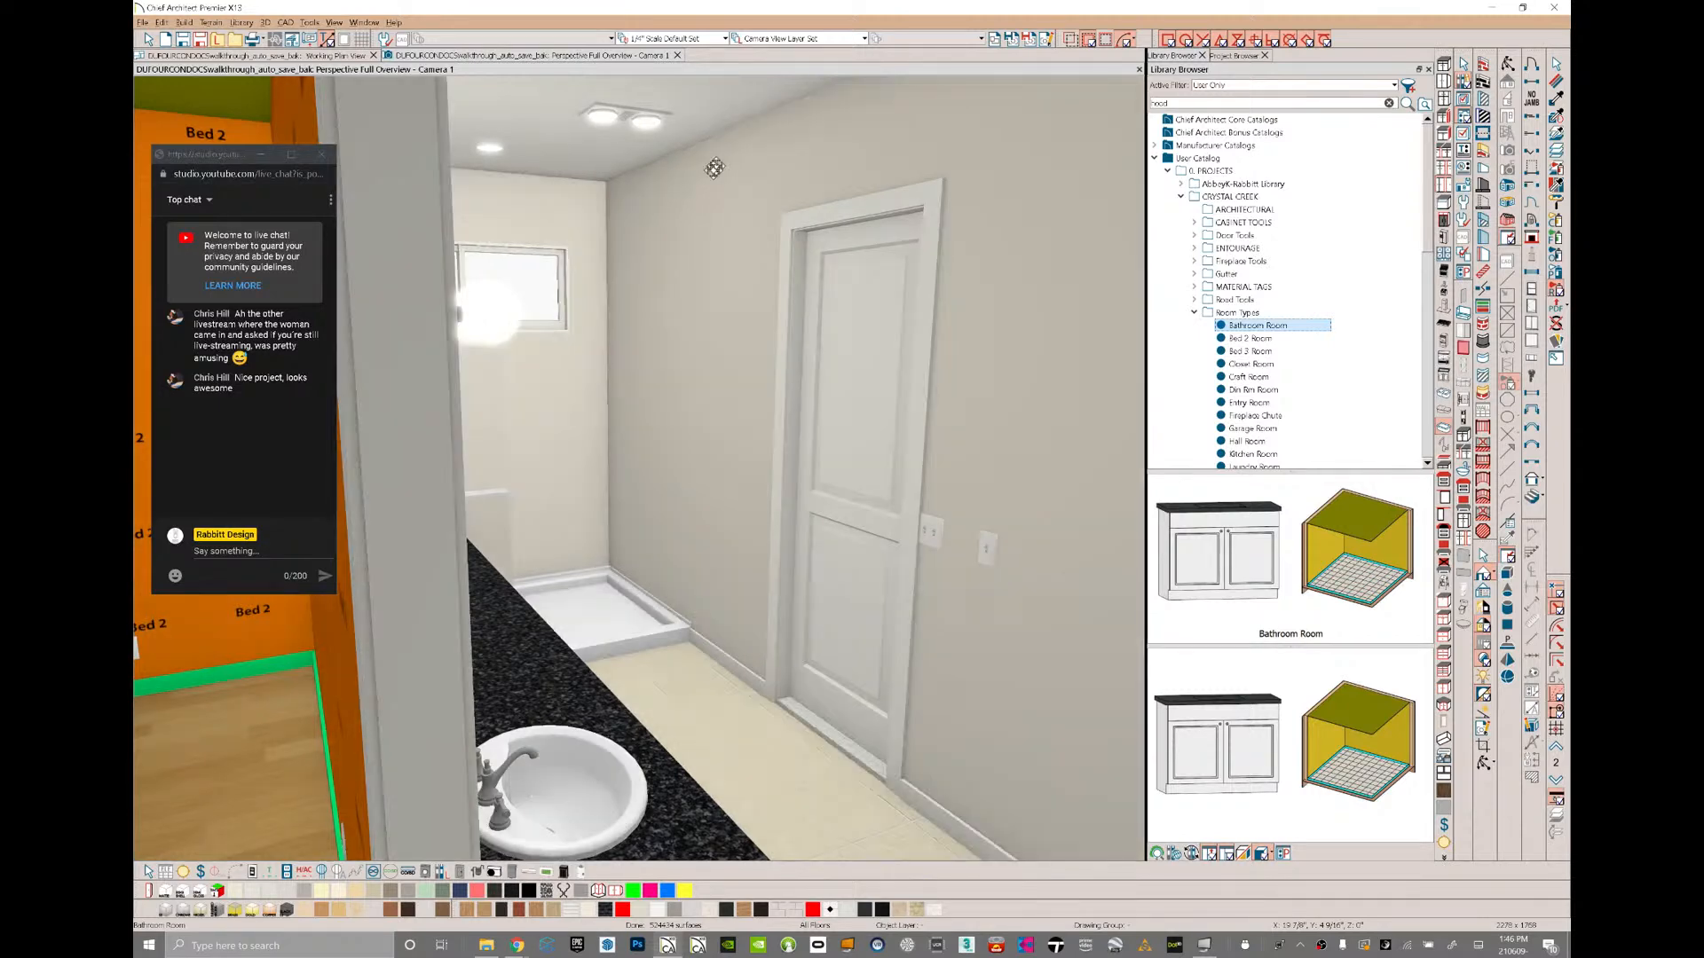
middle_click_drag(757, 99, 741, 160)
- Delete the shower pan below the window in the master bathroom
left_click(770, 755)
left_click(769, 750)
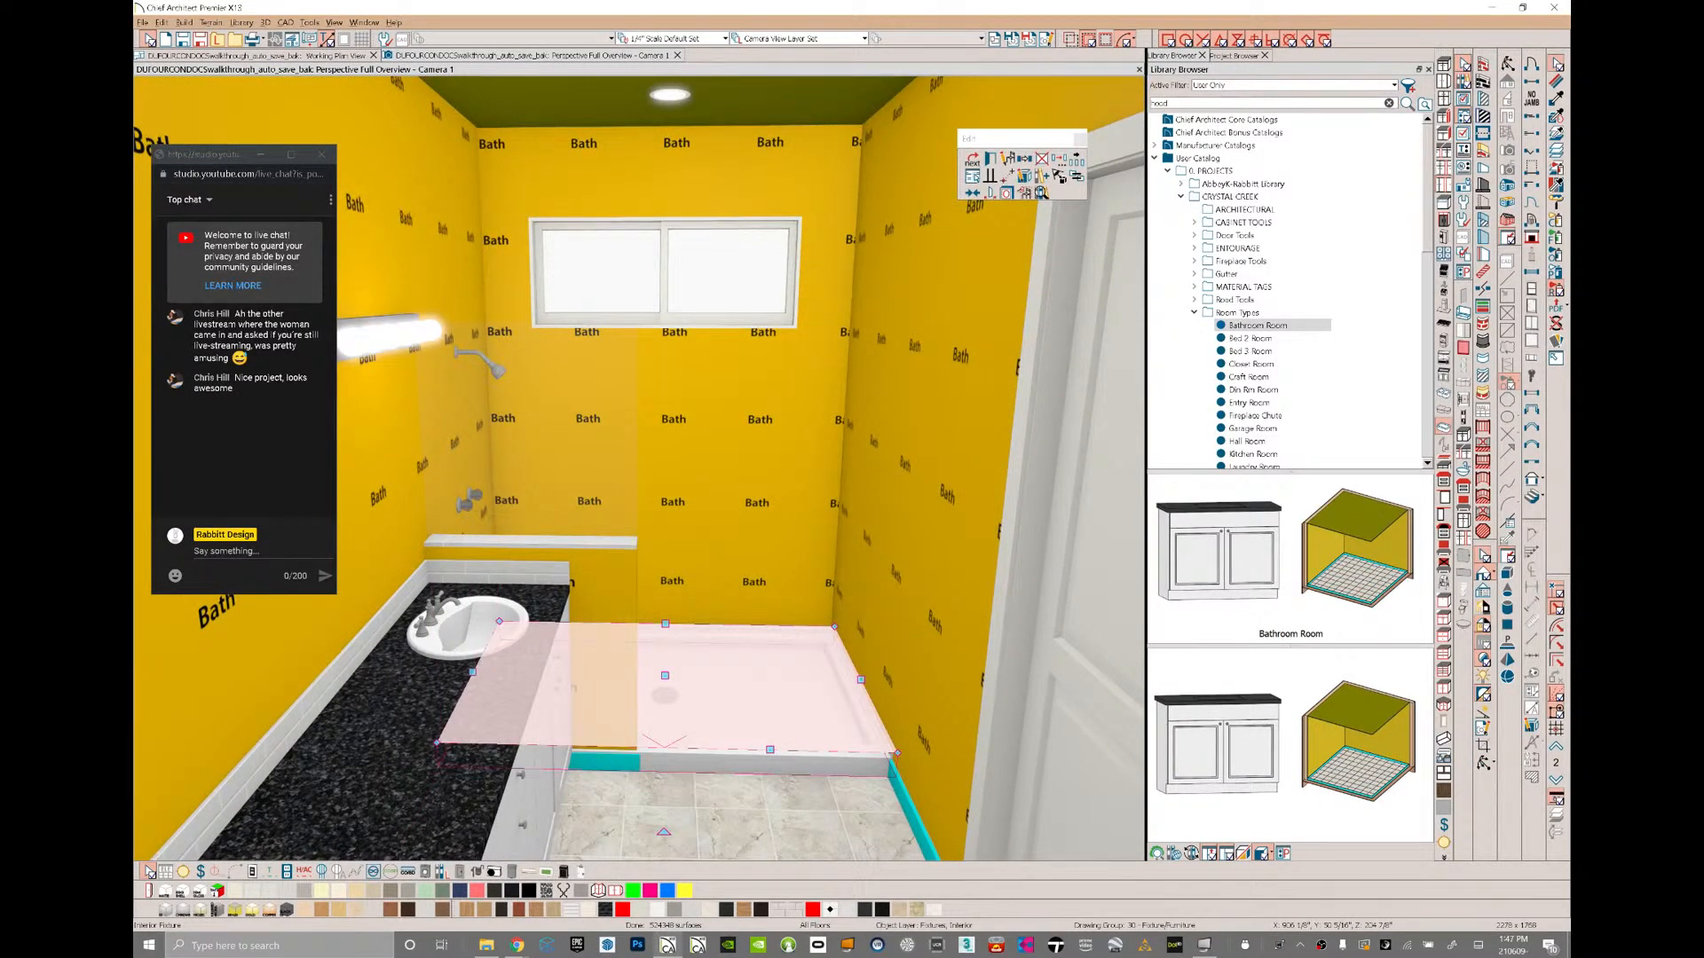
left_click(974, 177)
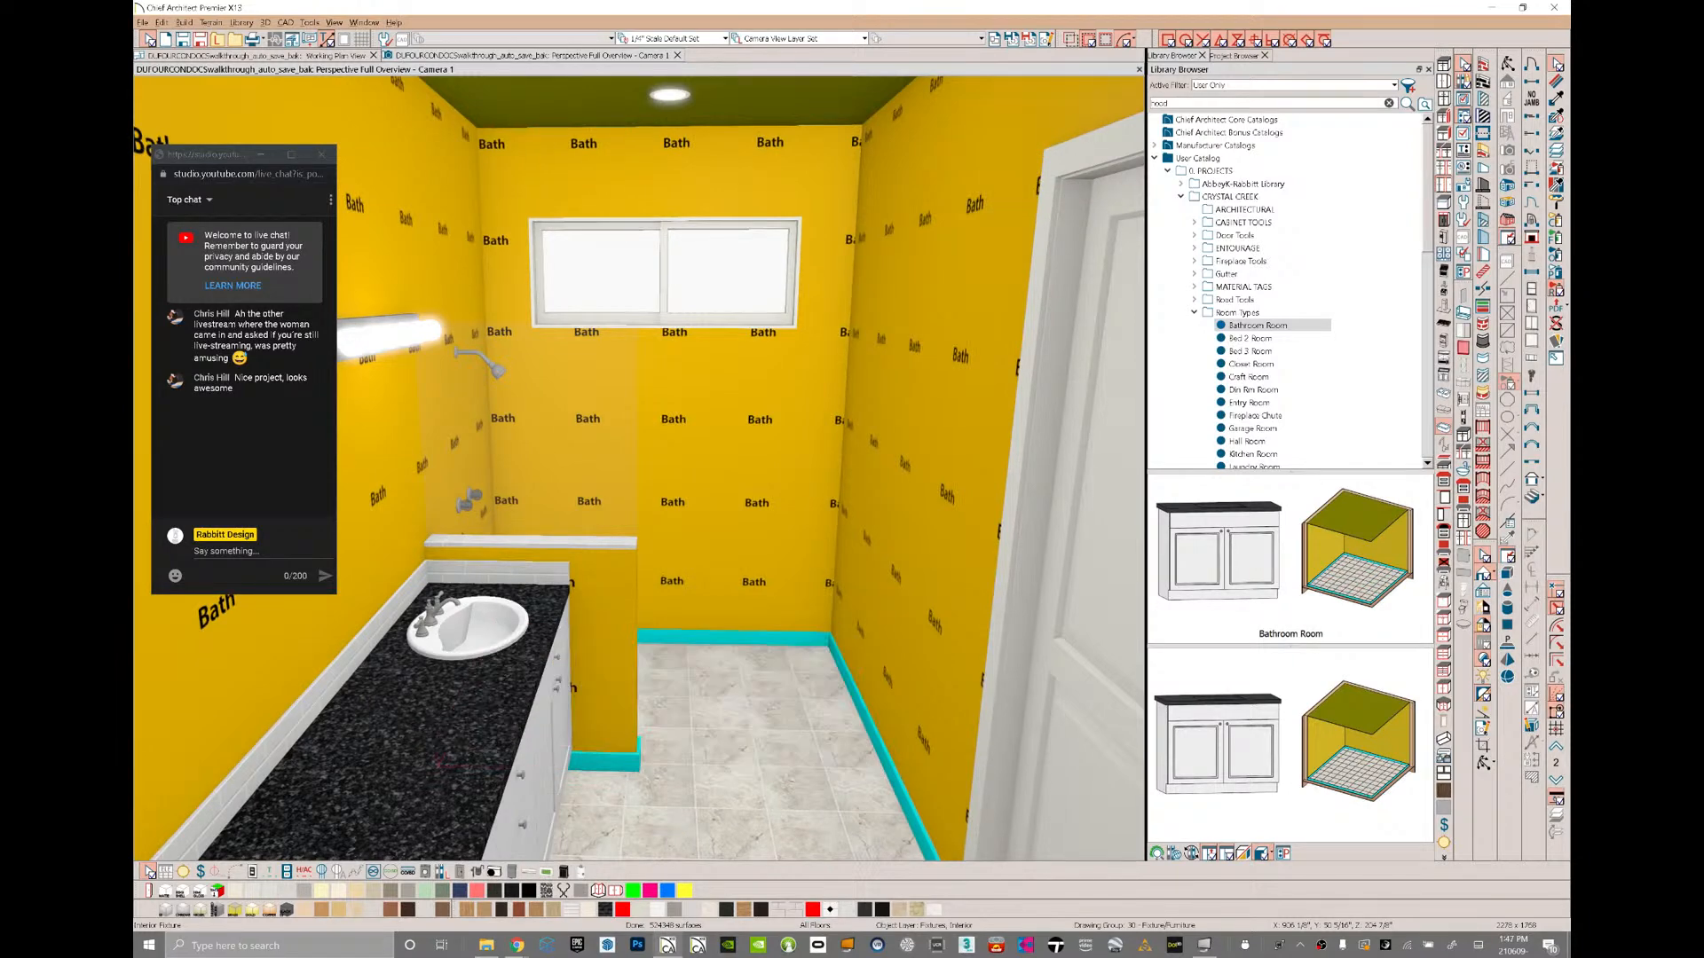
- Draw a CAD line about 1'-9" long from the end of the half wall beside the master bath vanity, and delete that wall
left_click(600, 545)
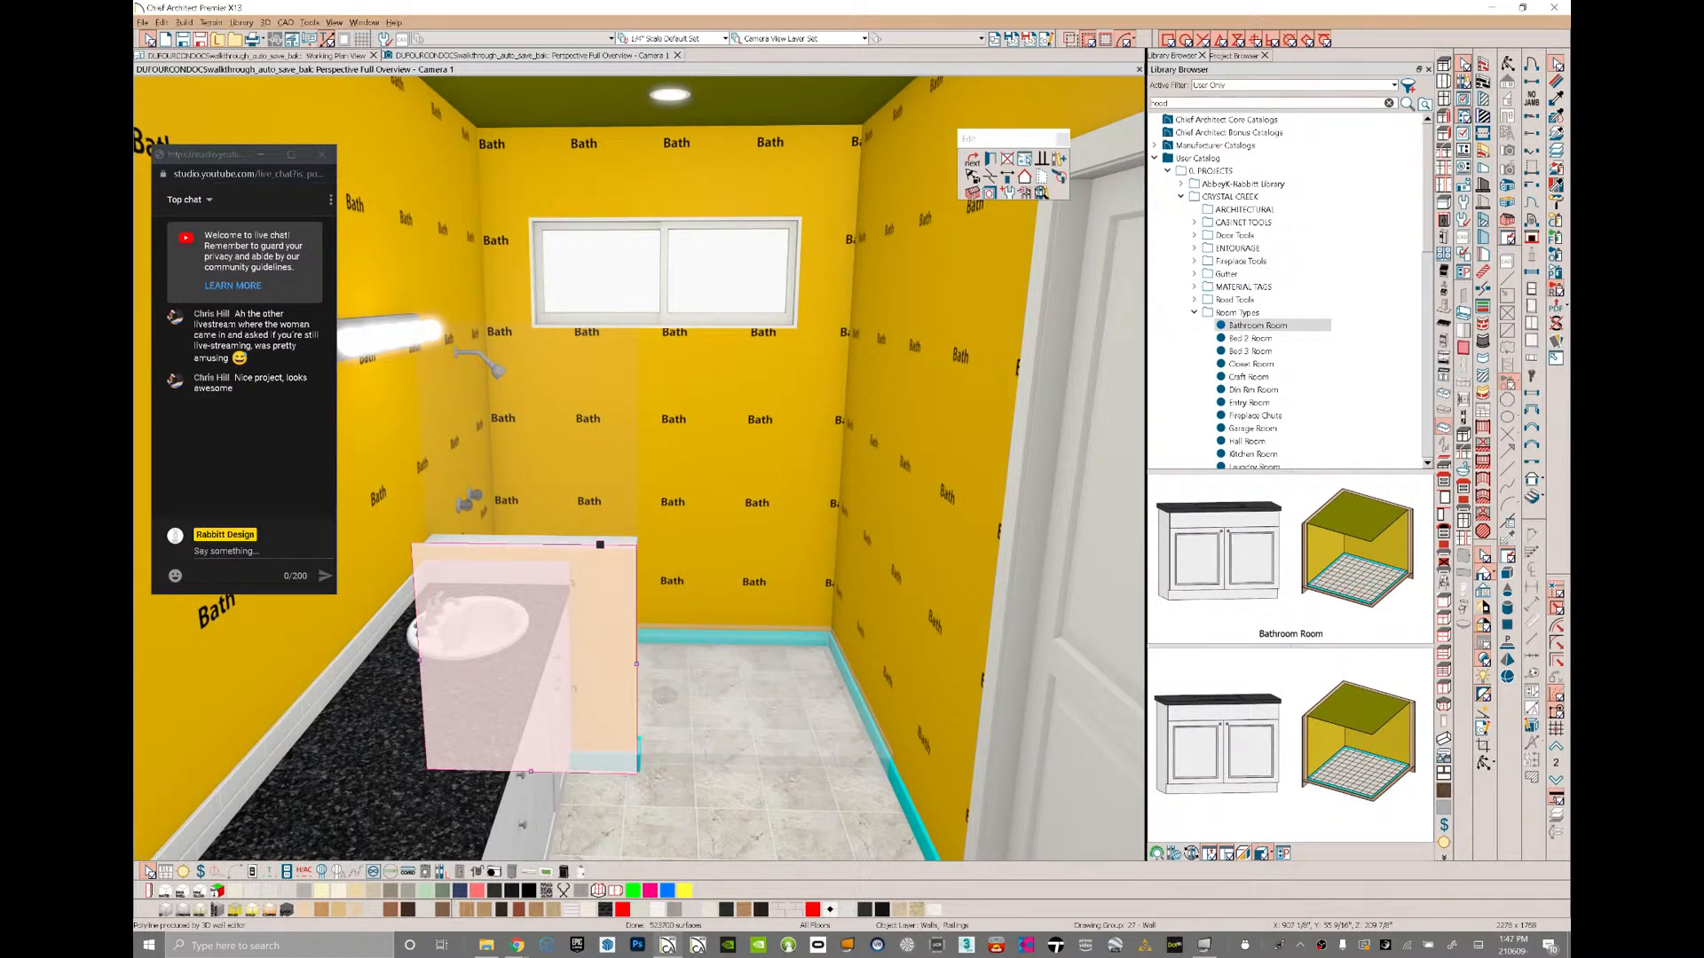
key("ctrl+Tab")
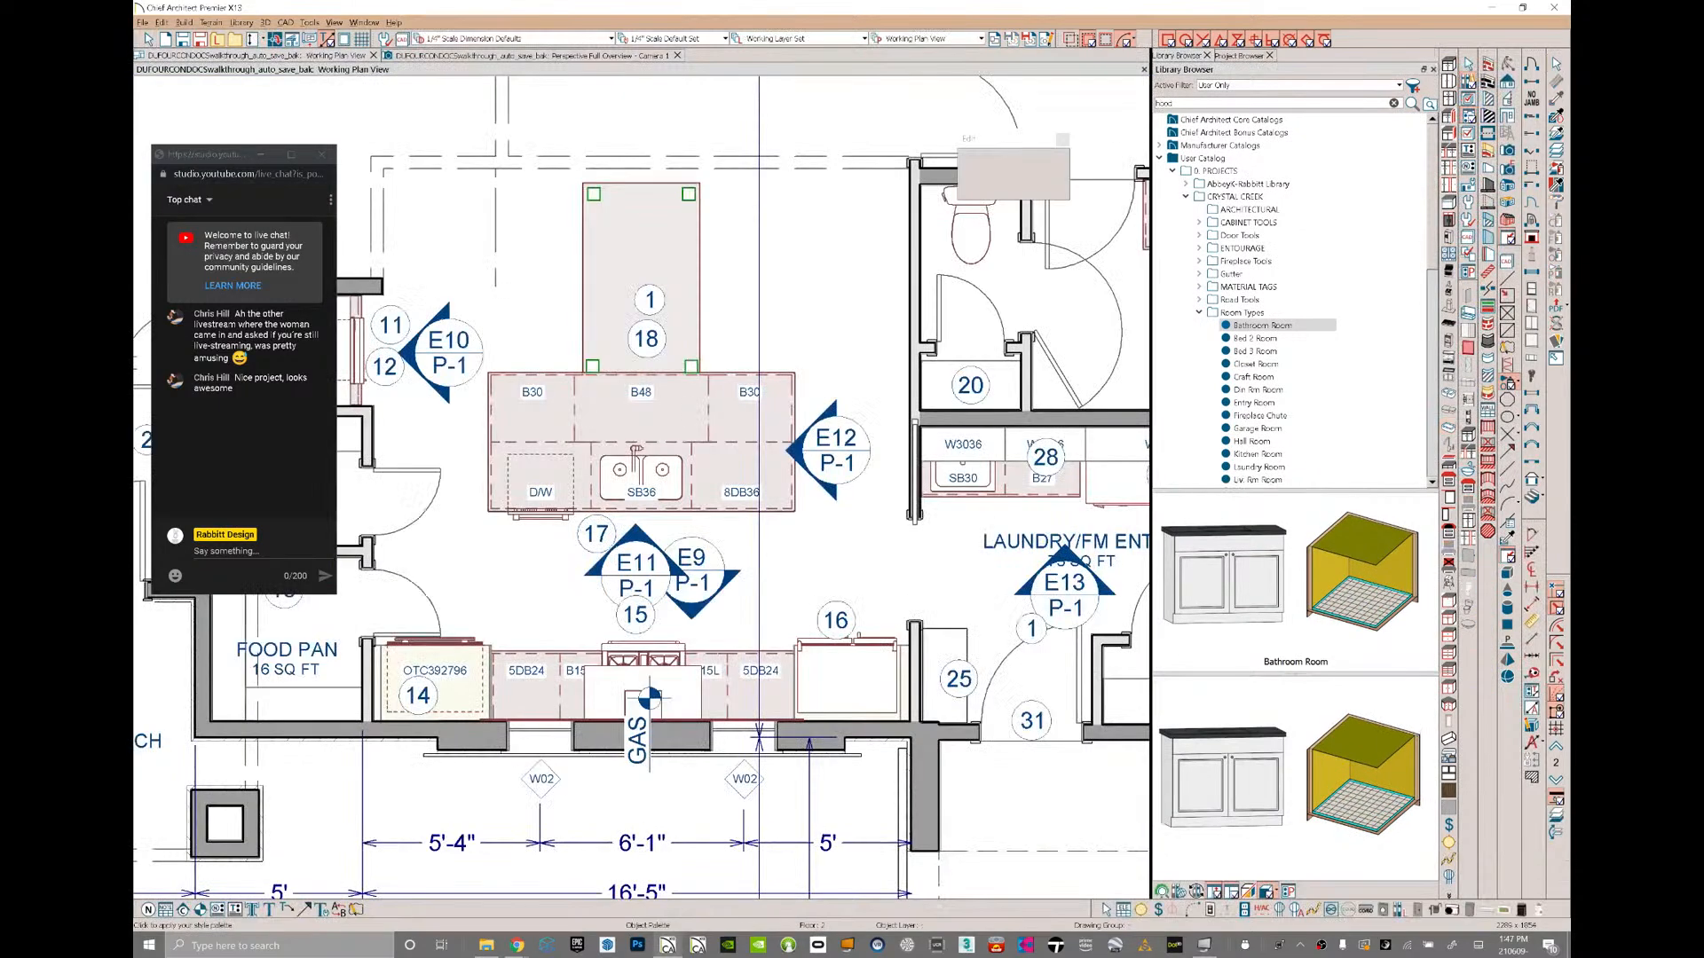
scroll(688, 444, "down", 2)
middle_click_drag(687, 444, 525, 552)
scroll(935, 438, "up", 5)
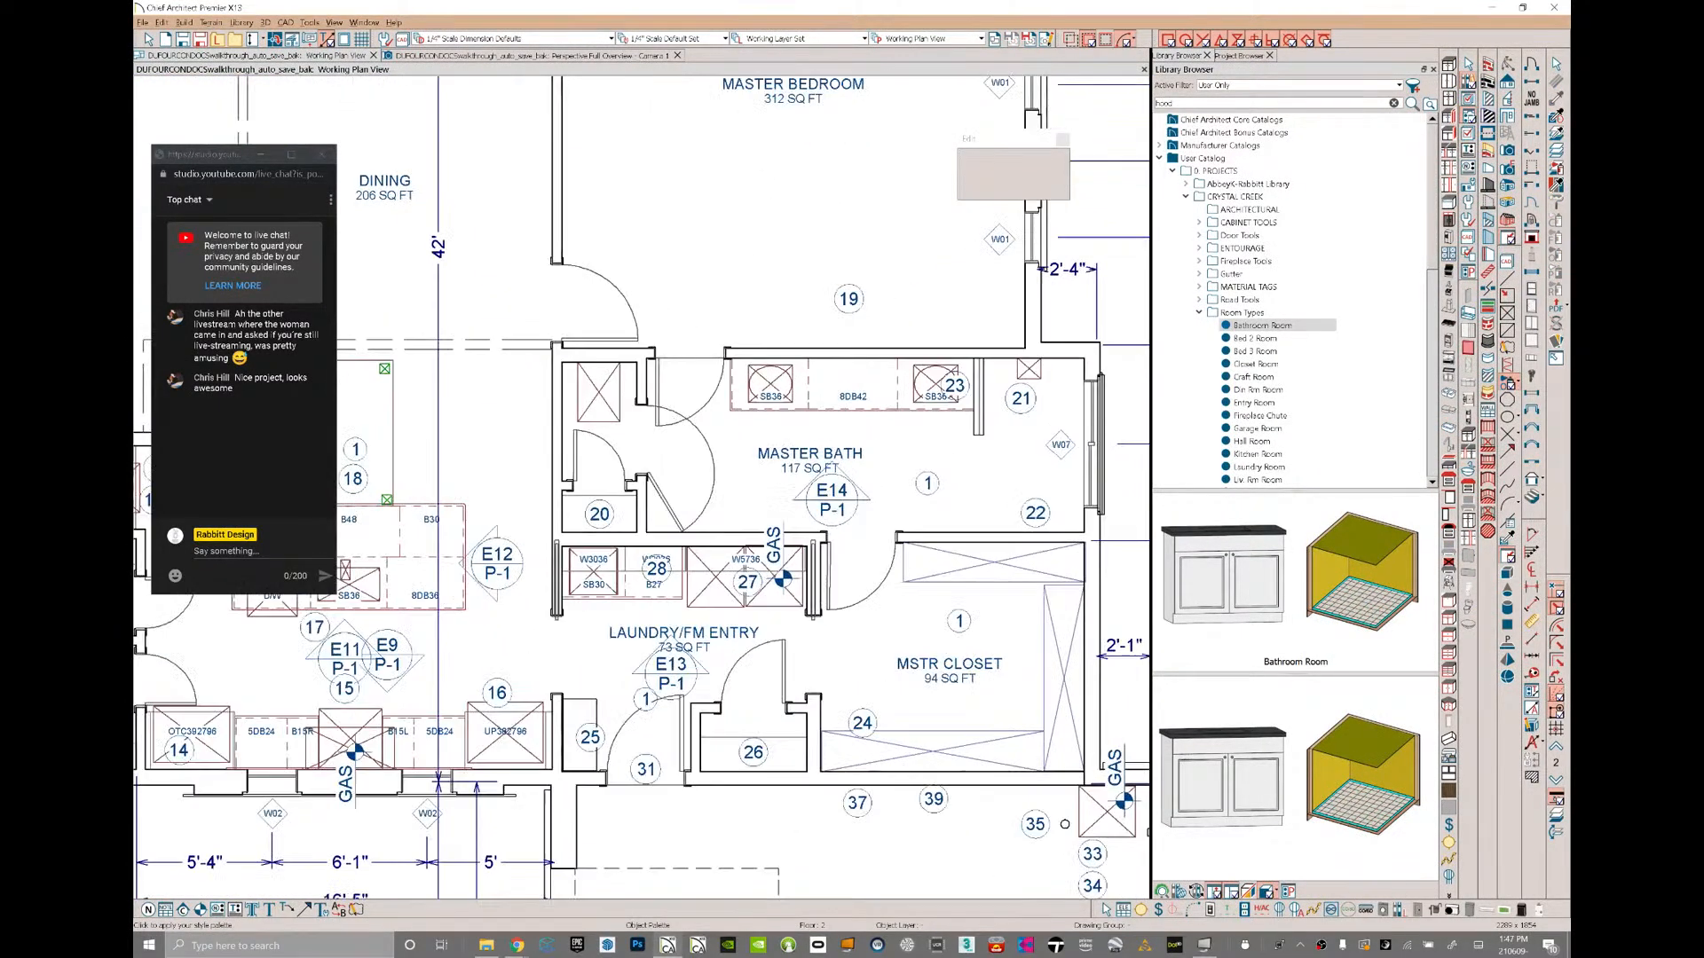
scroll(642, 487, "up", 1)
scroll(641, 487, "down", 4)
middle_click_drag(641, 487, 495, 520)
scroll(796, 480, "up", 5)
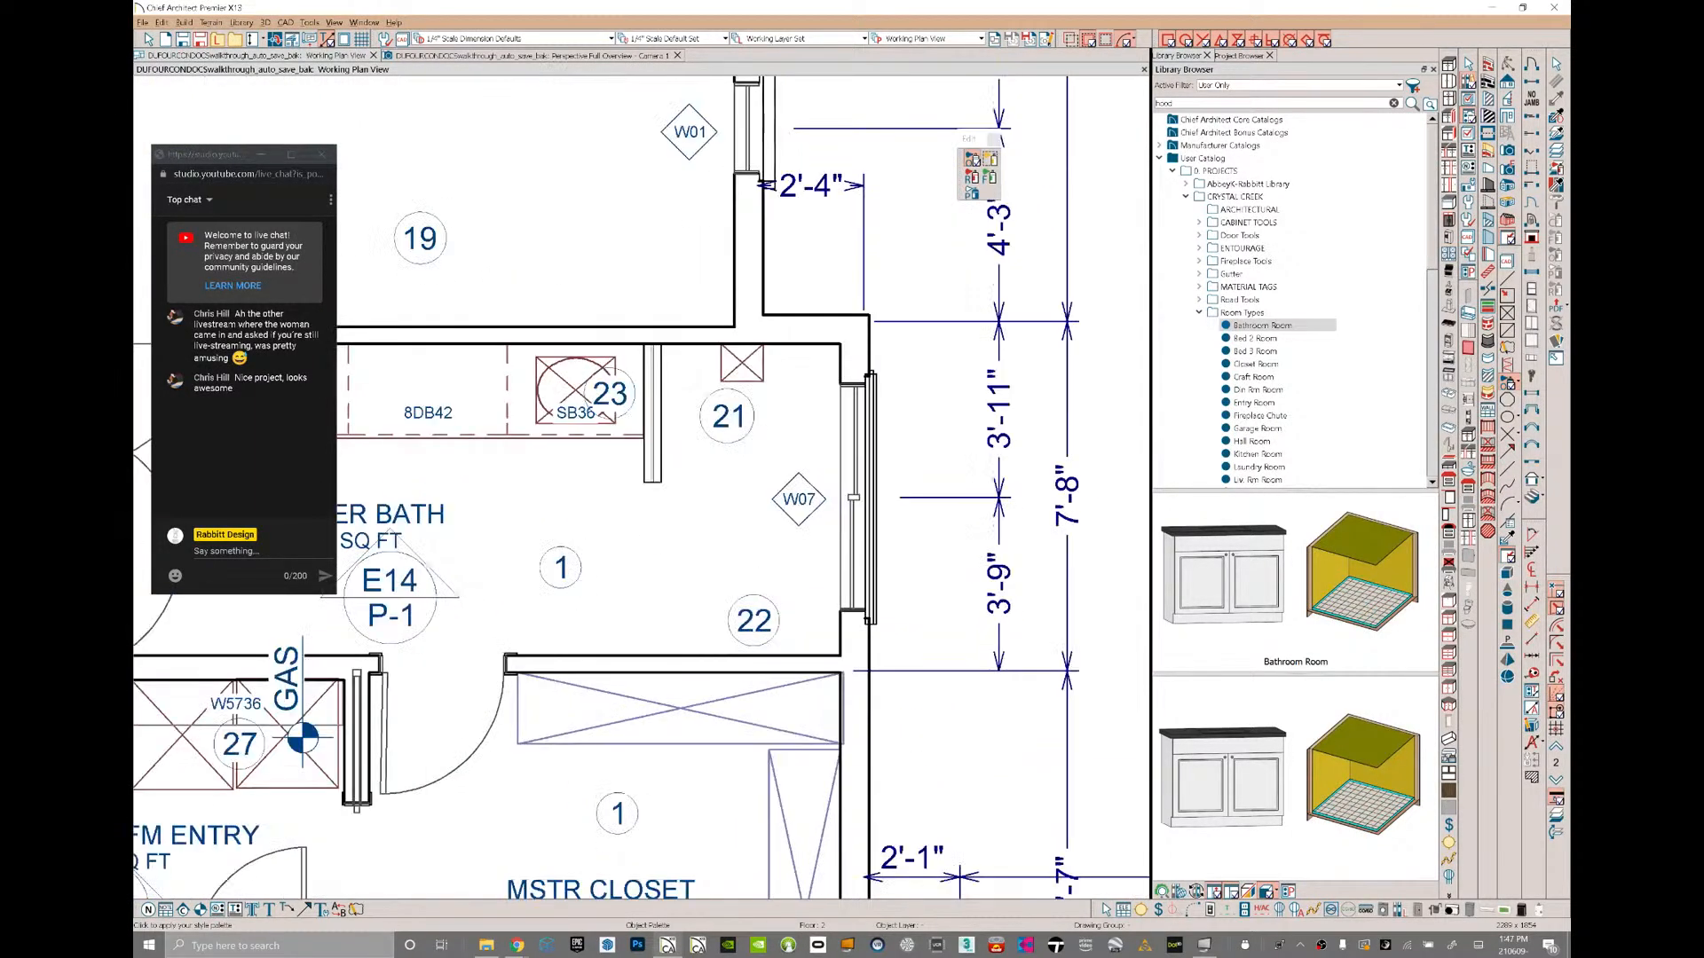
key("l")
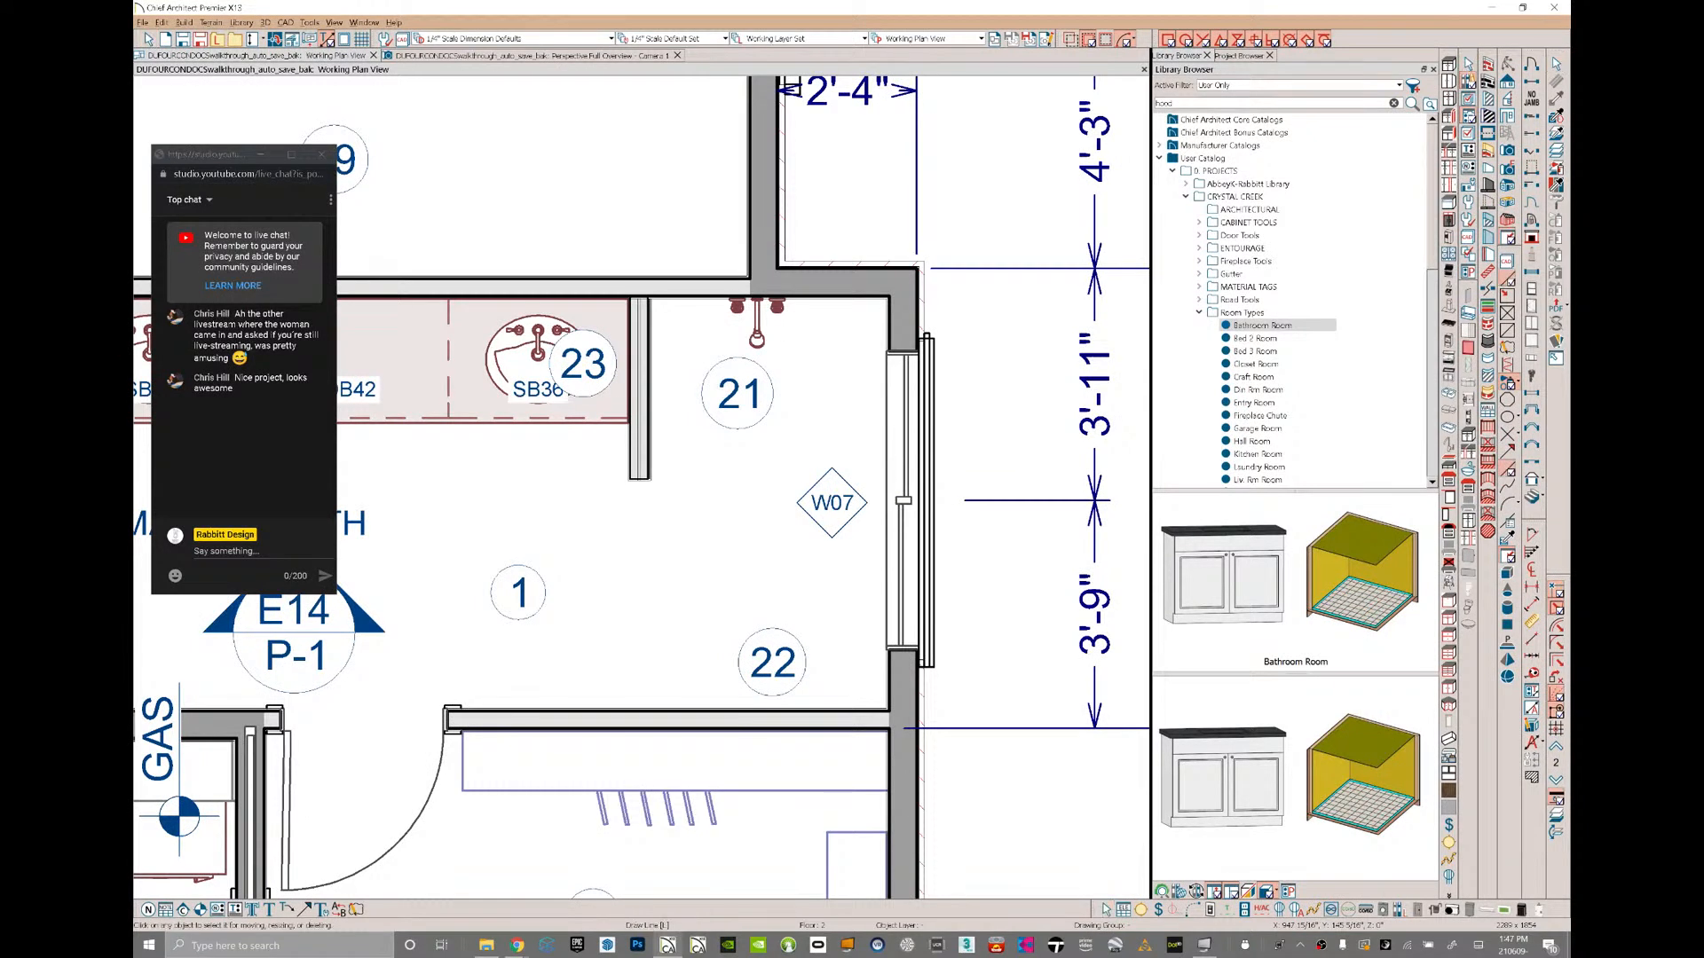
left_click_drag(631, 480, 623, 580)
key("space")
left_click(646, 452)
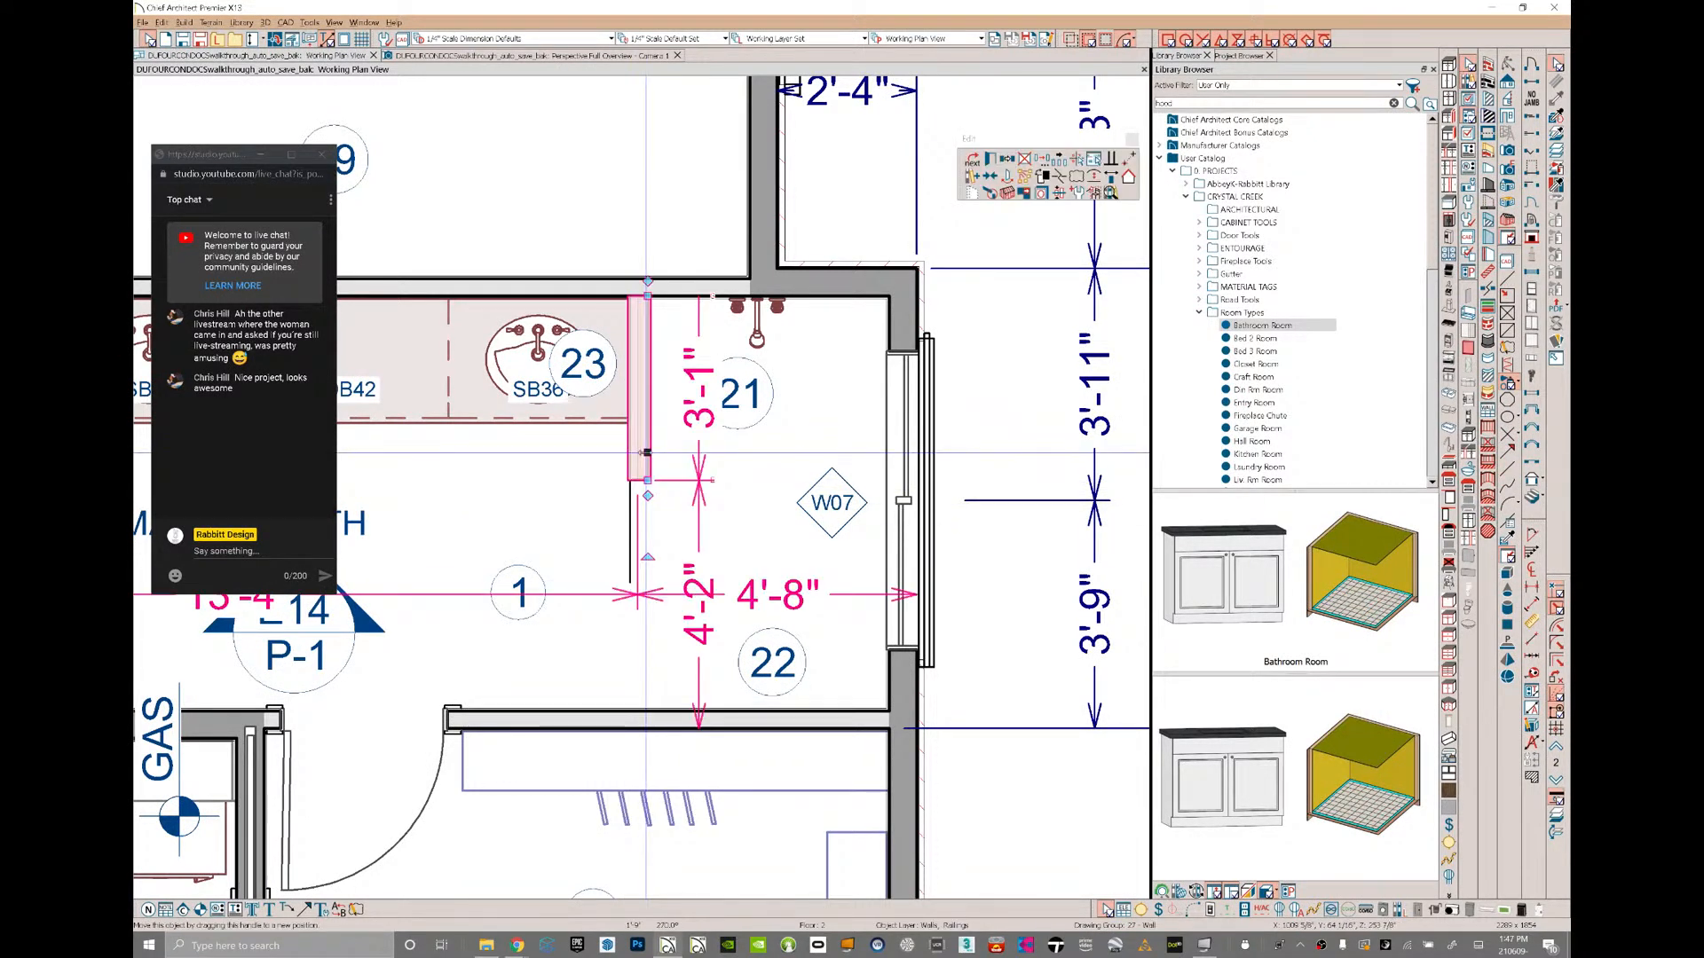
key("Delete")
- Search the library for "shower" and draw a Pony wall Glass Shower wall about 7' long from the vanity's back wall to the closet wall
type("shower")
key("Return")
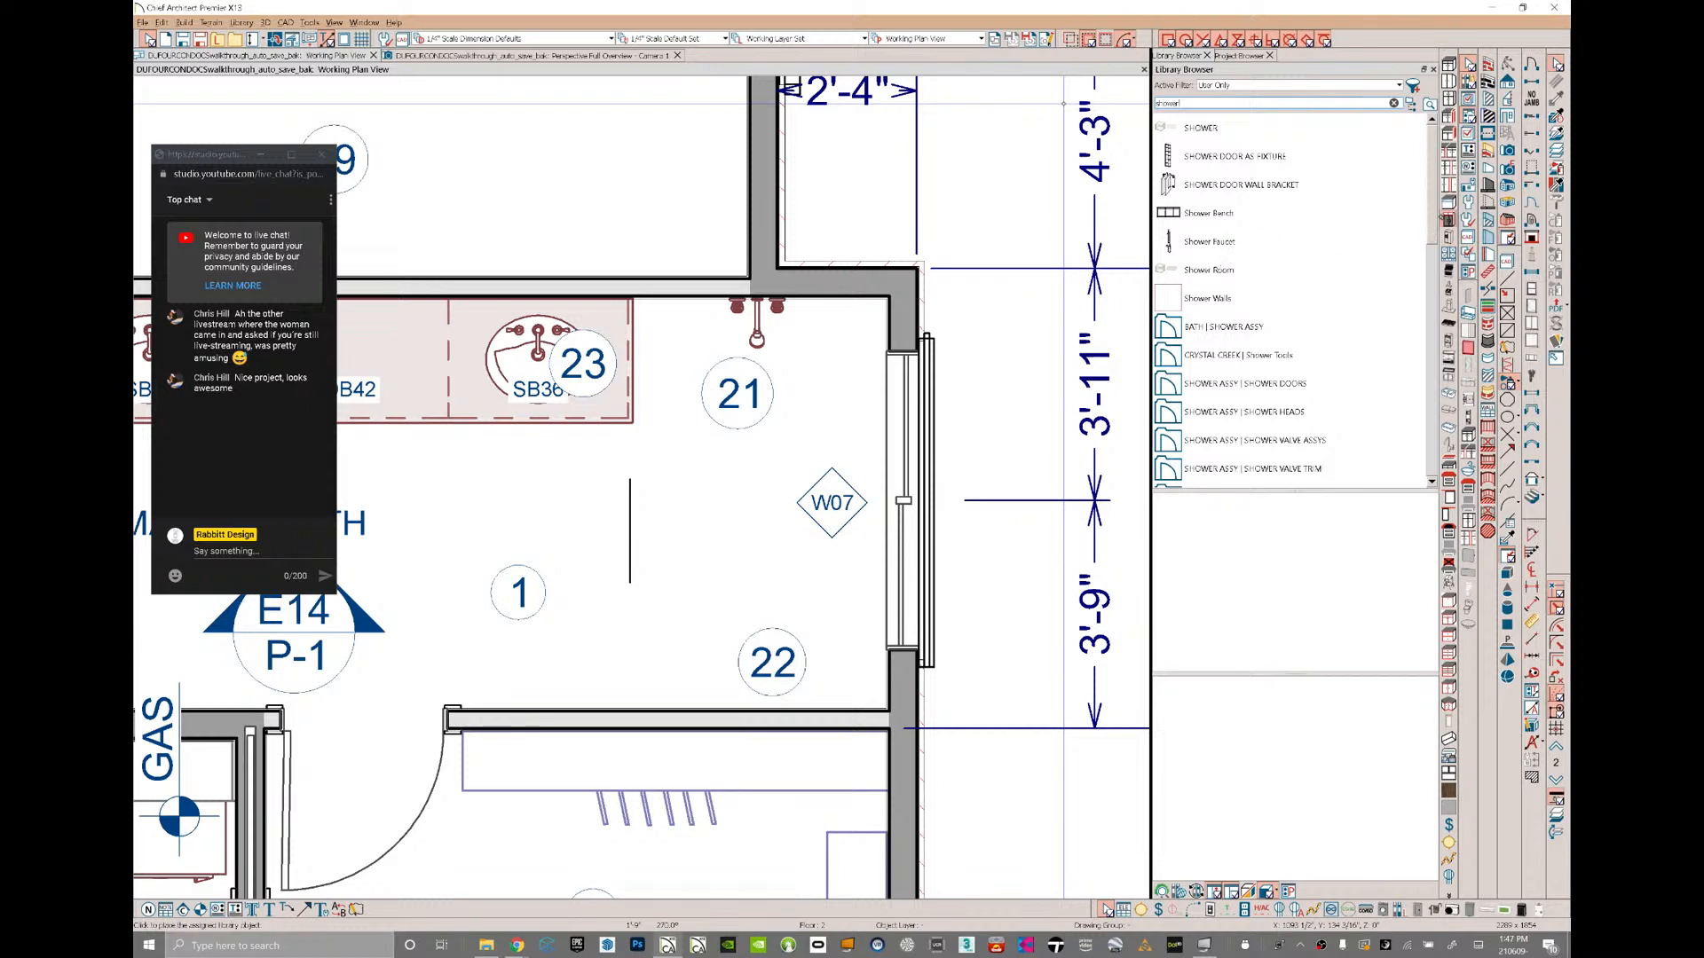
scroll(1291, 302, "down", 2)
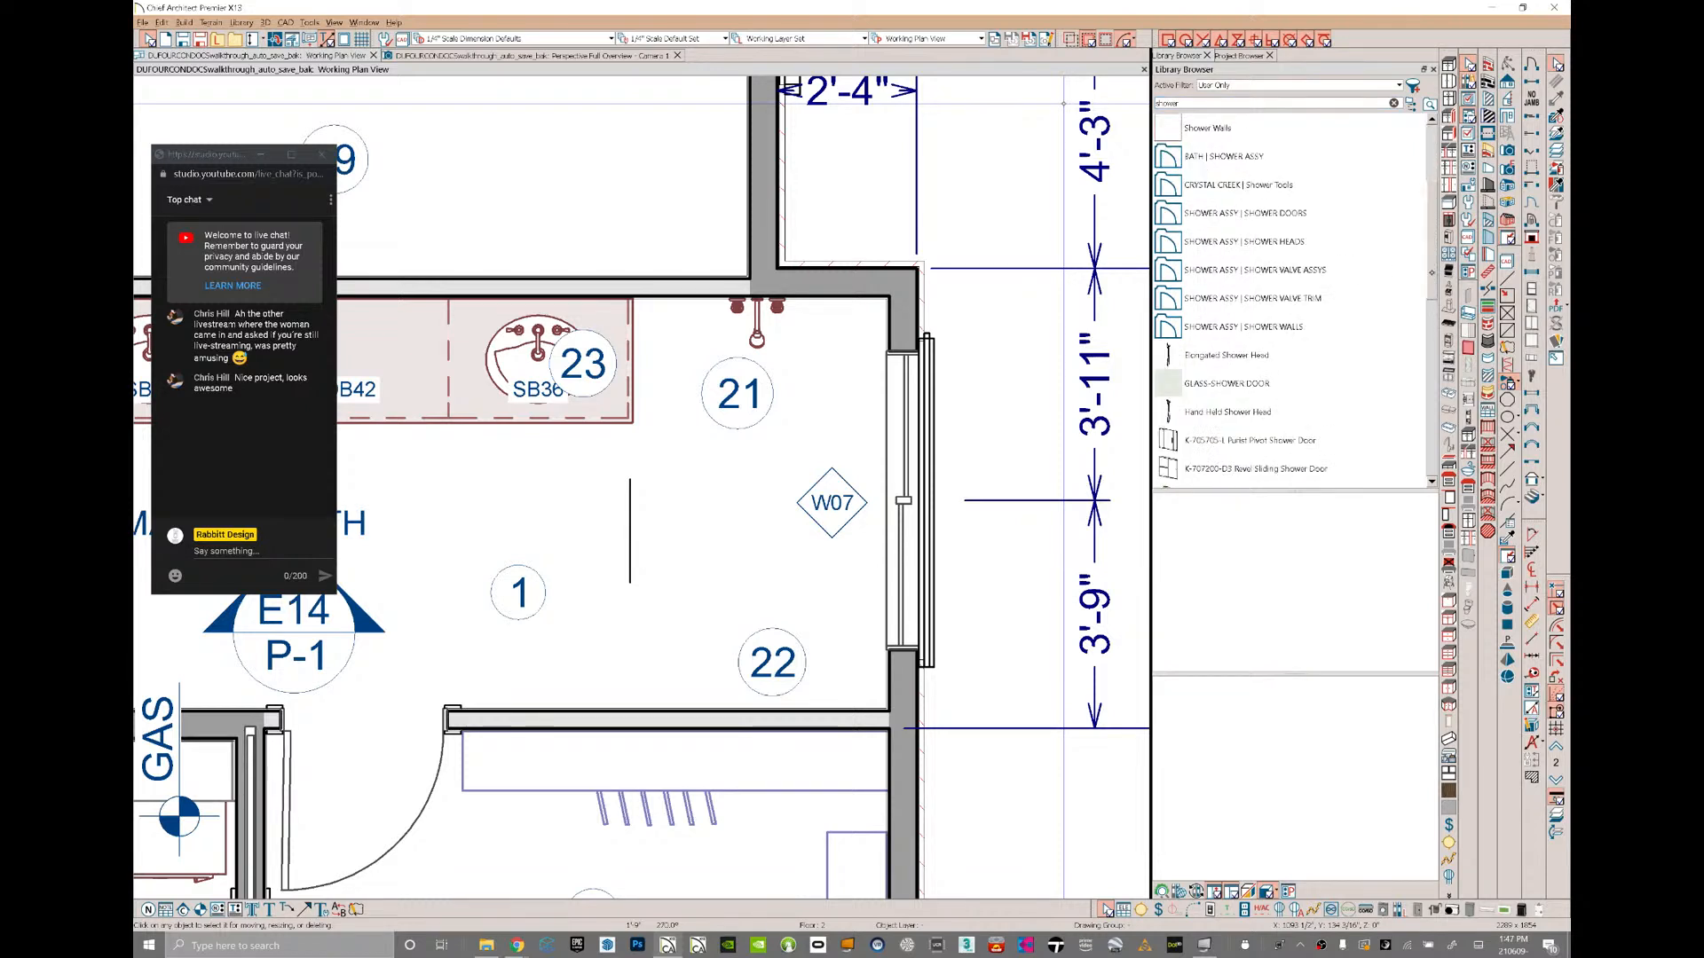
scroll(1291, 301, "down", 2)
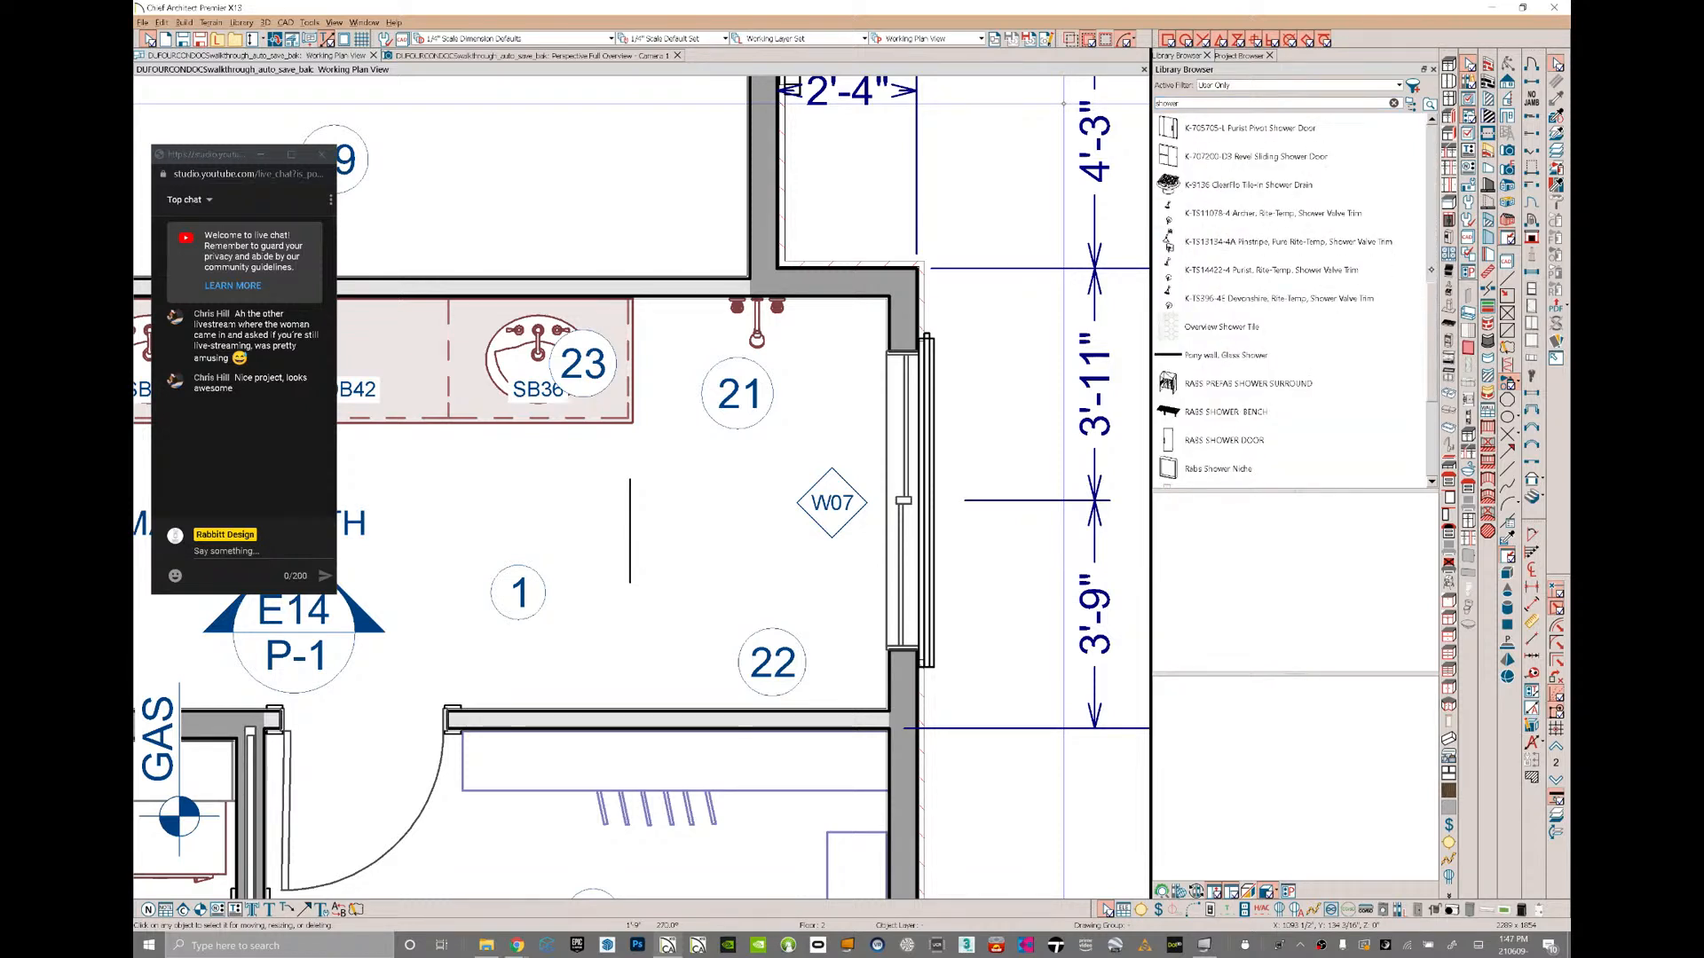
left_click(1226, 355)
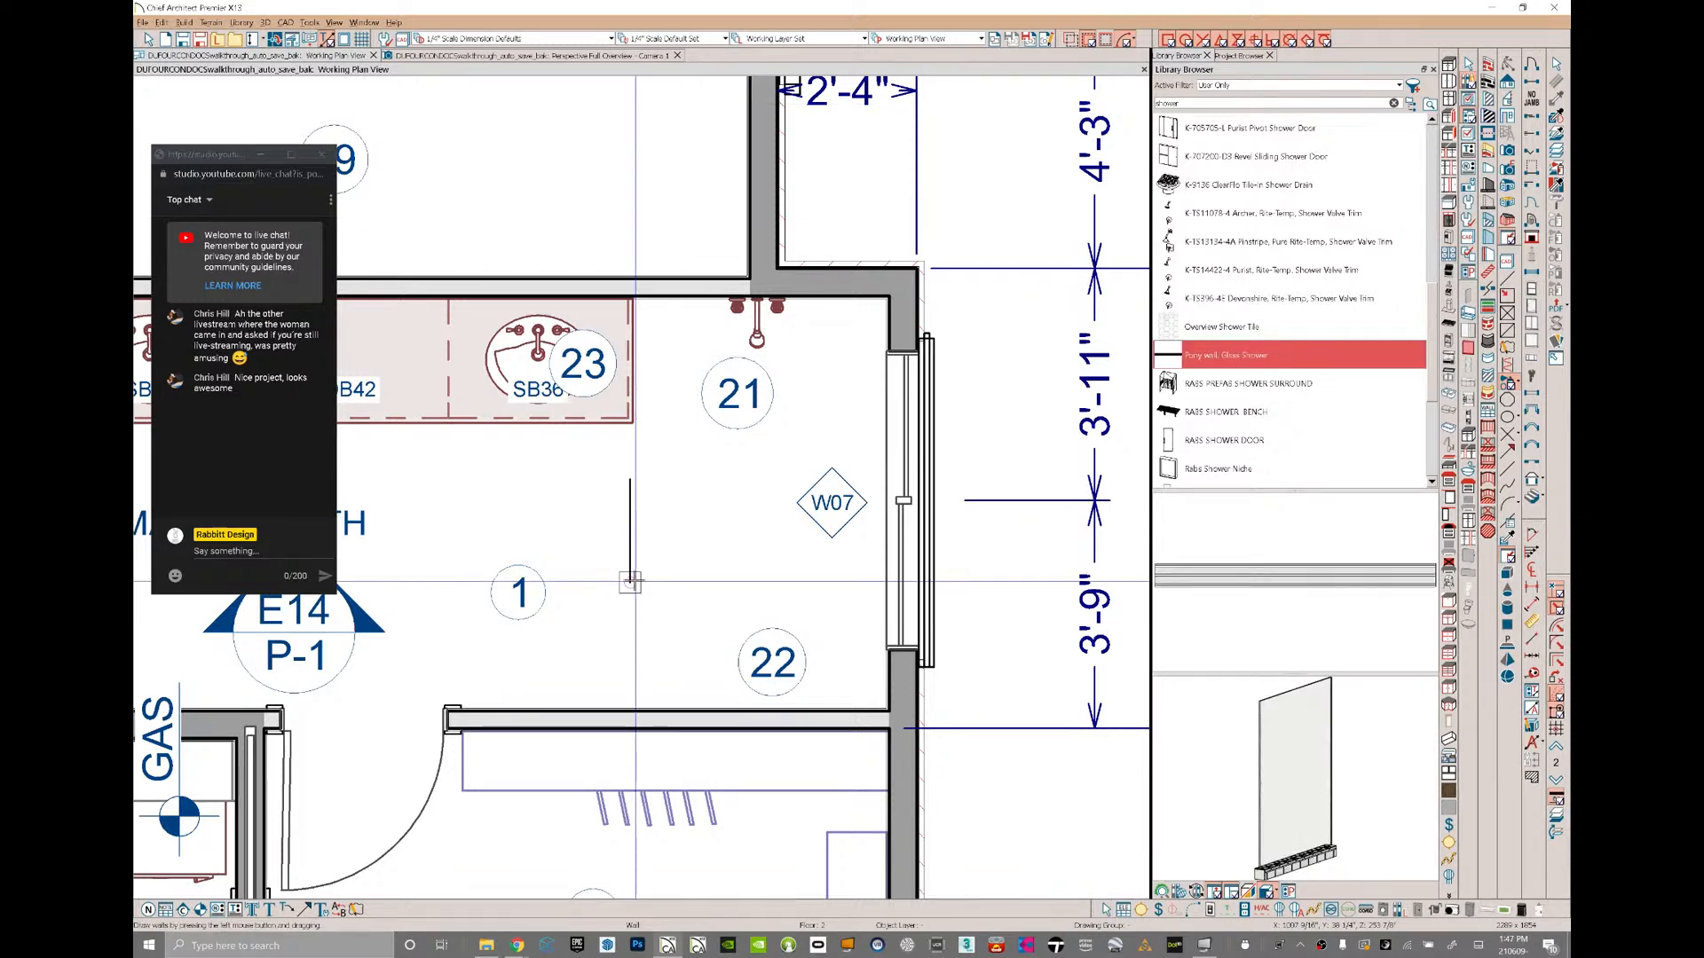
mouse_move(638, 459)
left_mouse_down()
mouse_move(639, 266)
mouse_move(645, 308)
left_mouse_up()
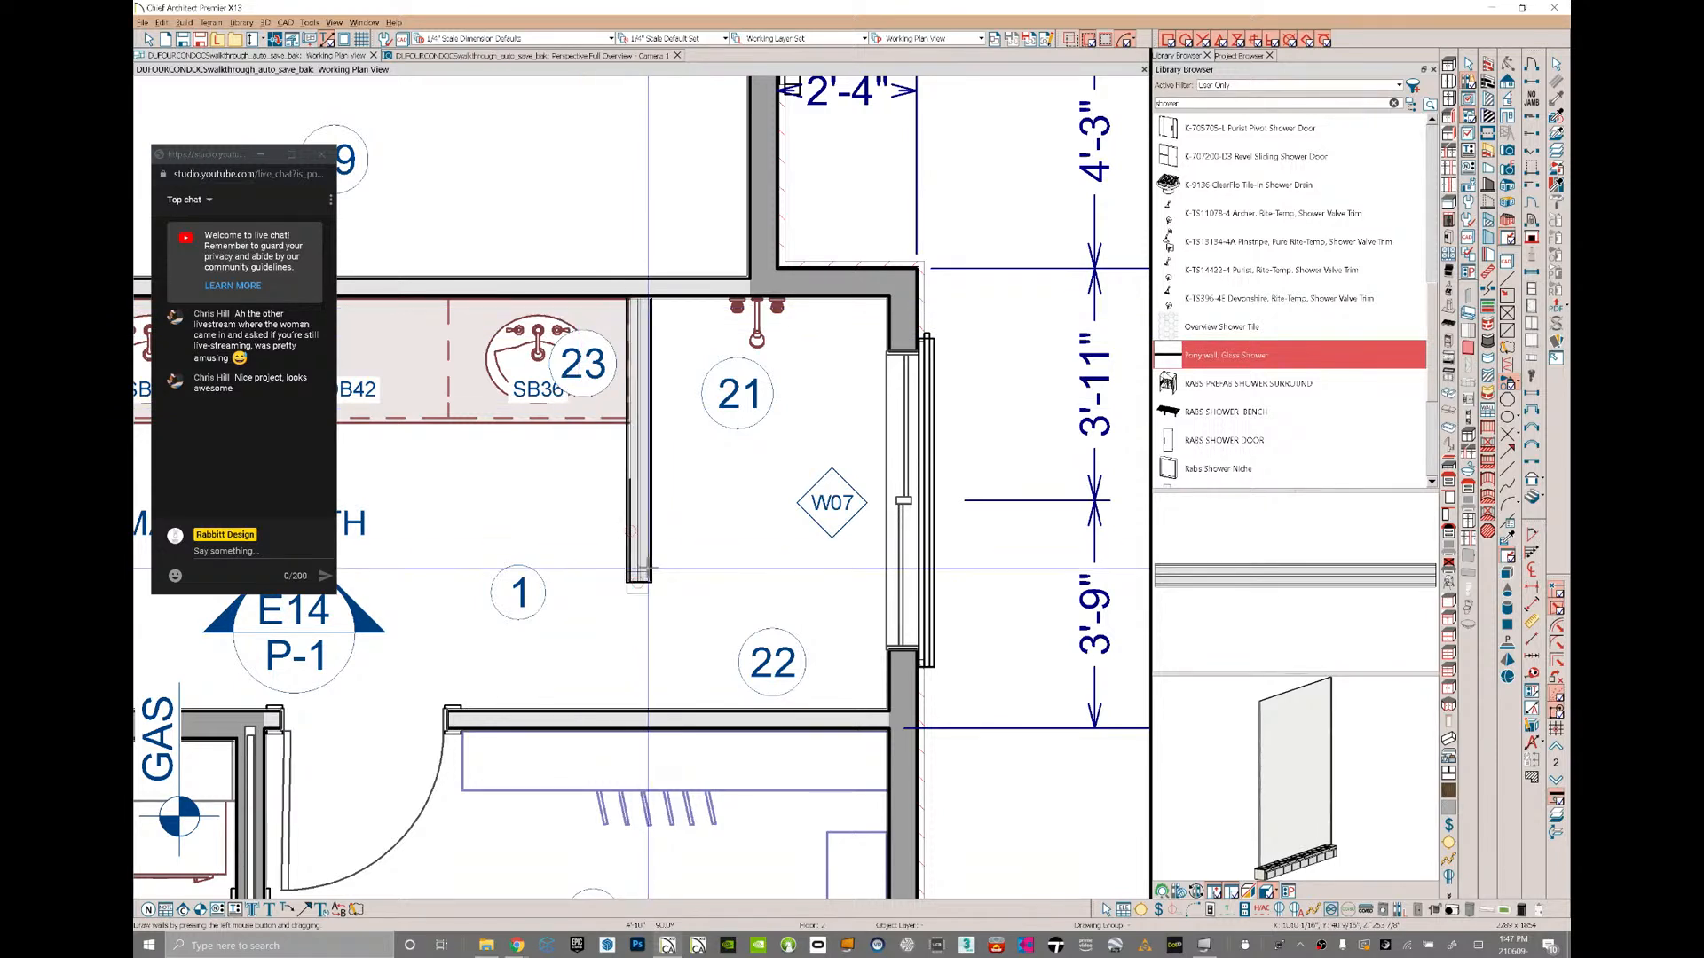
left_click(637, 569)
left_click_drag(631, 580, 638, 703)
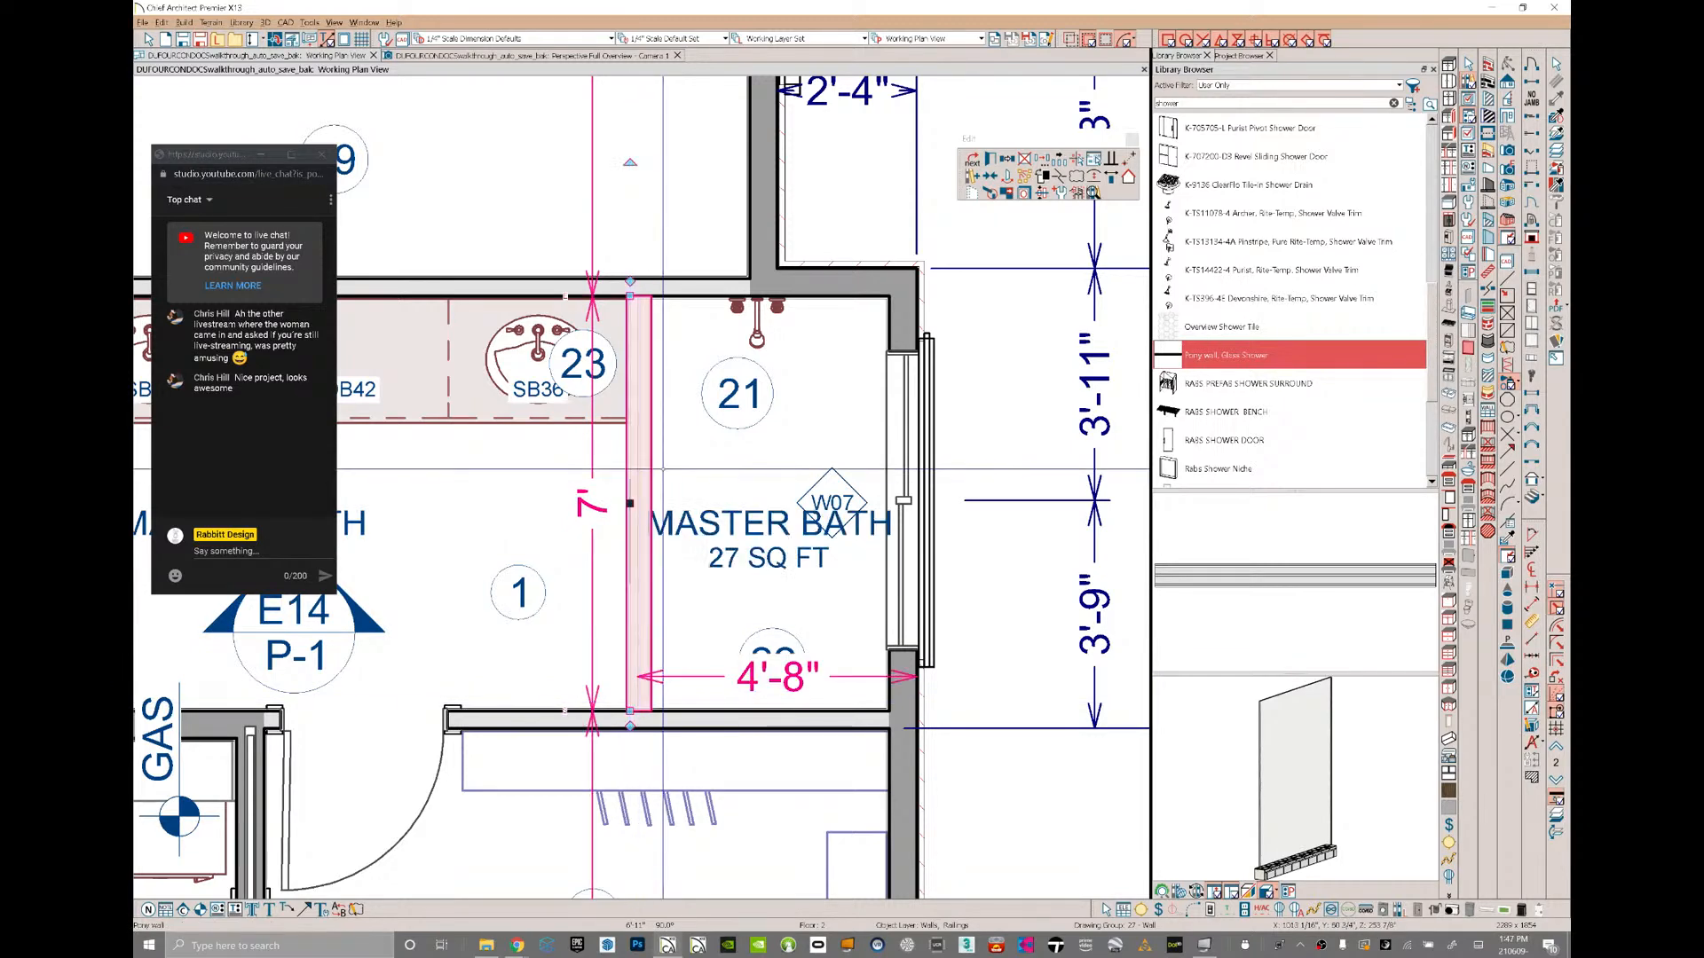
- Break the glass shower wall where the CAD line starts, about 3'-1" from the vanity's back wall
scroll(654, 478, "up", 1)
key("3")
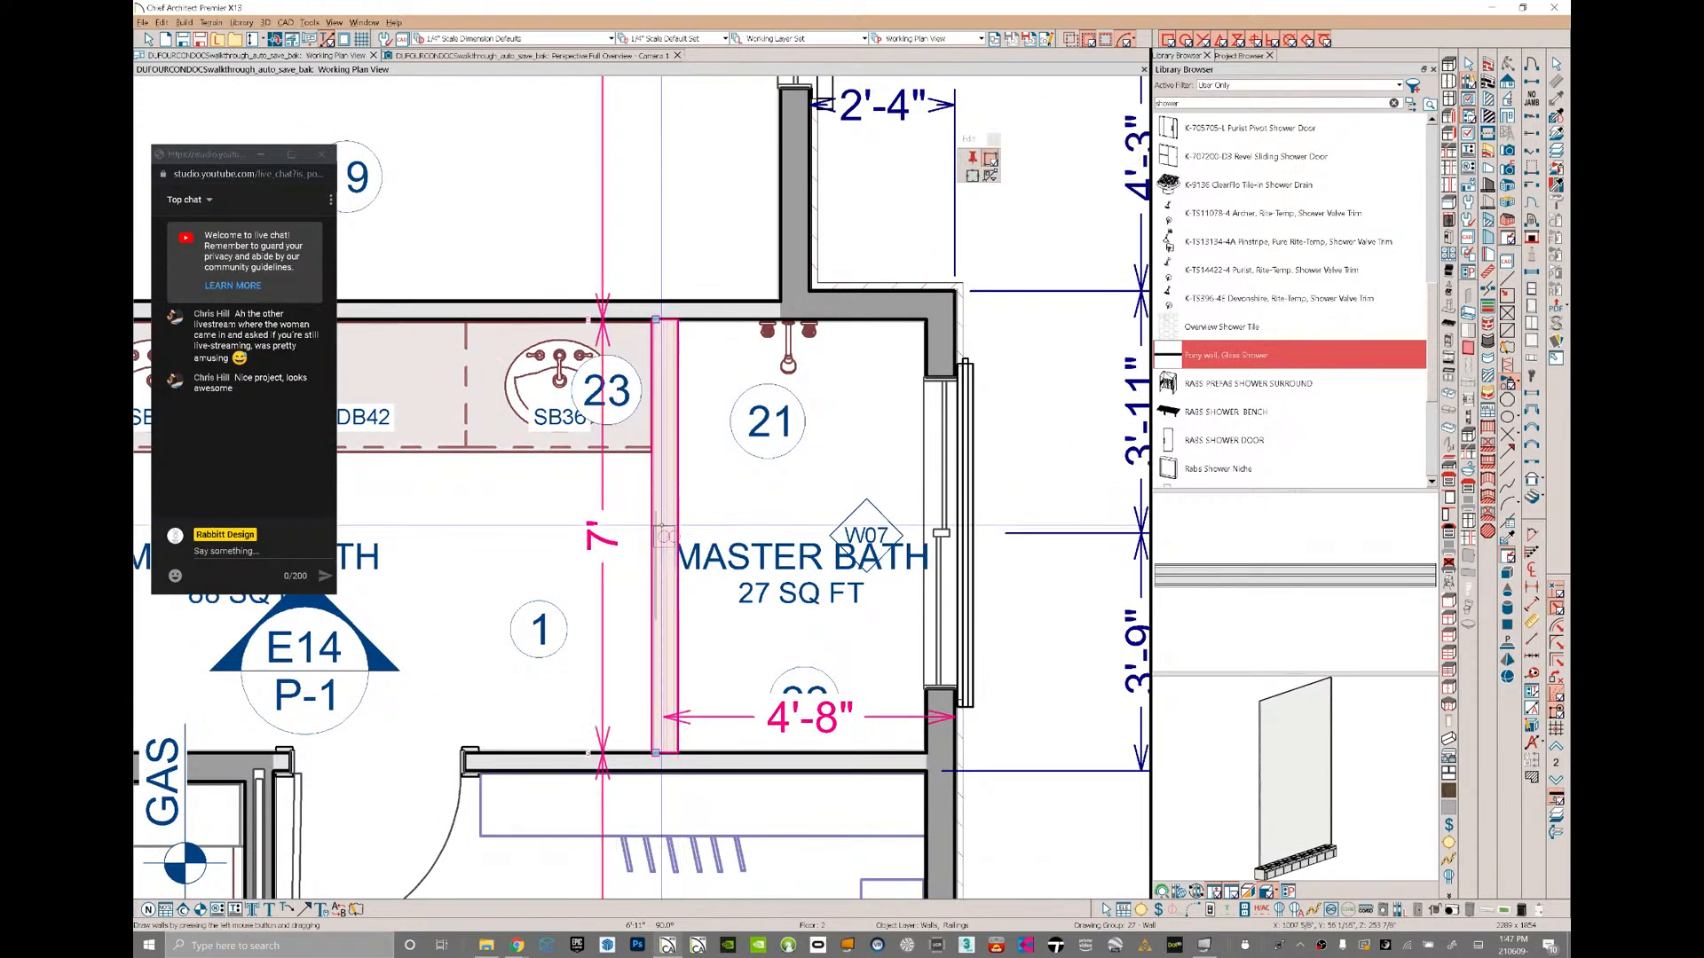
left_click(656, 511)
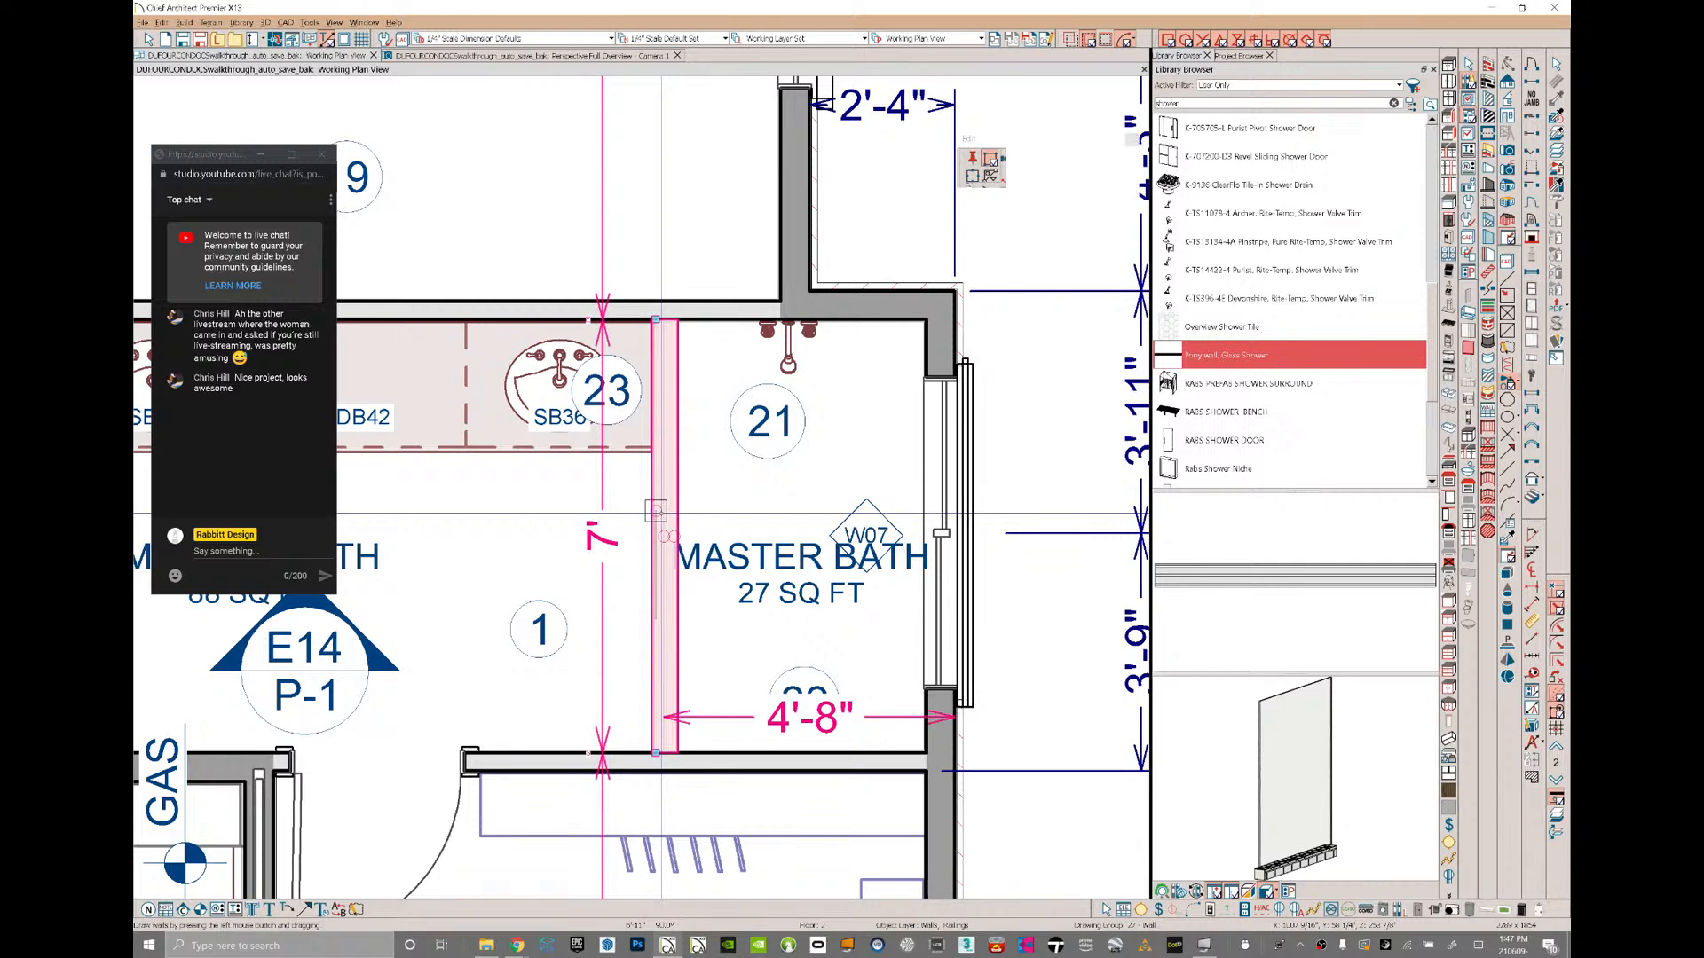
- Set the lower pony wall of the section beside the vanity to a height of 42" off the floor
left_click(664, 416)
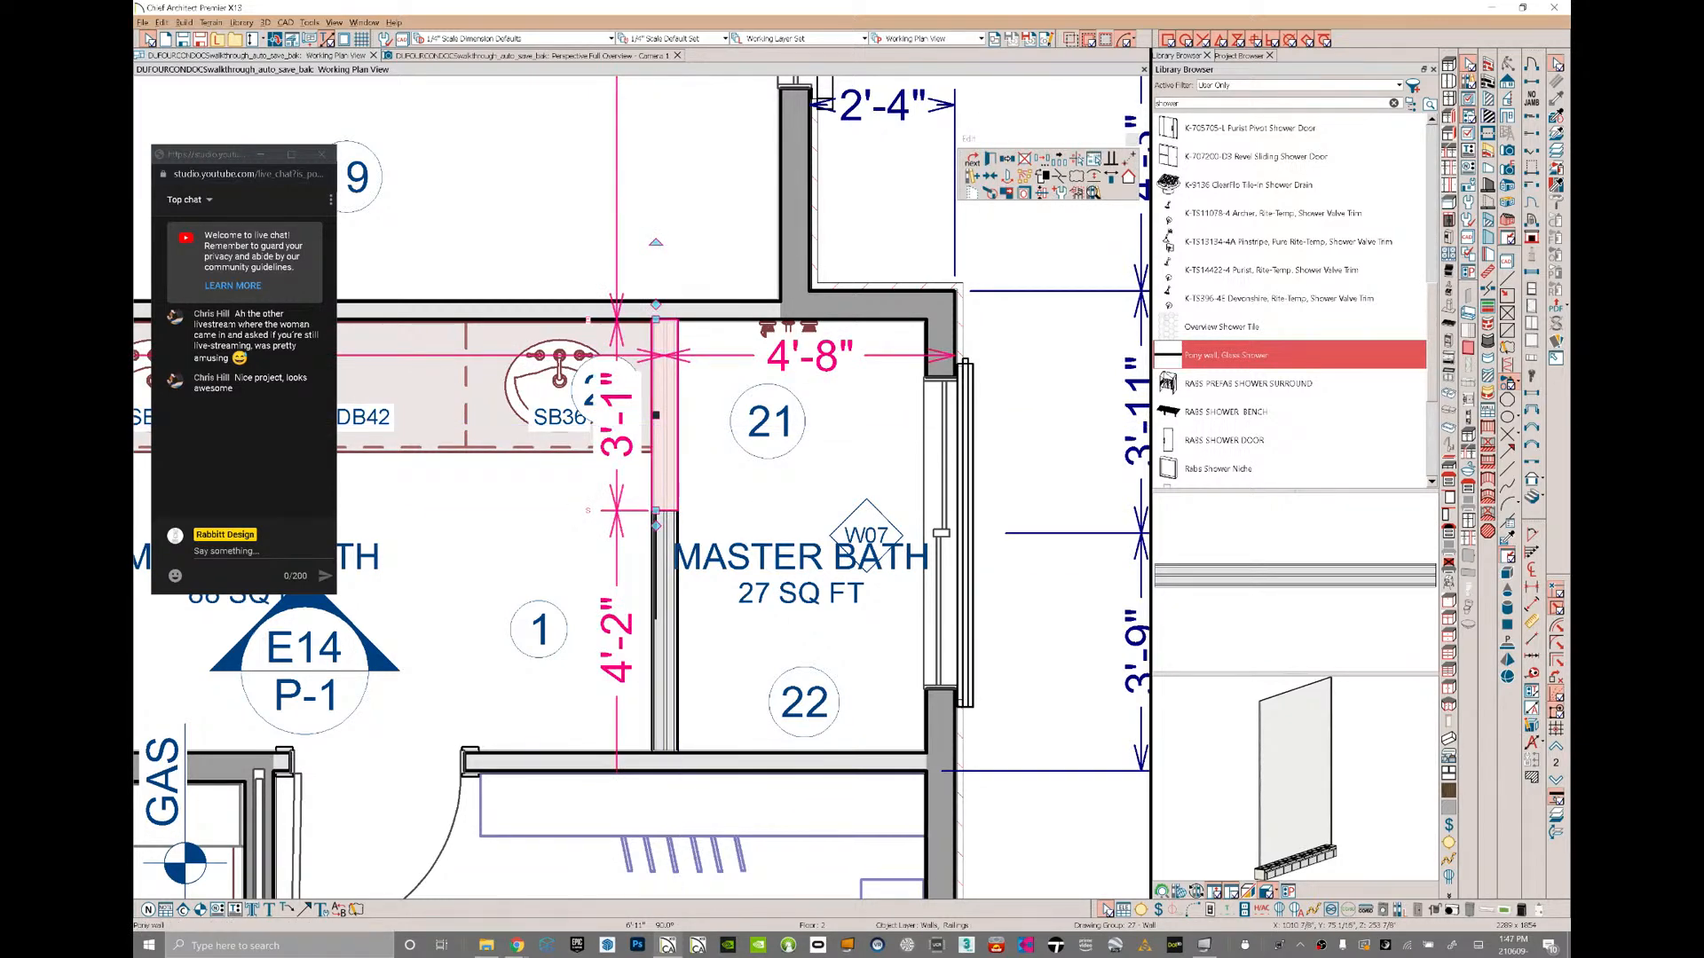
key("ctrl+e")
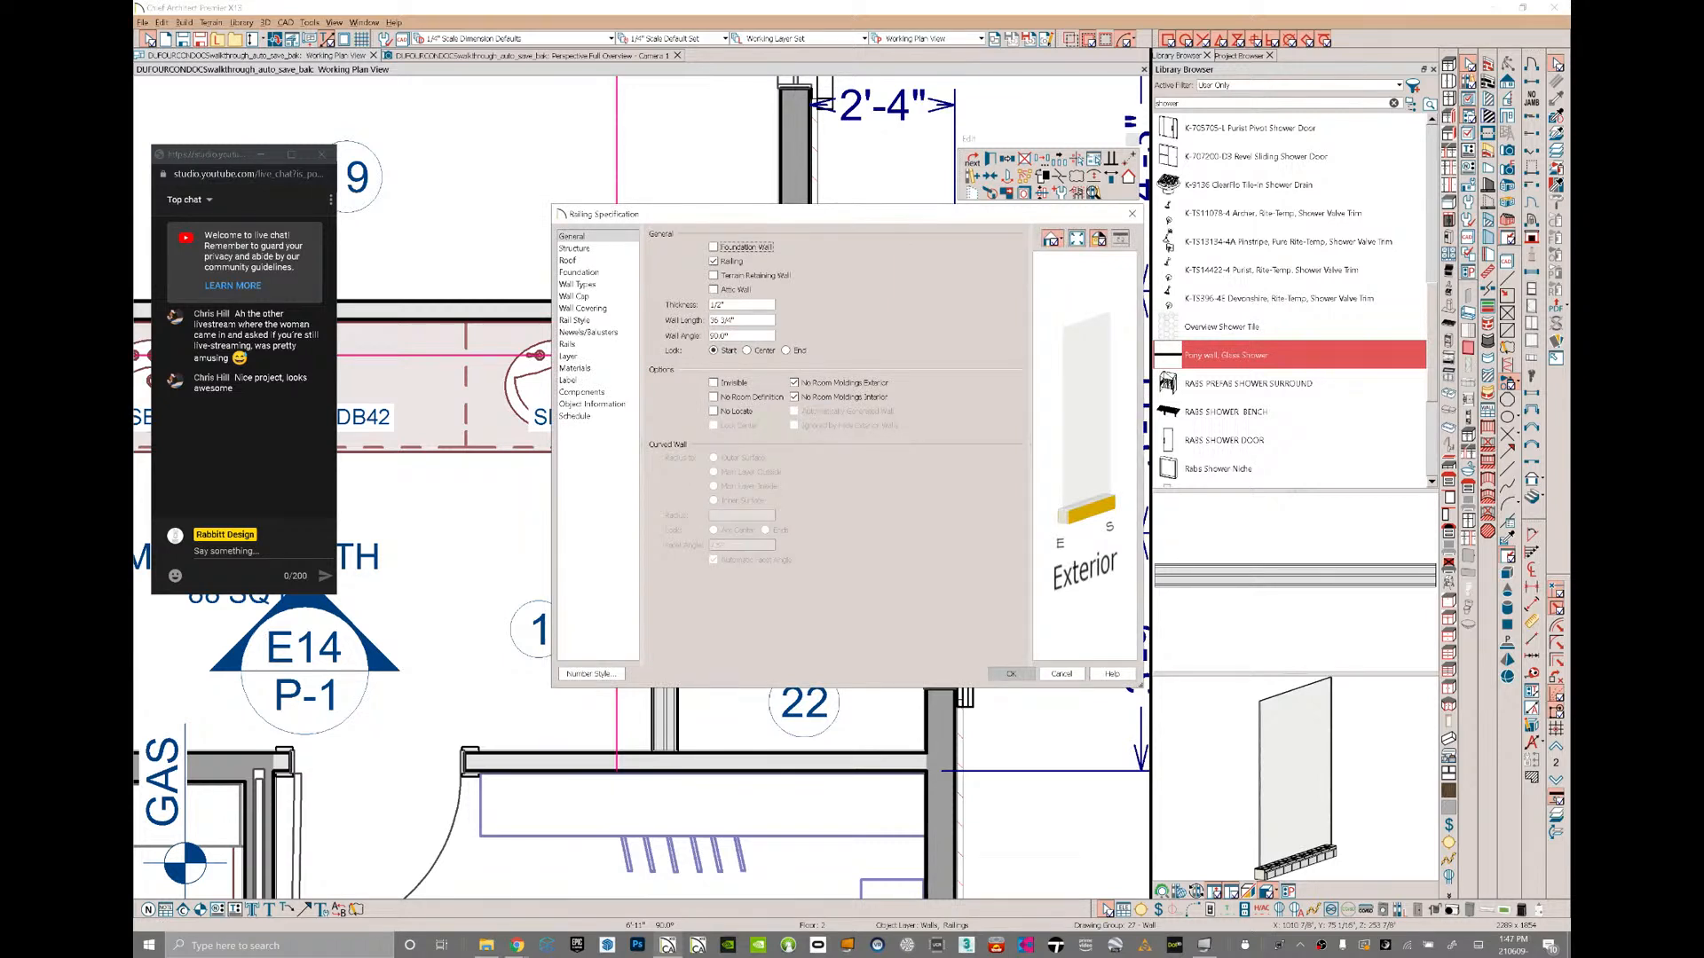
left_click(586, 284)
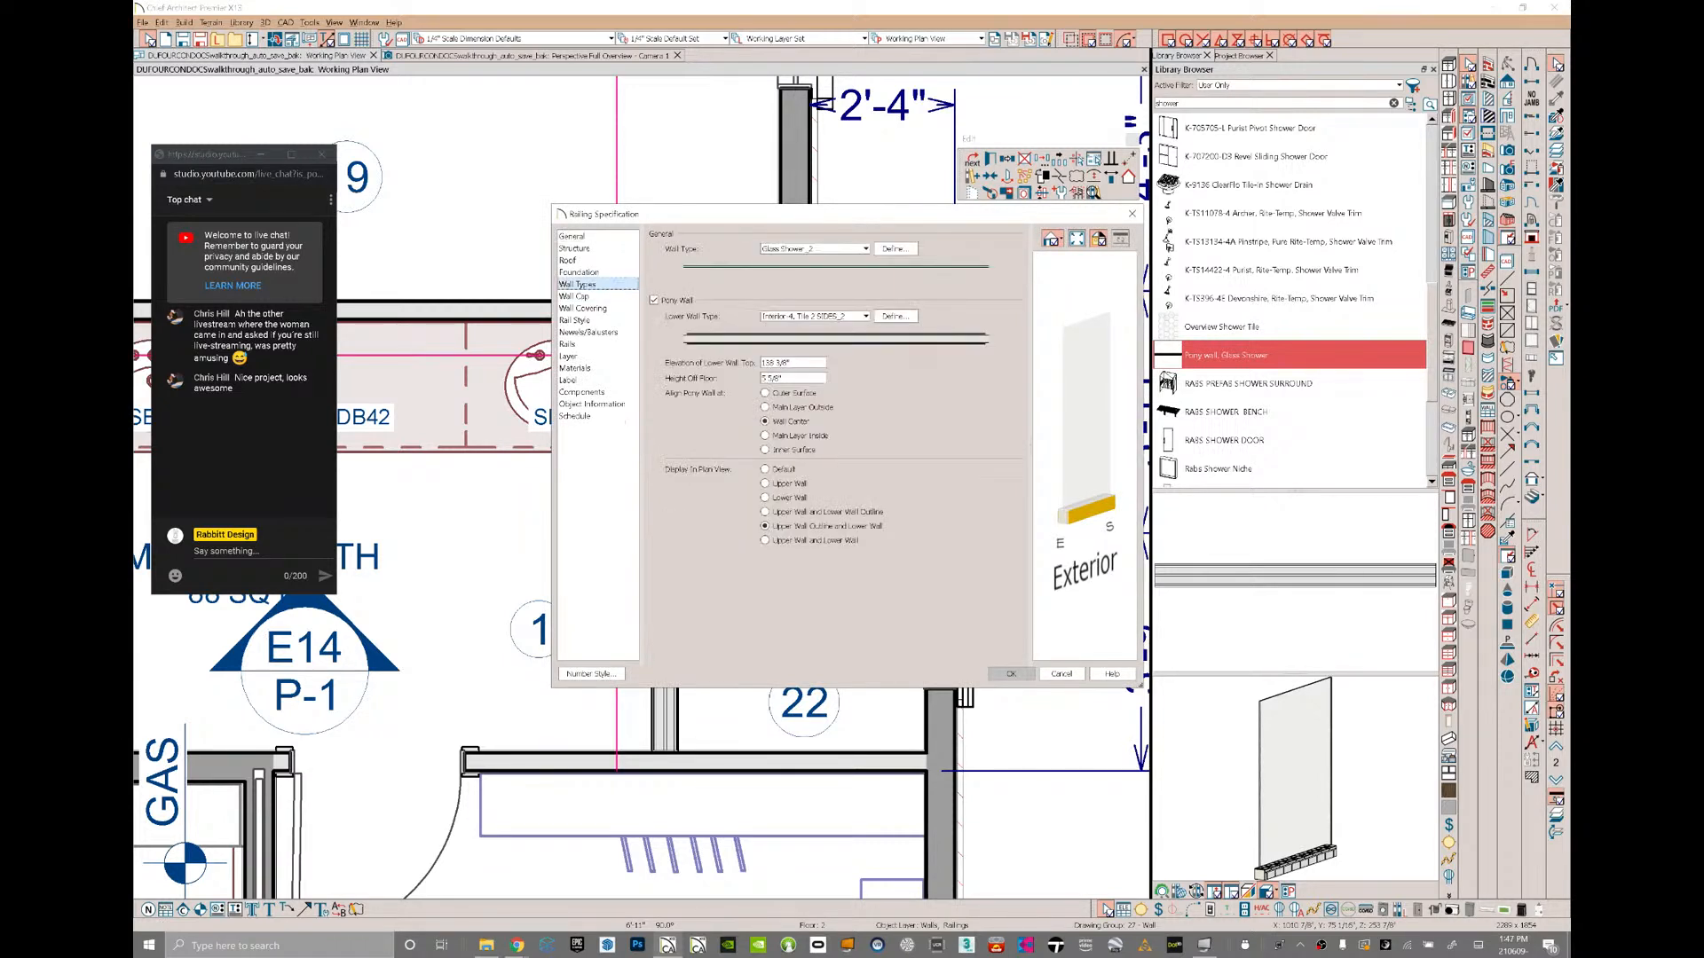
left_click(795, 379)
key("ctrl+c")
left_click(766, 379)
left_click_drag(782, 379, 762, 379)
type("42-")
key("ctrl+v")
left_click(813, 361)
key("Tab")
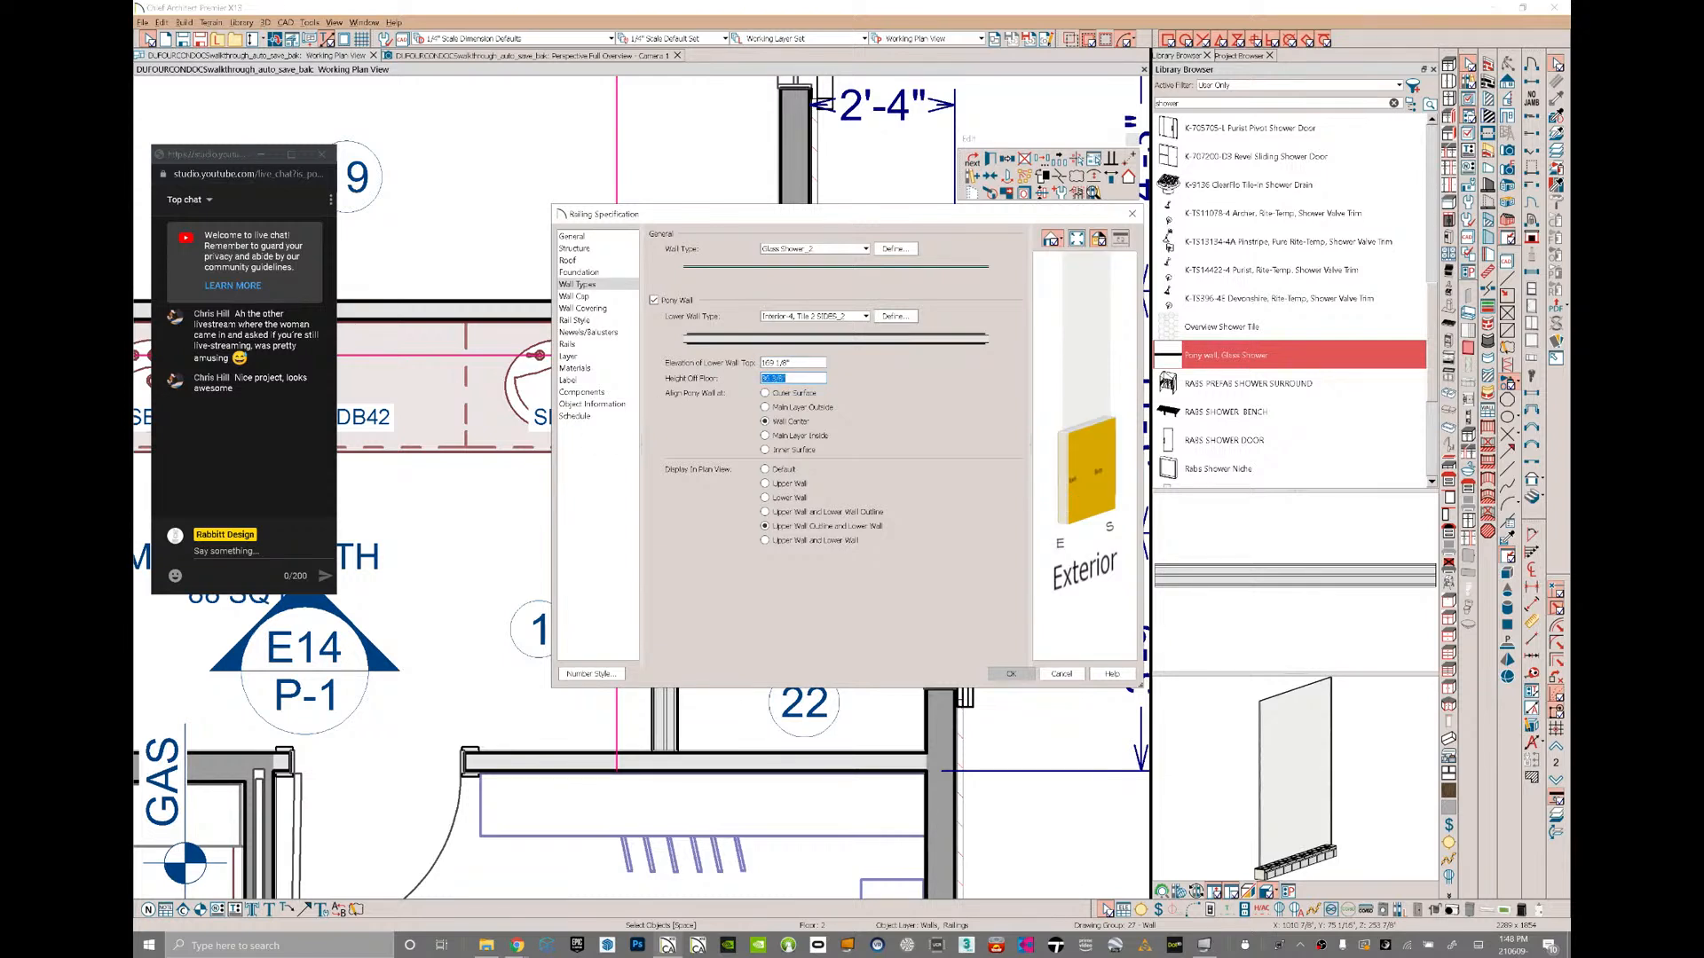
type("4")
key("Tab")
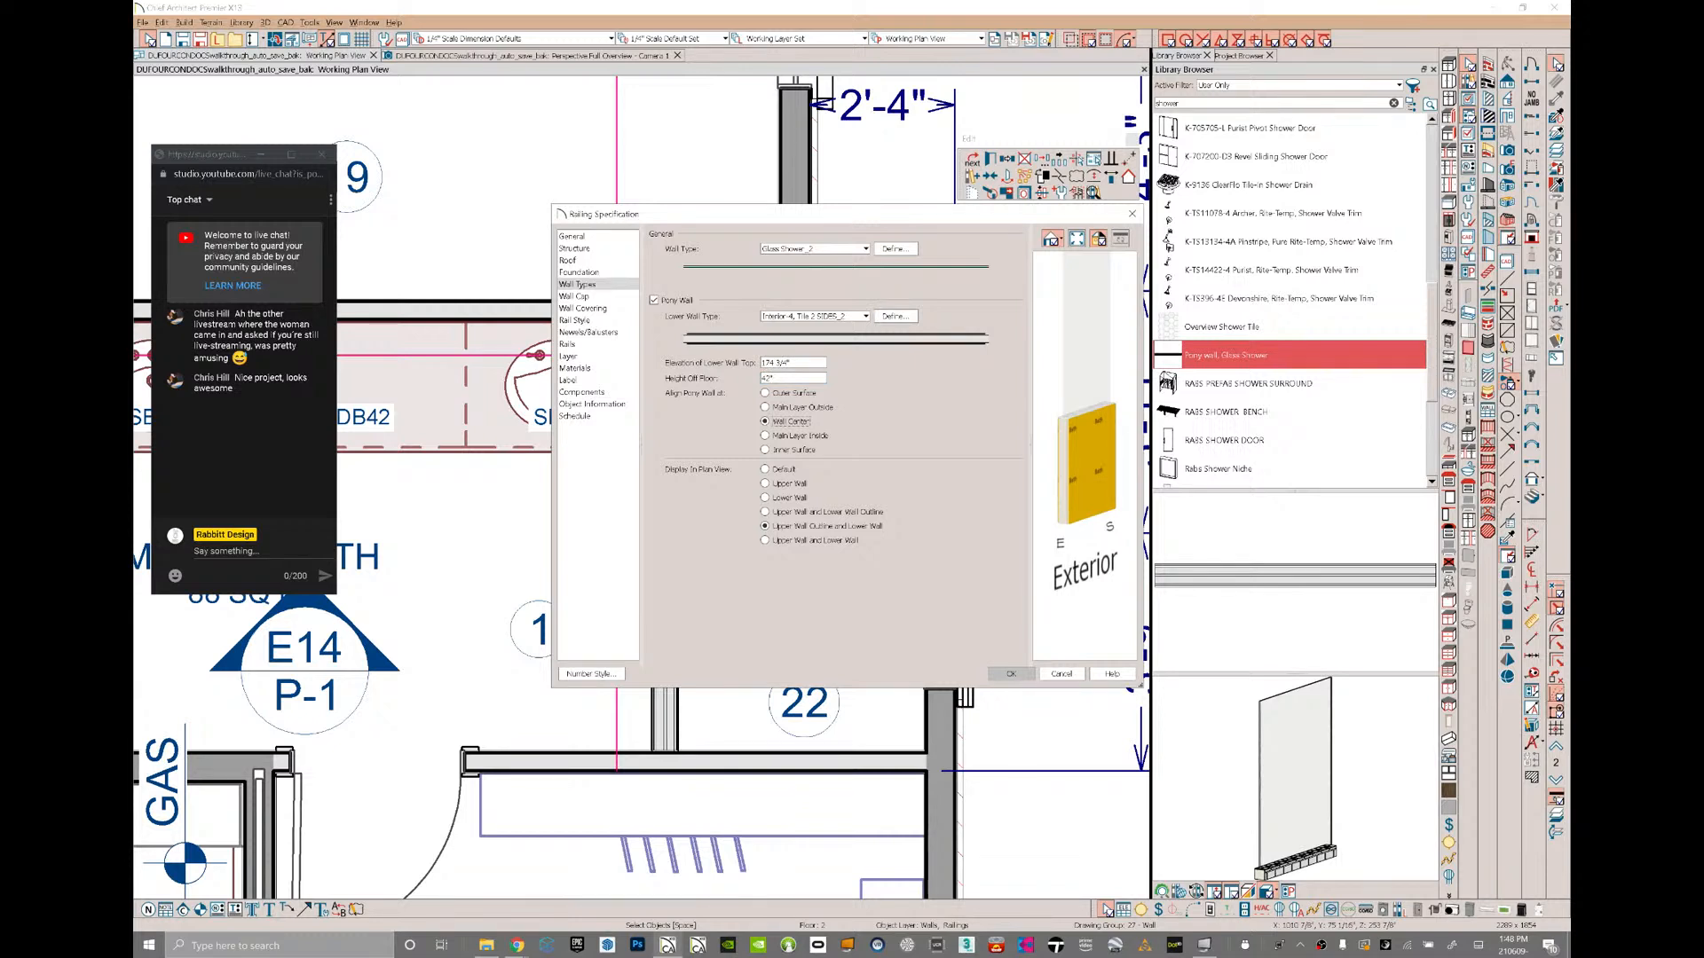
- Reduce the glass railing height of the section beside the vanity by 36 3/8" to 35 5/8" and apply the changes
left_click(589, 333)
left_click(739, 248)
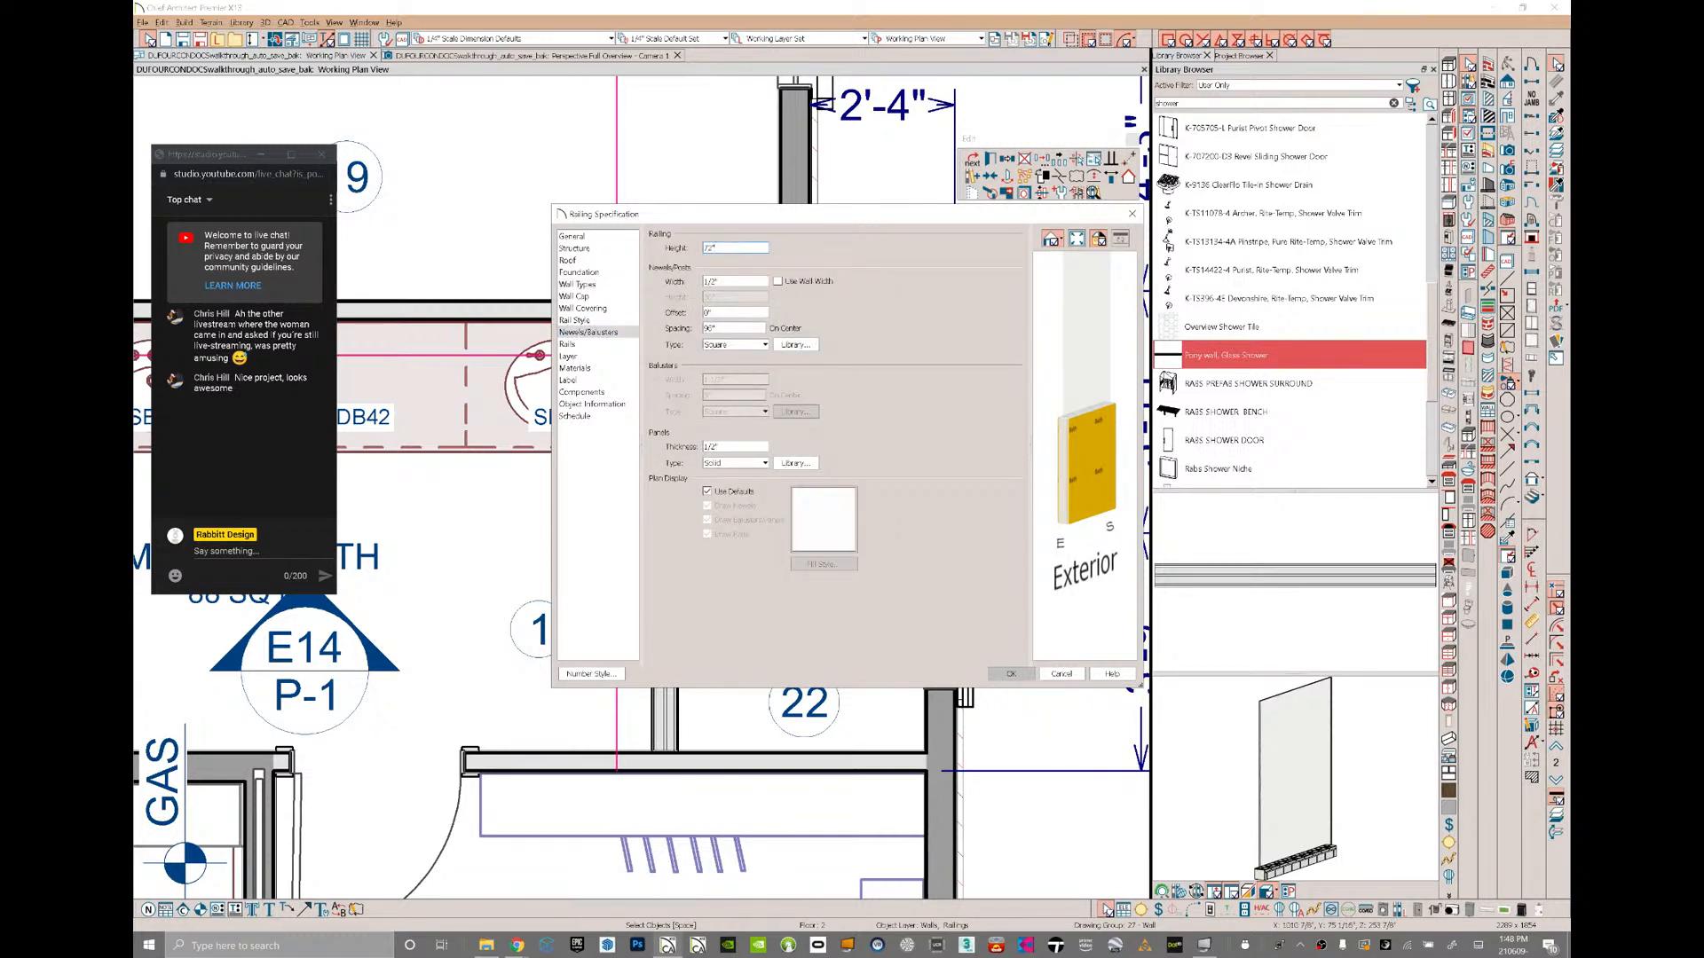
type("-36 3/8\"")
key("Tab")
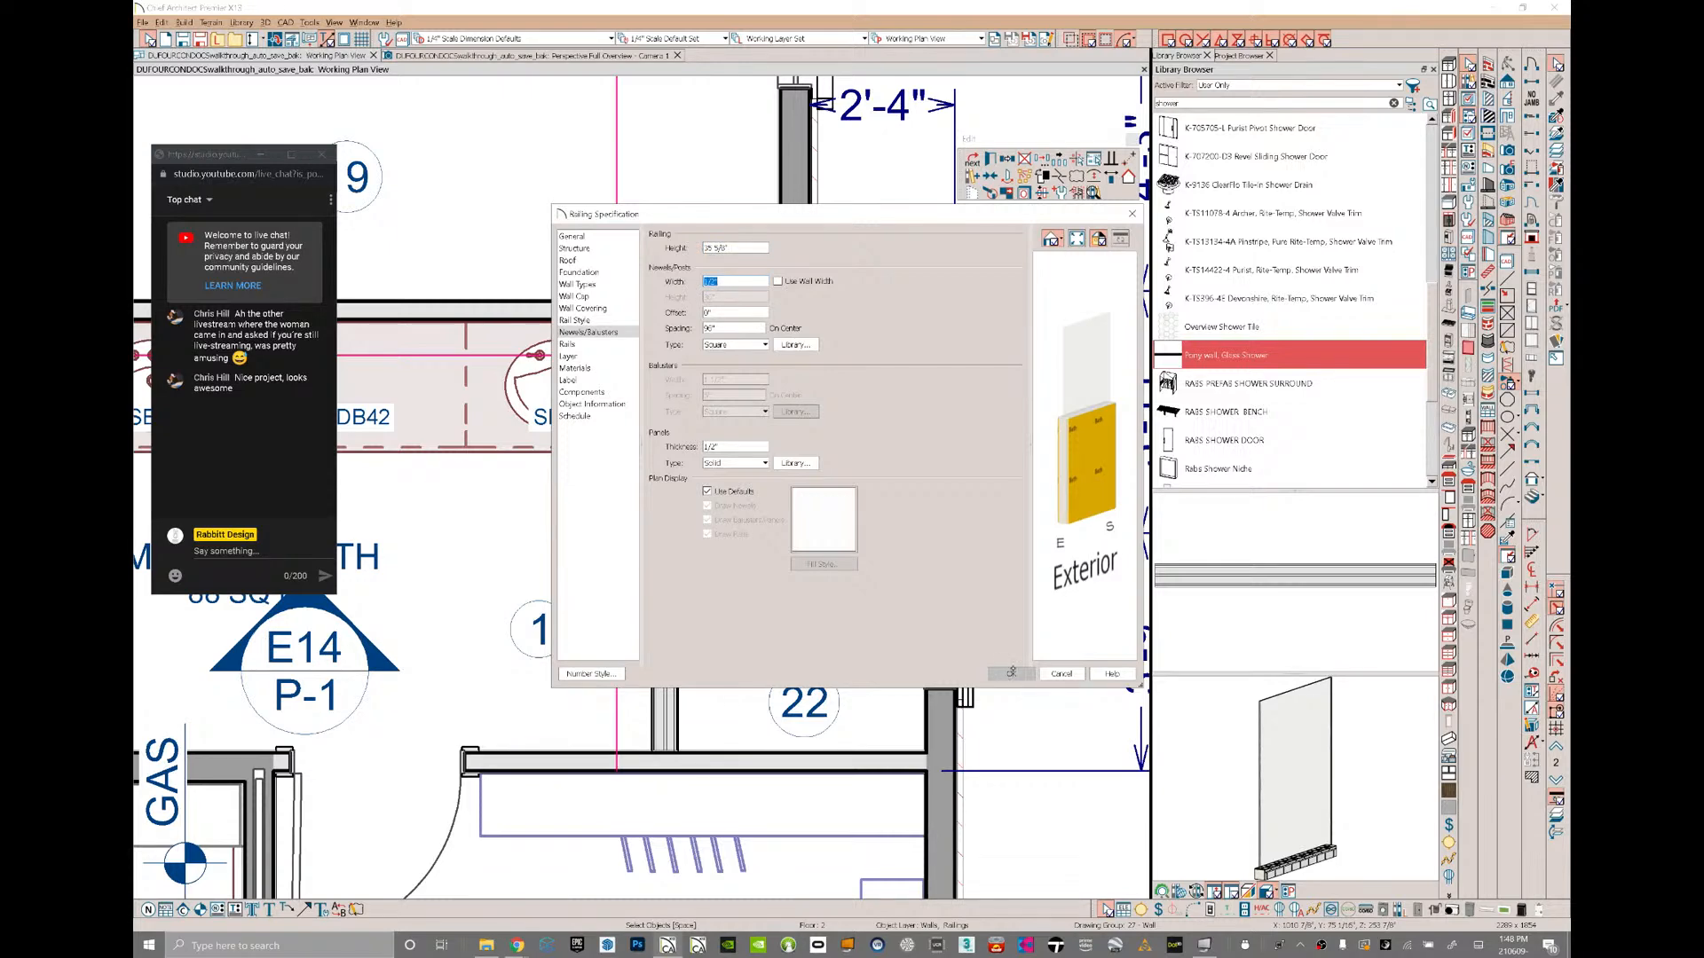
left_click(1012, 673)
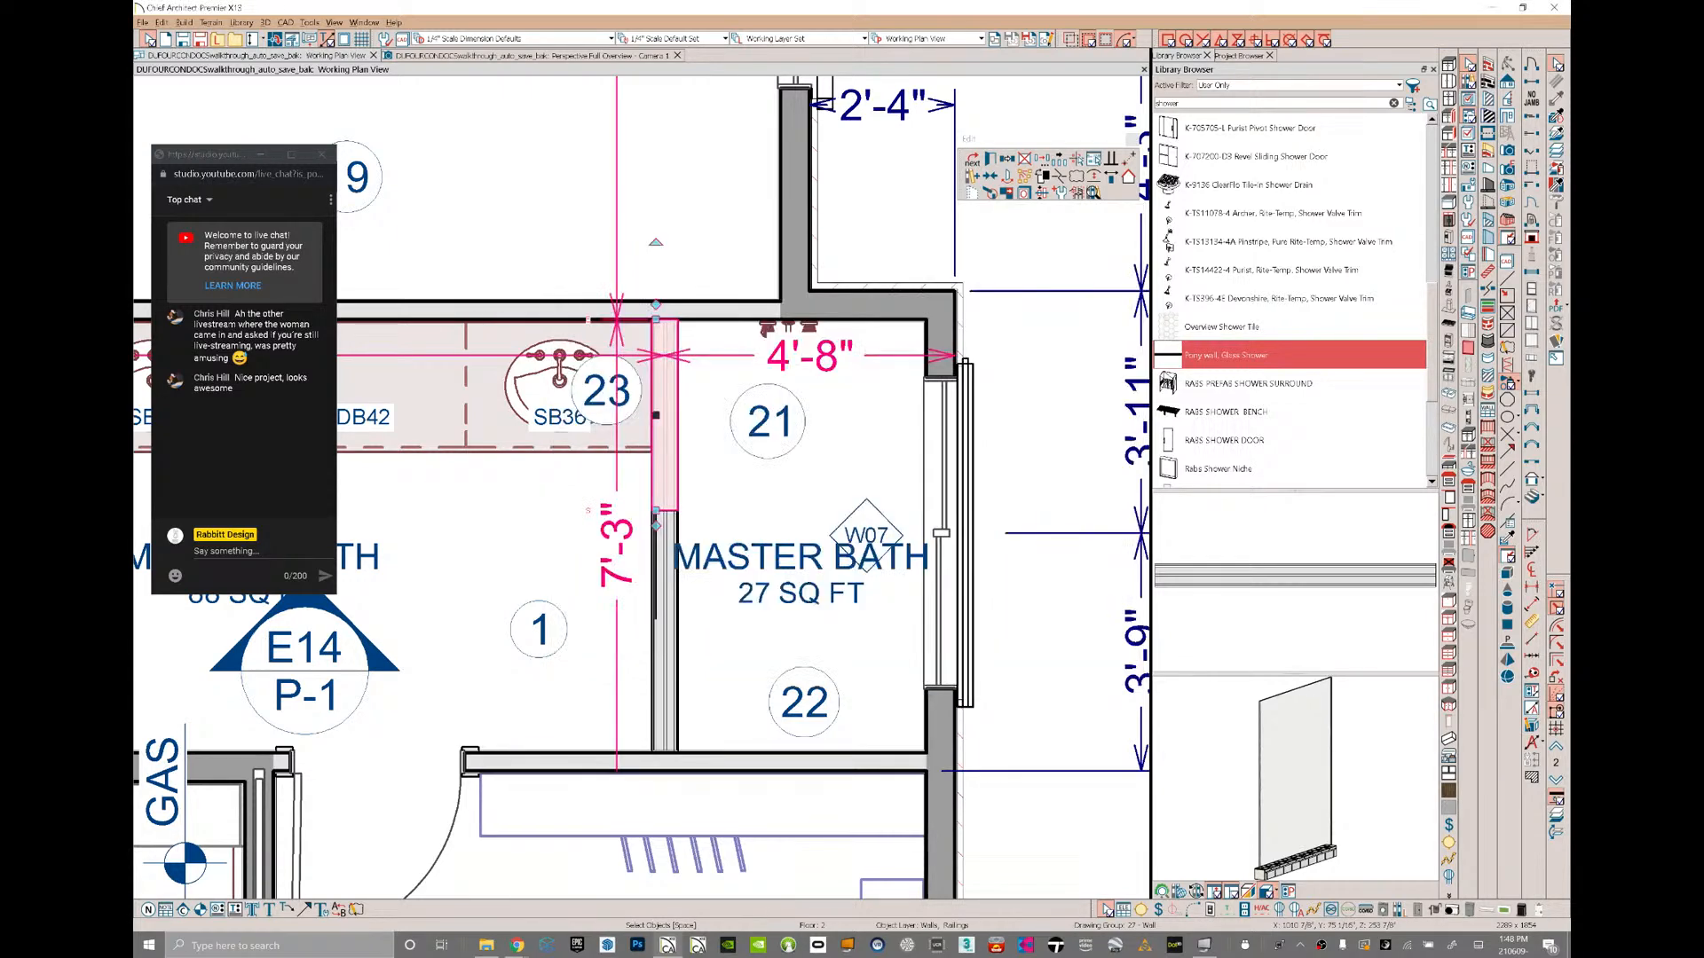
- Check the wall types of the low-curb shower wall section and place the library's frameless glass shower door in it
left_click_drag(656, 414, 656, 656)
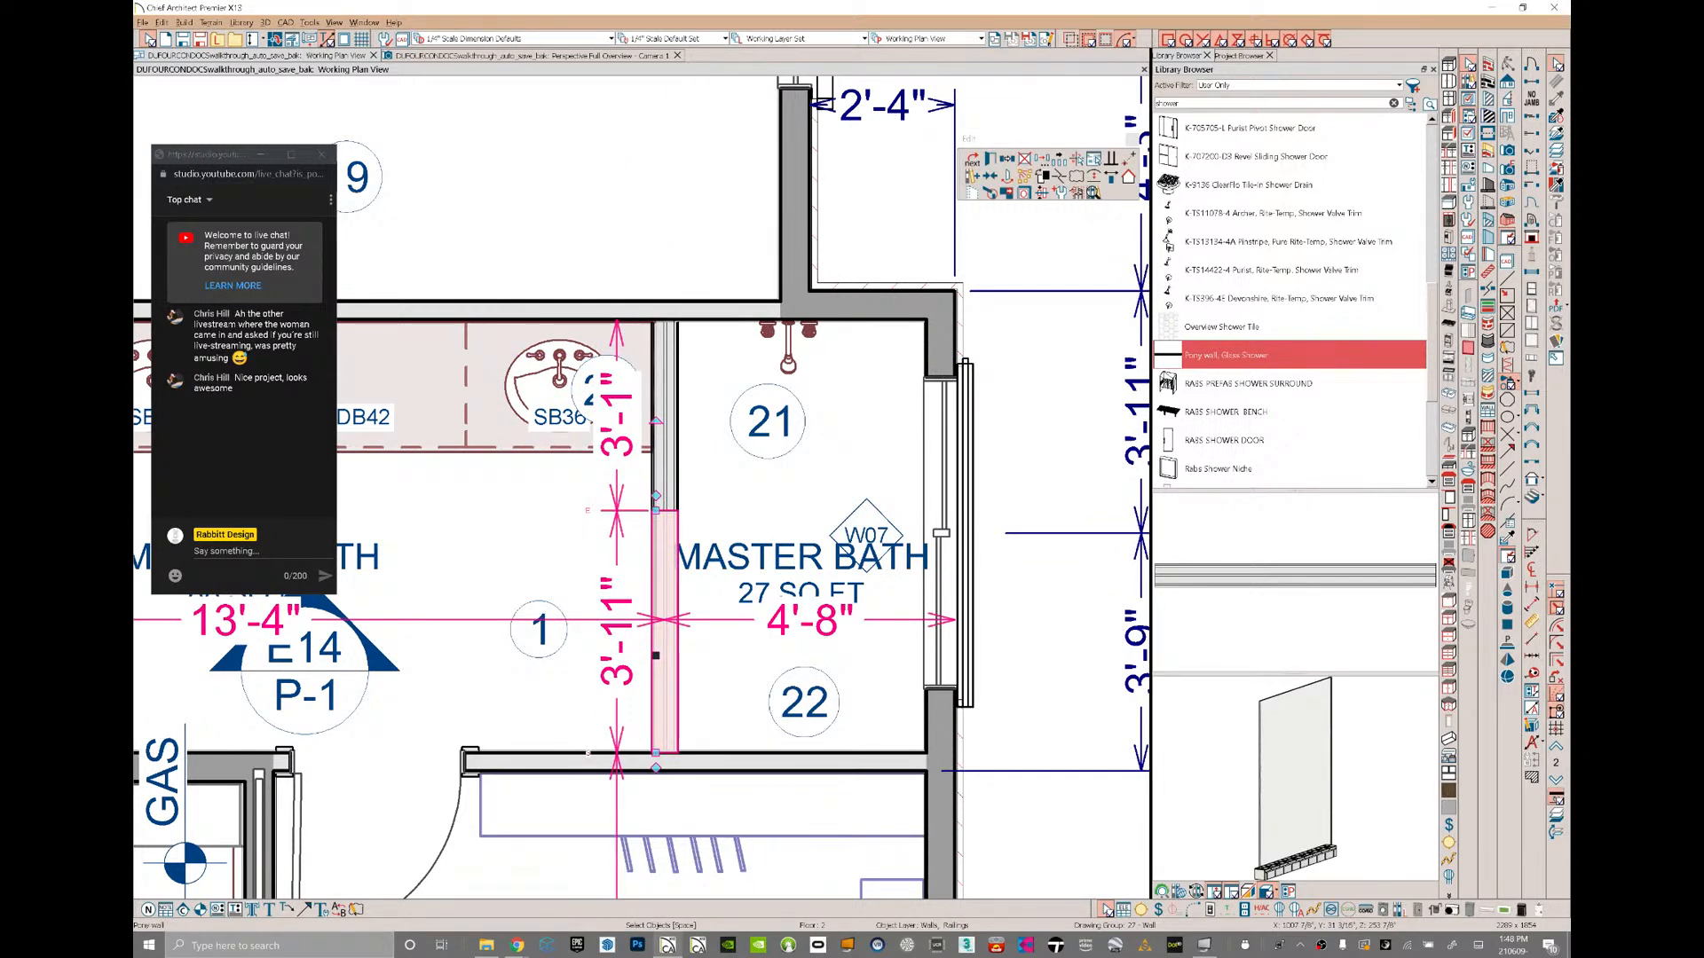
key("ctrl+e")
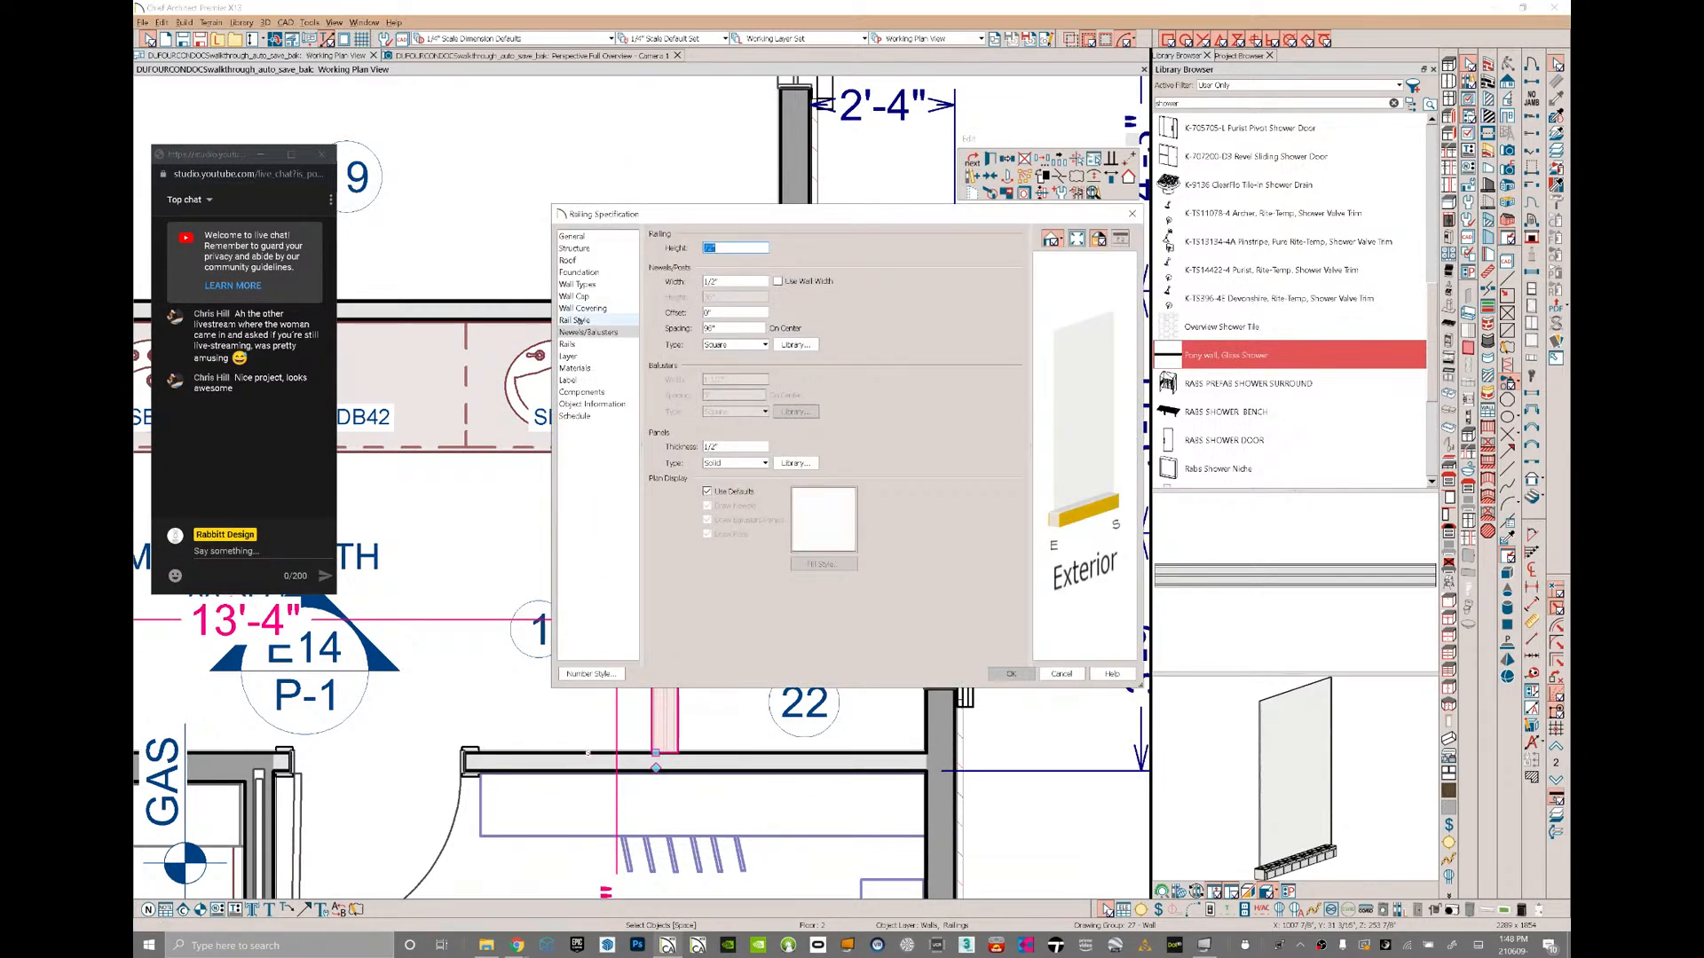
left_click(579, 284)
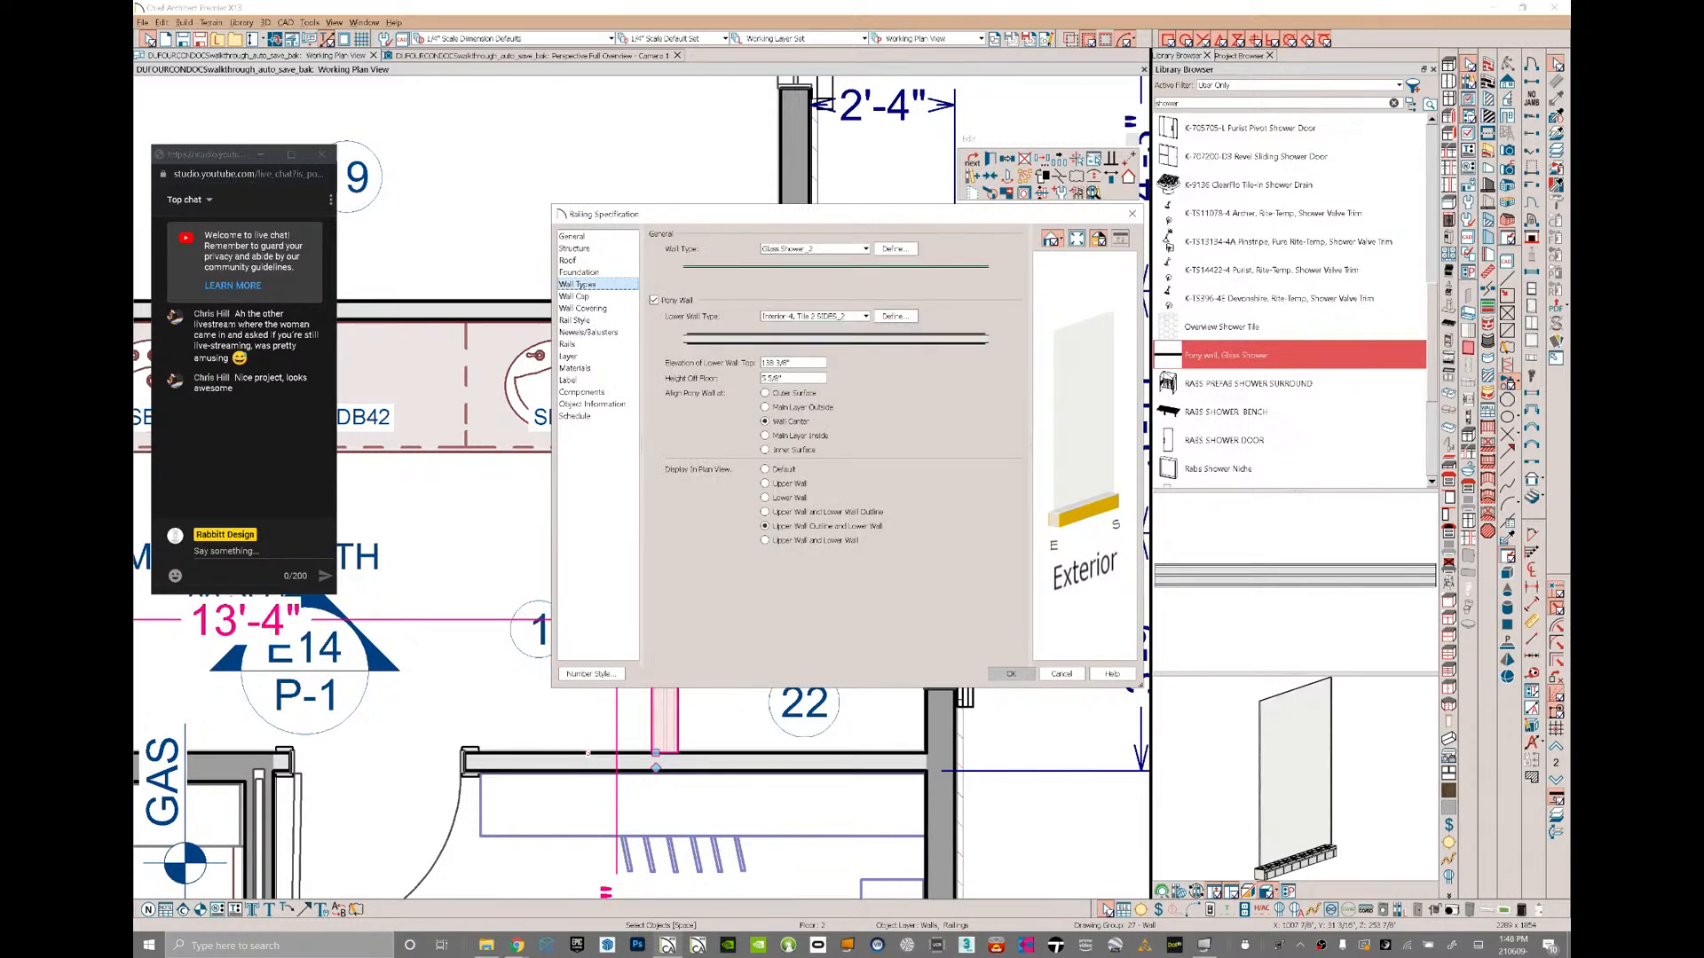
left_click(1011, 674)
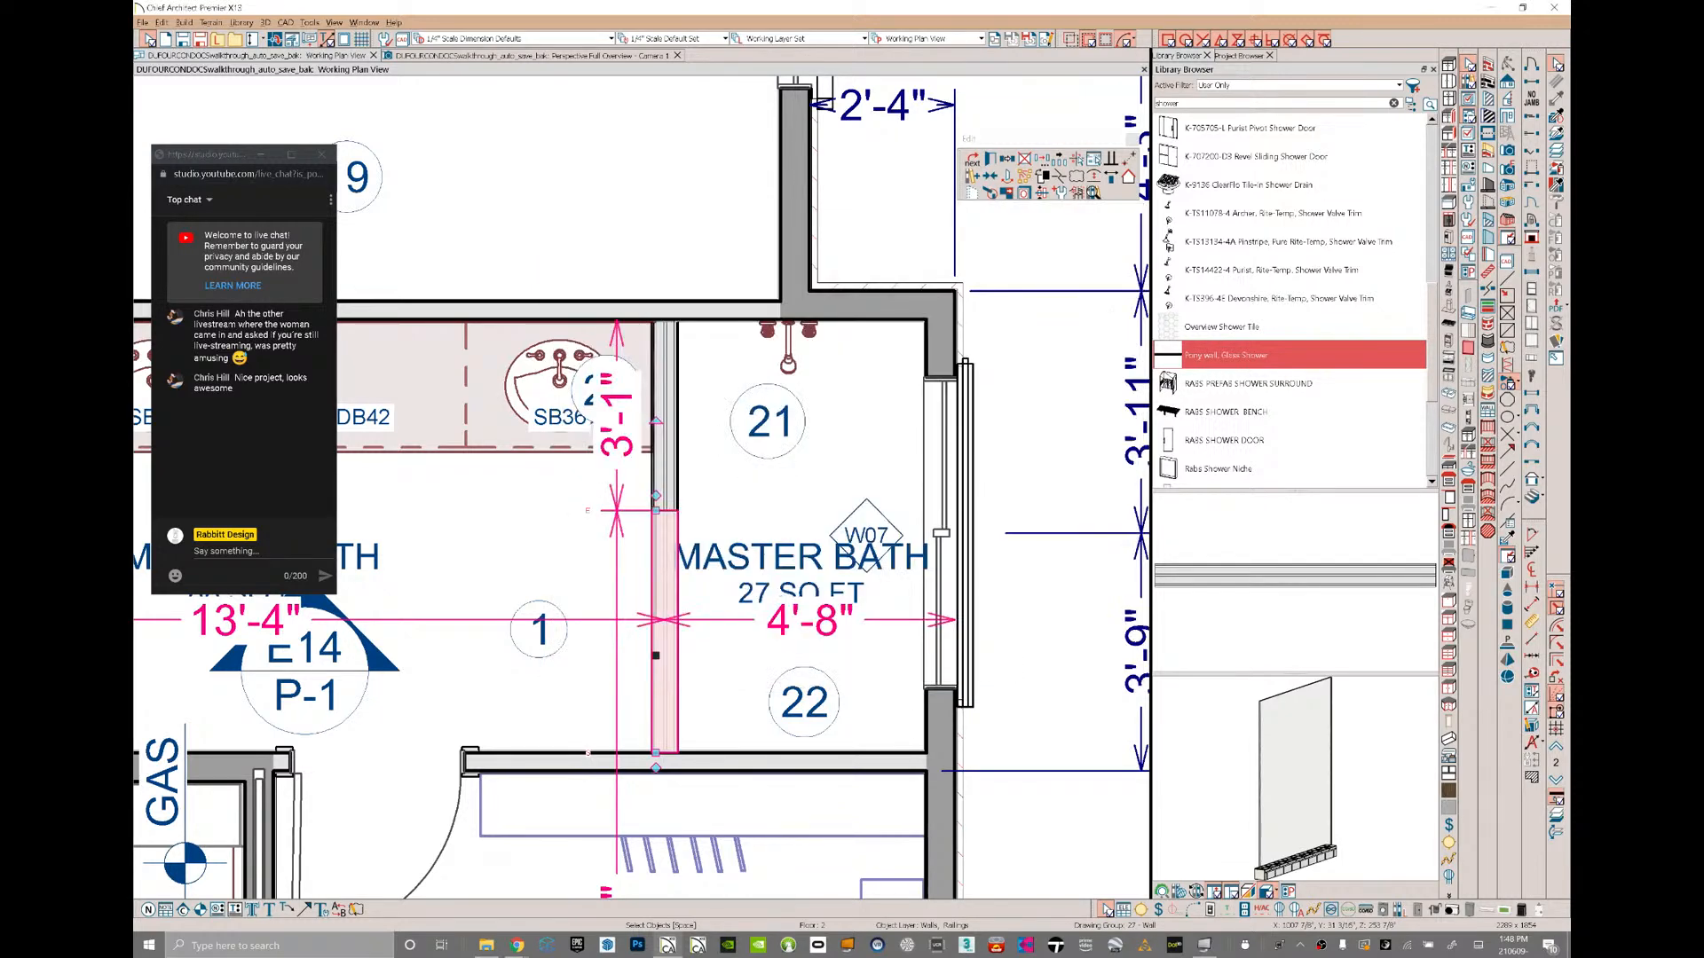
left_click(1213, 440)
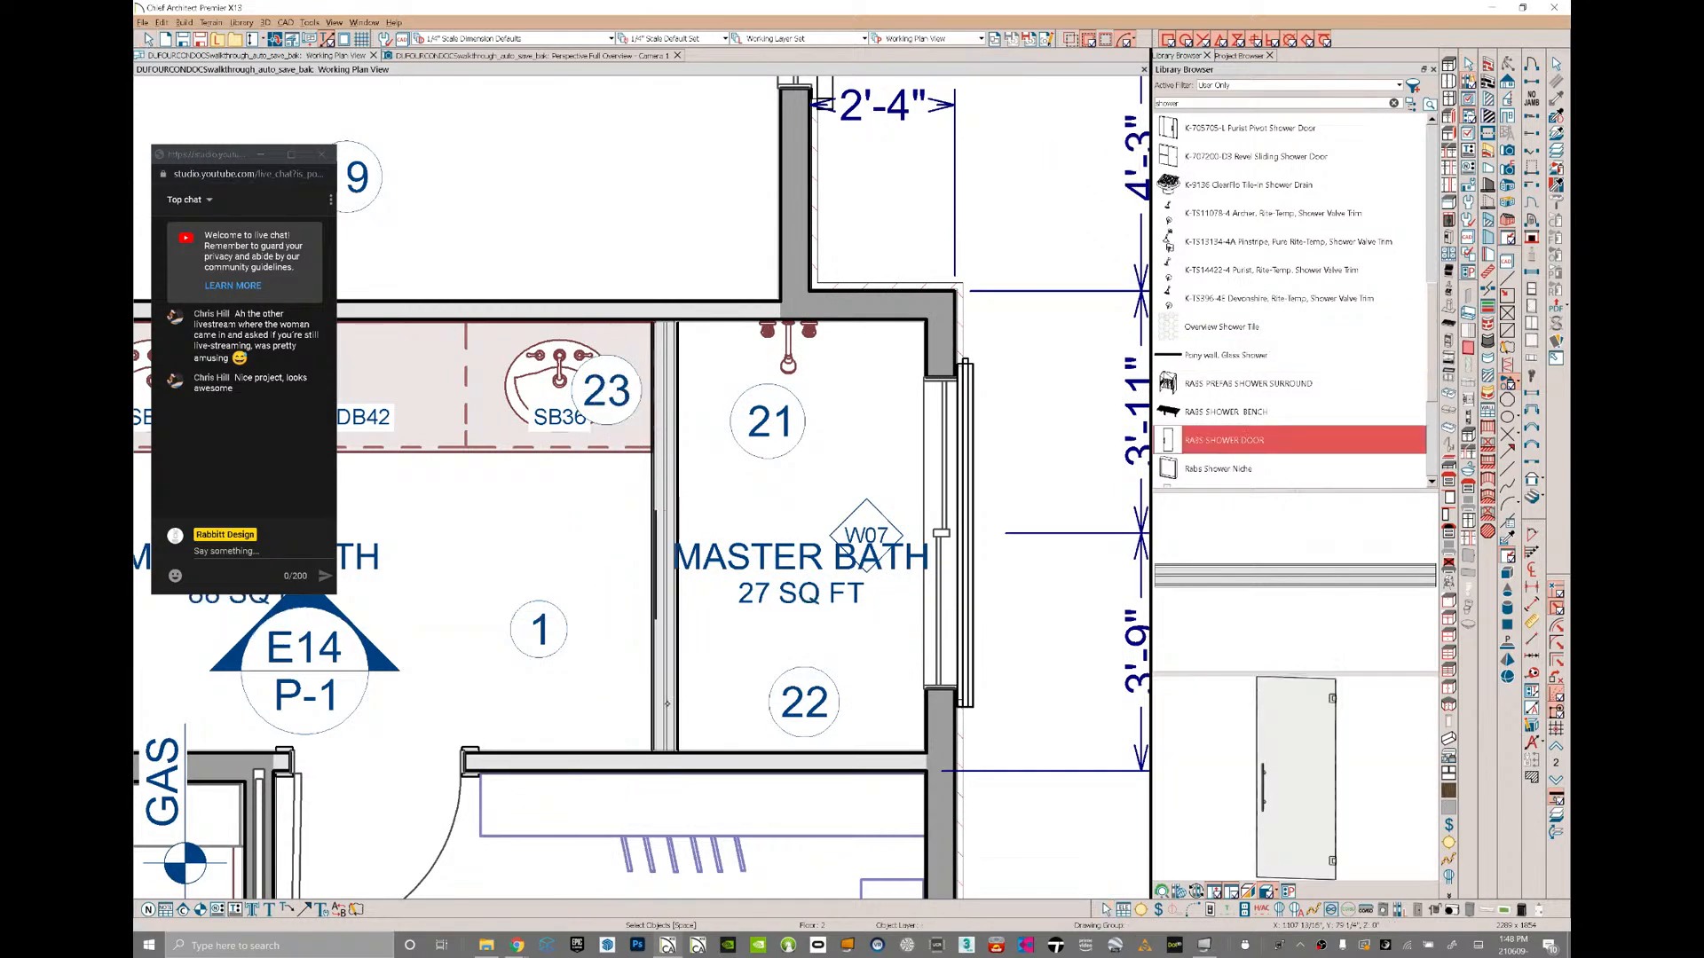
left_click(665, 698)
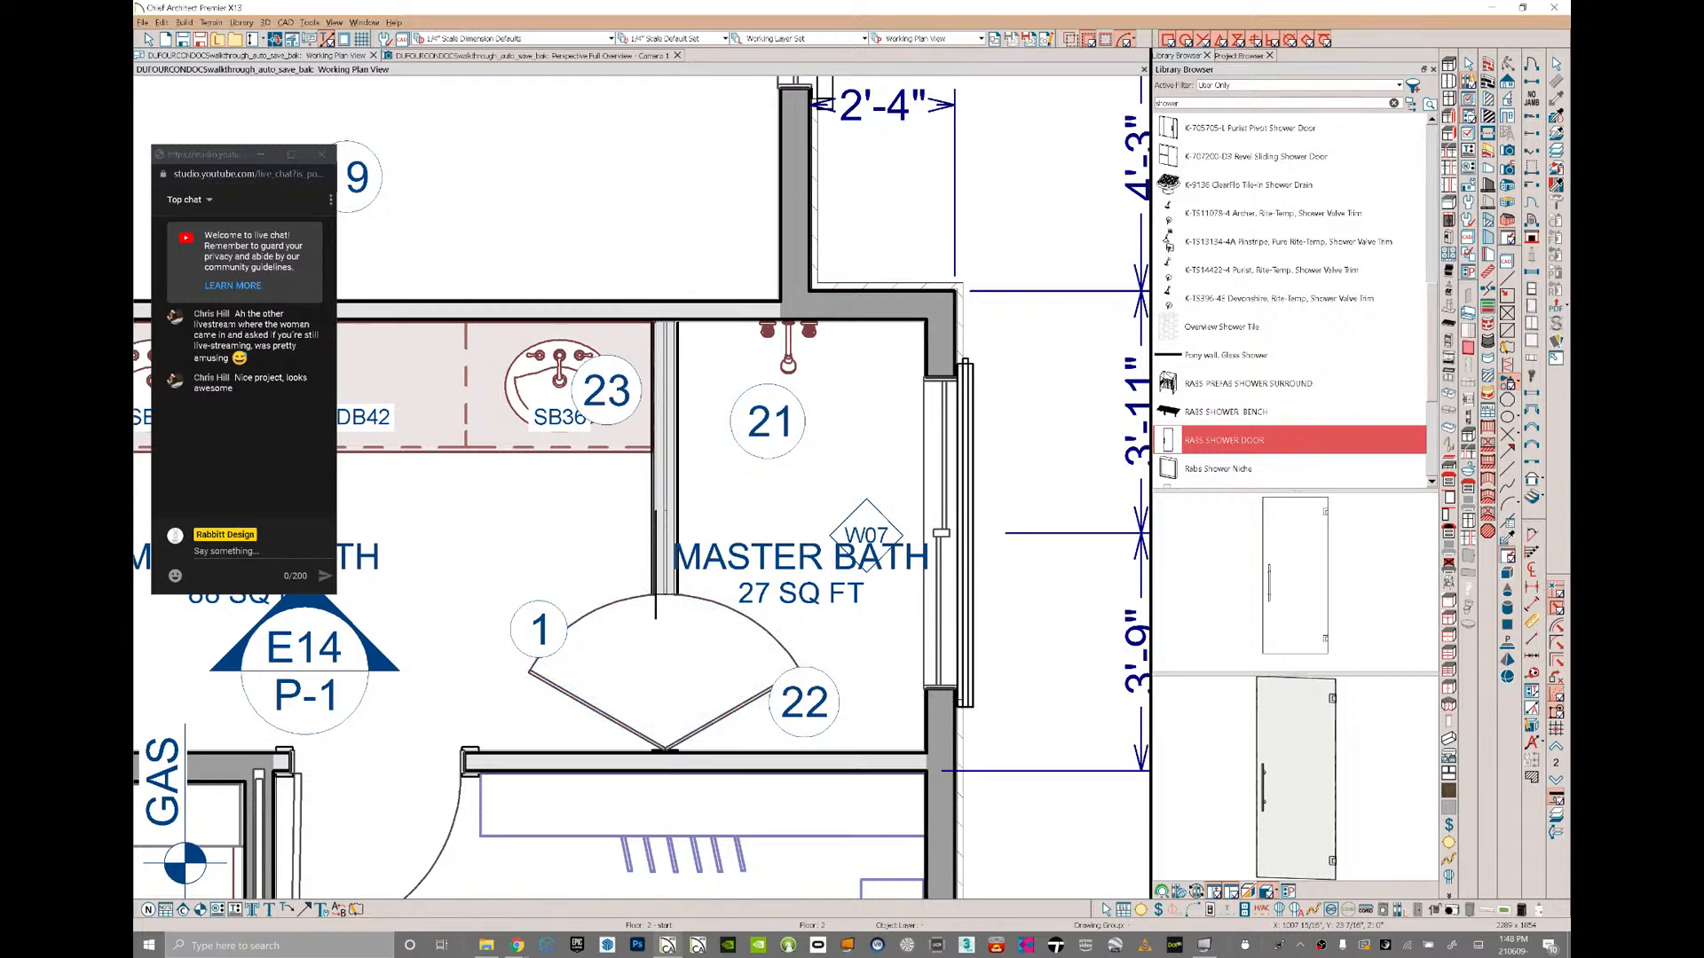
- Apply the library's SHOWER room style to the enclosed shower area of the master bath
left_click_drag(1432, 325, 1435, 401)
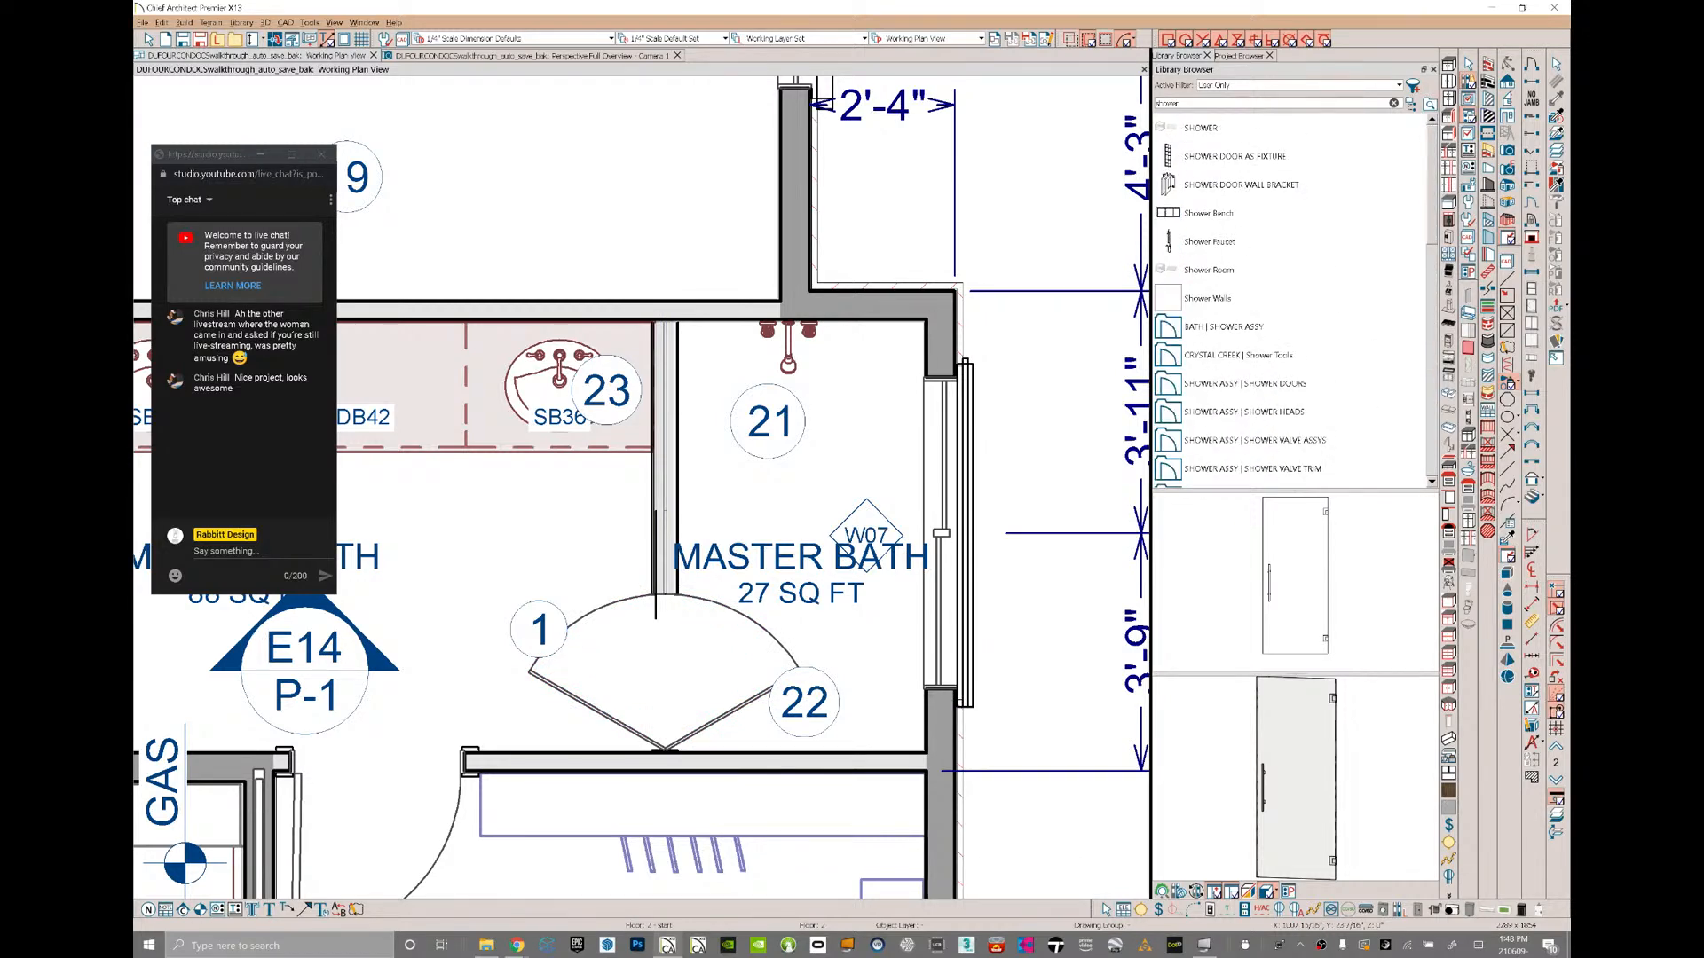
left_click(1200, 128)
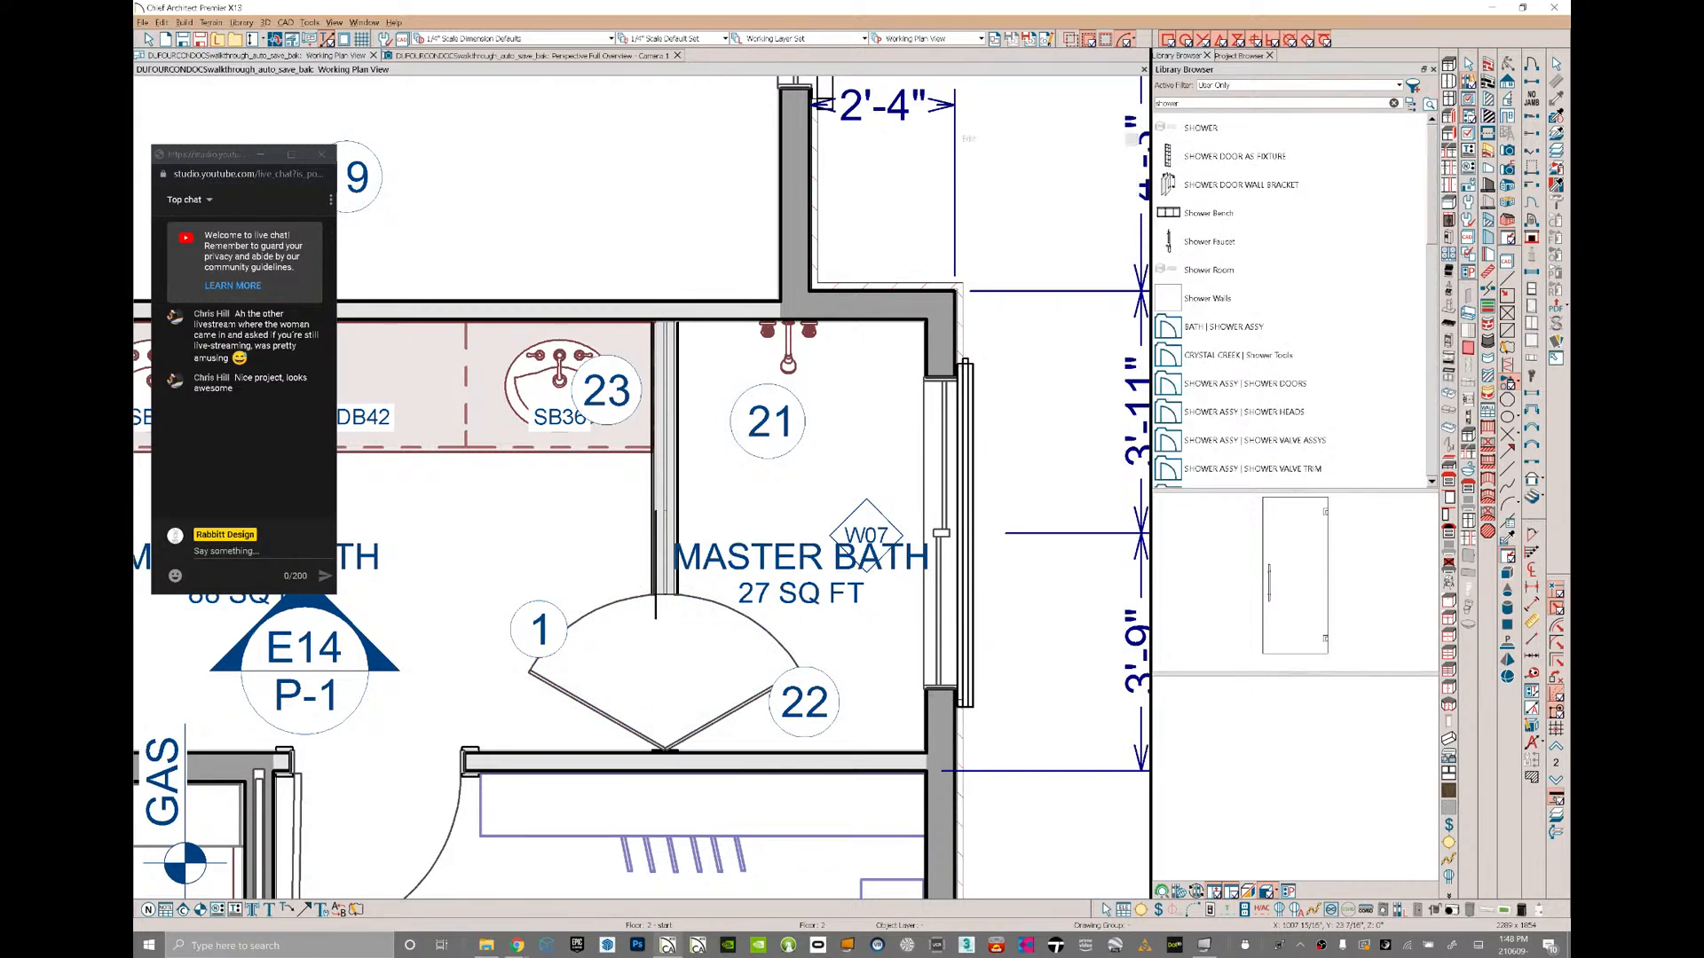
left_click(836, 471)
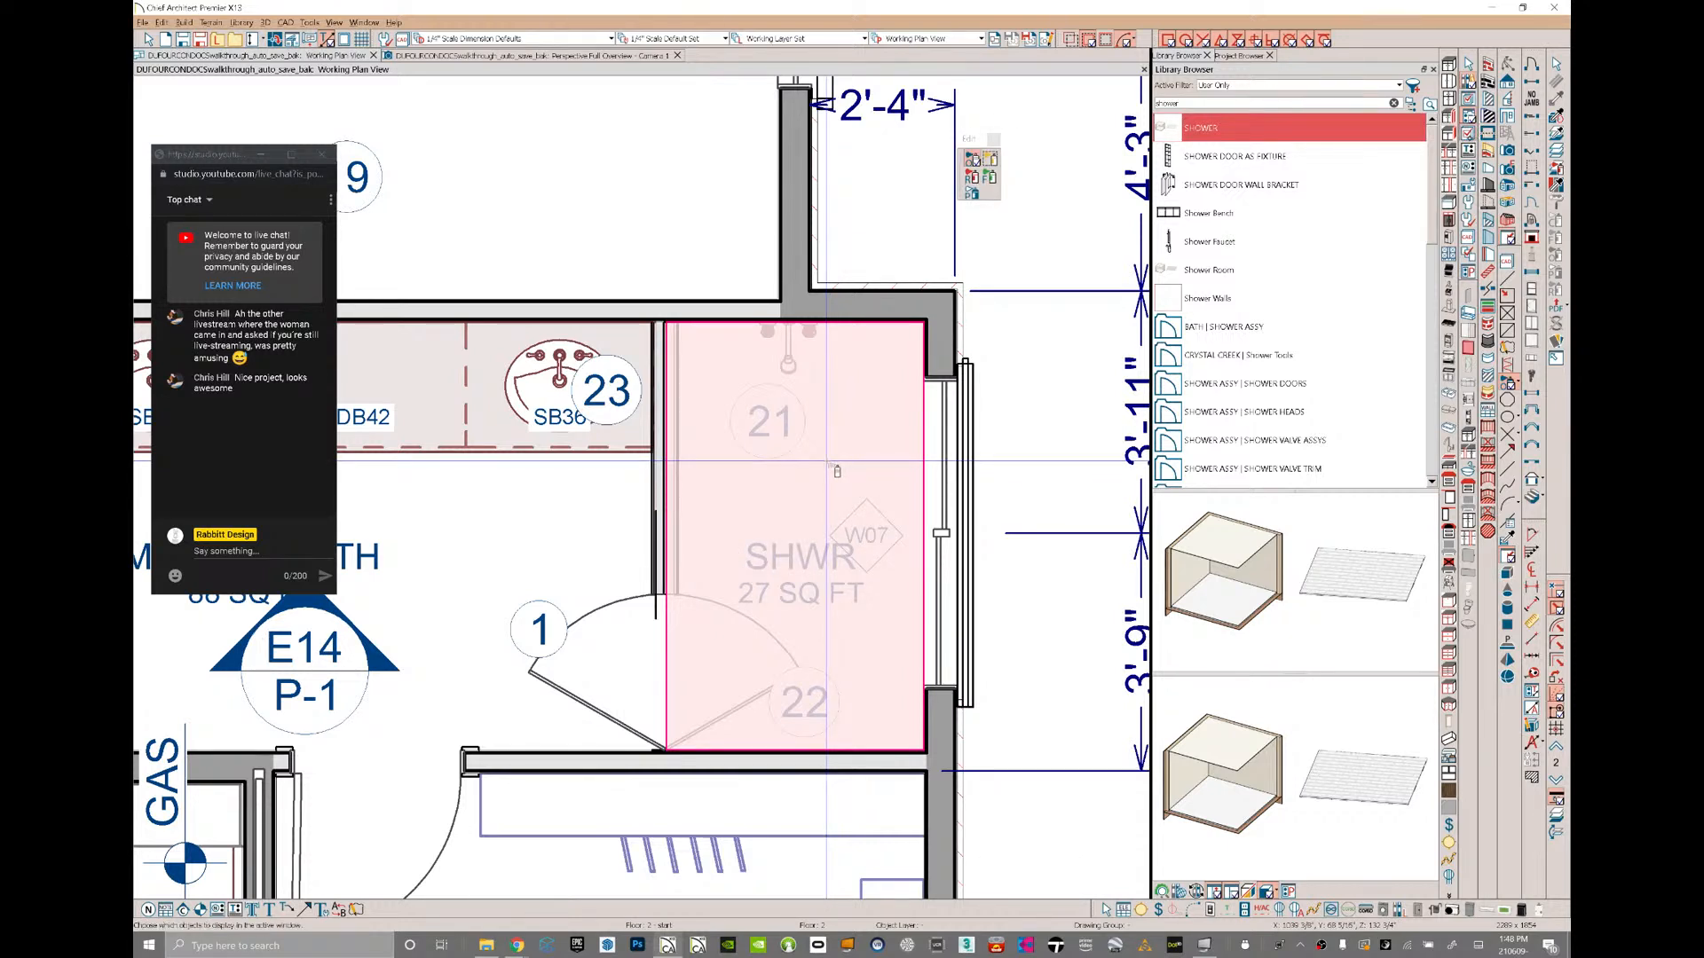
key("Escape")
- Open an elevation of the shower's window wall and draw a custom backsplash from the window's bottom edge to the floor, 75 1/2" high
left_click_drag(779, 536, 901, 542)
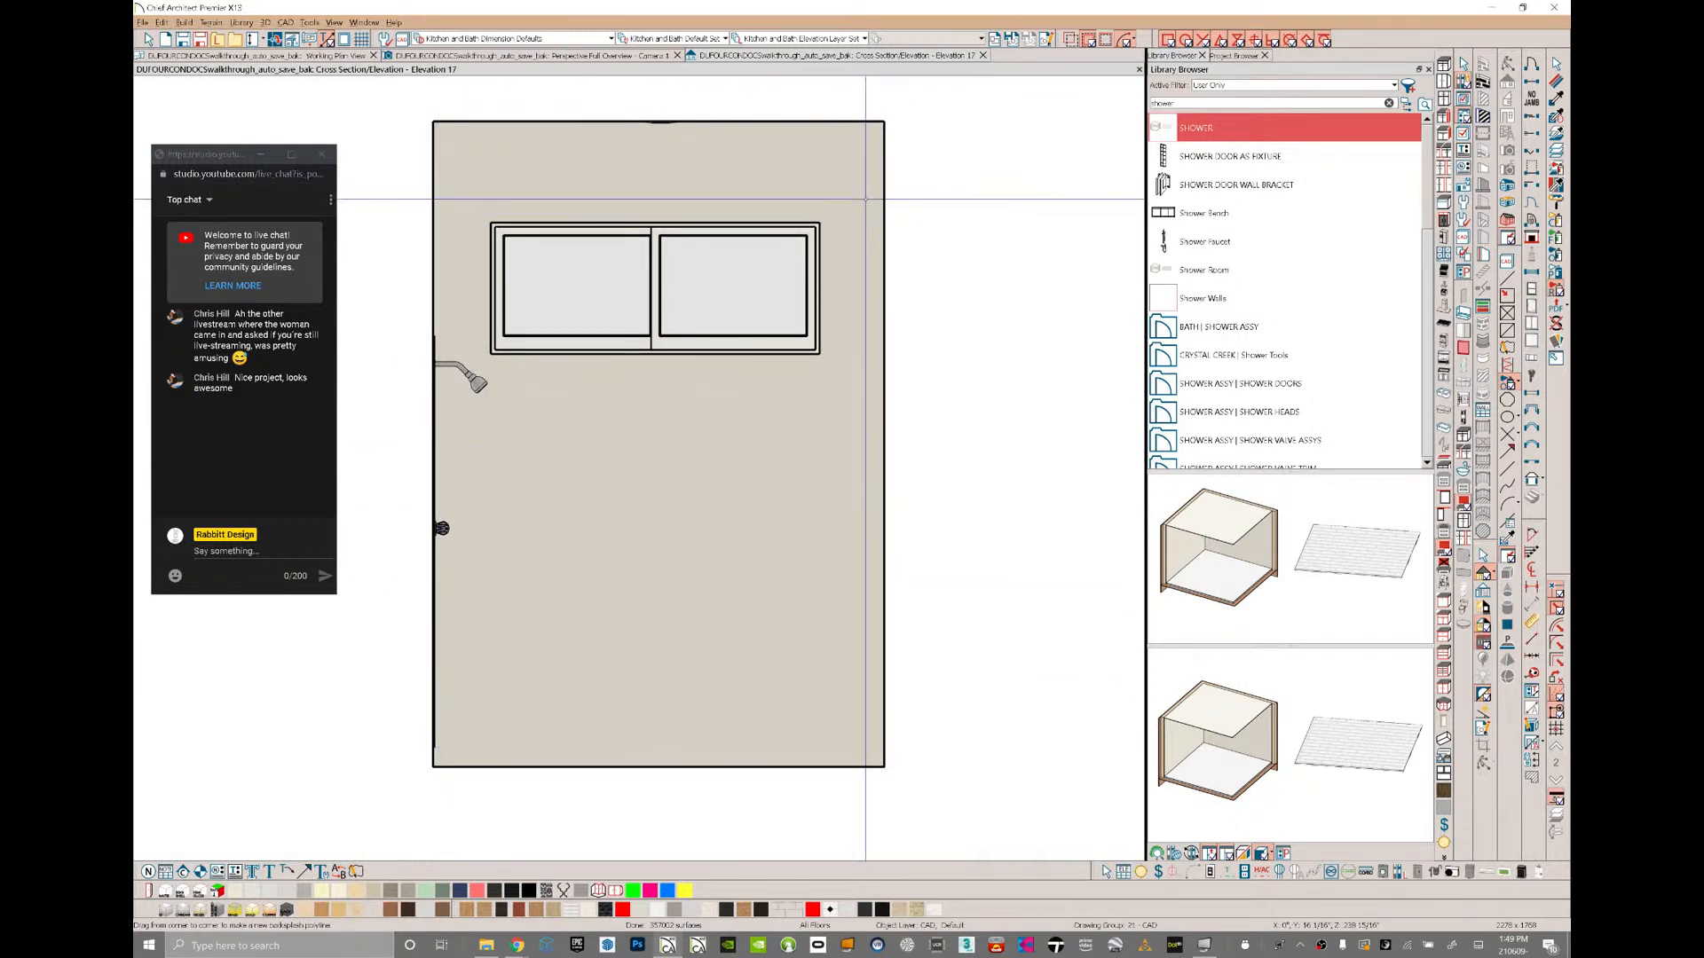
mouse_move(848, 334)
left_mouse_down()
mouse_move(717, 510)
mouse_move(777, 593)
mouse_move(789, 762)
left_mouse_up()
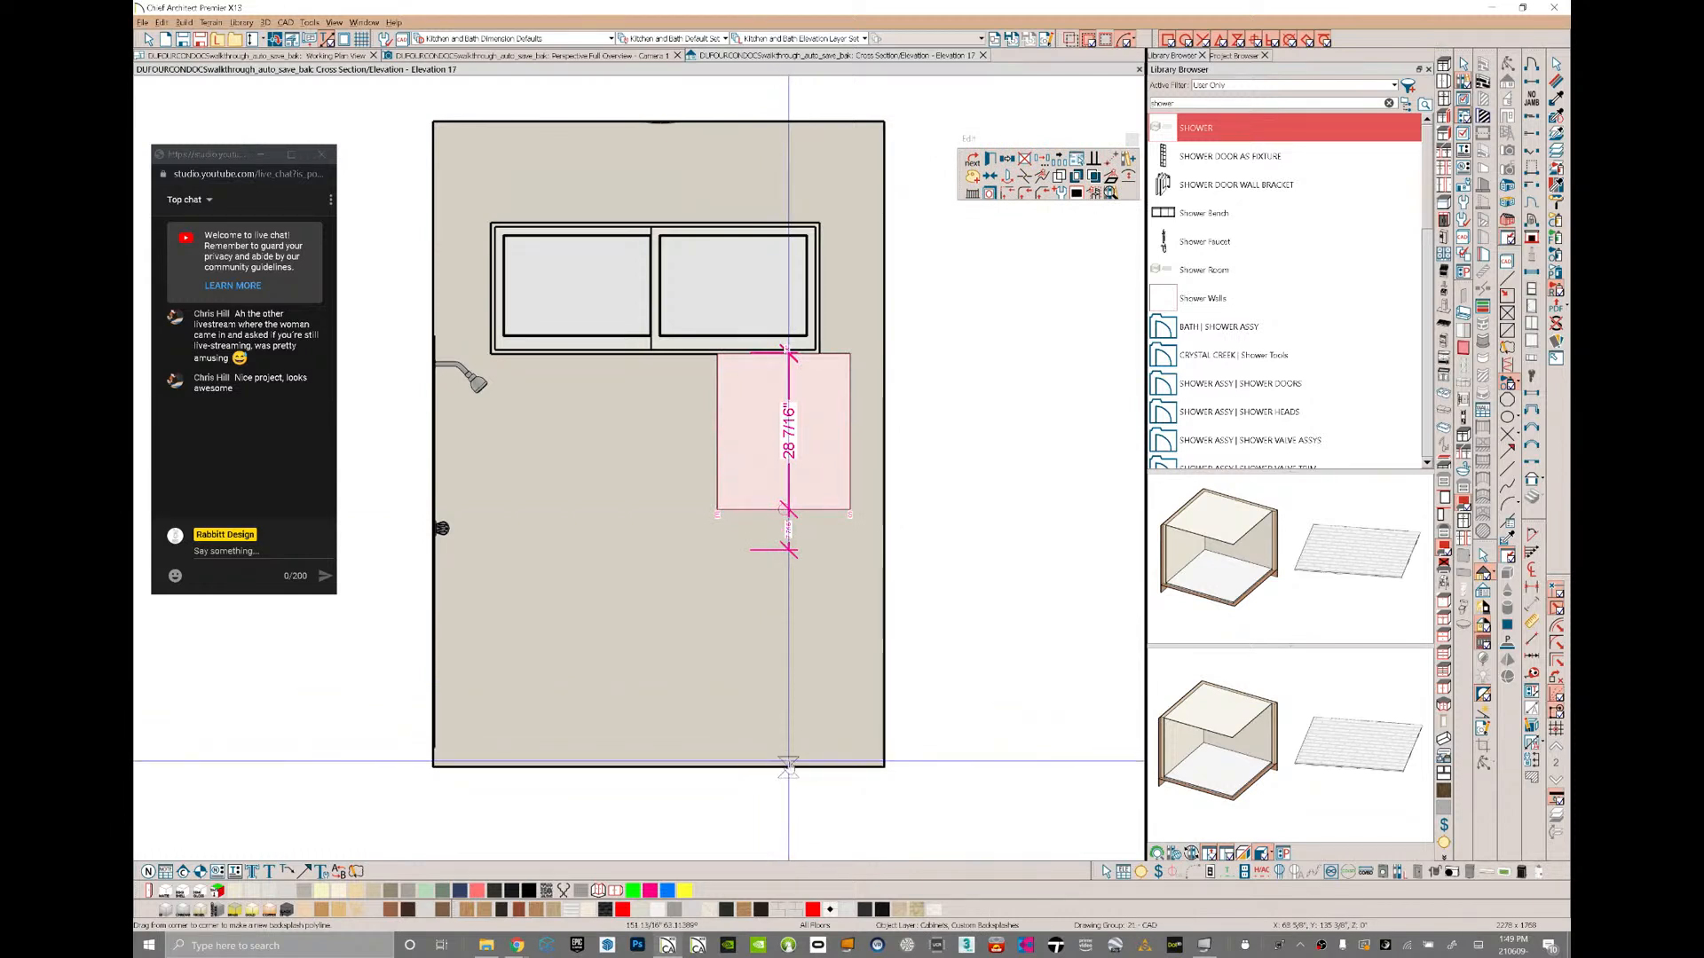
left_click_drag(784, 510, 778, 765)
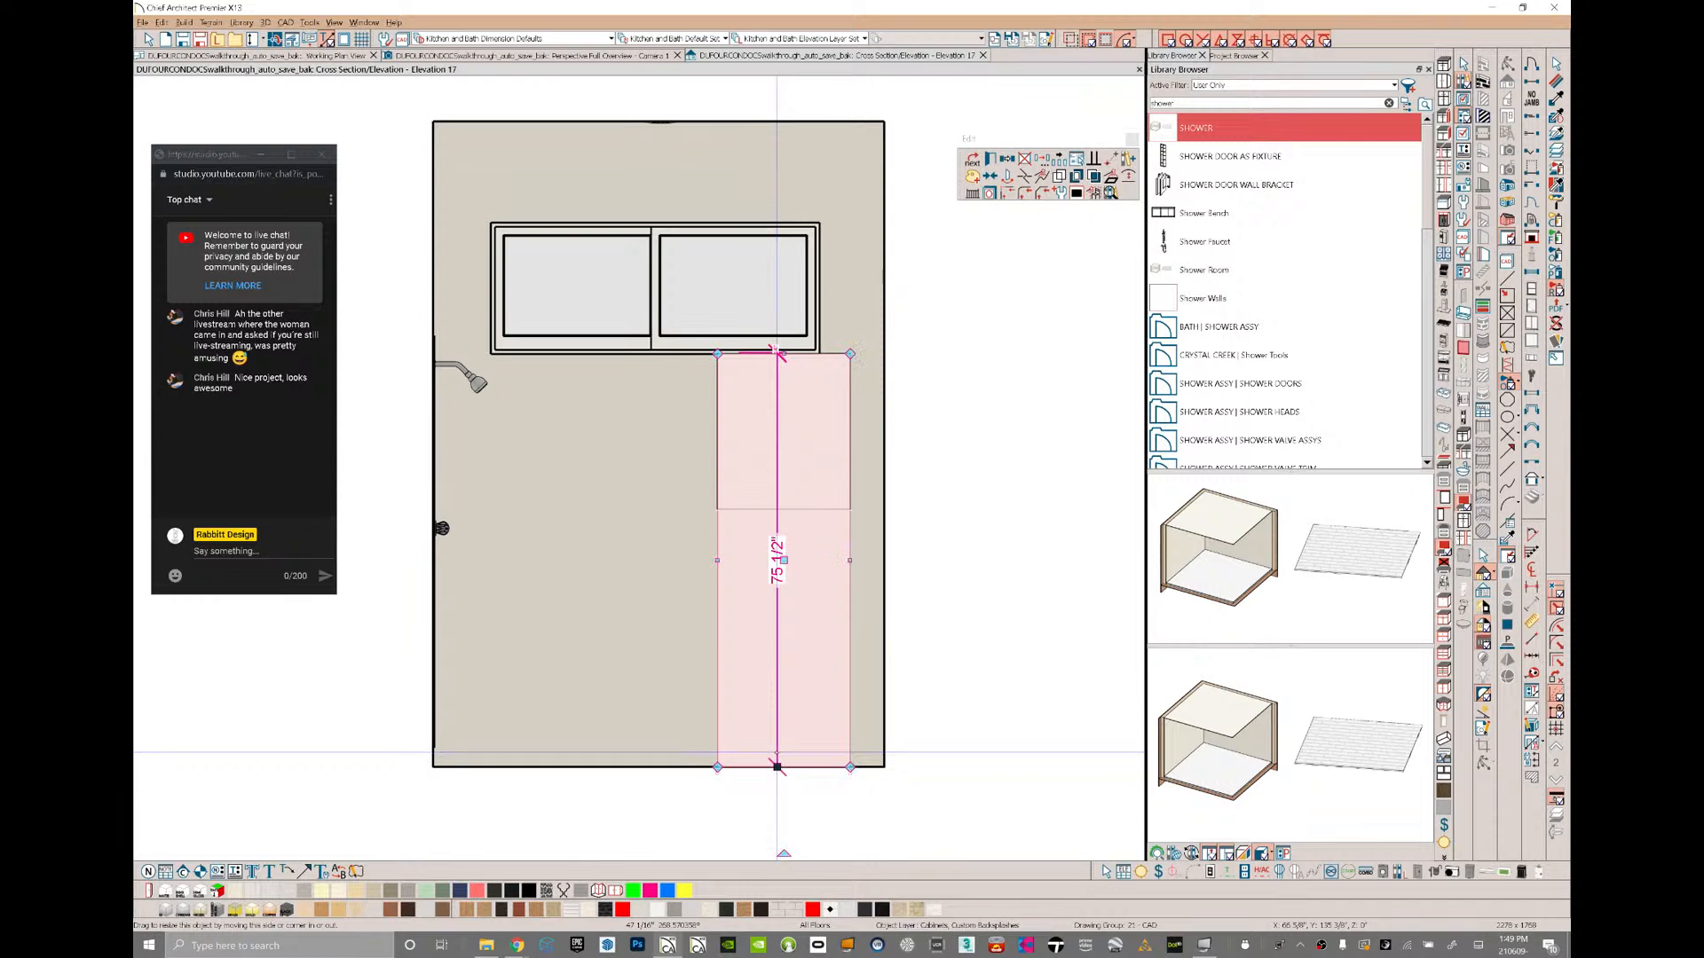
- Widen the custom backsplash so it spans the full width of the window wall
left_click_drag(850, 560, 887, 556)
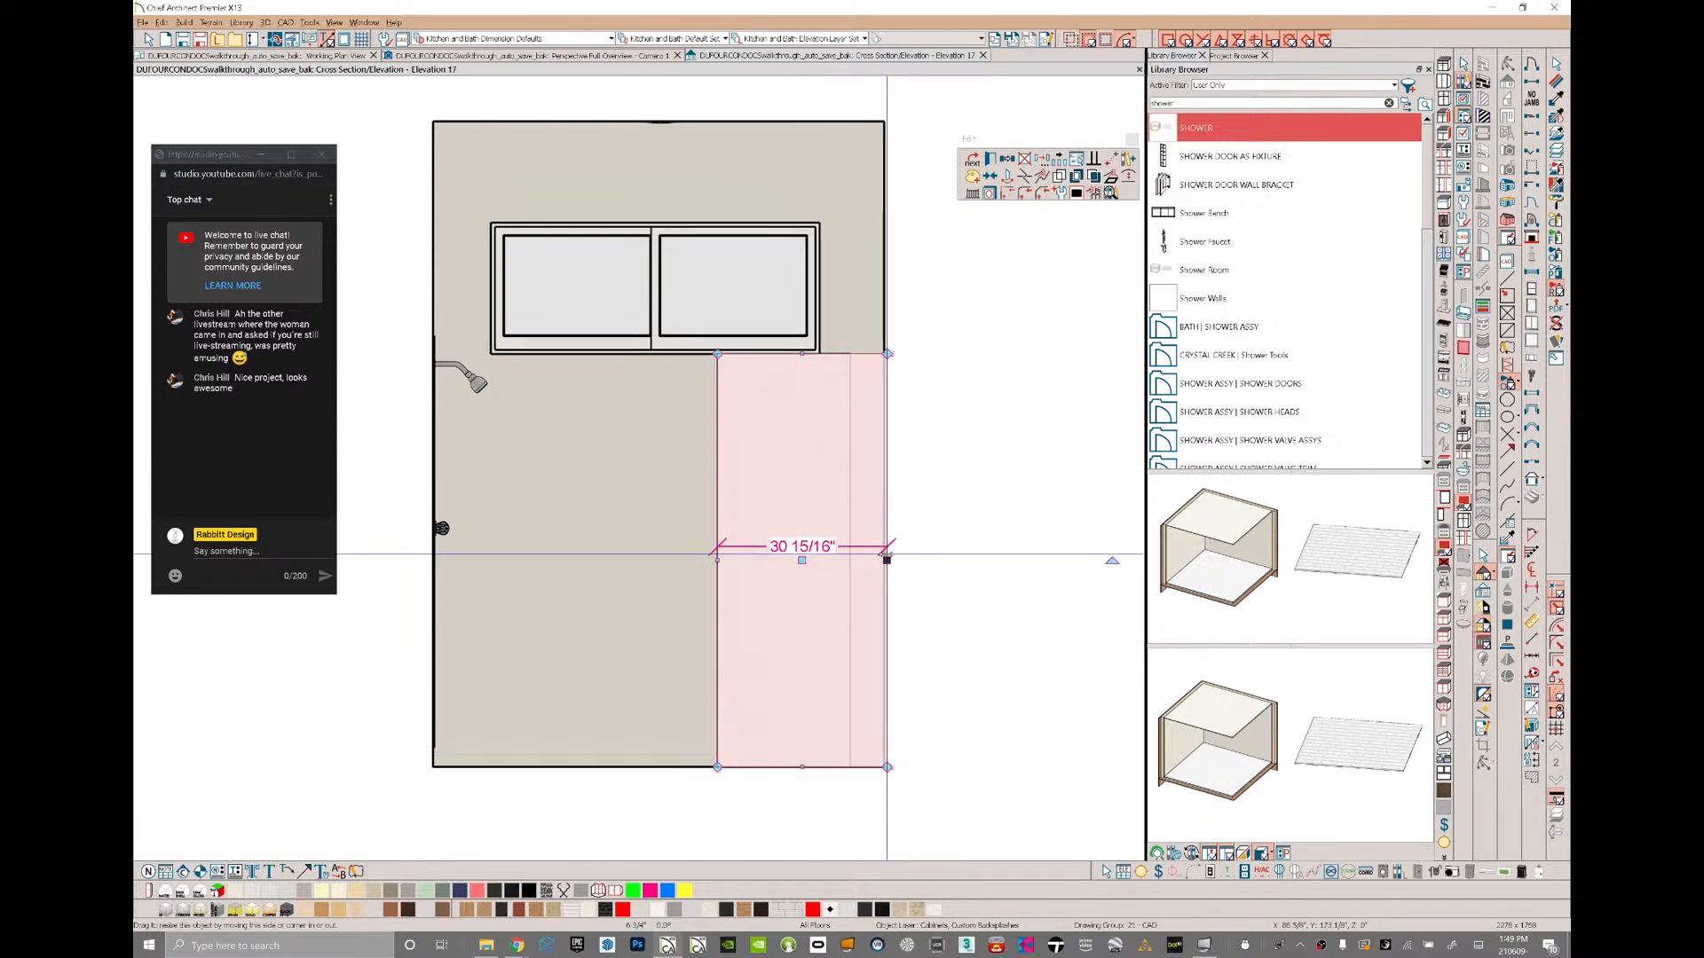
left_click_drag(717, 560, 436, 549)
key("Escape")
left_click(663, 359)
key("Escape")
left_click(801, 397)
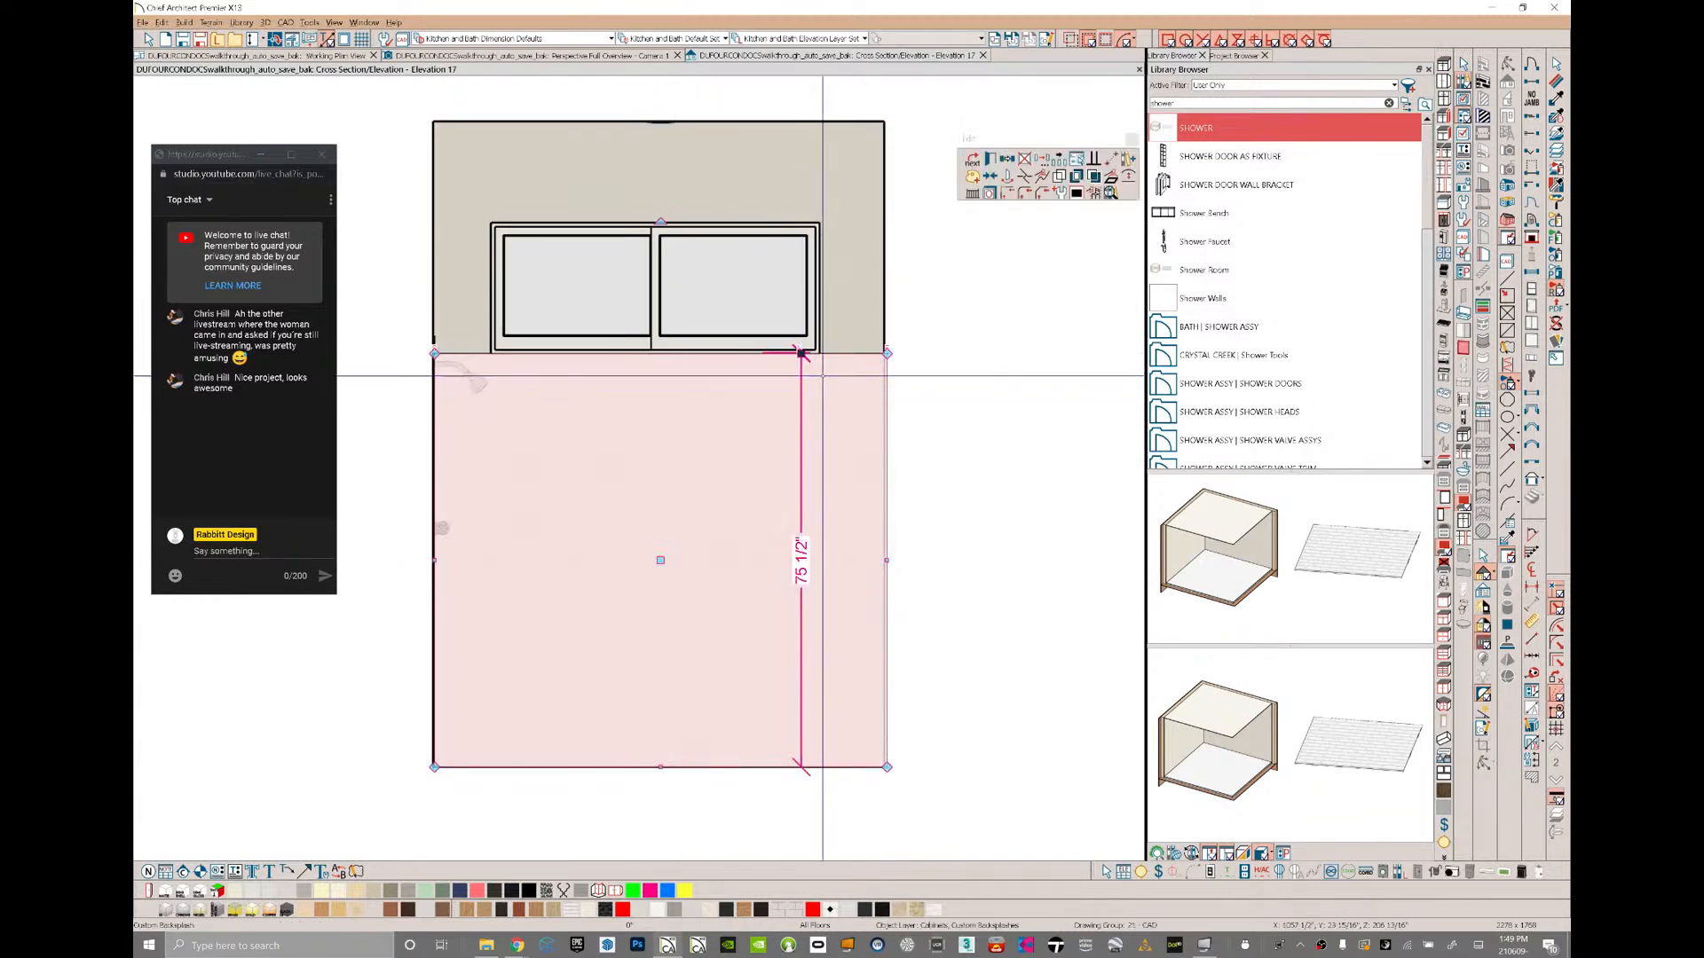
left_click_drag(800, 355, 839, 761)
key("Tab")
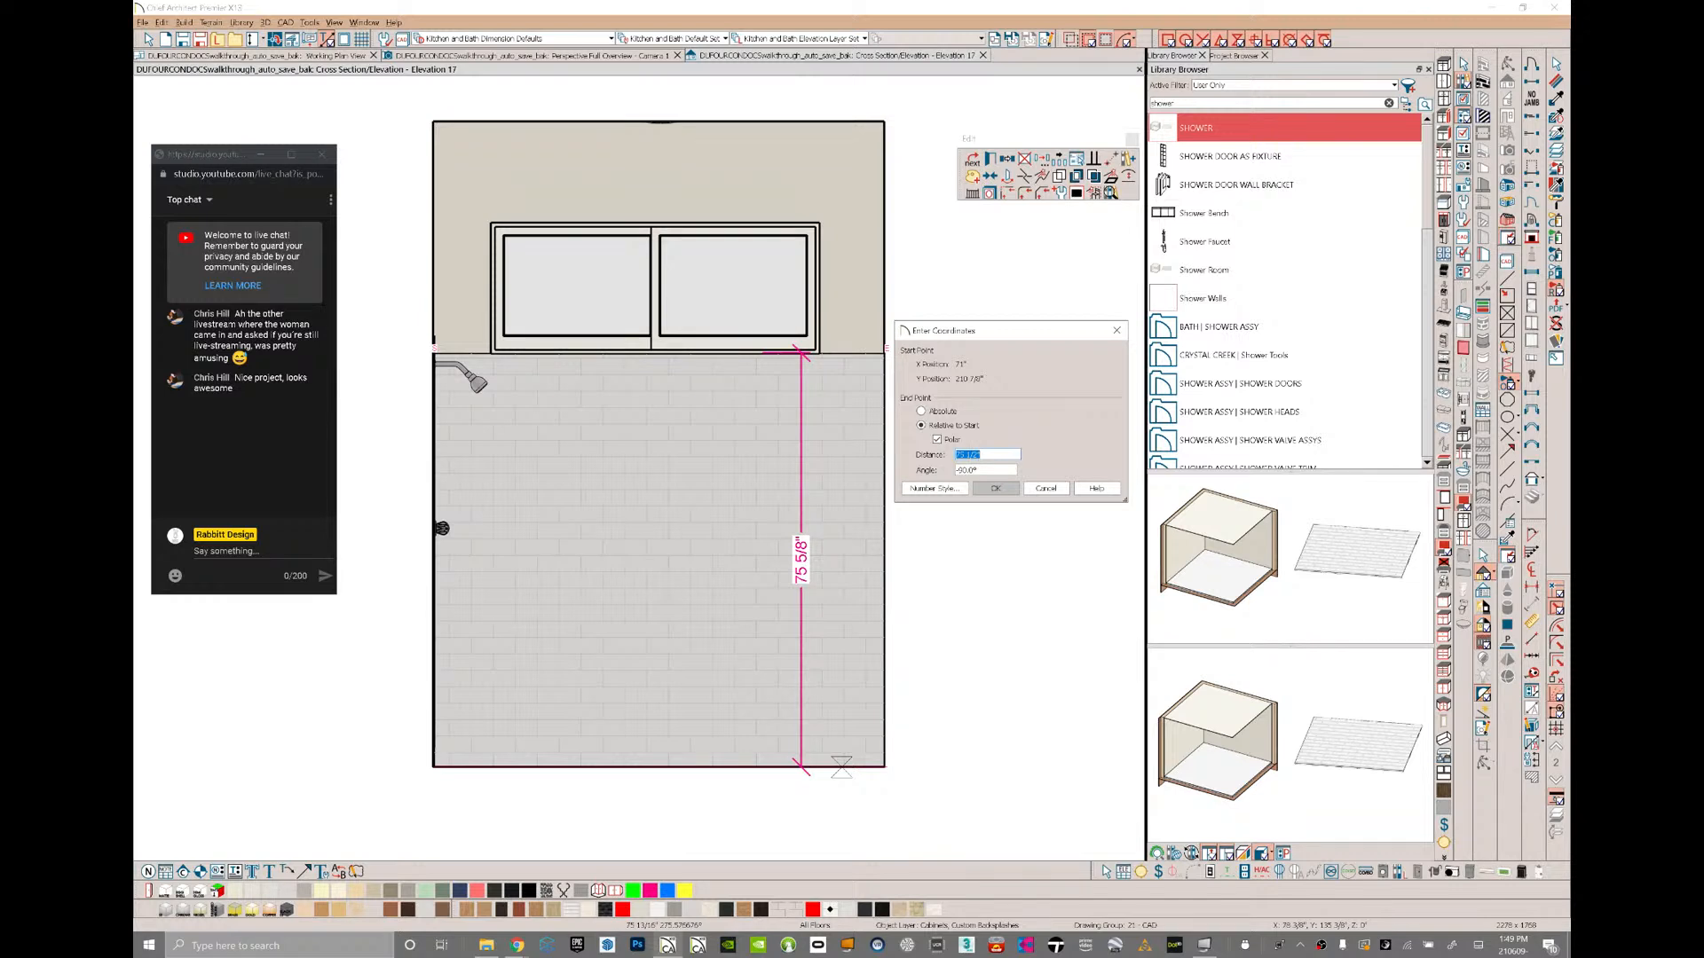
left_click(1046, 488)
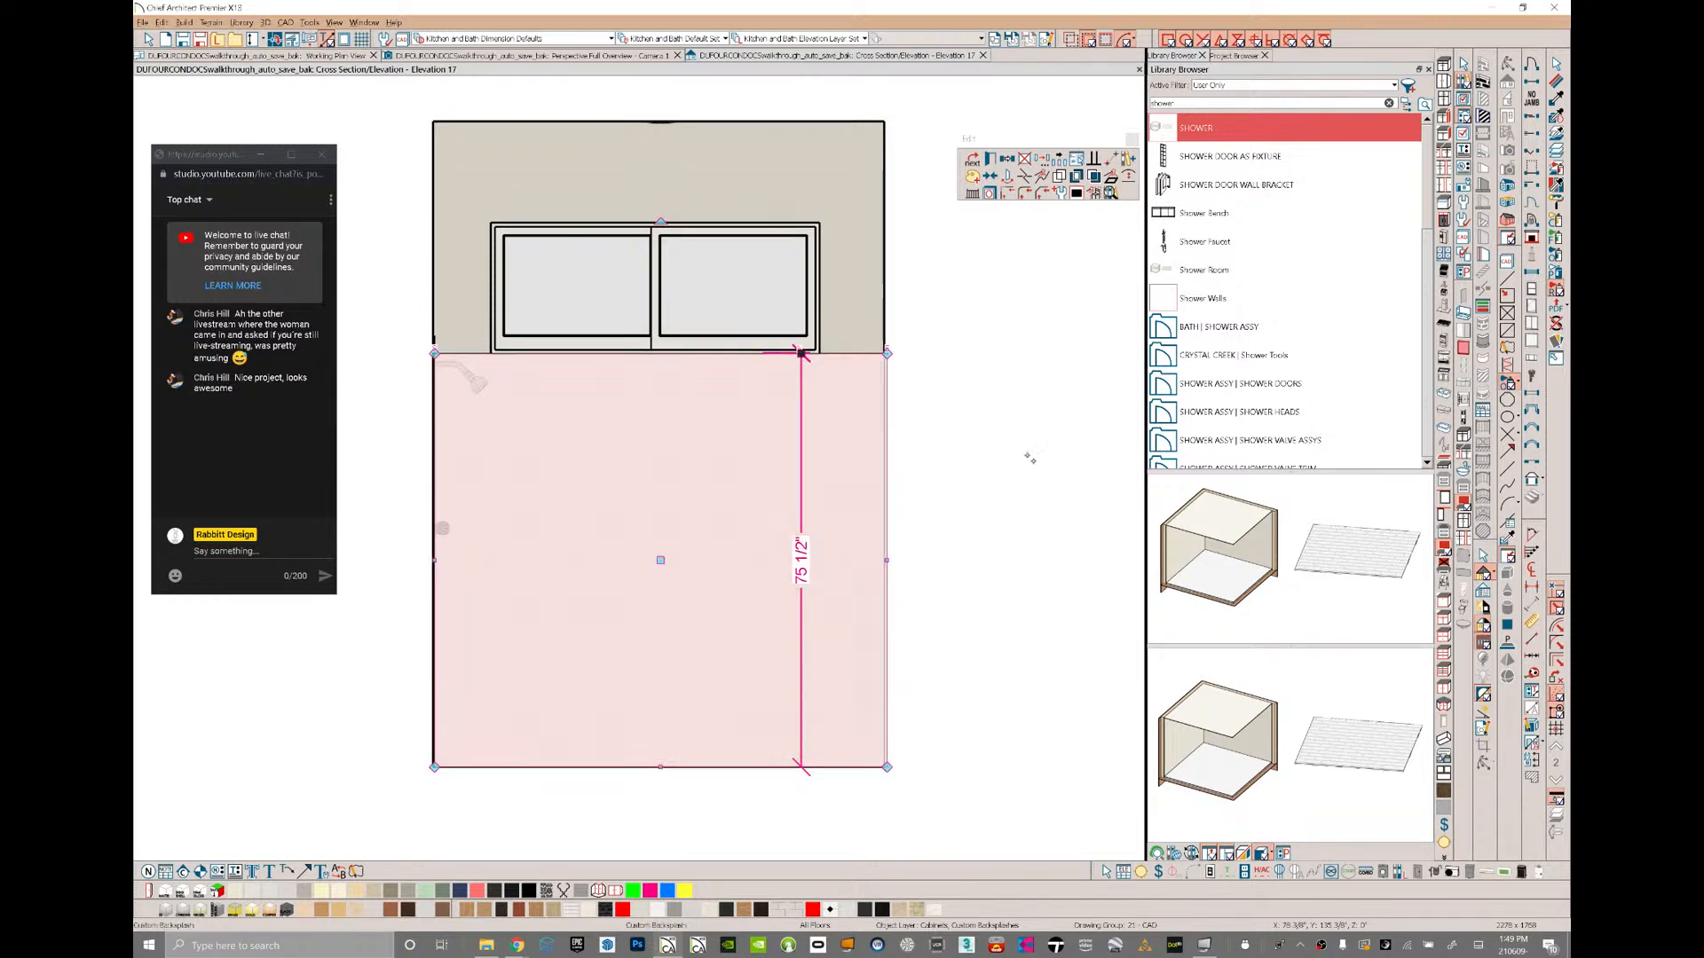
- Raise the backsplash's upper edge above the window, to a height of about 102 7/16"
left_click_drag(803, 352, 823, 206)
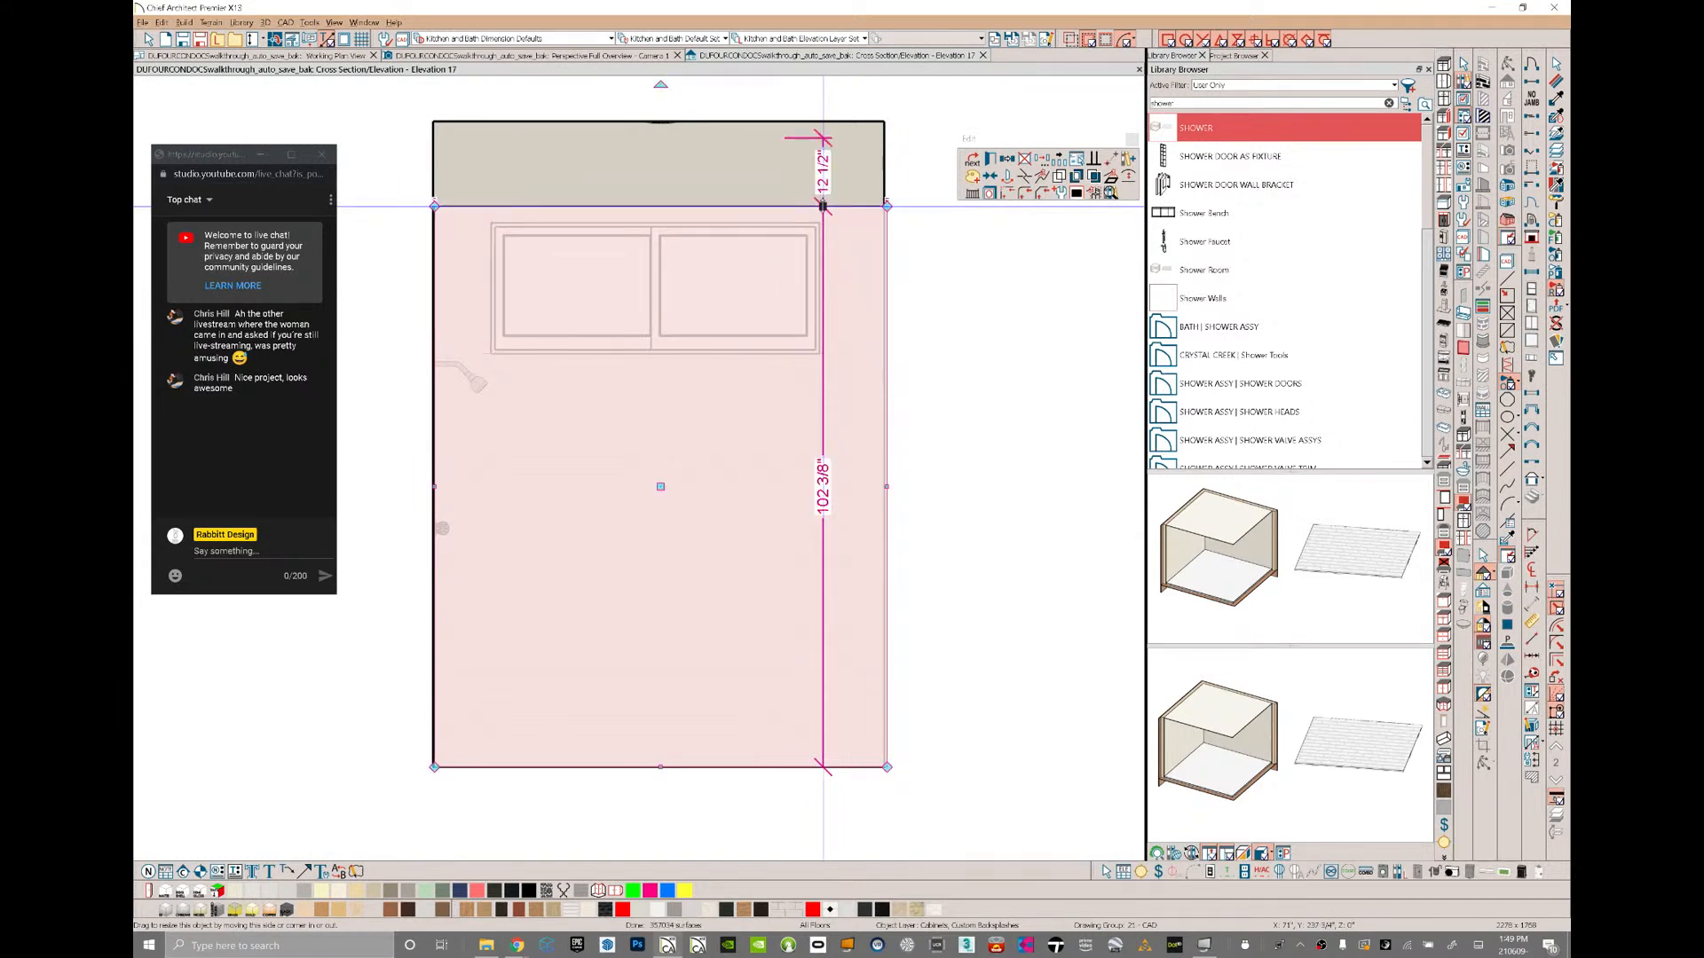
left_click_drag(823, 206, 834, 206)
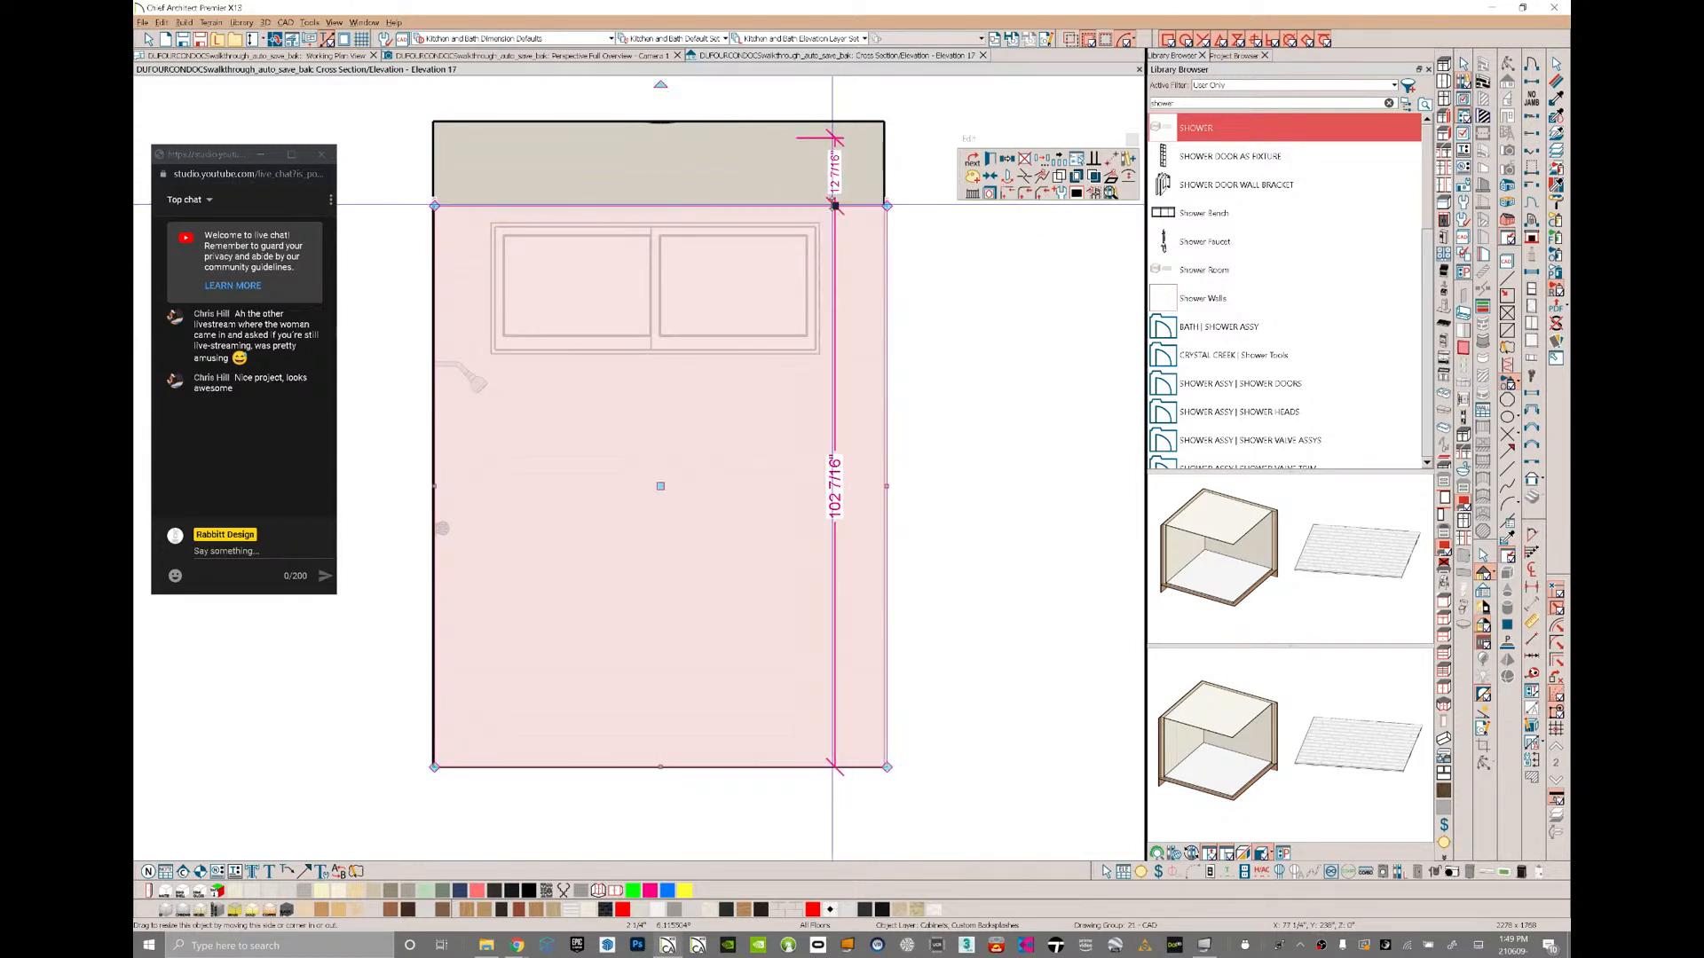
left_click(832, 484)
key("l")
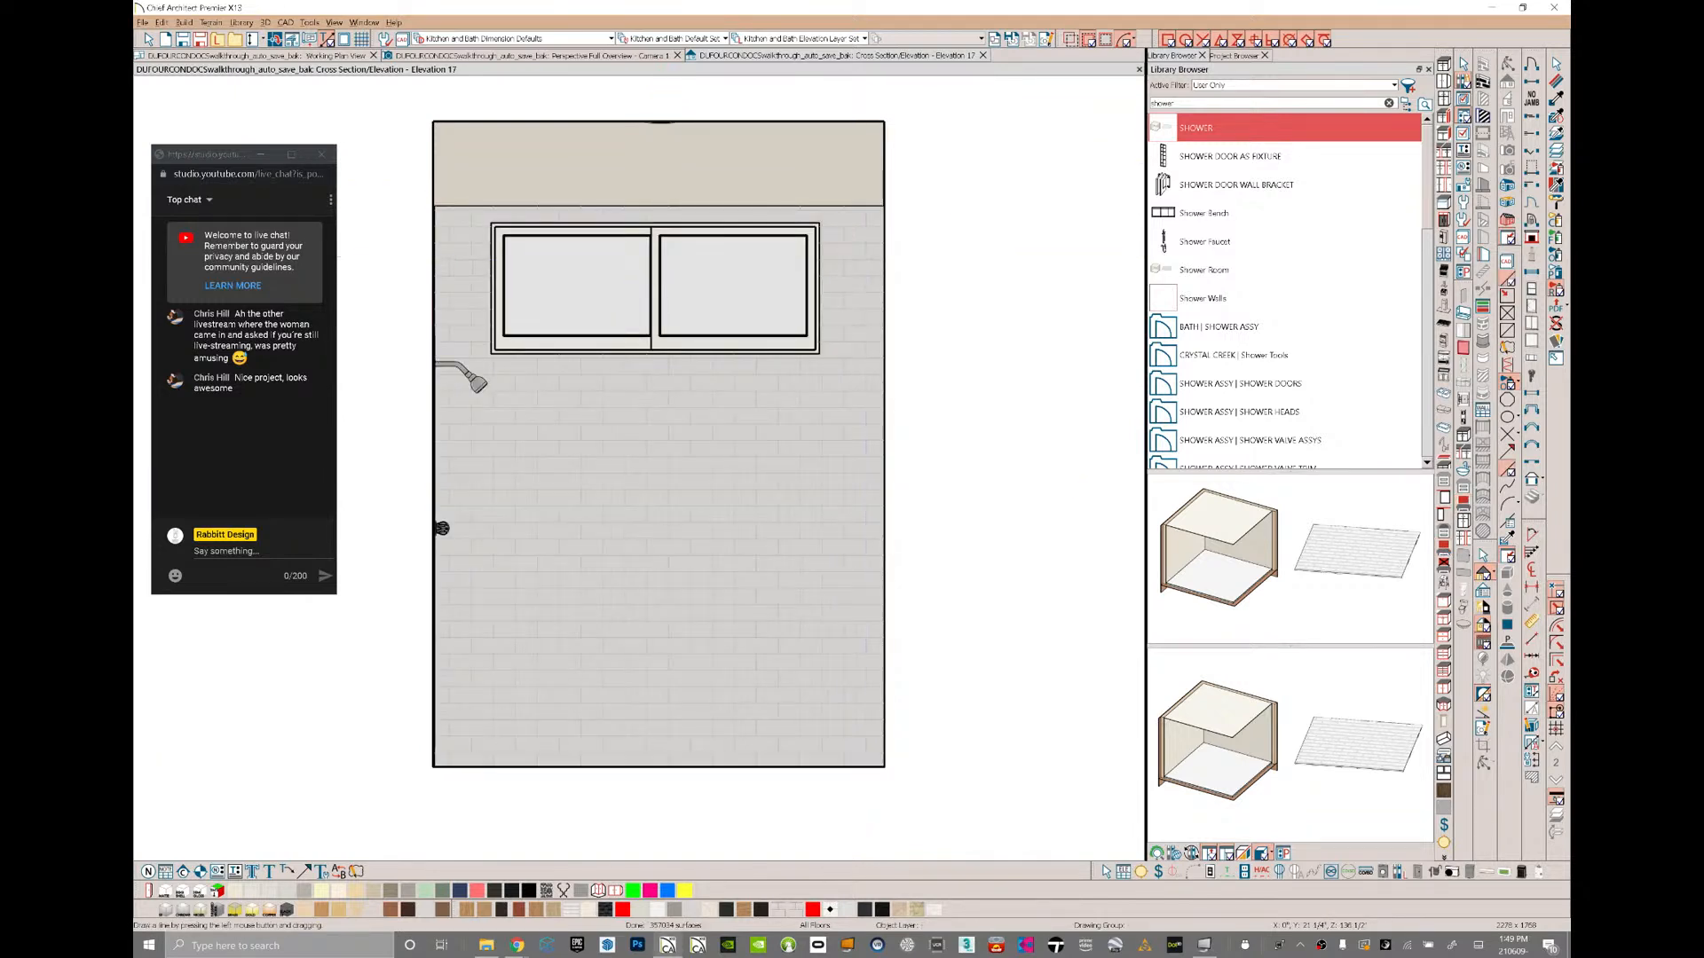
left_click_drag(829, 766, 828, 211)
key("Tab")
type("15")
key("Return")
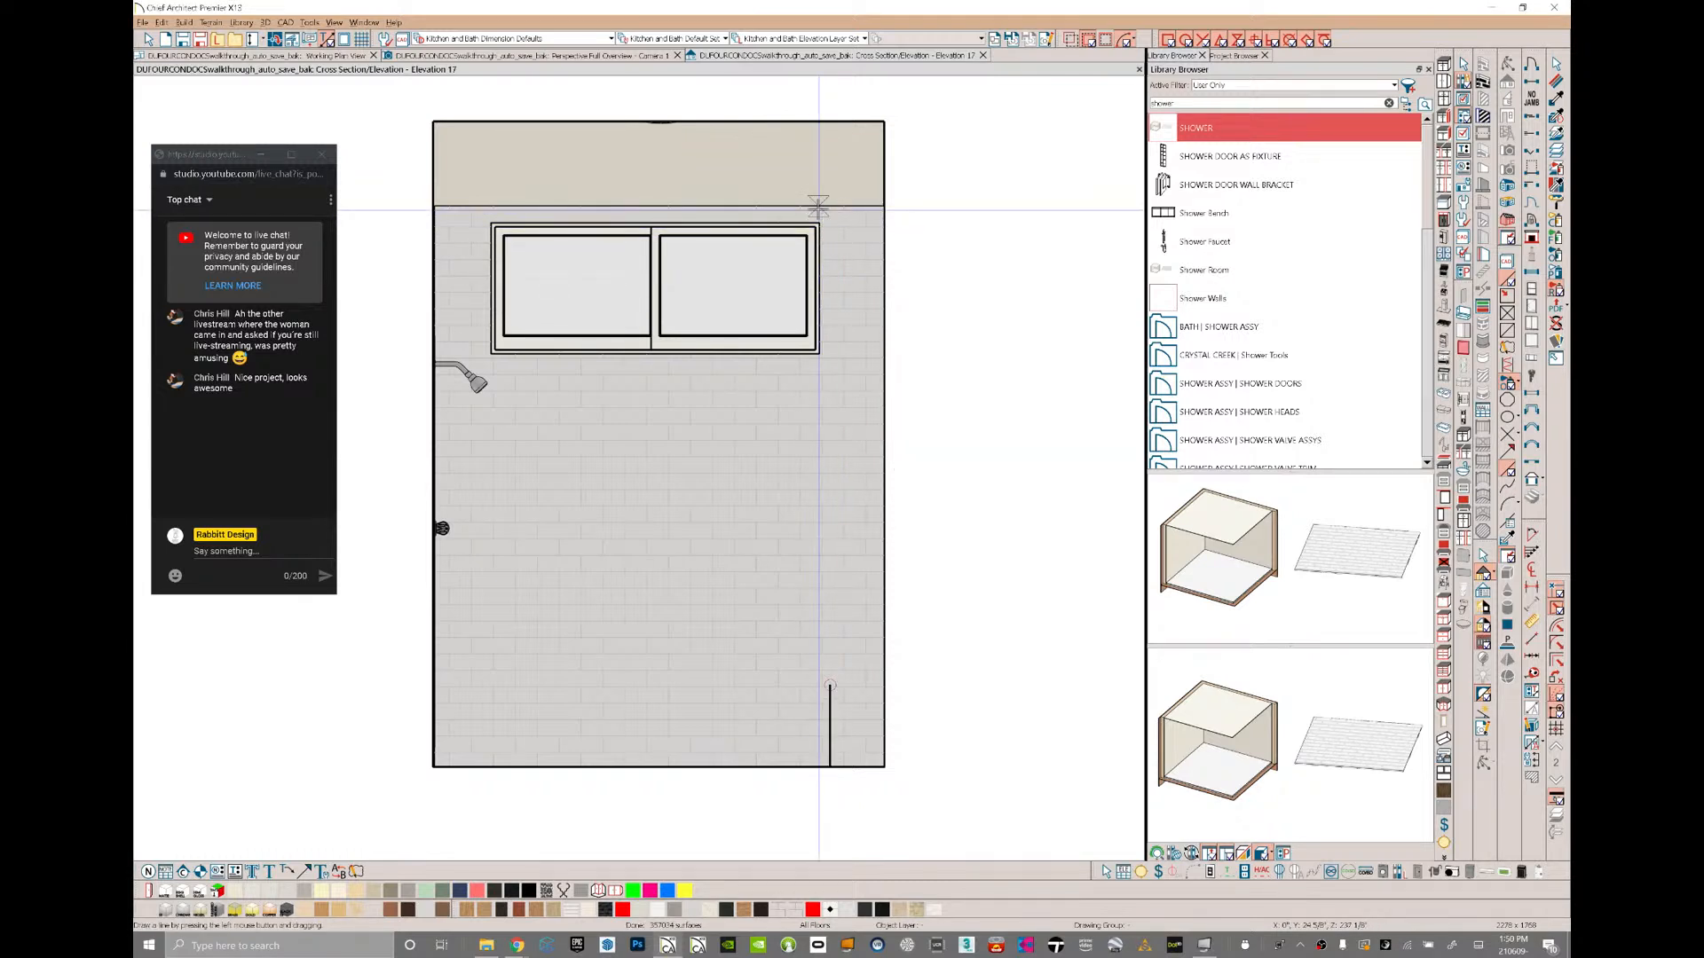
left_click(829, 710)
left_click_drag(830, 685, 830, 618)
key("Delete")
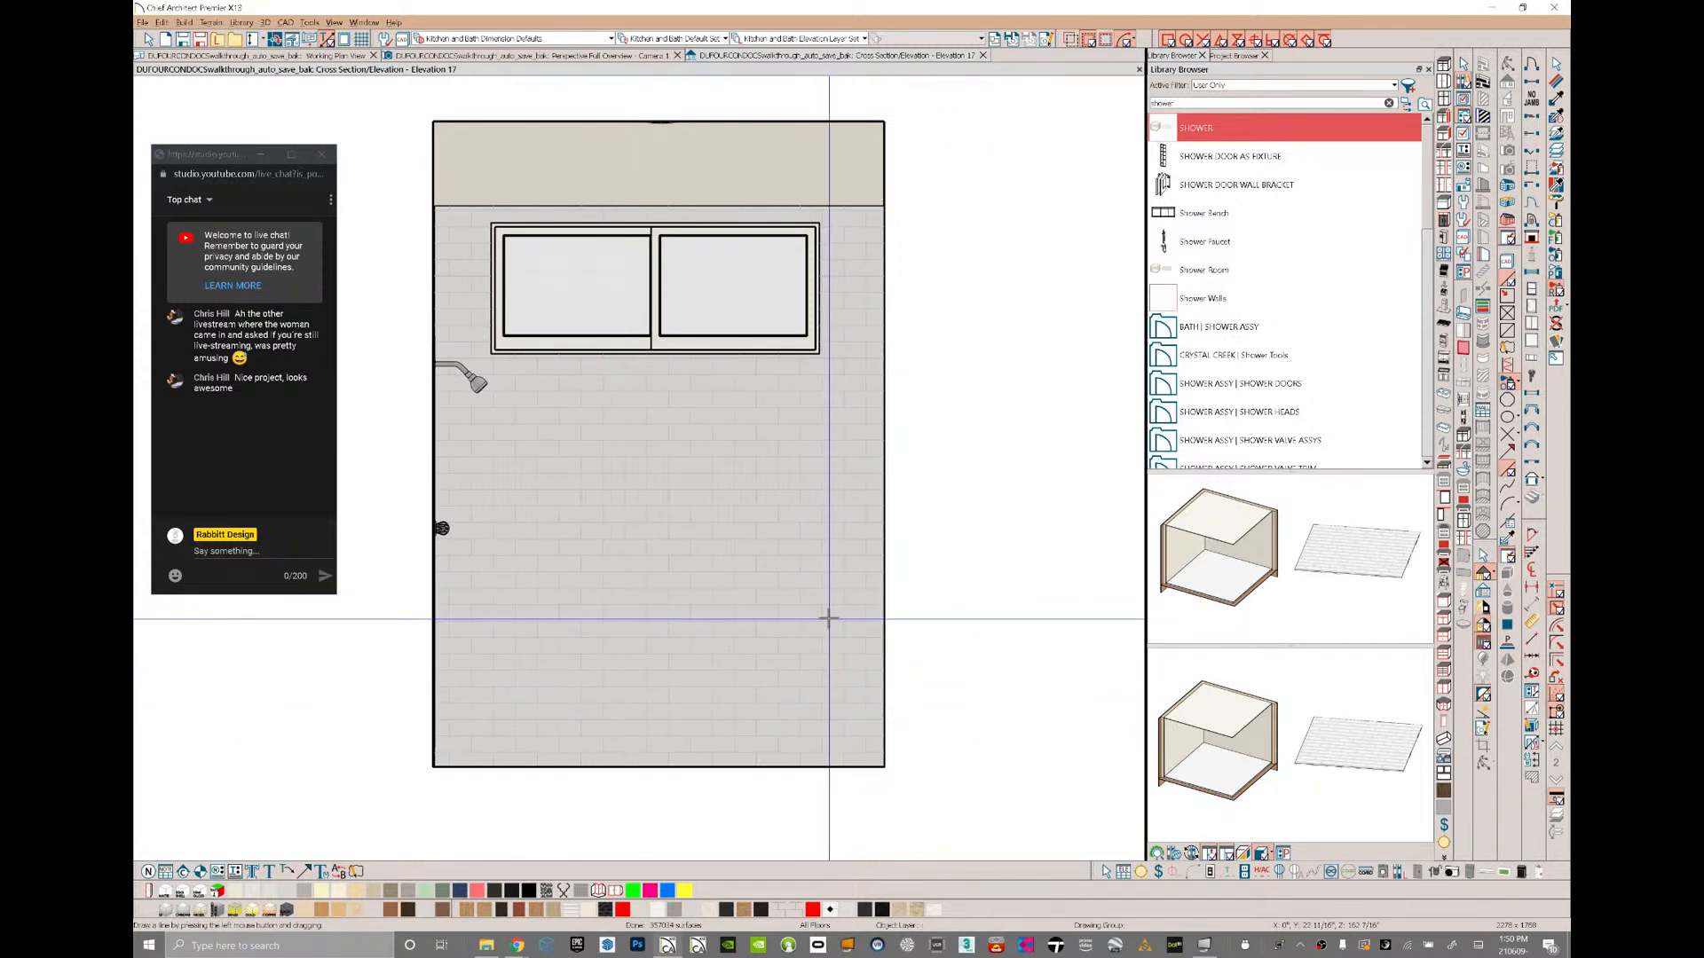
- Draw a vertical 105" guide line up from the floor and raise the backsplash's upper edge to the line's end
left_click_drag(830, 766, 812, 239)
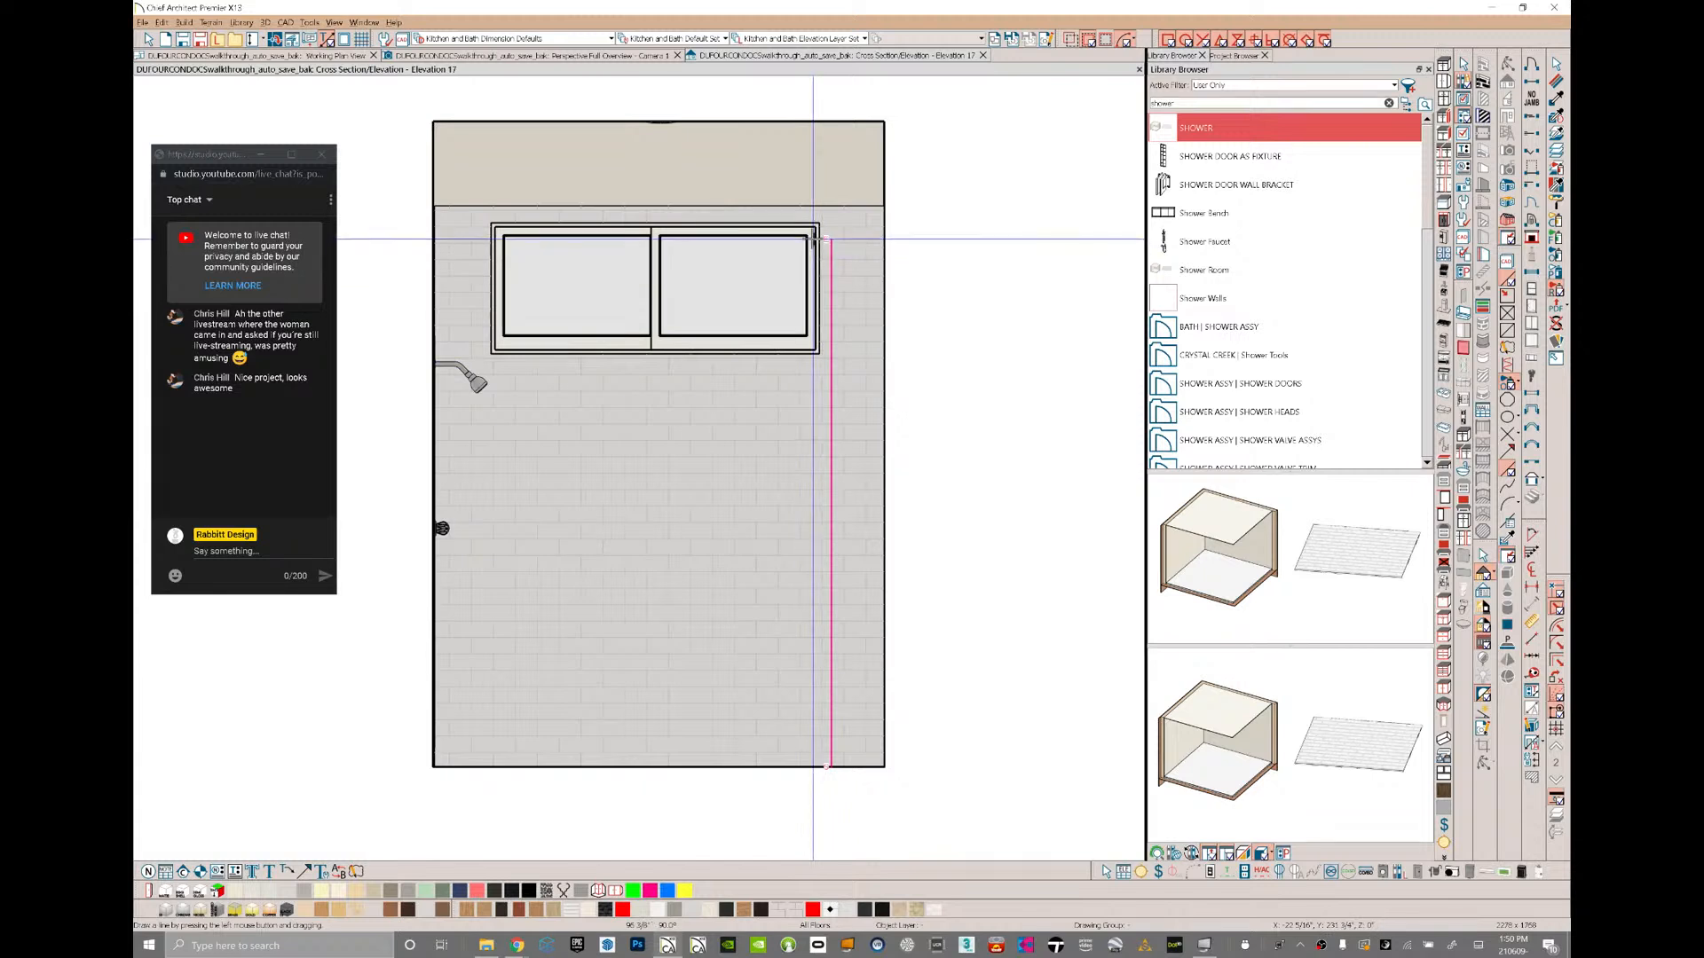
key("Tab")
type("105")
key("Tab")
key("Return")
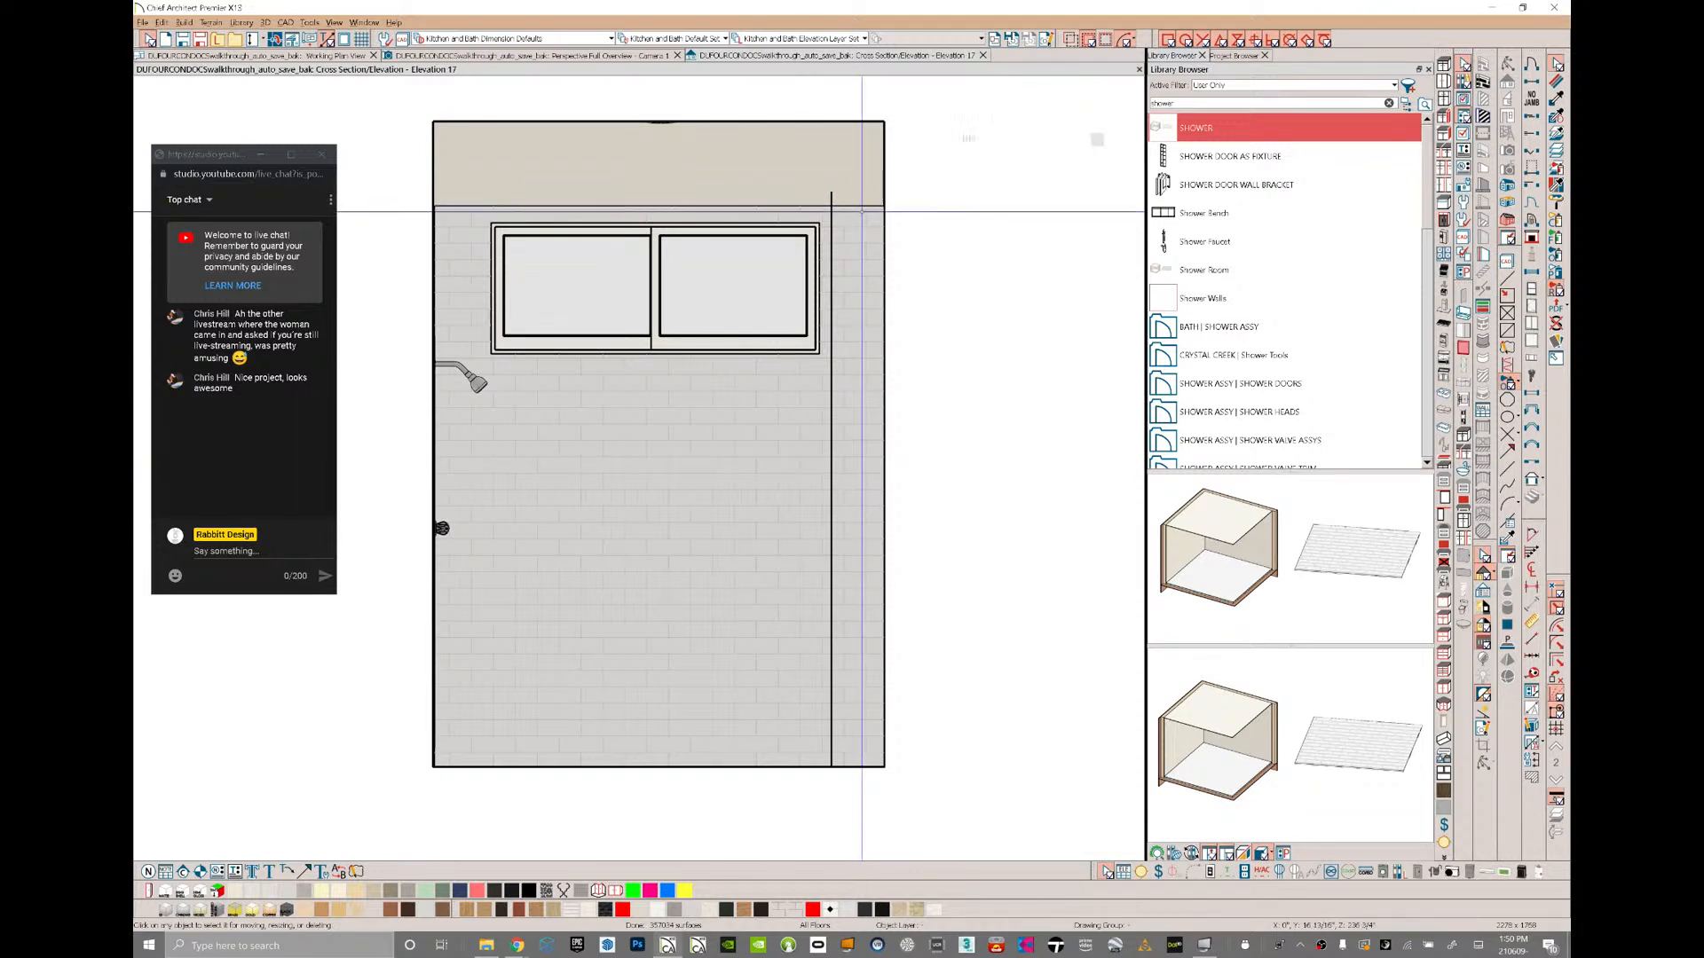
left_click(844, 197)
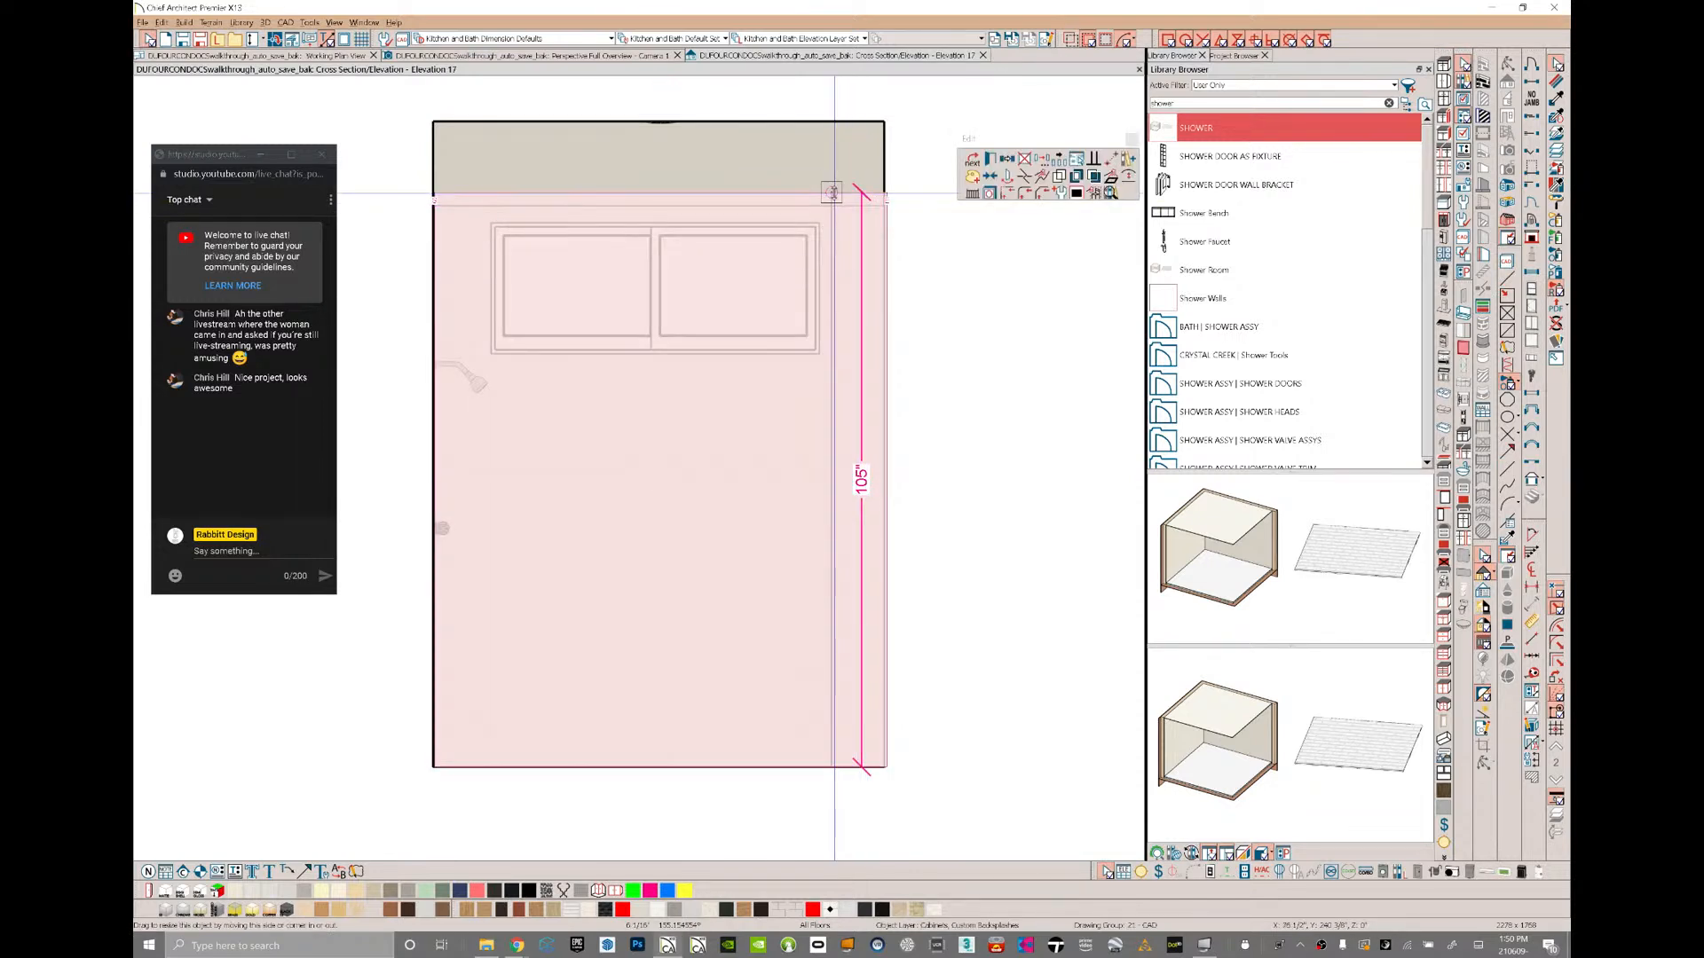
left_click_drag(831, 193, 835, 192)
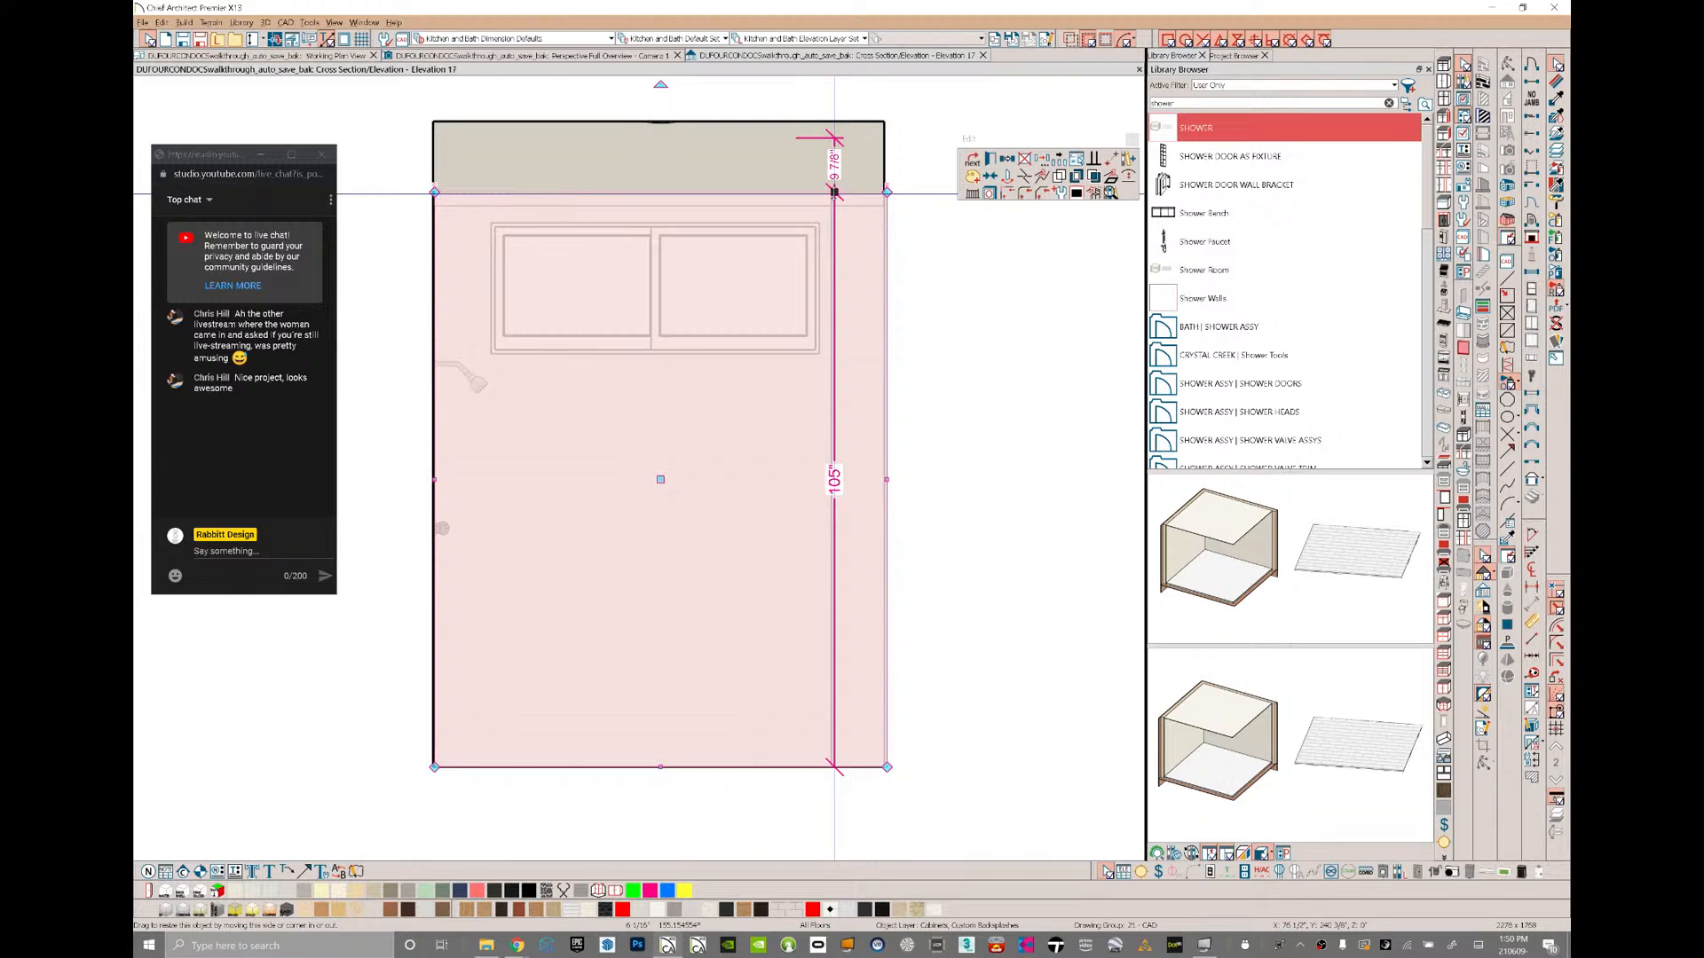
- Close this elevation, open one of the shower-head wall, and delete the gray panel behind the shower fixtures
key("ctrl+w")
left_click(877, 492)
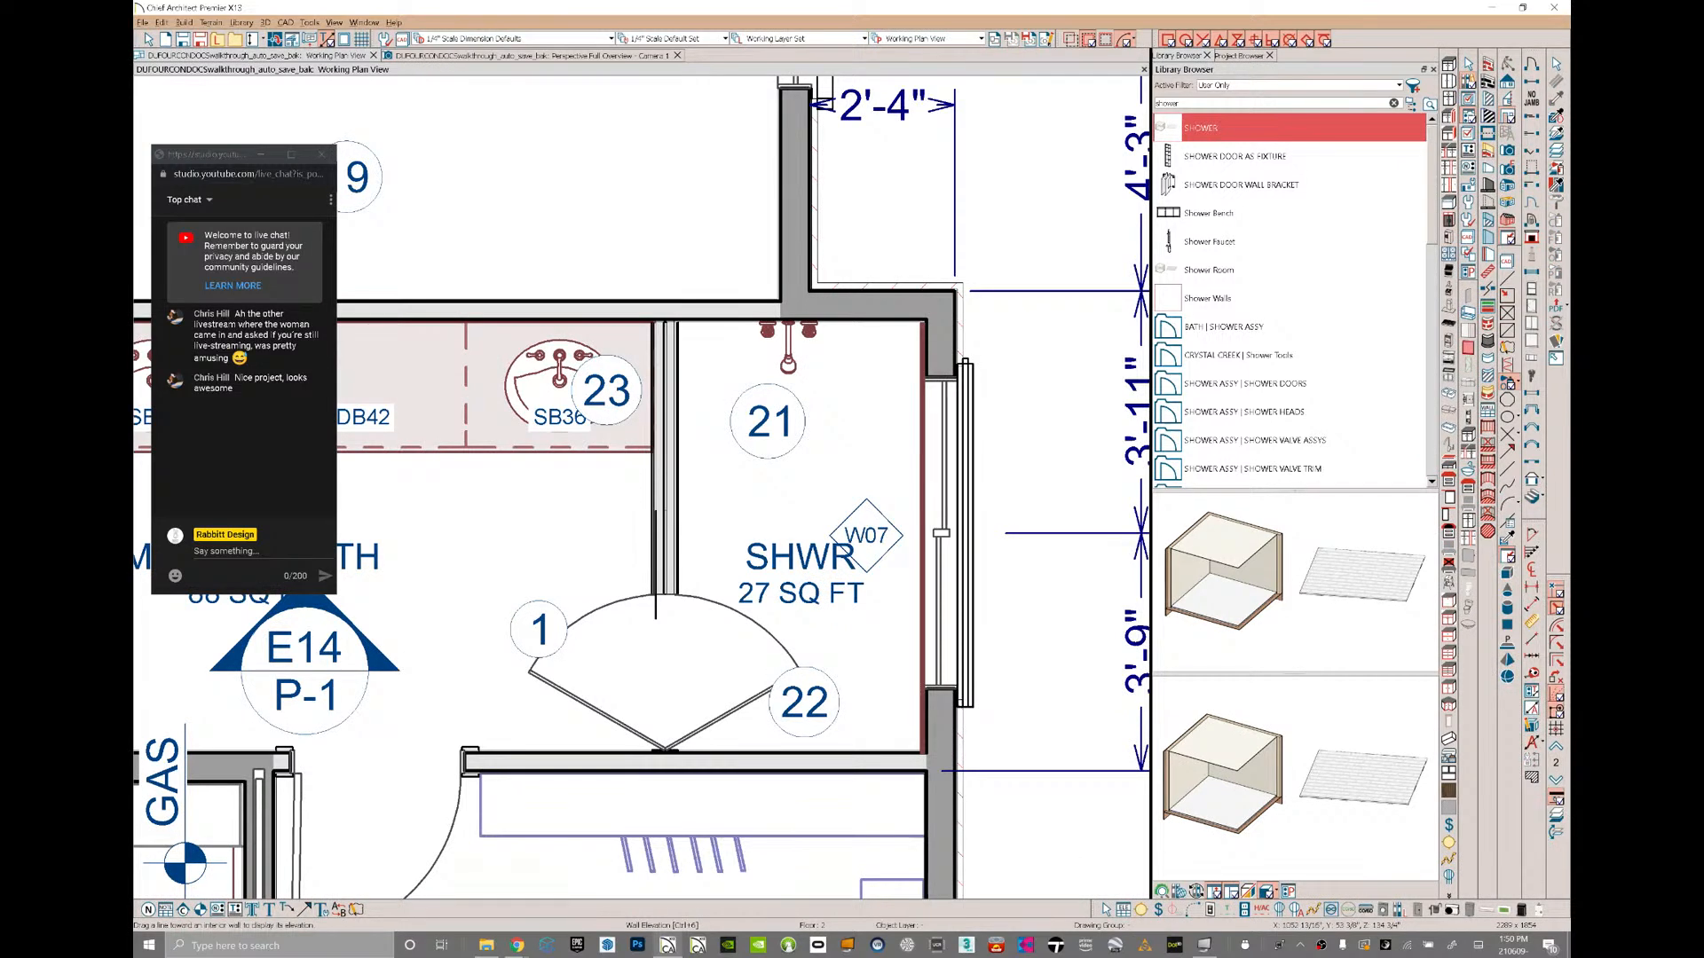
left_click_drag(790, 485, 792, 415)
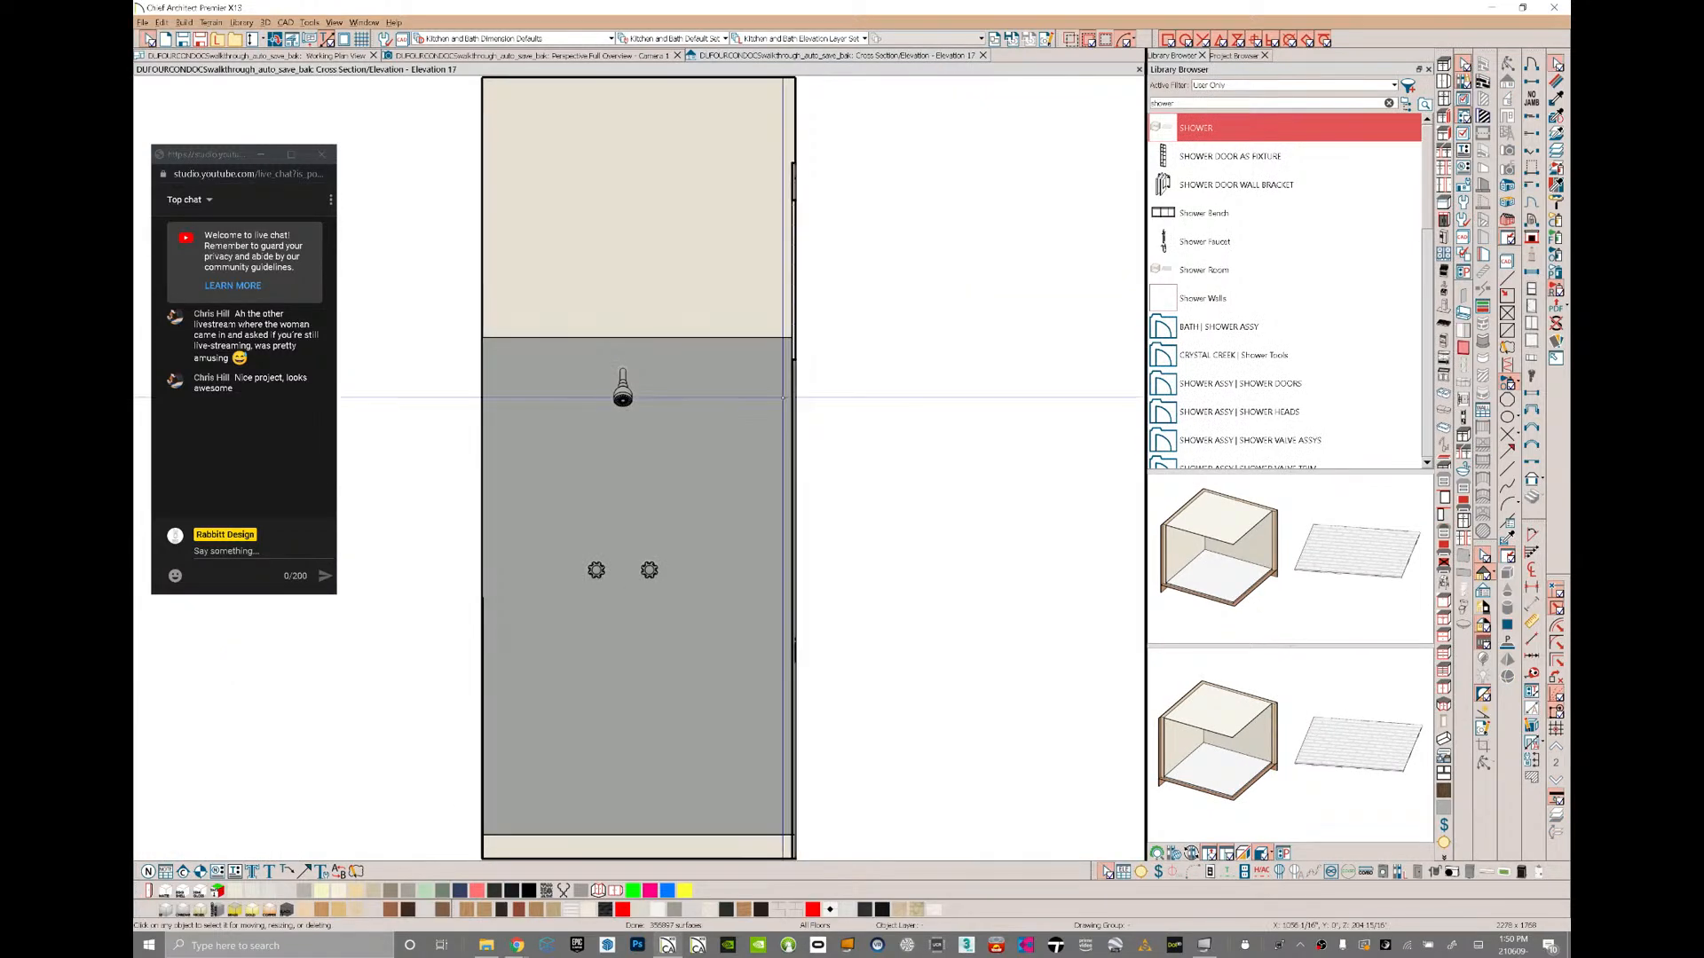
left_click(726, 506)
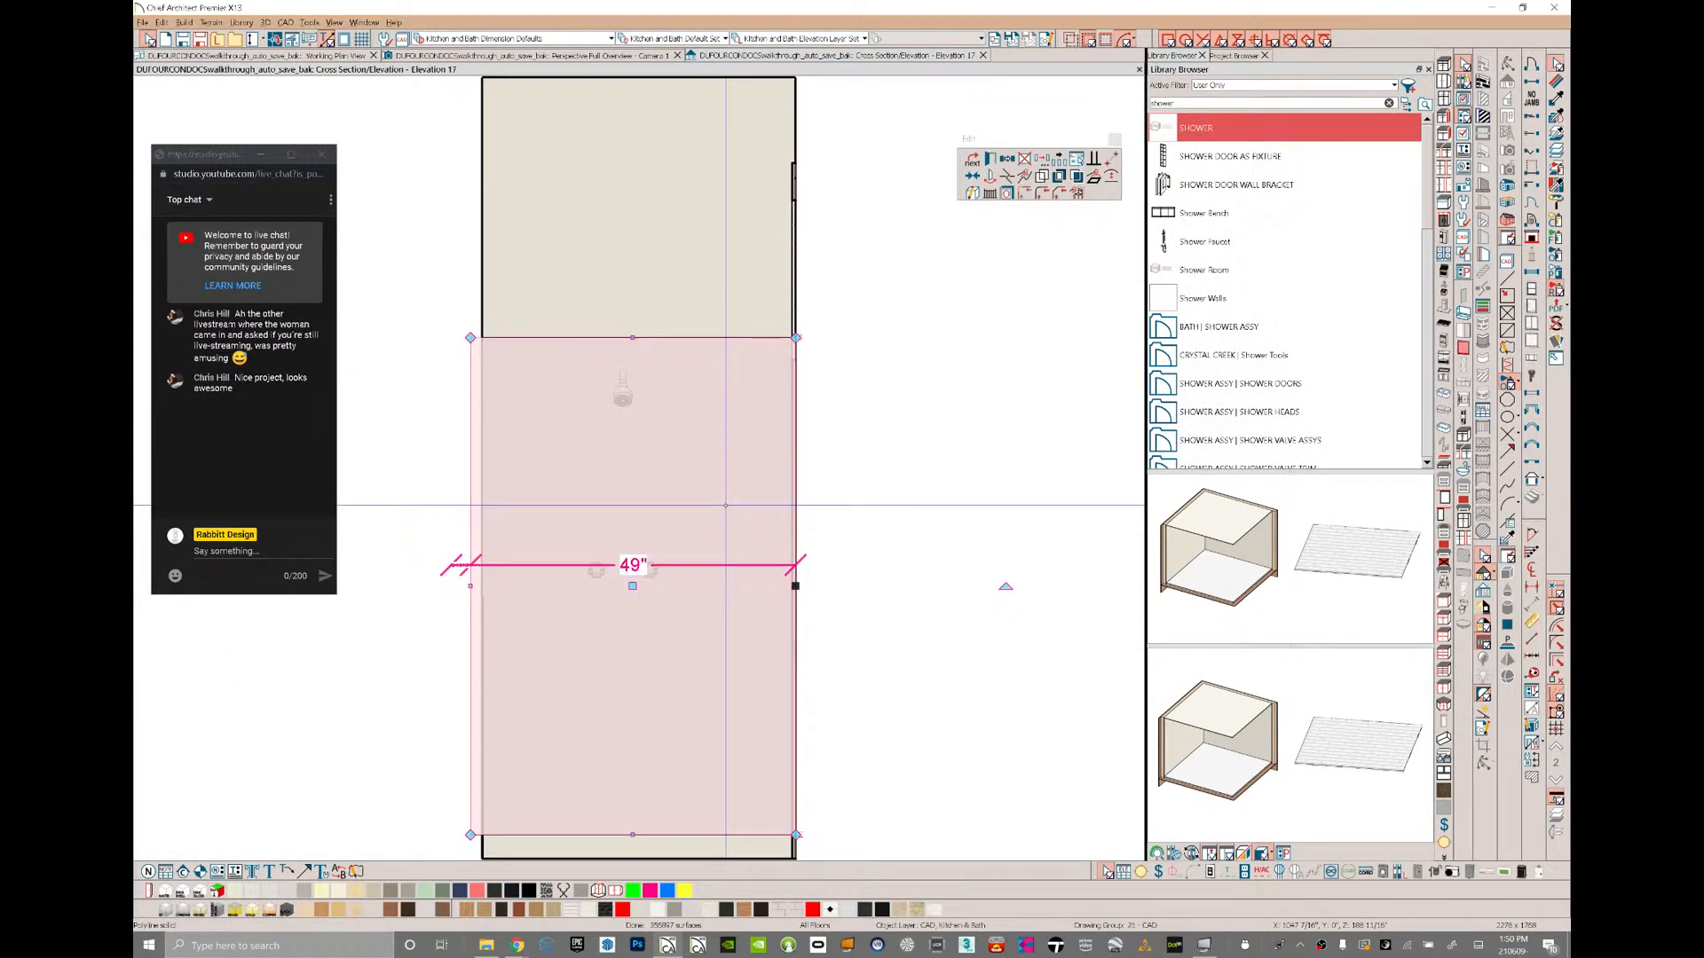
key("Delete")
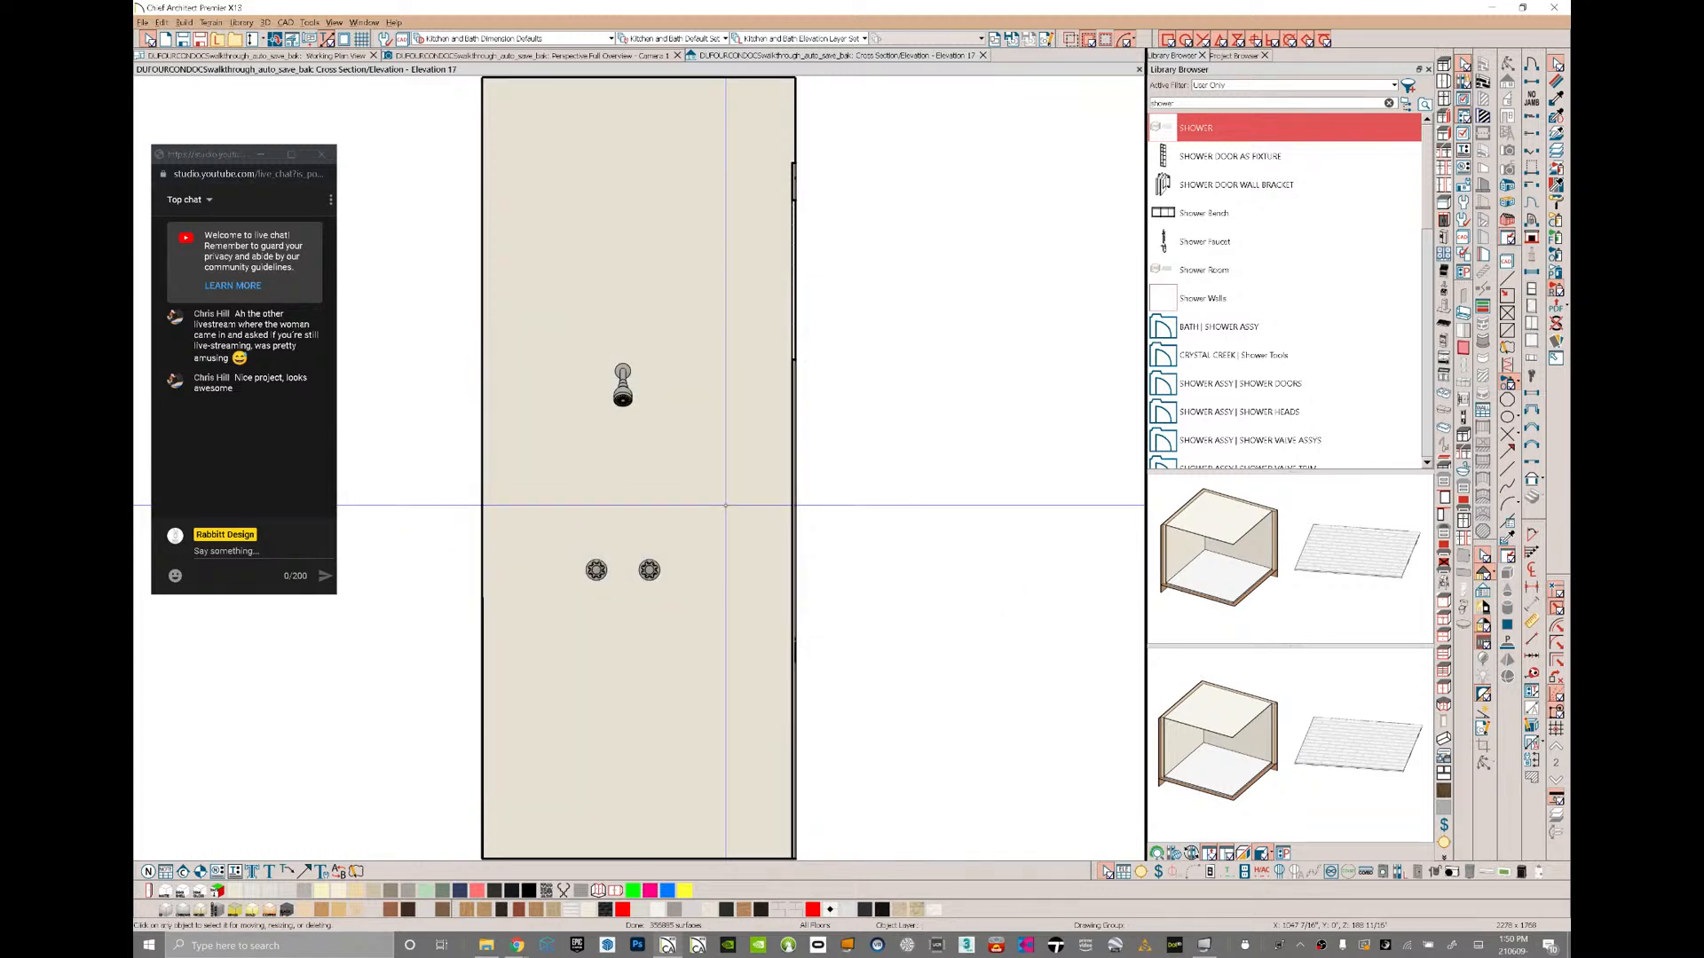
- Draw a custom backsplash around the shower valves and a vertical 105" guide line up from the floor beside it
key("b")
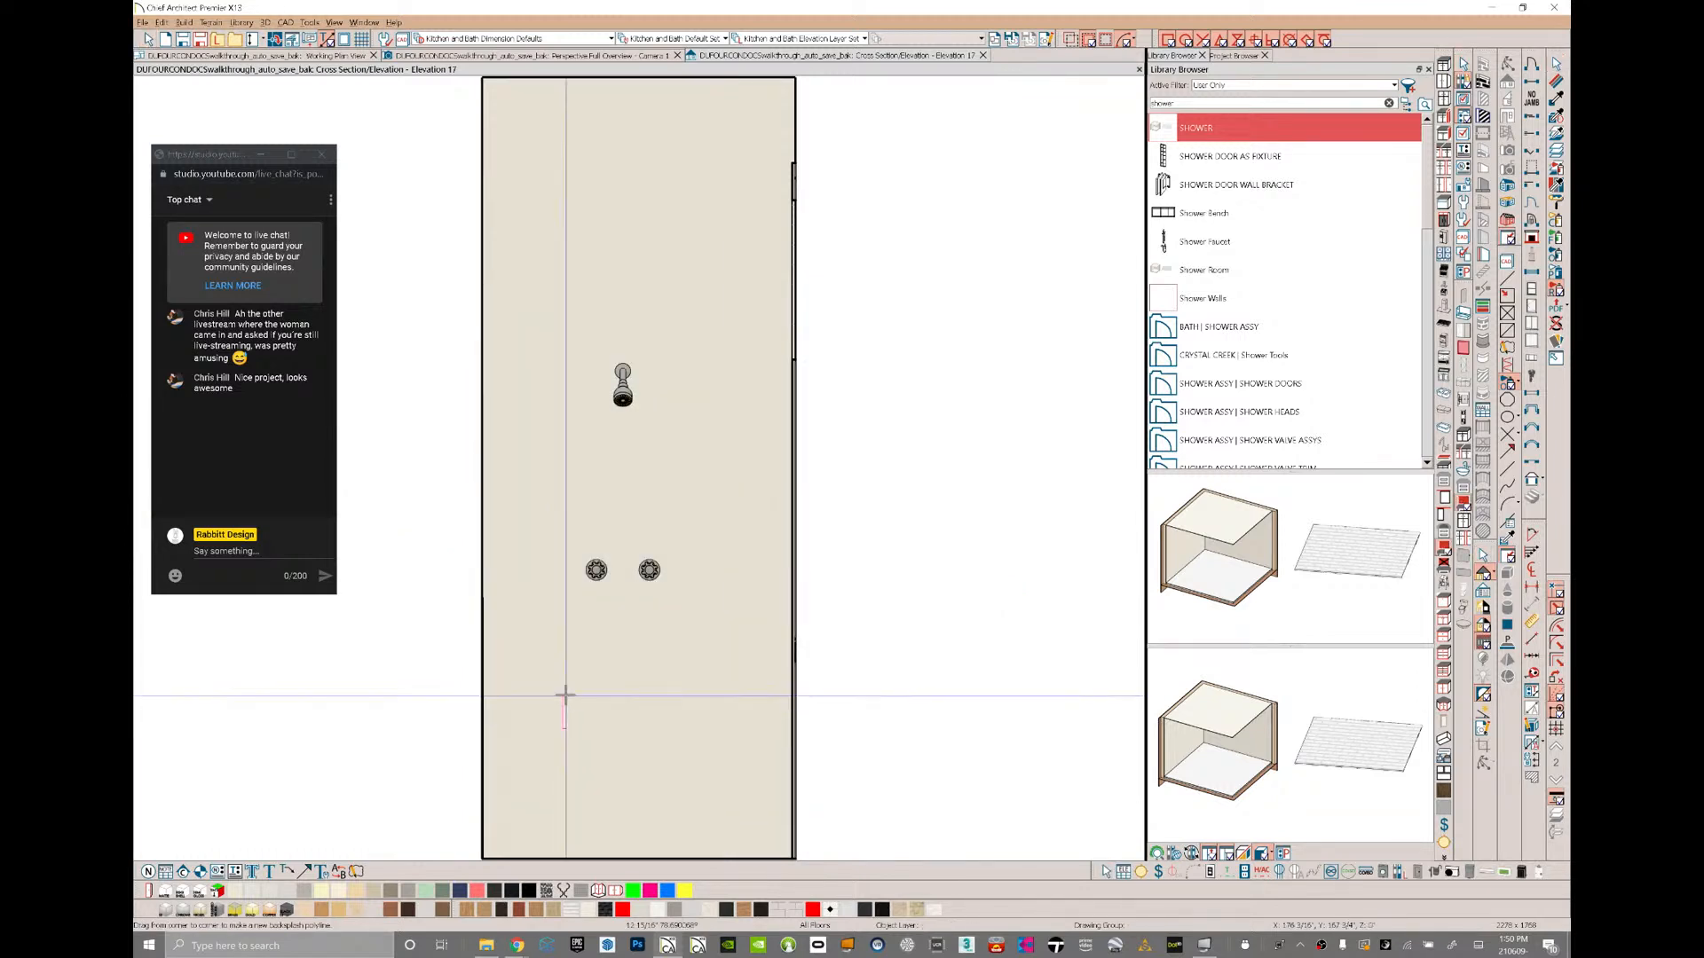
left_click_drag(563, 729, 703, 461)
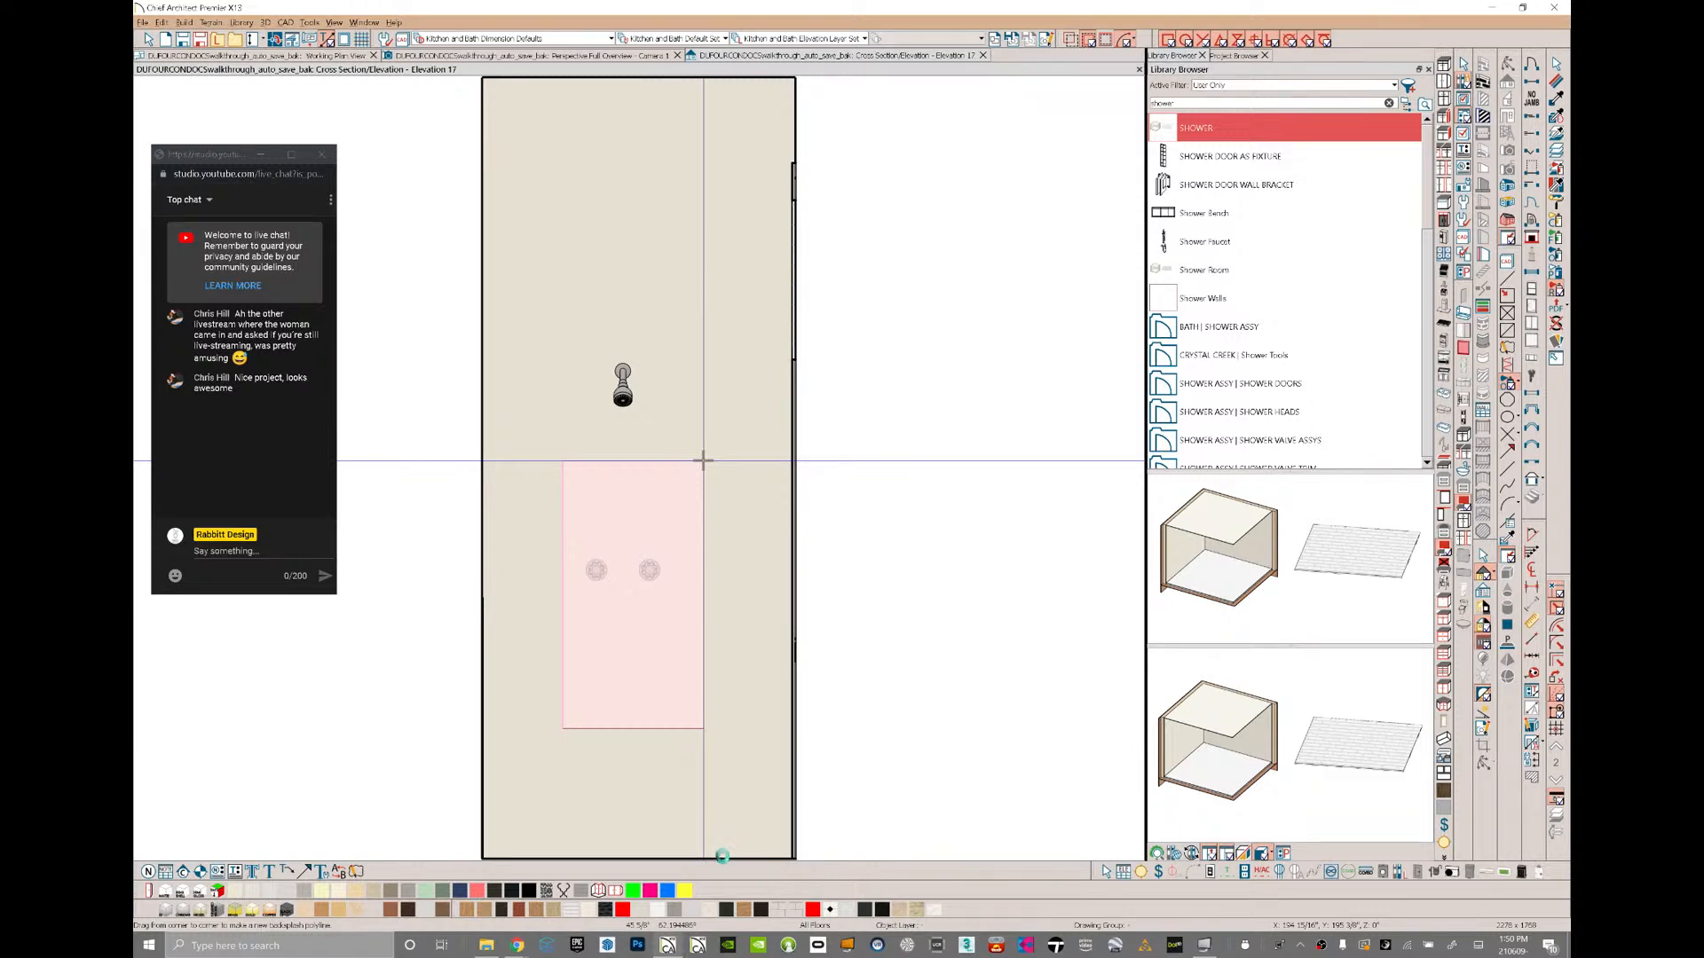
mouse_move(731, 852)
left_mouse_down()
mouse_move(696, 626)
mouse_move(730, 267)
left_mouse_up()
key("Tab")
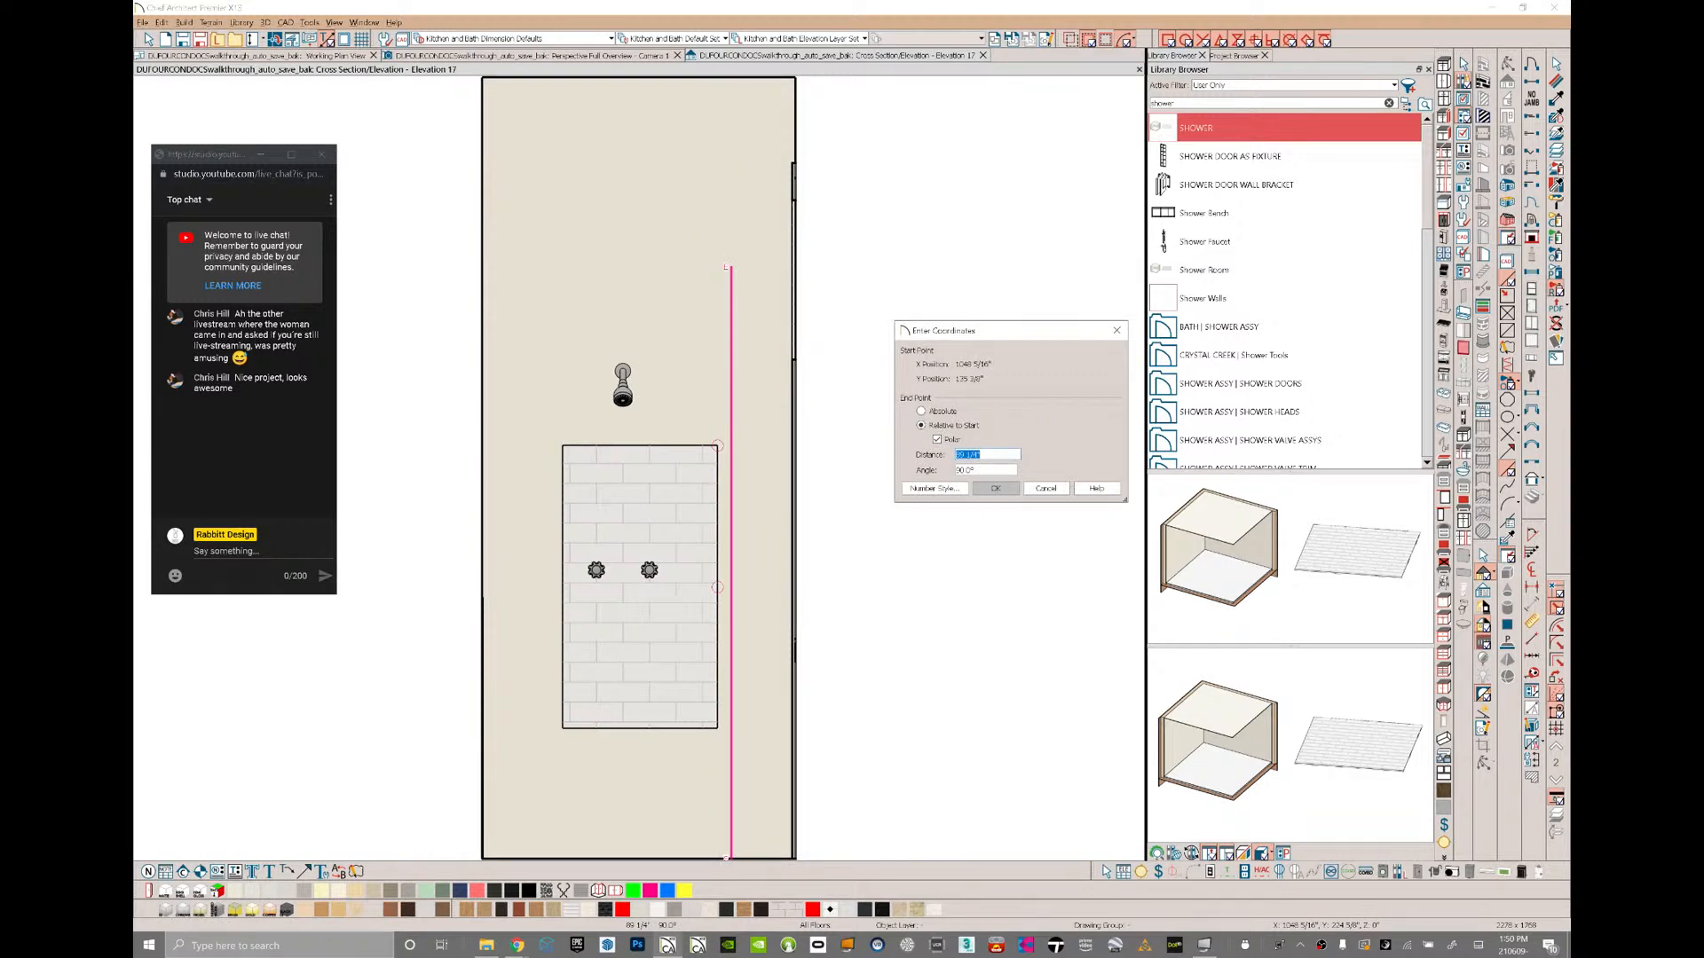
type("105")
key("Return")
key("space")
scroll(941, 319, "down", 3)
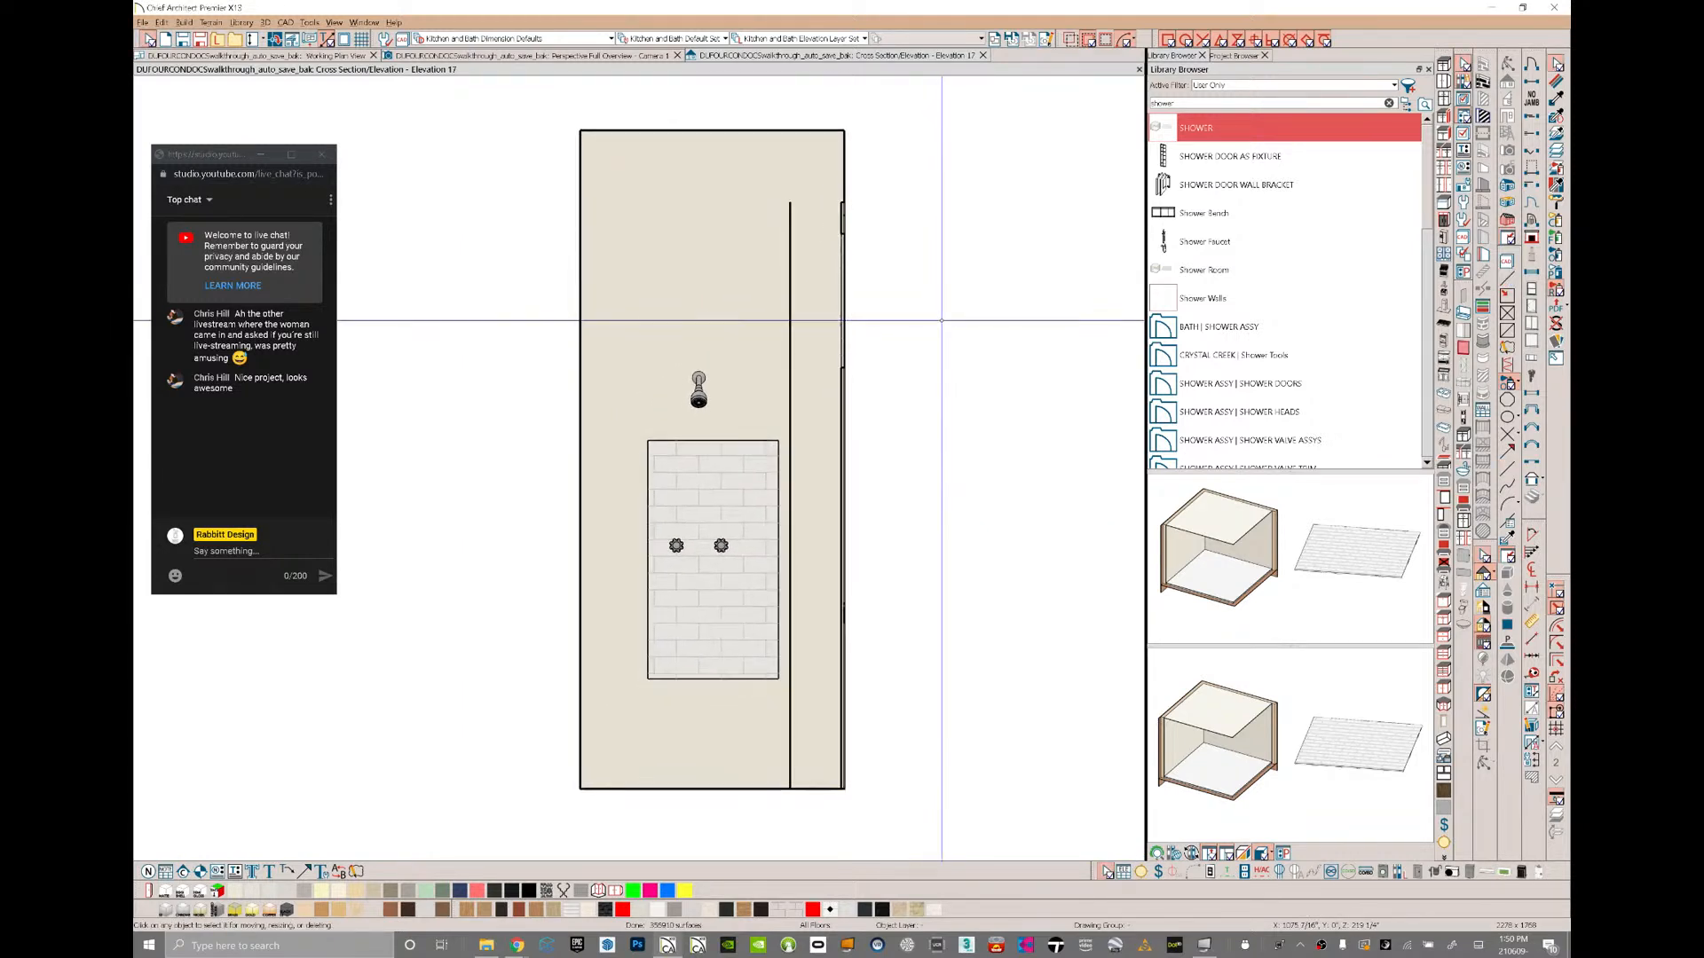
- Show the elevation's clip lines and widen the clipped view to 80 1/2" so it includes the adjoining vanity
left_click(1046, 39)
left_click(1043, 583)
left_click(1175, 629)
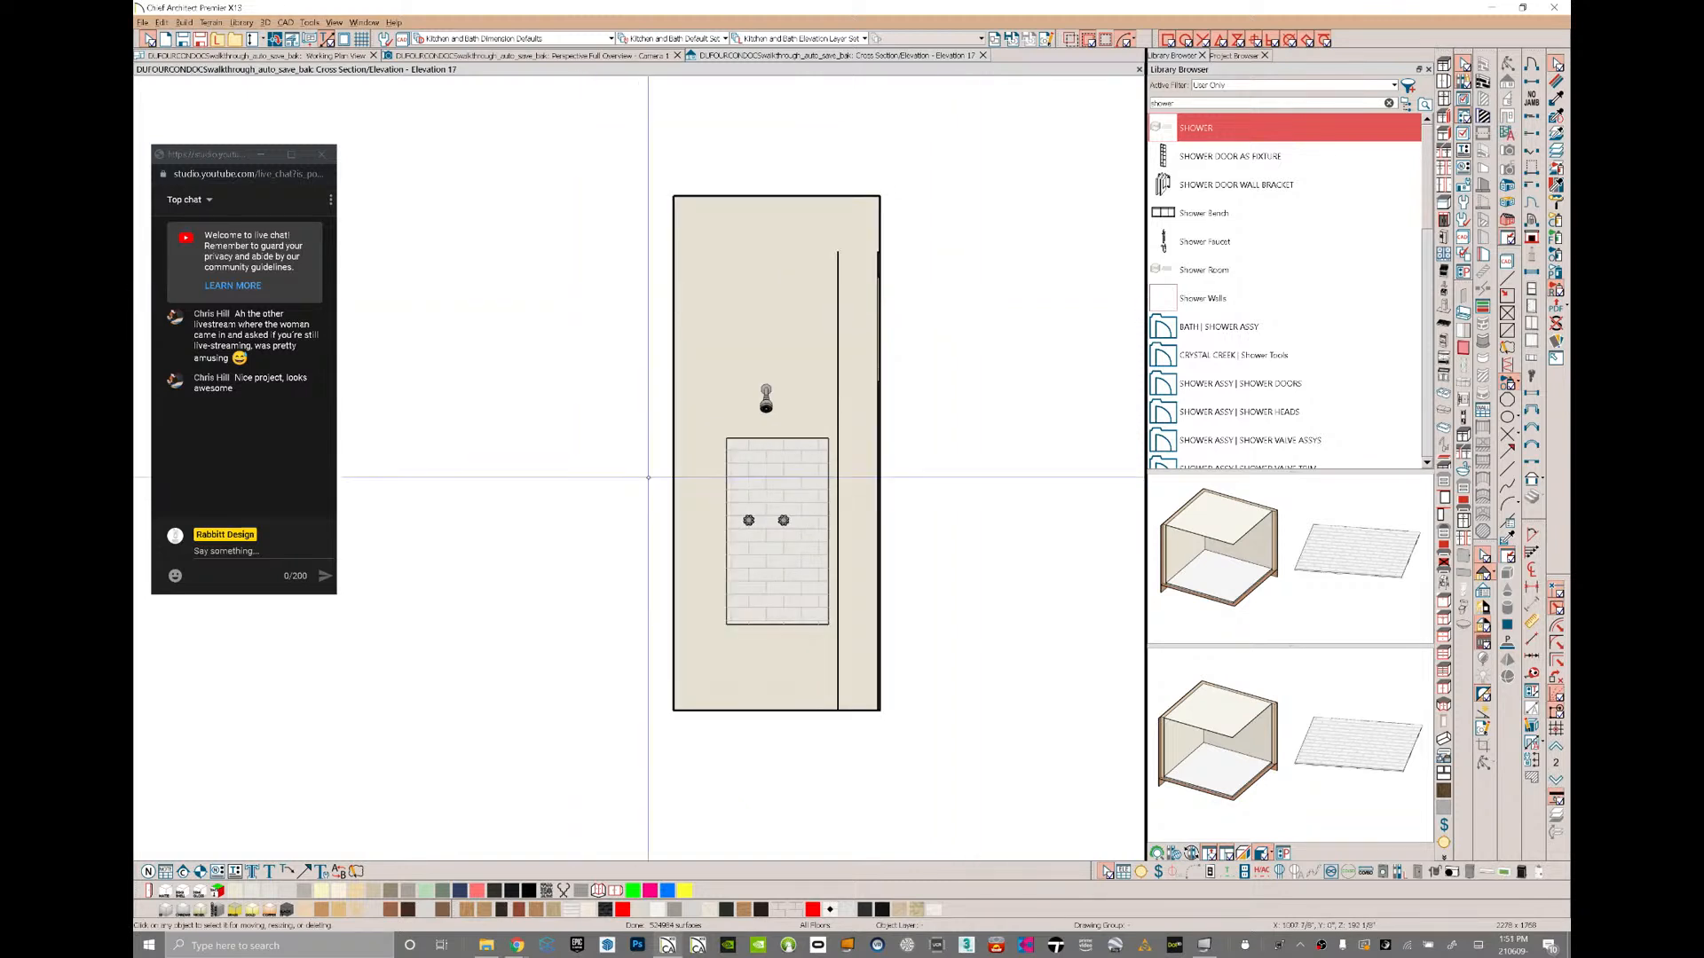
left_click(675, 468)
left_click_drag(673, 466, 528, 450)
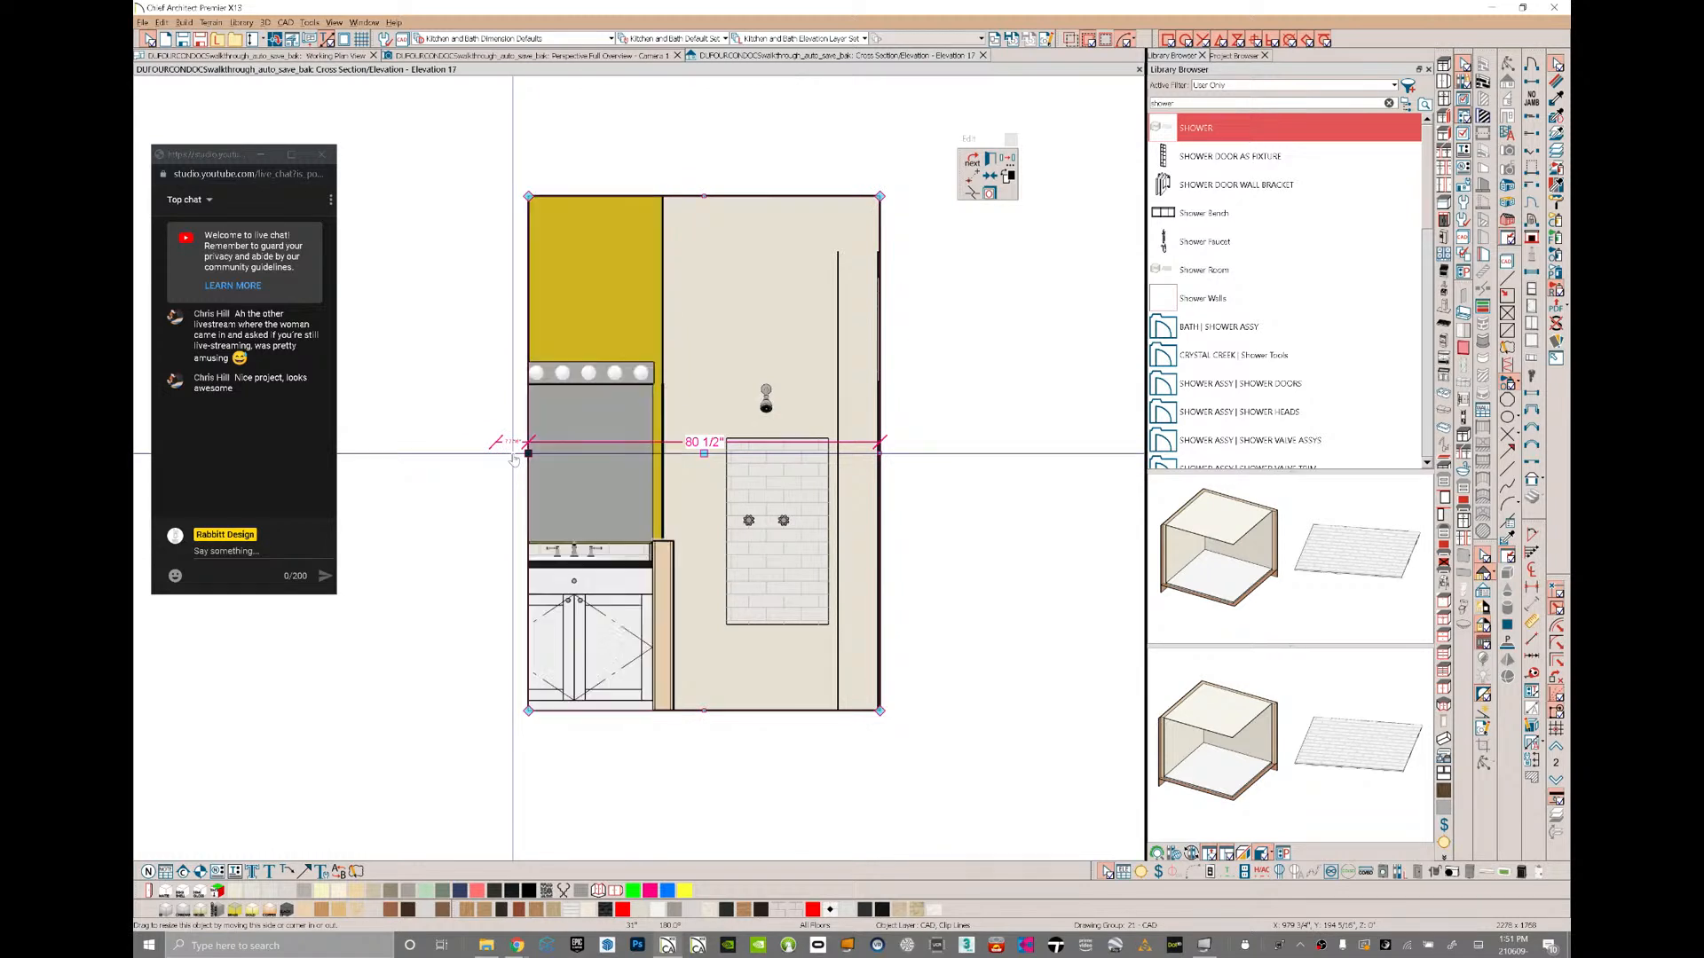
scroll(966, 331, "up", 2)
middle_click_drag(965, 331, 1004, 269)
left_click(1004, 270)
- Stretch the backsplash to 105" high from the floor and 51 1/2" wide, from the wall corner to the pony wall's vanity side
left_click(762, 441)
left_click_drag(762, 408, 843, 173)
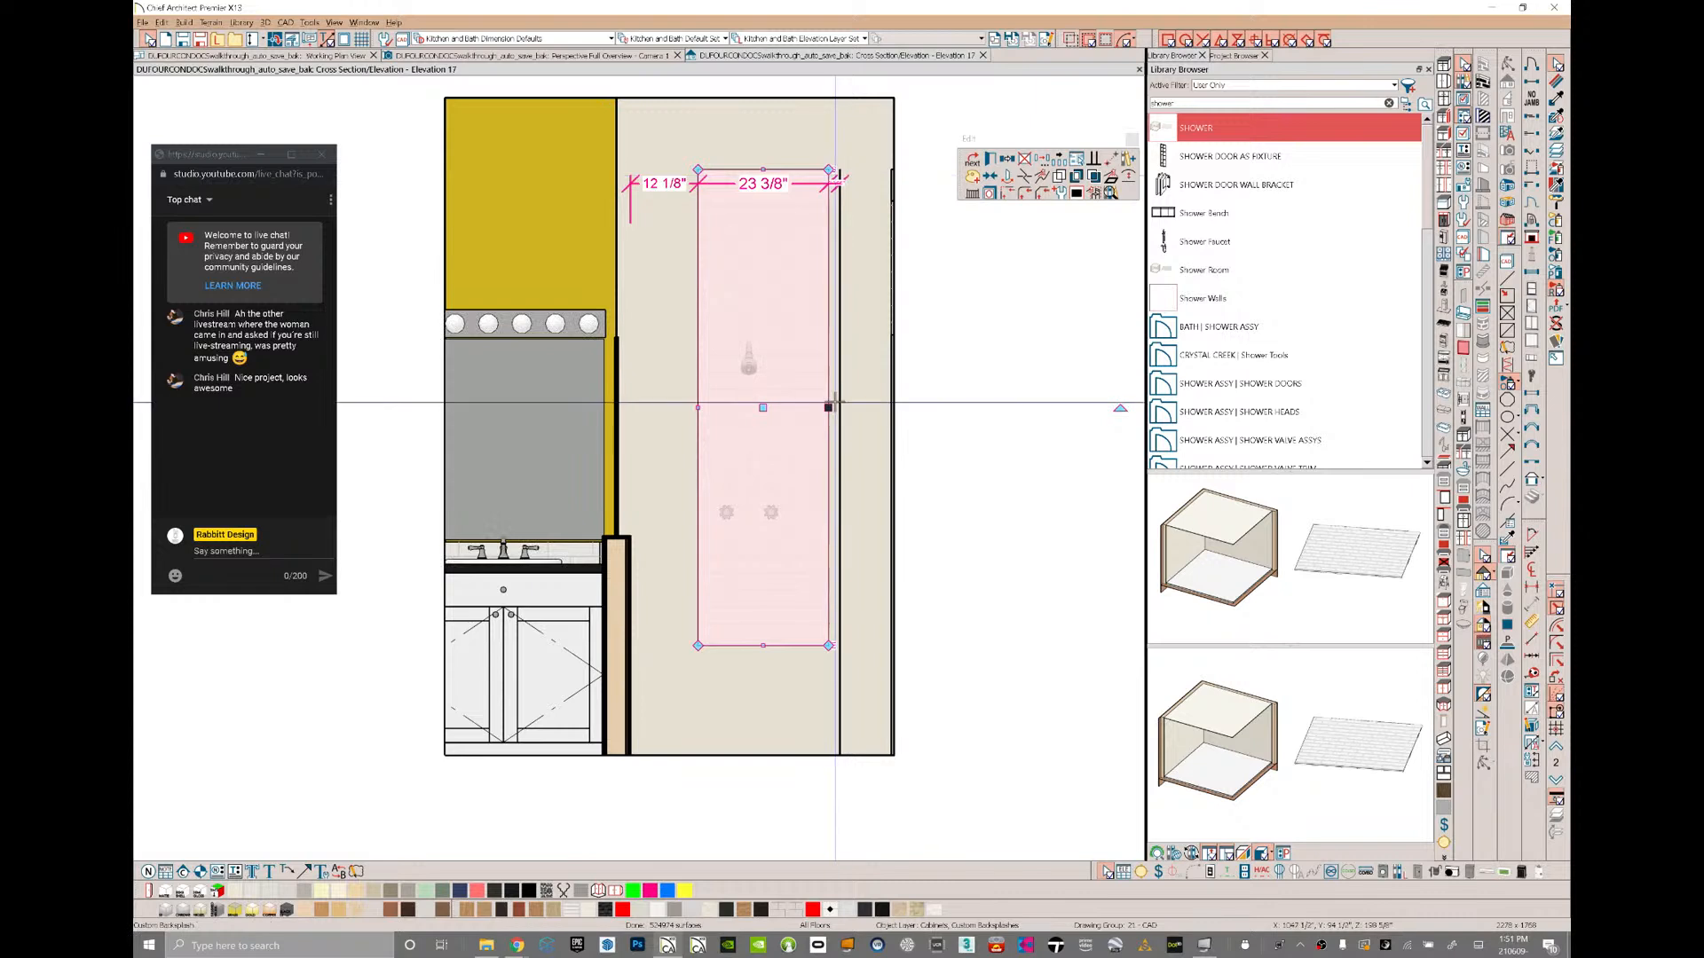
left_click_drag(831, 405, 894, 401)
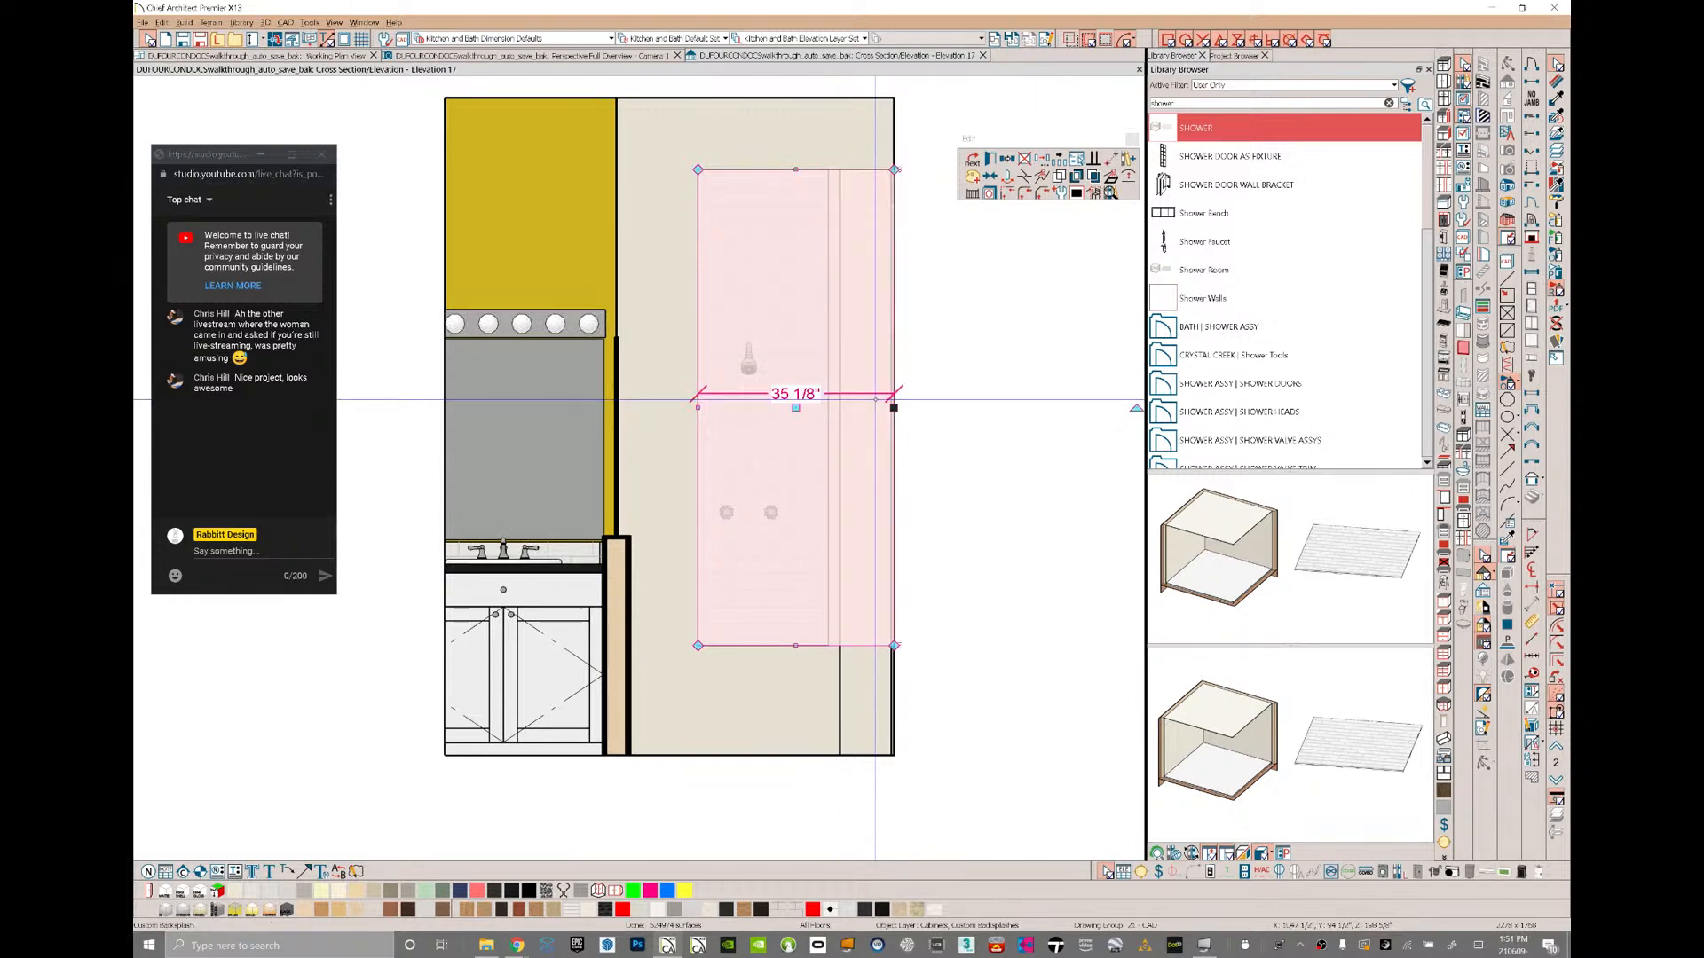
key("Escape")
left_click(796, 645)
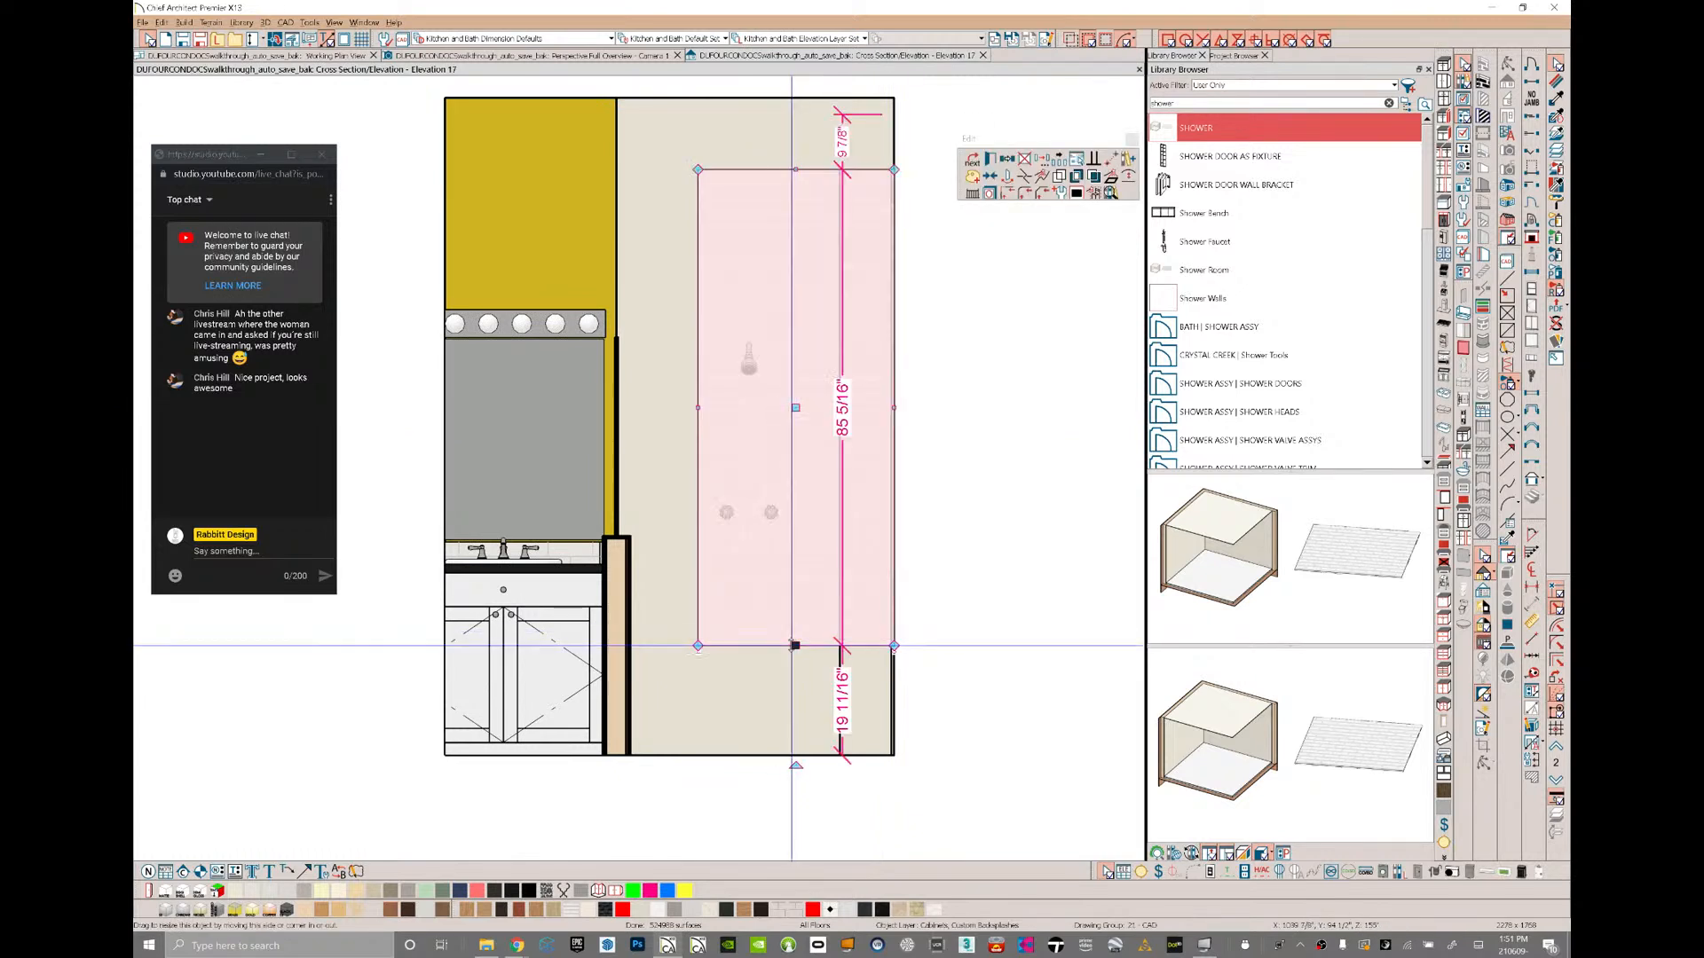
left_click_drag(796, 646, 795, 748)
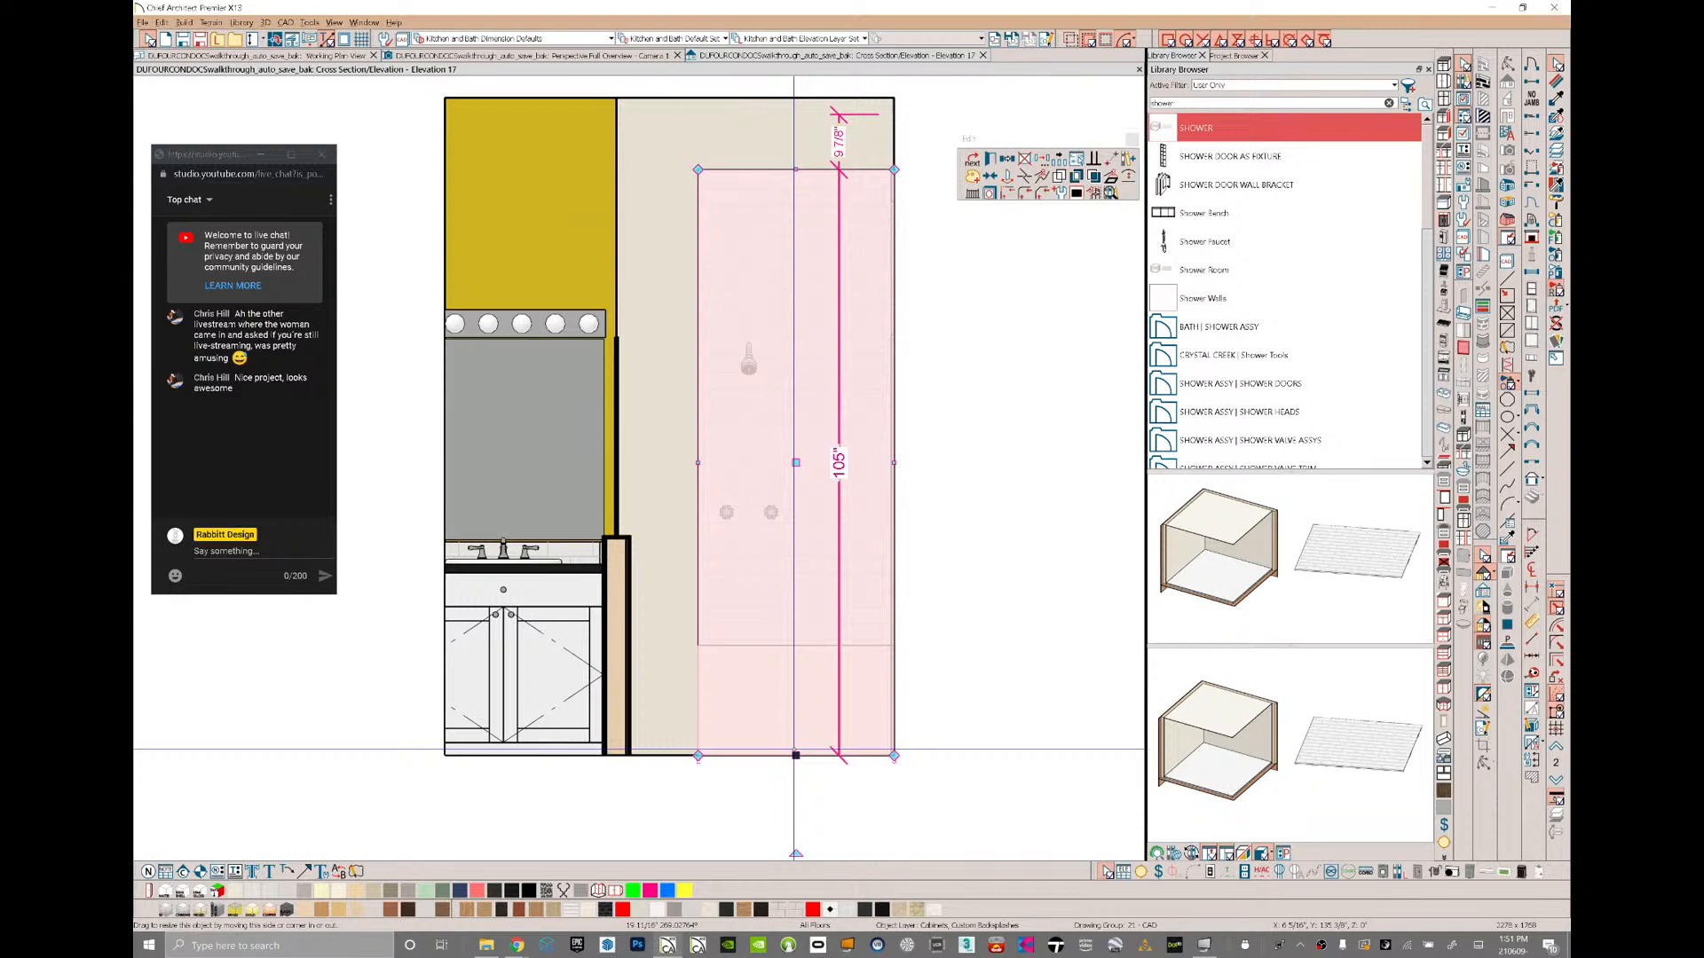
left_click_drag(698, 462, 607, 535)
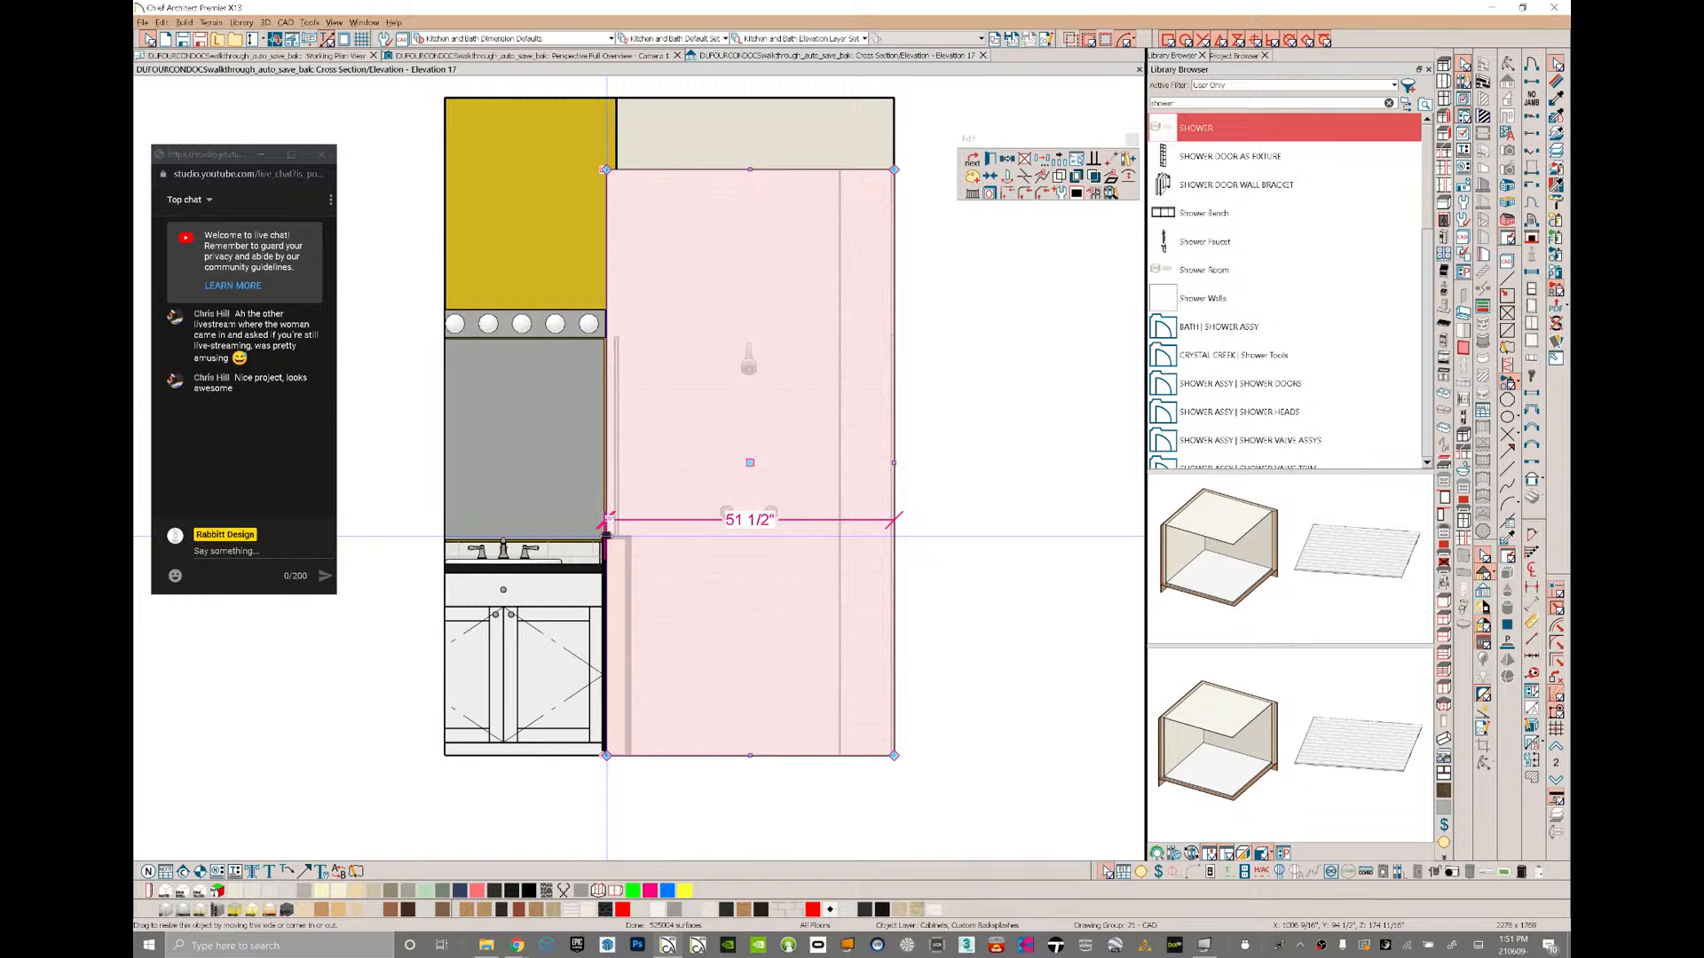
- Close the elevation of the shower-head wall and return to the floor plan
key("ctrl+w")
key("n")
left_click(876, 492)
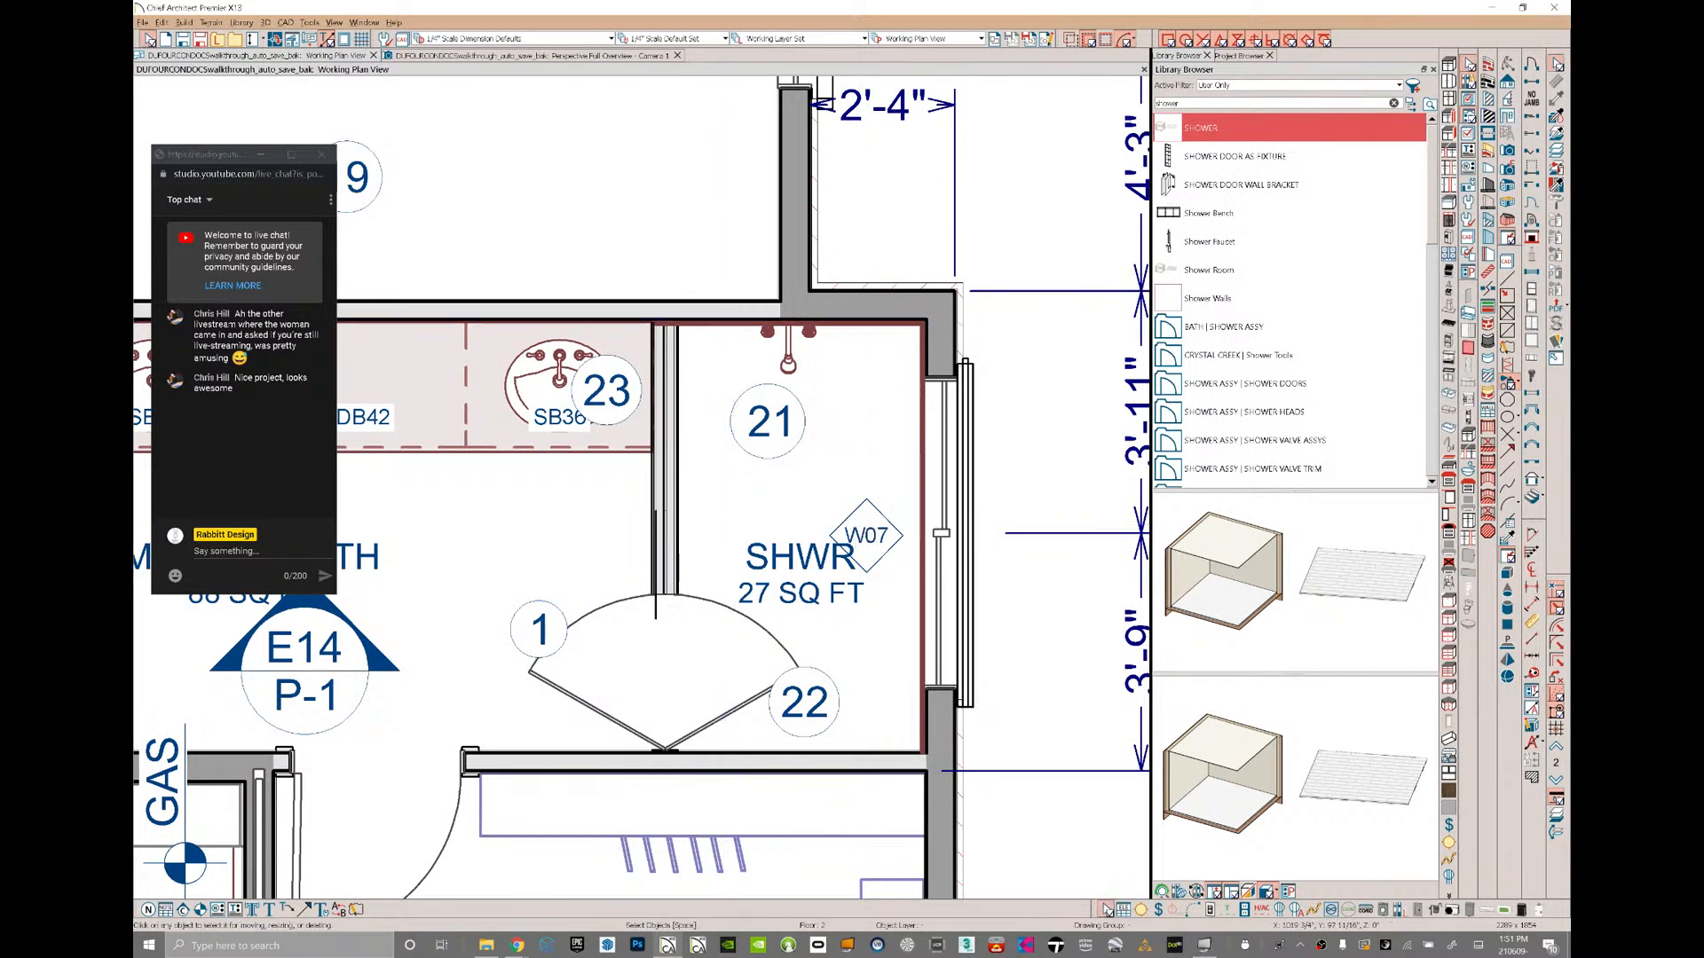
- Check the layer properties of the custom backsplash on the shower-head wall in plan
left_click(748, 319)
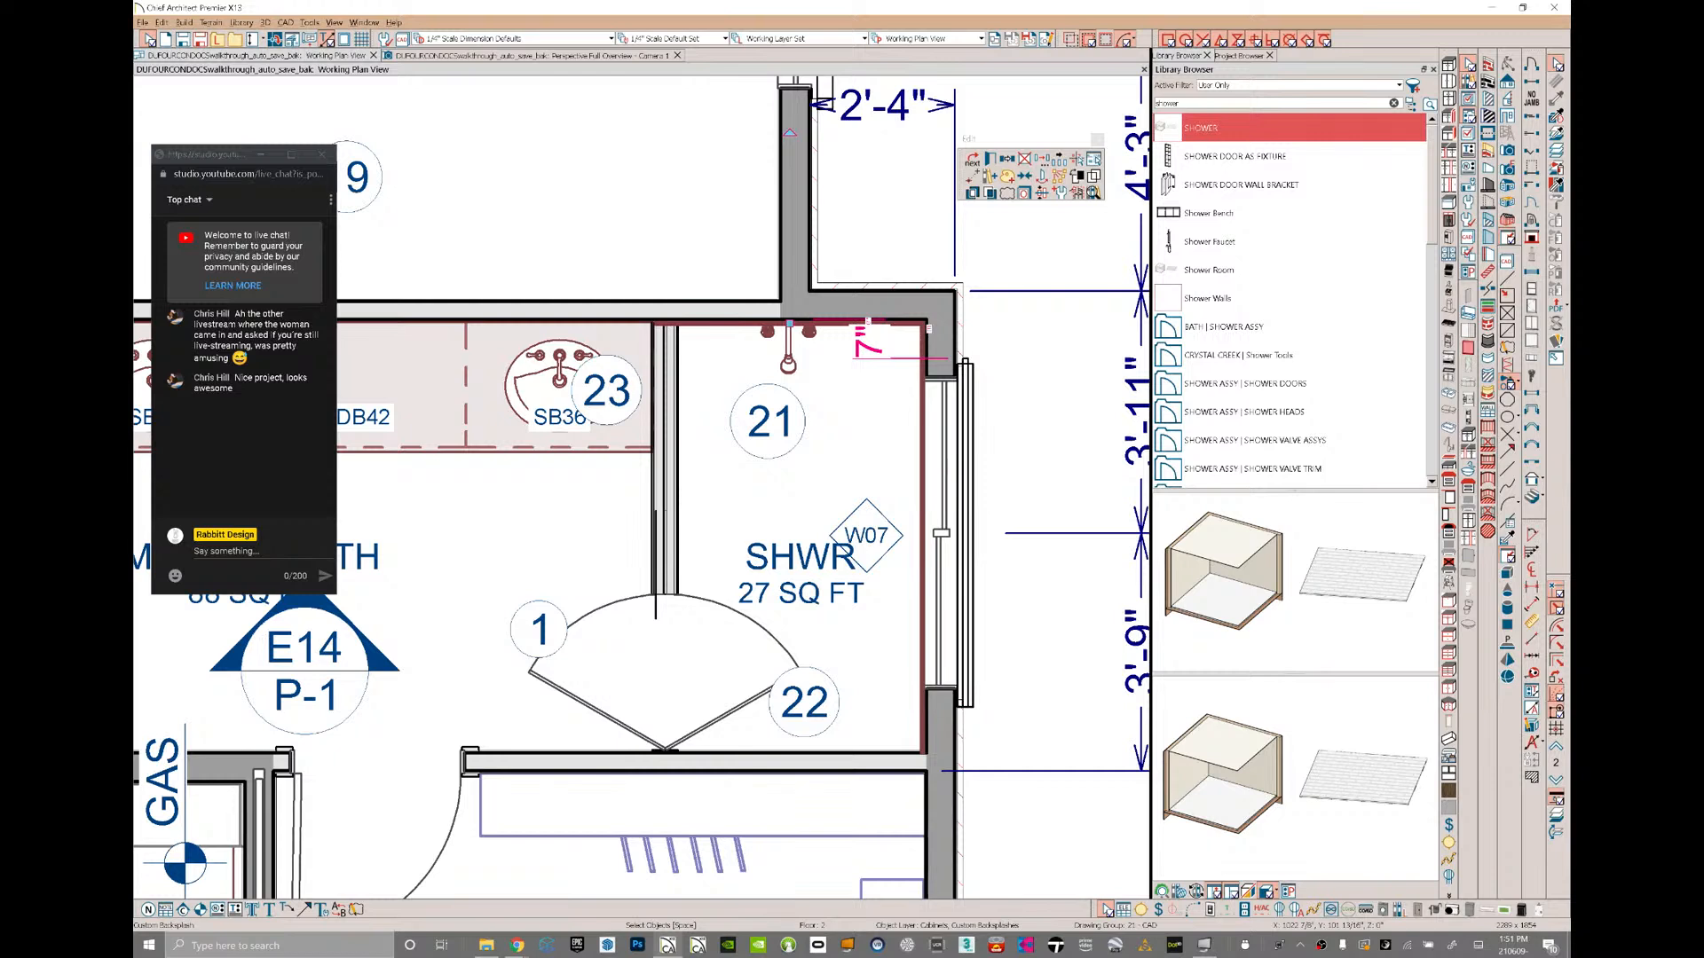
left_click(1024, 193)
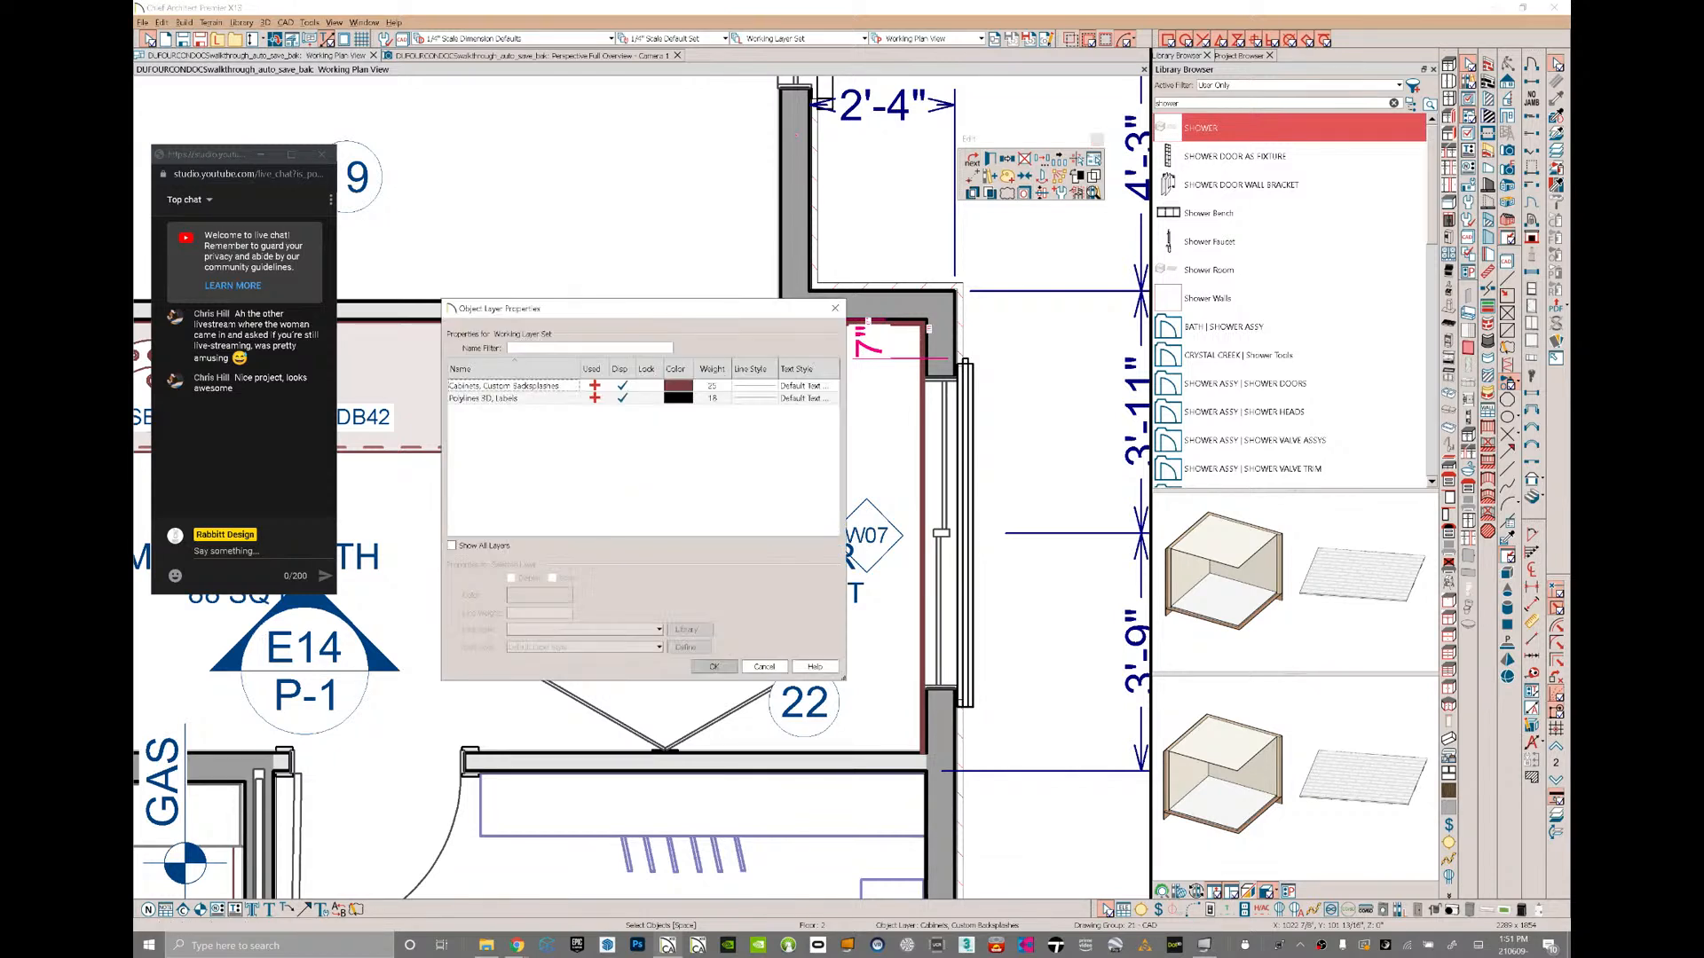
left_click(715, 667)
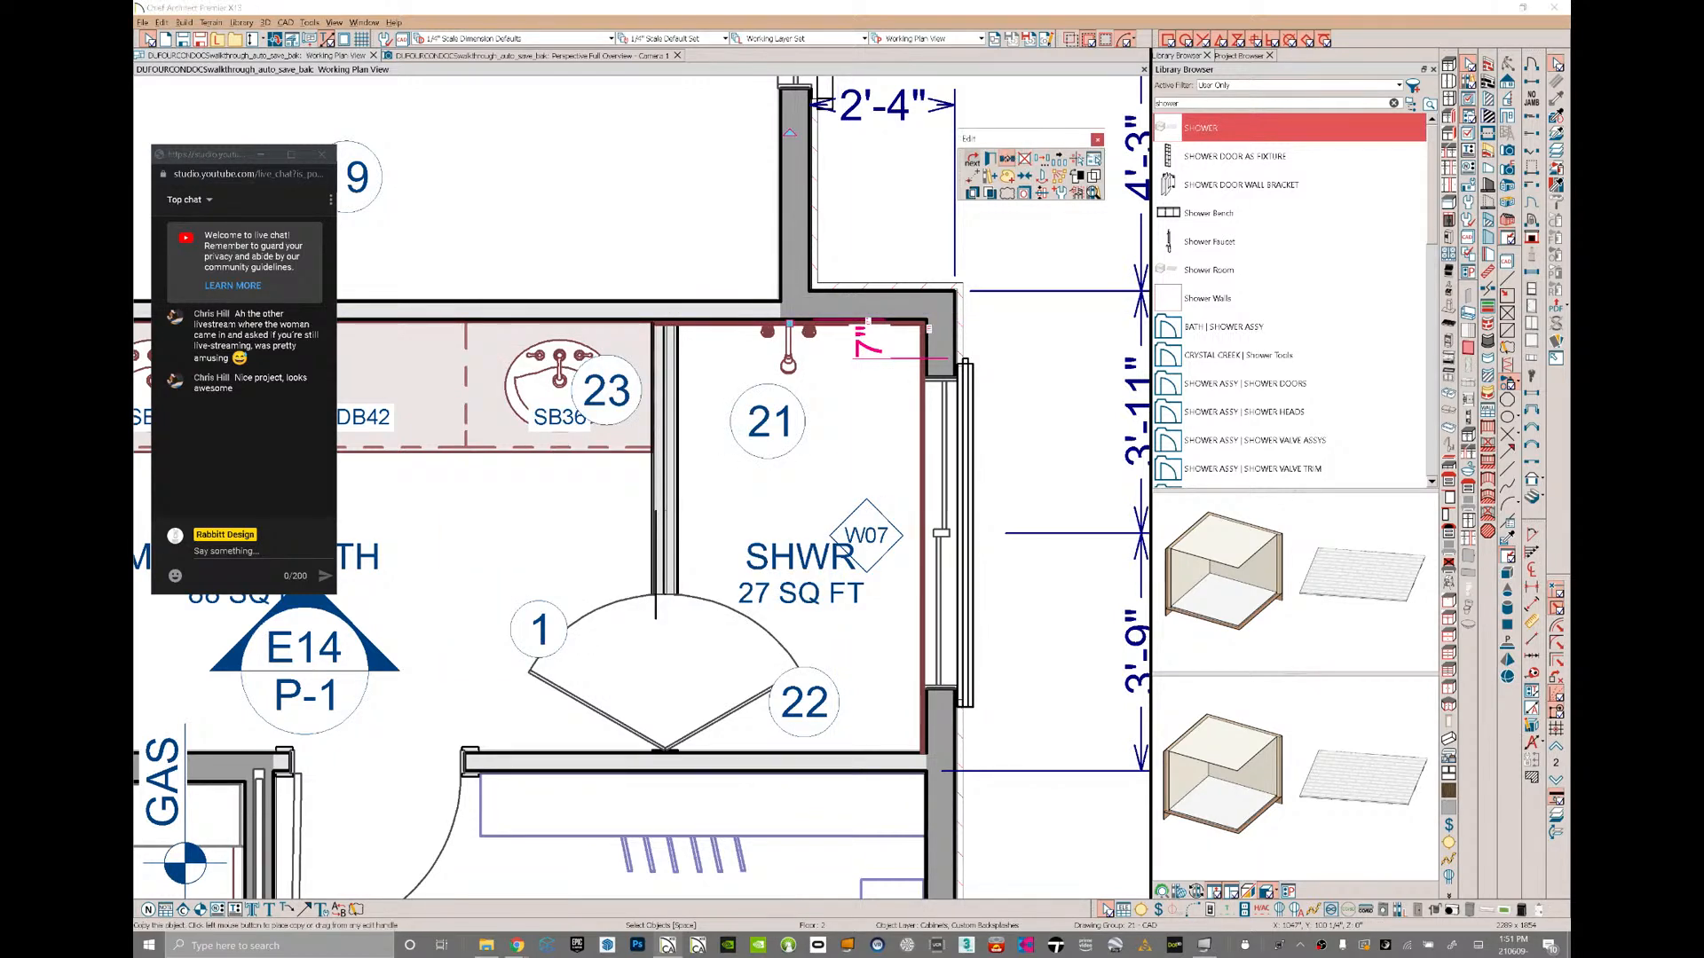
- Mirror a copy of the shower-head wall's backsplash across the shower's centre line onto the opposite wall and switch to the perspective view
left_click(1007, 159)
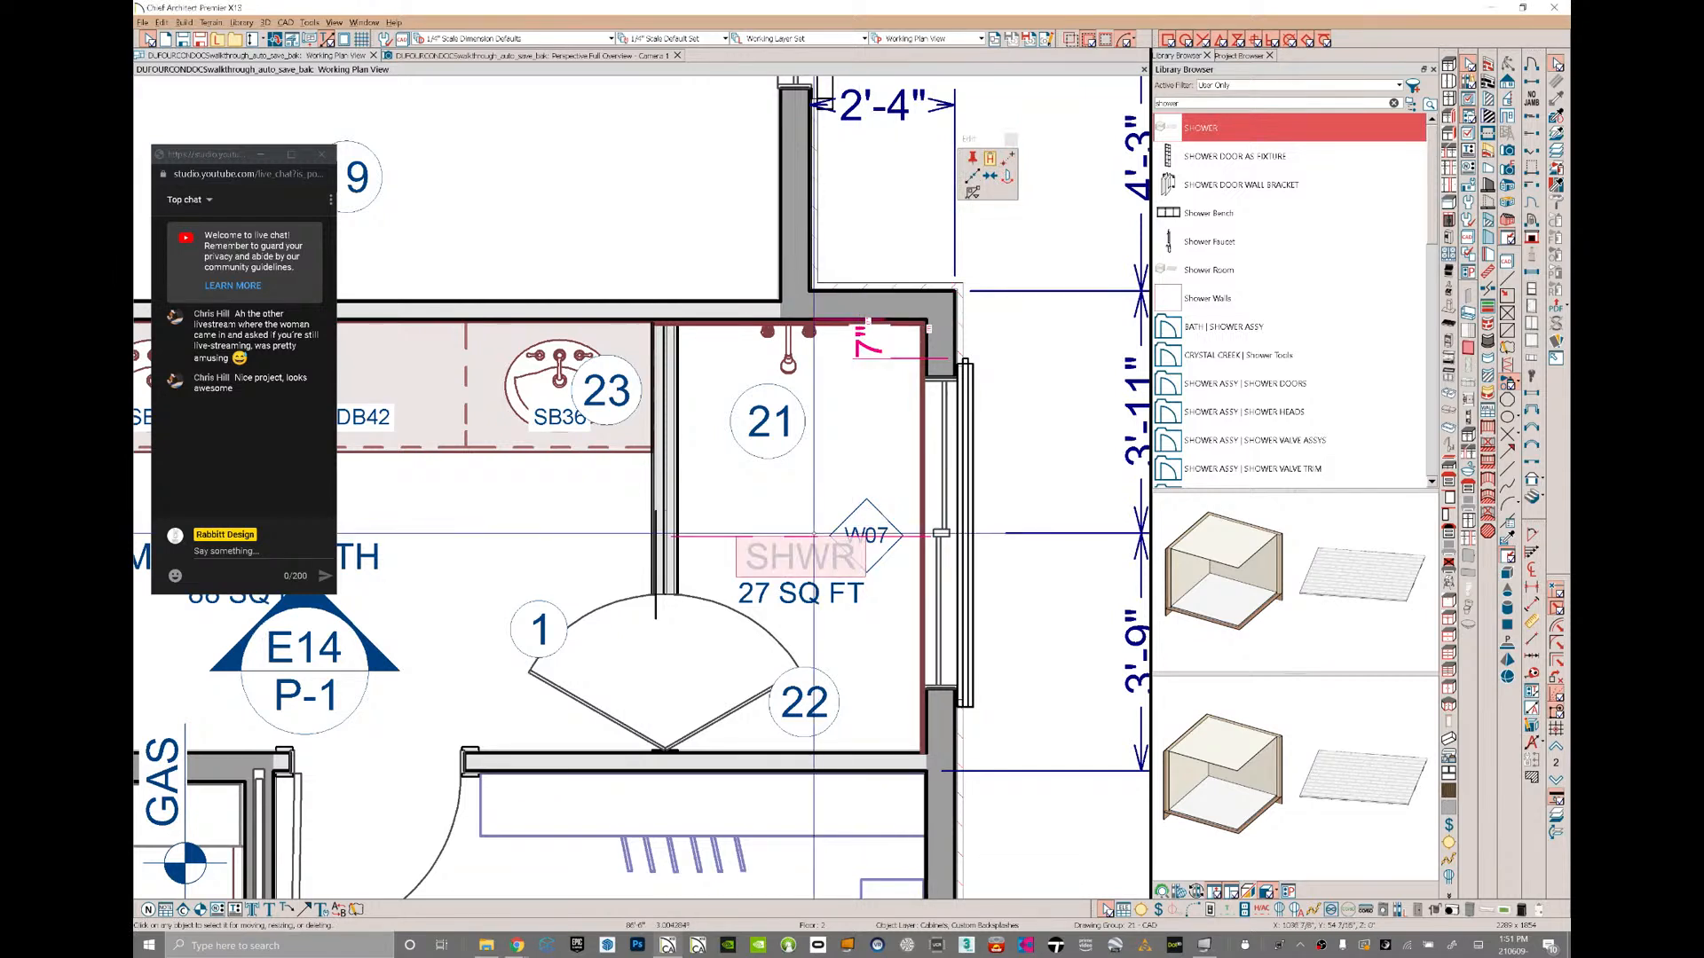
left_click(700, 533)
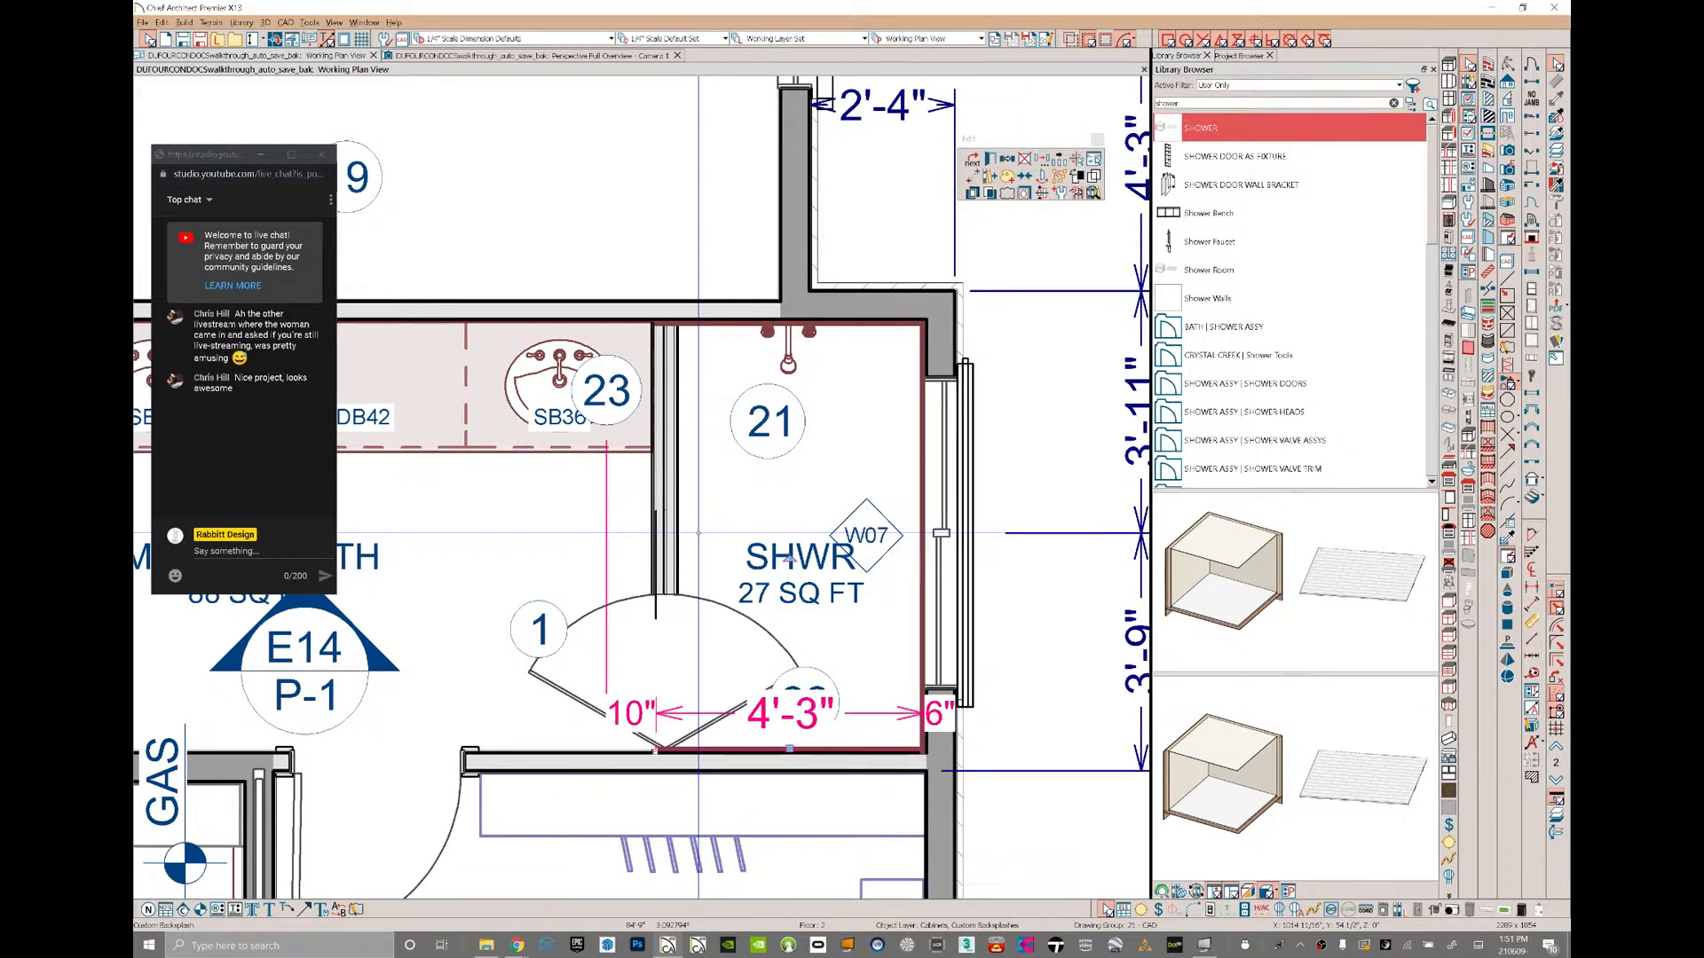
key("ctrl+Tab")
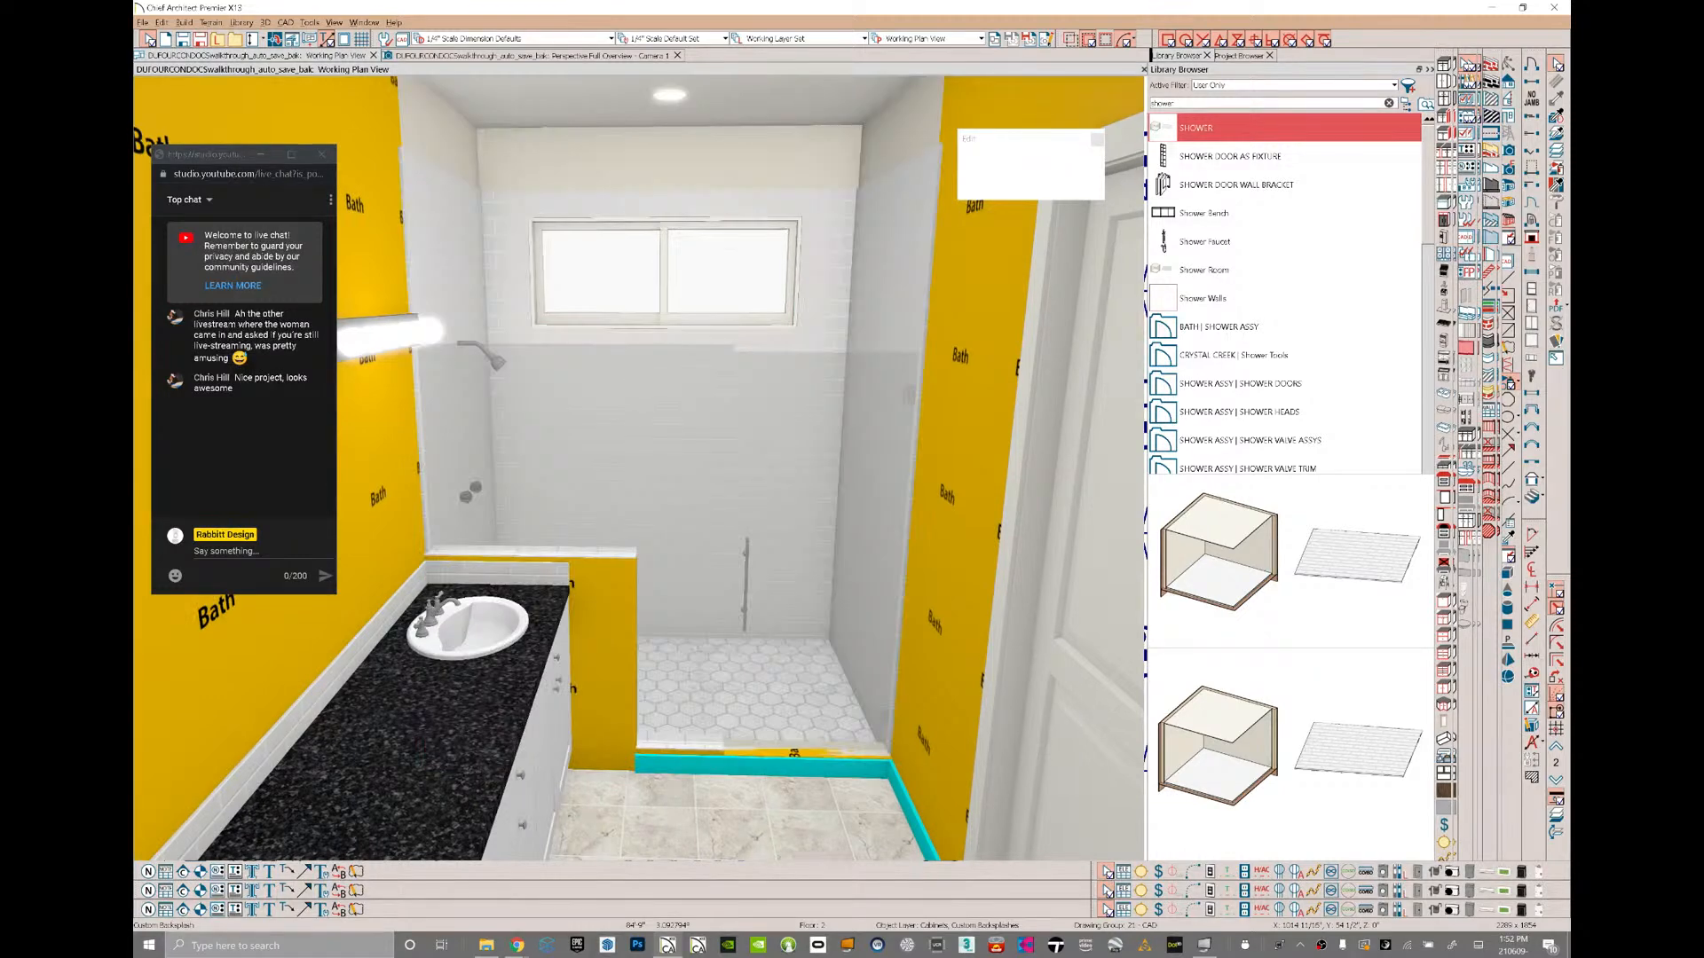
- Set the glass shower door's floor-to-bottom height to 5 5/8" so it sits on the curb
middle_click_drag(940, 533, 967, 466)
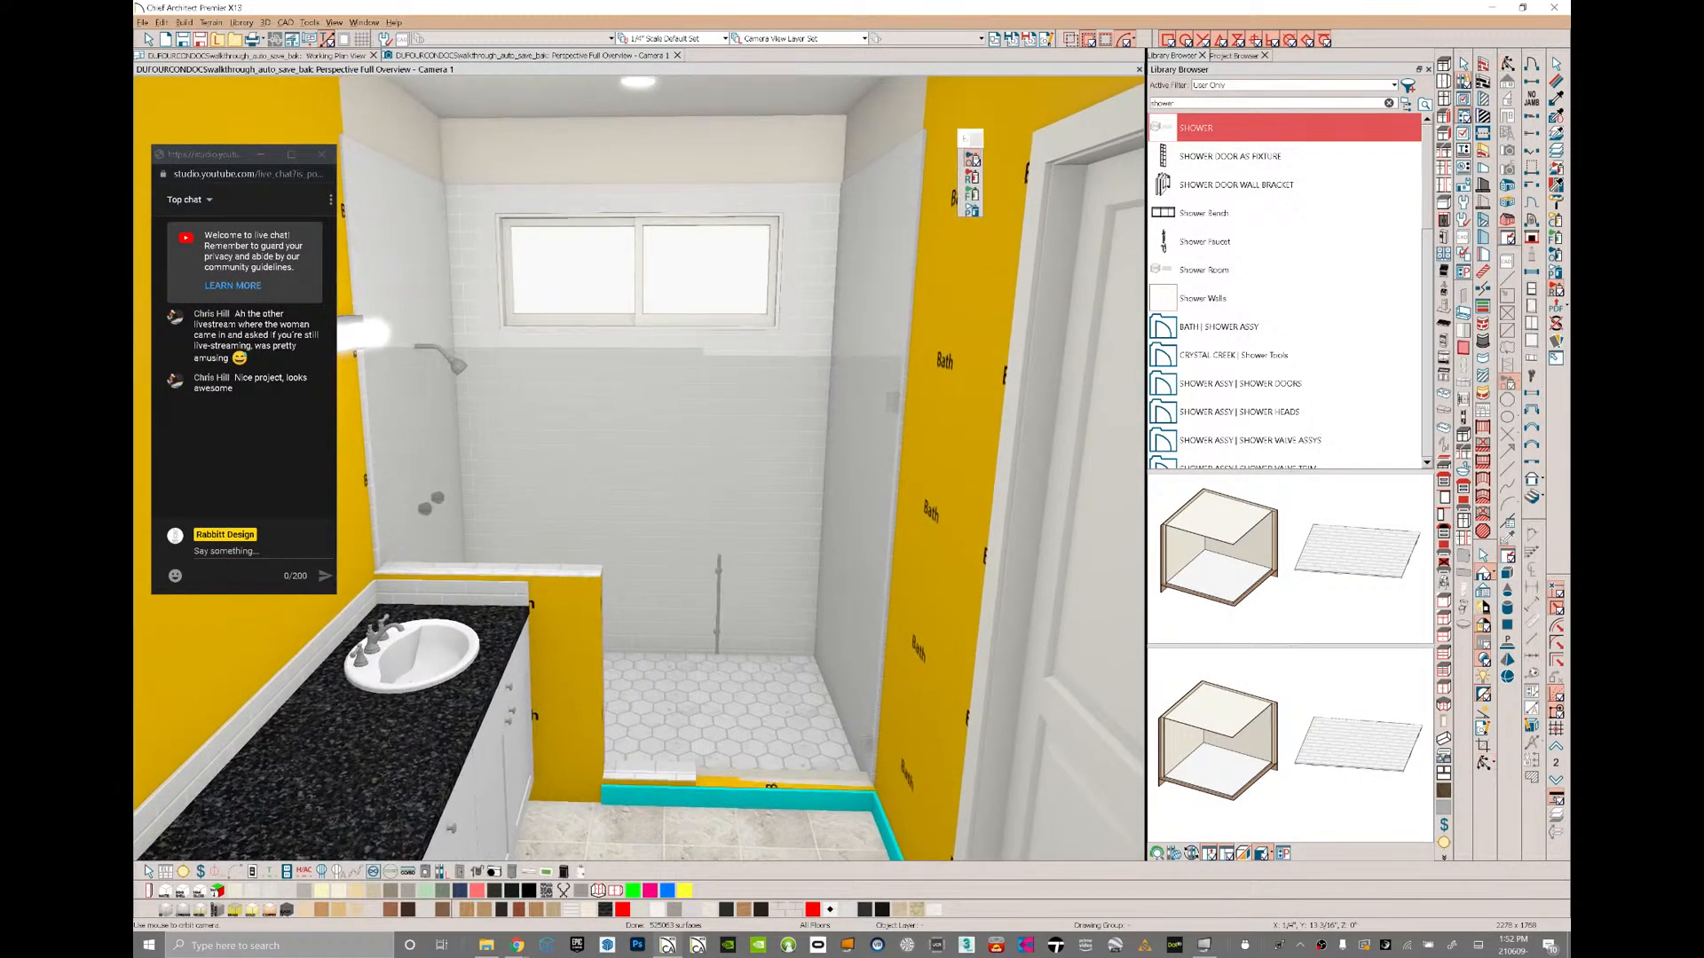
left_click(745, 780)
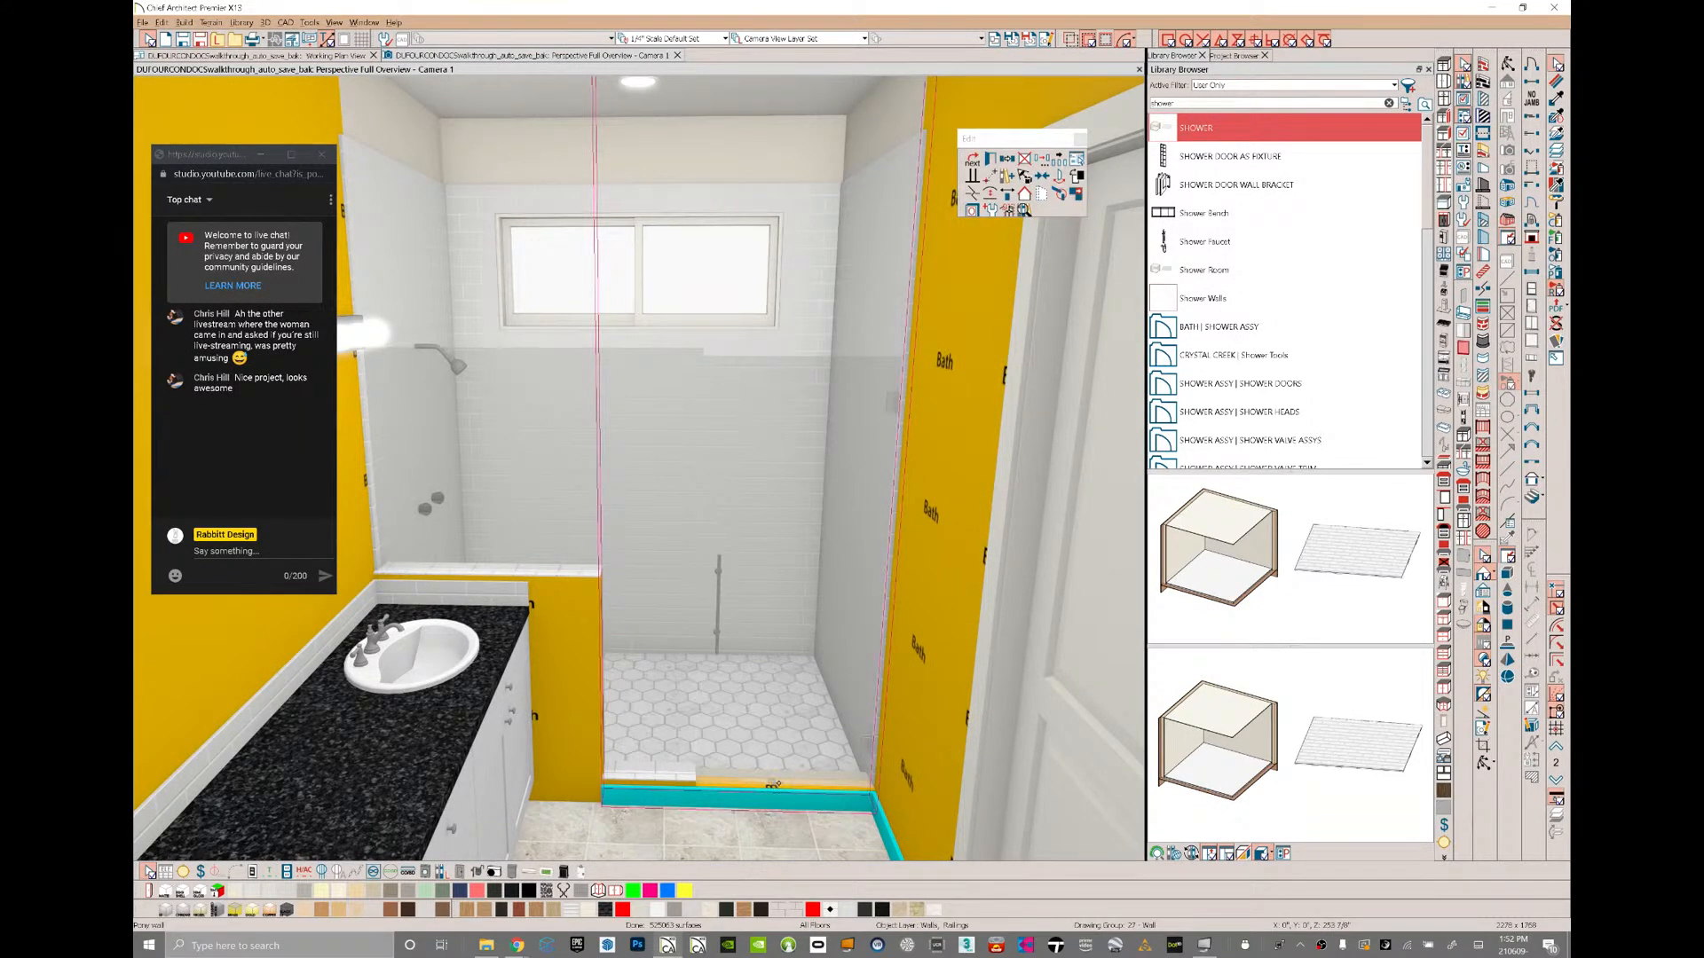
key("Escape")
left_click(793, 581)
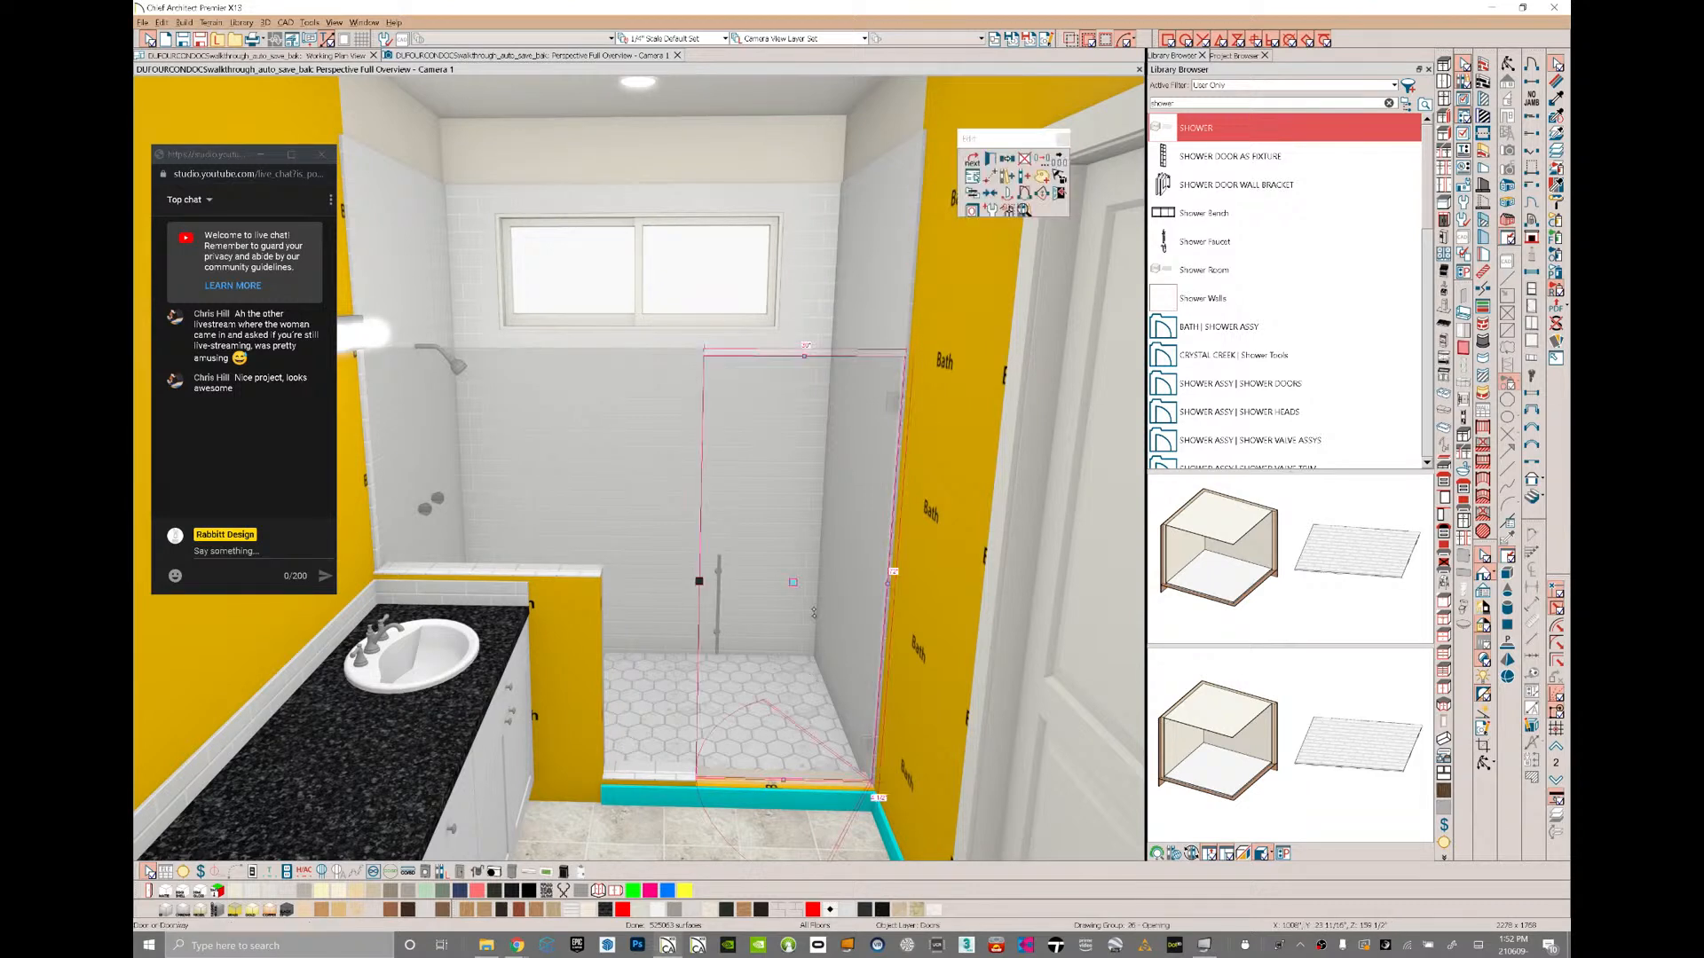
mouse_move(793, 581)
left_mouse_down()
mouse_move(789, 565)
mouse_move(793, 582)
left_mouse_up()
double_click(792, 582)
double_click(792, 345)
type("5")
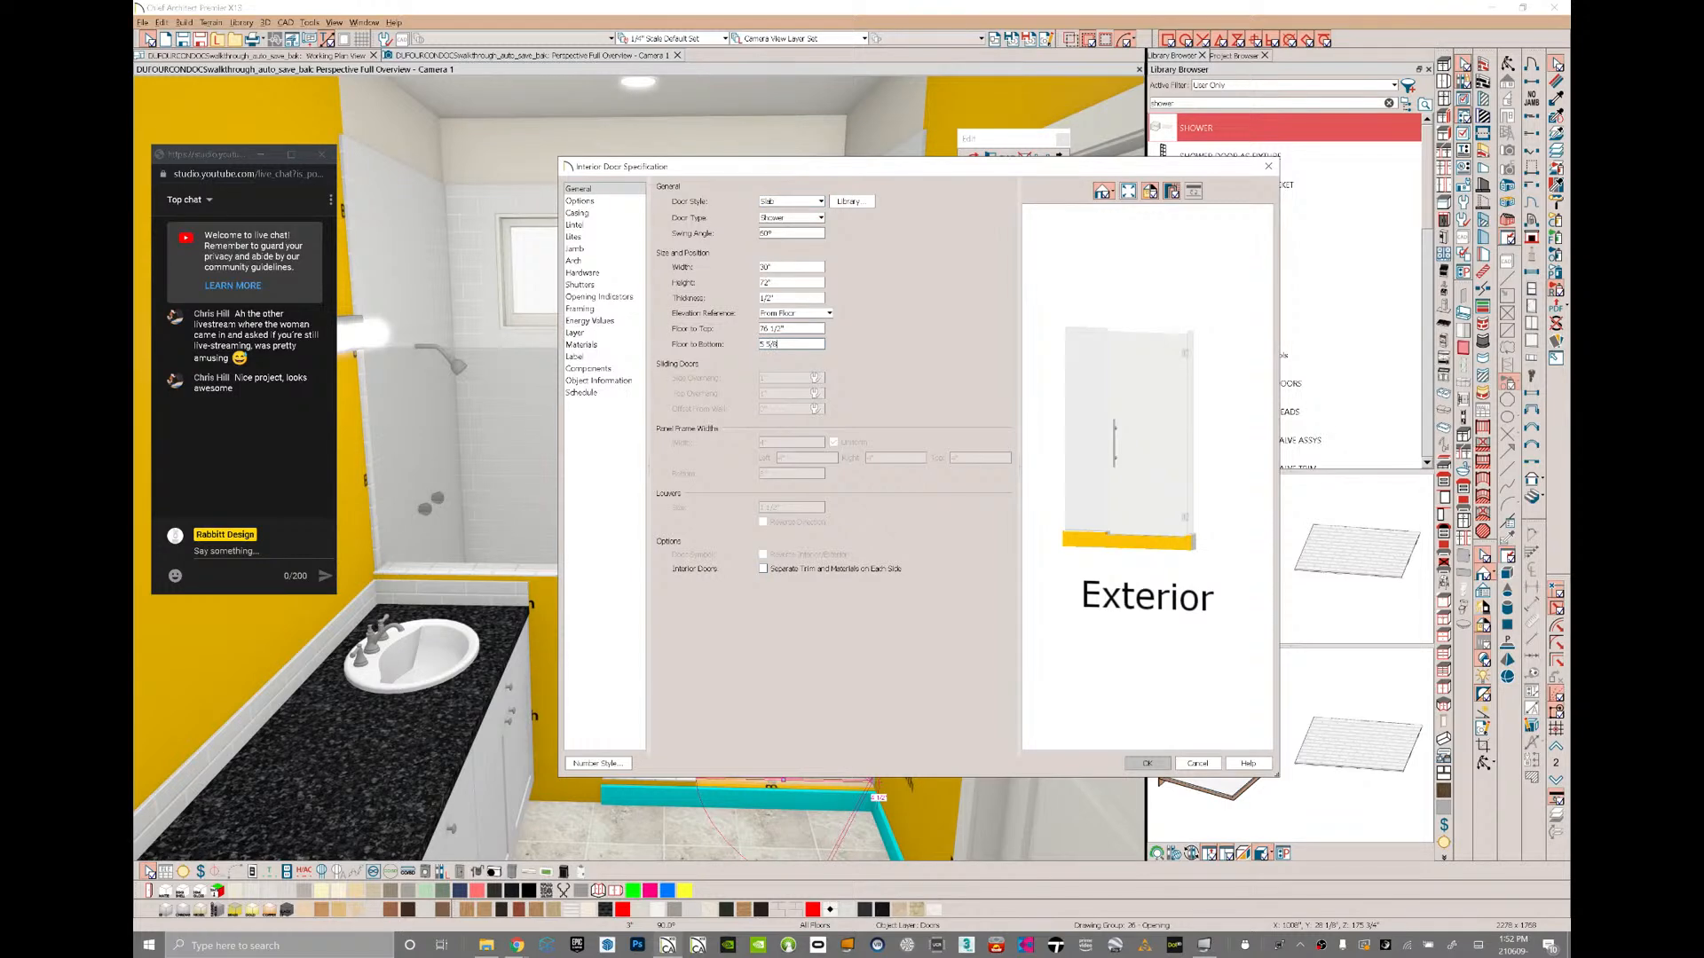
type(" 5/8")
key("Return")
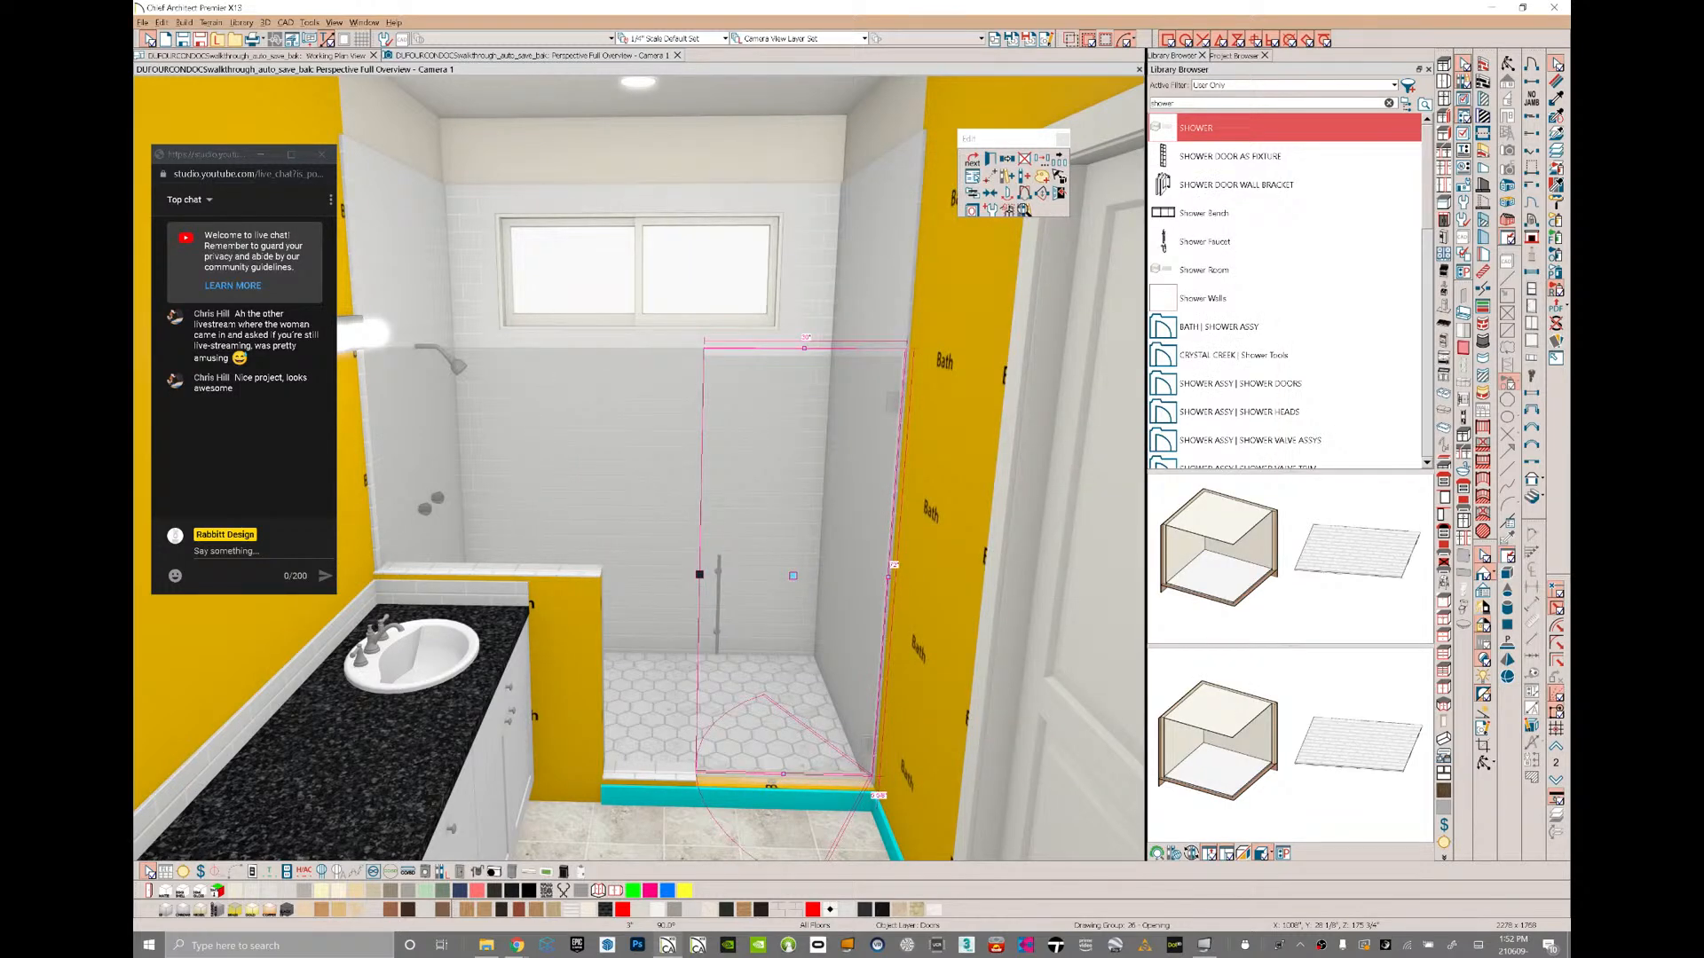
key("Escape")
- Check the wall-type and general settings, including the room-molding options, of the glass pony wall at the shower curb
left_click(666, 785)
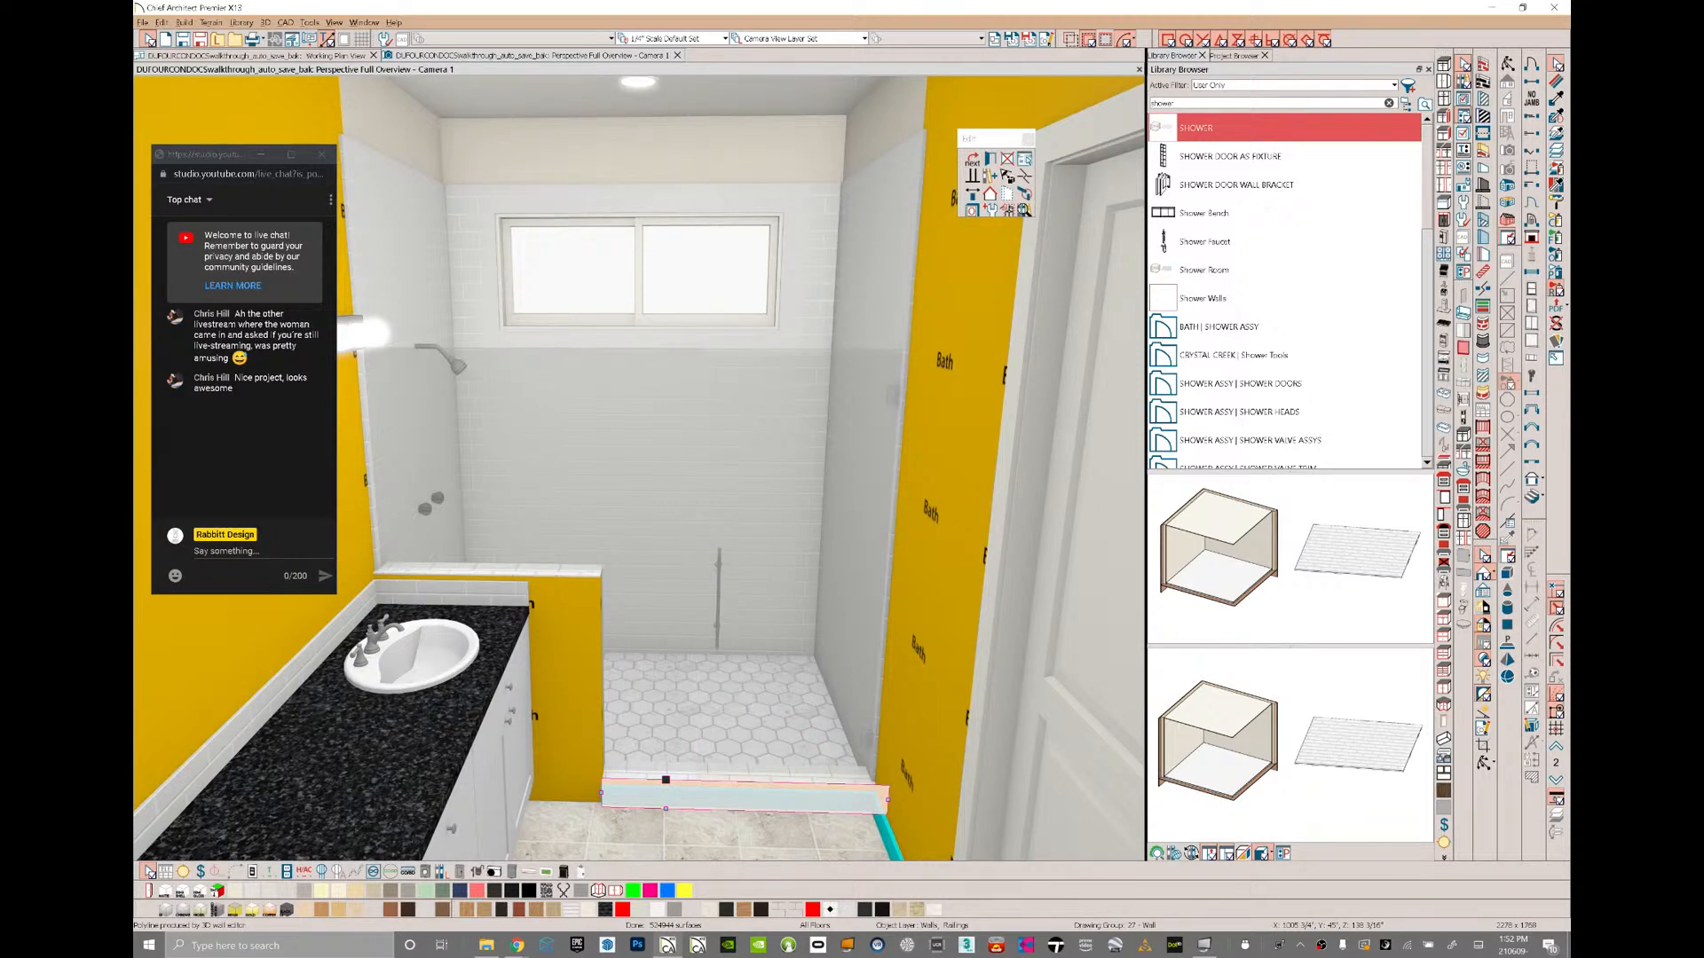
key("ctrl+e")
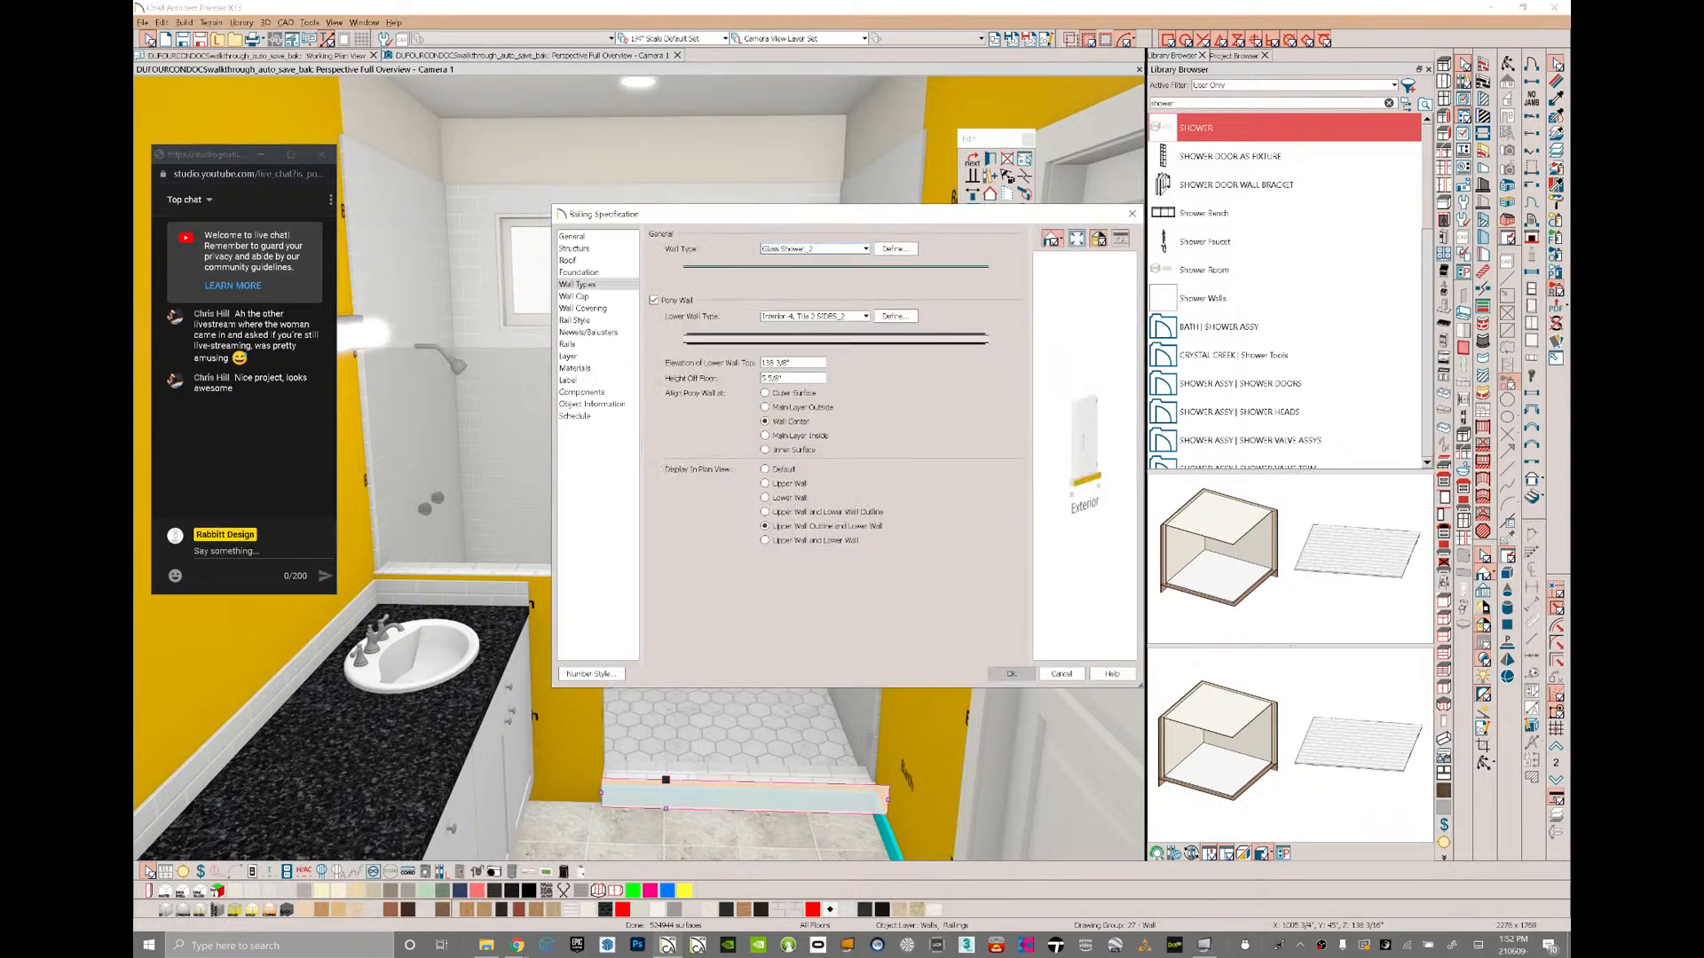
left_click(572, 236)
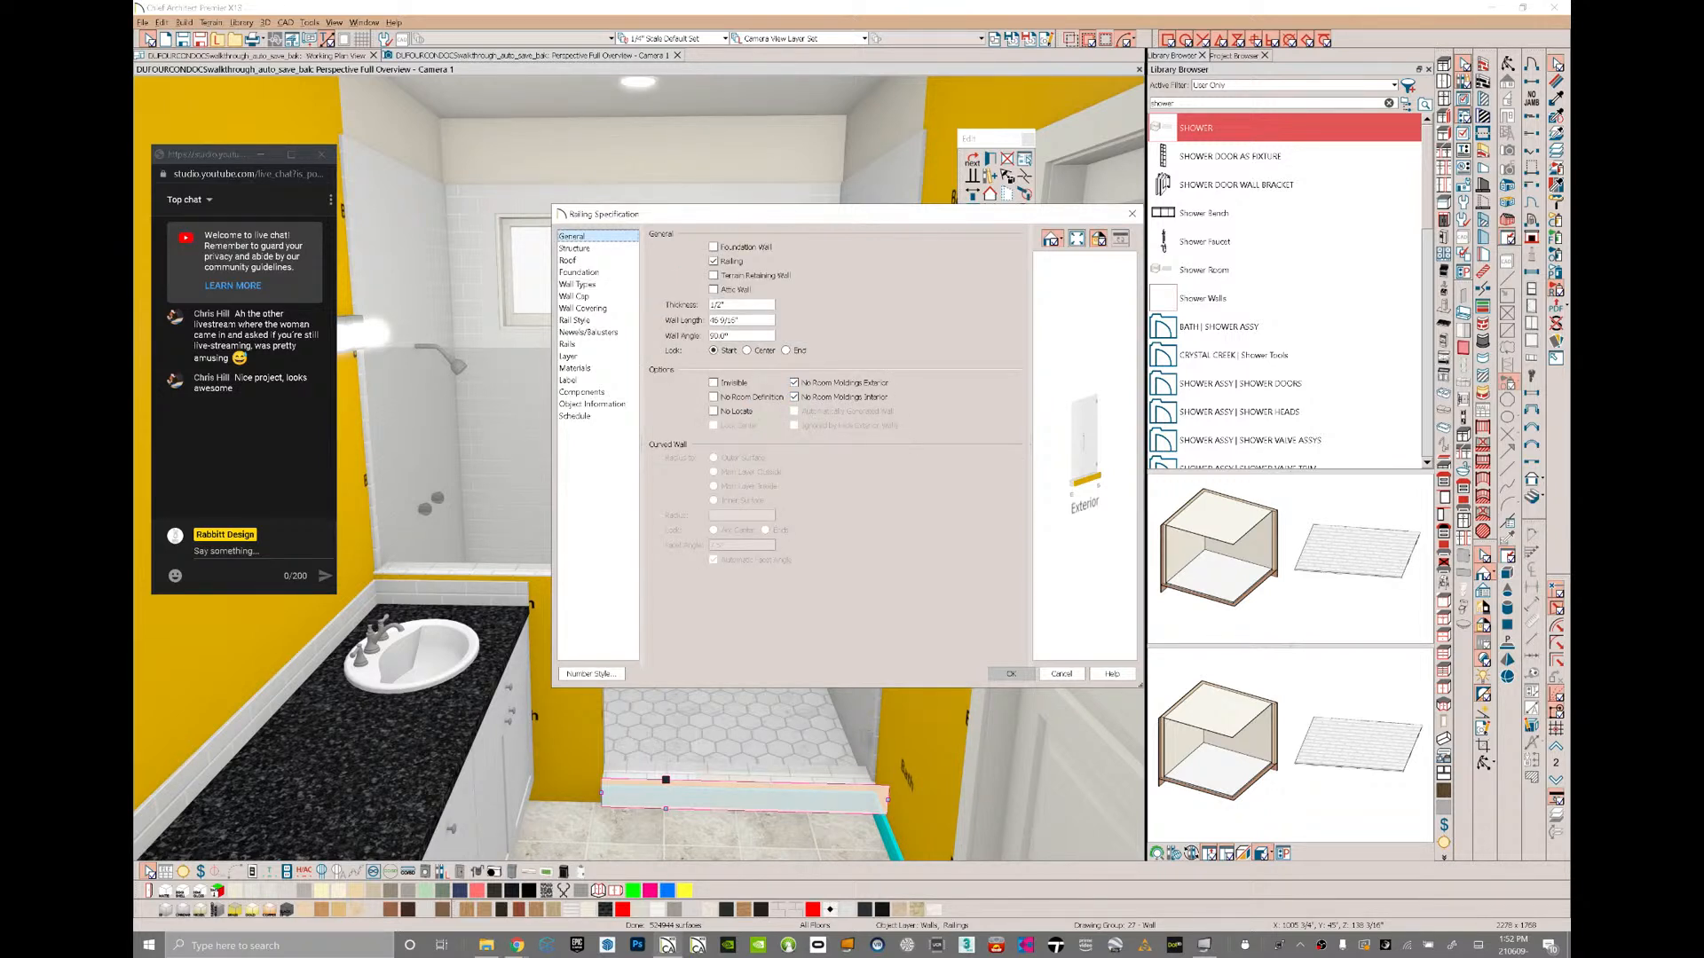
left_click(1010, 673)
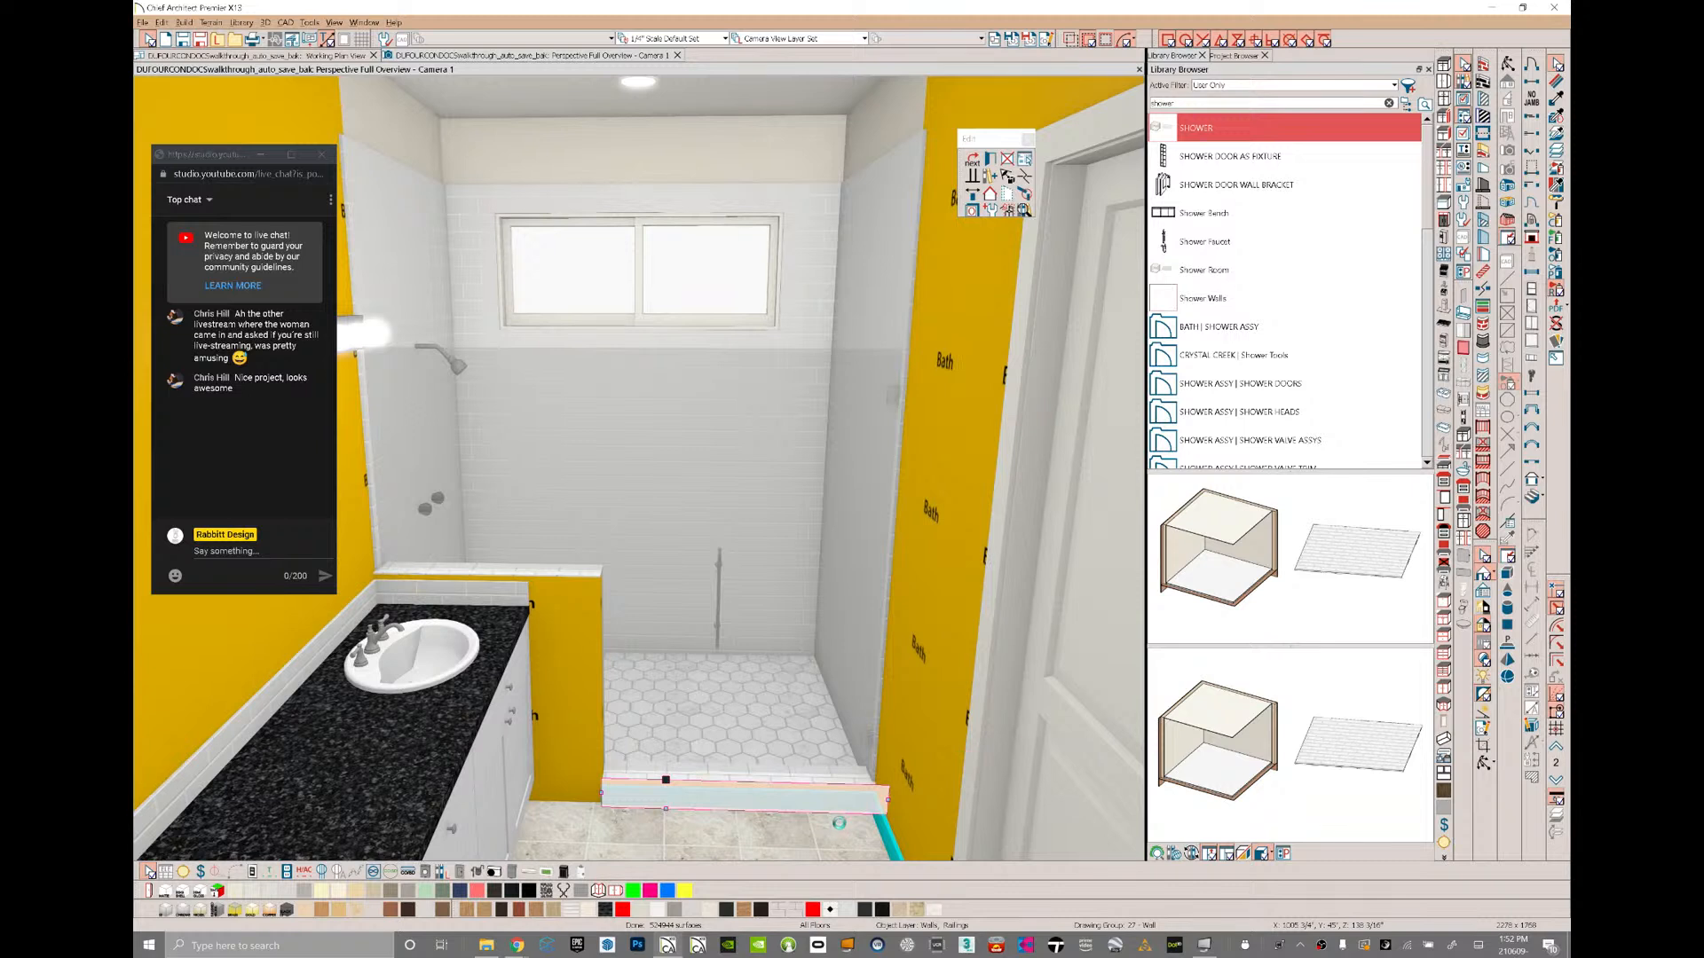
key("Escape")
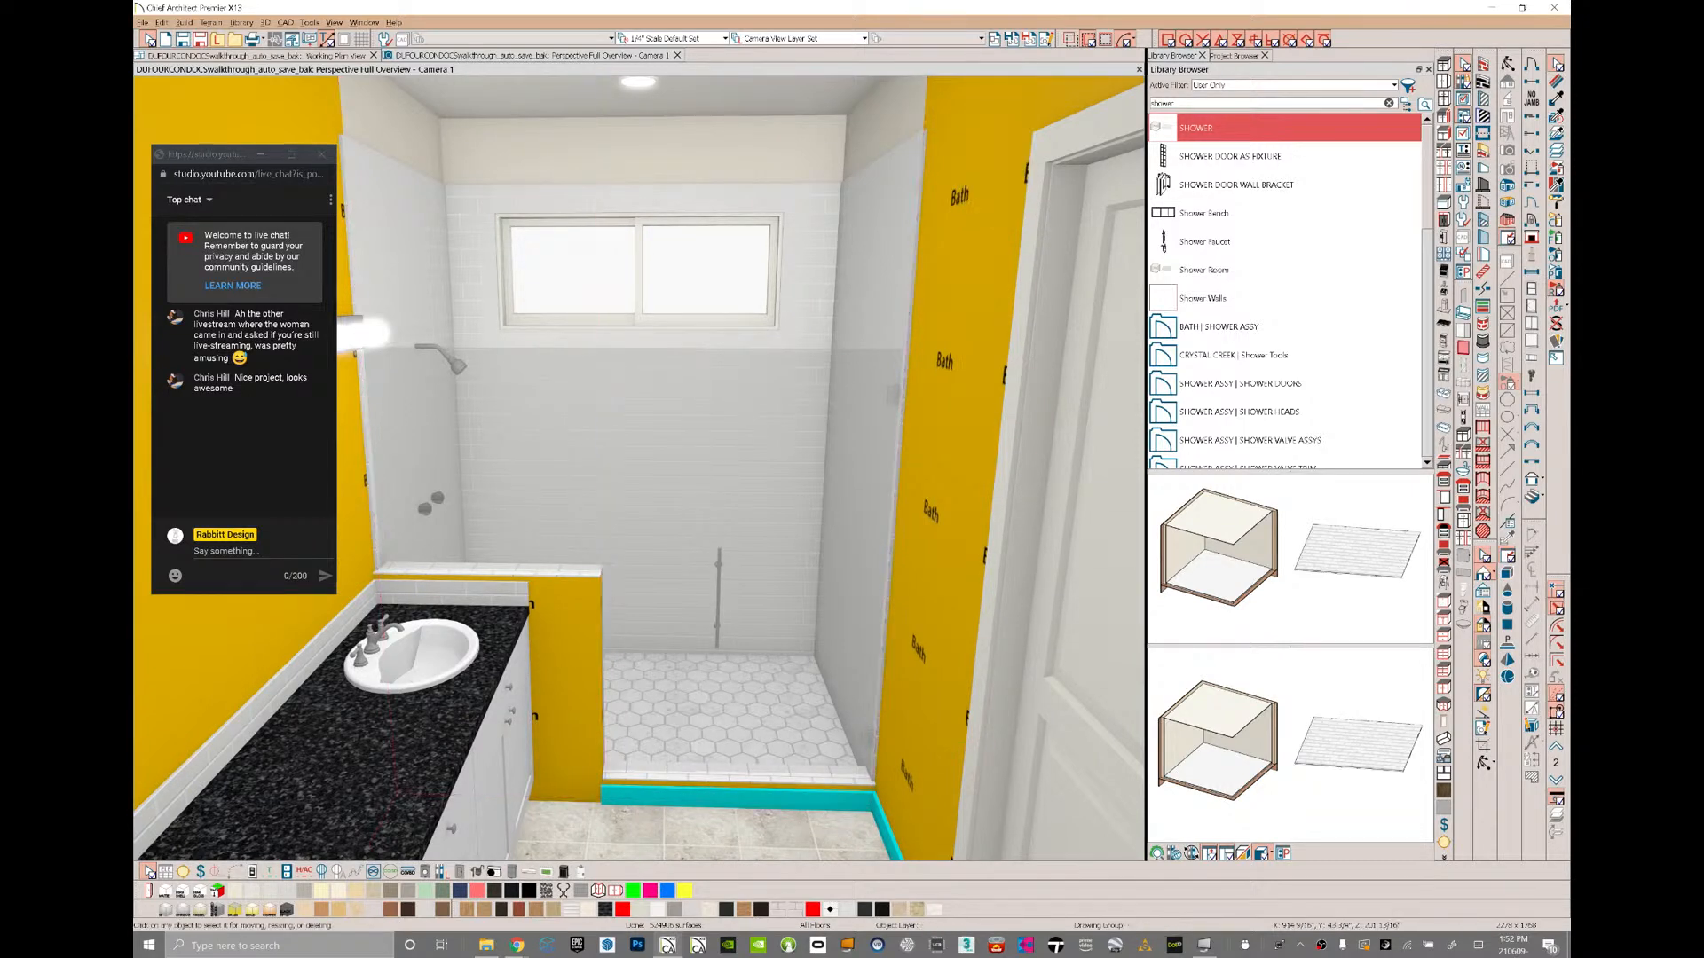
- Make a molding polyline for the bath's base molding and remove the molding from the edge along the shower curb
left_click(694, 831)
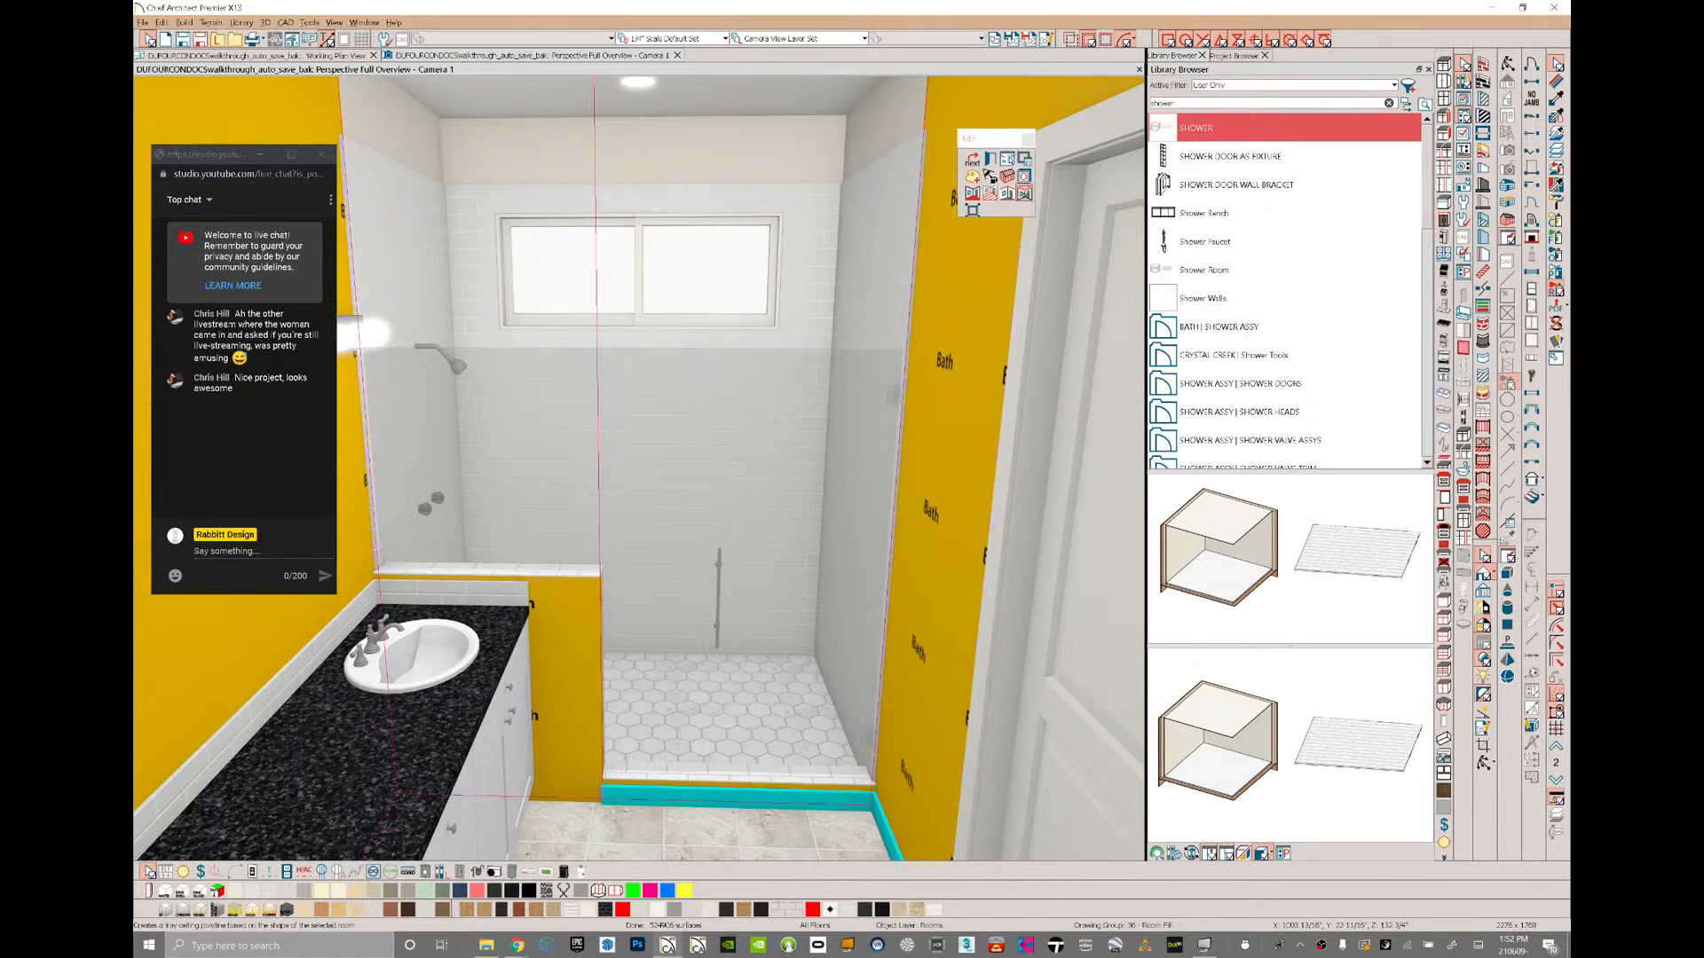
left_click(1024, 194)
left_click(809, 476)
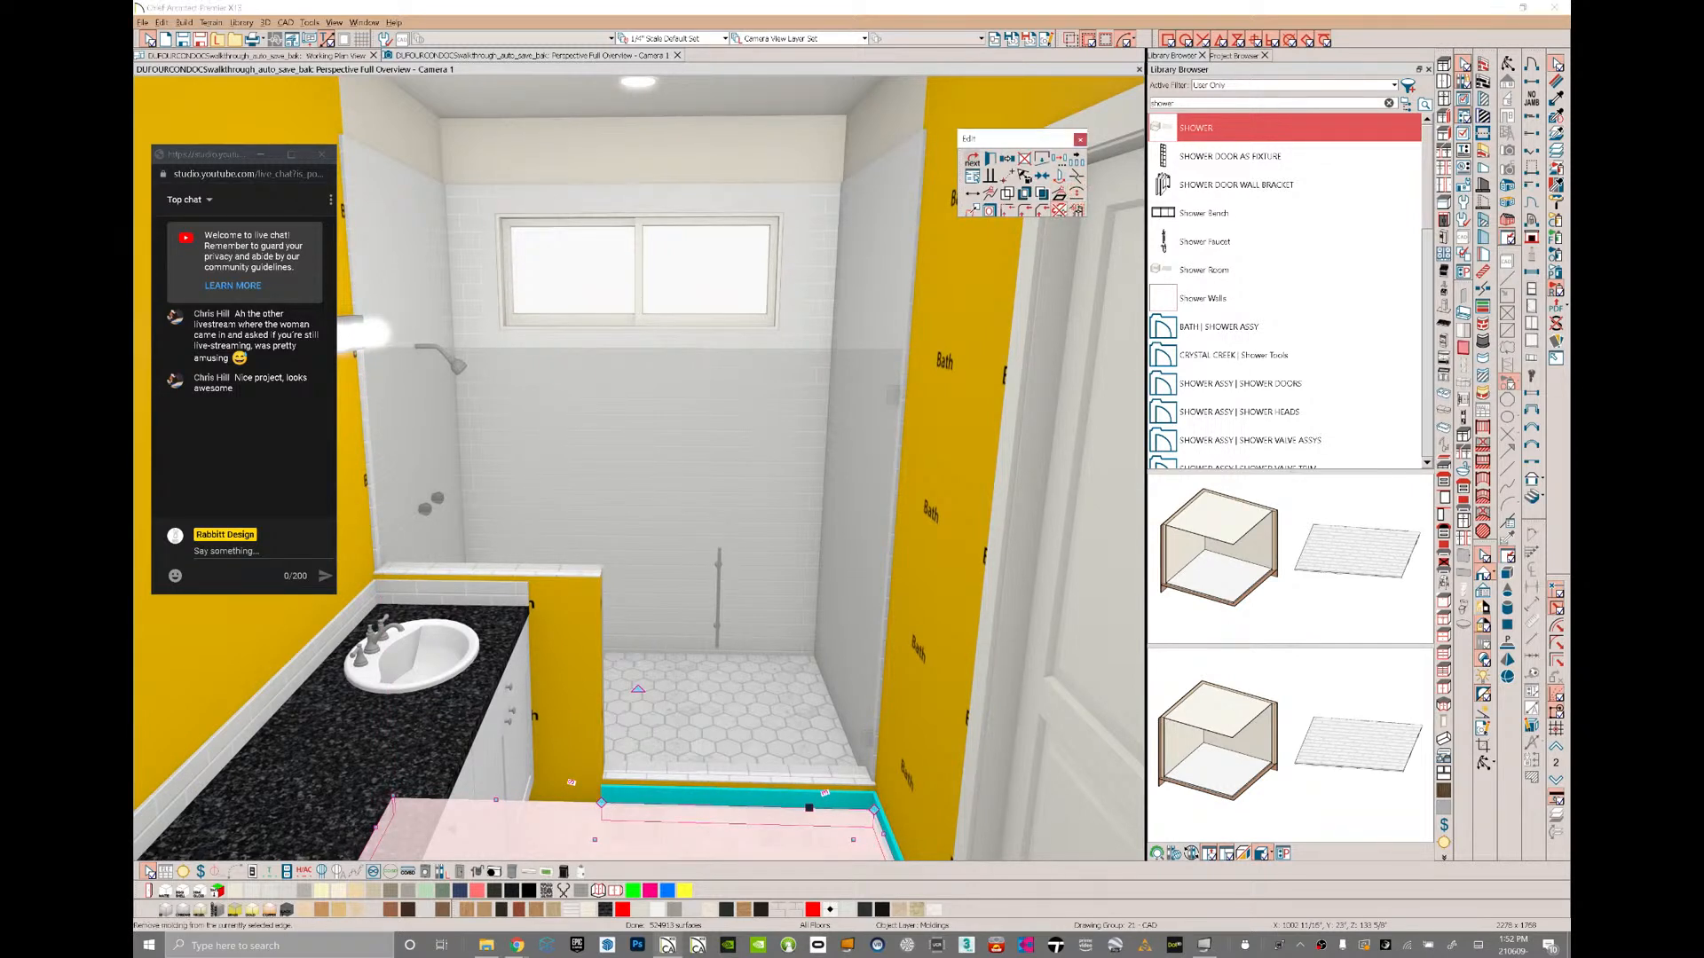
left_click(1059, 211)
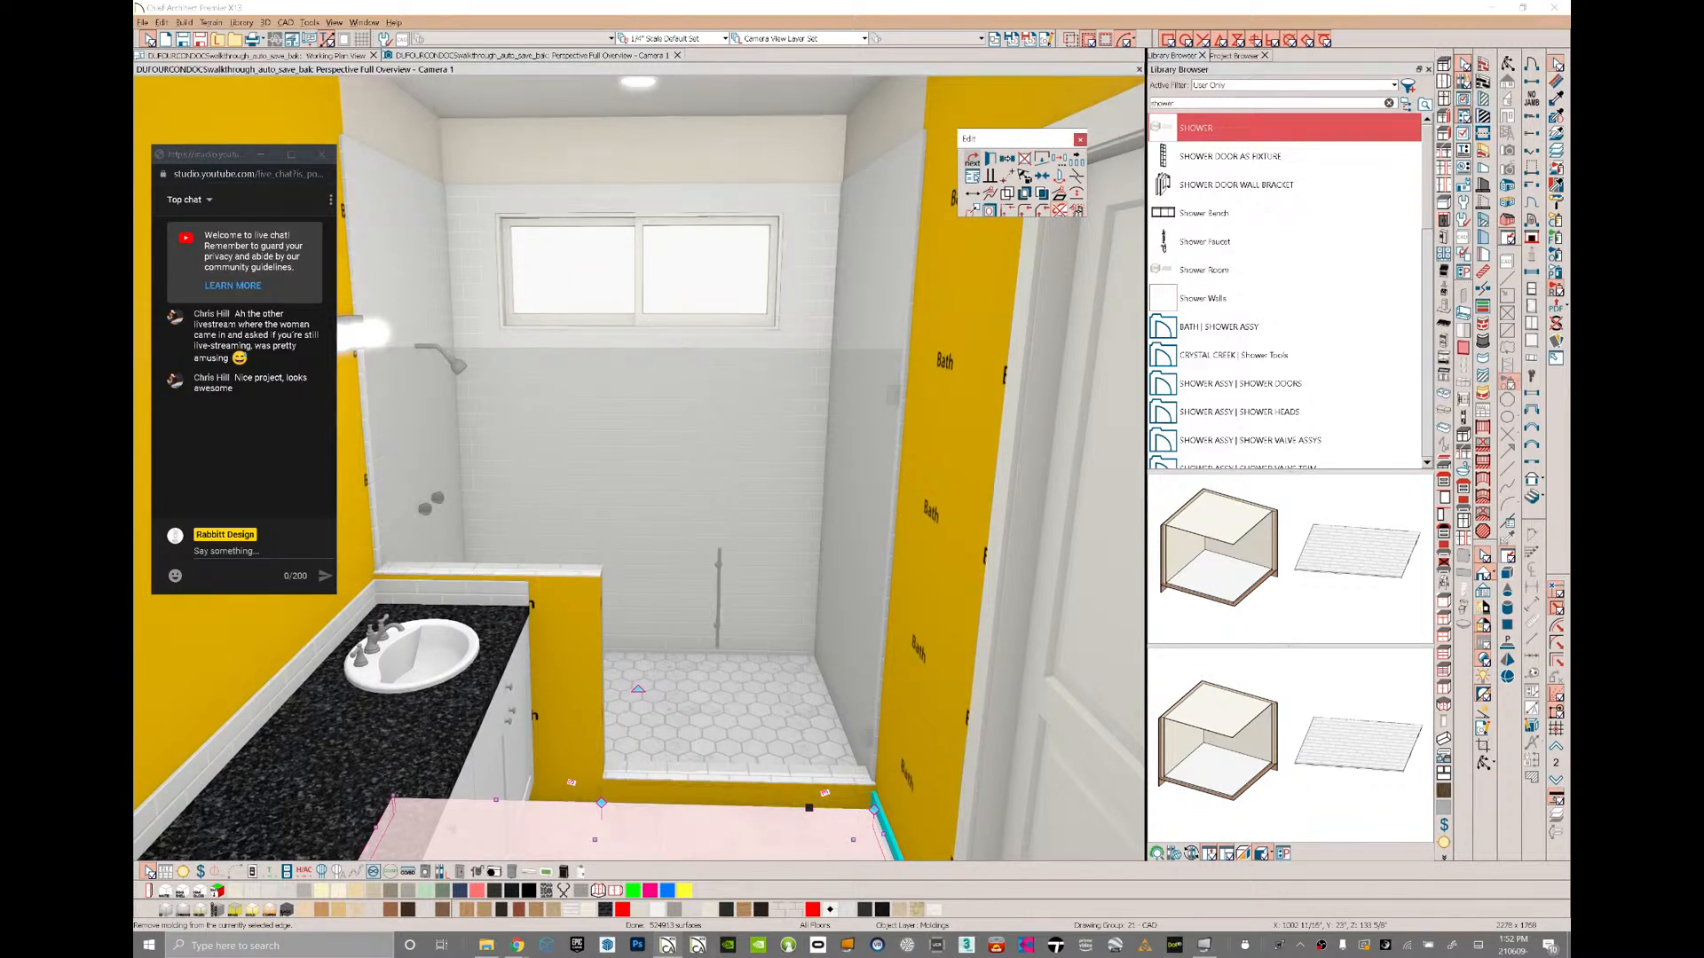
left_click(1059, 211)
left_click(1060, 211)
key("Escape")
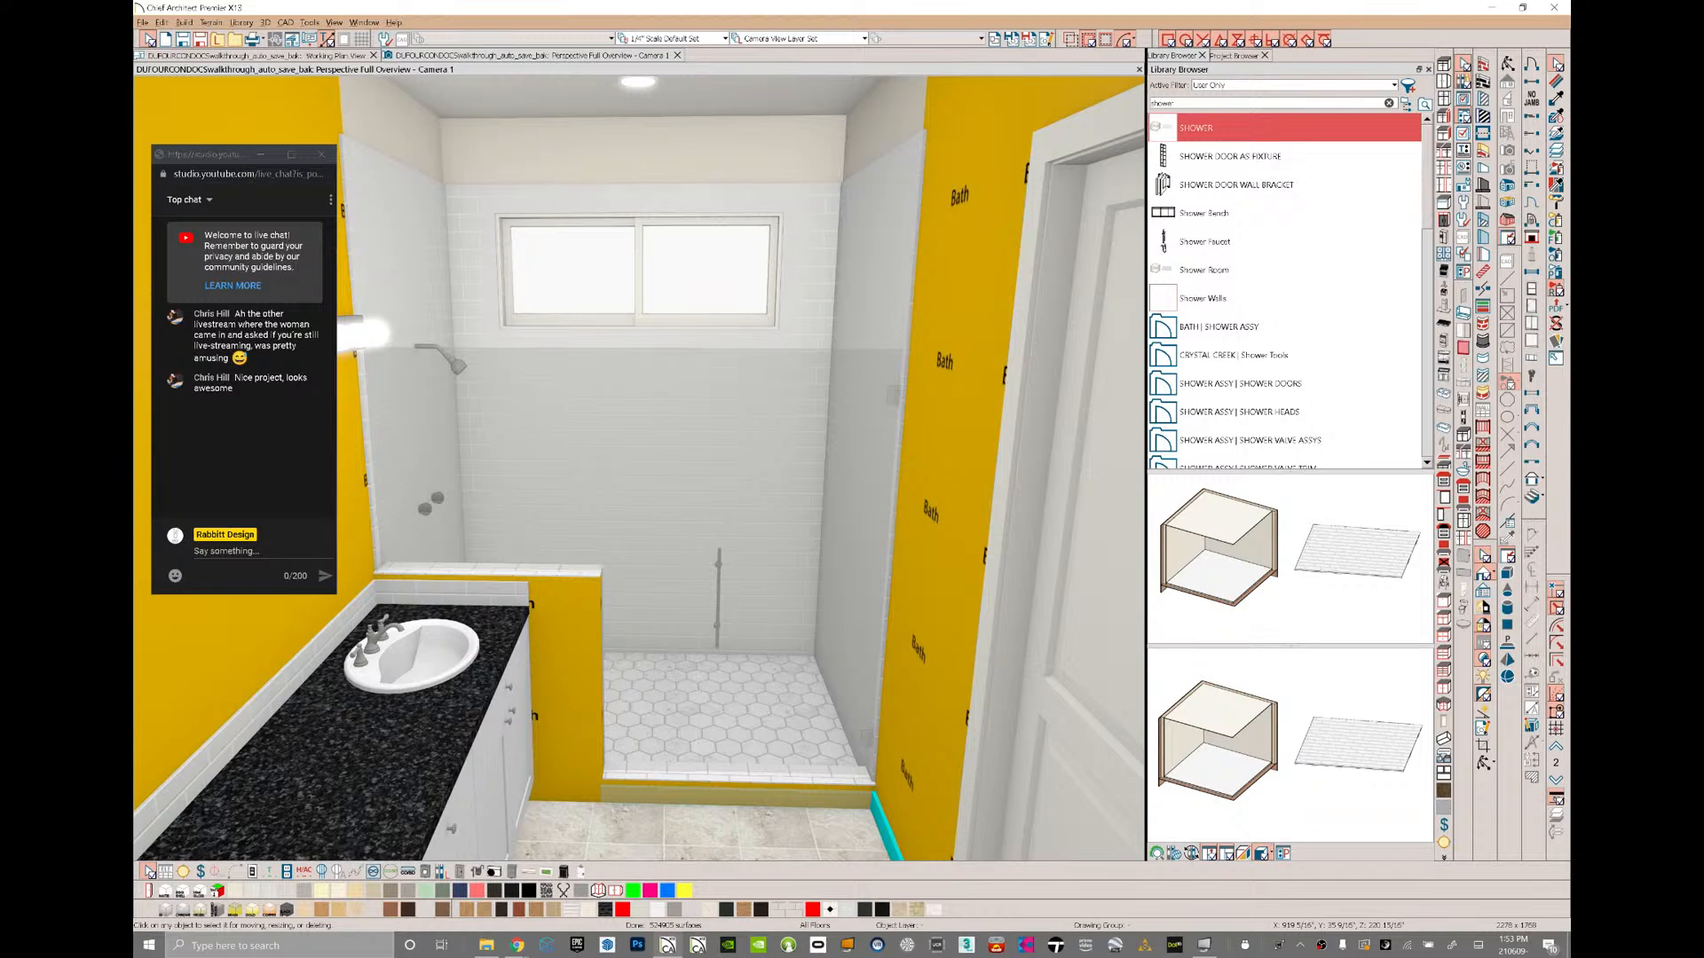
- Pick up the White Tile material from the shower wall and paint it onto the curb and the pony wall beside the vanity
key("e")
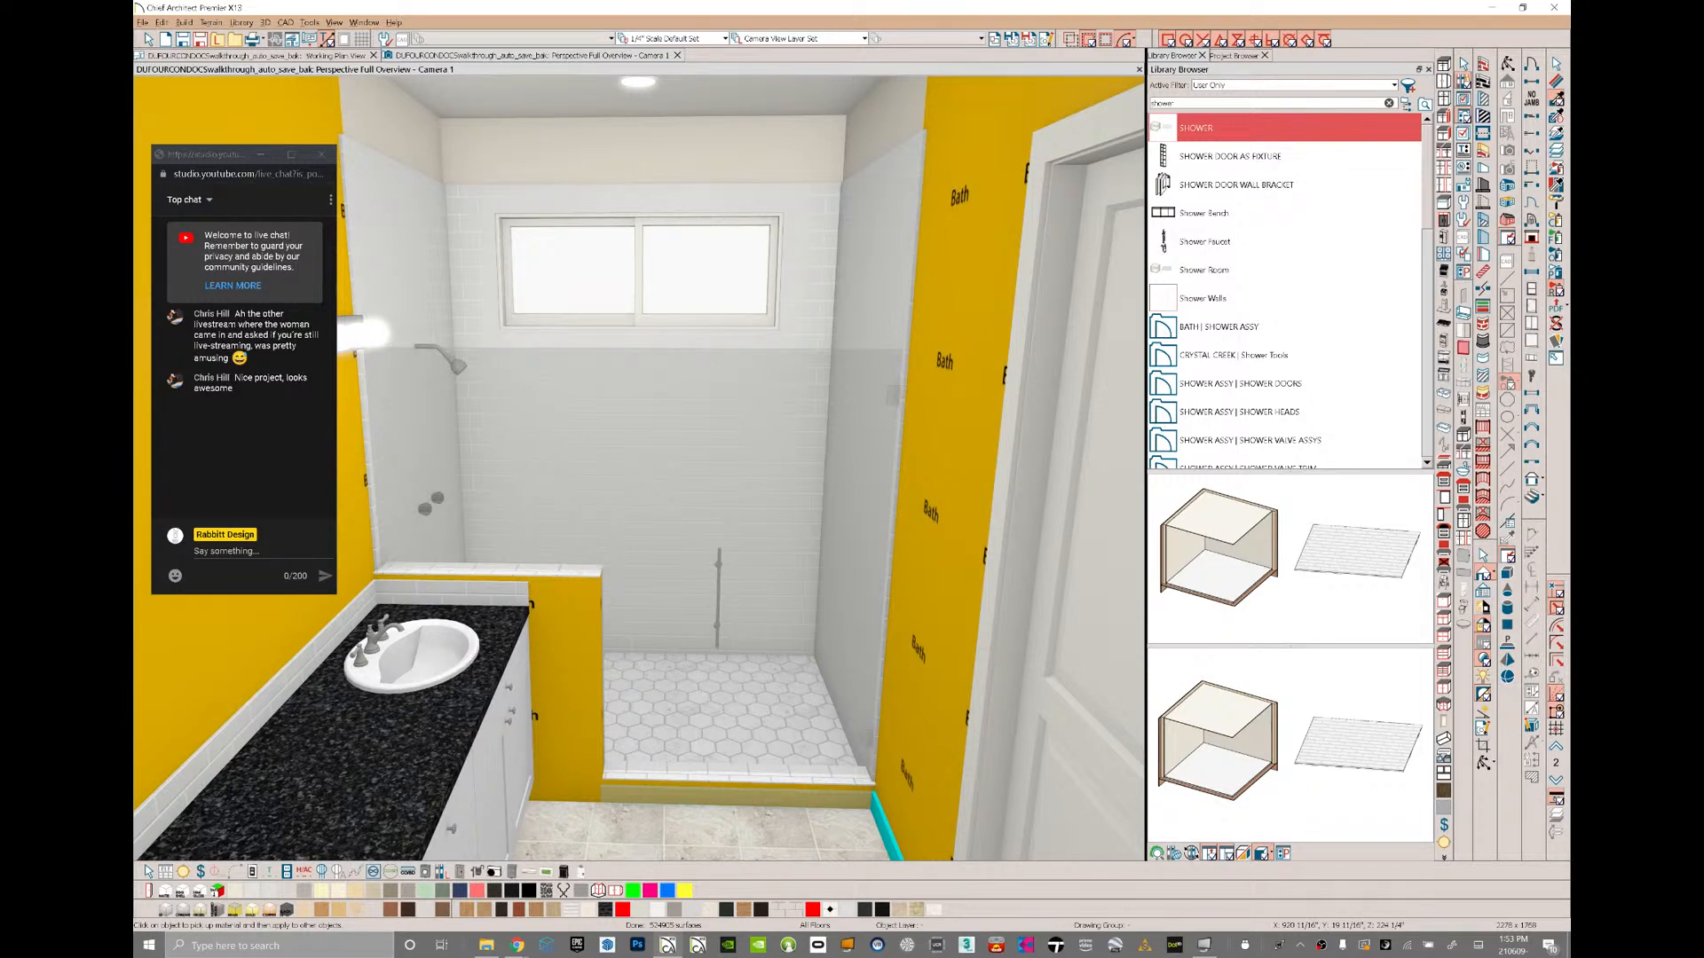
left_click(830, 270)
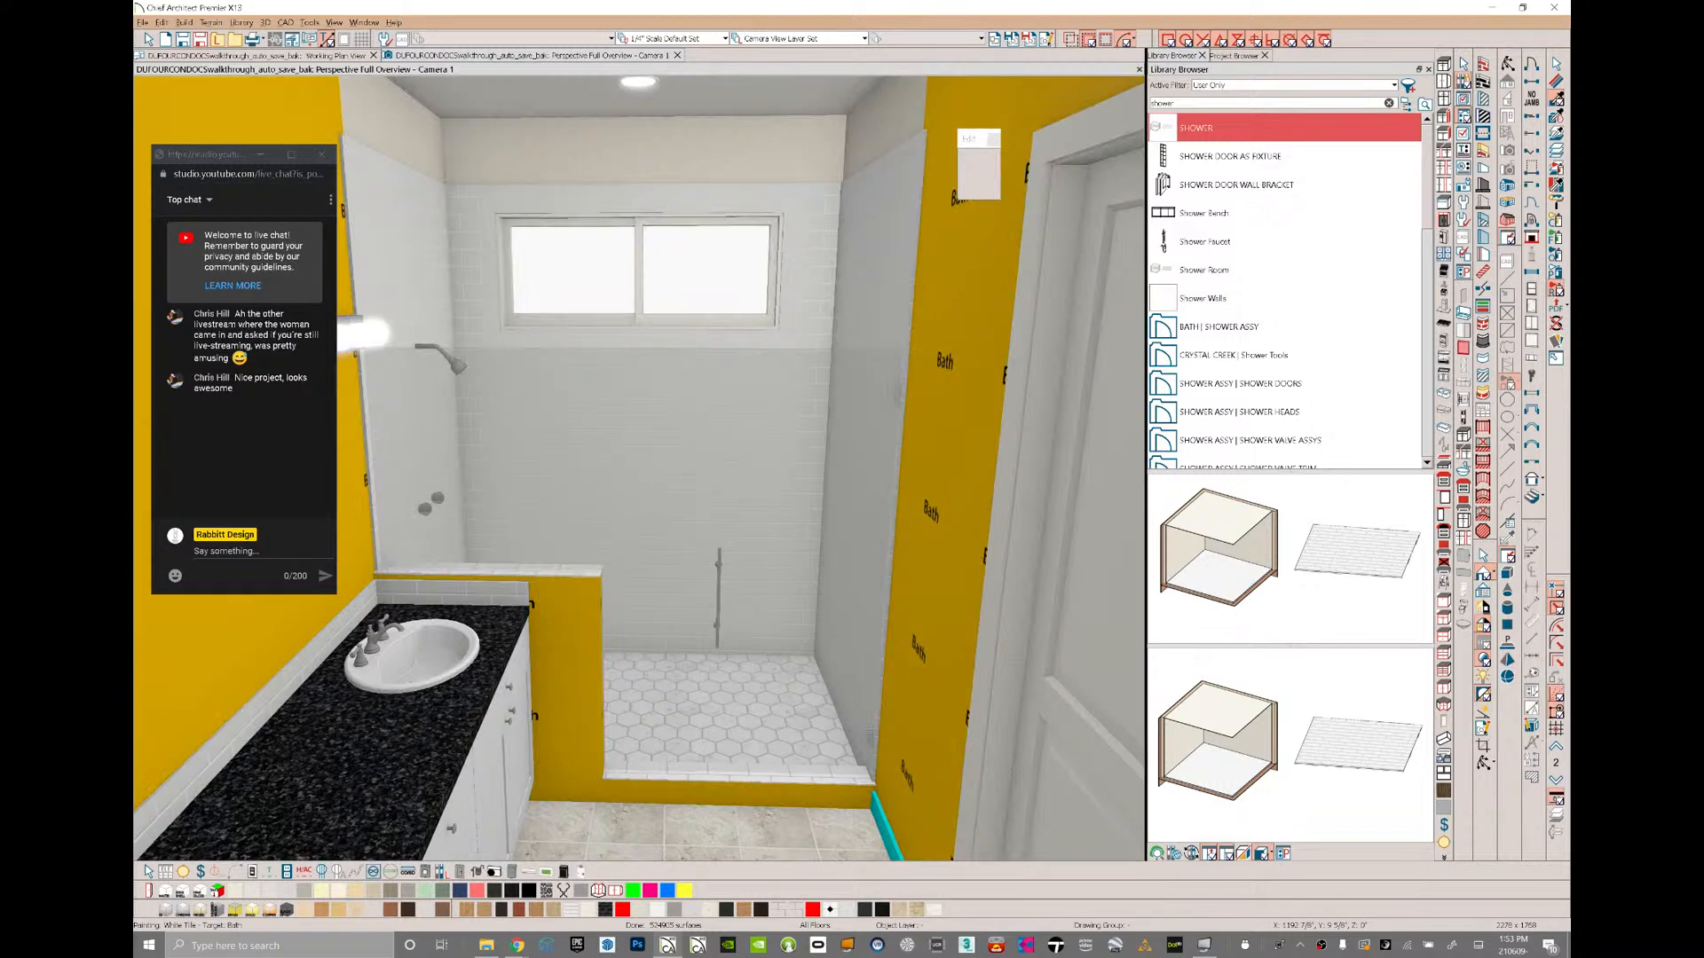
left_click(943, 293)
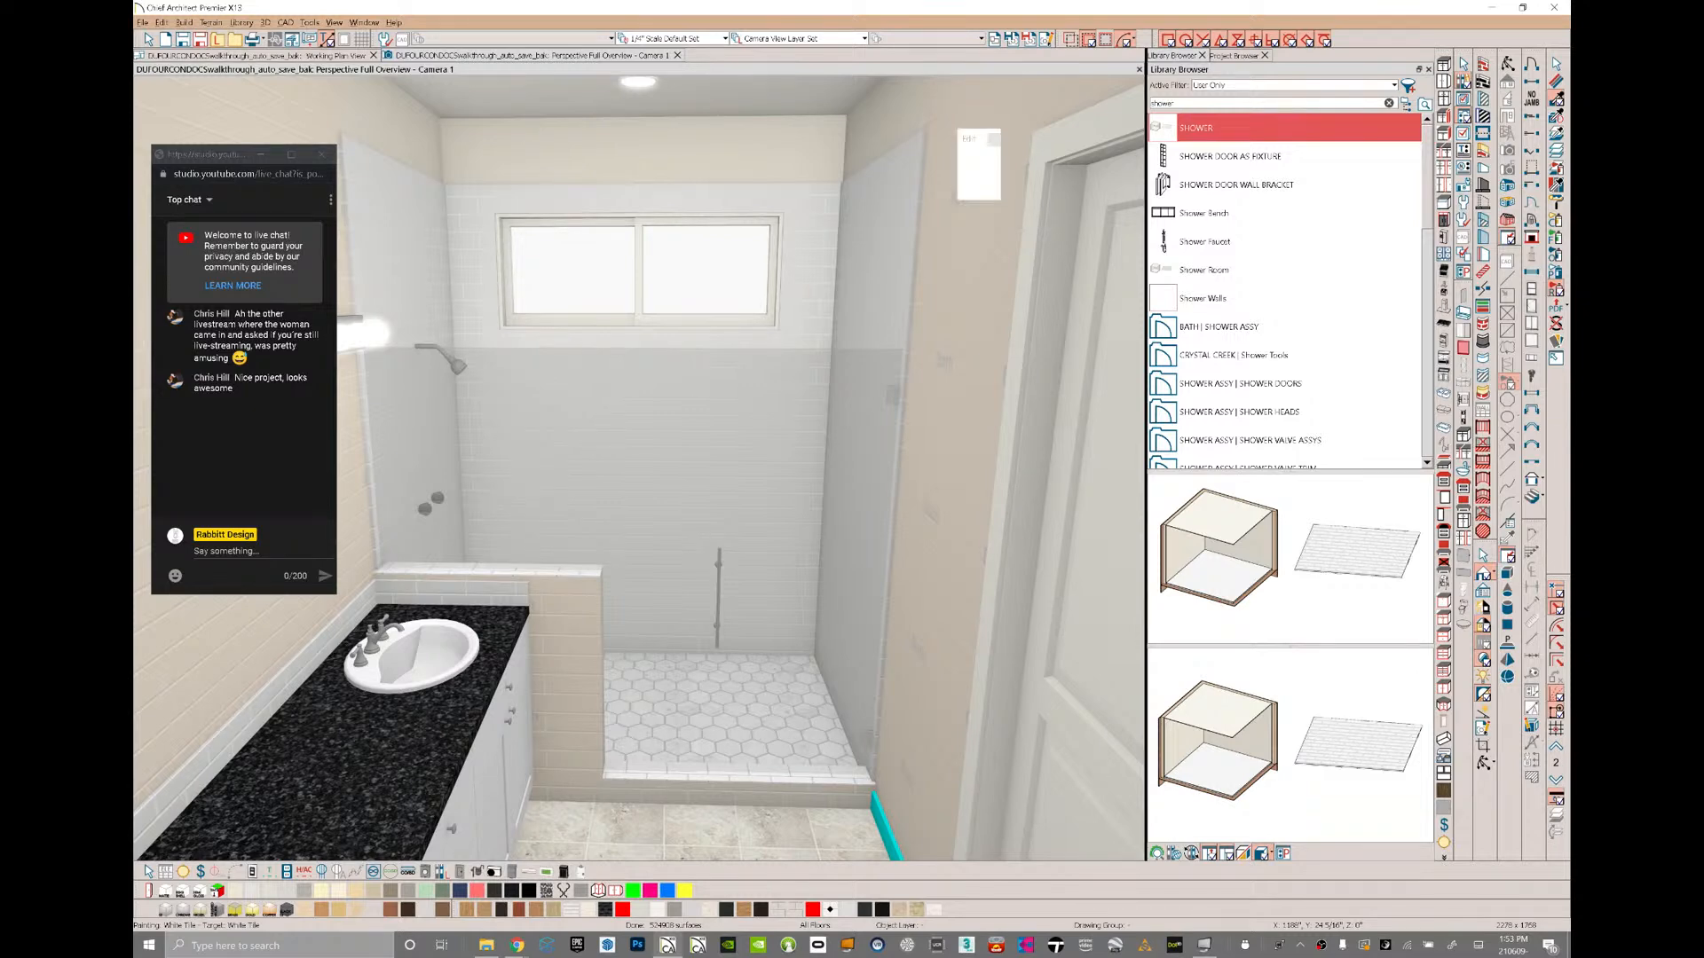
key("ctrl+z")
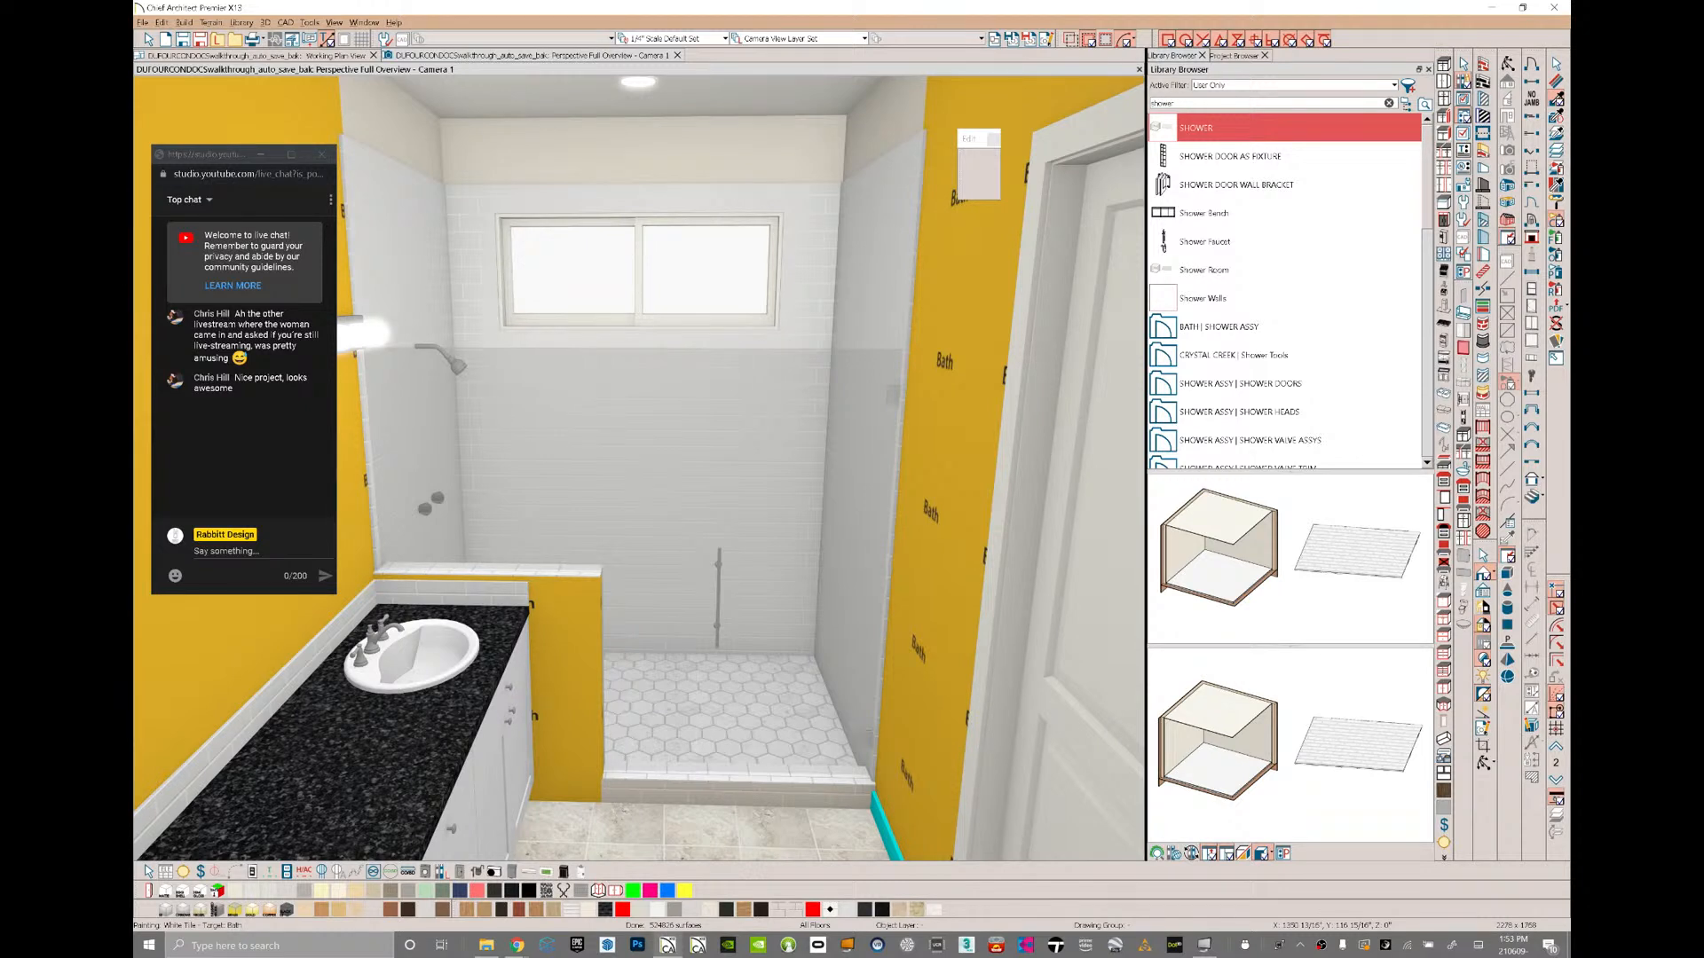
key("Escape")
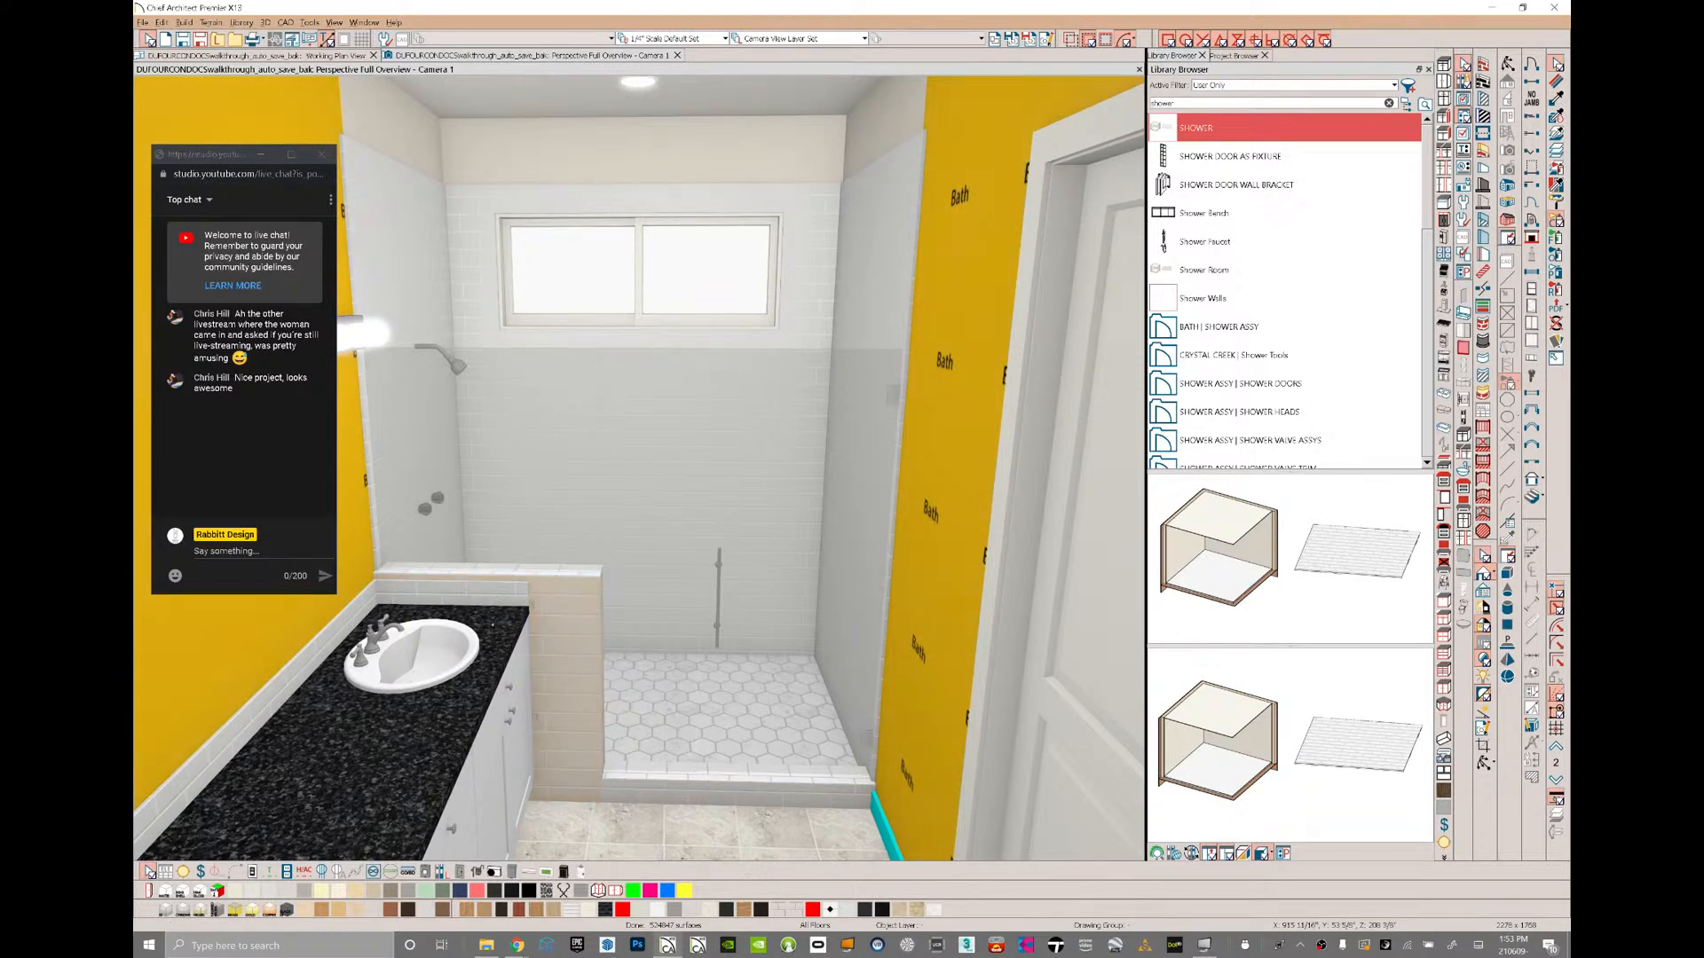
- Search the library for "shaker" and apply the White Shaker Modern Kitchen style to the master bath vanity cabinets
left_click(493, 625)
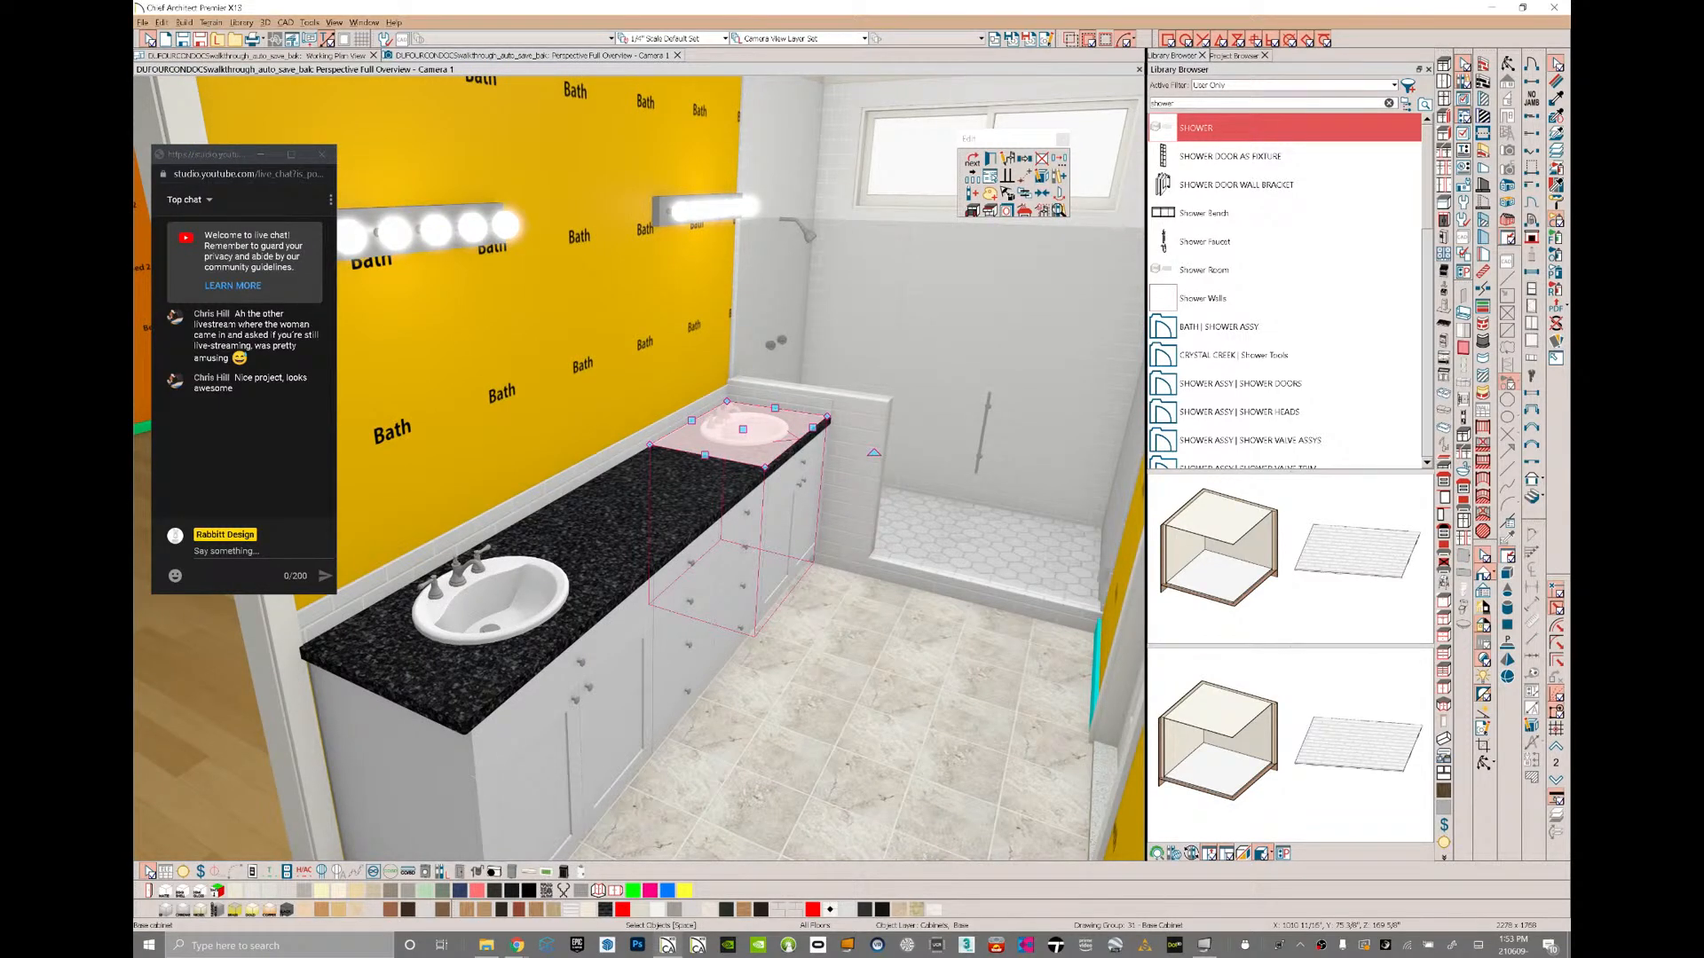
left_click(1407, 103)
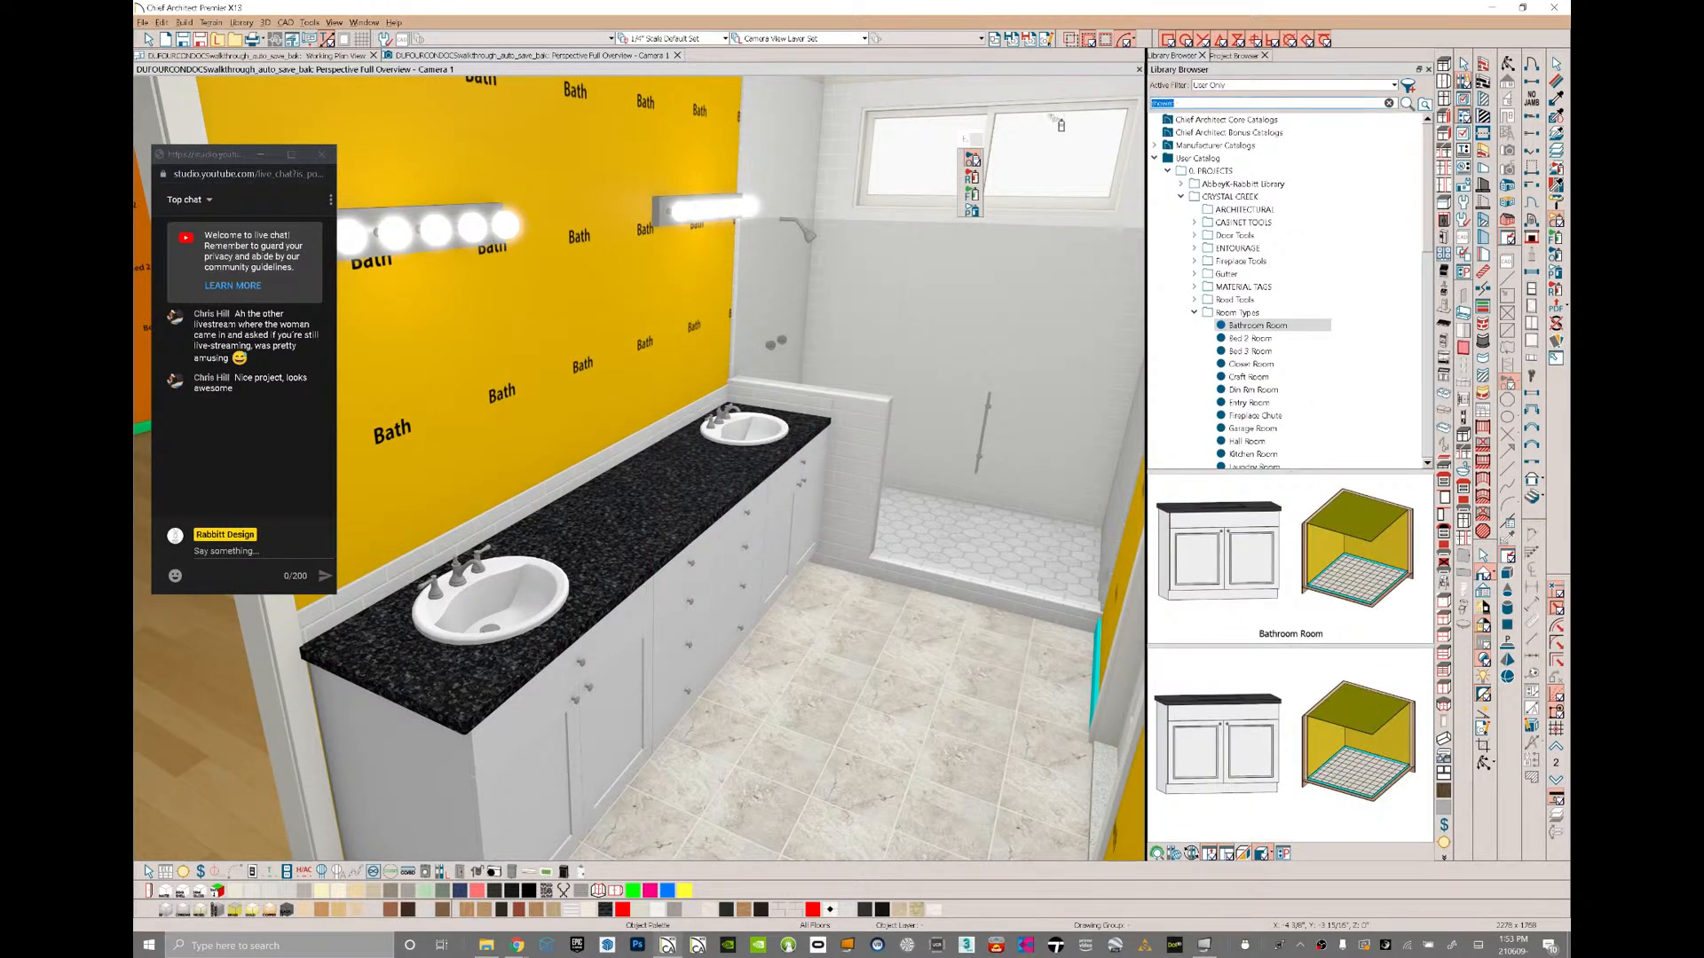
type("shaker")
key("Return")
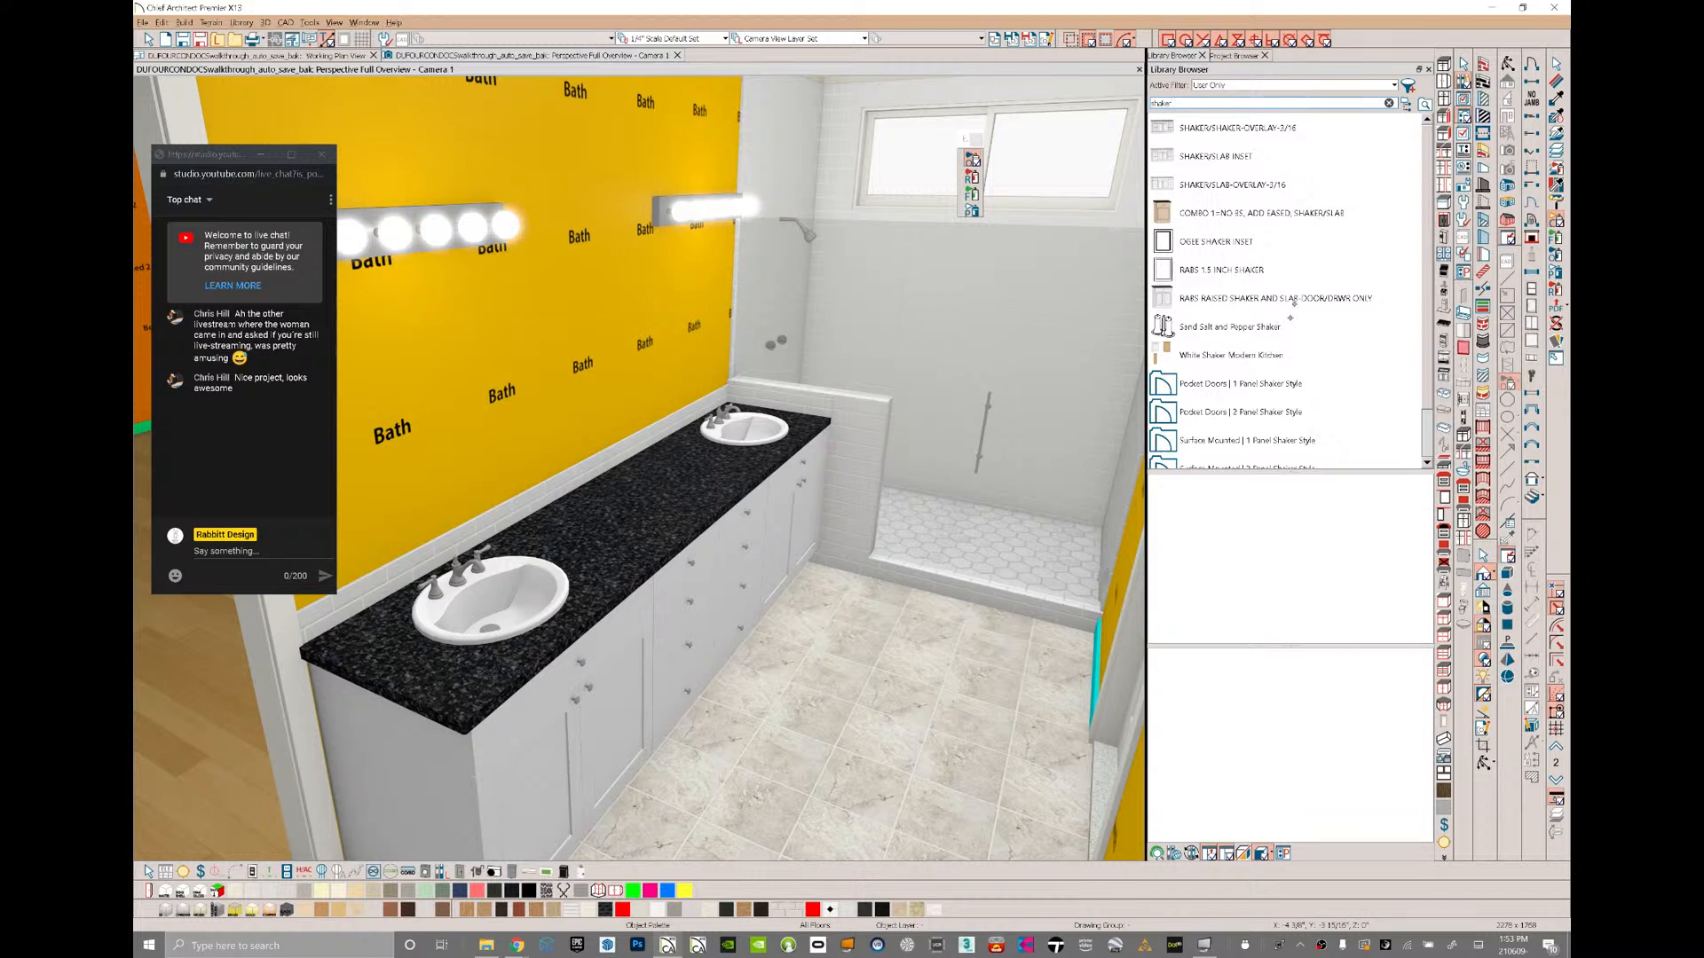
scroll(1314, 296, "down", 1)
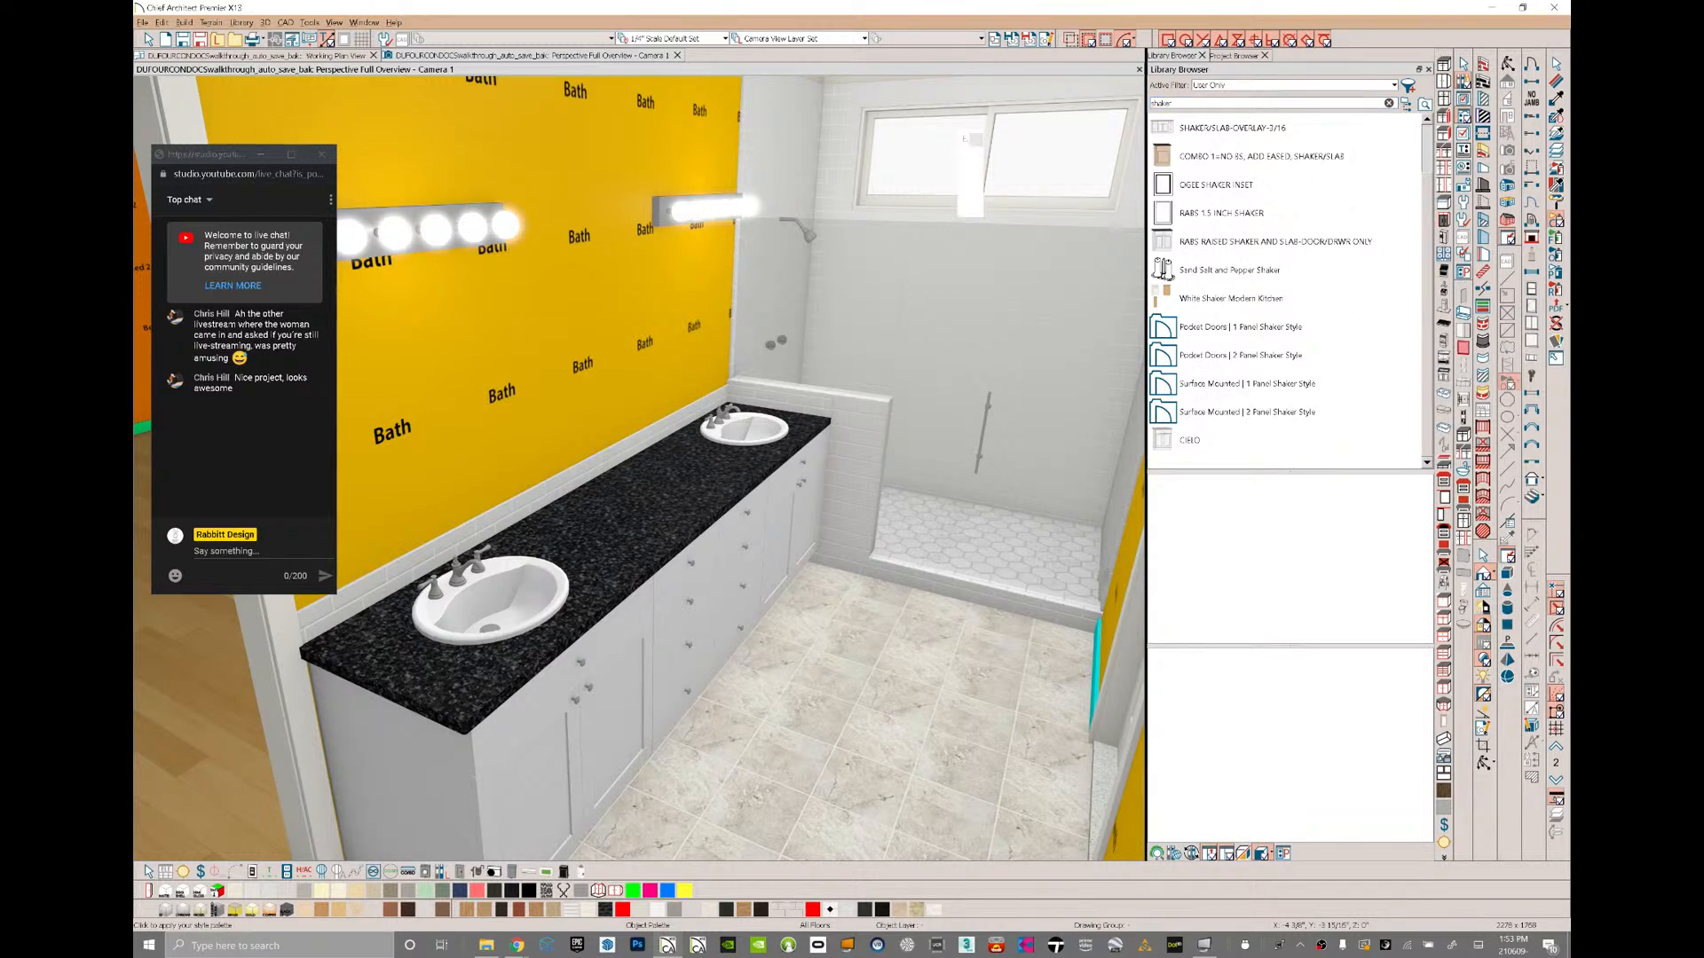
left_click(1314, 296)
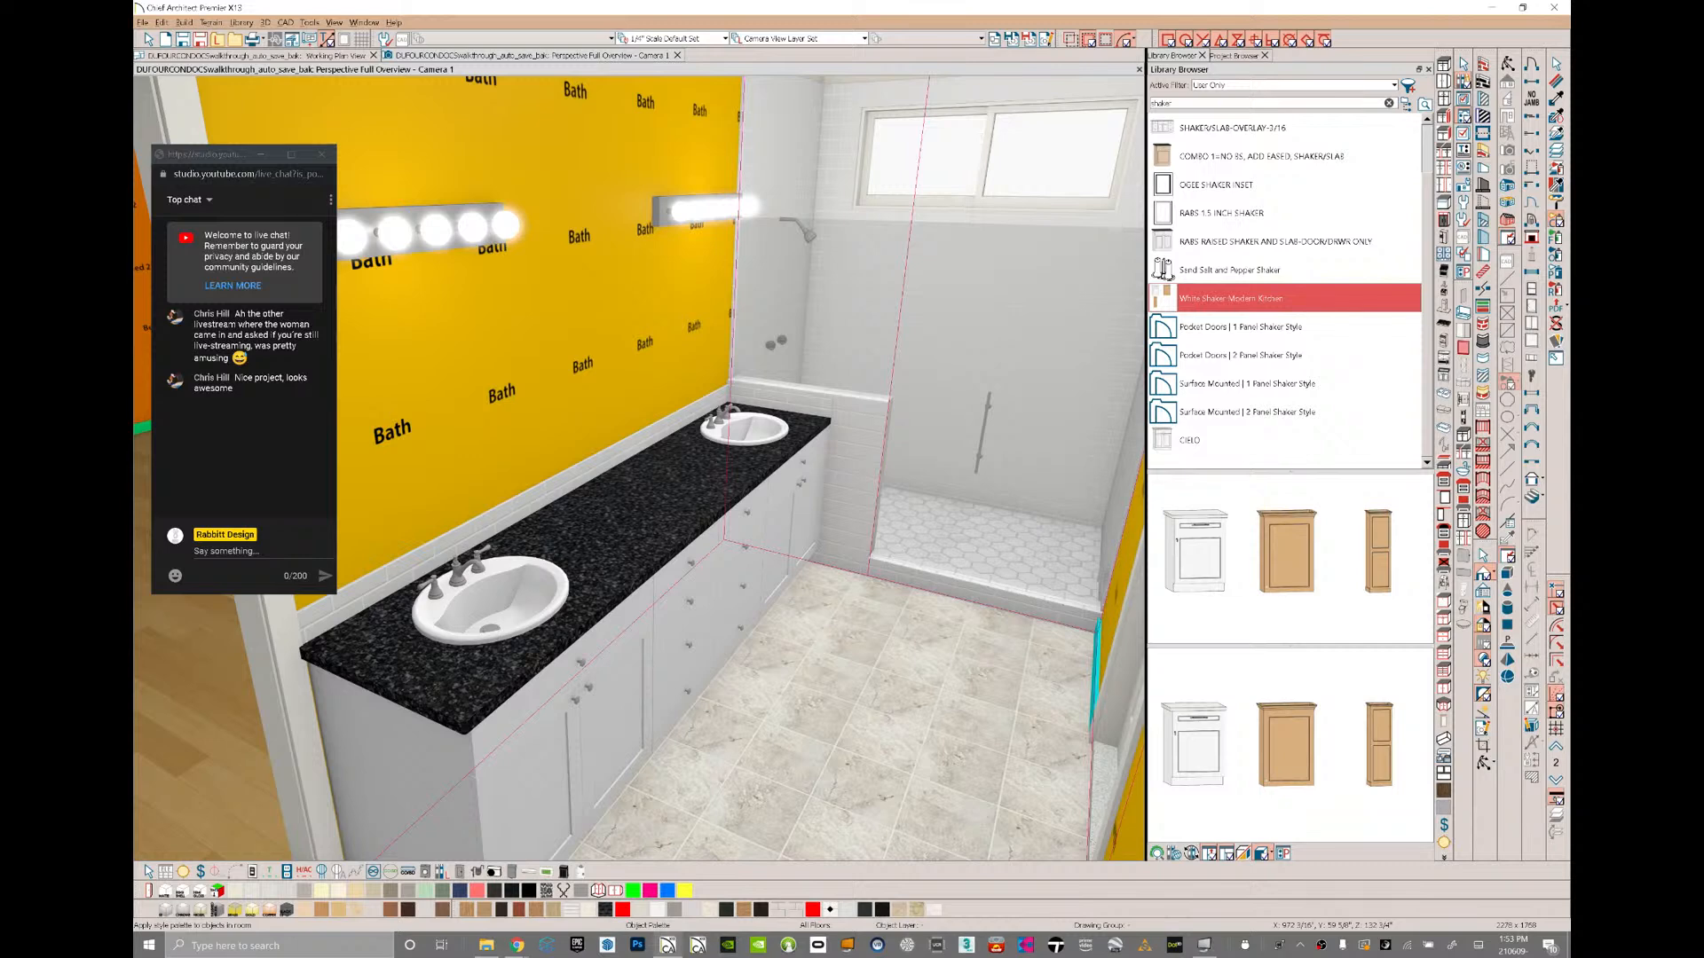
left_click(770, 532)
key("ctrl+z")
key("ctrl+y")
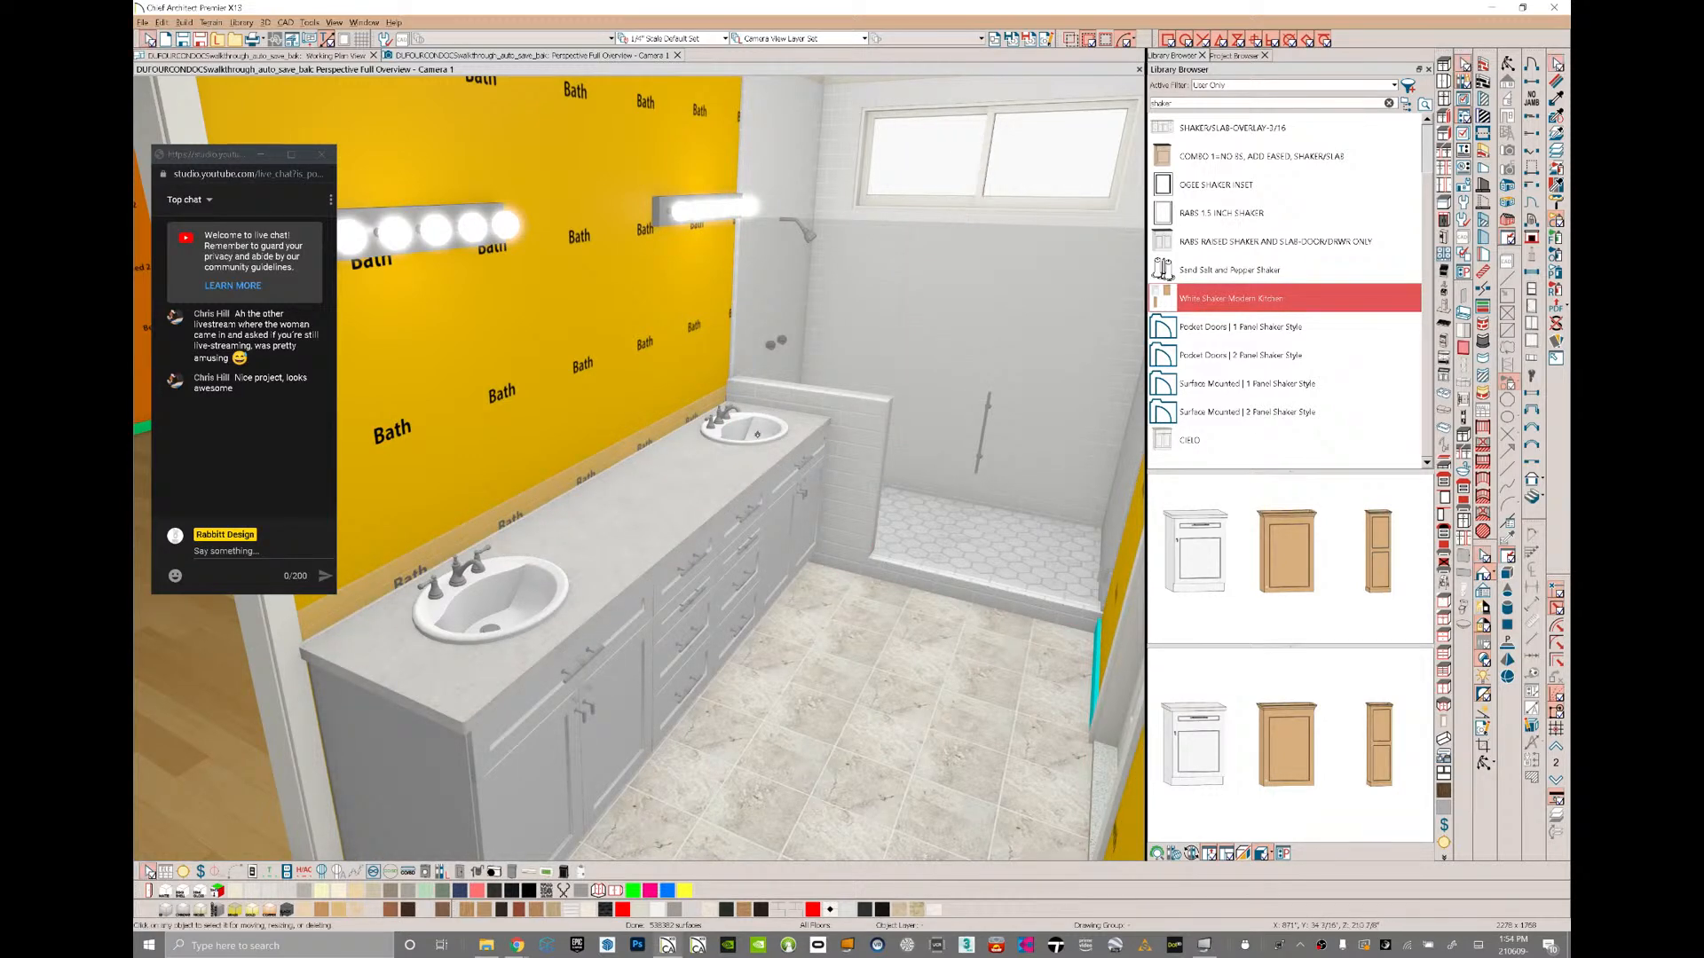
- Delete both drop-in sinks from the vanity countertop
left_click(793, 439)
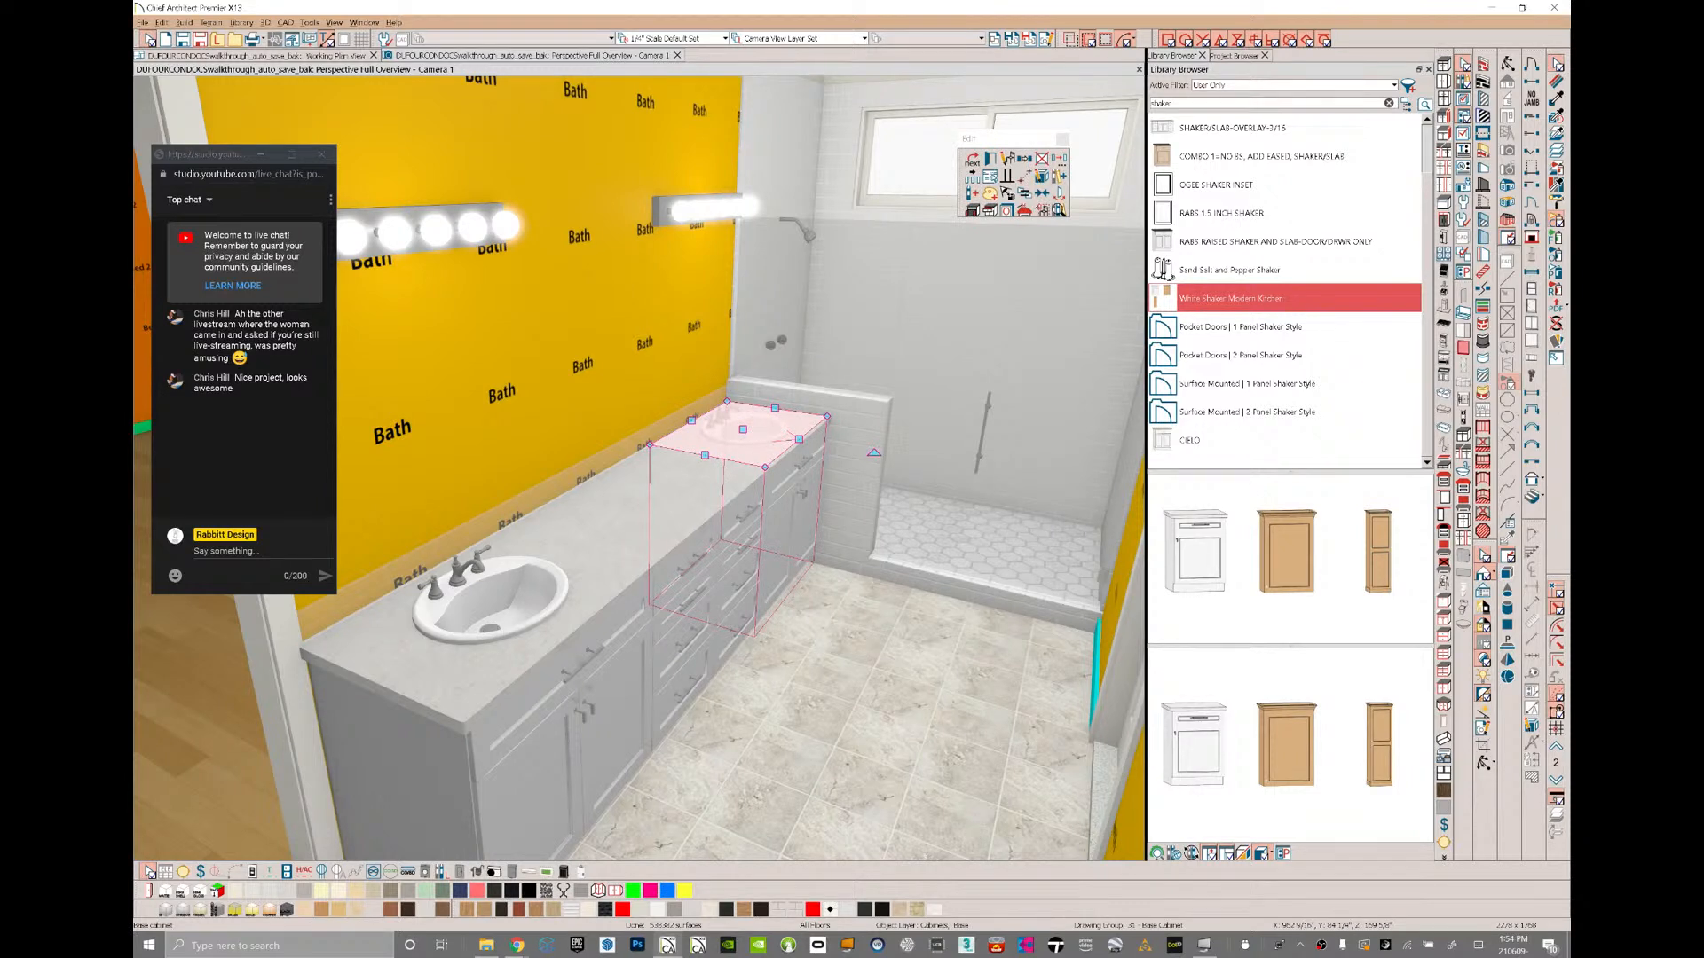
key("Tab")
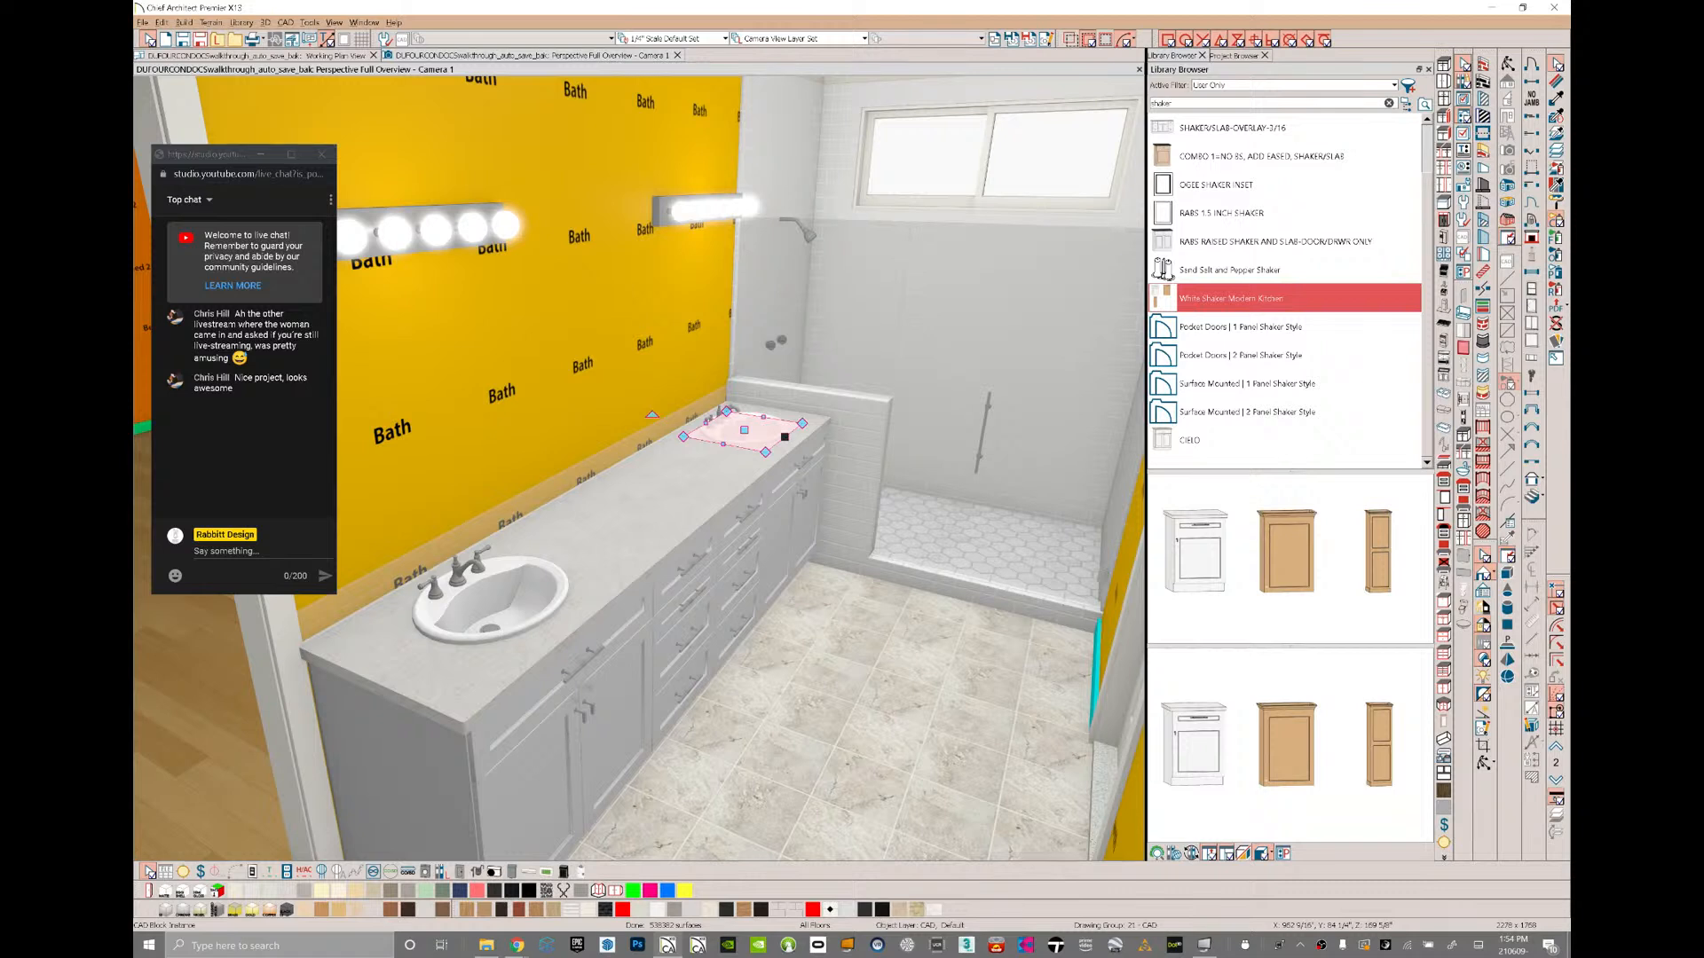
key("Delete")
left_click(523, 614)
key("Tab")
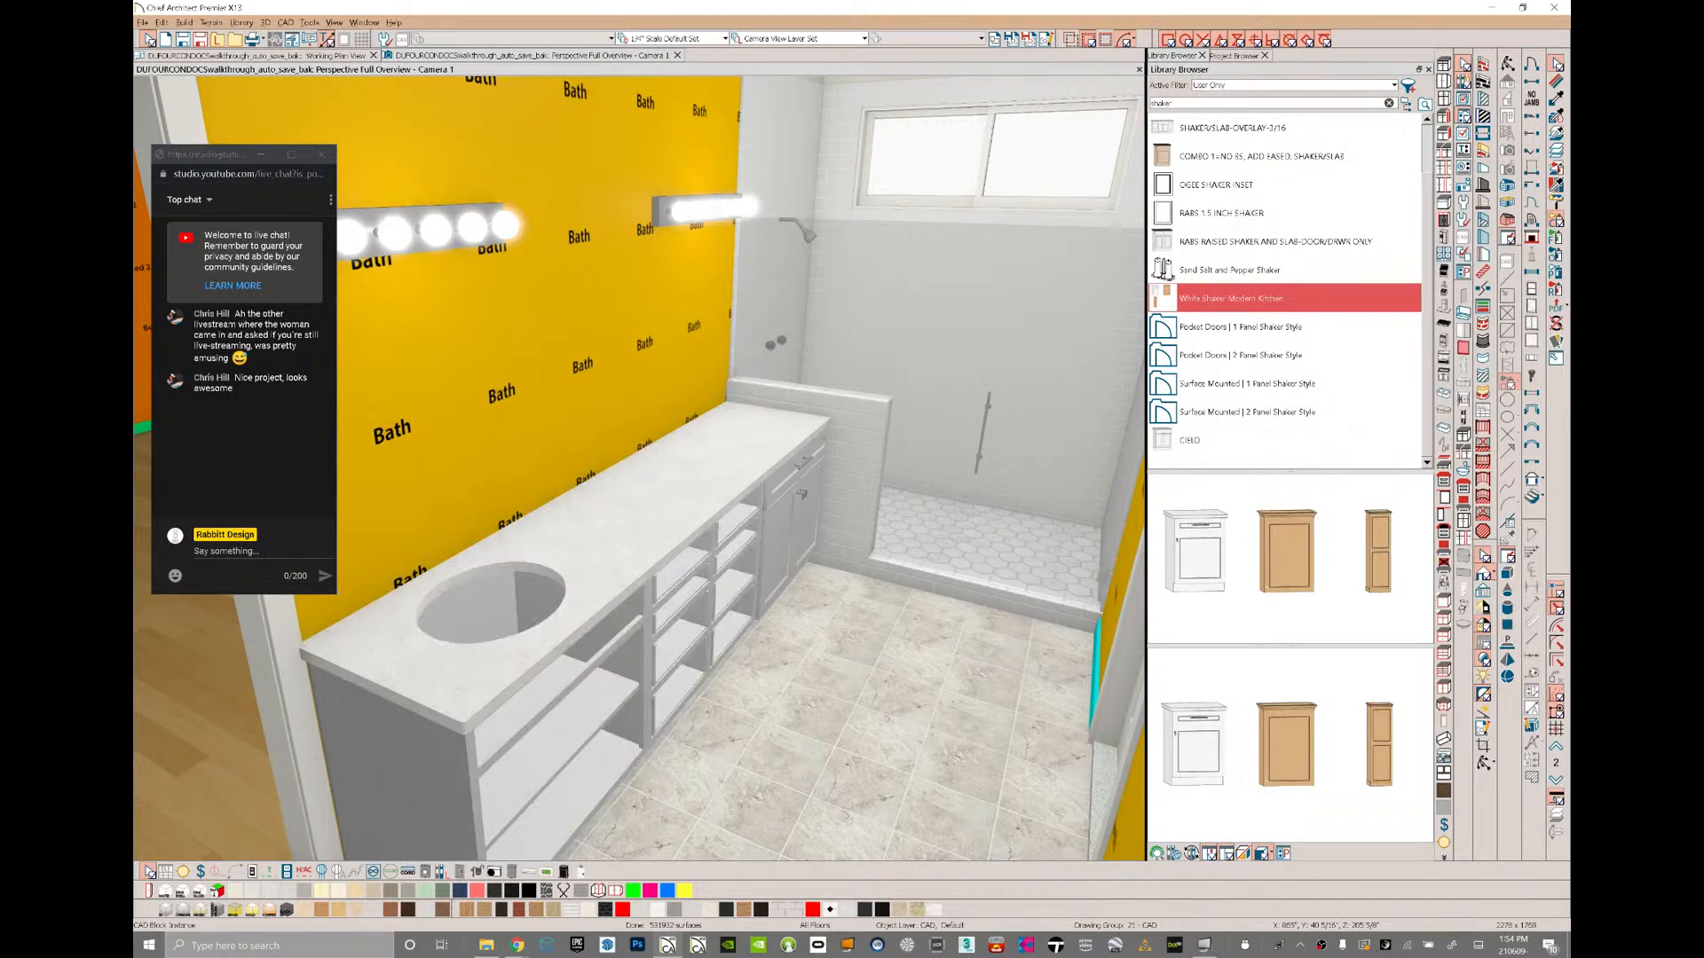
- Delete both light bars from the wall above the vanity
left_click(699, 210)
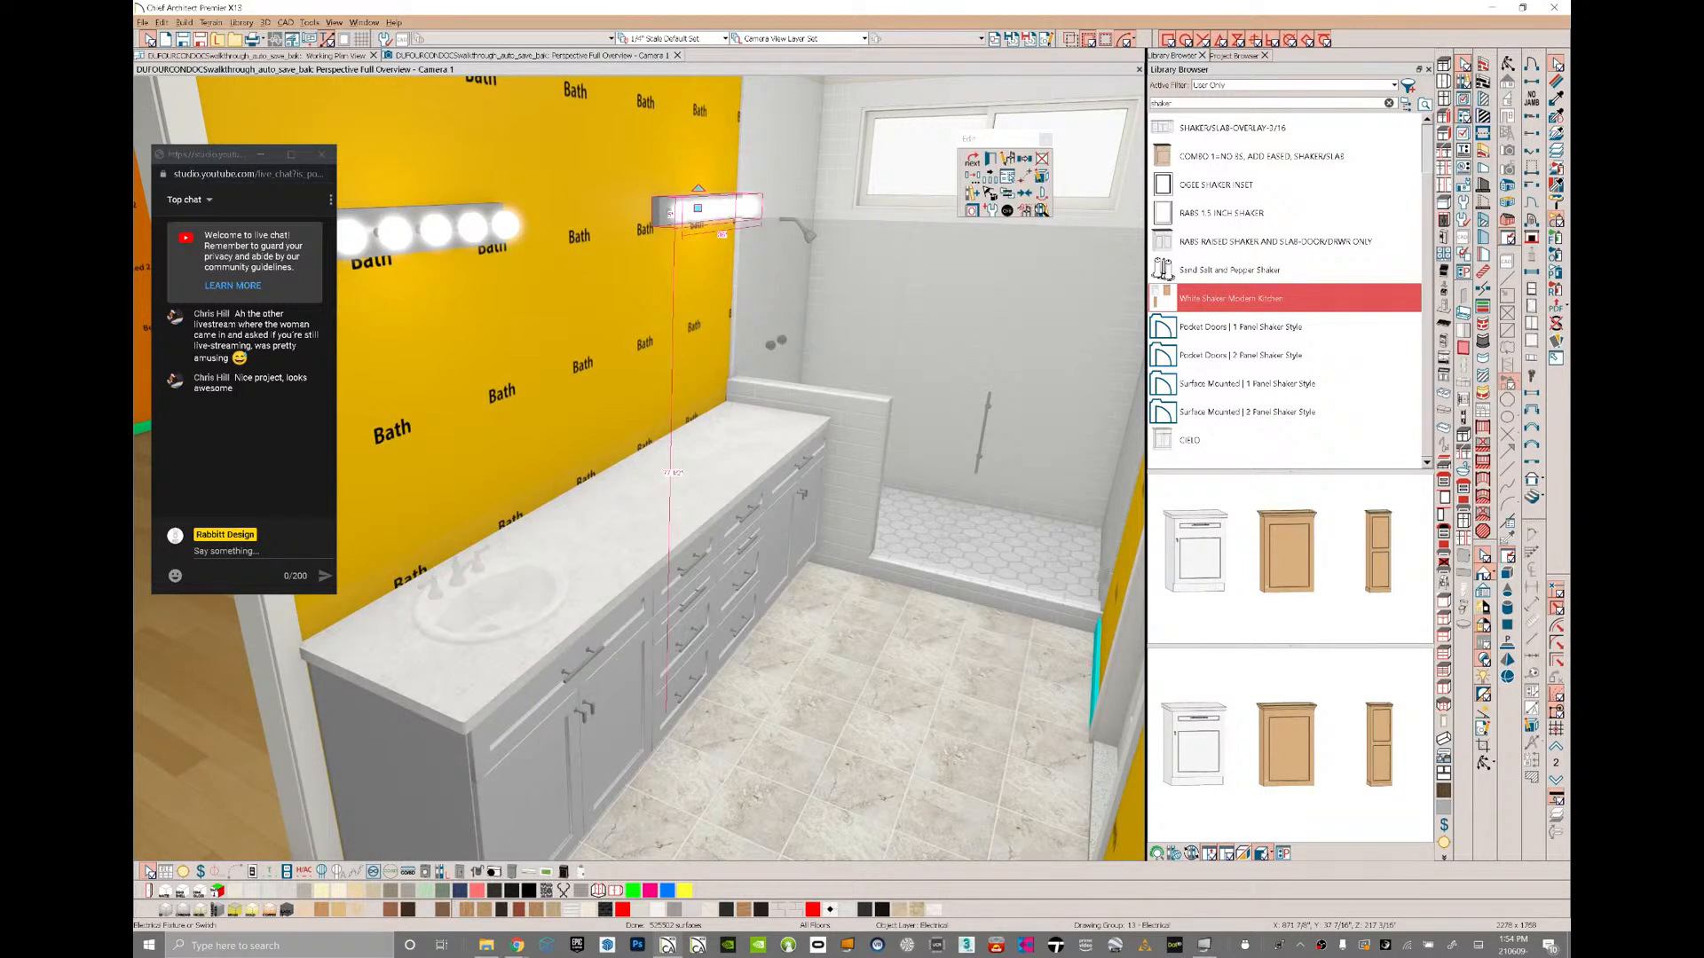
left_click(474, 227, "shift")
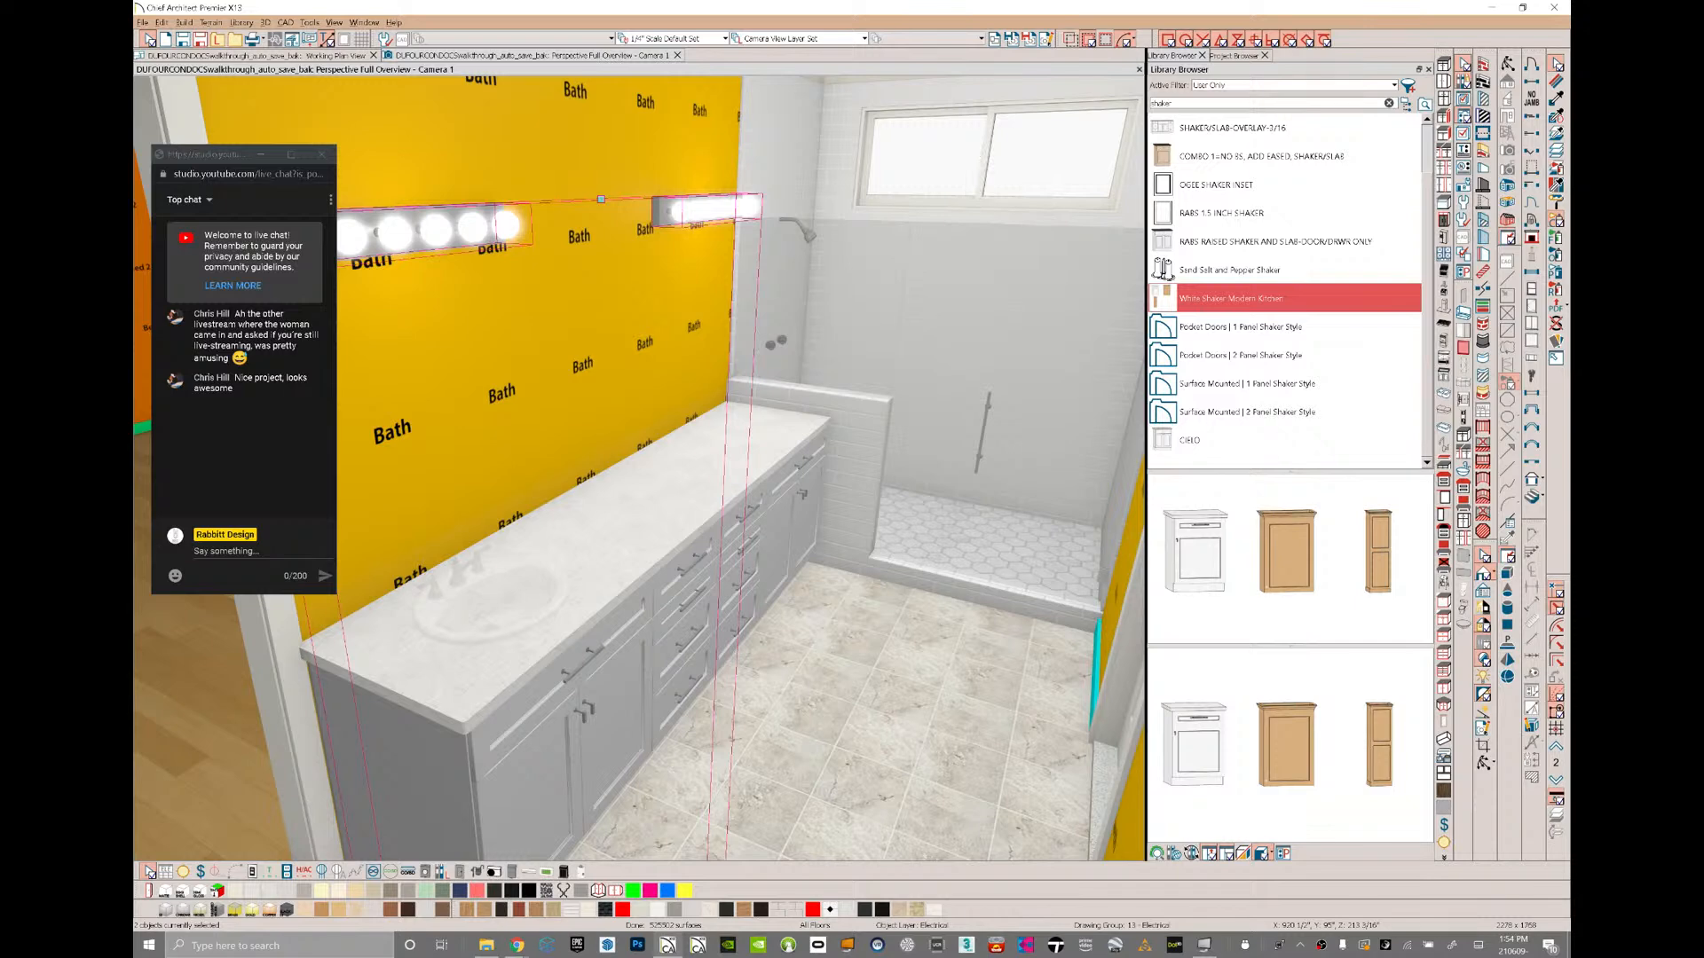
key("Delete")
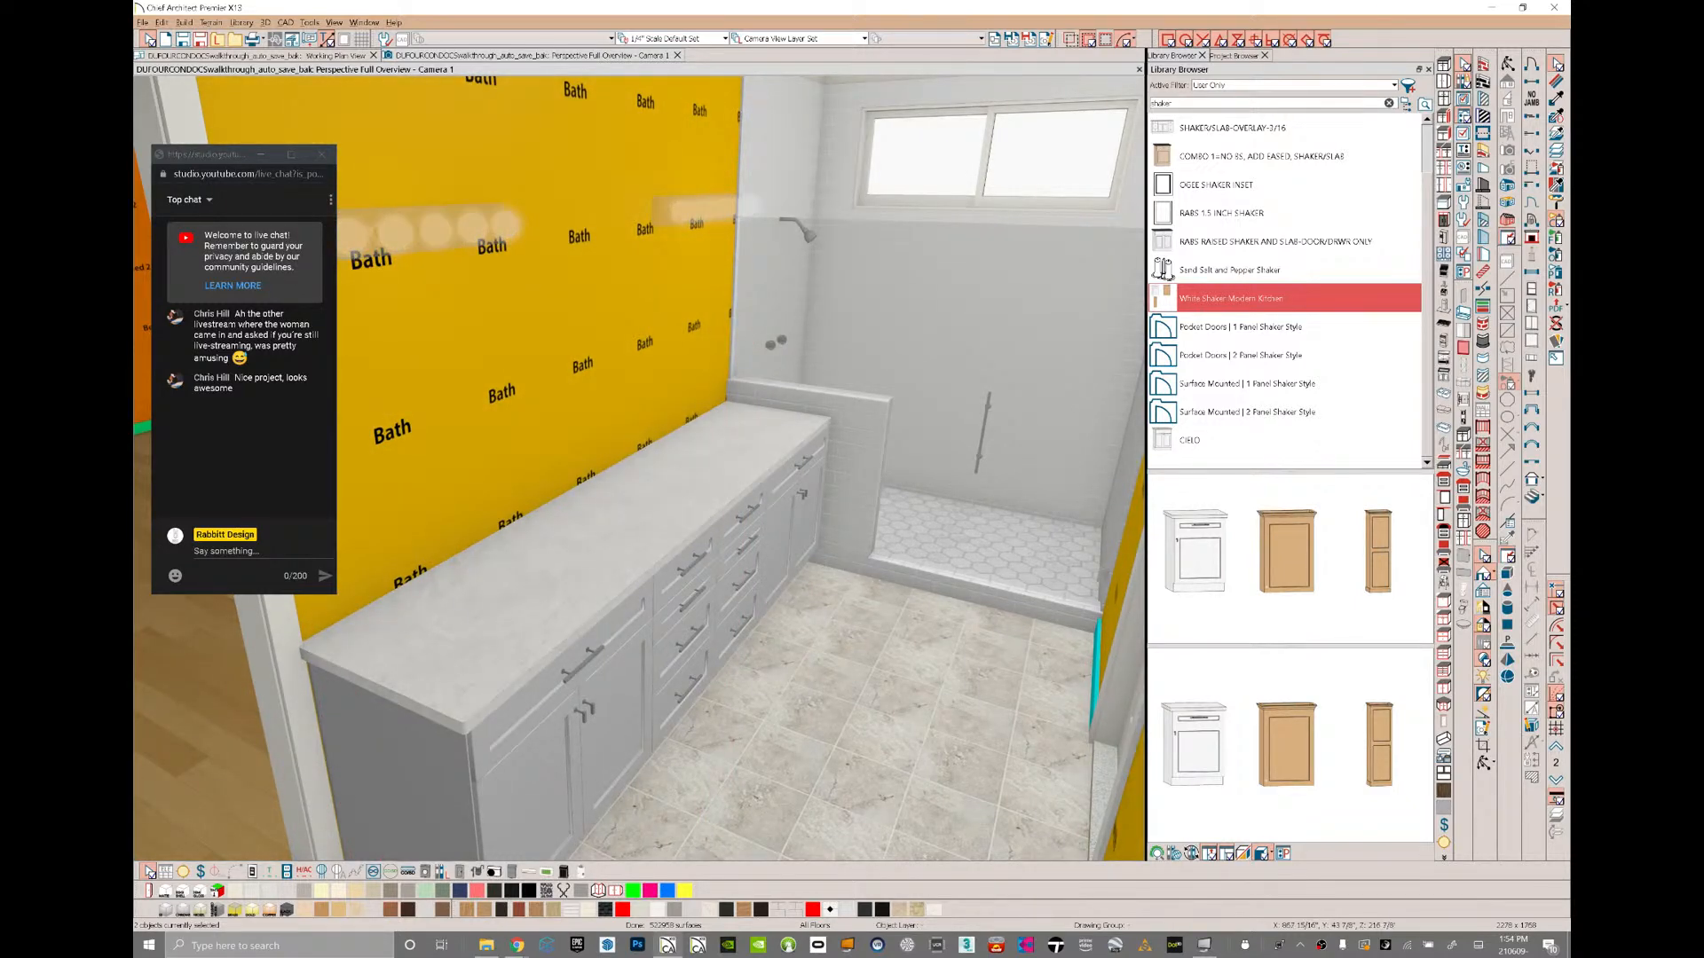
- Add a backsplash to all three master bath vanity base cabinets
left_click(743, 435)
left_click(641, 504, "shift")
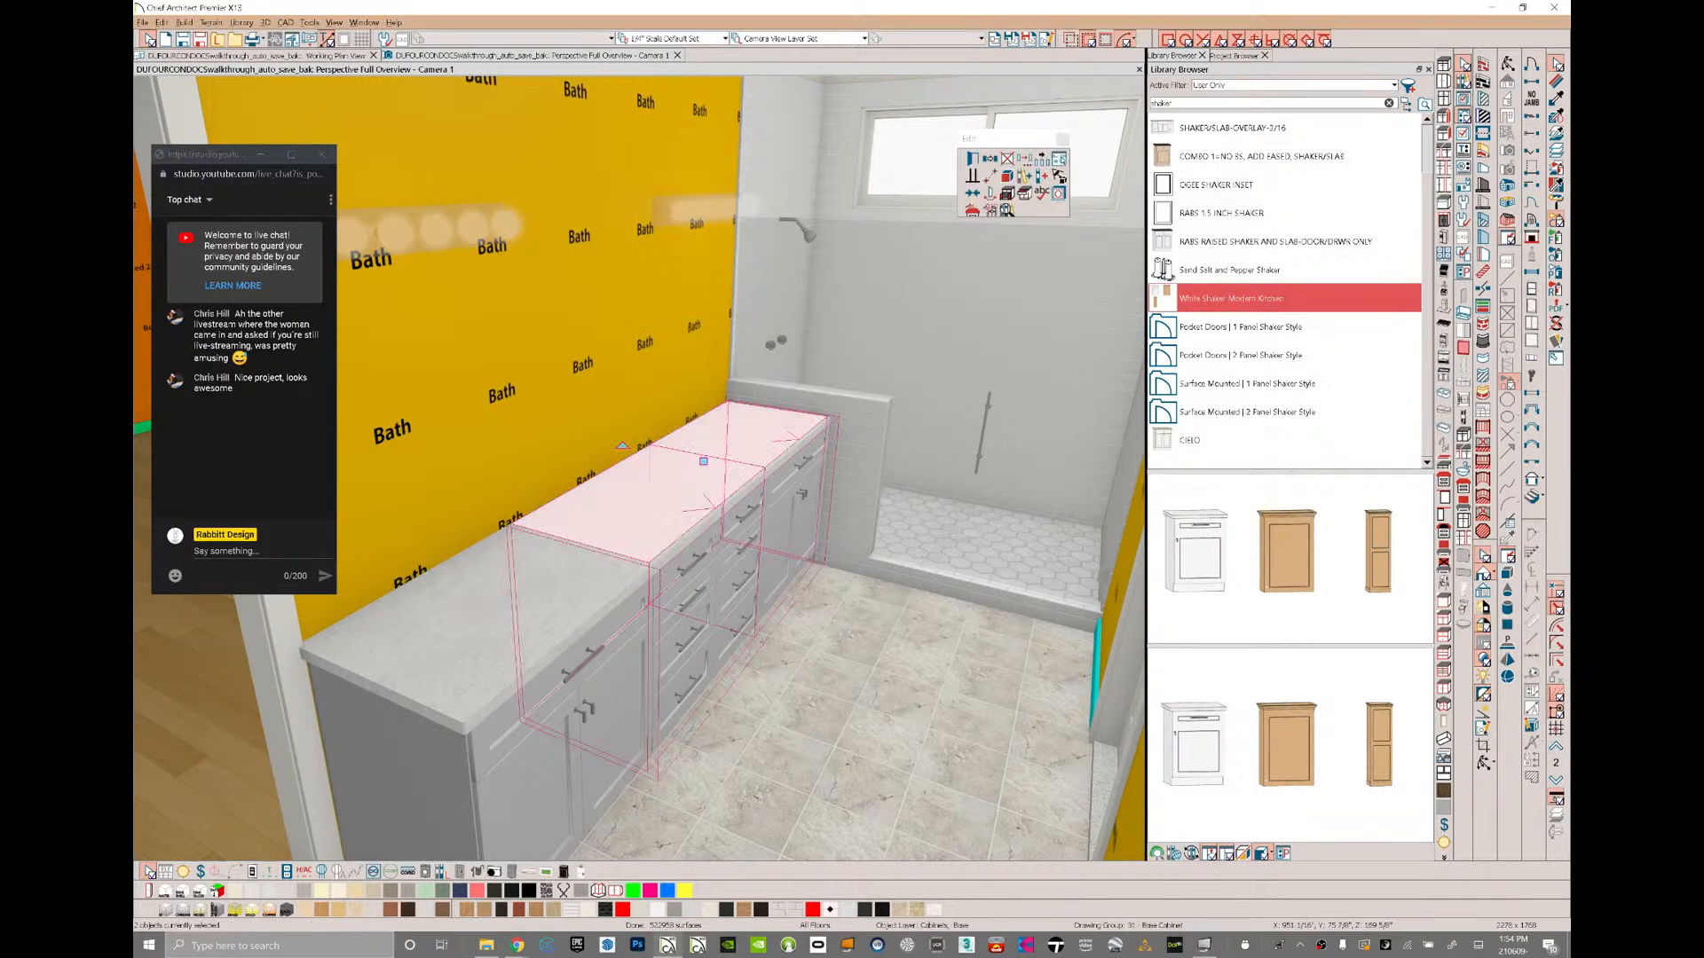
left_click(508, 606, "shift")
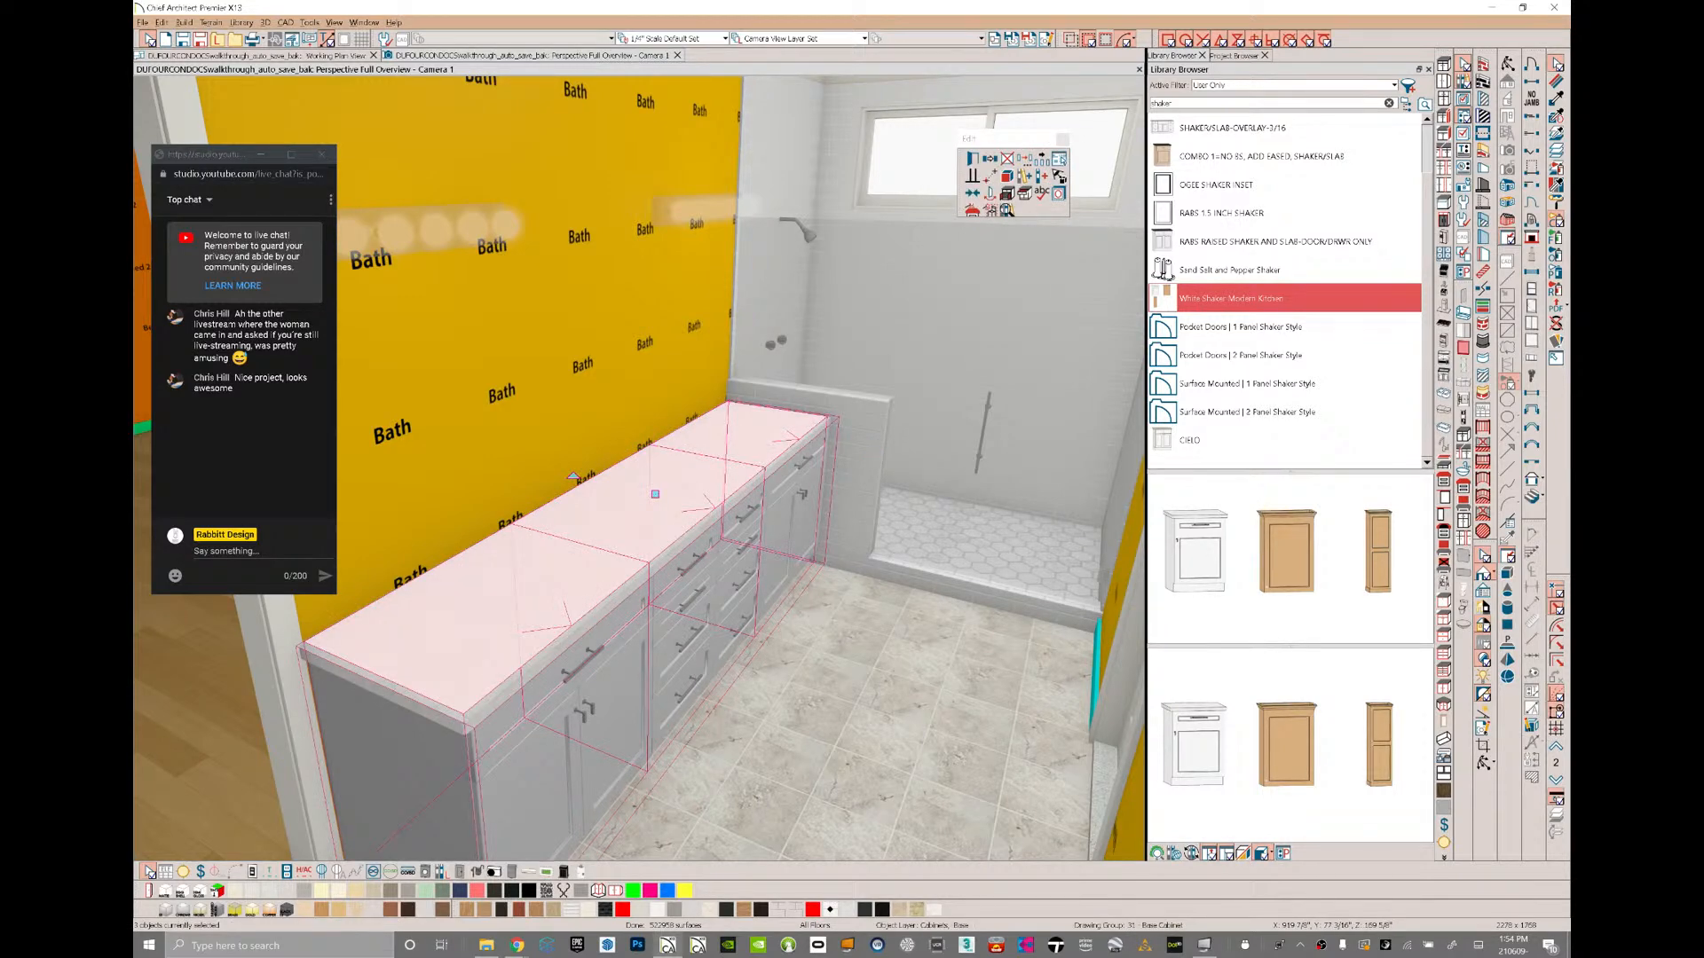
key("ctrl+e")
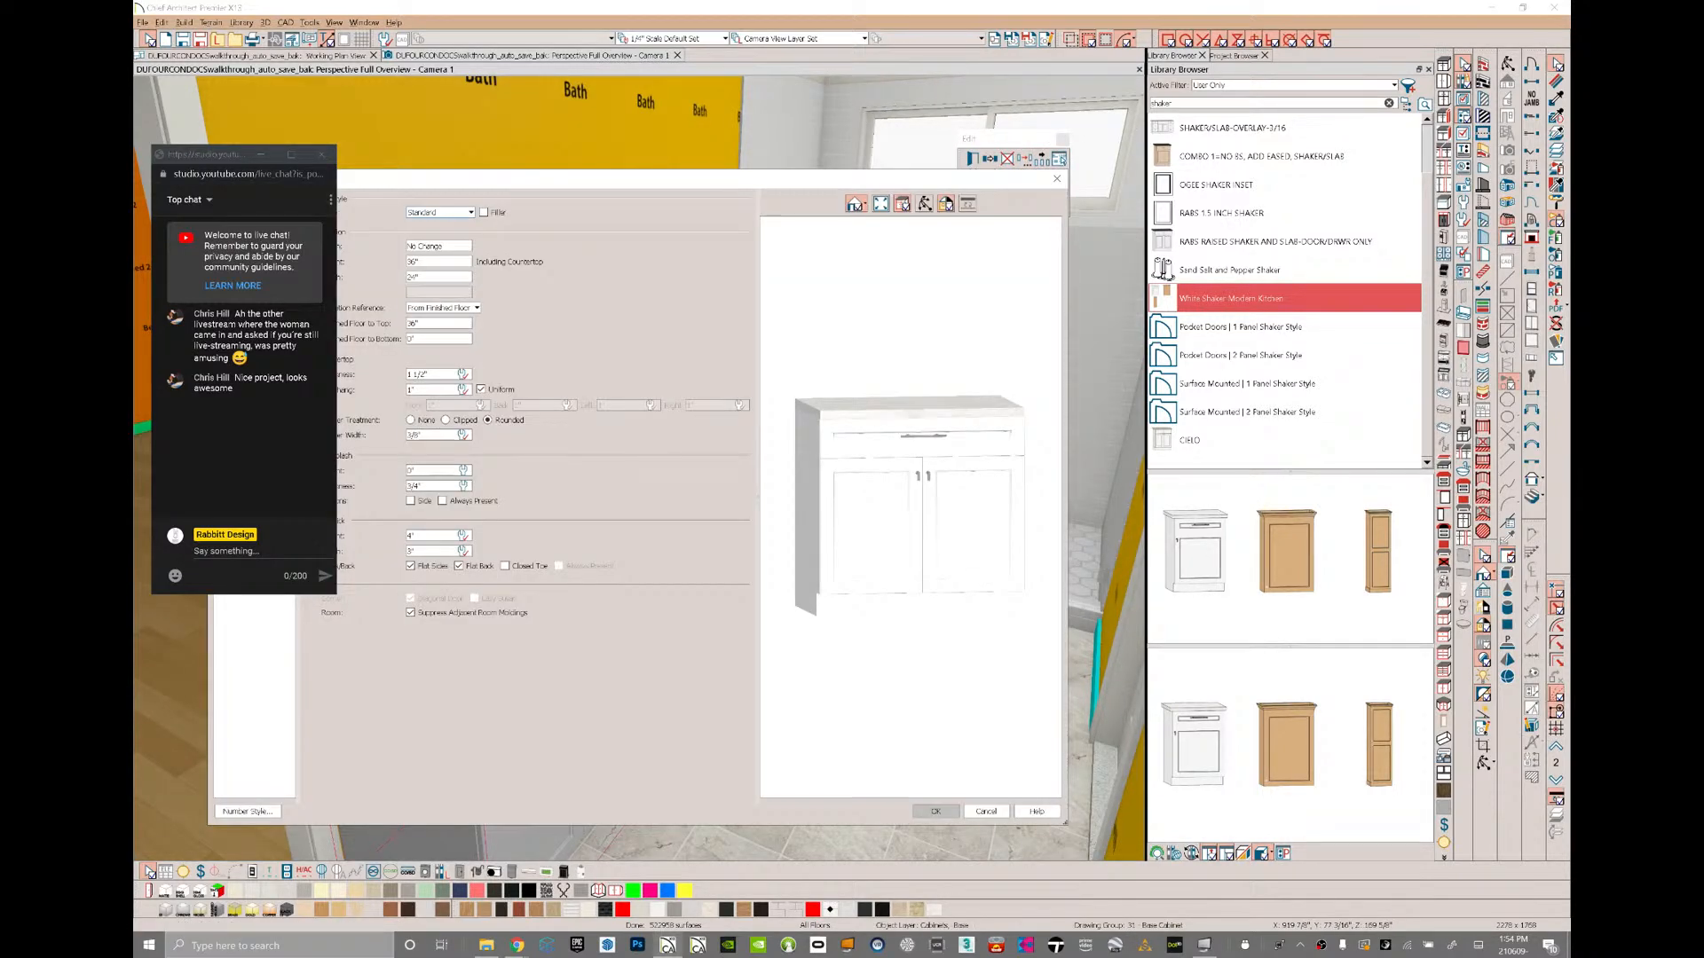
left_click_drag(520, 175, 716, 174)
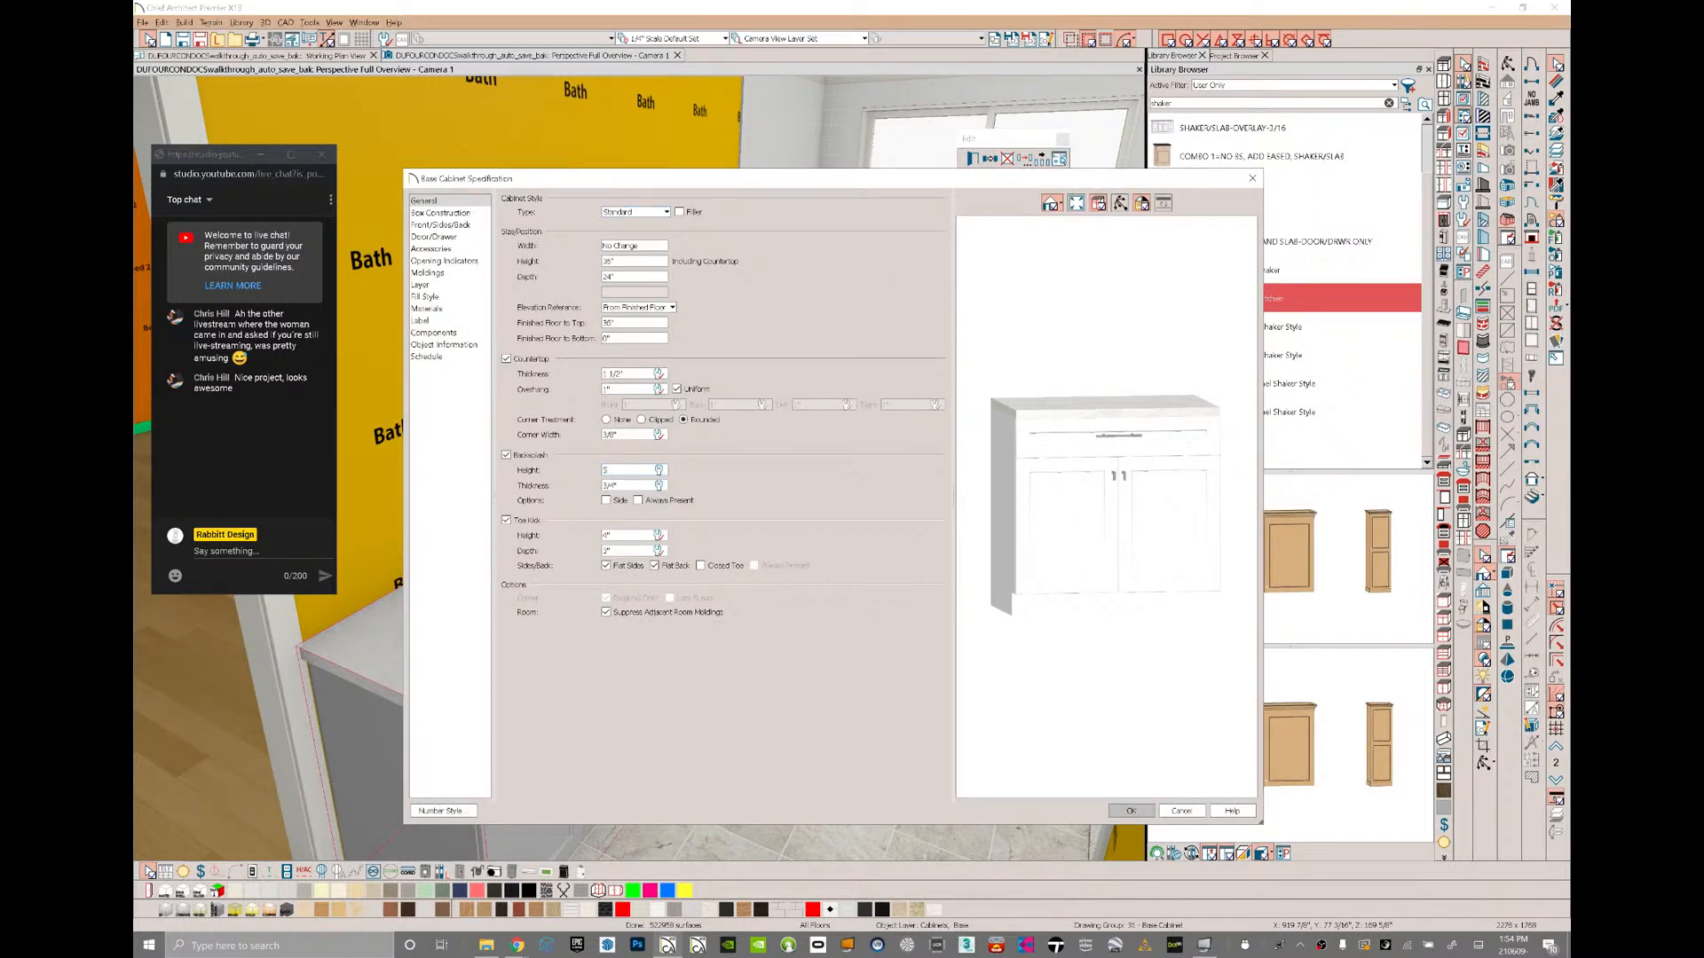
key("Return")
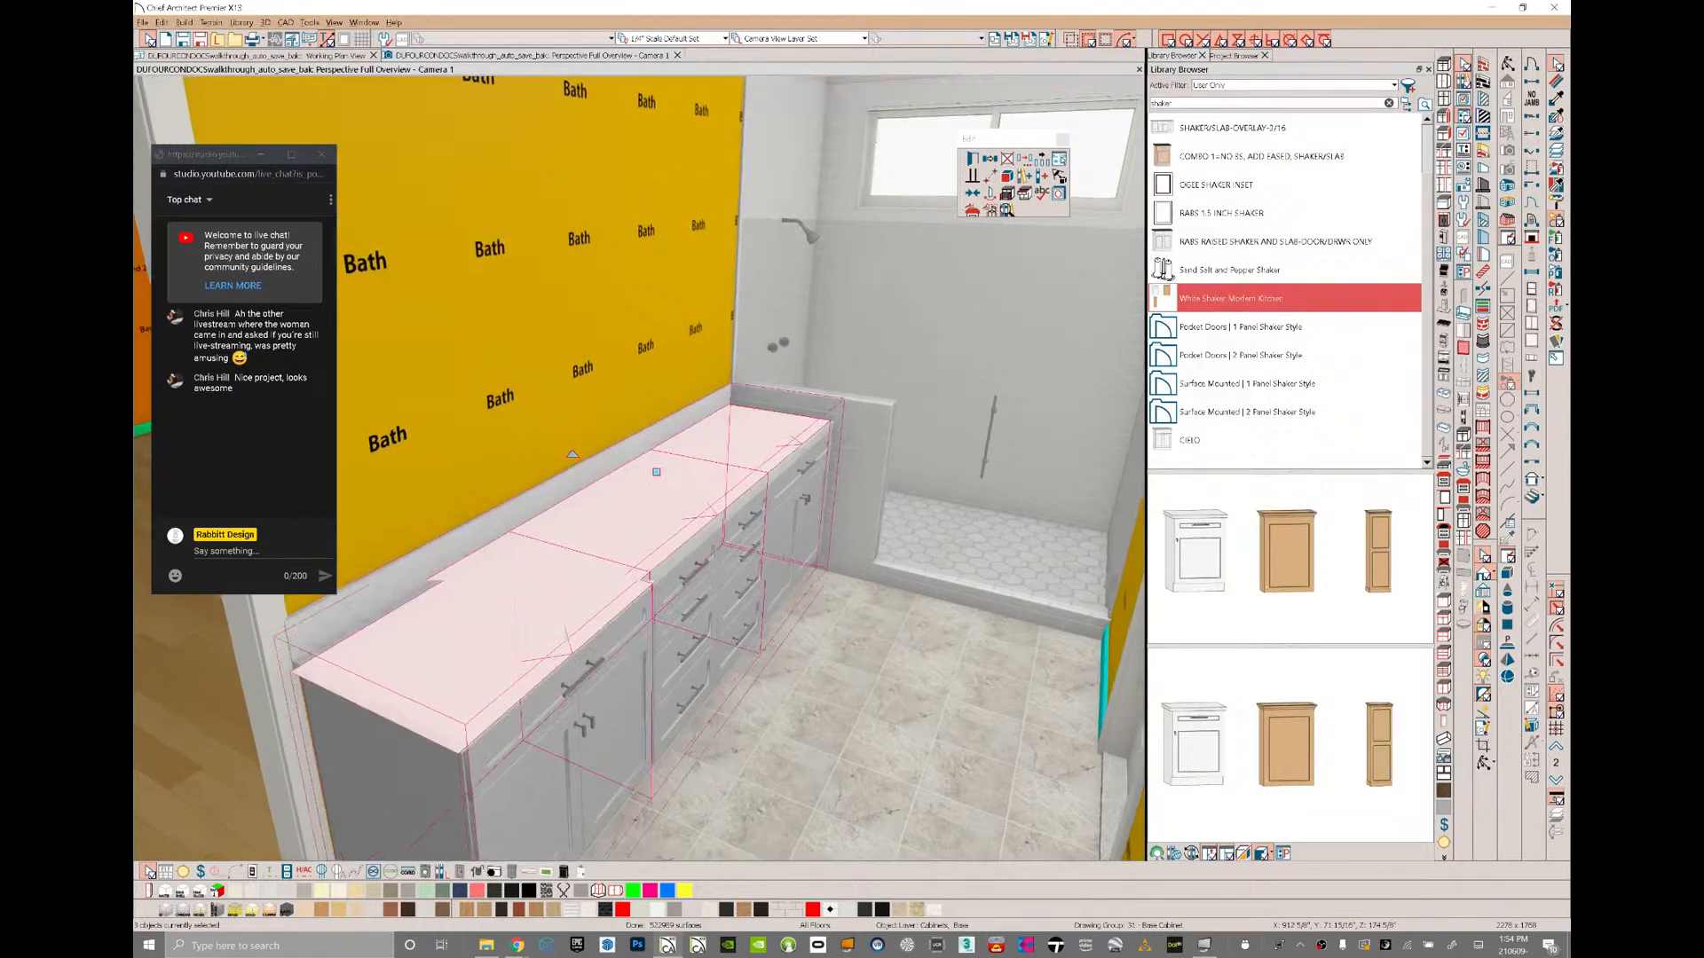
- Search the library for "niche" and place the shower niche on the shower's back wall below the window
scroll(781, 142, "up", 5)
double_click(1162, 104)
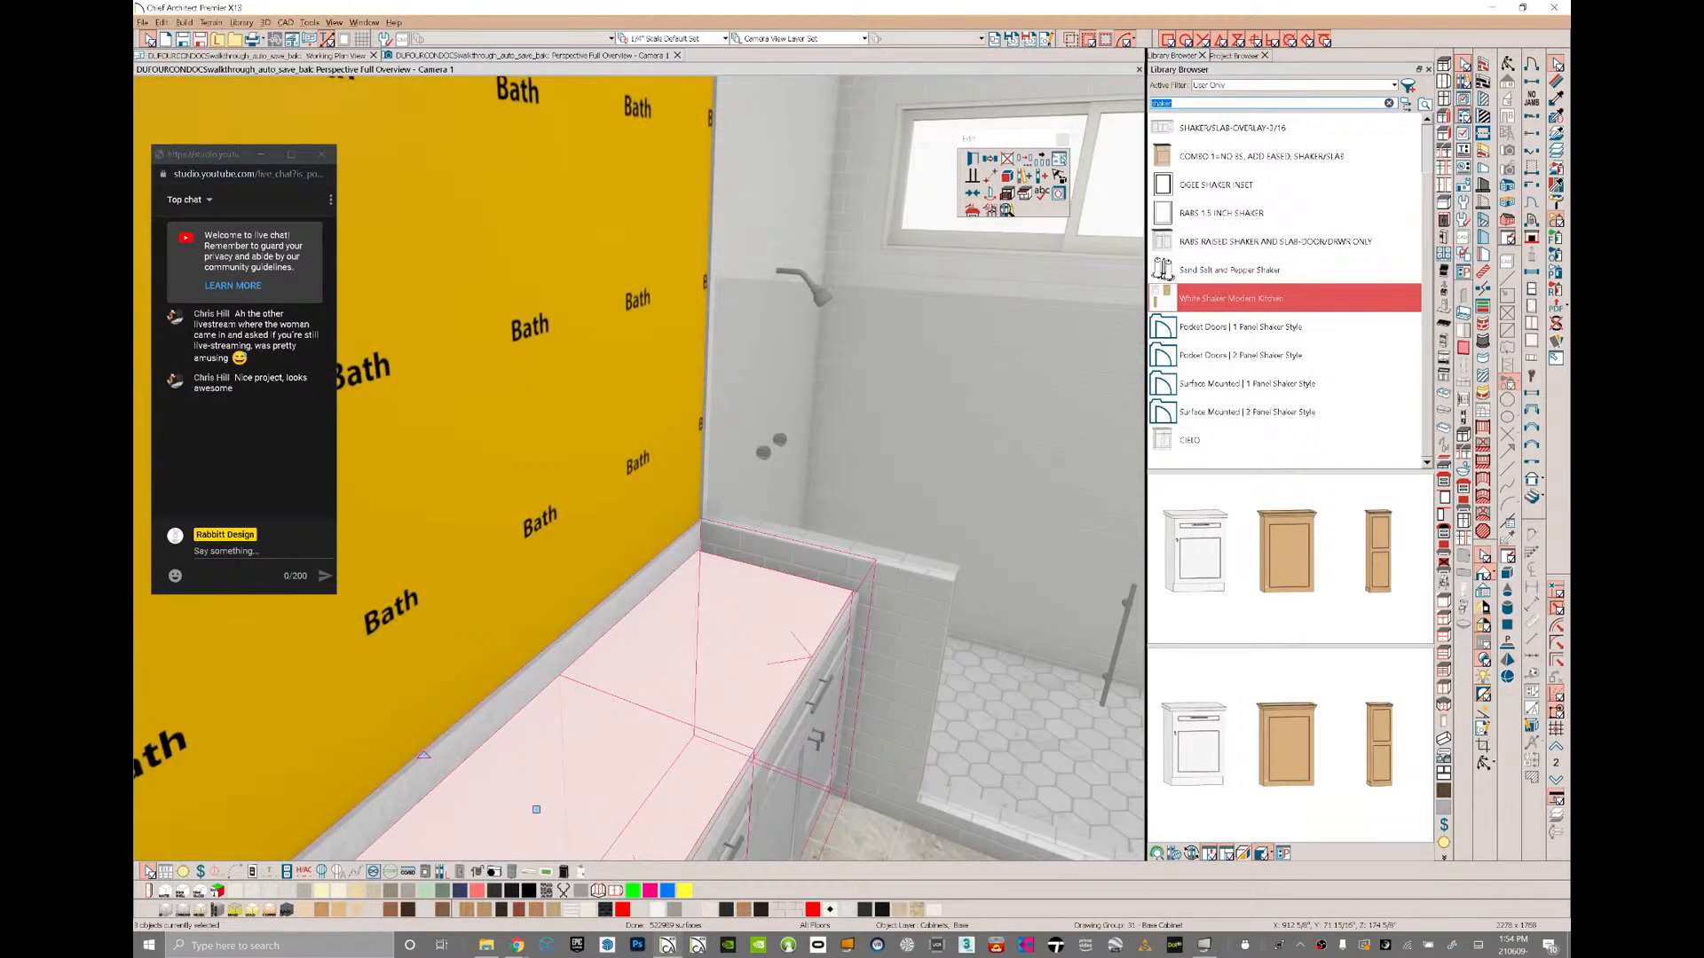
type("hd")
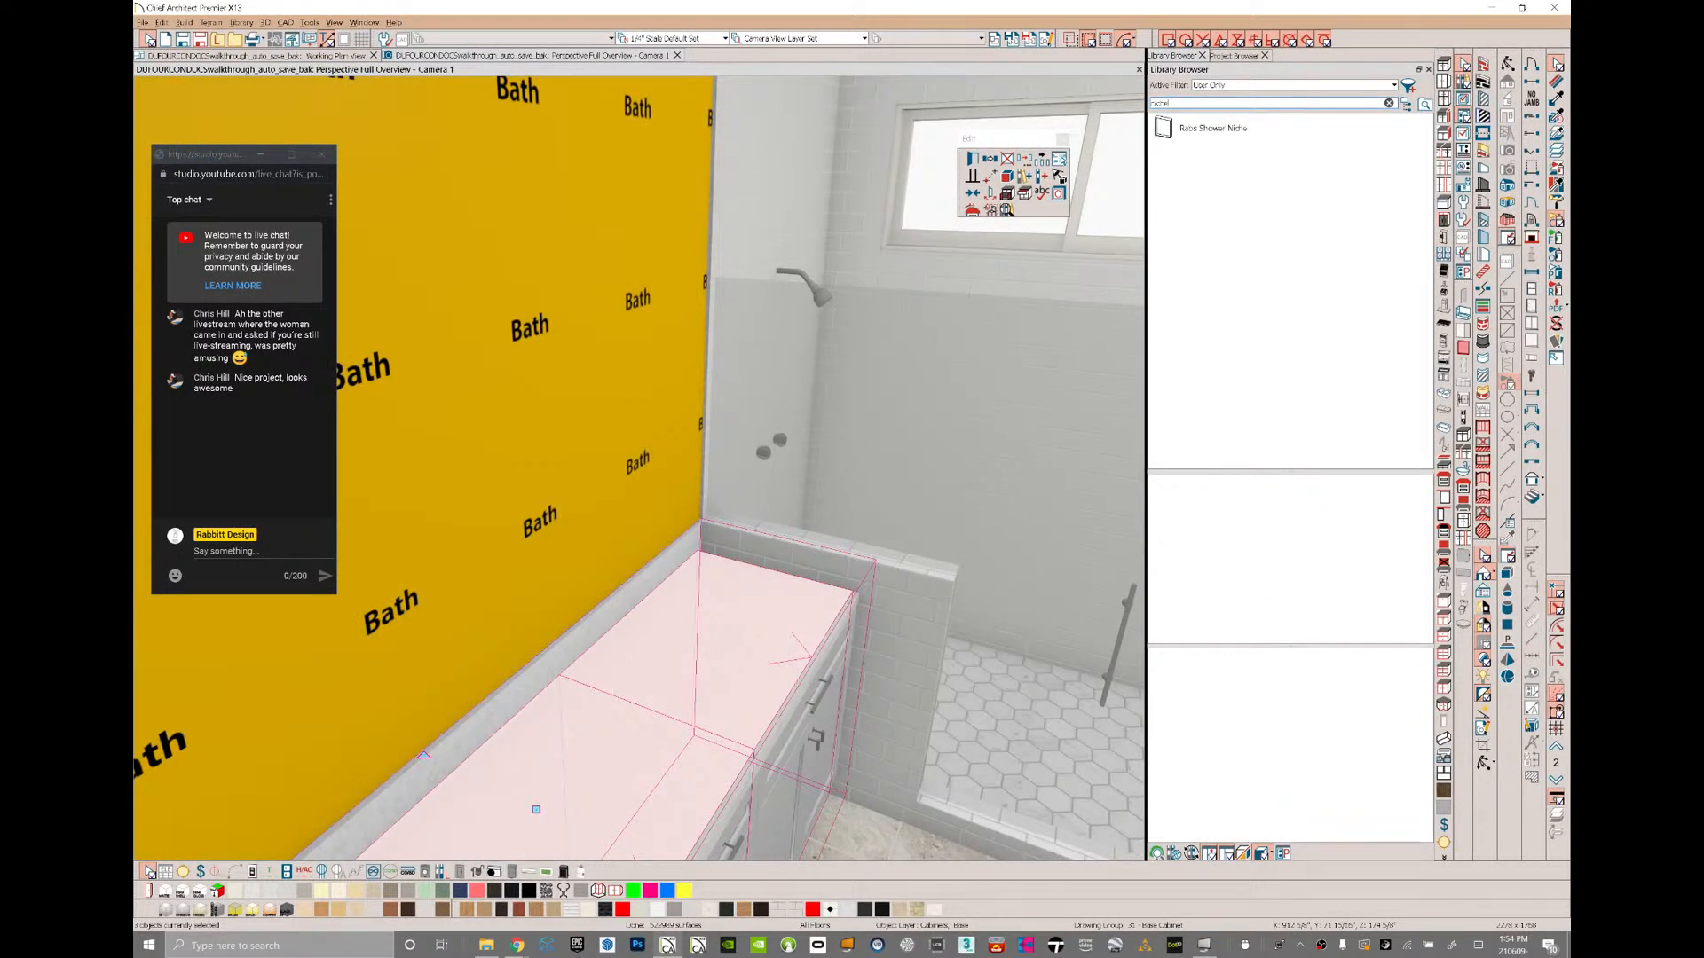
left_click(1212, 129)
scroll(1078, 222, "up", 6)
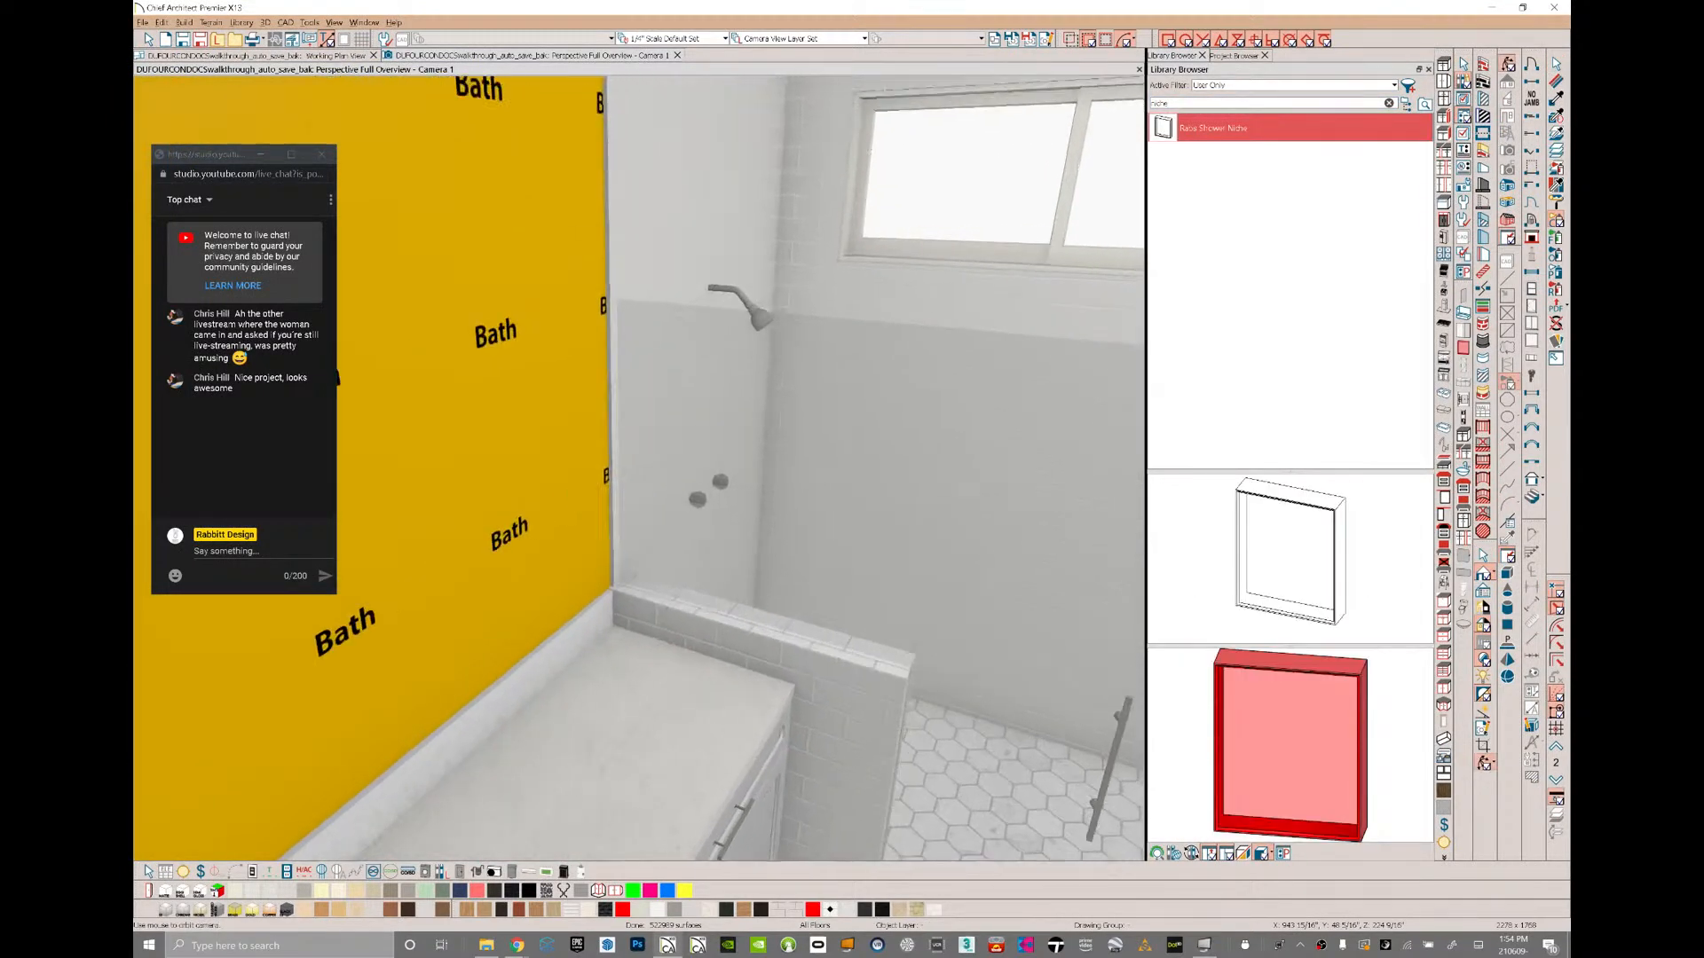
middle_click_drag(1079, 222, 1069, 226)
scroll(1047, 324, "up", 3)
middle_click_drag(844, 715, 835, 701)
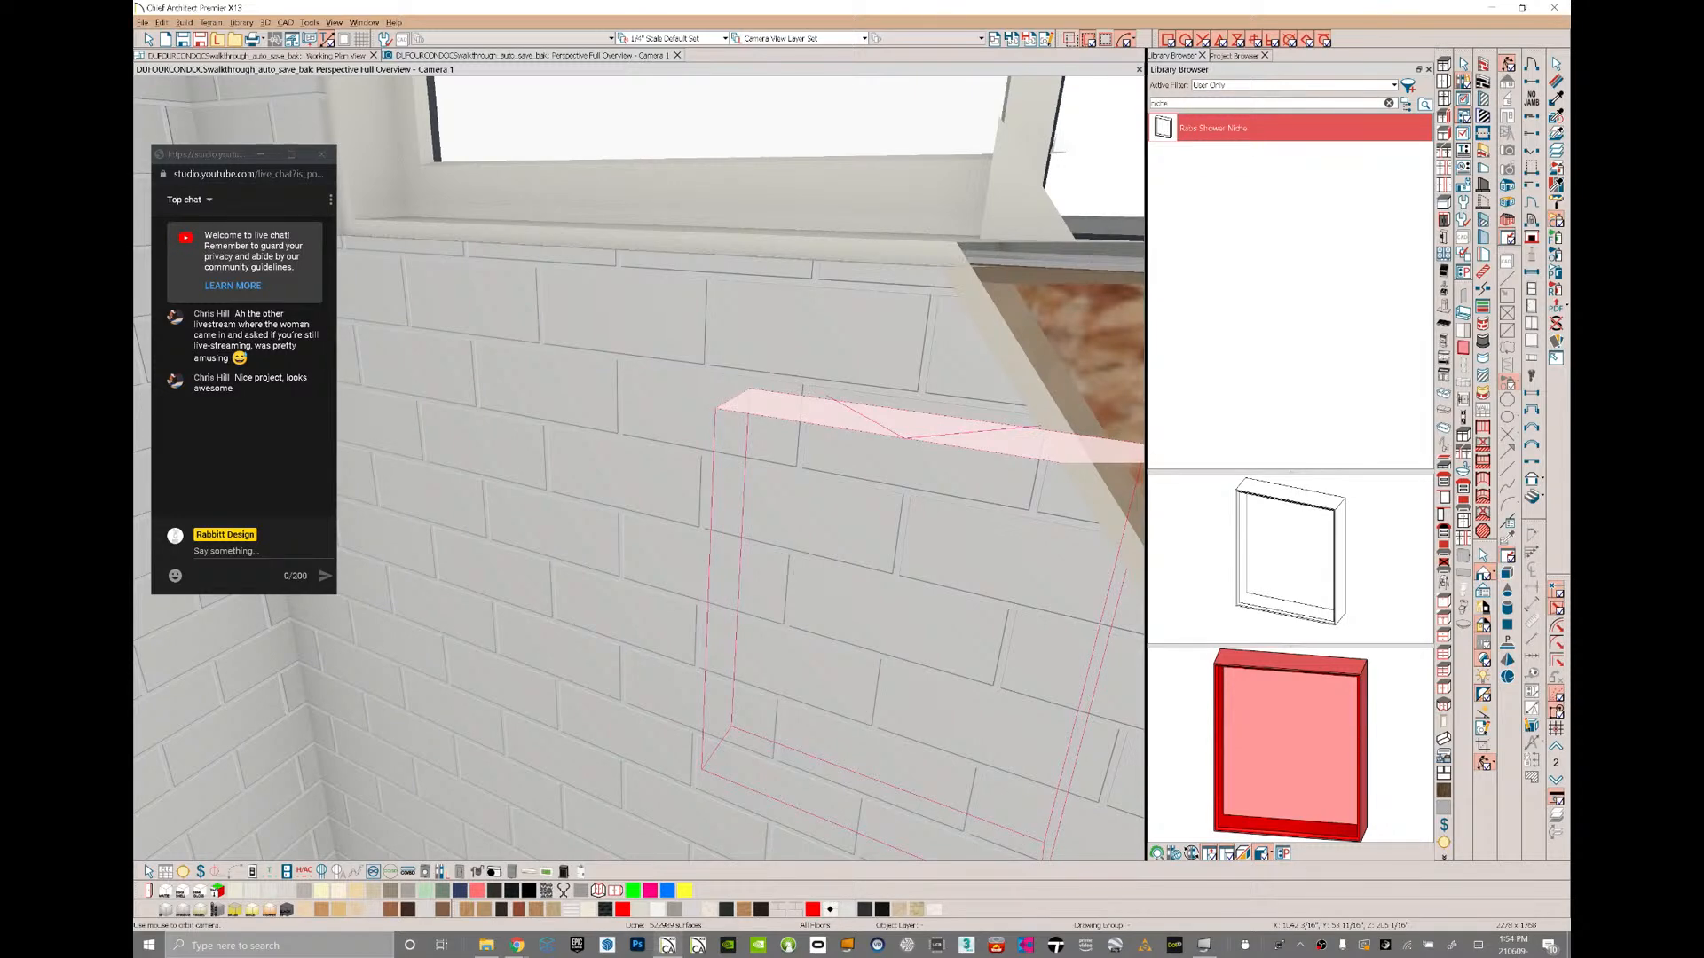
left_click(914, 621)
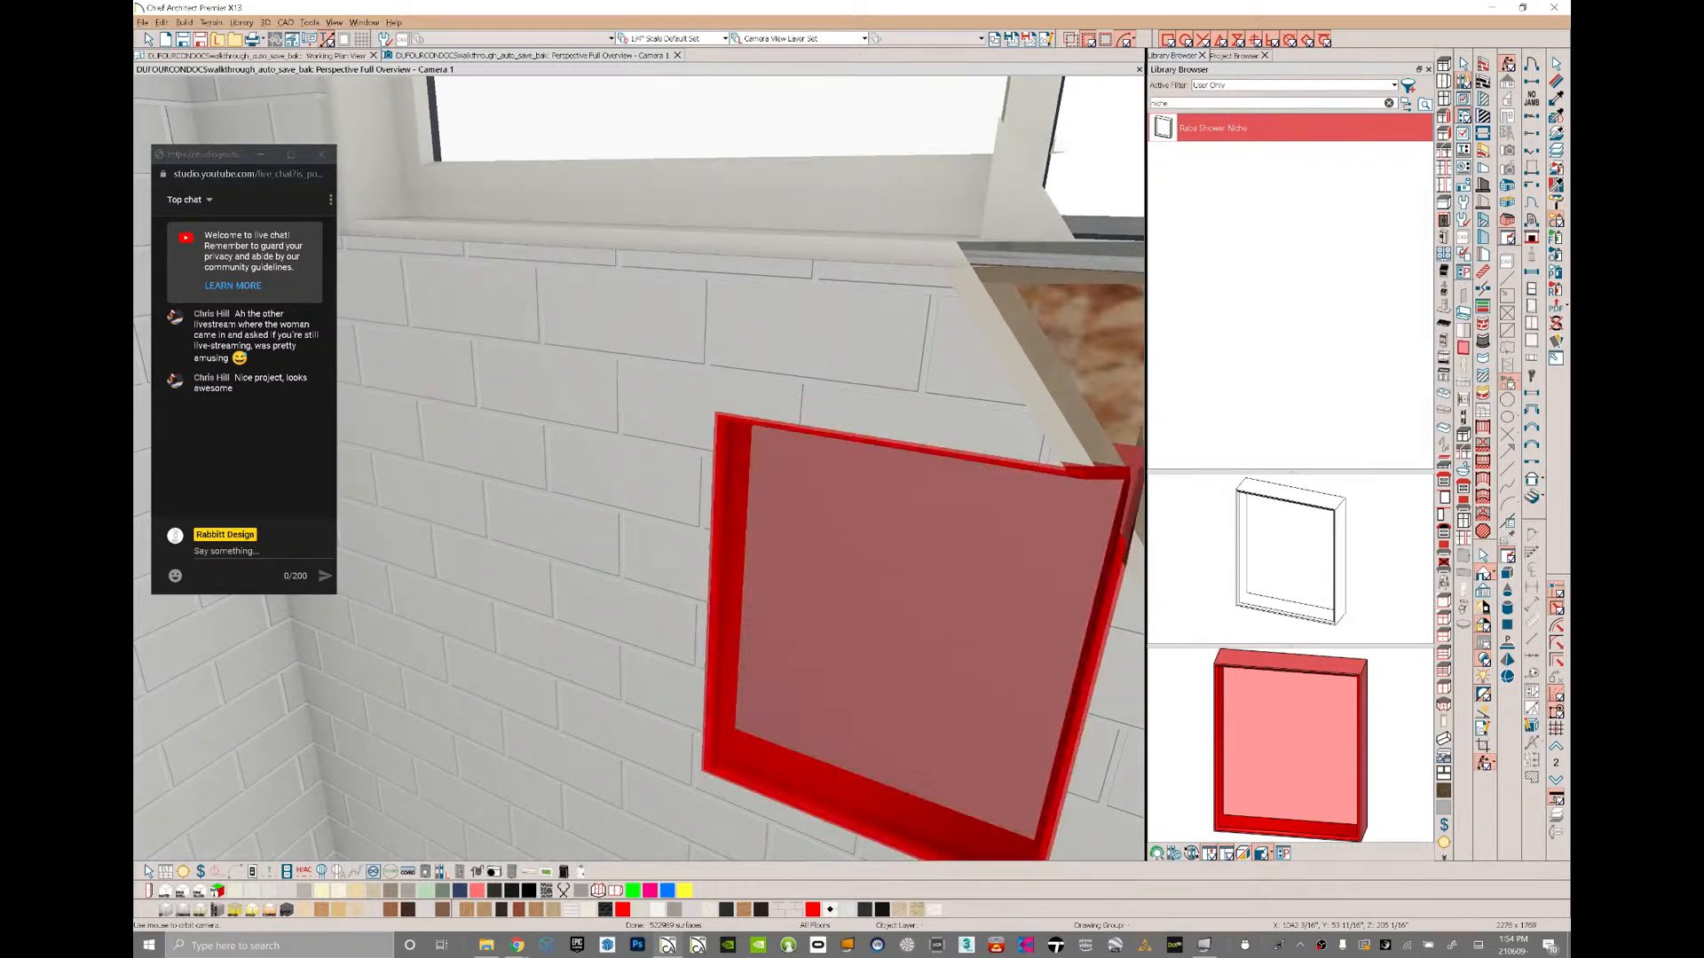
- Reshape the shower niche into a wide, low rectangle positioned beneath the shower window
scroll(914, 621, "down", 5)
scroll(896, 457, "down", 4)
scroll(533, 346, "up", 6)
middle_click_drag(622, 417, 551, 444)
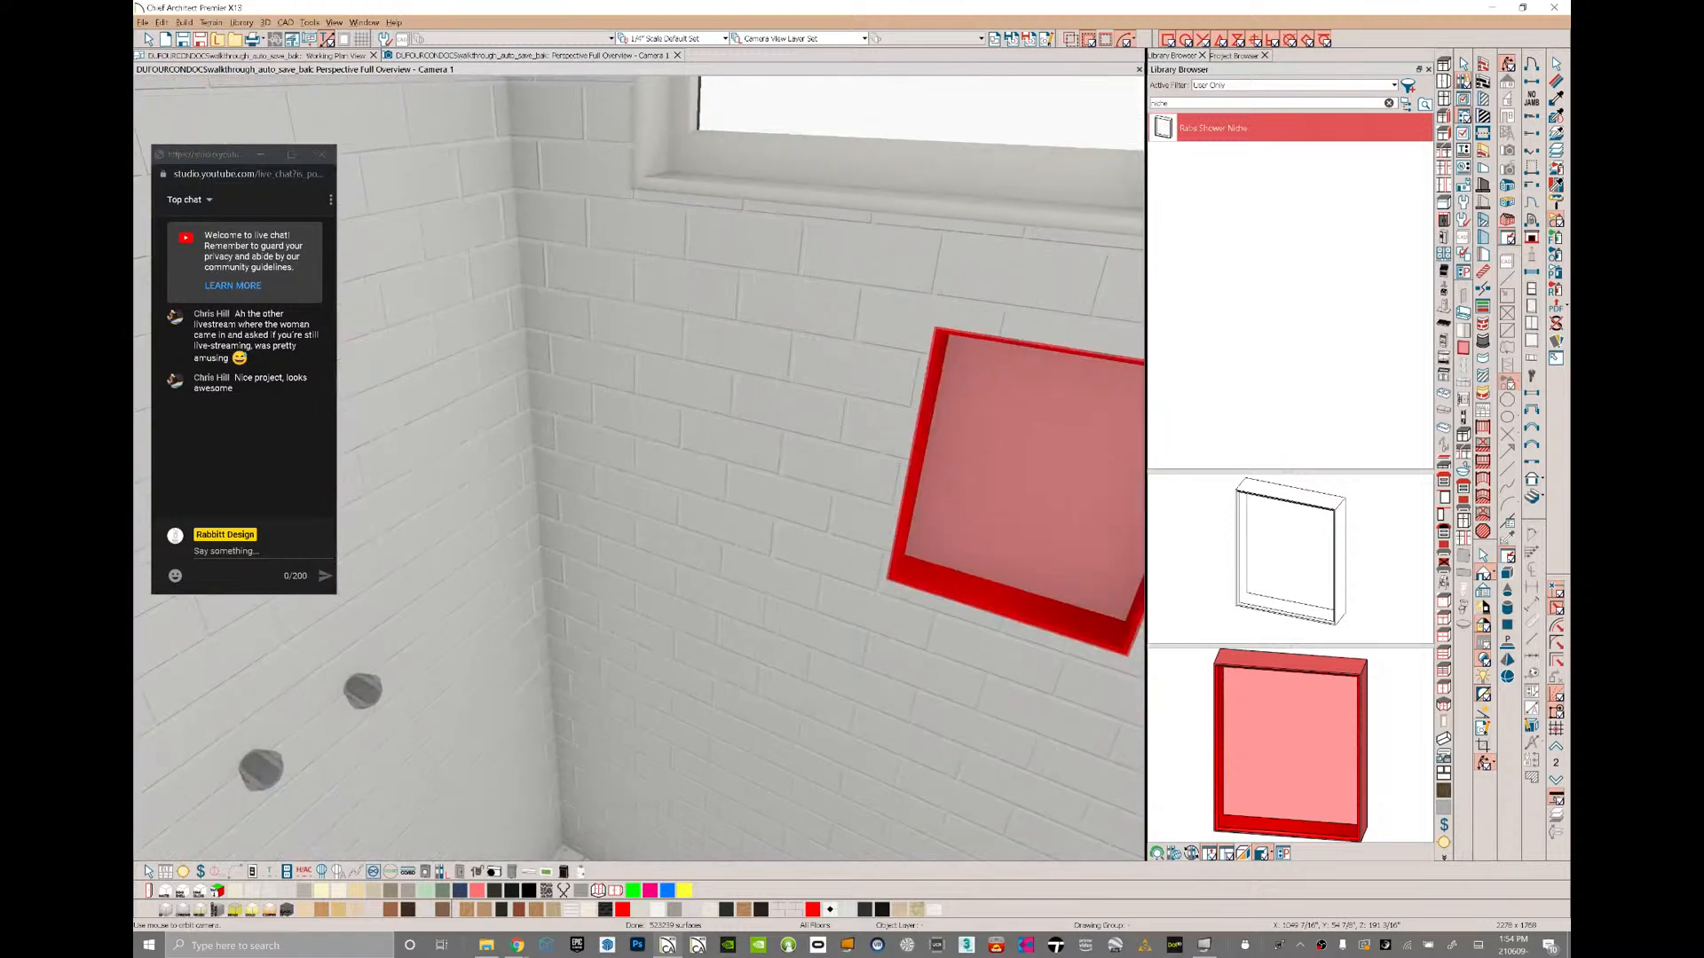
left_click(939, 457)
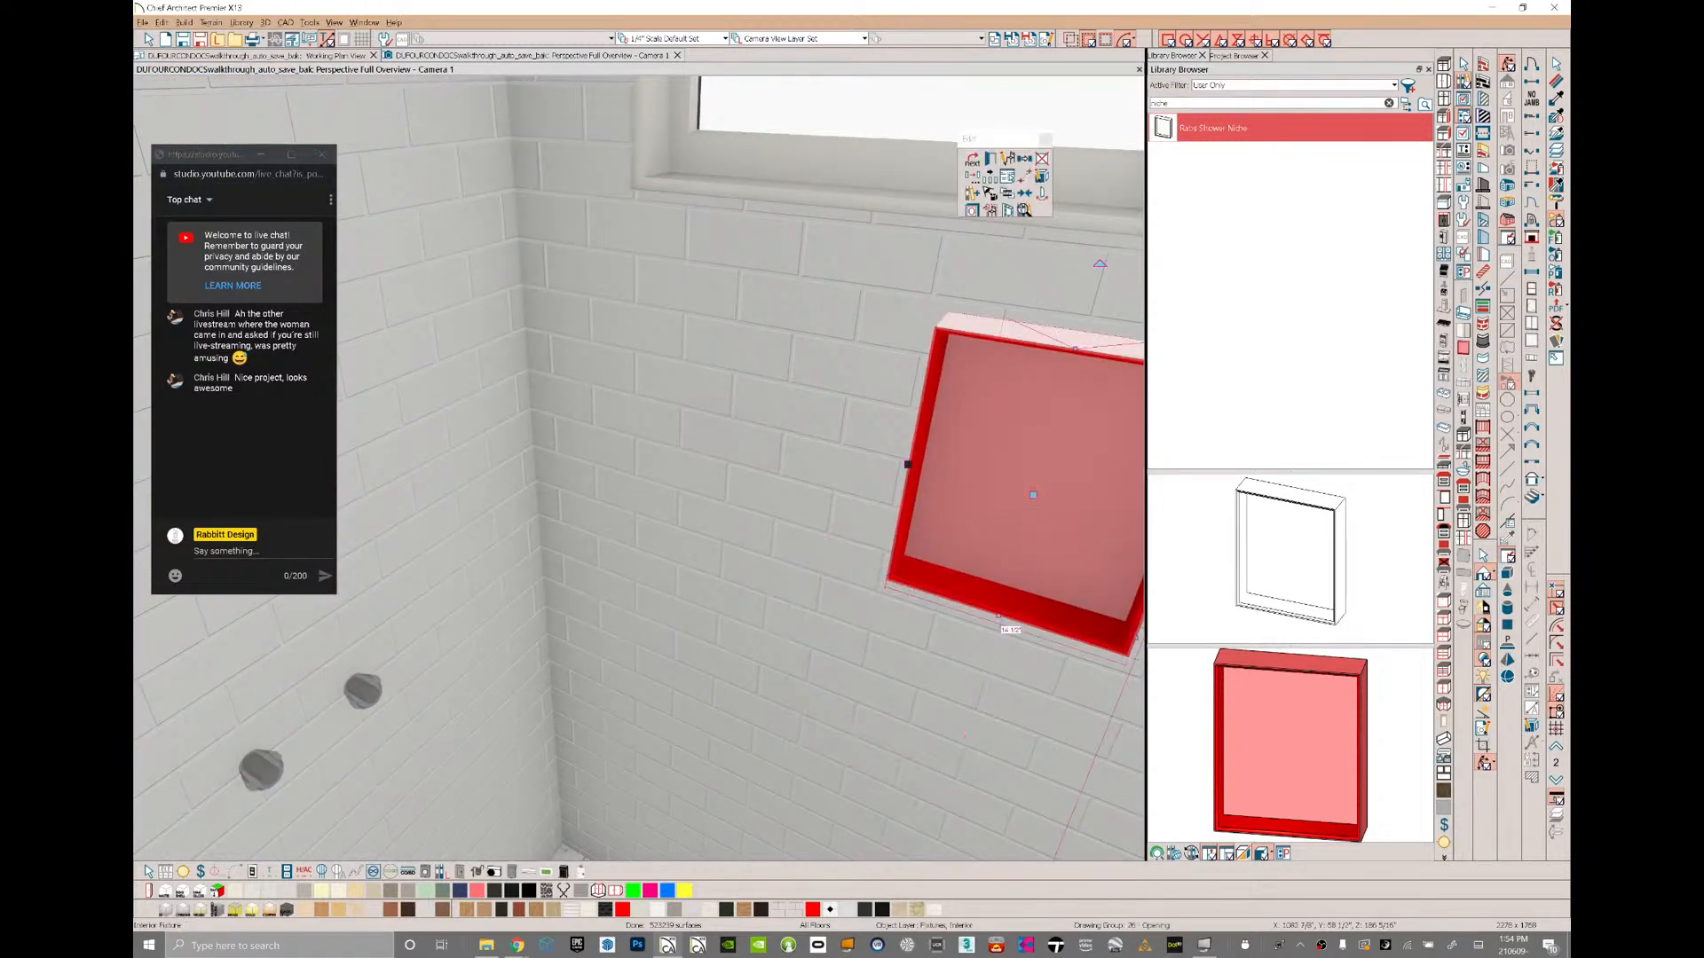
scroll(808, 97, "down", 6)
middle_click_drag(639, 399, 604, 559)
left_click_drag(802, 381, 908, 453)
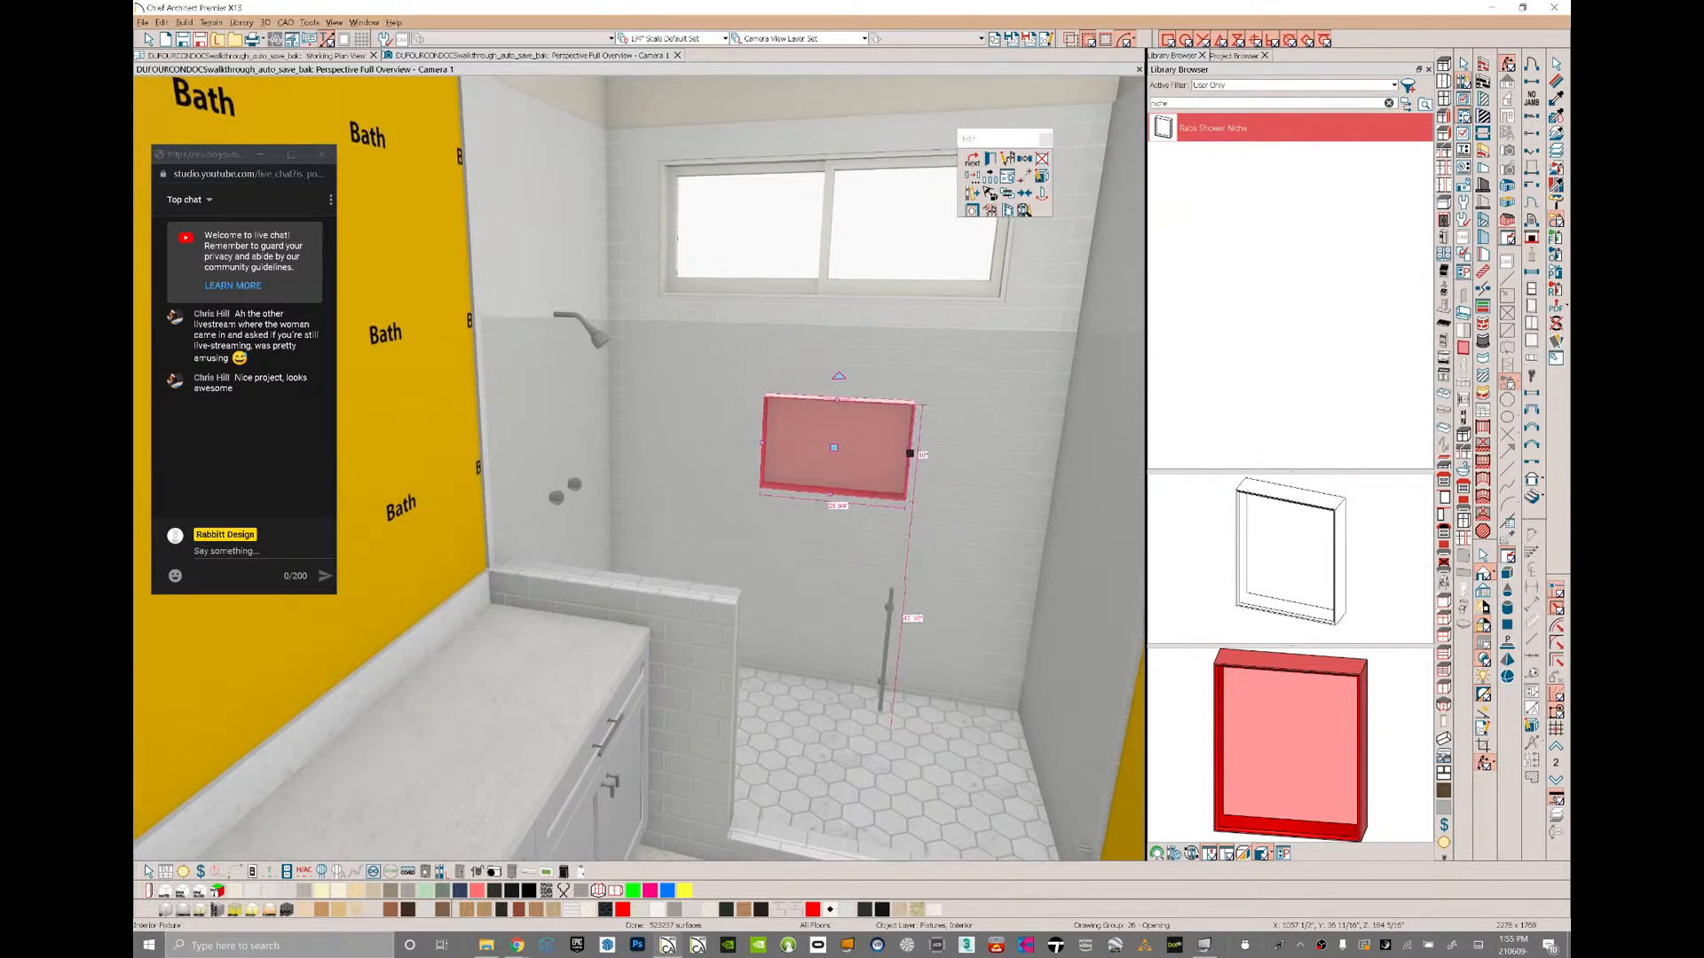
- Sample the tile material from the shower wall and apply it to the back panel of the niche
scroll(909, 453, "up", 6)
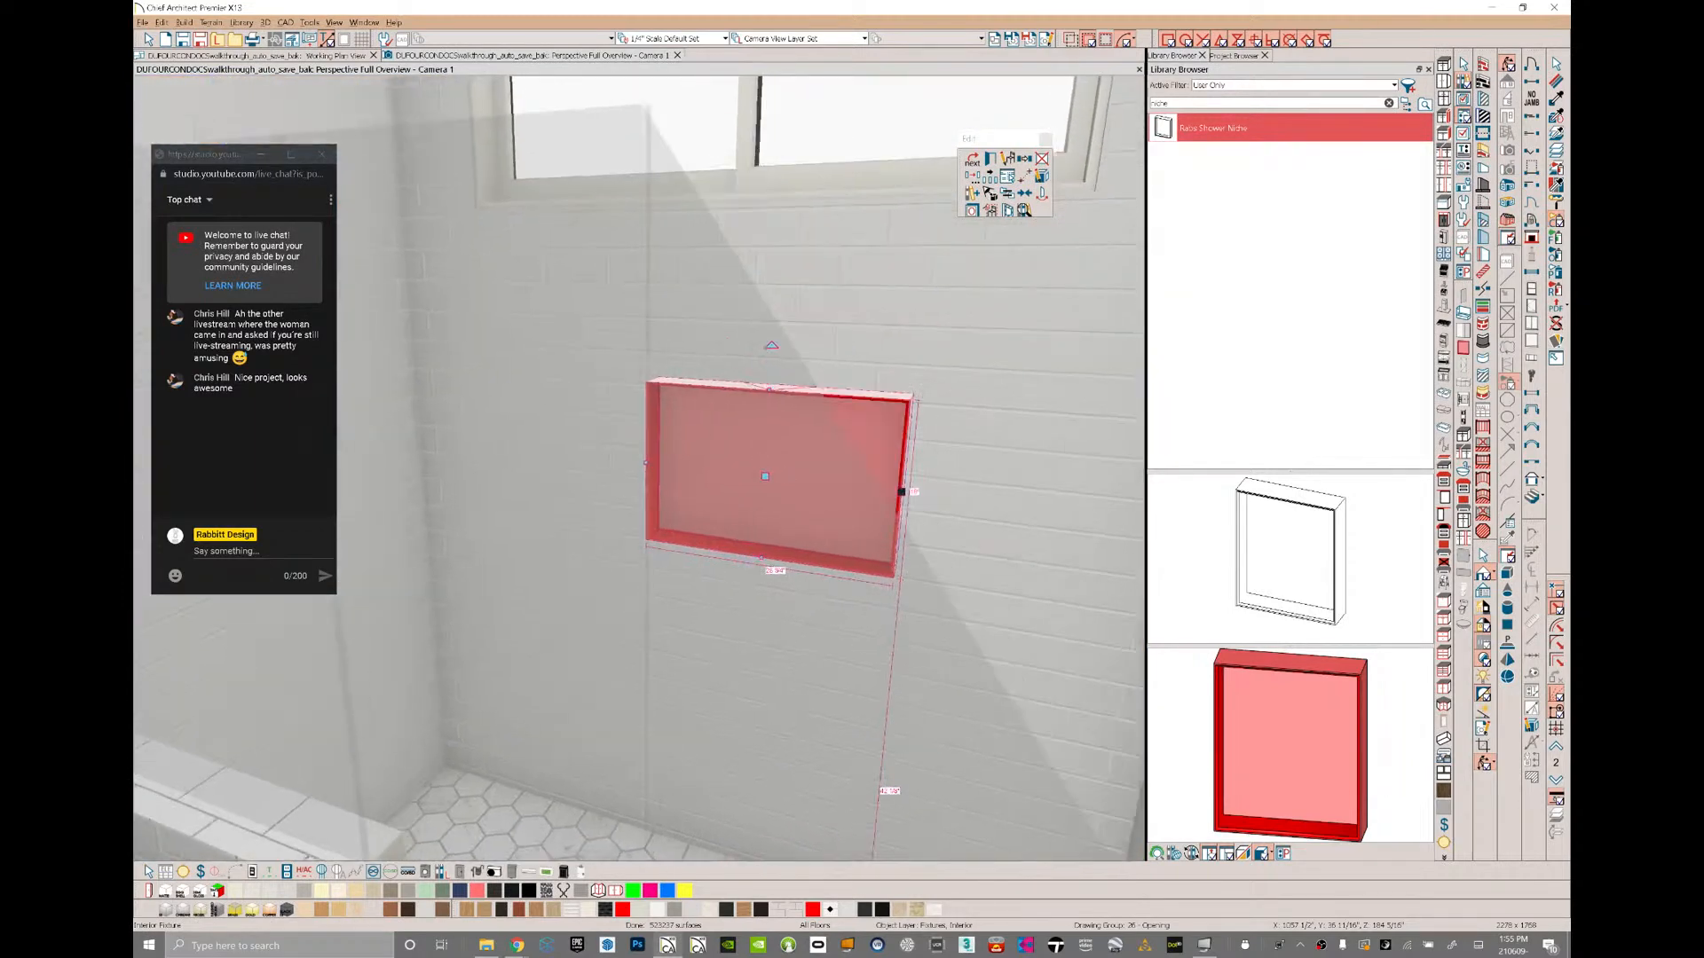
scroll(909, 453, "up", 5)
scroll(908, 452, "up", 2)
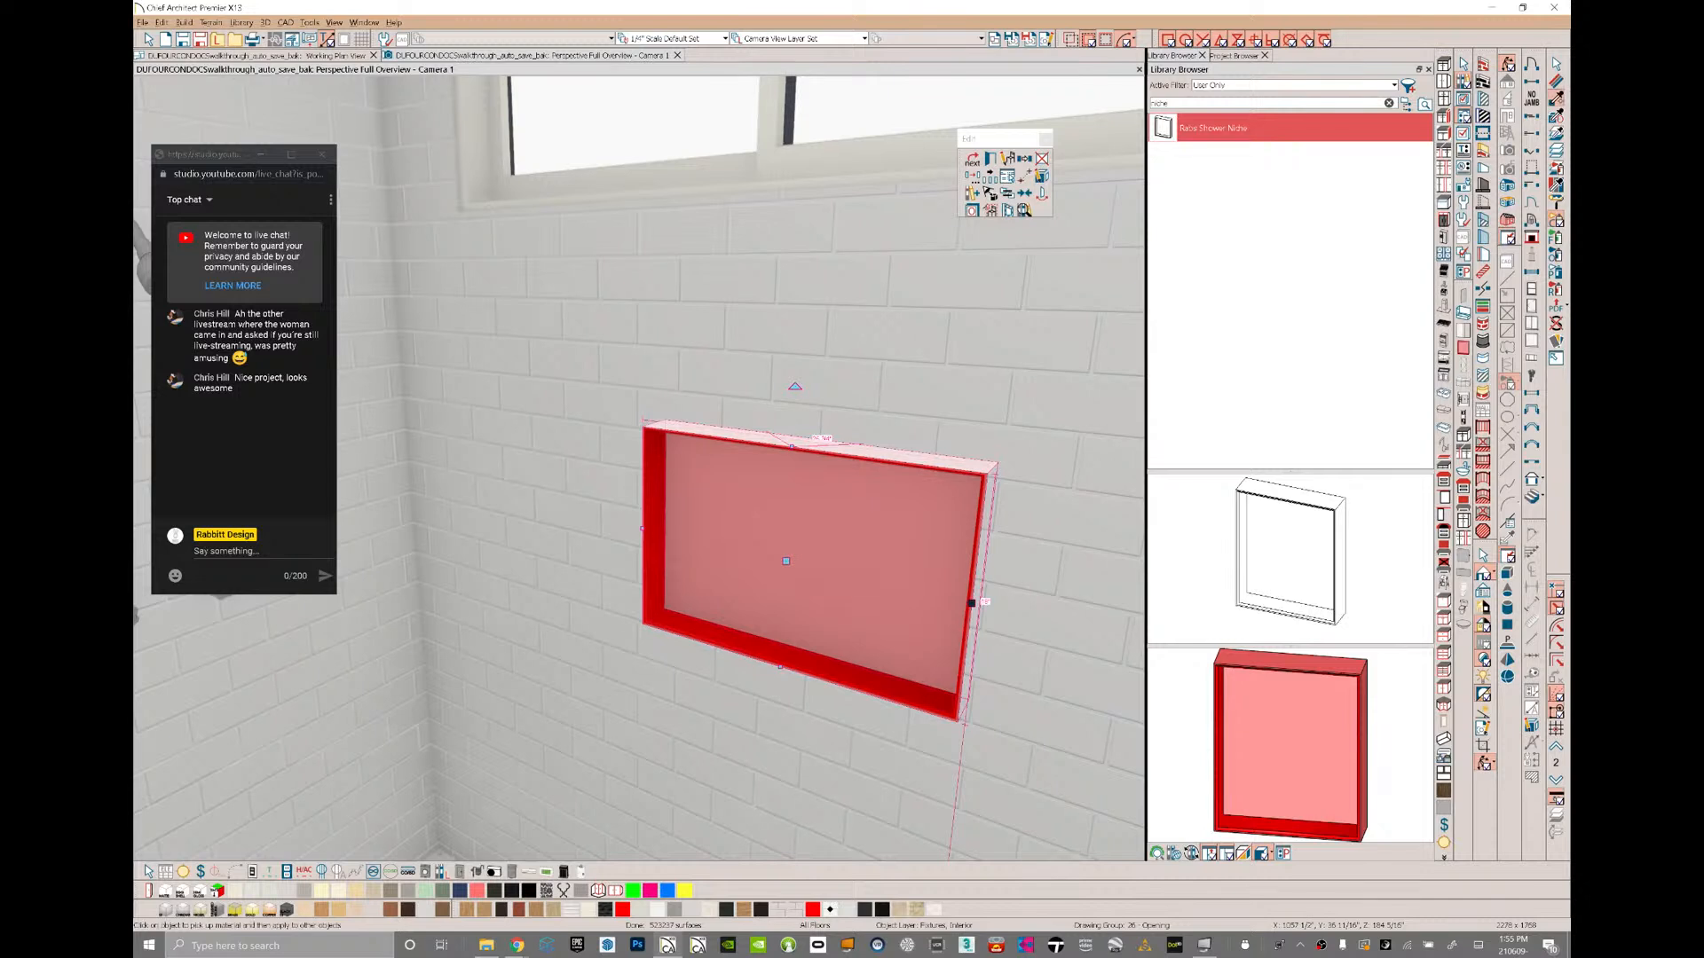
left_click(1556, 99)
left_click(1060, 556)
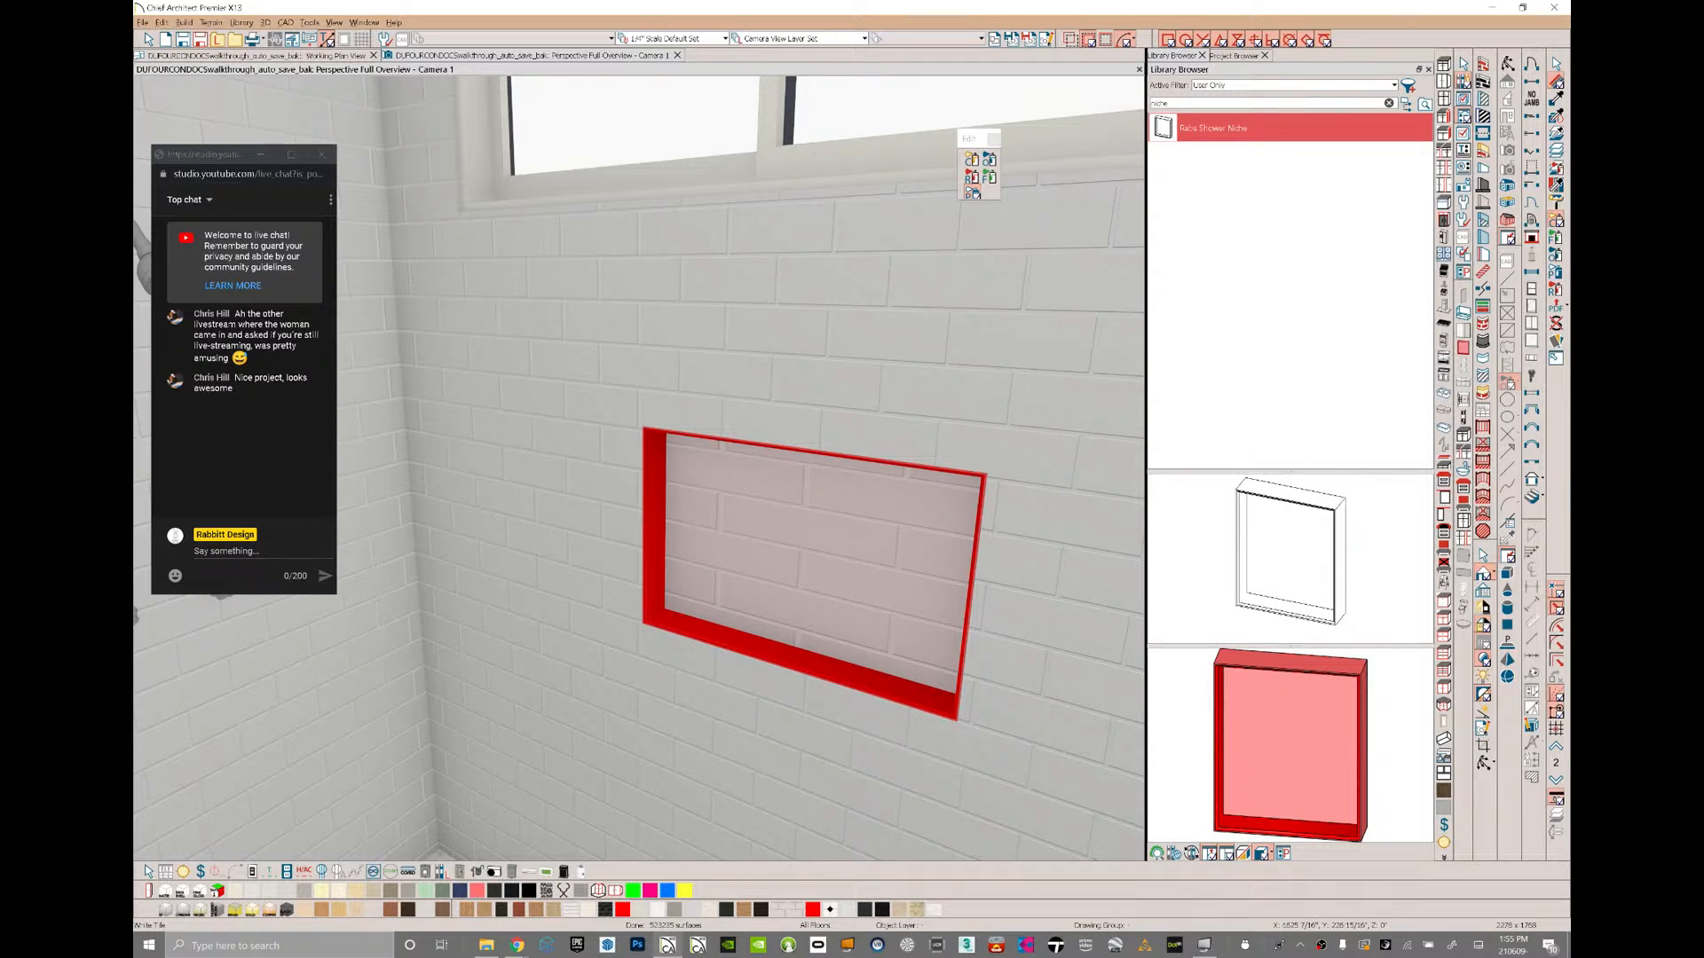
- Open the White Tile material definition and check its texture settings
left_click(755, 391)
left_click_drag(621, 103, 708, 105)
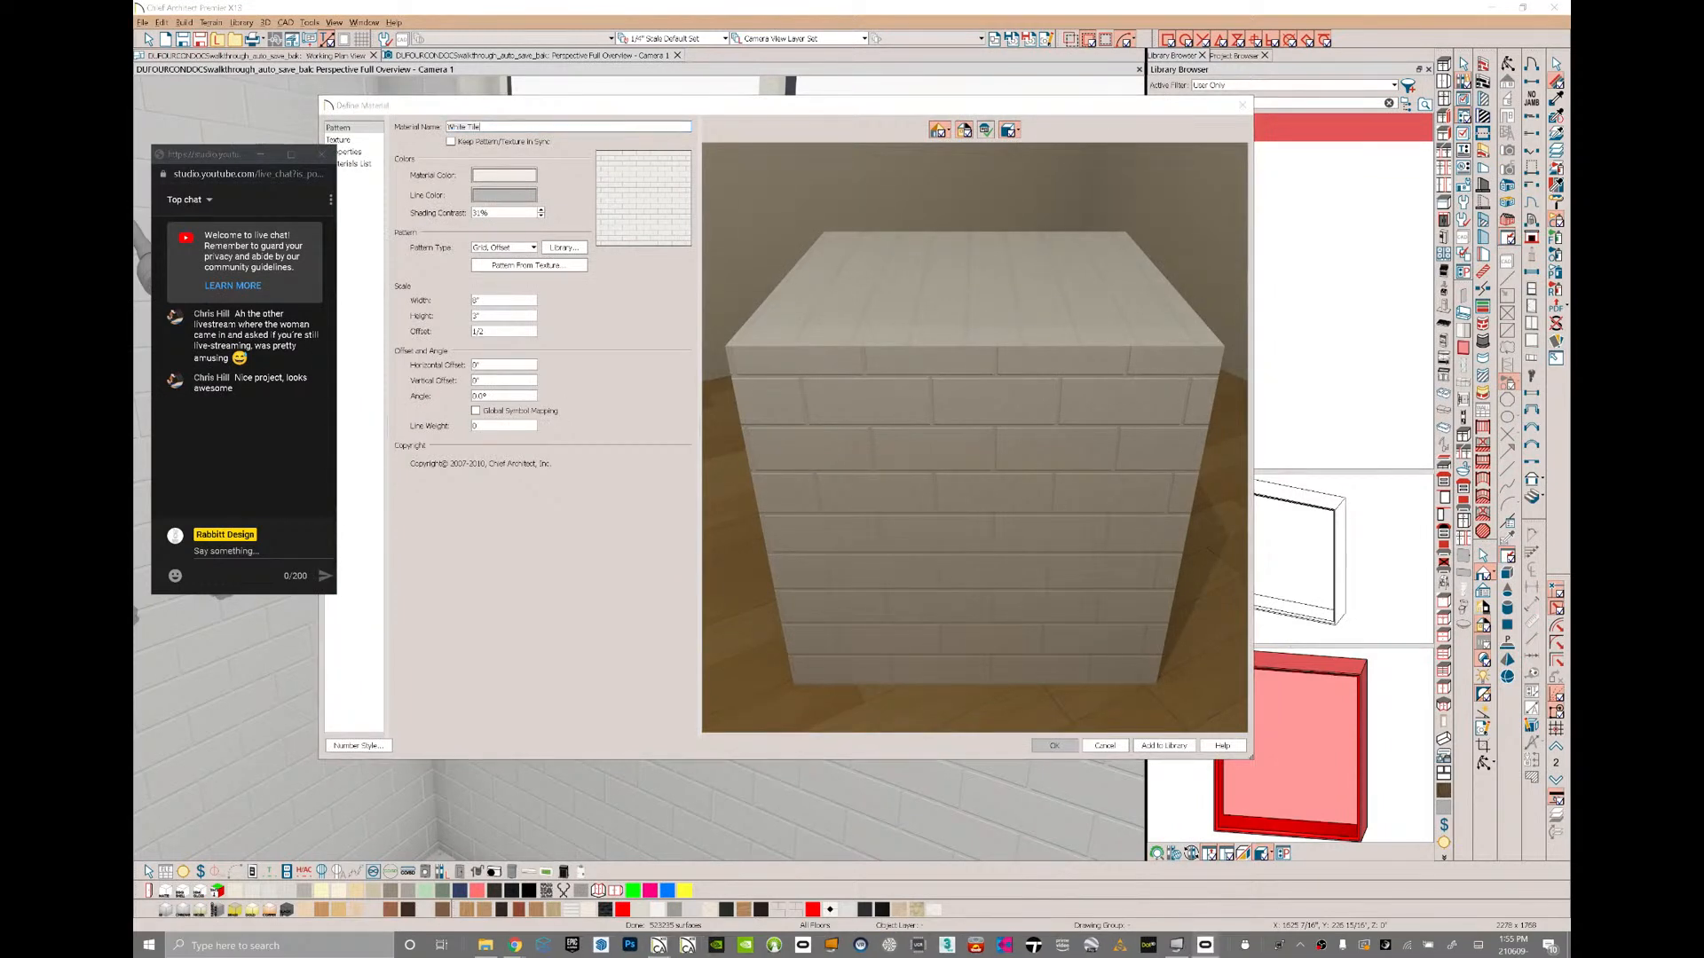
left_click(339, 140)
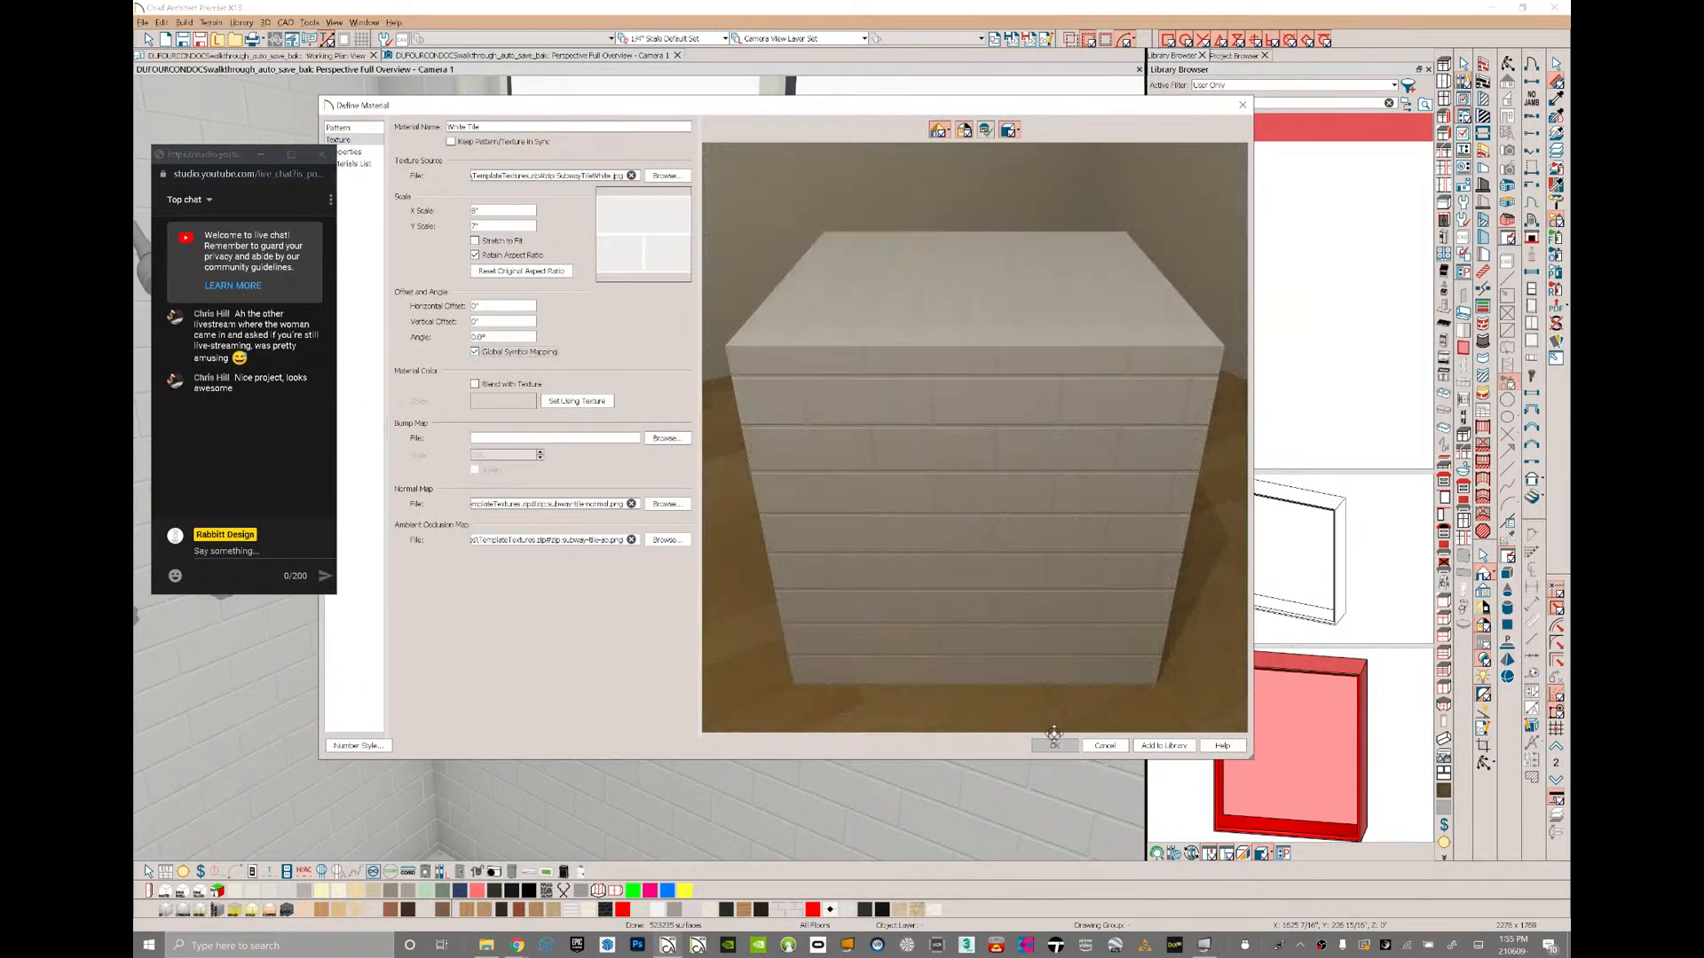
key("Escape")
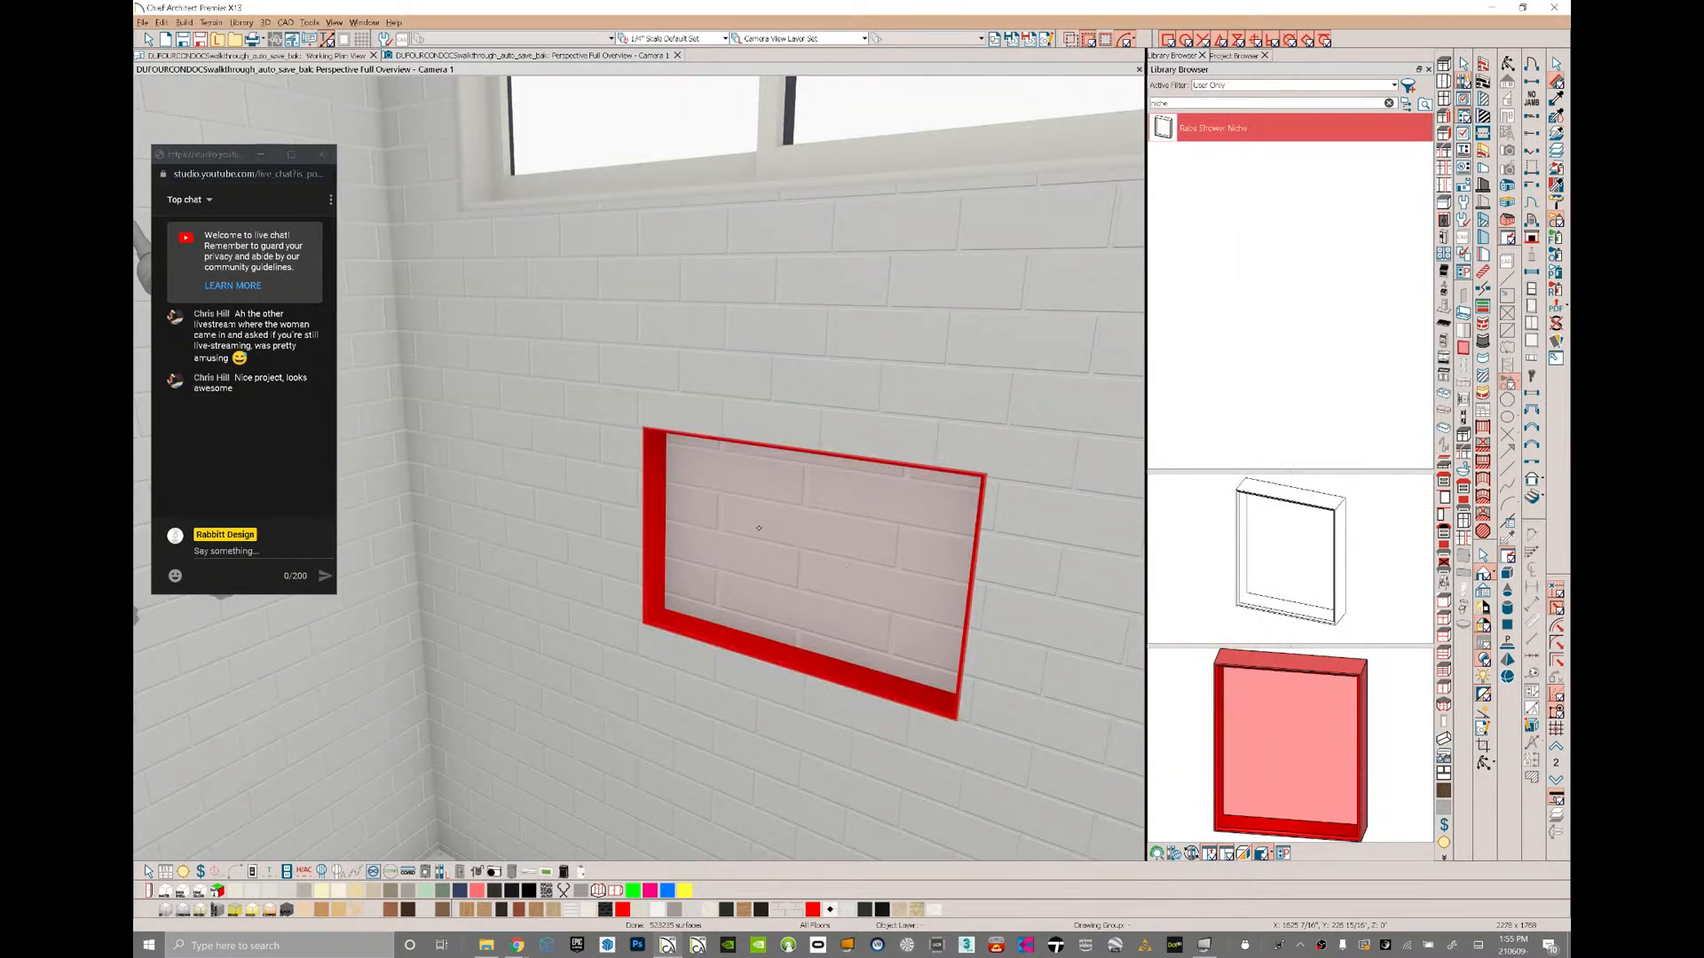
- Paint the niche's back and surrounding sides with the White Tile material
left_click(809, 533)
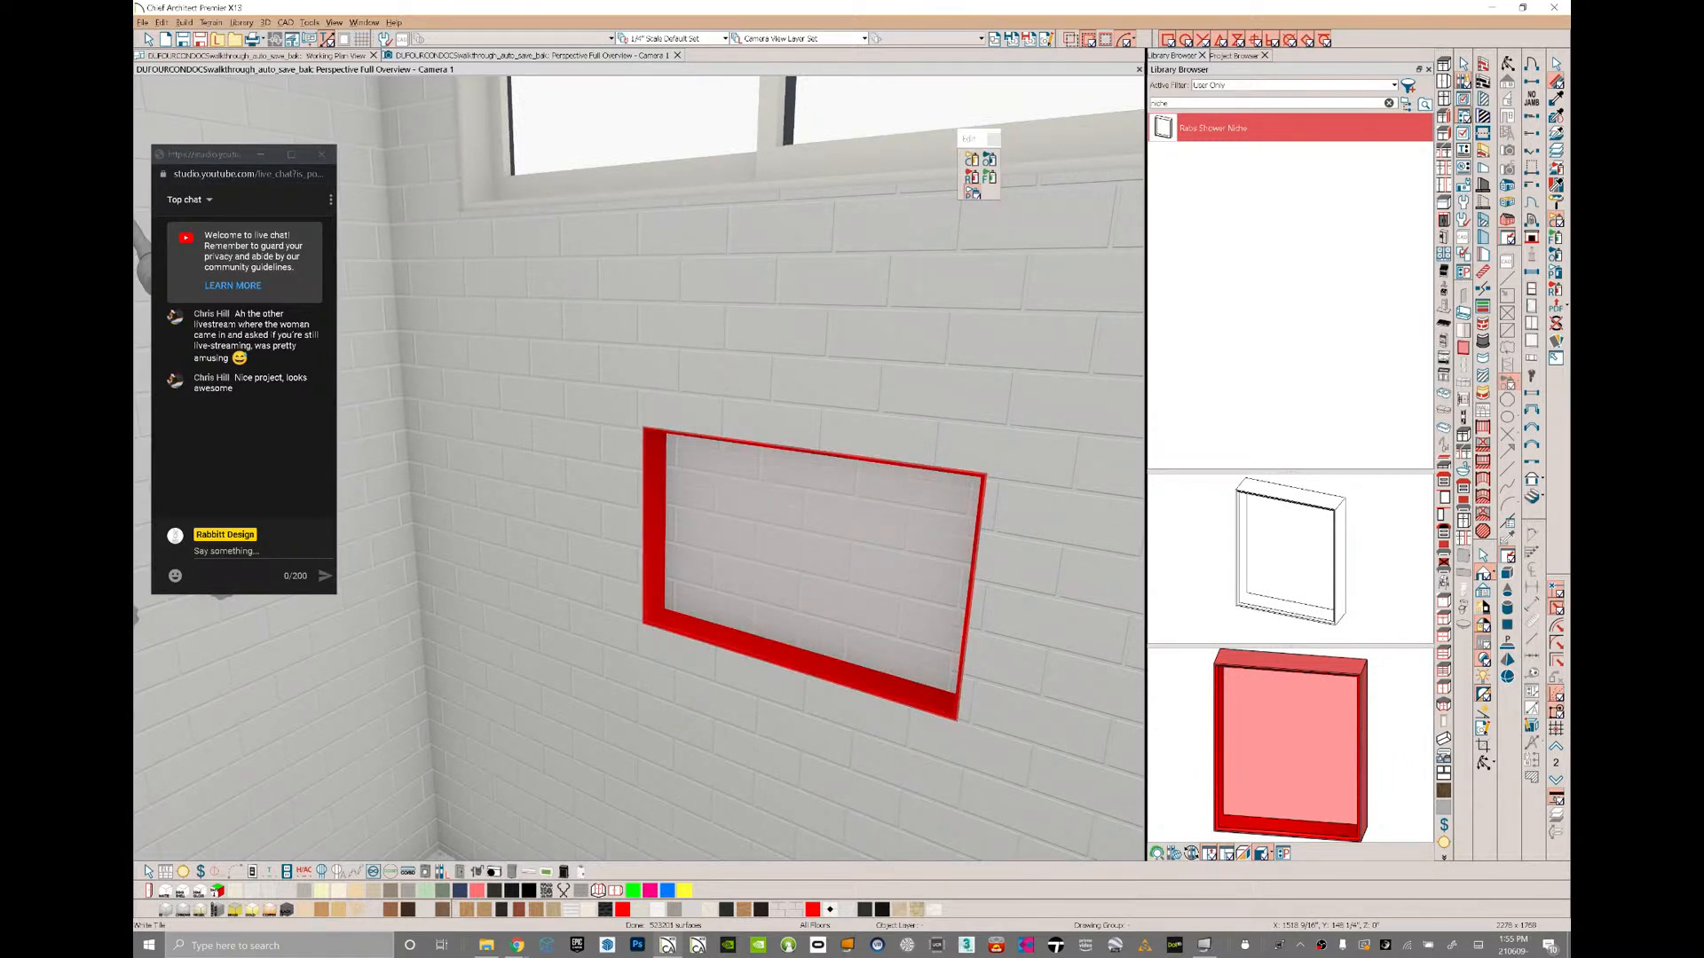
left_click(1560, 98)
left_click(863, 515)
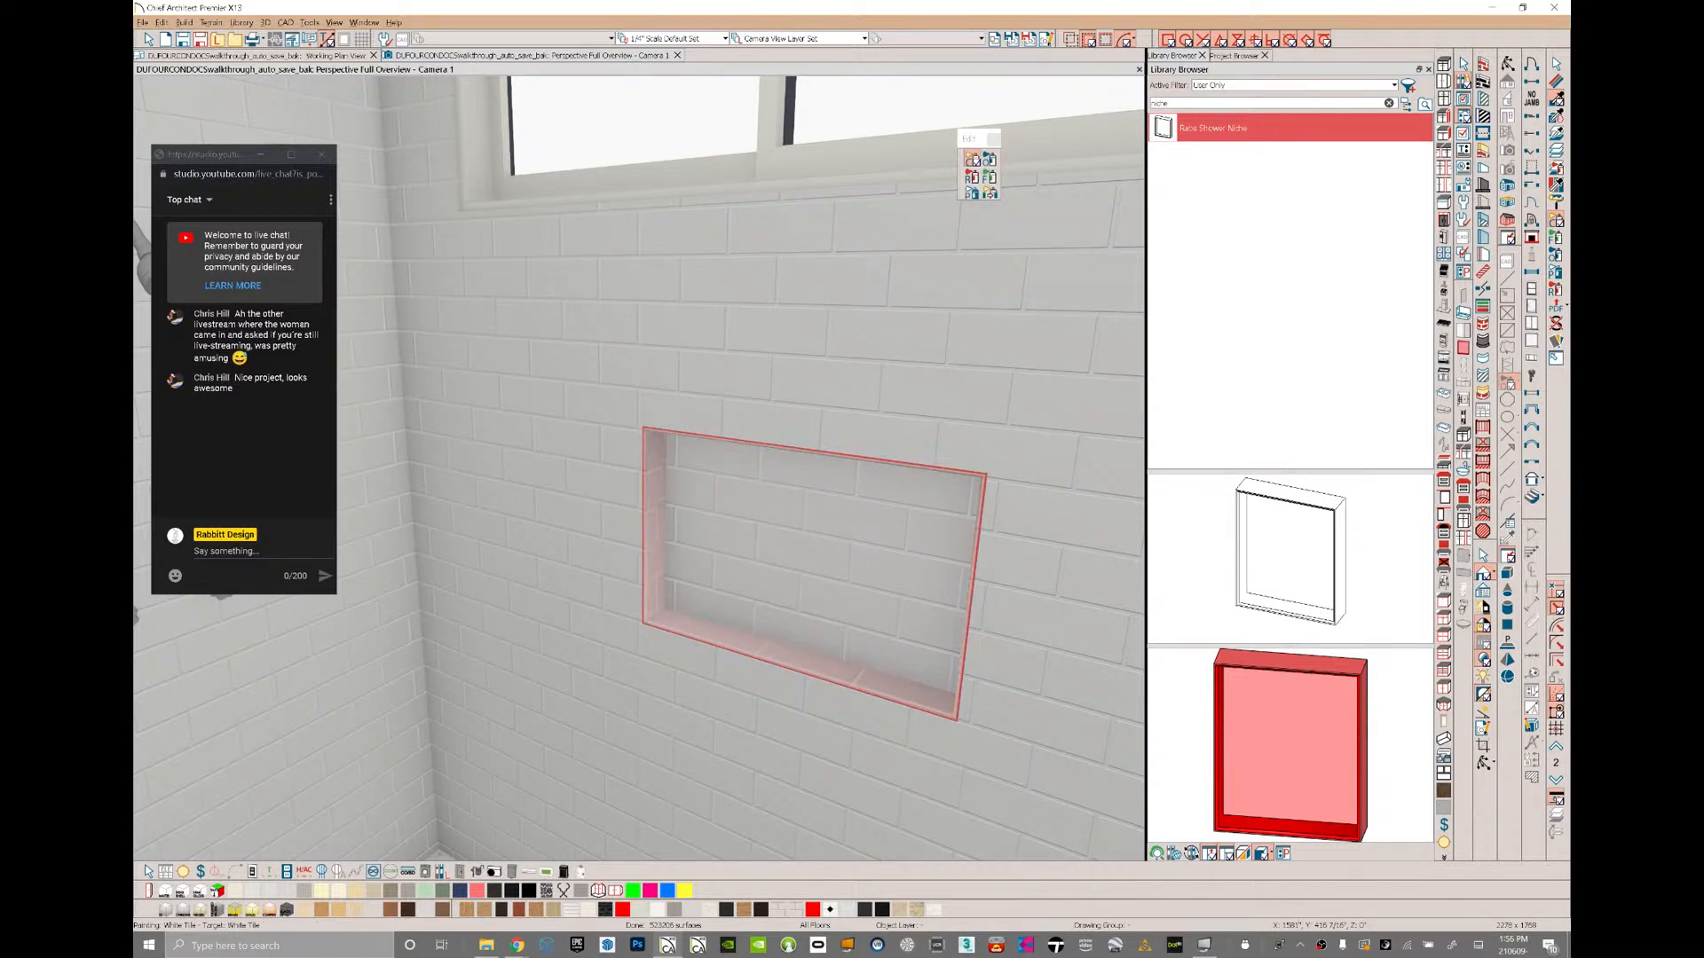
- Lower the top edge of the shower niche slightly
left_click(963, 472)
left_click_drag(963, 473, 947, 468)
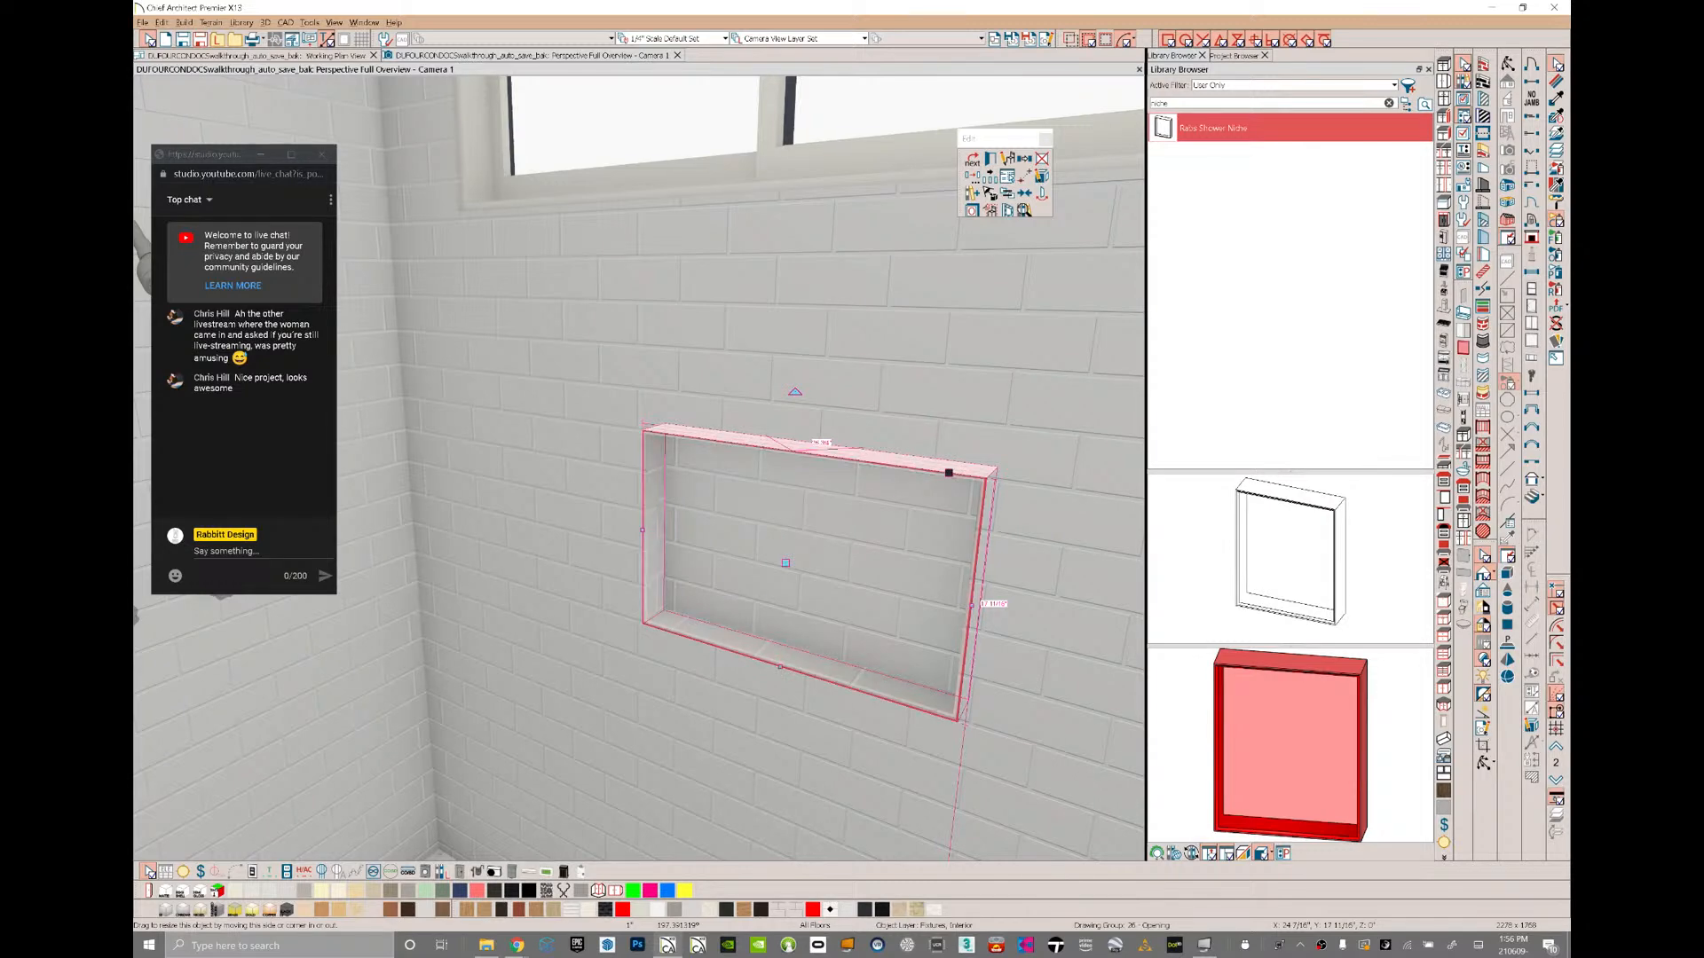
key("Escape")
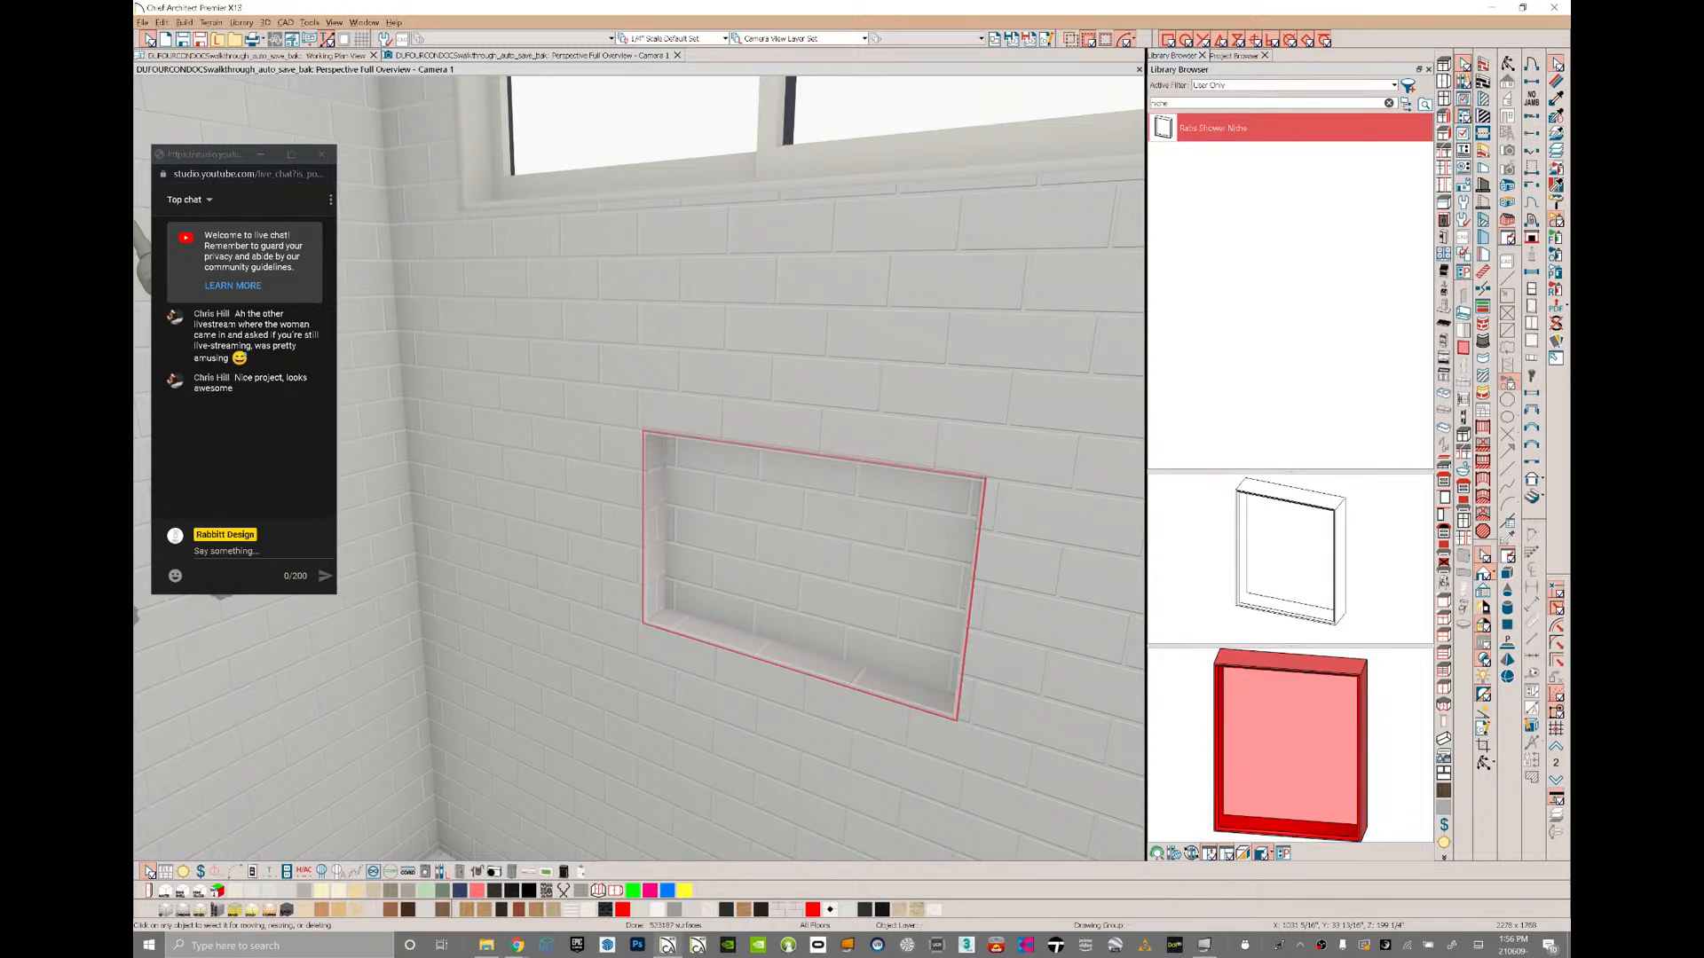
- Copy the olive bathroom ceiling material onto the shower ceiling and sample the beige wall above the shower window
scroll(639, 469, "down", 4)
middle_click_drag(639, 468, 733, 657)
scroll(639, 469, "down", 3)
key("e")
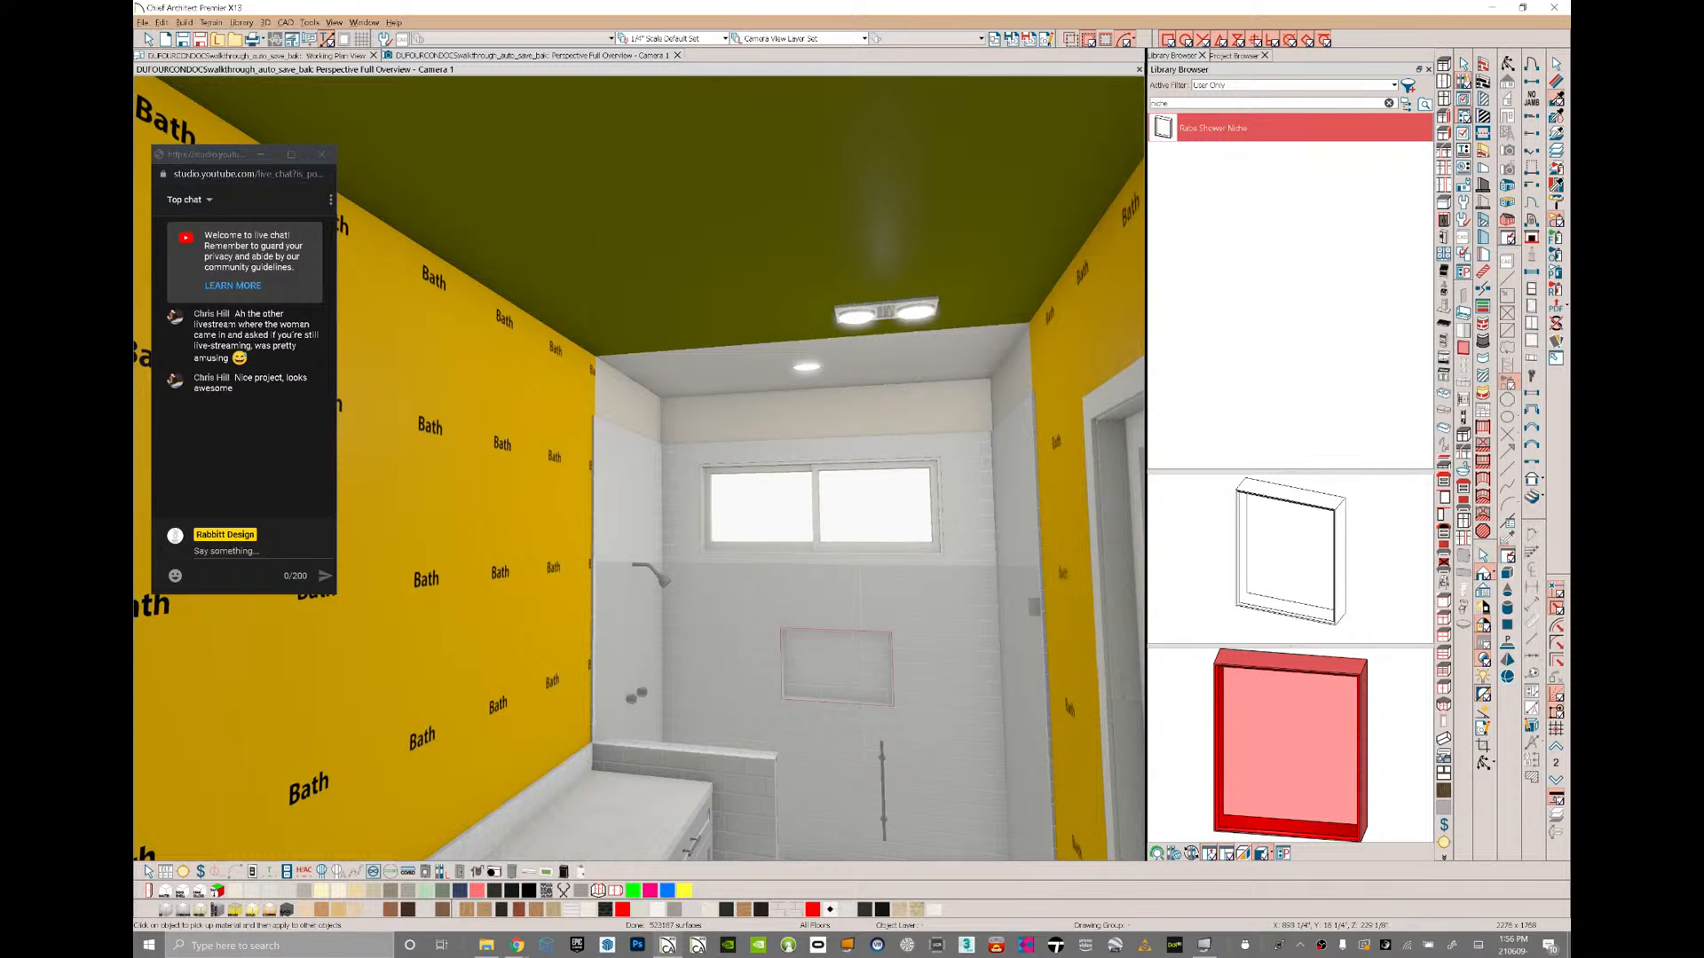
left_click(1015, 247, "shift")
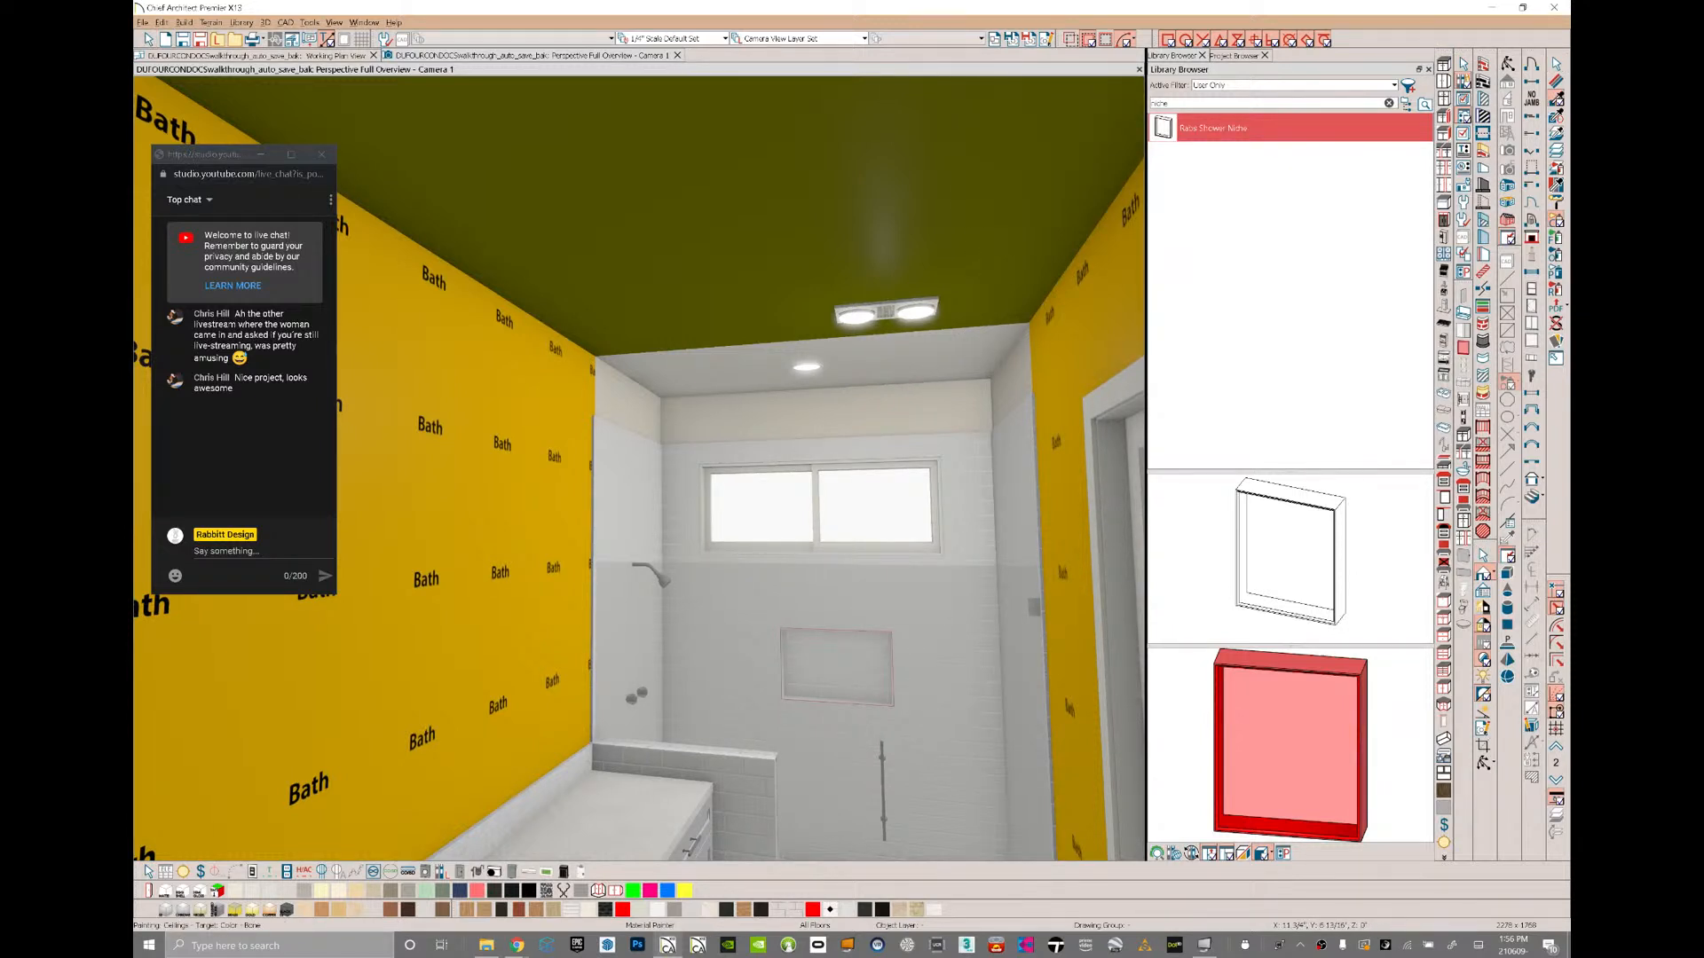
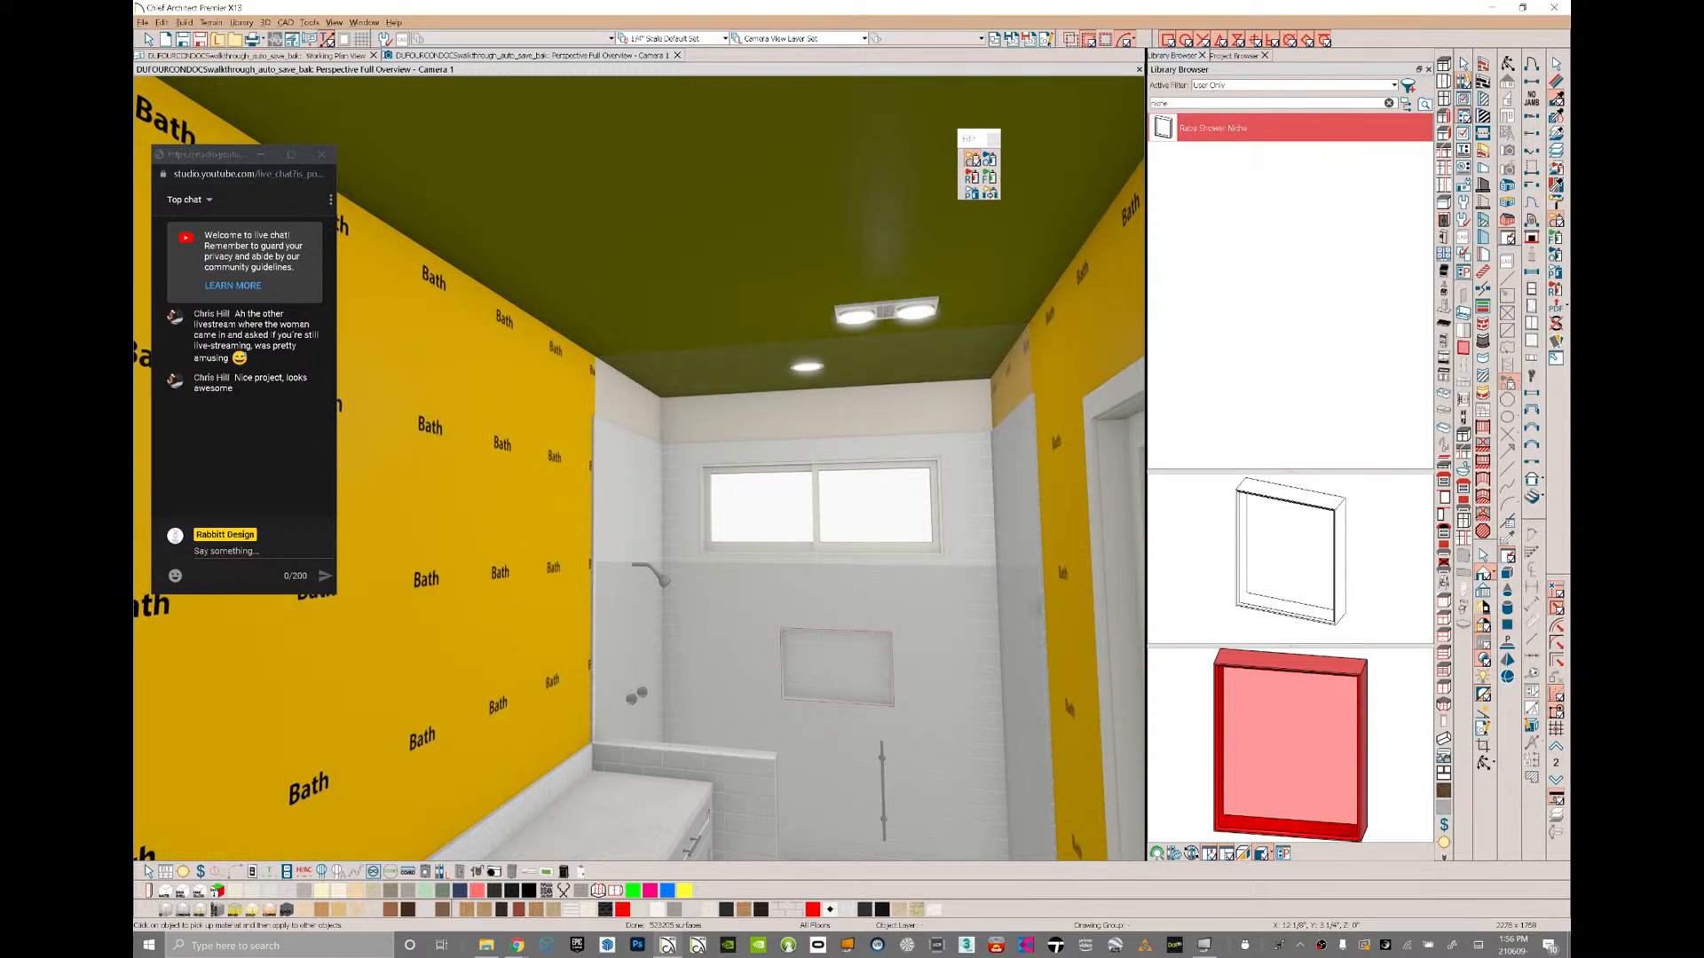
left_click(1557, 100)
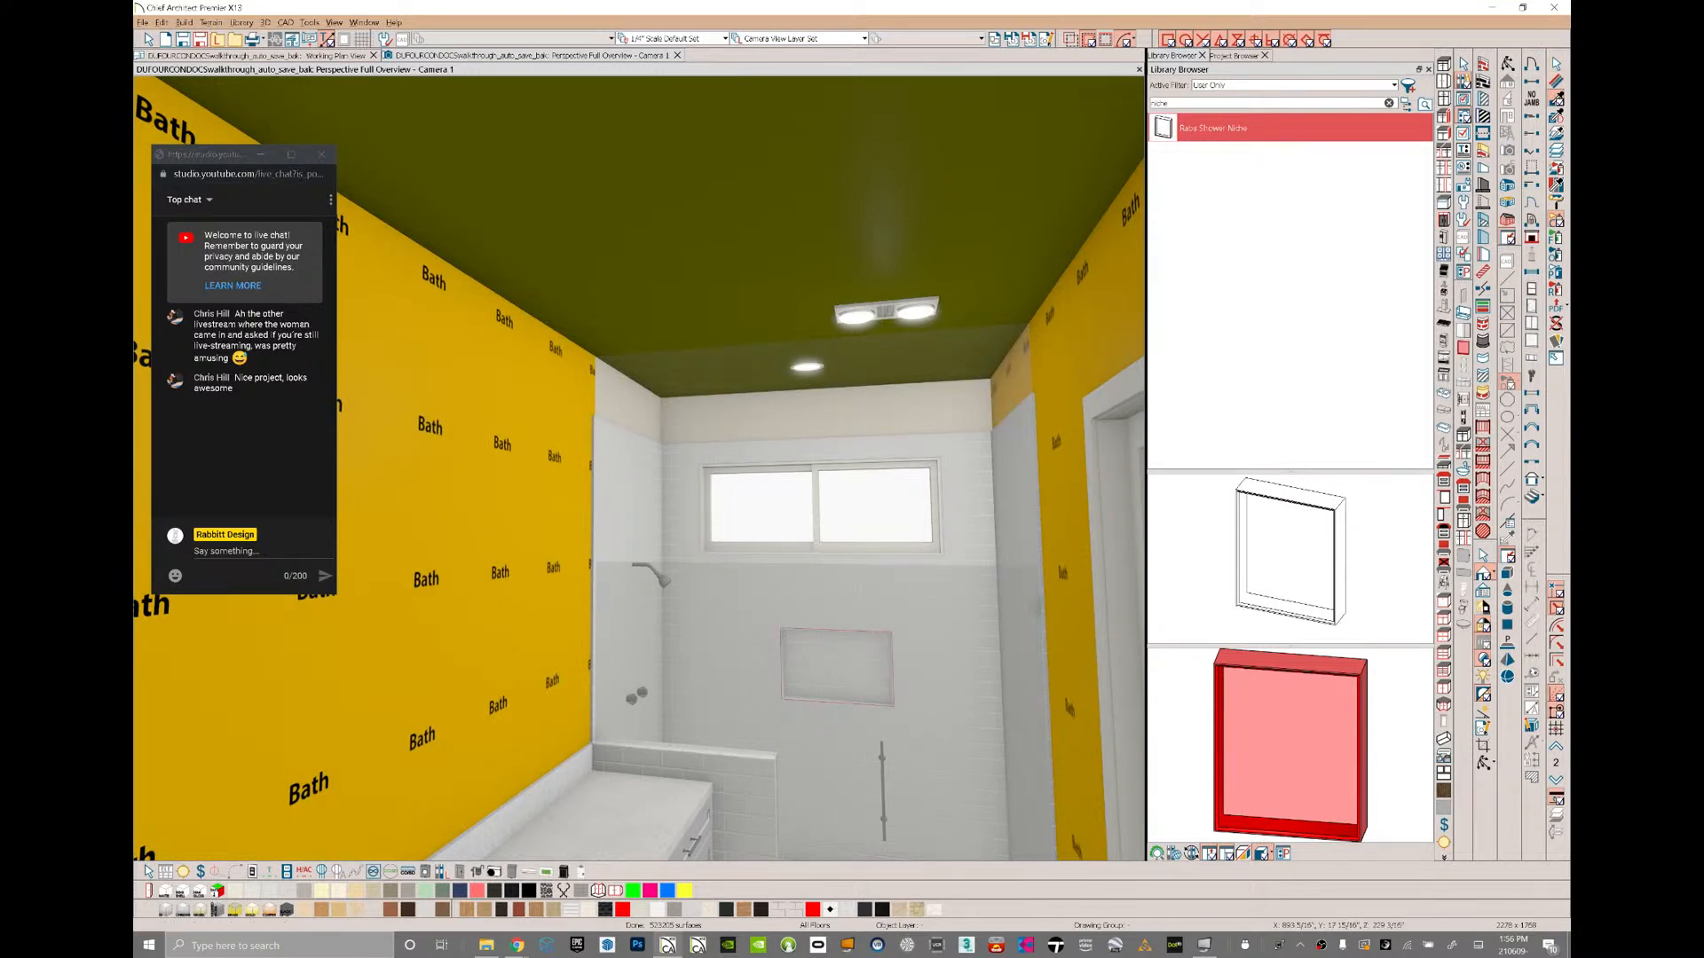
left_click(940, 402)
mouse_move(639, 479)
middle_mouse_down()
mouse_move(710, 452)
mouse_move(772, 497)
middle_mouse_up()
key("Escape")
- Delete the shower head and valve fixture from the shower's side wall
left_click(732, 680)
middle_click_drag(731, 680, 690, 619)
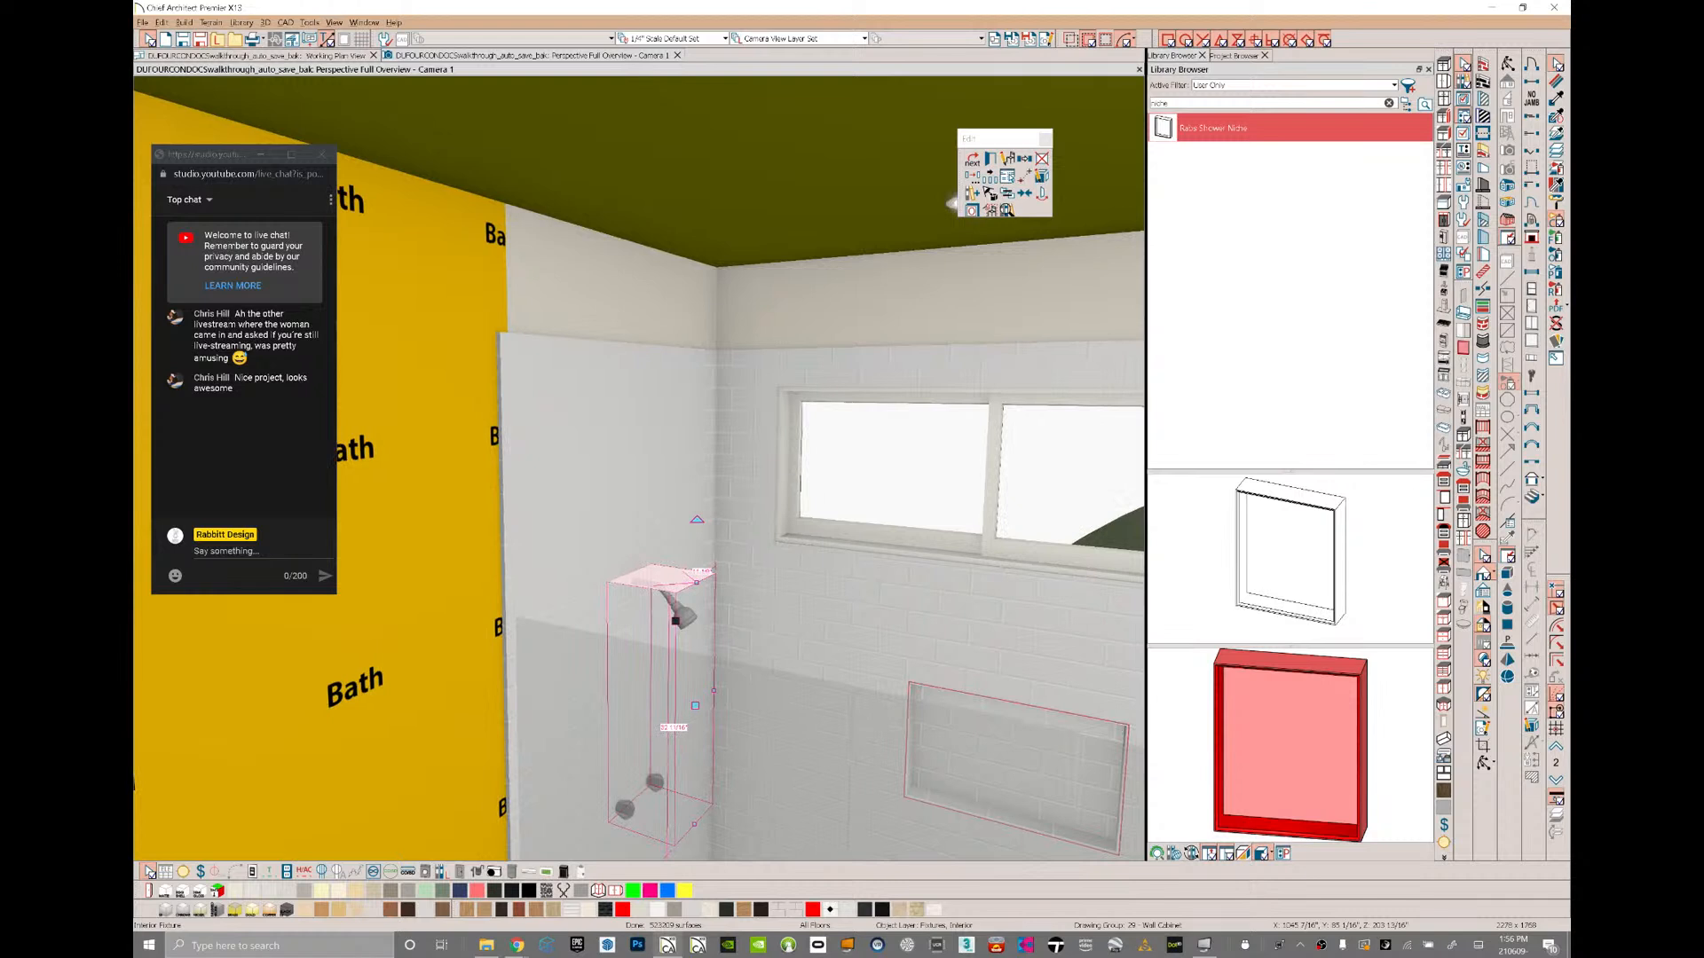
key("Delete")
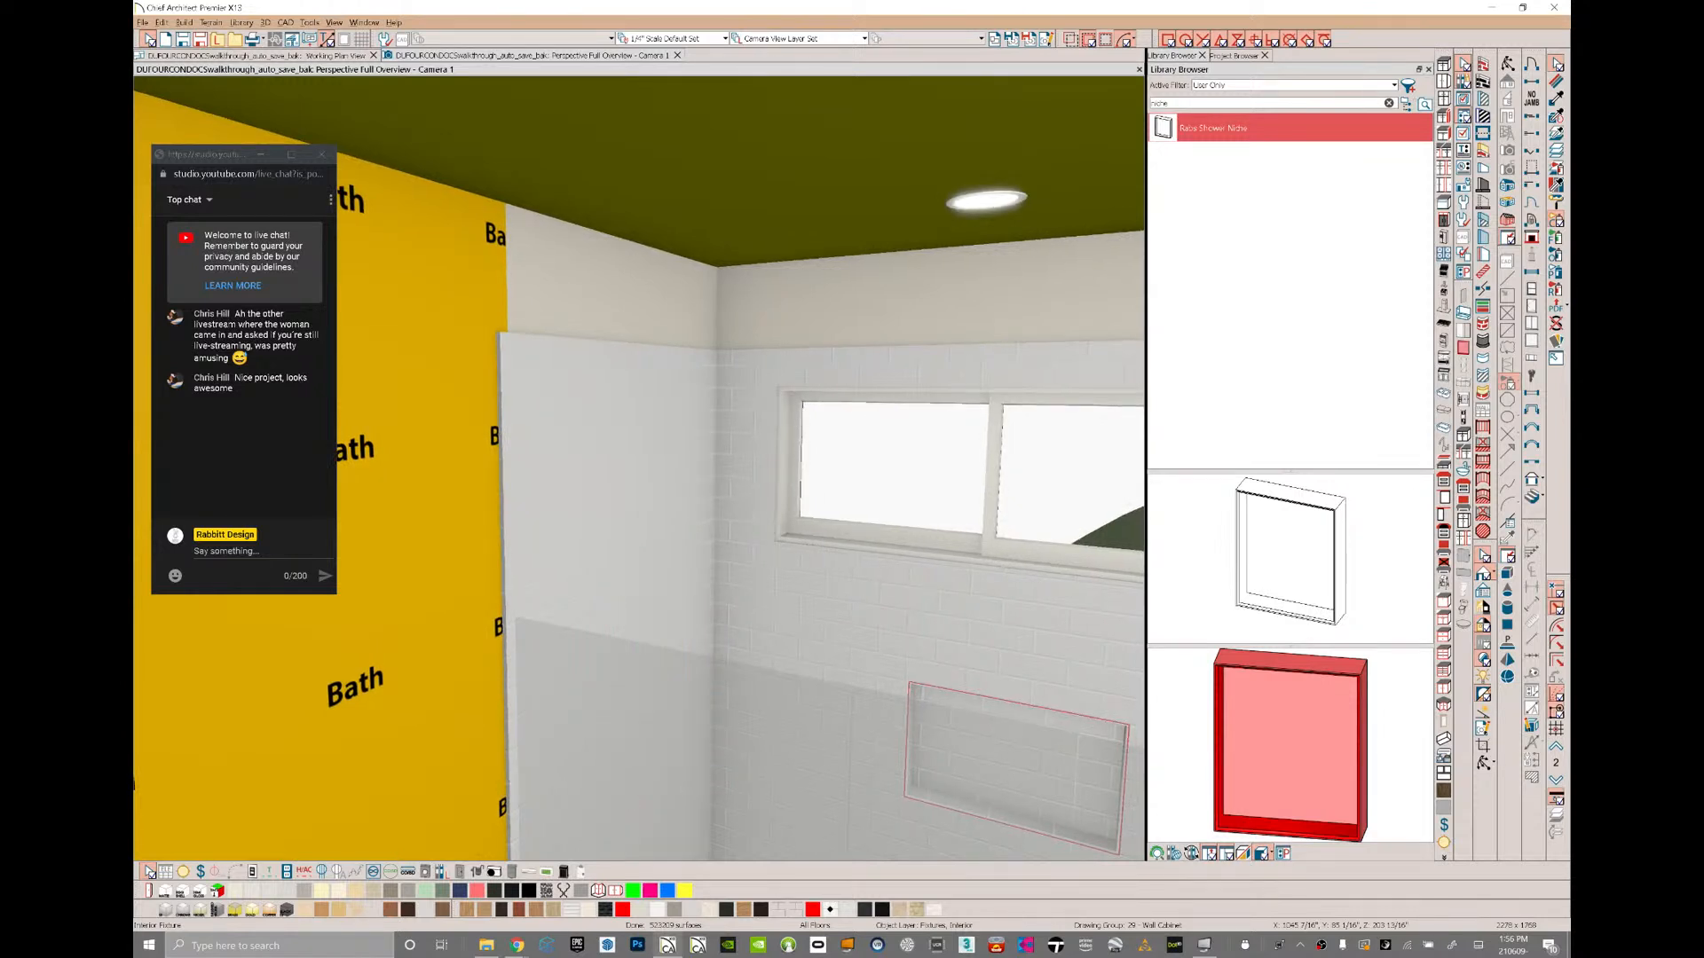
- Switch the library from the niche search results to the folder tree, collapse the CRYSTAL CREEK folder and expand the ARCHITECTURAL folder
left_click(1407, 104)
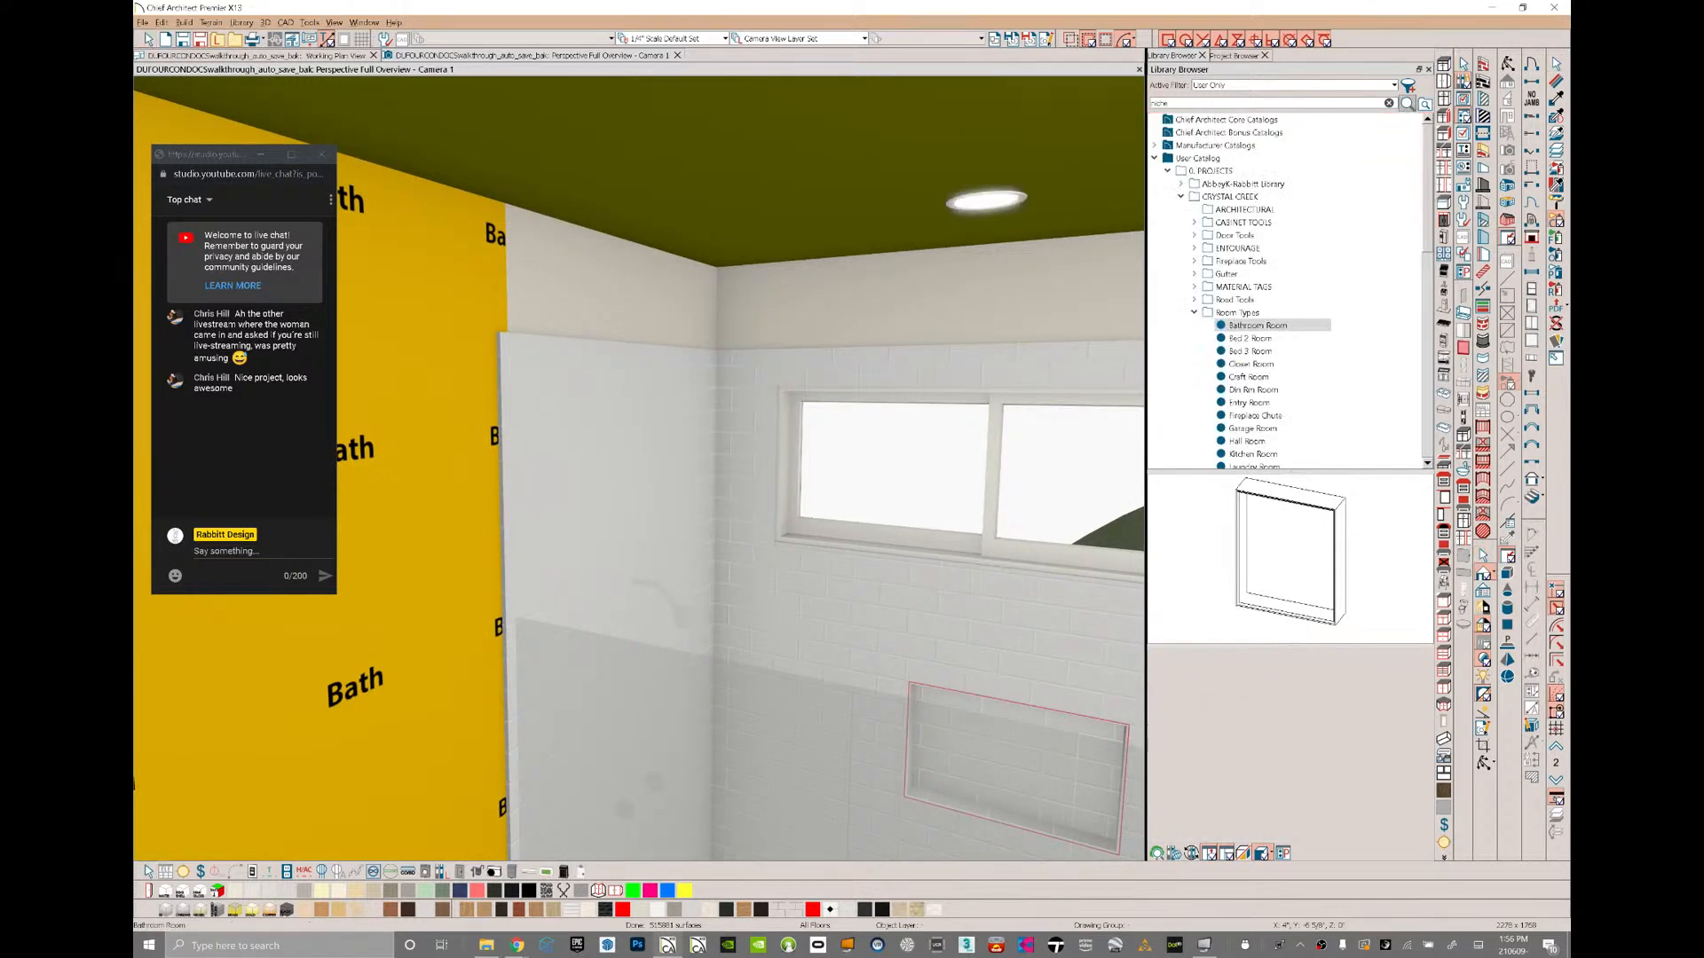
left_click(1216, 133)
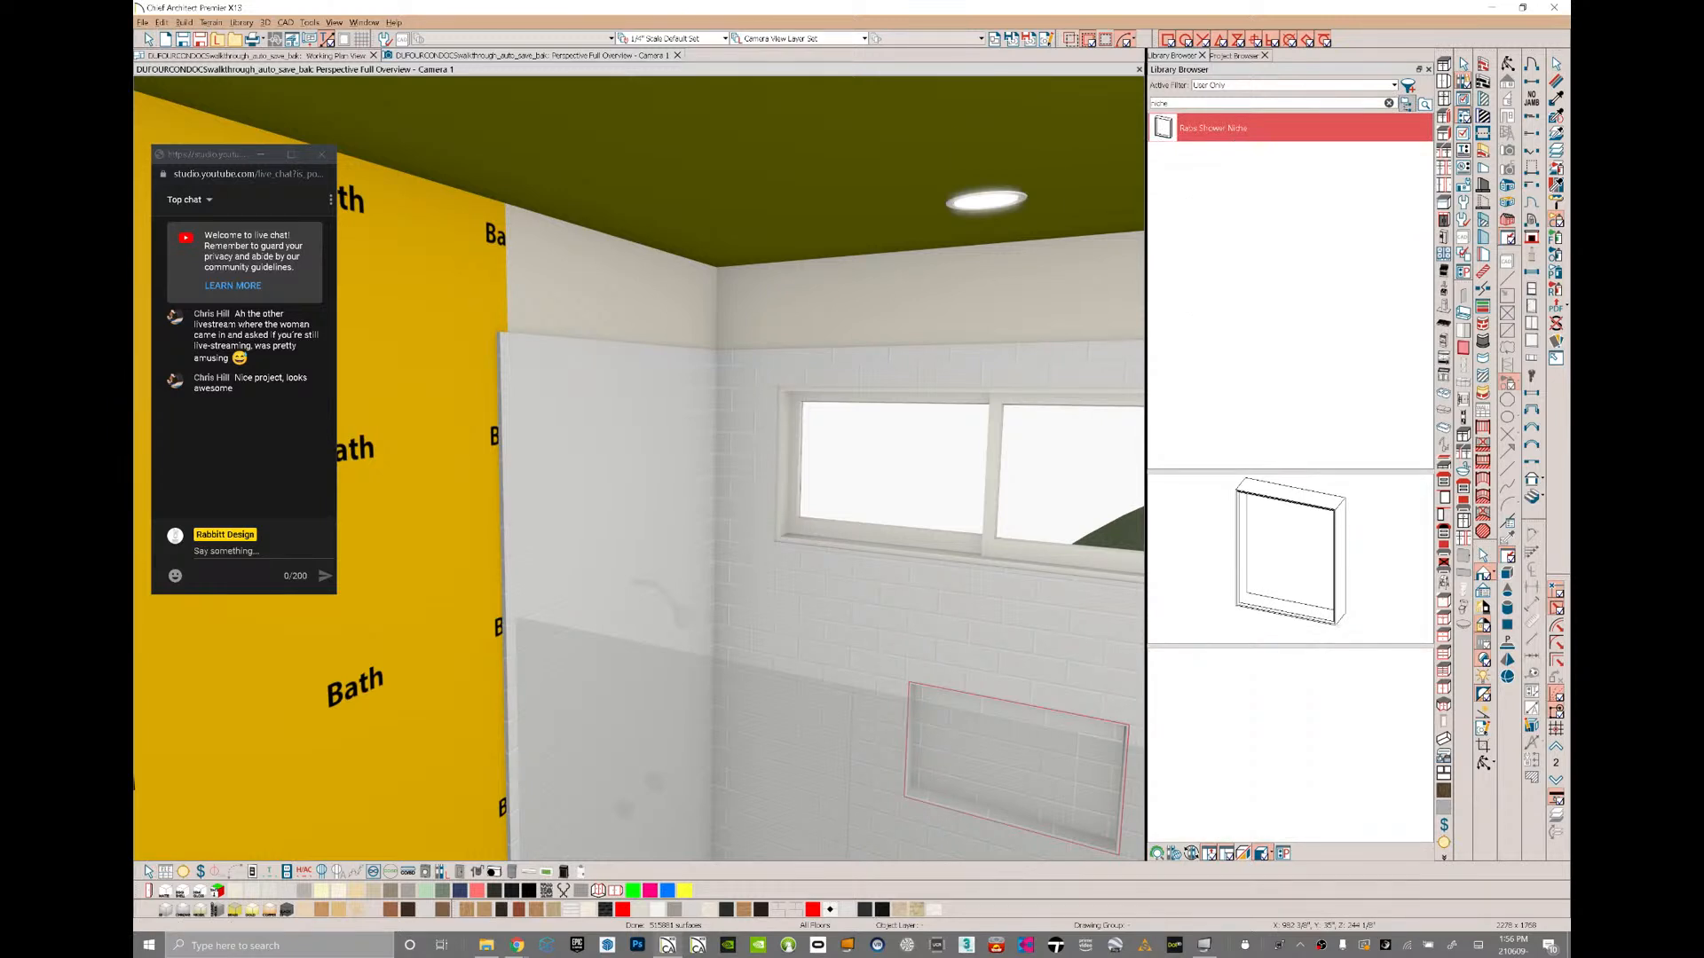
left_click(1407, 104)
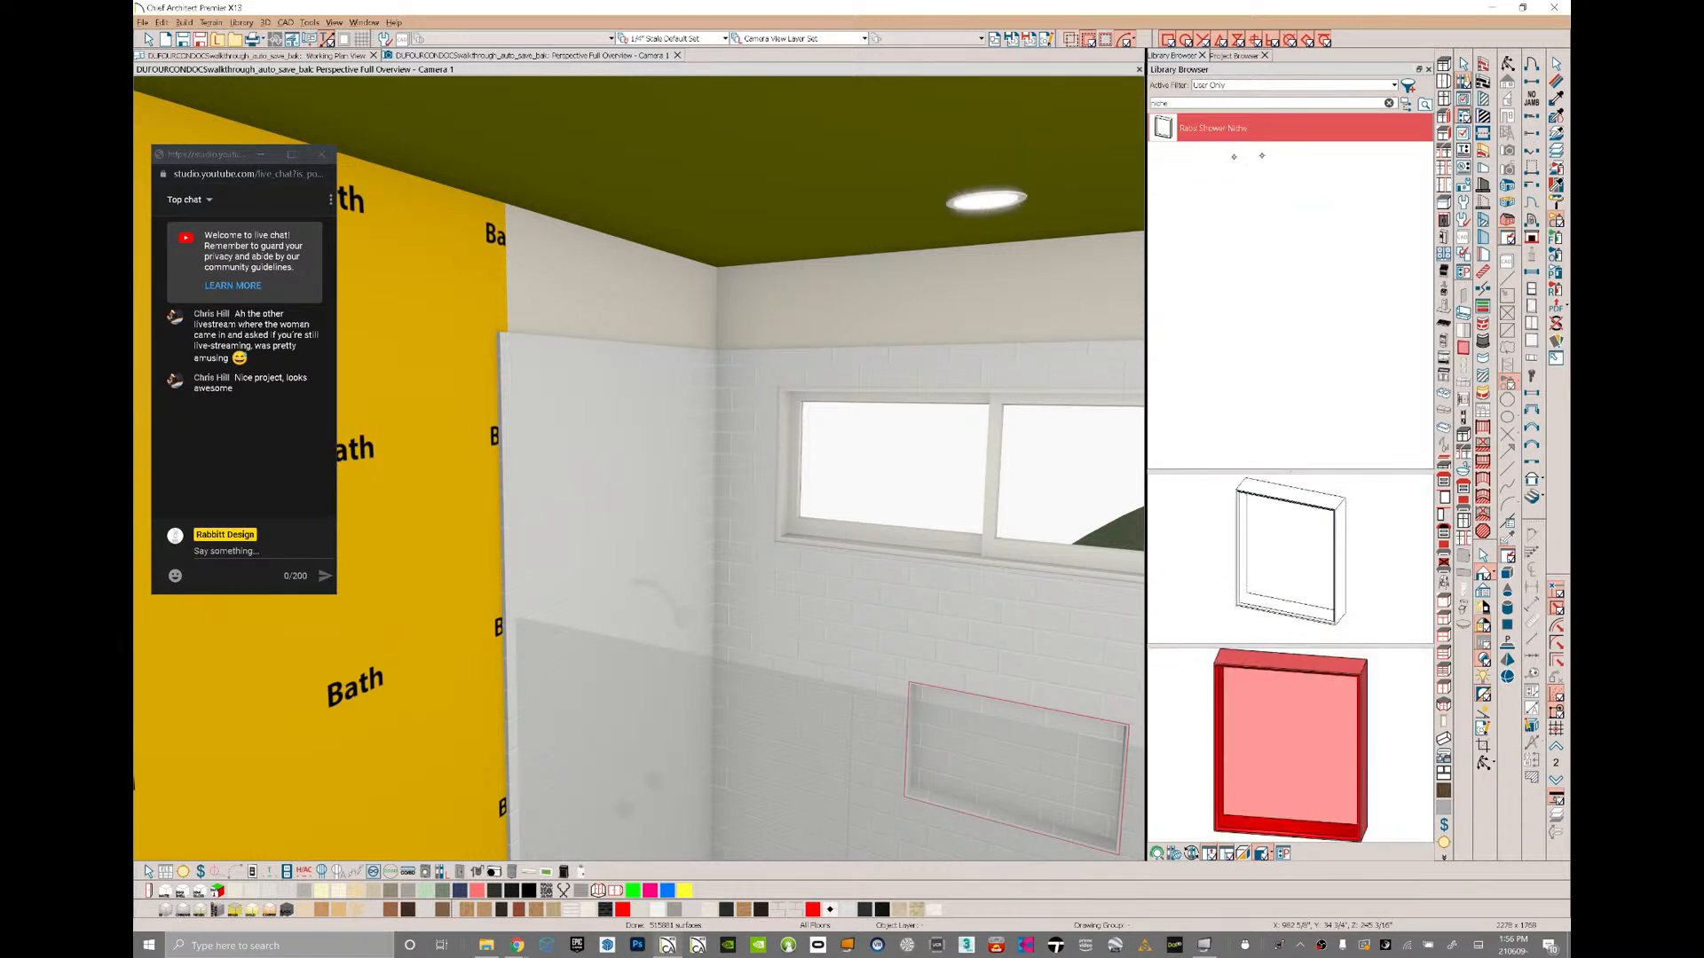
left_click(1406, 104)
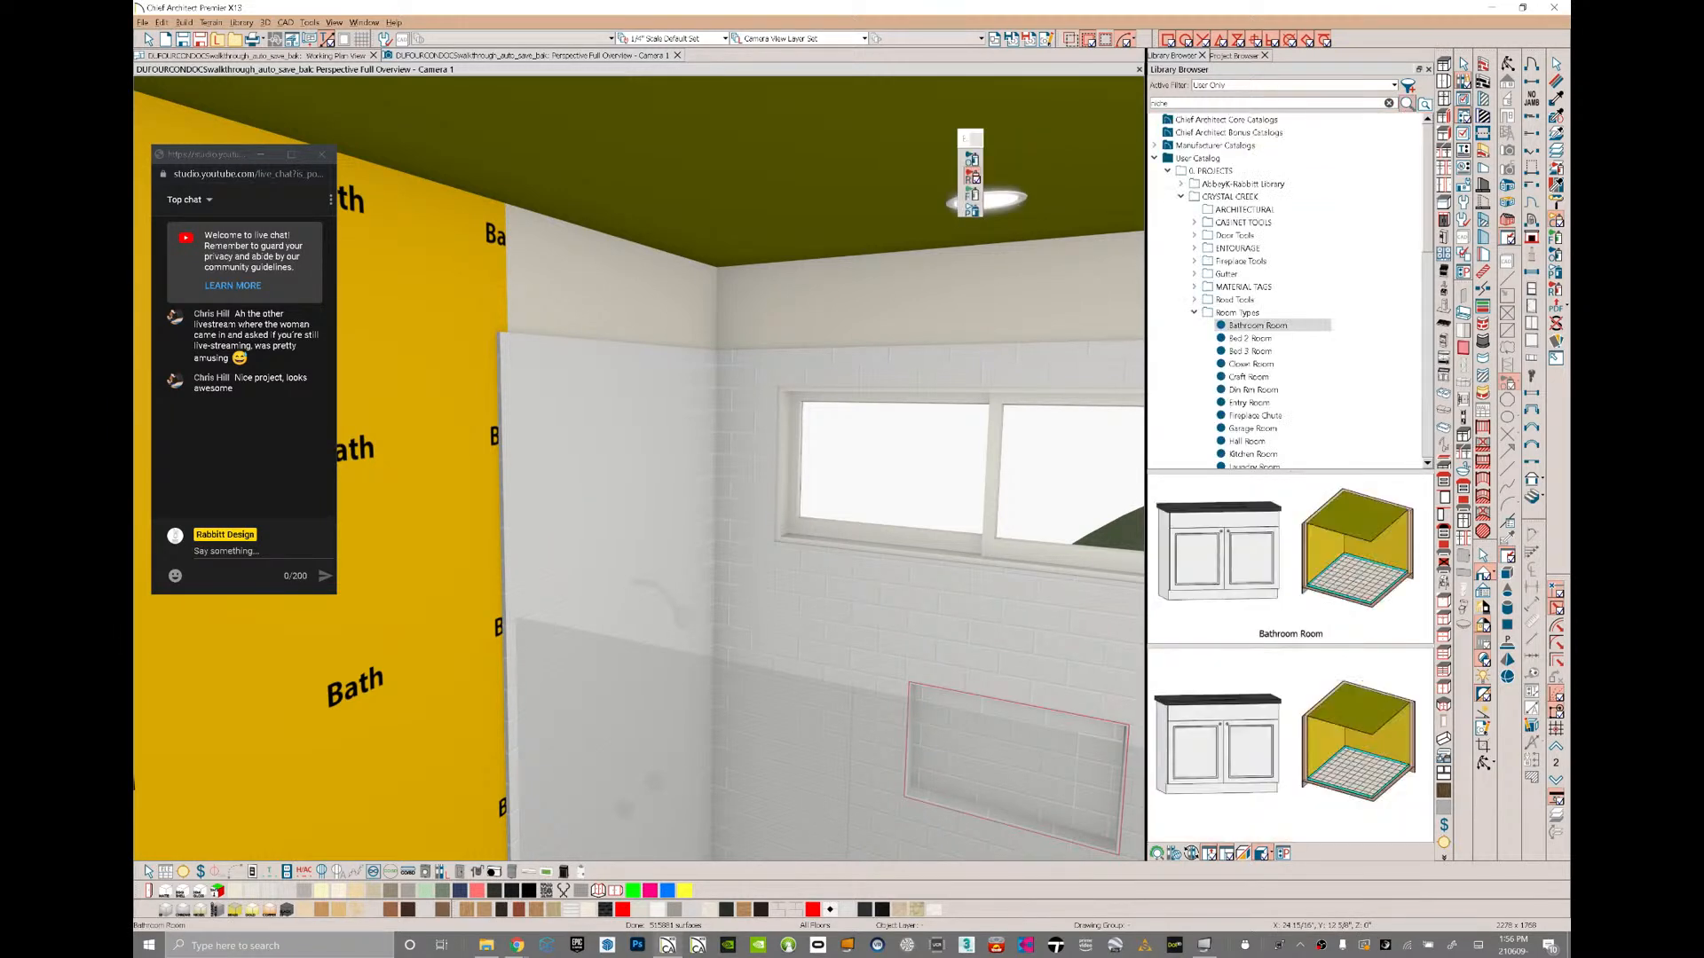
left_click(1195, 313)
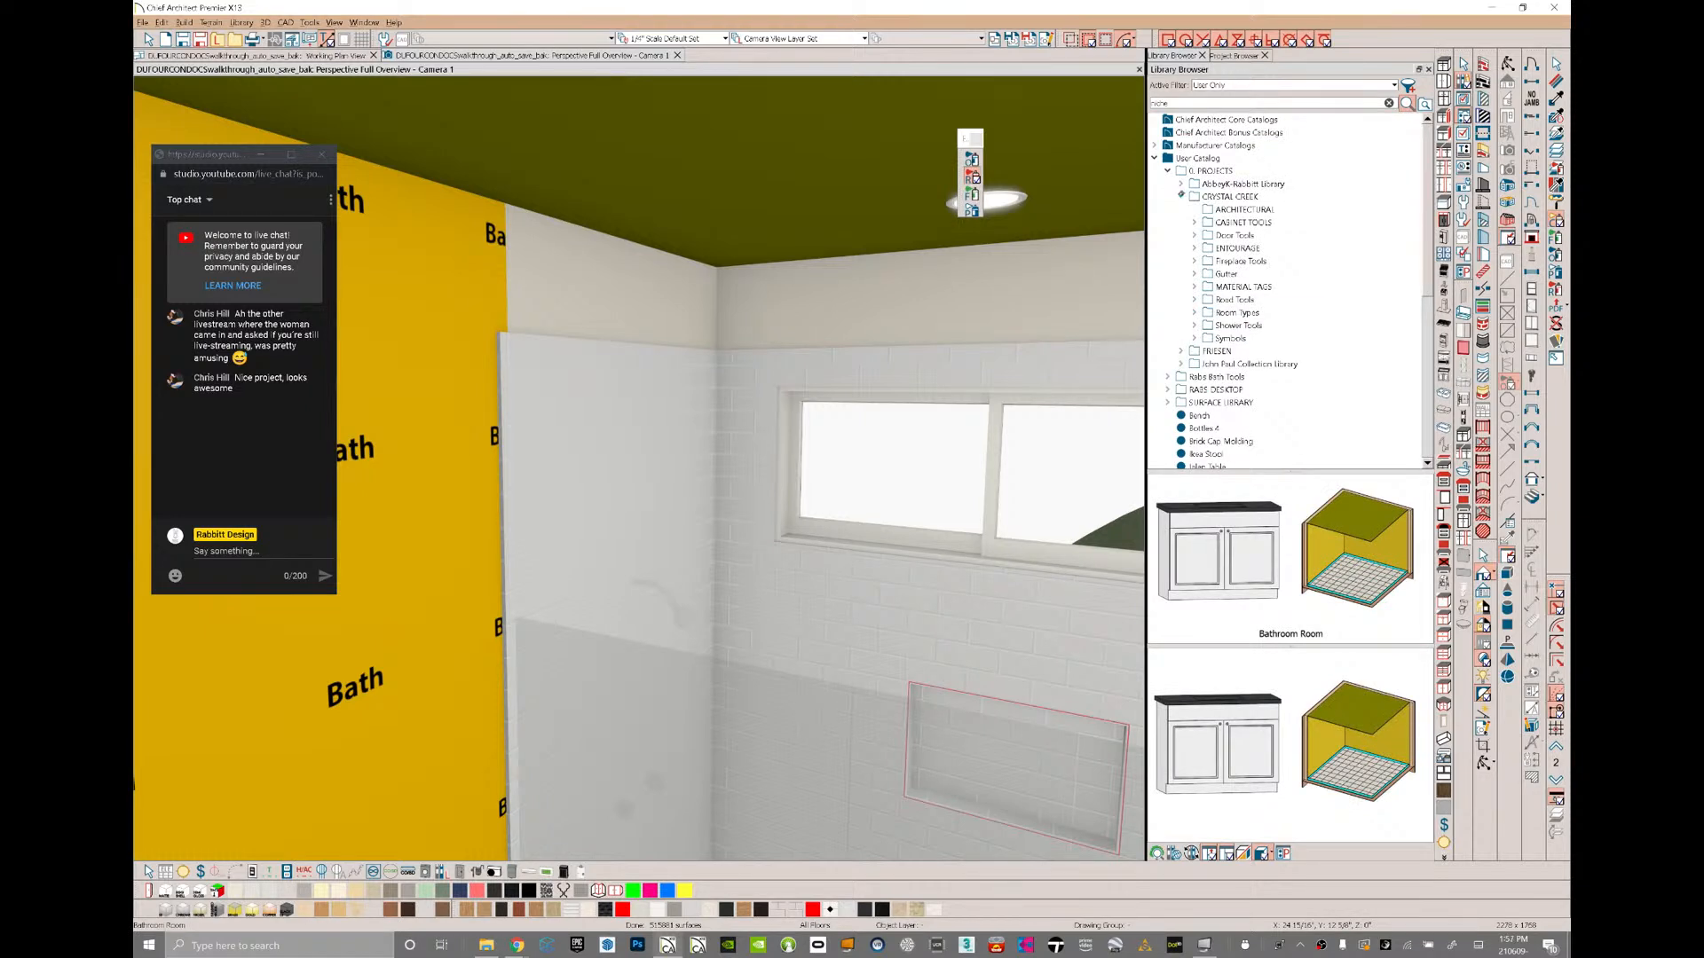
left_click(1181, 195)
left_click(1166, 249)
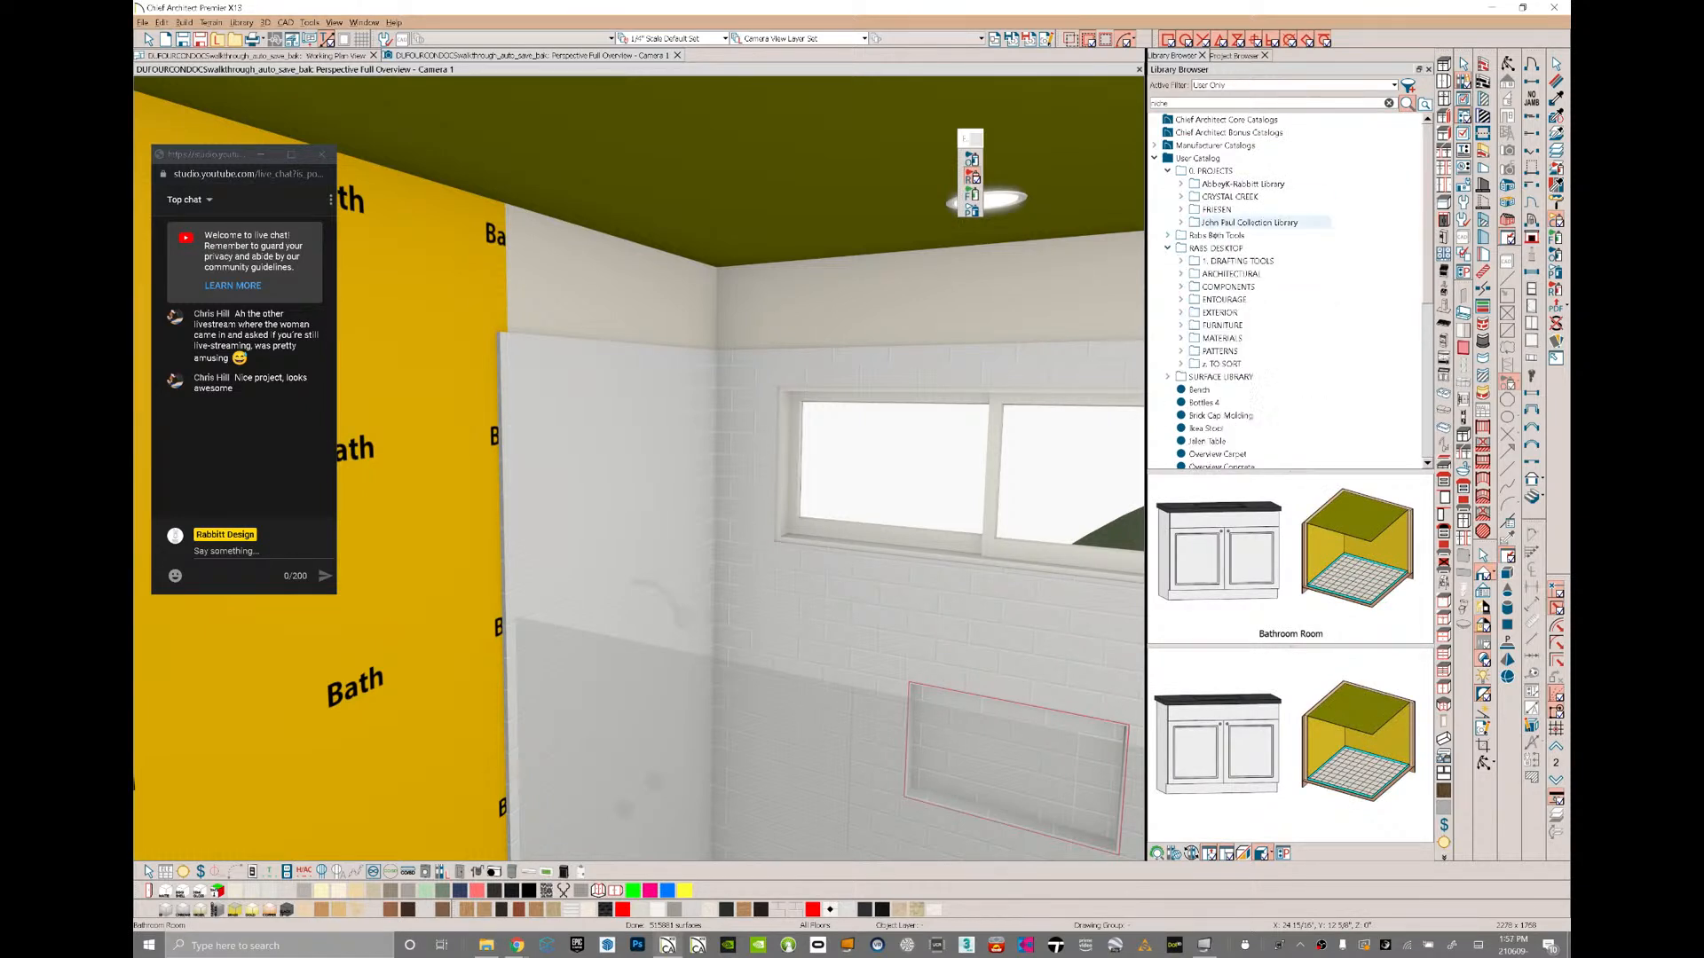
left_click(1181, 274)
scroll(1260, 222, "down", 3)
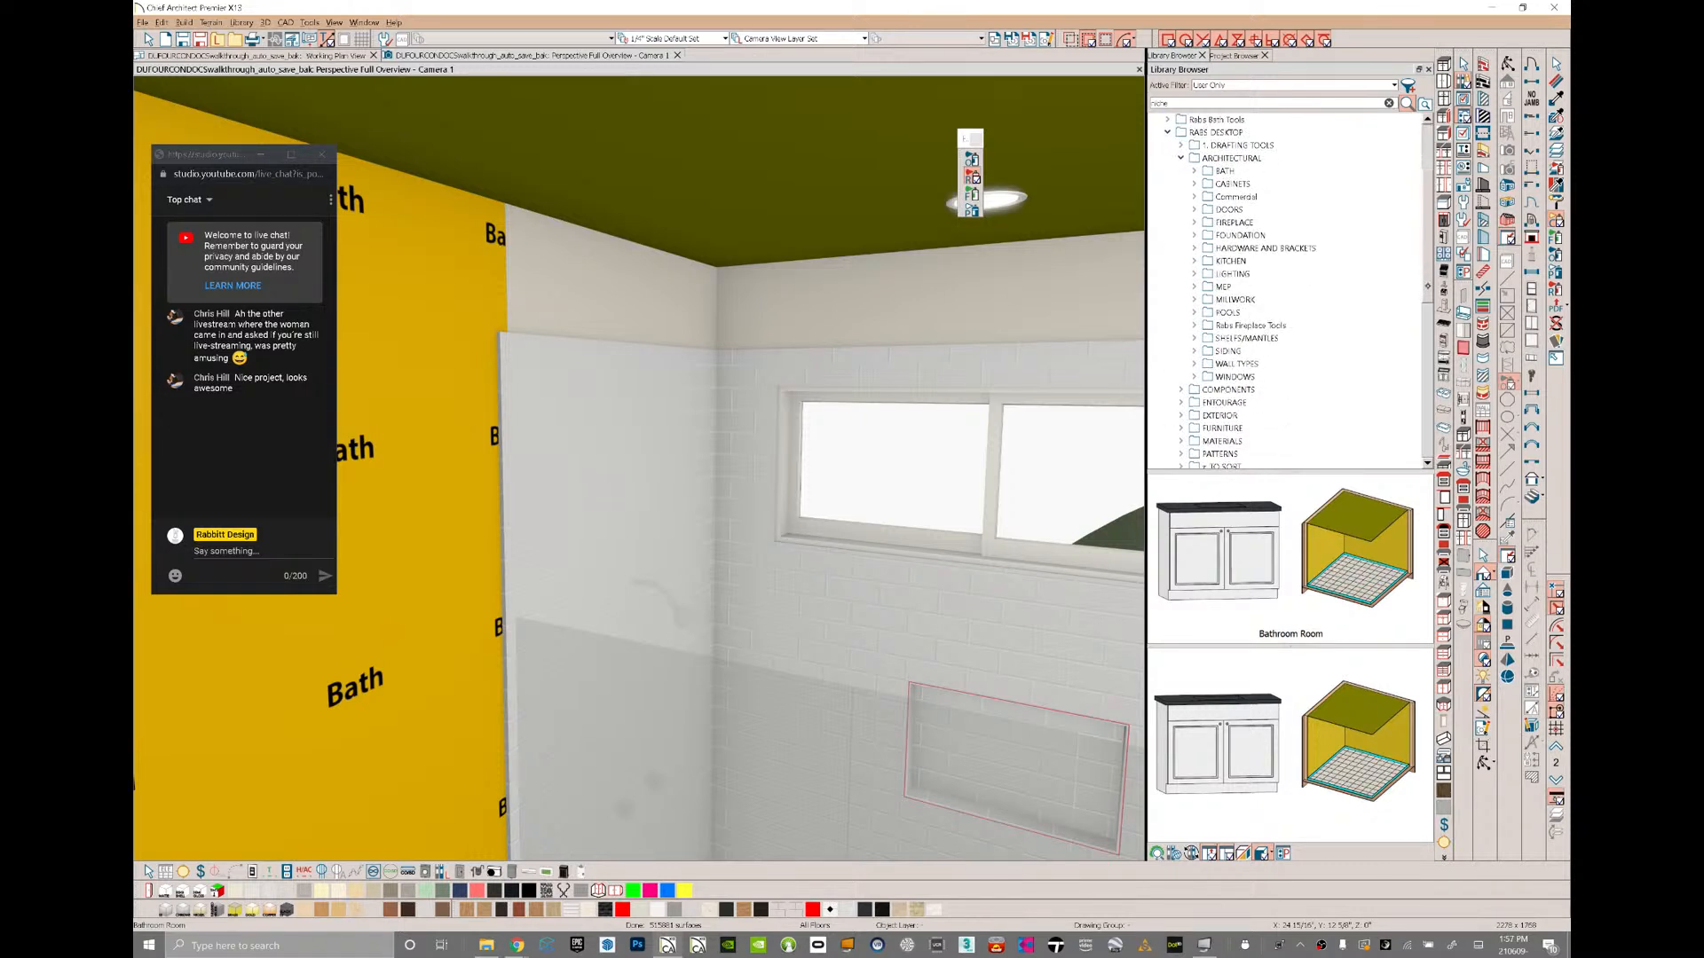
- Place the K-TS11078-4 shower head and valve from the BATH library's SHOWER VALVE ASSYS folder on the shower's side wall
double_click(1225, 170)
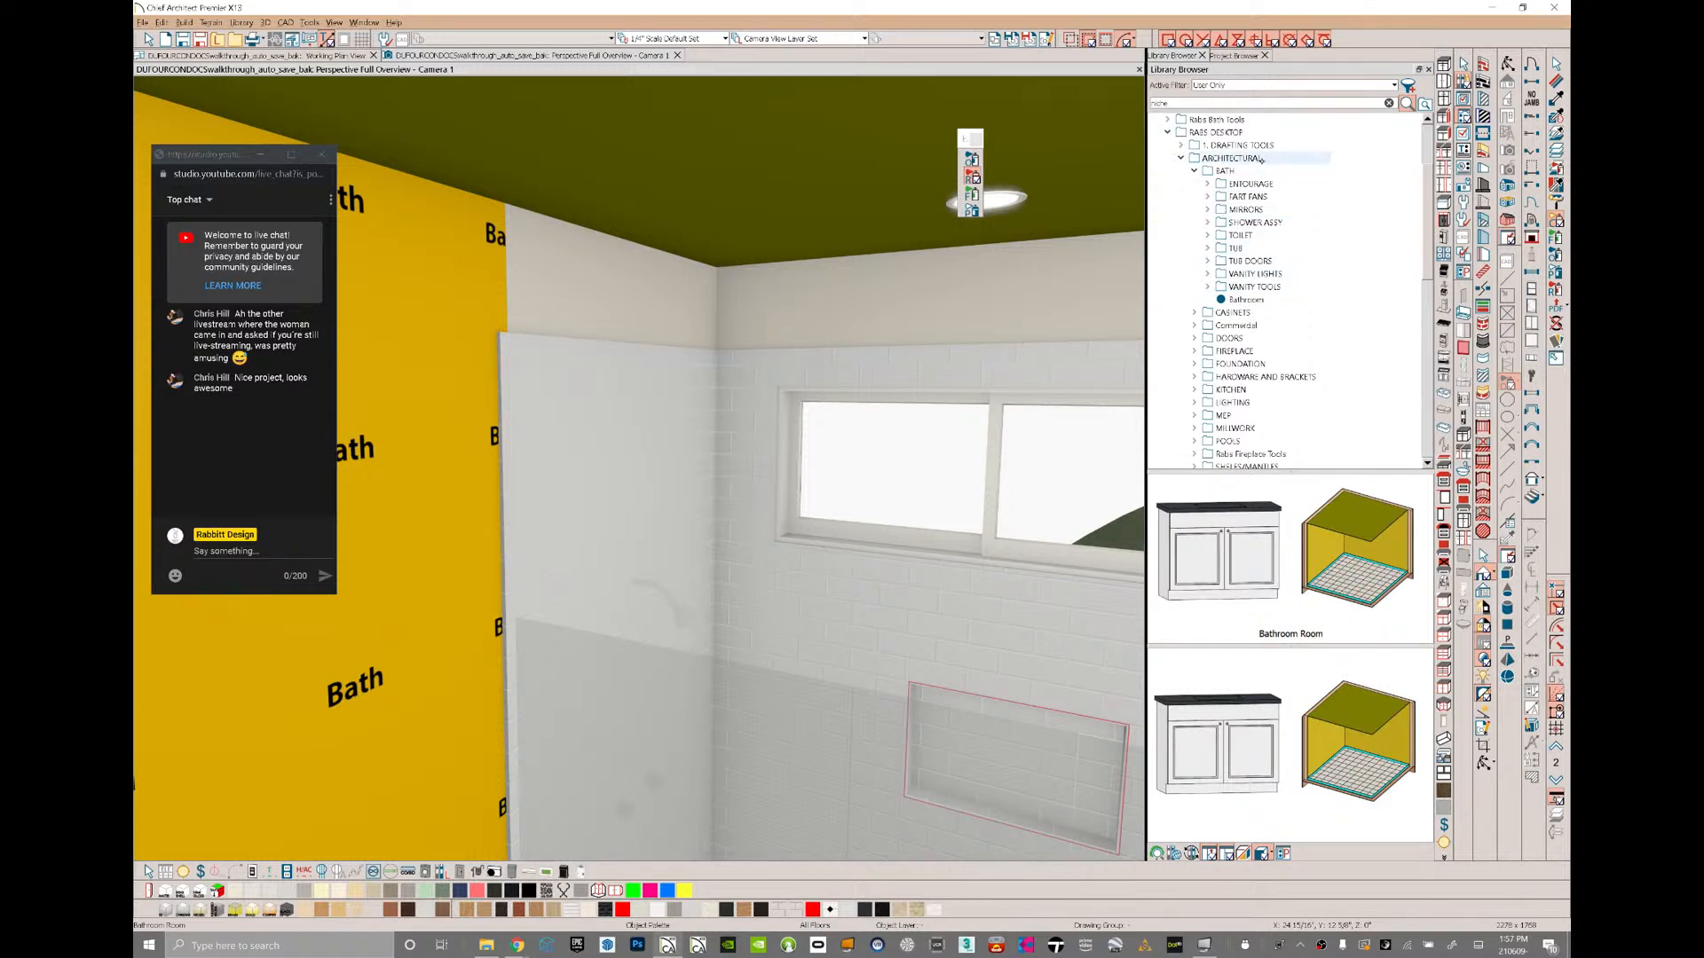
left_click(1207, 222)
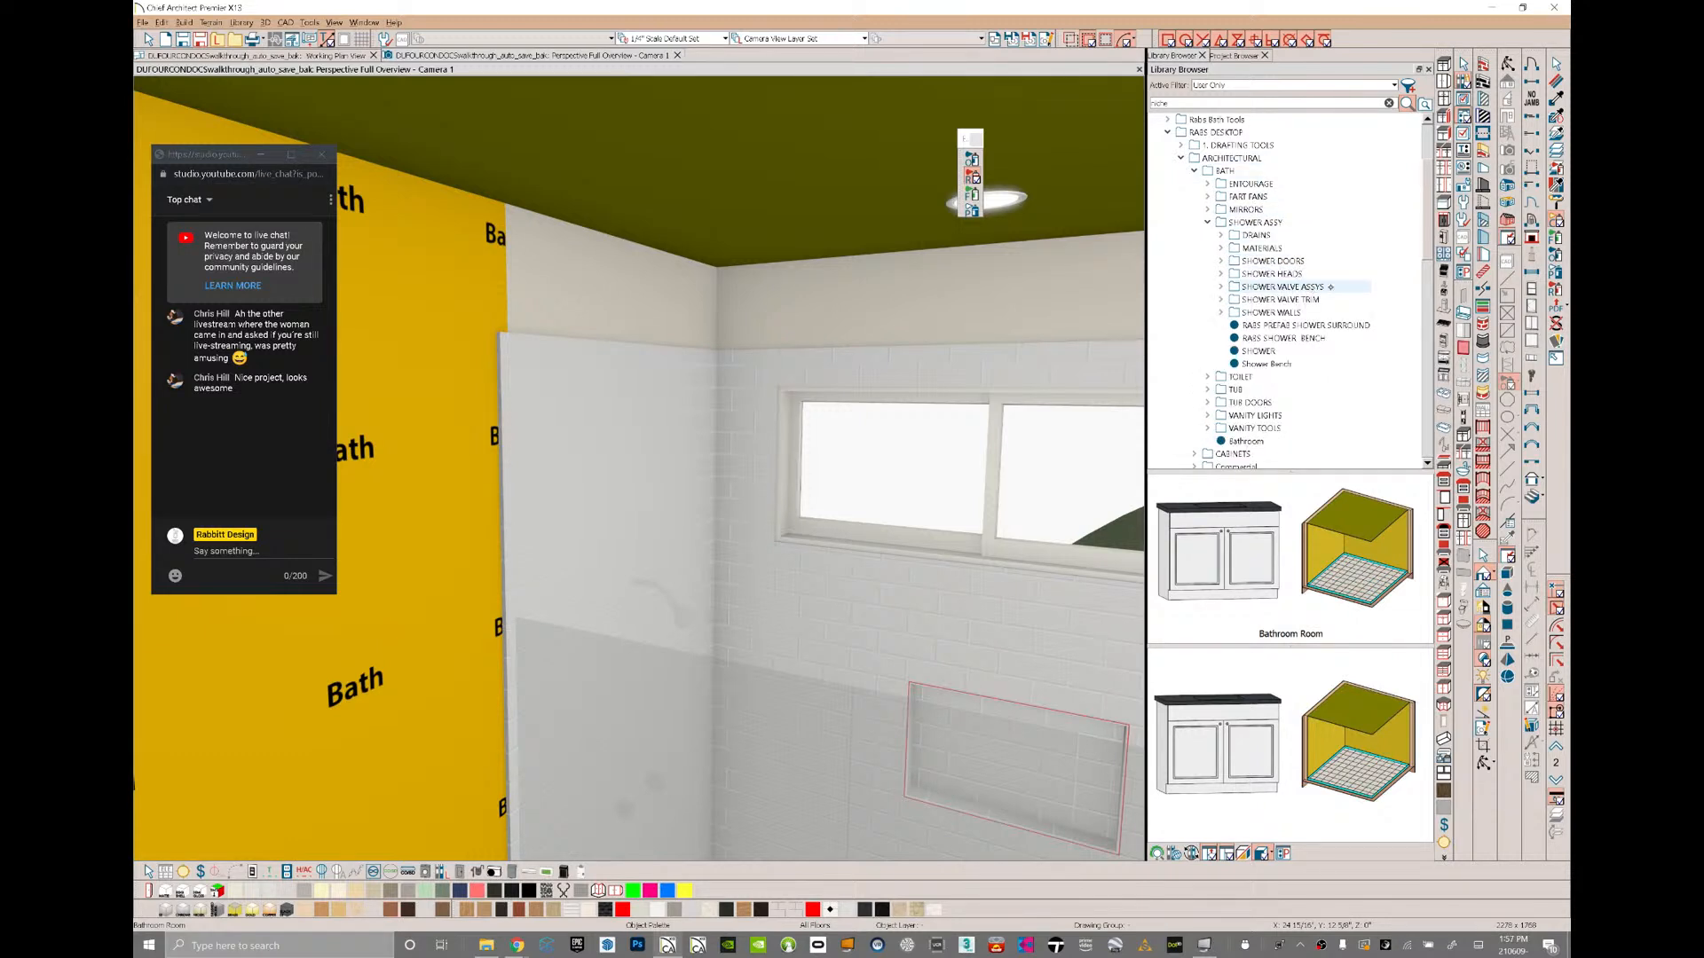
left_click(1330, 287)
left_click(1325, 299)
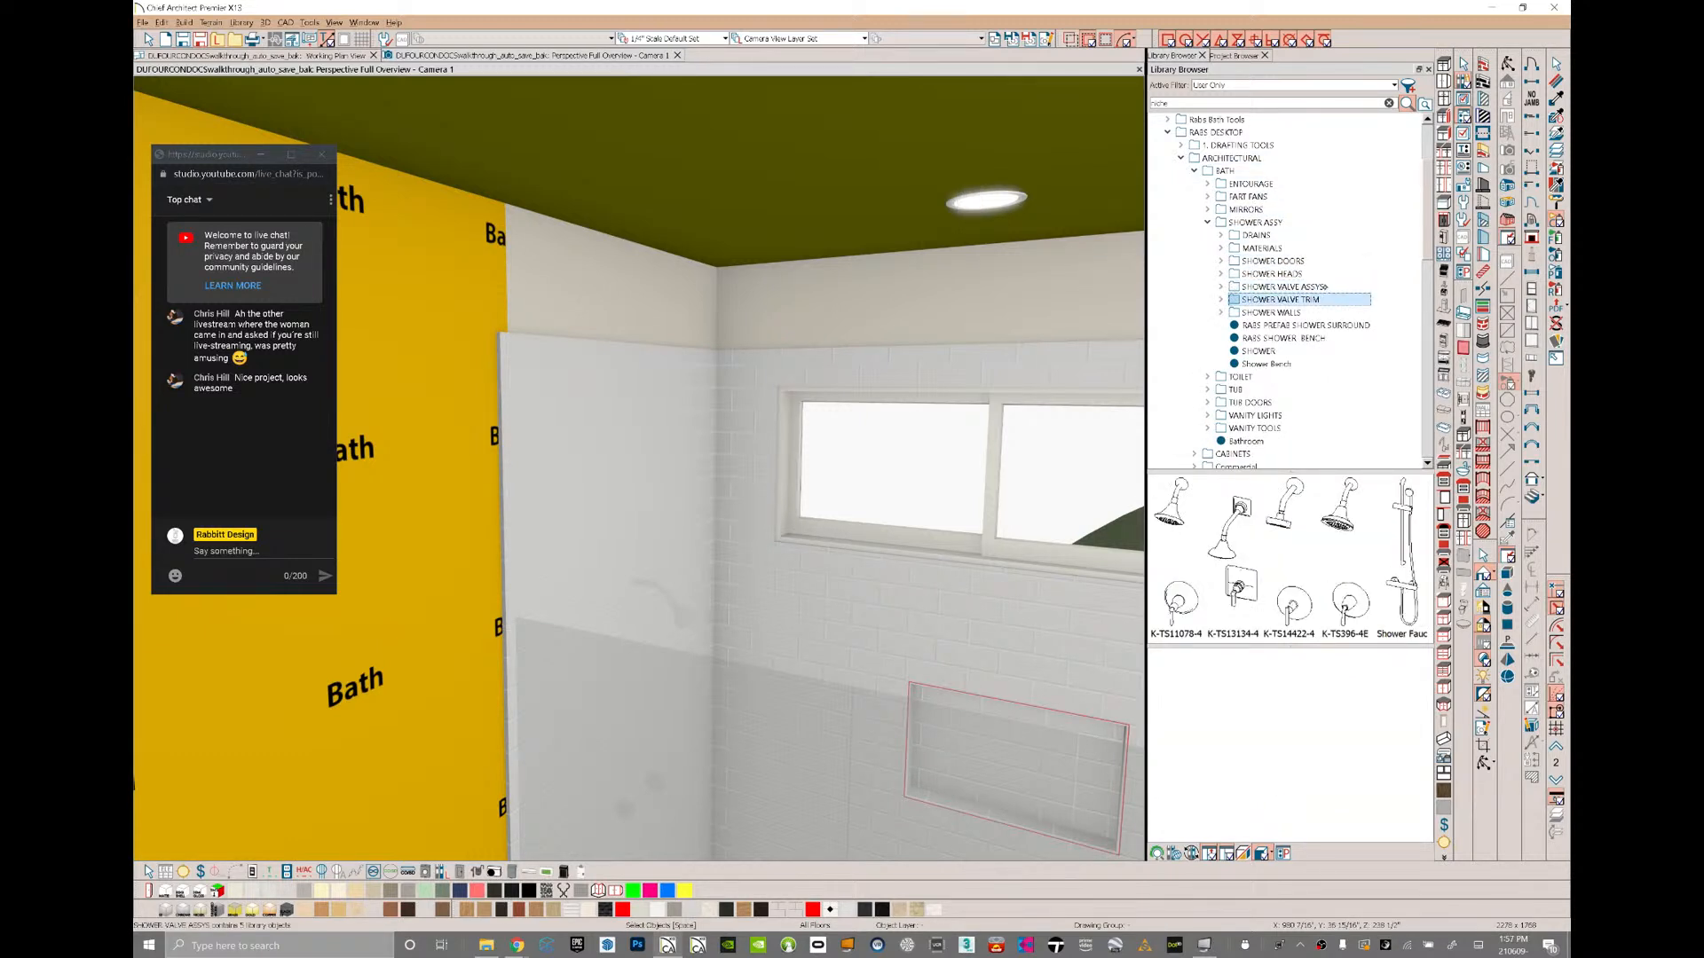
left_click(1326, 287)
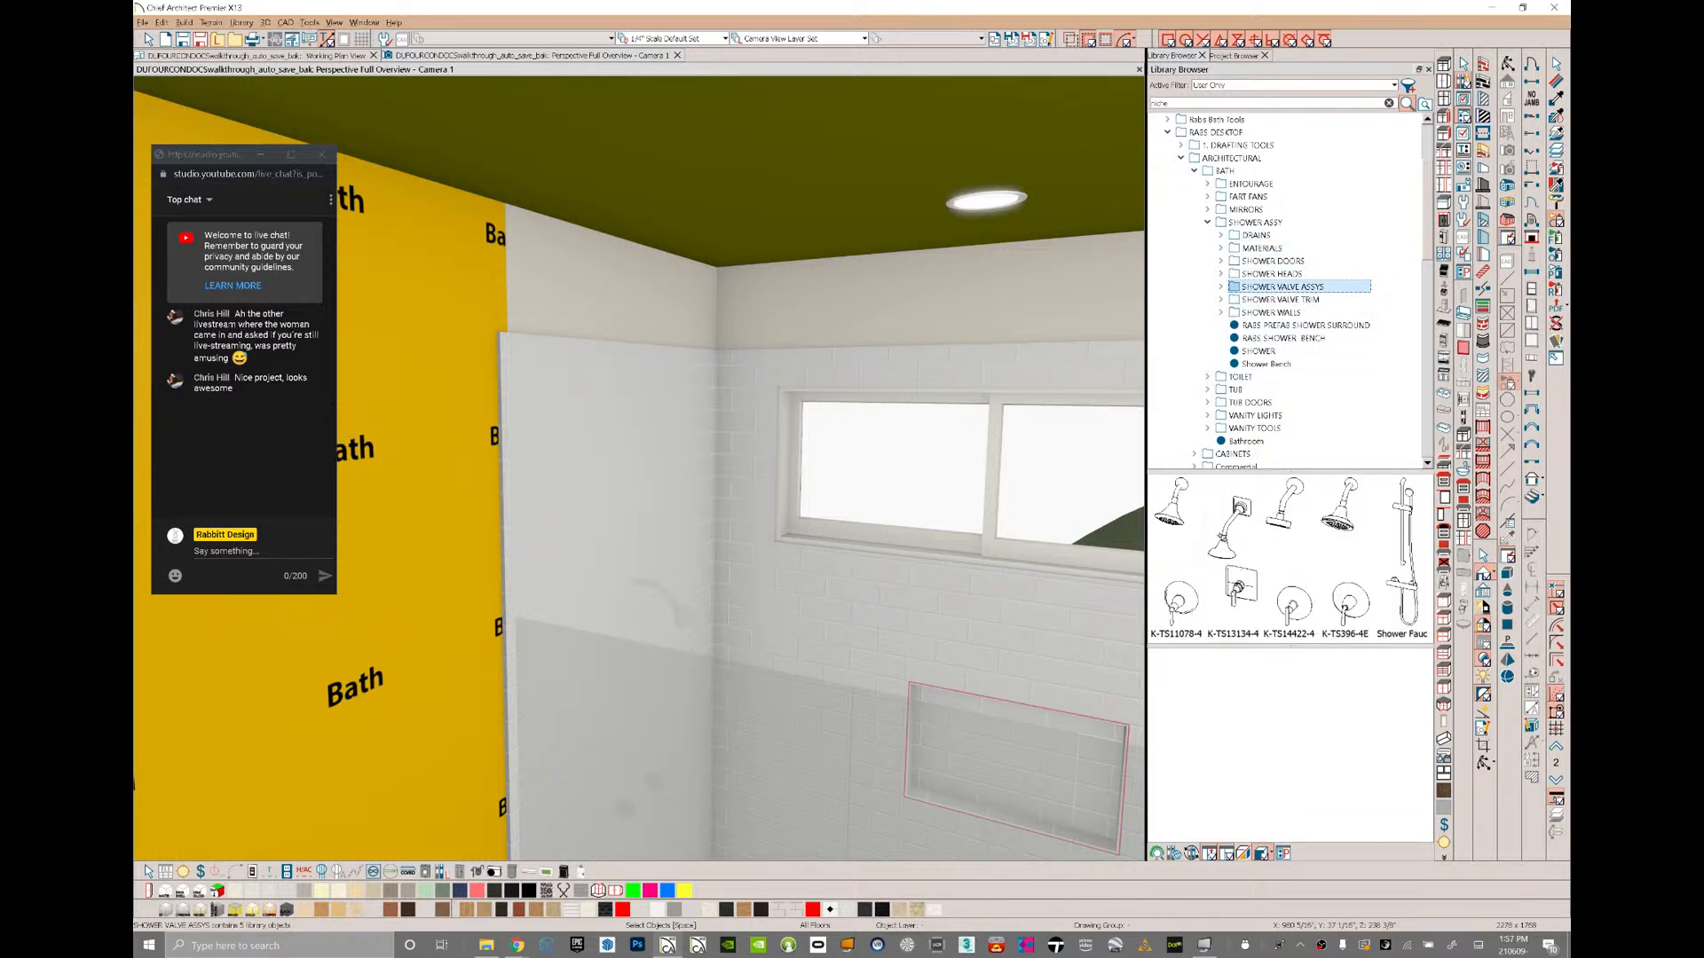
left_click(1177, 559)
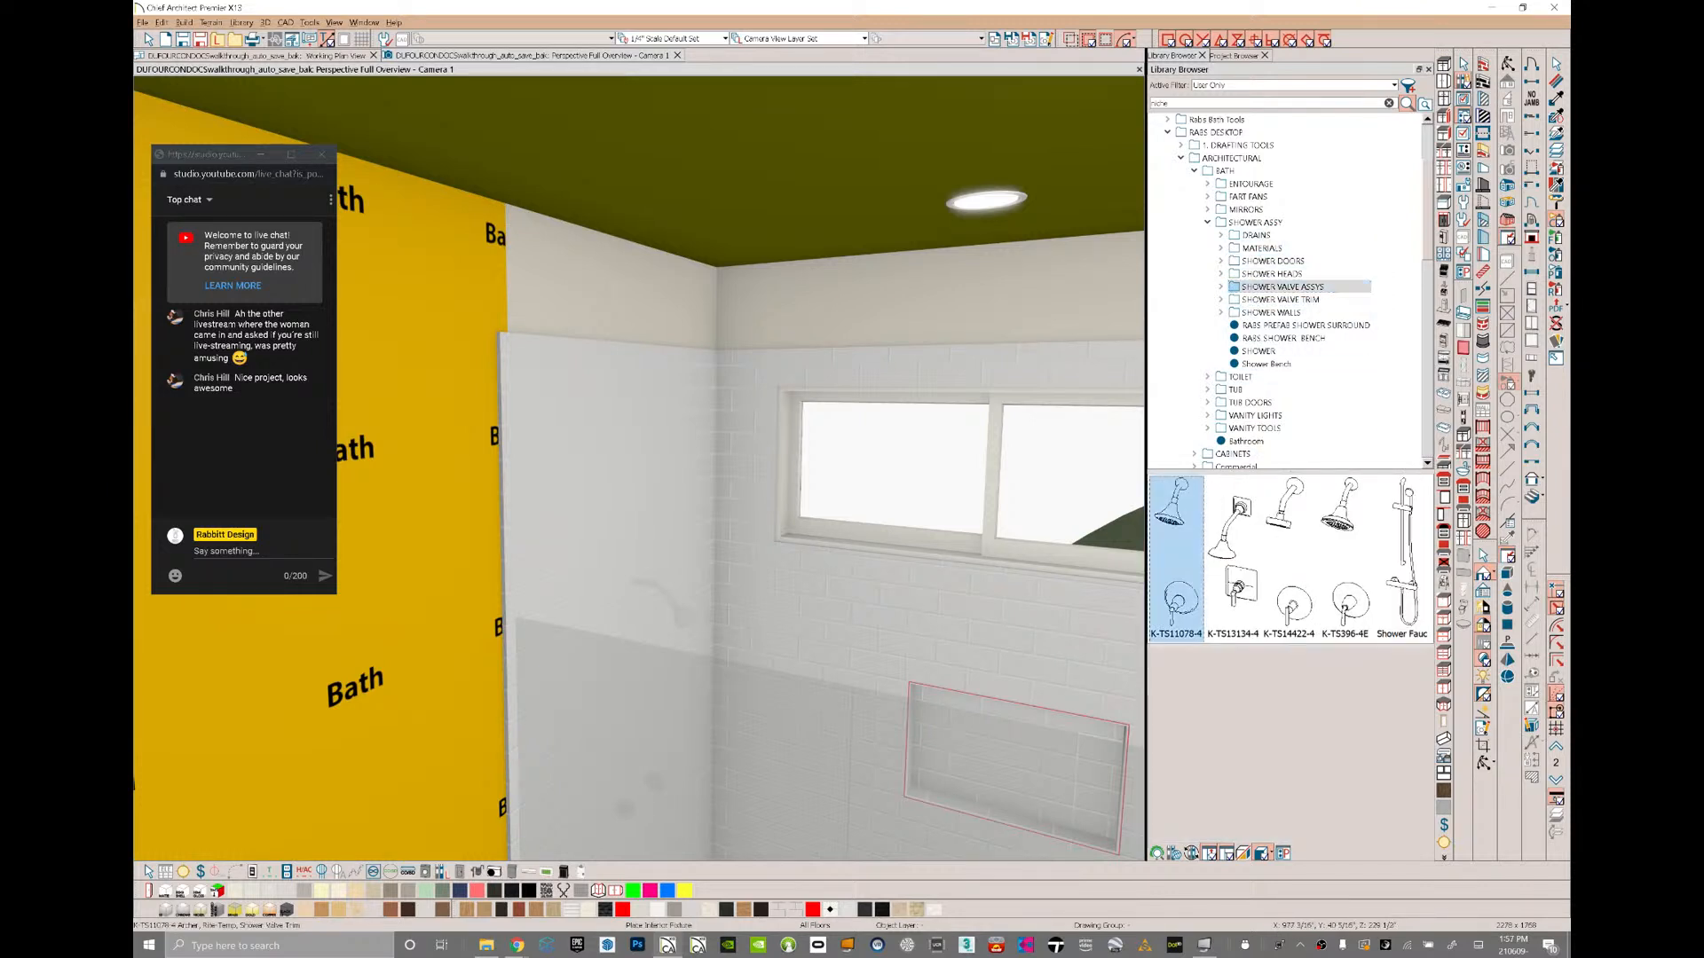
middle_click_drag(710, 533, 620, 628)
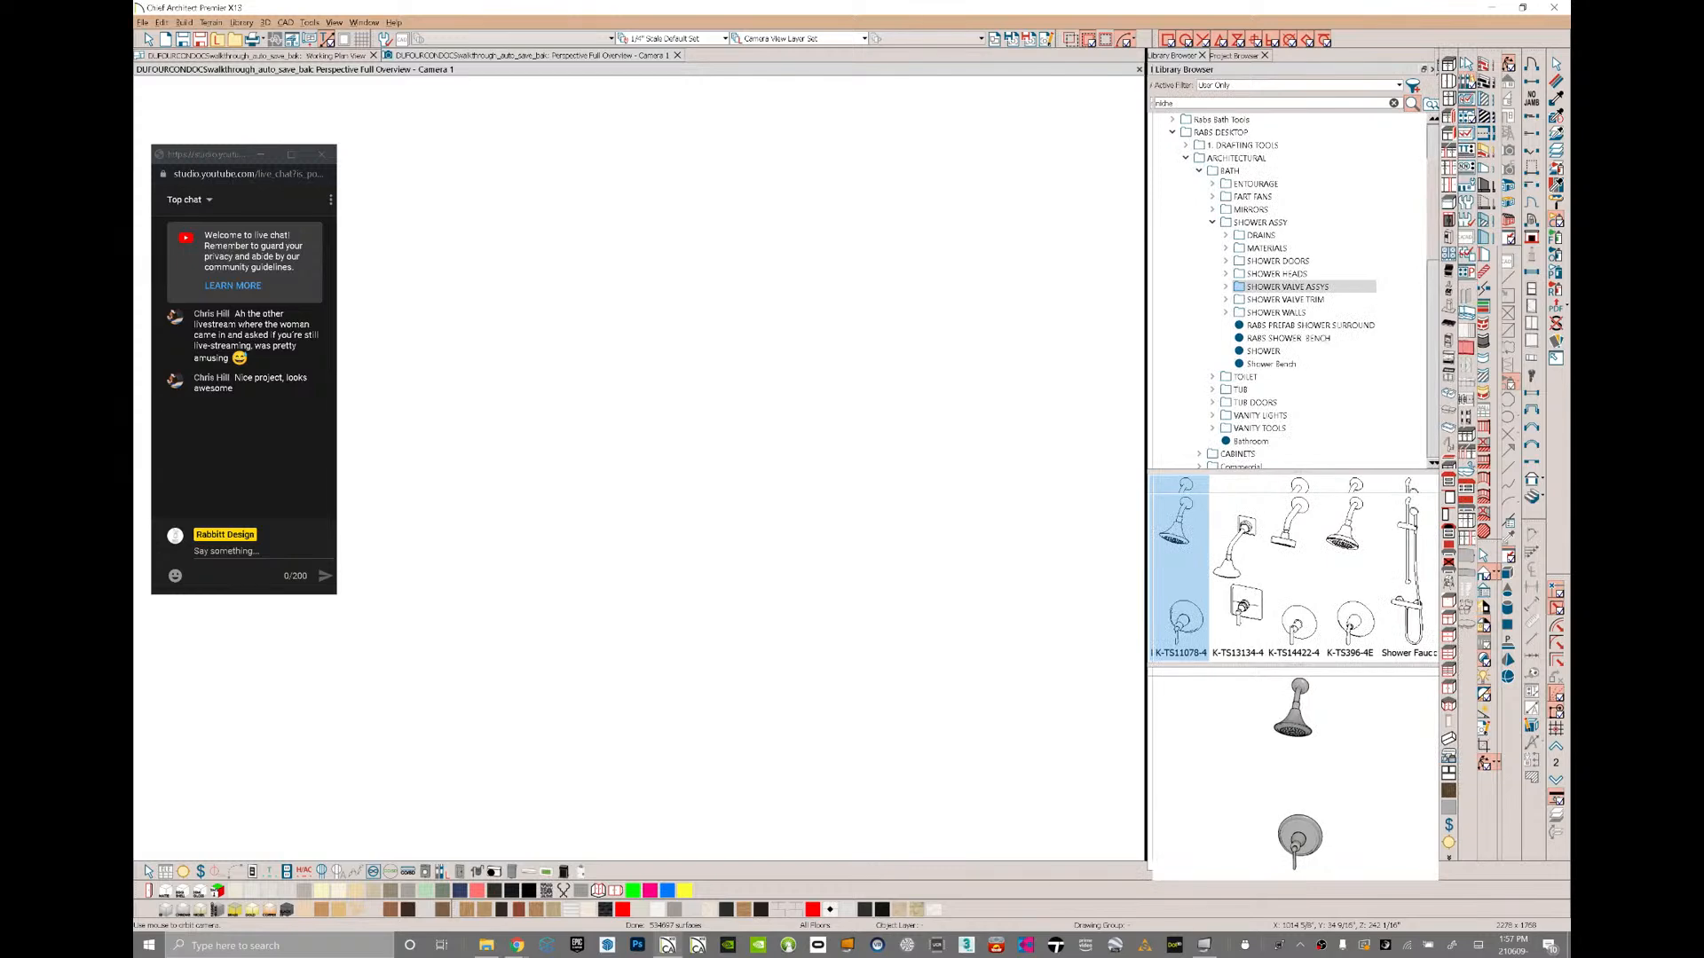
- In the working plan view, center the new shower fixture along the wall between the glass partition and the exterior window wall
left_click(294, 55)
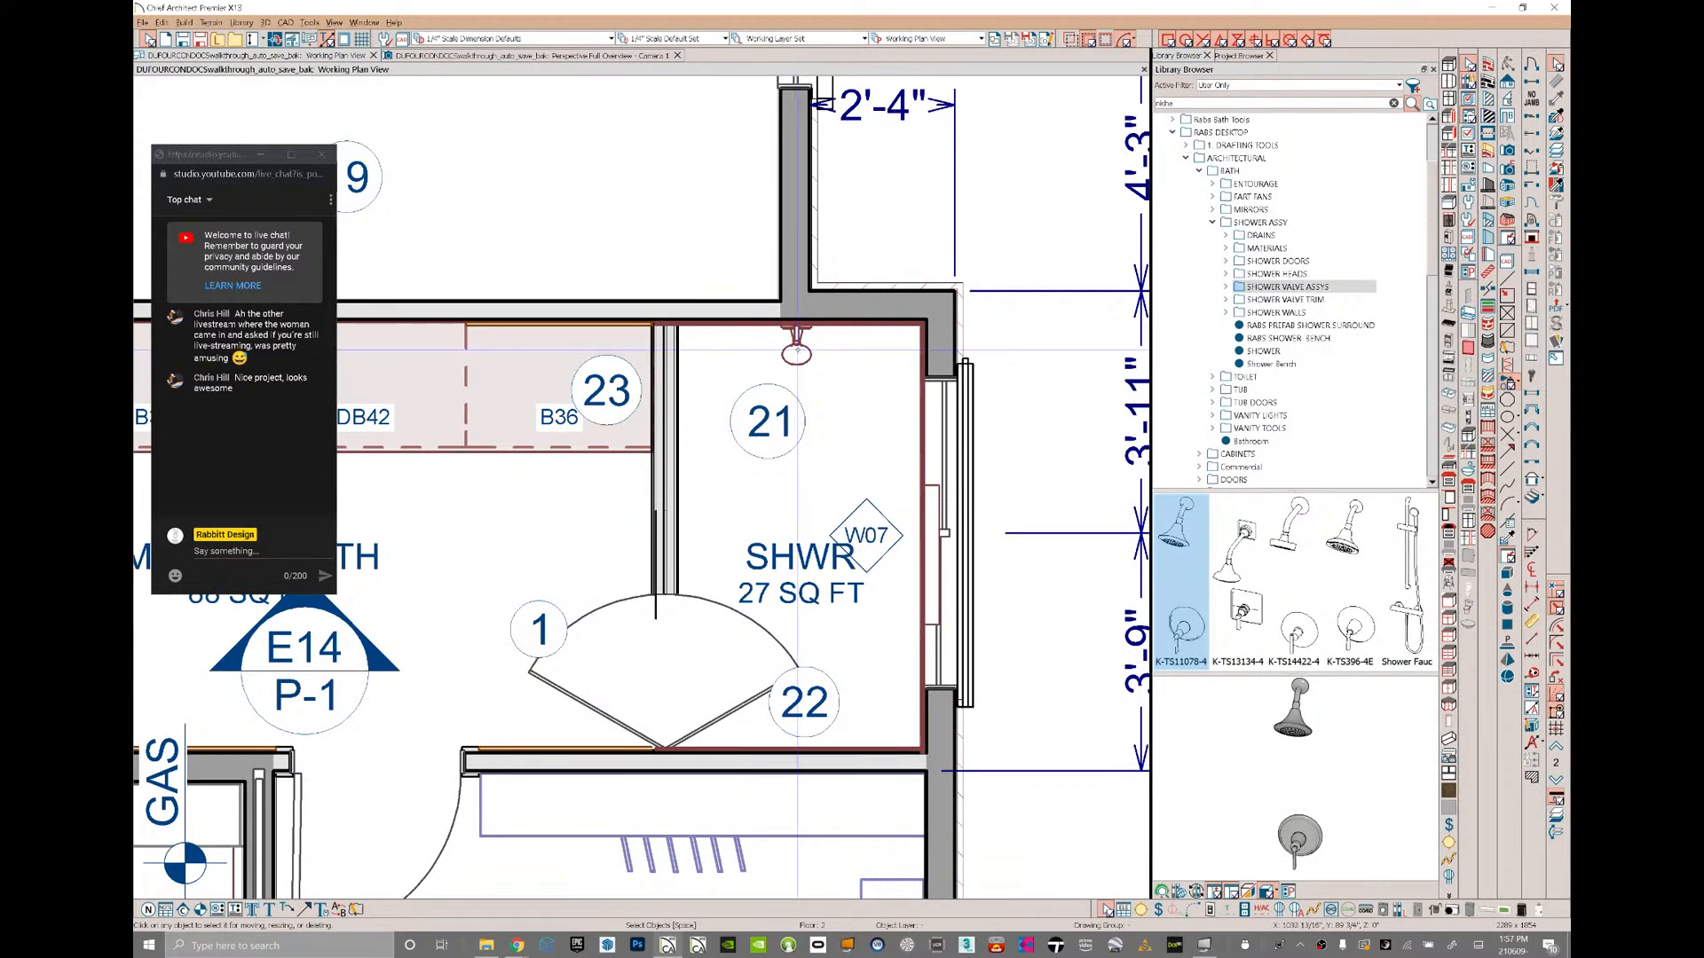
left_click(796, 345)
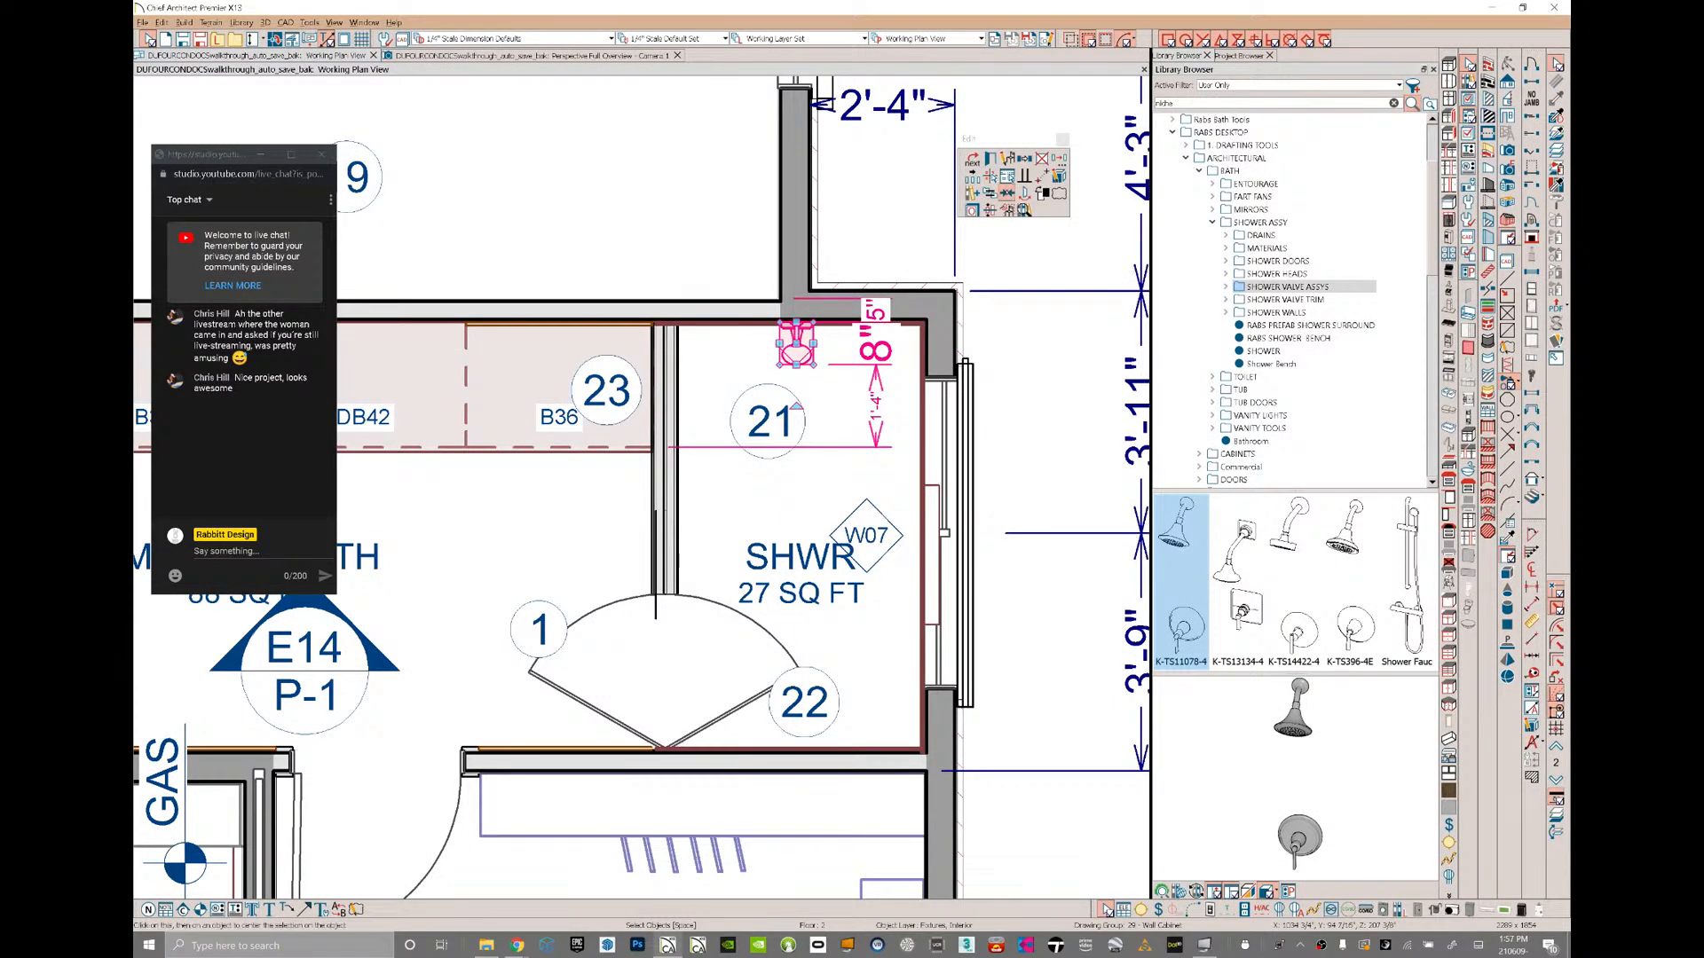
left_click(1008, 210)
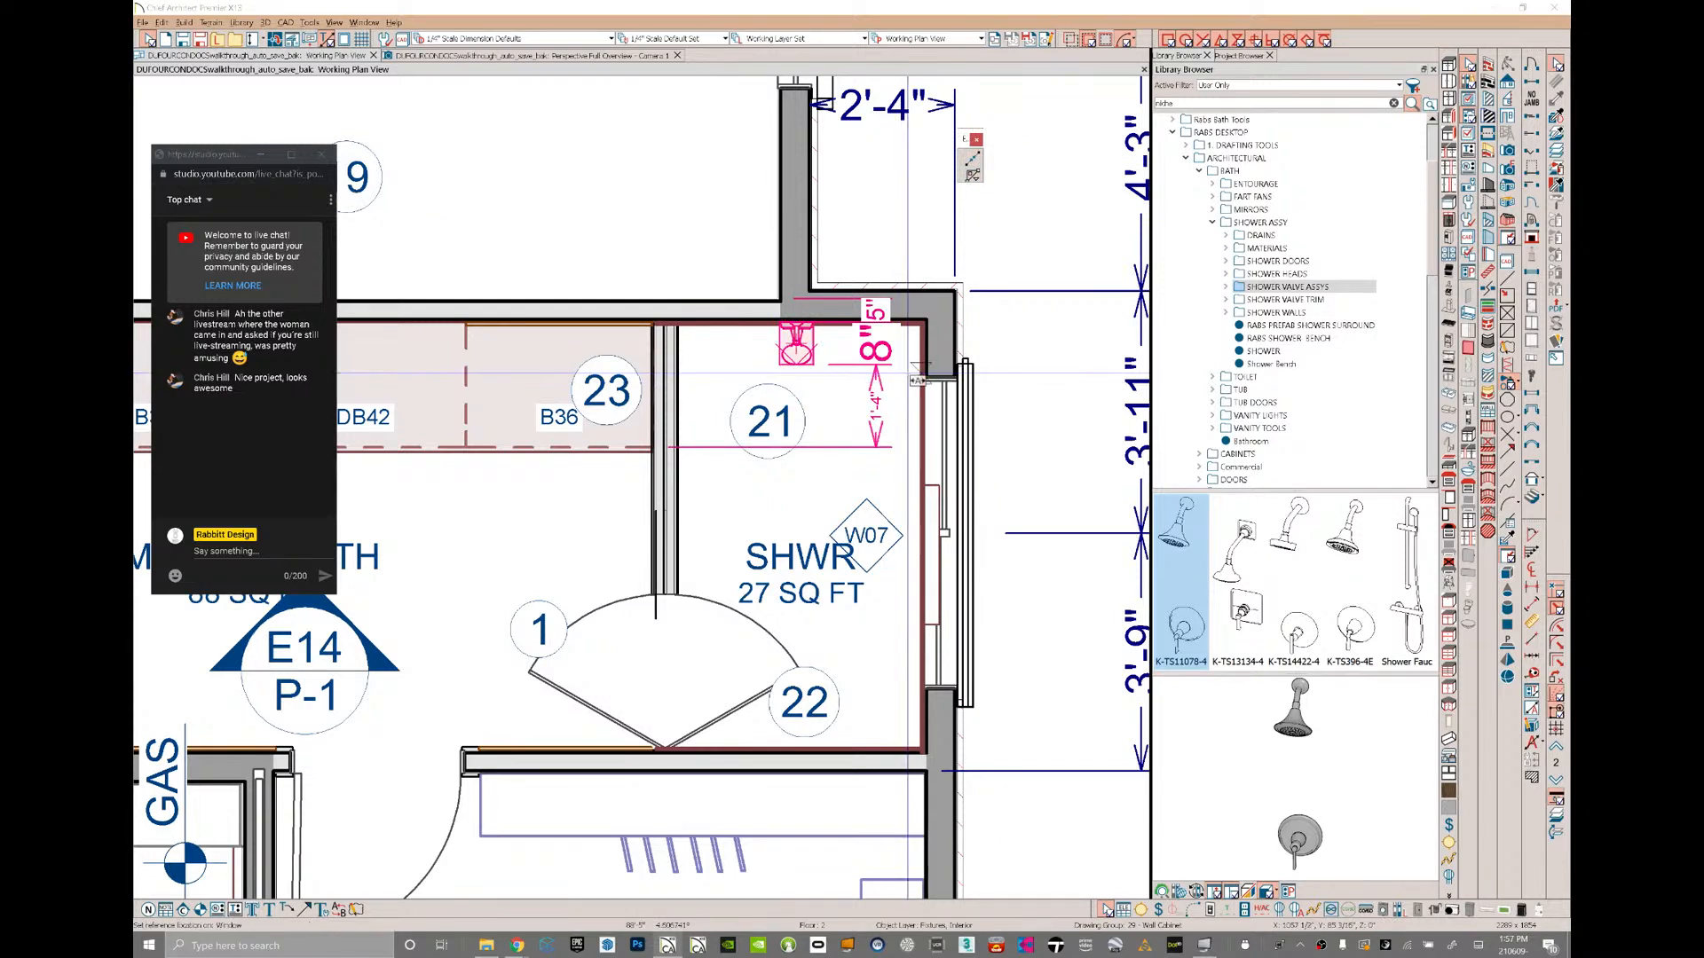
left_click(925, 377)
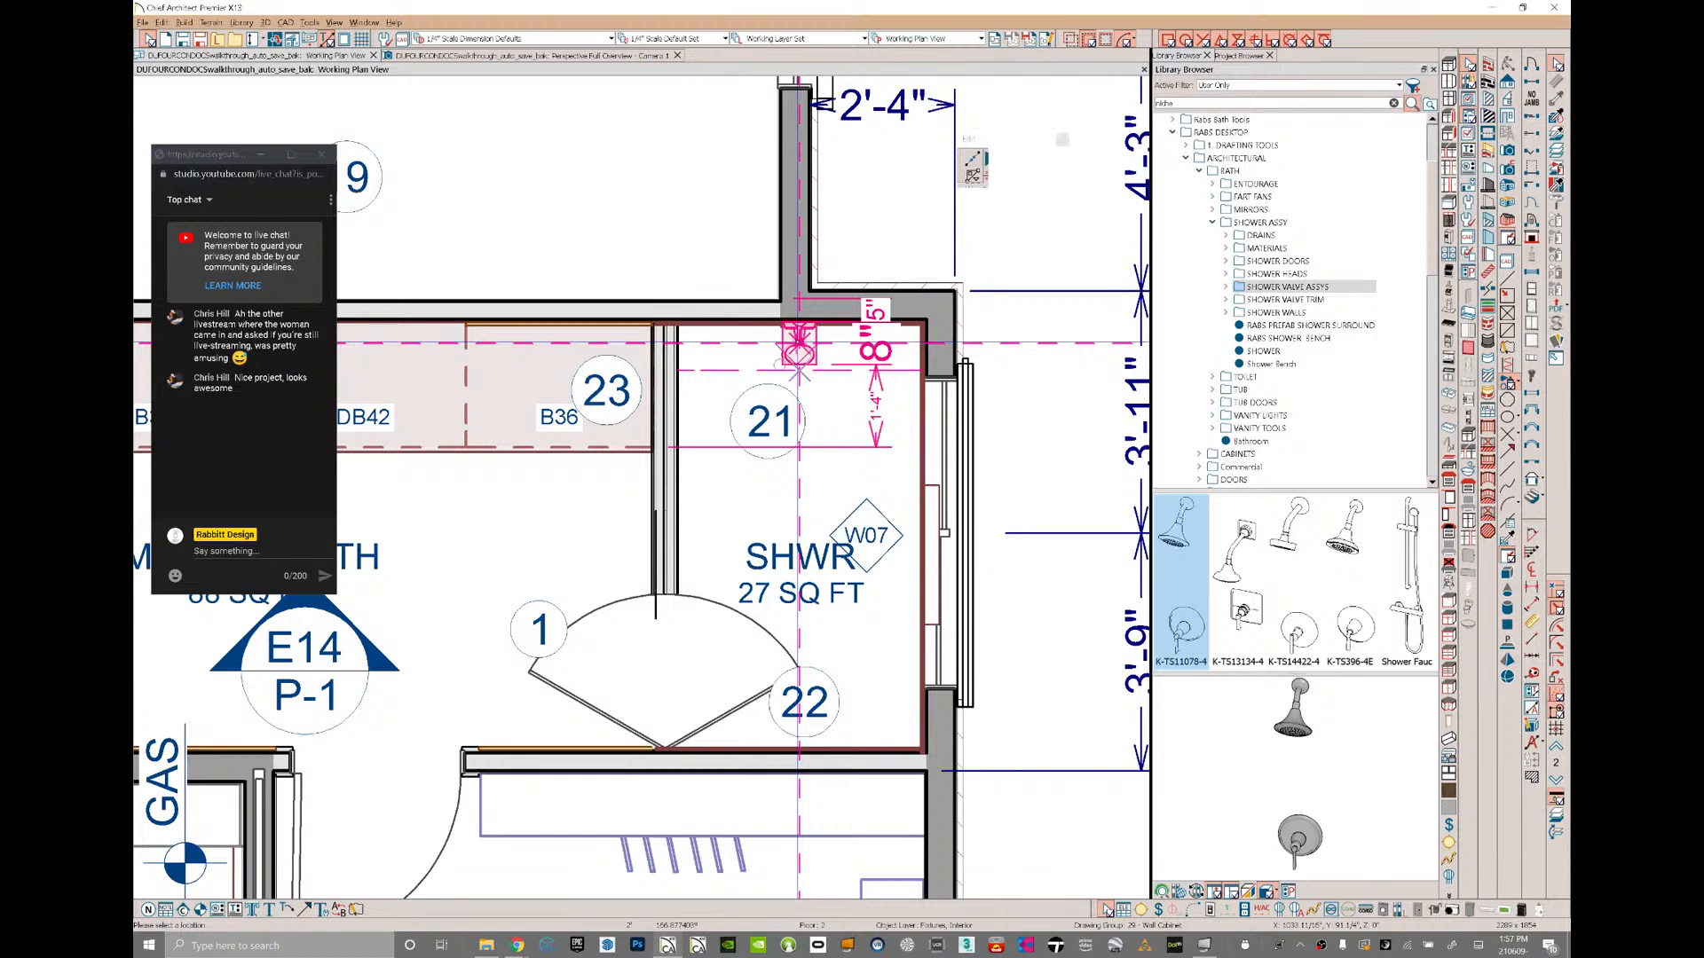
left_click(799, 374)
key("Escape")
- Move the shower fixture 1/2" straight out from its wall and return to the 3D camera view
left_click(799, 348)
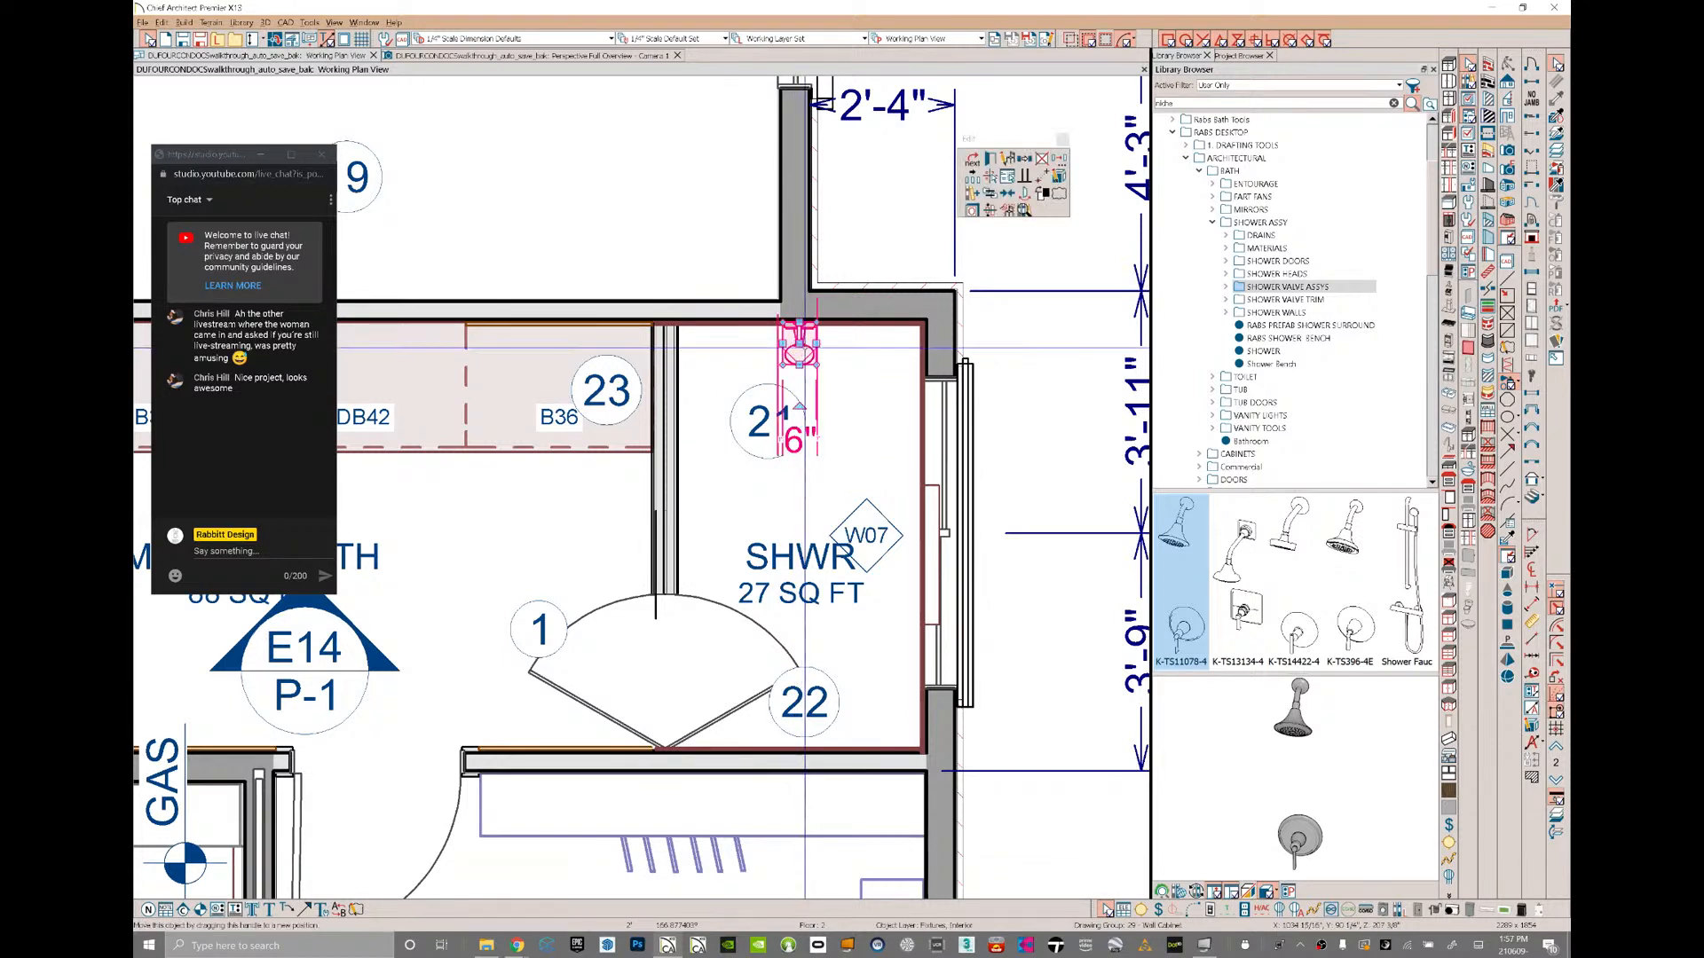
key("Tab")
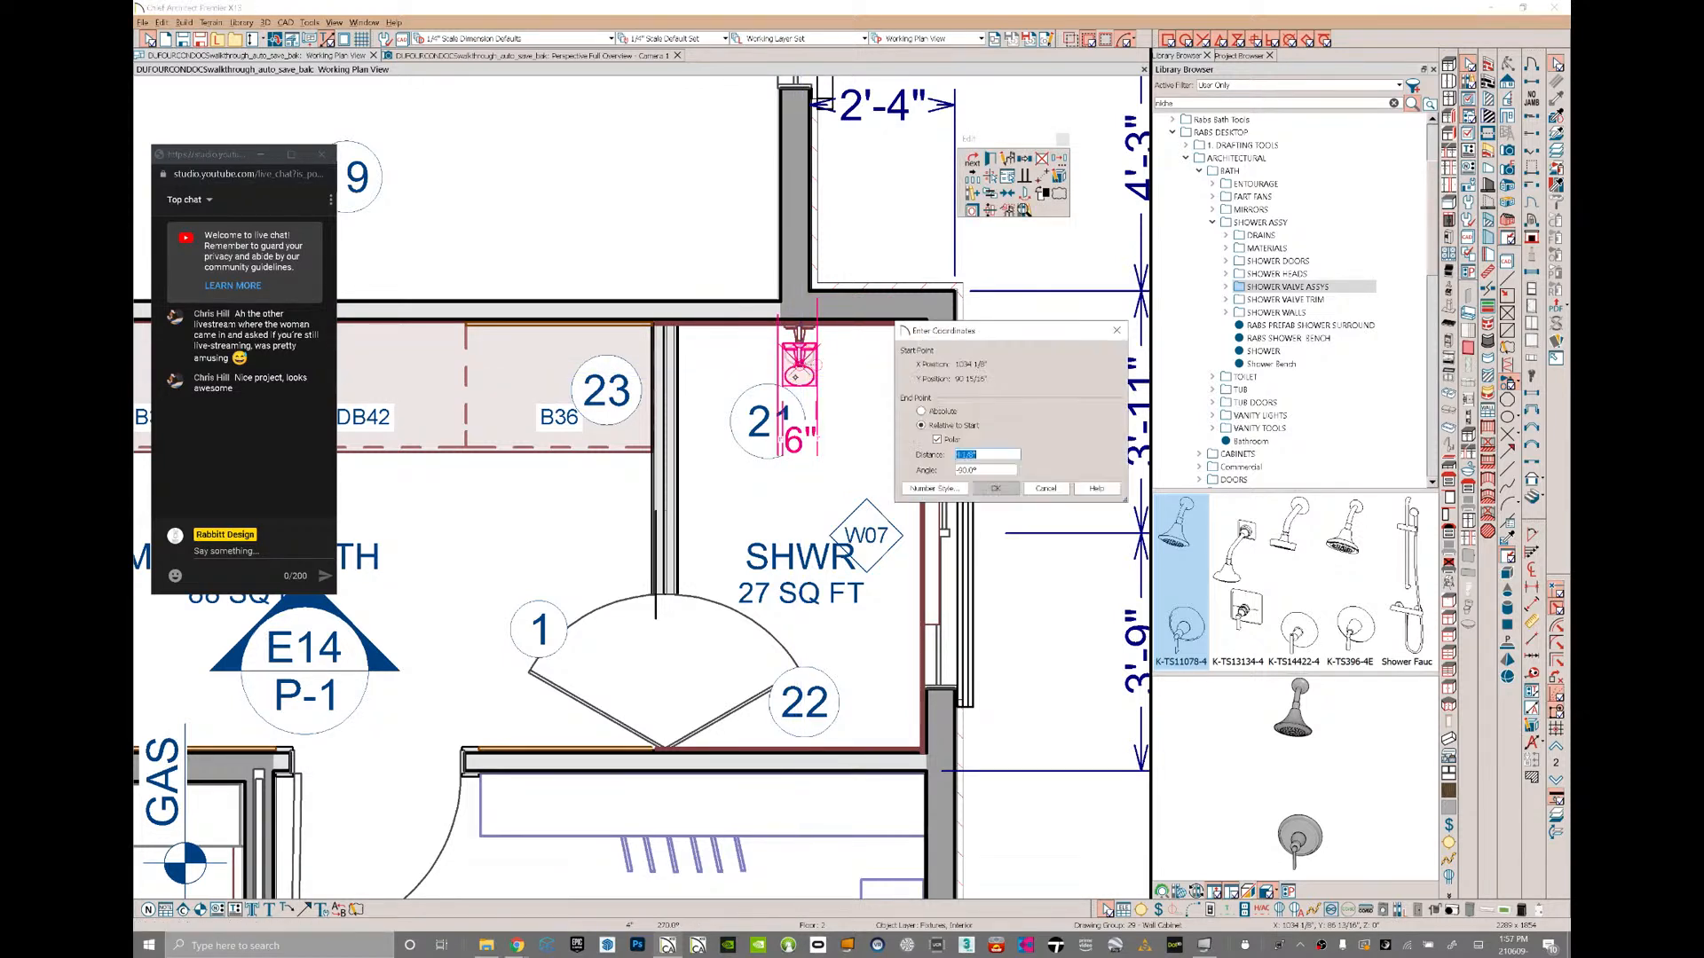
type("1/2")
key("Return")
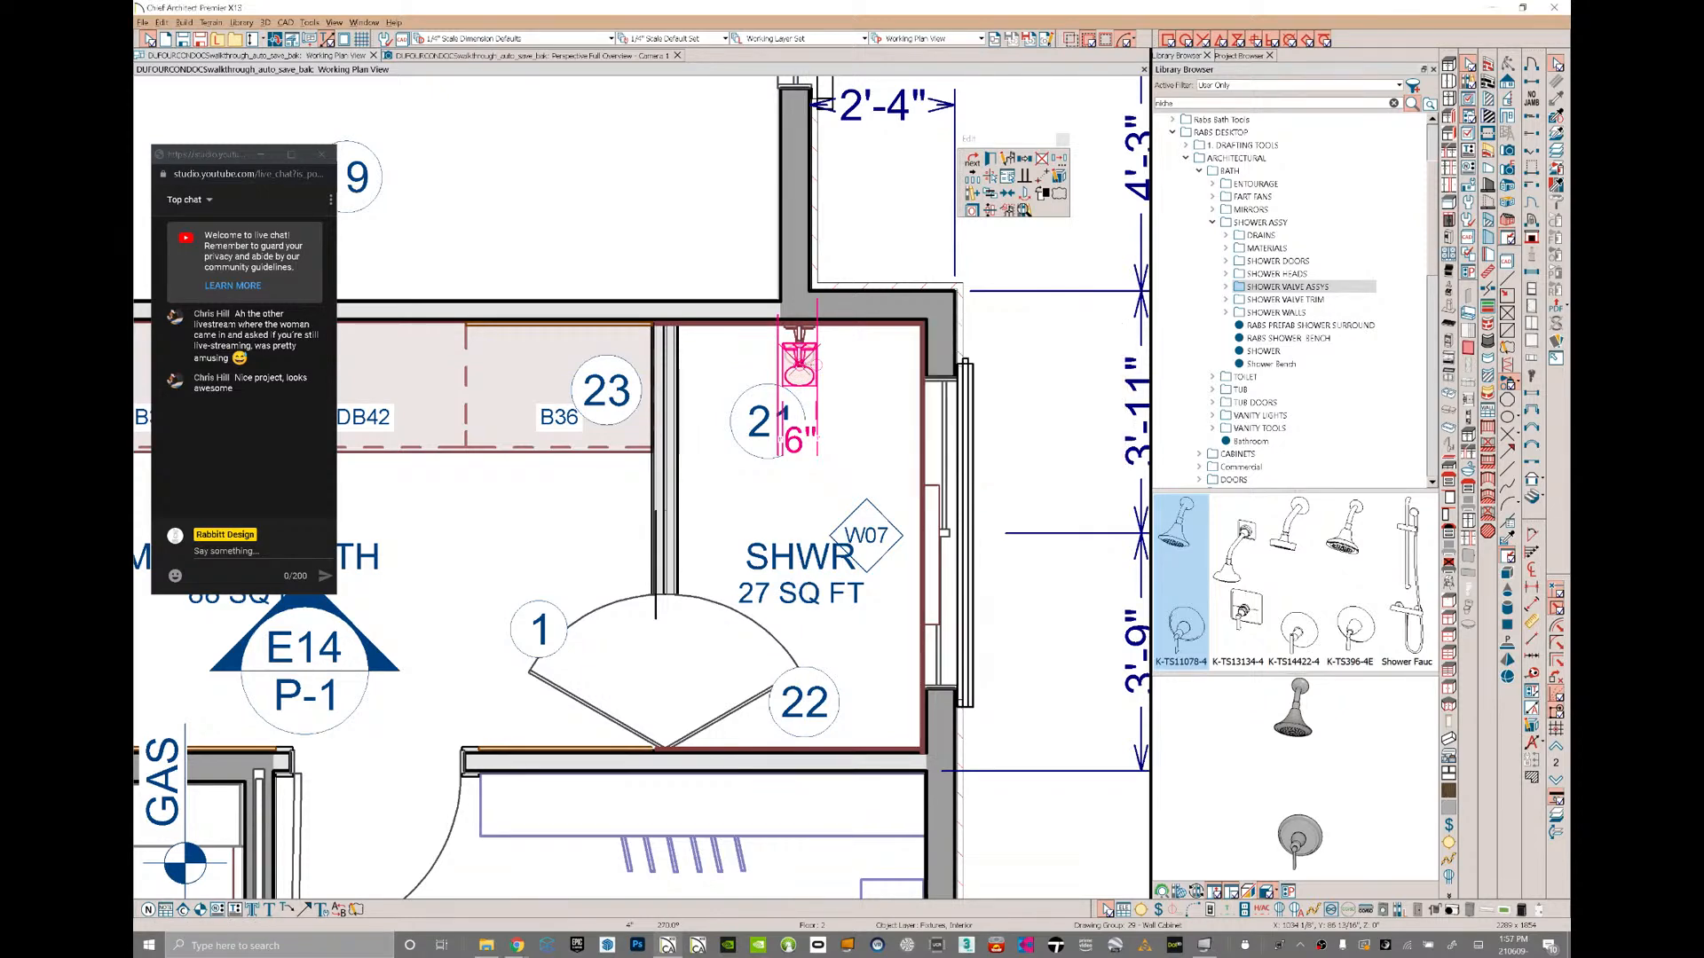
key("ctrl+Tab")
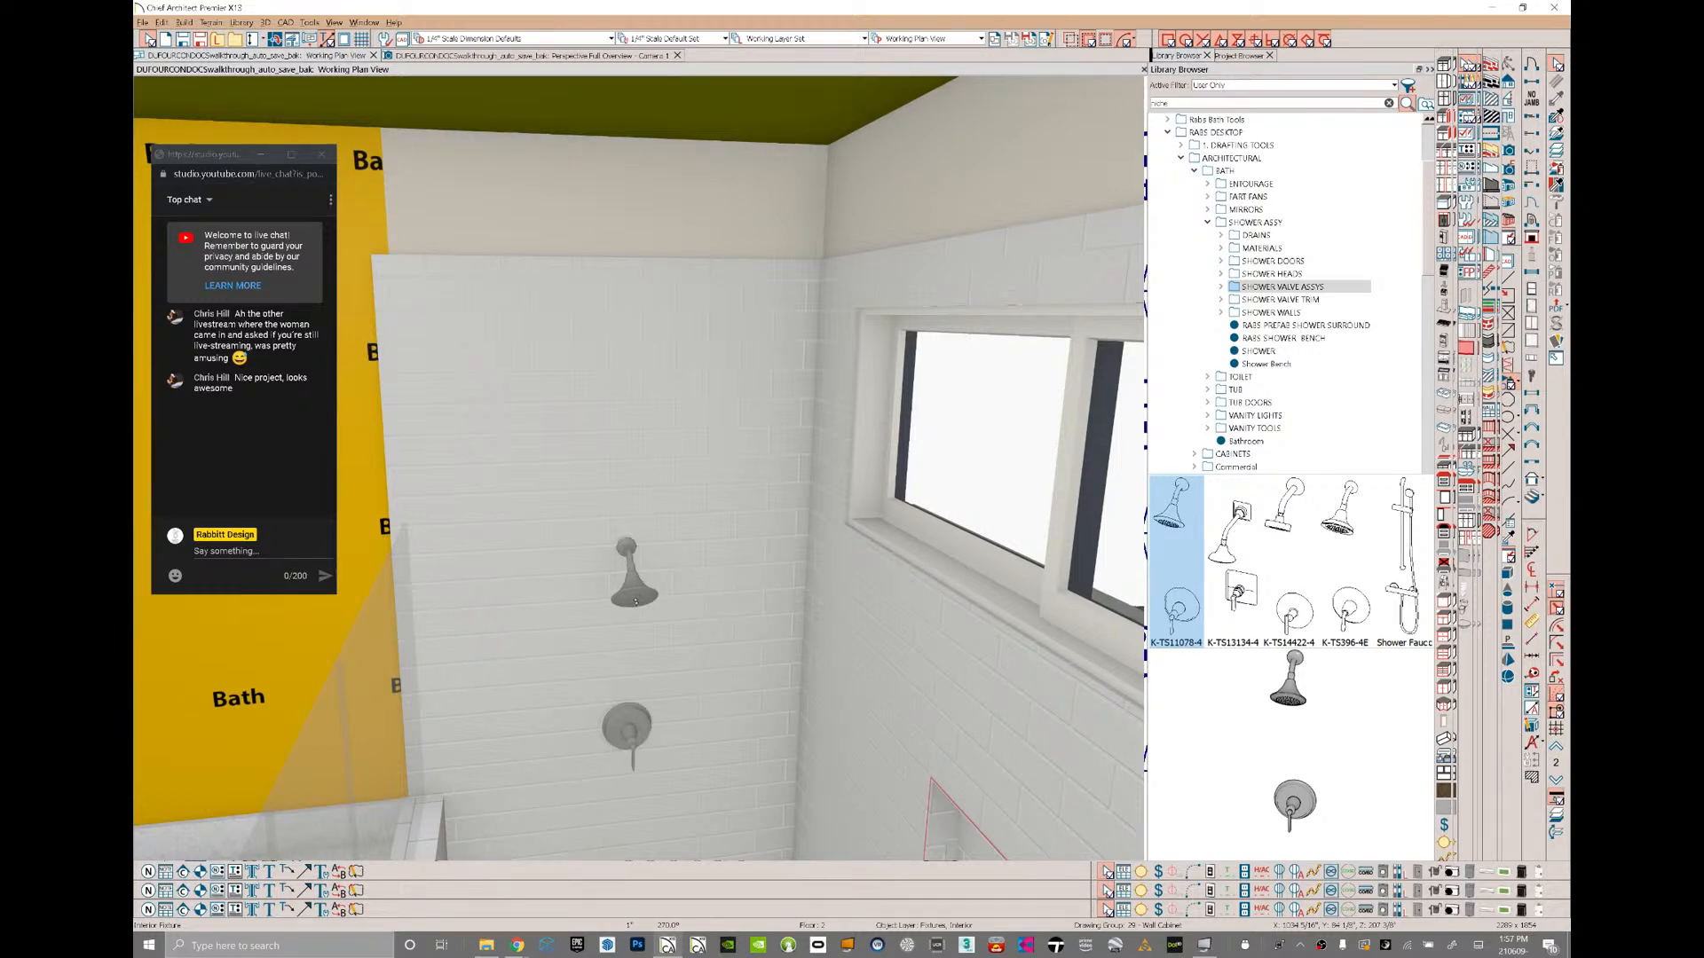
- Examine the shower fixture's overall height and its height stretch planes in the symbol specification's sizing settings
left_click(649, 600)
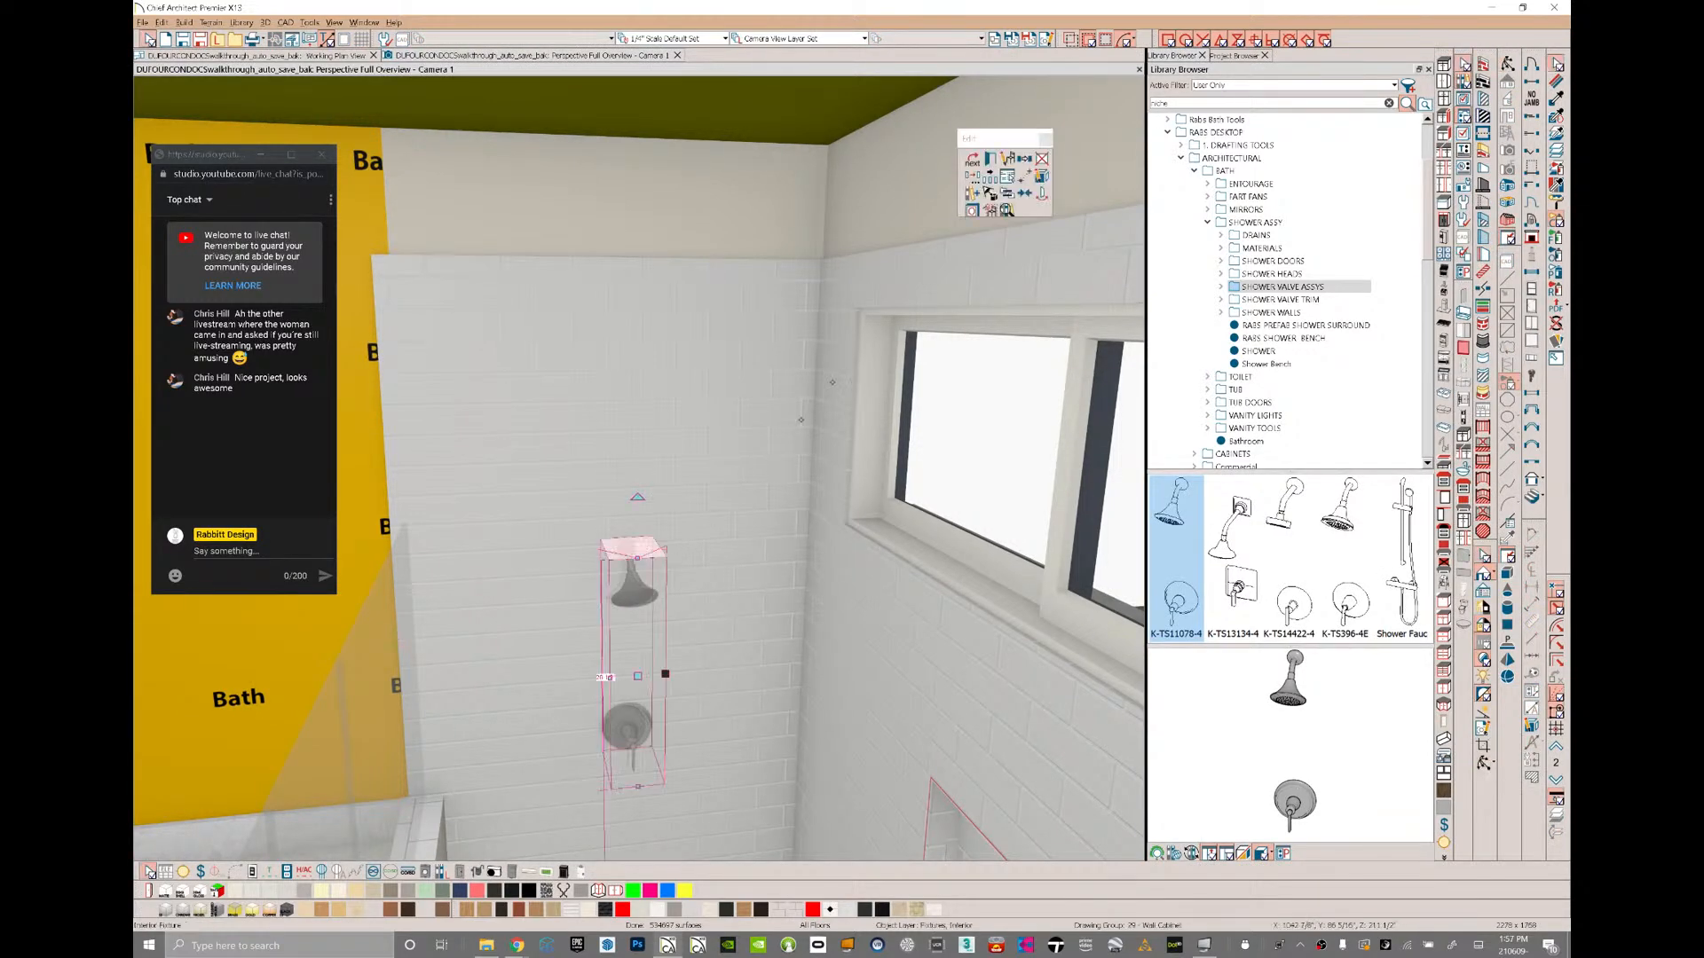
left_click(1008, 162)
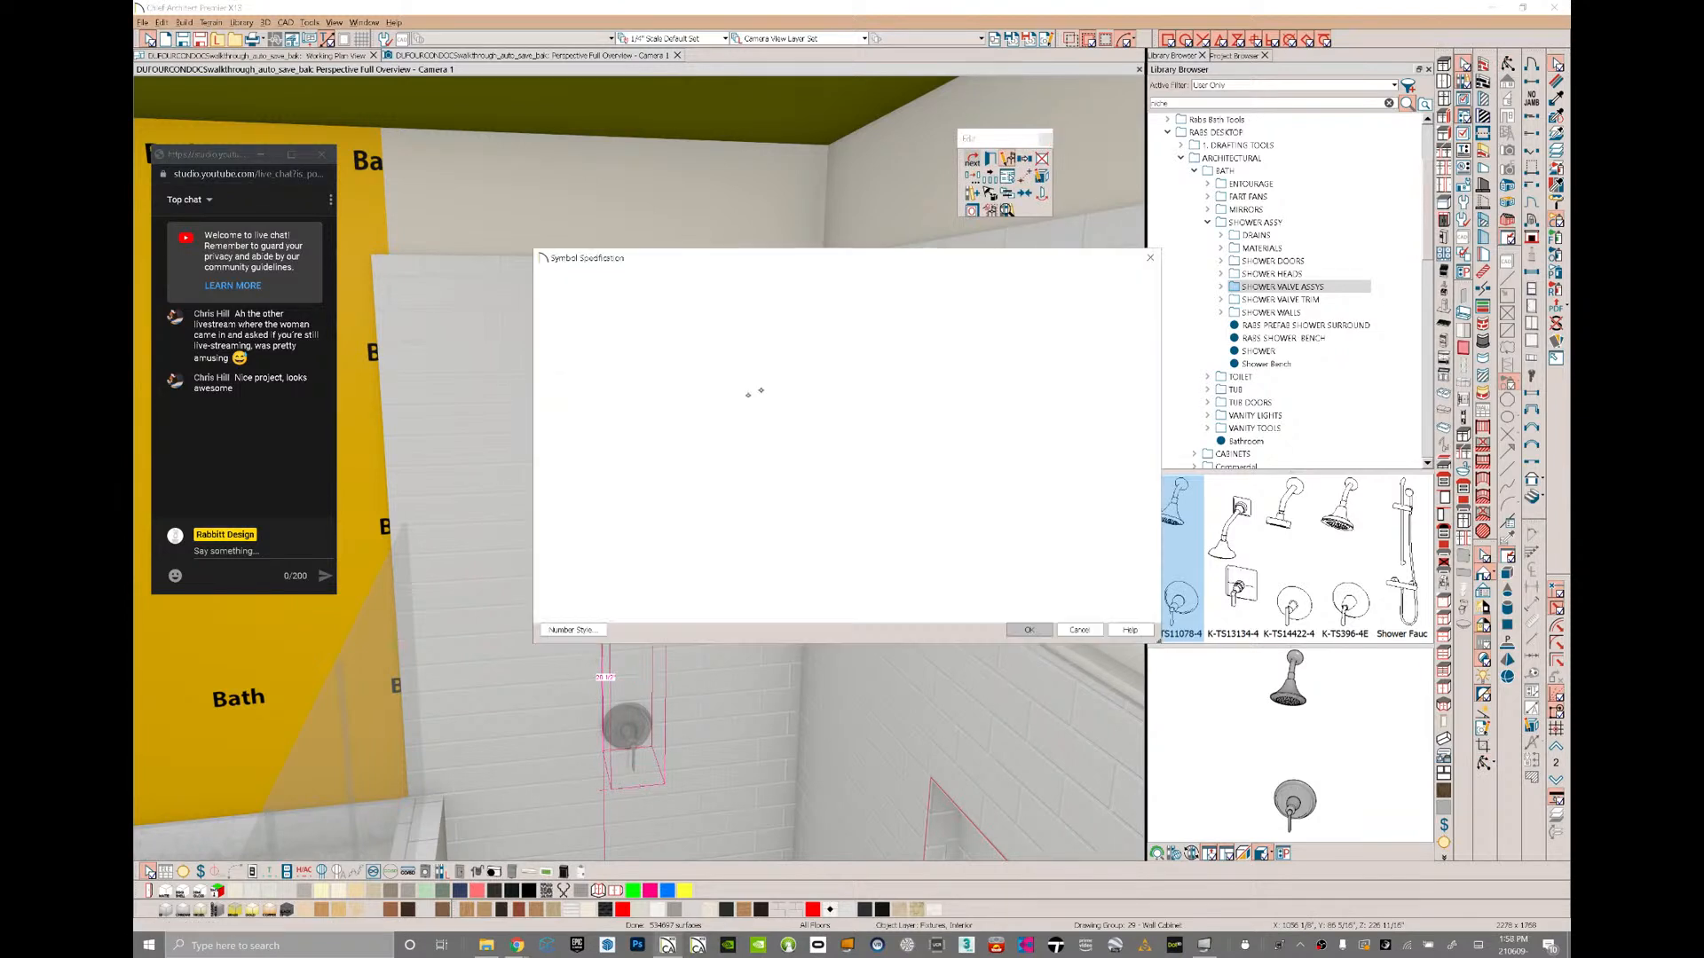
left_click(563, 329)
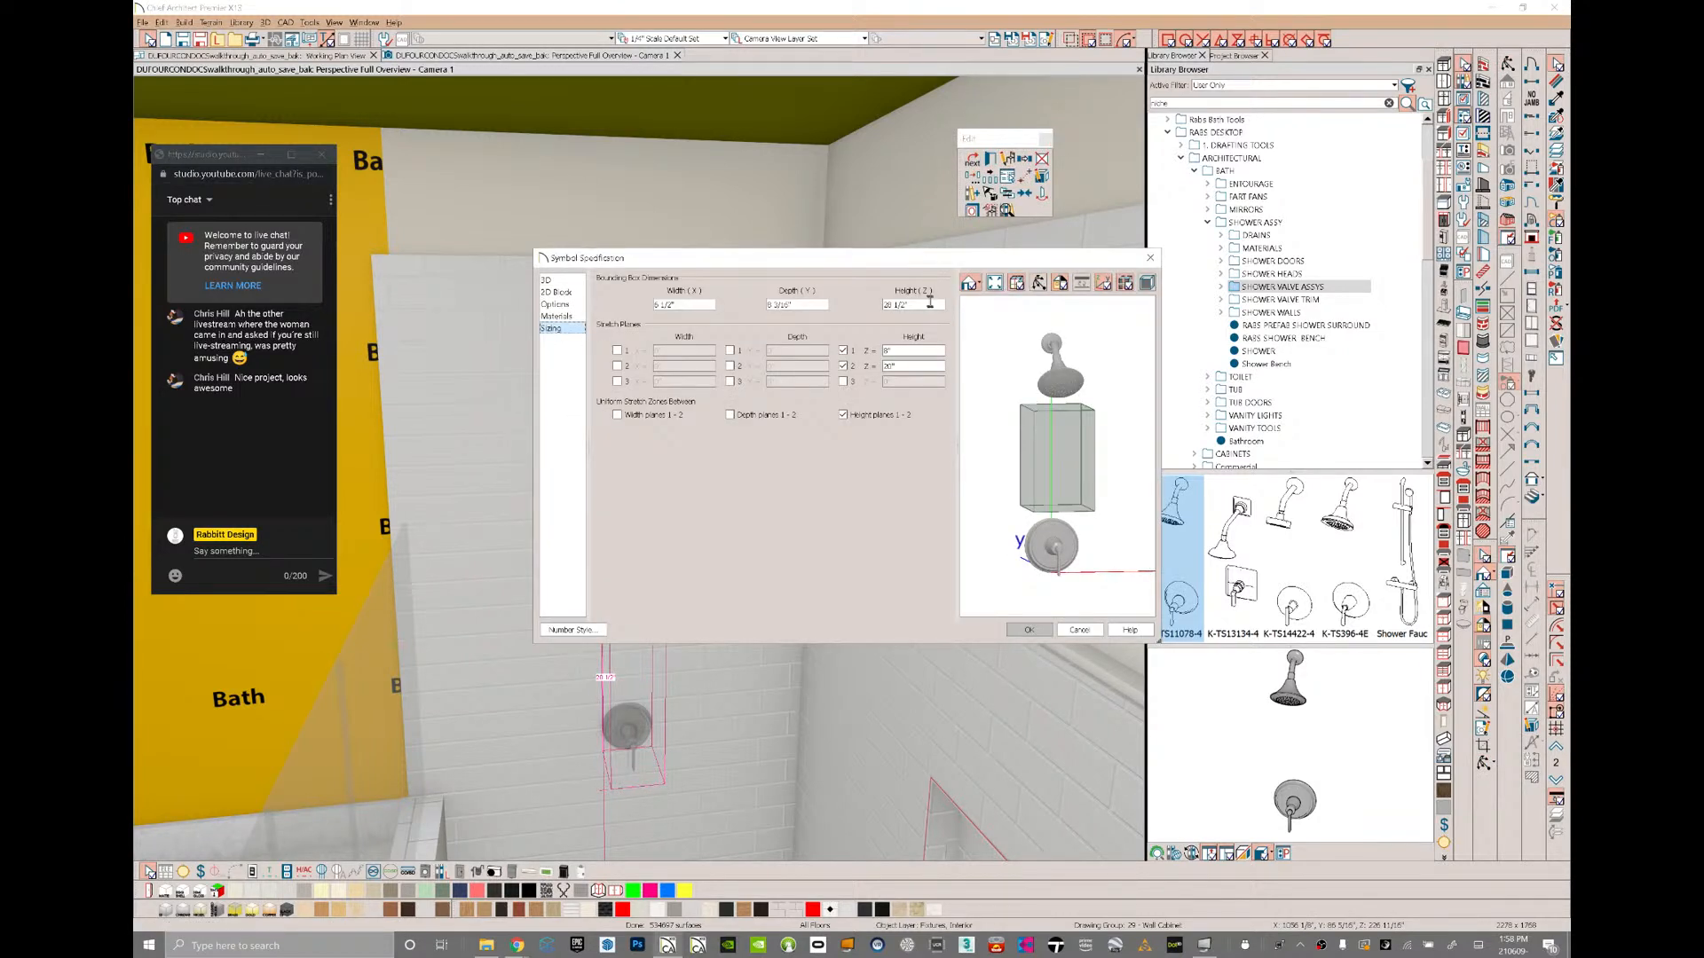
left_click(909, 351)
left_click(1030, 629)
left_click(643, 756)
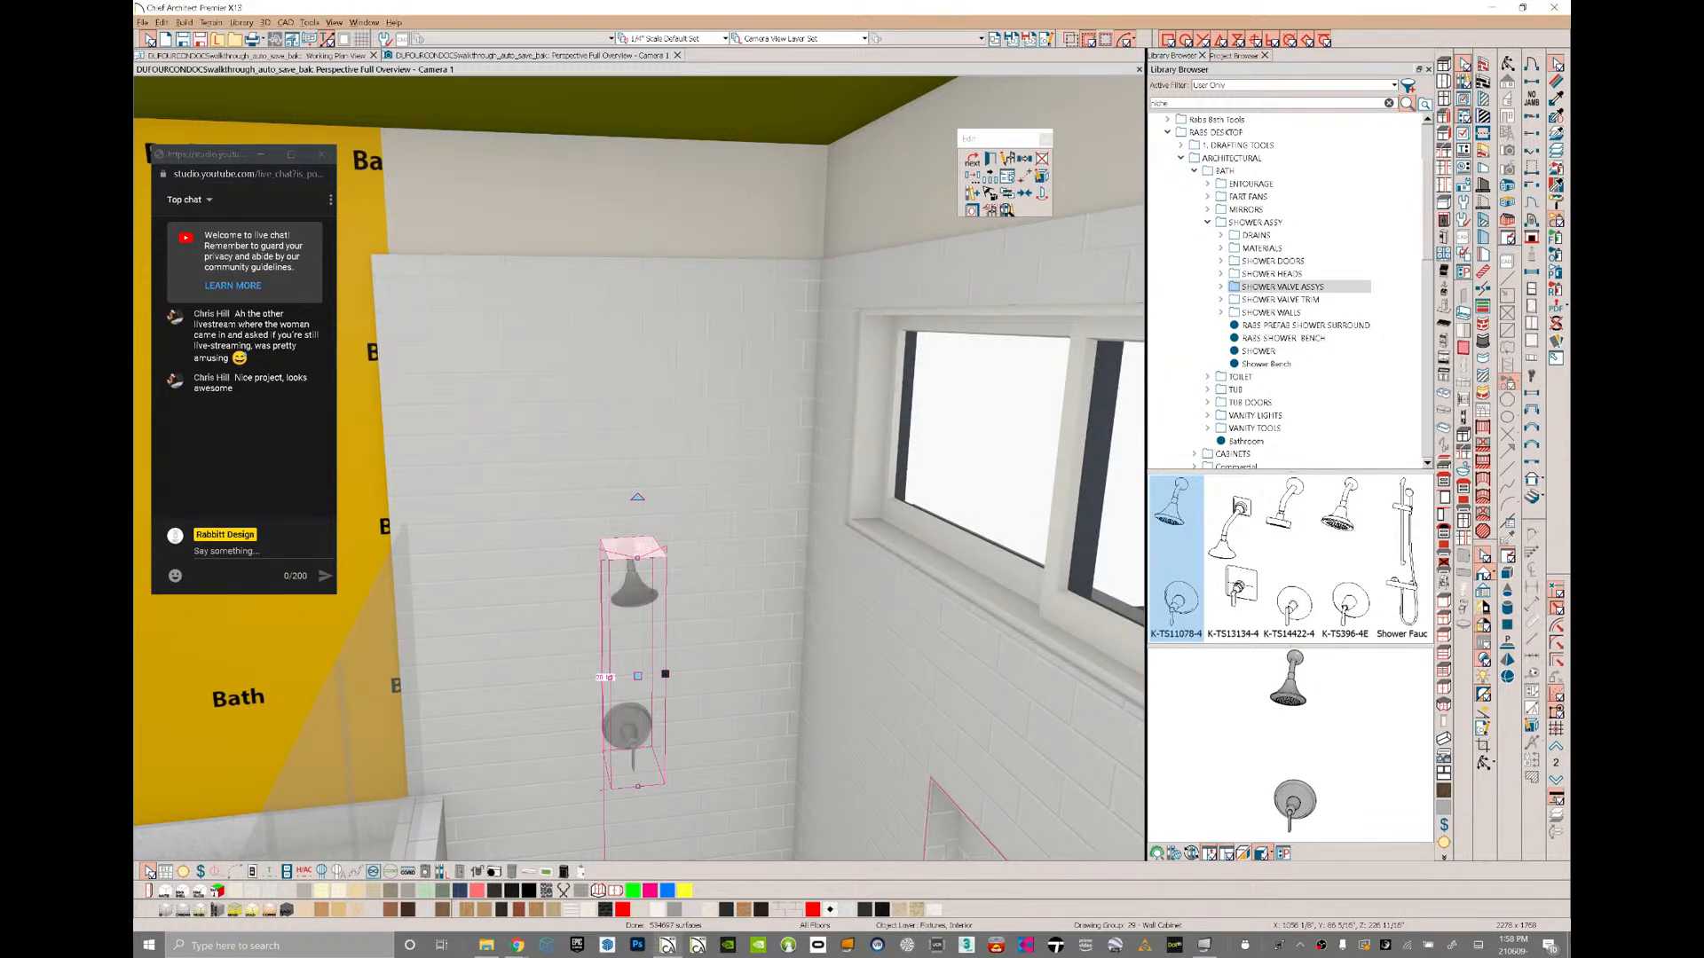
- Stretch the shower fixture vertically so the shower head sits higher and the valve lower on the tiled wall
middle_click_drag(643, 547, 1012, 688)
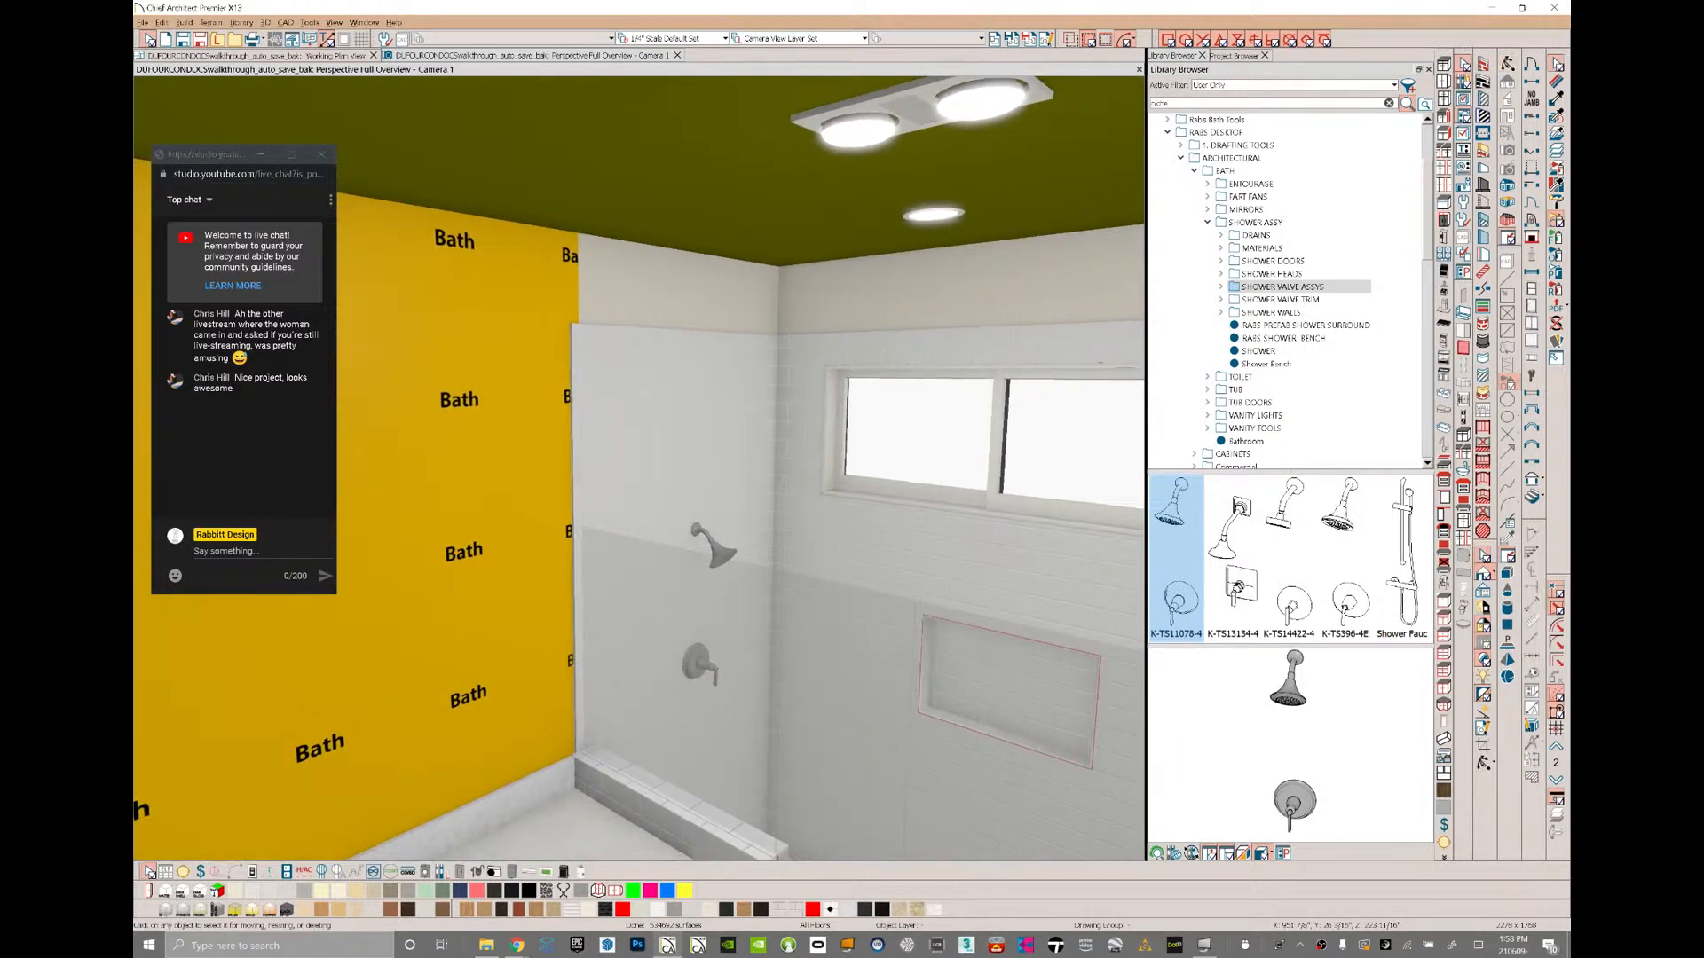
left_click(721, 550)
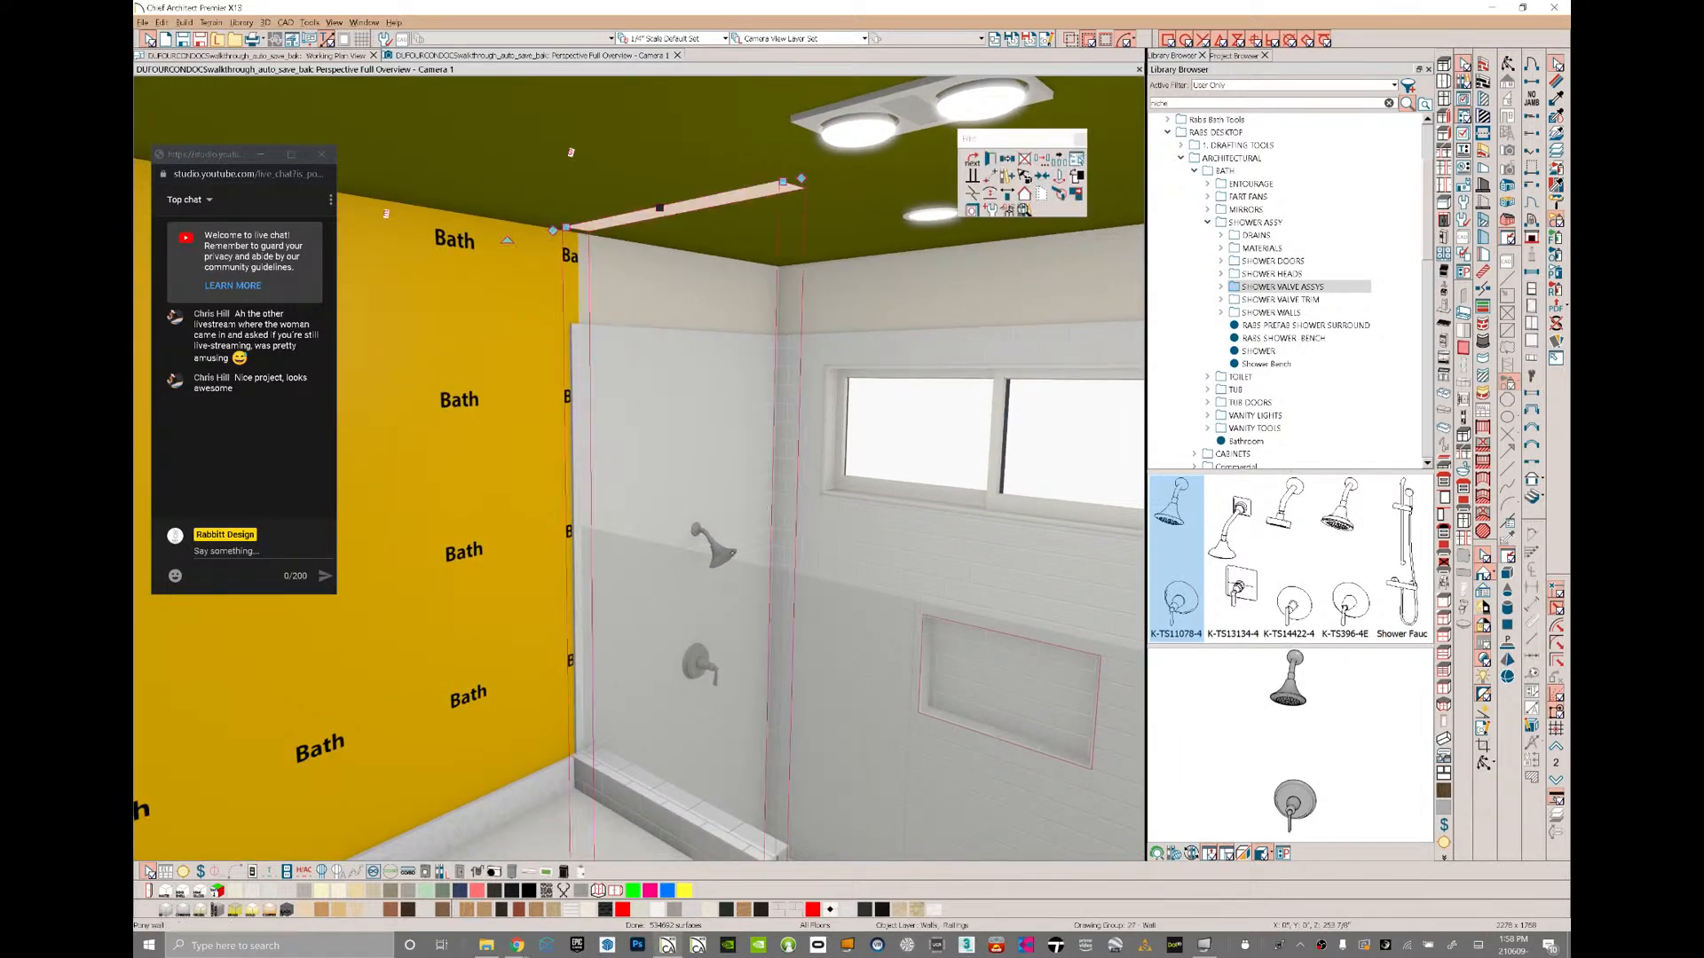
left_click(724, 546)
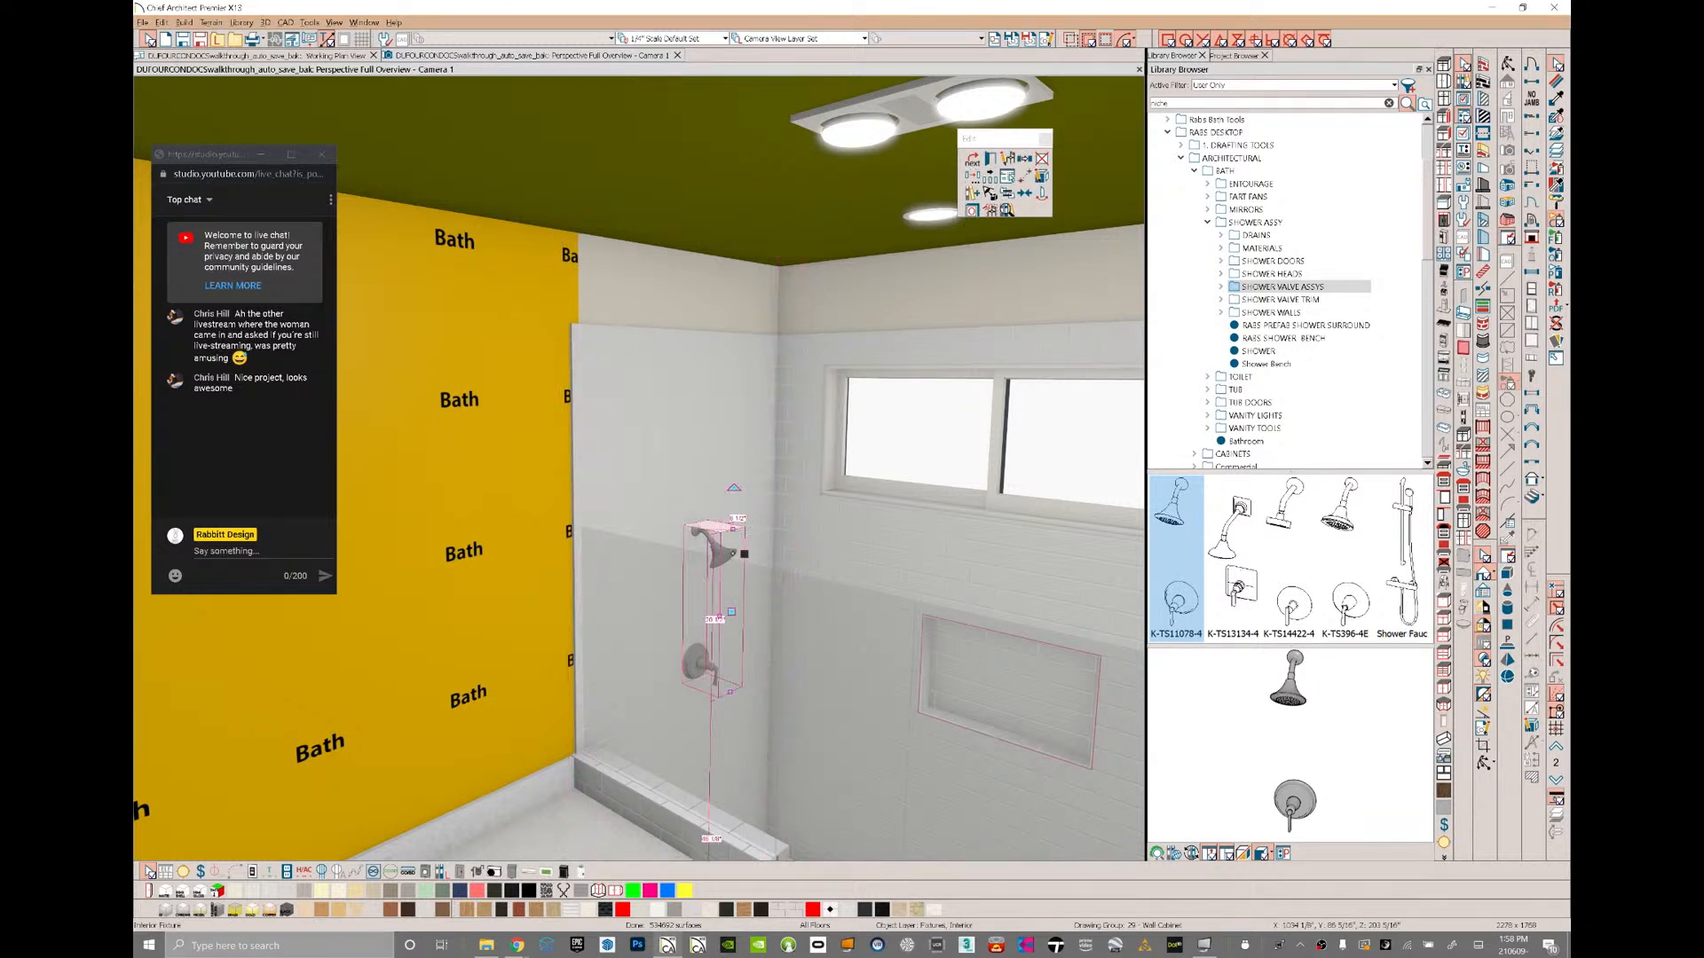
left_click_drag(733, 527, 733, 448)
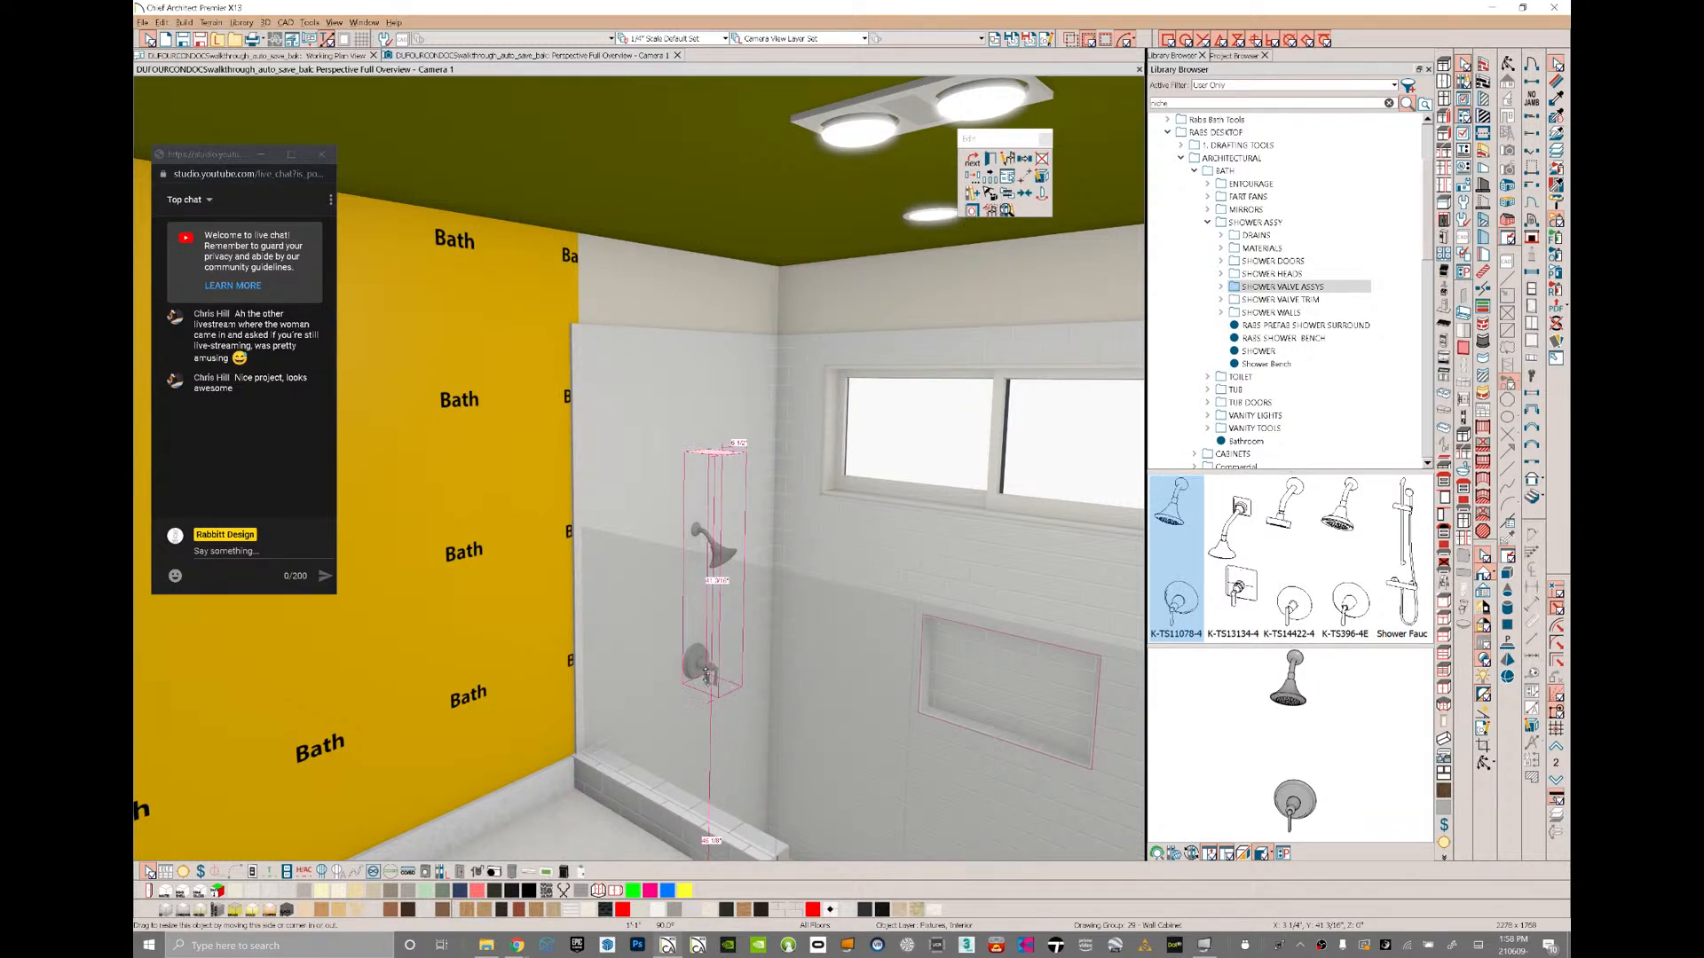
left_click_drag(734, 453, 734, 448)
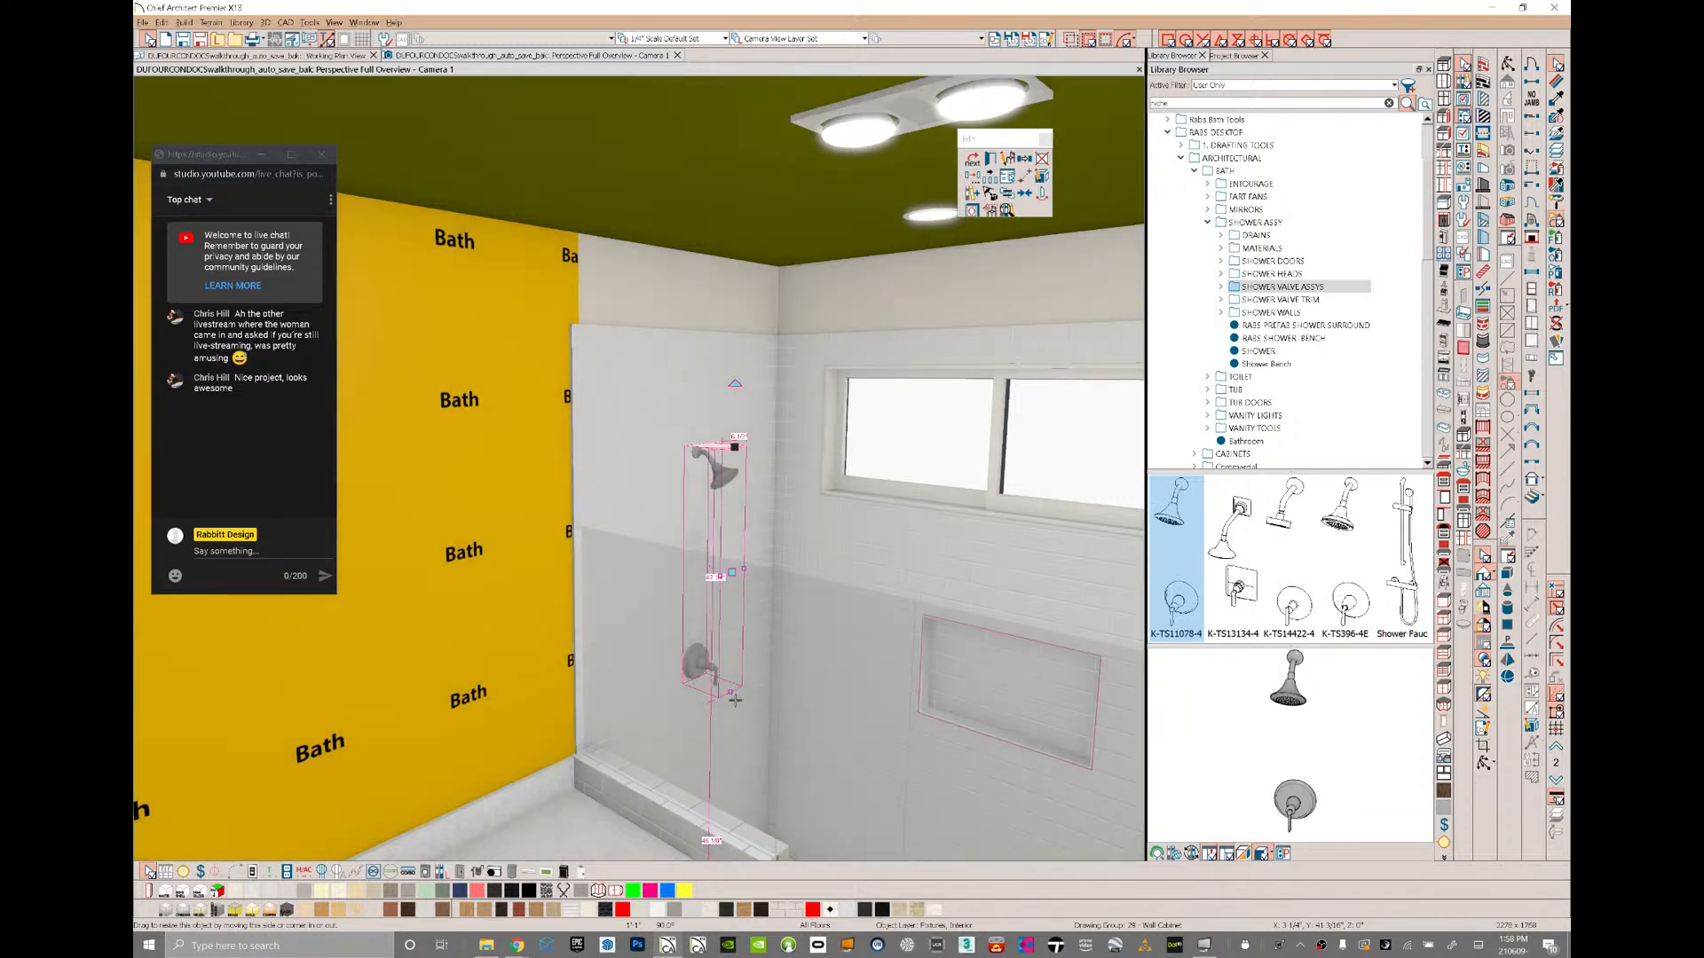
left_click_drag(730, 693, 732, 724)
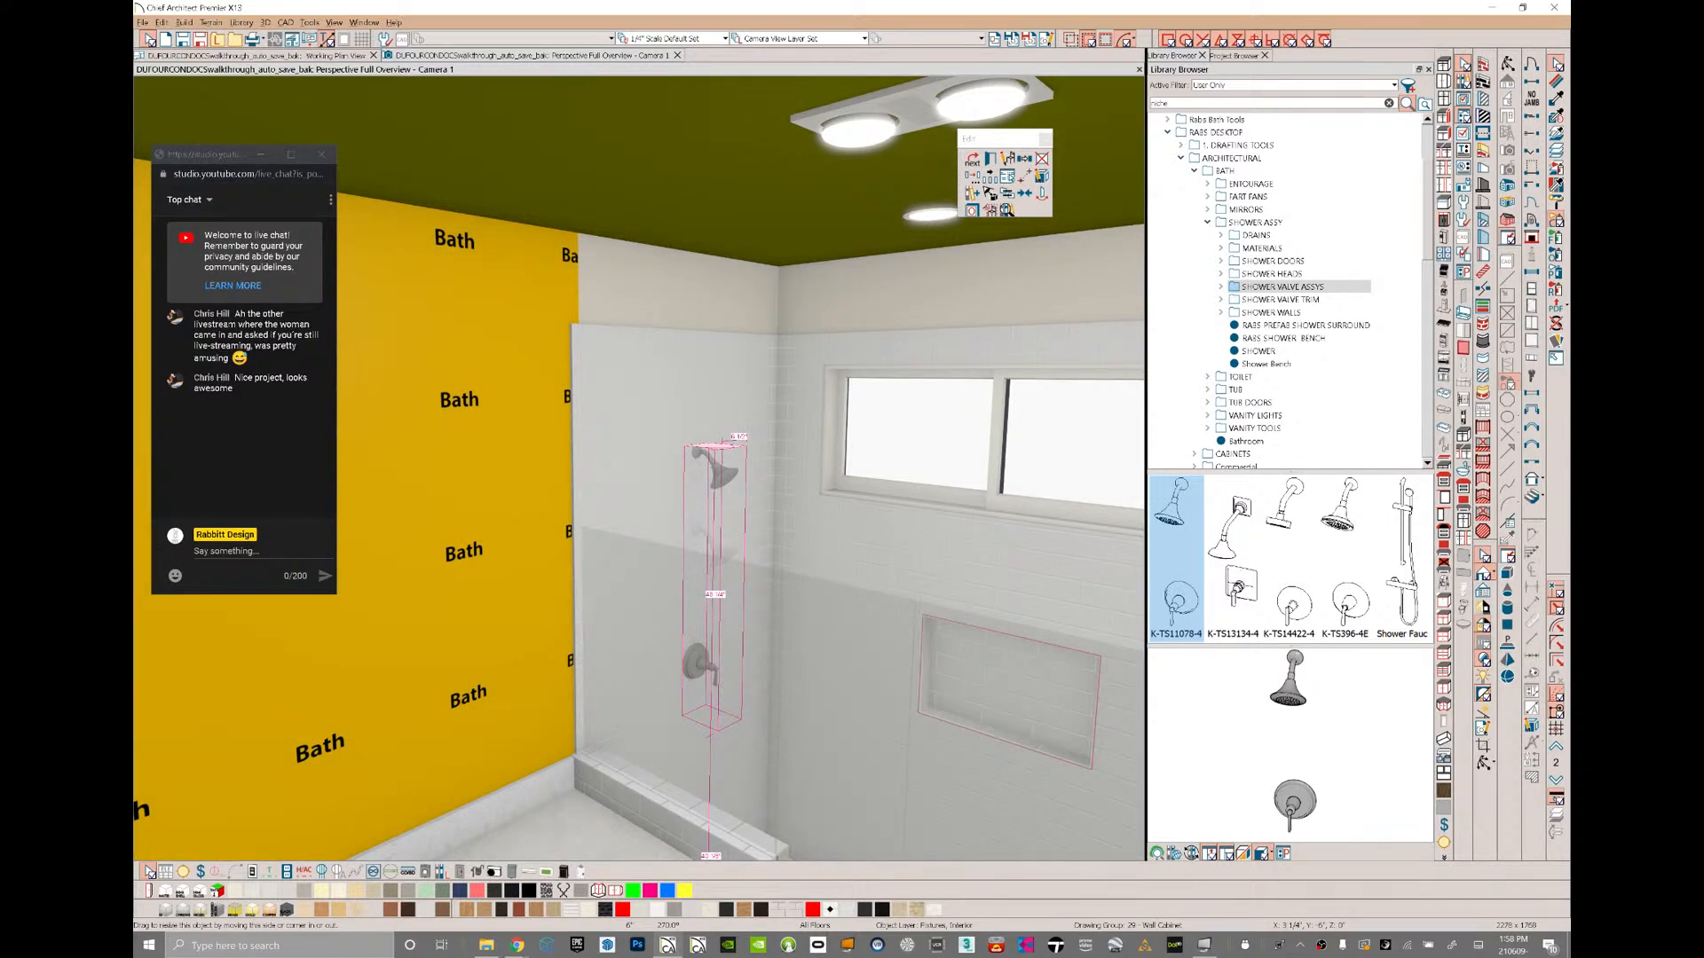
left_click_drag(731, 725, 722, 738)
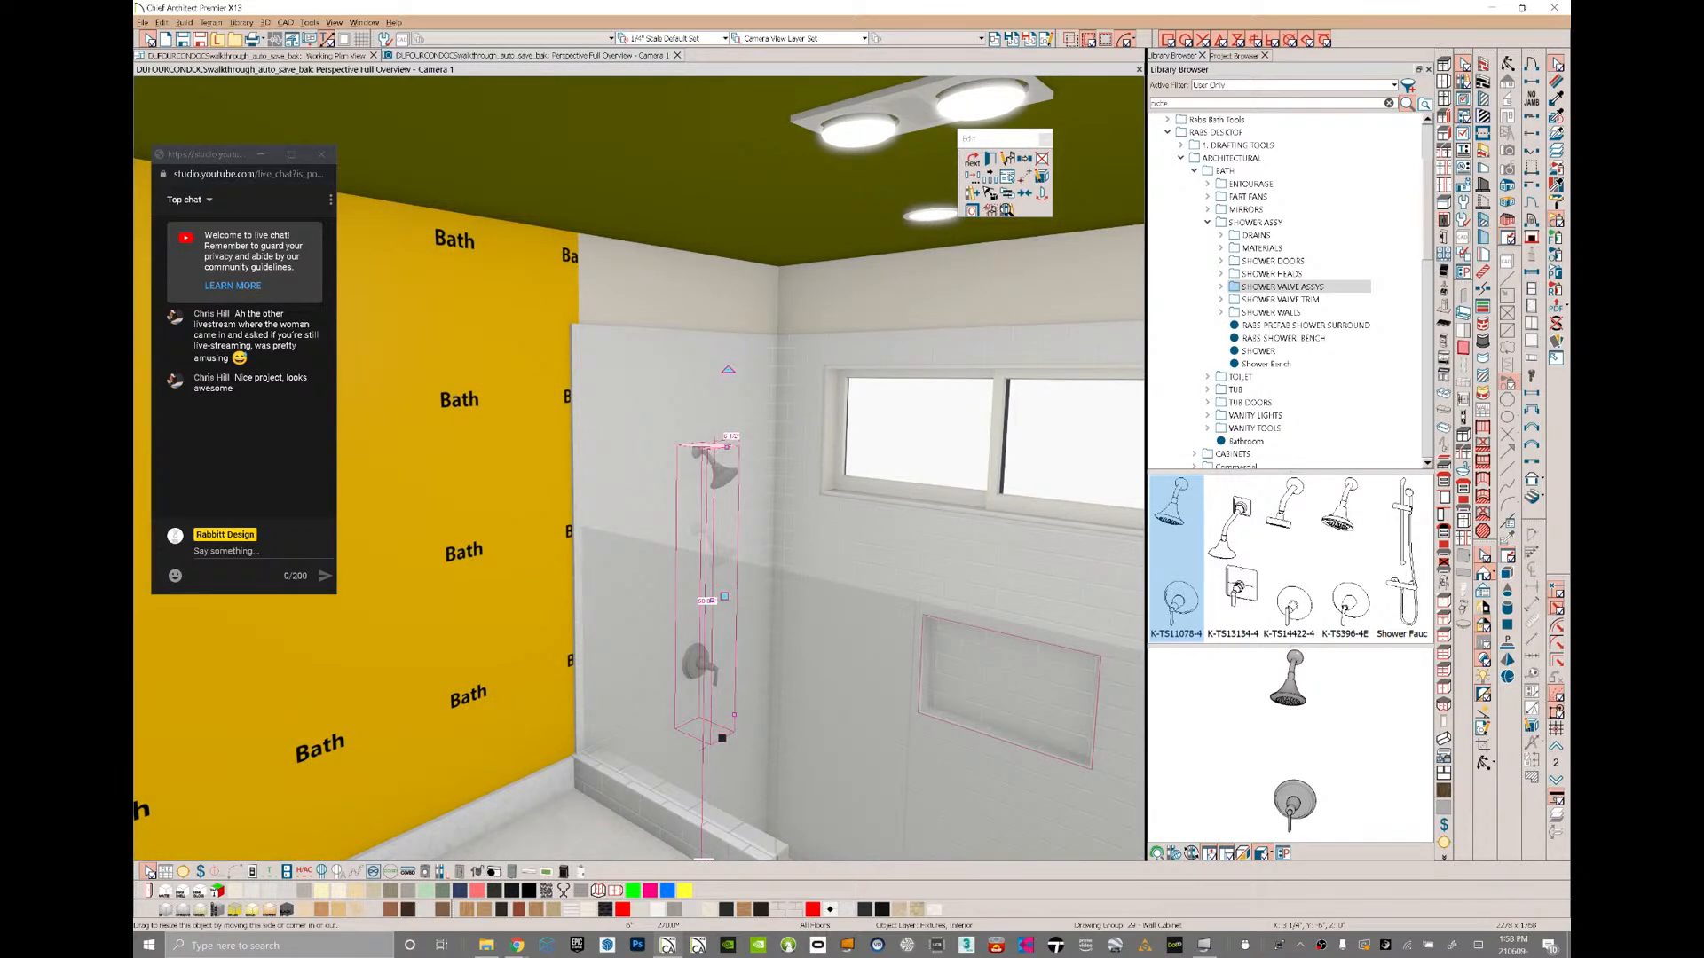
- Place the K-9136 ClearFlo tile-in shower drain from the library's drains on the hexagon-tiled shower floor
left_click(1258, 234)
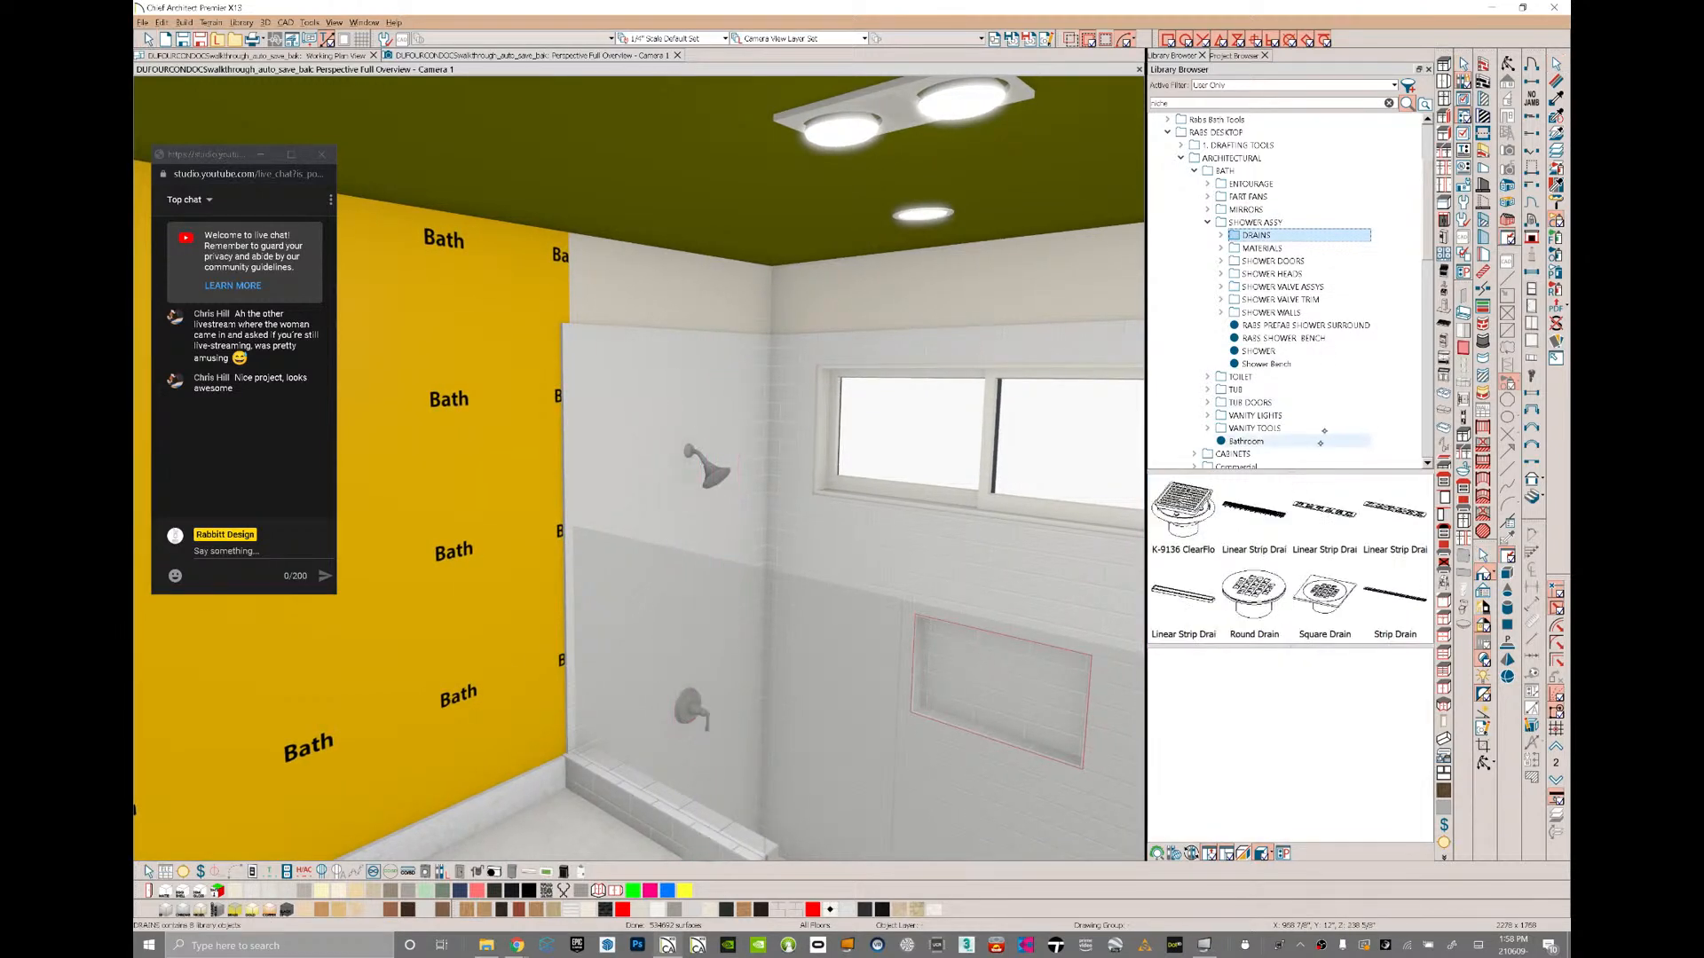
left_click(1183, 515)
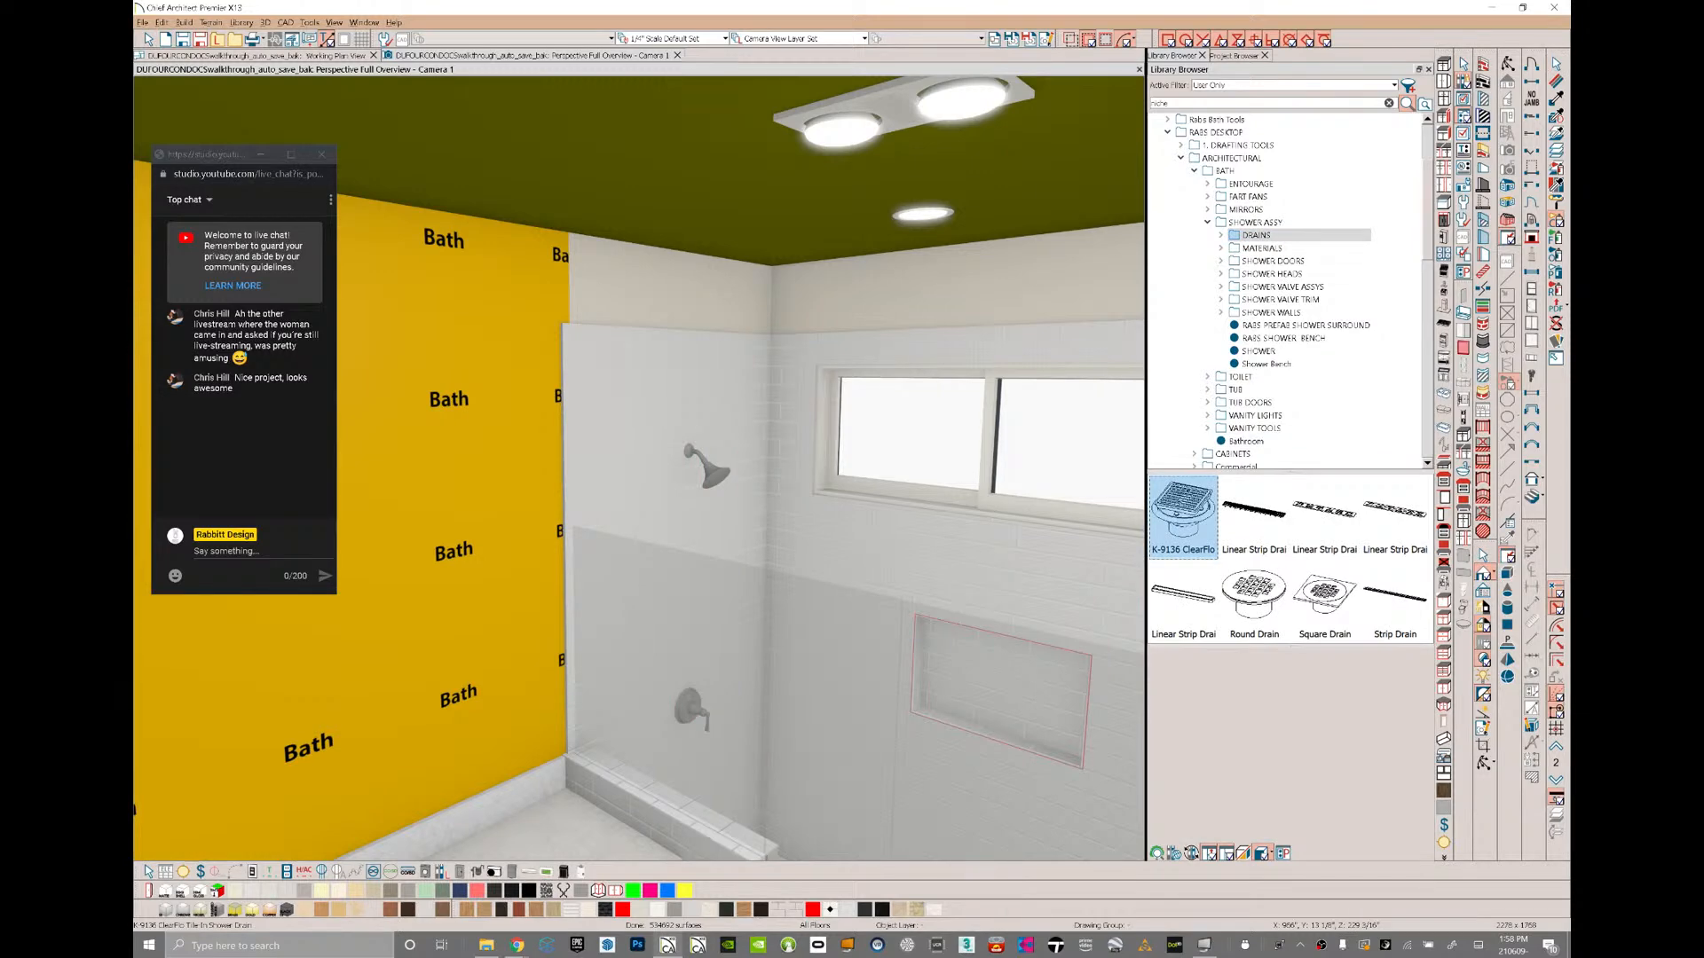
middle_click_drag(674, 524, 657, 470)
scroll(639, 469, "up", 1)
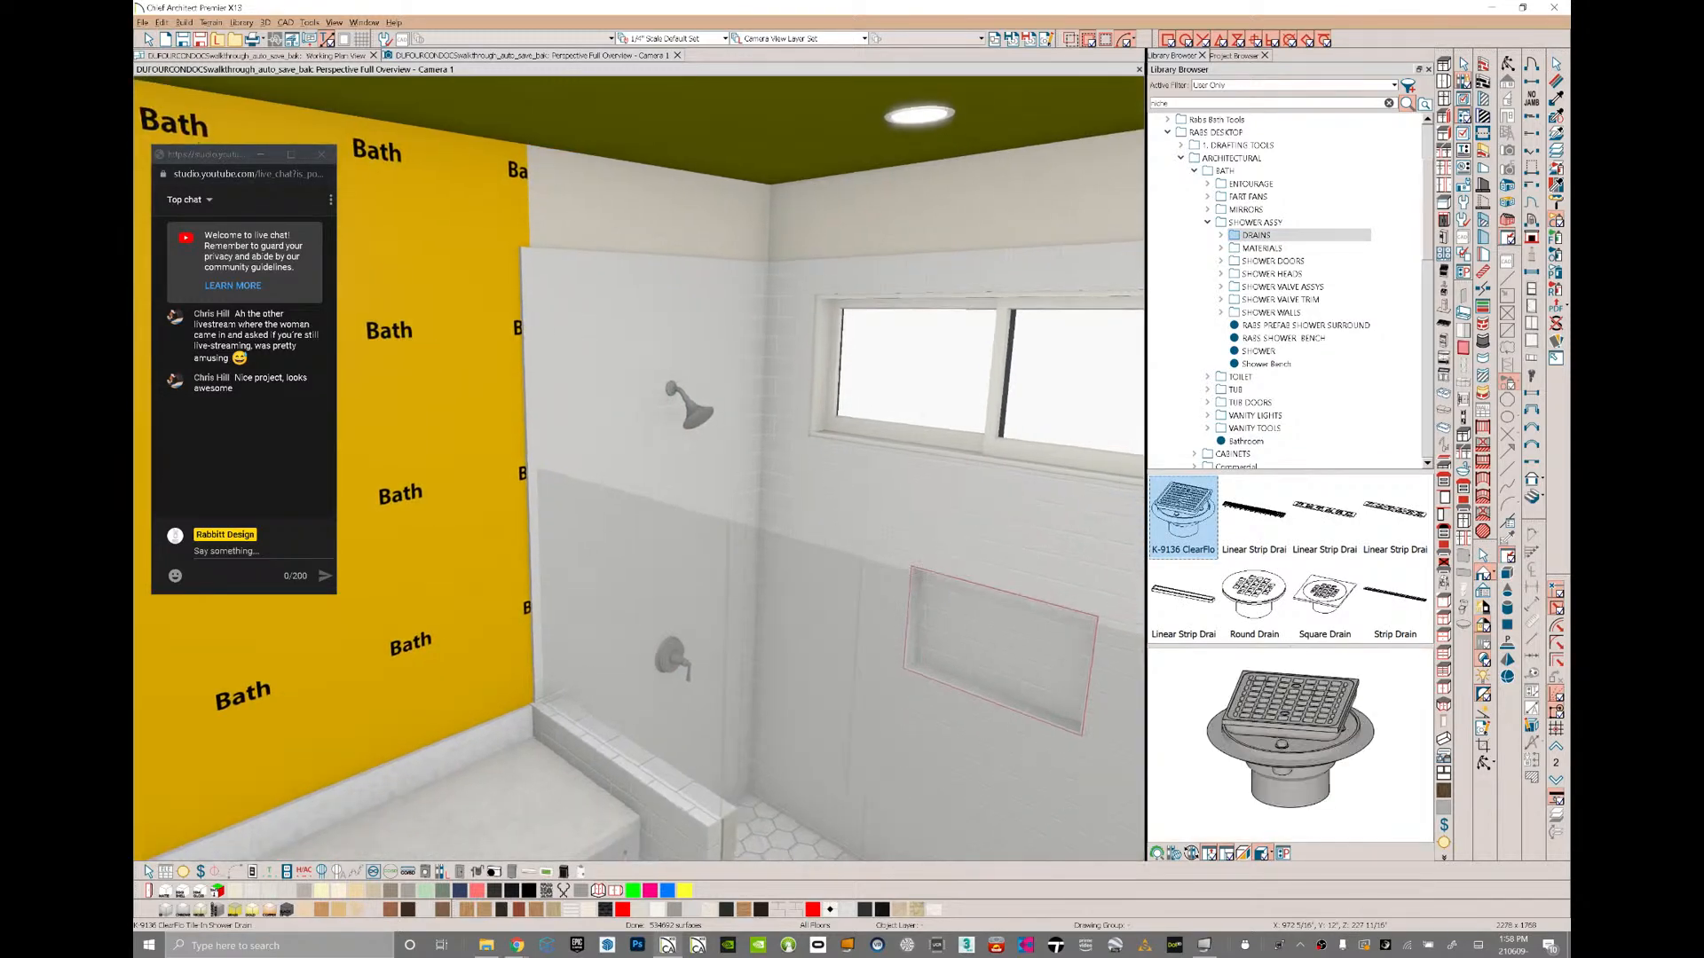
scroll(760, 784, "up", 1)
scroll(568, 754, "up", 3)
middle_click_drag(568, 754, 506, 865)
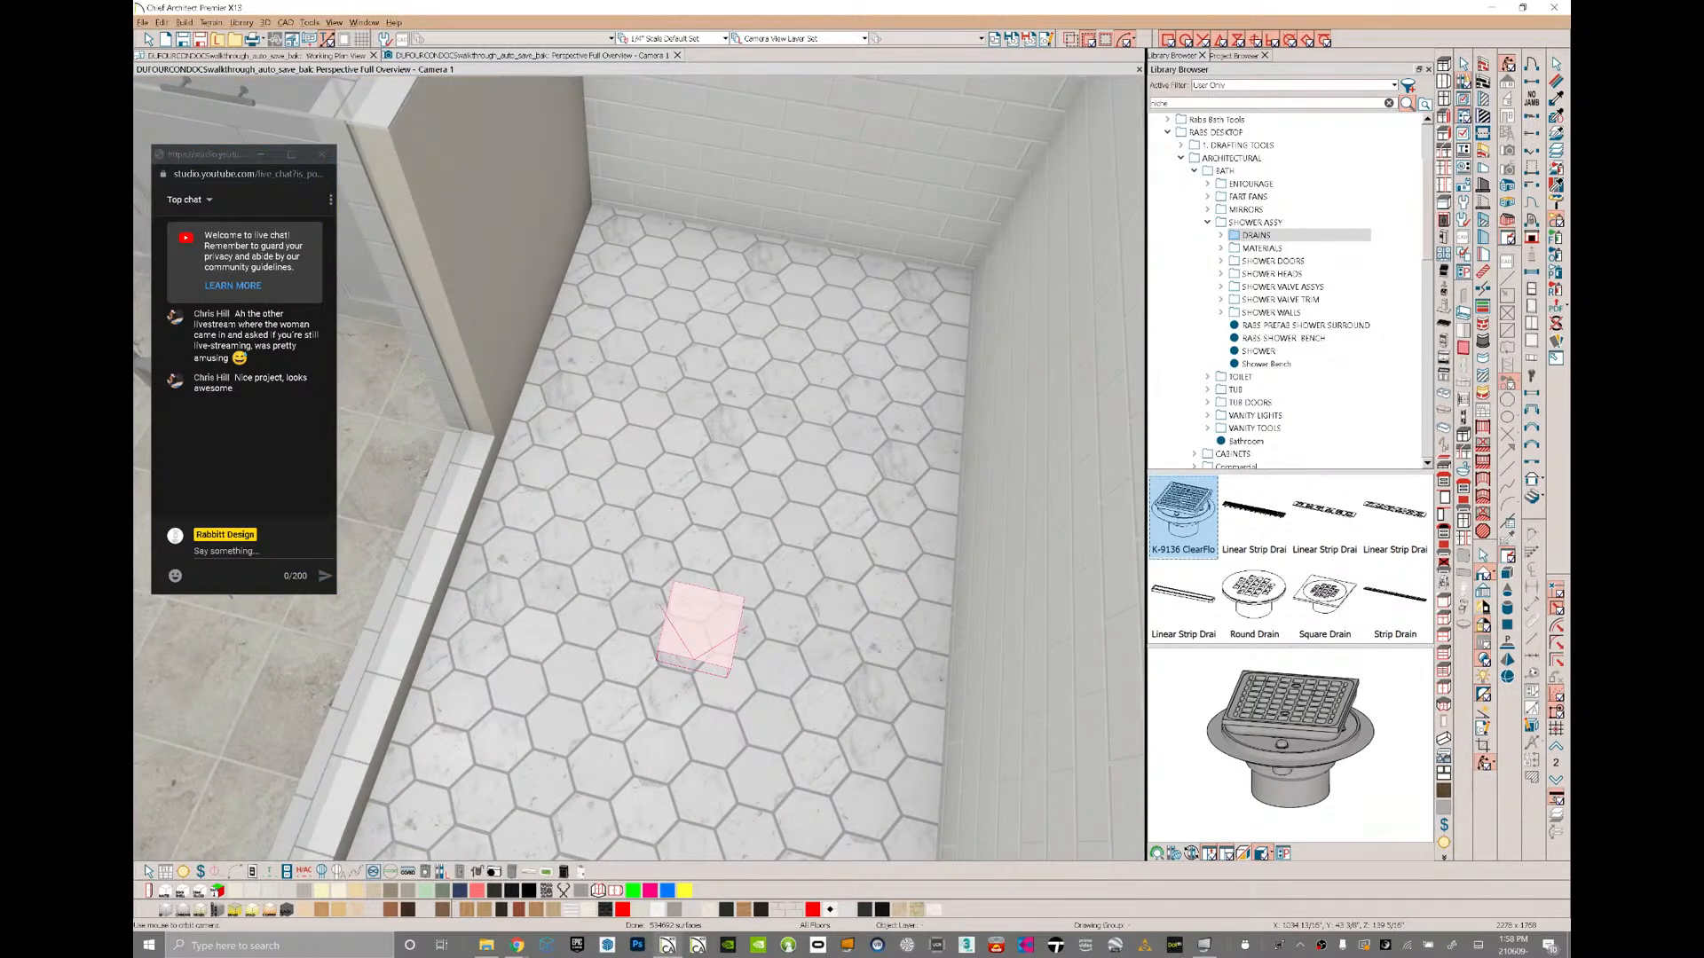
left_click(703, 632)
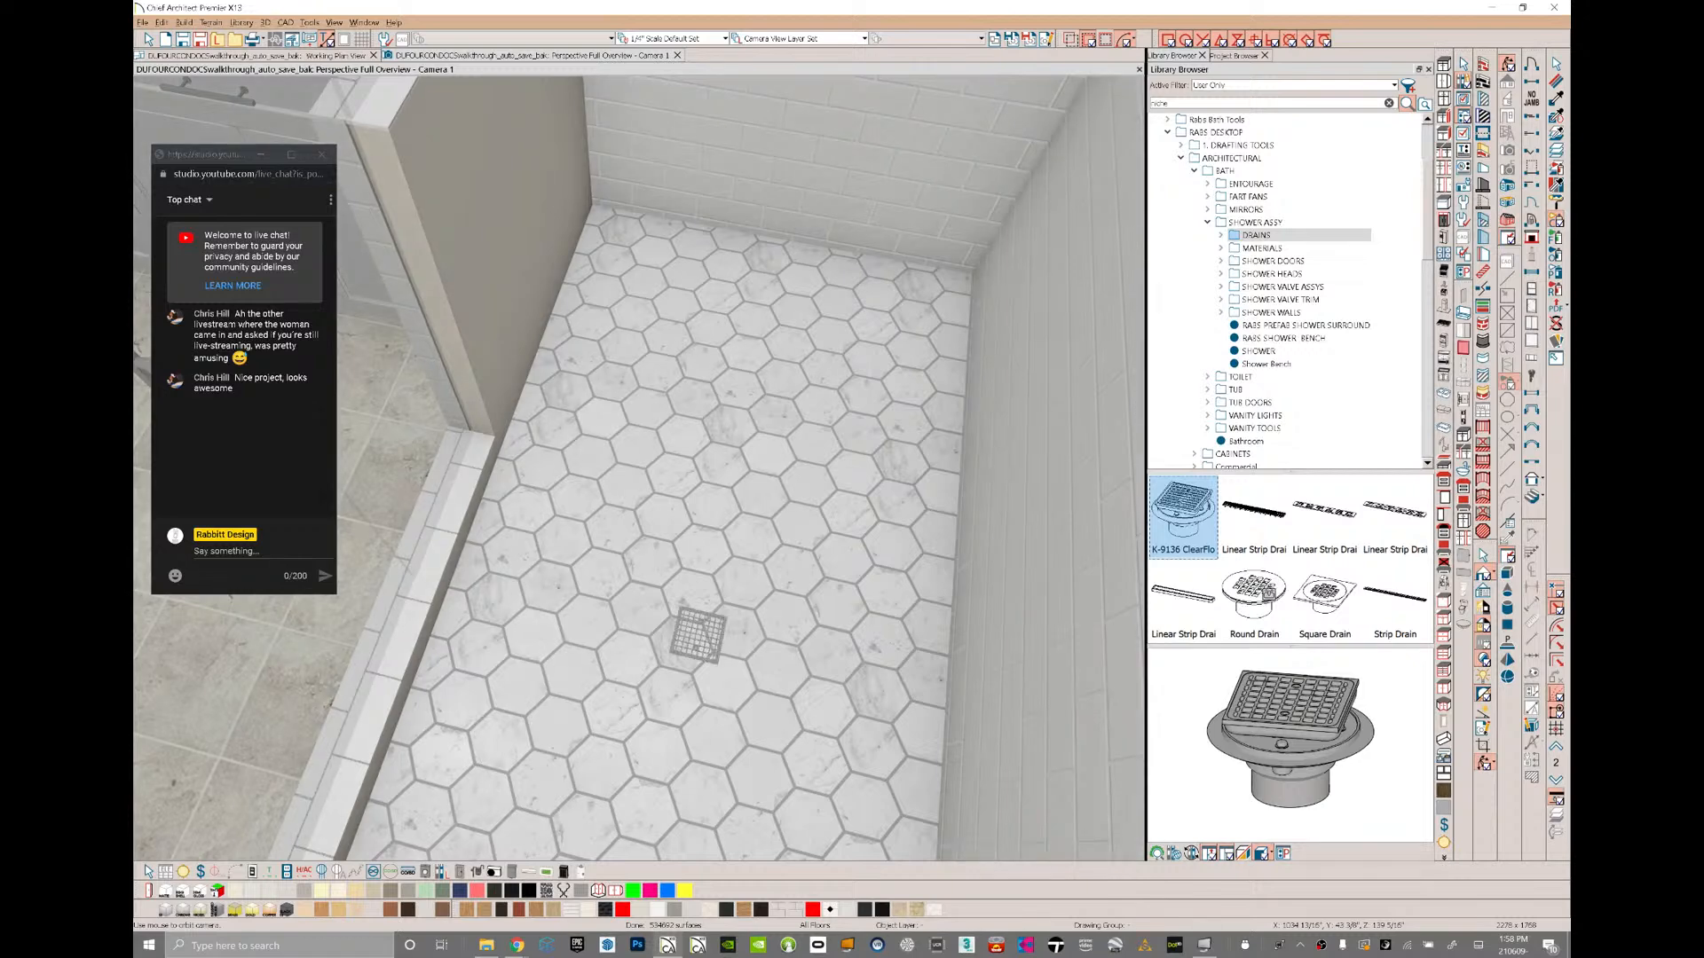
- Replace the K-9136 drain on the shower floor with the Round Drain from the library
left_click(703, 641)
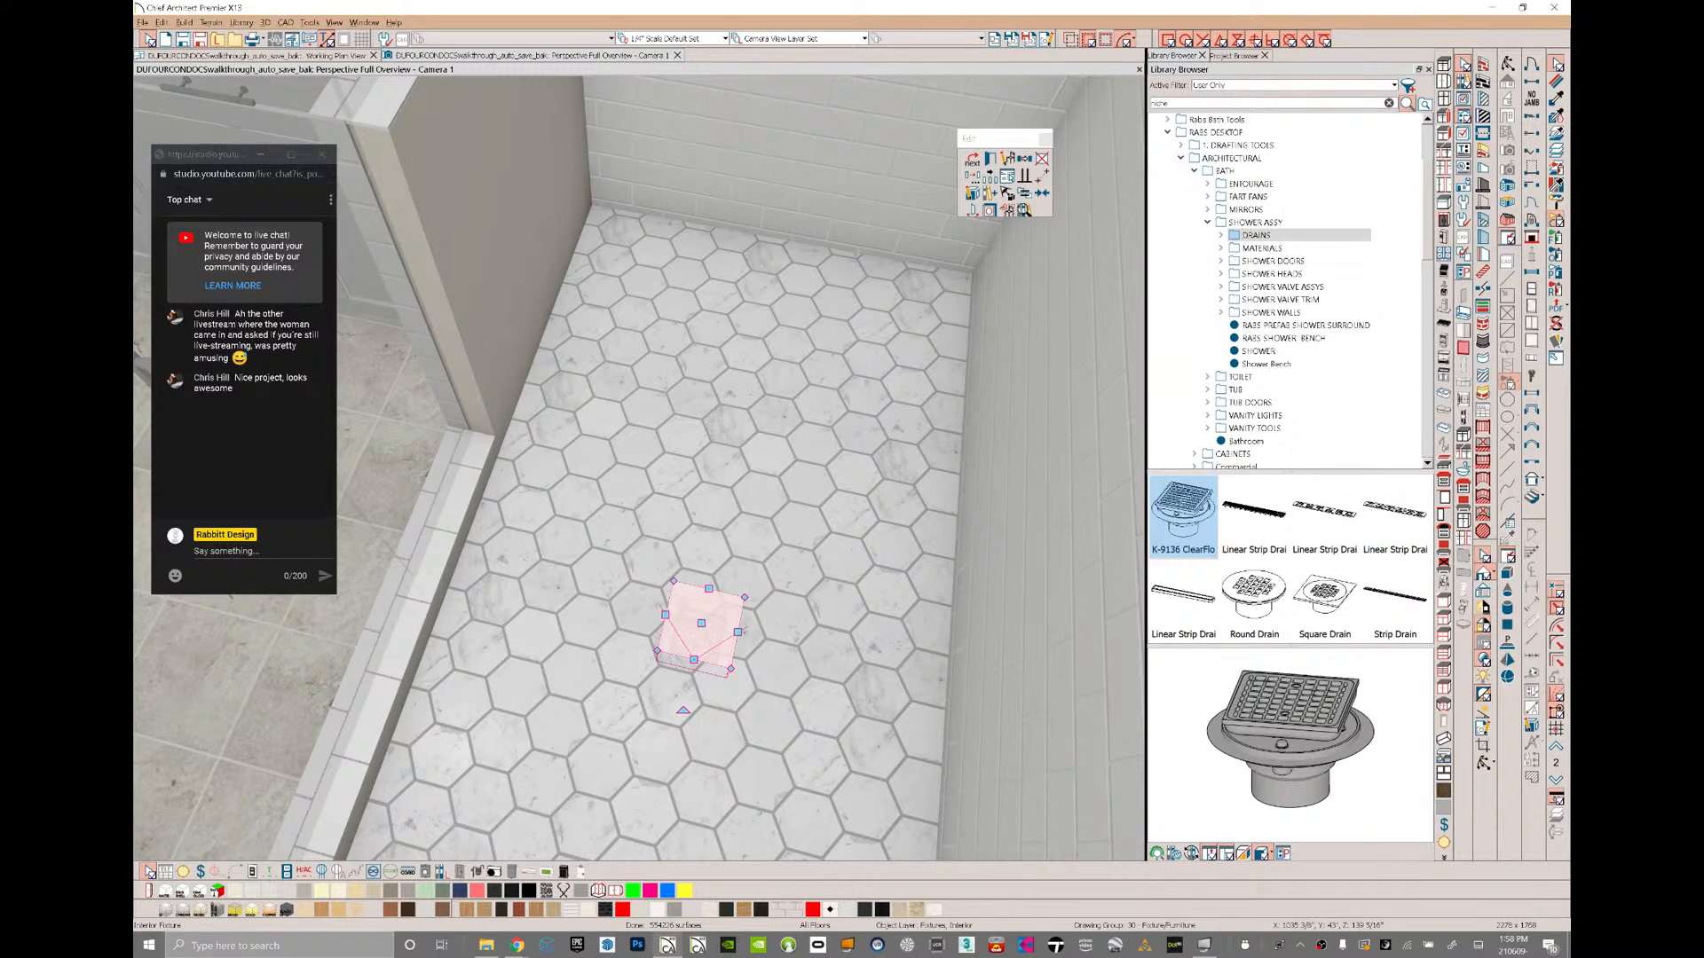
key("ctrl+e")
key("Delete")
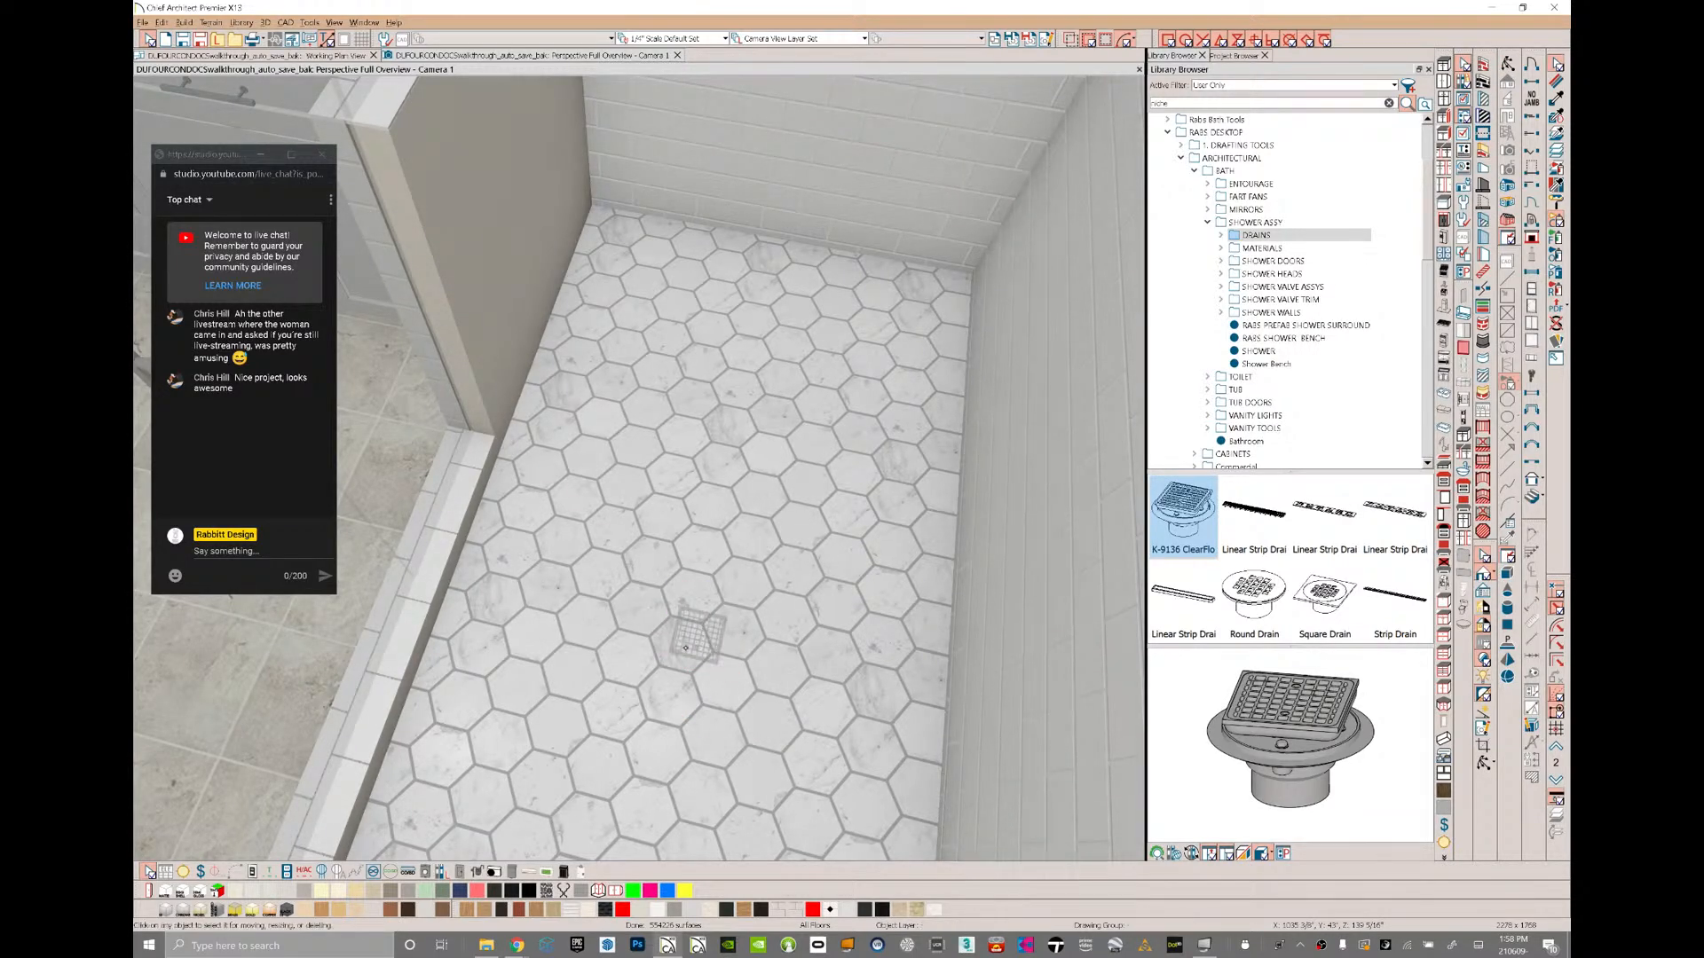
left_click(682, 640)
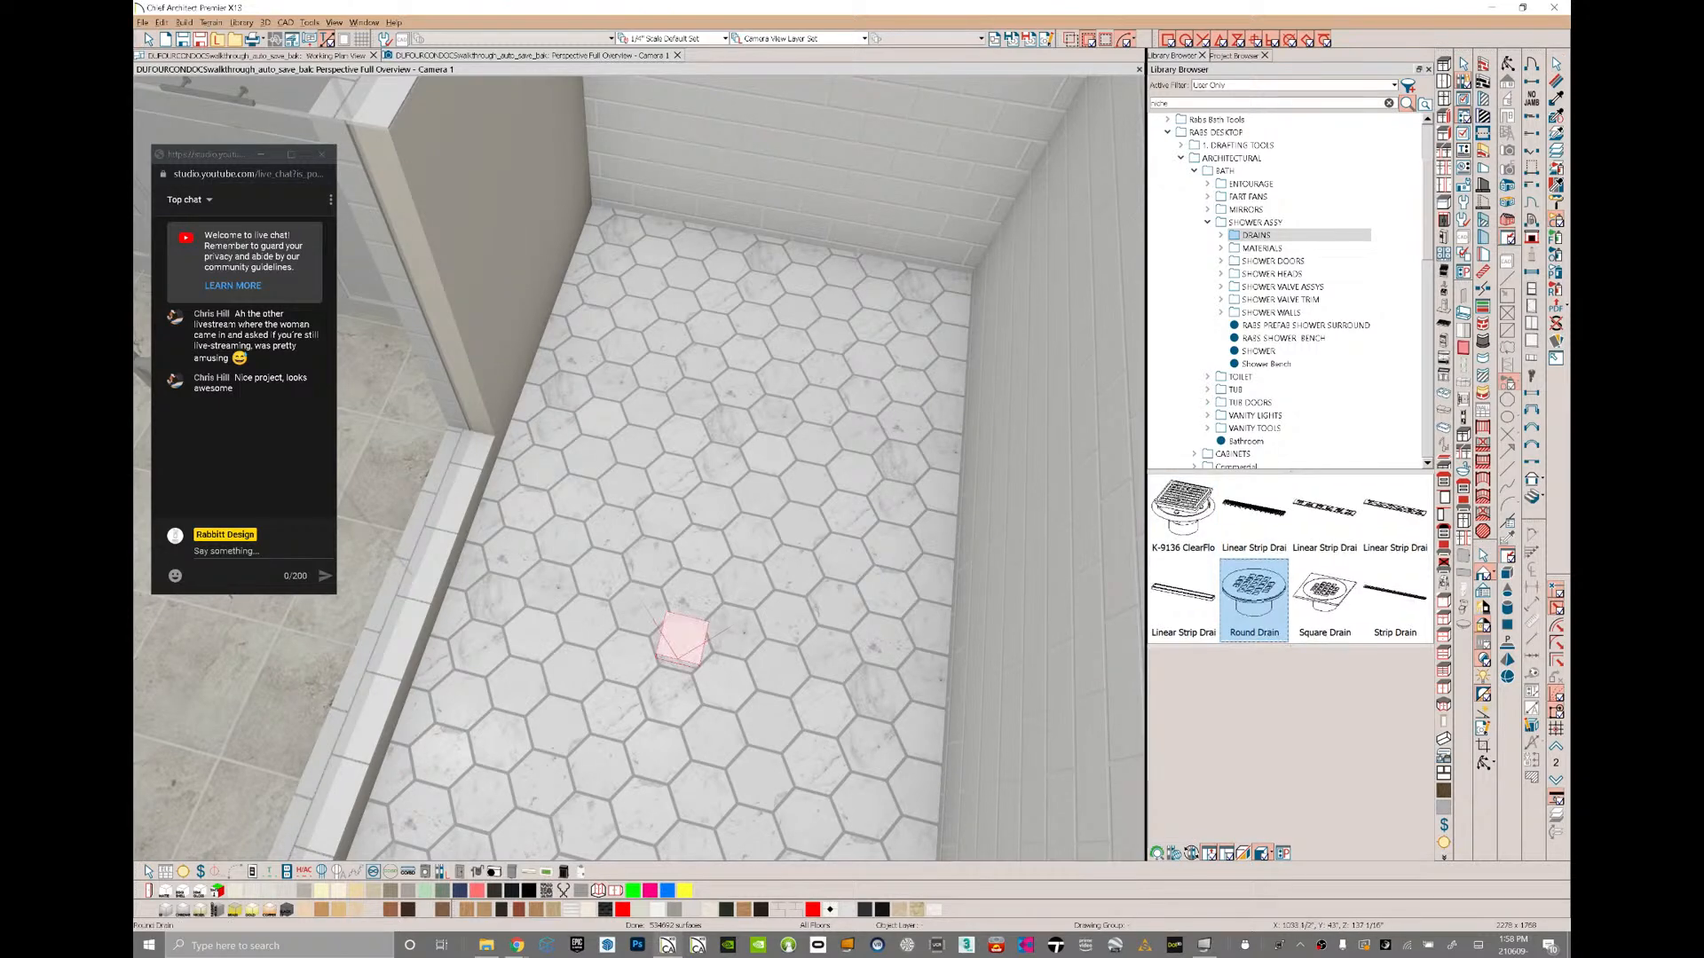
left_click(683, 643)
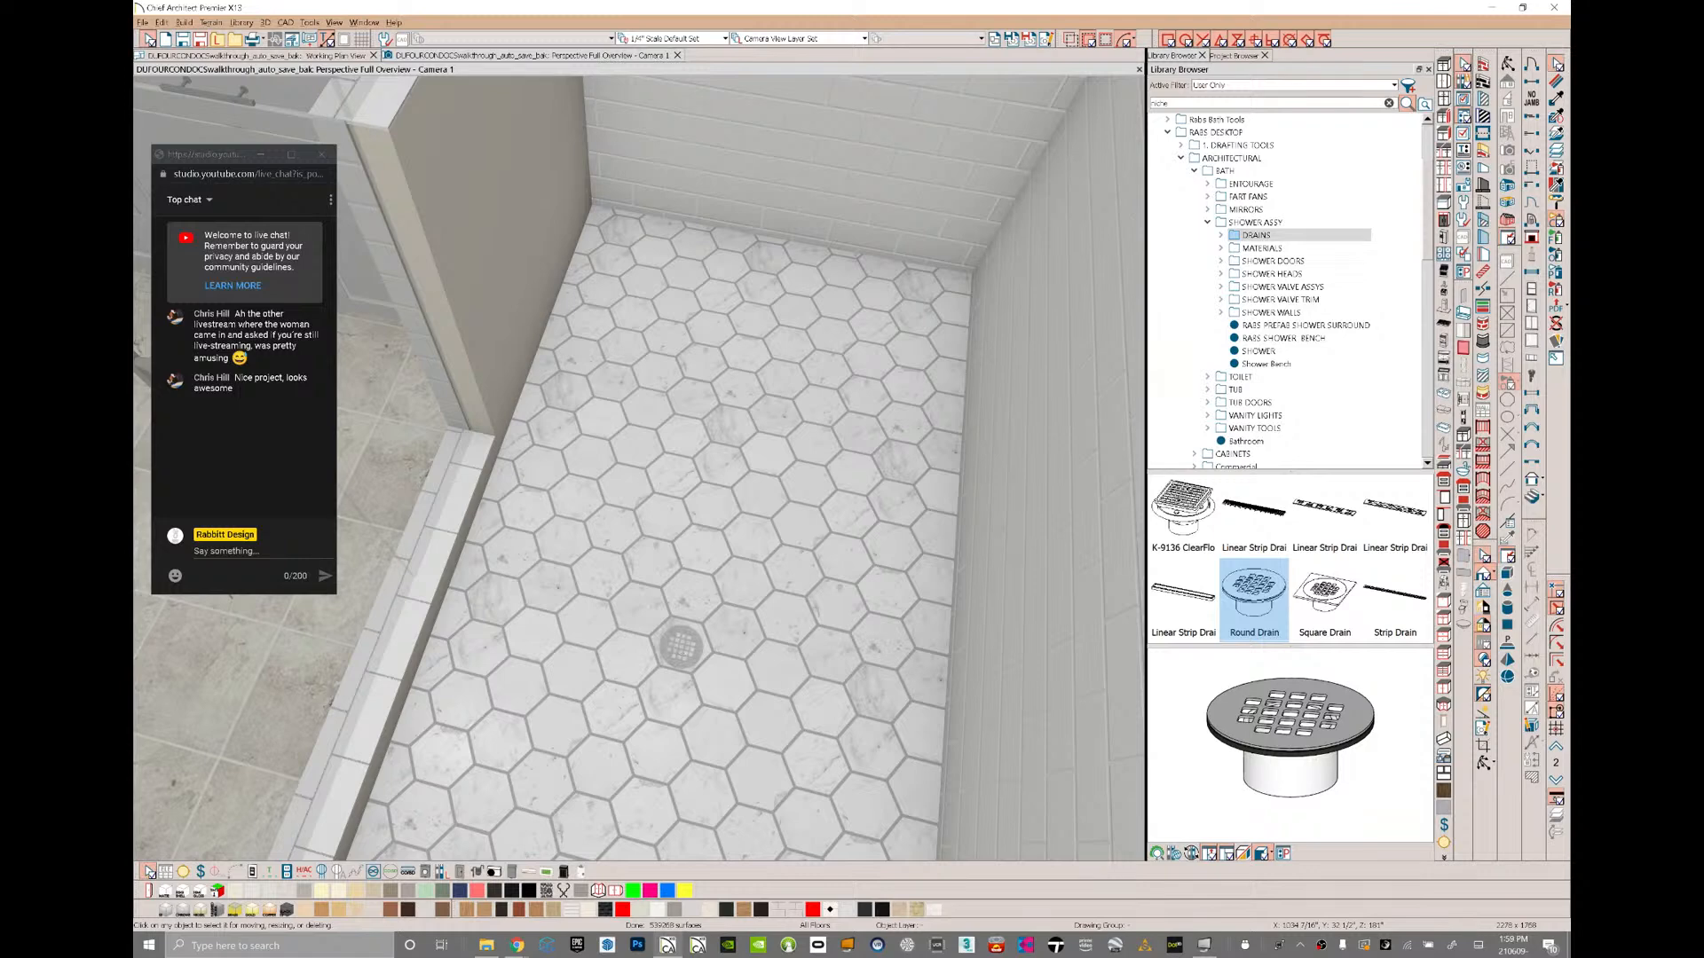
- Apply the white matte subway tile with grey grout to the plain face of the shower's partition wall
left_click(1557, 99)
left_click(923, 191)
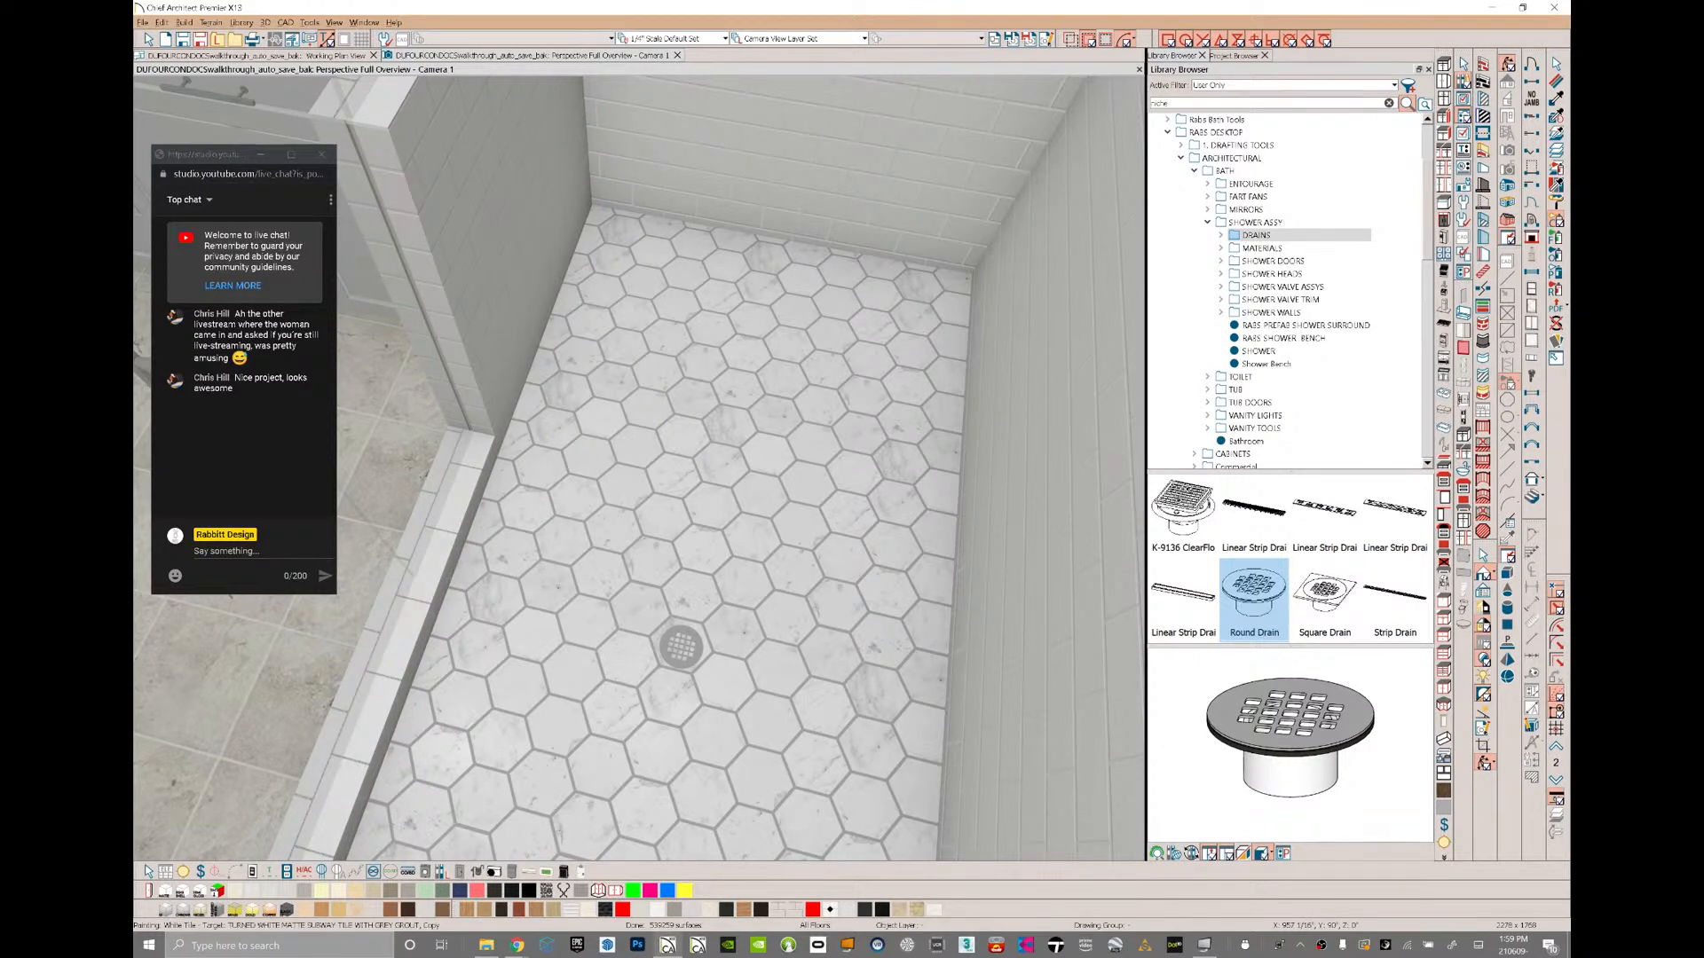
- Move the wall switch above the vanity along the wall so that it clears the door casing
middle_click_drag(639, 497, 972, 451)
left_click(575, 619)
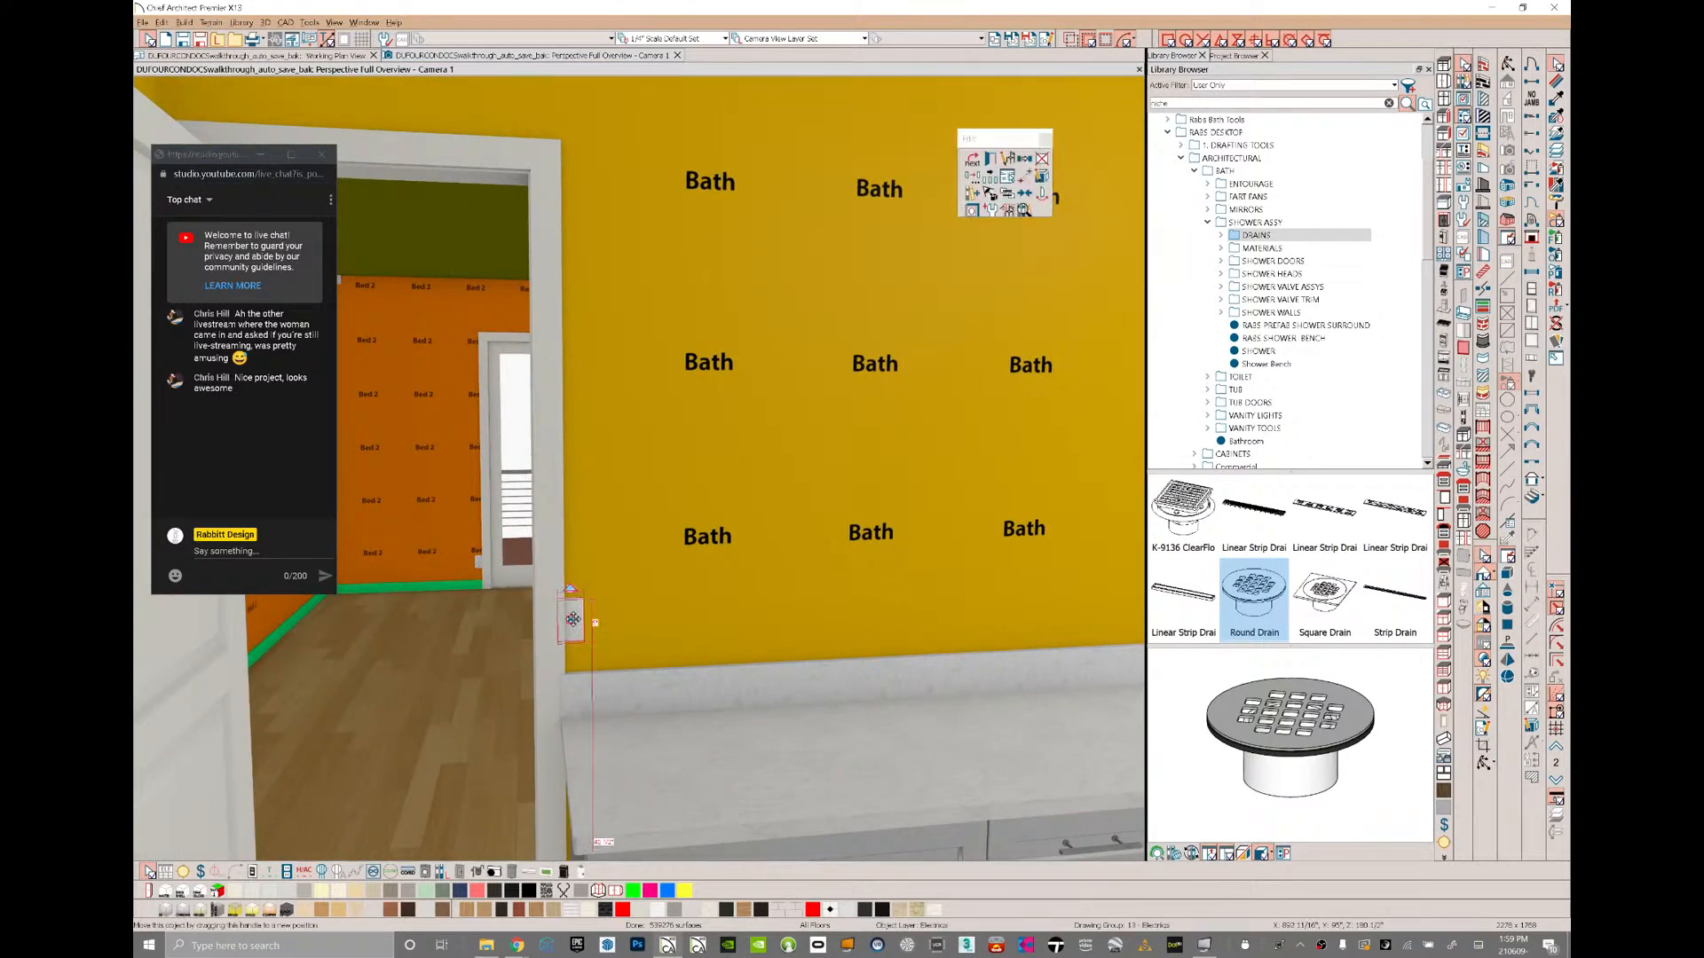
left_click_drag(600, 619, 602, 618)
middle_click_drag(603, 619, 412, 568)
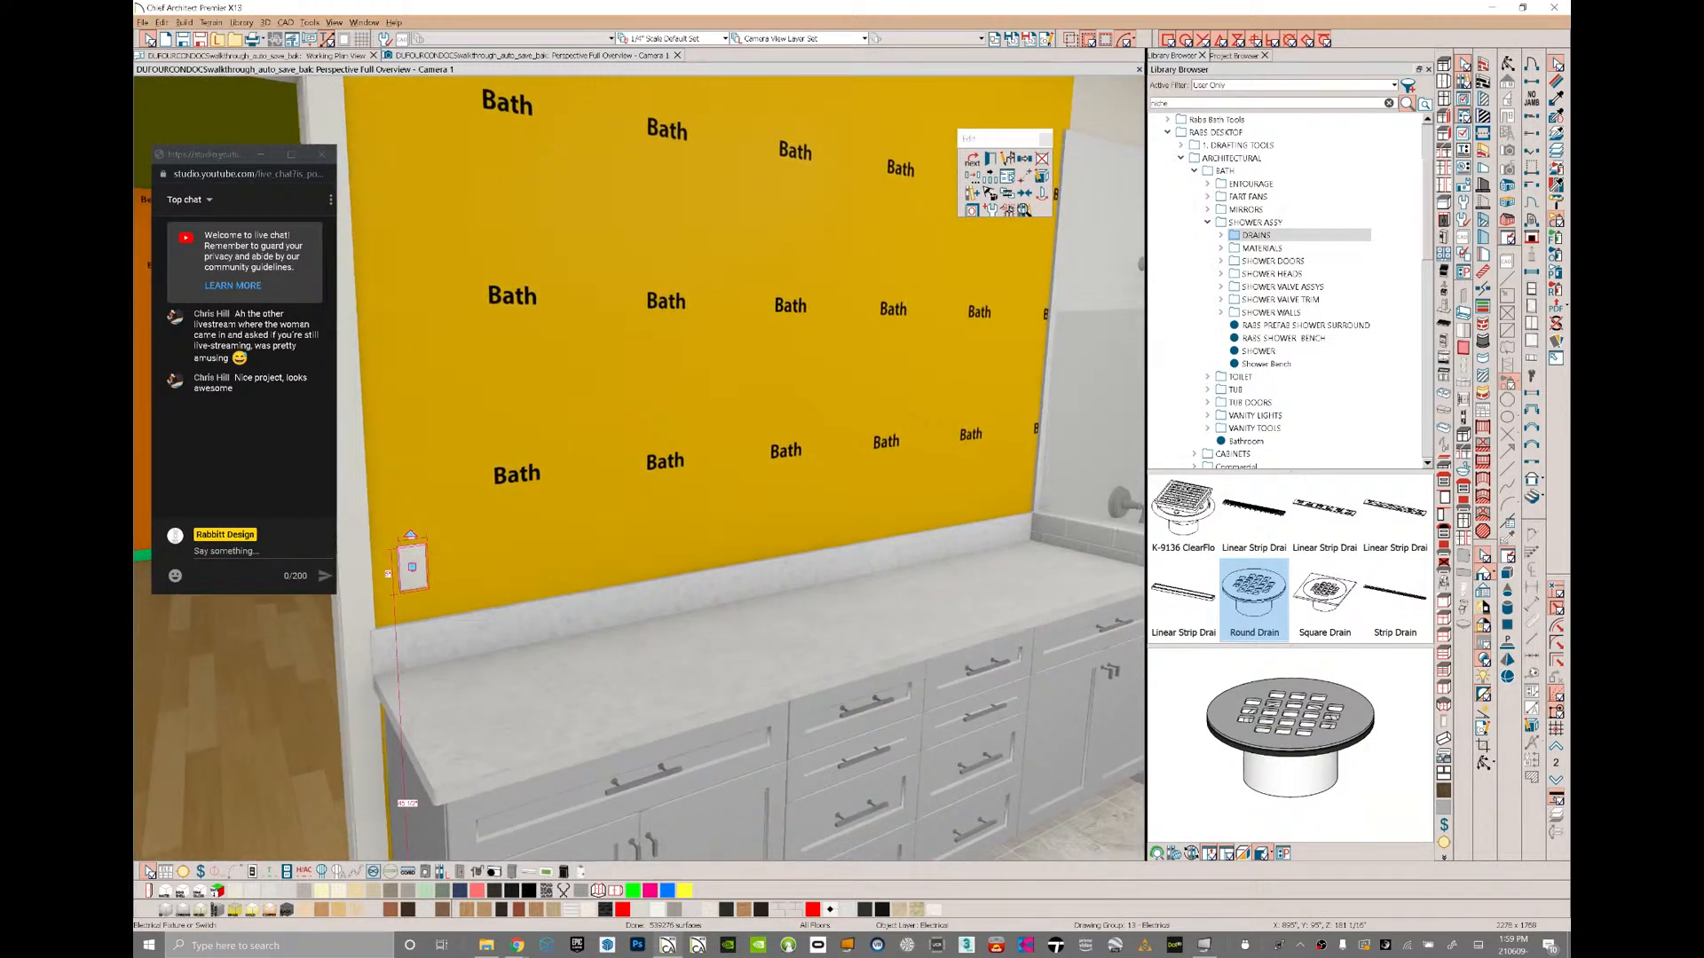
- Set the library filter to Not Filtered and expand the Kohler manufacturer catalog's Bathroom category
left_click(1261, 85)
left_click(1230, 95)
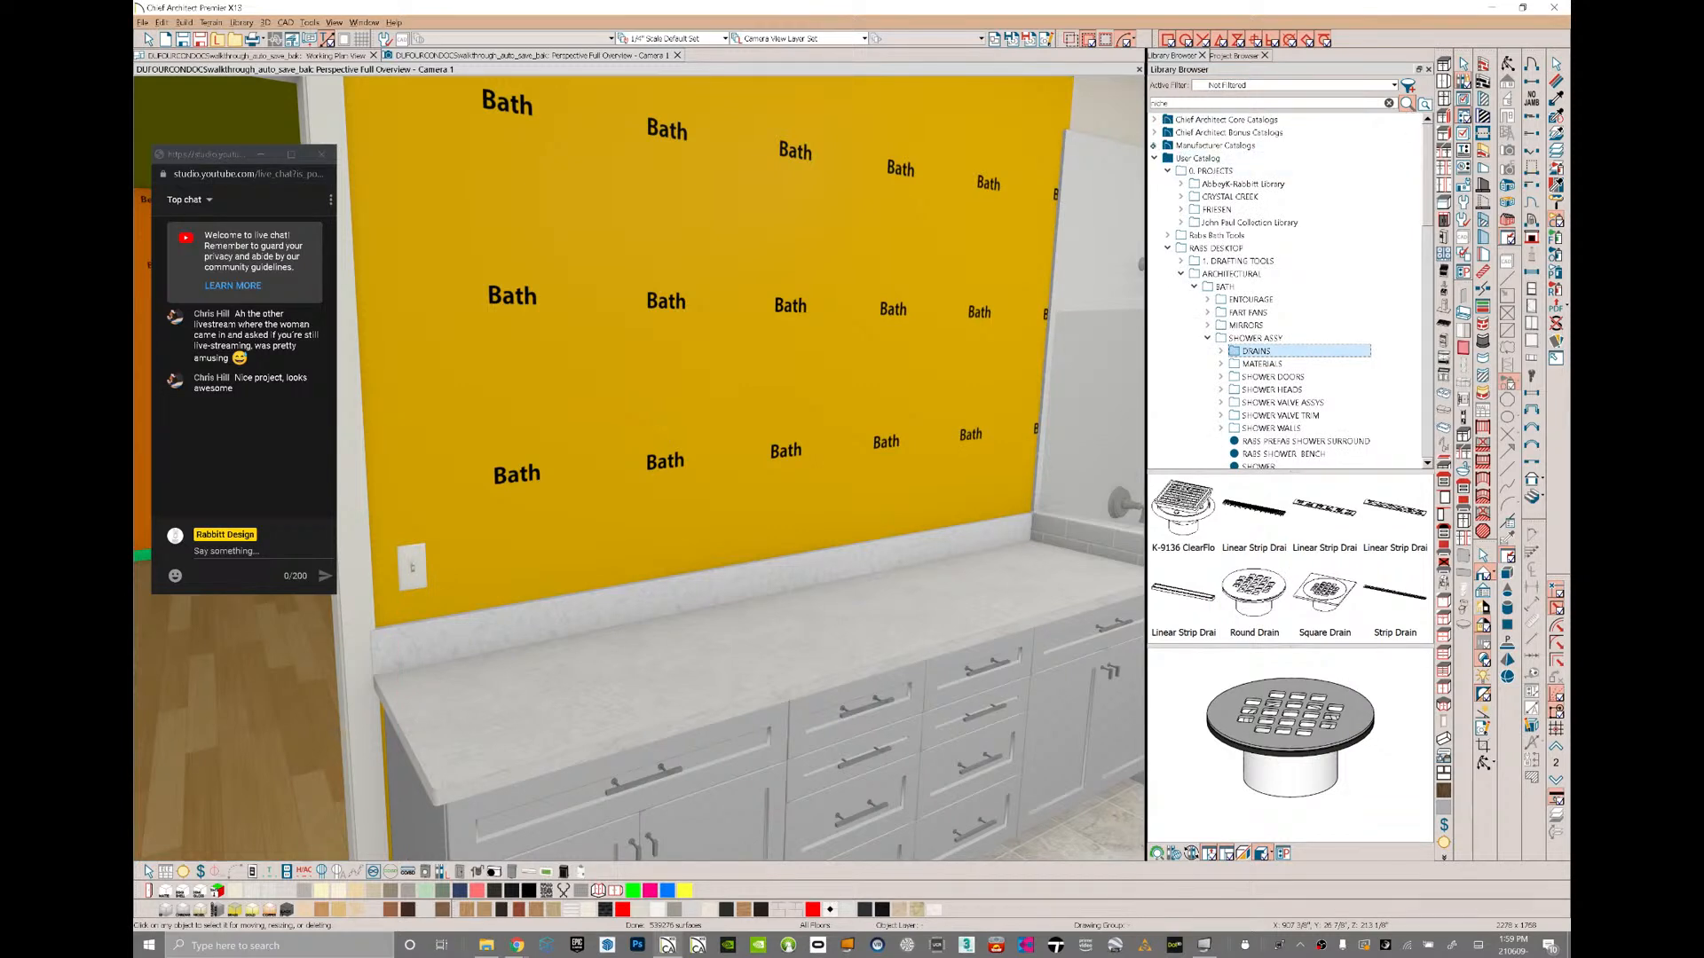
left_click(1154, 146)
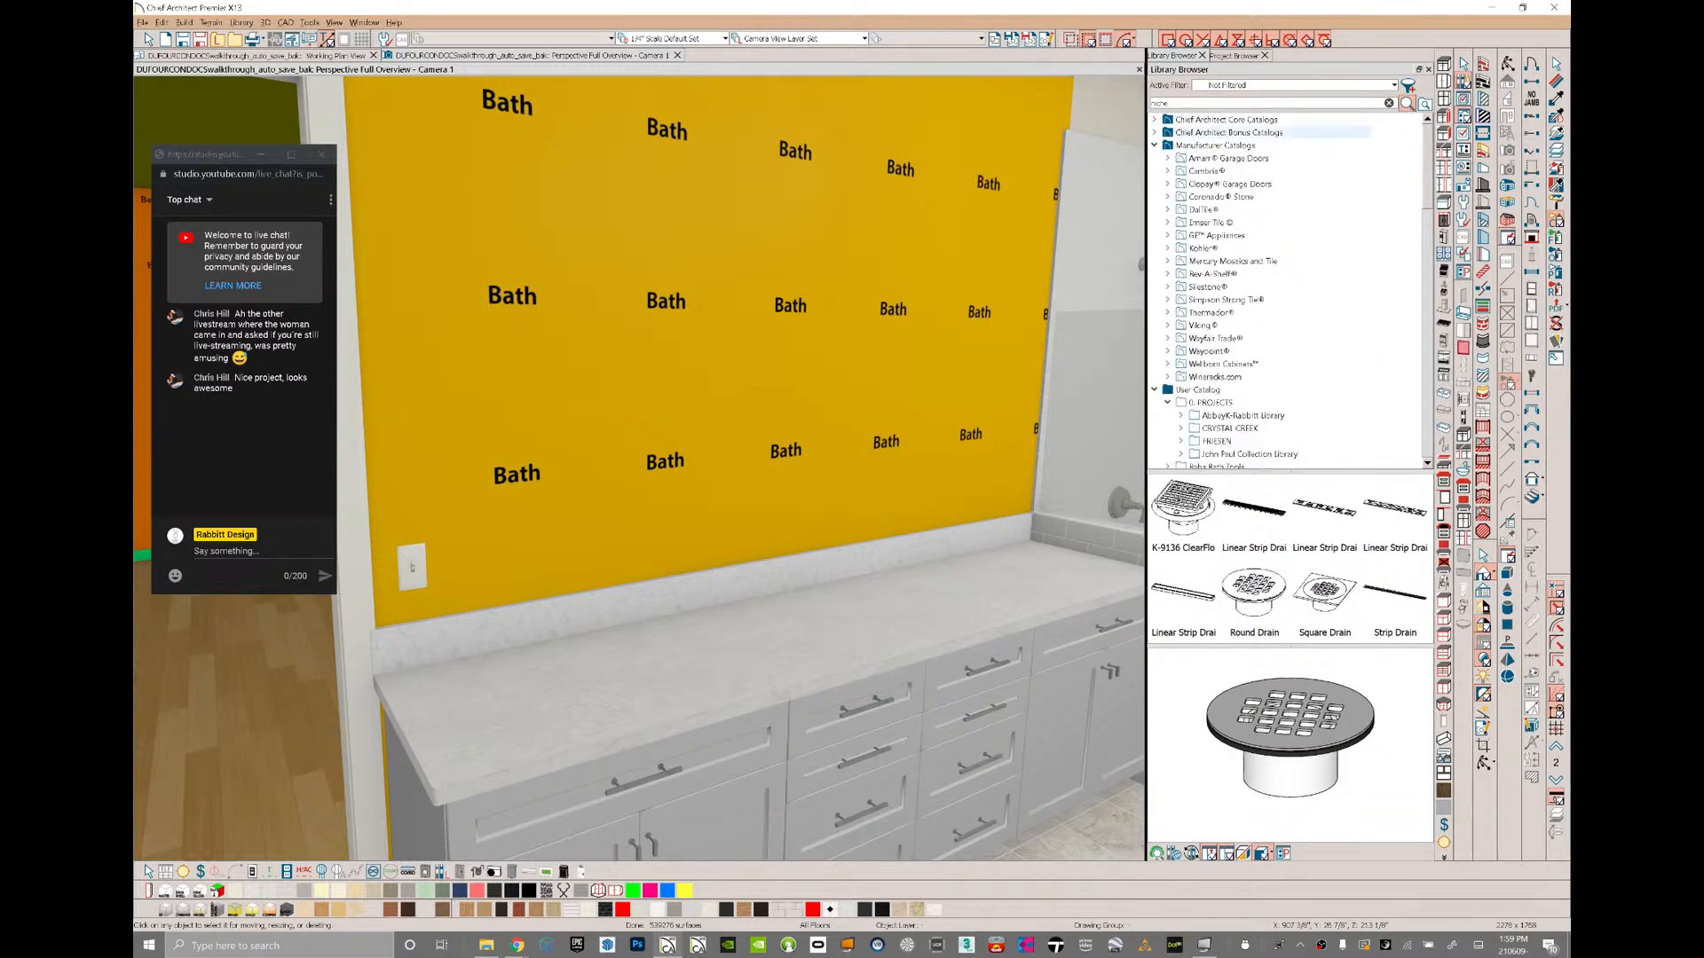
left_click(1168, 249)
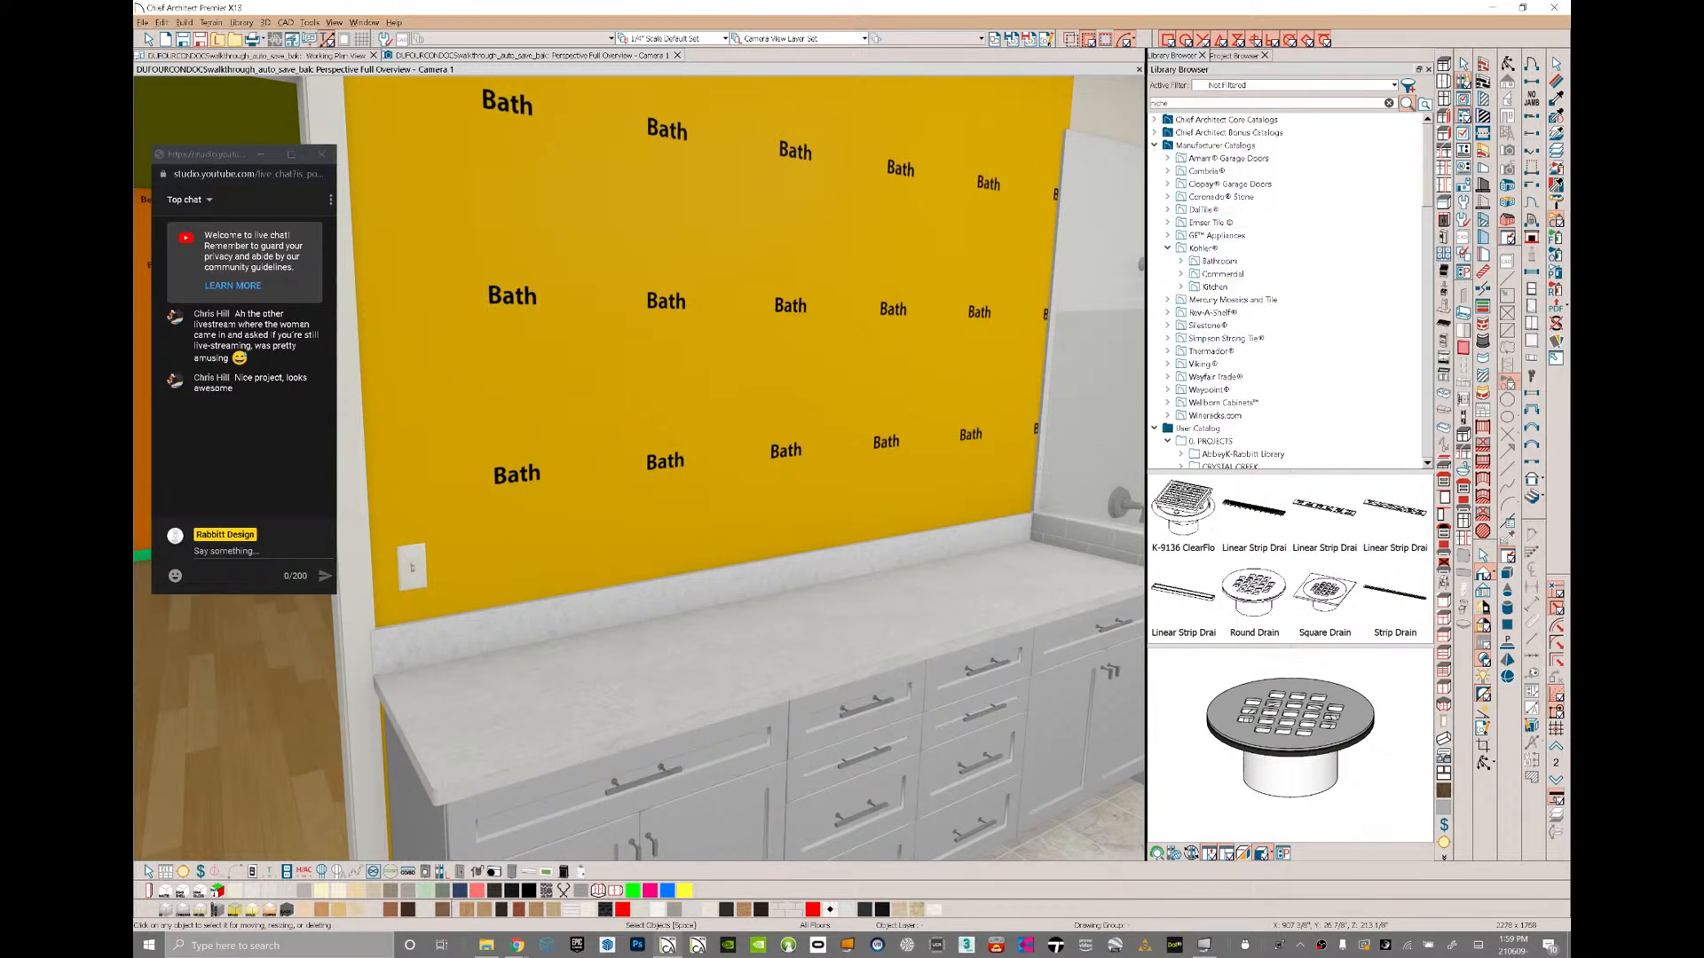
double_click(1192, 264)
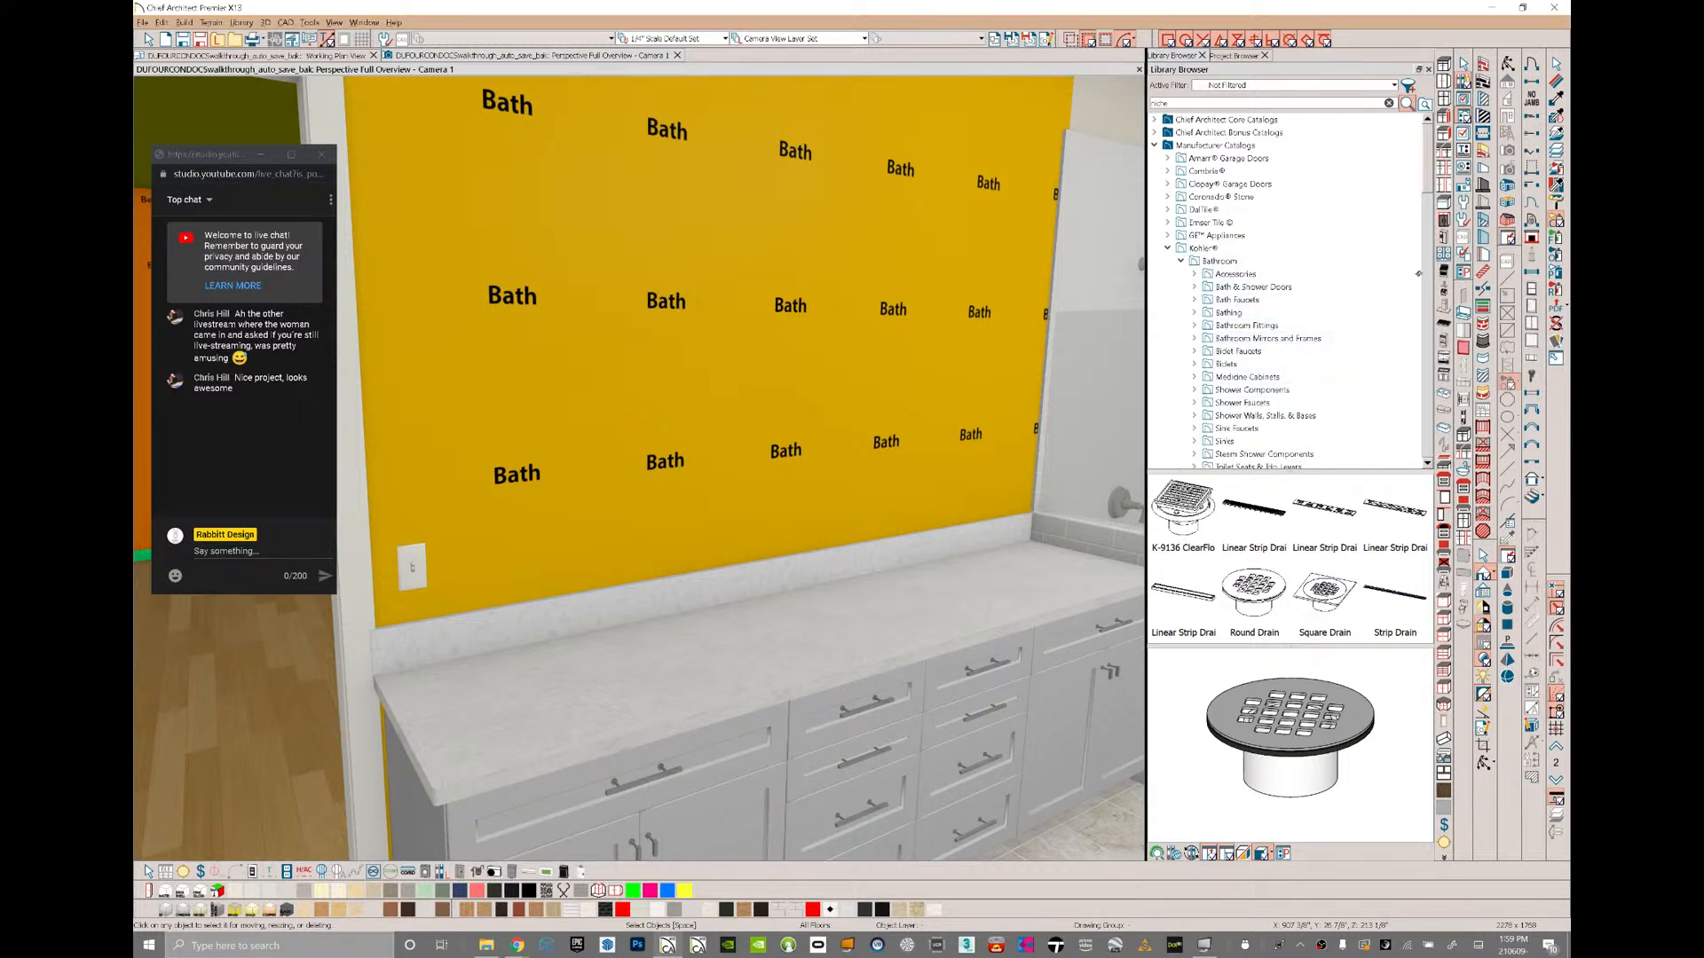
scroll(1289, 213, "down", 3)
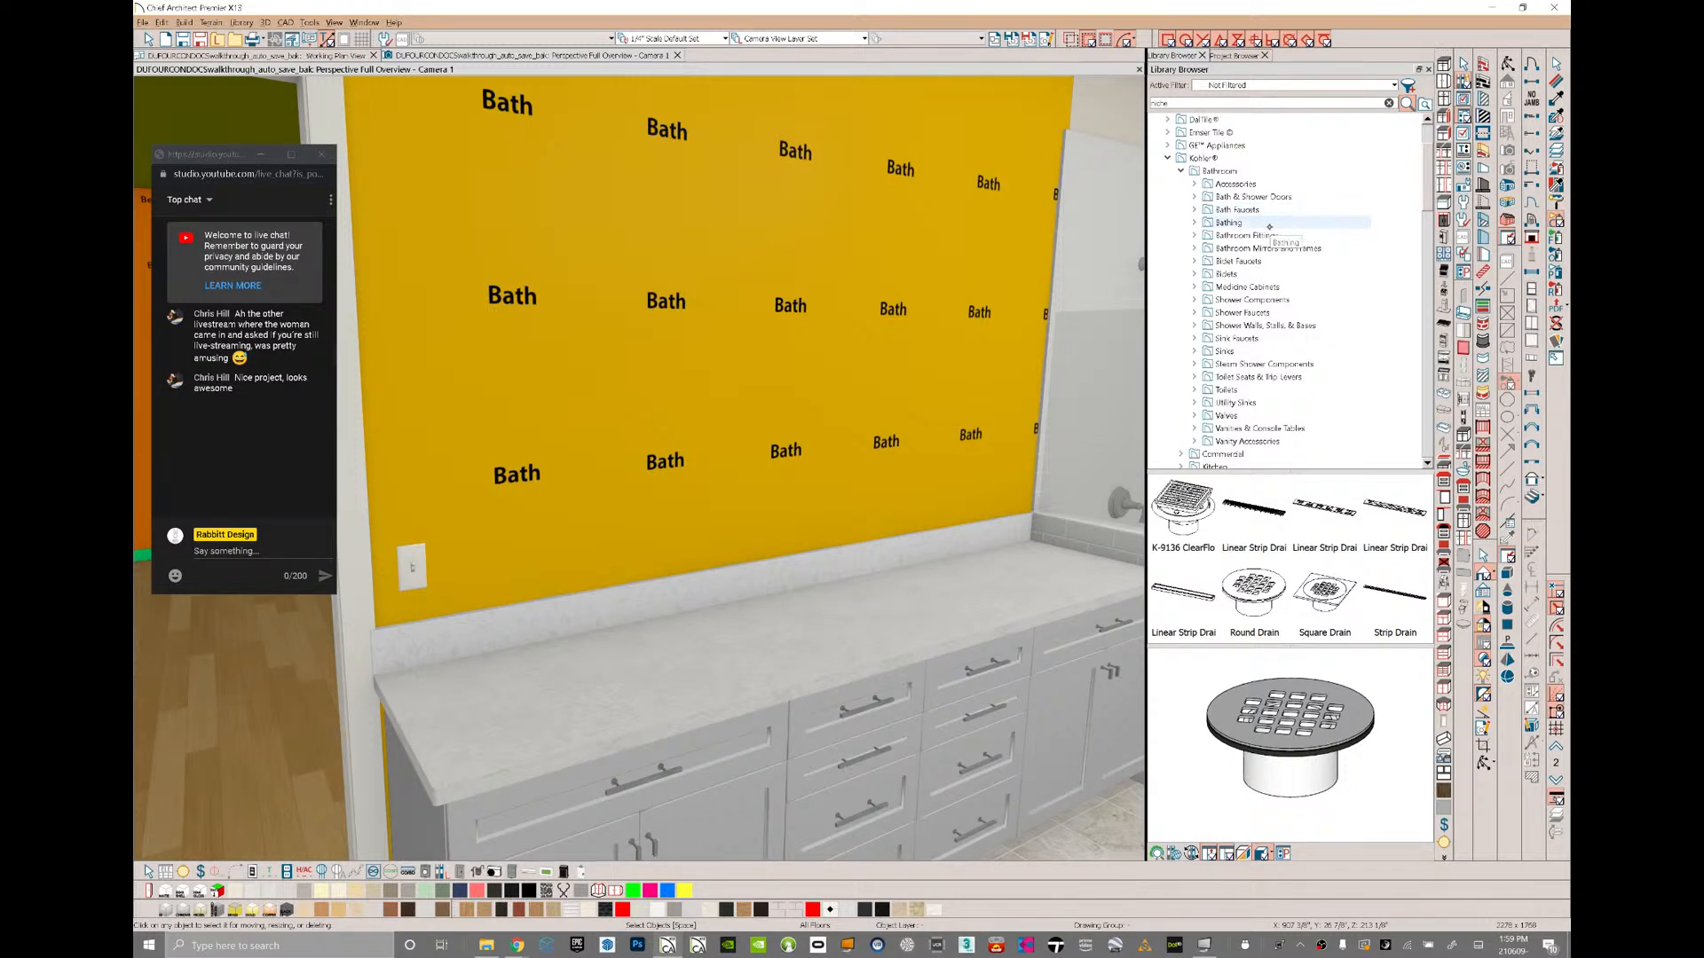
- Place two Kohler K-2355 Archer under-mount sinks in the vanity countertop, one over each end cabinet
left_click(1242, 350)
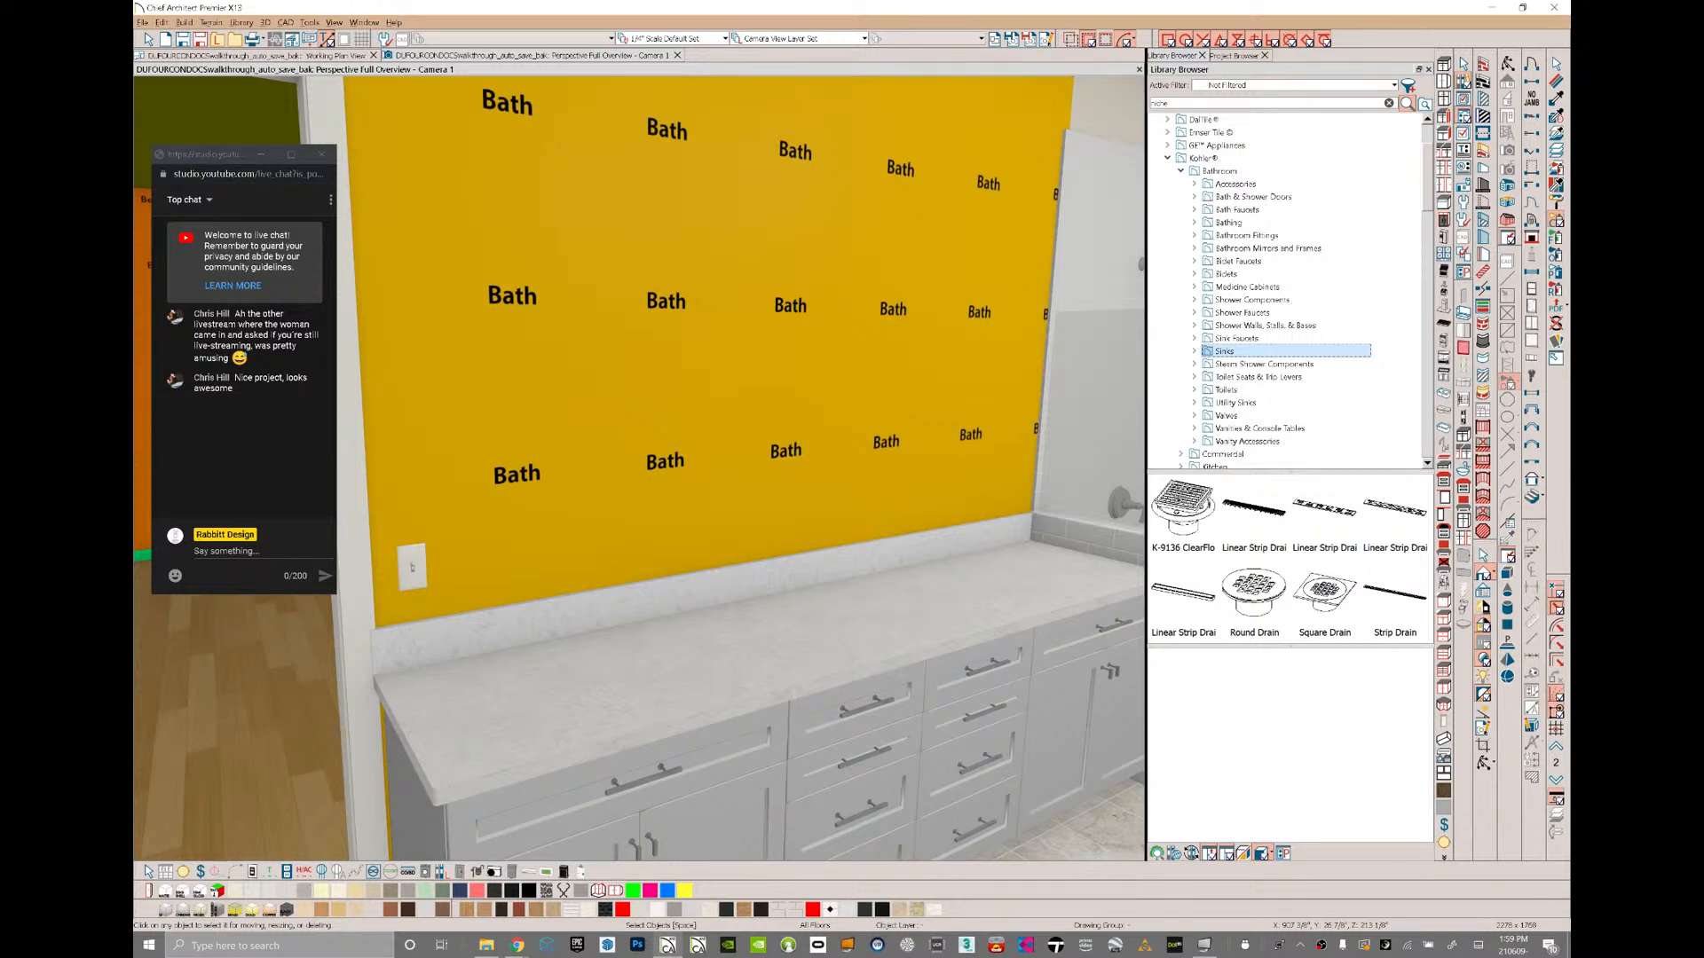
double_click(1213, 351)
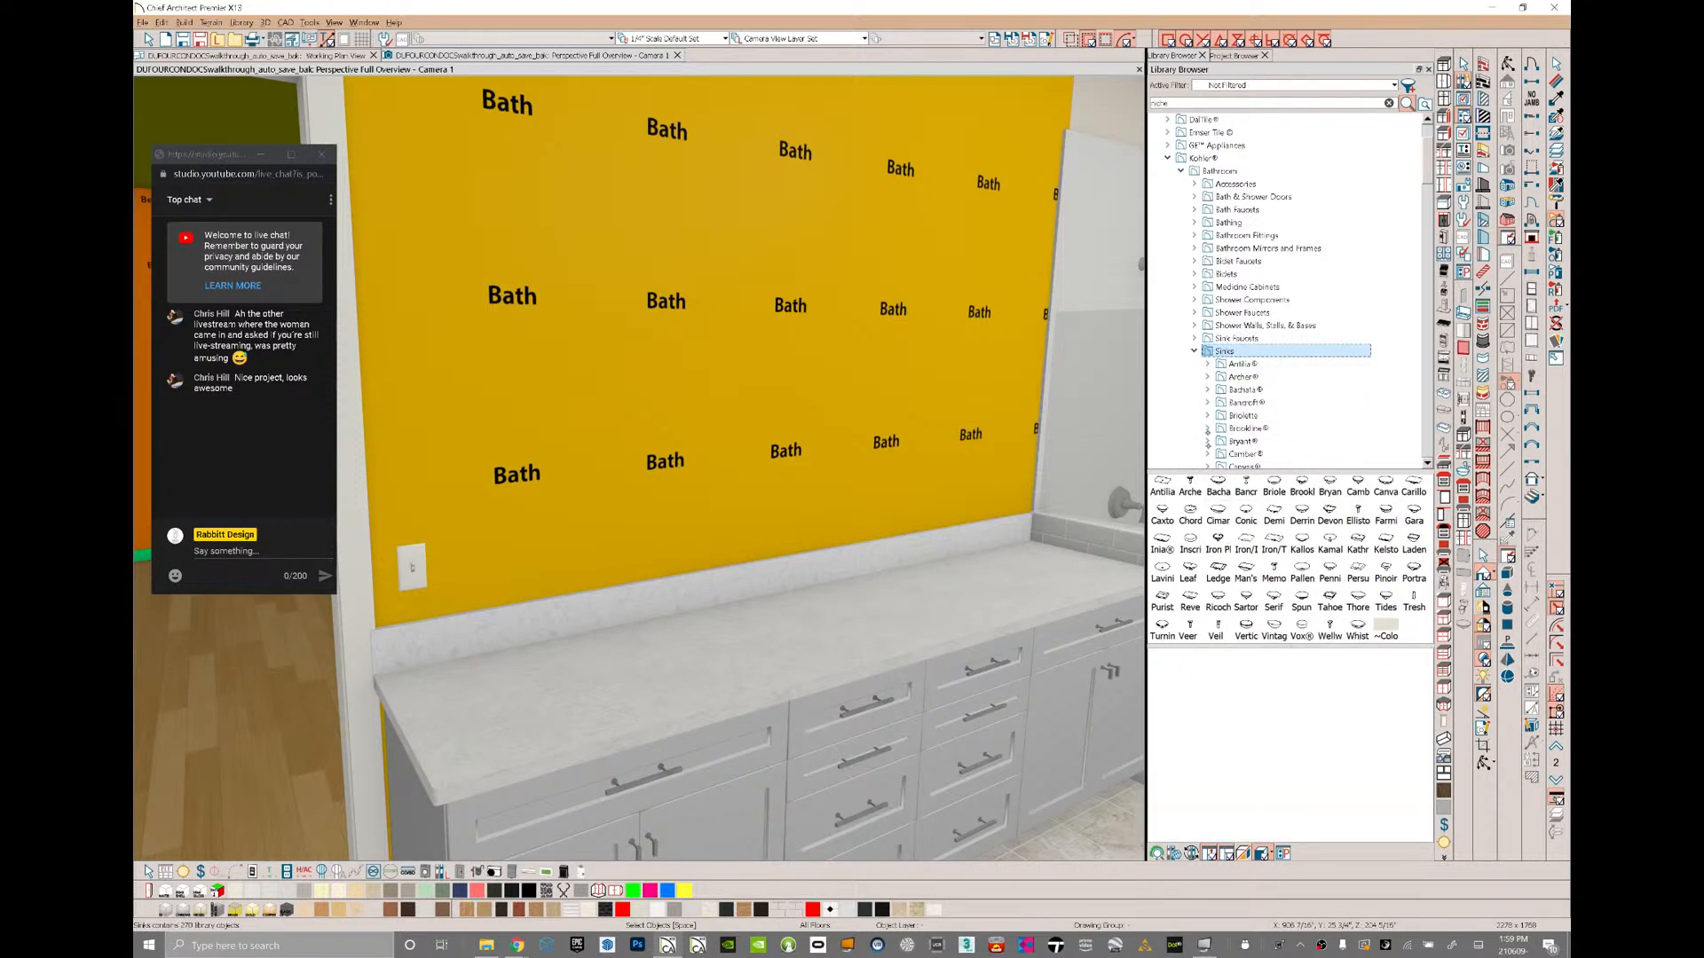
left_click(1260, 364)
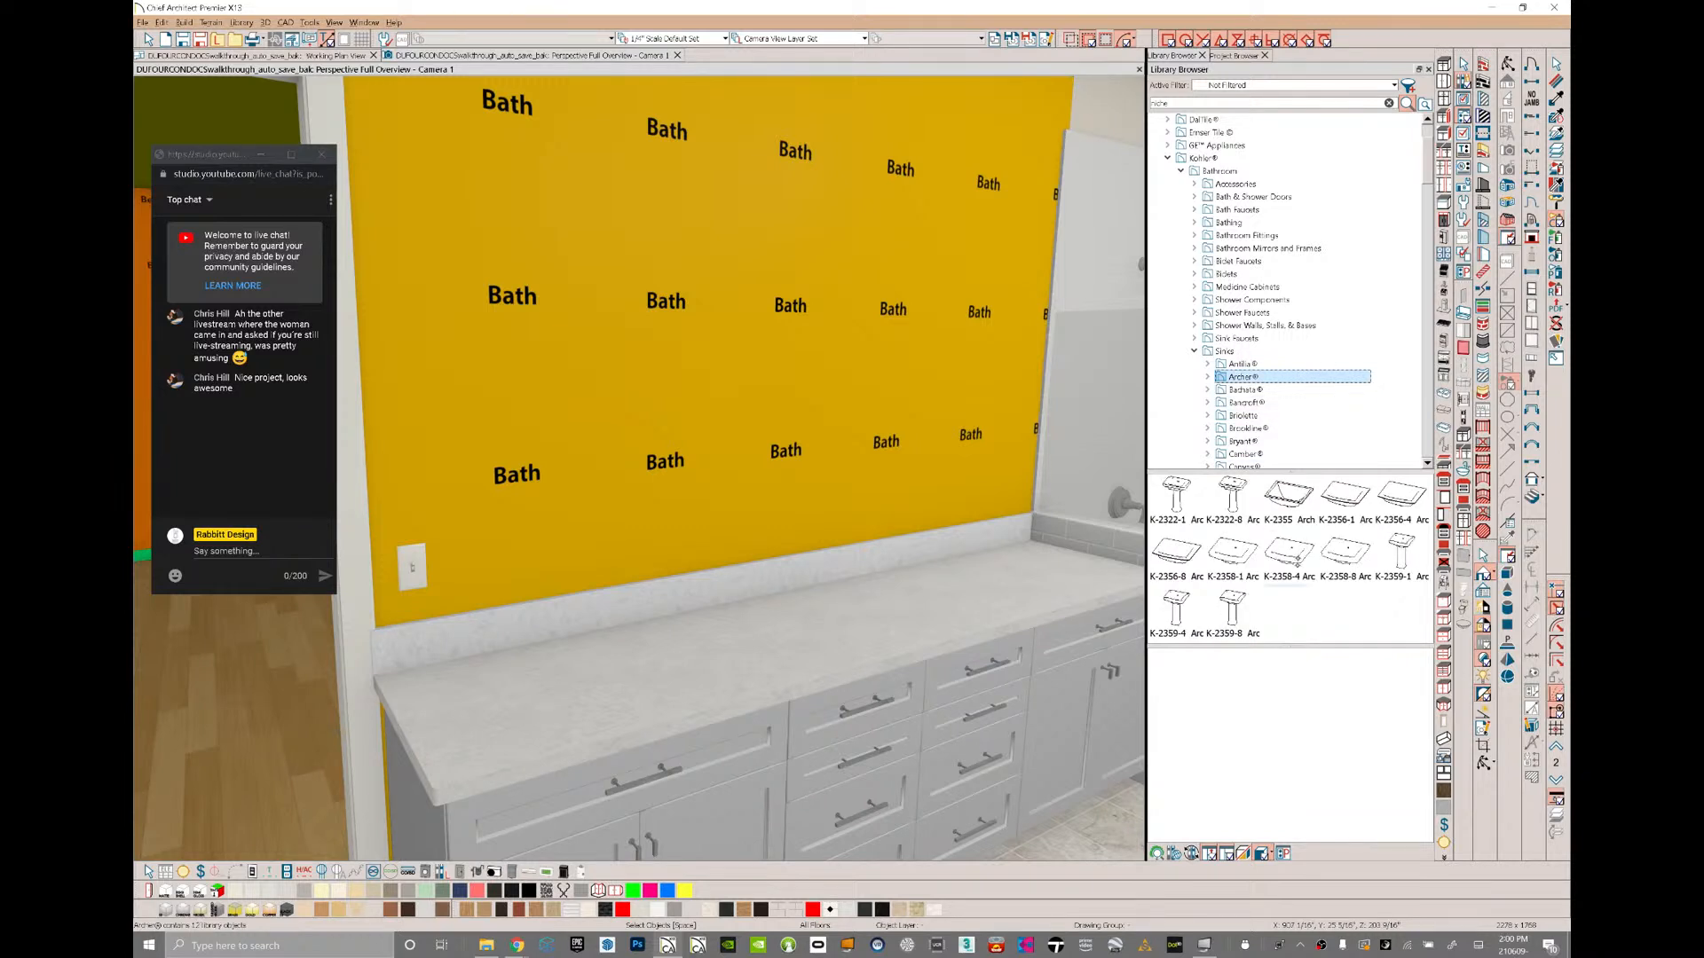
left_click(1297, 498)
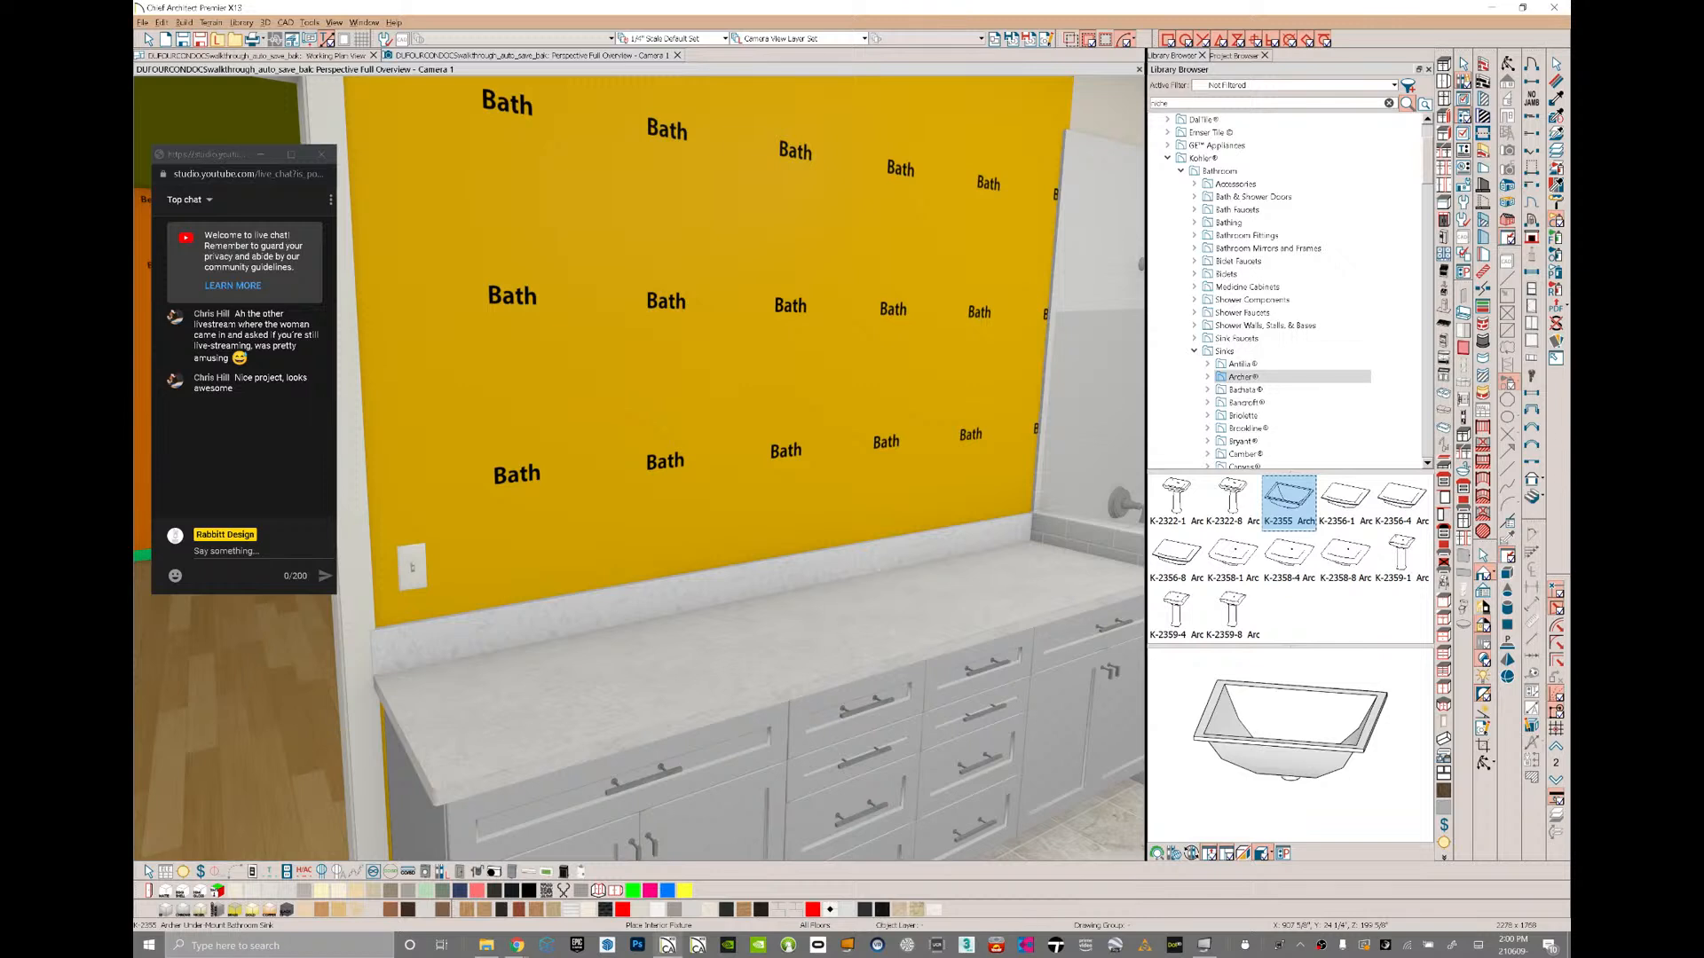
left_click(1052, 576)
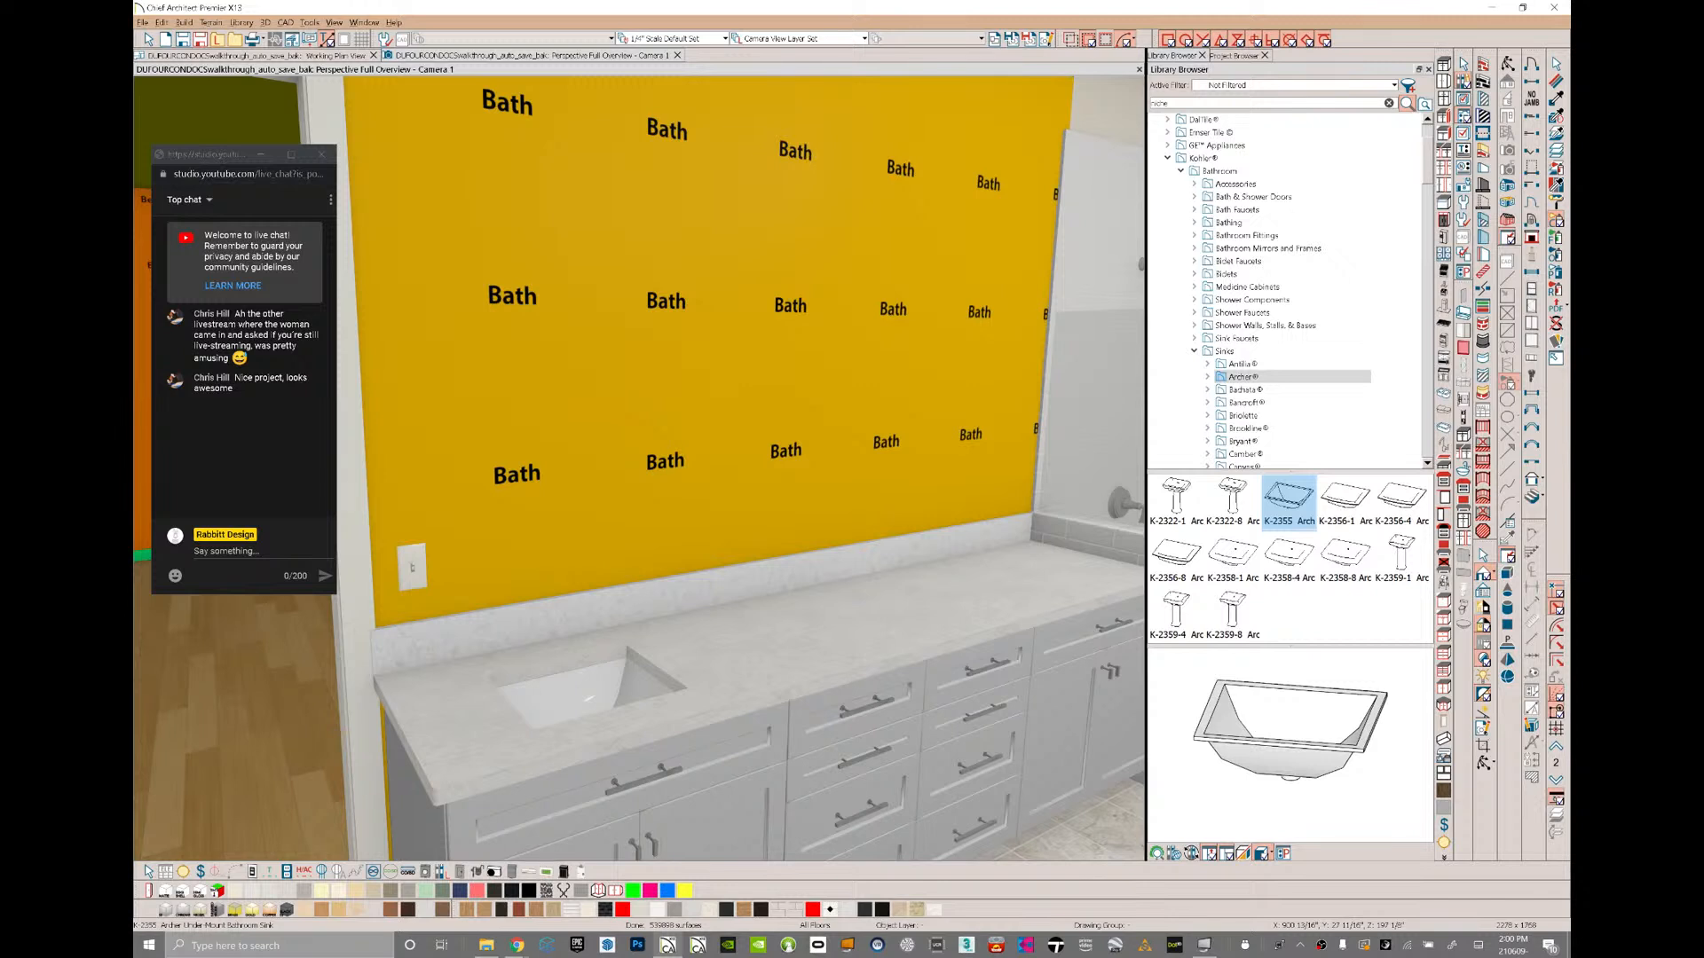
left_click(1052, 576)
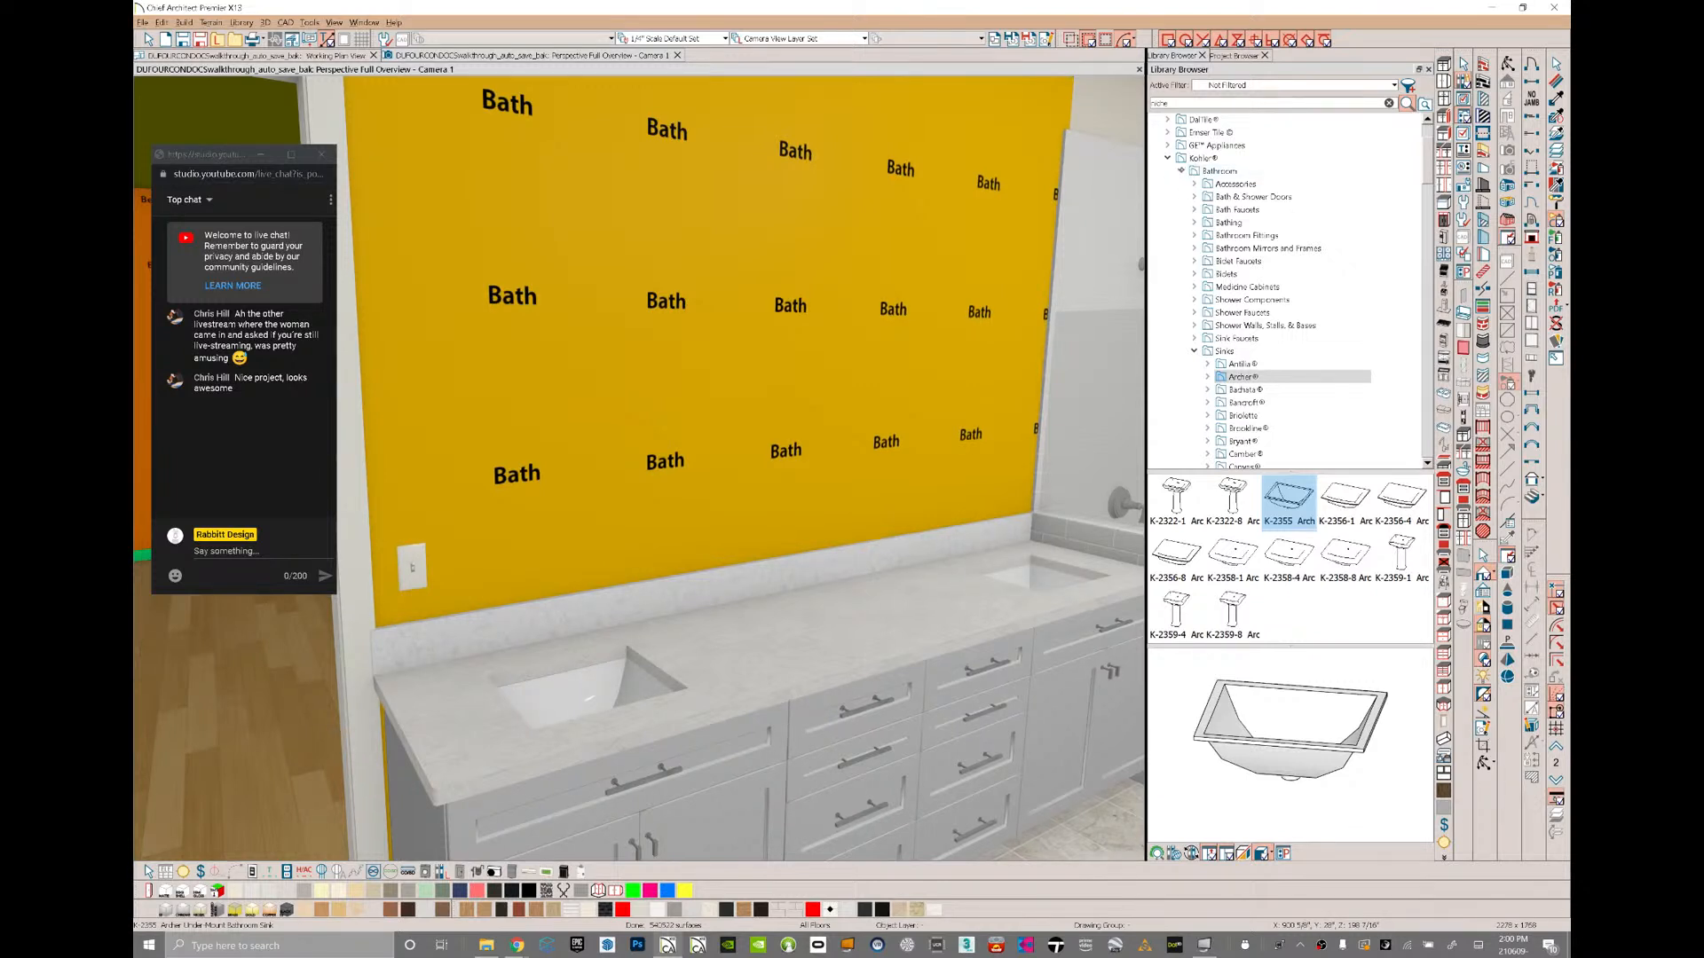
- Place the Kohler Purist K-14406-4 widespread sink faucet on the countertop behind the sink nearest the door
left_click(1180, 172)
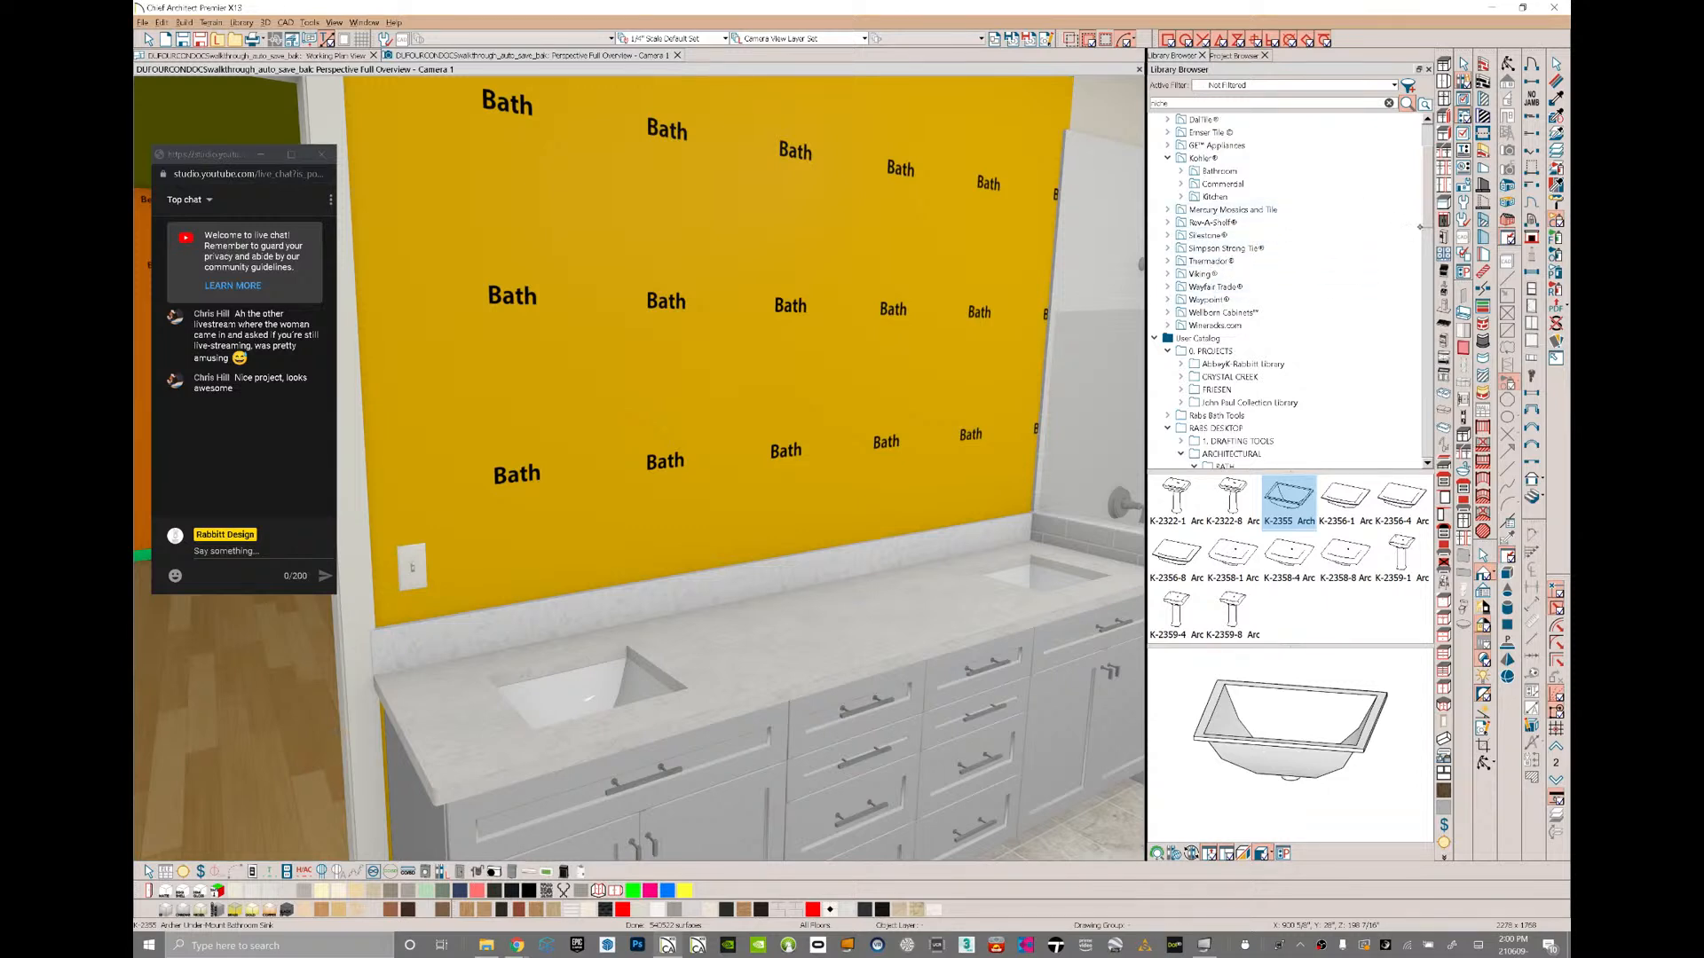
left_click(1181, 172)
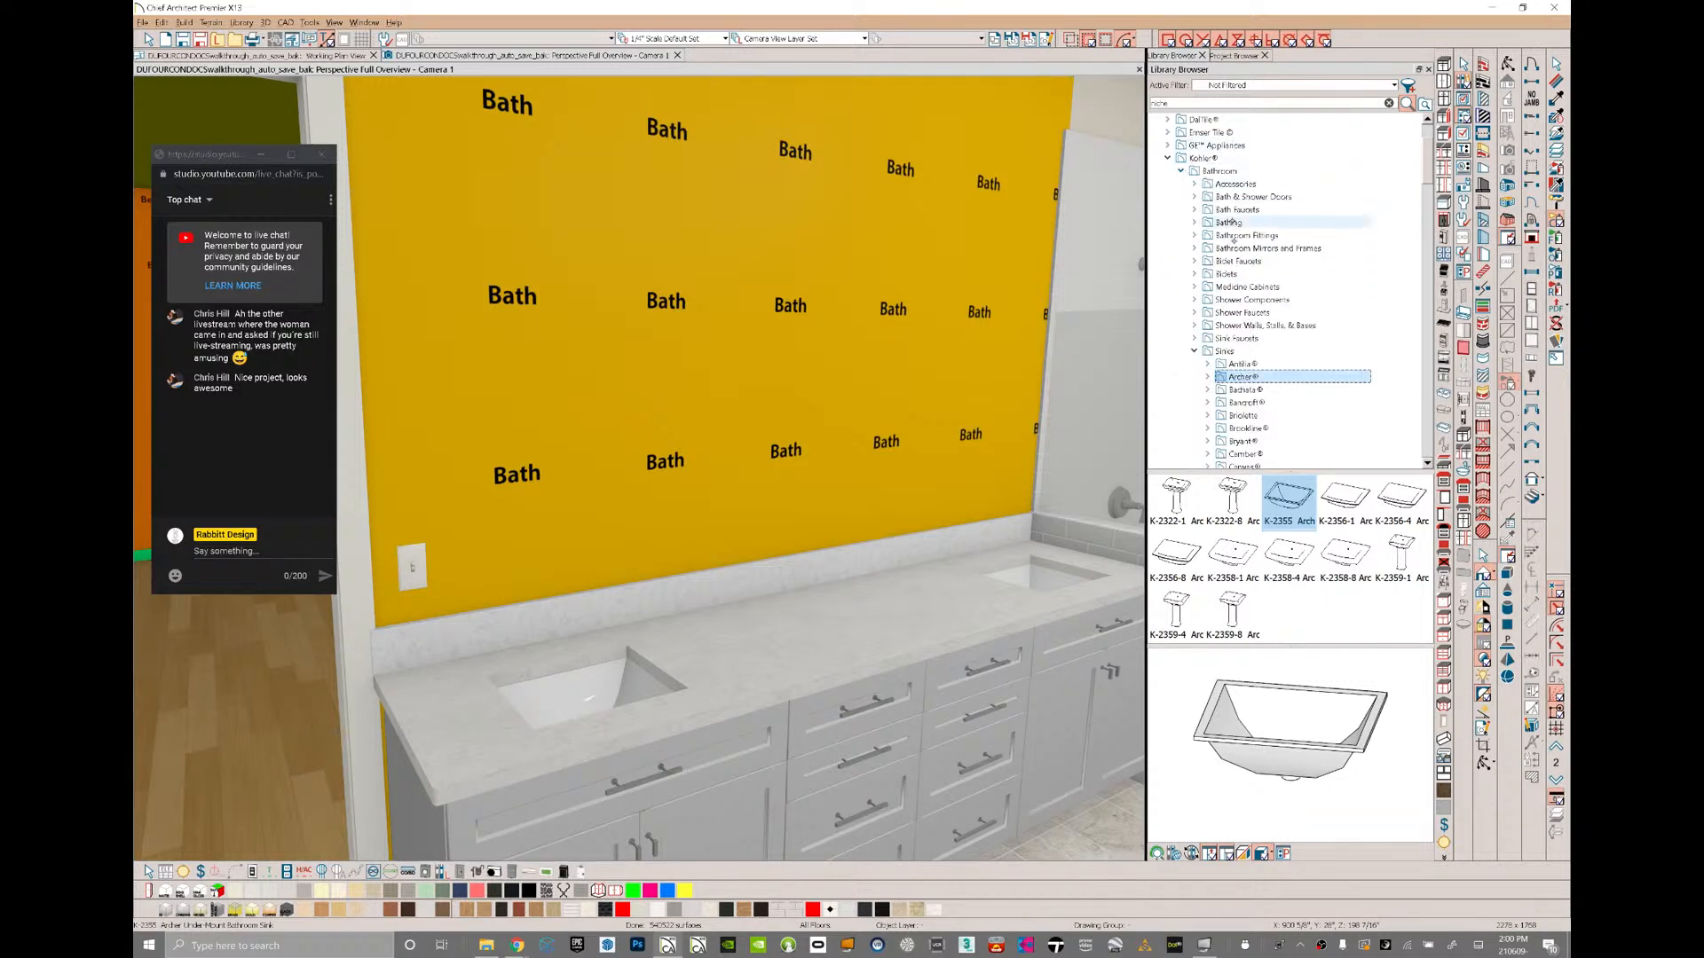
left_click(1195, 352)
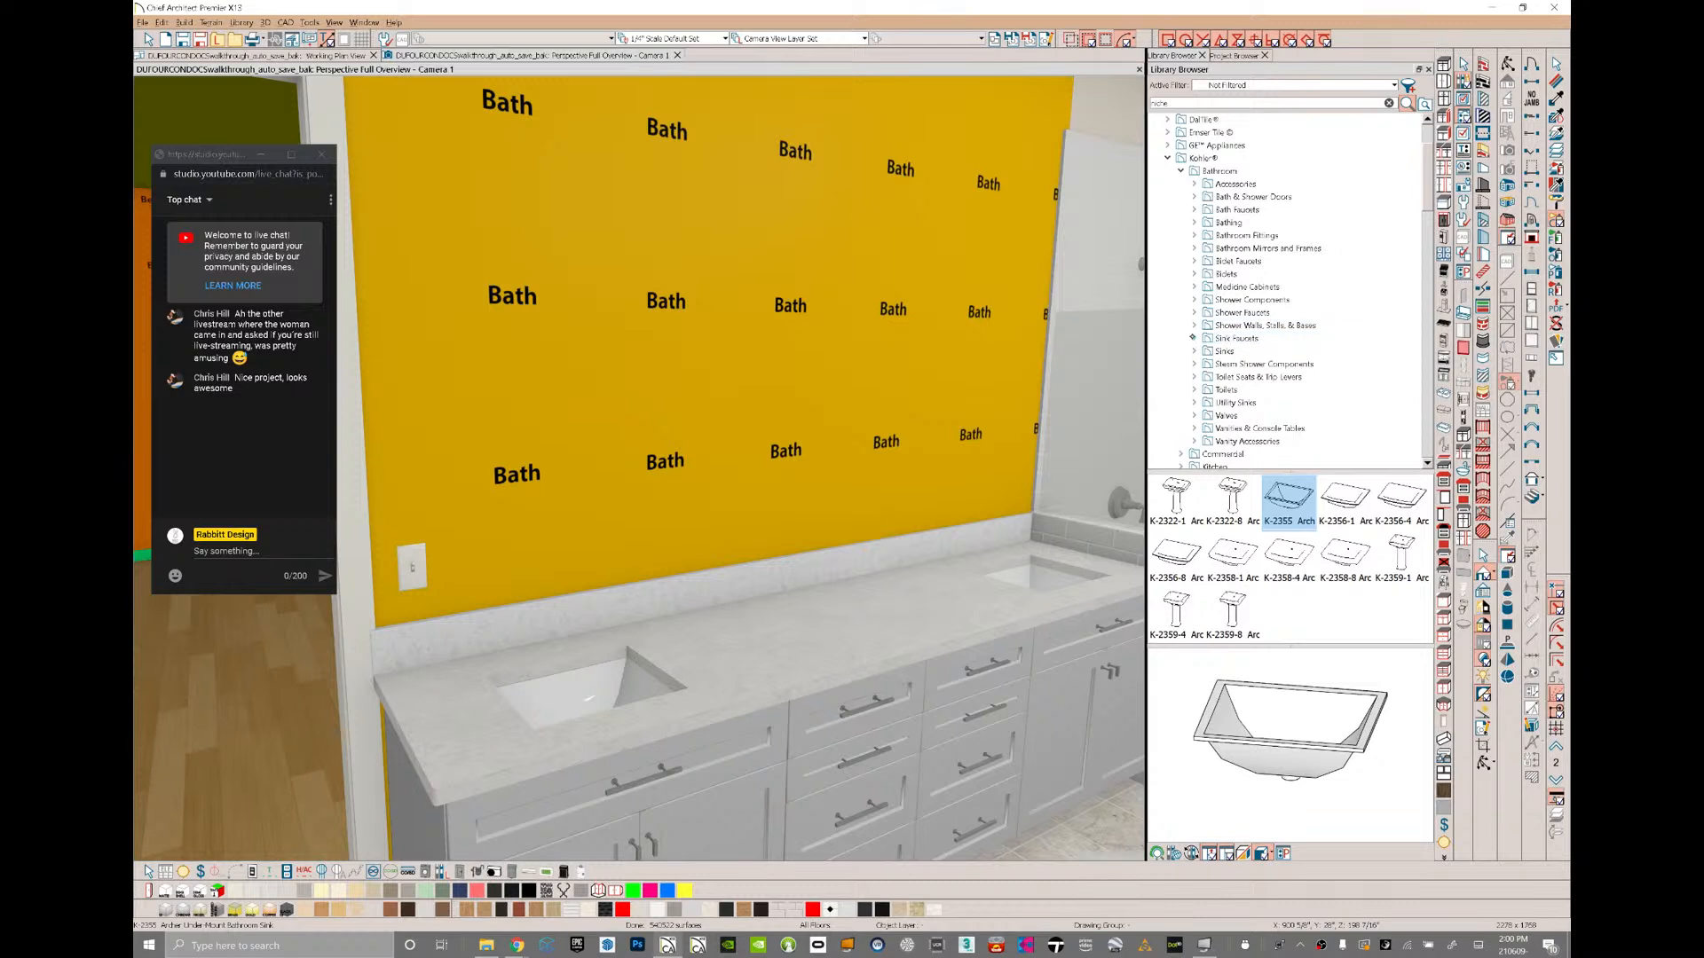
left_click(1194, 338)
left_click(1251, 365)
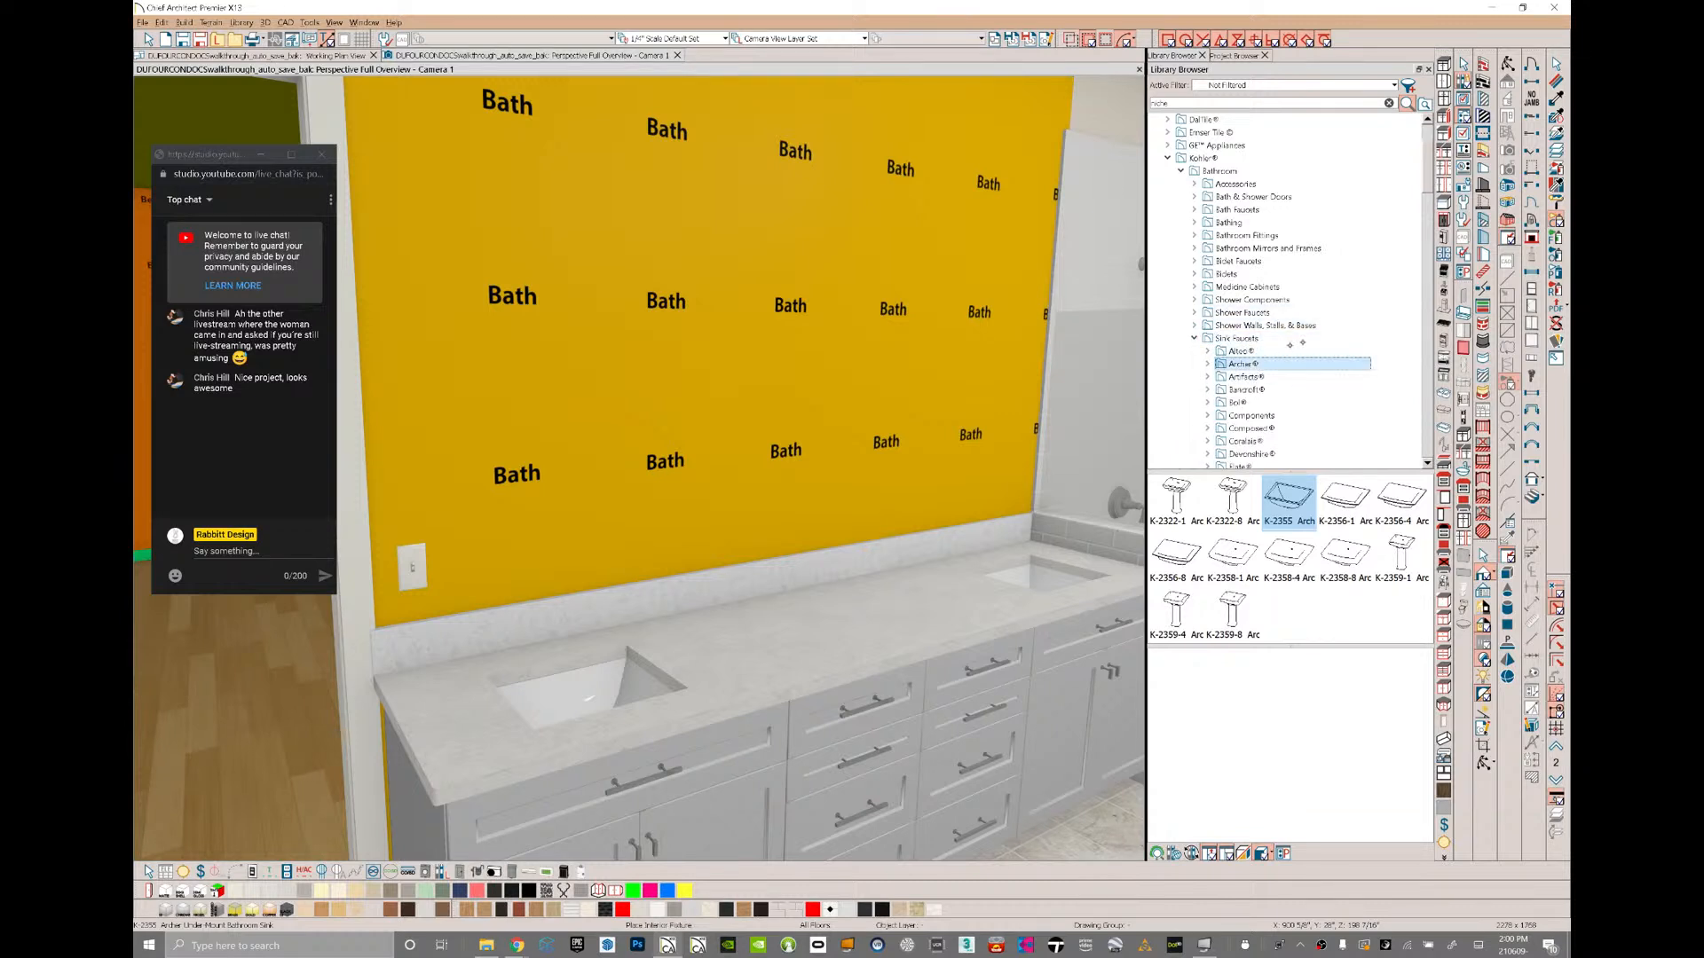
scroll(1261, 367, "down", 6)
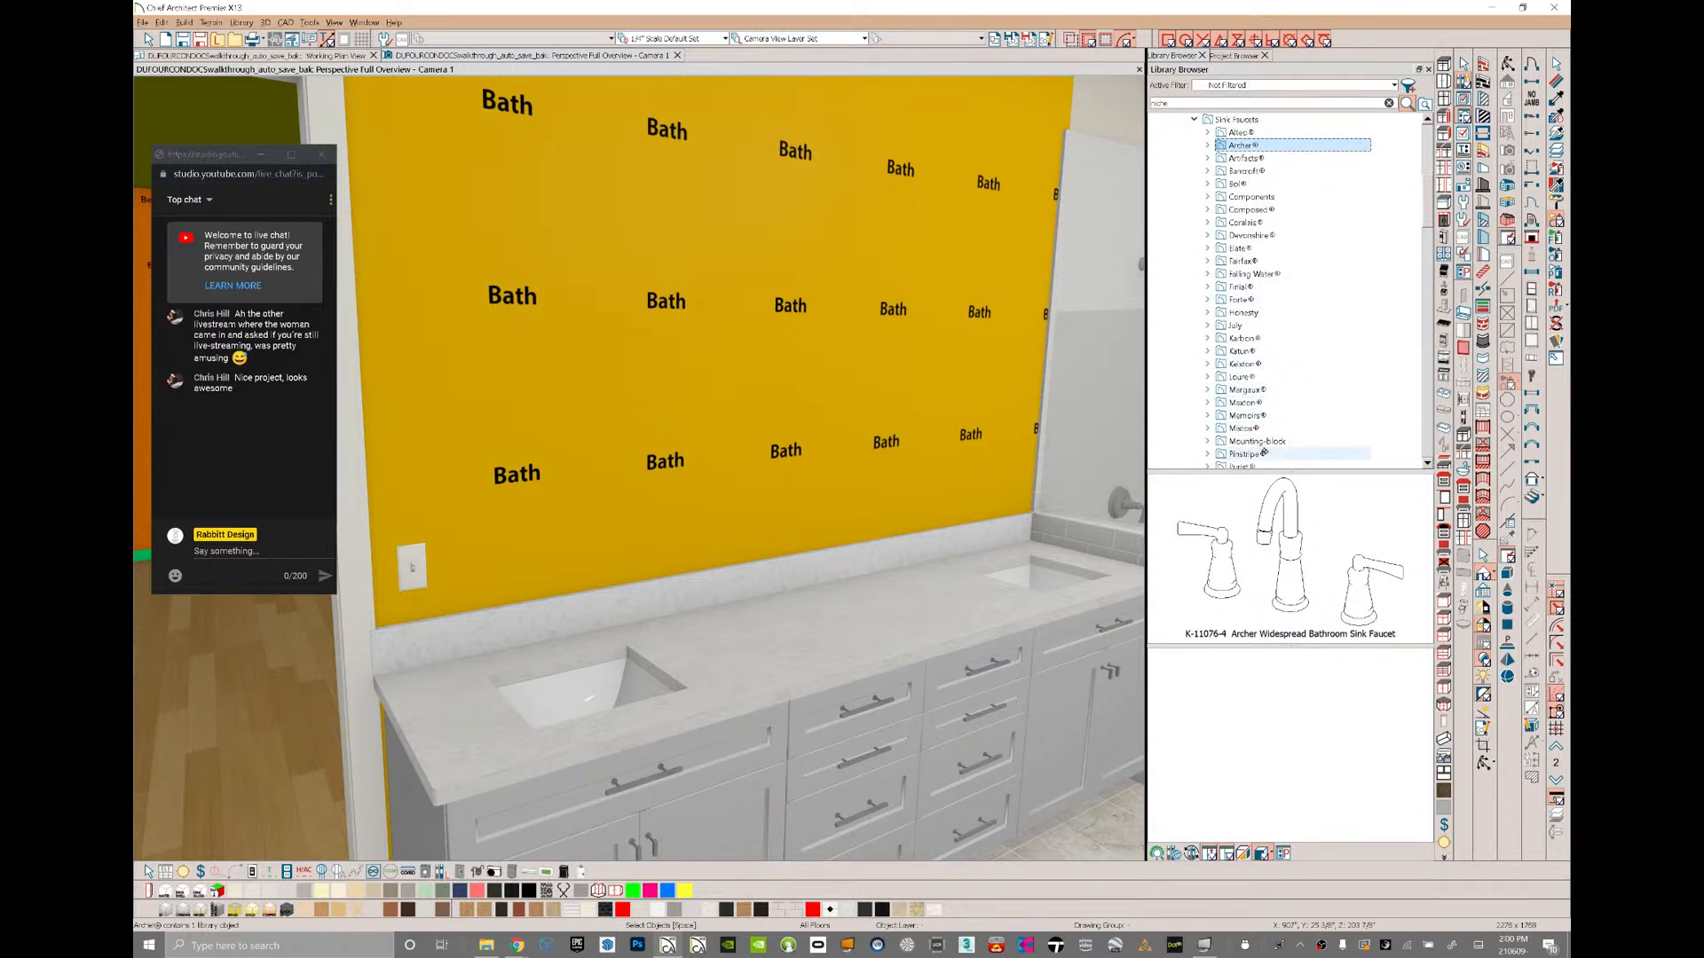
left_click(1234, 466)
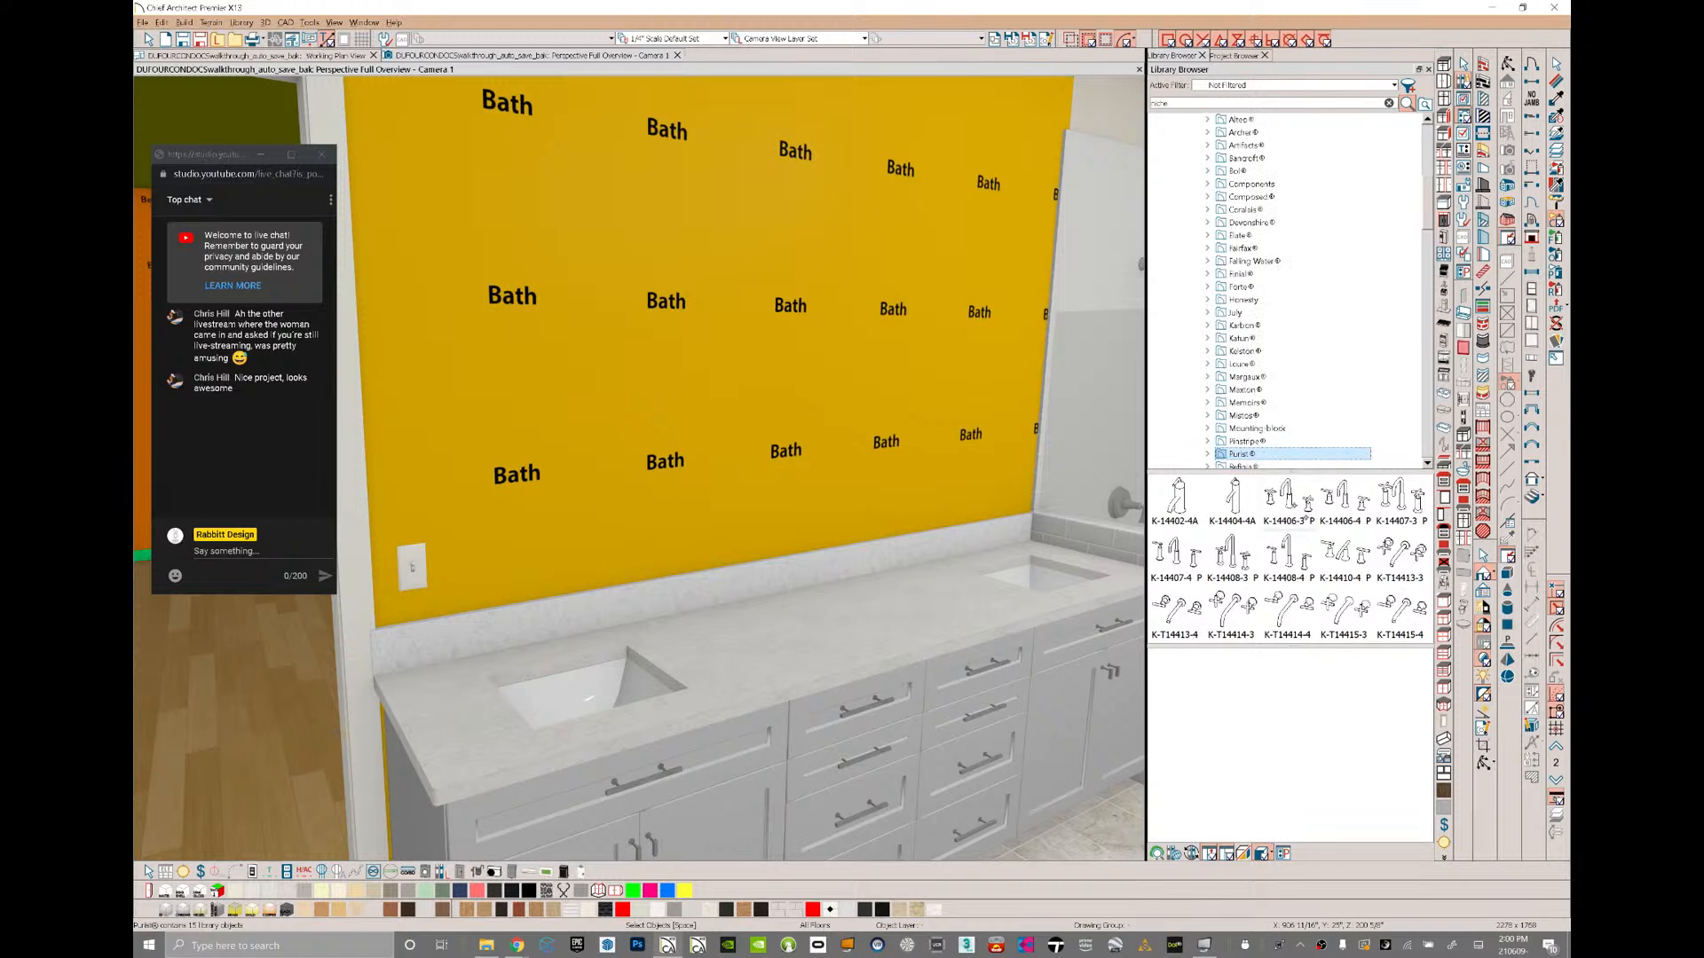
left_click(1288, 504)
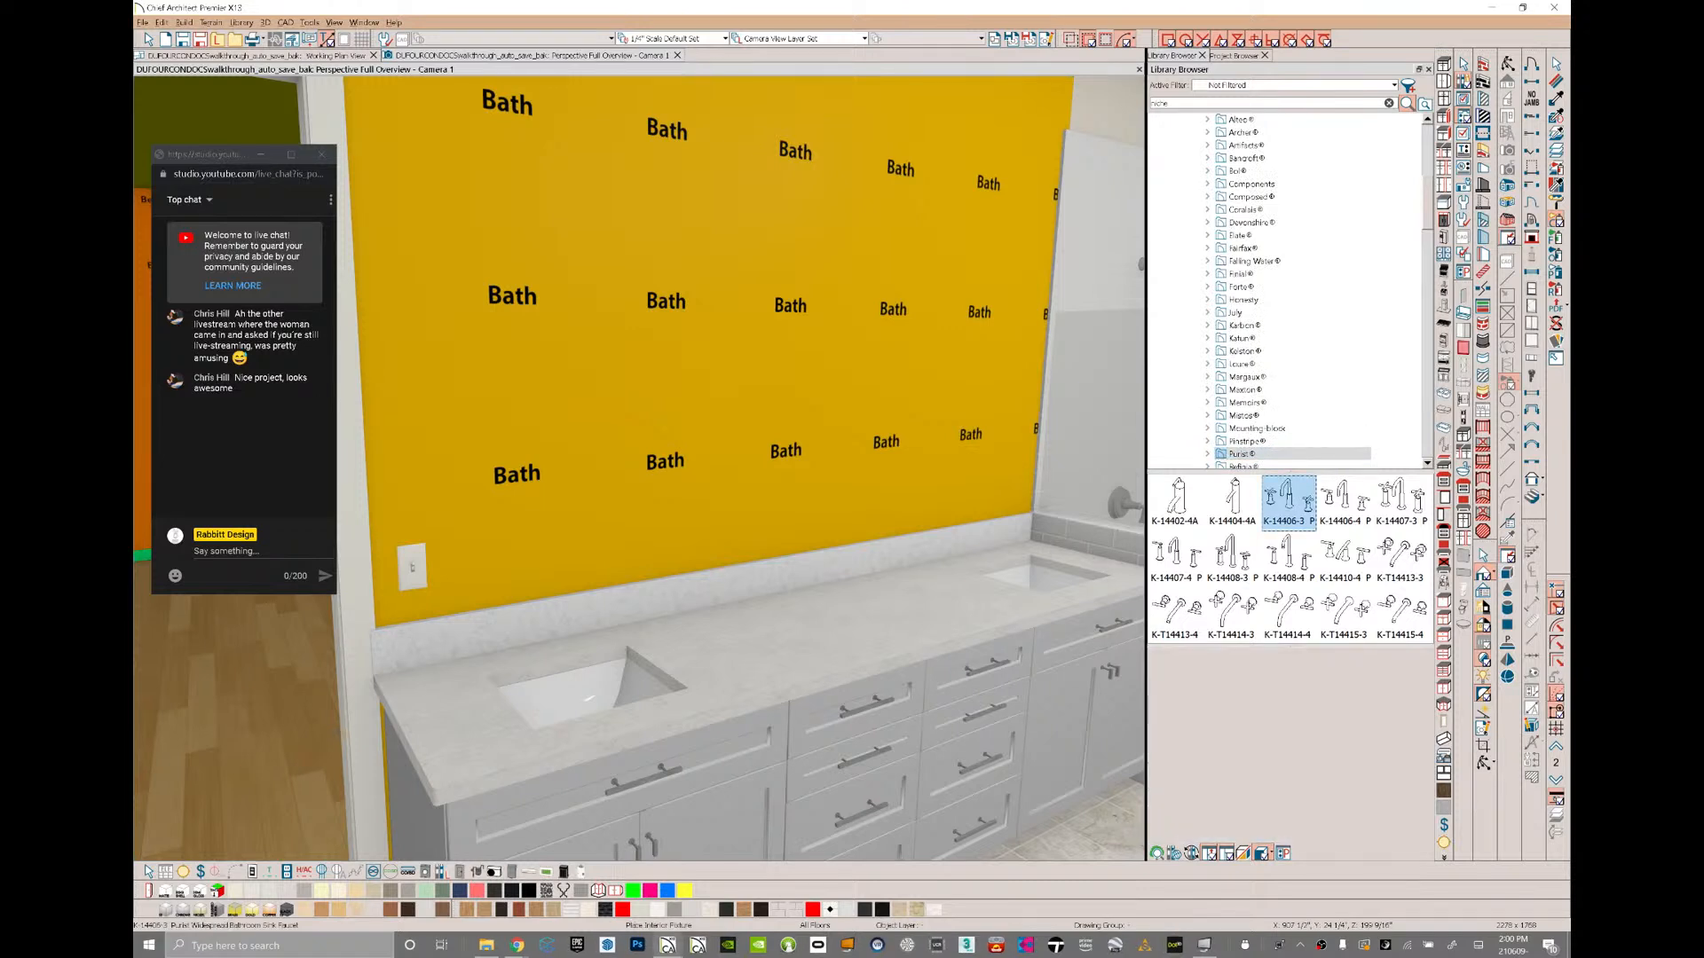
left_click(1345, 504)
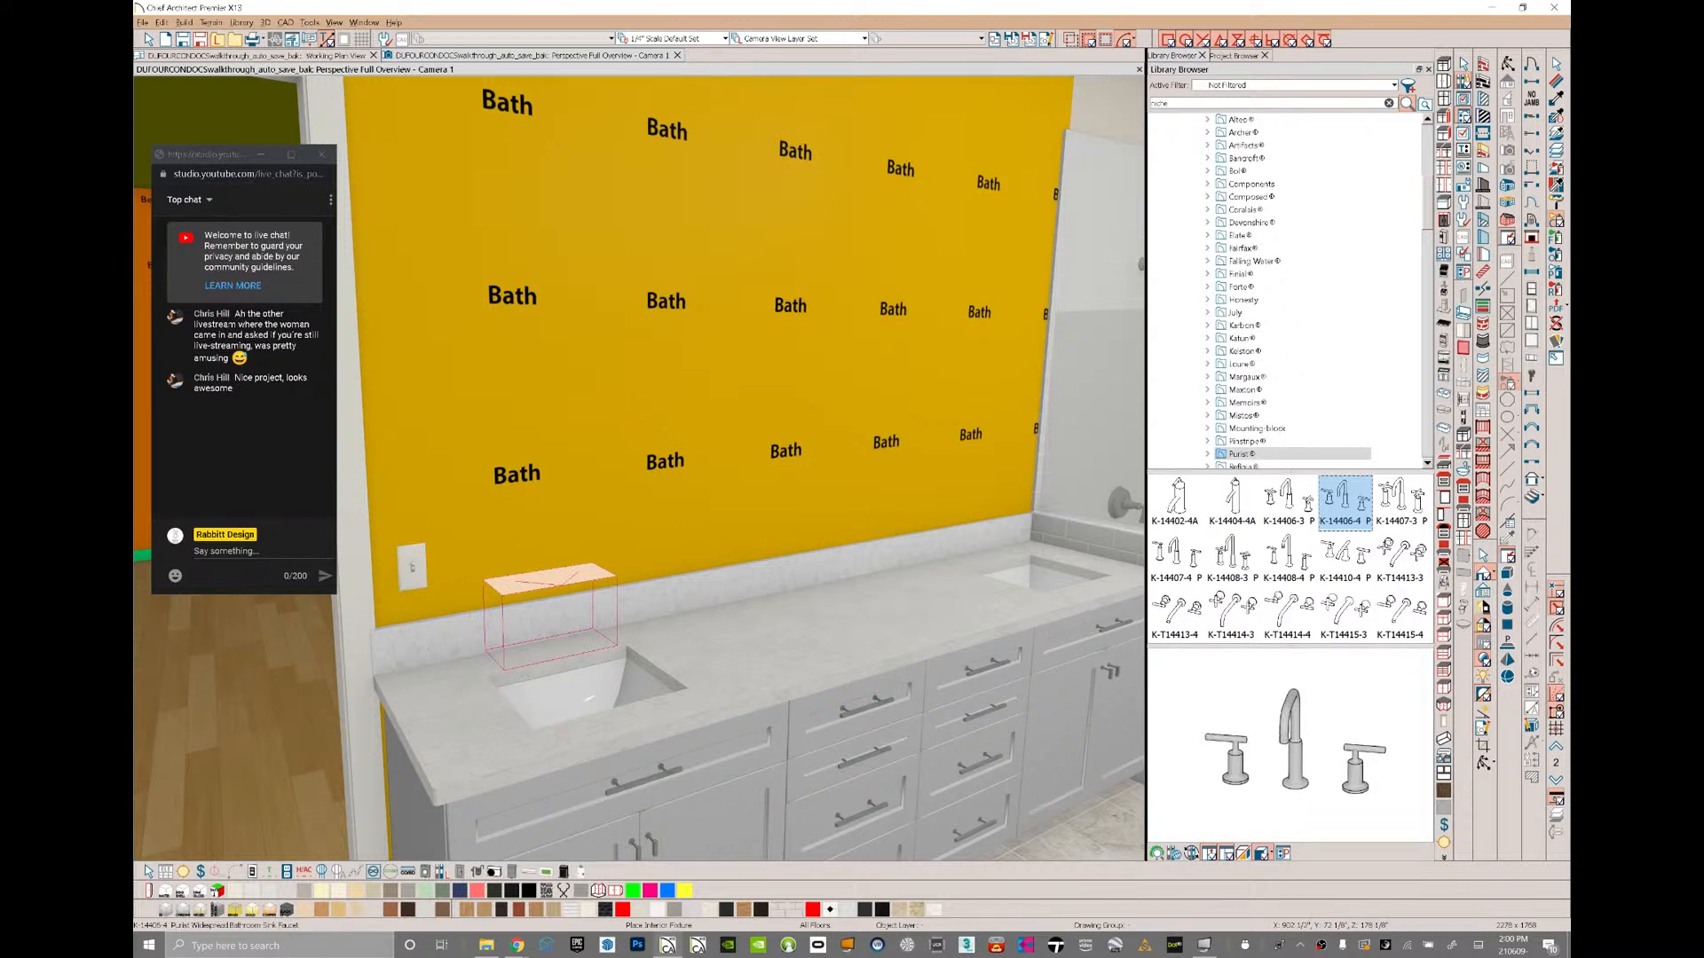
left_click(551, 621)
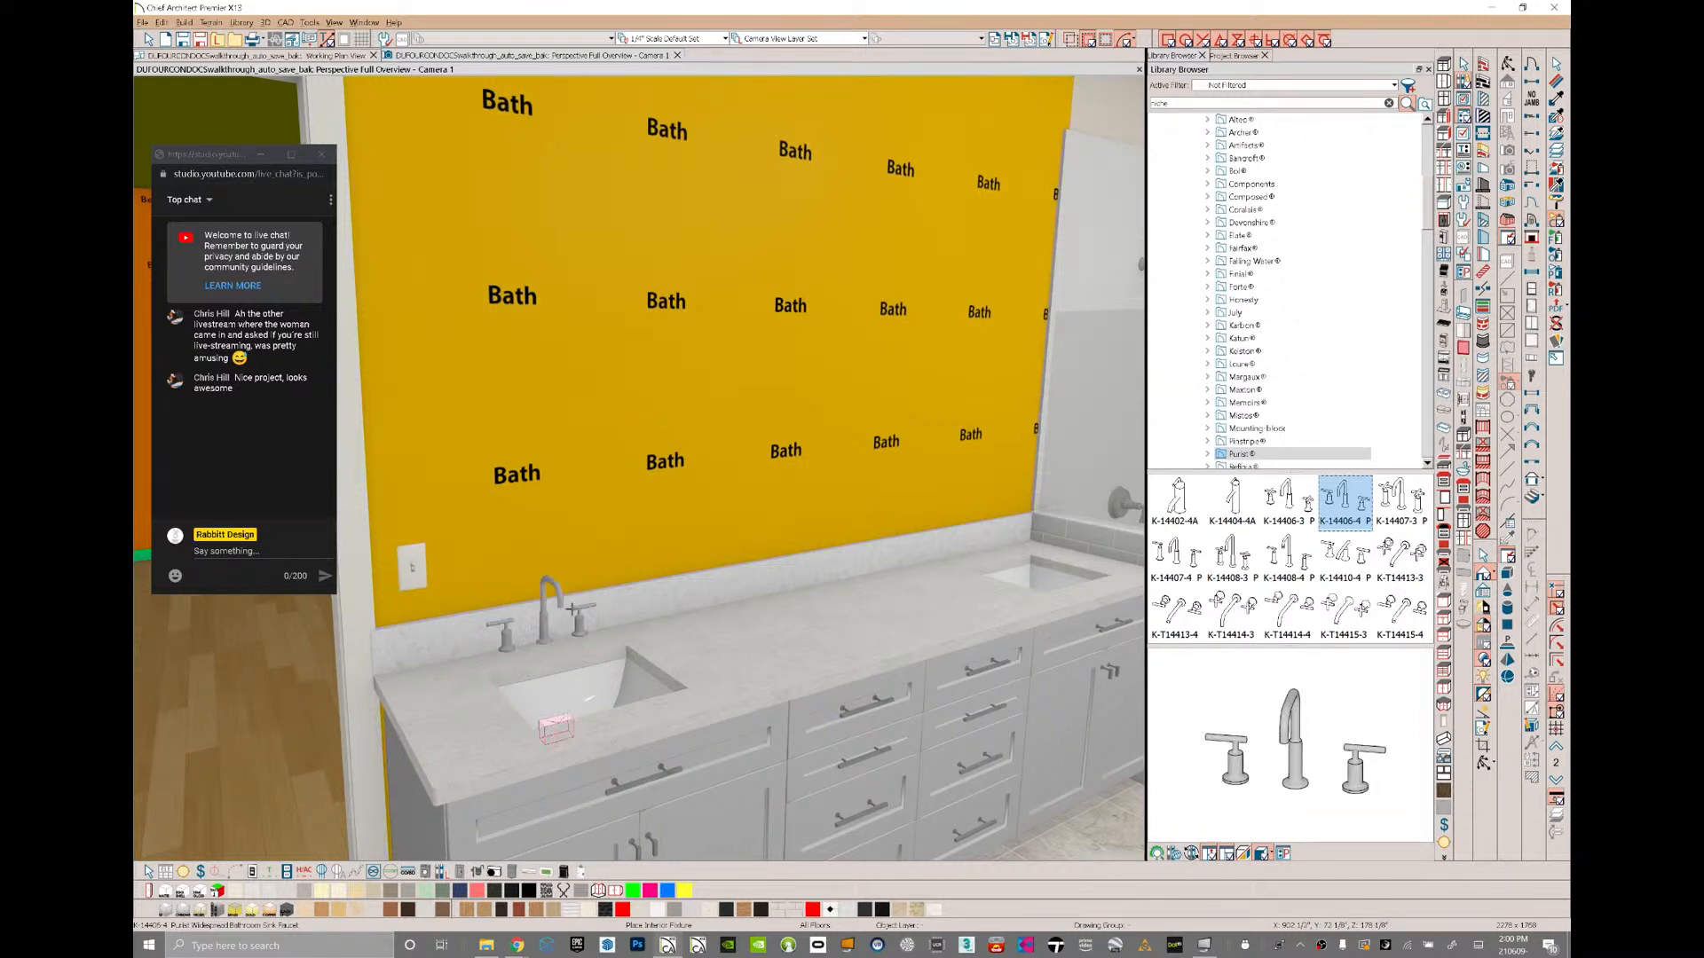
key("Escape")
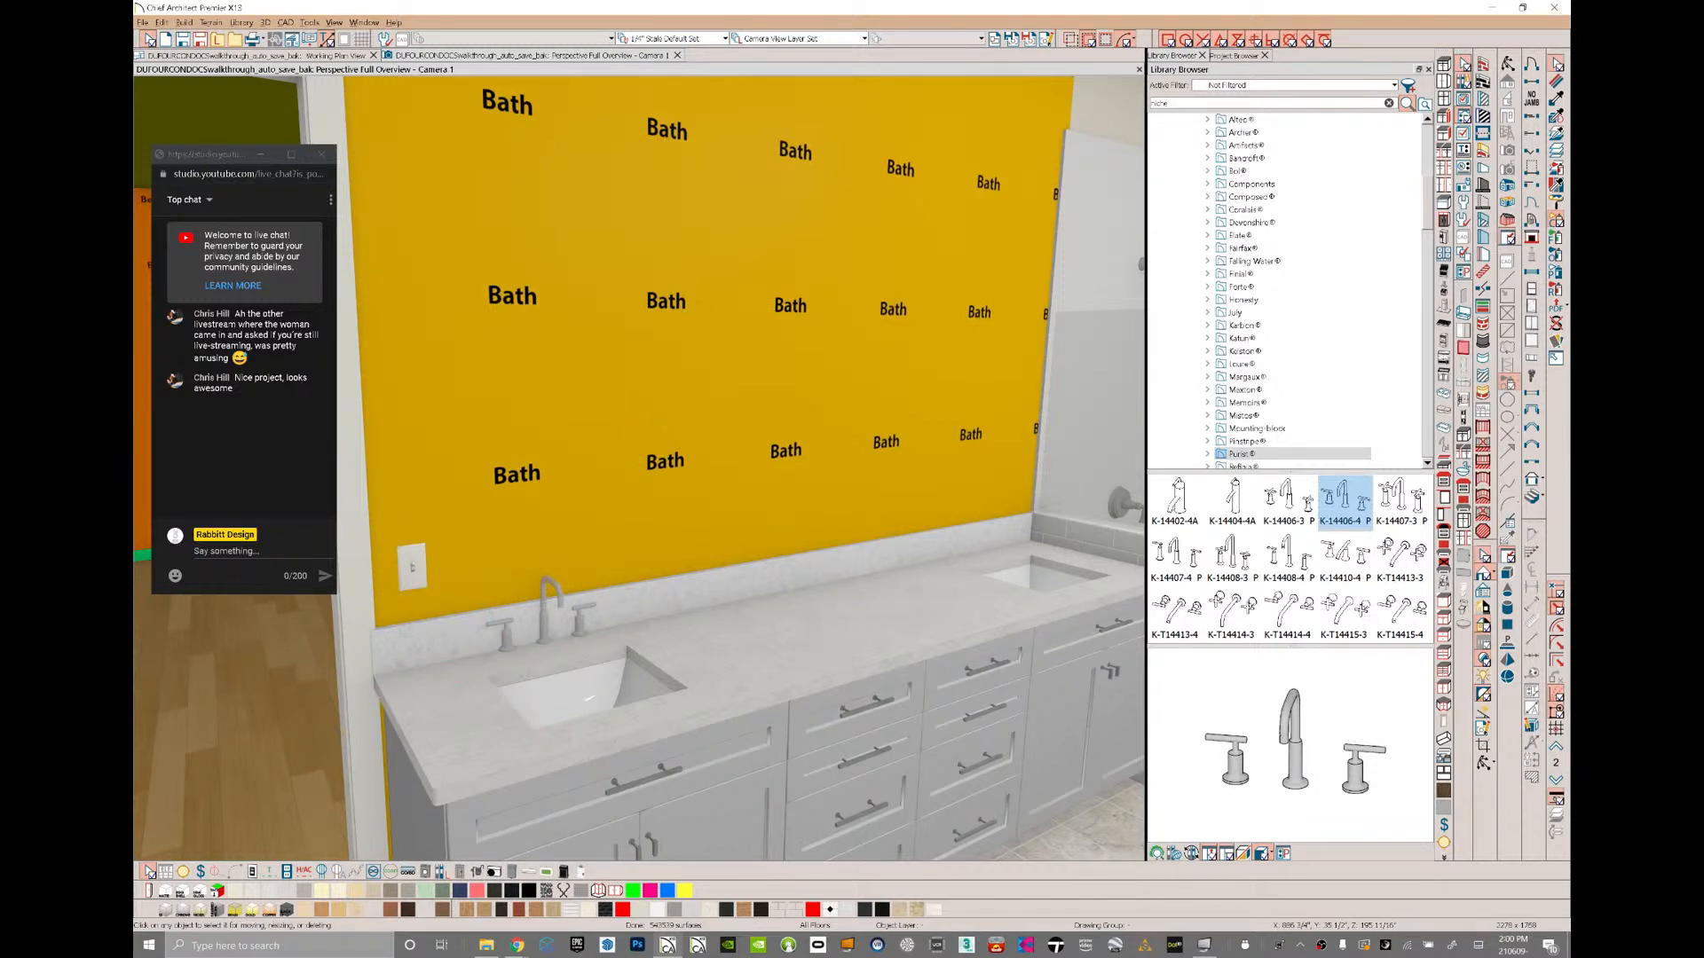
- Move the faucet behind the sink nearest the door 2 inches away from the wall with Transform/Replicate
left_click(577, 654)
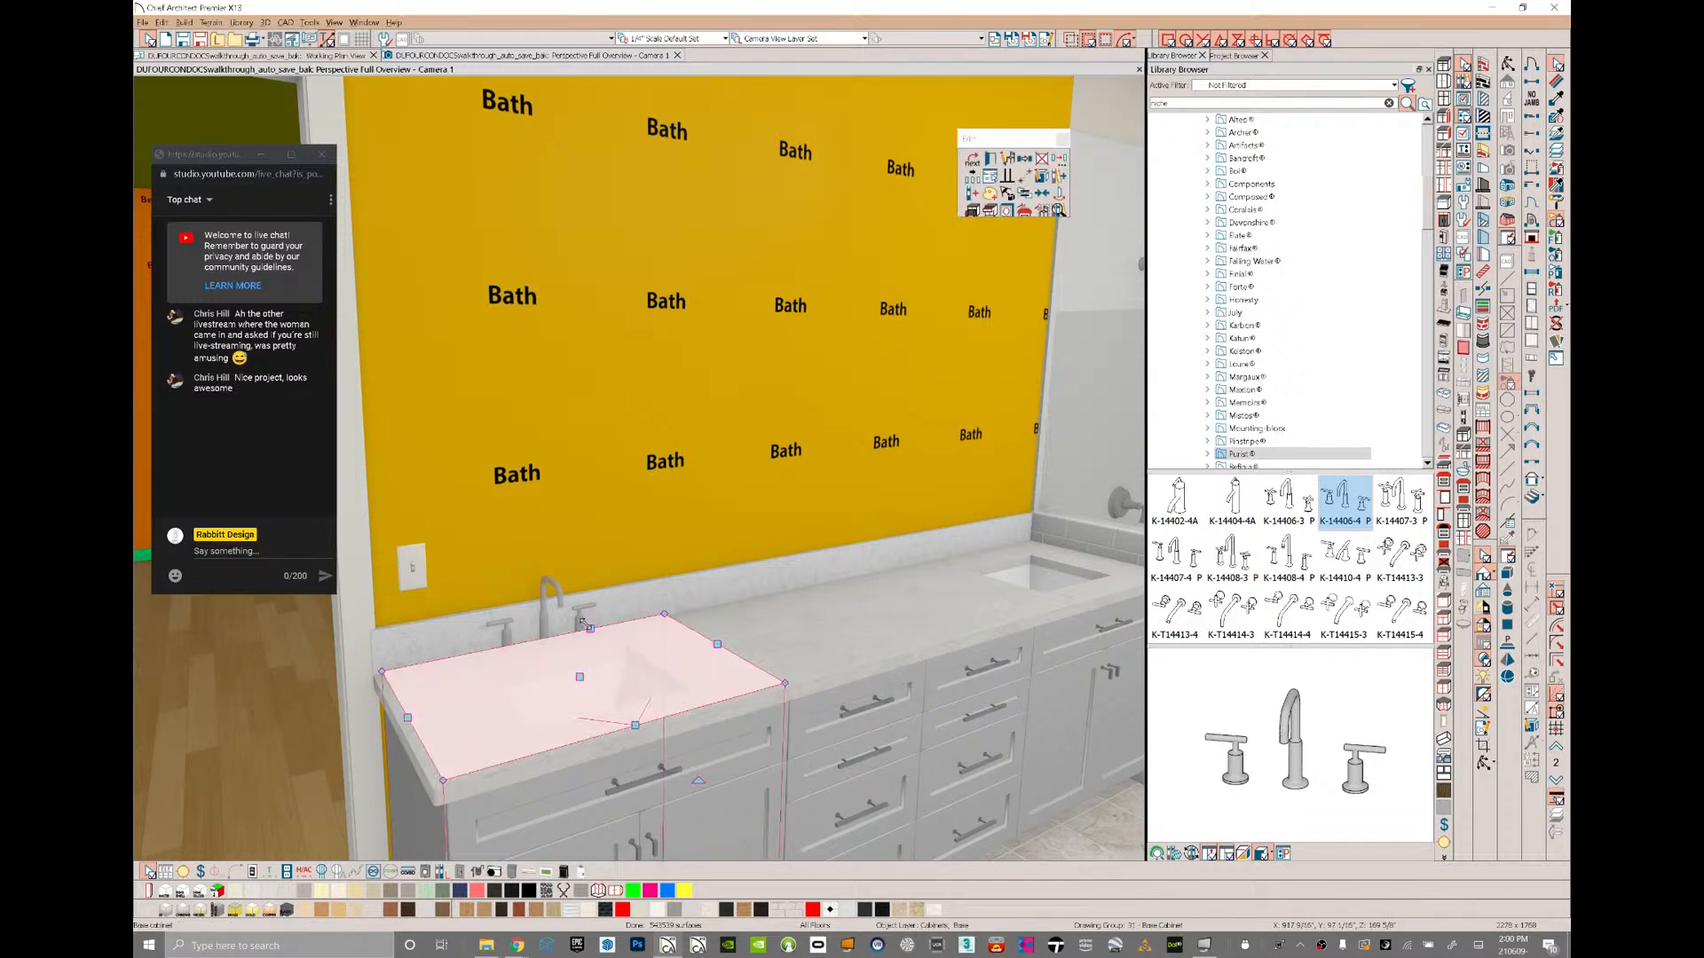
key("Escape")
left_click(545, 614)
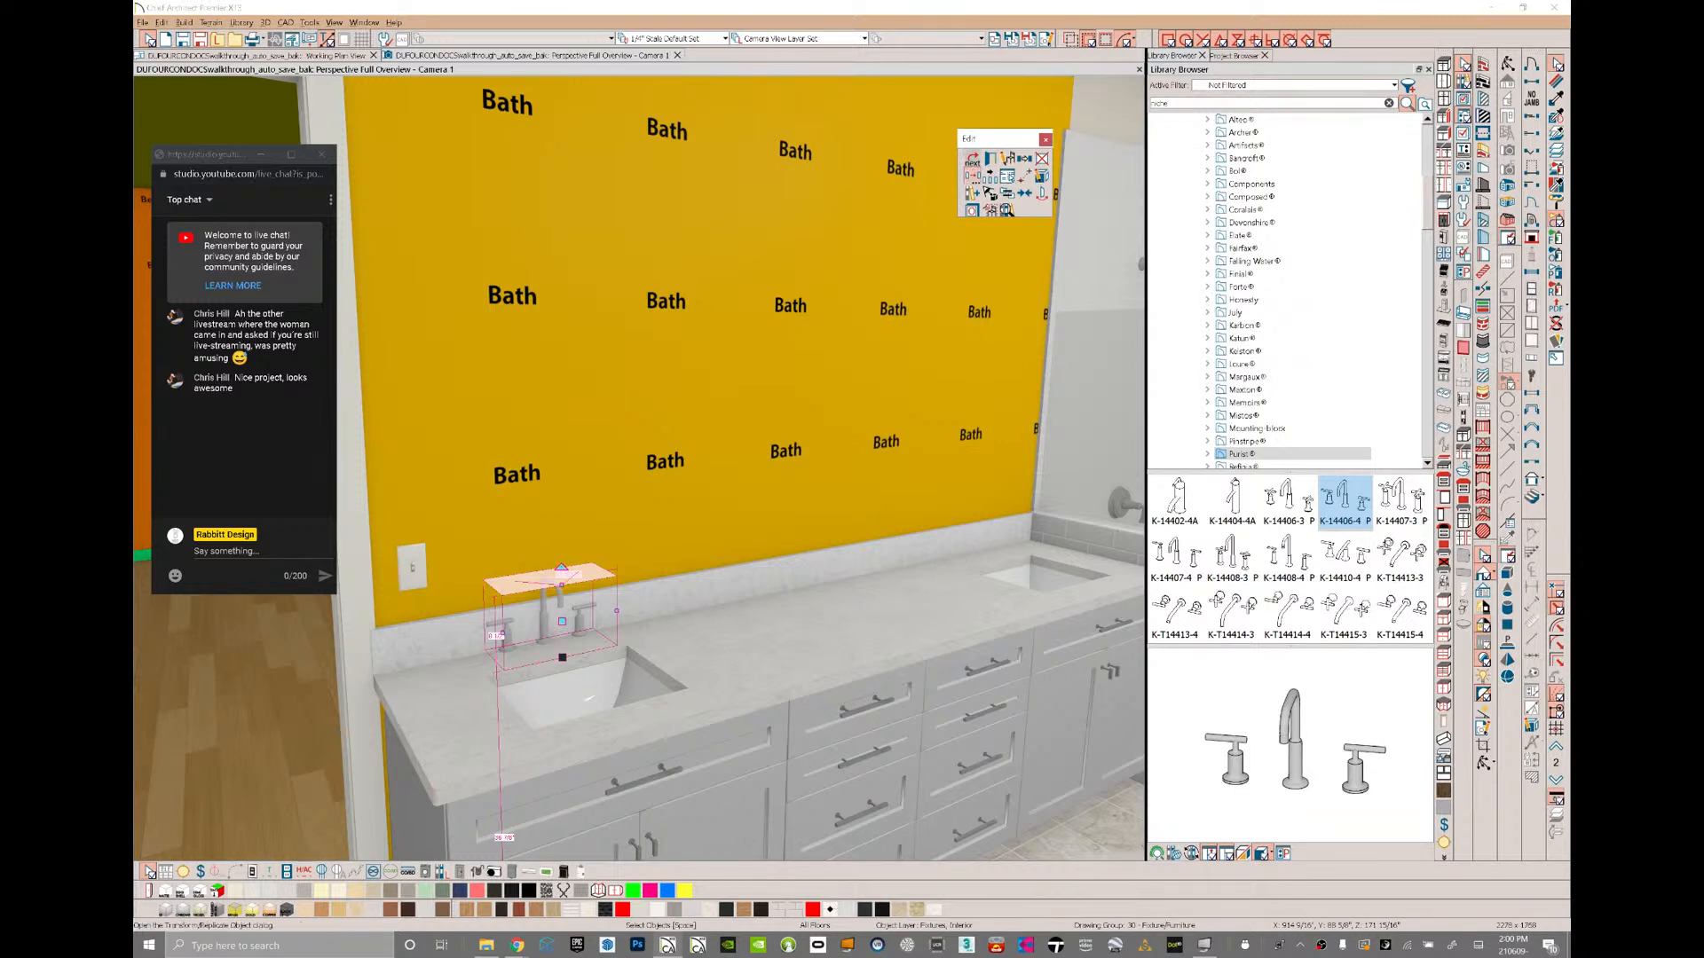
left_click(972, 176)
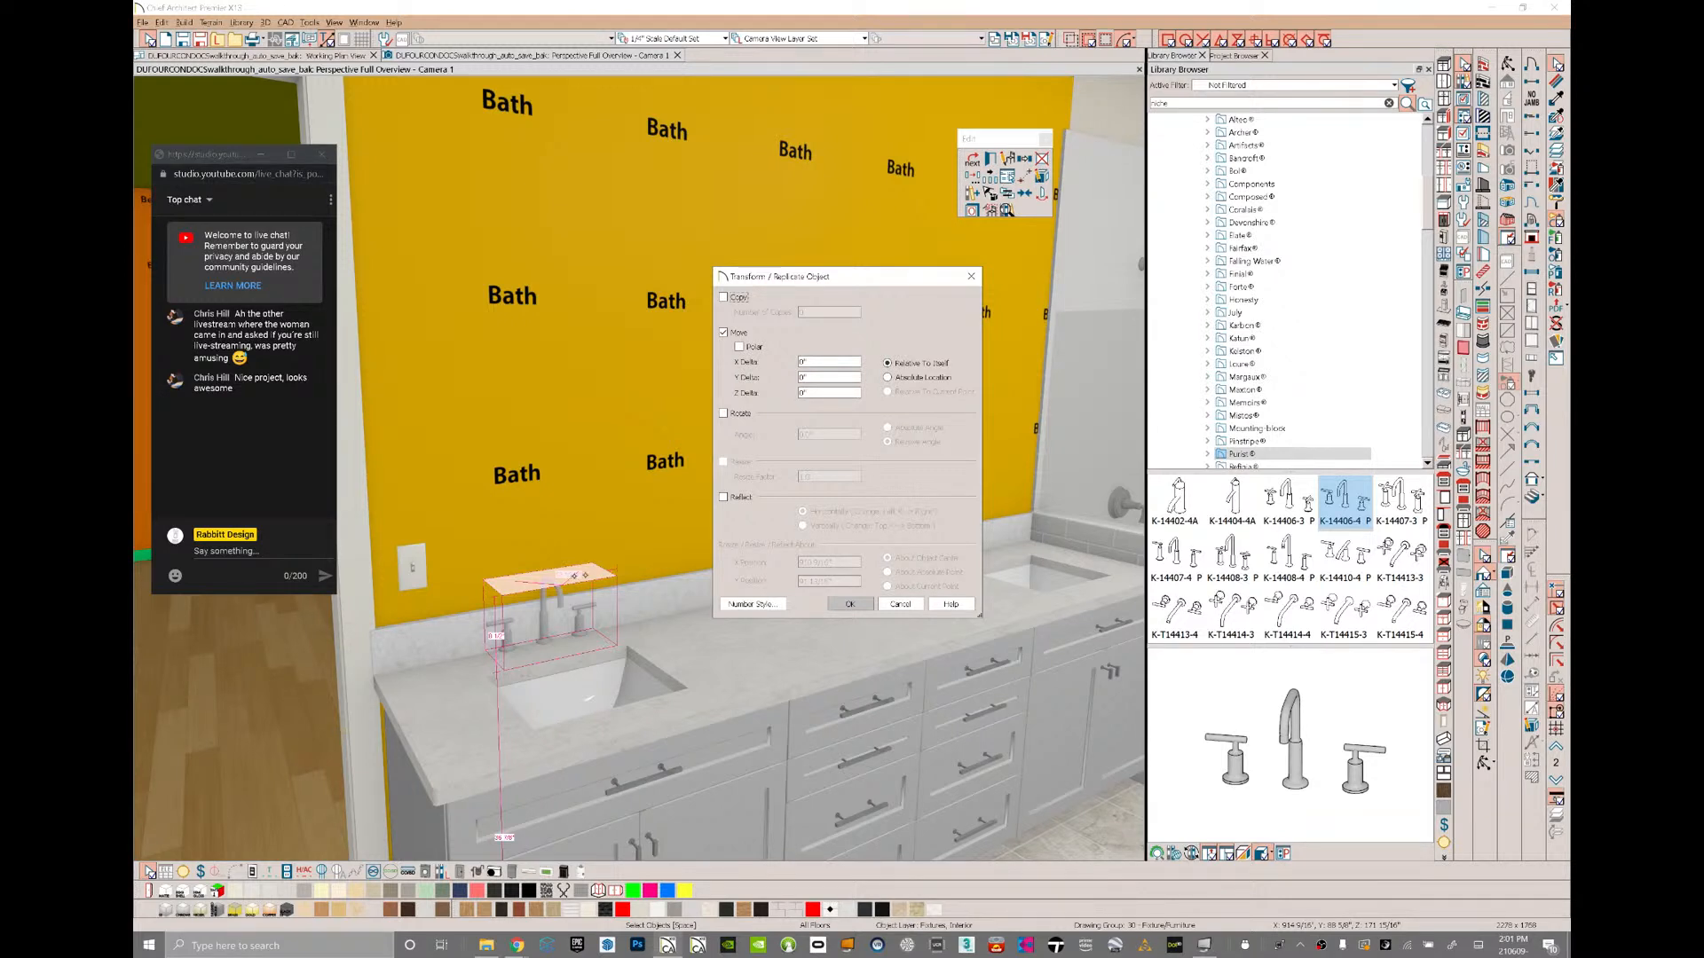
double_click(817, 363)
key("Tab")
type("-2")
key("Return")
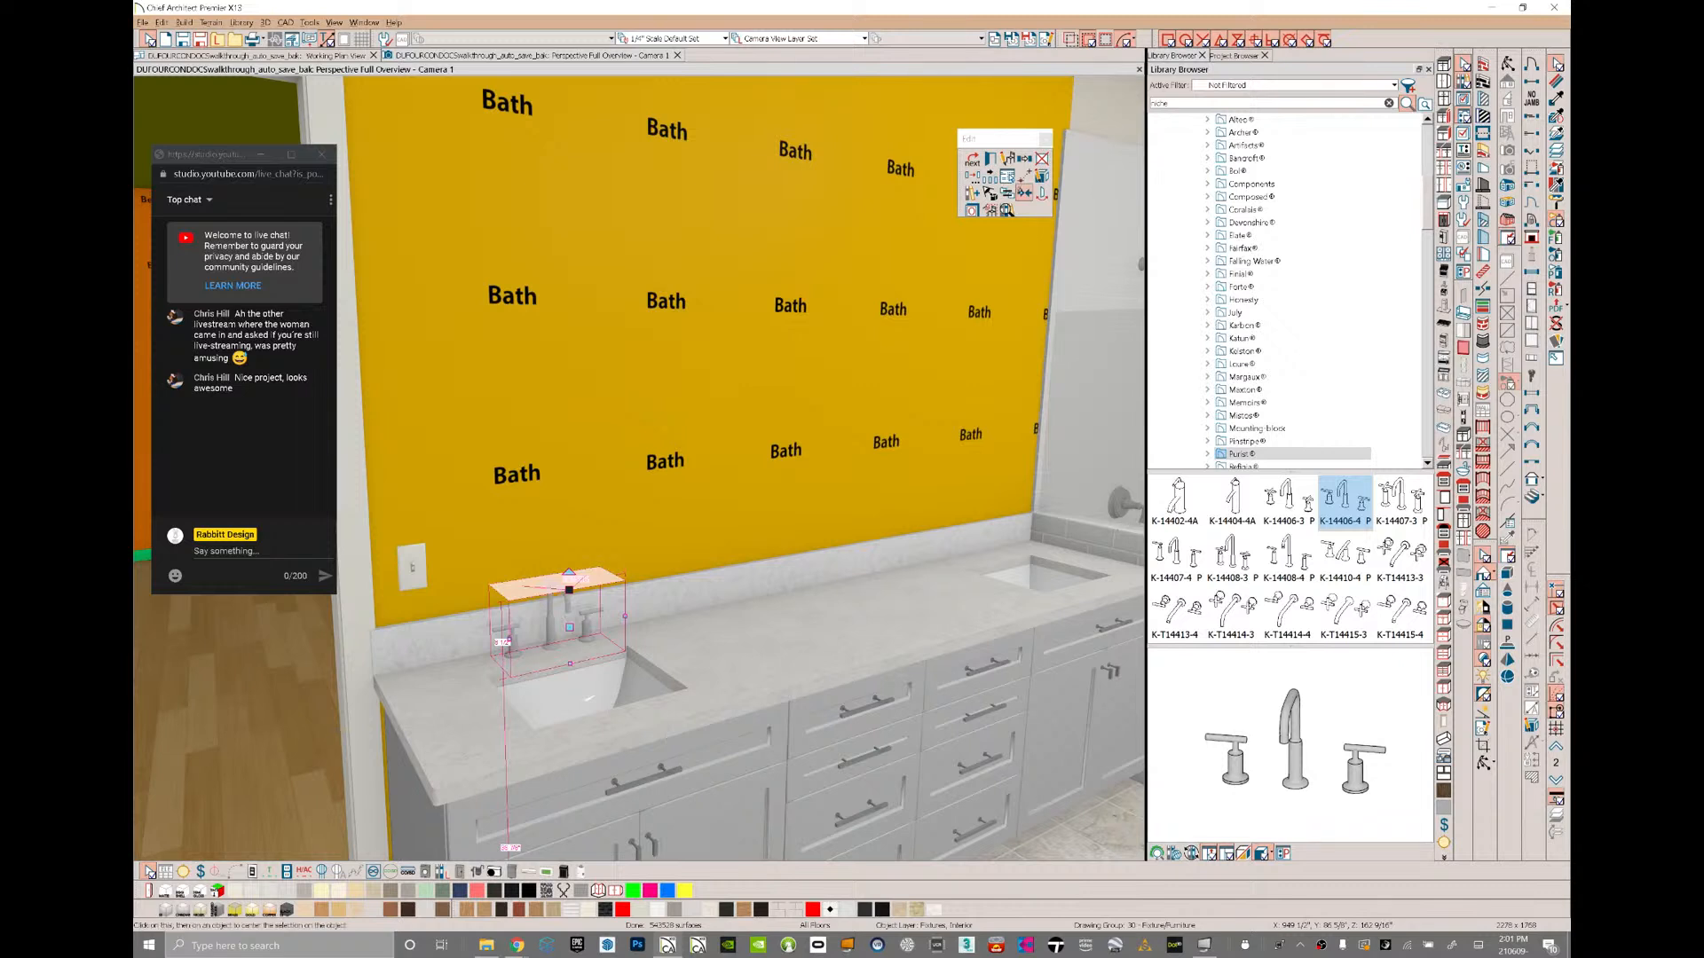
- Center the faucet on the sink base cabinet nearest the door and copy it behind the far sink
left_click(604, 739, "shift")
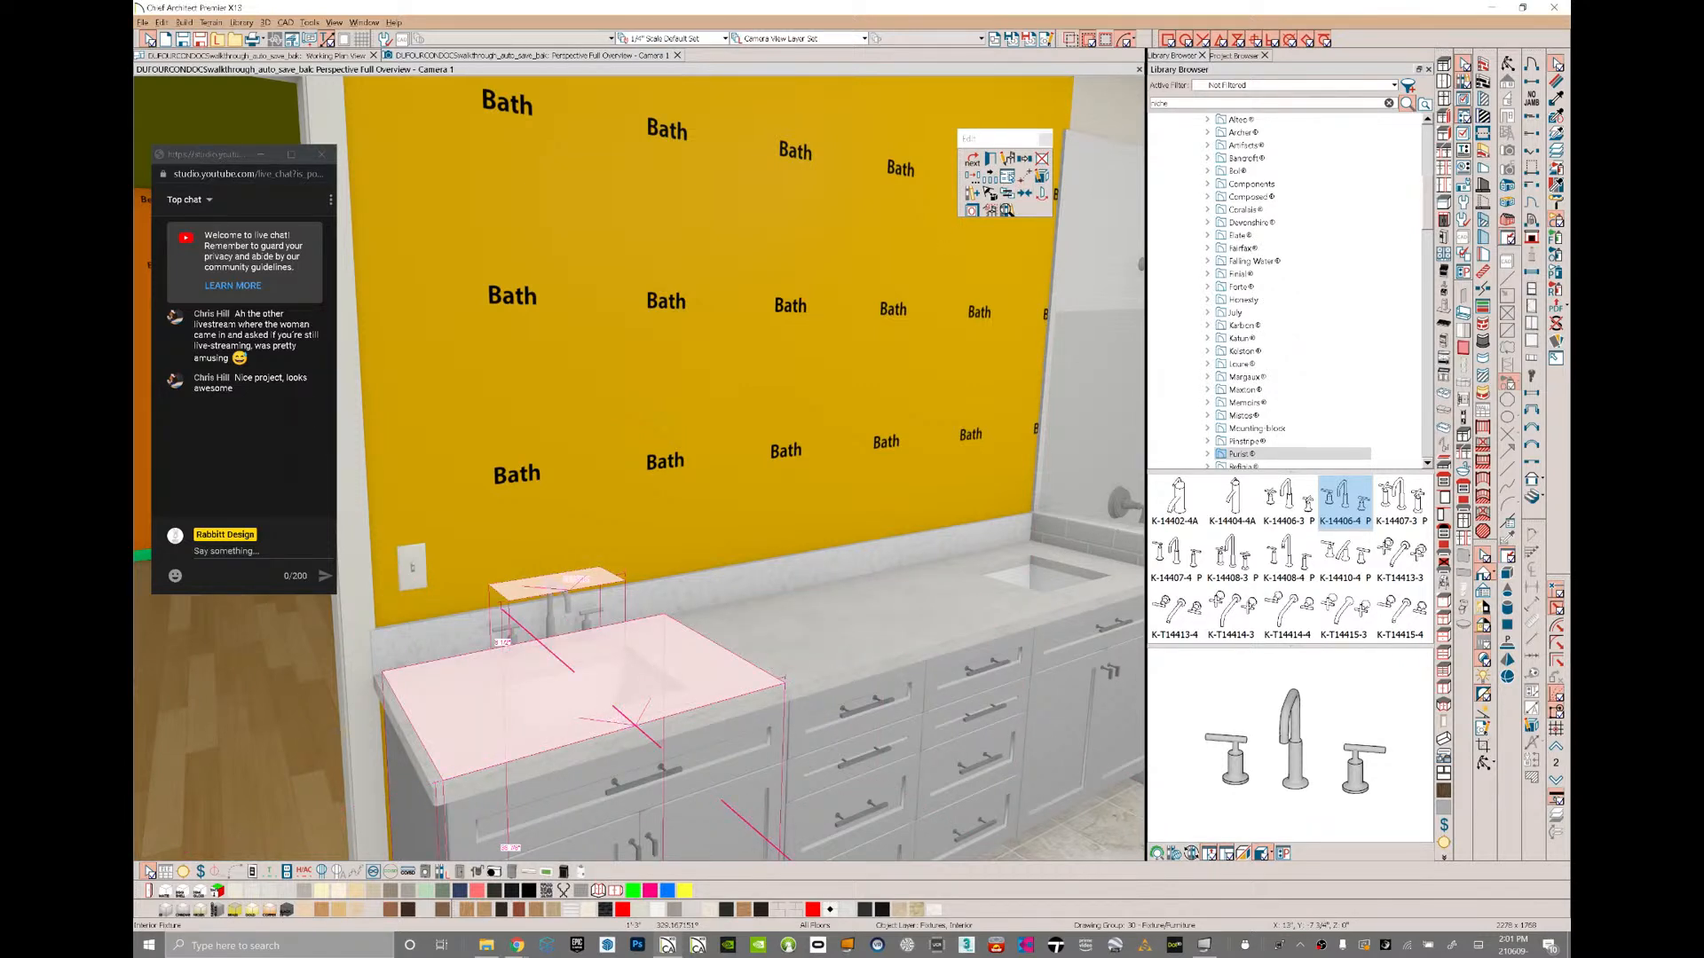
left_click(608, 736)
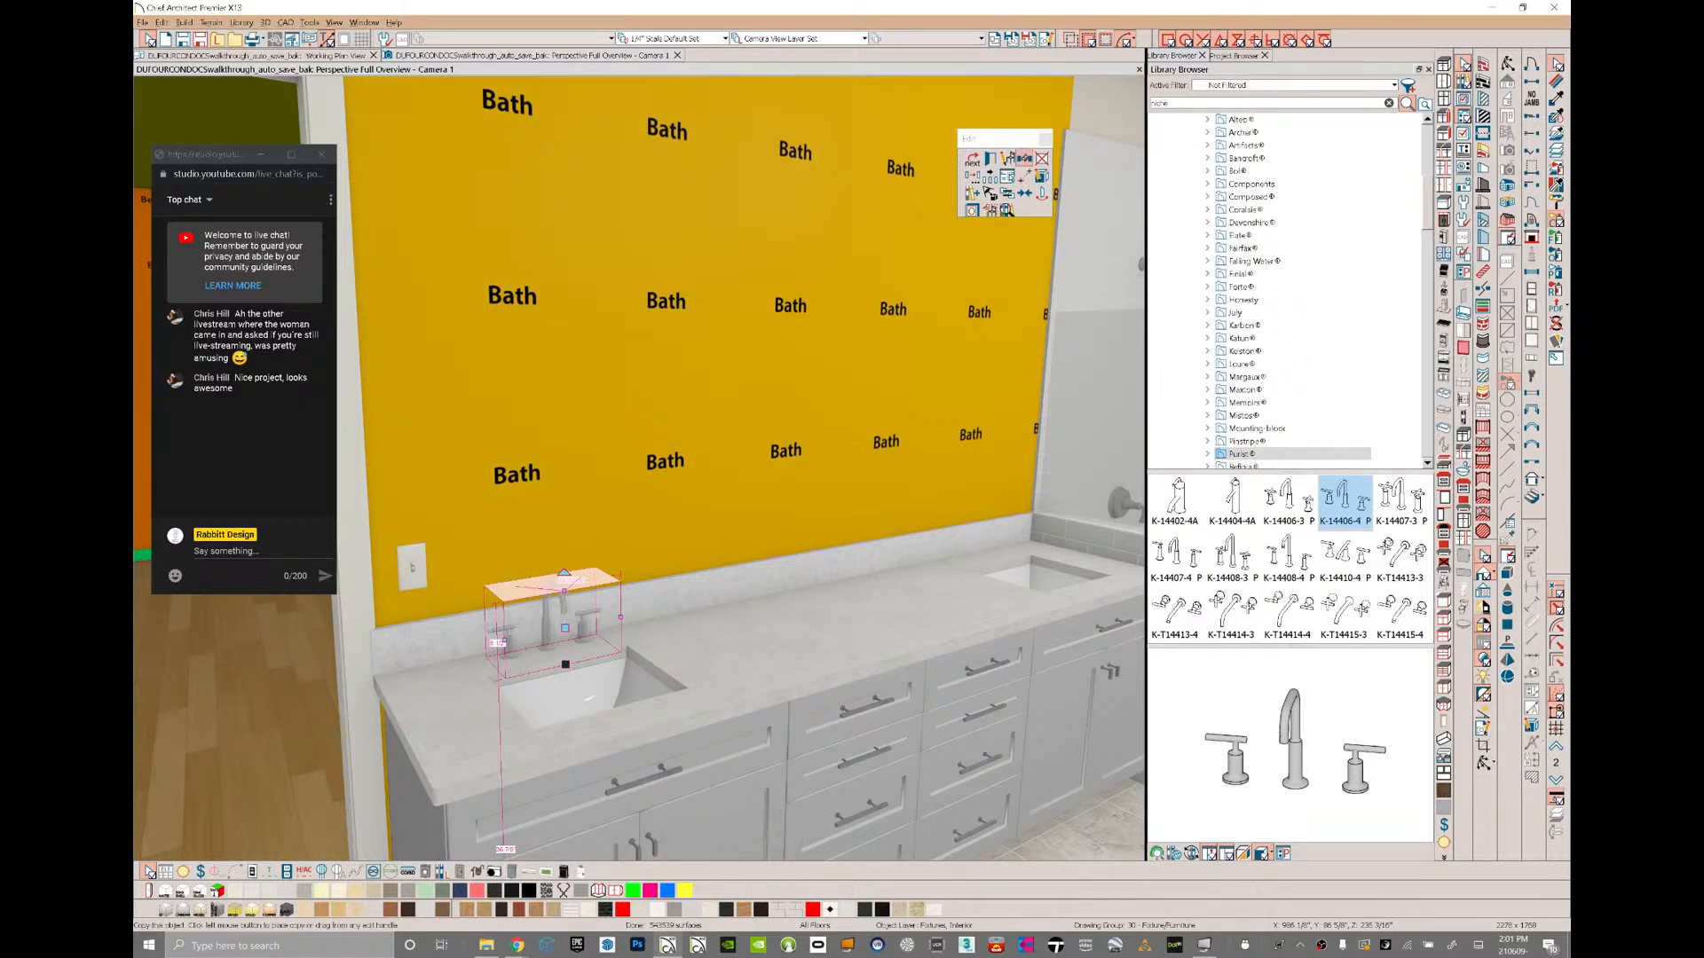
left_click(1024, 158)
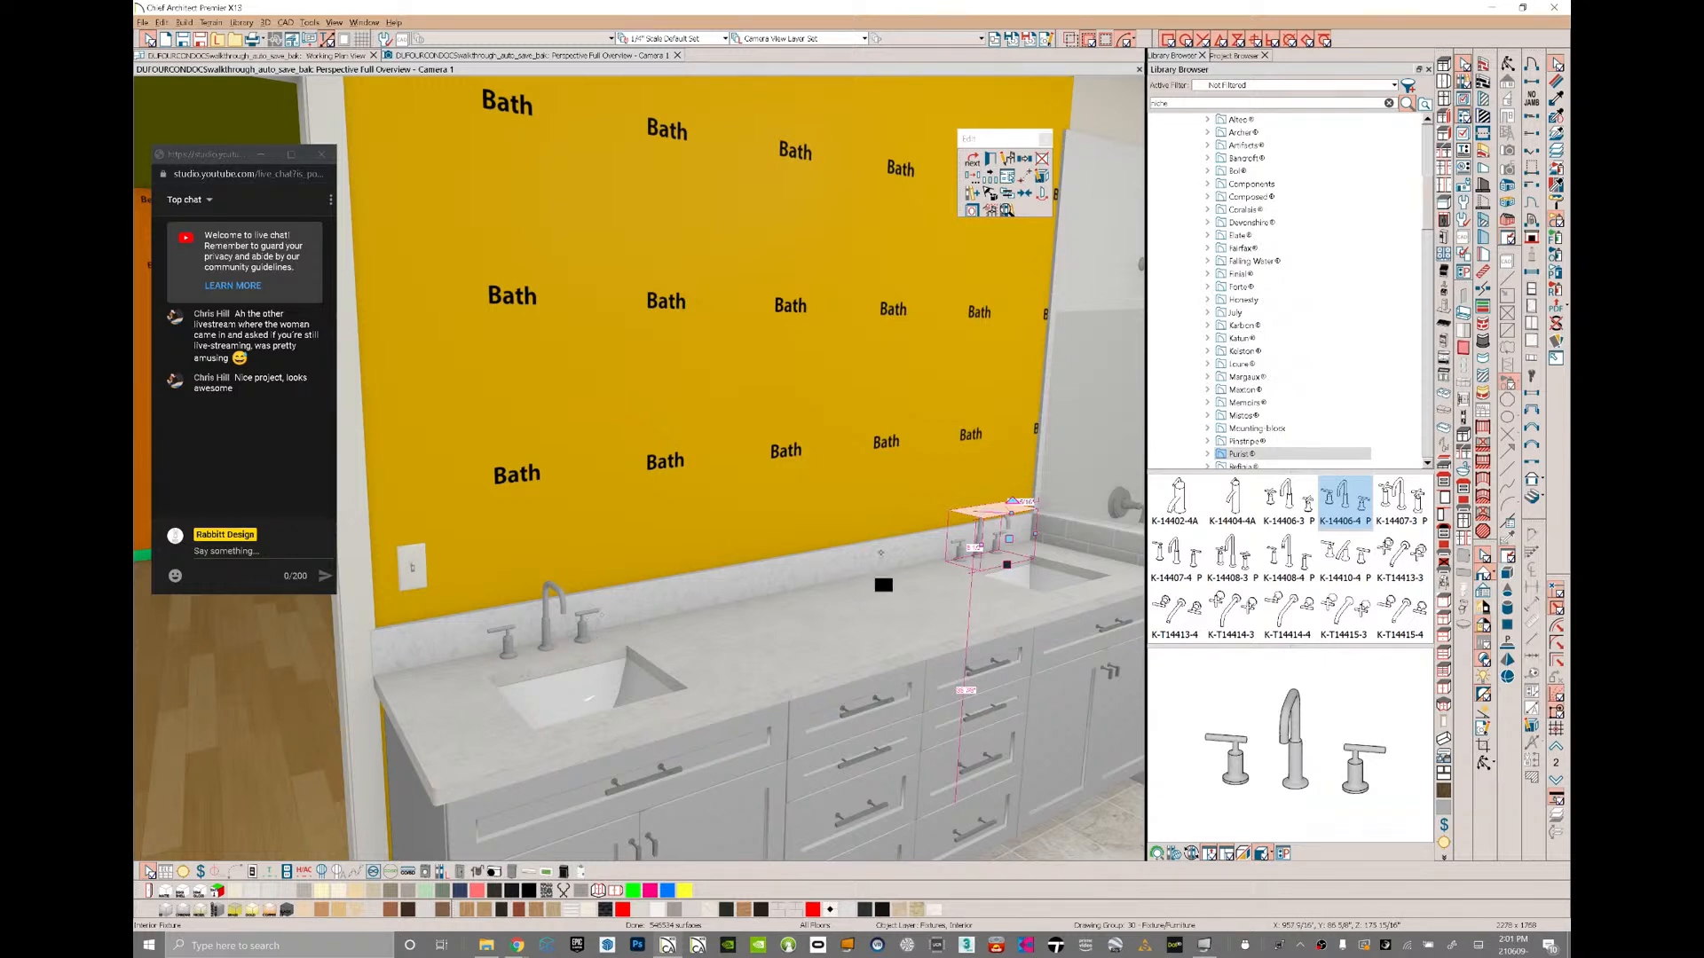
- Select both faucets and move them together by a Y Delta of 1 inch with Transform/Replicate
left_click(545, 633, "ctrl")
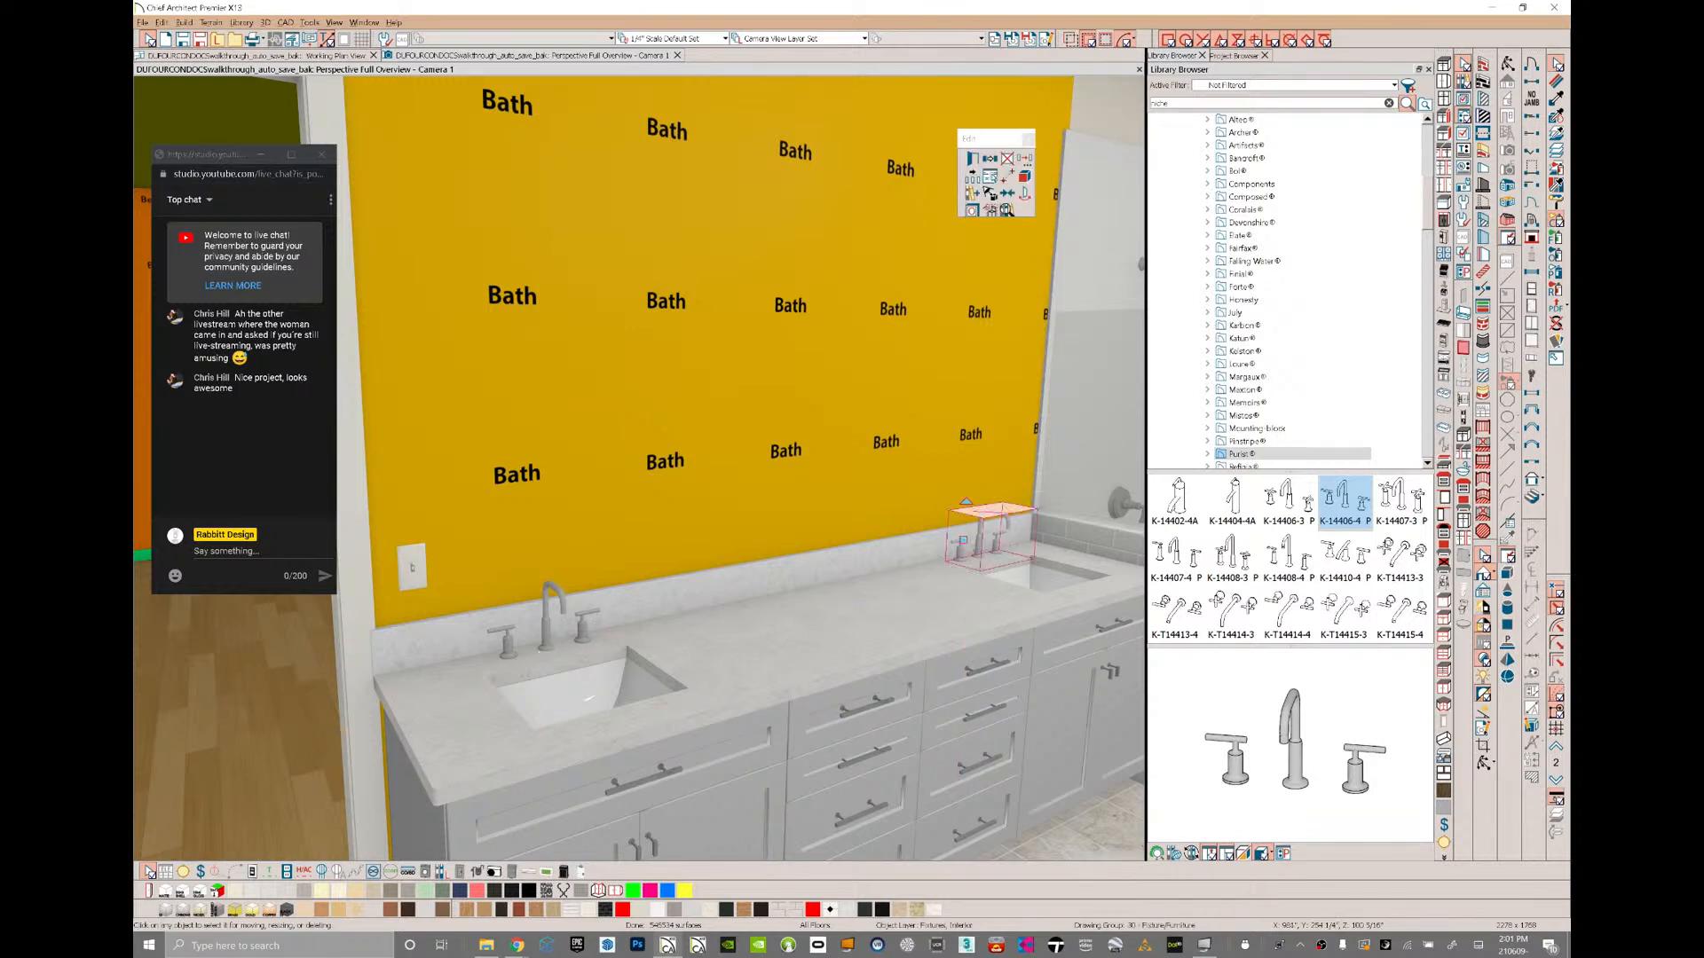
left_click(547, 632, "ctrl")
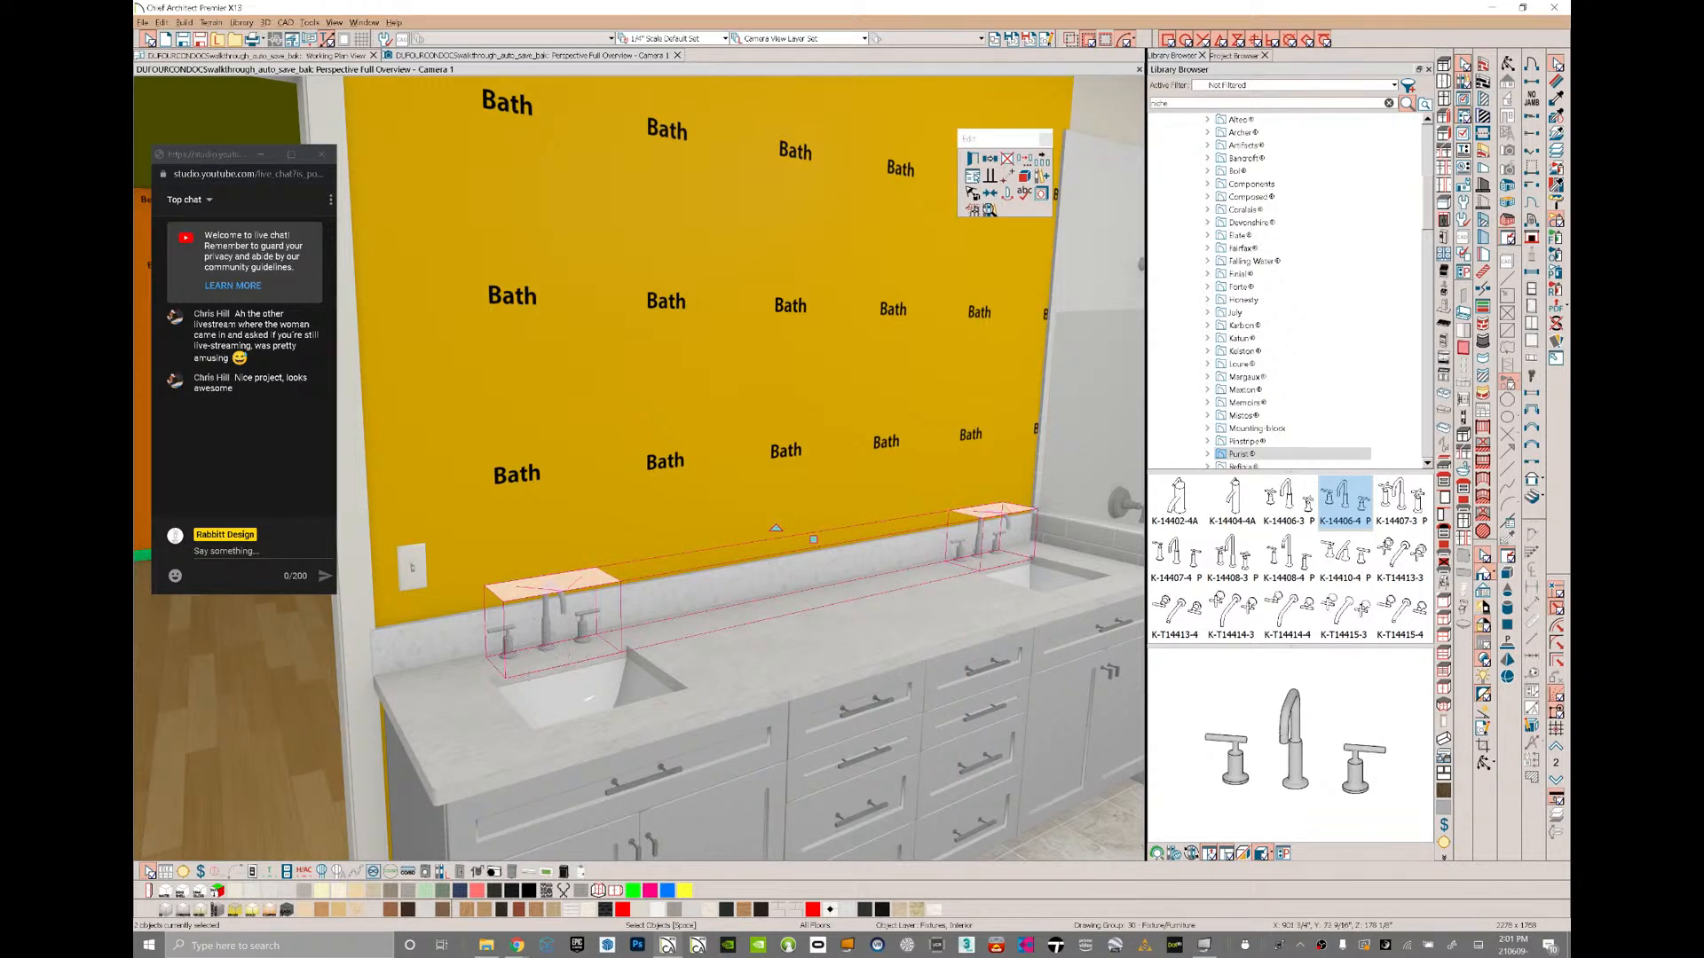
left_click(1025, 160)
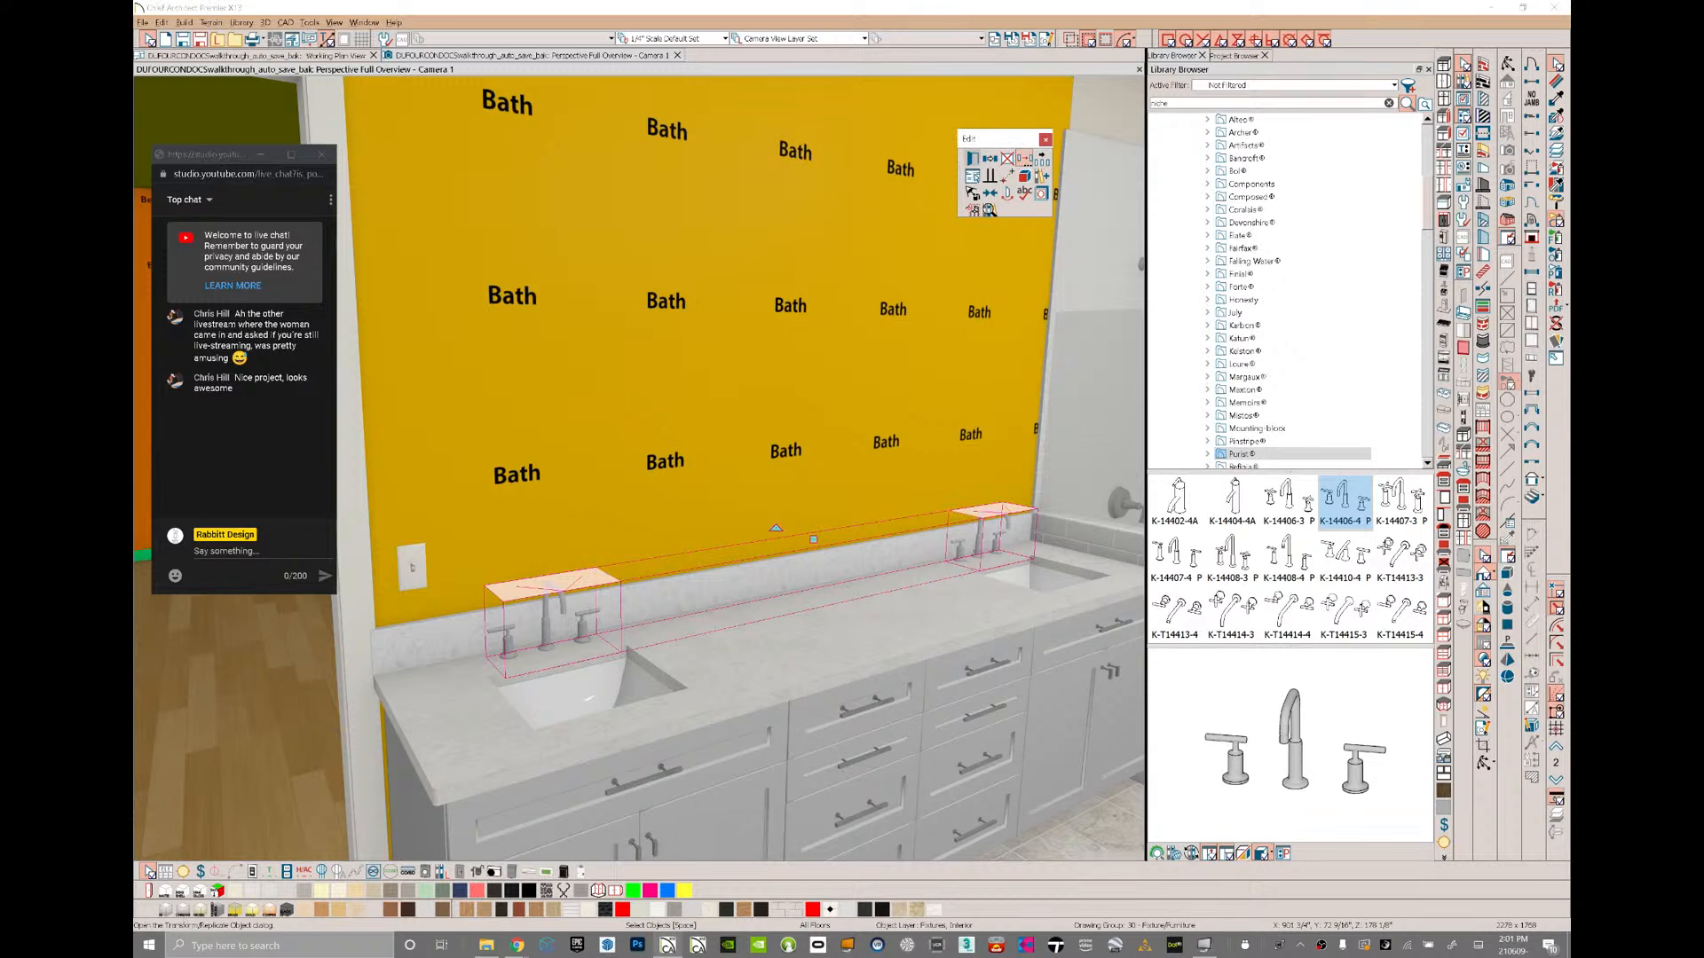
double_click(817, 377)
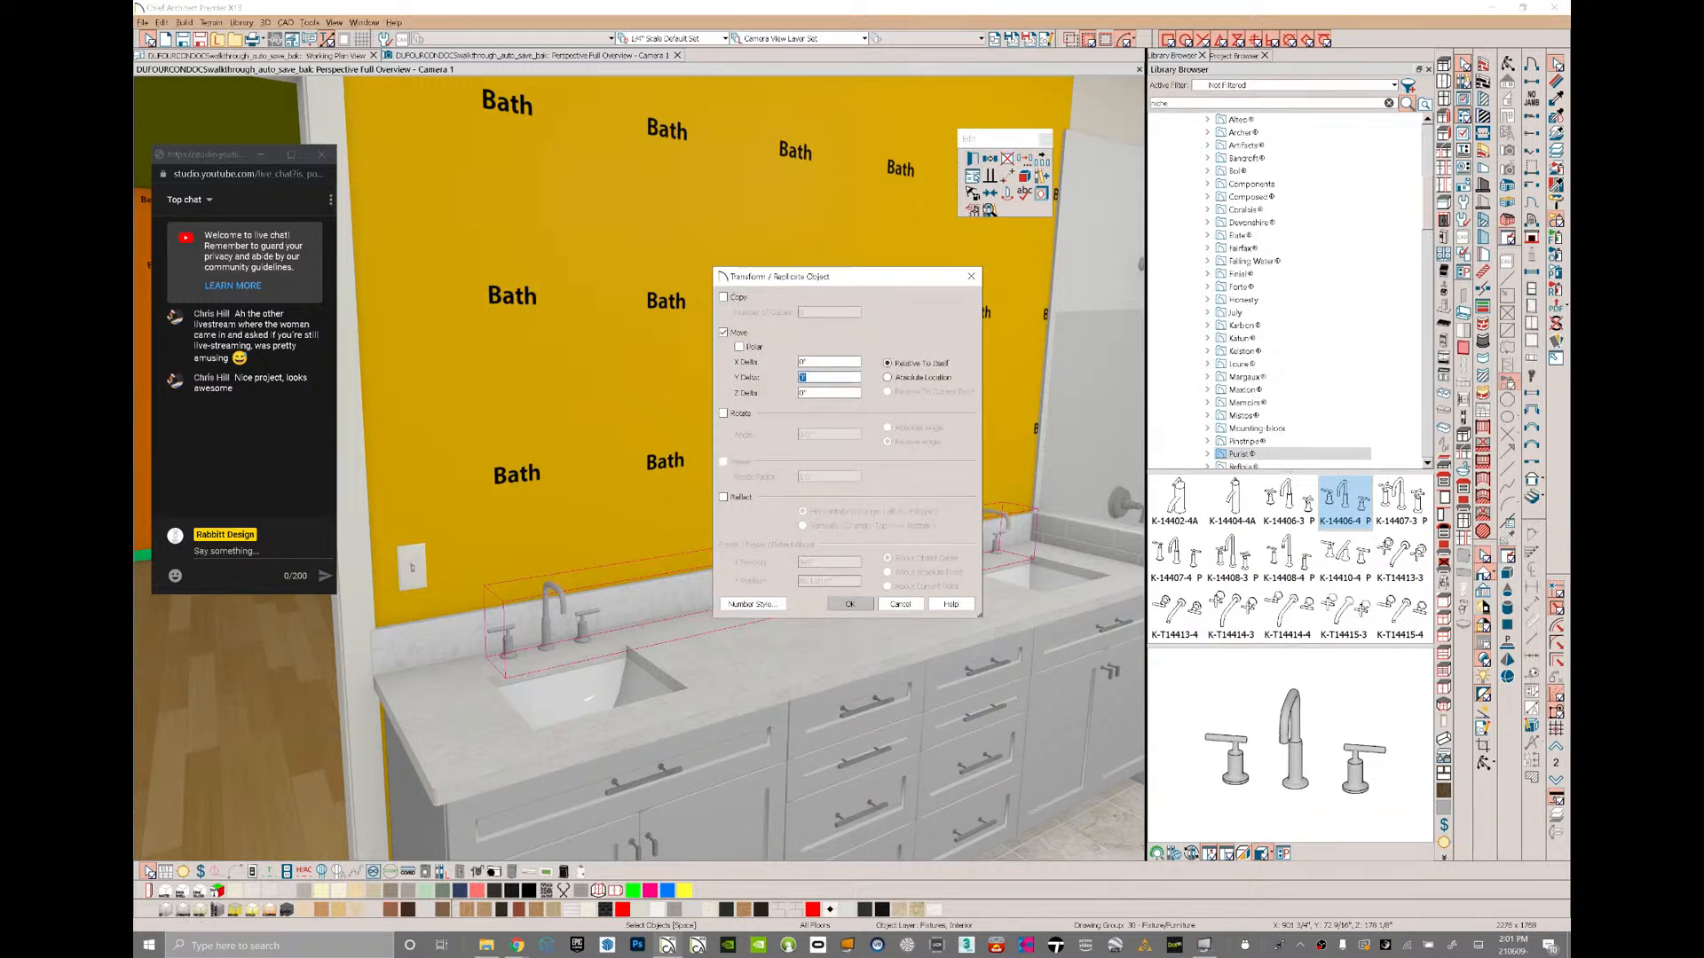
type("1")
key("Return")
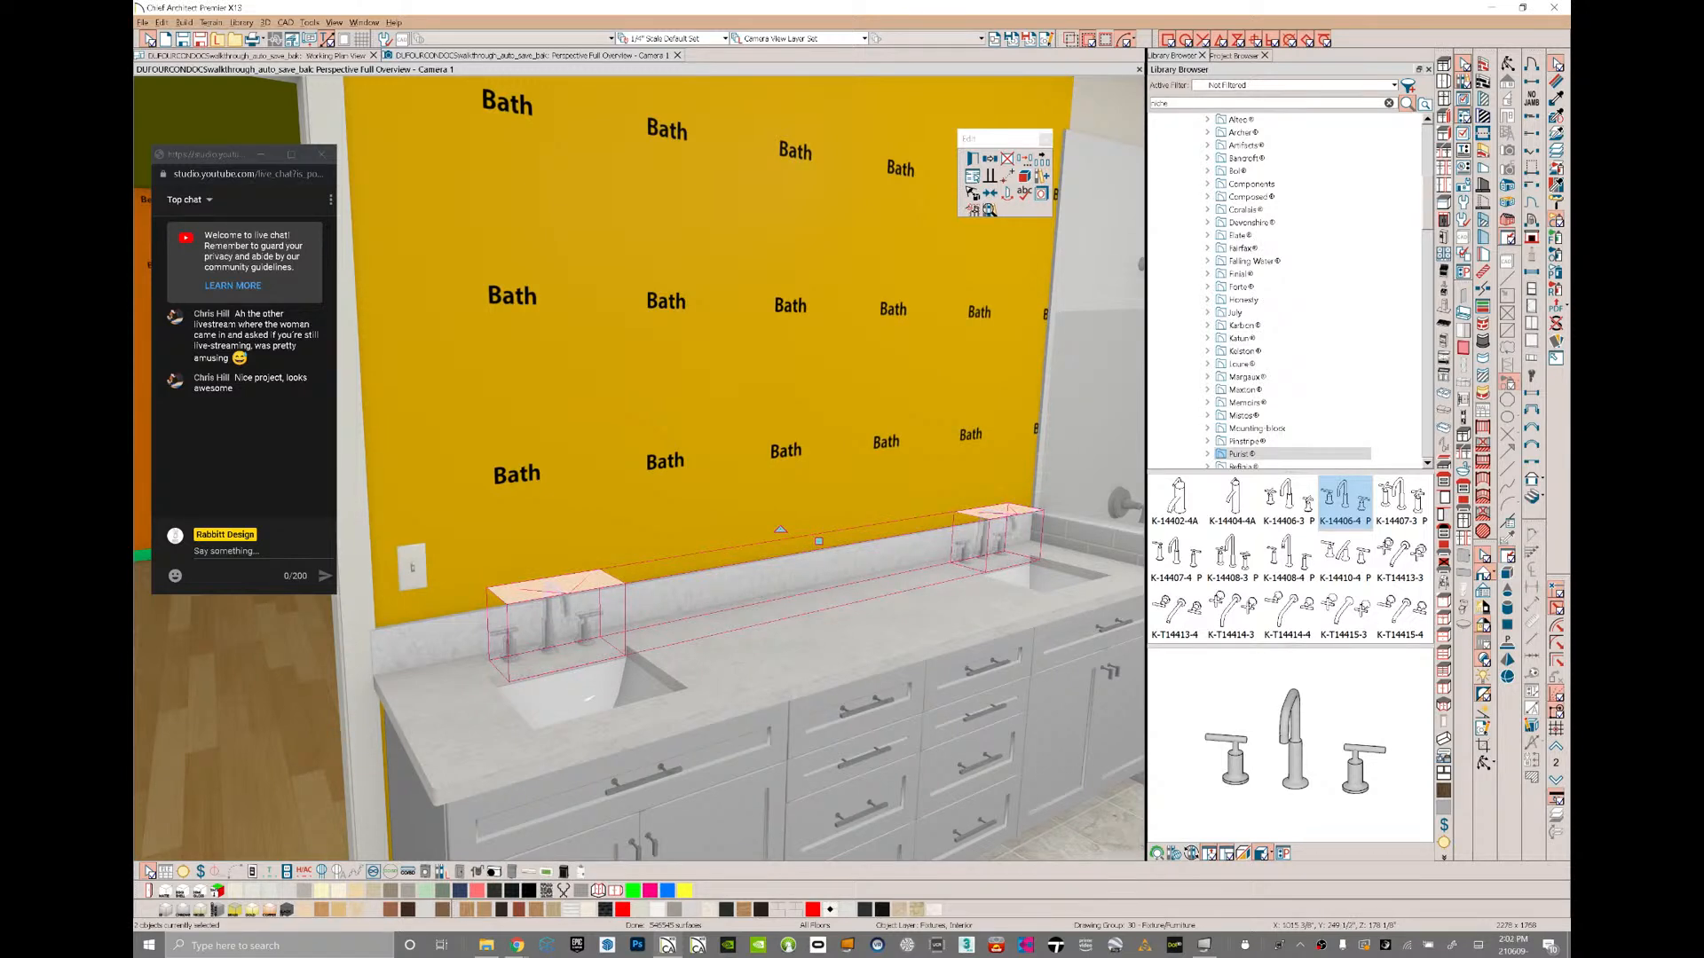
- Search the library for "mirror" and set its filter to User Only
type("mirror")
key("Return")
left_click(1242, 86)
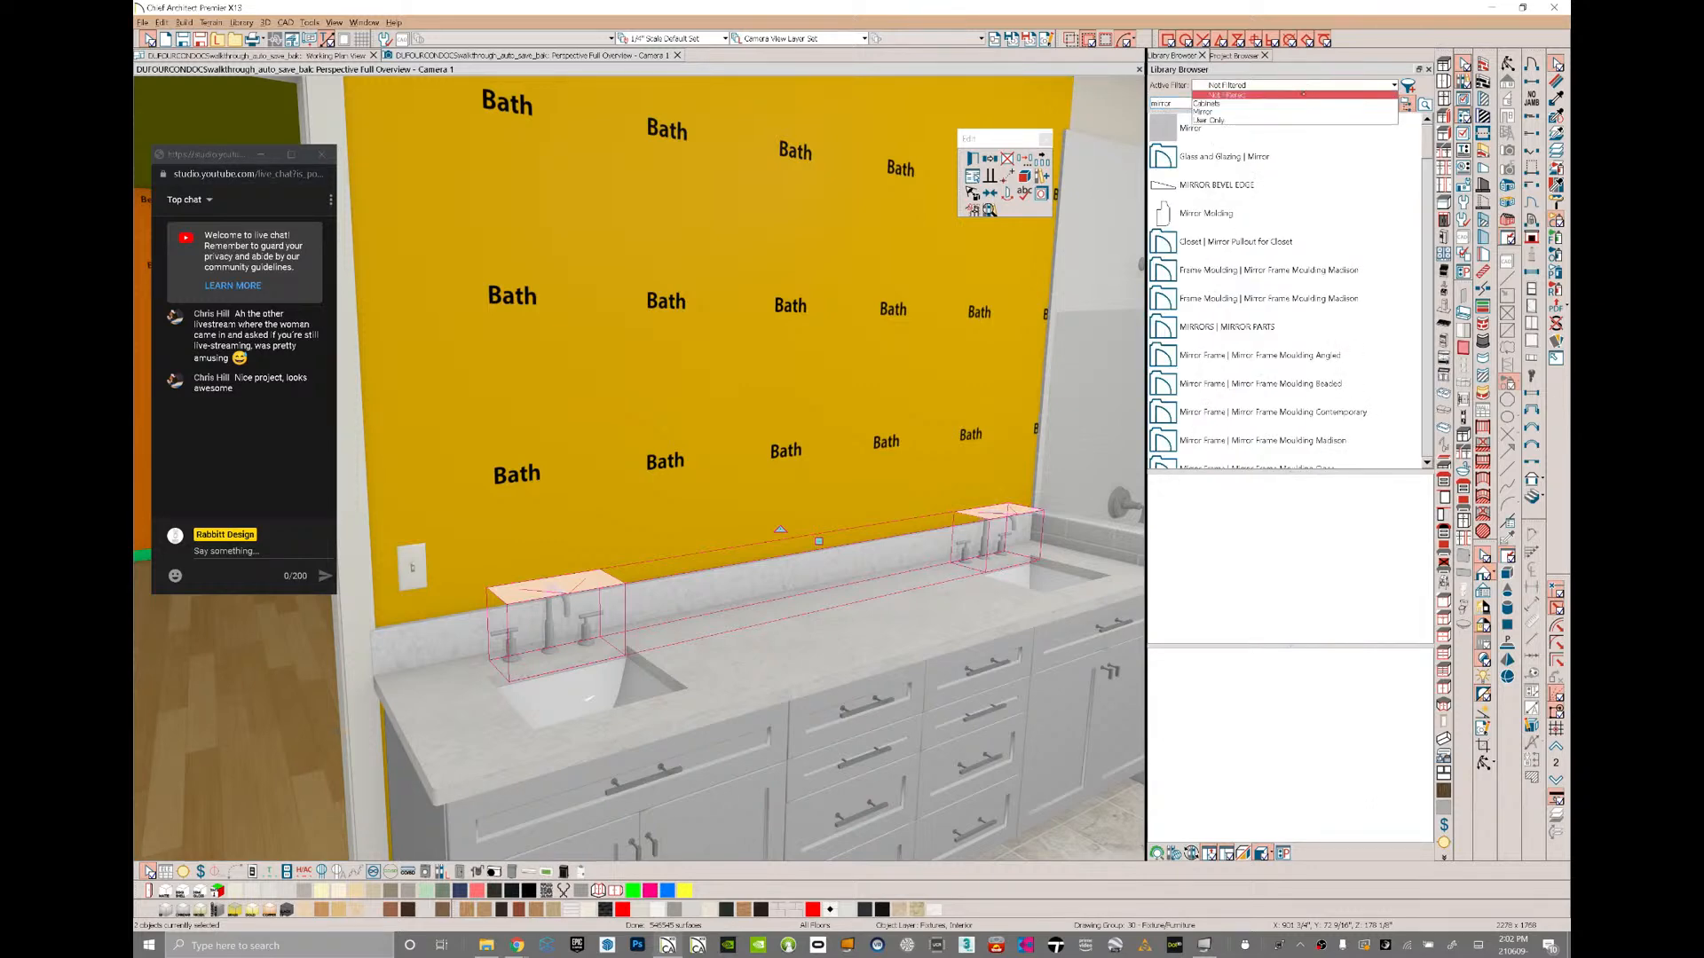
left_click(1242, 119)
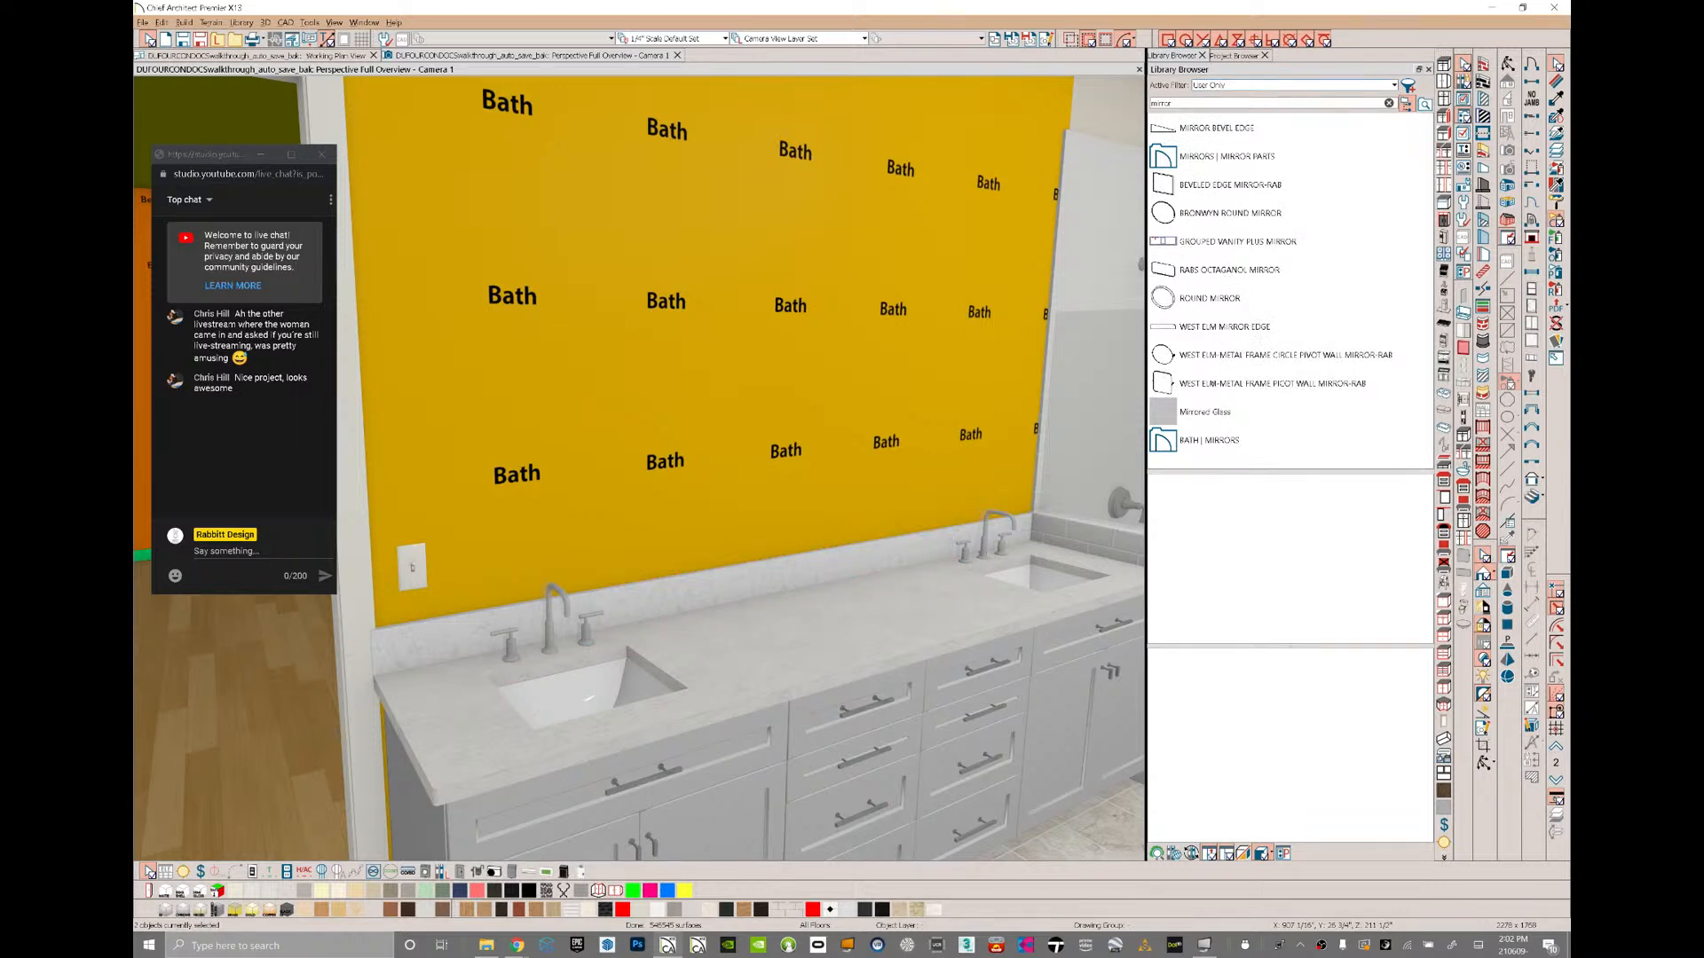
- Place the West Elm Metal Frame Pivot Wall Mirror-RAB above the sink nearest the door and center it on the base cabinet
left_click(1270, 384)
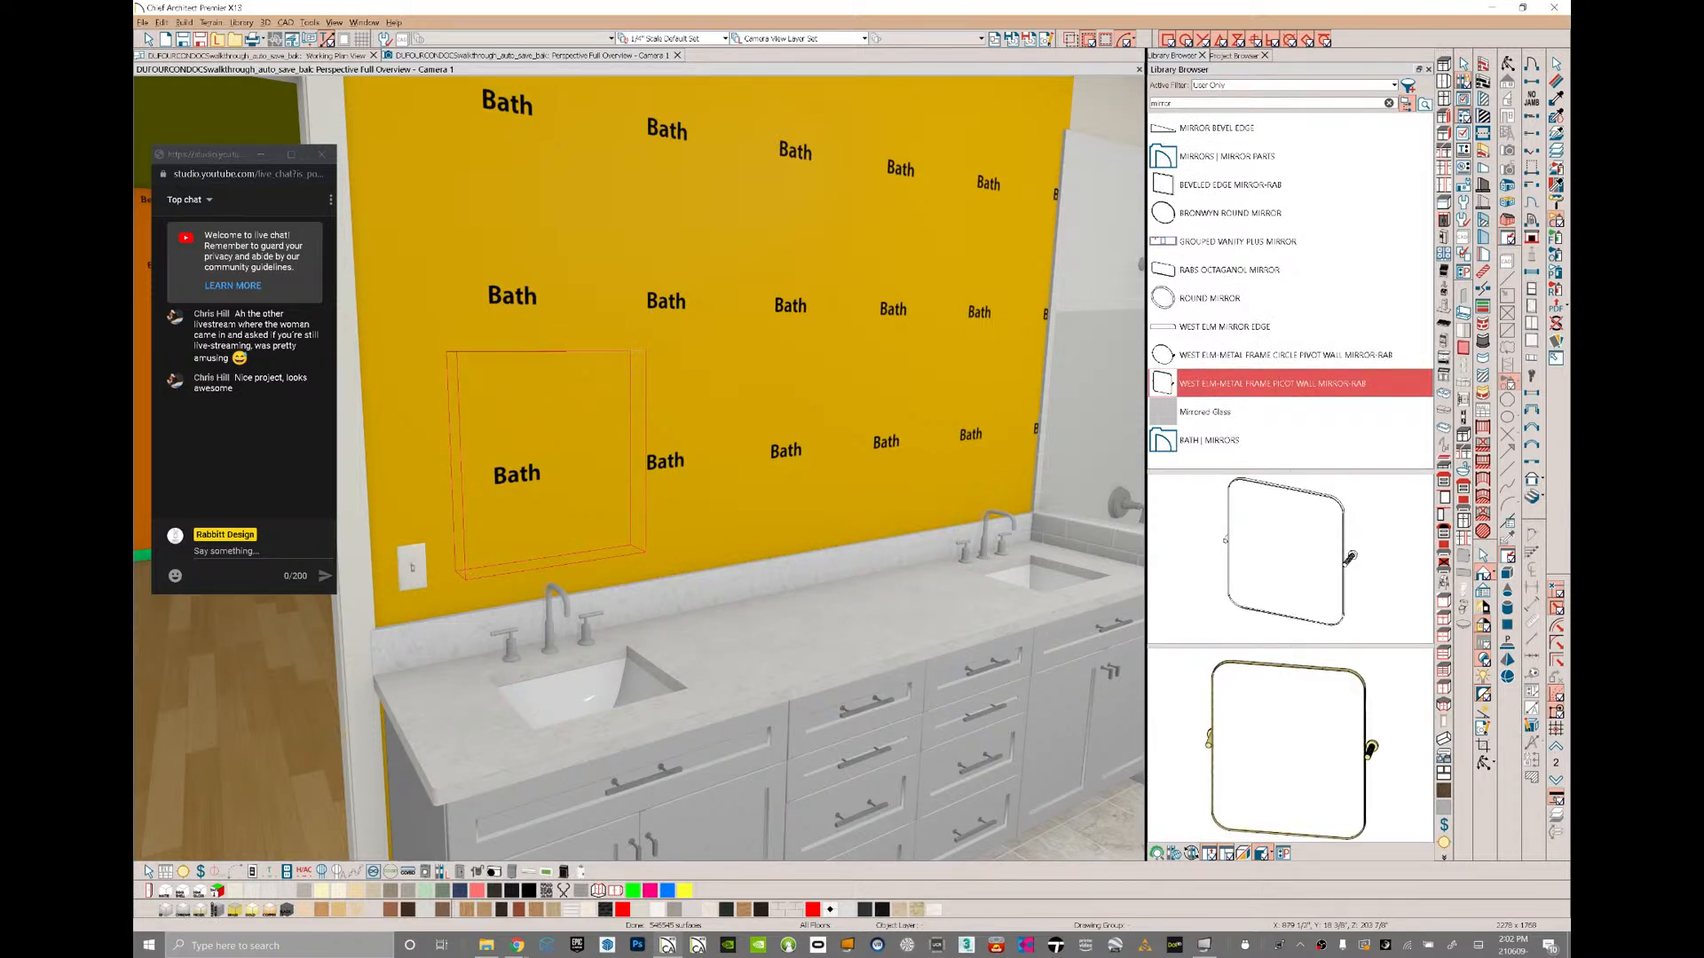
left_click(567, 444)
left_click(566, 444)
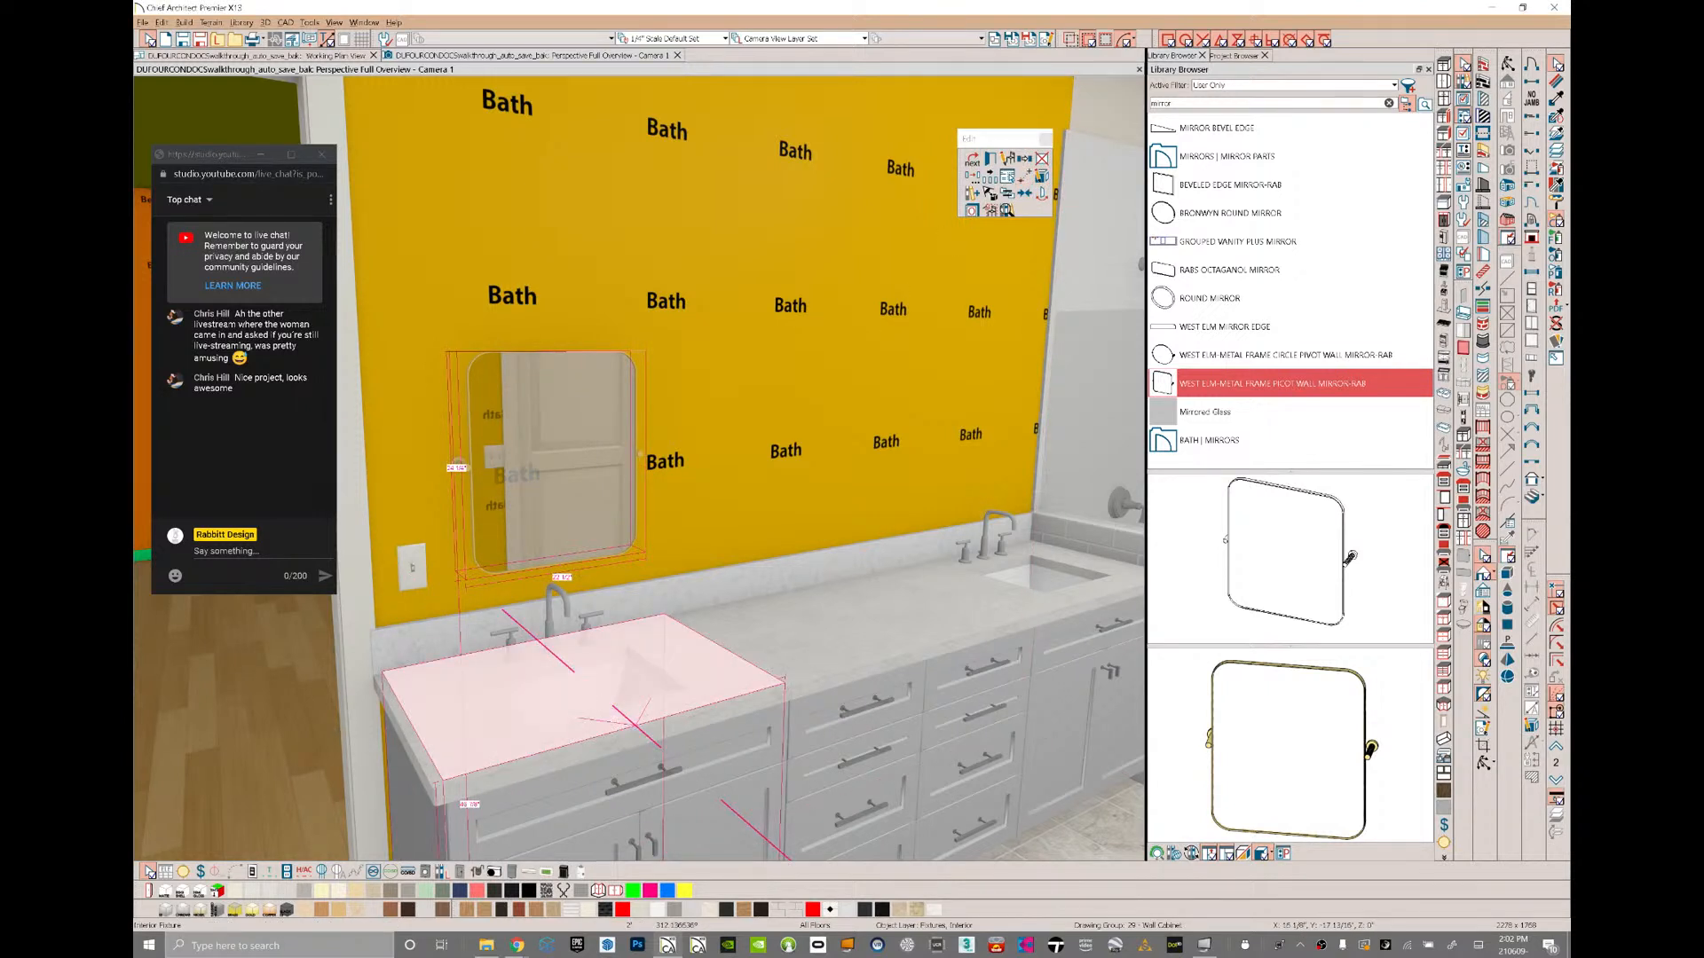
left_click(587, 698)
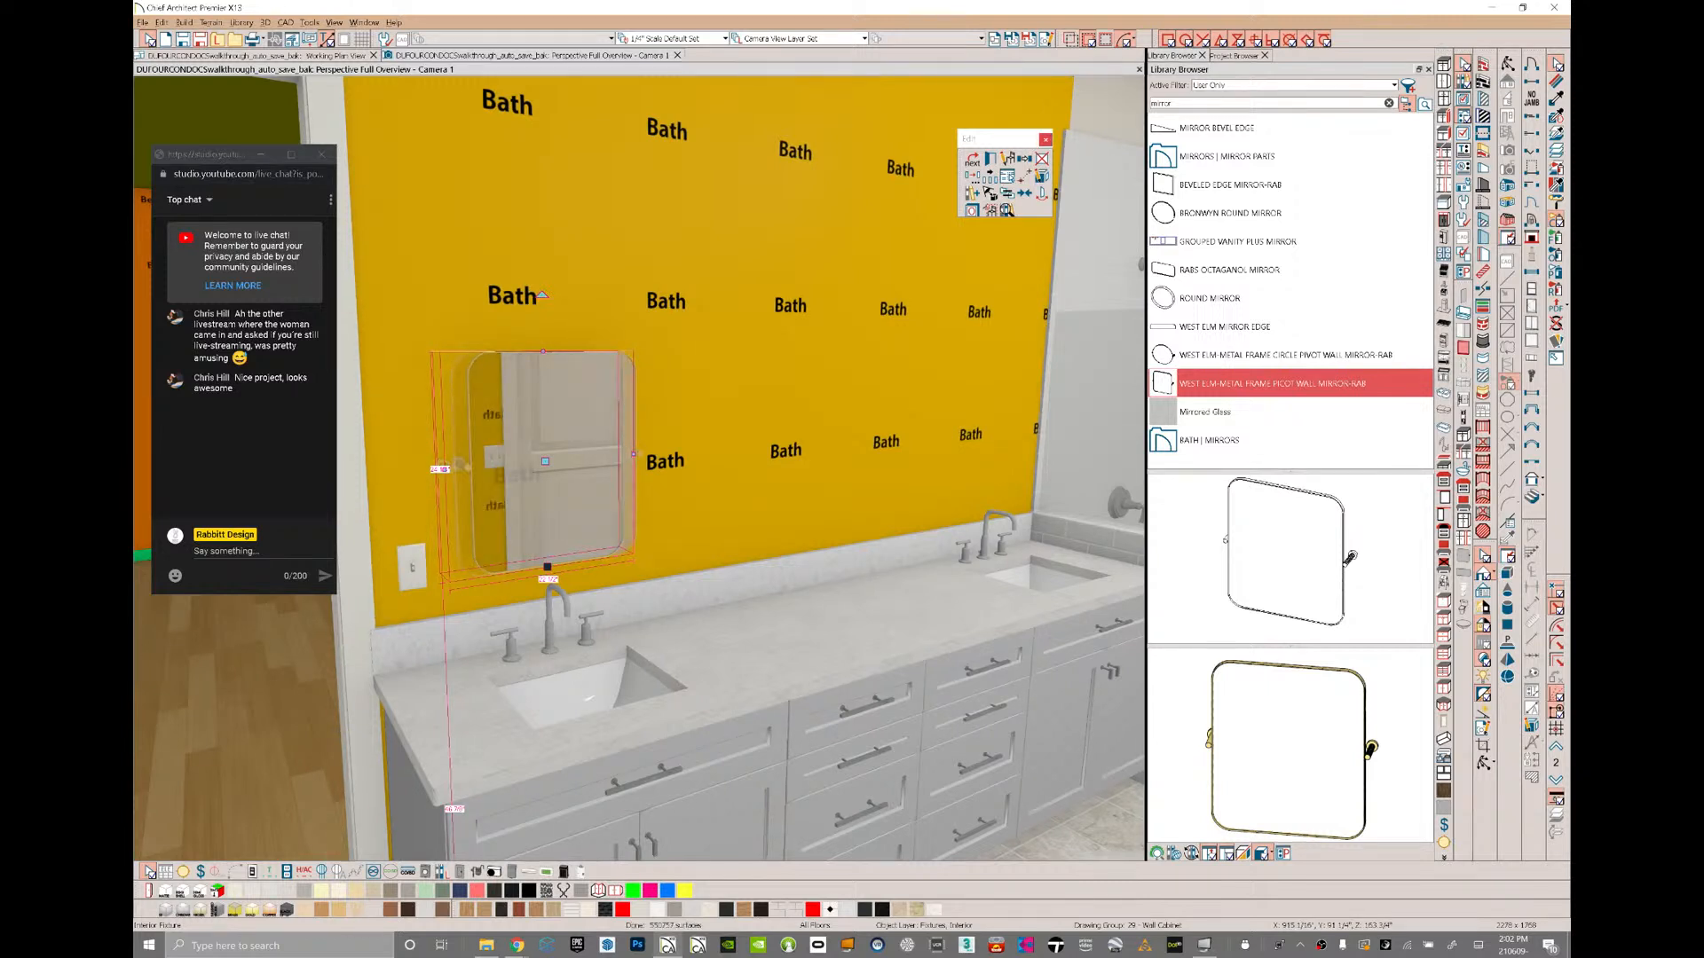
- Find the two-light Dillon Sconce 2 in the library, place it above the mirror and center it on the sink base cabinet
double_click(1162, 104)
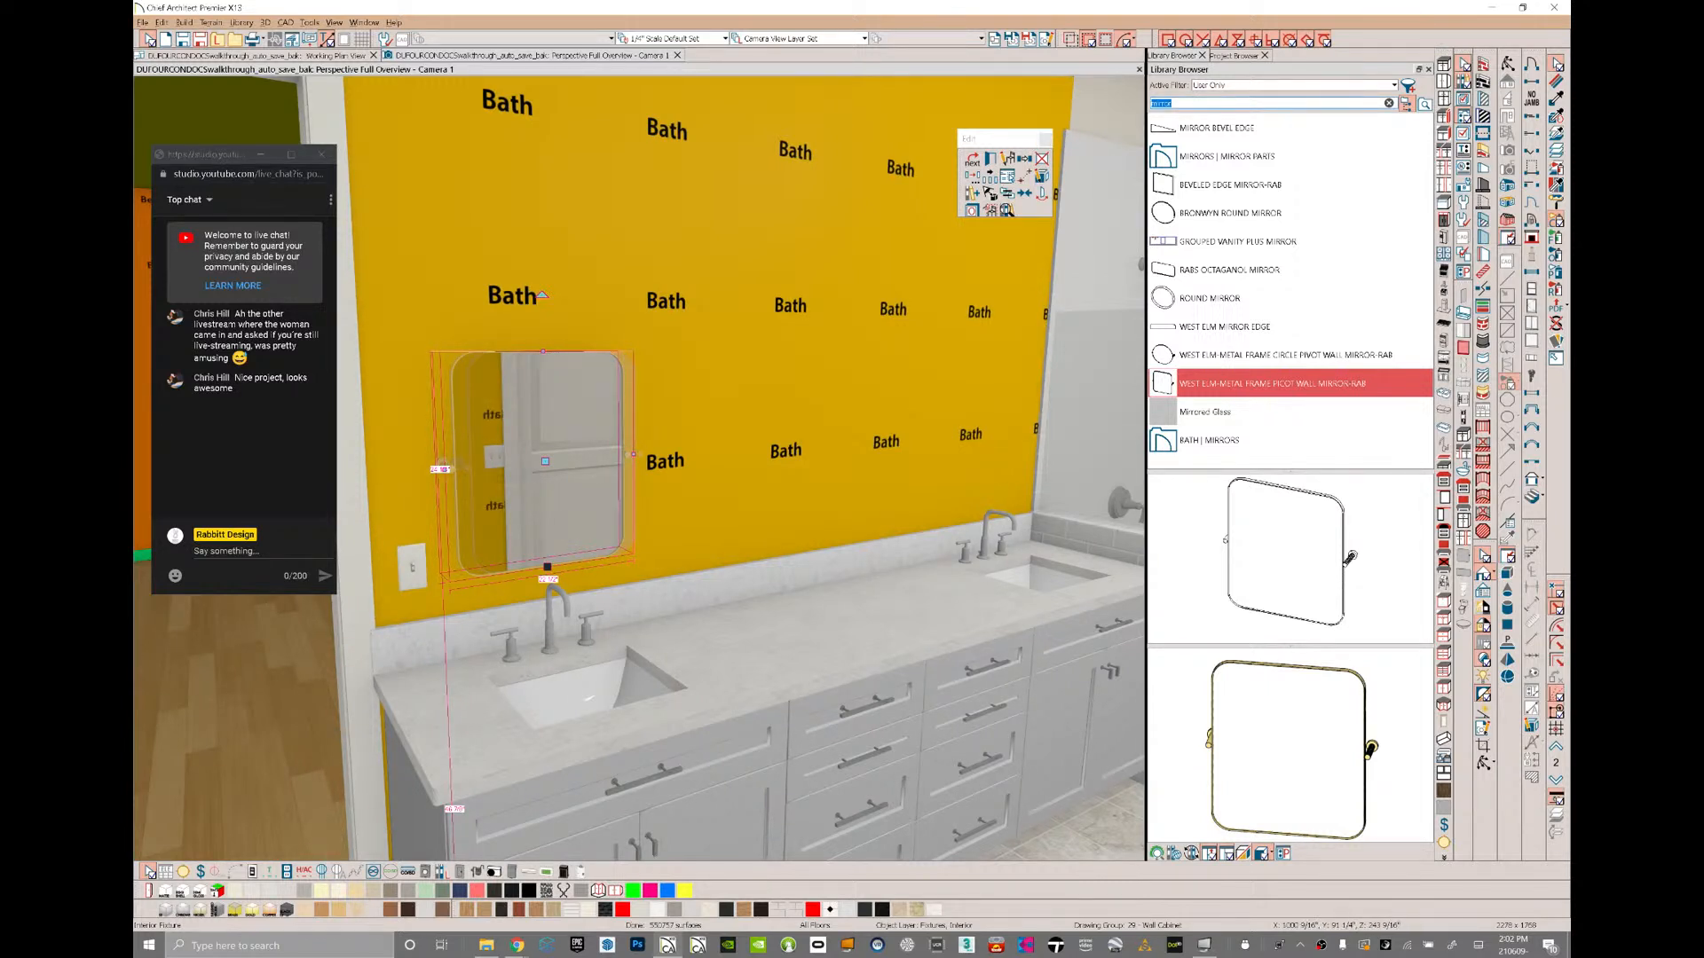
key("BackSpace")
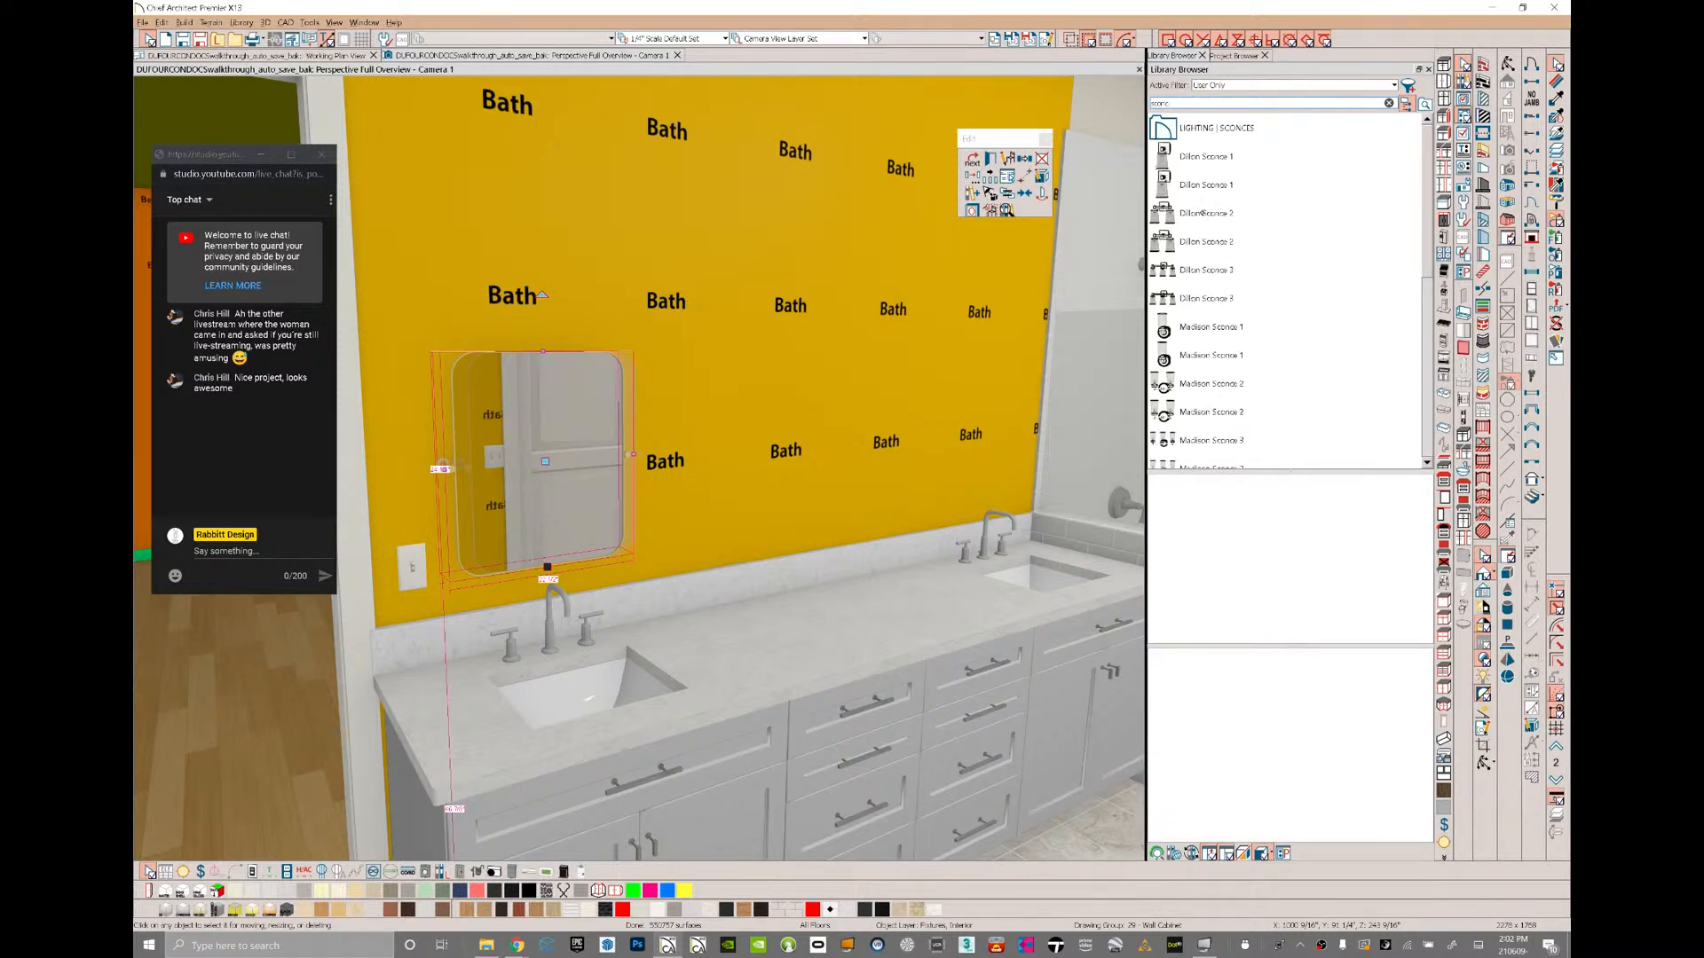
left_click(1203, 213)
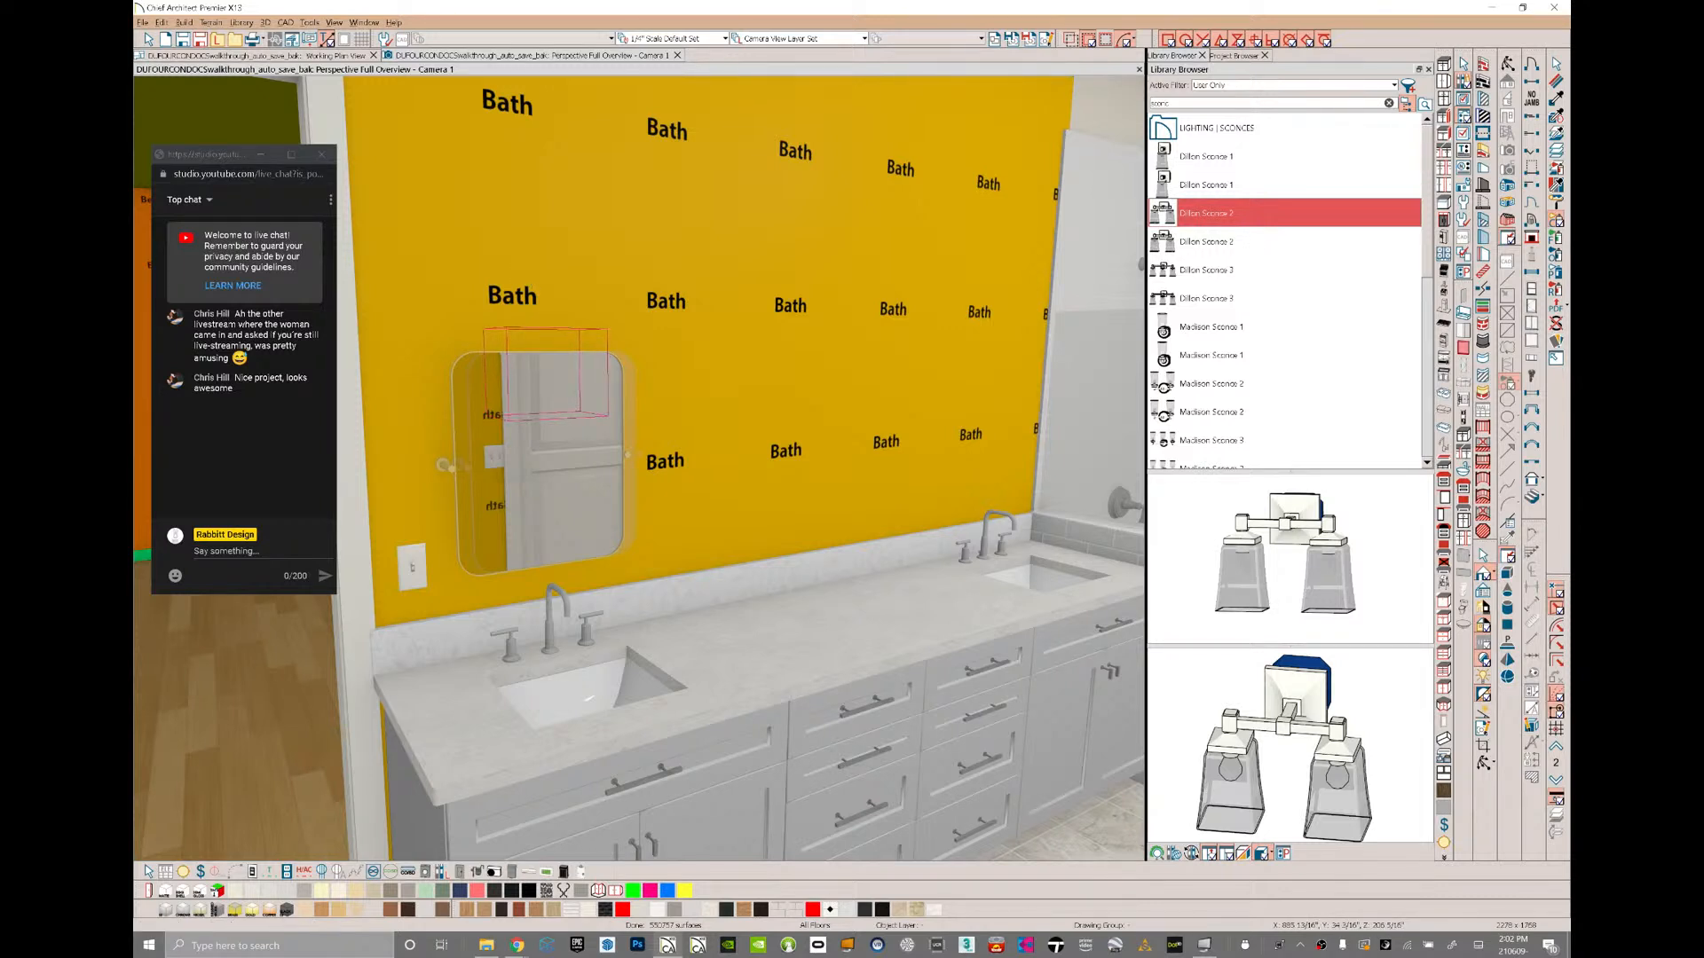
left_click(535, 371)
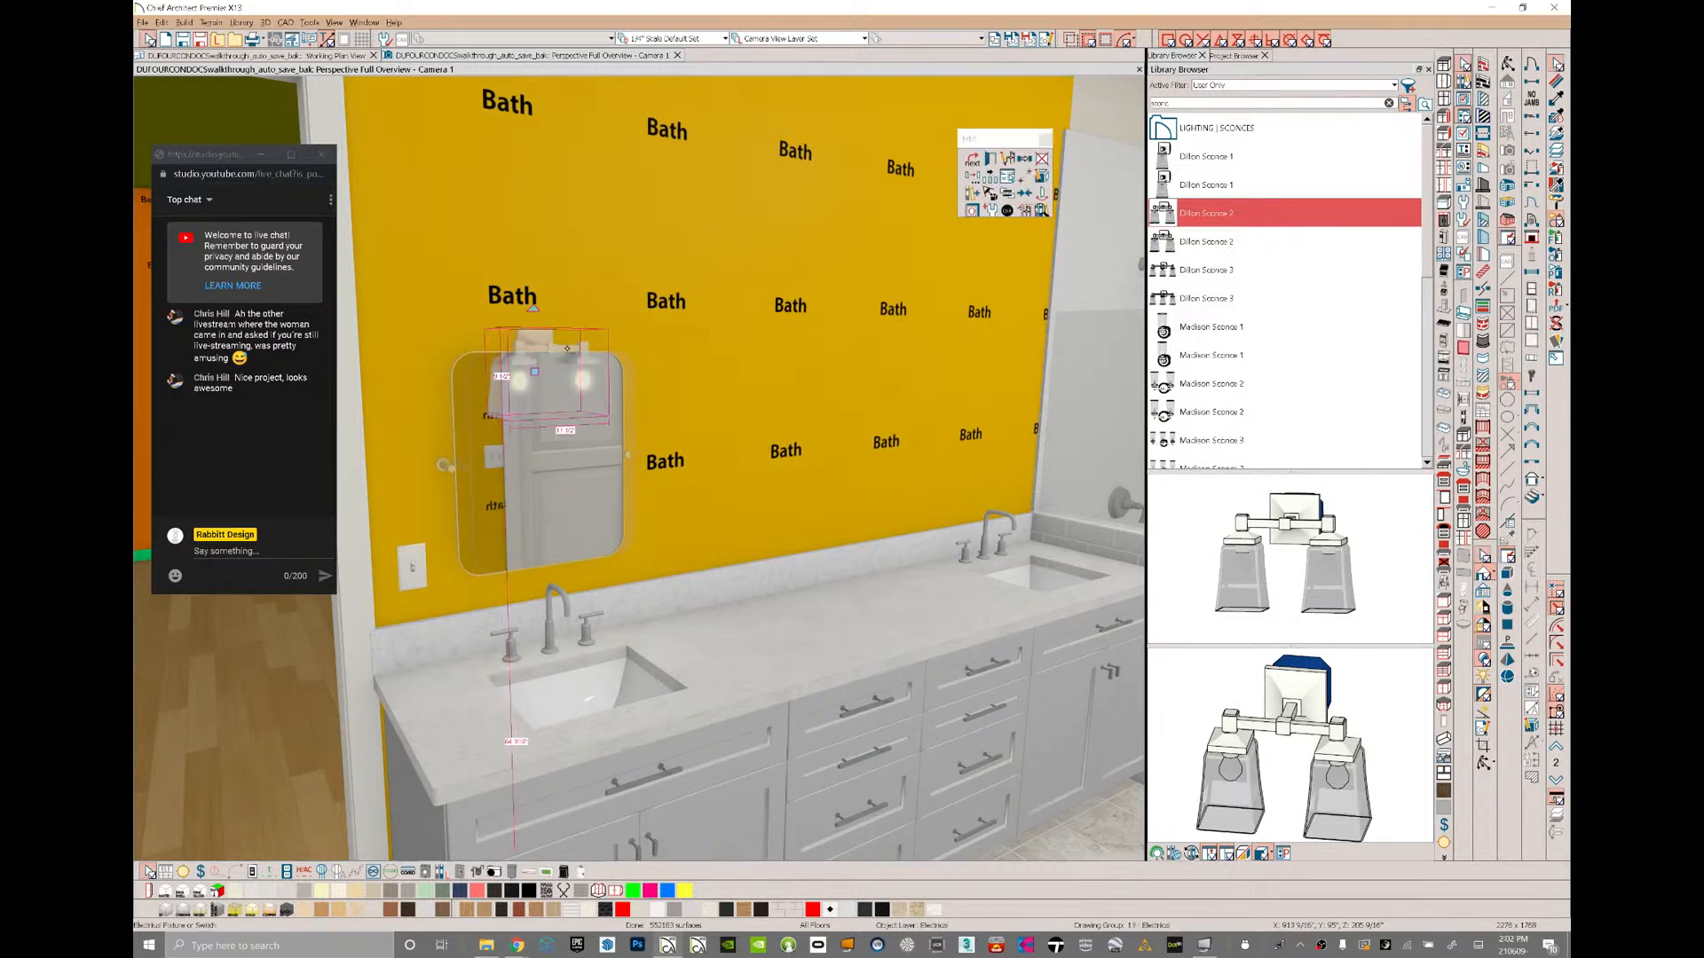
left_click_drag(534, 371, 532, 296)
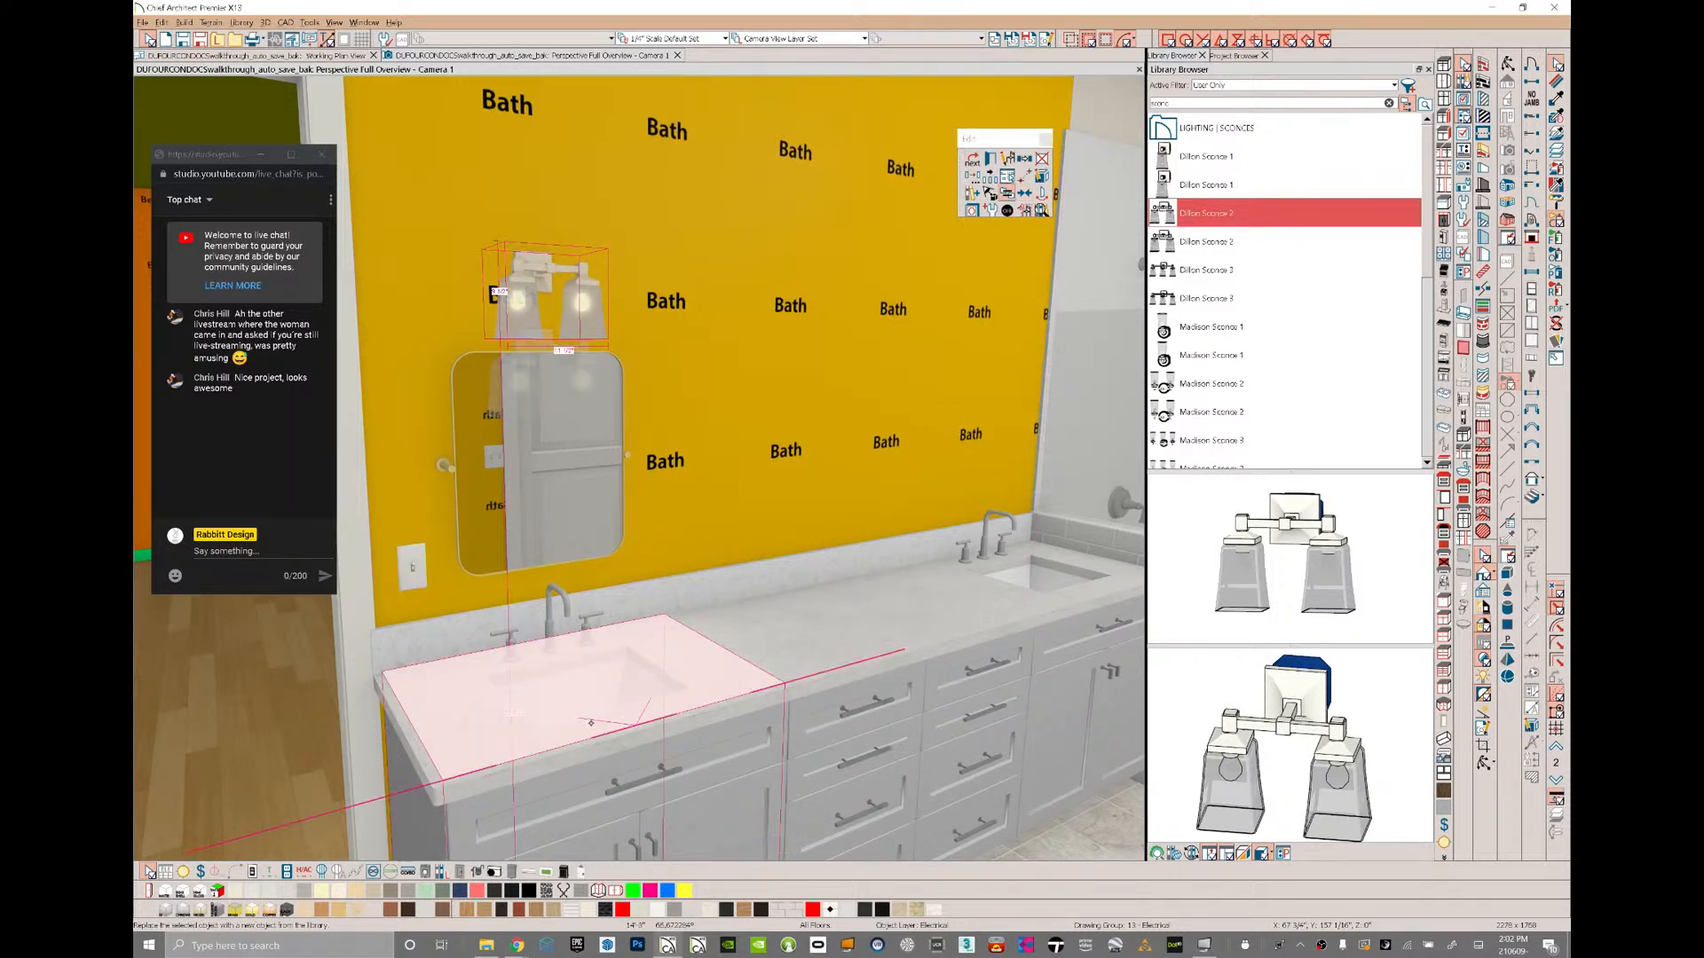
left_click(591, 724)
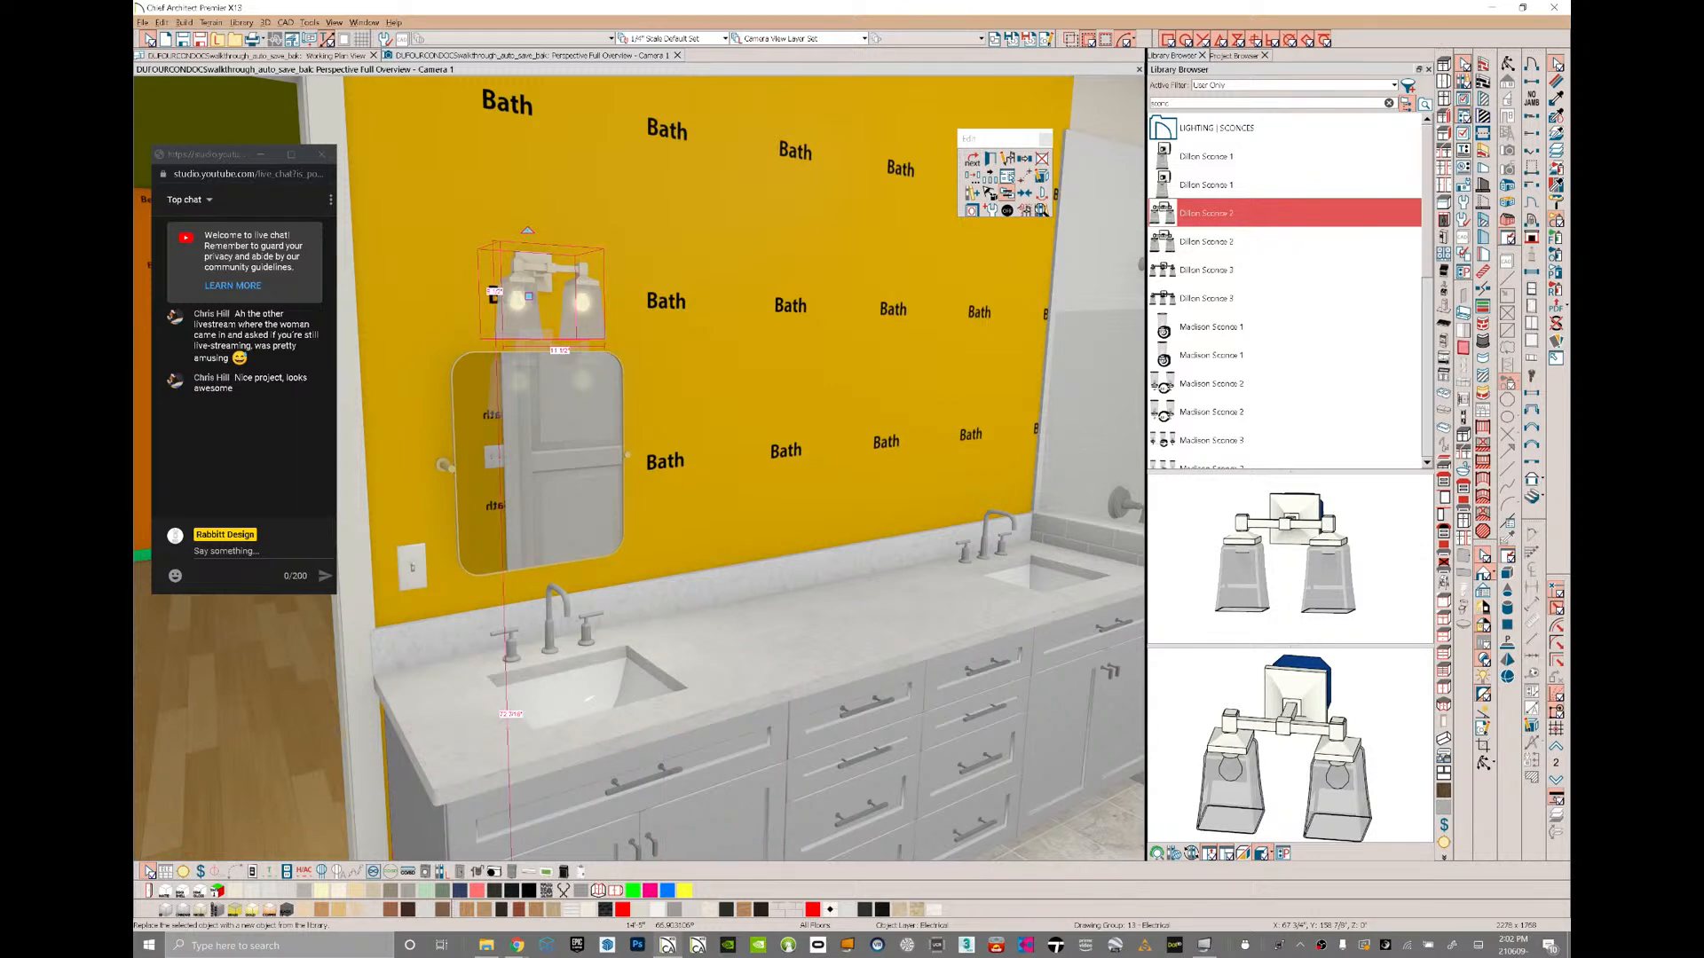
- Reflect a copy of the mirror and sconce about the middle drawer cabinet so the pair sits above the far sink
left_click(559, 443, "shift")
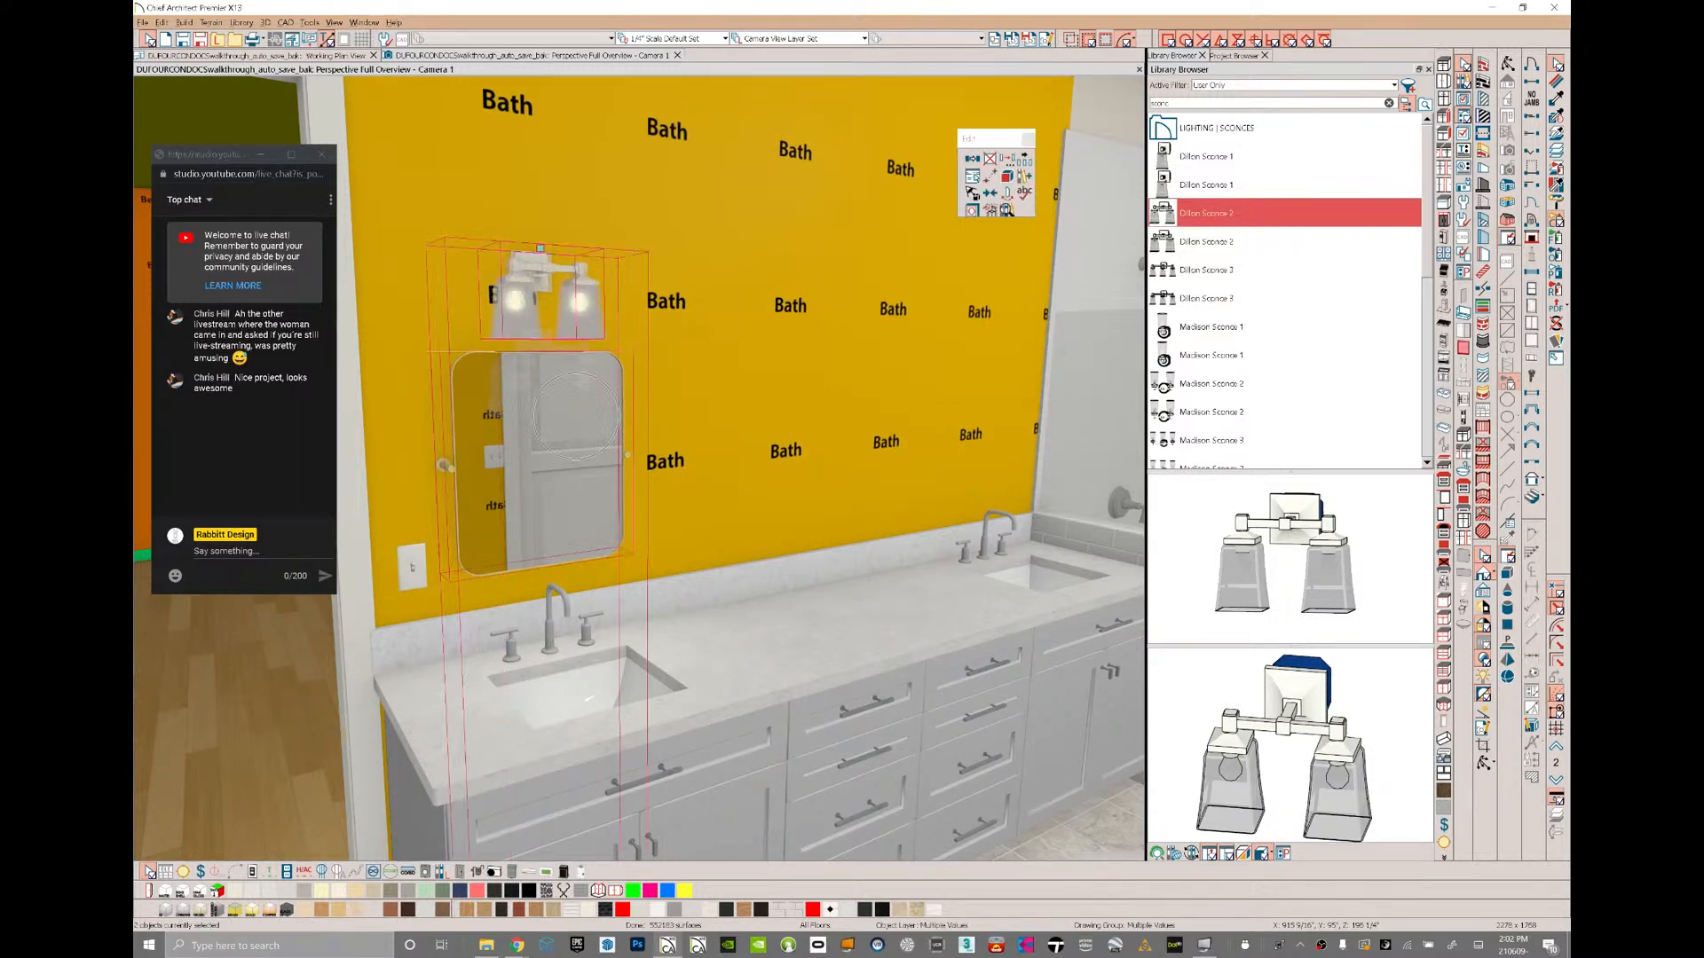
left_click(1007, 160)
left_click(973, 193)
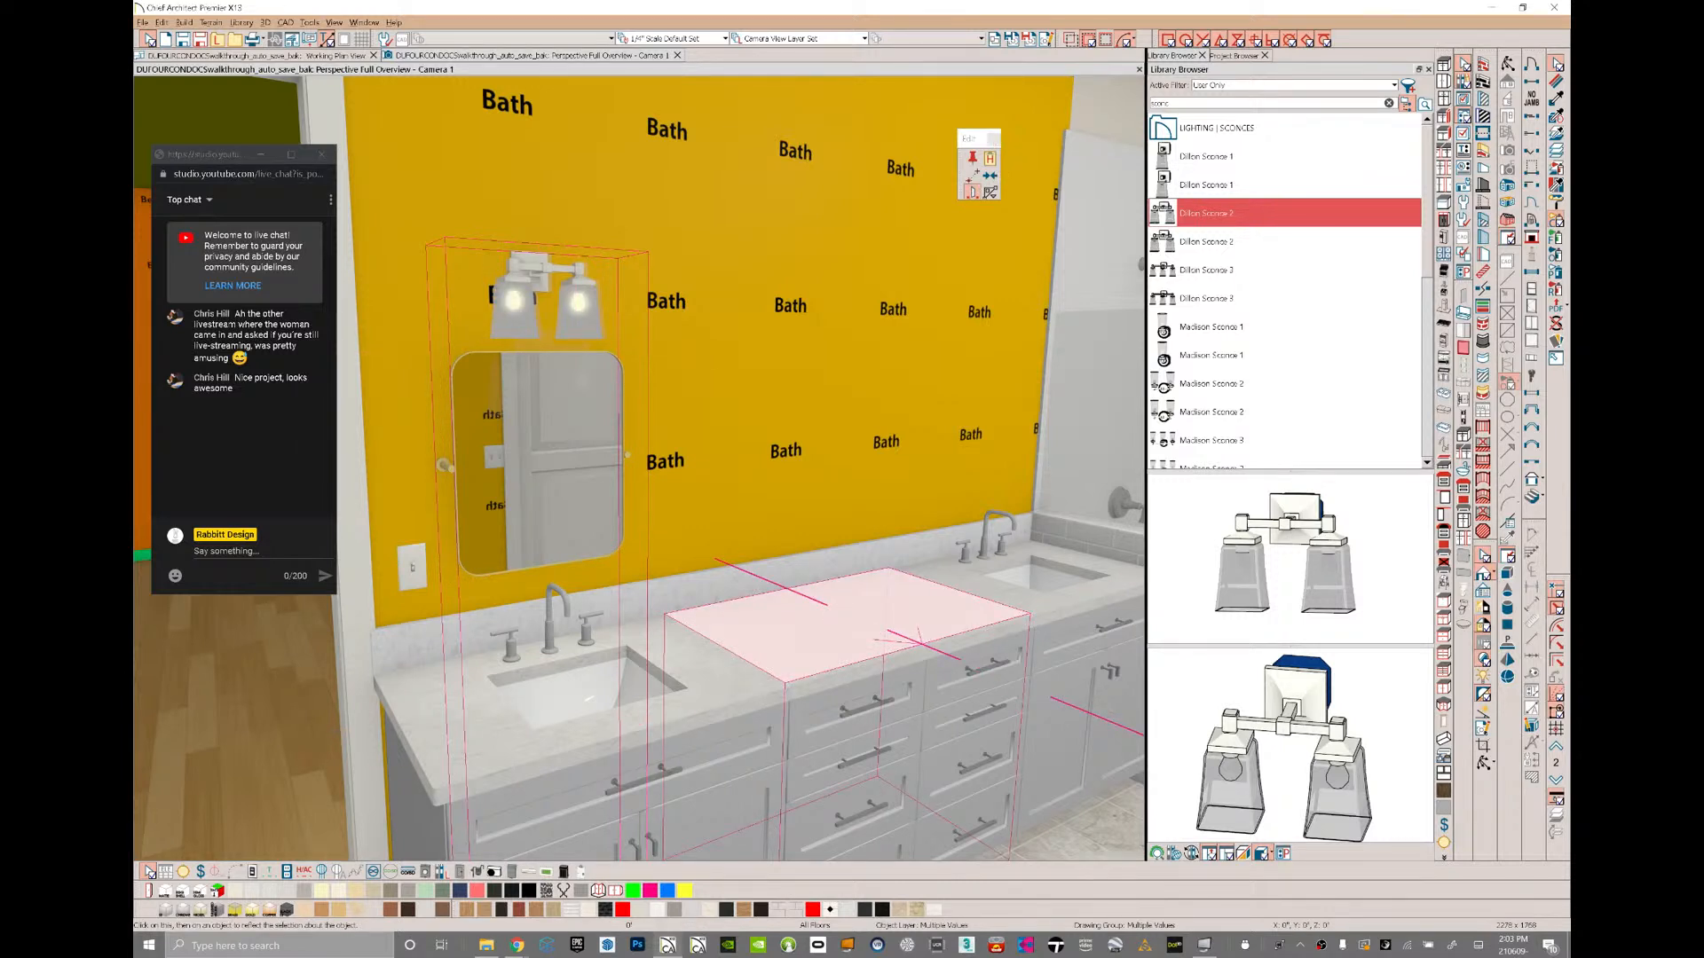
left_click(919, 637)
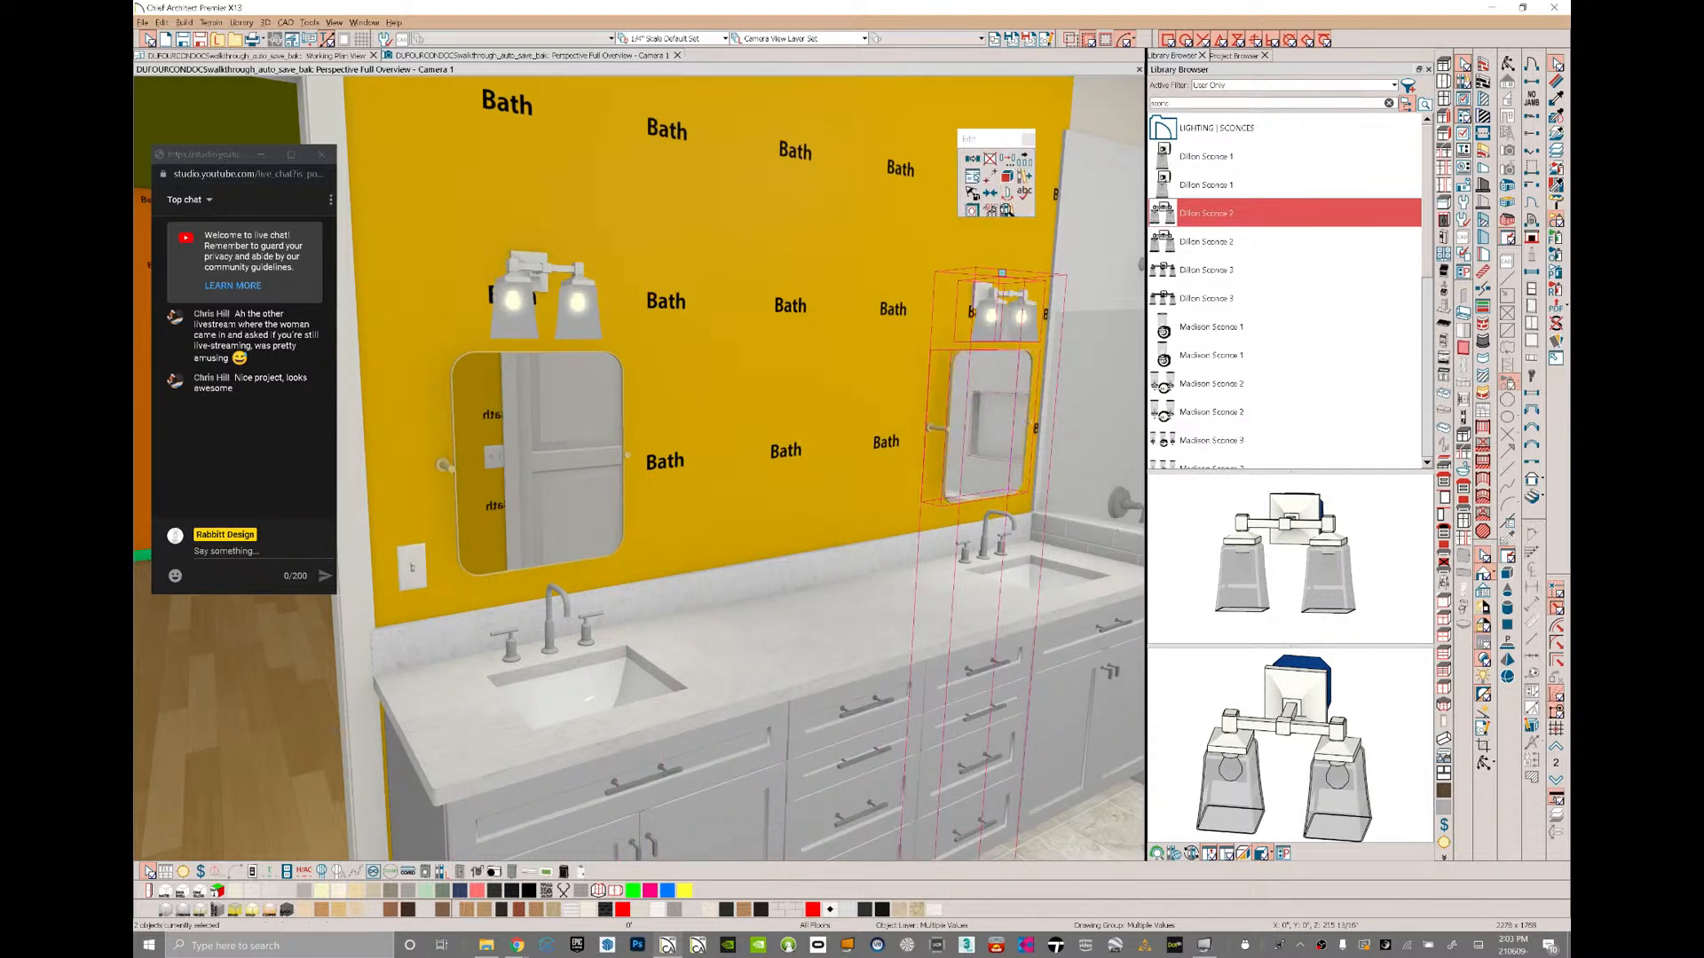
- Start replacing the wall switch and identical objects on the floor, searching the library for "deco" and opening the filter choices
left_click(412, 567)
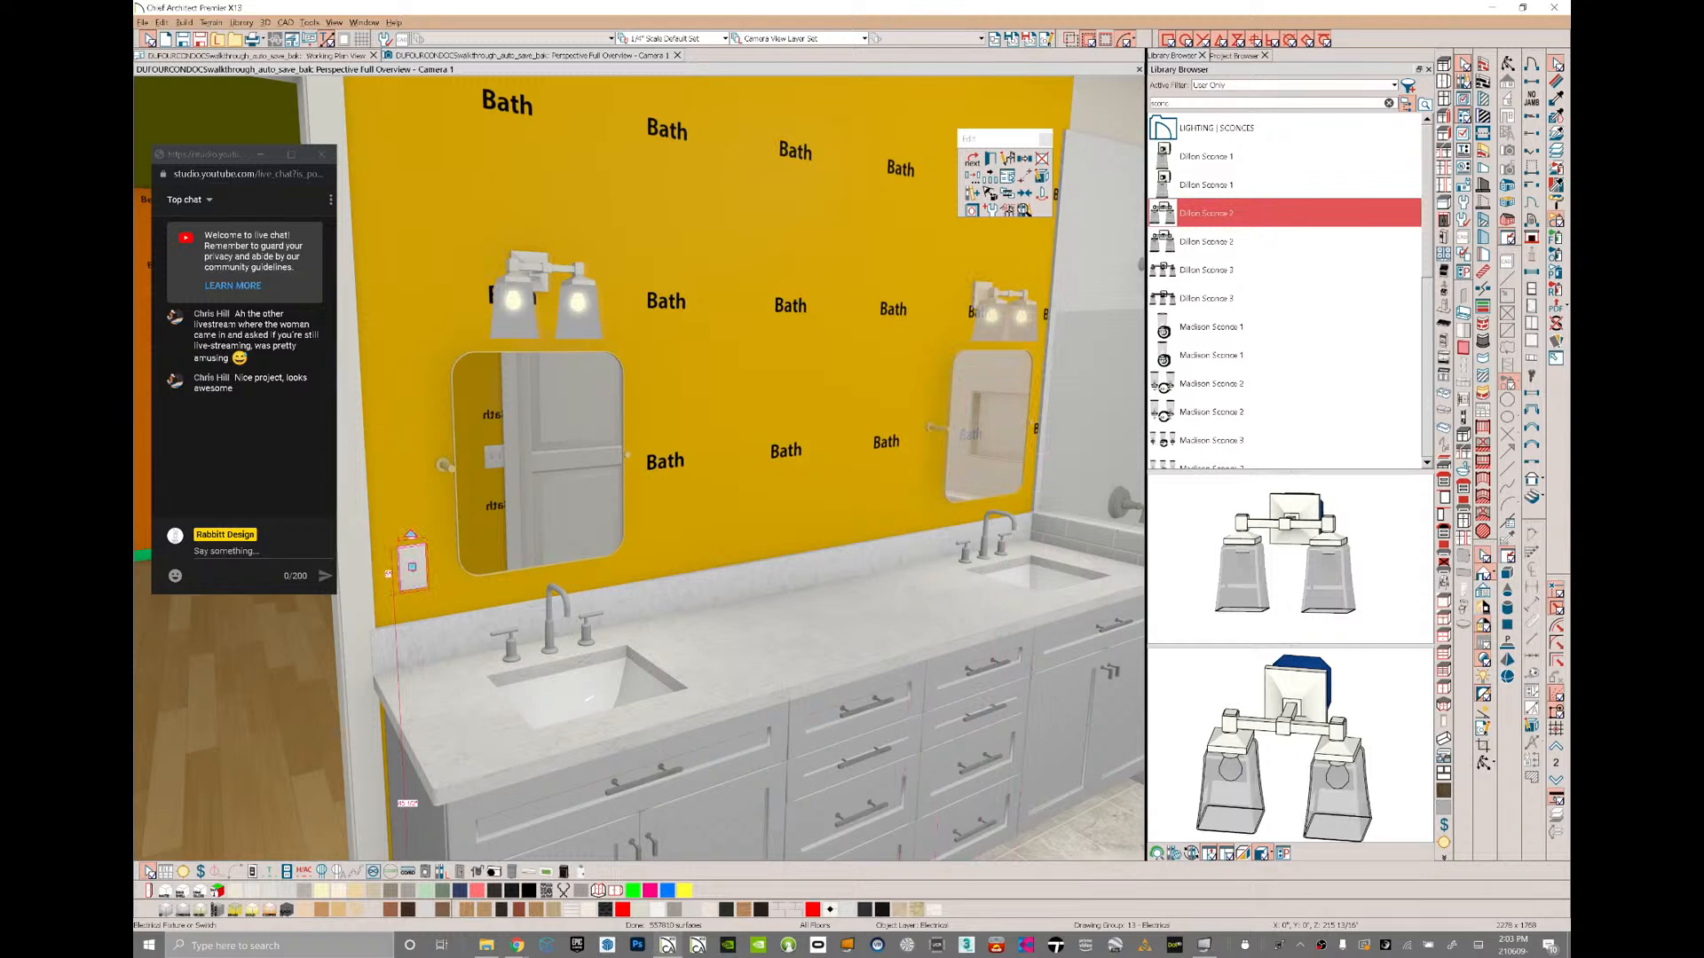
left_click(1006, 192)
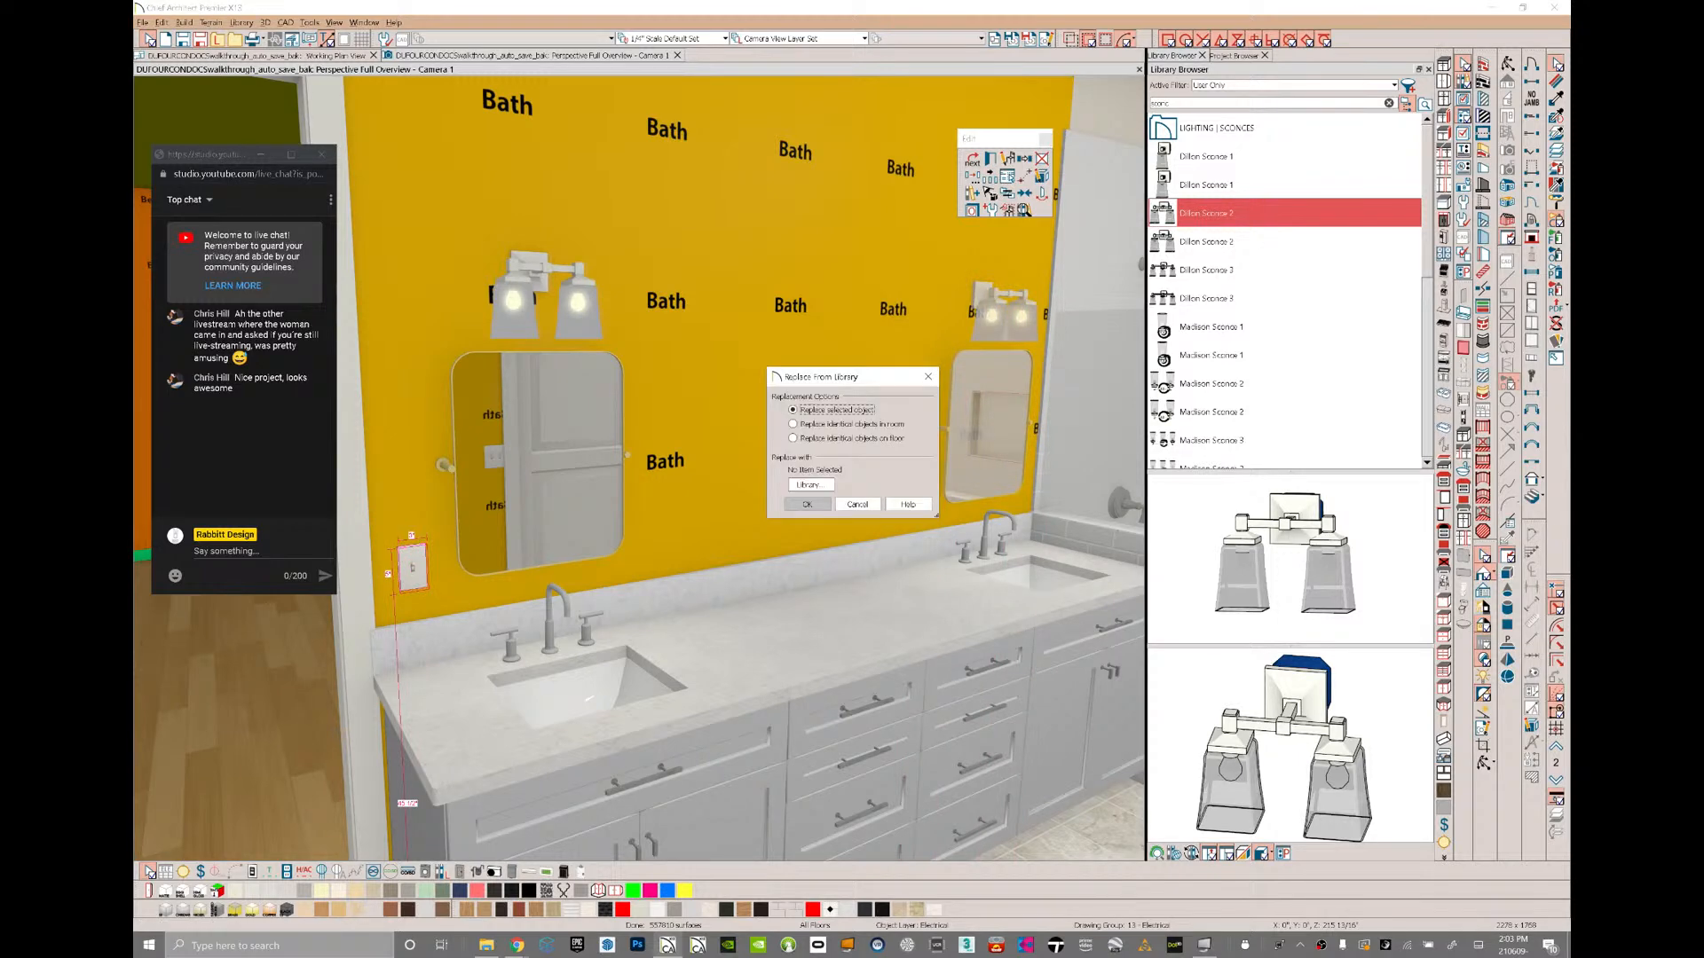
left_click(811, 484)
key("Escape")
left_click(818, 438)
left_click(819, 483)
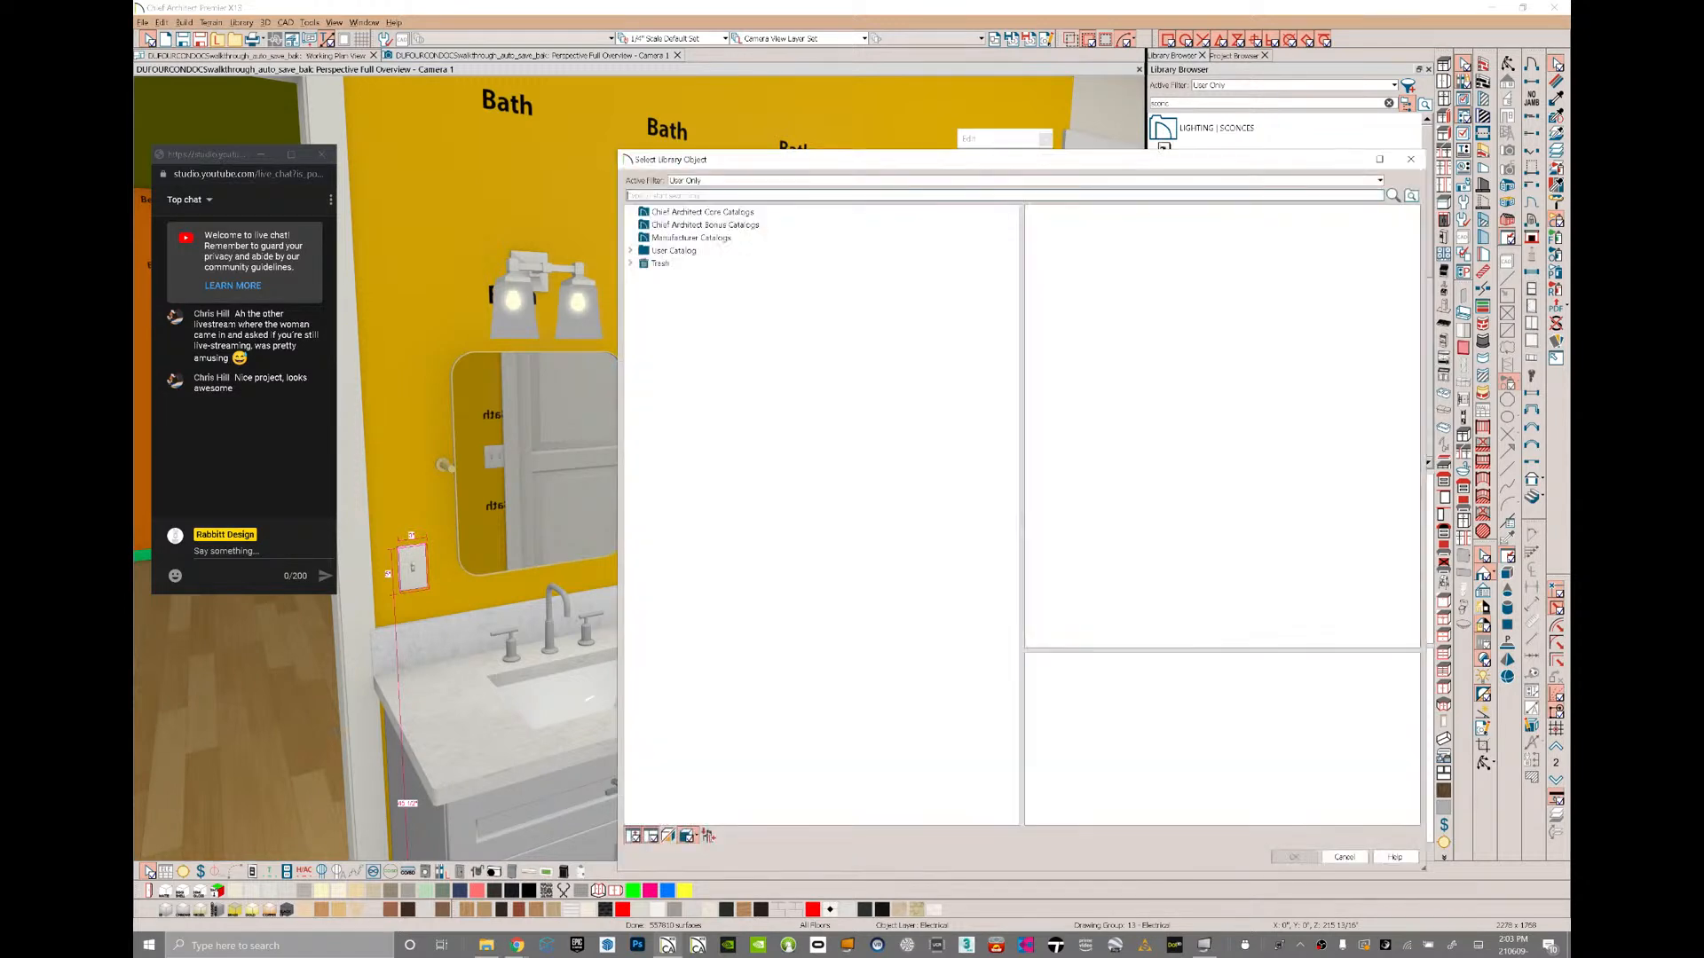
type("deco")
left_click(760, 180)
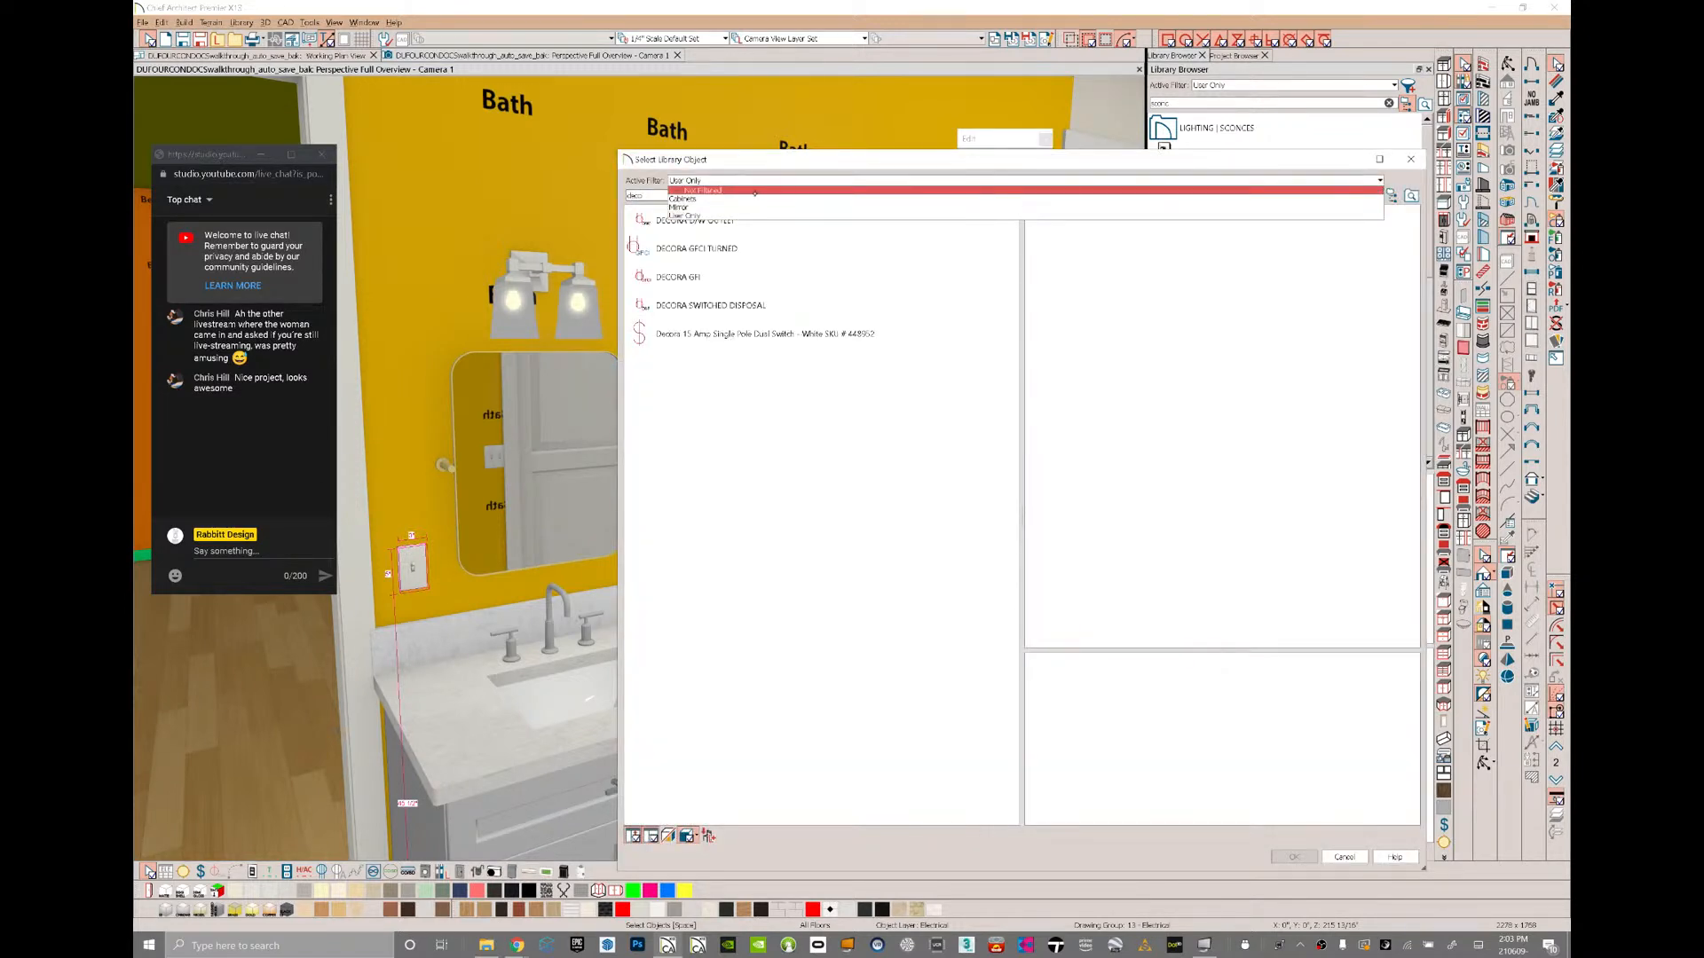
- Replace the selected wall device beside the bathroom mirror and identical ones on the floor with Switch (decorator) from the unfiltered library
left_click(760, 312)
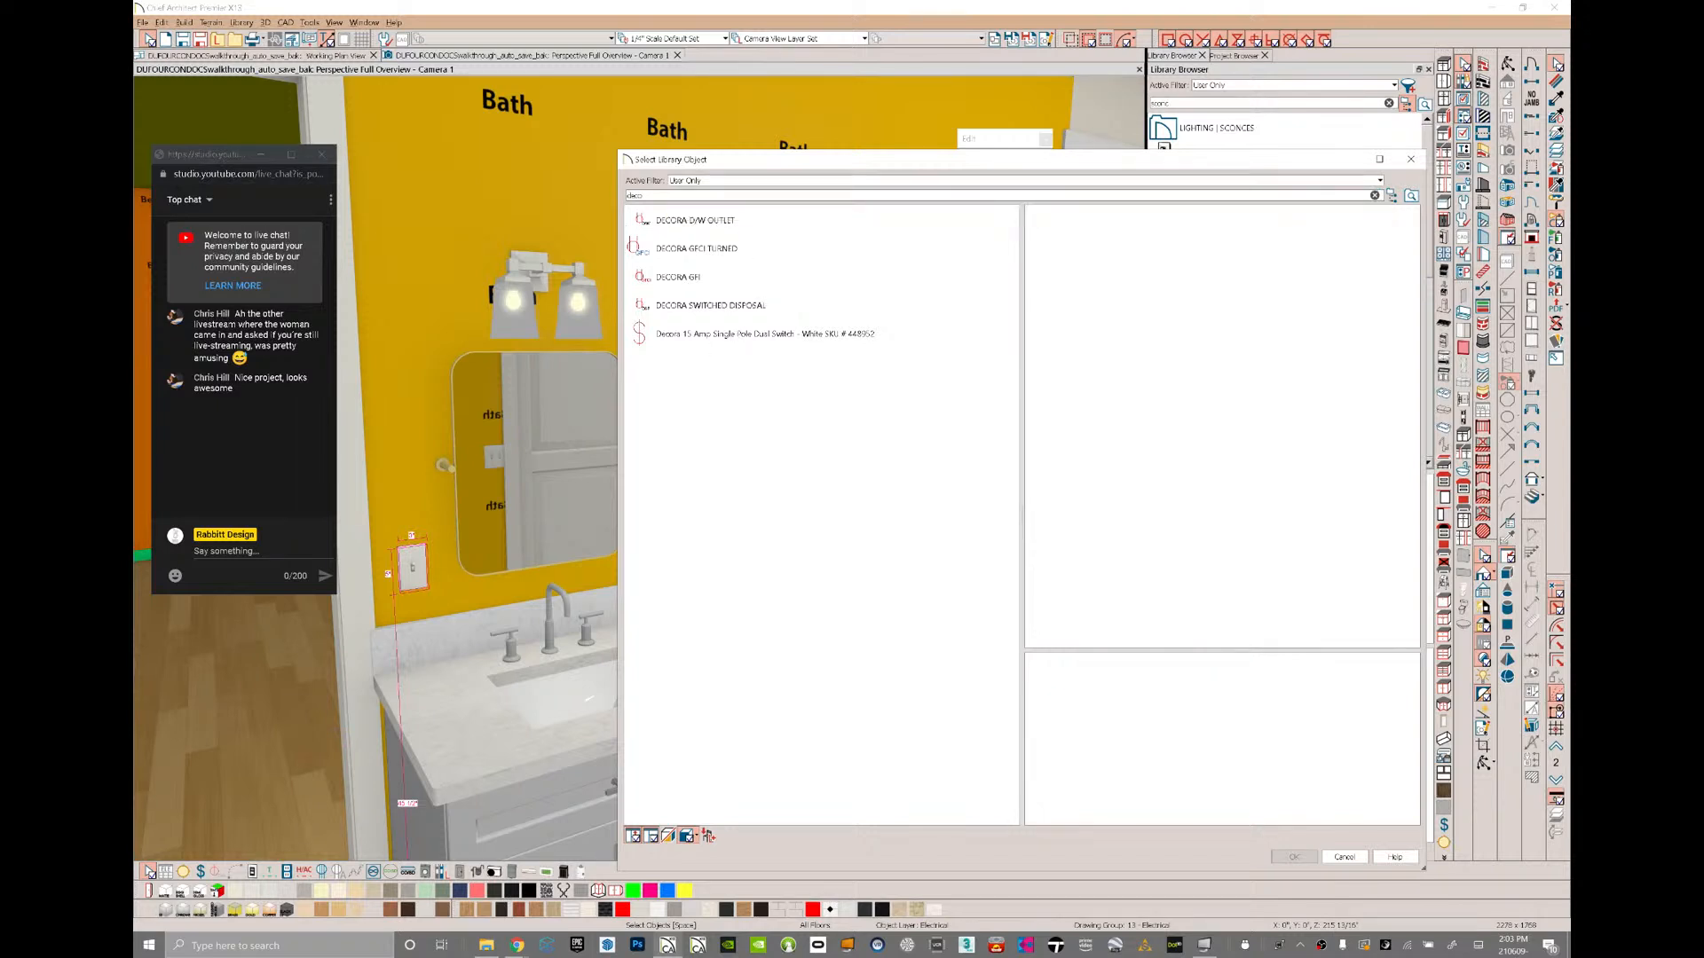
left_click(761, 334)
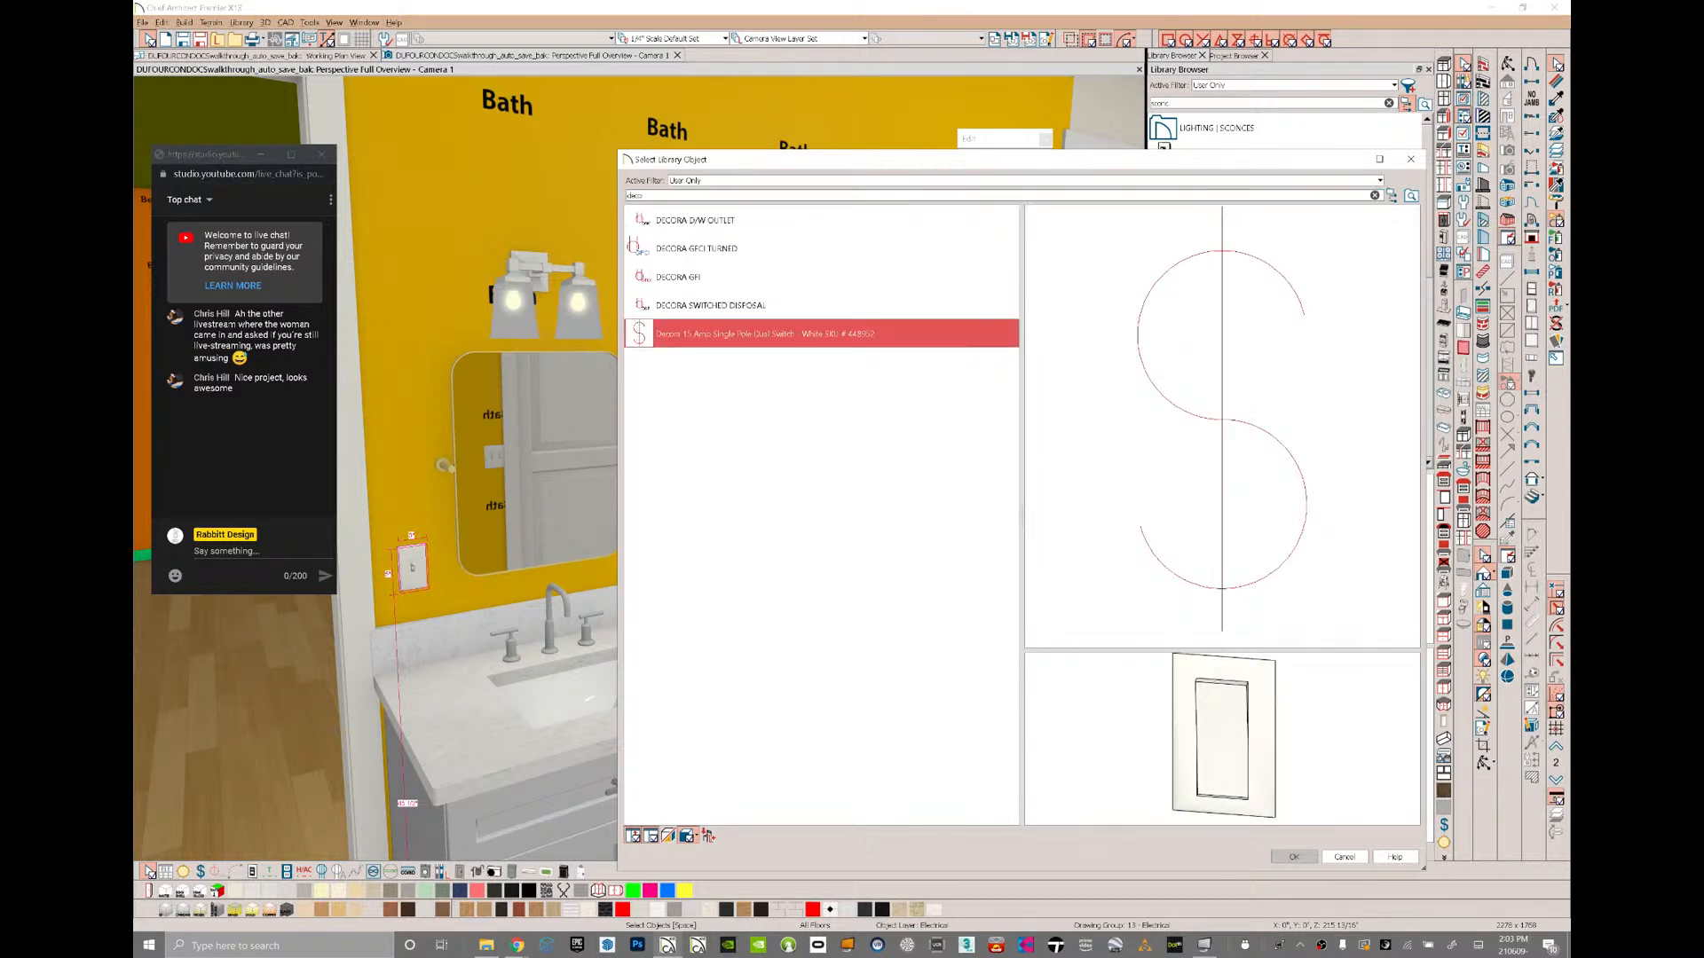
left_click(720, 180)
left_click(723, 195)
left_click(735, 179)
left_click(735, 179)
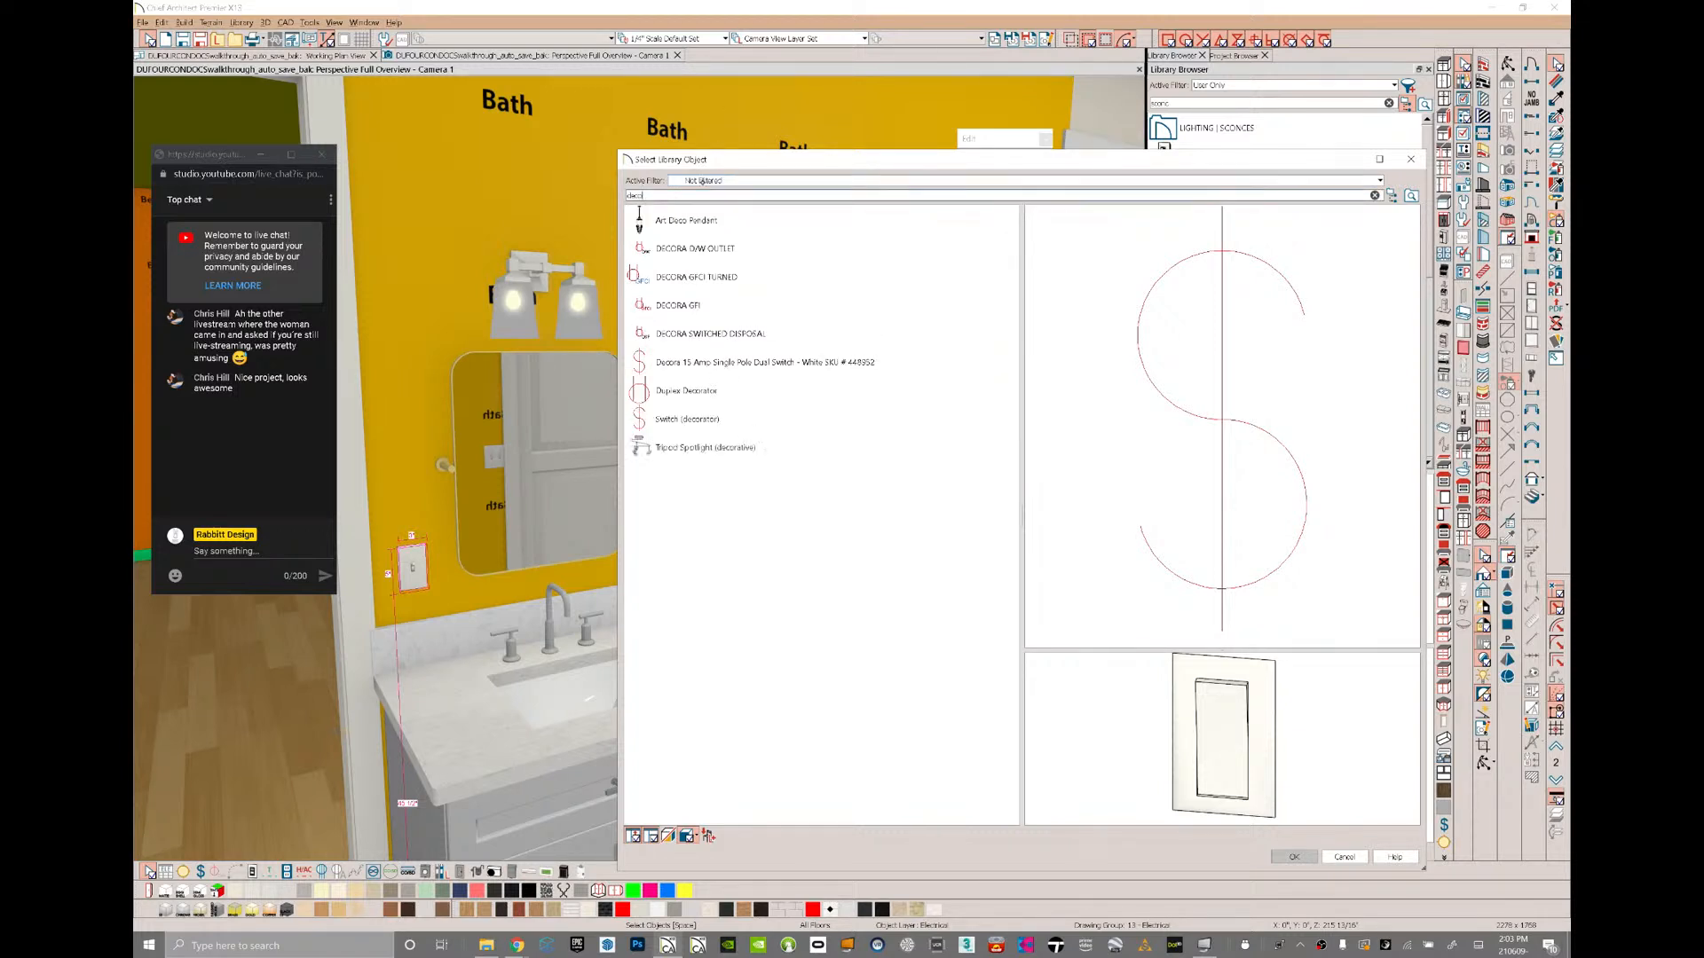
left_click(700, 418)
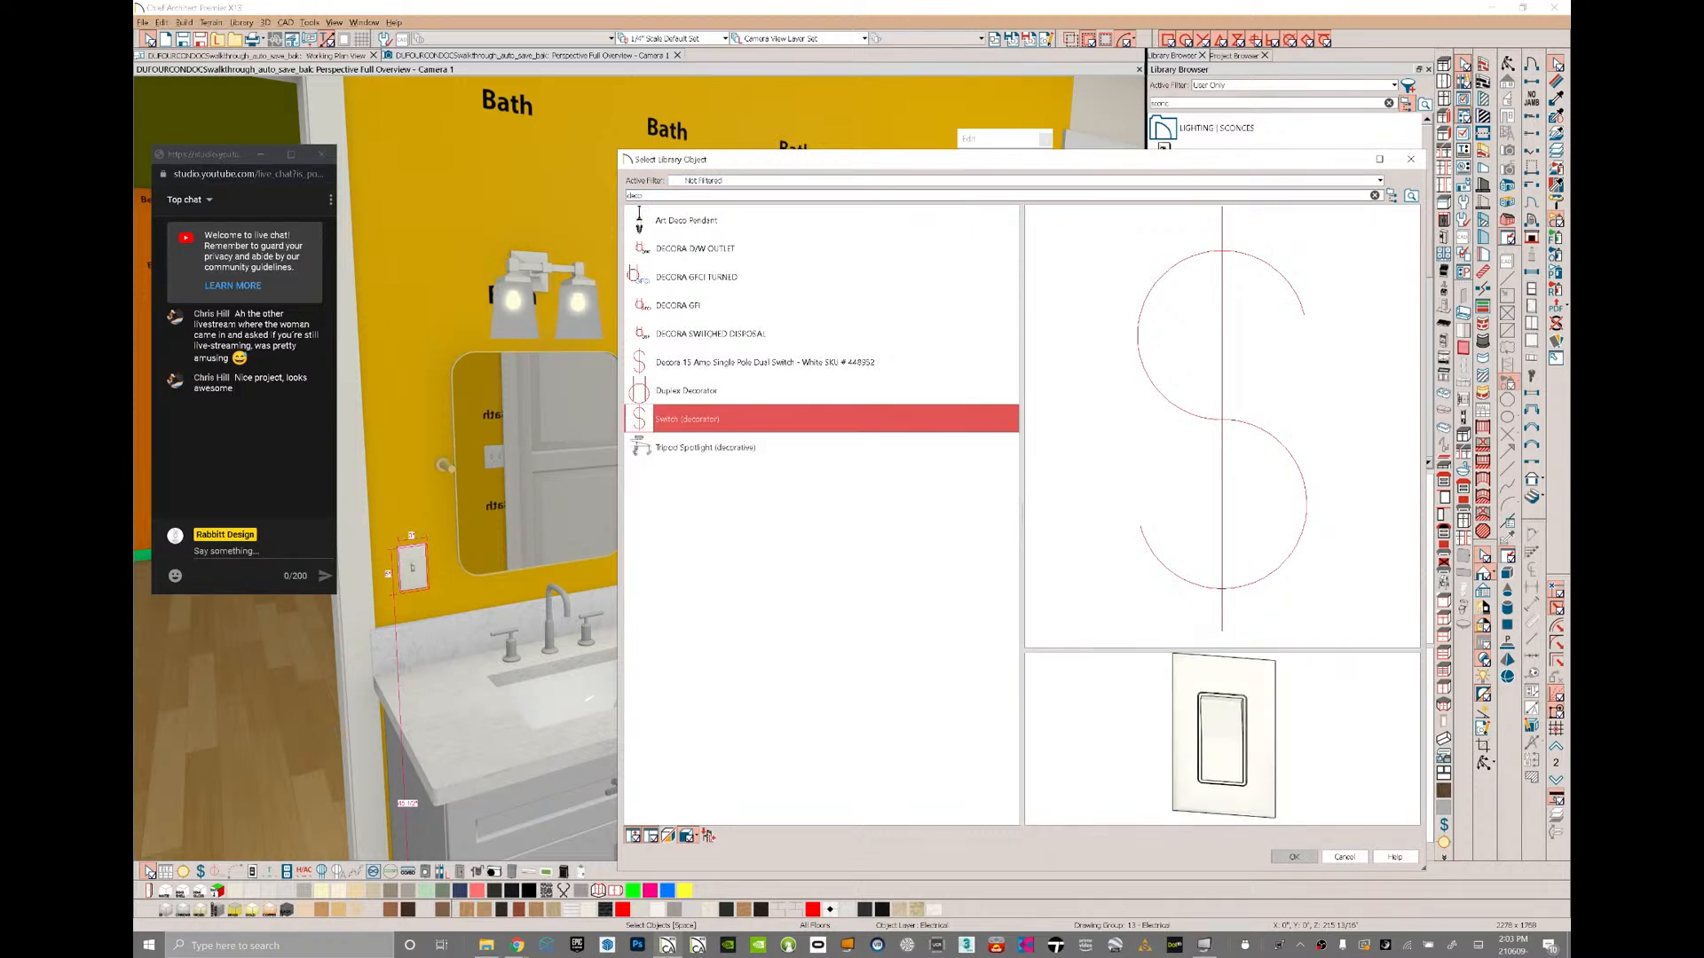
left_click(1294, 856)
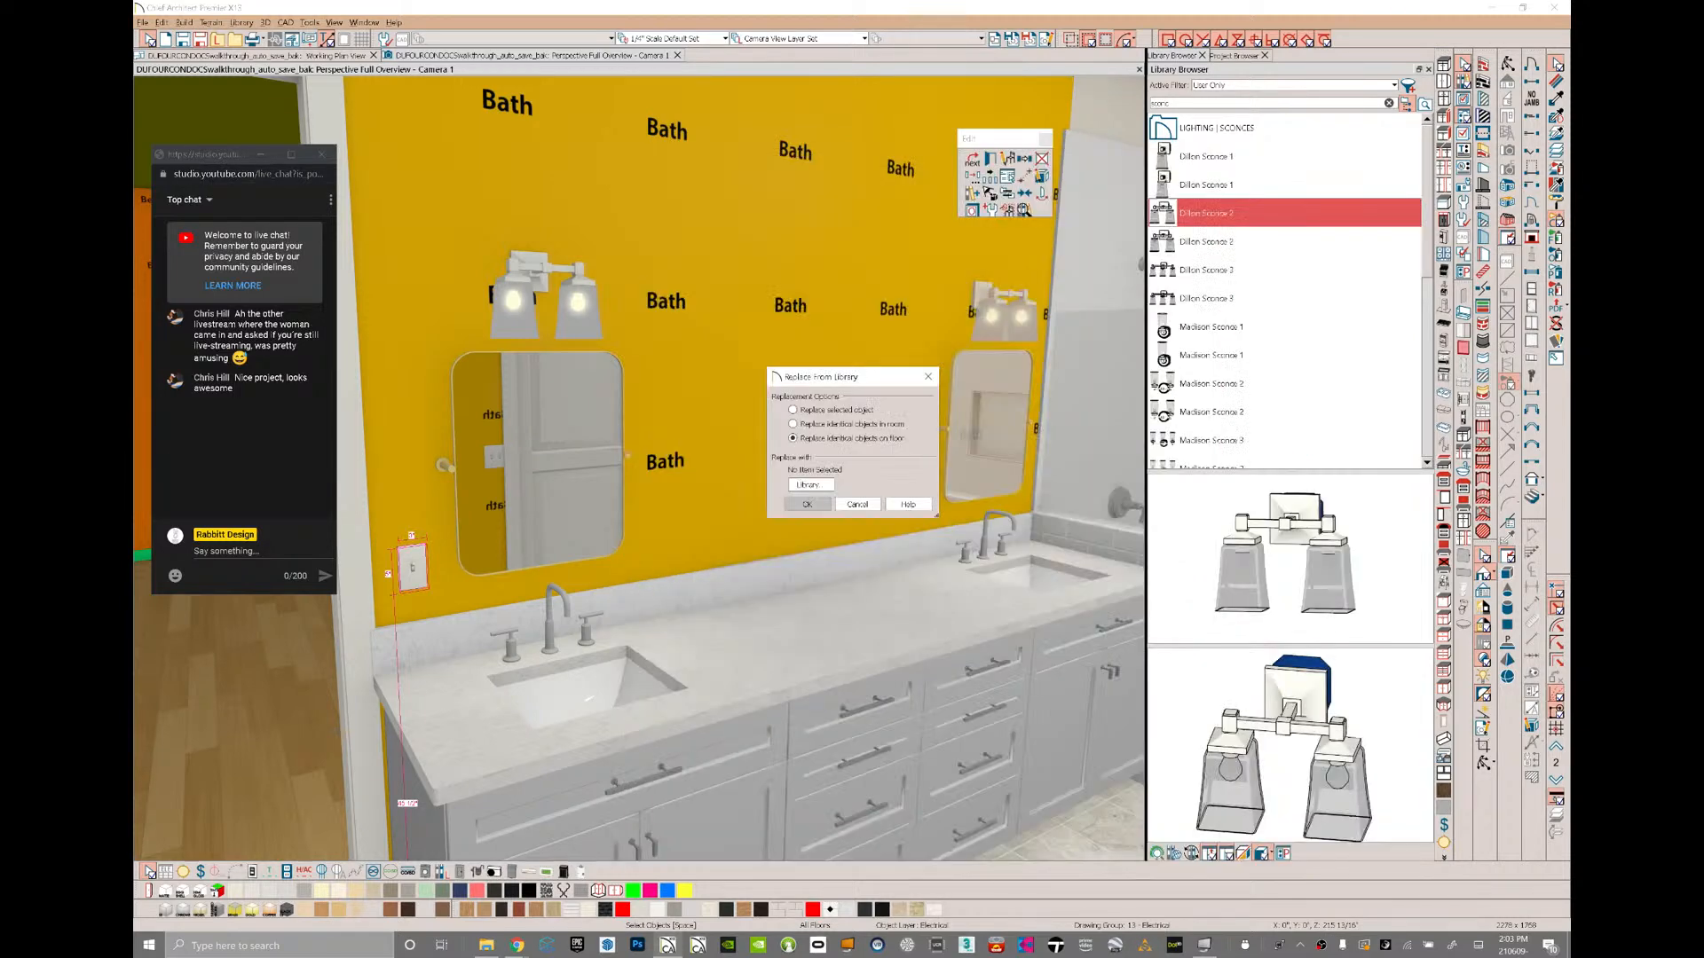
left_click(806, 504)
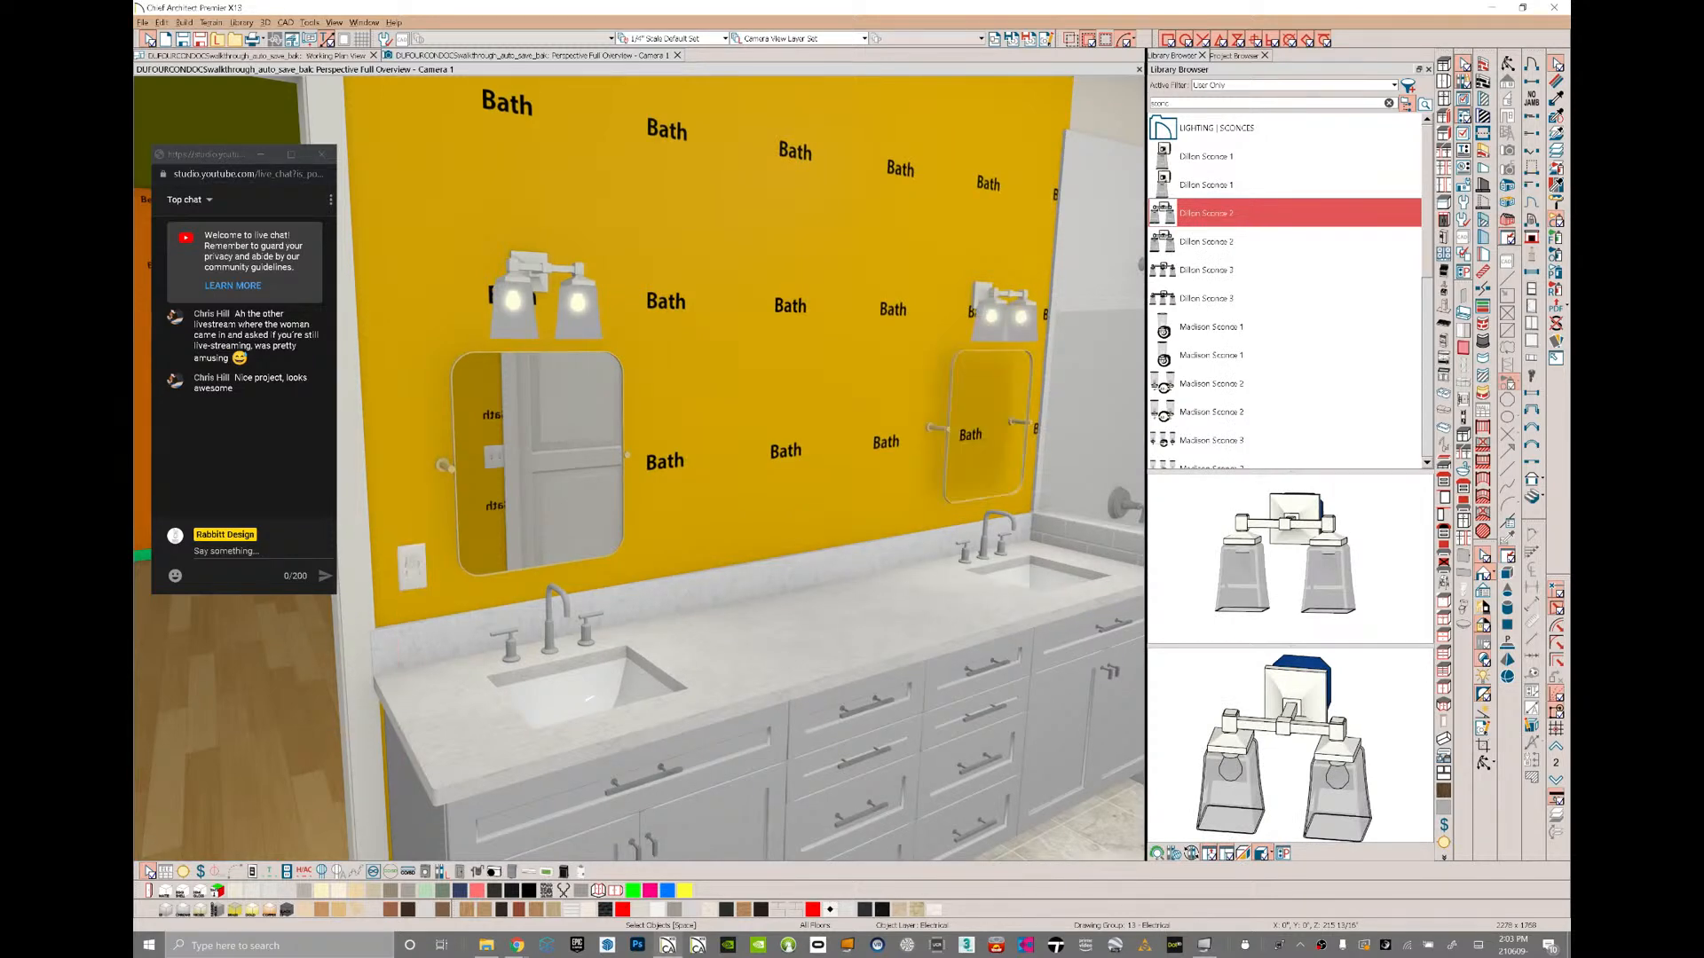
- Apply the Master Bedroom Room type from the CRYSTAL CREEK room types to the bedroom with the ceiling fan
middle_click_drag(568, 461, 576, 382)
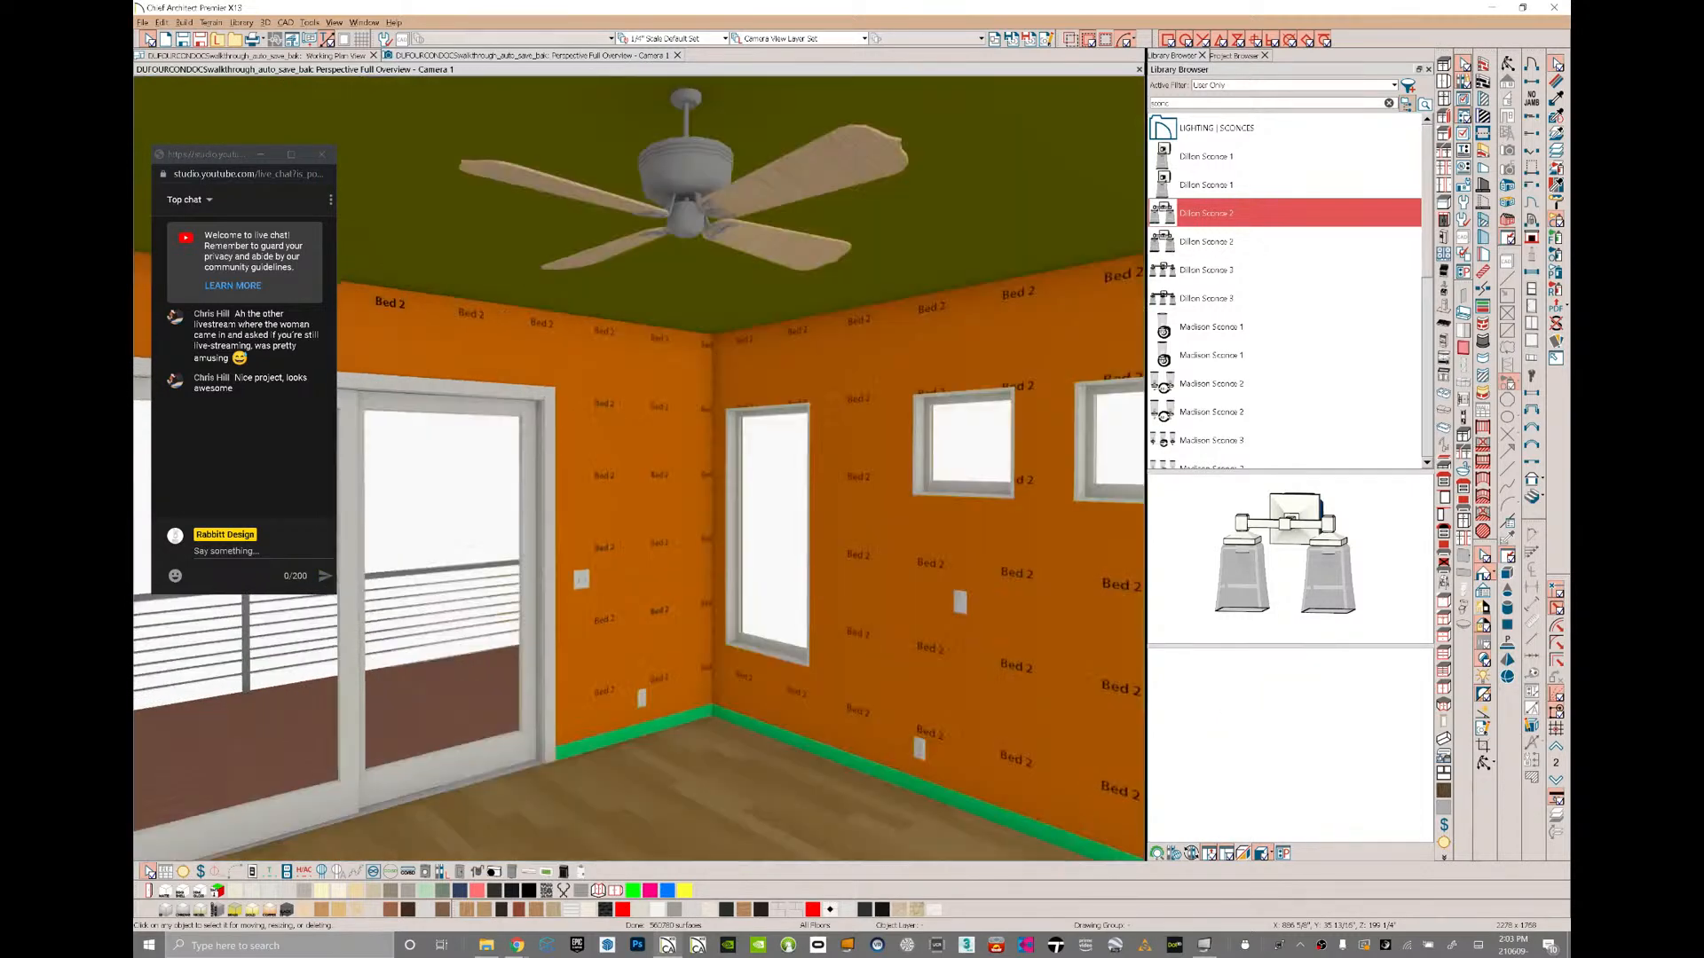
scroll(1287, 266, "up", 10)
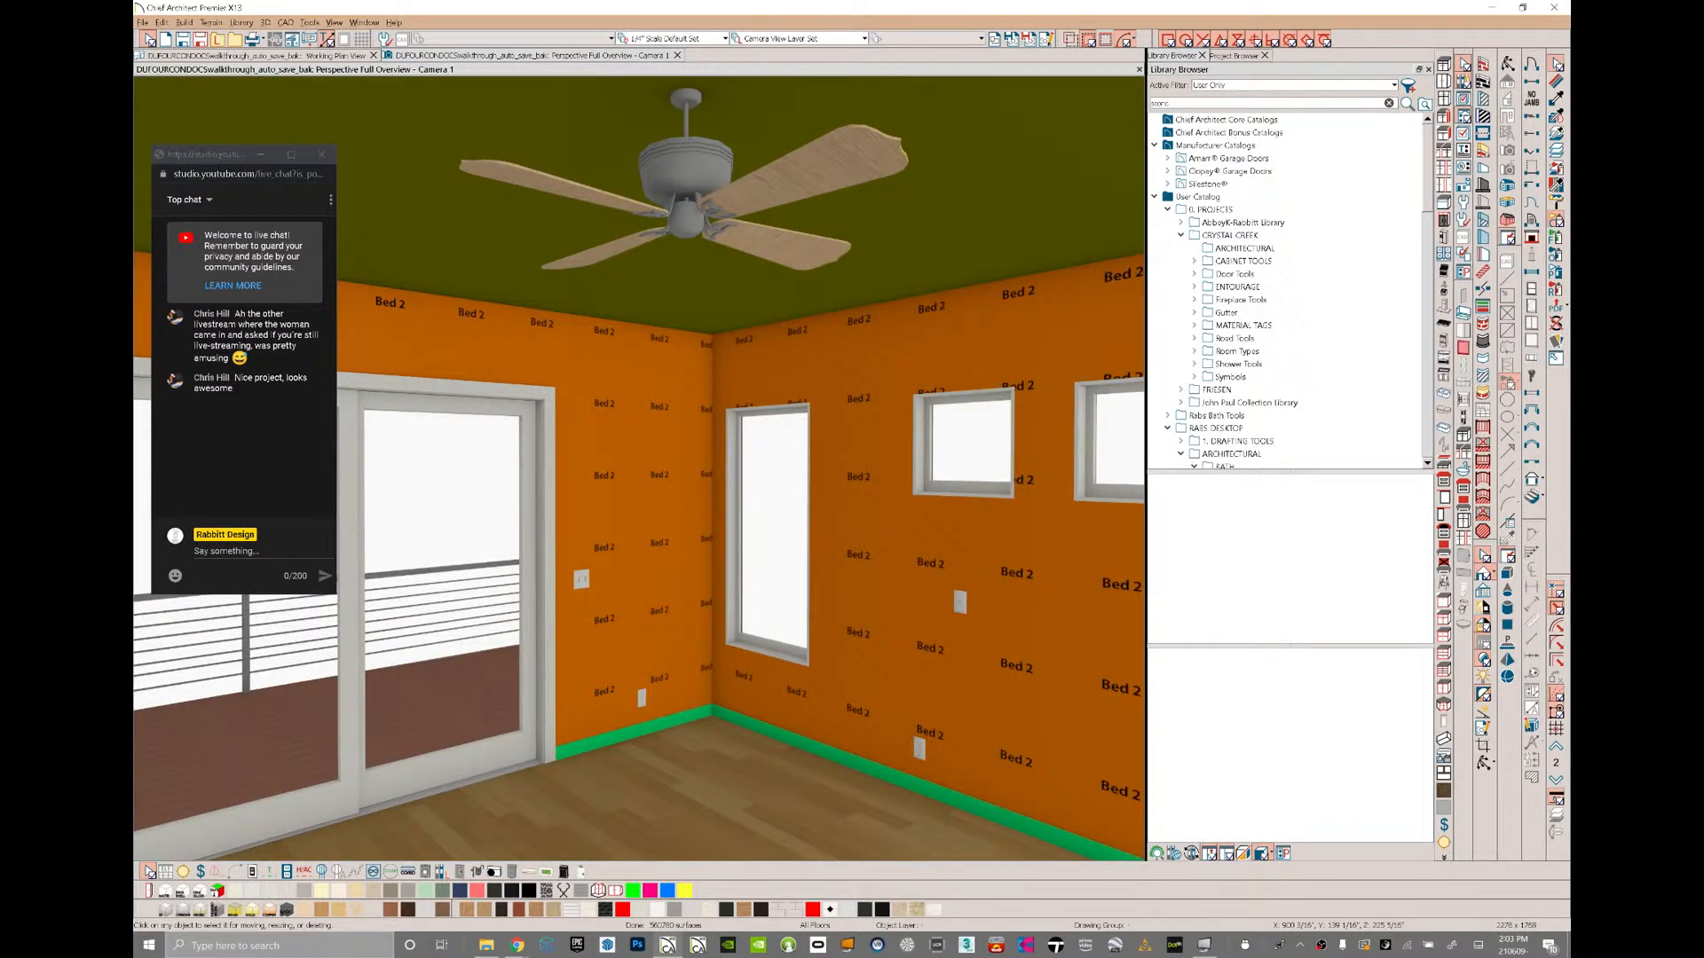
left_click(1195, 351)
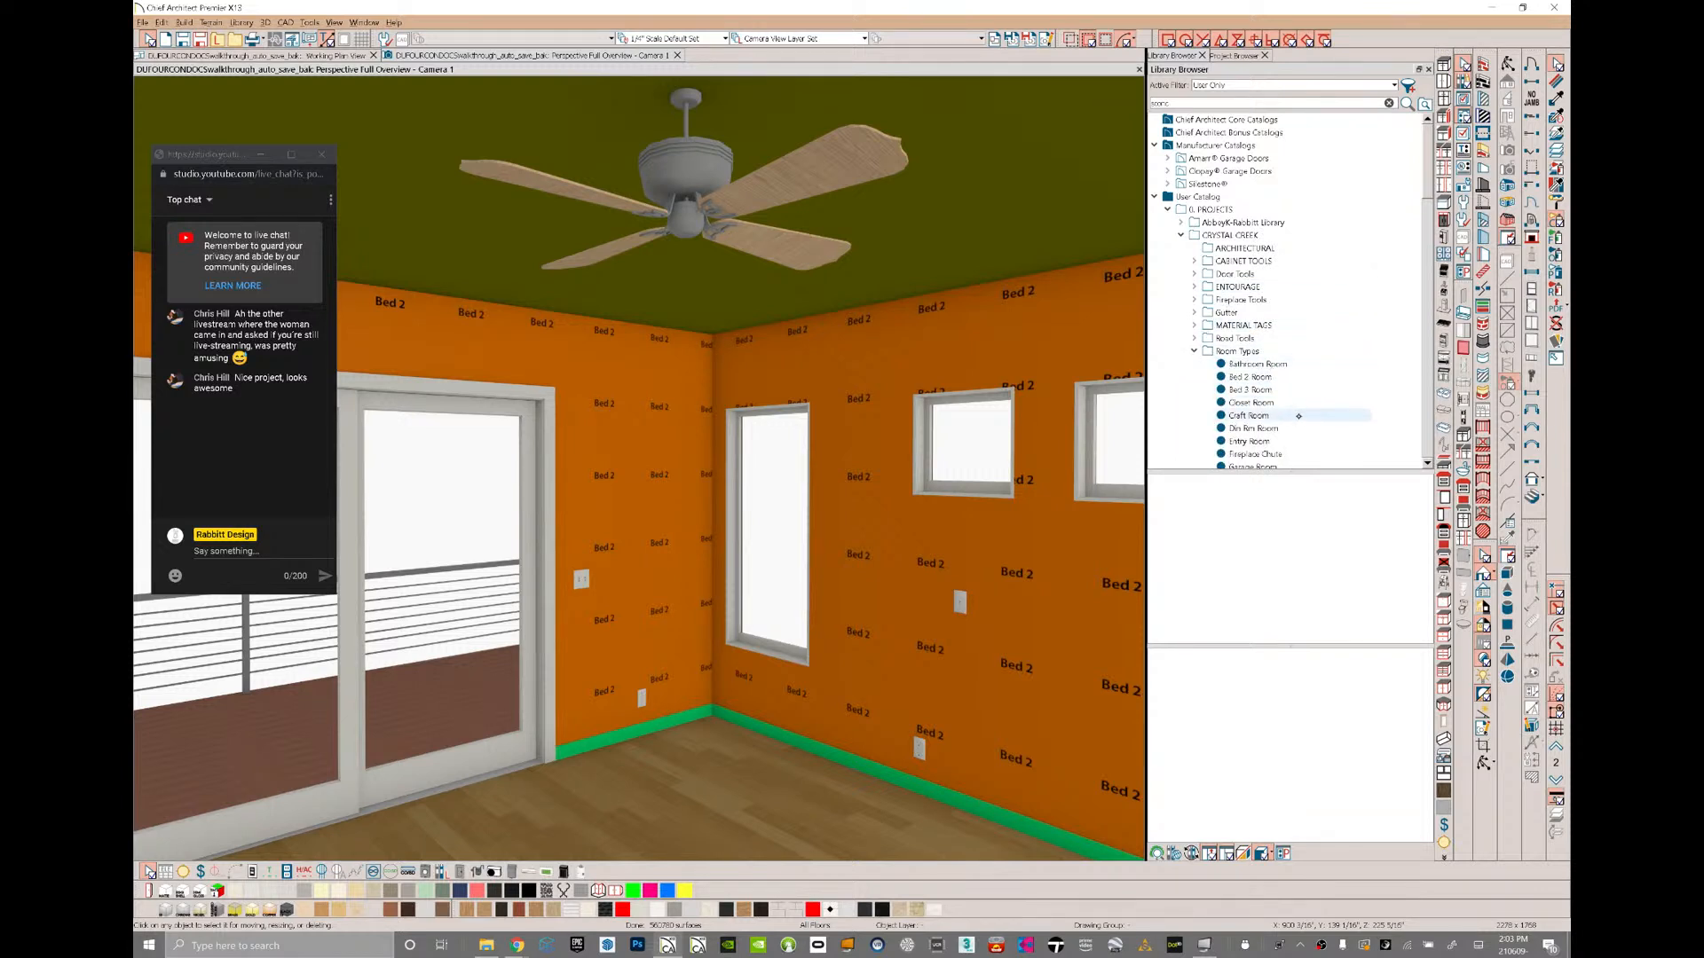
scroll(1265, 322, "down", 6)
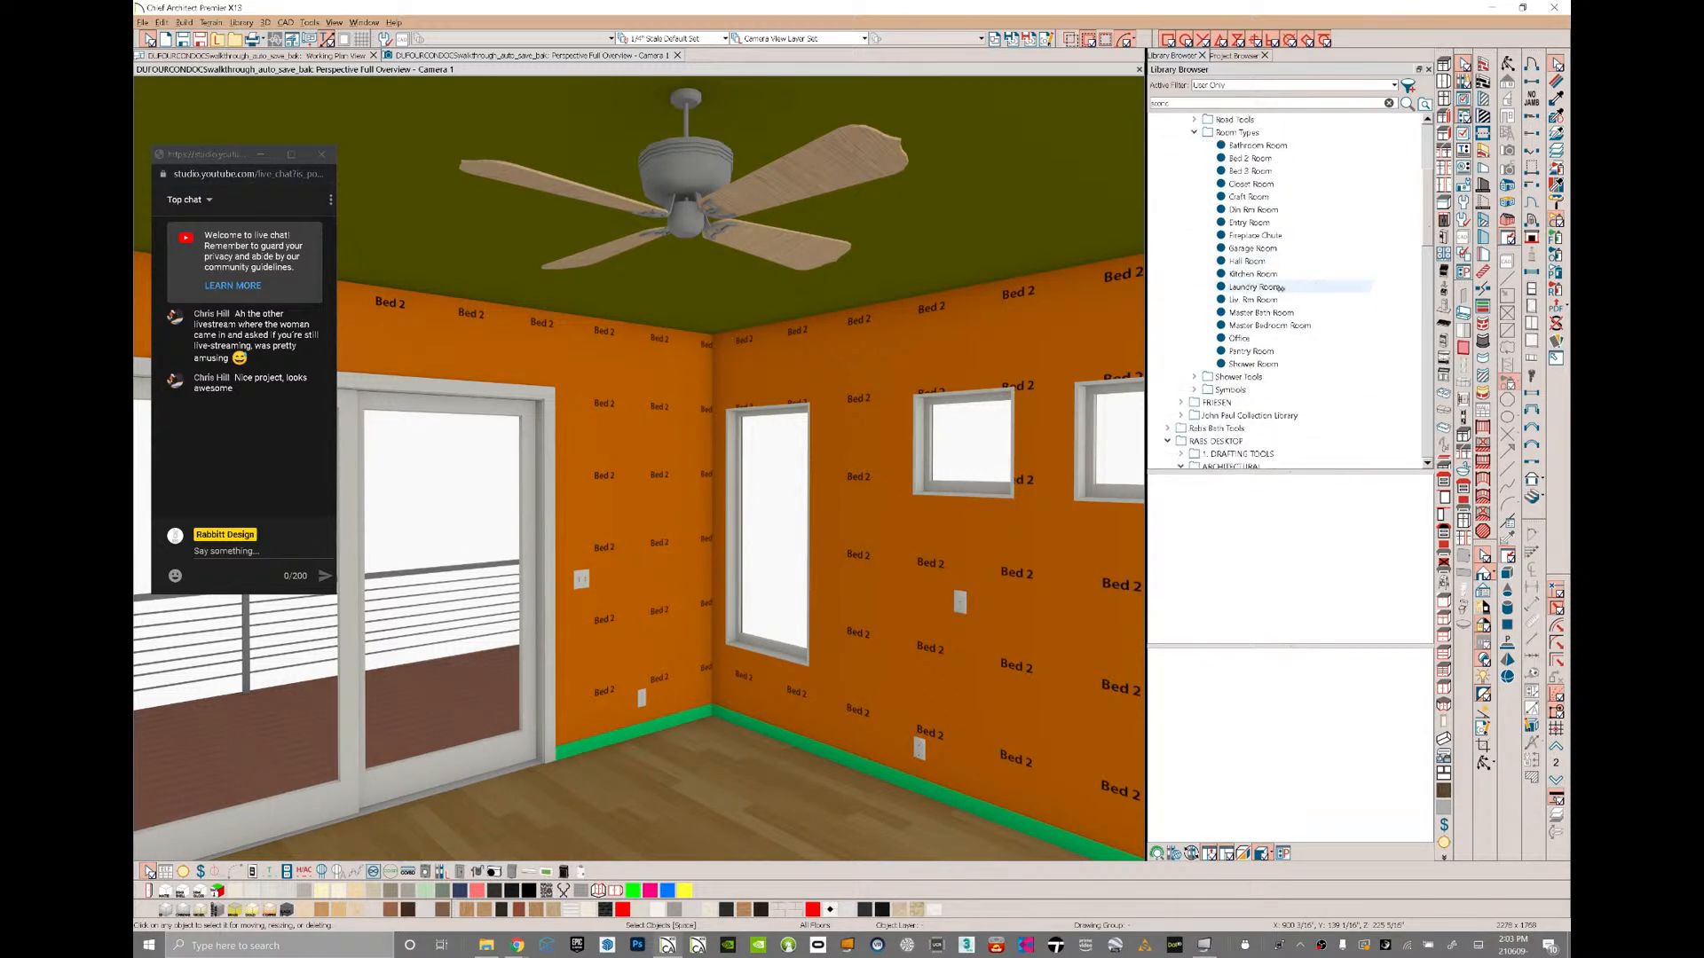
left_click(1270, 326)
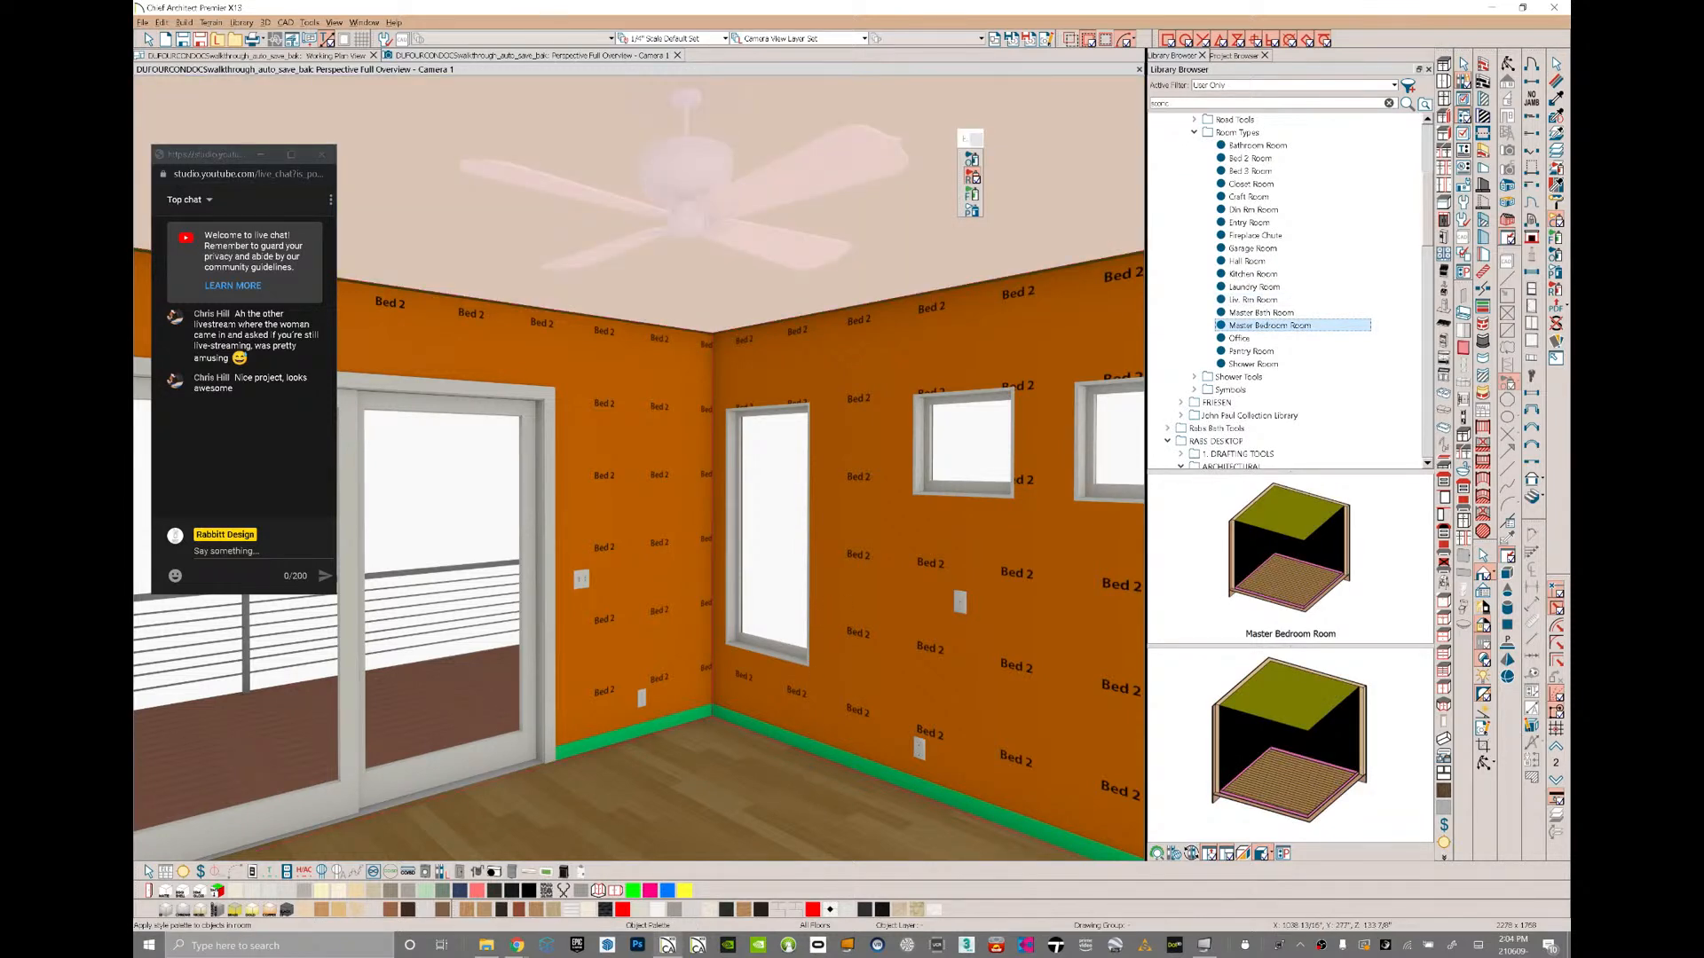
left_click(807, 769)
key("space")
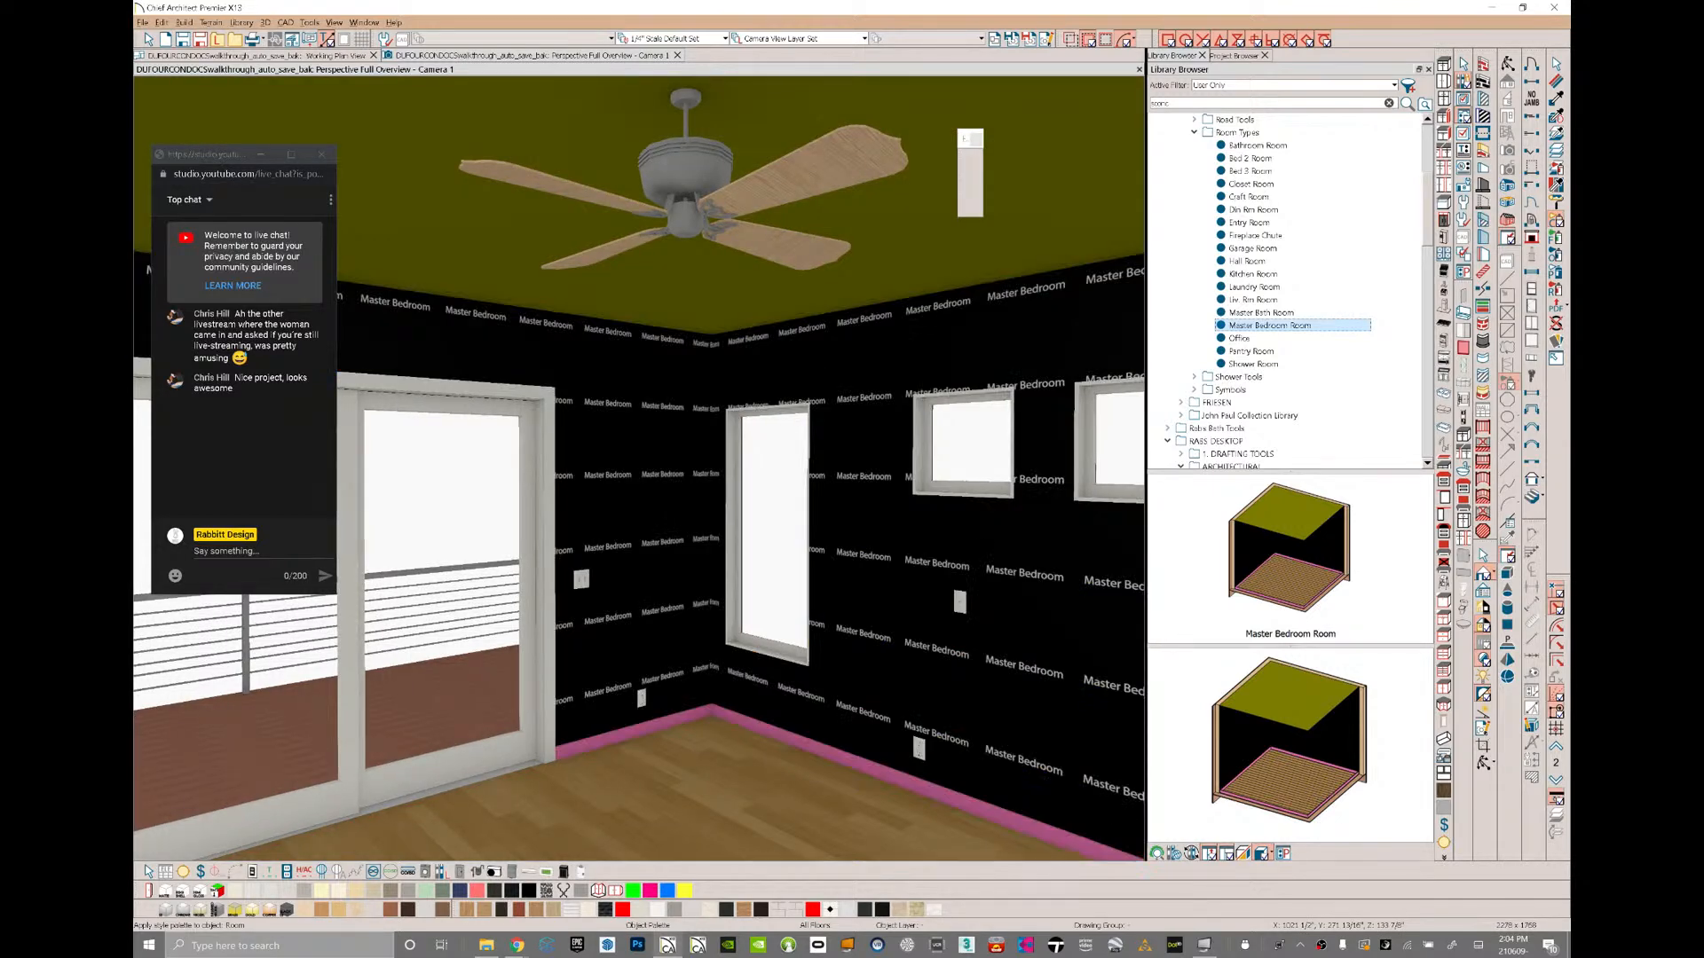
- Examine the structure heights and floor finish of the dining room and its adjoining room
middle_click_drag(763, 497, 750, 489)
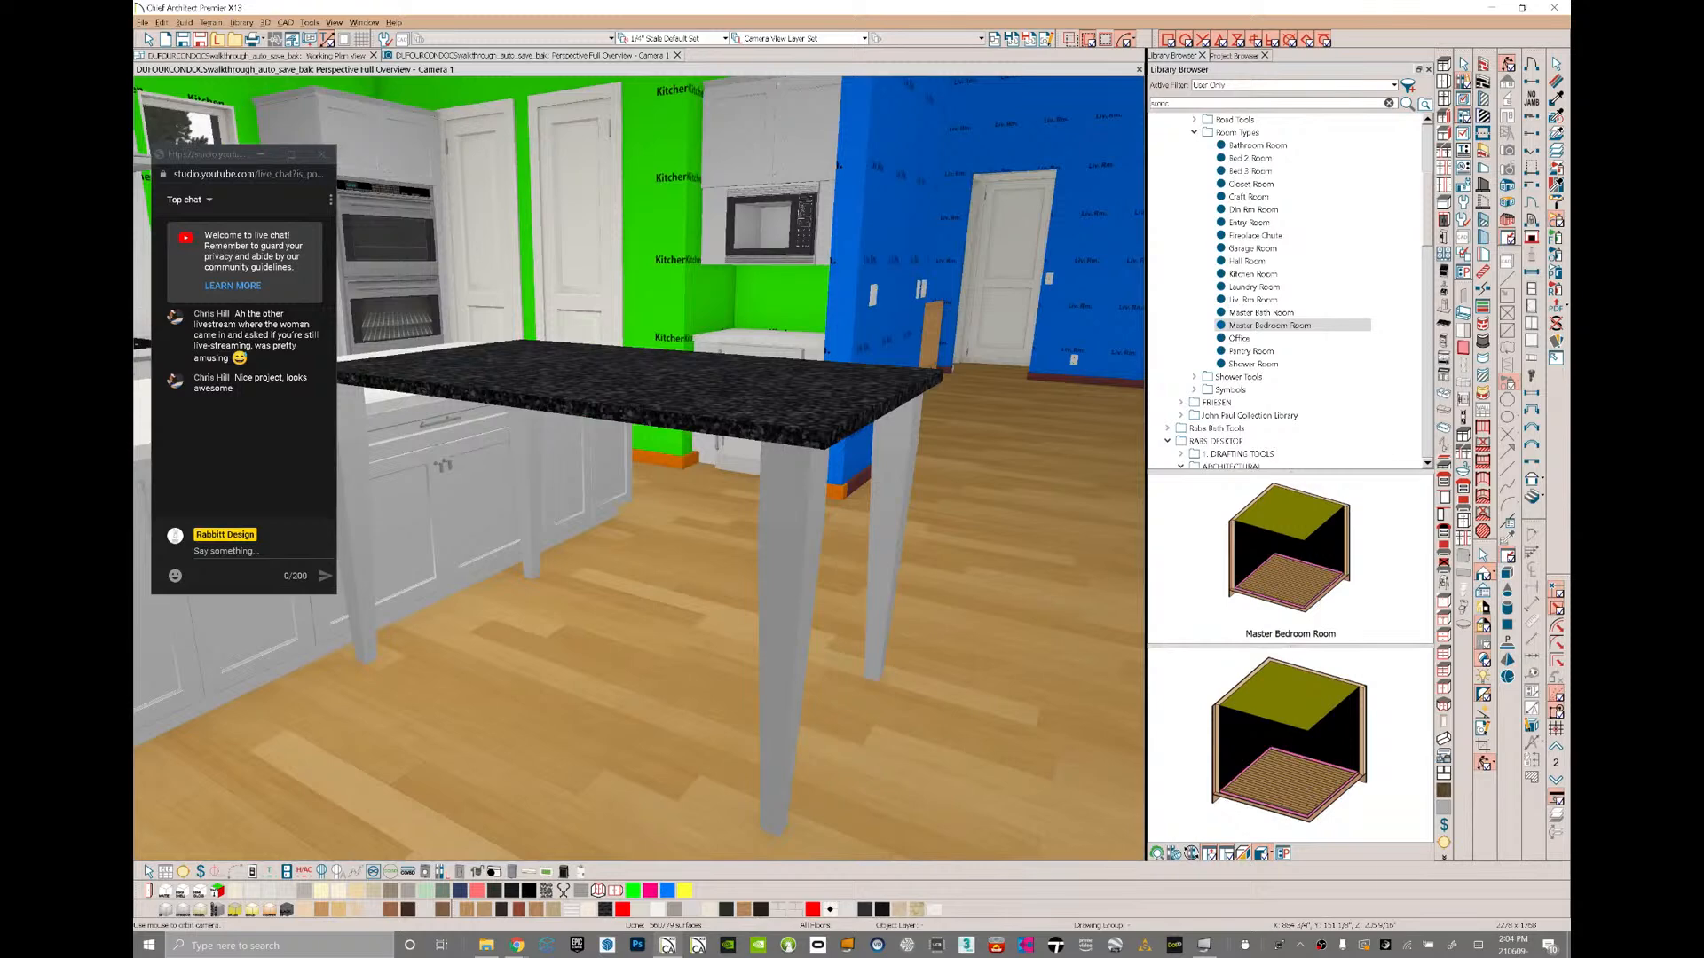
middle_click_drag(568, 444, 754, 448)
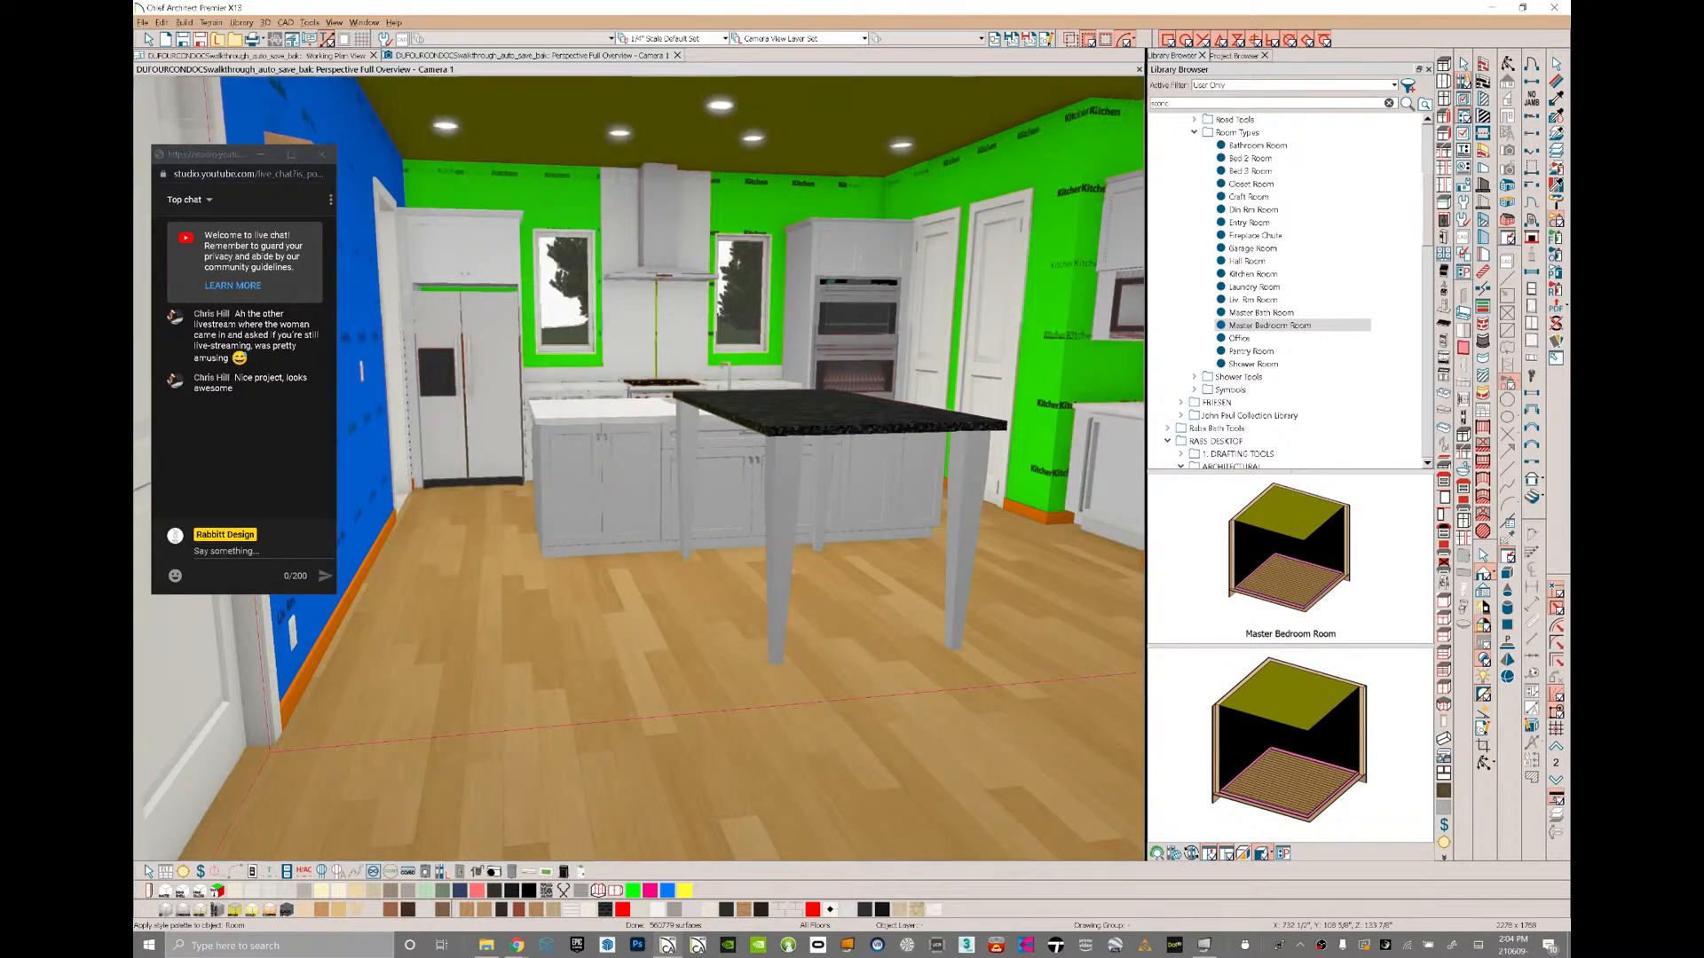
key("space")
left_click(897, 115)
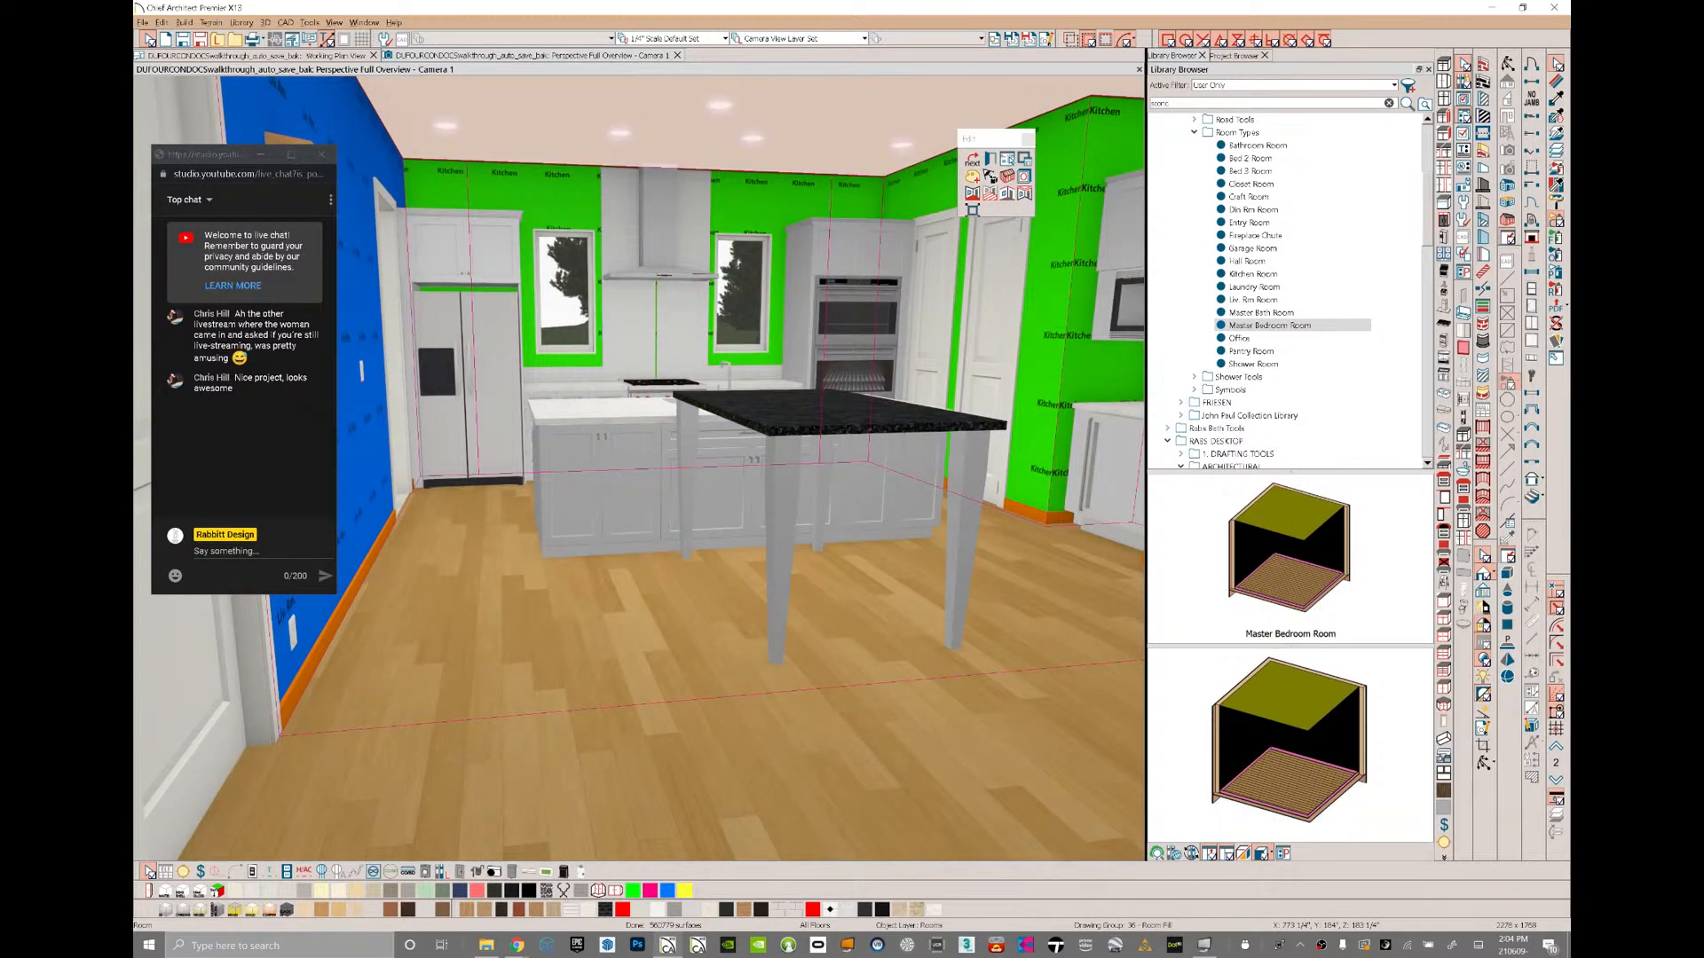
key("ctrl+e")
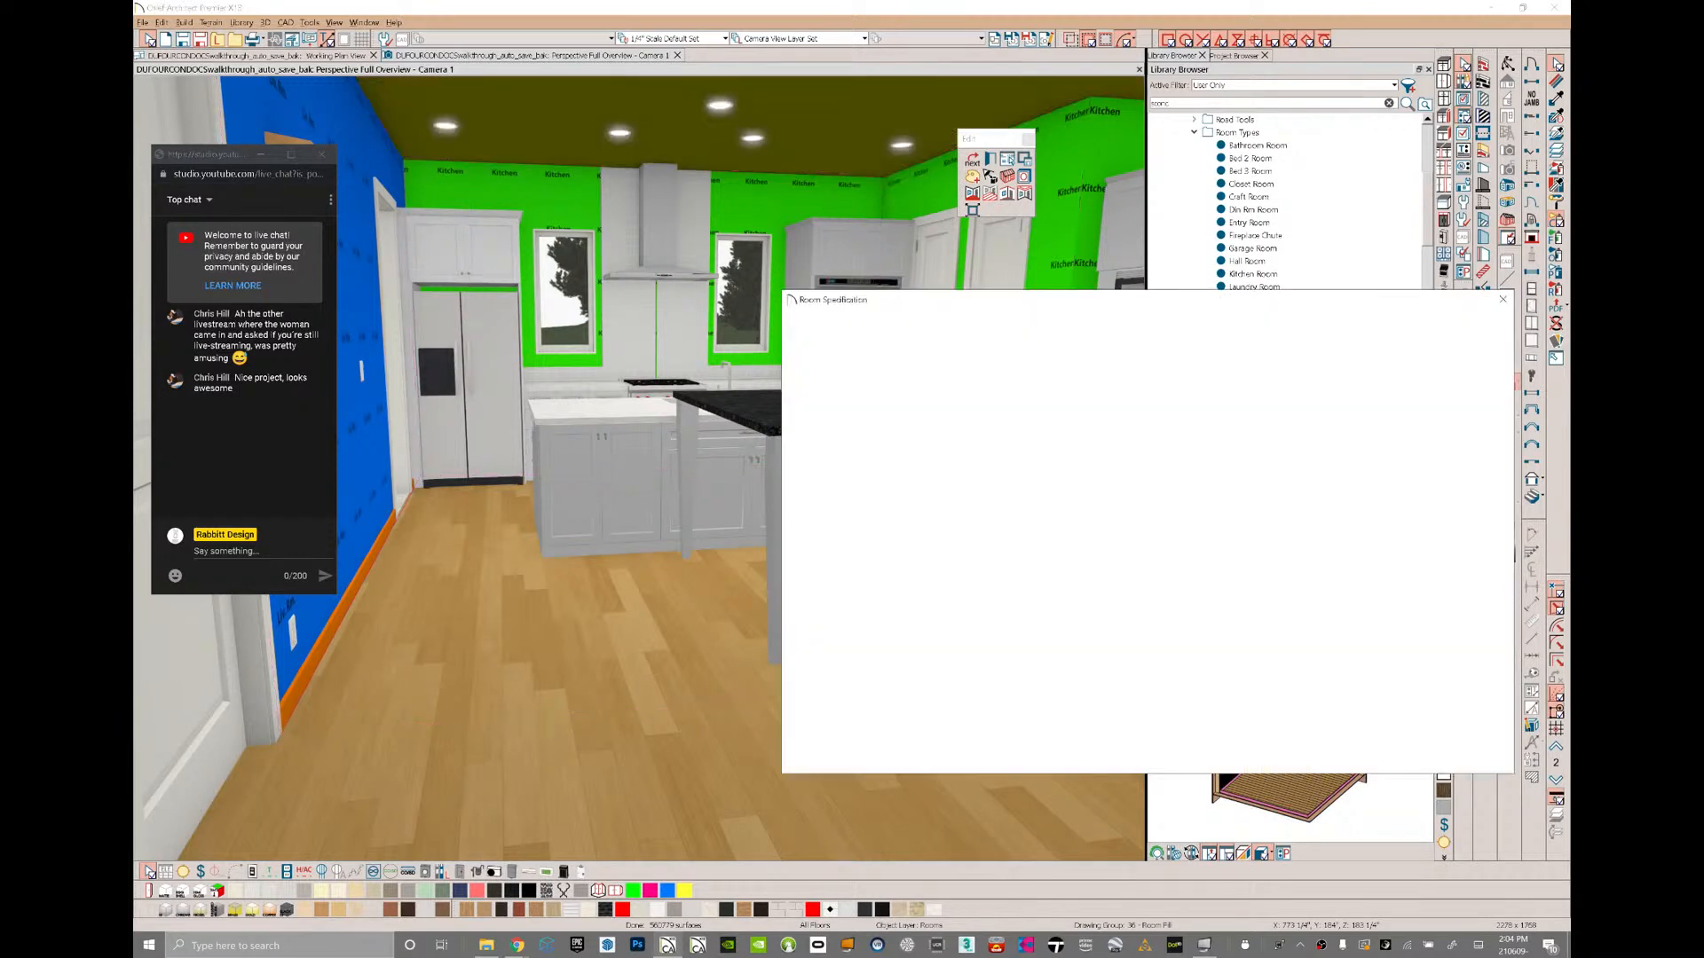
left_click(803, 322)
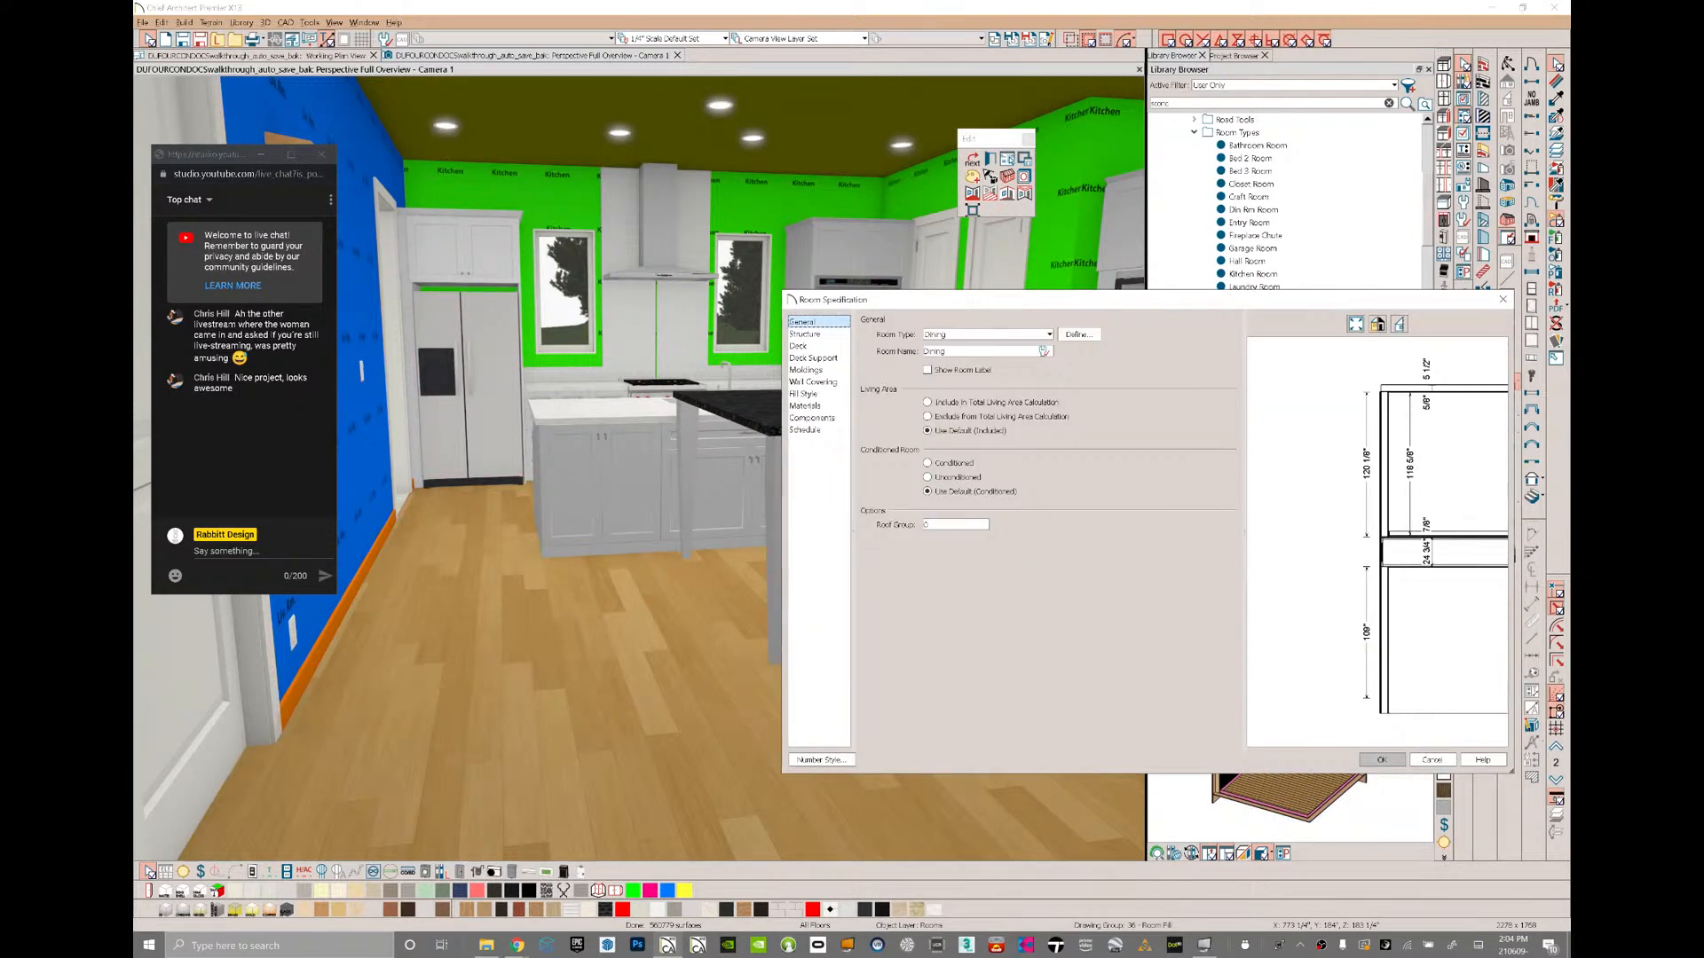
left_click(804, 333)
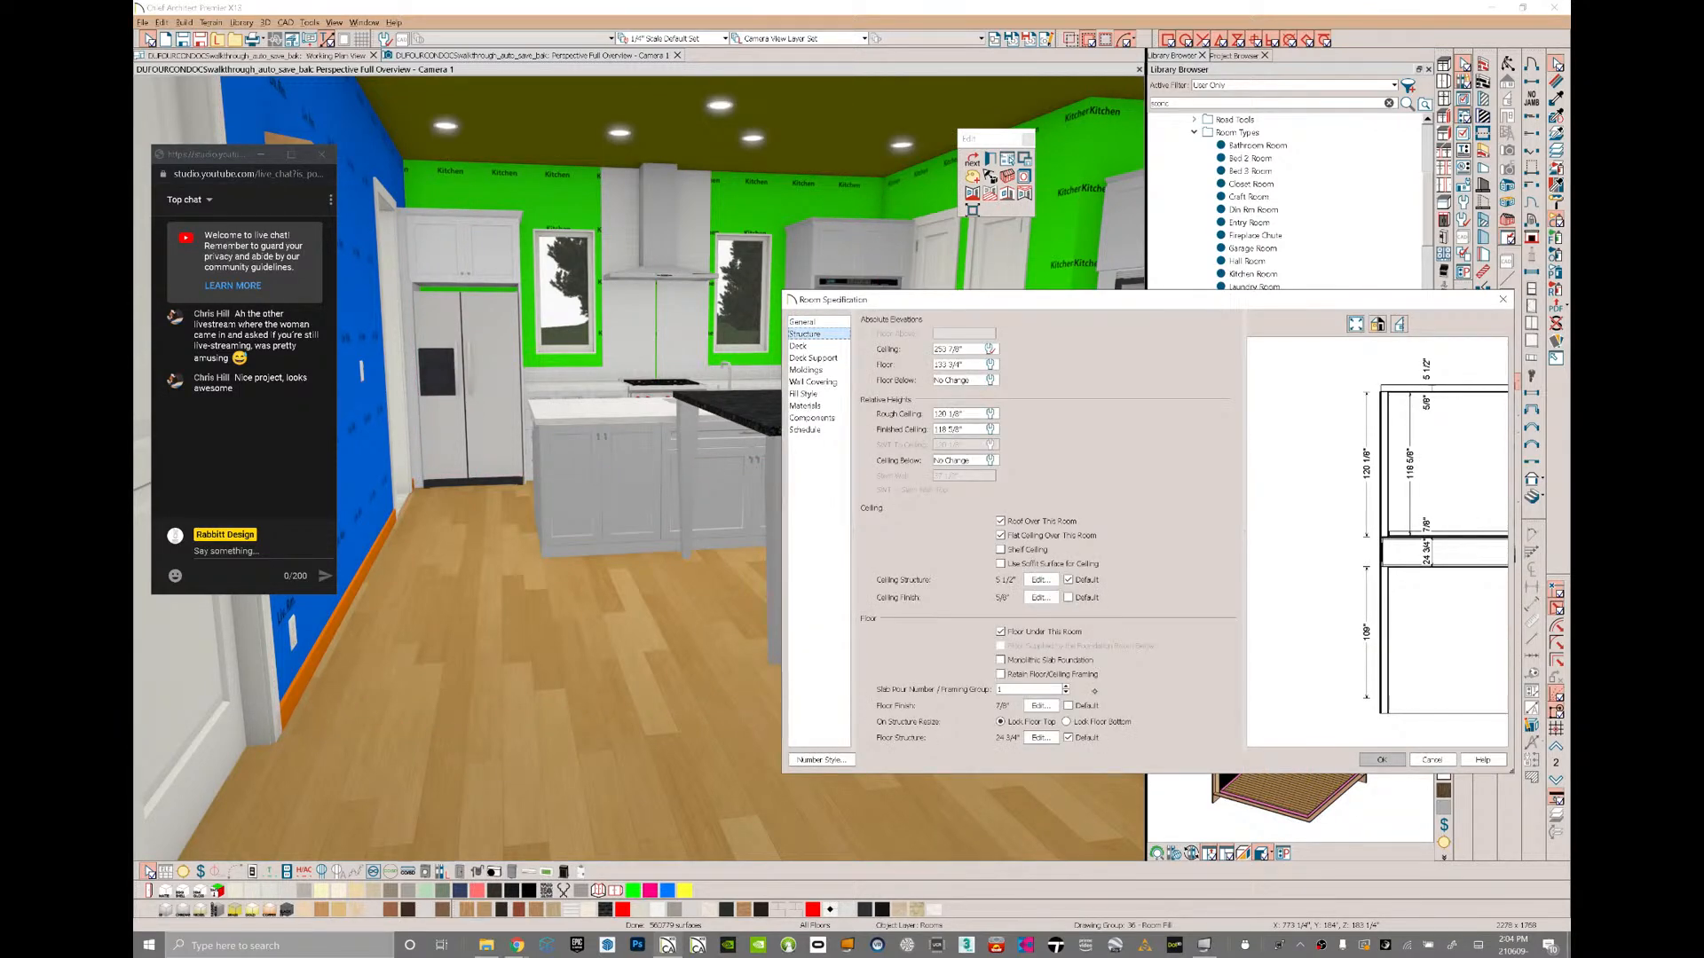
left_click(1087, 706)
left_click(1385, 760)
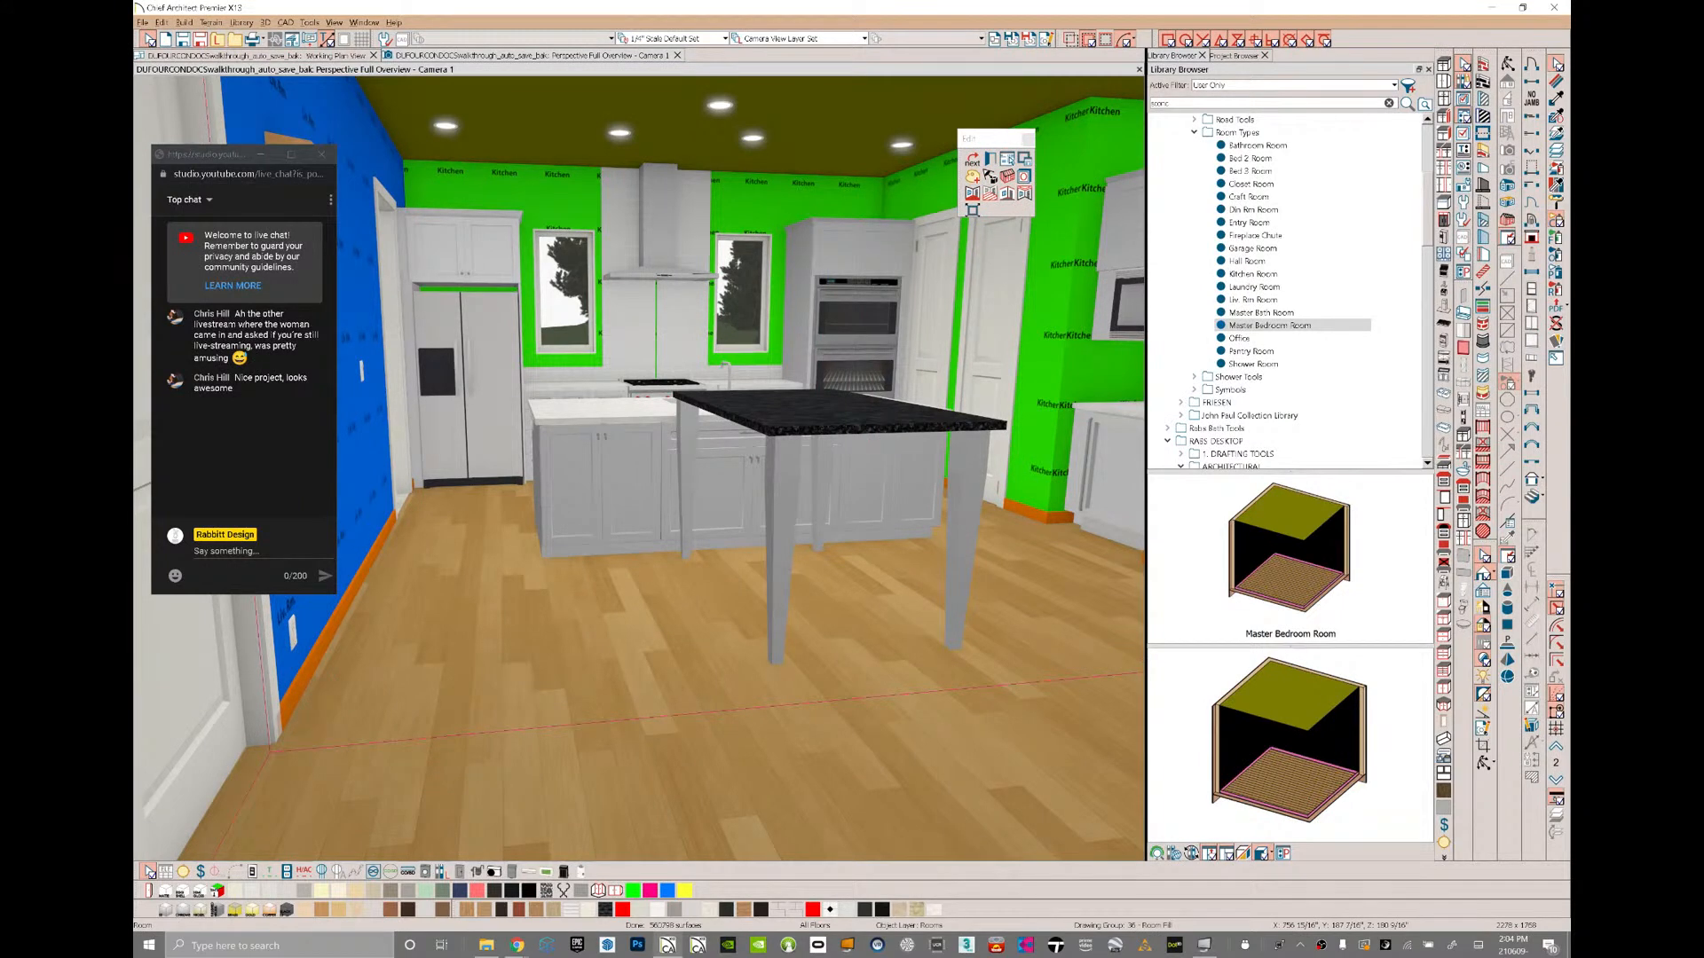
key("ctrl+e")
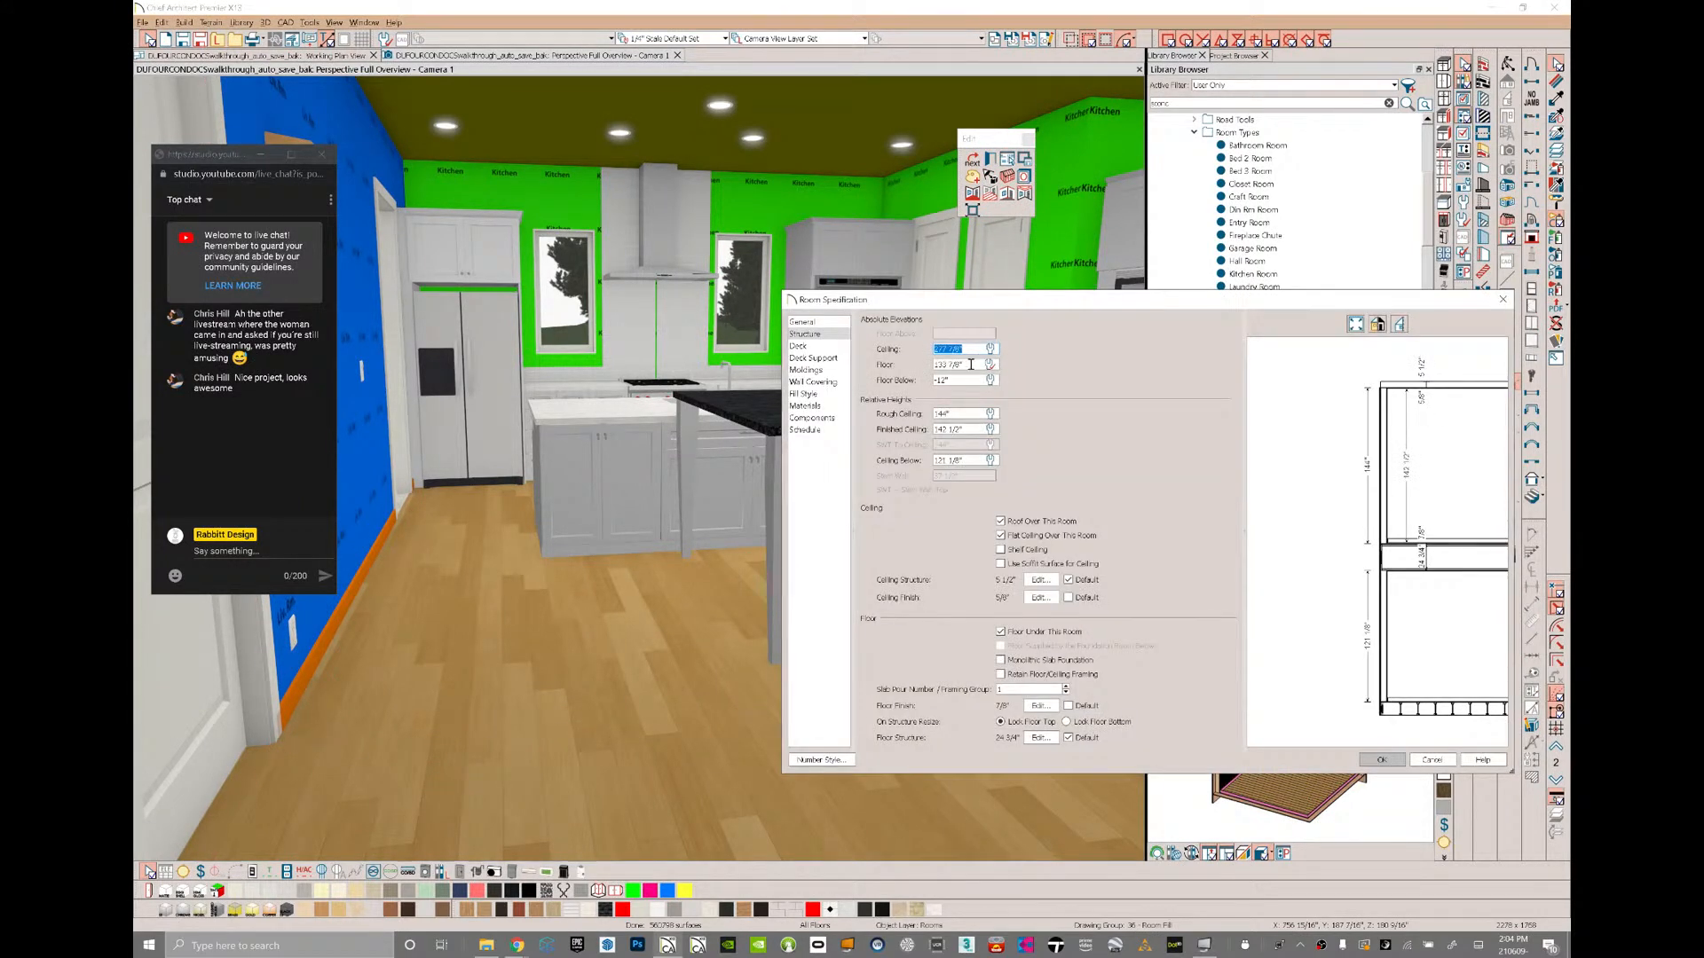
left_click(1433, 759)
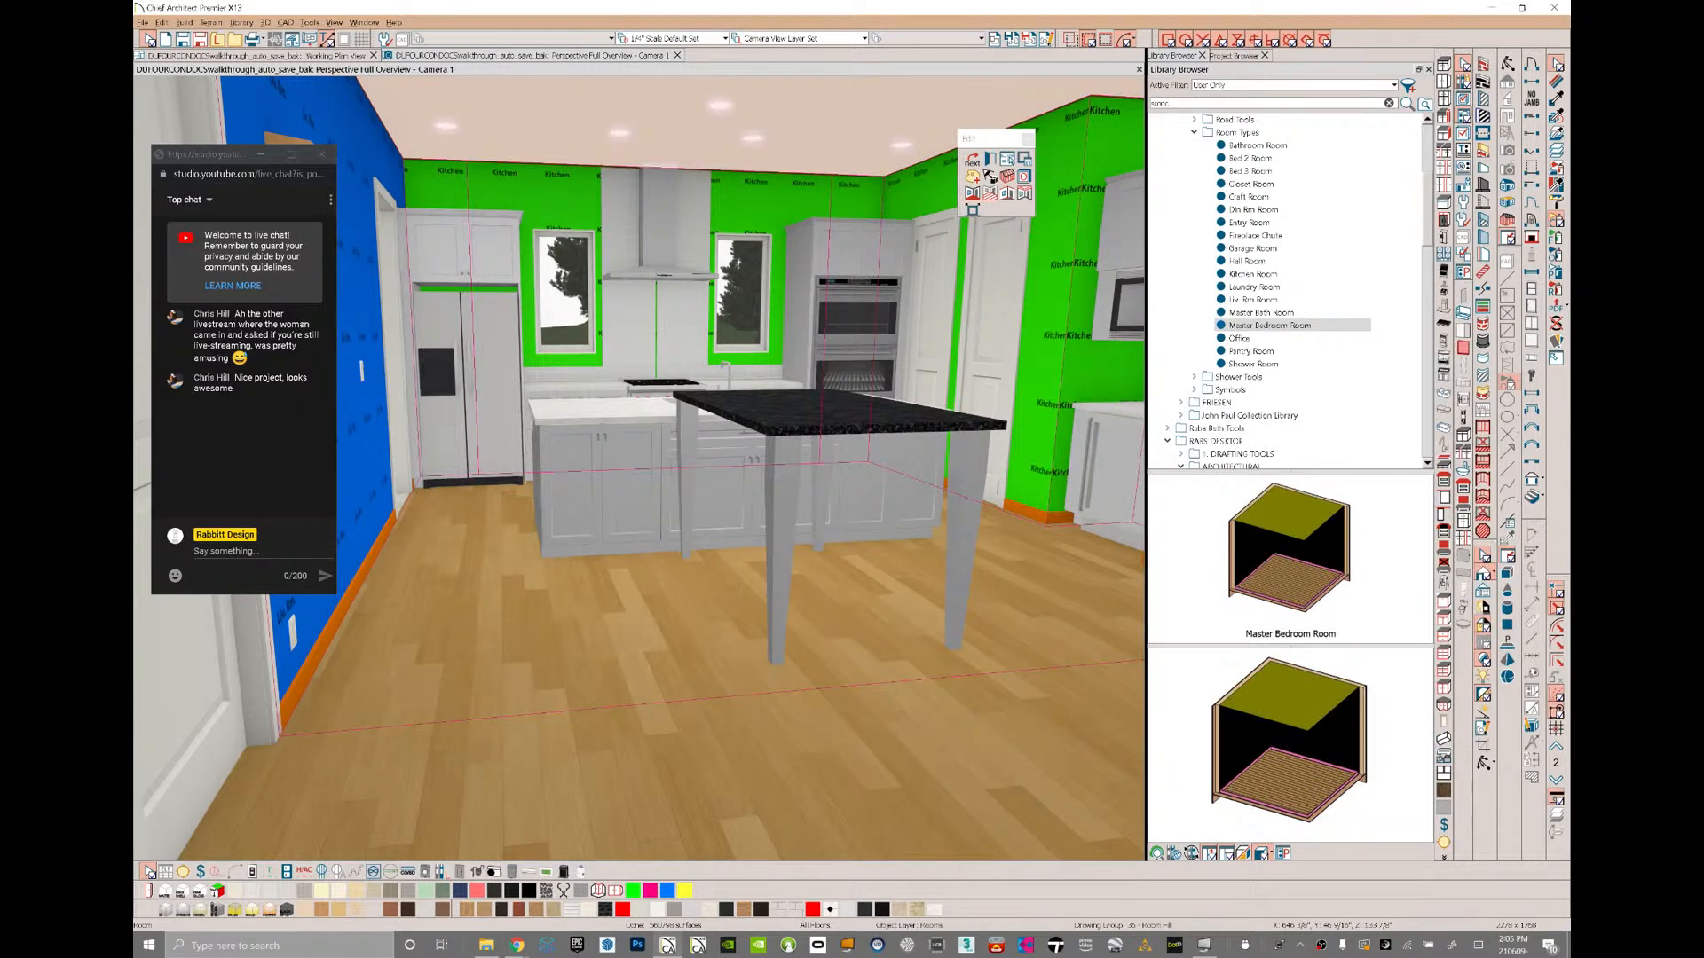
- Set the dining room's absolute floor elevation to 133 7/8" in its structure settings
left_click(991, 159)
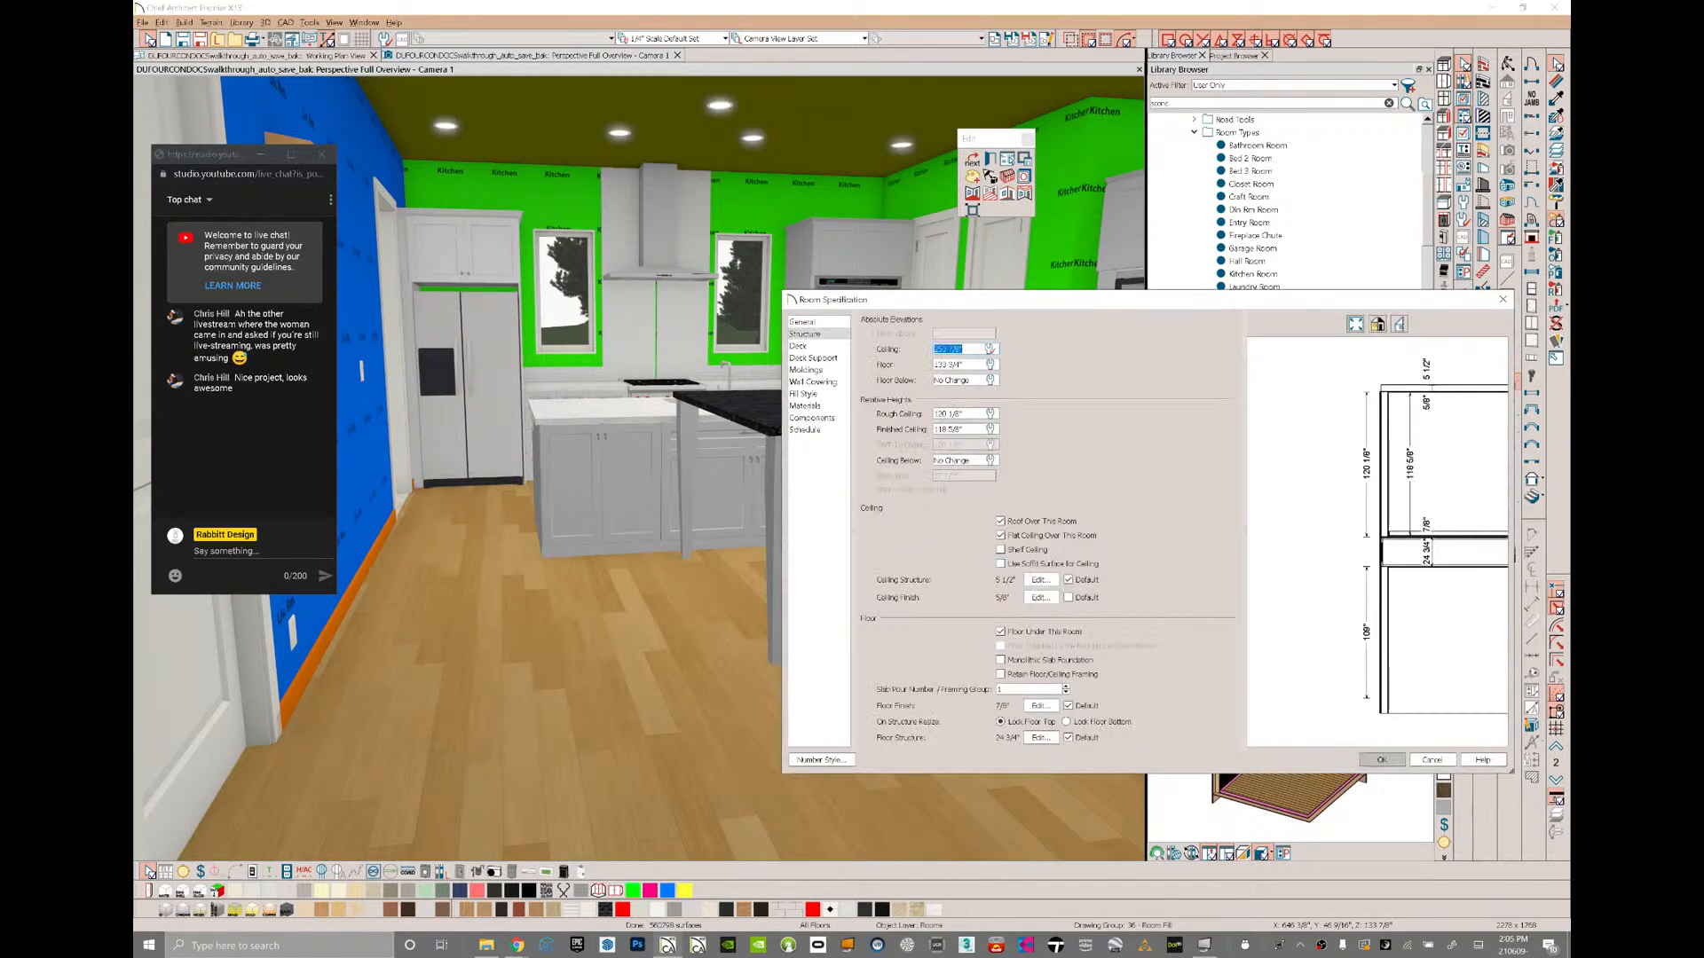
left_click(991, 364)
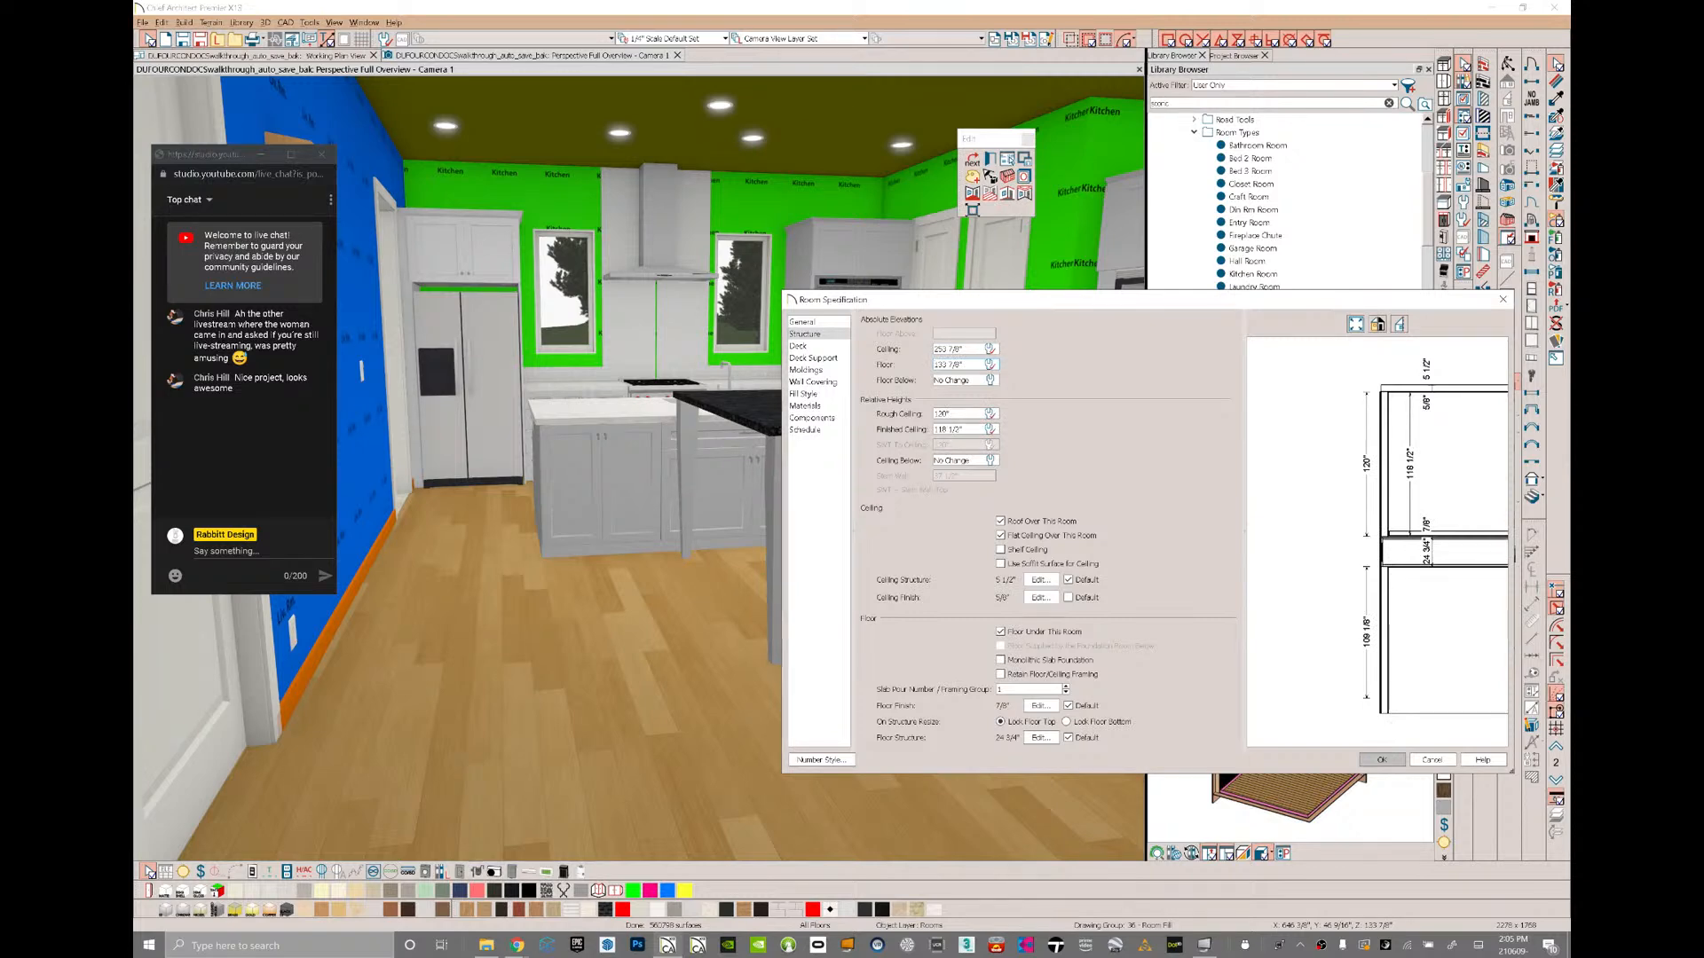
left_click(1404, 760)
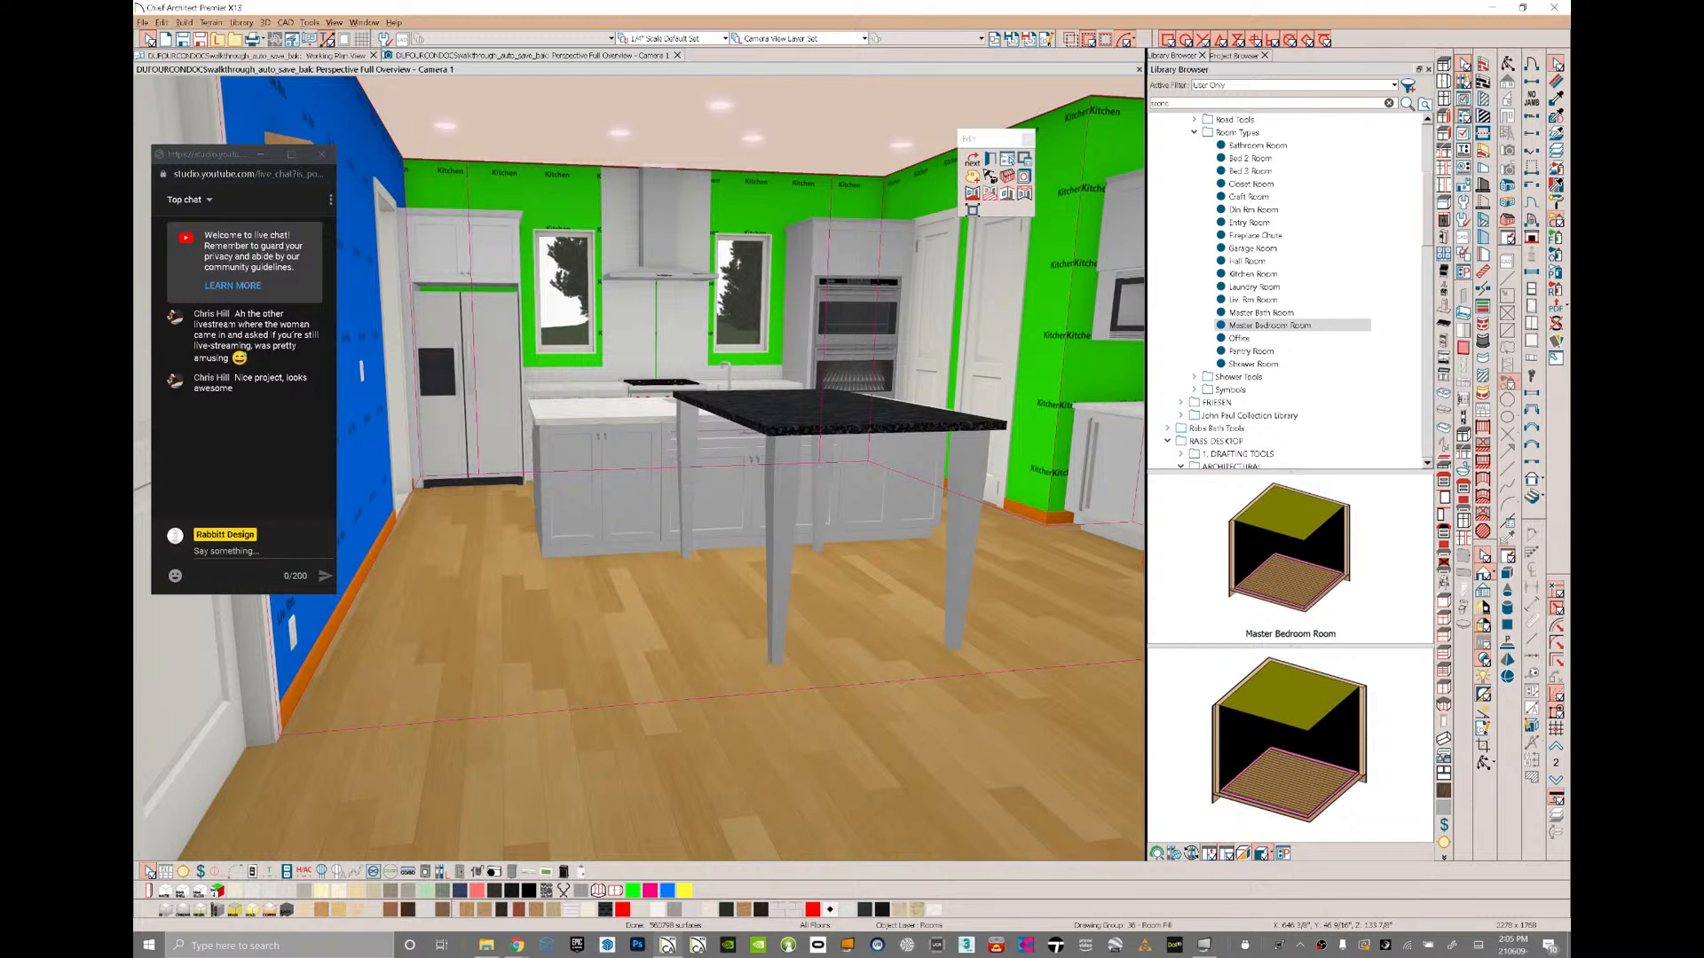
- Stretch the edge of the custom backsplash beside the range to close the gap behind the hood
middle_click_drag(639, 468, 754, 523)
left_click(761, 382)
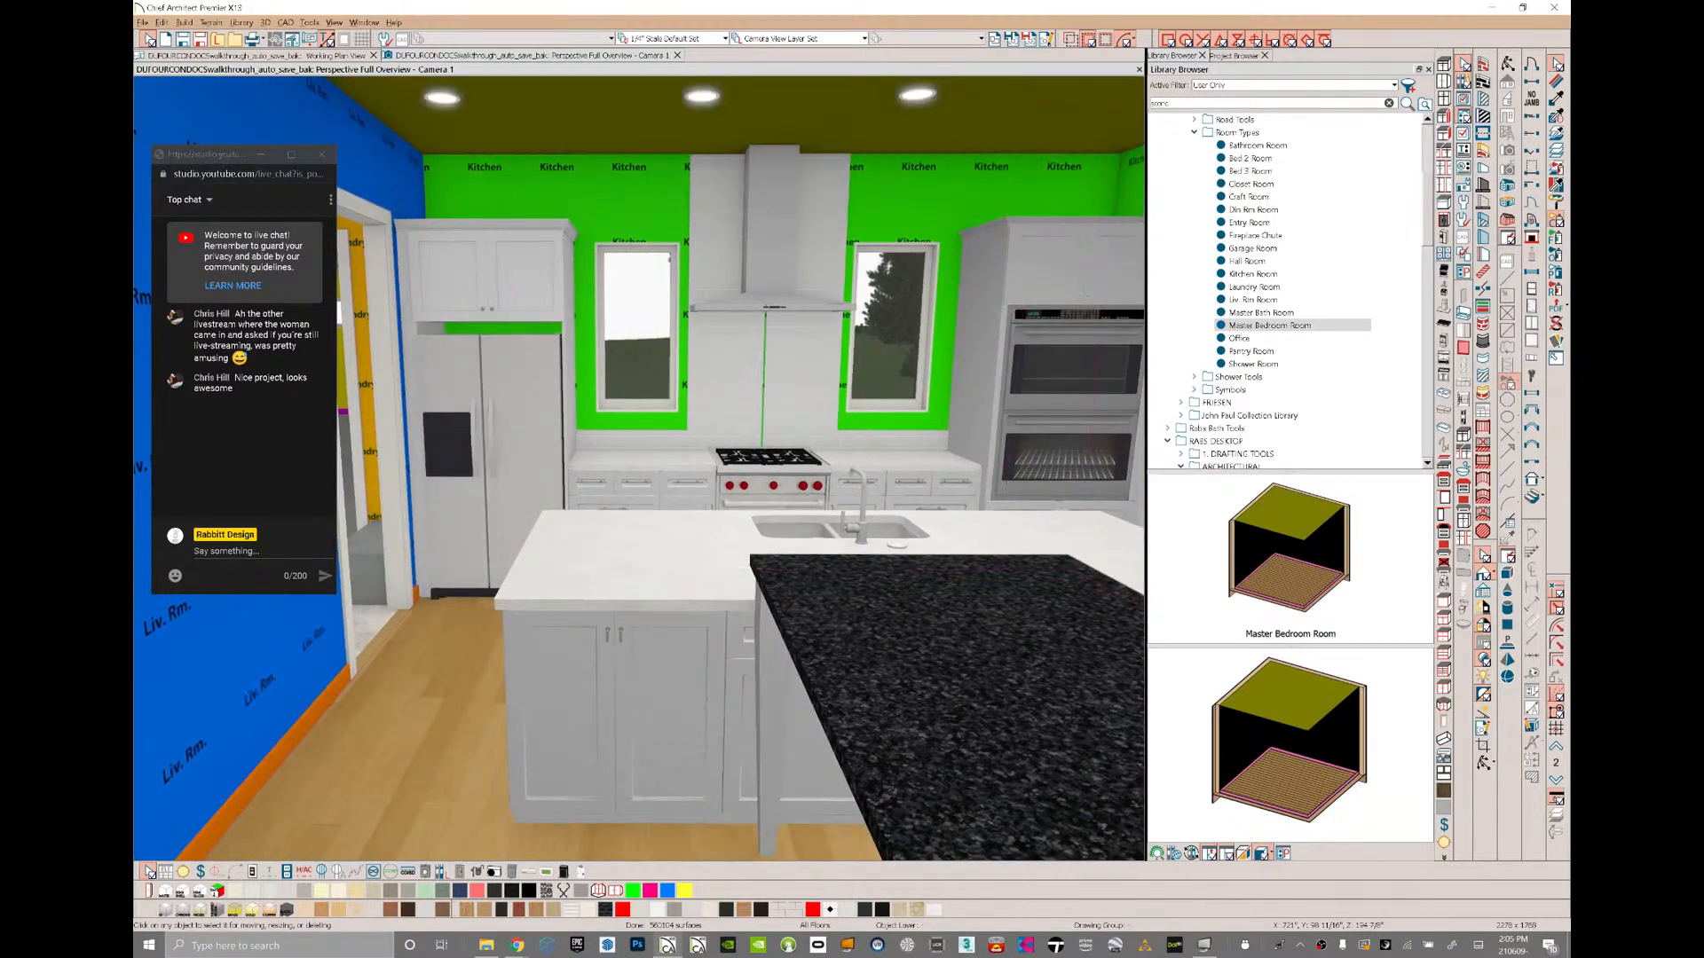
left_click_drag(762, 382, 785, 432)
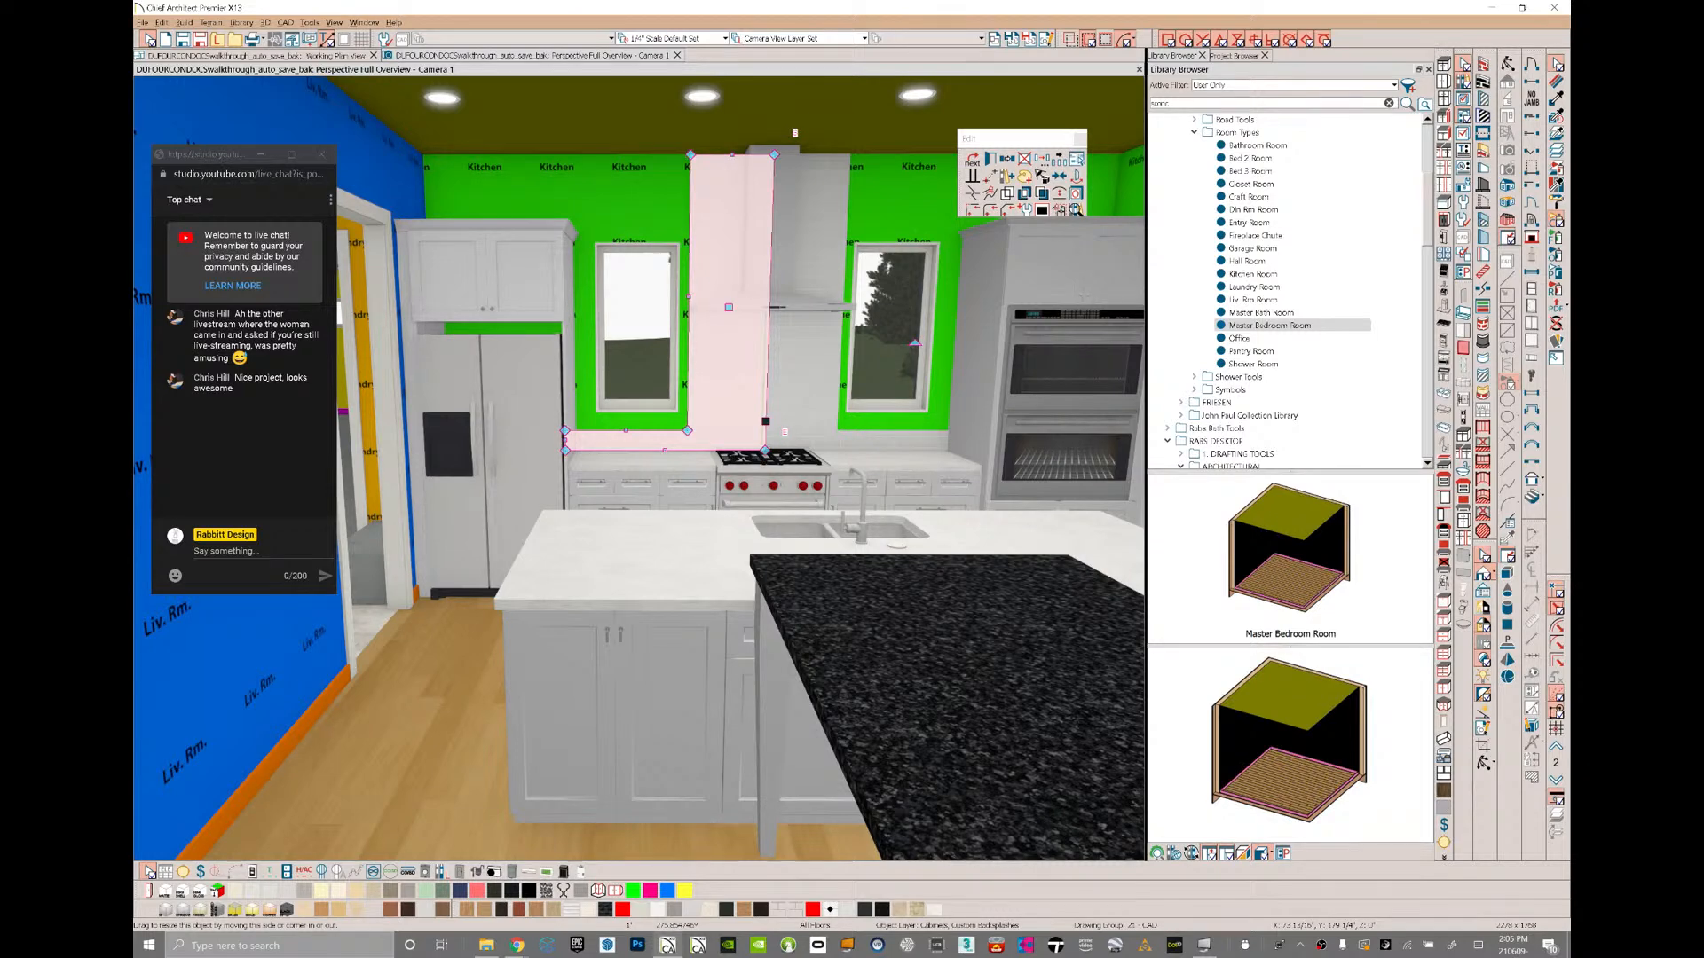
key("Escape")
- Raise the bottom of the chimney box that protrudes through the living room ceiling above the fireplace
key("m")
middle_click_drag(639, 497, 942, 471)
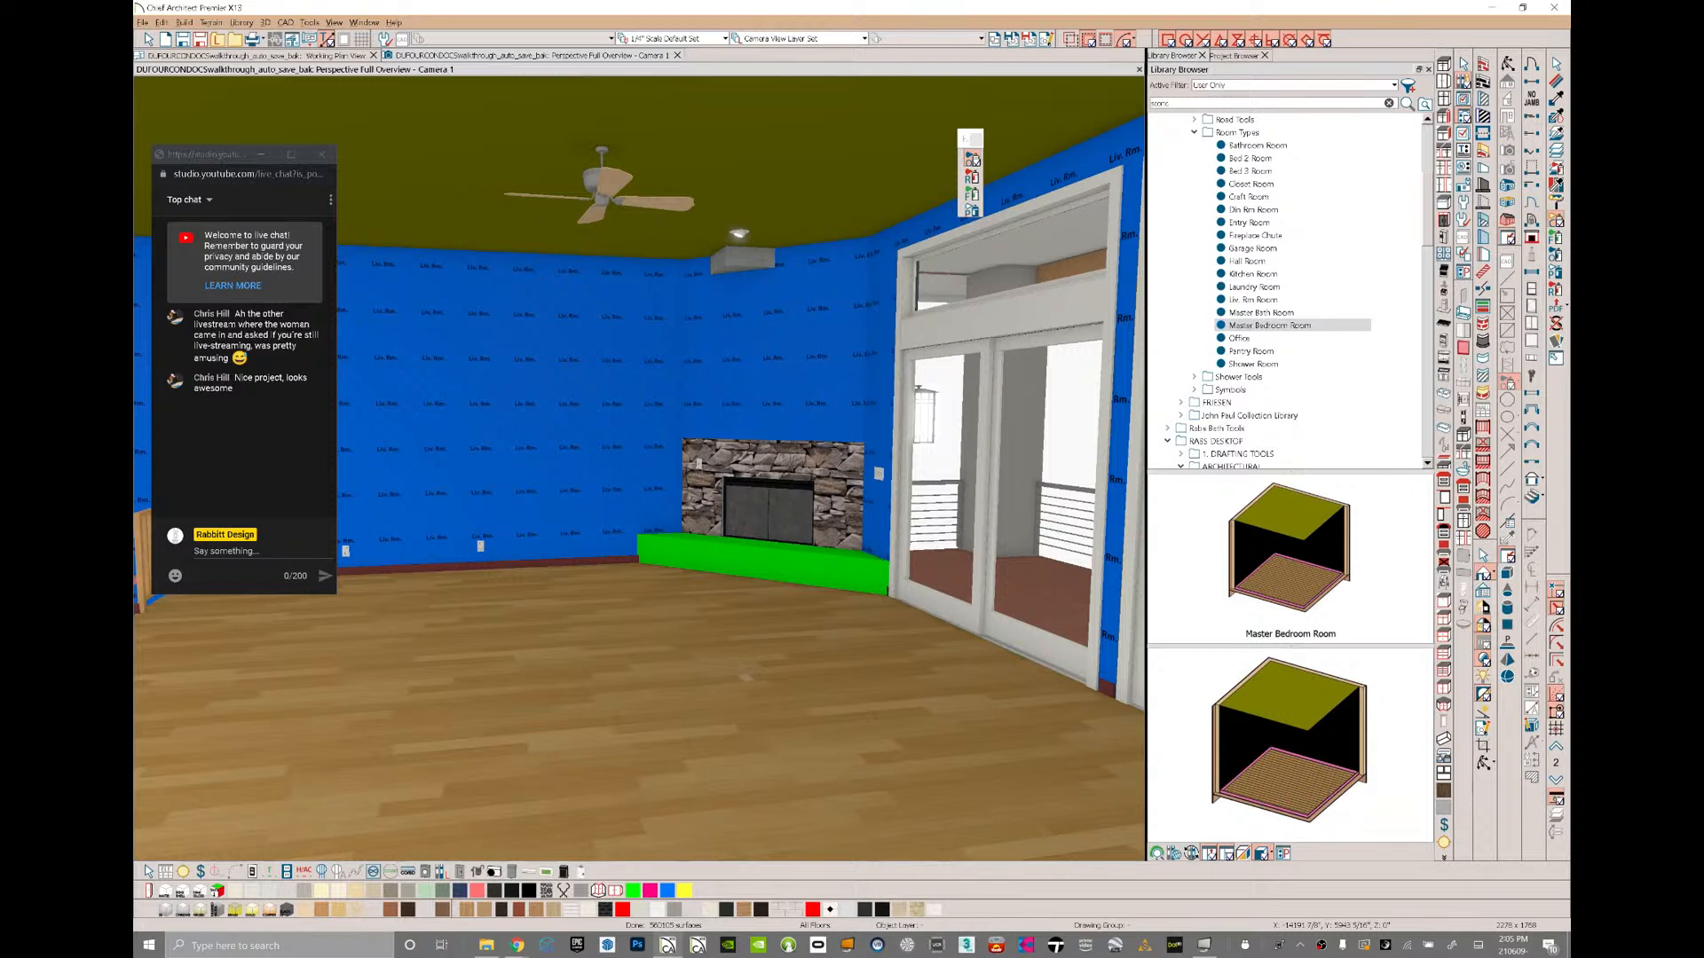
key("Escape")
scroll(674, 266, "up", 2)
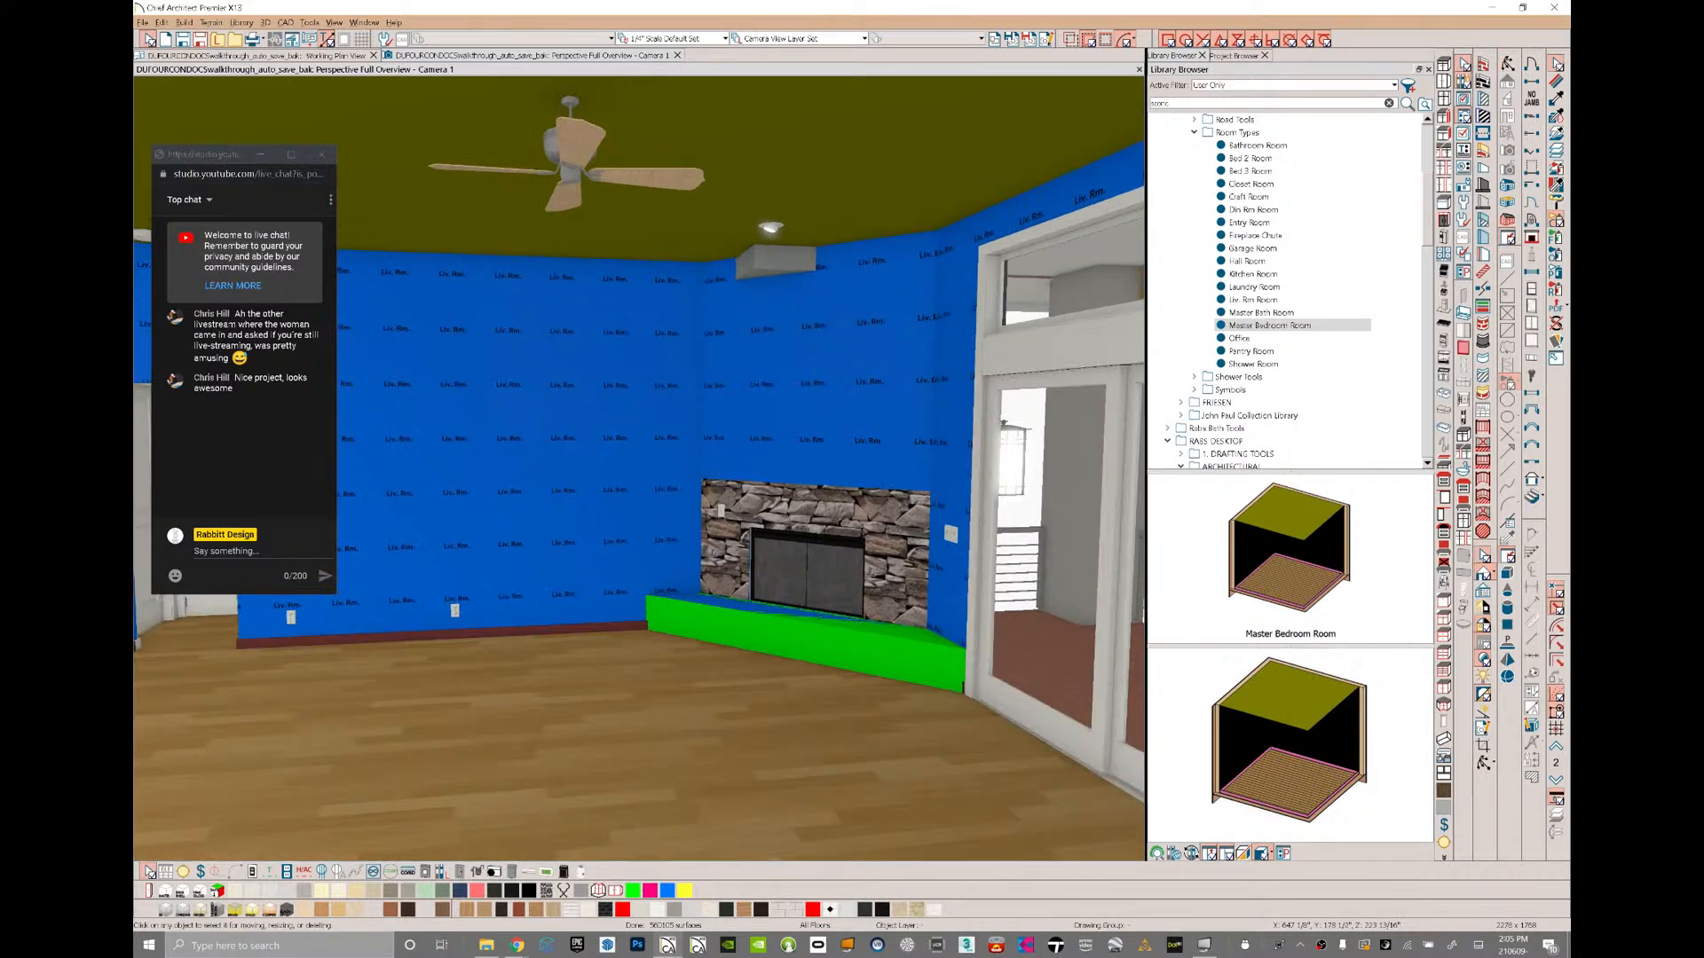
left_click(789, 268)
middle_click_drag(789, 268, 742, 831)
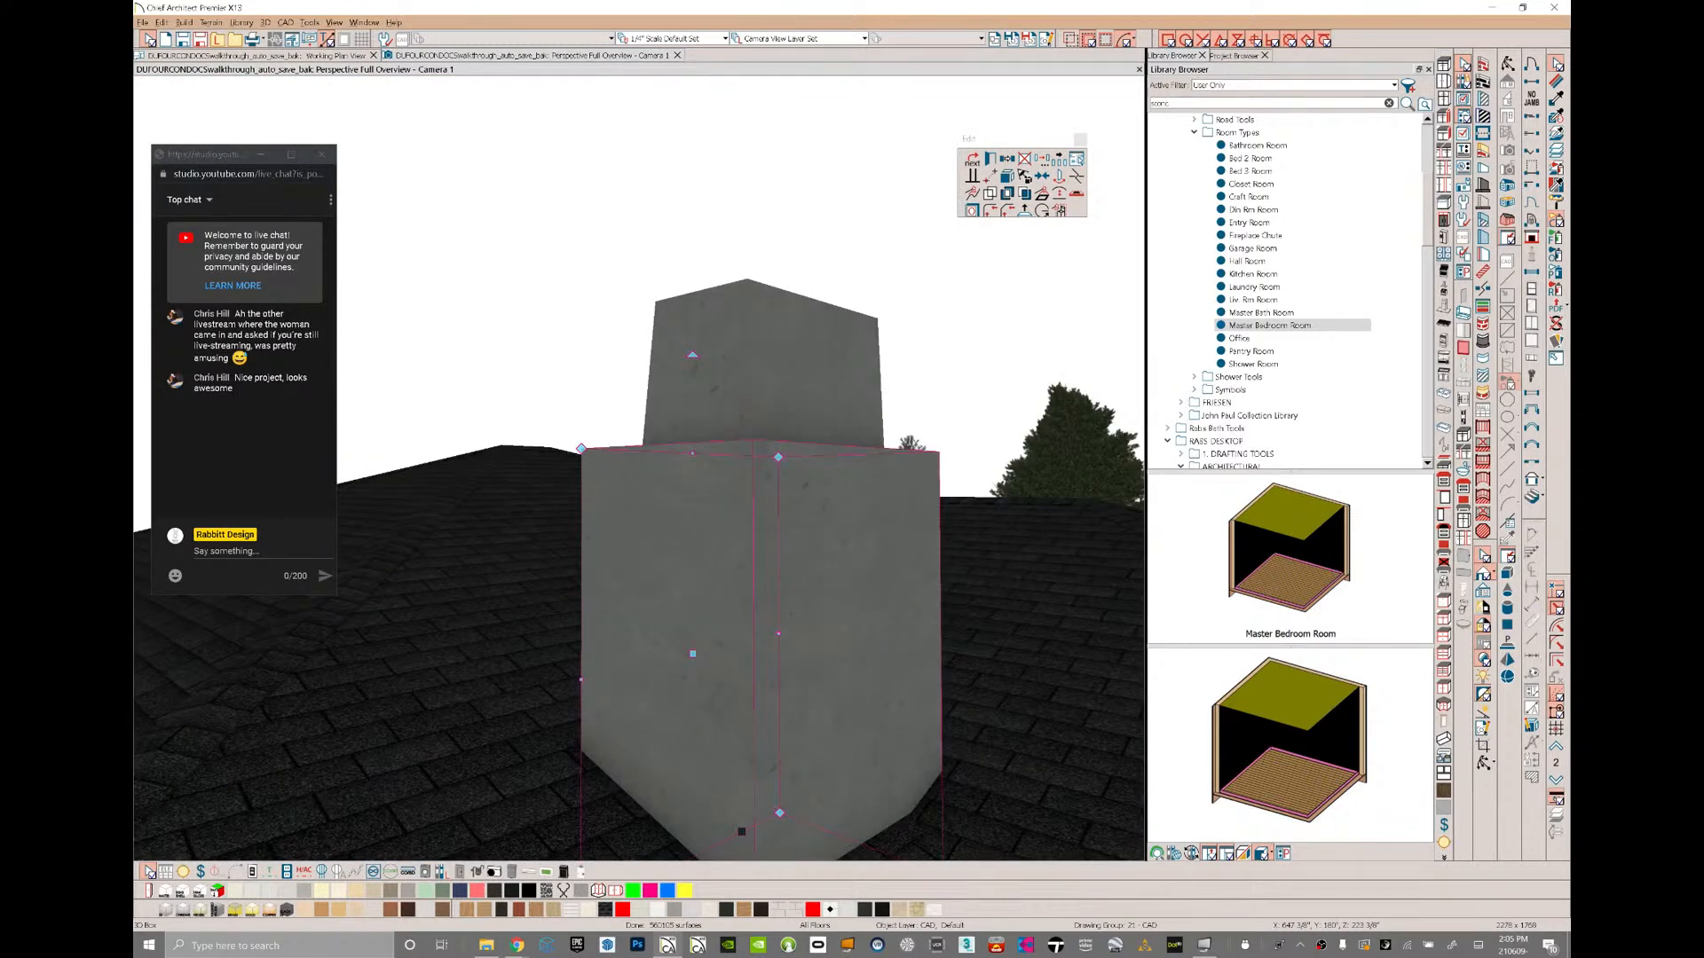
scroll(742, 832, "up", 3)
middle_click_drag(742, 831, 723, 639)
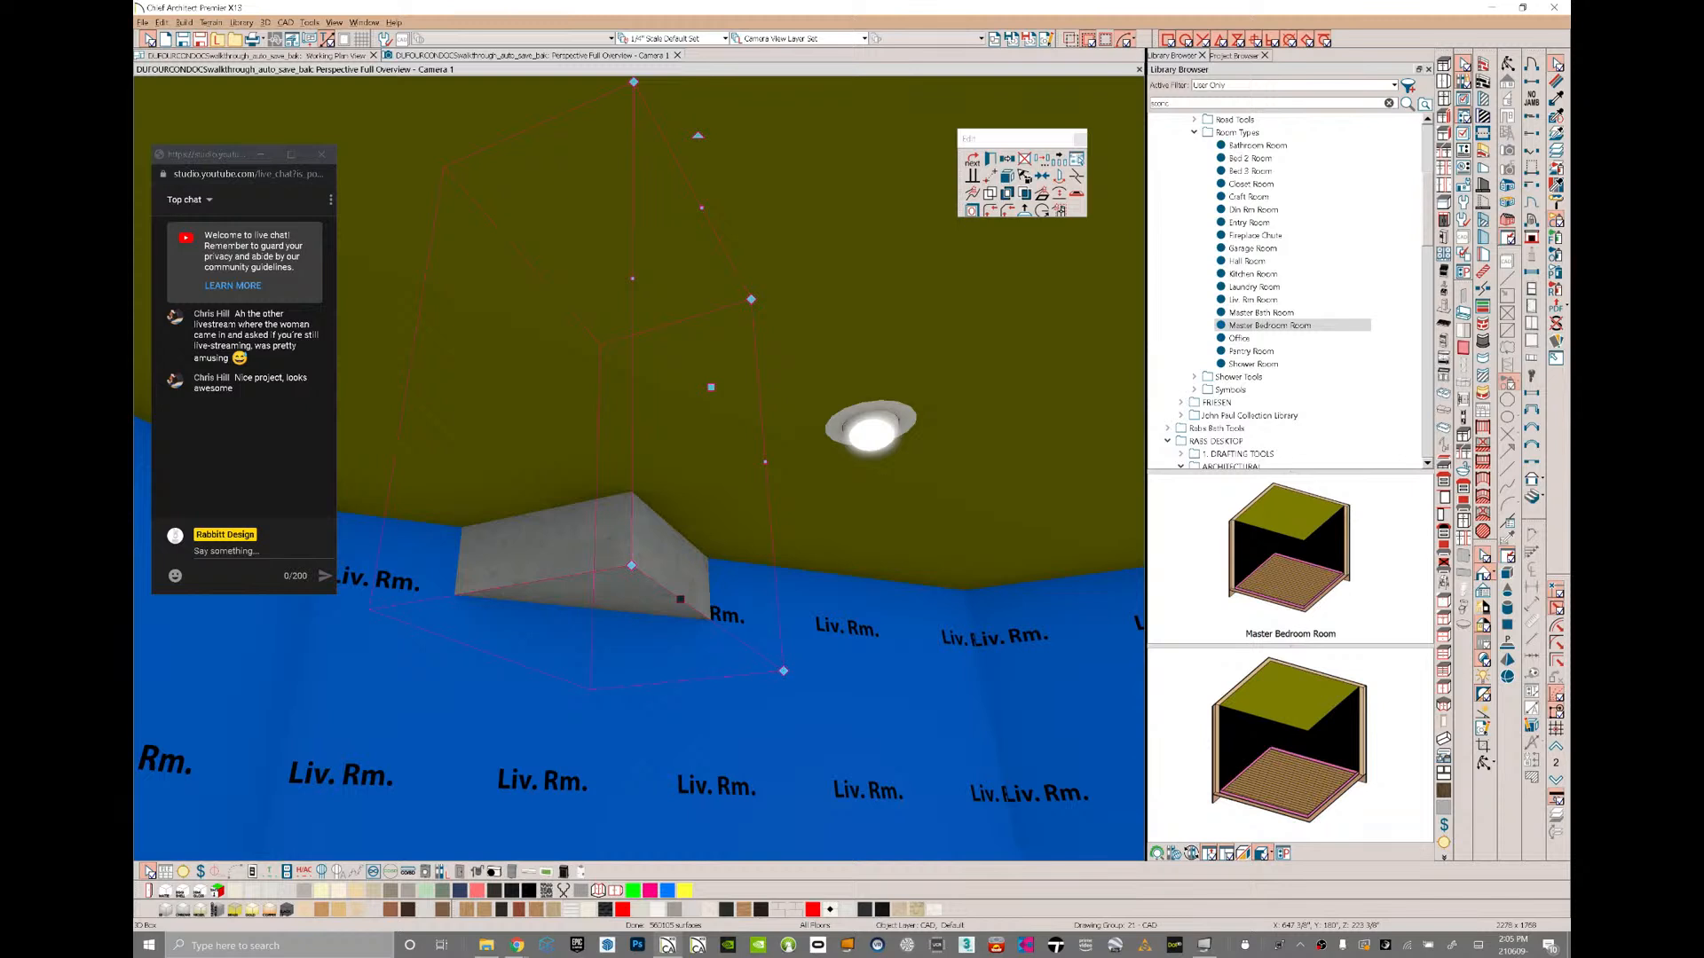
scroll(701, 585, "up", 2)
left_click_drag(700, 584, 705, 478)
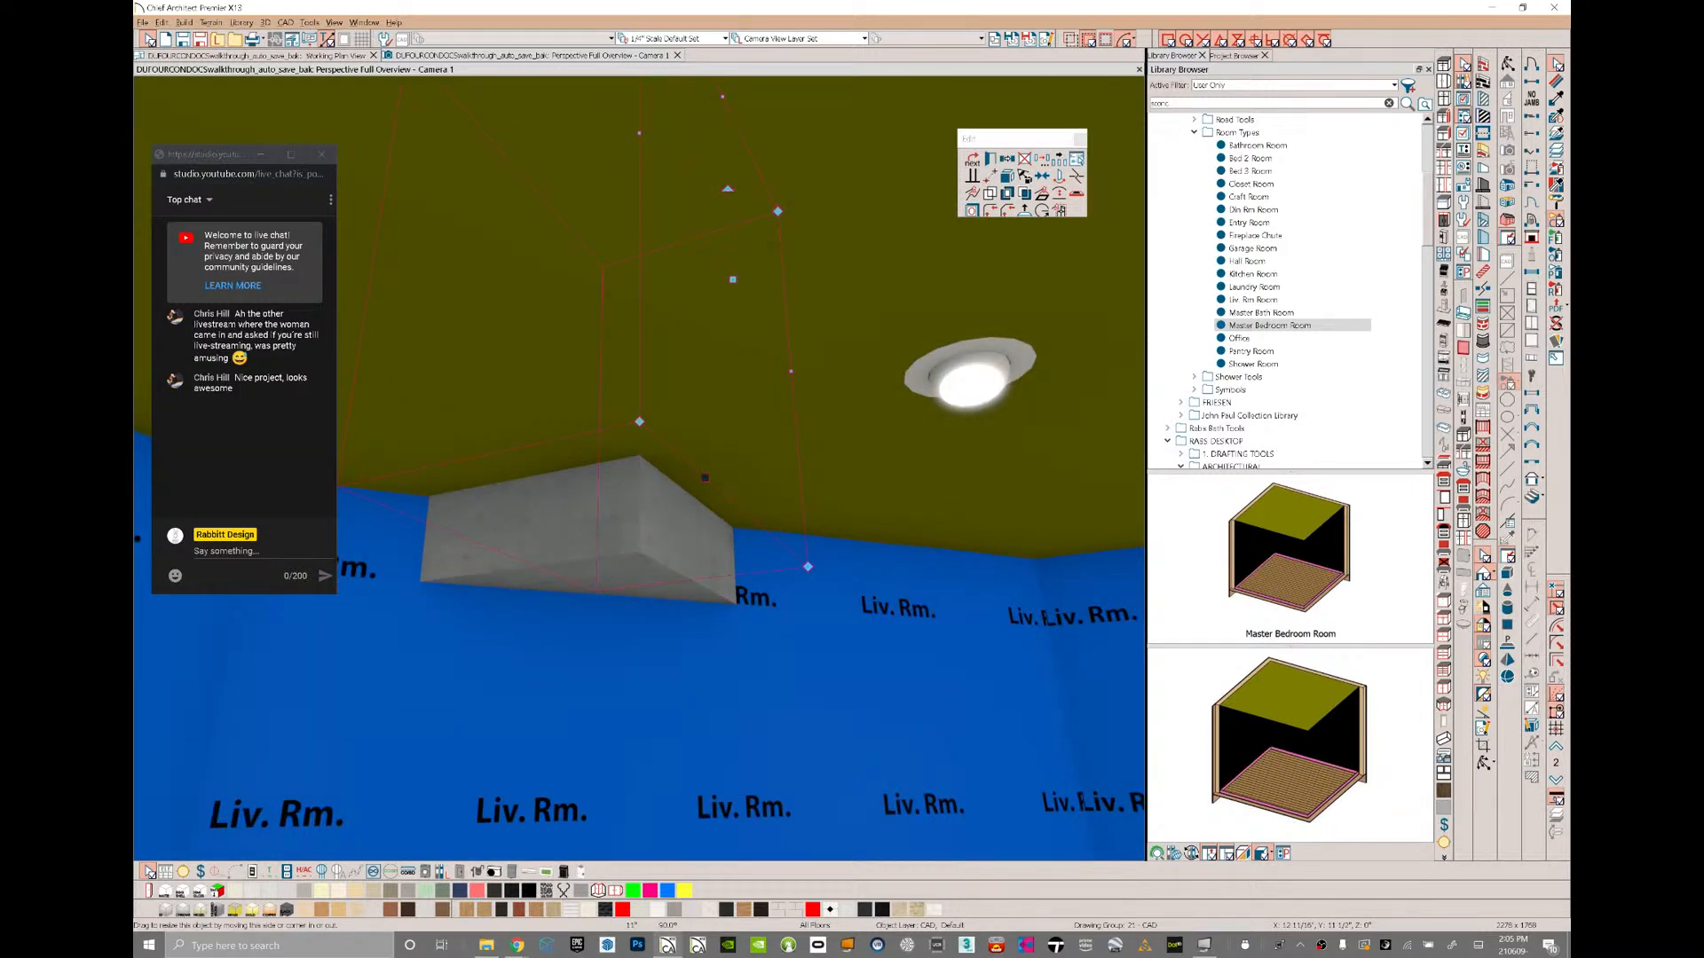
- Apply the Hall Room type to the hallway and show its end door open in camera views
middle_click_drag(705, 477, 1032, 442)
left_click(1247, 261)
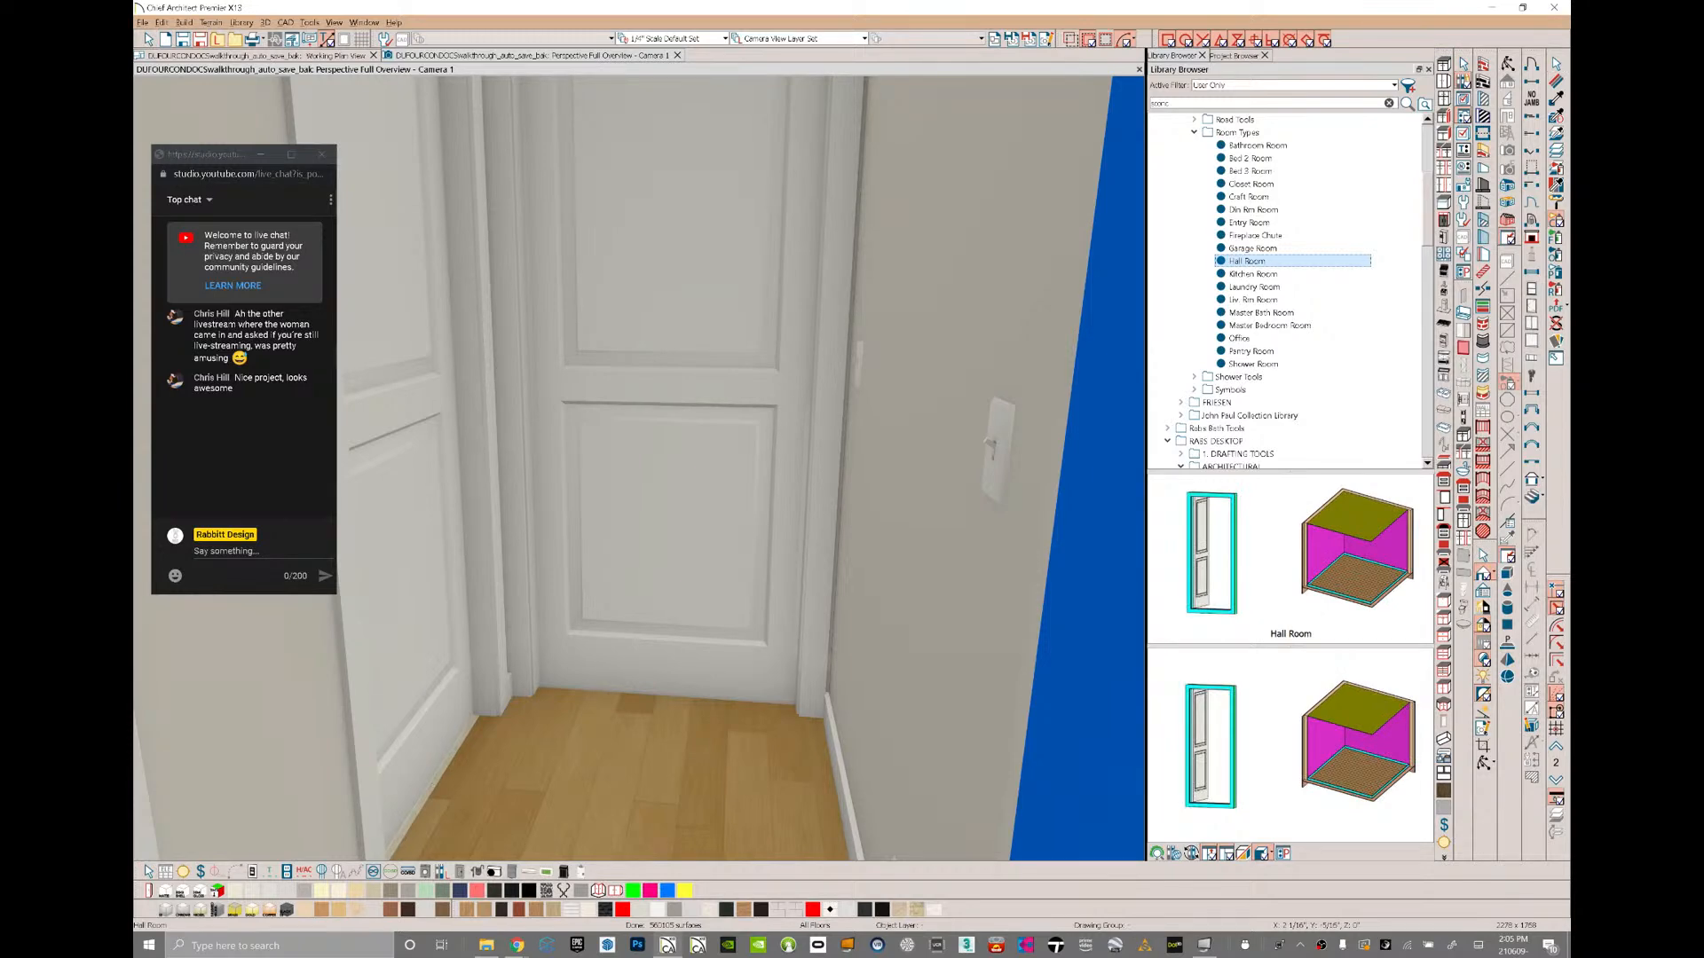
left_click(784, 624)
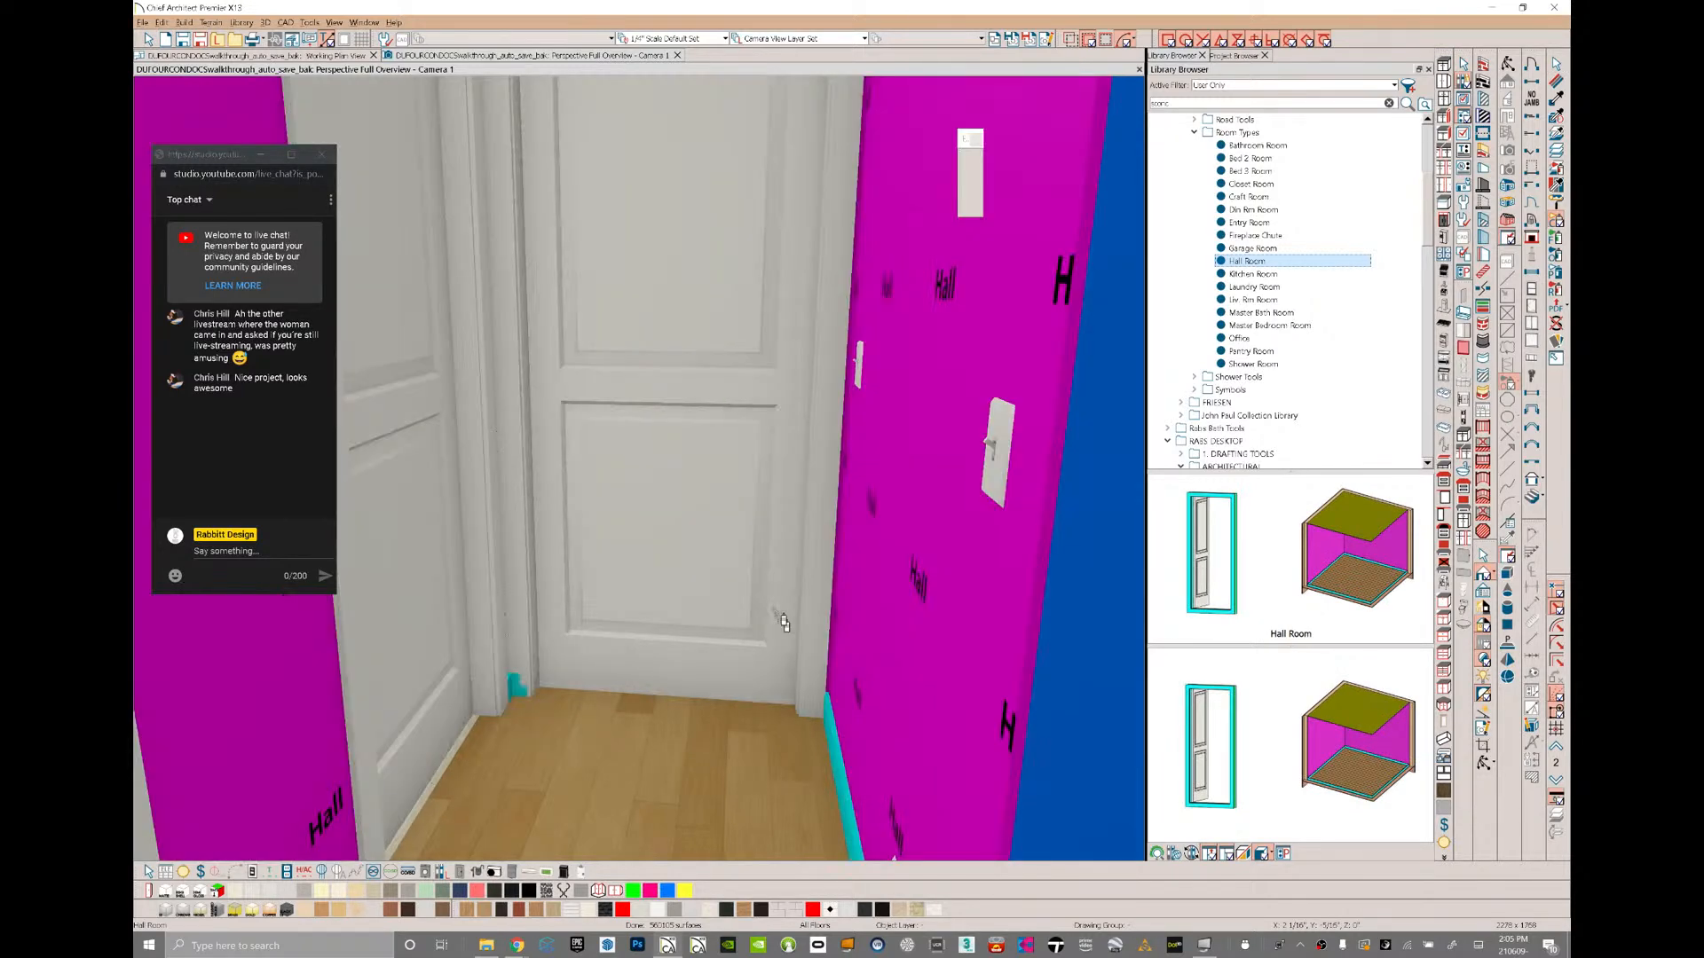
left_click(784, 624)
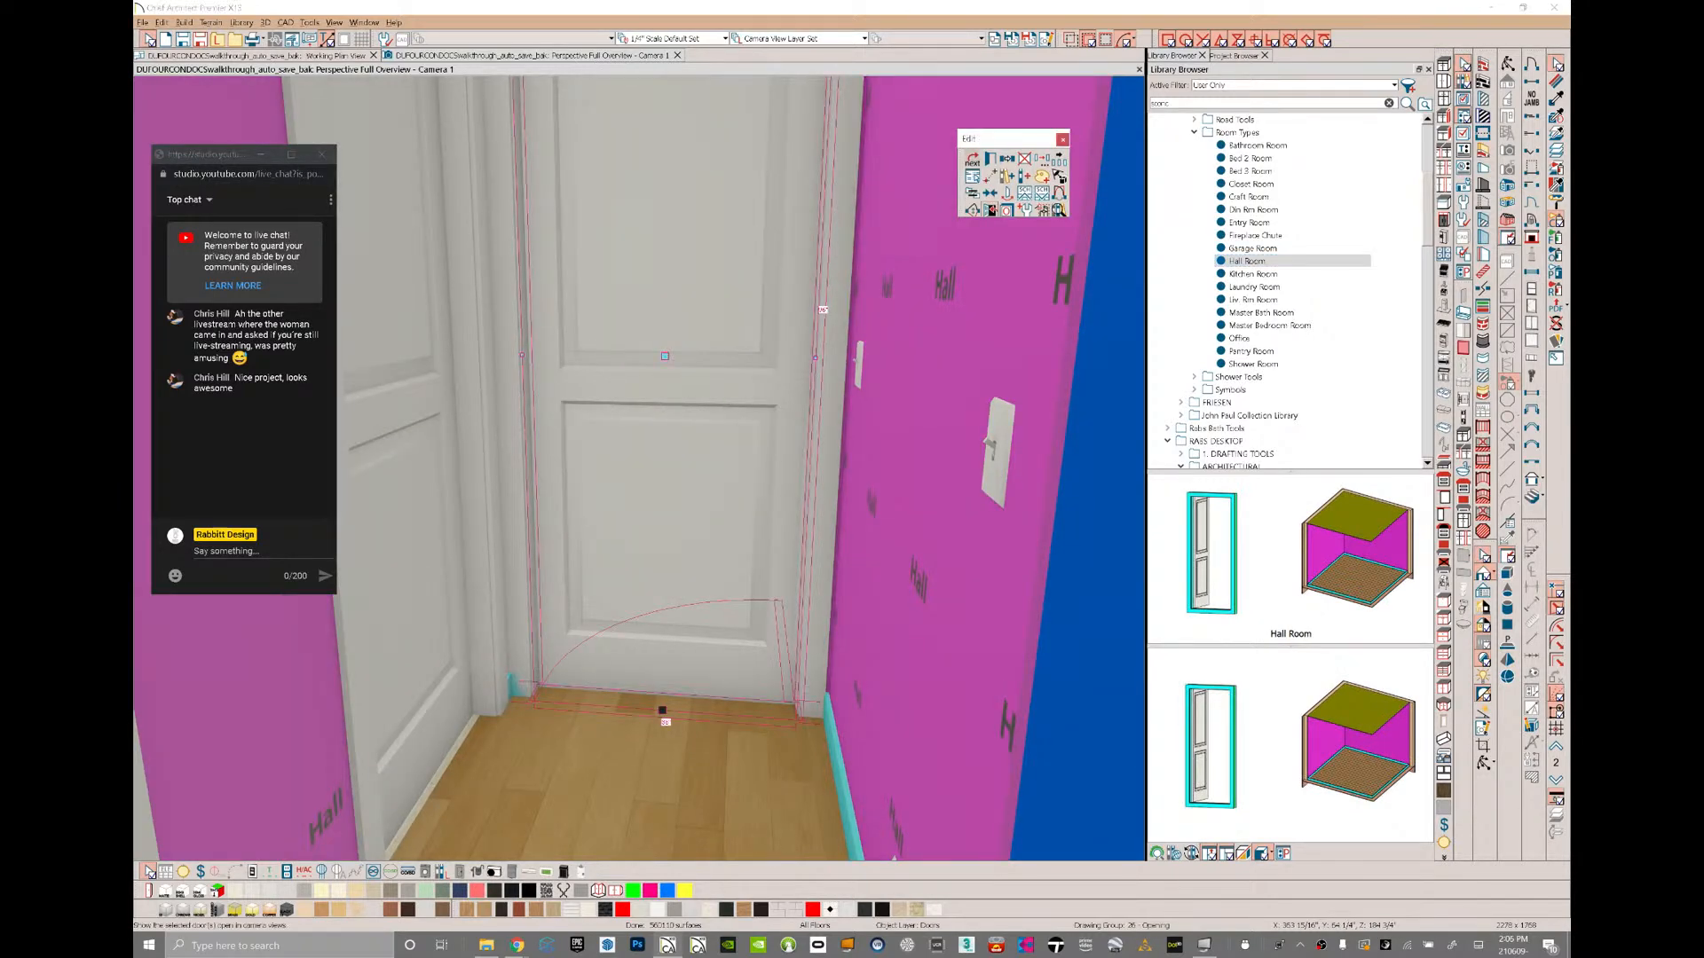
left_click(990, 210)
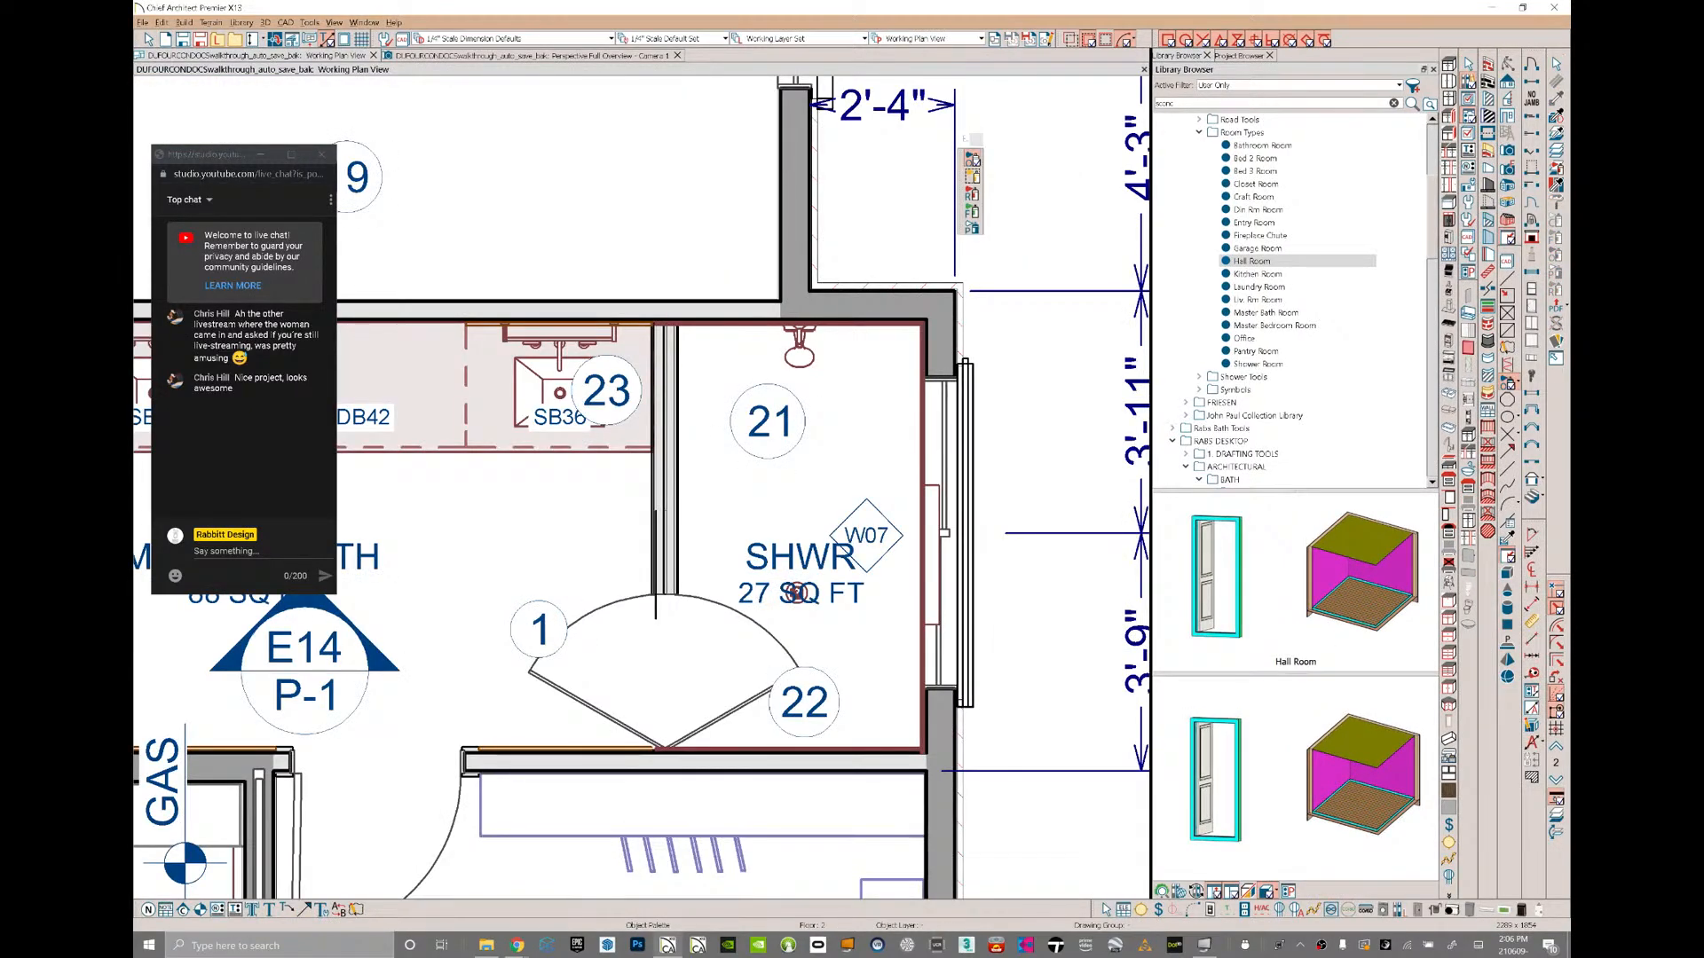
- Apply the Bed 2 Room type to the beige bedroom in the camera view
scroll(595, 462, "down", 2)
scroll(564, 447, "down", 5)
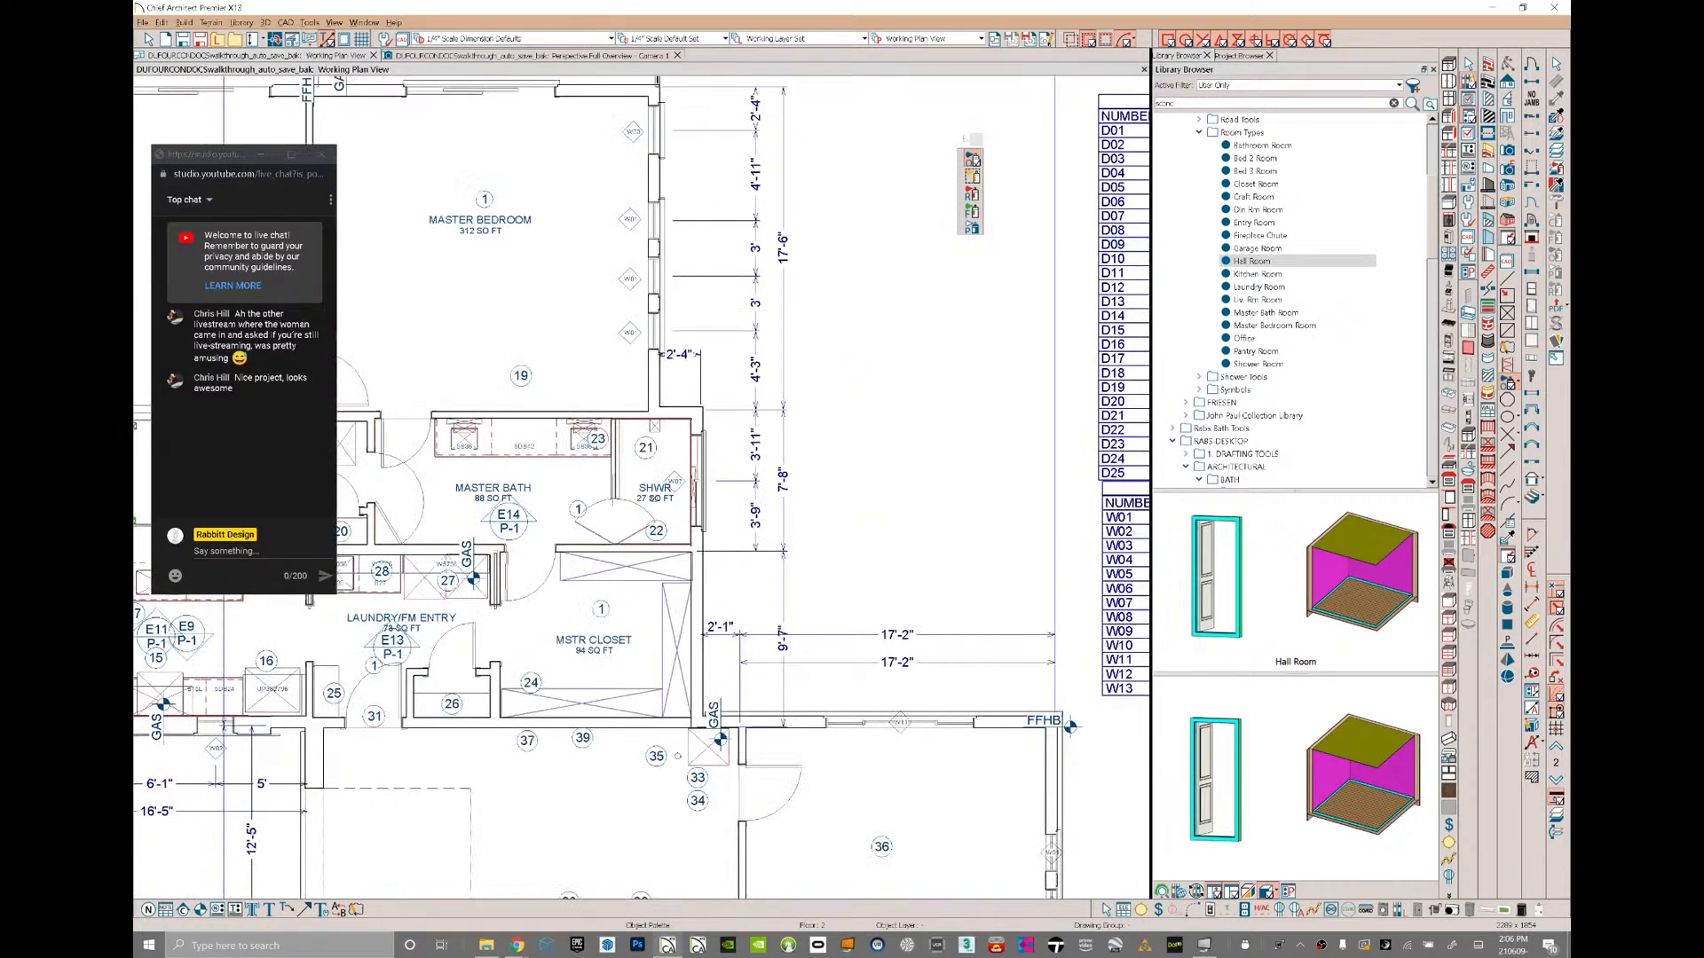
scroll(710, 426, "down", 2)
middle_click_drag(710, 426, 1022, 439)
scroll(873, 425, "up", 3)
middle_click_drag(388, 369, 446, 372)
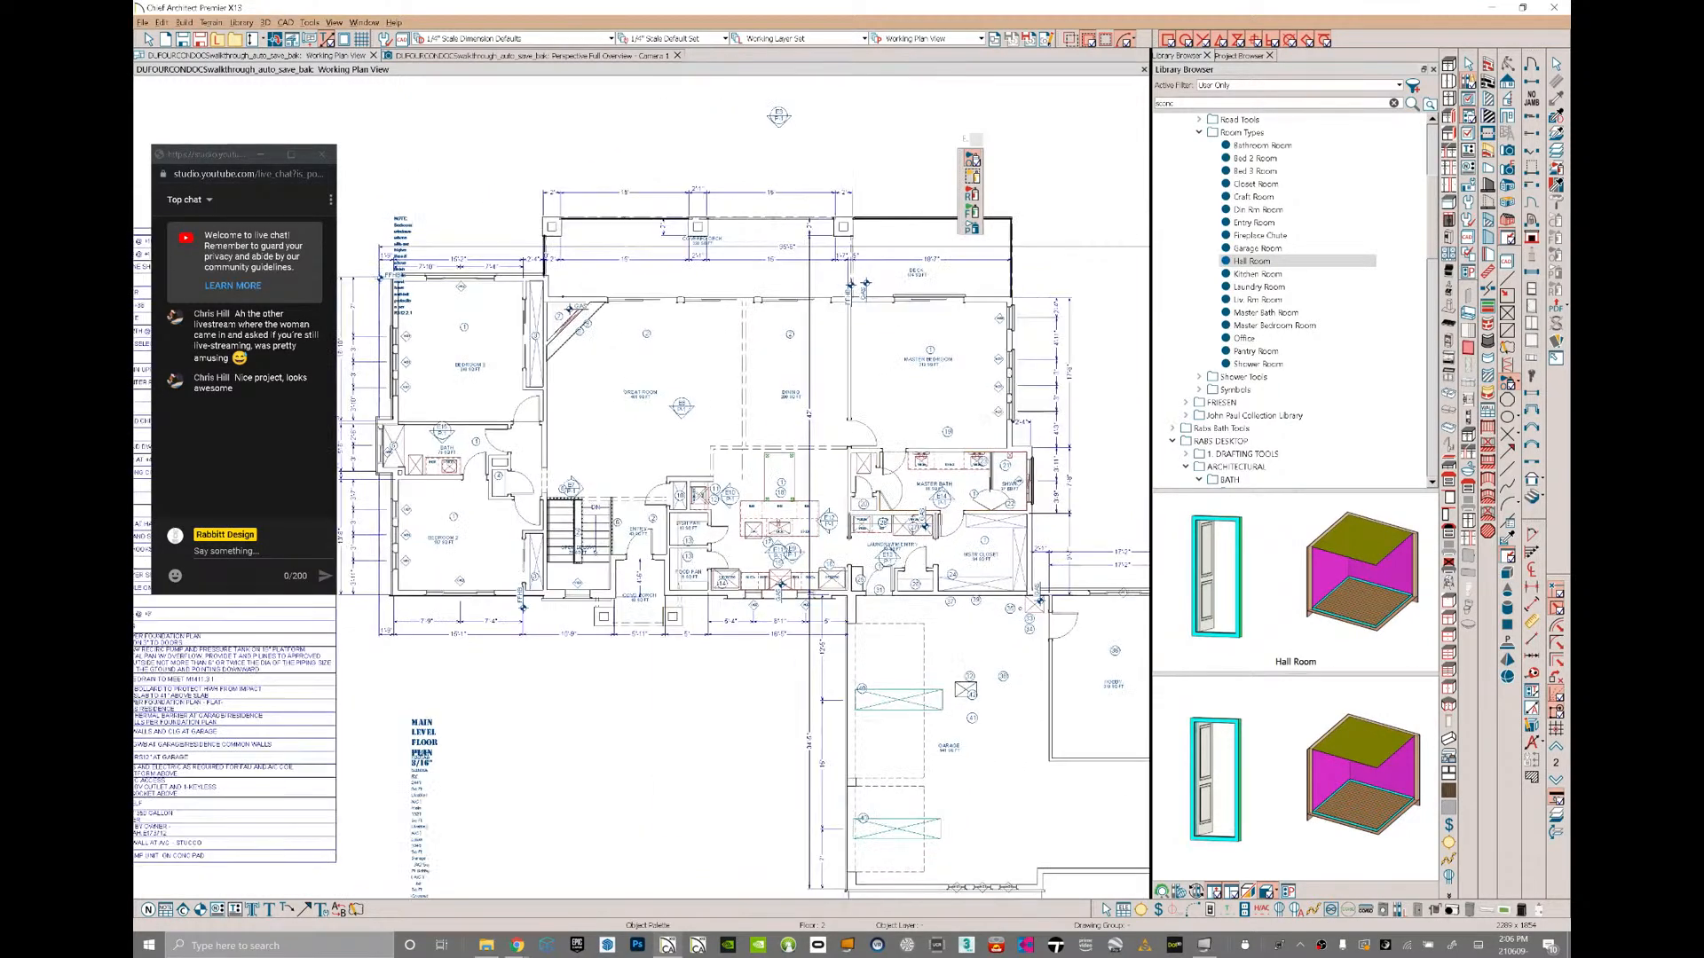
scroll(445, 372, "up", 2)
key("ctrl+Tab")
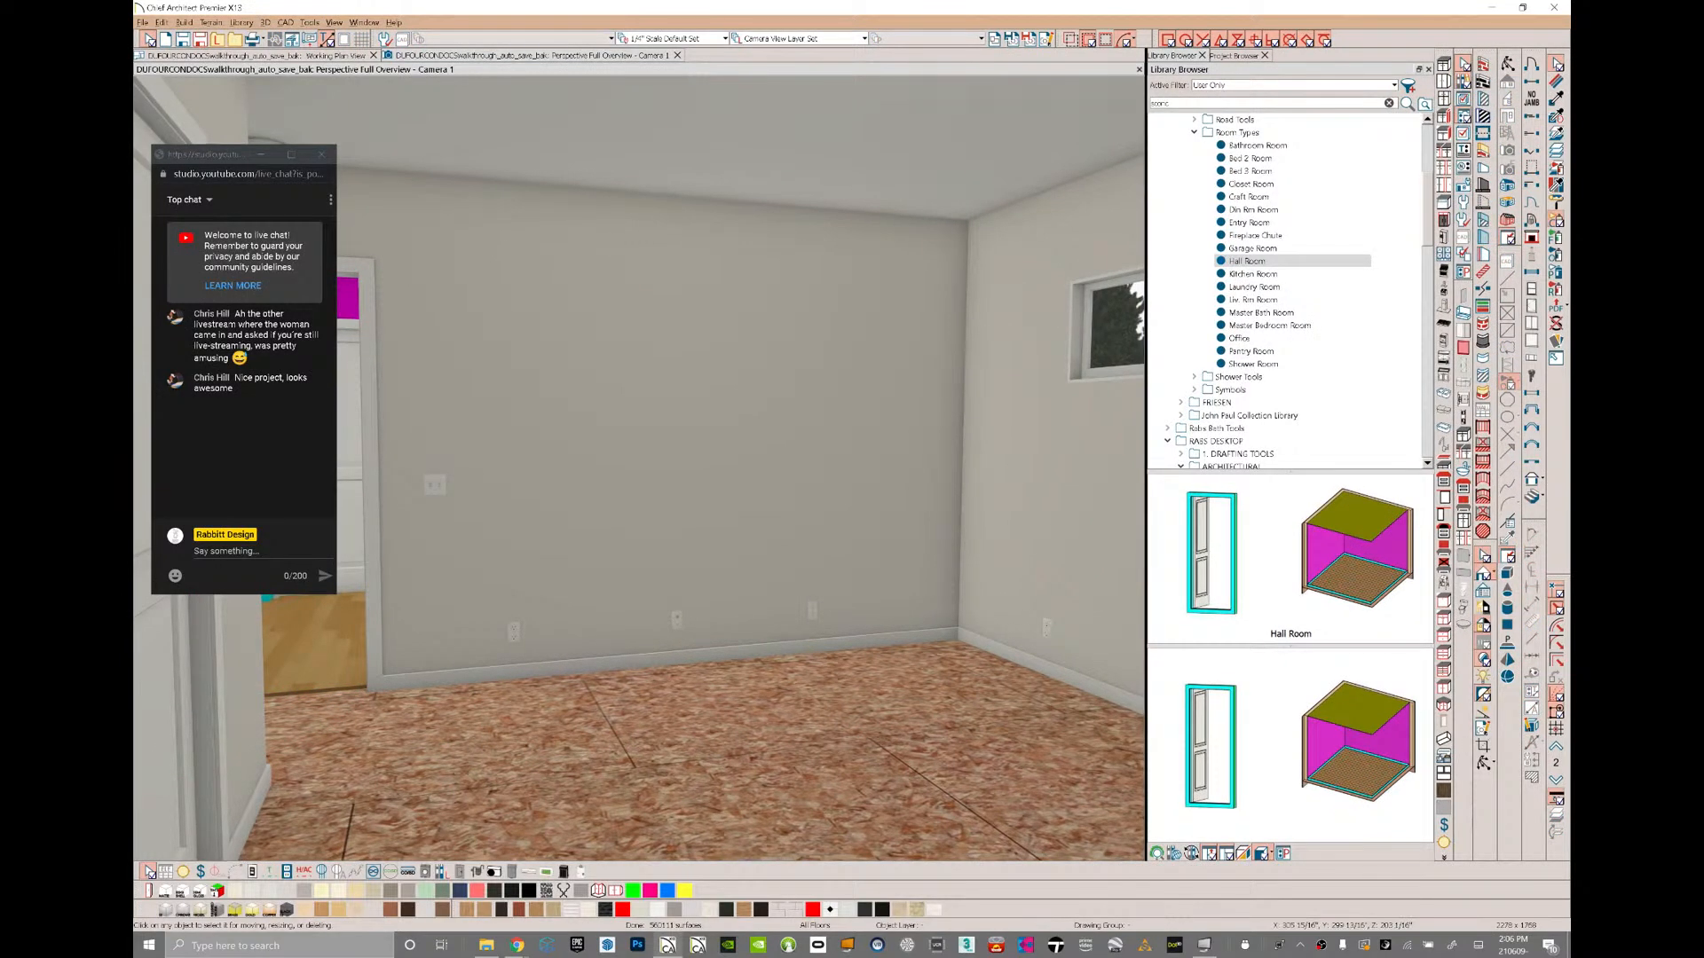
left_click(1251, 158)
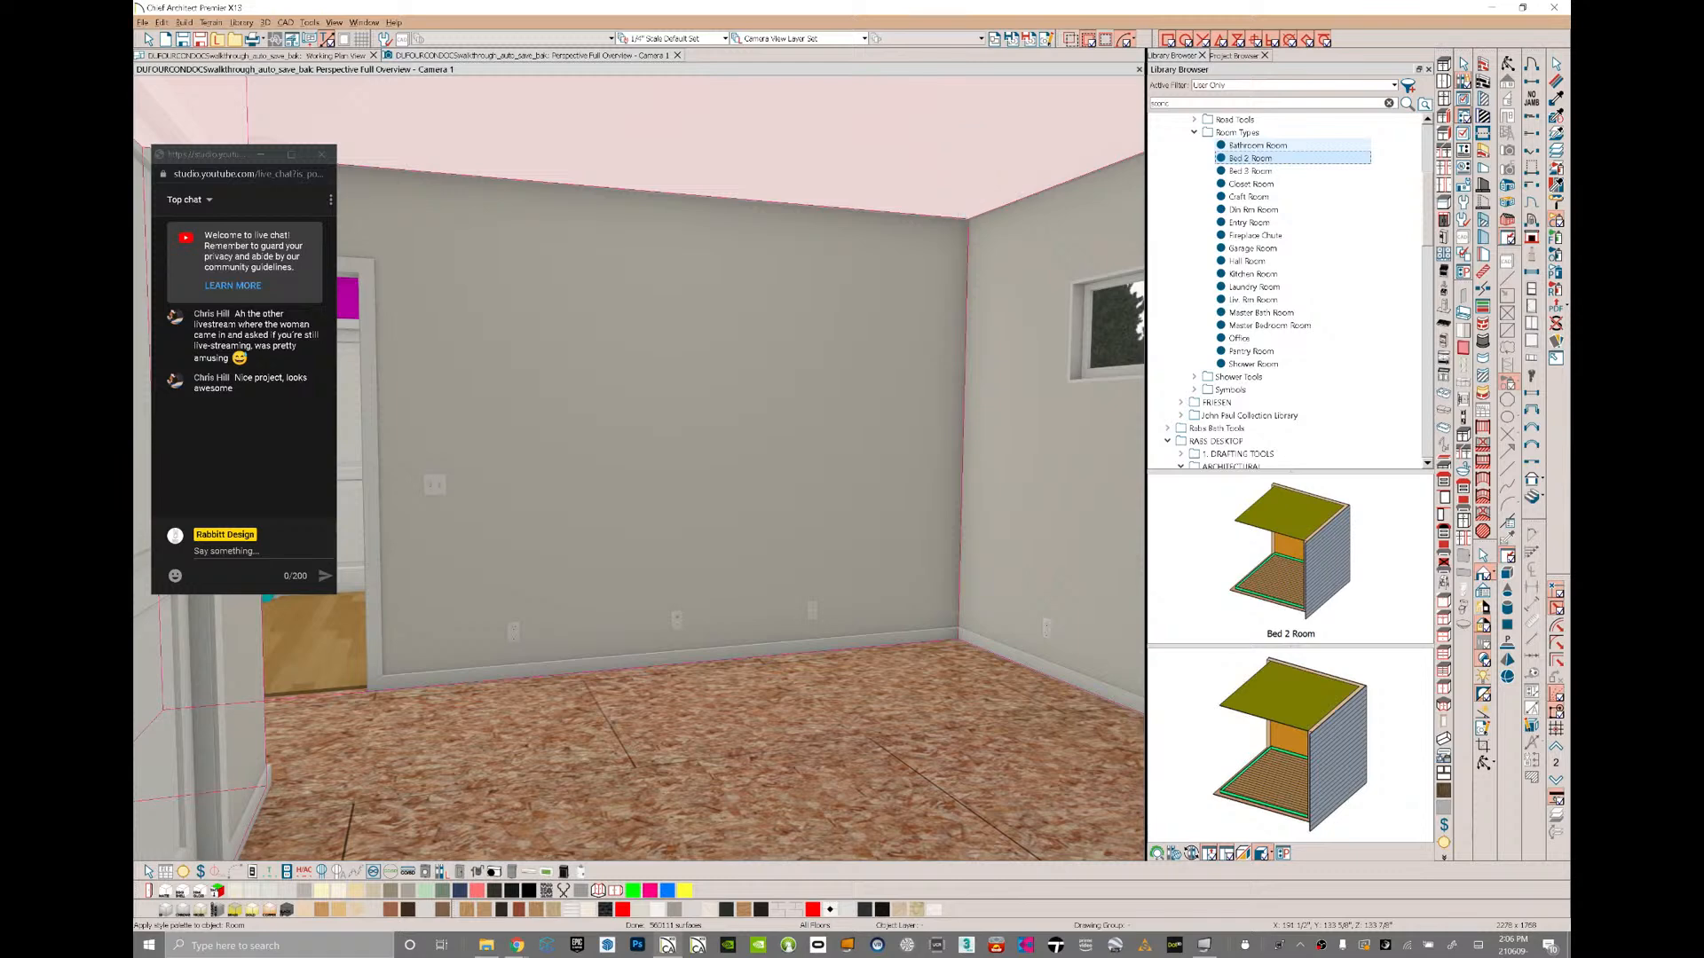
left_click(970, 155)
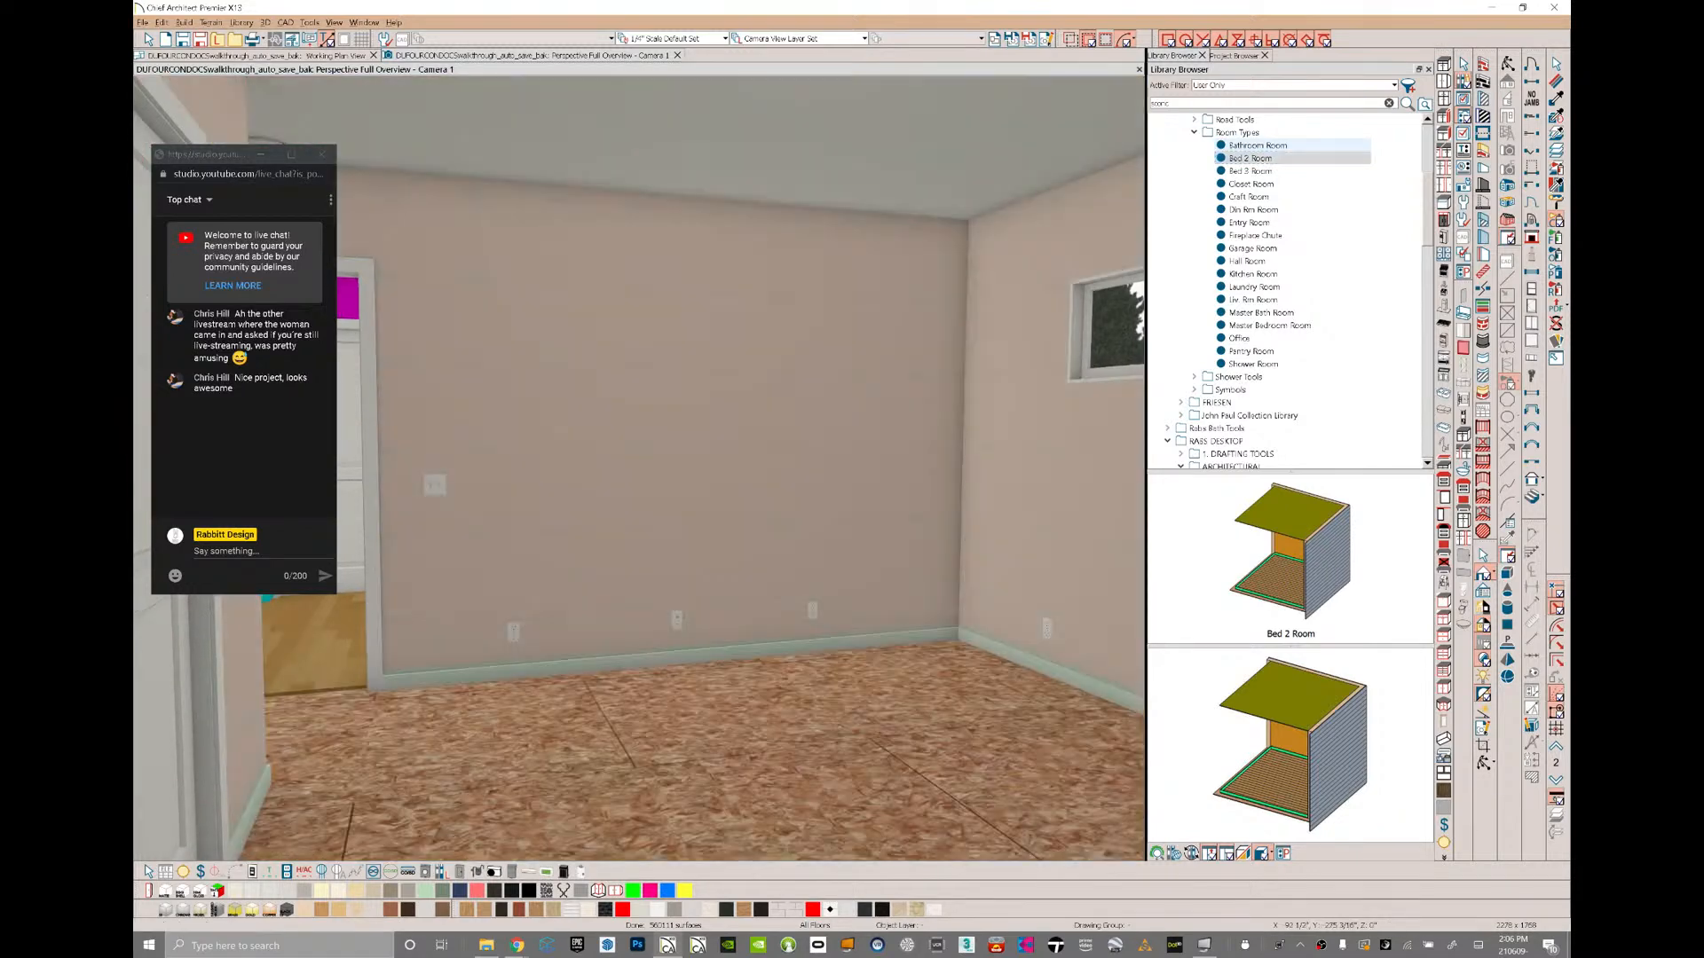
middle_click_drag(497, 480, 852, 490)
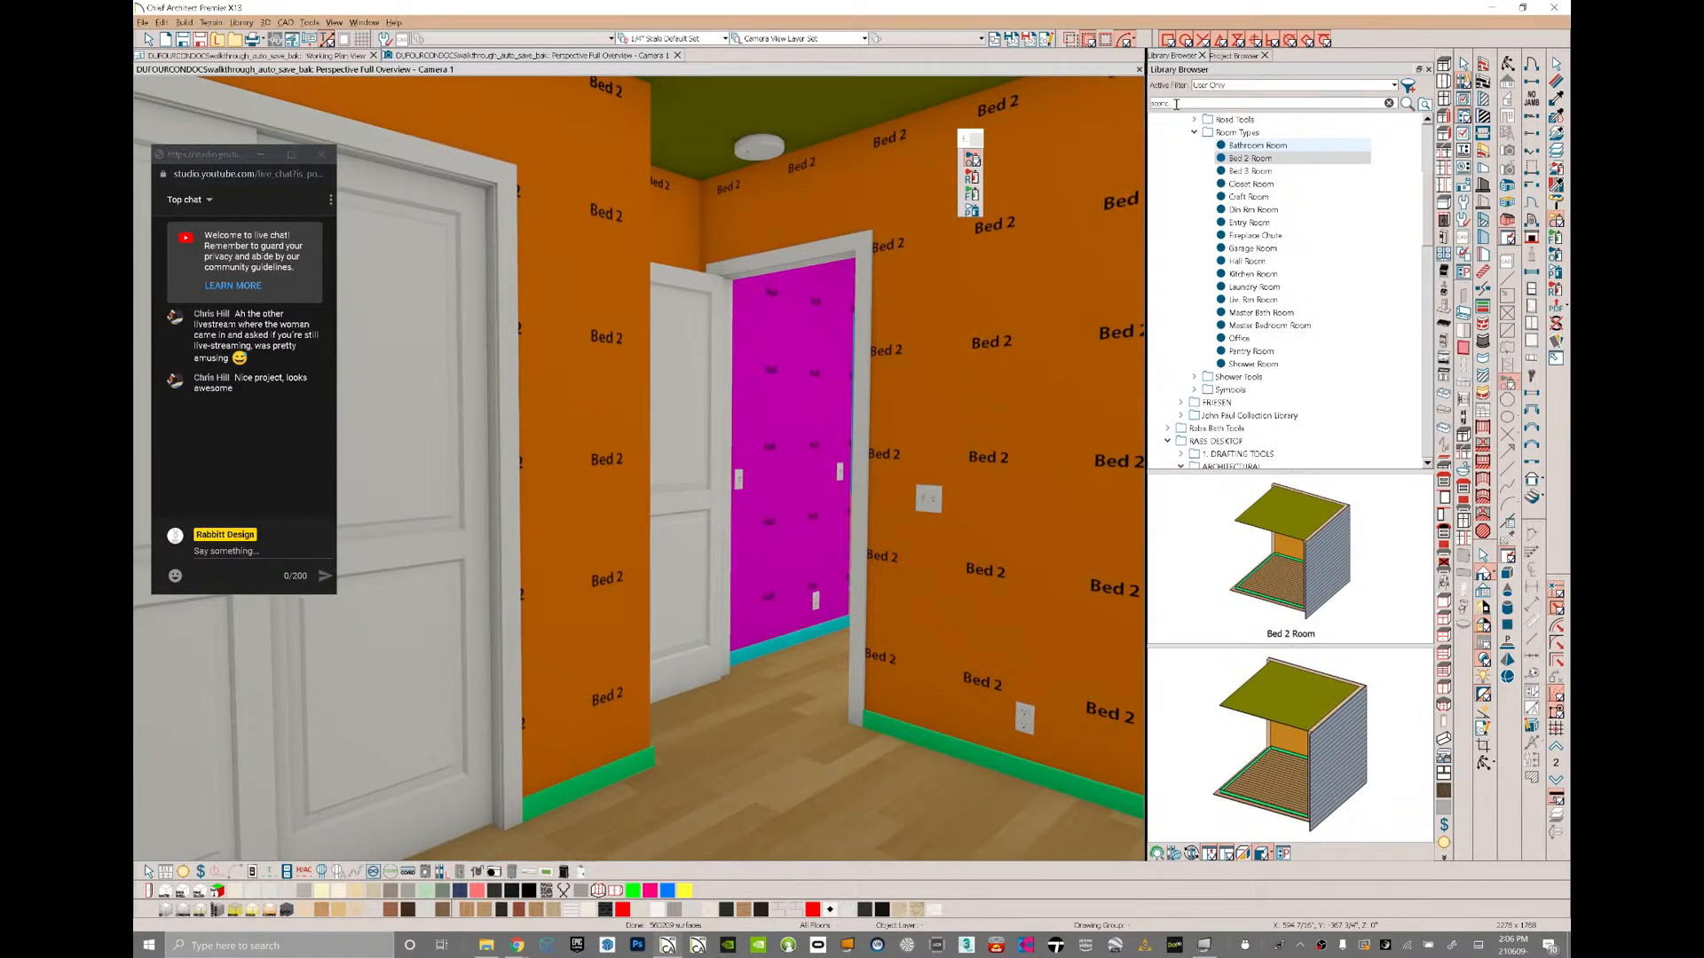
- Select the single switch on the hall wall and open Replace From Library for identical objects on the floor
key("space")
left_click(928, 495)
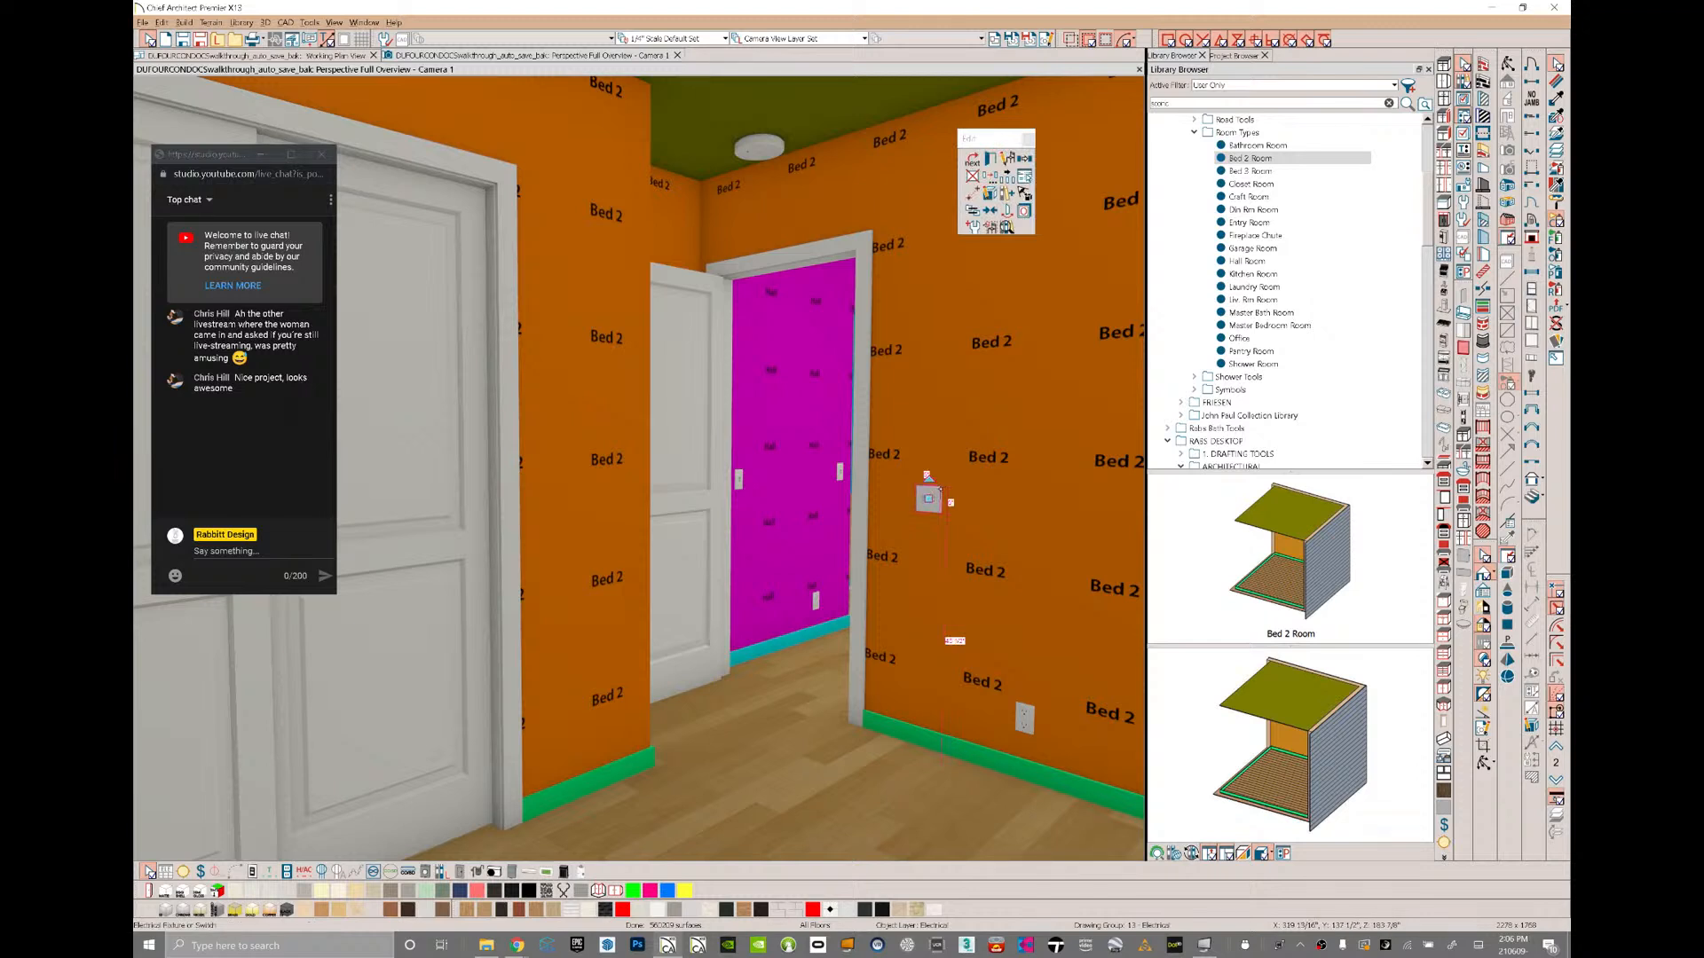
left_click(742, 474)
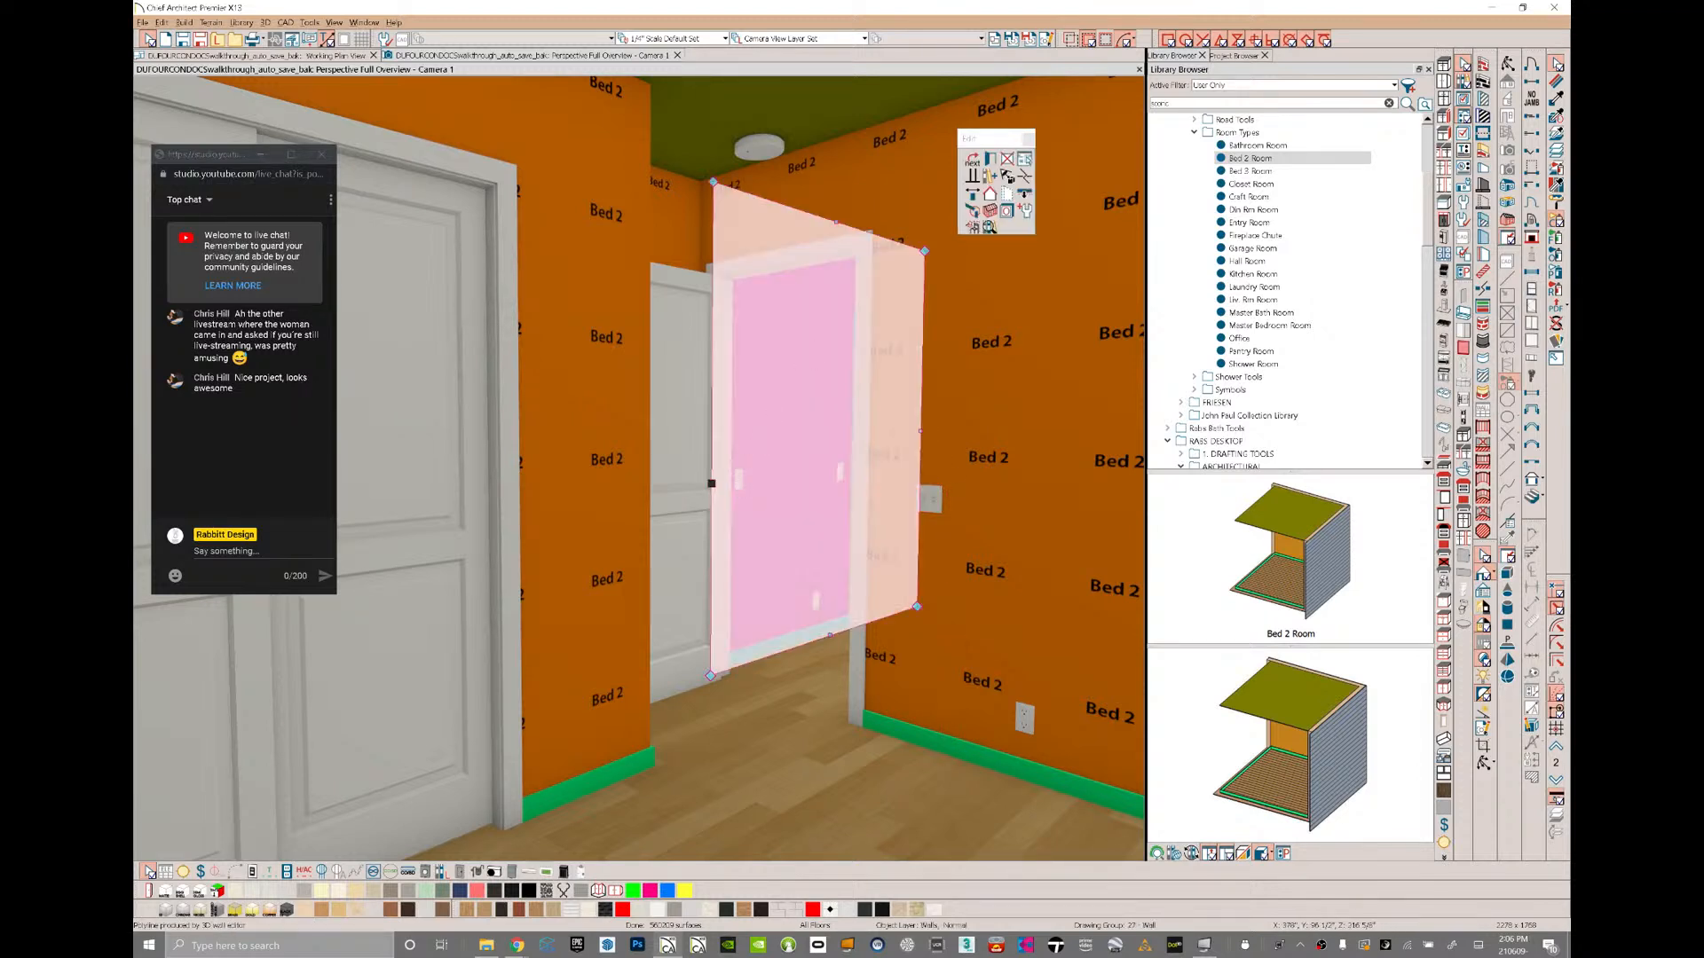
key("space")
left_click(739, 476)
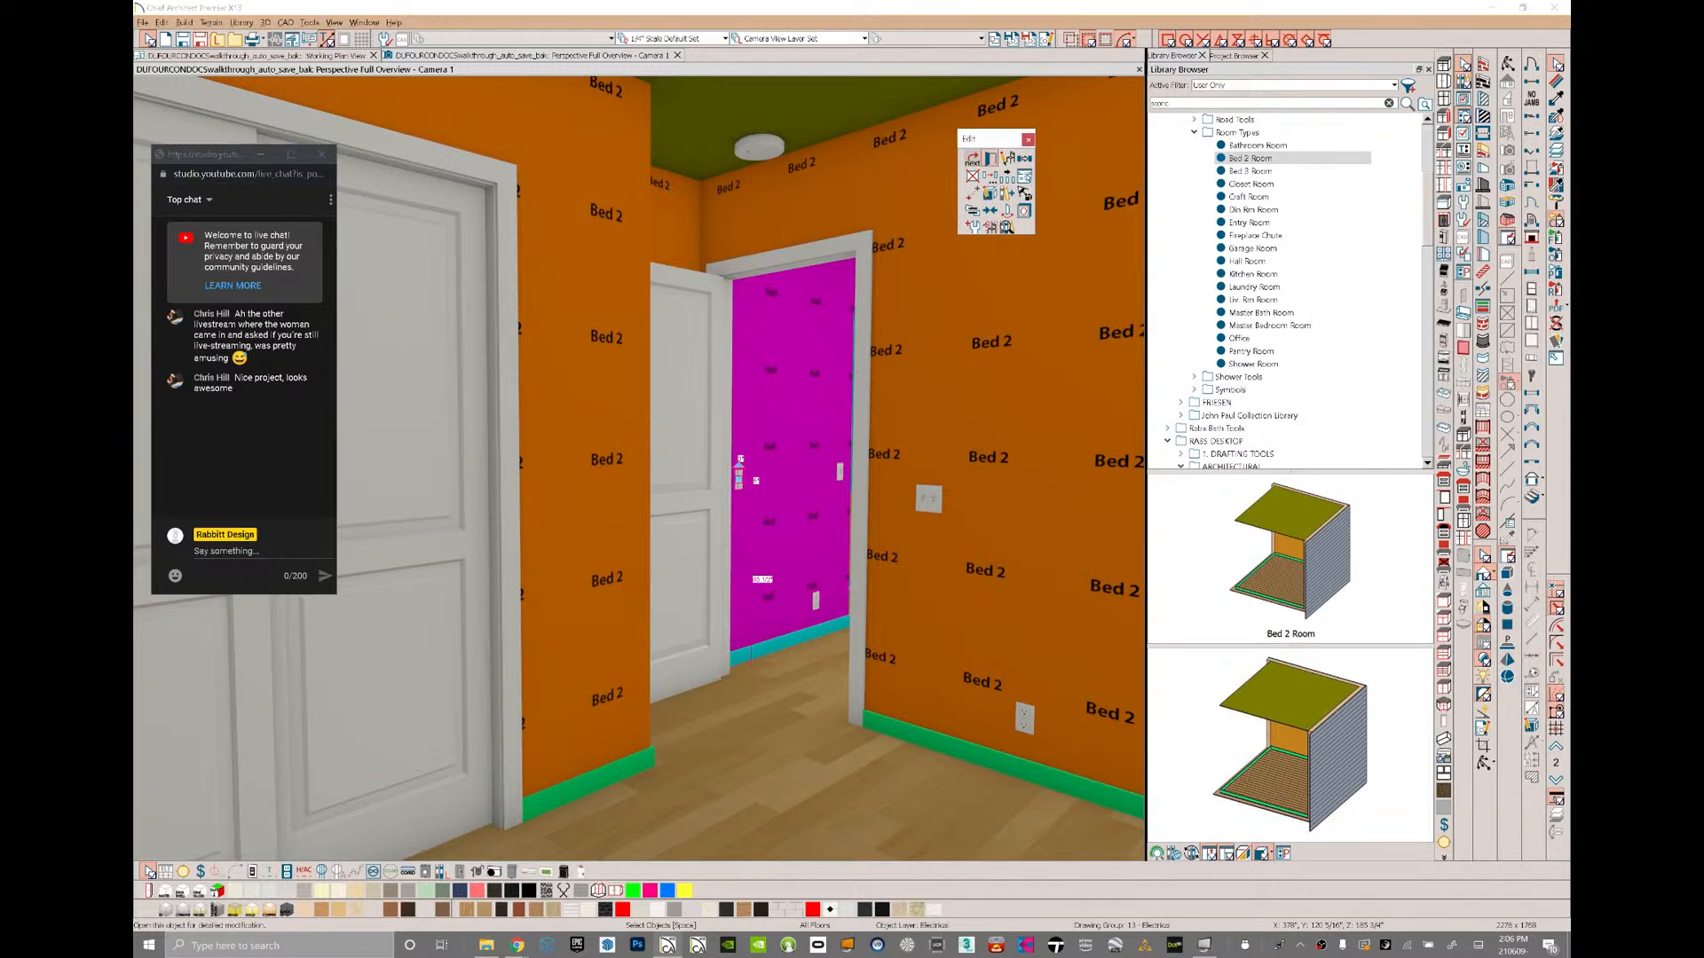
left_click(990, 158)
key("Return")
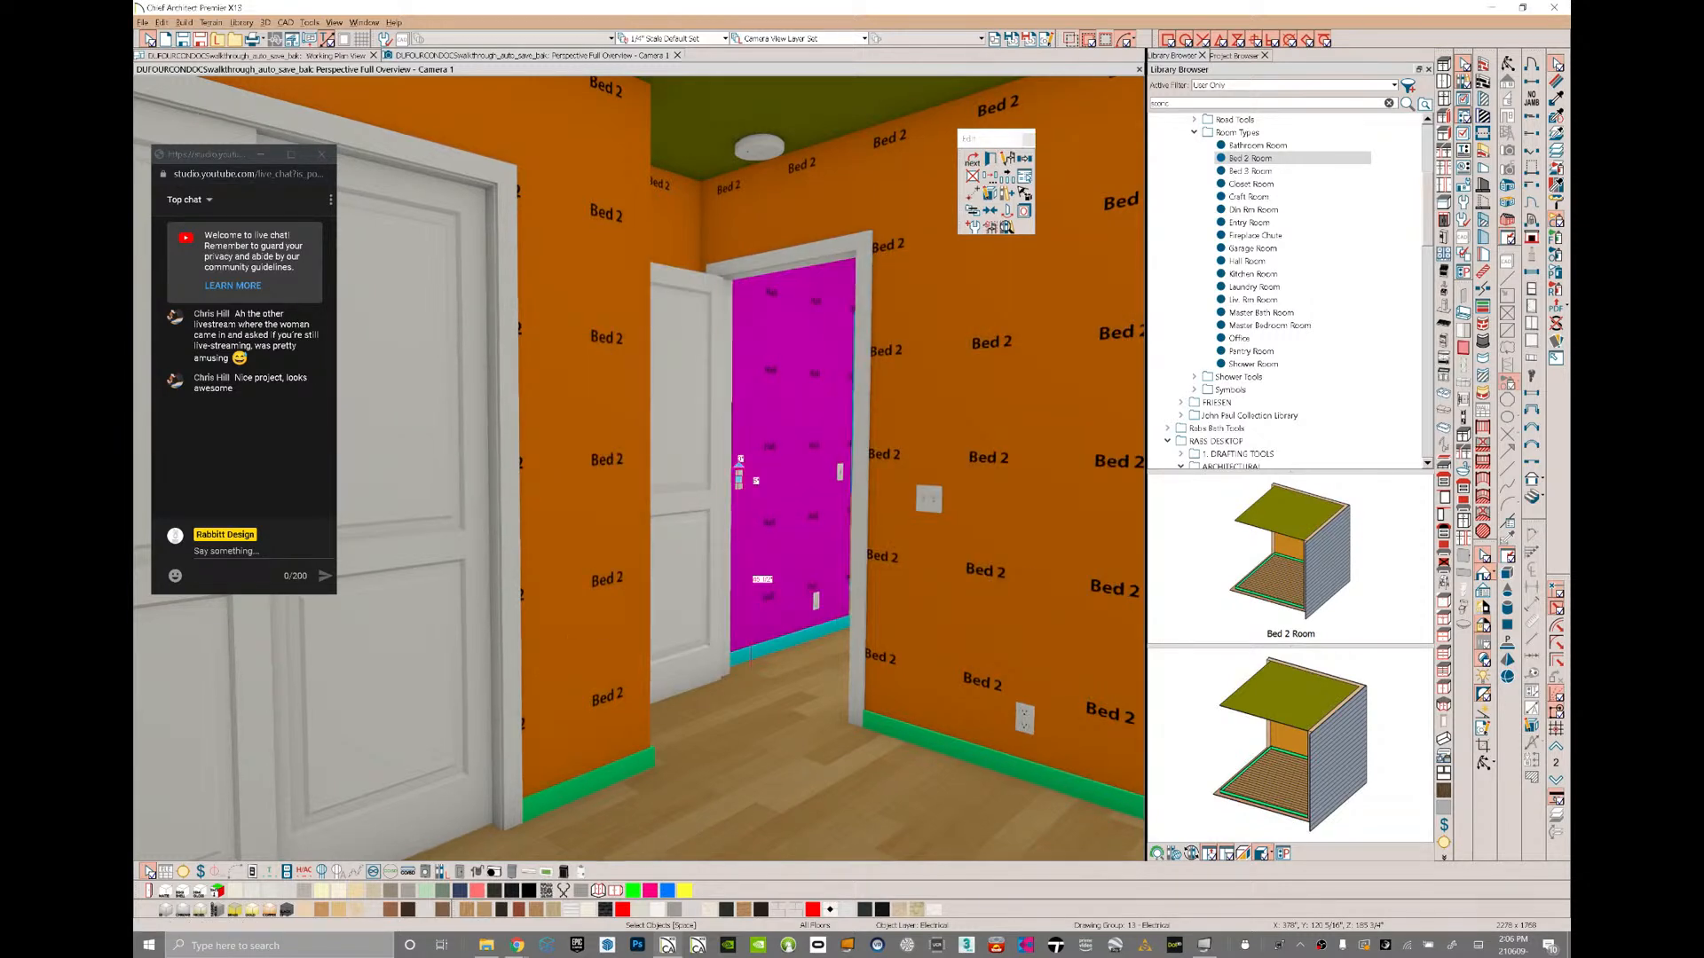
left_click(973, 210)
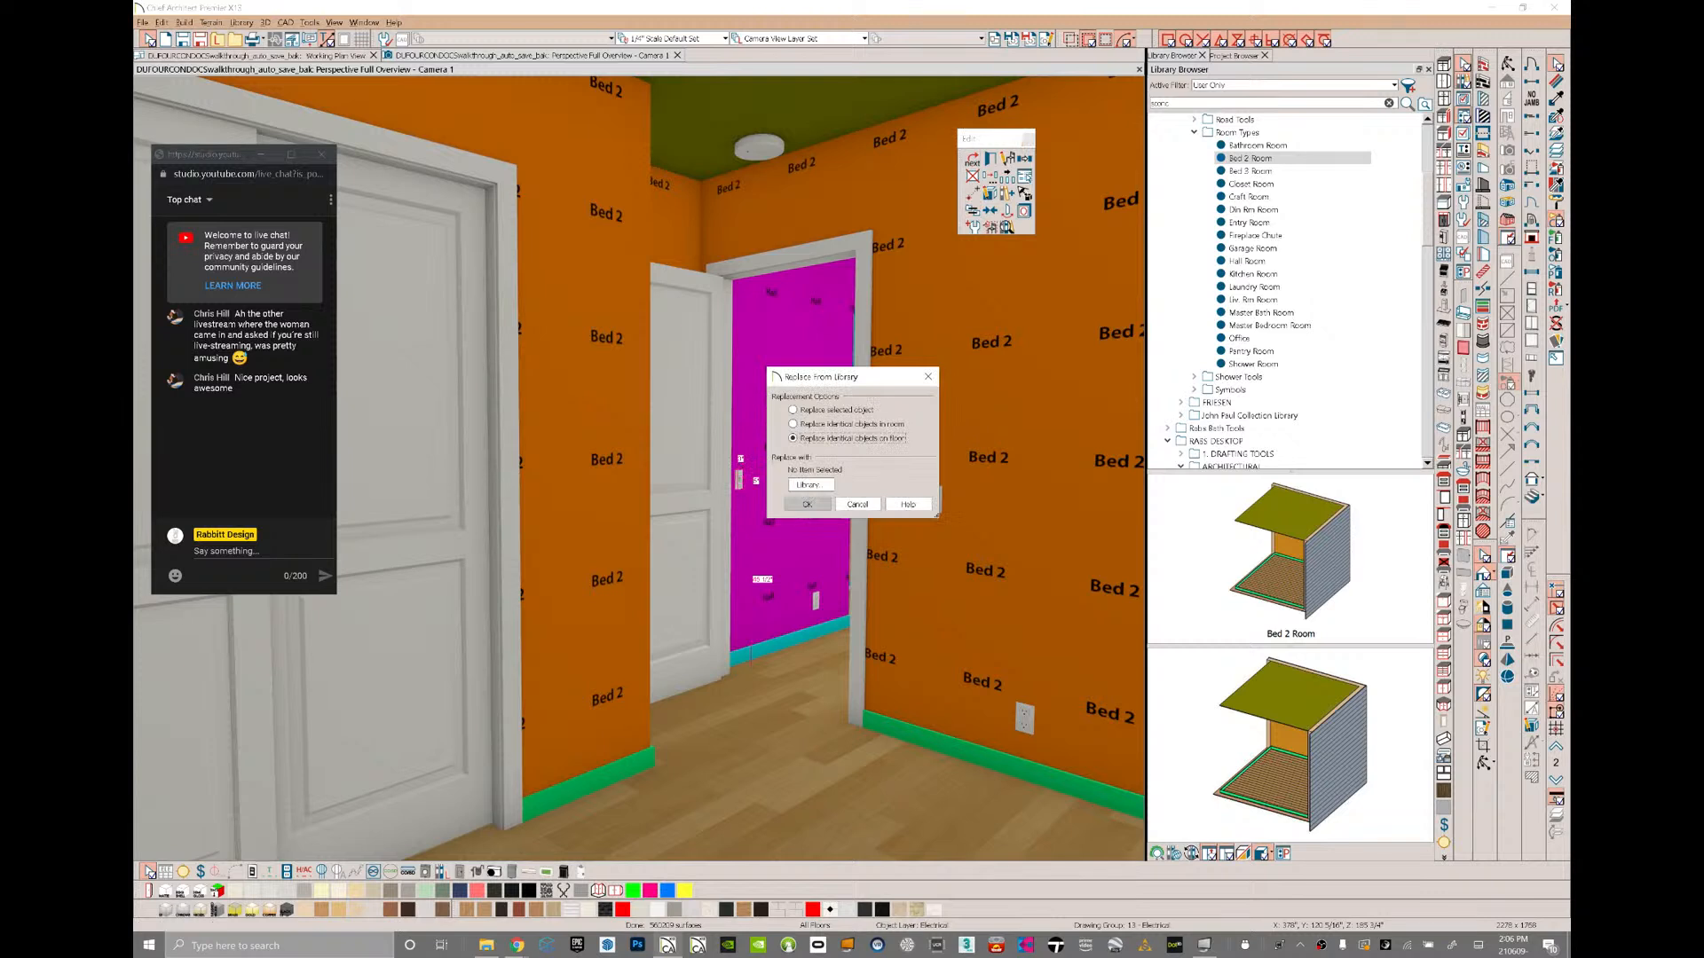
- Search the unfiltered library for "deco" and replace the identical switches on the floor with Switch (decorator)
left_click(809, 485)
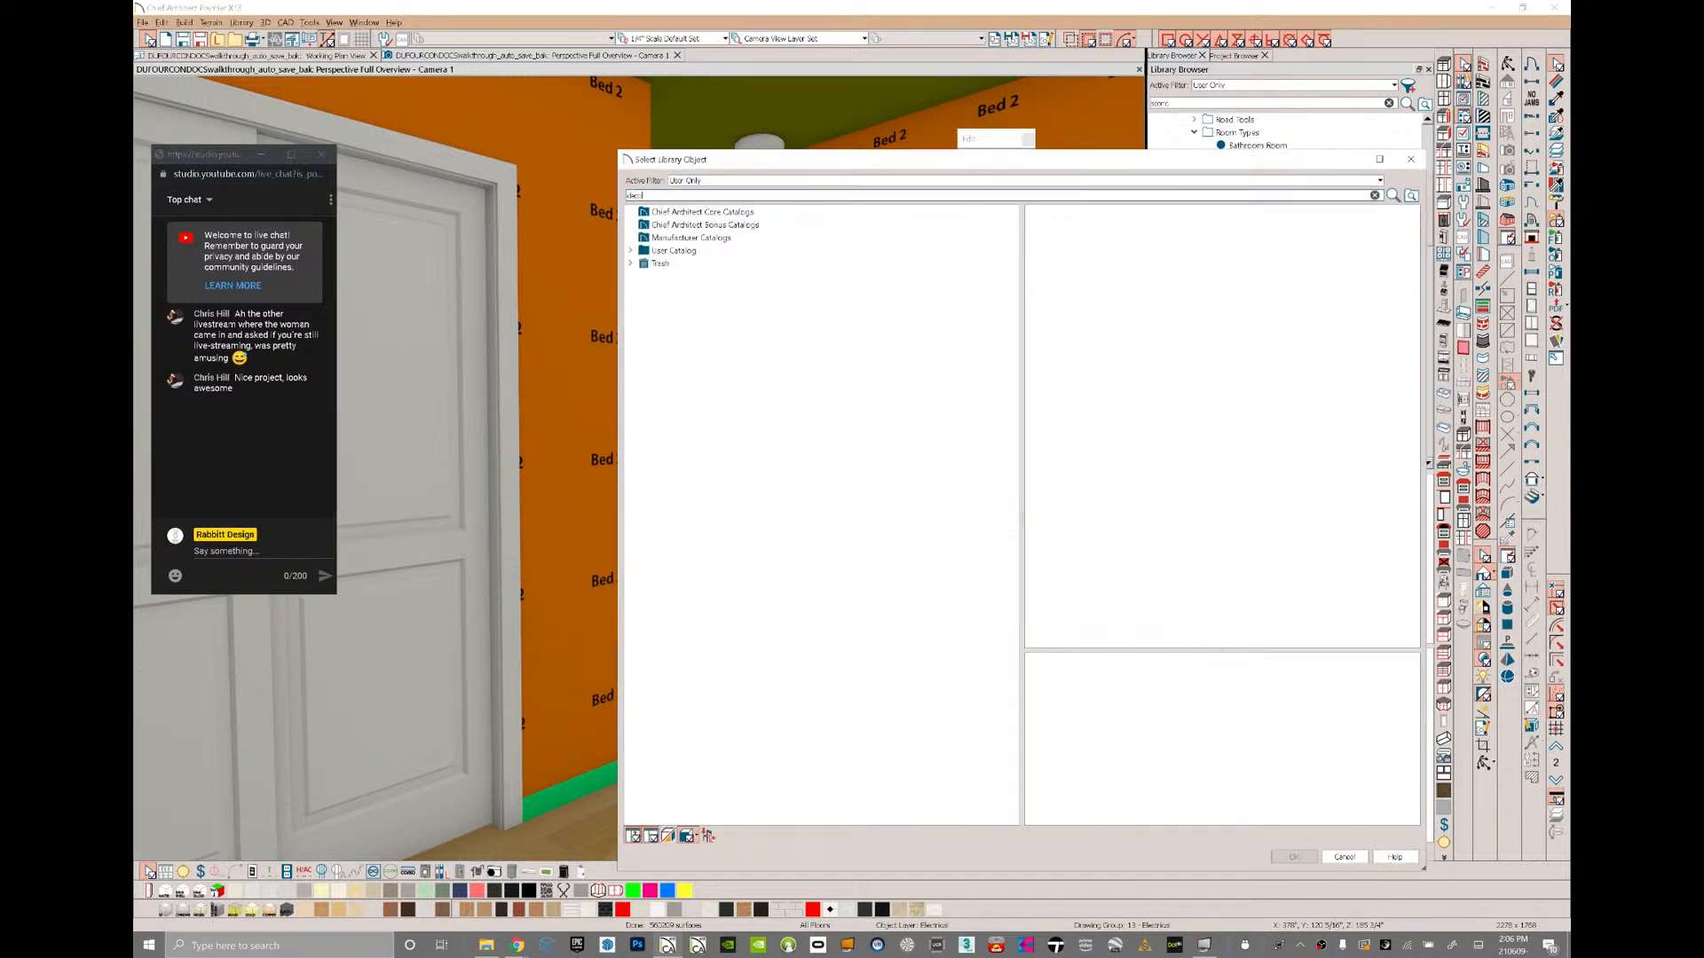
key("Return")
left_click(726, 181)
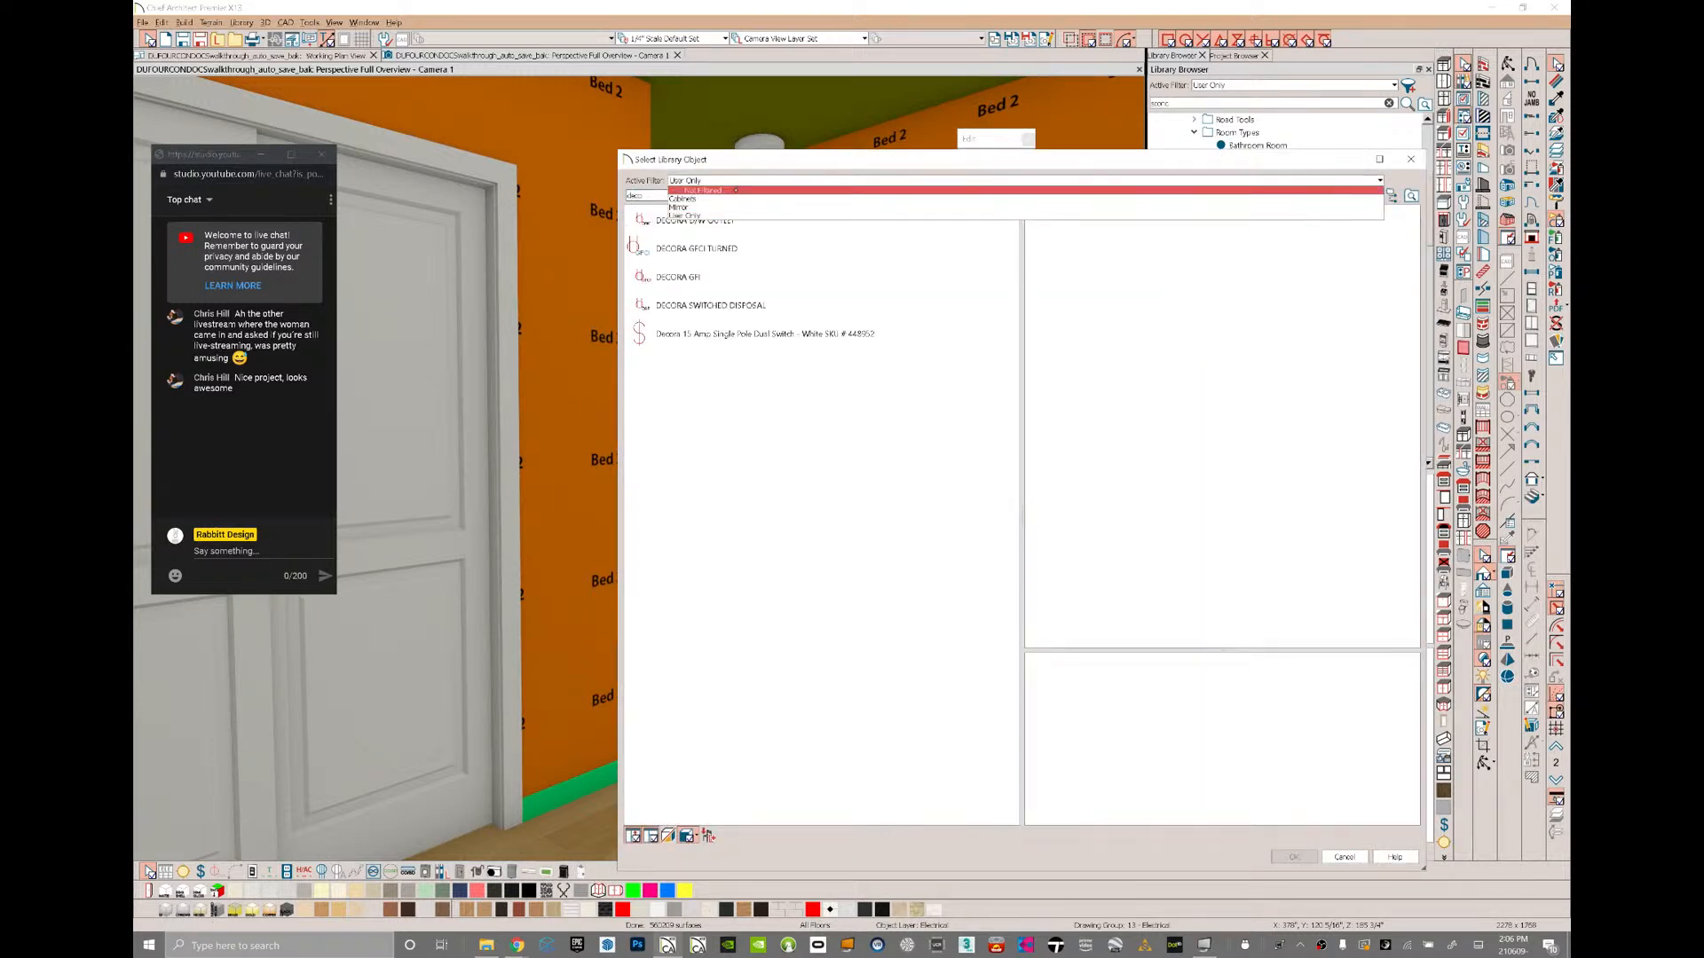
left_click(735, 191)
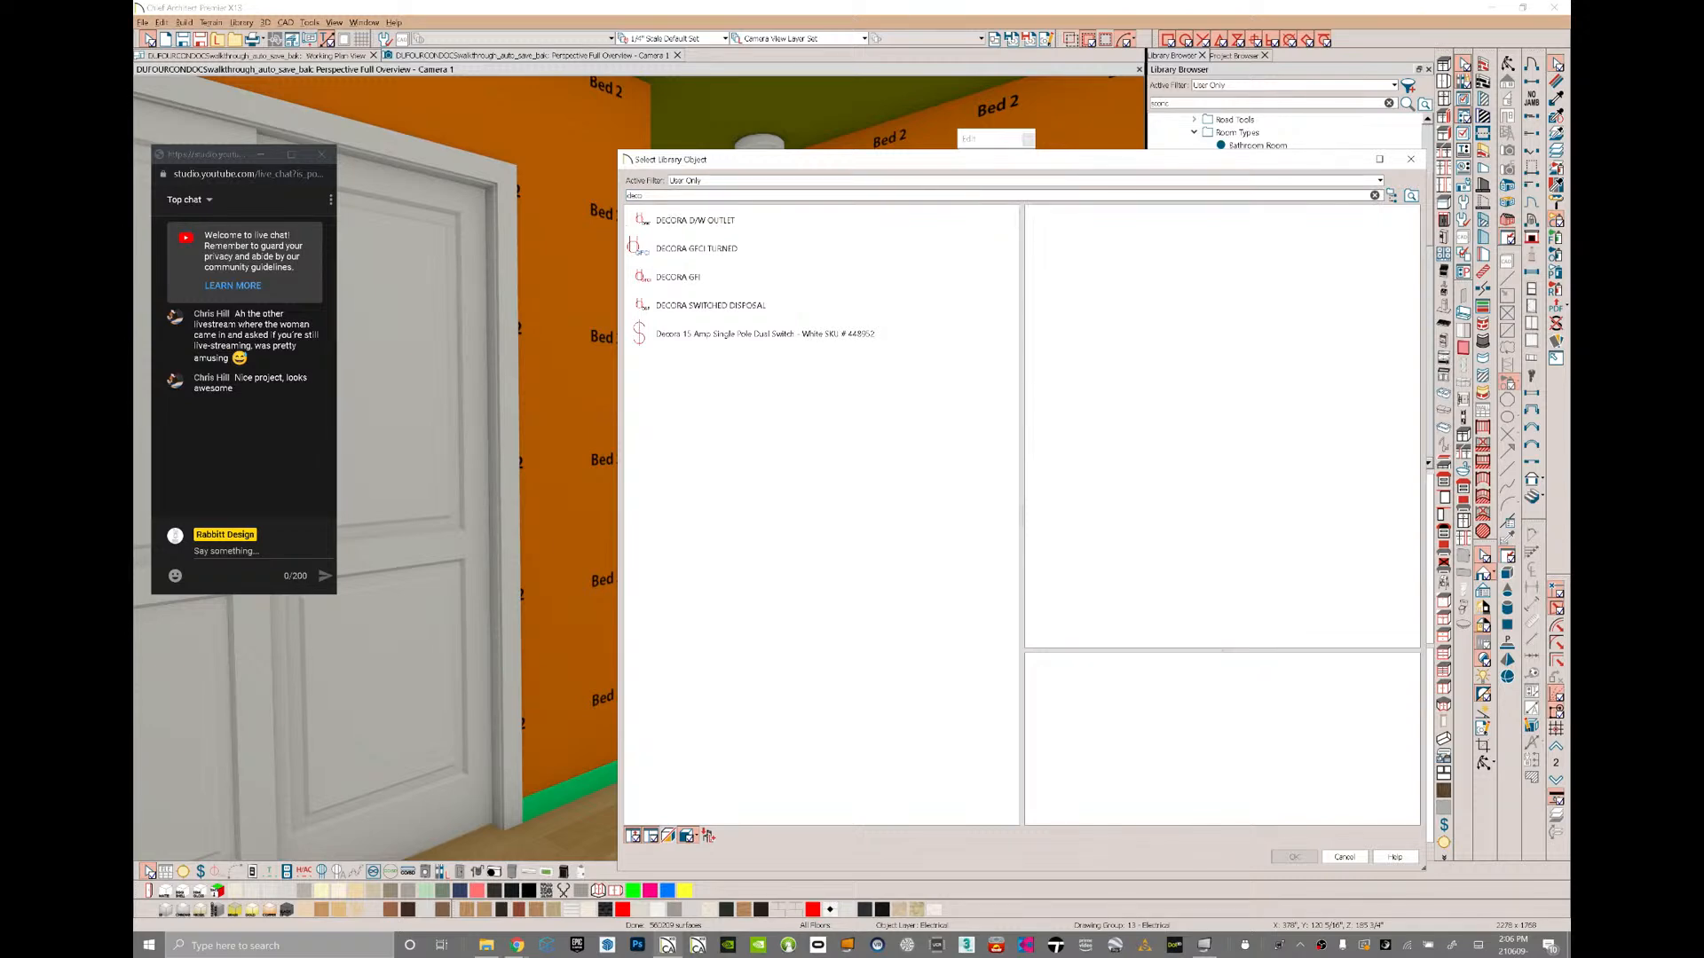
double_click(687, 420)
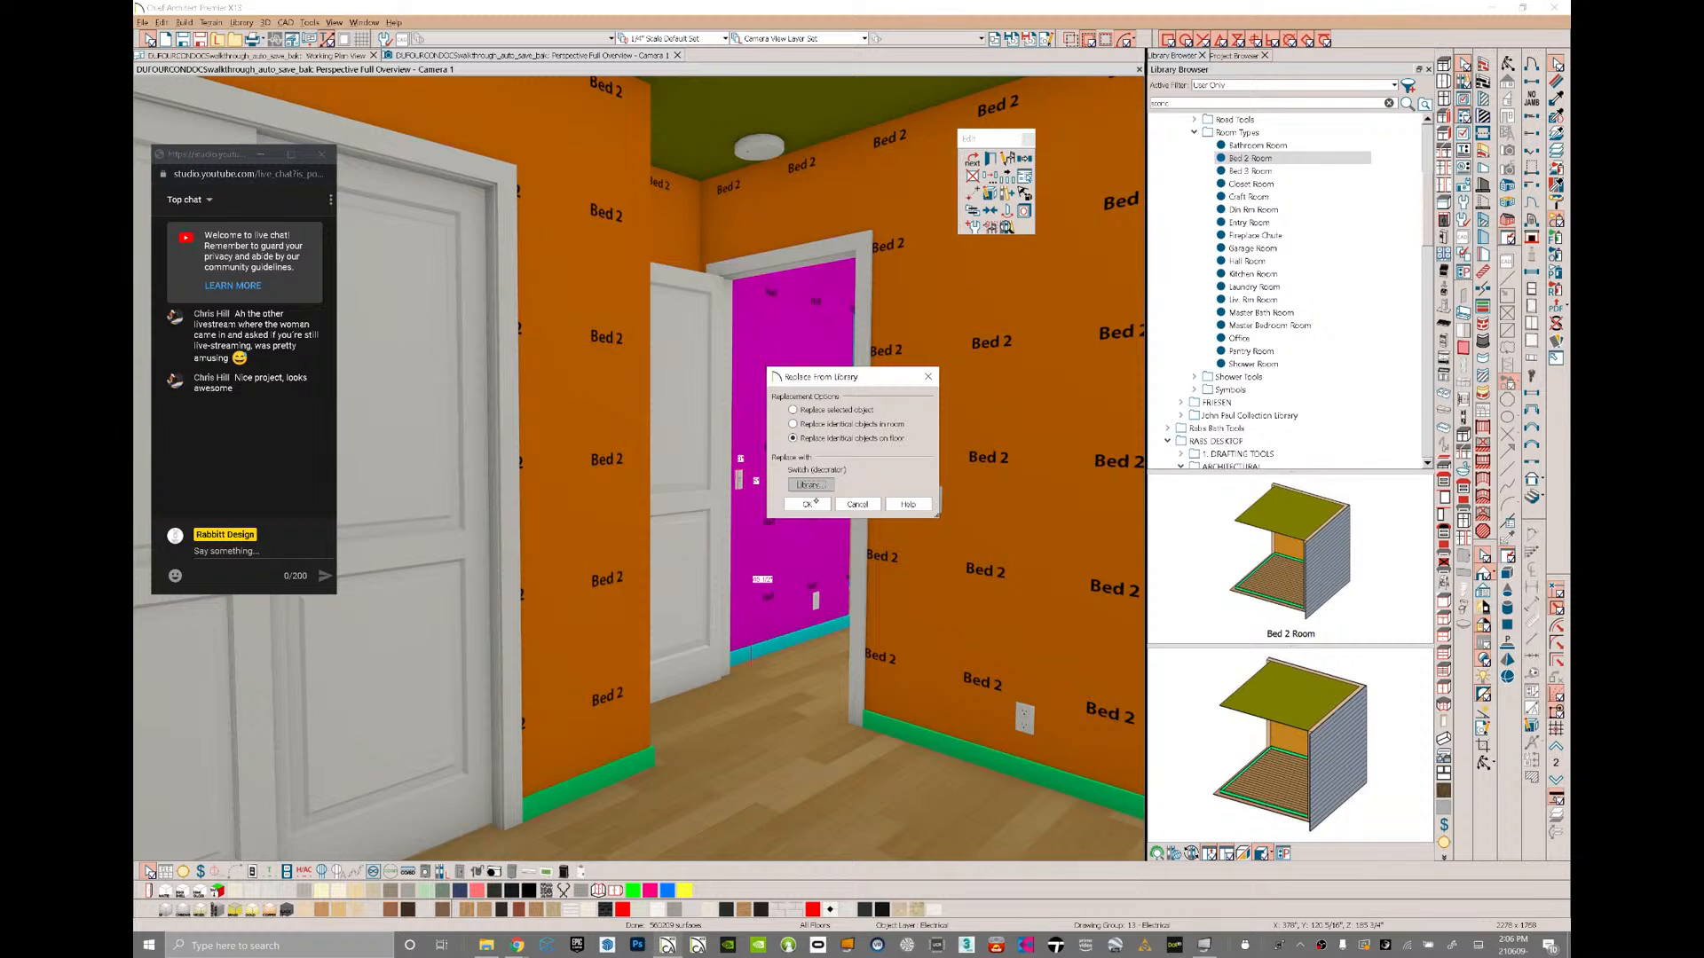
key("Return")
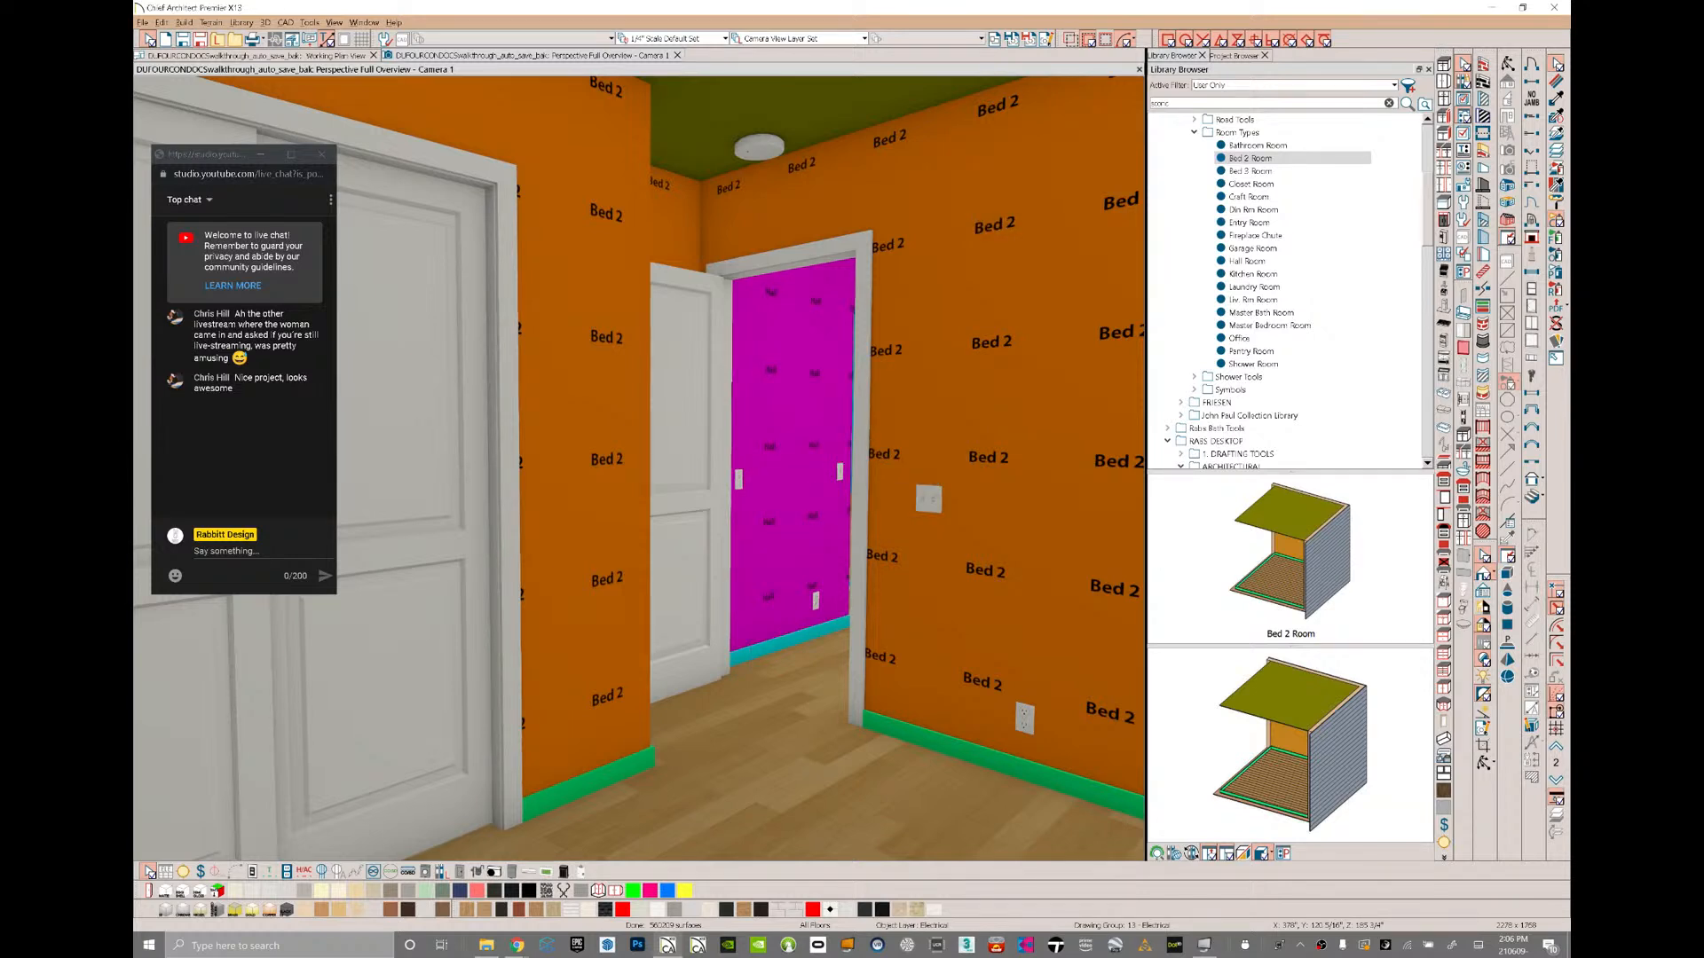
- Update the Switch - Single Pole Defaults from the replaced hall switch
left_click(739, 479)
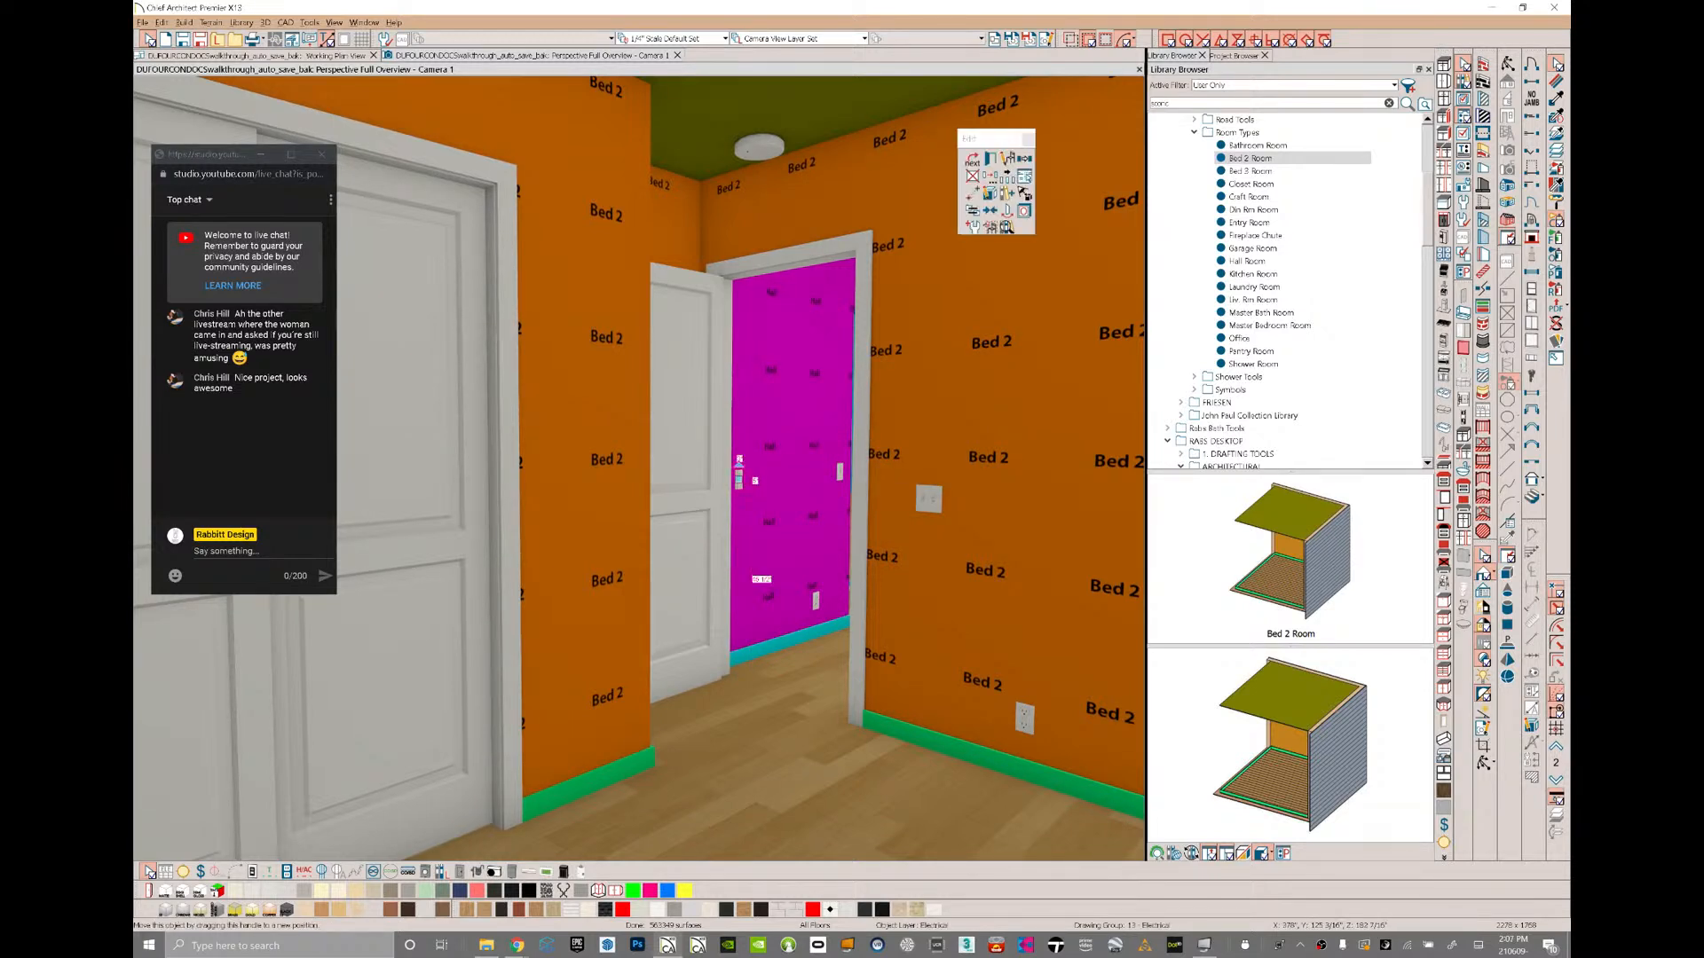
left_click(972, 227)
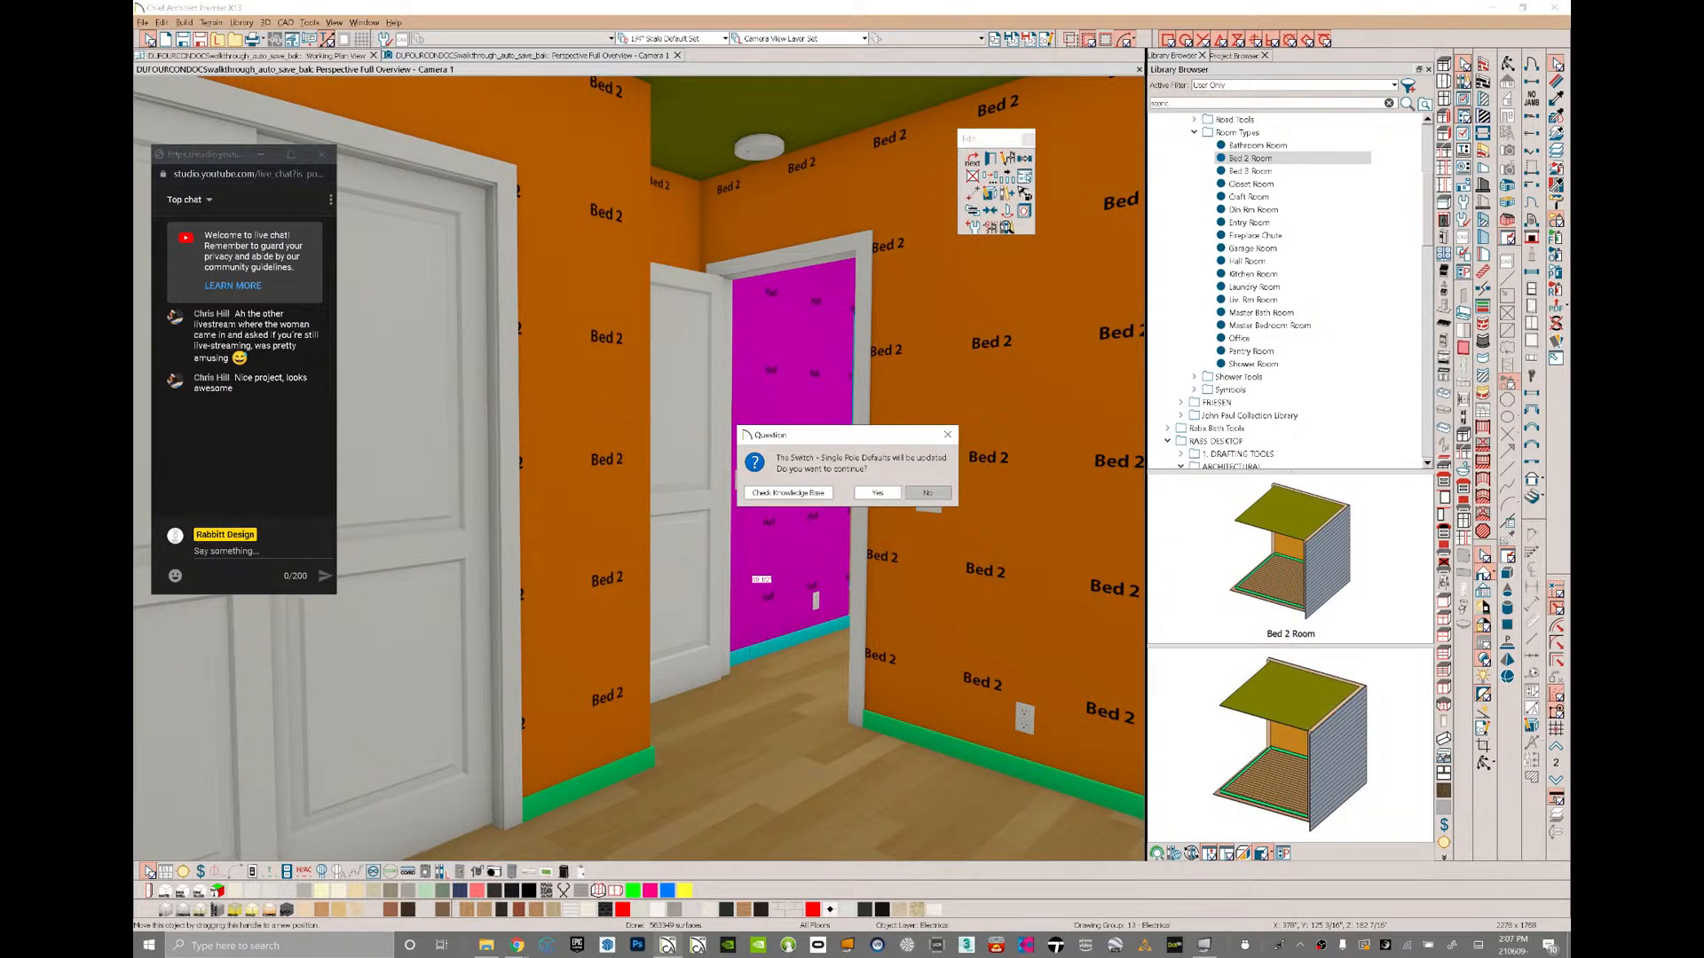
left_click(874, 493)
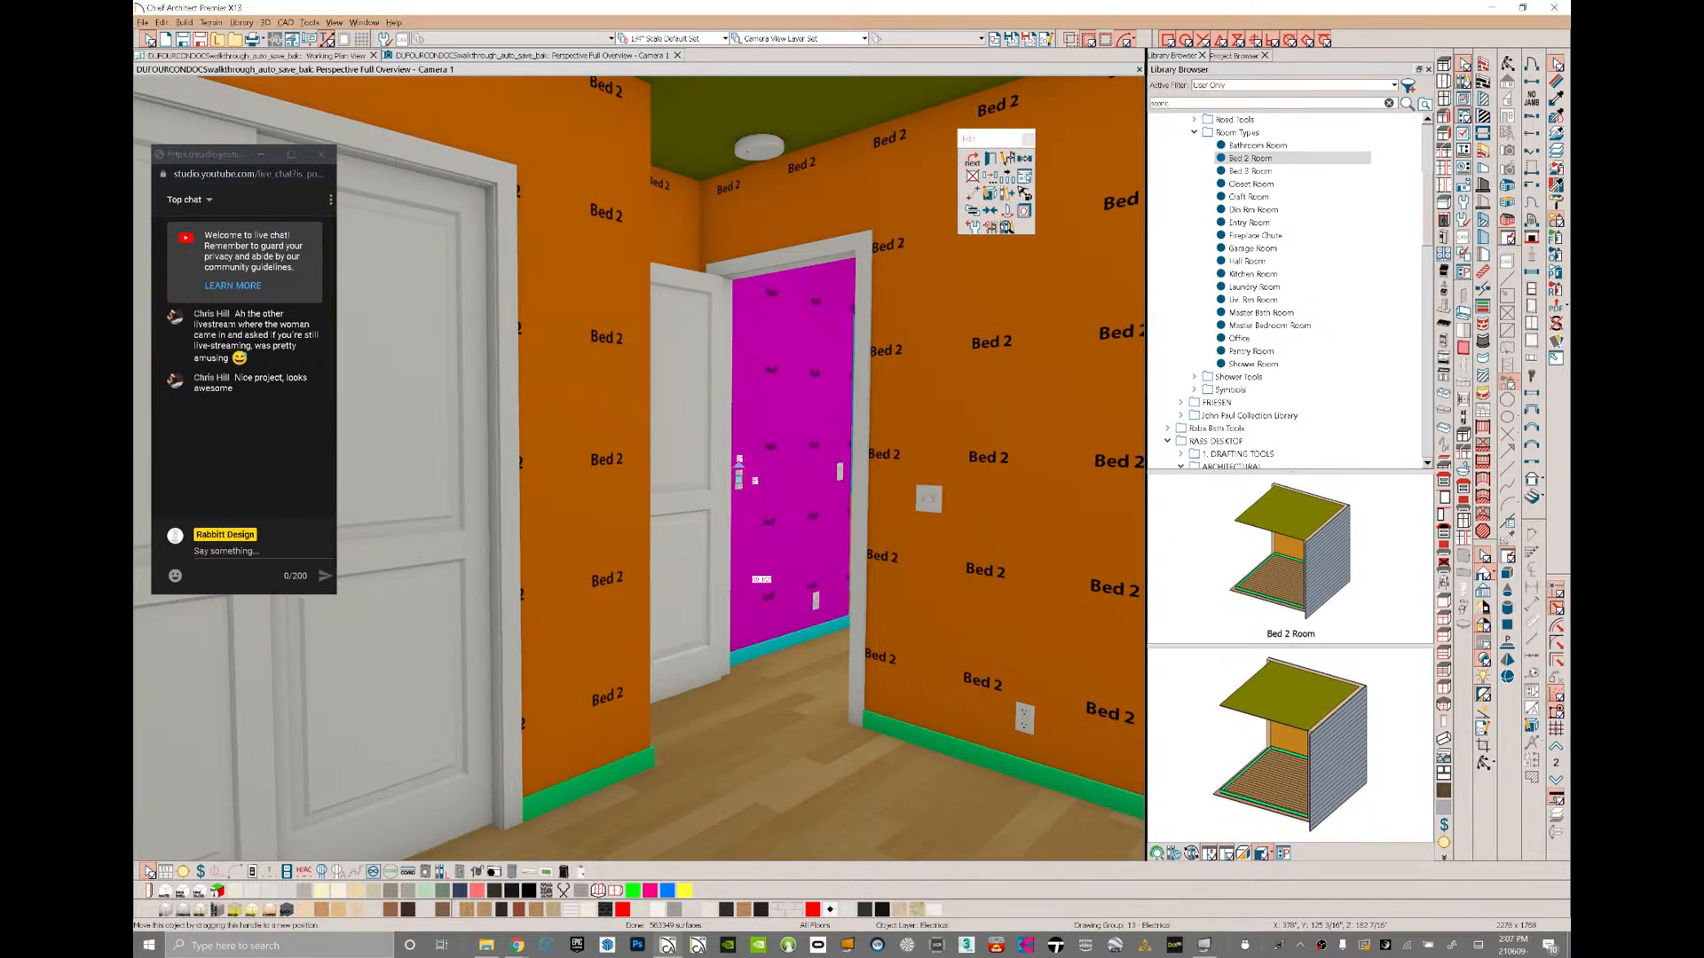
key("Escape")
- Apply the Closet Room type to the closet in Bedroom 2
middle_click_drag(621, 468, 453, 457)
left_click(1252, 184)
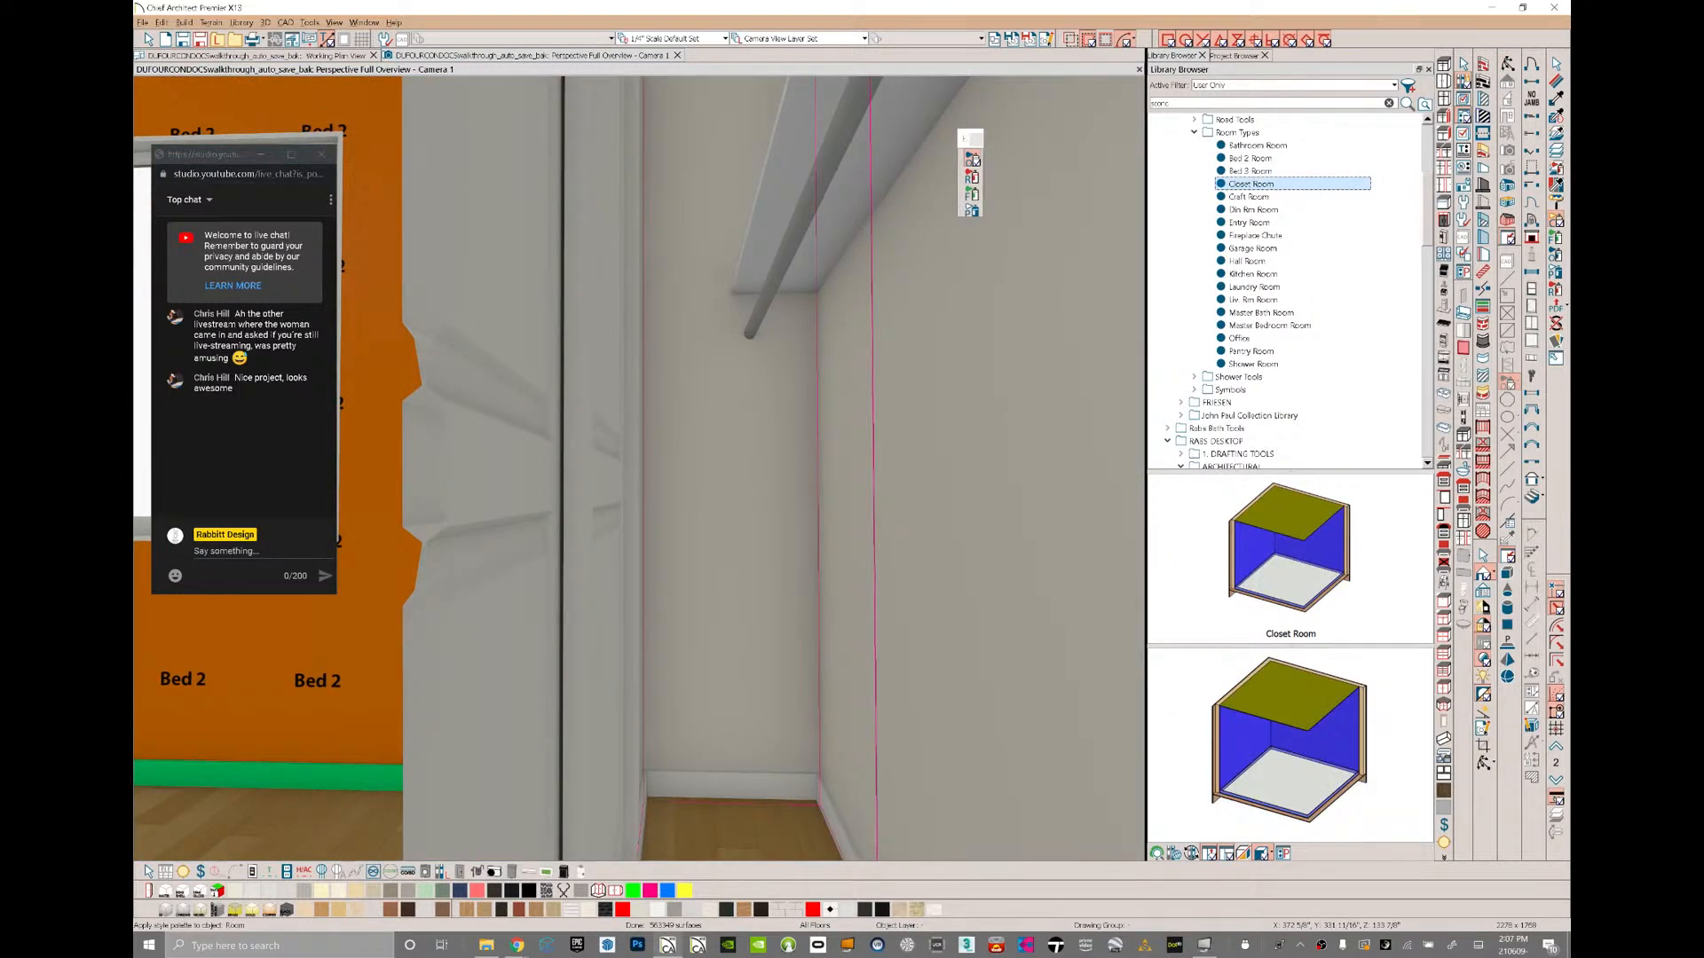
left_click(781, 497)
middle_click_drag(781, 497, 1007, 463)
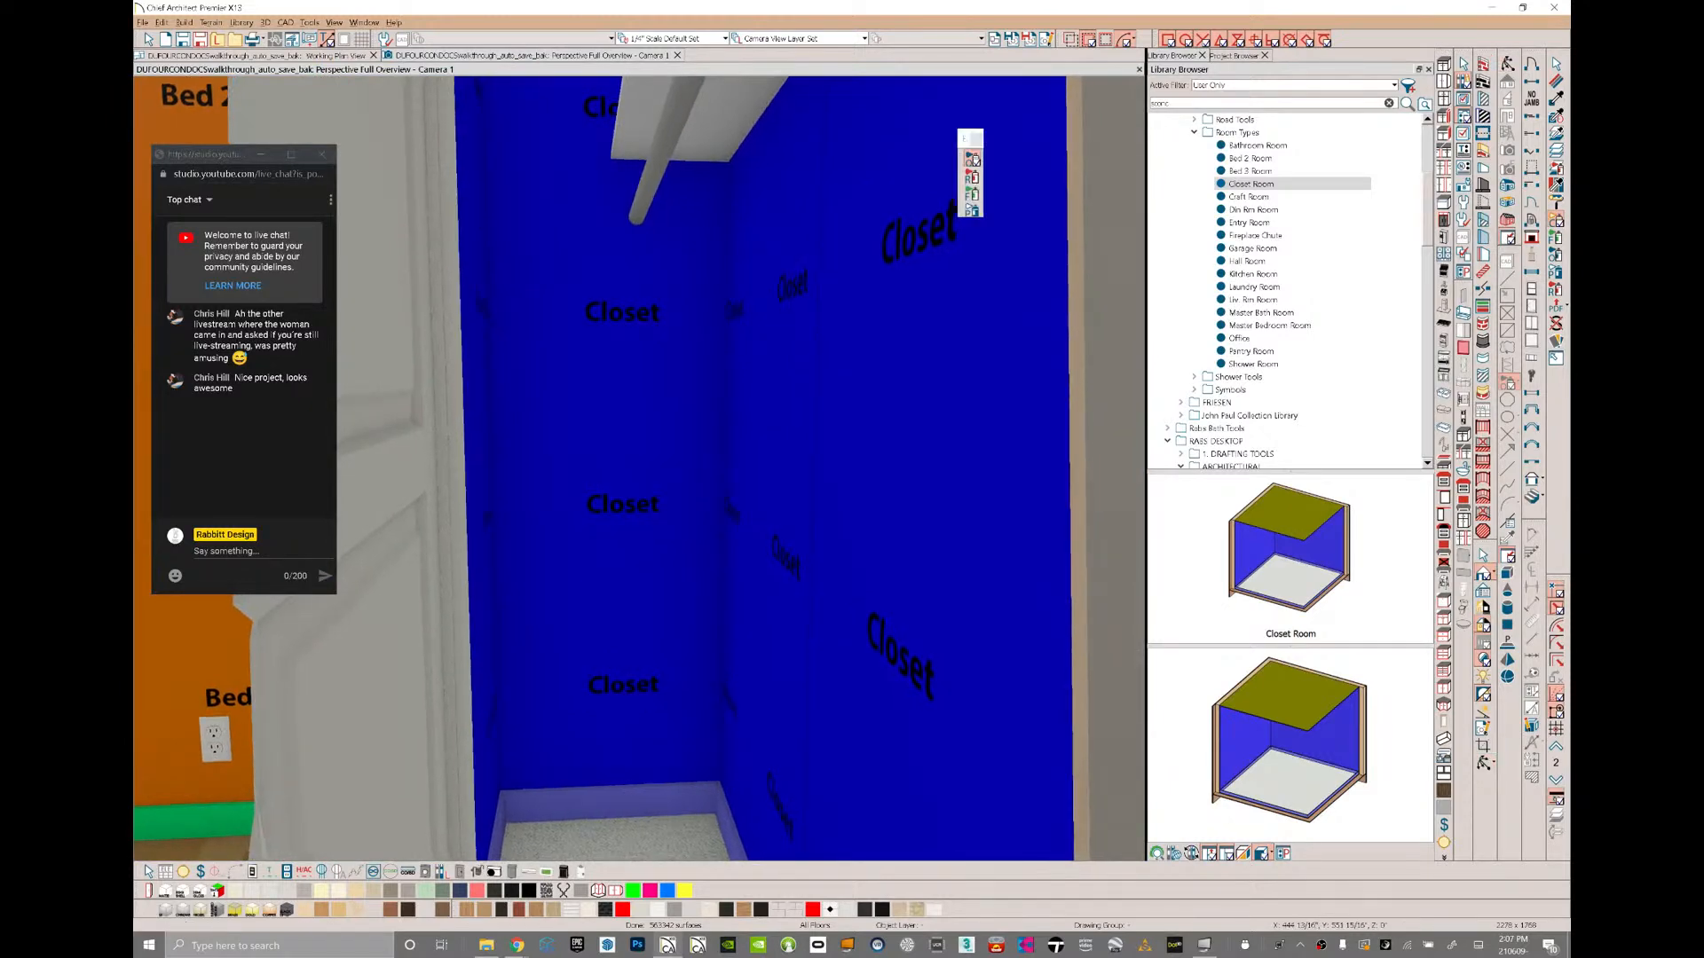
- Hide line weights in the plan and nudge the short exterior wall between the Bedroom 2 closet and the corner fireplace
key("ctrl+w")
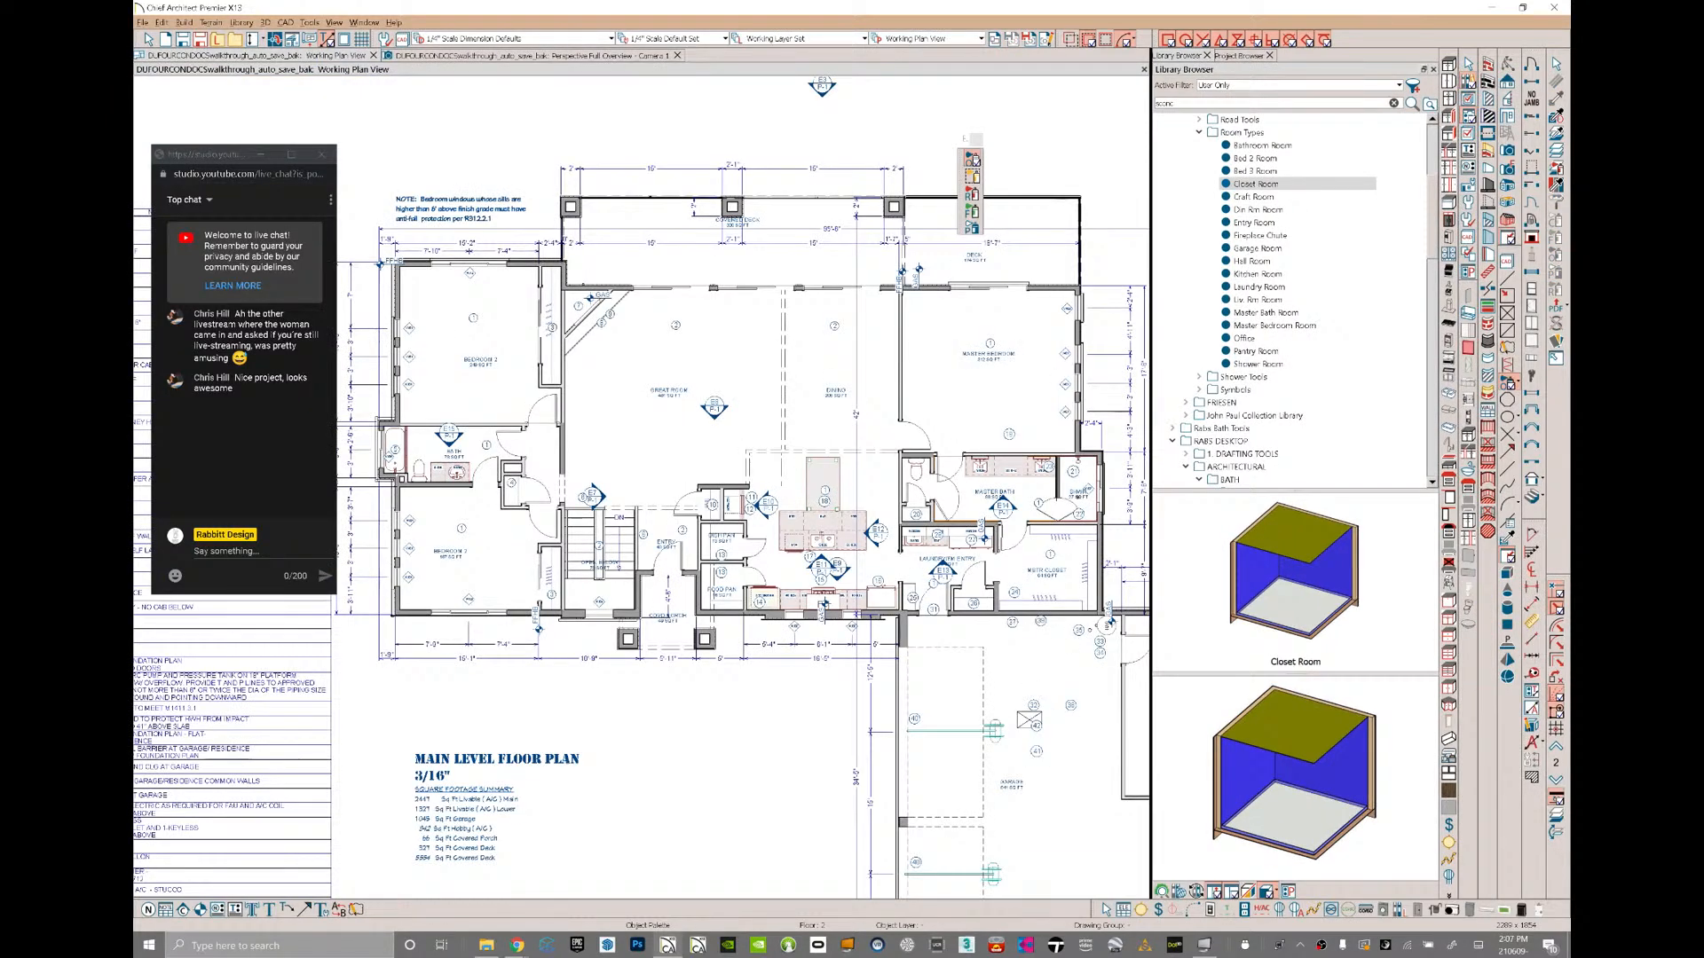
scroll(630, 691, "up", 5)
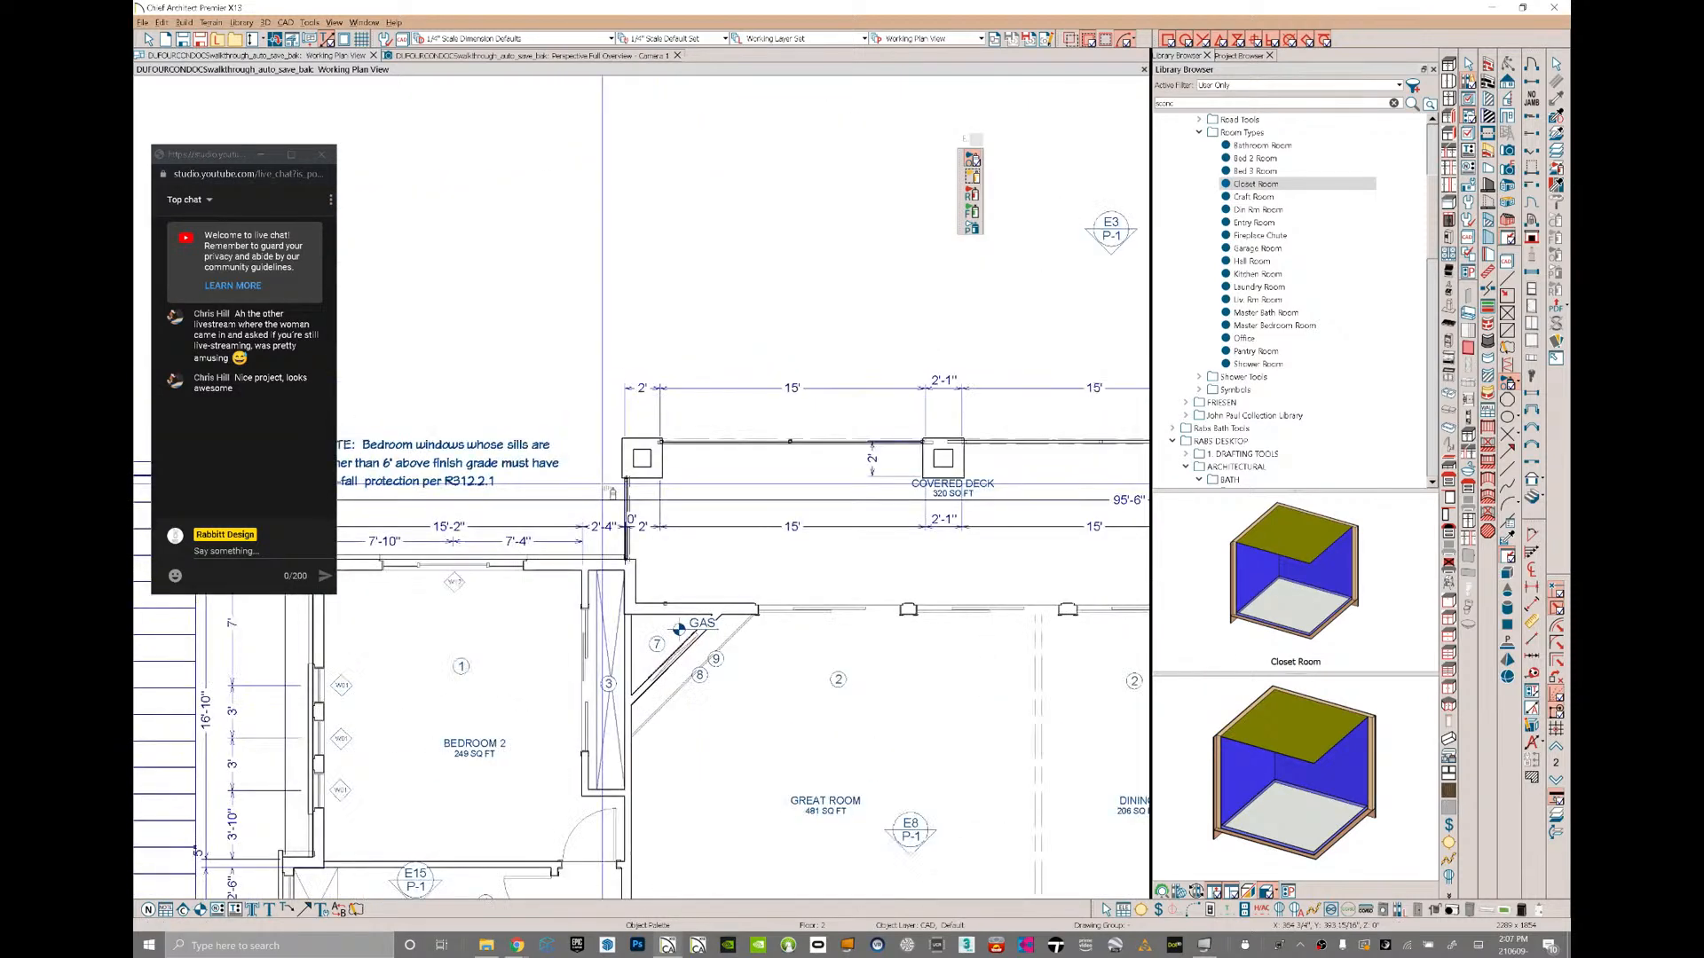
scroll(704, 696, "up", 1)
middle_click_drag(755, 679, 692, 300)
scroll(621, 544, "up", 2)
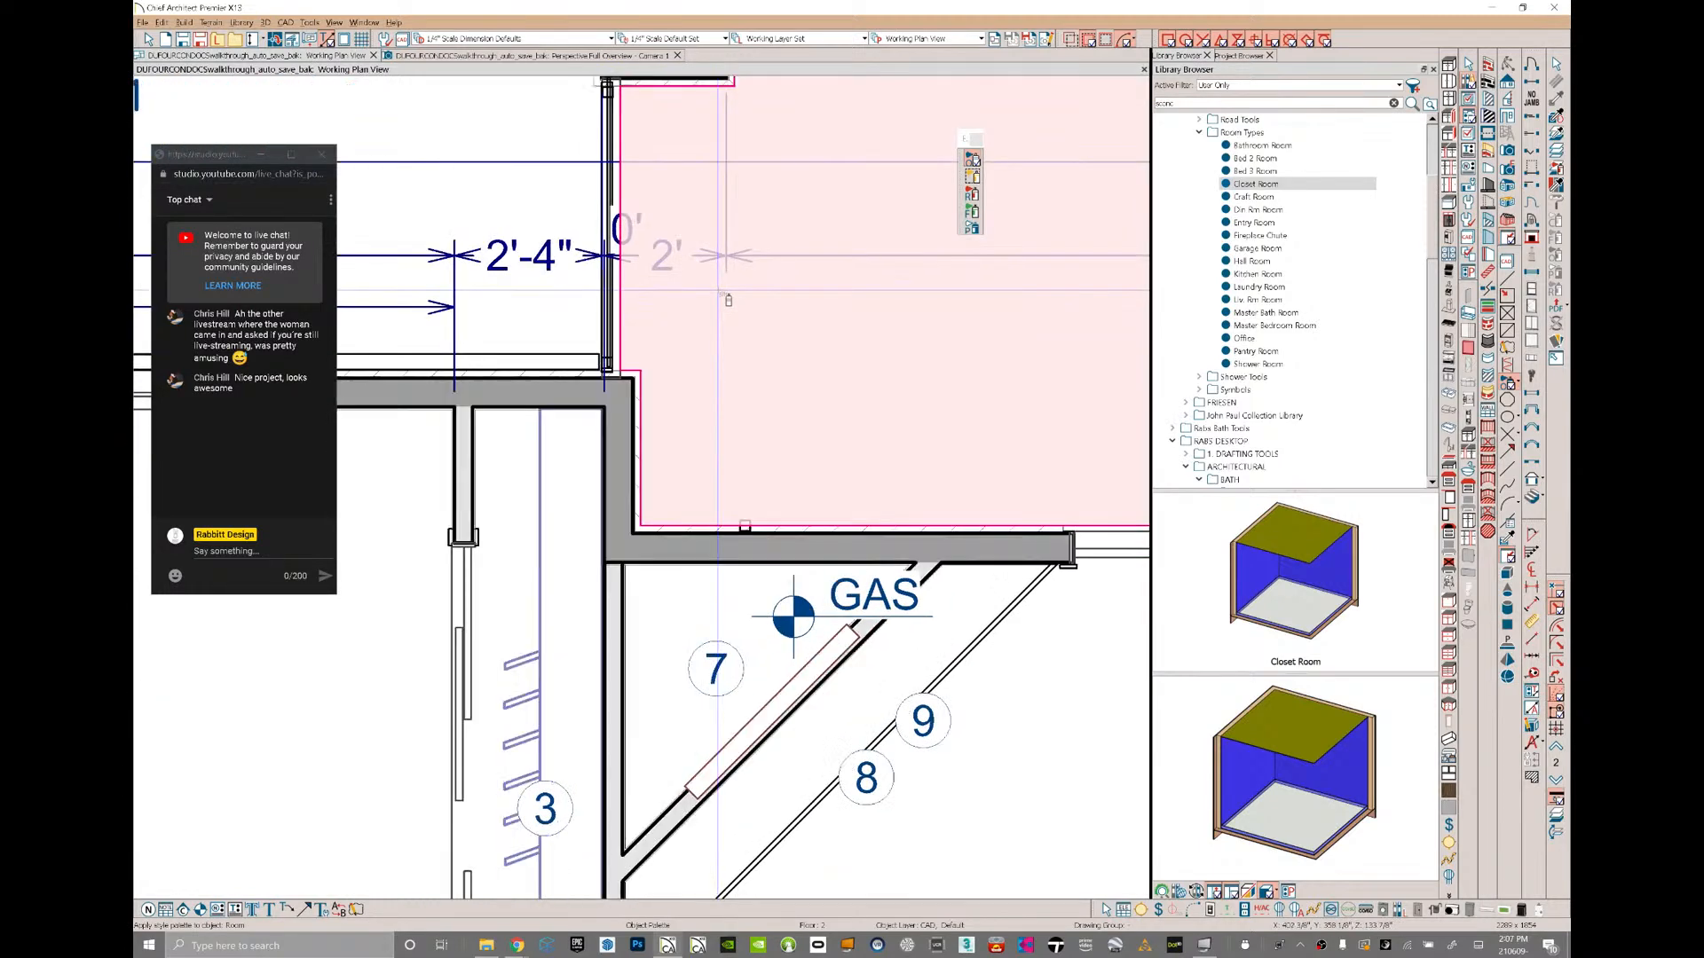
left_click(635, 511)
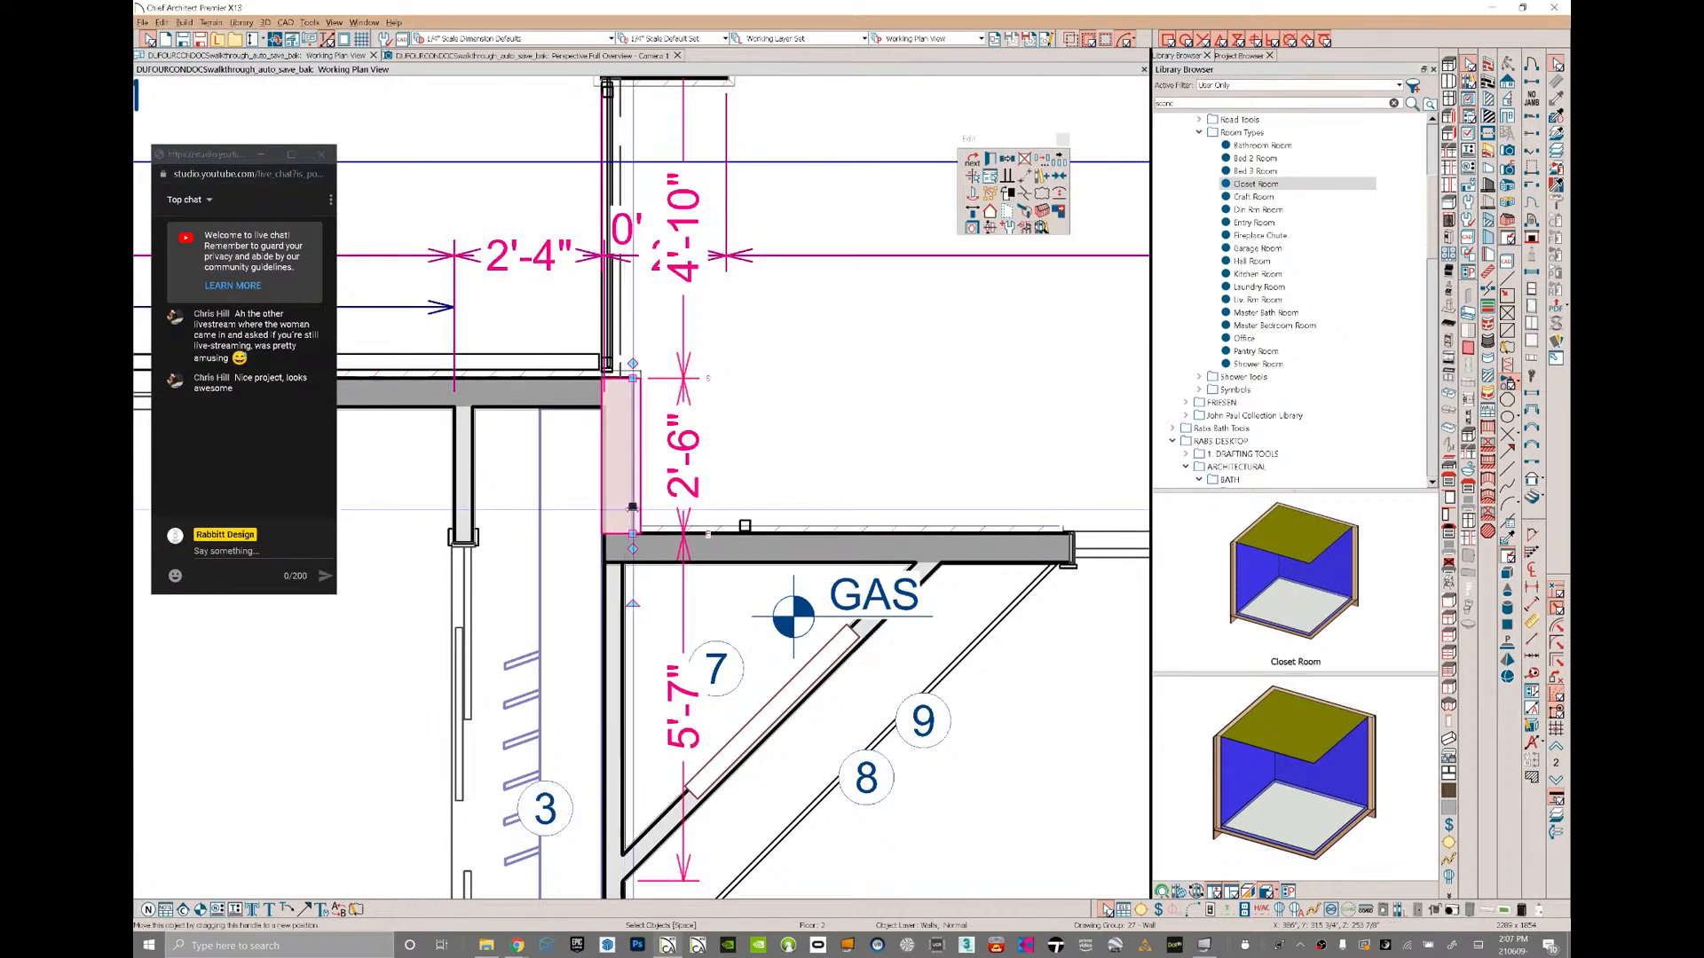
left_click(1107, 910)
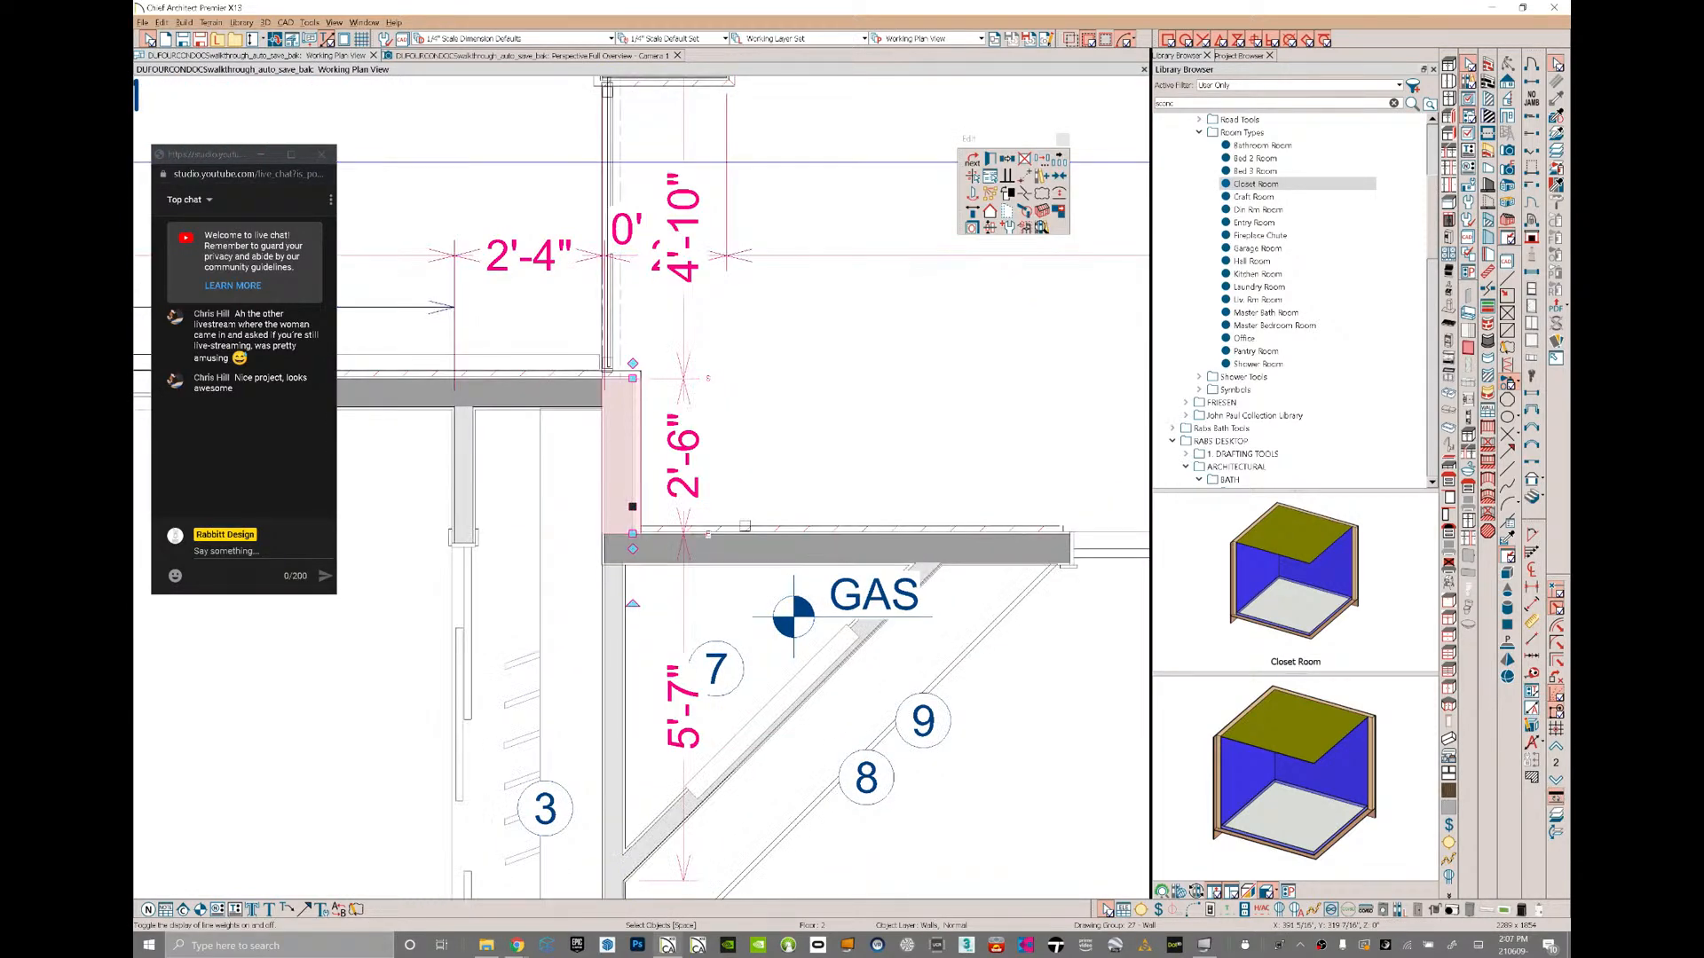
left_click_drag(632, 507, 648, 509)
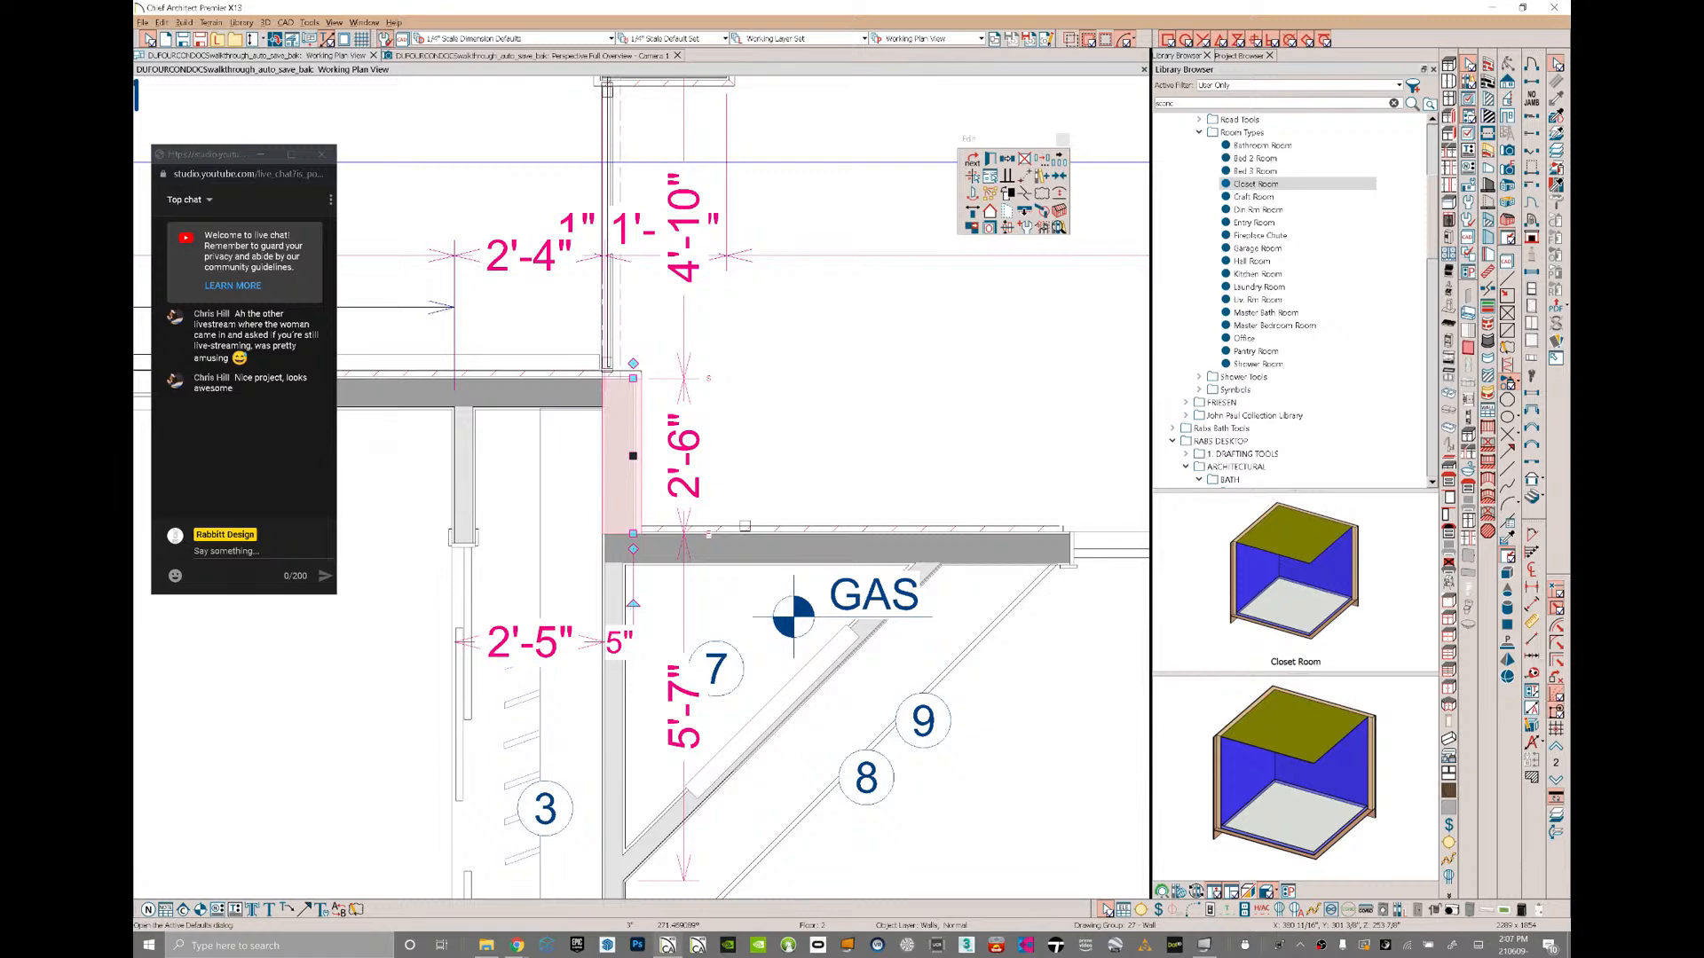
- Check the active defaults, and review the object snap and bumping options in the Snap Properties preferences
left_click(384, 38)
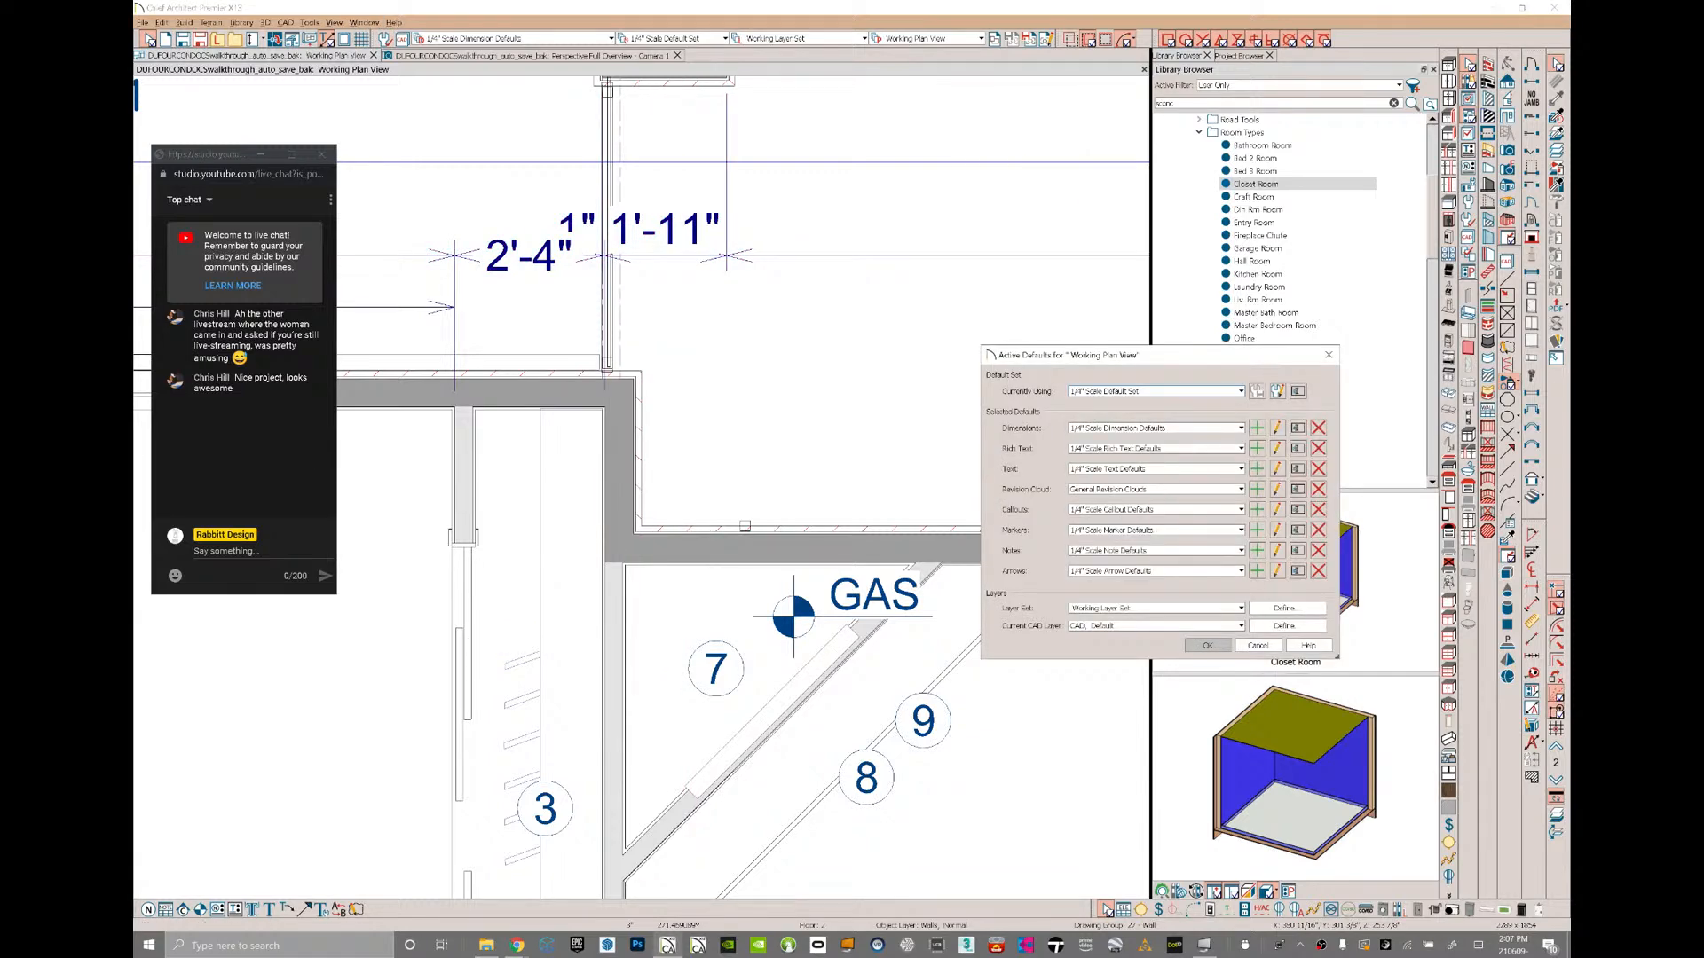
left_click(1257, 646)
left_click(162, 22)
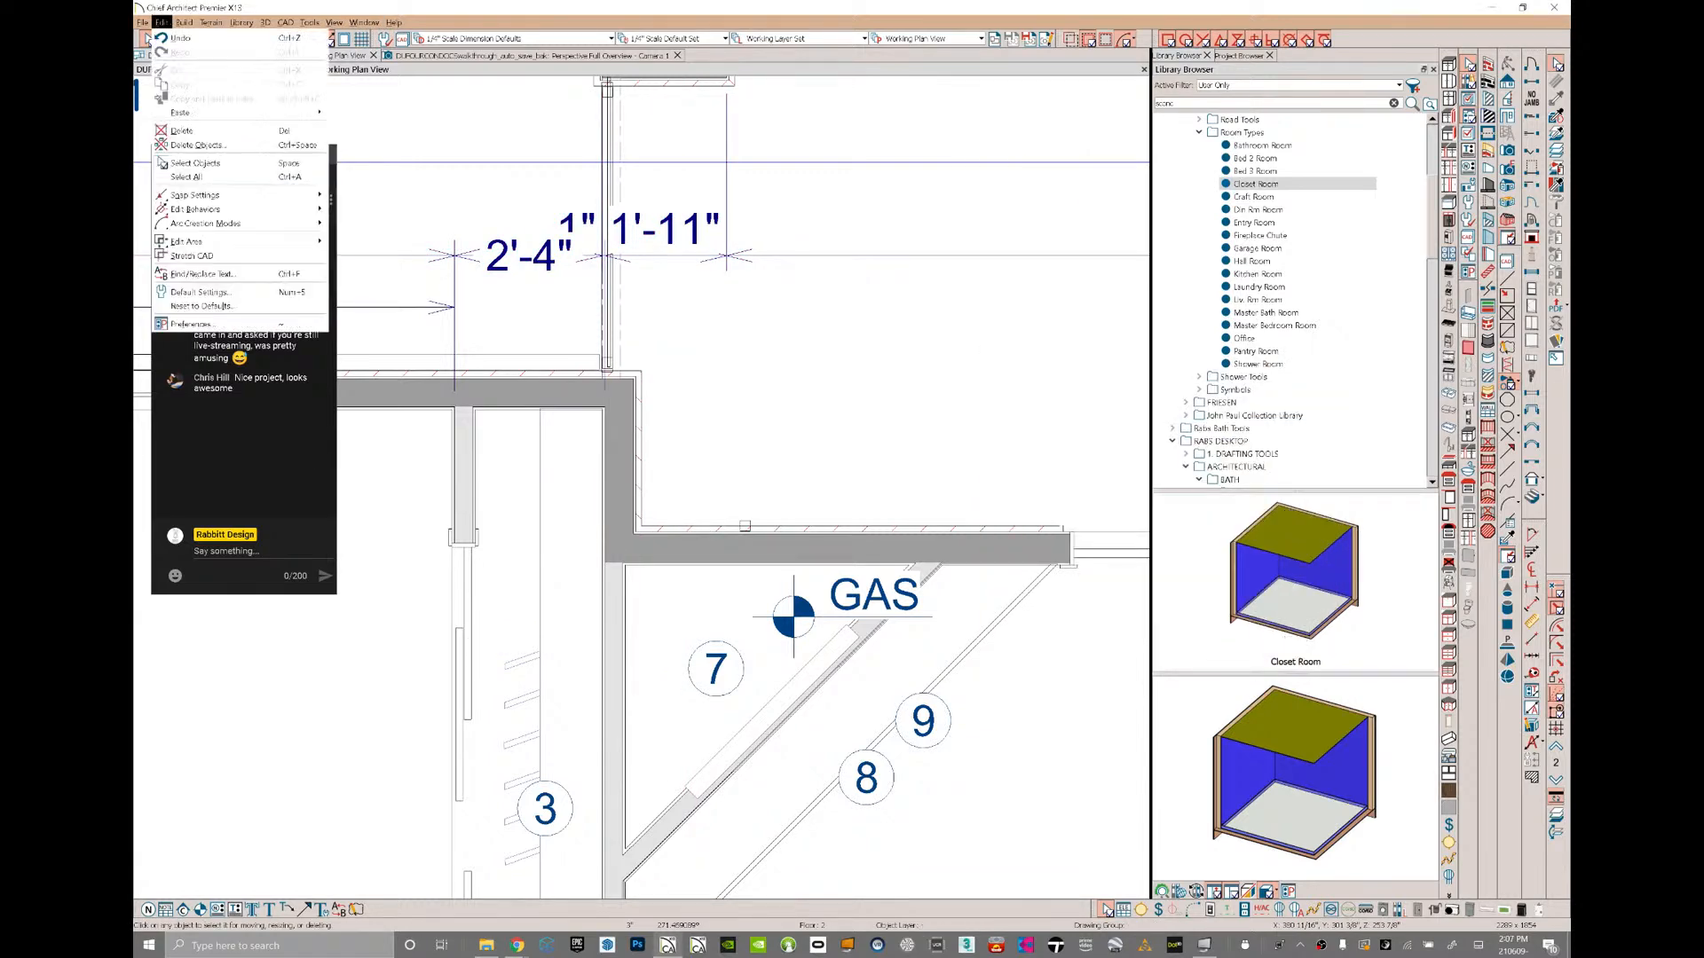
left_click(193, 324)
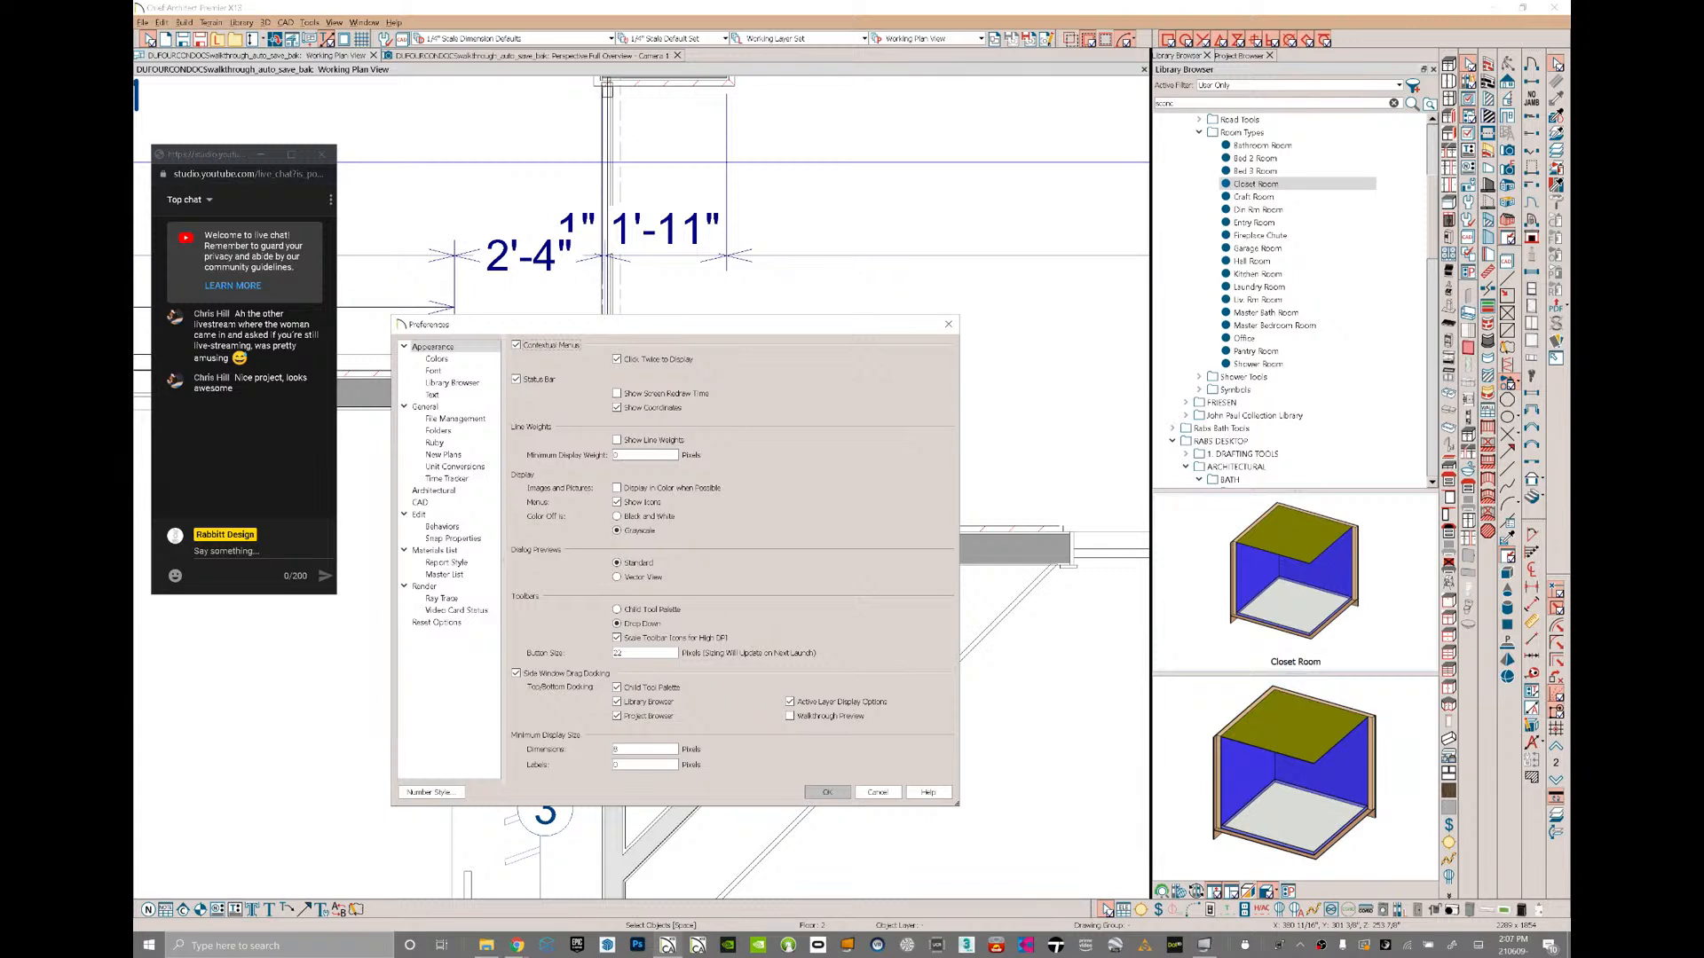
left_click(447, 539)
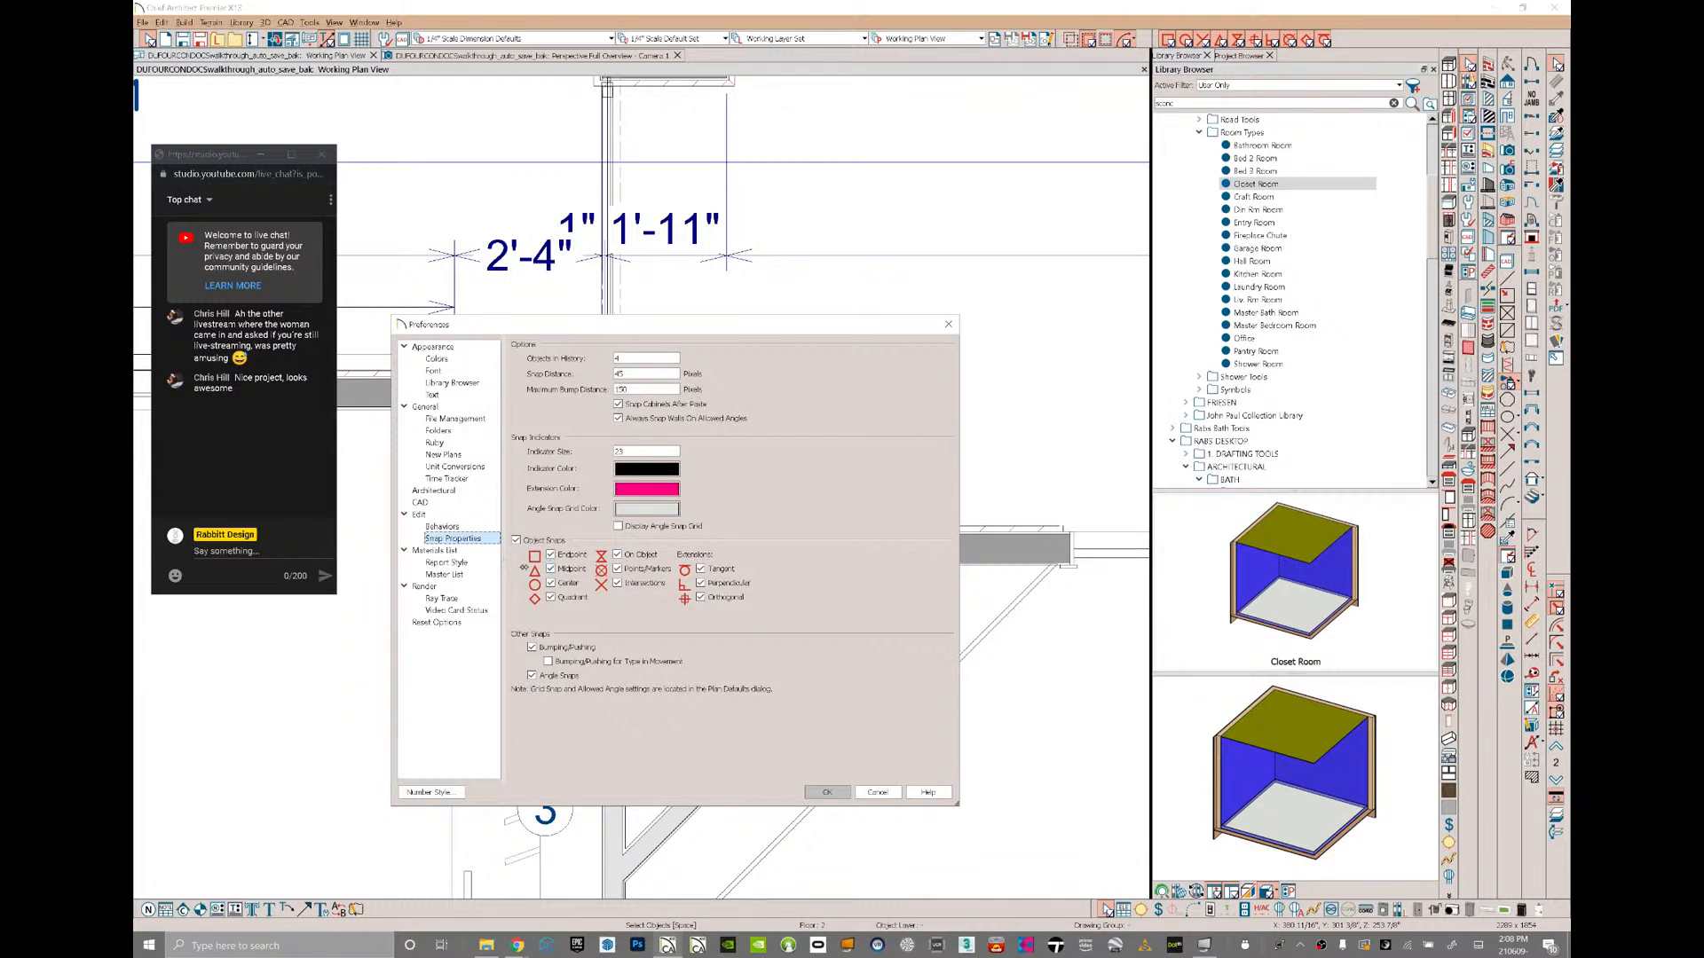
left_click(829, 792)
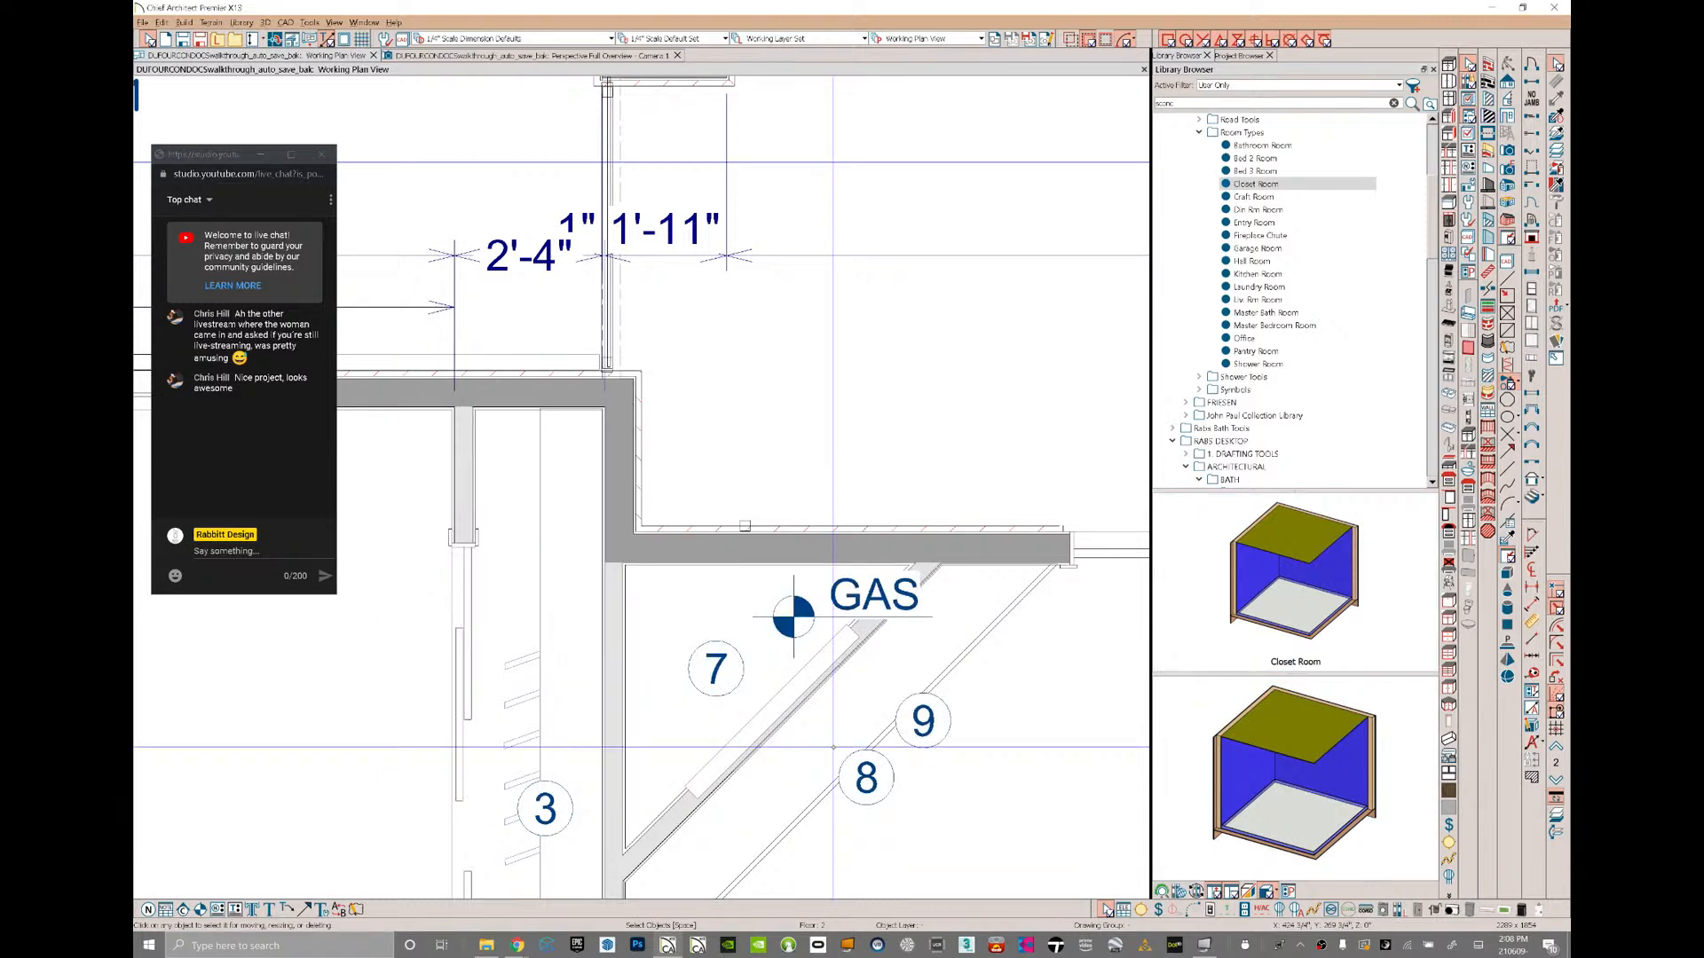
- Try to nudge the short exterior wall between the Bedroom 2 closet and the corner fireplace into alignment
left_click(629, 497)
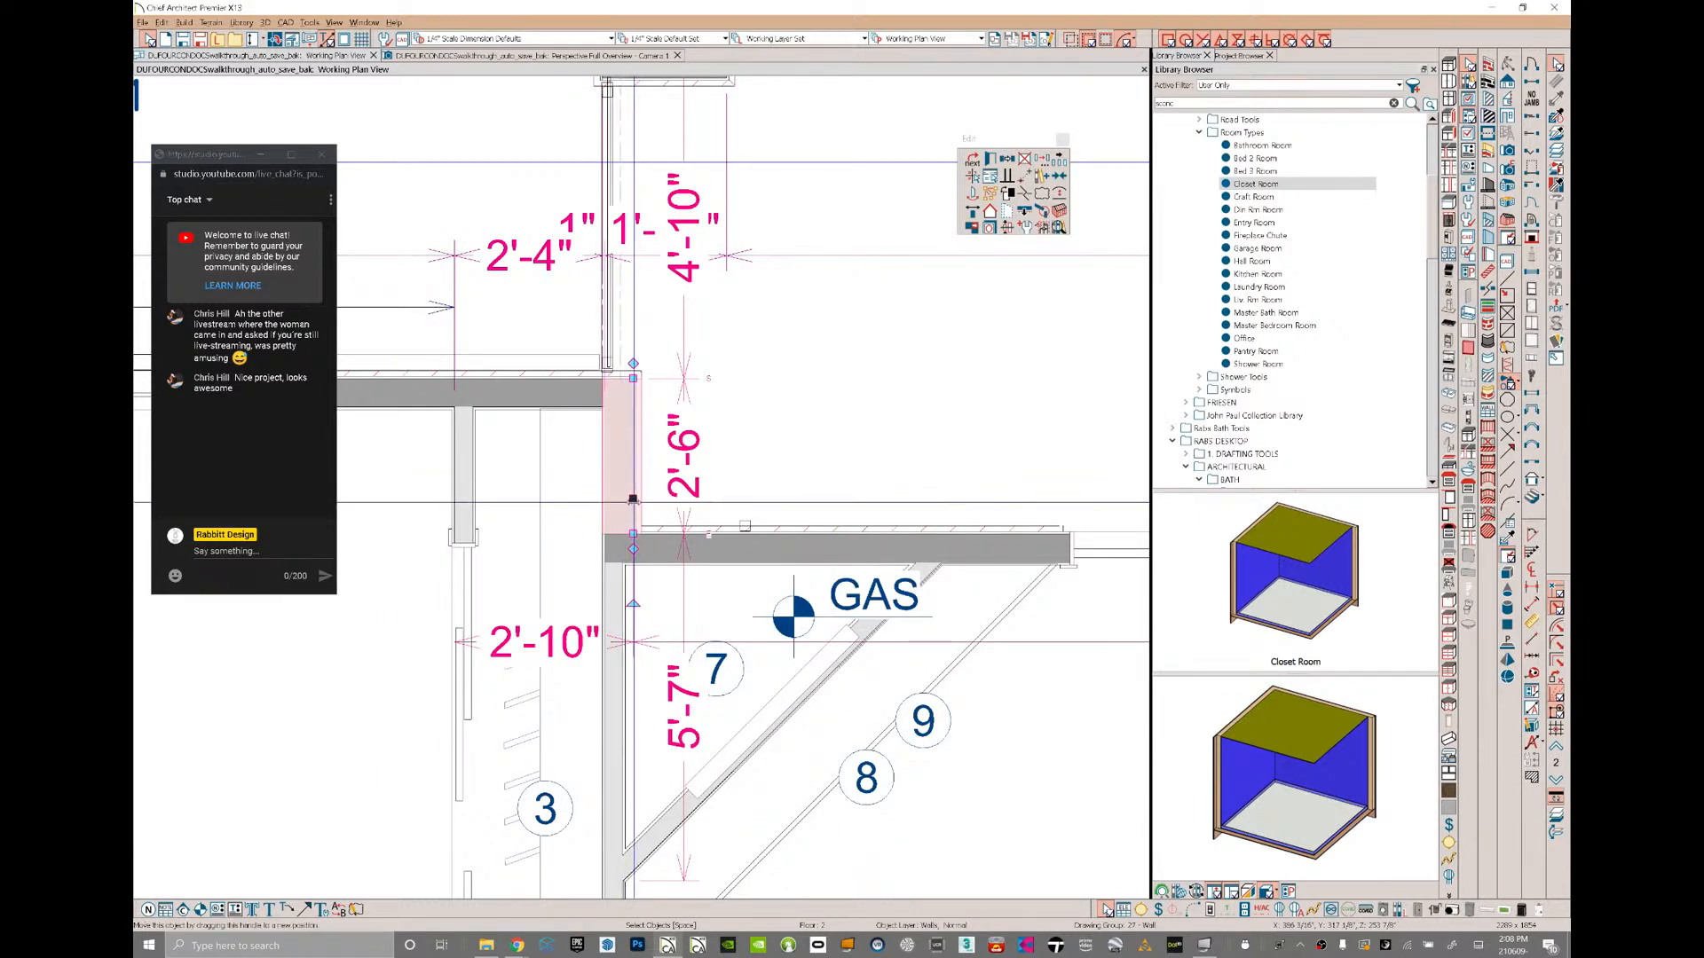
mouse_move(633, 499)
left_mouse_down()
mouse_move(606, 473)
mouse_move(627, 495)
left_mouse_up()
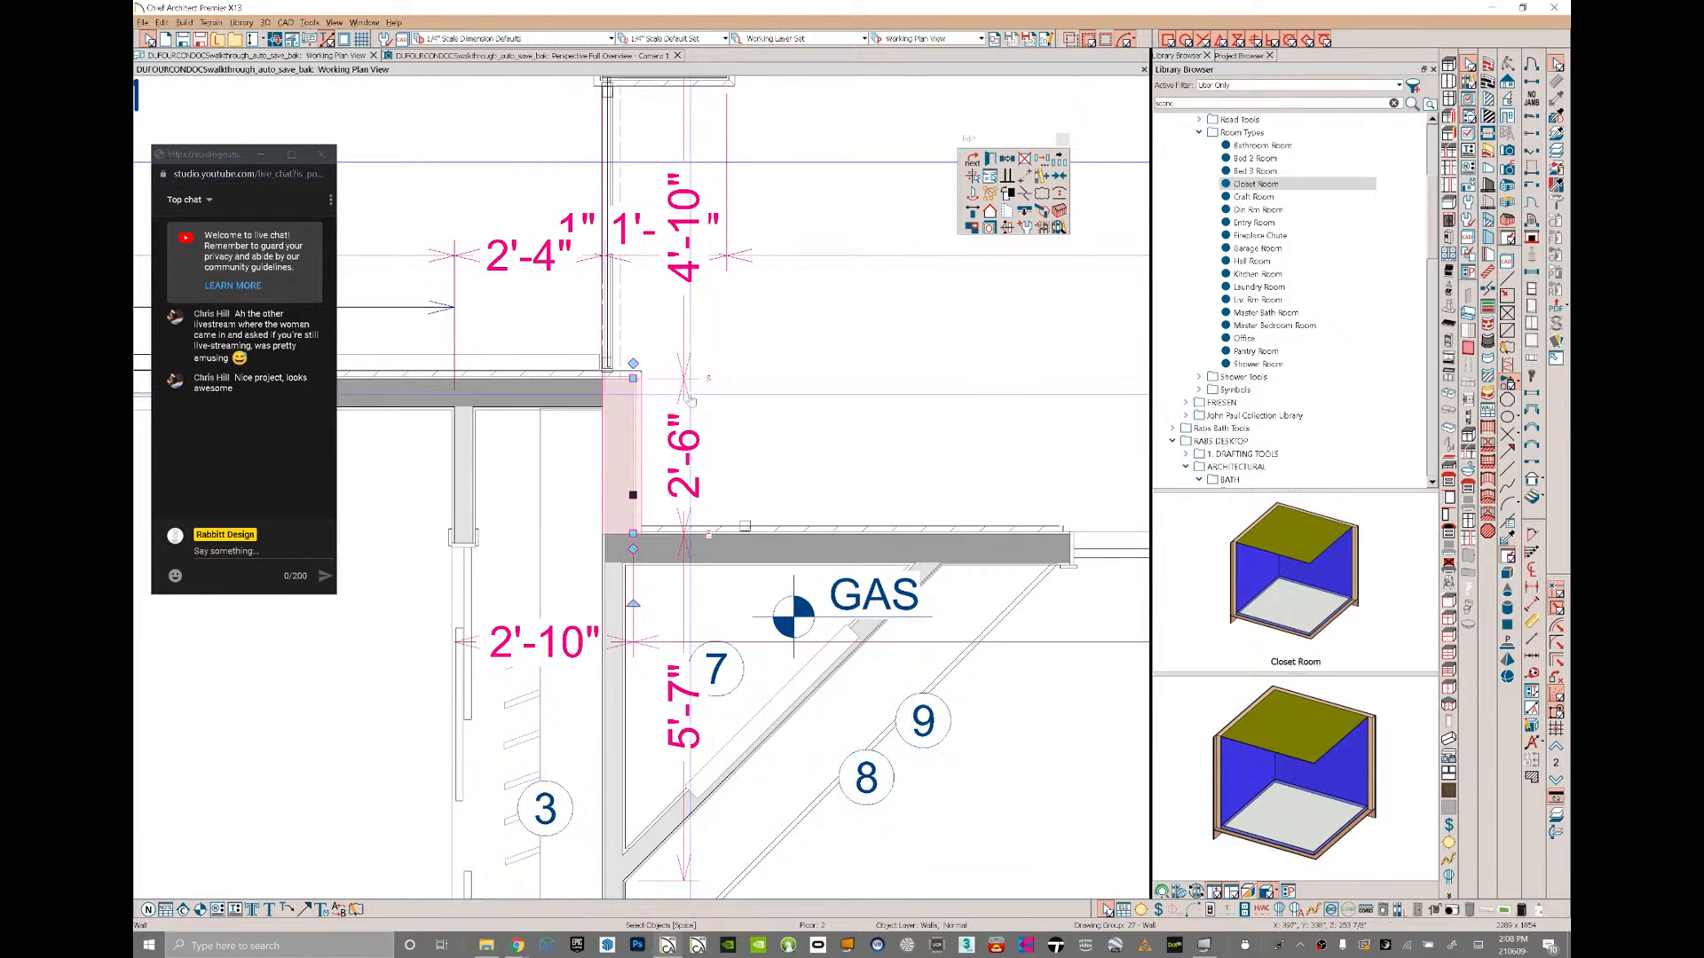
scroll(696, 557, "down", 4)
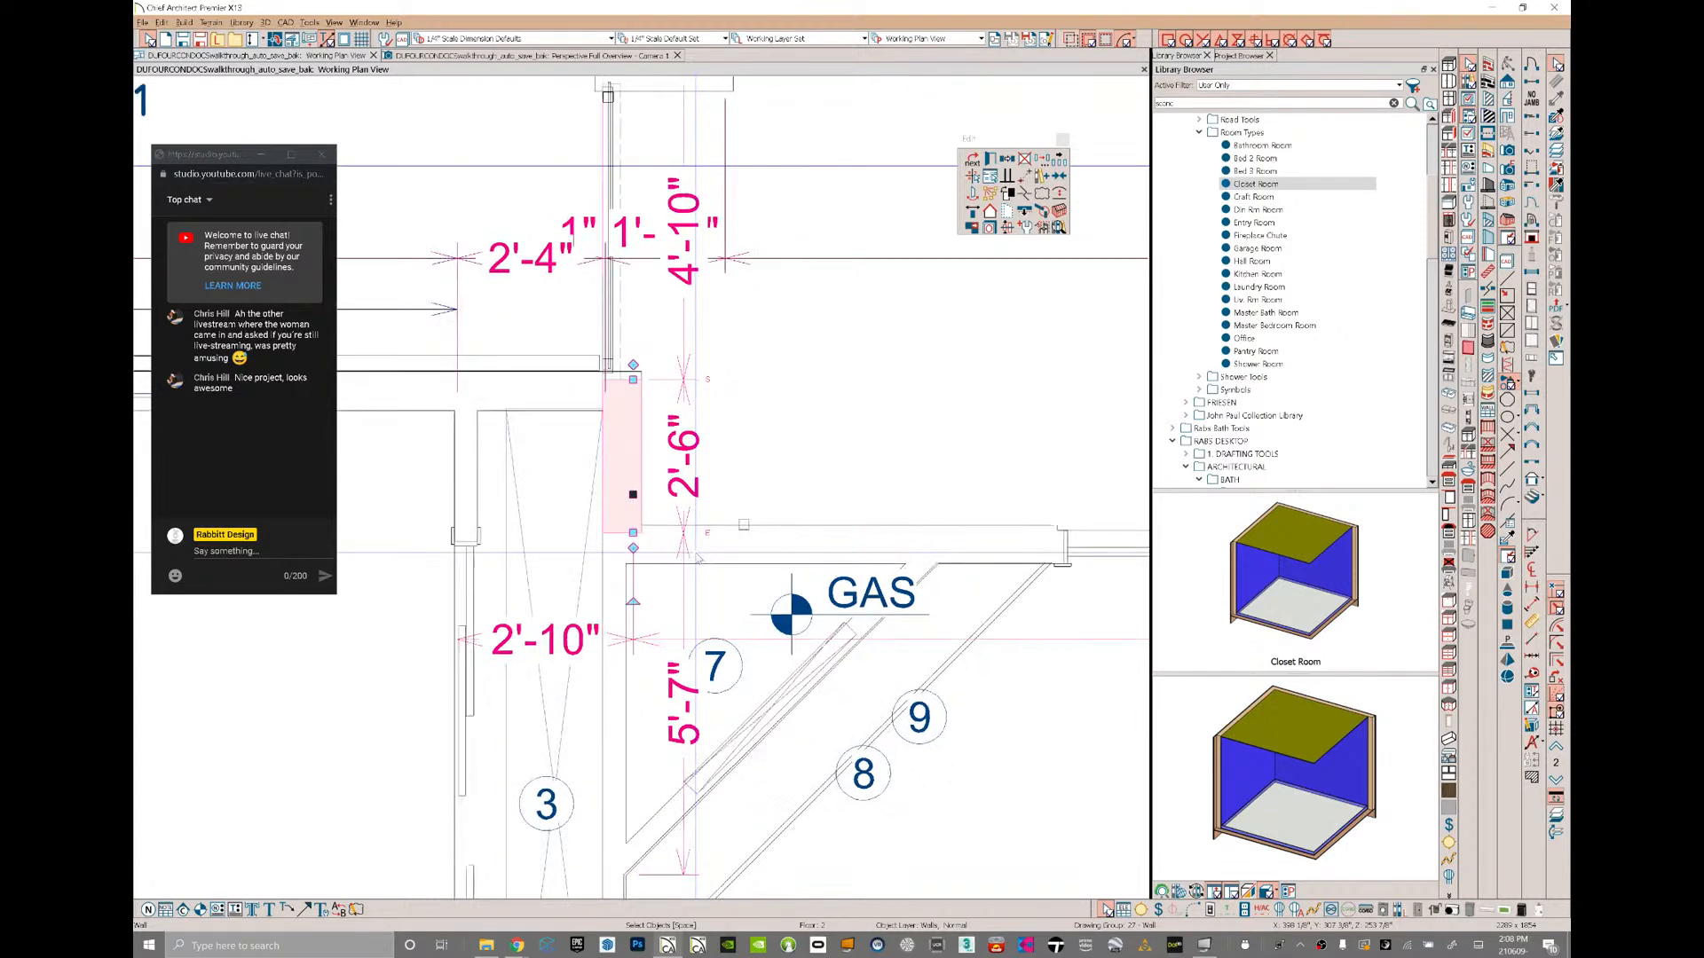
scroll(697, 557, "down", 5)
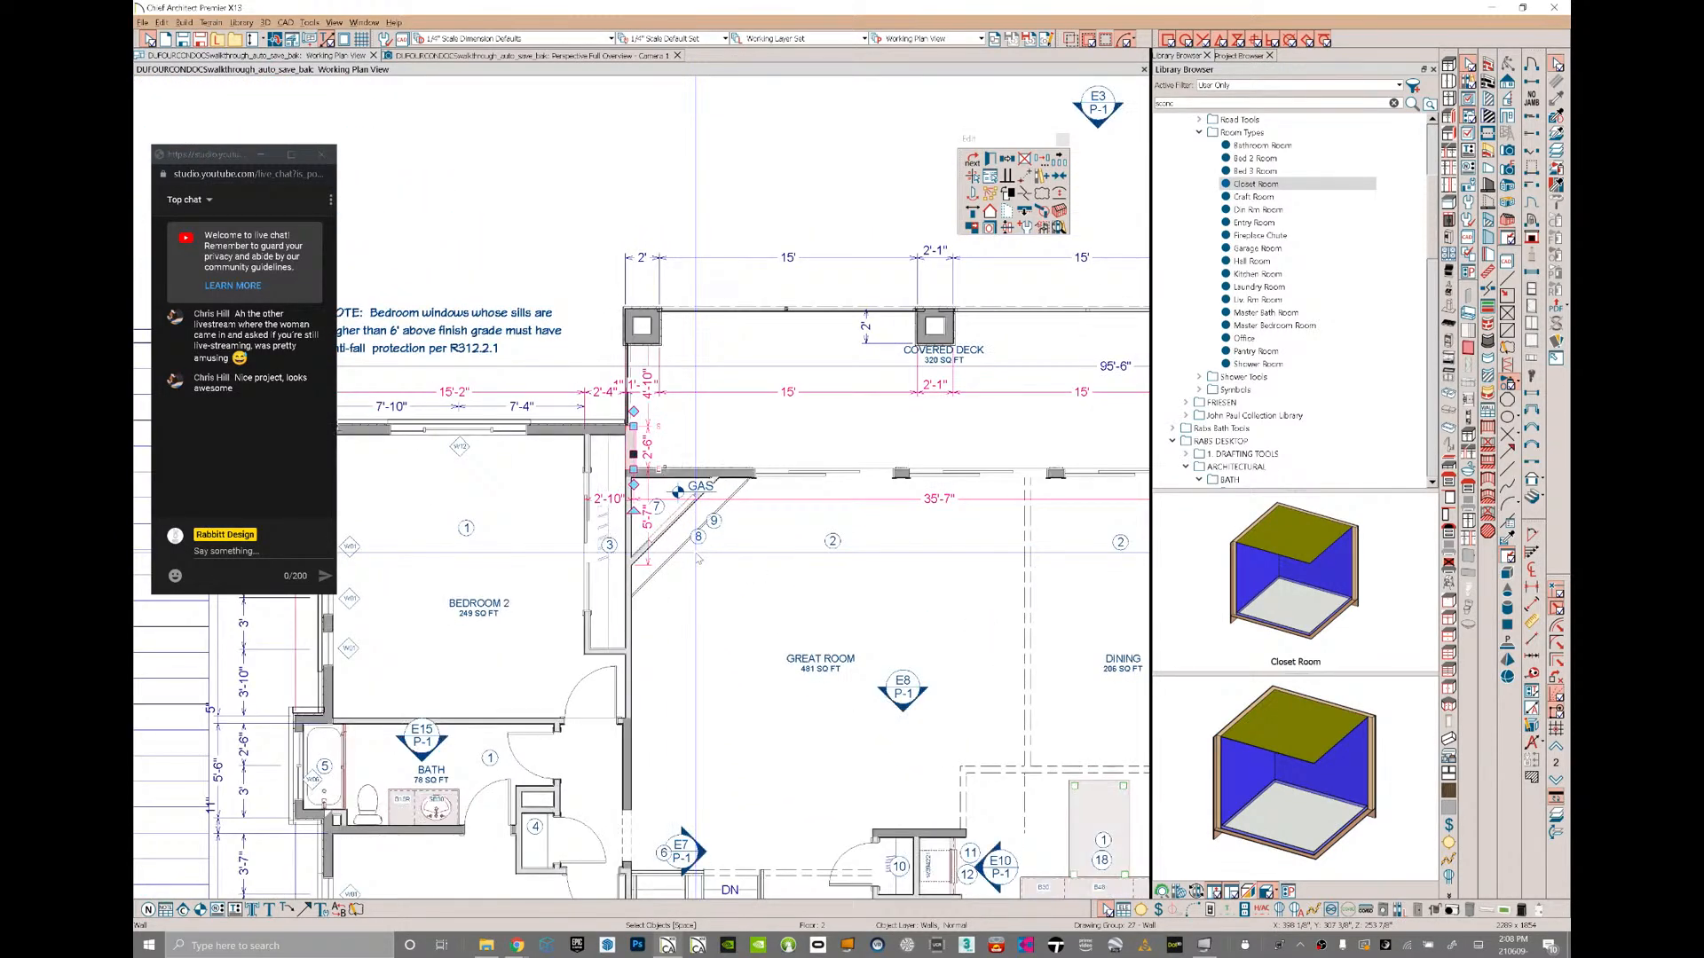
scroll(697, 558, "down", 2)
scroll(697, 557, "up", 3)
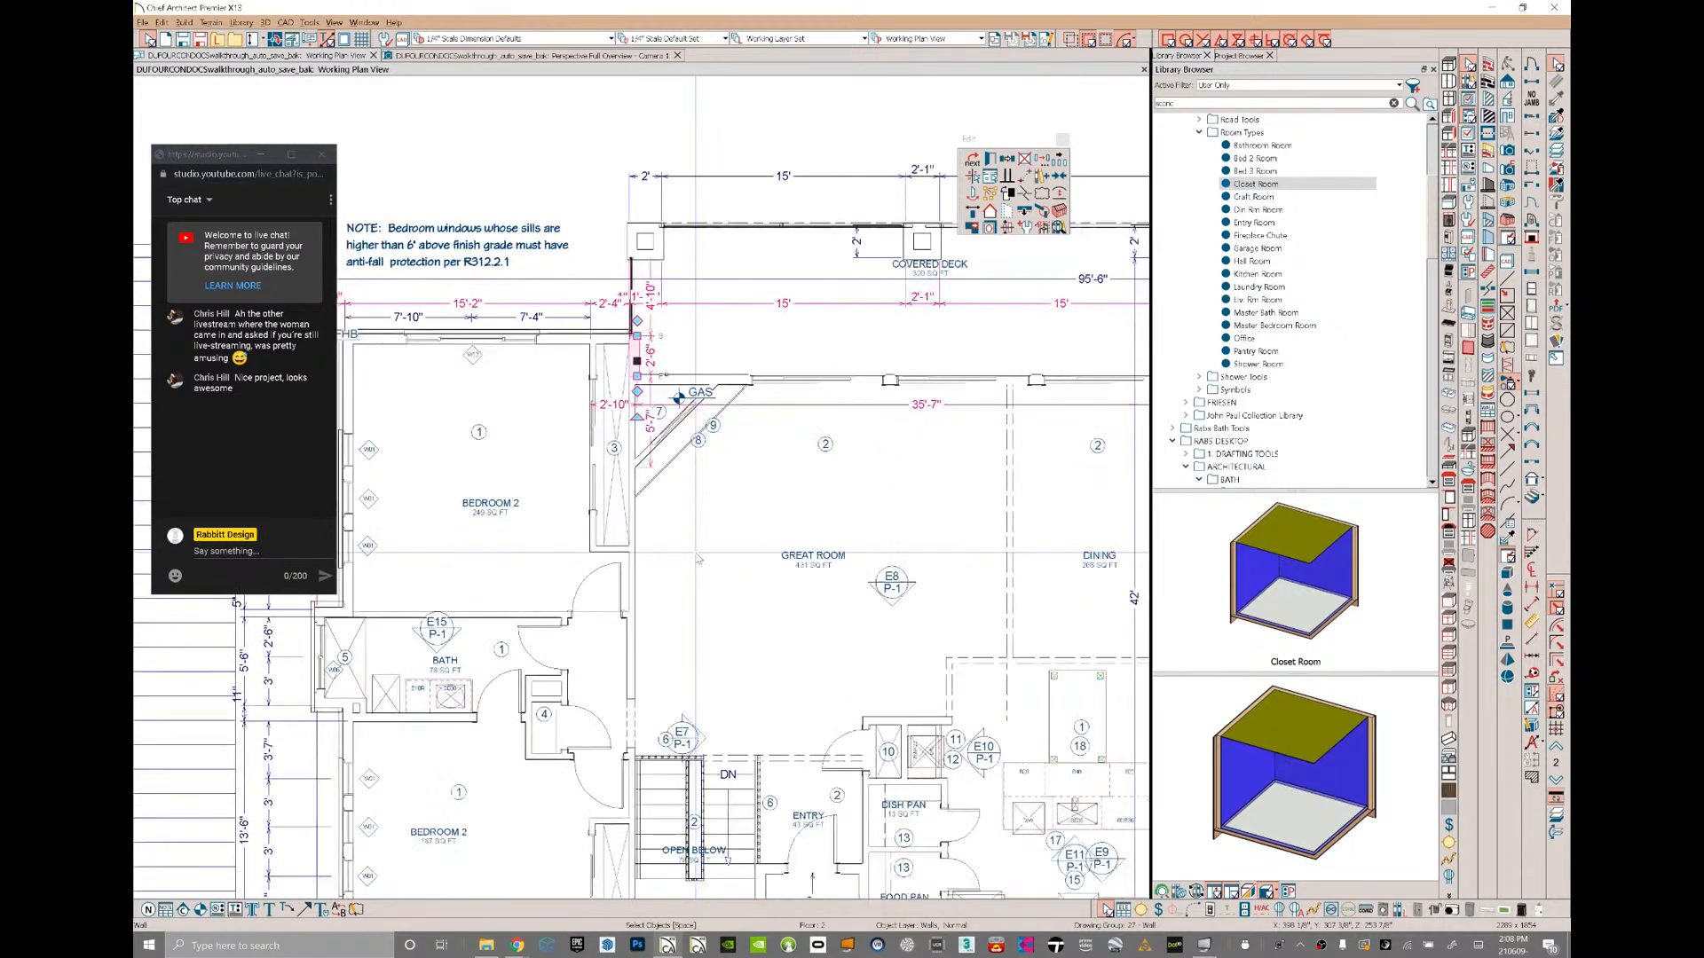
- Create a perspective floor overview and turn on display of the "Cameras, Perspective Overview" layer in the working plan
key("ctrl+Tab")
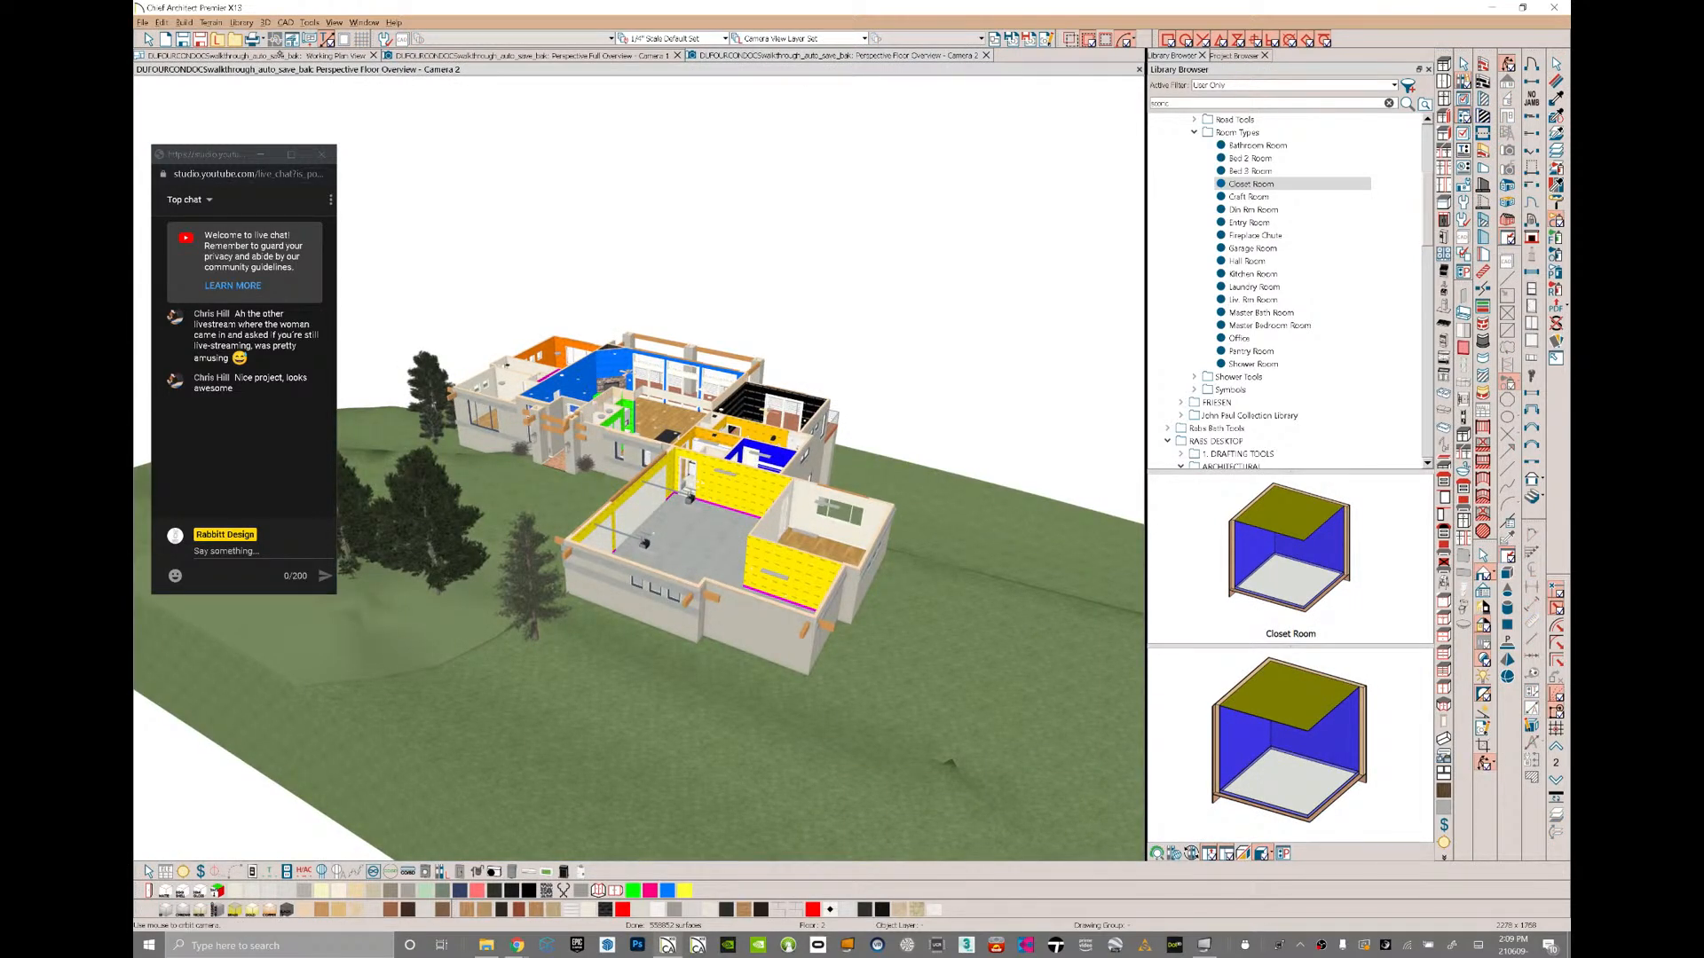
key("ctrl+Tab")
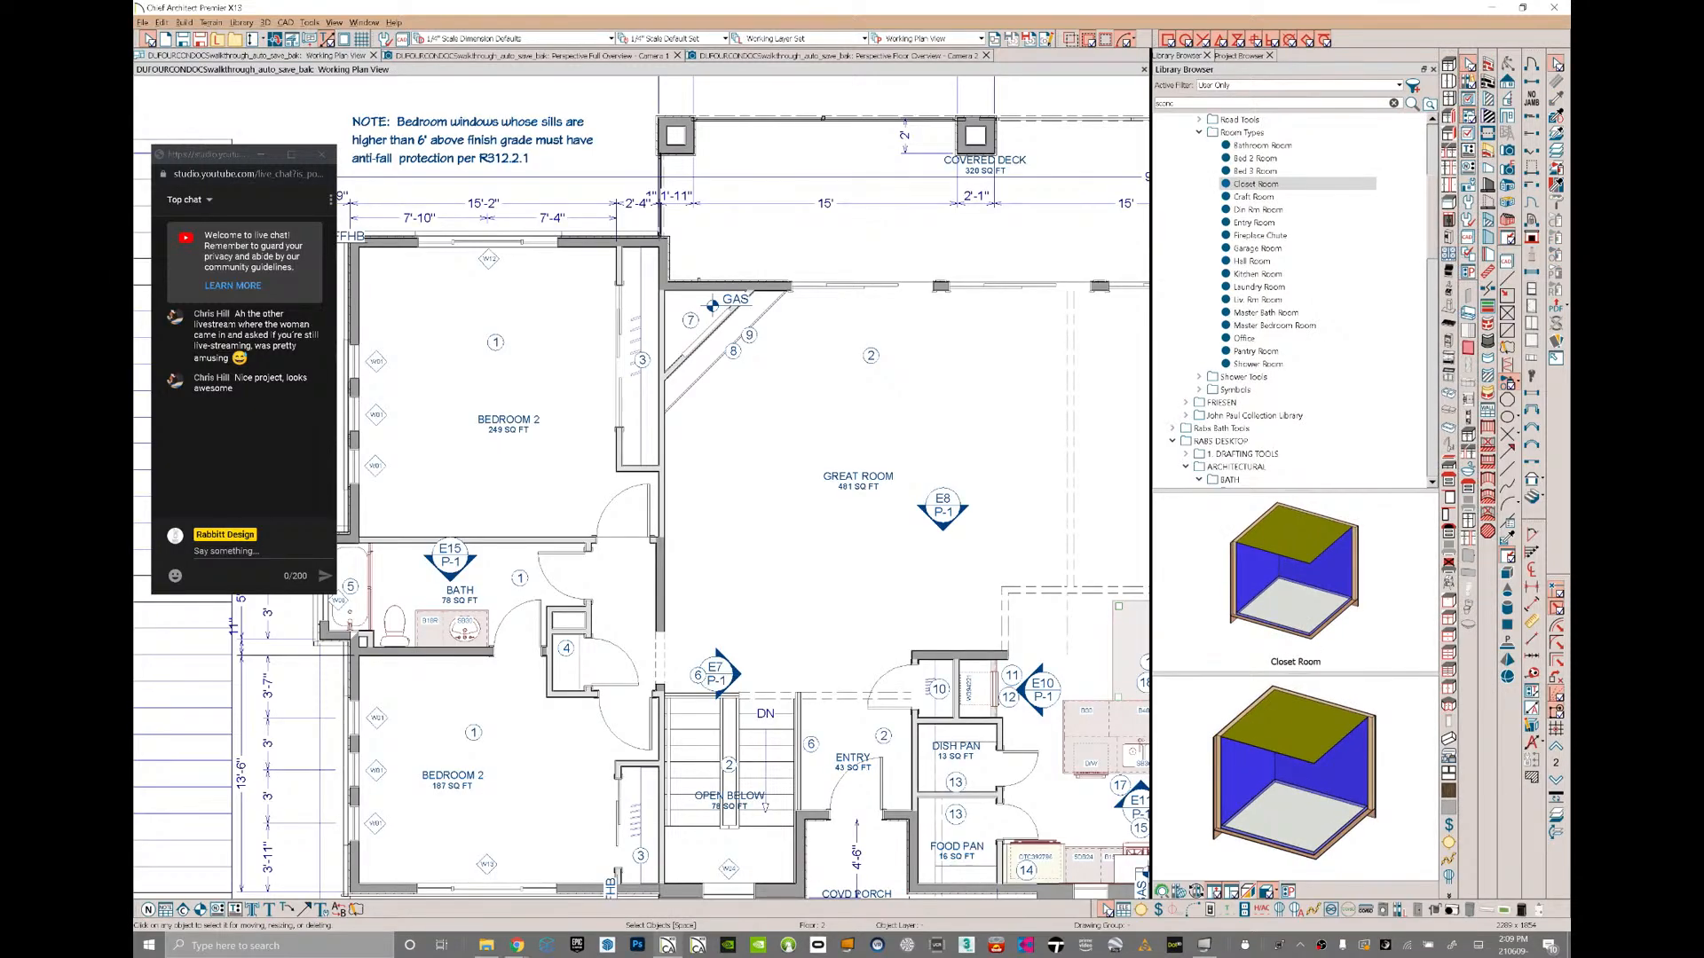
scroll(636, 450, "down", 4)
scroll(593, 345, "down", 4)
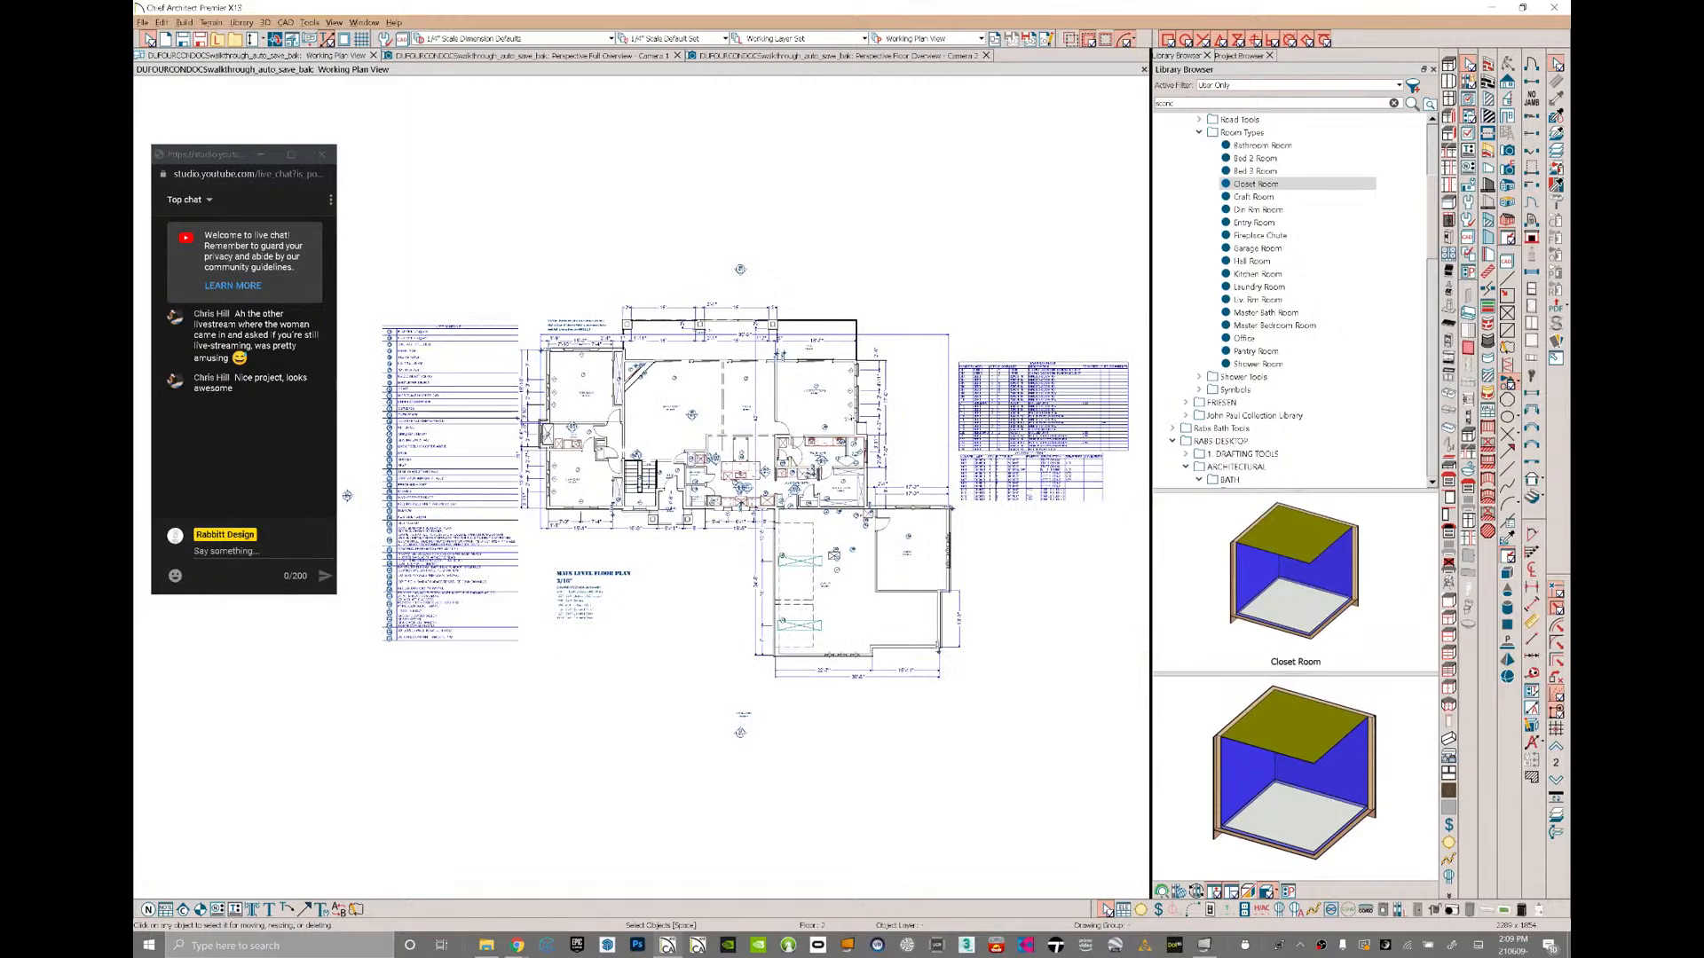
left_click(1469, 98)
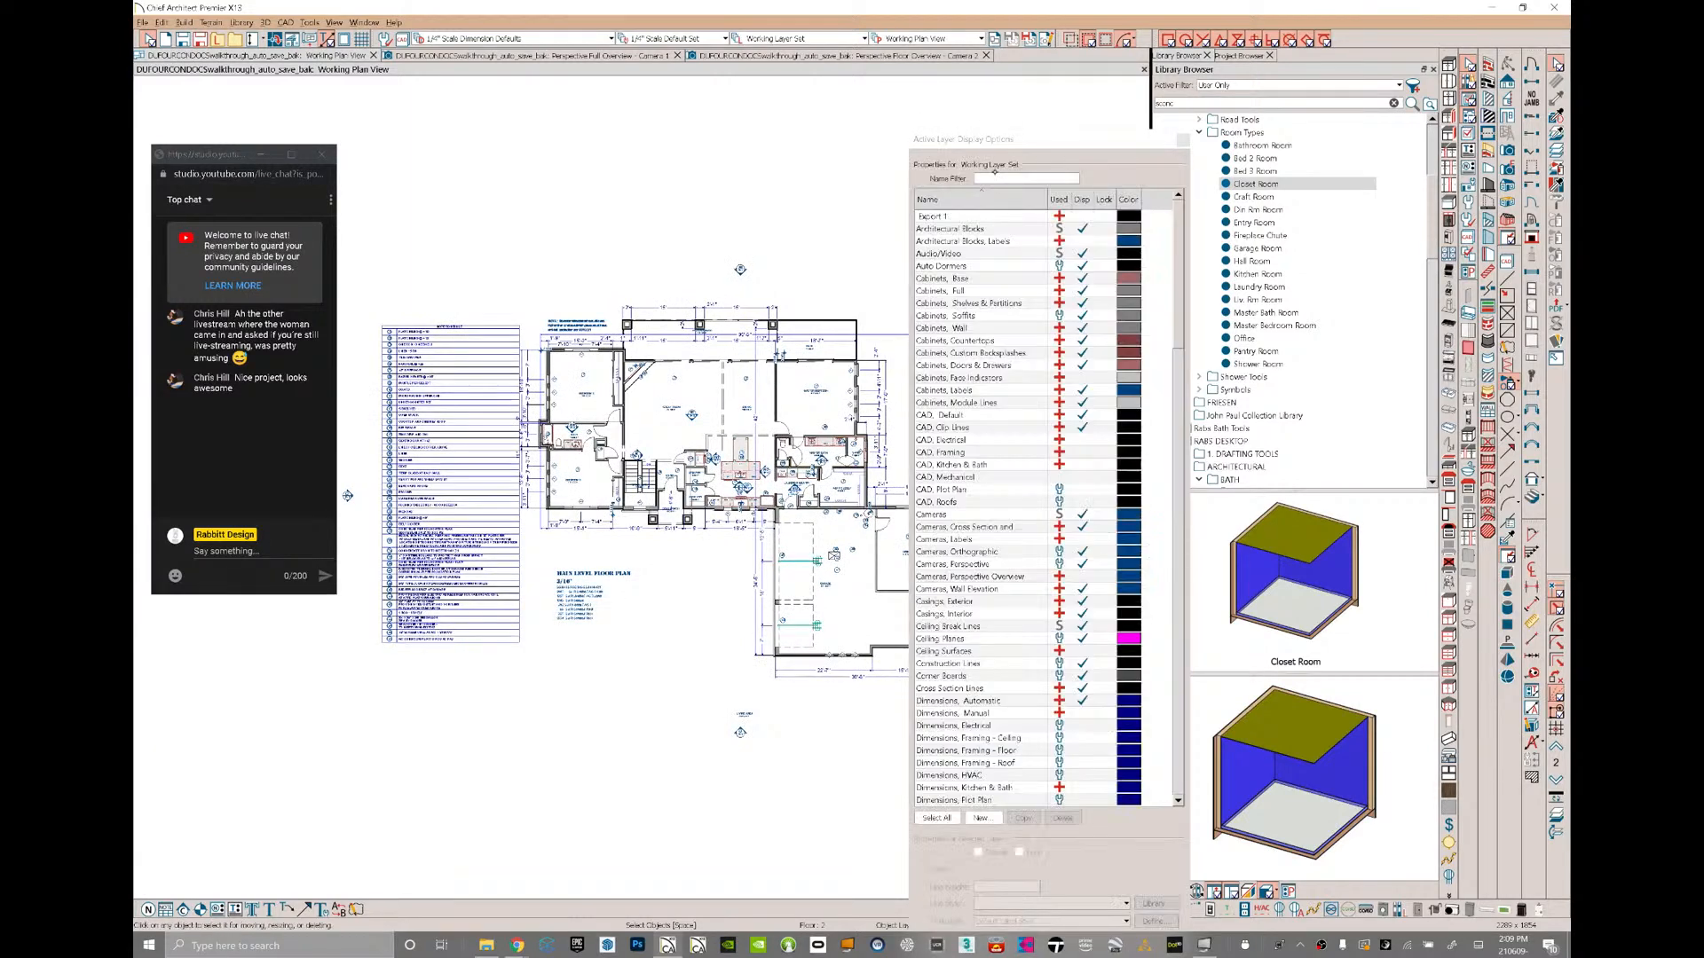
type("penspec")
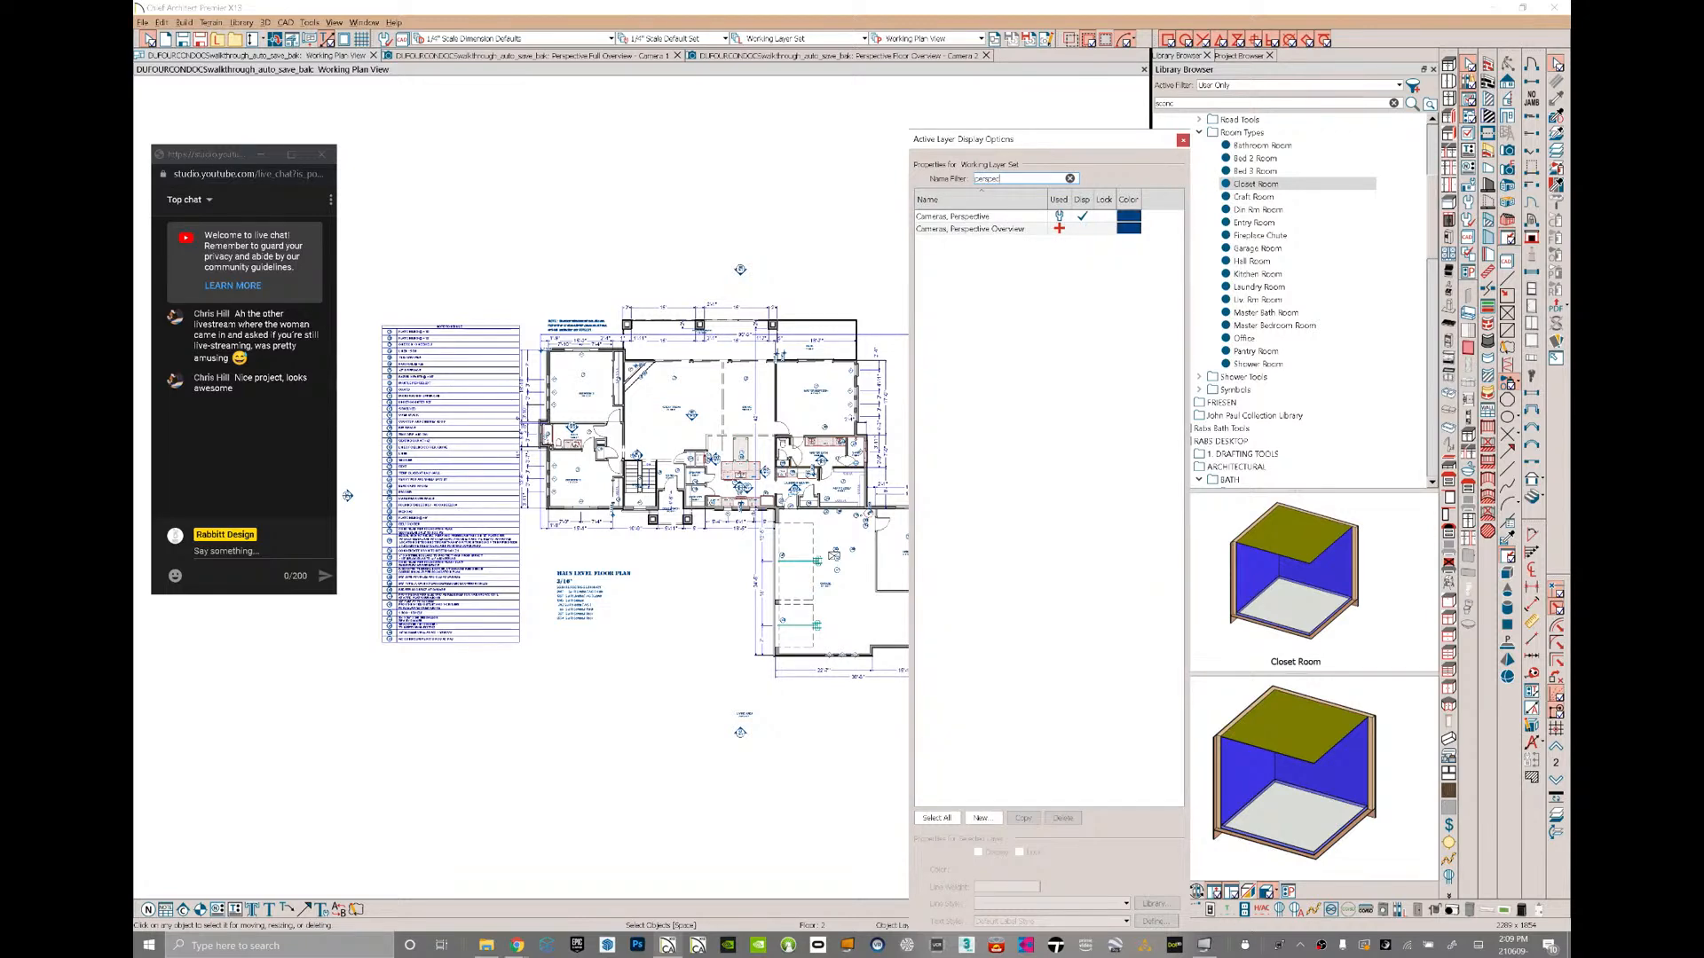
left_click(1082, 229)
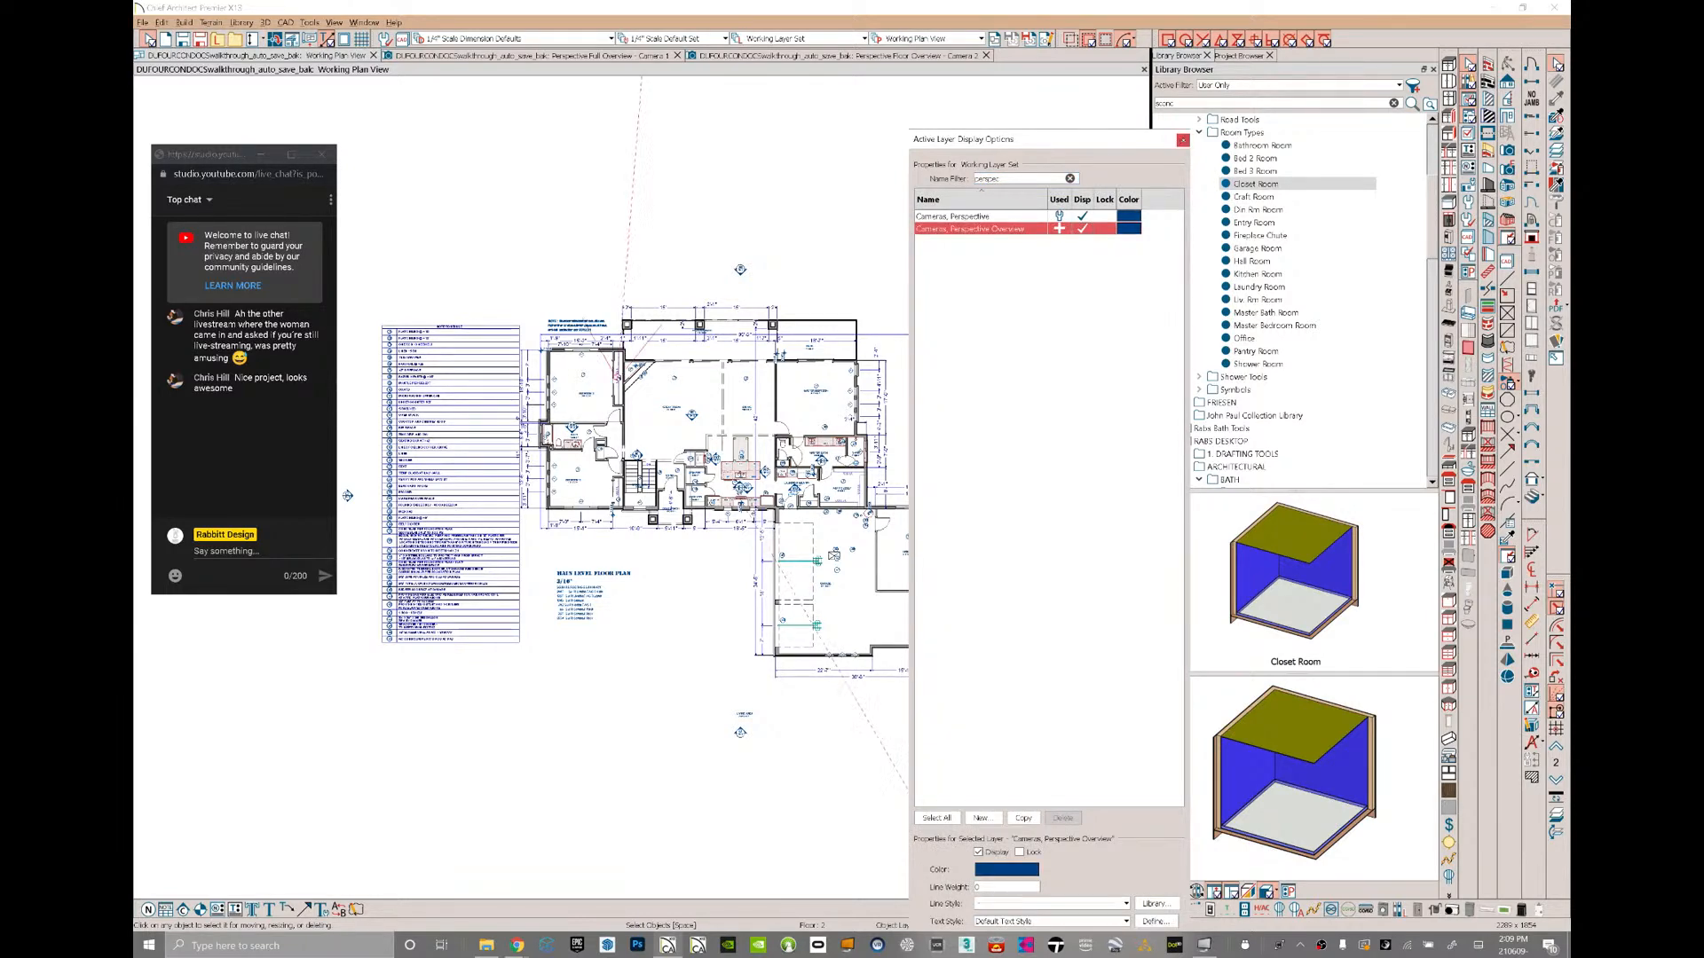
left_click(1182, 140)
- Move the floor overview camera from outside the house to the kitchen and dining area near the middle of the plan
middle_click_drag(952, 556, 839, 396)
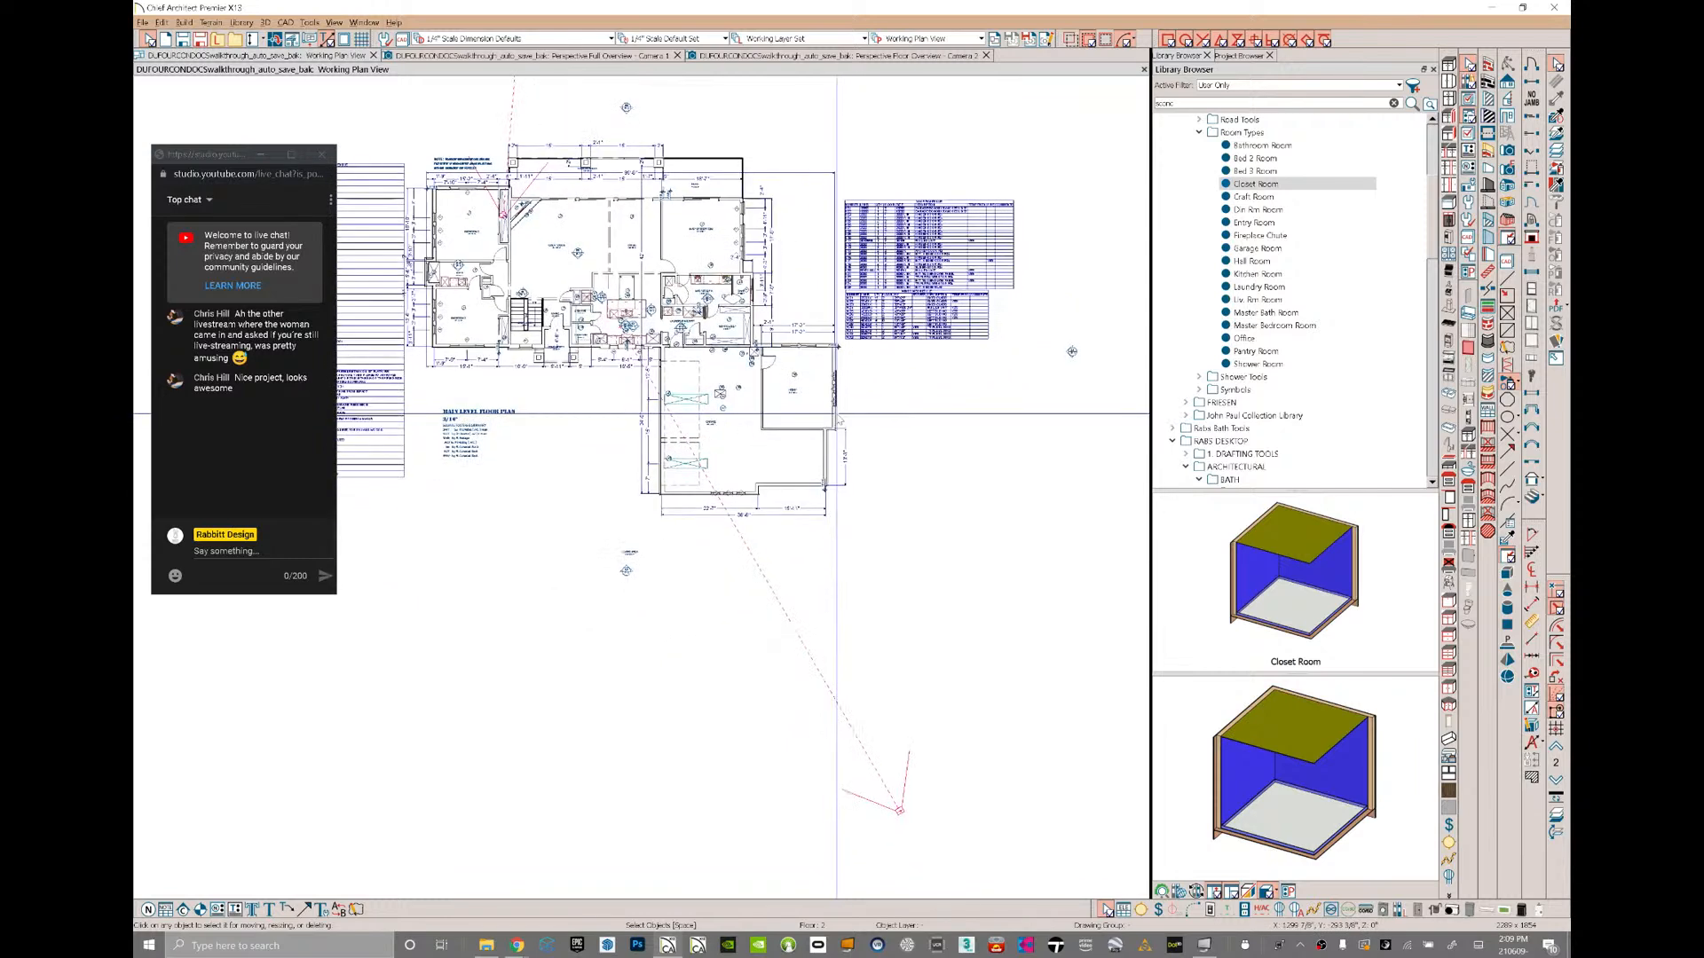
left_click(900, 813)
left_click_drag(900, 813, 602, 271)
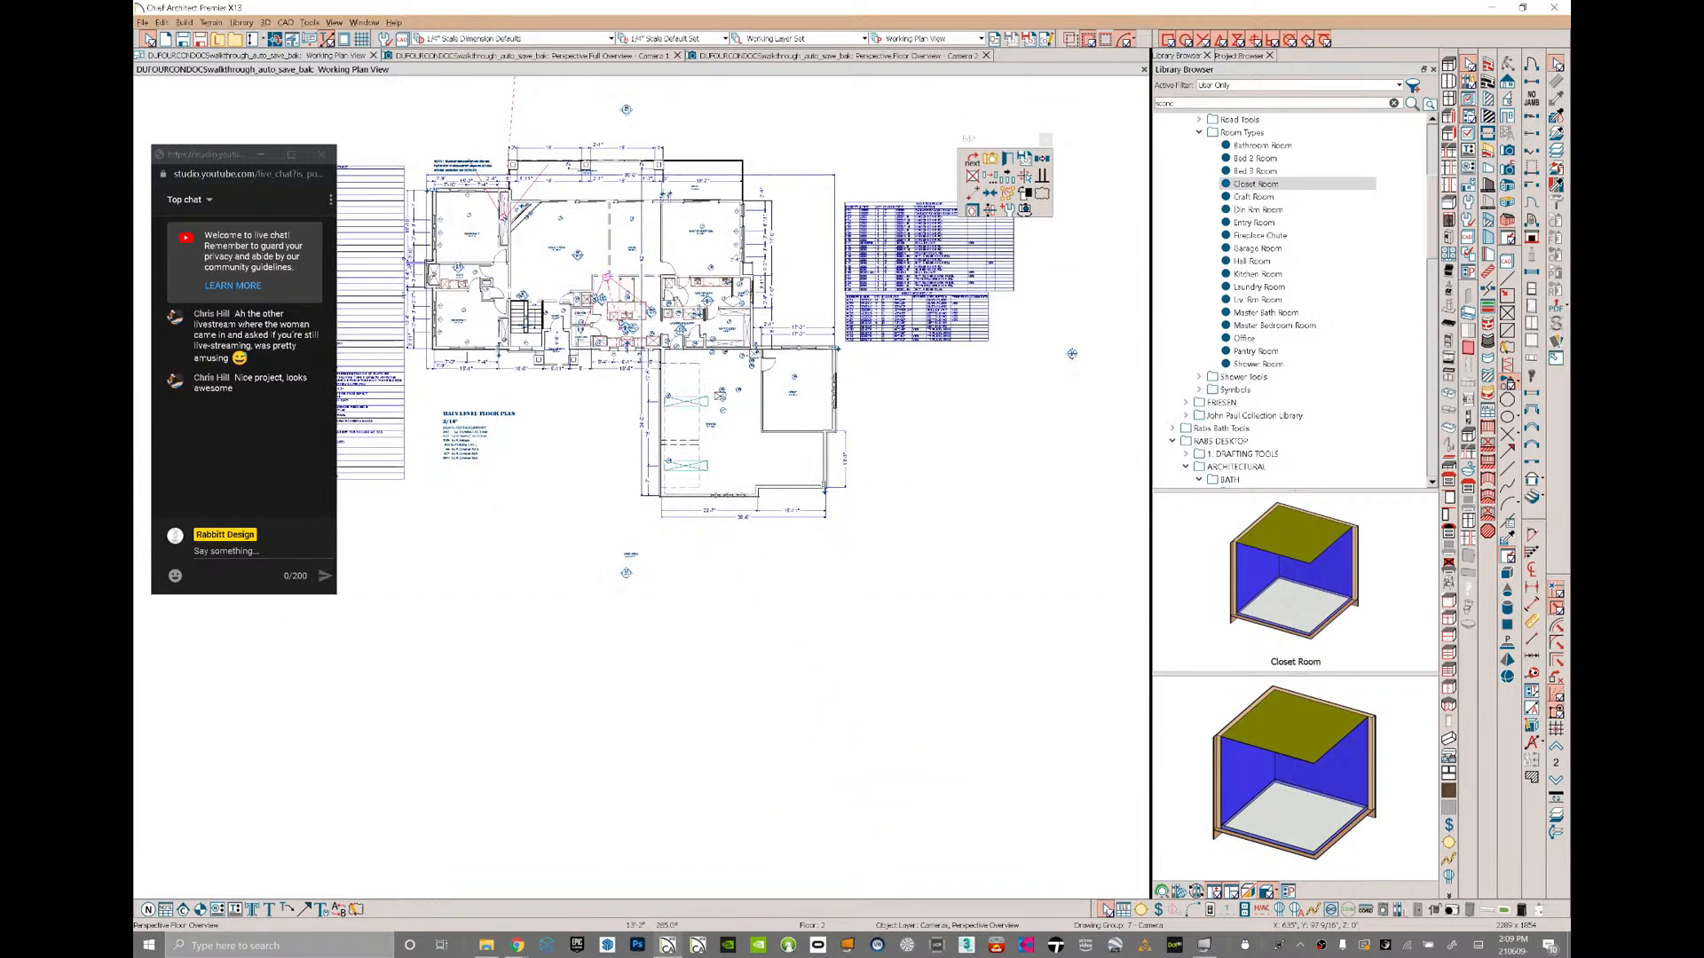
scroll(568, 266, "up", 3)
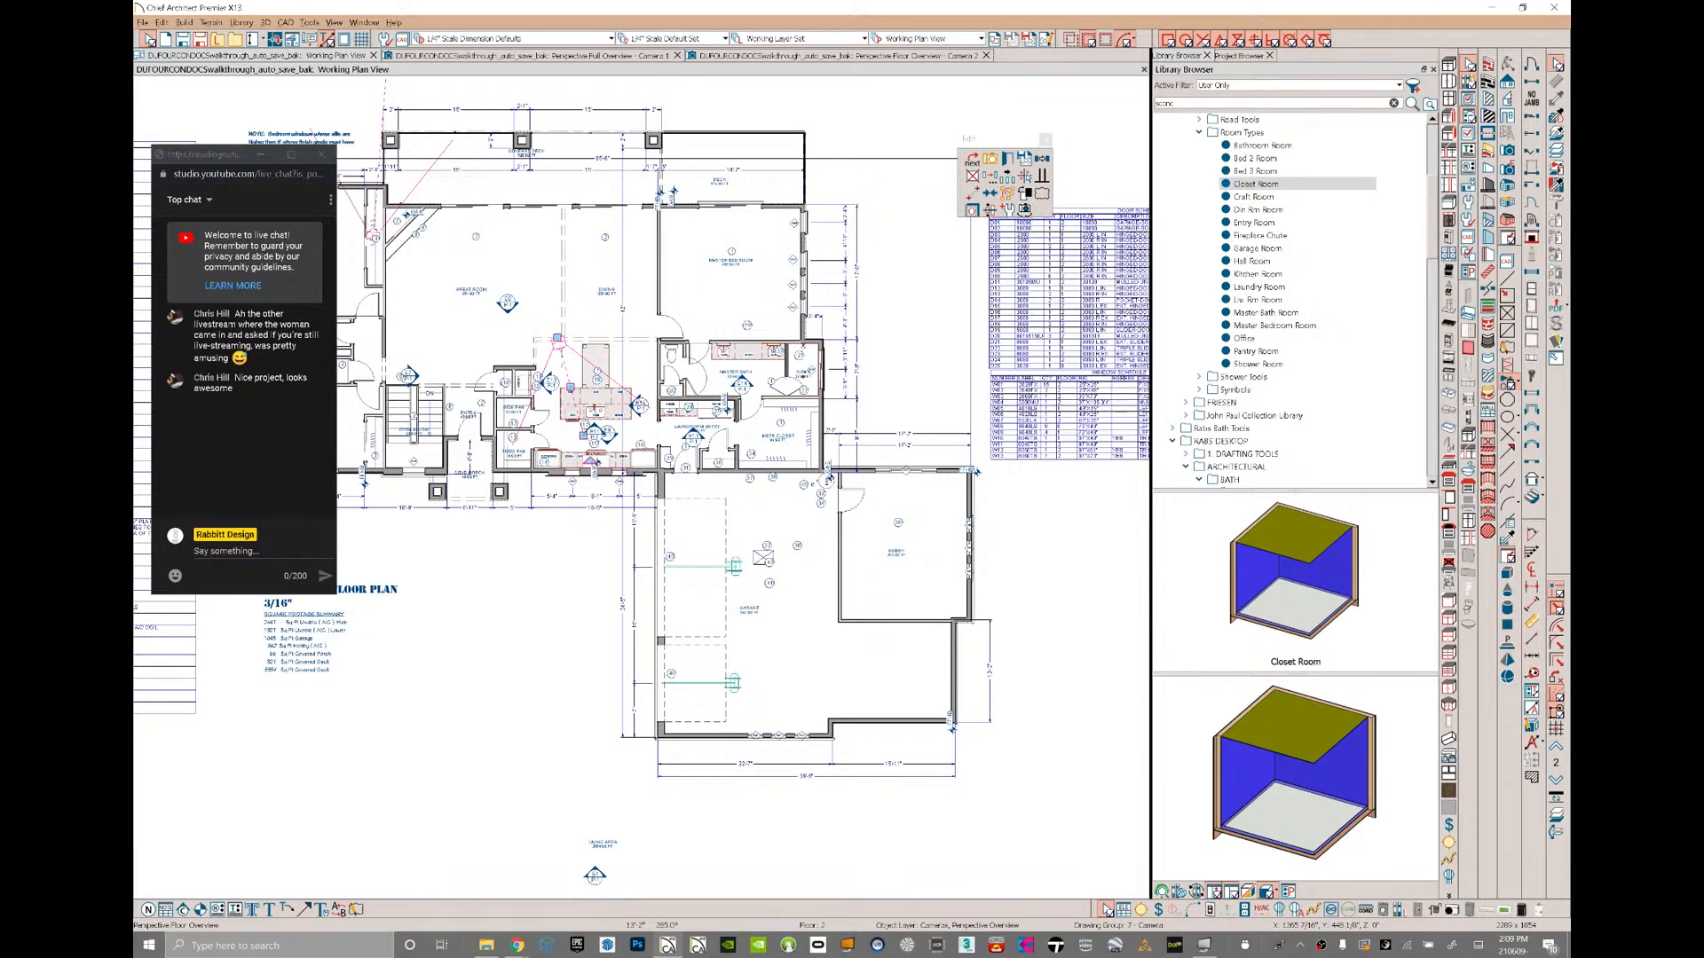
- Set the overview camera to a 10° field of view, -90° tilt and 5000" height above floor, with shadows shown
left_click(1007, 159)
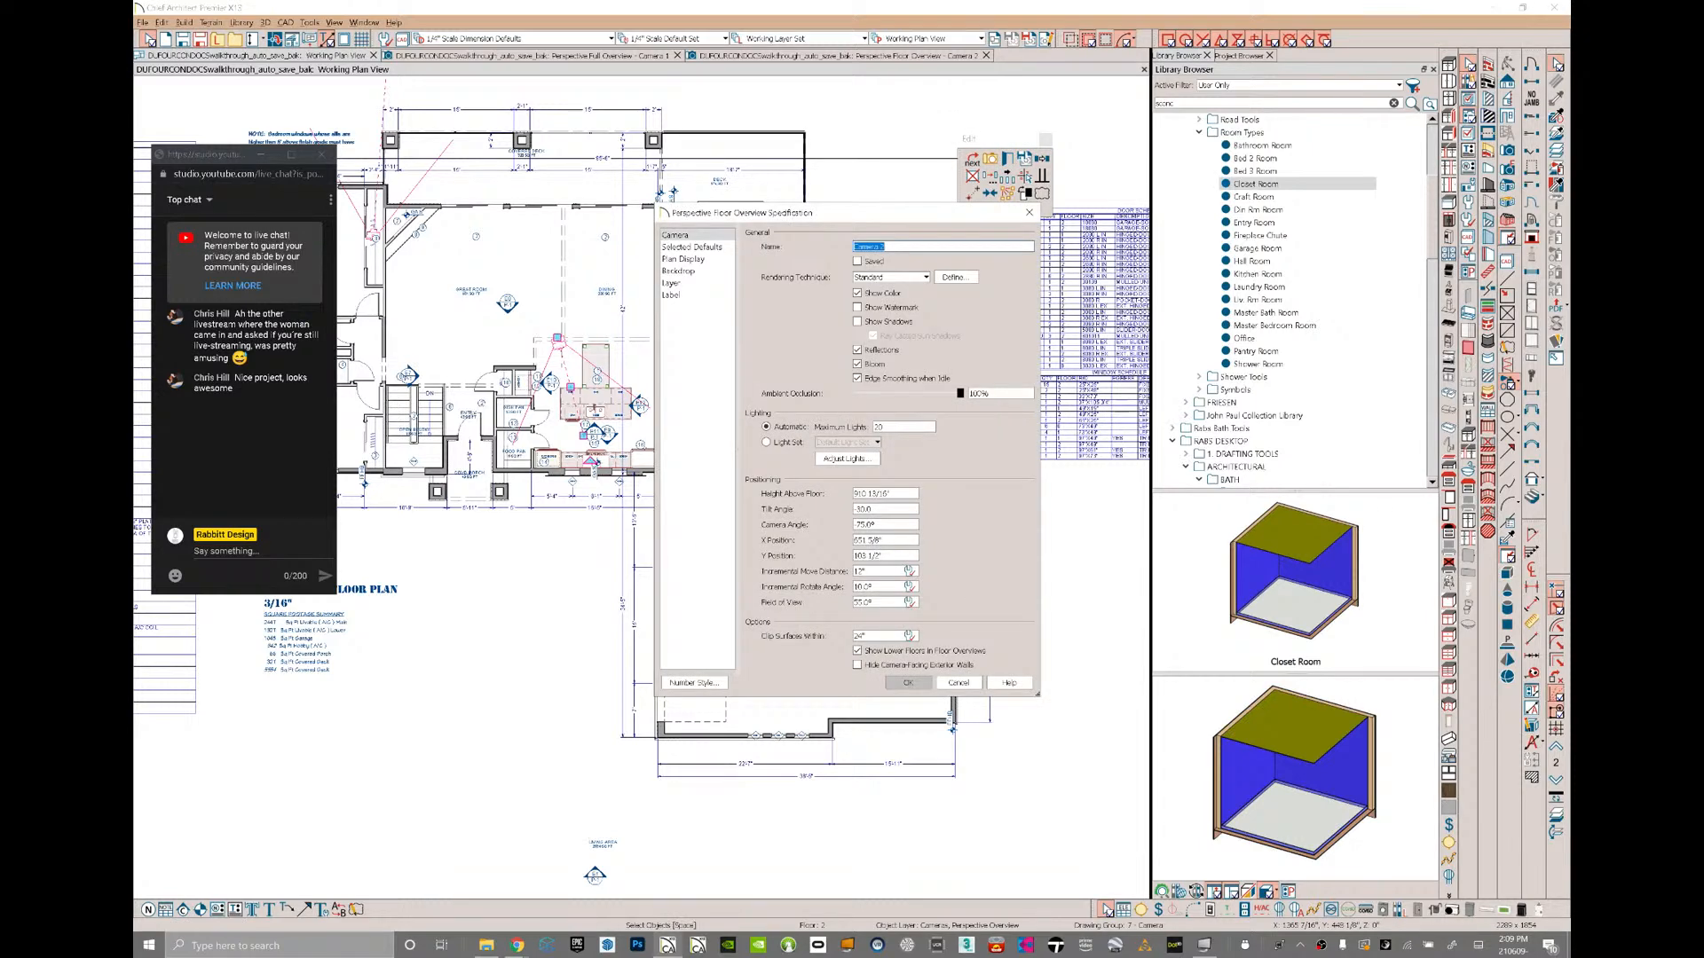
double_click(883, 602)
type("10")
key("Tab")
double_click(892, 508)
type("-90")
key("Tab")
double_click(885, 494)
type("5000")
key("Tab")
left_click(870, 319)
left_click(909, 681)
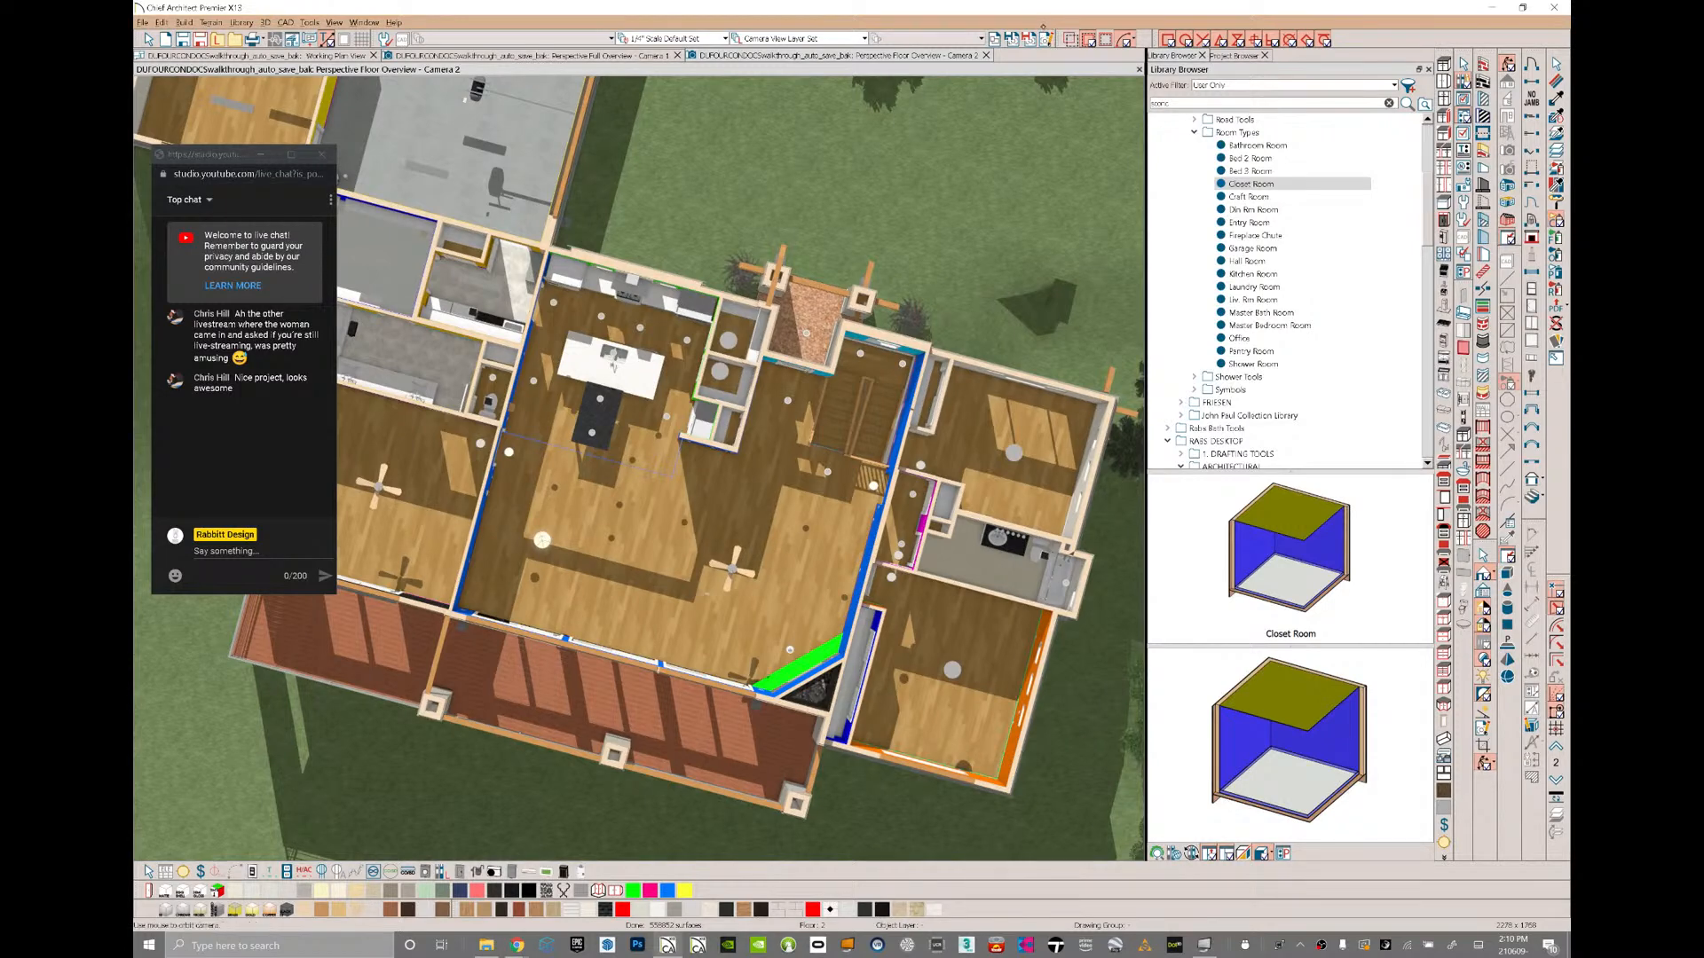
- Set the floor overview's camera angle to -90° so the house sits square in the view
left_click(1046, 39)
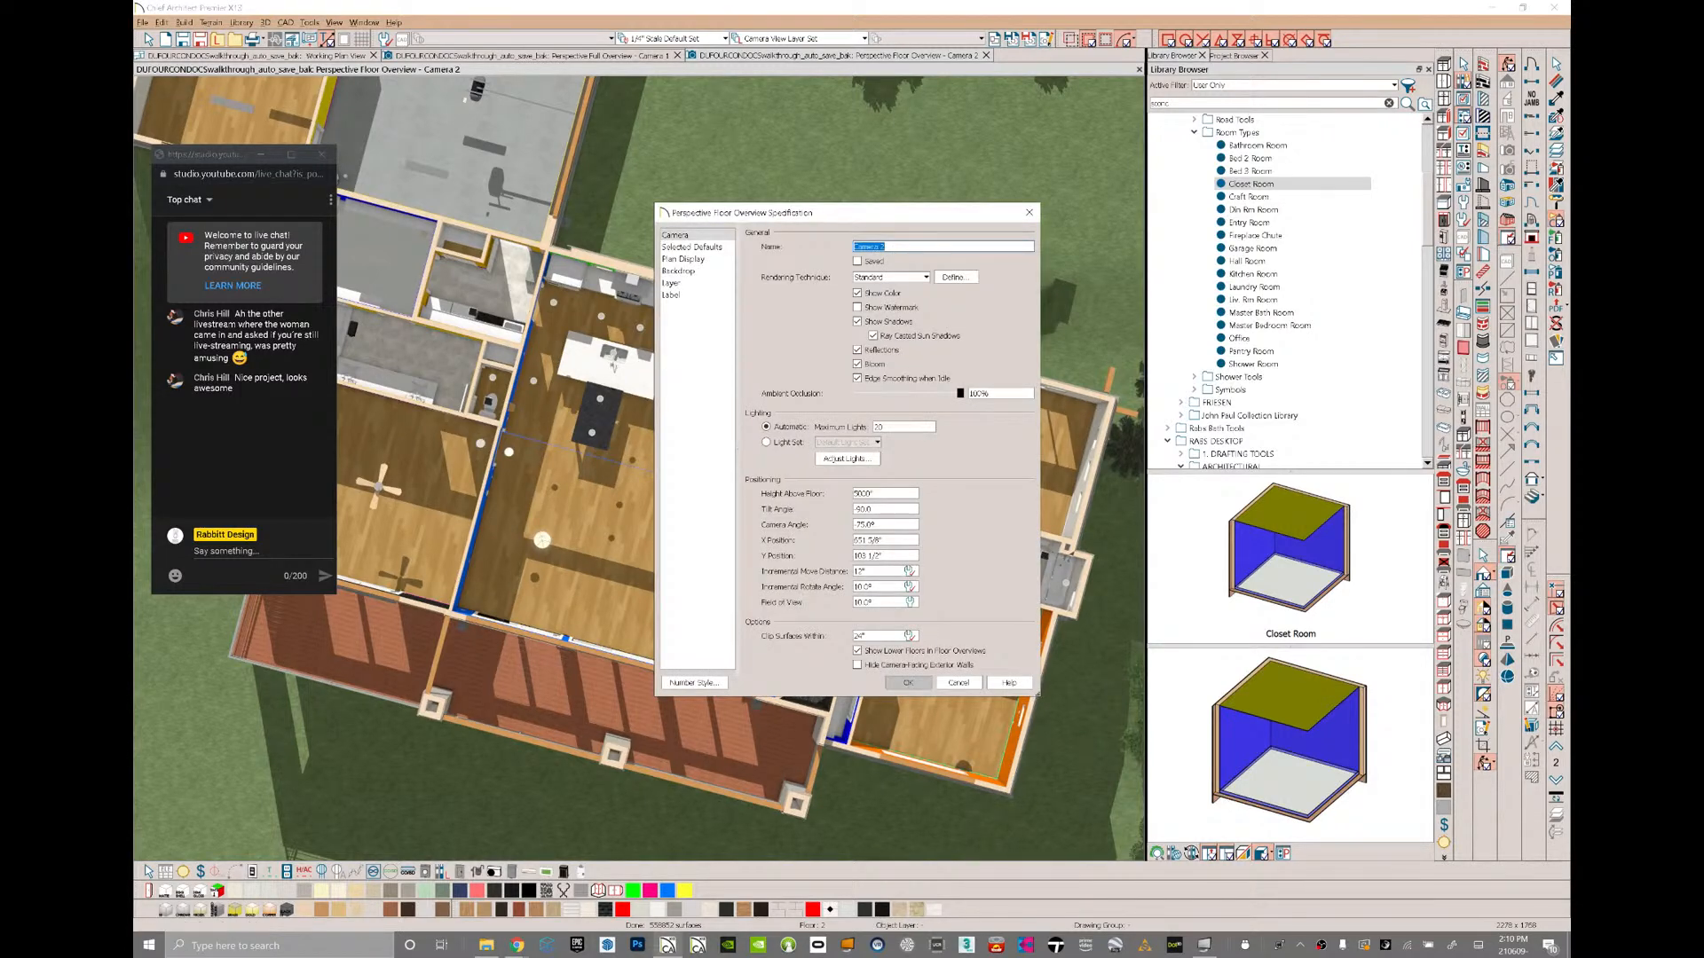
double_click(892, 526)
key("BackSpace")
type("-90")
key("Tab")
left_click(907, 681)
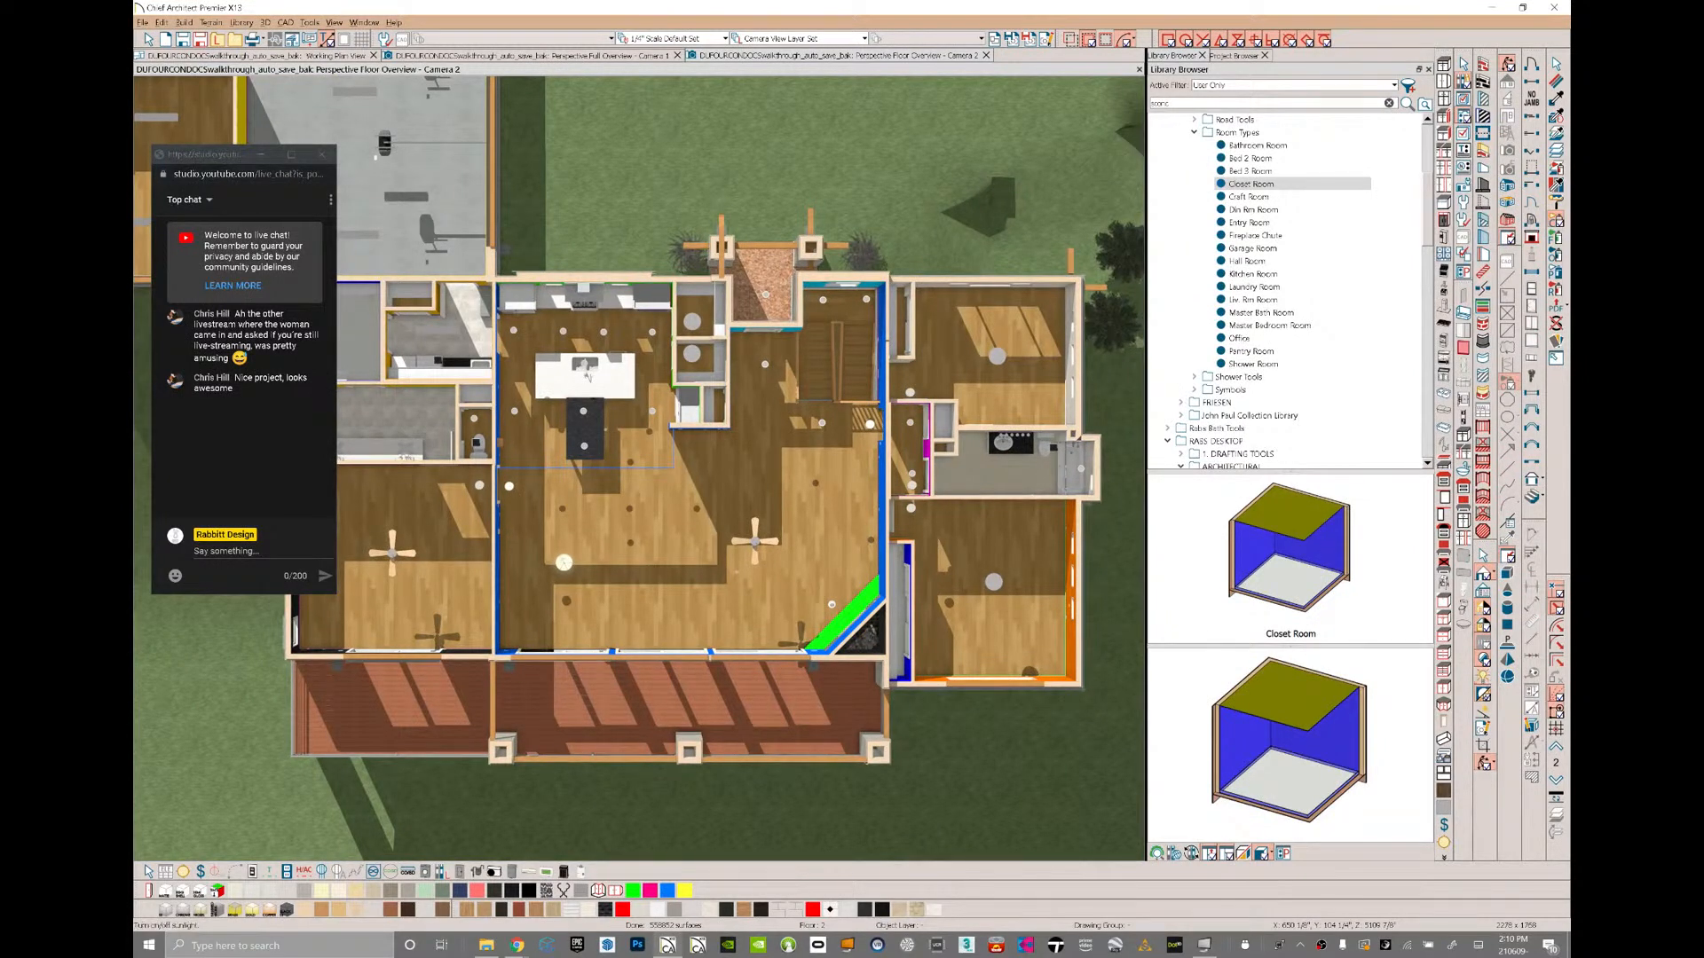
- Dim the overview's sunlight using a dark gray generic sun with custom lux intensity, and set the lighting mode to Light Set
left_click(1483, 711)
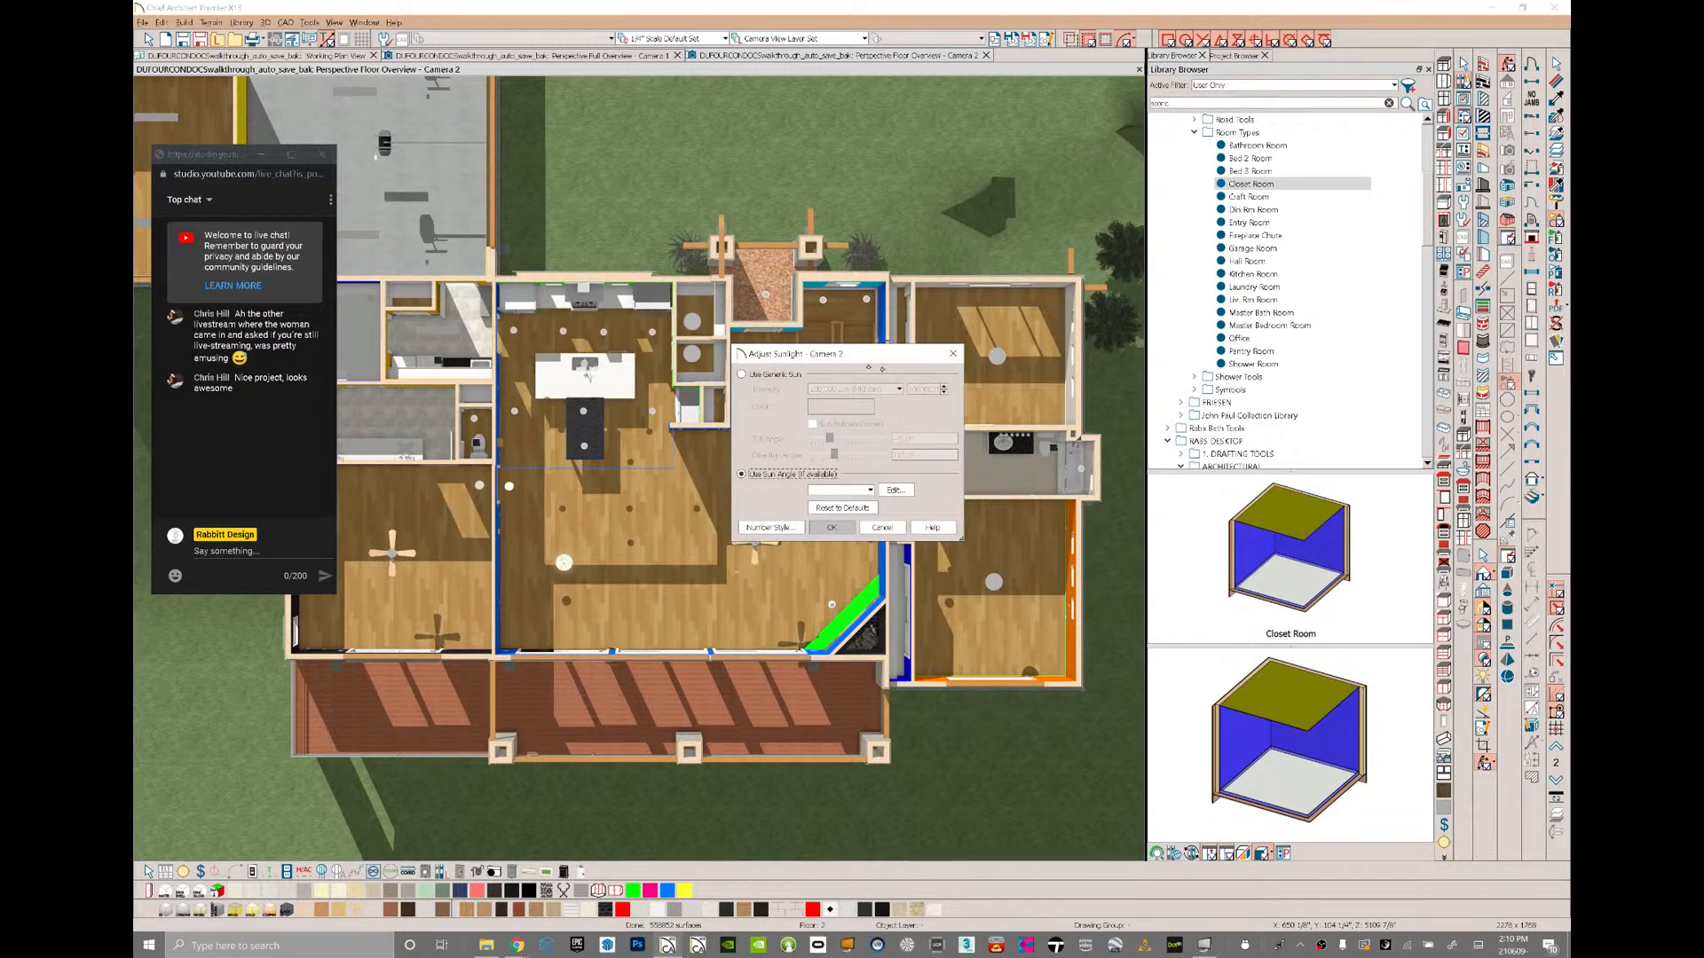
left_click(760, 373)
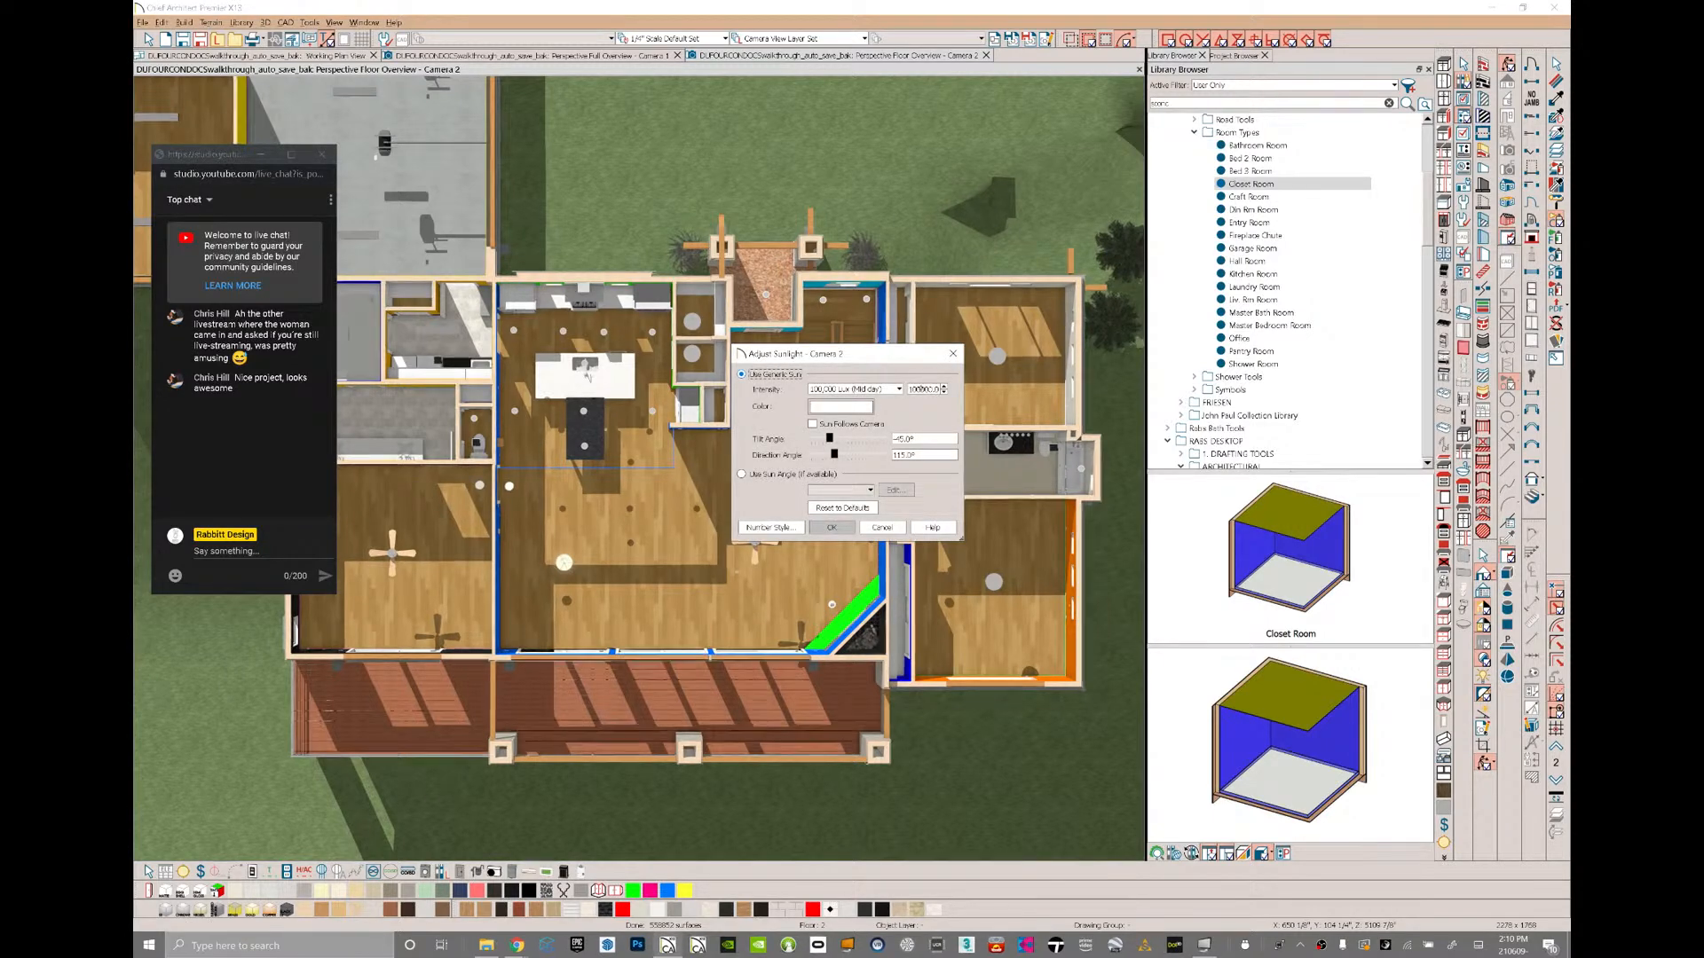
left_click(923, 390)
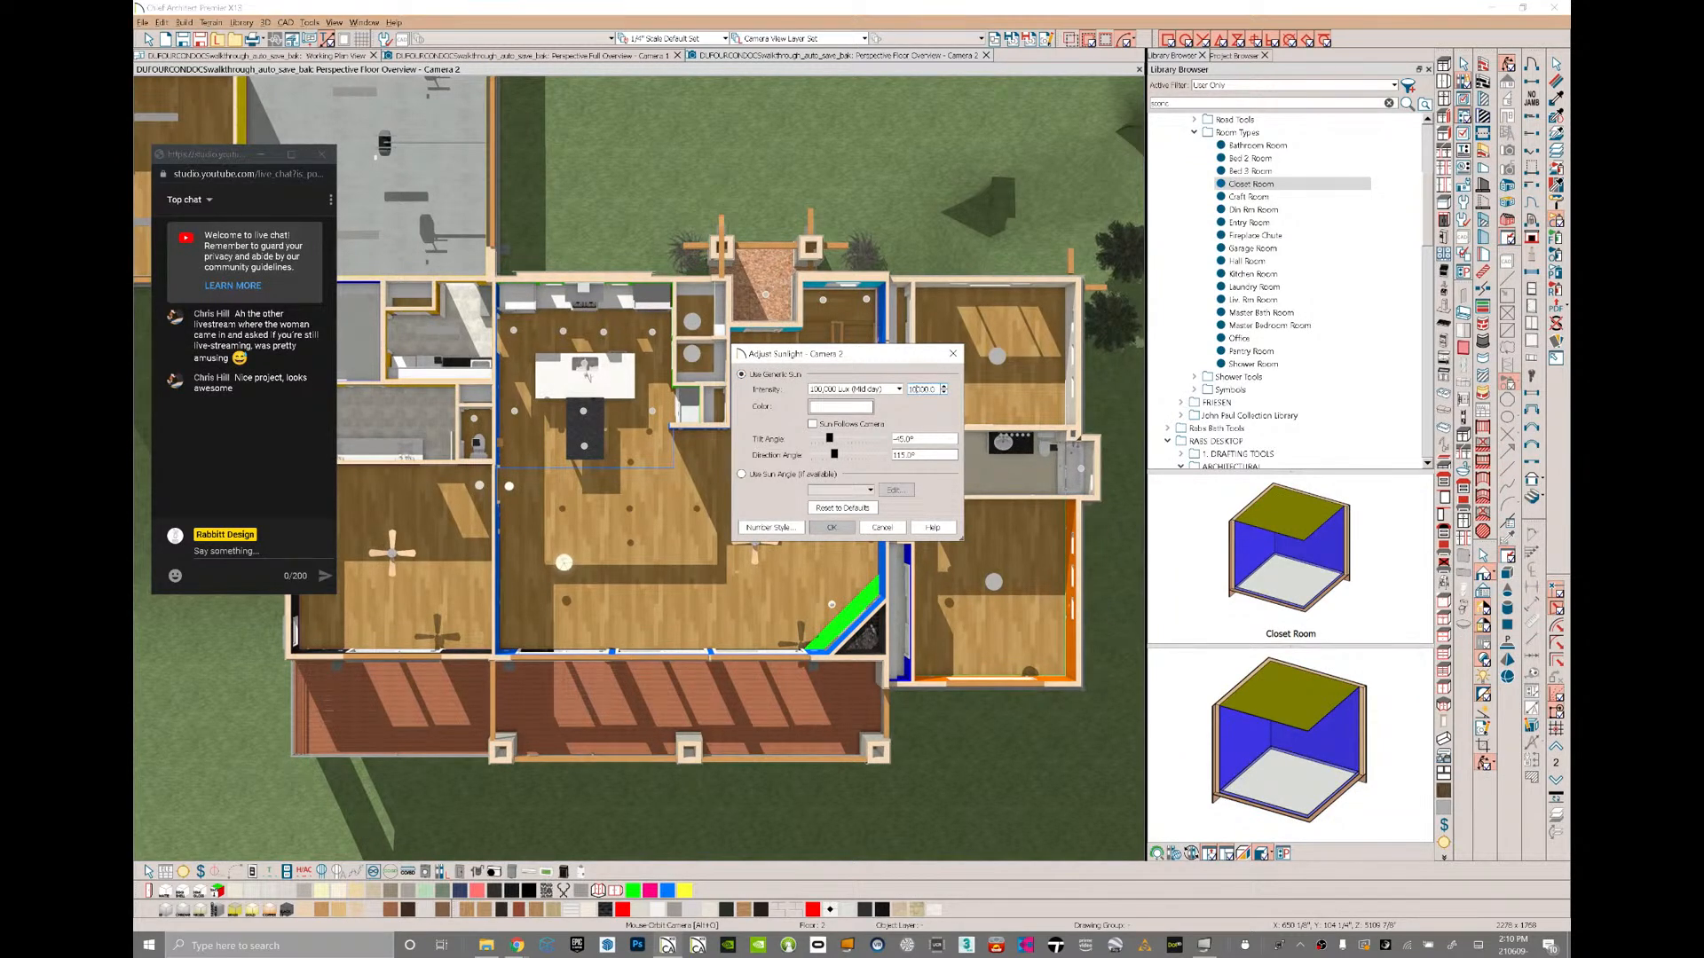
left_click(841, 406)
left_click(994, 444)
left_click(876, 552)
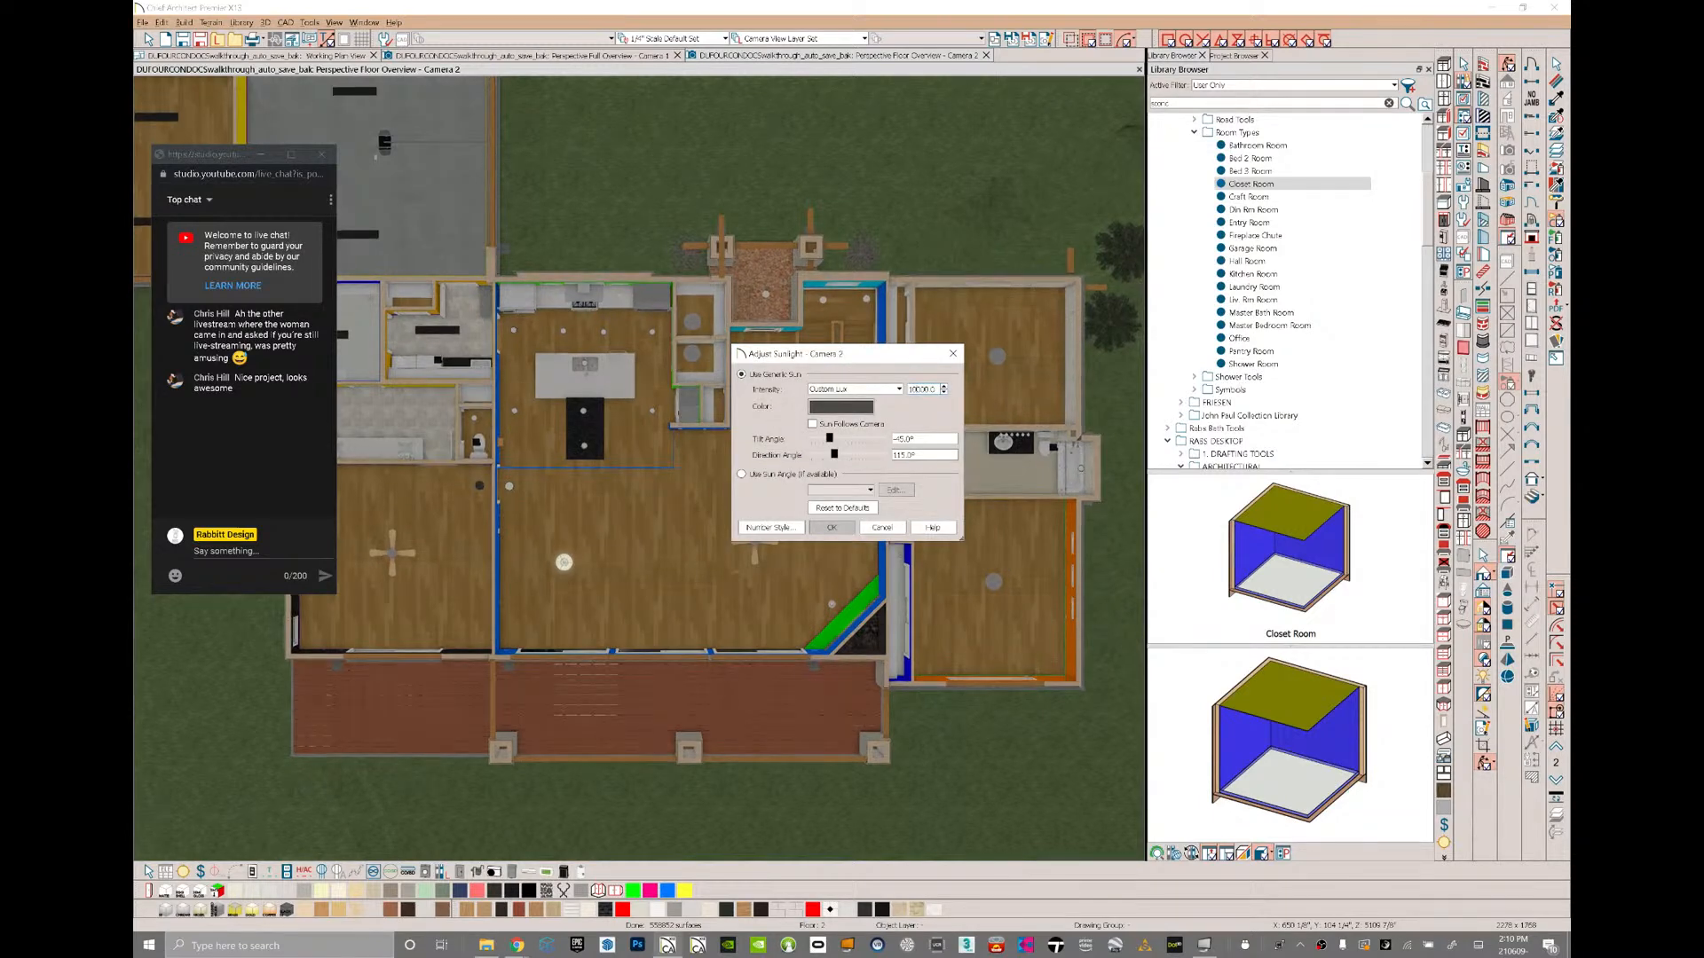
left_click(834, 527)
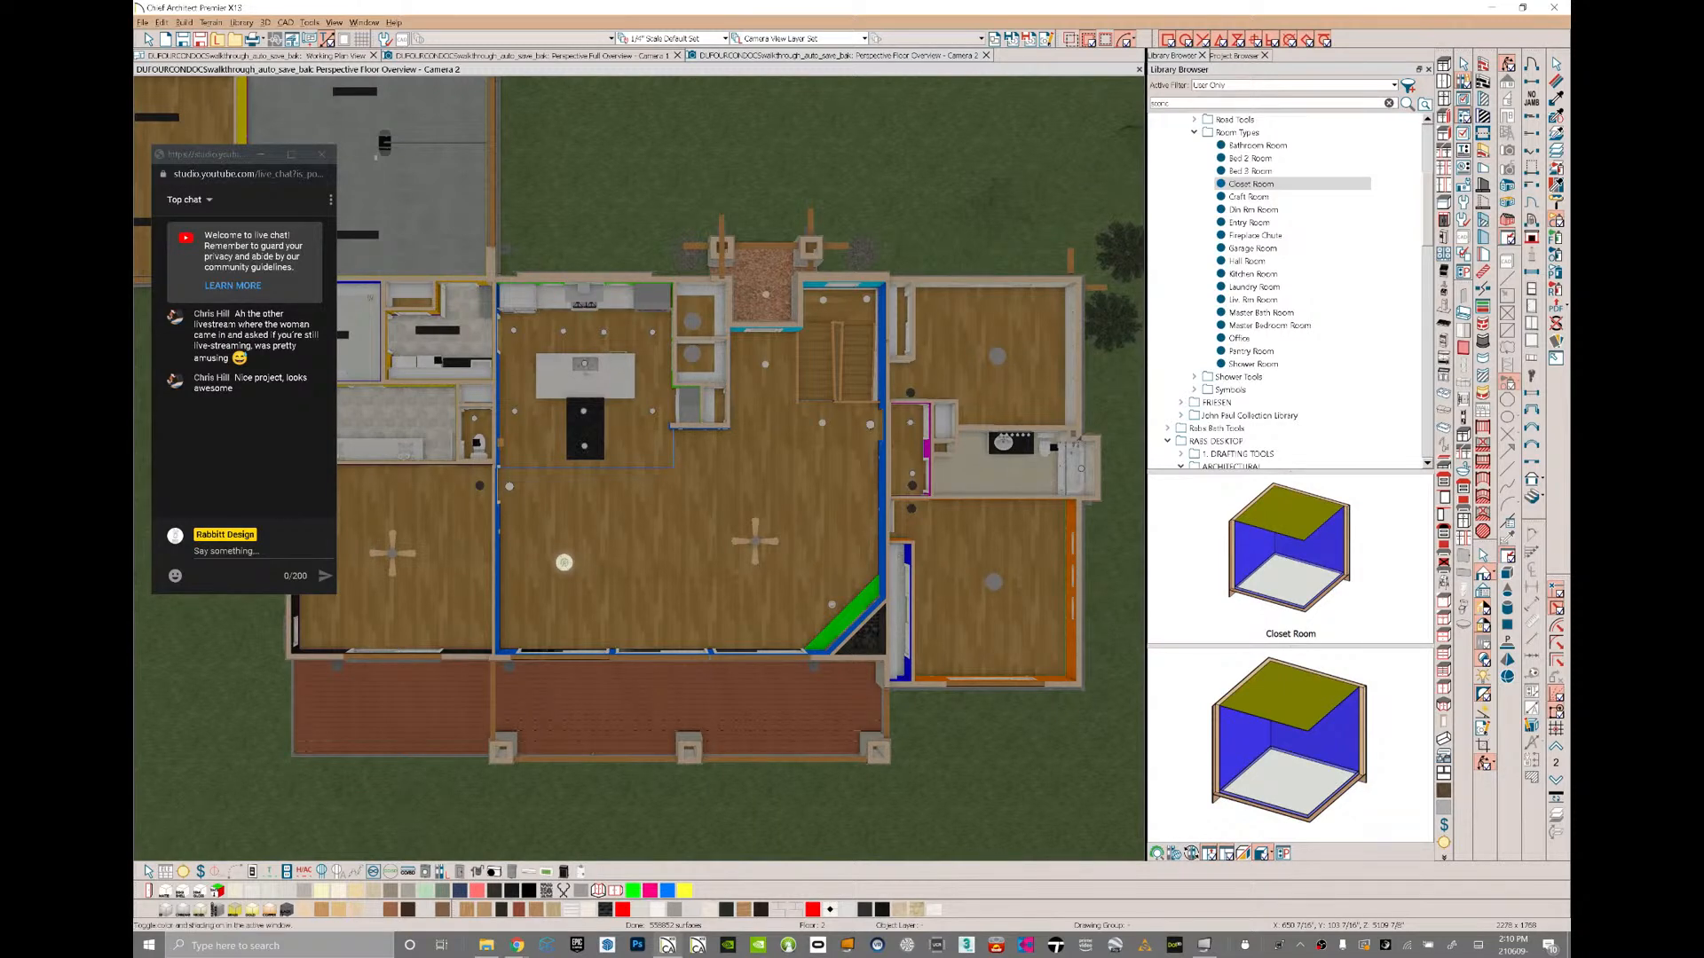
left_click(1508, 383)
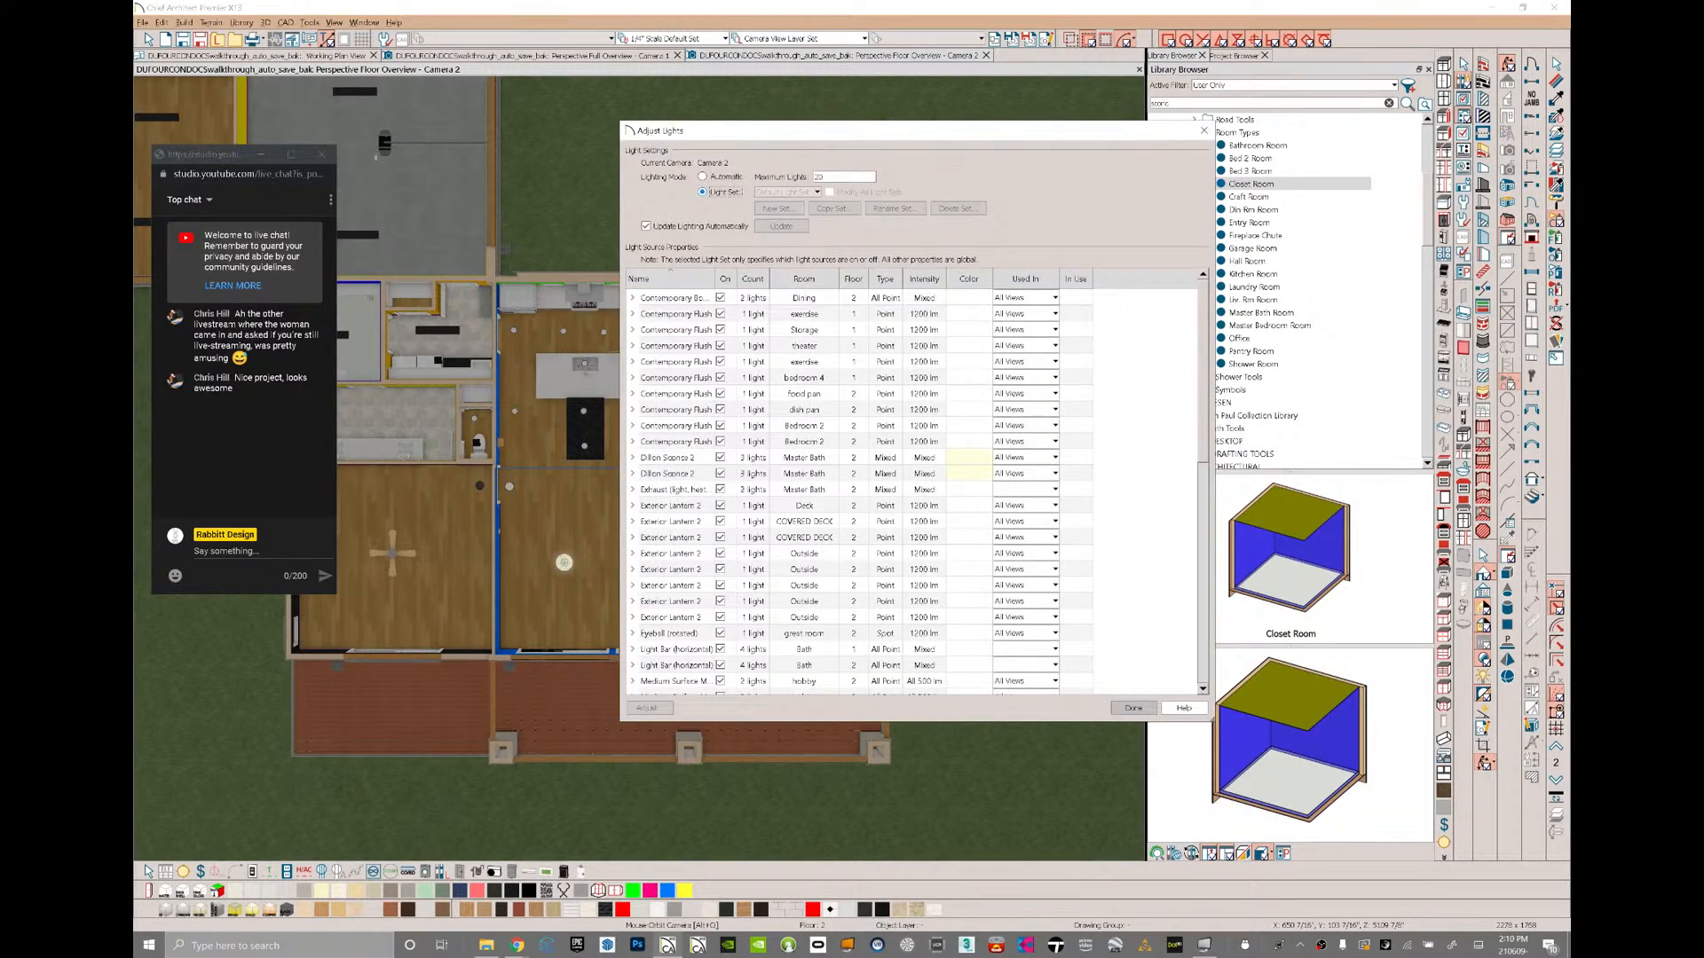
key("Return")
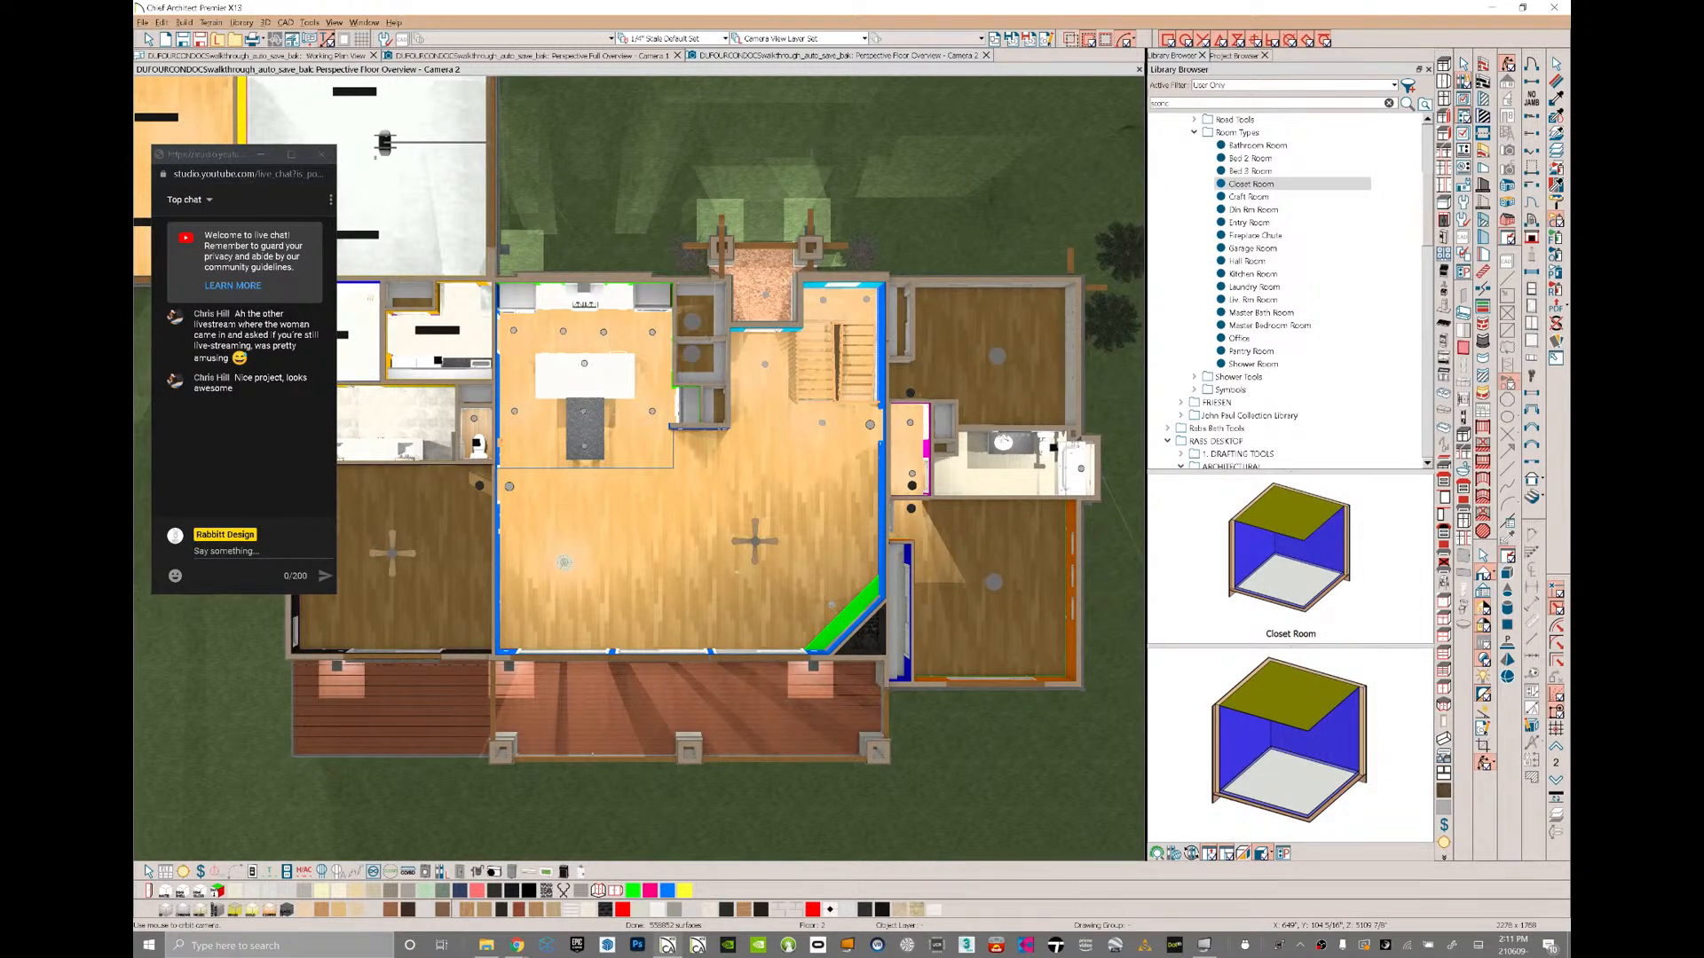
- Replace the great room floor material's texture source with the WF_OAK ambient occlusion image from the FLOORING WF-OAK-1 folder
left_click(1556, 81)
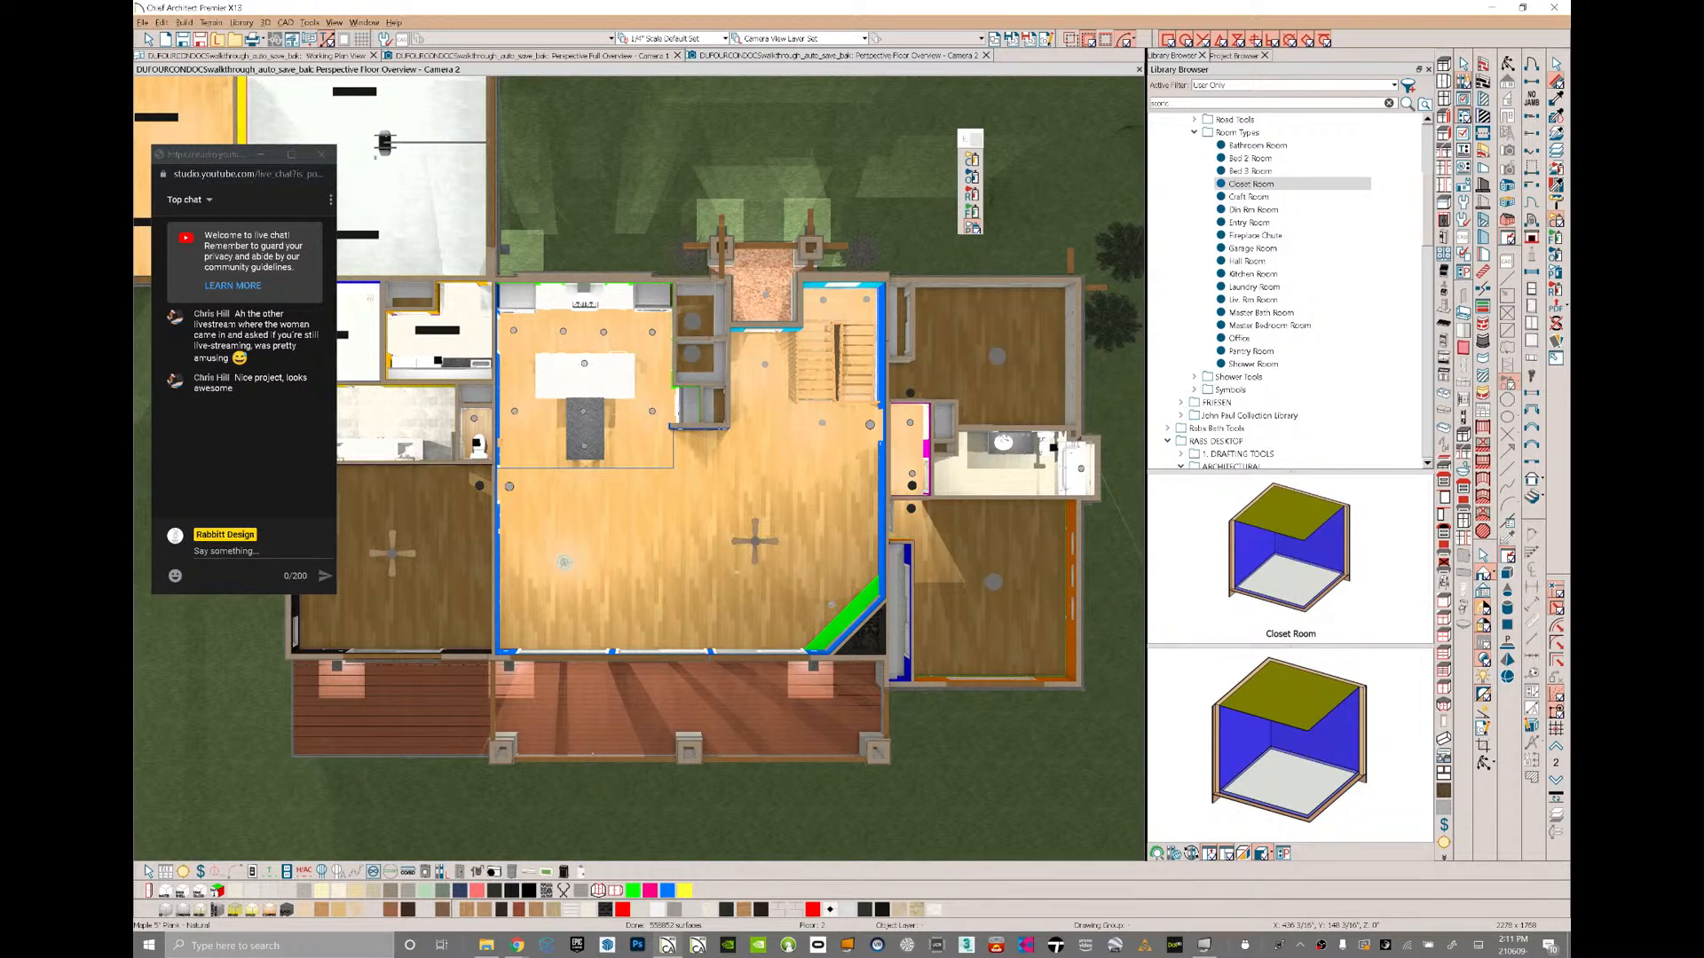
left_click(823, 507)
left_click(666, 176)
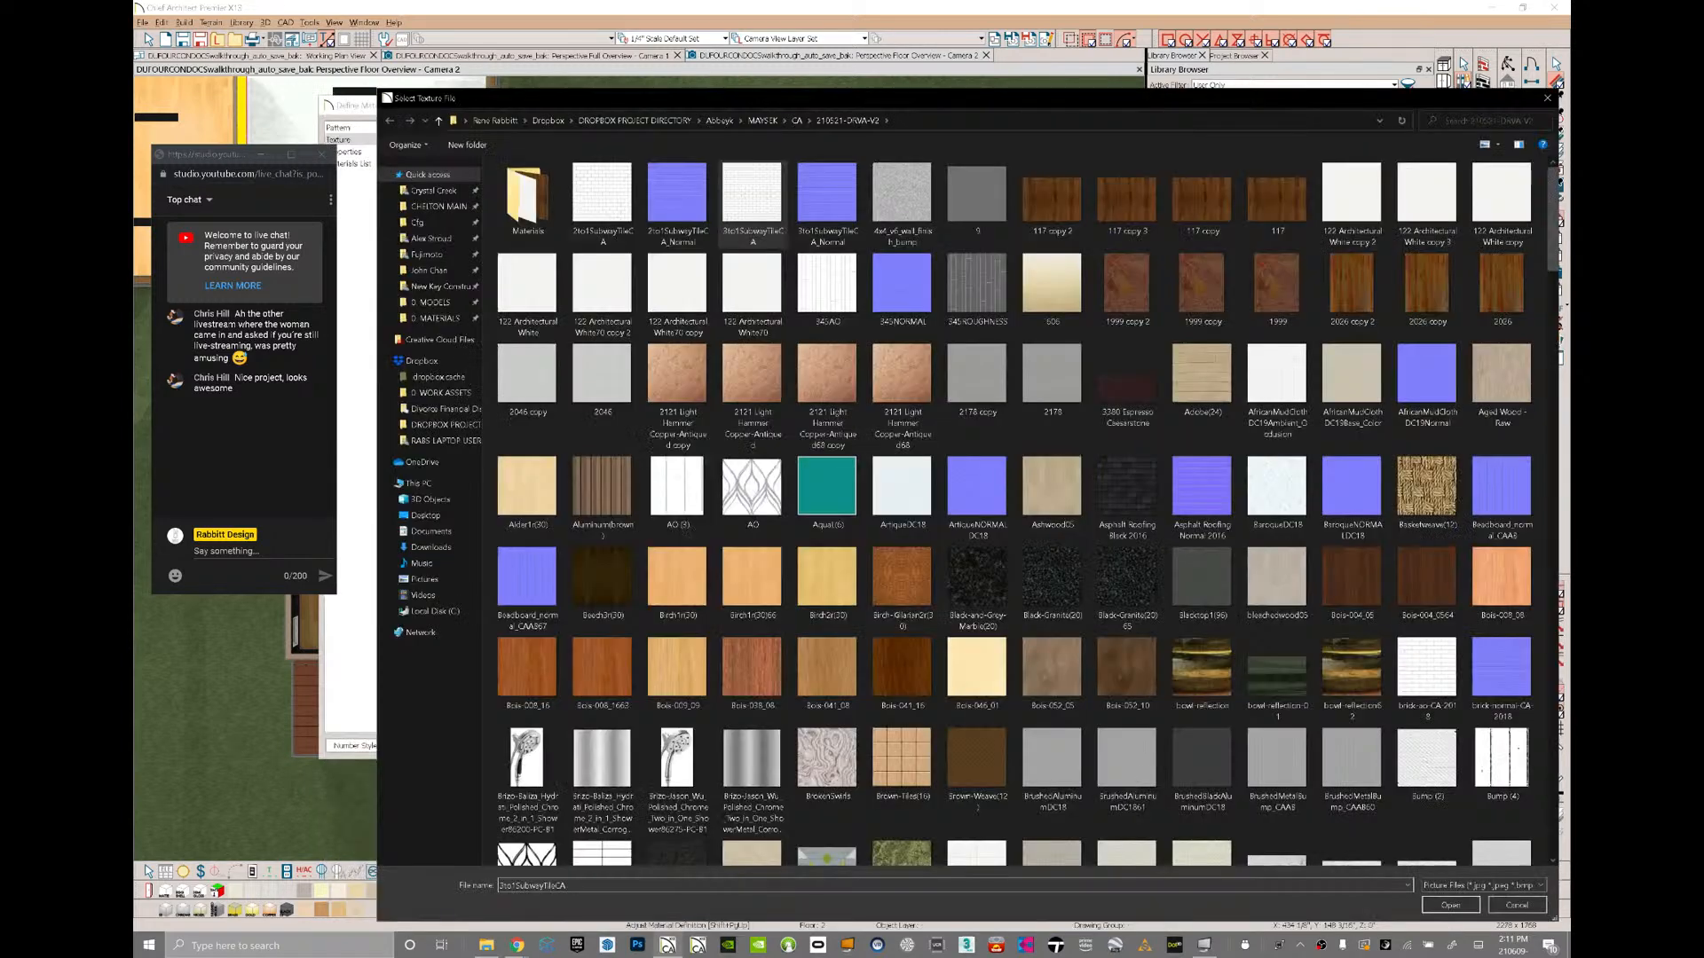
left_click(449, 317)
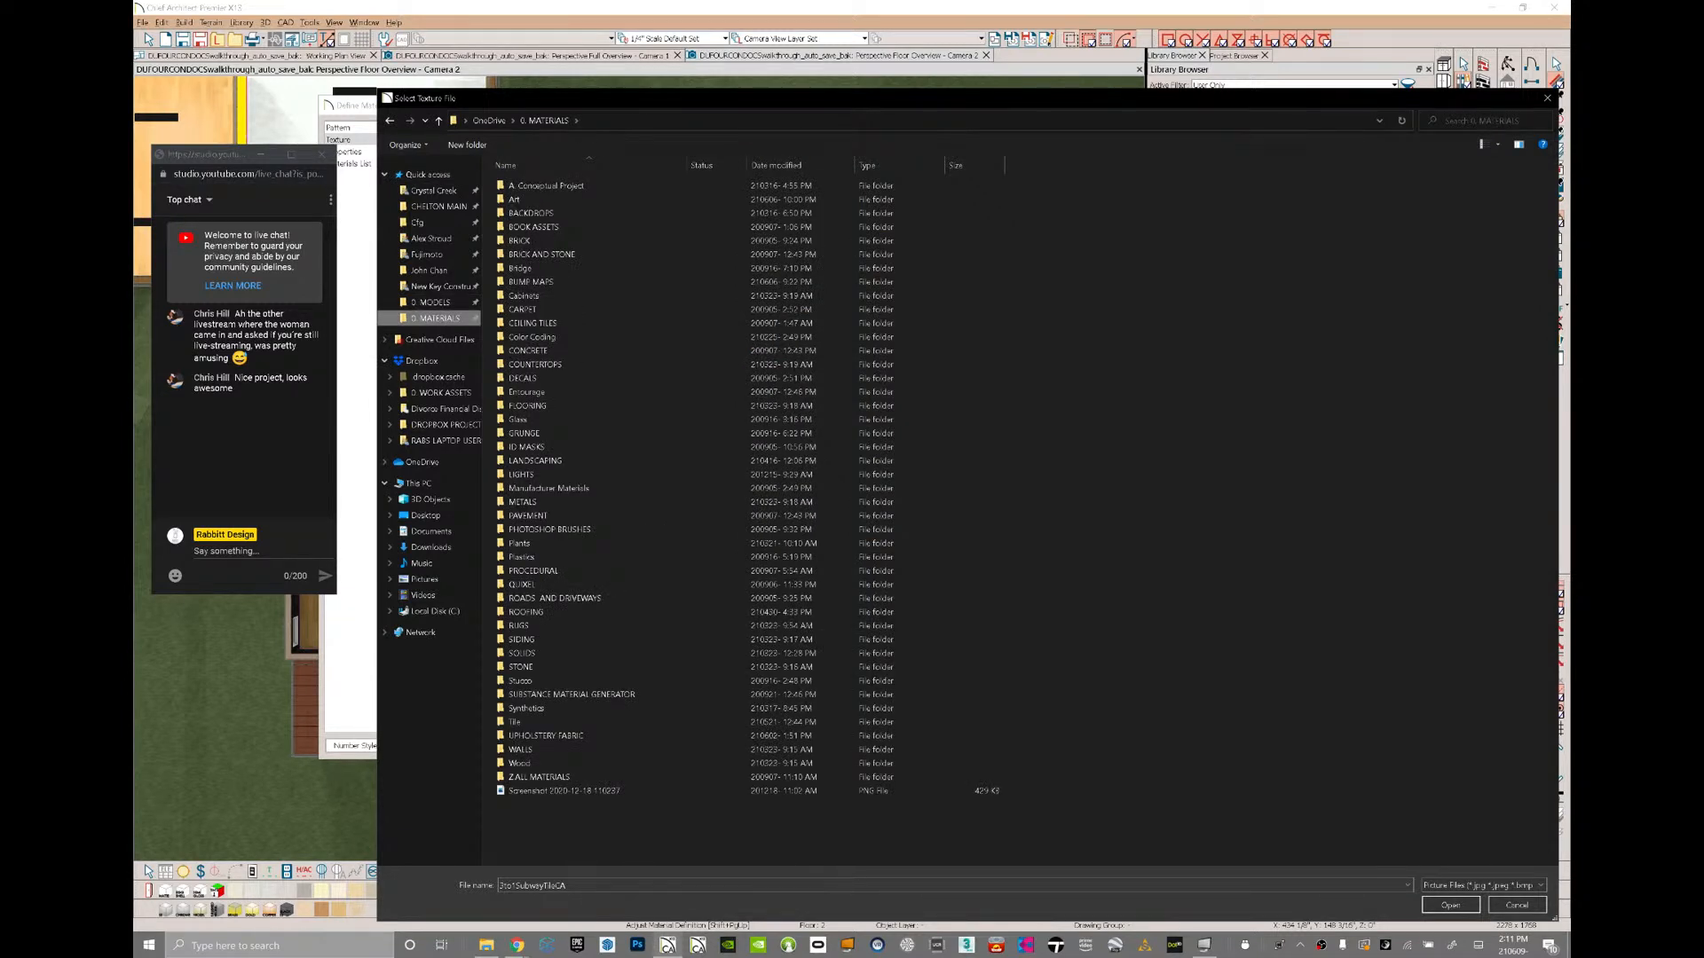
double_click(533, 406)
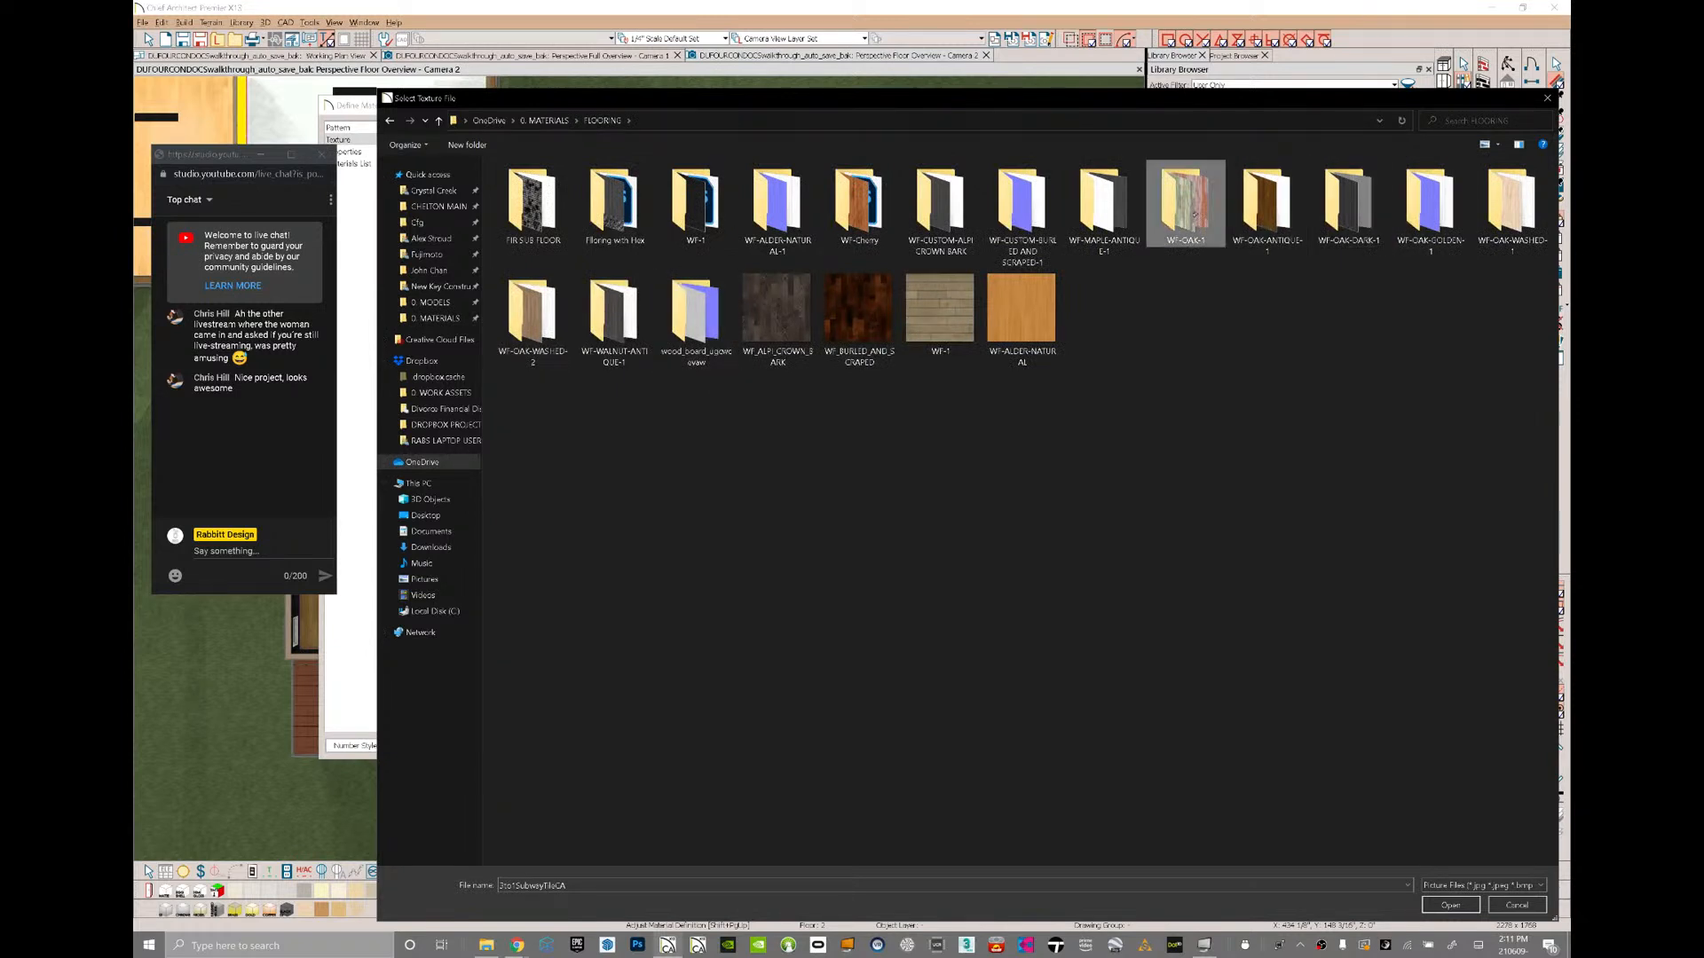
double_click(1186, 209)
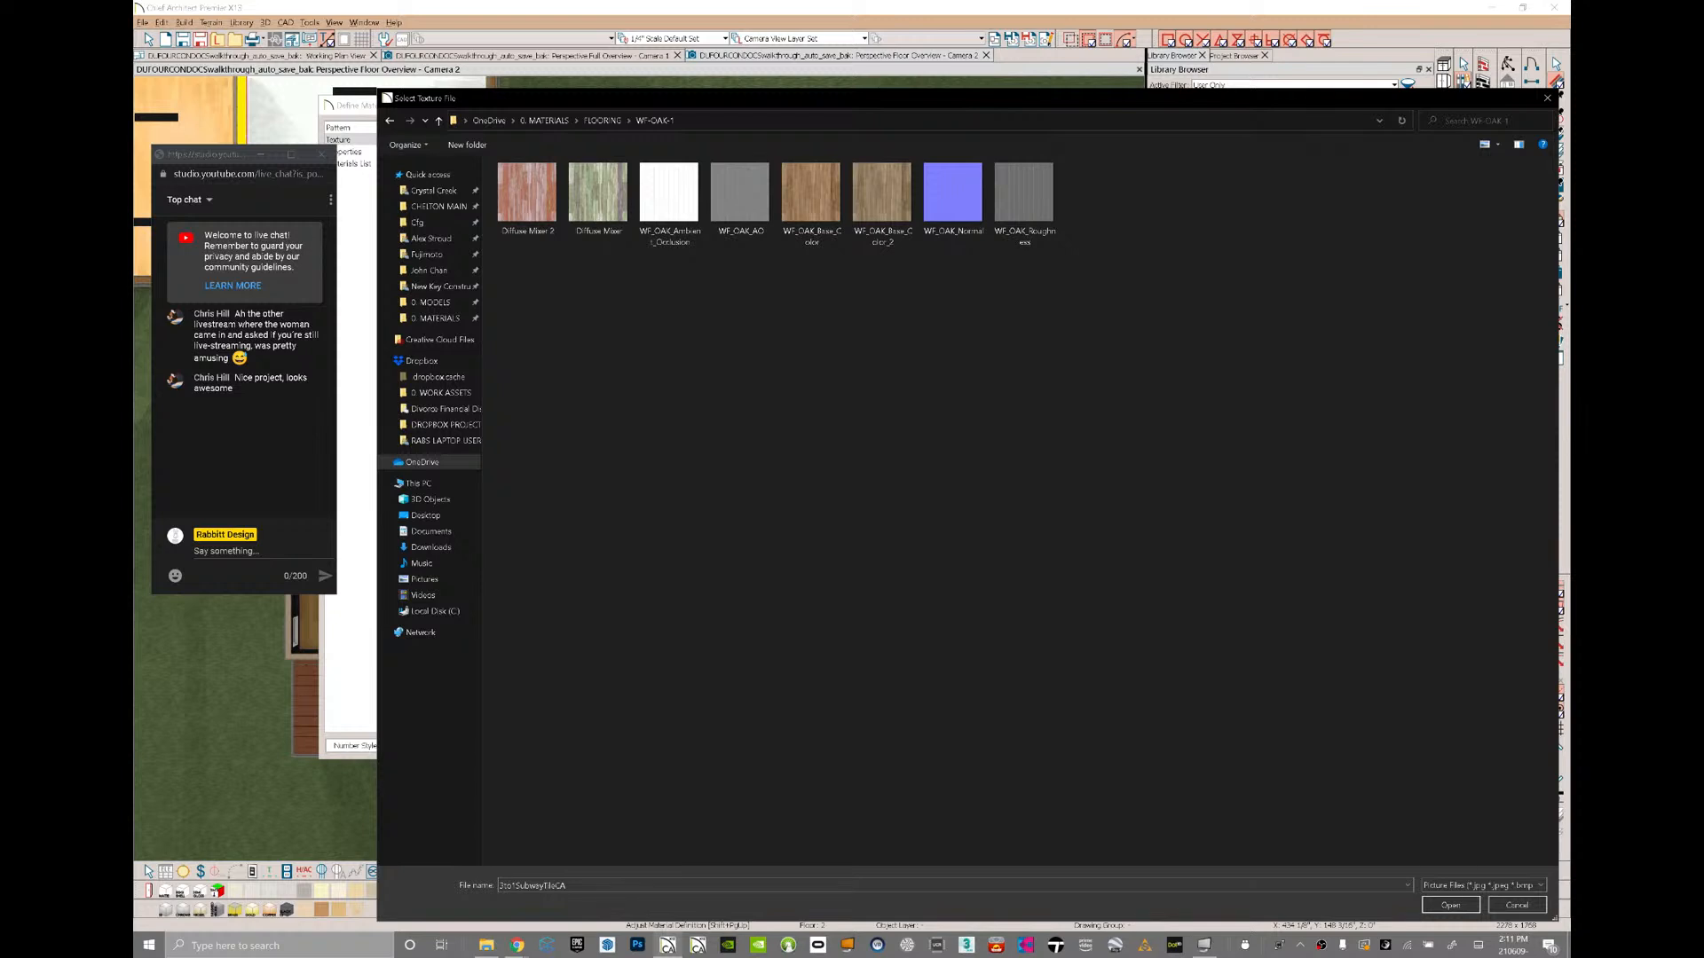
double_click(678, 205)
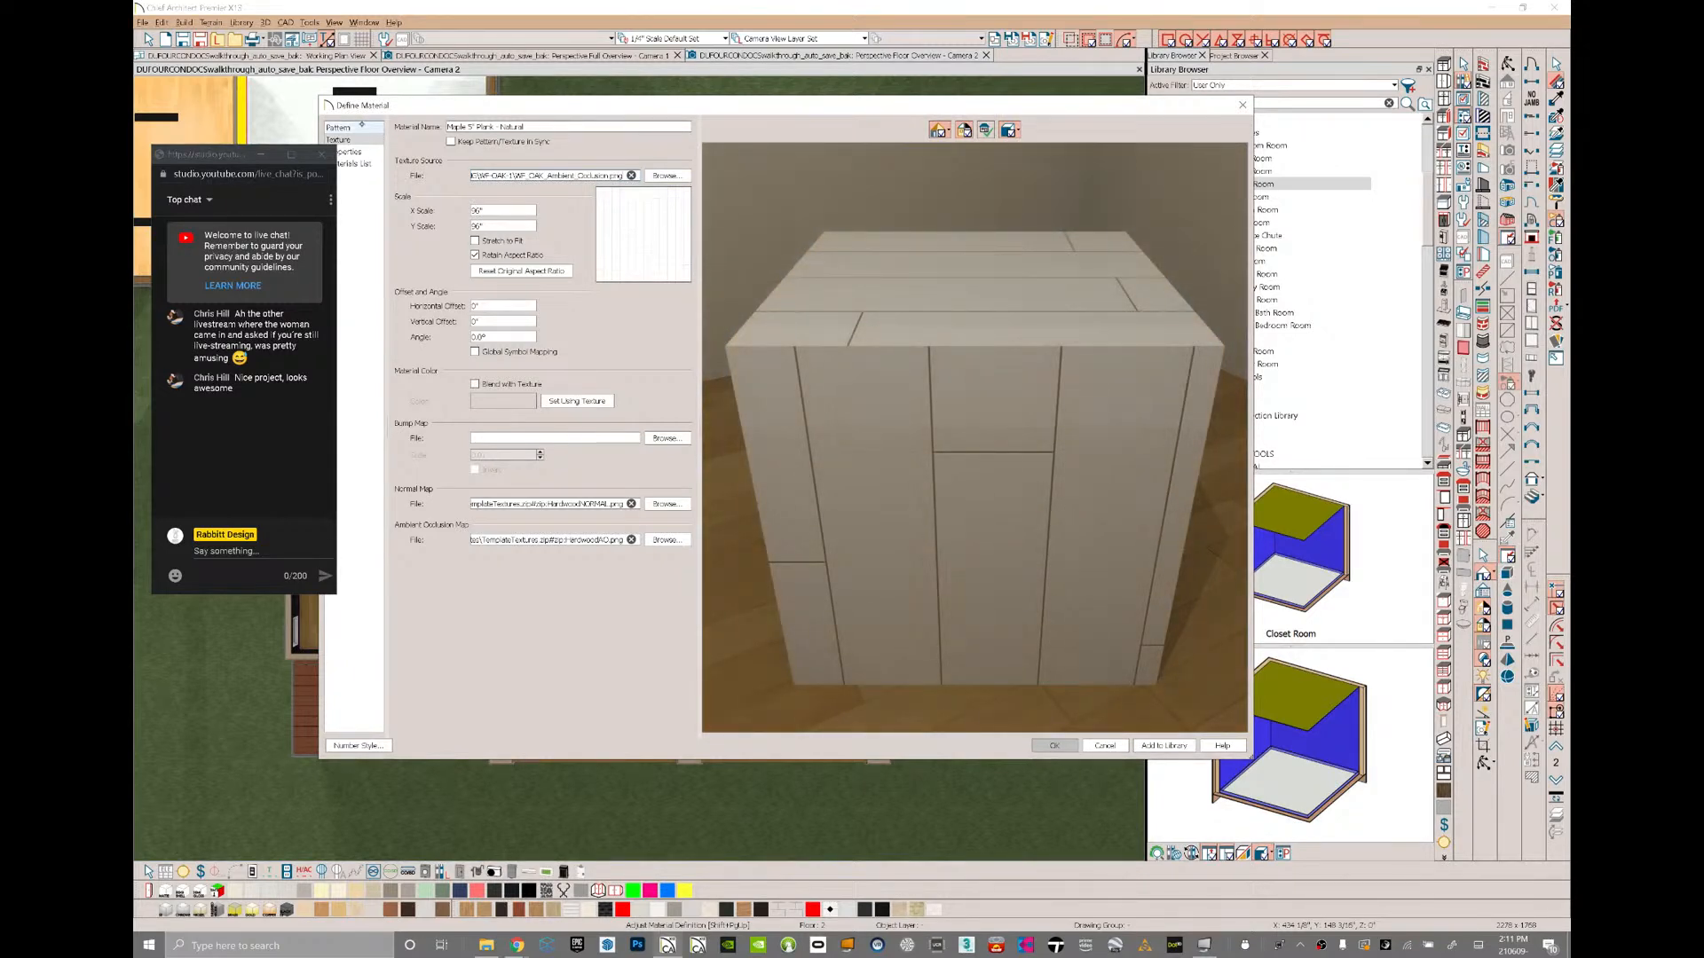
- Generate the floor material's pattern from its texture with the Simple method, and keep pattern and texture in sync
left_click(338, 127)
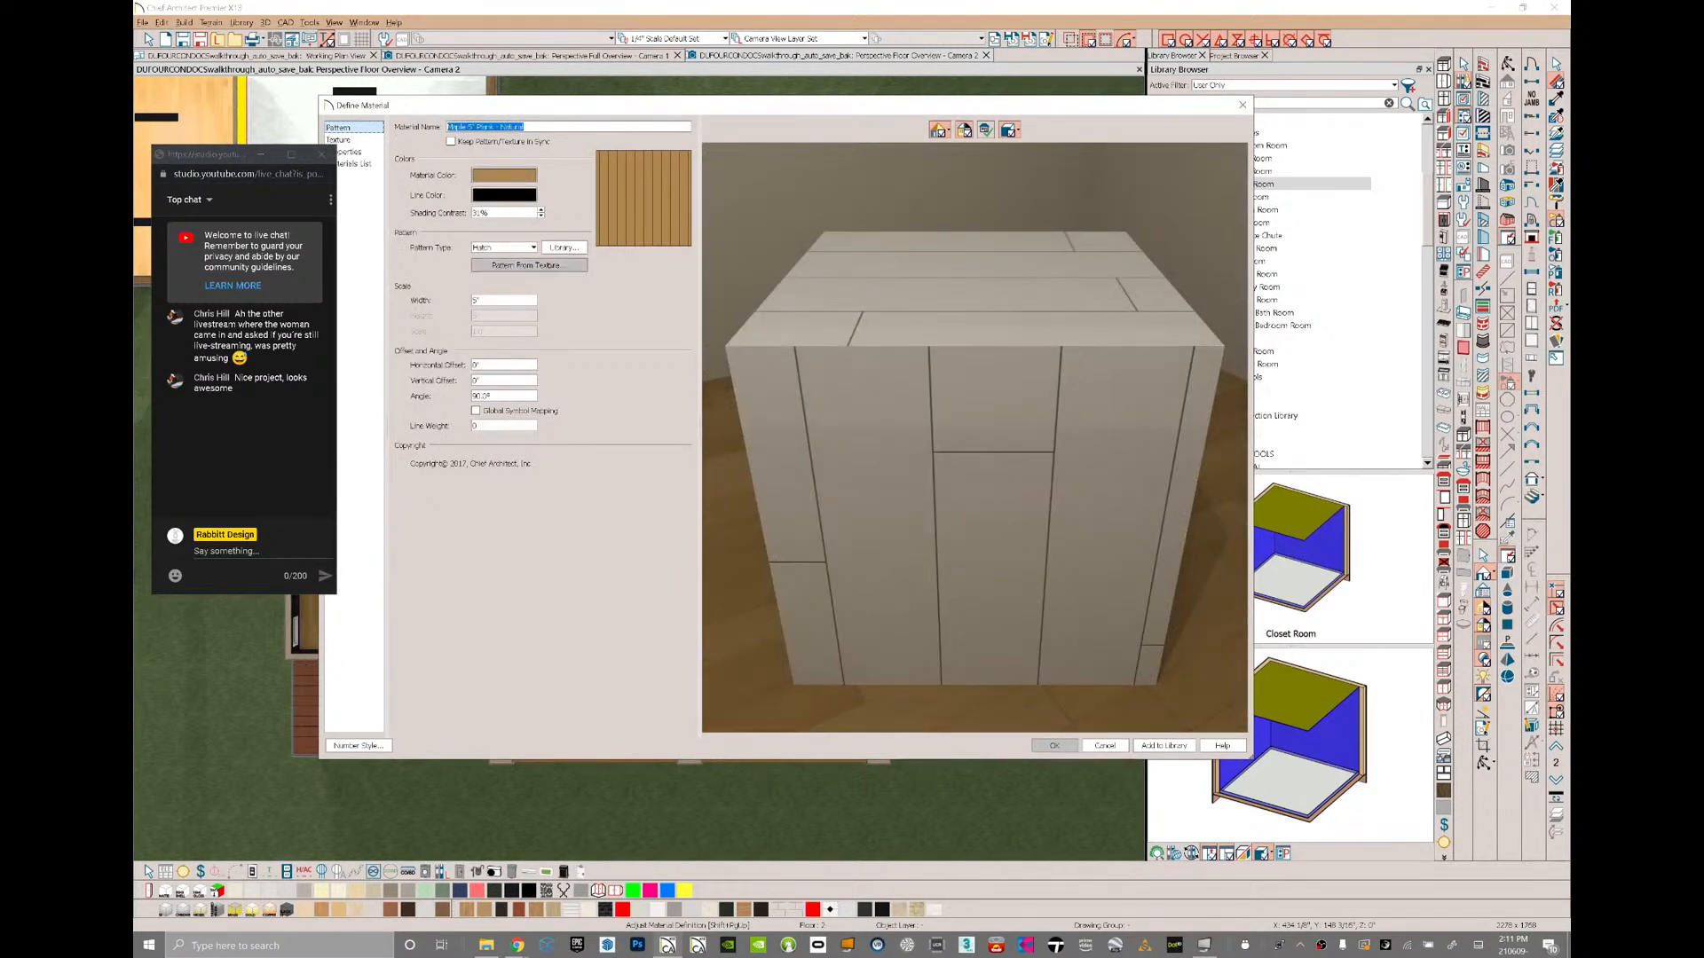
left_click(546, 266)
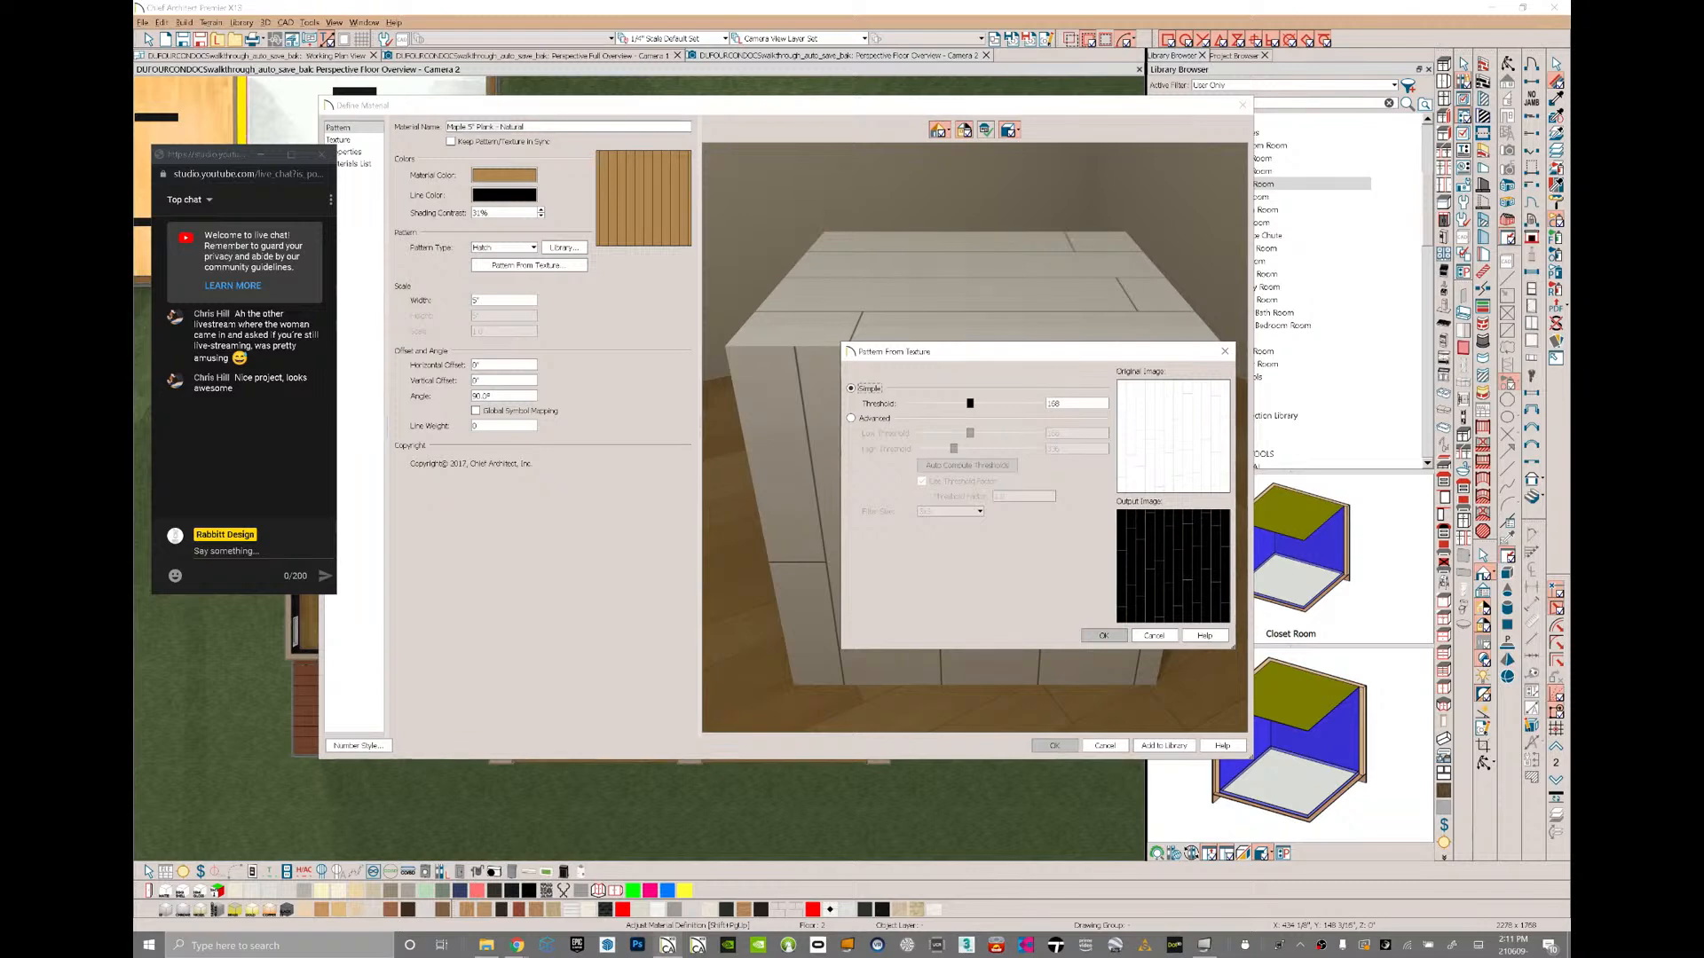
left_click(1104, 635)
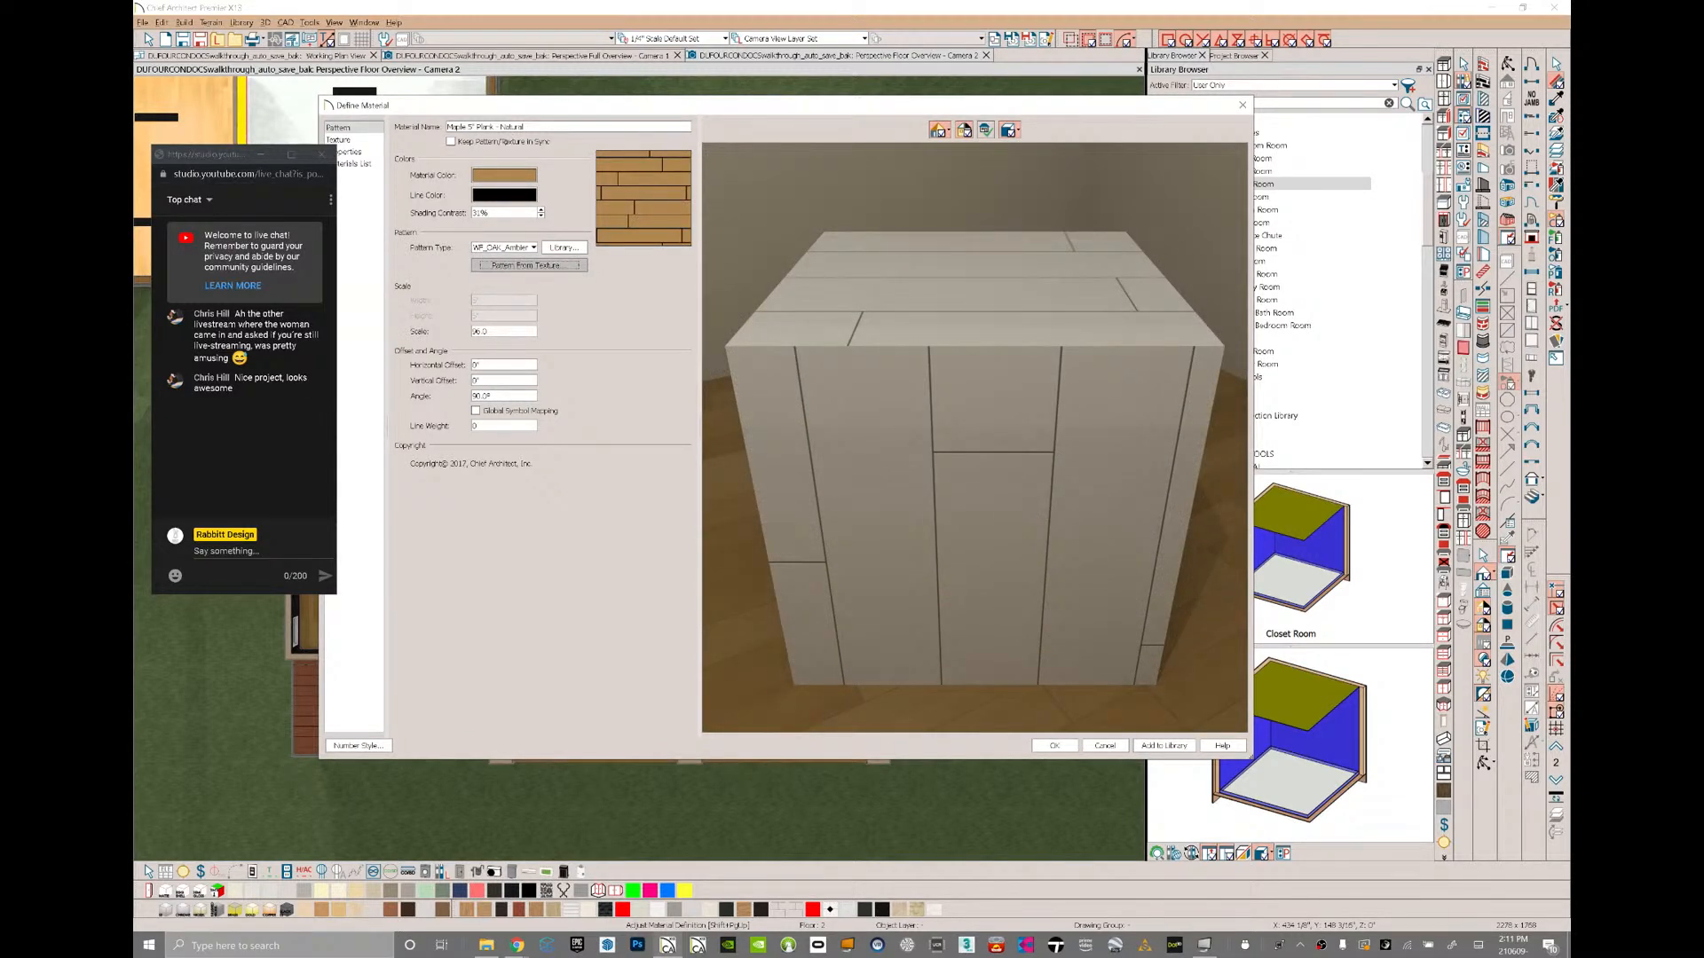
left_click(504, 142)
left_click(354, 140)
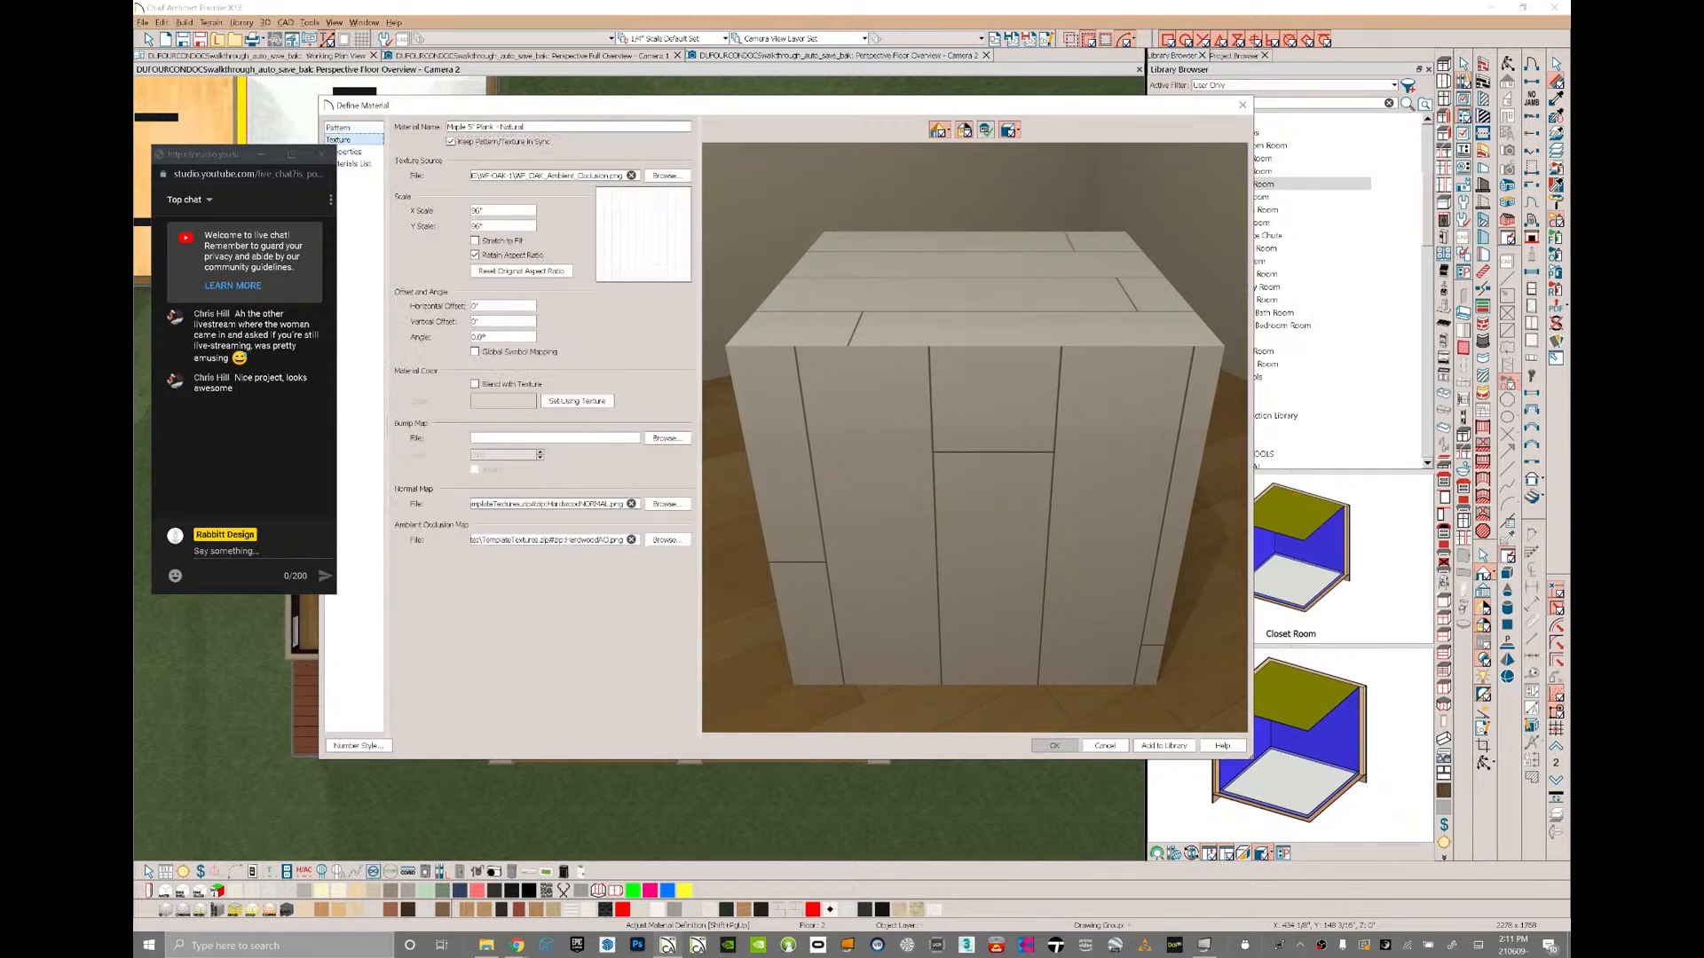
- Set the floor material's texture source to the Diffuse Mixer image and its bump map to WF_OAK_Ambient_Occlusion
left_click(667, 176)
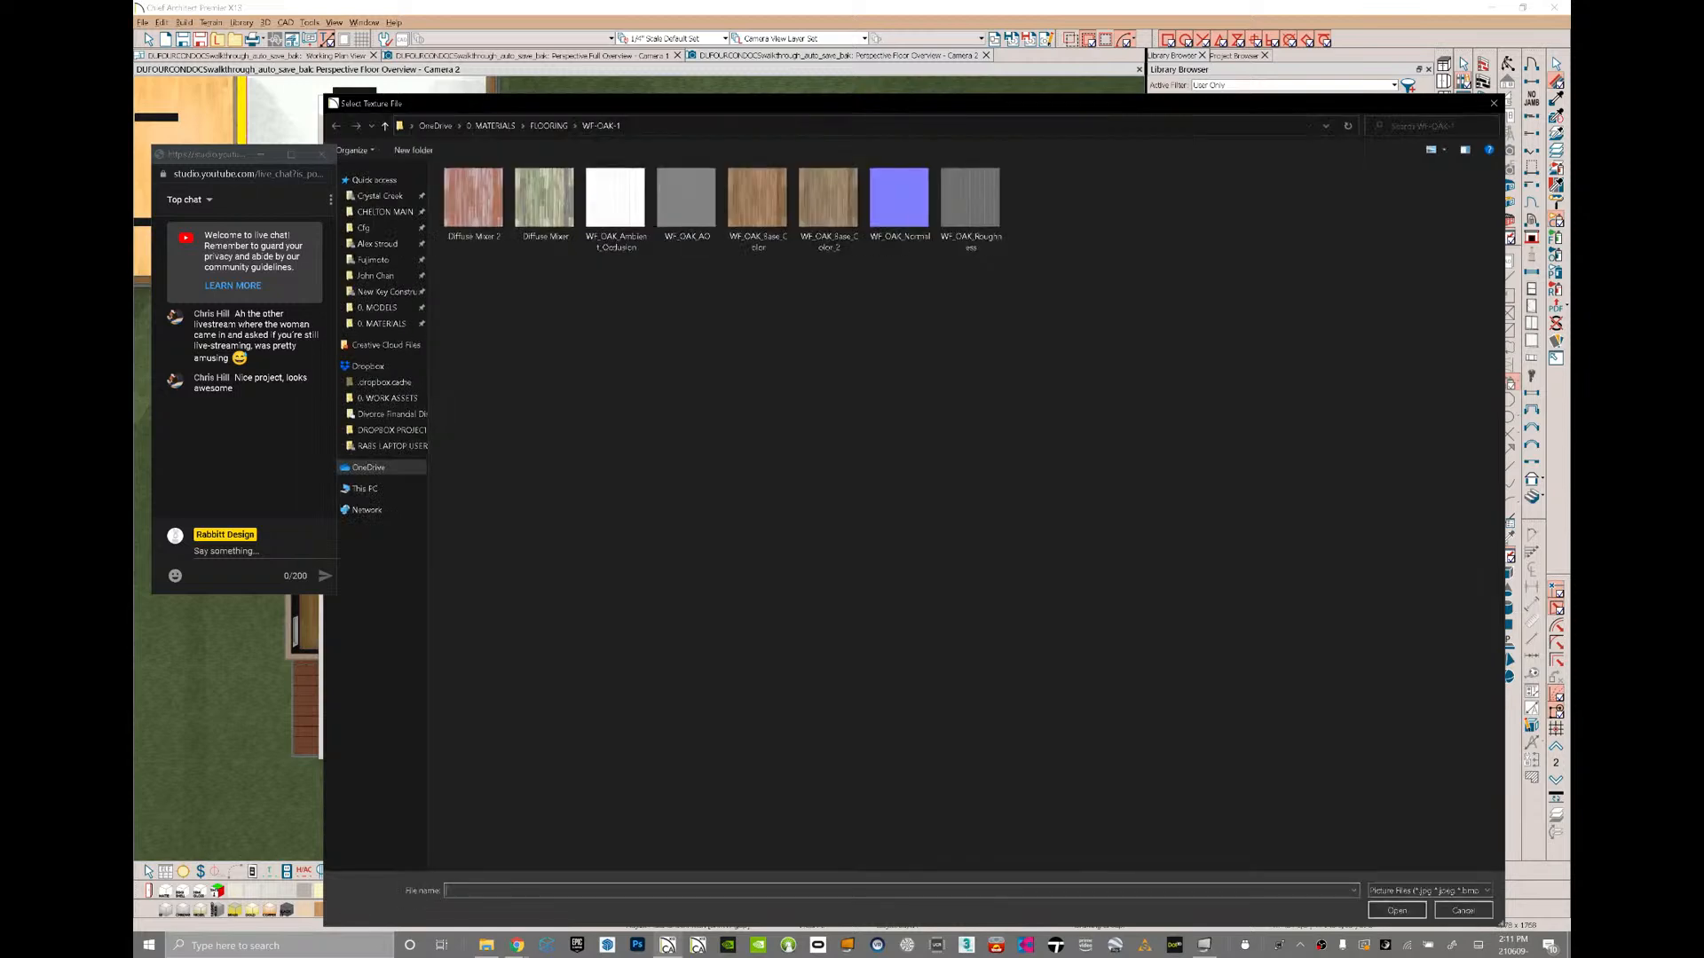
double_click(549, 195)
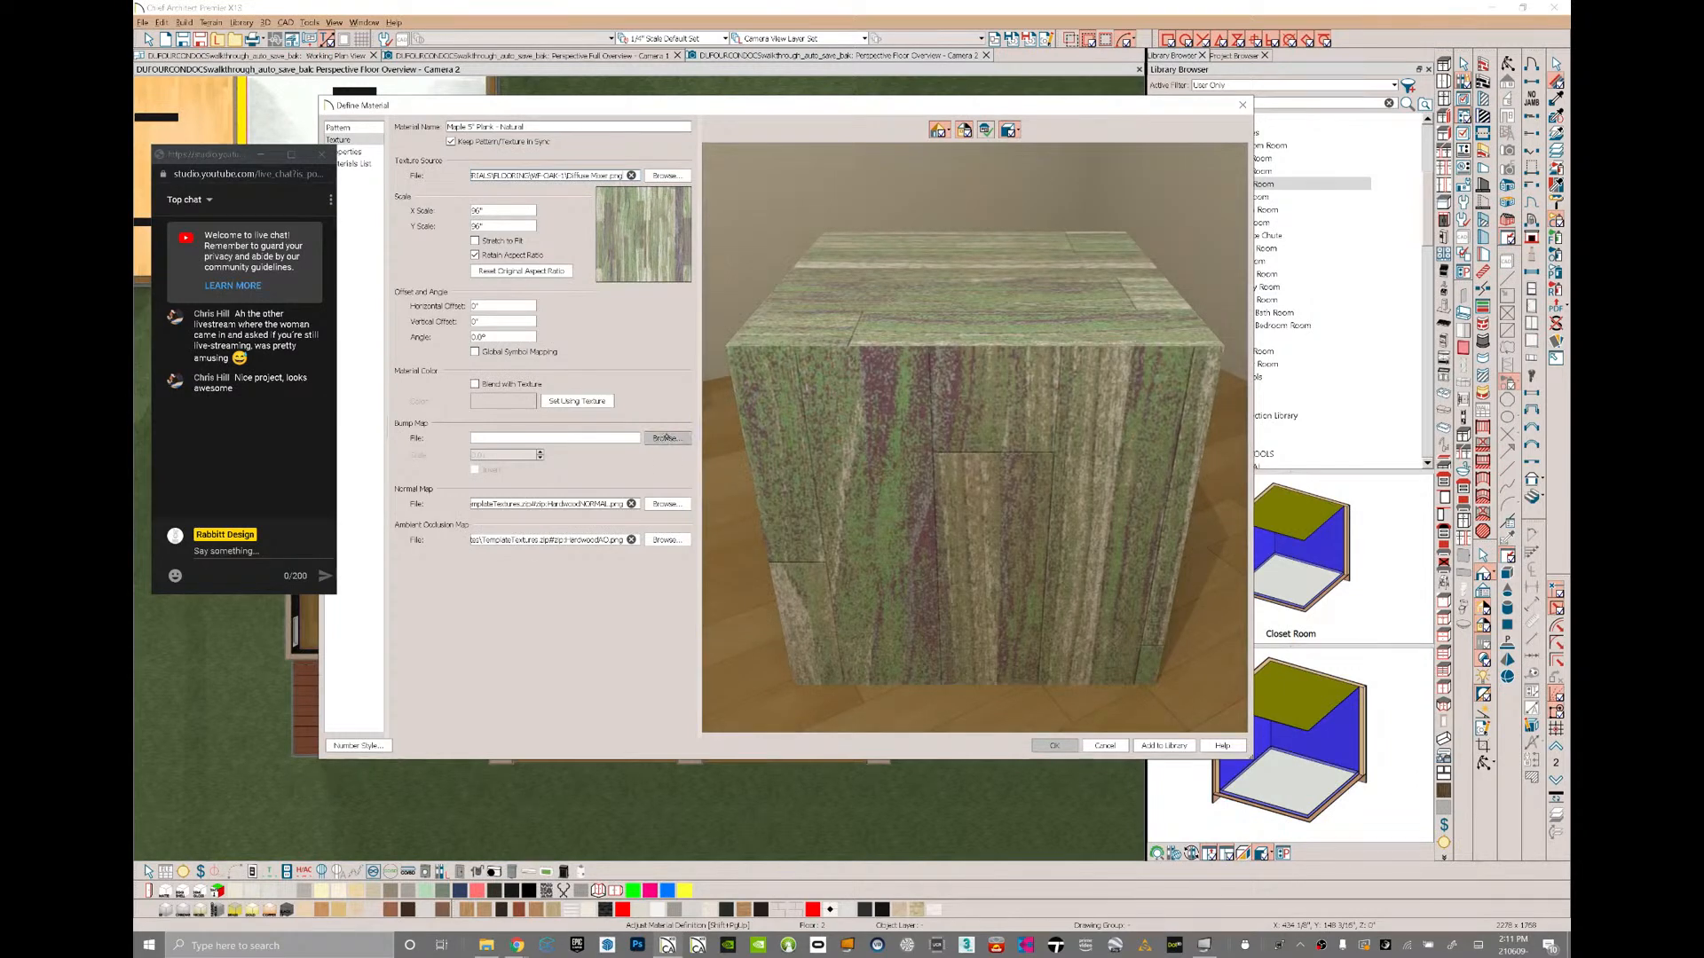
left_click(665, 438)
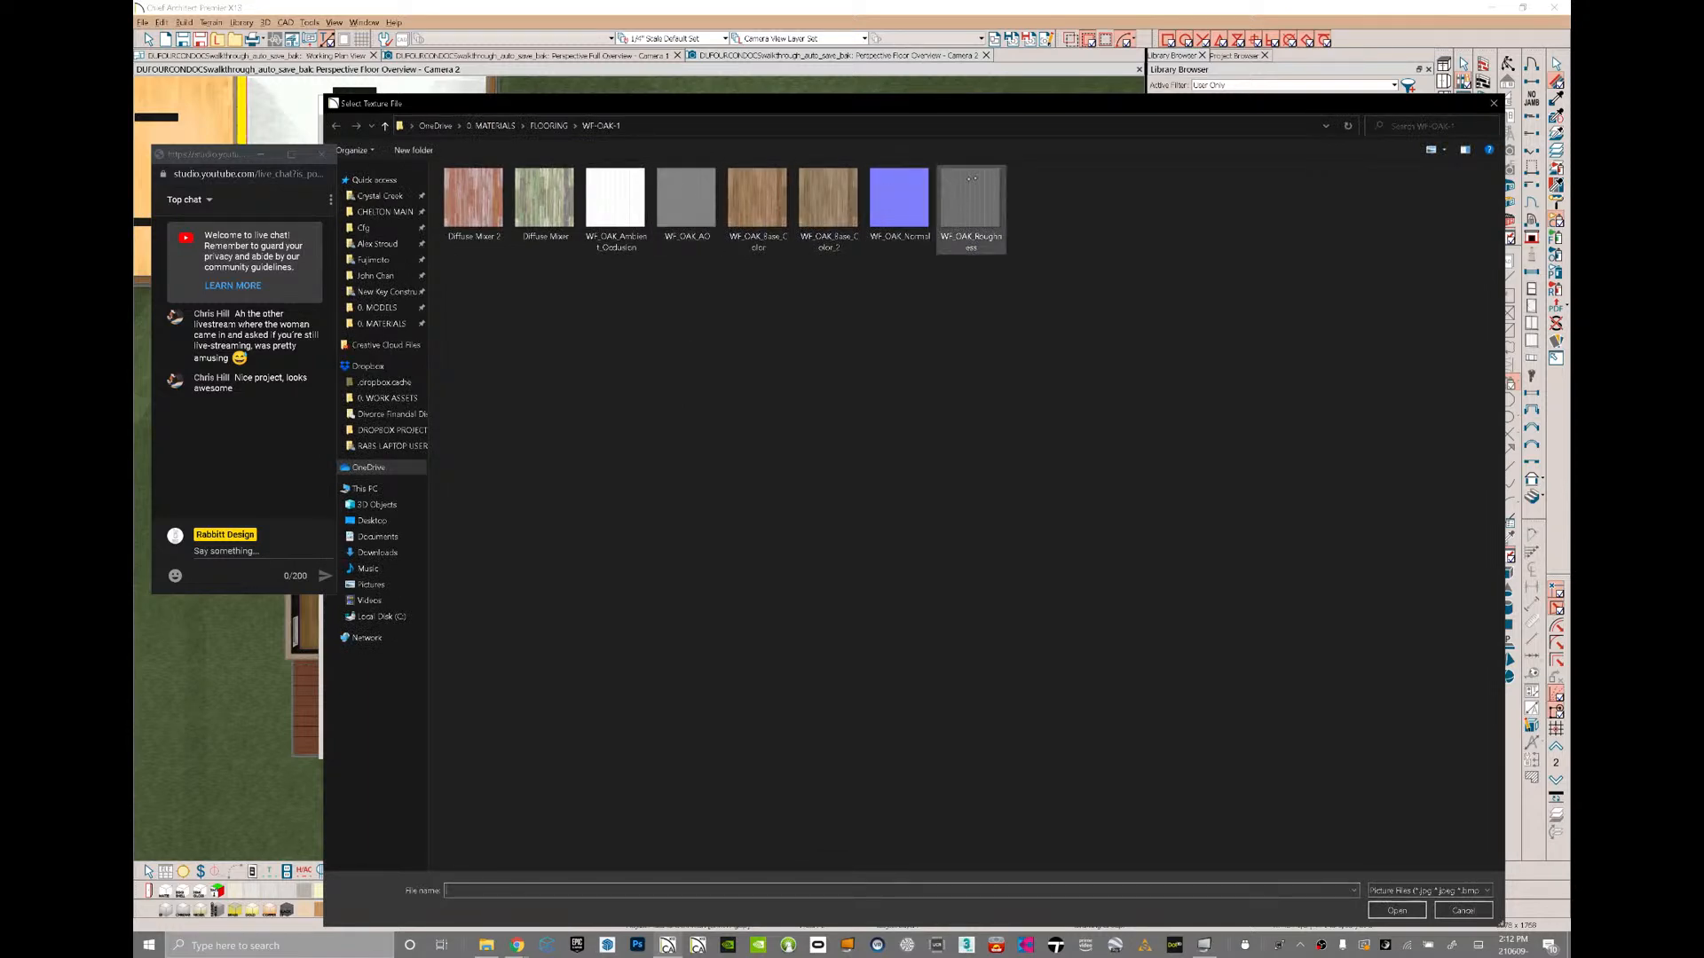
left_click(624, 209)
double_click(625, 208)
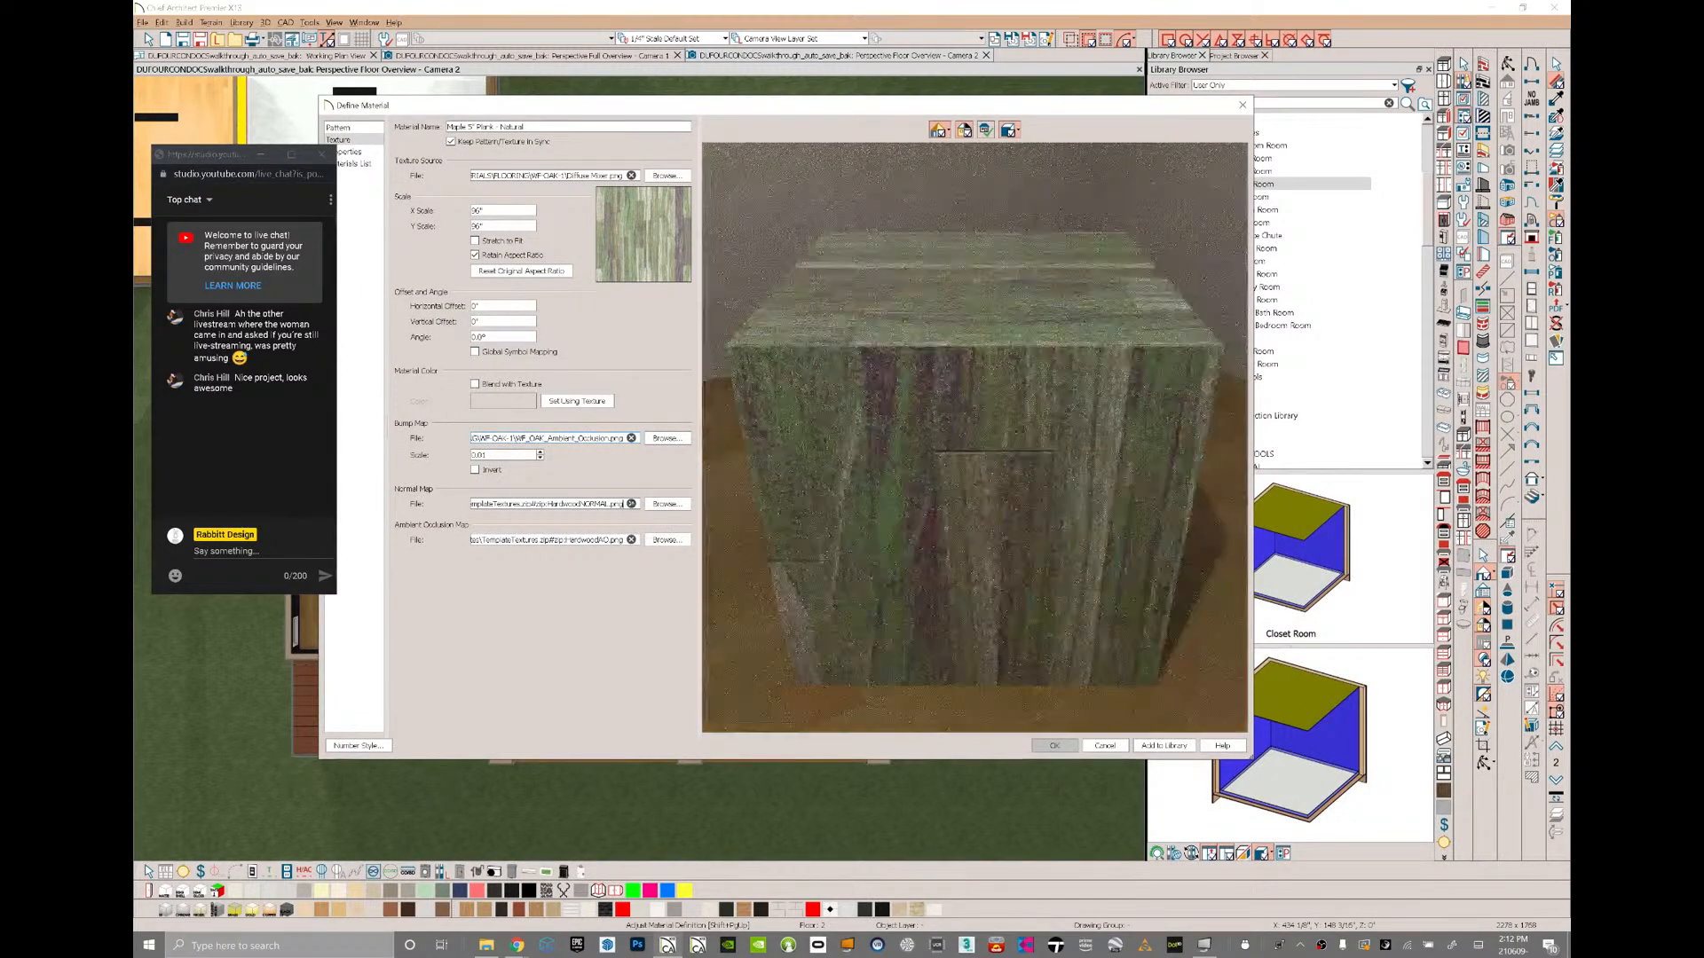
- Clear the floor material's normal map and use WF_OAK_Ambient_Occlusion as its ambient occlusion map
left_click(631, 504)
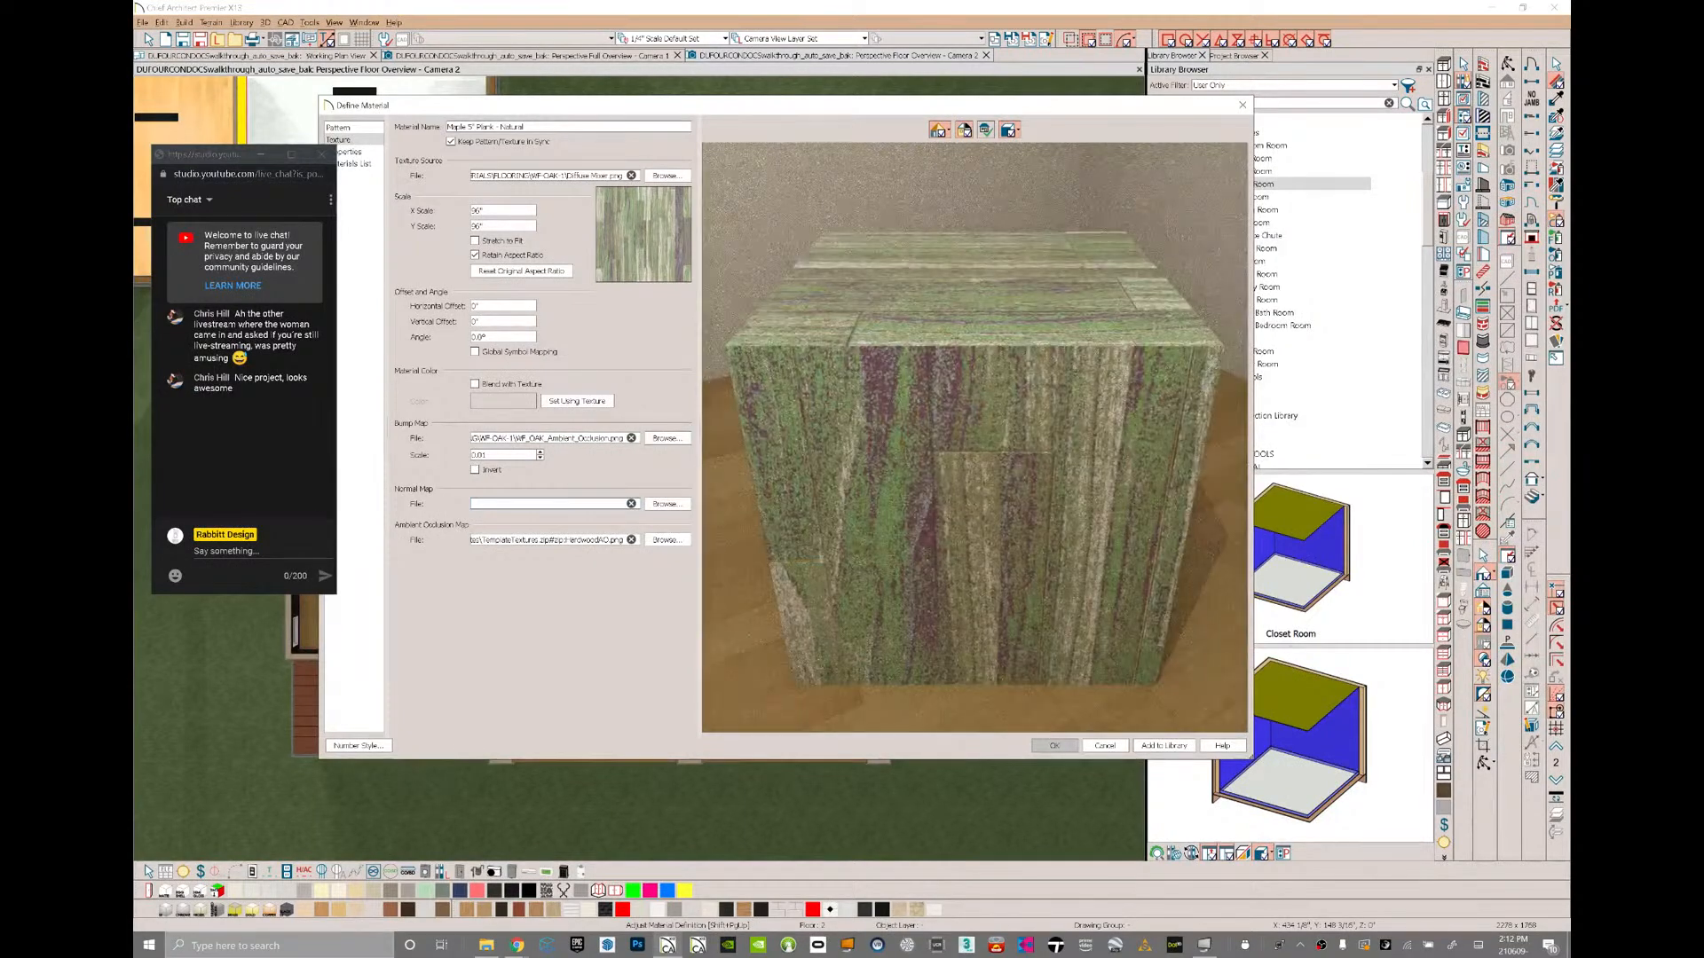
left_click(661, 540)
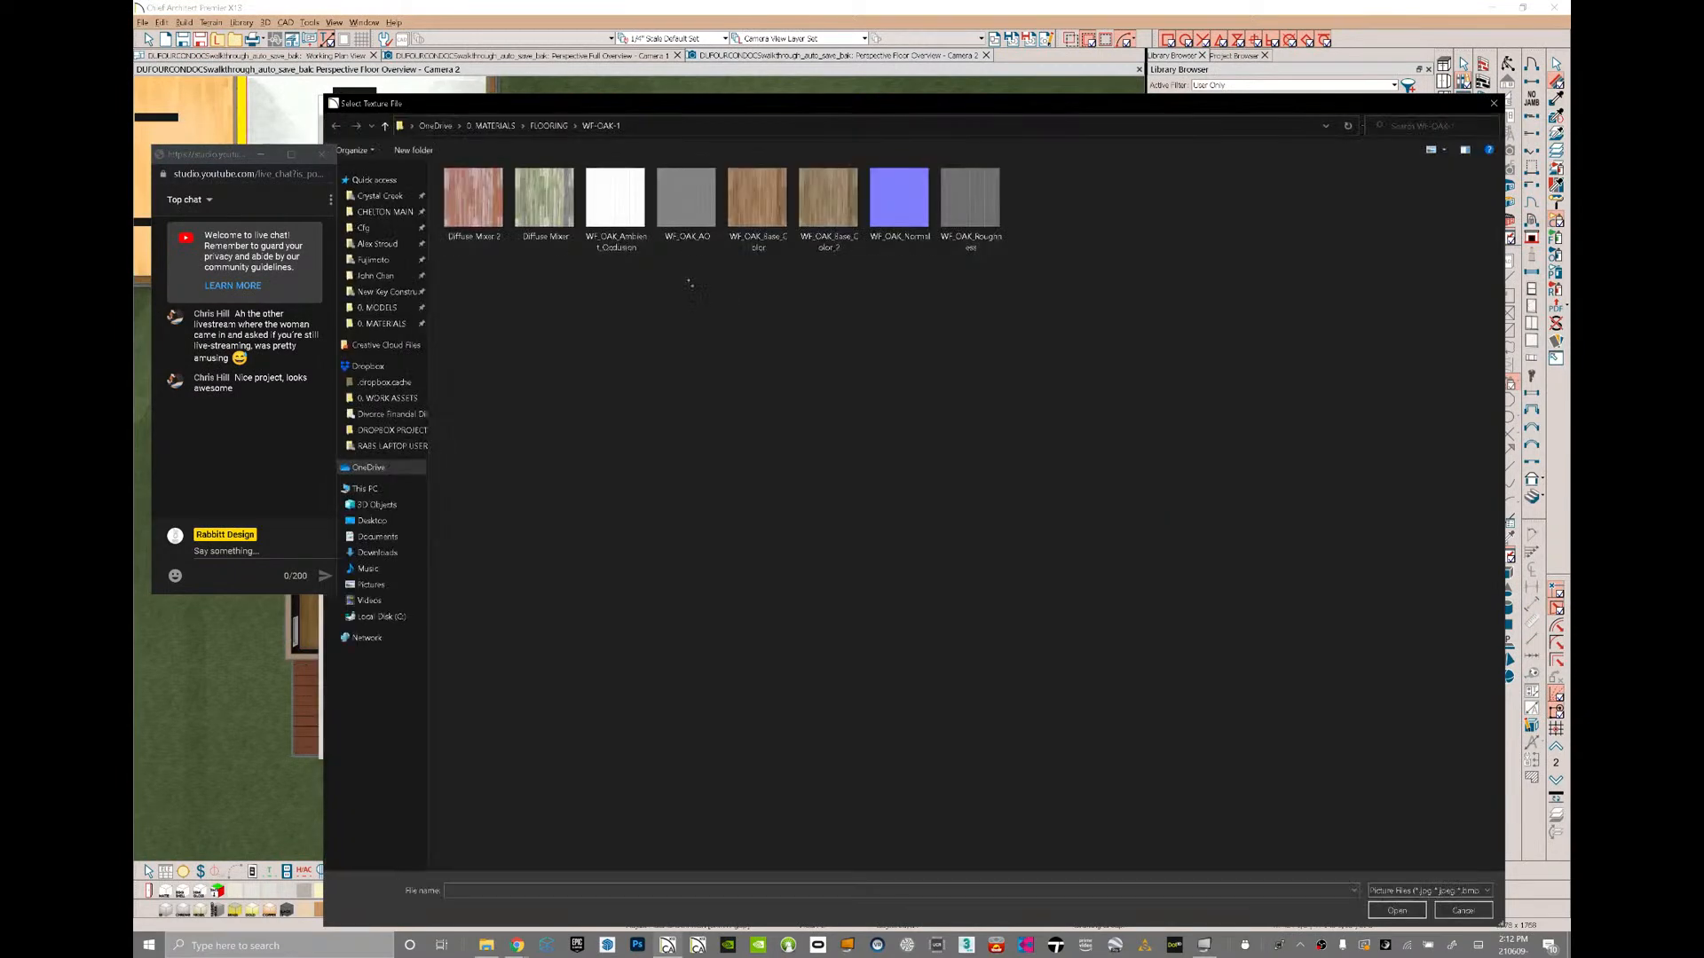
left_click(631, 206)
left_click(1397, 911)
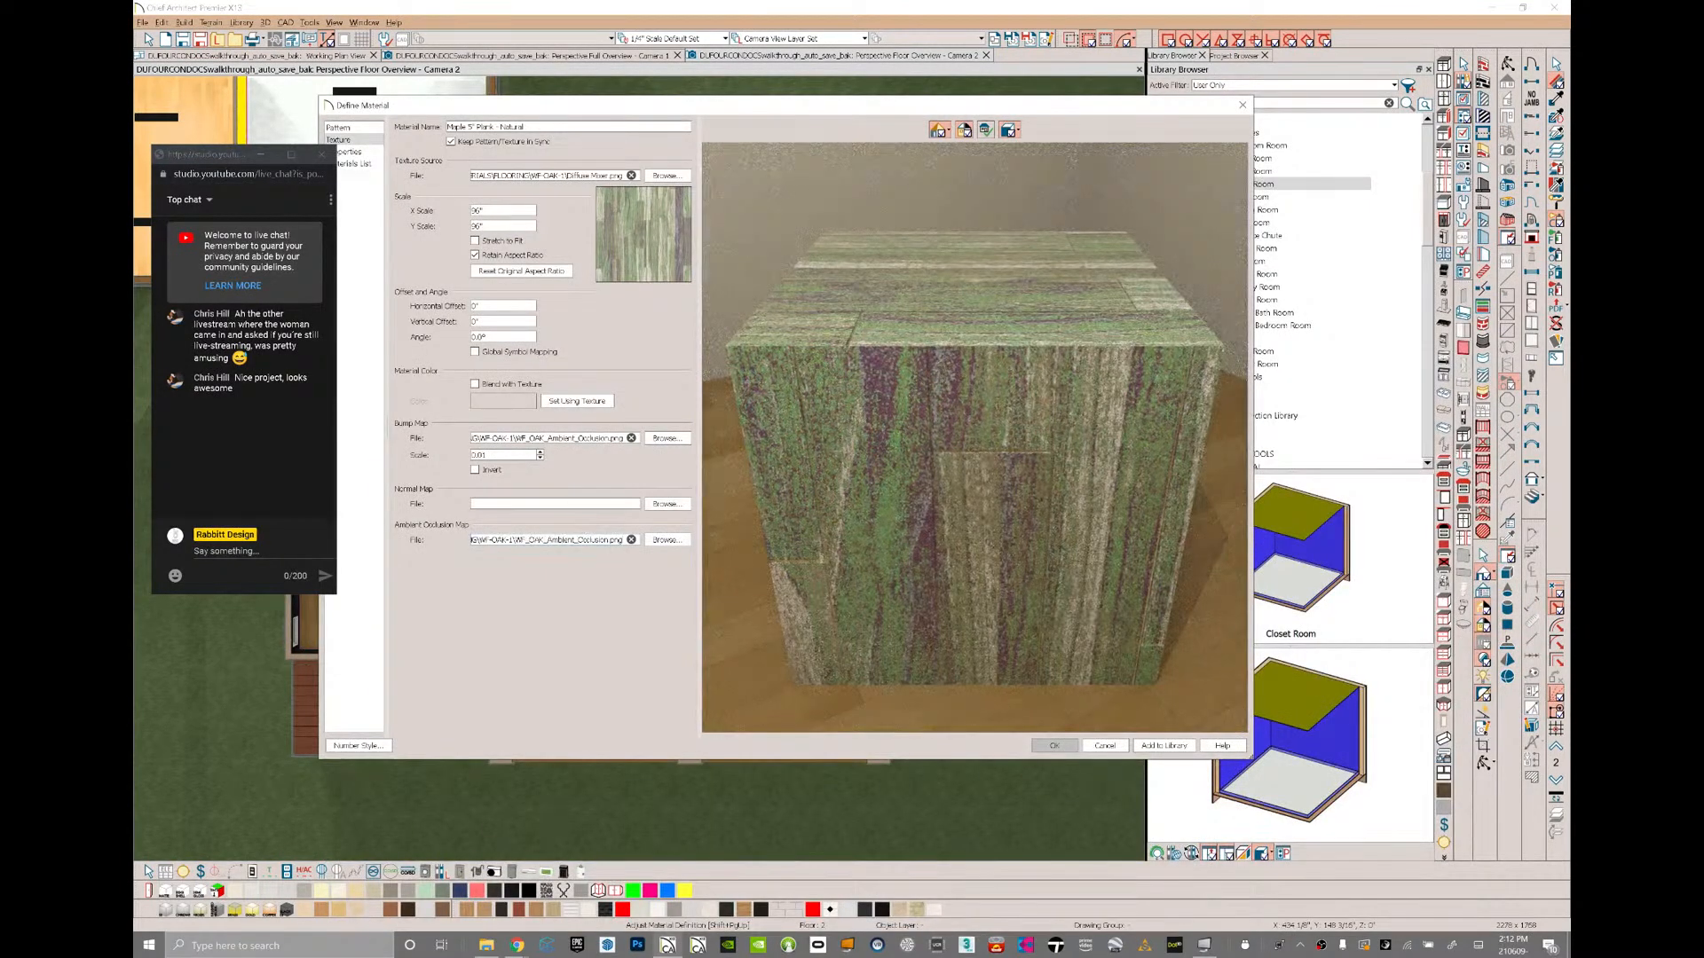
- Try blending the floor texture with a green material color, and turn texture blending off again
left_click(474, 383)
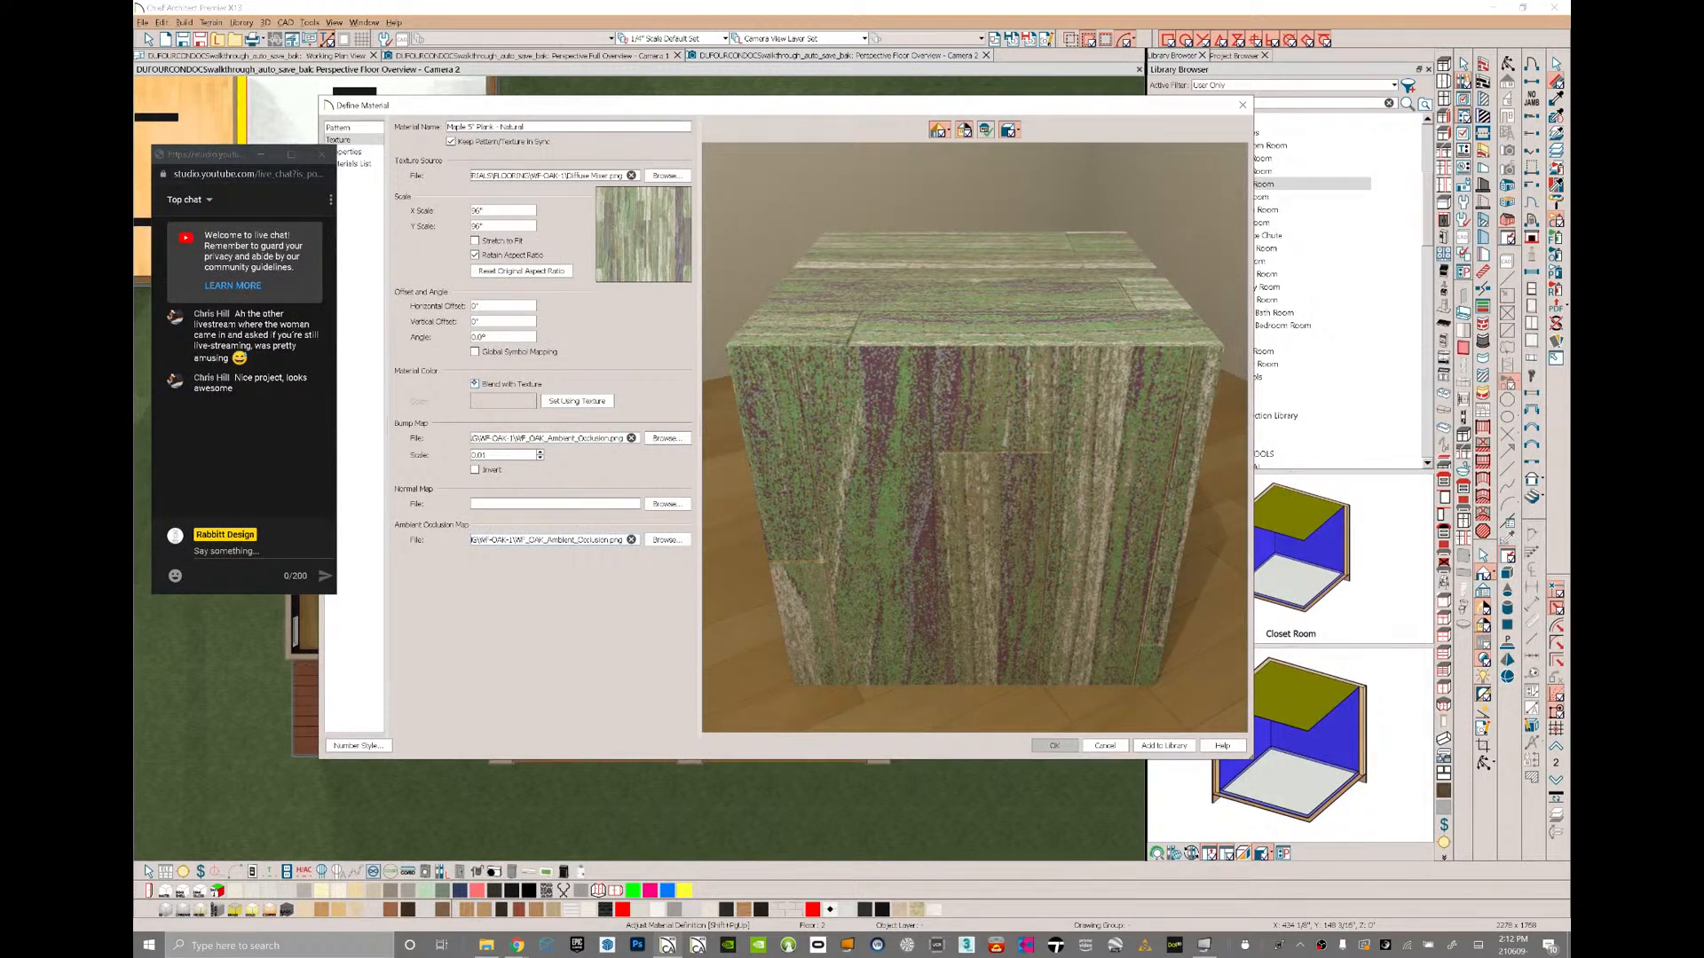
left_click(474, 383)
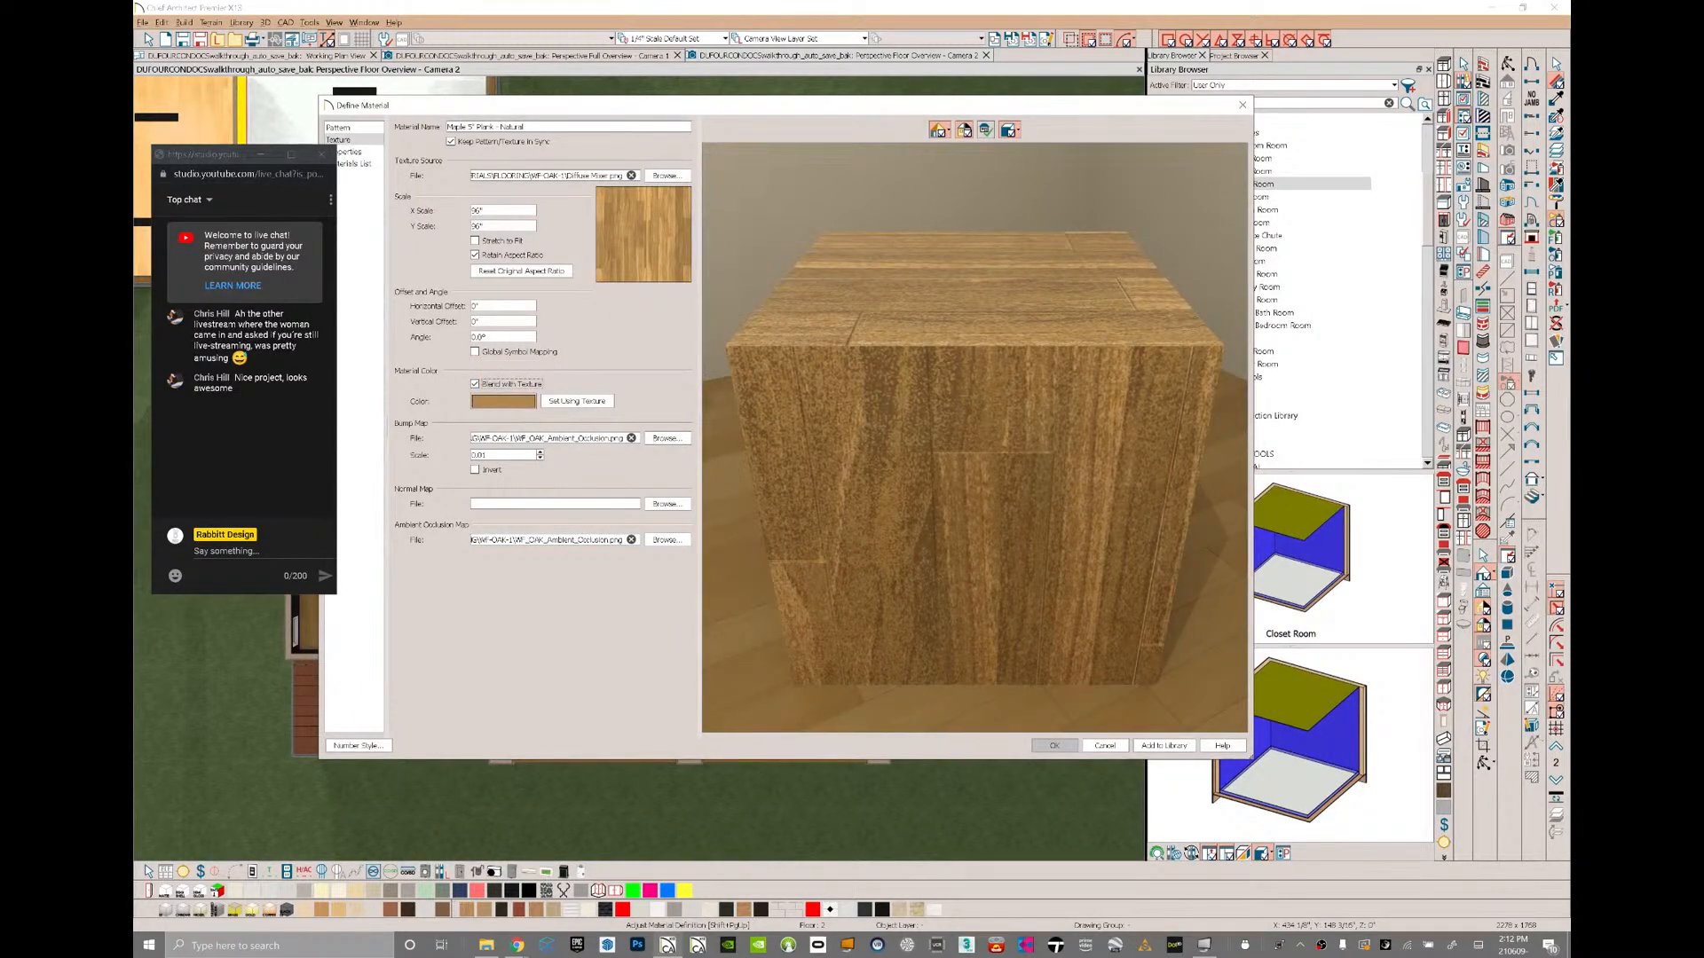
left_click(505, 401)
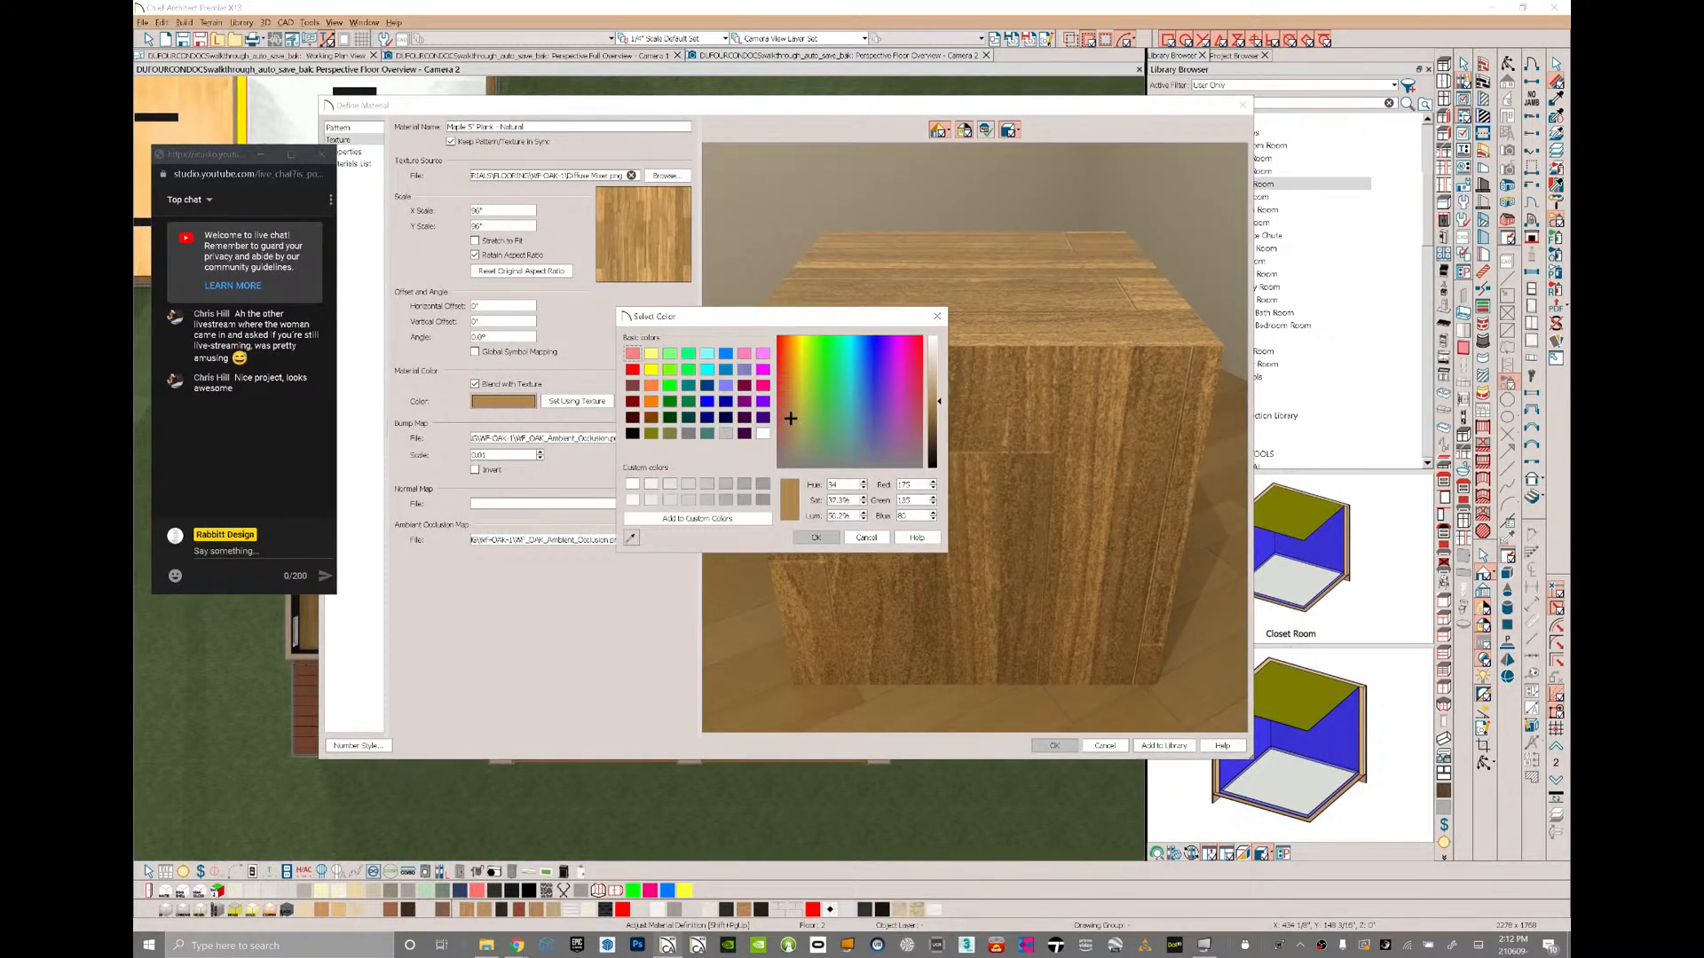
left_click(932, 375)
left_click(823, 431)
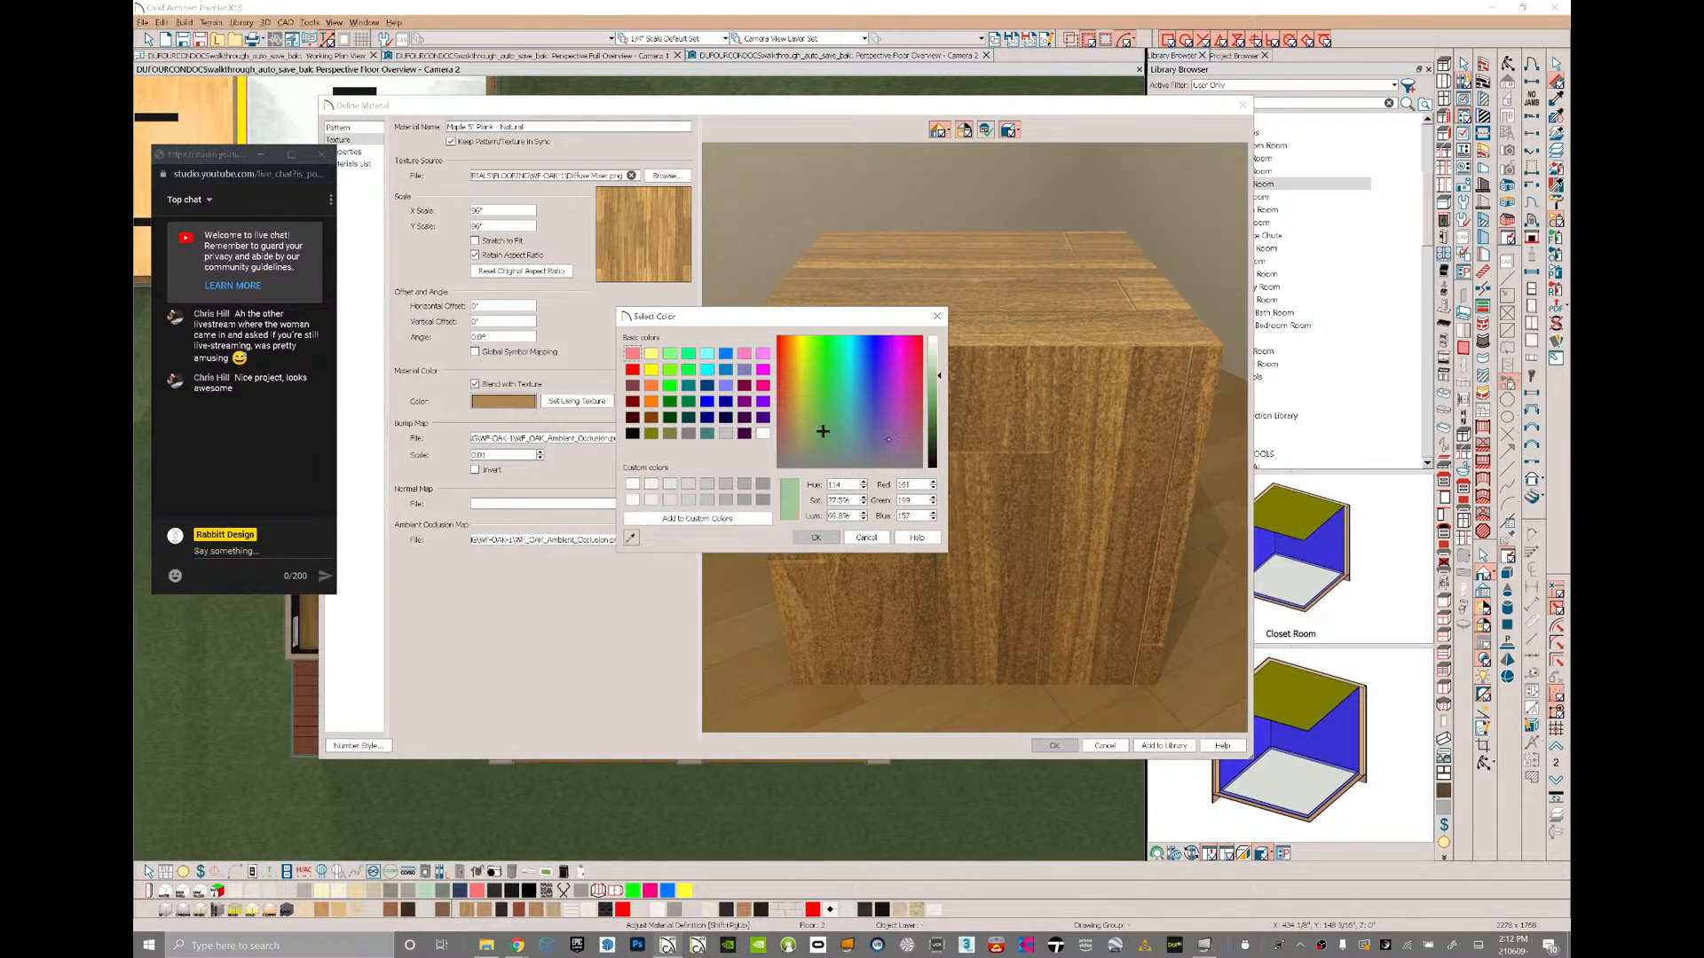
left_click(816, 538)
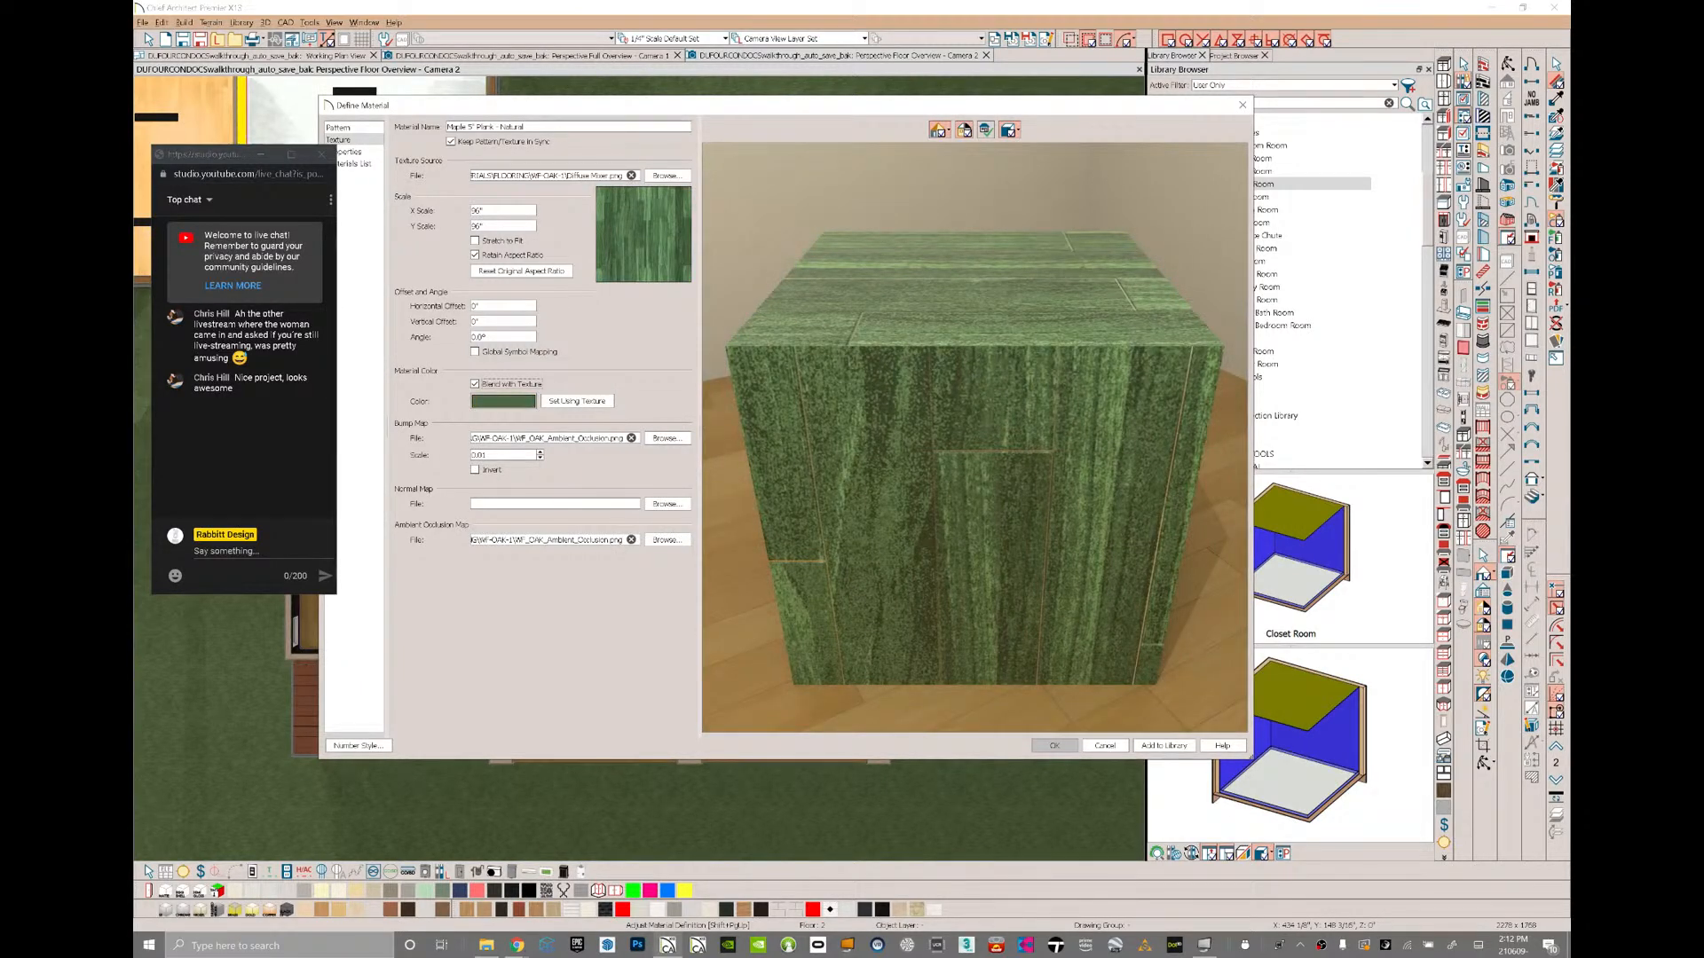
left_click(503, 401)
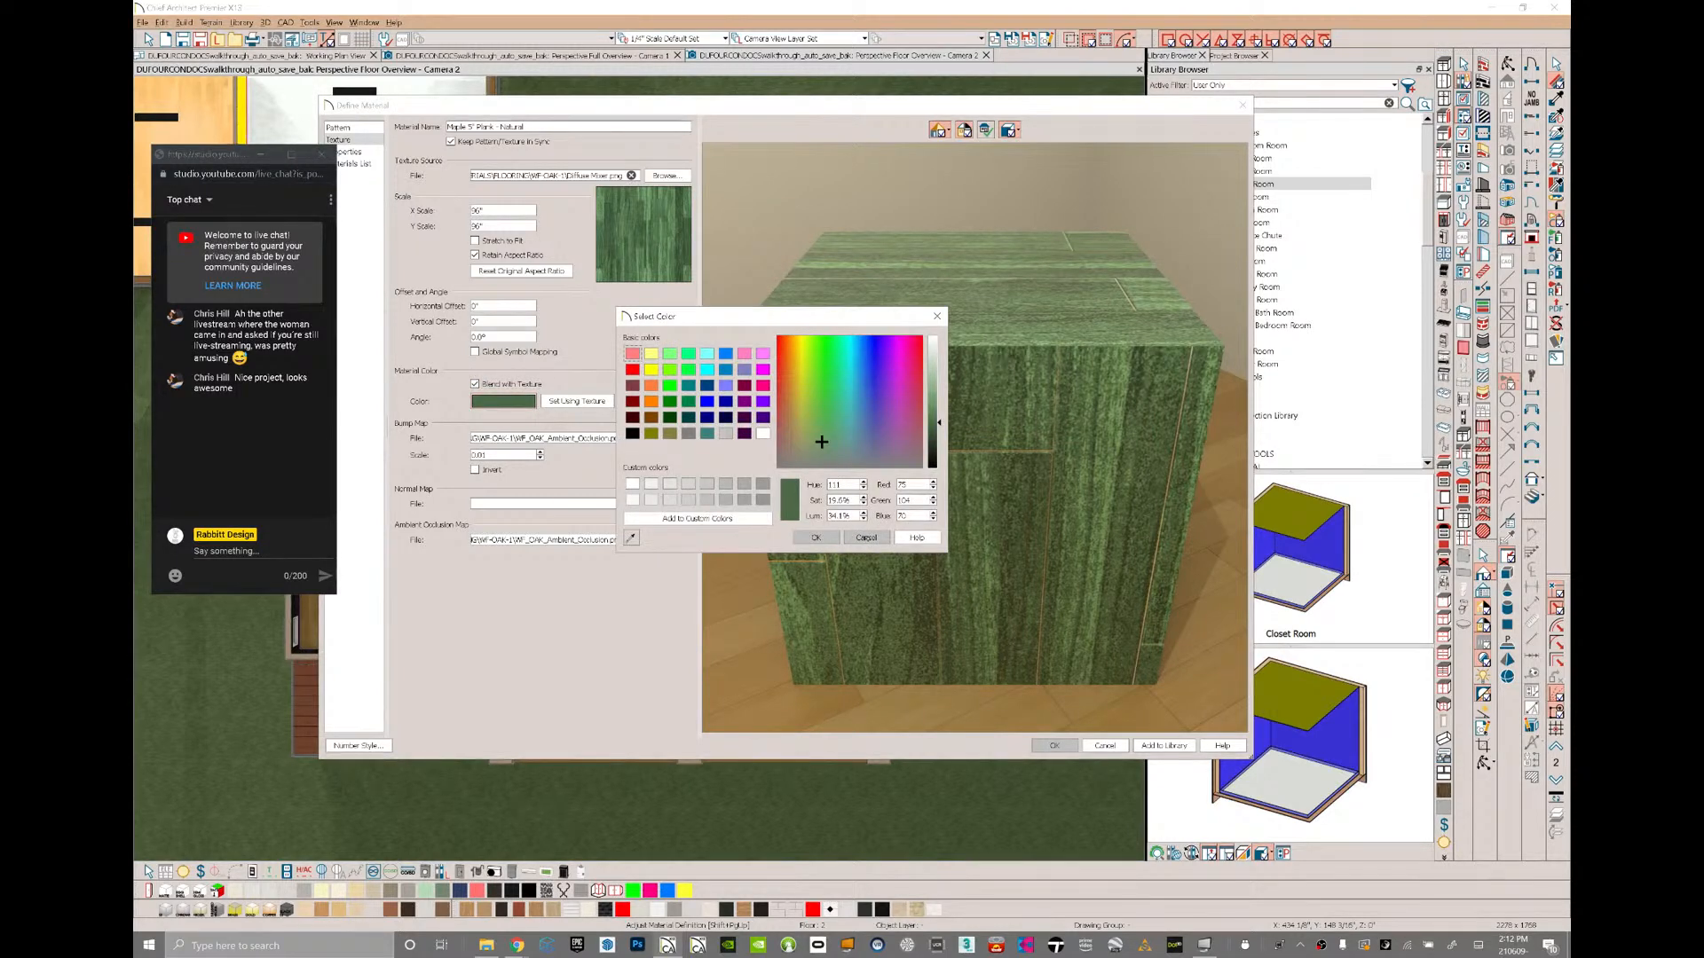
left_click(849, 536)
left_click(507, 384)
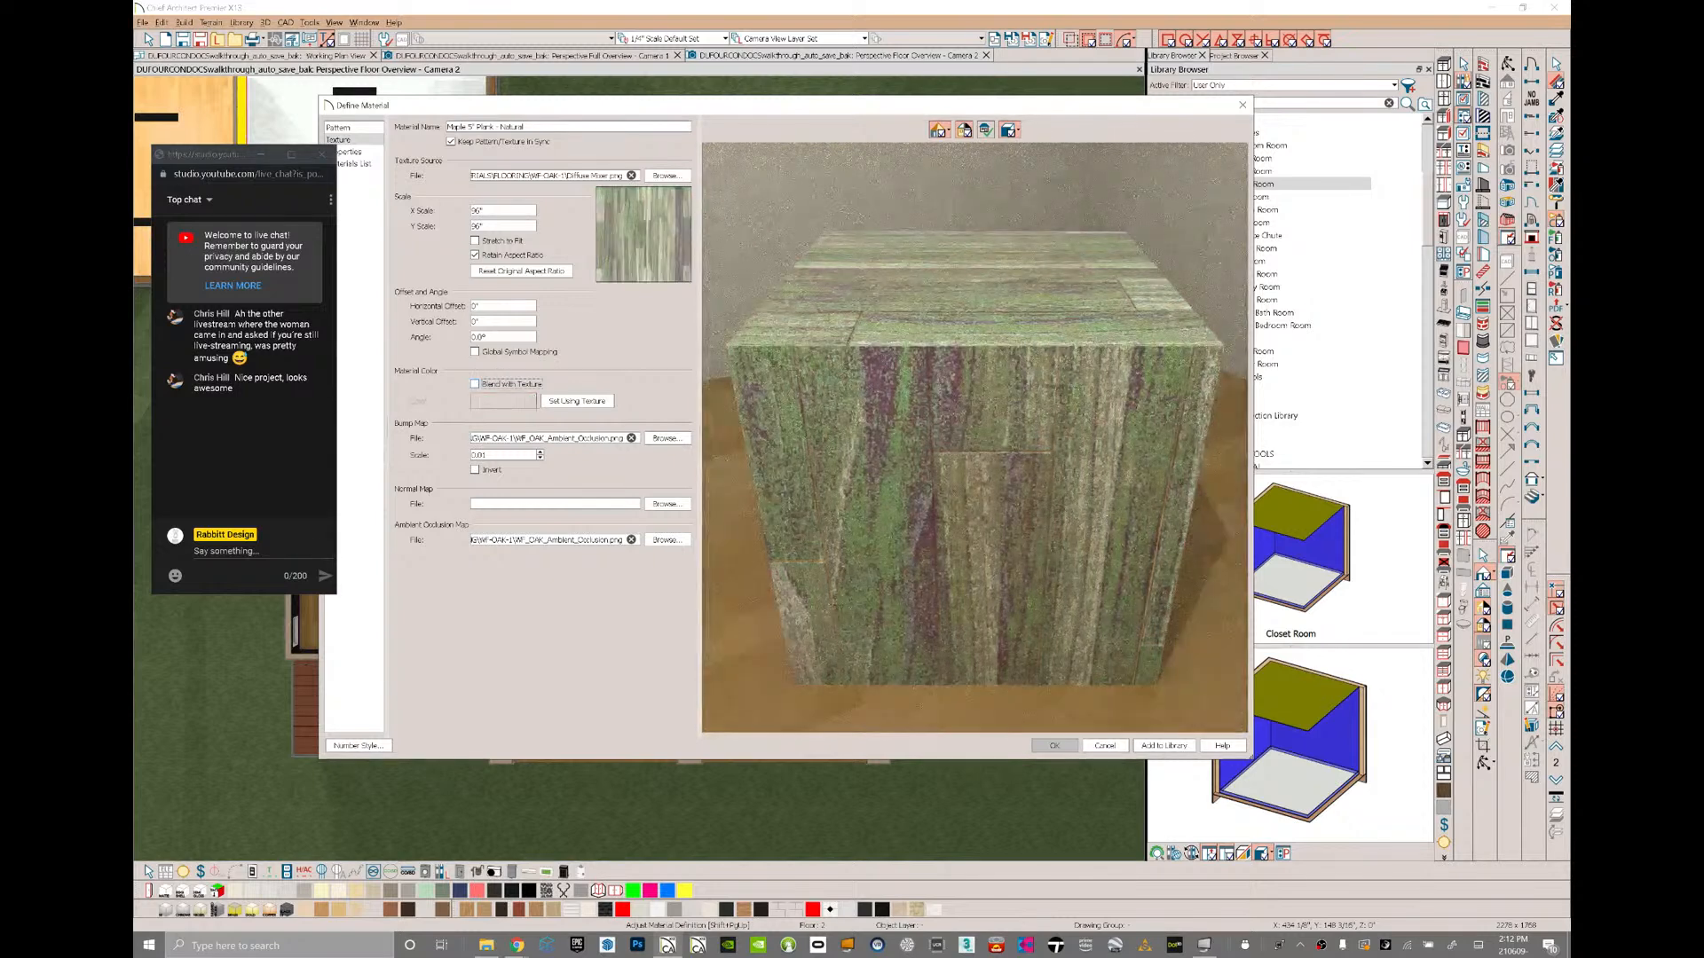
- Replace the floor material's texture source with the WF_OAK_Base_Color_2 image and apply the material
left_click(668, 176)
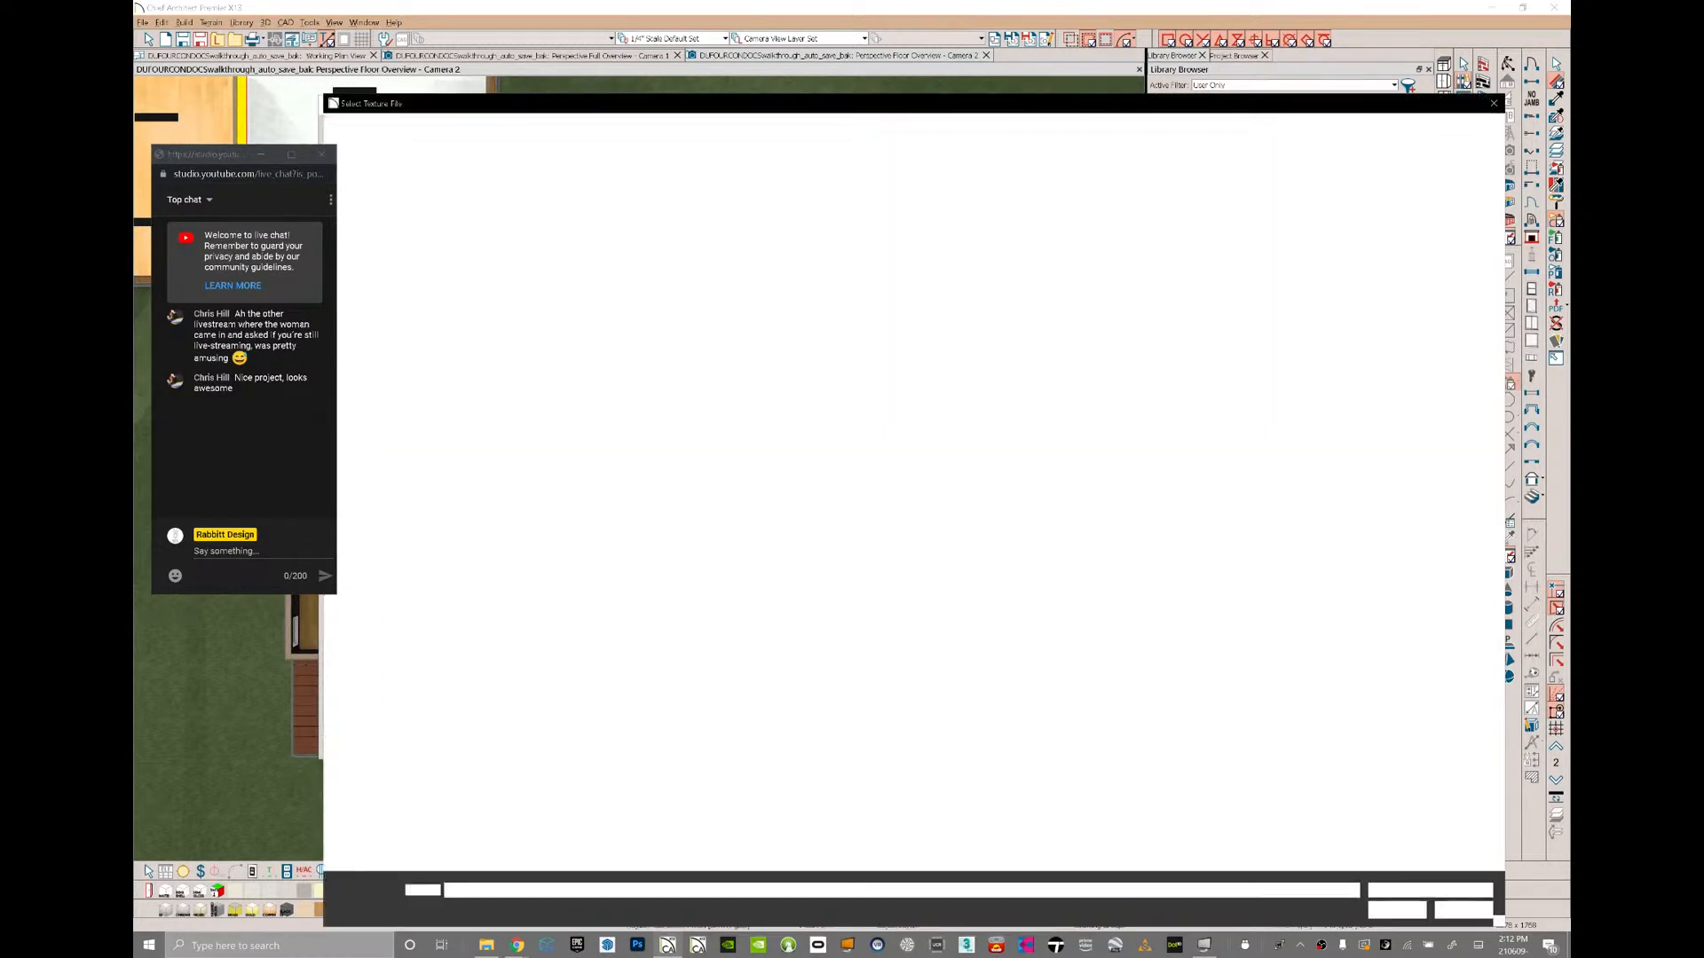
left_click(829, 209)
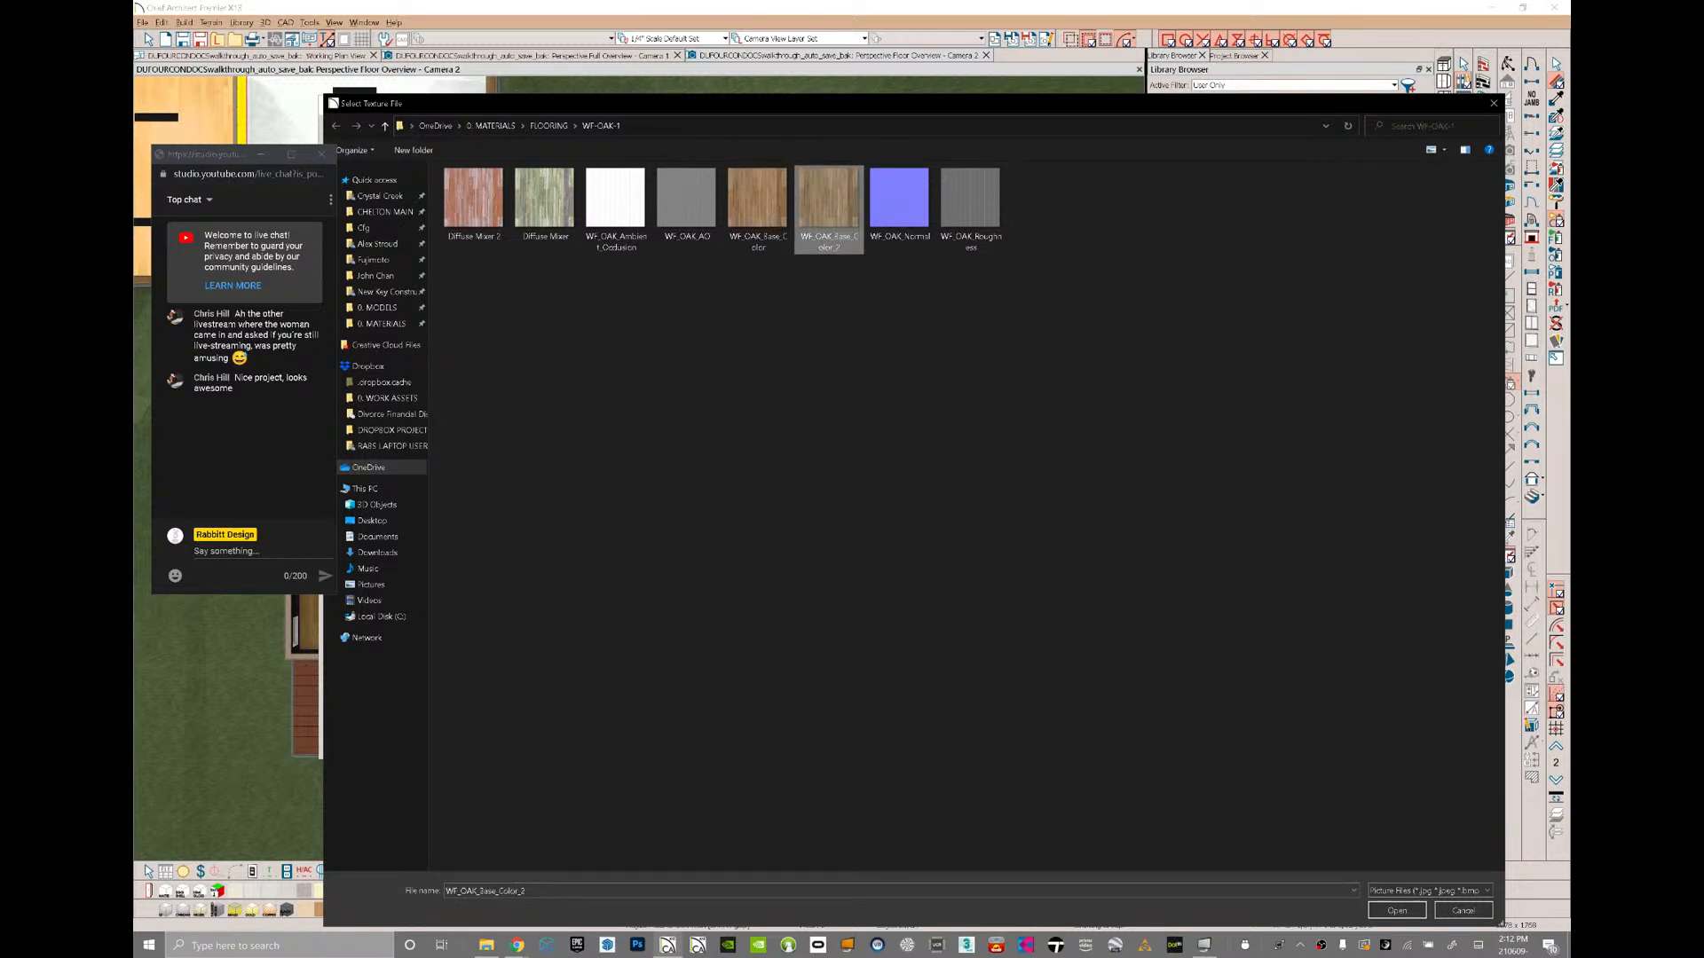
key("Return")
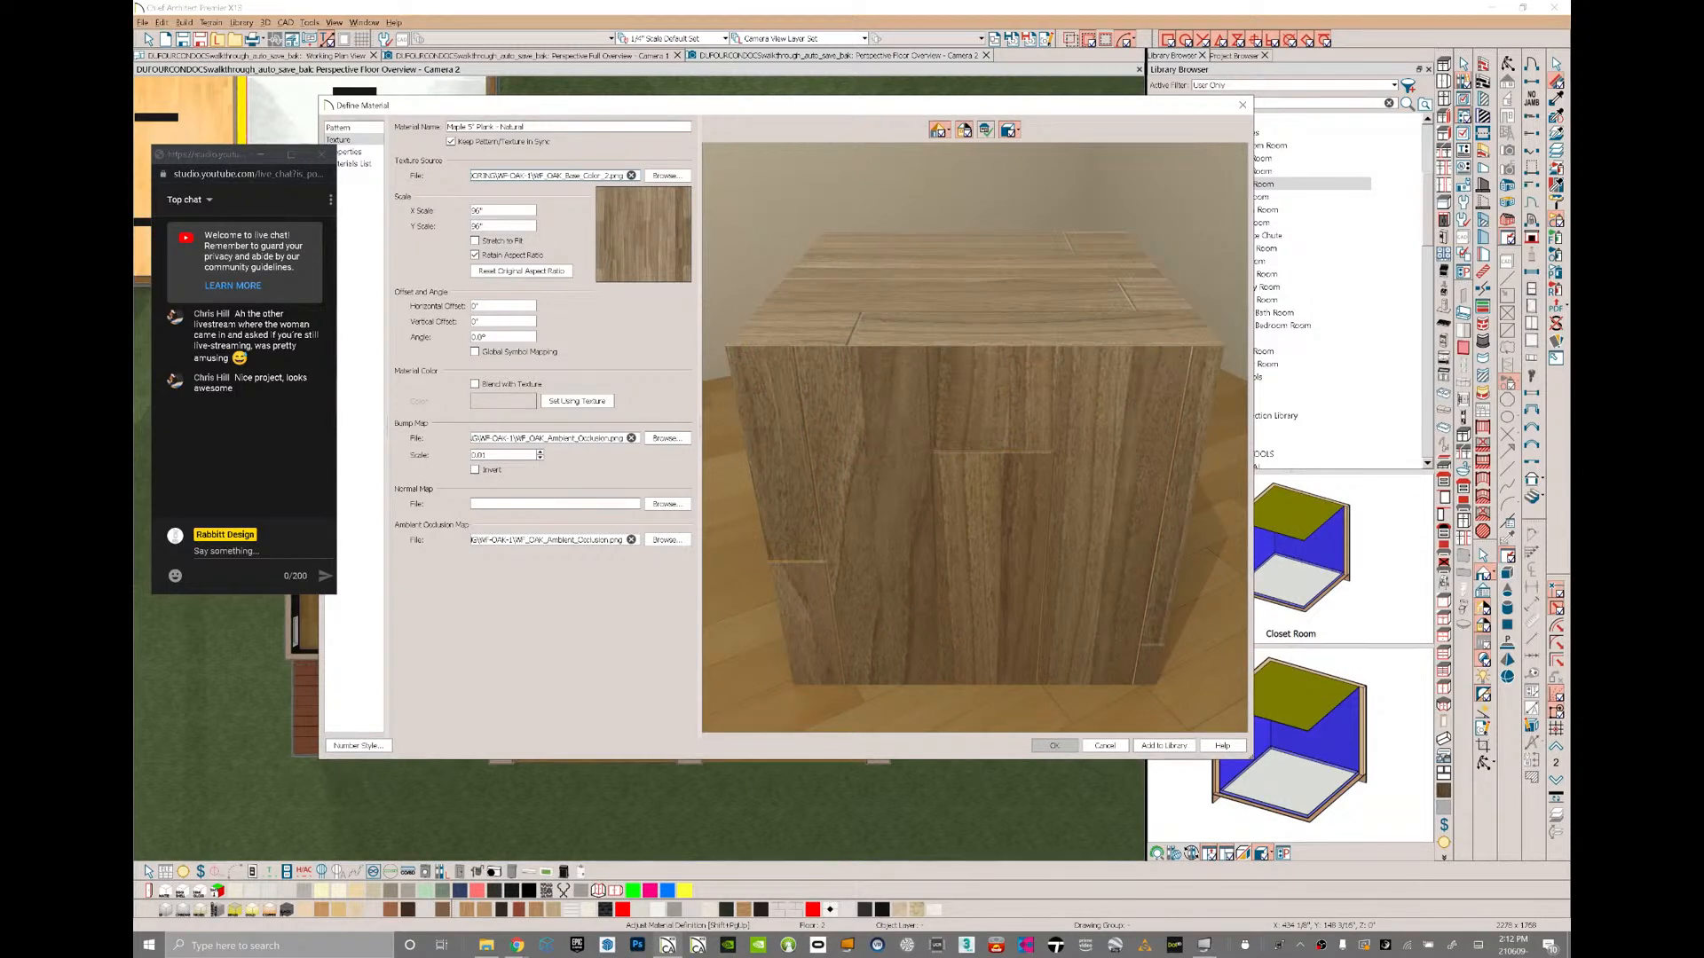
key("Return")
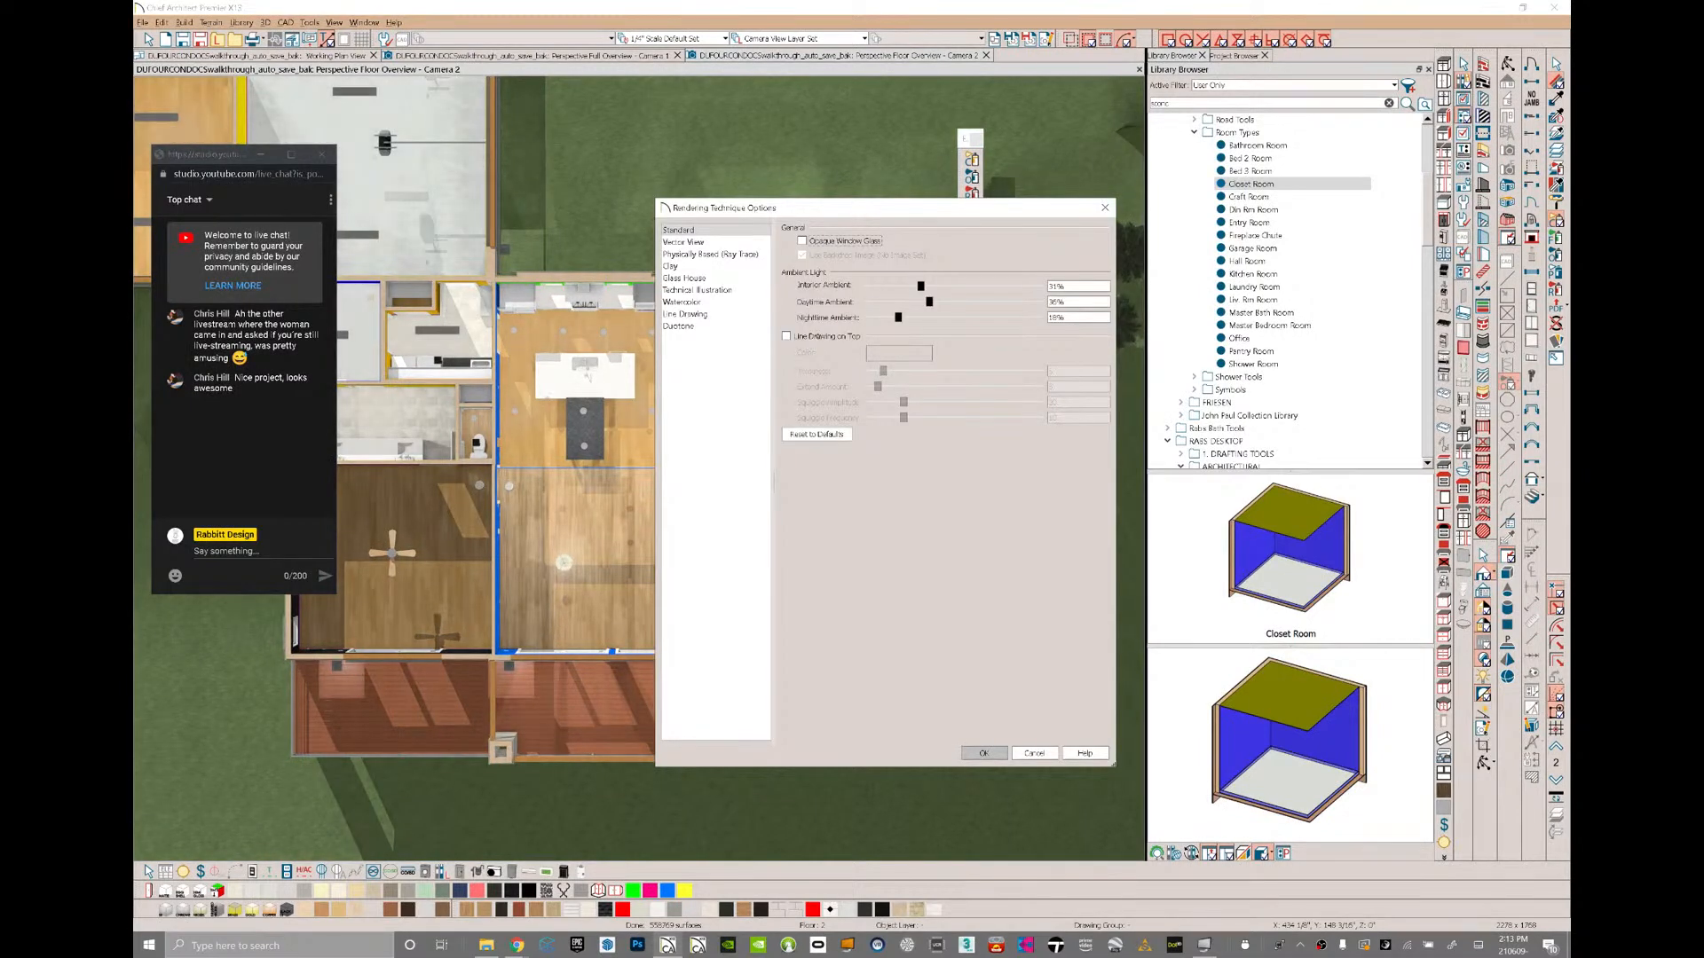
- Enable Line Drawing on Top for the Standard rendering technique
left_click(786, 337)
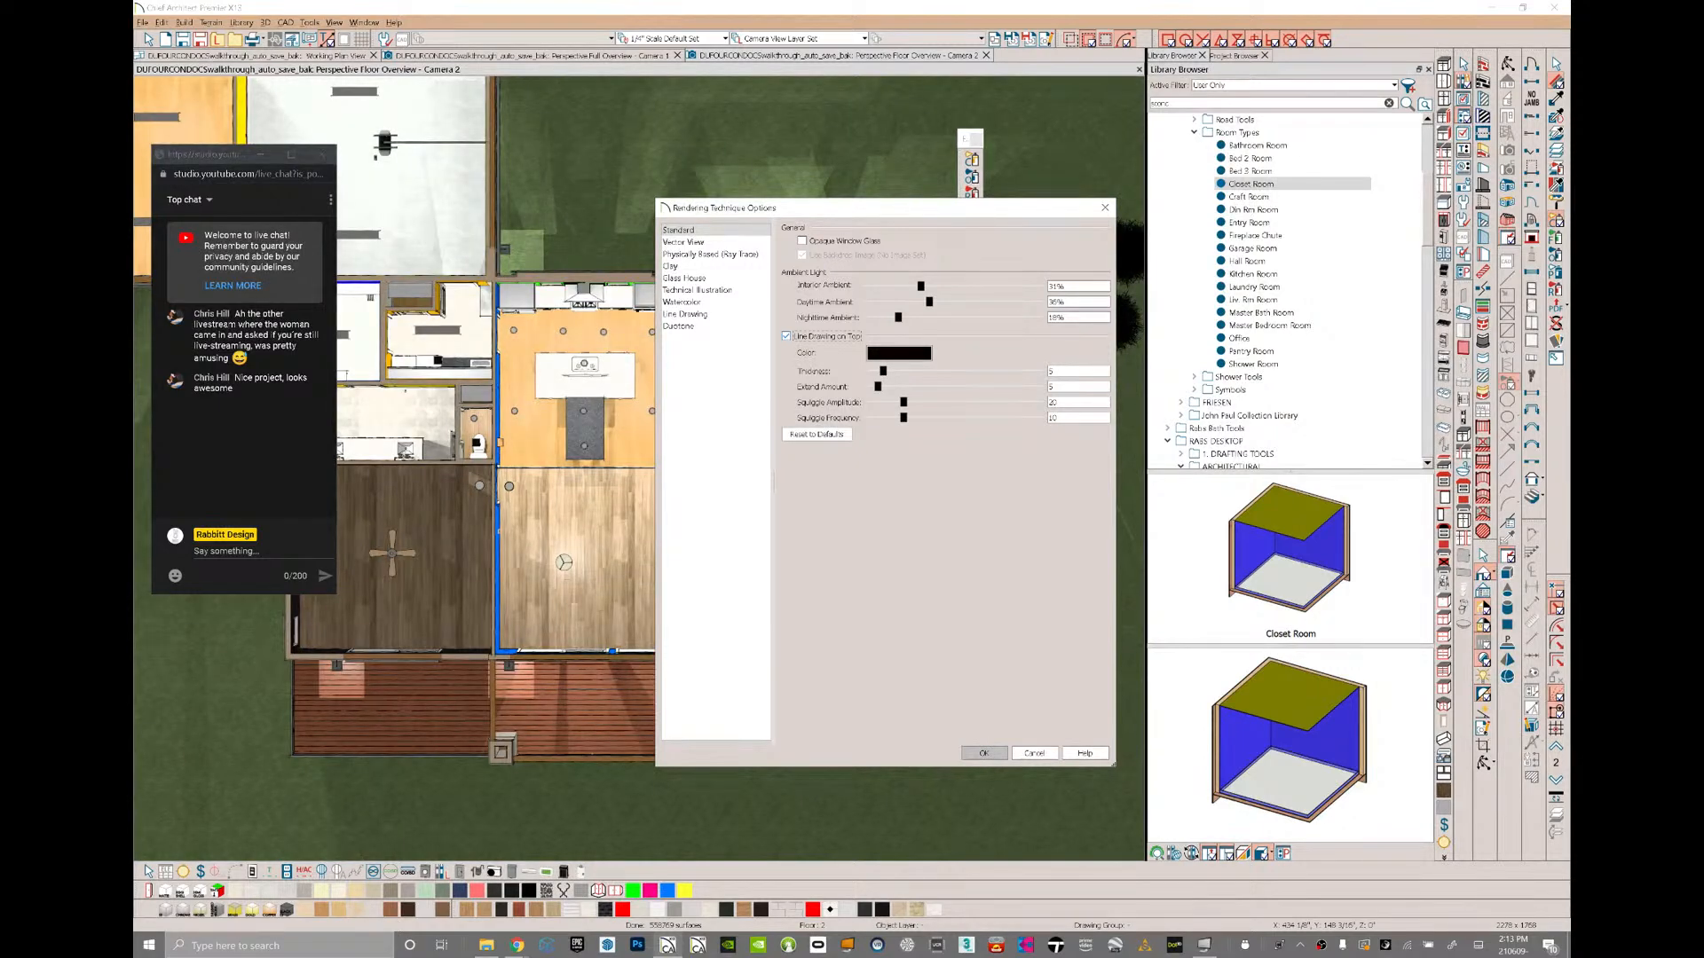
left_click(990, 753)
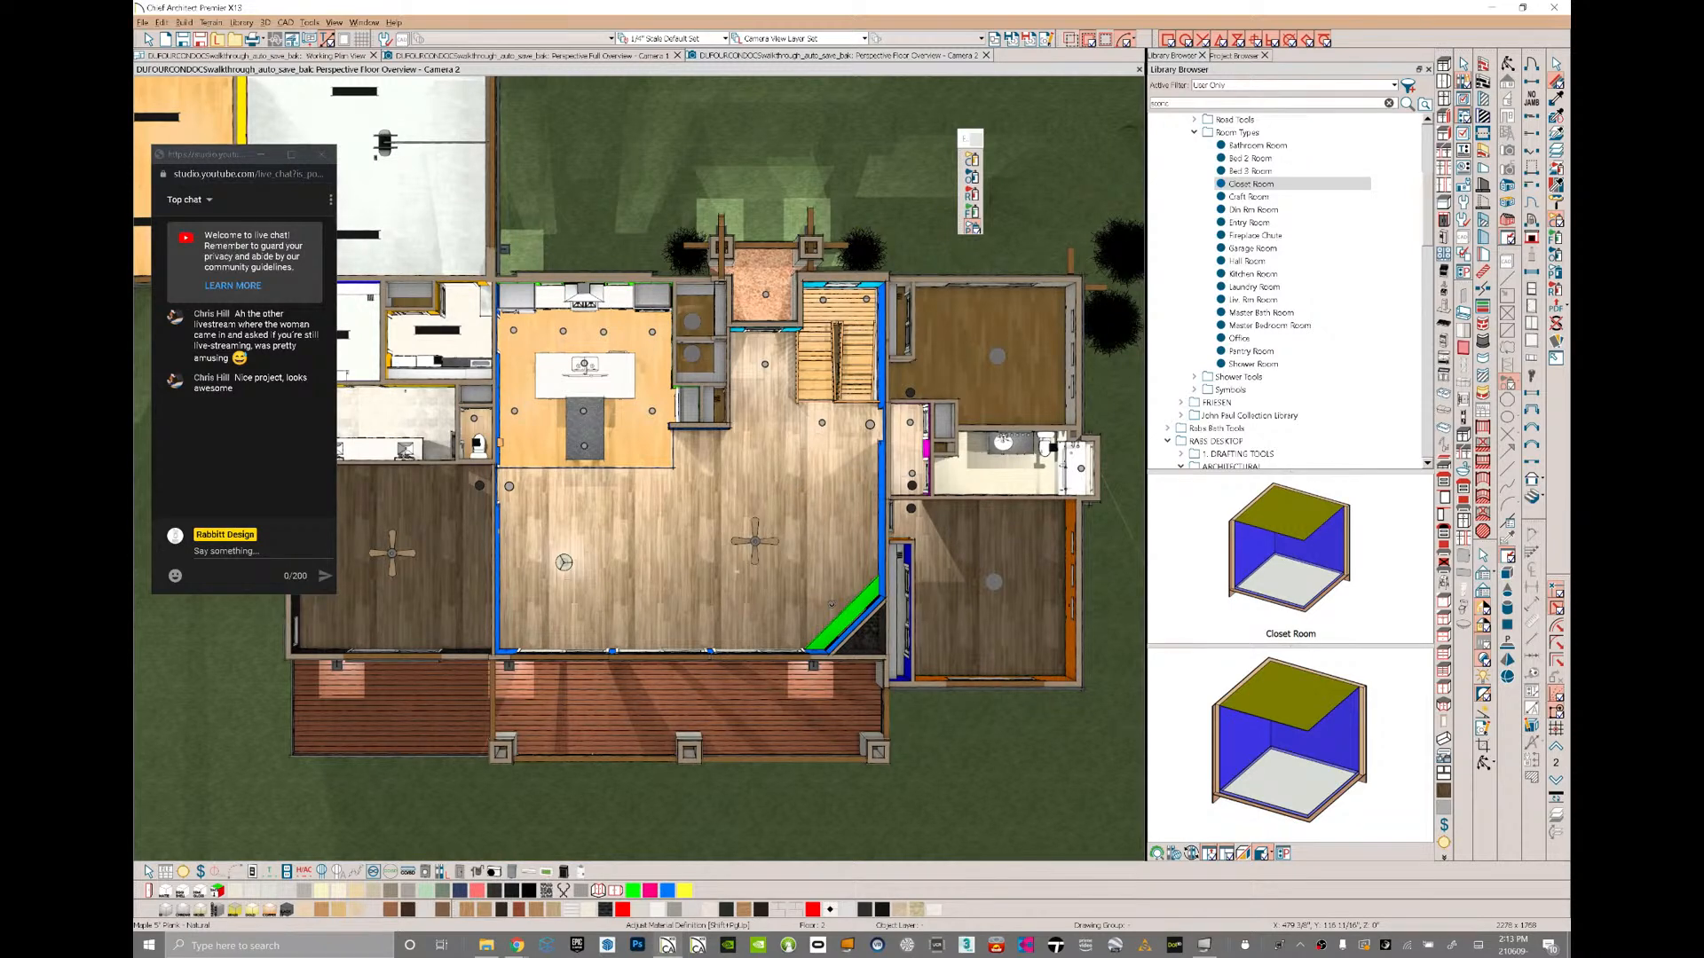
- Reopen the great room floor's material definition and set its texture source to the WF_OAK_Ambient_Occlusion image
left_click(828, 479)
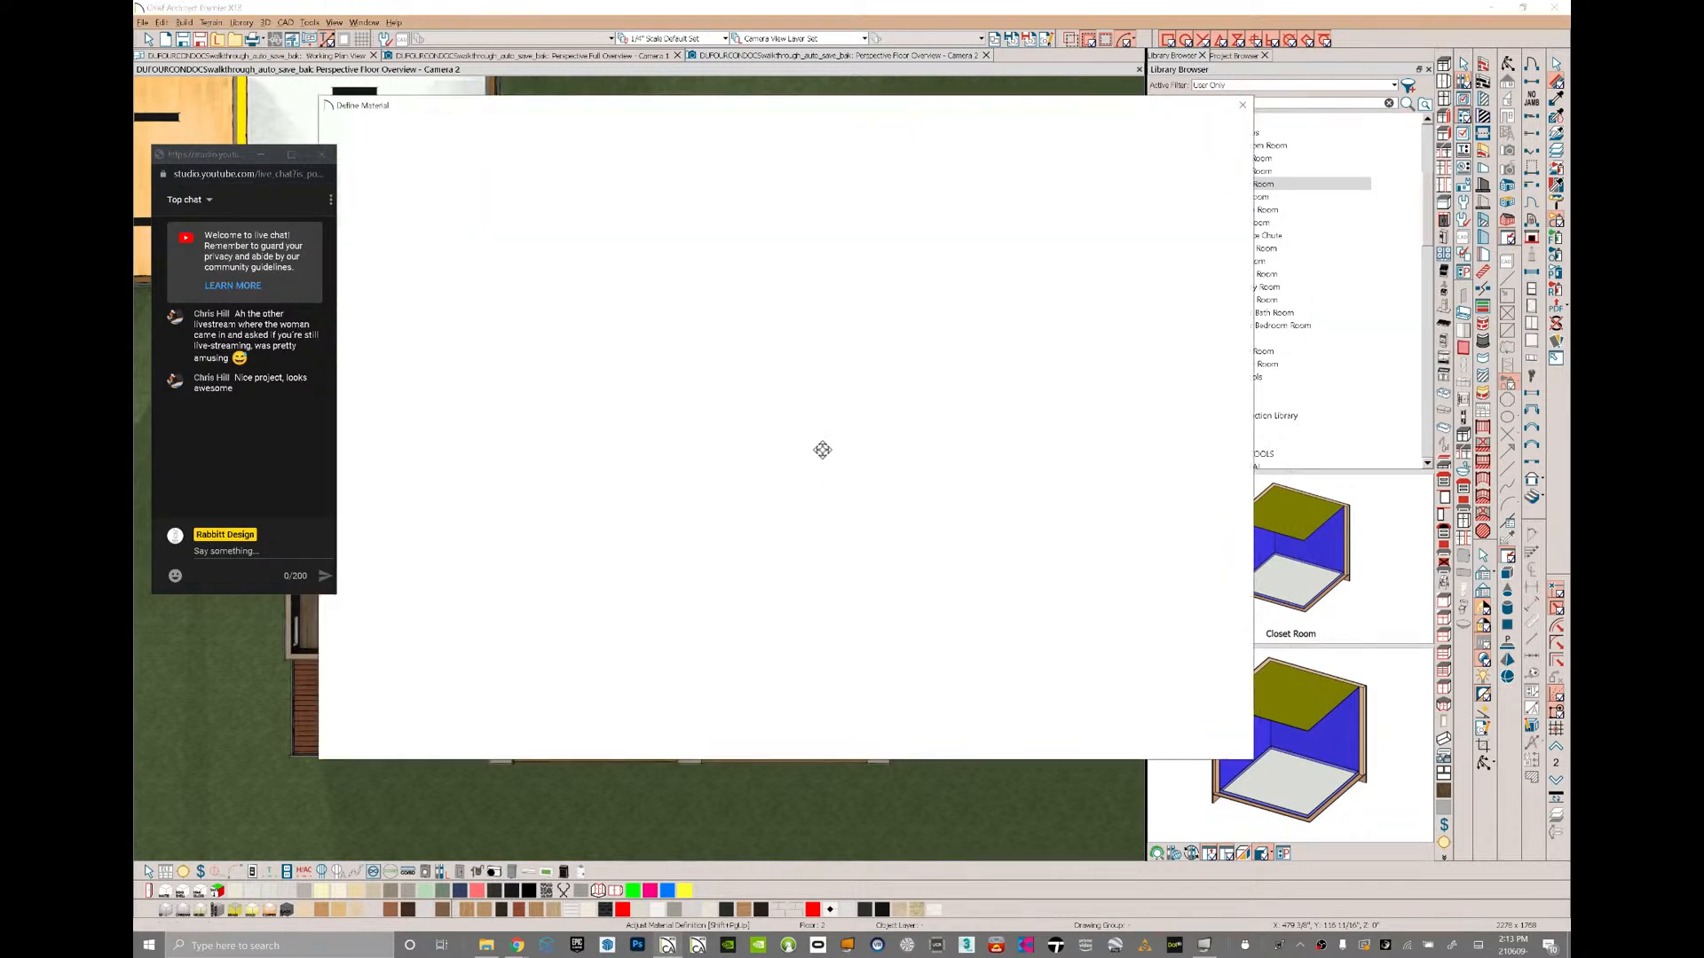
left_click(667, 175)
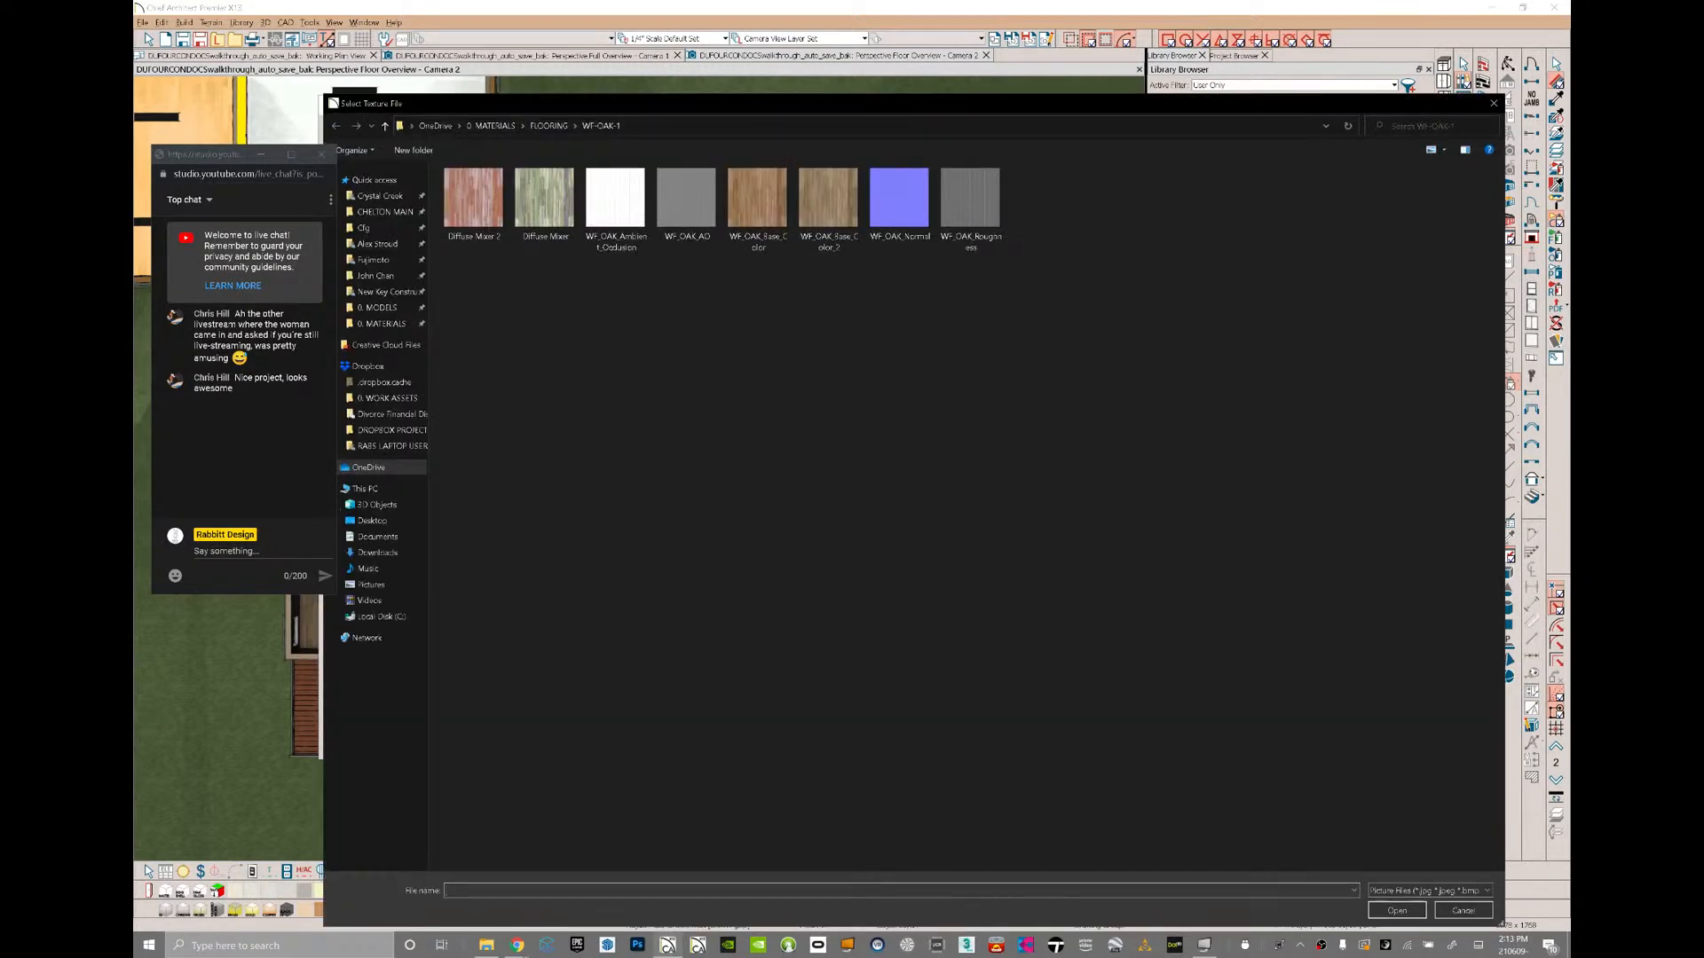
double_click(615, 197)
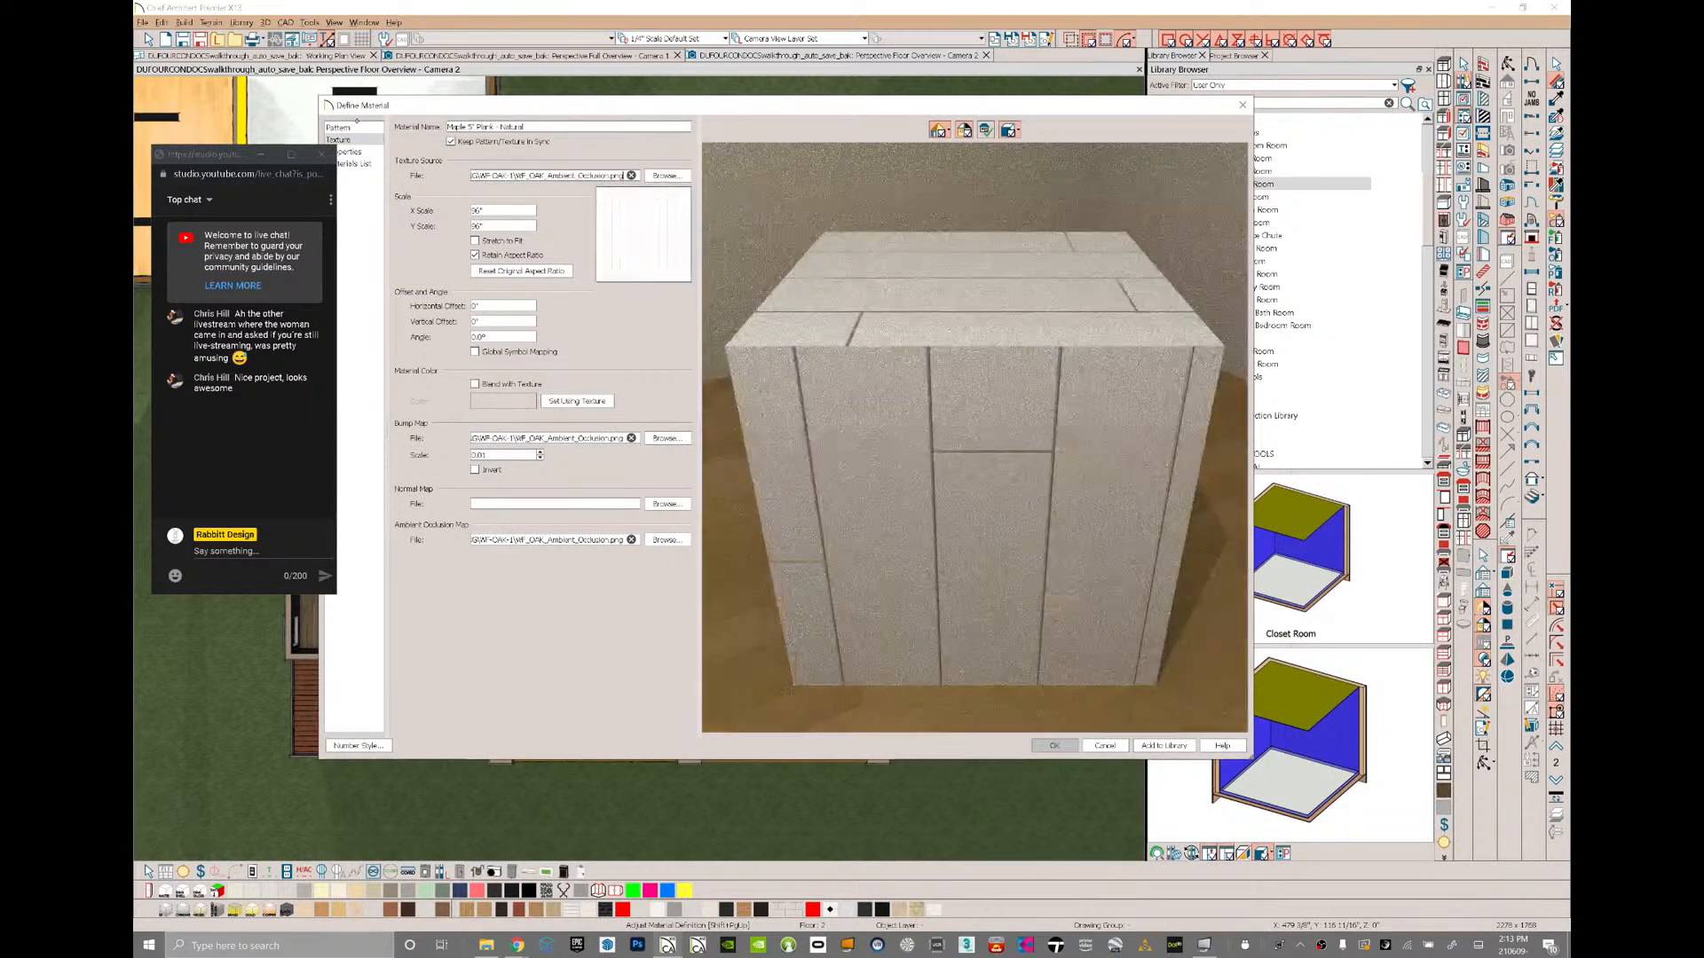
- Regenerate the floor material's pattern from its texture using the Simple method with a lowered threshold
left_click(355, 127)
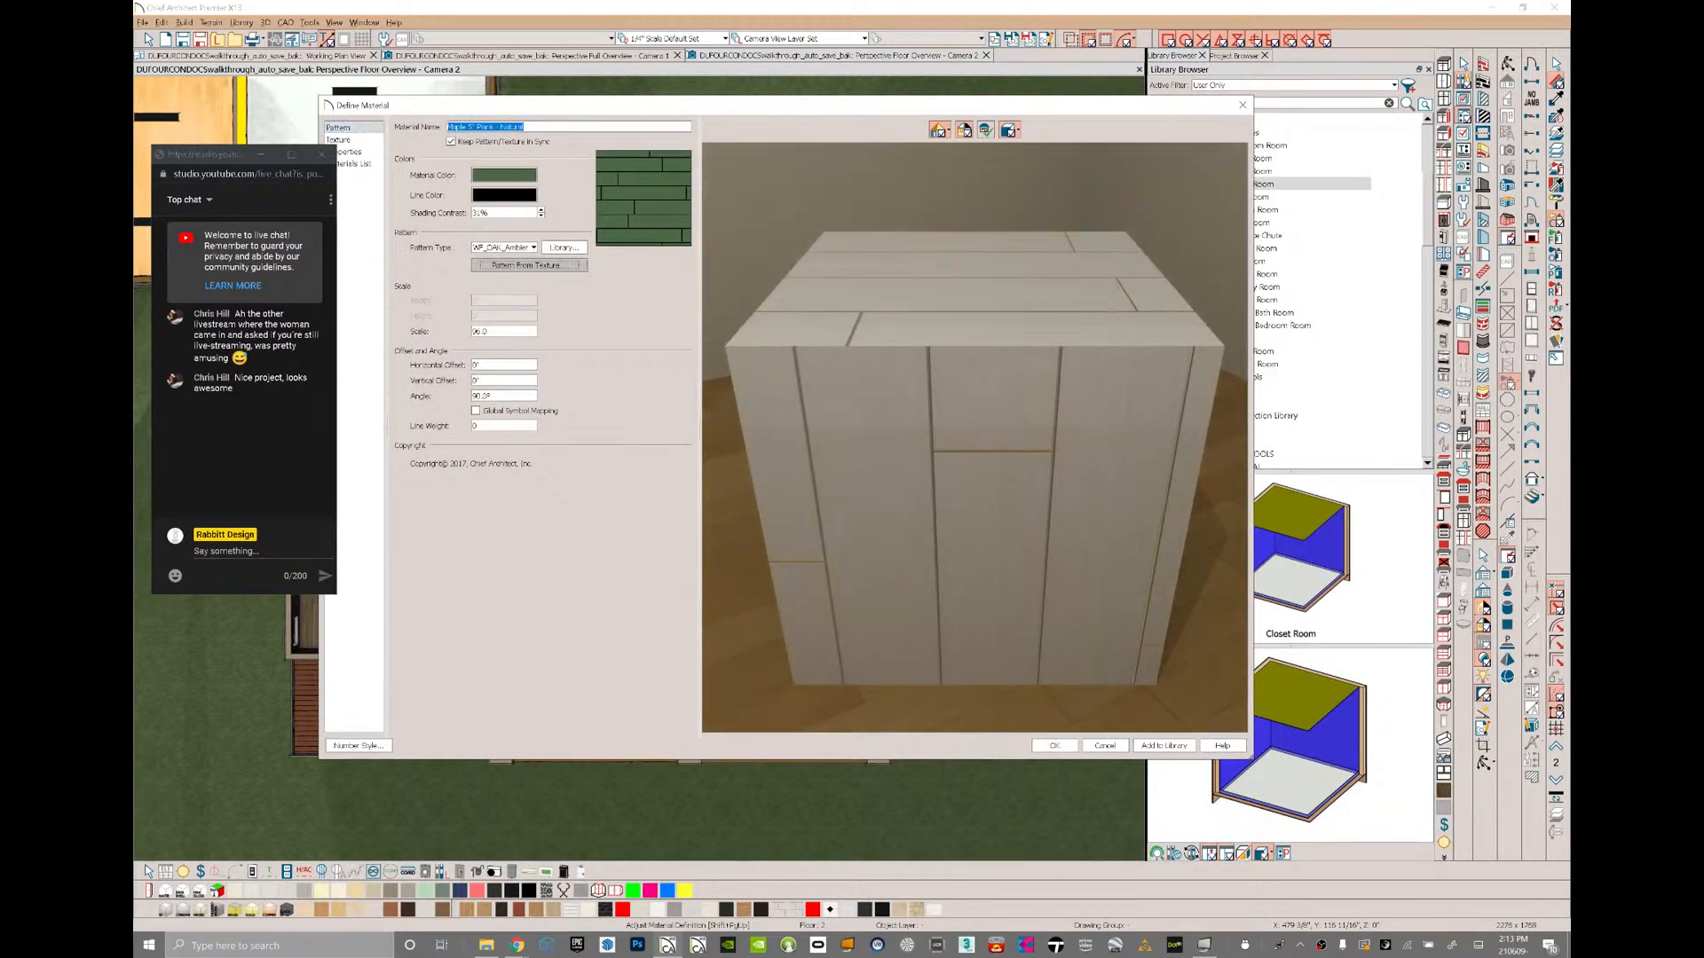
left_click(563, 260)
left_click(991, 403)
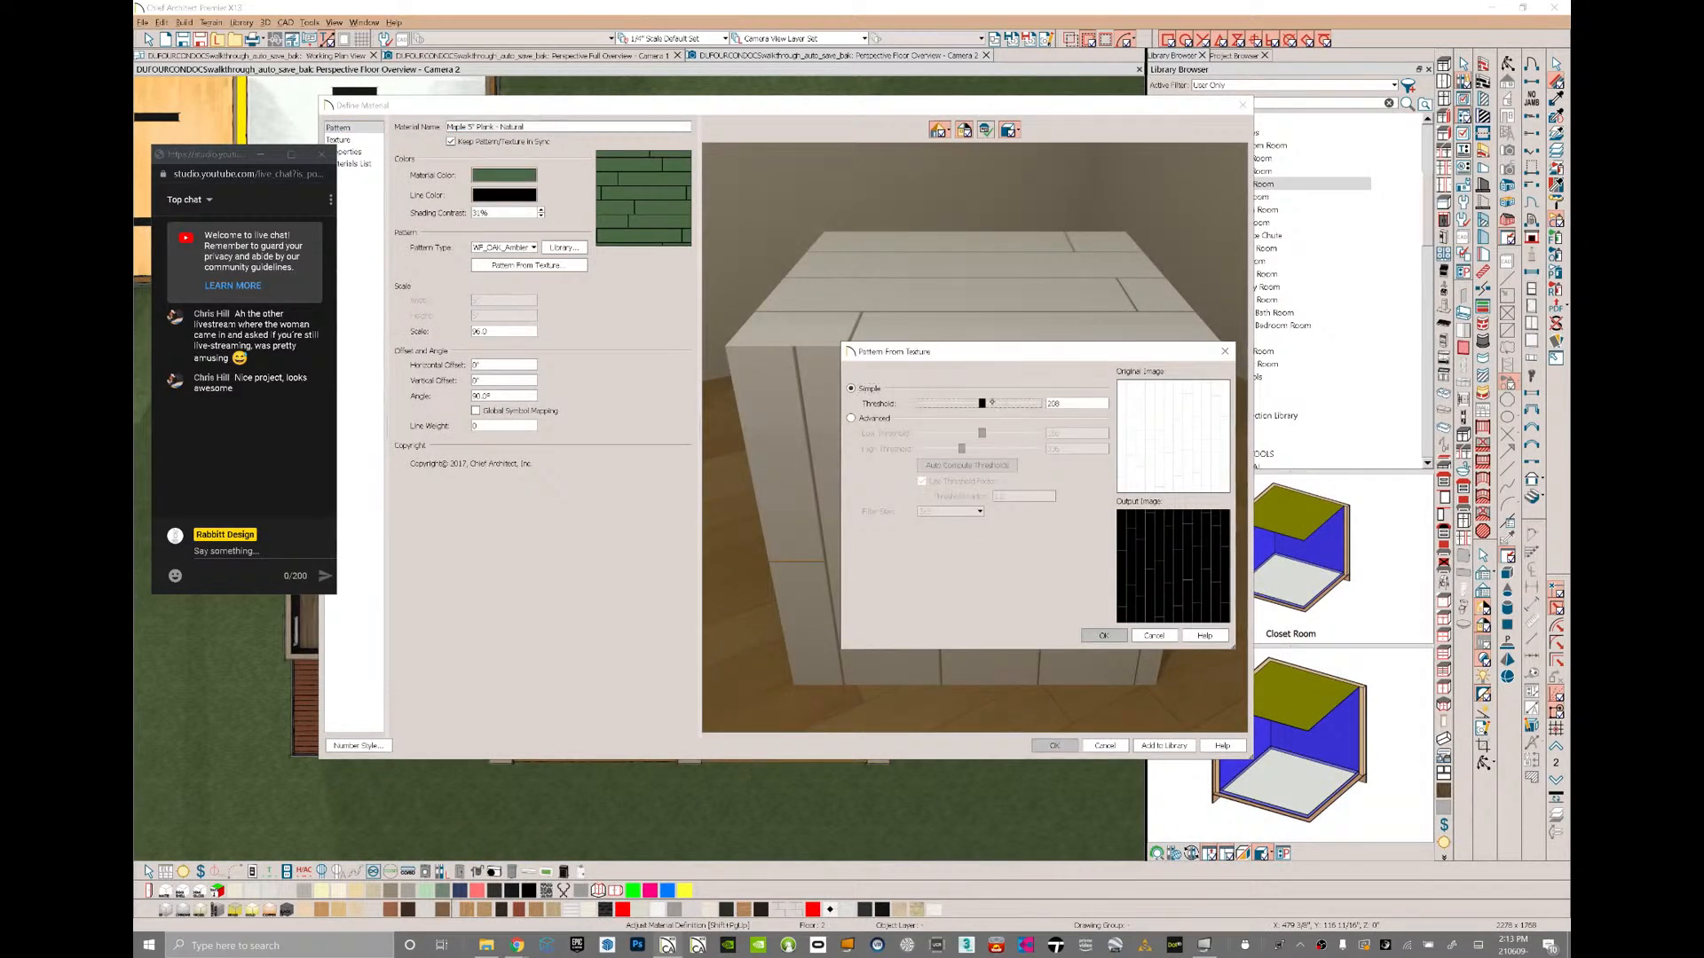
left_click(1001, 403)
left_click(1012, 403)
left_click(940, 405)
left_click(940, 406)
left_click(940, 406)
left_click(940, 406)
left_click(939, 406)
left_click(939, 405)
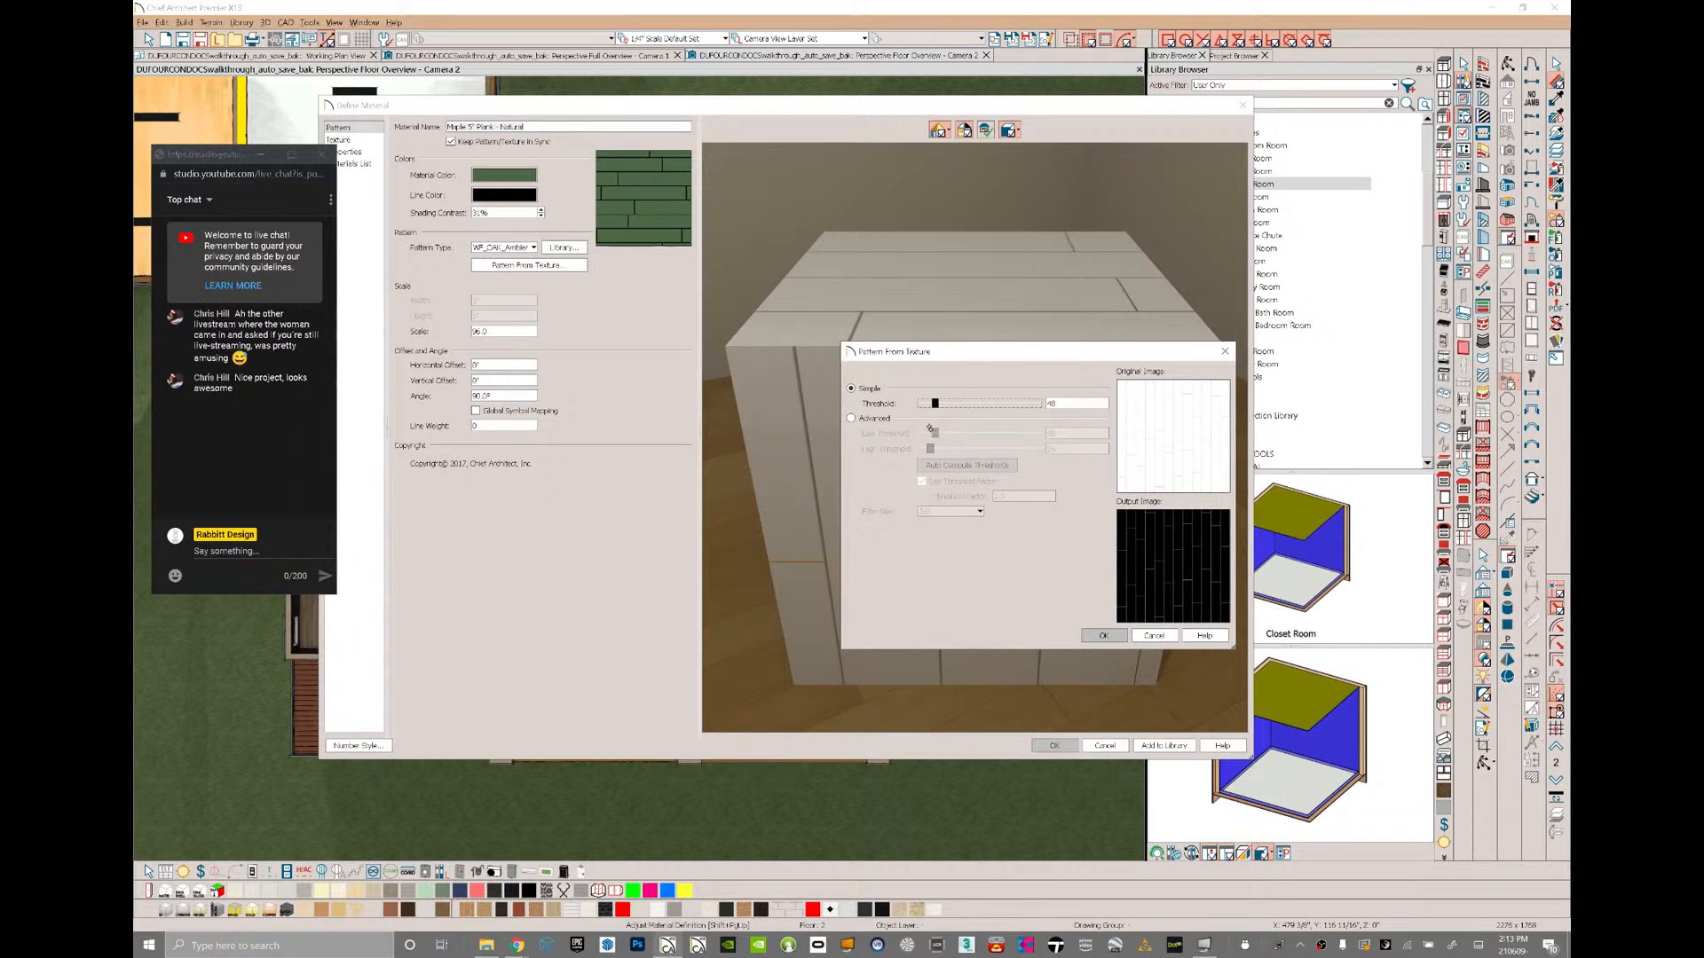
left_click(1103, 635)
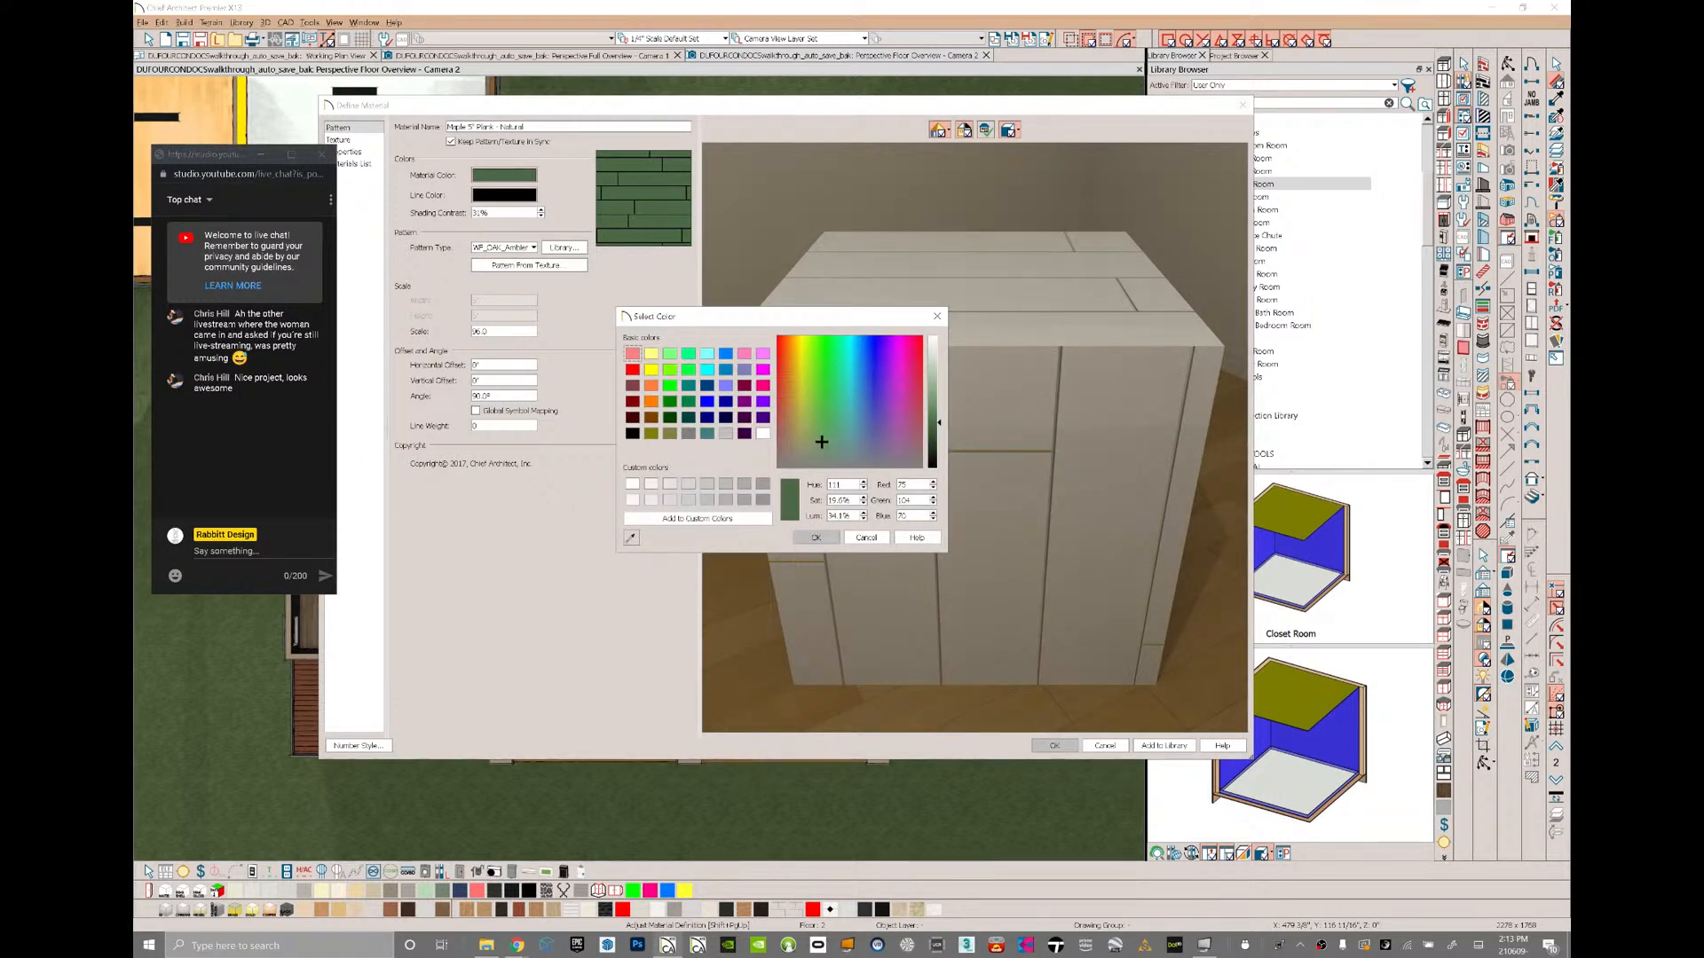
- Change the floor pattern's material color to a light beige gray
left_click(764, 433)
left_click(790, 447)
left_click(815, 538)
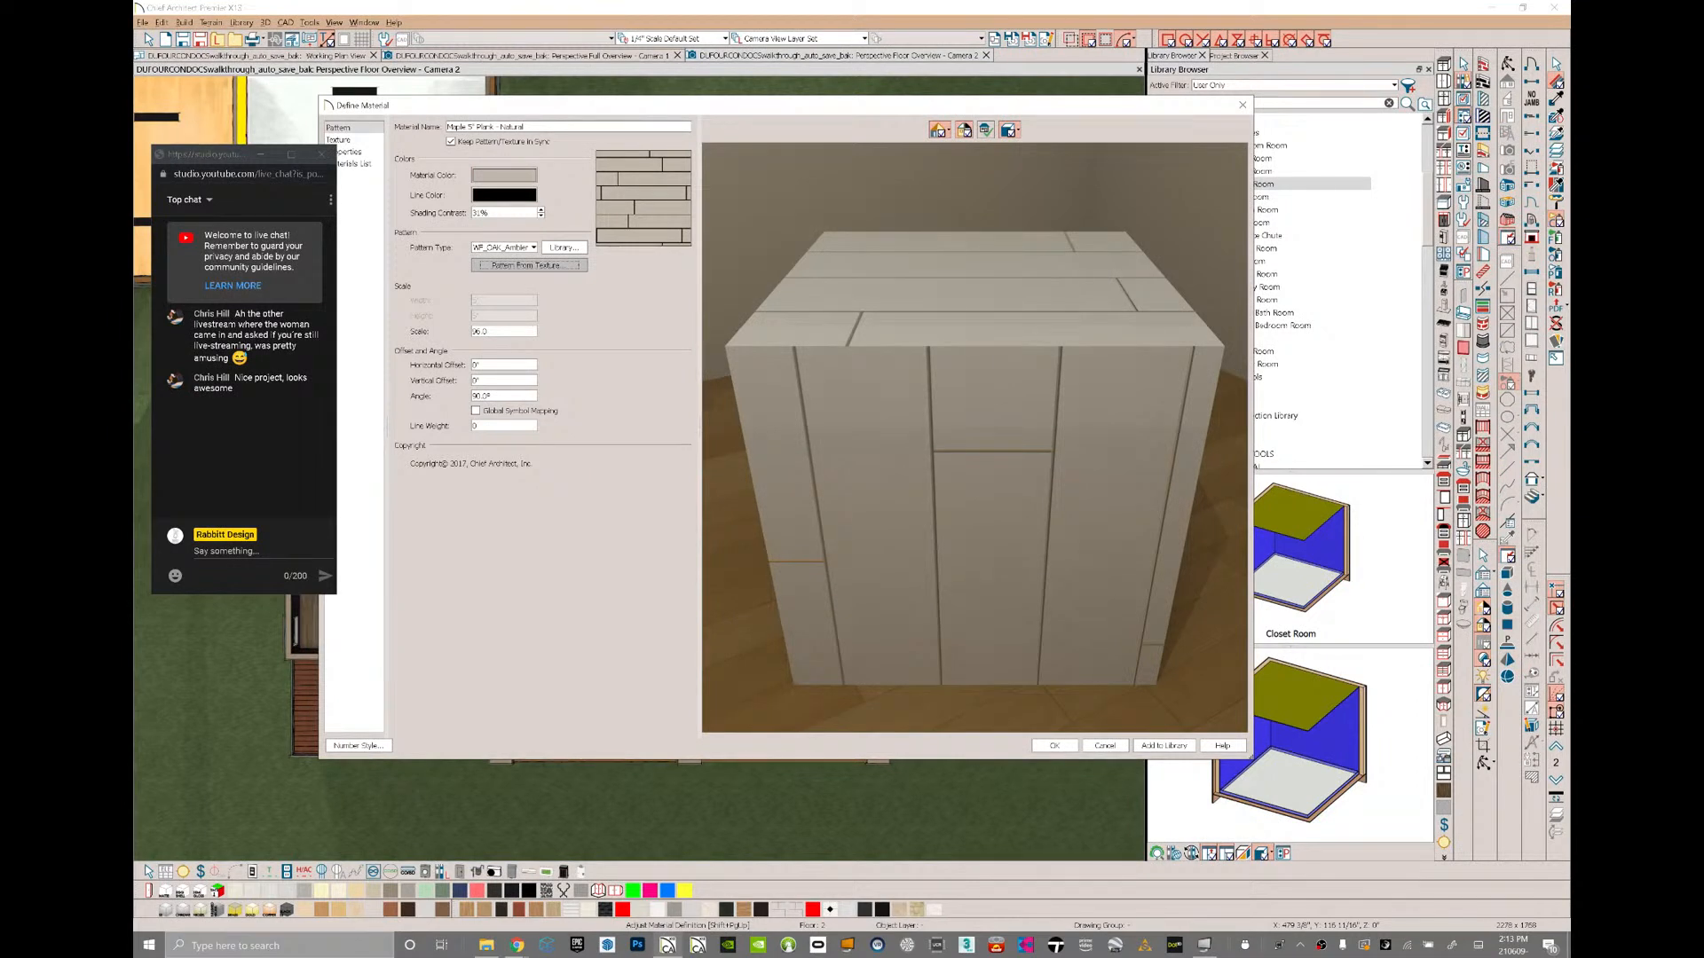
- Restore WF_OAK_Base_Color_2 as the floor material's texture source and apply the material to the great room floor
left_click(360, 139)
left_click(667, 176)
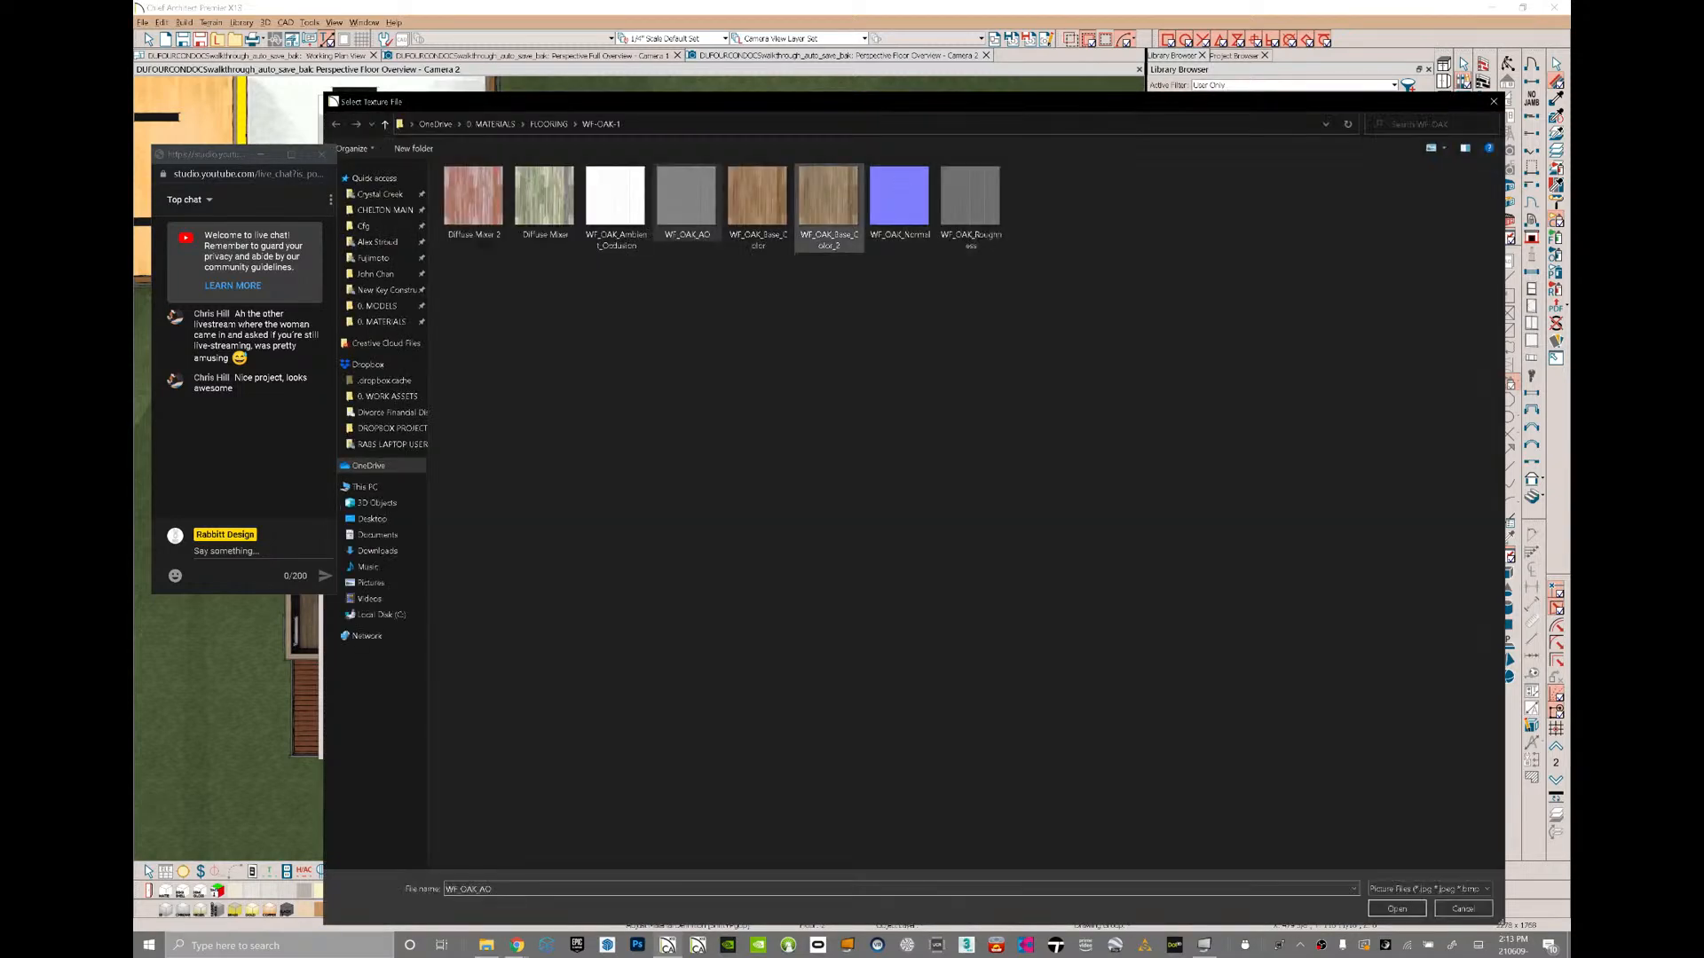
double_click(830, 197)
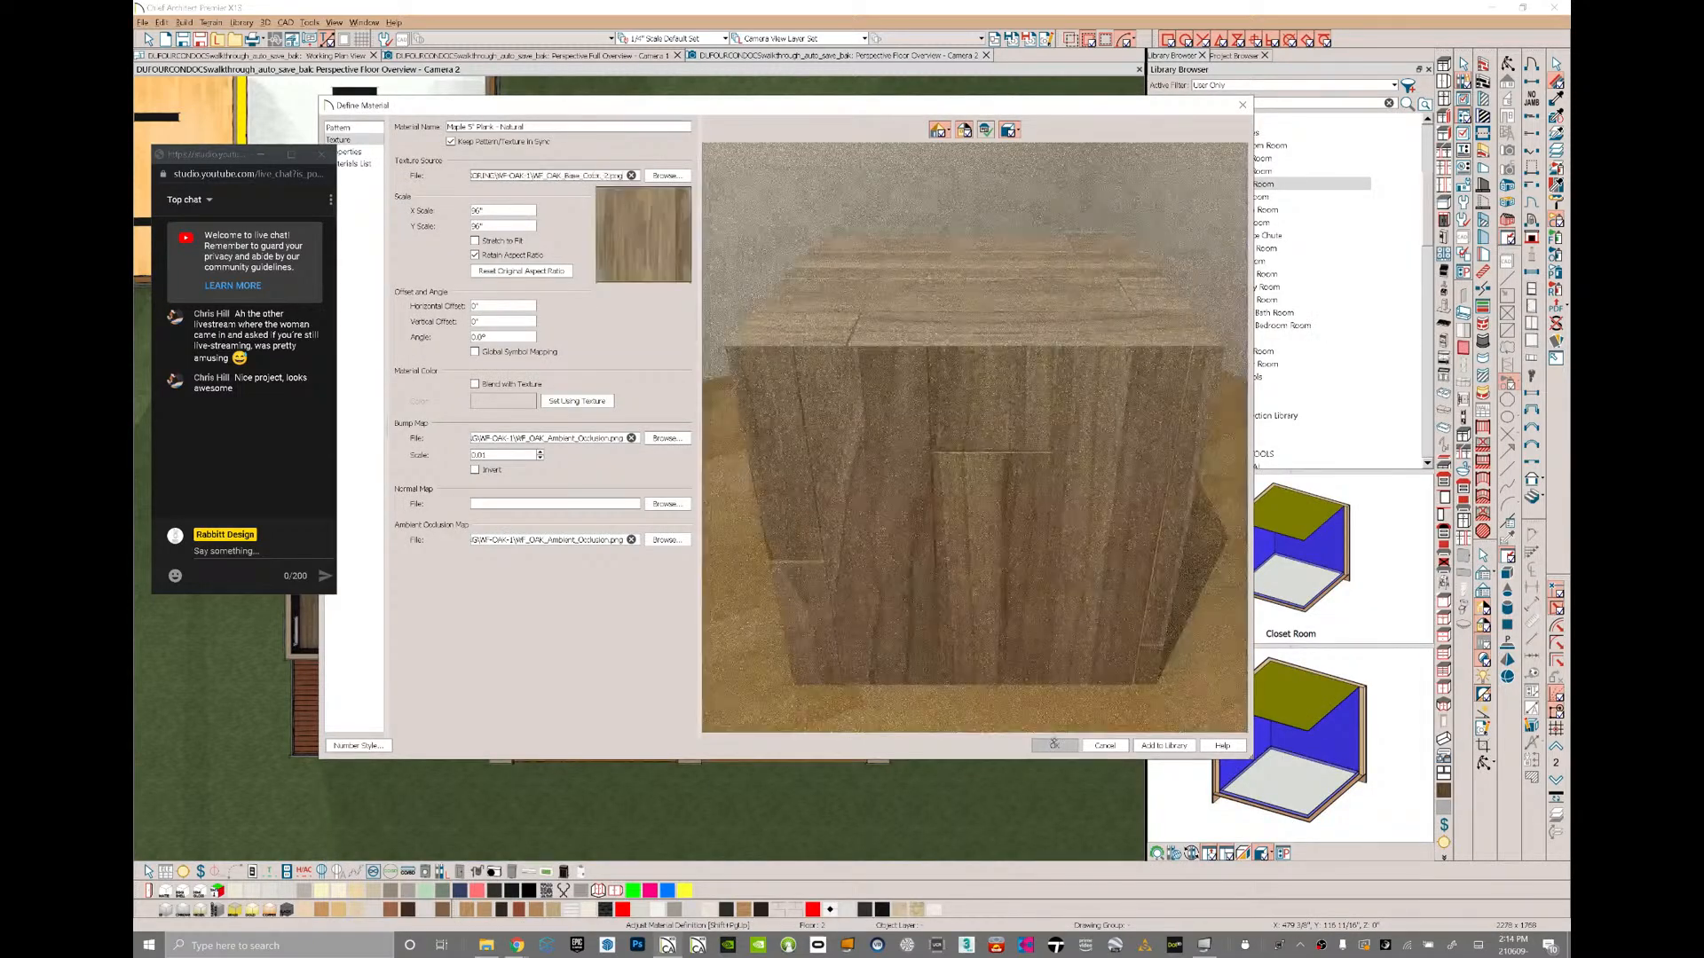
left_click(1054, 746)
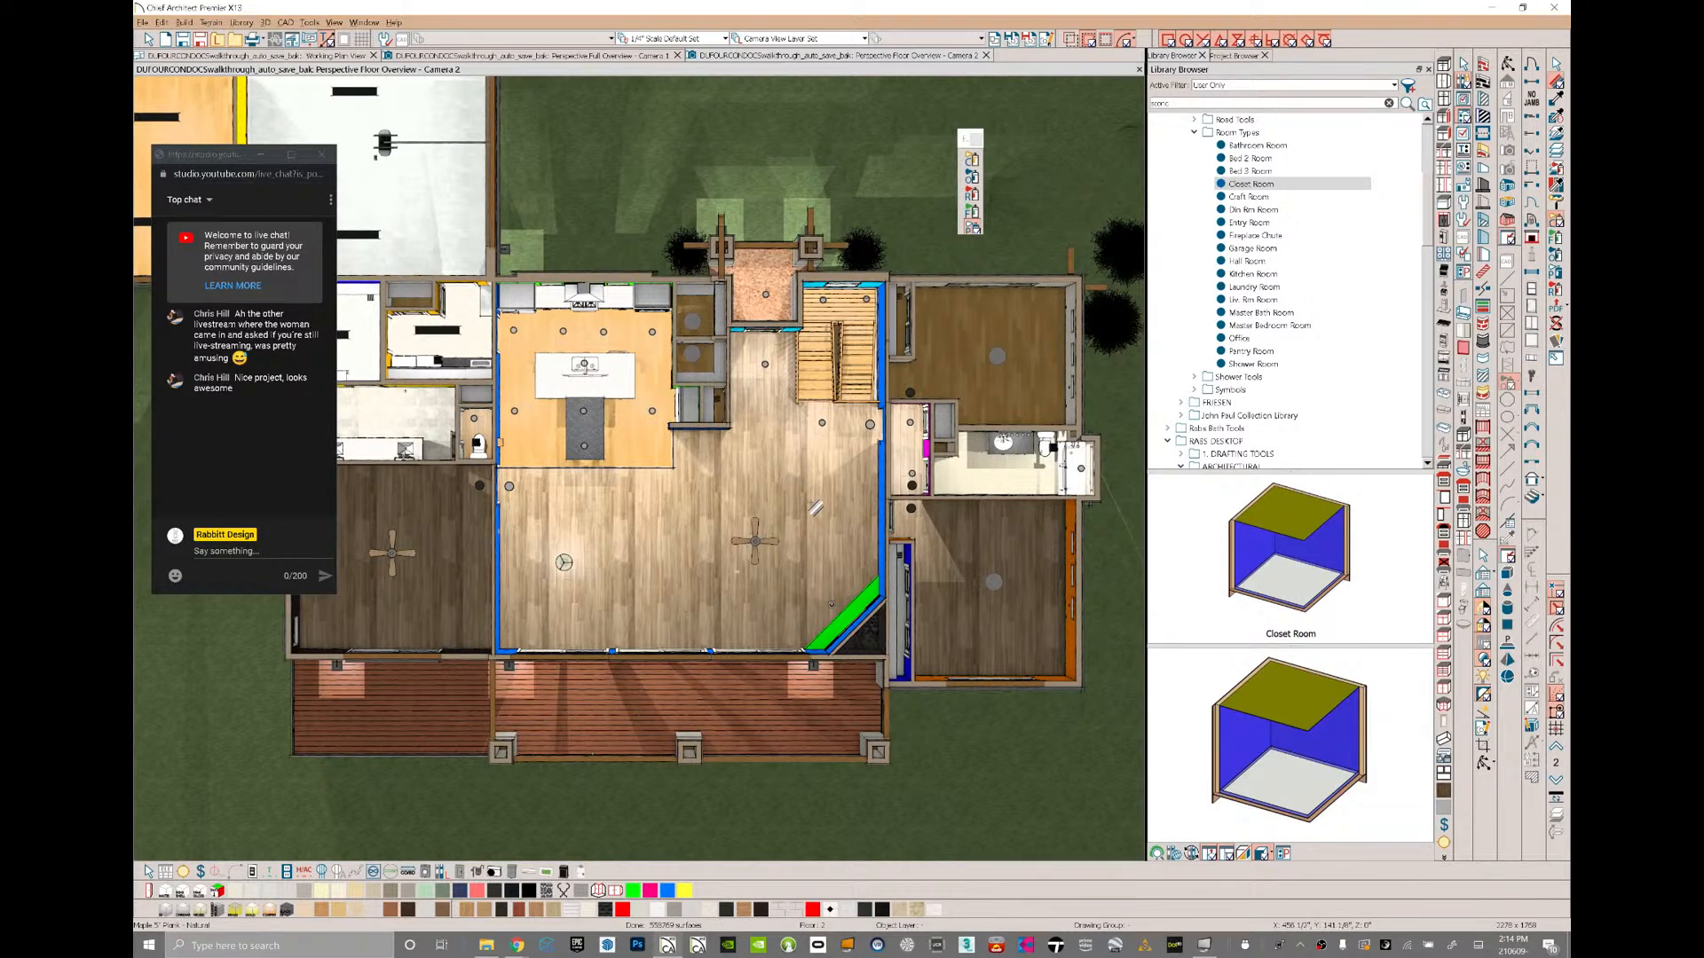
- Try copying the great room's wood floor material onto the kitchen floor, and undo it
left_click(1557, 98)
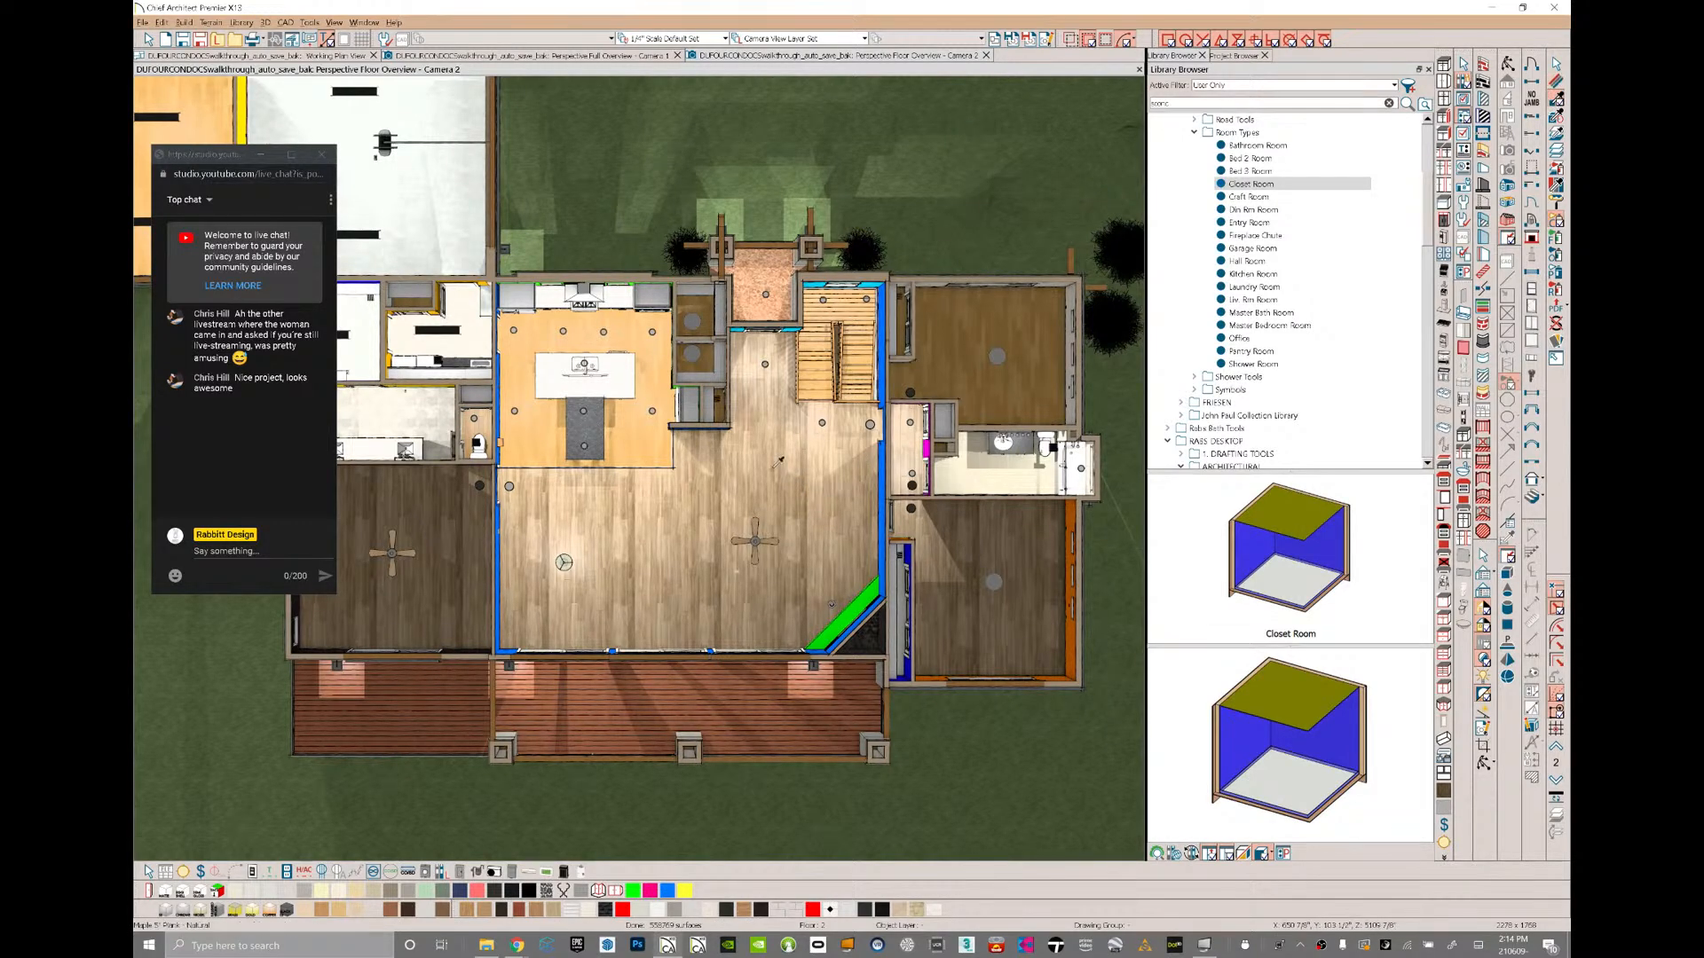
left_click(634, 439)
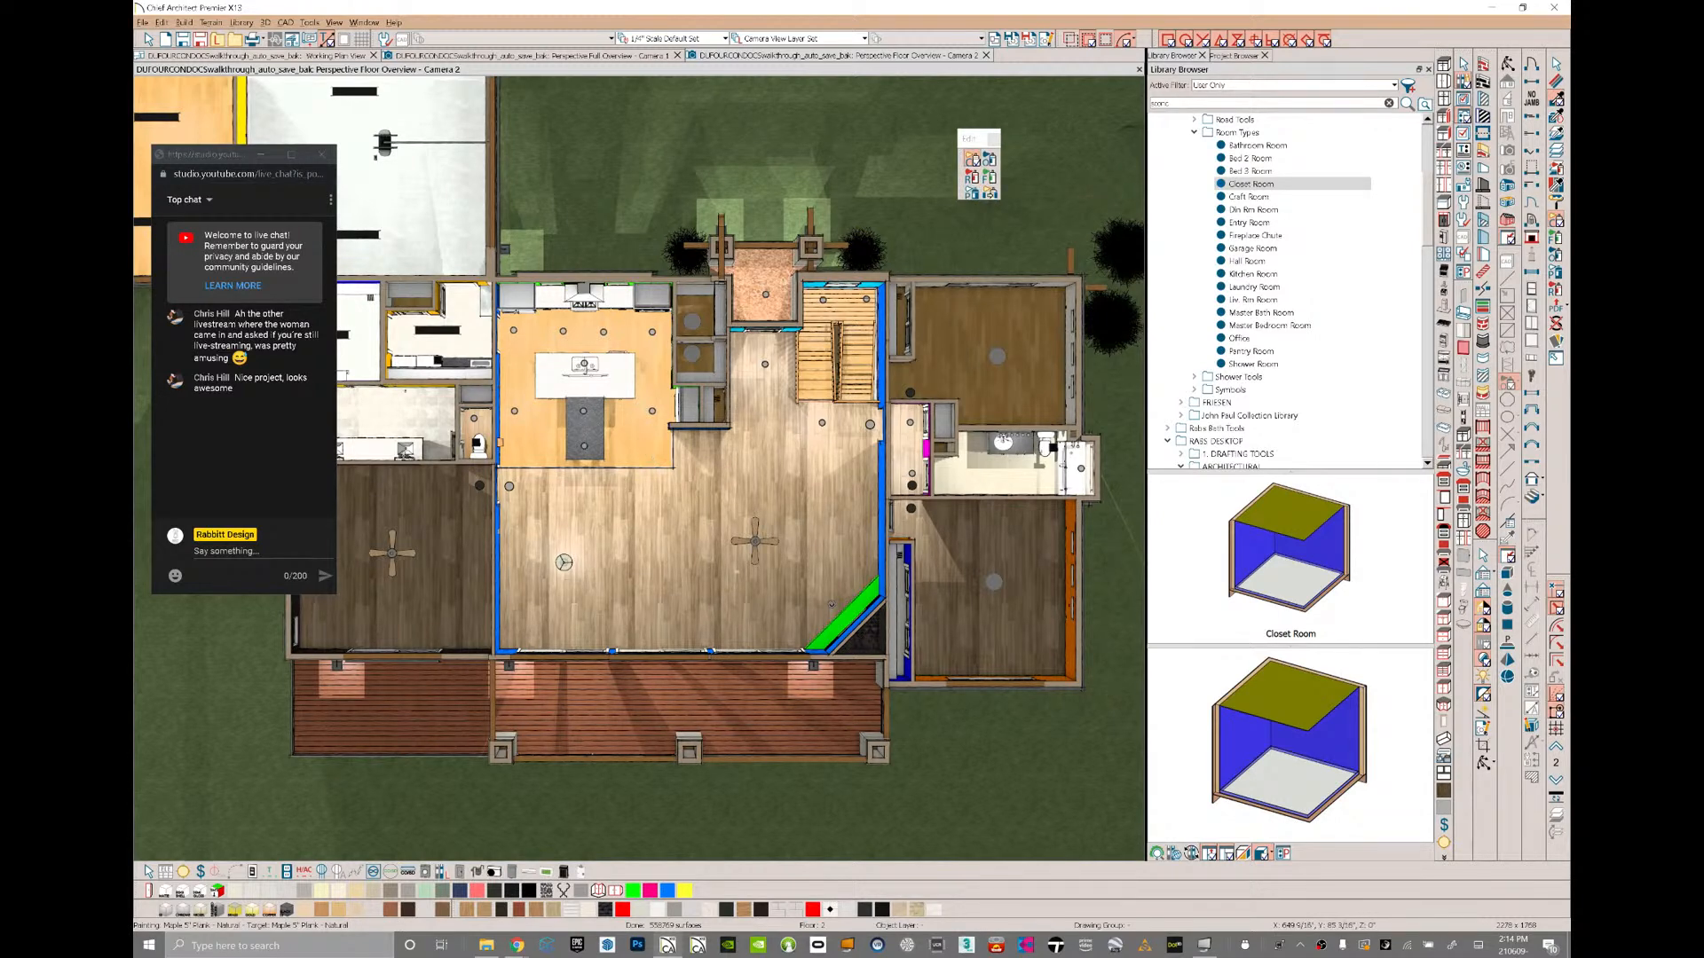
key("Escape")
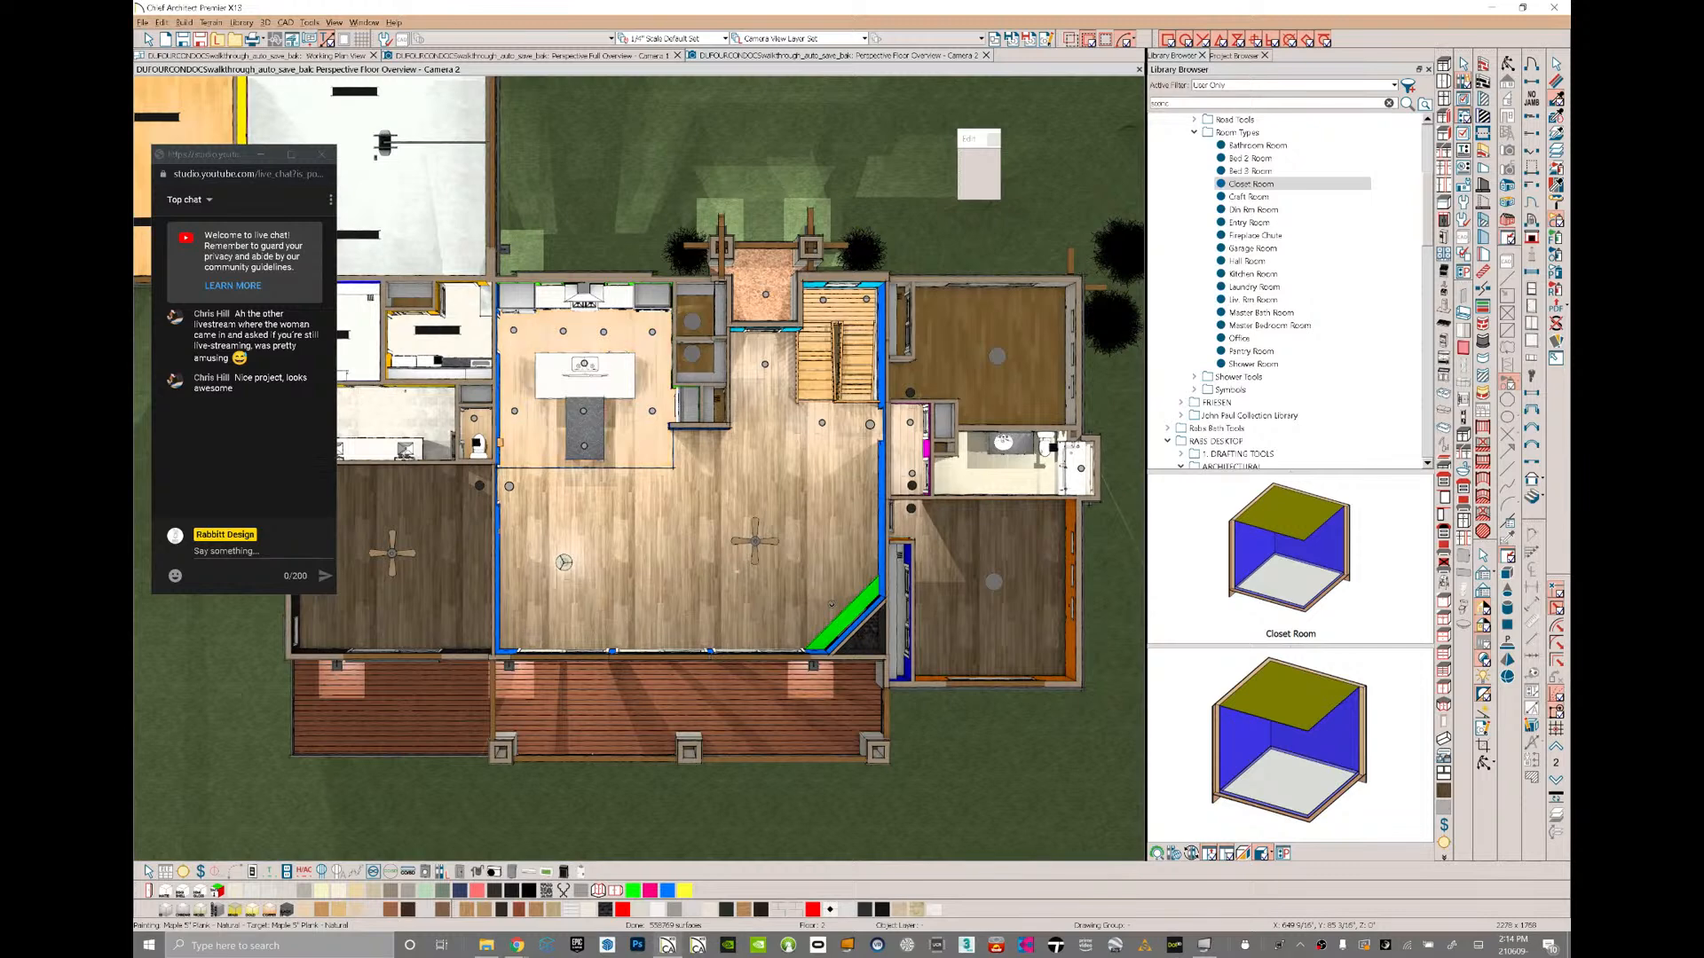
key("ctrl+z")
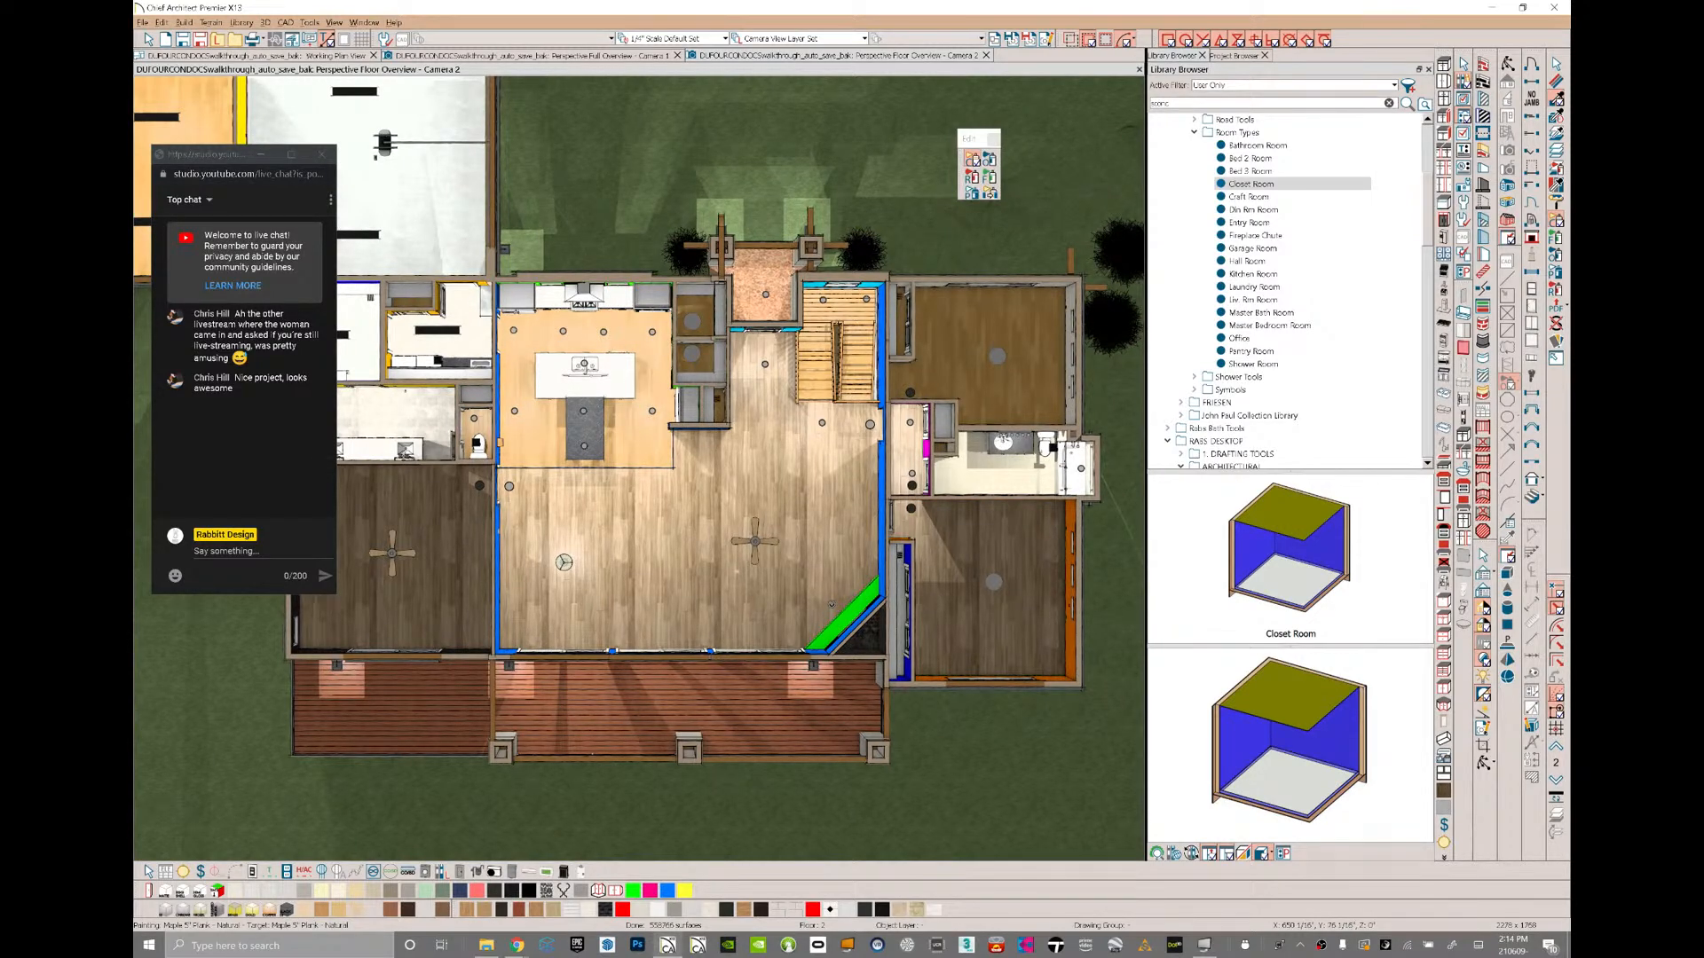
- Set the kitchen's floor finish to the default in its room structure settings
key("Escape")
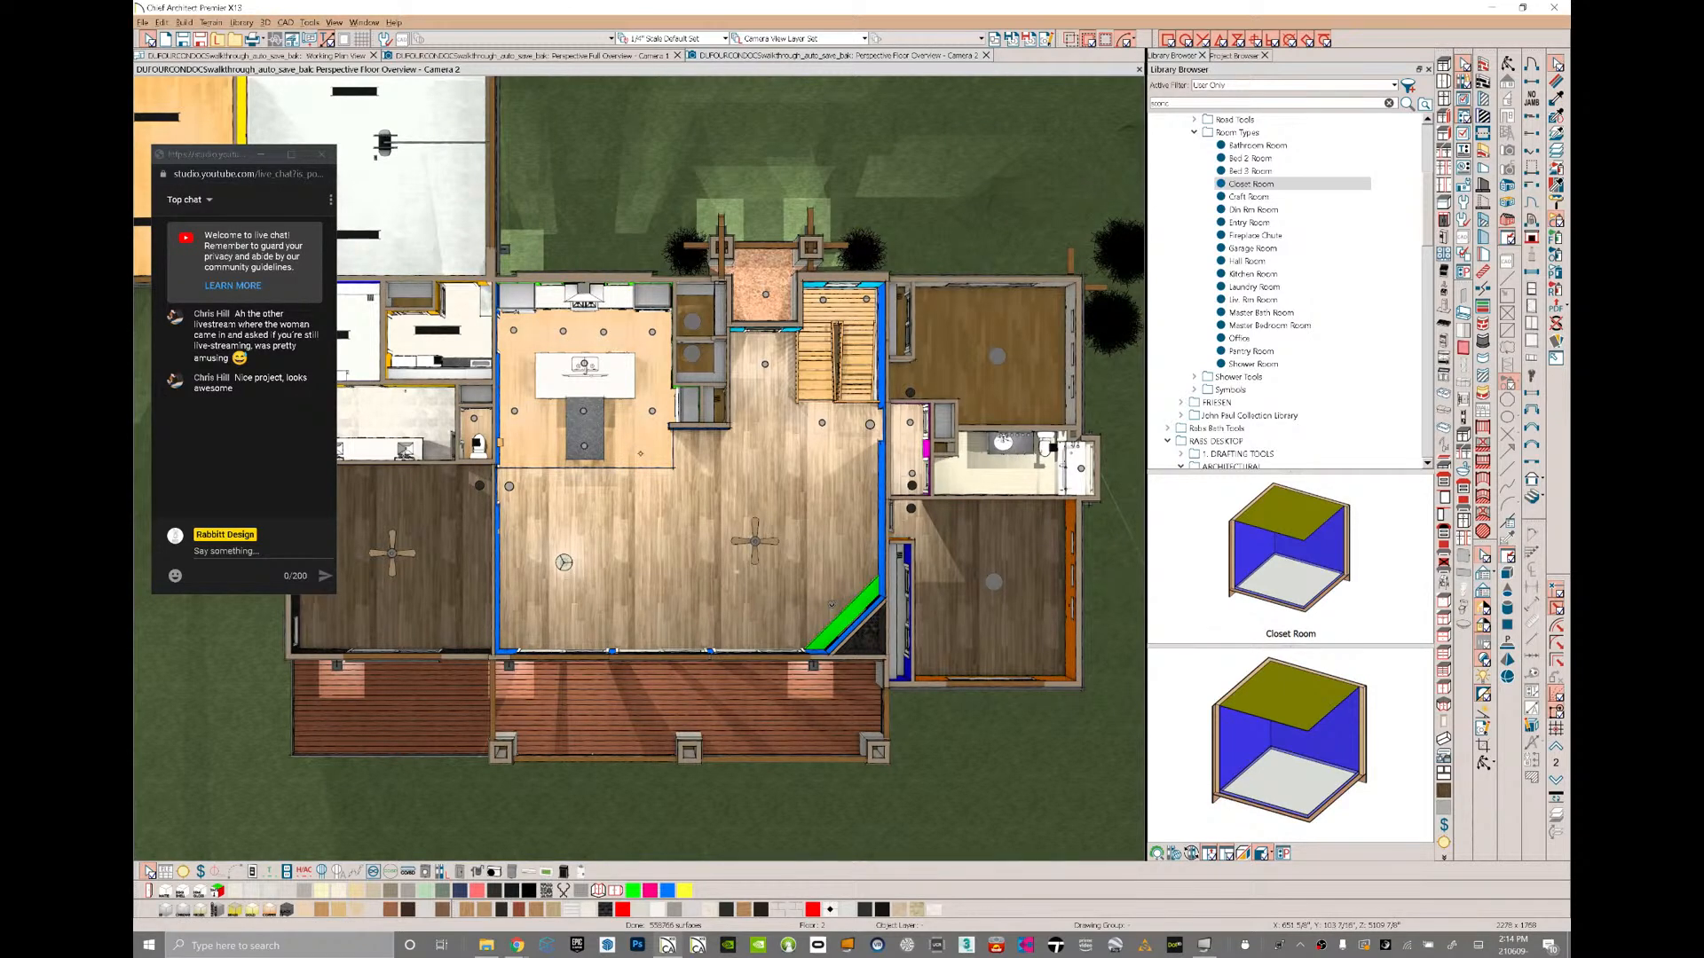
left_click(641, 454)
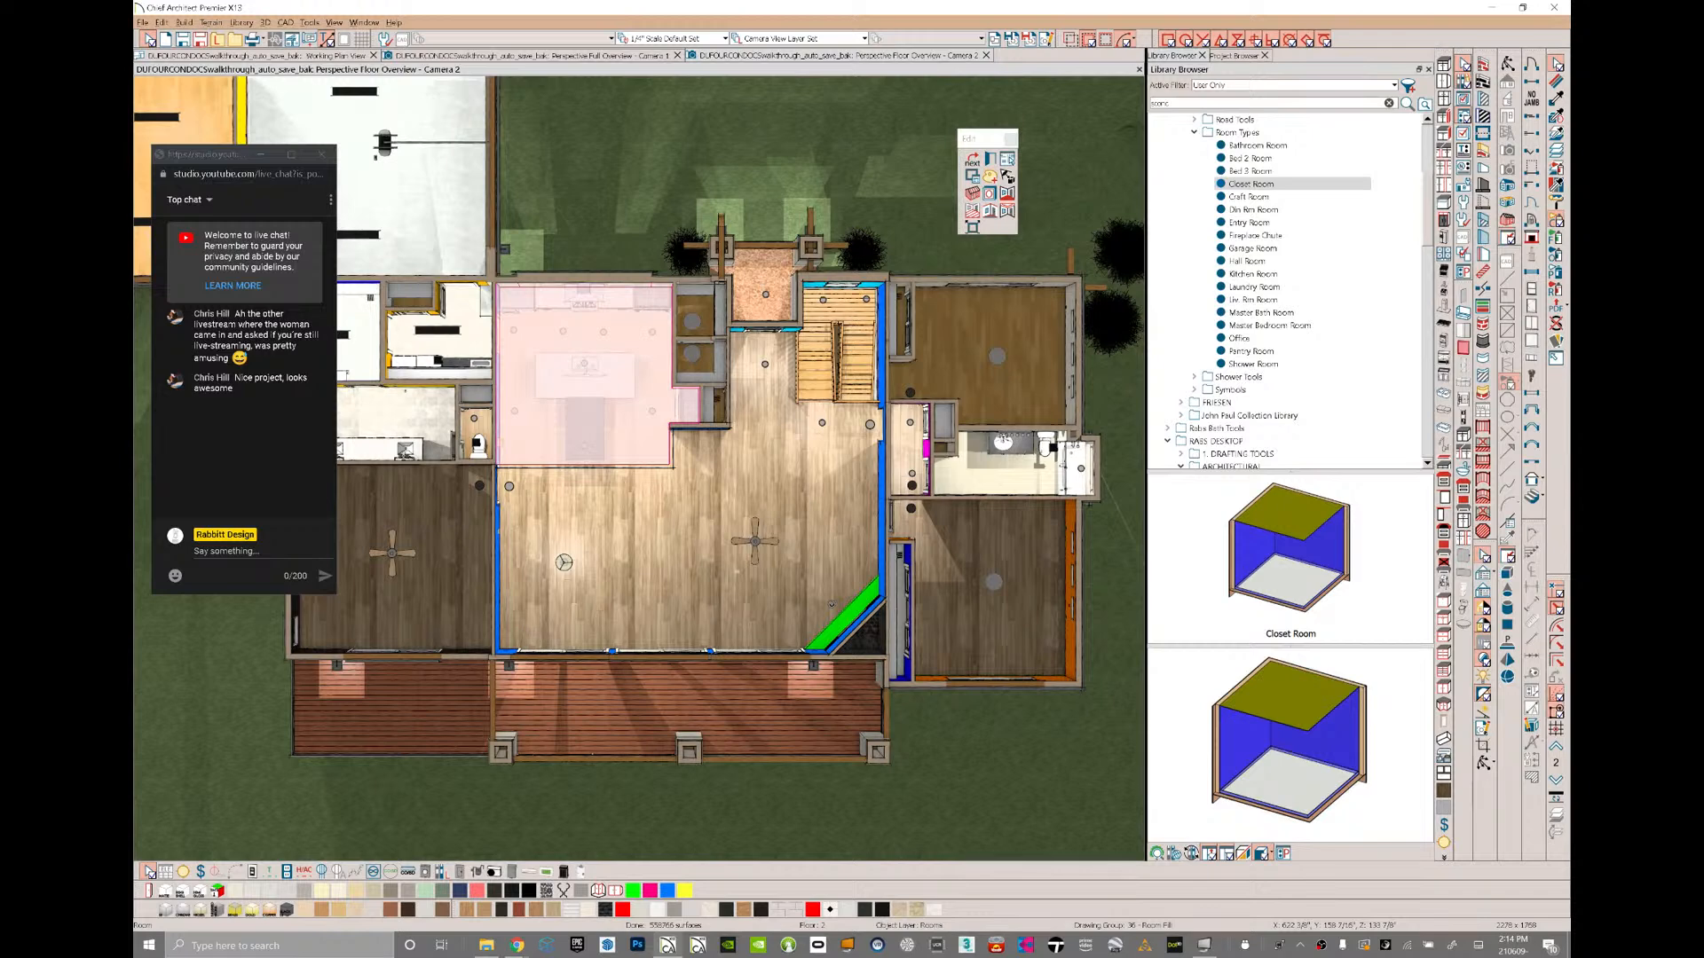
left_click(1009, 160)
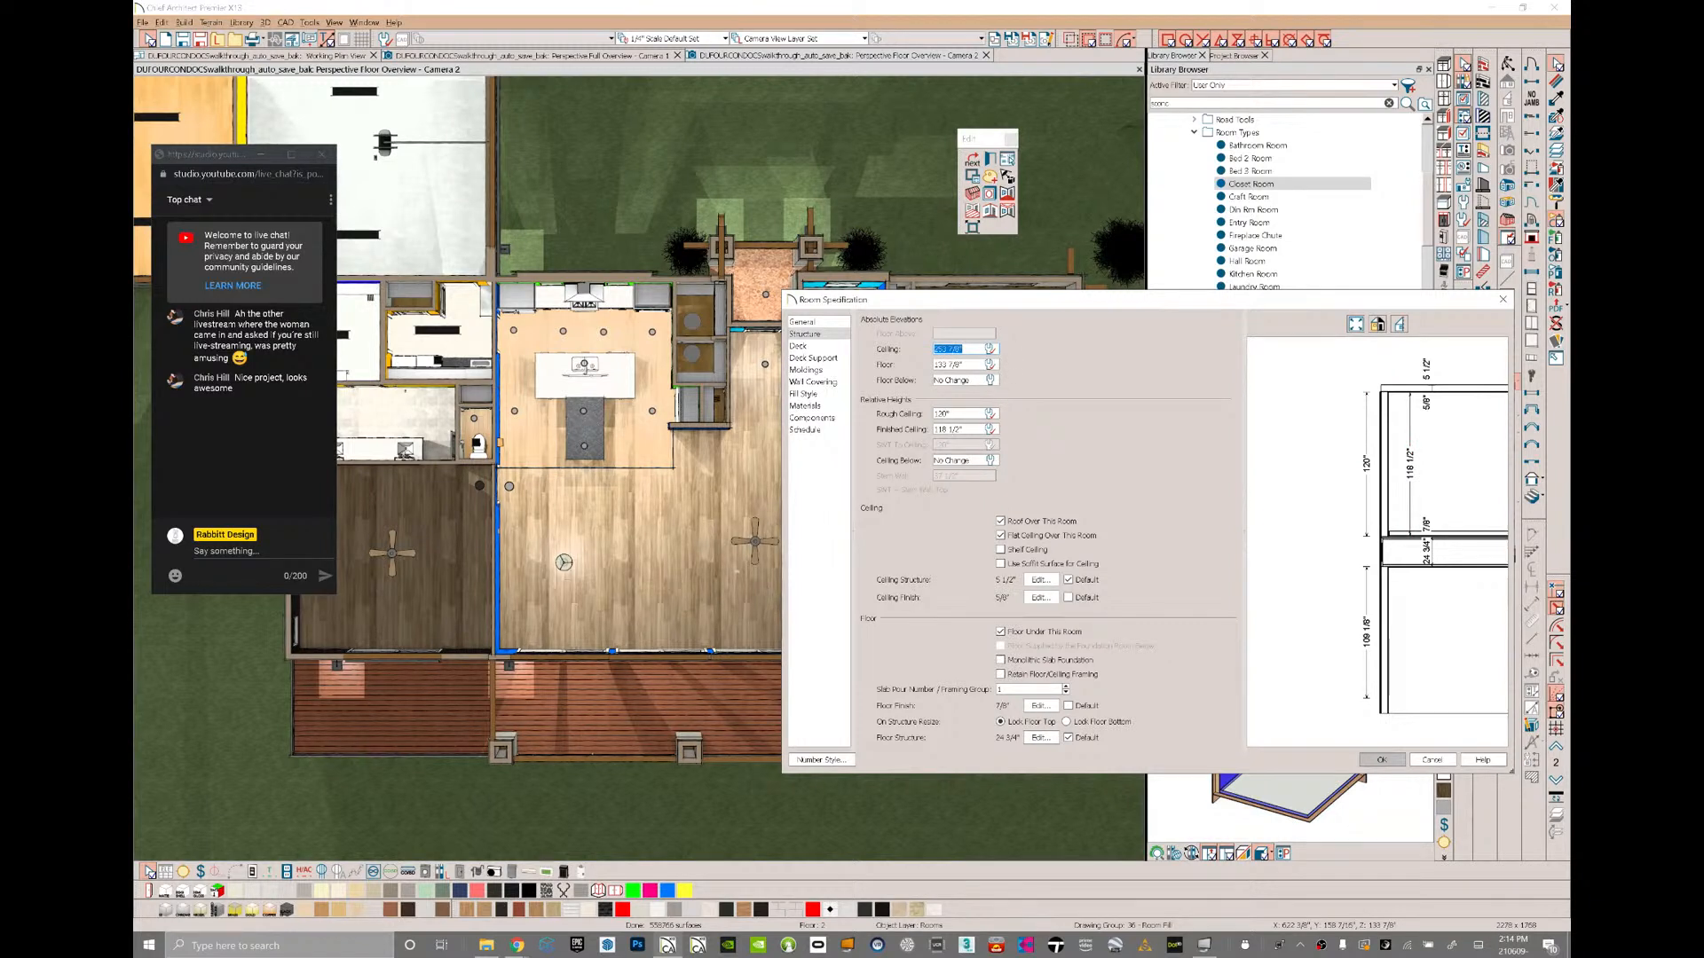
left_click(1069, 706)
left_click(1382, 759)
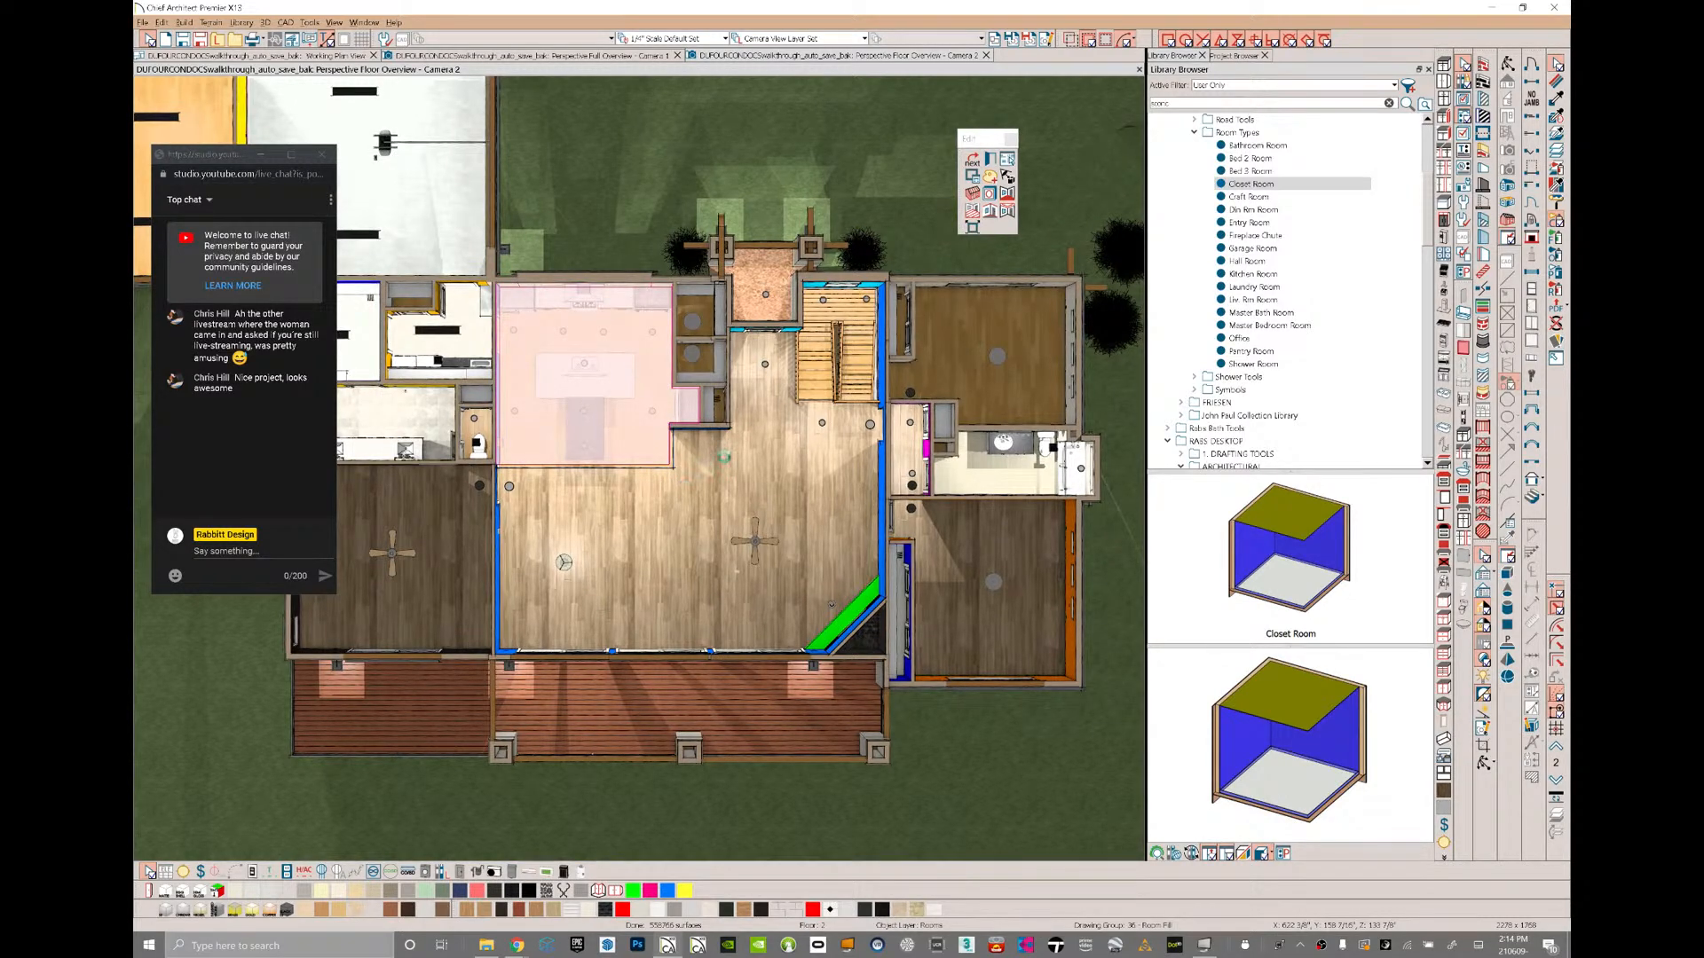
key("Escape")
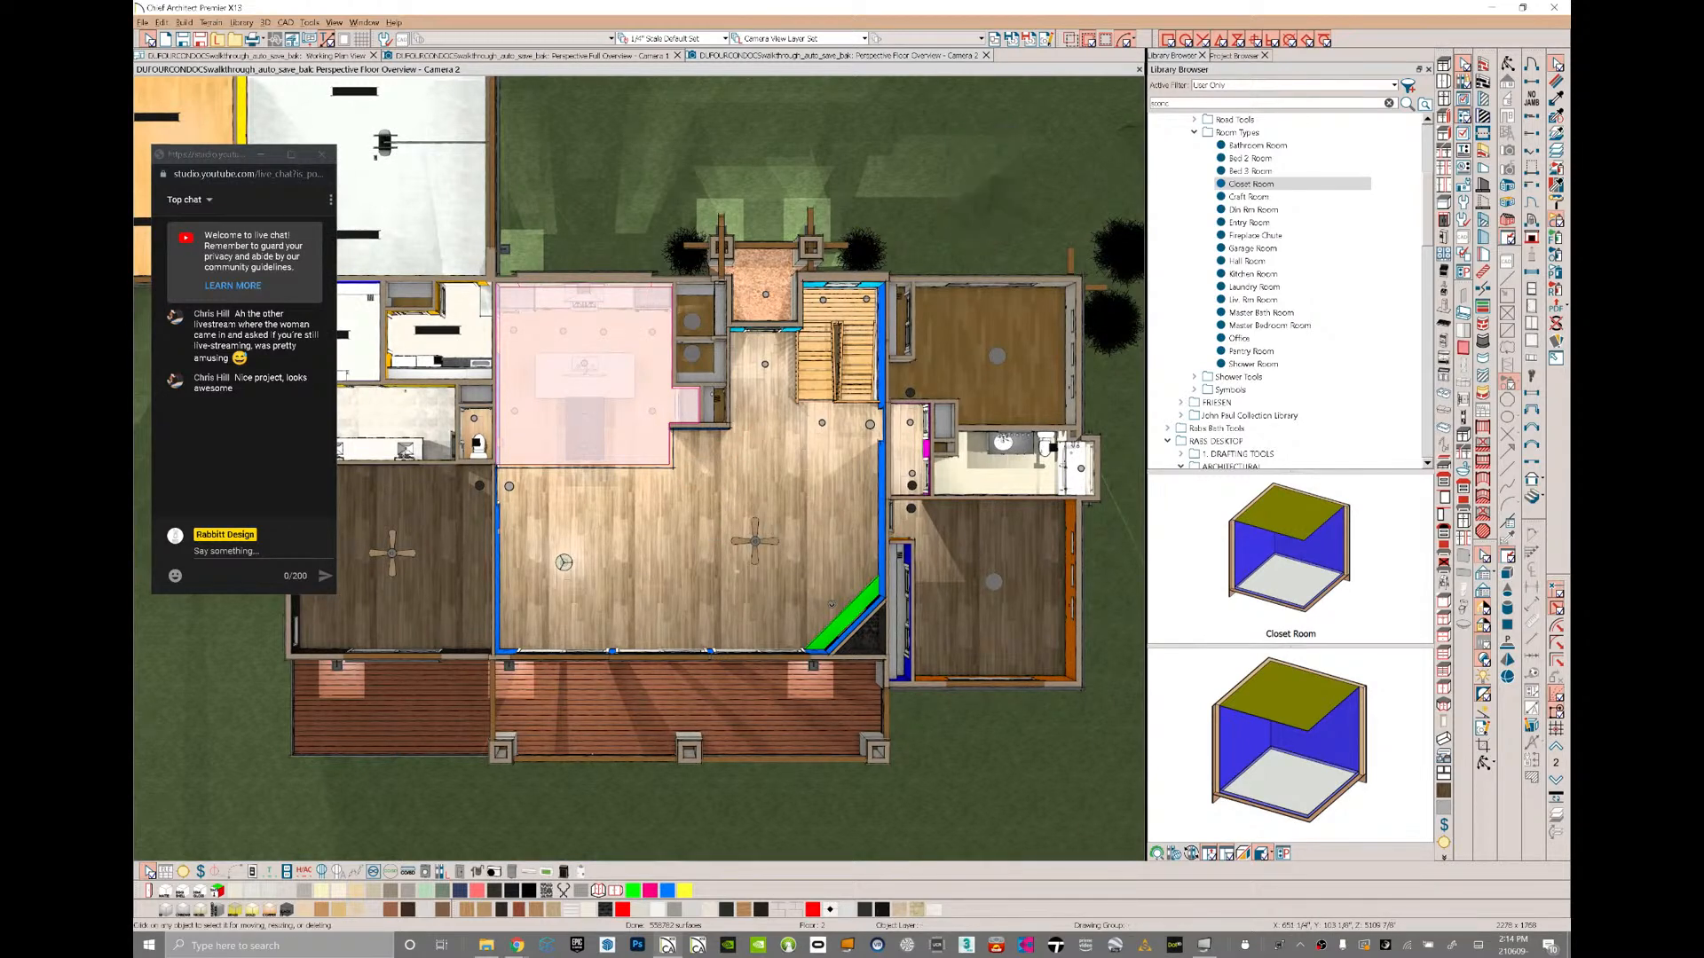
- Copy the great room's Maple 5" Plank - Natural floor material onto the kitchen floor
left_click(714, 478)
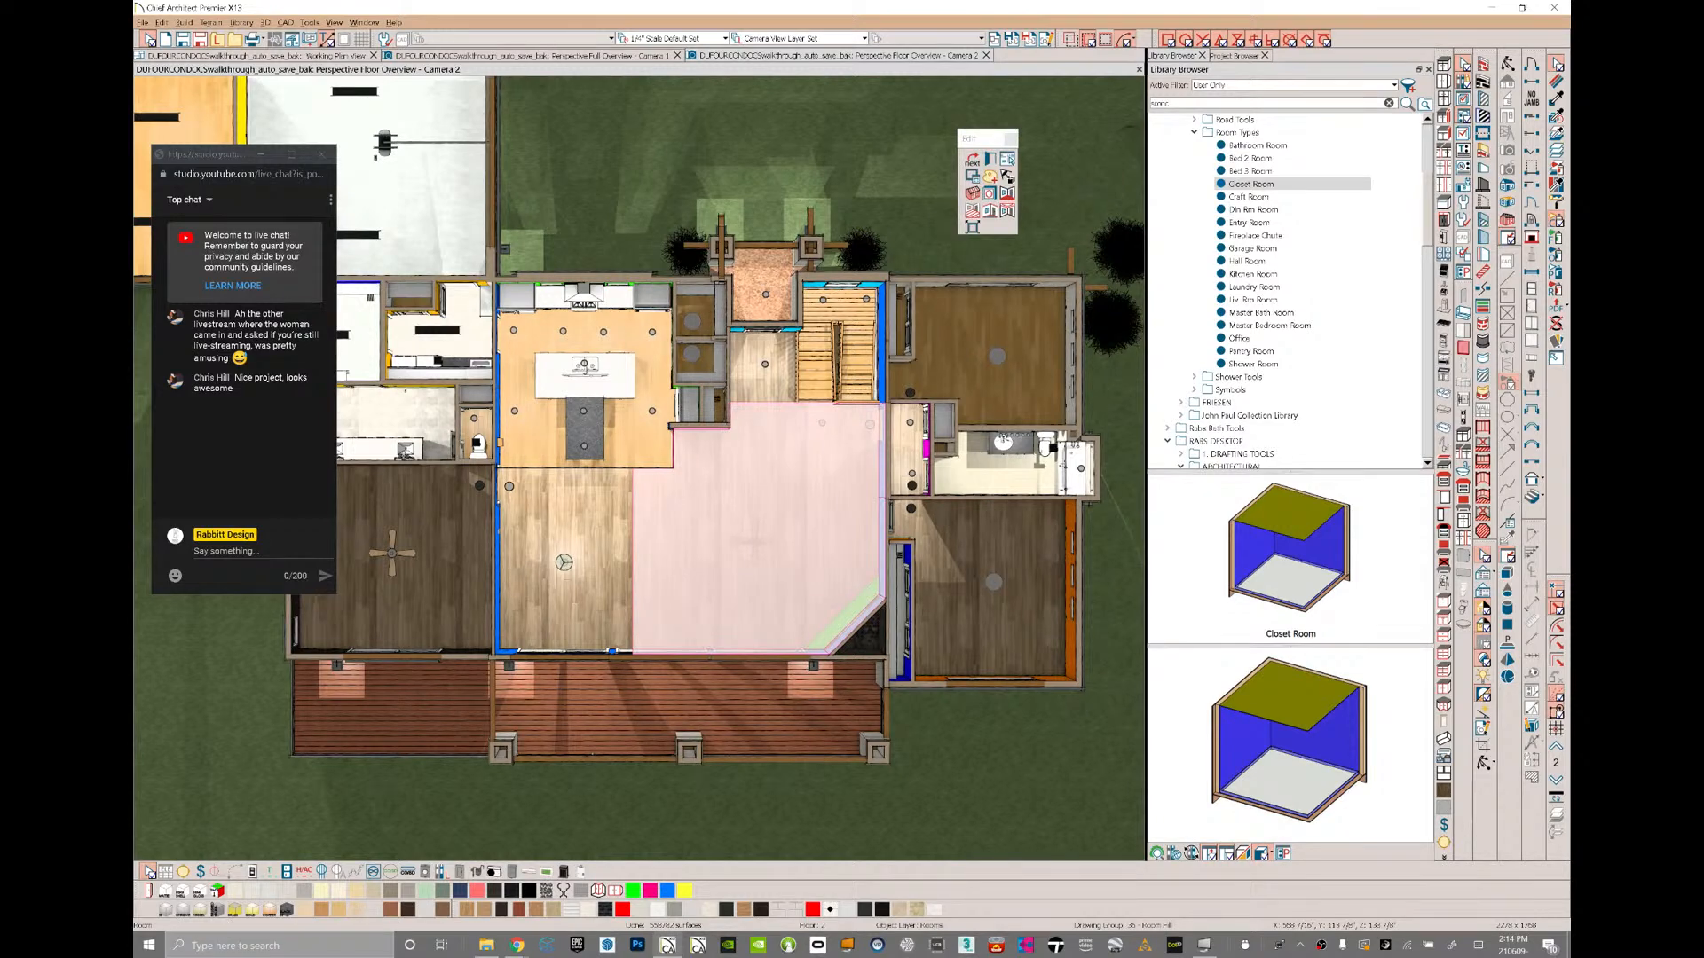
key("e")
left_click(637, 441)
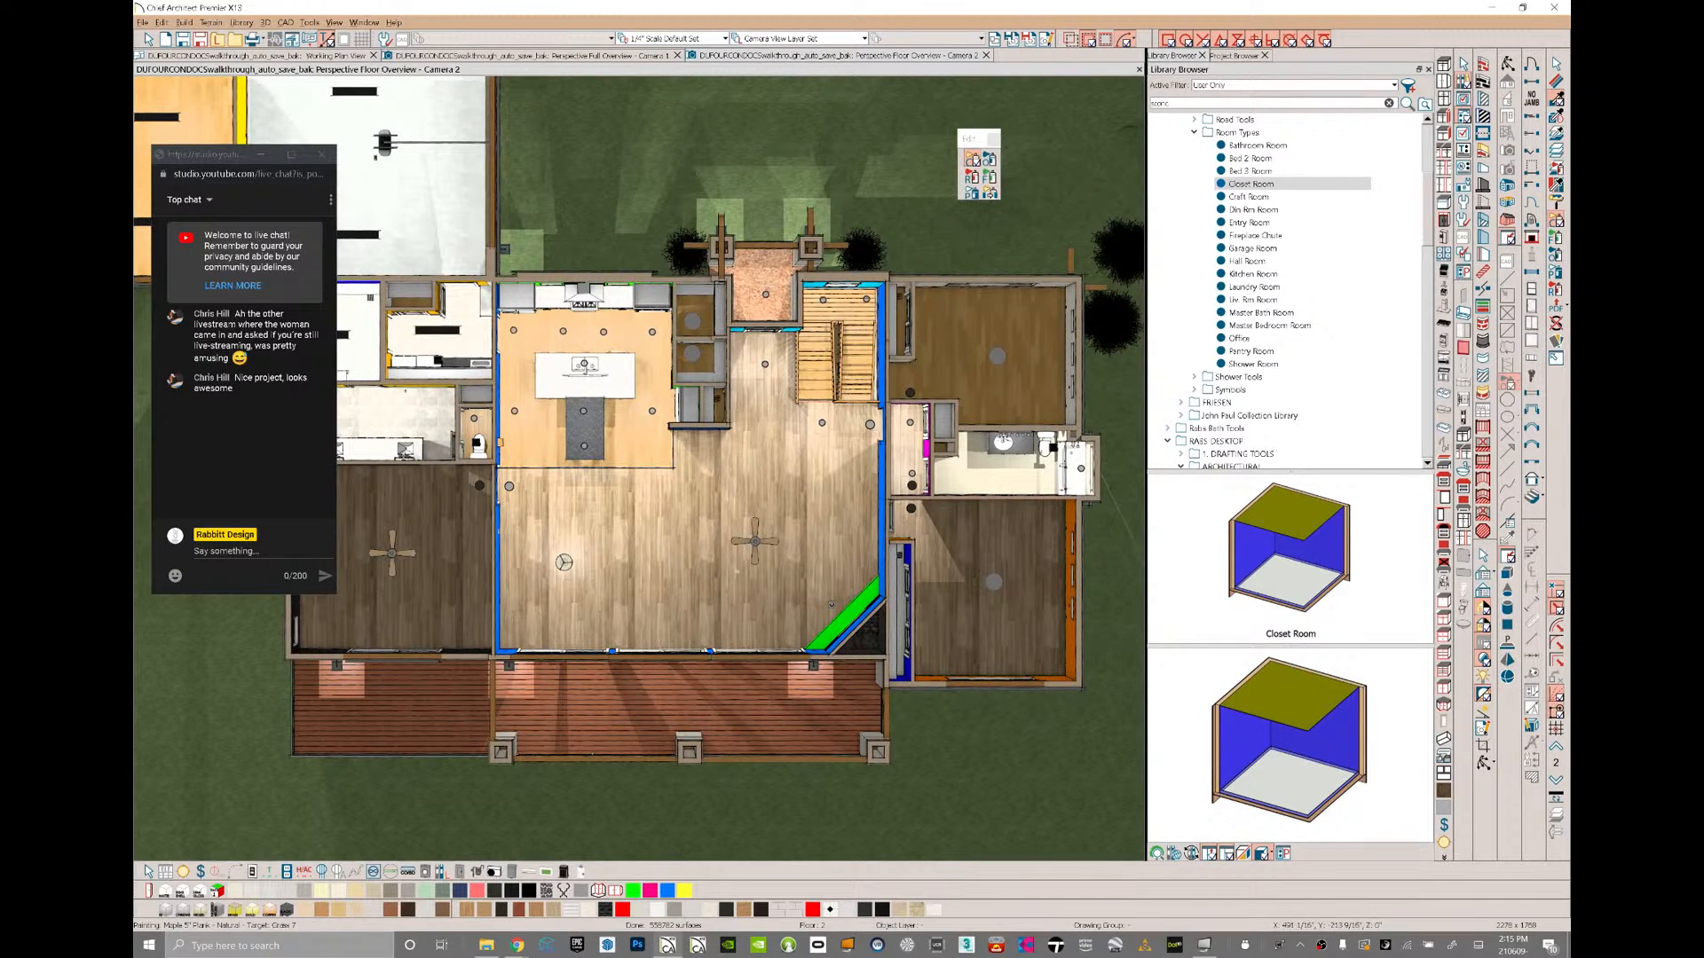
key("Escape")
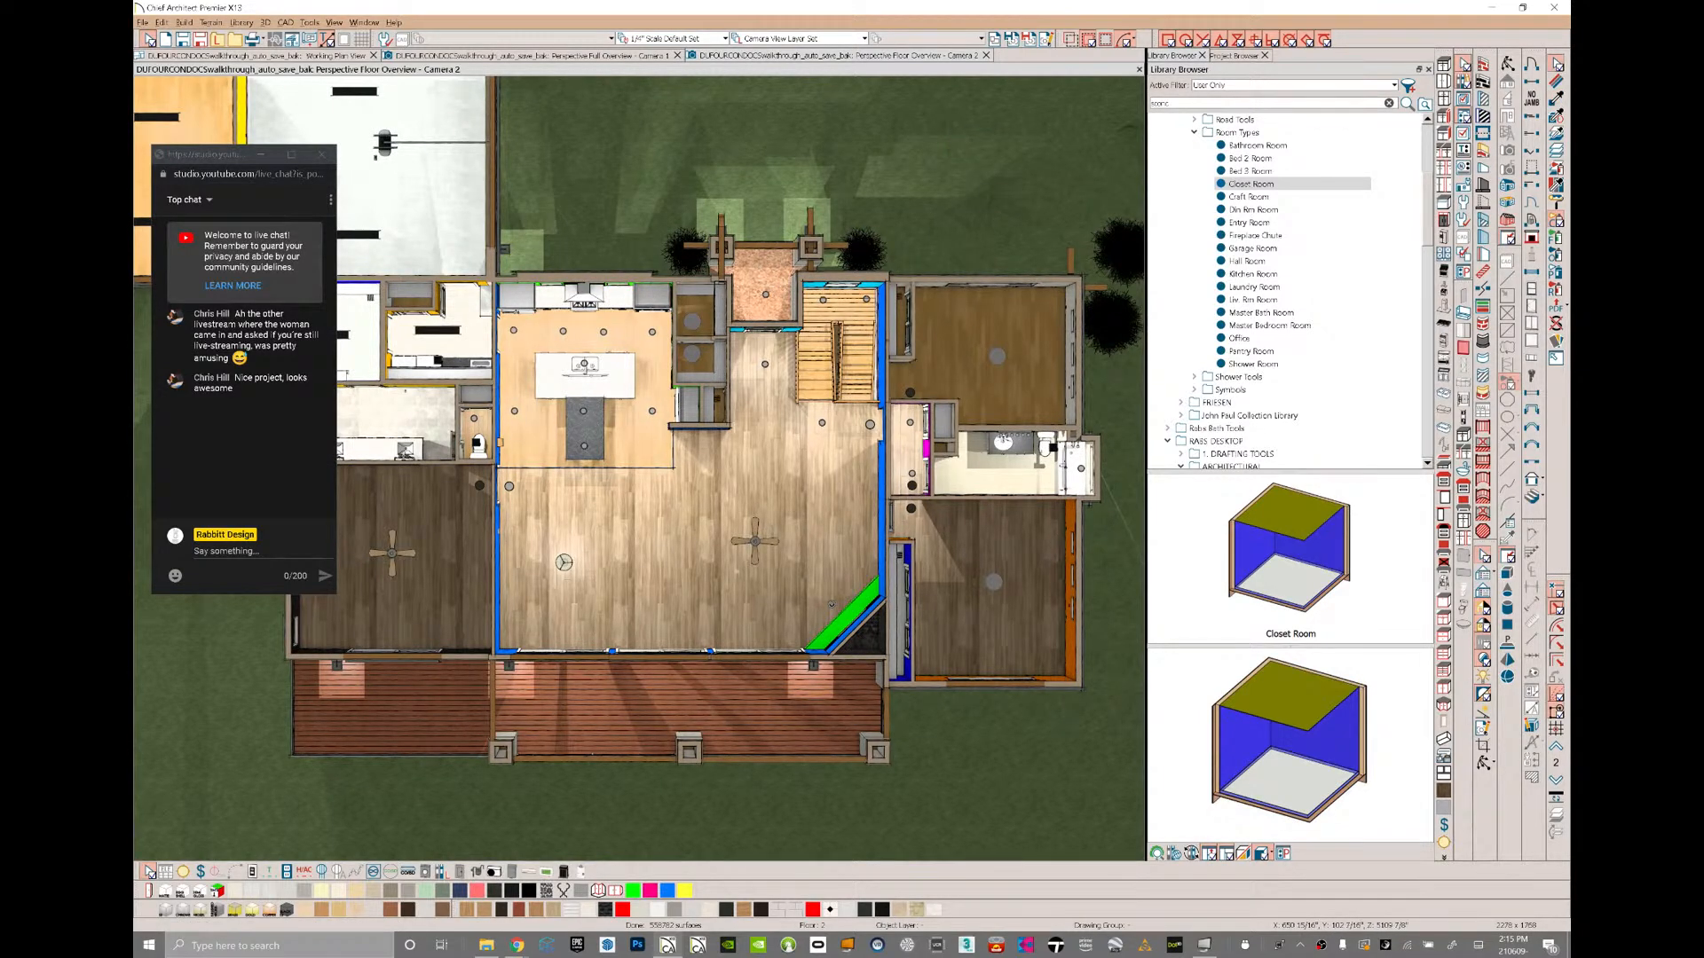
- Change the front entry porch's room type to Porch with the default floor finish and floor structure
left_click(758, 271)
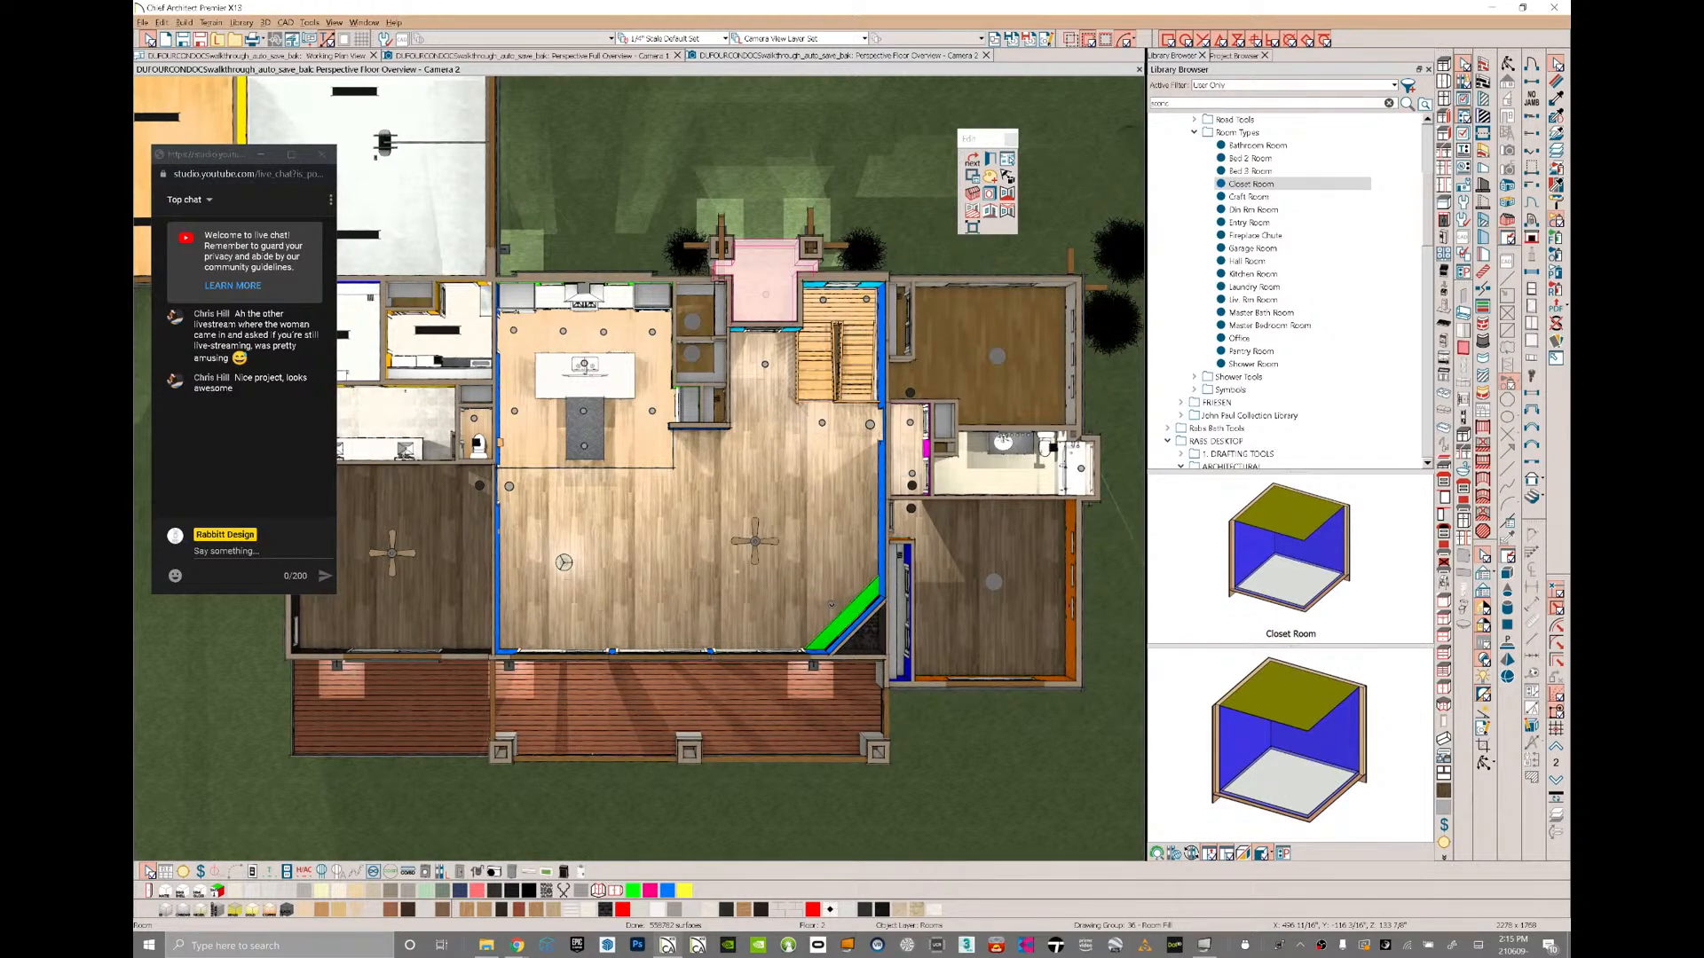
key("ctrl+e")
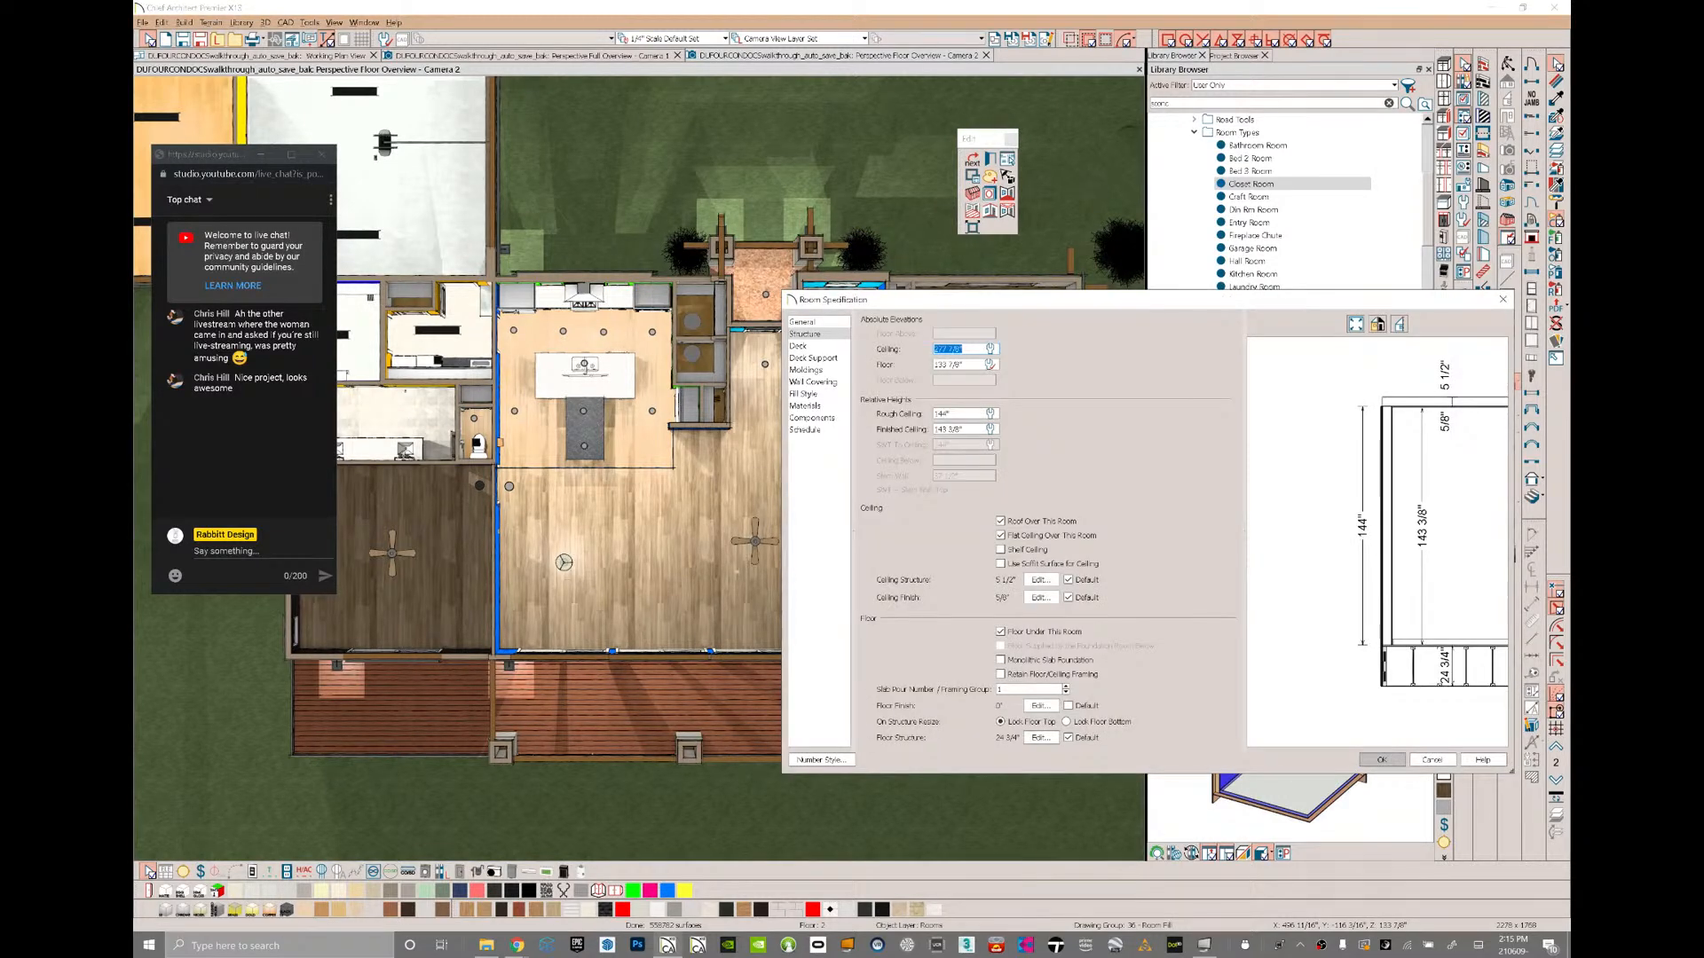
left_click(1068, 706)
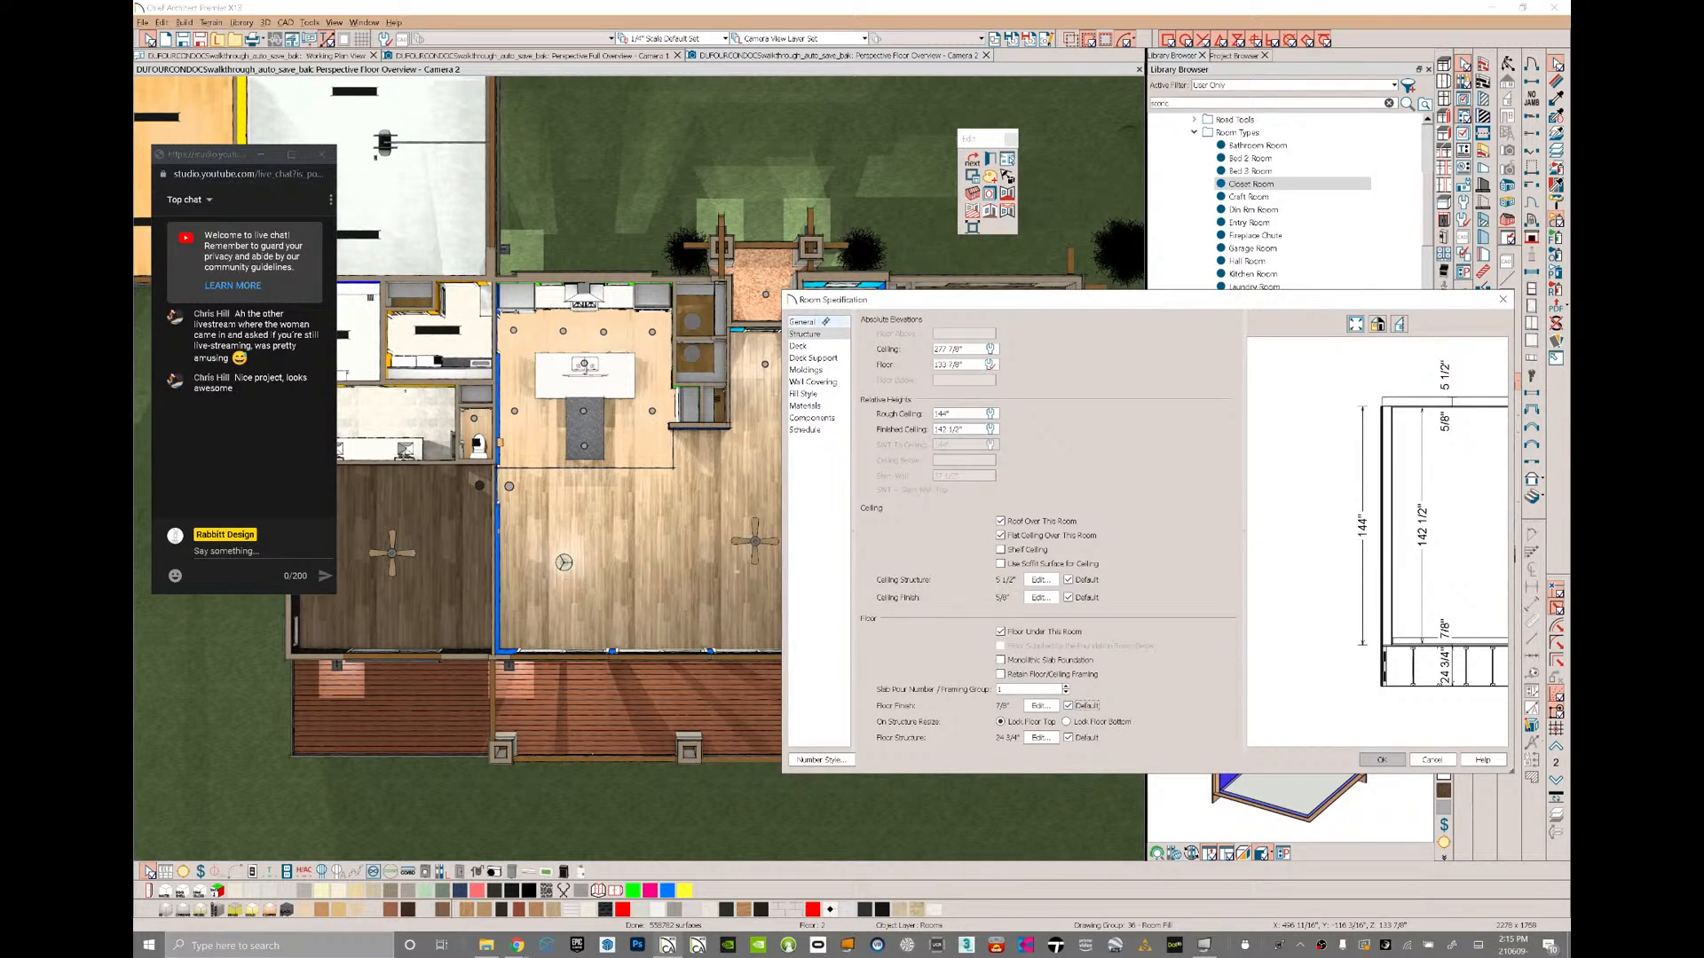
left_click(803, 323)
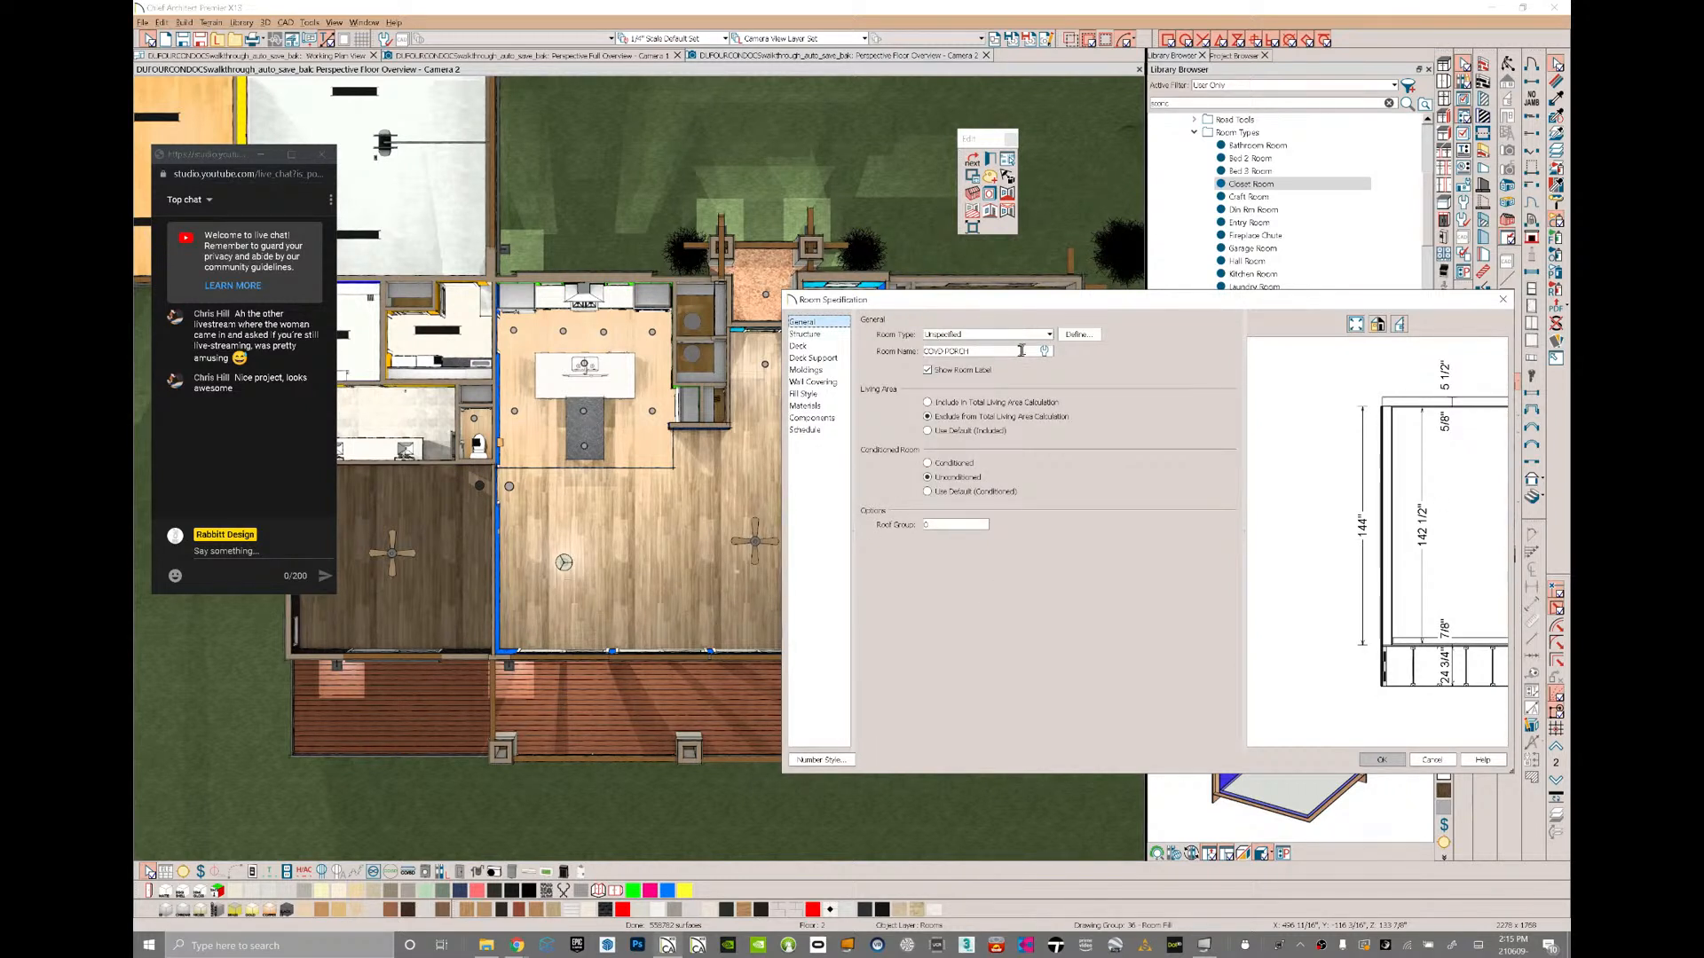
left_click(982, 337)
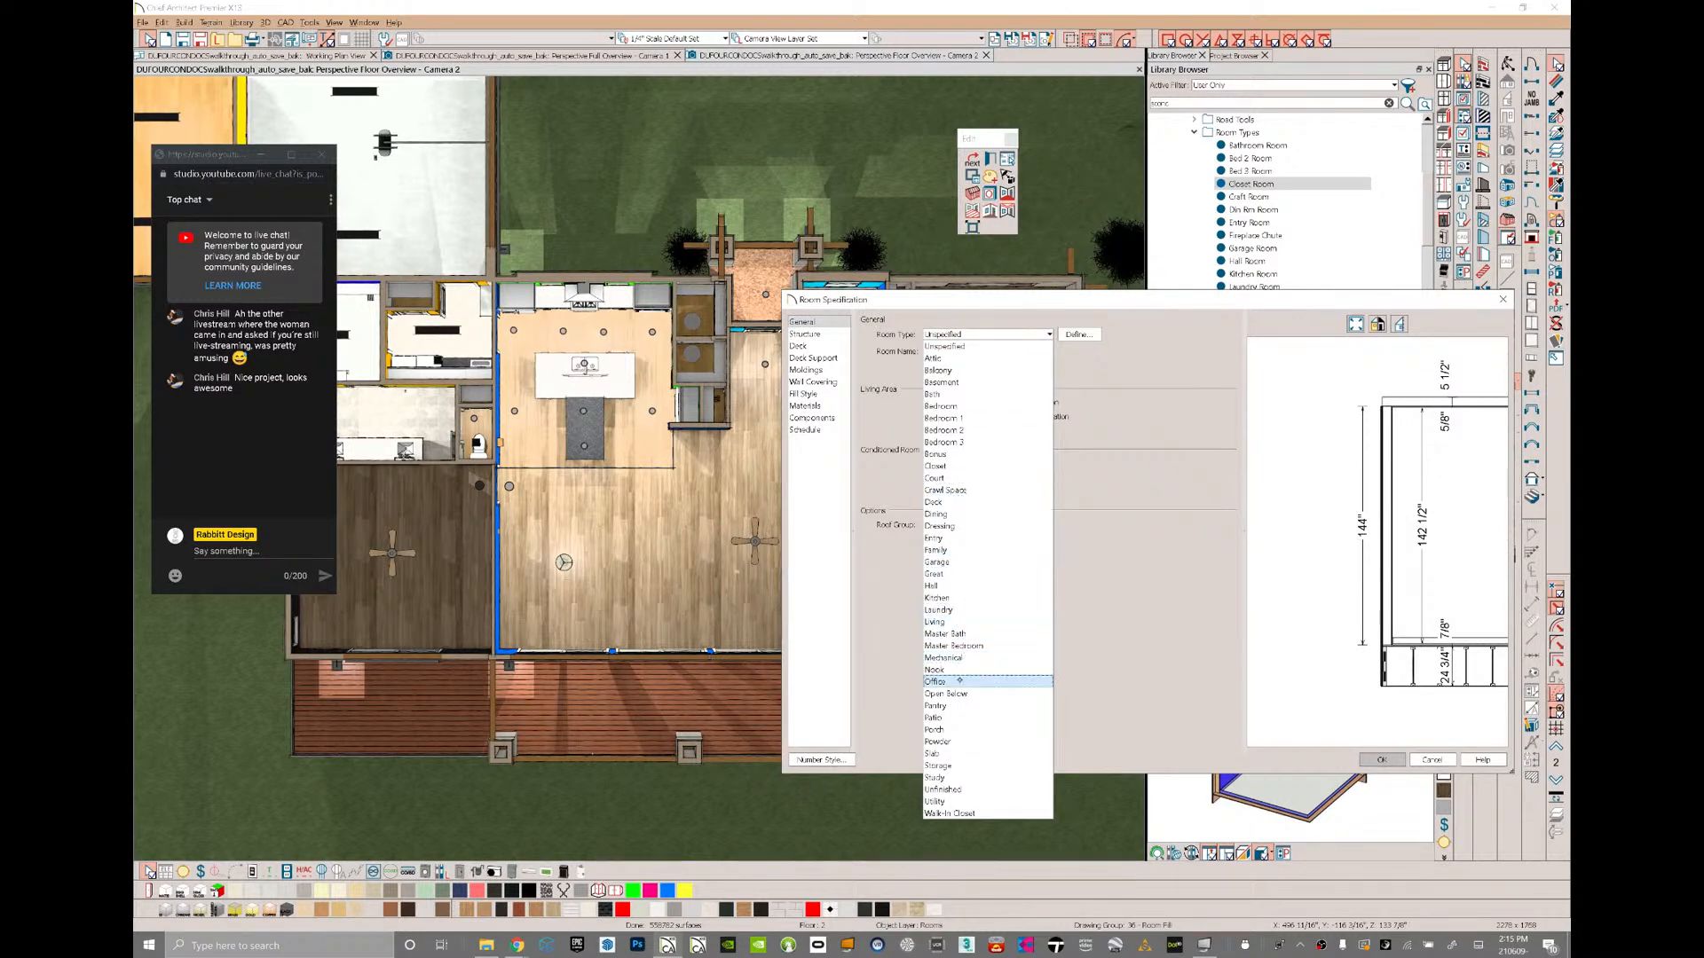
left_click(951, 726)
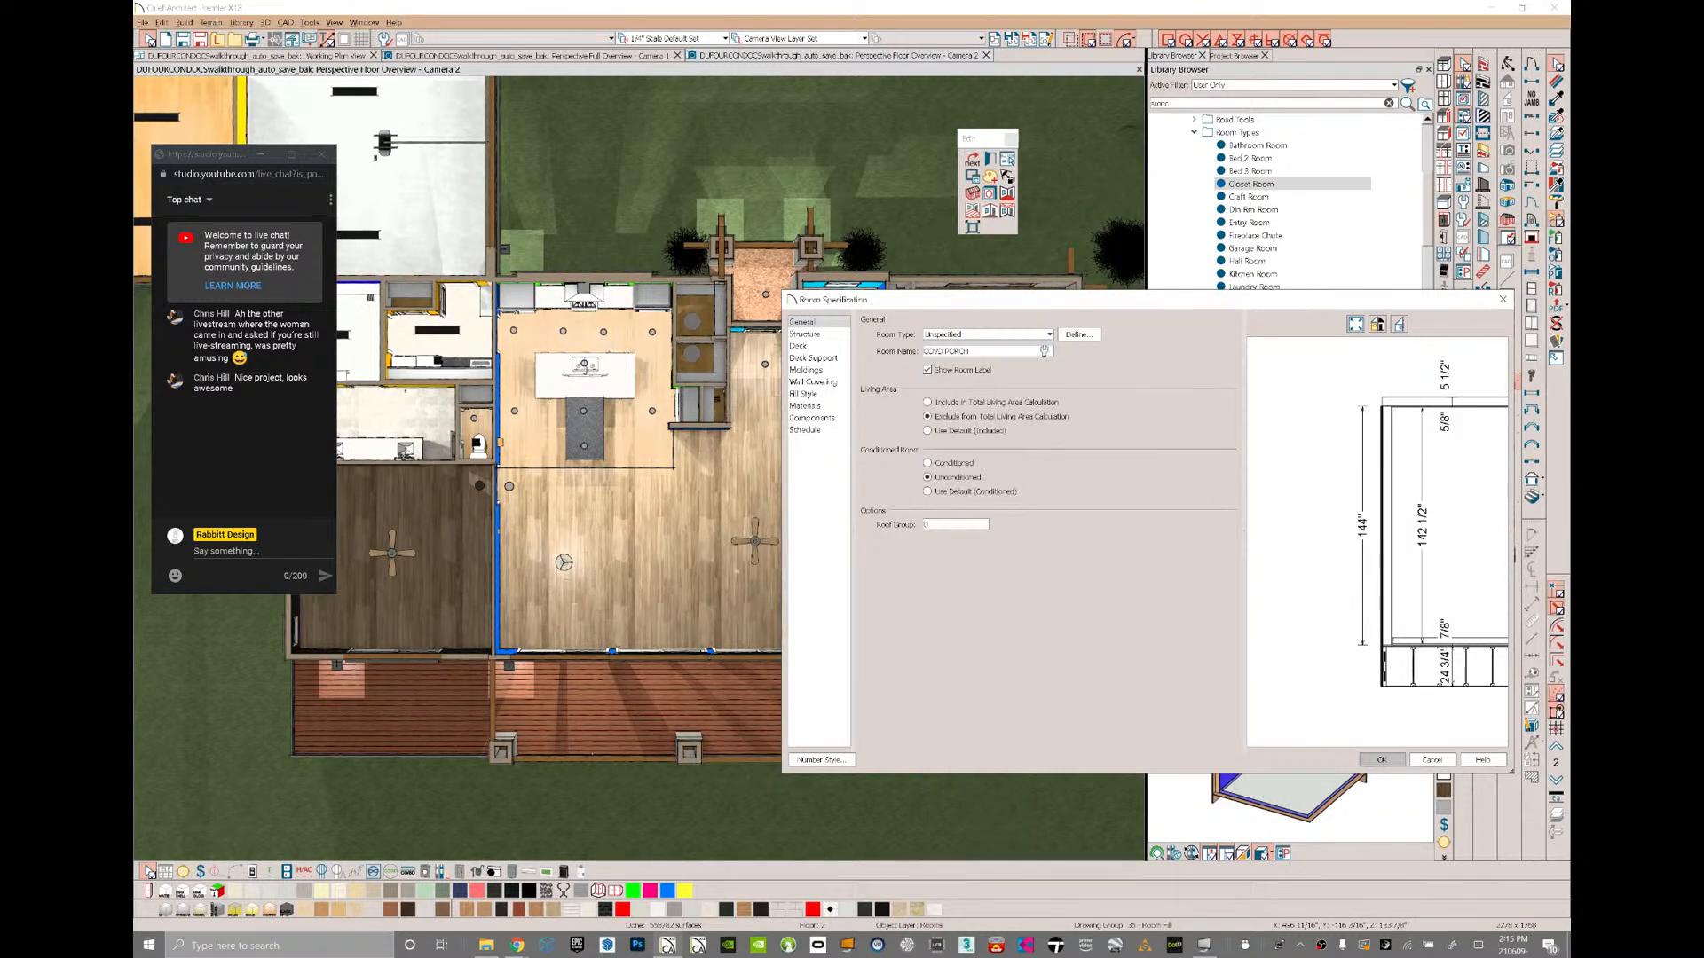
left_click(805, 334)
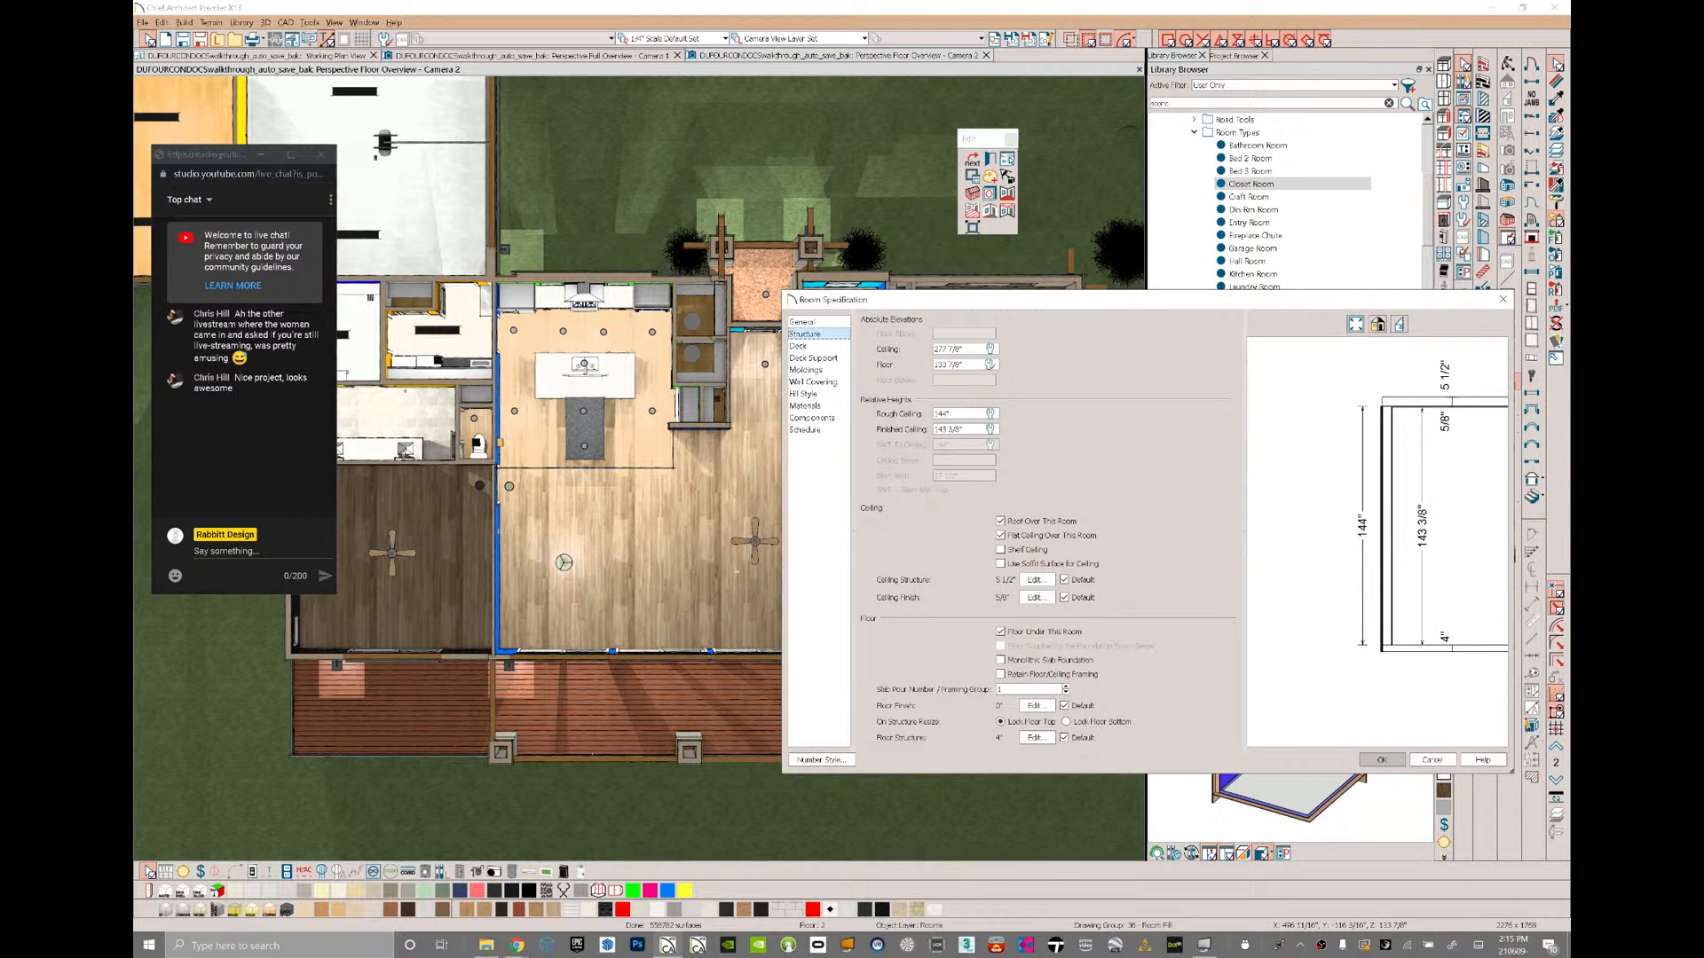
left_click(1383, 760)
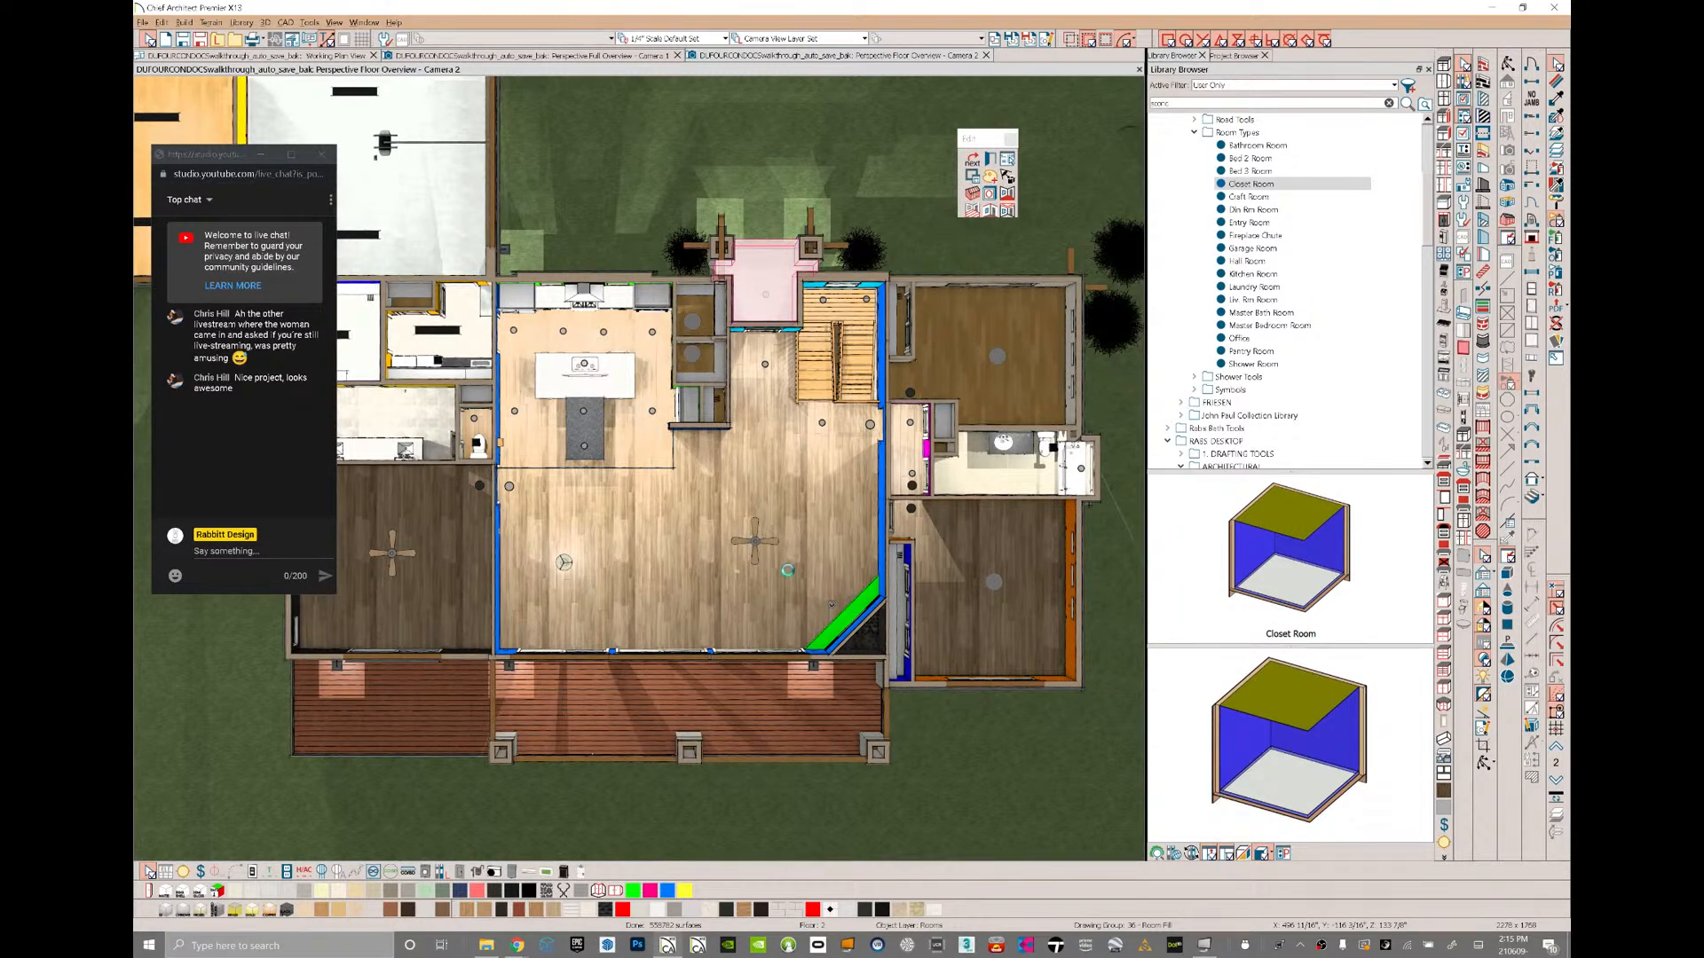
key("Escape")
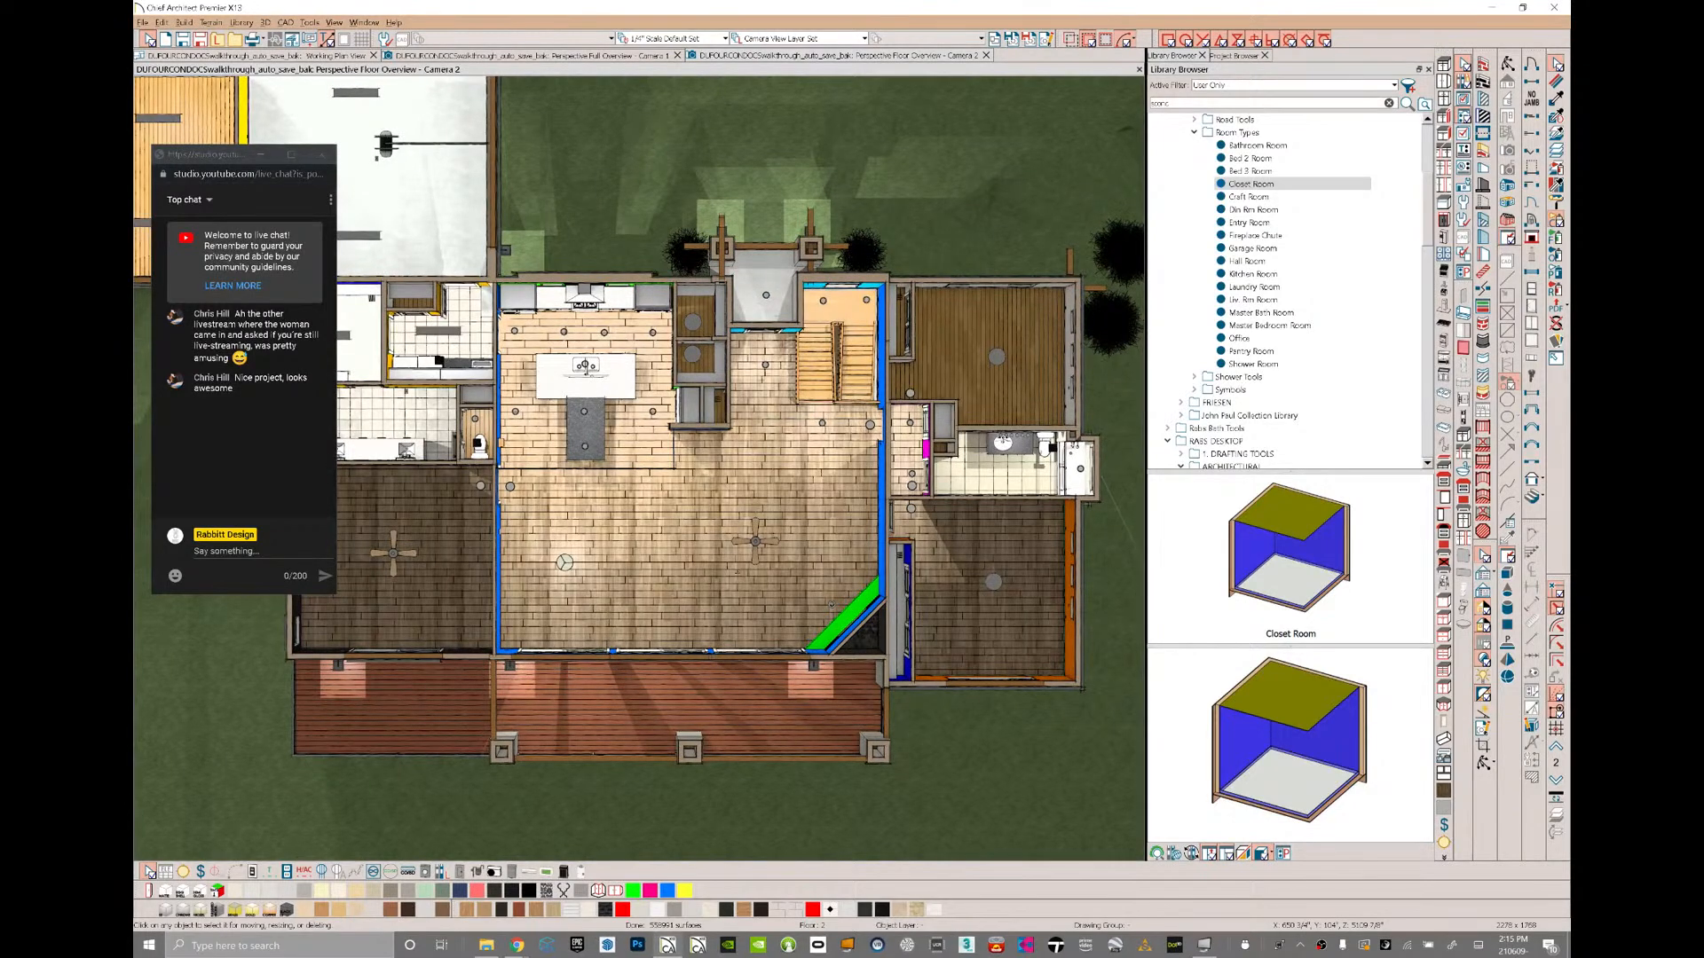
- Open the great room floor's material definition and use WF_OAK_Ambient_Occlusion as its texture source
scroll(939, 581, "down", 2)
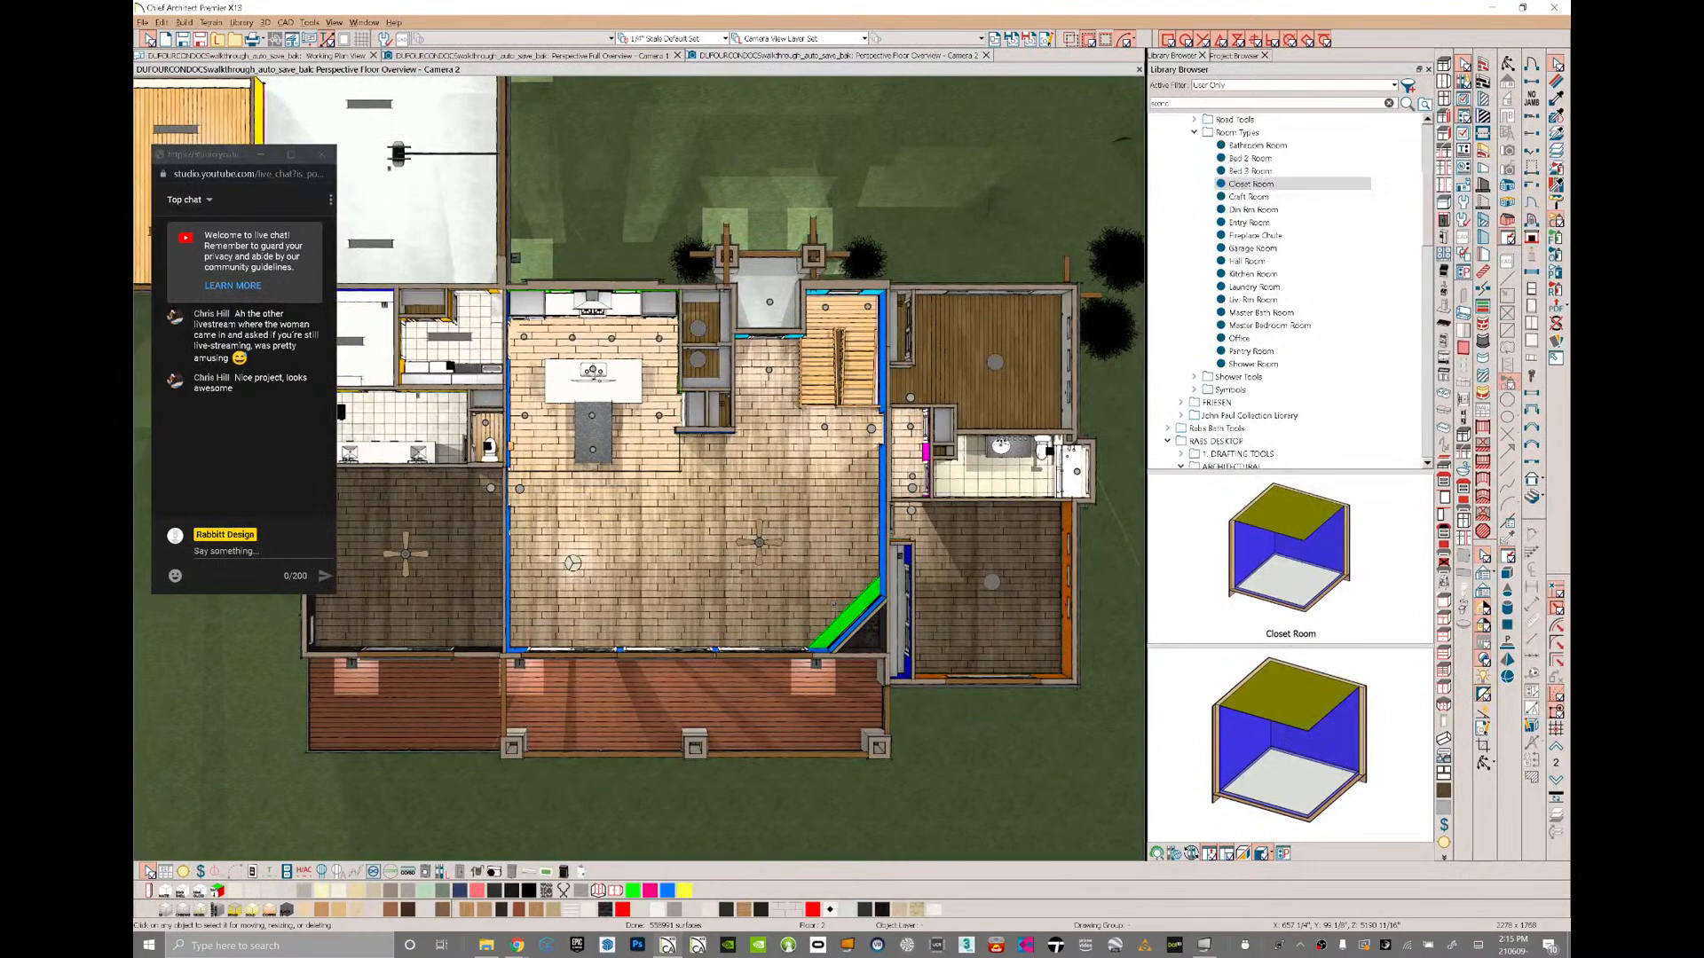
scroll(832, 604, "down", 1)
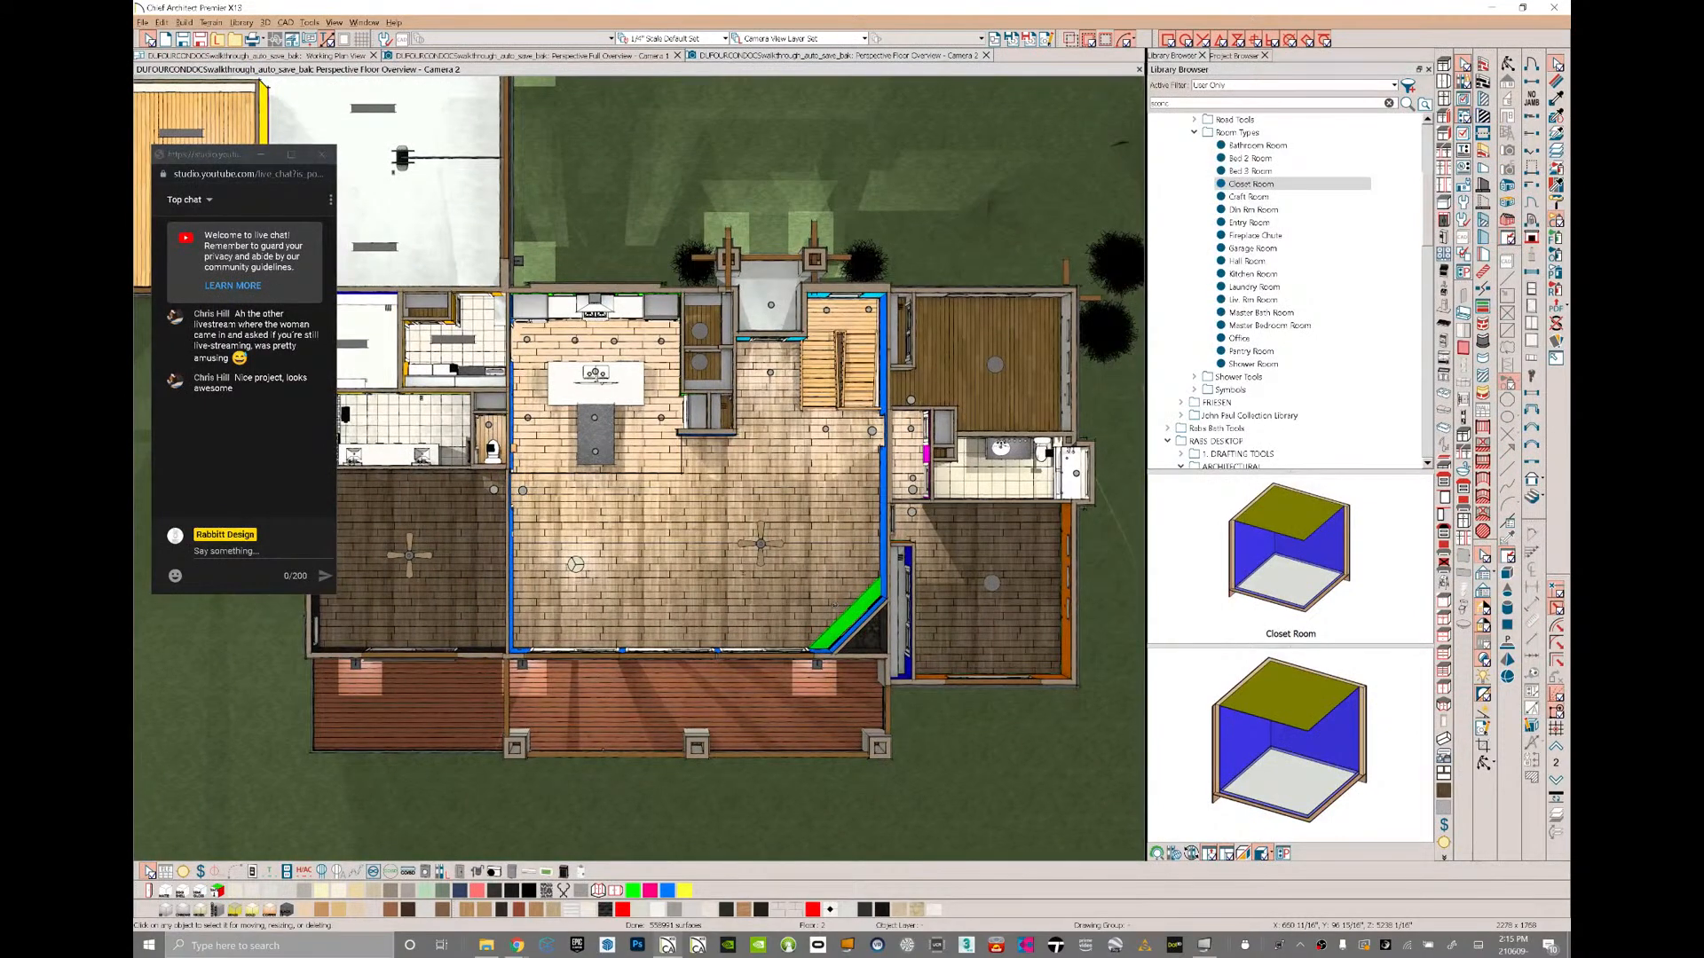
scroll(833, 605, "down", 2)
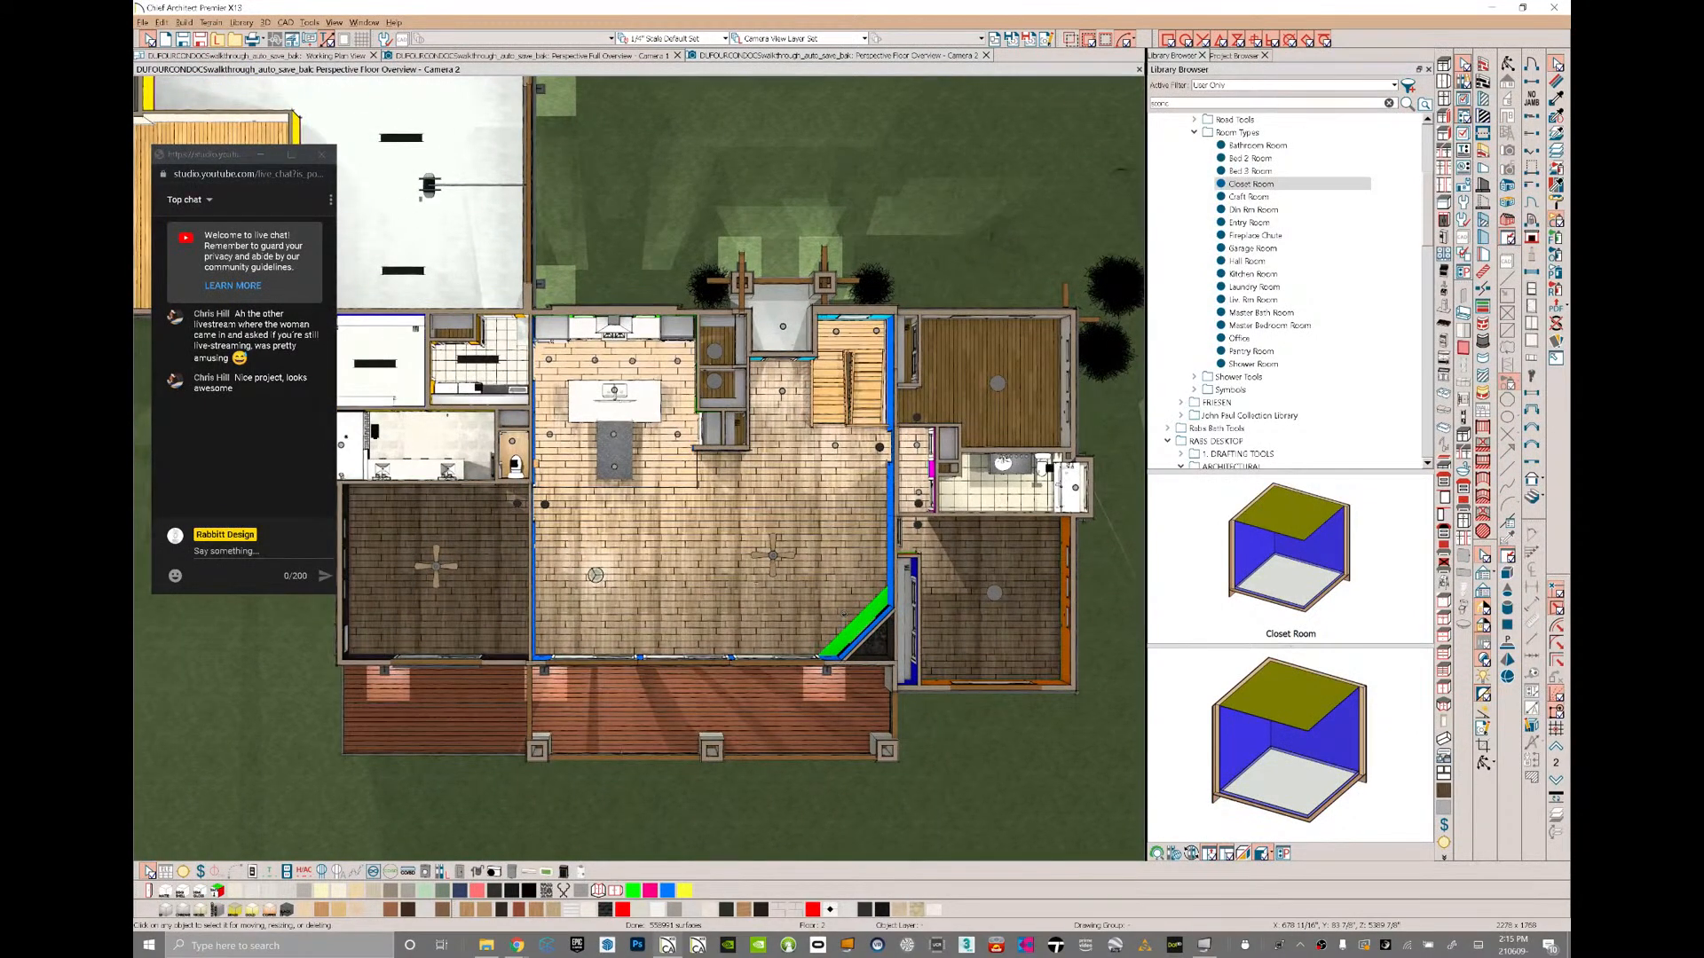
scroll(843, 614, "down", 2)
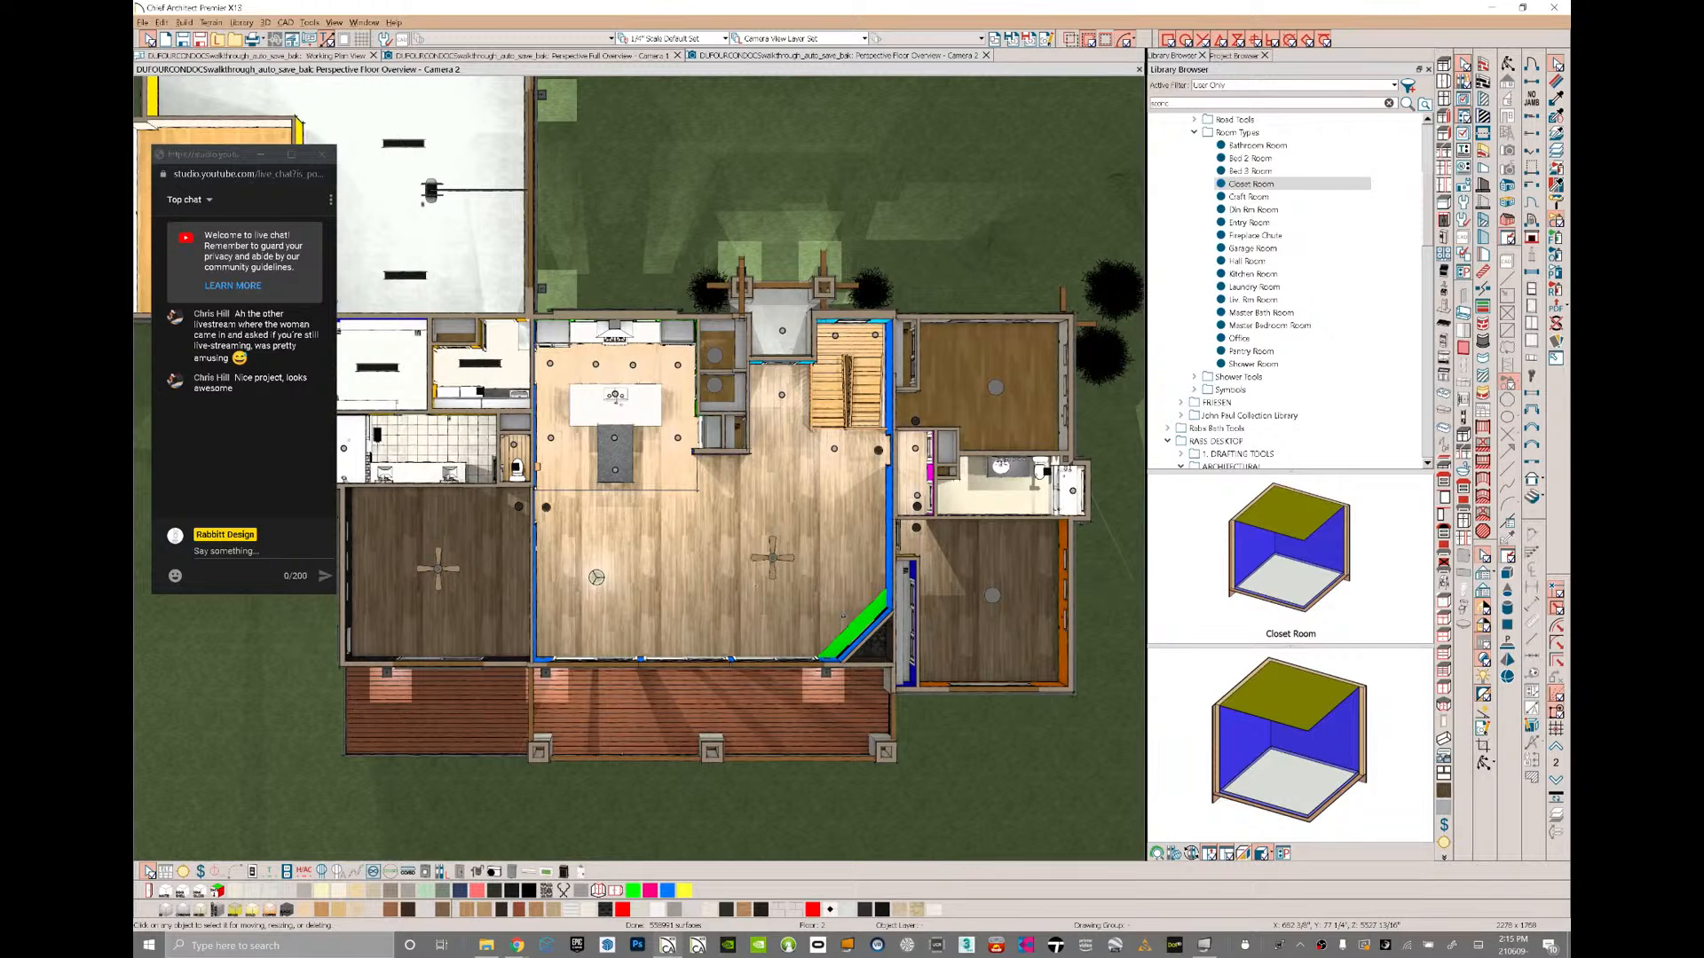
scroll(843, 615, "down", 2)
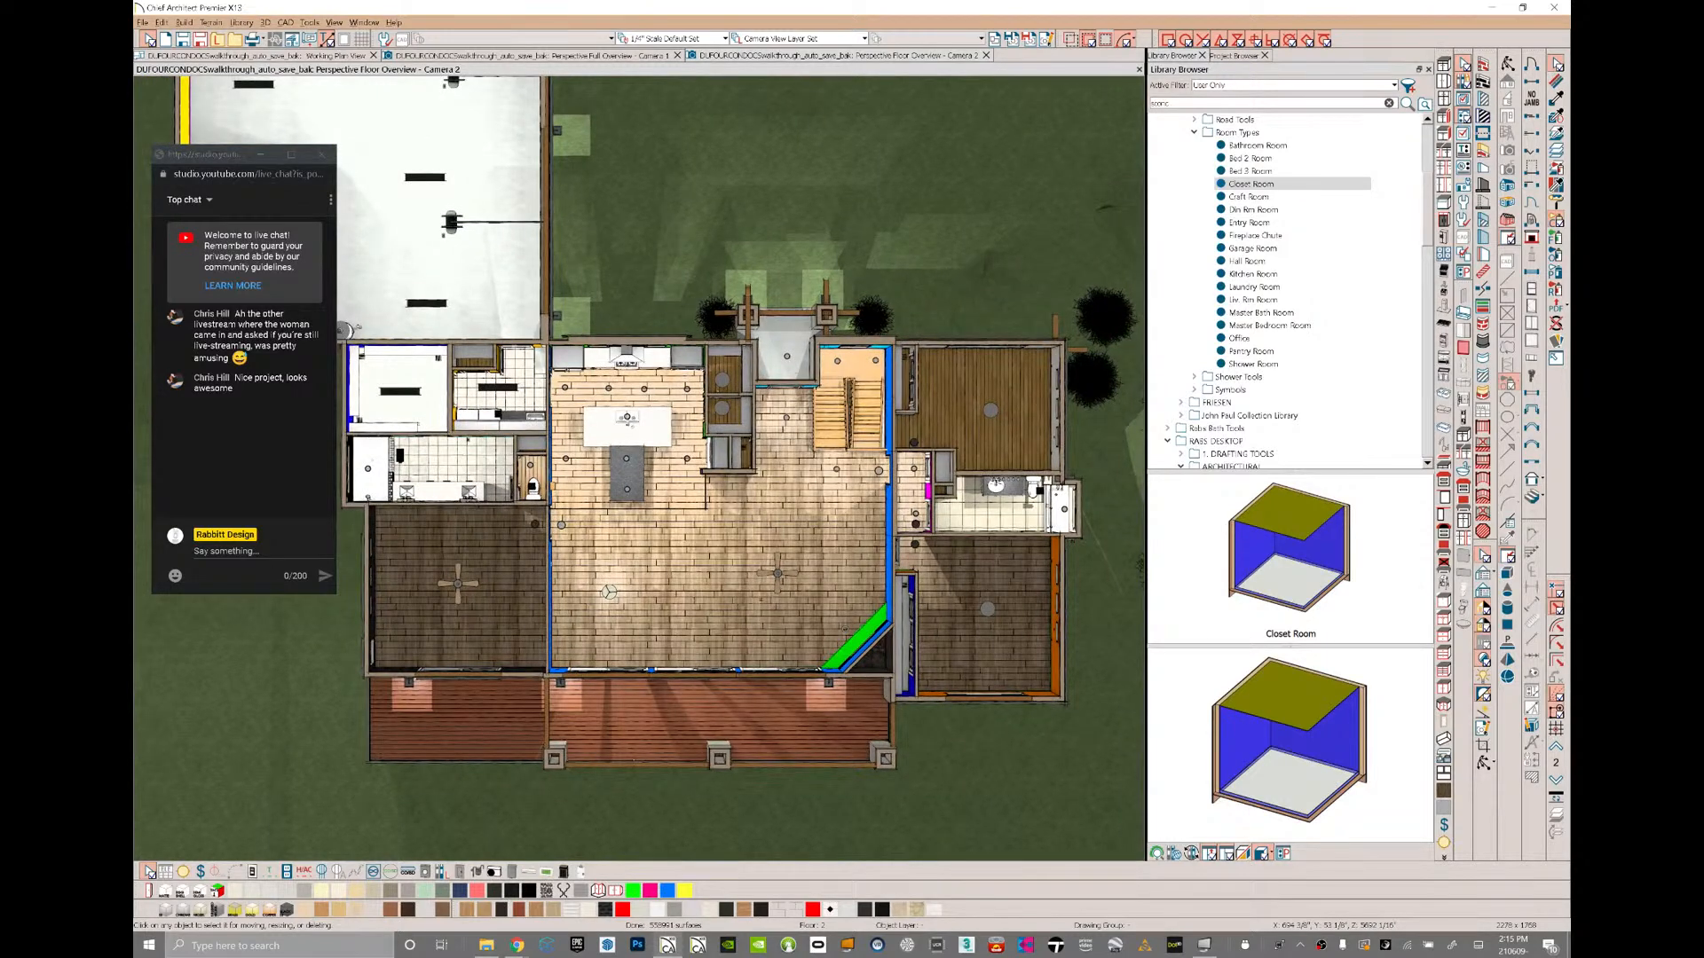
key("m")
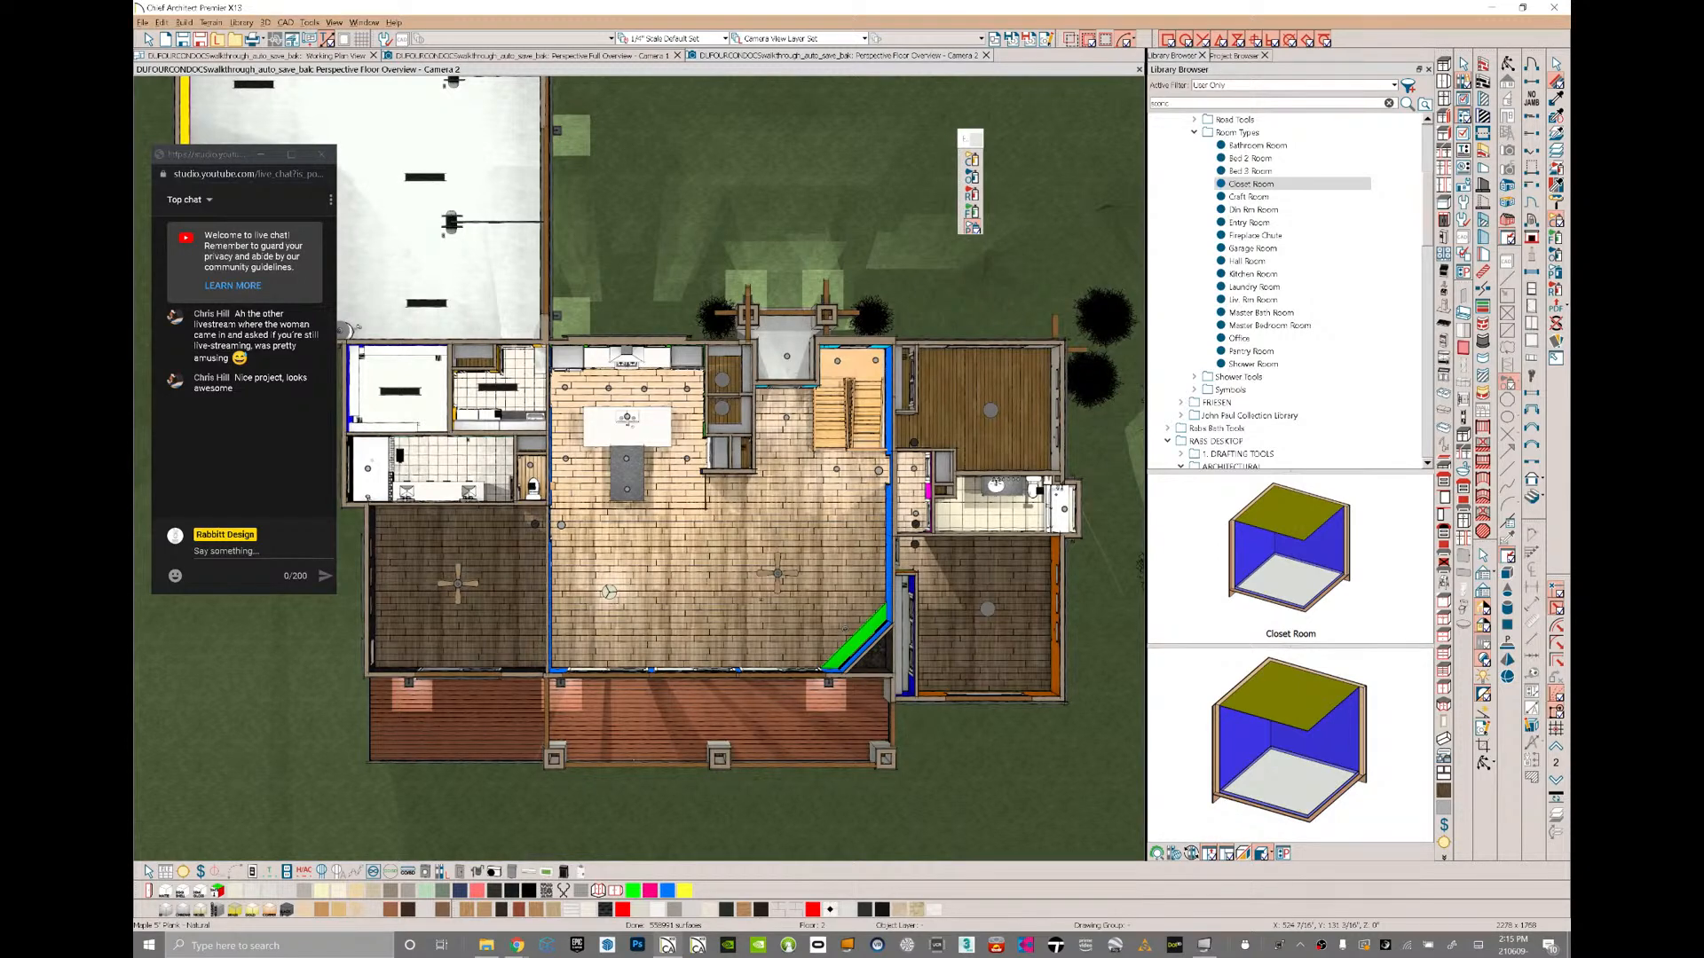
left_click(845, 629)
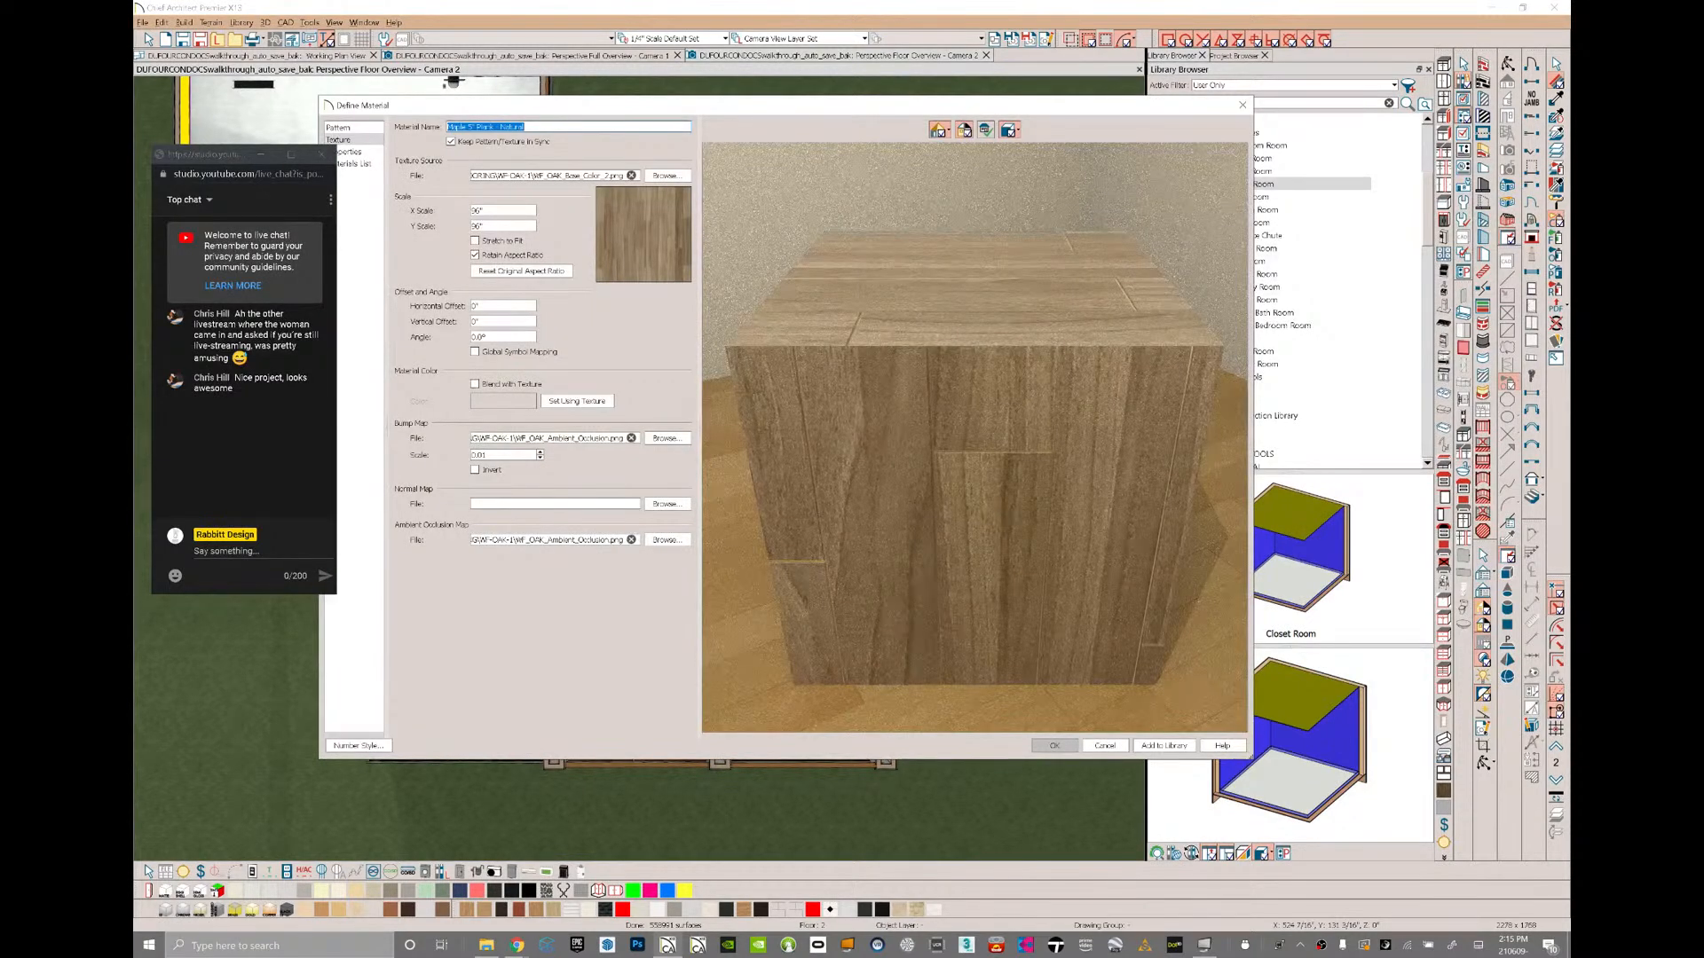
left_click(666, 175)
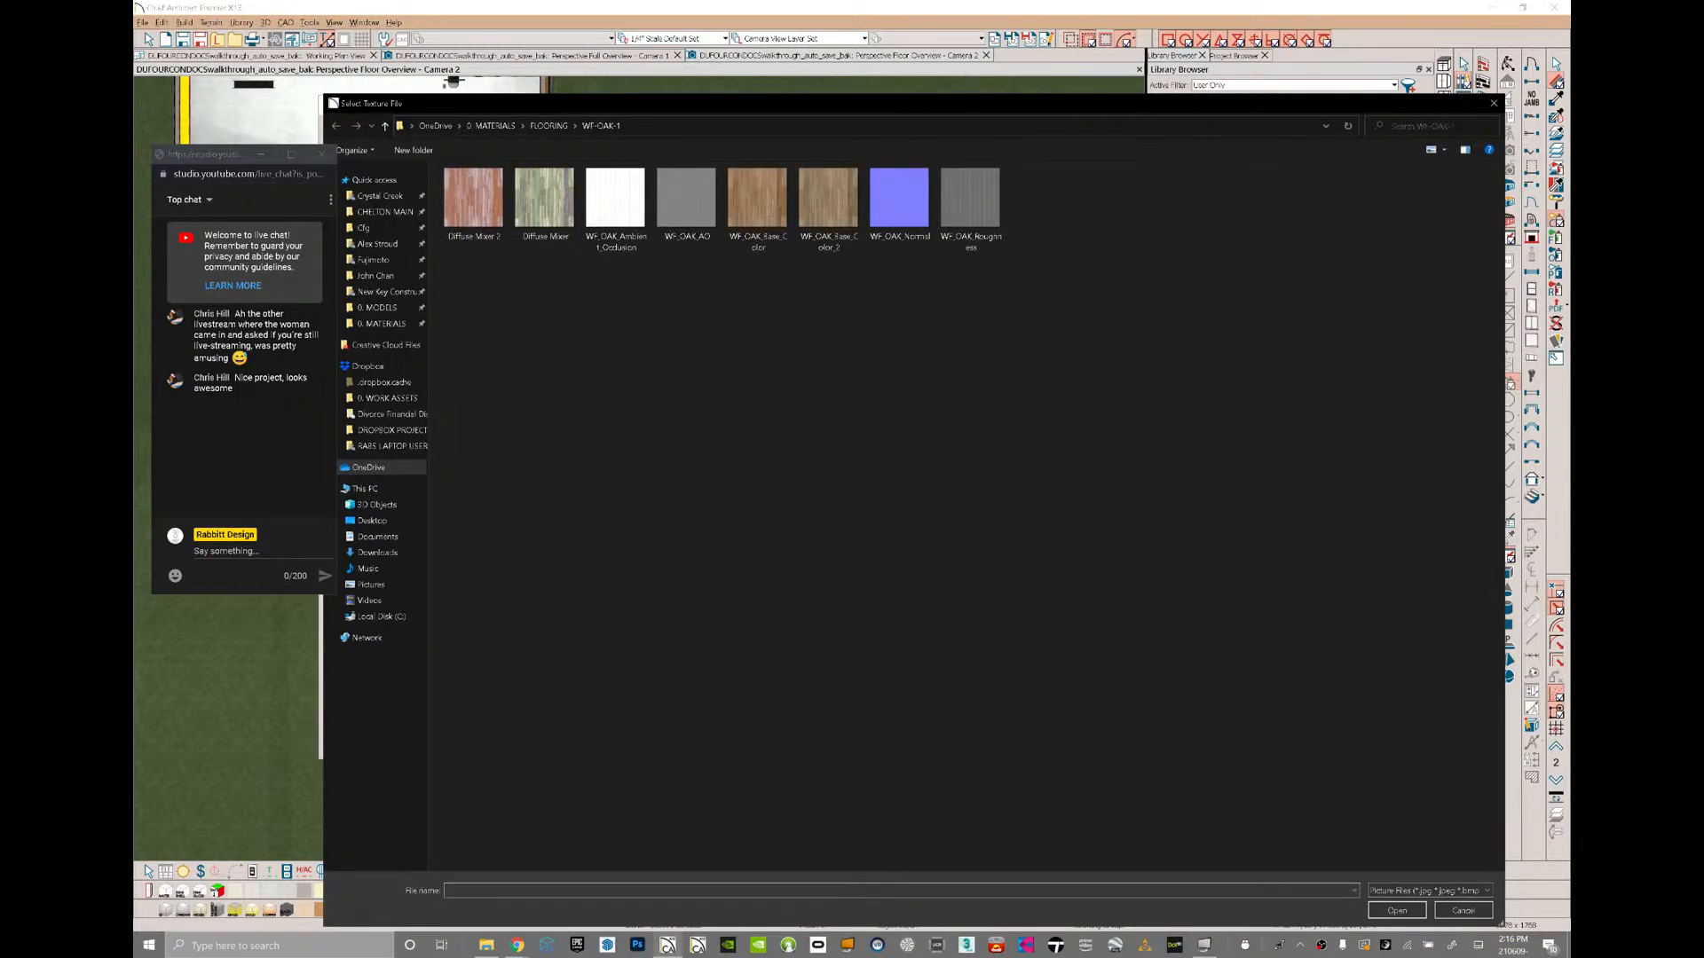
double_click(616, 205)
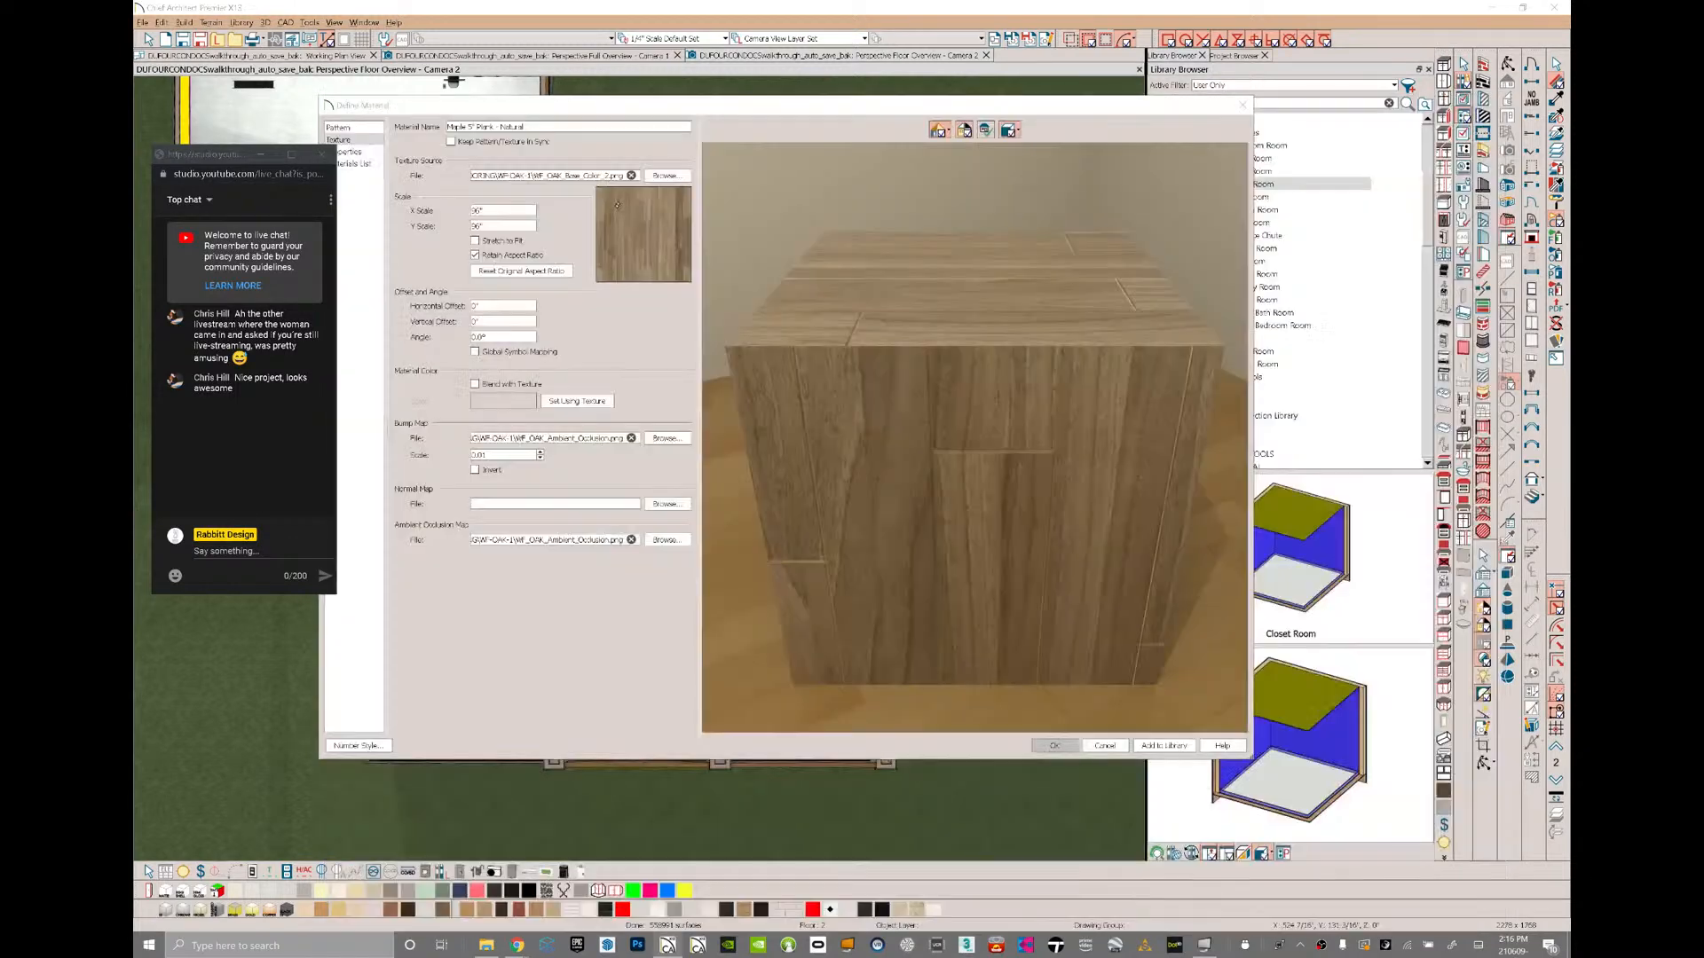
- Regenerate the floor material's pattern from the texture using the Simple method with a lowered threshold, and set the pattern angle to 0°
left_click(339, 127)
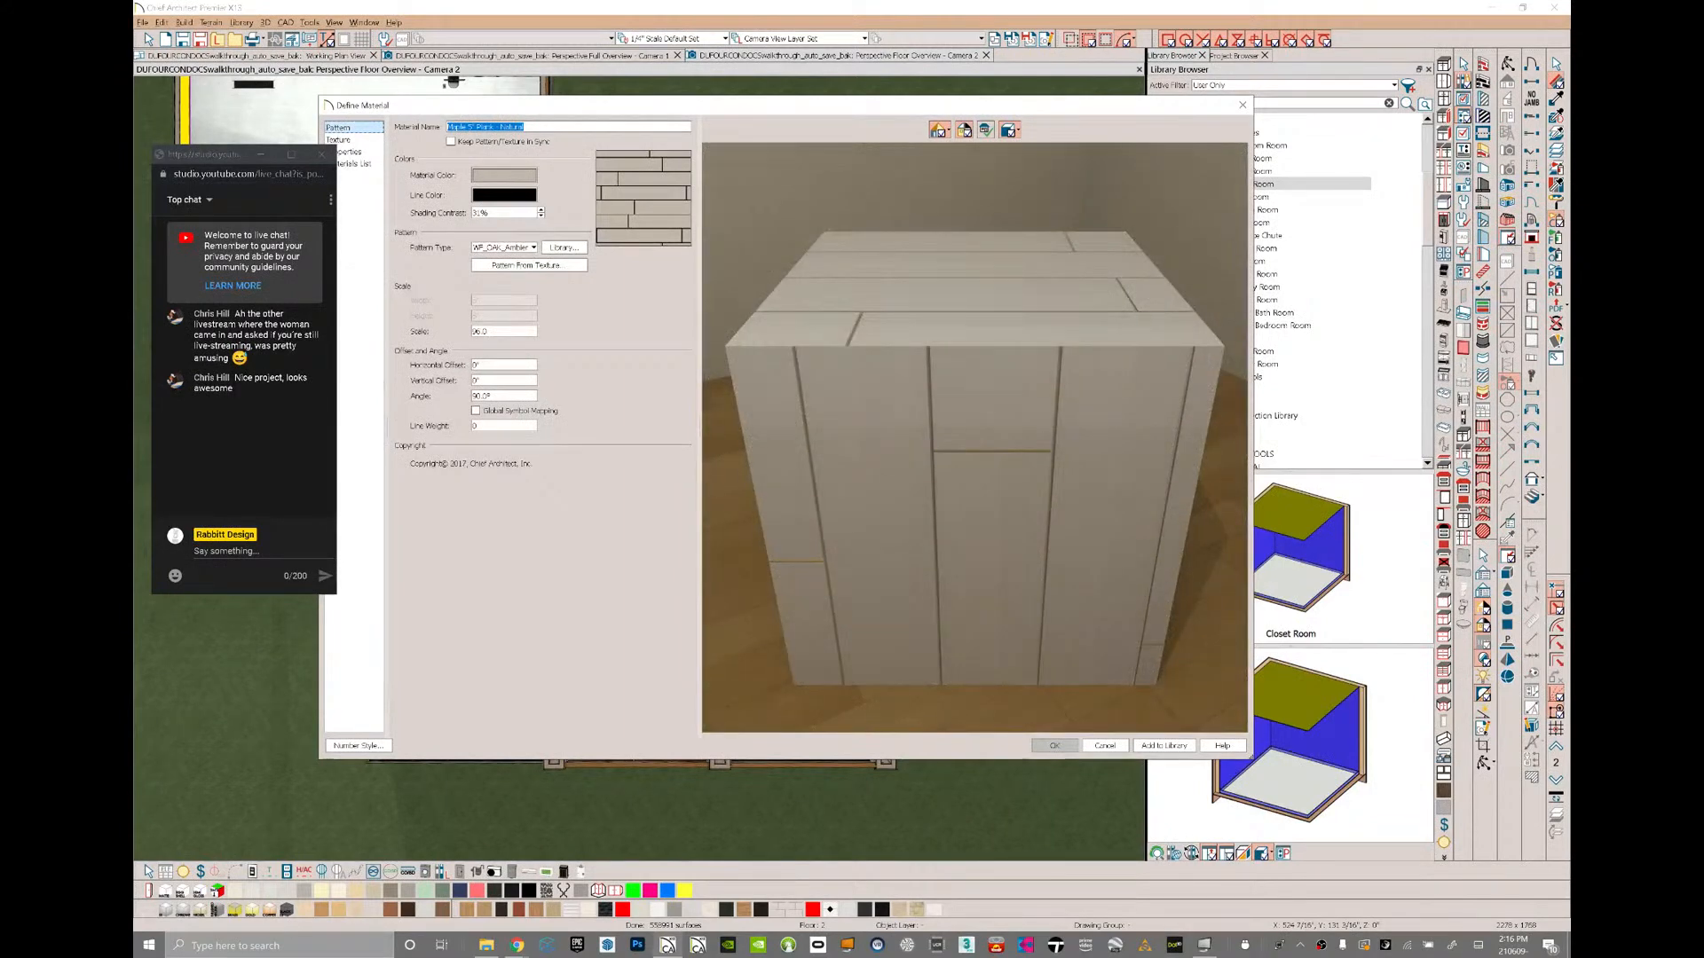
left_click(529, 263)
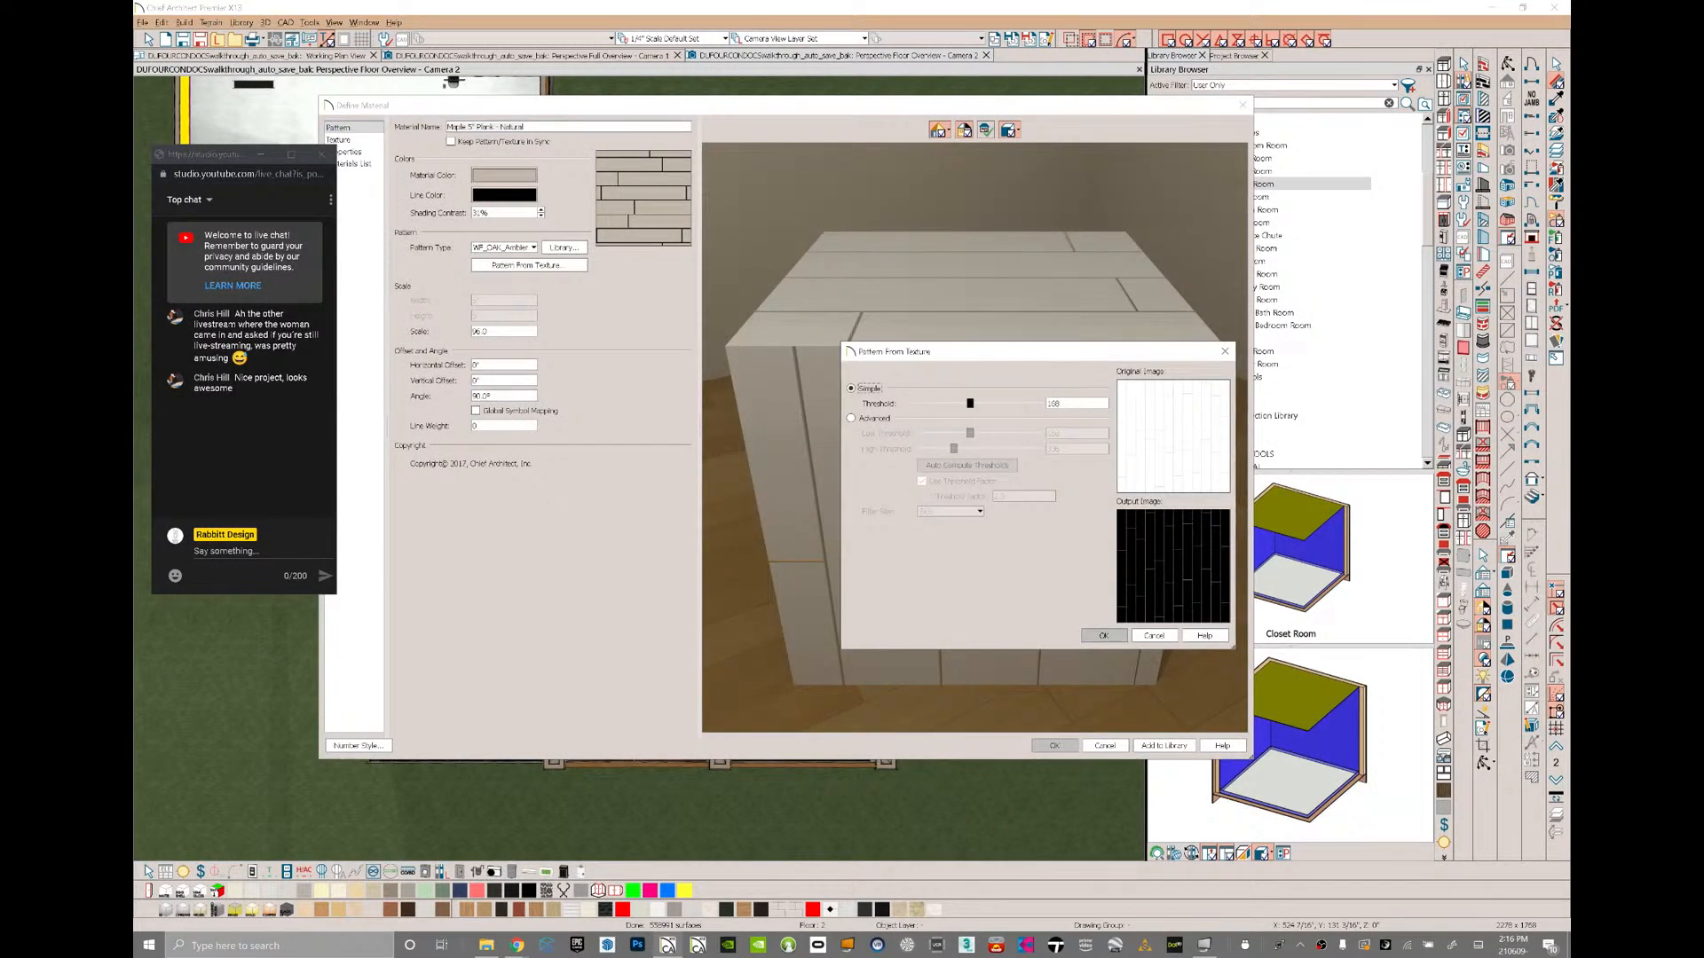
left_click_drag(970, 403, 946, 404)
left_click(1107, 636)
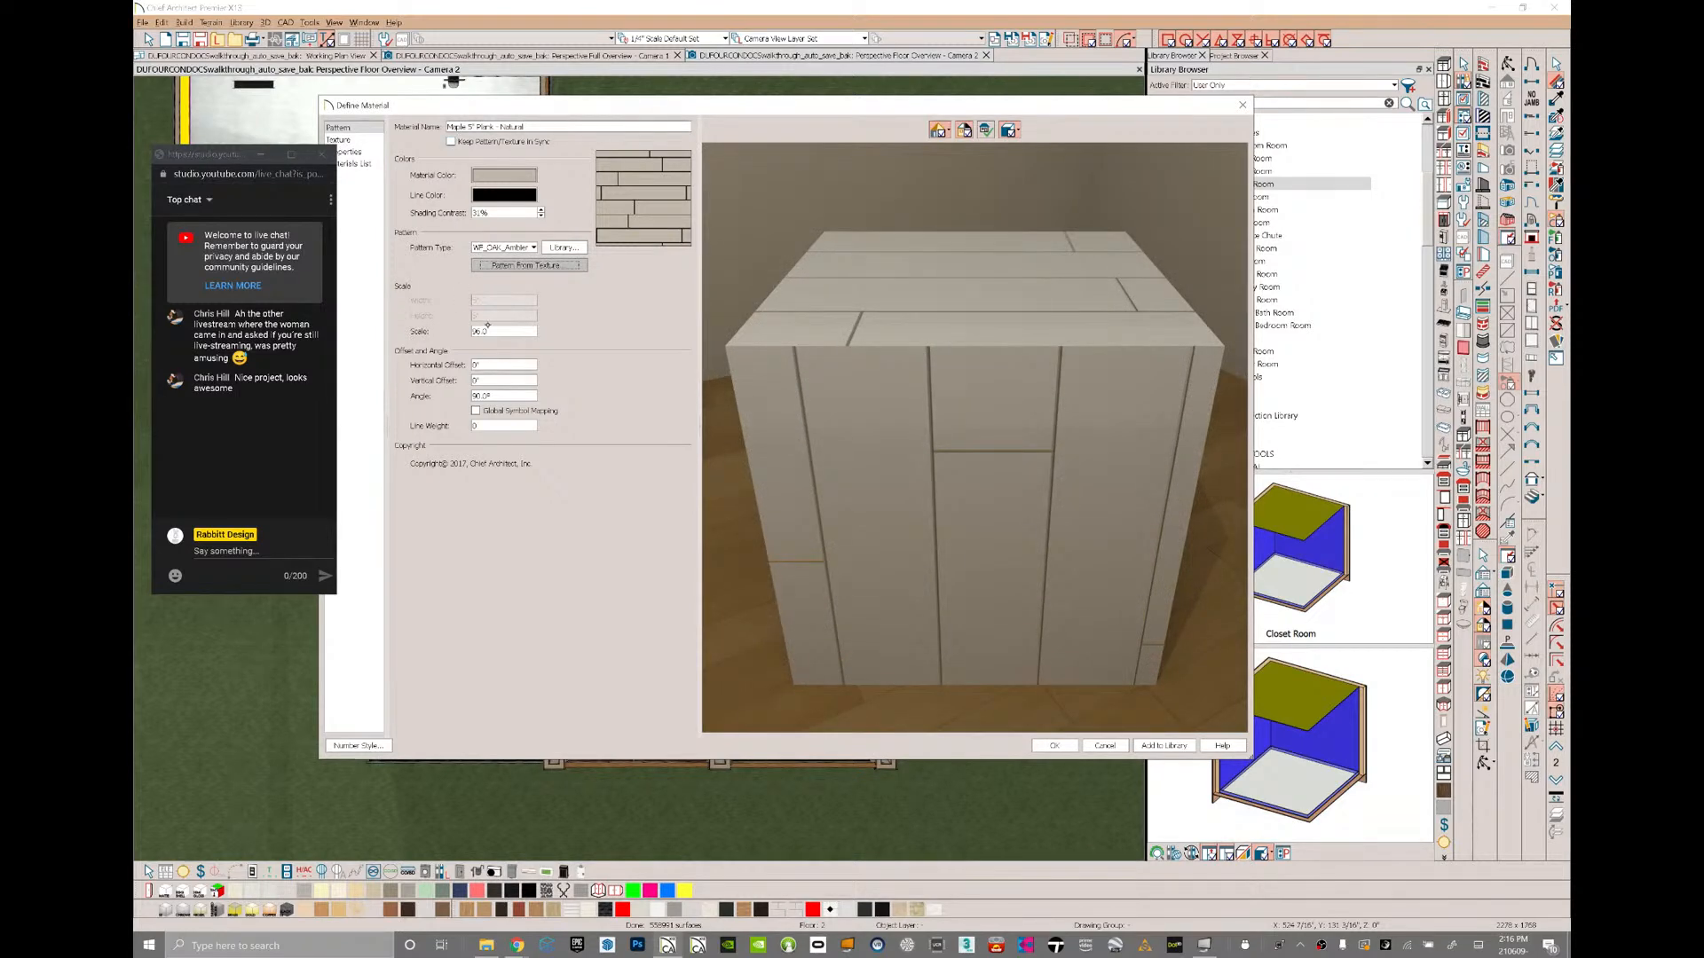
key("Tab")
key("Tab")
key("Tab")
key("Tab")
type("0")
key("Tab")
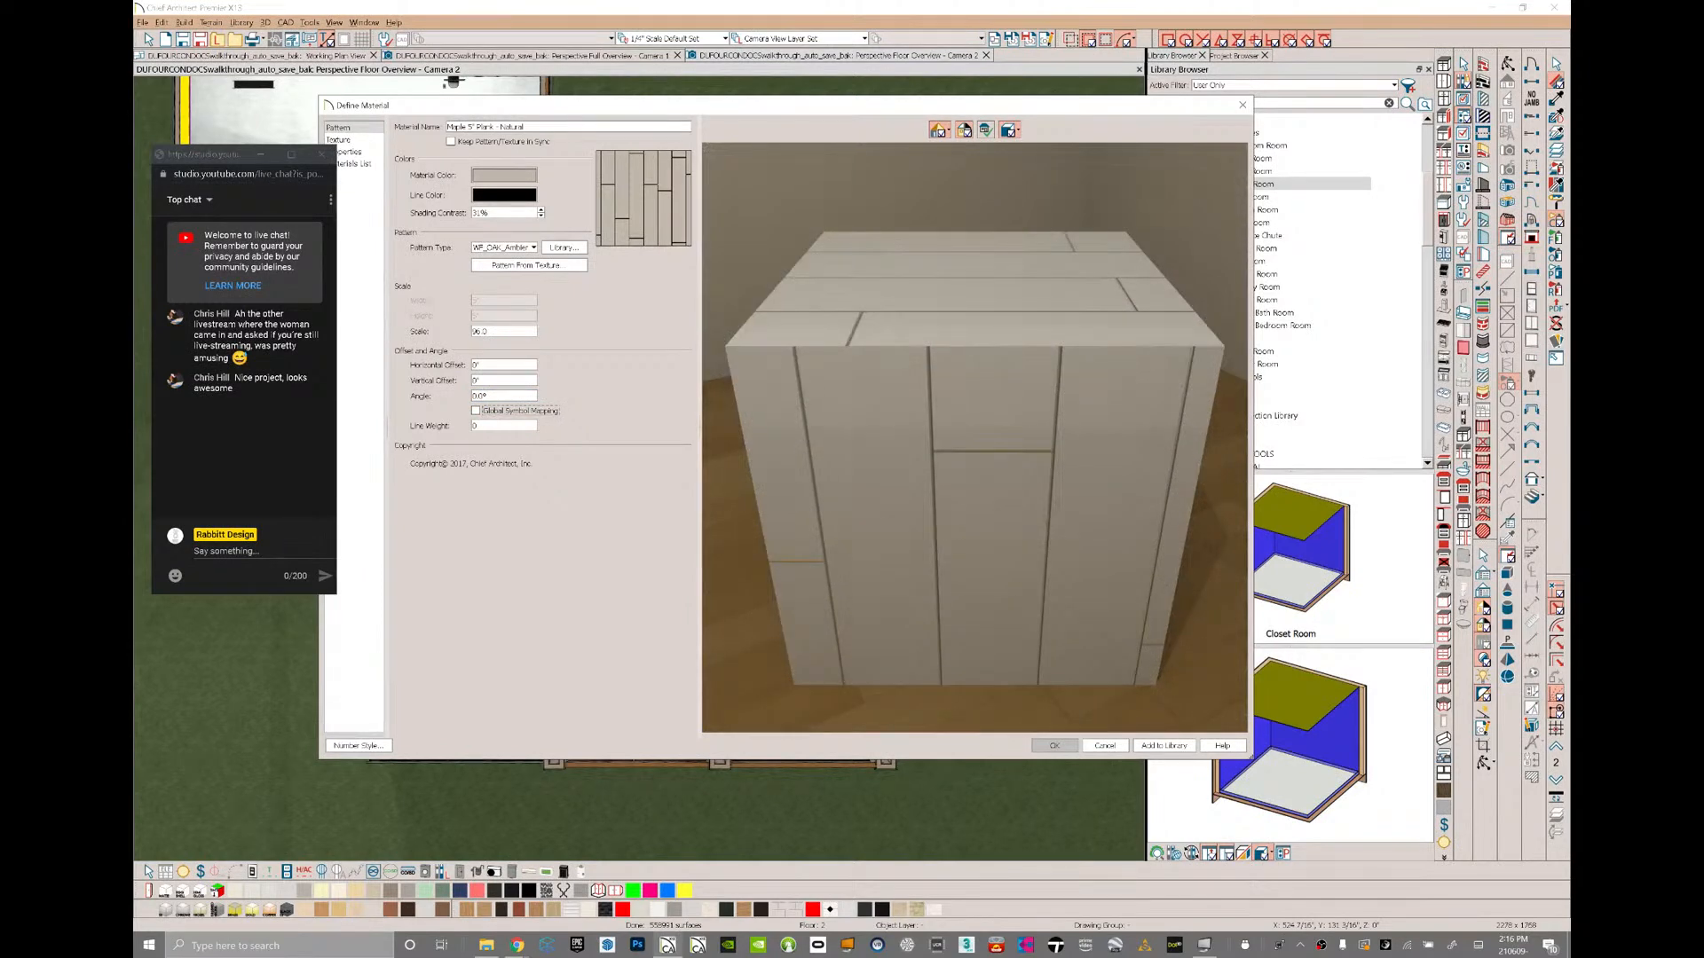
- Enable Keep Pattern/Texture In Sync, restore WF_OAK_Base_Color_2 as the texture source, and apply the floor material
left_click(341, 139)
left_click(363, 125)
left_click(452, 141)
left_click(341, 139)
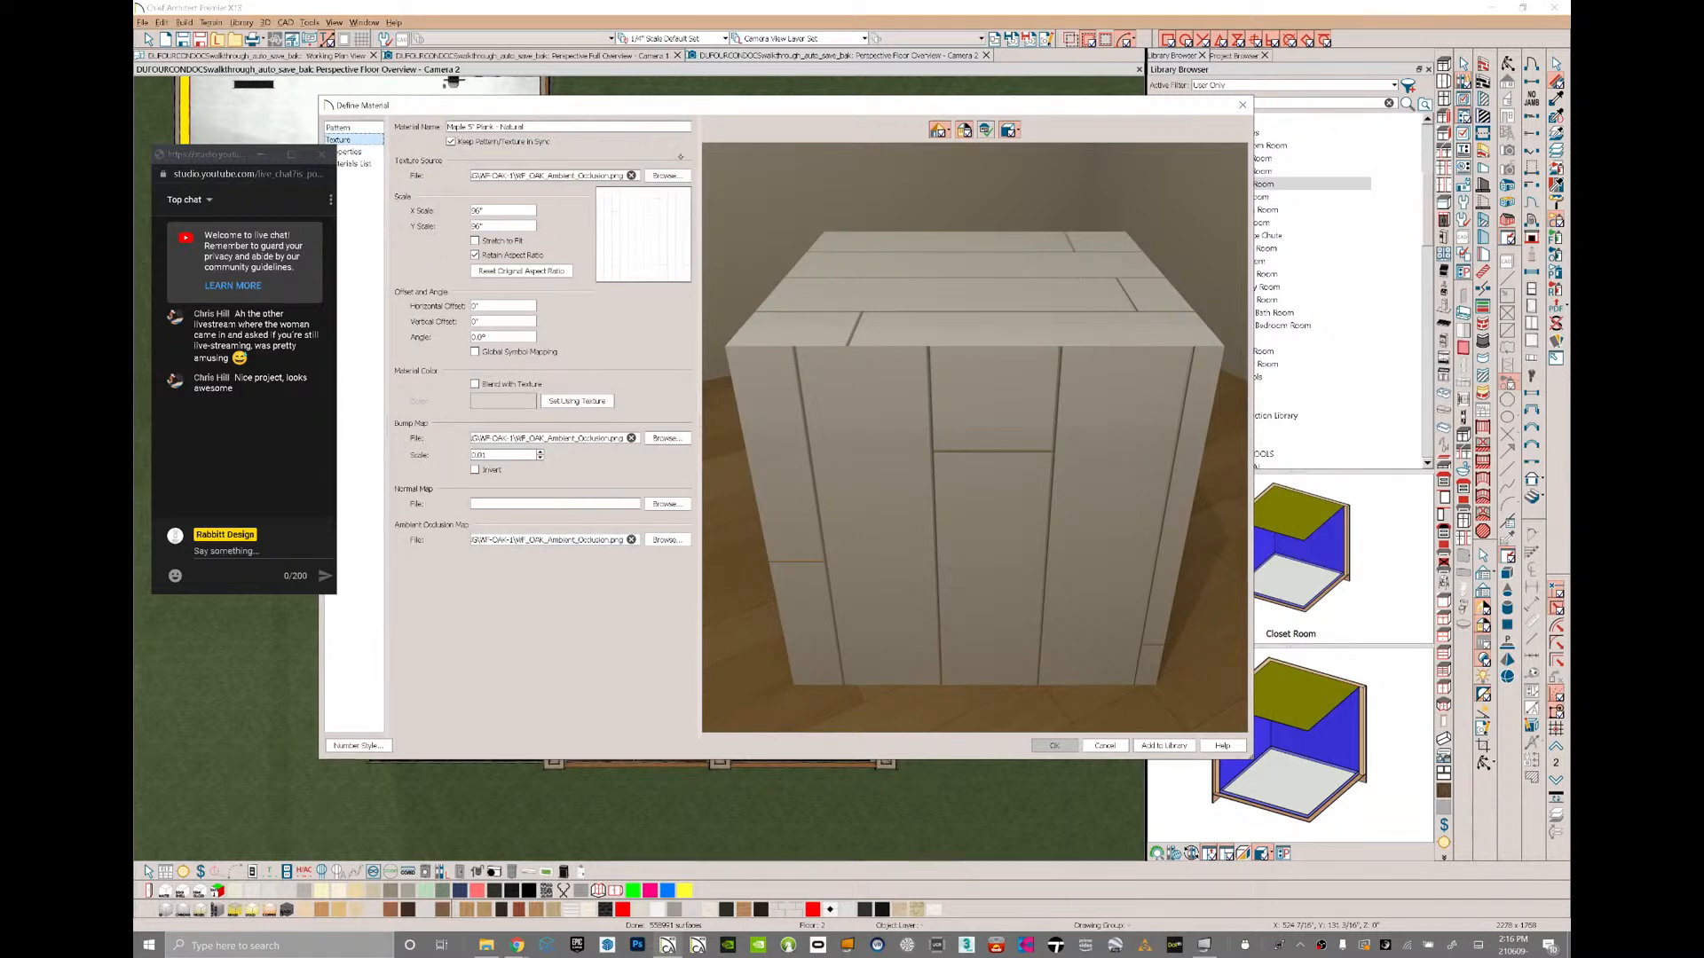
left_click(667, 175)
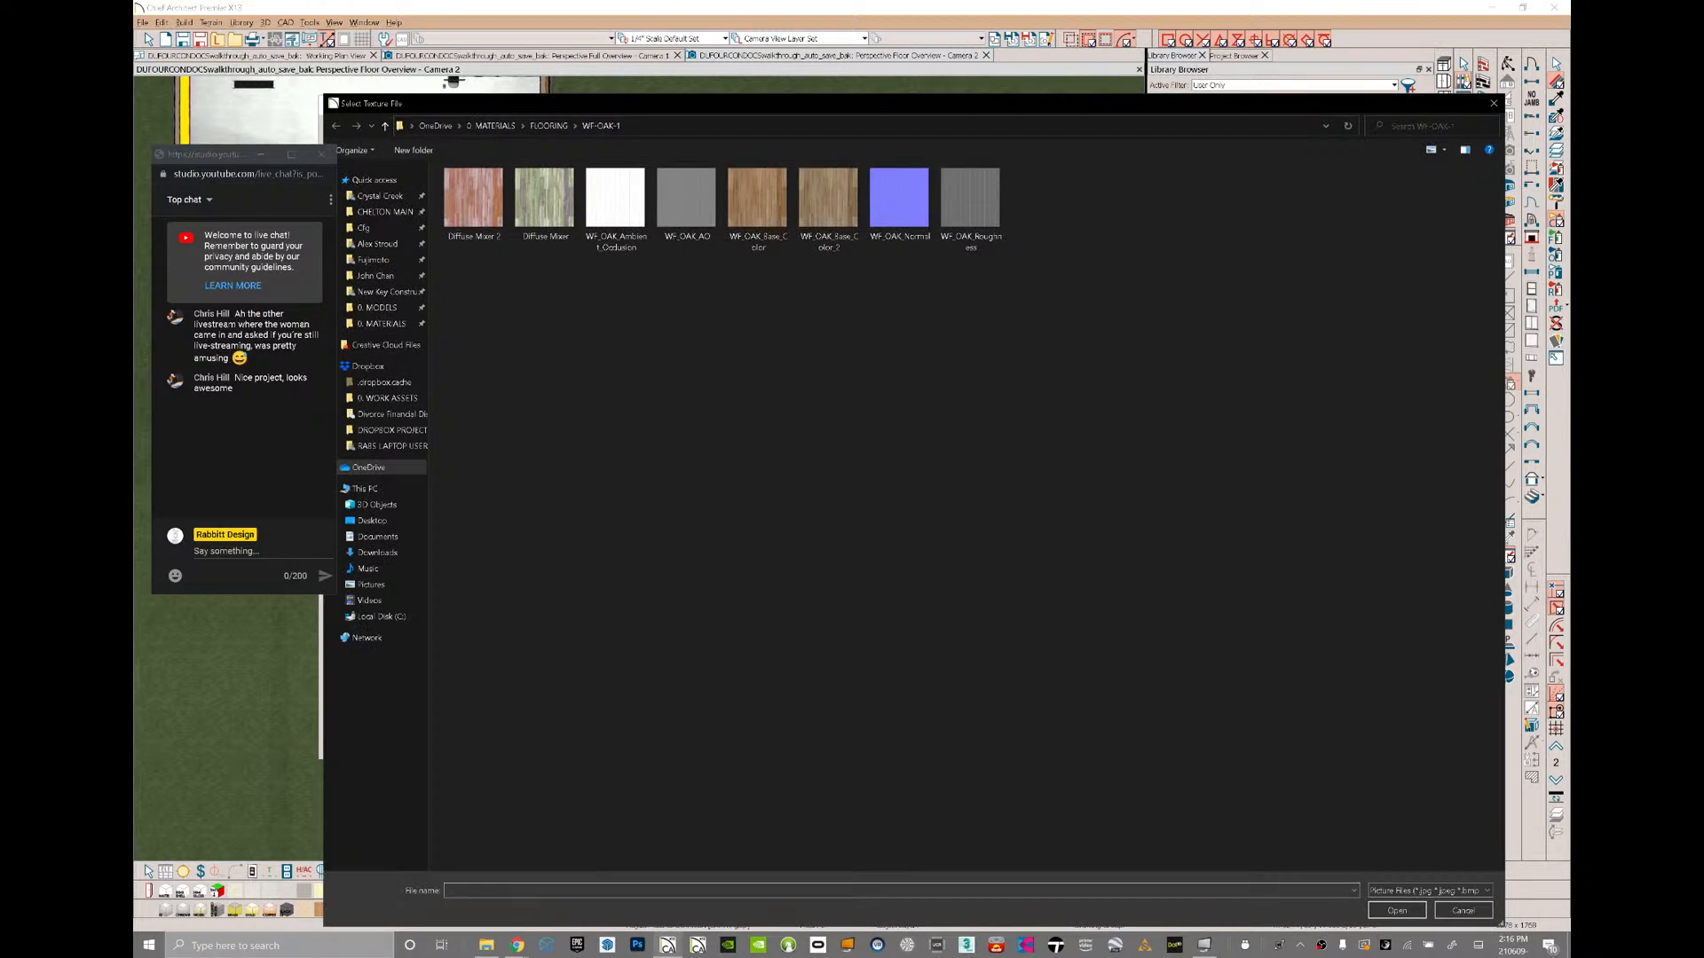
double_click(829, 206)
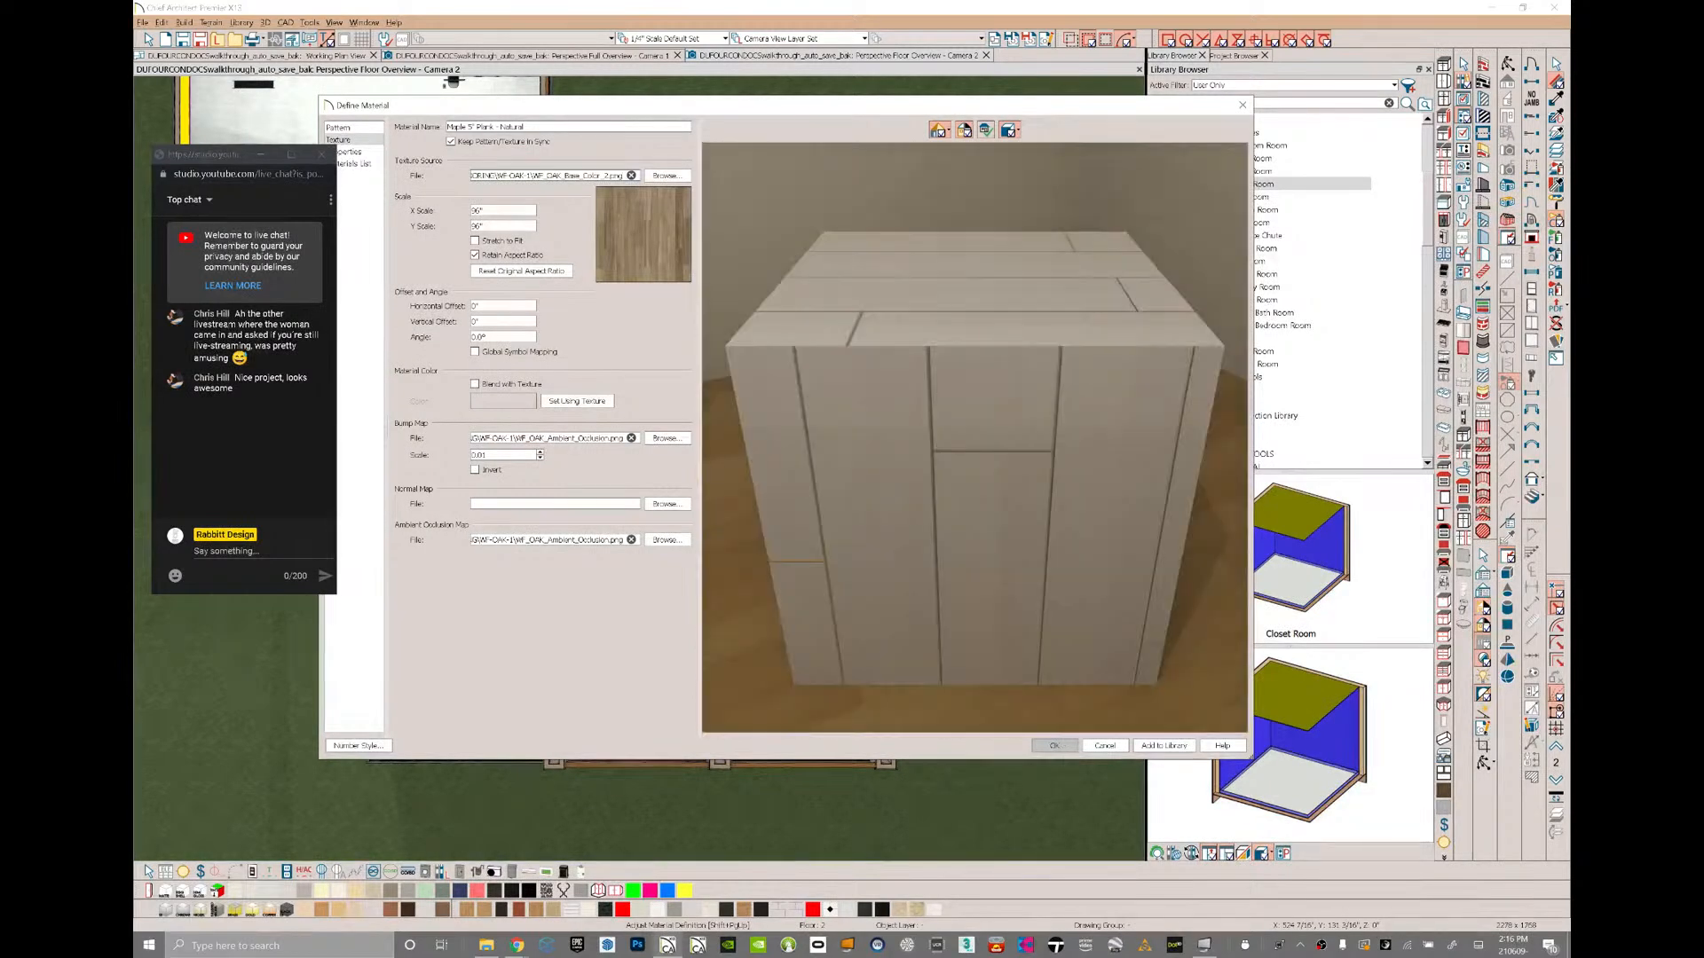
left_click(1054, 746)
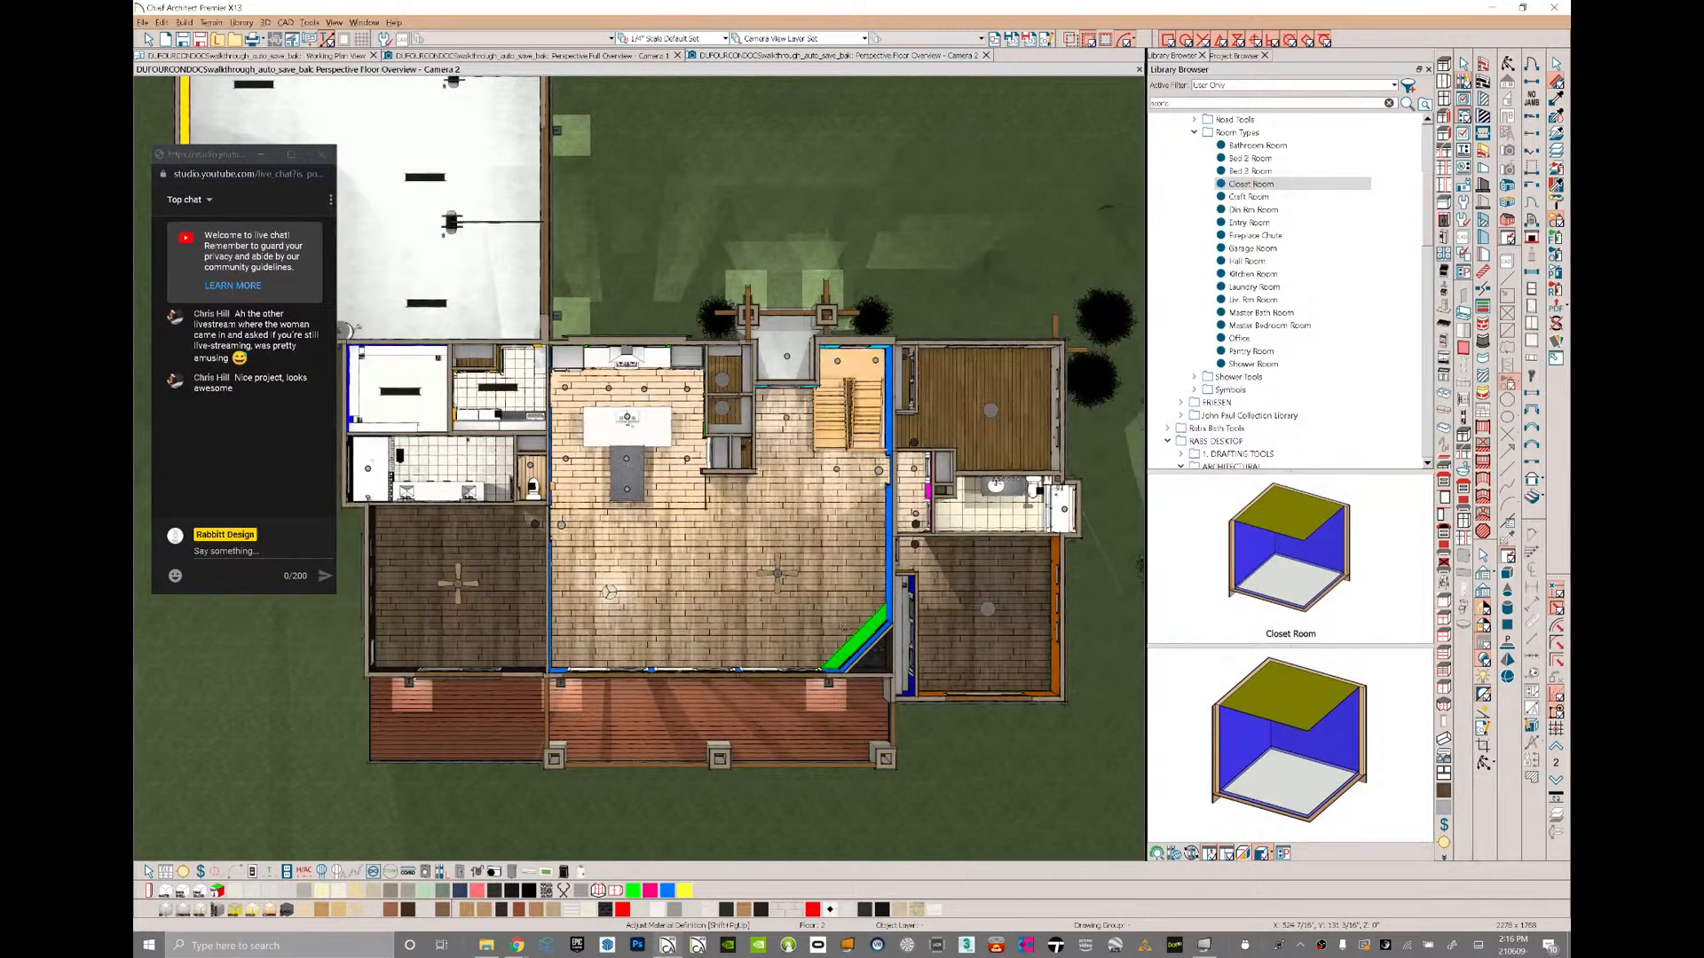
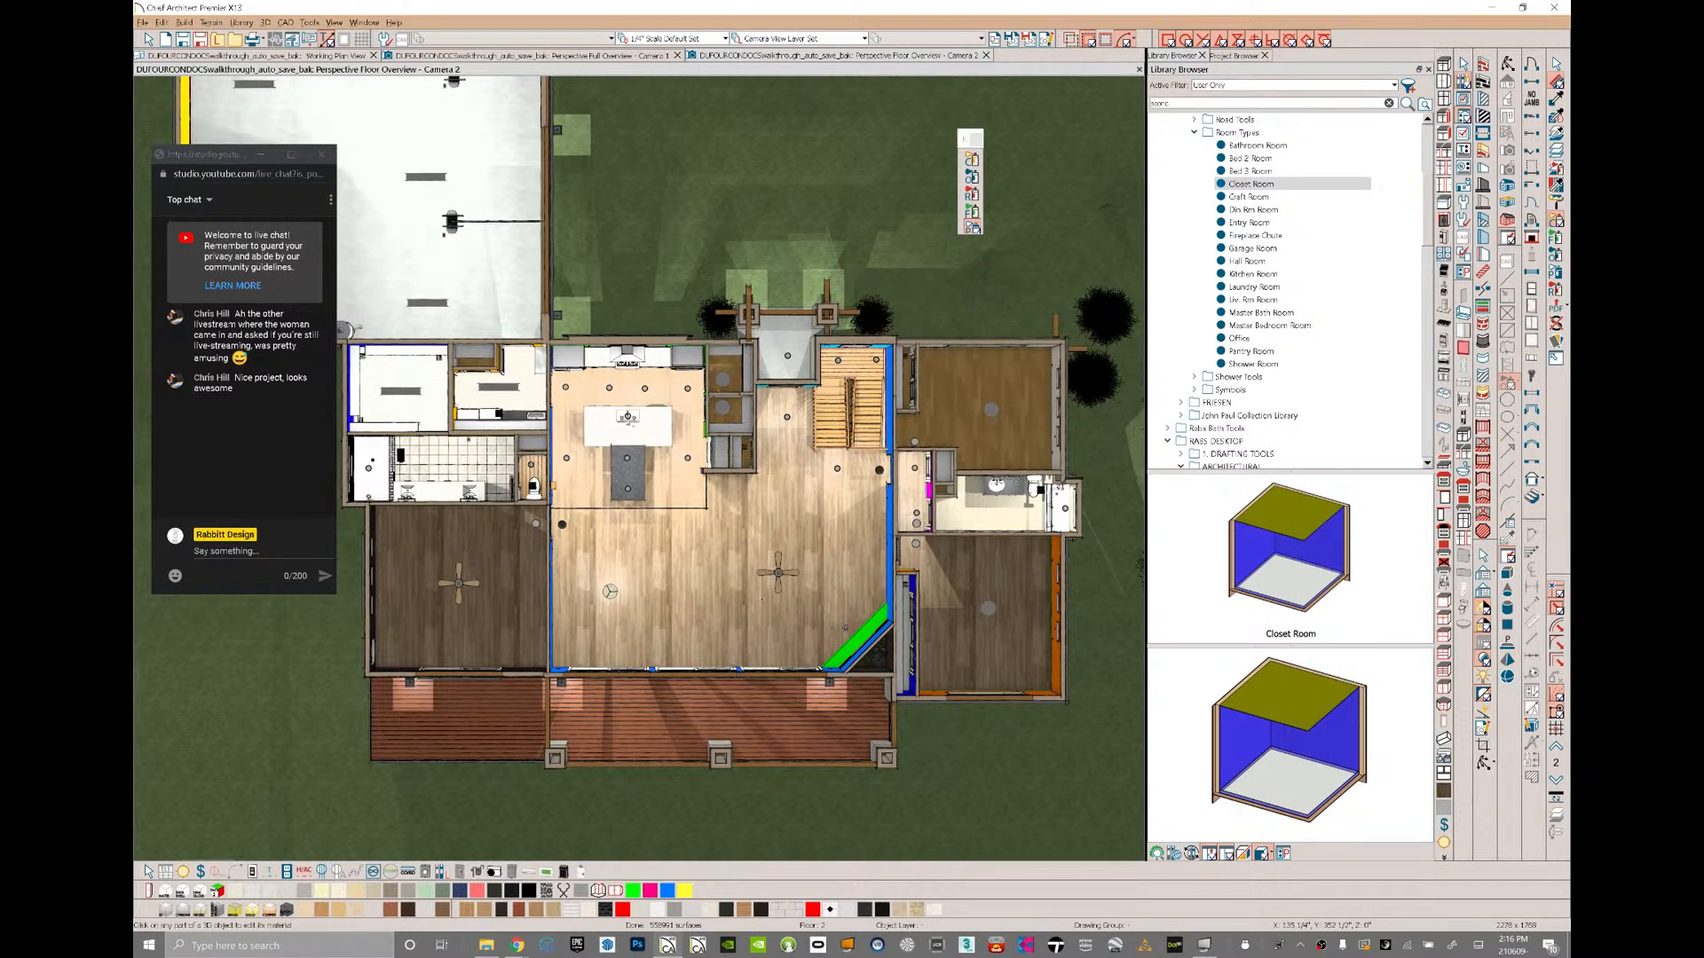
- Apply the Bathroom Room style to the small toilet room between the master bath and the kitchen
left_click(1258, 145)
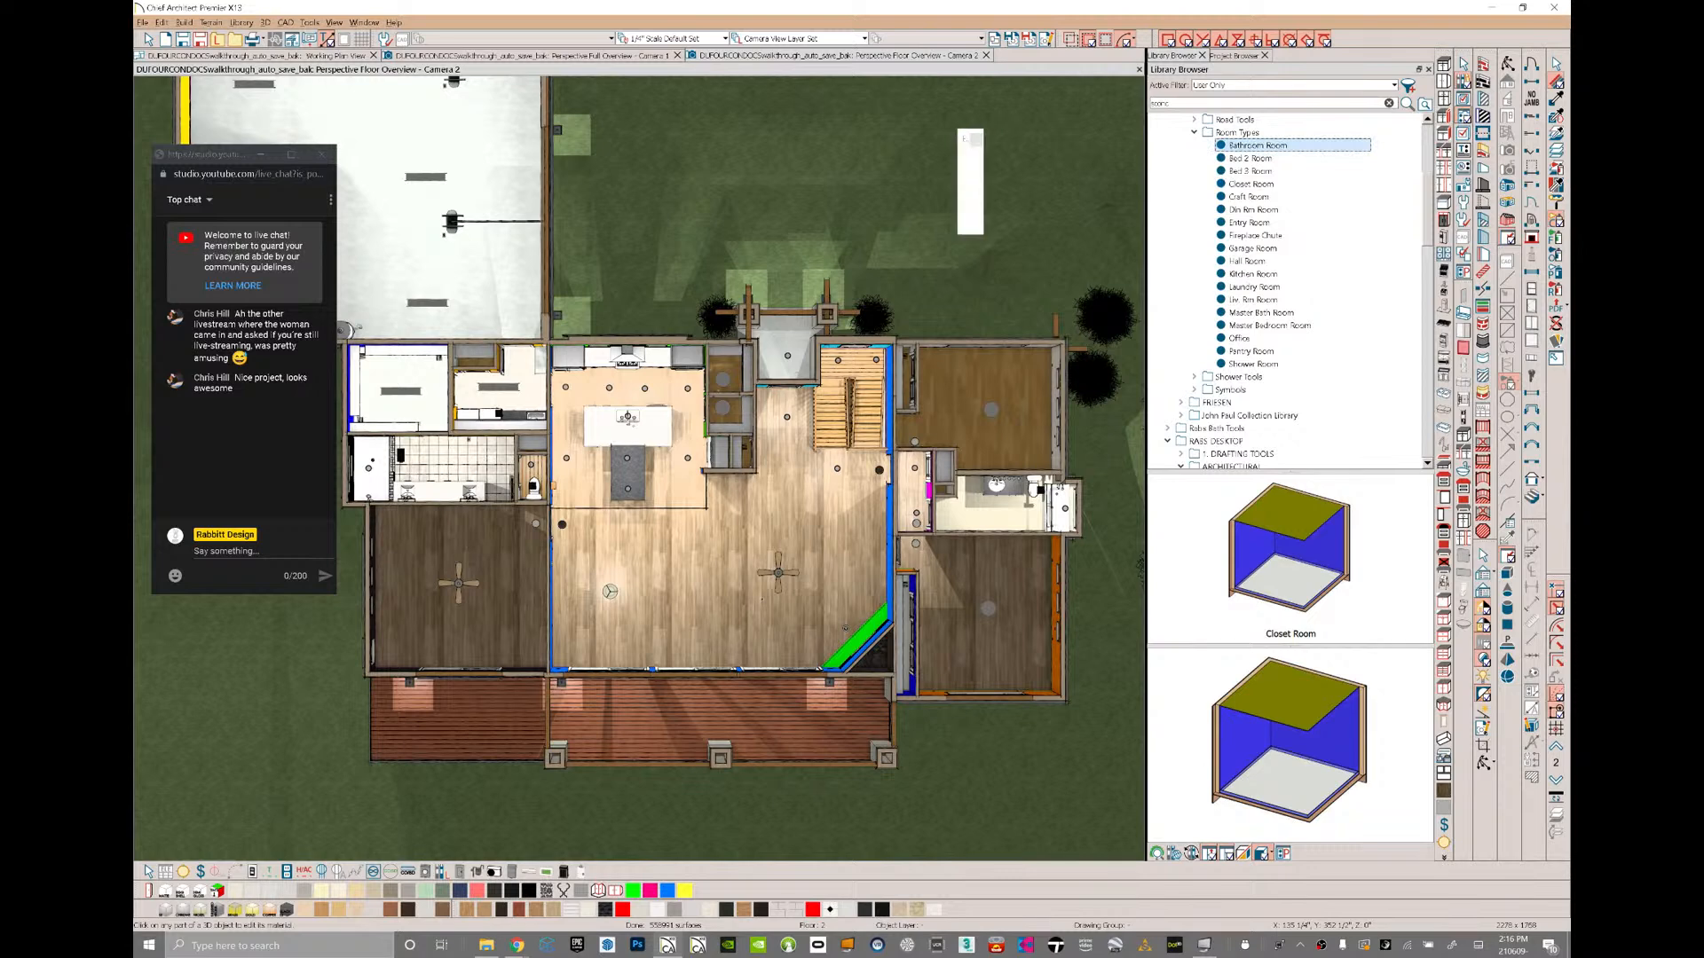
left_click(533, 480)
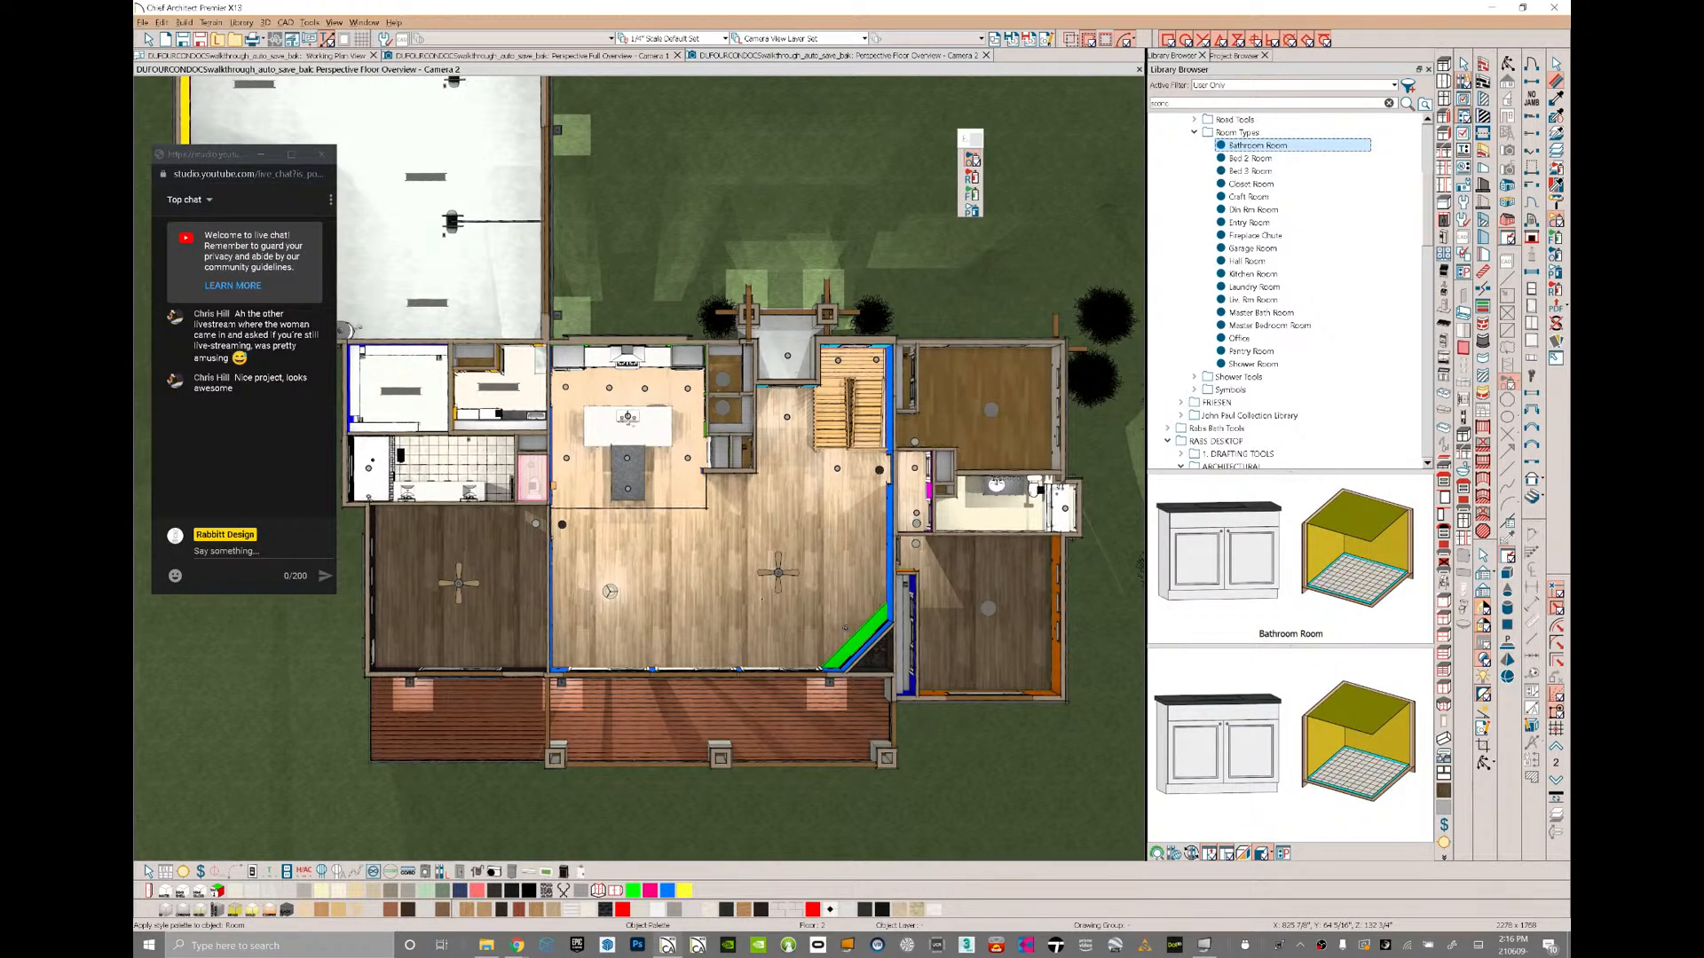
left_click(977, 139)
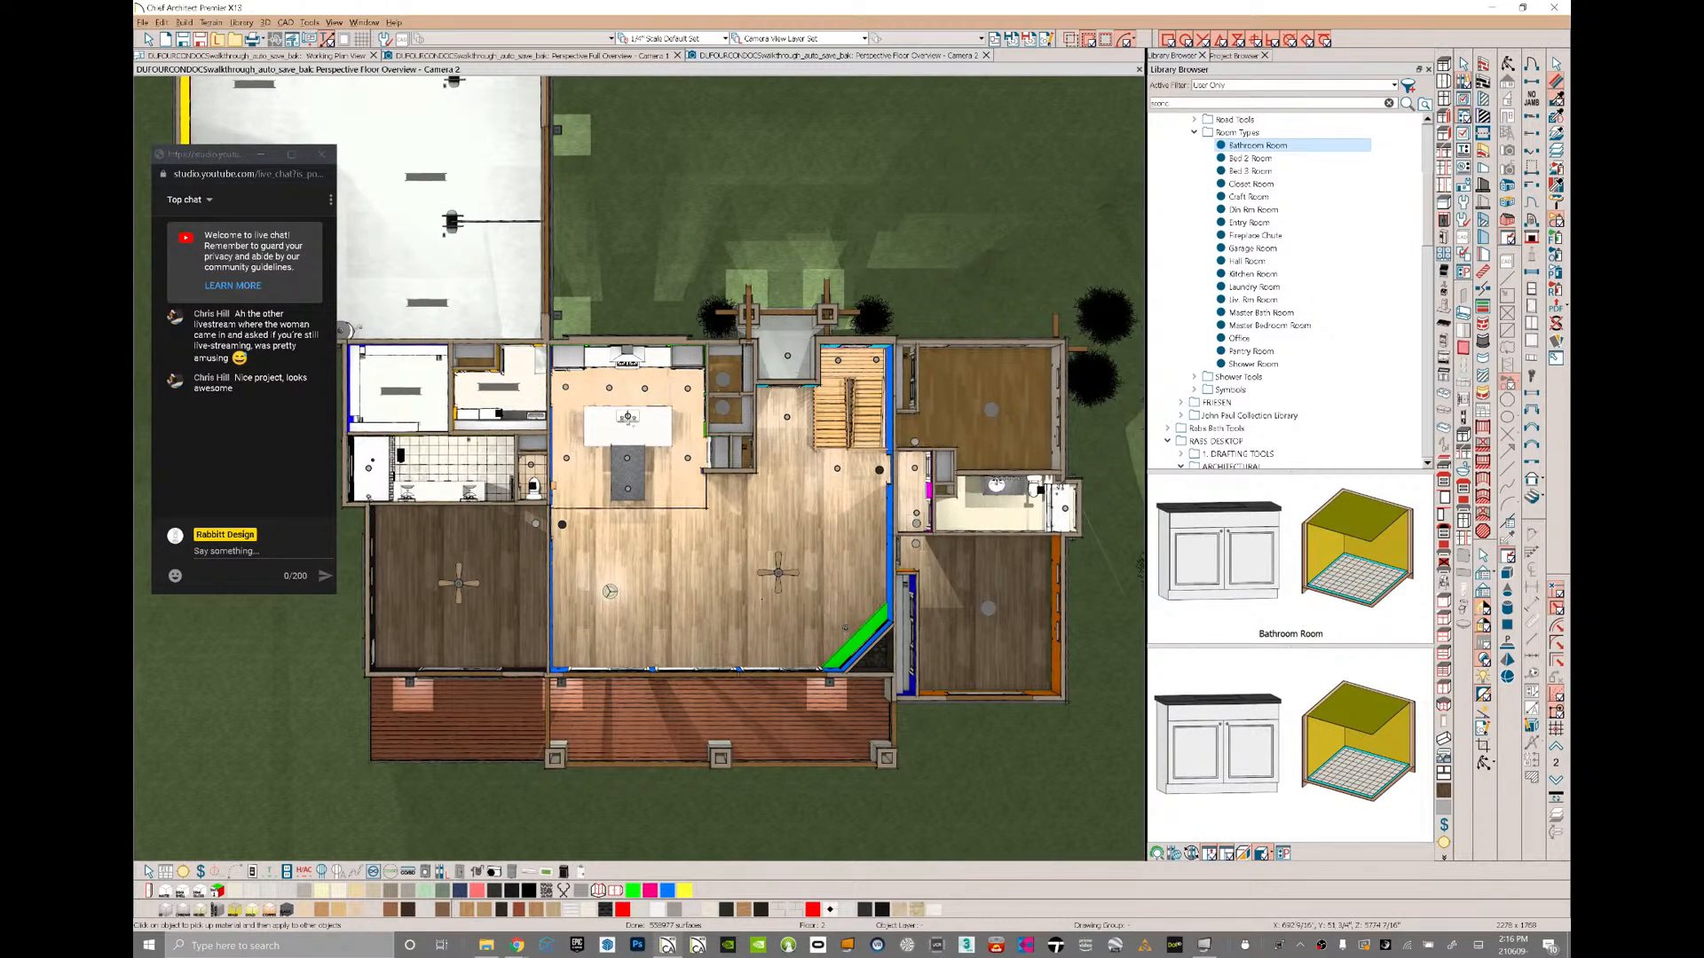
key("space")
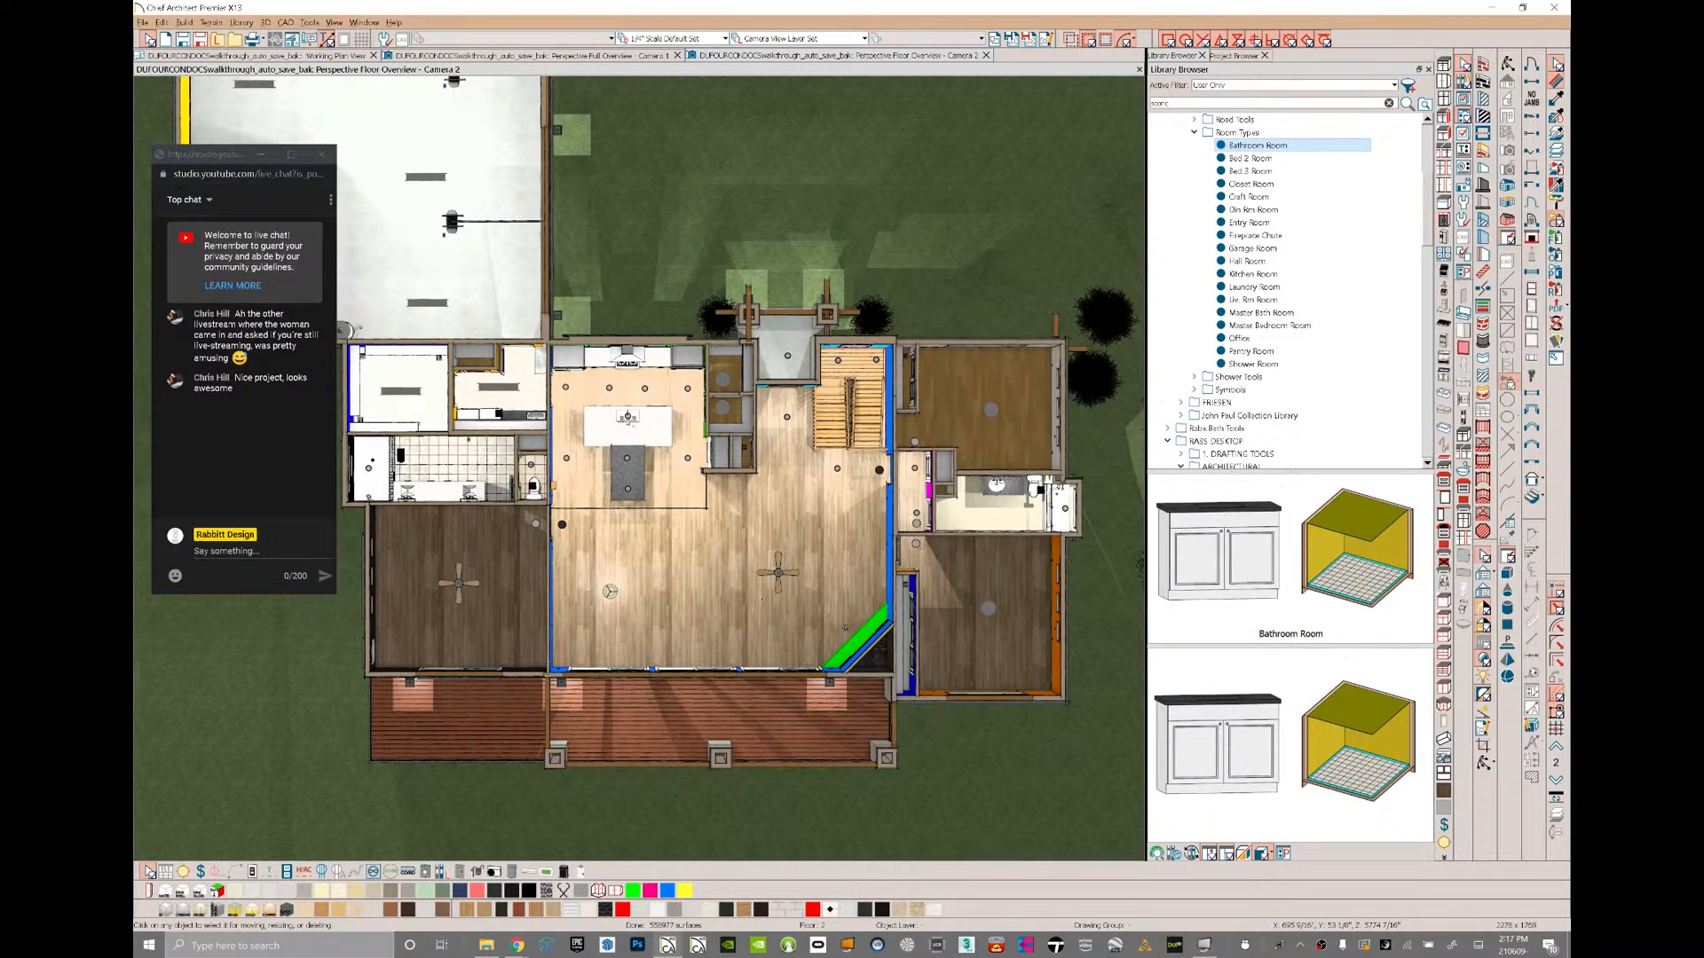
- Apply the Bed 3 Room style to the front bedroom near the stairs and paint its floor to match the other bedrooms' dark planks
left_click(845, 628)
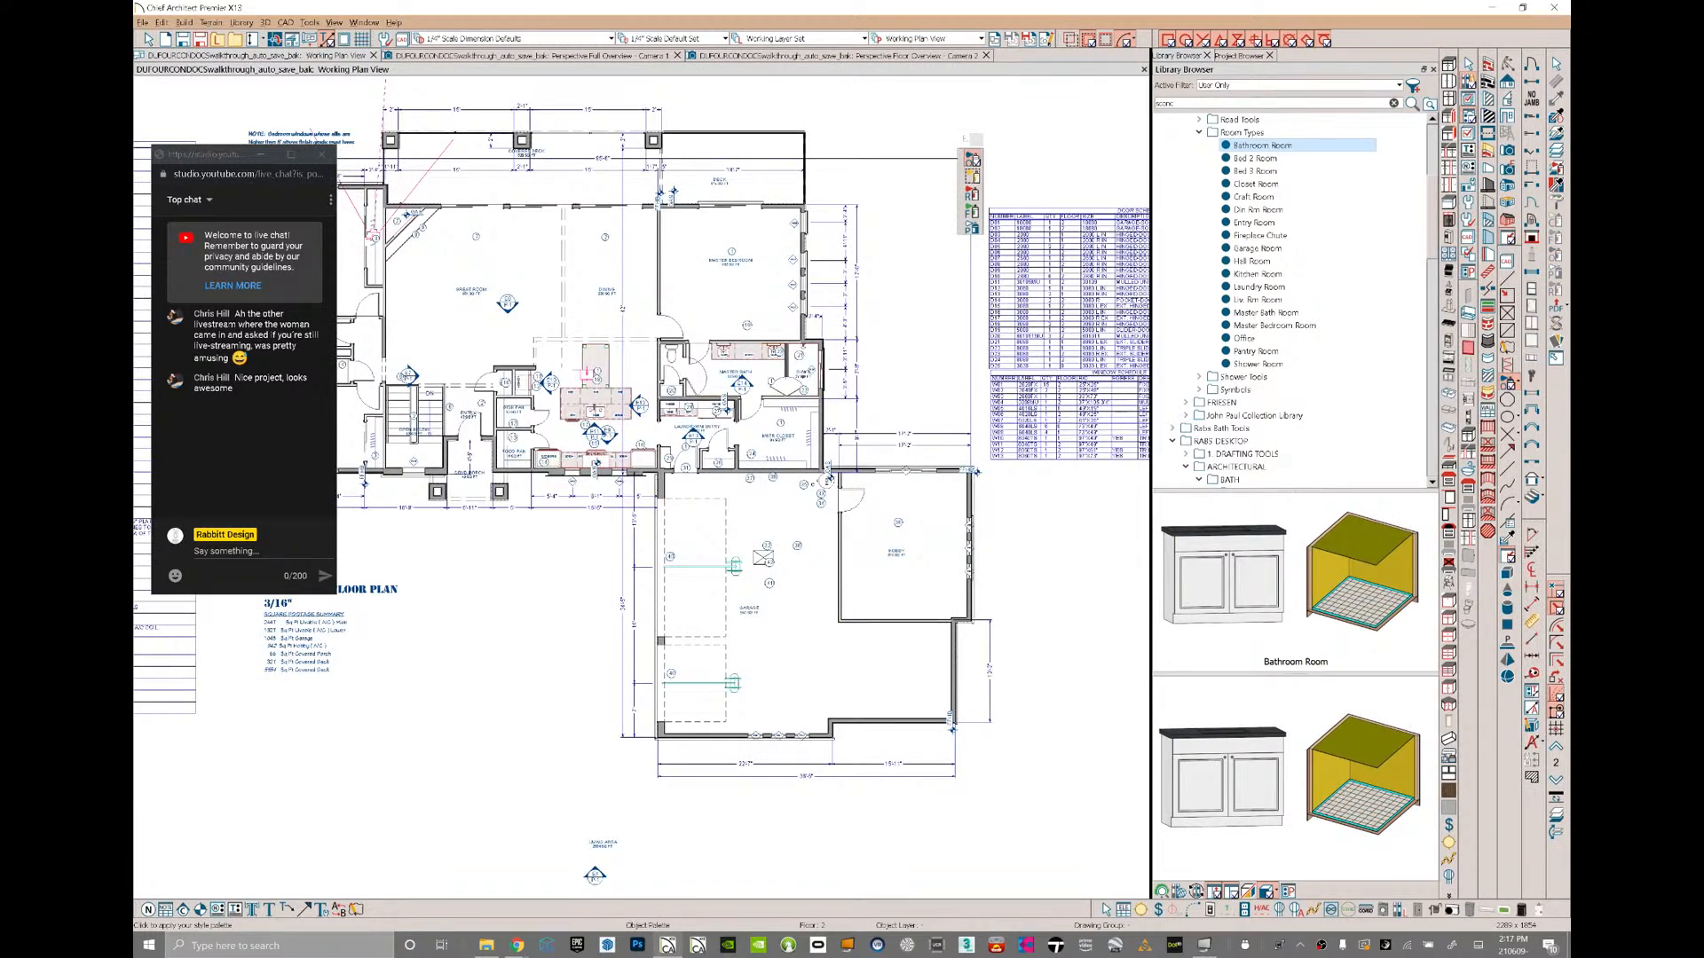
scroll(873, 459, "down", 4)
scroll(678, 341, "up", 3)
scroll(678, 341, "up", 2)
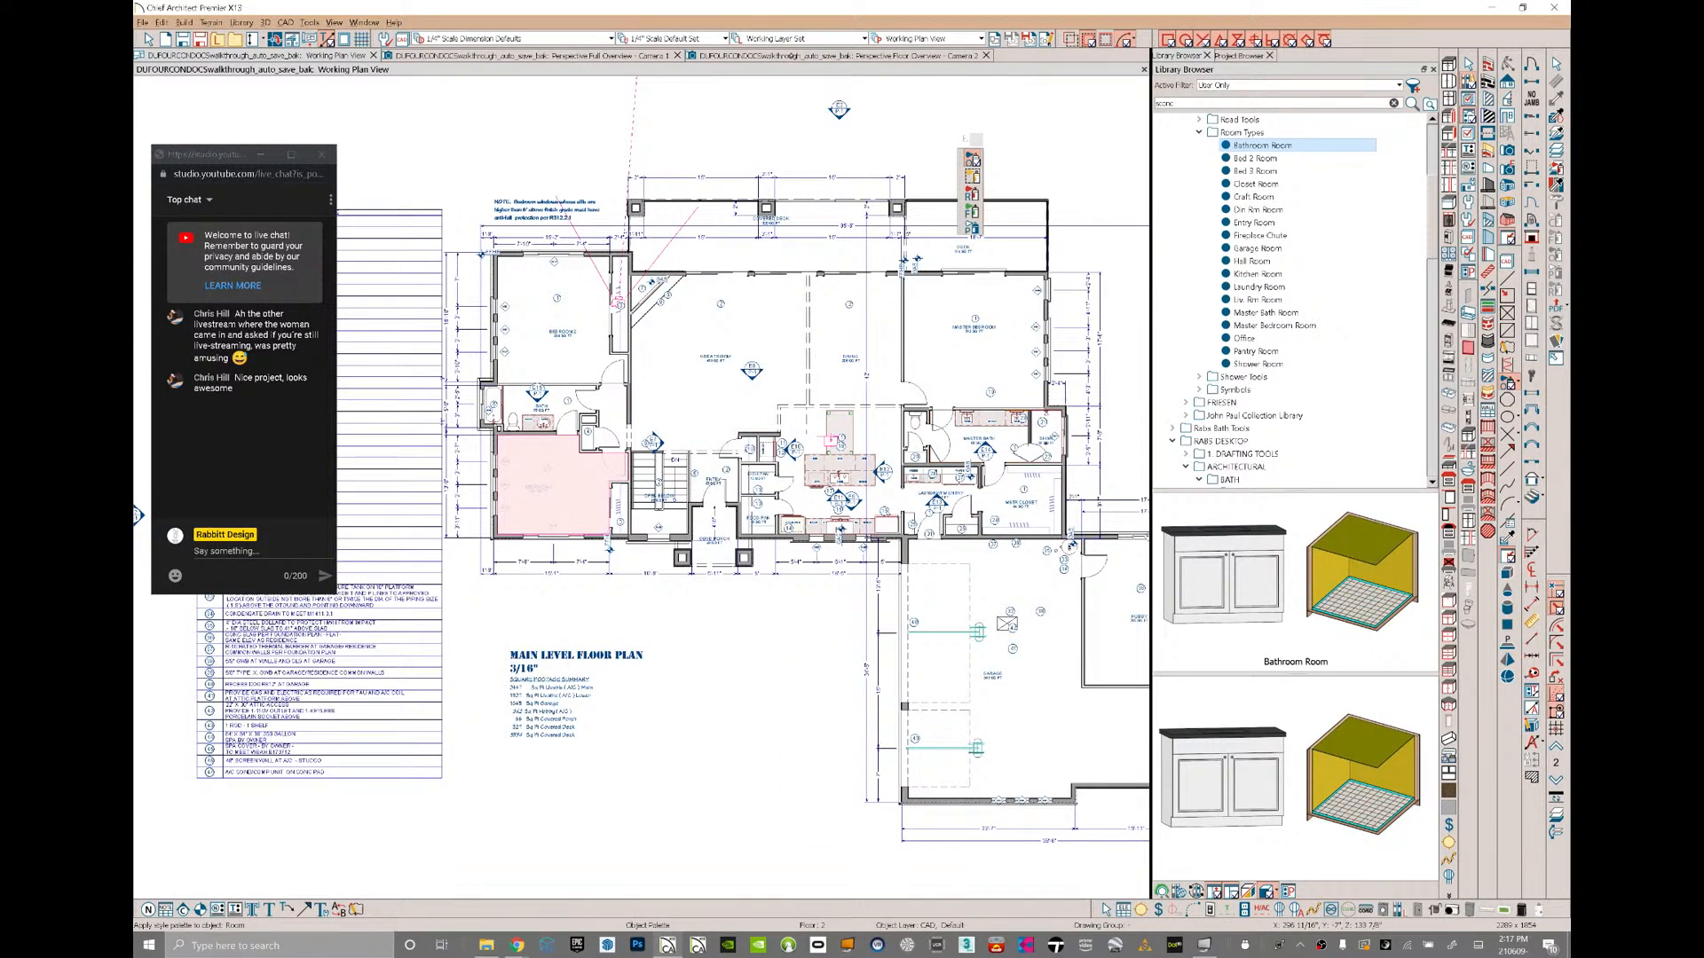
left_click(789, 56)
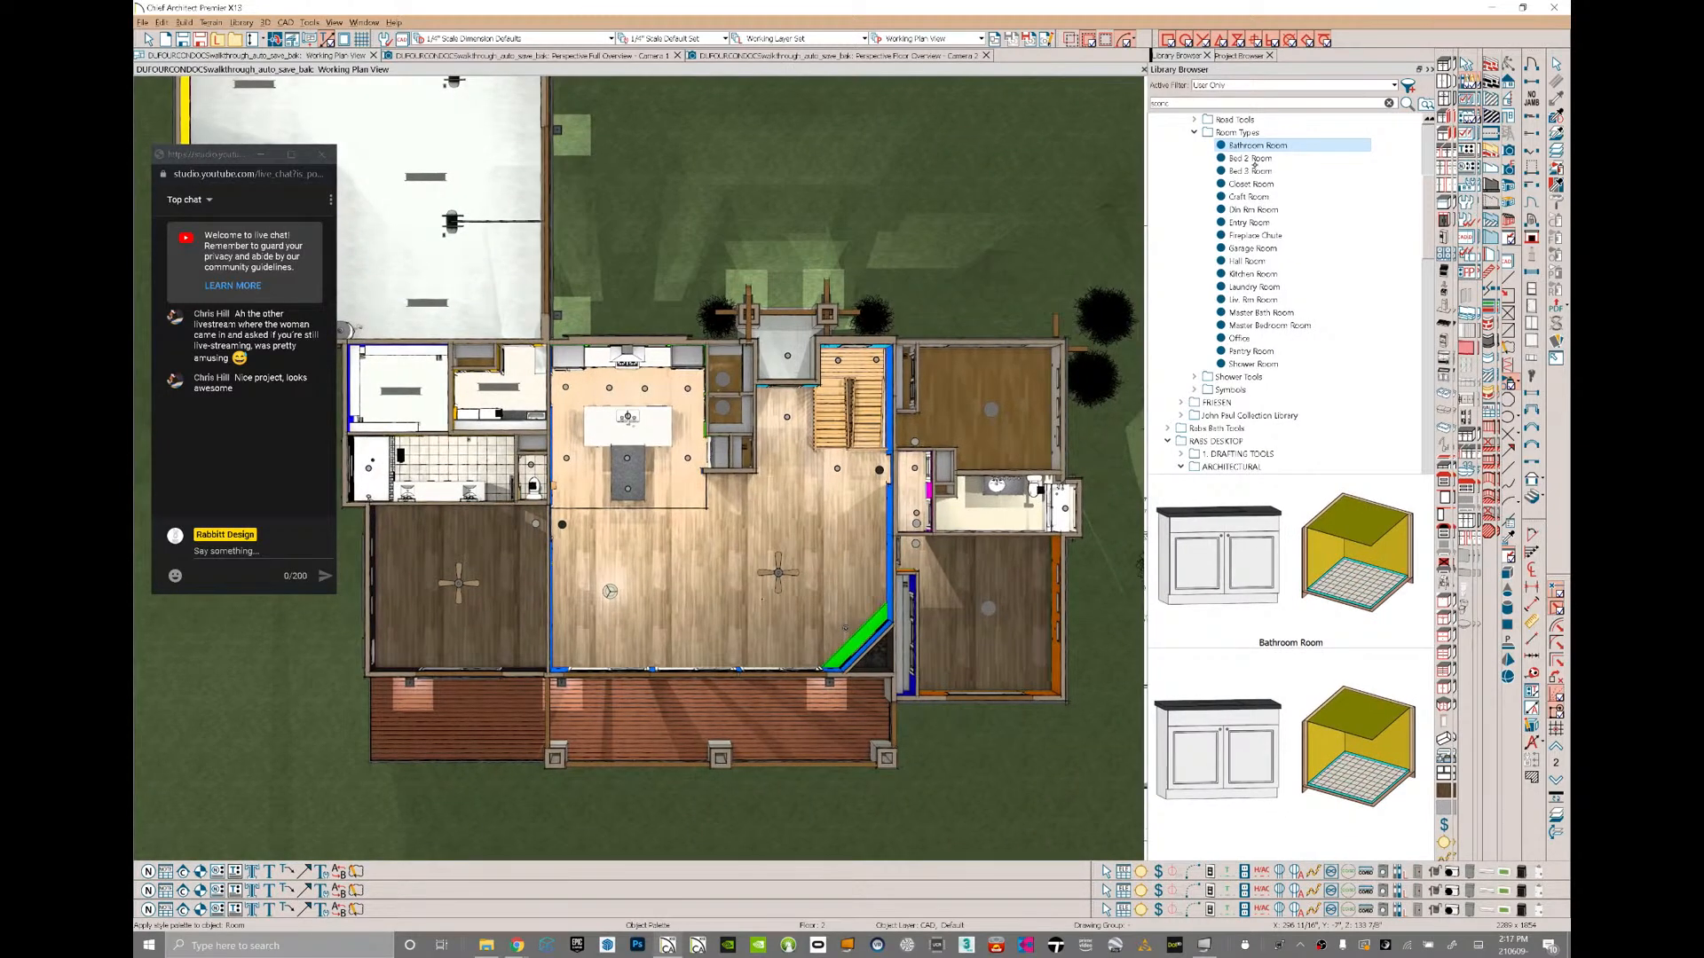
left_click(1251, 171)
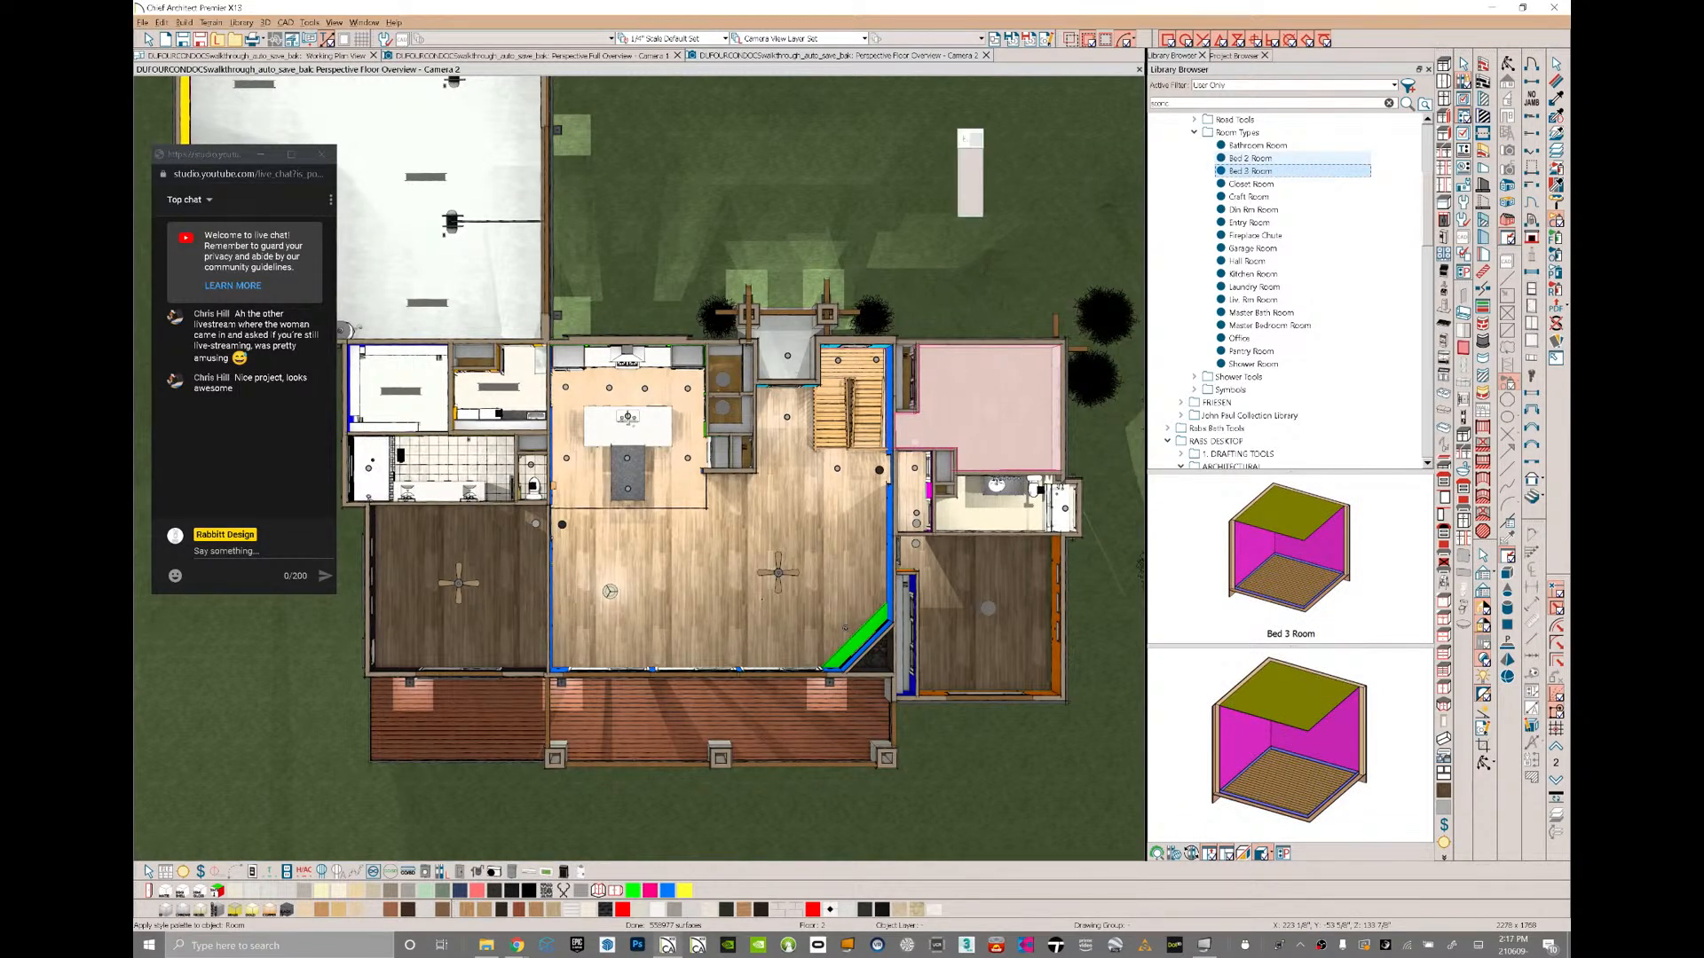
left_click(989, 408)
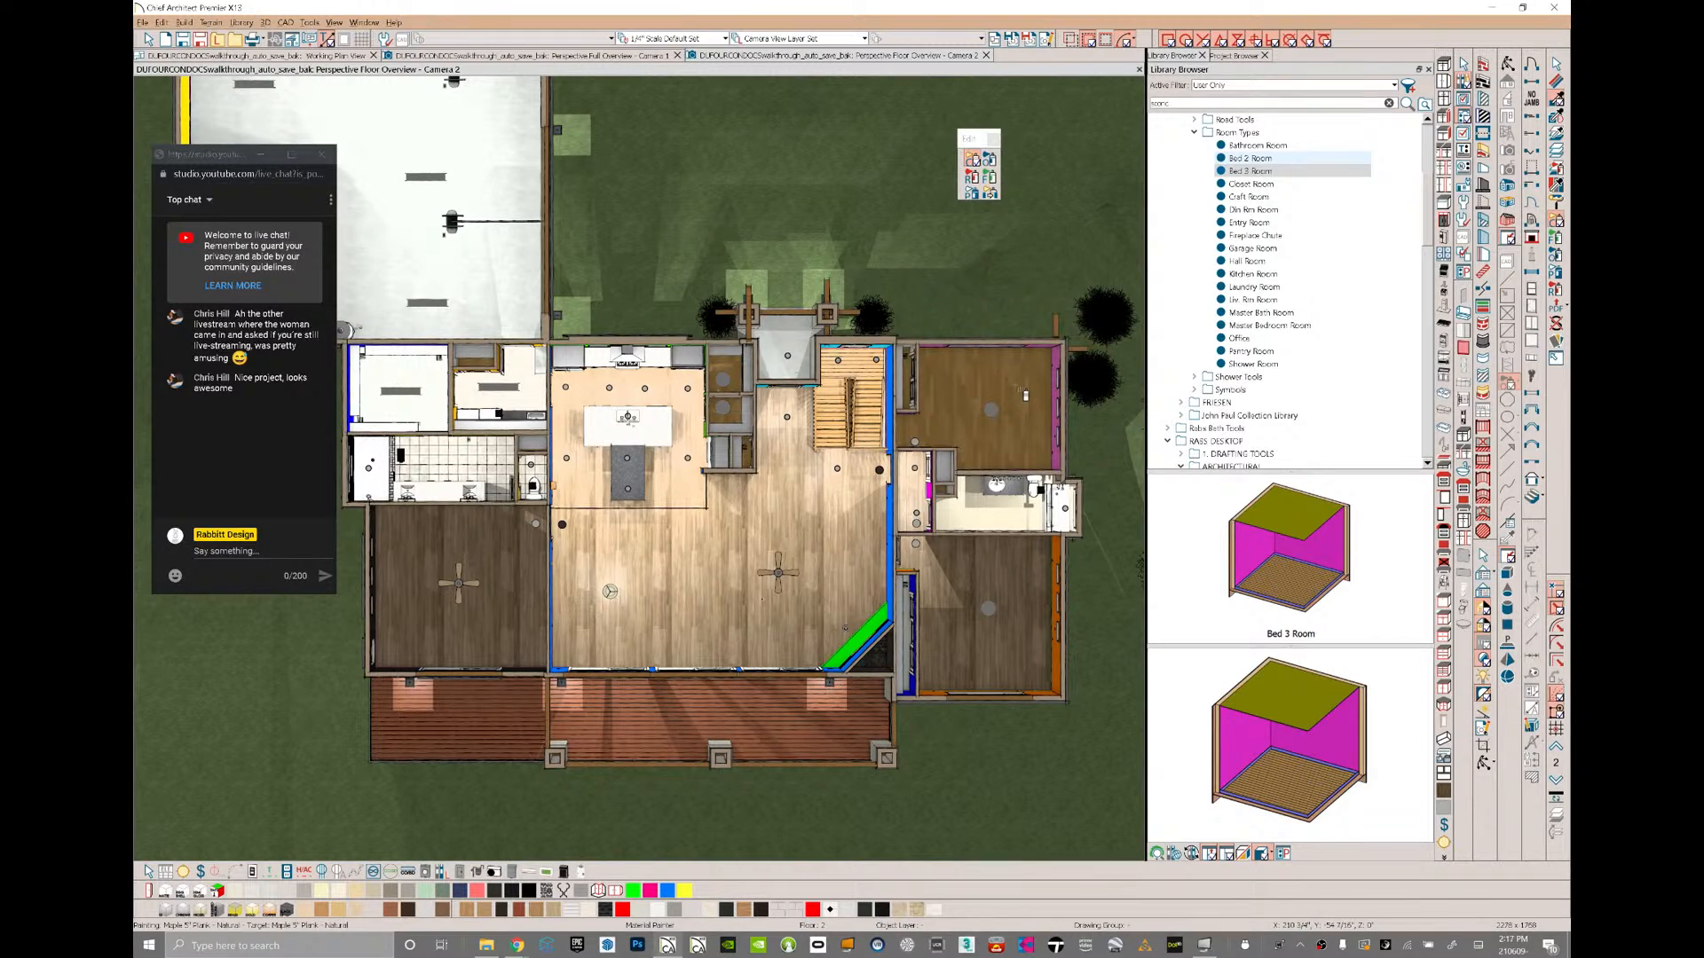
left_click(1021, 381)
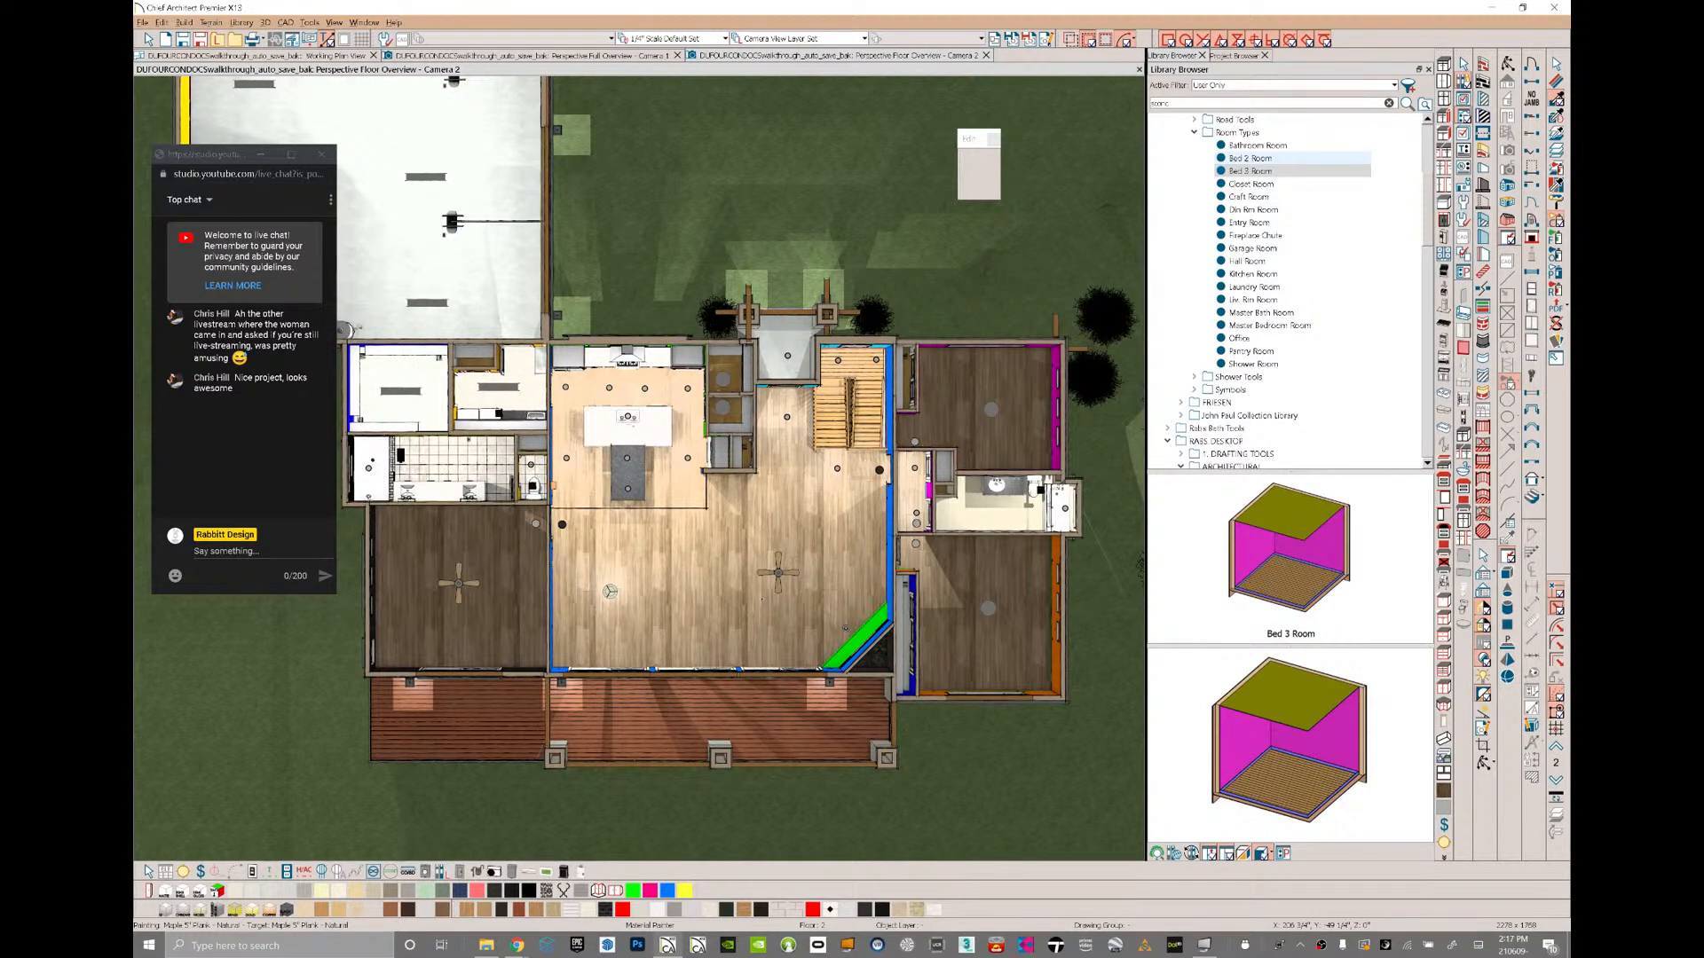
key("ctrl+z")
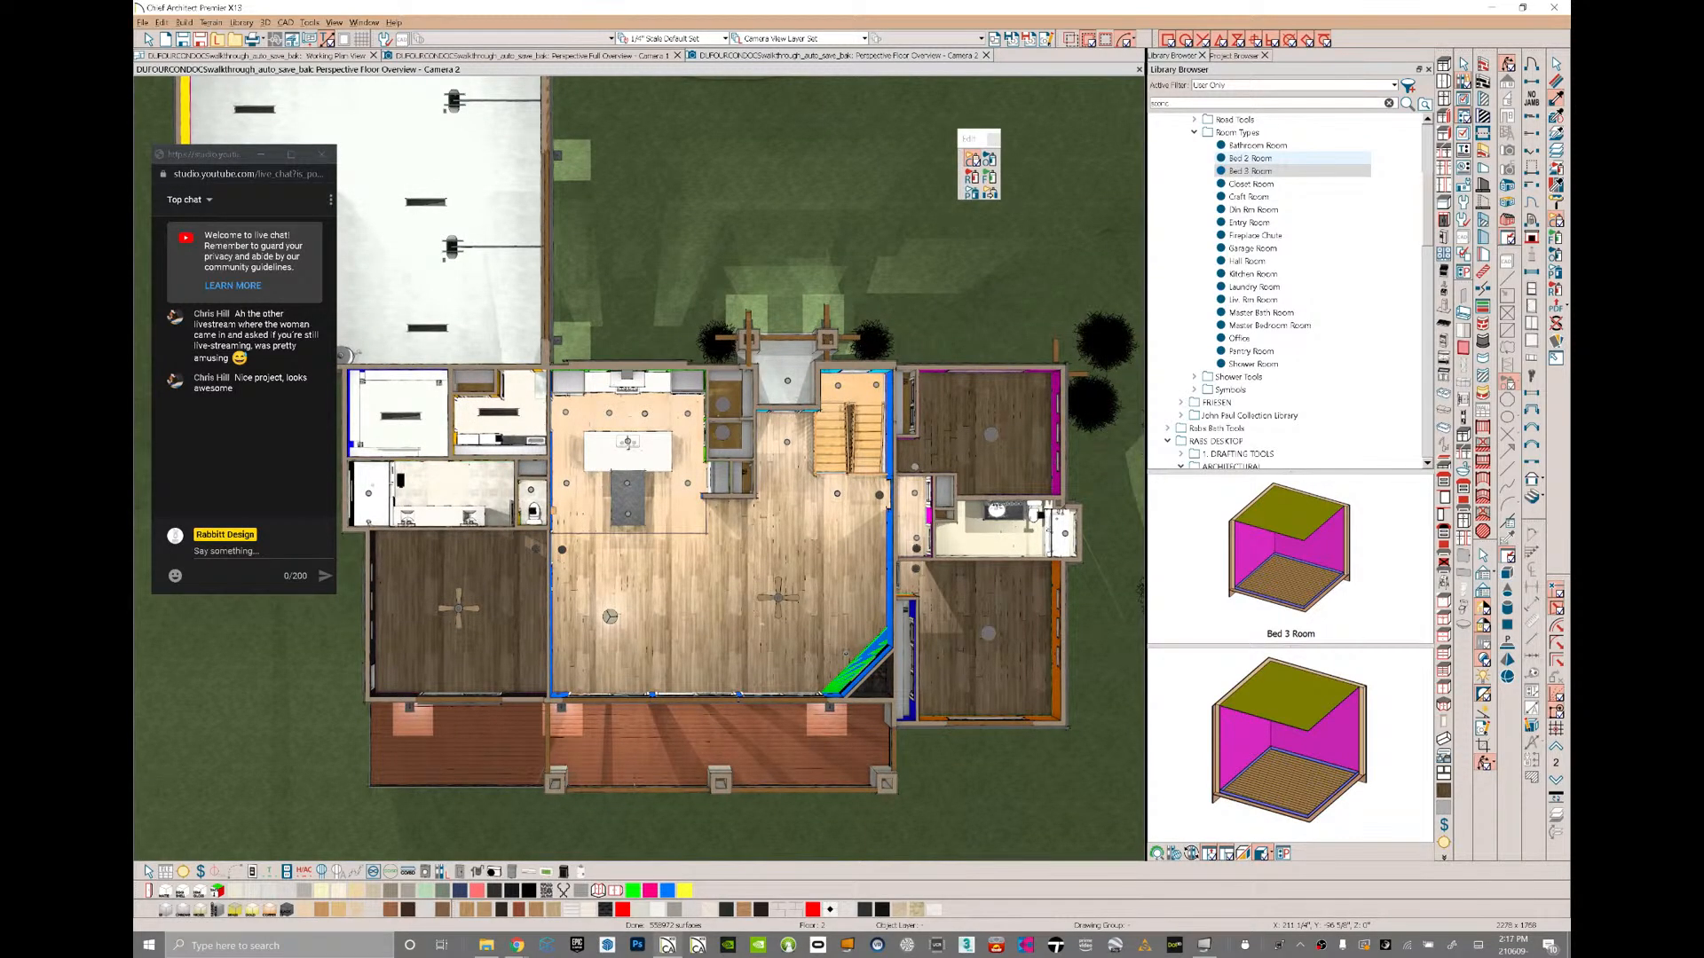
- Apply the Bathroom Room style to the bath between the two secondary bedrooms
left_click(1250, 158)
left_click(1253, 145)
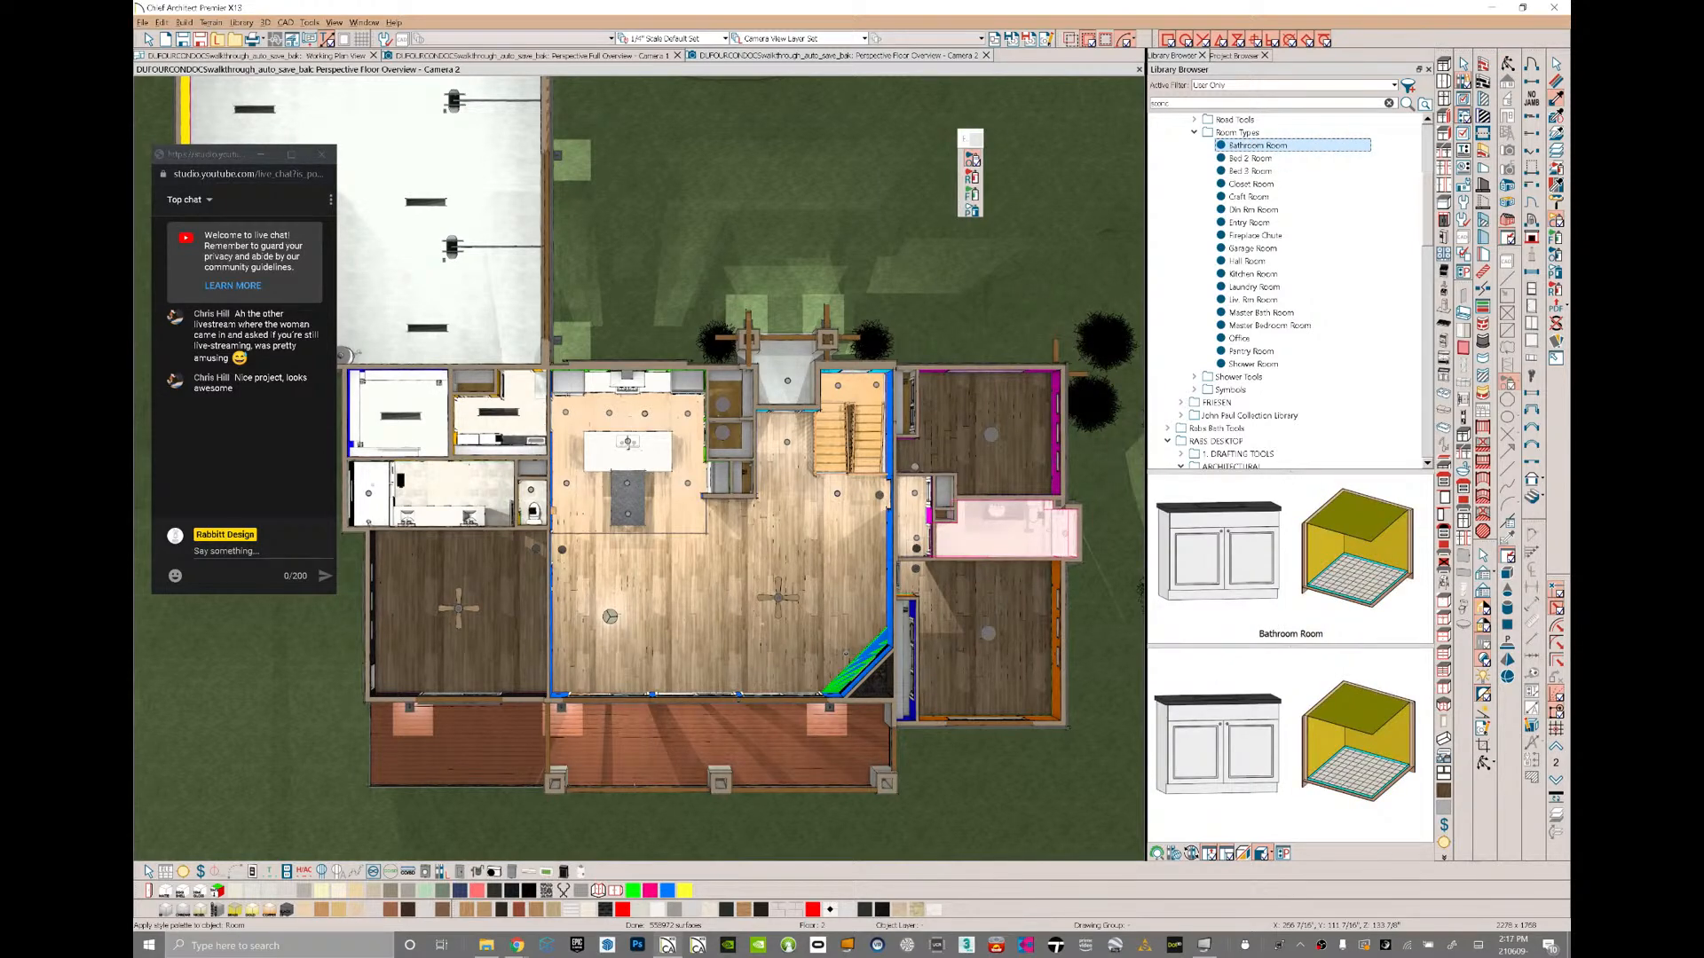
left_click(1029, 526)
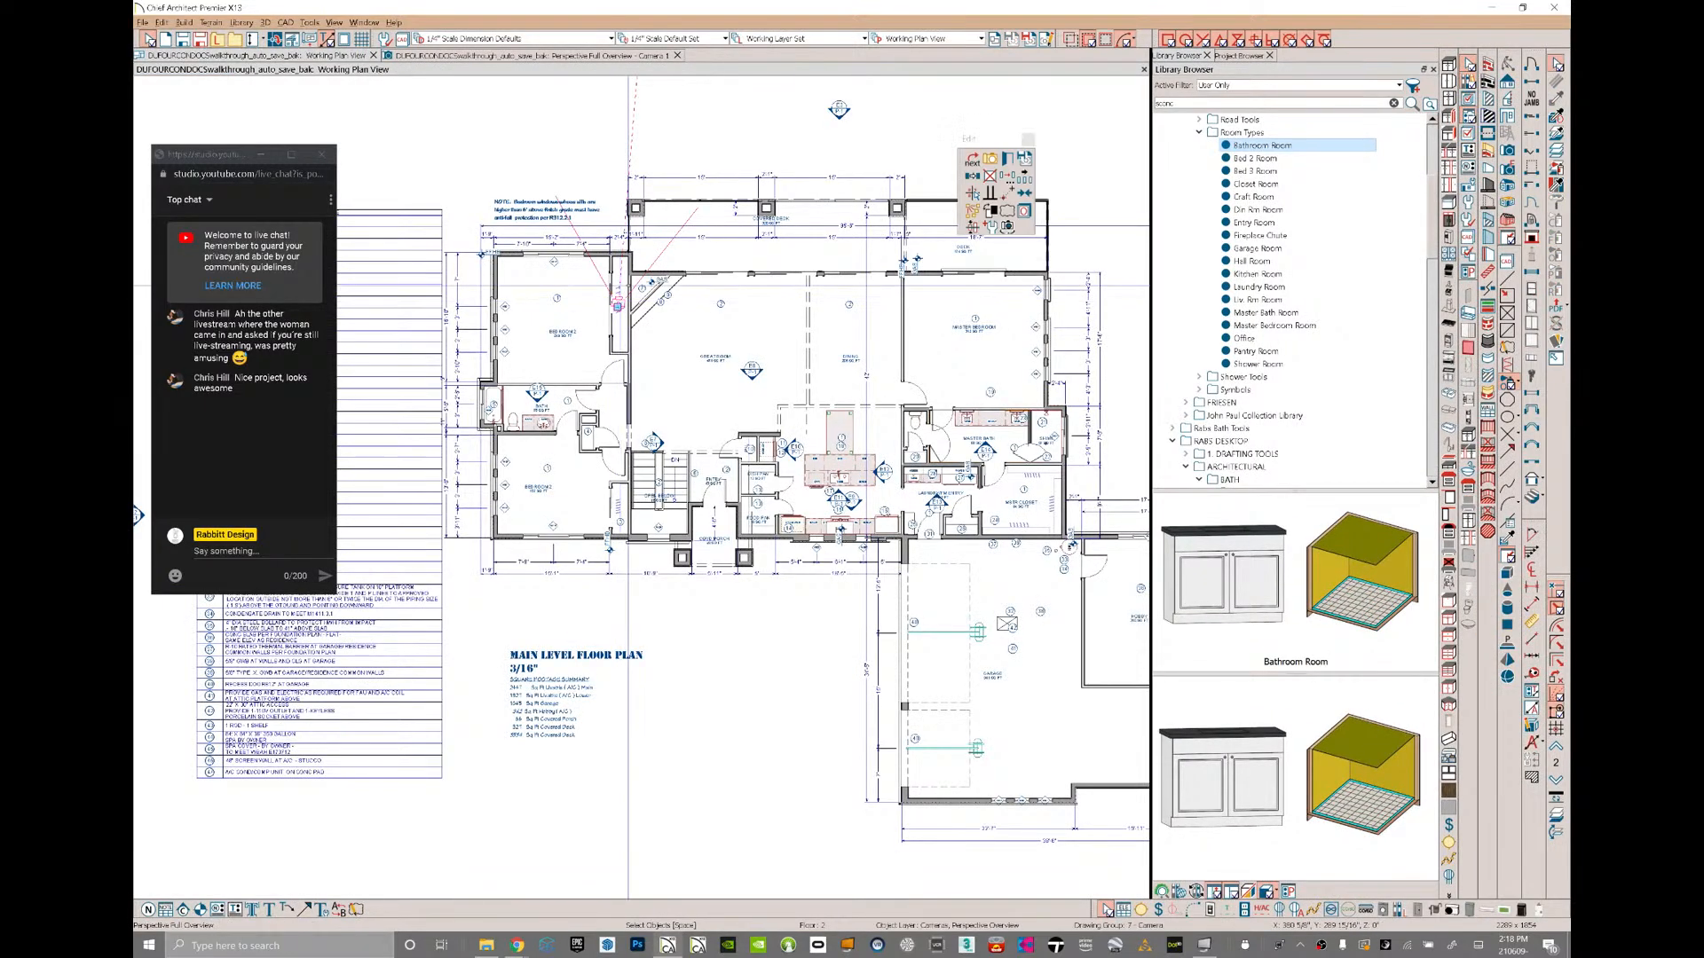
- Move the Perspective Full Overview camera into the bath between the two bedrooms, aim it at the tub alcove, and open its view
left_click_drag(618, 306, 589, 402)
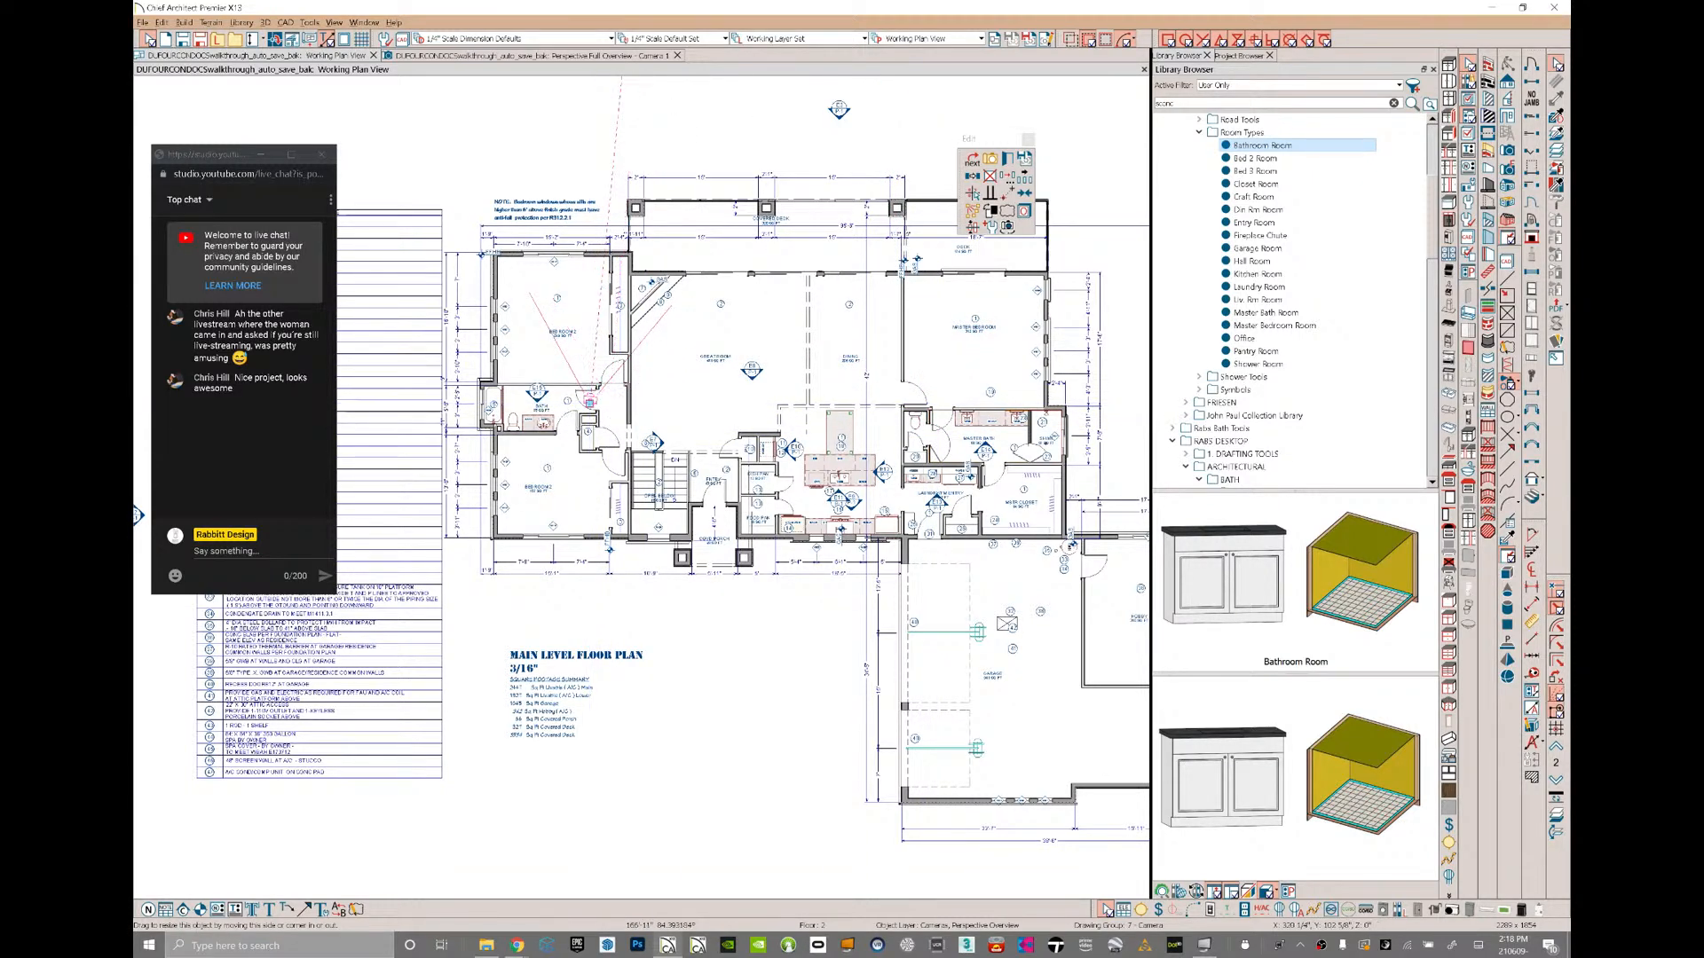
middle_click_drag(730, 376, 832, 484)
scroll(833, 486, "down", 2)
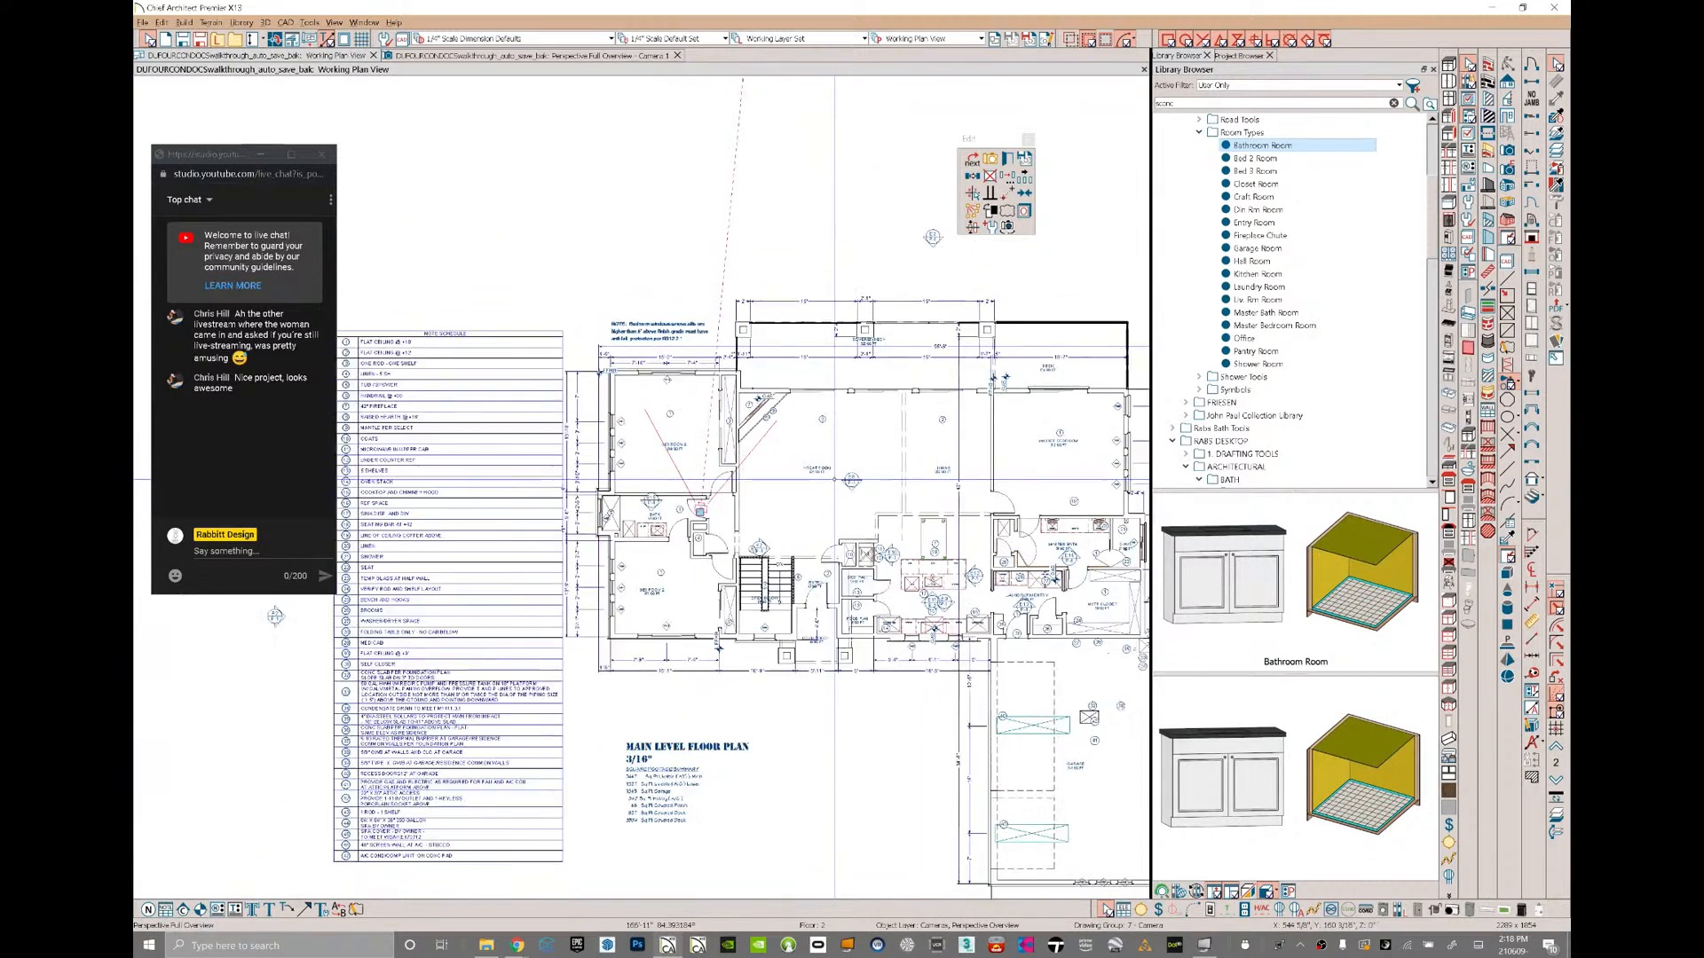
scroll(834, 486, "down", 5)
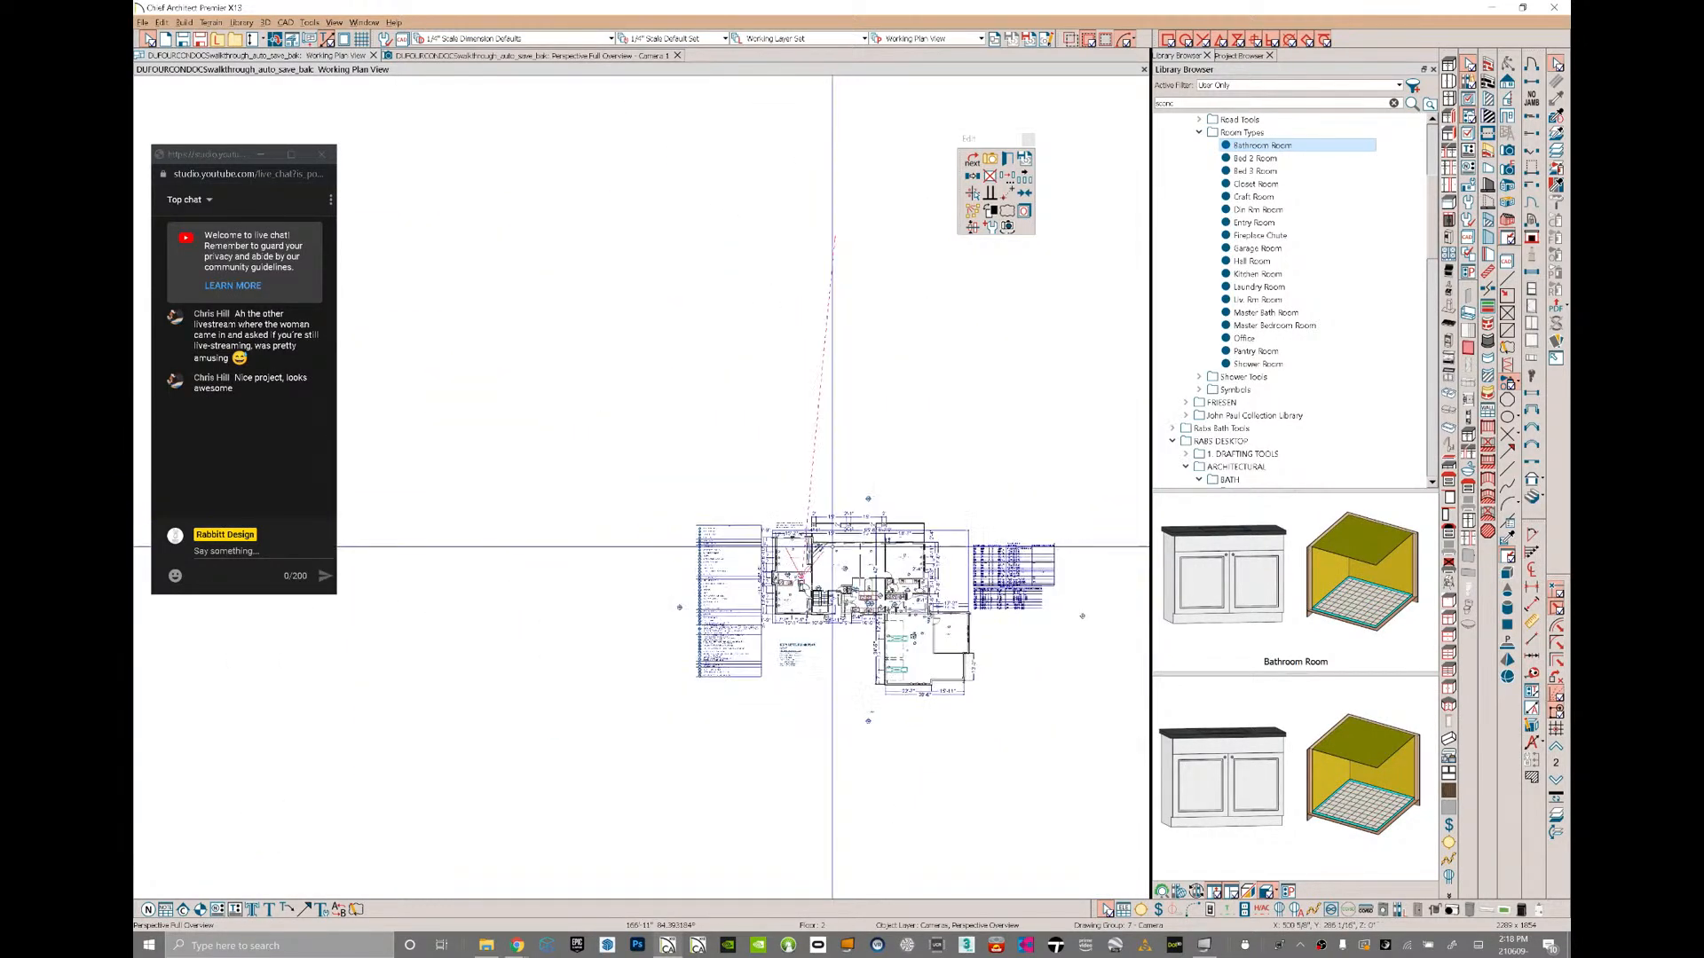
left_click_drag(833, 227, 774, 576)
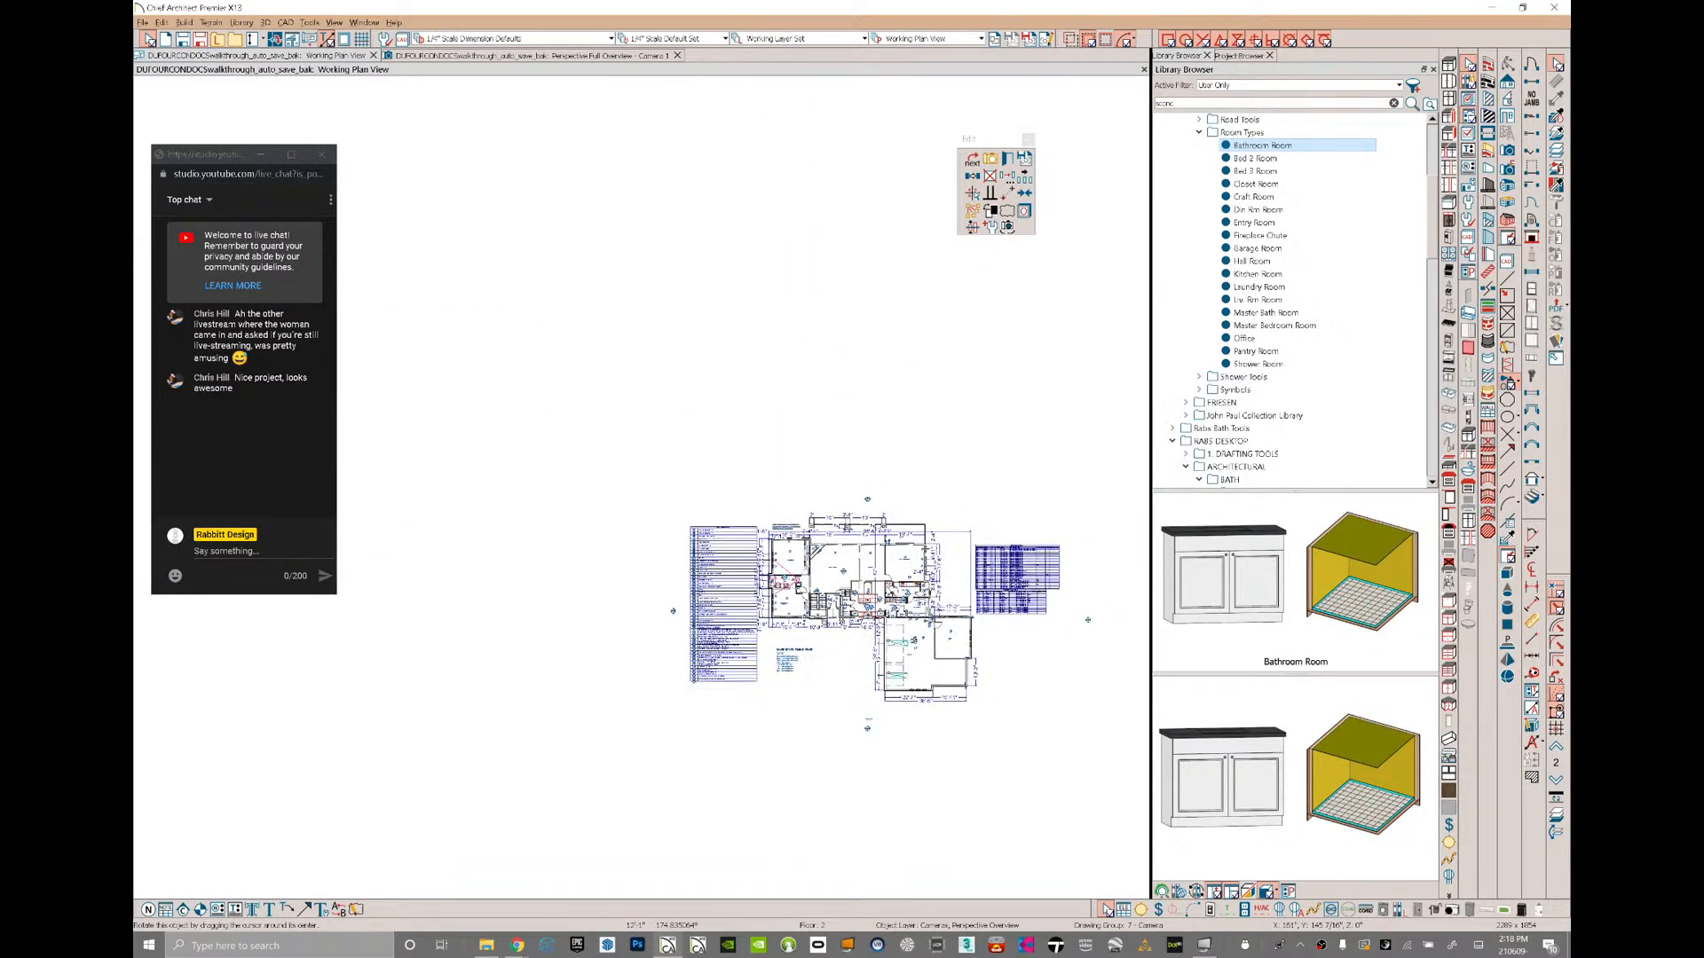
scroll(816, 597, "up", 4)
scroll(778, 637, "up", 2)
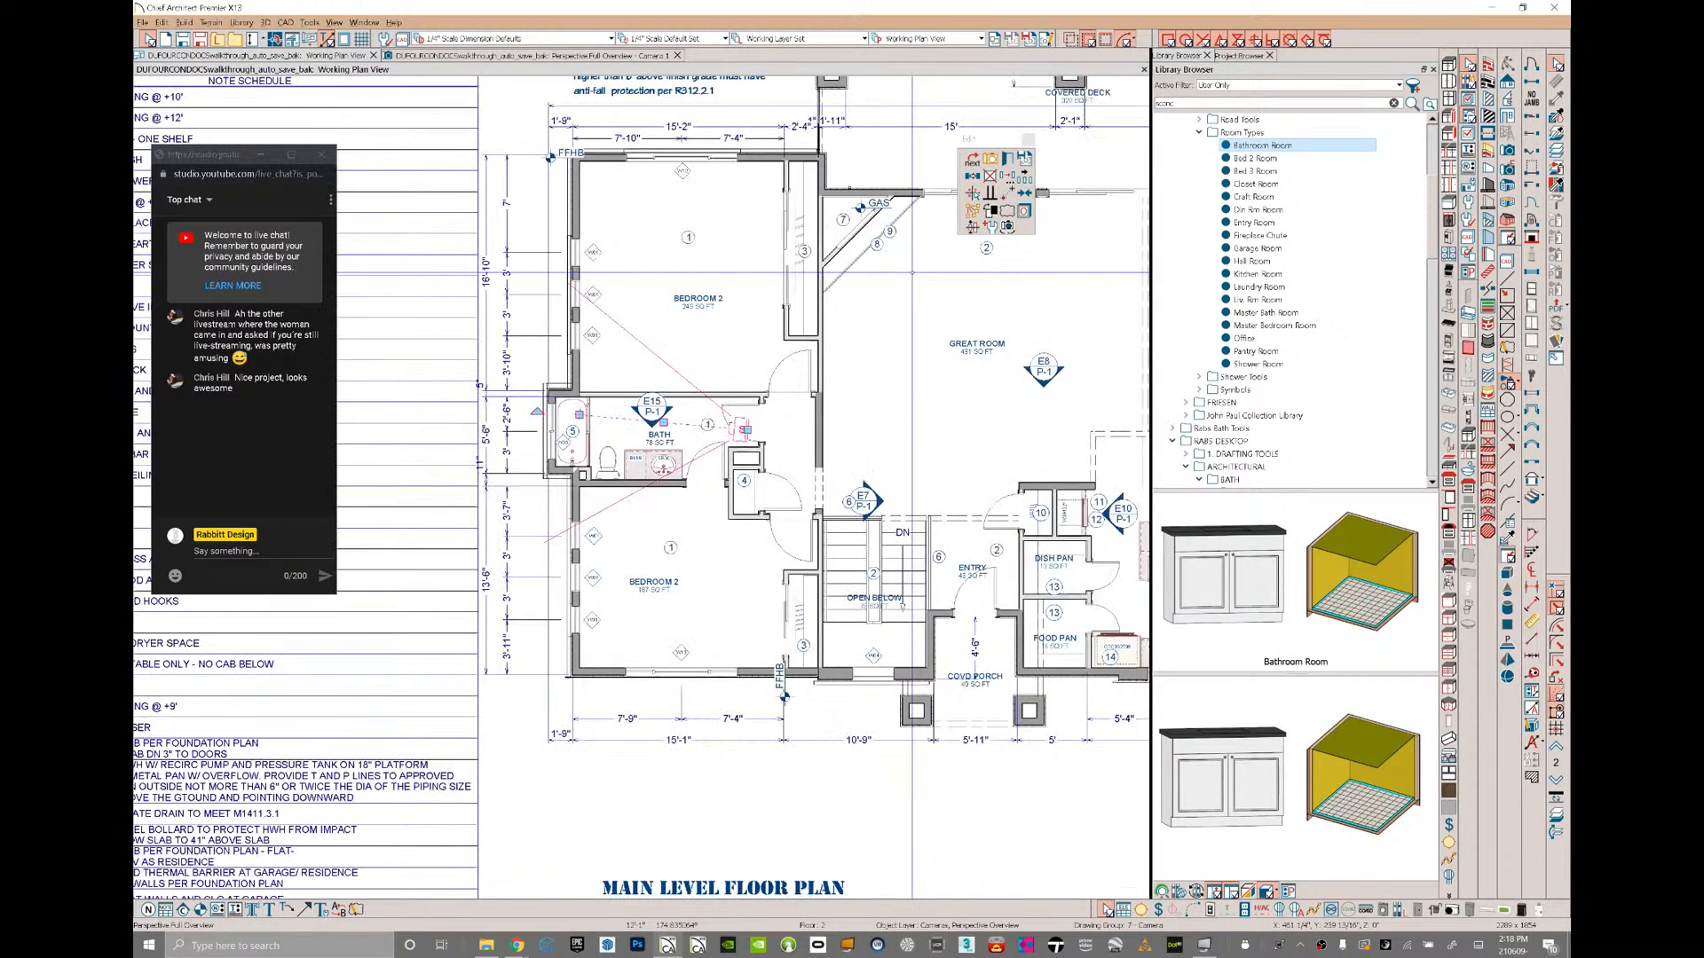
left_click(990, 159)
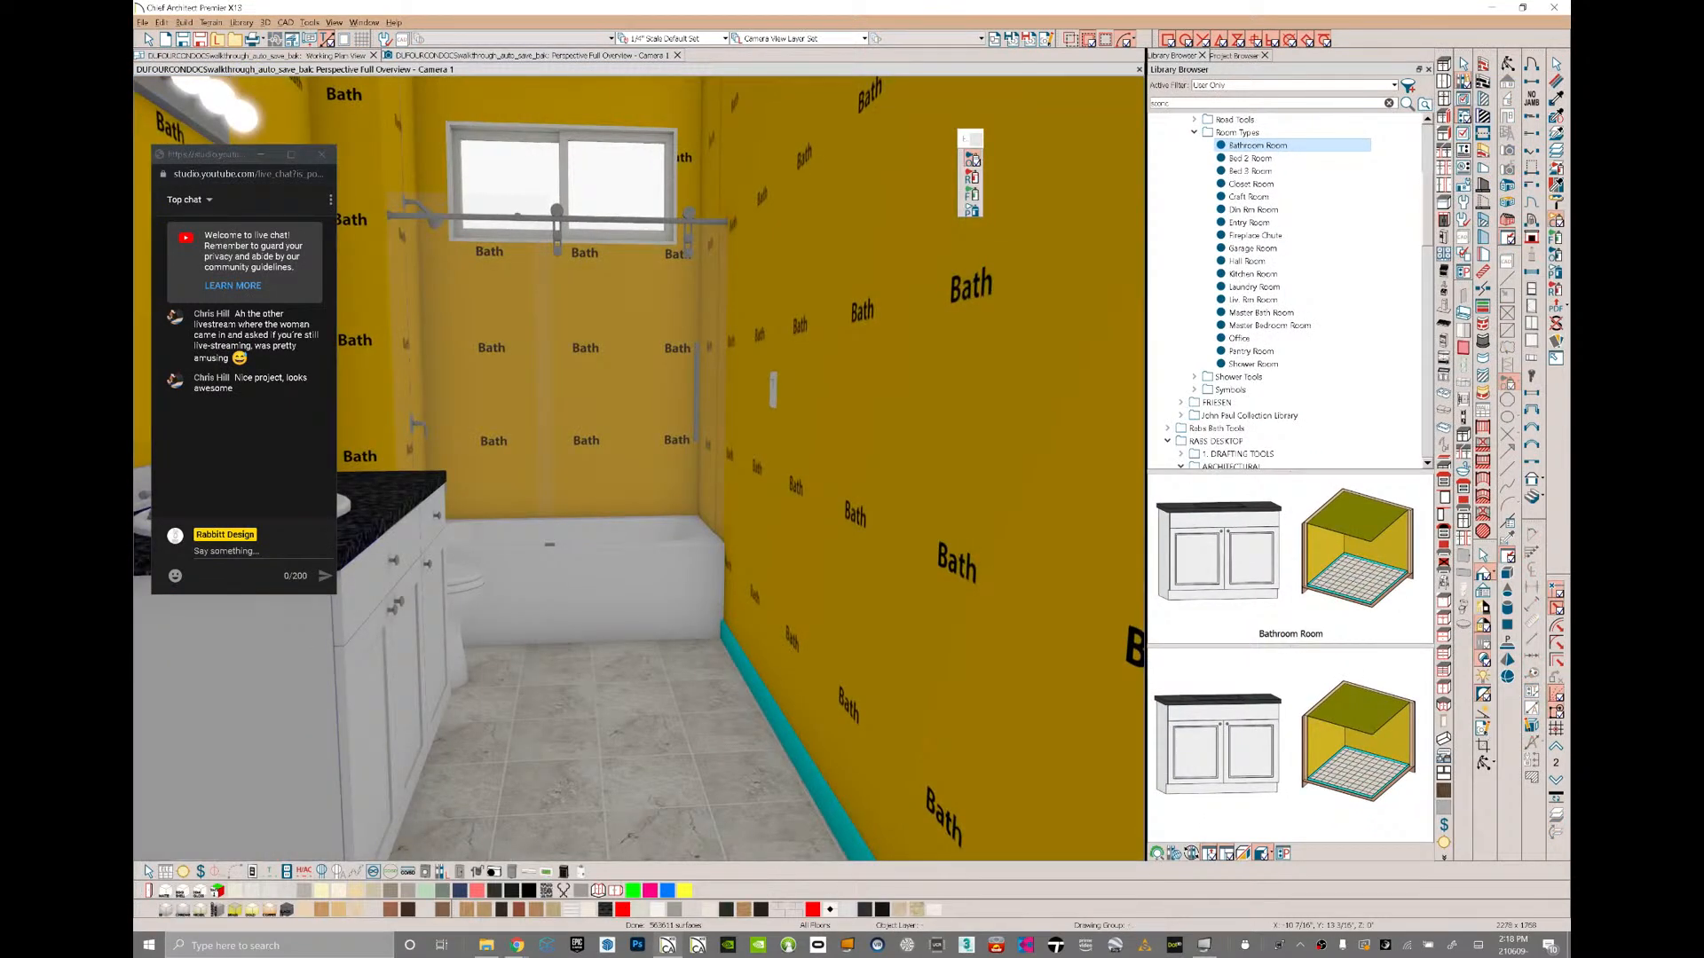
- Delete the existing tub and shower unit beneath the bathroom window
middle_click_drag(639, 444, 508, 584)
left_click(769, 260)
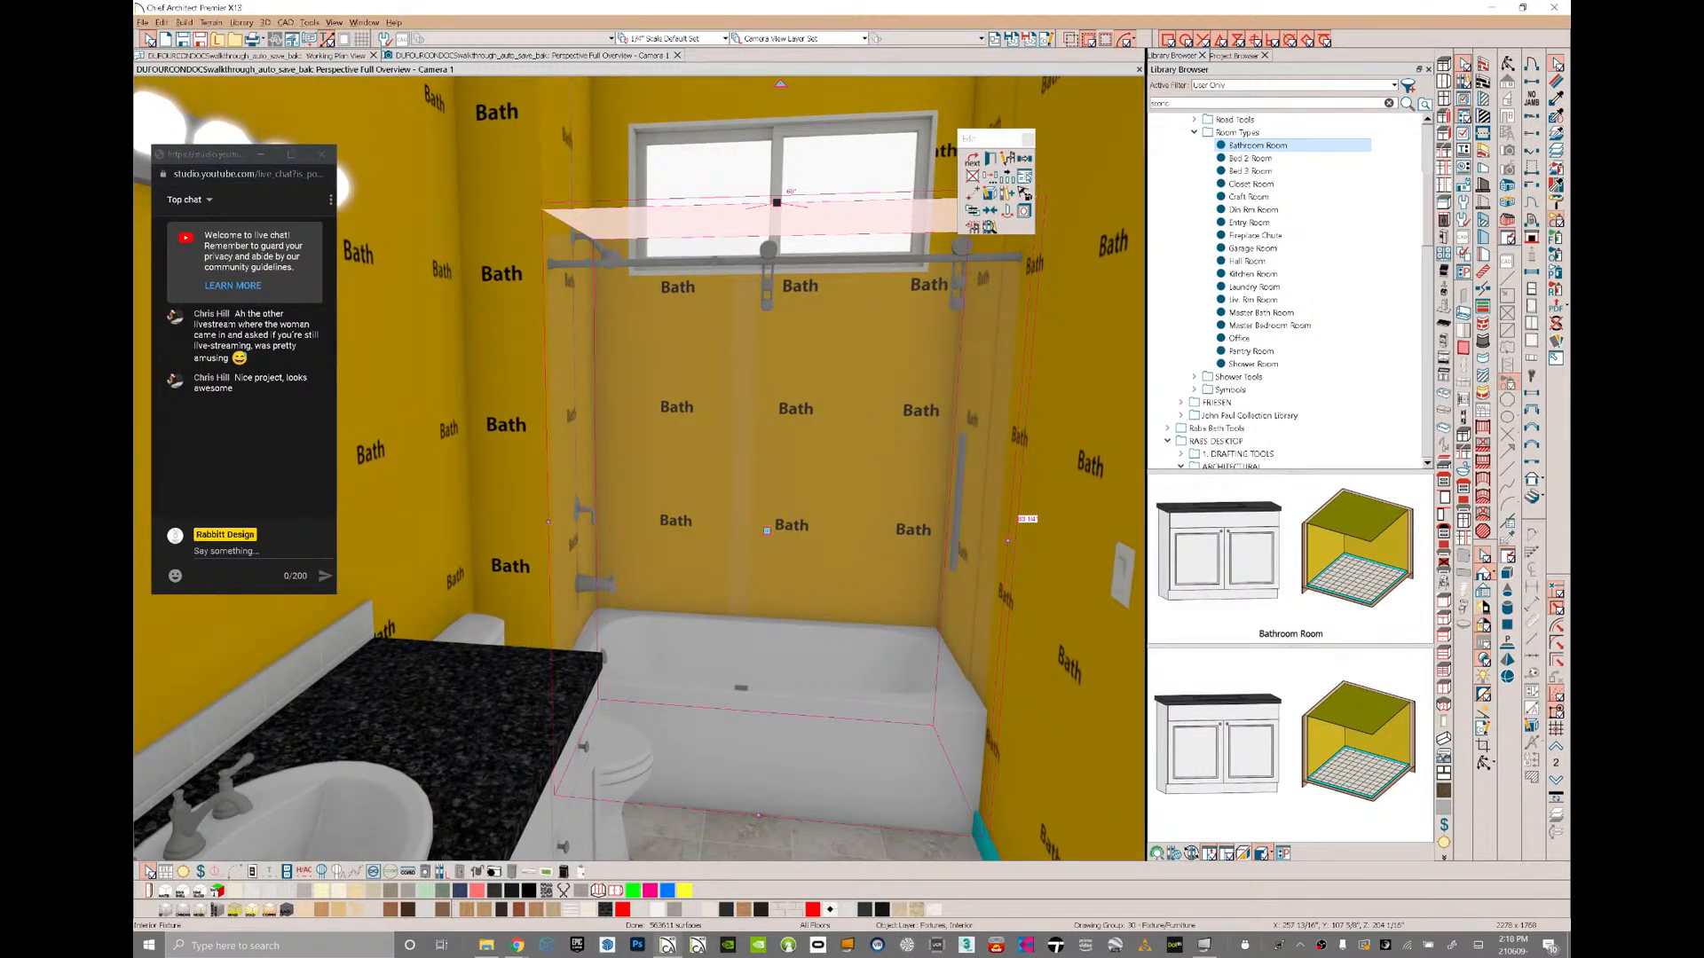
key("Delete")
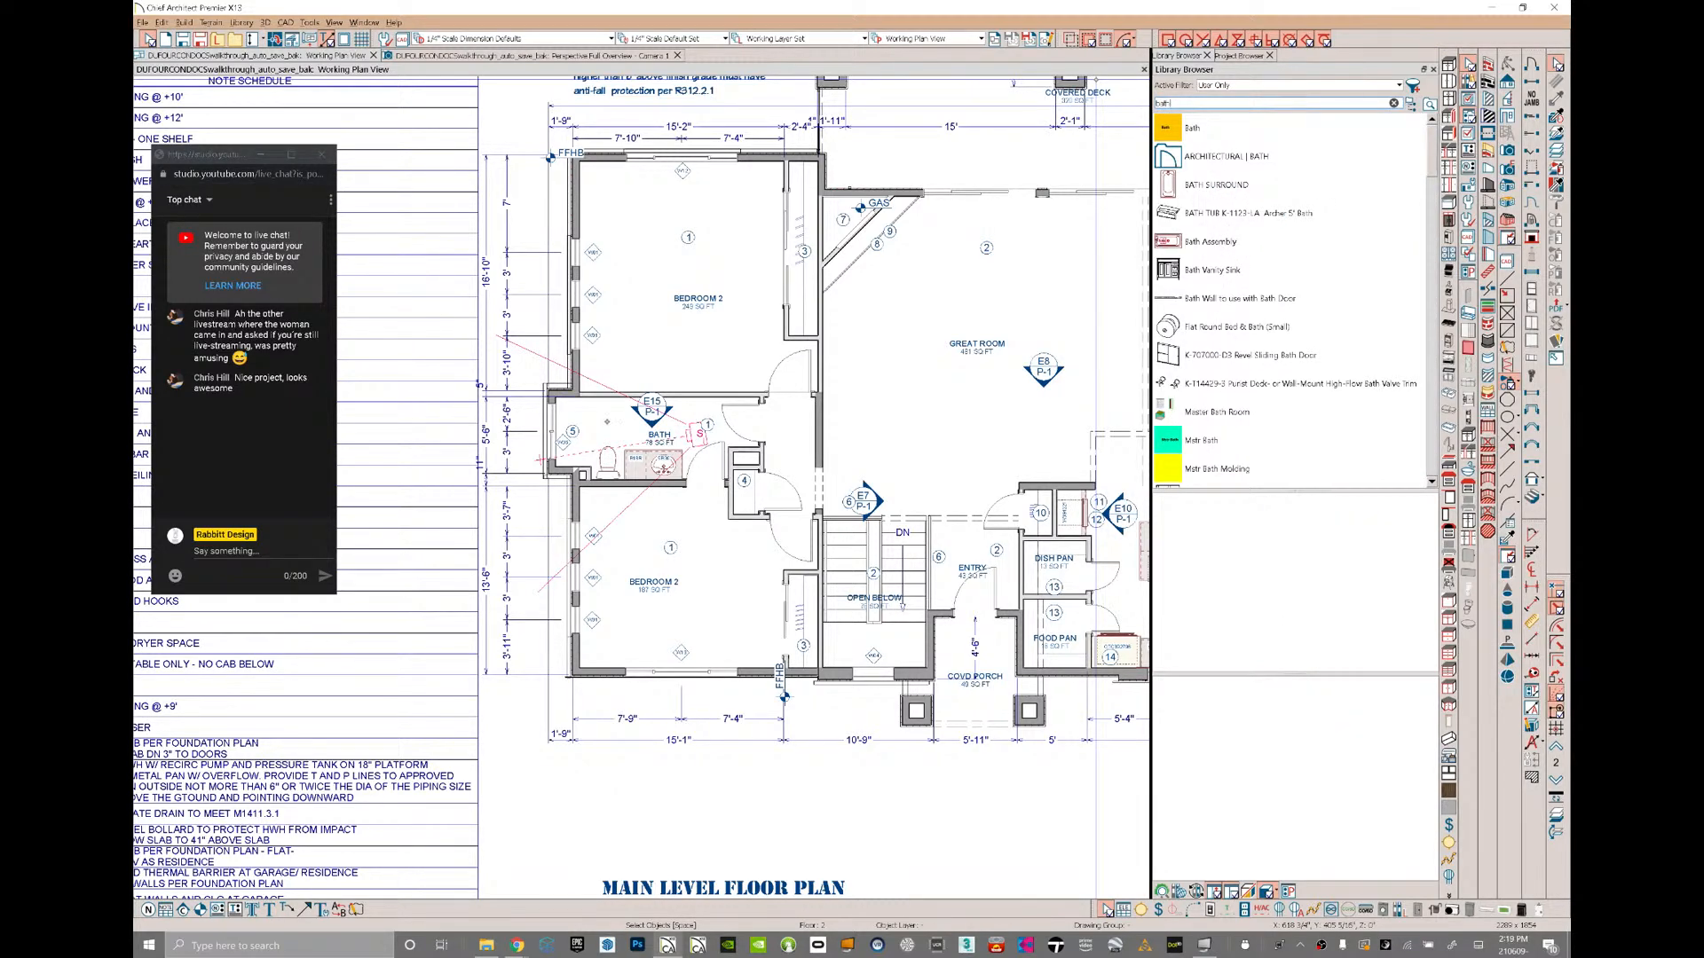
- Place the Bath Assembly block from the library in the bath on the floor plan
left_click(1212, 241)
left_click(600, 432)
left_click(884, 503)
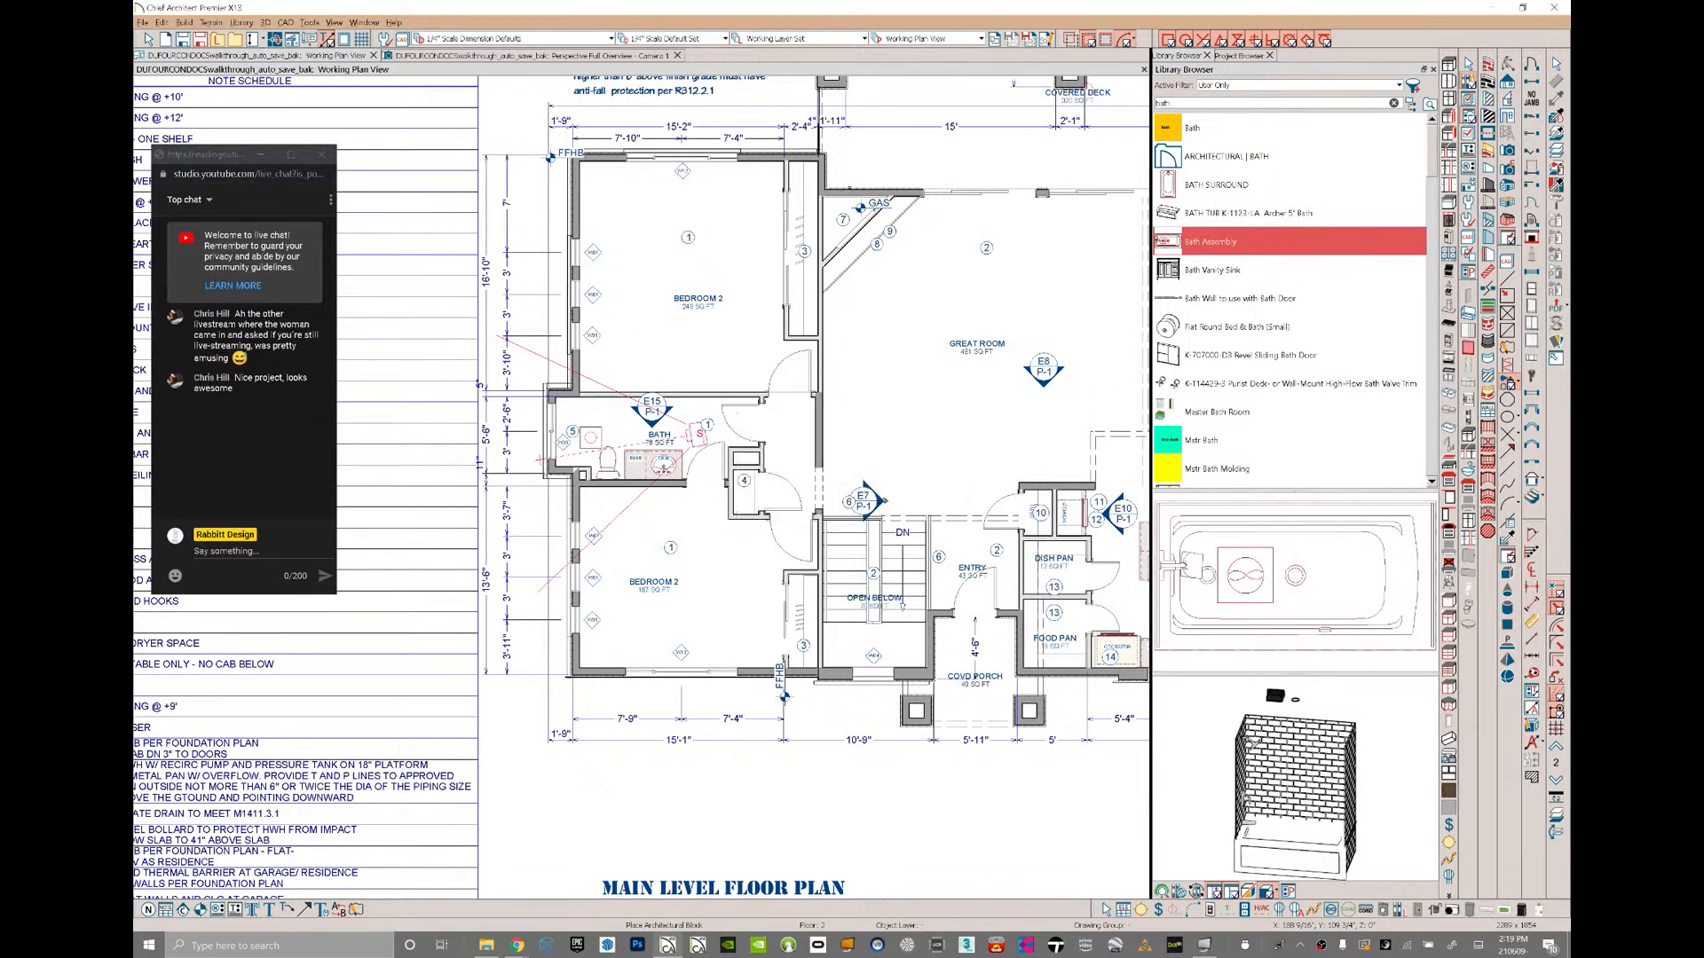
scroll(469, 387, "up", 5)
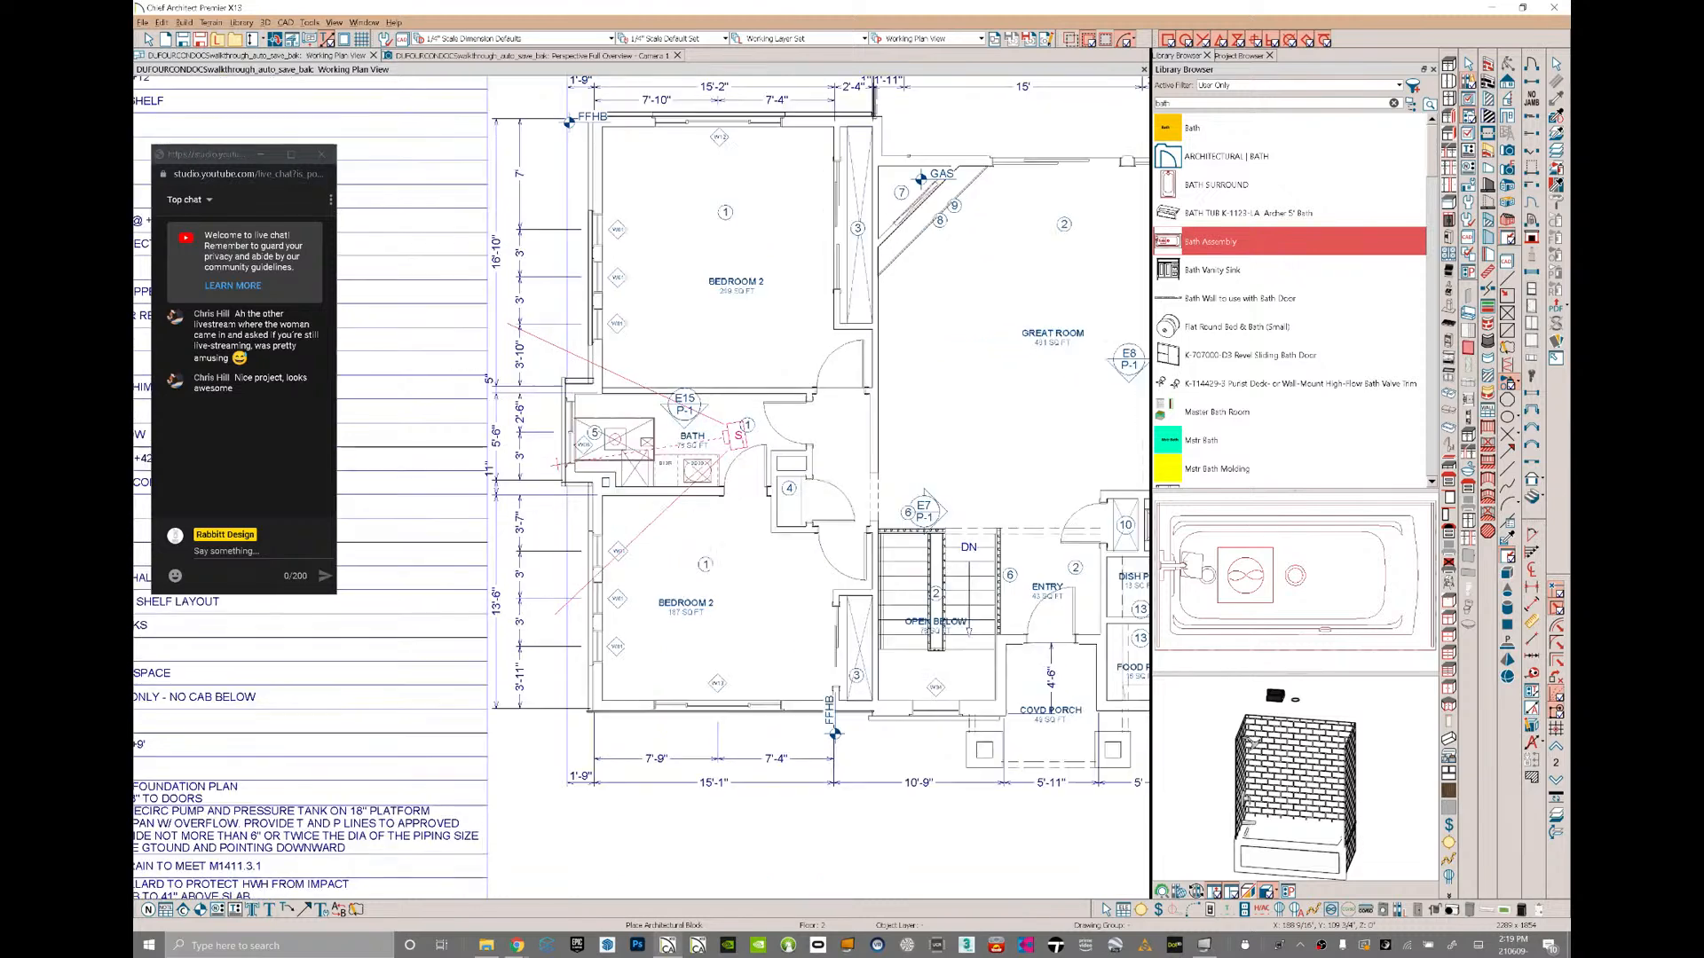
scroll(884, 500, "up", 2)
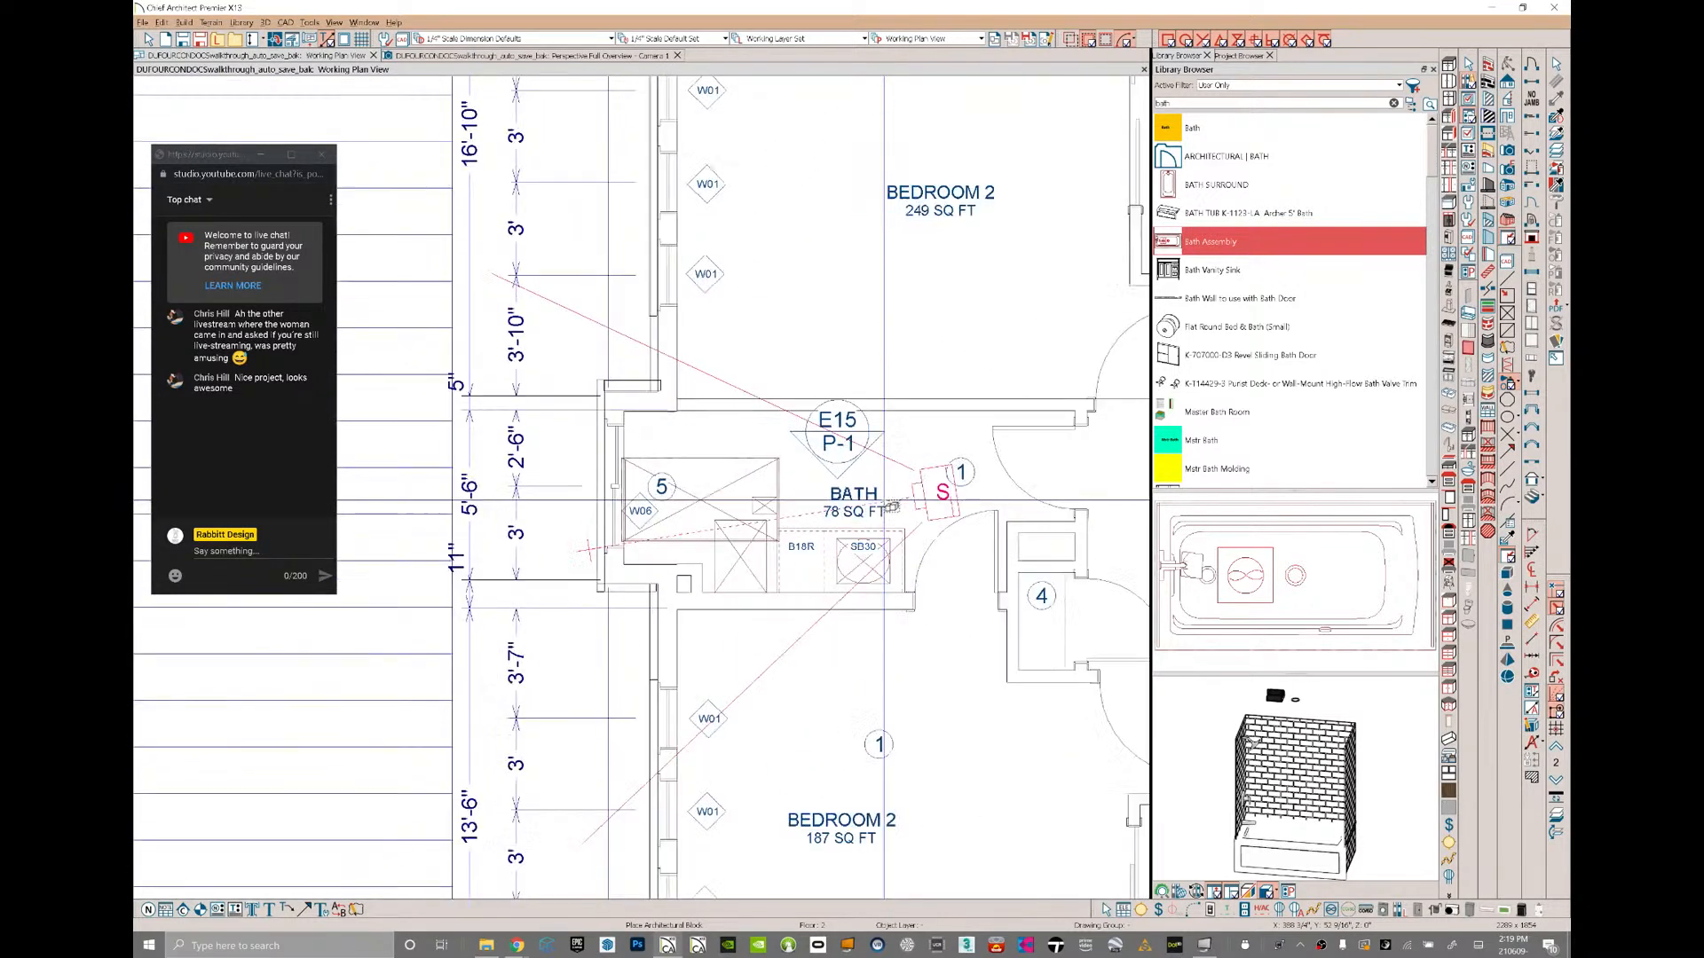
- Rotate the Bath Assembly to run along the window wall and move it into the tub alcove
left_click(720, 473)
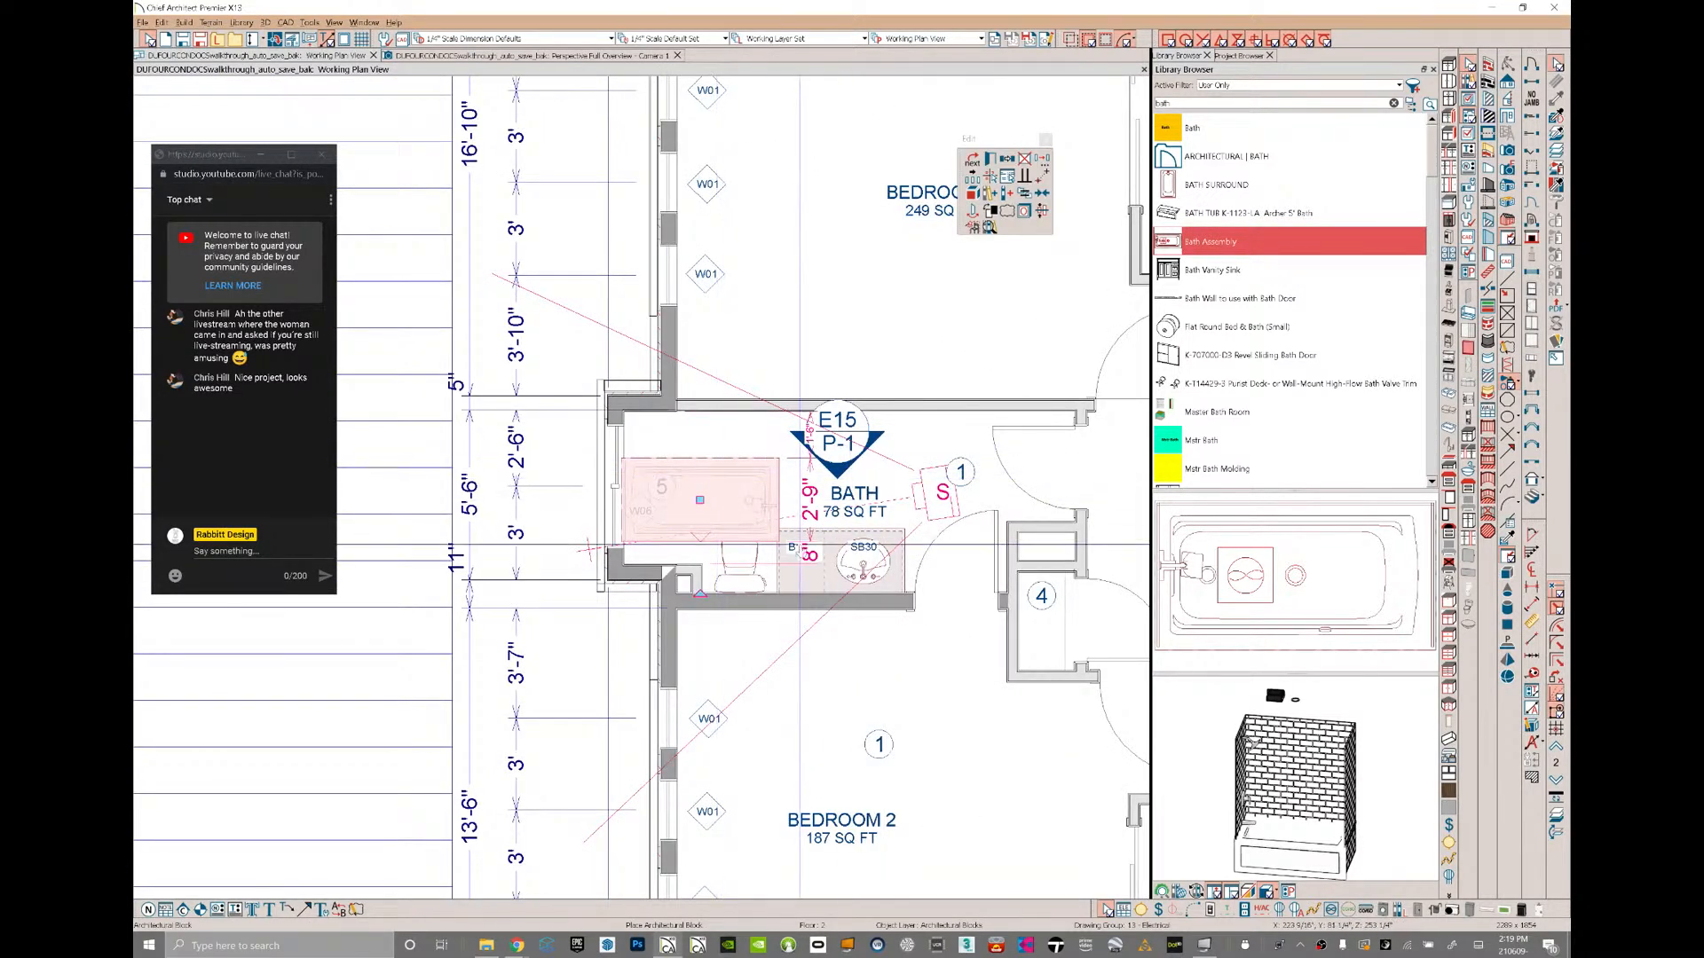
left_click_drag(699, 593, 593, 500)
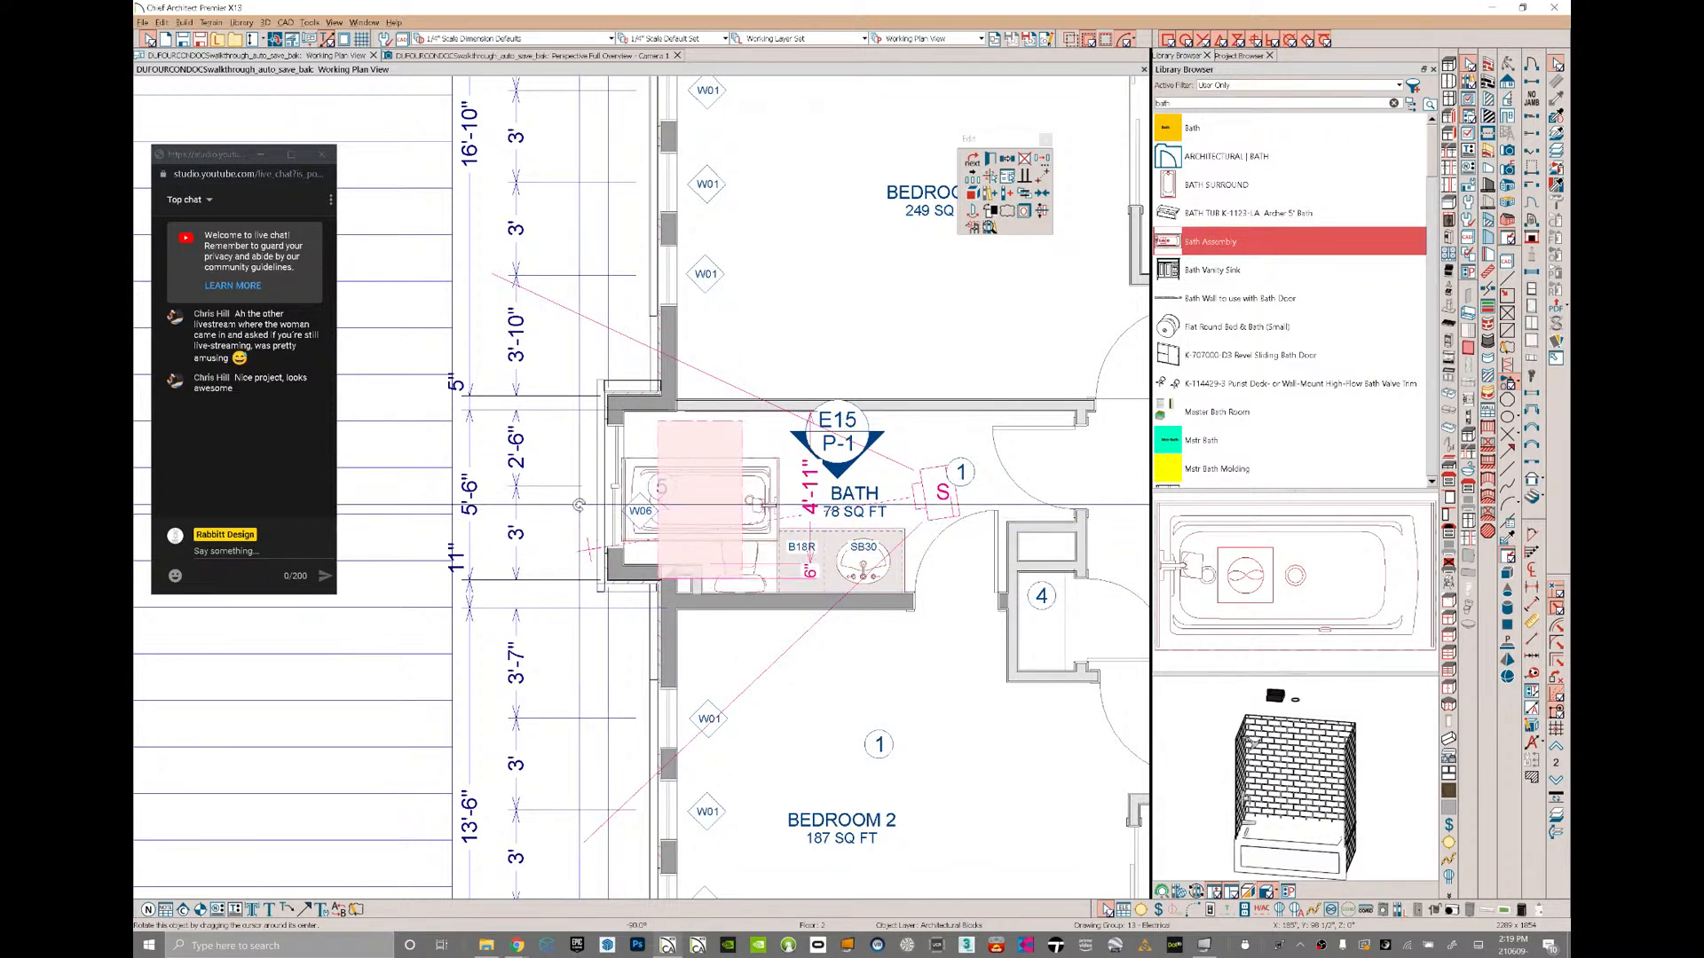
left_click_drag(702, 497, 645, 488)
- Explode the Bath Assembly block and move its parts point to point from the tub's outer corner to the alcove's wall corner
scroll(645, 487, "up", 4)
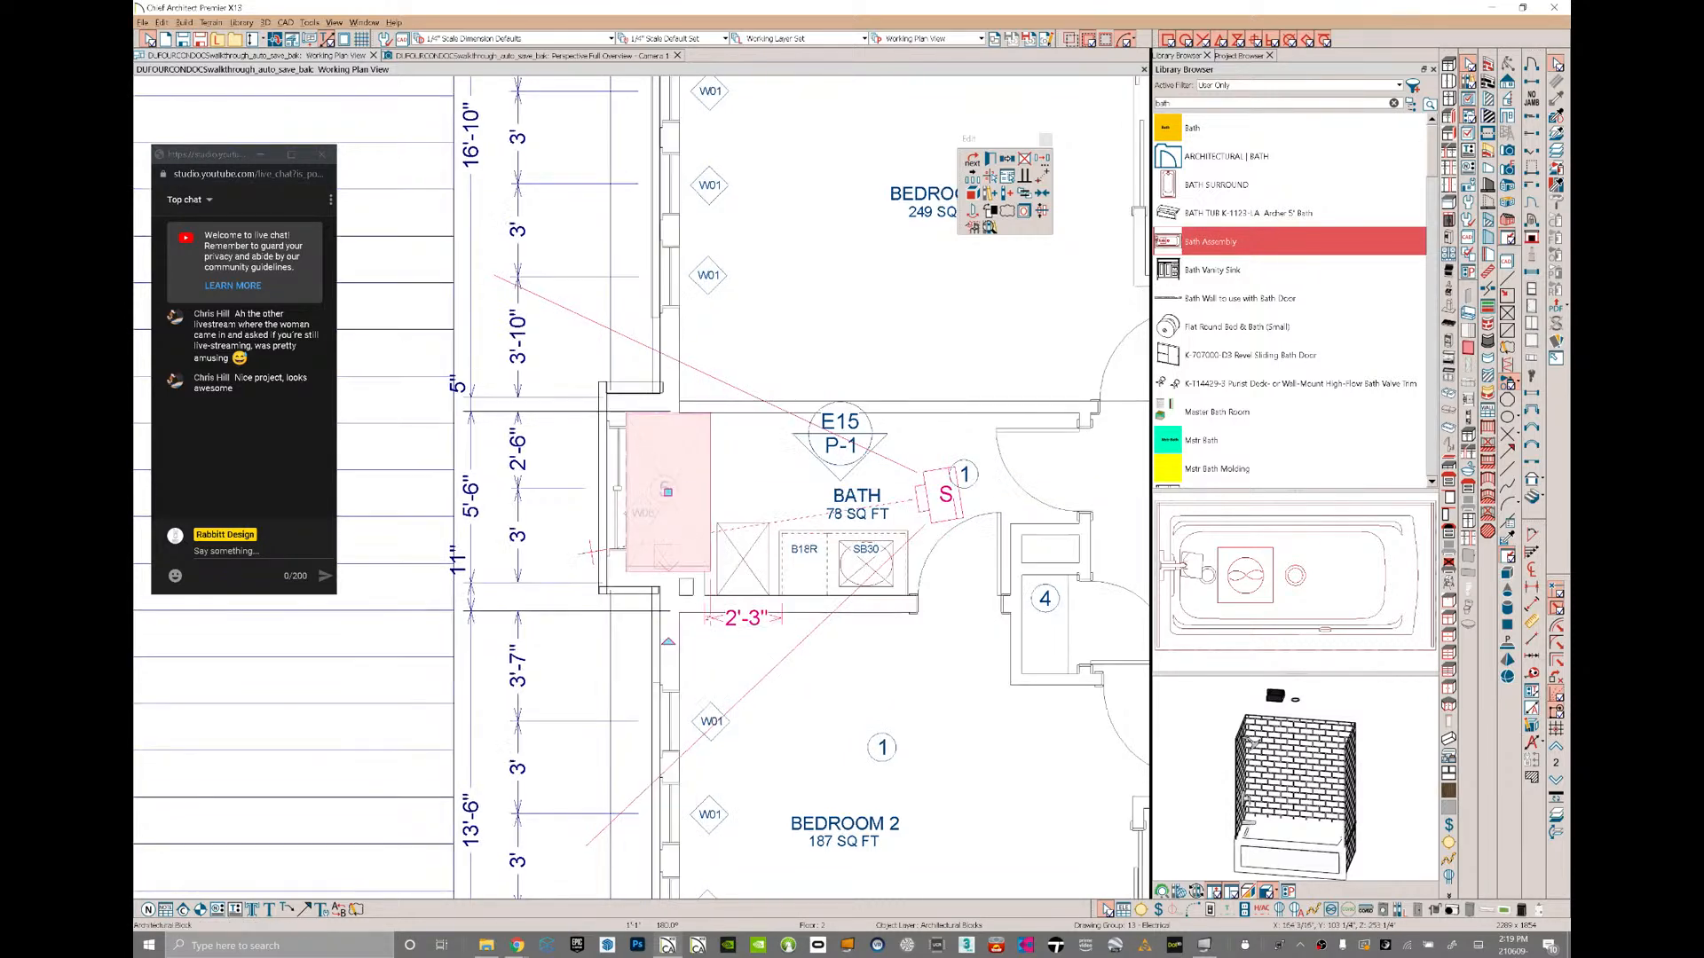
scroll(632, 471, "up", 1)
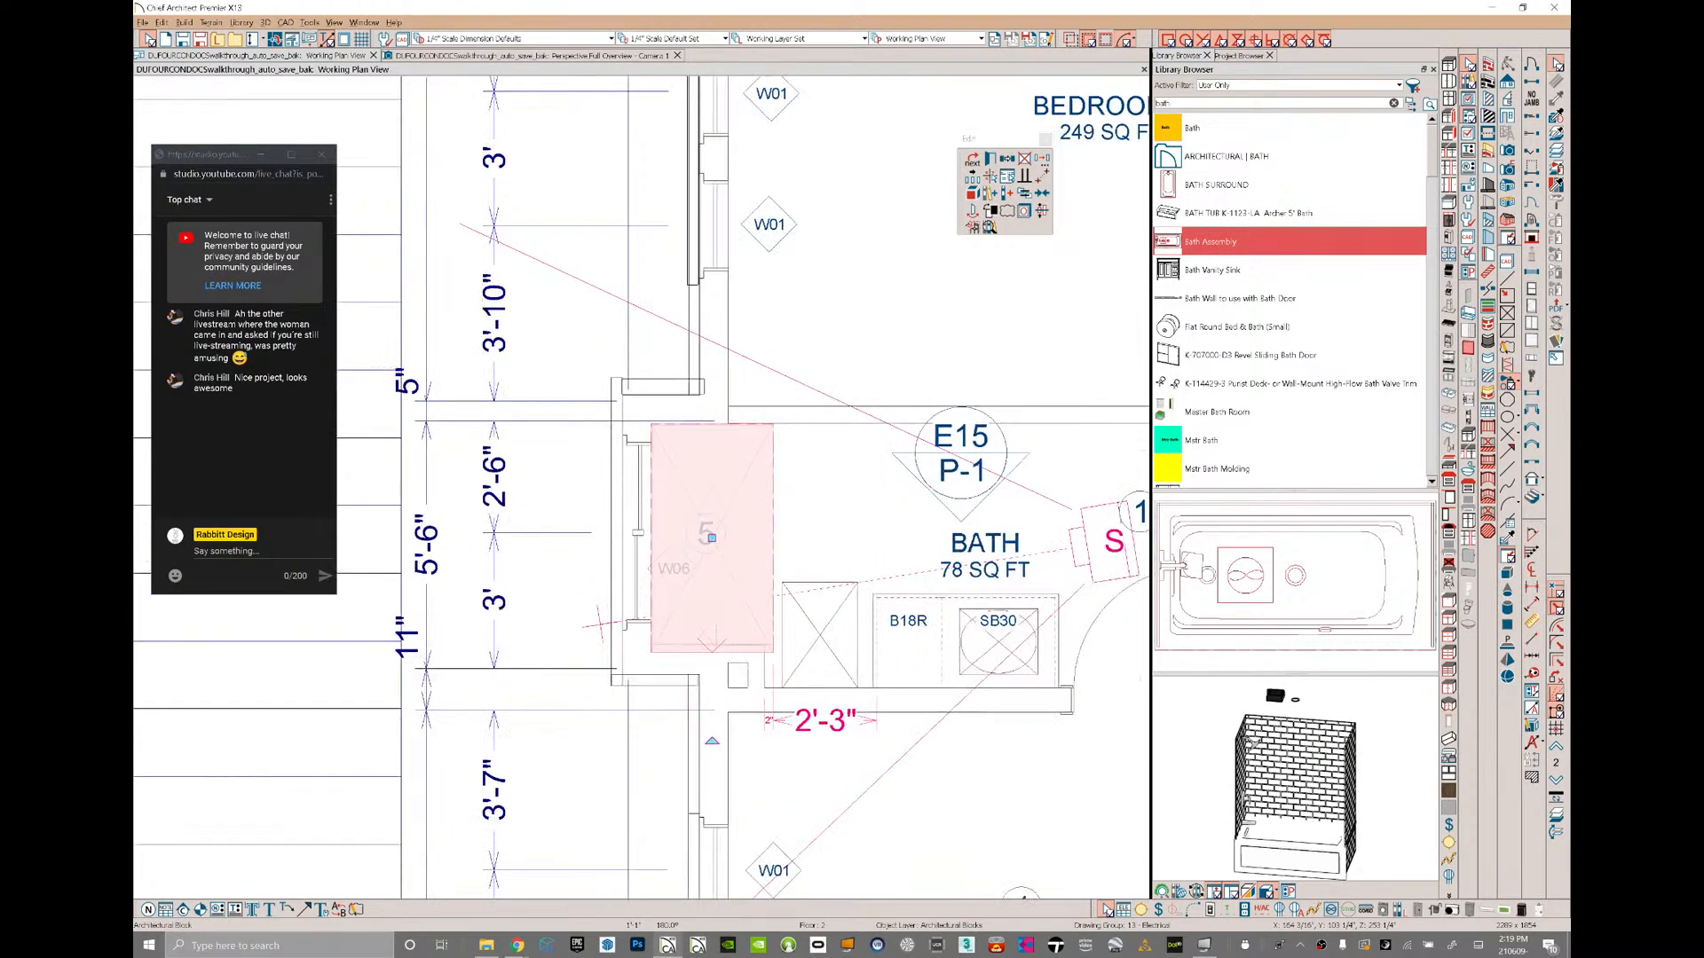
scroll(701, 523, "up", 3)
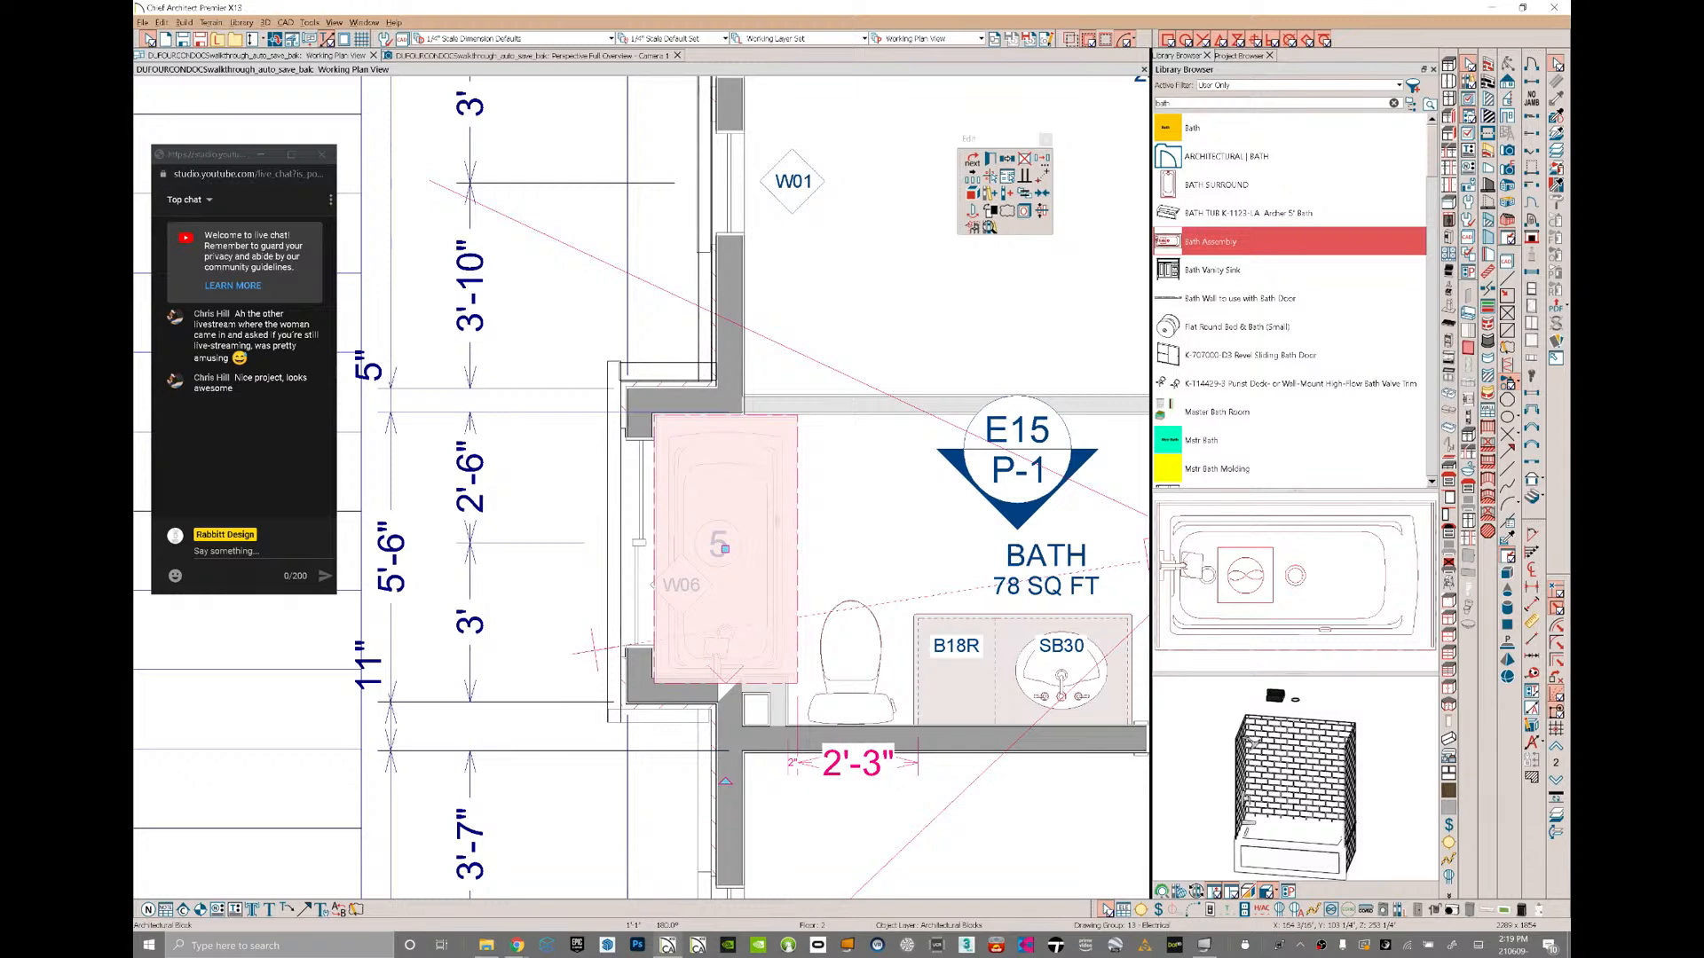
scroll(601, 401, "up", 5)
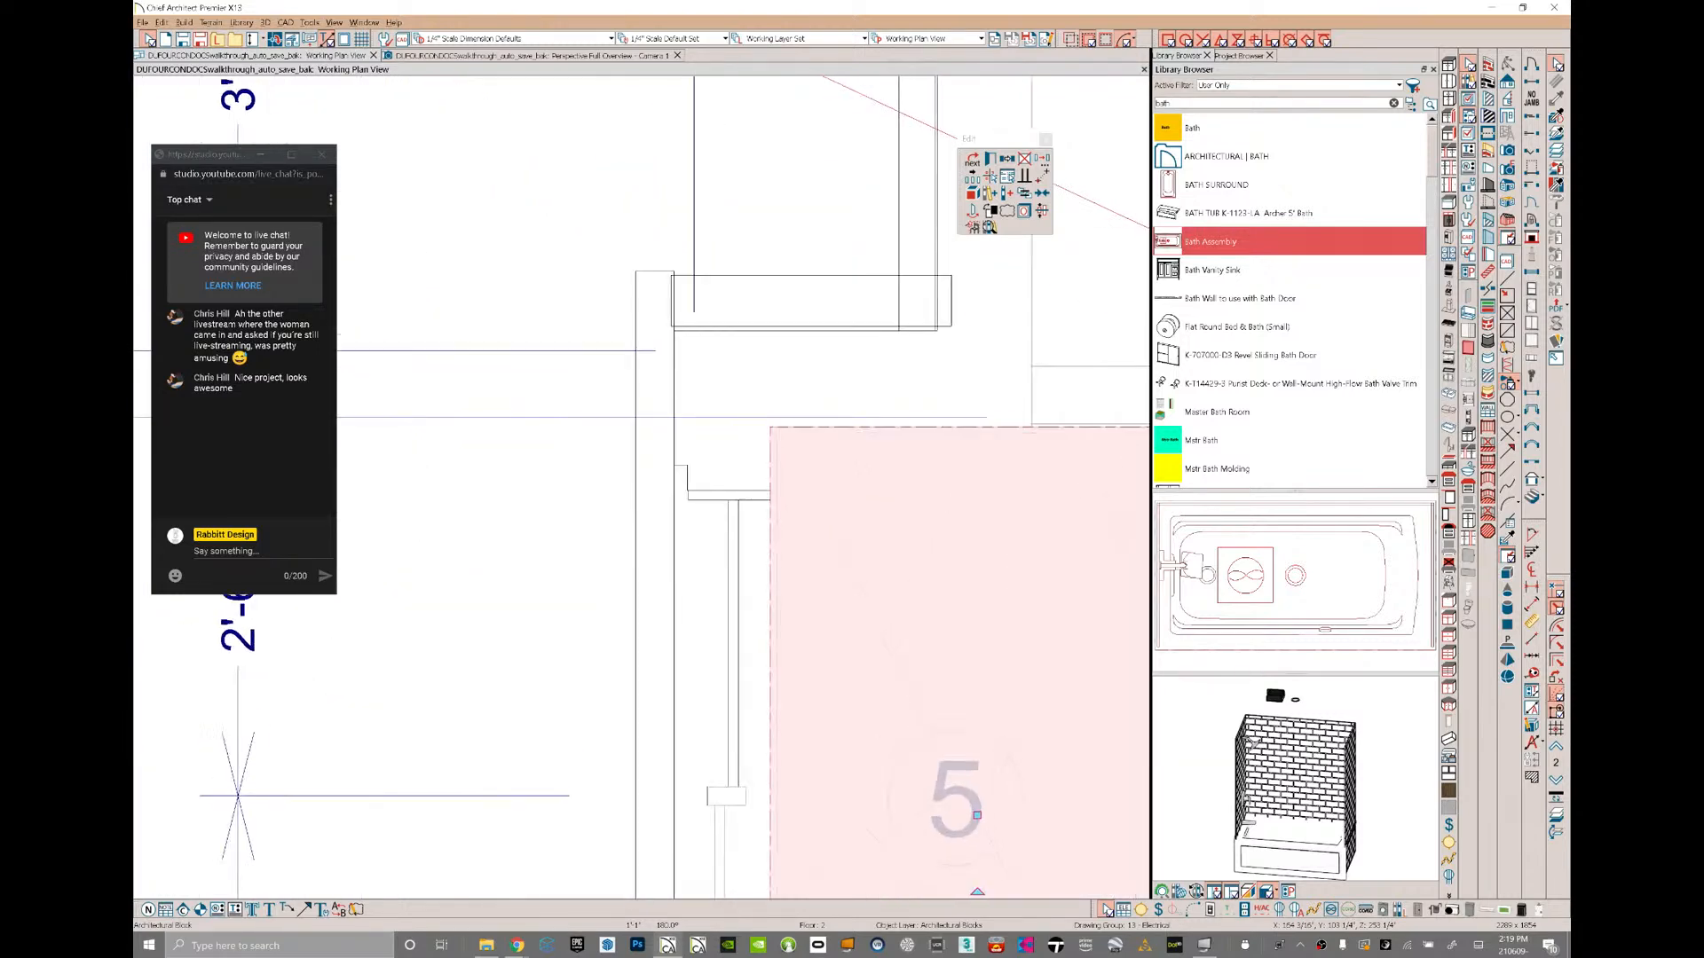
scroll(772, 218, "up", 1)
left_click(1042, 176)
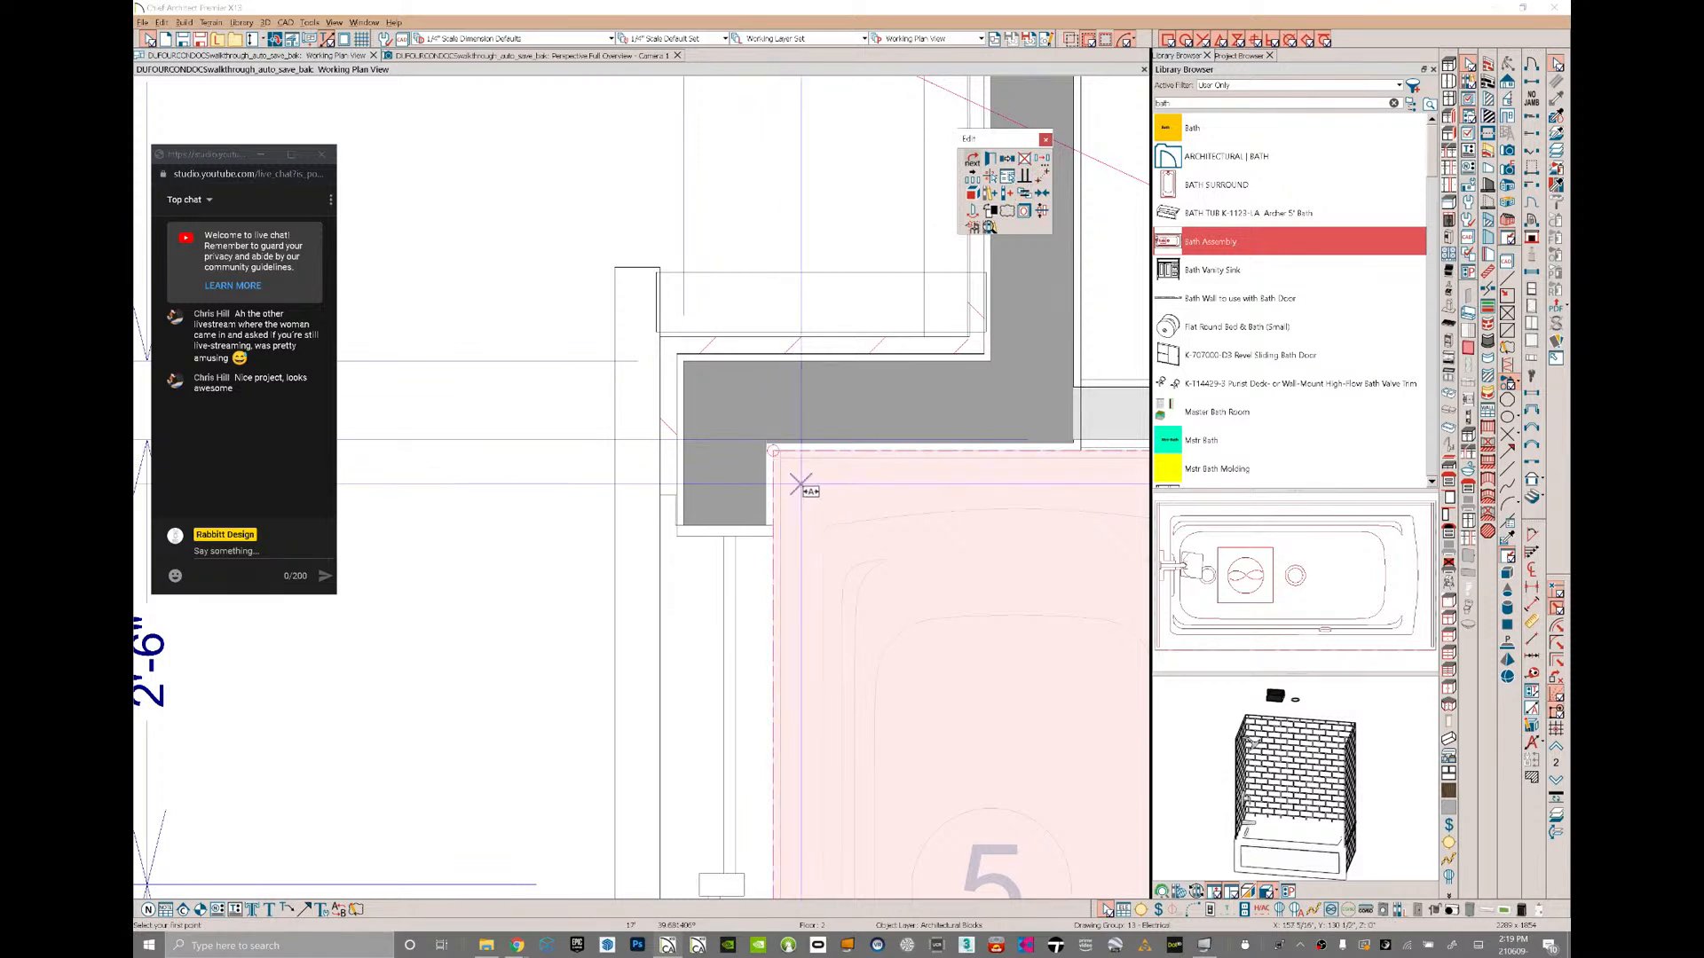
scroll(878, 418, "up", 1)
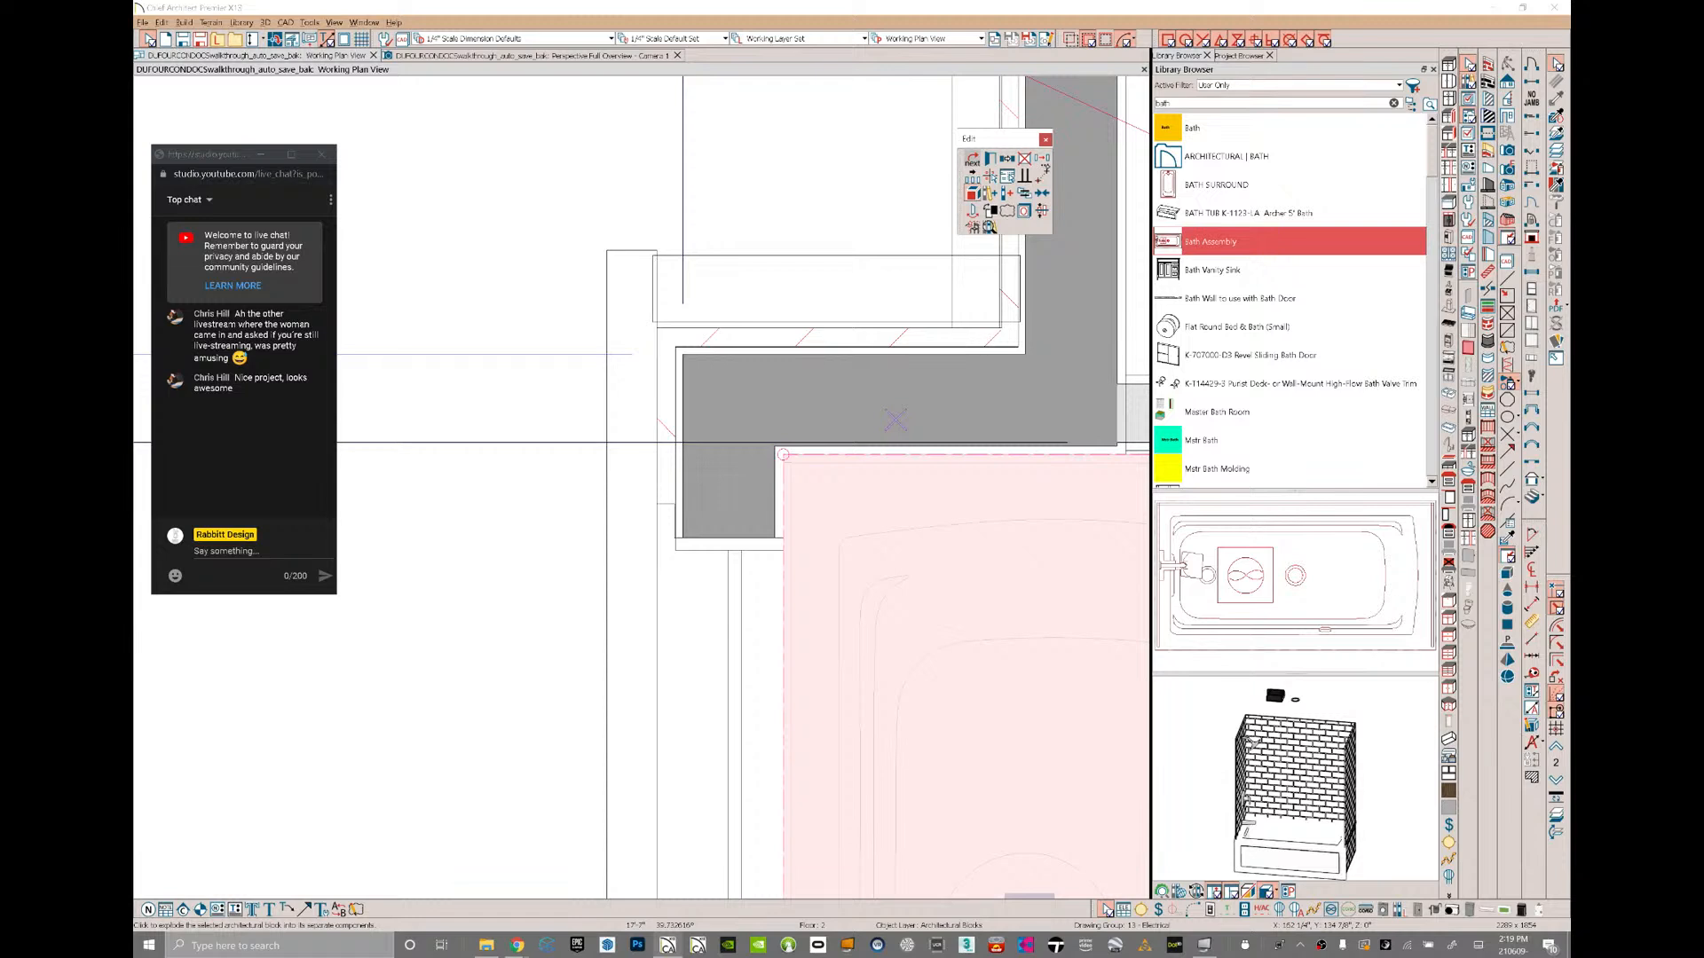
left_click(965, 676)
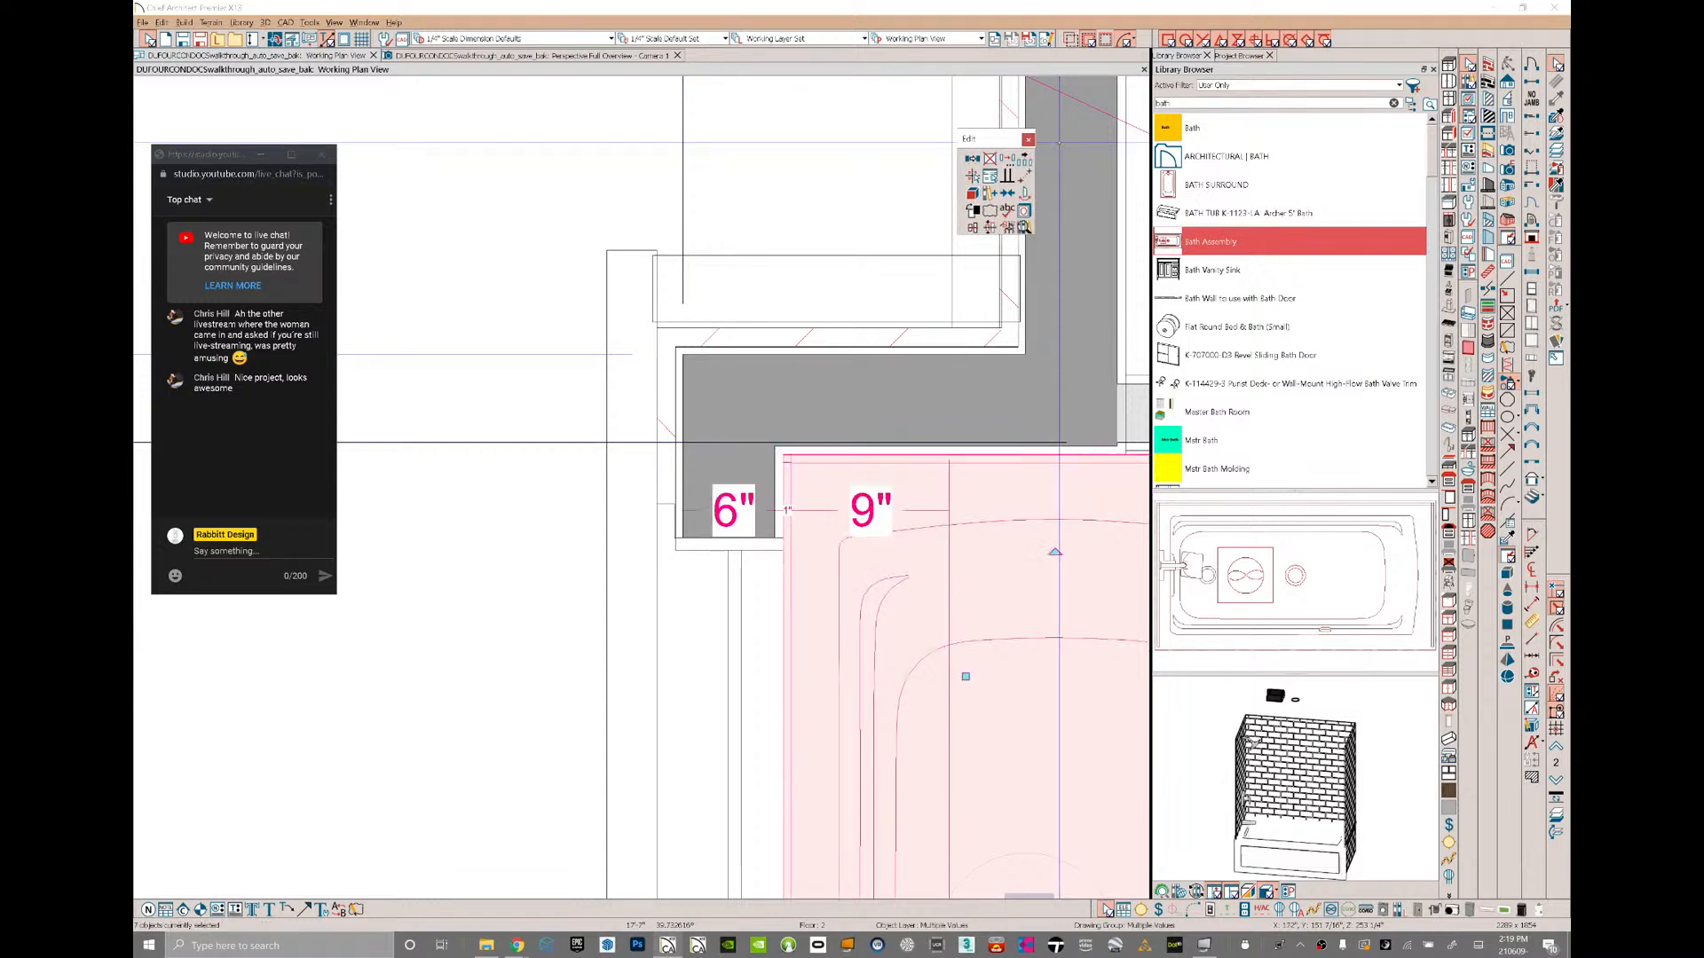
left_click(783, 455)
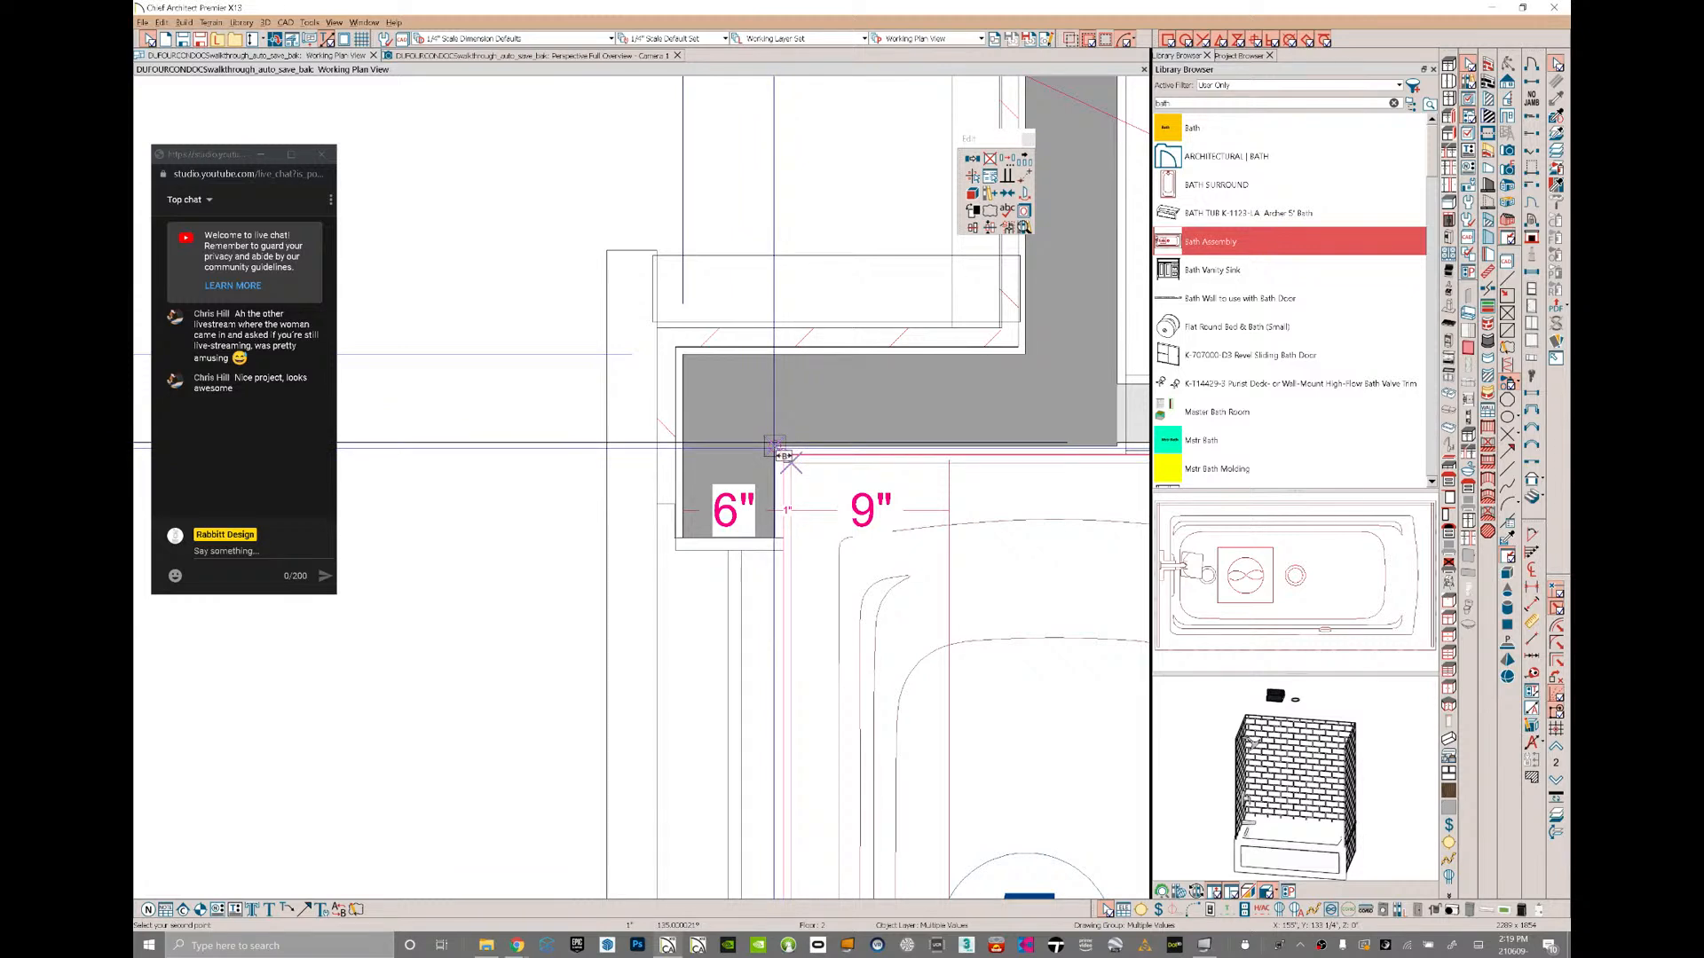
left_click(775, 445)
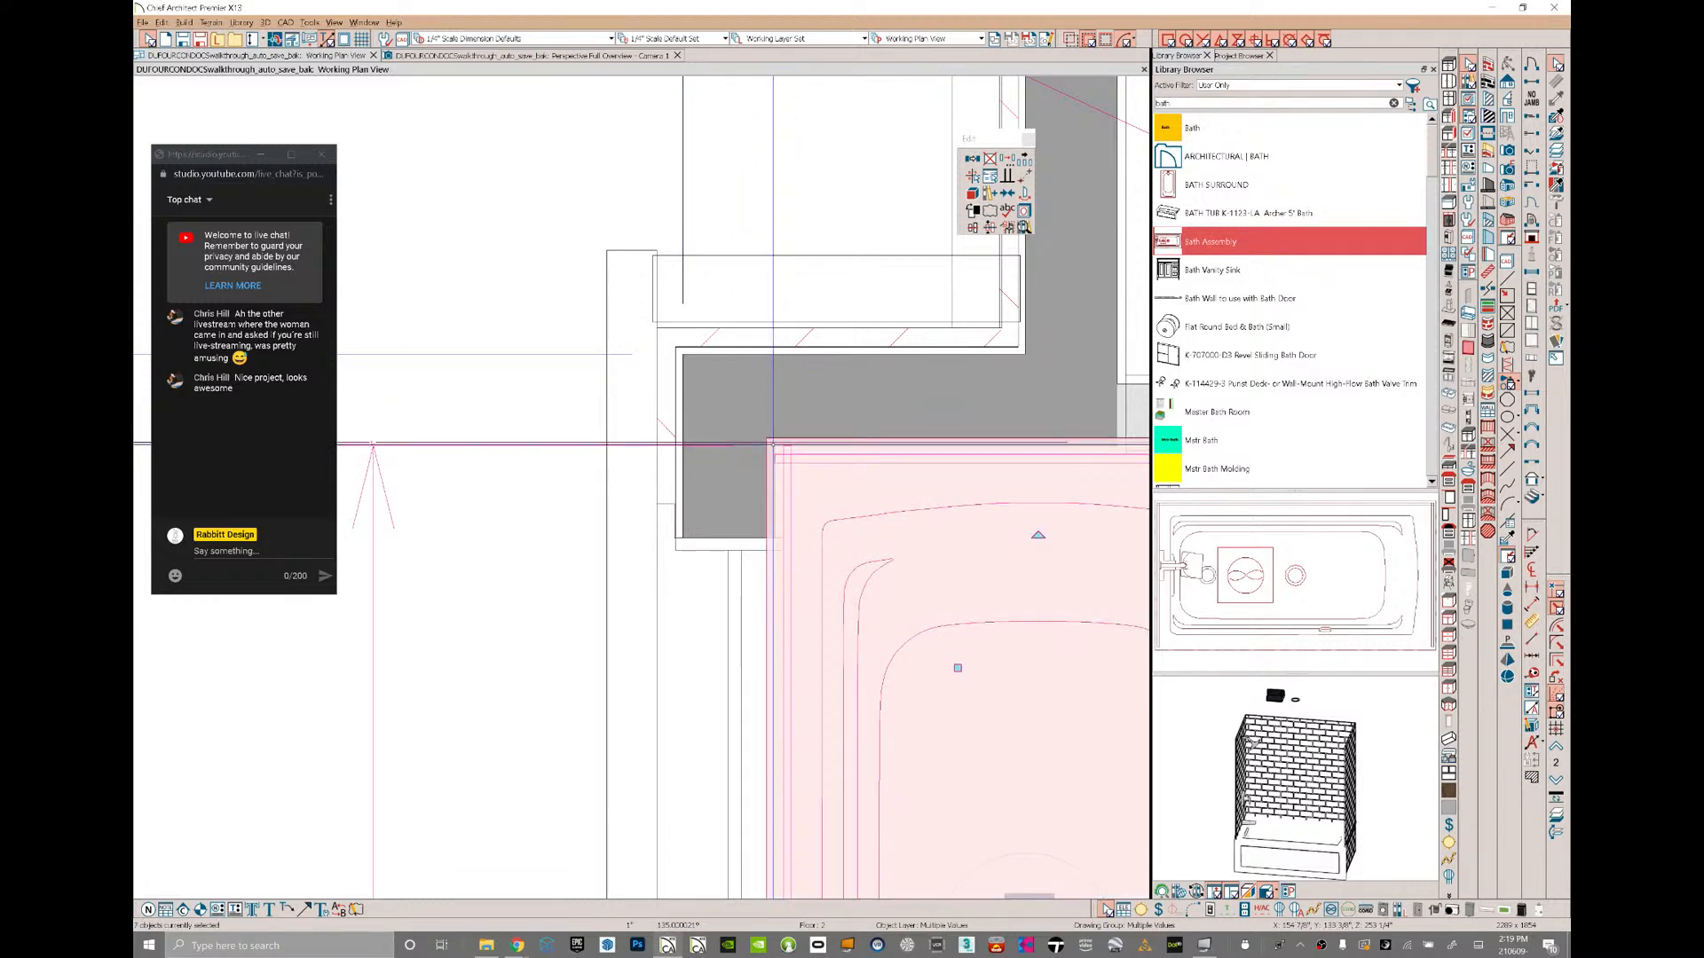
- Move the bath assembly parts point to point from the tub surround's corner to the alcove's finished wall corner
left_click(1024, 175)
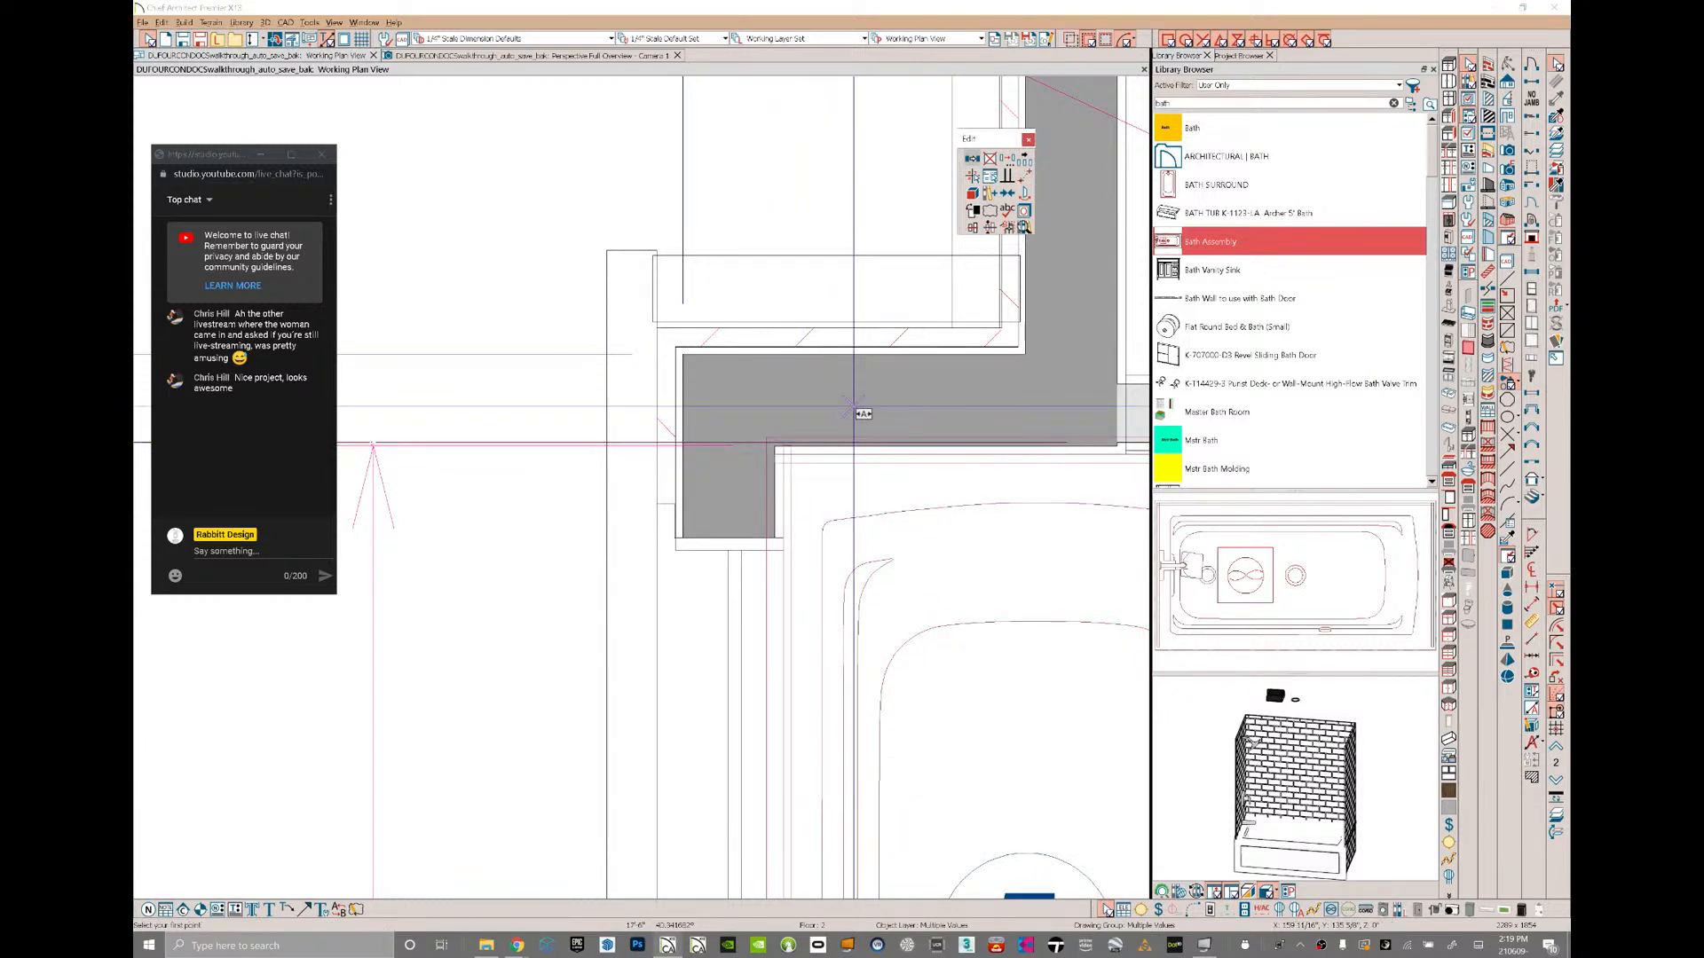
left_click(779, 447)
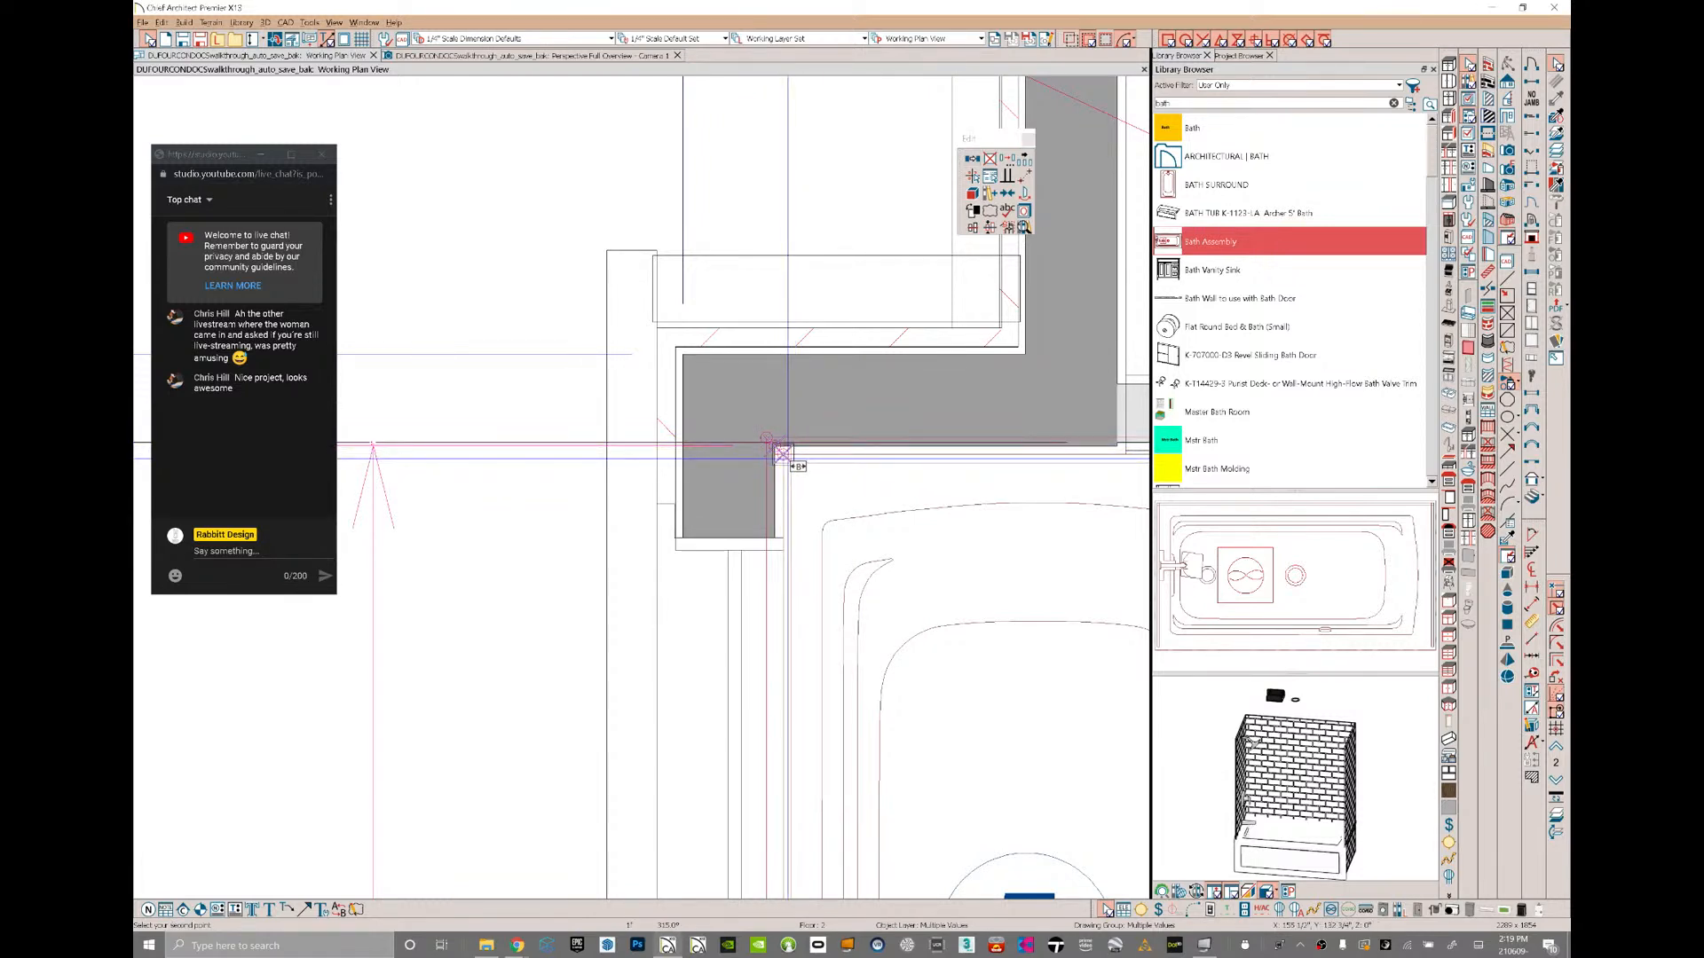
left_click(782, 455)
key("Escape")
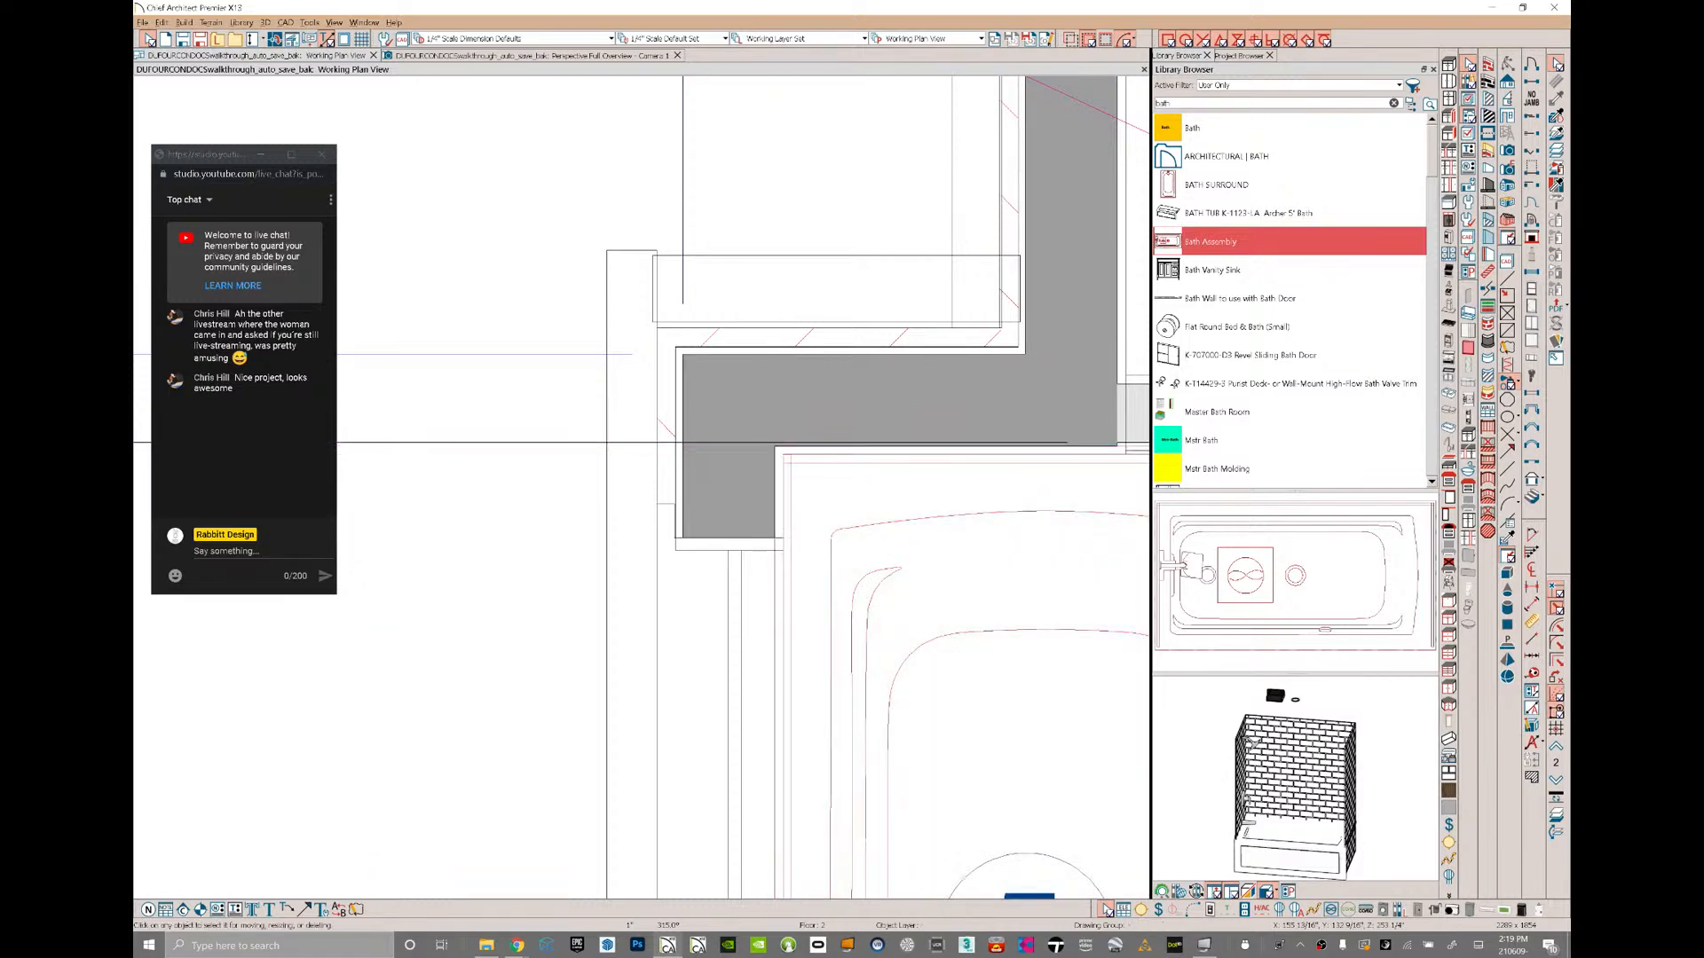
- Shift the interior wall at the tub's head end so it lines up with the adjoining exterior wall's inner face
scroll(472, 490, "down", 3)
scroll(782, 457, "down", 1)
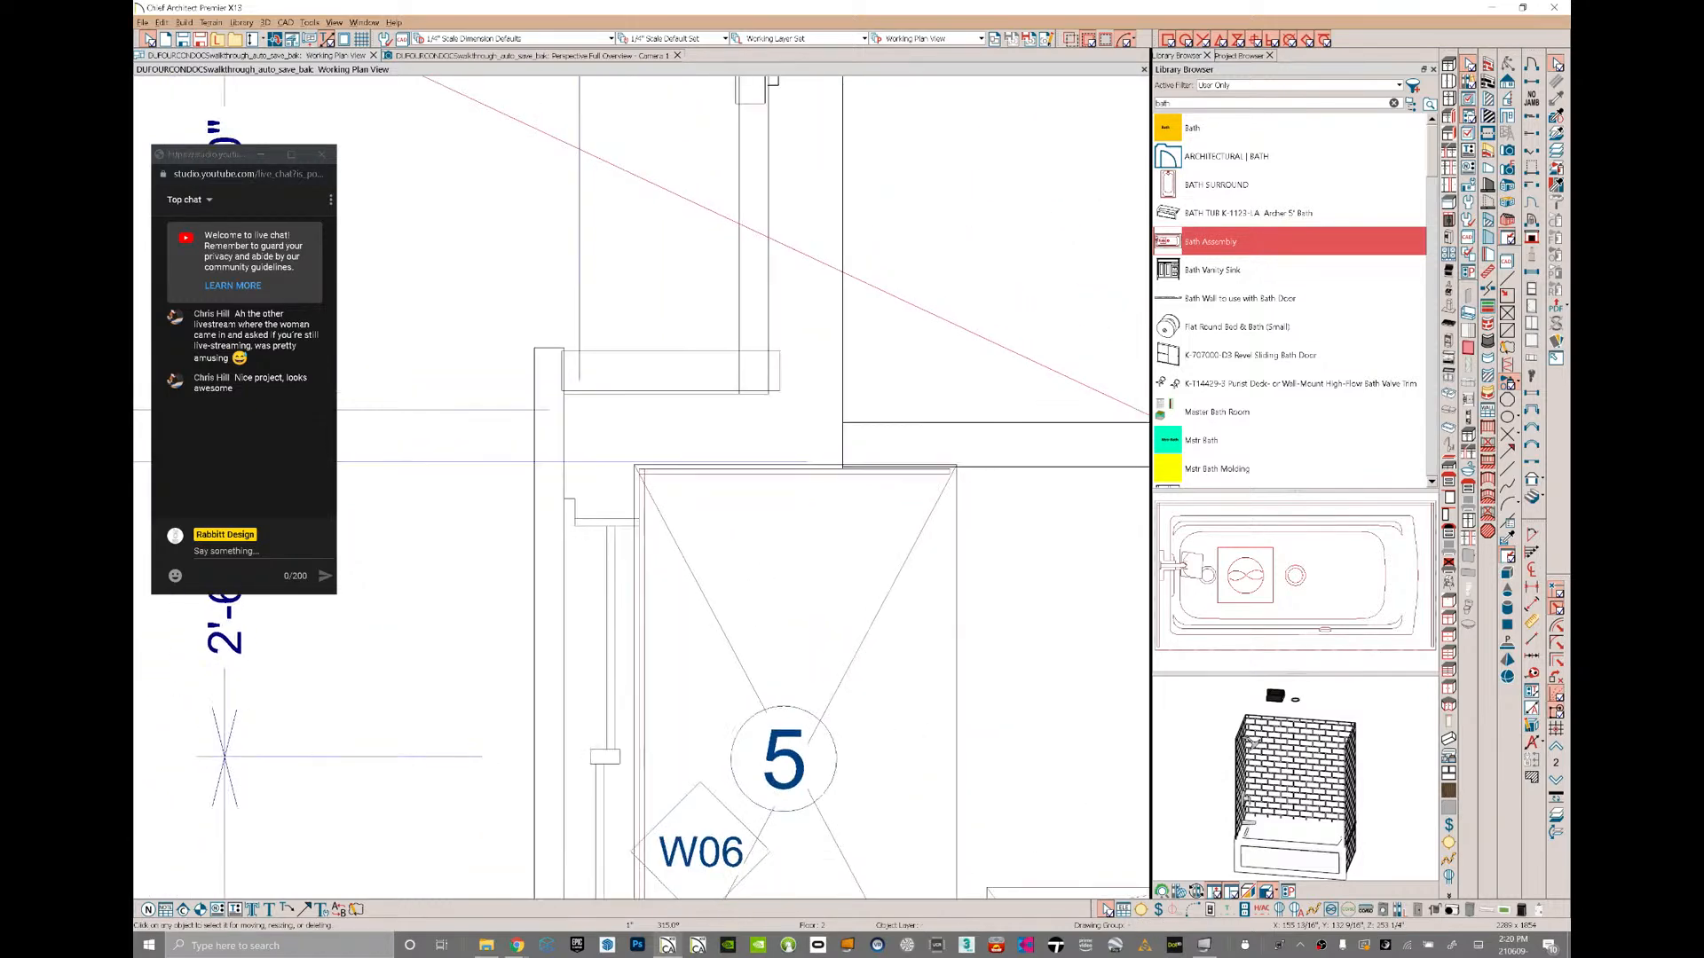
left_click(980, 457)
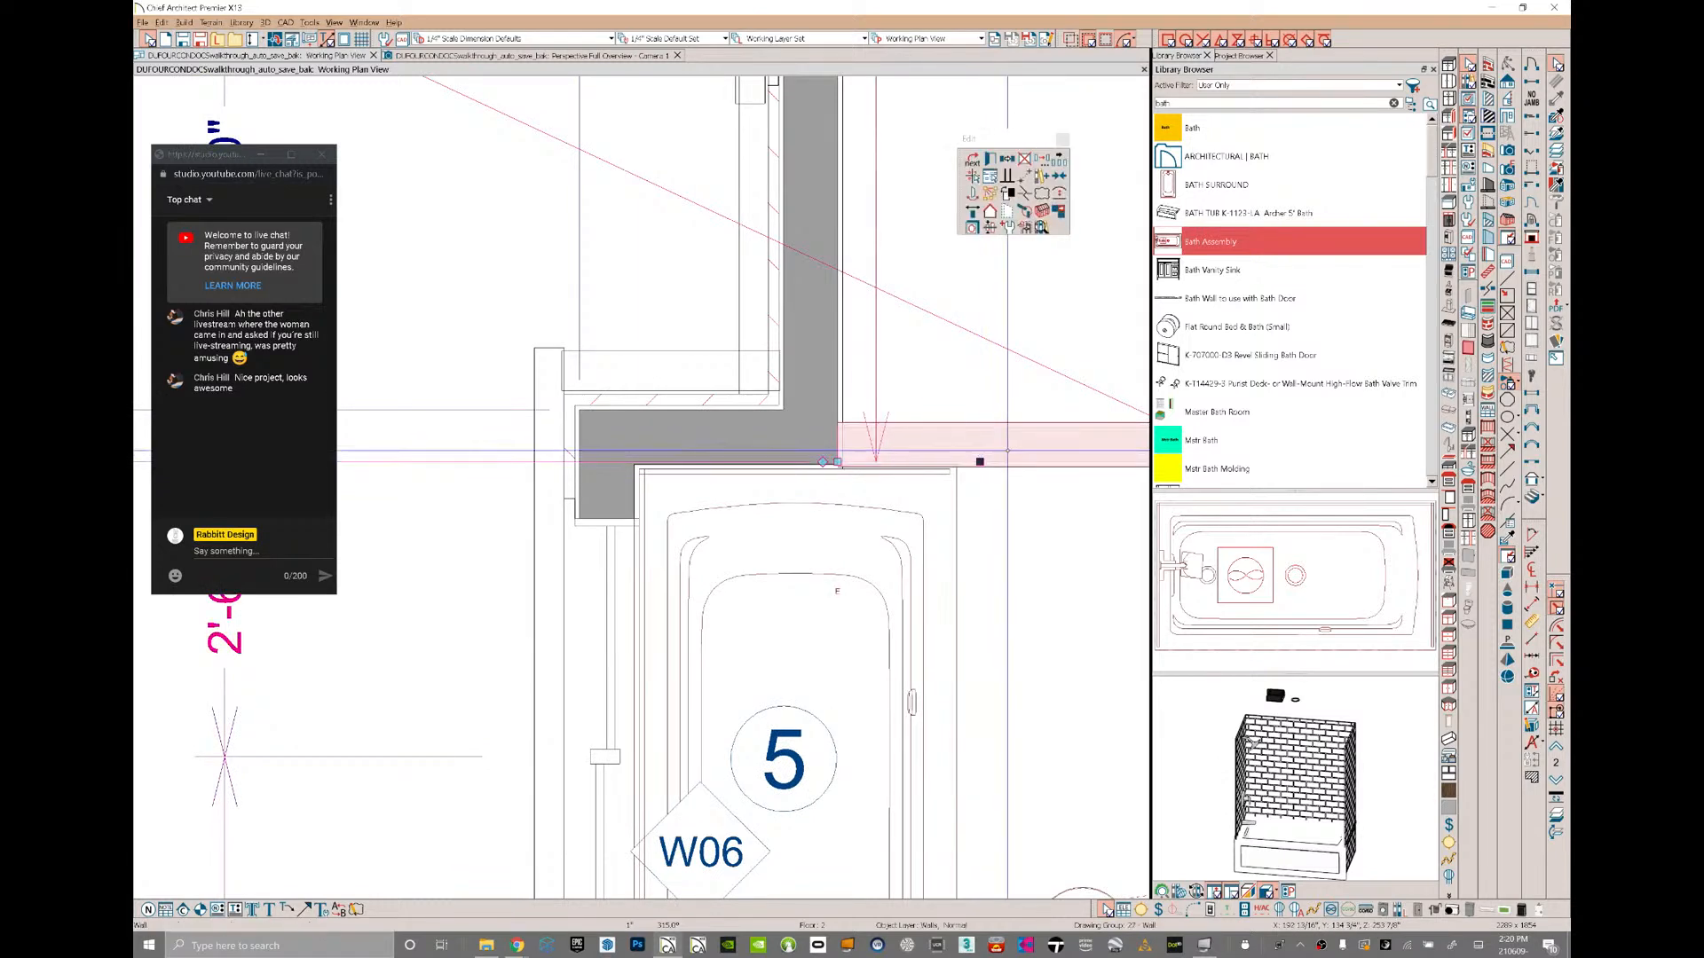
left_click_drag(980, 462, 826, 477)
scroll(826, 476, "down", 4)
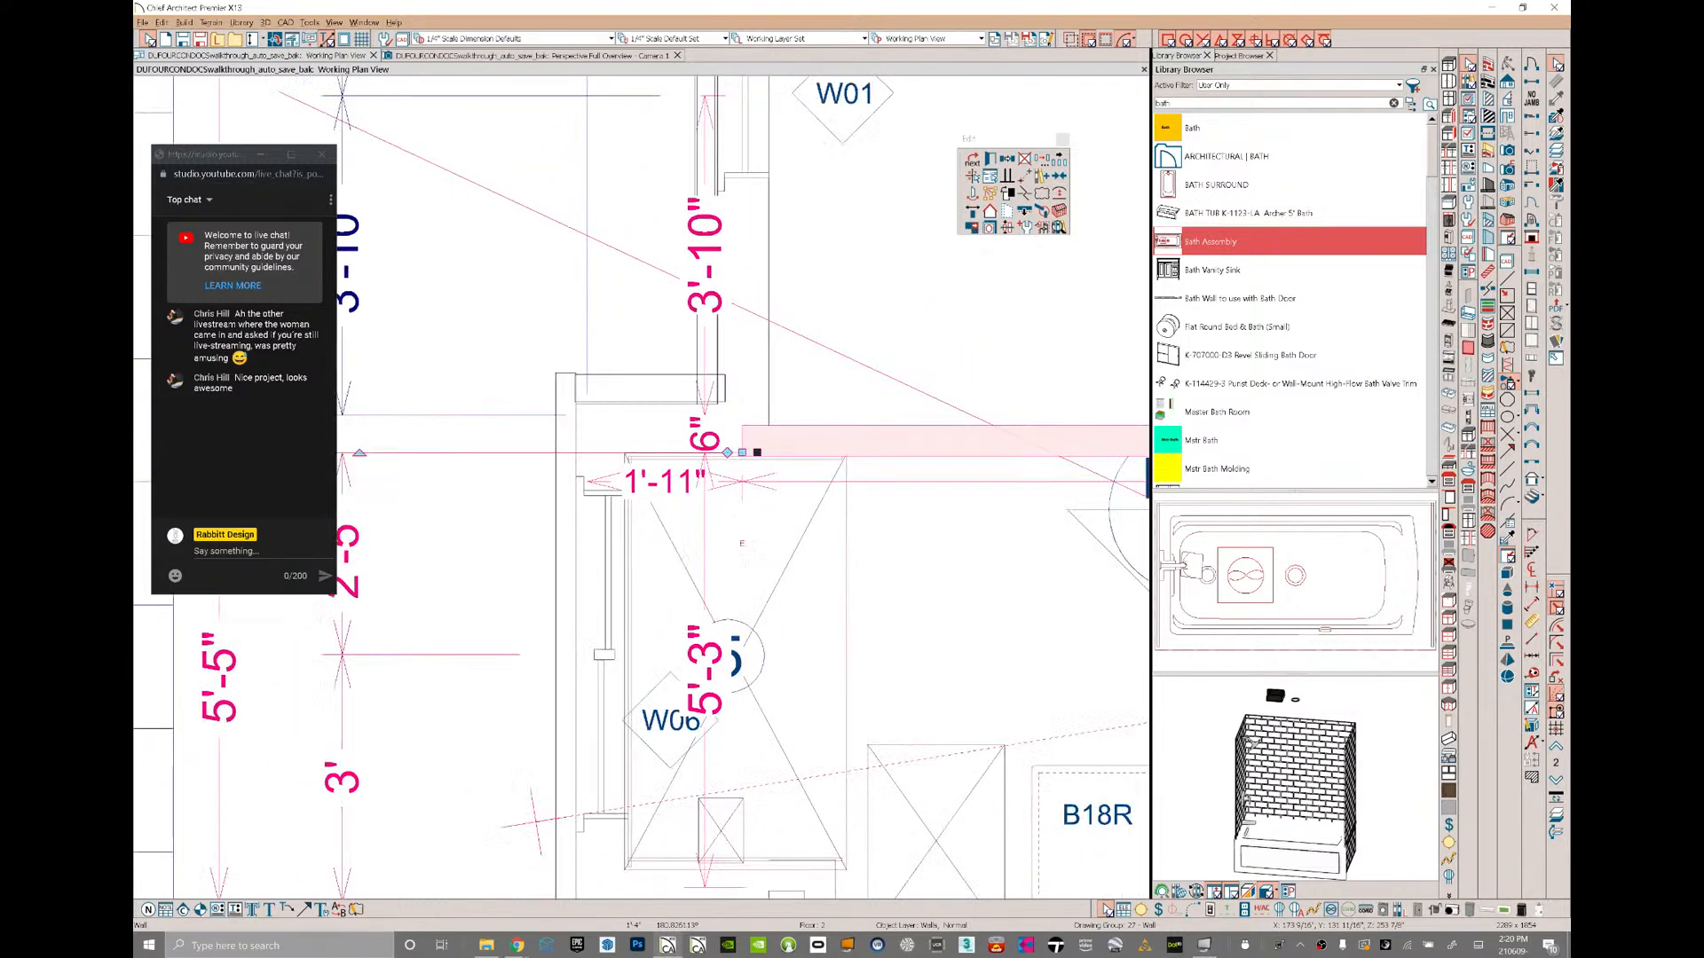
- Shorten the tub to meet the faucet-end wall and narrow it to 2'-5", with its window-side edge kept in place
scroll(653, 638, "up", 5)
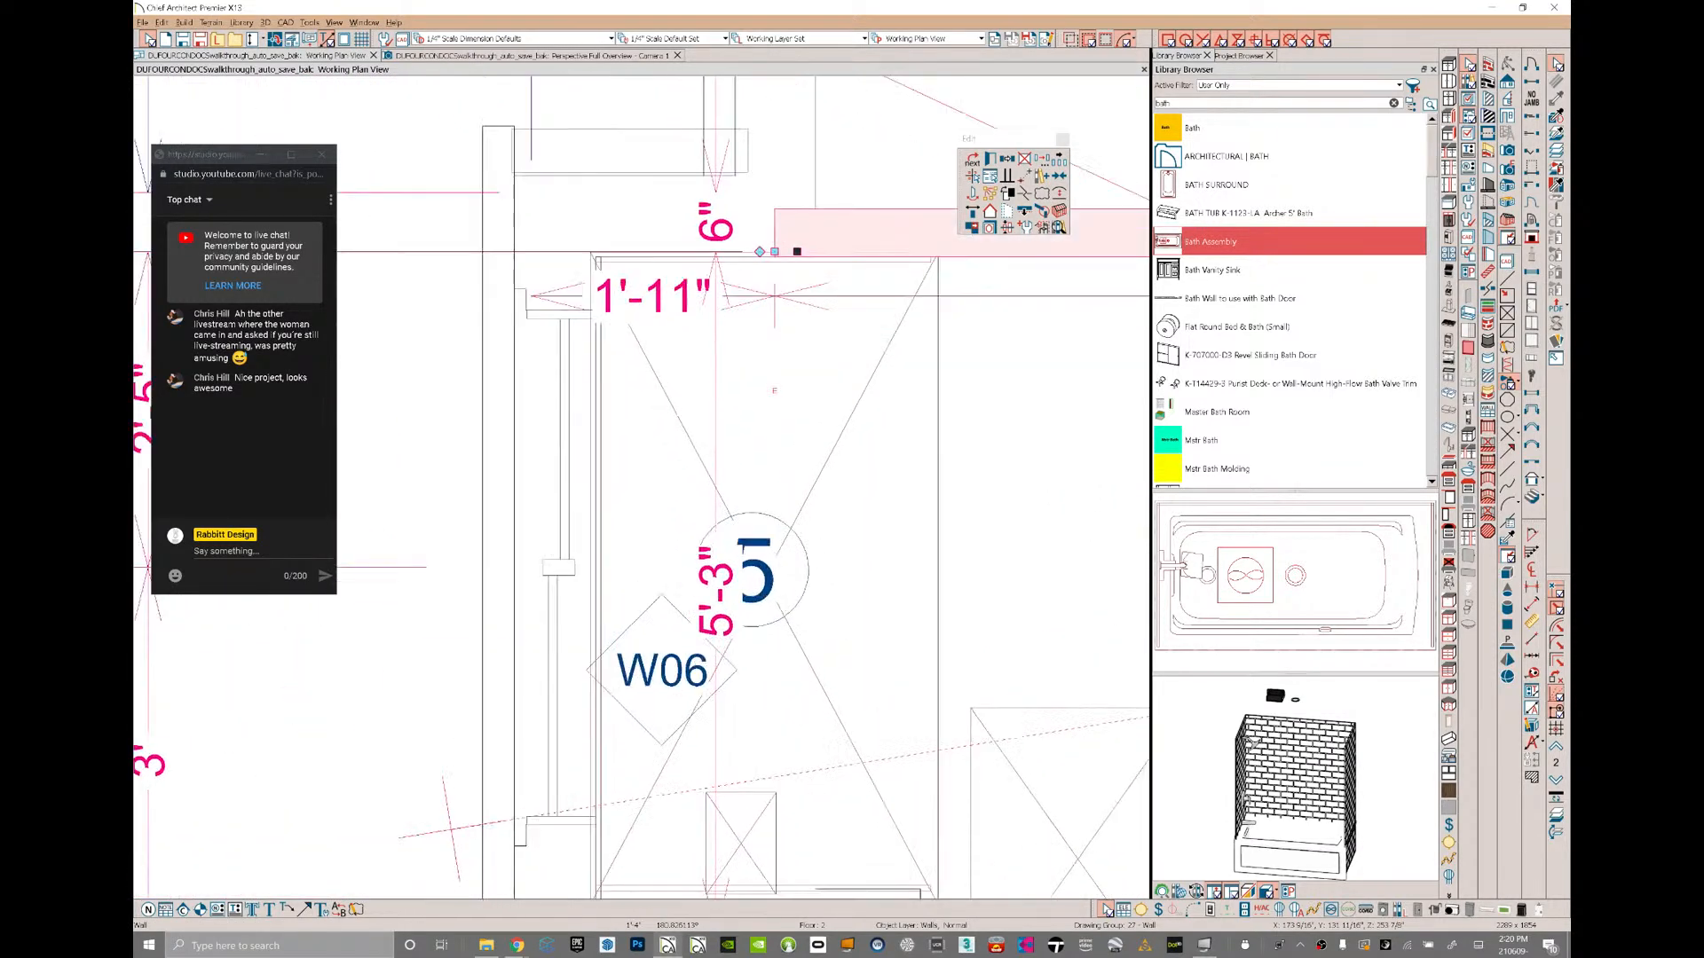
middle_click_drag(943, 732, 951, 655)
scroll(951, 656, "up", 1)
left_click(950, 656)
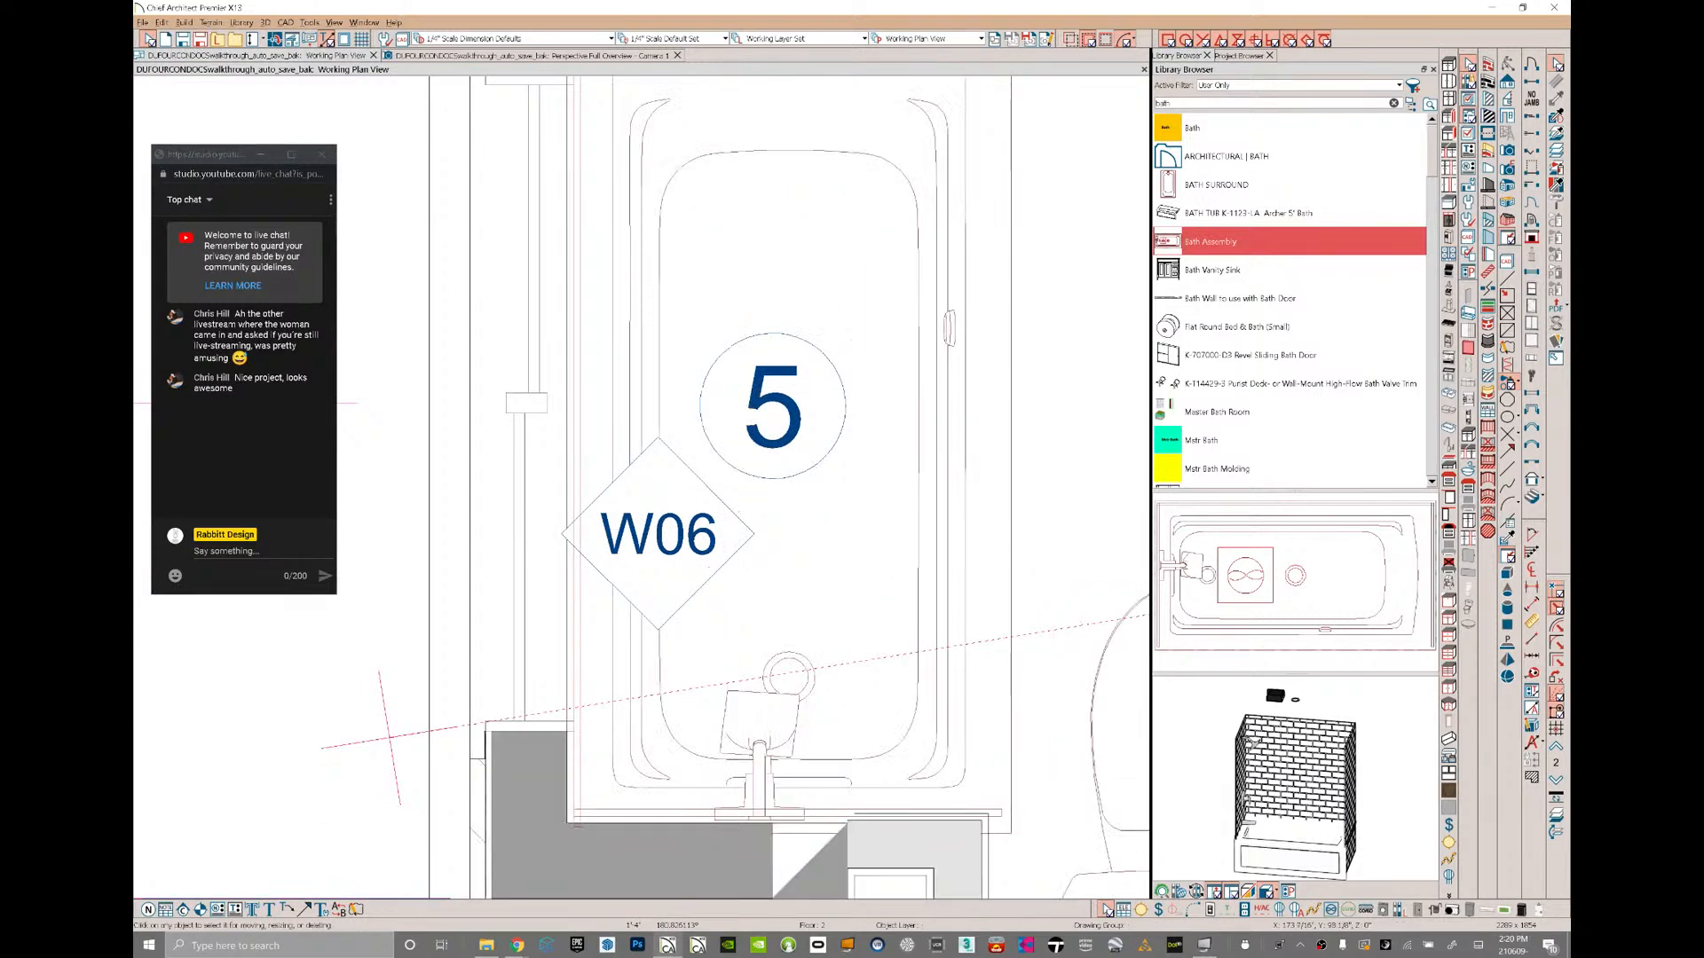
left_click(780, 650)
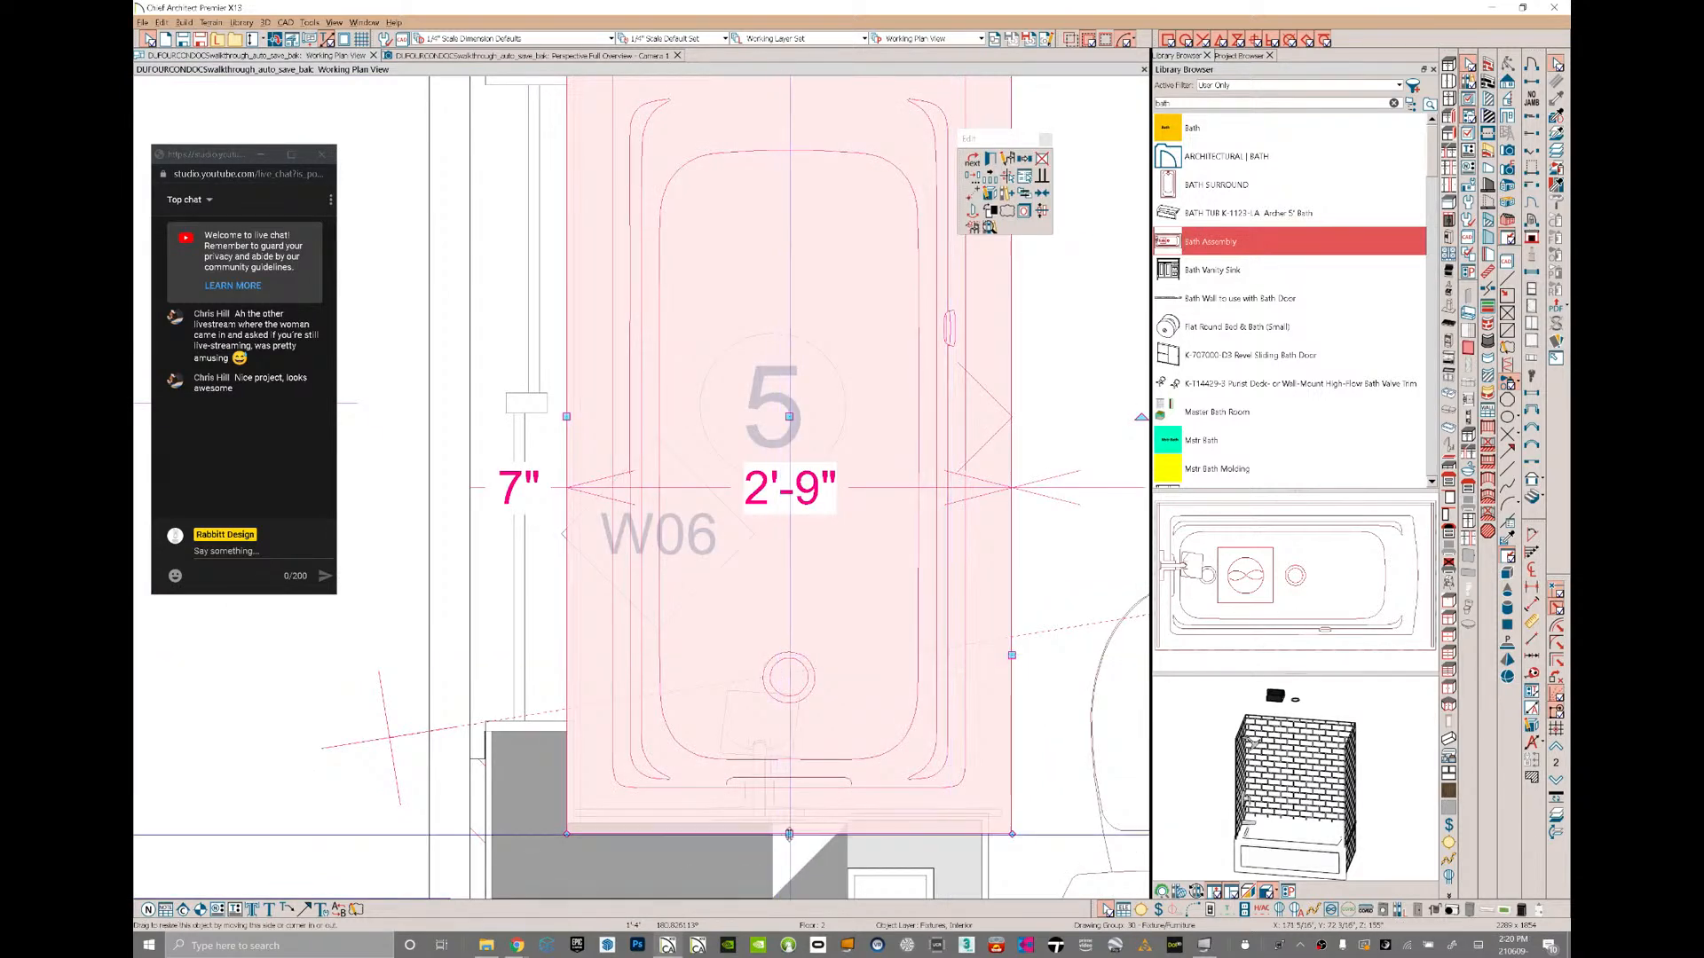
left_click_drag(737, 814, 585, 821)
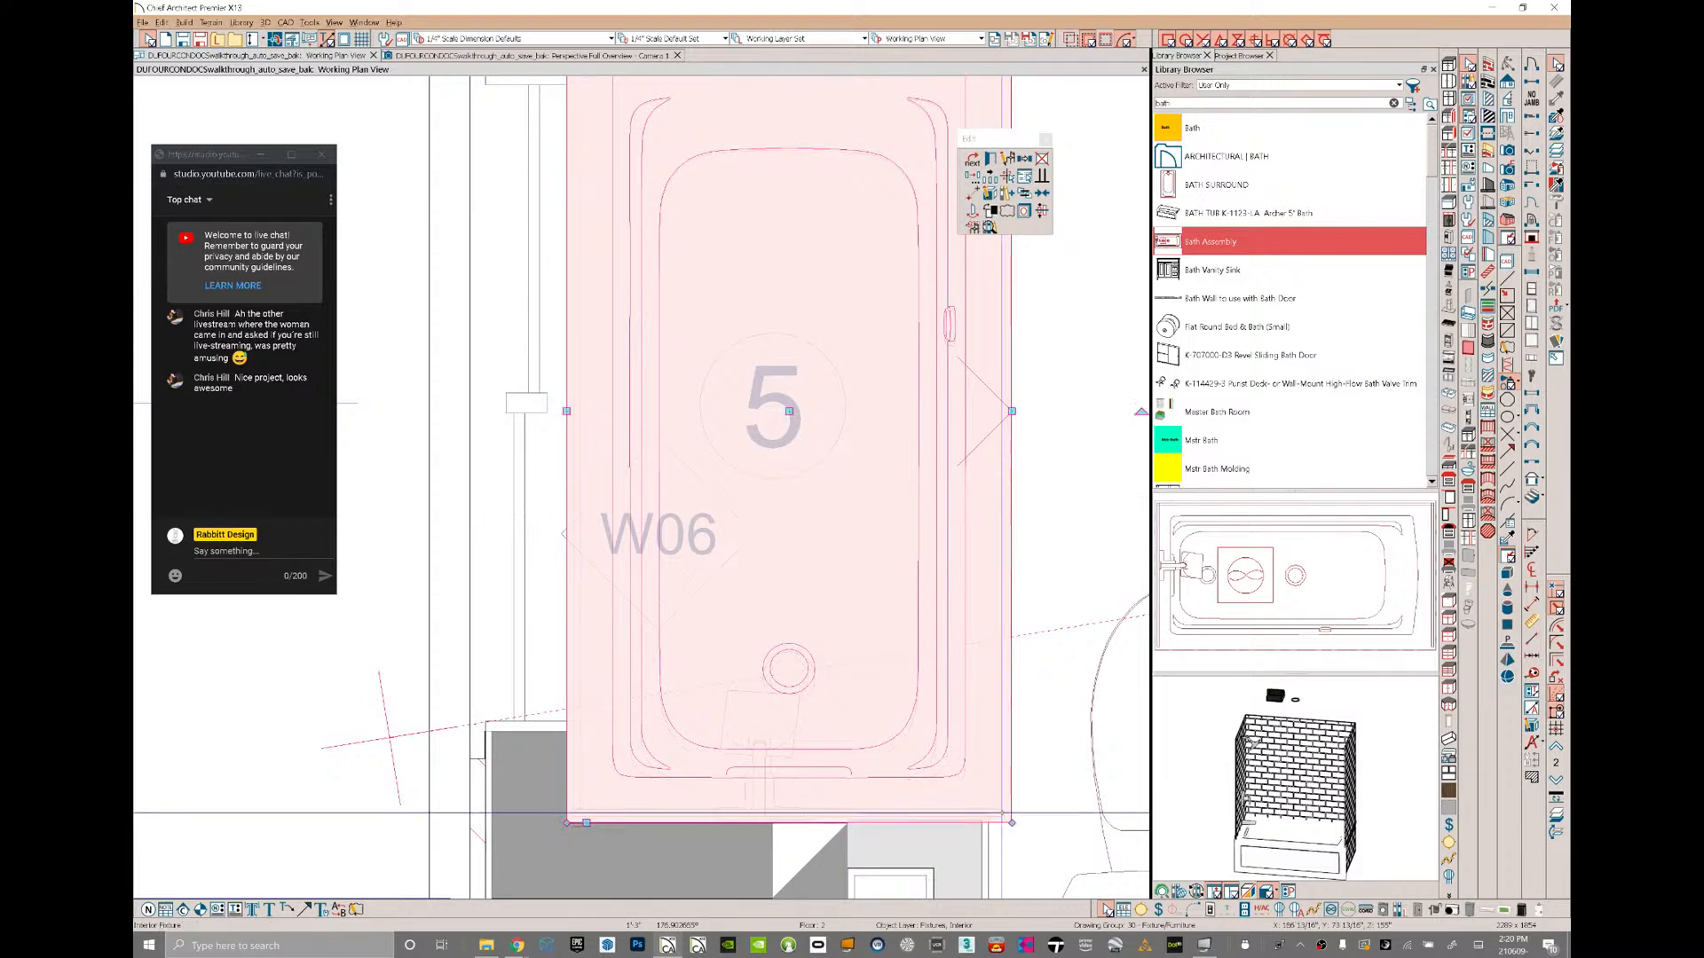
key("Escape")
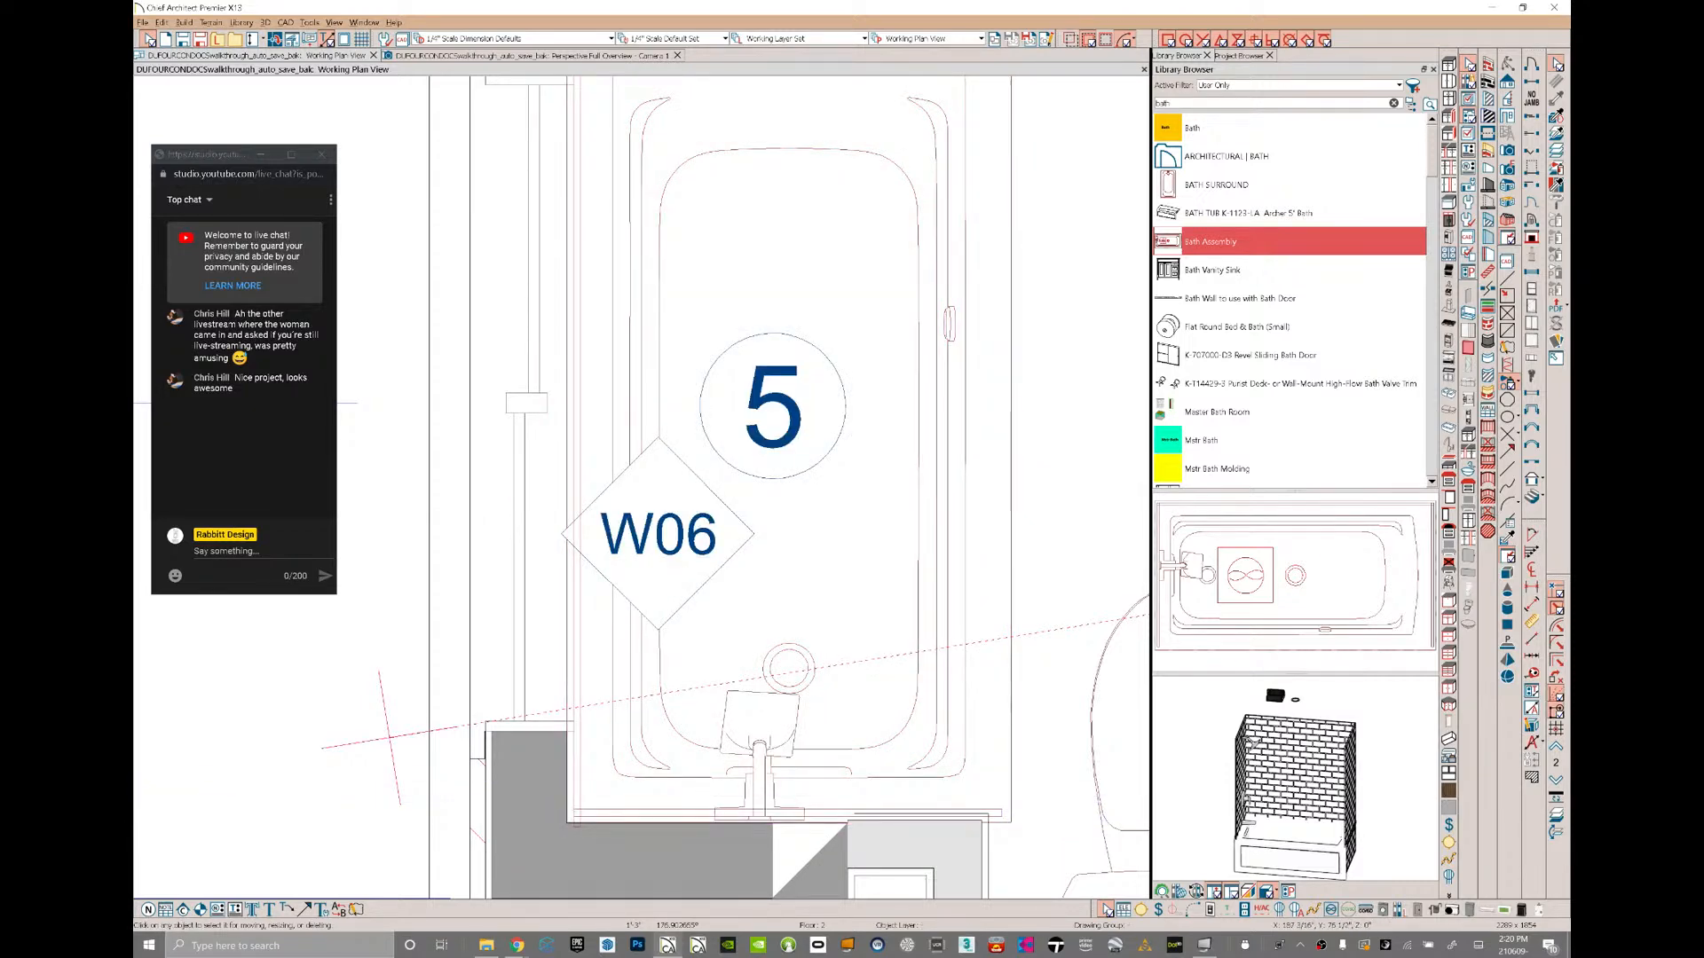
left_click(1009, 488)
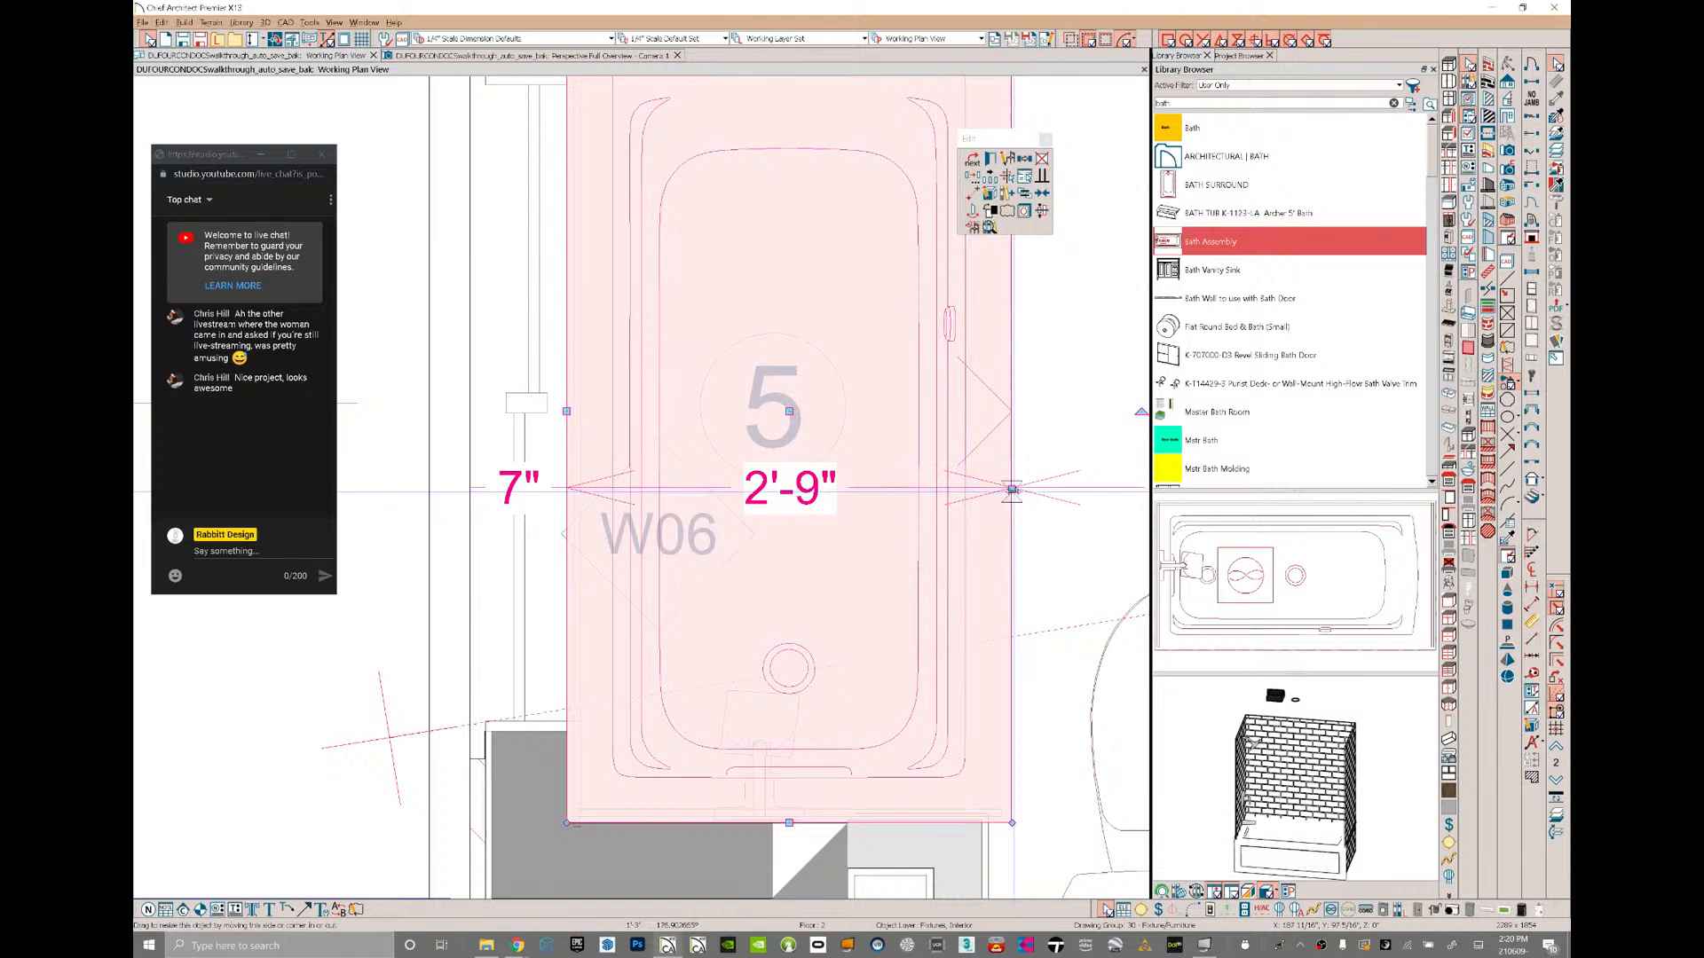
left_click_drag(1009, 488, 964, 484)
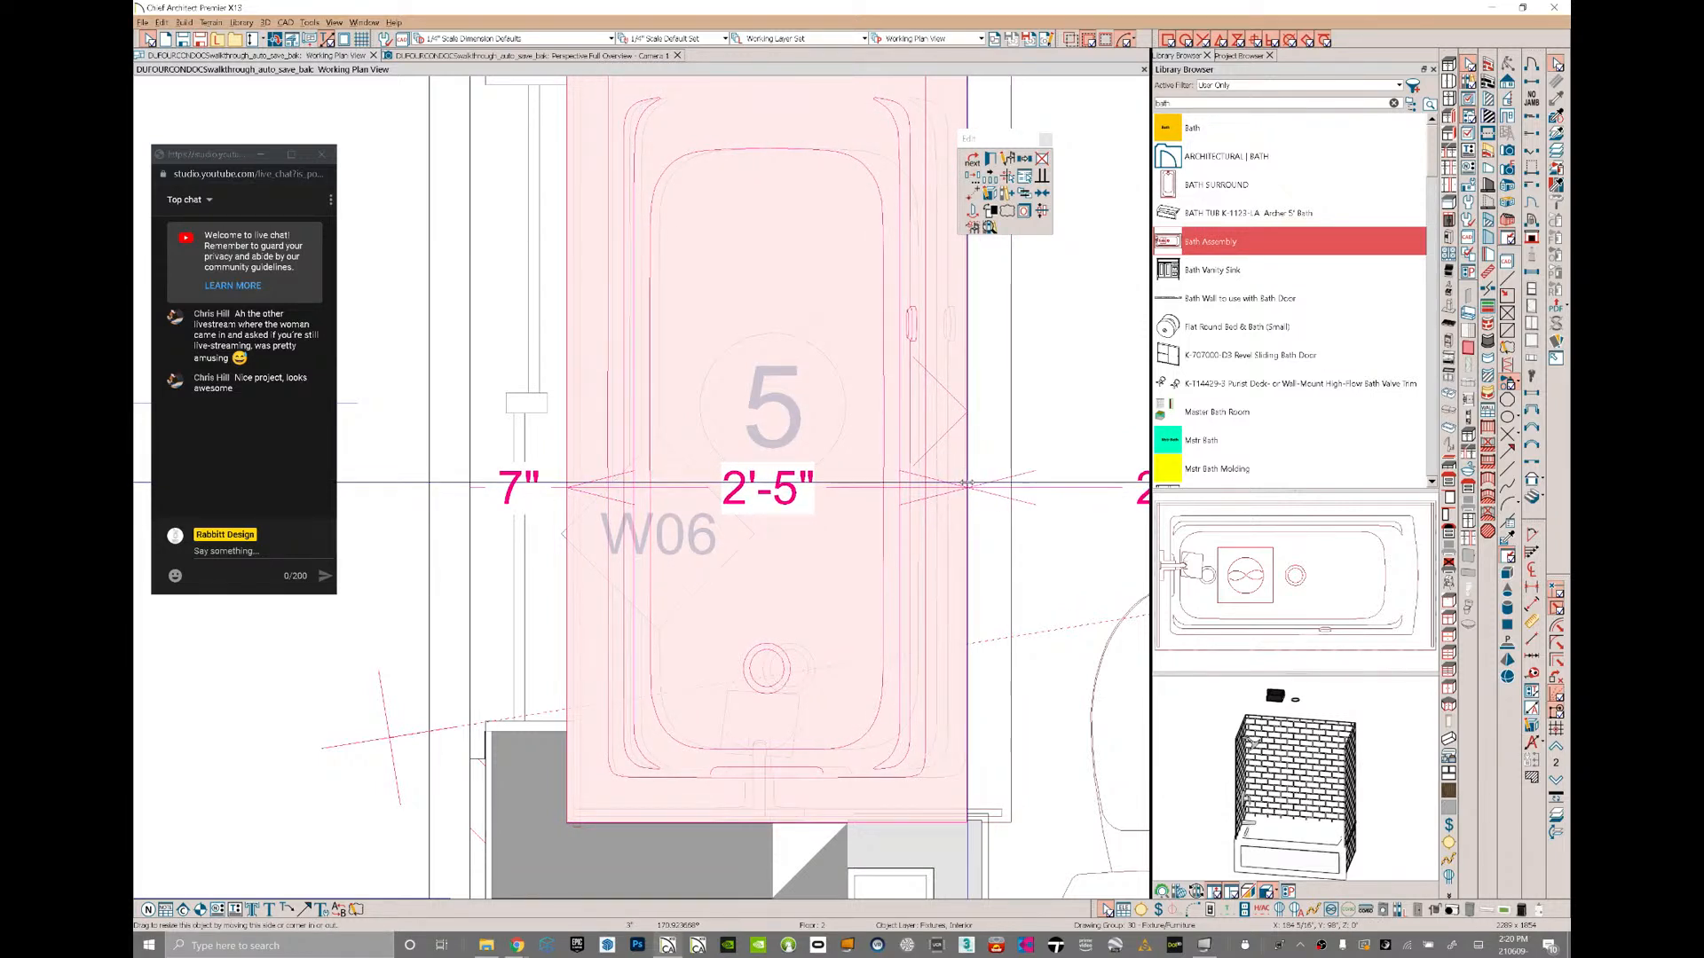
key("ctrl+Tab")
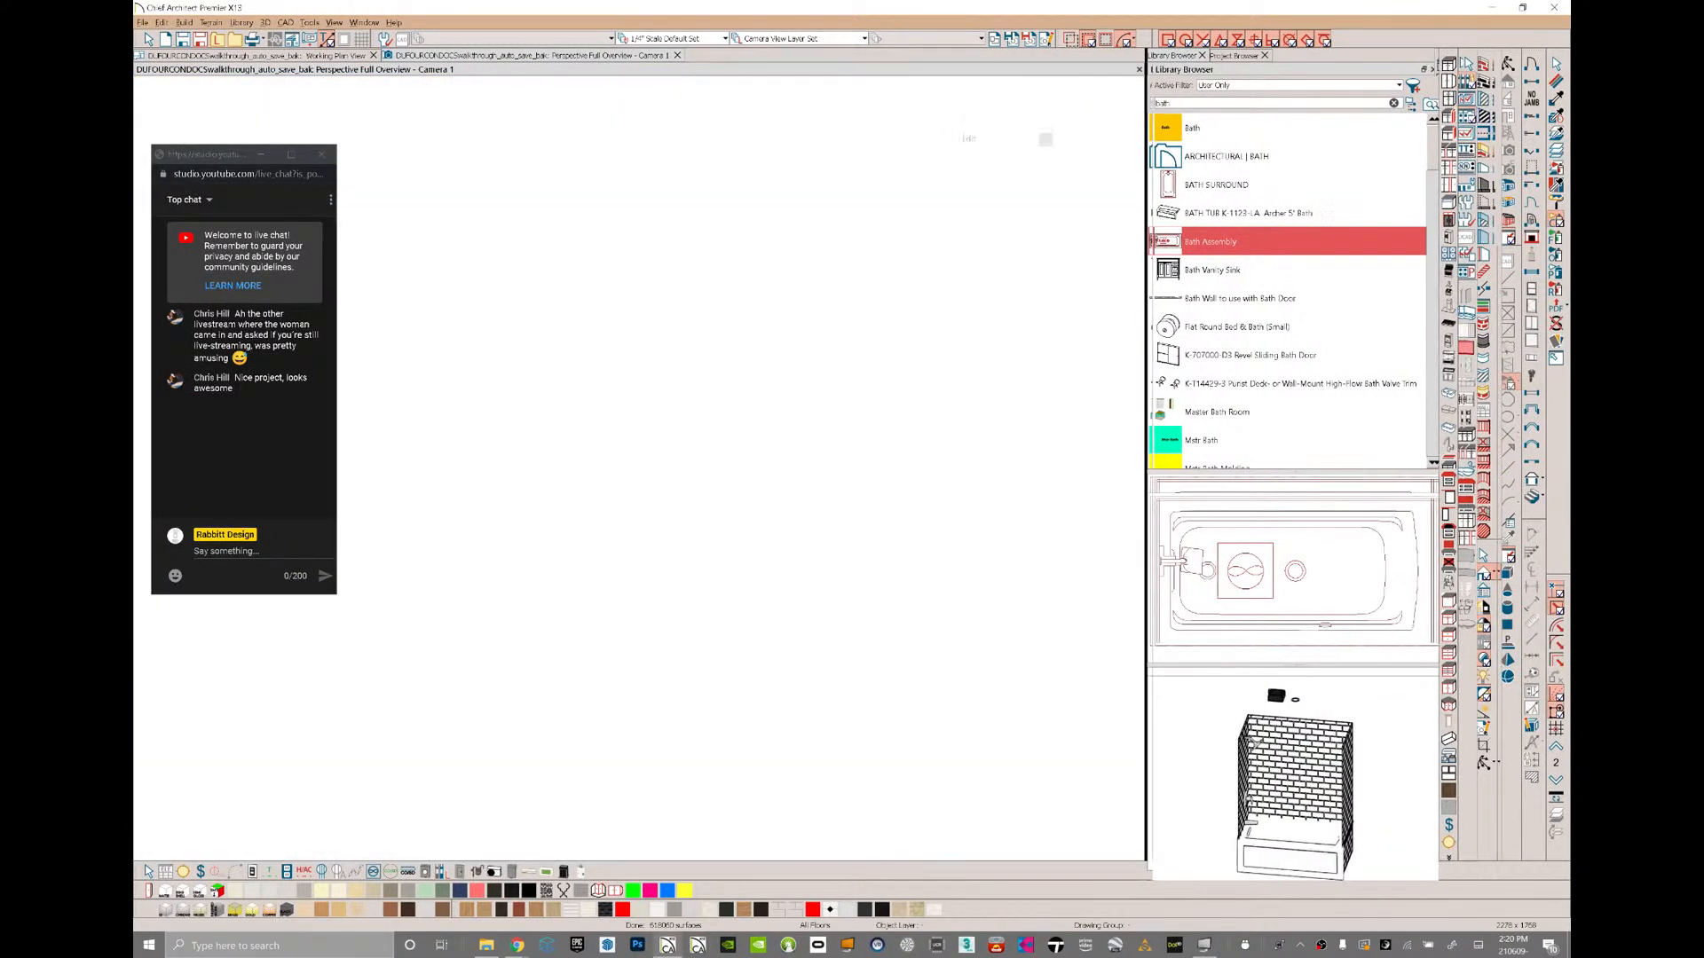
- On the floor plan, move the short wall section at the tub's faucet end flush with the adjoining alcove wall
left_click(258, 55)
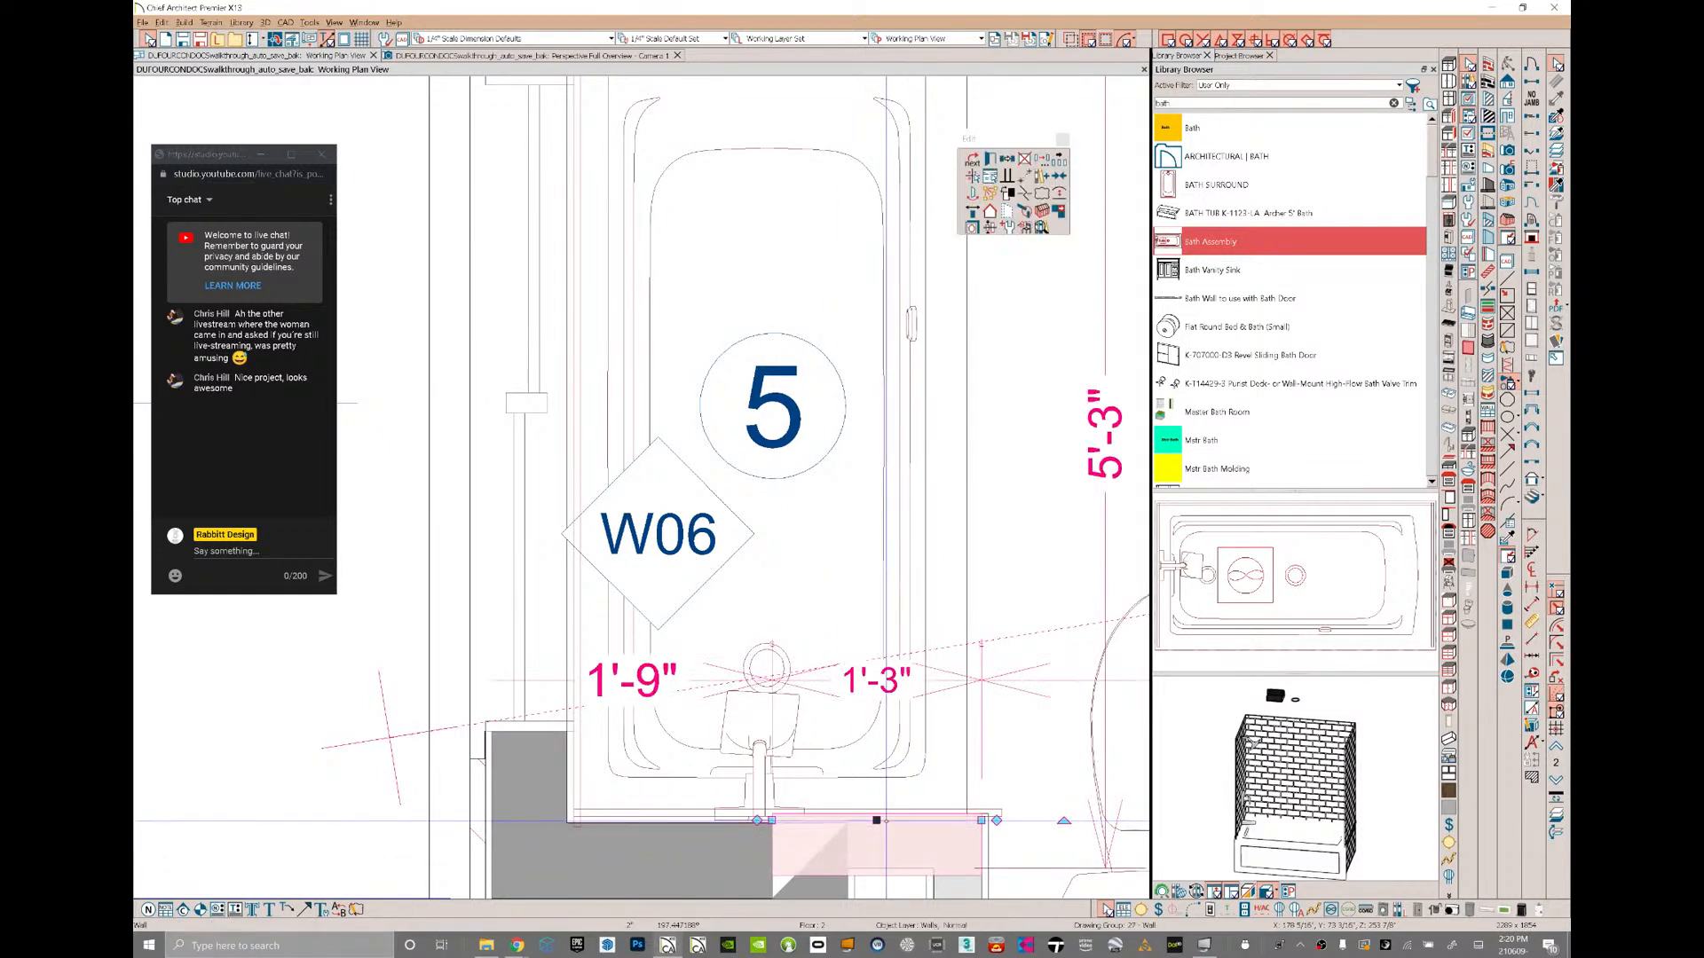
left_click(886, 820)
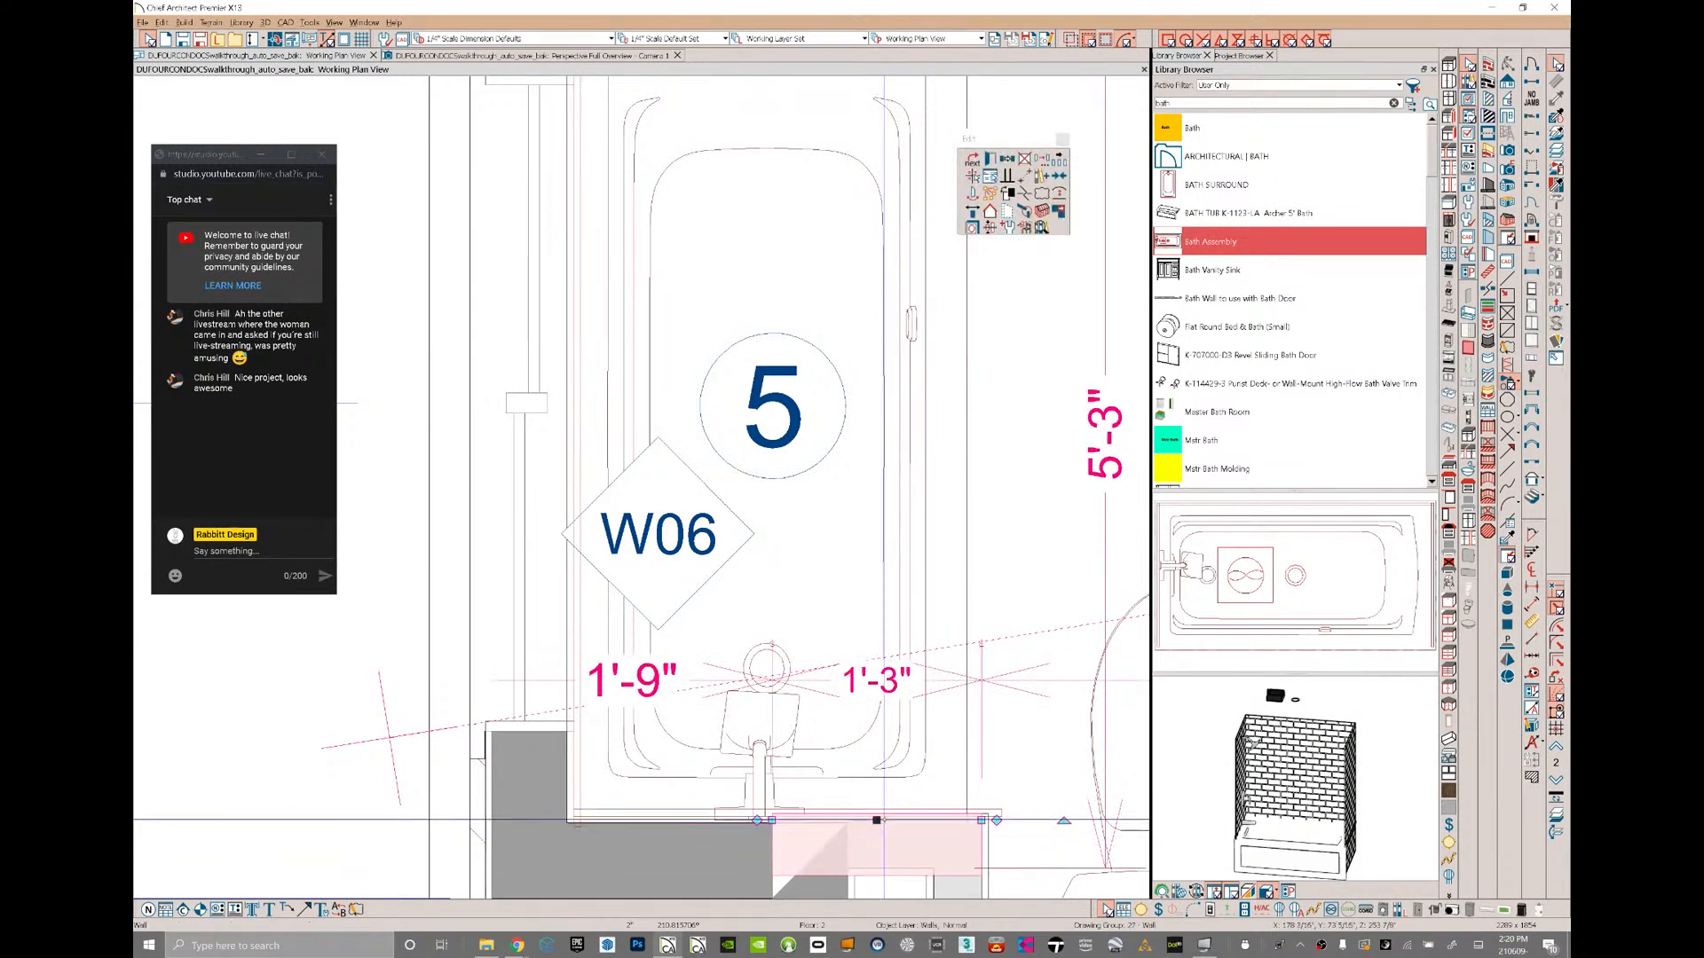
left_click_drag(876, 820, 865, 828)
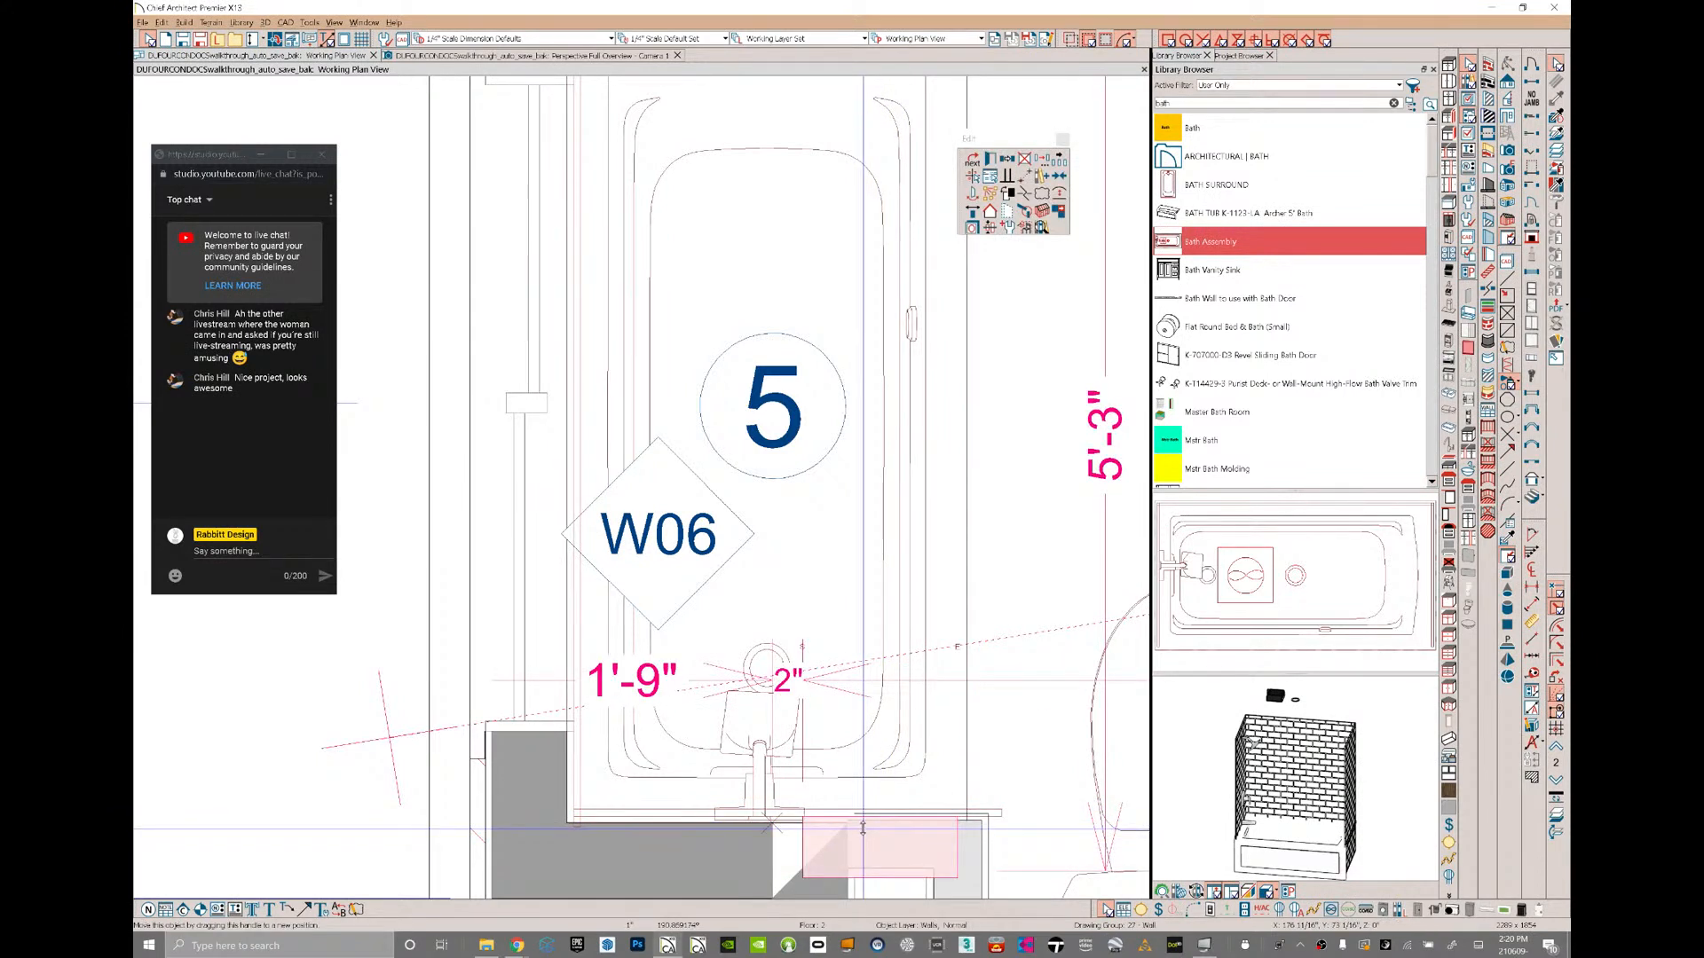
left_click_drag(863, 828, 863, 831)
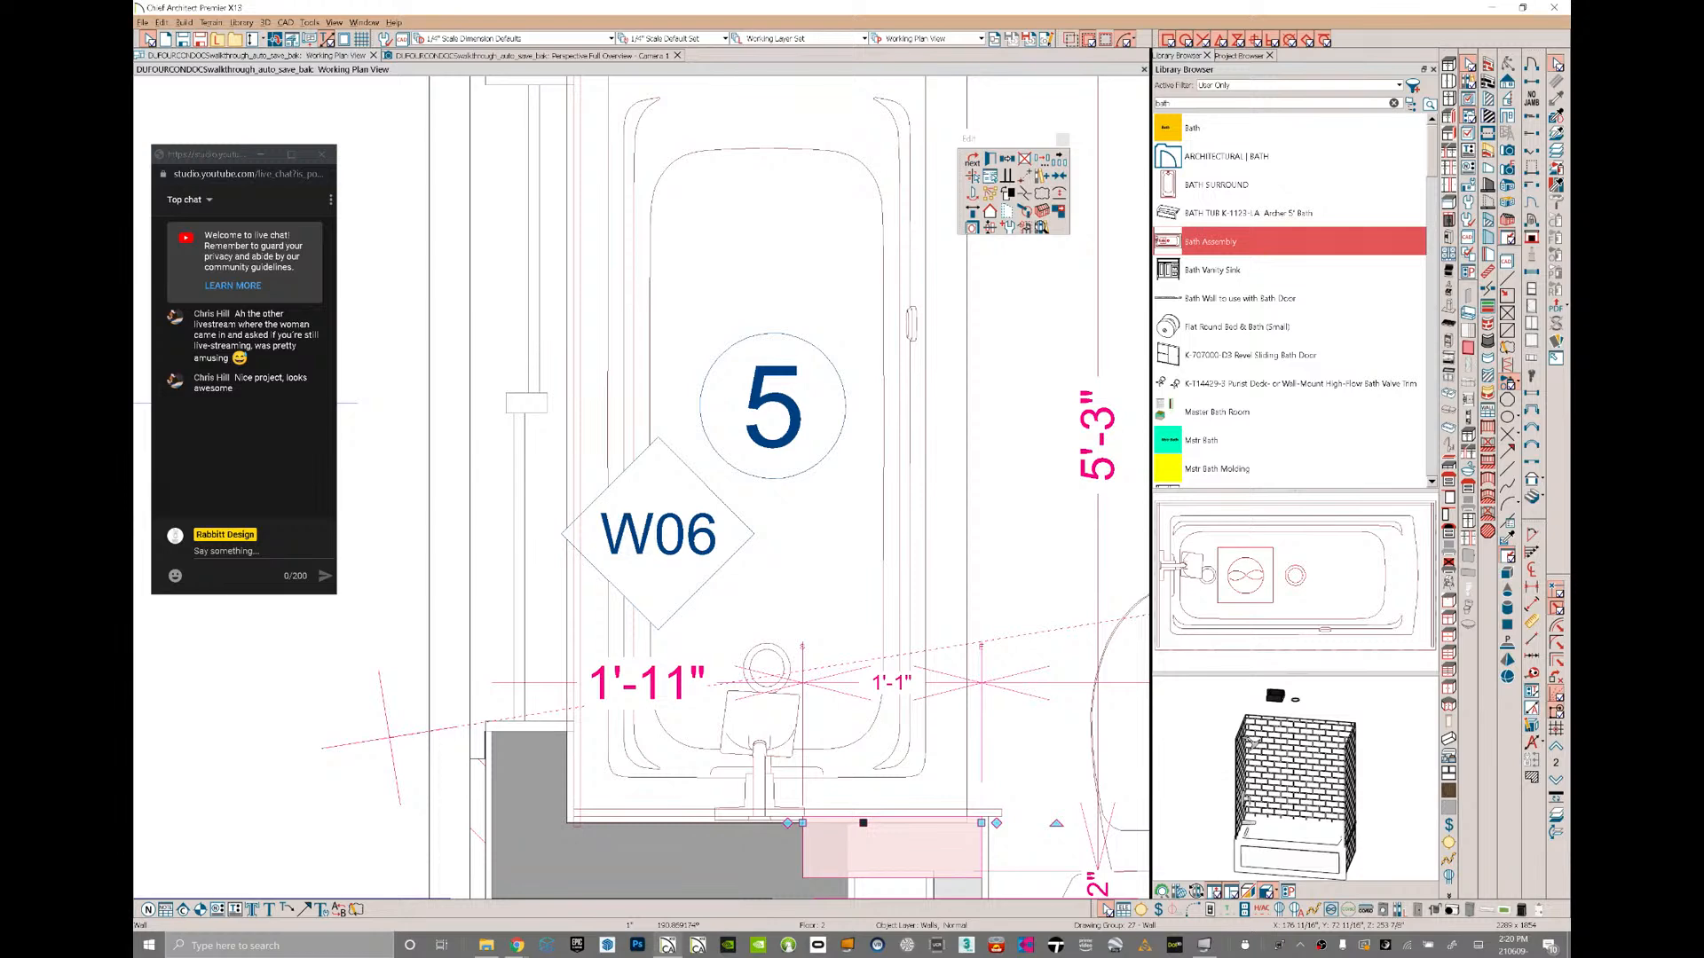
left_click(986, 808)
left_click(986, 808)
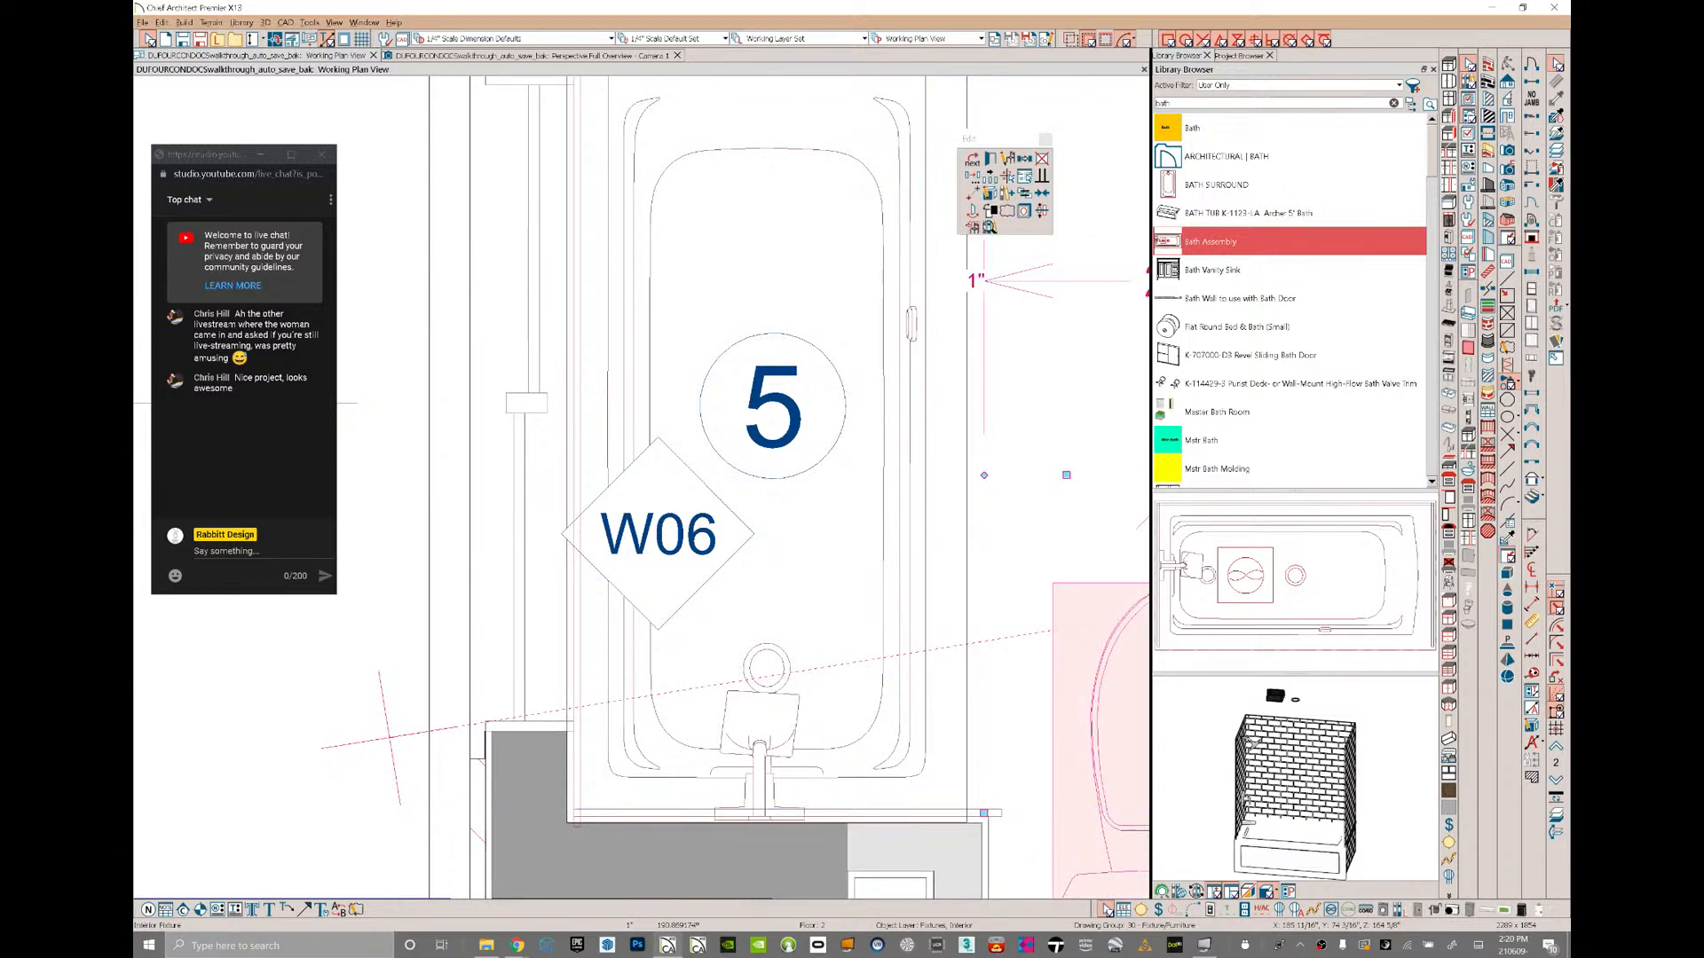
- In the overview camera view, examine the bathroom's floor and ceiling elevations in its room specification
key("ctrl+Tab")
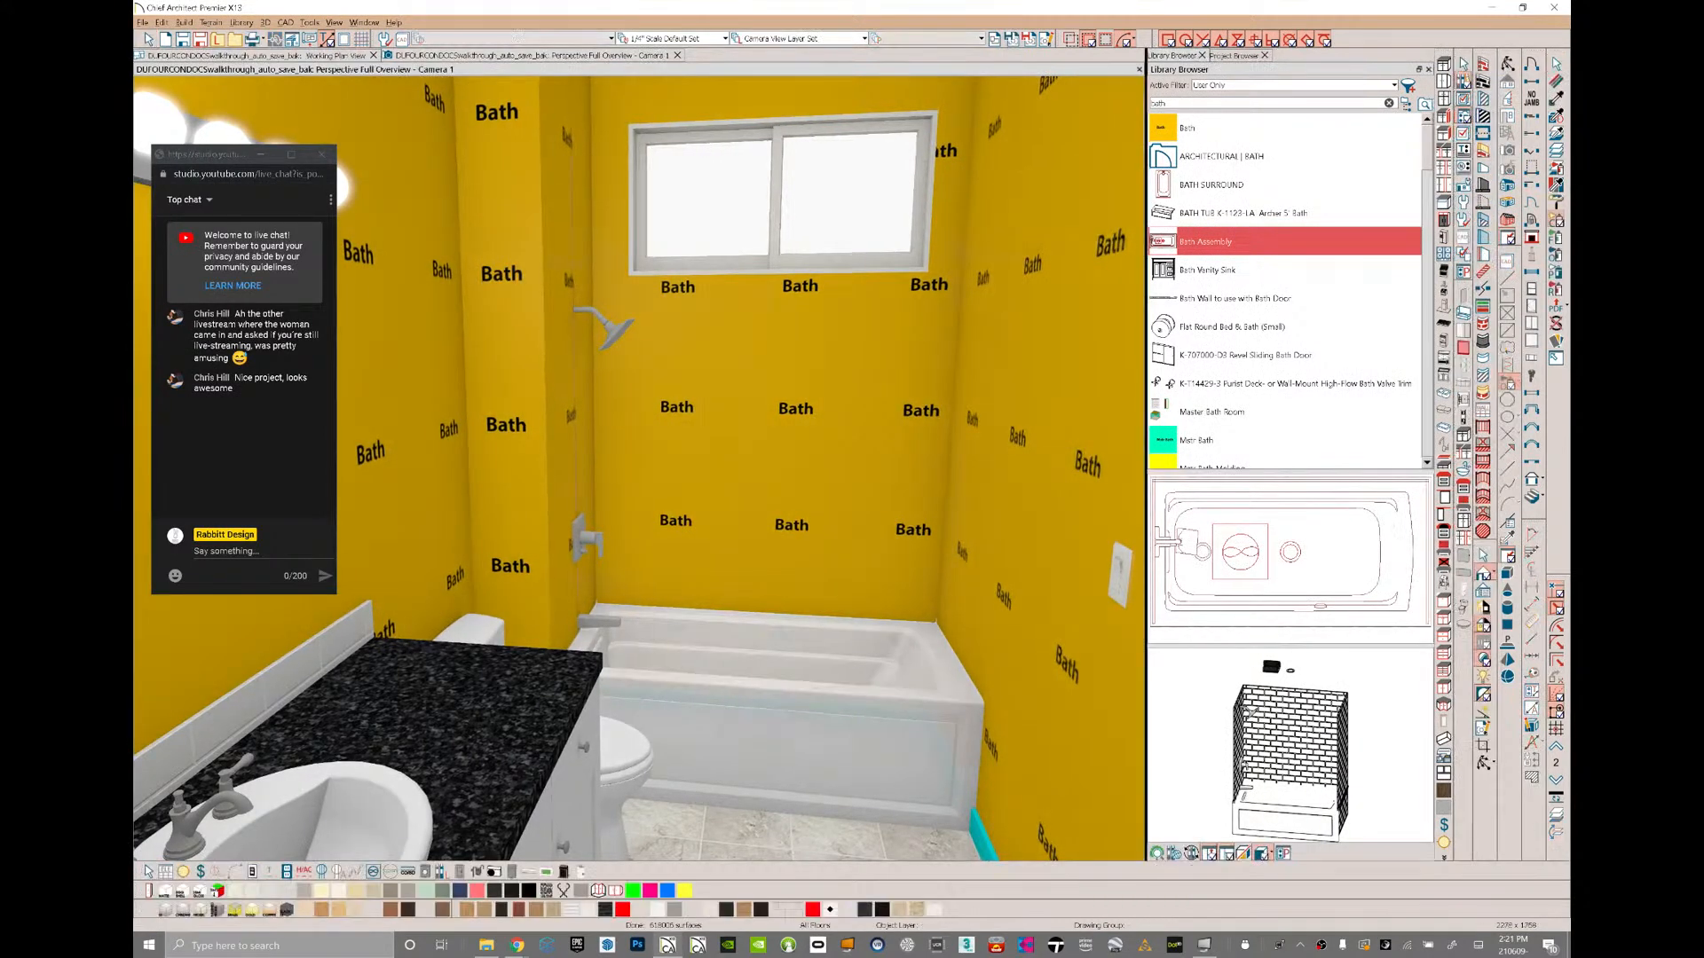
key("space")
left_click(888, 310)
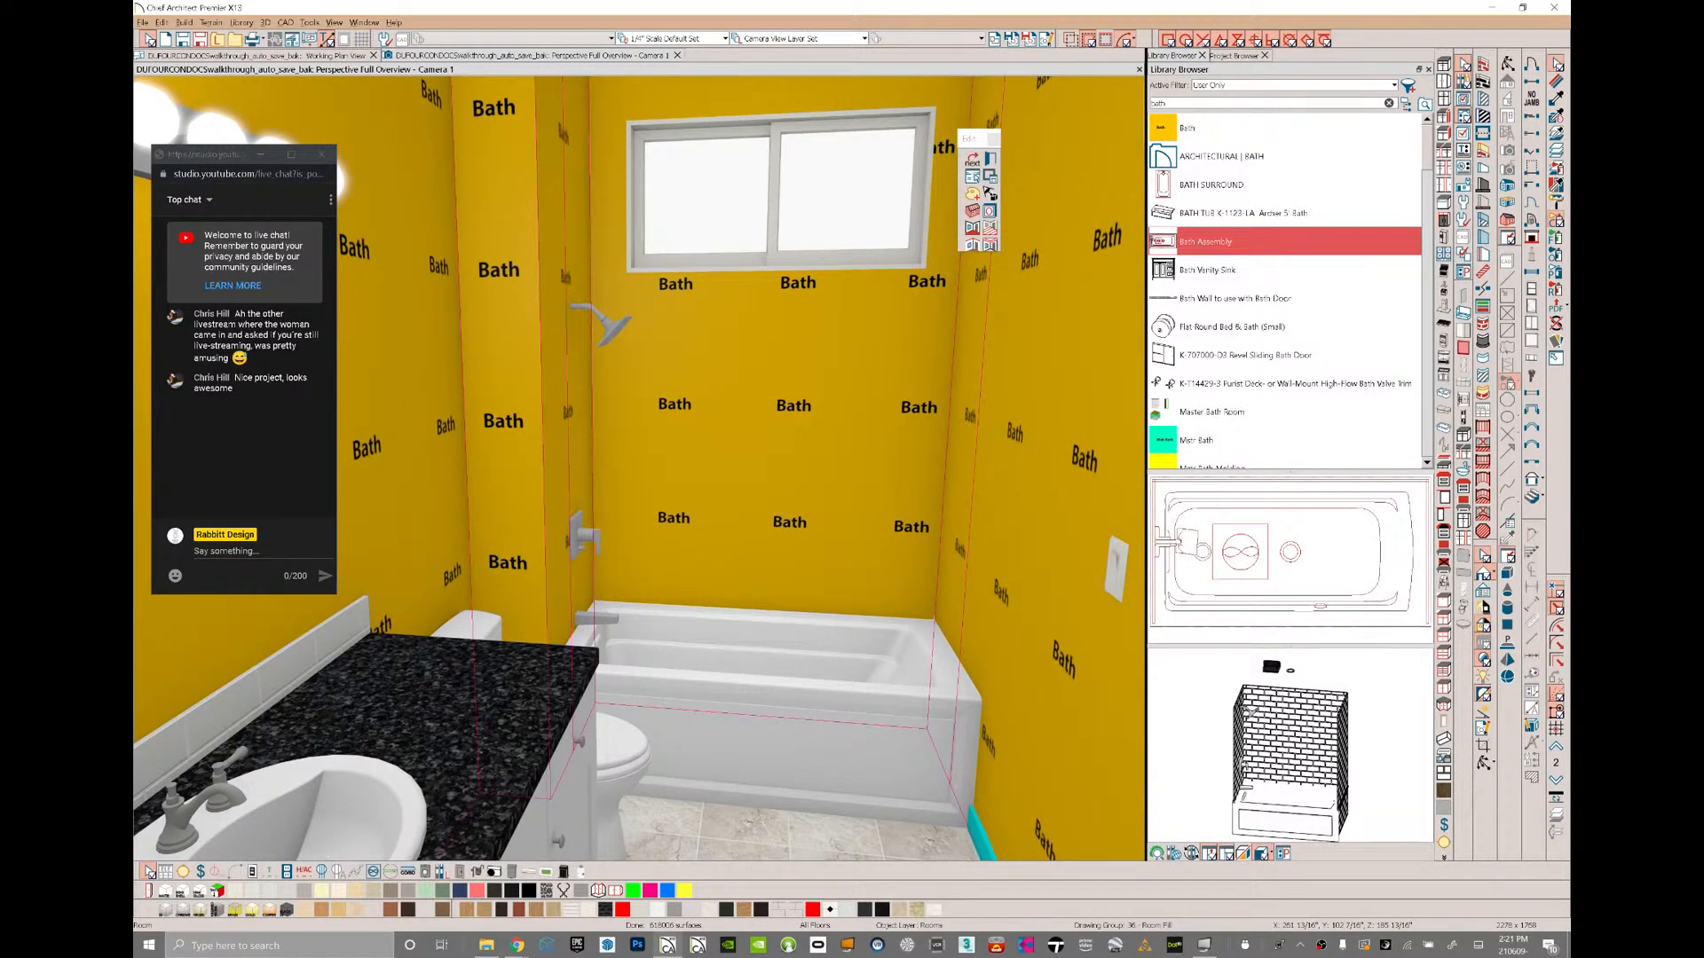
key("ctrl+e")
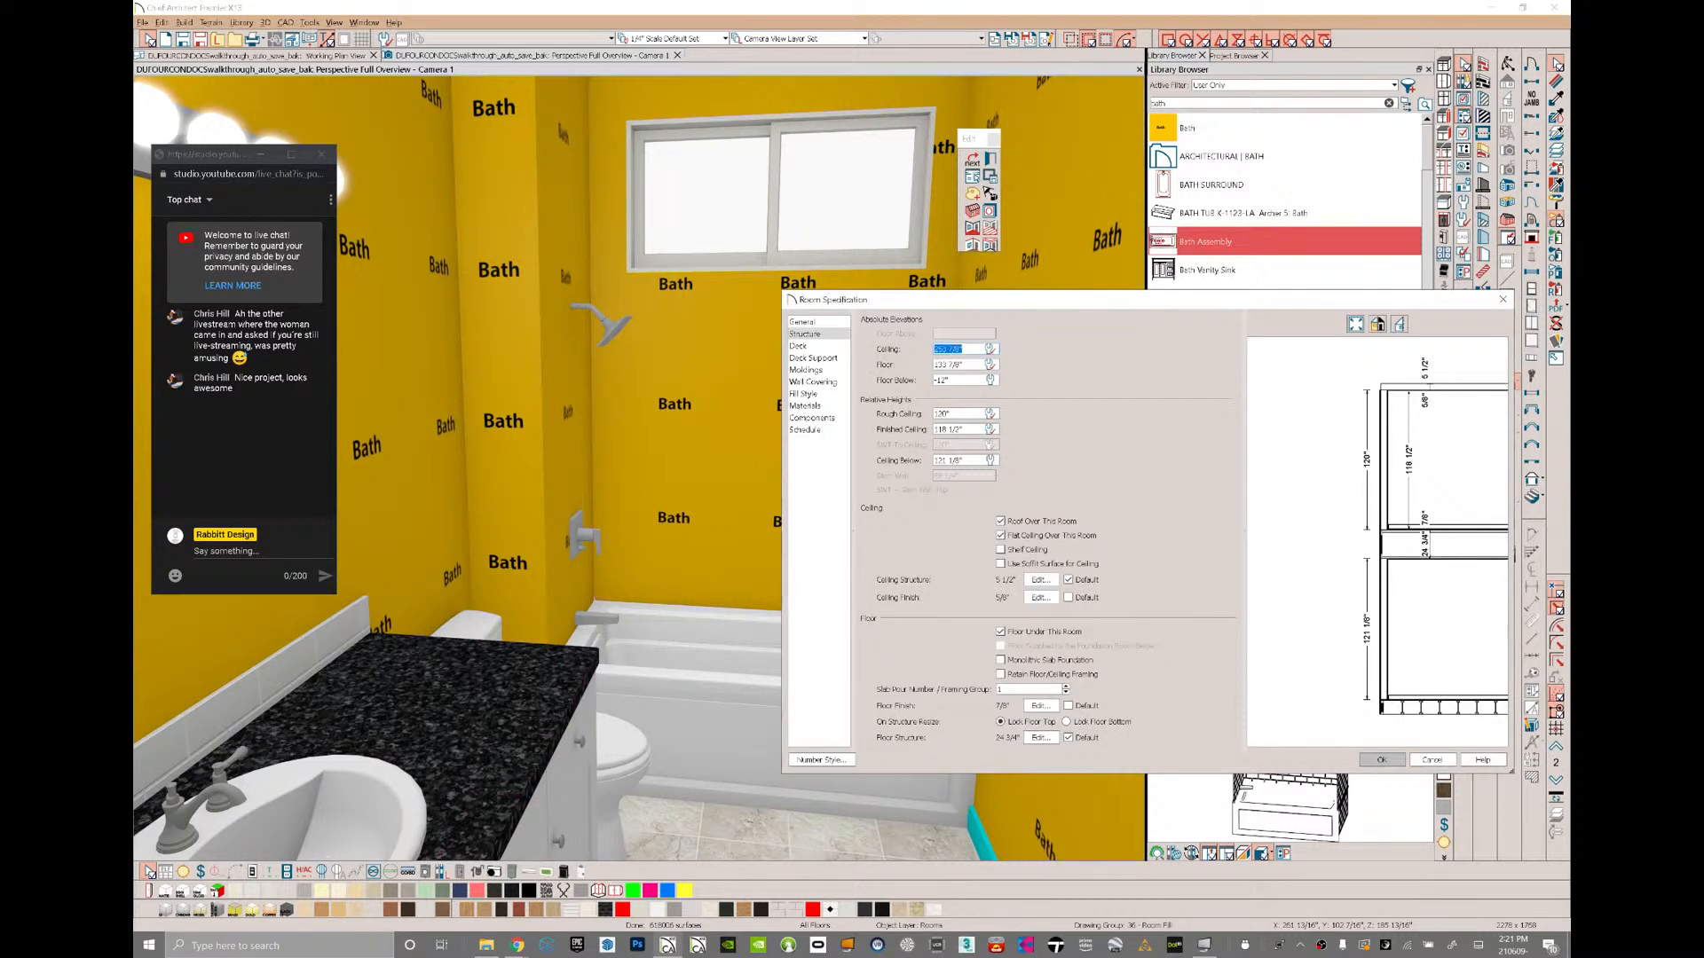
key("Tab")
key("Escape")
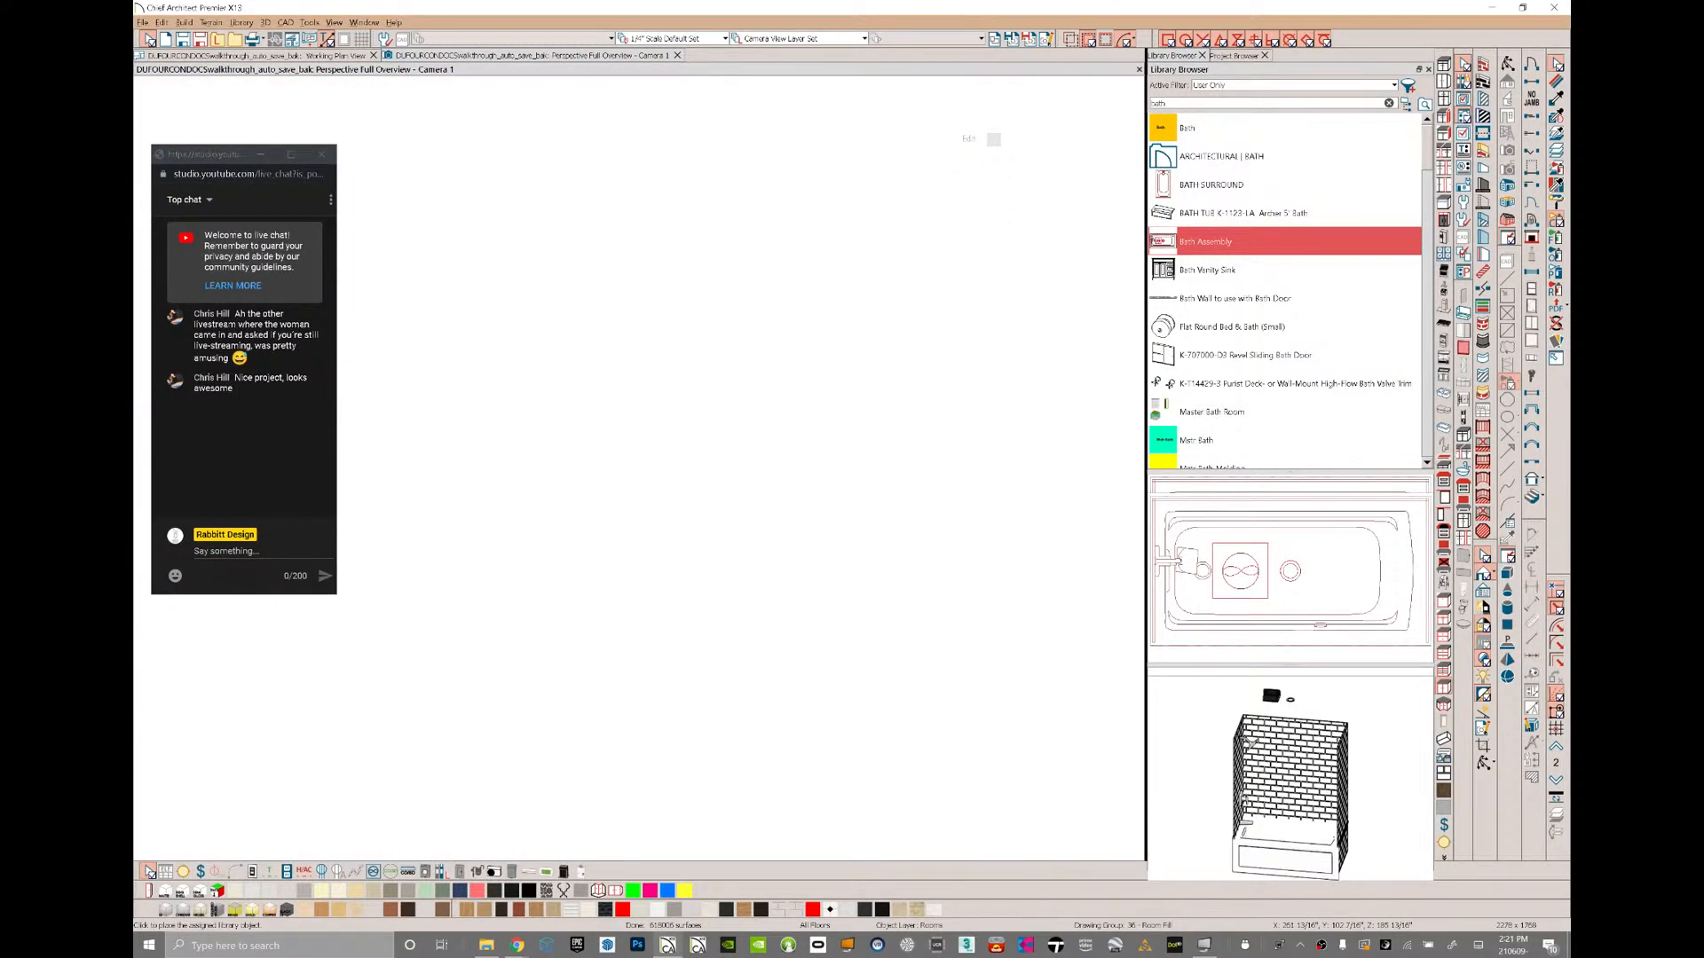
- Reposition the faucet-end custom backsplash vertically using Transform/Replicate with an absolute location, and check it in the camera view
left_click(292, 55)
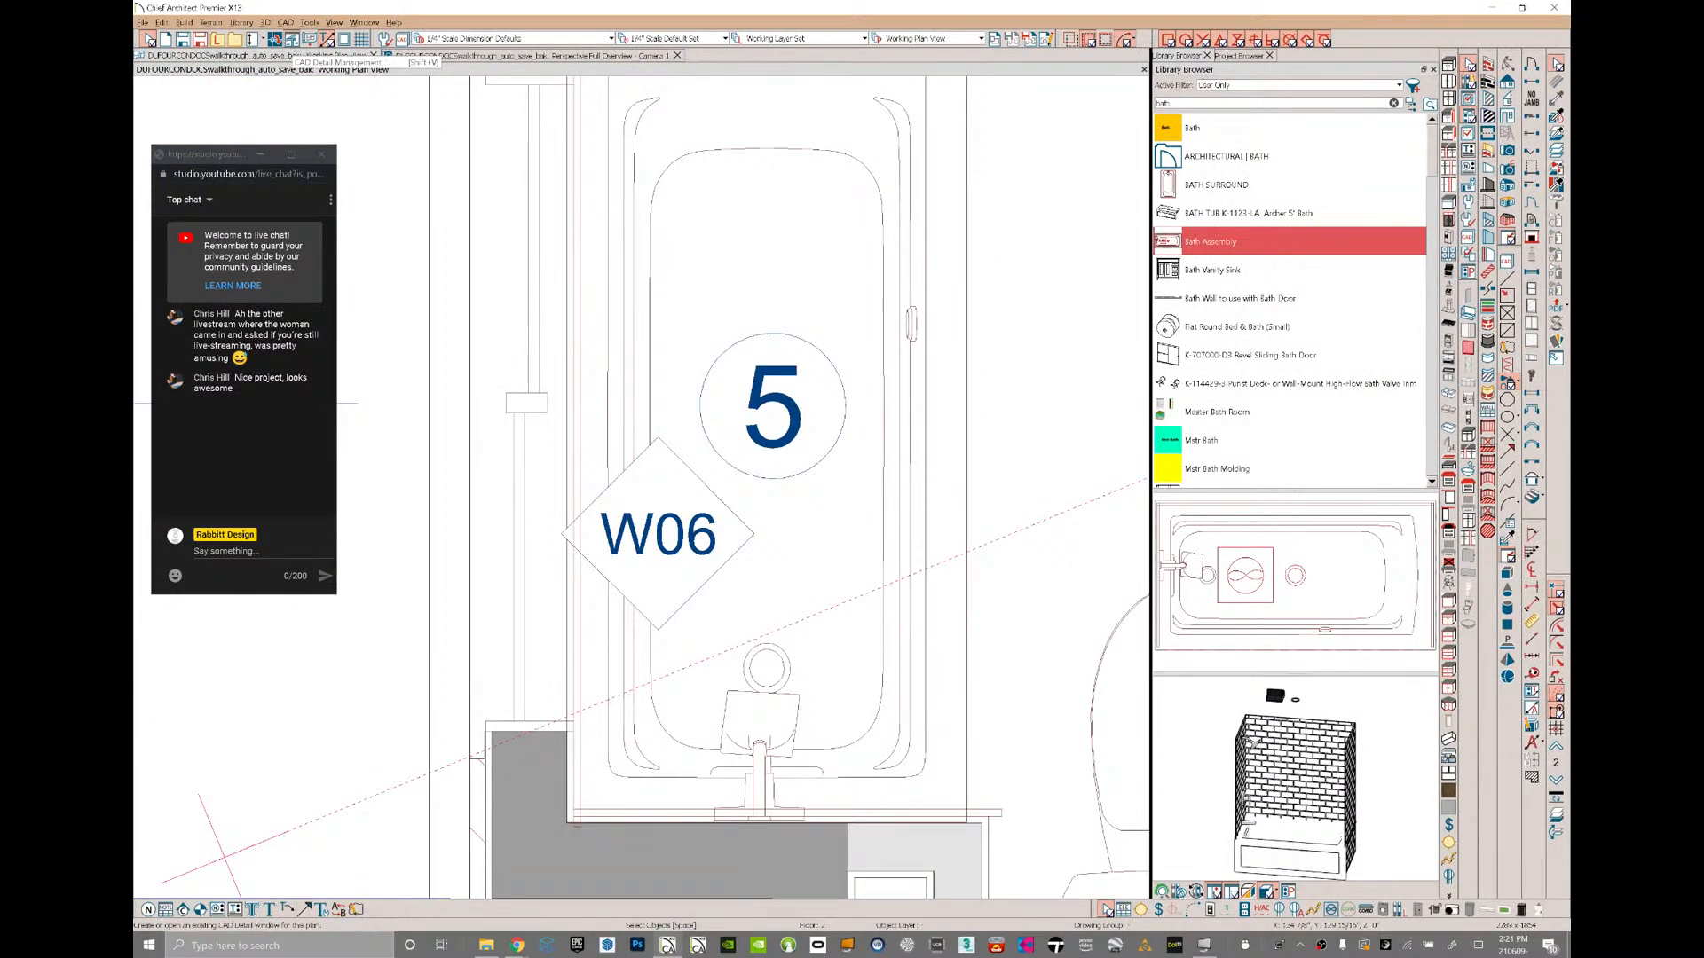
left_click(968, 816)
left_click(987, 811)
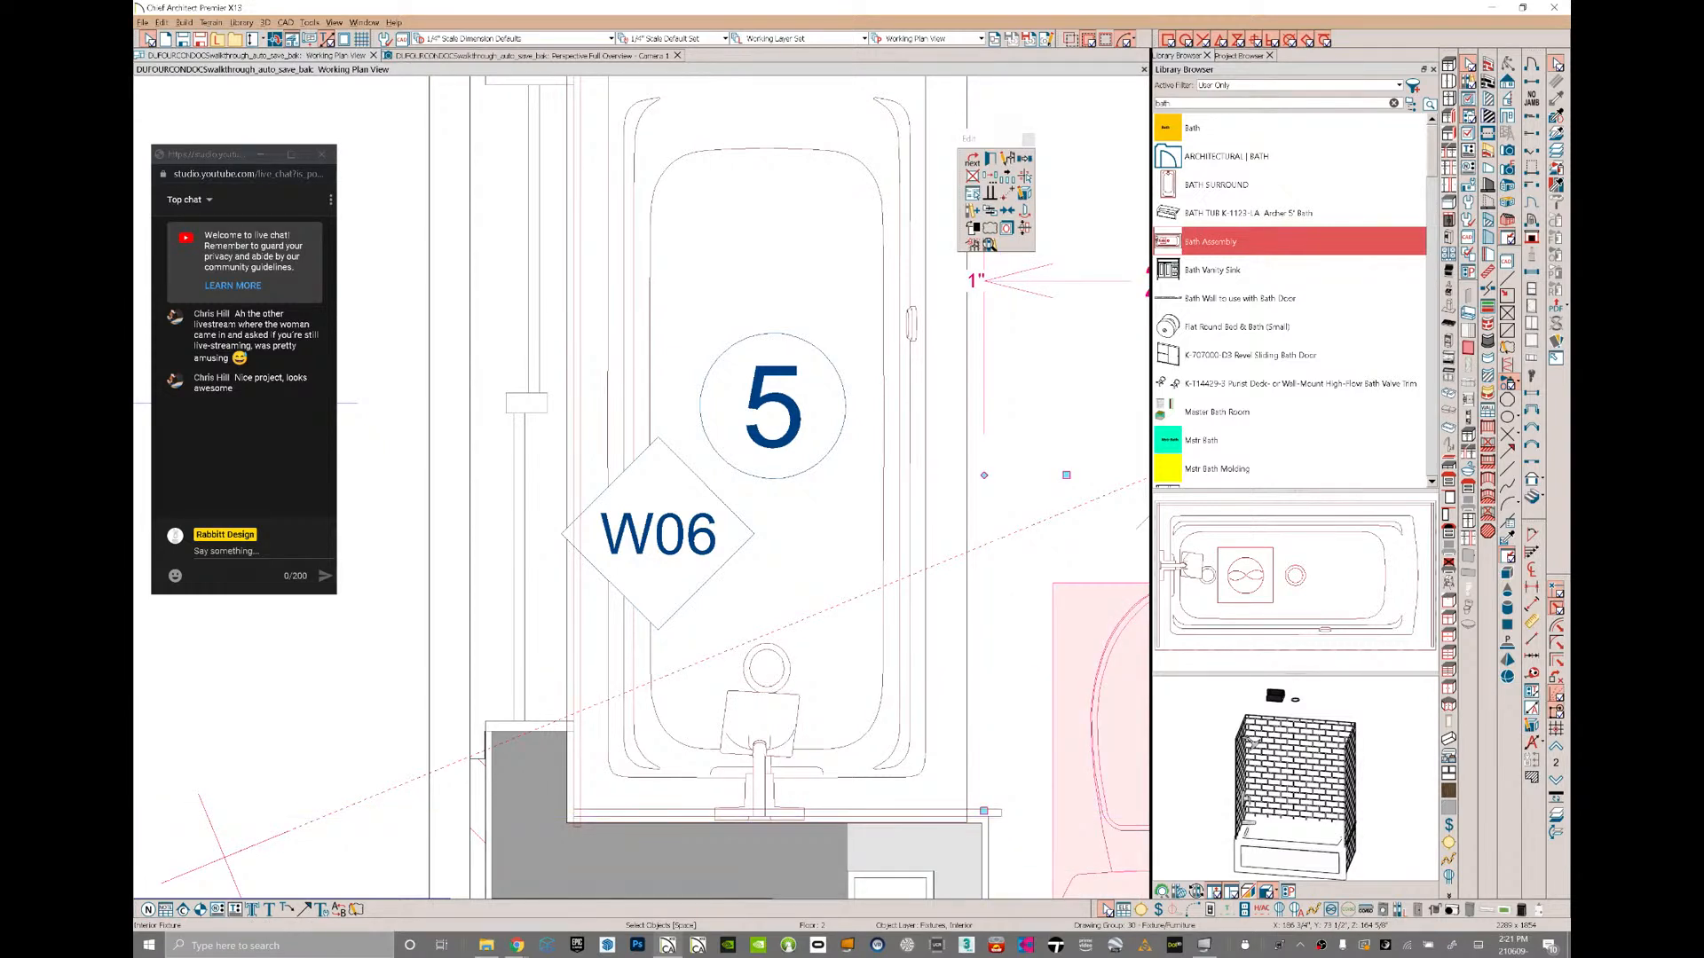
key("Tab")
left_click(989, 159)
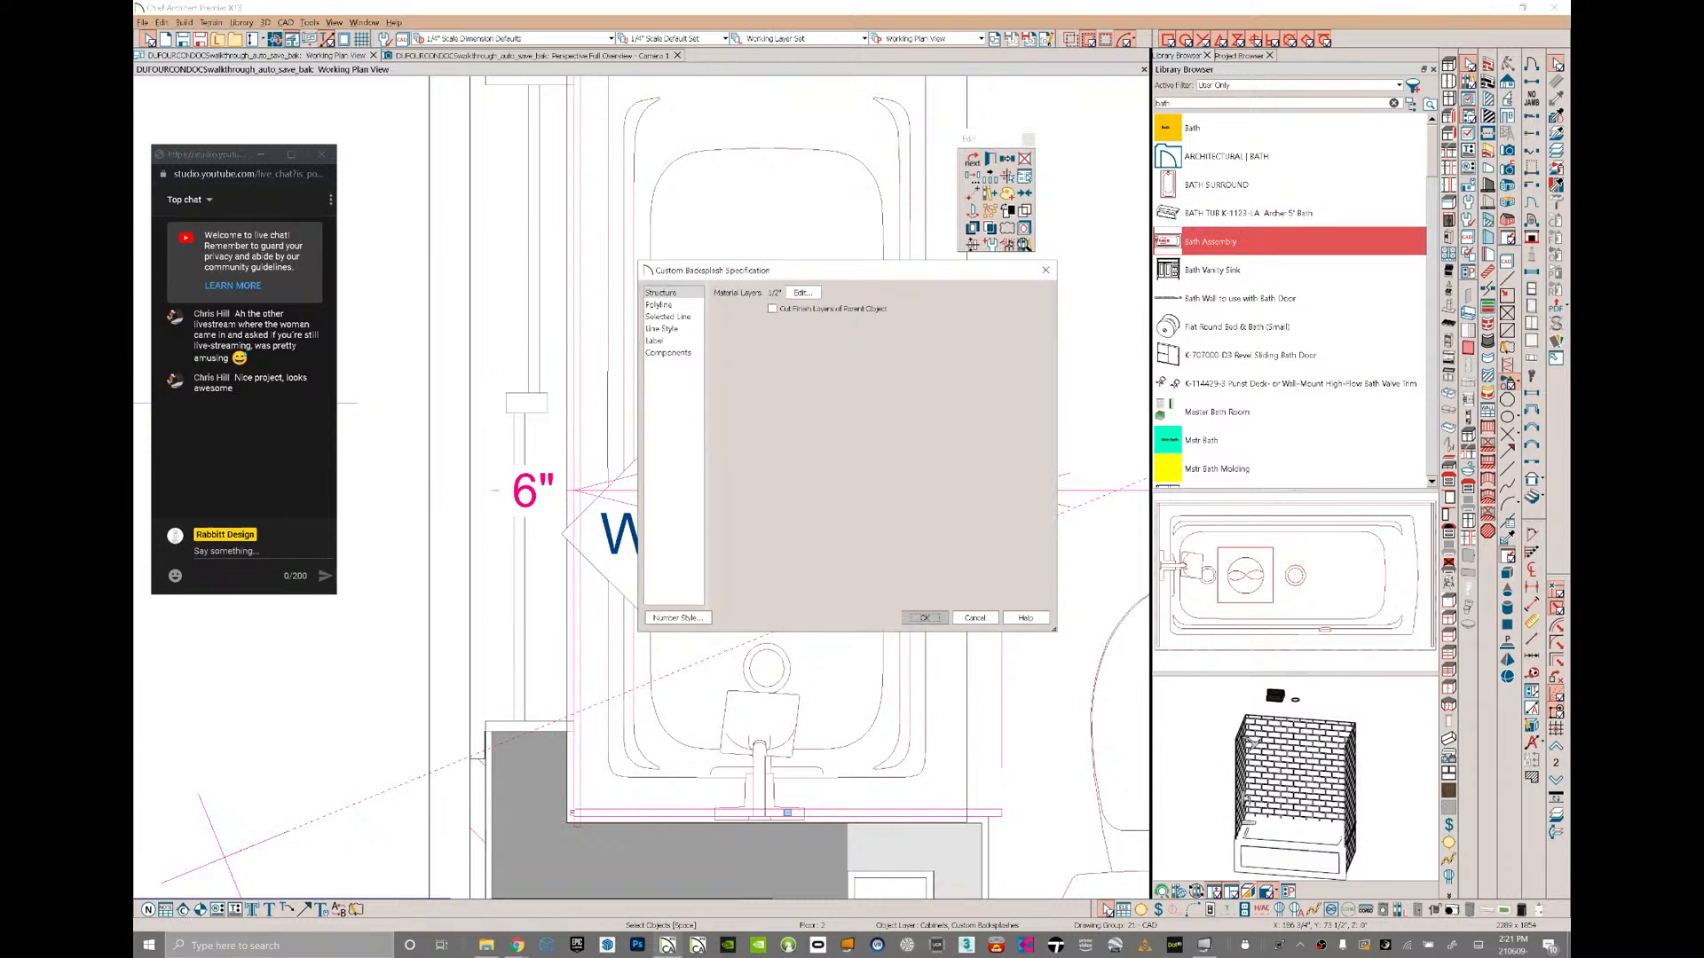
left_click(974, 618)
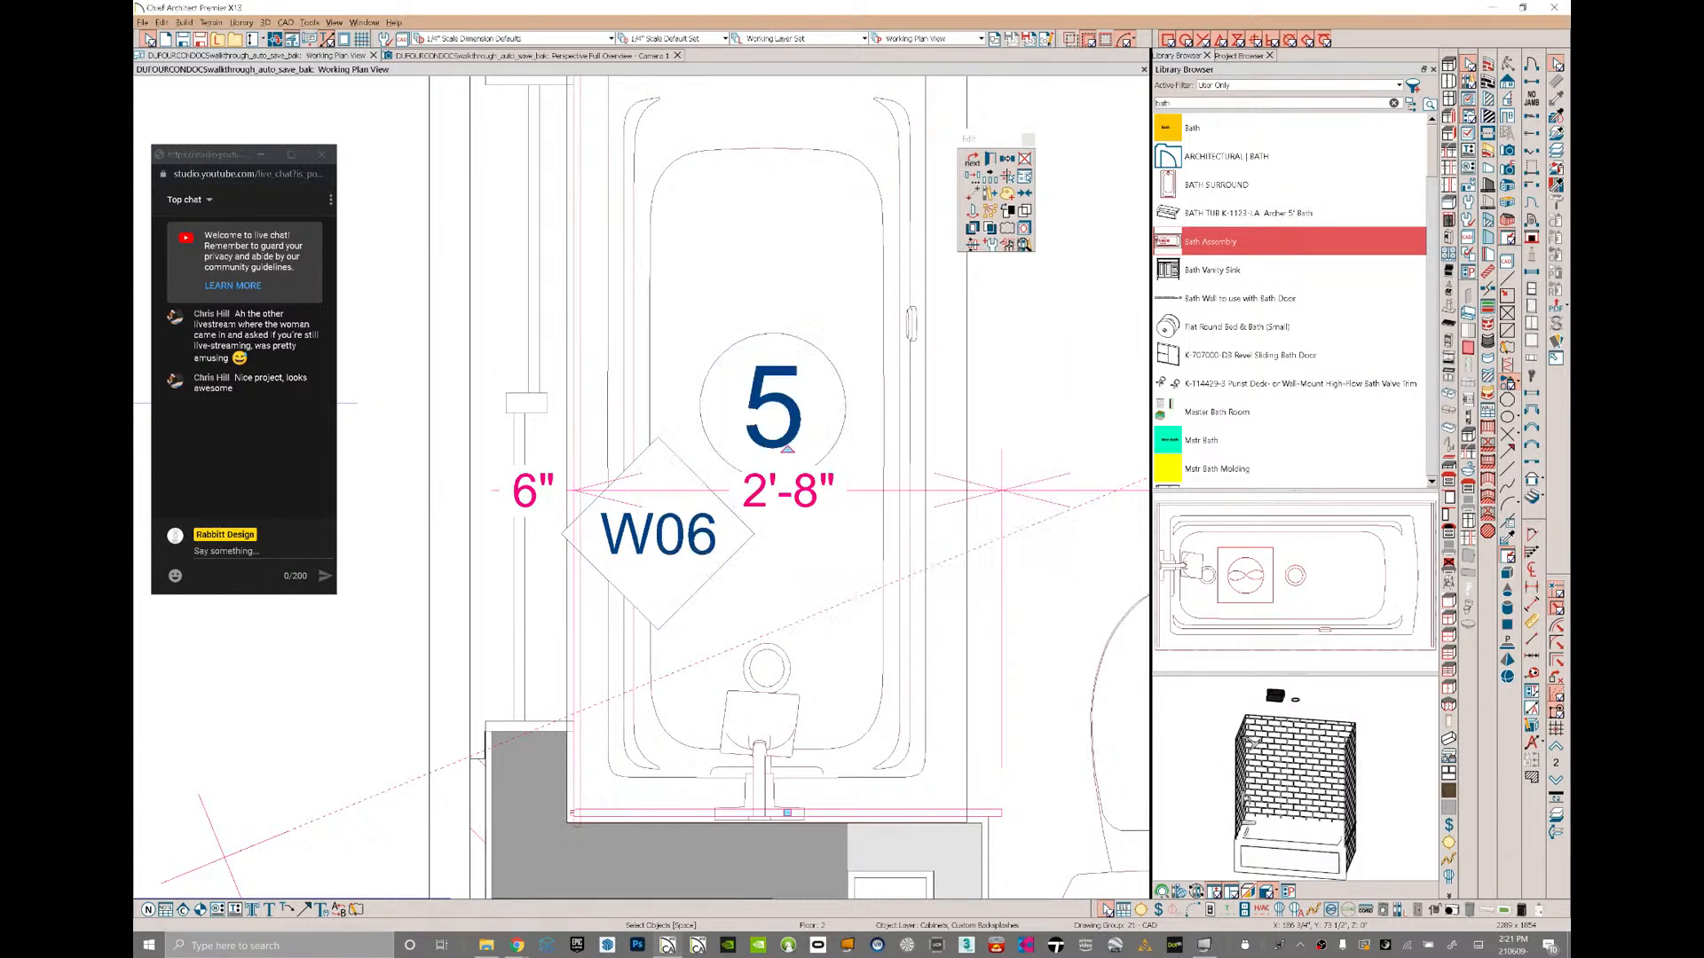
left_click(1007, 159)
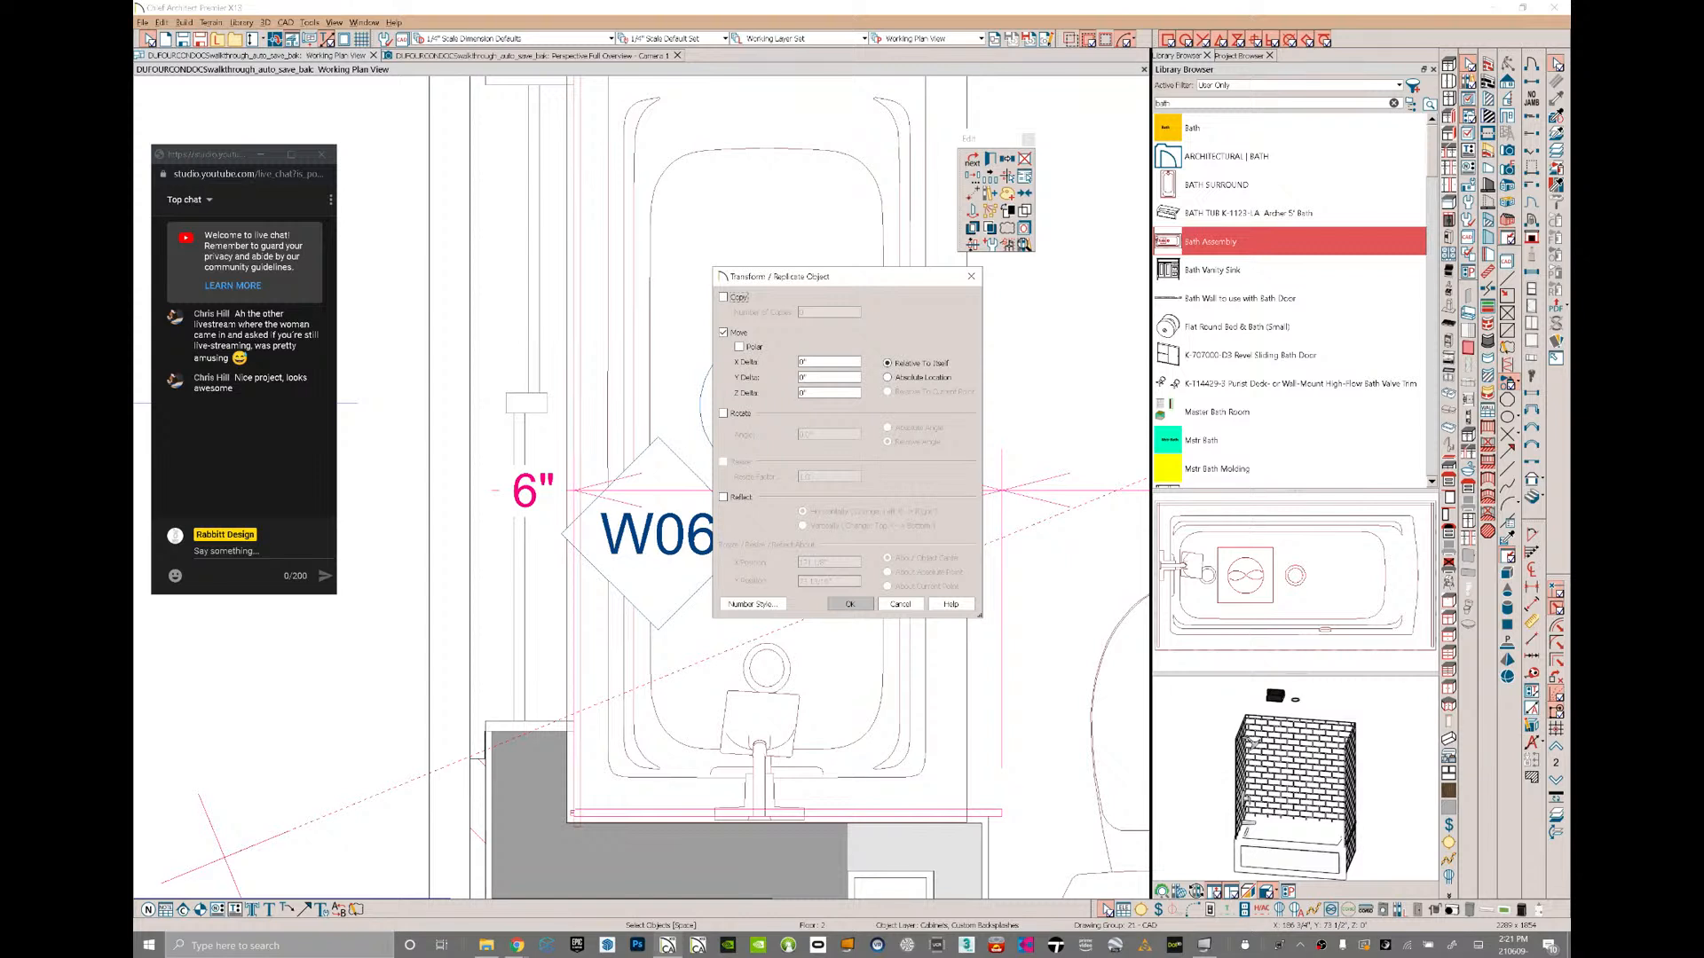
left_click(923, 377)
left_click(858, 605)
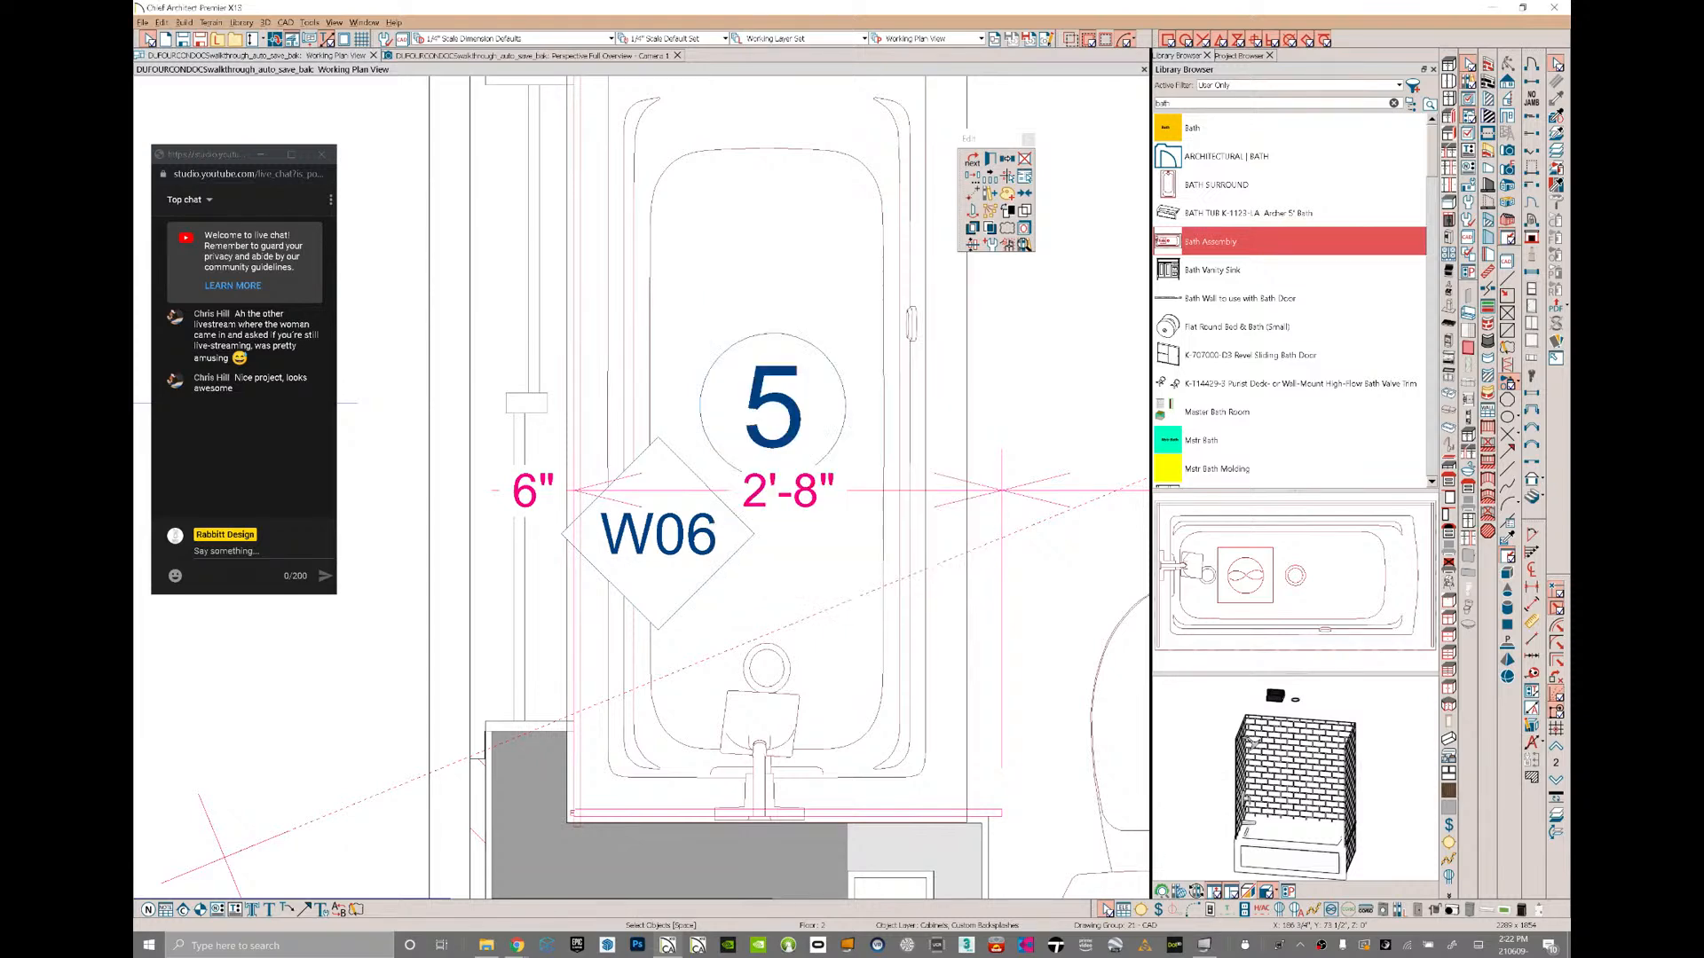
left_click(504, 55)
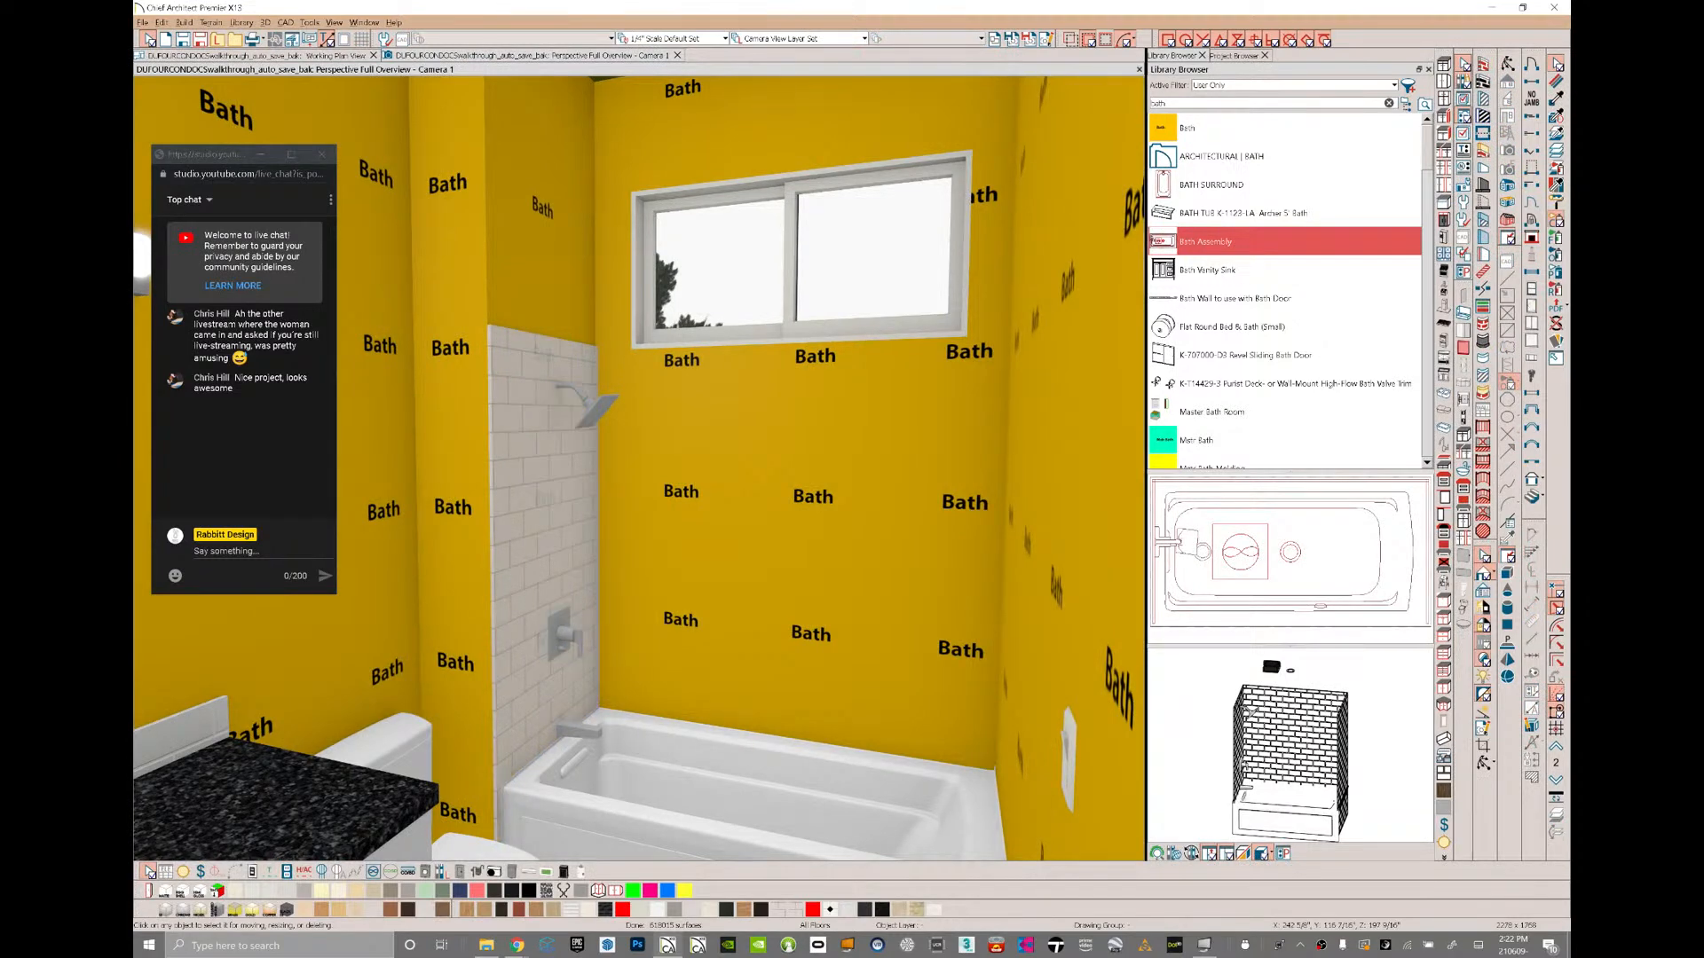
- Select the other custom backsplashes around the tub in plan, move them to a 133 7/8" absolute height with Transform/Replicate, and check the surround in the camera view
left_click(309, 55)
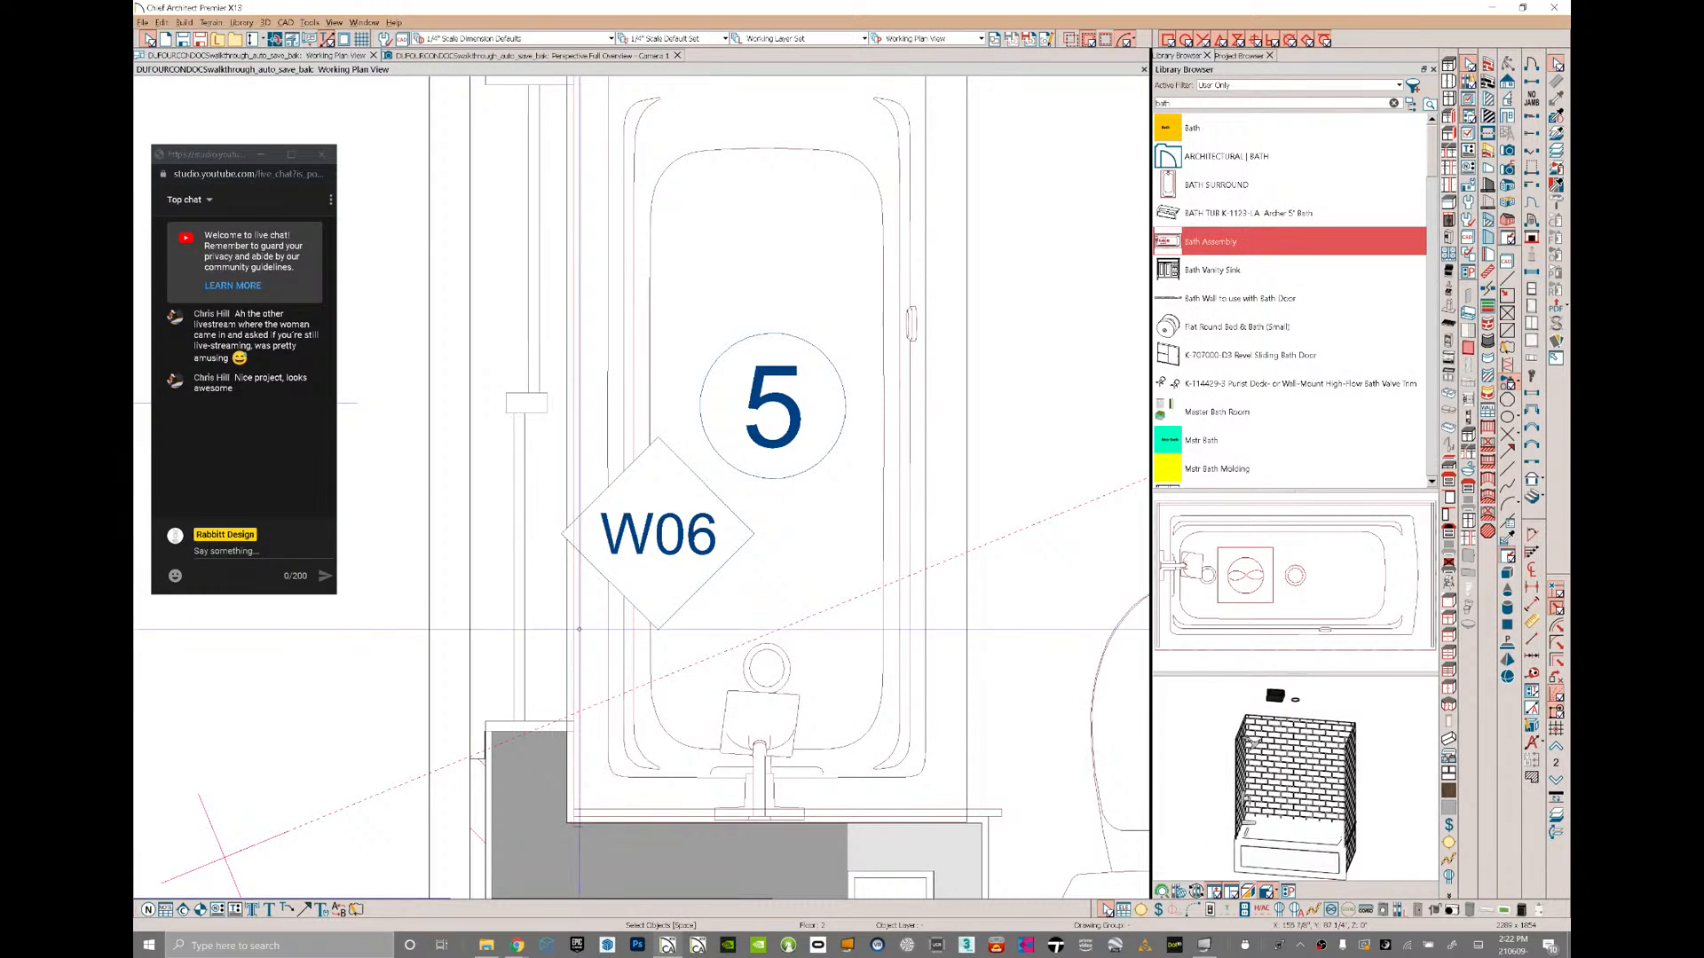
left_click(609, 625)
key("Tab")
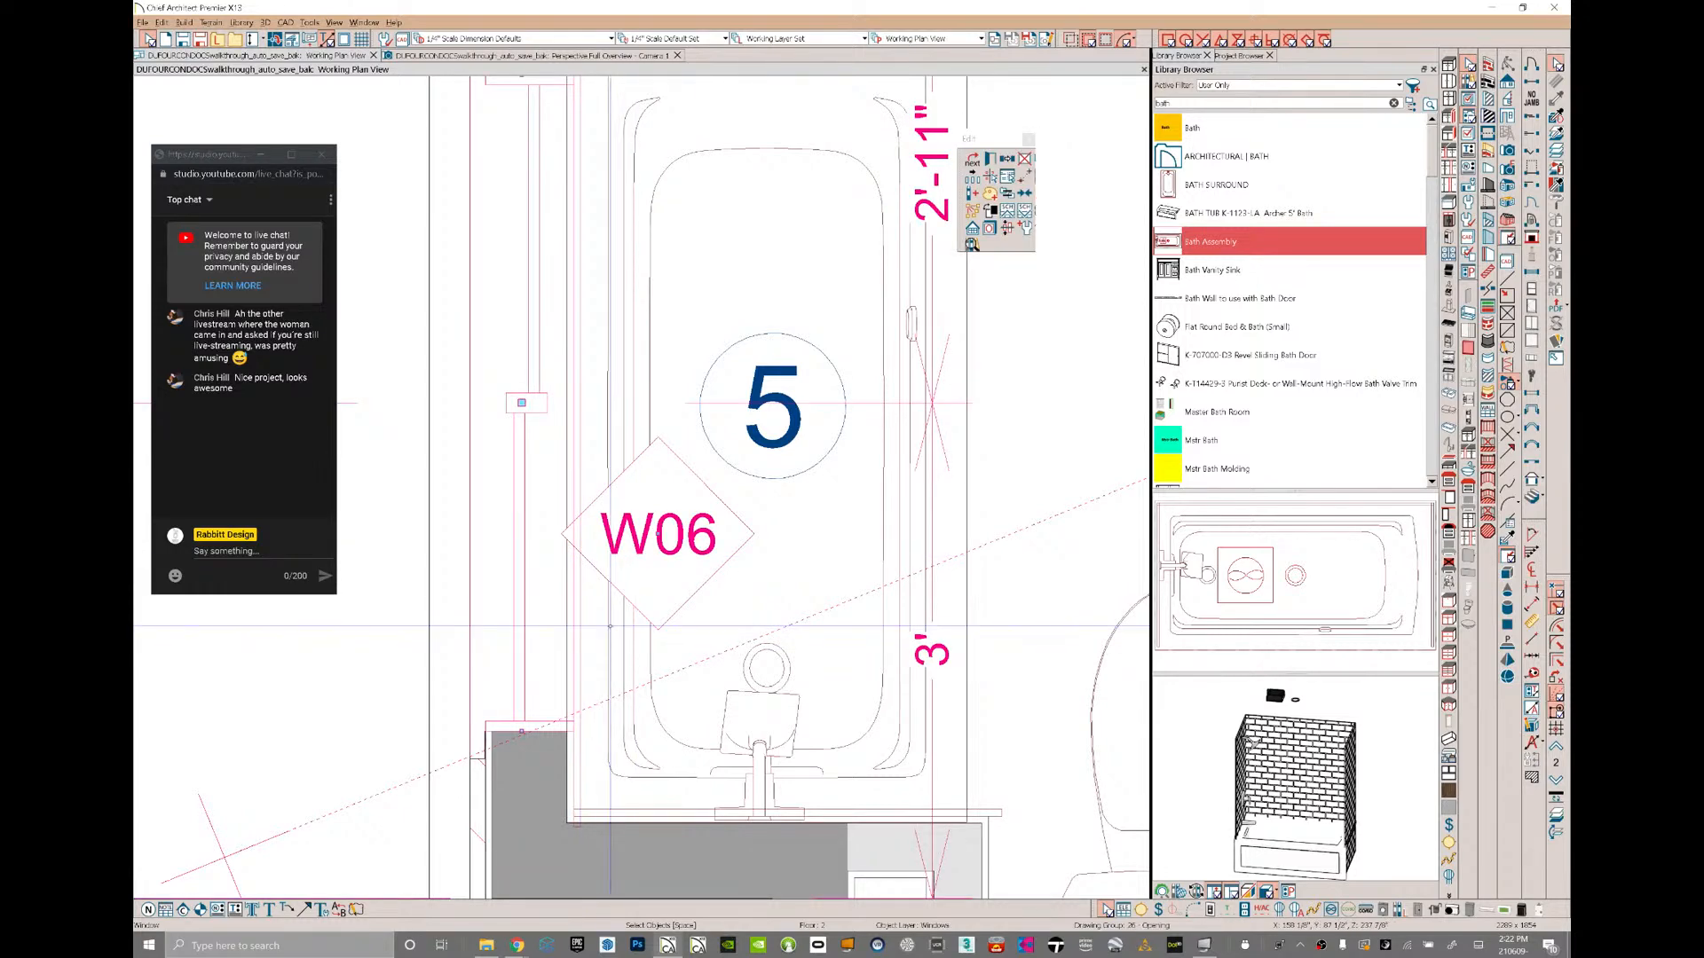
key("Tab")
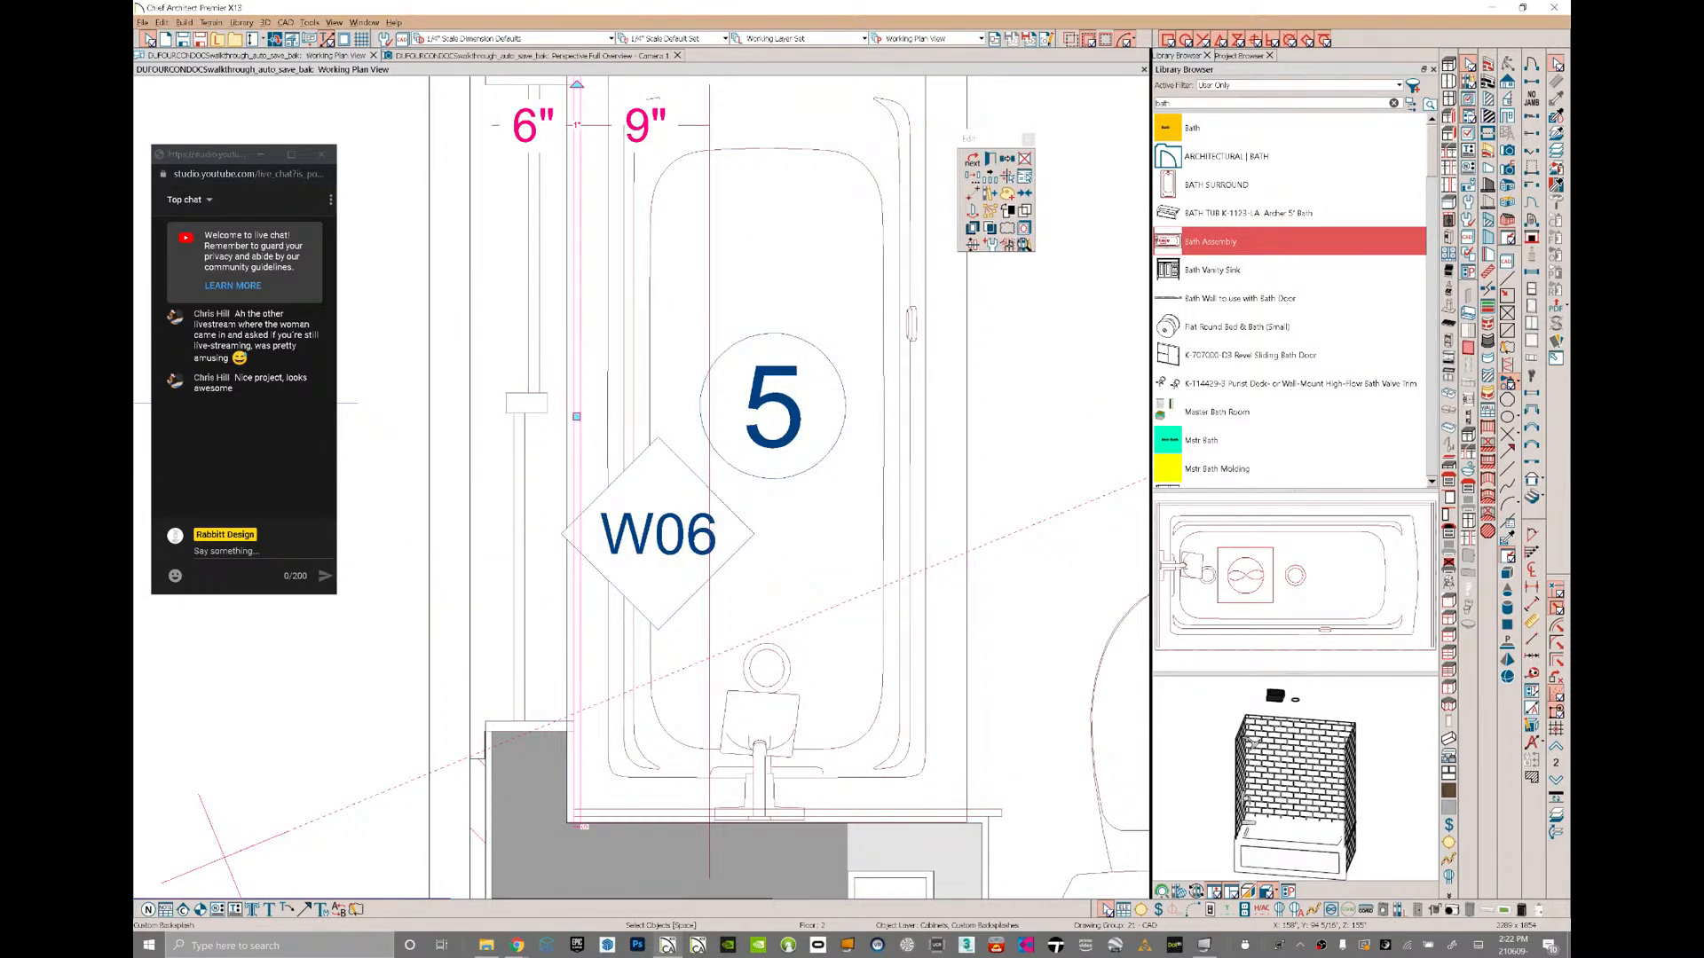
scroll(639, 559, "down", 3)
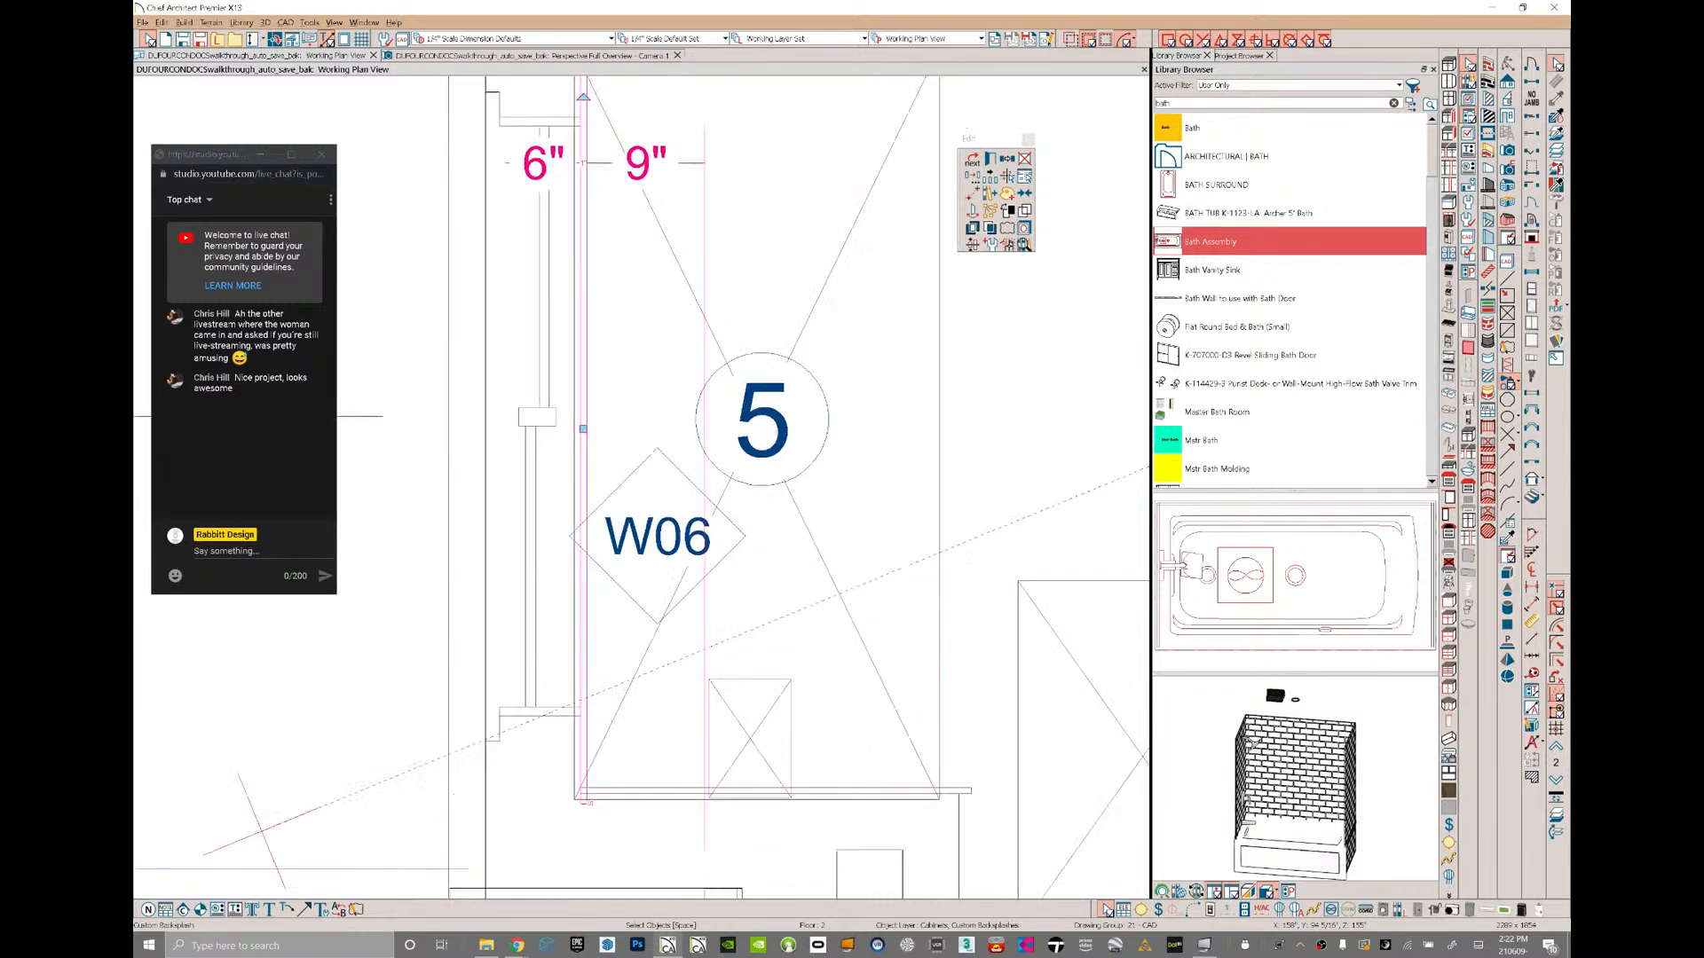
scroll(692, 622, "down", 1)
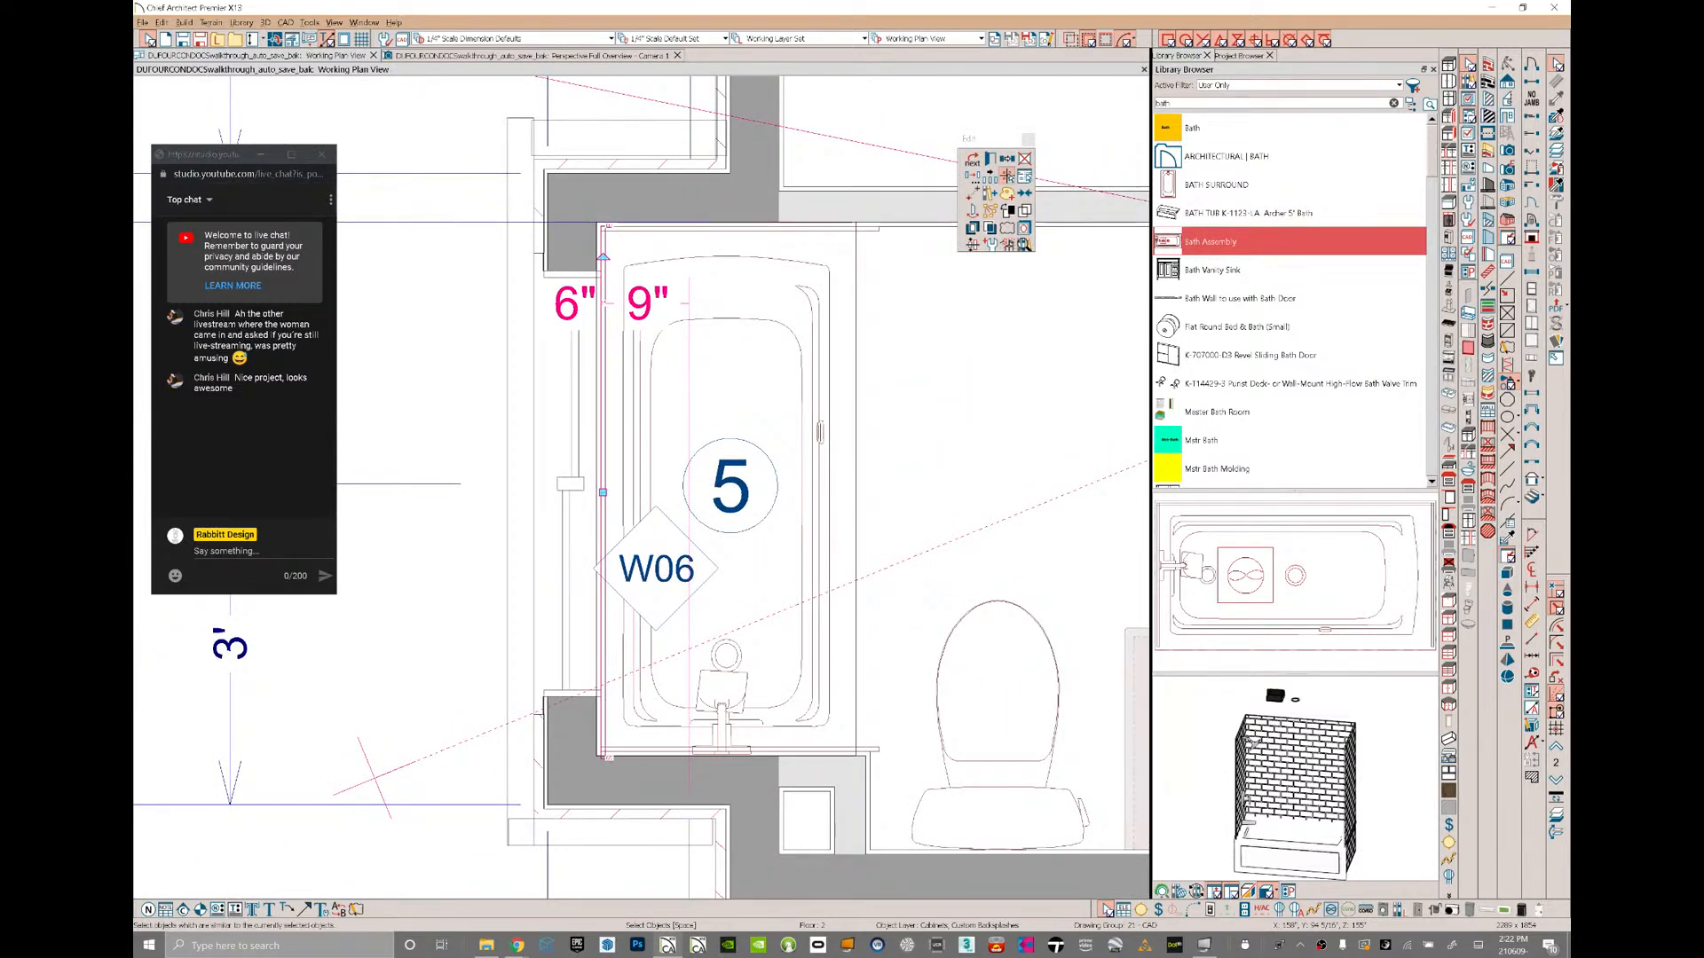
left_click(1007, 176)
left_click(549, 255)
left_click(740, 493)
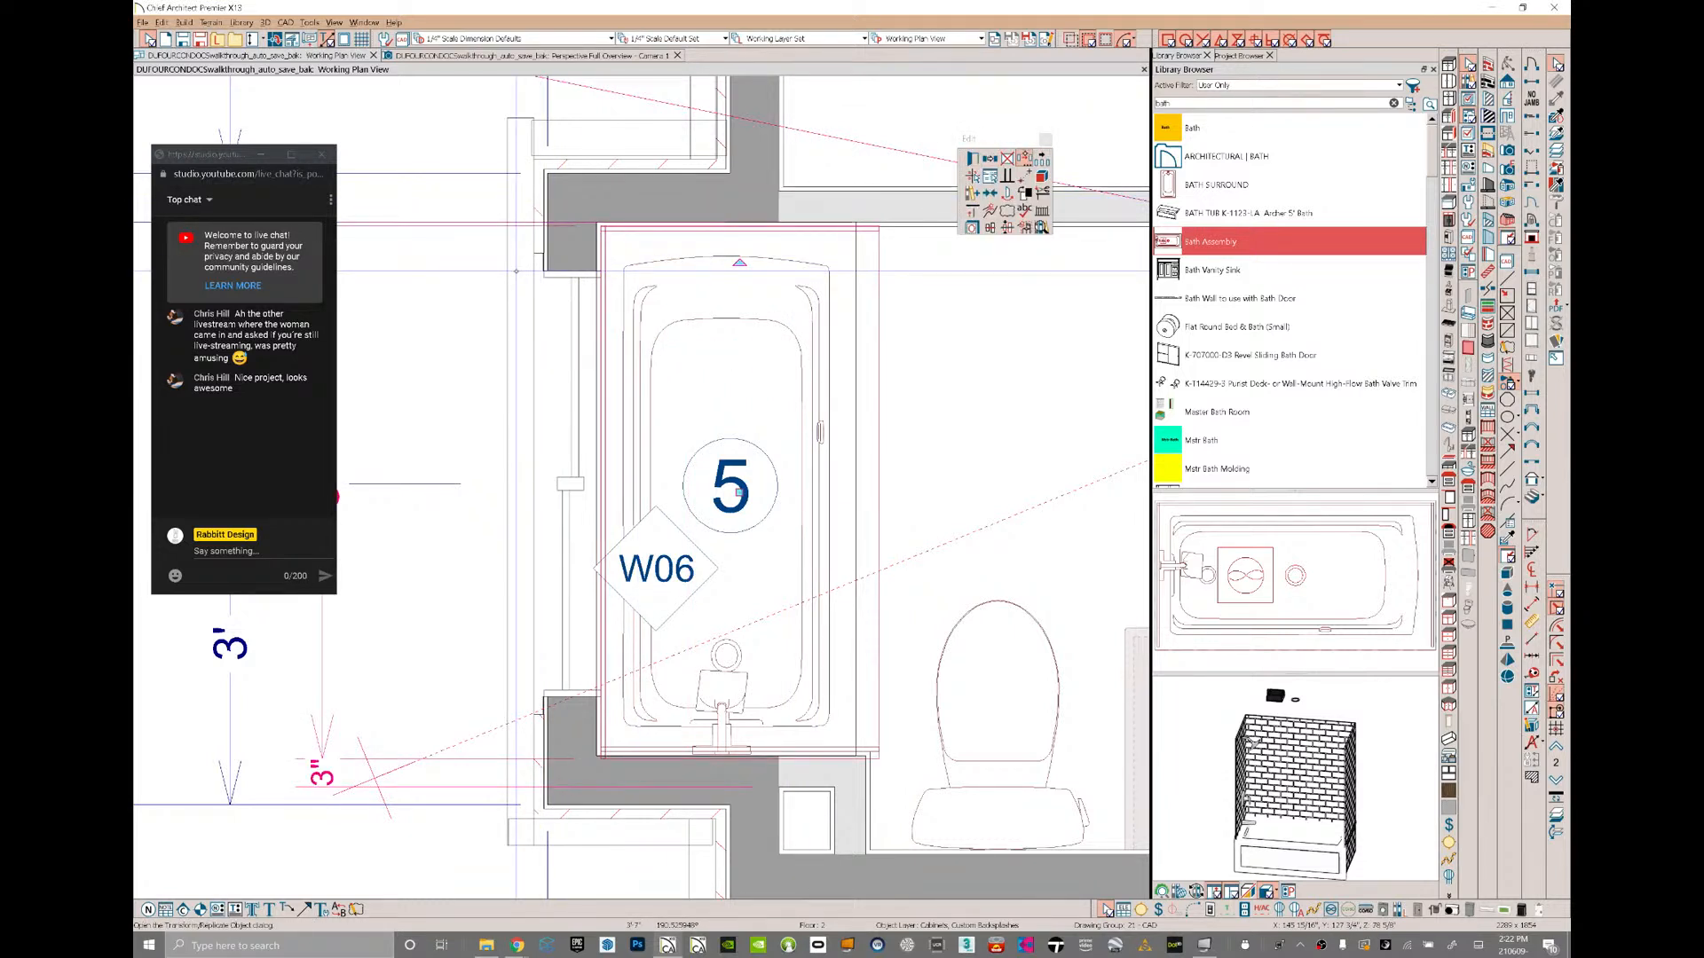
left_click(1024, 158)
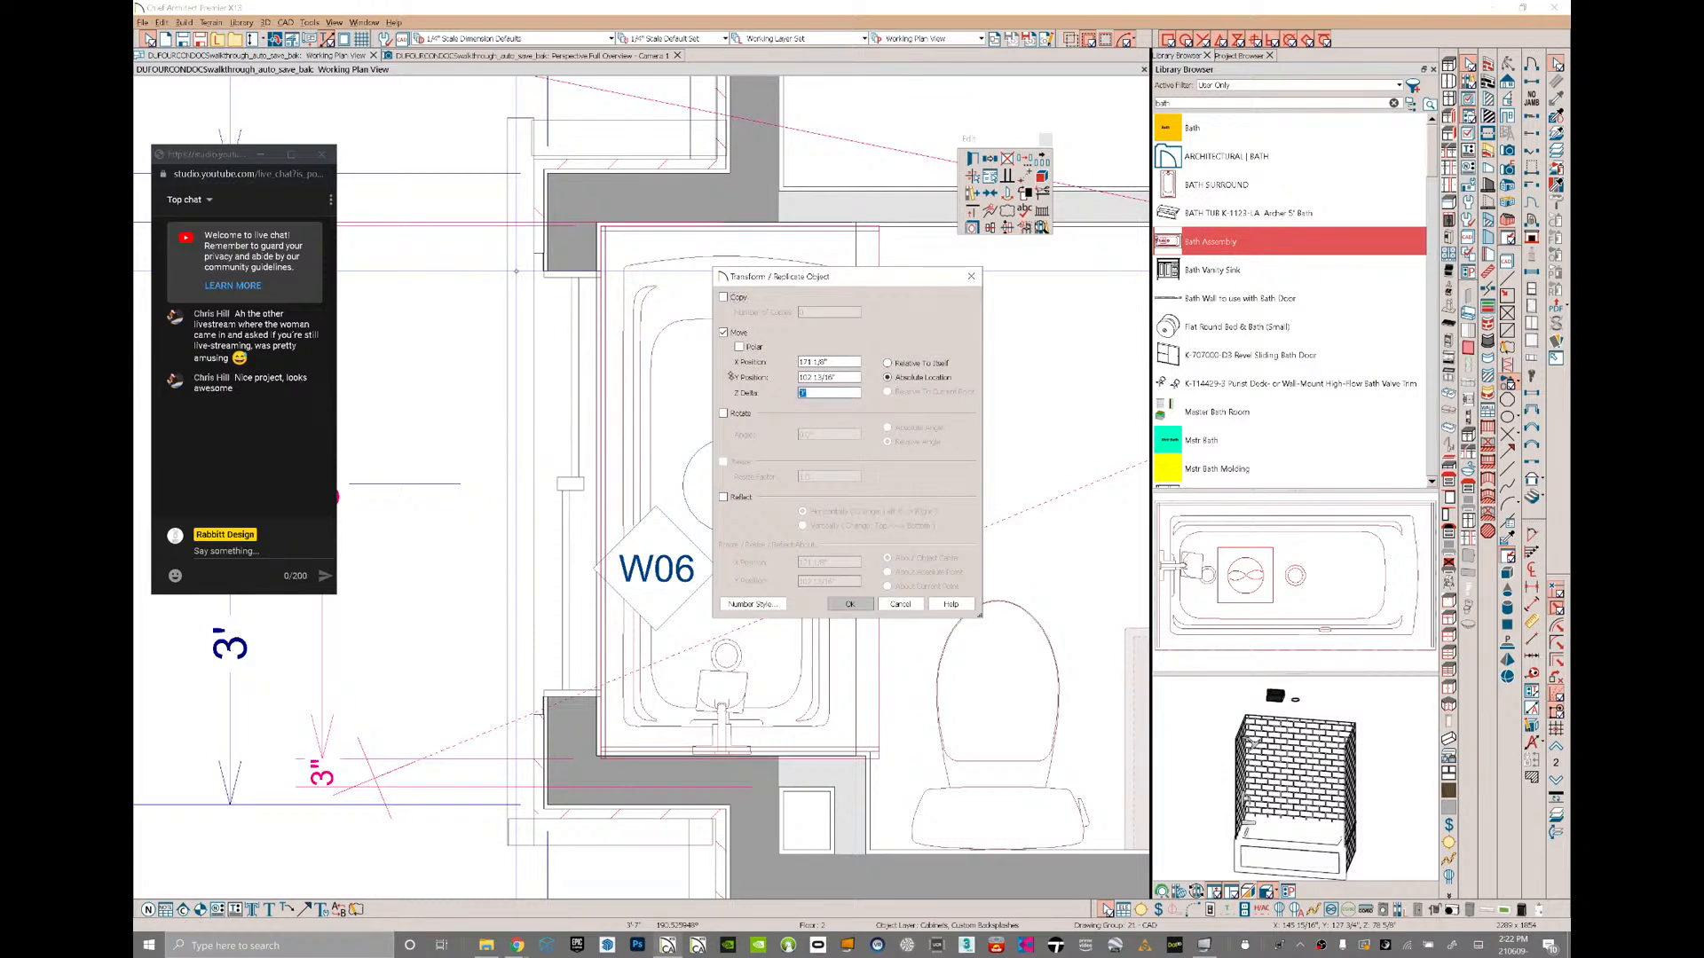
type("133 7/8\"")
key("Return")
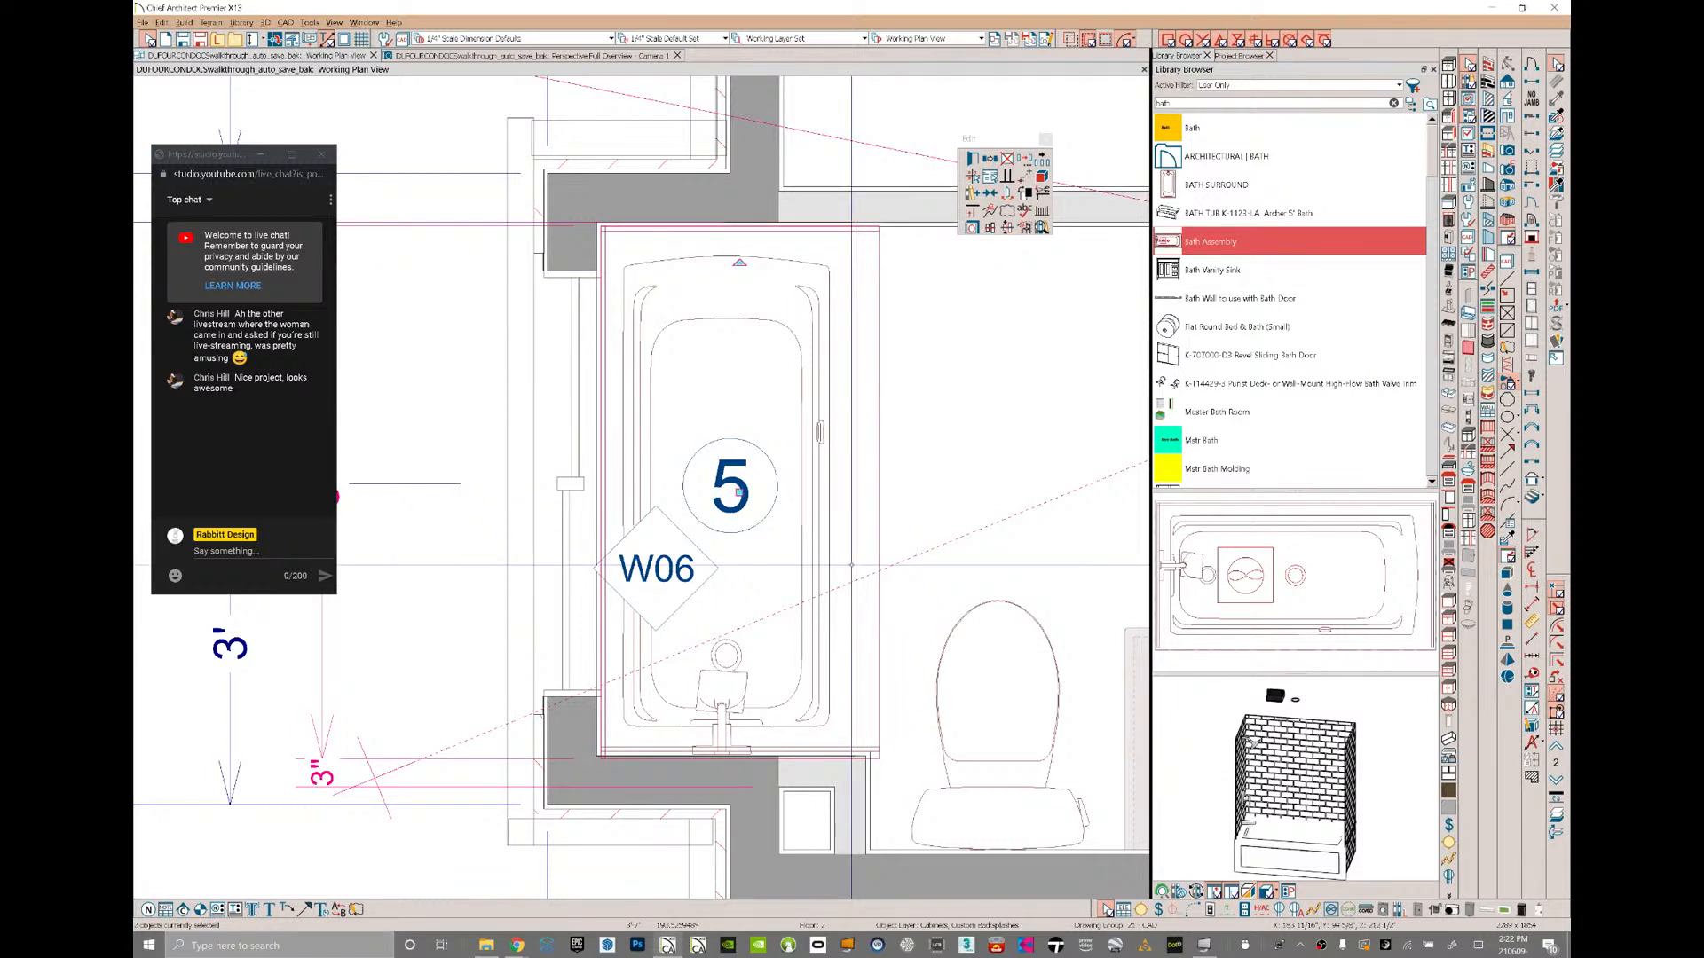
key("ctrl+Tab")
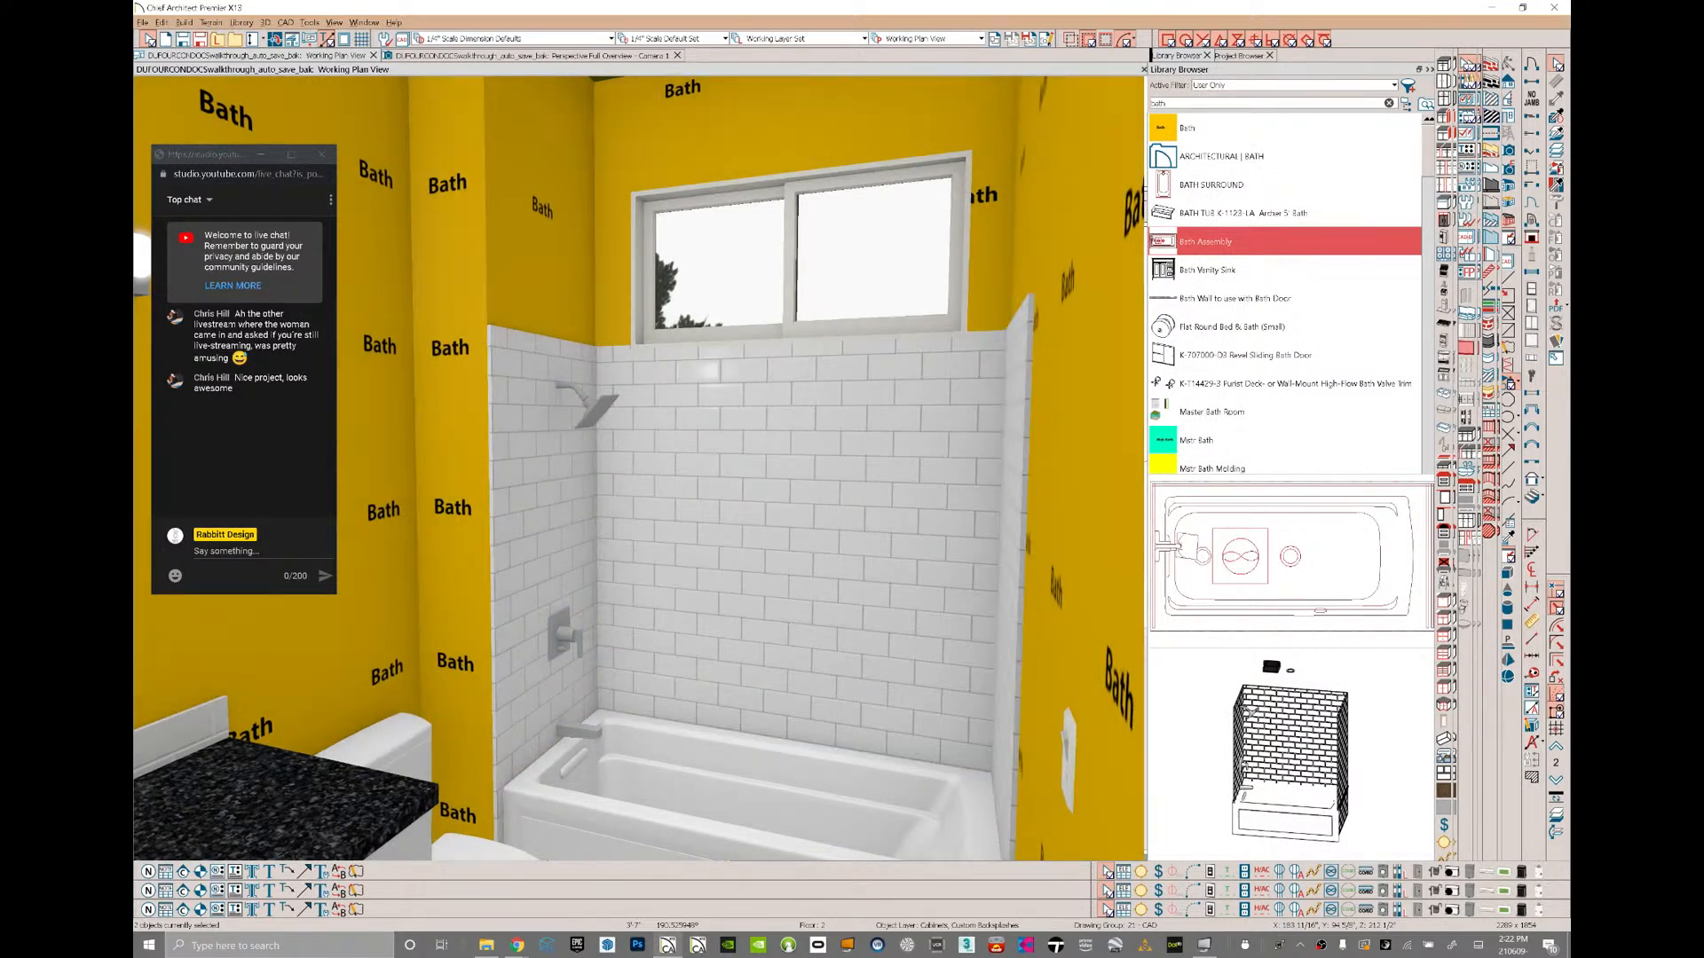
middle_click_drag(764, 497, 628, 396)
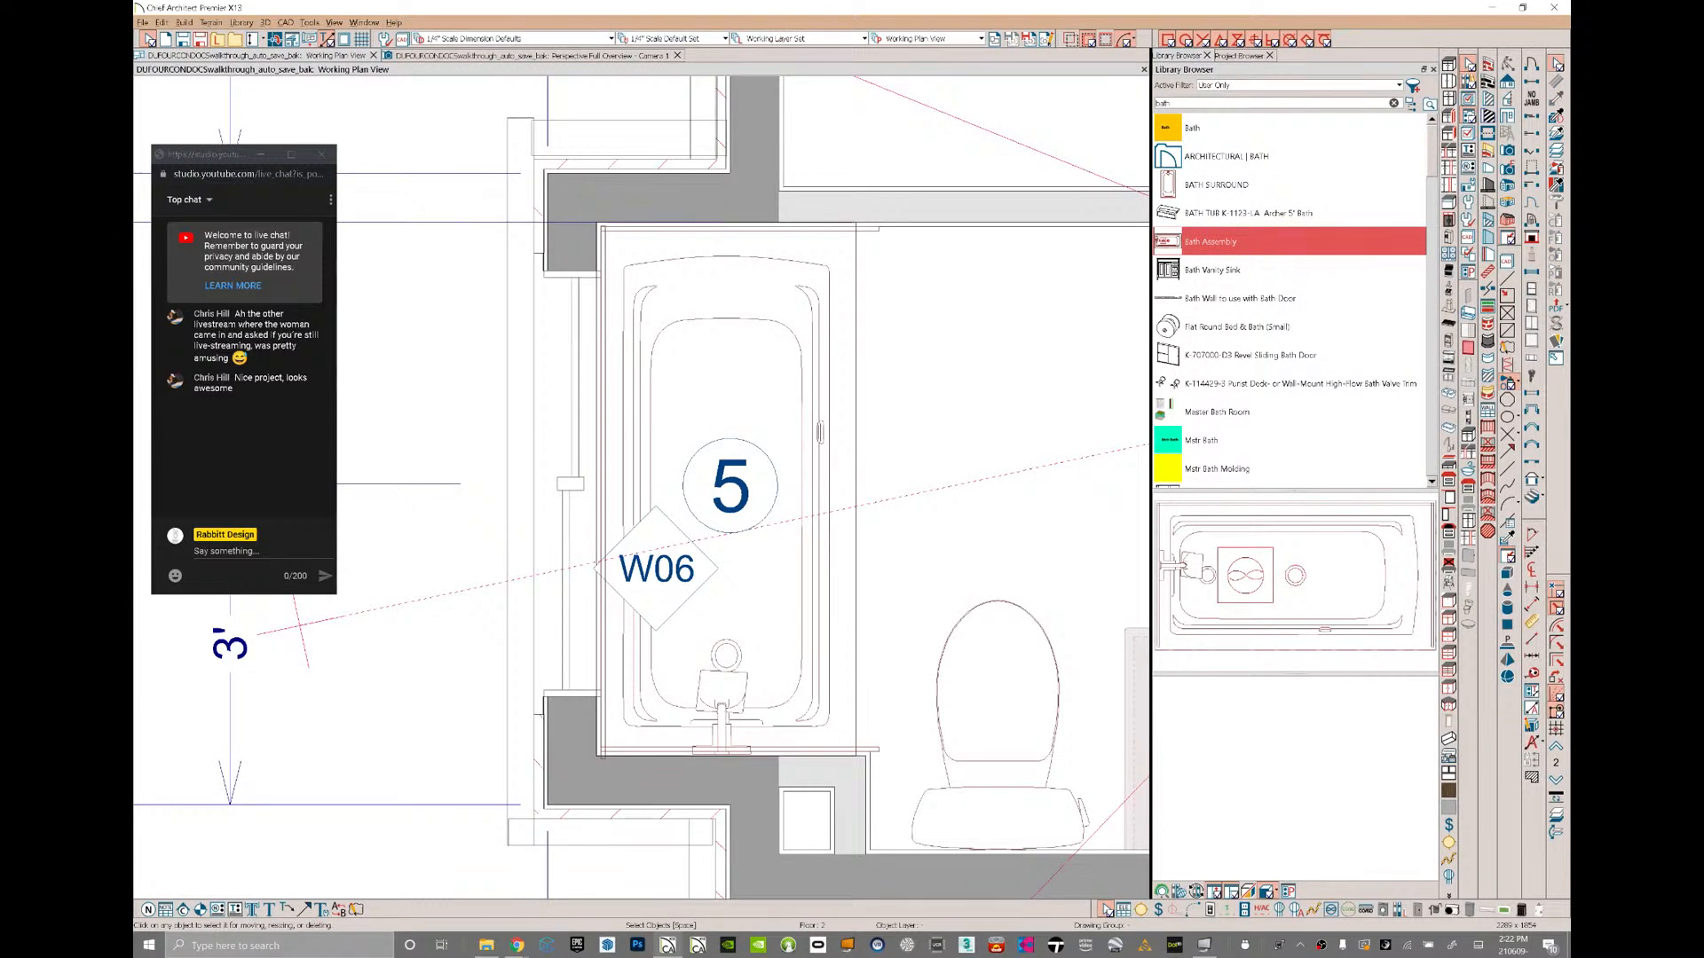
- Draw a wall along the tub's open side with the "Bath Wall to use with Bath Door" library item and align it to the tub's outer edge
left_click(1240, 299)
left_click_drag(838, 758, 843, 396)
key("Escape")
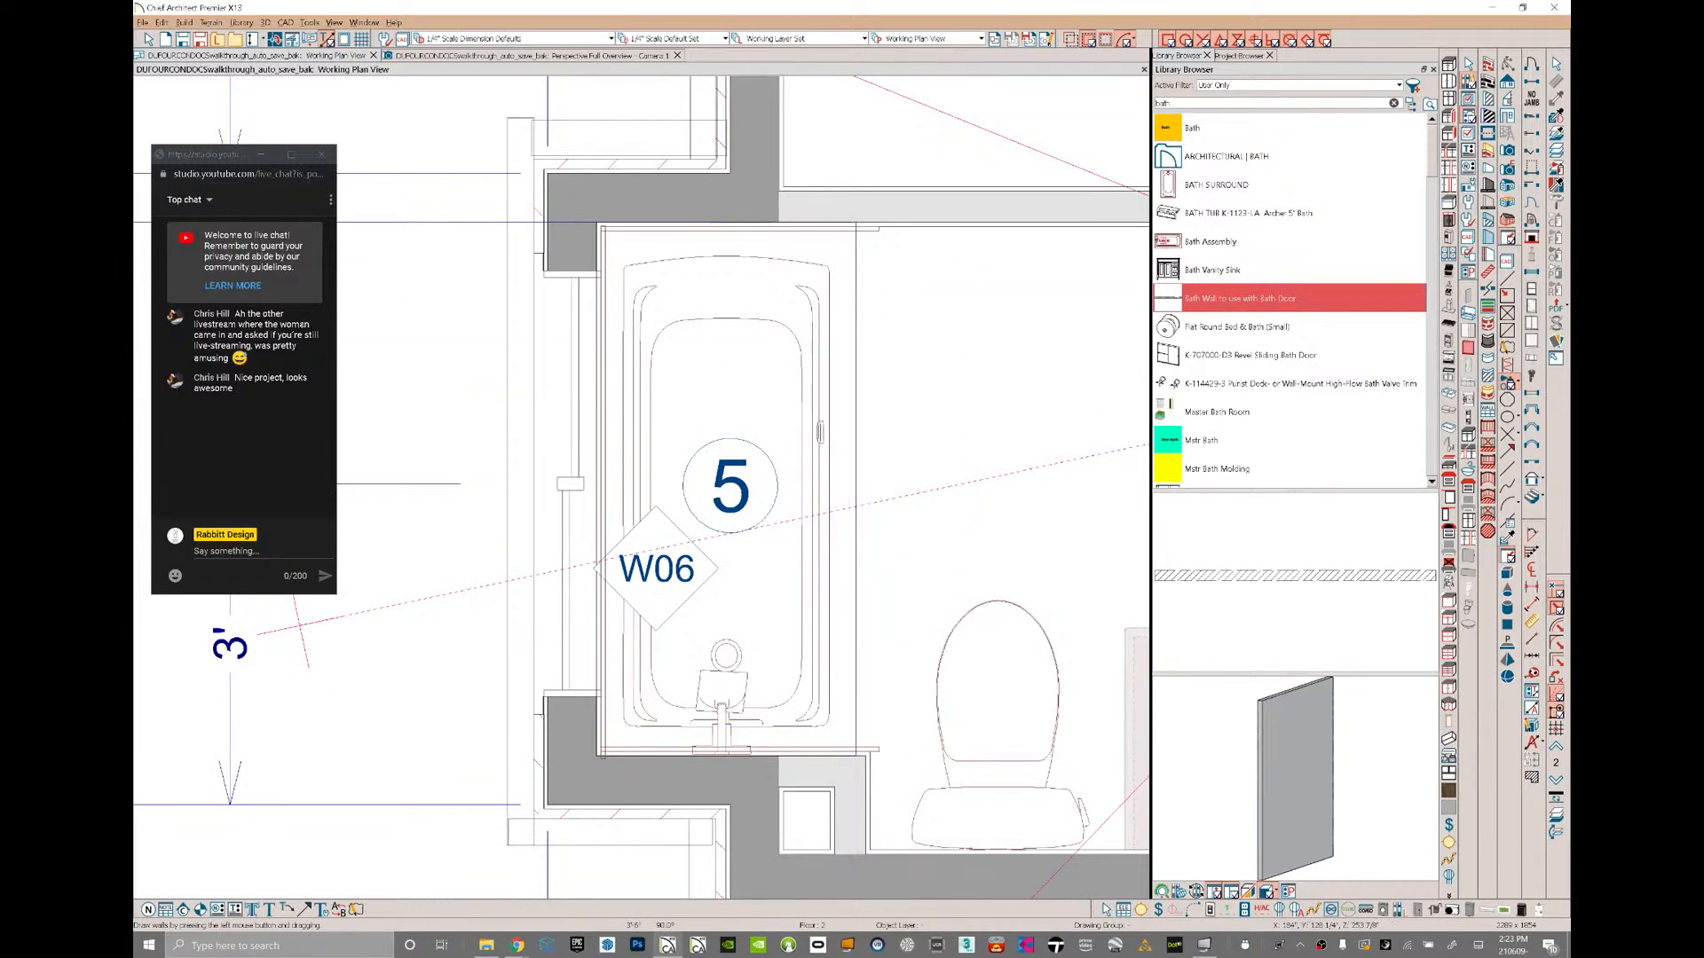
left_click_drag(848, 221, 854, 748)
key("space")
left_click(854, 510)
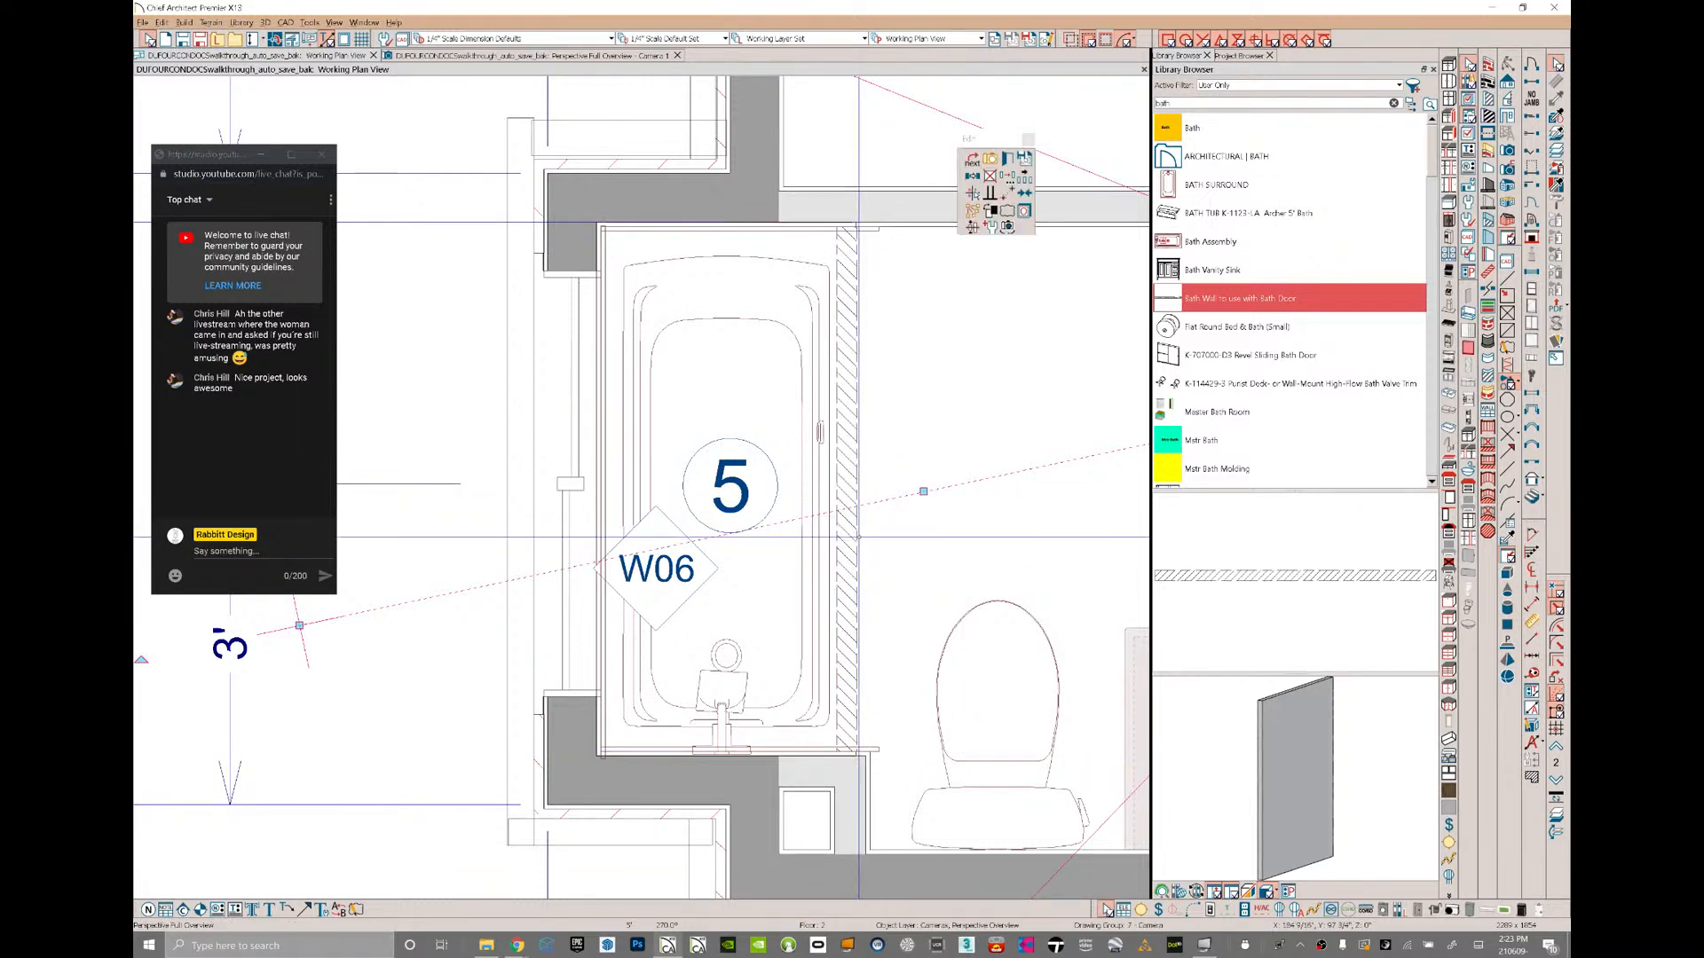
left_click(850, 490)
left_click_drag(849, 487, 850, 489, "ctrl")
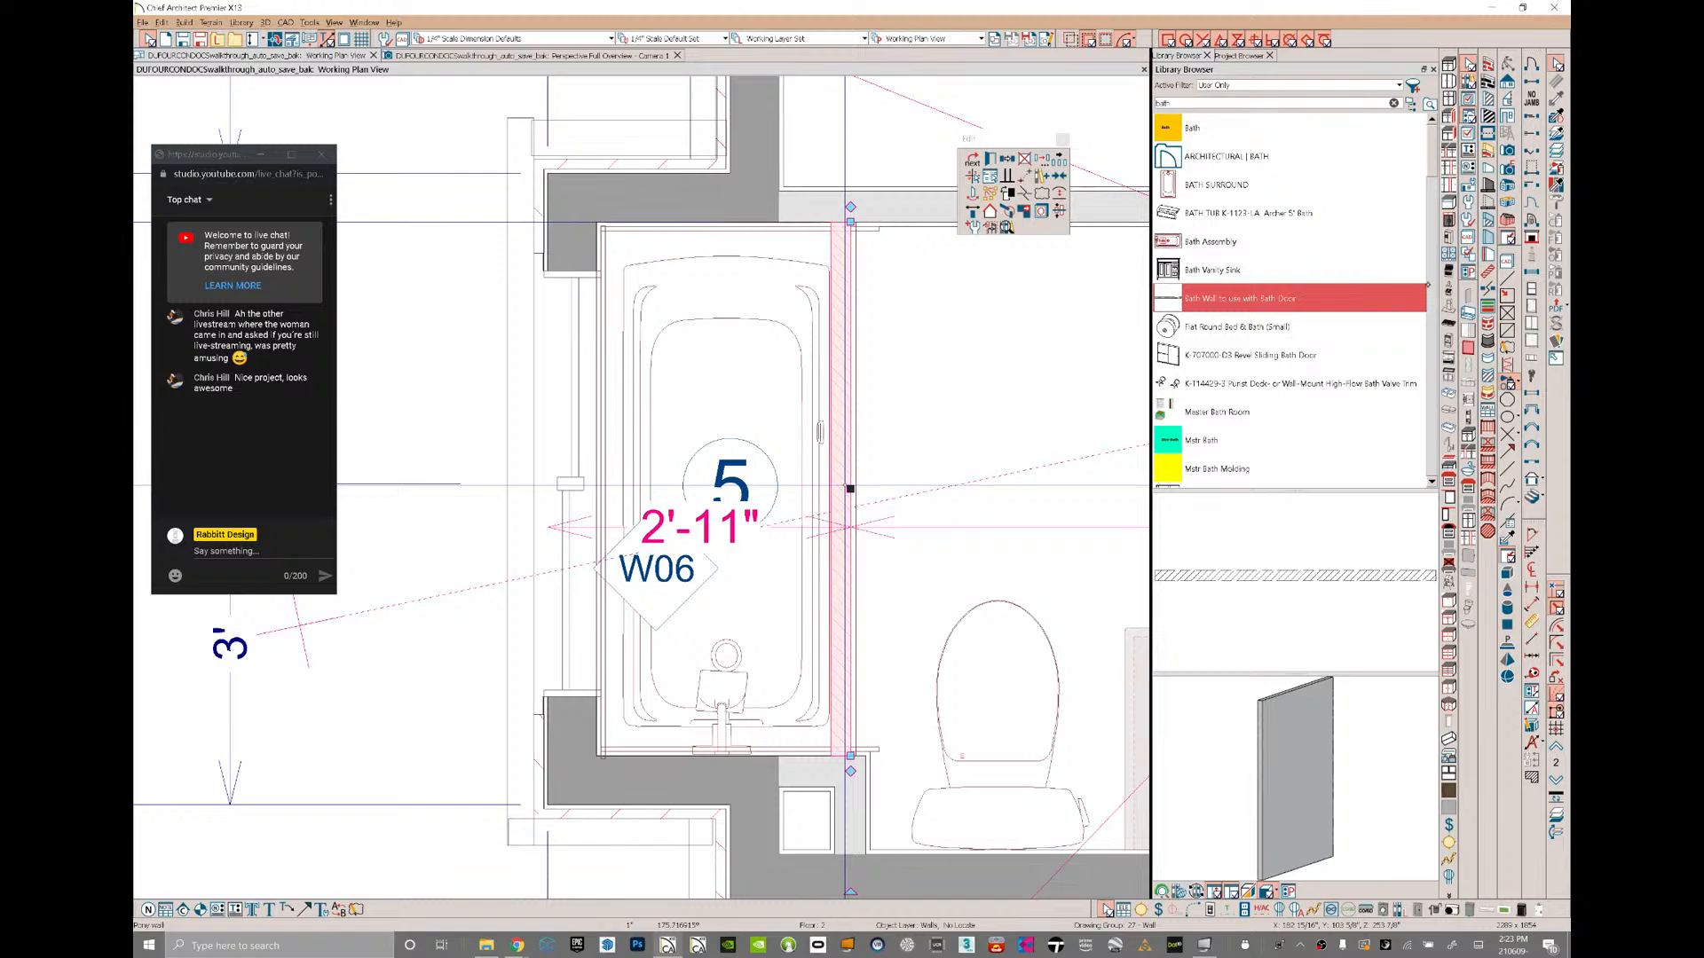
- Find the Rabs Bath Door in the library results and place it in the new wall along the tub
scroll(1292, 302, "down", 1)
scroll(1298, 316, "down", 2)
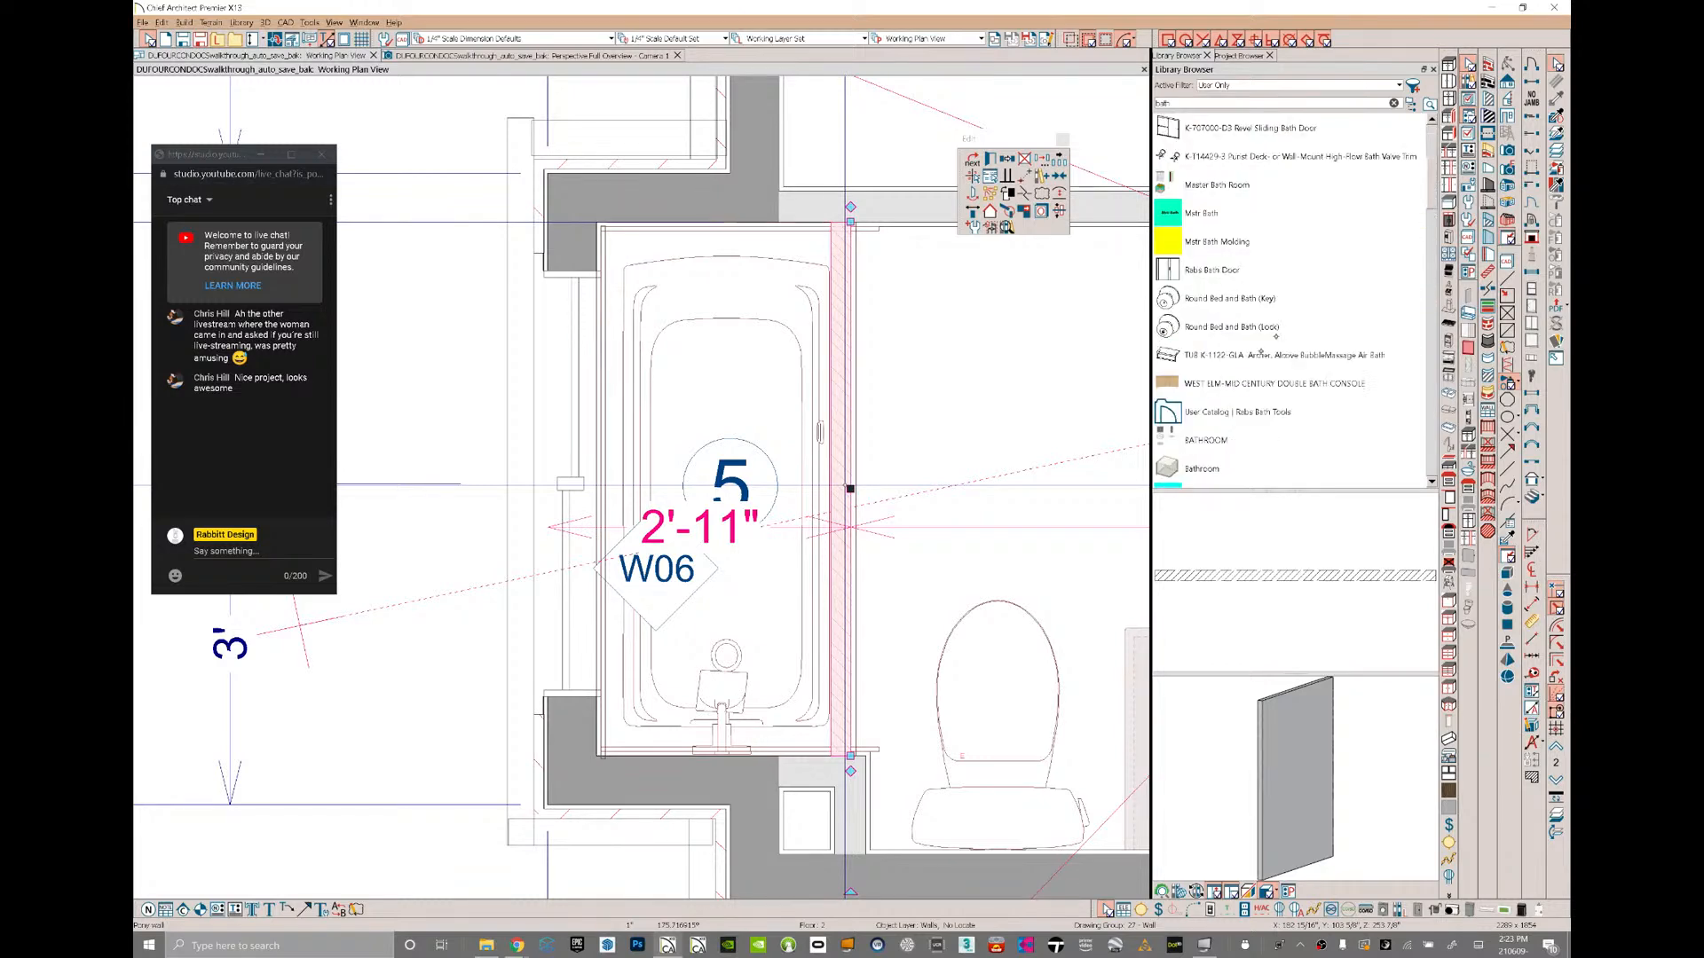
scroll(1223, 345, "down", 2)
scroll(1240, 211, "up", 3)
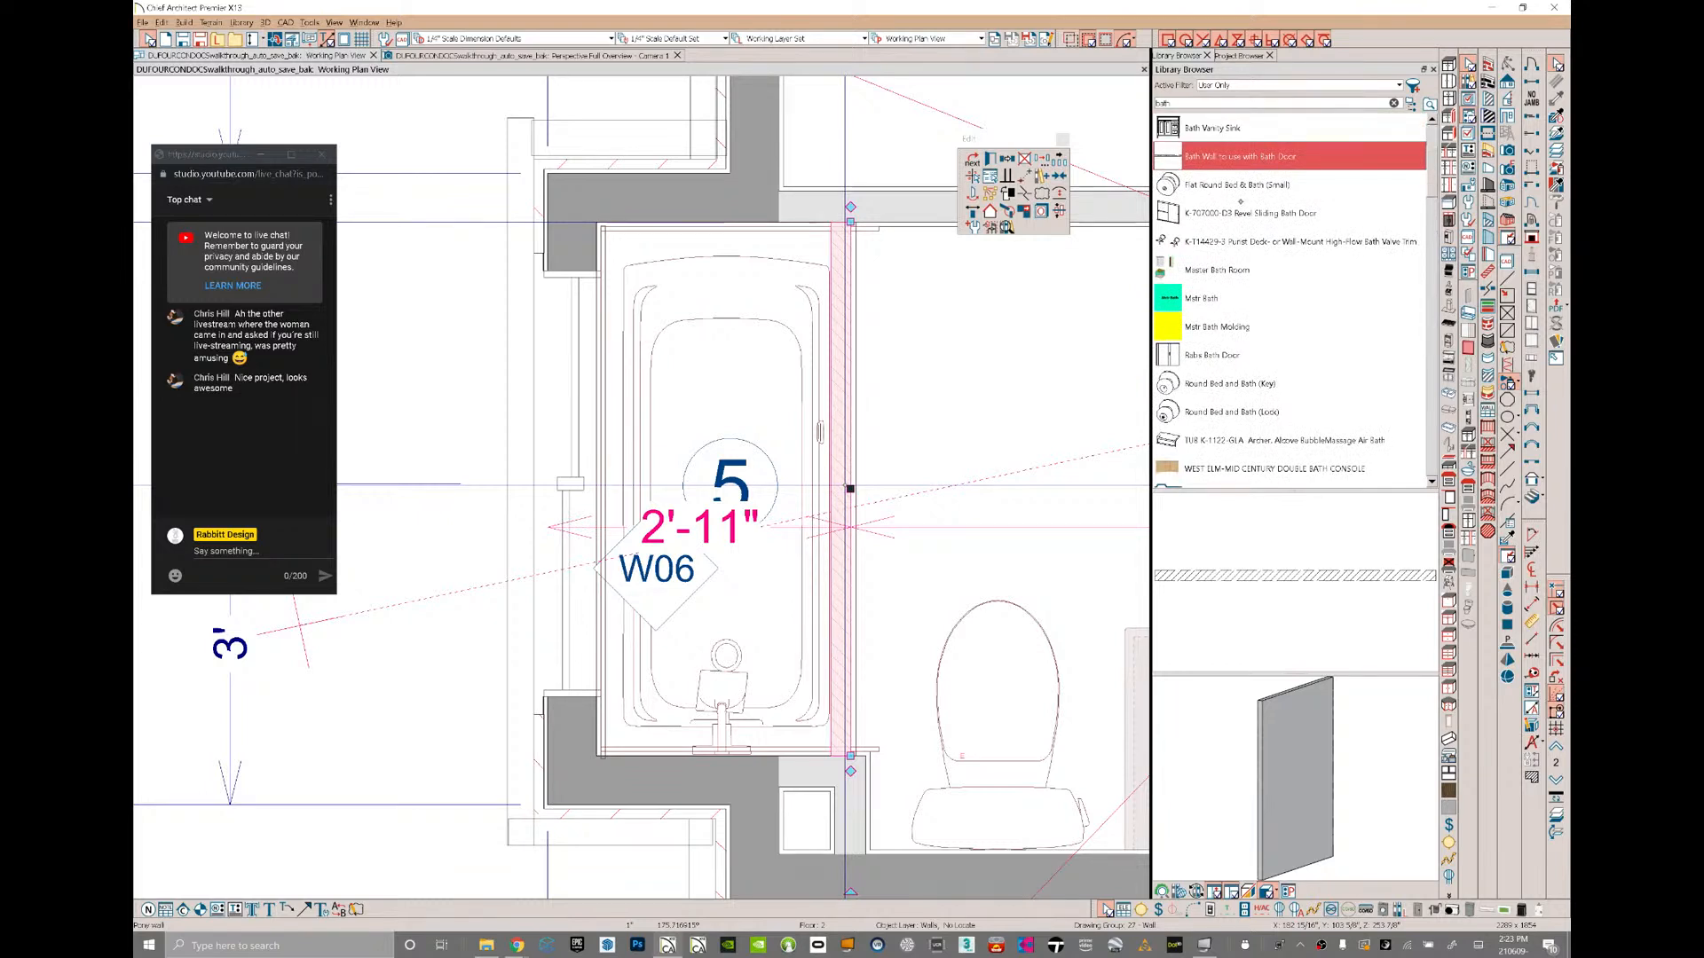
left_click(1237, 353)
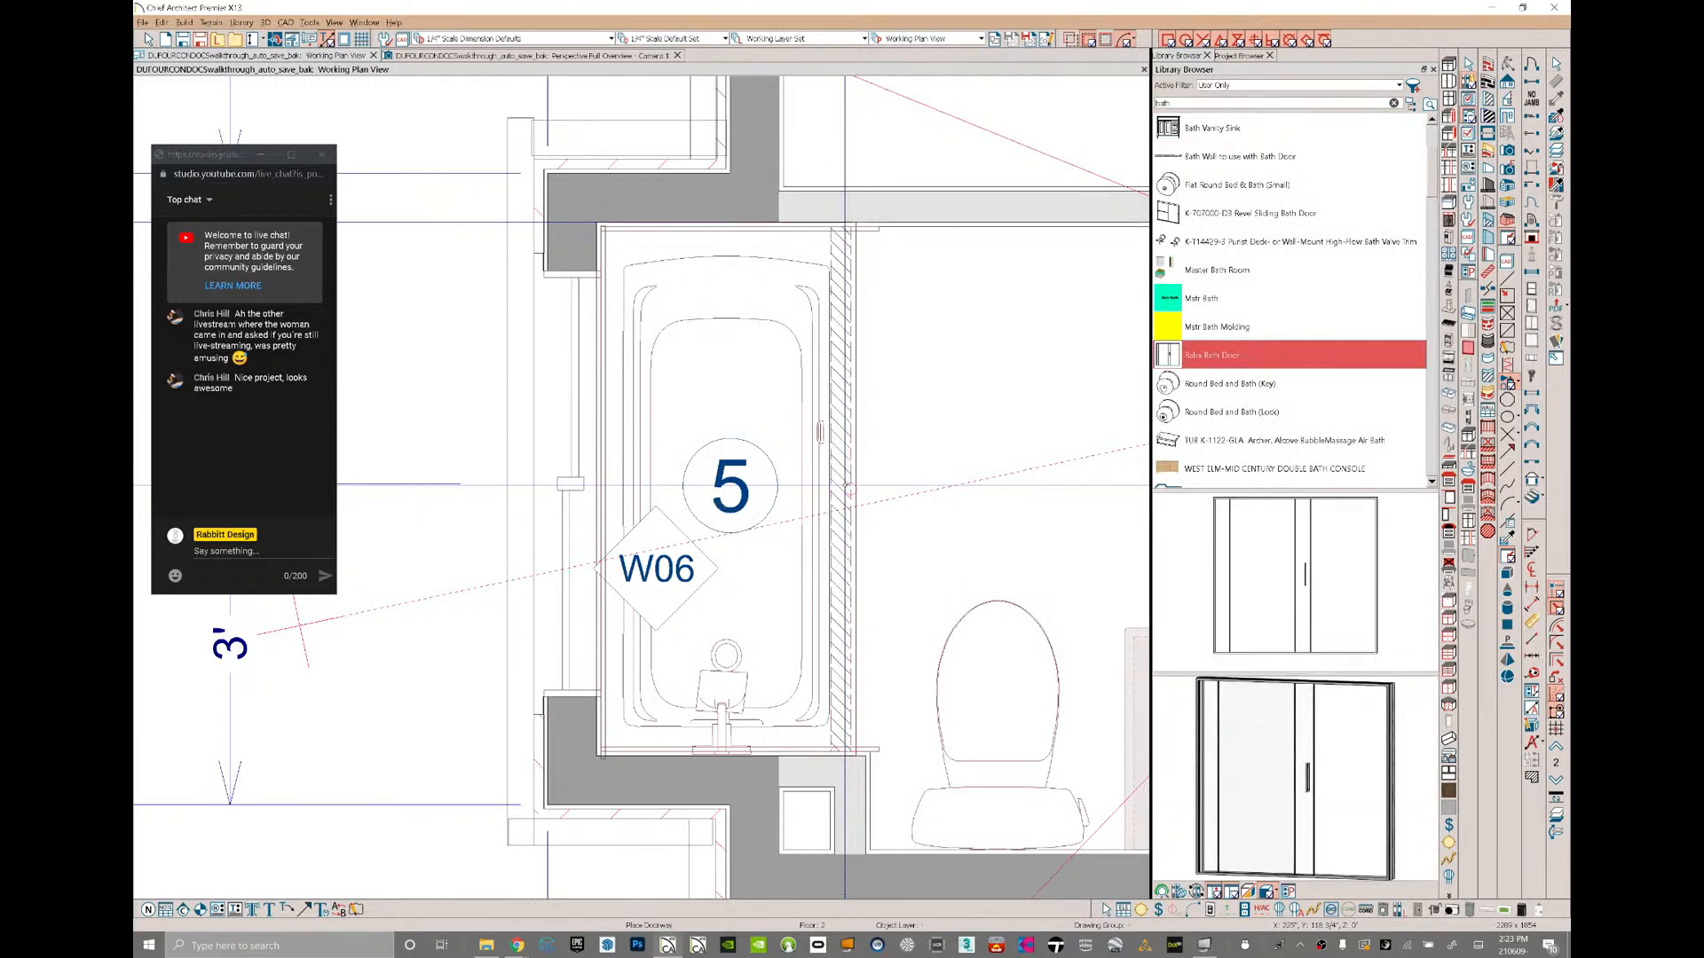
left_click(845, 505)
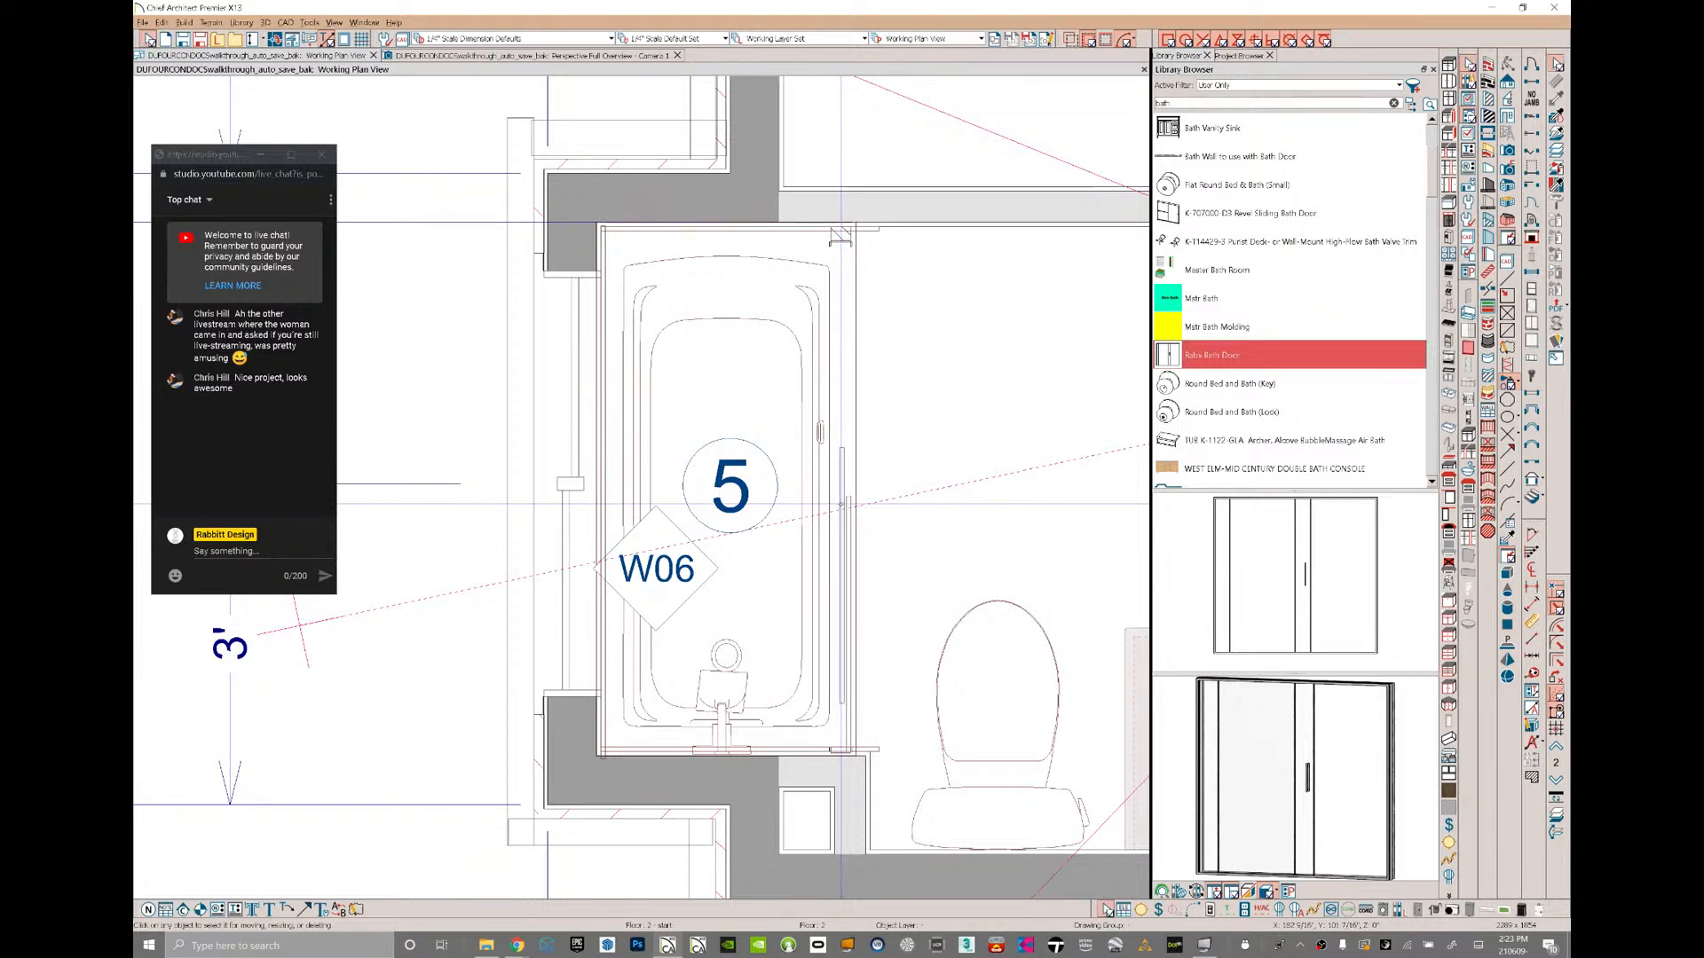
- Center the bath door on the tub alcove
left_click(841, 505)
key("Tab")
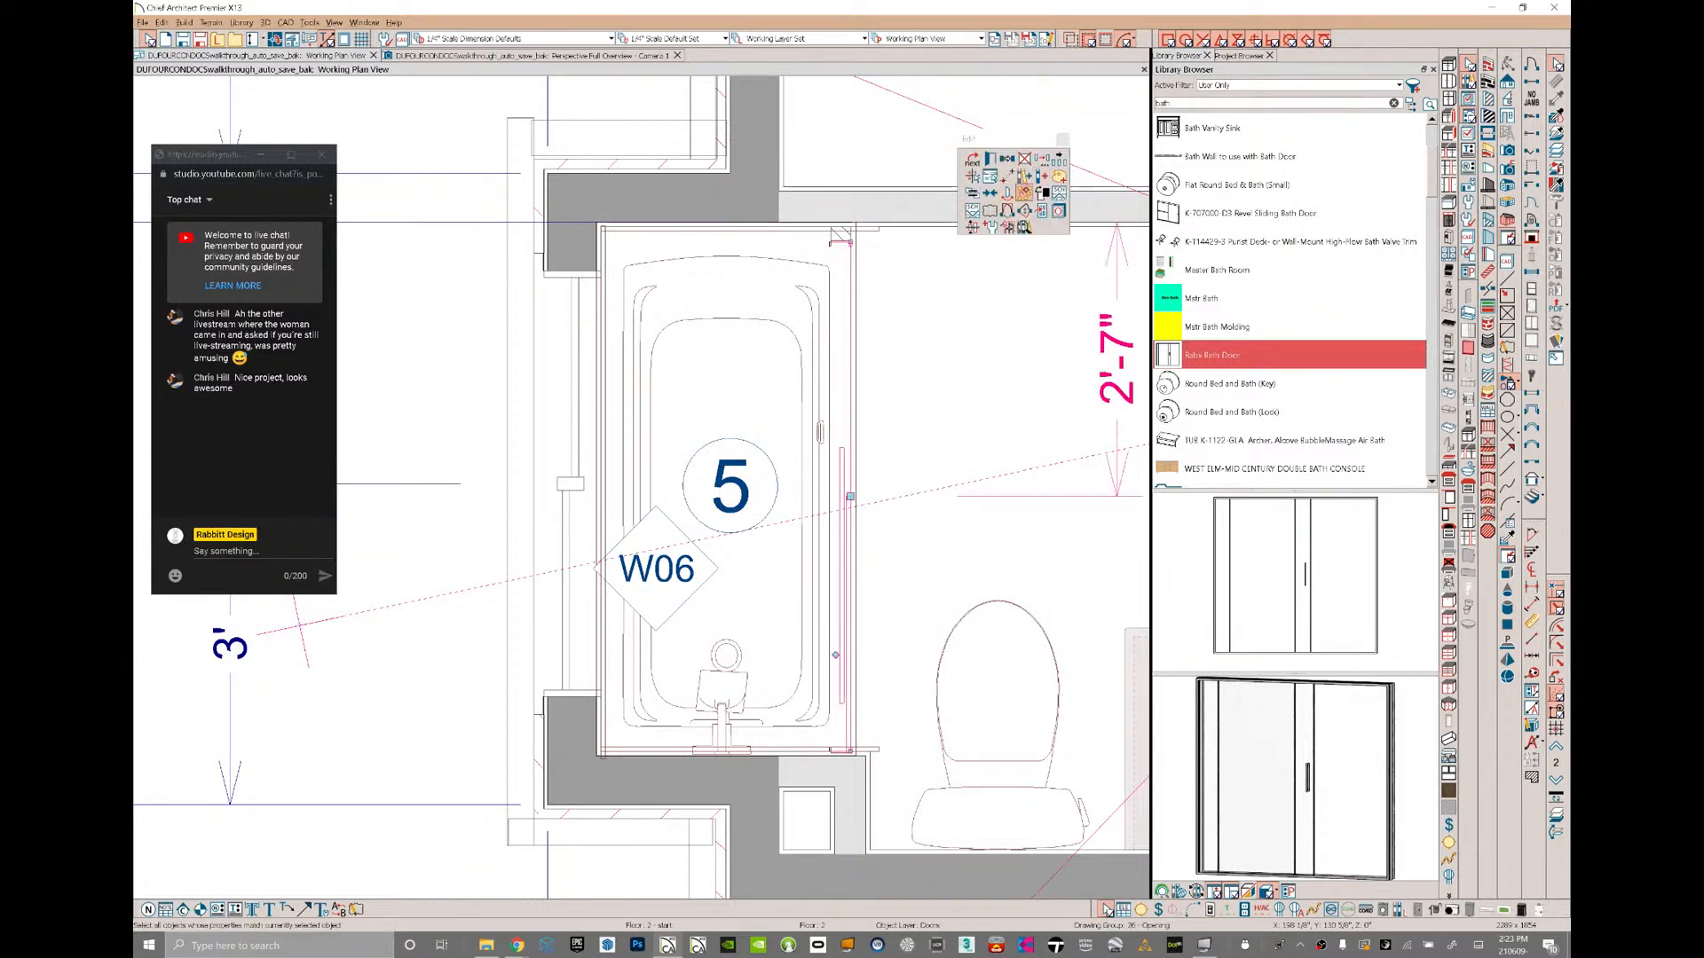
left_click(990, 193)
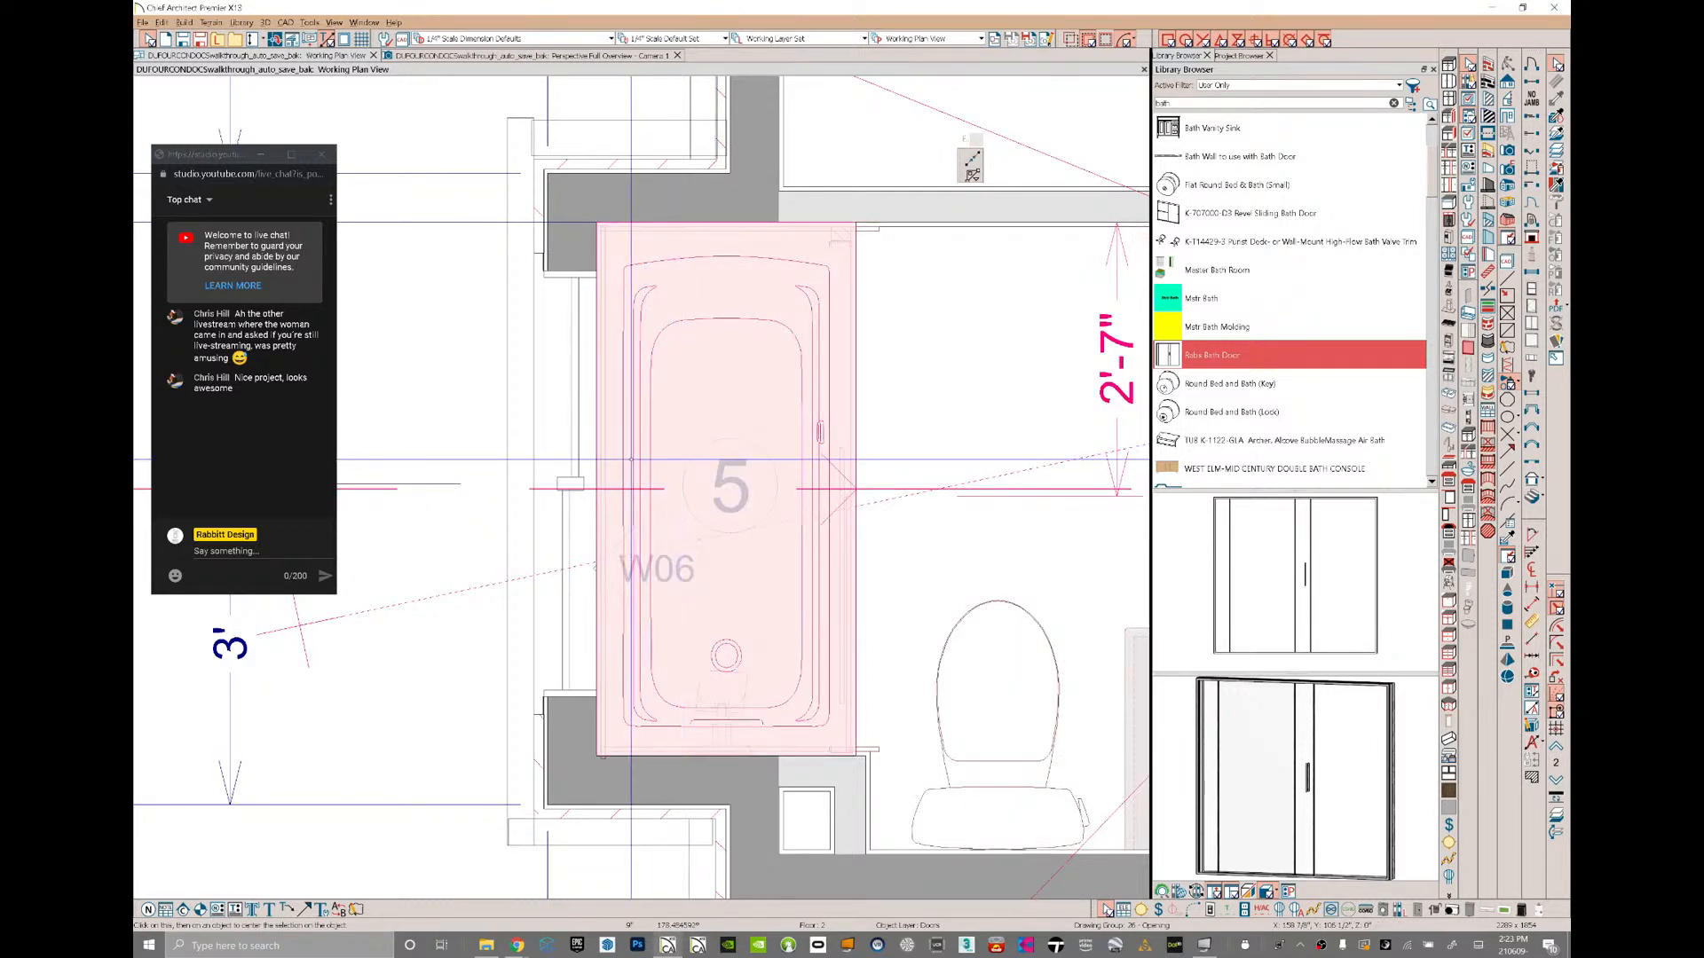
left_click(630, 459)
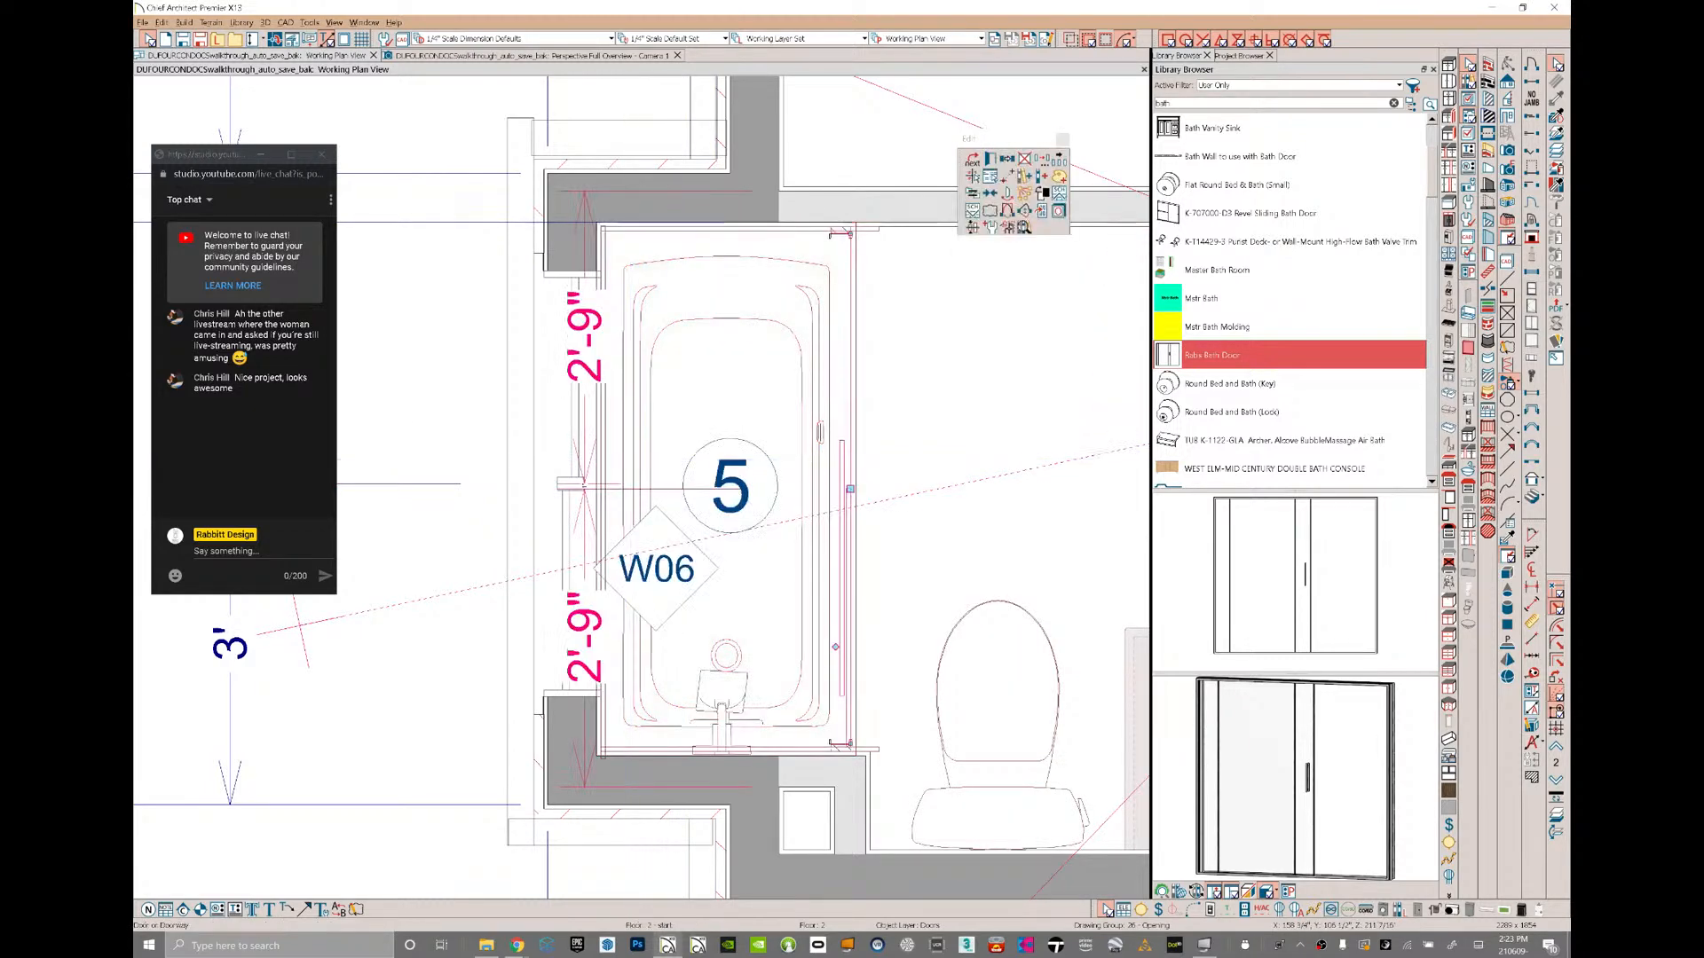
- In the camera view, extend the bath door's bottom edge down to the tub rim and check the enclosure
key("ctrl+Tab")
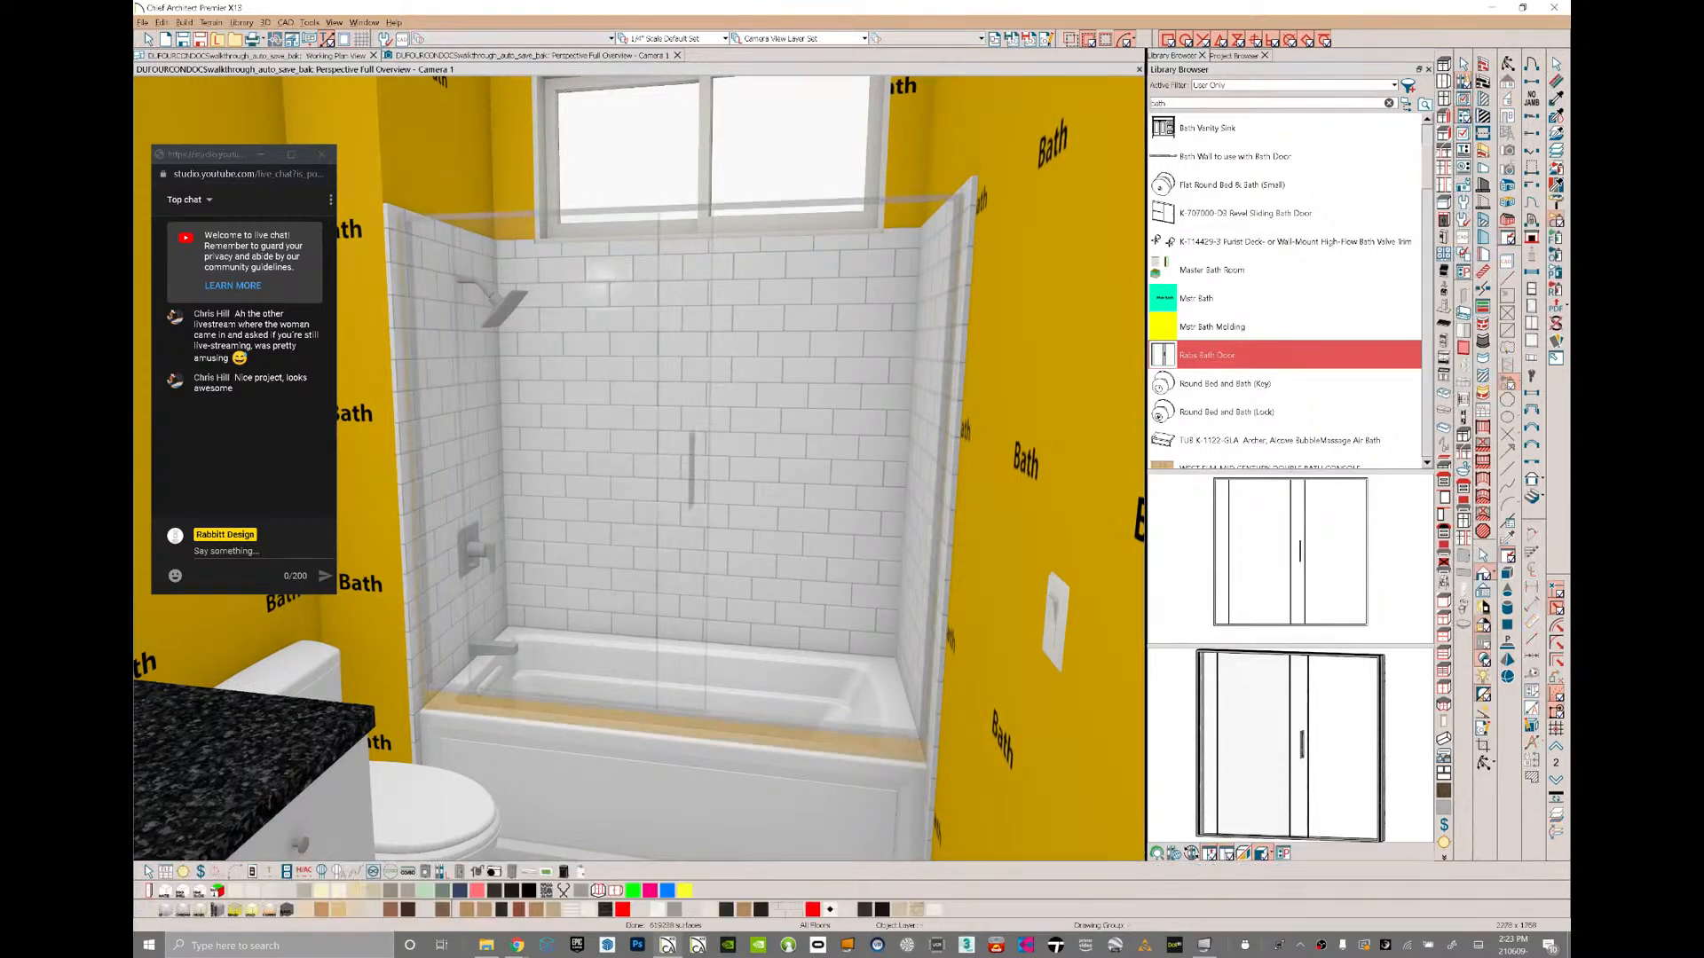
left_click(694, 455)
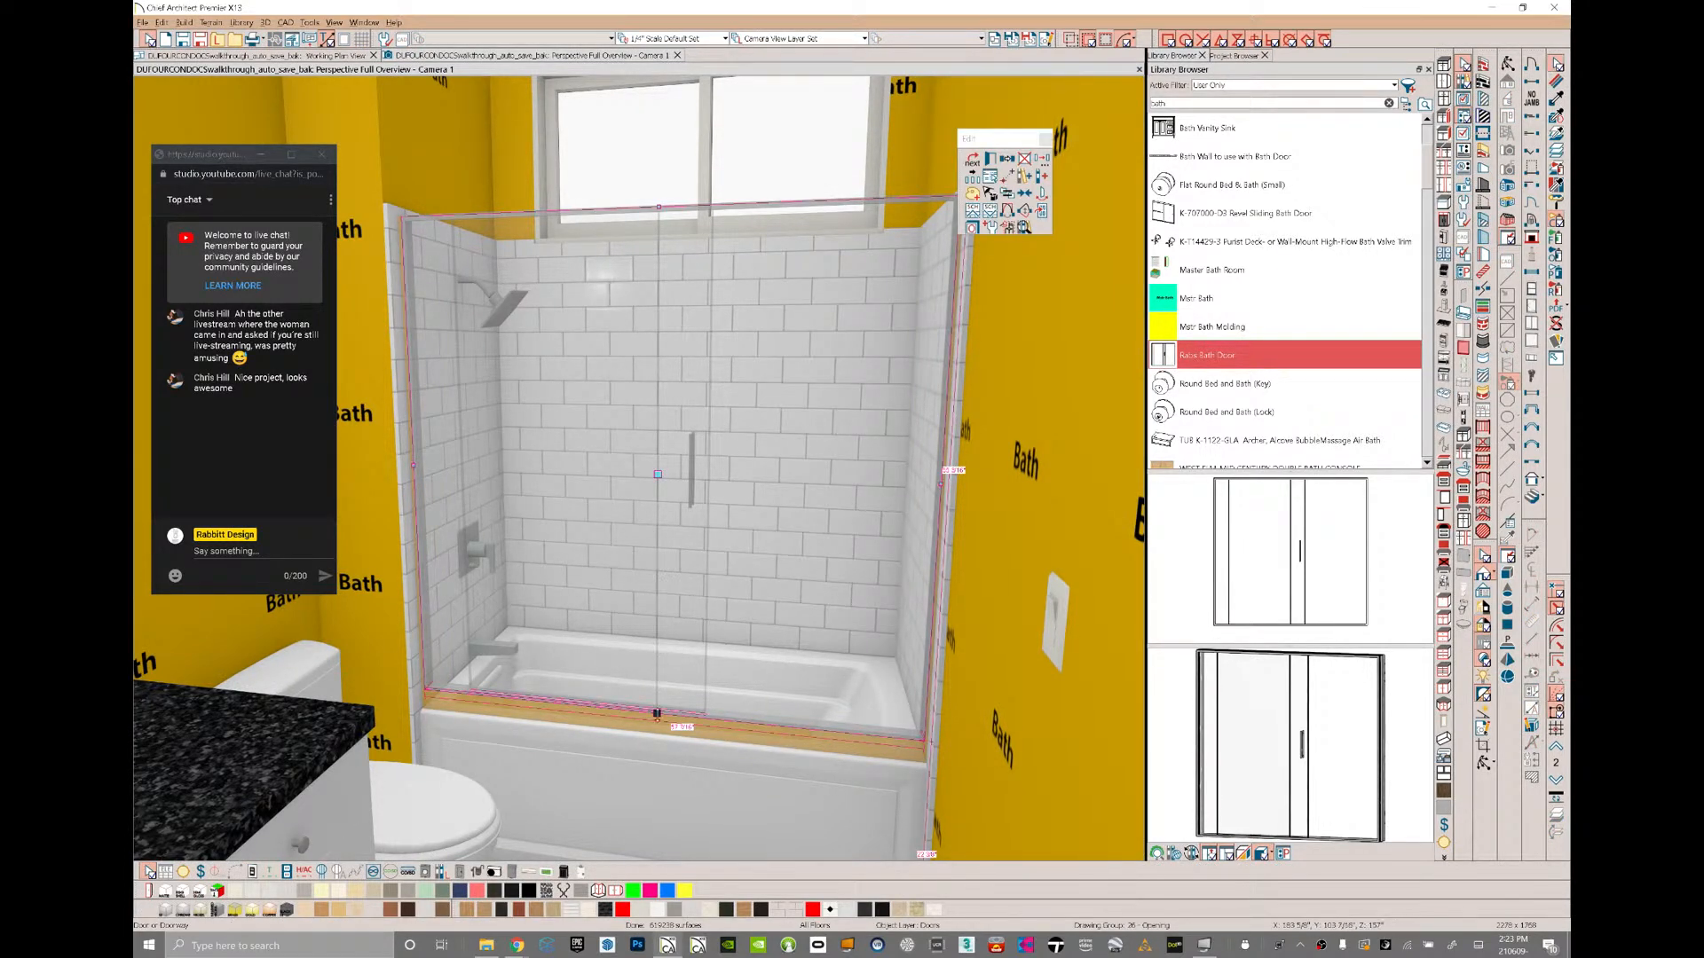
left_click_drag(656, 713, 656, 735)
key("Escape")
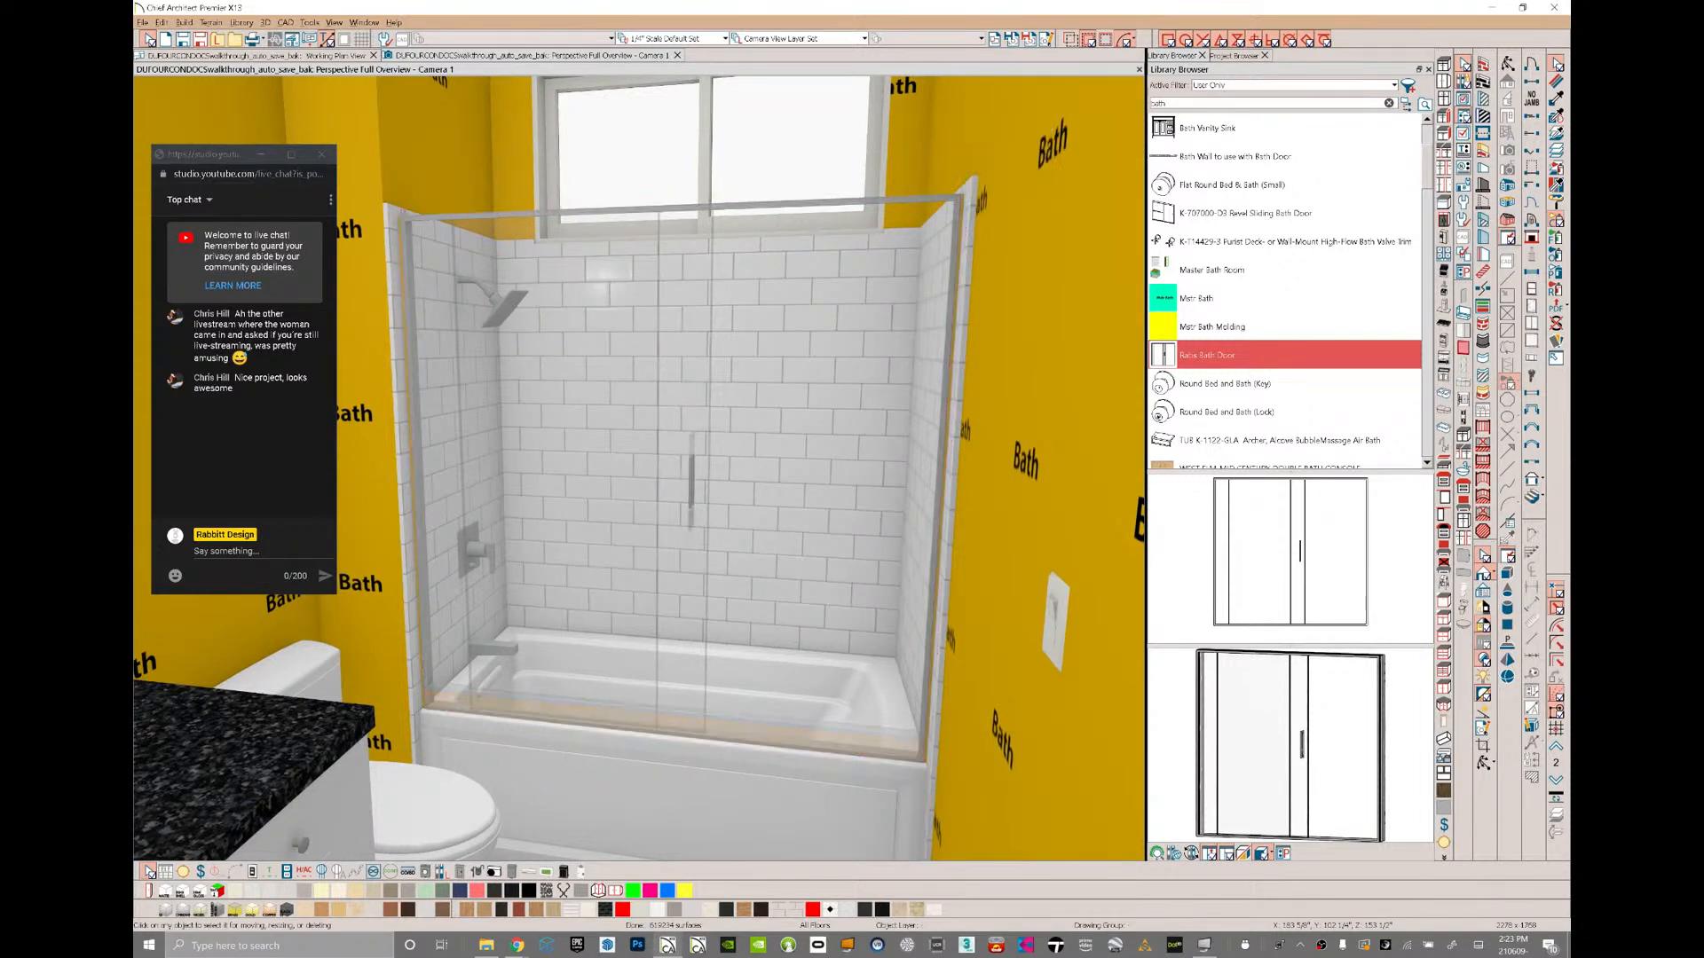
middle_click_drag(656, 532, 790, 456)
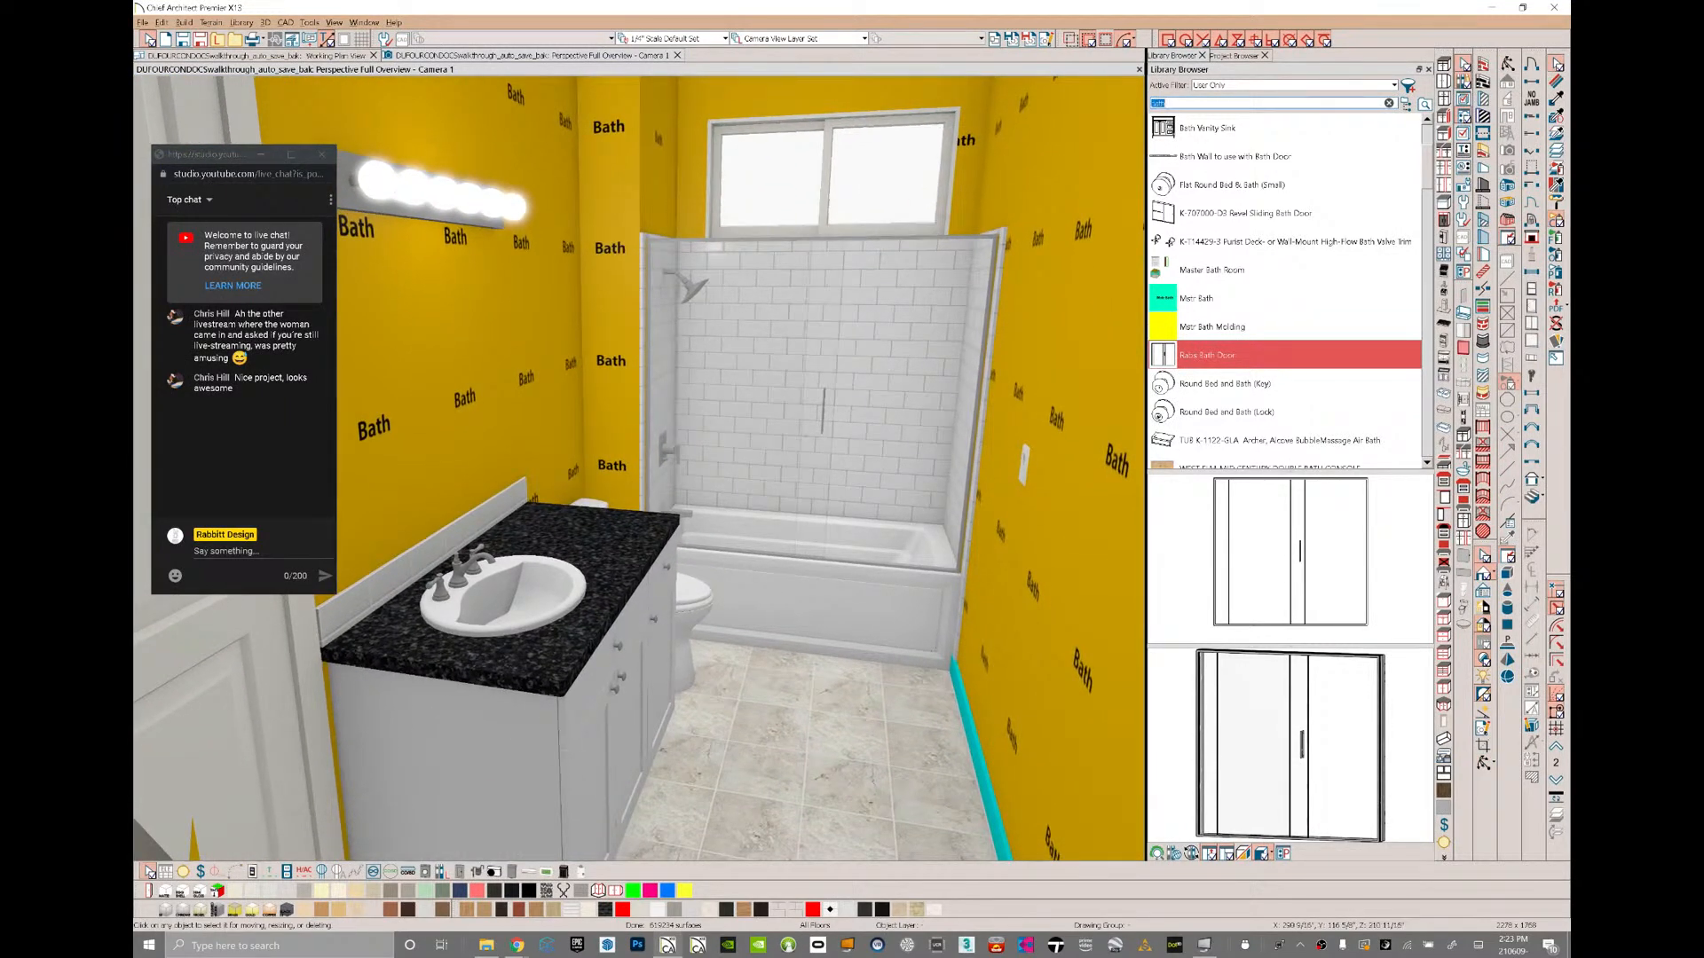
- Search the user library for vanities and place an SB33 single-sink vanity block in the bathroom on the floor plan
left_click(1407, 103)
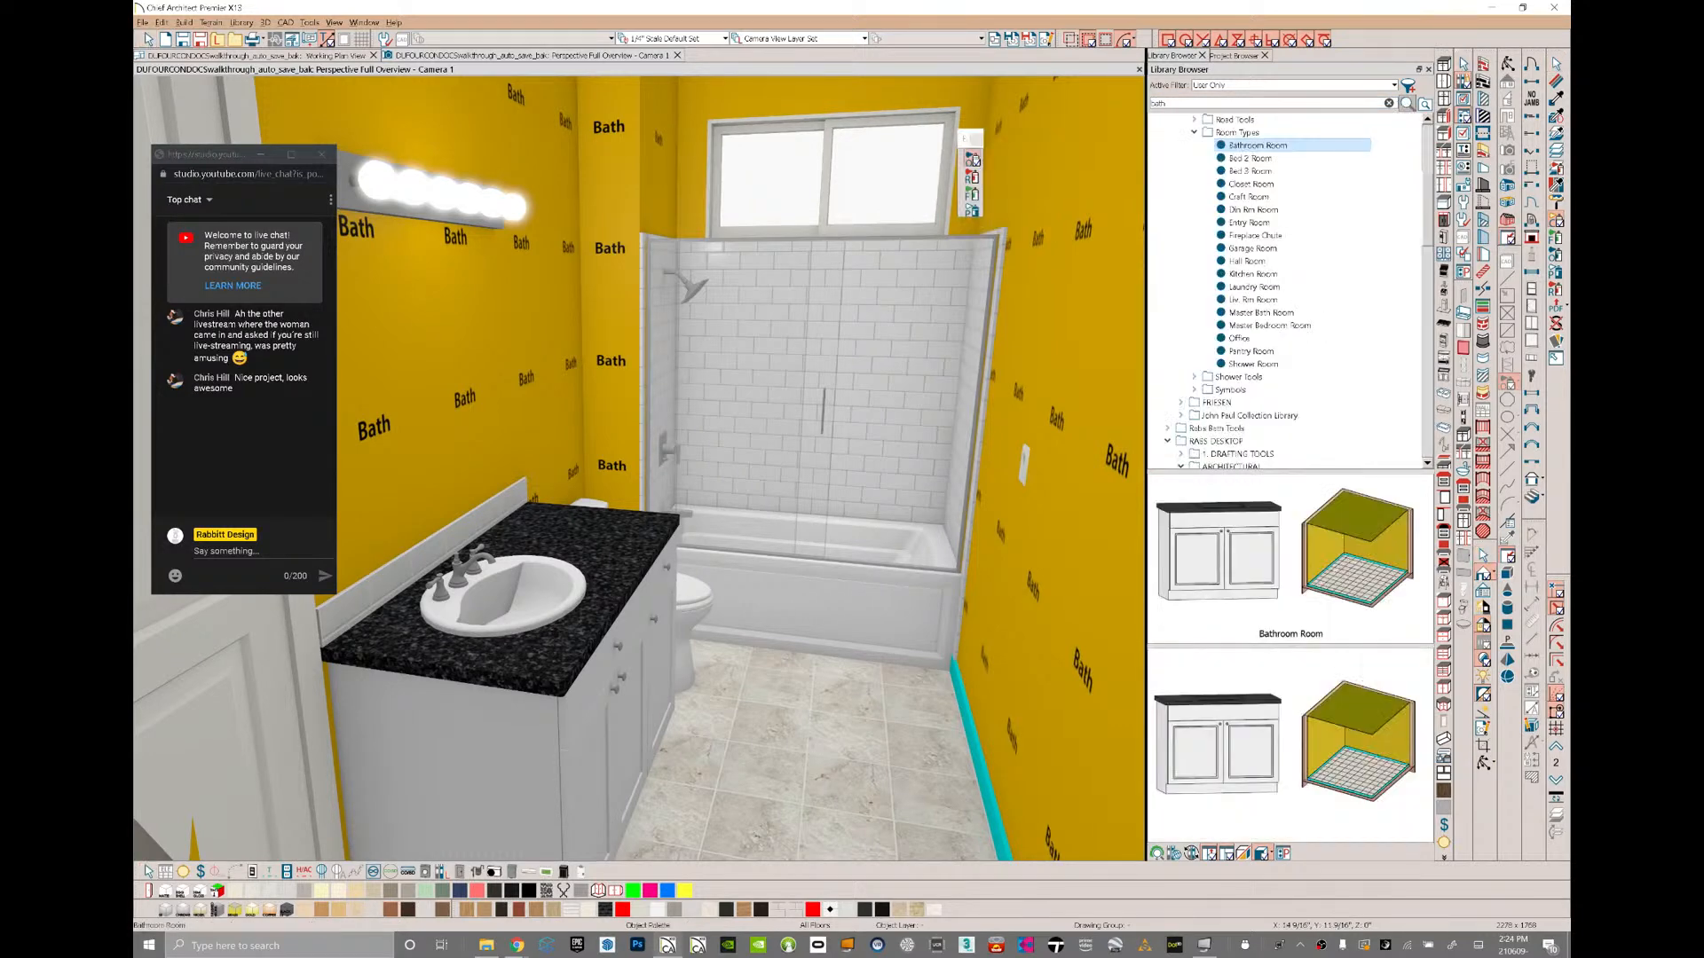
left_click_drag(1427, 189, 1427, 140)
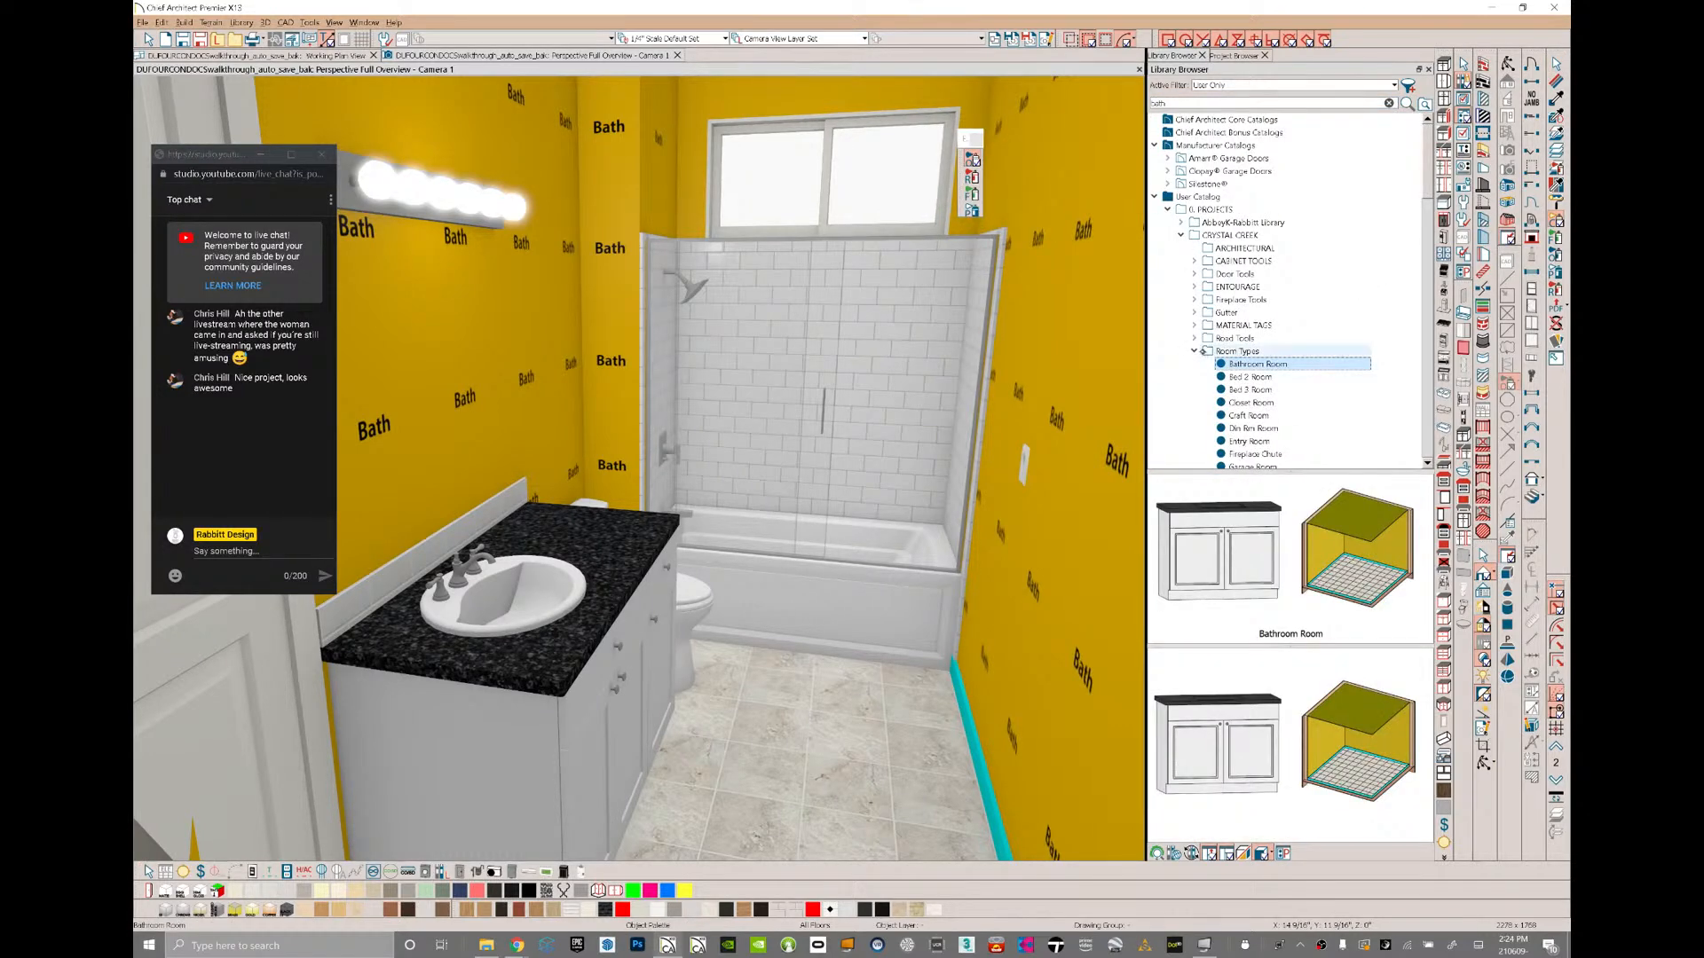
left_click(1195, 351)
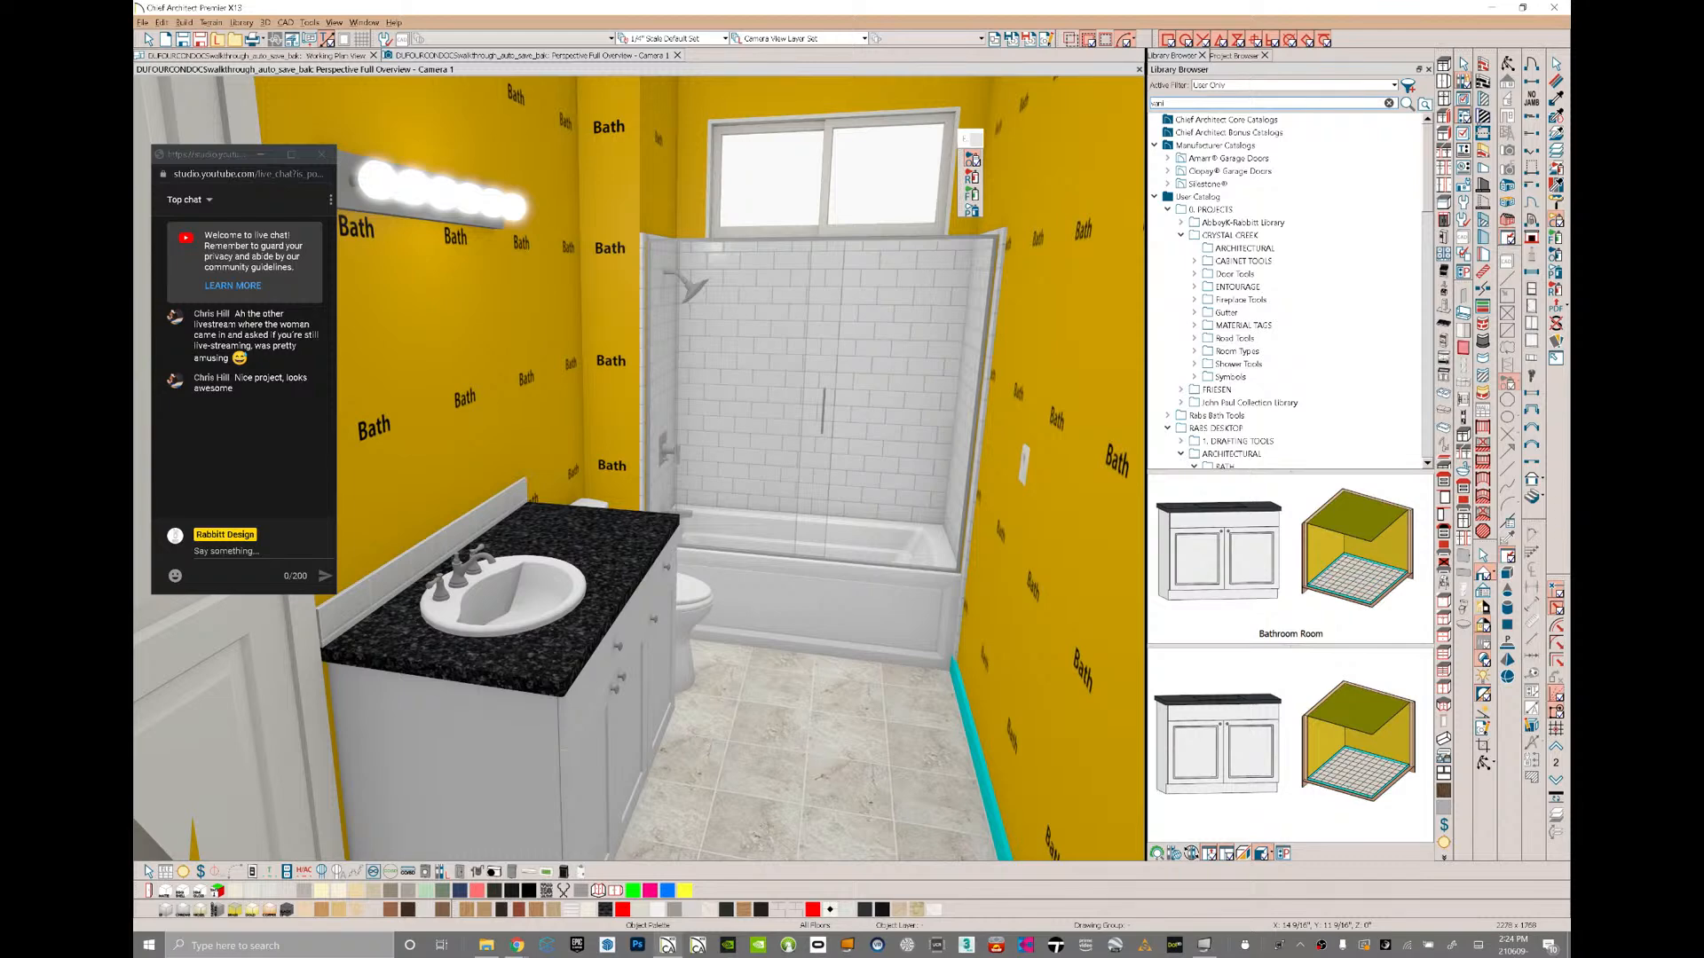
key("Return")
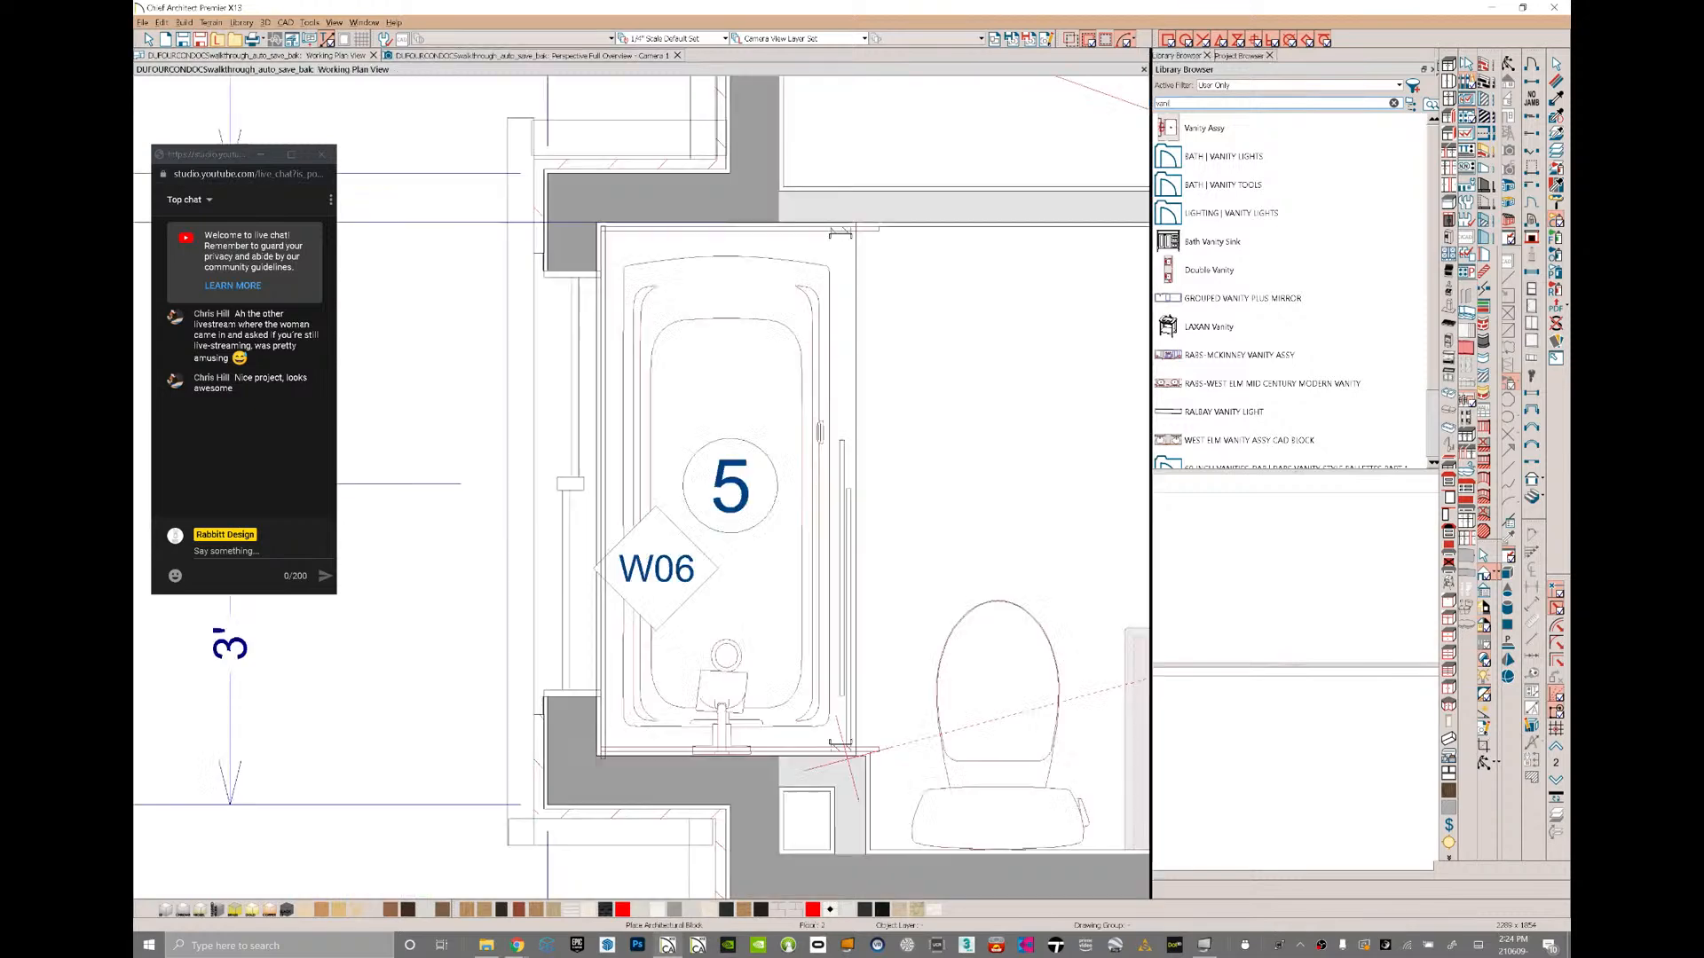
scroll(932, 391, "down", 5)
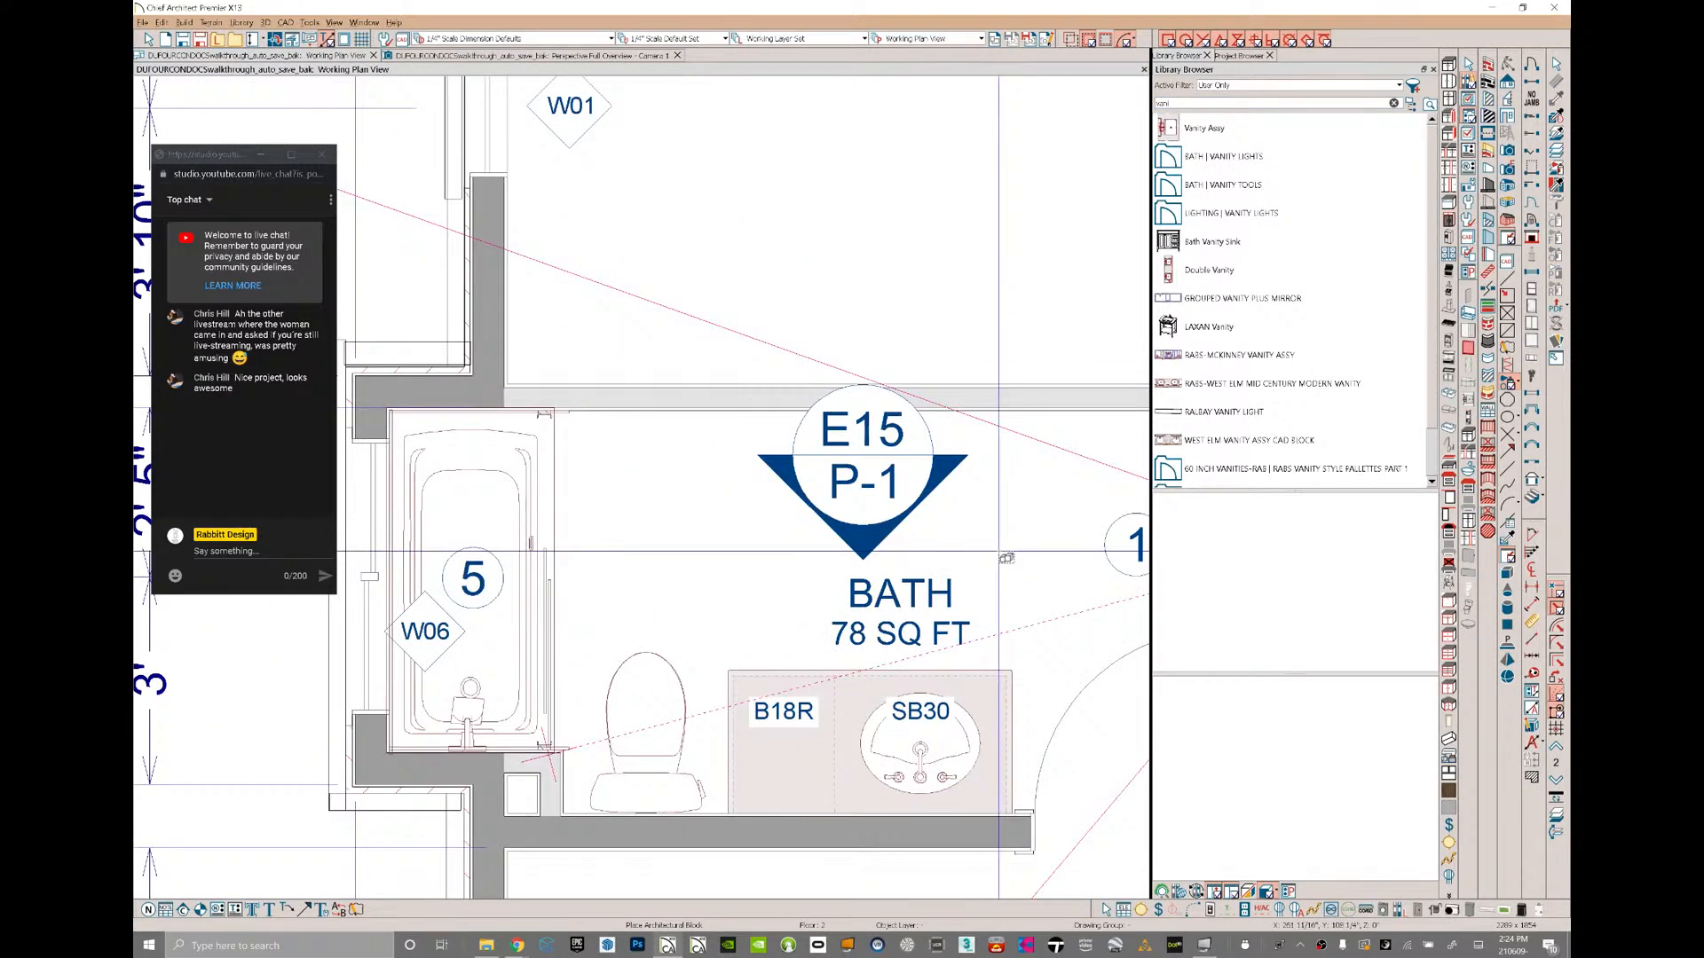
left_click(1000, 551)
- Delete the existing SB30 sink cabinet next to the B18R base cabinet
key("space")
left_click(940, 682)
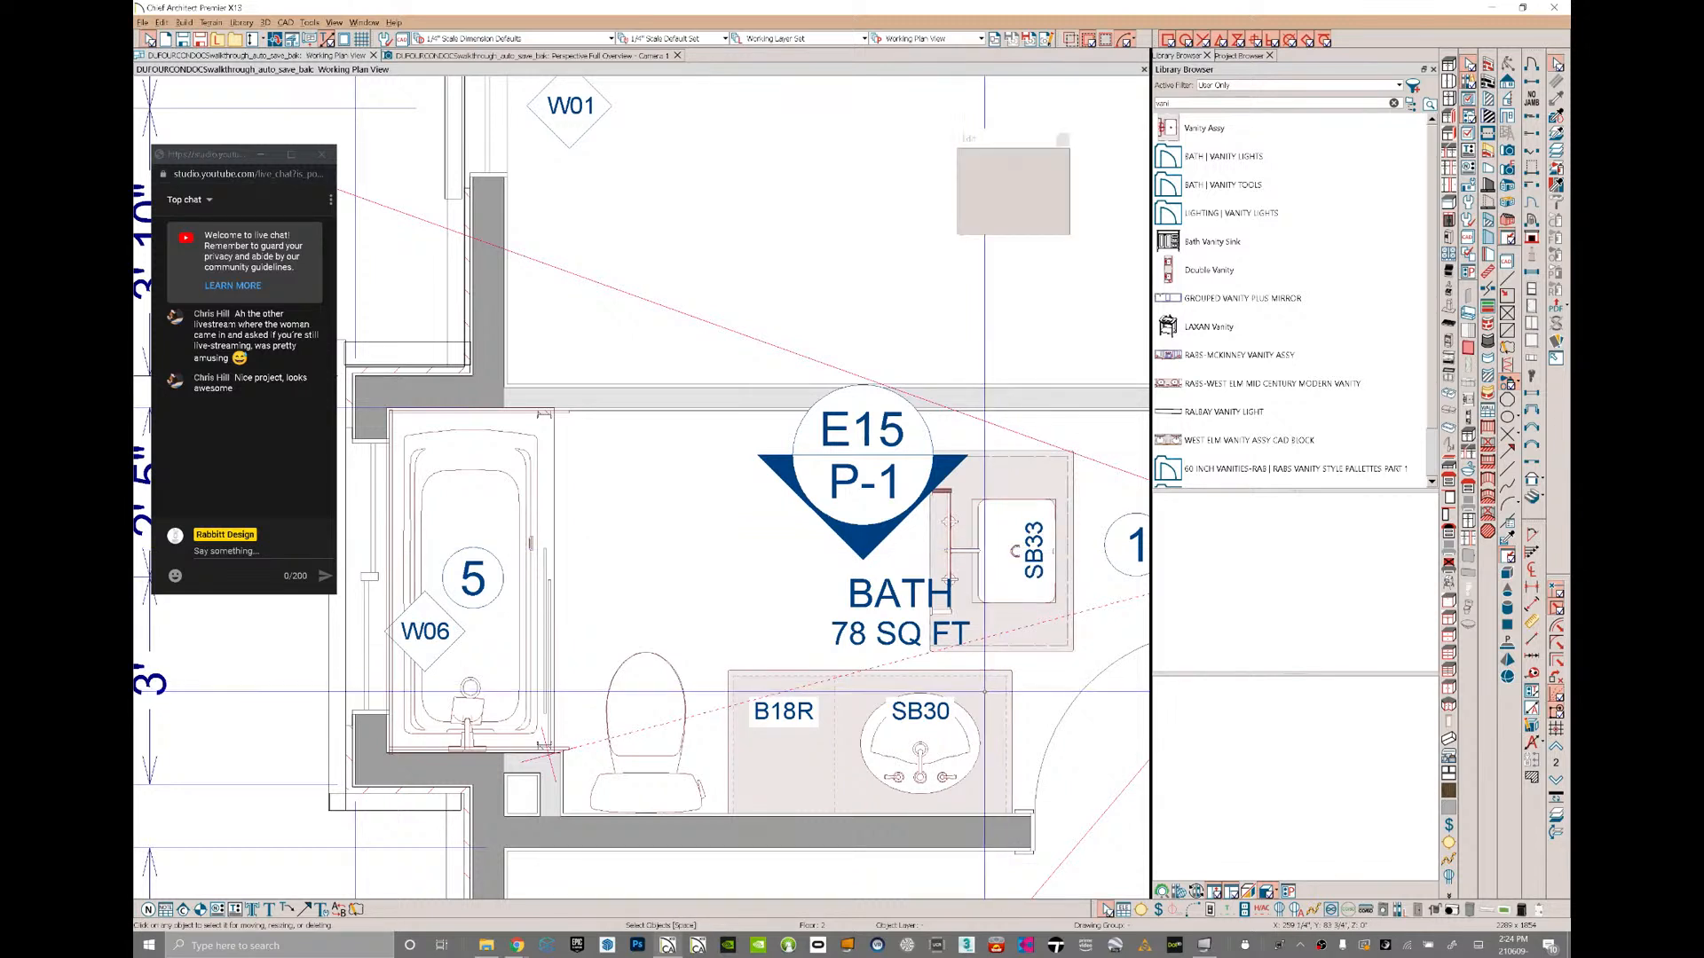
key("Delete")
- Rotate the SB33 vanity block to face into the room and position it against the wall beside the B18R base cabinet
left_click(1020, 551)
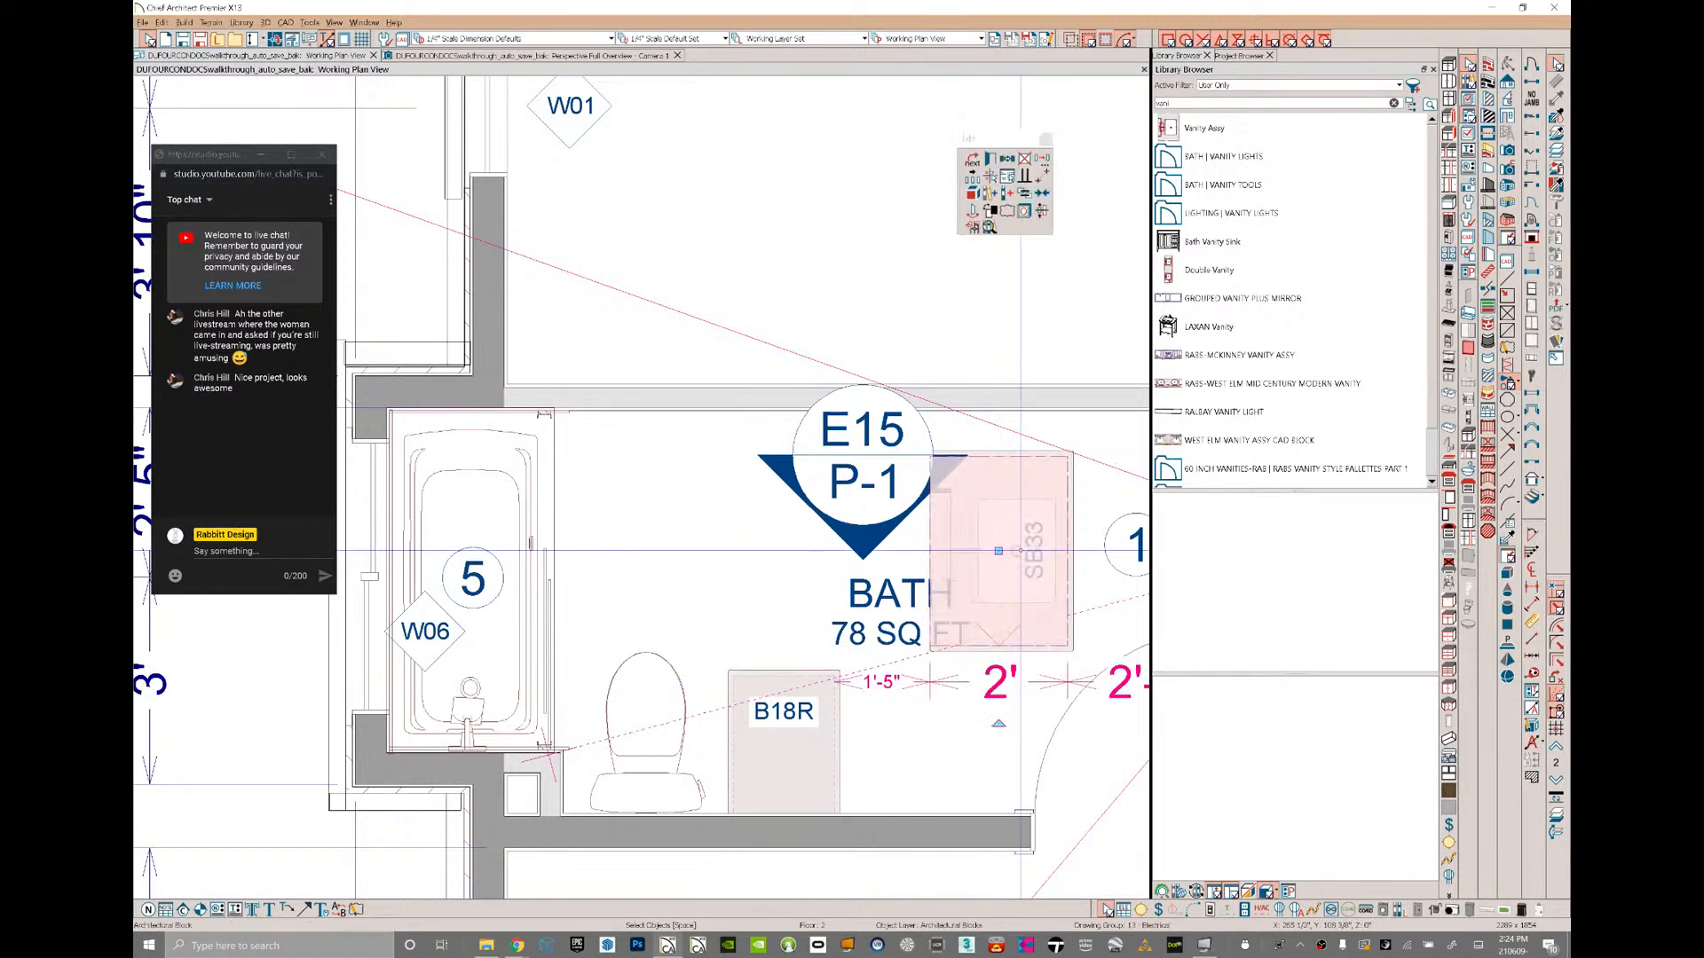
double_click(1021, 551)
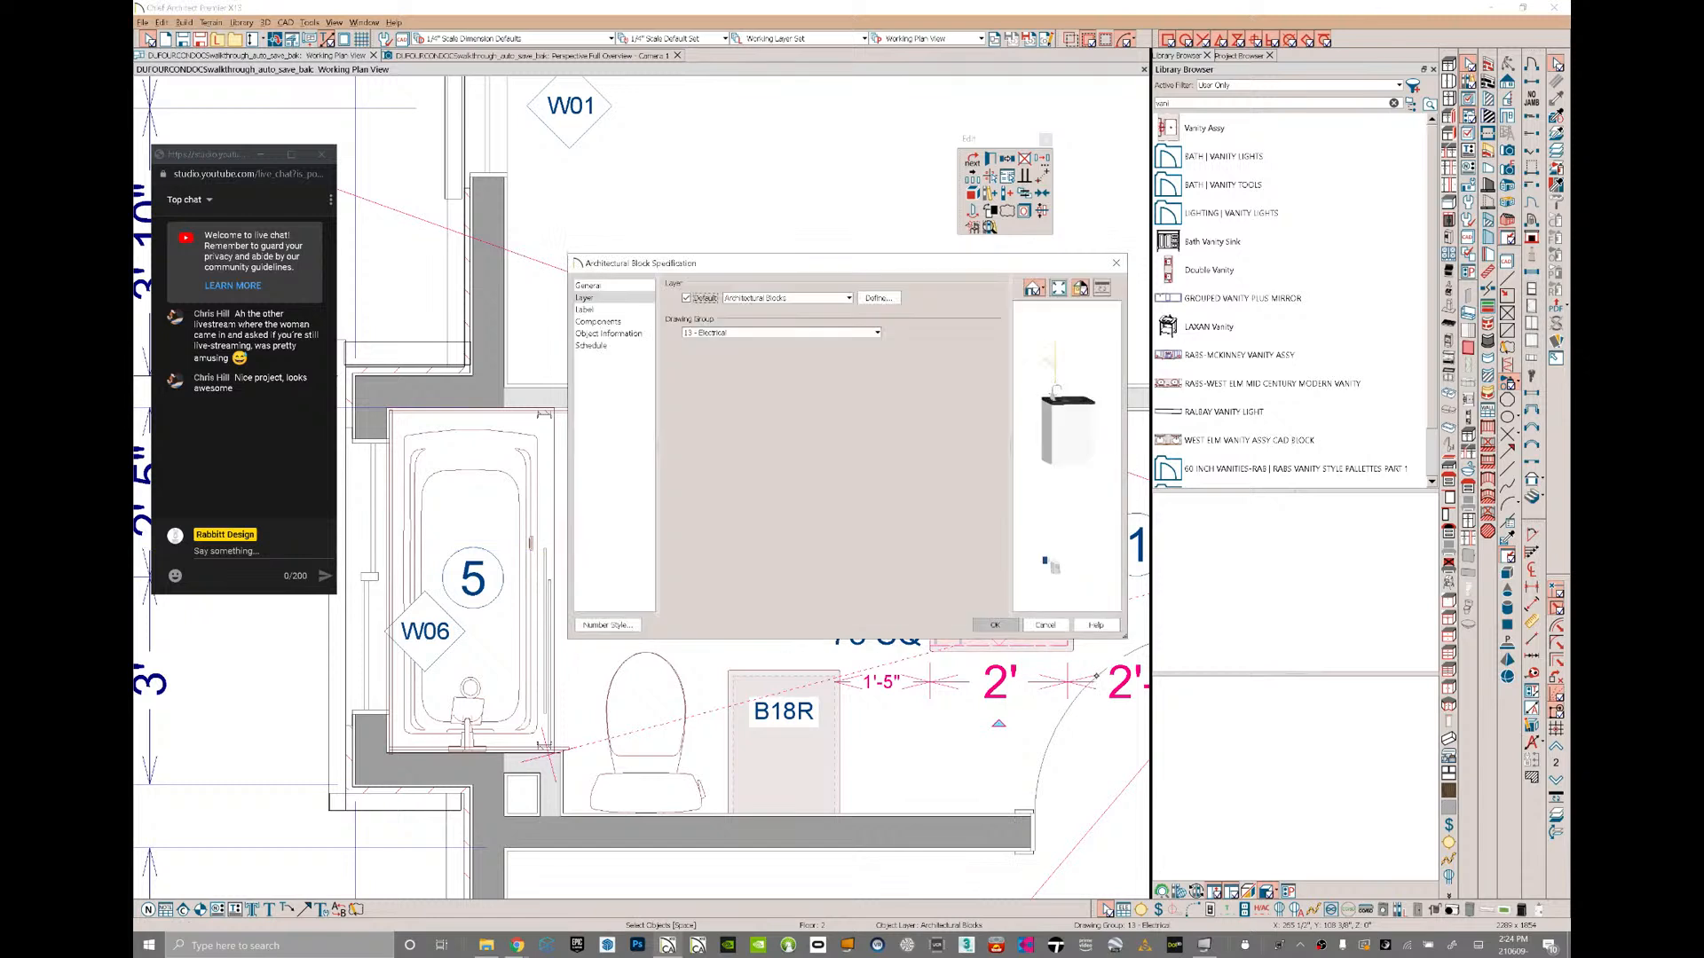
left_click(1064, 625)
left_click_drag(999, 723, 911, 728)
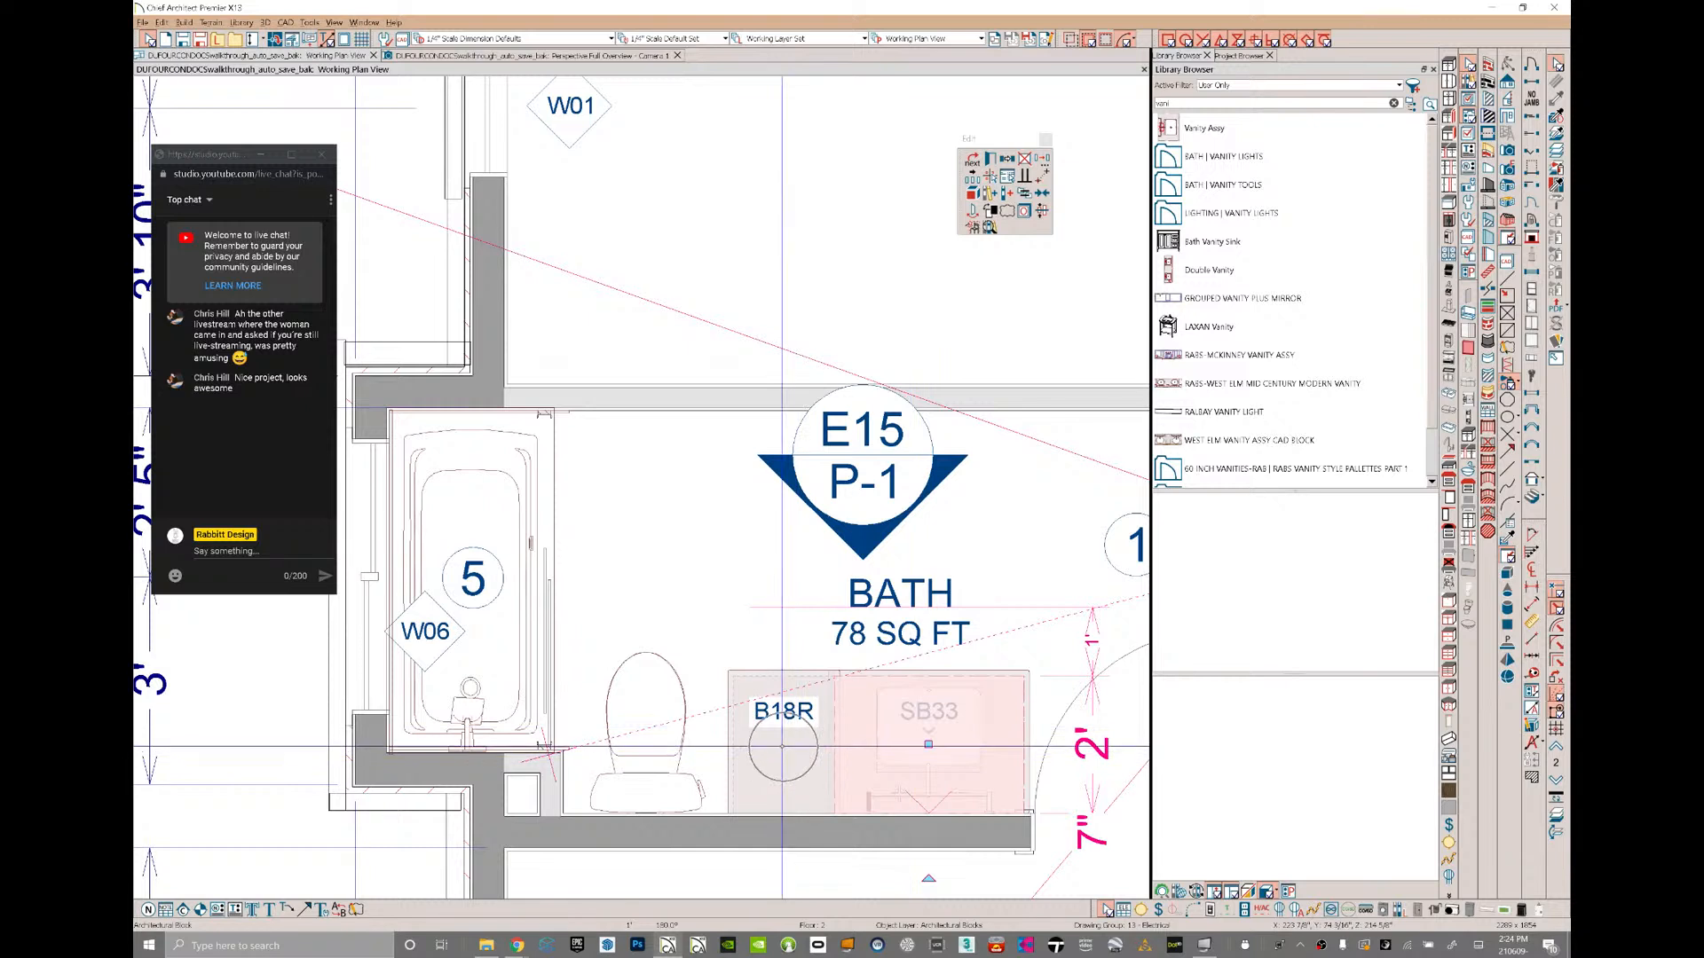
left_click(779, 736)
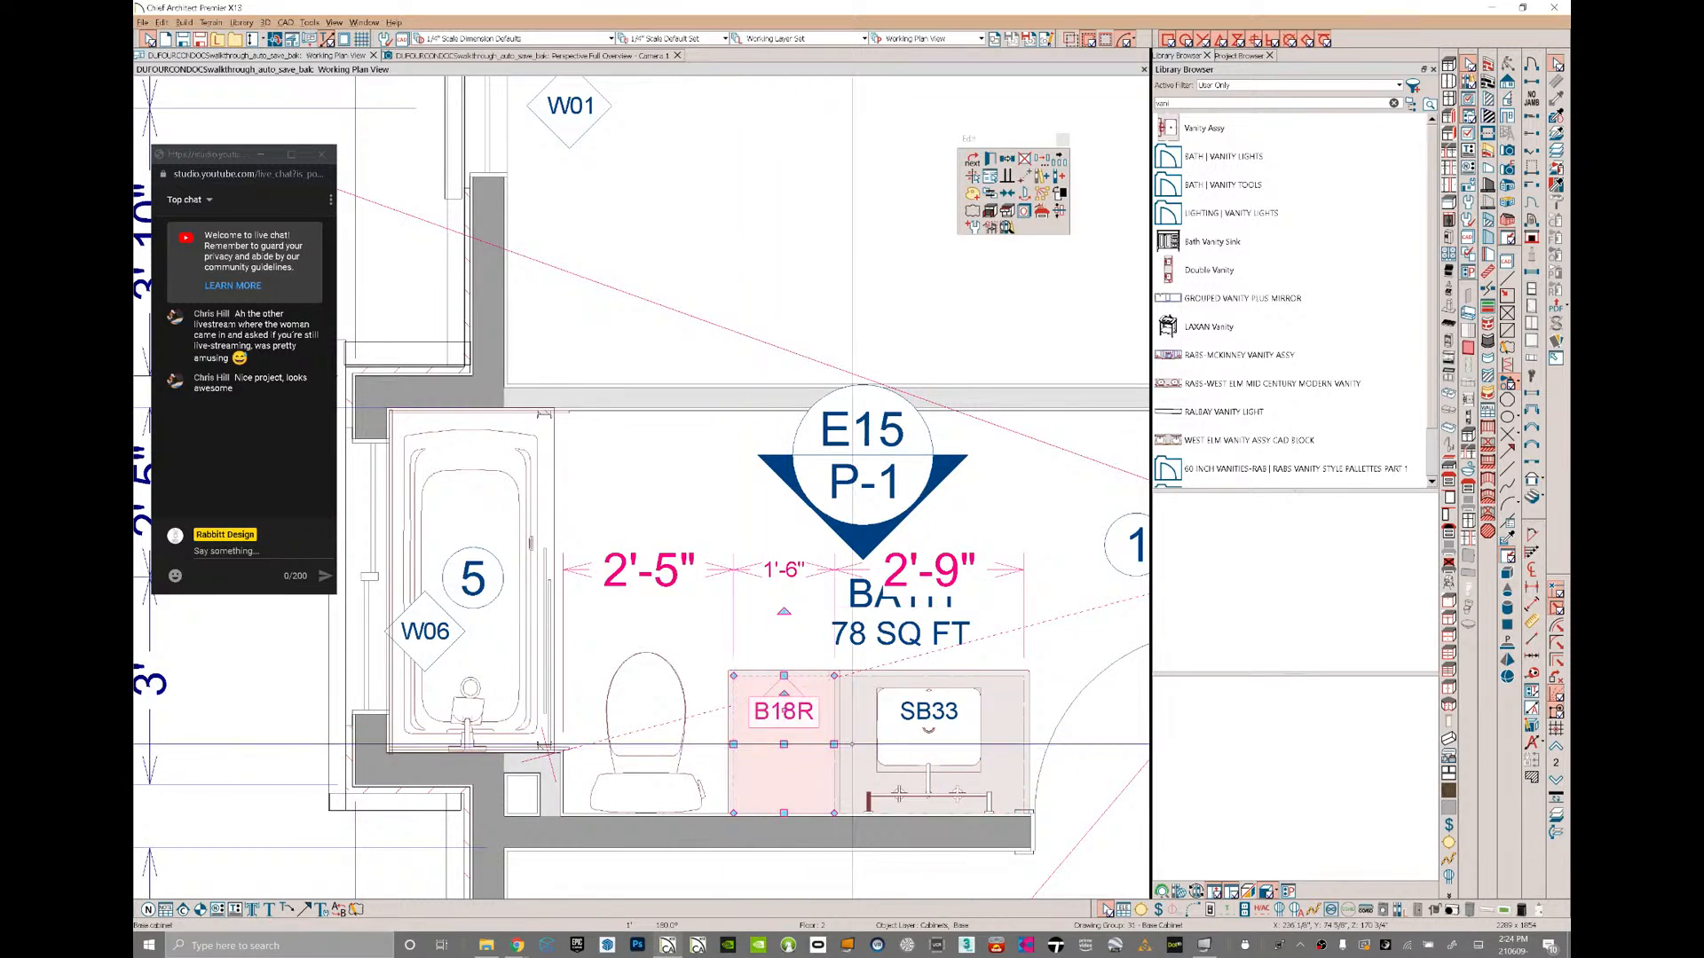
left_click(928, 744)
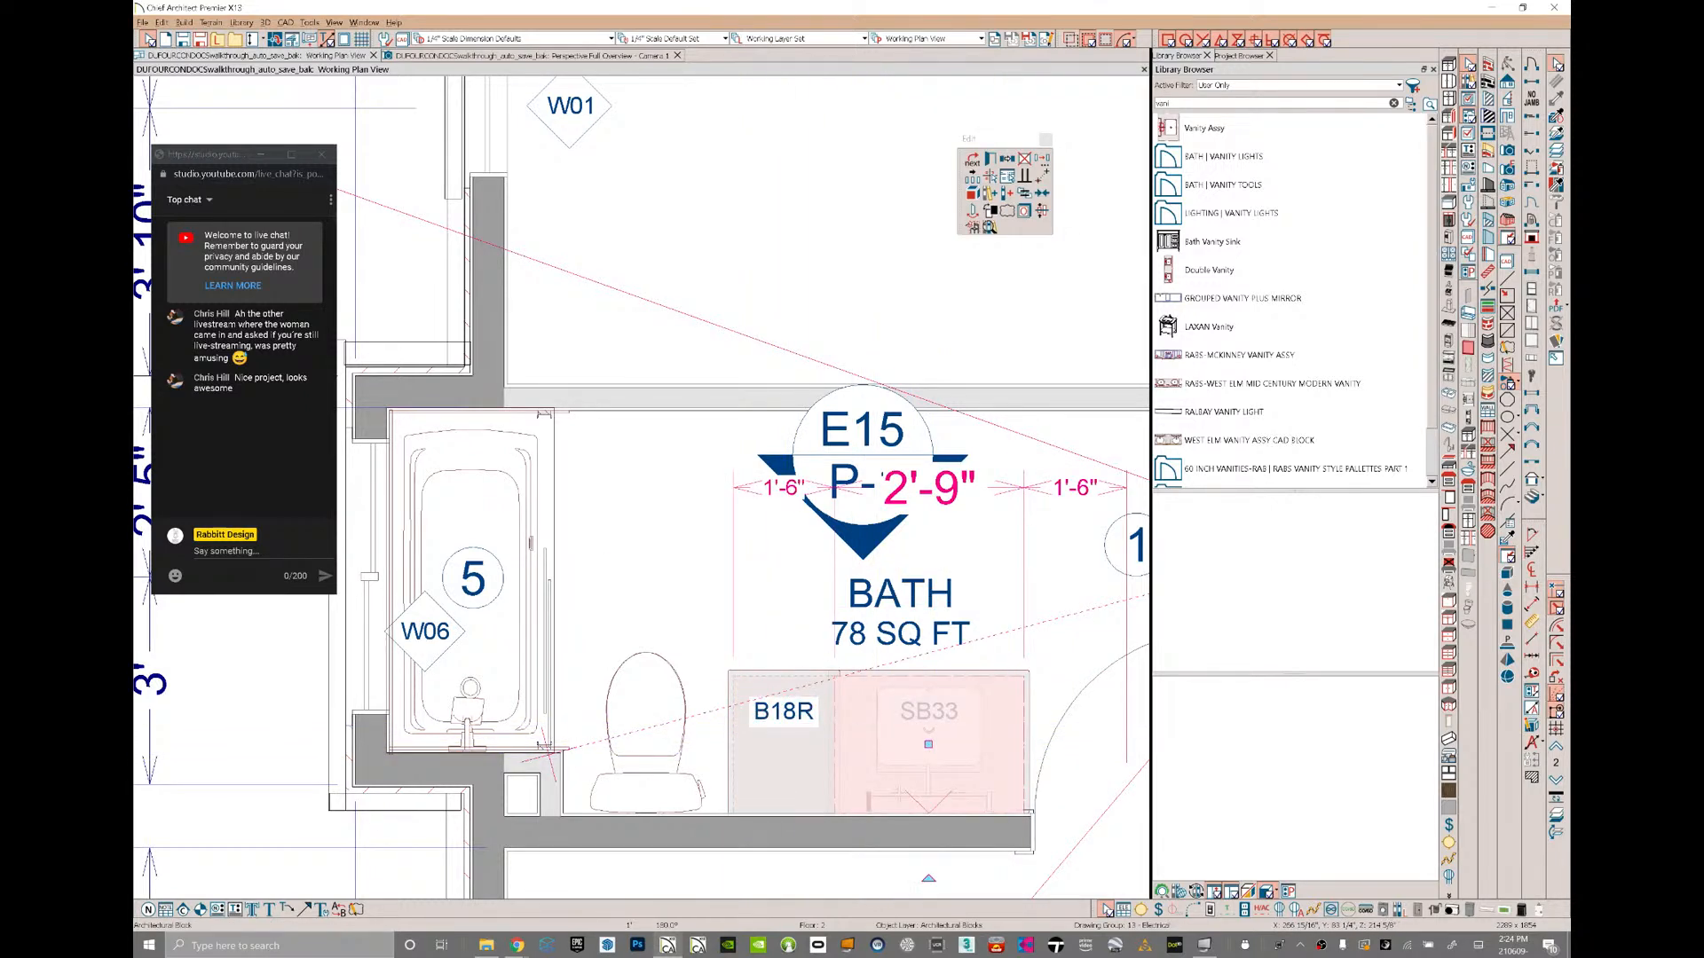
- Explode the SB33 vanity block beside the B18R base cabinet into its separate components
left_click(809, 741, "shift")
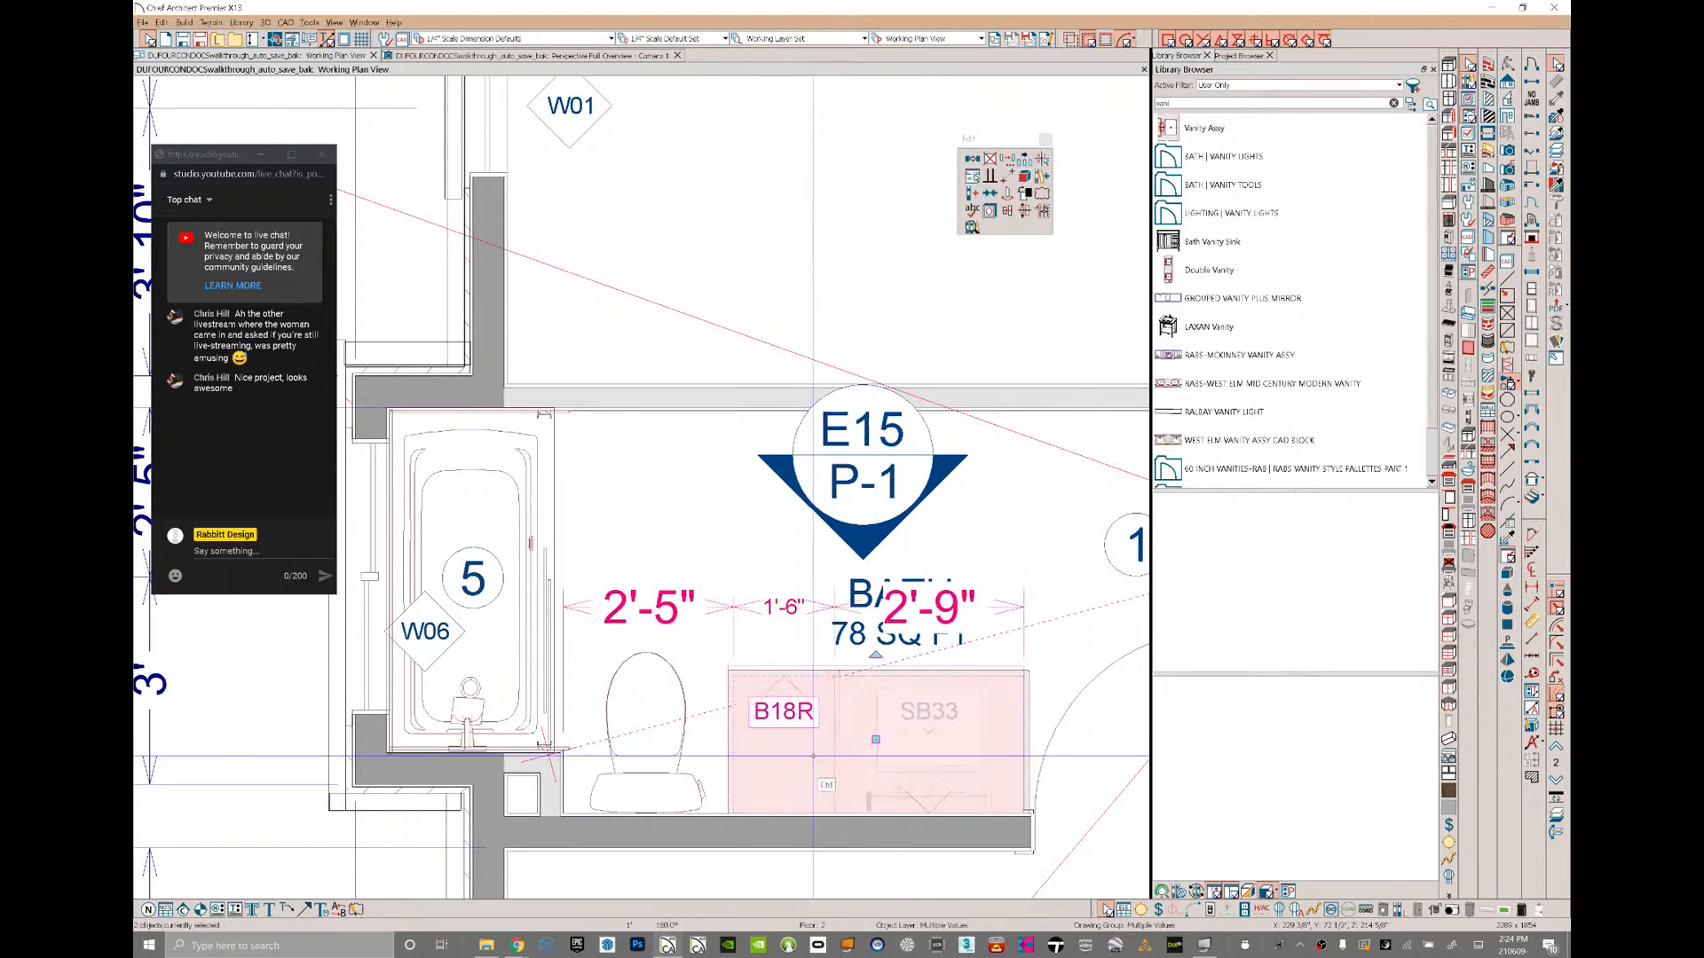
mouse_move(868, 738)
left_mouse_down()
mouse_move(846, 735)
mouse_move(875, 736)
left_mouse_up()
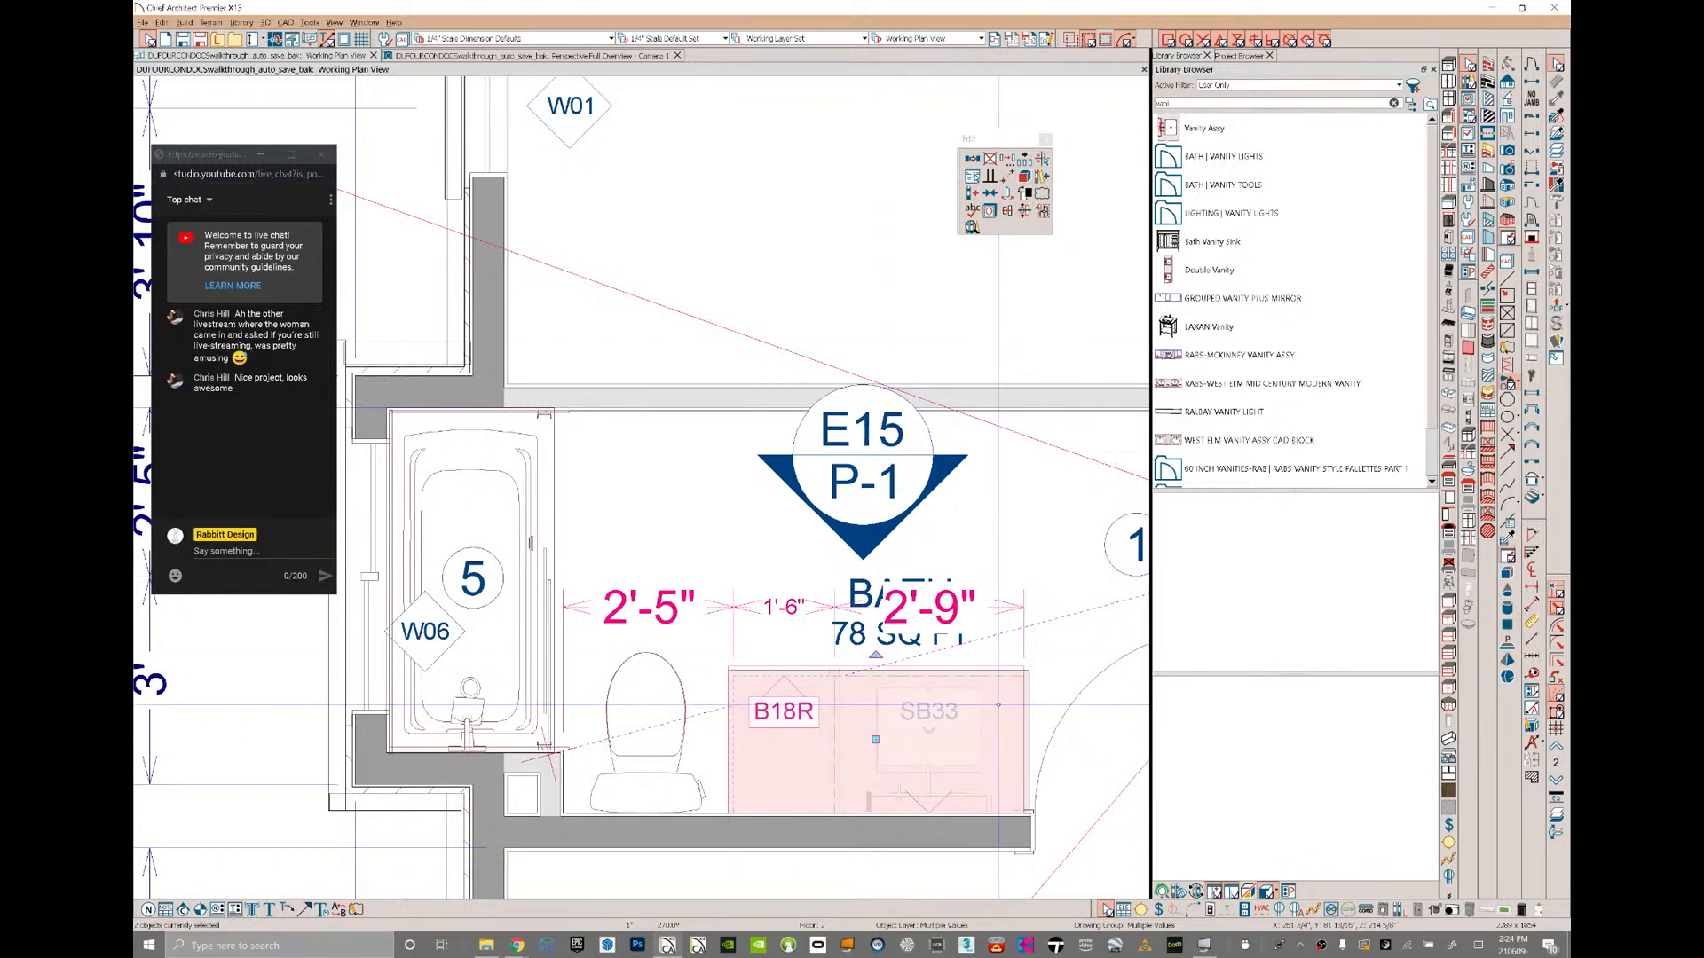
left_click(995, 707)
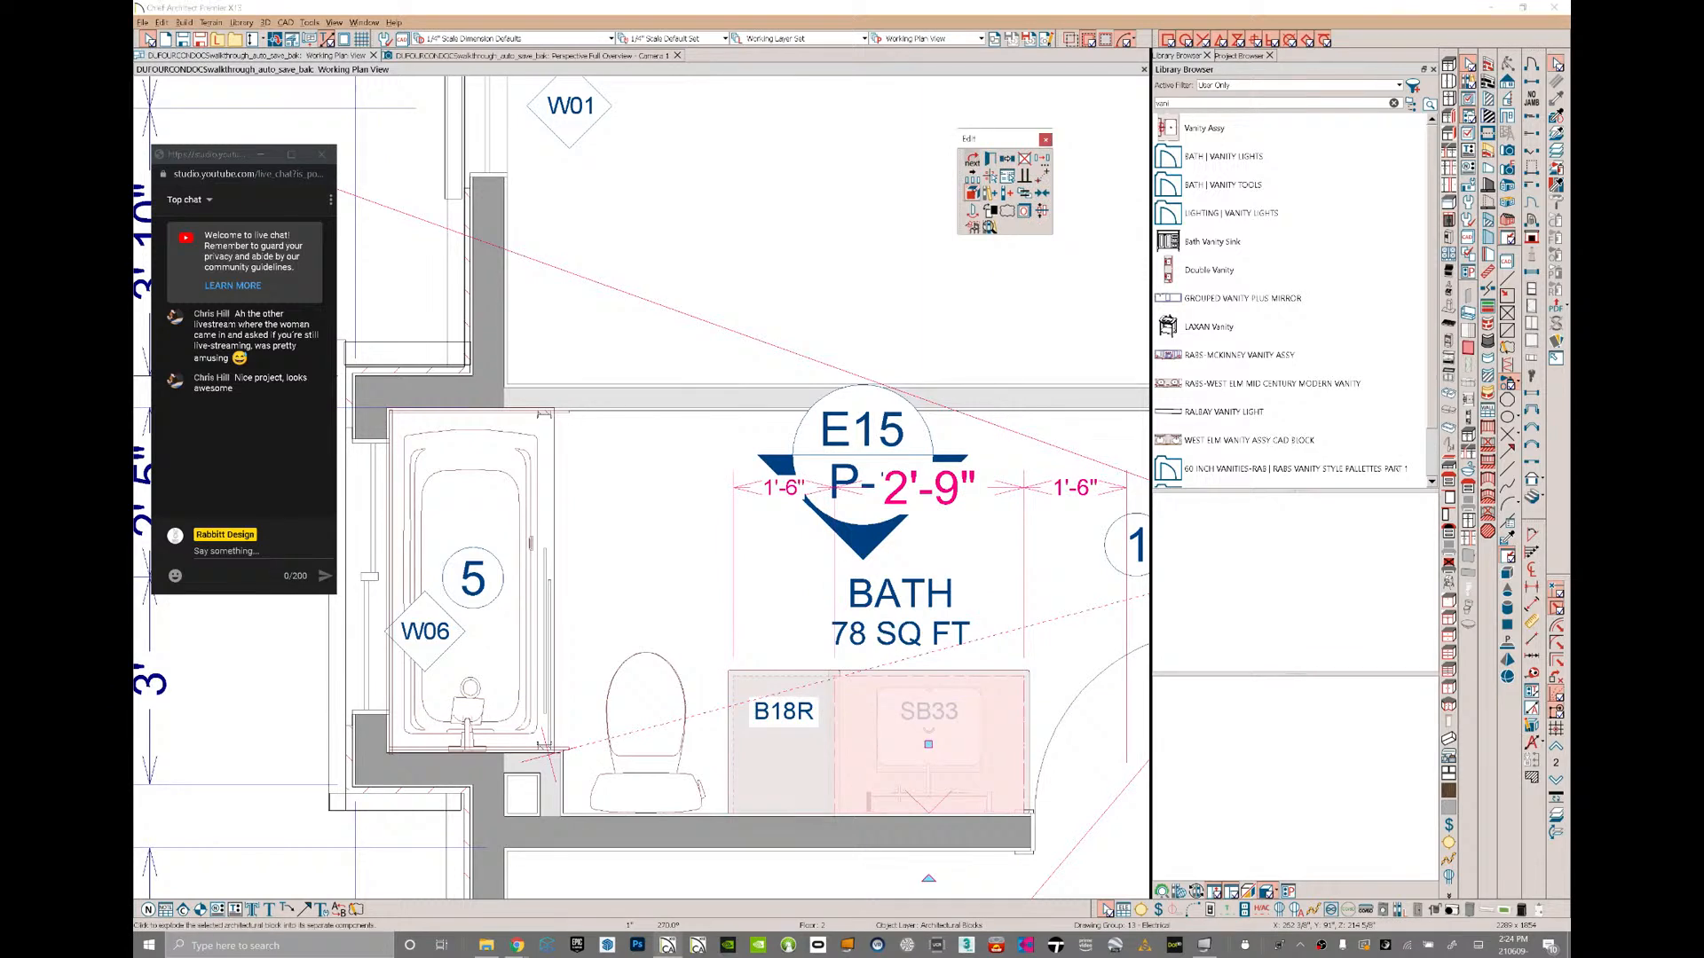
left_click(1007, 695)
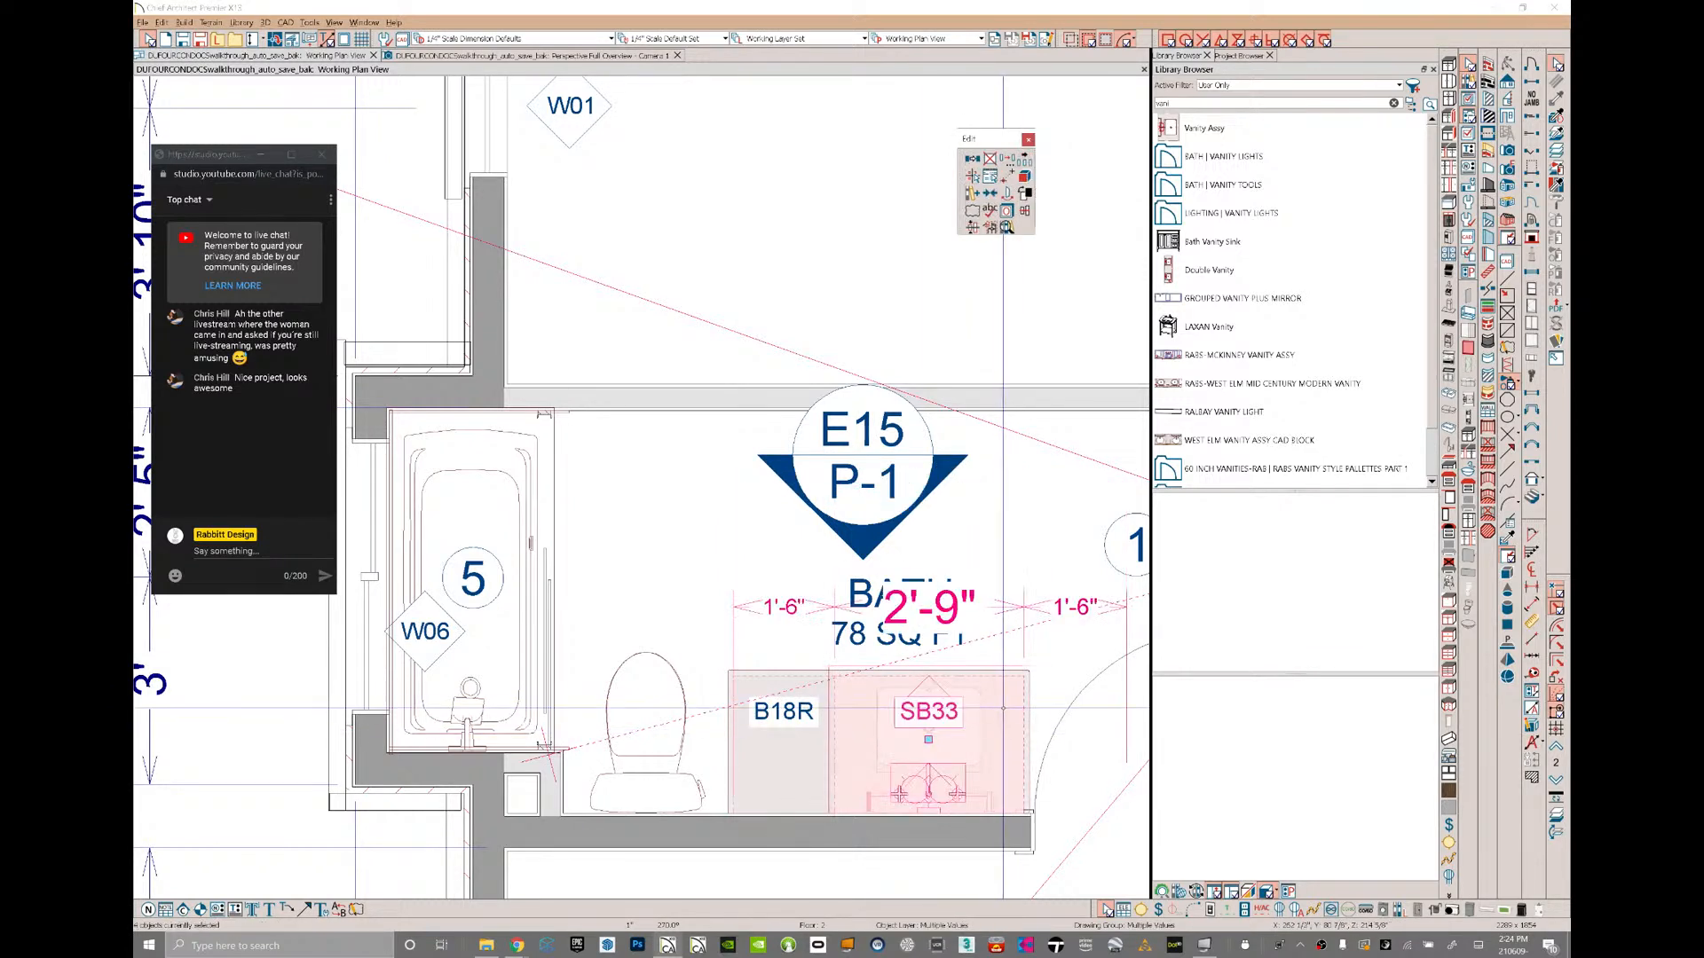
- Narrow the sink base cabinet to 30 inches wide and center the sink fixtures on it
left_click_drag(1023, 744, 1001, 731)
key("Tab")
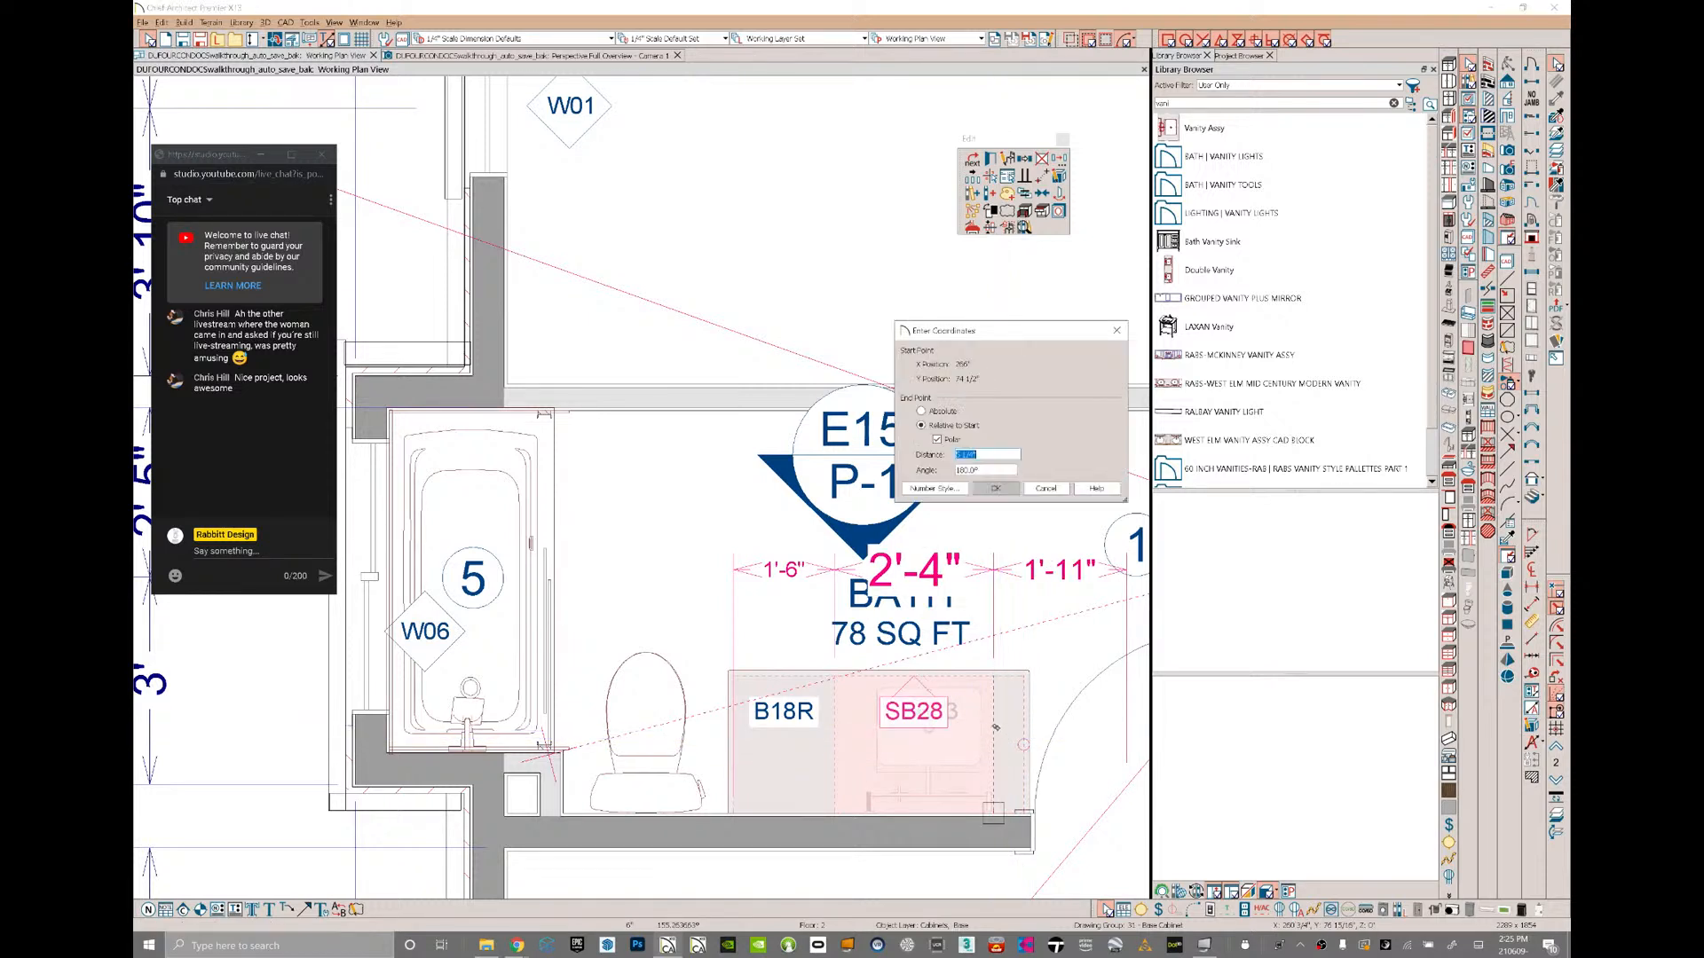
key("Return")
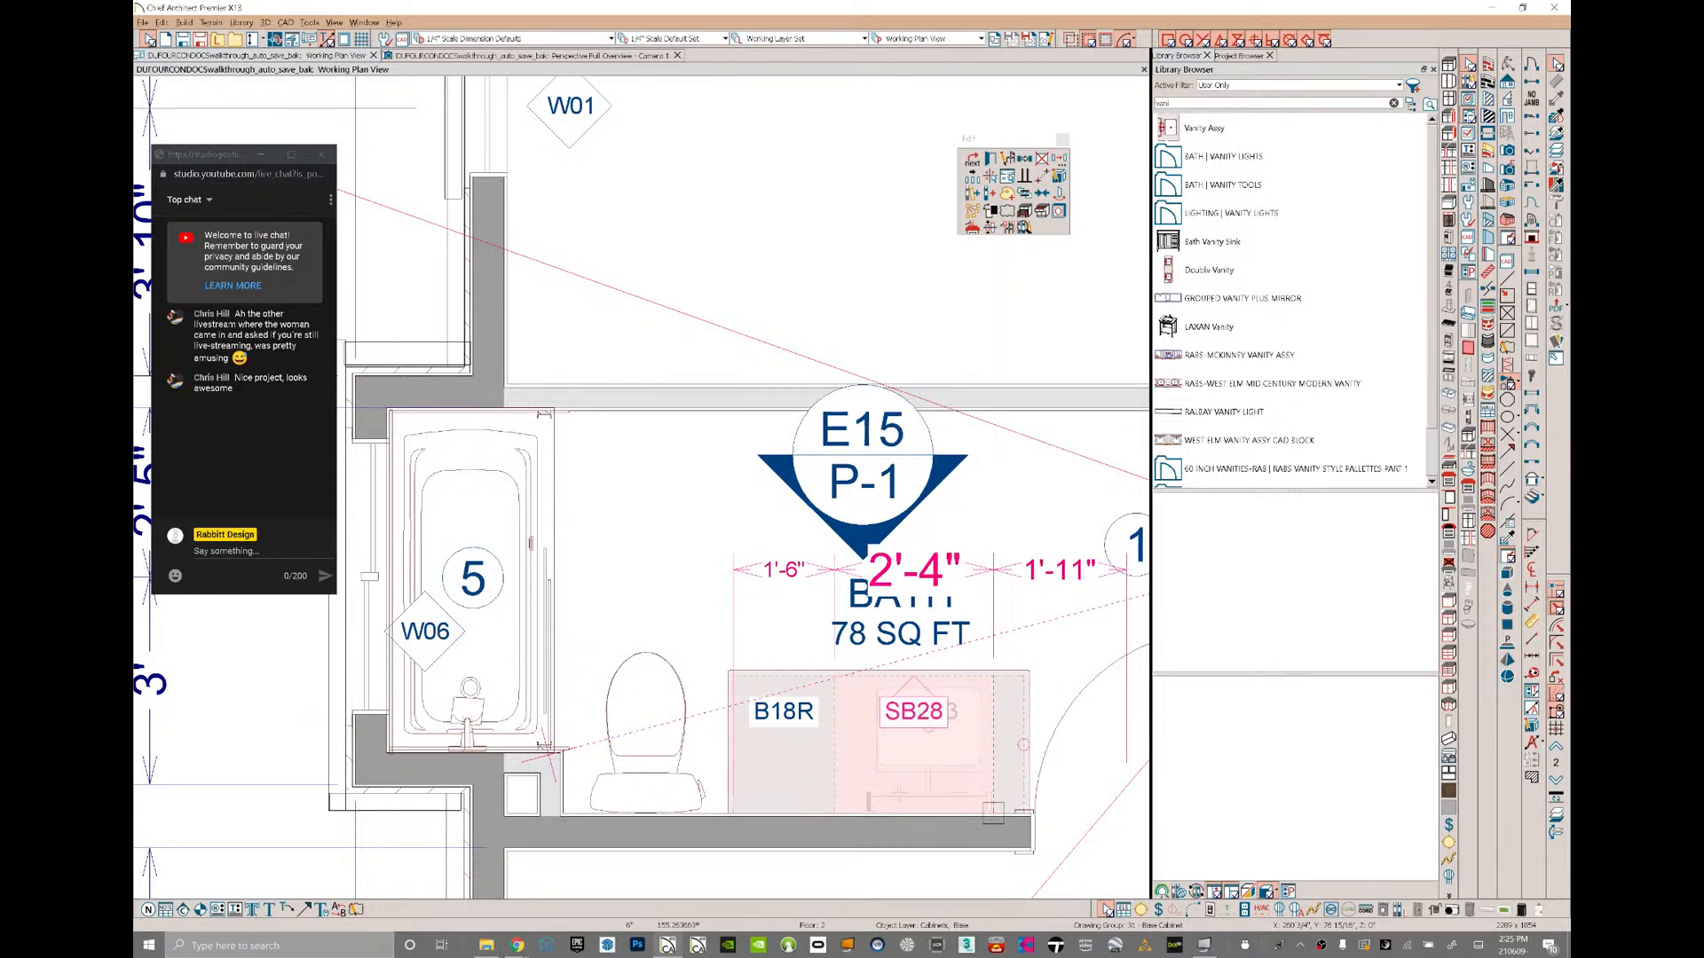
left_click_drag(994, 719, 842, 863)
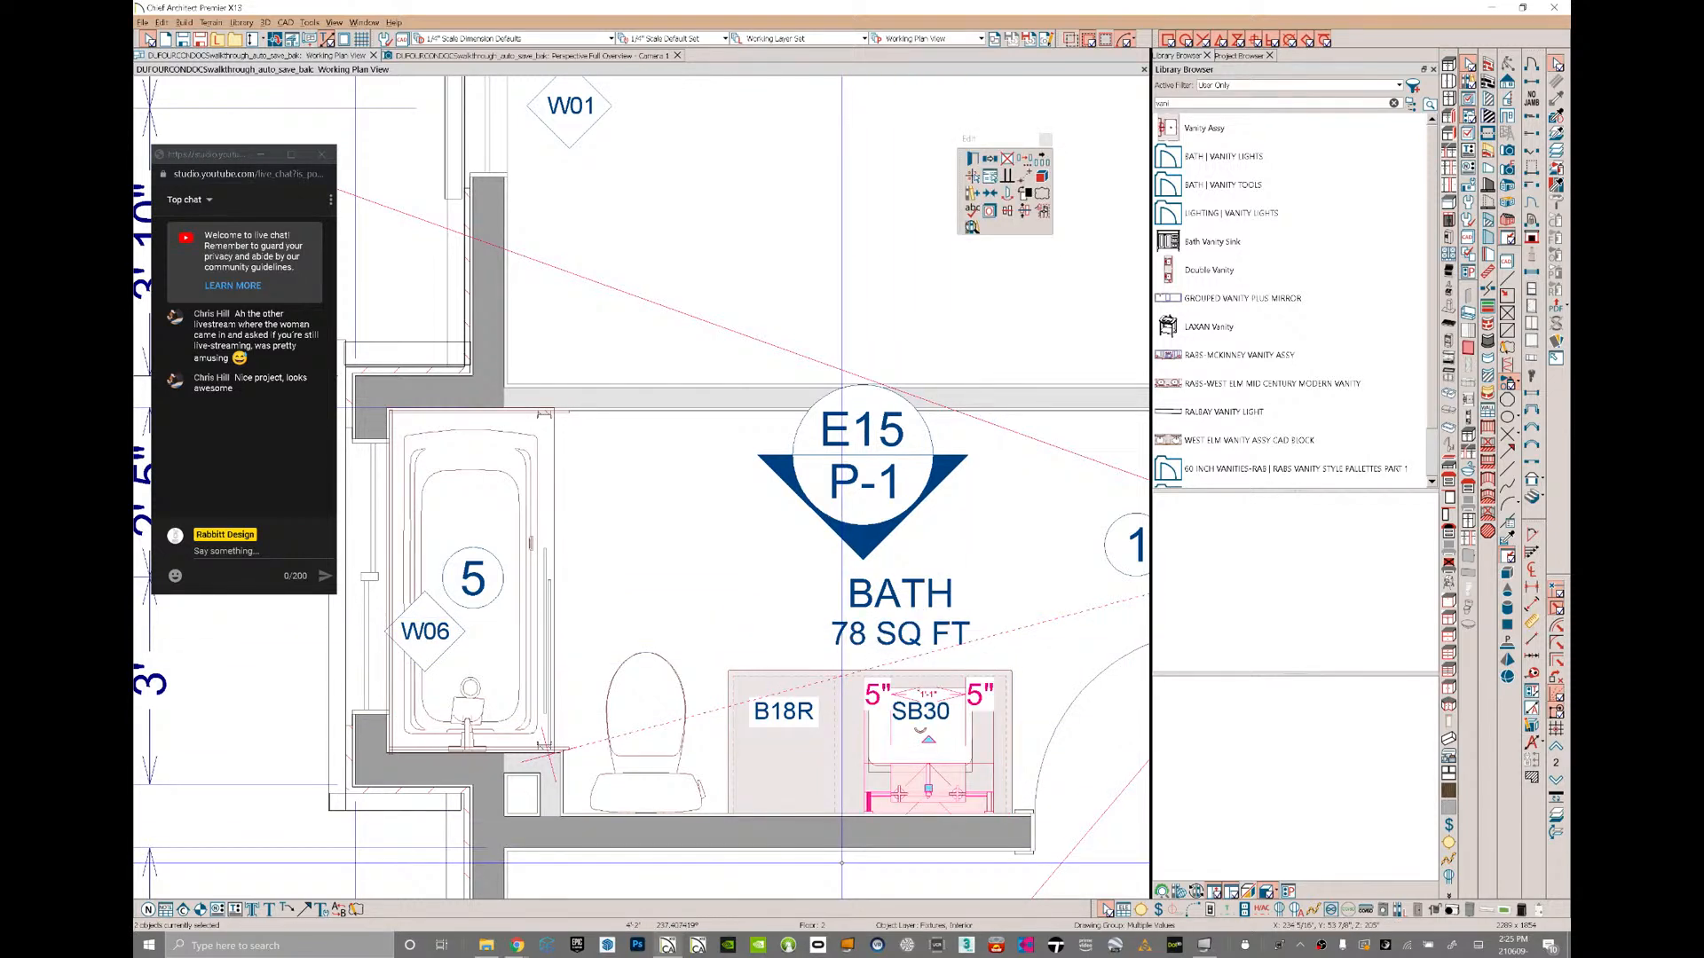
left_click(842, 862)
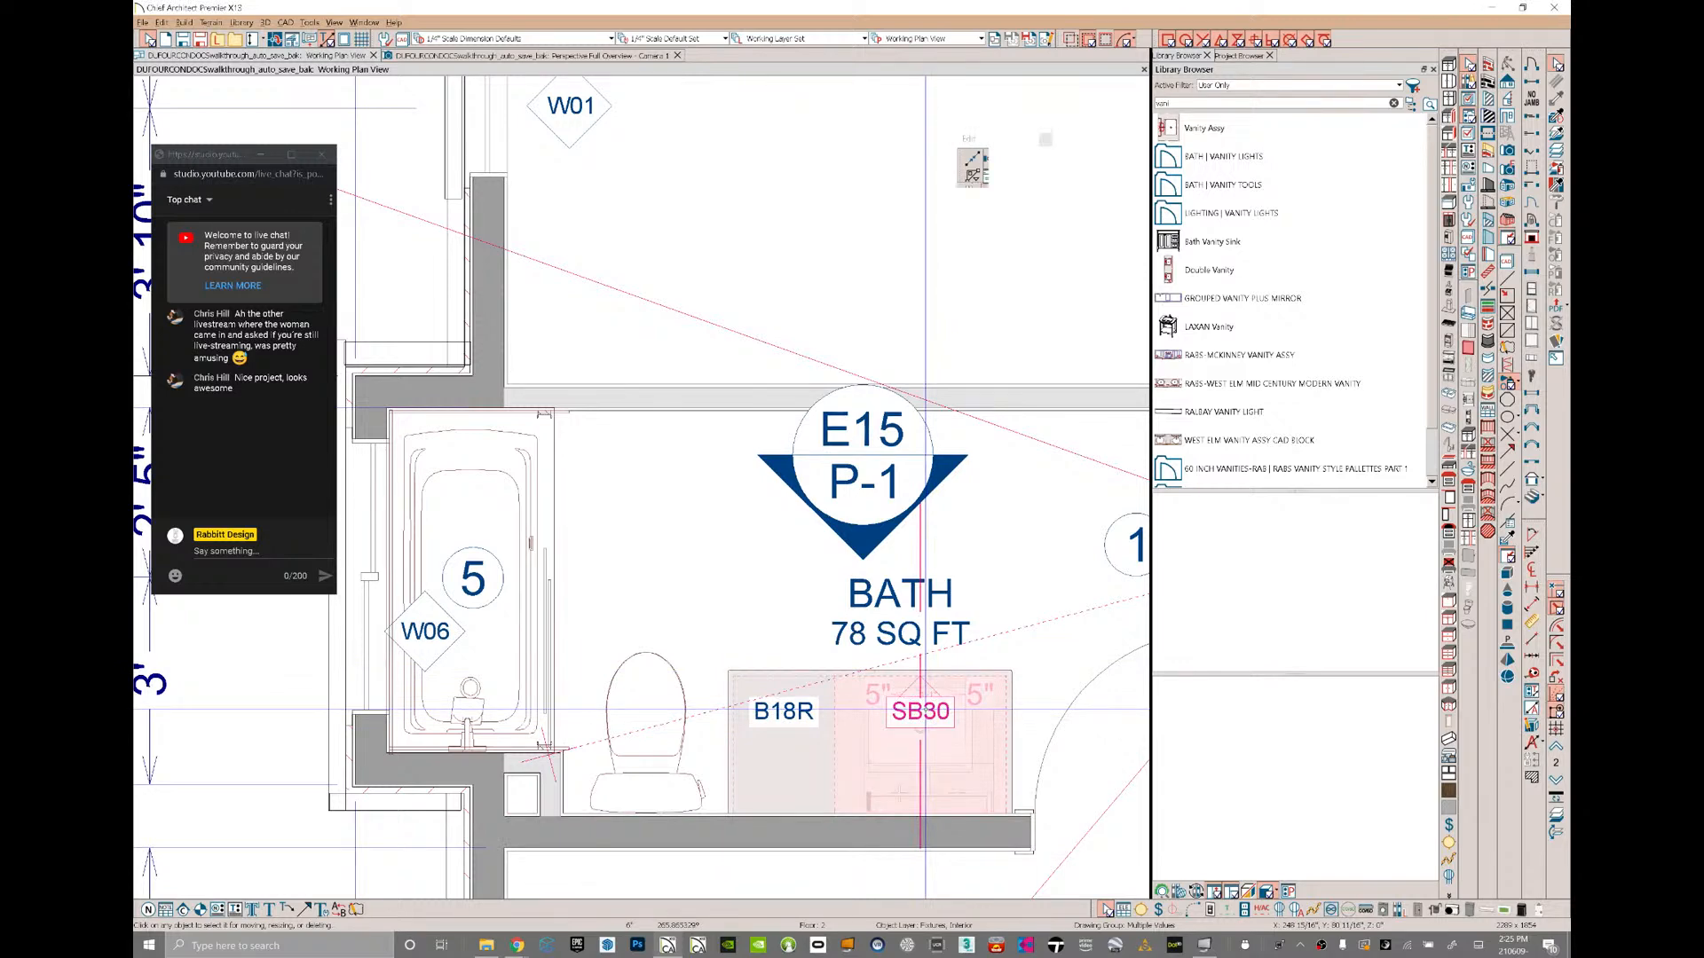
- In the camera view, delete the long vanity light bar overlapping the two-lamp fixture above the mirror
key("ctrl+Tab")
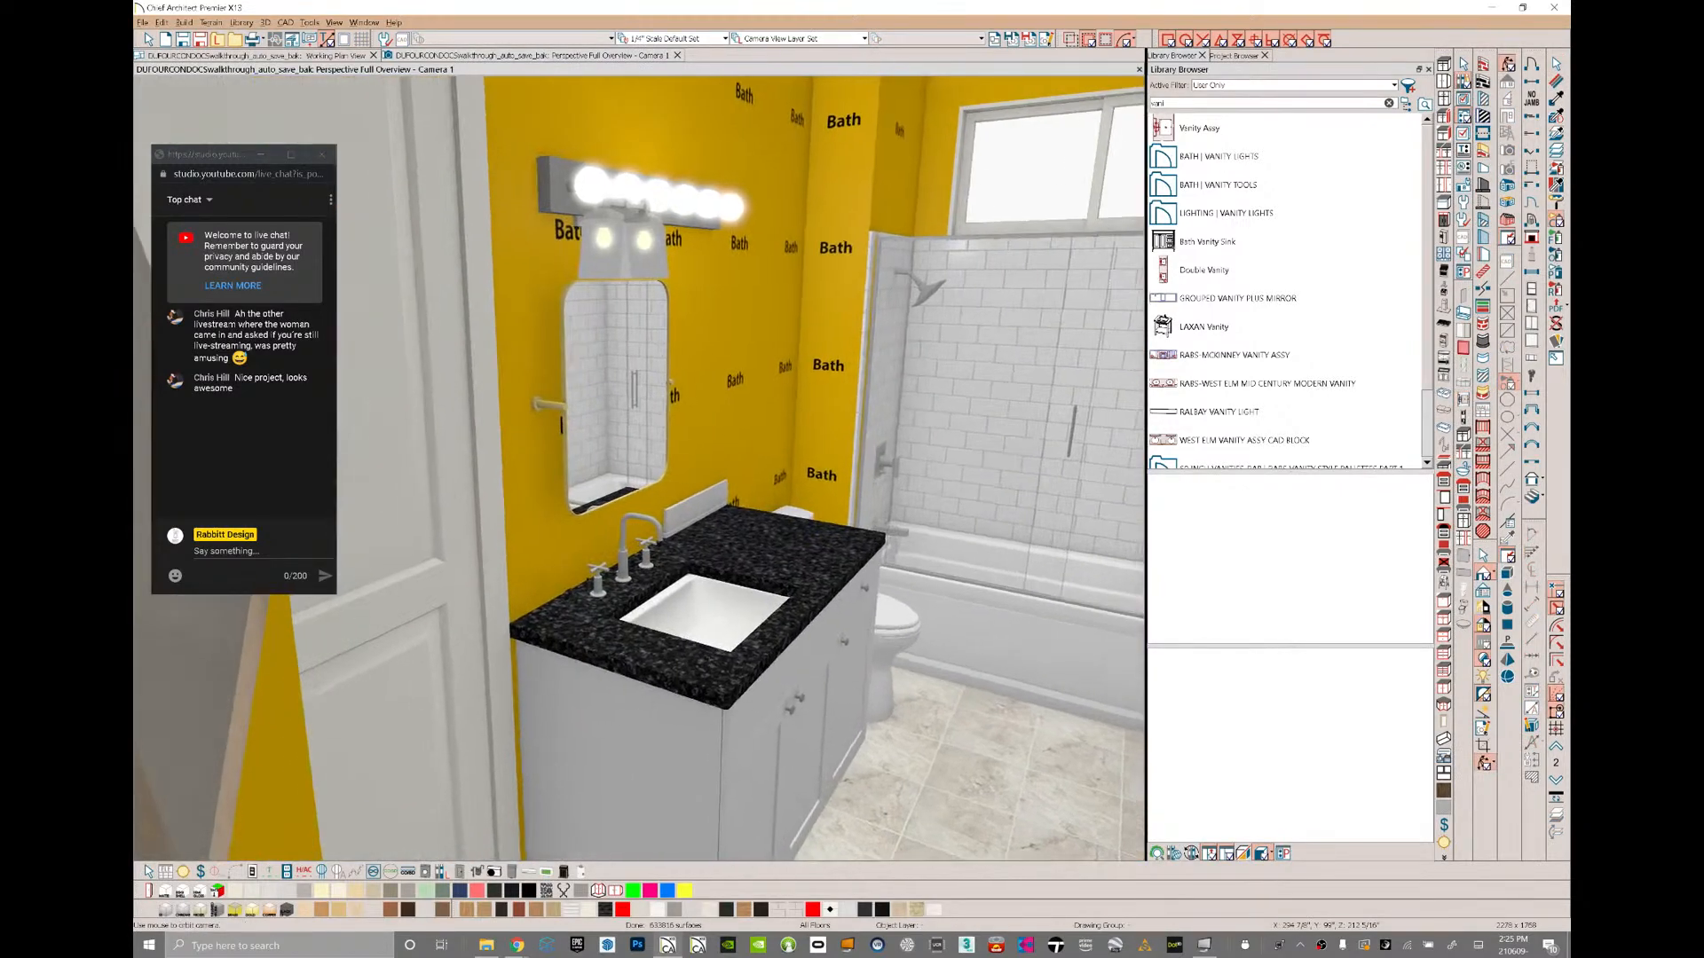
middle_click_drag(639, 469, 674, 470)
left_click(597, 182)
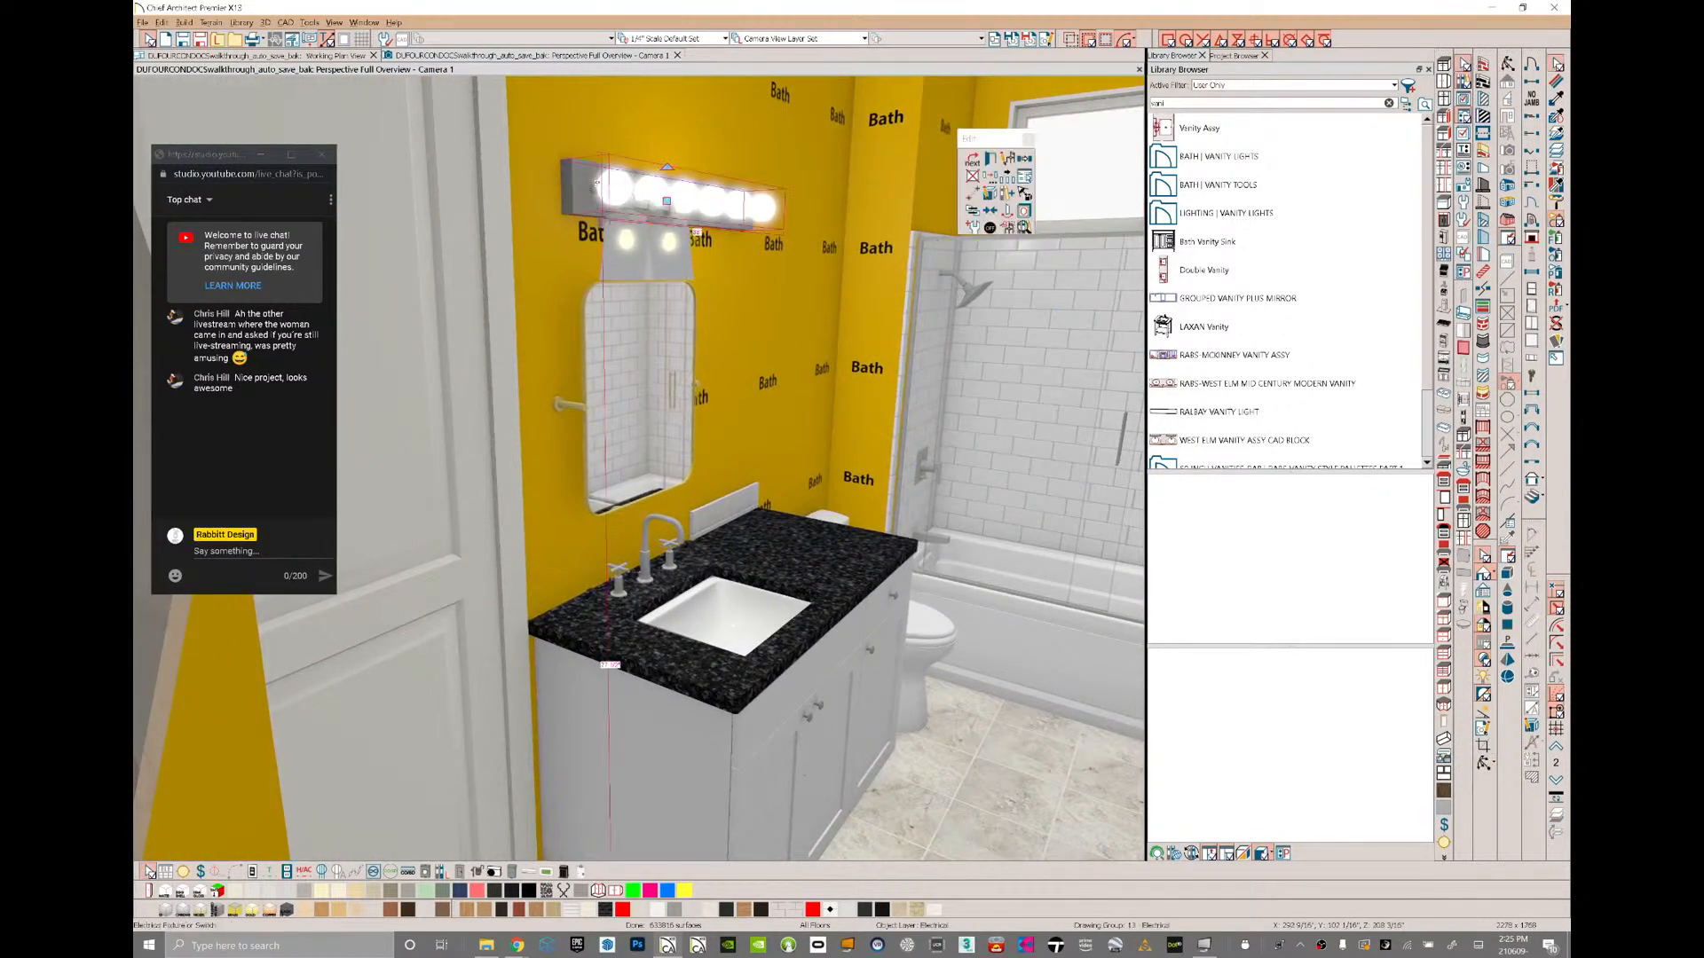
key("Delete")
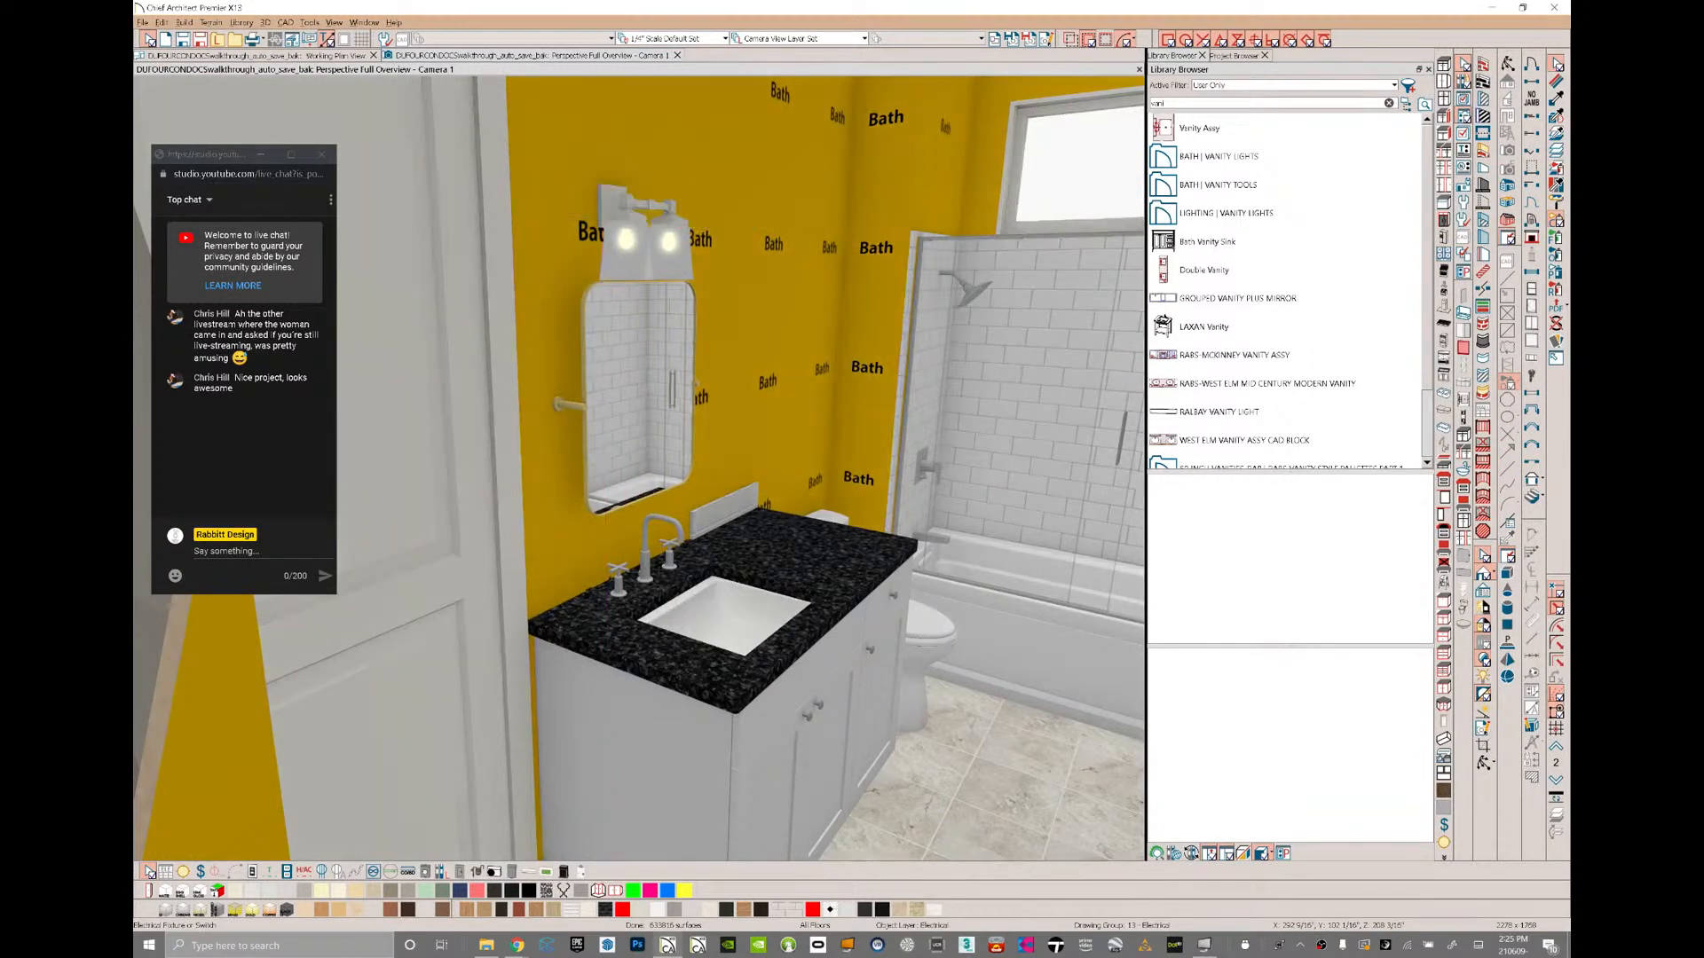
middle_click_drag(622, 355, 518, 287)
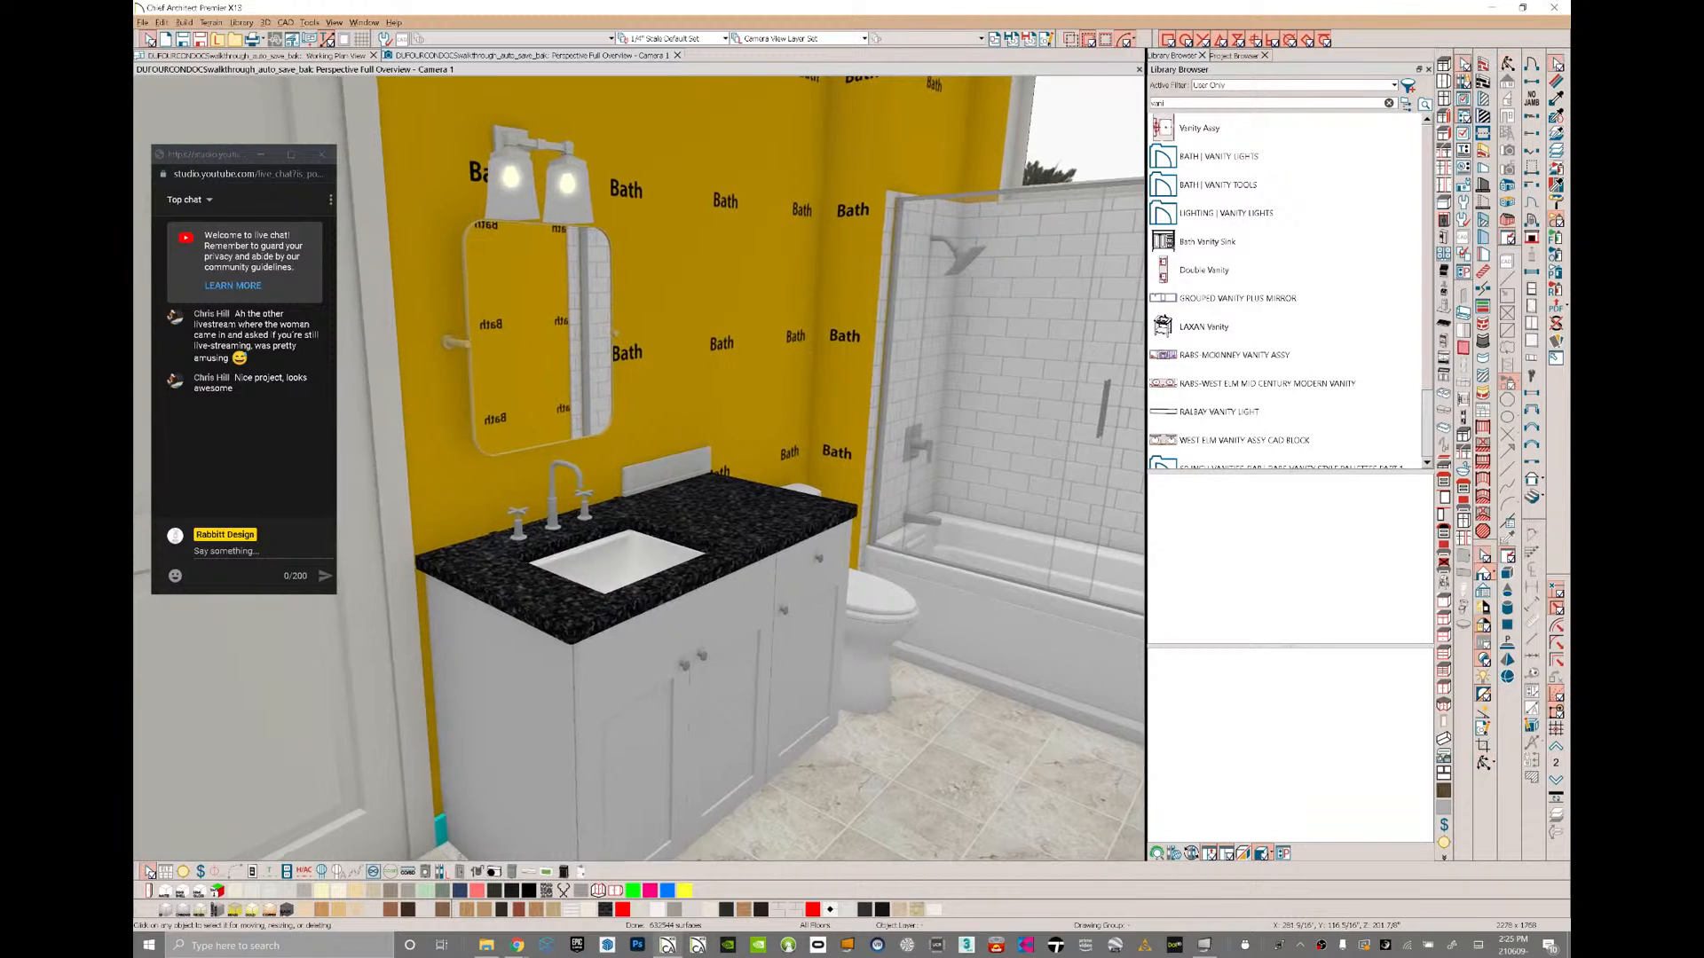
- Search the user library for shaker styles and apply the White Shaker Modern Kitchen palette to the vanity cabinets
double_click(1159, 104)
type("shaker")
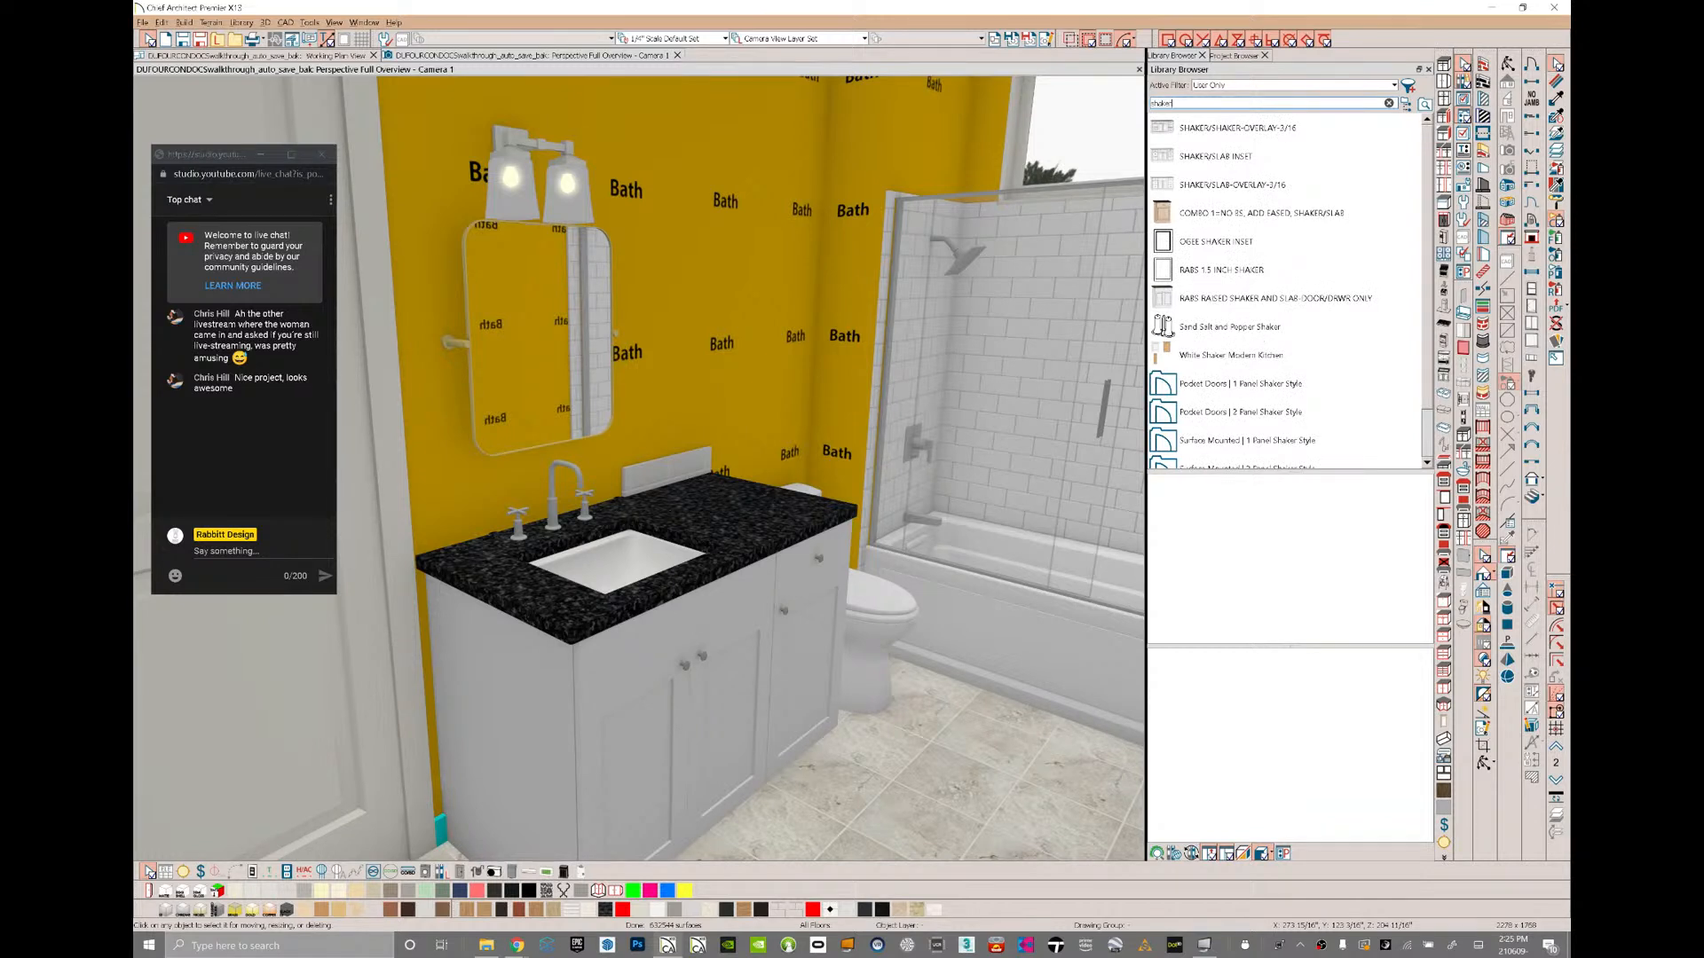
left_click(1234, 355)
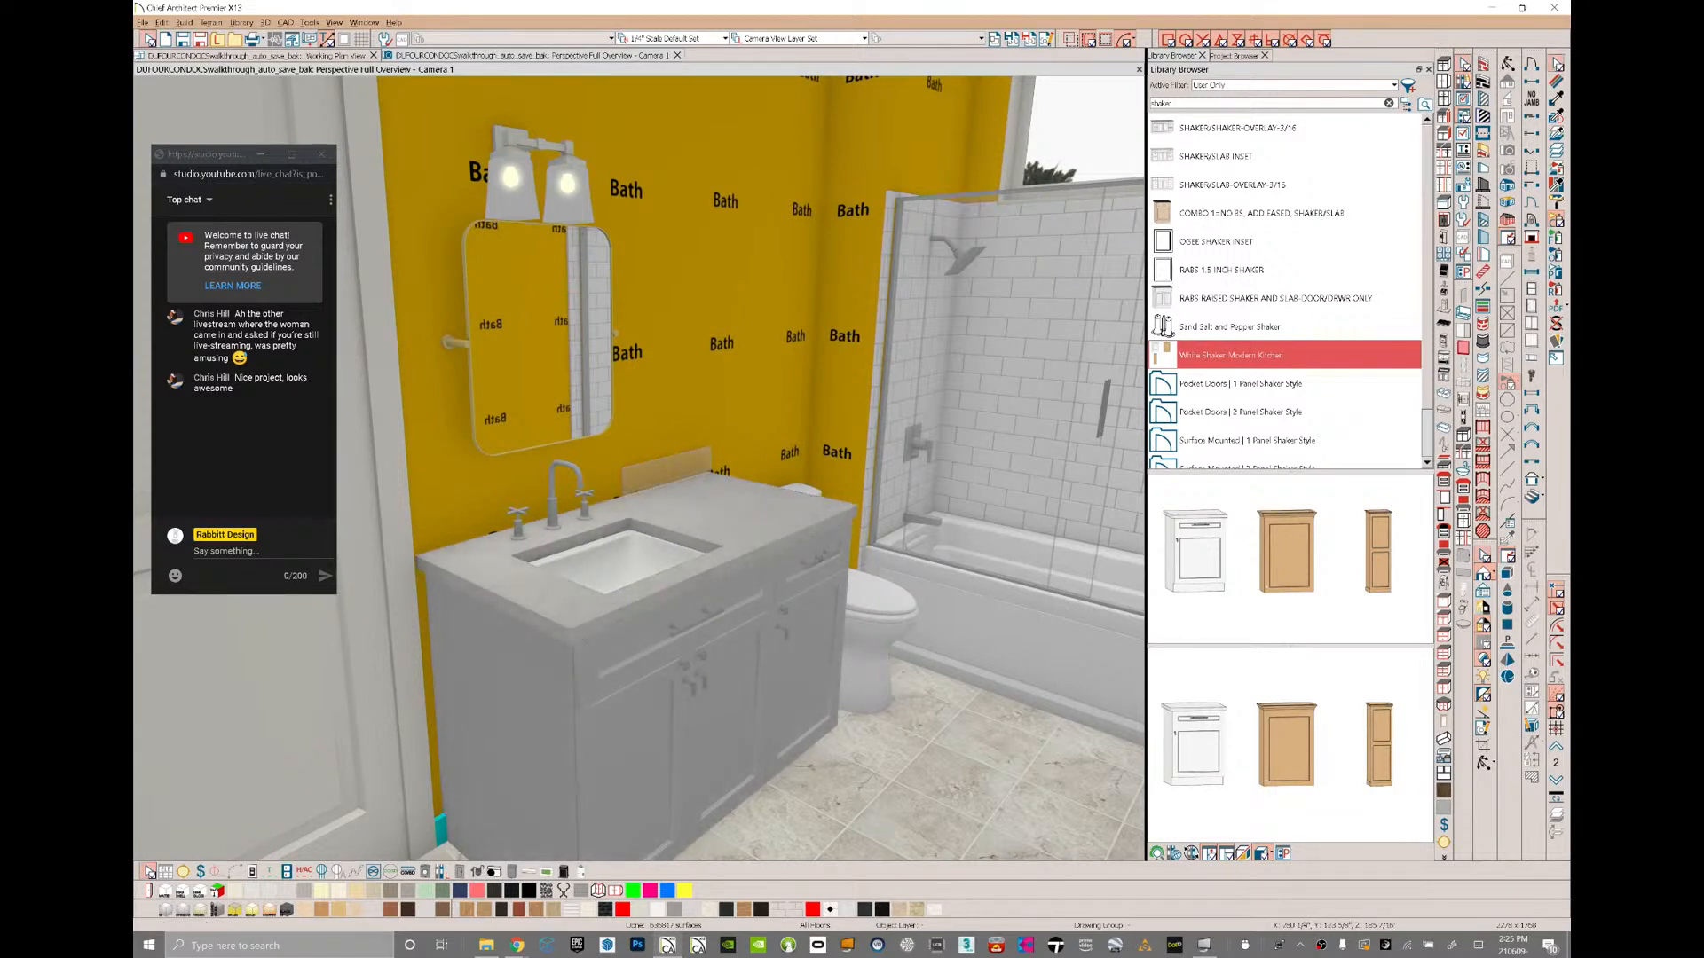
- Set the backsplash height of both vanity base cabinets to 5 inches
left_click(684, 573)
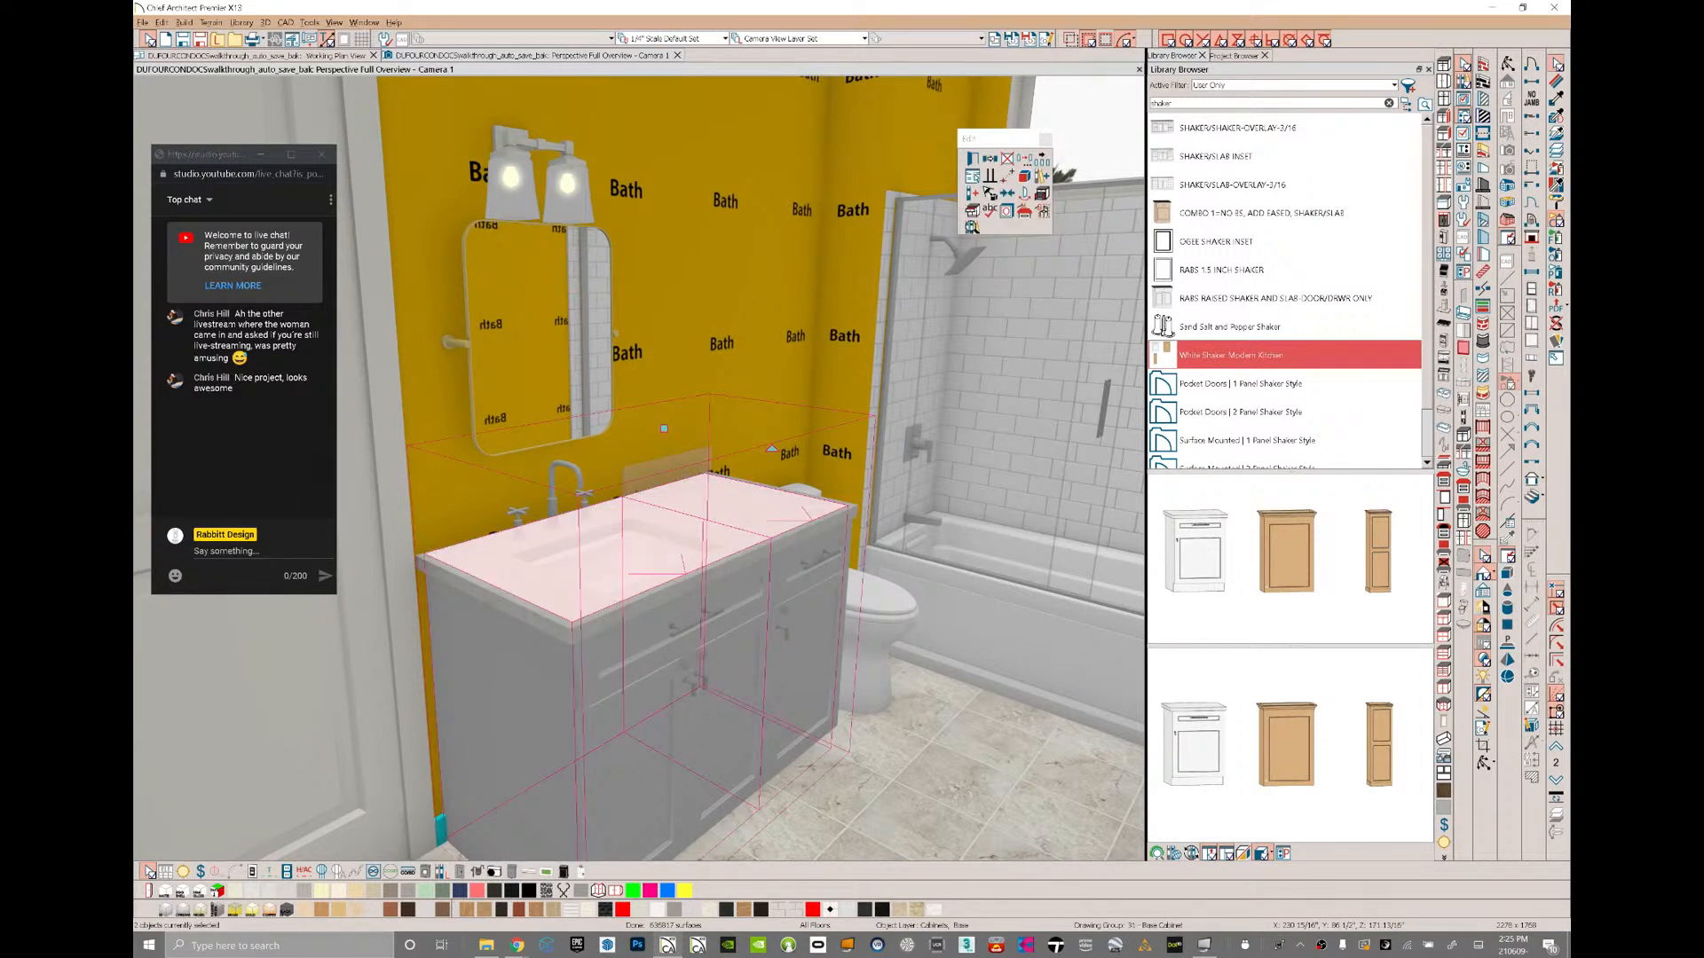
key("ctrl+e")
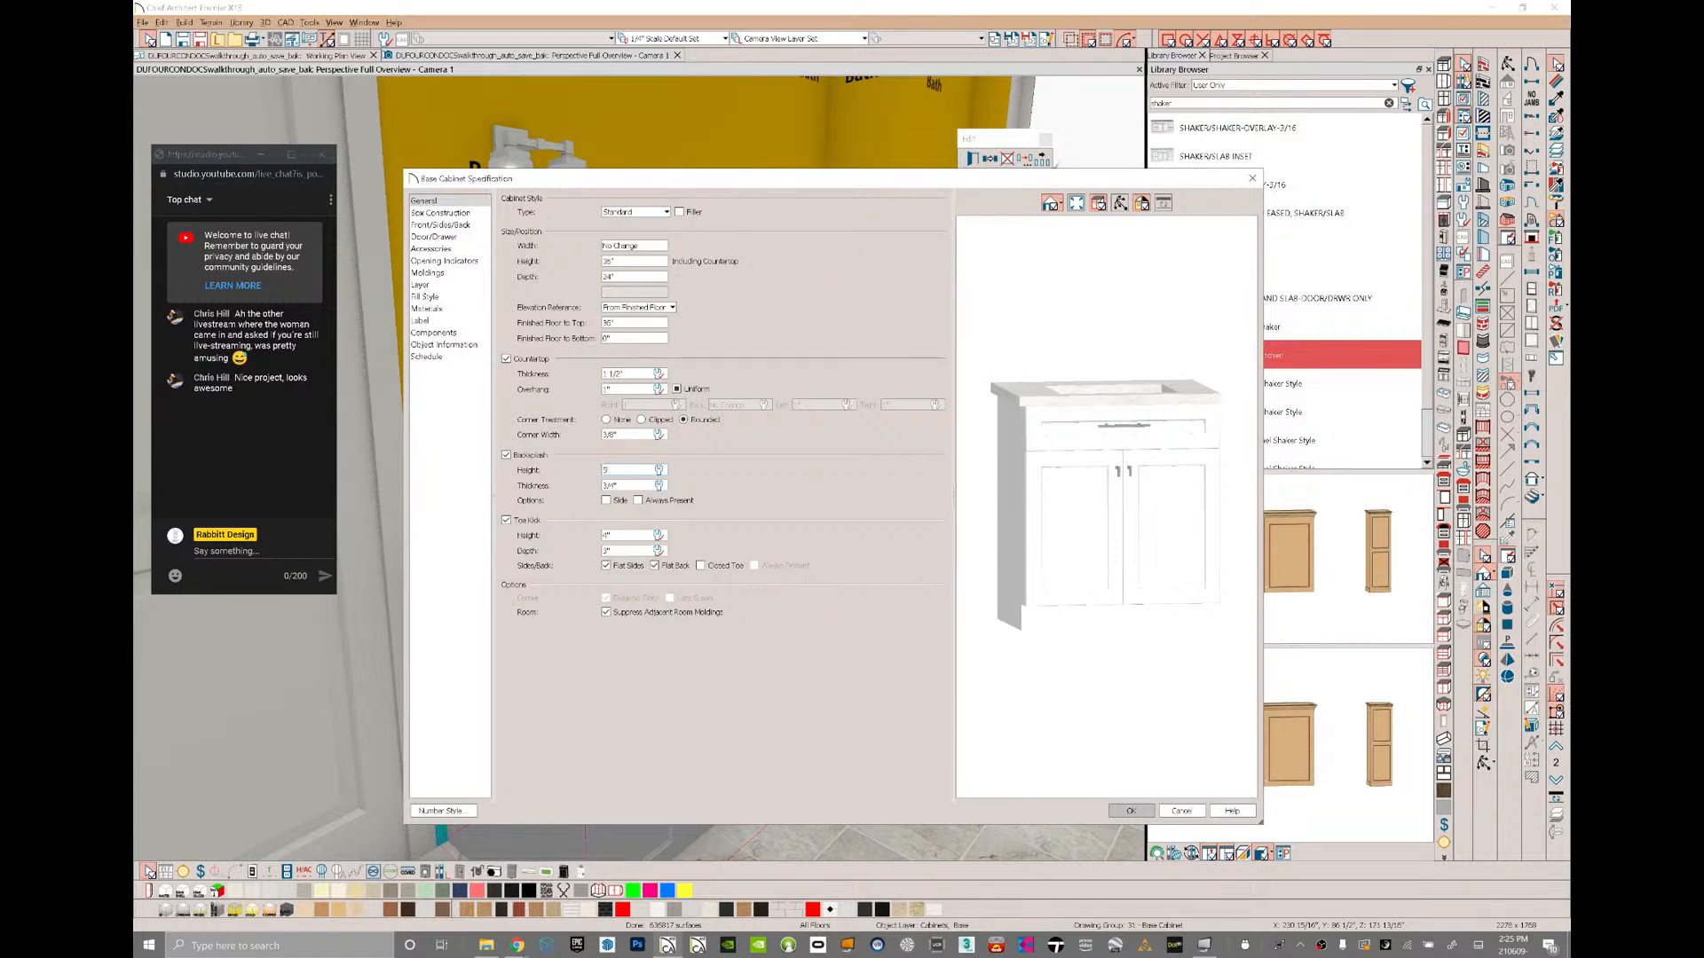
key("Return")
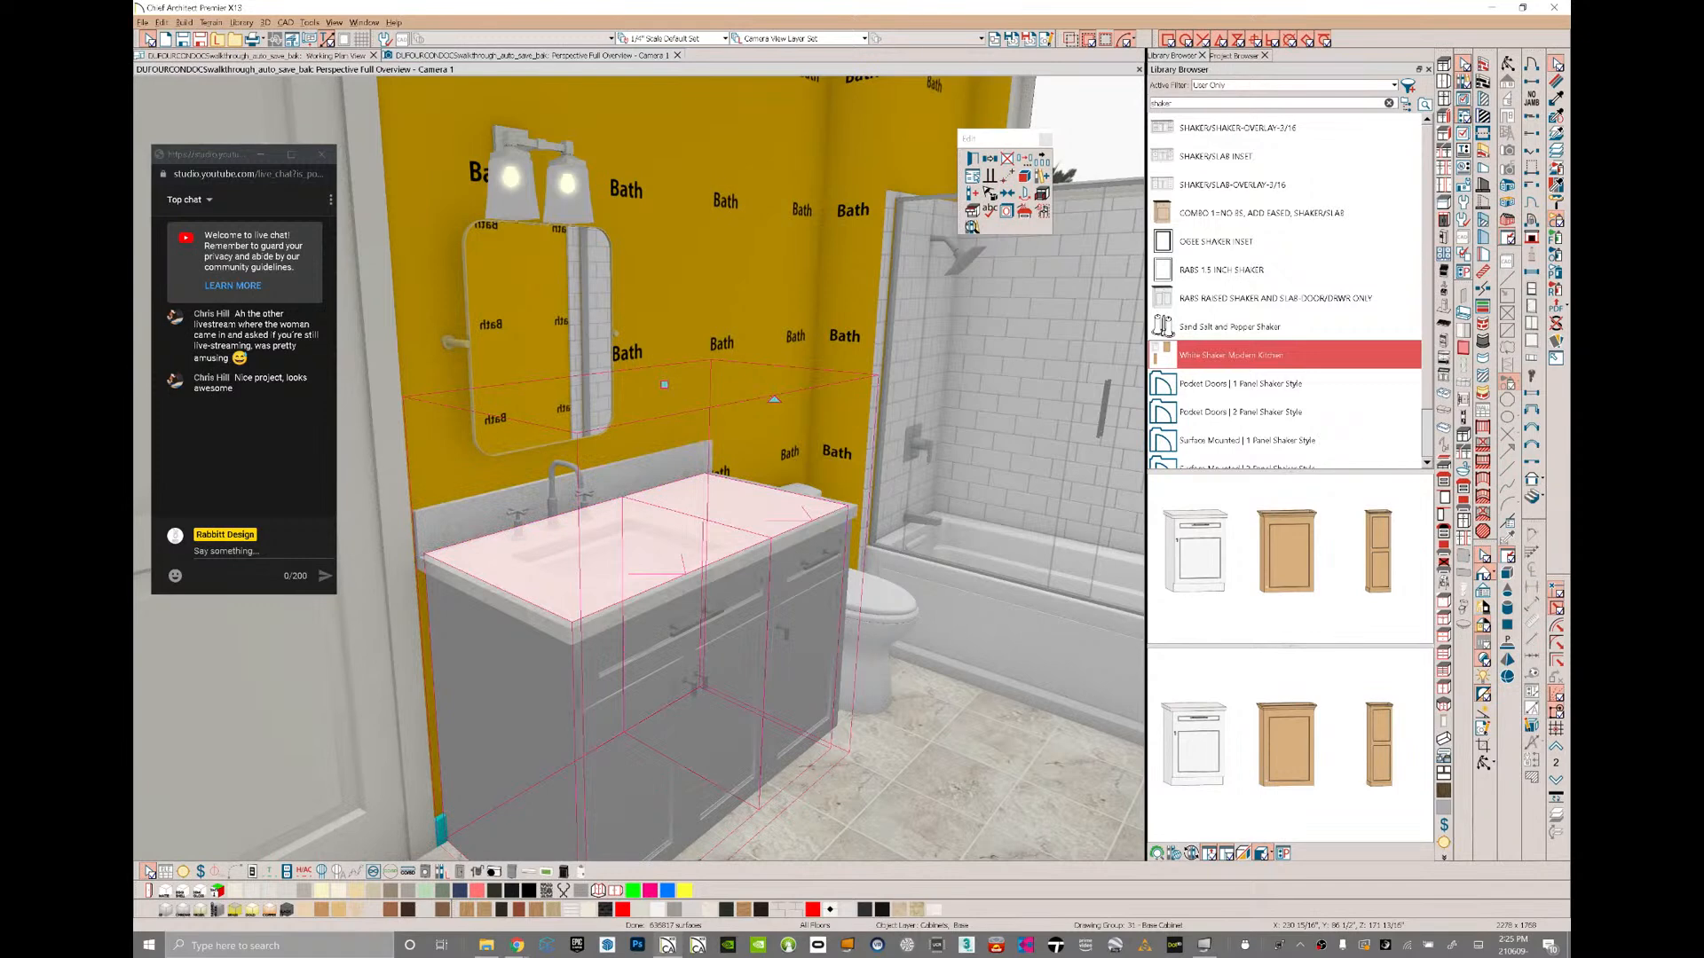
- Show the bathroom door open in the camera view, working from the bath and hall sides
key("o")
left_click_drag(621, 479, 621, 439)
middle_click_drag(621, 439, 497, 426)
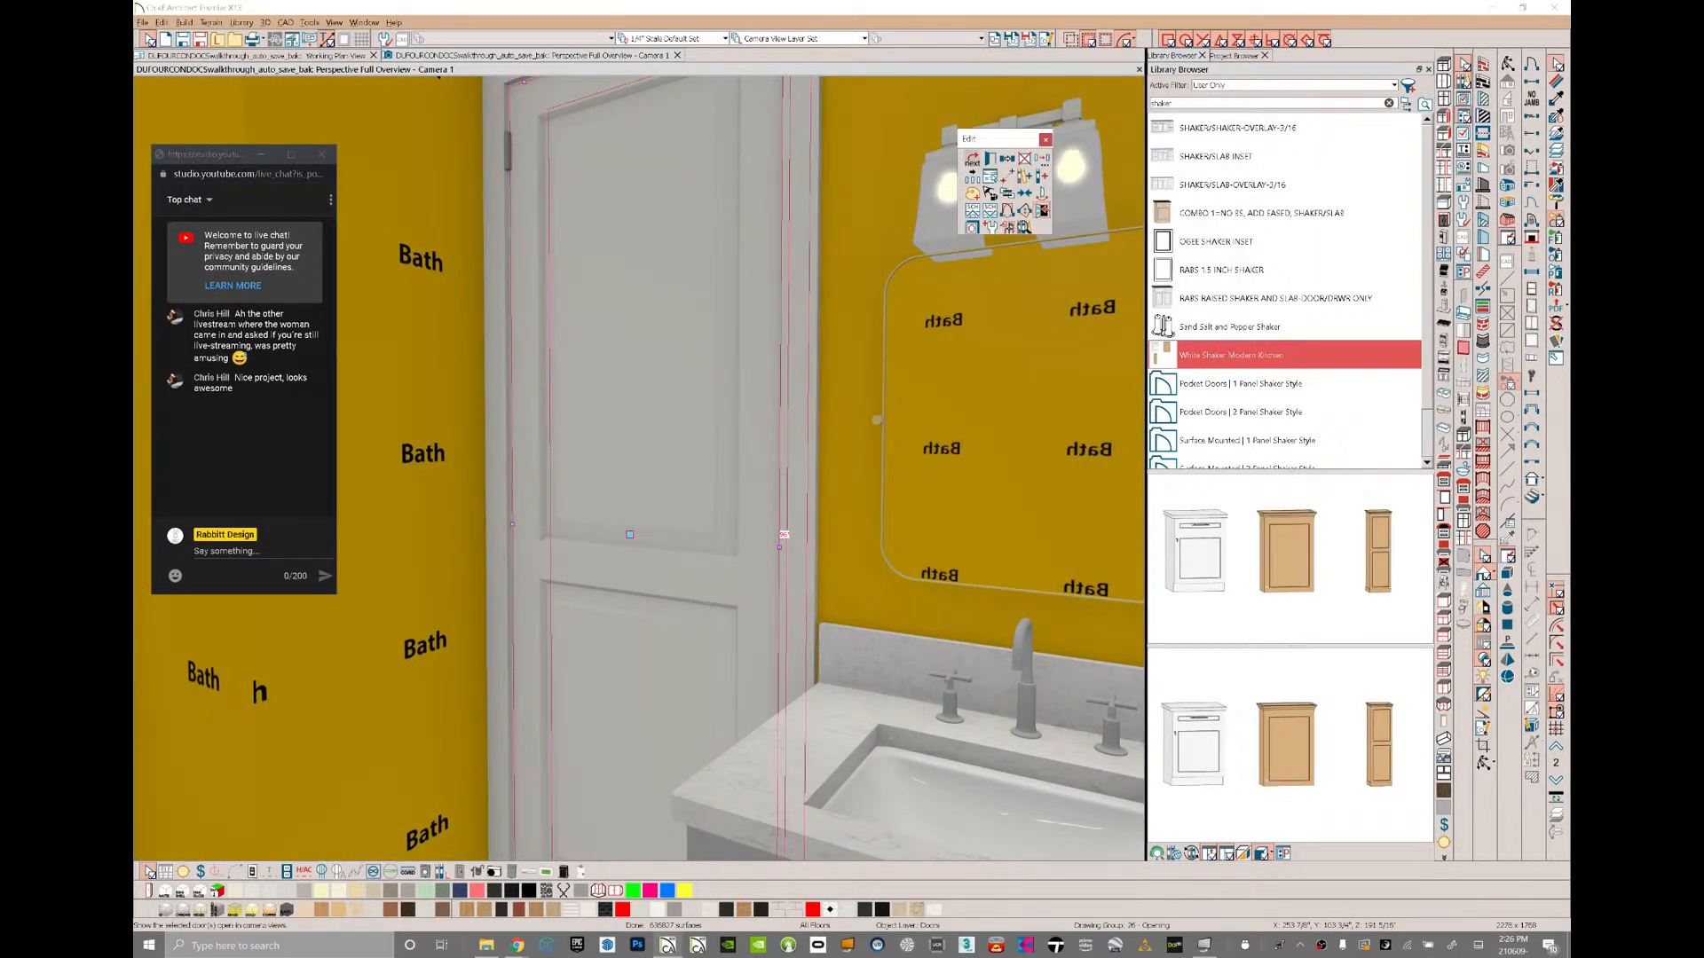
left_click(1042, 210)
middle_click_drag(621, 426, 905, 440)
scroll(909, 485, "up", 5)
middle_click_drag(639, 462, 728, 461)
scroll(639, 468, "up", 4)
left_click_drag(568, 466, 843, 468)
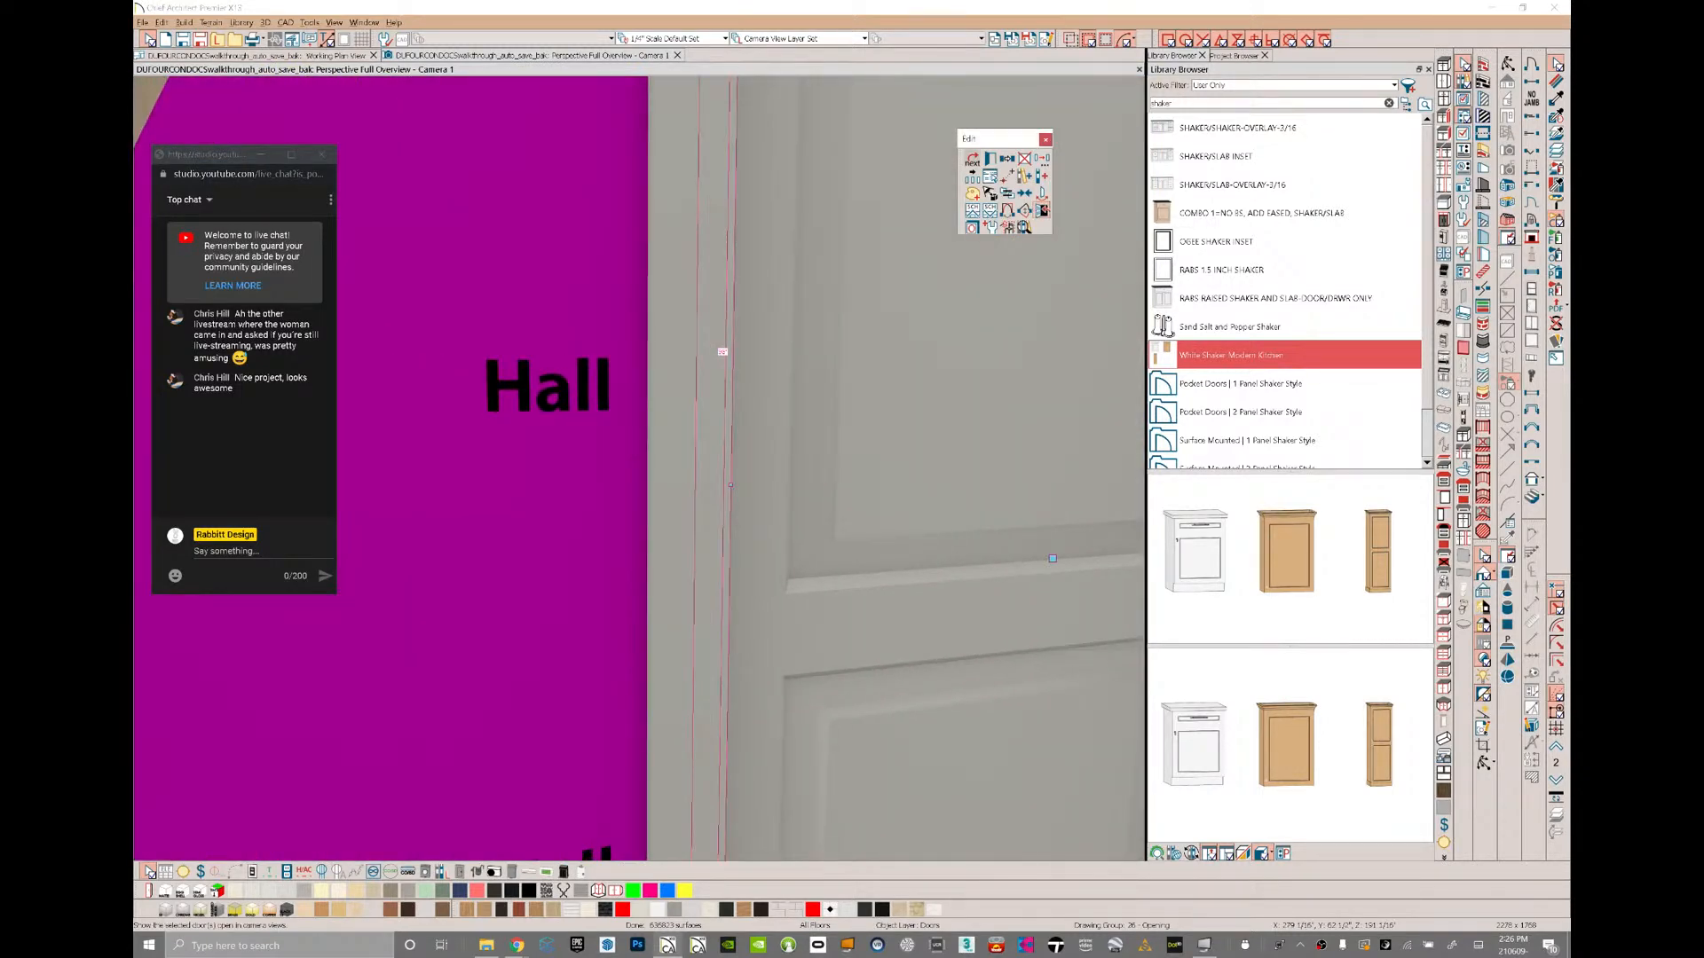
left_click(1043, 212)
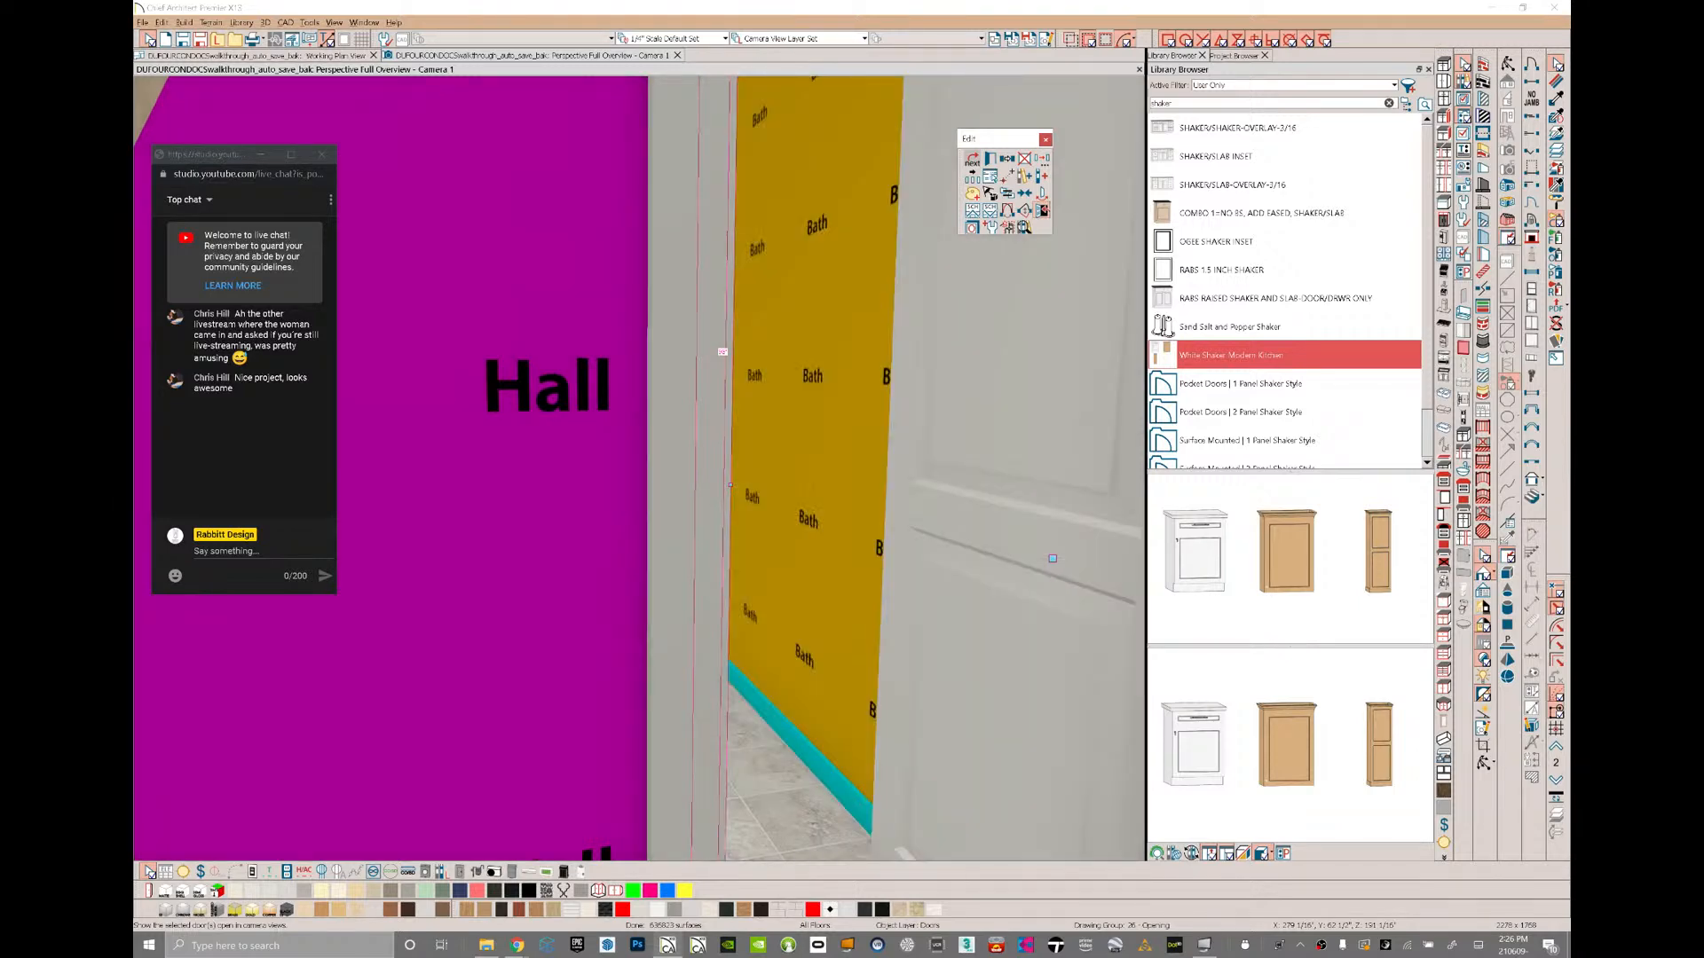